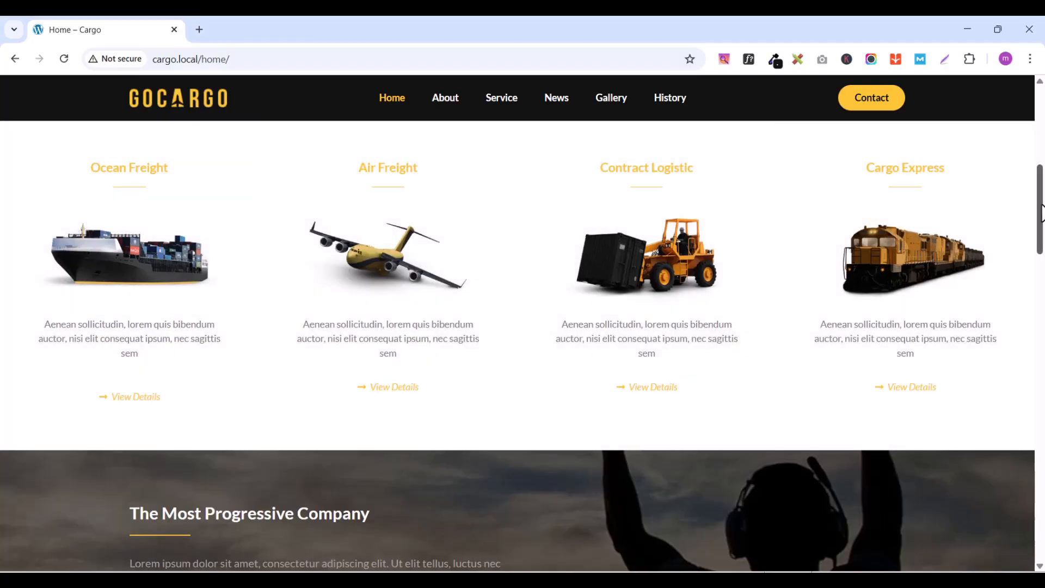
Step: Look through the finished Cargo home page, from the hero banner and freight services down to the company news and footer
{"action": "left_click_drag", "start_coordinate": [1041, 212], "coordinate": [1043, 449]}
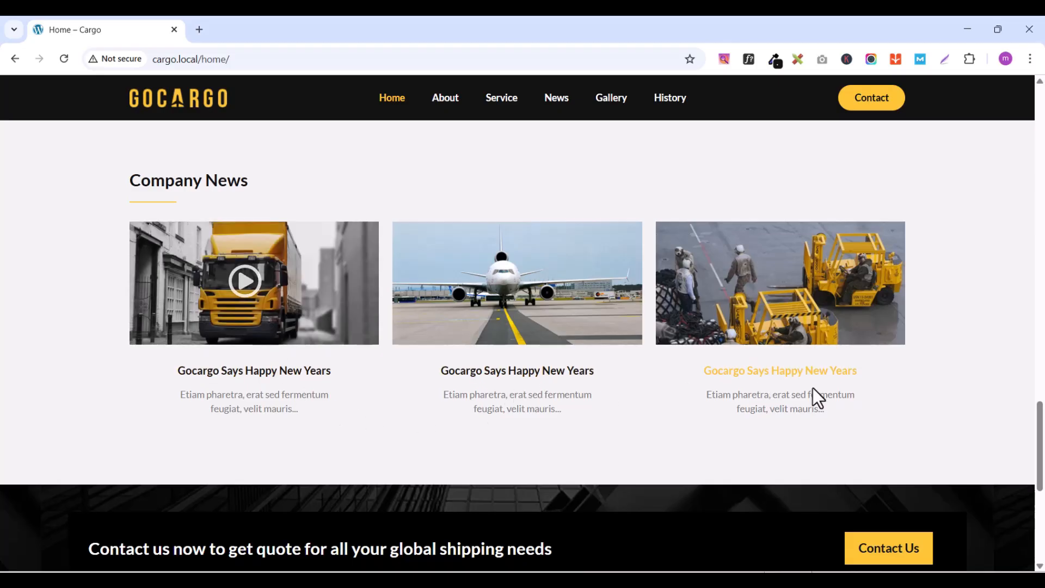
{"action": "left_click_drag", "start_coordinate": [1042, 427], "coordinate": [1044, 449]}
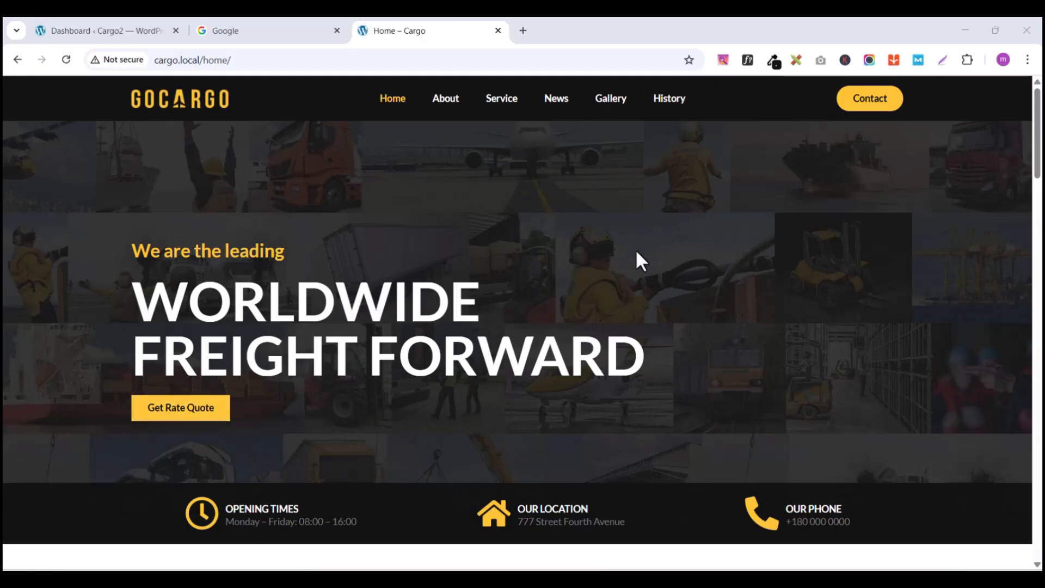
{"action": "scroll", "coordinate": [648, 252], "scroll_direction": "down", "scroll_amount": 4}
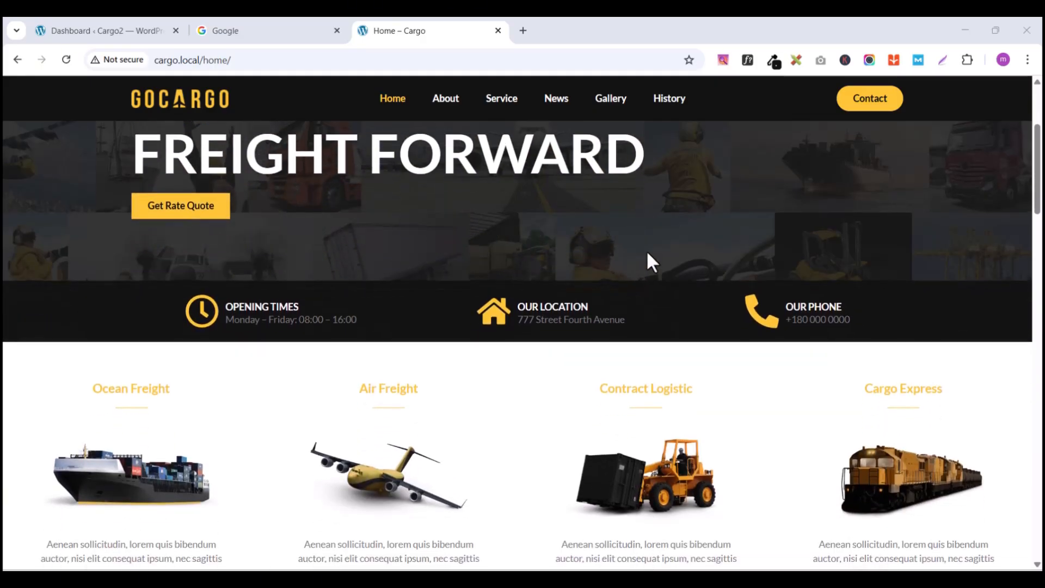
{"action": "scroll", "coordinate": [648, 251], "scroll_direction": "up", "scroll_amount": 2}
{"action": "scroll", "coordinate": [674, 245], "scroll_direction": "up", "scroll_amount": 2}
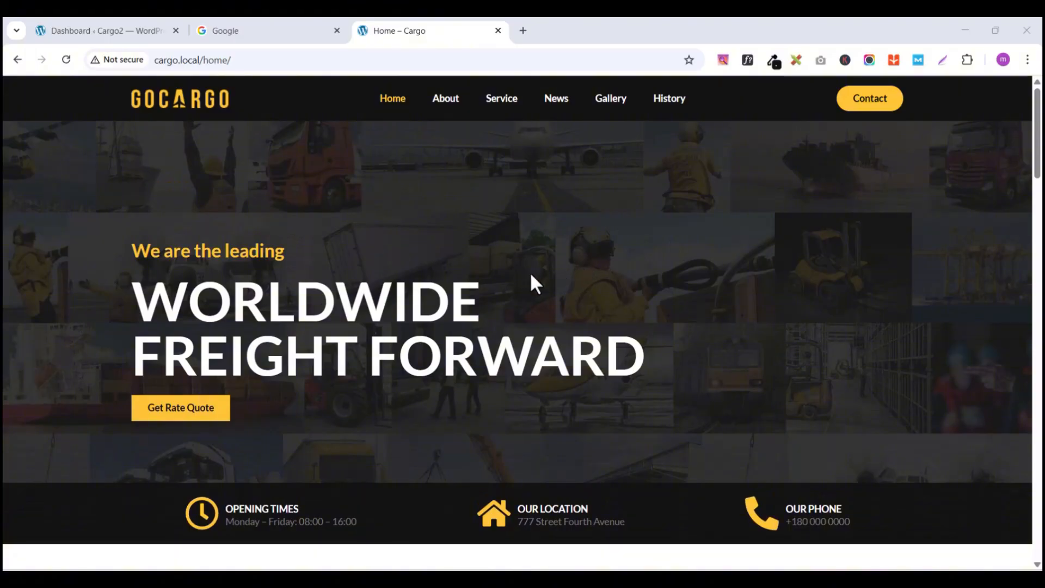
{"action": "scroll", "coordinate": [639, 251], "scroll_direction": "down", "scroll_amount": 3}
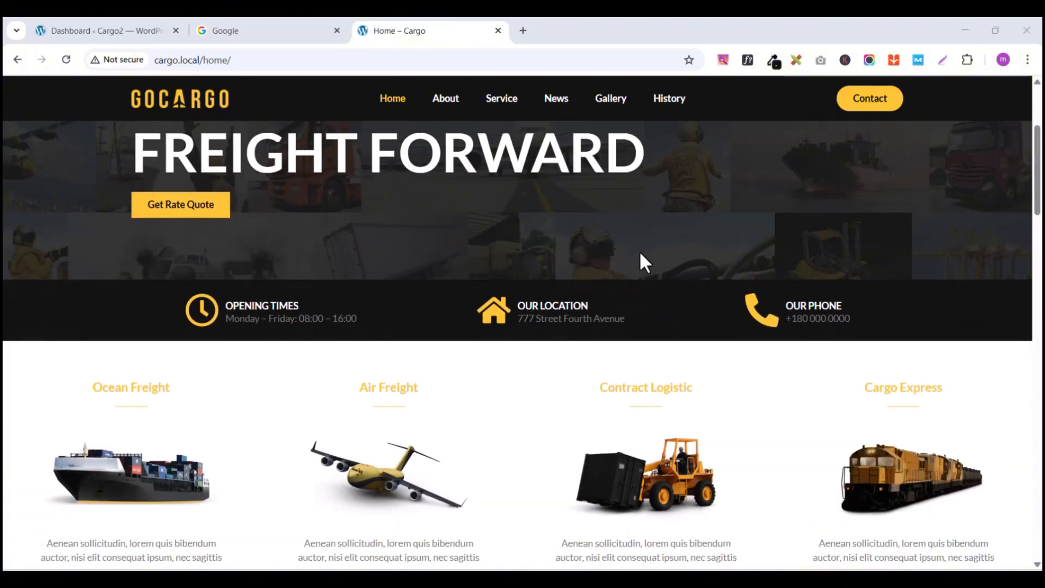
{"action": "scroll", "coordinate": [634, 261], "scroll_direction": "down", "scroll_amount": 2}
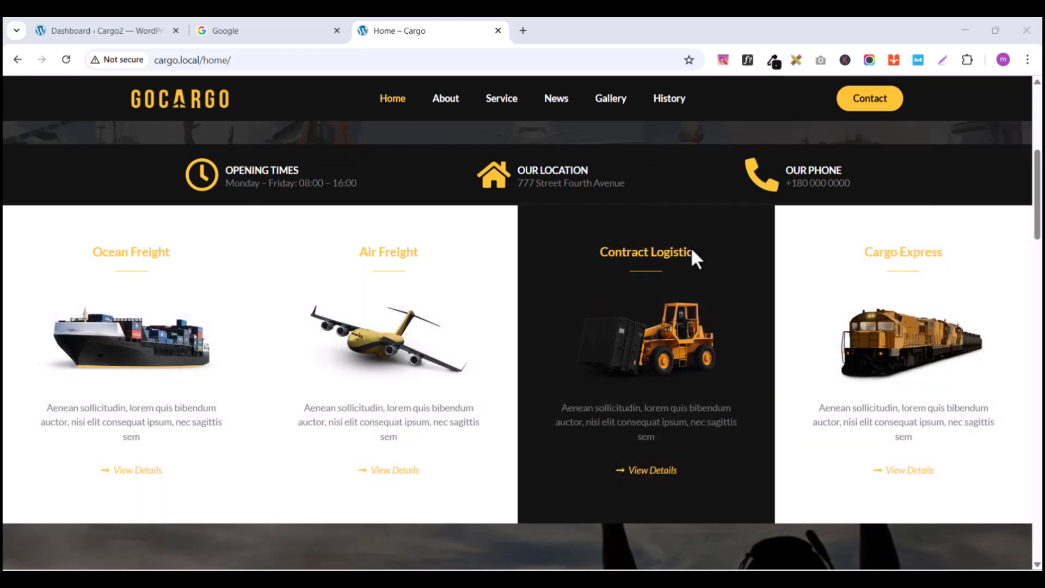
{"action": "scroll", "coordinate": [693, 256], "scroll_direction": "down", "scroll_amount": 5}
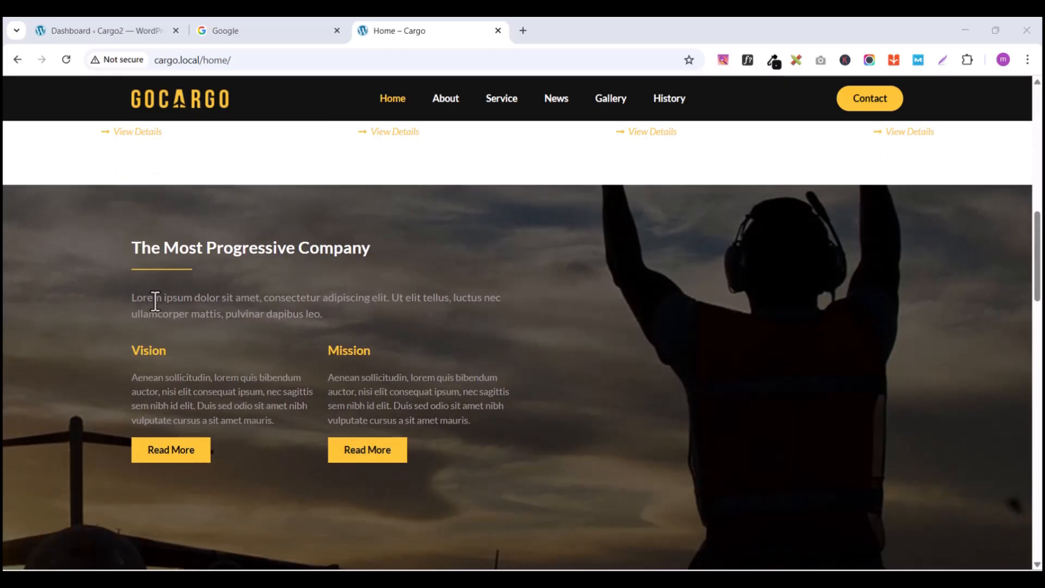
{"action": "scroll", "coordinate": [470, 314], "scroll_direction": "down", "scroll_amount": 10}
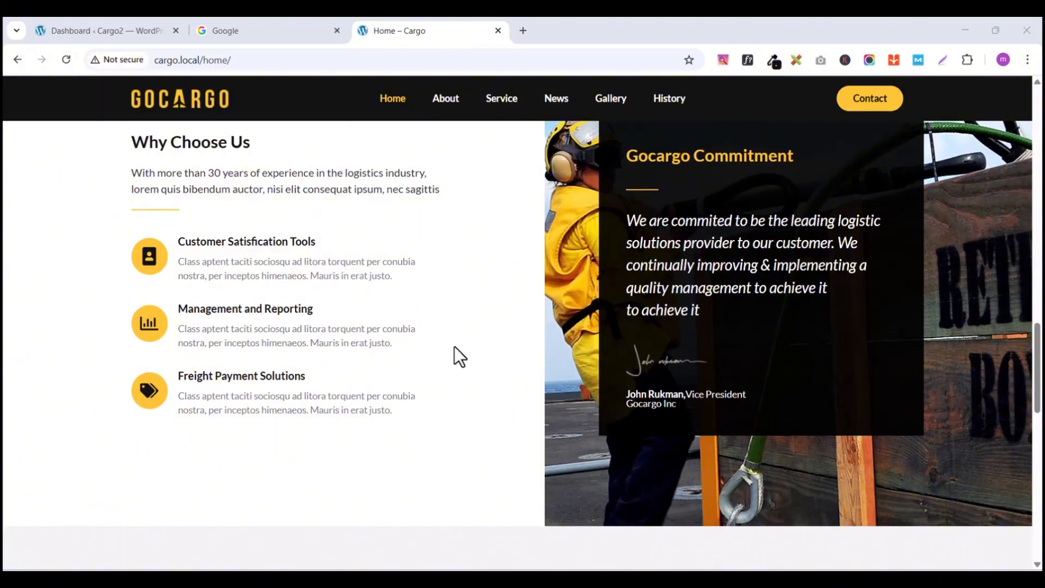
{"action": "scroll", "coordinate": [454, 347], "scroll_direction": "down", "scroll_amount": 6}
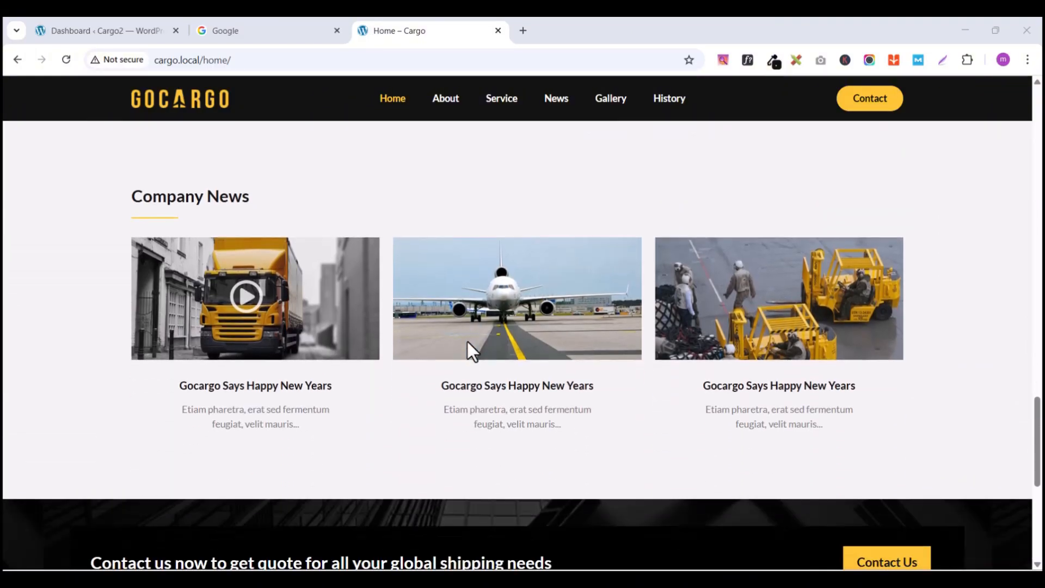
{"action": "scroll", "coordinate": [468, 341], "scroll_direction": "down", "scroll_amount": 6}
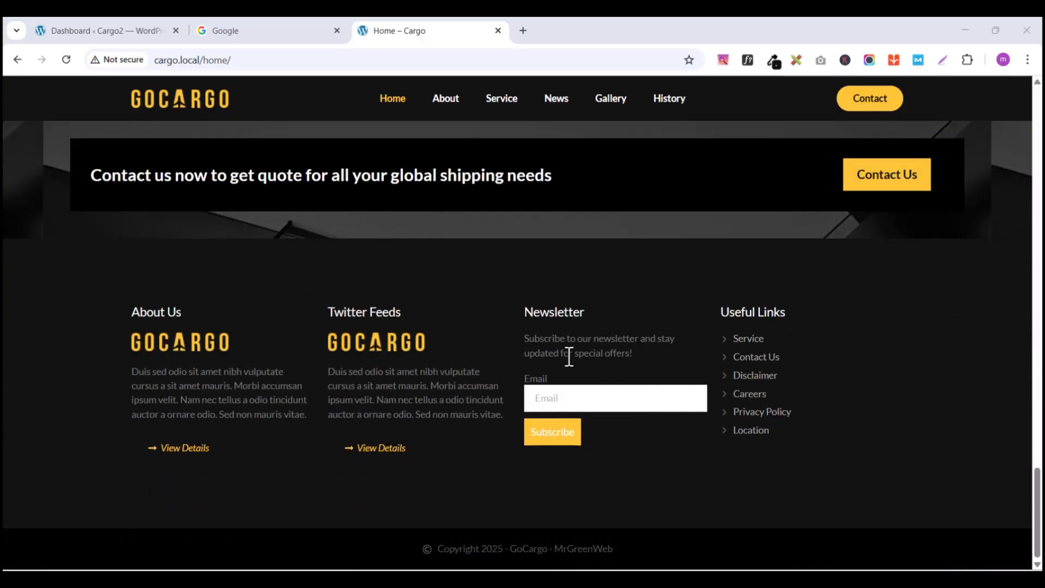
Step: Review the Cargo home page again from the footer back up to the hero, including the freight service cards
{"action": "scroll", "coordinate": [569, 356], "scroll_direction": "up", "scroll_amount": 12}
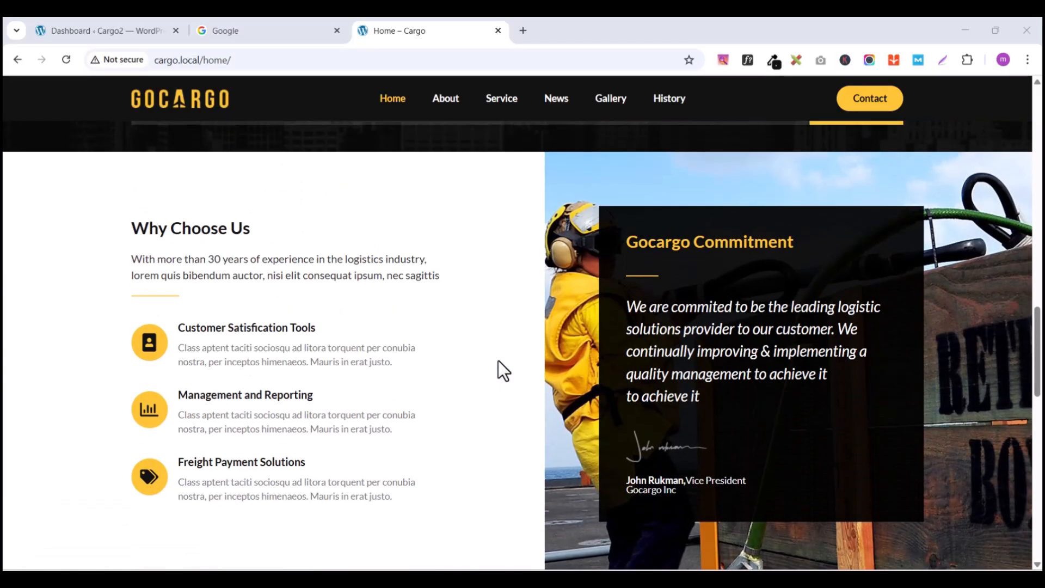
{"action": "scroll", "coordinate": [498, 361], "scroll_direction": "up", "scroll_amount": 8}
{"action": "scroll", "coordinate": [498, 361], "scroll_direction": "down", "scroll_amount": 1}
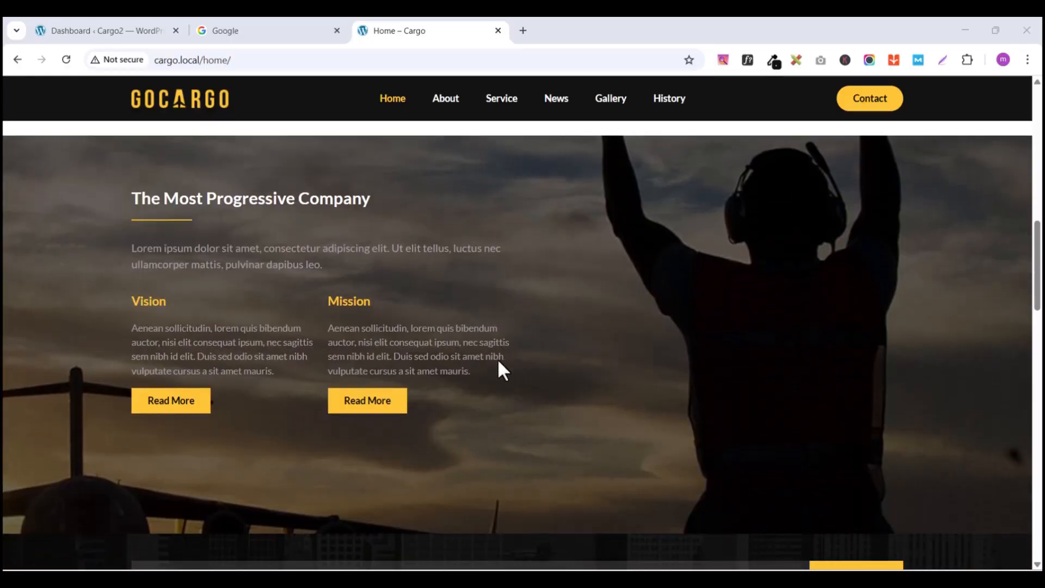
{"action": "scroll", "coordinate": [498, 362], "scroll_direction": "up", "scroll_amount": 10}
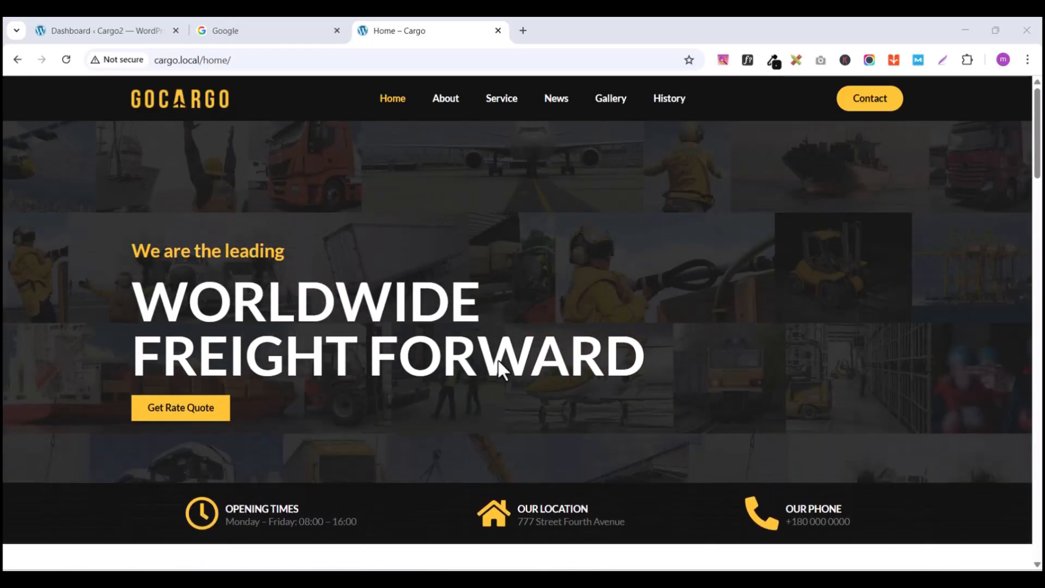
{"action": "scroll", "coordinate": [666, 280], "scroll_direction": "down", "scroll_amount": 5}
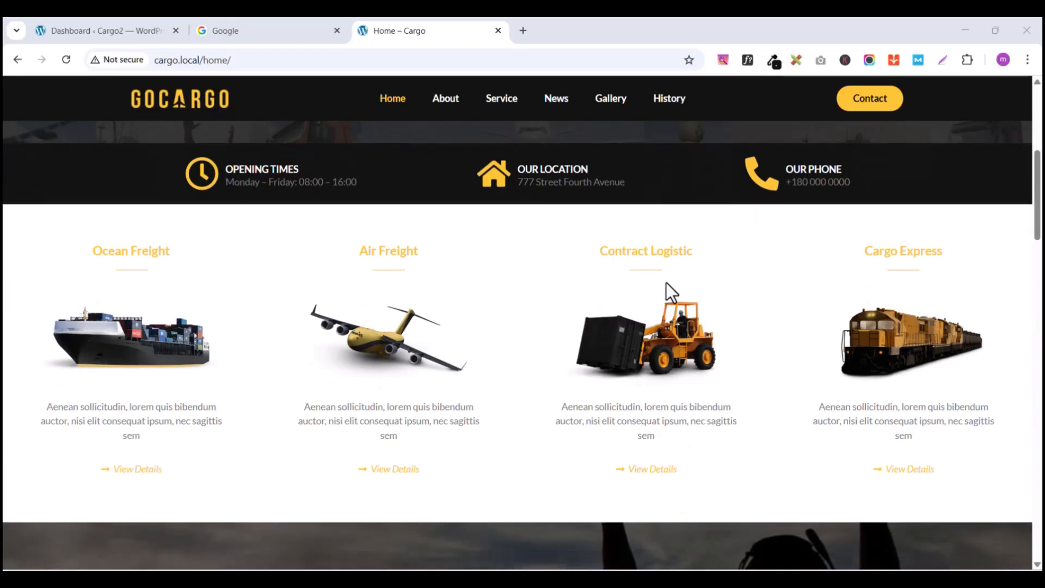
{"action": "scroll", "coordinate": [667, 282], "scroll_direction": "down", "scroll_amount": 3}
{"action": "scroll", "coordinate": [666, 280], "scroll_direction": "up", "scroll_amount": 8}
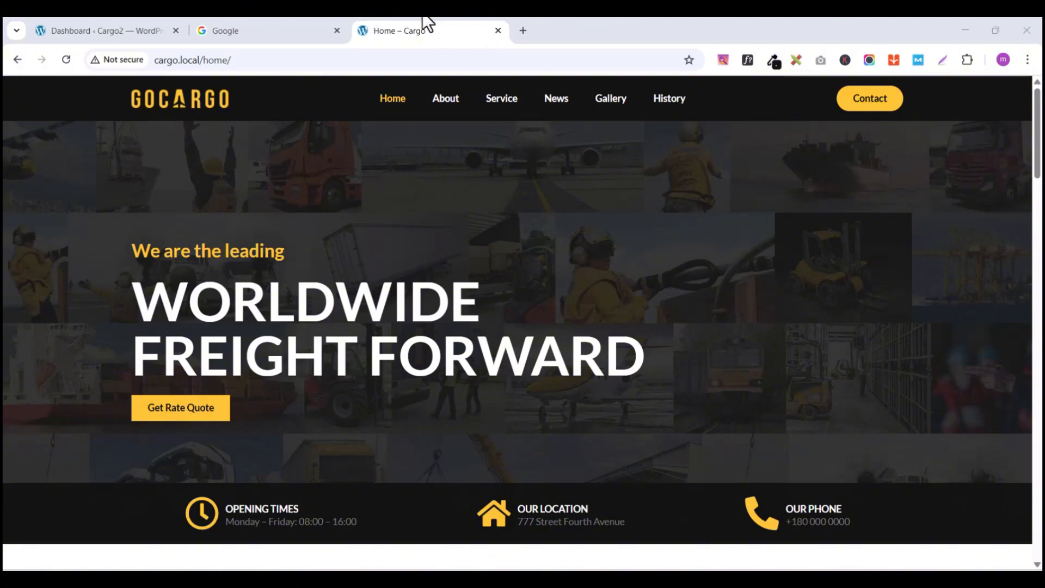
Step: Open the Cargo2 site's installed plugins list and examine the Elementor and Elementor Pro entries
{"action": "left_click", "coordinate": [120, 31]}
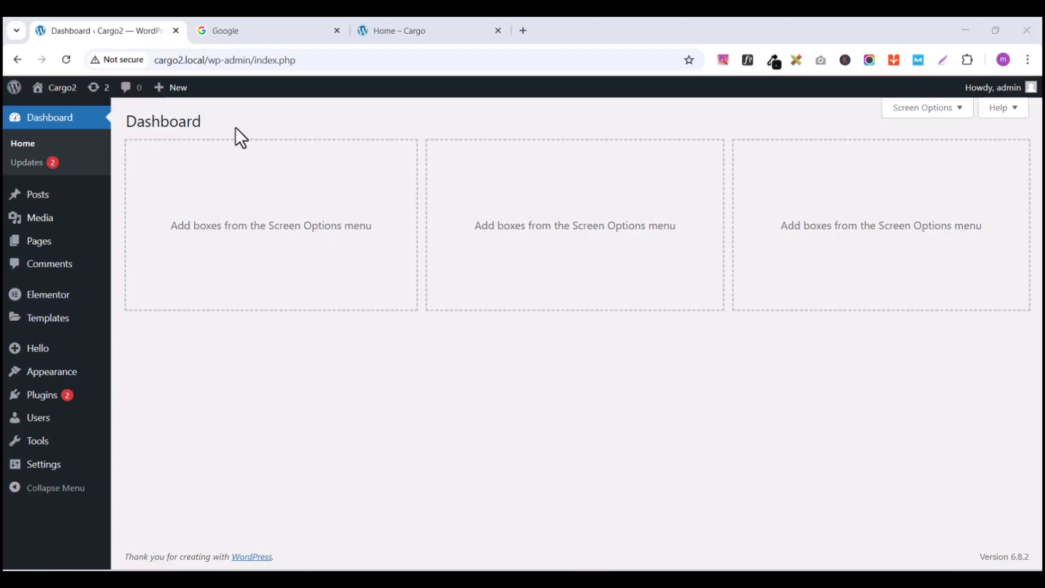
{"action": "mouse_move", "coordinate": [61, 404]}
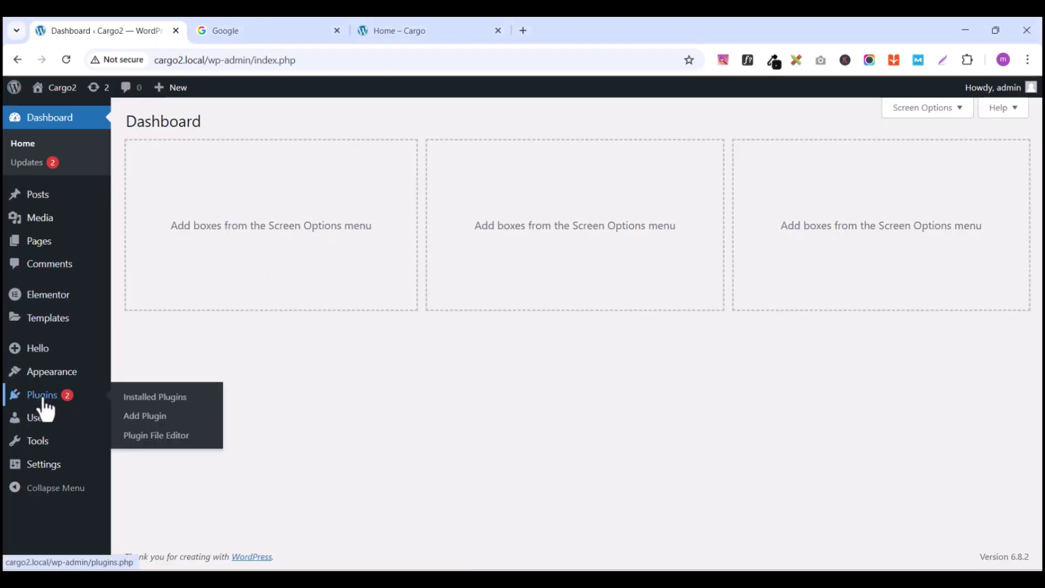
{"action": "left_click", "coordinate": [46, 410]}
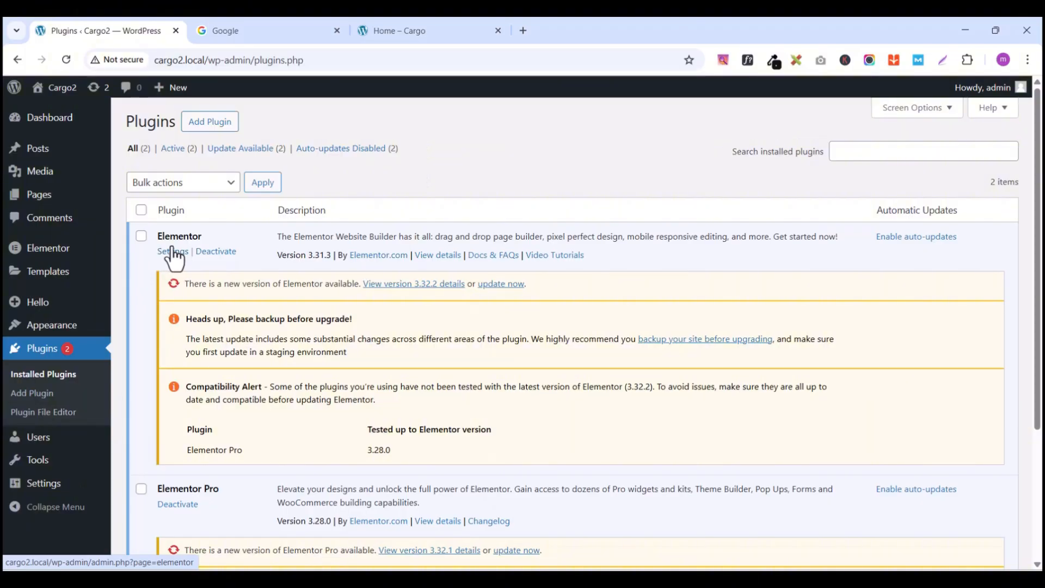
{"action": "scroll", "coordinate": [194, 244], "scroll_direction": "down", "scroll_amount": 3}
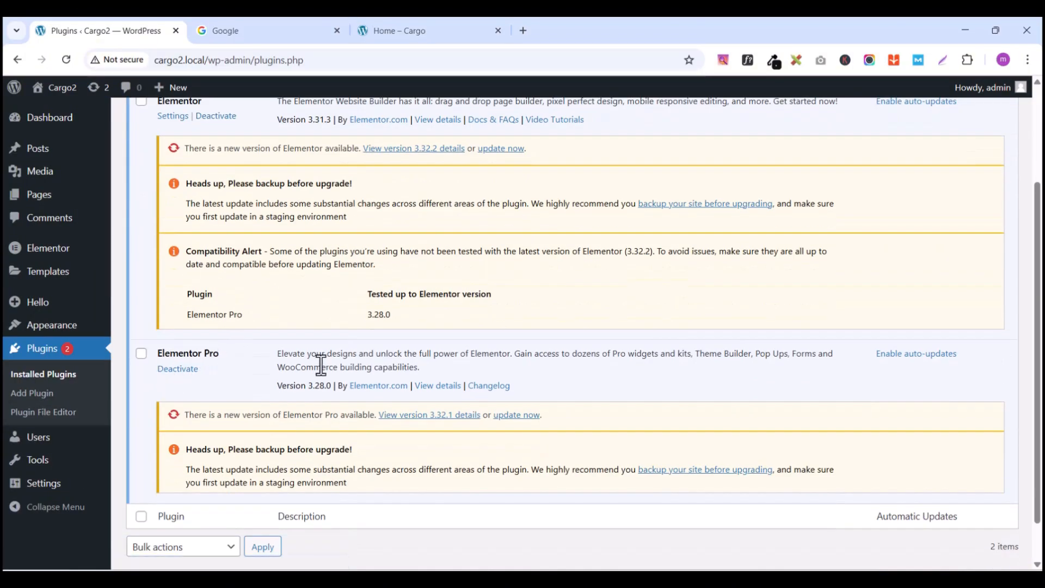
{"action": "scroll", "coordinate": [327, 364], "scroll_direction": "up", "scroll_amount": 1}
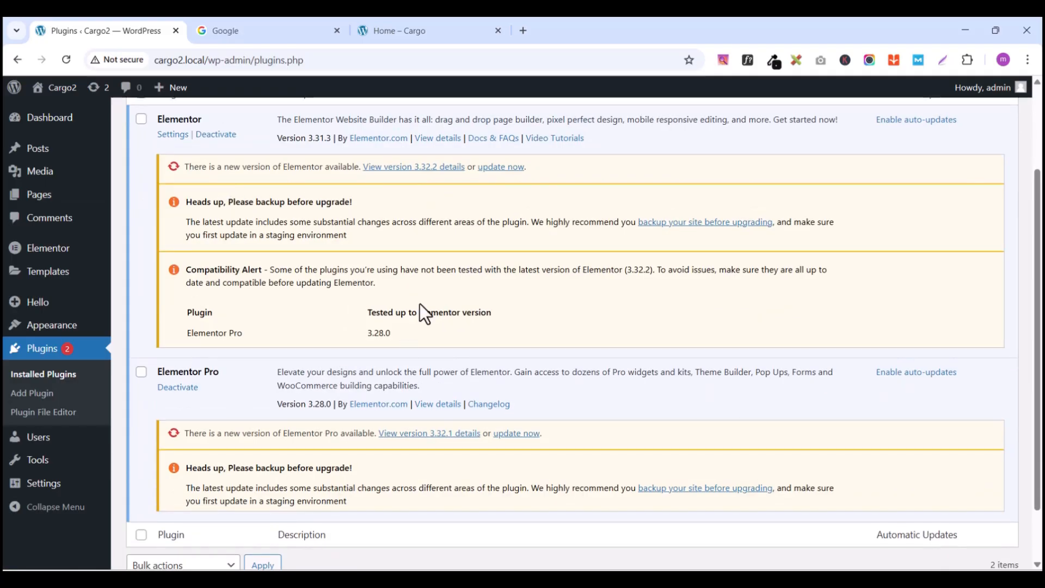
{"action": "scroll", "coordinate": [288, 393], "scroll_direction": "up", "scroll_amount": 3}
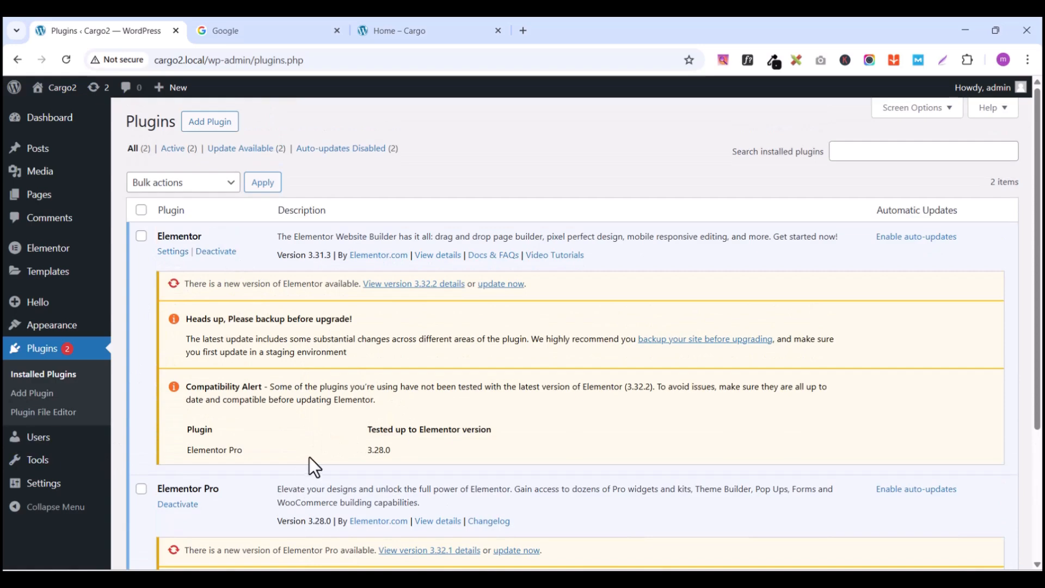
{"action": "scroll", "coordinate": [374, 347], "scroll_direction": "down", "scroll_amount": 1}
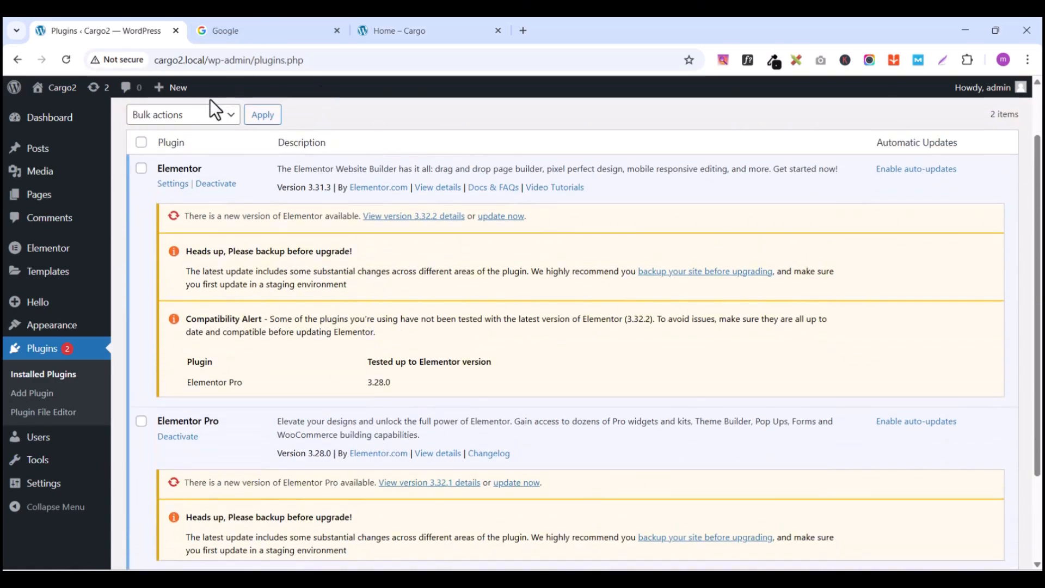
{"action": "scroll", "coordinate": [251, 218], "scroll_direction": "up", "scroll_amount": 1}
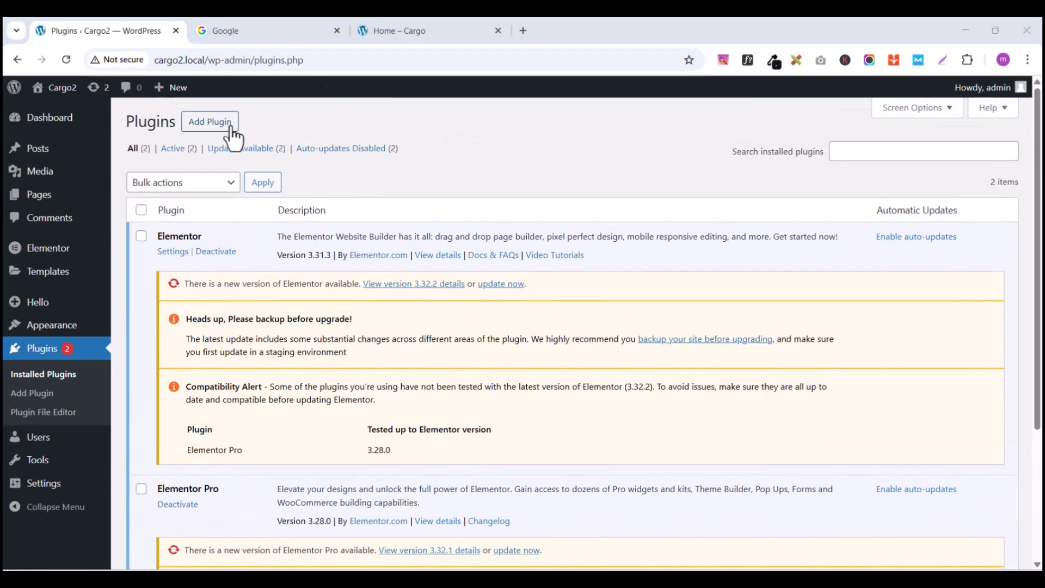
Step: Search the directory of plugins available to add for "elementor"
{"action": "left_click", "coordinate": [213, 128]}
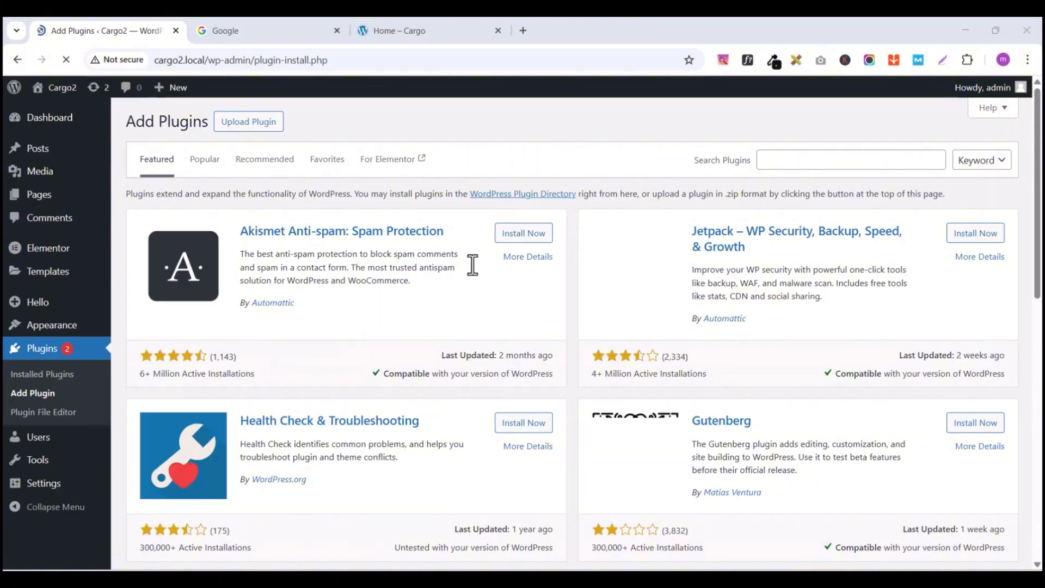
{"action": "left_click", "coordinate": [794, 155]}
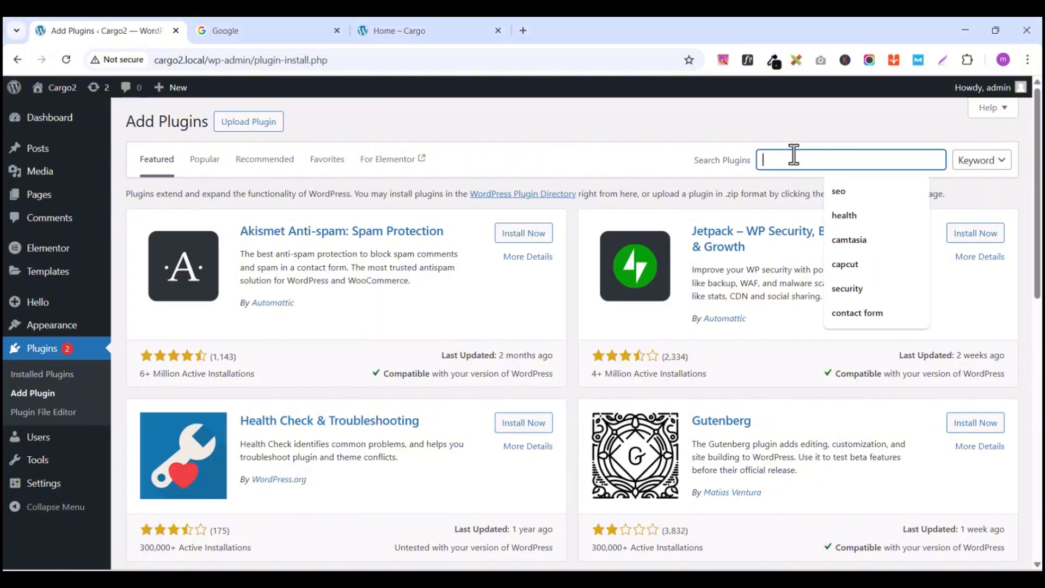
{"action": "type", "text": "elemto"}
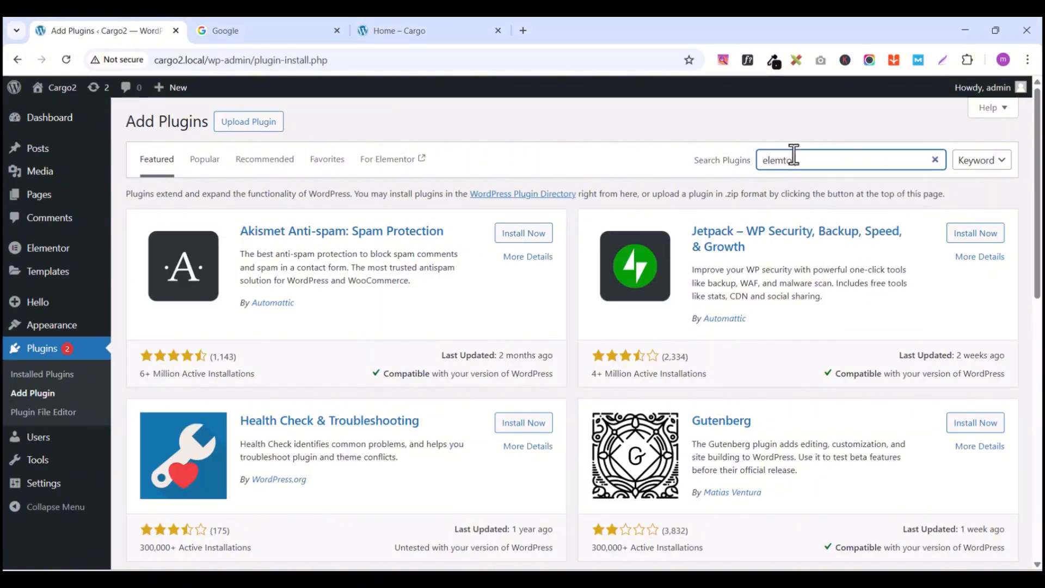
{"action": "type", "text": "r"}
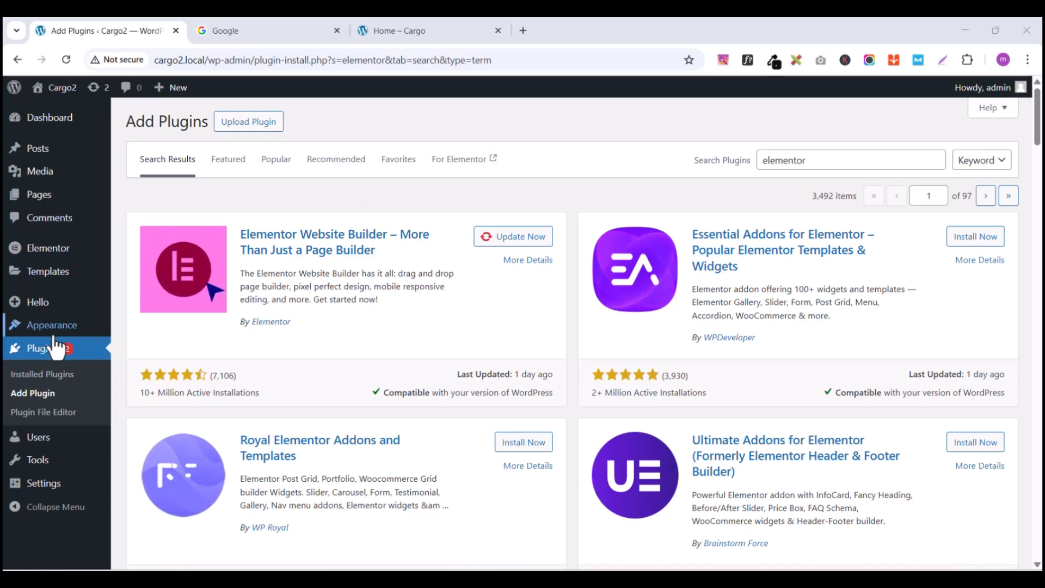
Step: Open the site's installed themes and view the details of the Hello Elementor theme
{"action": "mouse_move", "coordinate": [48, 333]}
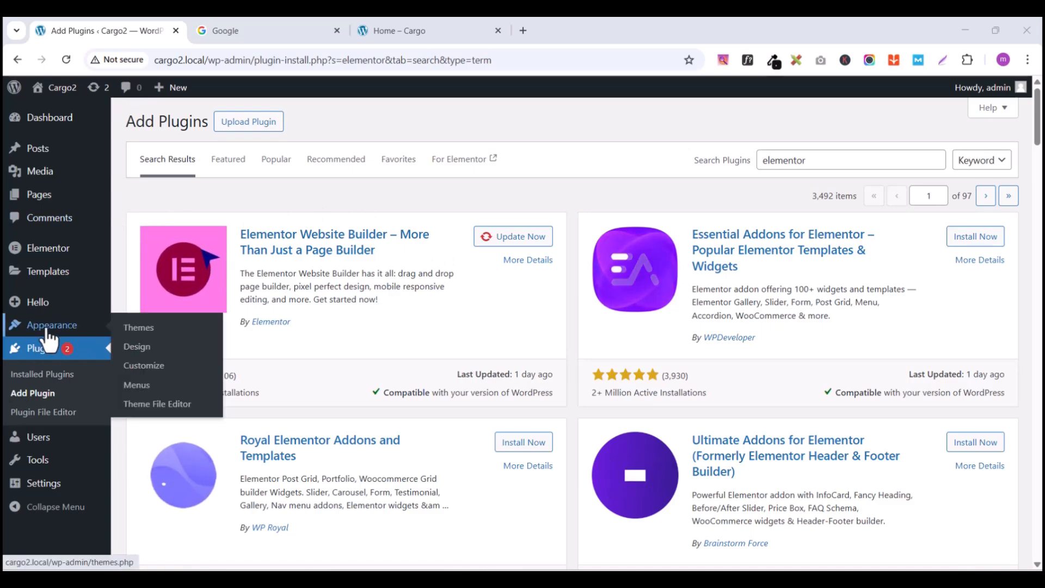
{"action": "left_click", "coordinate": [134, 330]}
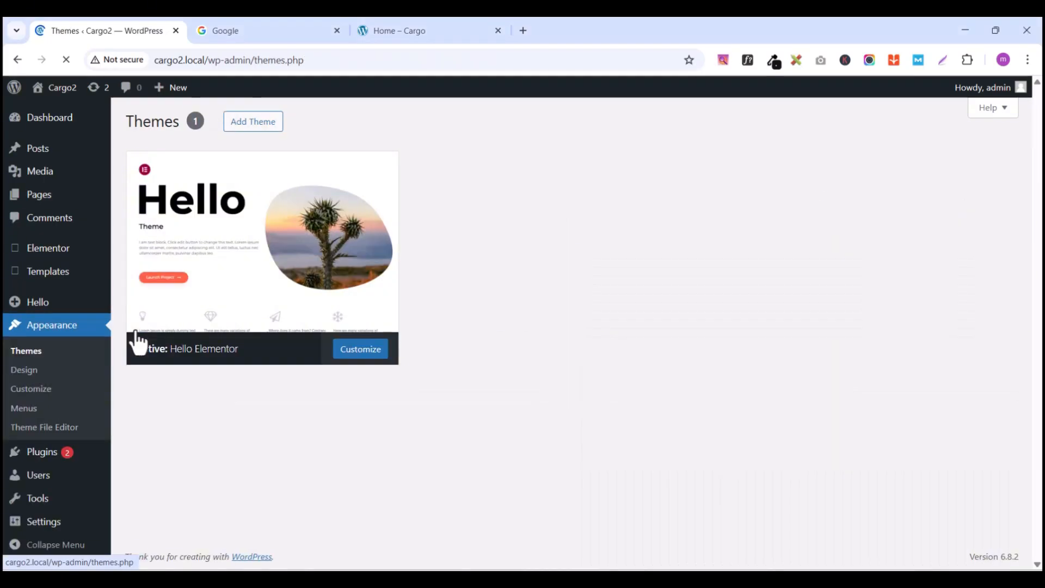
{"action": "left_click", "coordinate": [137, 342]}
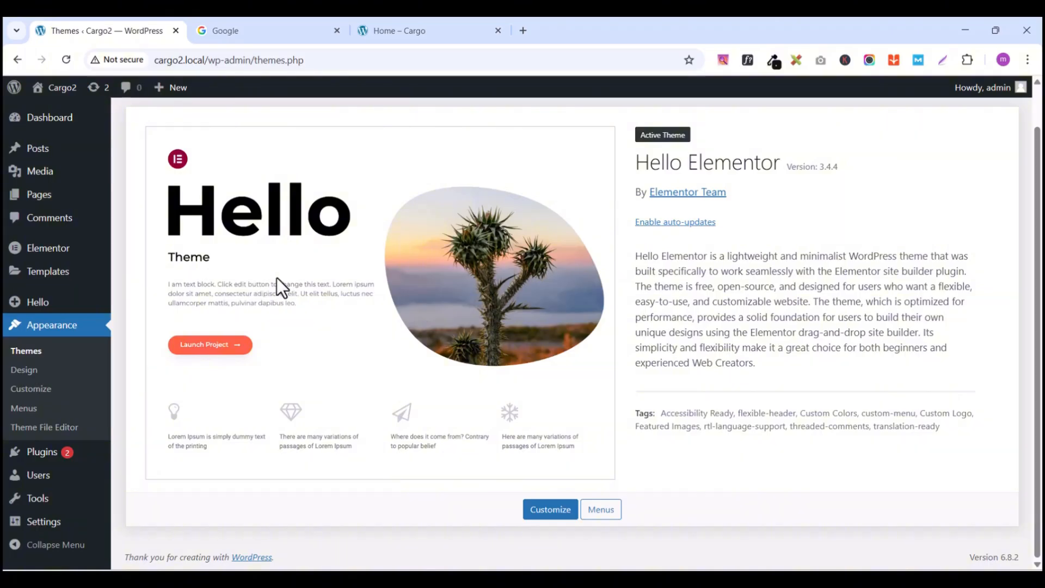
{"action": "scroll", "coordinate": [298, 305], "scroll_direction": "up", "scroll_amount": 1}
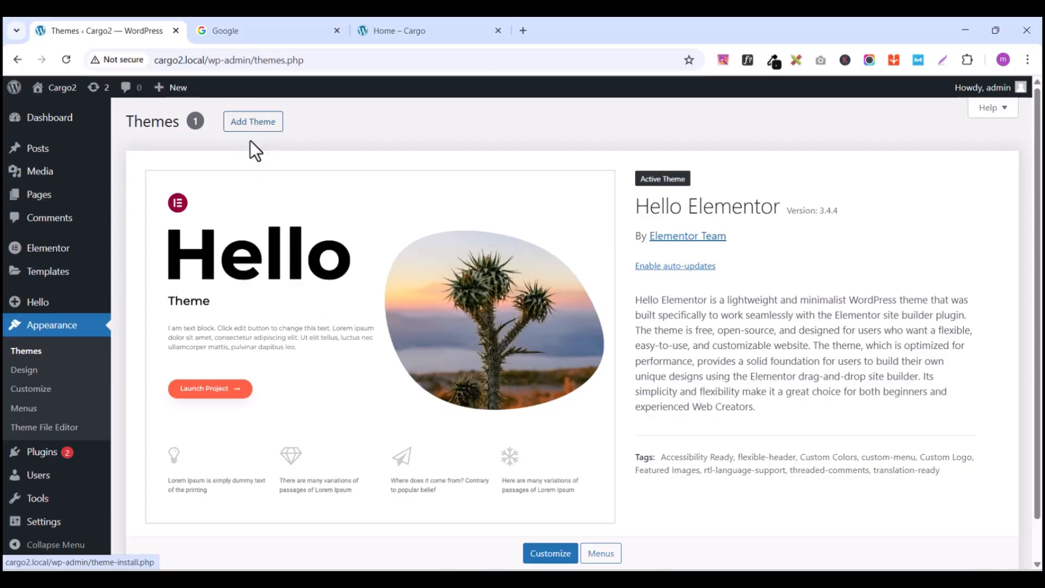
Step: Search the directory of themes available to add for "hello elementor"
{"action": "left_click", "coordinate": [253, 127]}
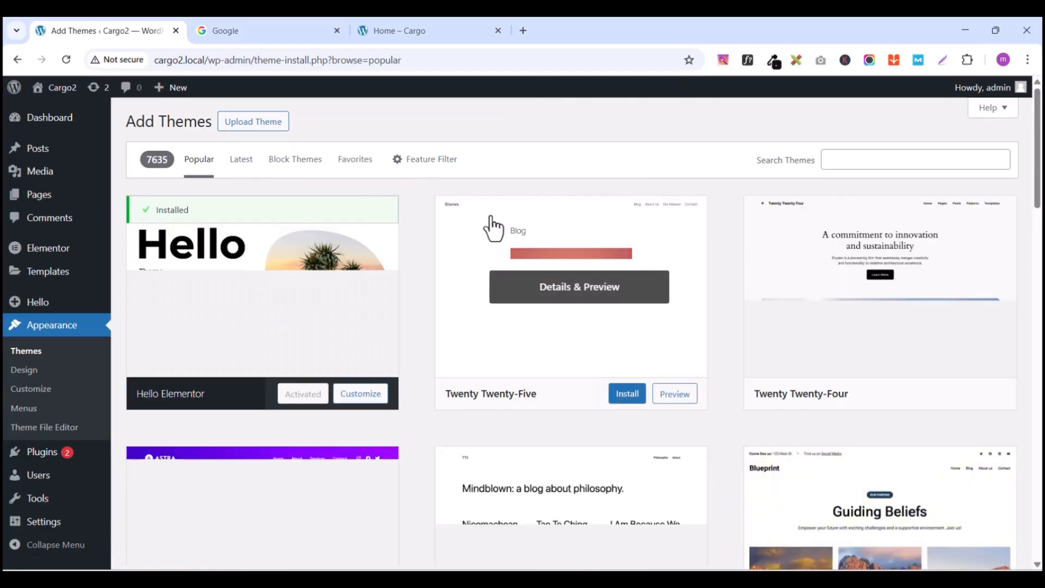
{"action": "left_click", "coordinate": [835, 159]}
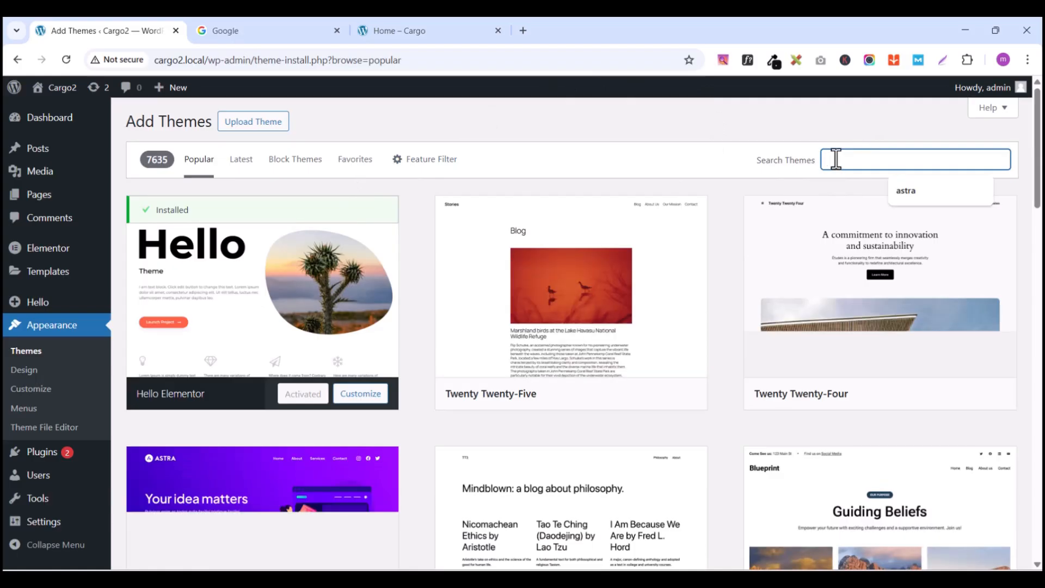
{"action": "type", "text": "helle elementor"}
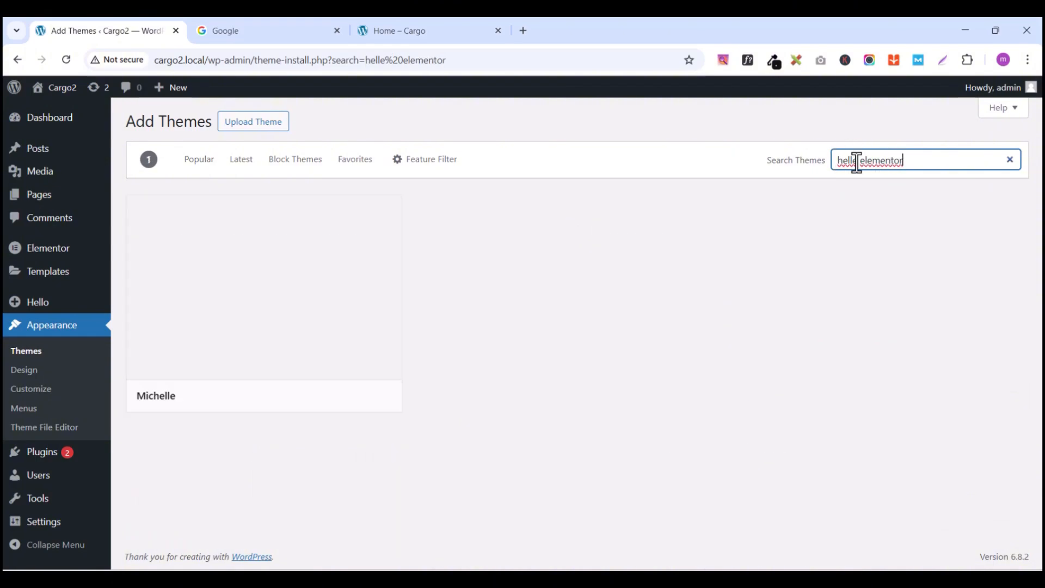
{"action": "left_click", "coordinate": [859, 164]}
{"action": "key", "text": "BackSpace"}
{"action": "type", "text": "o"}
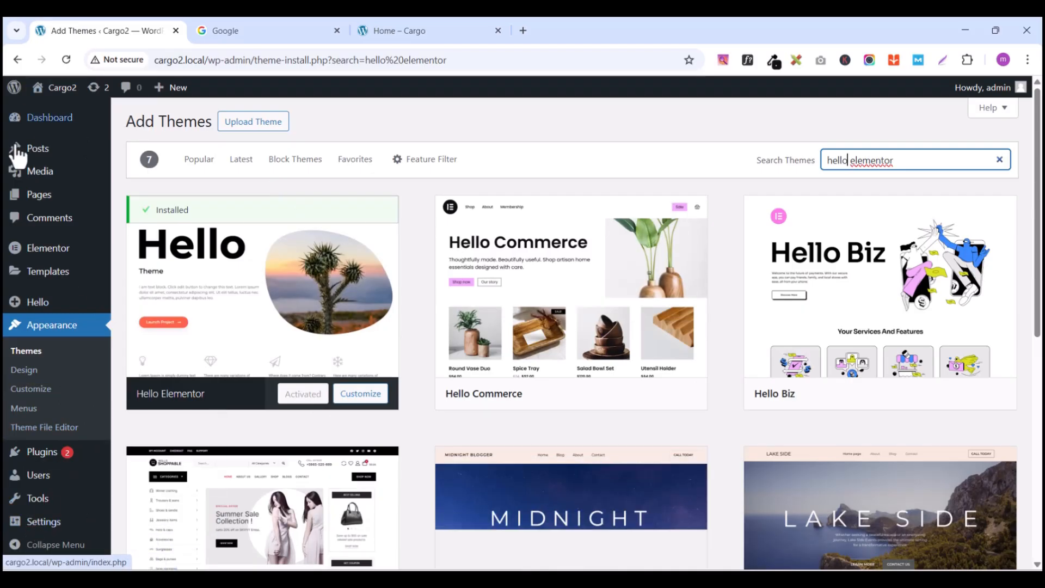
Step: Open the site's media library, reveal the file upload area and examine the images already uploaded
{"action": "left_click", "coordinate": [45, 176]}
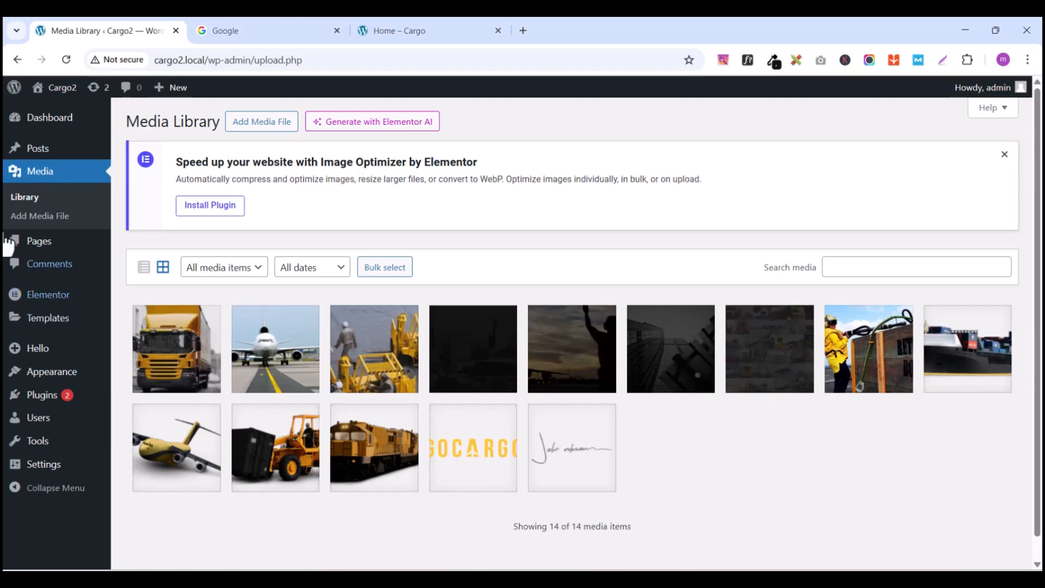
{"action": "left_click", "coordinate": [243, 126]}
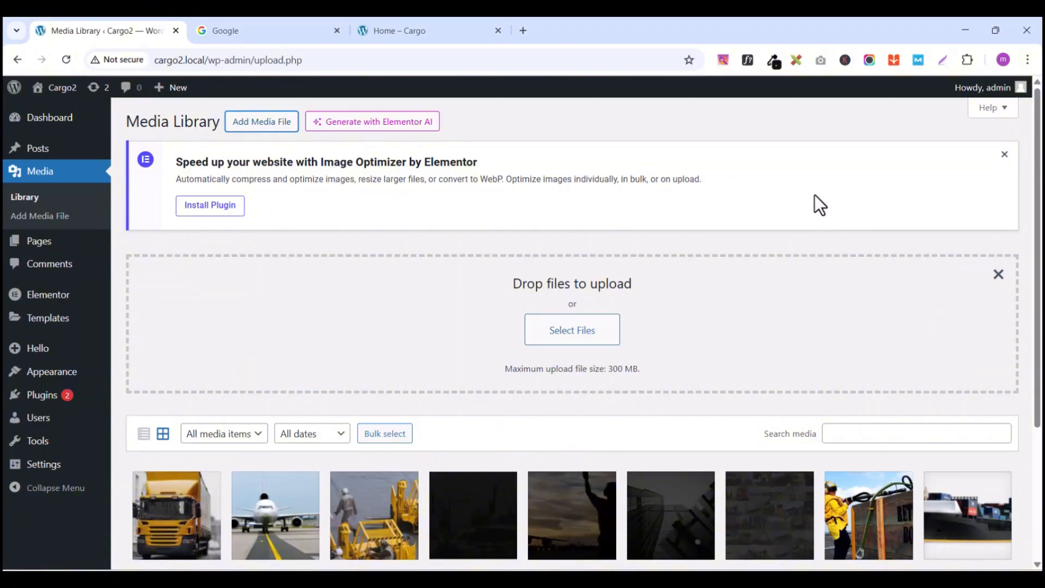
{"action": "scroll", "coordinate": [518, 397], "scroll_direction": "down", "scroll_amount": 4}
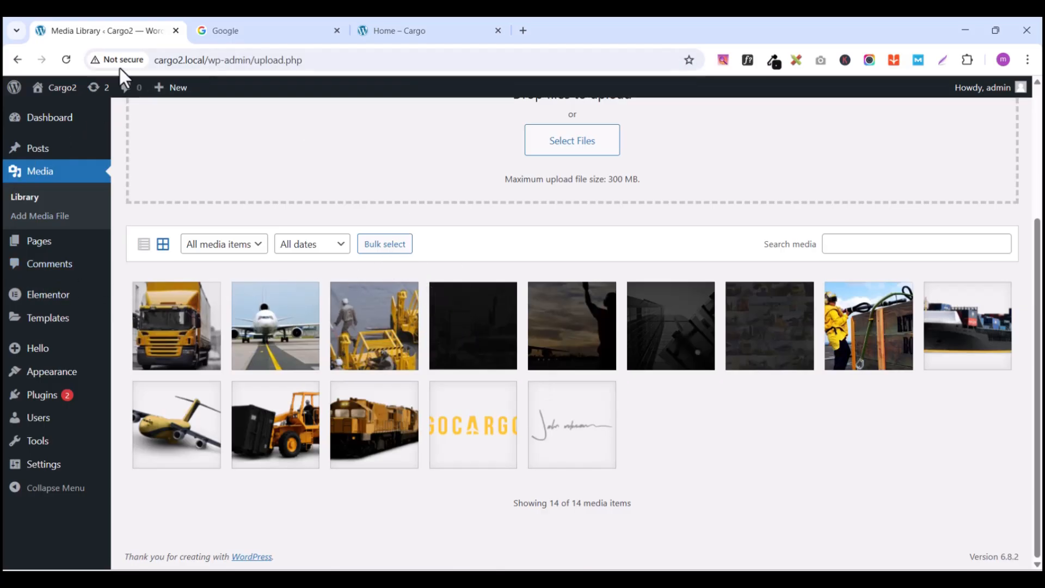
Step: Add a new page titled "Home", dismissing the editor's welcome guide, and publish it
{"action": "mouse_move", "coordinate": [49, 247]}
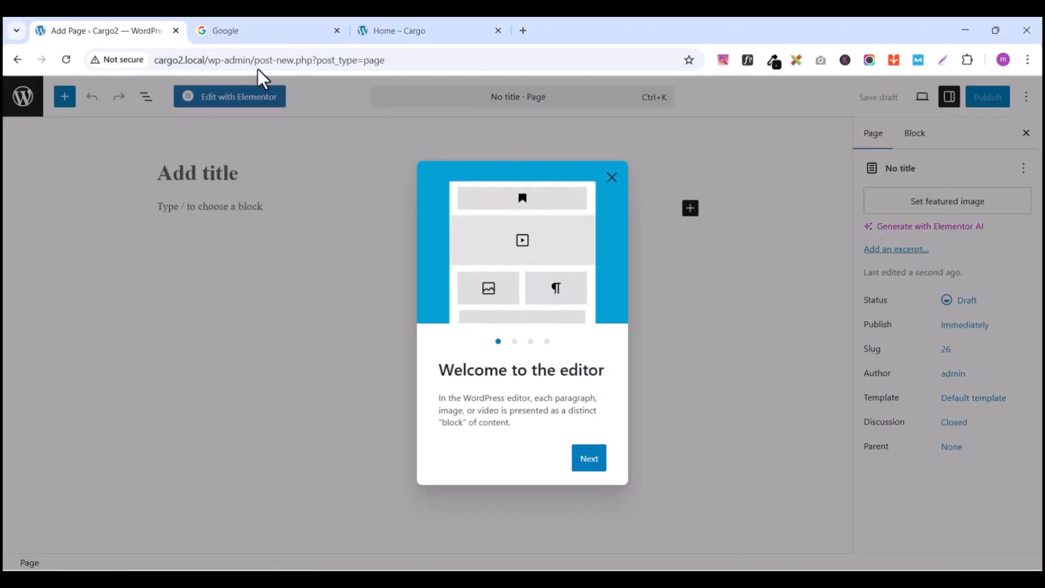
{"action": "left_click", "coordinate": [612, 177]}
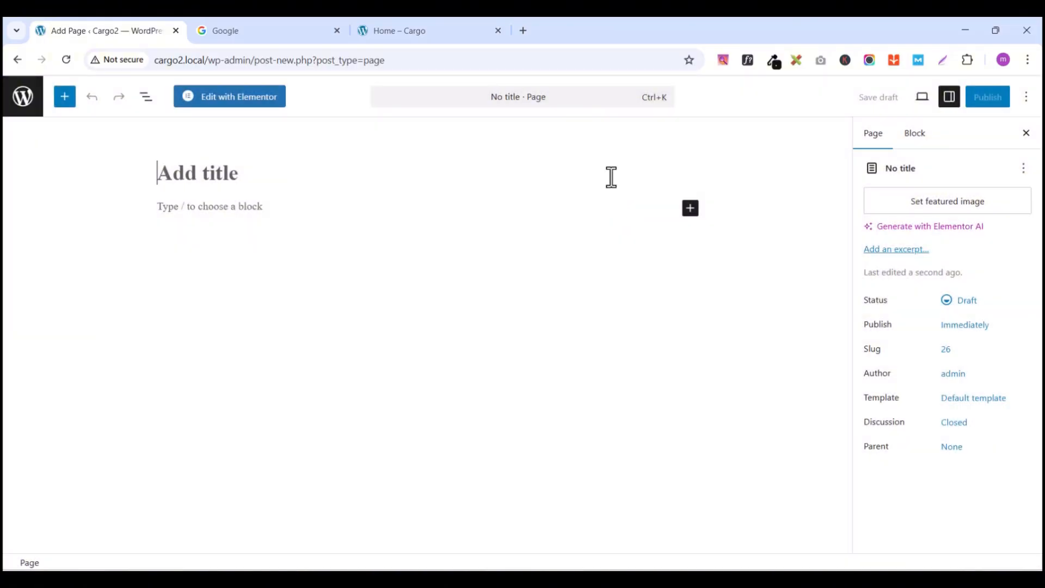
{"action": "left_click", "coordinate": [200, 174]}
{"action": "type", "text": "Home"}
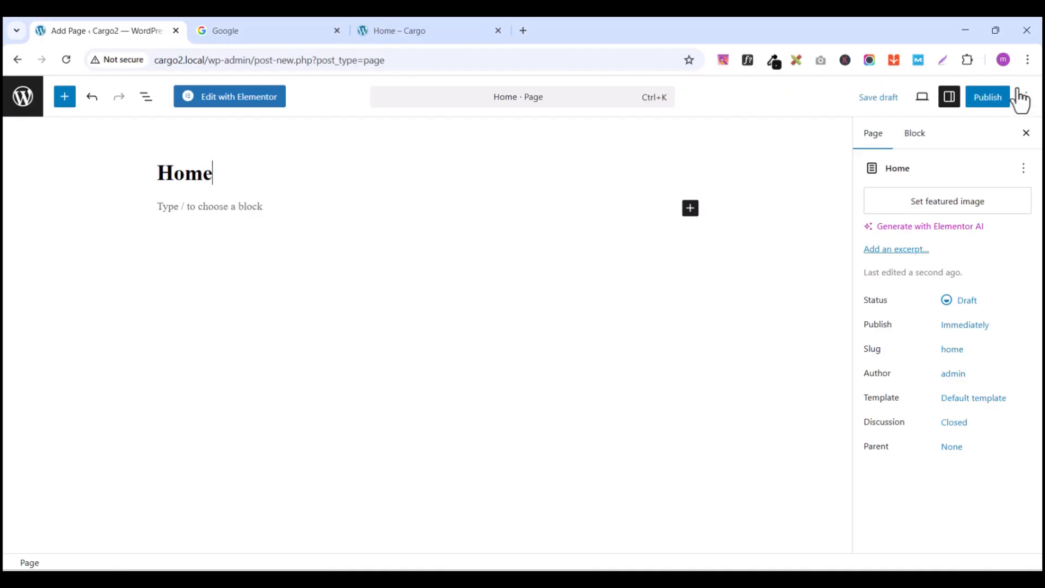
{"action": "left_click", "coordinate": [984, 106]}
{"action": "left_click", "coordinate": [985, 107]}
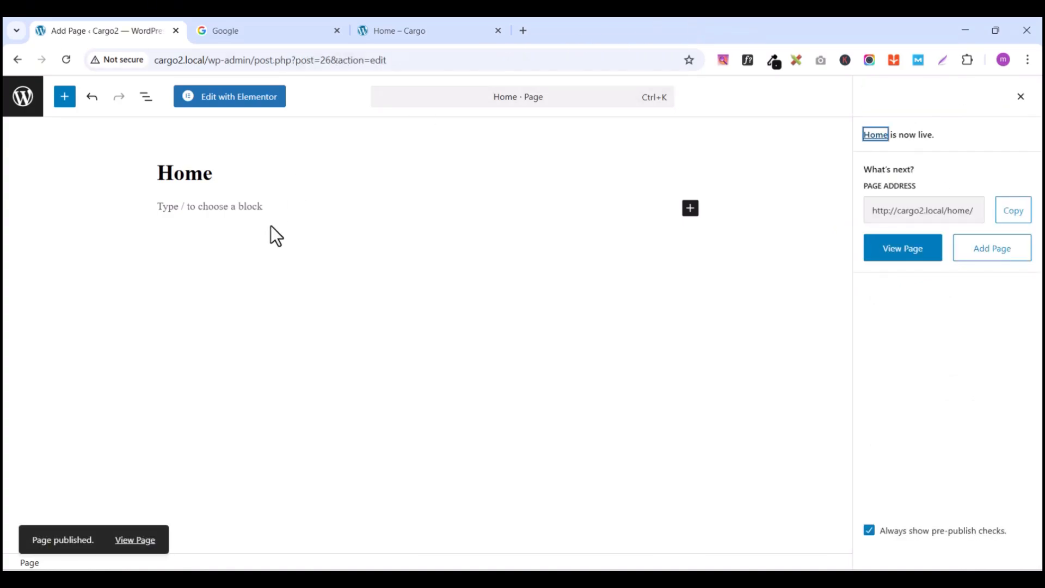
Step: Edit the Home page with Elementor, set the editor's display mode to dark in the user preferences and publish
{"action": "left_click", "coordinate": [224, 101]}
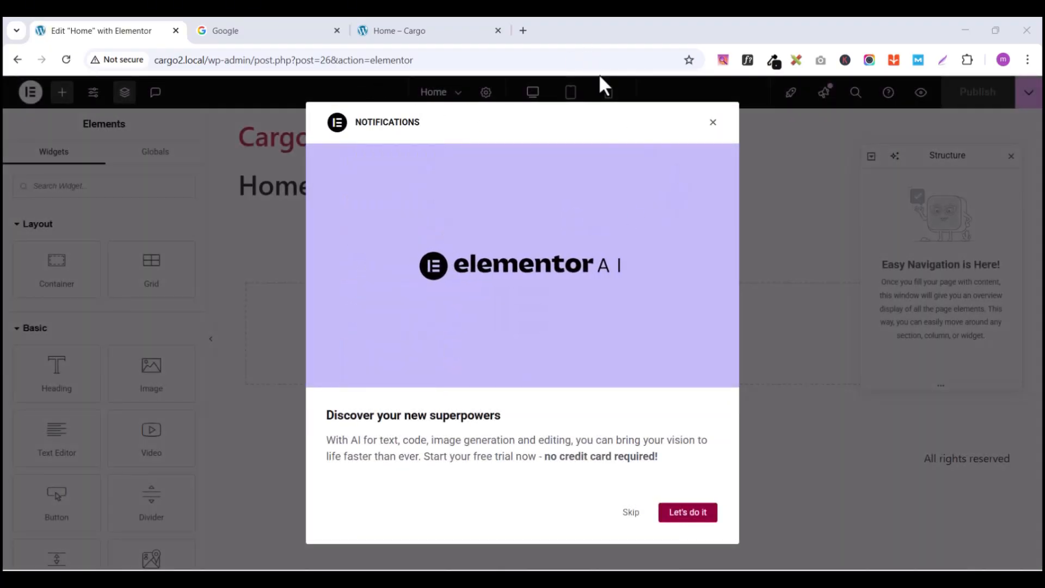
{"action": "left_click", "coordinate": [713, 123]}
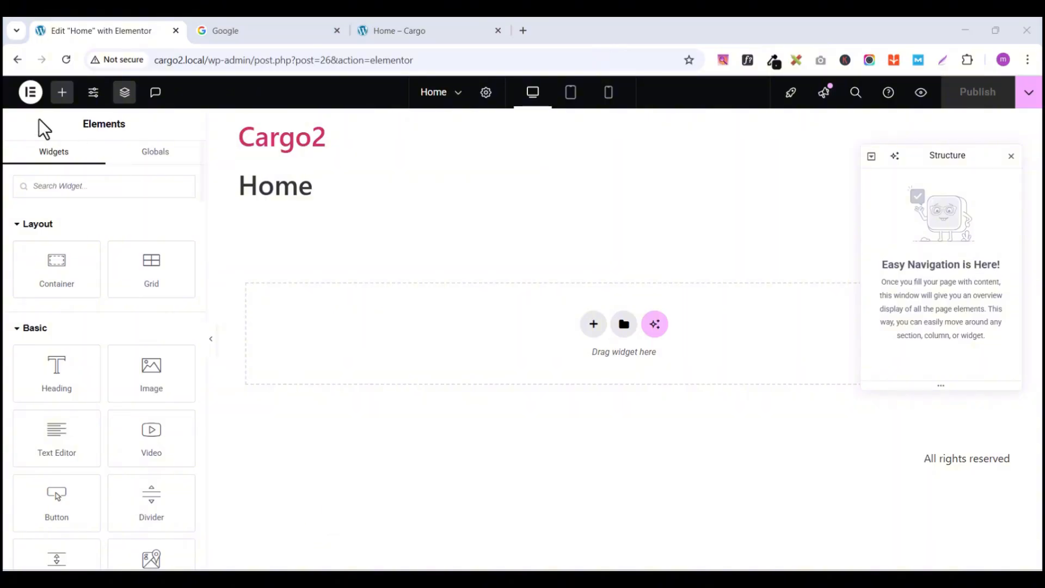
{"action": "left_click", "coordinate": [30, 93]}
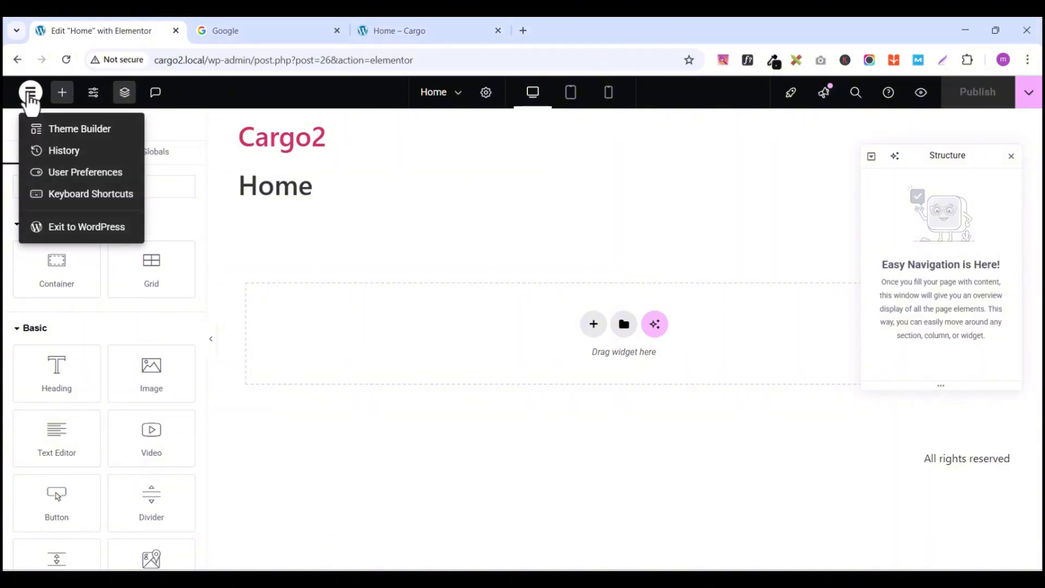
{"action": "left_click", "coordinate": [76, 173]}
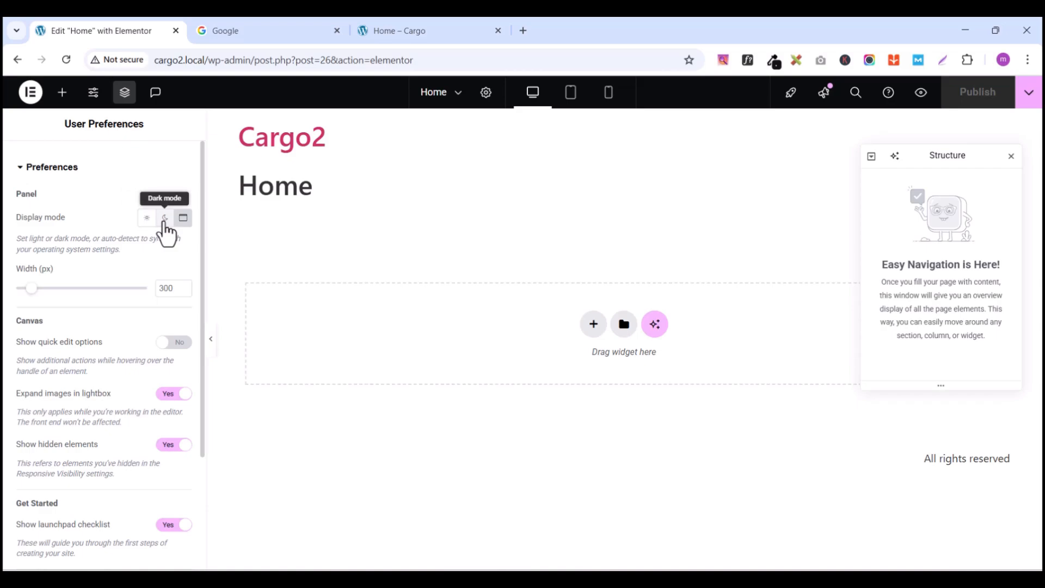
{"action": "left_click", "coordinate": [165, 218]}
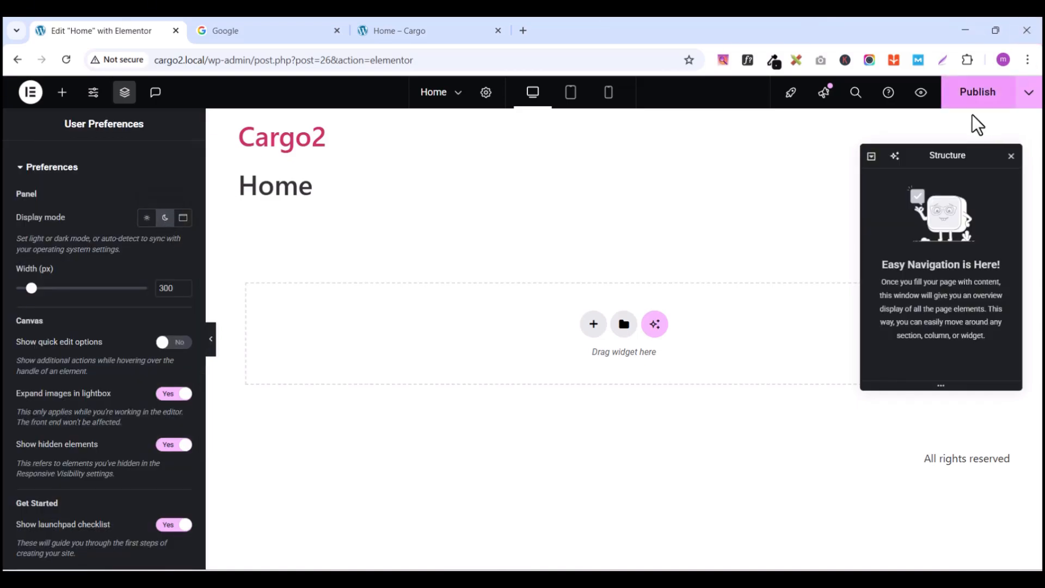
{"action": "left_click", "coordinate": [961, 97]}
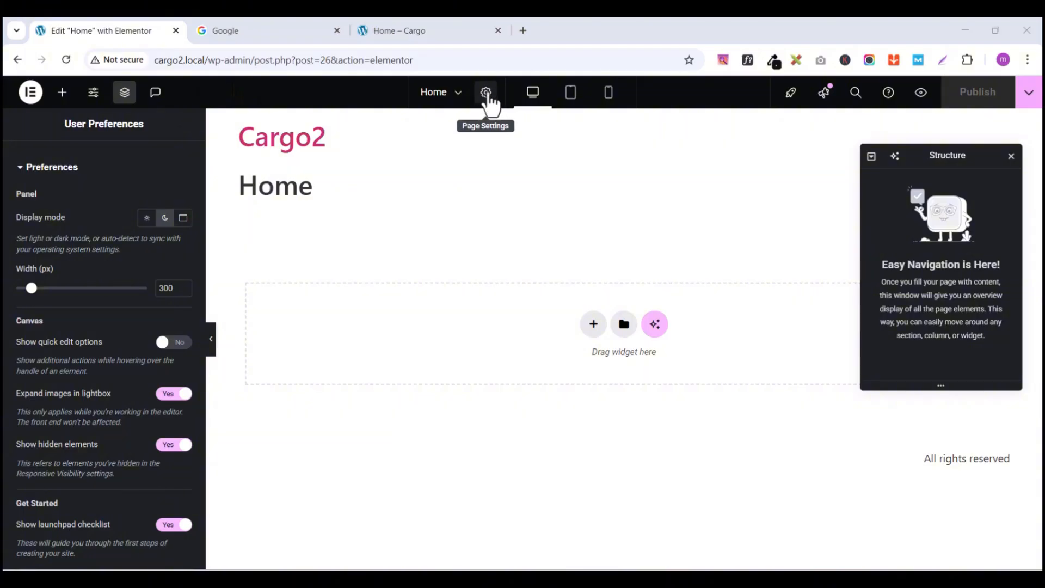
Step: Set the Home page's layout to Elementor Full Width and publish the change
{"action": "left_click", "coordinate": [486, 94]}
{"action": "scroll", "coordinate": [164, 463], "scroll_direction": "down", "scroll_amount": 3}
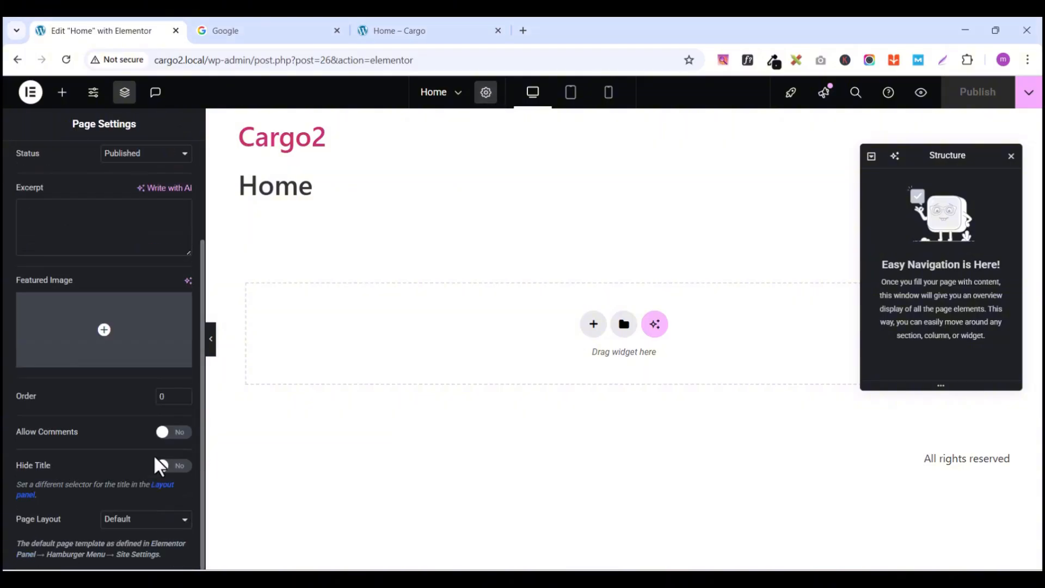
{"action": "left_click", "coordinate": [131, 526]}
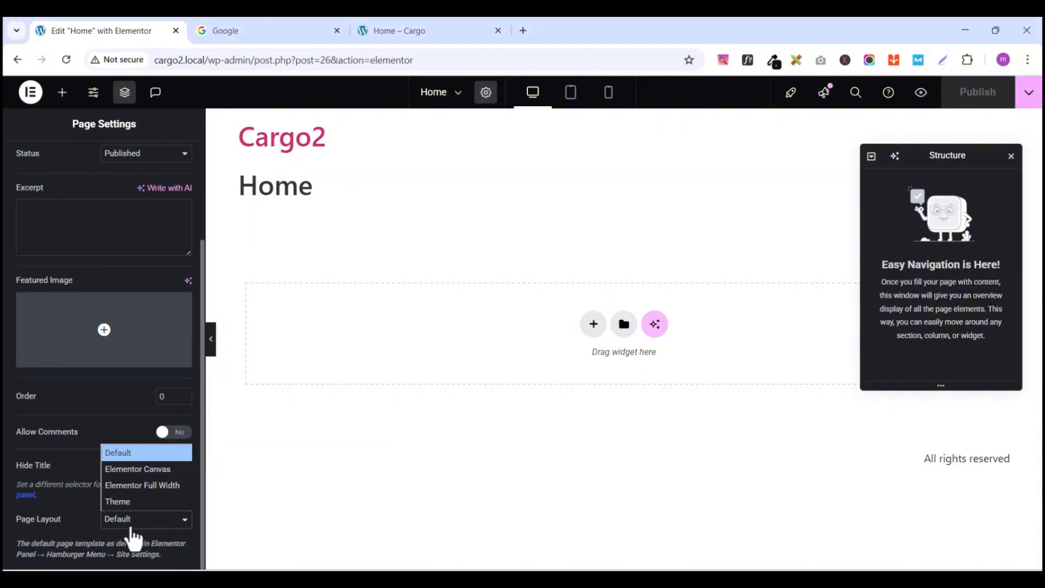
{"action": "left_click", "coordinate": [133, 486]}
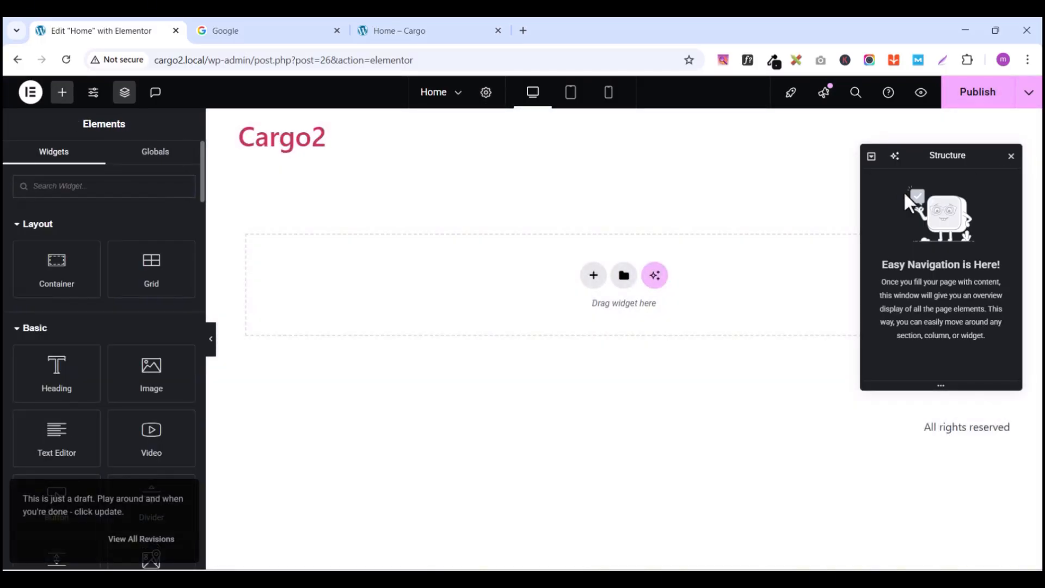
{"action": "left_click", "coordinate": [979, 97]}
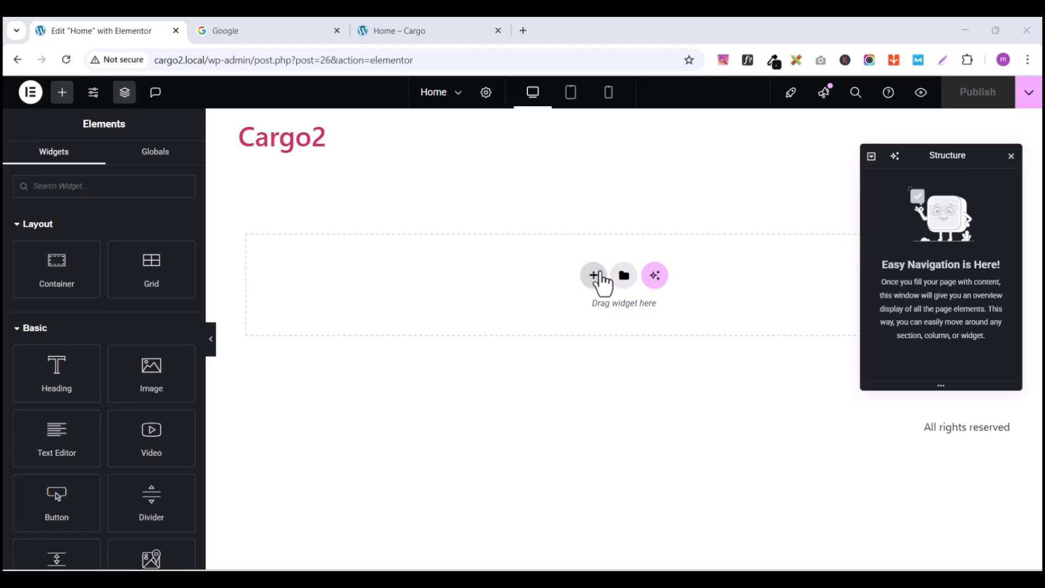
Step: Exit the Elementor editor to WordPress and return to the site's list of pages
{"action": "left_click", "coordinate": [29, 95]}
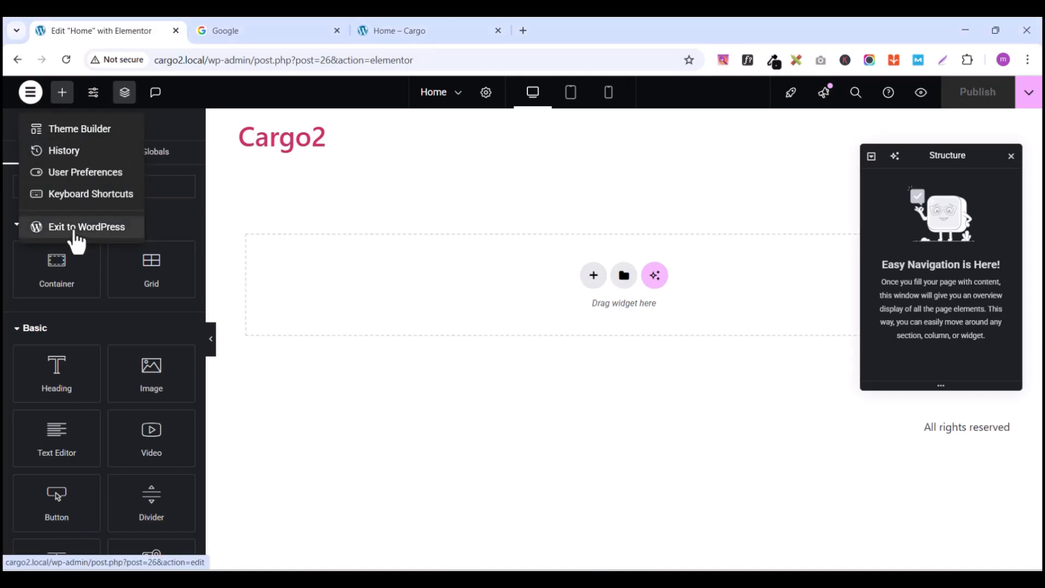
{"action": "left_click", "coordinate": [76, 228]}
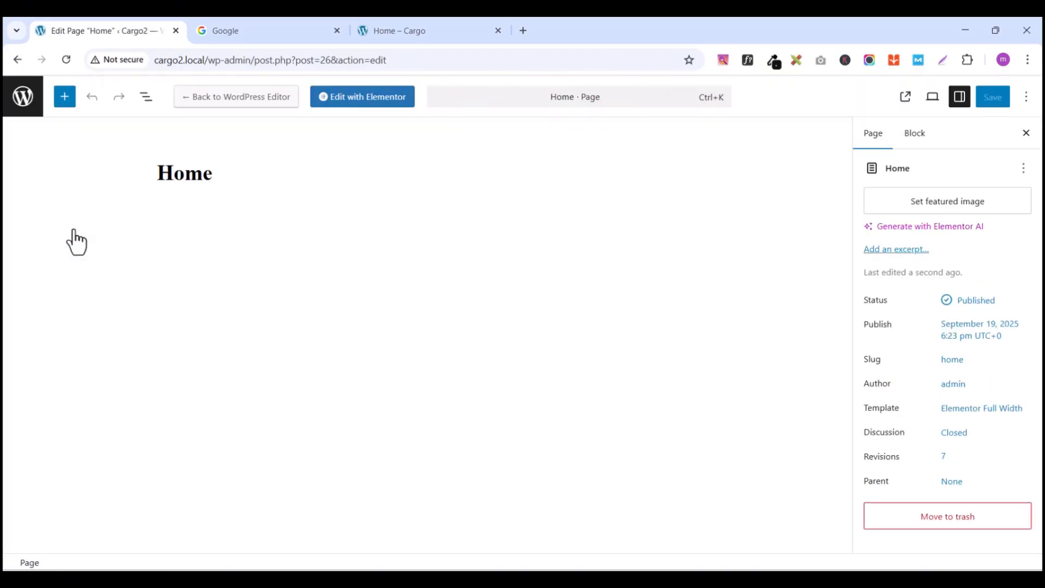
{"action": "left_click", "coordinate": [23, 103]}
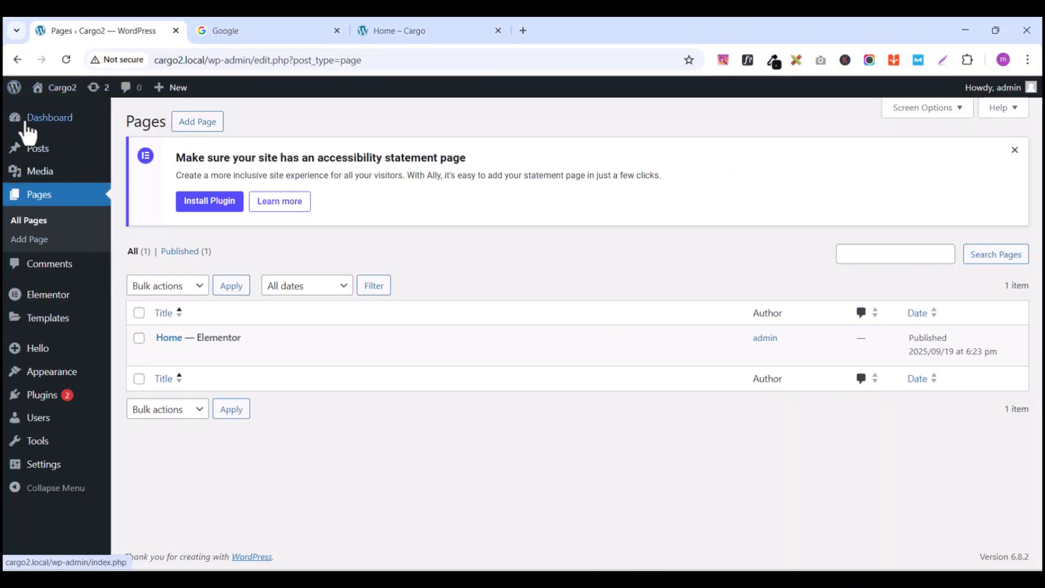
Step: Create a new Header in the Theme Builder, dismissing the template library, the launchpad checklist and the Structure overview
{"action": "mouse_move", "coordinate": [36, 89]}
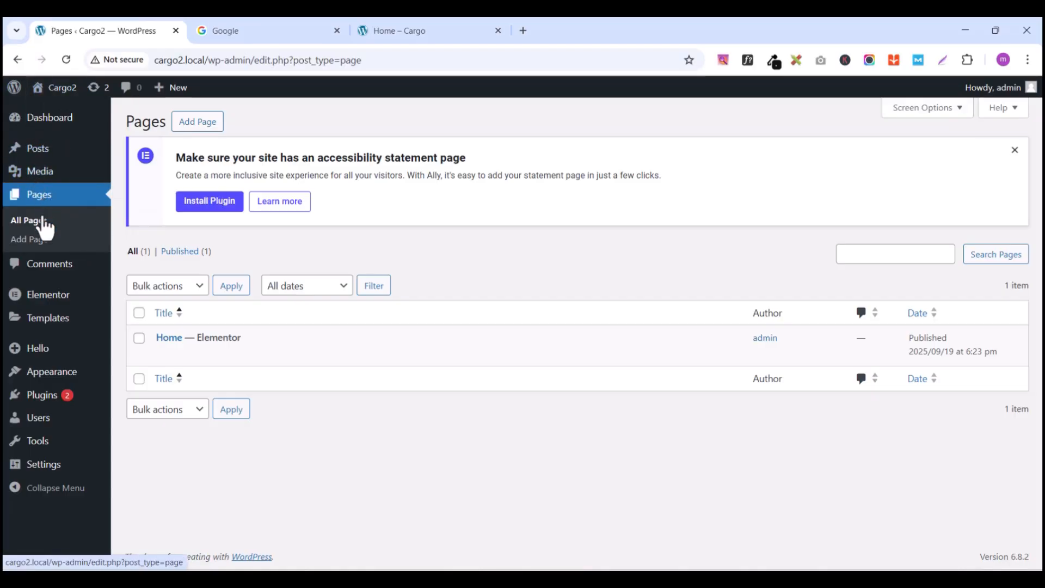
{"action": "mouse_move", "coordinate": [40, 327]}
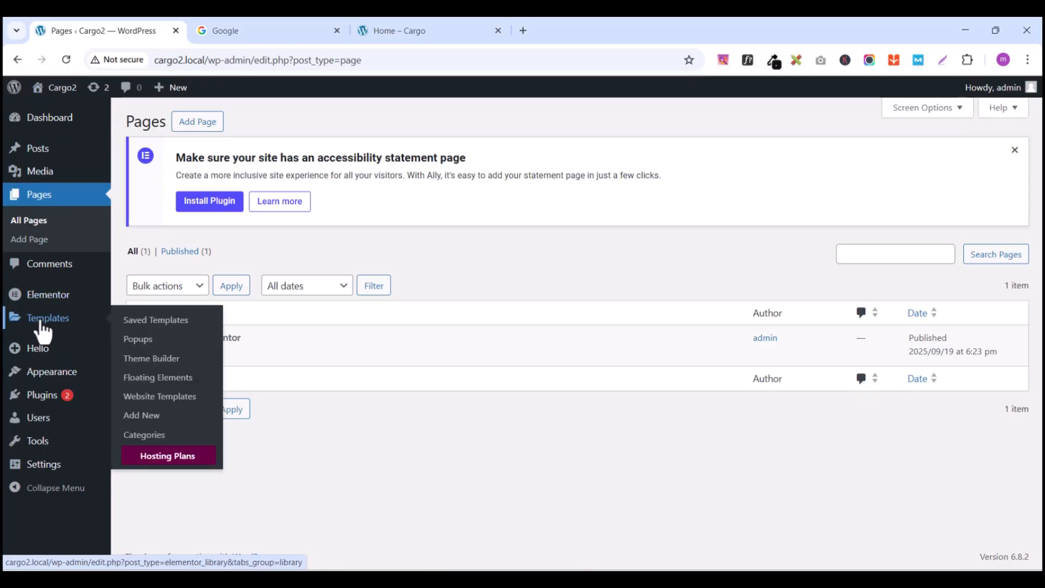
{"action": "left_click", "coordinate": [146, 363]}
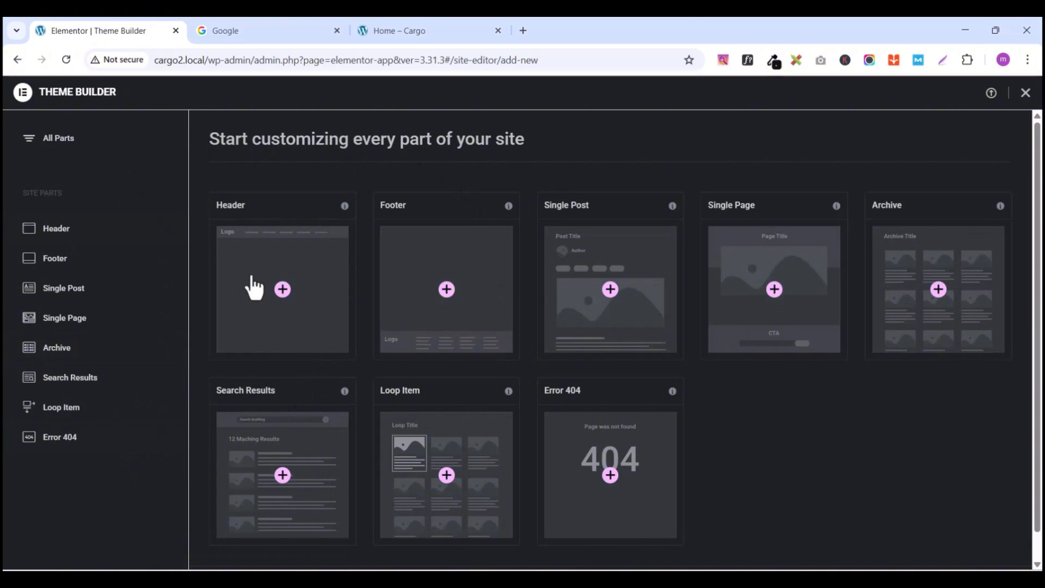
{"action": "left_click", "coordinate": [290, 279]}
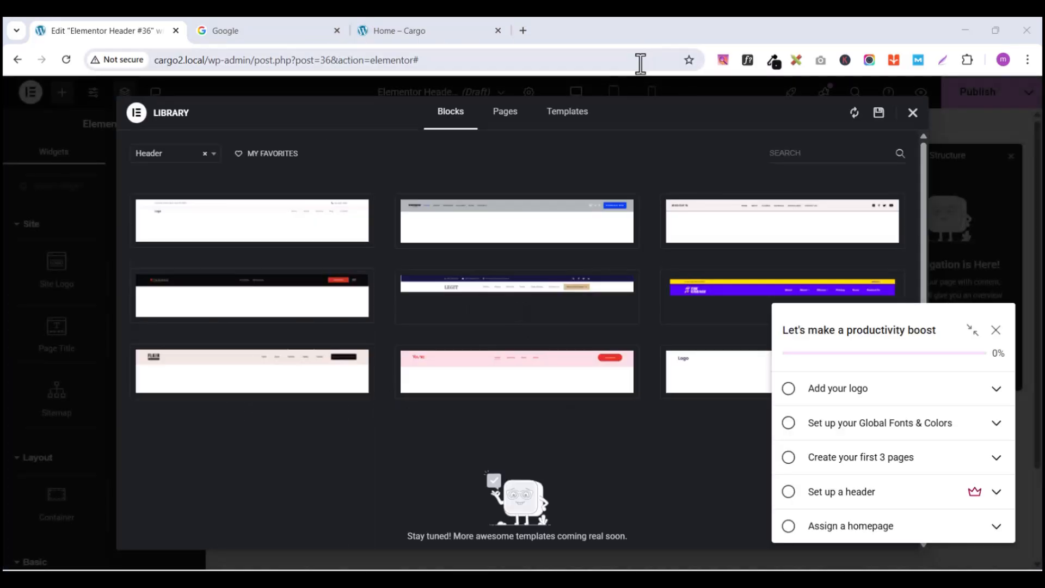
{"action": "left_click", "coordinate": [996, 330]}
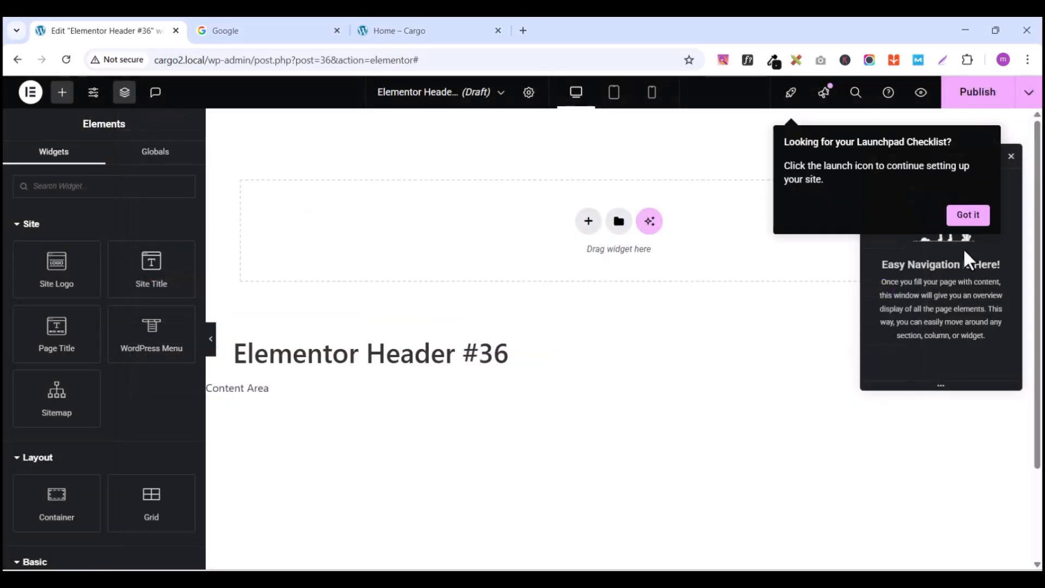
{"action": "left_click", "coordinate": [969, 214]}
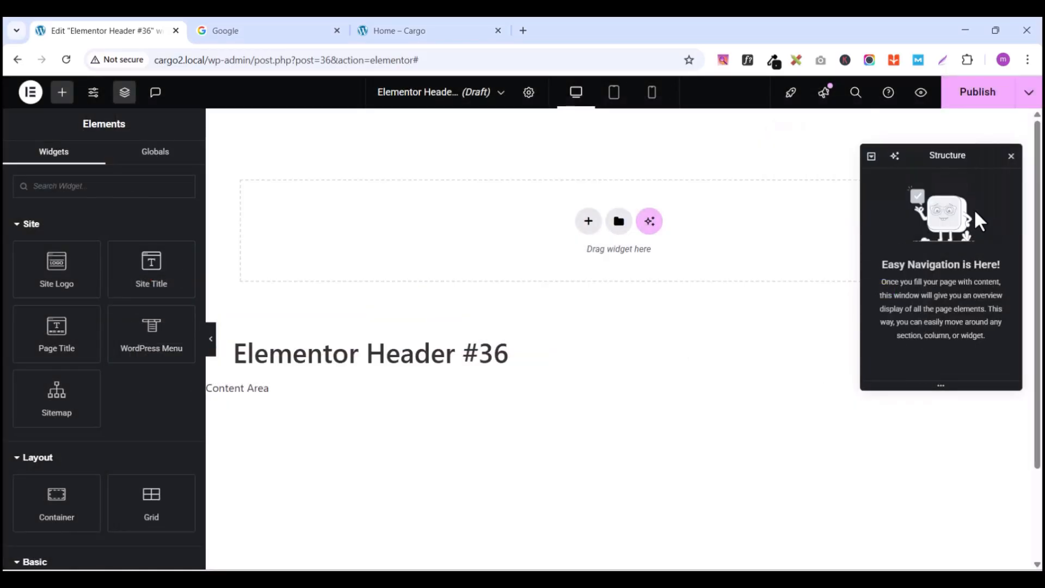
{"action": "left_click", "coordinate": [1012, 158]}
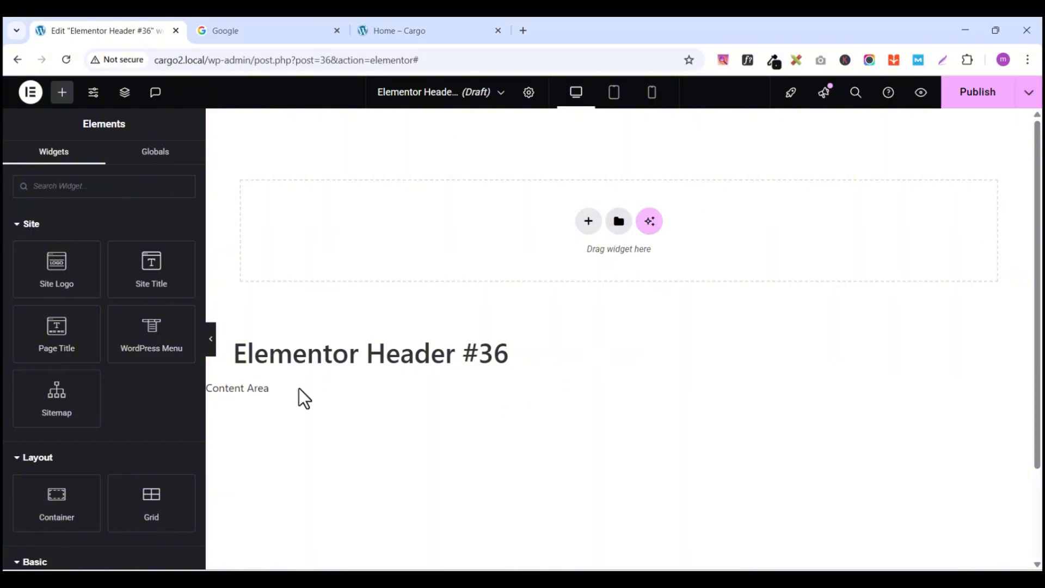
Step: Rename the header template as "header1" in its general settings
{"action": "scroll", "coordinate": [305, 401], "scroll_direction": "down", "scroll_amount": 2}
{"action": "scroll", "coordinate": [354, 425], "scroll_direction": "up", "scroll_amount": 3}
{"action": "left_click", "coordinate": [528, 94]}
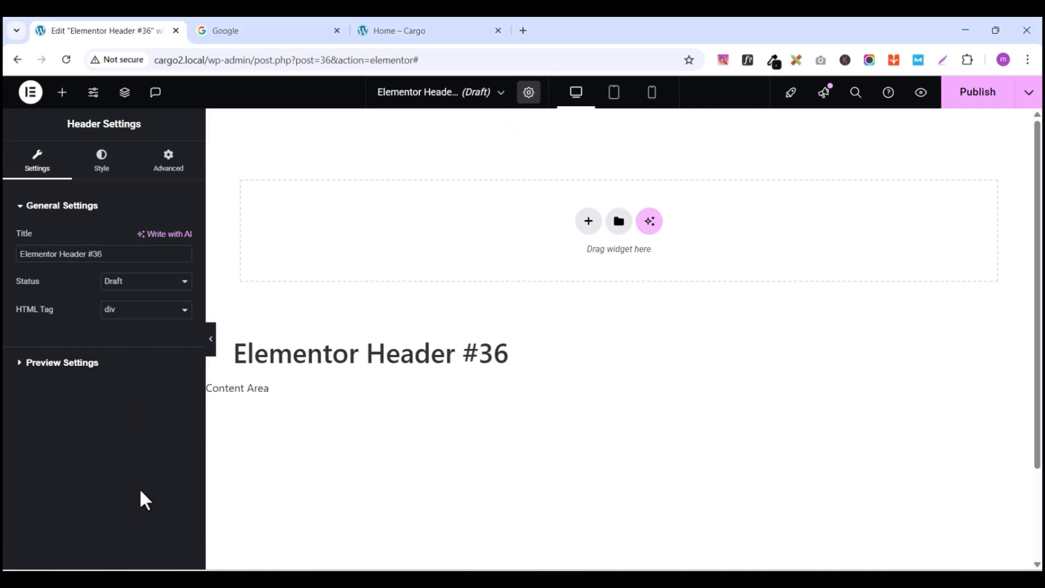
{"action": "left_click_drag", "start_coordinate": [126, 254], "coordinate": [7, 263]}
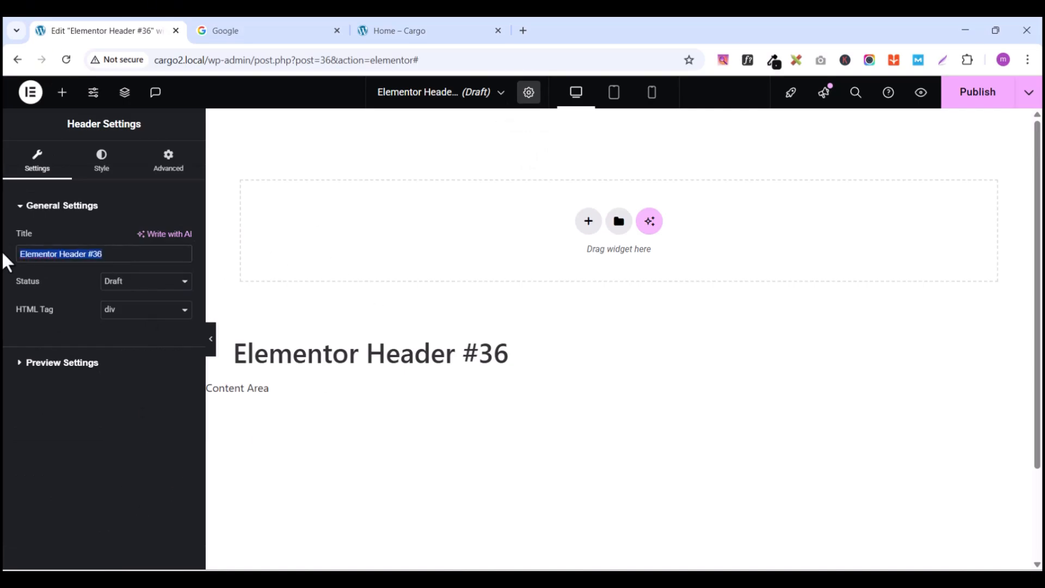
{"action": "type", "text": "header1"}
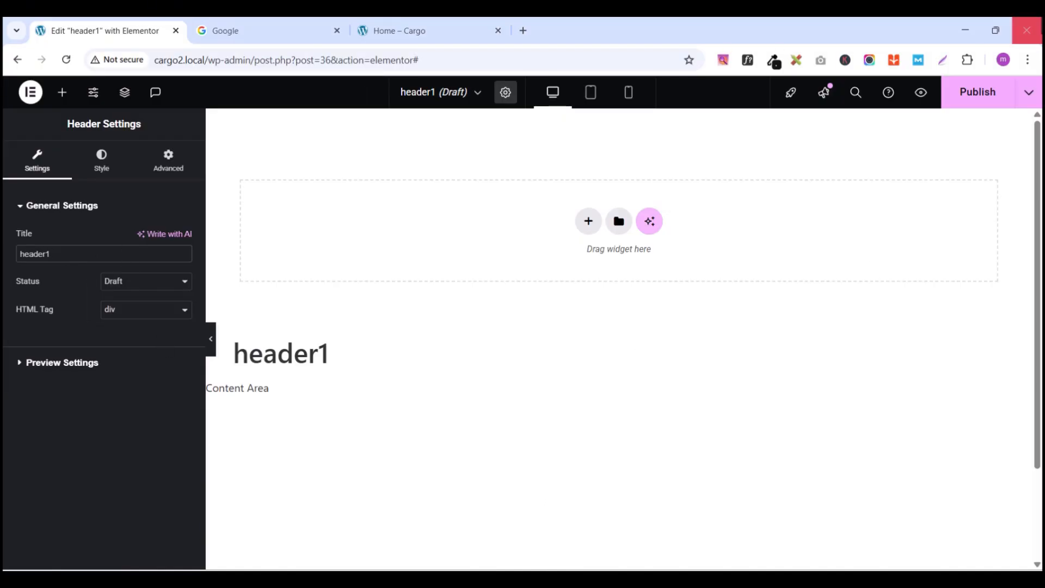
Step: Publish the header template with a display condition that includes the Entire Site
{"action": "left_click", "coordinate": [968, 102]}
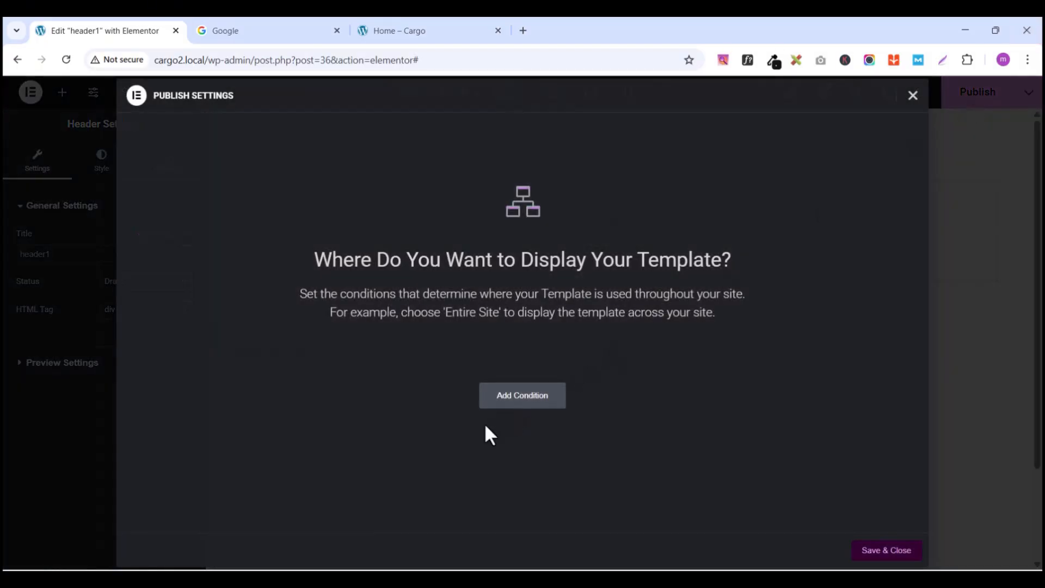
{"action": "left_click", "coordinate": [520, 400]}
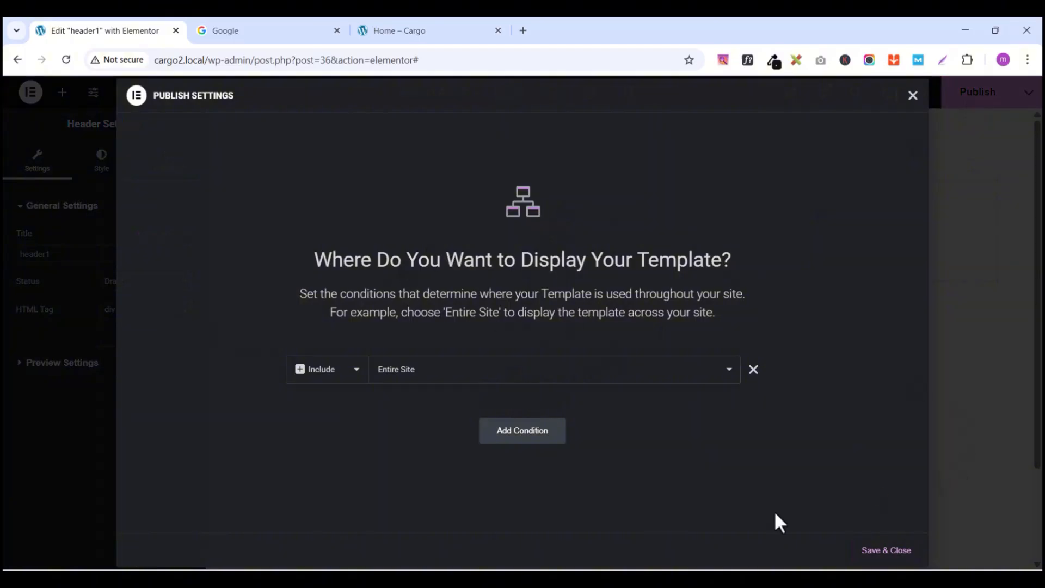
{"action": "left_click", "coordinate": [871, 551]}
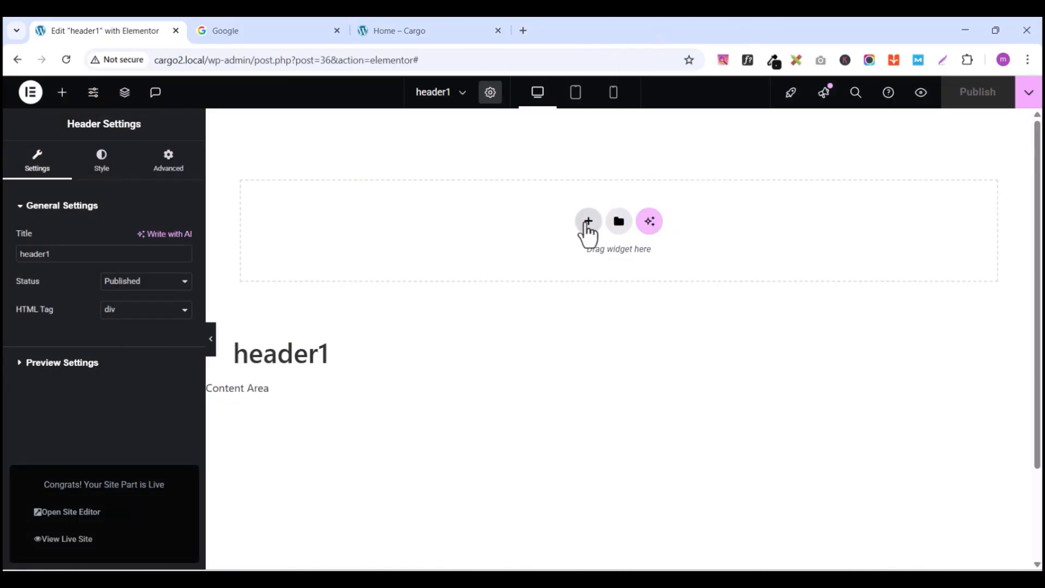
Step: Add a single-column Flexbox container with downward direction to the header template
{"action": "left_click", "coordinate": [588, 222]}
{"action": "left_click", "coordinate": [562, 279]}
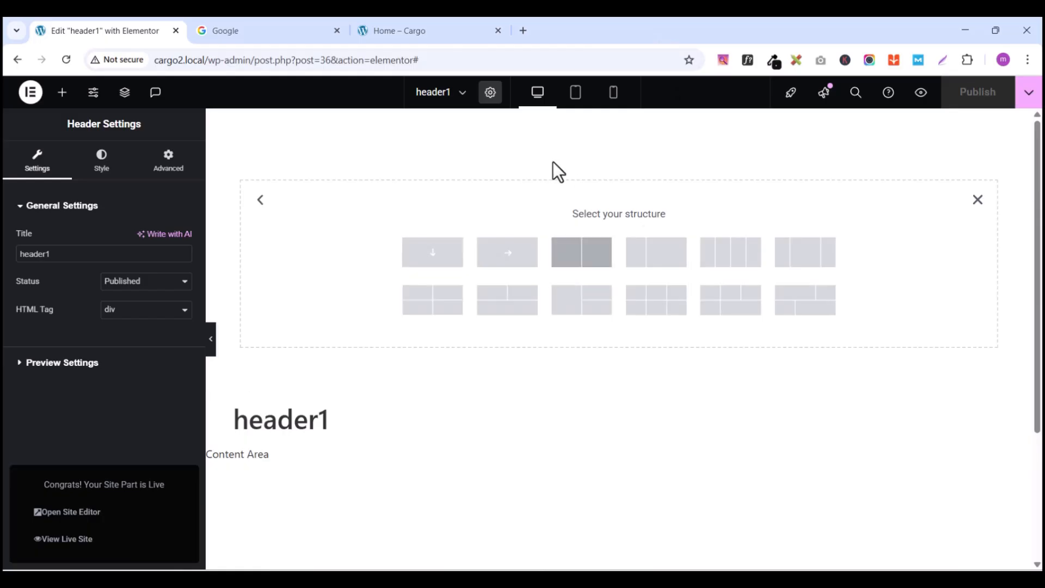
{"action": "left_click", "coordinate": [434, 263]}
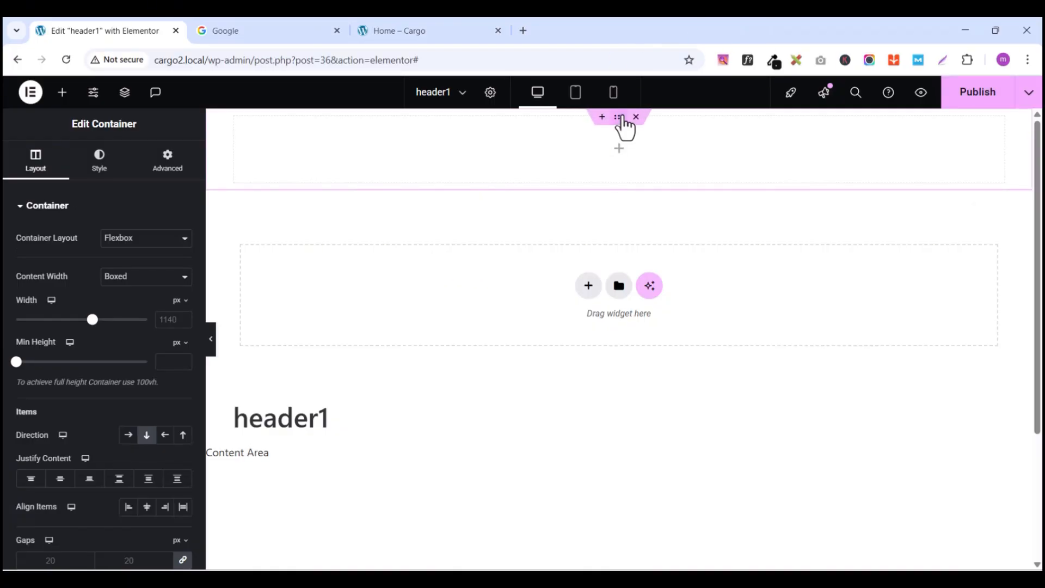
Step: Set the header container's padding to 0 on all sides and place an Image widget inside it
{"action": "left_click", "coordinate": [165, 164]}
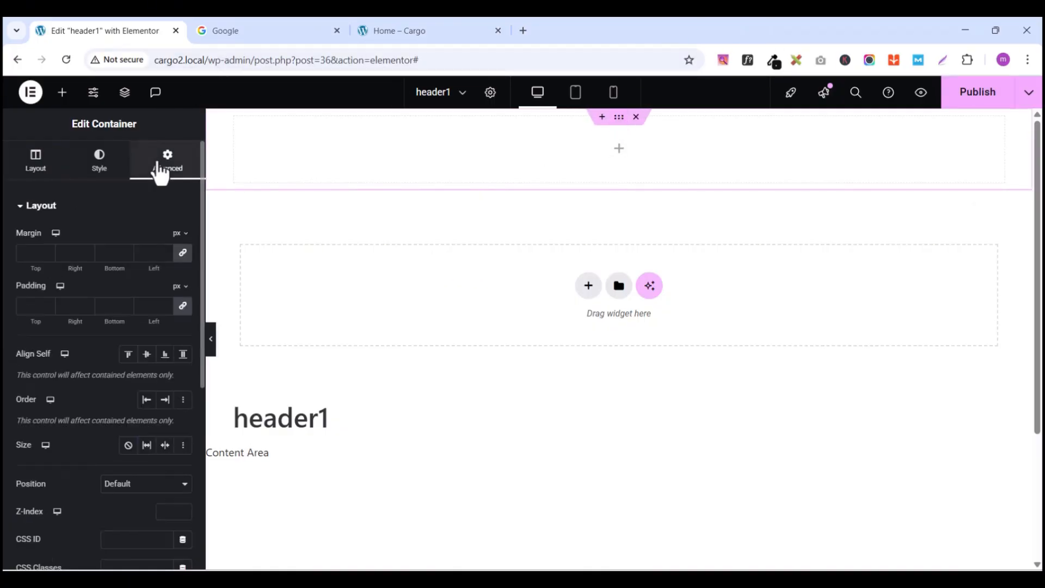
{"action": "left_click", "coordinate": [188, 306]}
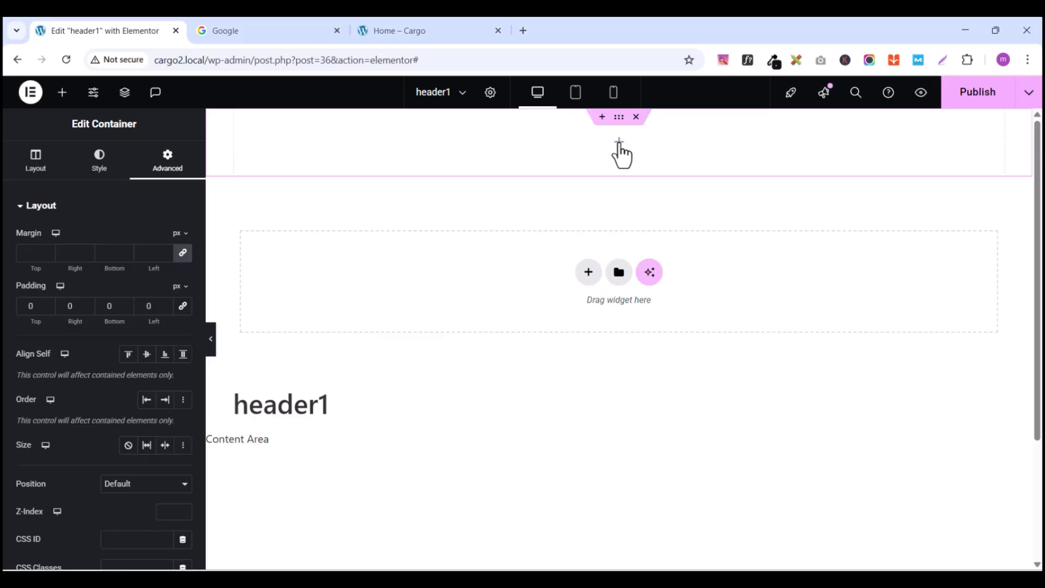
{"action": "left_click", "coordinate": [62, 92]}
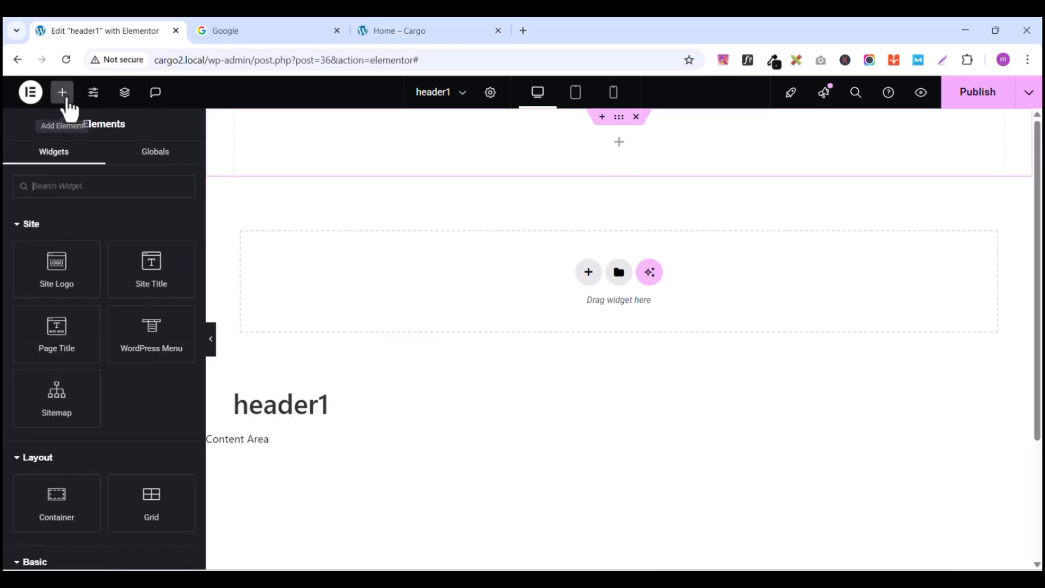
{"action": "type", "text": "elem"}
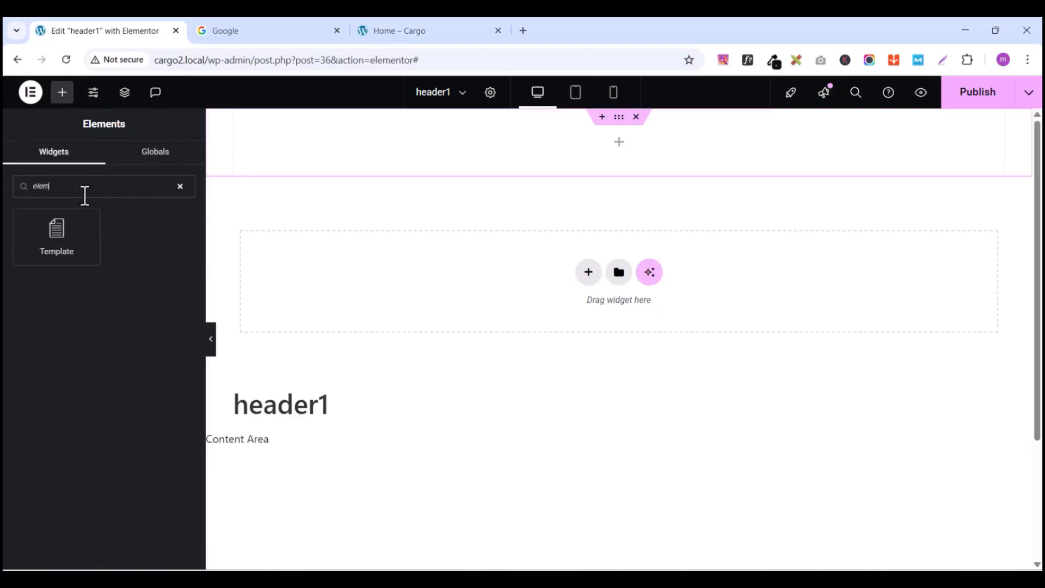
{"action": "double_click", "coordinate": [84, 189]}
{"action": "type", "text": "image"}
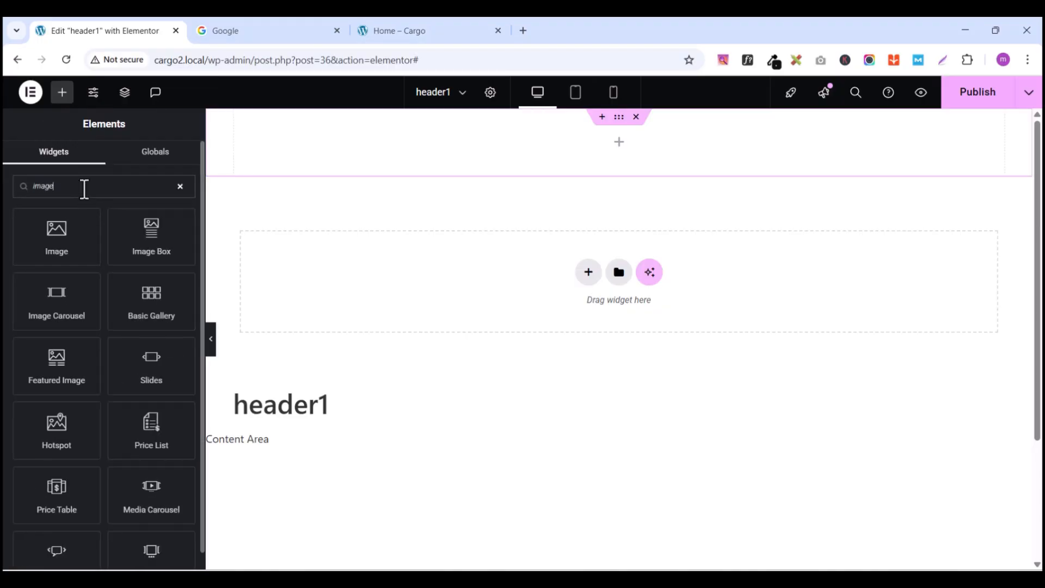
{"action": "left_click_drag", "start_coordinate": [63, 226], "coordinate": [603, 144]}
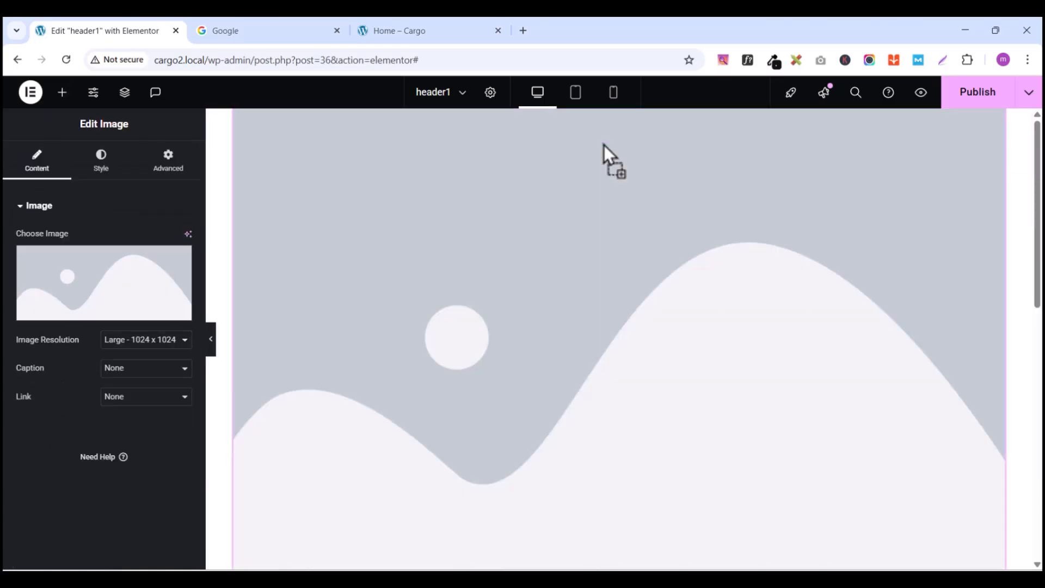
Step: Use the yellow GOCARGO logo from the Media Library as the Image widget's picture
{"action": "left_click", "coordinate": [97, 319]}
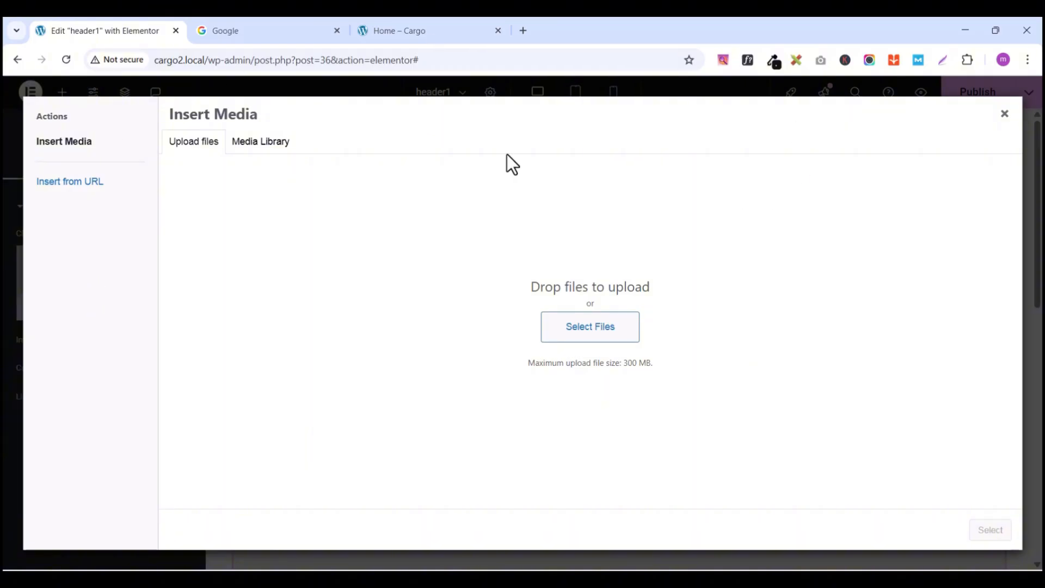
{"action": "left_click", "coordinate": [261, 143]}
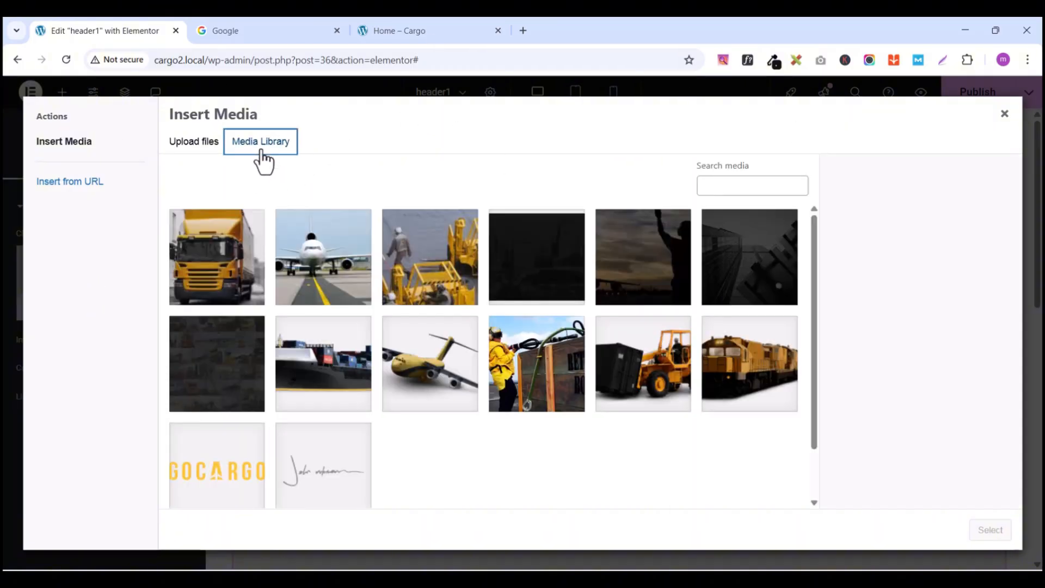
{"action": "left_click", "coordinate": [210, 456]}
{"action": "left_click", "coordinate": [991, 530]}
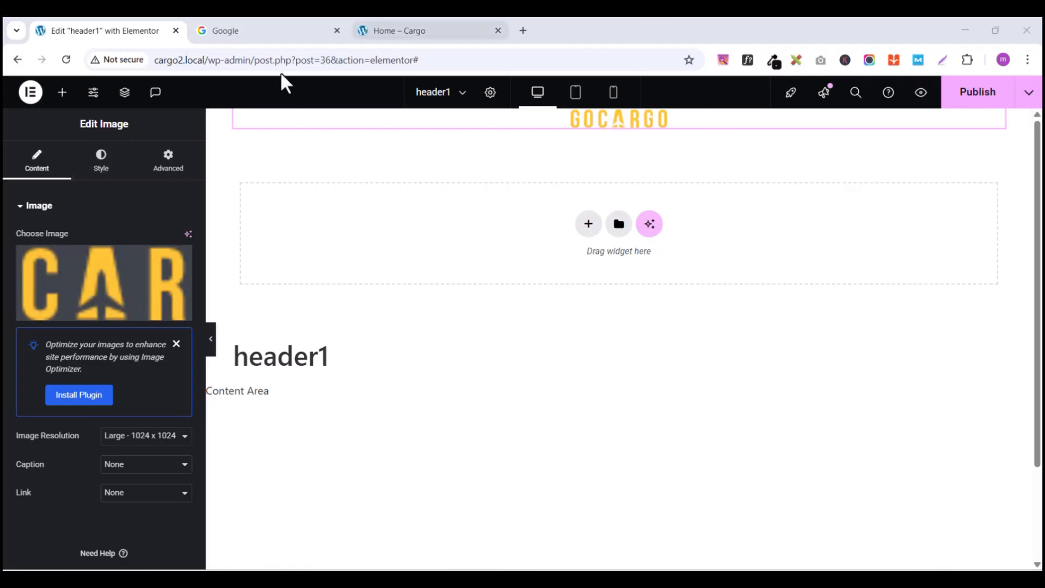
Step: Add a WordPress Menu widget below the logo in the header container and publish the template
{"action": "left_click", "coordinate": [63, 98]}
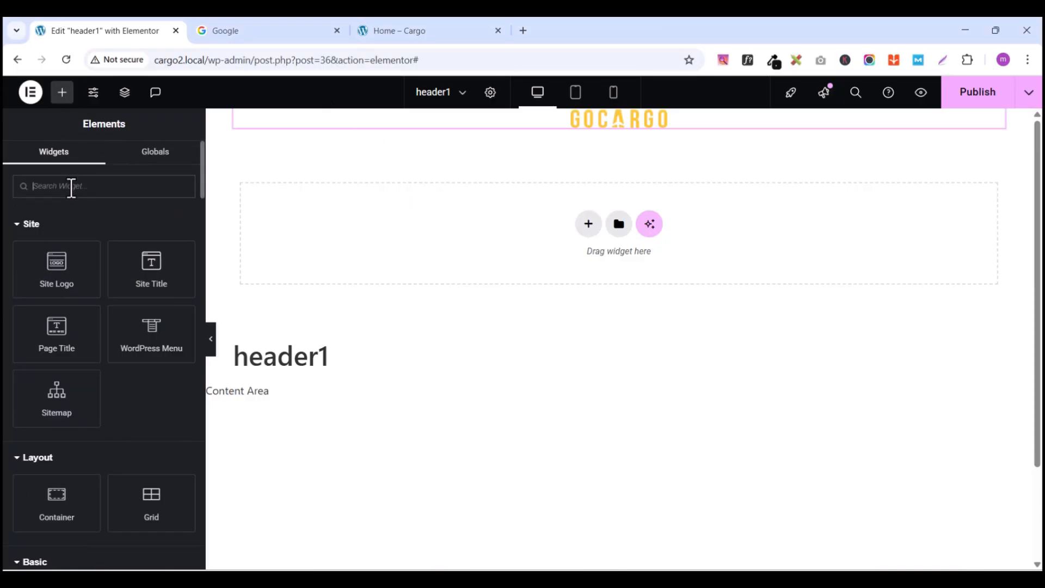
{"action": "type", "text": "word"}
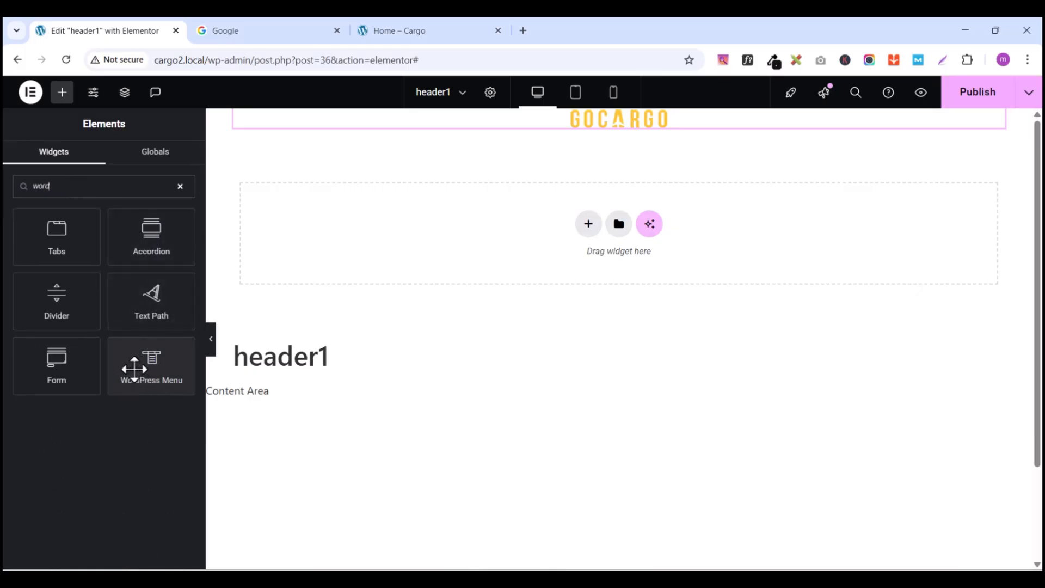
{"action": "left_click_drag", "start_coordinate": [140, 361], "coordinate": [643, 132]}
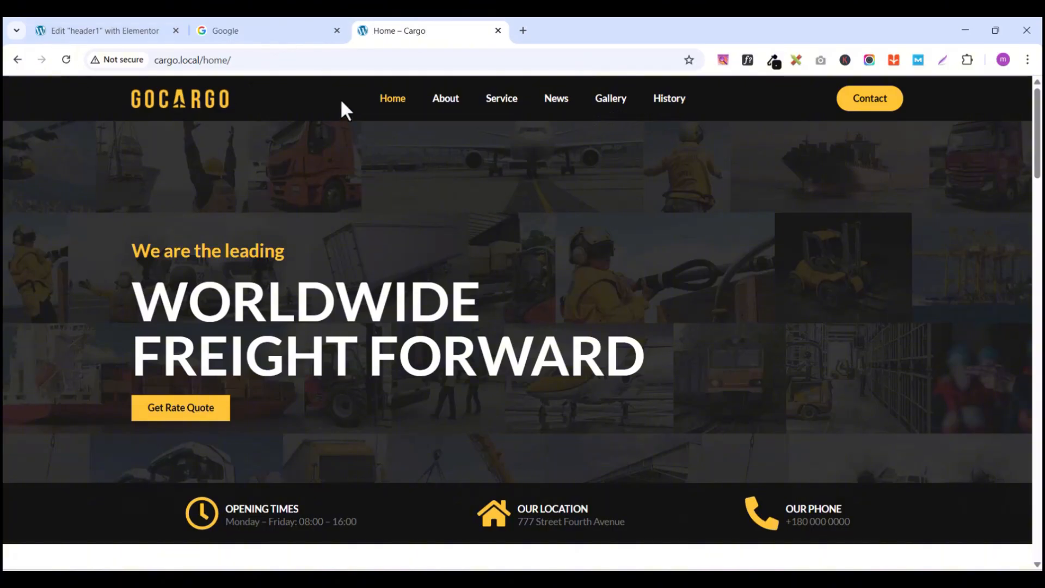
{"action": "left_click", "coordinate": [136, 34]}
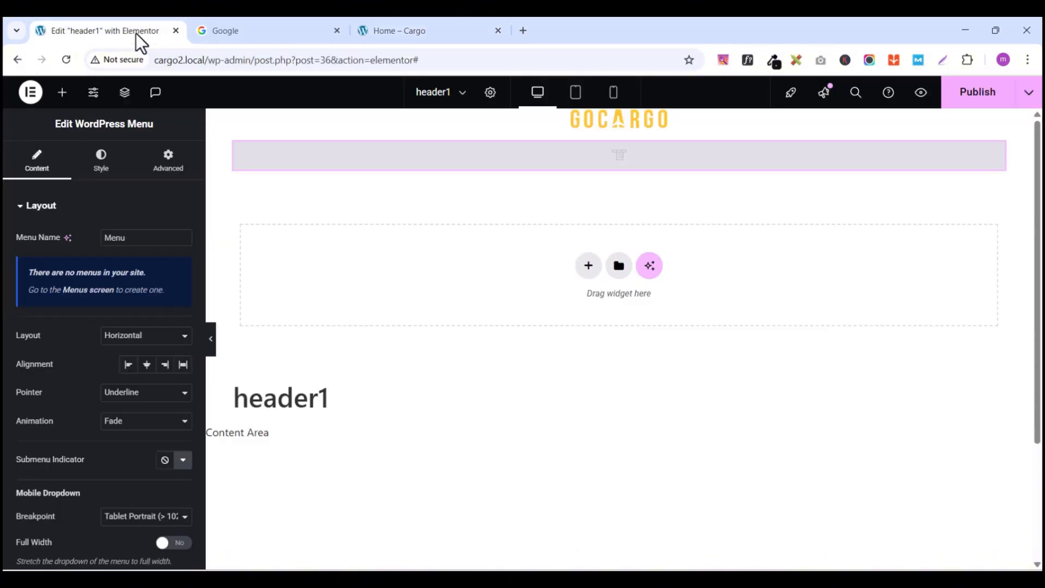
{"action": "left_click", "coordinate": [977, 99]}
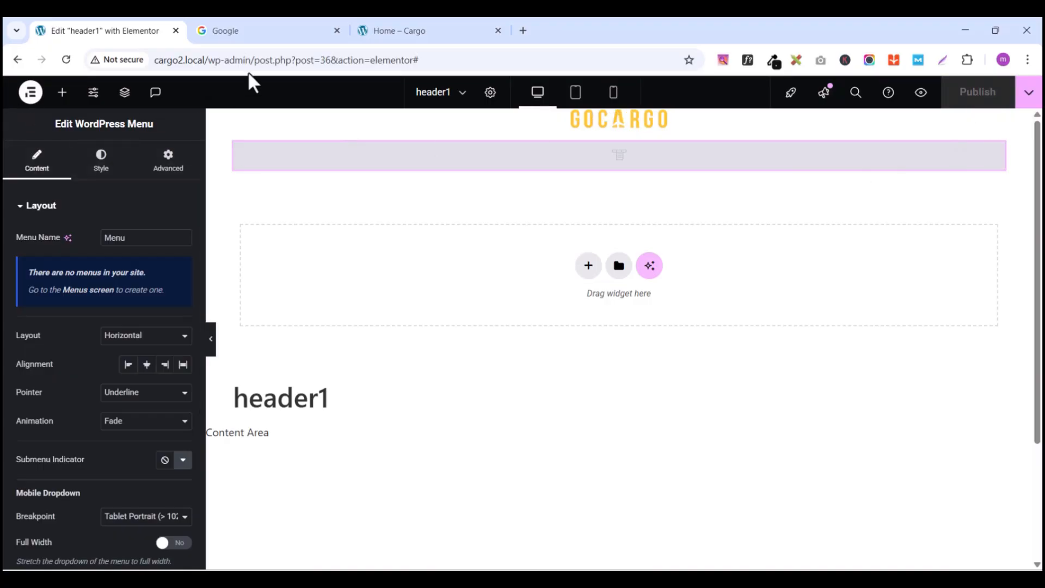
Step: Exit the Elementor editor to WordPress and open the Menus screen for creating a site menu
{"action": "left_click", "coordinate": [31, 92]}
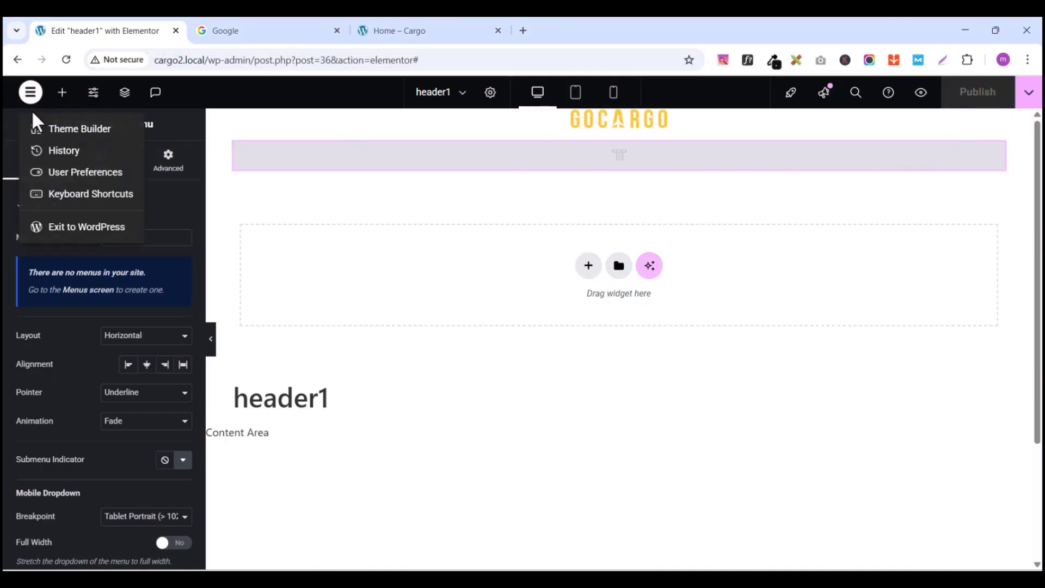
{"action": "left_click", "coordinate": [63, 231]}
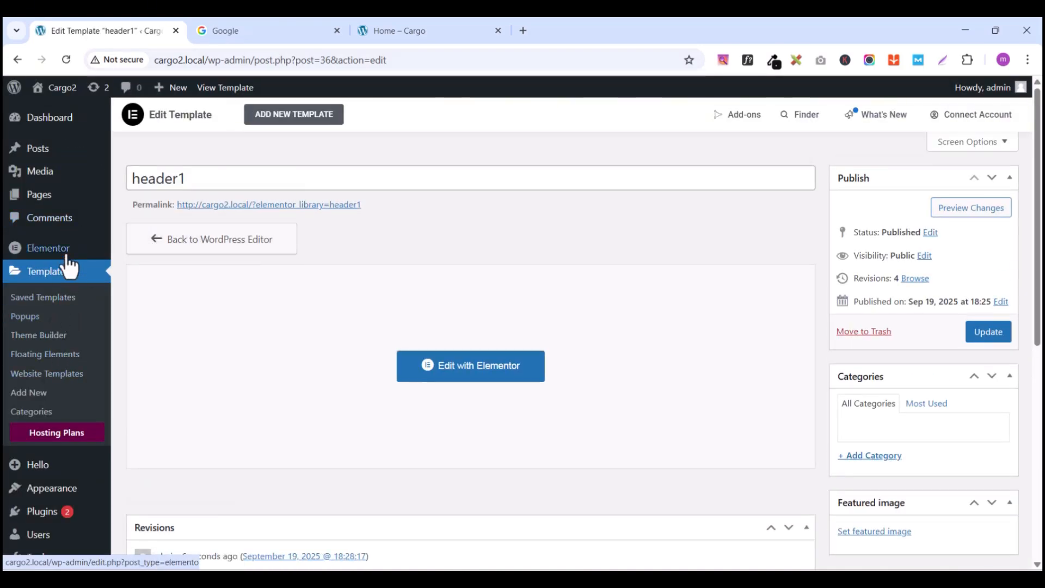
{"action": "scroll", "coordinate": [63, 234], "scroll_direction": "down", "scroll_amount": 2}
{"action": "scroll", "coordinate": [62, 234], "scroll_direction": "up", "scroll_amount": 2}
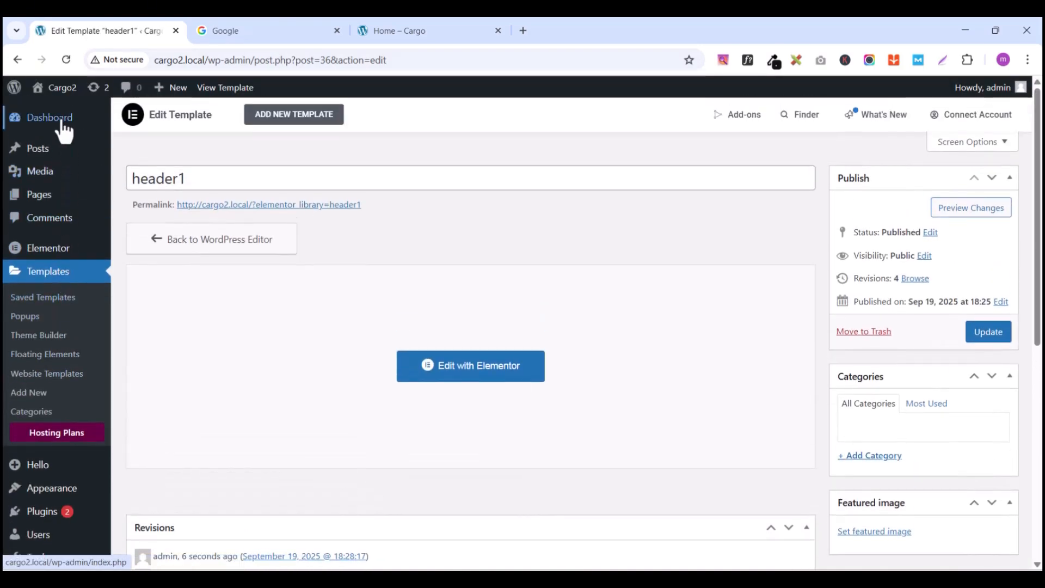
{"action": "scroll", "coordinate": [60, 240], "scroll_direction": "down", "scroll_amount": 2}
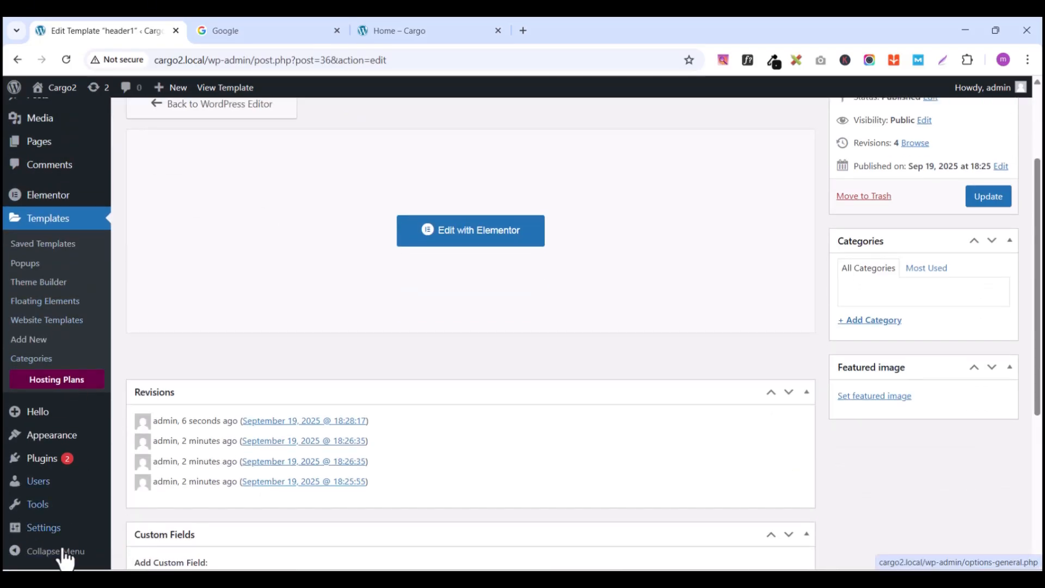
{"action": "mouse_move", "coordinate": [42, 438]}
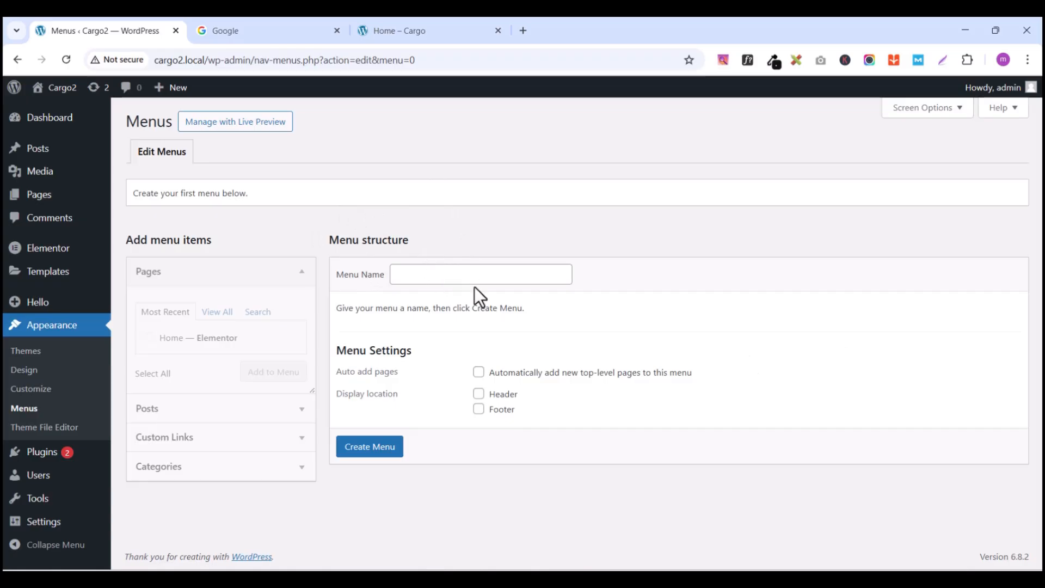
Step: Create a menu named "MenuHeader" with Header as its display location
{"action": "left_click", "coordinate": [446, 275]}
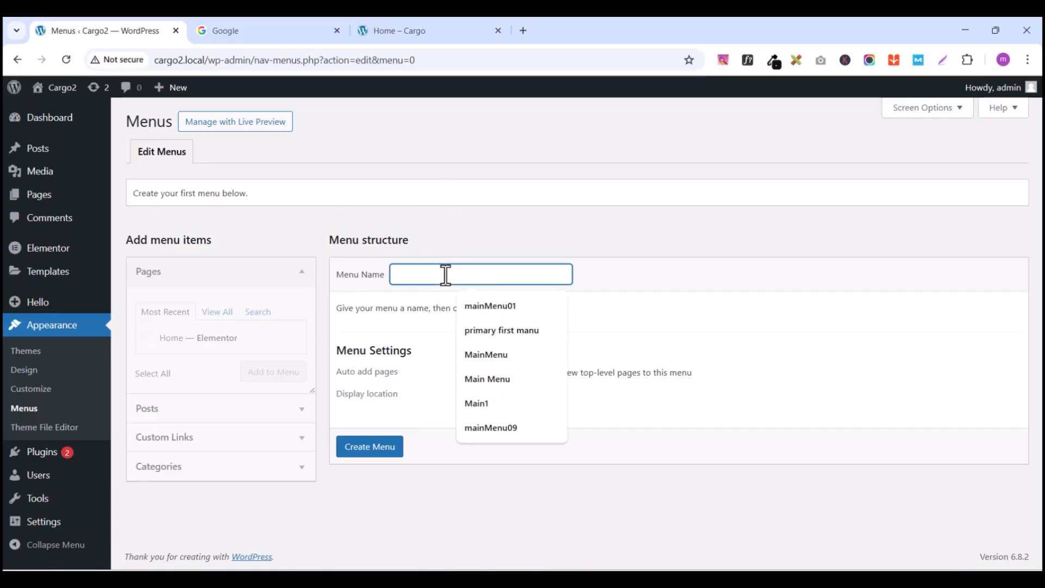
{"action": "type", "text": "M"}
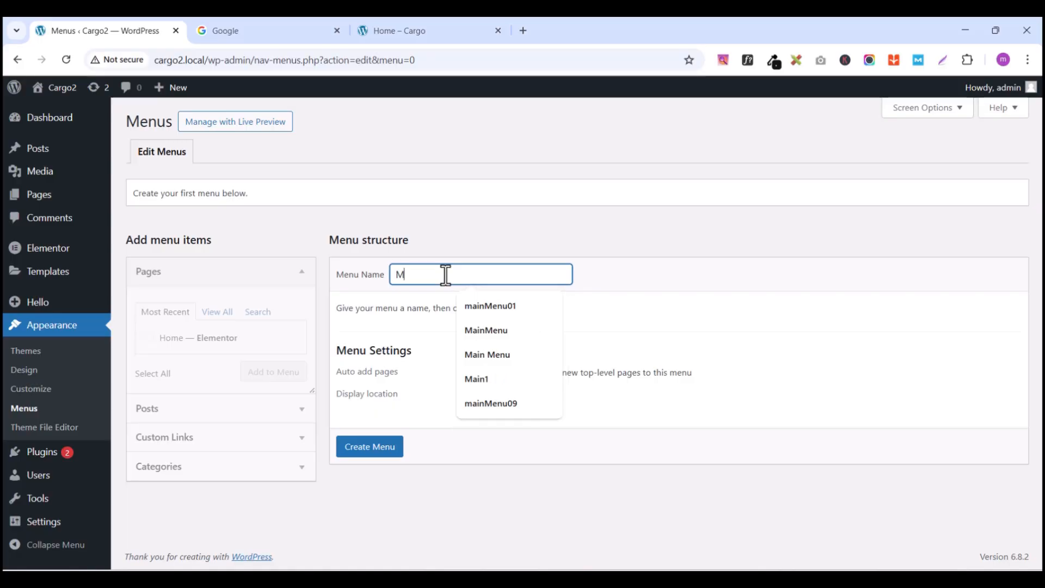
{"action": "type", "text": "enuHeader"}
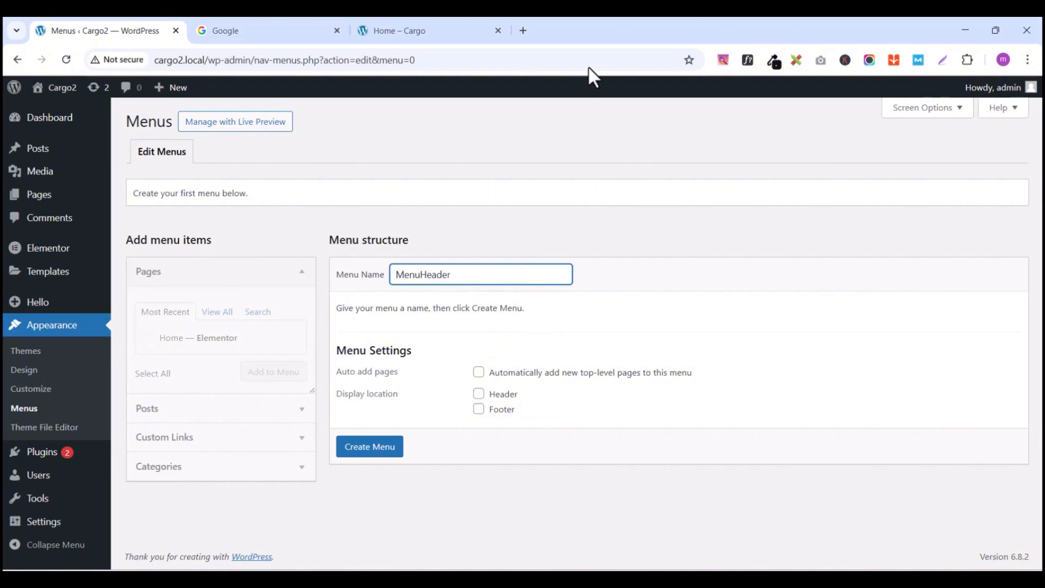
{"action": "left_click", "coordinate": [478, 396]}
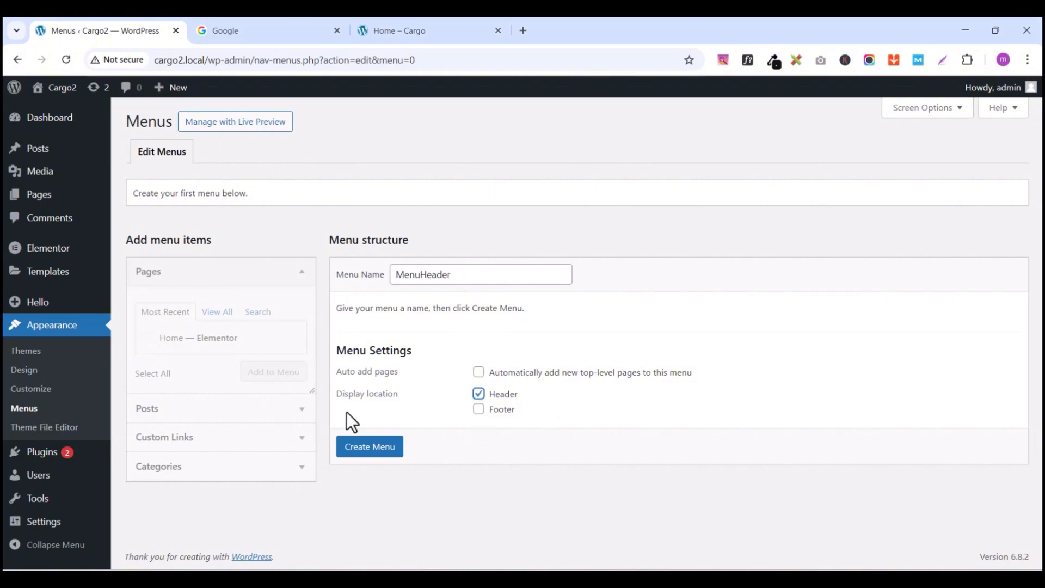
{"action": "left_click", "coordinate": [364, 456]}
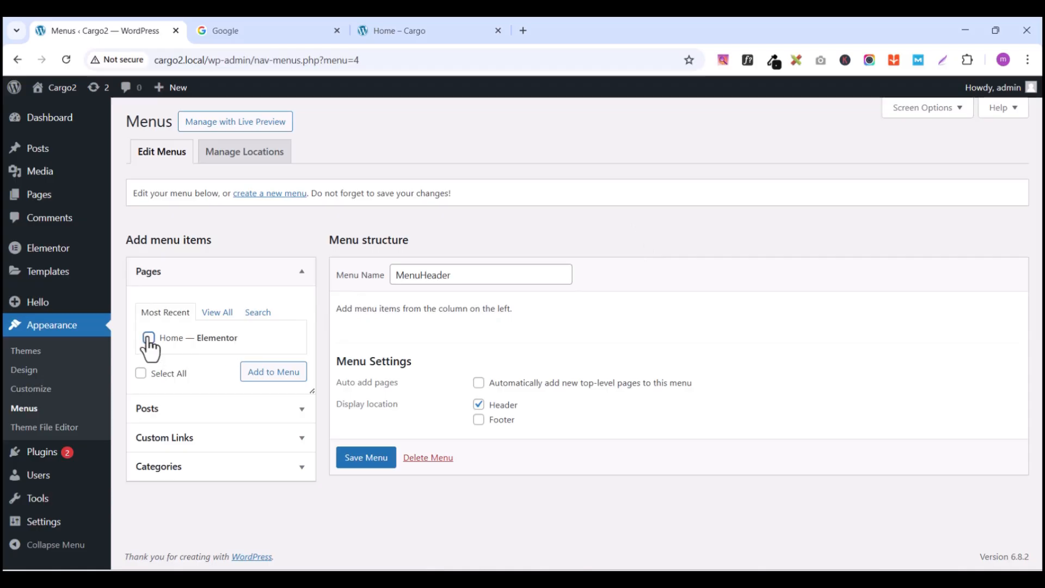
Step: Add the Home page to the MenuHeader menu and save the menu
{"action": "left_click", "coordinate": [148, 338]}
{"action": "left_click", "coordinate": [275, 378]}
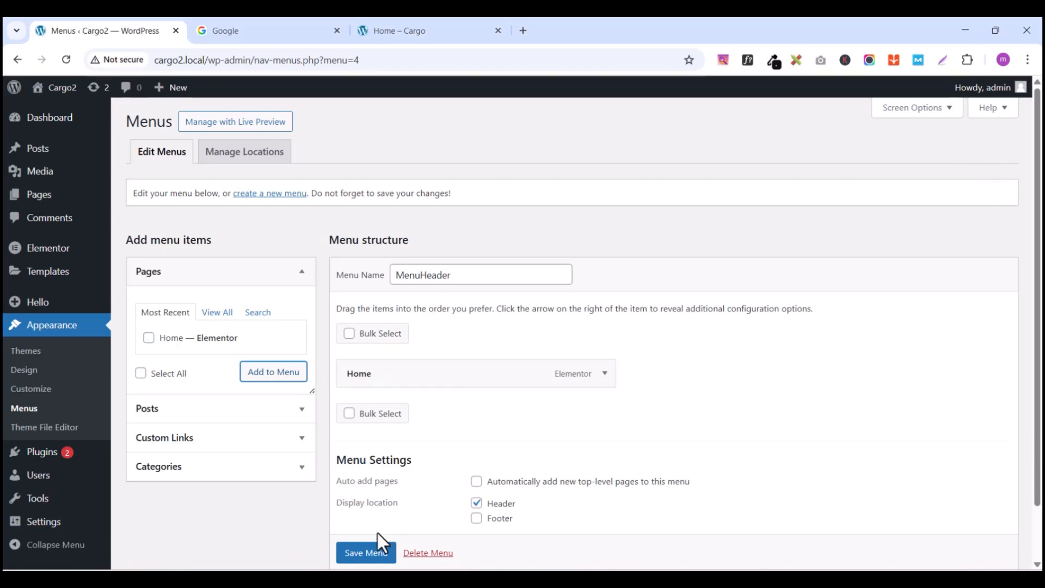
{"action": "left_click", "coordinate": [368, 552]}
{"action": "scroll", "coordinate": [368, 551], "scroll_direction": "down", "scroll_amount": 1}
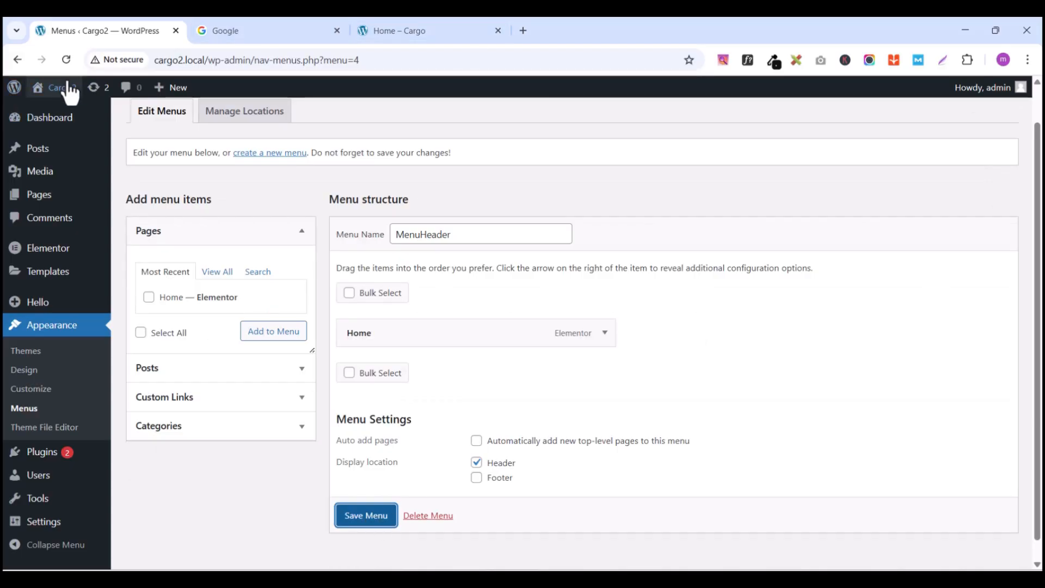
Step: Open the Cargo2 site in a new browser tab, check its front page, and return to the Menus screen
{"action": "mouse_move", "coordinate": [64, 87]}
{"action": "right_click", "coordinate": [59, 112]}
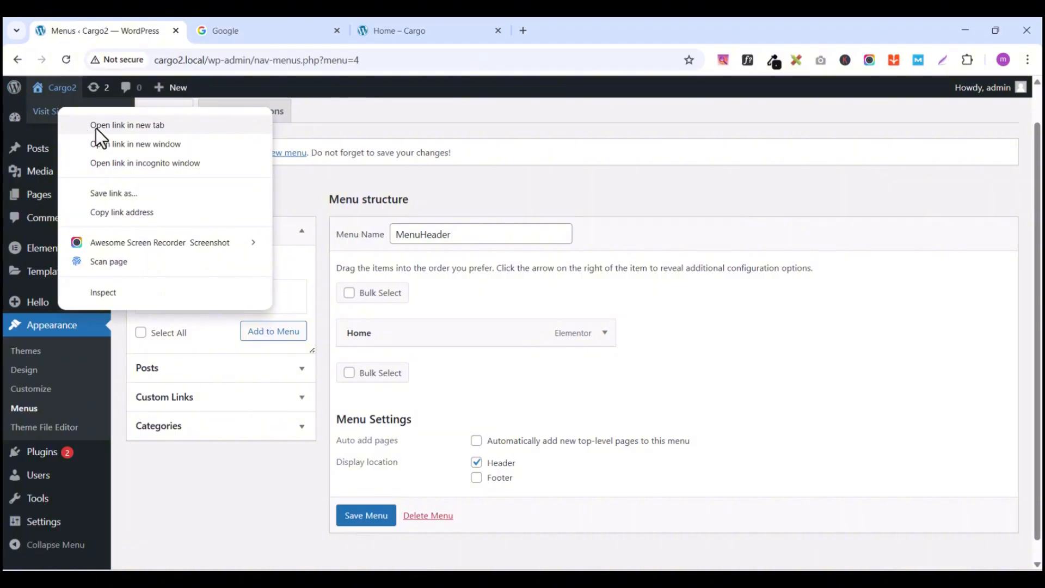
{"action": "left_click", "coordinate": [96, 126]}
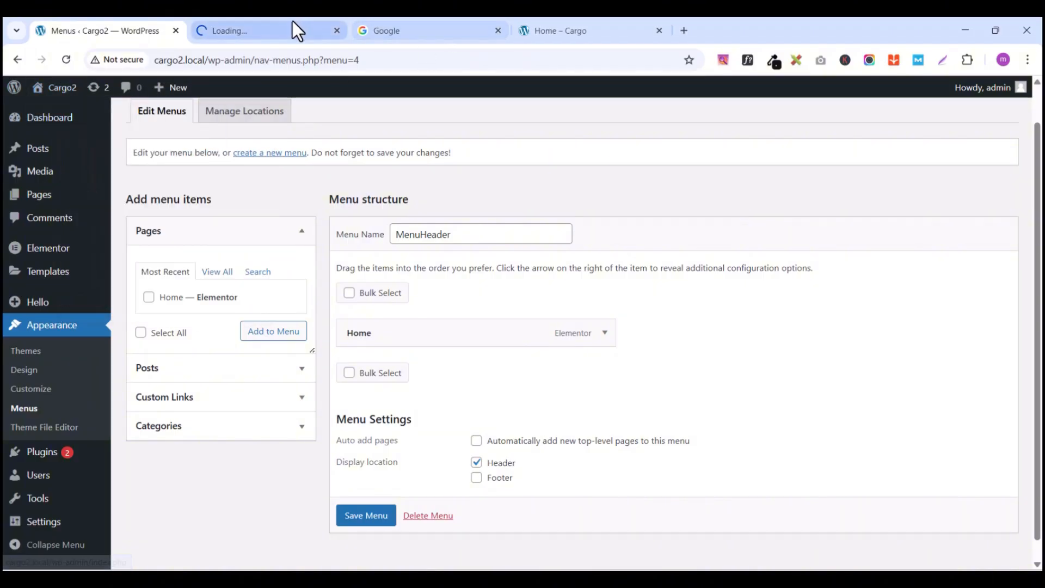
{"action": "left_click", "coordinate": [273, 27]}
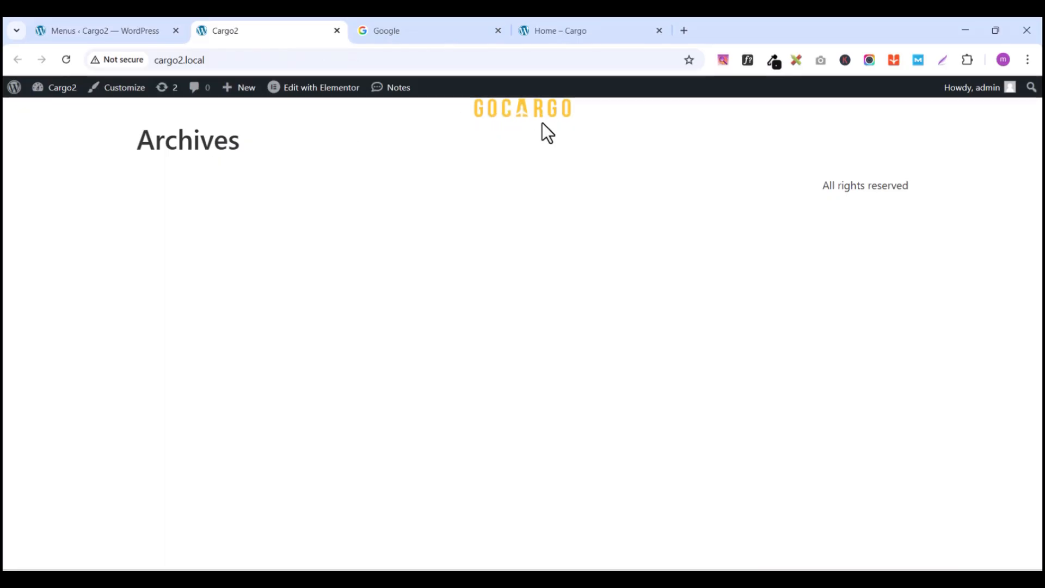
{"action": "left_click", "coordinate": [125, 30]}
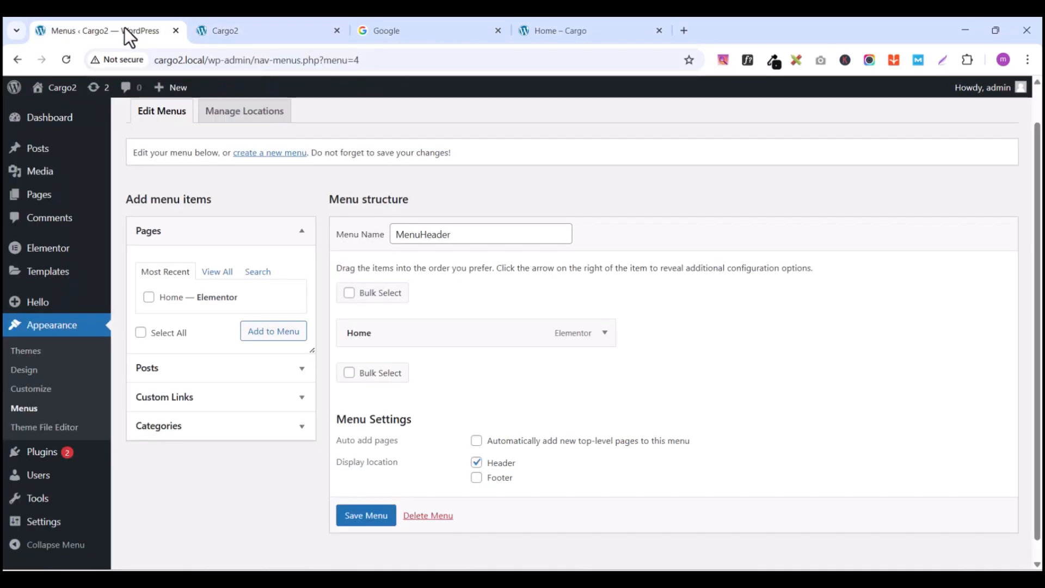
Step: Leave the Menus screen, set the homepage to a static page using Home in the Reading settings, and save
{"action": "scroll", "coordinate": [58, 457], "scroll_direction": "down", "scroll_amount": 1}
{"action": "left_click", "coordinate": [45, 522]}
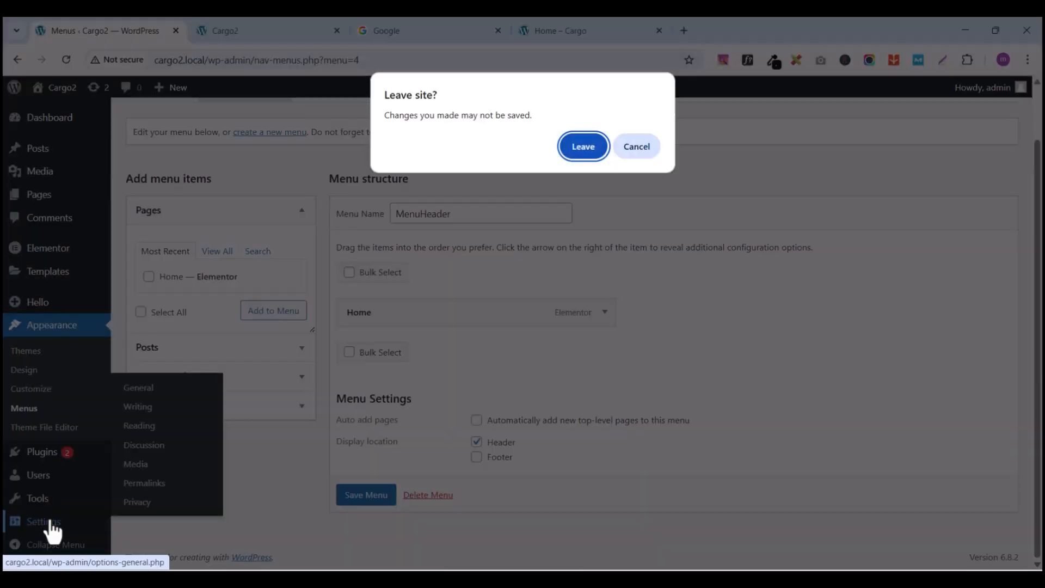
{"action": "left_click", "coordinate": [584, 147]}
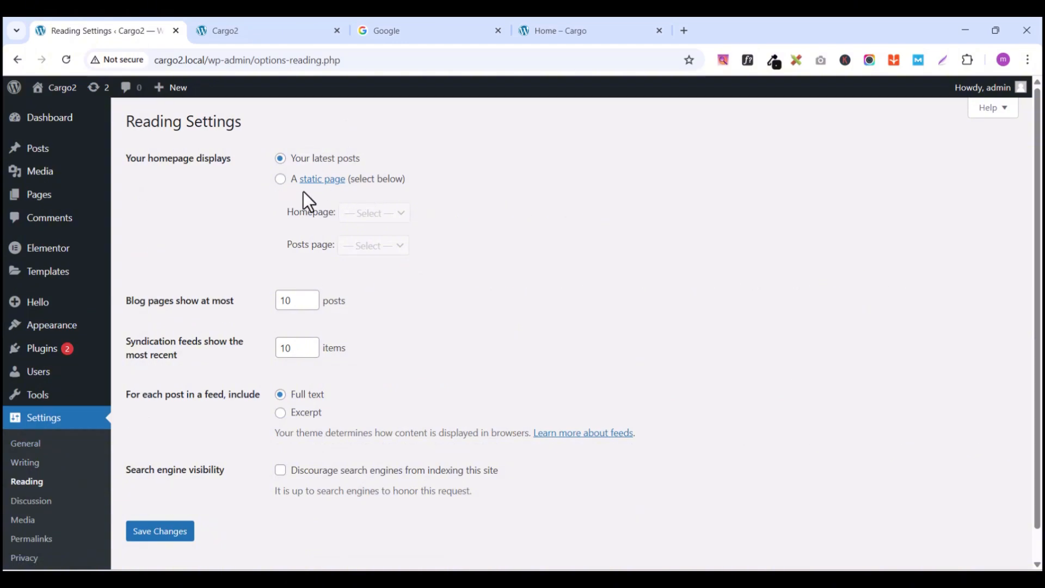
{"action": "left_click", "coordinate": [280, 180]}
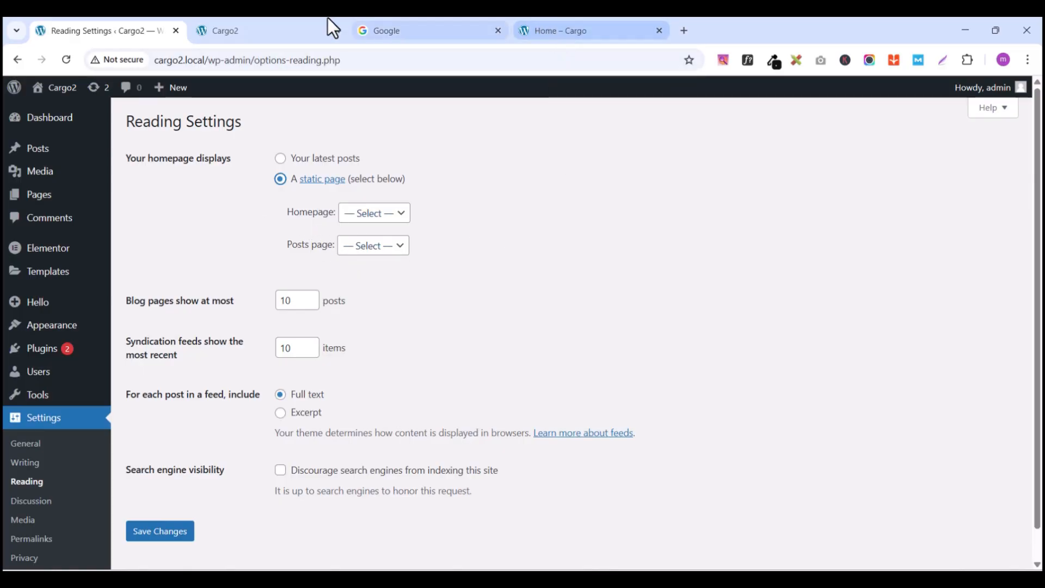
{"action": "left_click", "coordinate": [246, 29]}
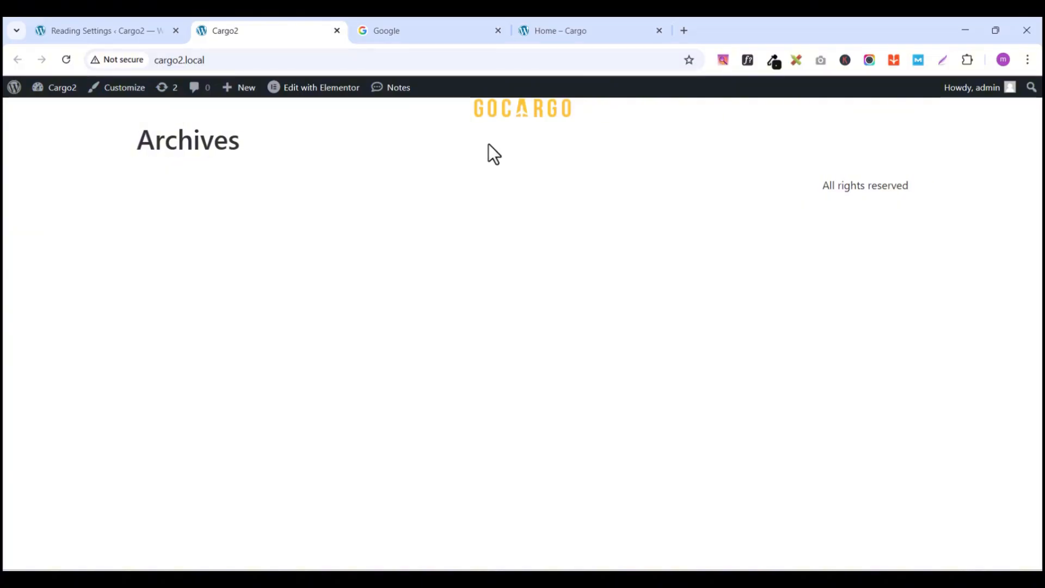
{"action": "left_click", "coordinate": [120, 31]}
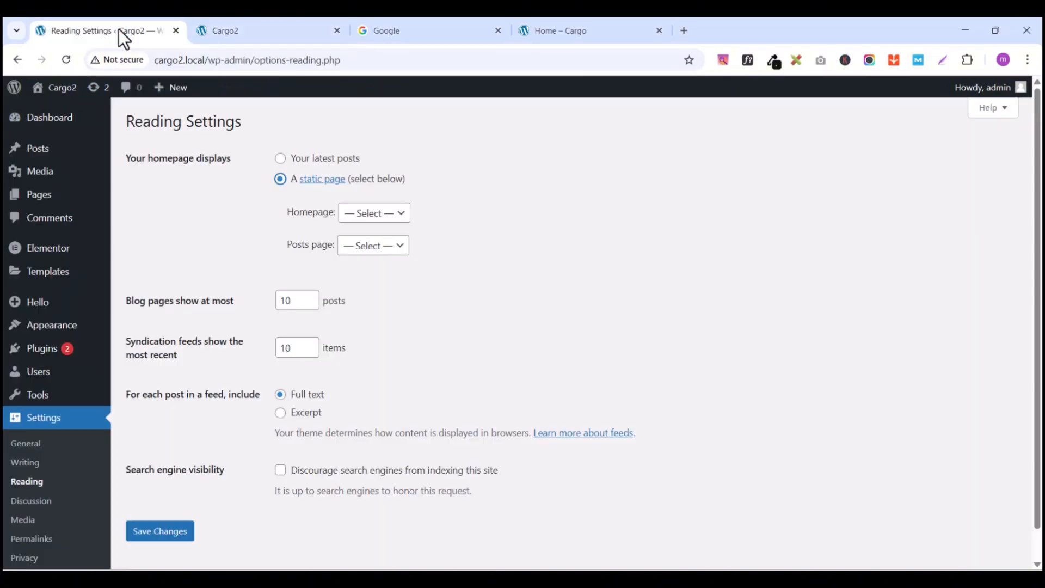
{"action": "left_click", "coordinate": [368, 214]}
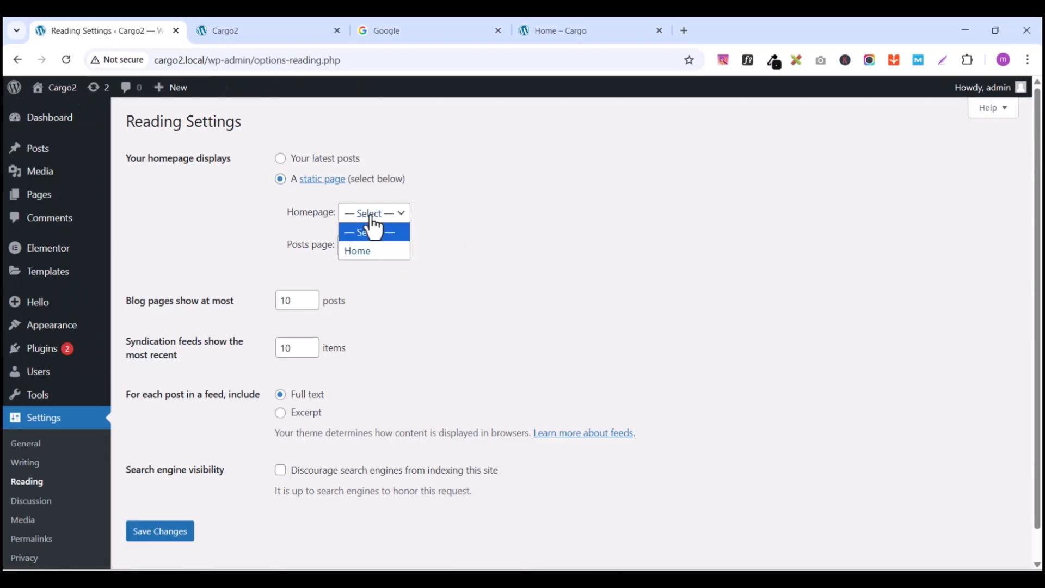
{"action": "left_click", "coordinate": [348, 250]}
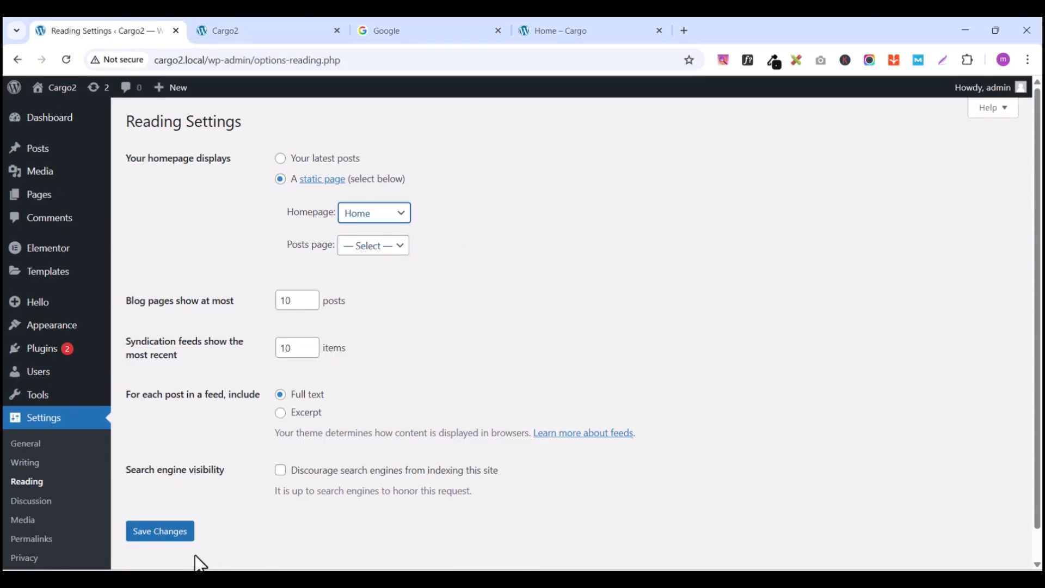
{"action": "left_click", "coordinate": [143, 536]}
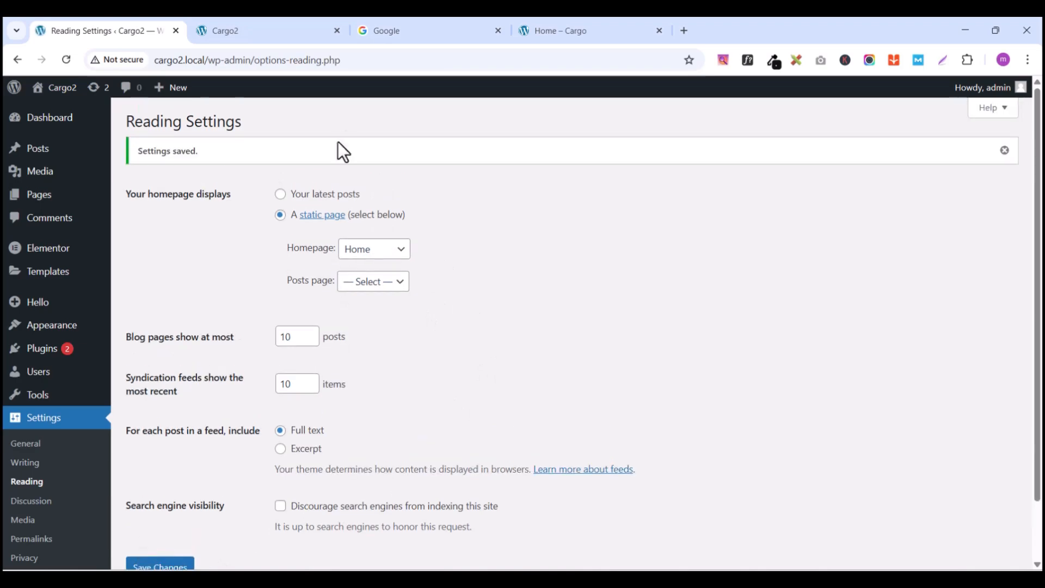
Step: Reload the Cargo2 front page to check the static homepage, and return to the WordPress admin
{"action": "left_click", "coordinate": [273, 29]}
{"action": "left_click", "coordinate": [73, 60]}
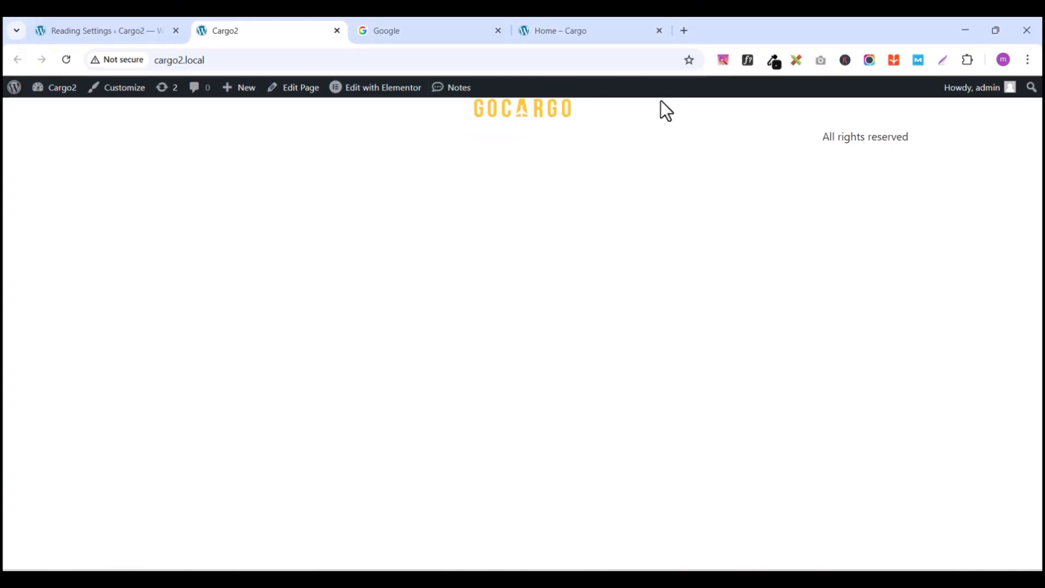
{"action": "left_click", "coordinate": [116, 30]}
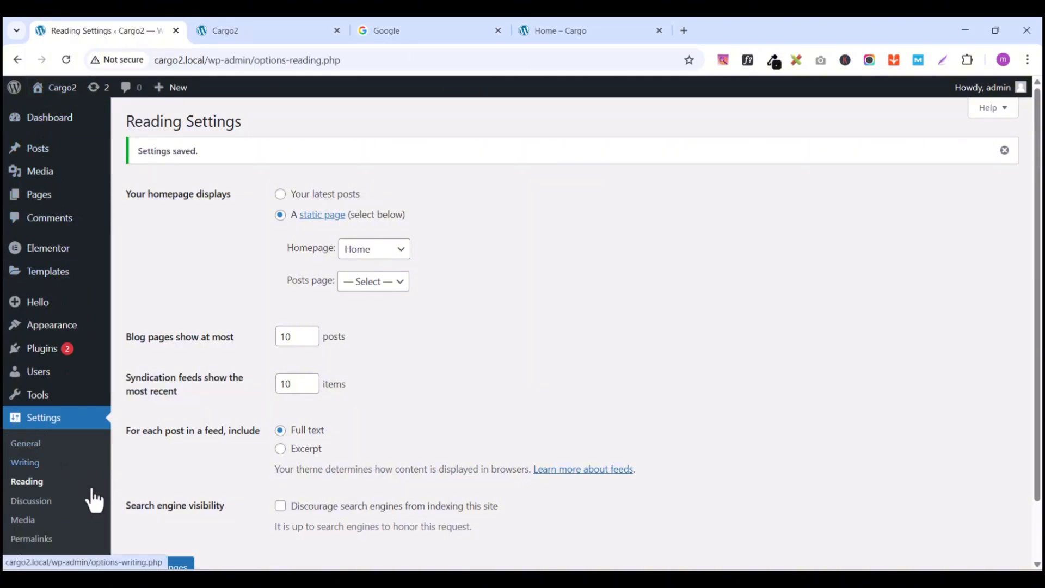
Step: Open the Menus screen and add a custom link "About" with URL #about to the MenuHeader menu
{"action": "mouse_move", "coordinate": [48, 327]}
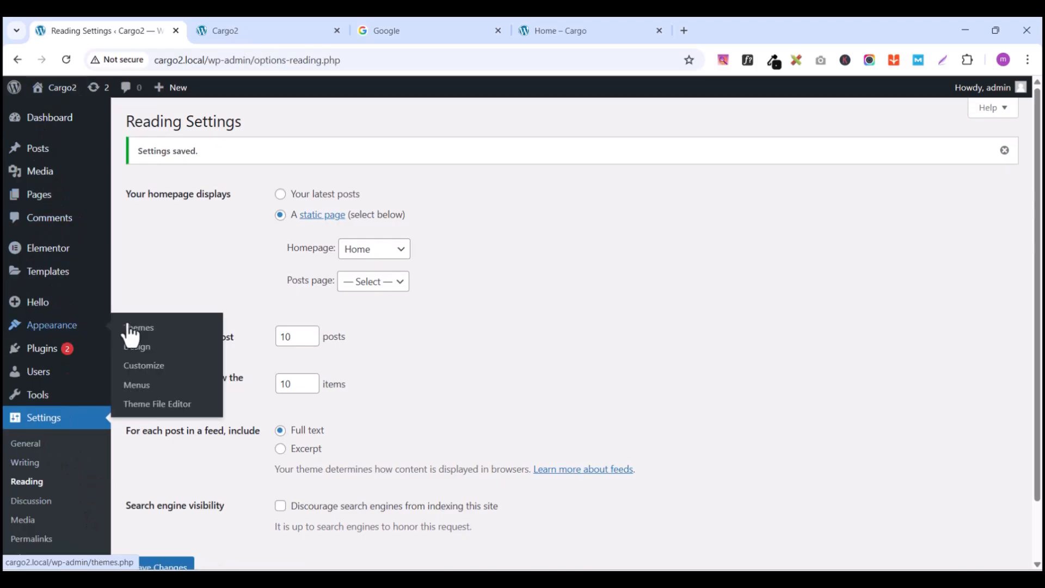
{"action": "left_click", "coordinate": [136, 386]}
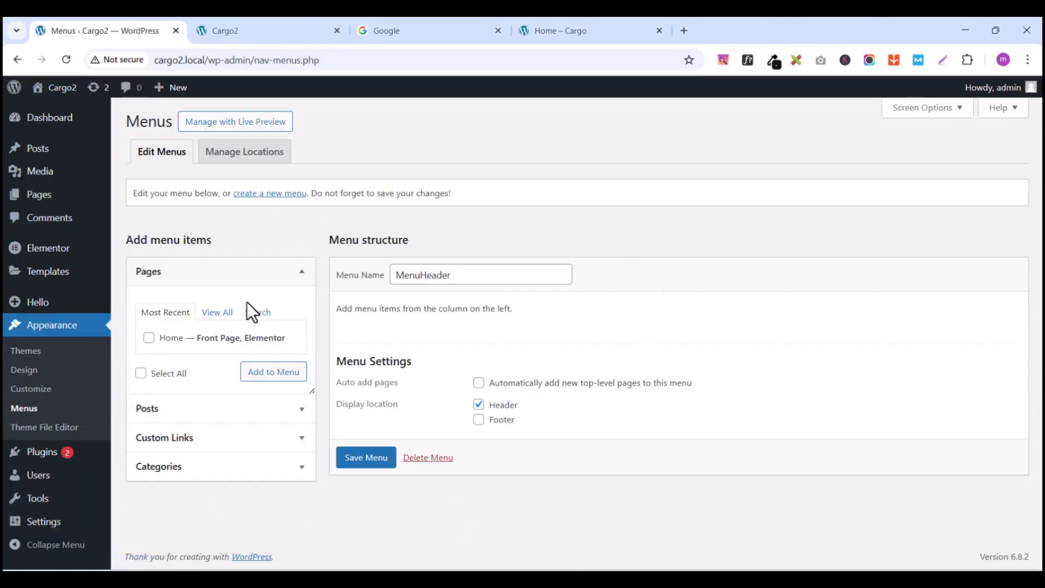
{"action": "left_click", "coordinate": [163, 450]}
{"action": "left_click", "coordinate": [212, 376]}
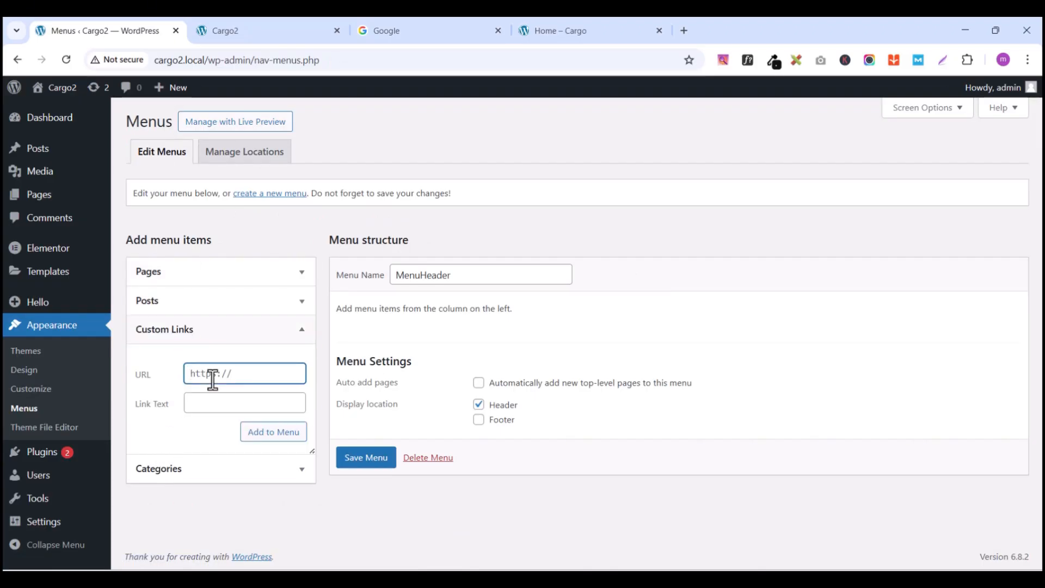
{"action": "type", "text": "#about"}
{"action": "left_click", "coordinate": [213, 404]}
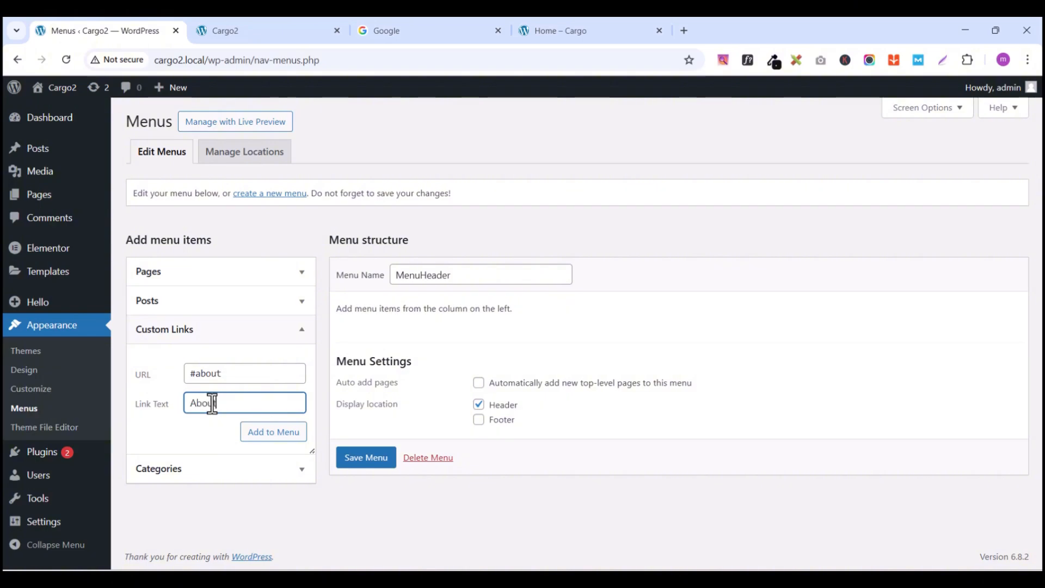
{"action": "type", "text": "About"}
{"action": "left_click", "coordinate": [271, 434]}
Step: Place the Home page above About in the menu and add a custom link "Service" with URL #service
{"action": "left_click", "coordinate": [201, 375]}
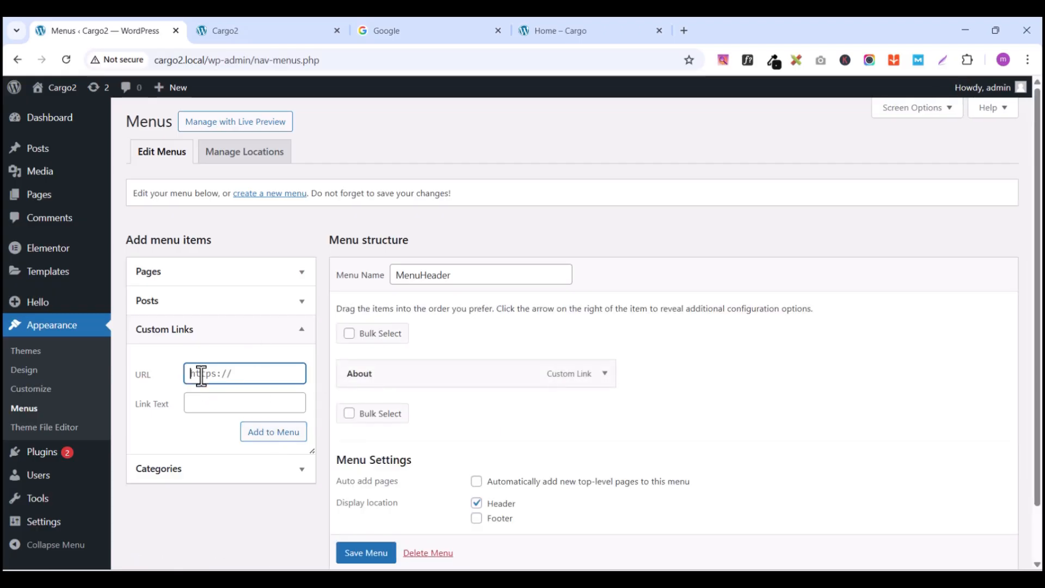
{"action": "scroll", "coordinate": [233, 286], "scroll_direction": "down", "scroll_amount": 2}
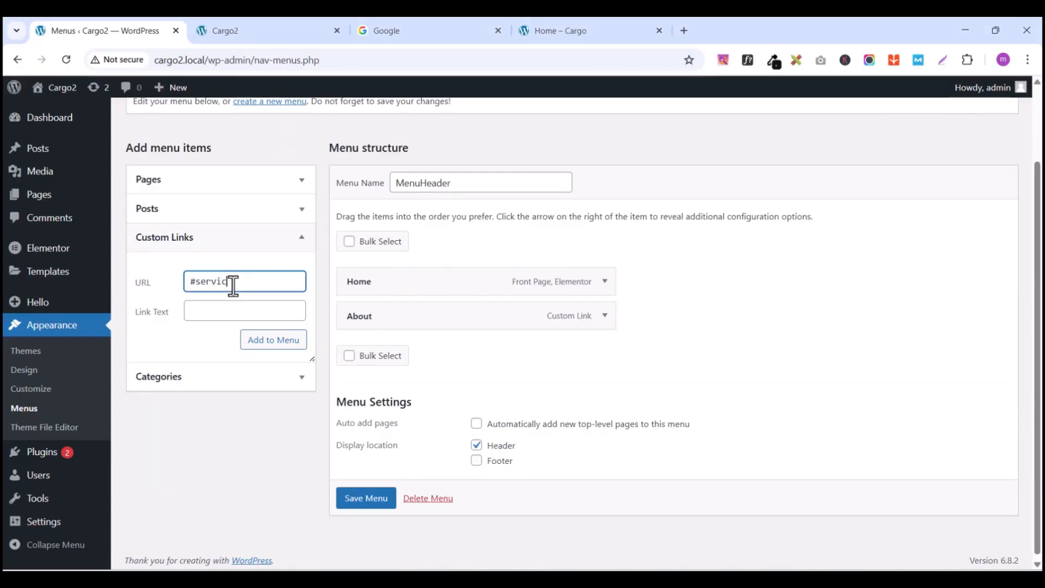
{"action": "type", "text": "#service"}
{"action": "left_click", "coordinate": [214, 319]}
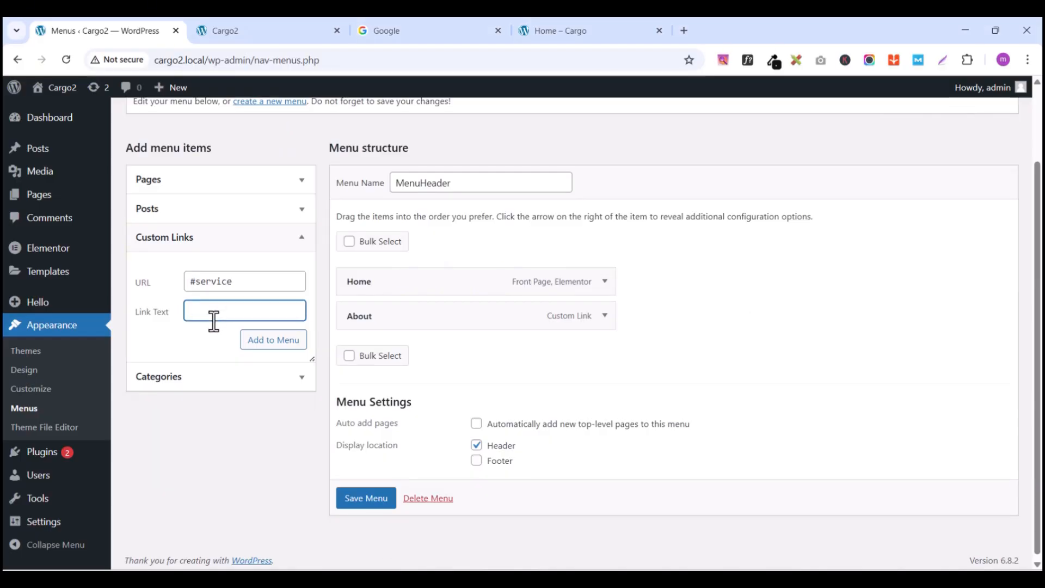
{"action": "type", "text": "Service"}
{"action": "left_click", "coordinate": [272, 343]}
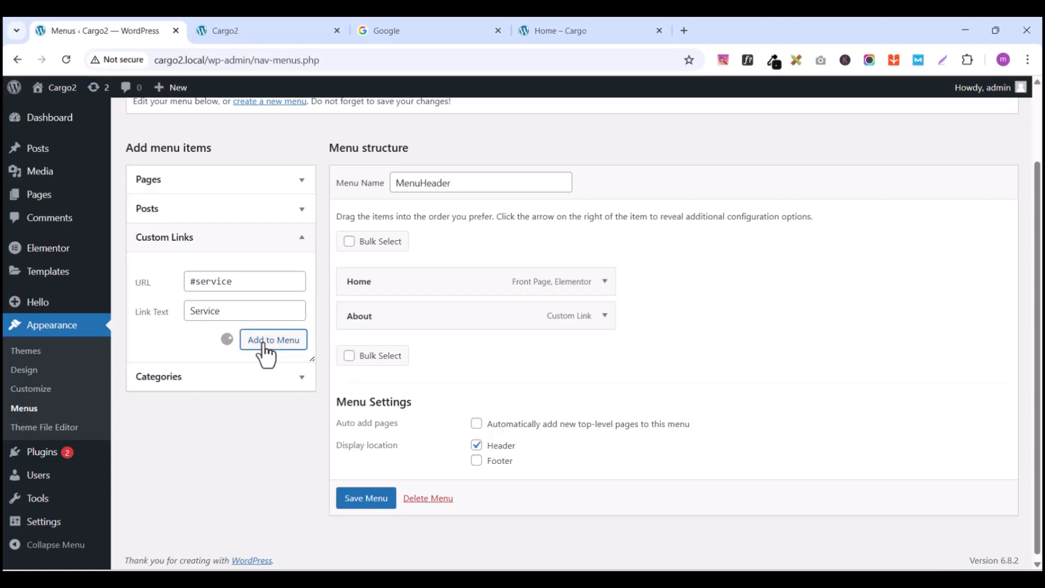
Step: Add a custom link "News" with URL #news to the MenuHeader menu
{"action": "left_click", "coordinate": [206, 281]}
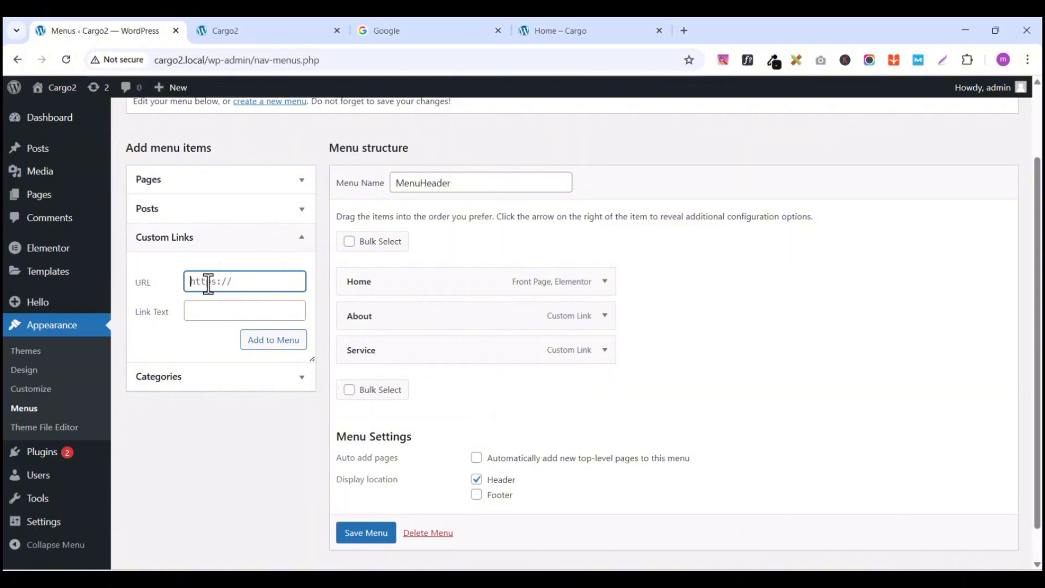
{"action": "type", "text": "News"}
{"action": "double_click", "coordinate": [199, 282]}
{"action": "type", "text": "#news"}
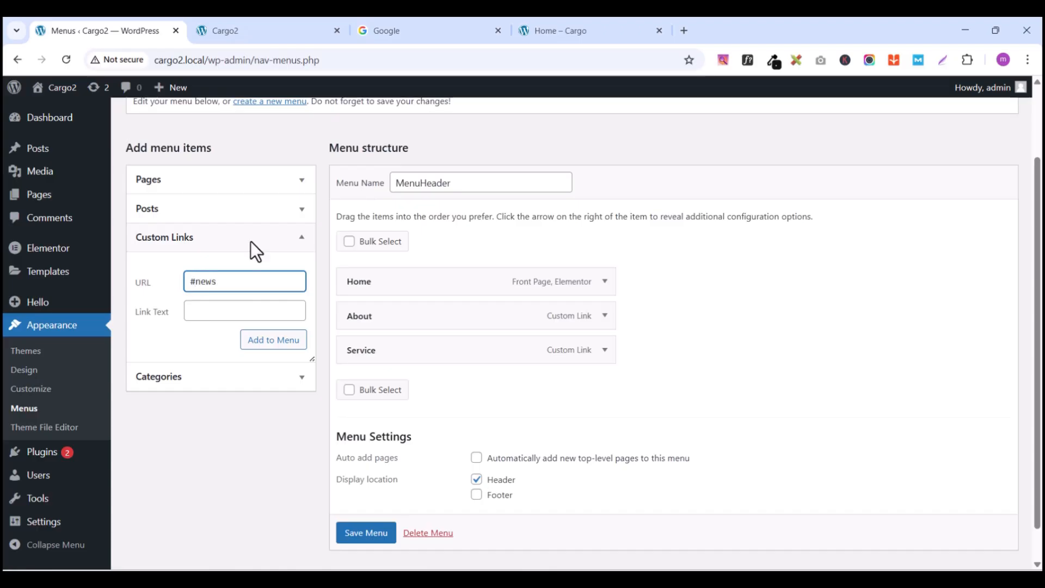
{"action": "left_click", "coordinate": [234, 311]}
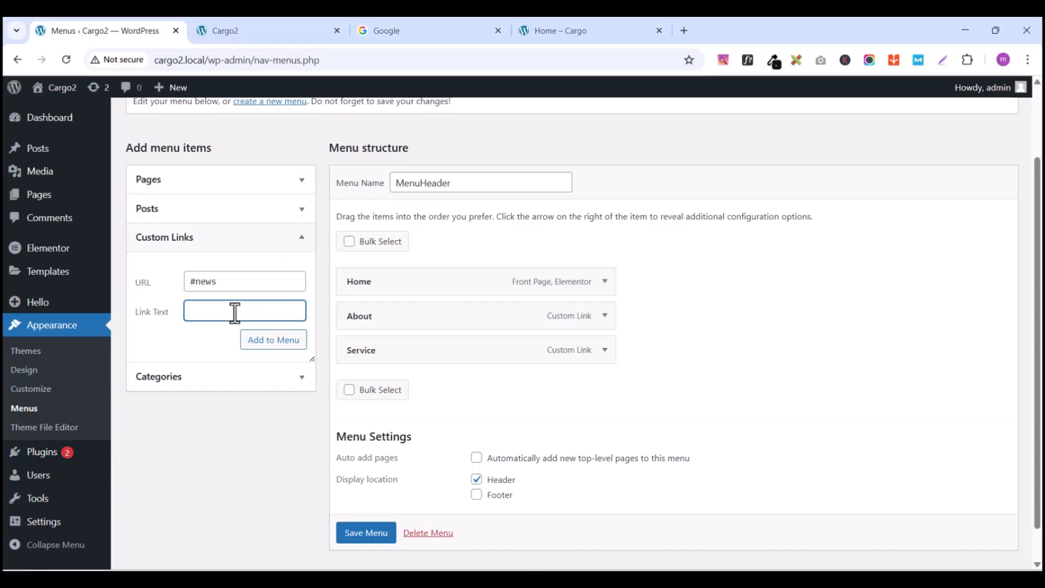
{"action": "left_click", "coordinate": [270, 343]}
Step: Add a custom link "Gallery" with URL #gallery to the MenuHeader menu
{"action": "left_click", "coordinate": [245, 282]}
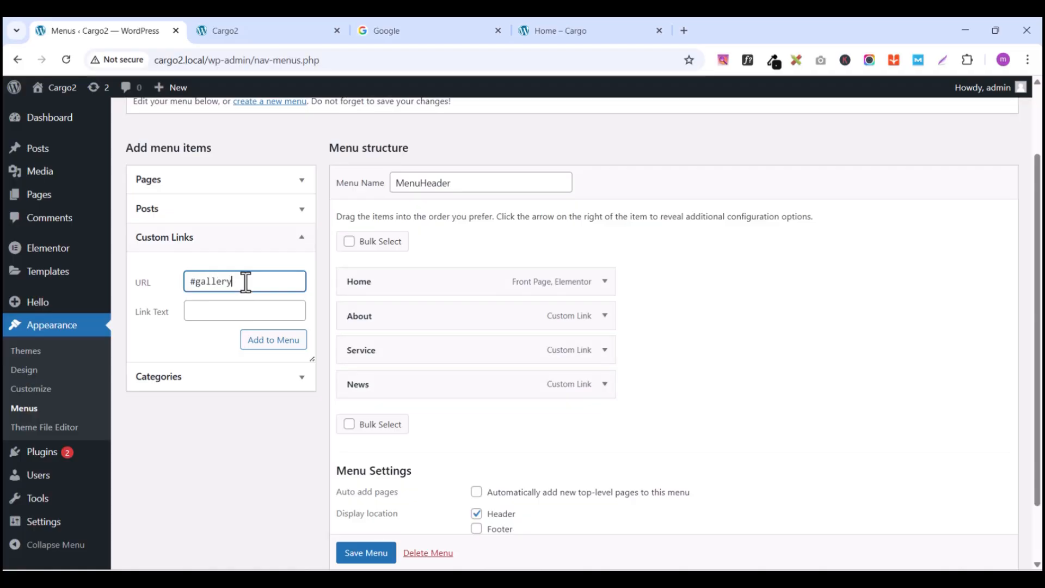
{"action": "left_click", "coordinate": [231, 312]}
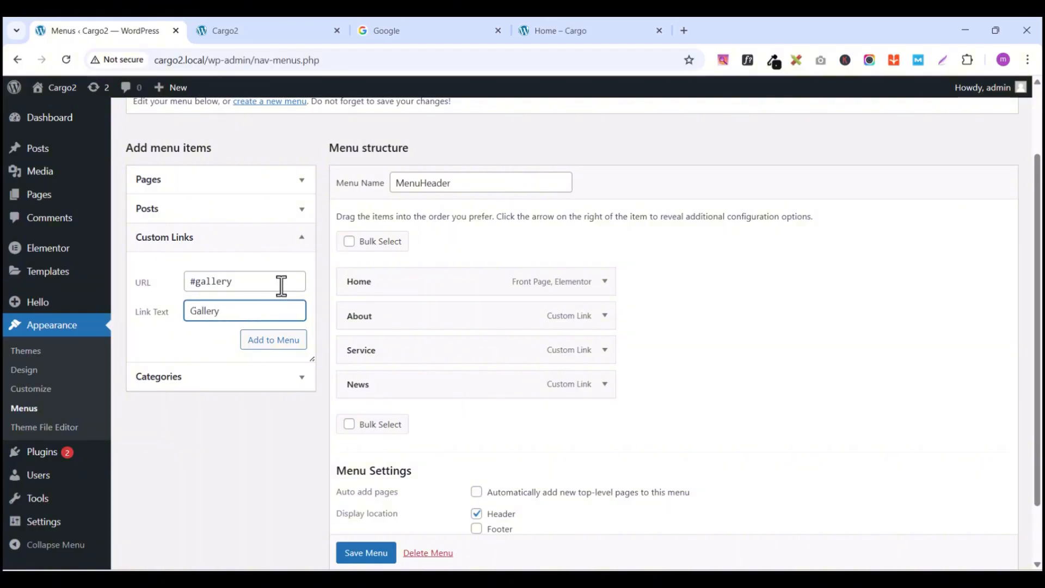
{"action": "left_click", "coordinate": [263, 344]}
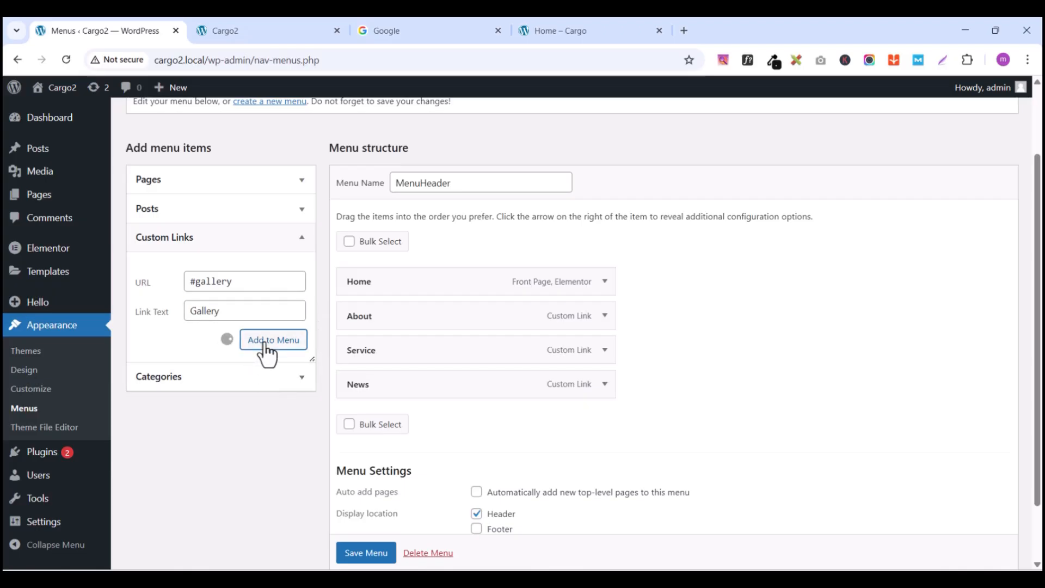
Step: Check the menu entries on the reference Cargo site and add a custom link "History" with URL #history to MenuHeader
{"action": "left_click", "coordinate": [223, 281]}
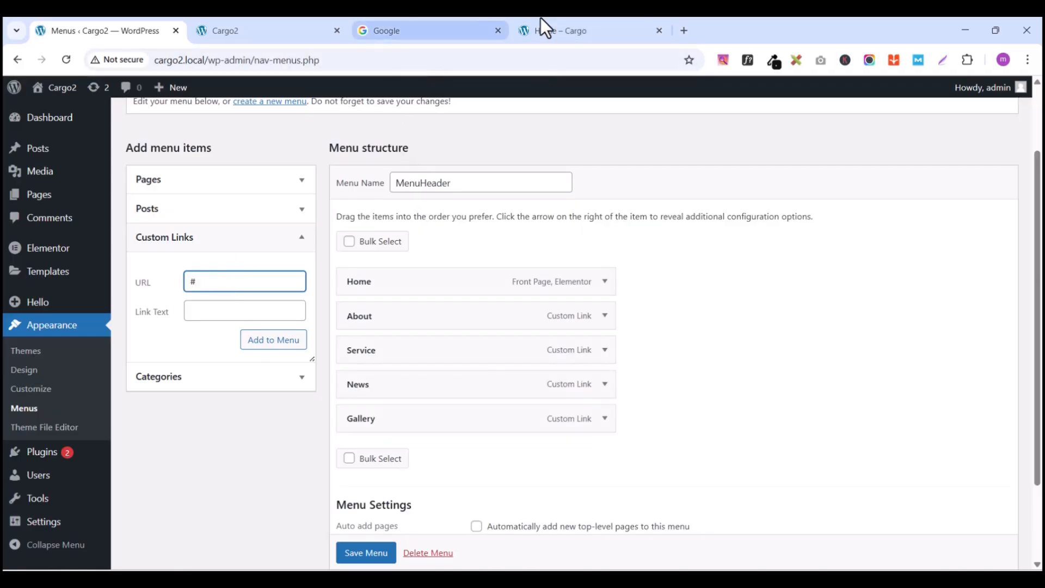
{"action": "left_click", "coordinate": [553, 34]}
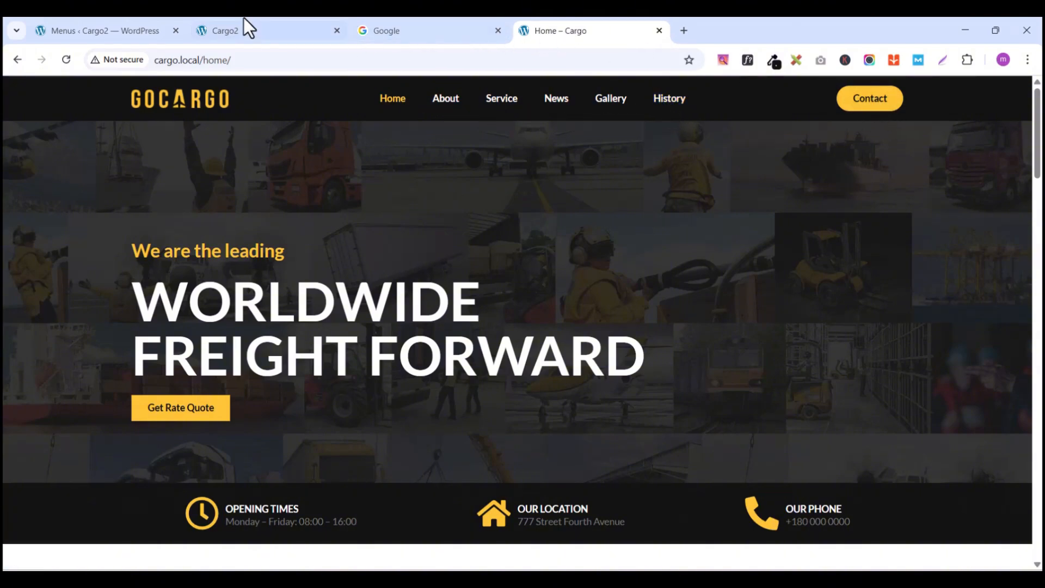
{"action": "left_click", "coordinate": [238, 32]}
{"action": "left_click", "coordinate": [134, 34]}
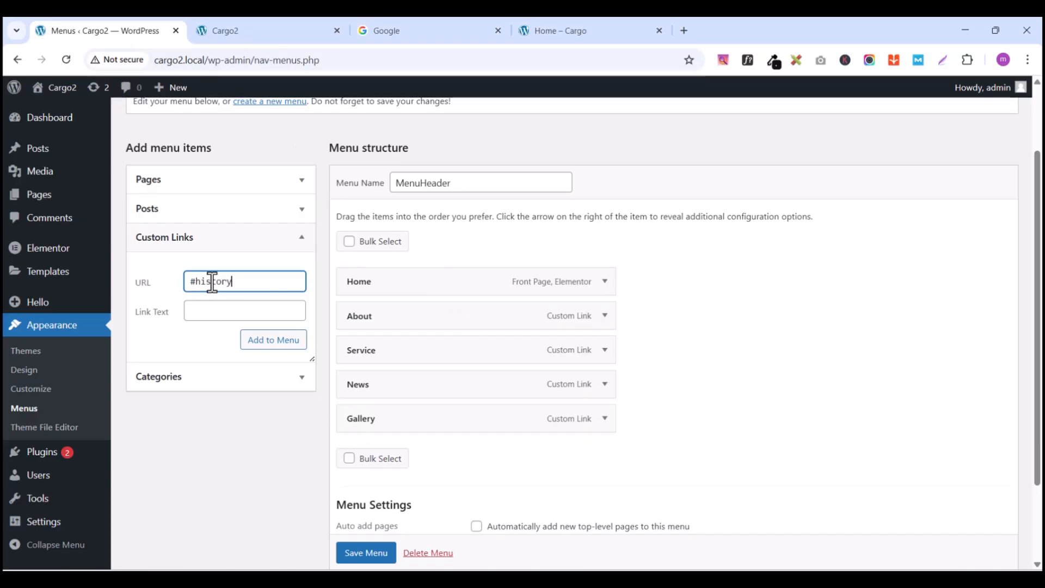
{"action": "left_click", "coordinate": [224, 308]}
{"action": "type", "text": "H"}
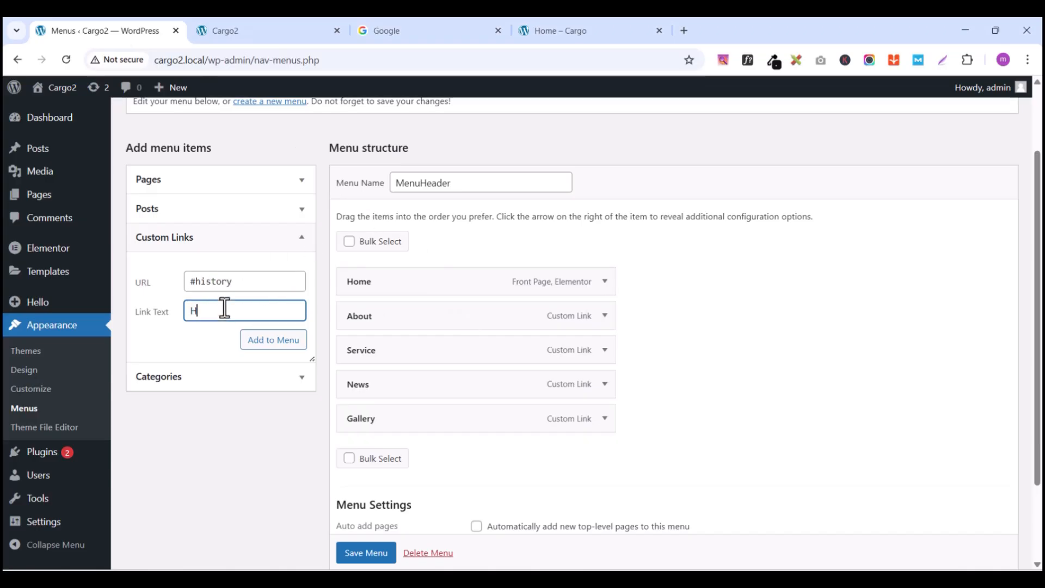
{"action": "type", "text": "ist"}
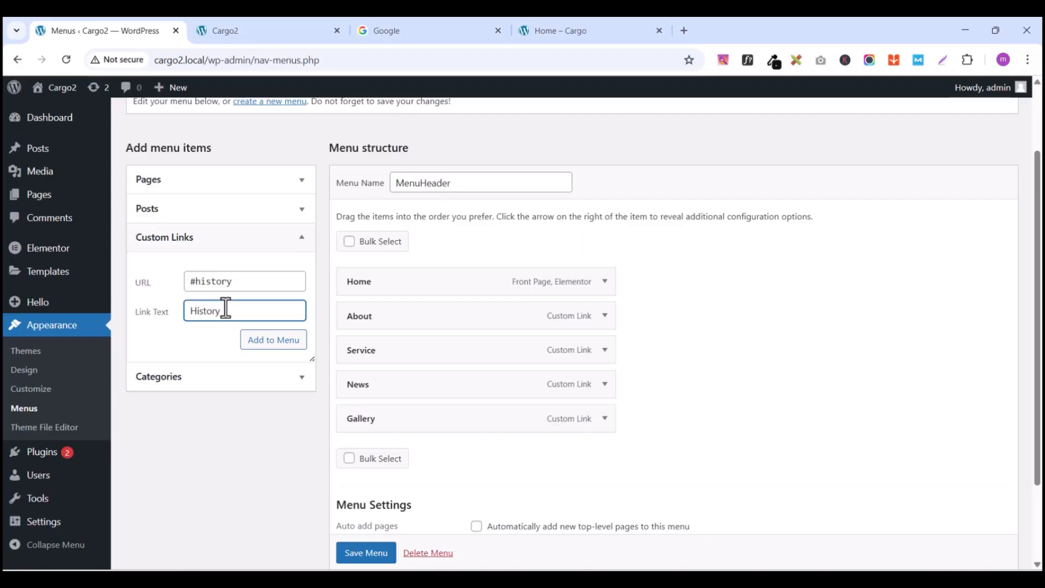
{"action": "type", "text": "ory"}
{"action": "left_click", "coordinate": [276, 342]}
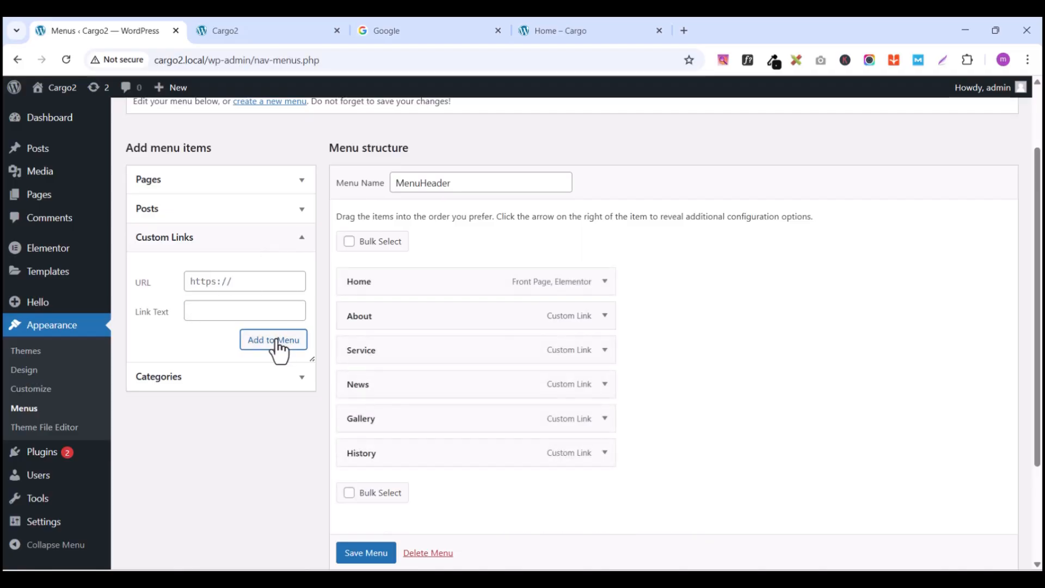
Step: Save the MenuHeader menu and reload the Cargo2 front page to check the header navigation
{"action": "scroll", "coordinate": [602, 322], "scroll_direction": "down", "scroll_amount": 3}
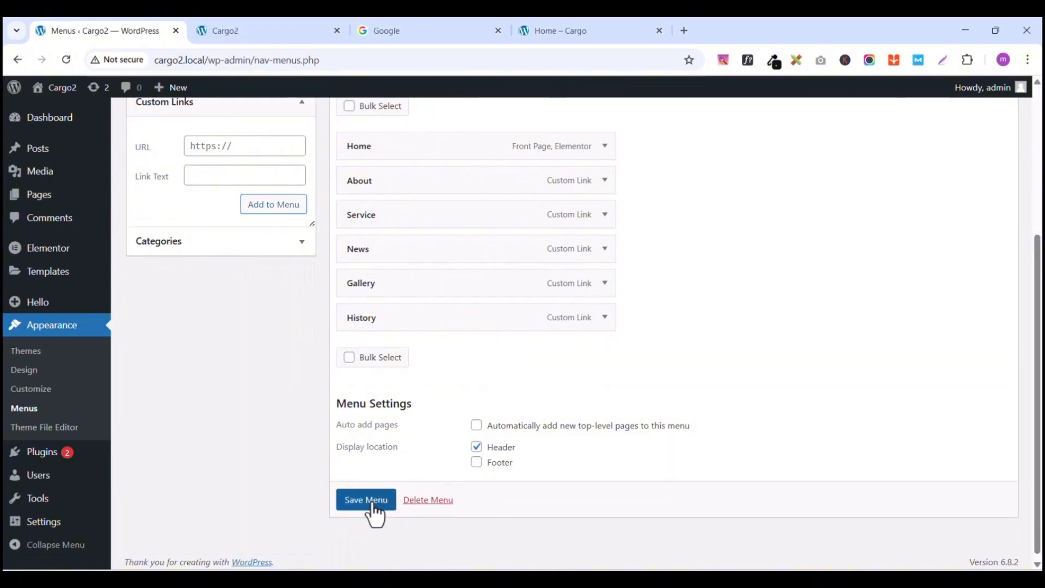
{"action": "left_click", "coordinate": [374, 501]}
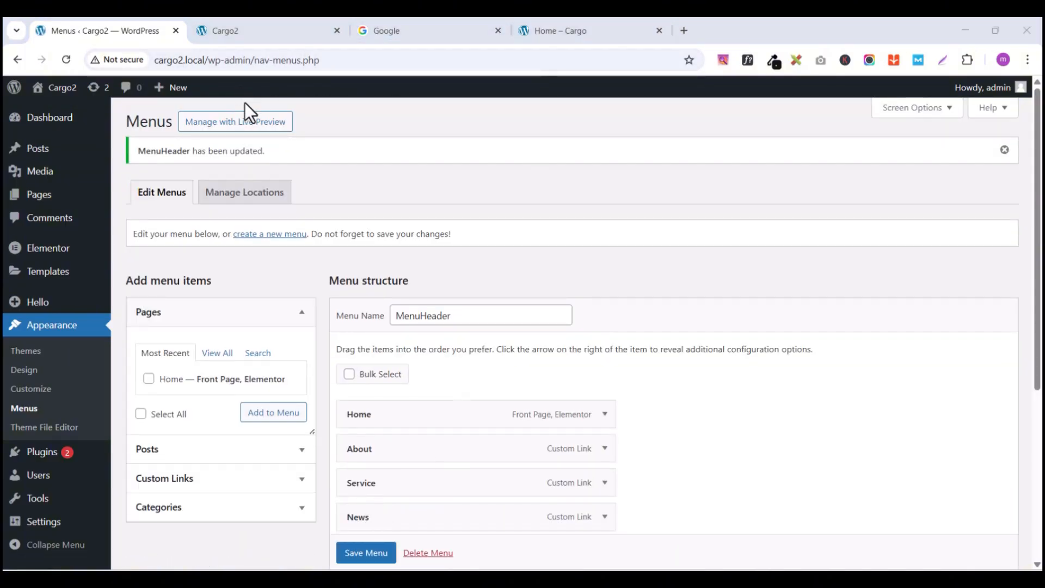
{"action": "mouse_move", "coordinate": [82, 171]}
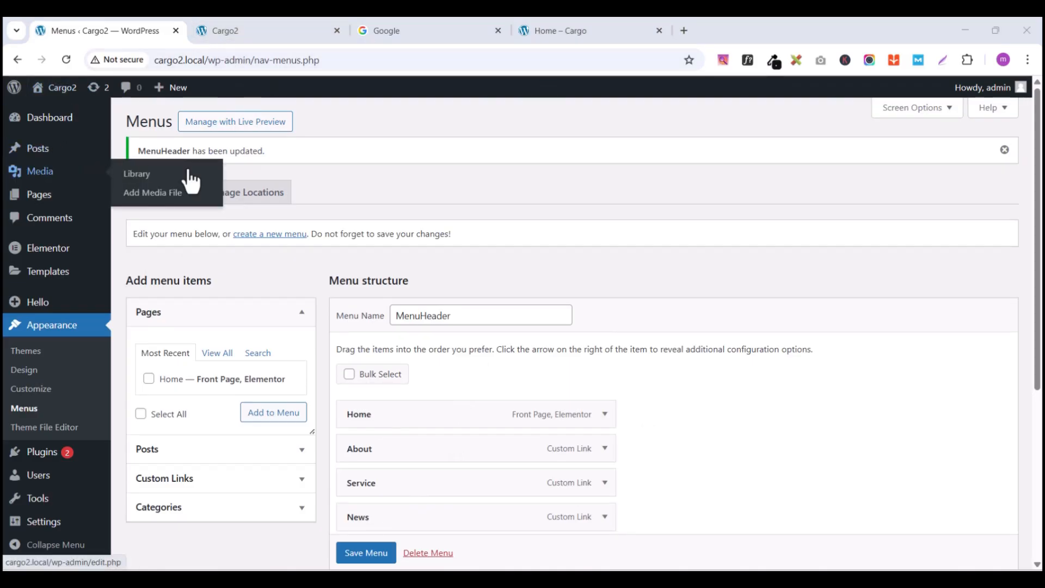
{"action": "left_click", "coordinate": [222, 34]}
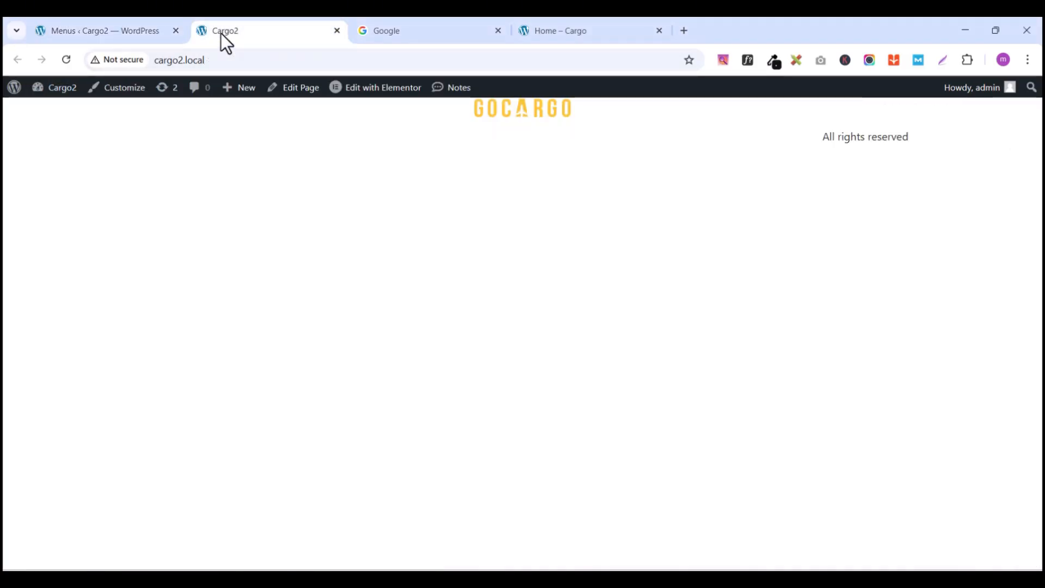
{"action": "left_click", "coordinate": [61, 60]}
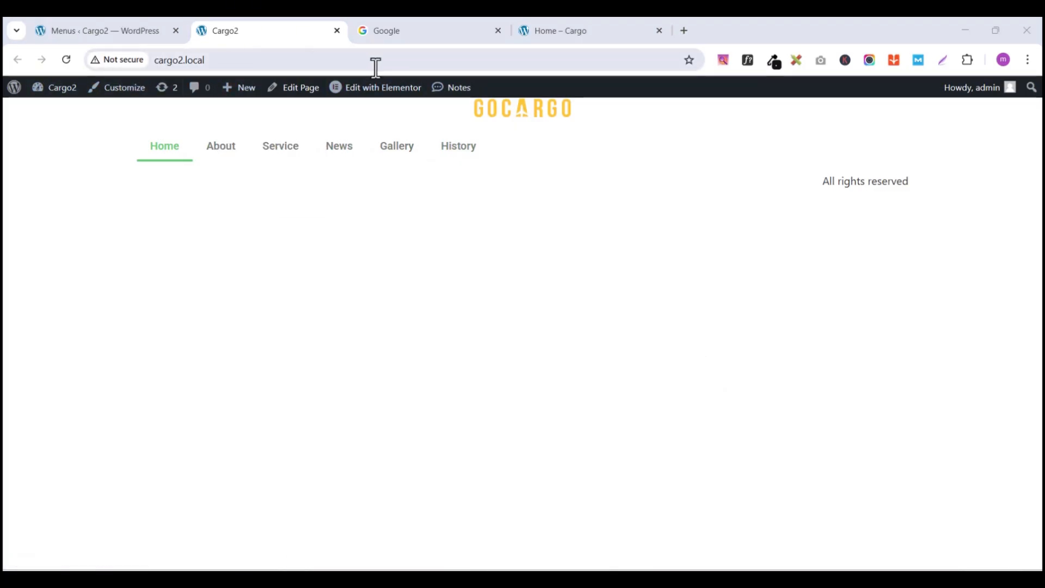
Step: Open the header1 template from the Theme Builder's header parts for editing in Elementor
{"action": "mouse_move", "coordinate": [384, 93]}
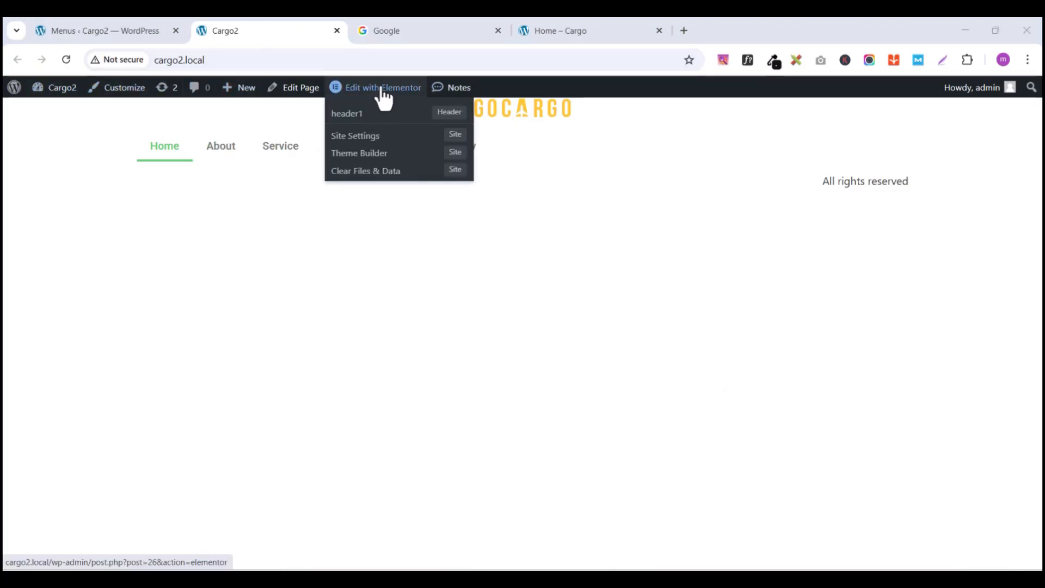
{"action": "left_click", "coordinate": [42, 32]}
{"action": "mouse_move", "coordinate": [49, 271]}
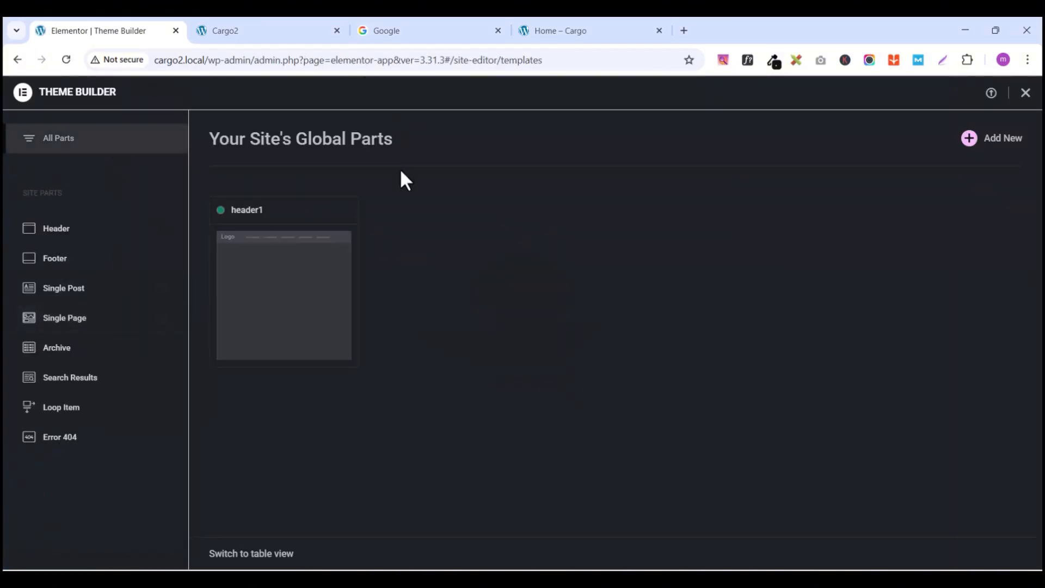
{"action": "left_click", "coordinate": [304, 282]}
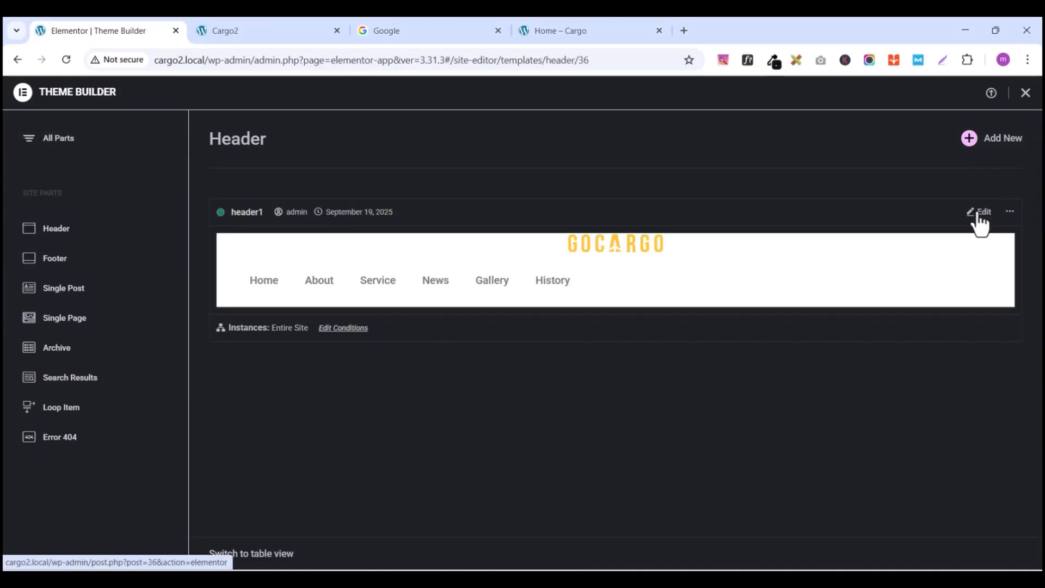
{"action": "left_click", "coordinate": [978, 215]}
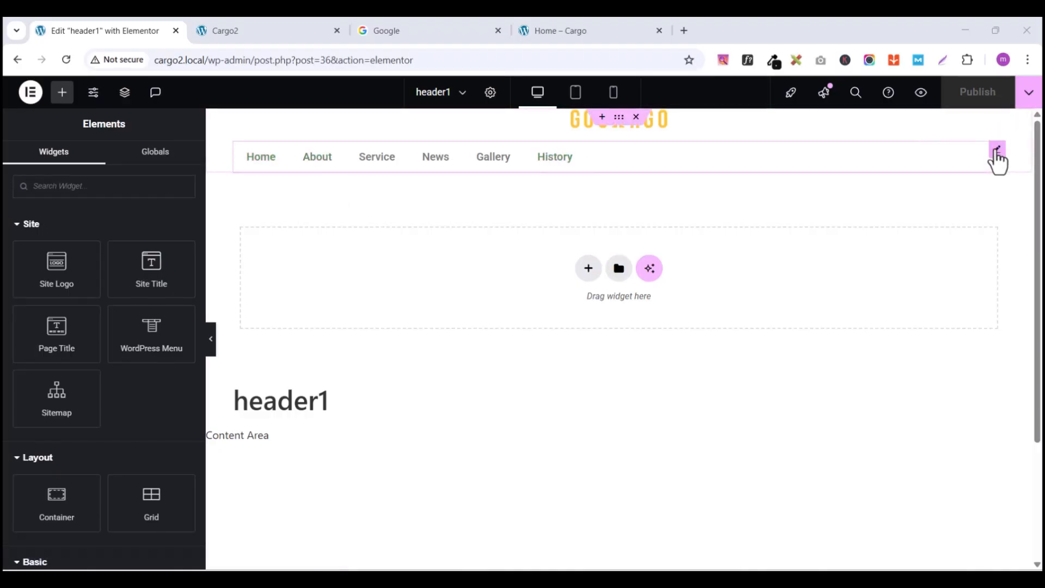
Step: Set the pointer of the header's WordPress Menu widget to None
{"action": "left_click", "coordinate": [998, 152]}
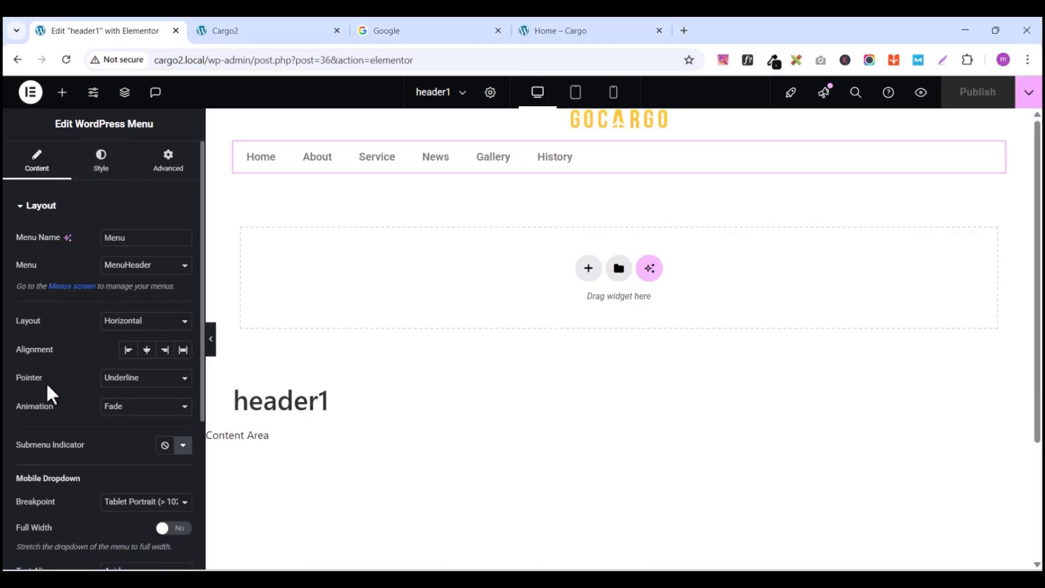
{"action": "left_click", "coordinate": [117, 380]}
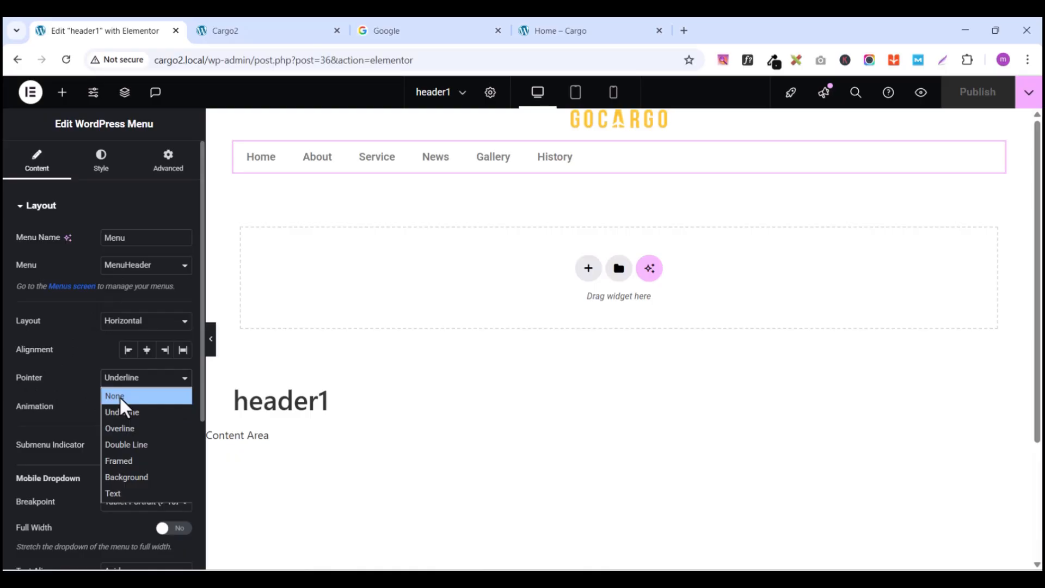
{"action": "left_click", "coordinate": [119, 397]}
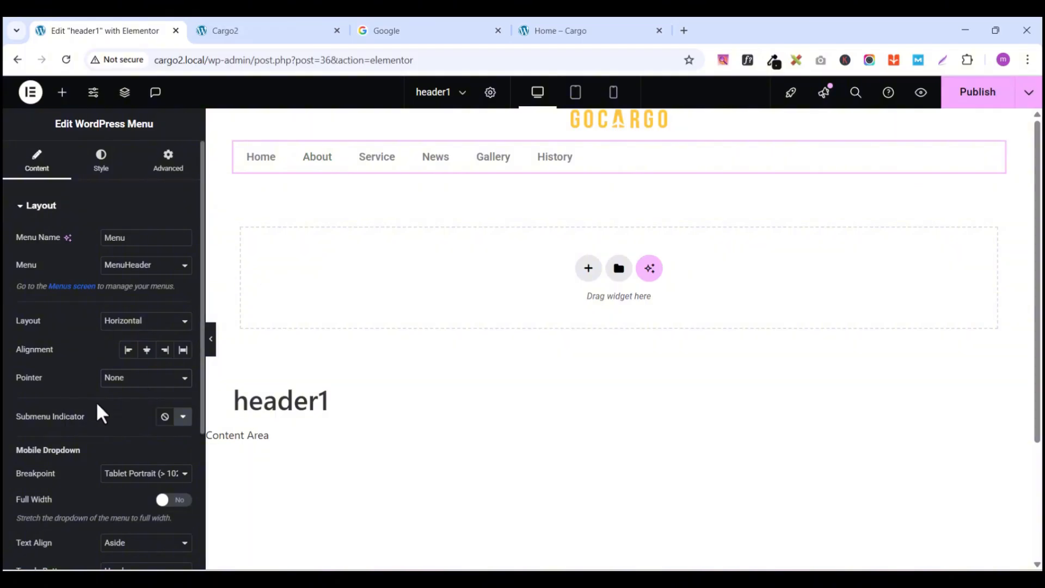
{"action": "scroll", "coordinate": [98, 411], "scroll_direction": "down", "scroll_amount": 1}
{"action": "scroll", "coordinate": [98, 412], "scroll_direction": "up", "scroll_amount": 1}
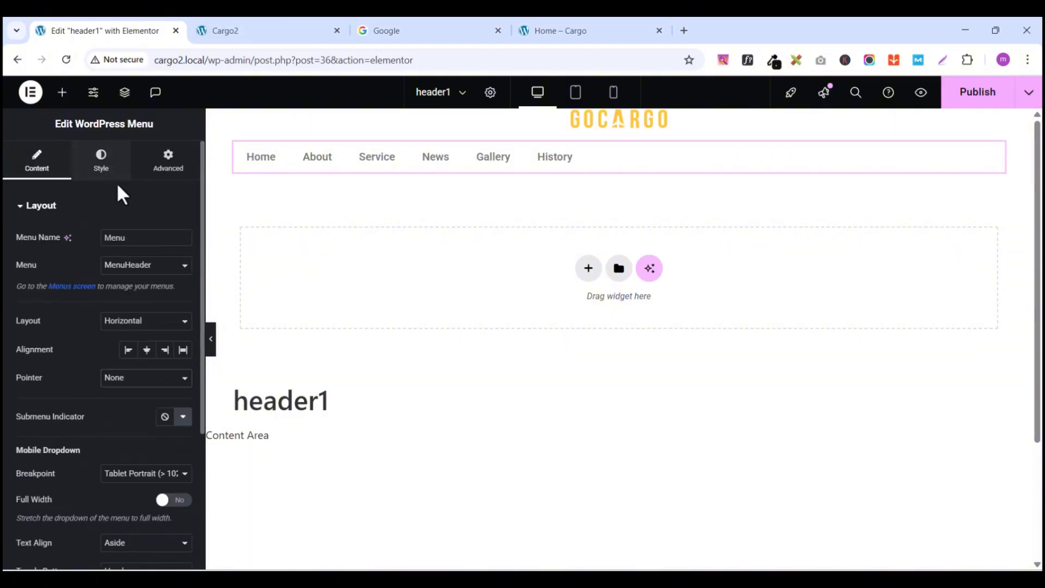
Step: Change the main menu's typography family to Lato, dismissing the Global Fonts tip
{"action": "left_click", "coordinate": [99, 168]}
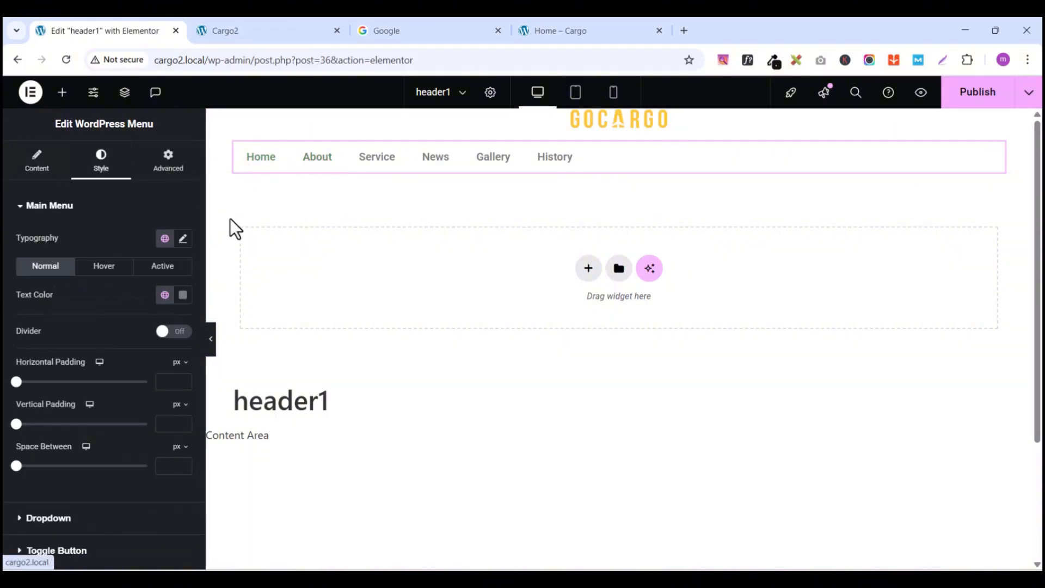
{"action": "left_click", "coordinate": [183, 239]}
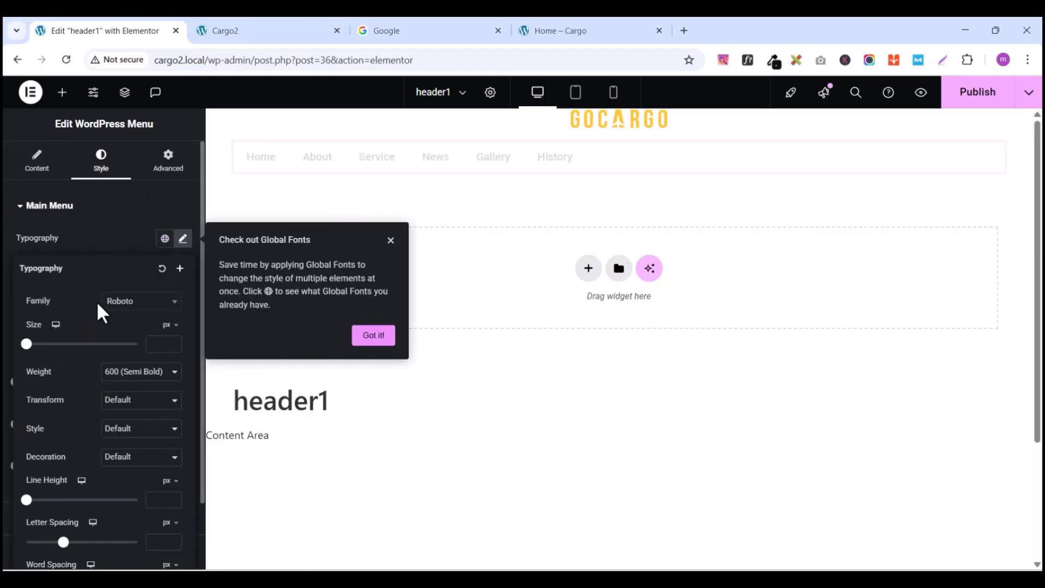
{"action": "left_click", "coordinate": [124, 303]}
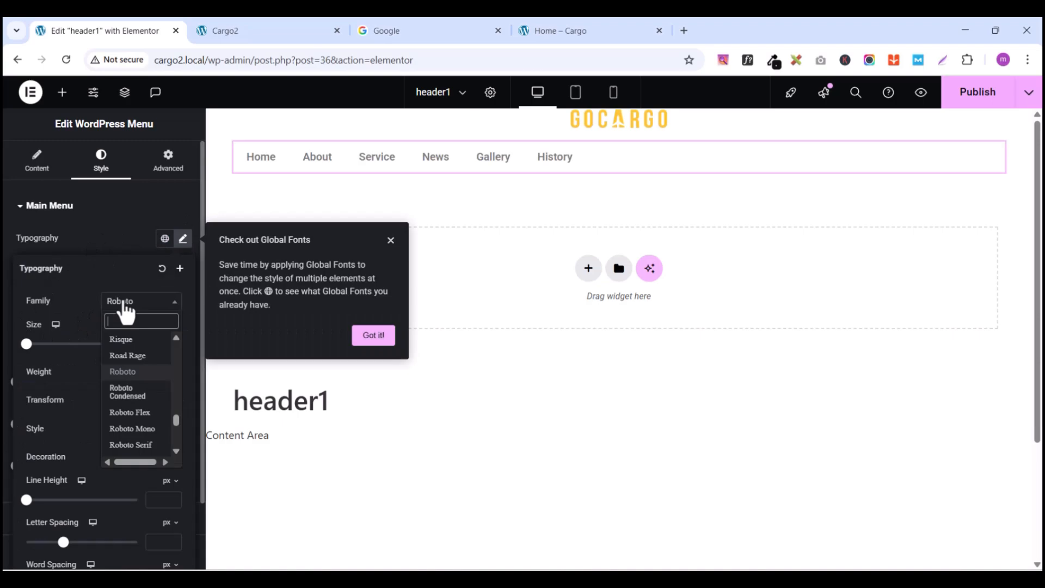
{"action": "left_click", "coordinate": [375, 336]}
{"action": "left_click", "coordinate": [158, 313]}
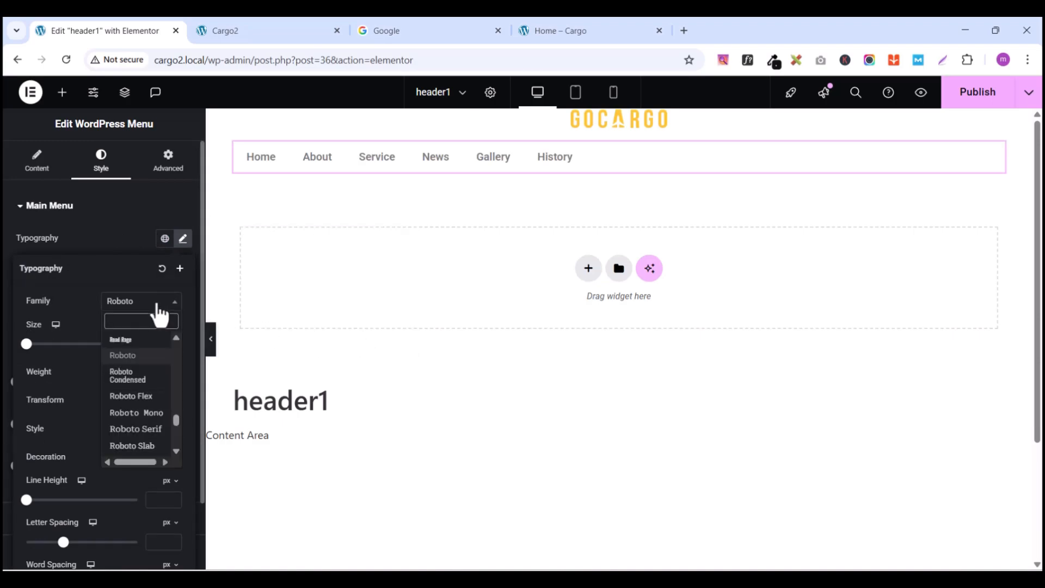
{"action": "type", "text": "lato"}
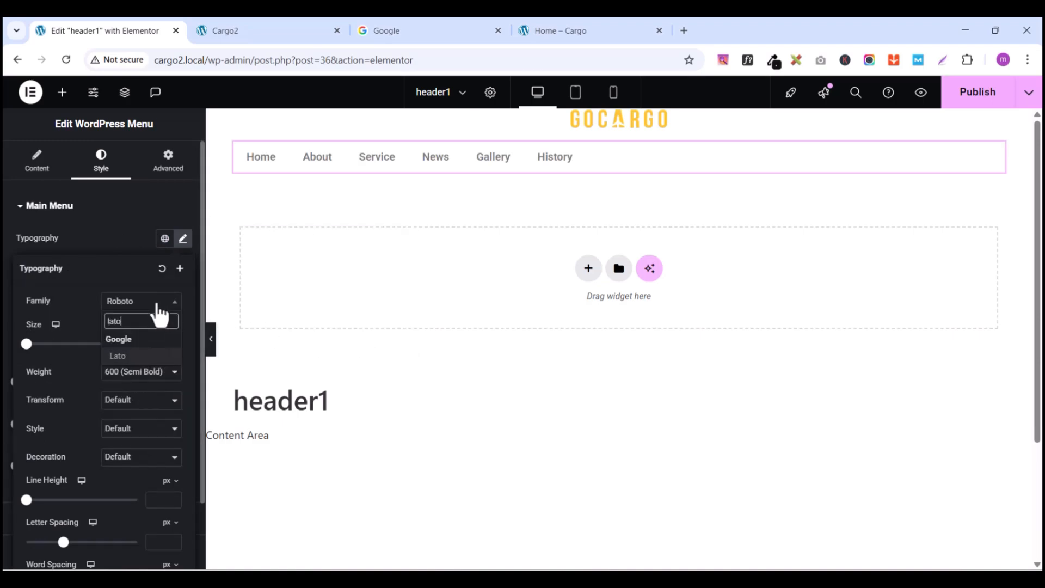
{"action": "left_click", "coordinate": [127, 357]}
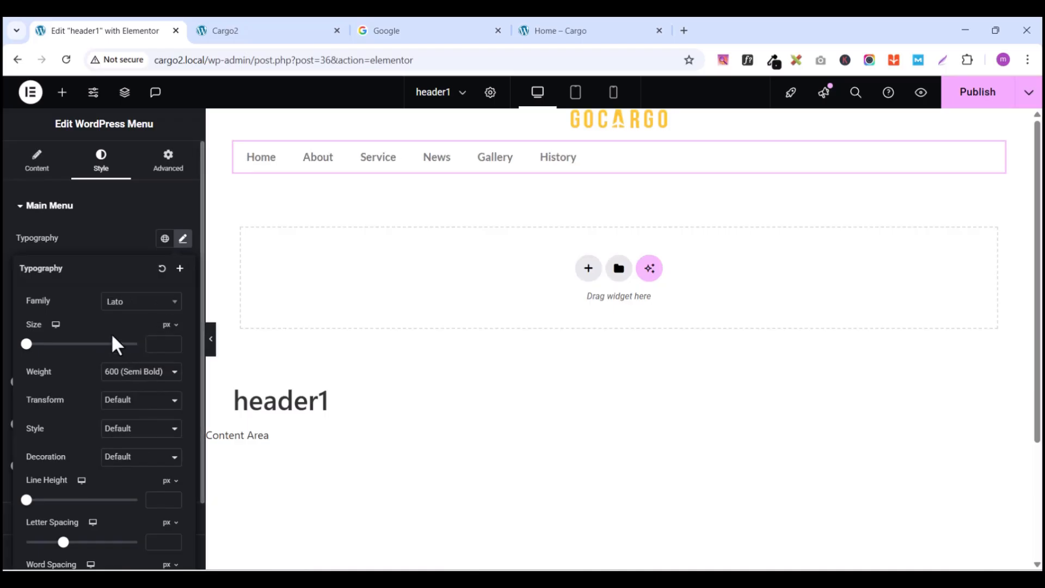
Step: Set the main menu's font size to 14 px and close its style settings
{"action": "left_click", "coordinate": [173, 342]}
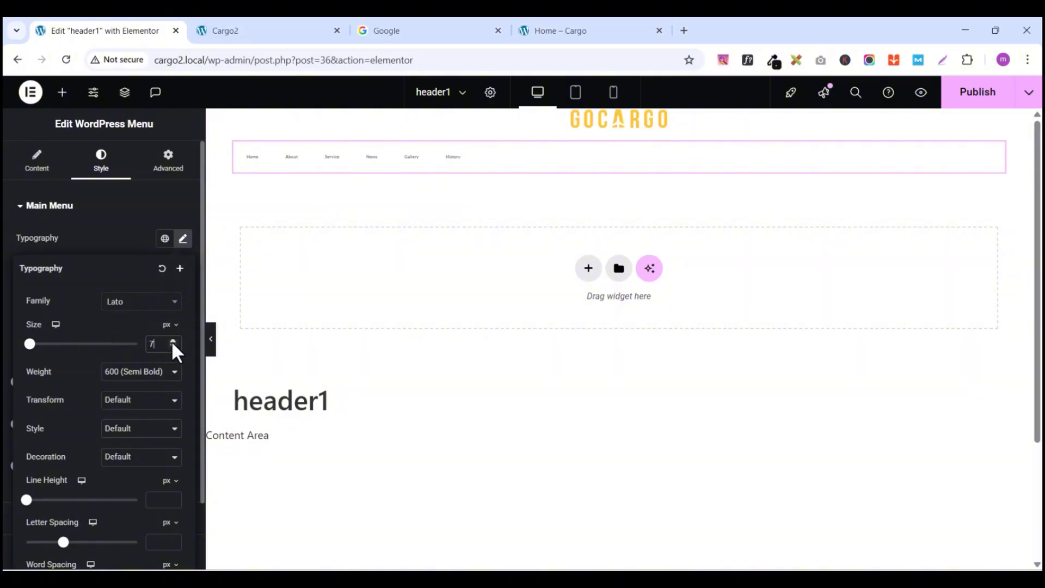
{"action": "left_click", "coordinate": [172, 341]}
{"action": "left_click", "coordinate": [173, 341]}
{"action": "left_click", "coordinate": [173, 342]}
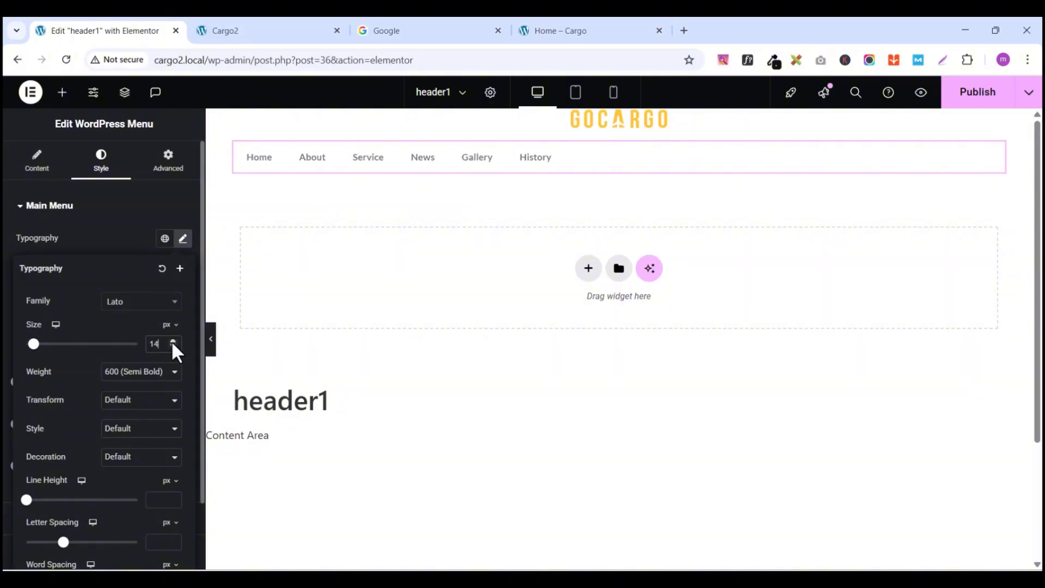
{"action": "left_click", "coordinate": [172, 341]}
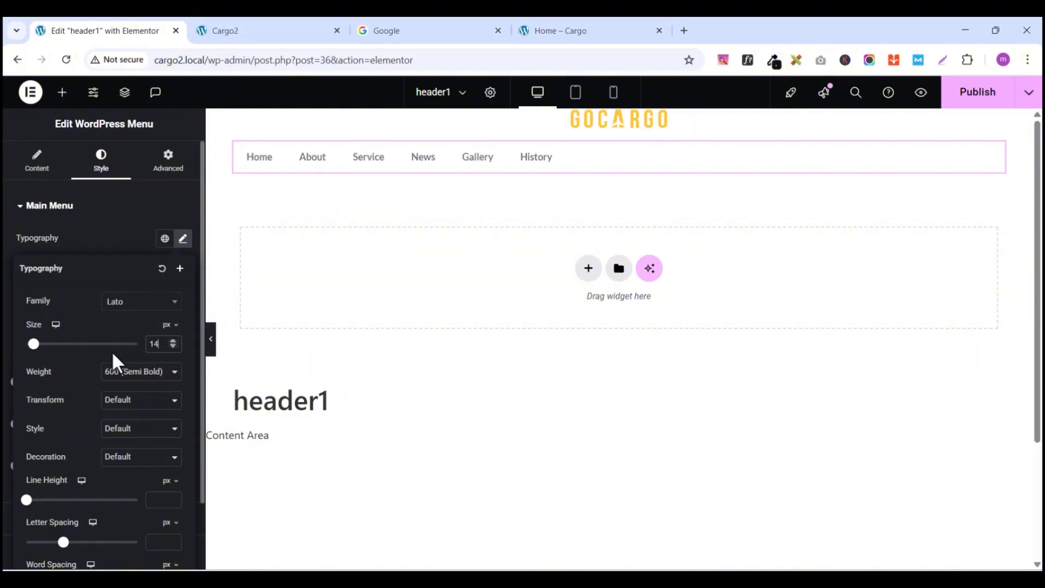
{"action": "scroll", "coordinate": [139, 478], "scroll_direction": "down", "scroll_amount": 2}
{"action": "scroll", "coordinate": [124, 460], "scroll_direction": "up", "scroll_amount": 2}
{"action": "left_click", "coordinate": [101, 219]}
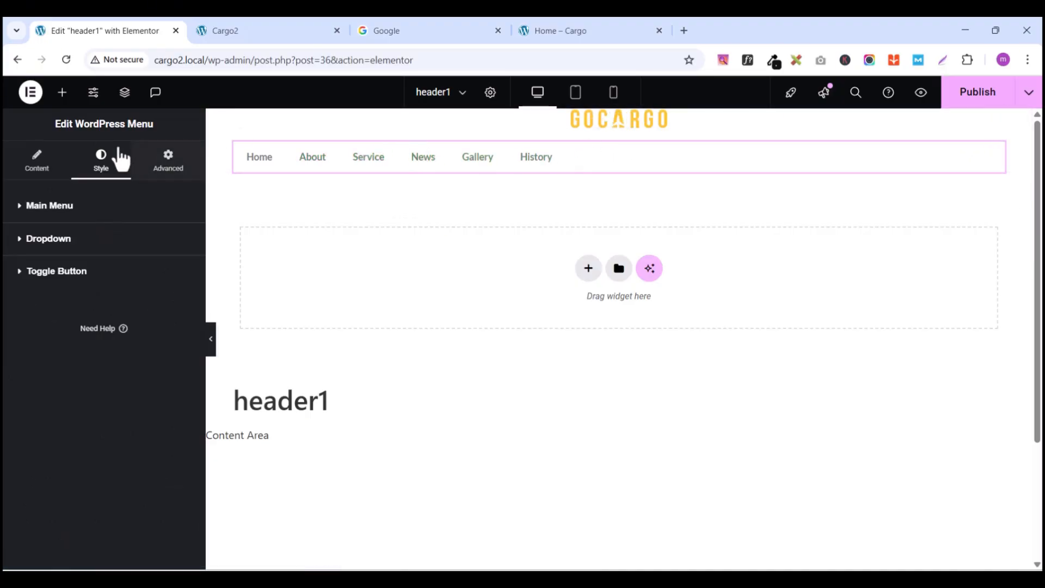
Step: Add a Button widget below the menu in the header container and set its text to "Contact"
{"action": "left_click", "coordinate": [59, 101]}
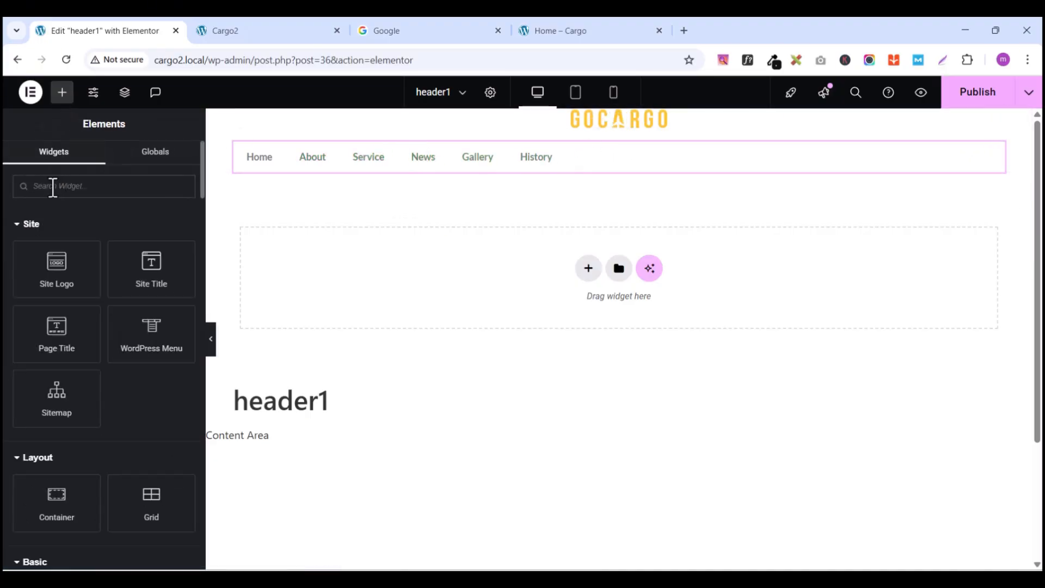
{"action": "type", "text": "but"}
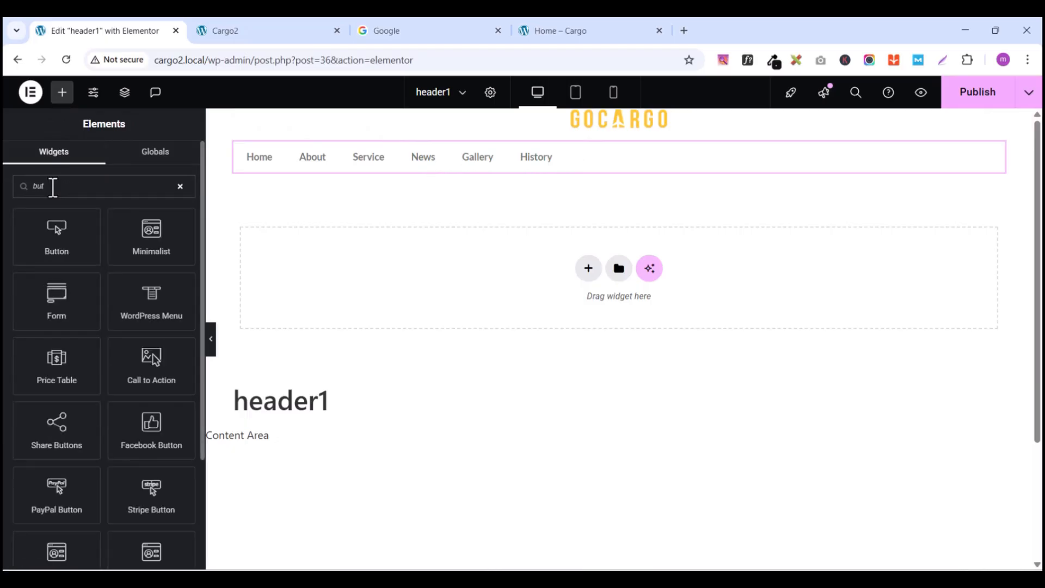
{"action": "left_click_drag", "start_coordinate": [61, 233], "coordinate": [337, 185]}
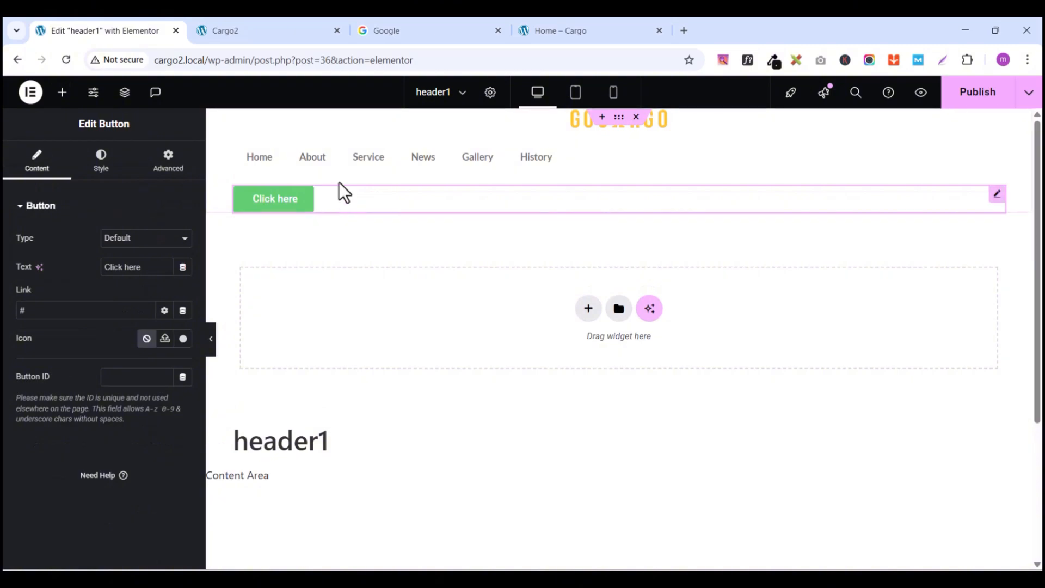
{"action": "triple_click", "coordinate": [125, 267]}
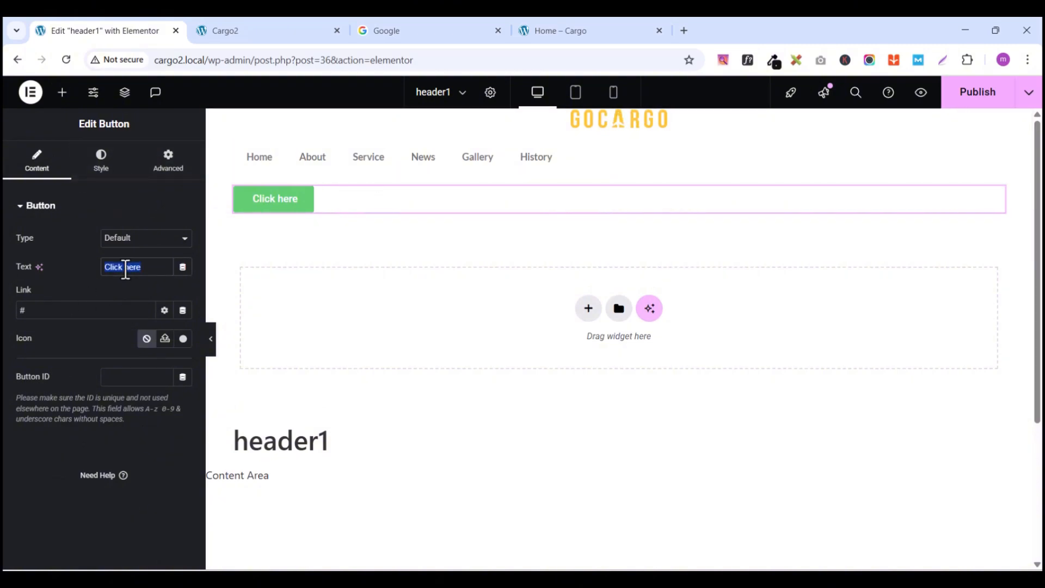
{"action": "type", "text": "Con"}
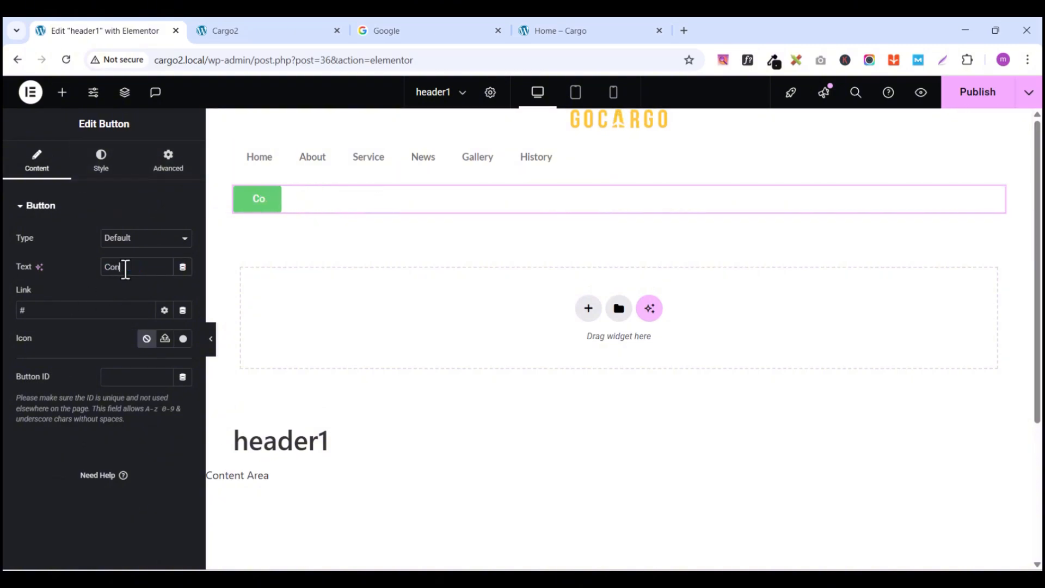
{"action": "type", "text": "tact"}
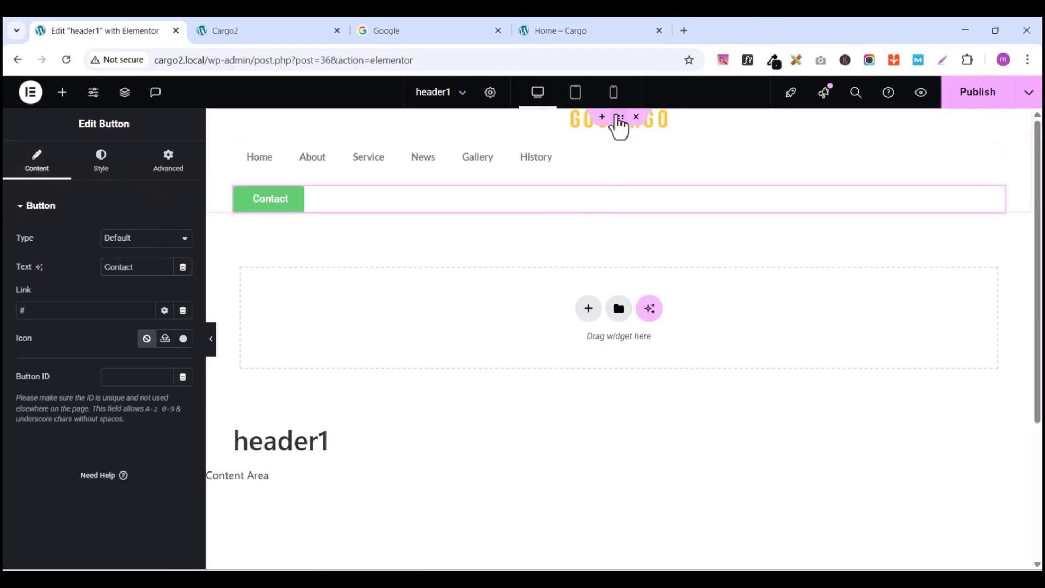
Step: Arrange the header container's items in a horizontal row with Space Around justification and Center alignment
{"action": "left_click", "coordinate": [619, 118]}
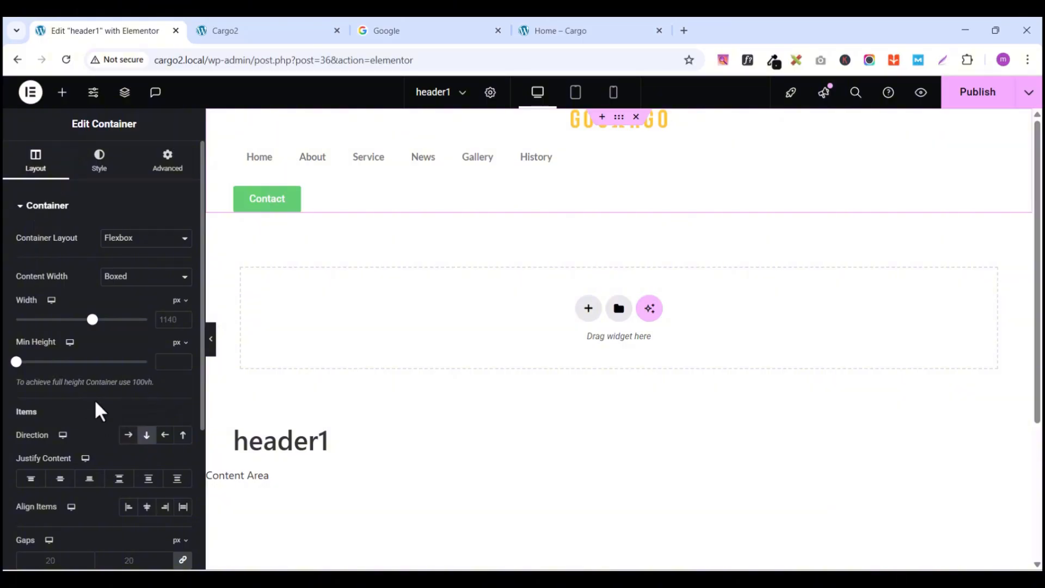
{"action": "scroll", "coordinate": [104, 417], "scroll_direction": "down", "scroll_amount": 1}
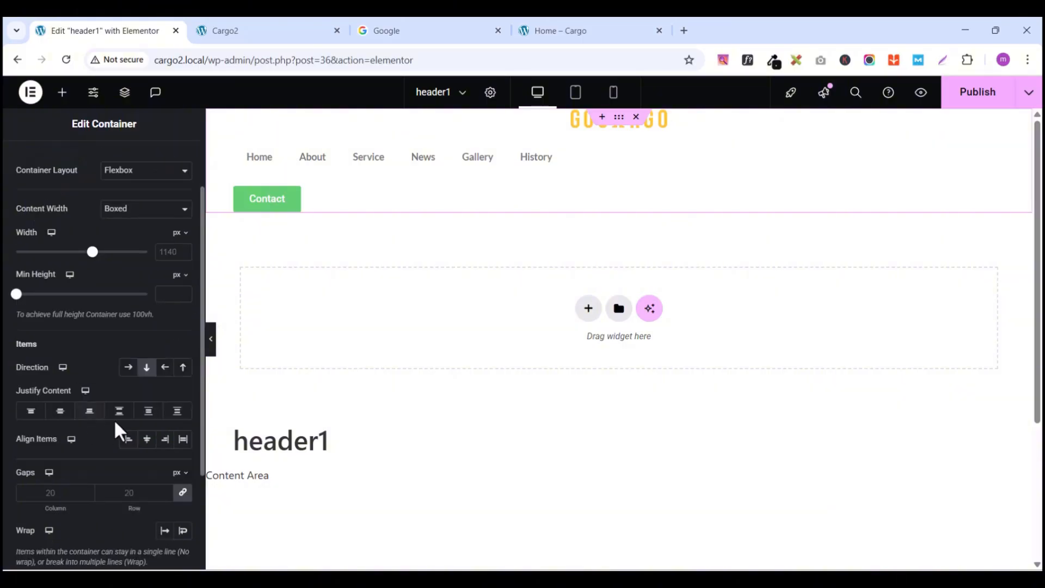
{"action": "left_click", "coordinate": [129, 367]}
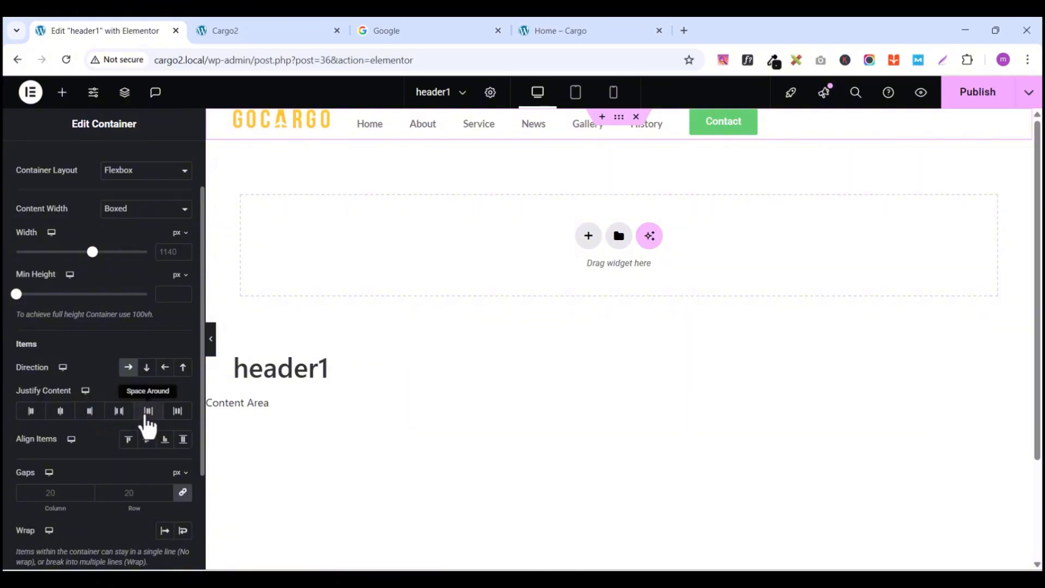
{"action": "left_click", "coordinate": [147, 414]}
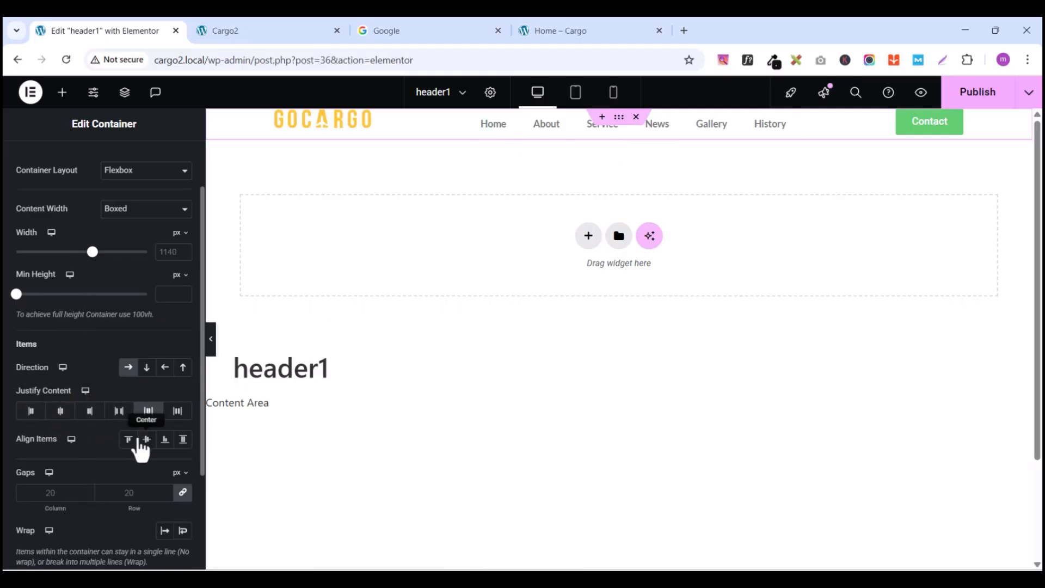
{"action": "left_click", "coordinate": [147, 443]}
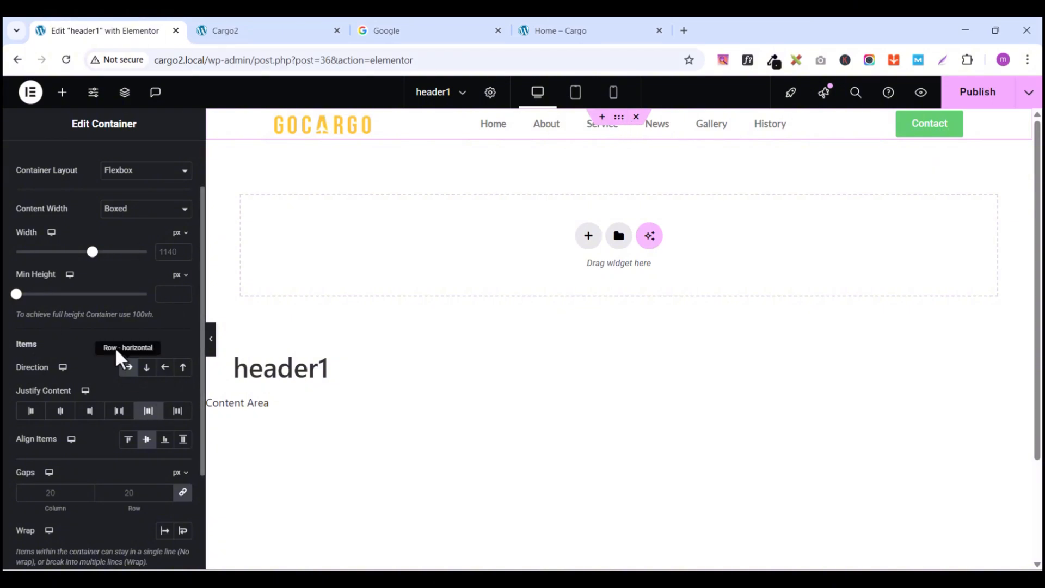
{"action": "scroll", "coordinate": [111, 294], "scroll_direction": "up", "scroll_amount": 1}
{"action": "scroll", "coordinate": [109, 253], "scroll_direction": "down", "scroll_amount": 1}
{"action": "scroll", "coordinate": [110, 256], "scroll_direction": "up", "scroll_amount": 1}
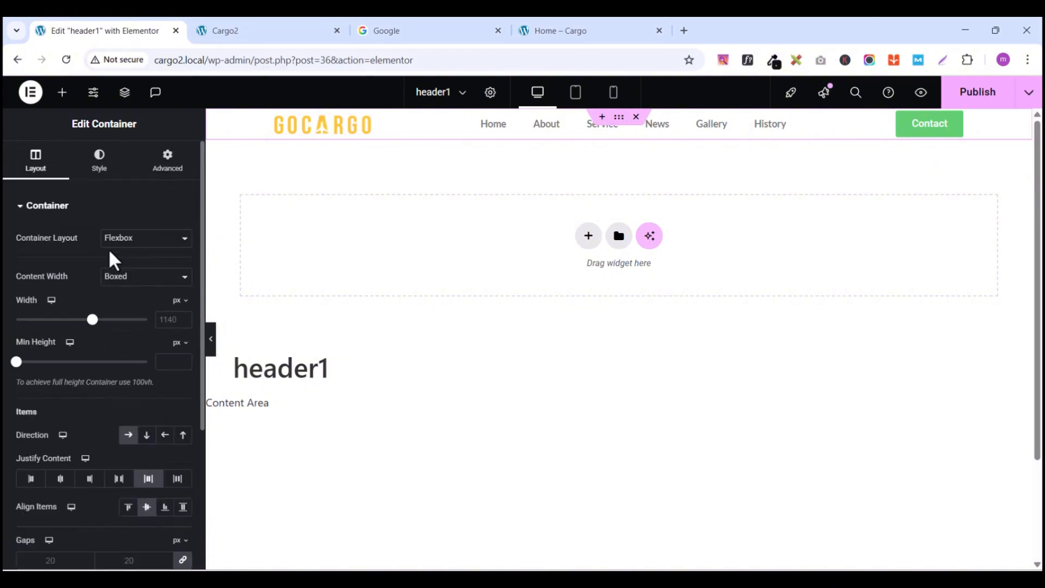
Step: Set the header container's padding to 10 px top and bottom and 40 px right and left
{"action": "left_click", "coordinate": [184, 165]}
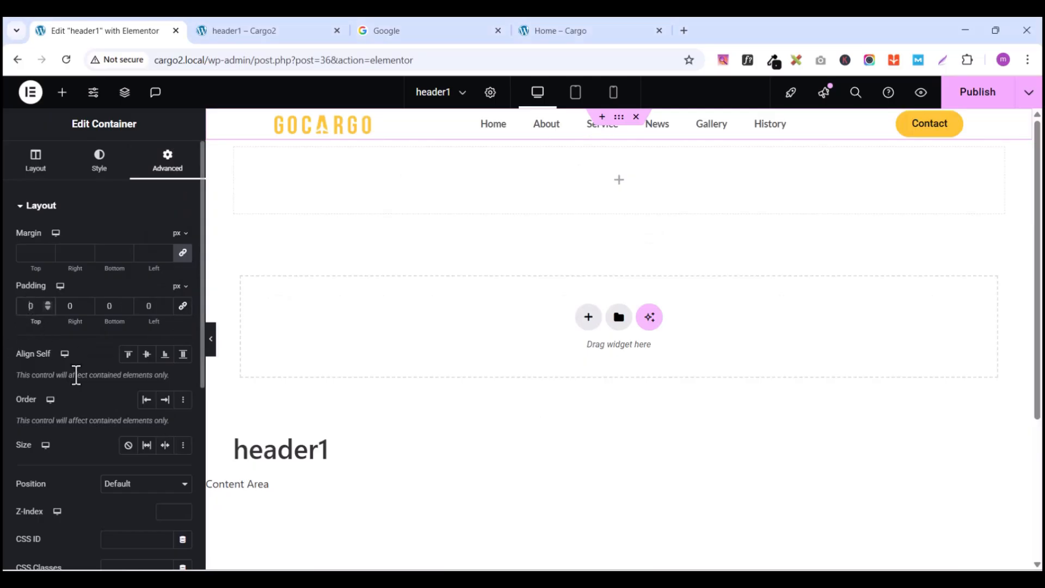
{"action": "type", "text": "1"}
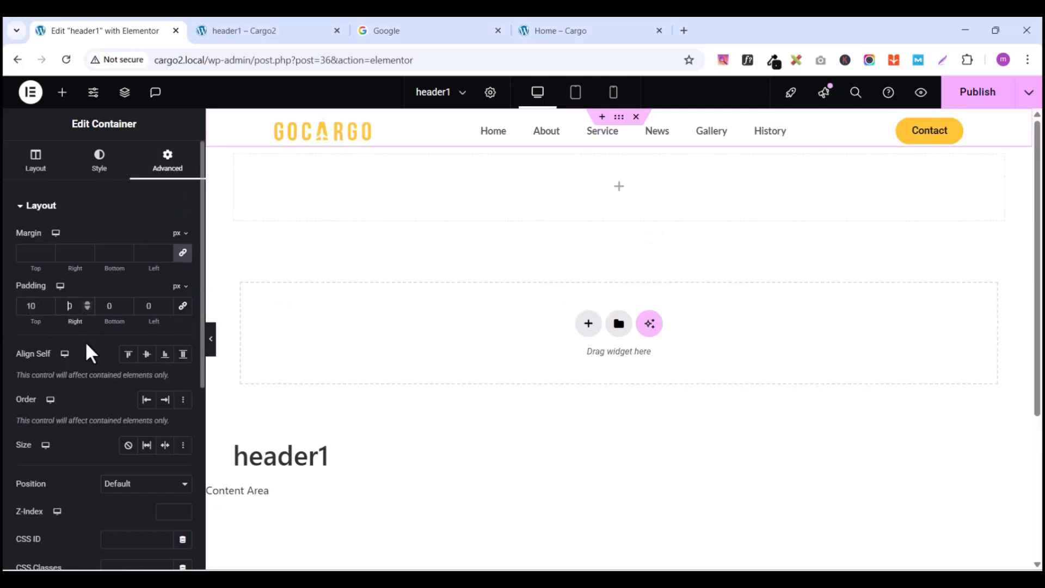
{"action": "type", "text": "4"}
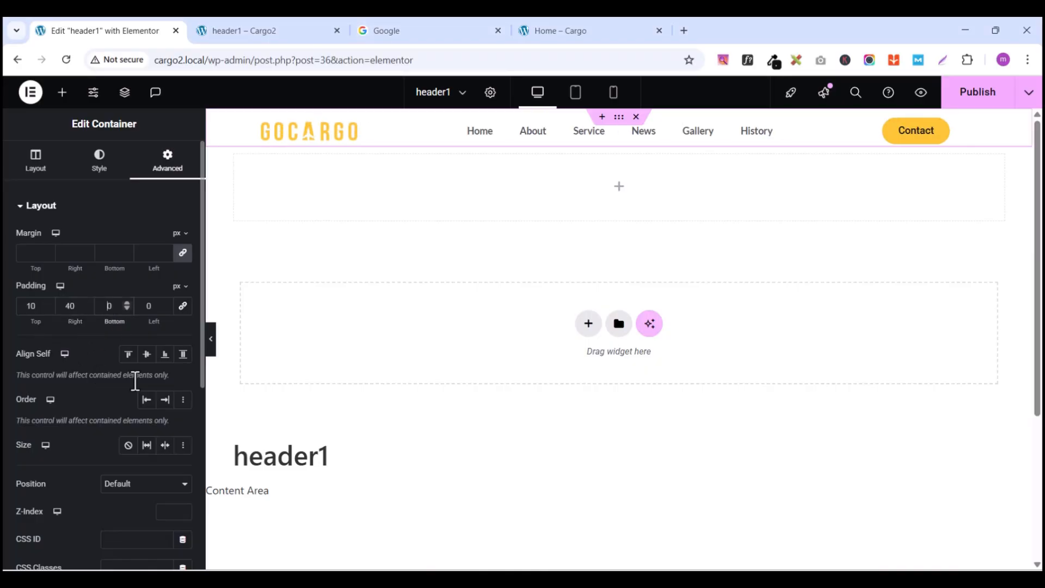
{"action": "type", "text": "1"}
{"action": "left_click", "coordinate": [149, 309]}
{"action": "type", "text": "0"}
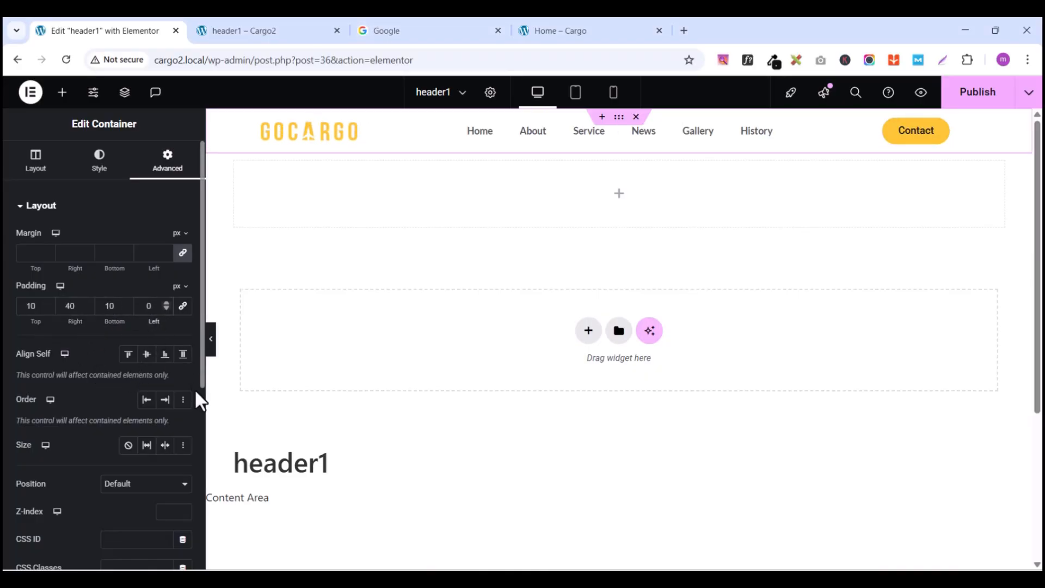
{"action": "type", "text": "4"}
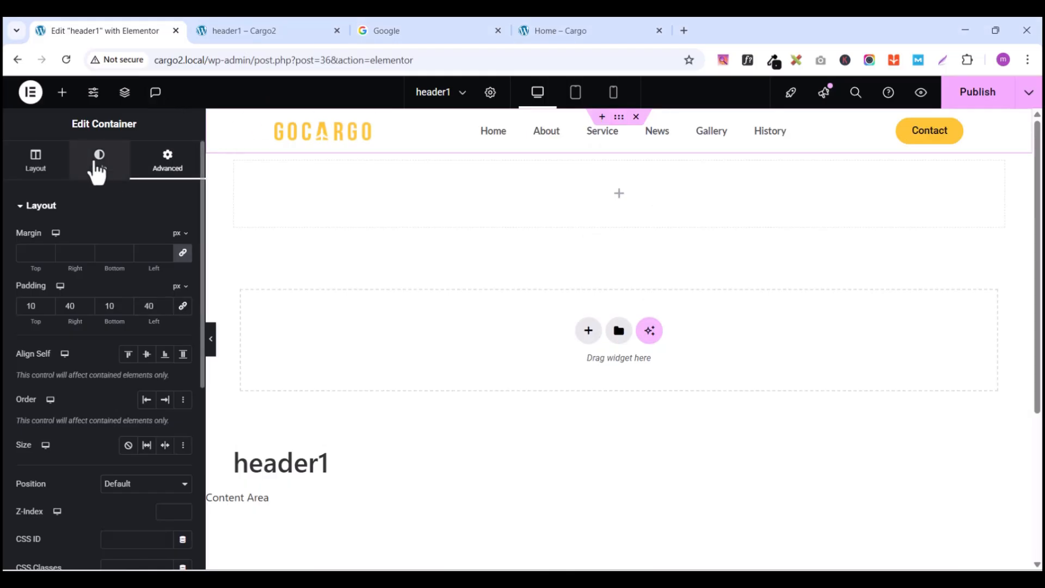
Step: Set the header container's background color to the global Black color (#131313)
{"action": "left_click", "coordinate": [98, 167]}
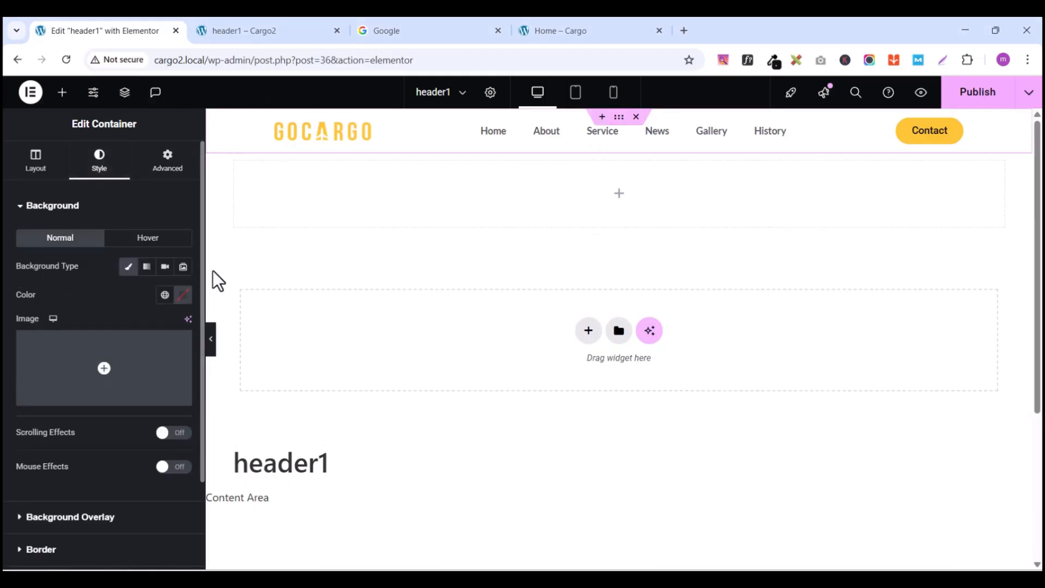
{"action": "left_click", "coordinate": [165, 298]}
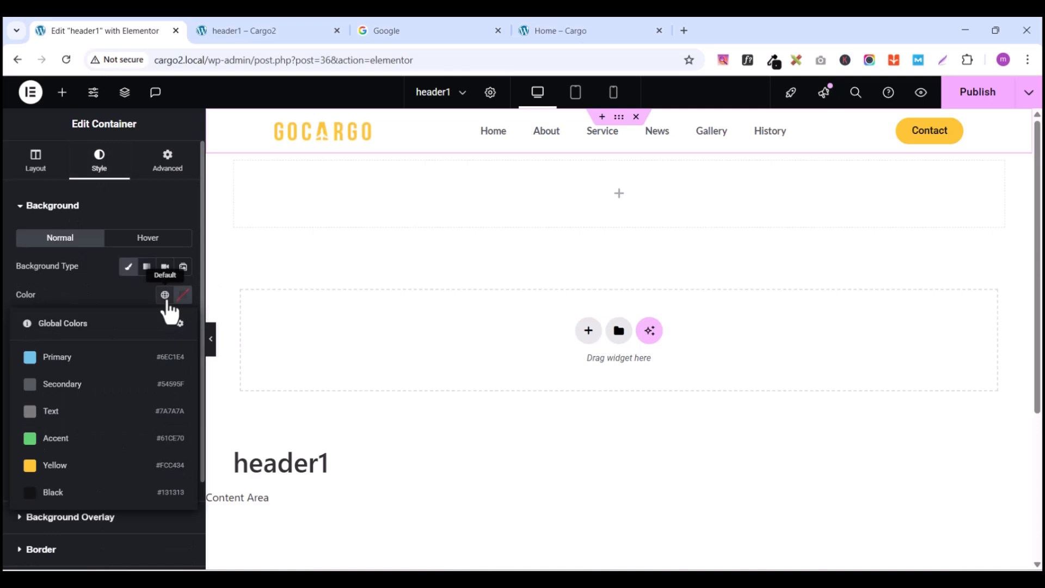
{"action": "left_click", "coordinate": [52, 493]}
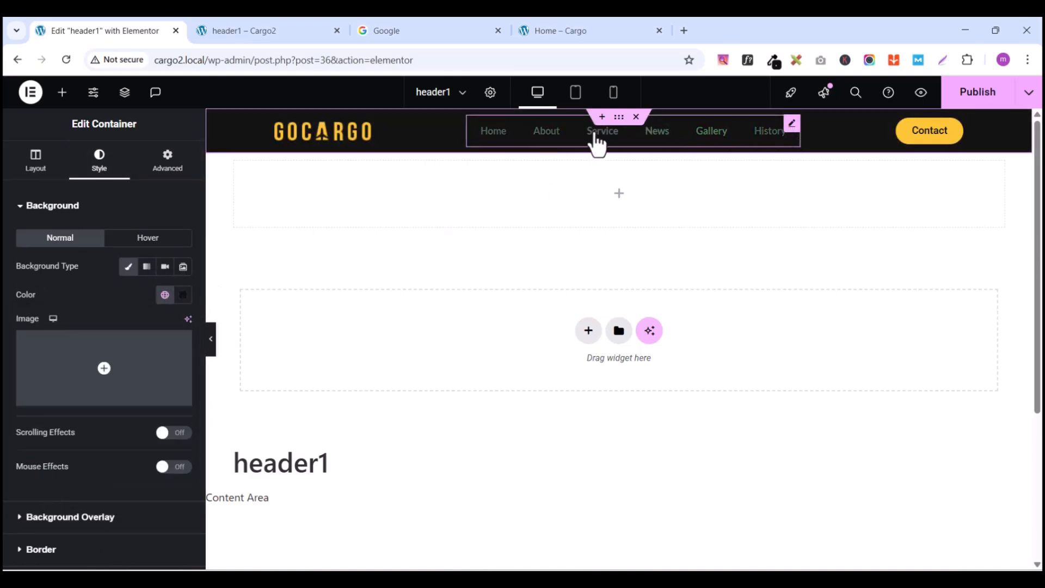
Step: Set the main menu's hover text color to the global Yellow color (#FCC434)
{"action": "left_click", "coordinate": [793, 131]}
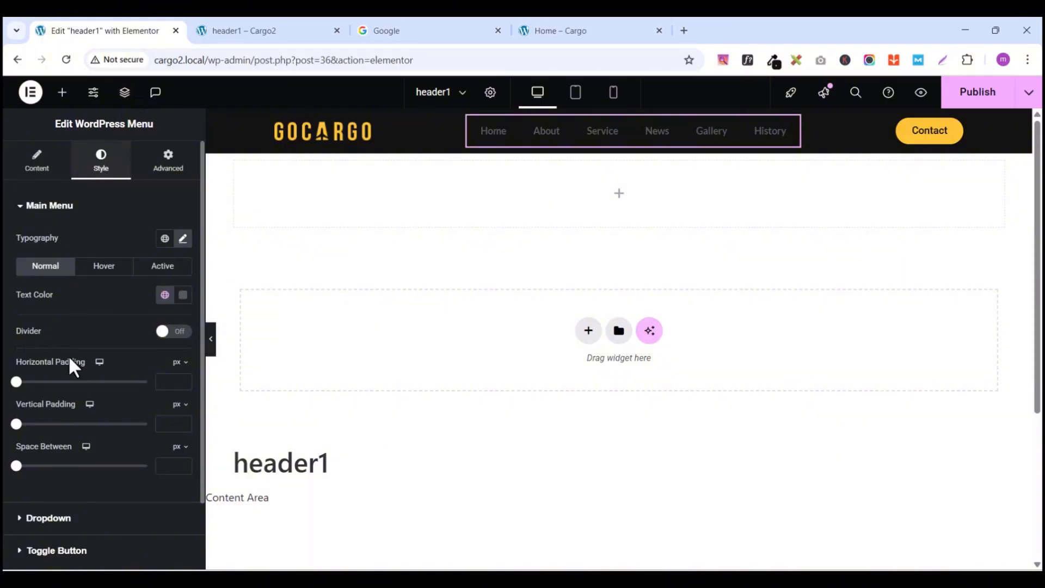
{"action": "left_click", "coordinate": [106, 266]}
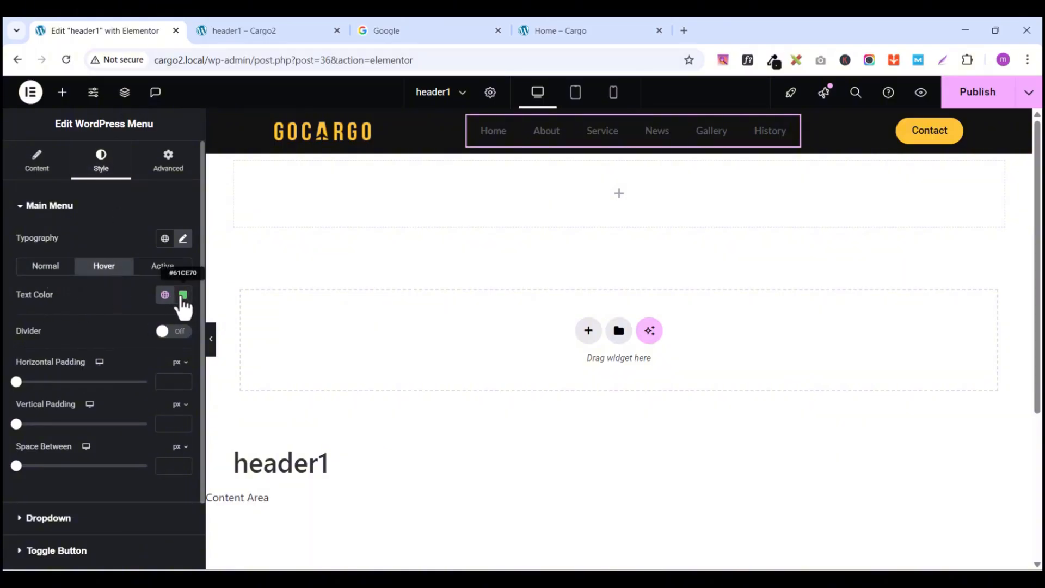
{"action": "left_click", "coordinate": [165, 295]}
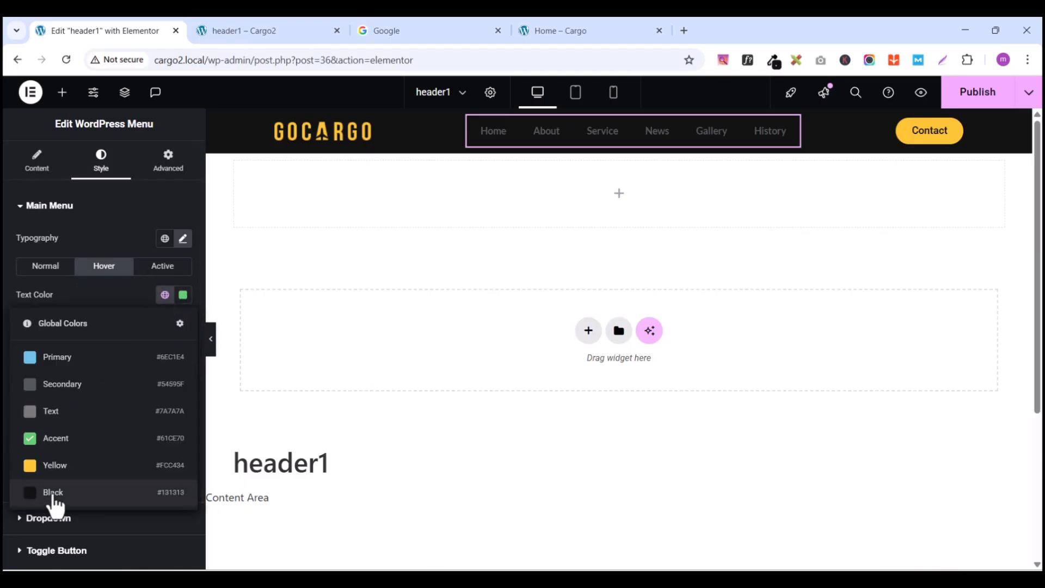
{"action": "left_click", "coordinate": [55, 466]}
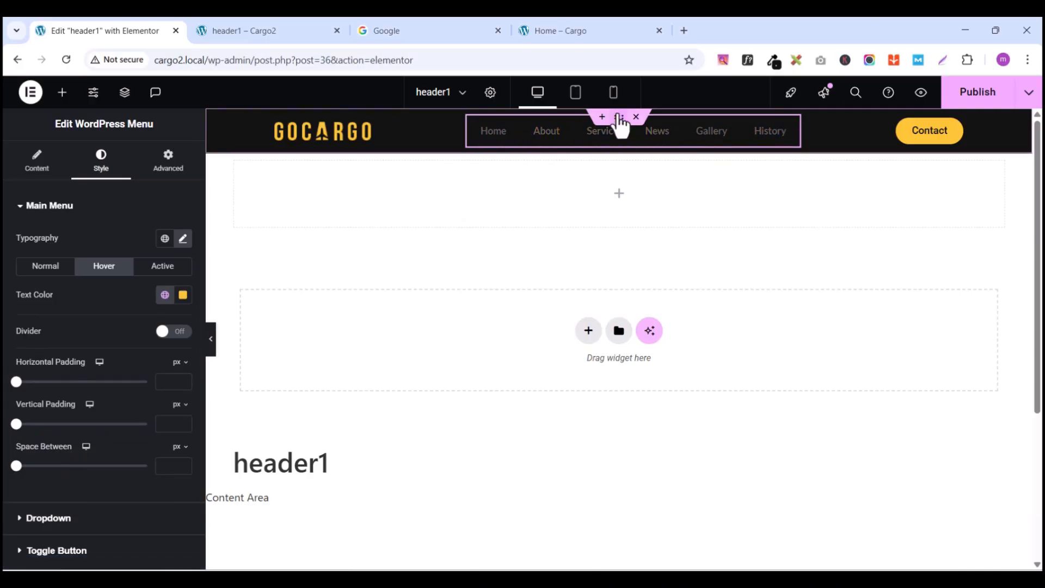
Step: Compare the header with the reference Cargo home page and set the menu's normal text color to white (#FFFFFF)
{"action": "left_click", "coordinate": [620, 120]}
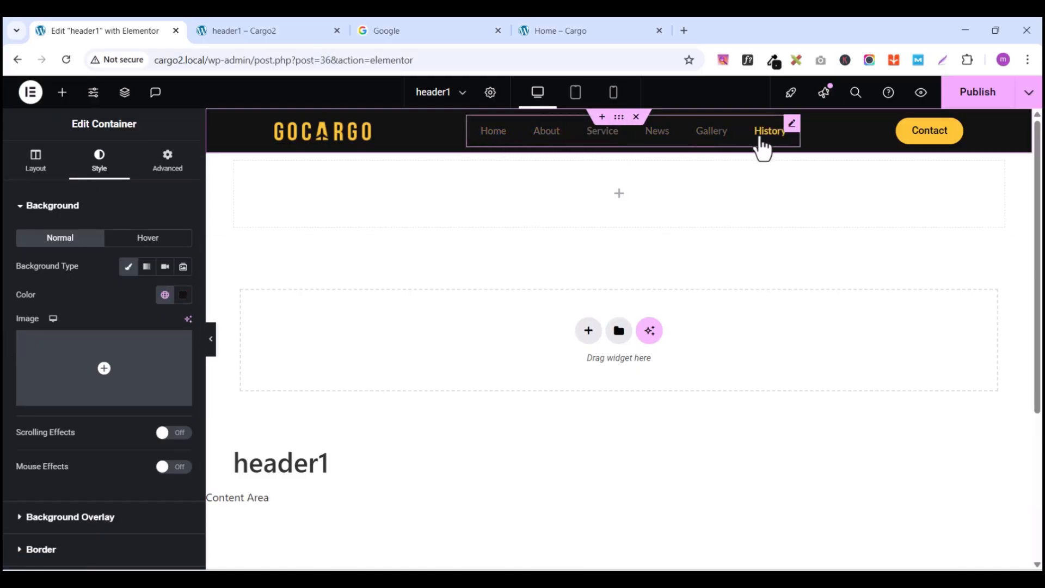
{"action": "left_click", "coordinate": [551, 31]}
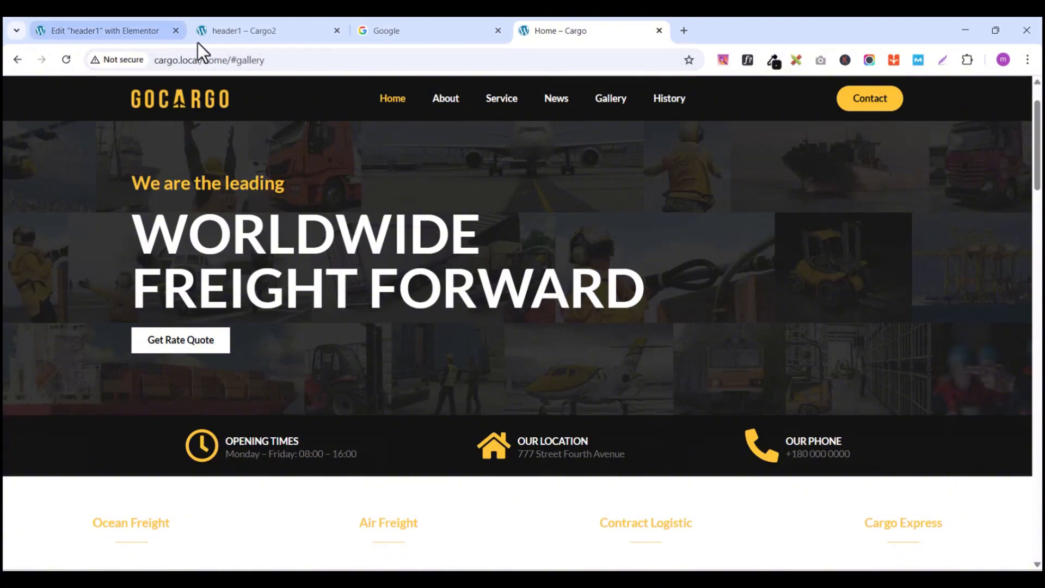
{"action": "left_click", "coordinate": [126, 31]}
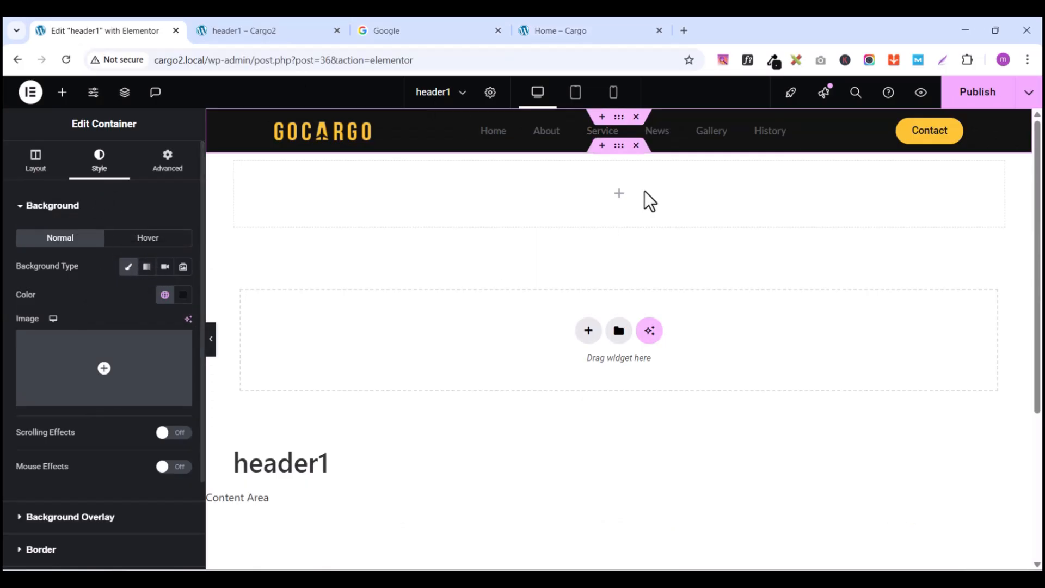
{"action": "scroll", "coordinate": [109, 403], "scroll_direction": "down", "scroll_amount": 2}
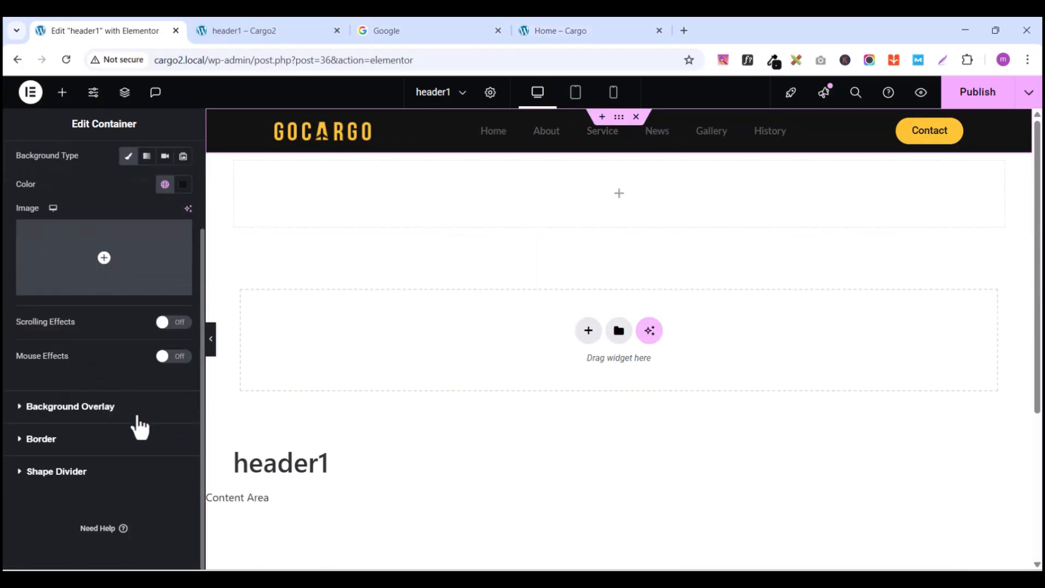
{"action": "left_click", "coordinate": [793, 126]}
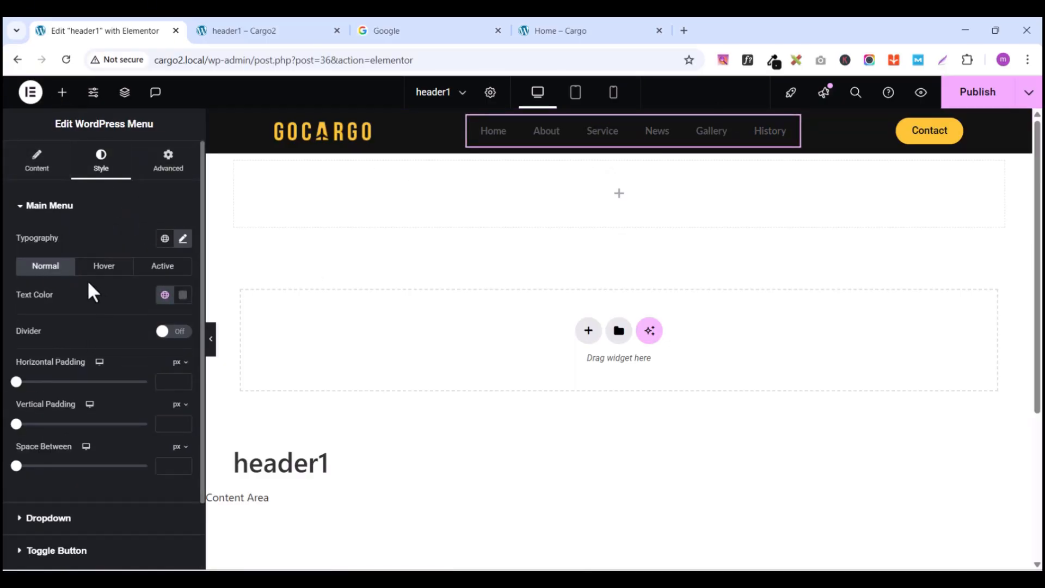
{"action": "scroll", "coordinate": [92, 292], "scroll_direction": "down", "scroll_amount": 1}
{"action": "scroll", "coordinate": [74, 281], "scroll_direction": "up", "scroll_amount": 1}
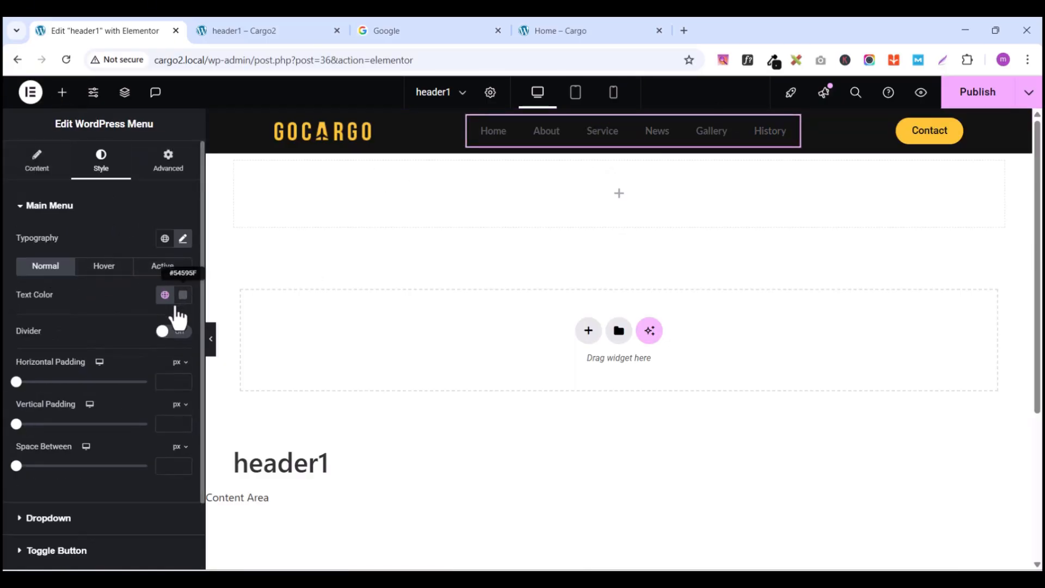
{"action": "left_click", "coordinate": [165, 295]}
{"action": "left_click", "coordinate": [166, 299]}
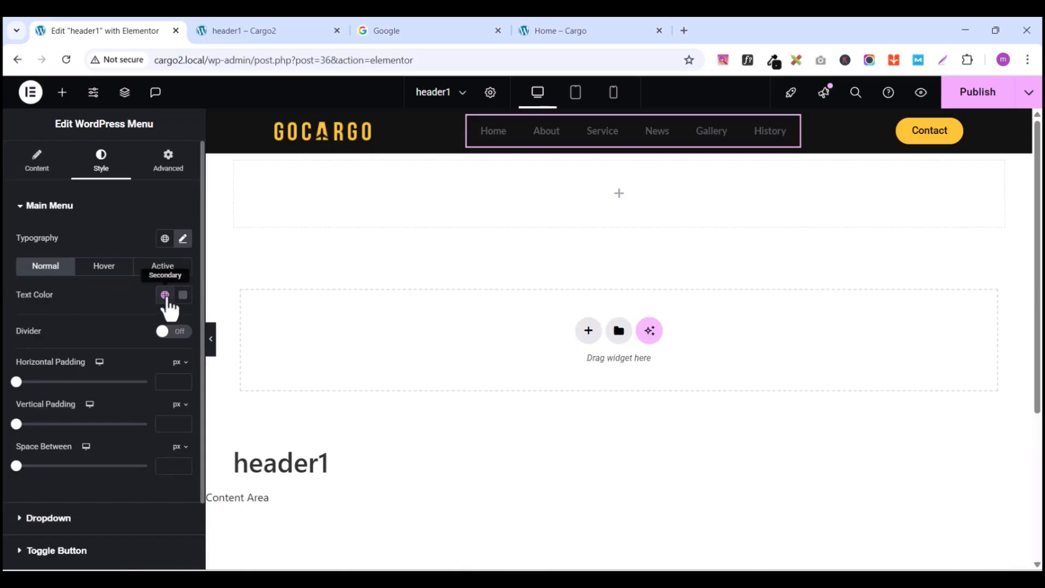
{"action": "left_click", "coordinate": [183, 294]}
{"action": "left_click_drag", "start_coordinate": [124, 412], "coordinate": [85, 335]}
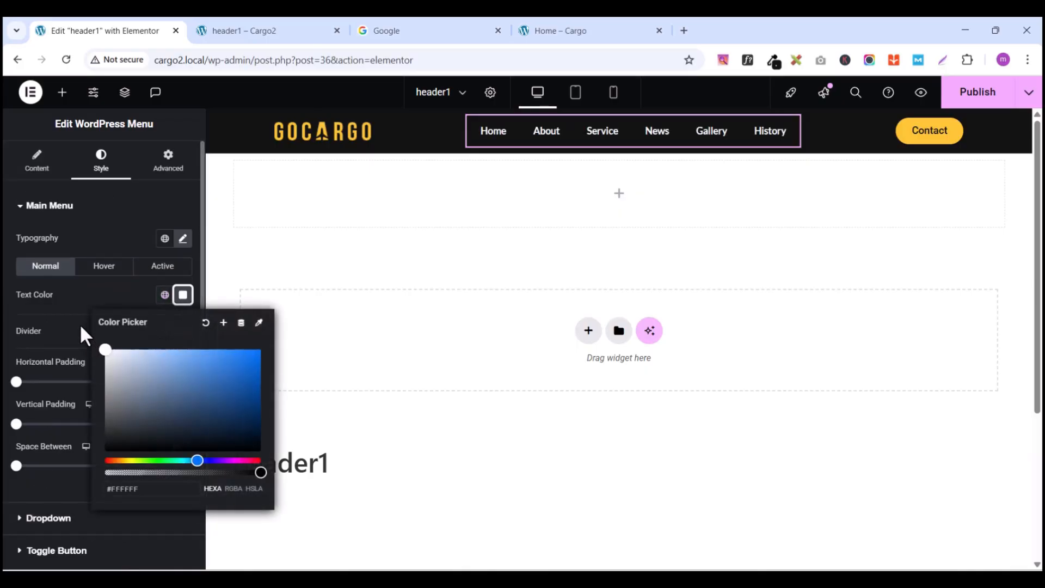
{"action": "left_click", "coordinate": [528, 145]}
Step: Set the main menu's active text color to the global Yellow color (#FCC434)
{"action": "left_click", "coordinate": [94, 271]}
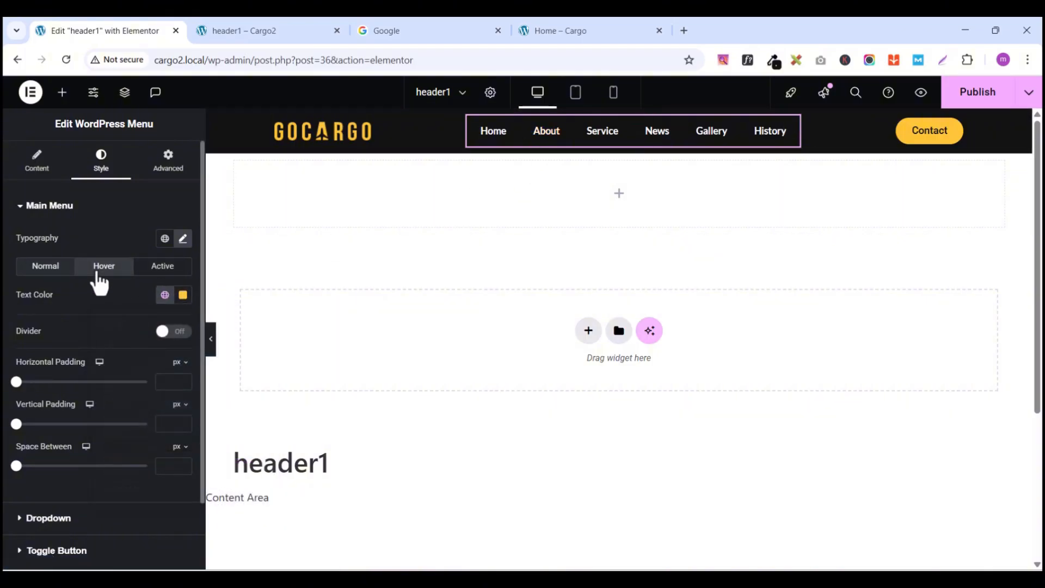
{"action": "left_click", "coordinate": [164, 275]}
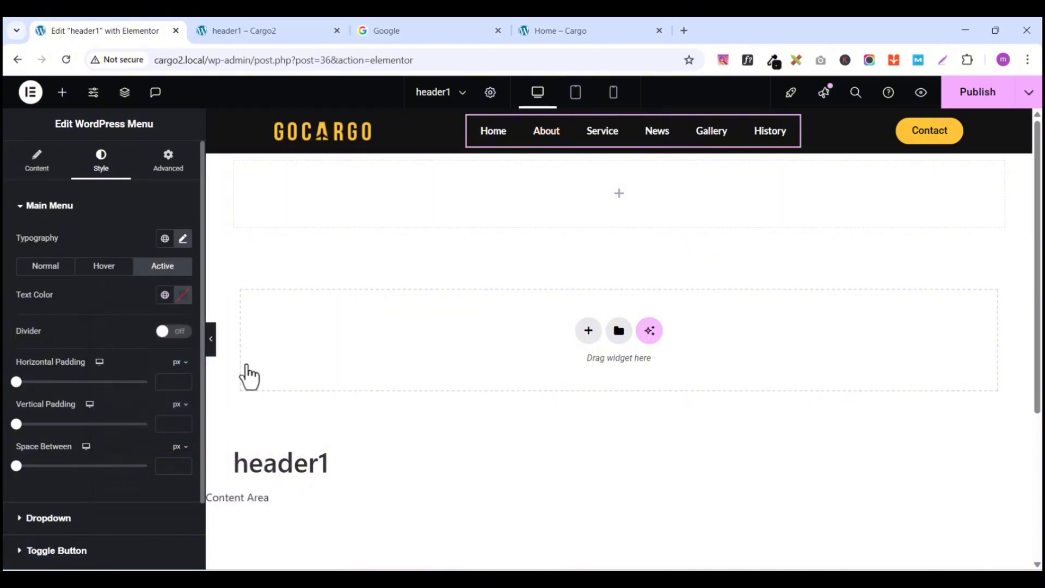
{"action": "left_click", "coordinate": [165, 296]}
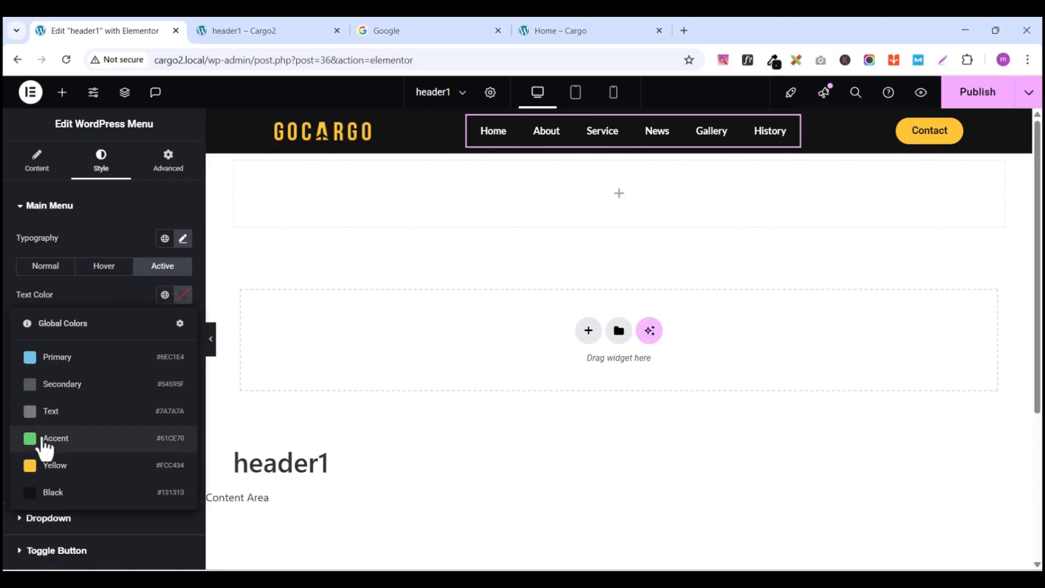
{"action": "left_click", "coordinate": [46, 469]}
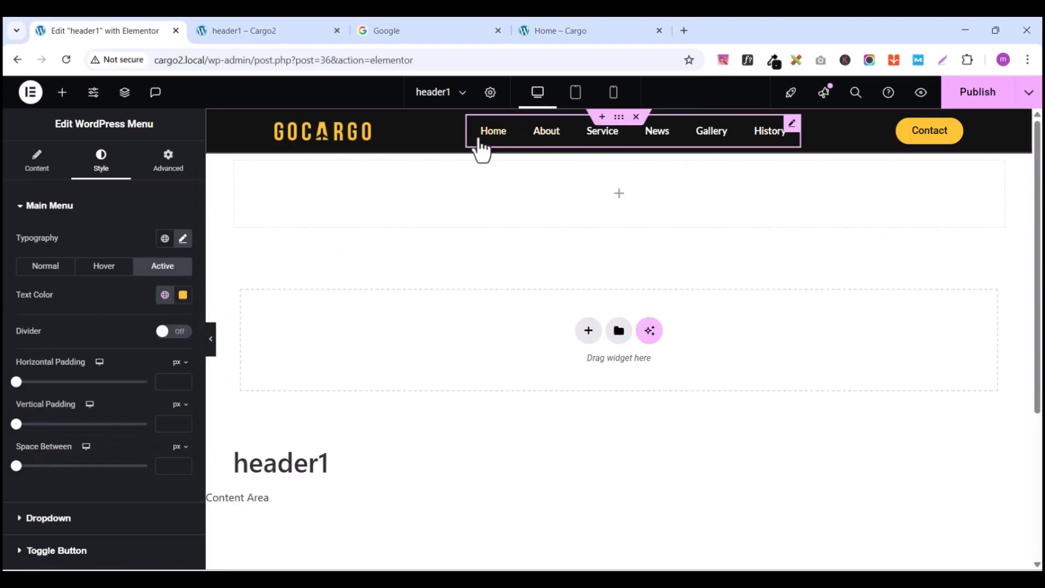
Step: Publish the header template and check it in the site preview by following the Home menu link
{"action": "left_click", "coordinate": [965, 92]}
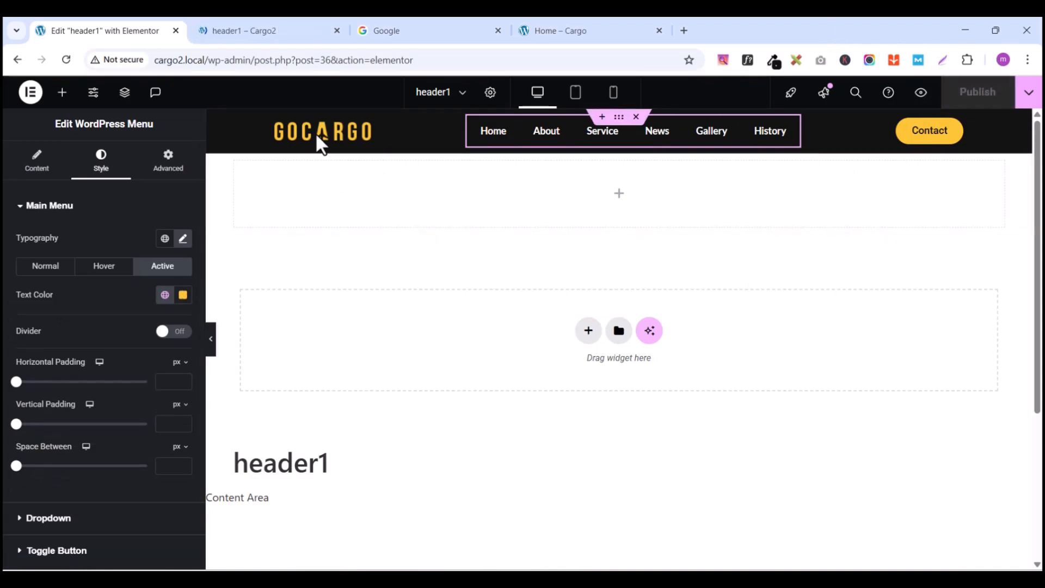
{"action": "left_click", "coordinate": [252, 30]}
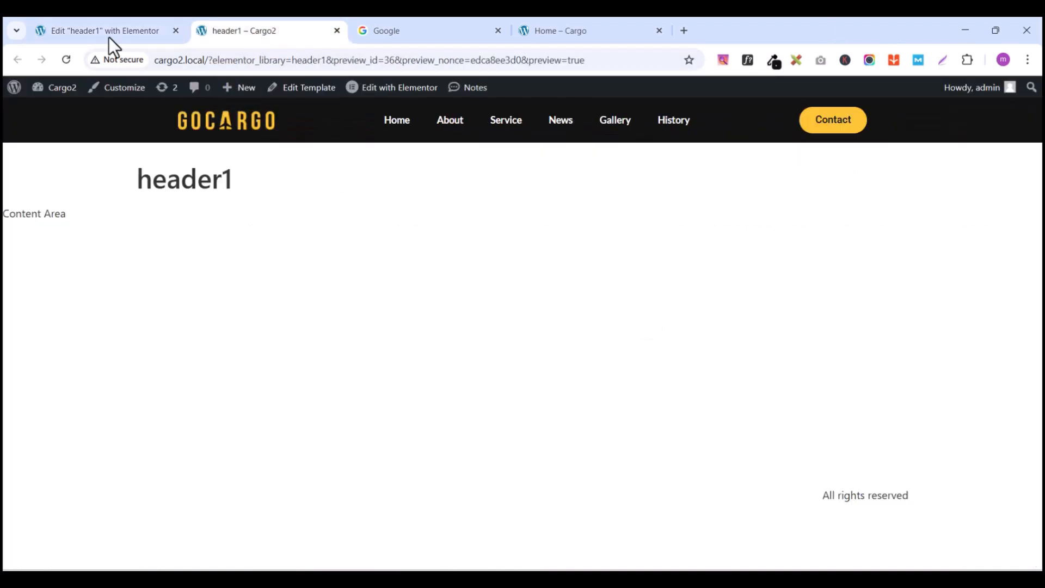
{"action": "left_click", "coordinate": [399, 123]}
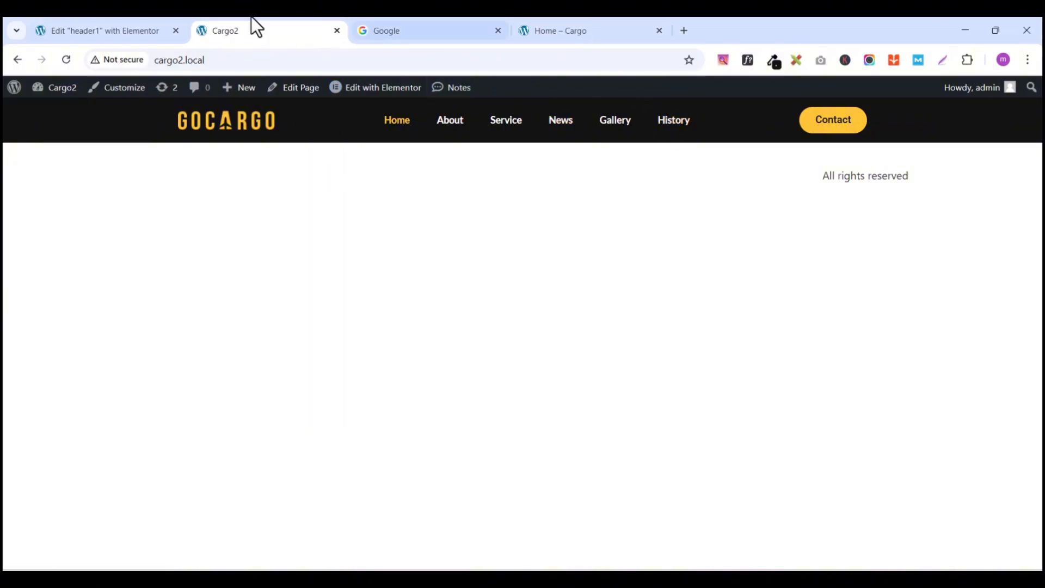
Step: Leave the header template and open the Home page from the WordPress pages list in the Elementor editor
{"action": "left_click", "coordinate": [109, 30]}
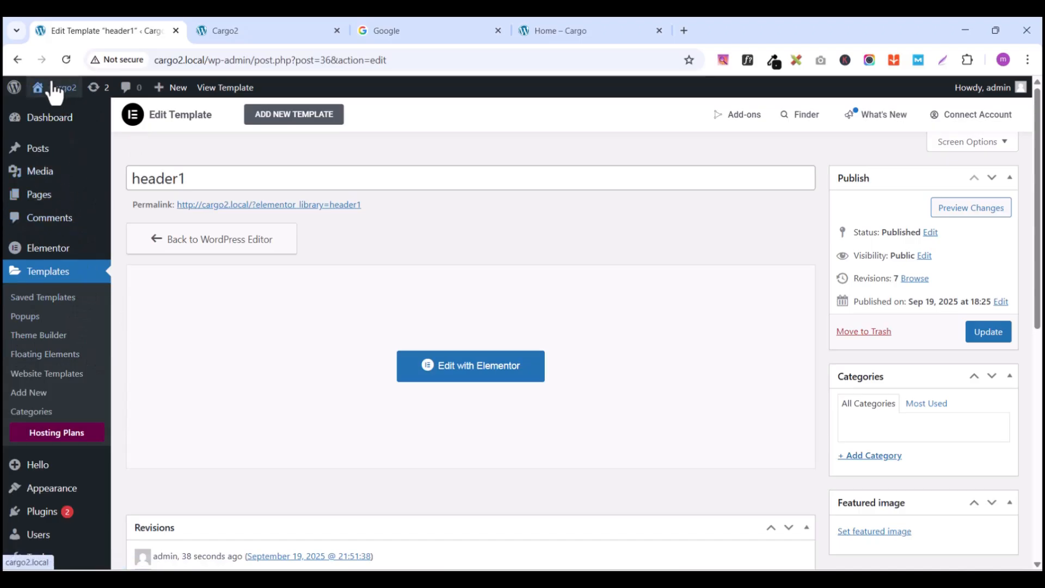
{"action": "mouse_move", "coordinate": [42, 203]}
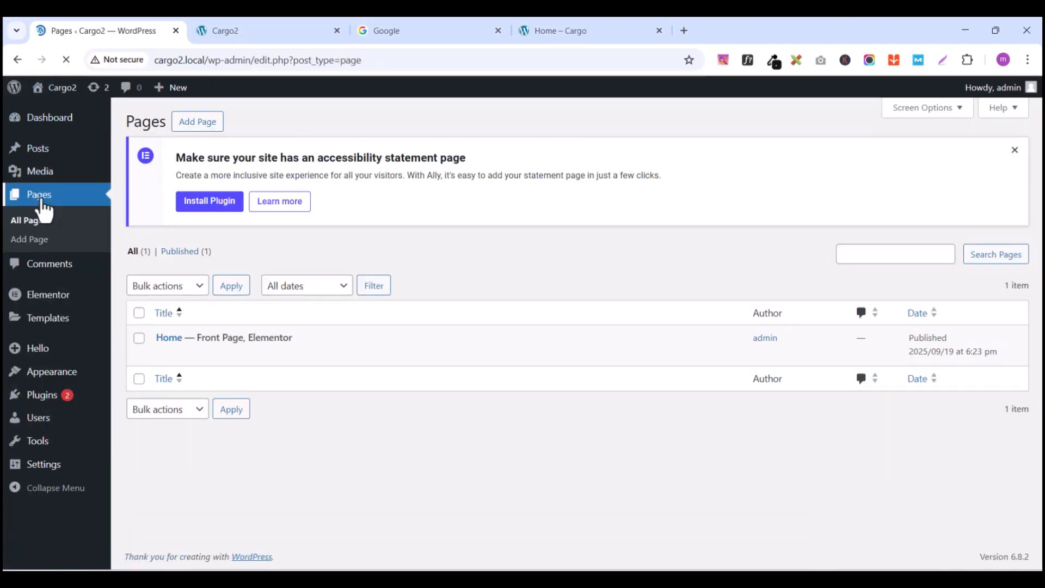
{"action": "mouse_move", "coordinate": [169, 359]}
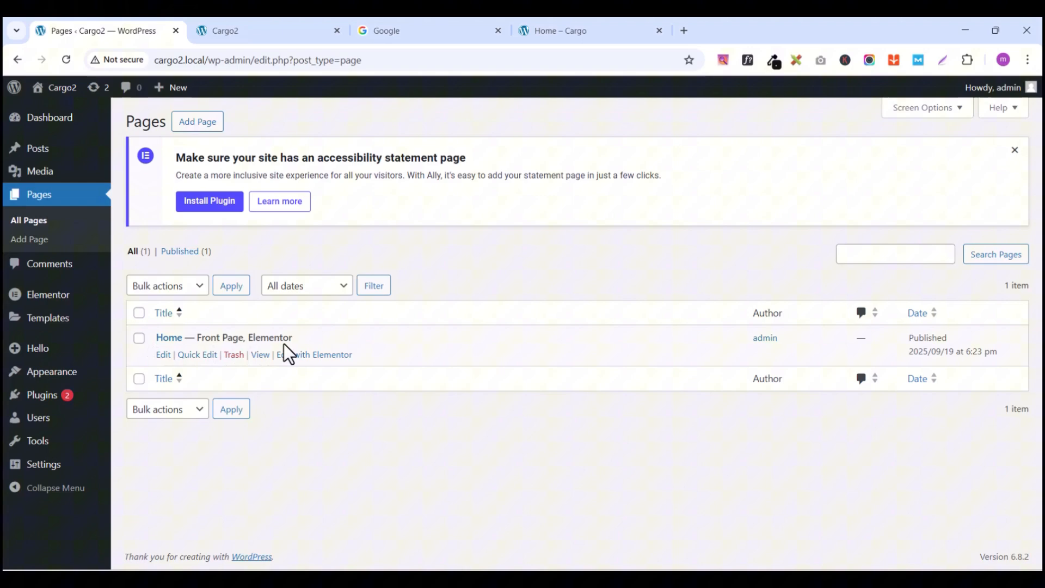
{"action": "left_click", "coordinate": [163, 355]}
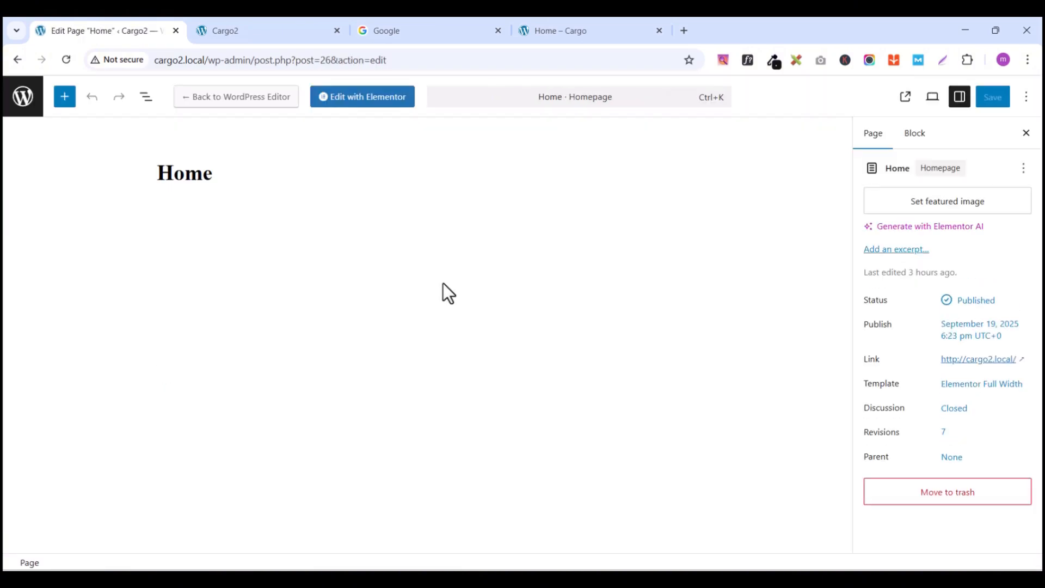
{"action": "left_click", "coordinate": [359, 108]}
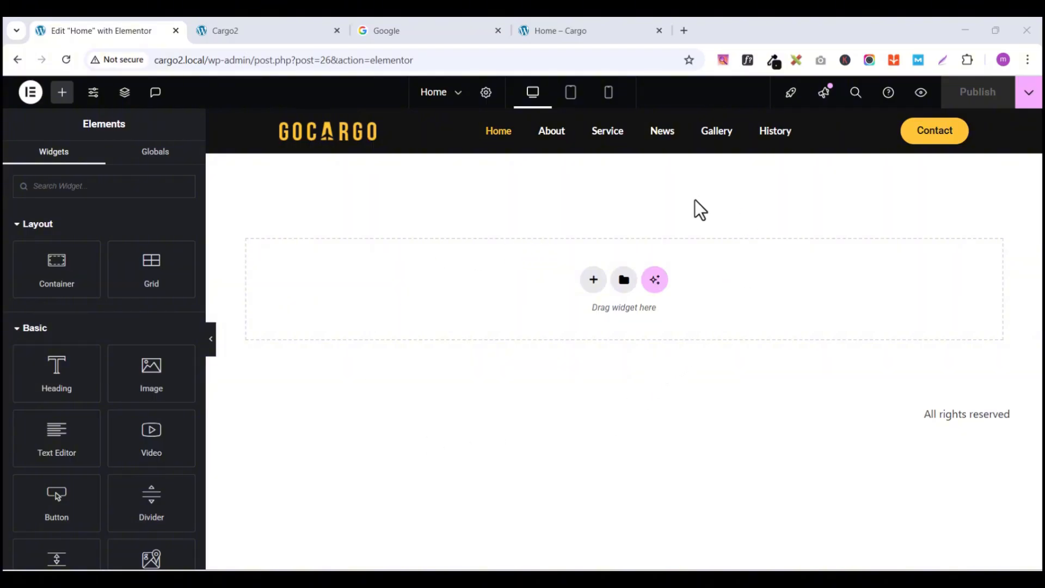
Step: Add a single-column Flexbox container to the Home page and set its padding to 0 px on all sides
{"action": "left_click", "coordinate": [594, 281]}
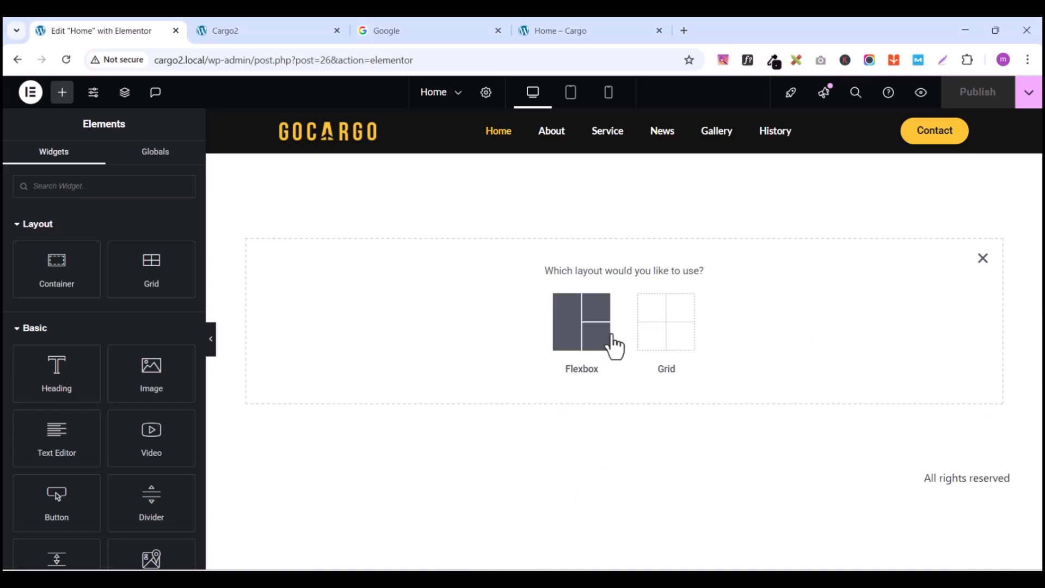
{"action": "left_click", "coordinate": [566, 325]}
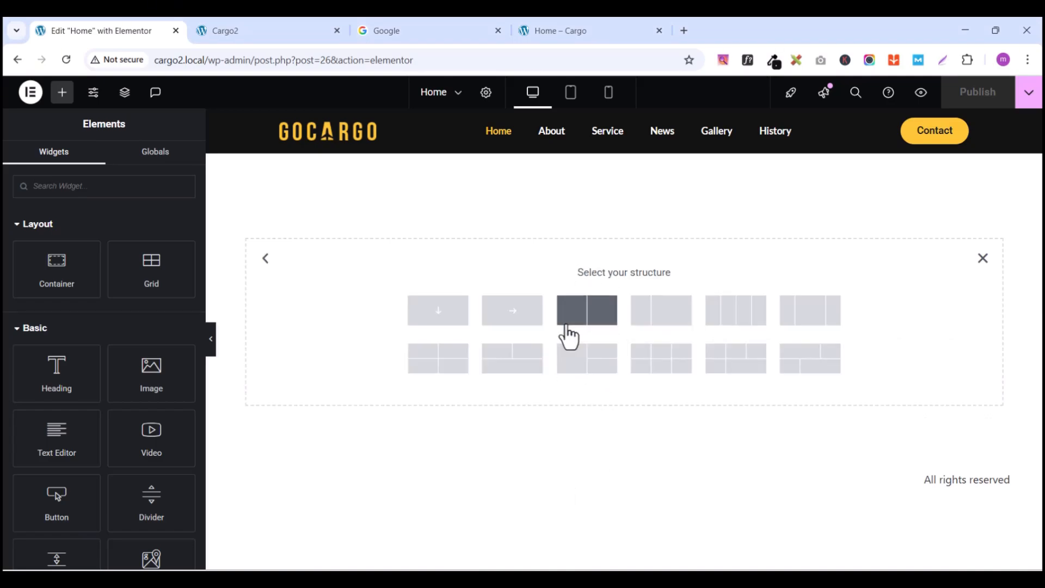
{"action": "left_click", "coordinate": [438, 310]}
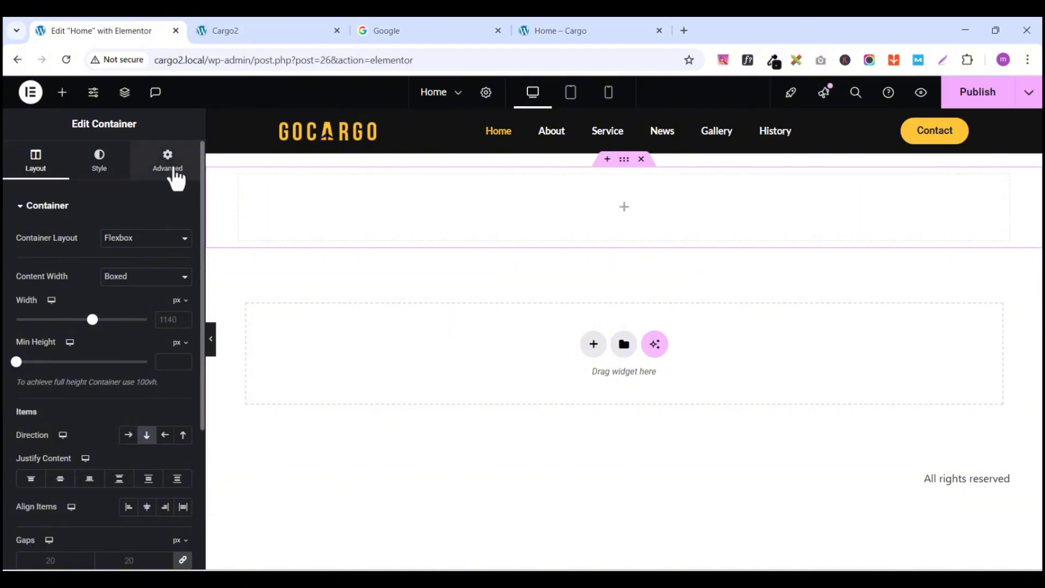
{"action": "left_click", "coordinate": [175, 172]}
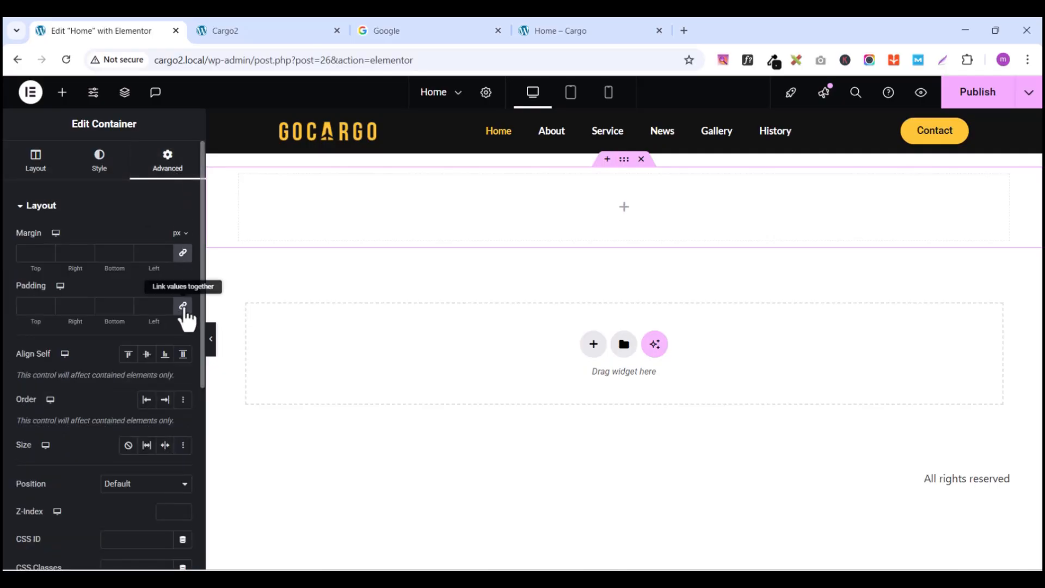
{"action": "left_click", "coordinate": [184, 308]}
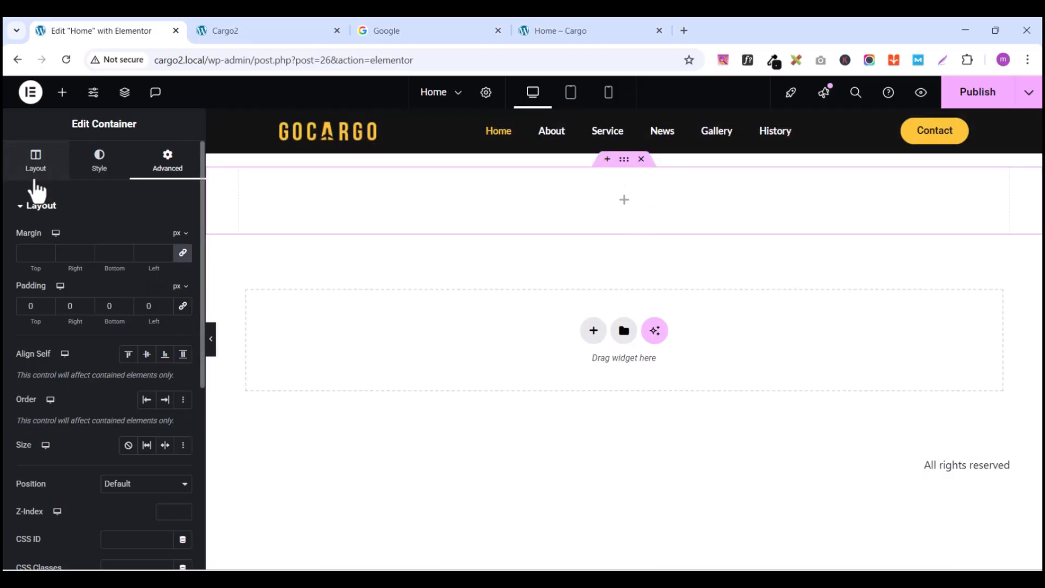
Step: Set the new container's minimum height to 622 px
{"action": "left_click", "coordinate": [36, 163]}
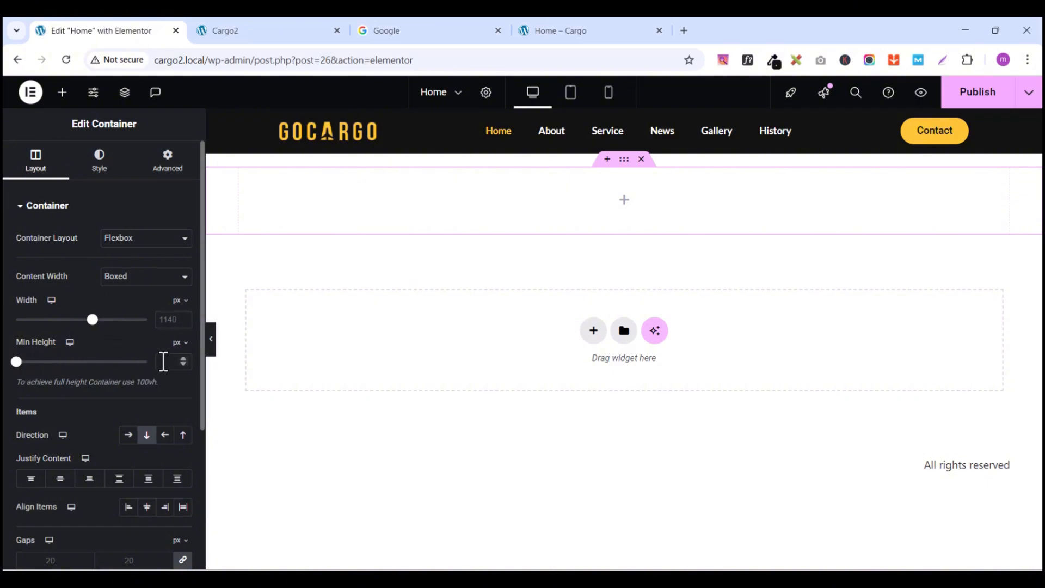
{"action": "type", "text": "6"}
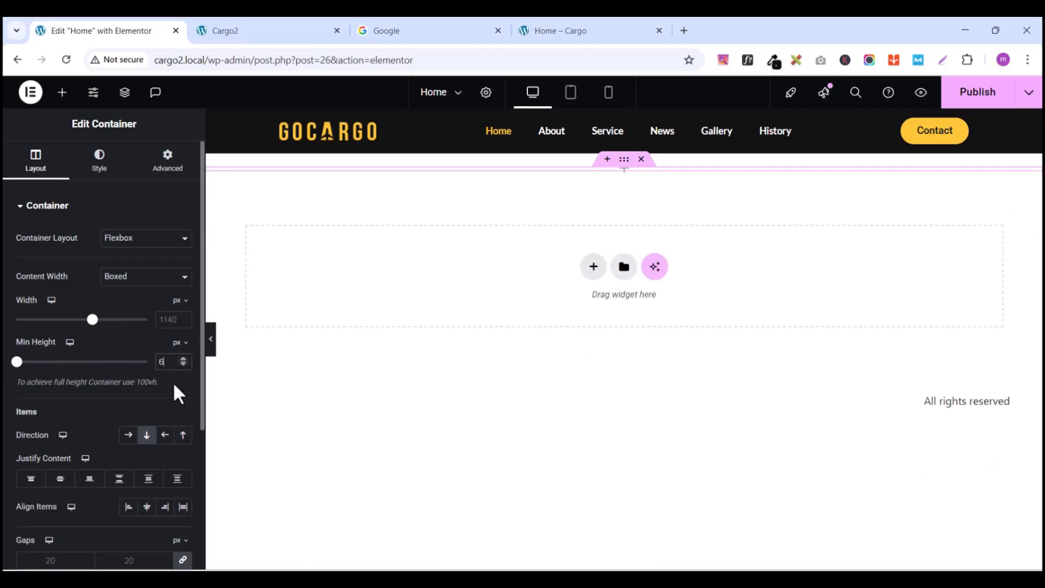
{"action": "type", "text": "22"}
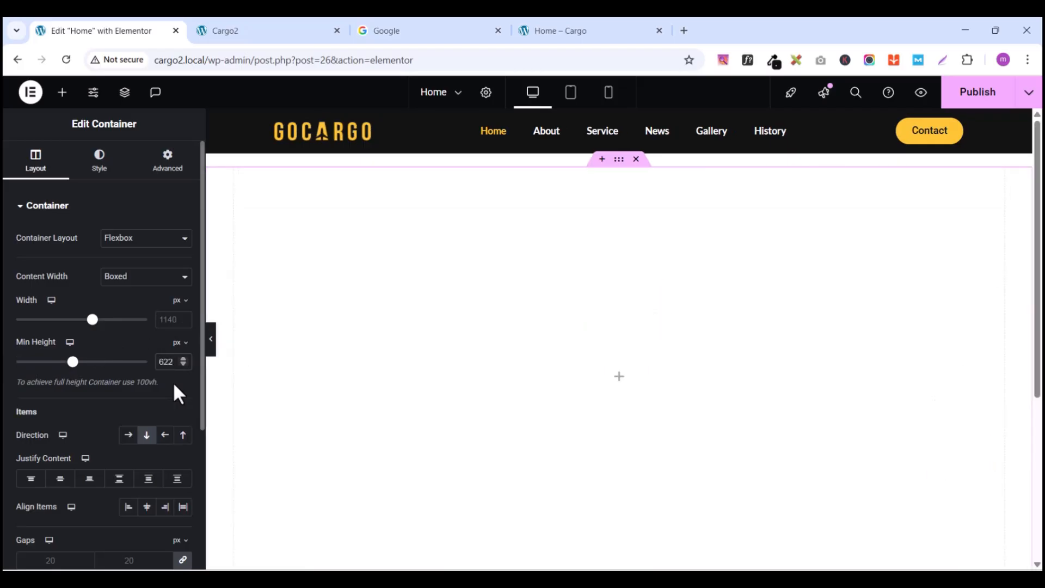
Step: Give the hero container a classic background using the bg-tile.jpg image from the media library
{"action": "scroll", "coordinate": [670, 289], "scroll_direction": "down", "scroll_amount": 3}
{"action": "scroll", "coordinate": [674, 291], "scroll_direction": "up", "scroll_amount": 3}
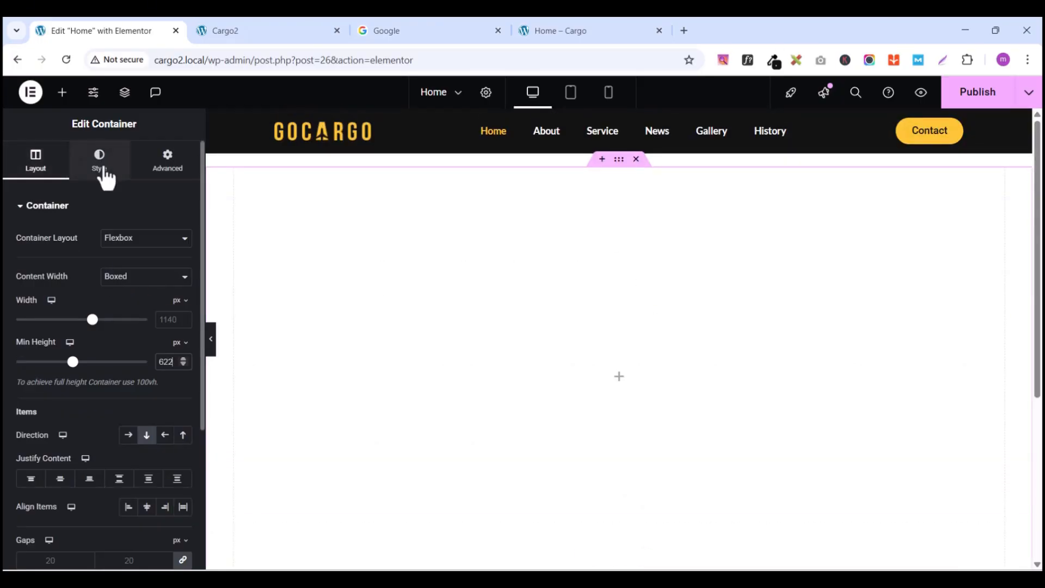
{"action": "left_click", "coordinate": [102, 165]}
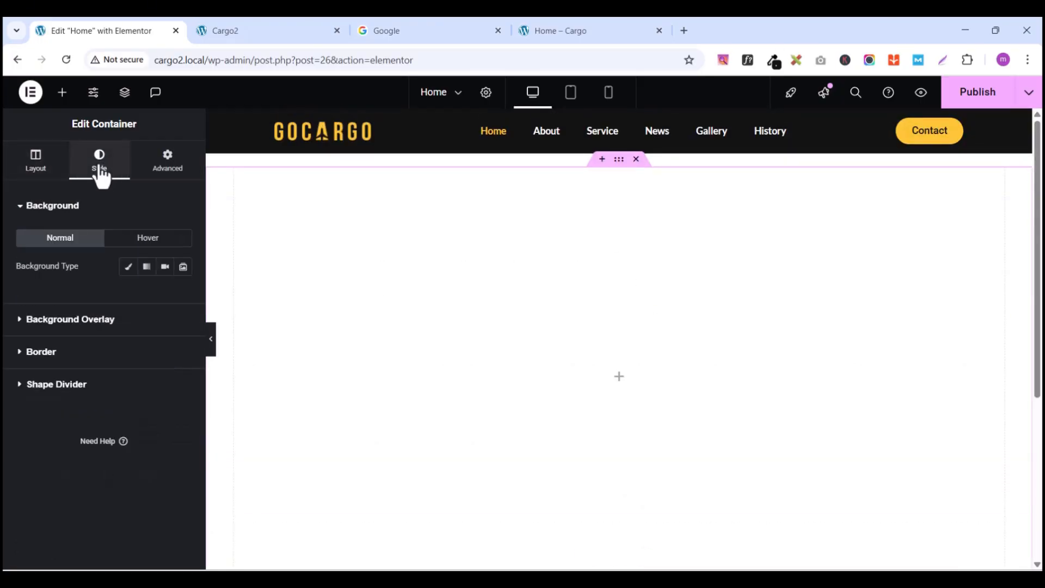
{"action": "left_click", "coordinate": [128, 268]}
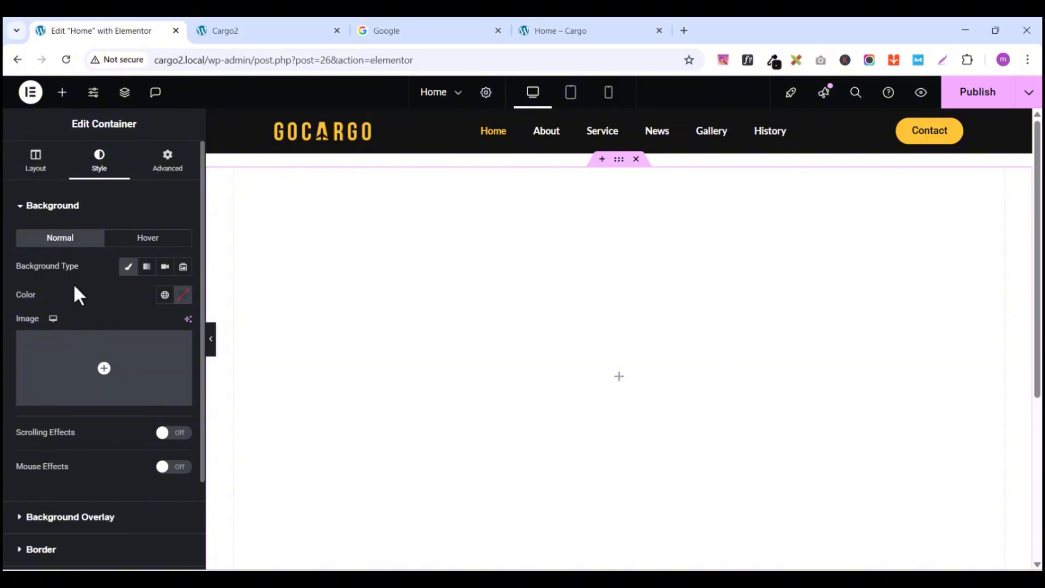
{"action": "left_click", "coordinate": [94, 401]}
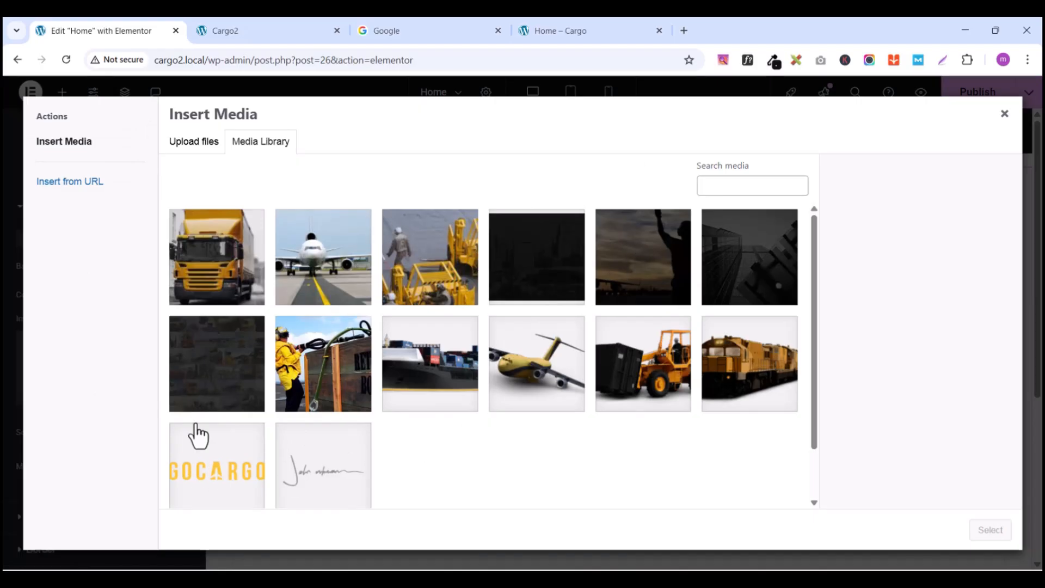
{"action": "left_click", "coordinate": [231, 360]}
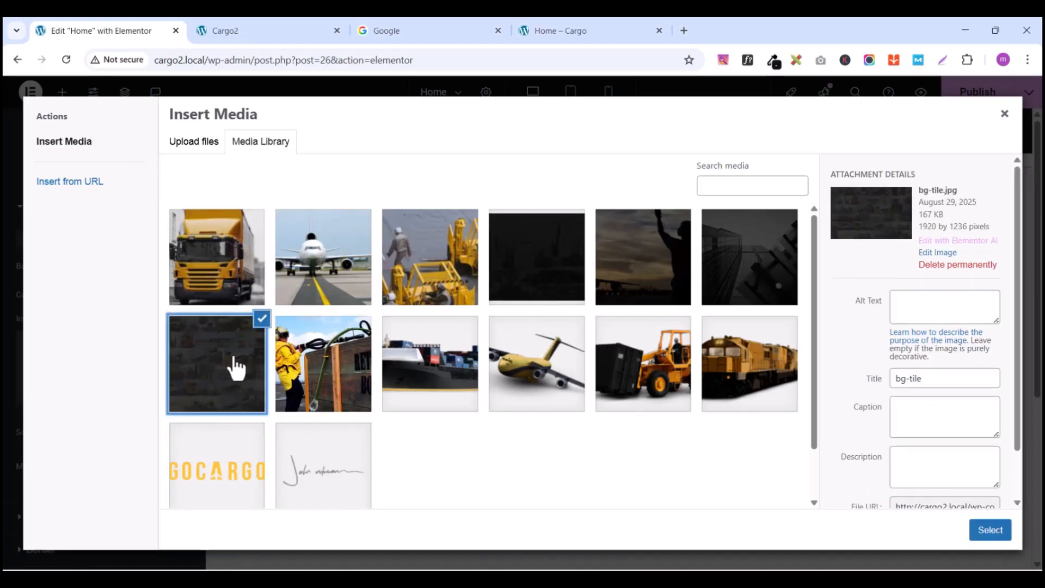
{"action": "left_click", "coordinate": [1002, 533]}
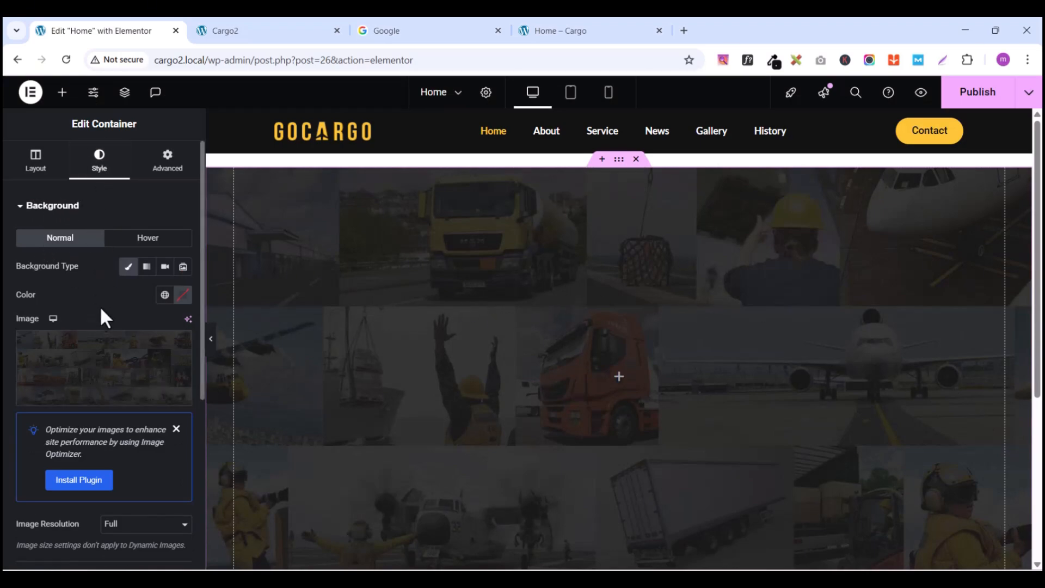
Step: Set the hero background image's position to Center Center and its attachment to Fixed
{"action": "scroll", "coordinate": [103, 327], "scroll_direction": "down", "scroll_amount": 3}
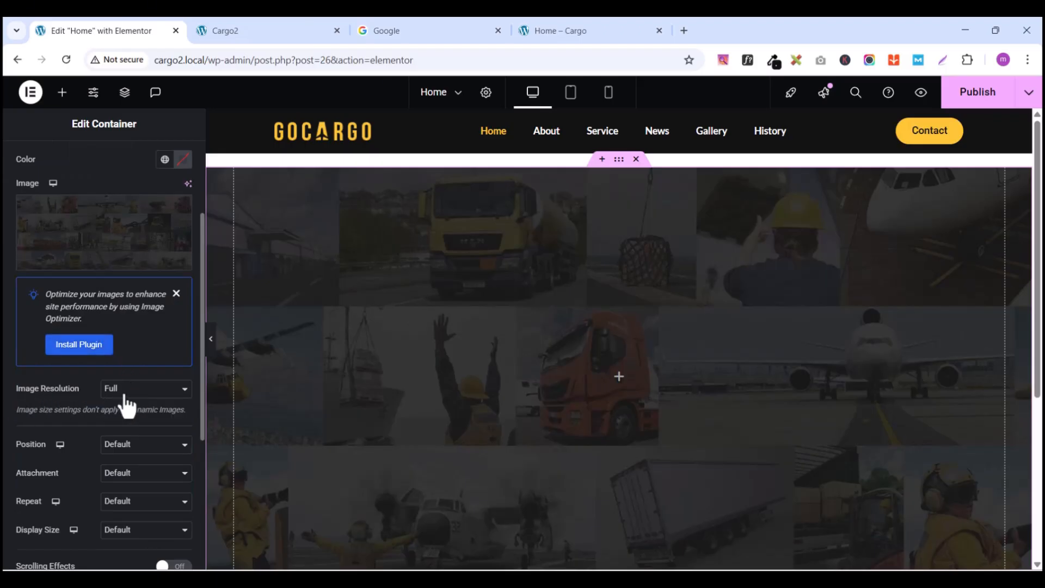
{"action": "scroll", "coordinate": [74, 403], "scroll_direction": "down", "scroll_amount": 1}
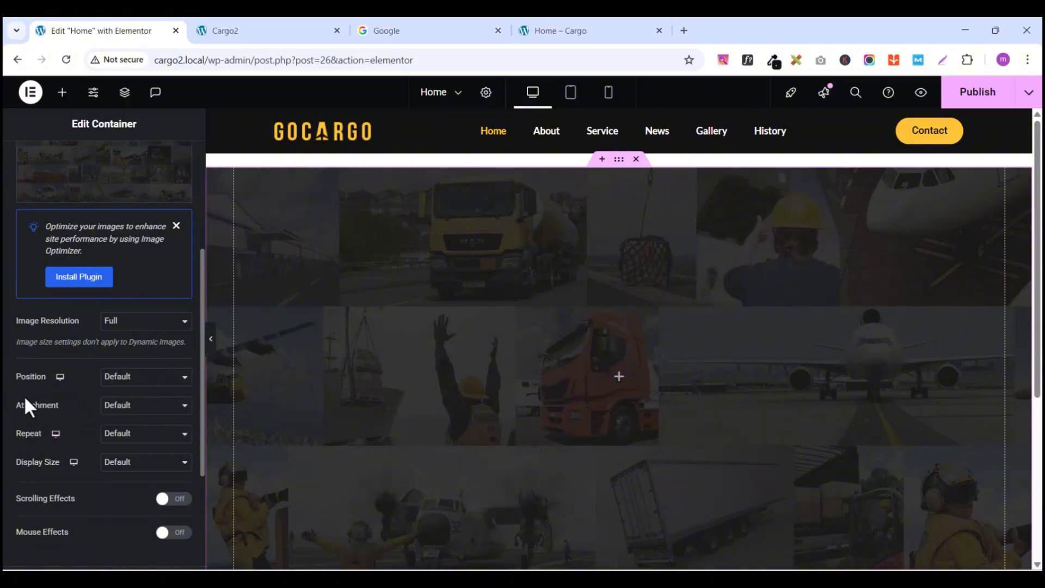
{"action": "left_click", "coordinate": [125, 378]}
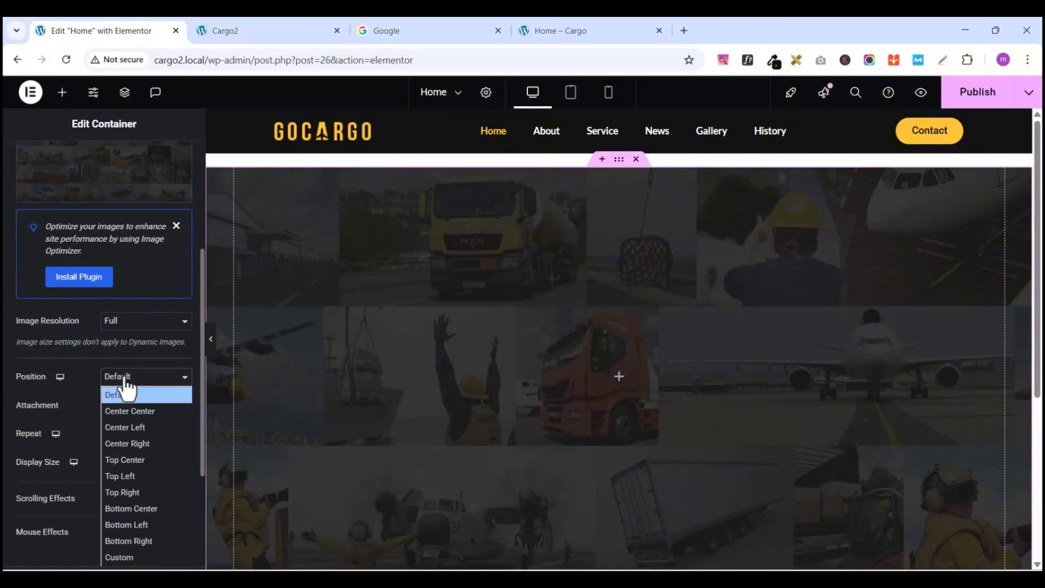
{"action": "left_click", "coordinate": [120, 416]}
{"action": "scroll", "coordinate": [87, 389], "scroll_direction": "down", "scroll_amount": 1}
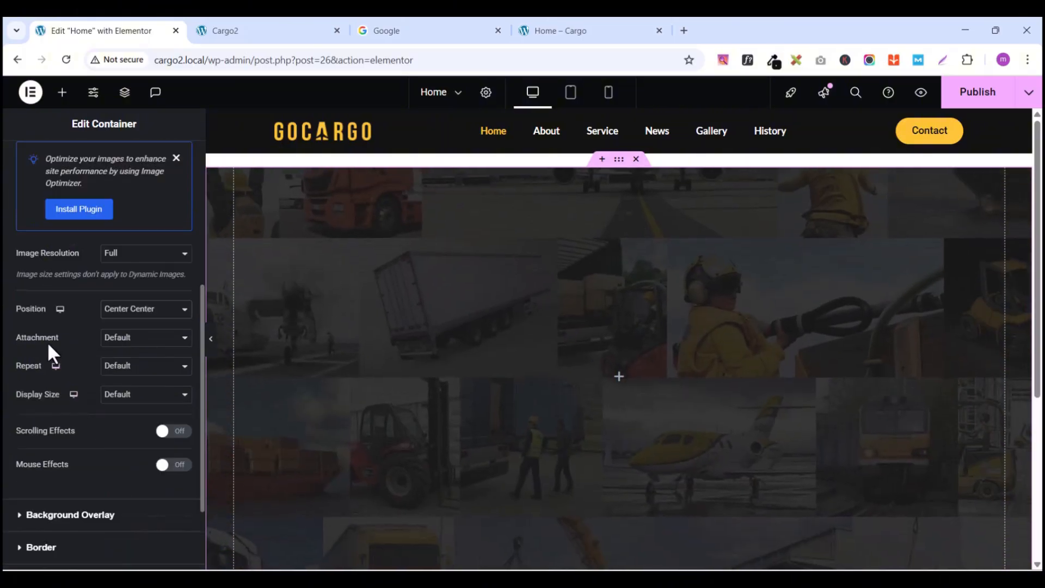
{"action": "left_click", "coordinate": [112, 341]}
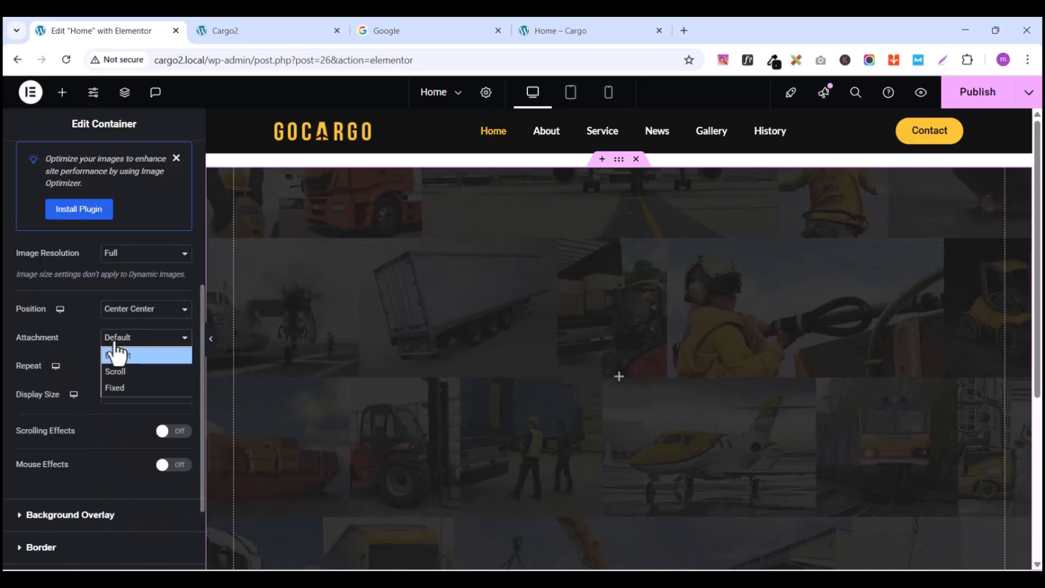
{"action": "left_click", "coordinate": [117, 386]}
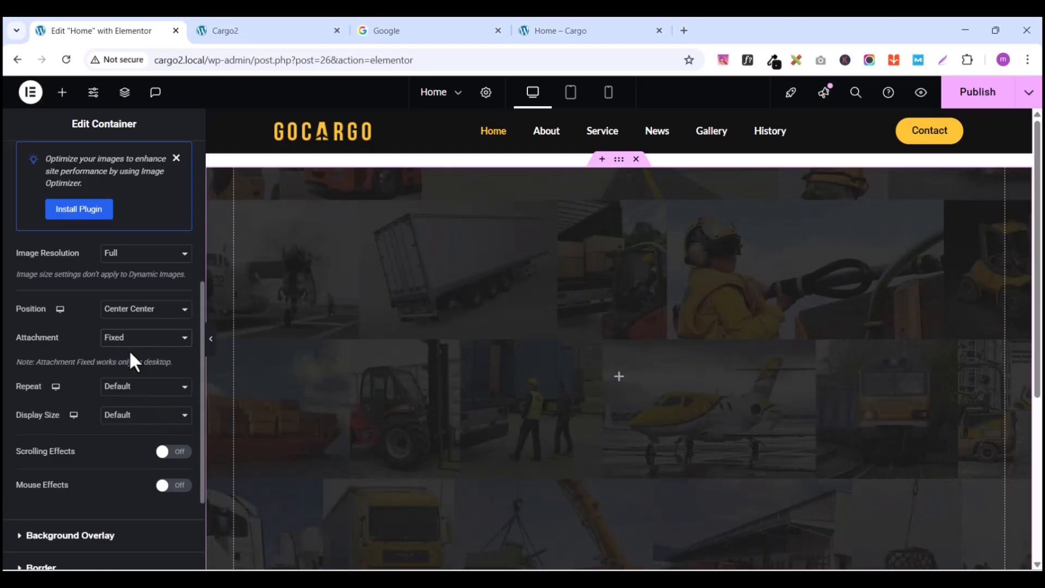
Step: Set the hero background image to No-repeat with a Cover display size
{"action": "scroll", "coordinate": [96, 350], "scroll_direction": "down", "scroll_amount": 3}
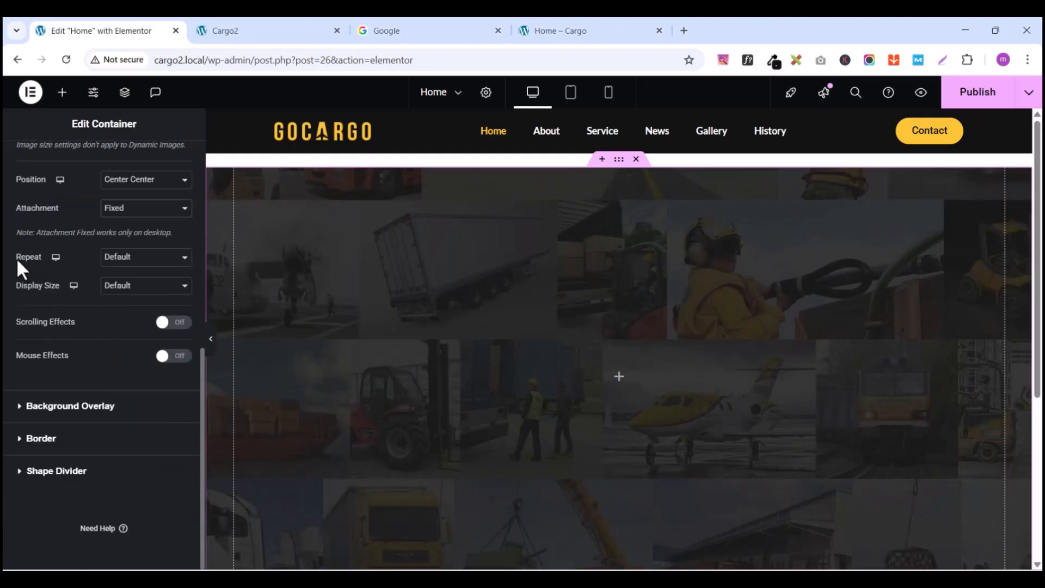
{"action": "left_click", "coordinate": [151, 260]}
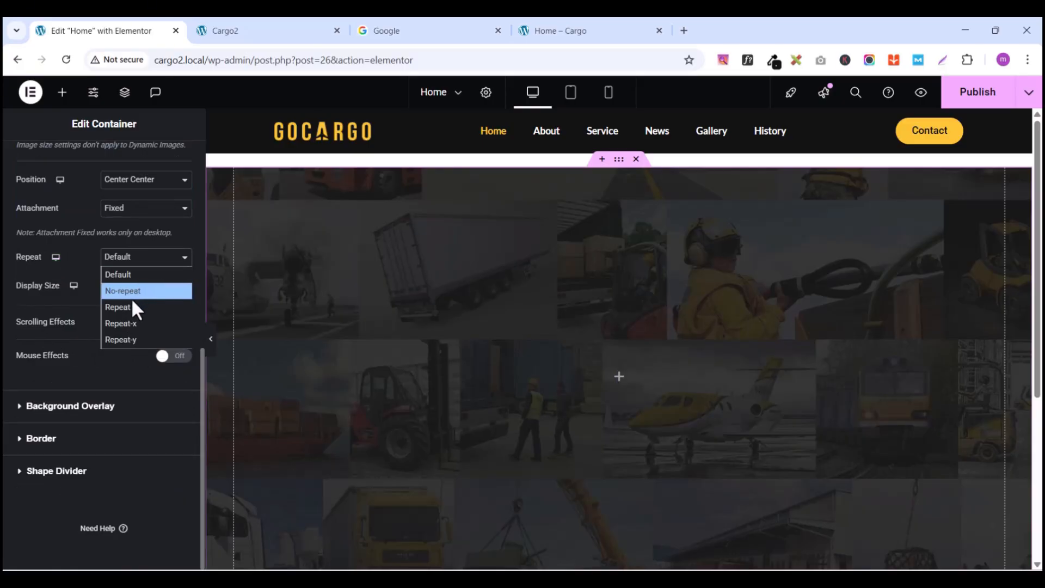
{"action": "left_click", "coordinate": [143, 291]}
{"action": "left_click", "coordinate": [141, 293]}
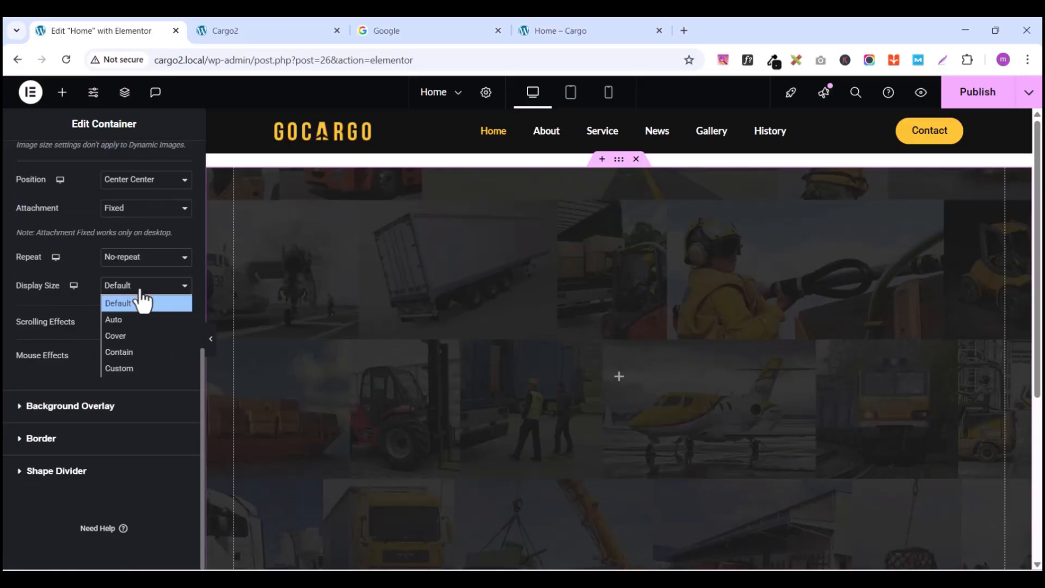
{"action": "left_click", "coordinate": [133, 336]}
{"action": "scroll", "coordinate": [684, 318], "scroll_direction": "down", "scroll_amount": 4}
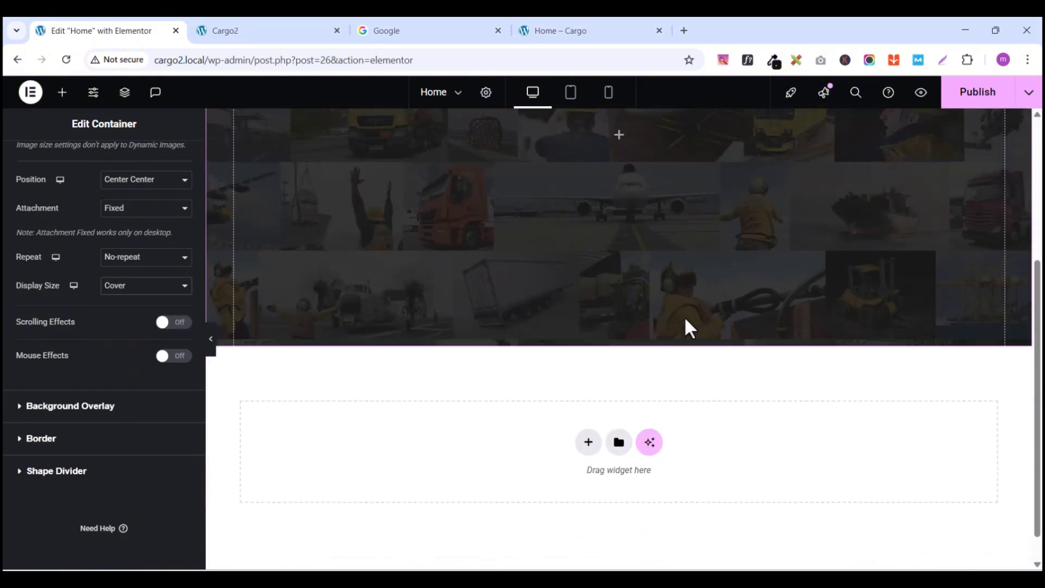
{"action": "scroll", "coordinate": [684, 315], "scroll_direction": "up", "scroll_amount": 5}
Step: Publish the Home page, check the hero background in the site preview, and close the preview
{"action": "left_click", "coordinate": [978, 94]}
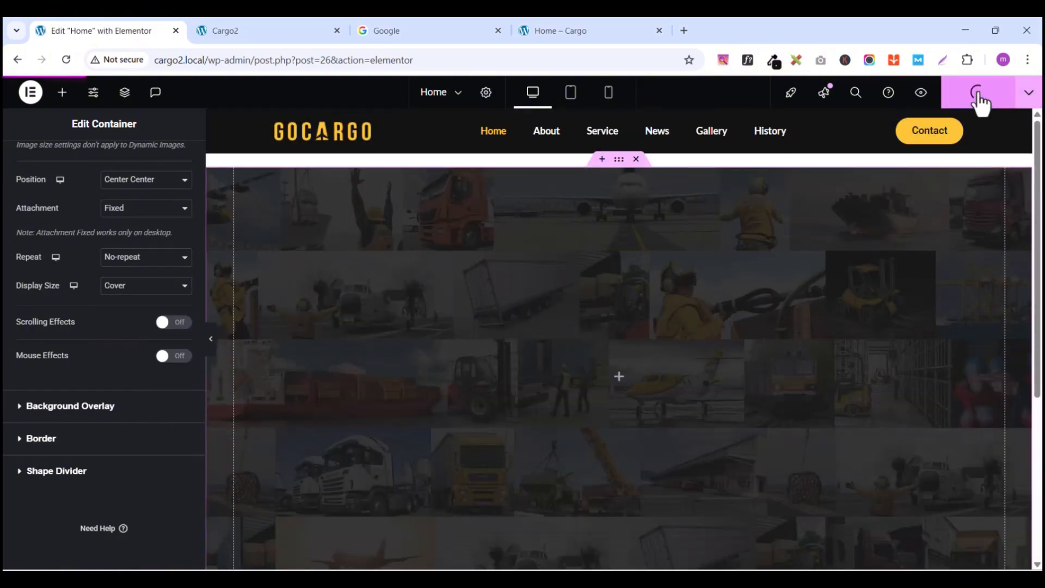
{"action": "left_click", "coordinate": [917, 94]}
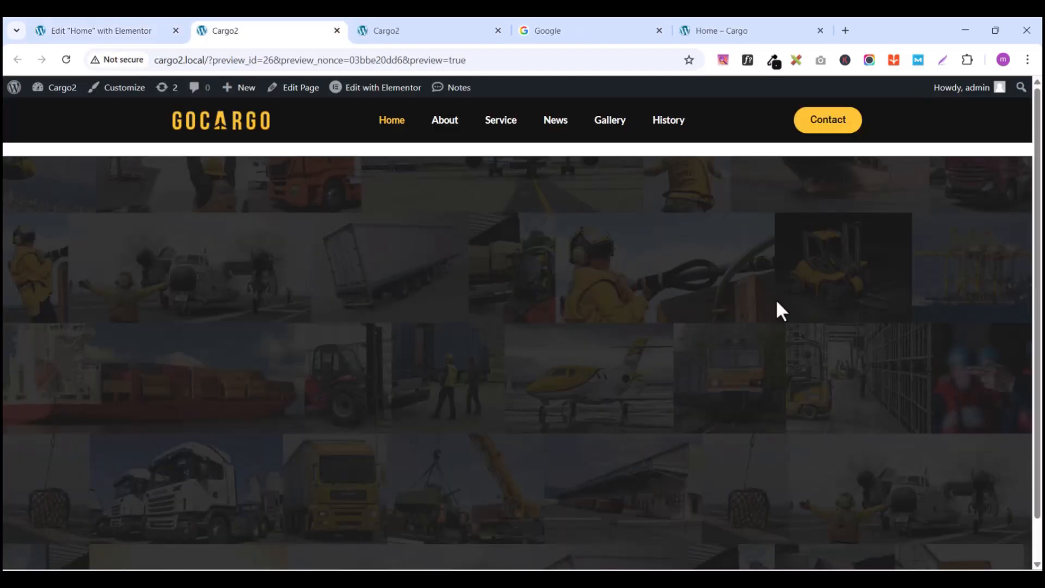
{"action": "scroll", "coordinate": [898, 325], "scroll_direction": "down", "scroll_amount": 2}
{"action": "scroll", "coordinate": [898, 325], "scroll_direction": "up", "scroll_amount": 2}
{"action": "left_click_drag", "start_coordinate": [1038, 128], "coordinate": [1041, 81]}
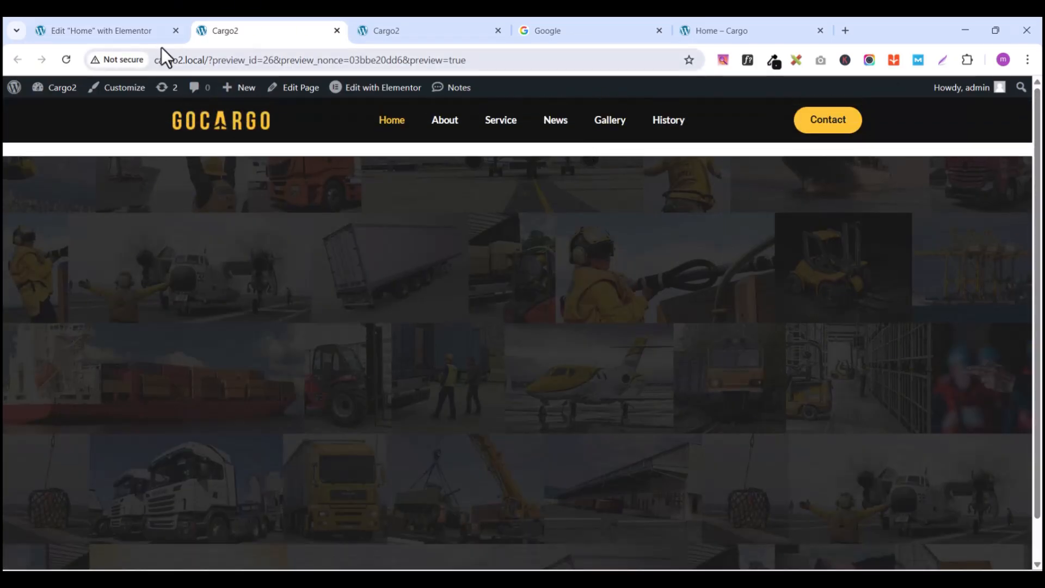
{"action": "key", "text": "ctrl+w"}
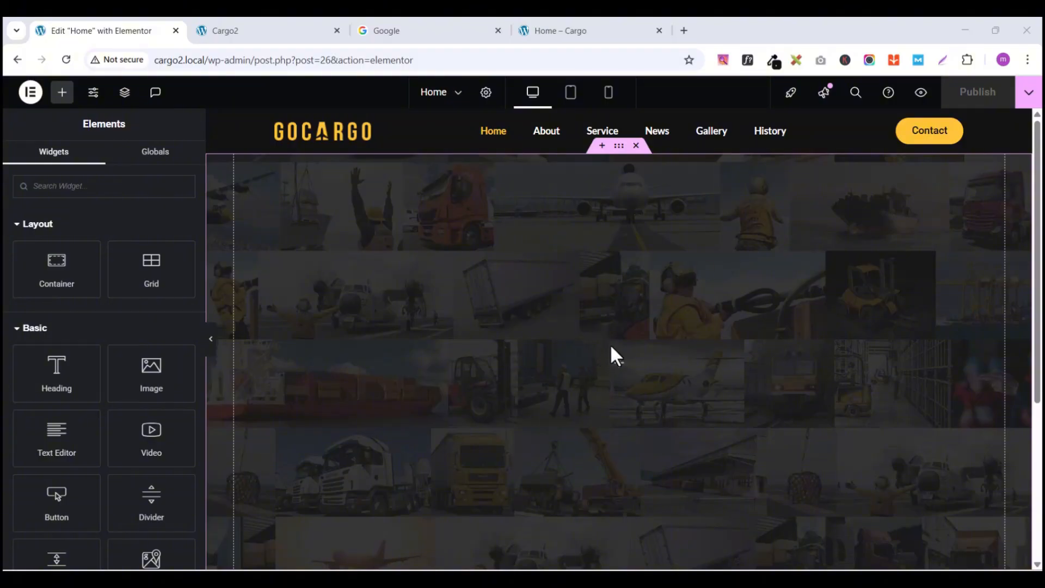
Step: Find the Heading widget and add it inside the hero container
{"action": "scroll", "coordinate": [644, 334], "scroll_direction": "down", "scroll_amount": 4}
{"action": "scroll", "coordinate": [644, 333], "scroll_direction": "up", "scroll_amount": 4}
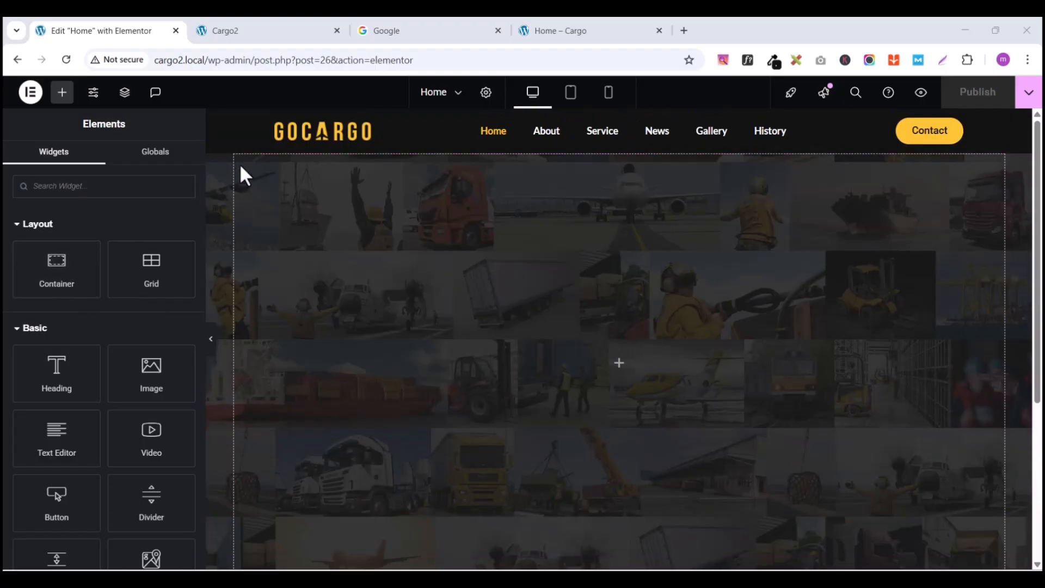
{"action": "left_click", "coordinate": [66, 187]}
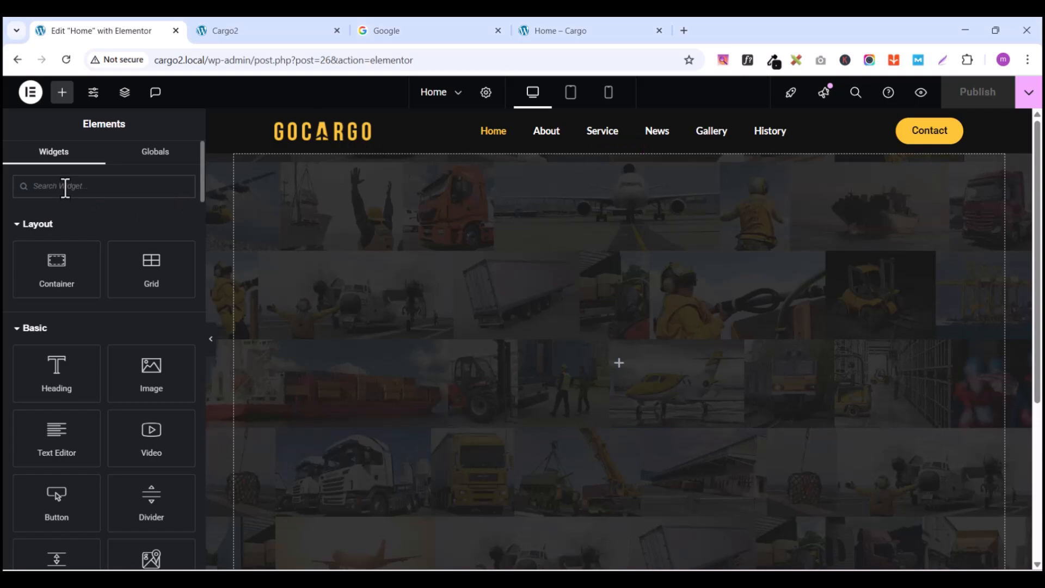
{"action": "type", "text": "heading"}
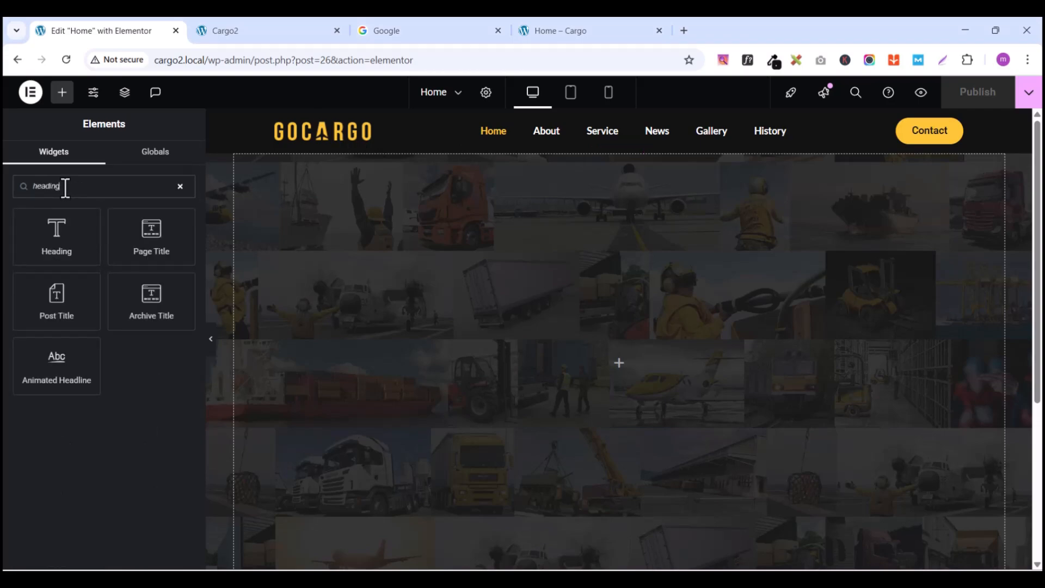
{"action": "left_click_drag", "start_coordinate": [51, 234], "coordinate": [708, 351]}
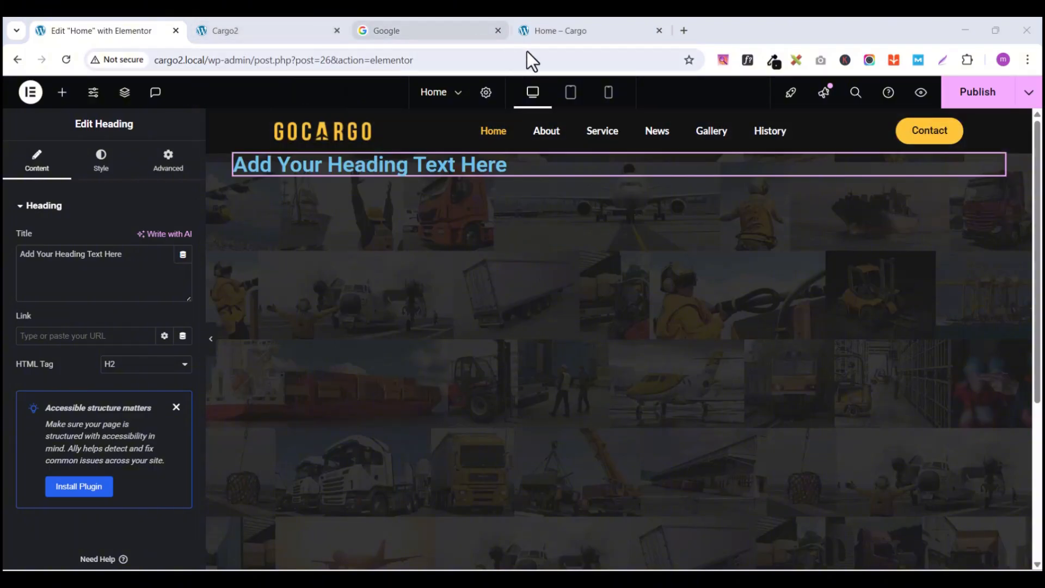
Step: Copy the "We are the leading" line from the reference Home – Cargo page and use it as the new heading's title
{"action": "left_click", "coordinate": [579, 31]}
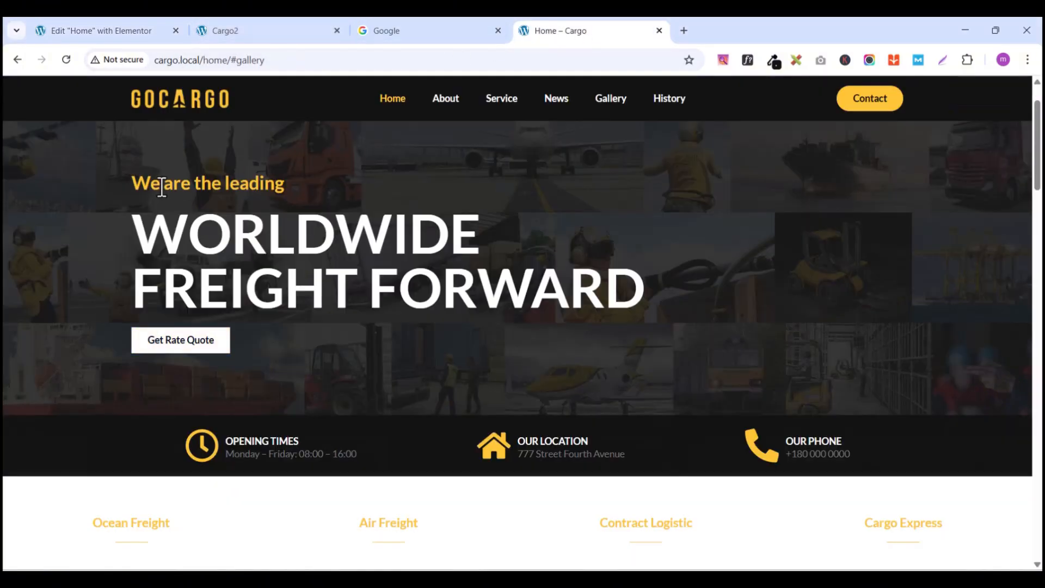
{"action": "left_click_drag", "start_coordinate": [284, 187], "coordinate": [136, 188]}
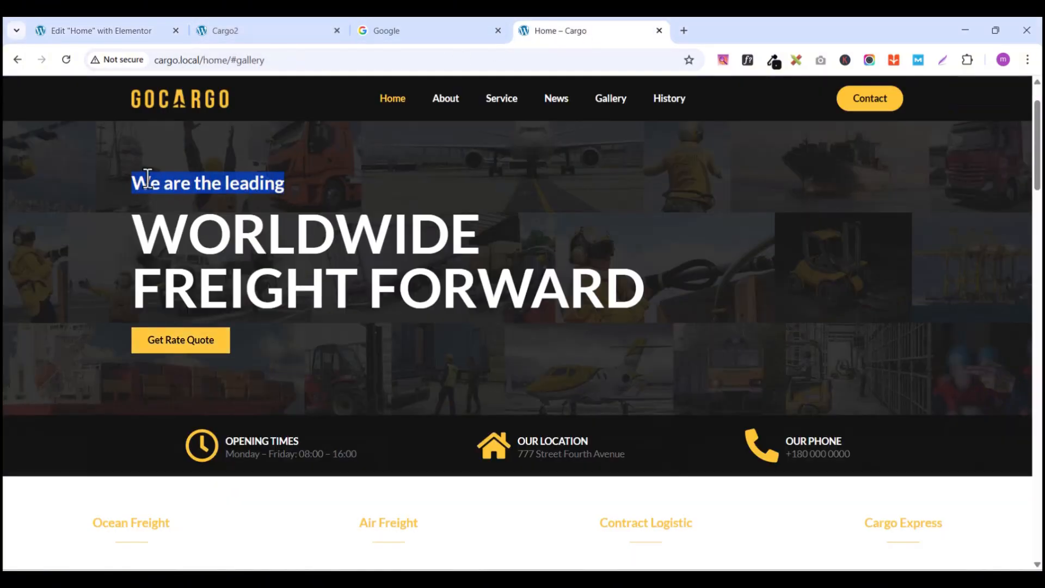
{"action": "right_click", "coordinate": [147, 180]}
{"action": "left_click", "coordinate": [196, 196]}
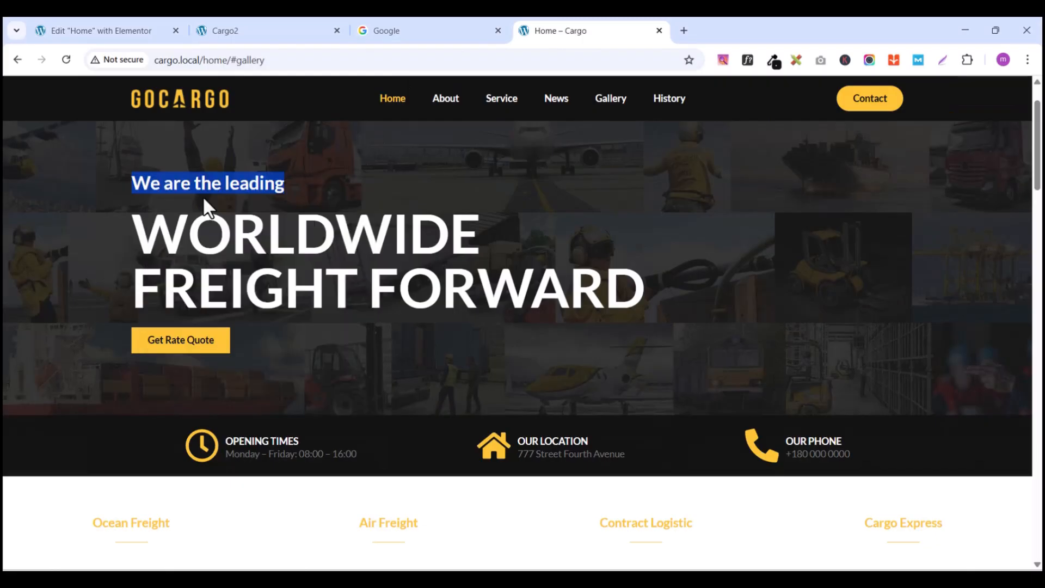
{"action": "left_click", "coordinate": [124, 27]}
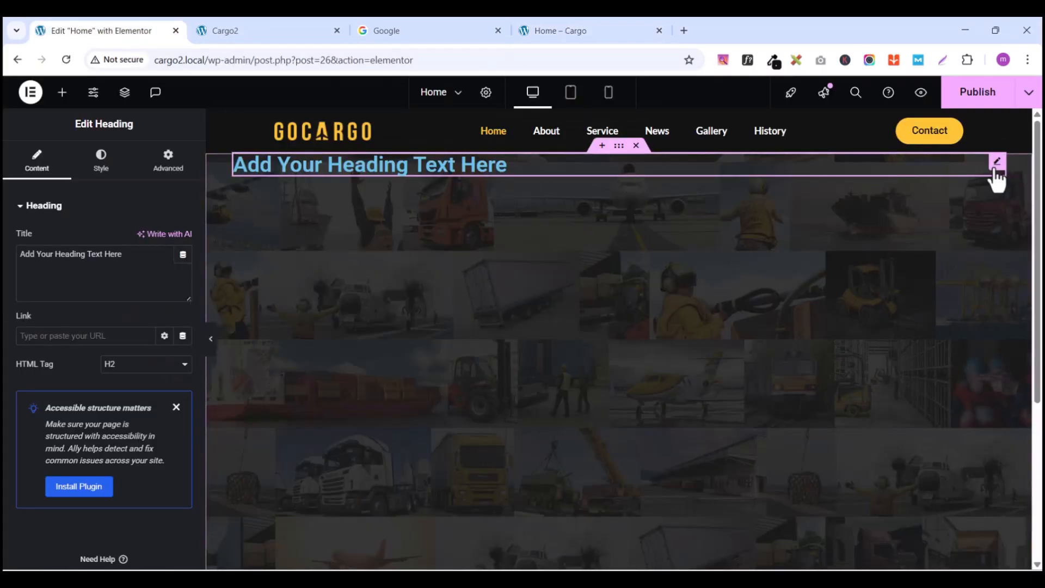
{"action": "triple_click", "coordinate": [109, 254]}
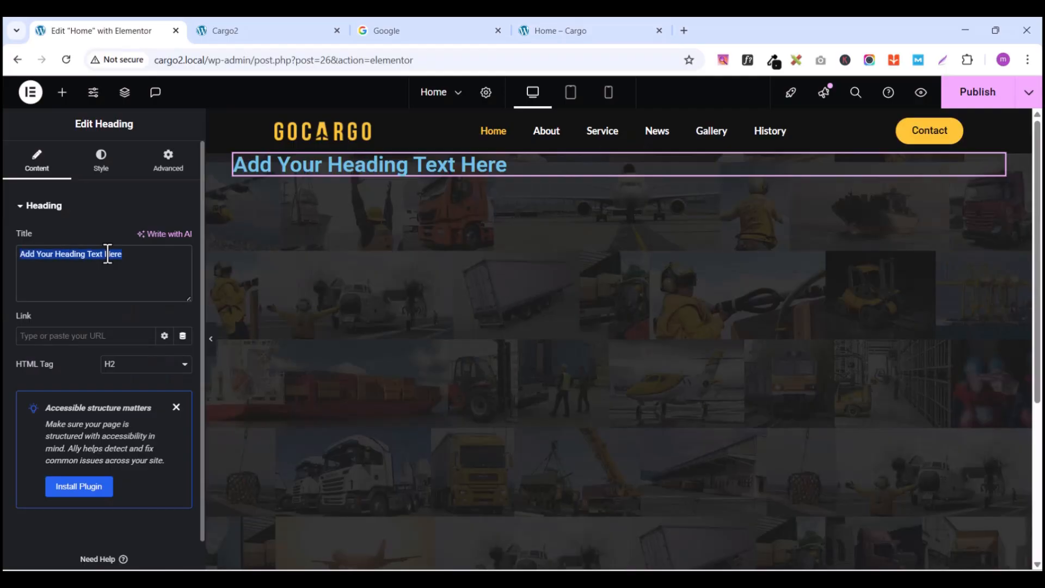
{"action": "key", "text": "ctrl+v"}
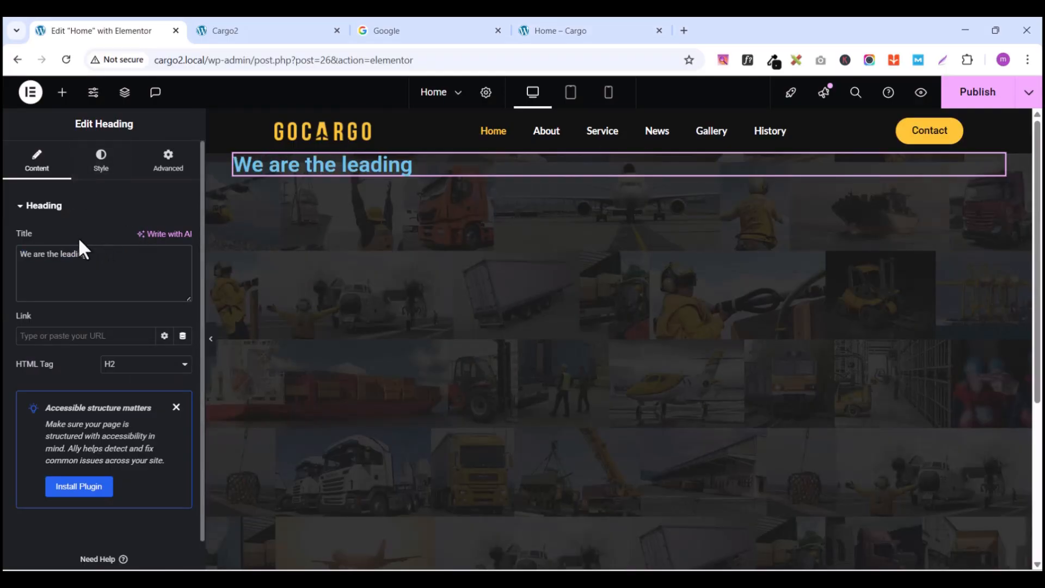
Step: Set the font family of the "We are the leading" heading to Lato
{"action": "left_click", "coordinate": [105, 168]}
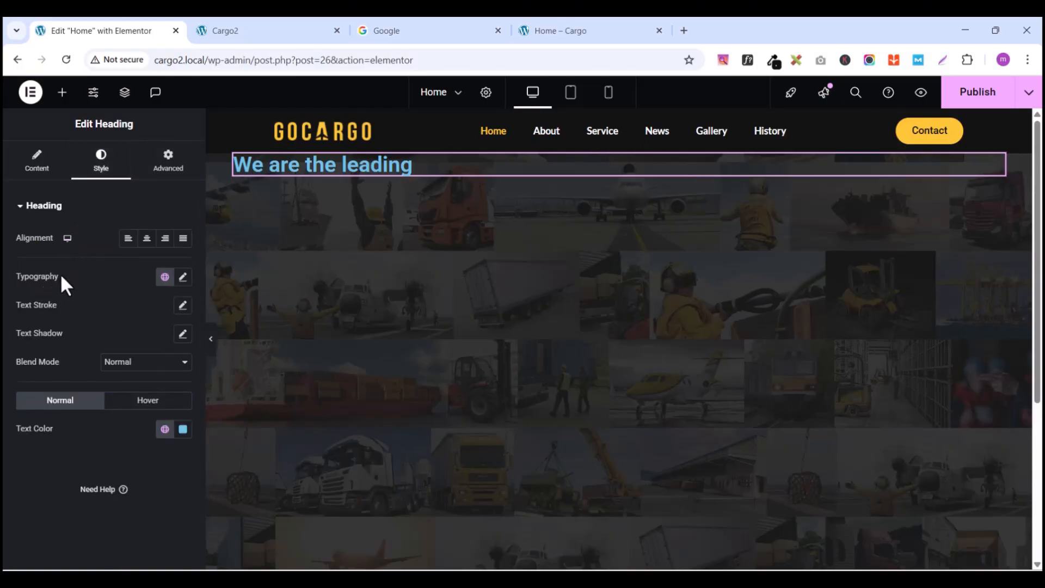
{"action": "left_click", "coordinate": [183, 278]}
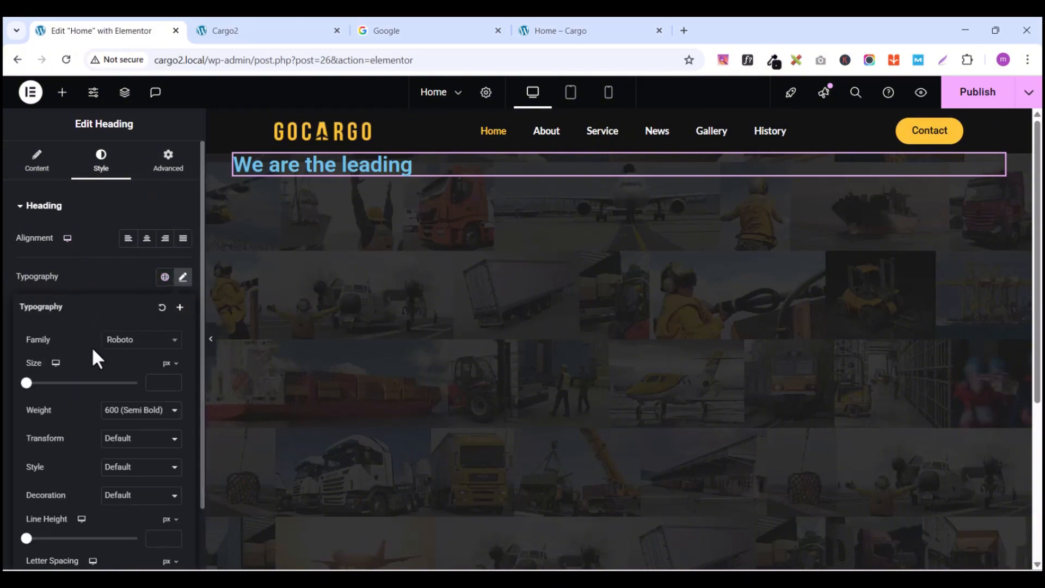
{"action": "left_click", "coordinate": [169, 342]}
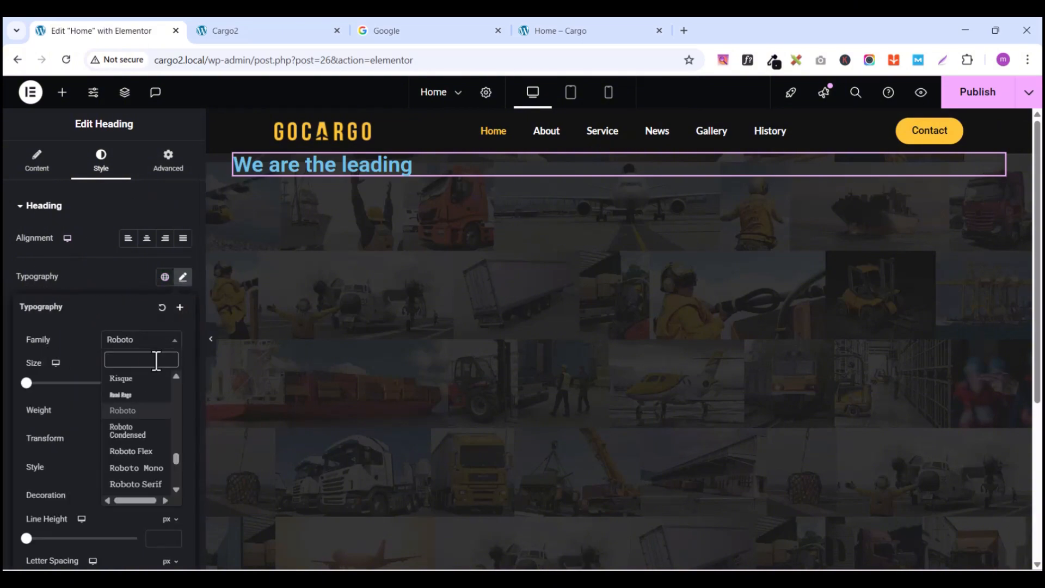
{"action": "type", "text": "lato"}
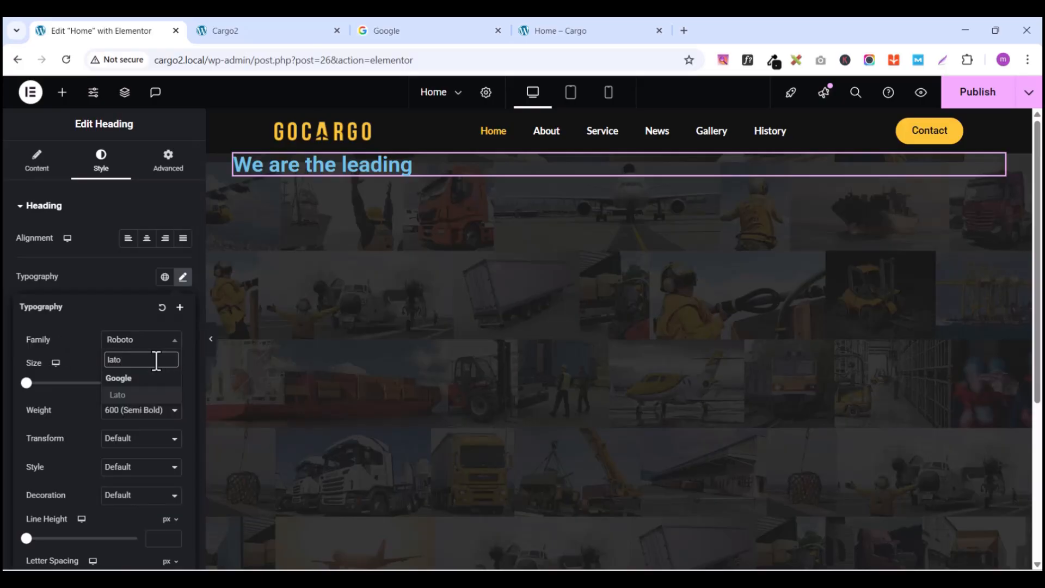
{"action": "left_click", "coordinate": [128, 397]}
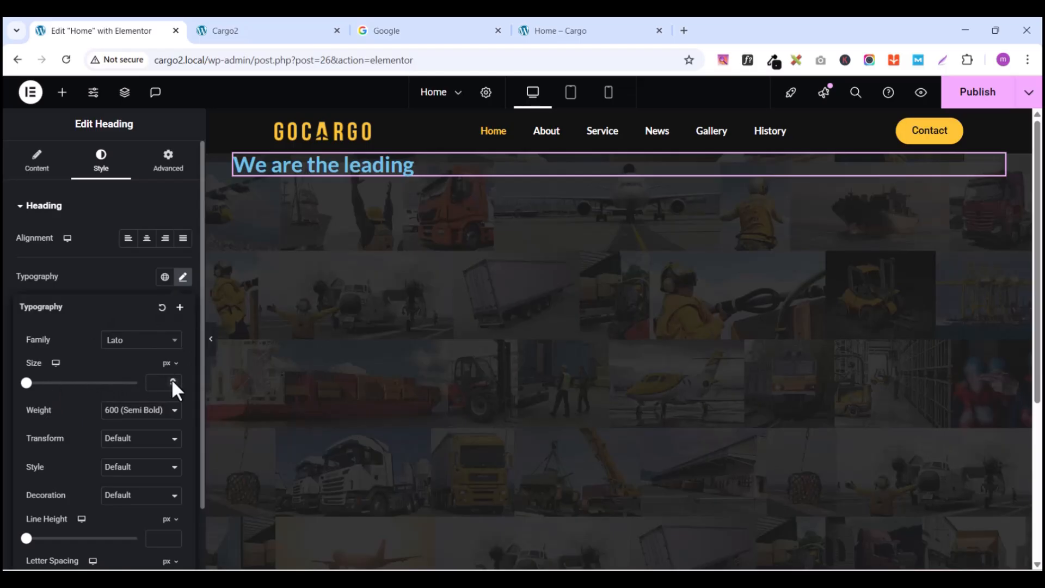
Step: Set the "We are the leading" heading's font size to 27 px and its text color to the global yellow
{"action": "left_click_drag", "start_coordinate": [172, 380], "coordinate": [172, 380]}
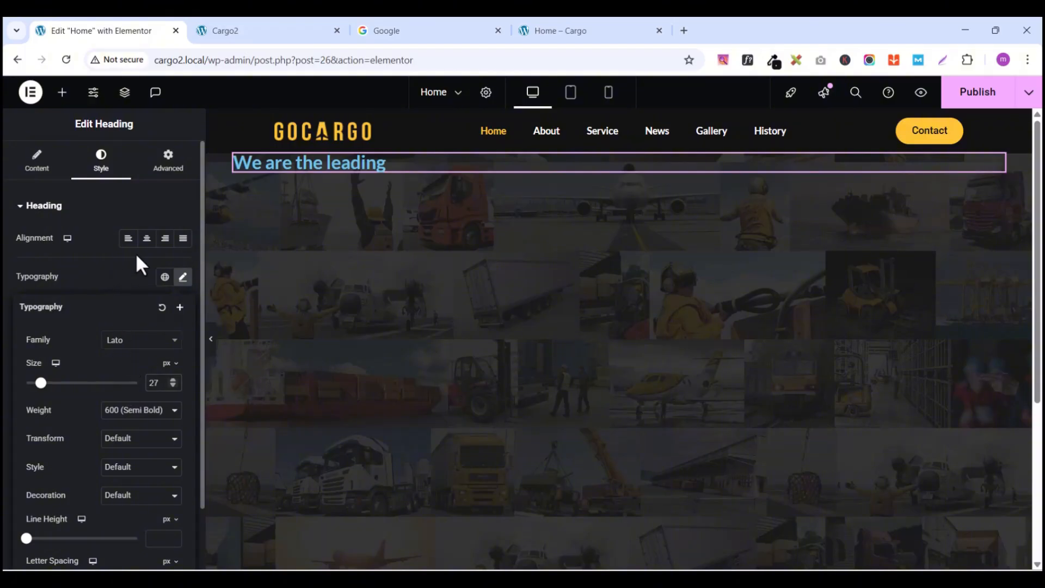
{"action": "left_click", "coordinate": [112, 276]}
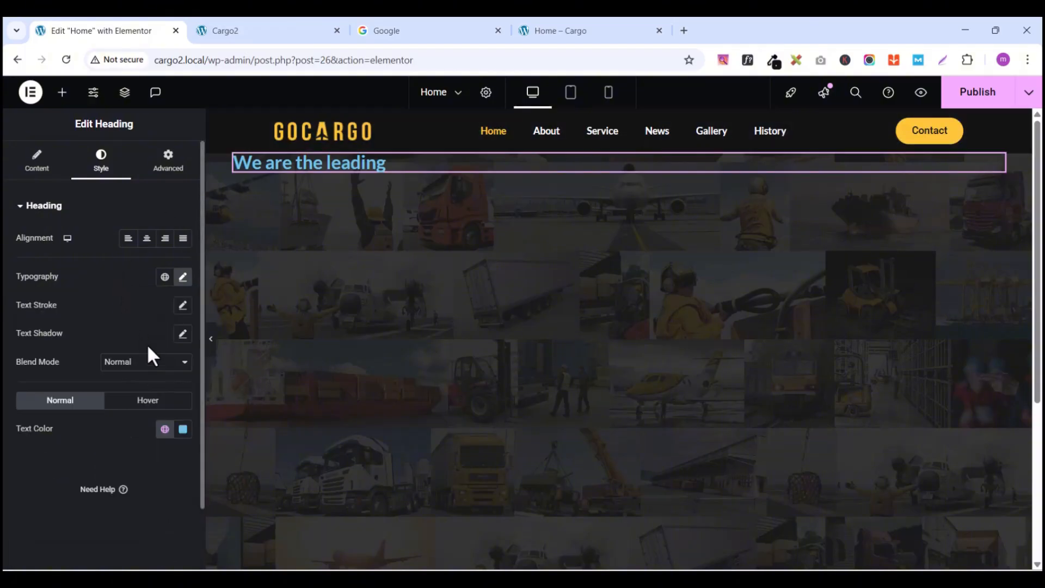
{"action": "left_click", "coordinate": [165, 429]}
{"action": "left_click", "coordinate": [58, 372]}
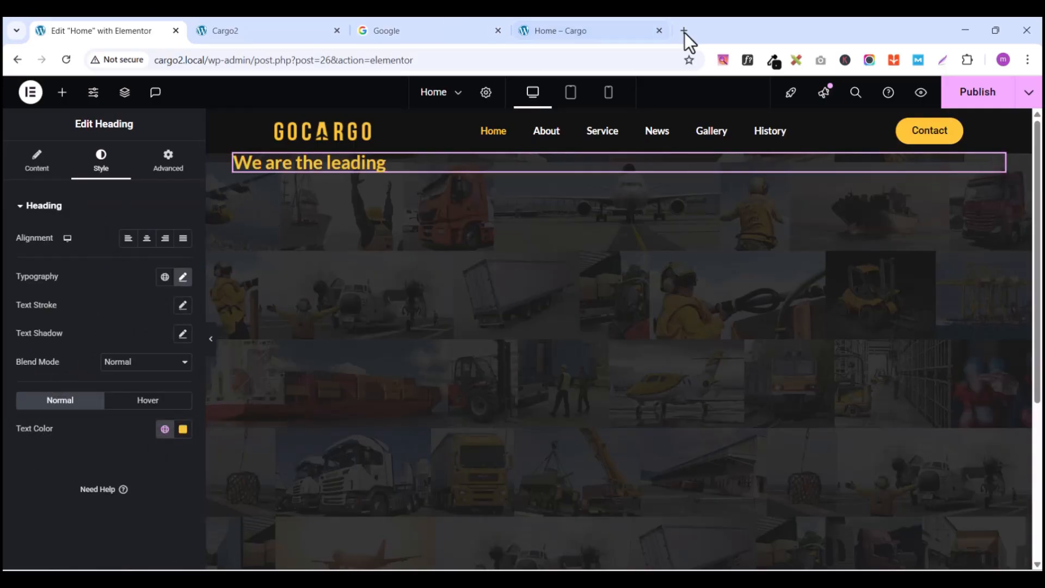
Step: Copy the "WORLDWIDE FREIGHT FORWARD" text from the reference Home – Cargo page and return to the Elementor editor
{"action": "left_click", "coordinate": [617, 32]}
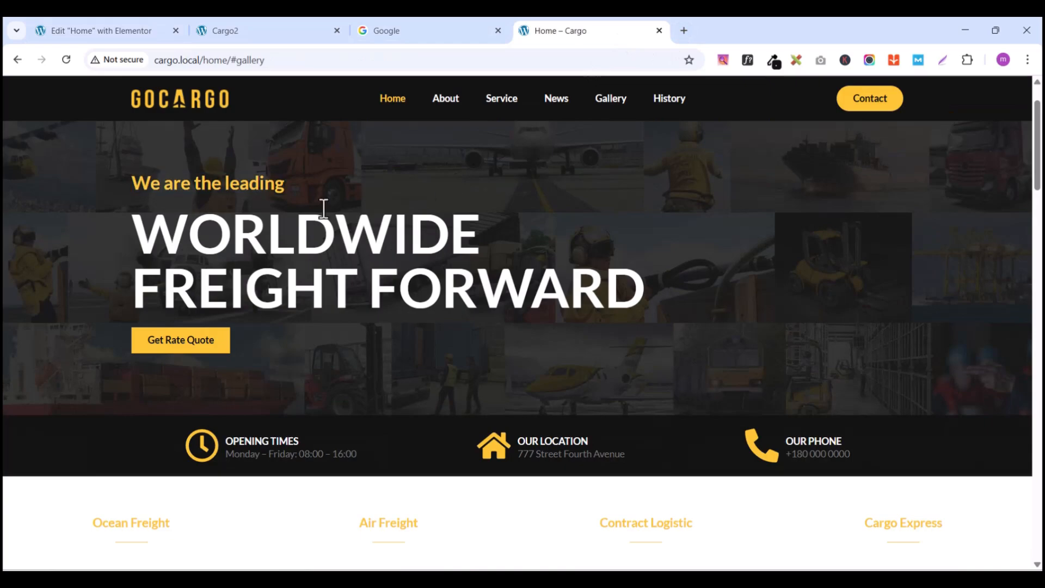
{"action": "left_click_drag", "start_coordinate": [154, 226], "coordinate": [667, 314]}
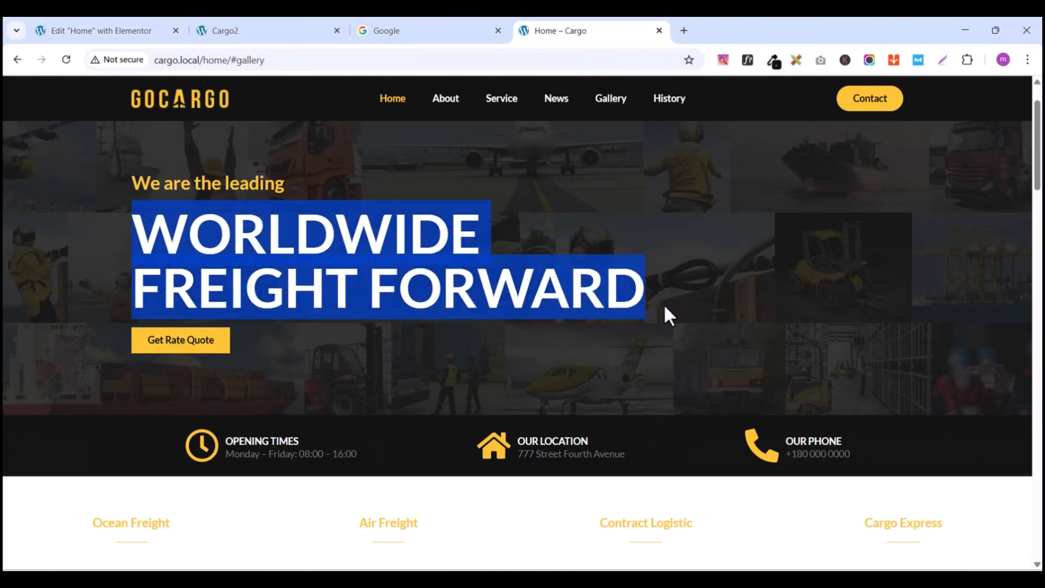
{"action": "right_click", "coordinate": [475, 265]}
{"action": "left_click", "coordinate": [532, 281]}
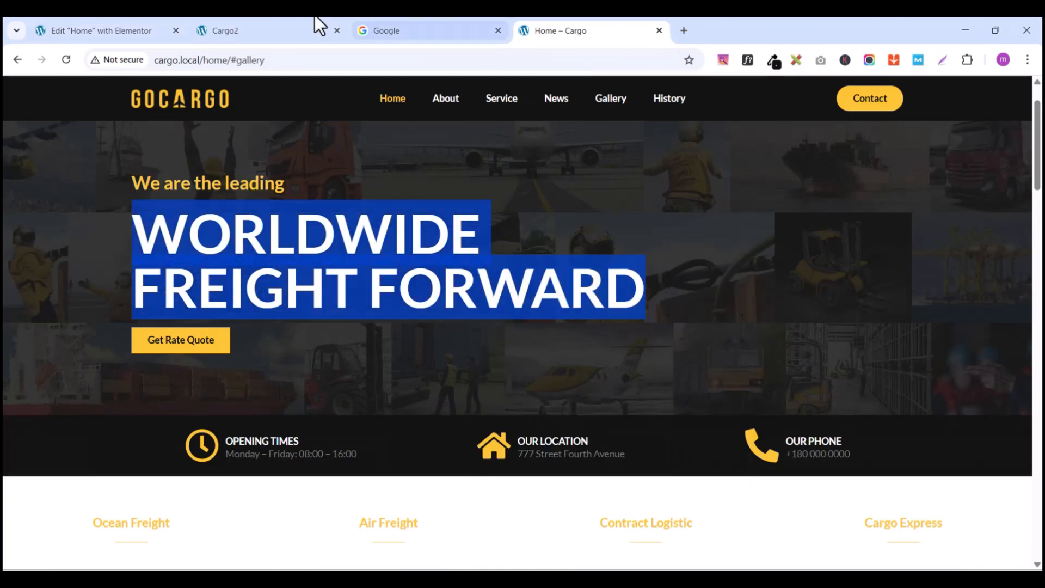
{"action": "left_click", "coordinate": [105, 30]}
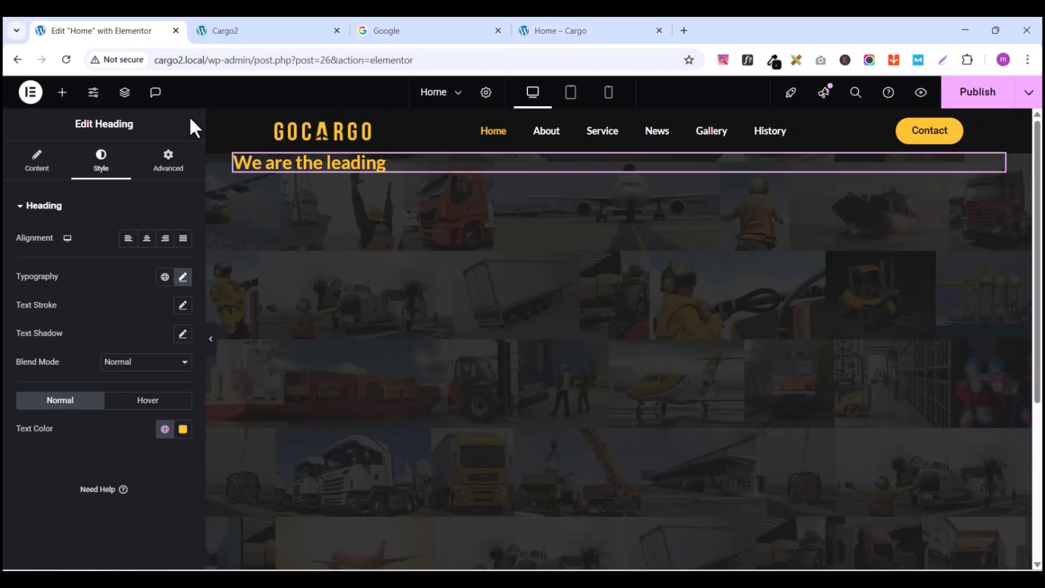
Step: Find the Heading widget and add a second heading directly below "We are the leading"
{"action": "left_click", "coordinate": [62, 92]}
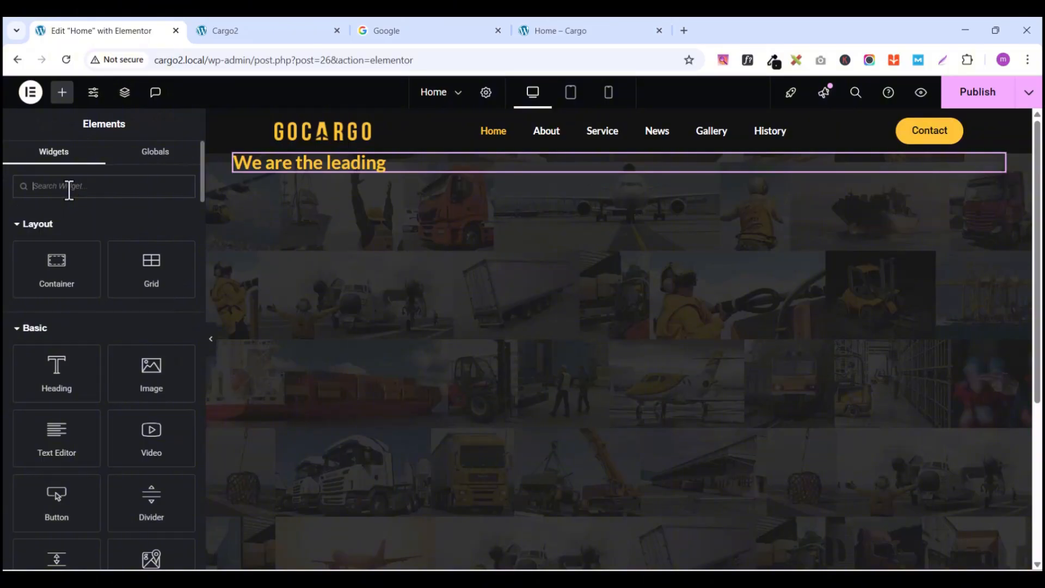
{"action": "type", "text": "heading"}
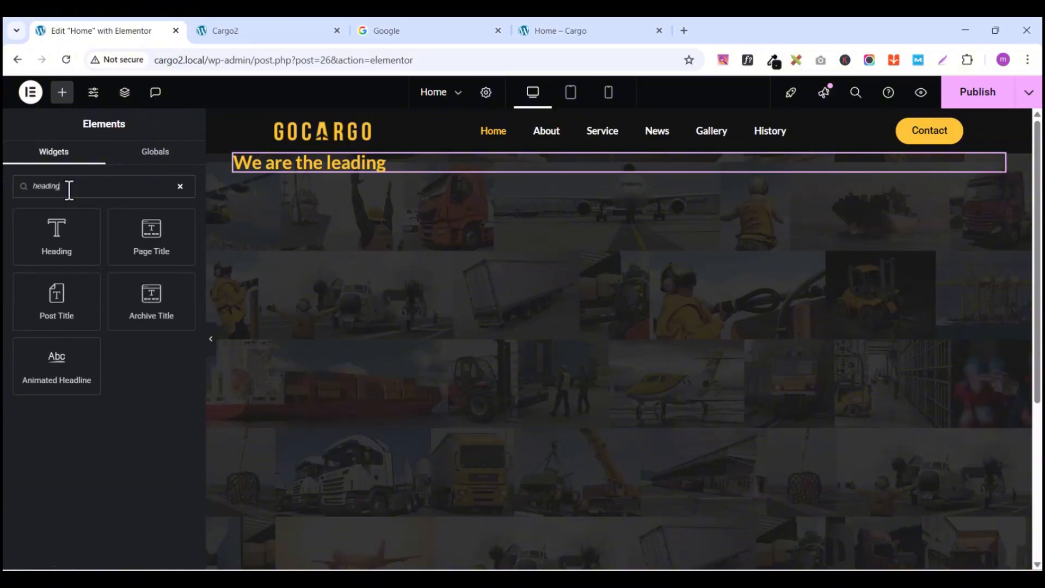
{"action": "left_click_drag", "start_coordinate": [57, 234], "coordinate": [410, 172]}
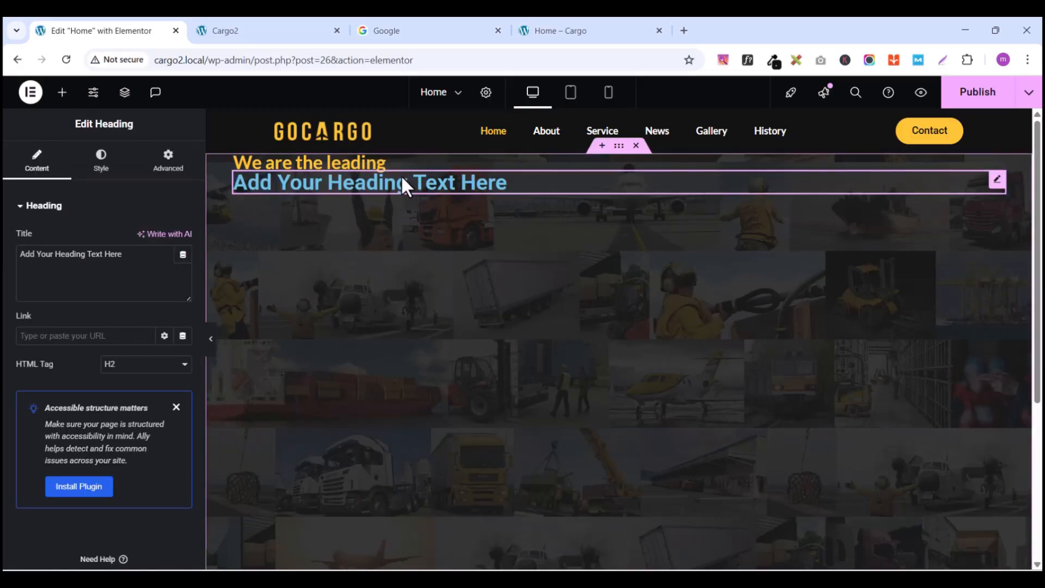
Step: Replace the new heading's title with the copied "WORLDWIDE FREIGHT FORWARD" and insert <br> after WORLDWIDE
{"action": "triple_click", "coordinate": [131, 252]}
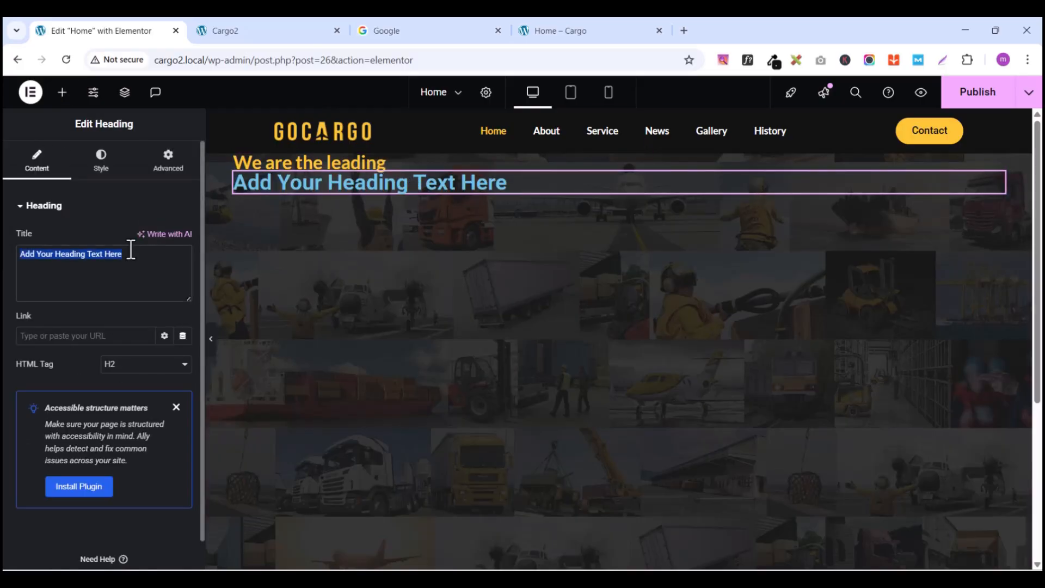
{"action": "key", "text": "ctrl+v"}
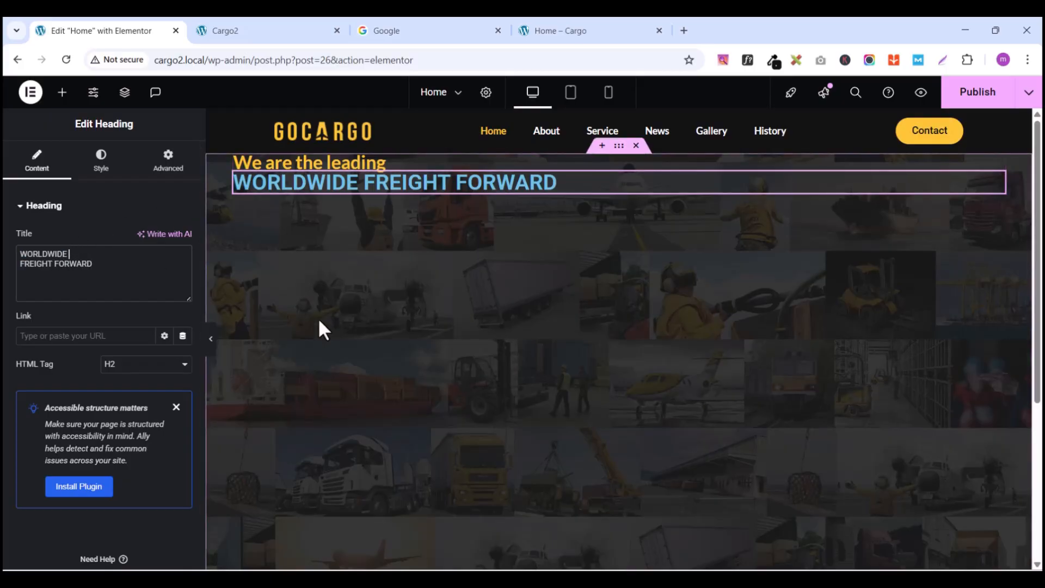
{"action": "type", "text": "<br>"}
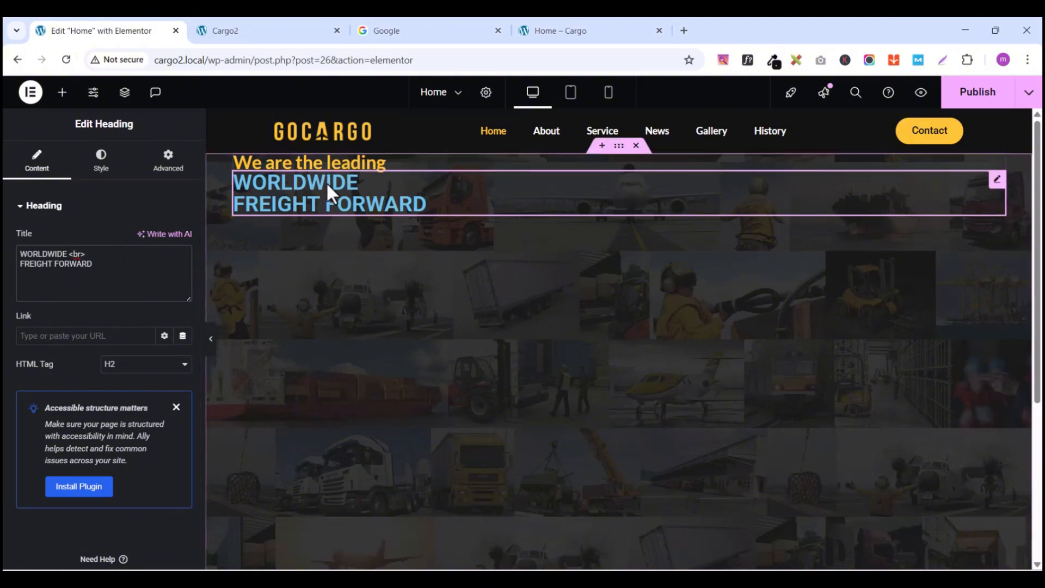
Step: Set the "WORLDWIDE FREIGHT FORWARD" heading's font to Lato at 80 px and compare it with the reference page
{"action": "left_click", "coordinate": [101, 163]}
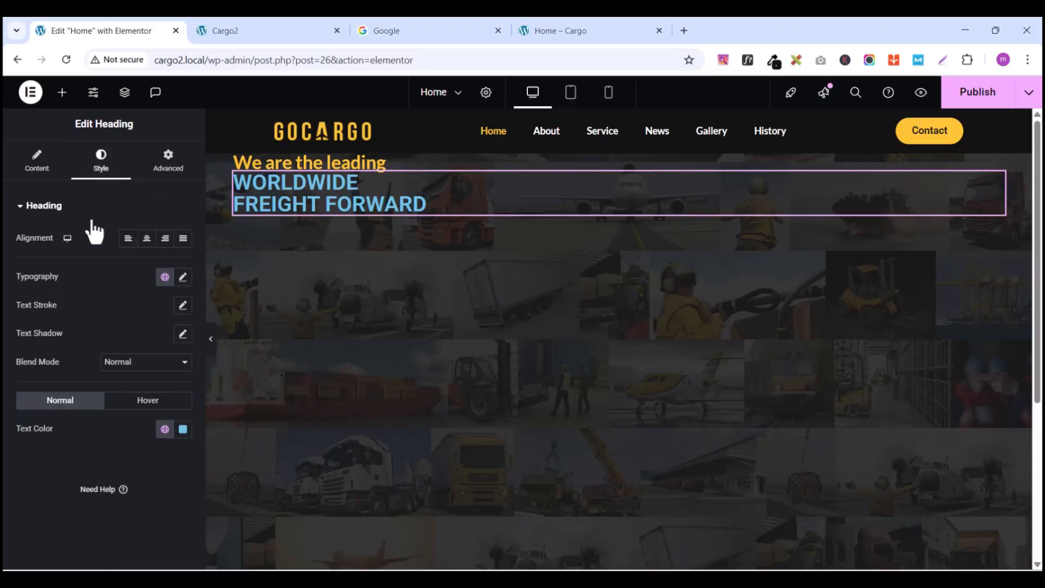
{"action": "left_click", "coordinate": [183, 277]}
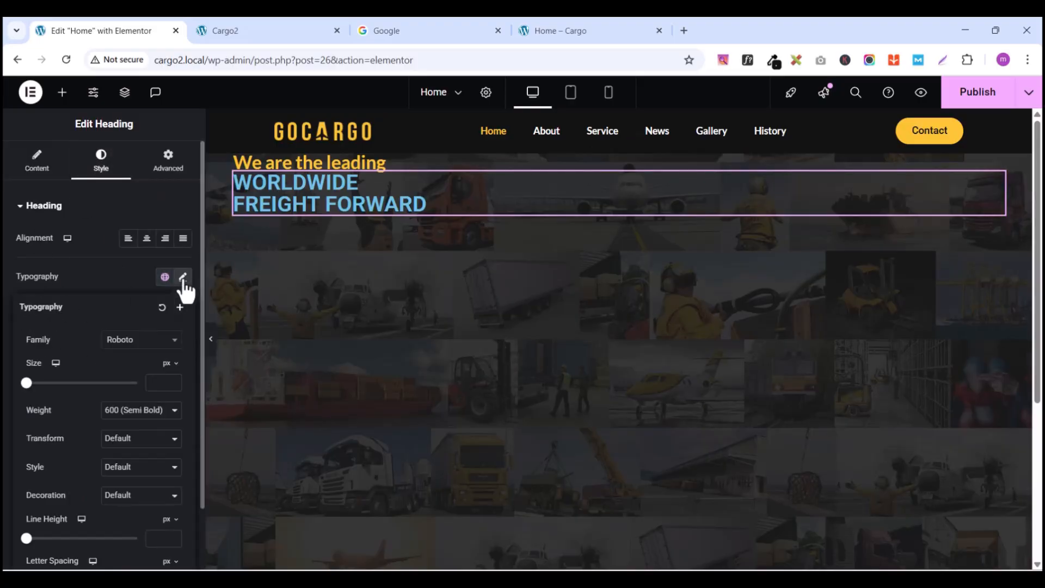
{"action": "left_click", "coordinate": [139, 342]}
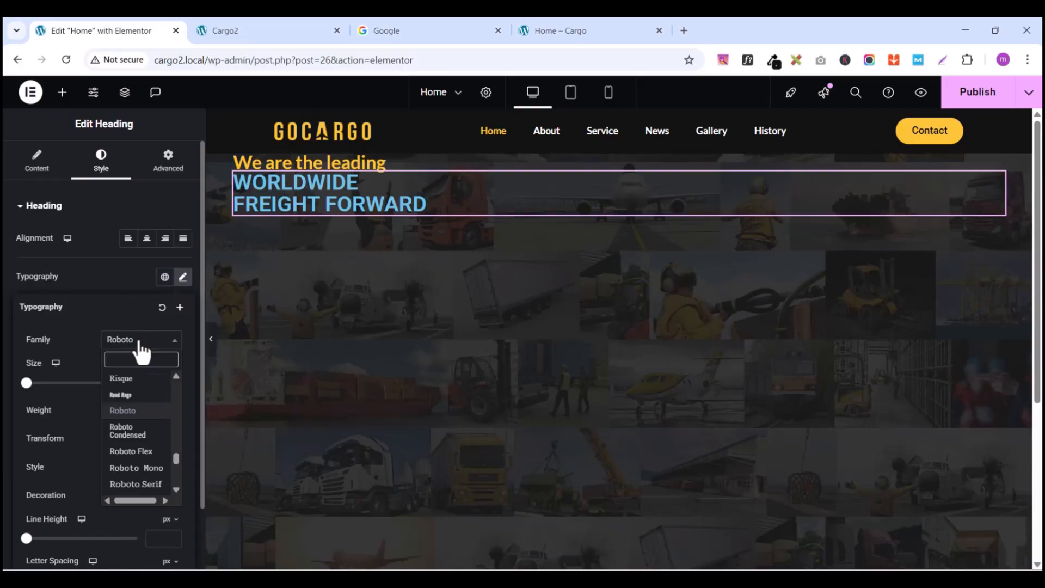
{"action": "type", "text": "lato"}
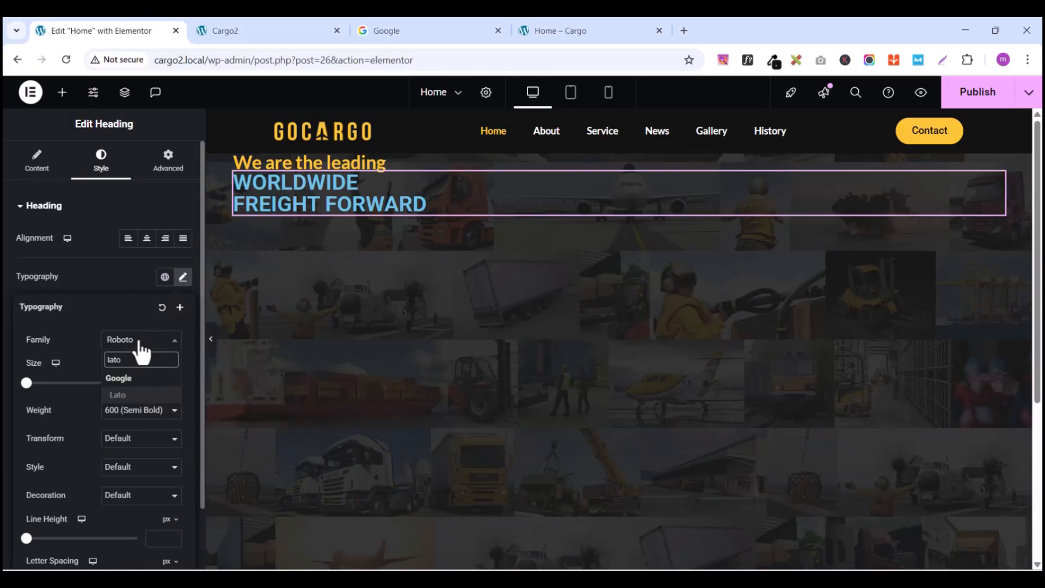
{"action": "left_click", "coordinate": [120, 396]}
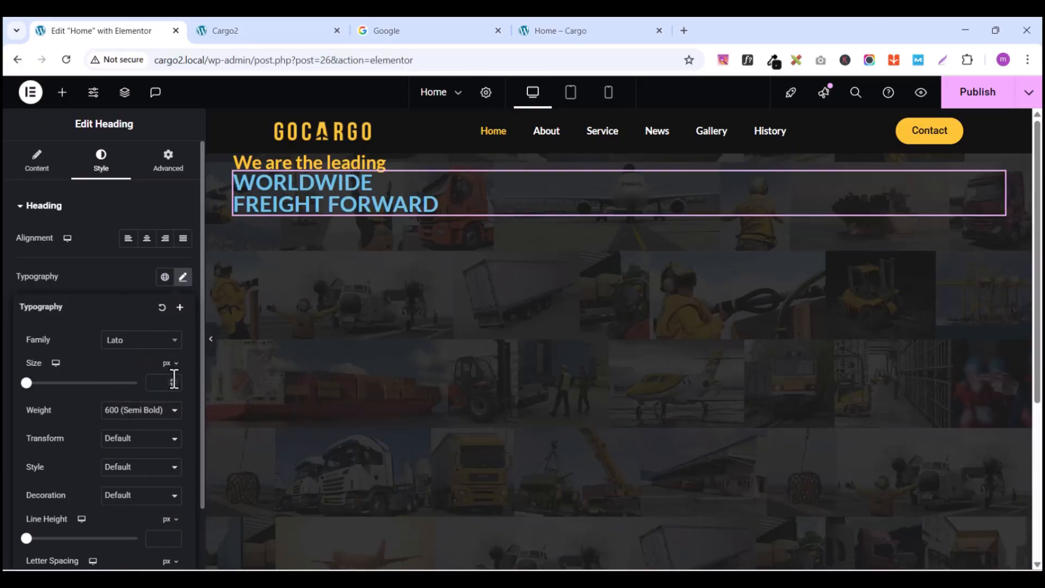
{"action": "left_click_drag", "start_coordinate": [173, 380], "coordinate": [173, 380]}
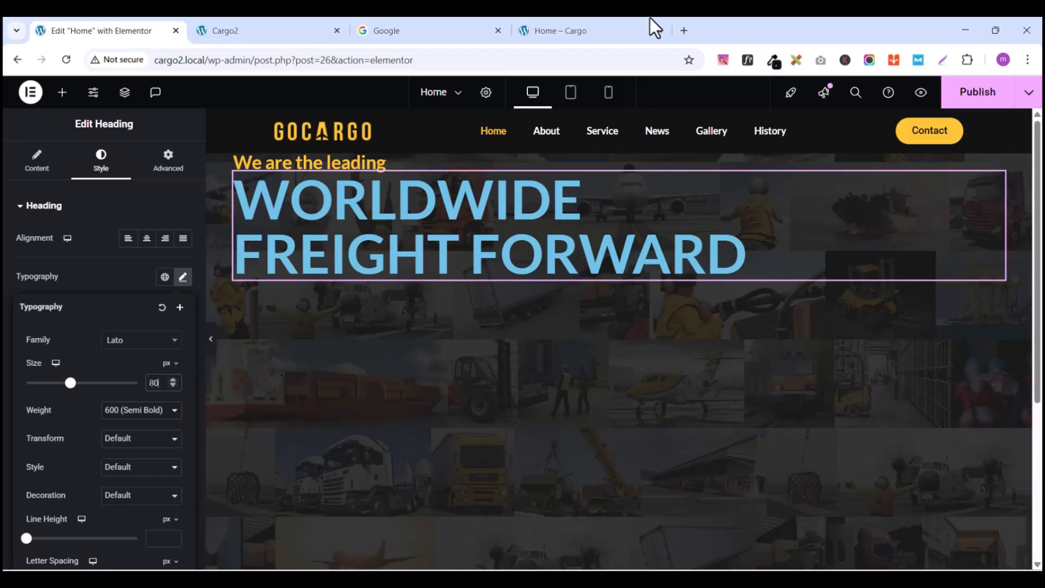
{"action": "left_click", "coordinate": [593, 34]}
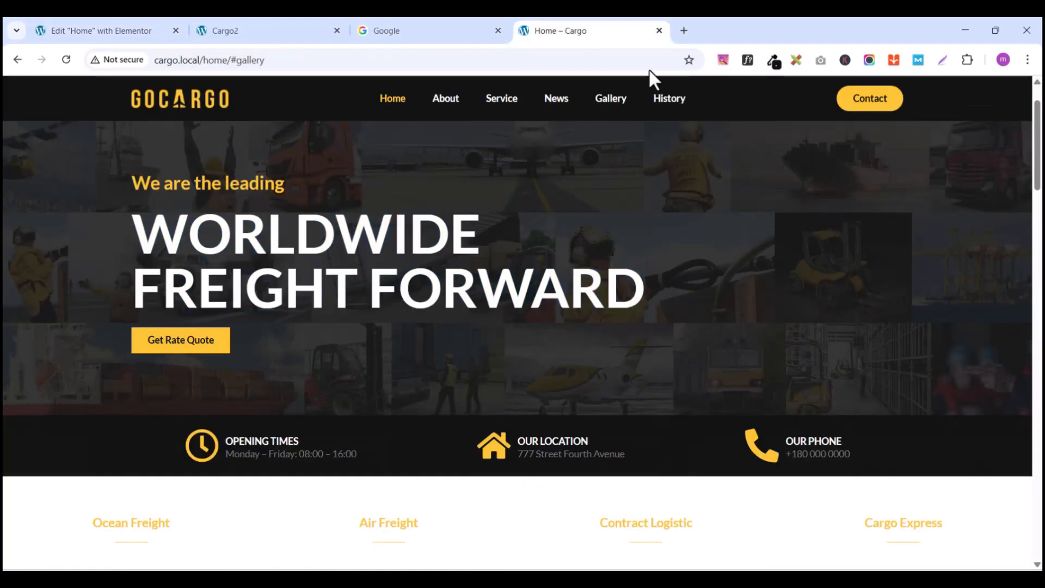
{"action": "left_click", "coordinate": [107, 28]}
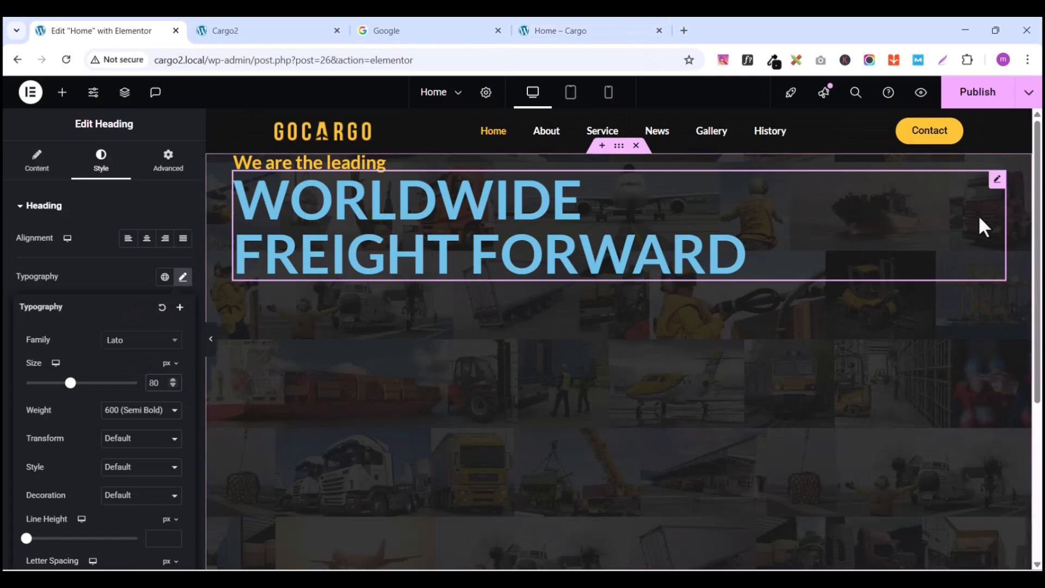
Step: Set the "WORLDWIDE FREIGHT FORWARD" heading's text color to white (#FFFFFF)
{"action": "left_click", "coordinate": [115, 277]}
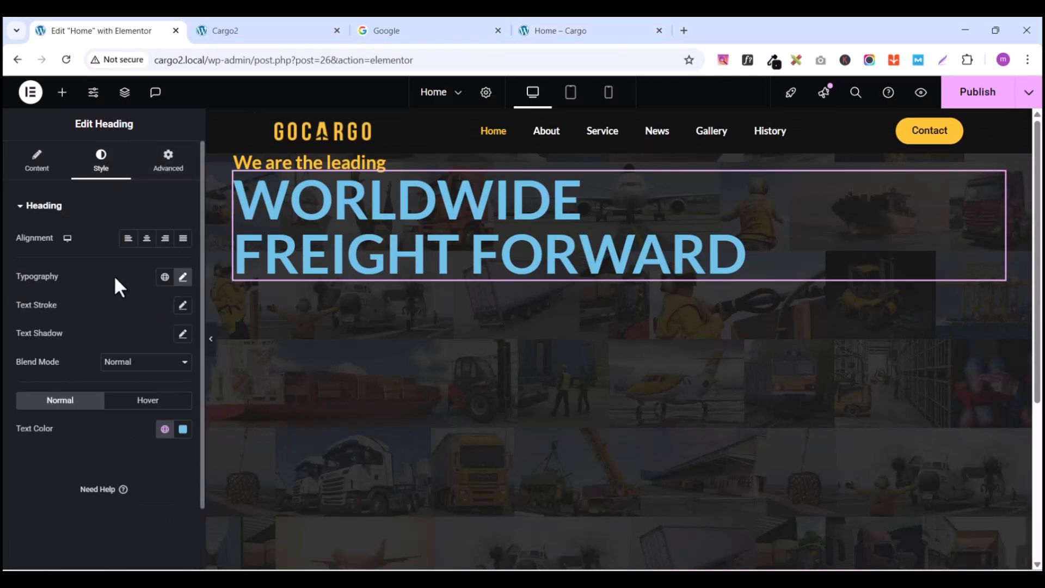
{"action": "left_click", "coordinate": [164, 431]}
{"action": "left_click", "coordinate": [179, 435]}
{"action": "left_click", "coordinate": [179, 431]}
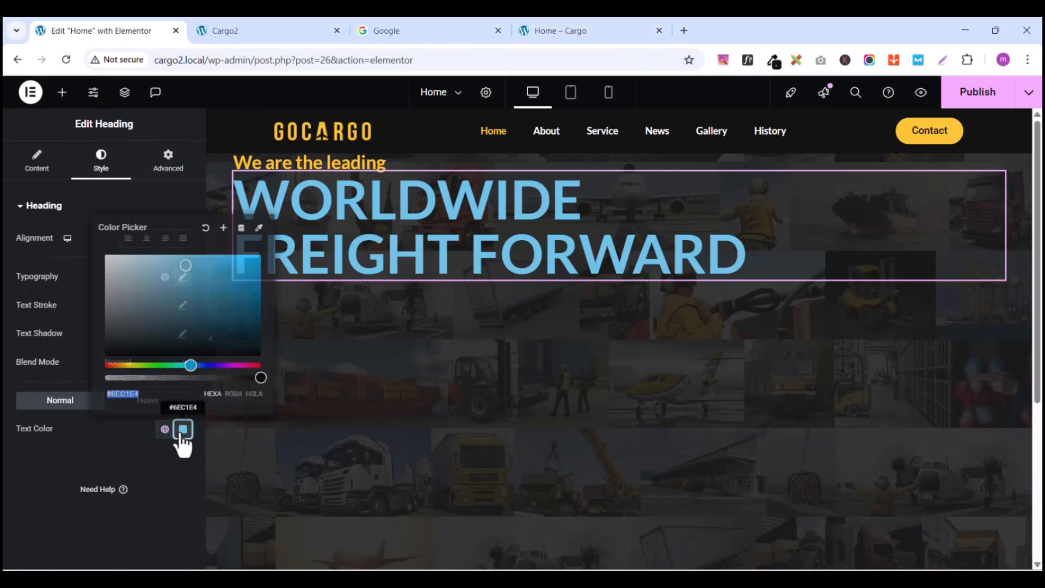
{"action": "left_click_drag", "start_coordinate": [182, 266], "coordinate": [83, 231]}
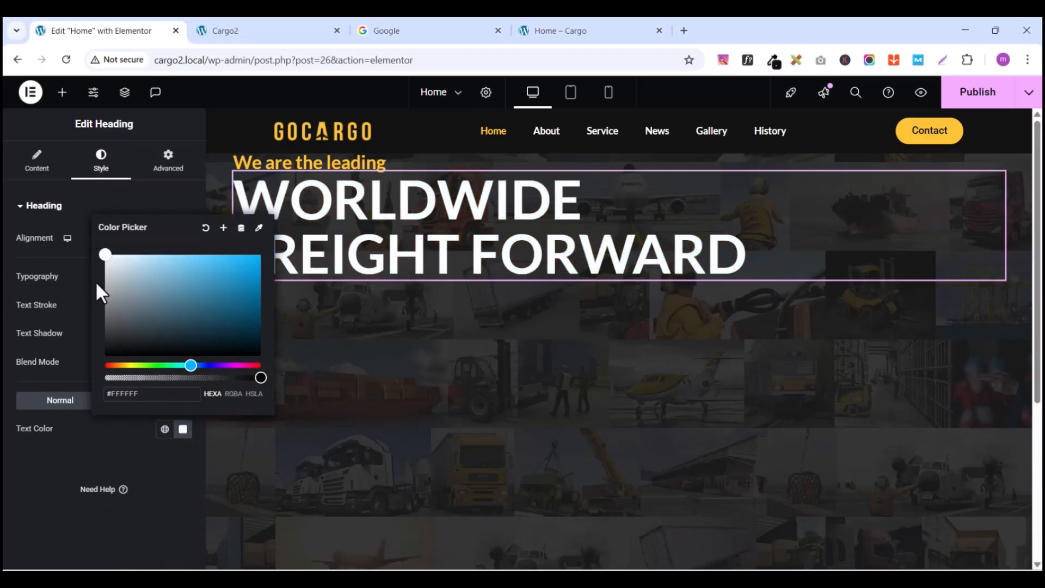
{"action": "left_click", "coordinate": [107, 433]}
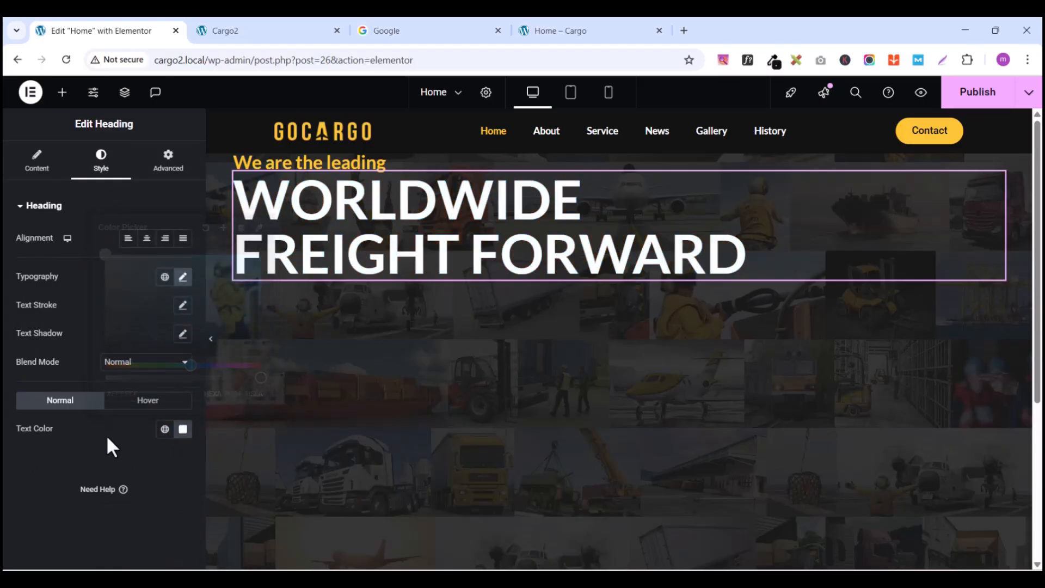
Step: Find the Button widget and add it below the "WORLDWIDE FREIGHT FORWARD" heading
{"action": "left_click", "coordinate": [63, 94]}
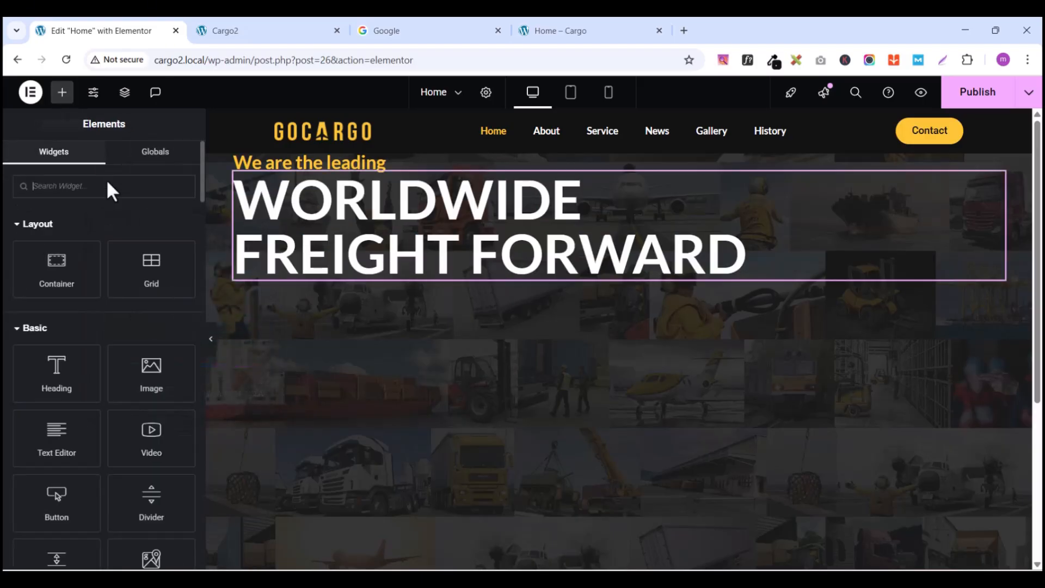
{"action": "left_click", "coordinate": [66, 185]}
{"action": "type", "text": "butt"}
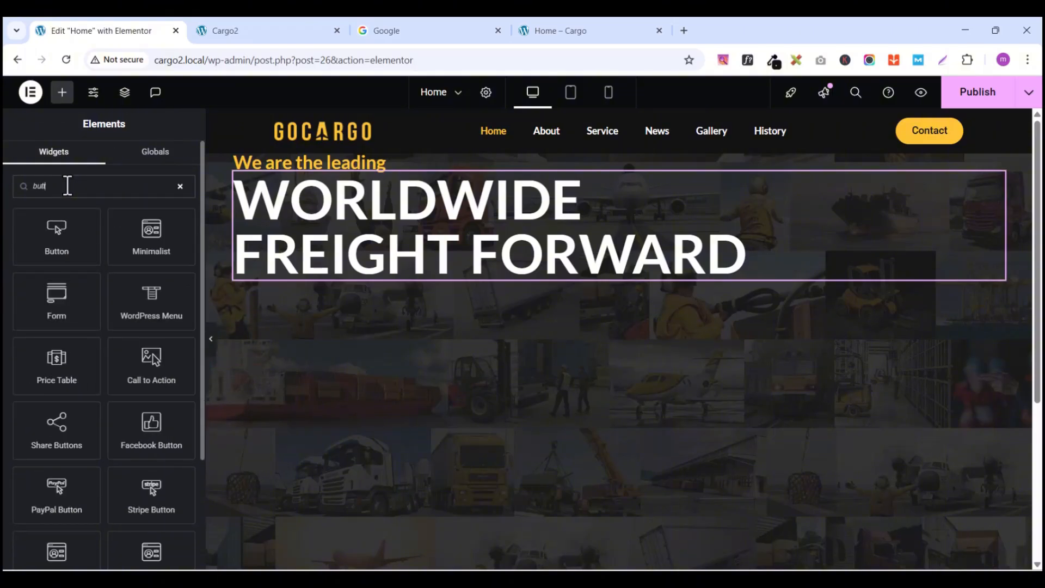
{"action": "left_click_drag", "start_coordinate": [67, 213], "coordinate": [379, 287]}
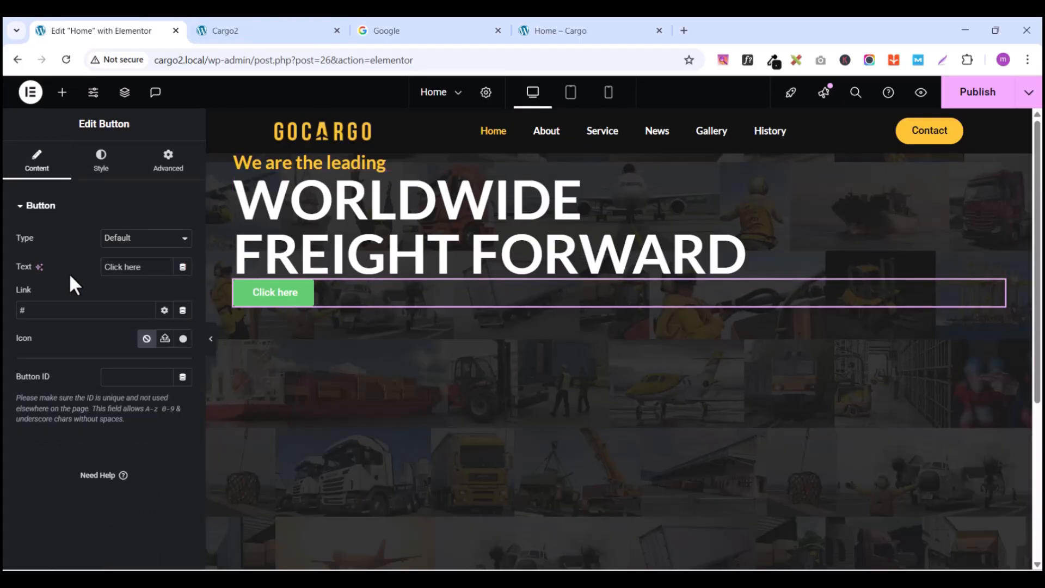
Step: Set the new button's text to "Get Rate Guote"
{"action": "double_click", "coordinate": [135, 267]}
{"action": "type", "text": "Get"}
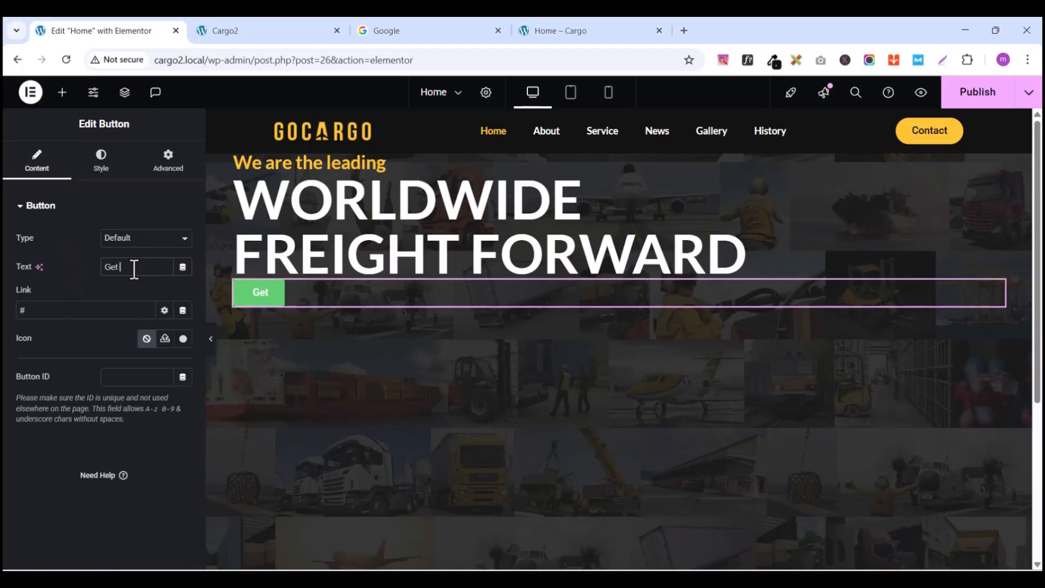
{"action": "type", "text": " Rate "}
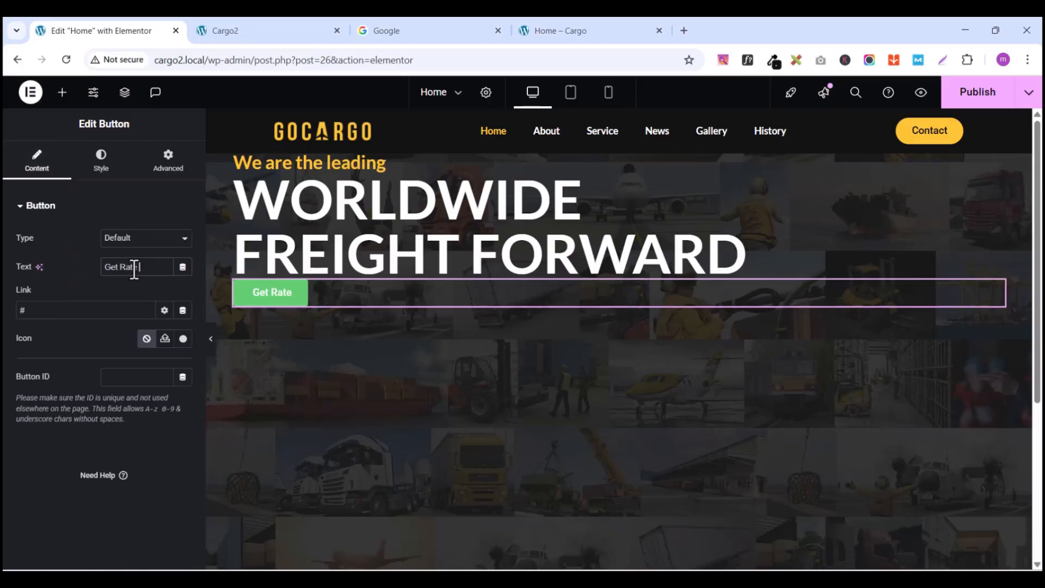
{"action": "type", "text": "Guote"}
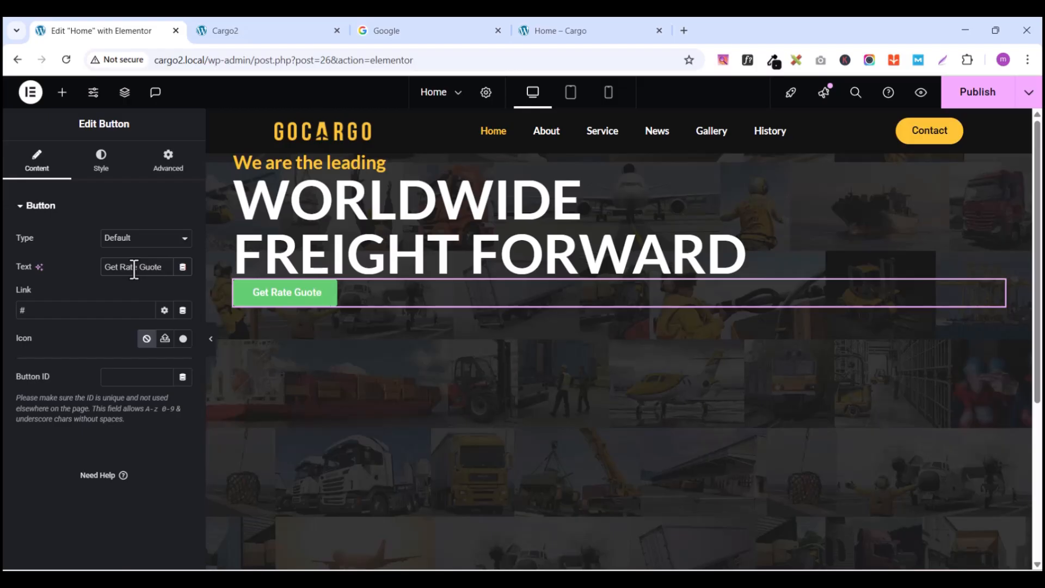
Step: Check the quote button's look on the reference page and set the new button's normal background color to the global Yellow
{"action": "left_click", "coordinate": [594, 31]}
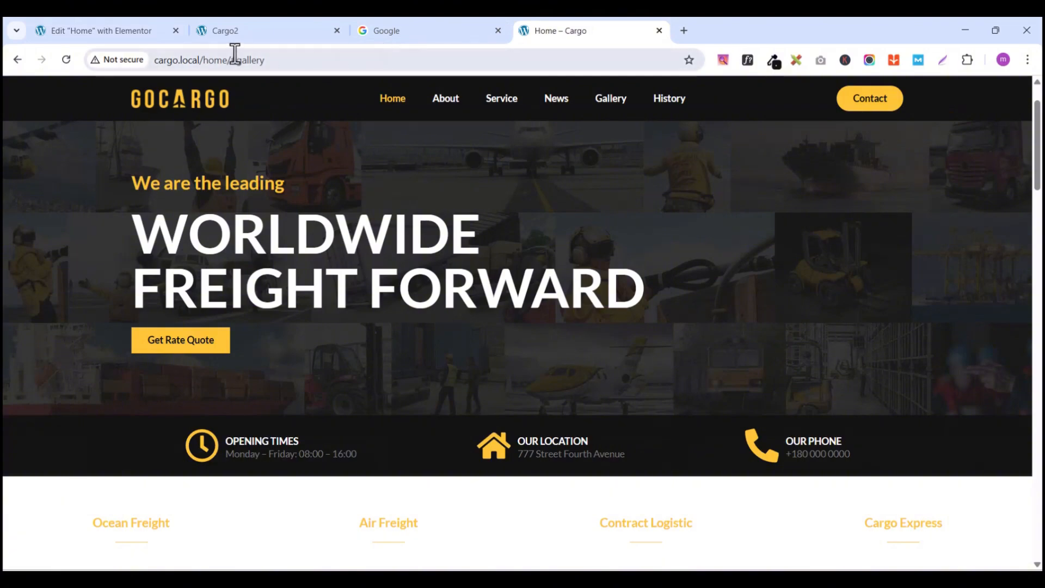
{"action": "left_click", "coordinate": [89, 30]}
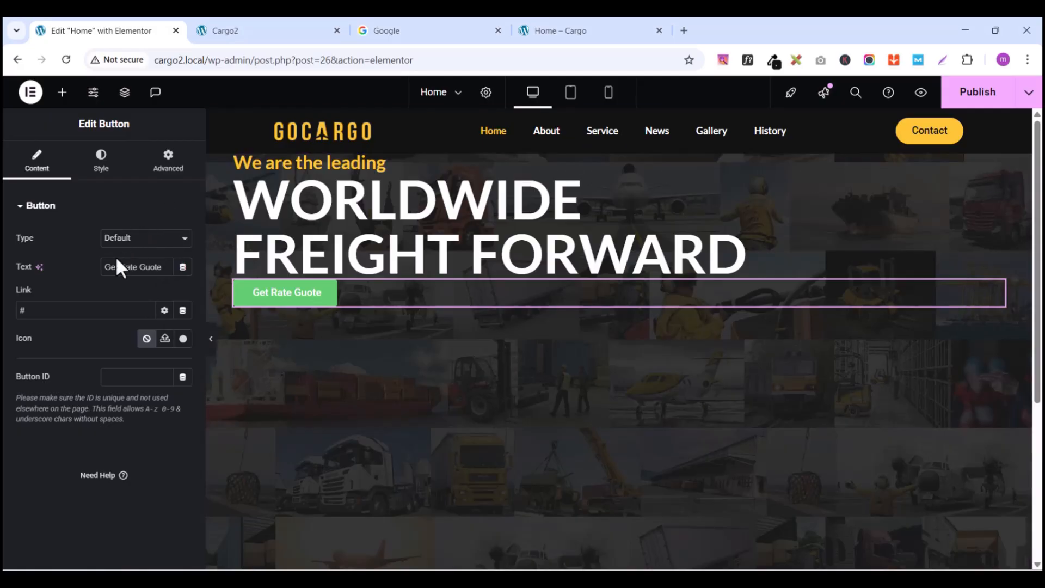
{"action": "left_click", "coordinate": [99, 164]}
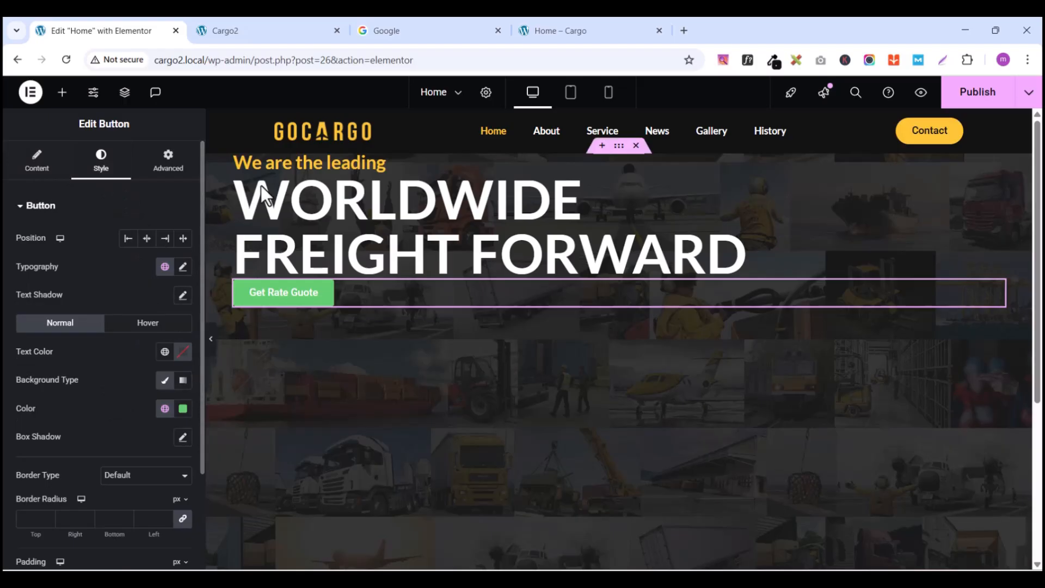
{"action": "left_click", "coordinate": [583, 30]}
{"action": "left_click", "coordinate": [98, 32]}
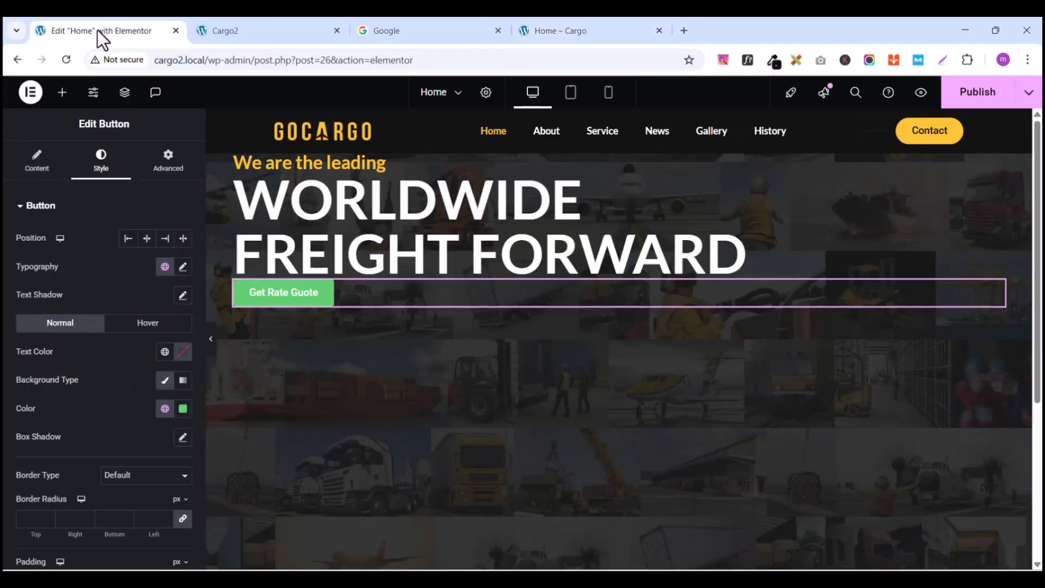
{"action": "left_click", "coordinate": [164, 410]}
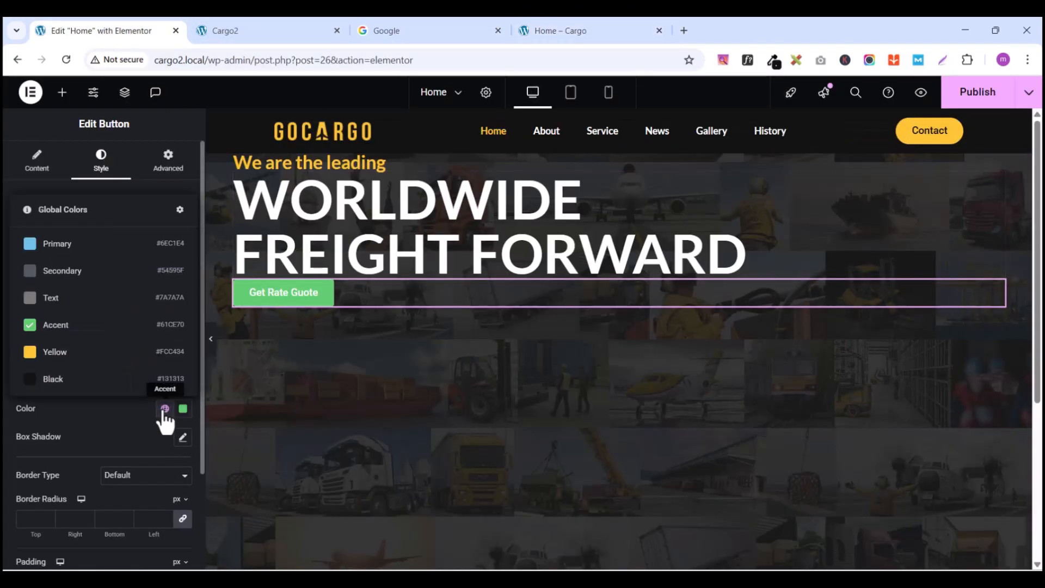
{"action": "left_click", "coordinate": [56, 353]}
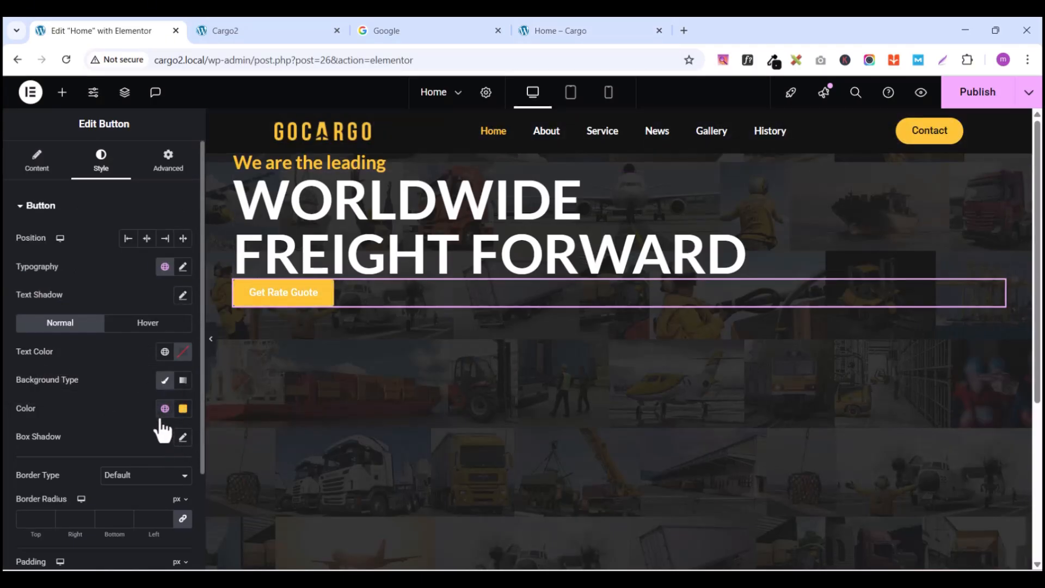
Step: Set the quote button's hover background color to white (#FFFFFF)
{"action": "left_click", "coordinate": [136, 327]}
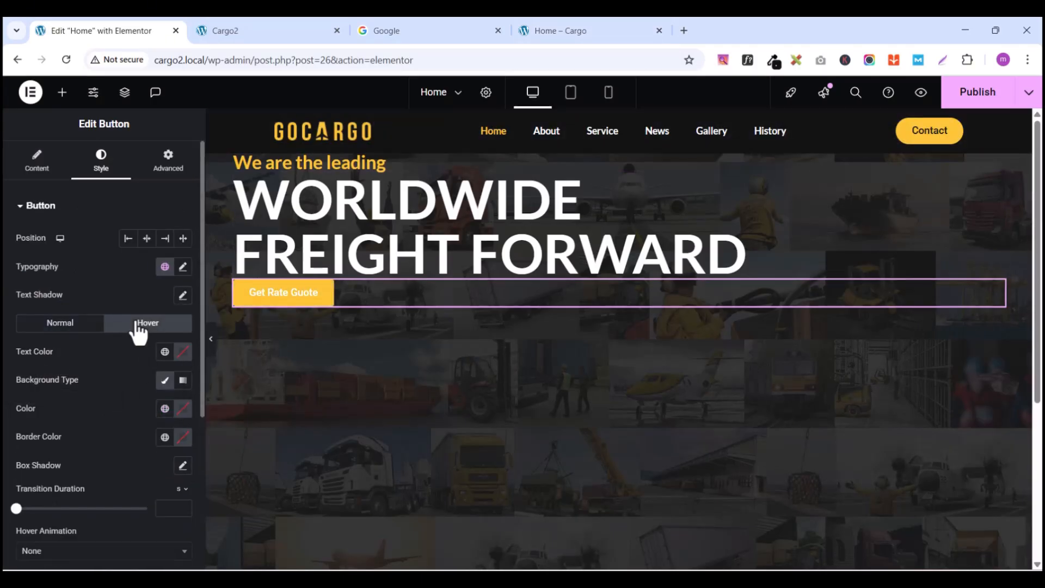
{"action": "left_click", "coordinate": [181, 412]}
{"action": "type", "text": "#FFFFFF"}
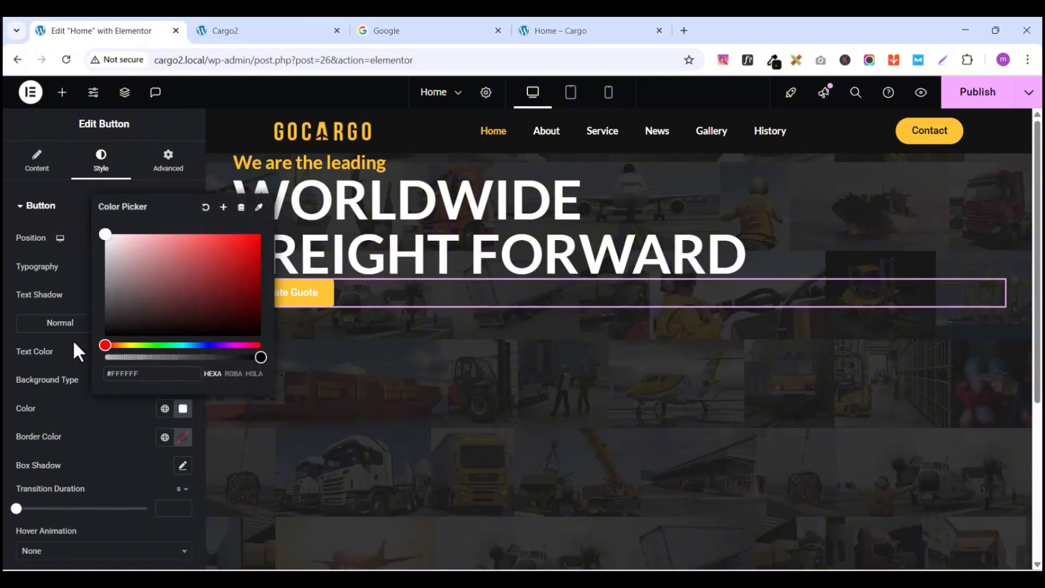
{"action": "left_click", "coordinate": [6, 355]}
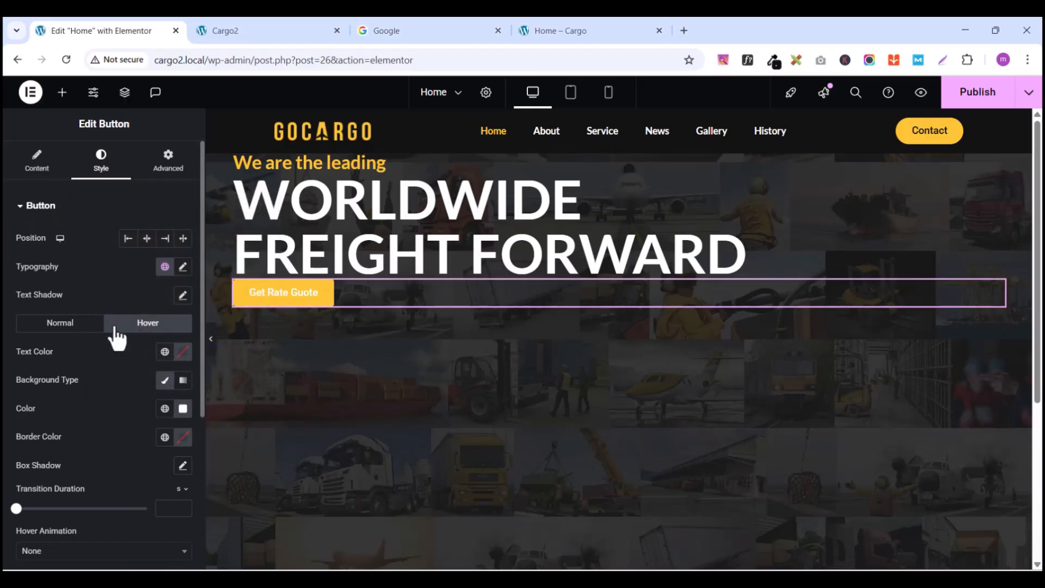
Step: Set the quote button's normal text color to the global Black, checking it against the reference page
{"action": "left_click", "coordinate": [91, 325]}
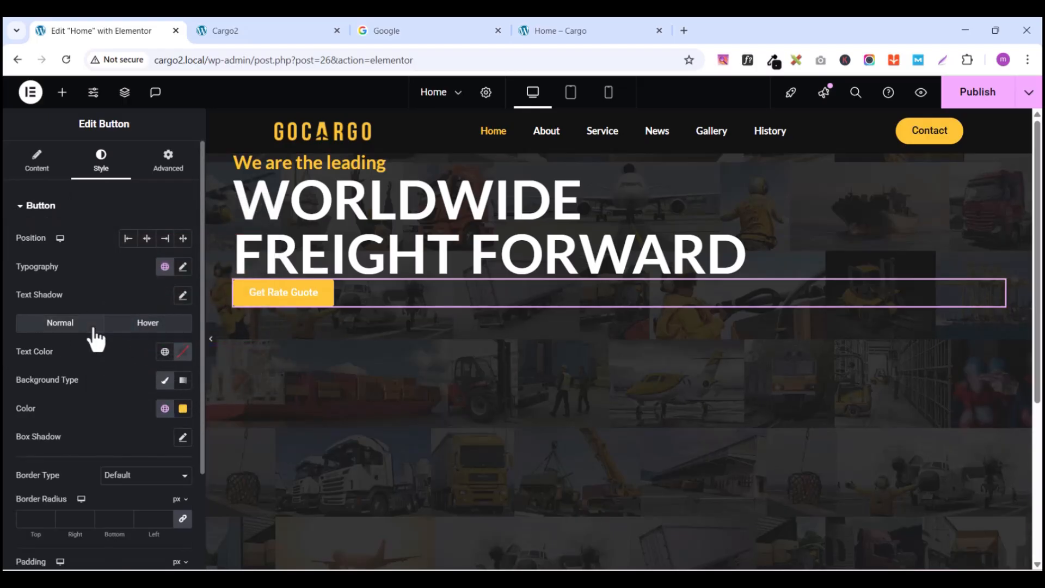
{"action": "left_click", "coordinate": [165, 352]}
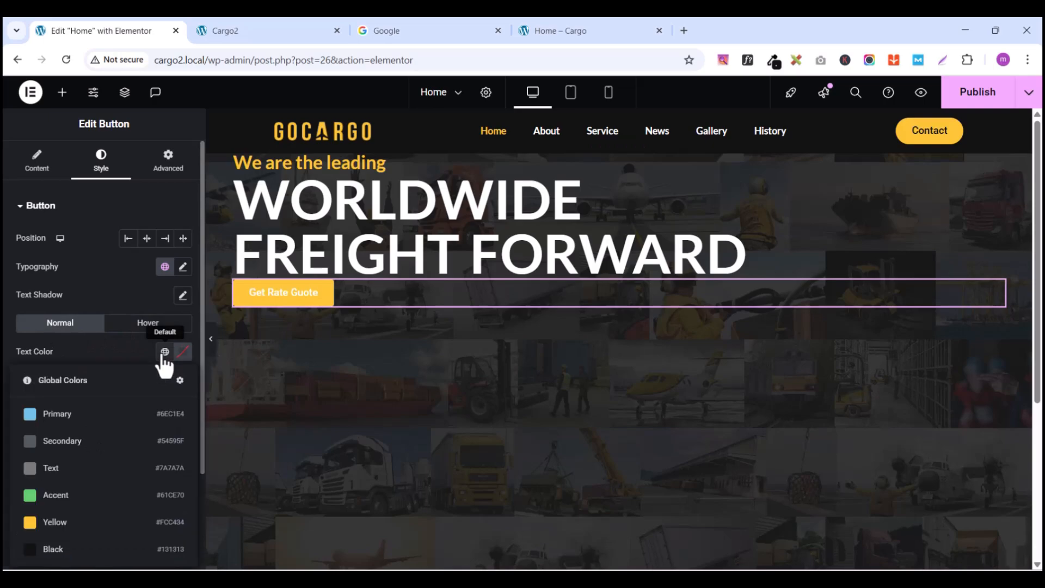
{"action": "left_click", "coordinate": [595, 31]}
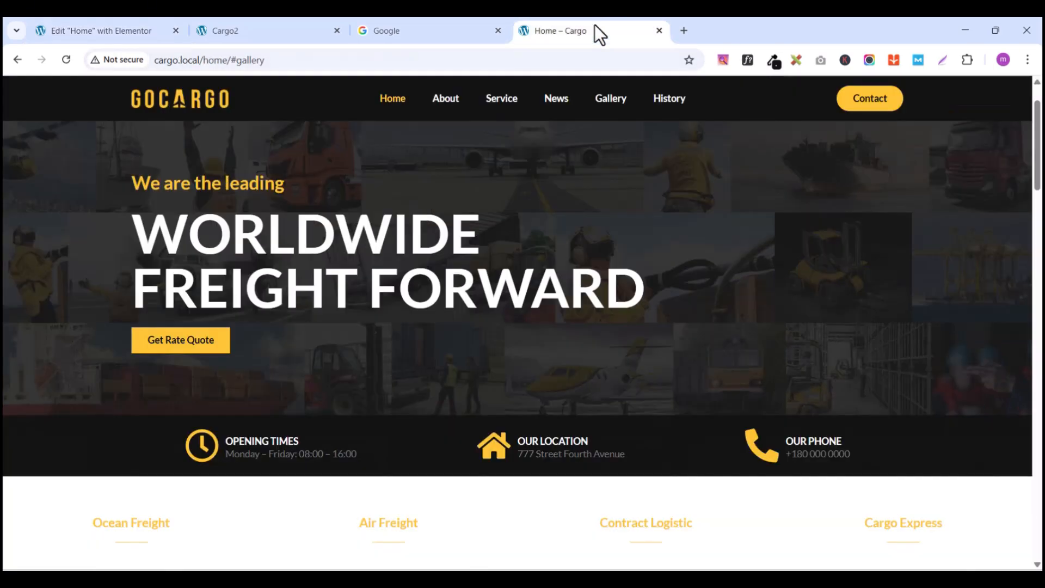
{"action": "left_click", "coordinate": [65, 31]}
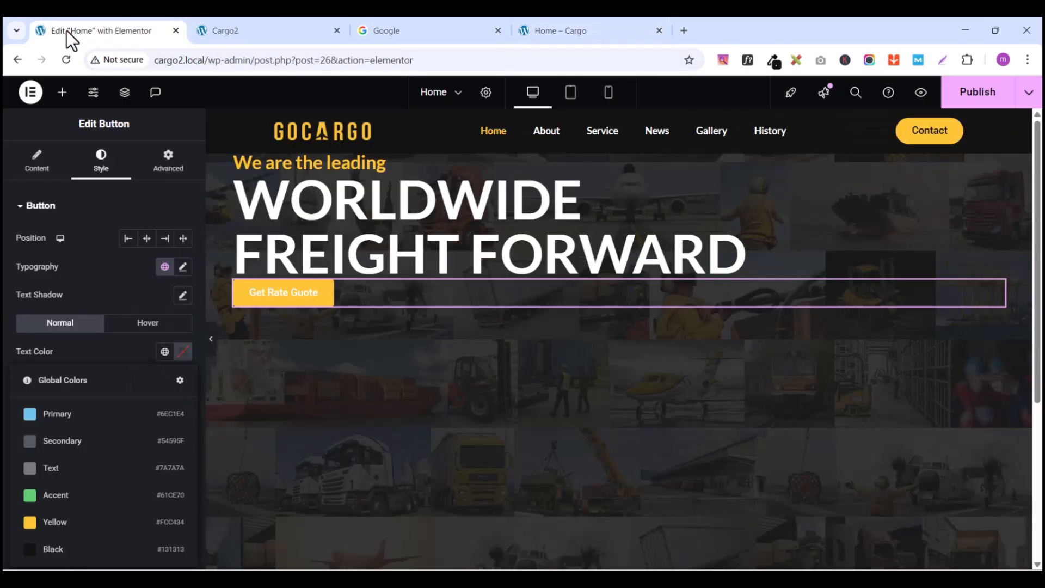
{"action": "left_click", "coordinate": [52, 550]}
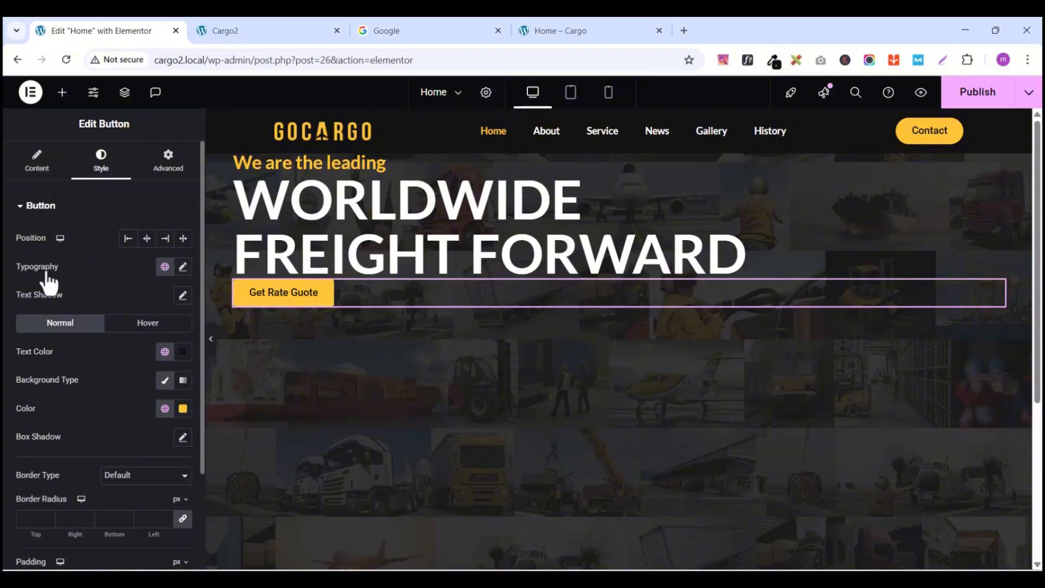
Step: Set the quote button's font to Lato at 14 px
{"action": "left_click", "coordinate": [183, 267]}
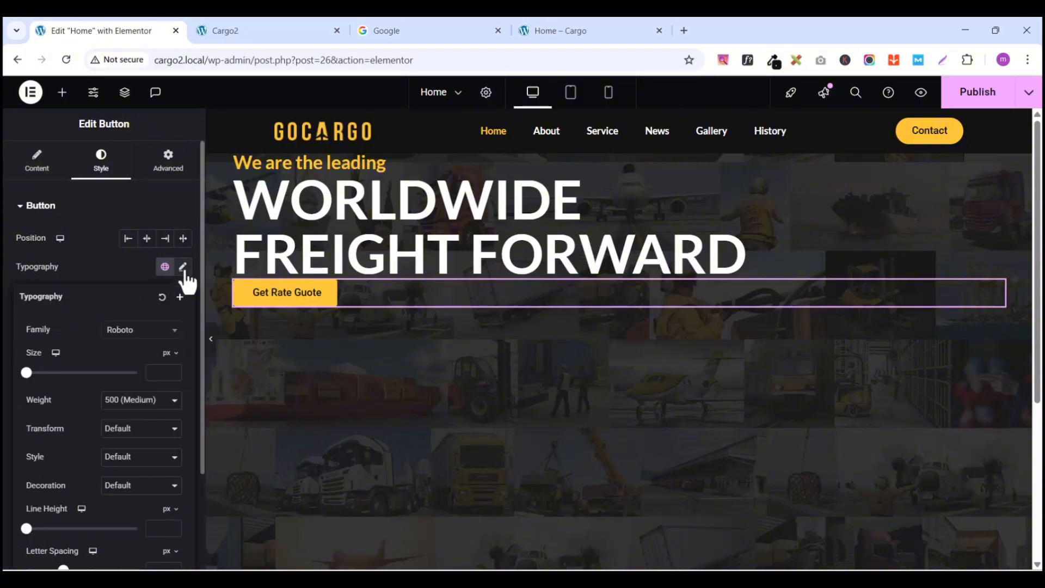
{"action": "left_click", "coordinate": [146, 330]}
{"action": "type", "text": "lato"}
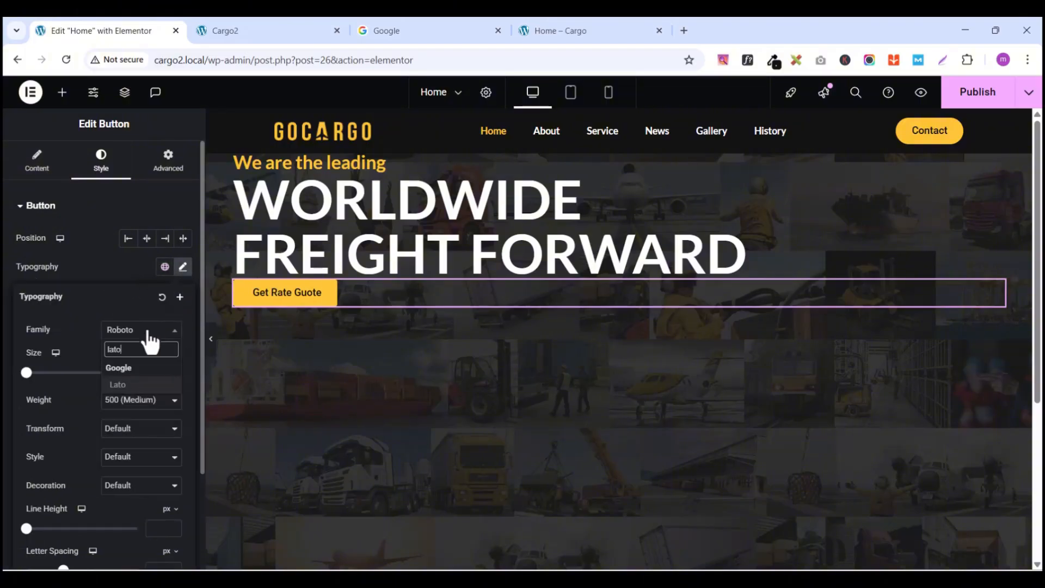
{"action": "left_click", "coordinate": [137, 386]}
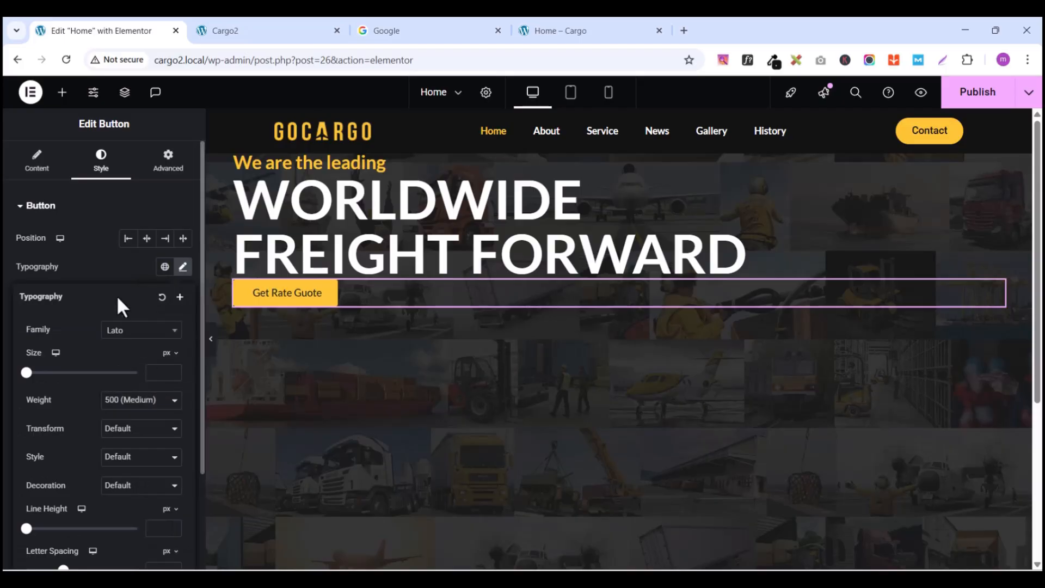
{"action": "left_click", "coordinate": [173, 369]}
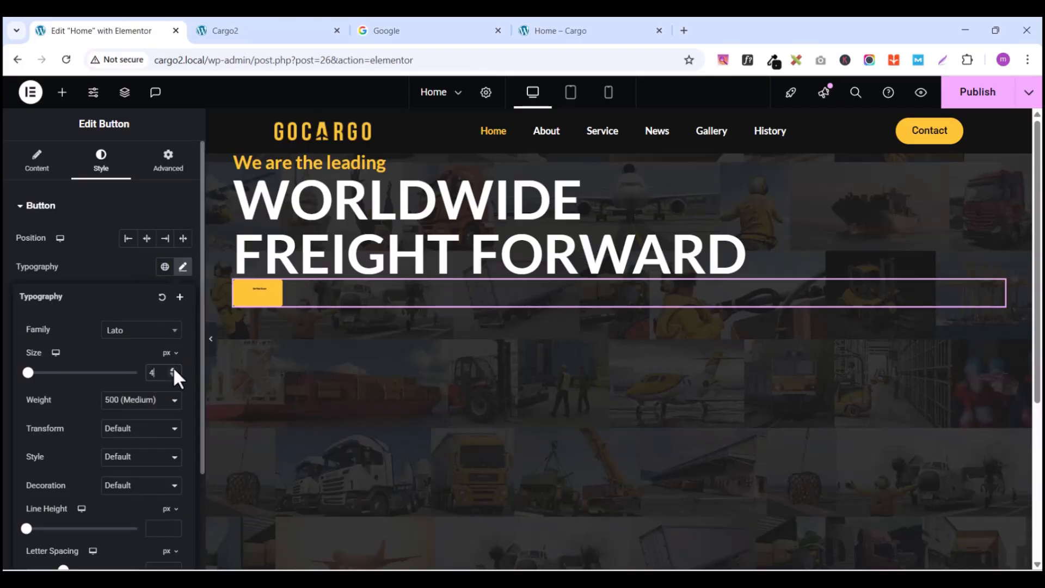
{"action": "left_click", "coordinate": [173, 370]}
{"action": "left_click", "coordinate": [173, 370]}
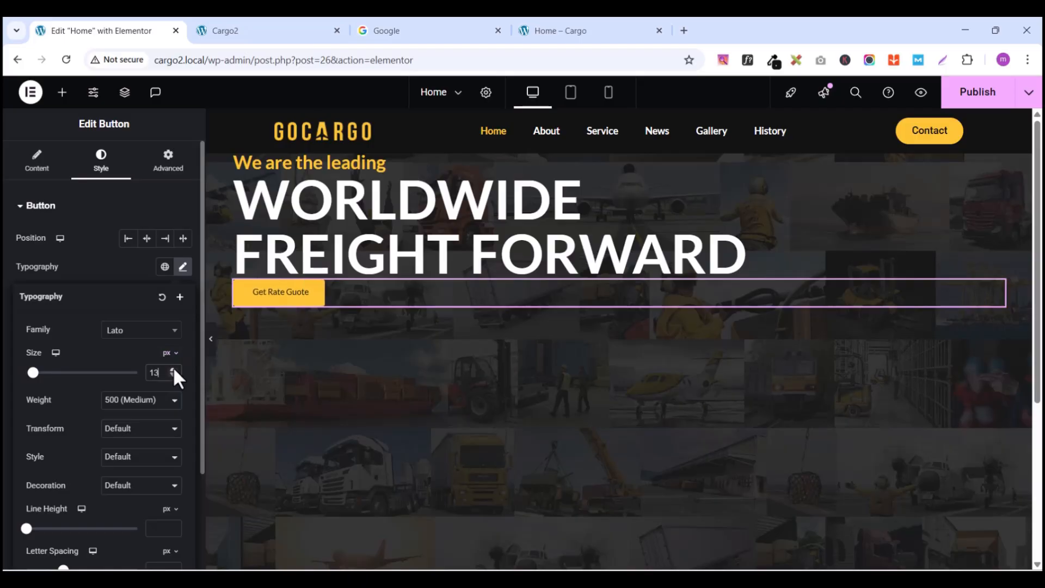
{"action": "left_click", "coordinate": [173, 370]}
{"action": "left_click", "coordinate": [173, 371]}
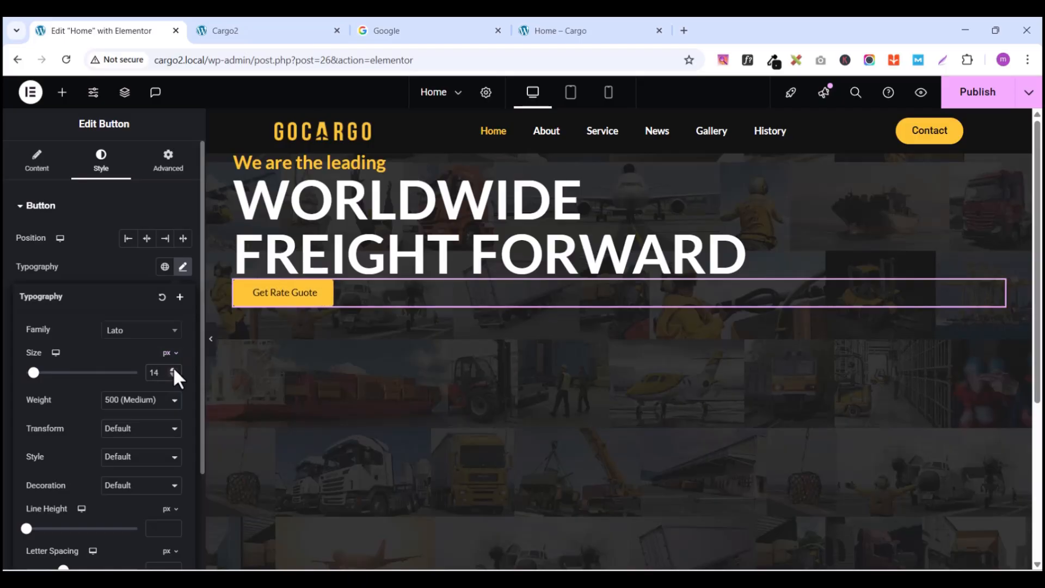
Step: Set the quote button's font weight to 700 (Bold) and compare it with the reference page
{"action": "left_click", "coordinate": [170, 398]}
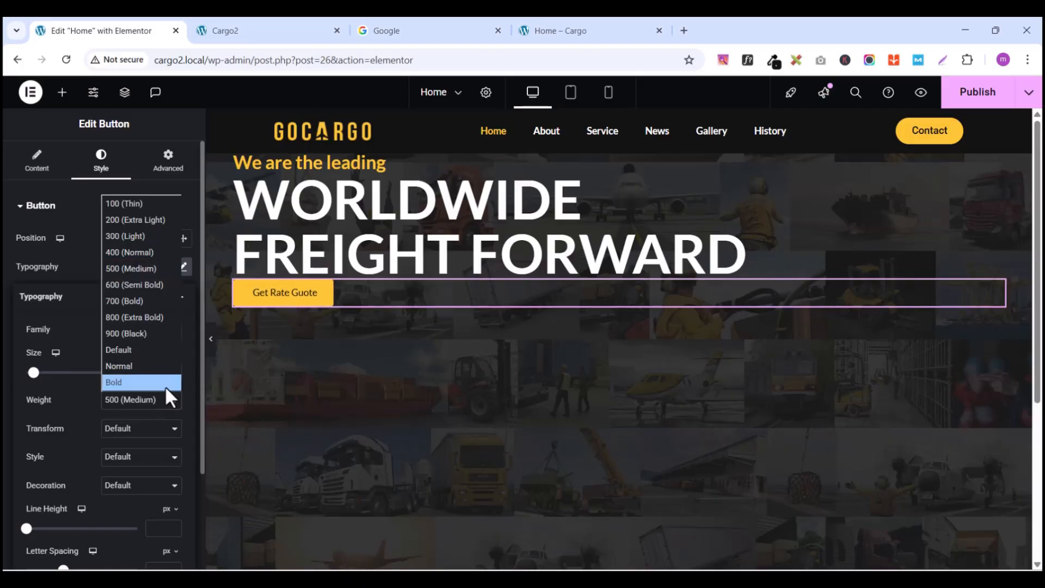
{"action": "left_click", "coordinate": [139, 301]}
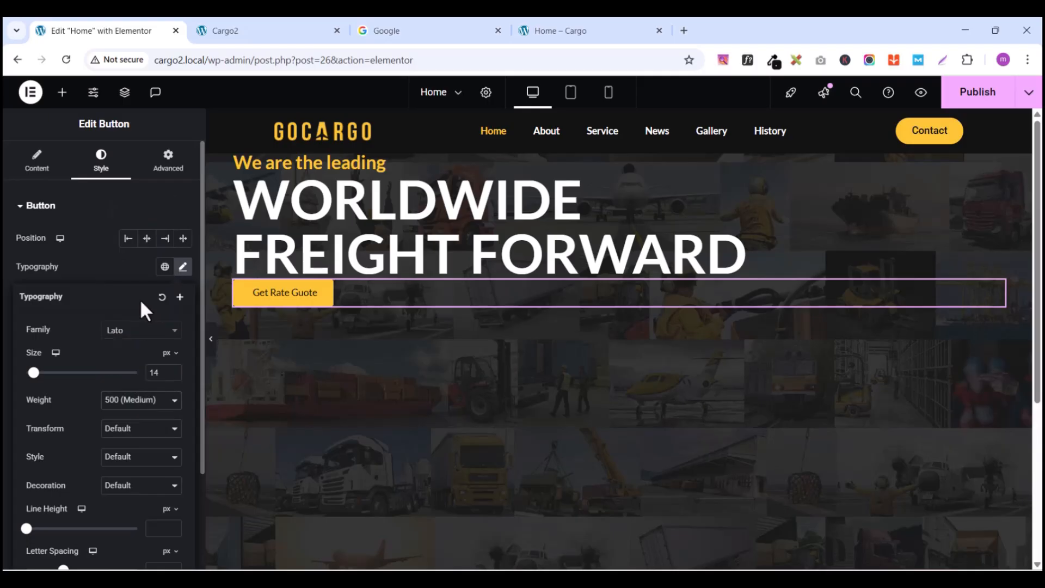
{"action": "left_click", "coordinate": [570, 30]}
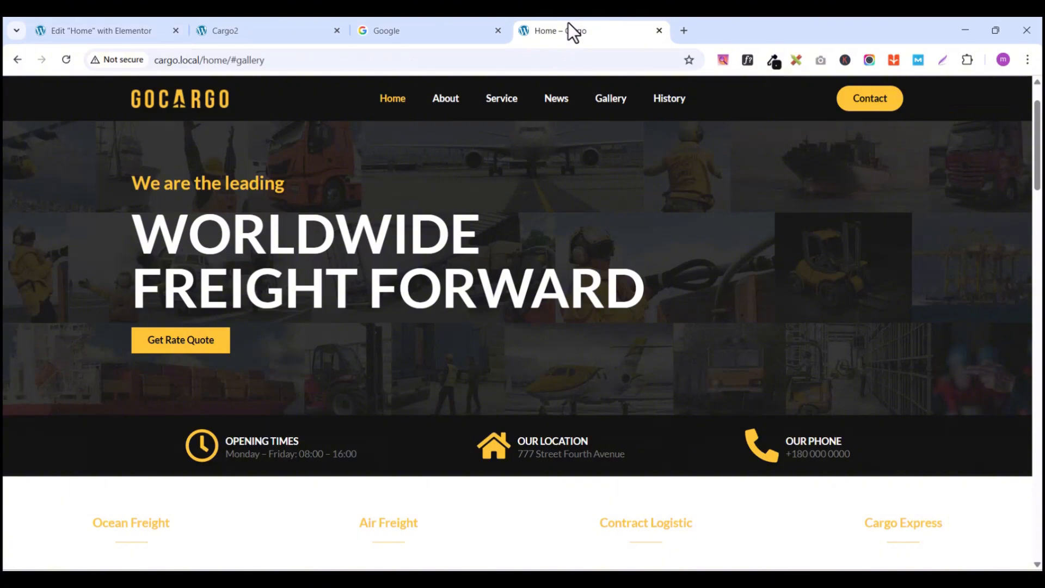
{"action": "left_click", "coordinate": [48, 30]}
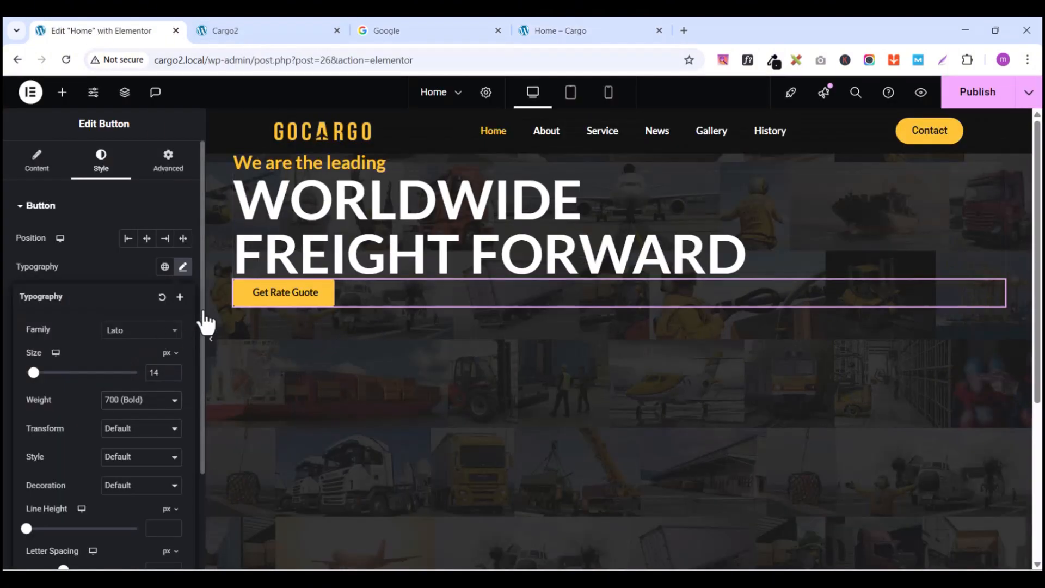
{"action": "left_click", "coordinate": [597, 31]}
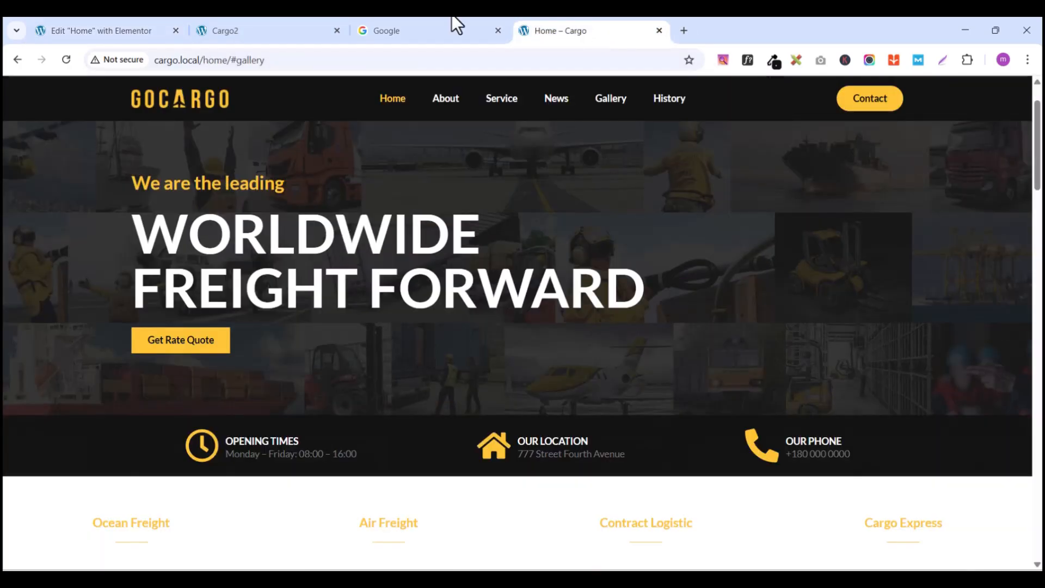
{"action": "left_click", "coordinate": [102, 33]}
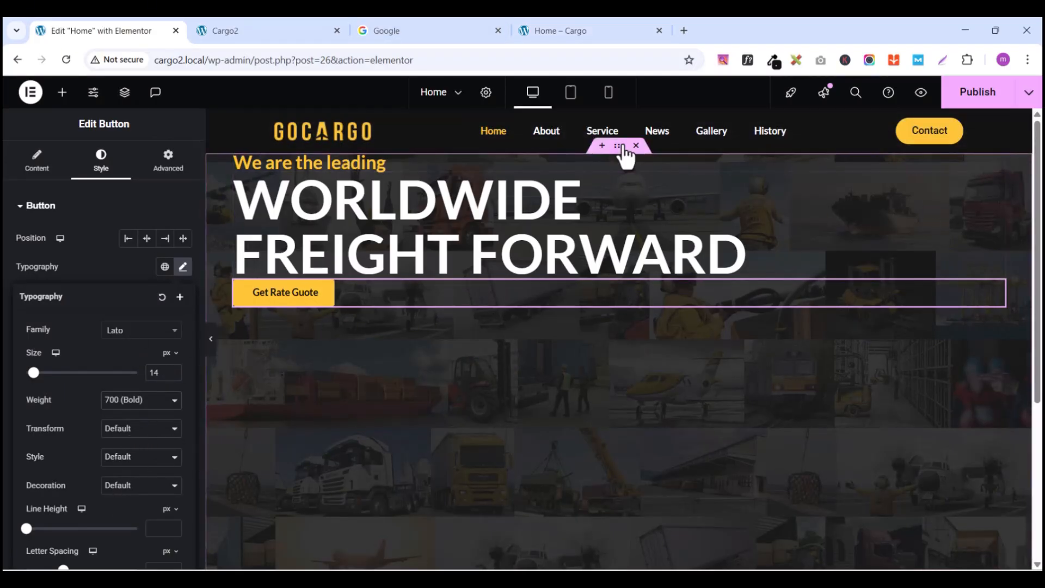
Step: Set the quote button's border radius to 0 px on all corners
{"action": "left_click", "coordinate": [620, 148]}
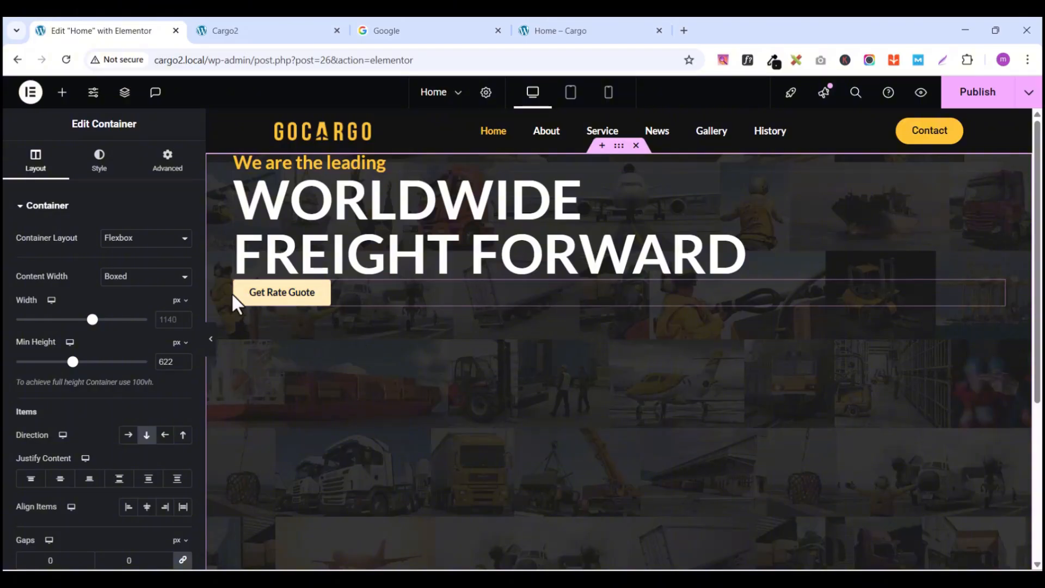
{"action": "left_click", "coordinate": [995, 289]}
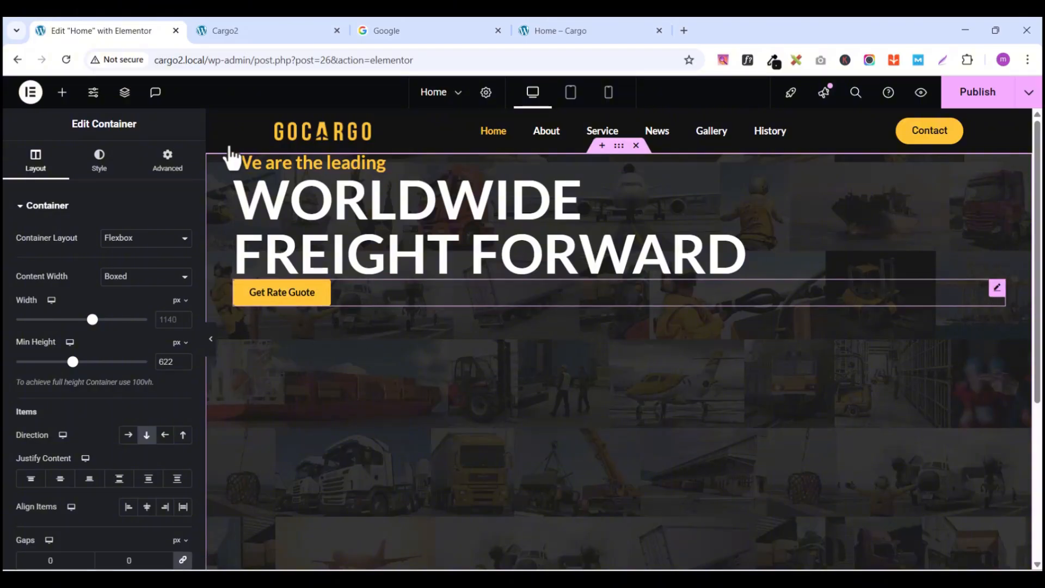
{"action": "left_click", "coordinate": [107, 164]}
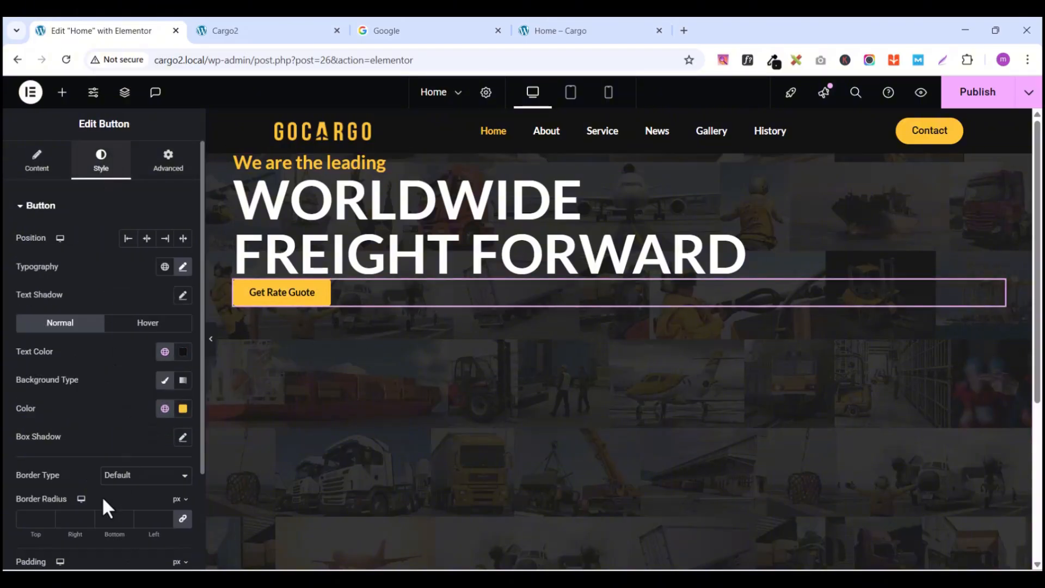
{"action": "scroll", "coordinate": [102, 496], "scroll_direction": "down", "scroll_amount": 2}
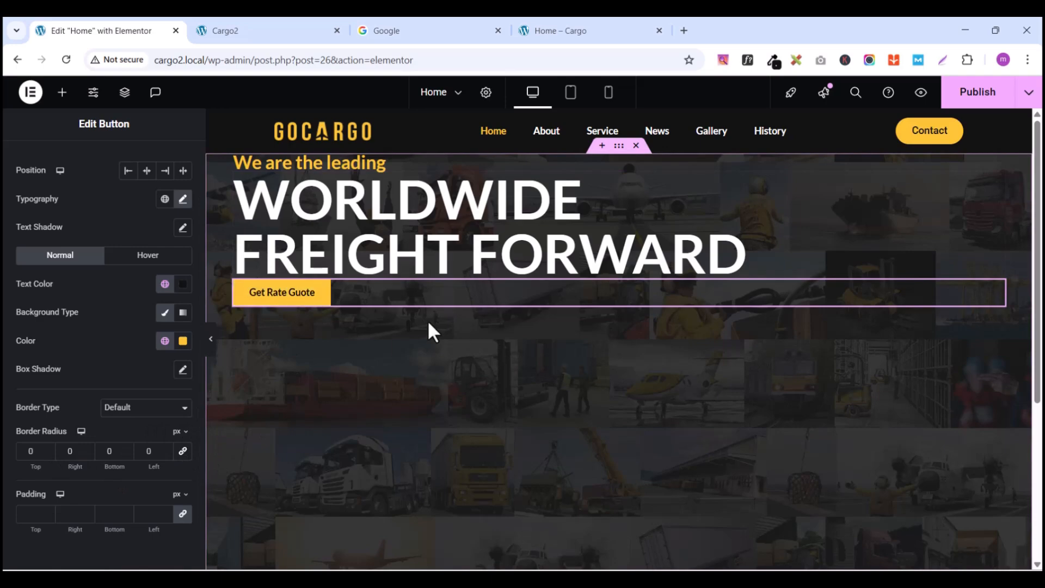
Step: Justify the hero container's content to the center and compare the section with the reference page
{"action": "left_click", "coordinate": [621, 145]}
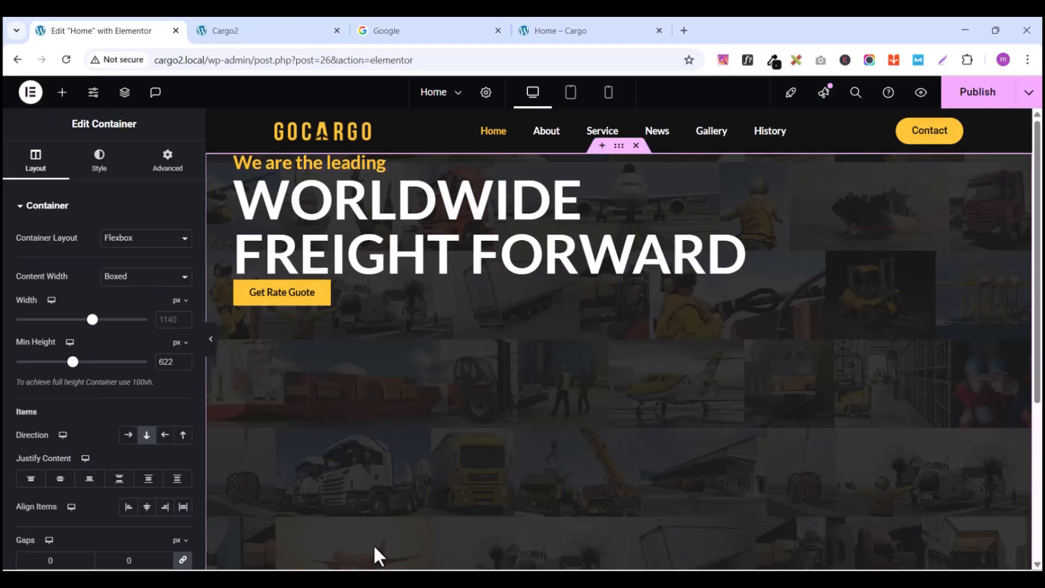
{"action": "scroll", "coordinate": [138, 390], "scroll_direction": "down", "scroll_amount": 1}
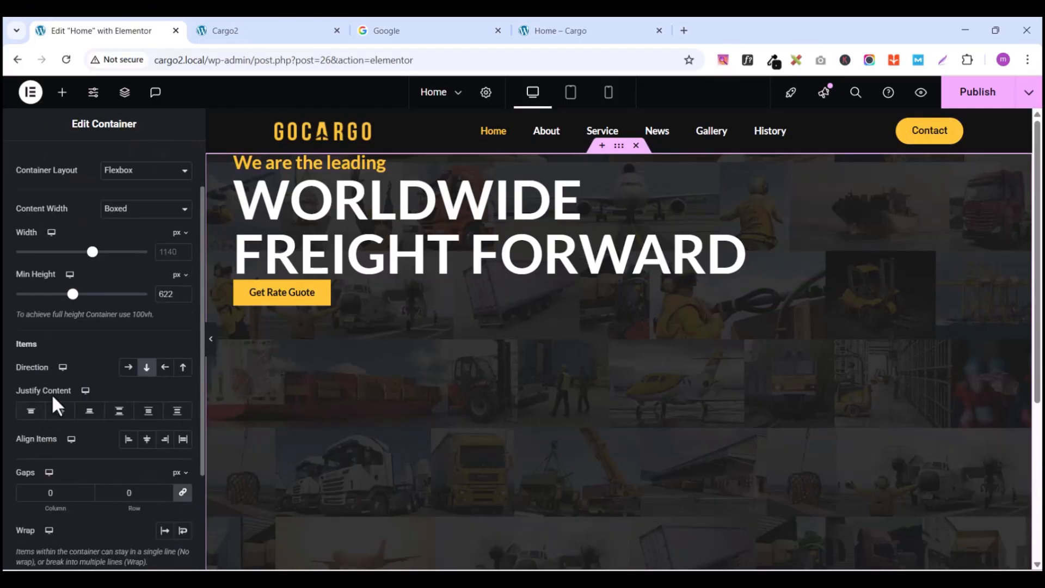
{"action": "left_click", "coordinate": [61, 412]}
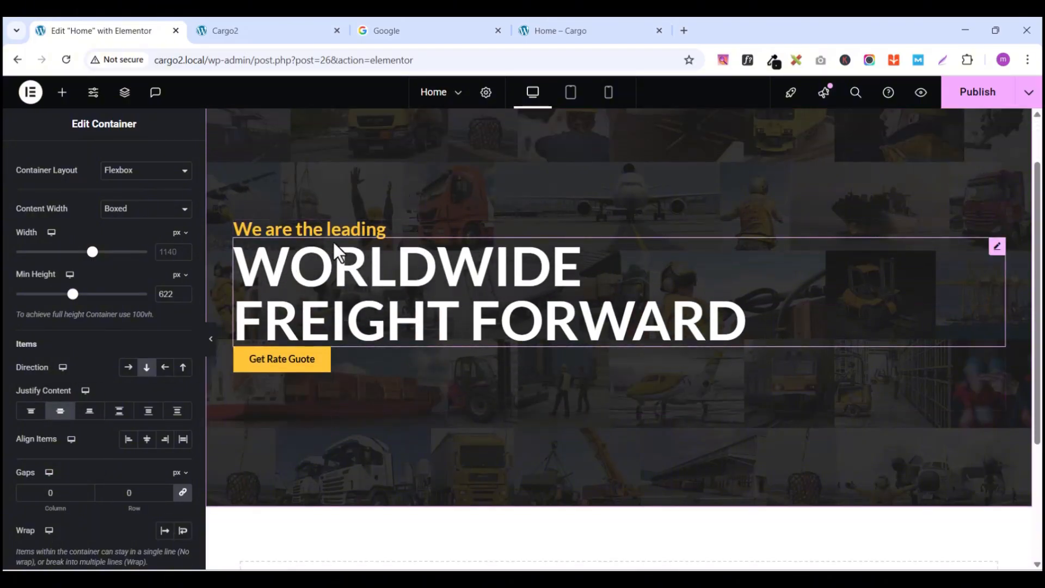
{"action": "left_click", "coordinate": [588, 30]}
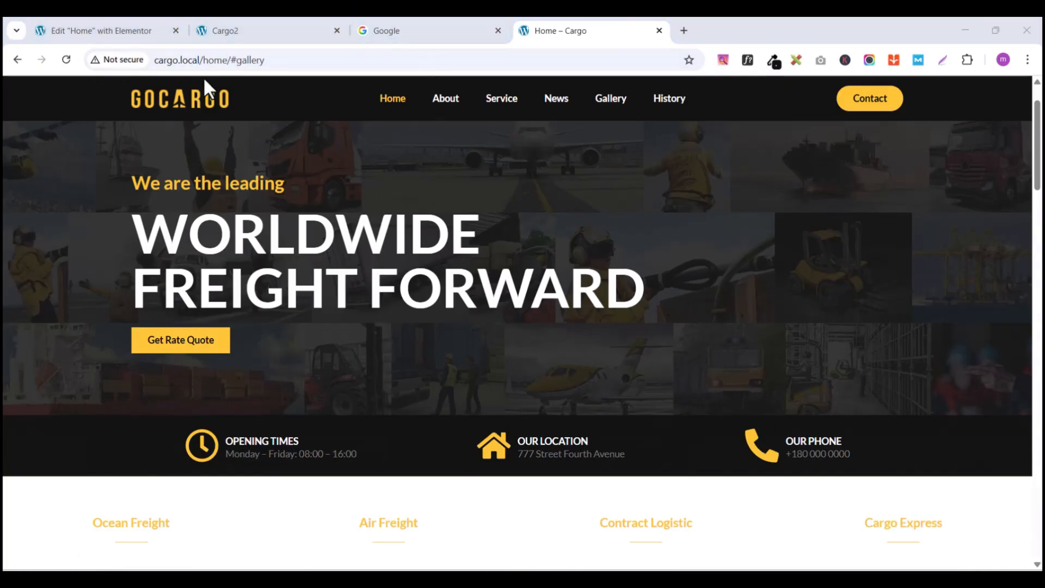
{"action": "left_click", "coordinate": [83, 31]}
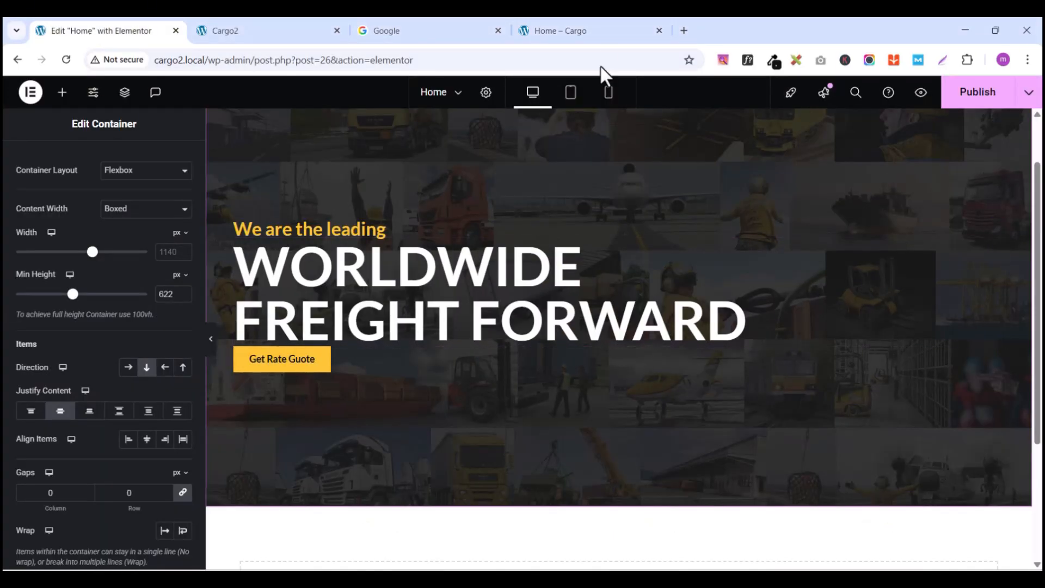
Step: Set the hero container's column and row gaps to 20 px and publish the page
{"action": "scroll", "coordinate": [622, 256], "scroll_direction": "up", "scroll_amount": 2}
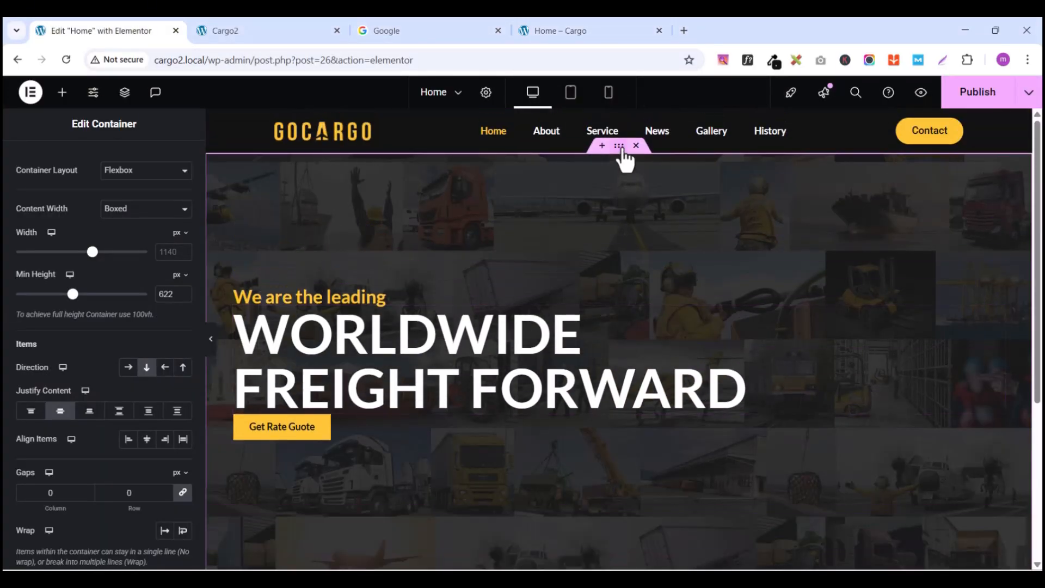
{"action": "scroll", "coordinate": [119, 266], "scroll_direction": "up", "scroll_amount": 2}
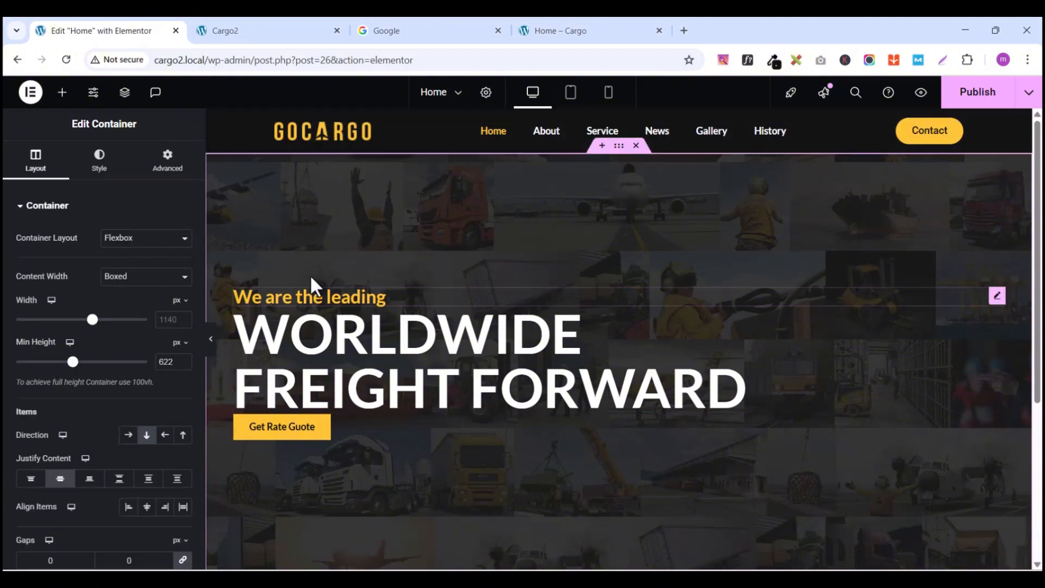
{"action": "scroll", "coordinate": [81, 427], "scroll_direction": "down", "scroll_amount": 5}
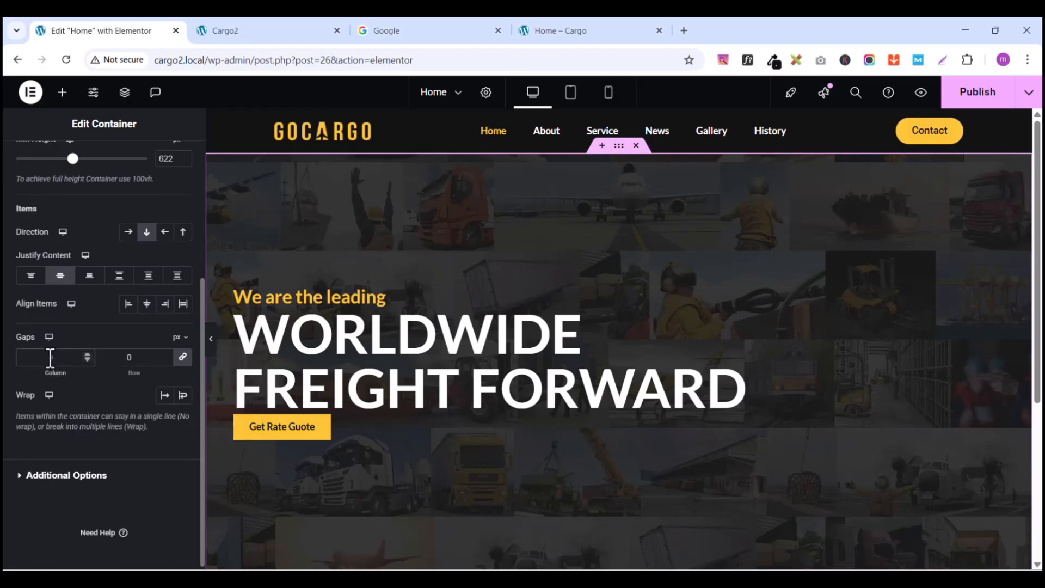
{"action": "type", "text": "20"}
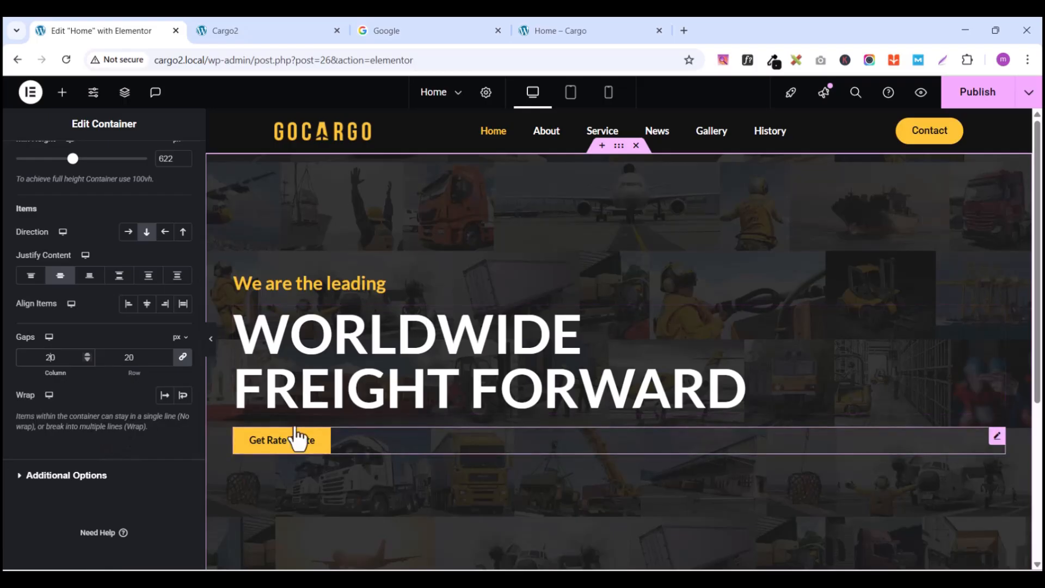
{"action": "scroll", "coordinate": [625, 384], "scroll_direction": "down", "scroll_amount": 3}
{"action": "scroll", "coordinate": [625, 382], "scroll_direction": "up", "scroll_amount": 3}
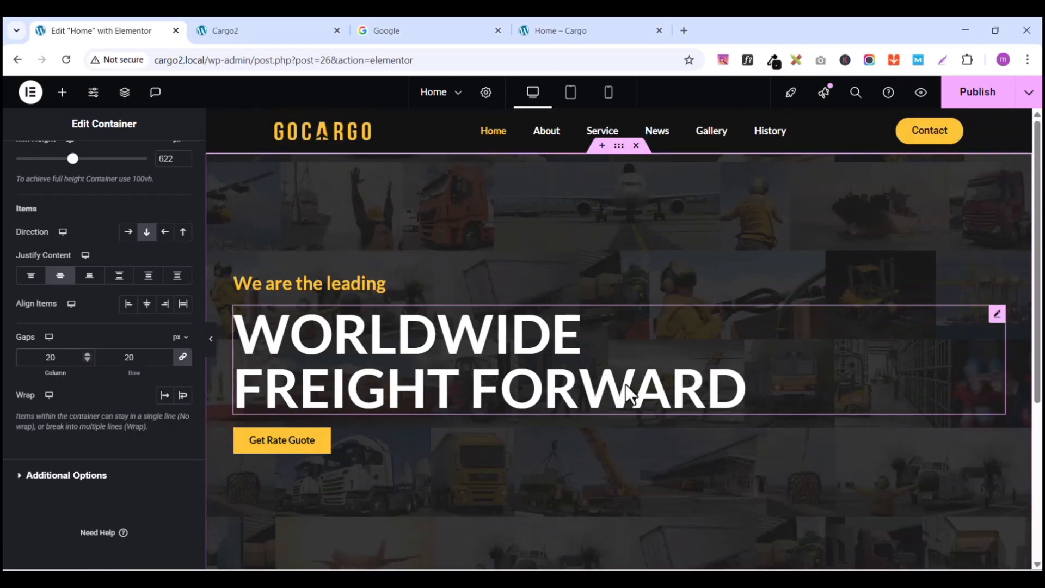
{"action": "scroll", "coordinate": [625, 383], "scroll_direction": "down", "scroll_amount": 3}
{"action": "scroll", "coordinate": [625, 382], "scroll_direction": "up", "scroll_amount": 3}
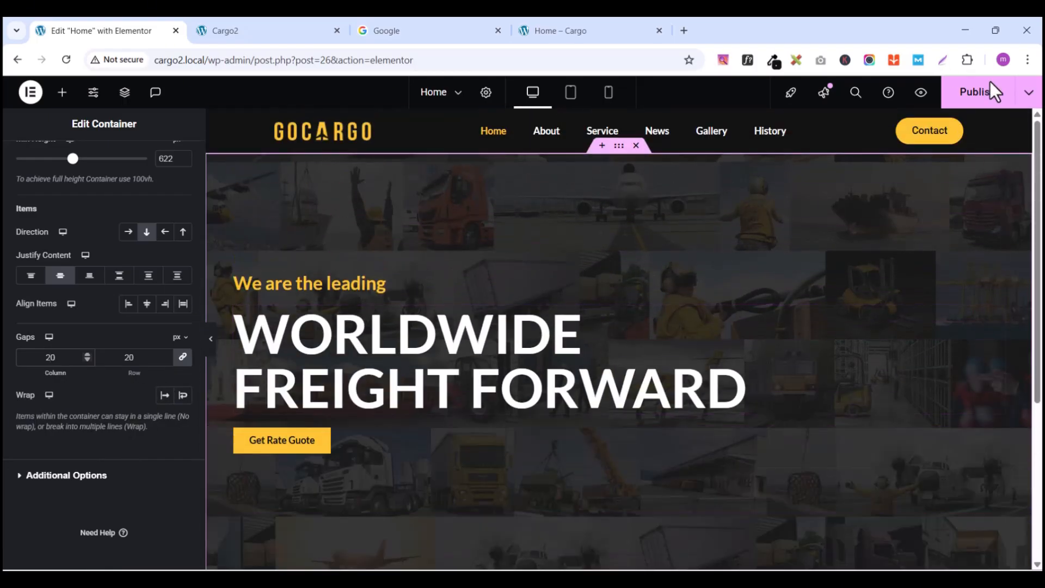
{"action": "left_click", "coordinate": [987, 97]}
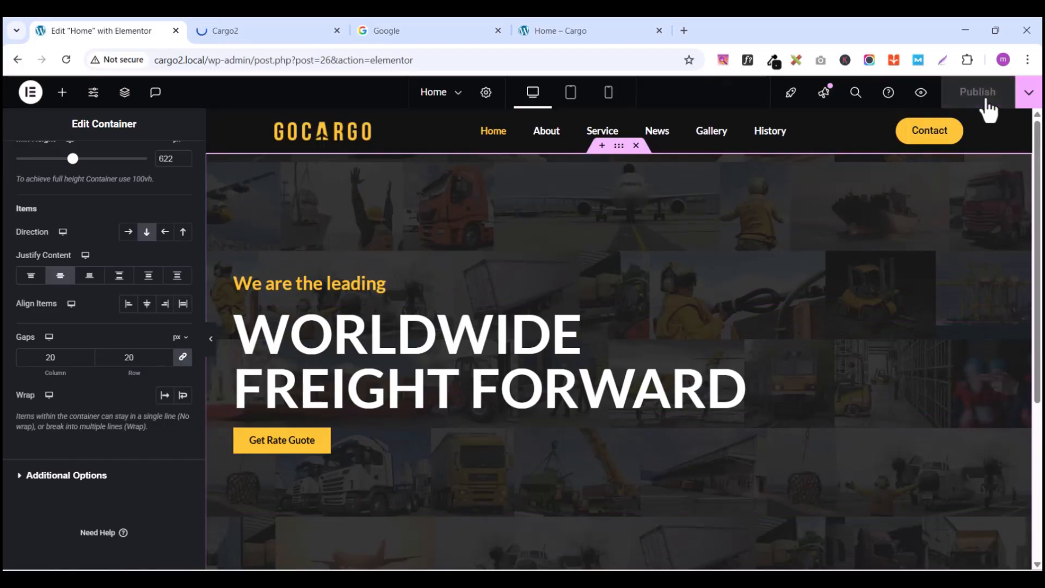
Step: Switch to the Cargo2 preview page and examine the hero section's heading, button and spacing
{"action": "left_click", "coordinate": [255, 33]}
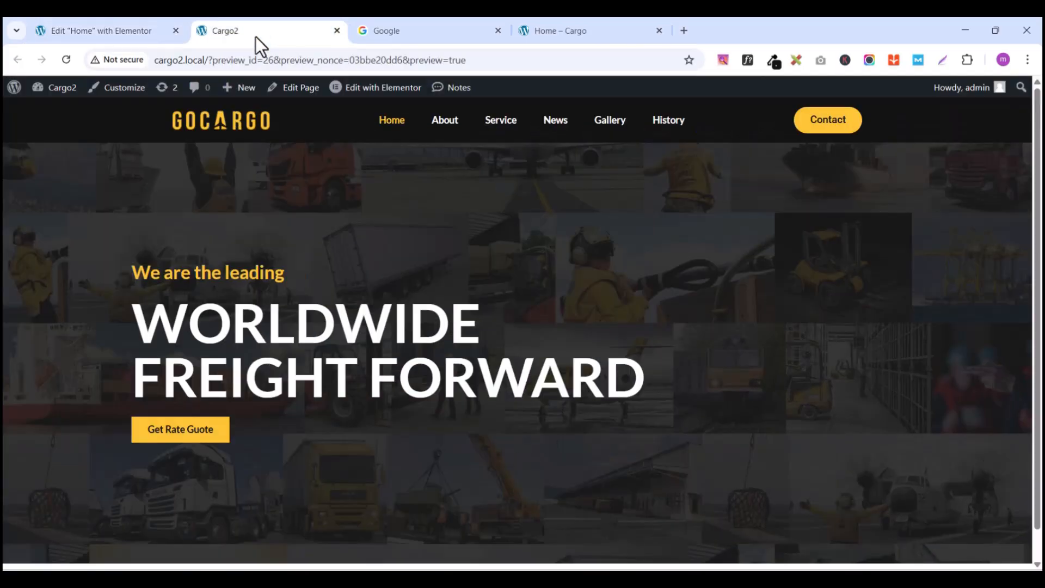
{"action": "scroll", "coordinate": [529, 294], "scroll_direction": "down", "scroll_amount": 1}
{"action": "scroll", "coordinate": [528, 293], "scroll_direction": "up", "scroll_amount": 1}
{"action": "scroll", "coordinate": [532, 289], "scroll_direction": "down", "scroll_amount": 1}
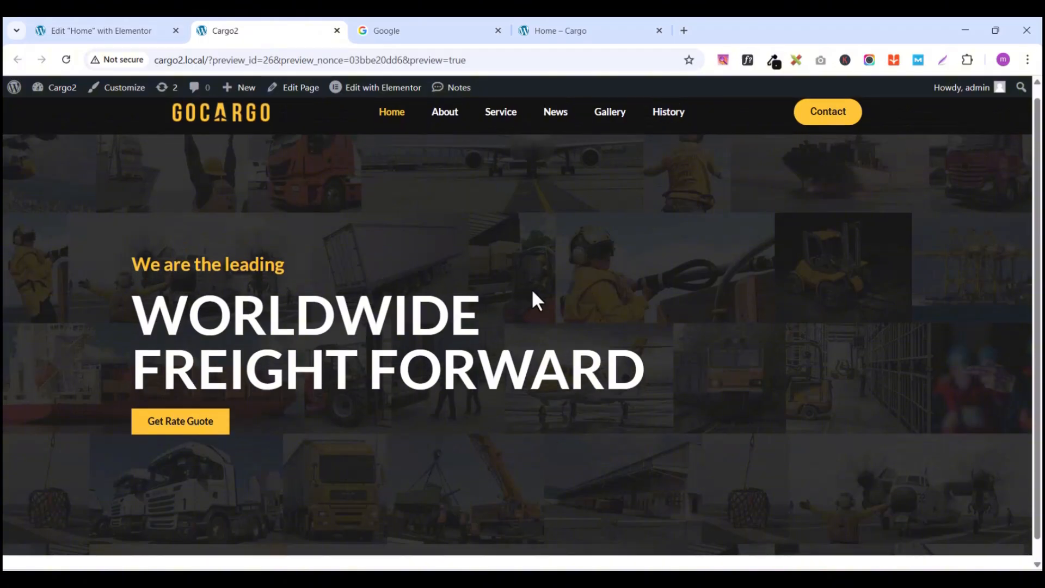
{"action": "scroll", "coordinate": [531, 290], "scroll_direction": "up", "scroll_amount": 1}
{"action": "scroll", "coordinate": [531, 289], "scroll_direction": "down", "scroll_amount": 1}
{"action": "scroll", "coordinate": [531, 289], "scroll_direction": "up", "scroll_amount": 1}
{"action": "scroll", "coordinate": [531, 289], "scroll_direction": "down", "scroll_amount": 1}
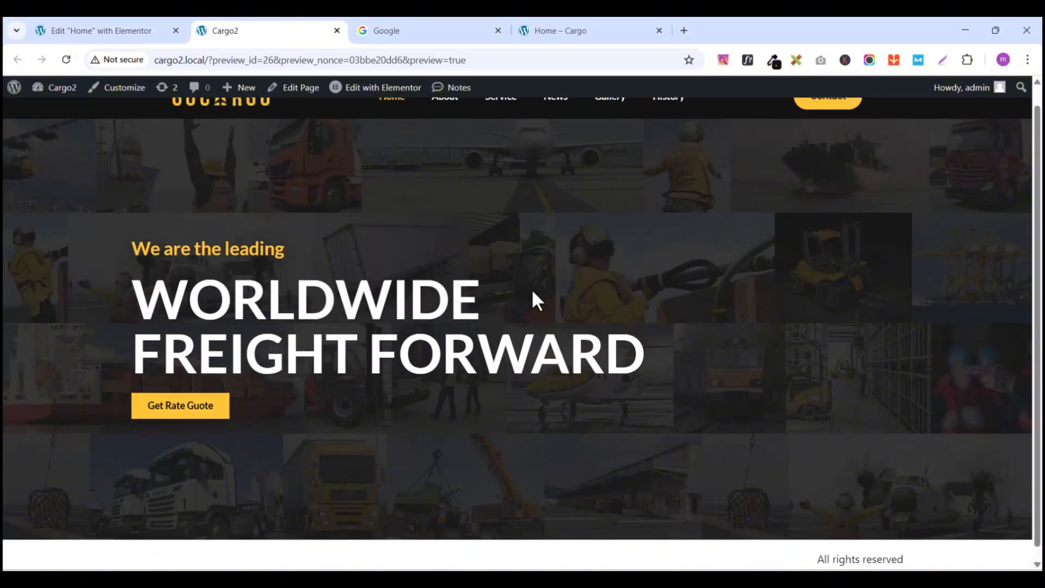
{"action": "scroll", "coordinate": [532, 290], "scroll_direction": "up", "scroll_amount": 1}
{"action": "scroll", "coordinate": [532, 290], "scroll_direction": "down", "scroll_amount": 1}
{"action": "scroll", "coordinate": [534, 292], "scroll_direction": "up", "scroll_amount": 1}
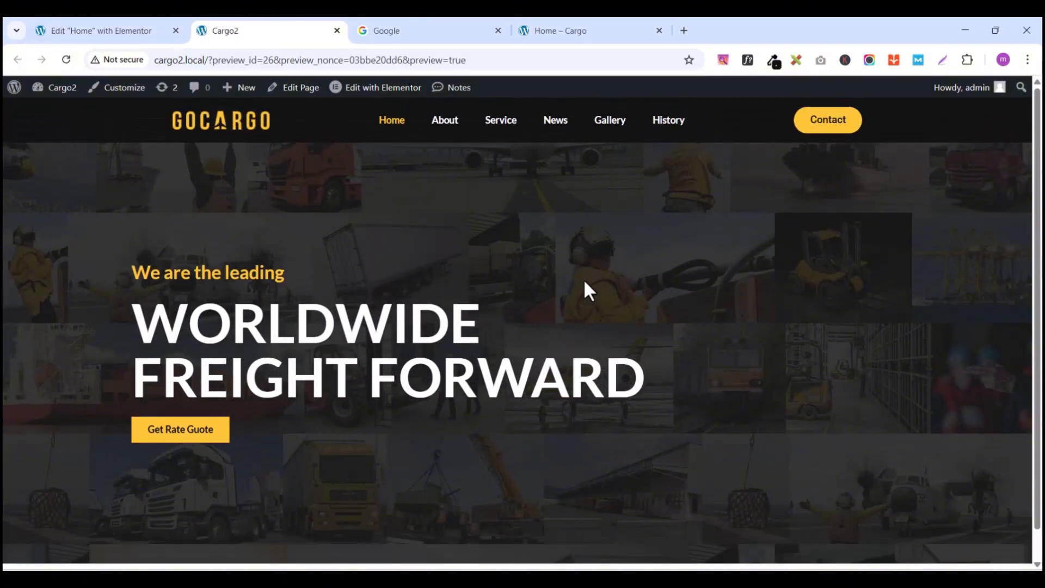
{"action": "scroll", "coordinate": [555, 243], "scroll_direction": "down", "scroll_amount": 1}
{"action": "scroll", "coordinate": [544, 245], "scroll_direction": "up", "scroll_amount": 1}
{"action": "scroll", "coordinate": [590, 283], "scroll_direction": "down", "scroll_amount": 1}
{"action": "scroll", "coordinate": [590, 283], "scroll_direction": "up", "scroll_amount": 1}
{"action": "scroll", "coordinate": [590, 284], "scroll_direction": "down", "scroll_amount": 1}
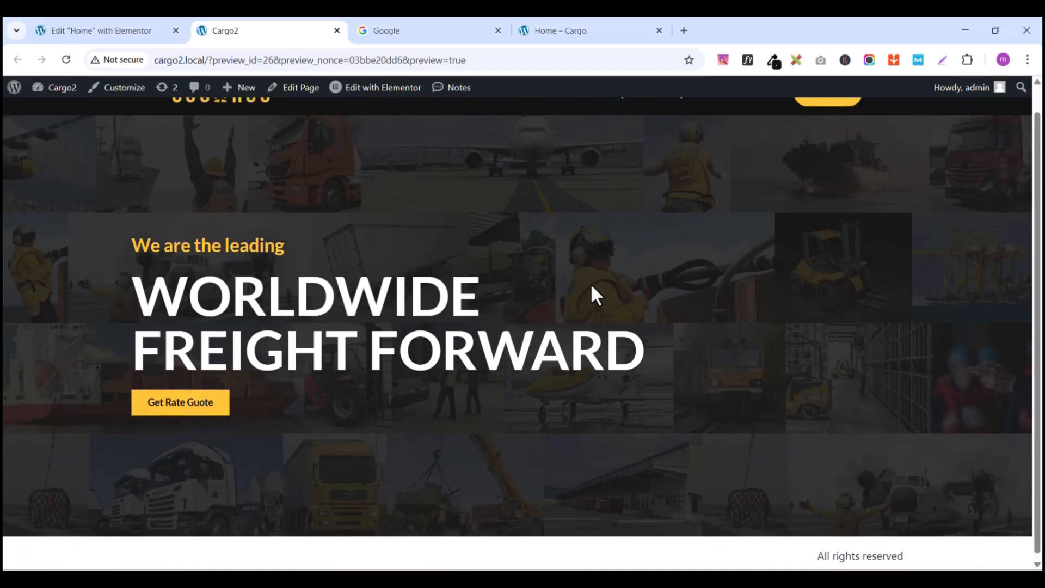
{"action": "scroll", "coordinate": [591, 286], "scroll_direction": "up", "scroll_amount": 1}
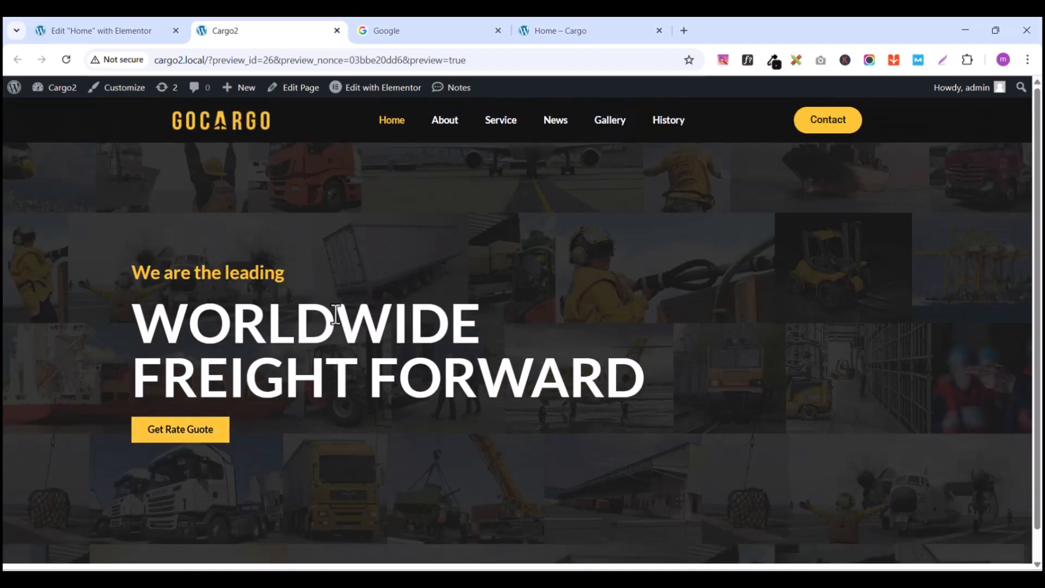
Step: Return to the Elementor editor and add a single-column Flexbox container below the hero section
{"action": "left_click", "coordinate": [88, 26]}
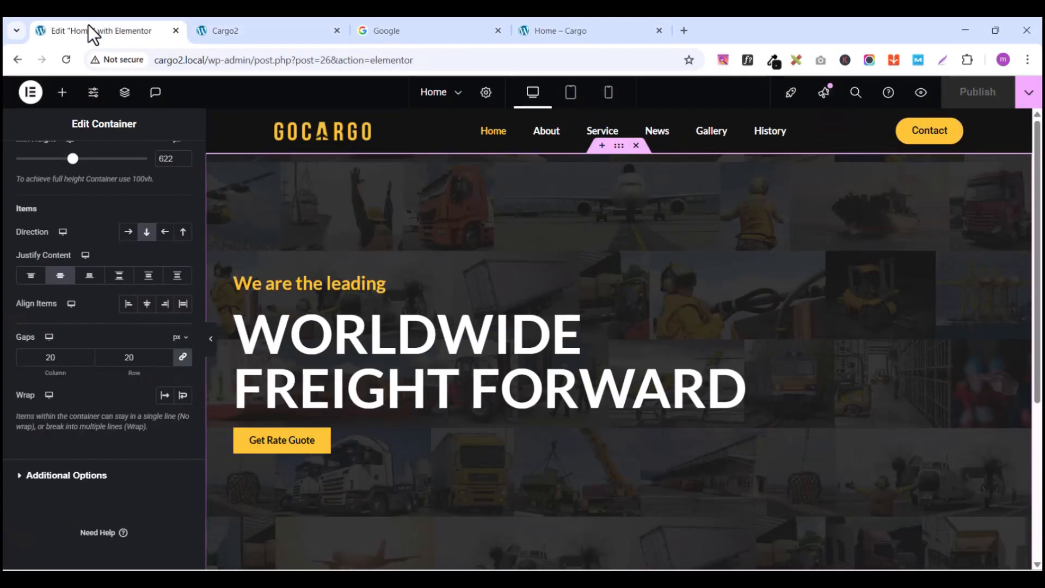
{"action": "scroll", "coordinate": [570, 233], "scroll_direction": "down", "scroll_amount": 5}
{"action": "scroll", "coordinate": [570, 235], "scroll_direction": "up", "scroll_amount": 4}
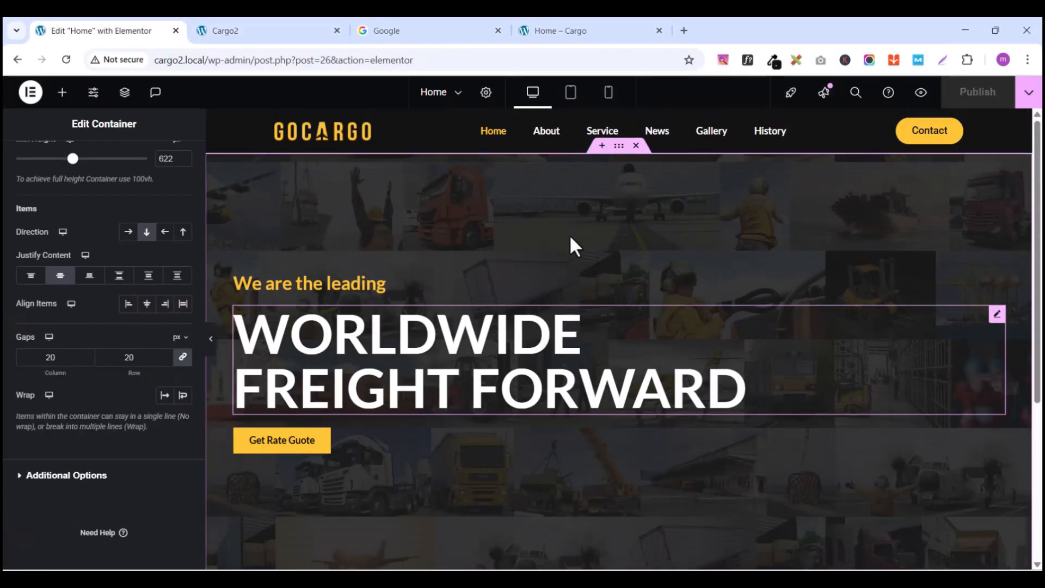
{"action": "scroll", "coordinate": [572, 250], "scroll_direction": "down", "scroll_amount": 1}
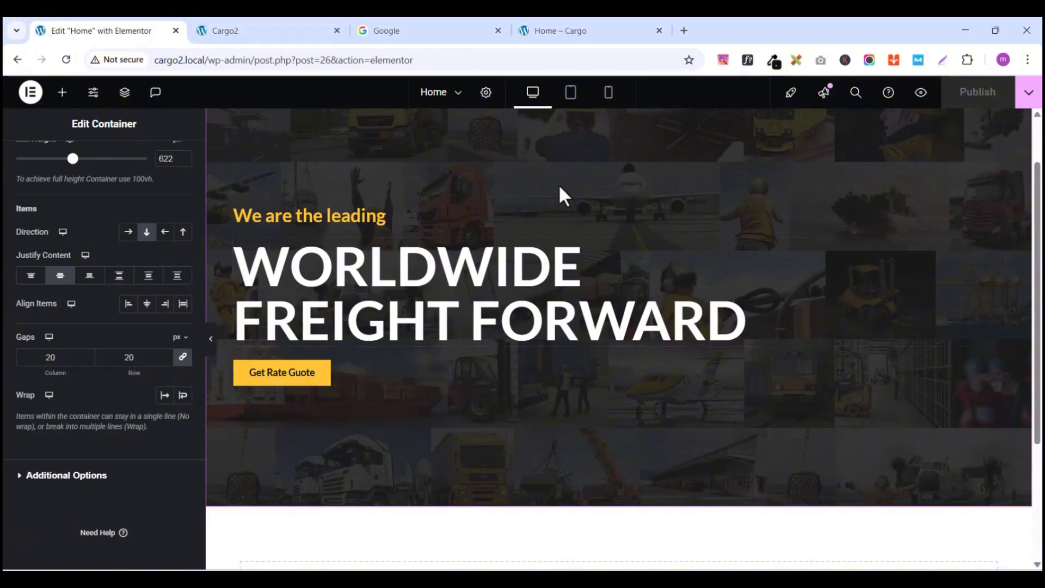
{"action": "scroll", "coordinate": [561, 245], "scroll_direction": "down", "scroll_amount": 3}
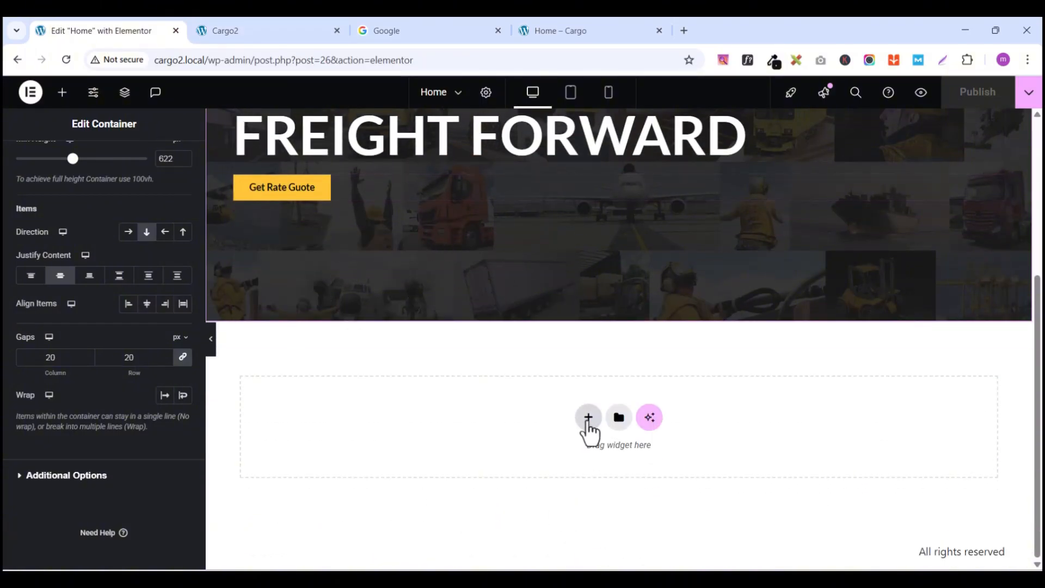
{"action": "left_click", "coordinate": [589, 420]}
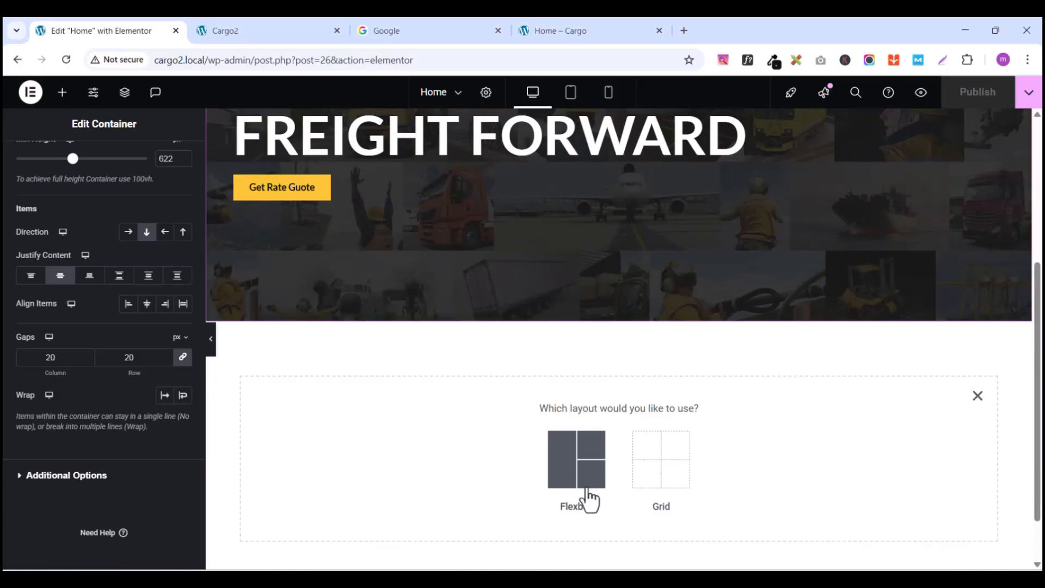
{"action": "left_click", "coordinate": [570, 475]}
{"action": "scroll", "coordinate": [860, 403], "scroll_direction": "down", "scroll_amount": 1}
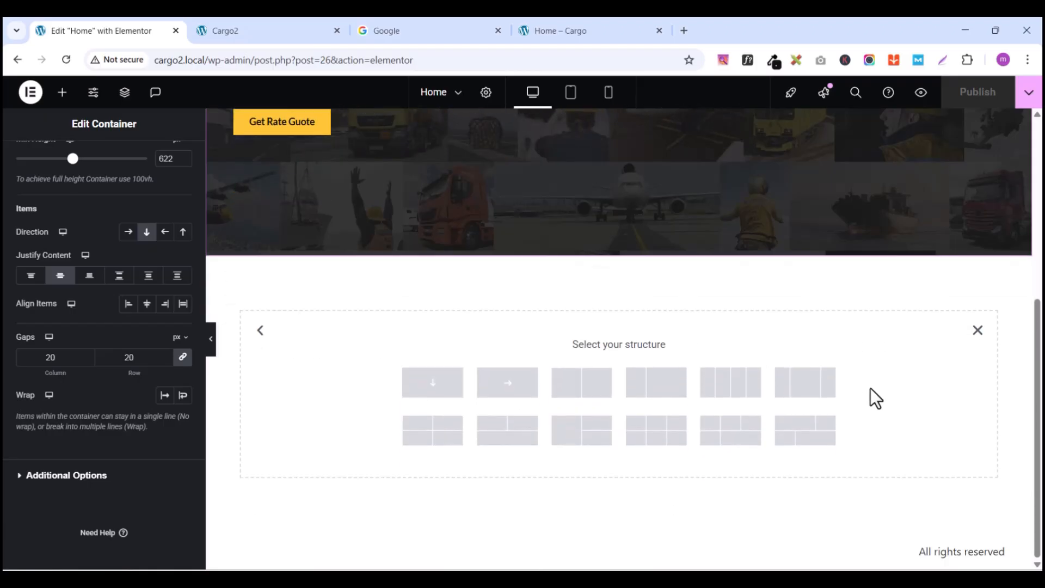
{"action": "left_click", "coordinate": [444, 391]}
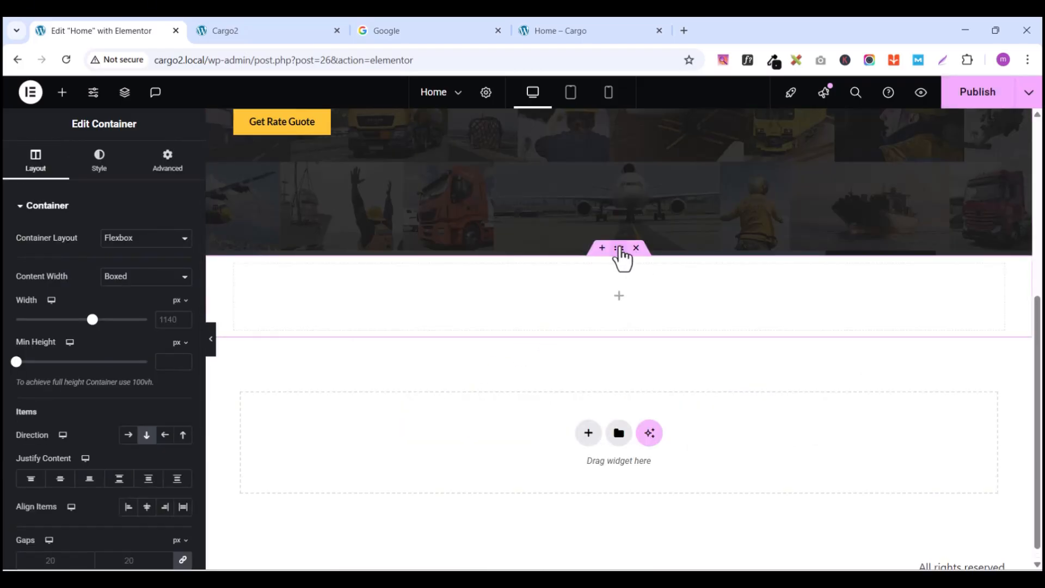
Step: Set the new container's padding to 0 px on all sides
{"action": "left_click", "coordinate": [167, 161]}
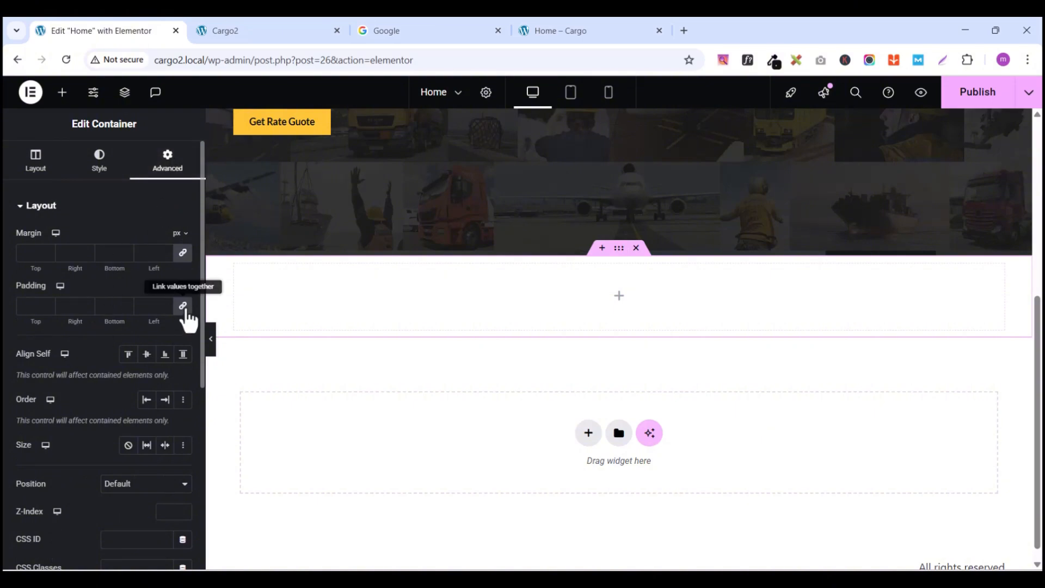
{"action": "left_click", "coordinate": [184, 309]}
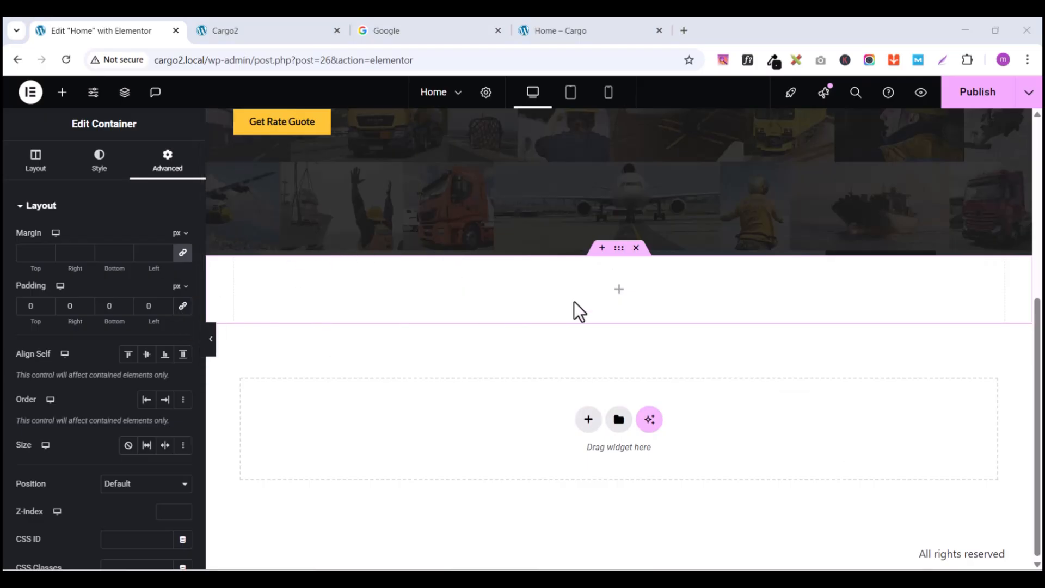
{"action": "left_click_drag", "start_coordinate": [620, 259], "coordinate": [621, 256]}
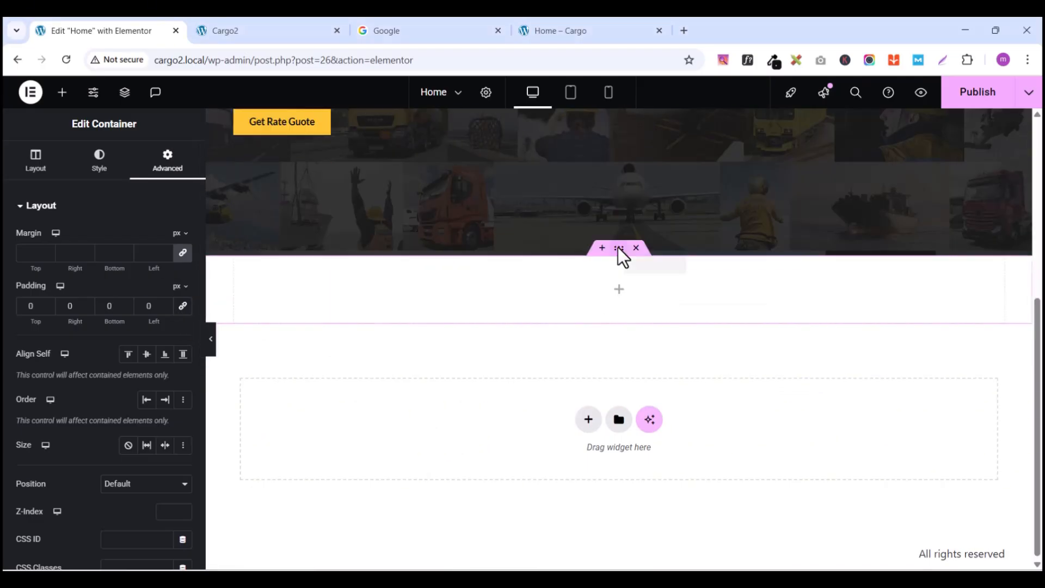
Step: Check the info bar on the reference page and add an Icon Box widget to the new container below the hero
{"action": "left_click", "coordinate": [569, 31]}
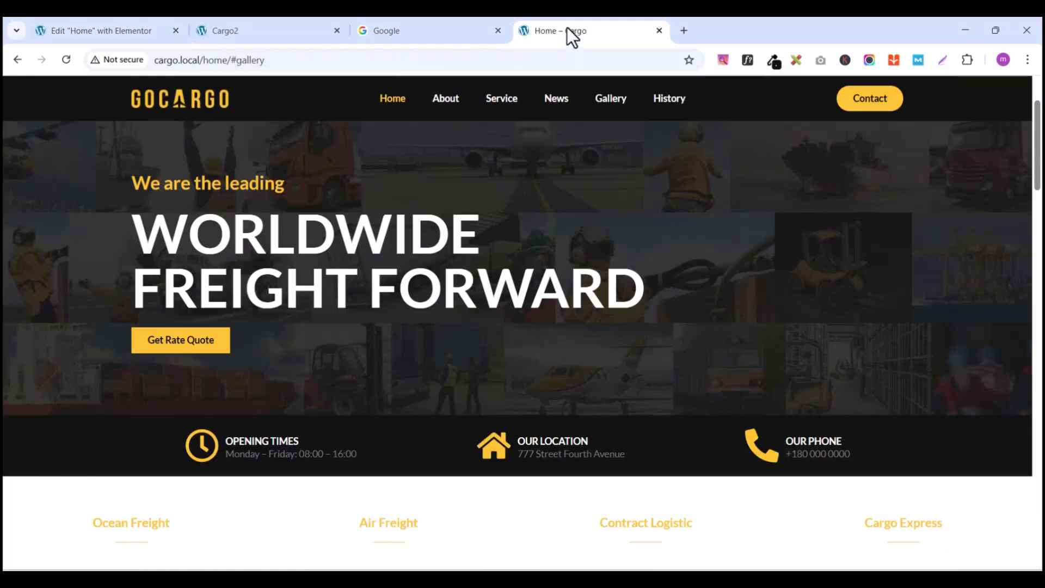
{"action": "scroll", "coordinate": [421, 396], "scroll_direction": "down", "scroll_amount": 2}
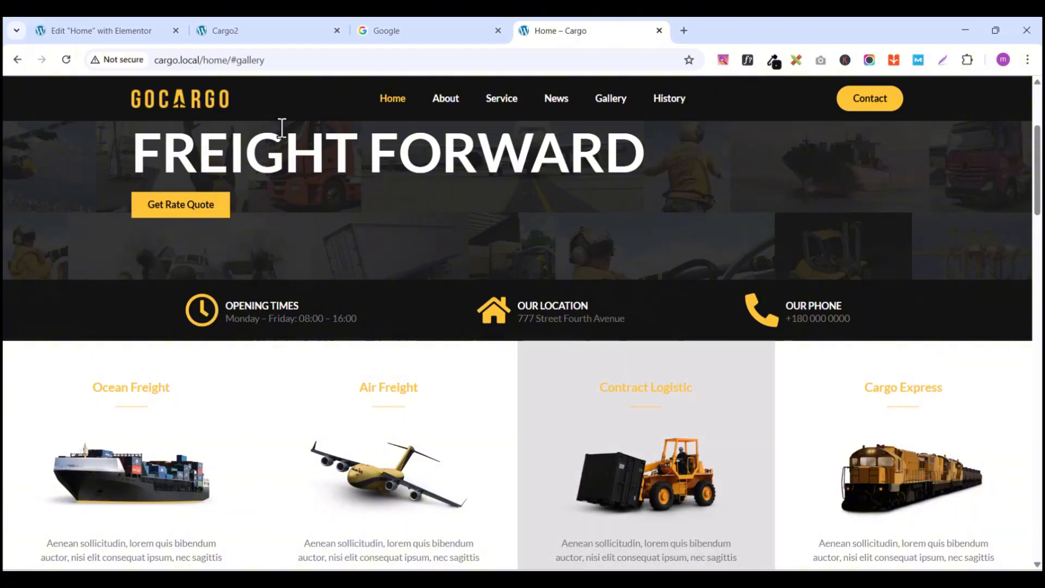
{"action": "left_click", "coordinate": [104, 29]}
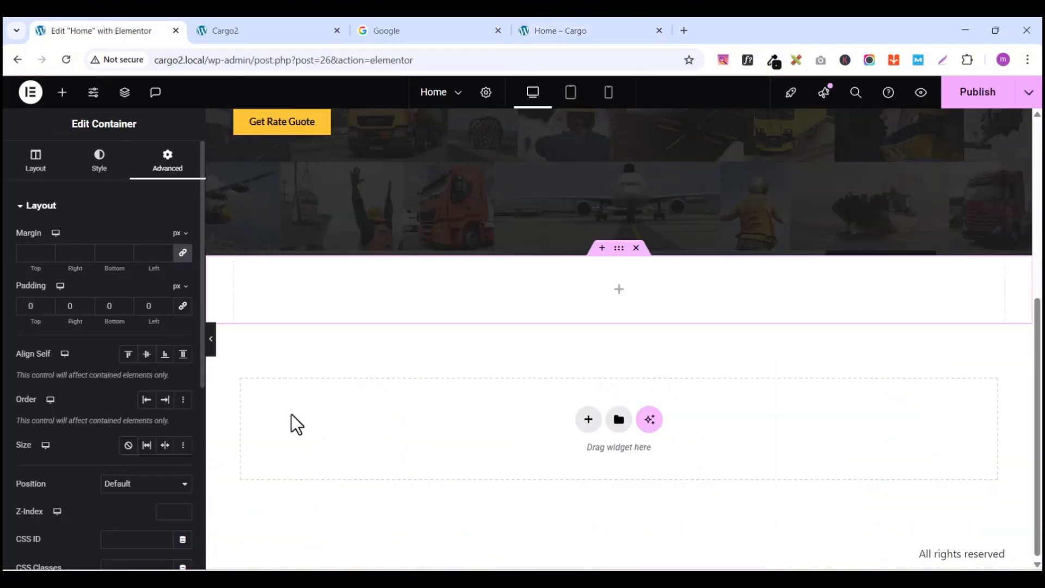
{"action": "scroll", "coordinate": [518, 336], "scroll_direction": "up", "scroll_amount": 5}
{"action": "left_click", "coordinate": [63, 92]}
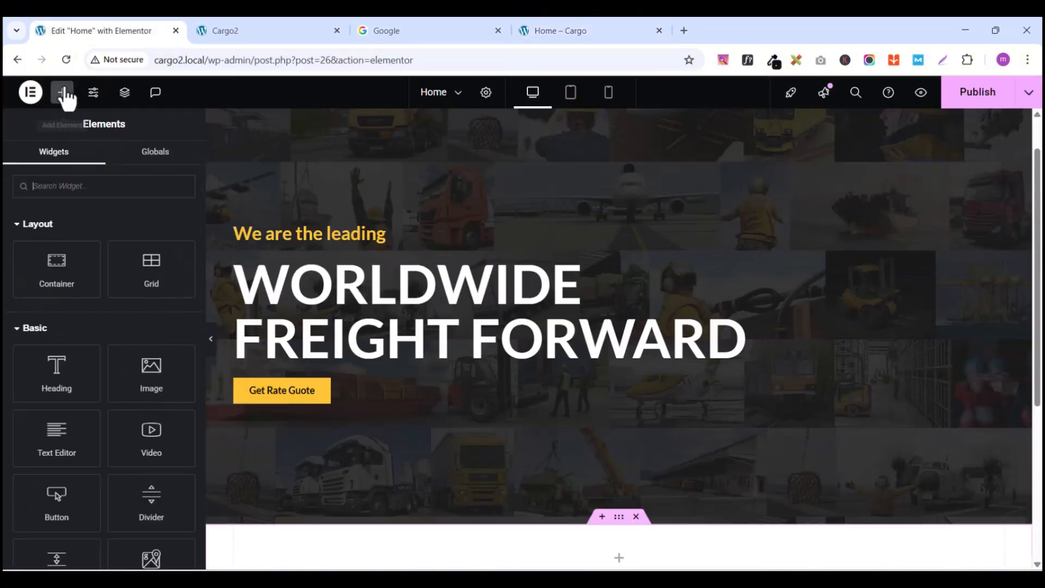
{"action": "left_click", "coordinate": [44, 185]}
{"action": "type", "text": "ico"}
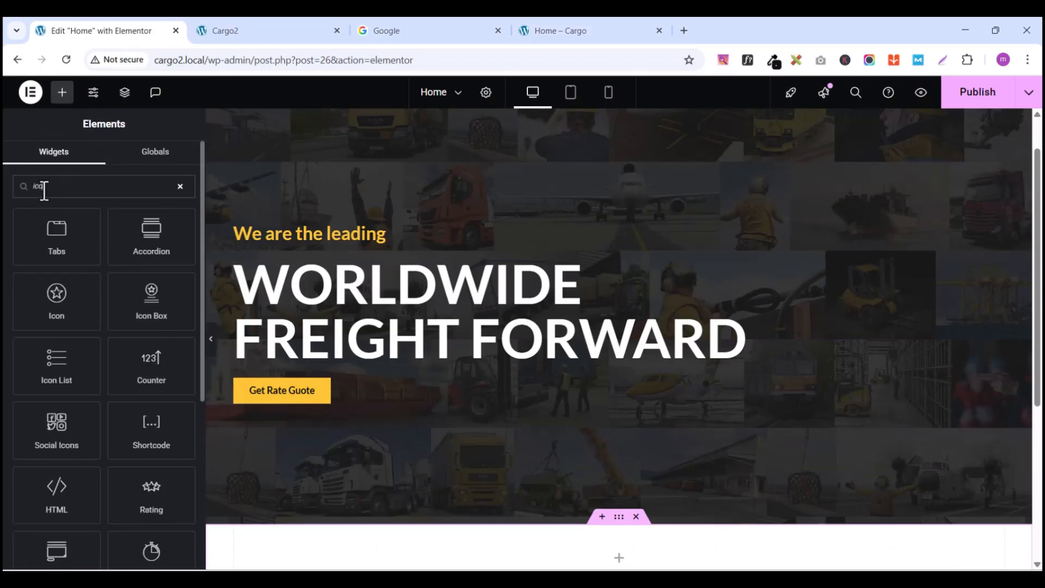
{"action": "type", "text": "n b"}
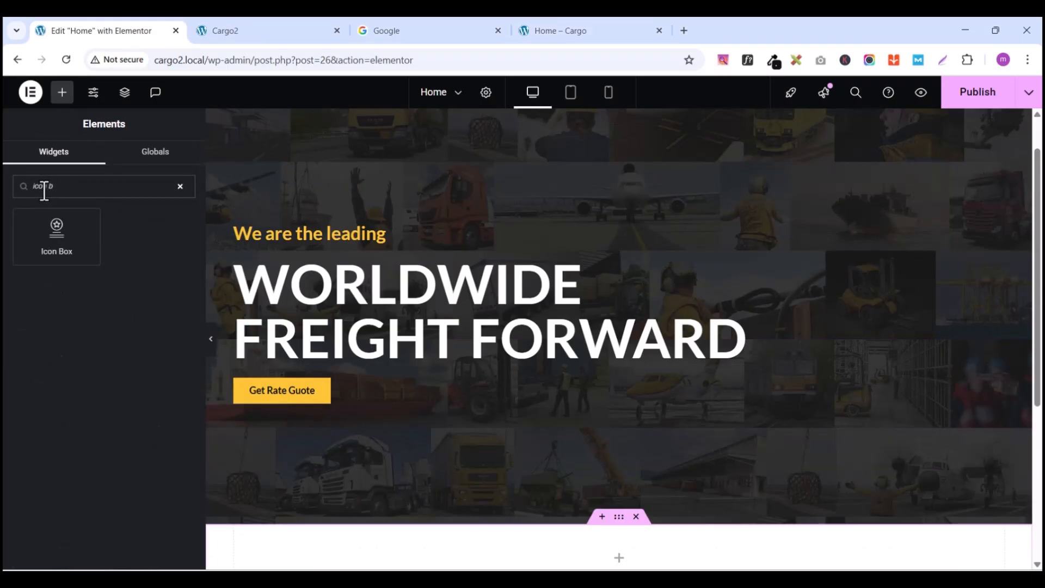
{"action": "scroll", "coordinate": [504, 302], "scroll_direction": "down", "scroll_amount": 4}
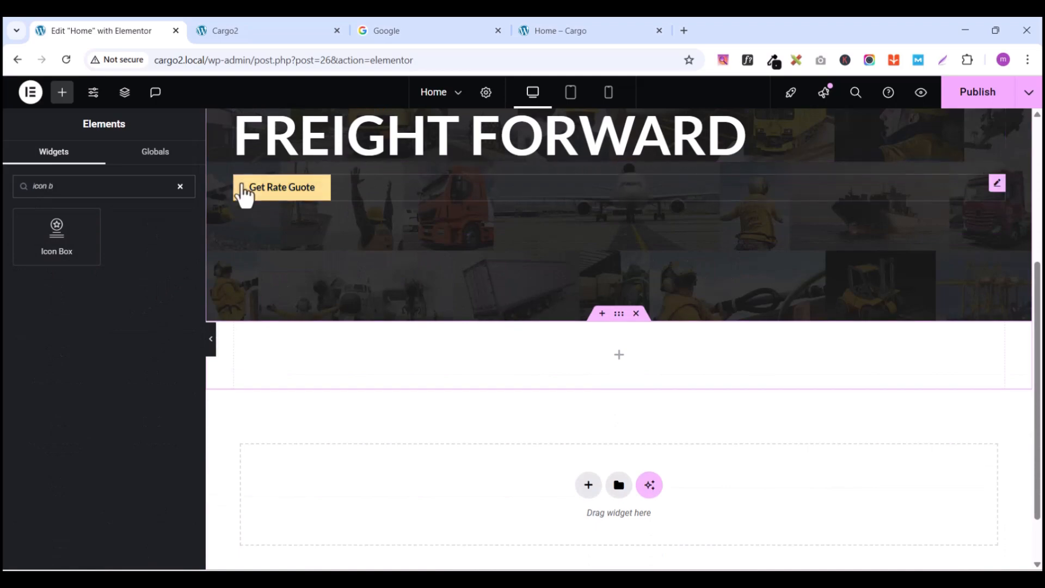
{"action": "left_click_drag", "start_coordinate": [34, 233], "coordinate": [606, 345]}
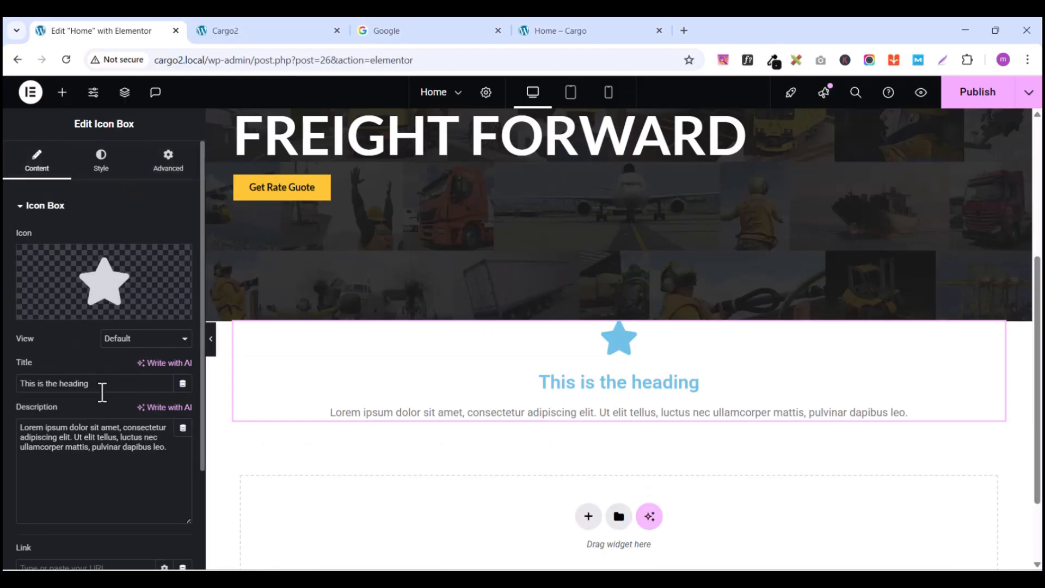
Step: Replace the icon box's star with the outlined Clock icon from the icon library
{"action": "left_click", "coordinate": [61, 310]}
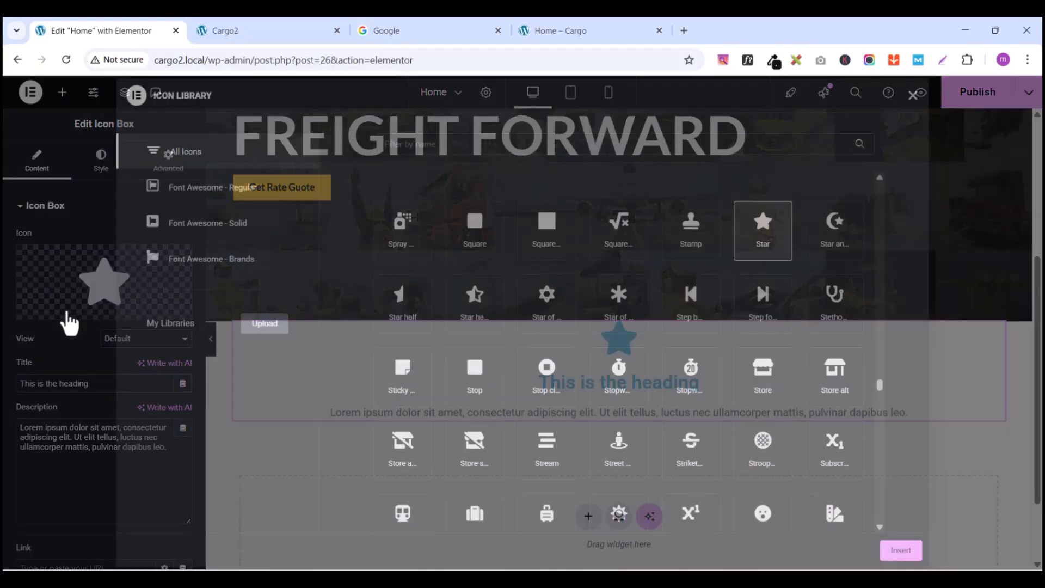
{"action": "left_click", "coordinate": [436, 144]}
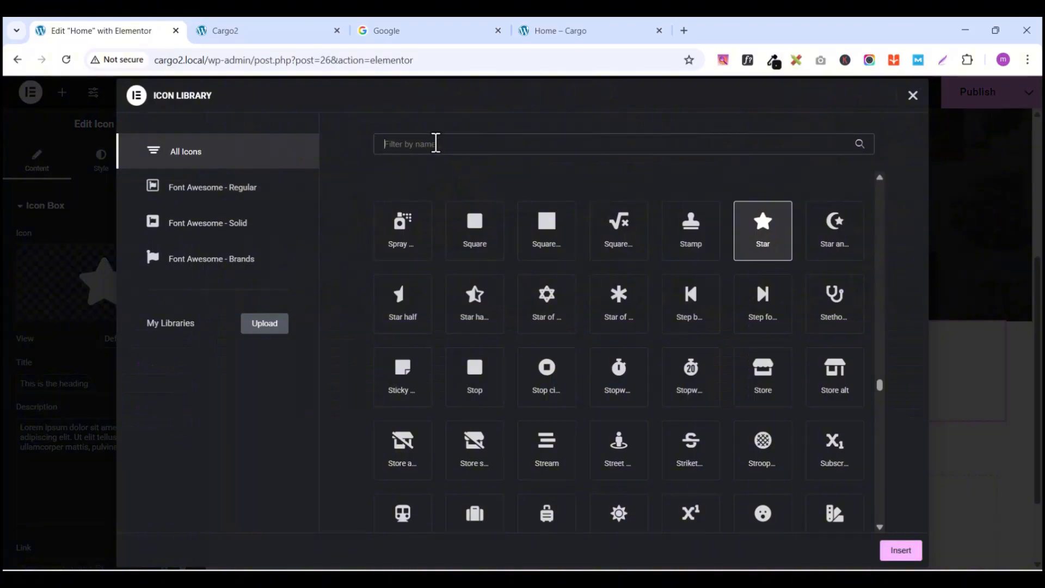
{"action": "type", "text": "cloc"}
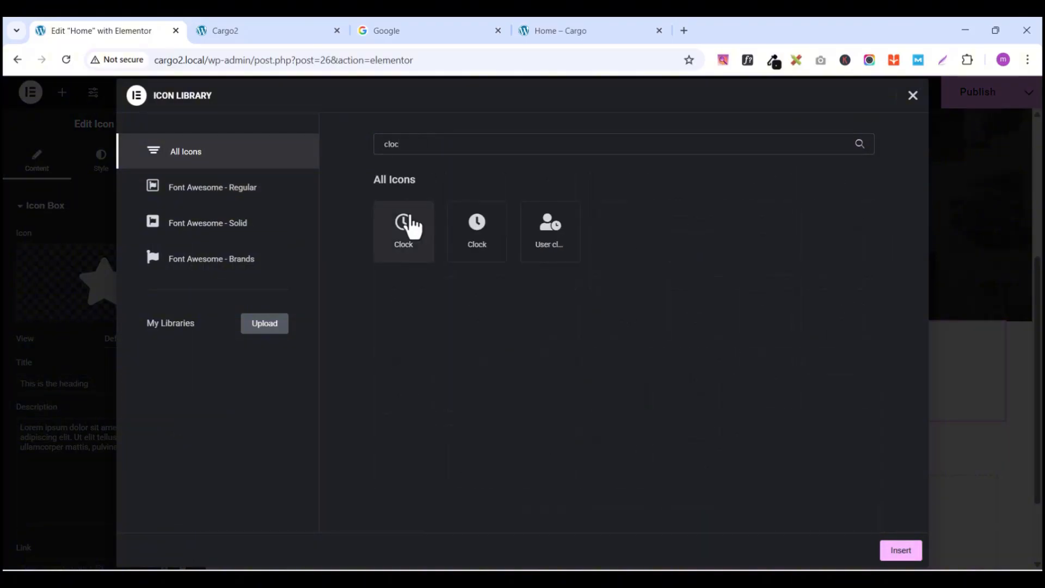
{"action": "left_click", "coordinate": [413, 226]}
{"action": "left_click", "coordinate": [899, 557]}
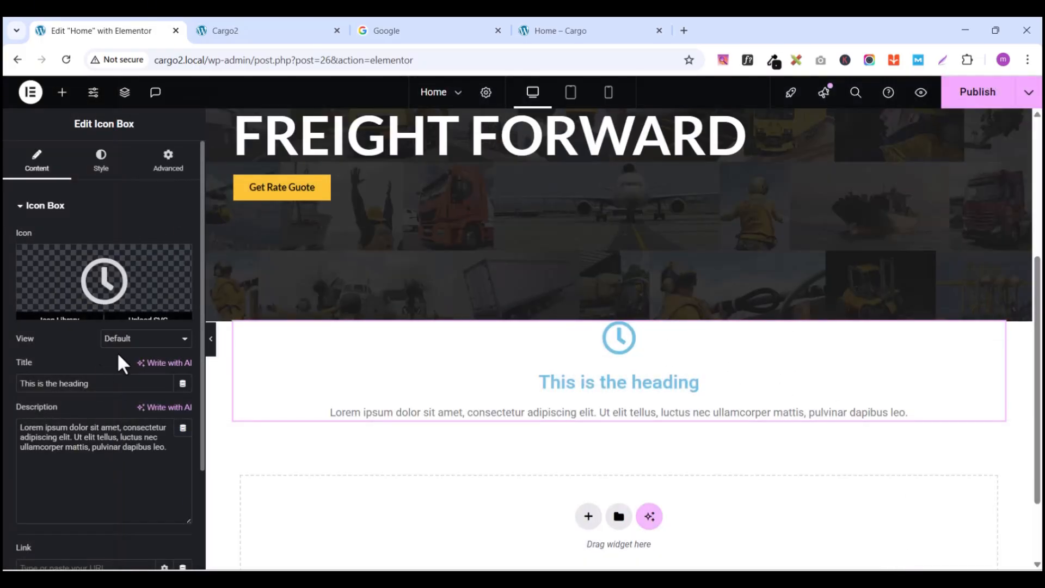
Step: Copy the Opening Times heading and hours from the reference page's info bar and return to the Elementor editor
{"action": "scroll", "coordinate": [56, 394], "scroll_direction": "down", "scroll_amount": 1}
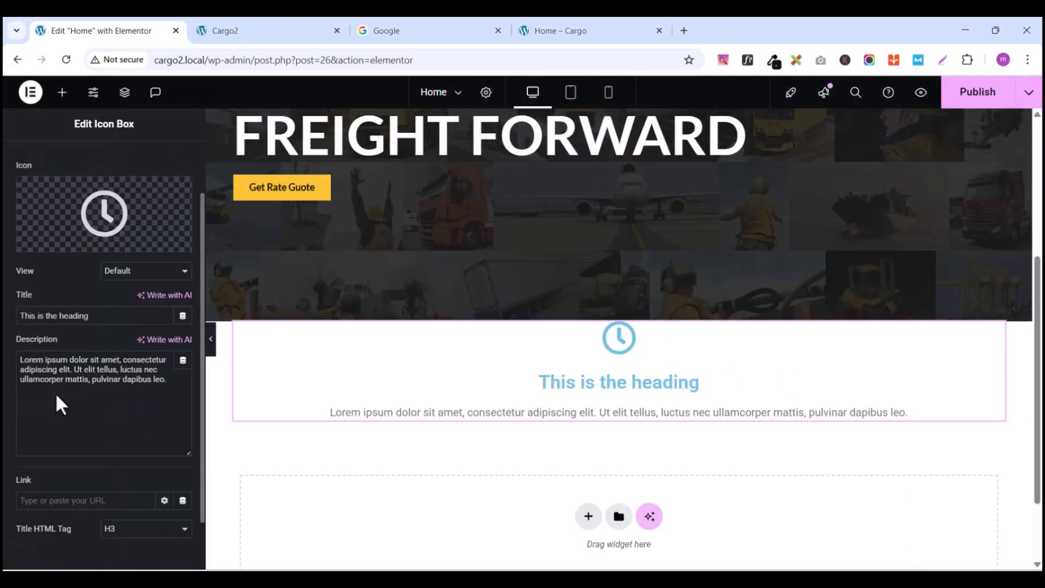
{"action": "left_click", "coordinate": [237, 33]}
{"action": "left_click", "coordinate": [580, 34]}
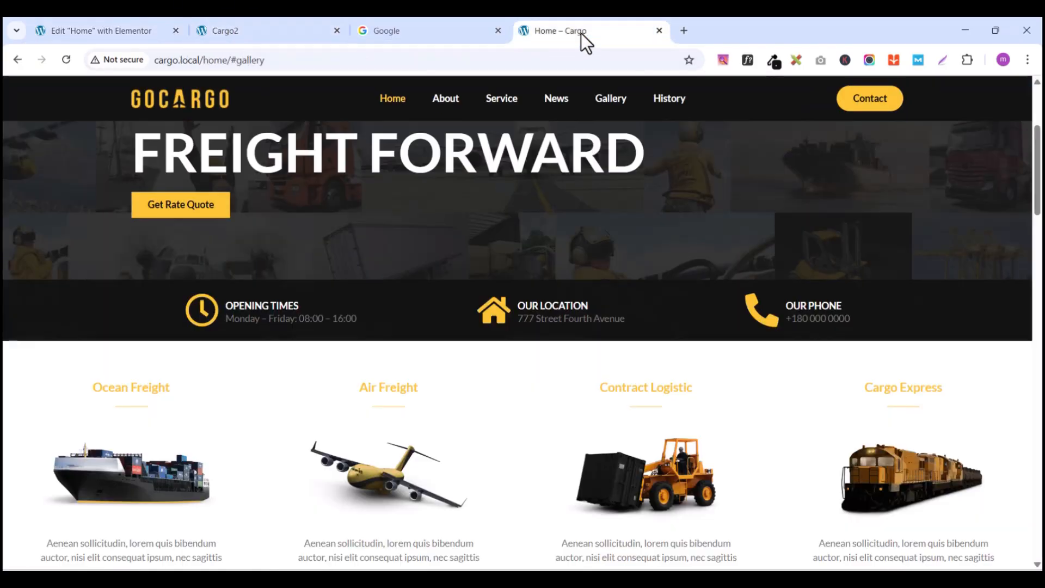
{"action": "left_click_drag", "start_coordinate": [227, 306], "coordinate": [358, 319]}
{"action": "right_click", "coordinate": [271, 318]}
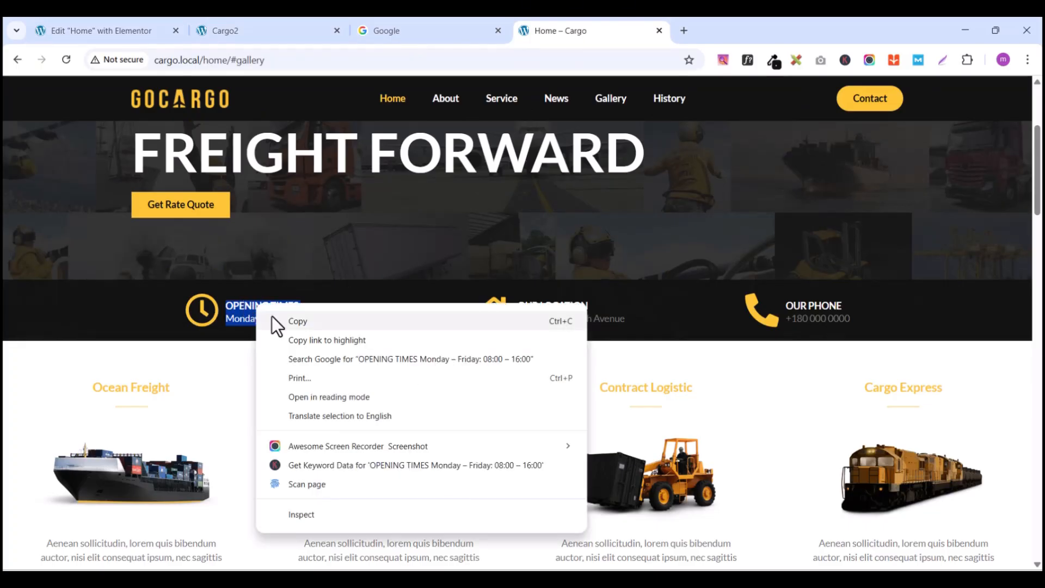
{"action": "left_click", "coordinate": [289, 322]}
{"action": "left_click", "coordinate": [83, 34]}
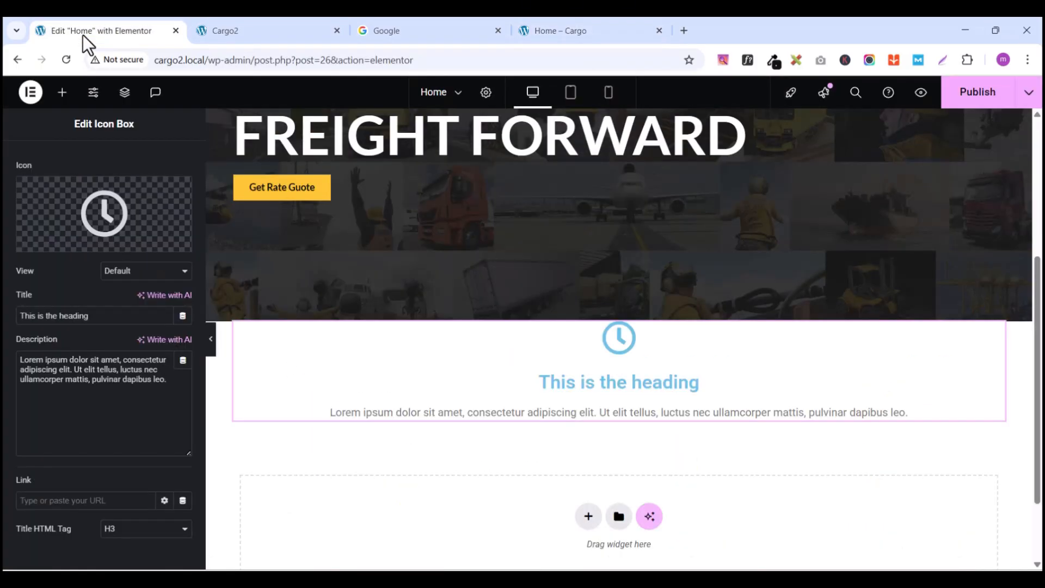
Step: Clear the icon box's placeholder title and replace its description with the copied opening-times text
{"action": "triple_click", "coordinate": [109, 320]}
{"action": "key", "text": "ctrl+v"}
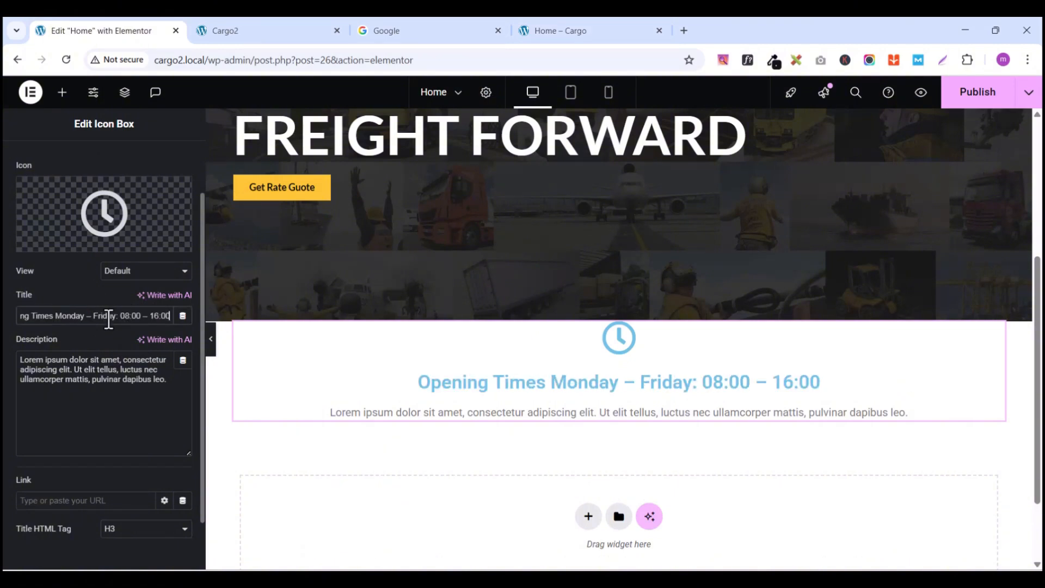
{"action": "key", "text": "ctrl+a"}
{"action": "key", "text": "BackSpace"}
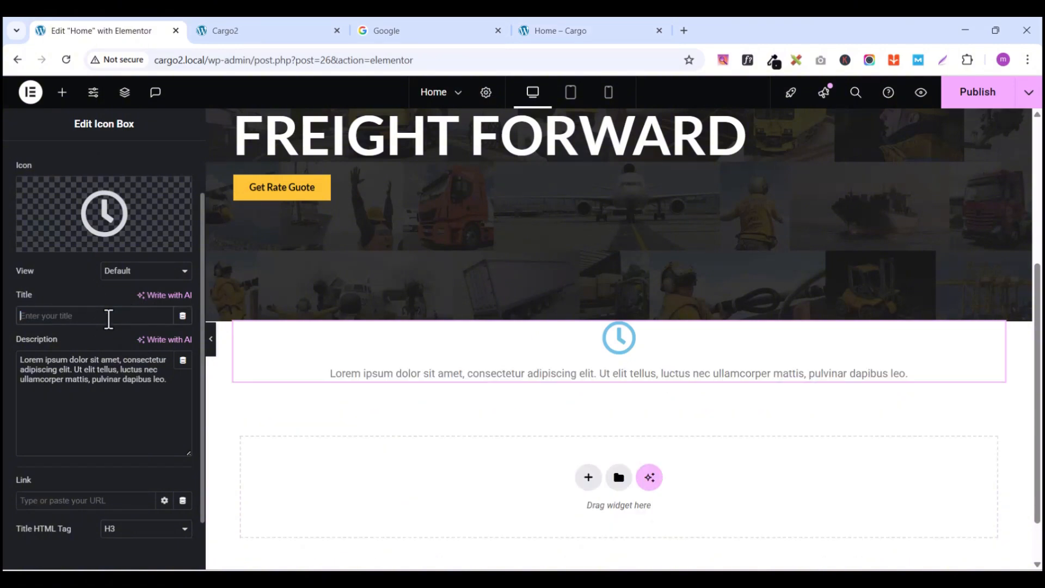
{"action": "key", "text": "ctrl+a"}
{"action": "key", "text": "BackSpace"}
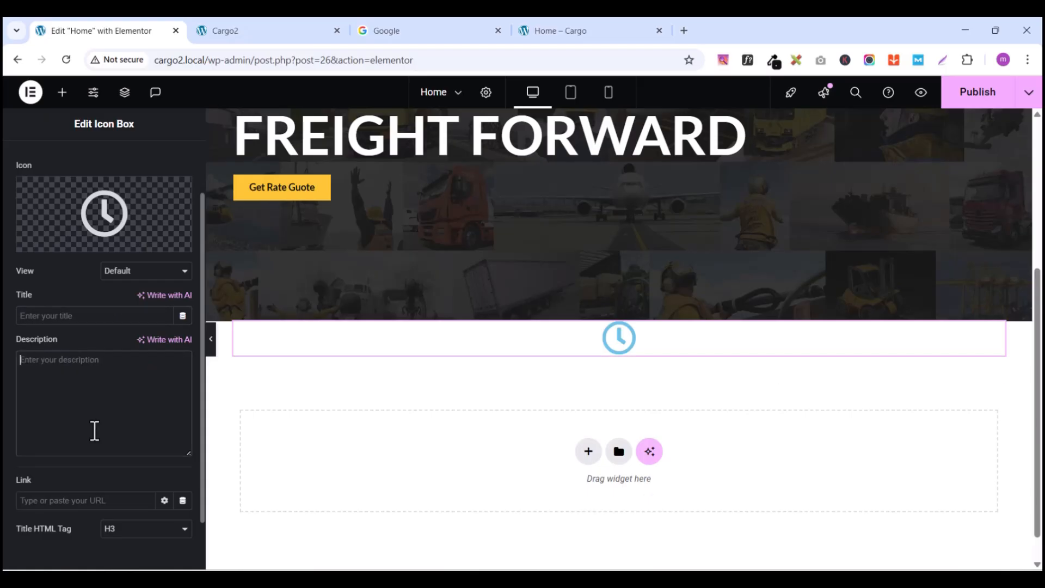
{"action": "key", "text": "ctrl+v"}
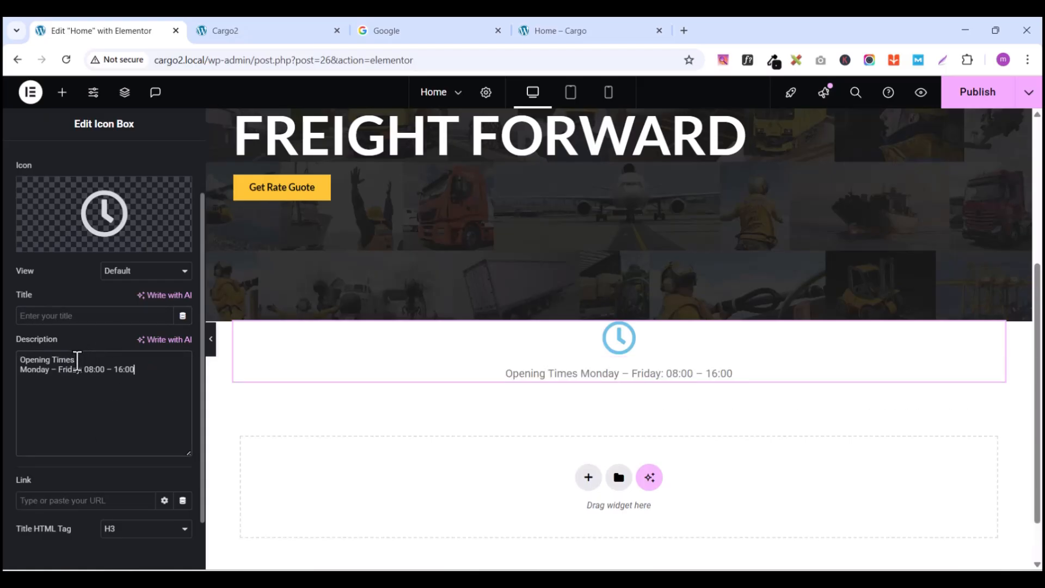
Step: Move "Opening Times" from the description into the icon box title, keeping only "Monday – Friday: 08:00 – 16:00" as the description
{"action": "left_click_drag", "start_coordinate": [77, 360], "coordinate": [17, 361]}
{"action": "key", "text": "ctrl+c"}
{"action": "key", "text": "BackSpace"}
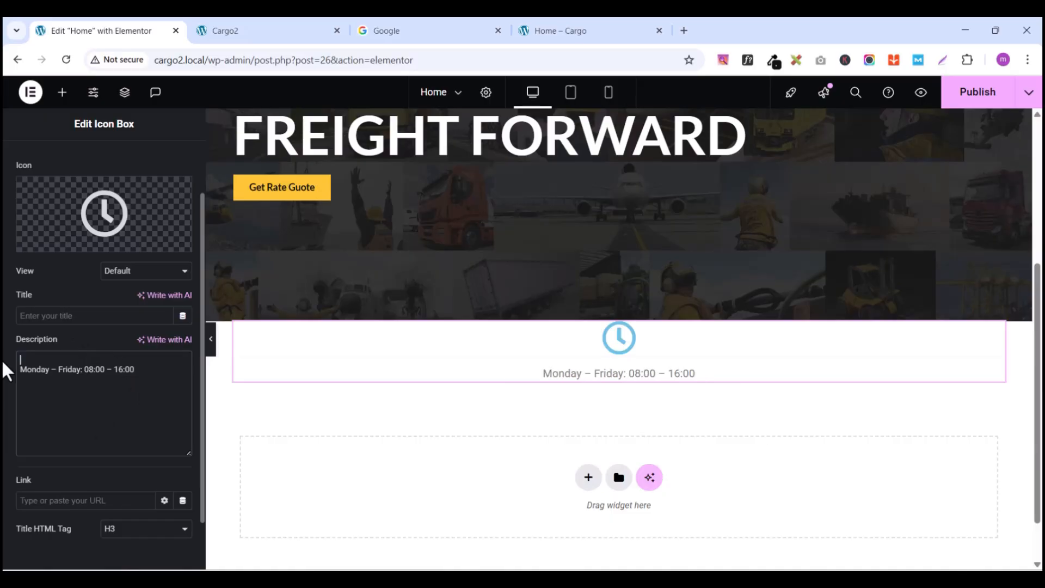
{"action": "key", "text": "BackSpace"}
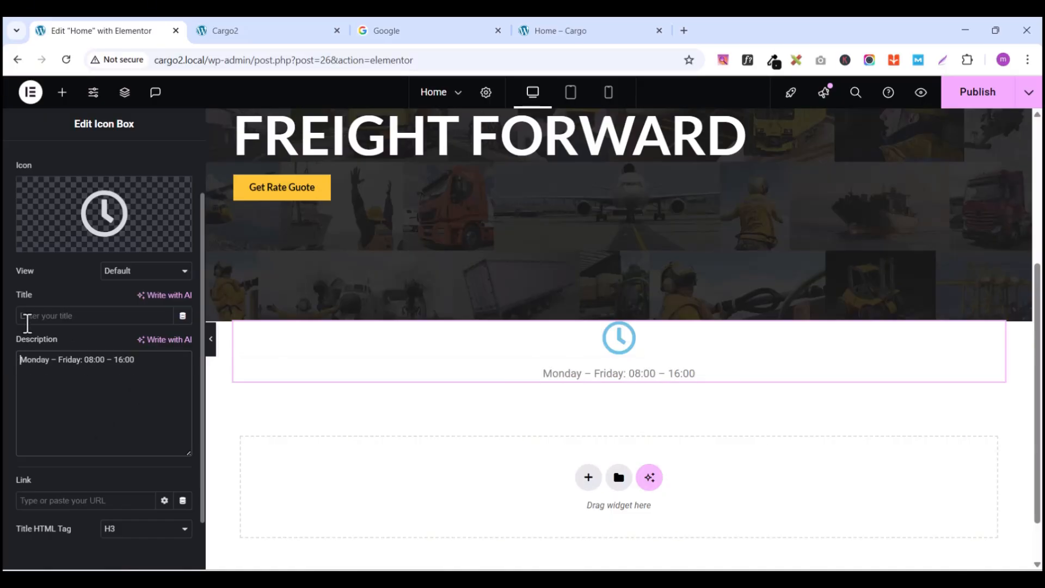
{"action": "left_click", "coordinate": [34, 315]}
{"action": "key", "text": "ctrl+v"}
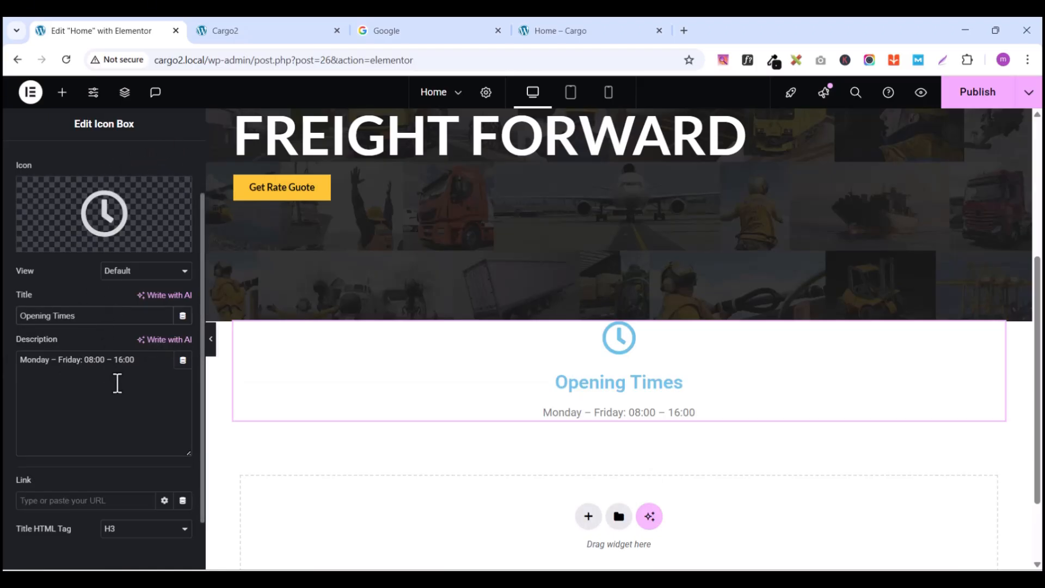
Step: Place the clock icon to the left of the text and set the icon spacing to 10 px
{"action": "scroll", "coordinate": [119, 390], "scroll_direction": "up", "scroll_amount": 2}
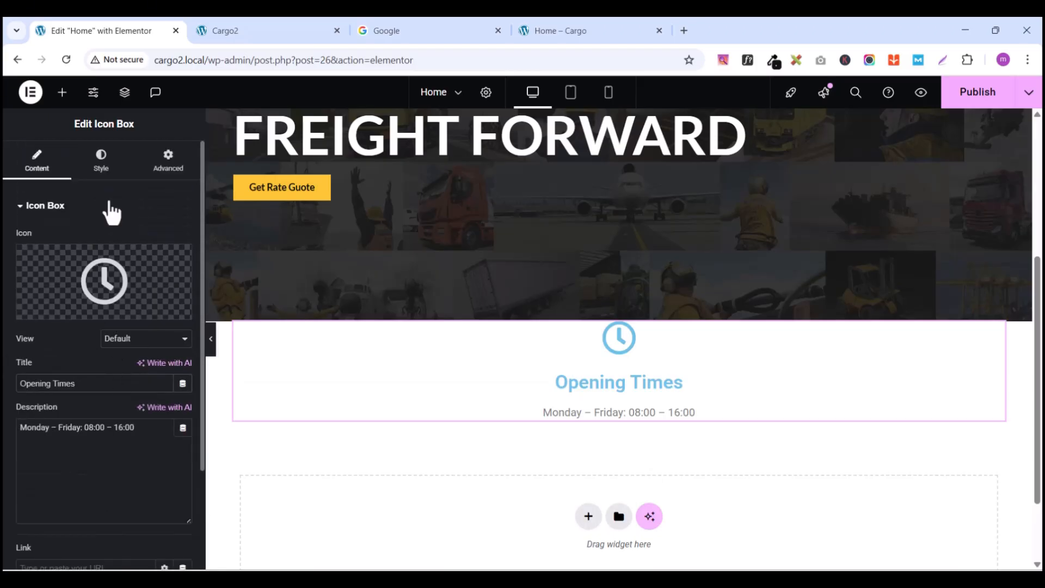
{"action": "left_click", "coordinate": [100, 161]}
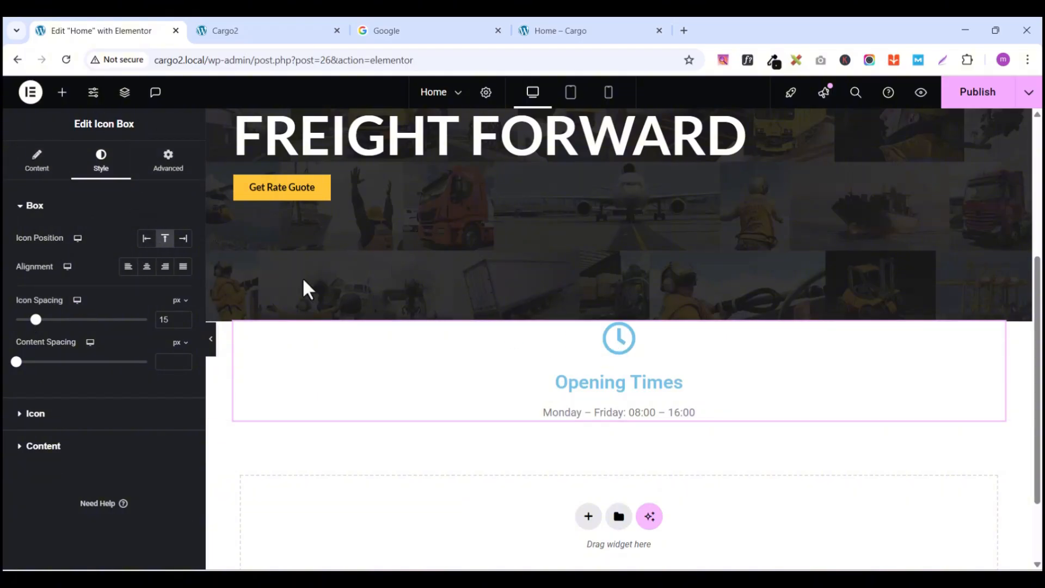
{"action": "left_click", "coordinate": [146, 239]}
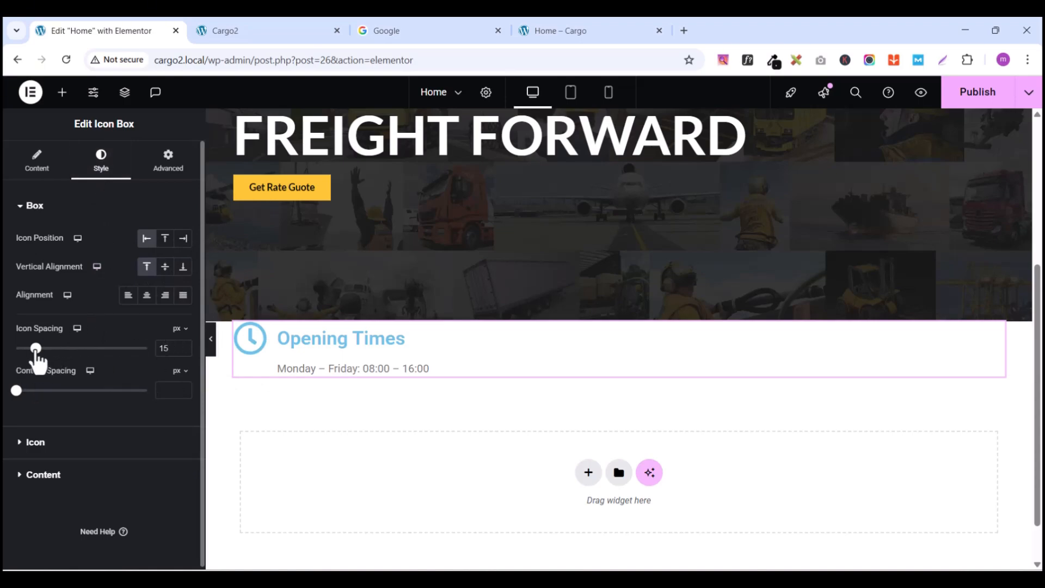
{"action": "left_click_drag", "start_coordinate": [35, 353], "coordinate": [30, 360]}
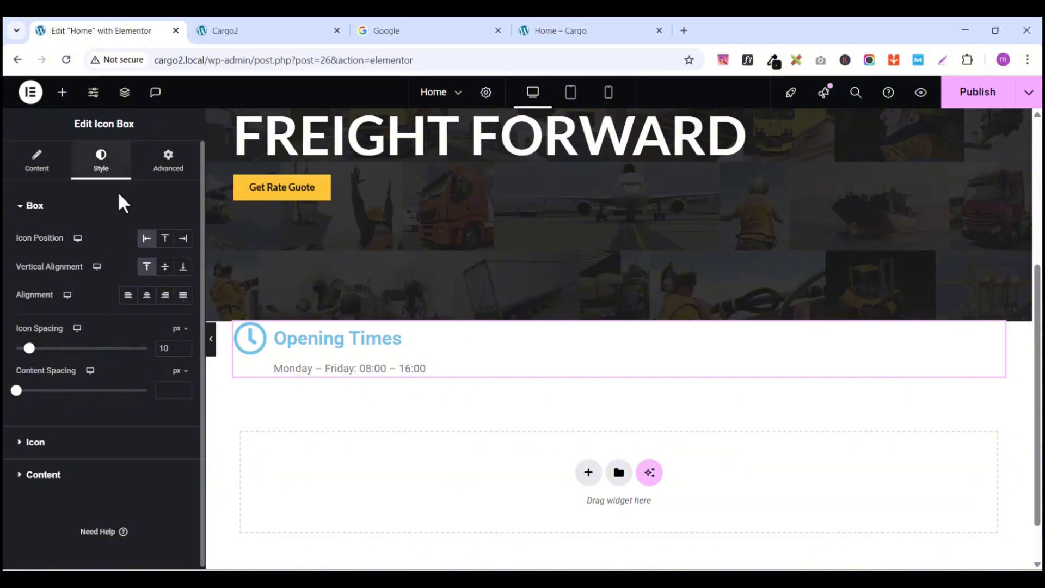
Step: Set the clock icon's primary color to the global Yellow
{"action": "left_click", "coordinate": [23, 444]}
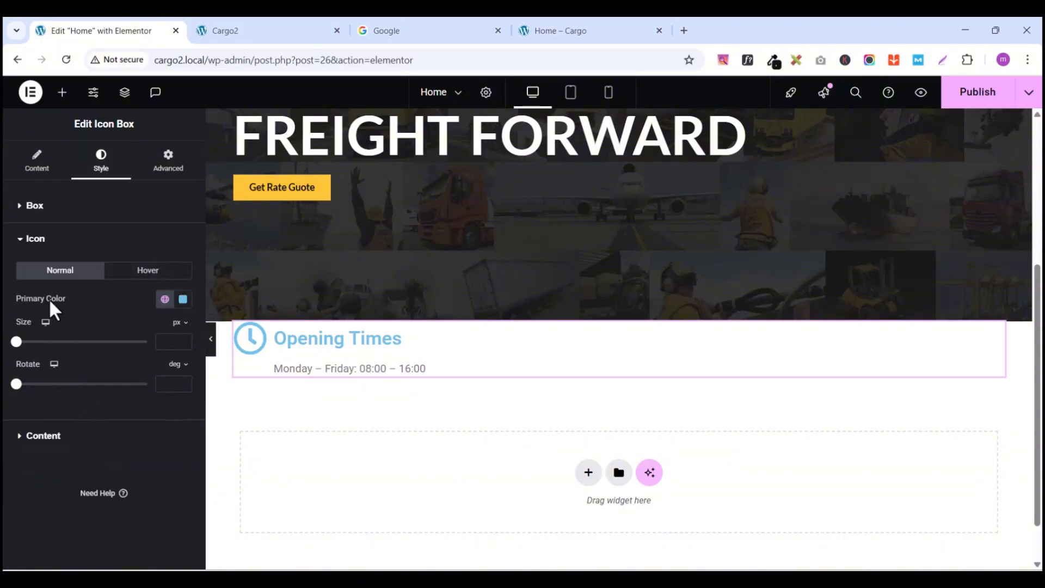
{"action": "left_click", "coordinate": [165, 299]}
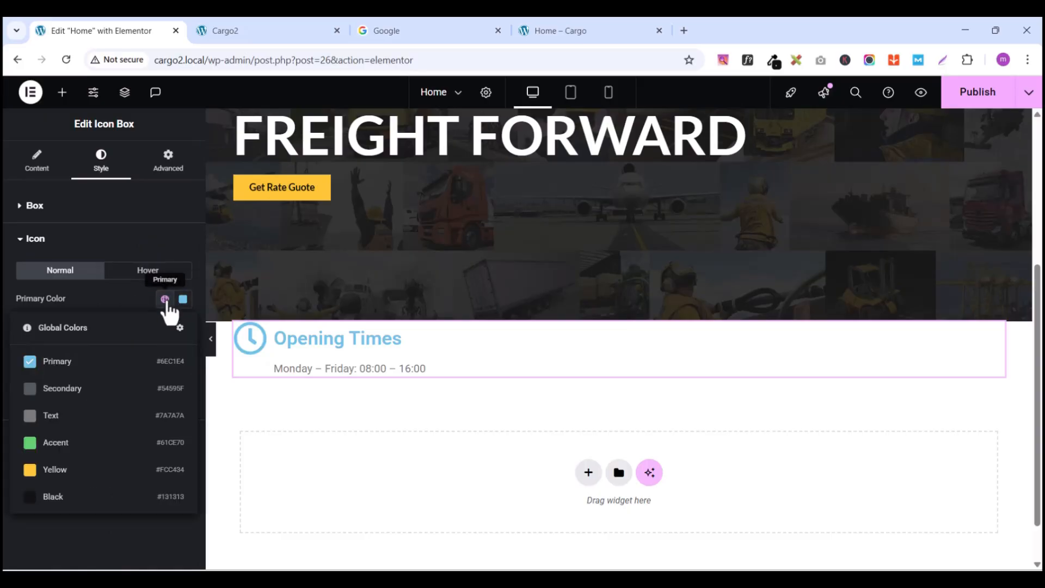
{"action": "left_click", "coordinate": [49, 469]}
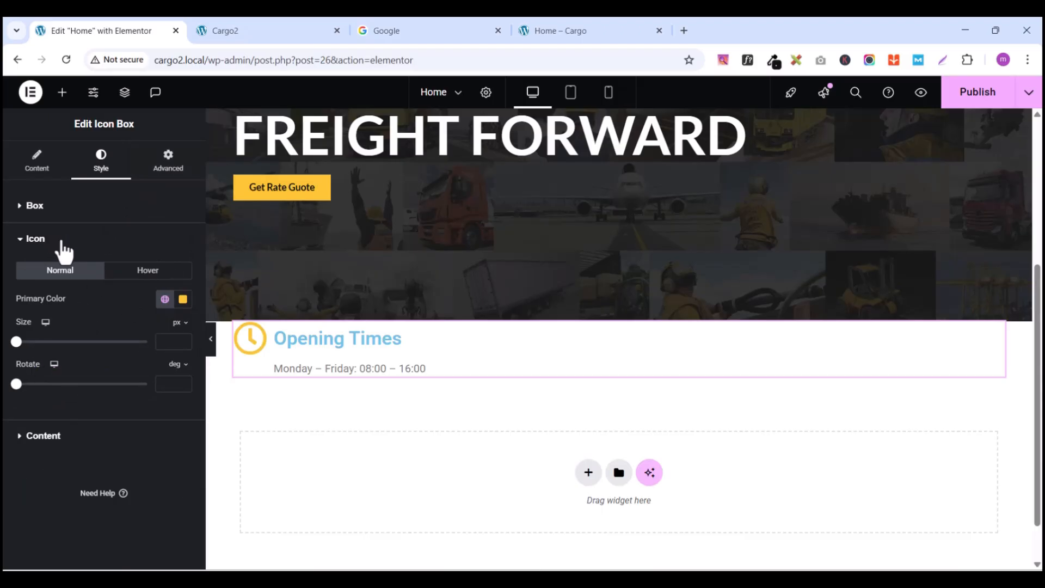
{"action": "left_click", "coordinate": [22, 238]}
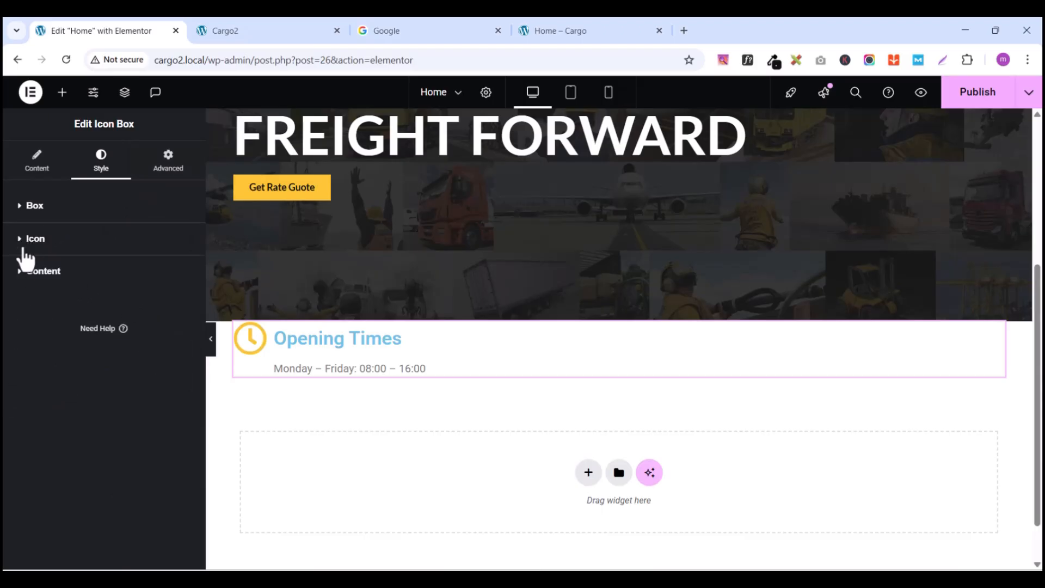
Step: Set the icon box title's font family to Lato
{"action": "left_click", "coordinate": [22, 271]}
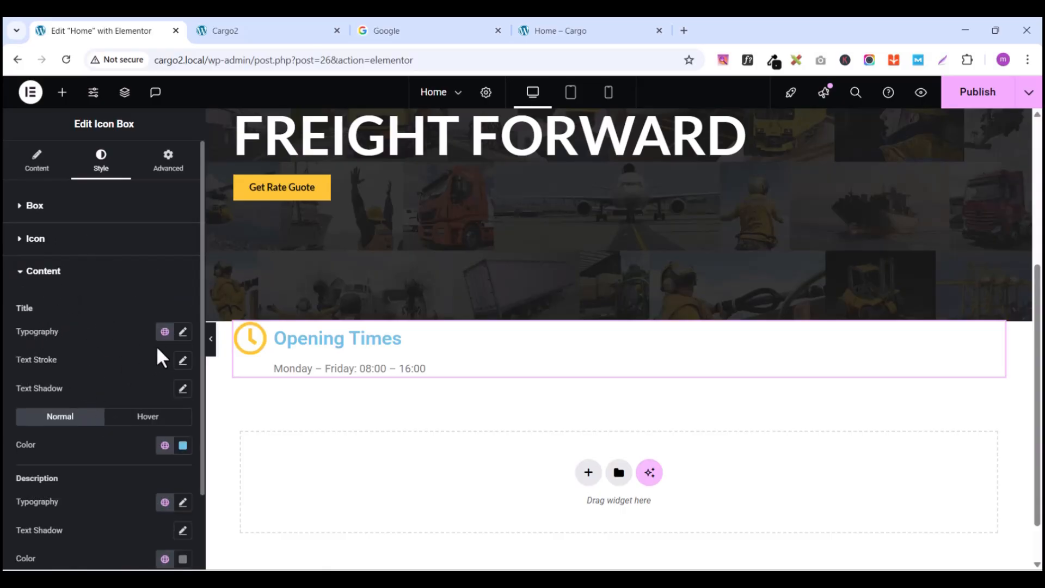
{"action": "left_click", "coordinate": [180, 334]}
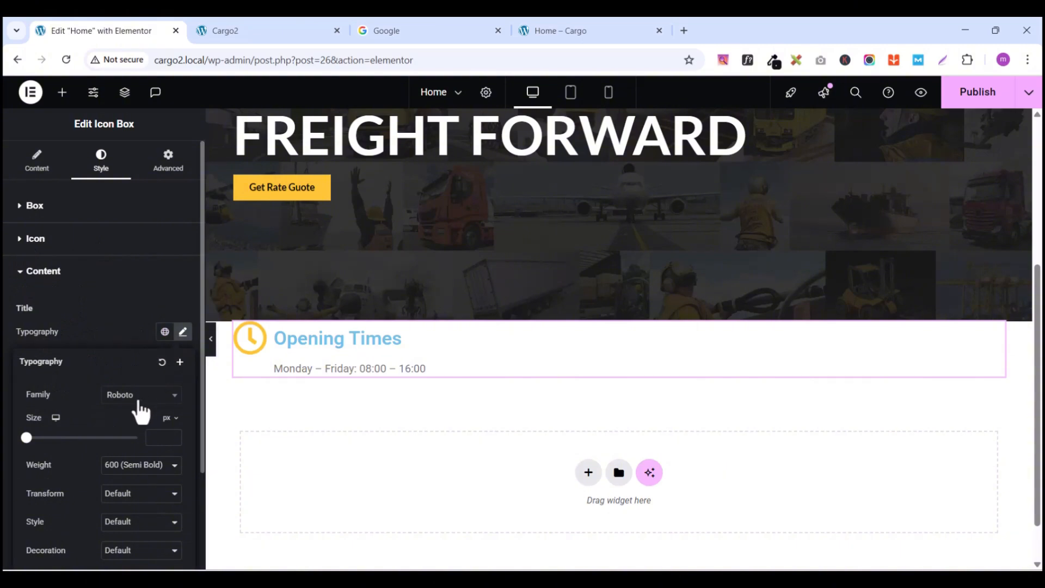
{"action": "left_click", "coordinate": [139, 401]}
{"action": "type", "text": "lato"}
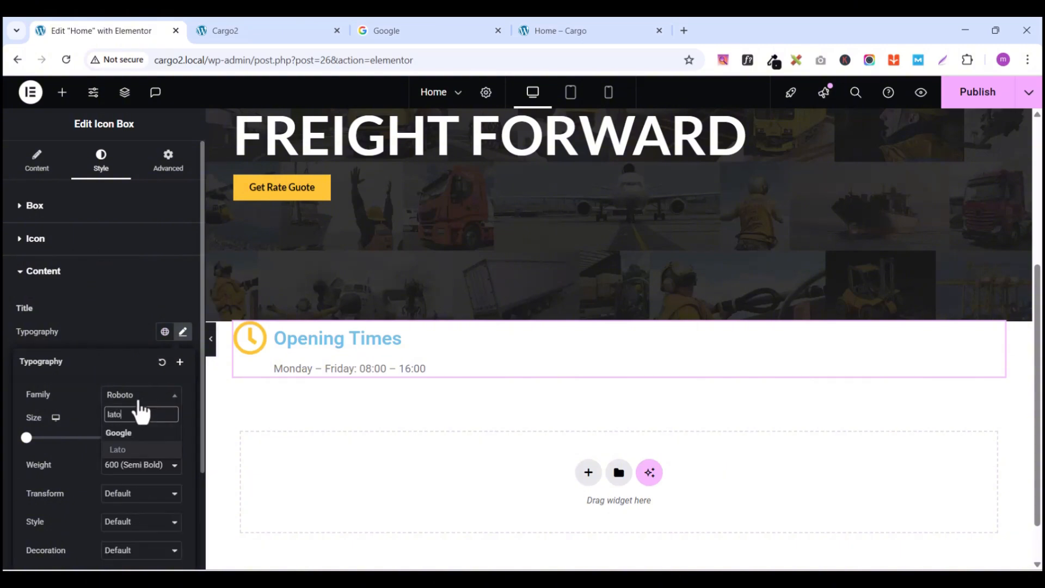
{"action": "left_click", "coordinate": [125, 449]}
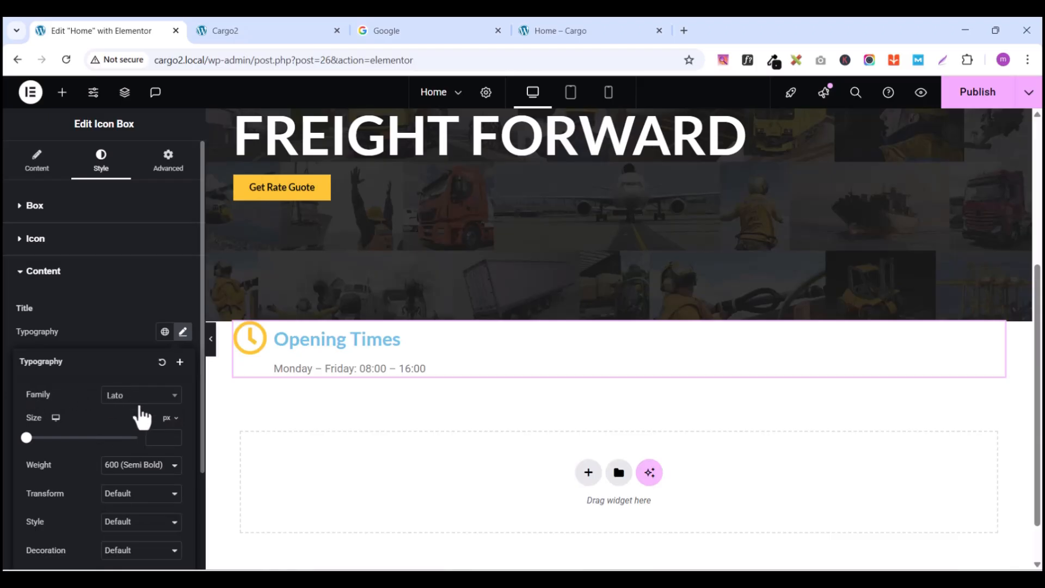
Step: Set the icon box title's font size to 14 px and its weight to 700 (Bold)
{"action": "left_click", "coordinate": [172, 437]}
{"action": "type", "text": "4"}
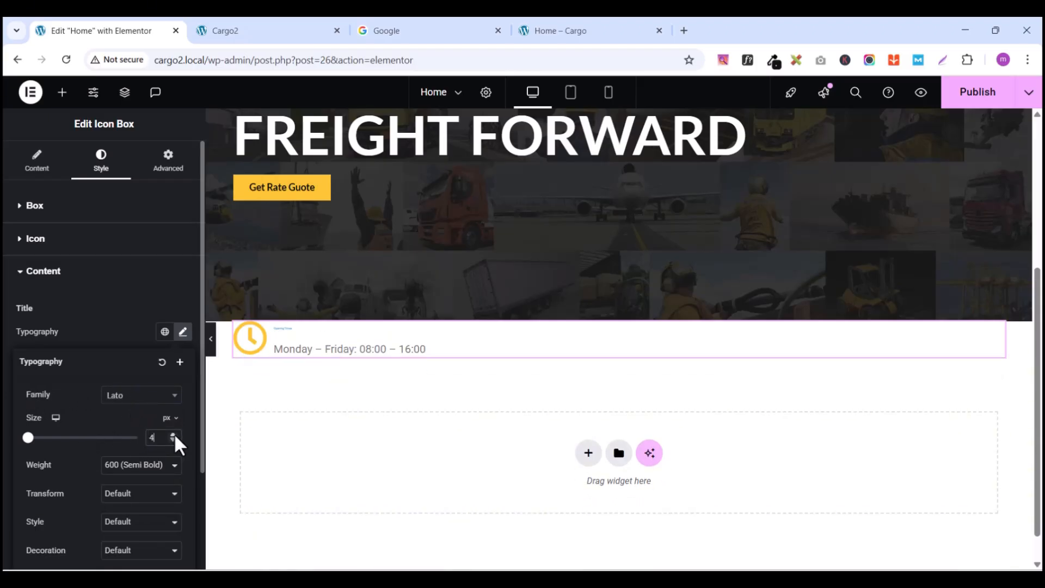
{"action": "left_click", "coordinate": [174, 435]}
{"action": "left_click", "coordinate": [174, 435]}
{"action": "left_click", "coordinate": [174, 435]}
{"action": "left_click", "coordinate": [174, 435]}
{"action": "left_click", "coordinate": [174, 435]}
{"action": "left_click", "coordinate": [174, 435]}
{"action": "left_click", "coordinate": [174, 435]}
{"action": "left_click", "coordinate": [173, 435]}
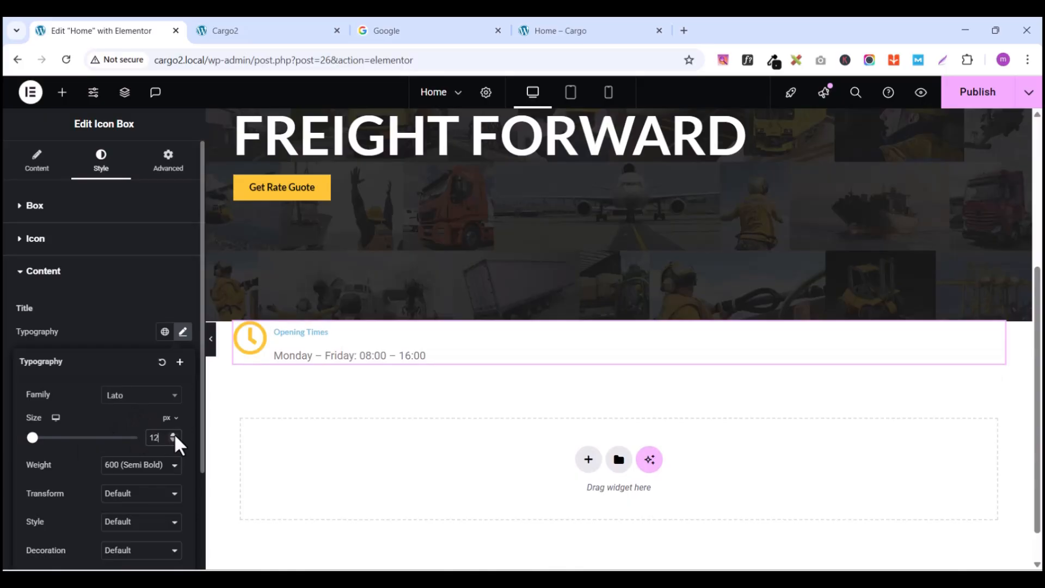
{"action": "left_click", "coordinate": [173, 435]}
{"action": "left_click", "coordinate": [173, 435]}
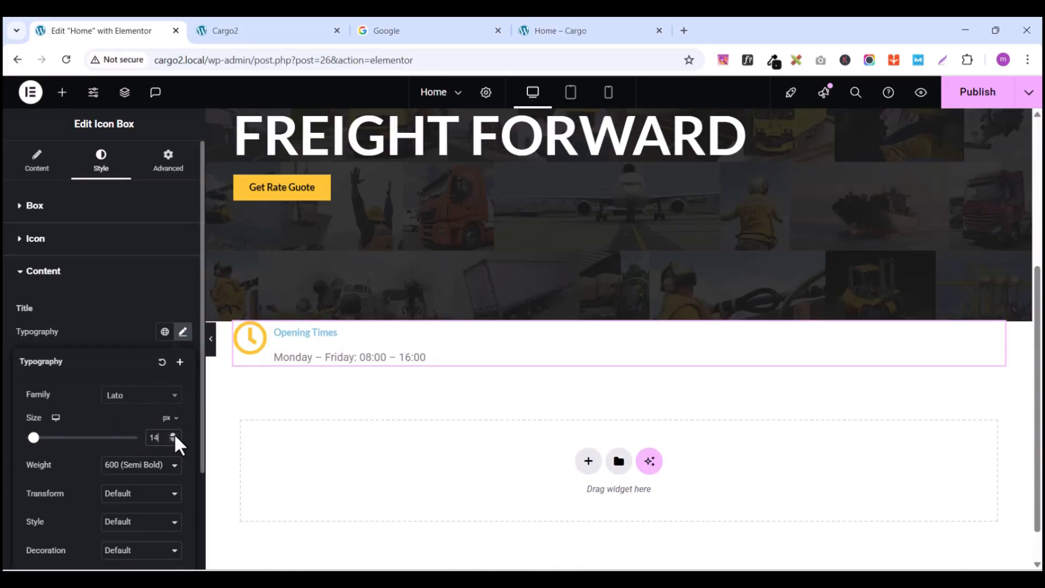
{"action": "left_click", "coordinate": [164, 466]}
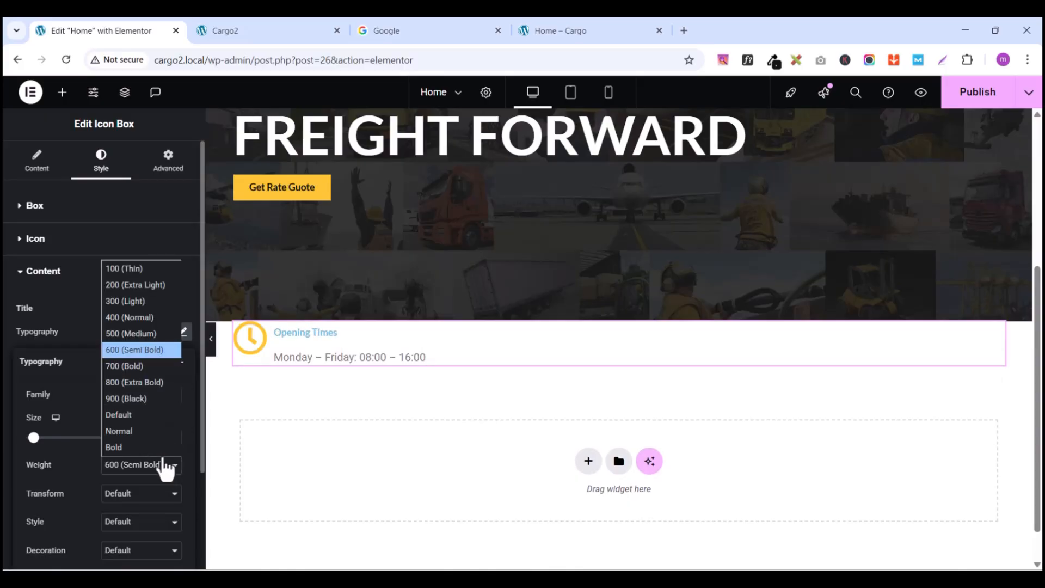
{"action": "left_click", "coordinate": [140, 367]}
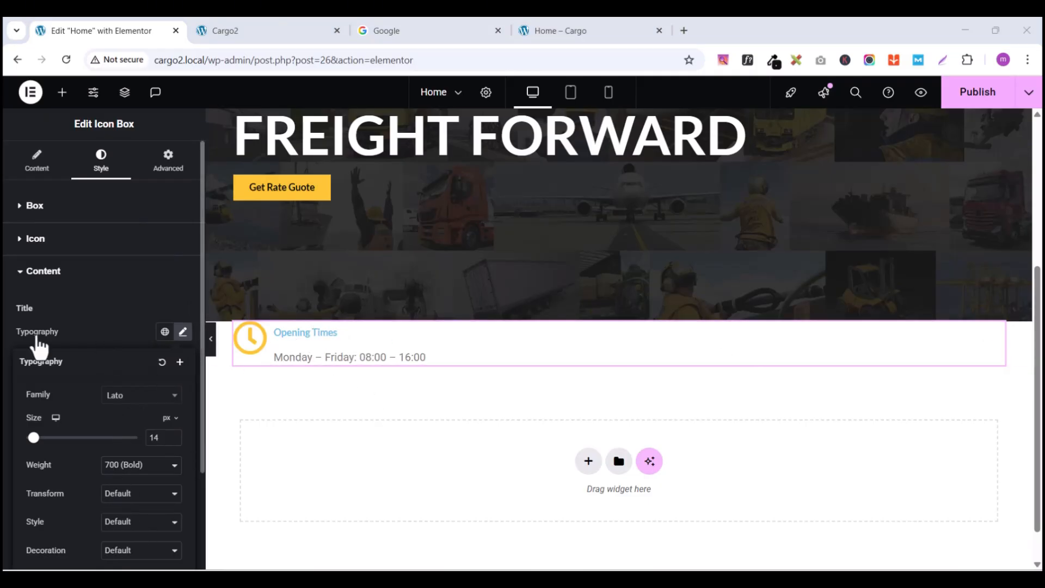
{"action": "scroll", "coordinate": [129, 436], "scroll_direction": "down", "scroll_amount": 1}
{"action": "left_click", "coordinate": [94, 269]}
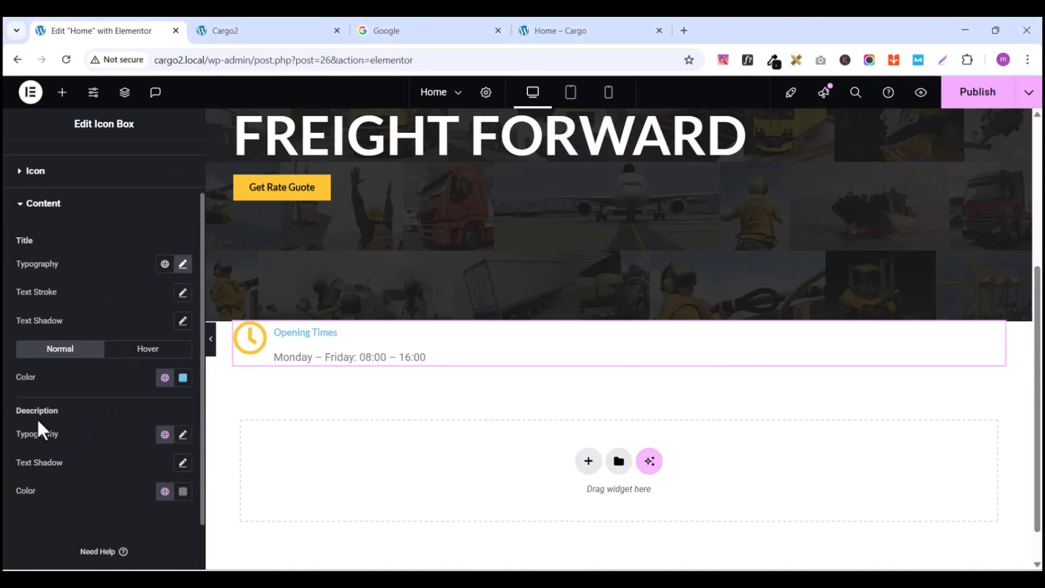
Step: Set the icon box description's font family to Lato
{"action": "left_click", "coordinate": [183, 434]}
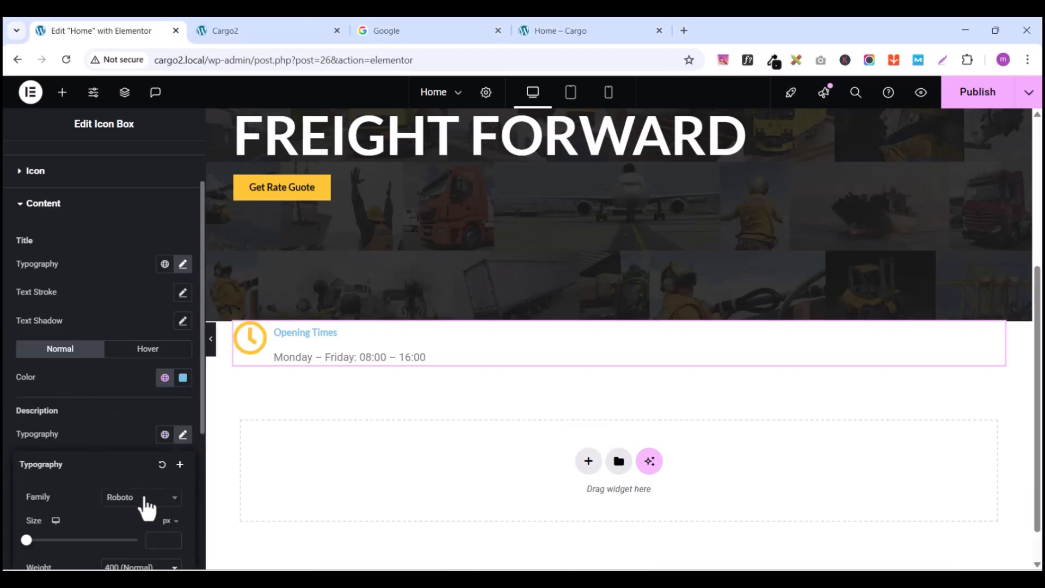
{"action": "scroll", "coordinate": [146, 506], "scroll_direction": "down", "scroll_amount": 2}
{"action": "left_click", "coordinate": [136, 372]}
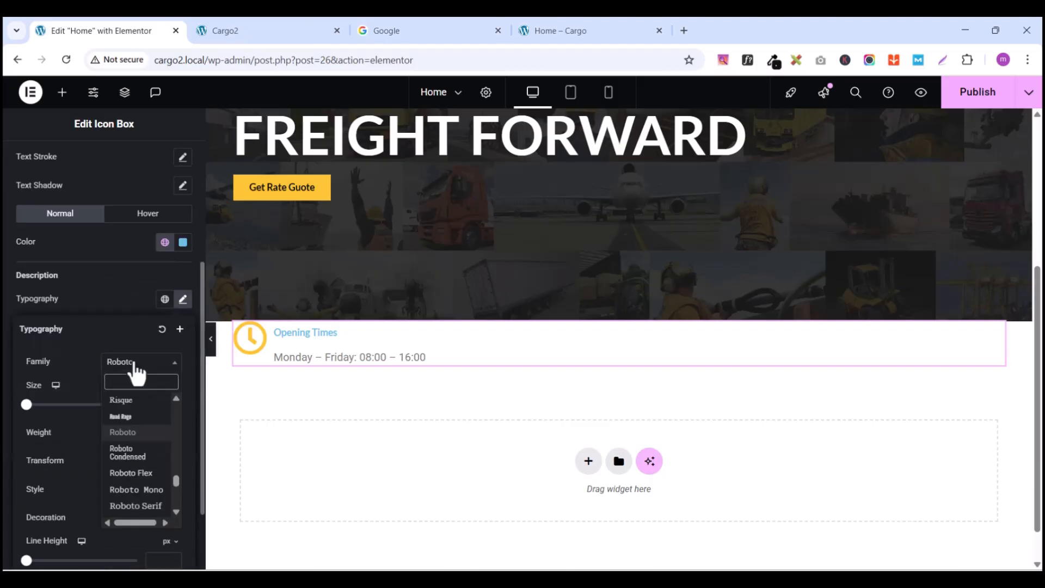
{"action": "type", "text": "lato"}
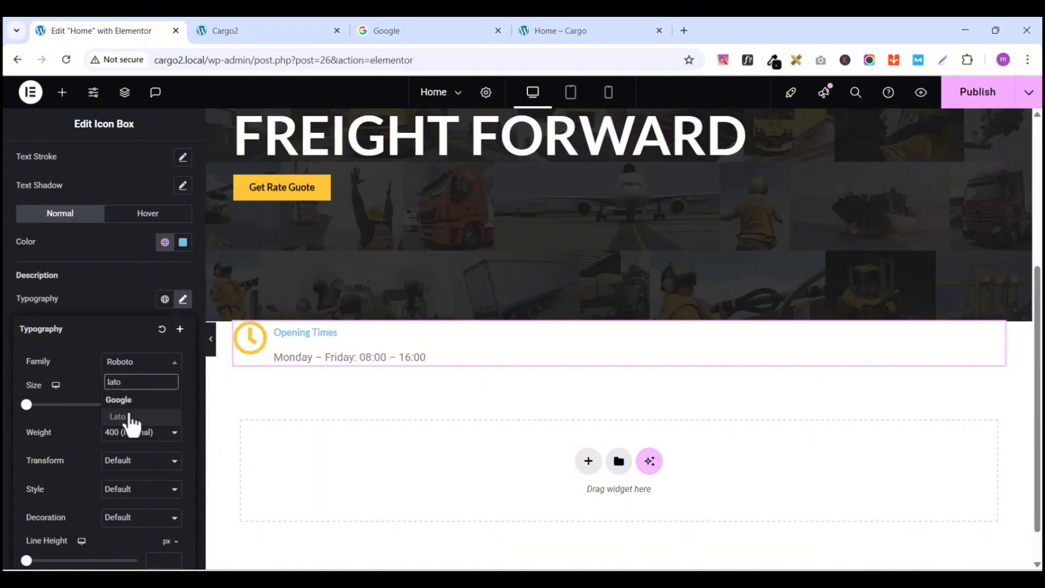
{"action": "left_click", "coordinate": [131, 417]}
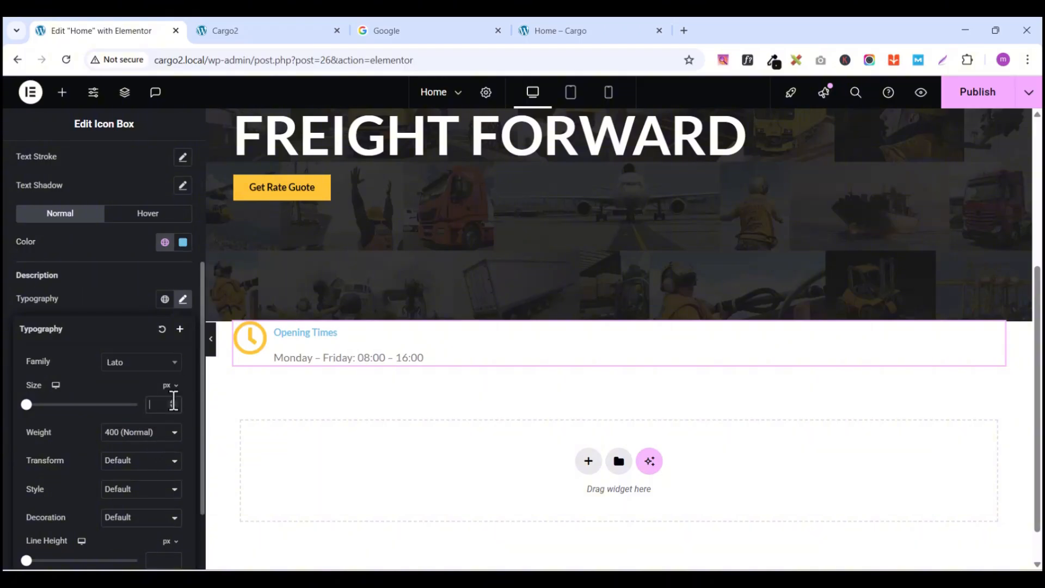
Step: Set the icon box description's font size to 15 px
{"action": "type", "text": "1"}
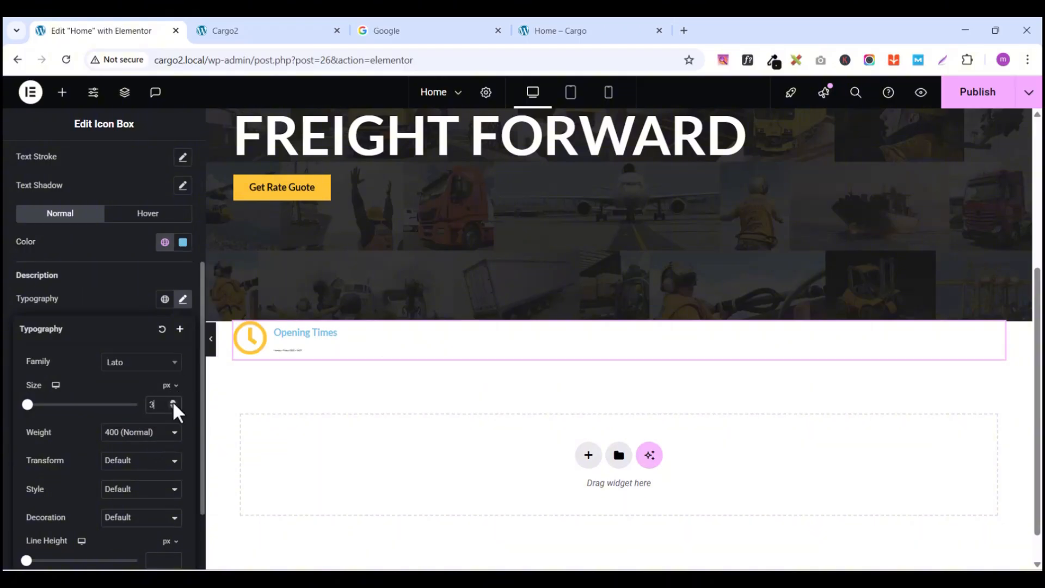
{"action": "left_click", "coordinate": [173, 402]}
{"action": "left_click", "coordinate": [173, 402]}
{"action": "left_click", "coordinate": [173, 403]}
{"action": "left_click", "coordinate": [173, 403]}
{"action": "left_click", "coordinate": [174, 402]}
{"action": "left_click", "coordinate": [173, 403]}
{"action": "left_click", "coordinate": [173, 403]}
{"action": "left_click", "coordinate": [174, 402]}
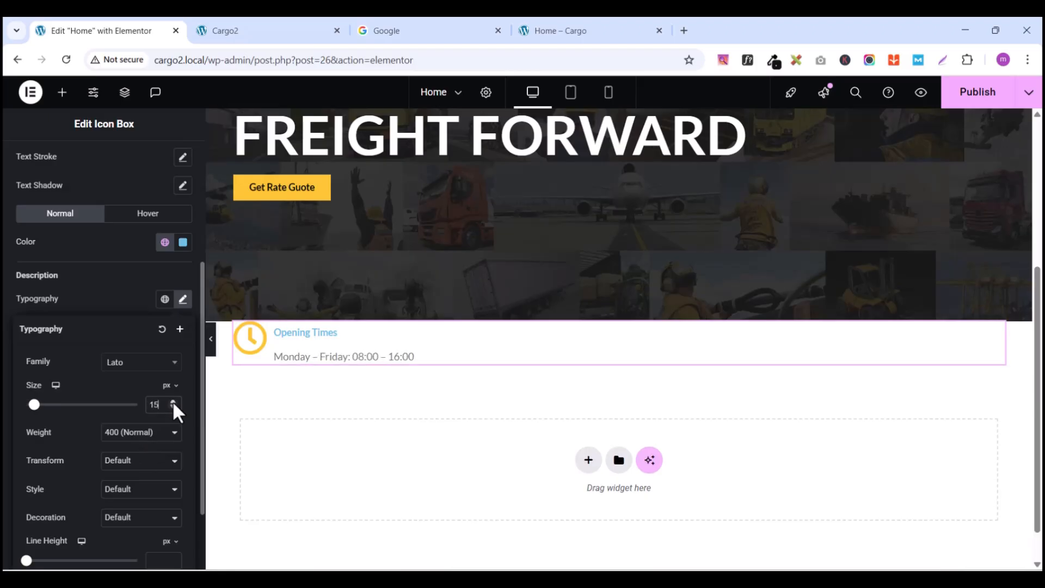
Step: Reduce the icon box description's font size to 14 px
{"action": "left_click", "coordinate": [174, 408]}
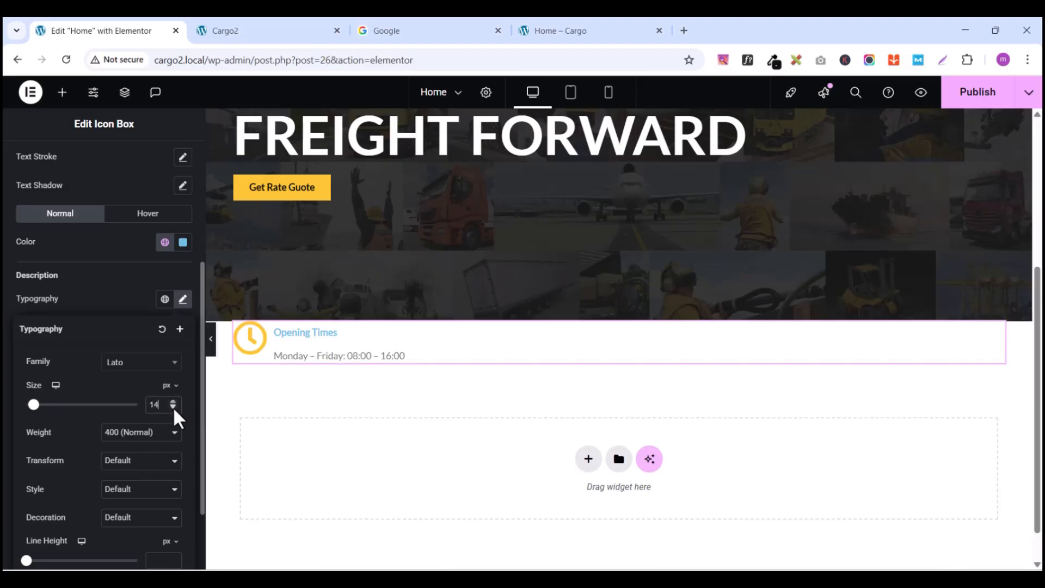
{"action": "left_click", "coordinate": [107, 299]}
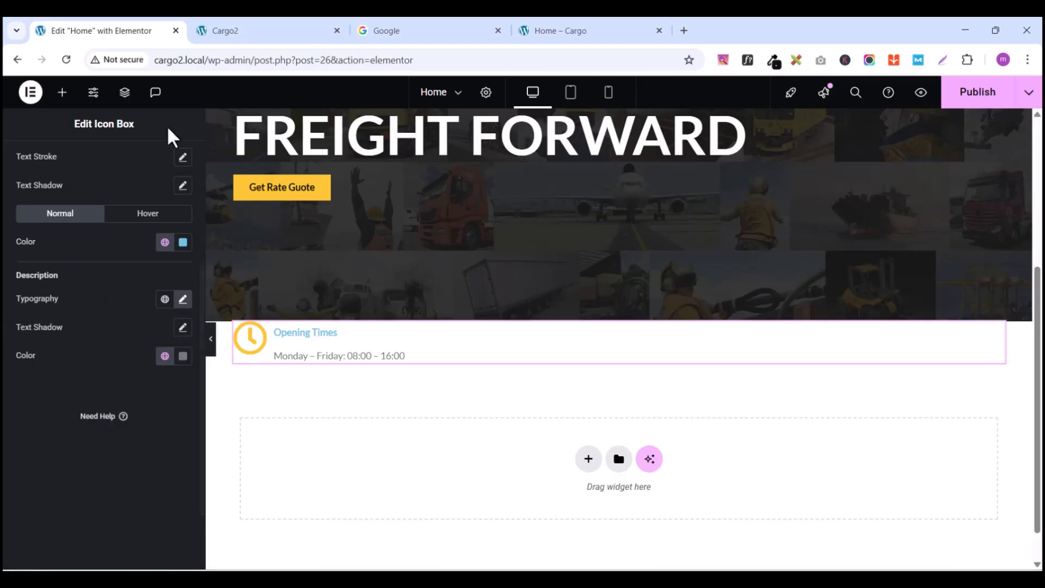
Step: Set the icon box's content spacing to 5 px and compare it with the info bar on the reference Cargo home page
{"action": "scroll", "coordinate": [51, 268], "scroll_direction": "up", "scroll_amount": 4}
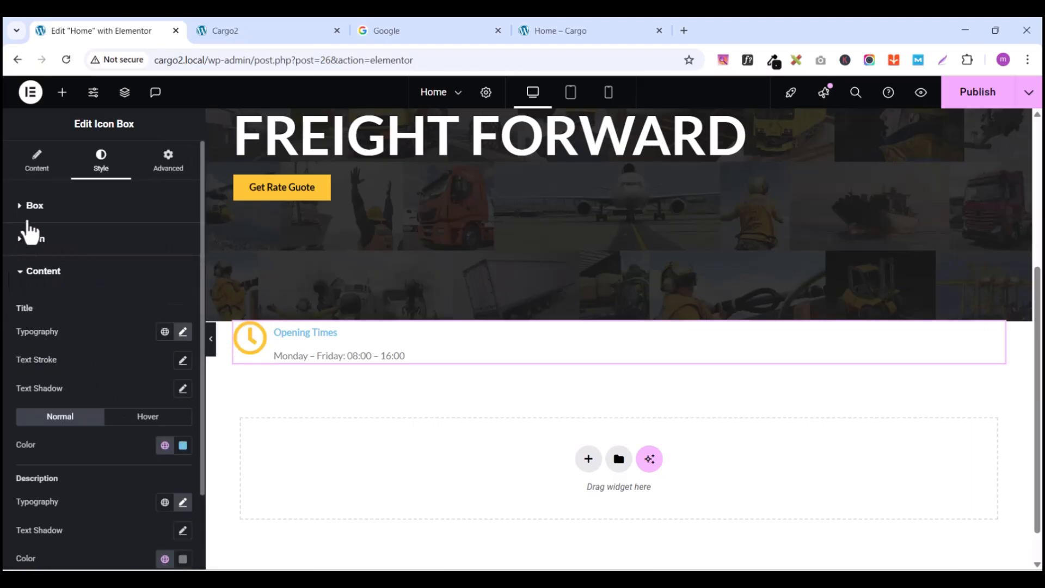
{"action": "left_click", "coordinate": [21, 206]}
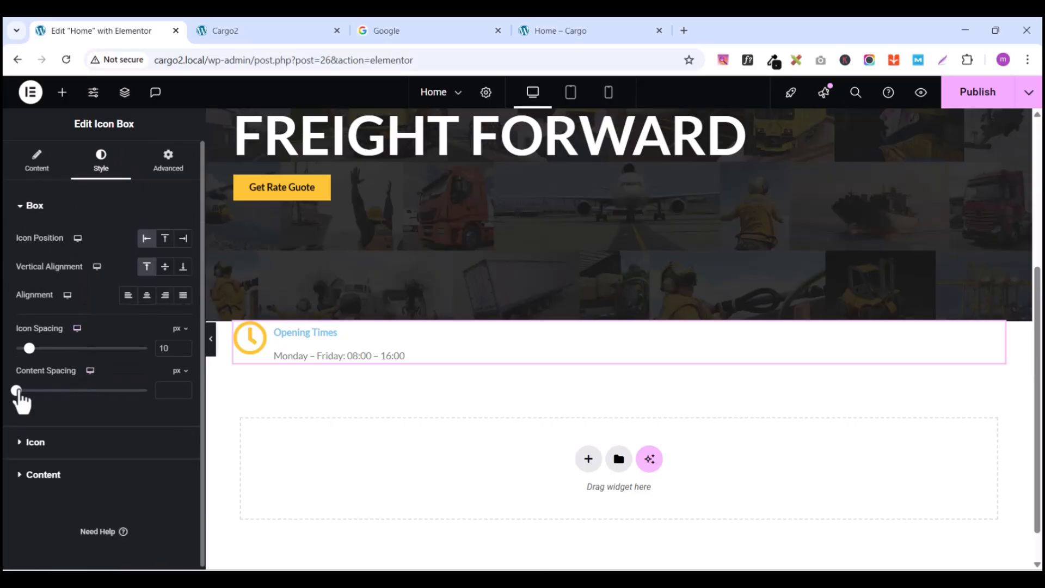
{"action": "mouse_move", "coordinate": [17, 394]}
{"action": "left_mouse_down"}
{"action": "mouse_move", "coordinate": [33, 392]}
{"action": "mouse_move", "coordinate": [7, 391]}
{"action": "mouse_move", "coordinate": [21, 392]}
{"action": "left_mouse_up"}
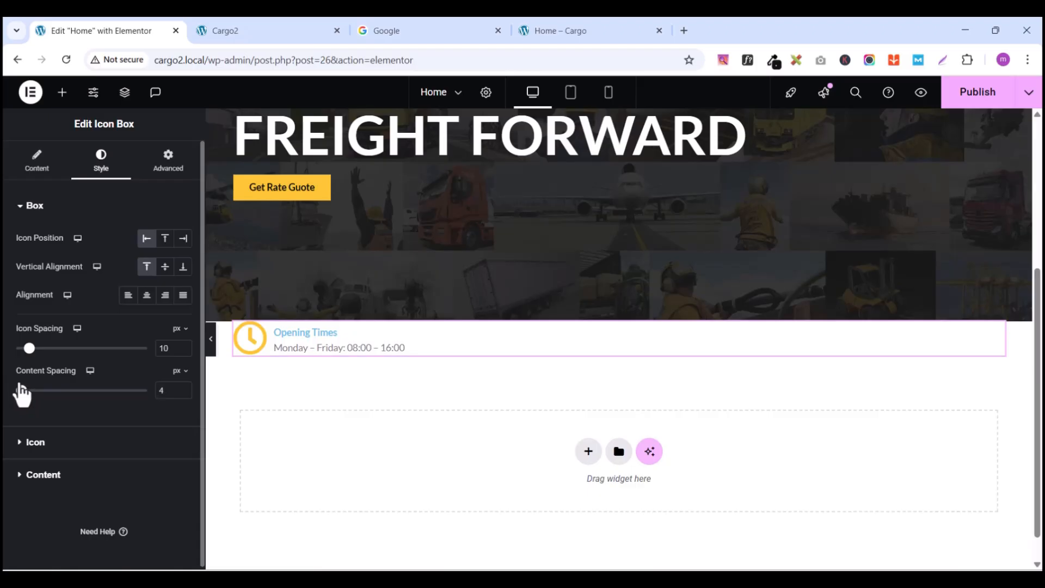
{"action": "left_click_drag", "start_coordinate": [21, 393], "coordinate": [24, 395]}
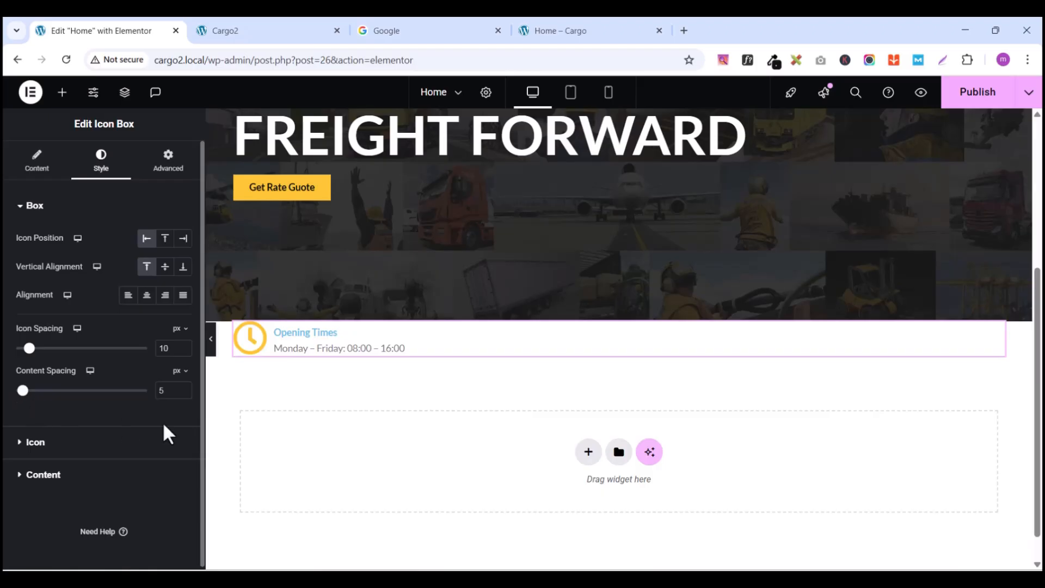
{"action": "left_click", "coordinate": [564, 34]}
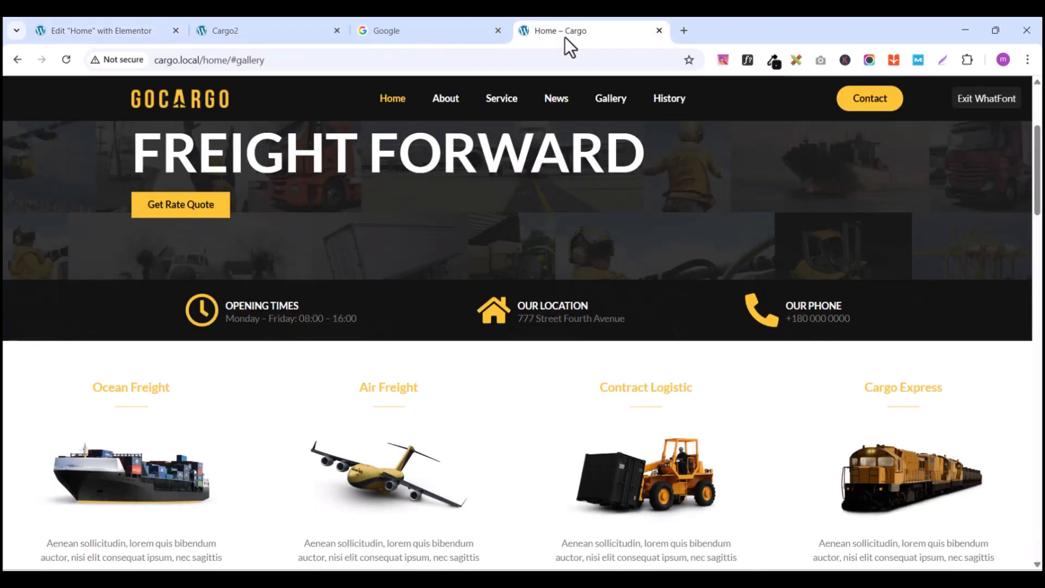
Step: Set the Opening Times icon box's content spacing to 3 px and exit WhatFont on the reference Cargo page
{"action": "left_click", "coordinate": [123, 28]}
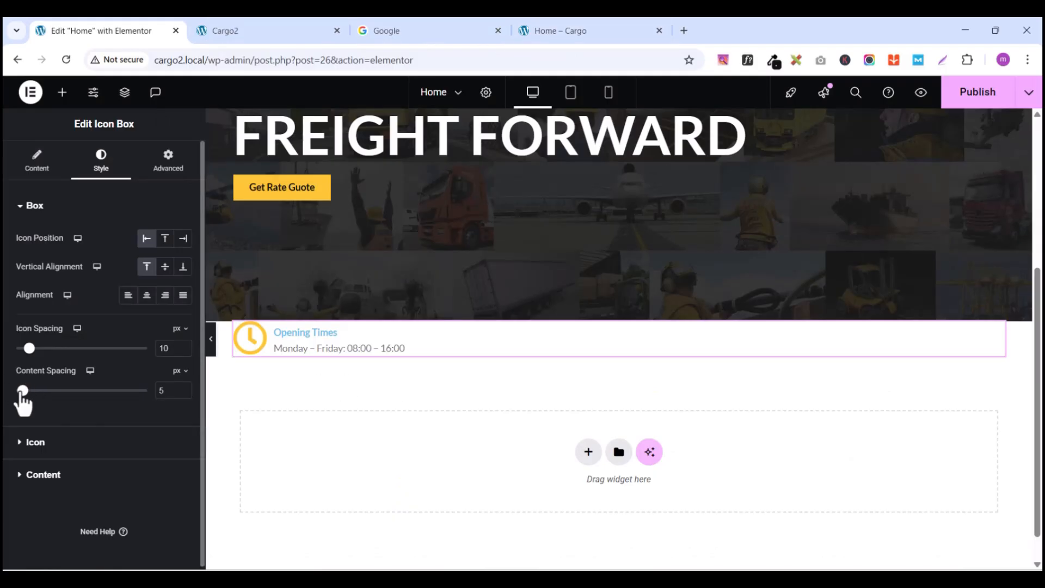
{"action": "left_click_drag", "start_coordinate": [21, 392], "coordinate": [20, 391]}
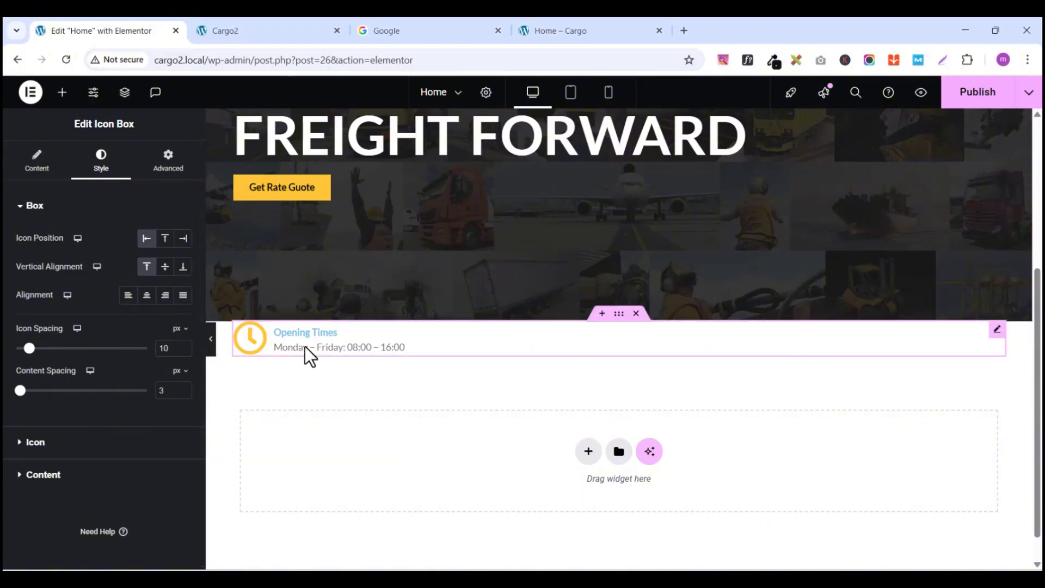
{"action": "left_click", "coordinate": [552, 30]}
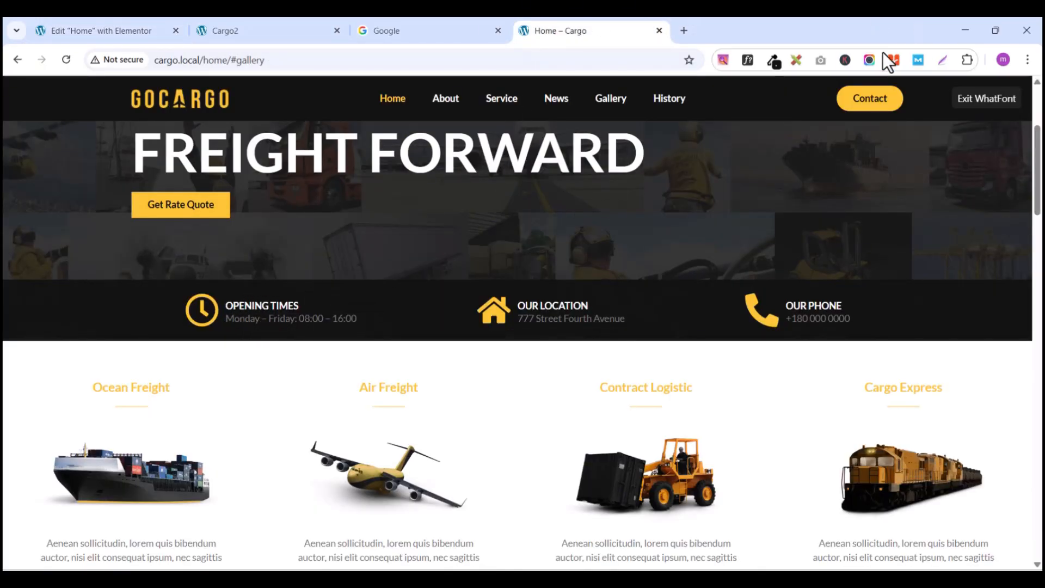
{"action": "left_click", "coordinate": [972, 101]}
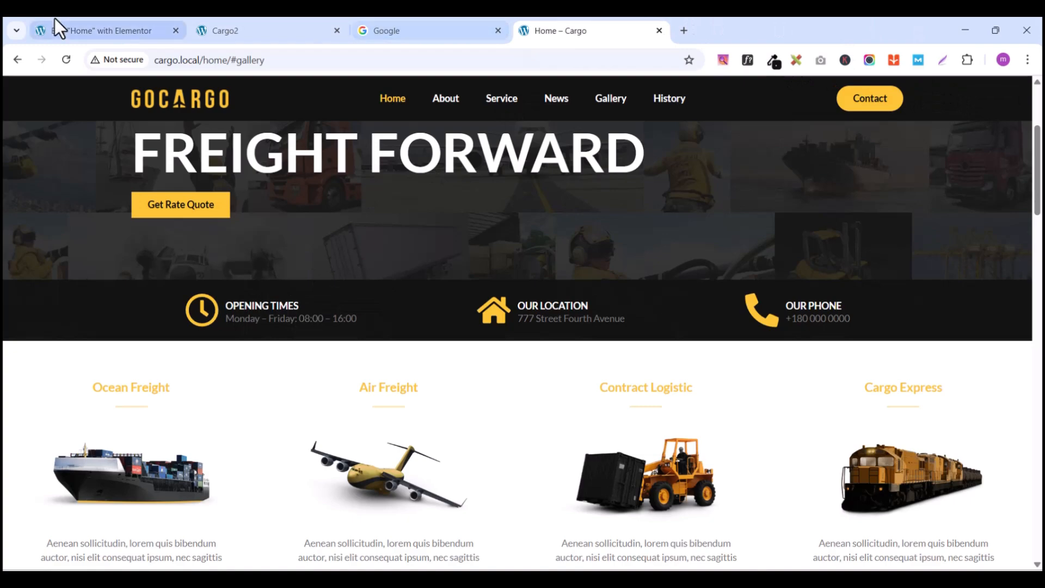
{"action": "left_click", "coordinate": [83, 34]}
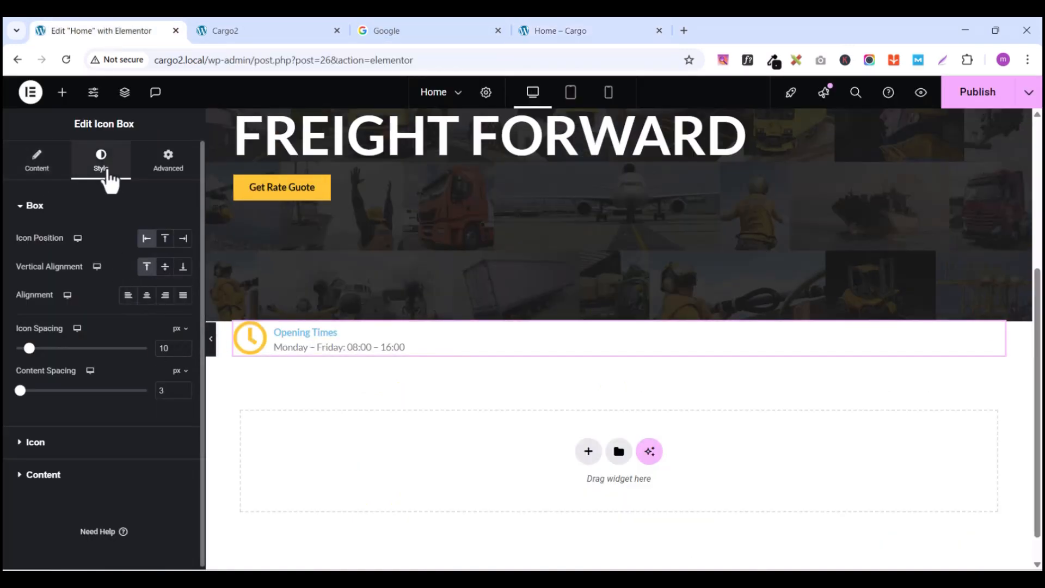
Step: Set the text transform of the Opening Times icon box's title to Uppercase
{"action": "left_click", "coordinate": [20, 212]}
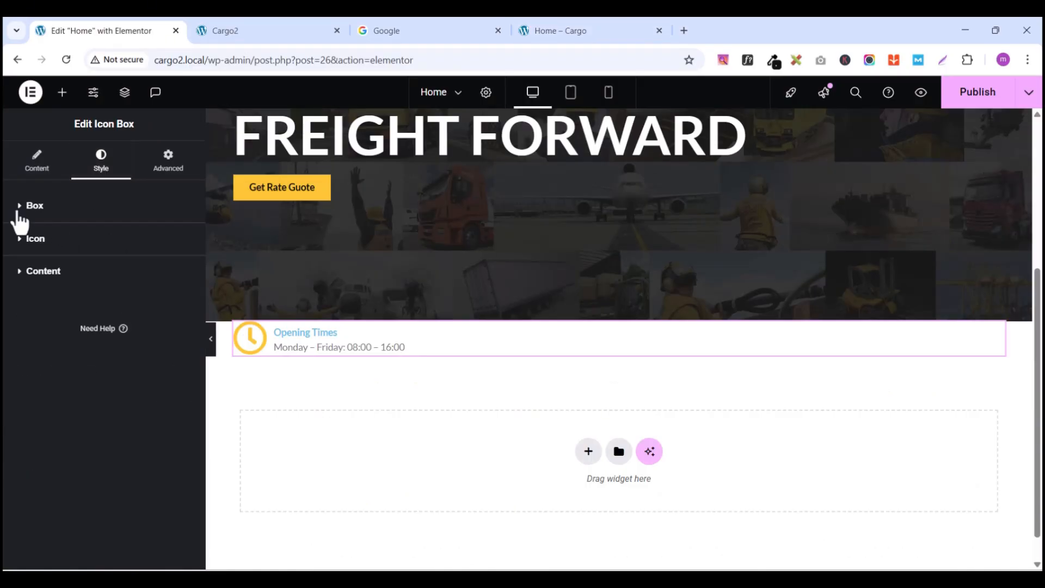
{"action": "left_click", "coordinate": [20, 275]}
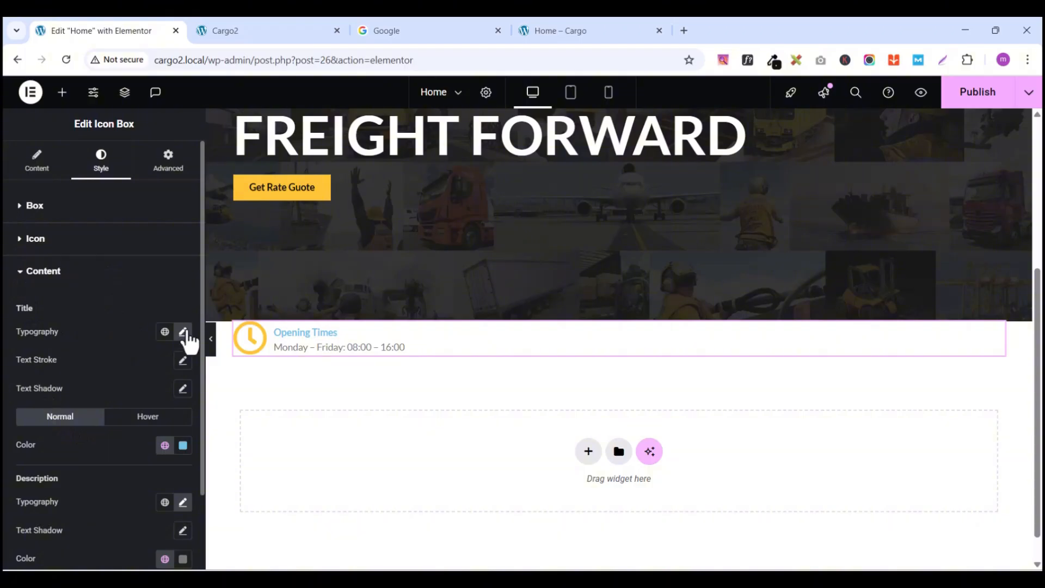
{"action": "left_click", "coordinate": [183, 332]}
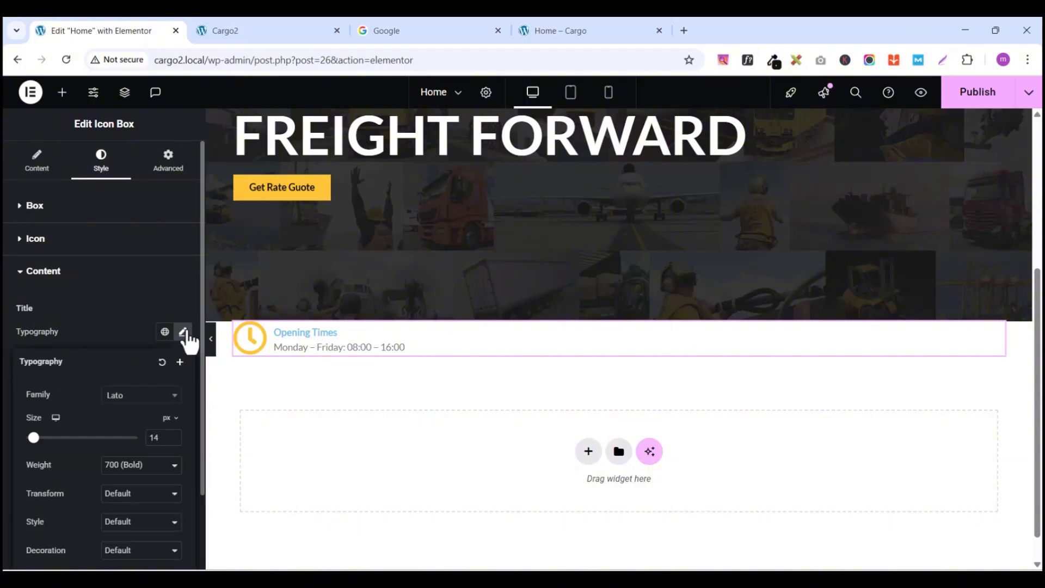
{"action": "scroll", "coordinate": [71, 523], "scroll_direction": "down", "scroll_amount": 1}
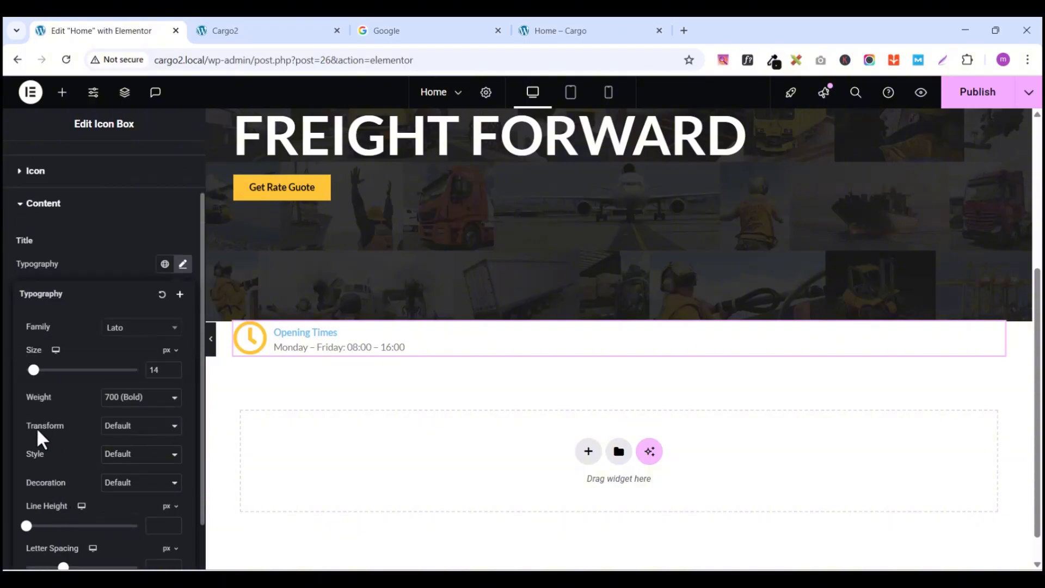
{"action": "left_click", "coordinate": [139, 426]}
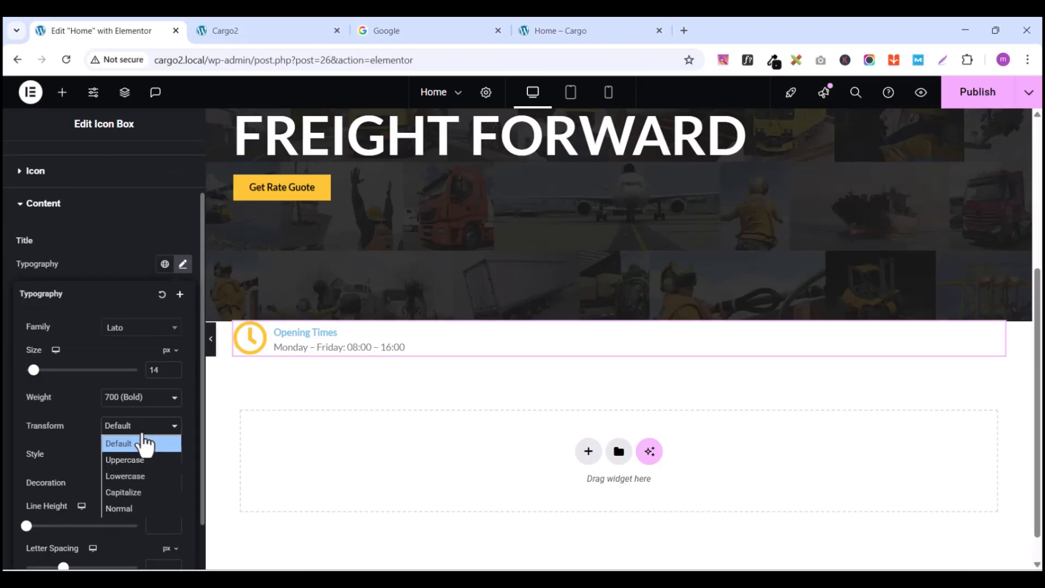
{"action": "left_click", "coordinate": [137, 460]}
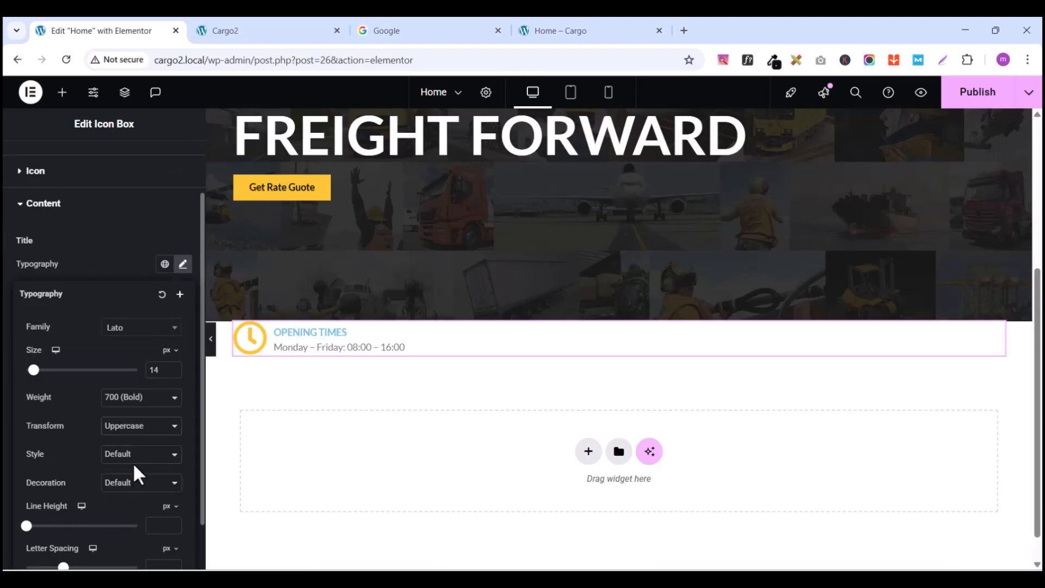
{"action": "left_click", "coordinate": [82, 241]}
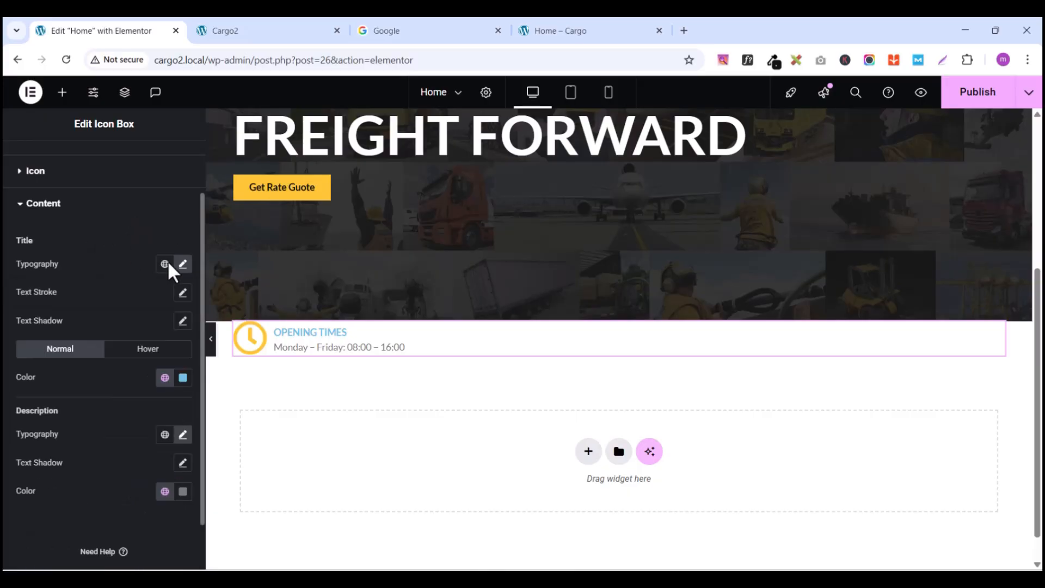
Step: Compare with the reference page and give the container around the Opening Times box the global Black background color
{"action": "left_click", "coordinate": [563, 37]}
{"action": "left_click", "coordinate": [84, 35]}
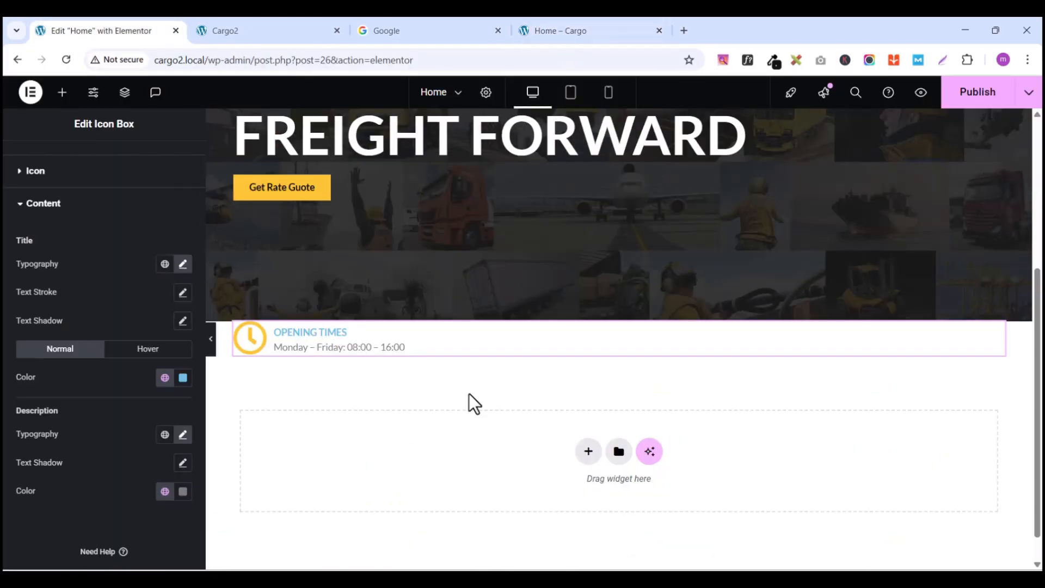
{"action": "scroll", "coordinate": [490, 366], "scroll_direction": "down", "scroll_amount": 1}
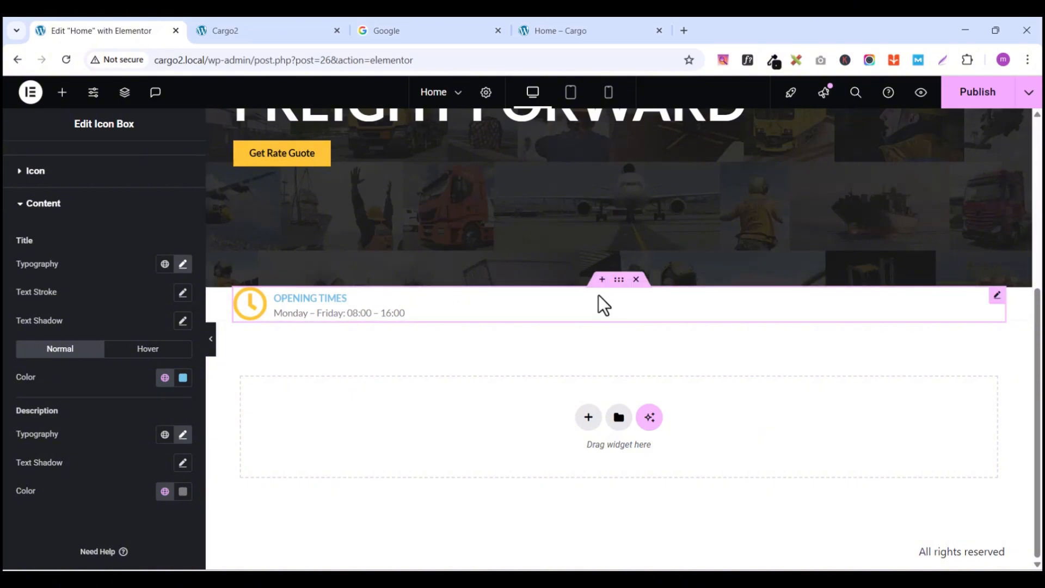
{"action": "left_click", "coordinate": [619, 280]}
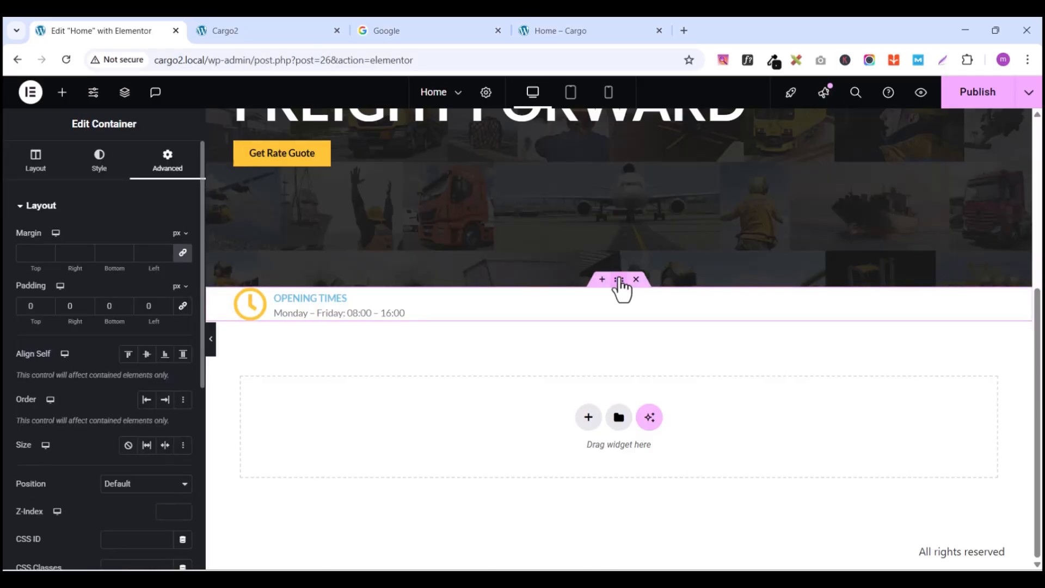
{"action": "left_click", "coordinate": [100, 163]}
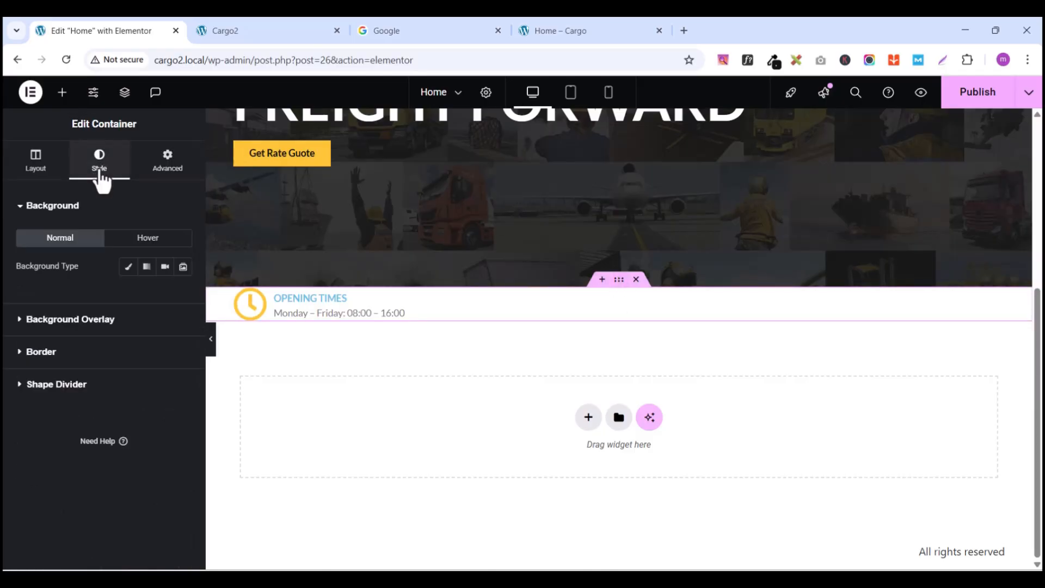
{"action": "left_click", "coordinate": [128, 267]}
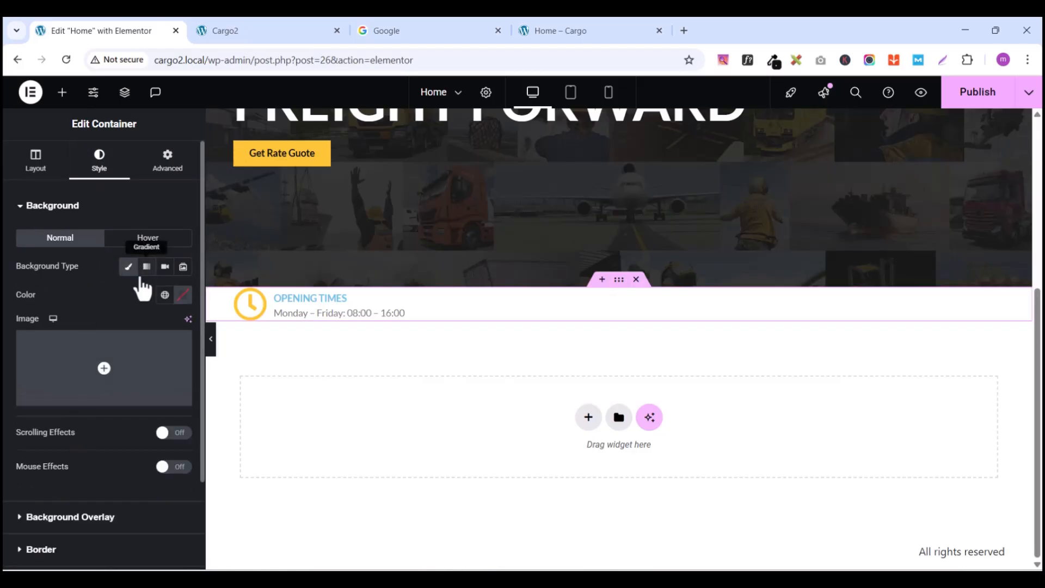
{"action": "left_click", "coordinate": [165, 295]}
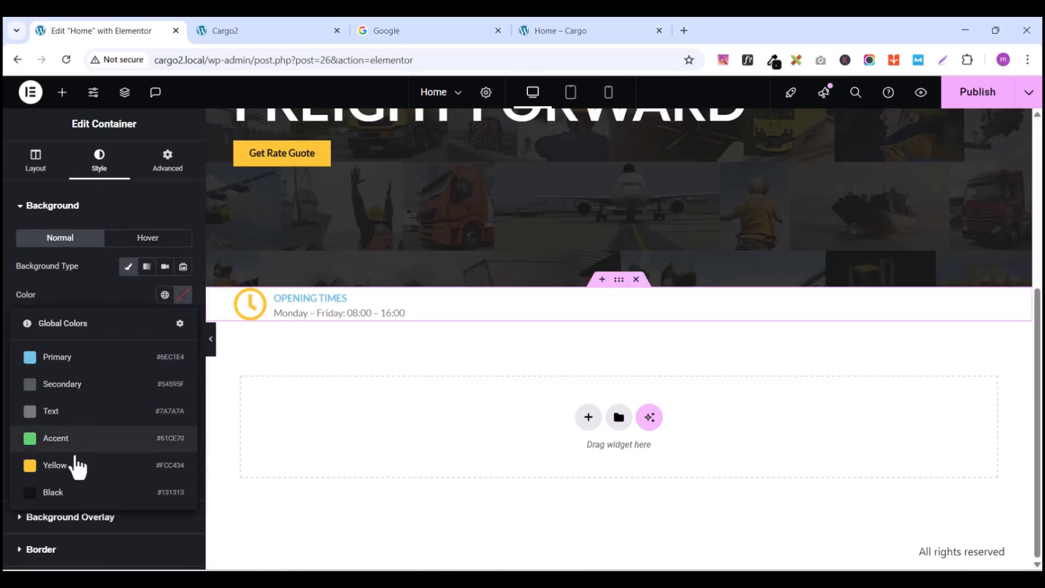
{"action": "left_click", "coordinate": [55, 493]}
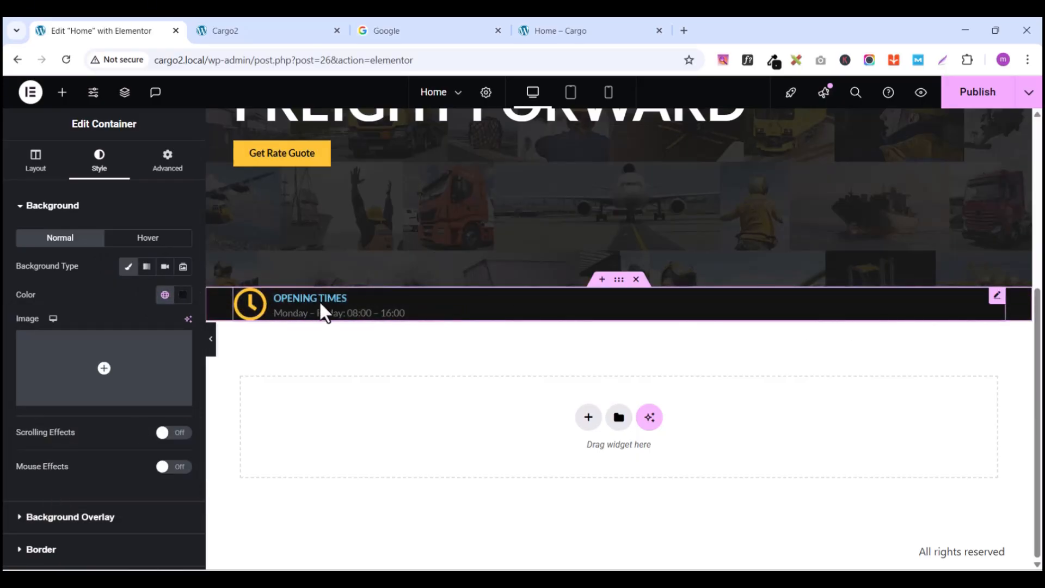
Step: Set the normal title color of the Opening Times icon box to white, #FFFFFF
{"action": "left_click", "coordinate": [997, 297]}
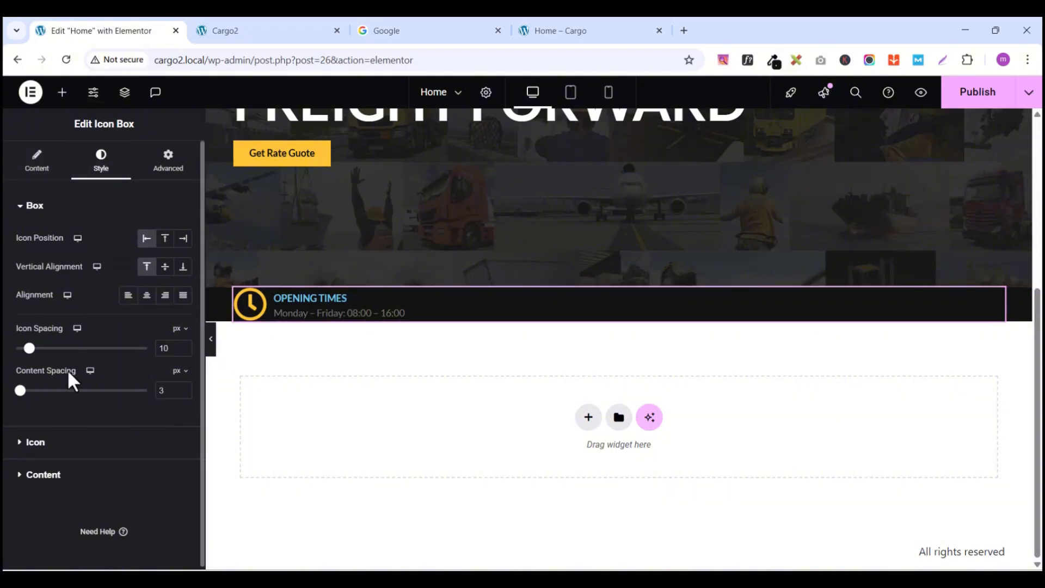
{"action": "left_click", "coordinate": [23, 478]}
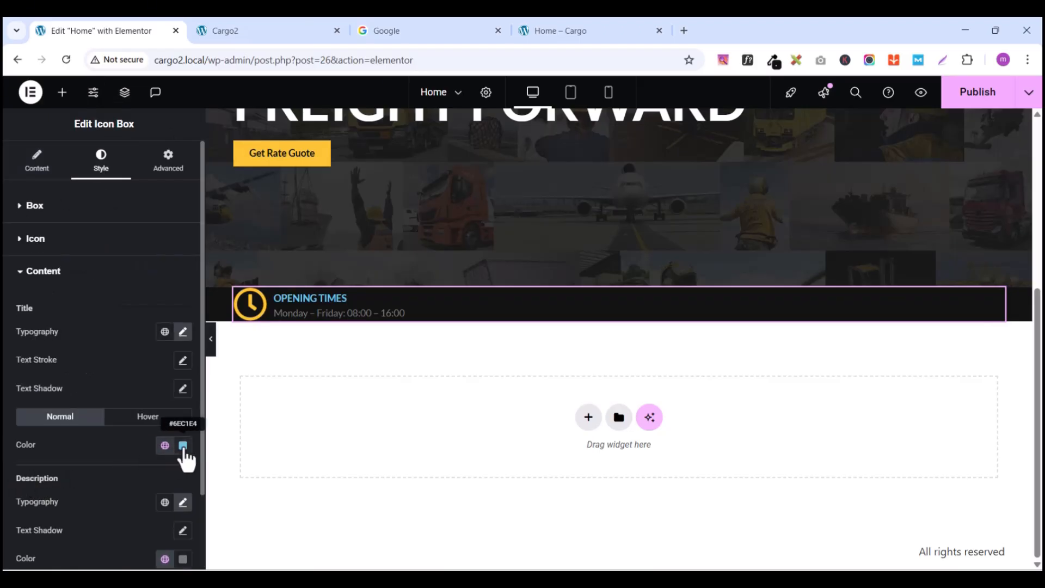
{"action": "left_click", "coordinate": [183, 446]}
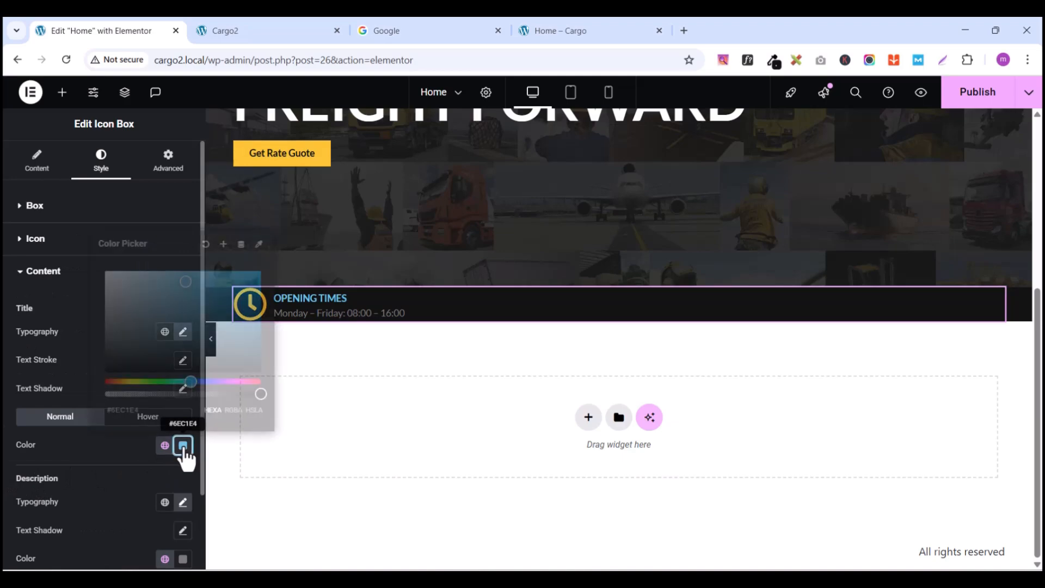
{"action": "left_click_drag", "start_coordinate": [187, 283], "coordinate": [74, 235]}
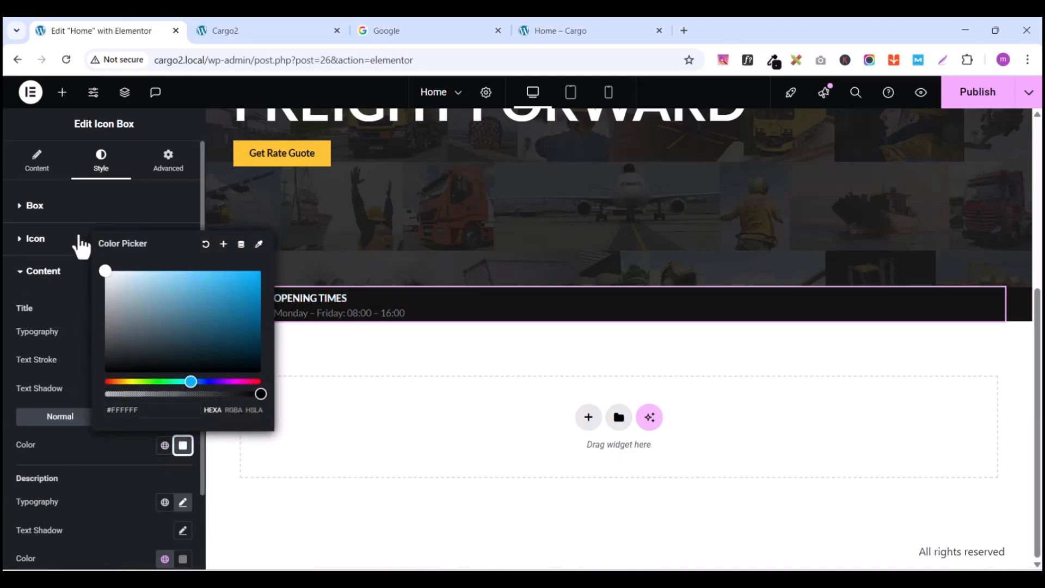
{"action": "left_click", "coordinate": [133, 469]}
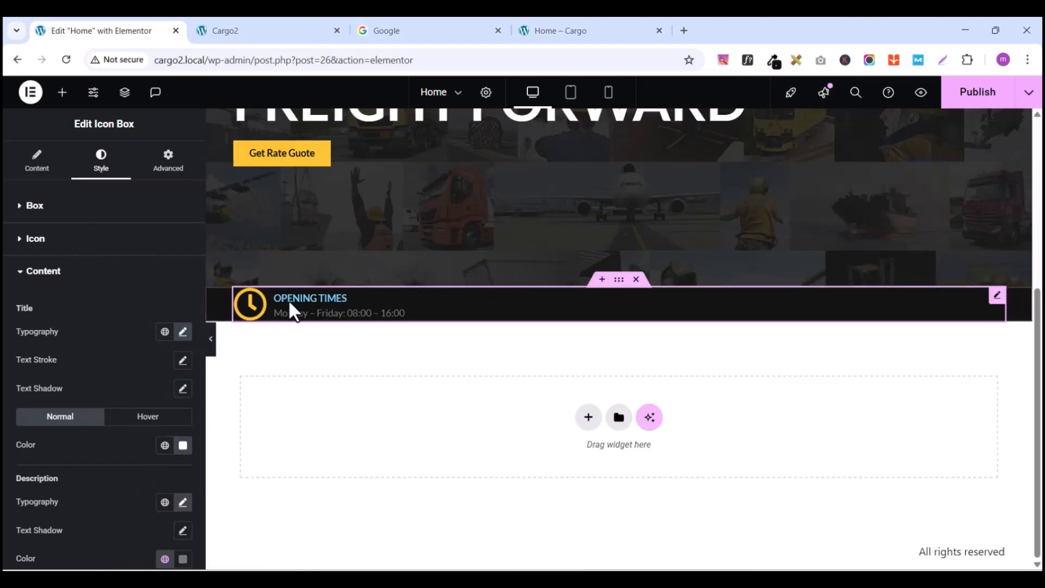
Step: Check the reference page and set the Opening Times title's hover color to the global Yellow
{"action": "left_click", "coordinate": [554, 31]}
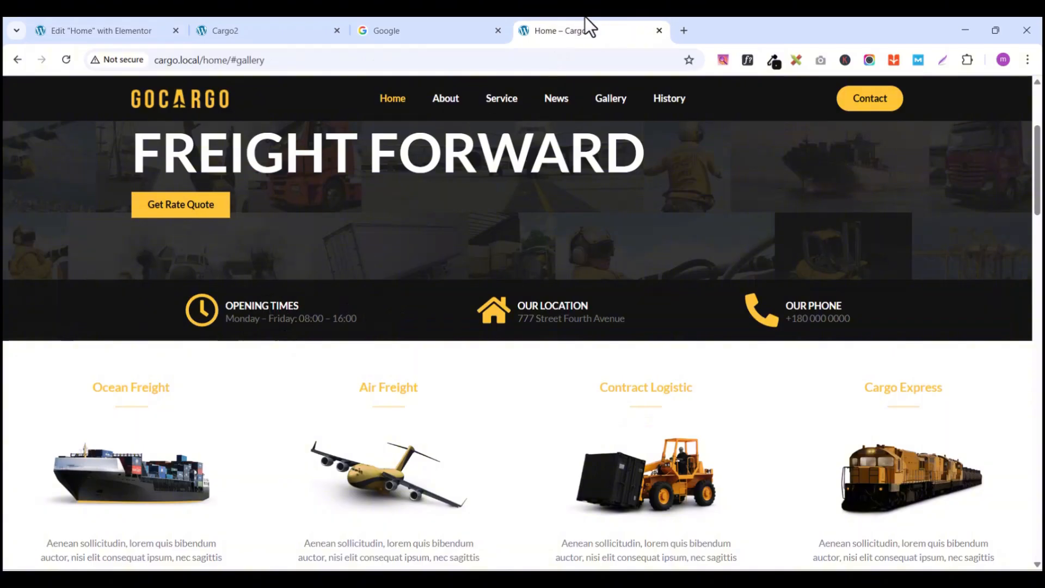
{"action": "left_click", "coordinate": [122, 28]}
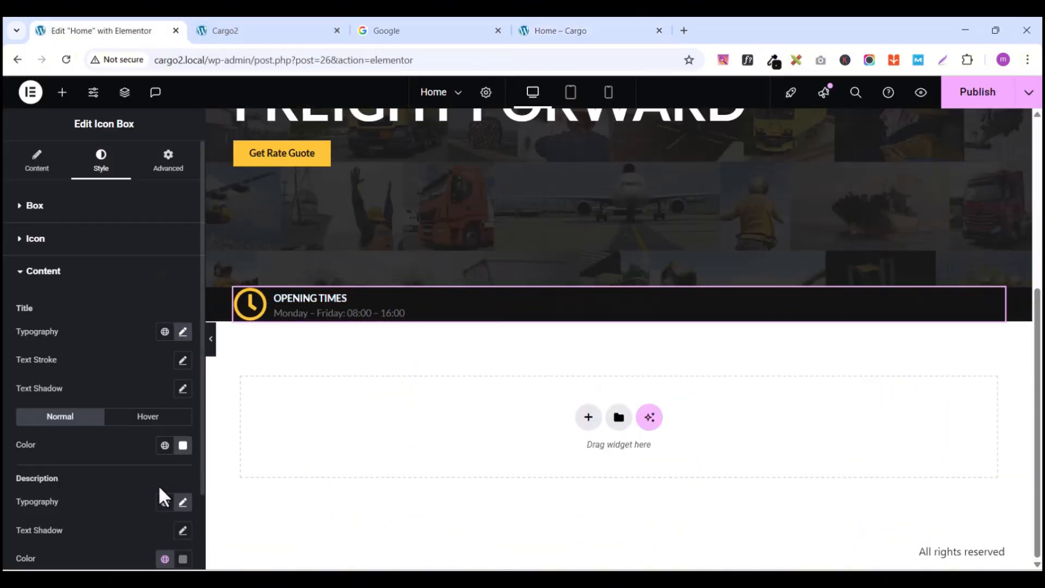
{"action": "left_click", "coordinate": [148, 419]}
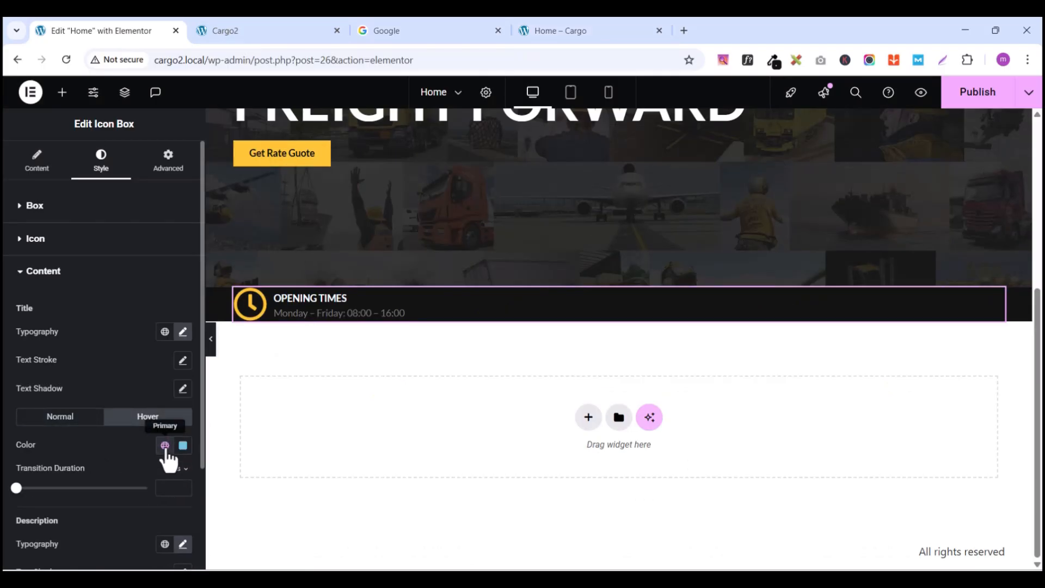
{"action": "left_click", "coordinate": [165, 445]}
{"action": "left_click", "coordinate": [60, 390]}
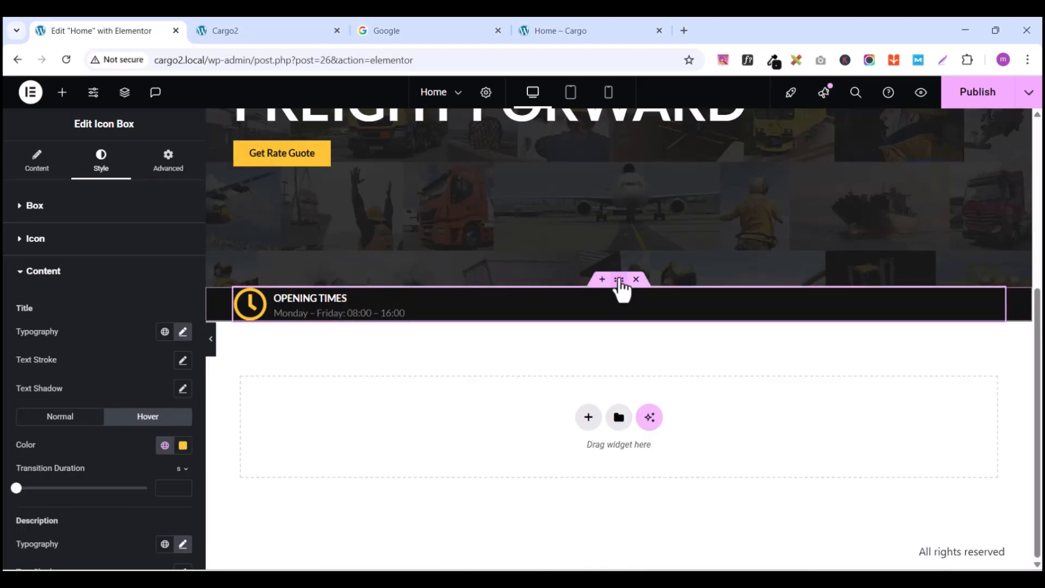
Step: Set the black container's padding to 20 px top and bottom and 40 px right and left
{"action": "left_click", "coordinate": [619, 280]}
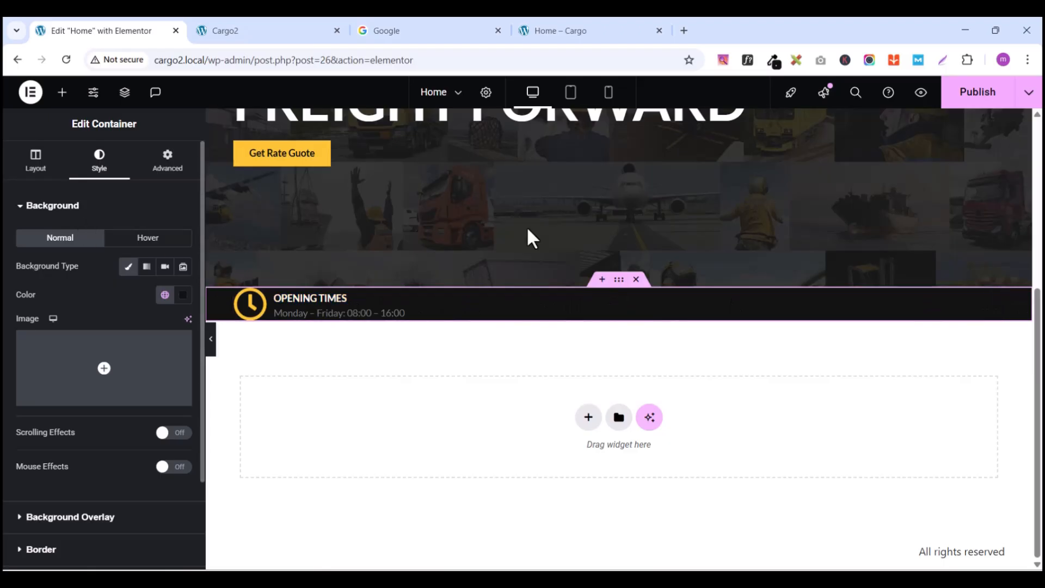
{"action": "left_click", "coordinate": [175, 173]}
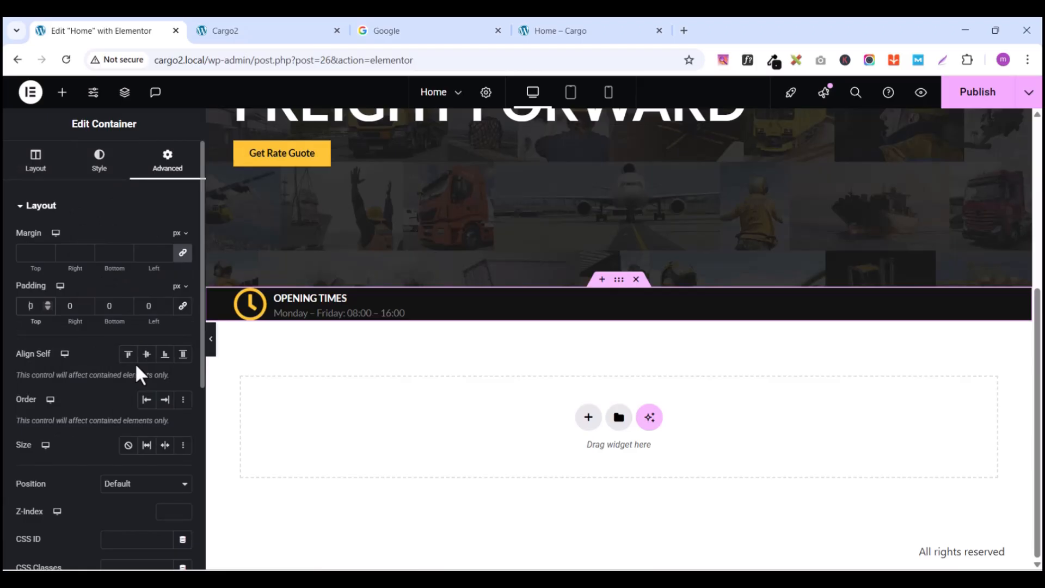
{"action": "type", "text": "20"}
{"action": "left_click", "coordinate": [69, 303]}
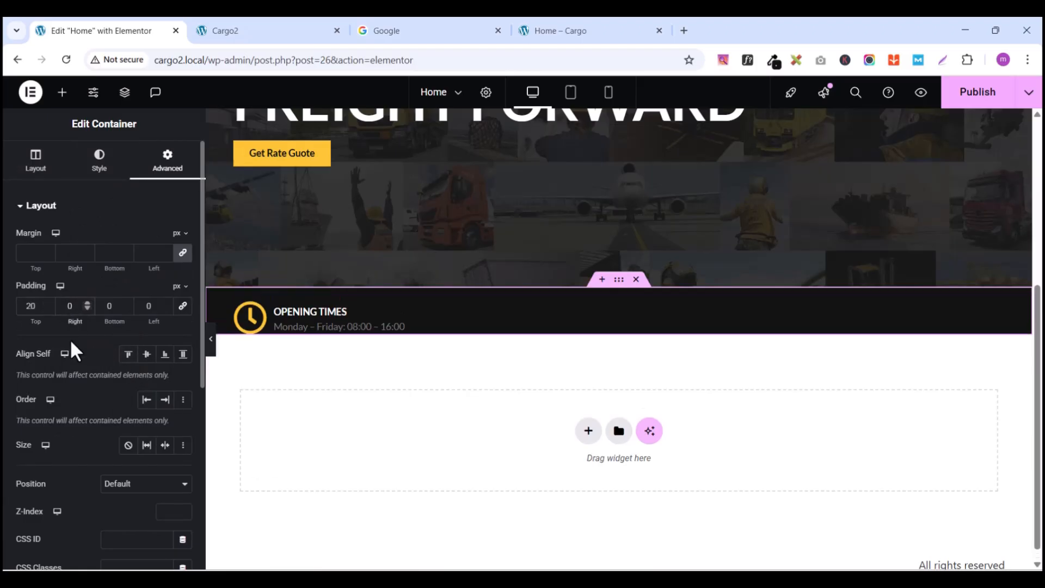
{"action": "type", "text": "40"}
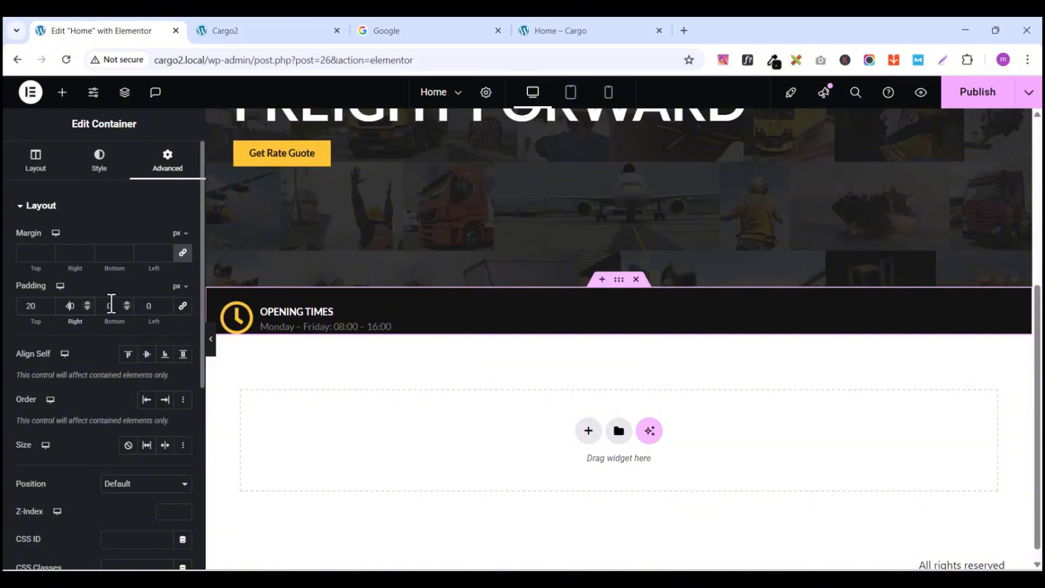
{"action": "type", "text": "20"}
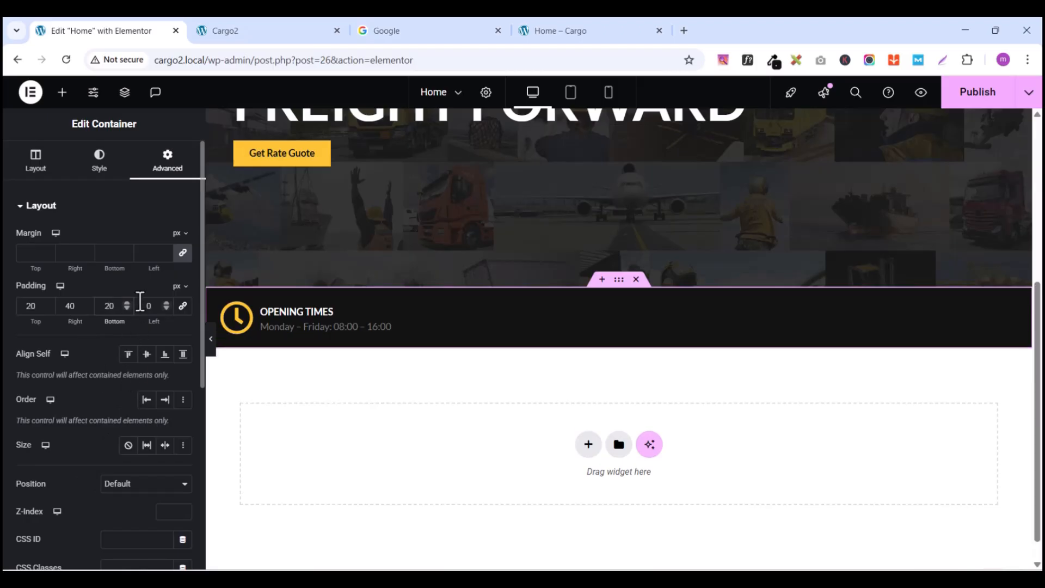
{"action": "type", "text": "40"}
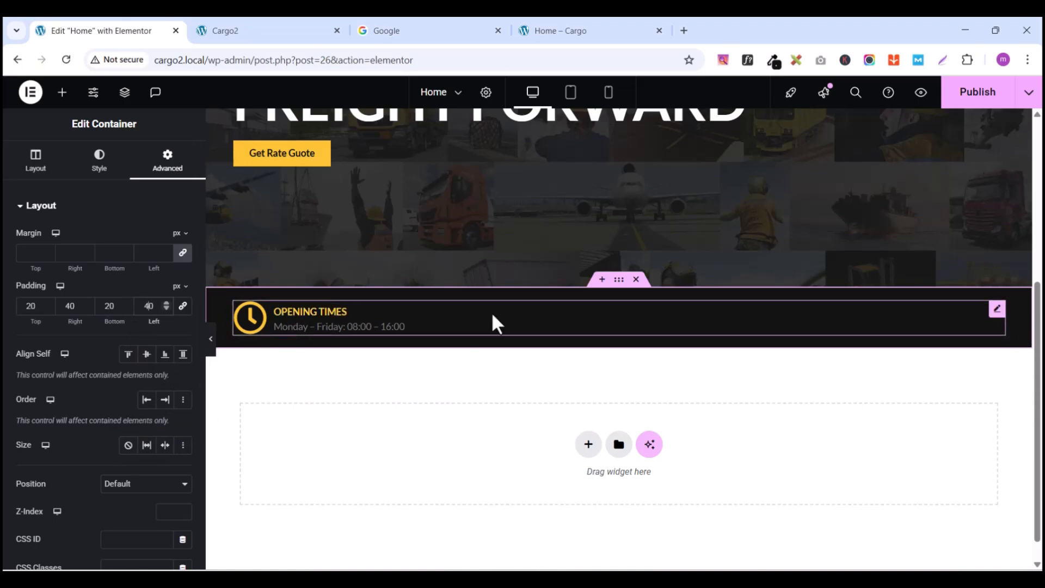
Step: Duplicate the Opening Times icon box twice so the black container holds three icon boxes
{"action": "left_click", "coordinate": [998, 310]}
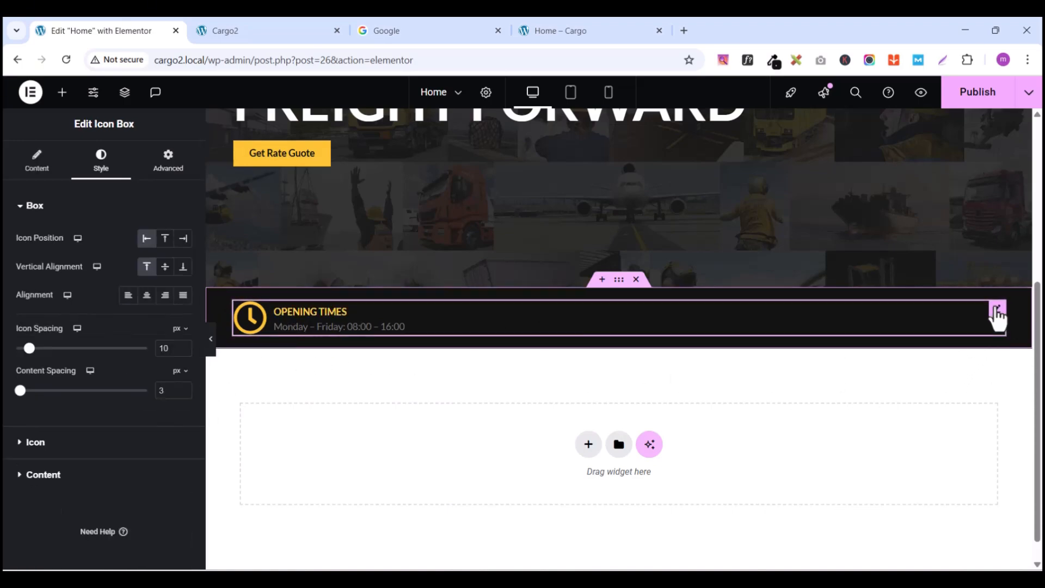
{"action": "right_click", "coordinate": [998, 315]}
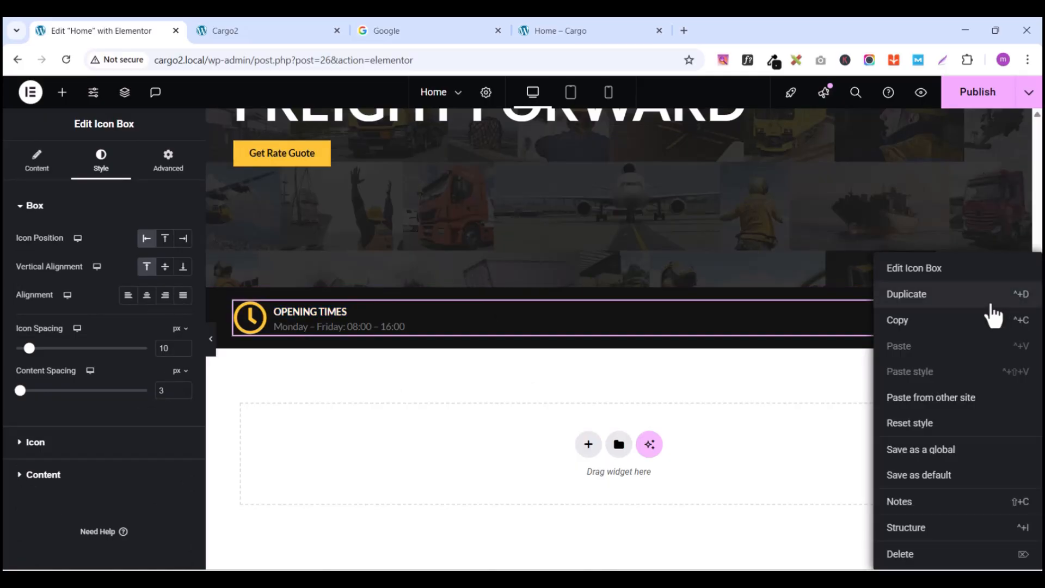
{"action": "left_click", "coordinate": [913, 298]}
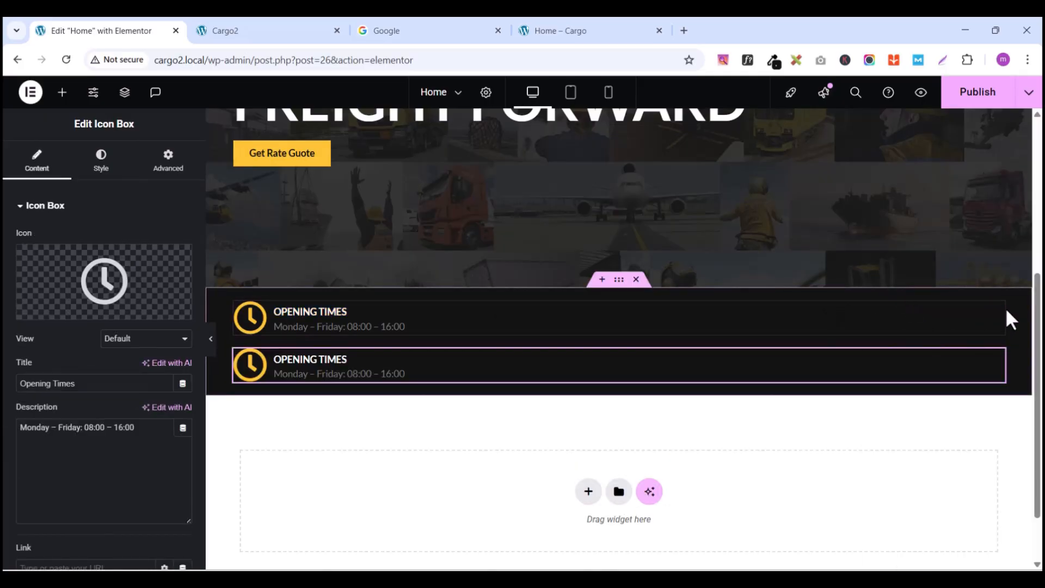
{"action": "right_click", "coordinate": [998, 320]}
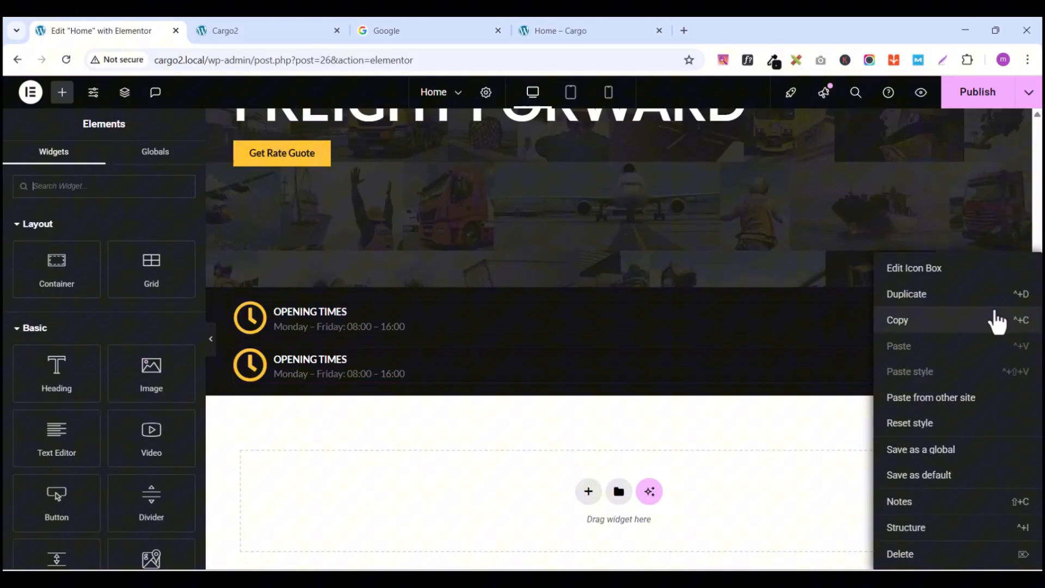
{"action": "left_click", "coordinate": [920, 297]}
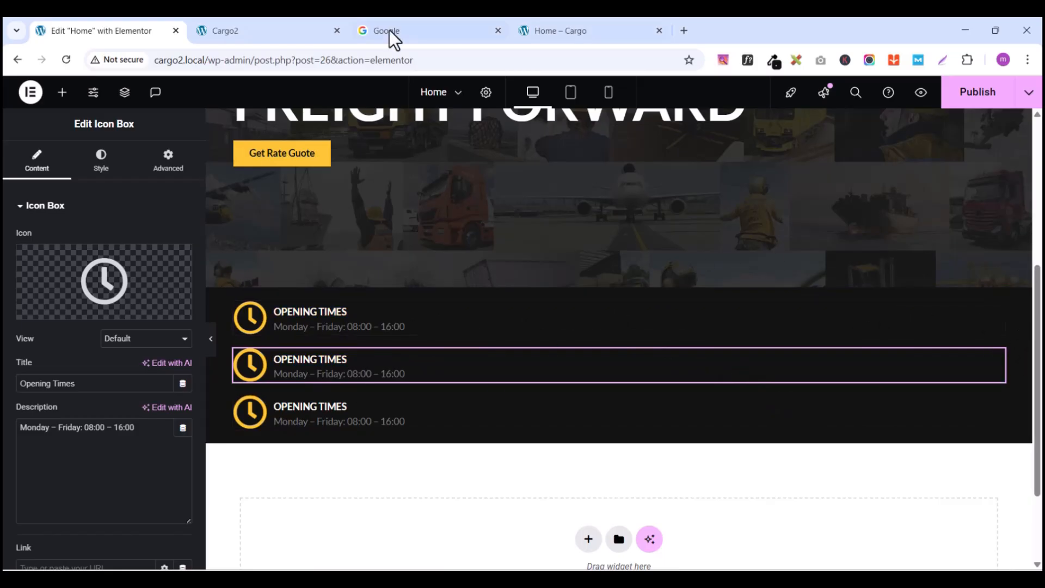
Step: Copy the Our Location title and address text from the reference Cargo page and return to the Elementor editor
{"action": "left_click", "coordinate": [601, 34]}
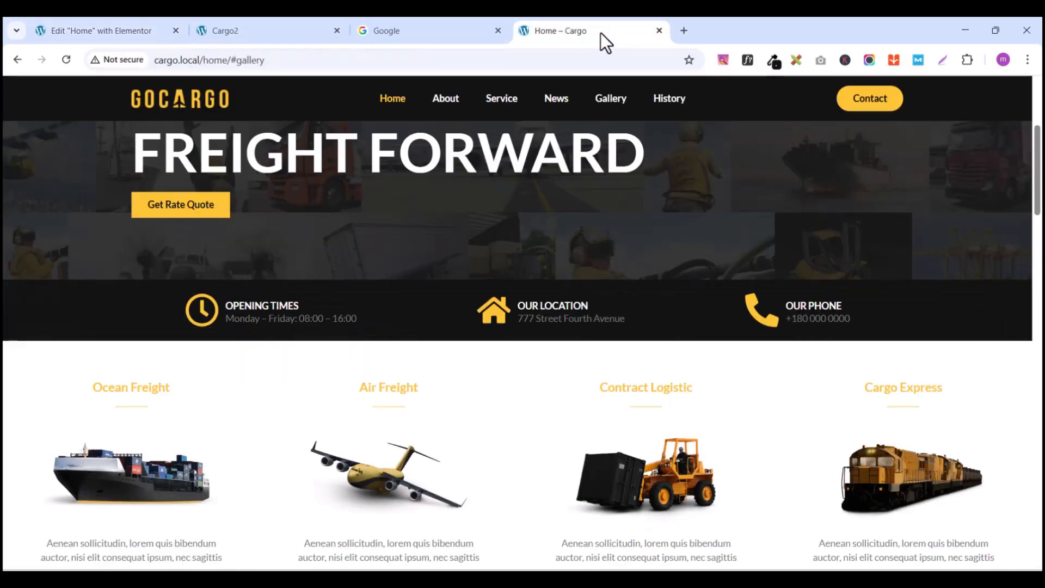
{"action": "left_click_drag", "start_coordinate": [521, 308], "coordinate": [635, 319]}
{"action": "right_click", "coordinate": [567, 317]}
{"action": "left_click", "coordinate": [610, 333]}
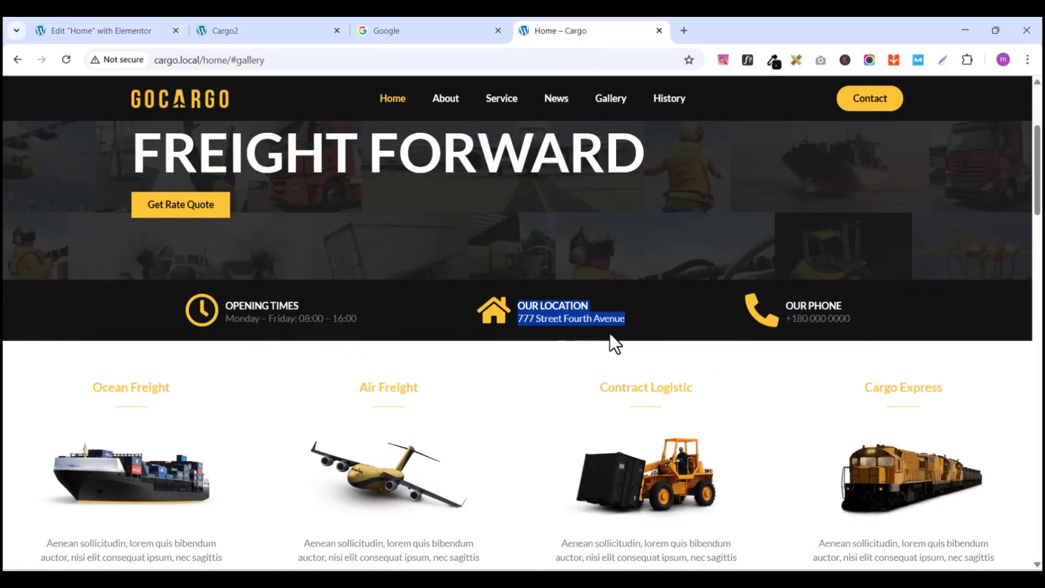
{"action": "left_click", "coordinate": [93, 34]}
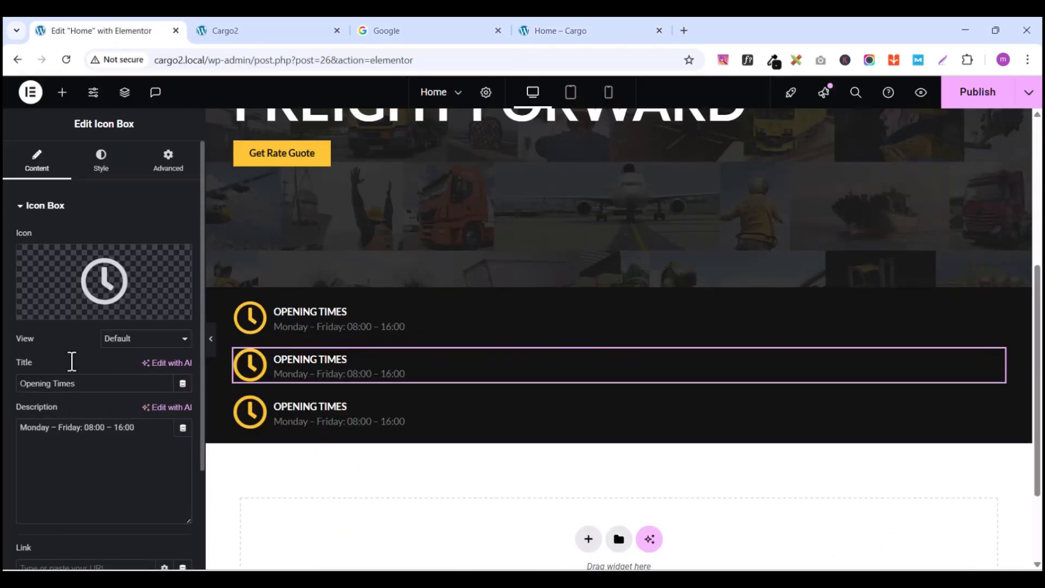
Step: Replace the second icon box's clock with the Home icon from the icon library
{"action": "mouse_move", "coordinate": [105, 289]}
{"action": "left_click", "coordinate": [57, 315]}
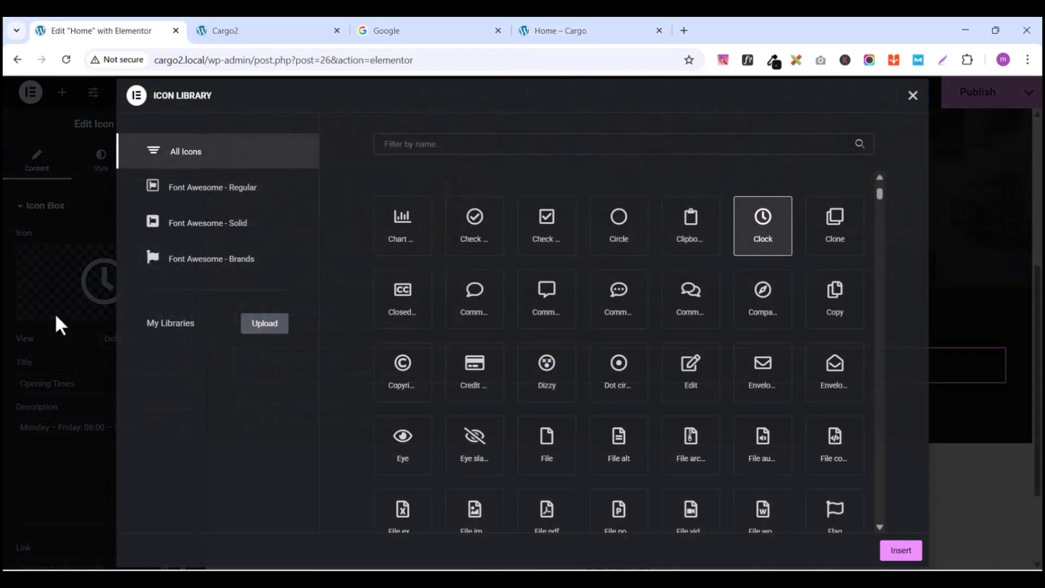
{"action": "type", "text": "home"}
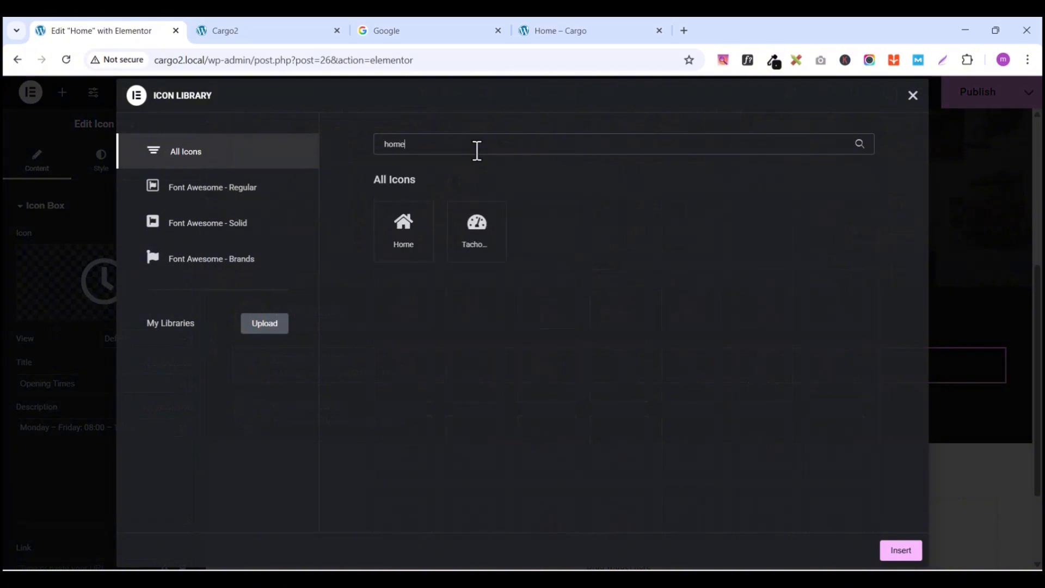
{"action": "left_click", "coordinate": [402, 252]}
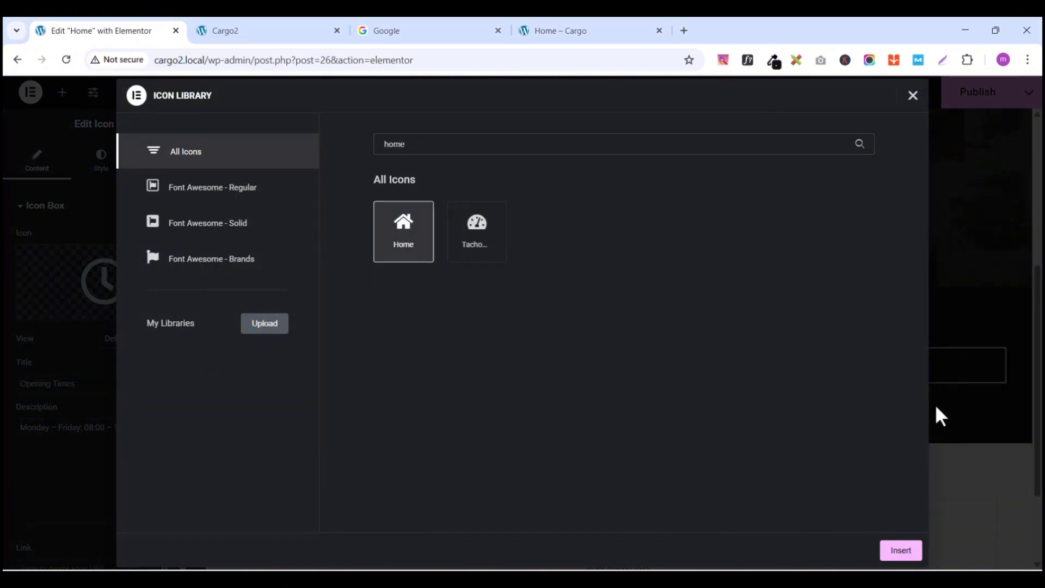
{"action": "left_click", "coordinate": [902, 551]}
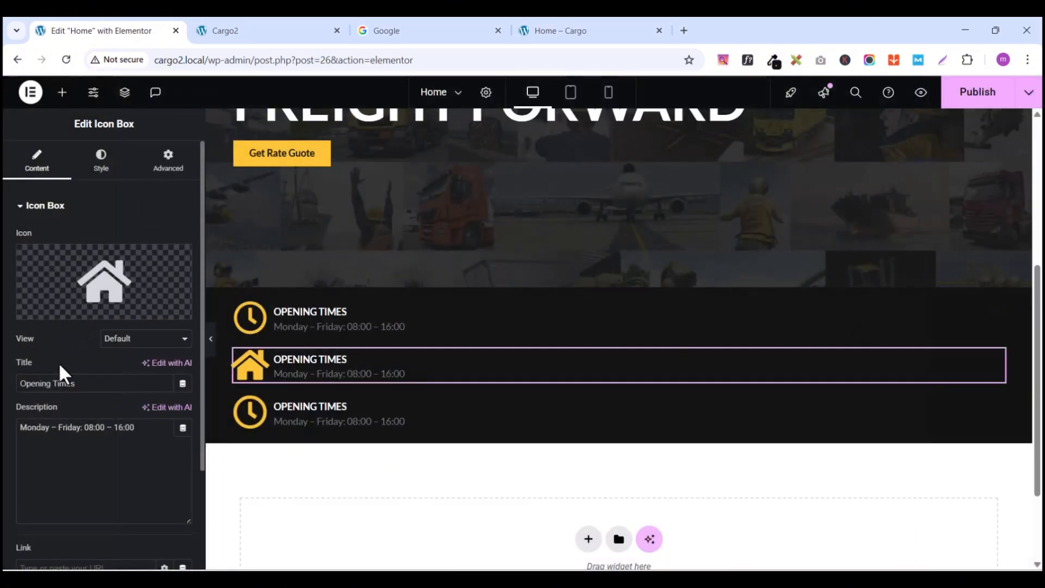
Step: Replace the second icon box's description with the copied text, keeping only the street address line
{"action": "double_click", "coordinate": [71, 428]}
{"action": "triple_click", "coordinate": [71, 445]}
{"action": "key", "text": "ctrl+v"}
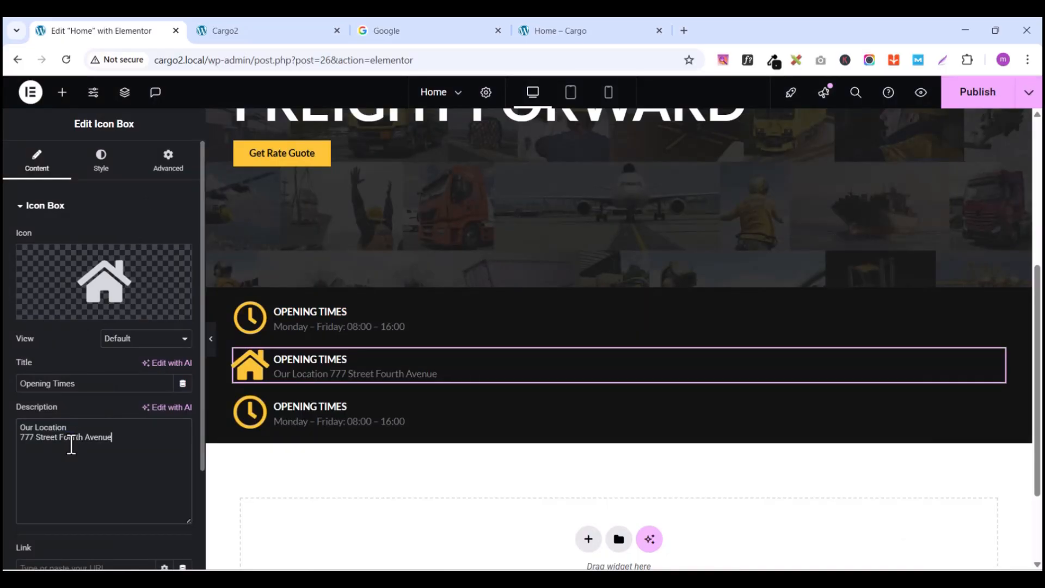
{"action": "left_click_drag", "start_coordinate": [81, 437], "coordinate": [6, 441]}
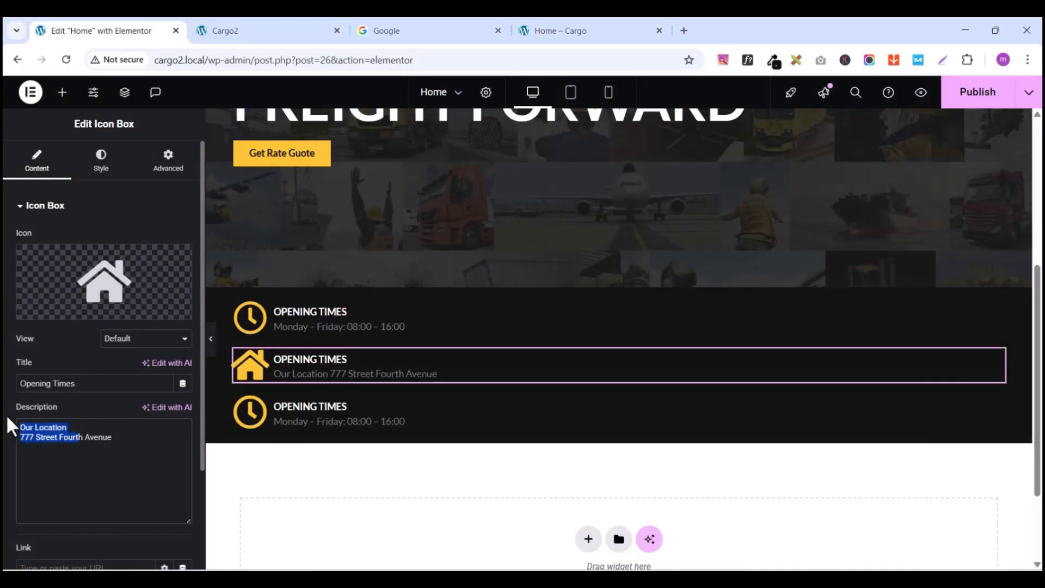
{"action": "double_click", "coordinate": [22, 428]}
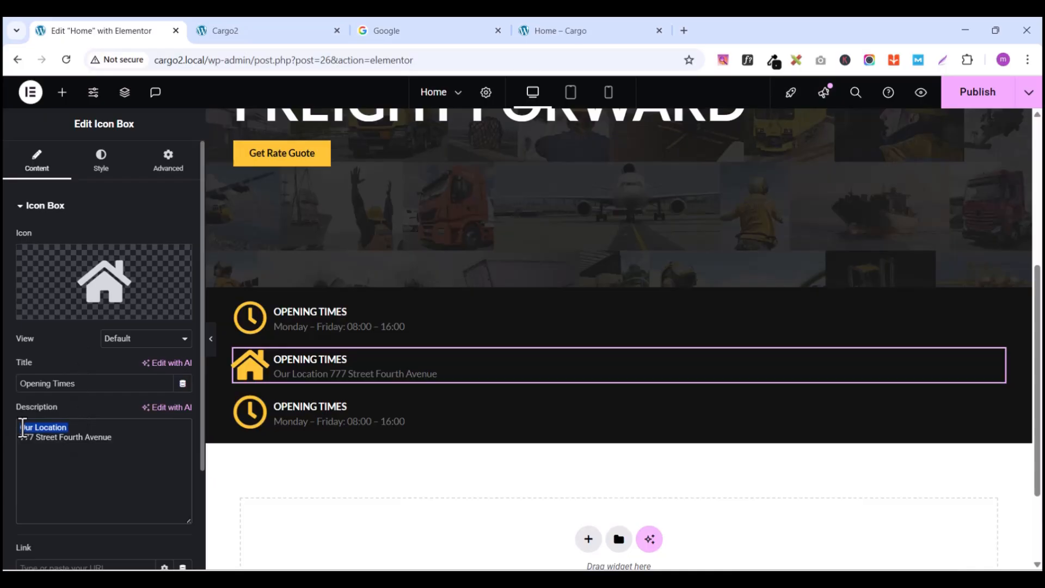
{"action": "key", "text": "Delete"}
{"action": "key", "text": "Delete"}
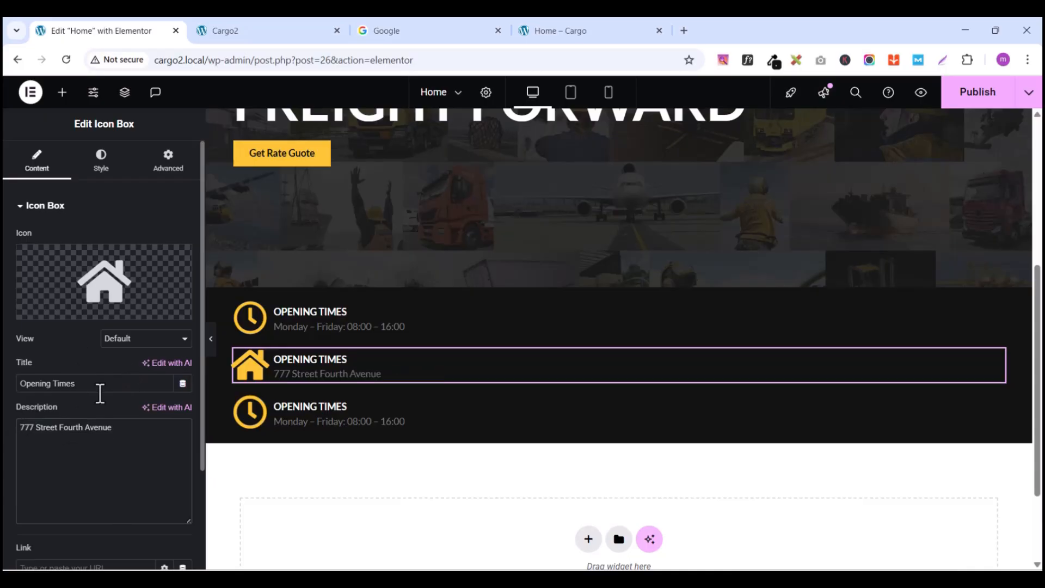
Step: Change the second icon box's title to "Our Location"
{"action": "left_click_drag", "start_coordinate": [101, 392], "coordinate": [4, 387]}
{"action": "key", "text": "Delete"}
{"action": "type", "text": "Our Location"}
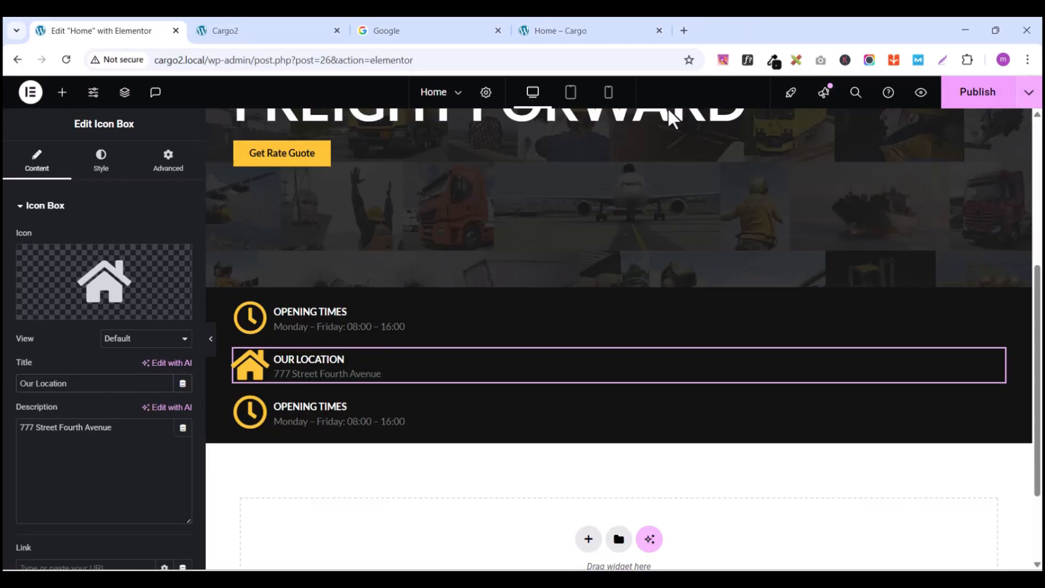
Step: Copy the Our Phone title and phone number from the reference Cargo page and return to the Elementor editor
{"action": "left_click", "coordinate": [544, 31]}
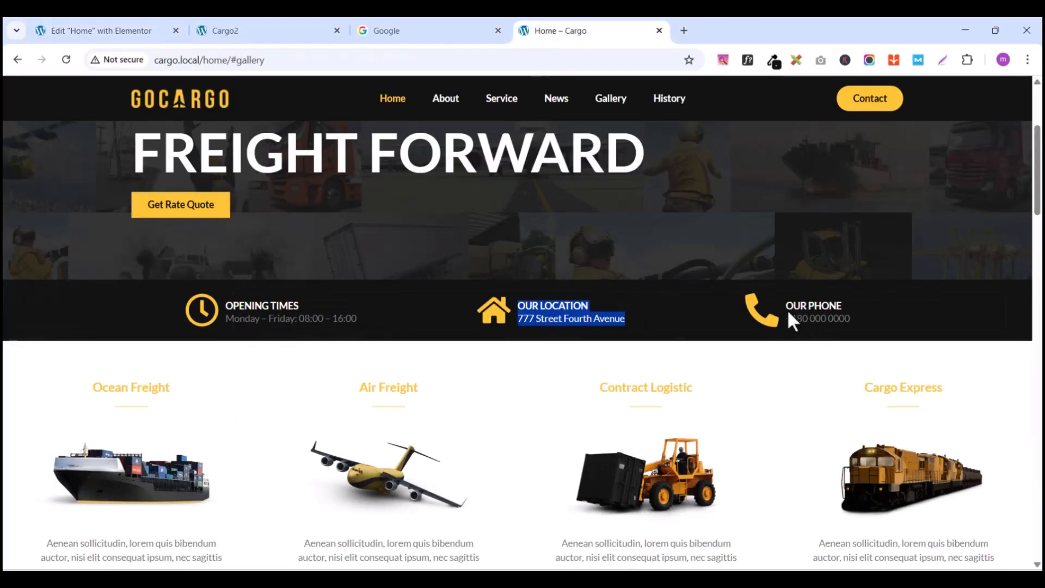
{"action": "left_click_drag", "start_coordinate": [790, 306], "coordinate": [864, 336]}
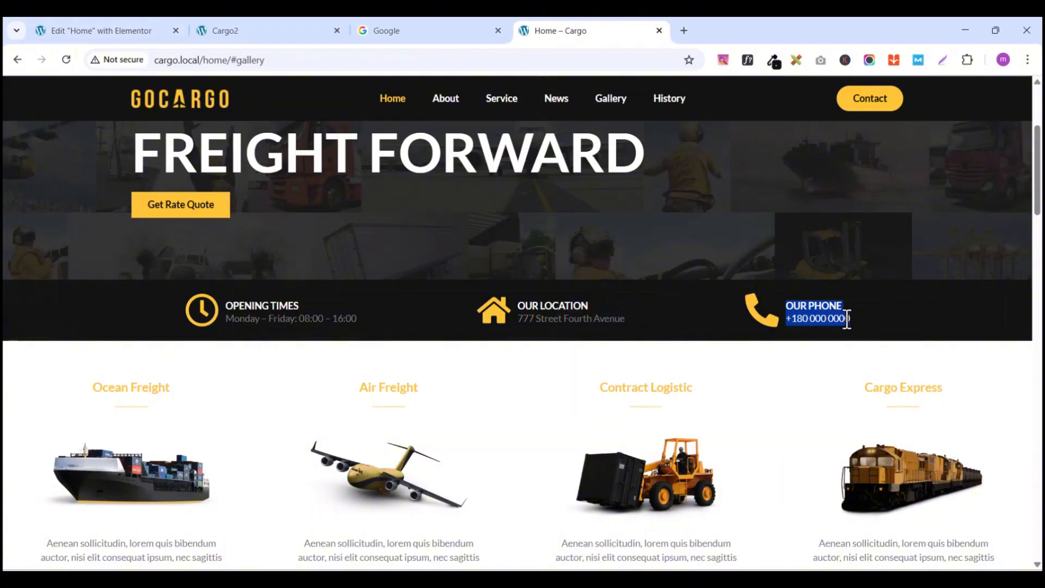
{"action": "right_click", "coordinate": [847, 319]}
{"action": "left_click", "coordinate": [662, 338]}
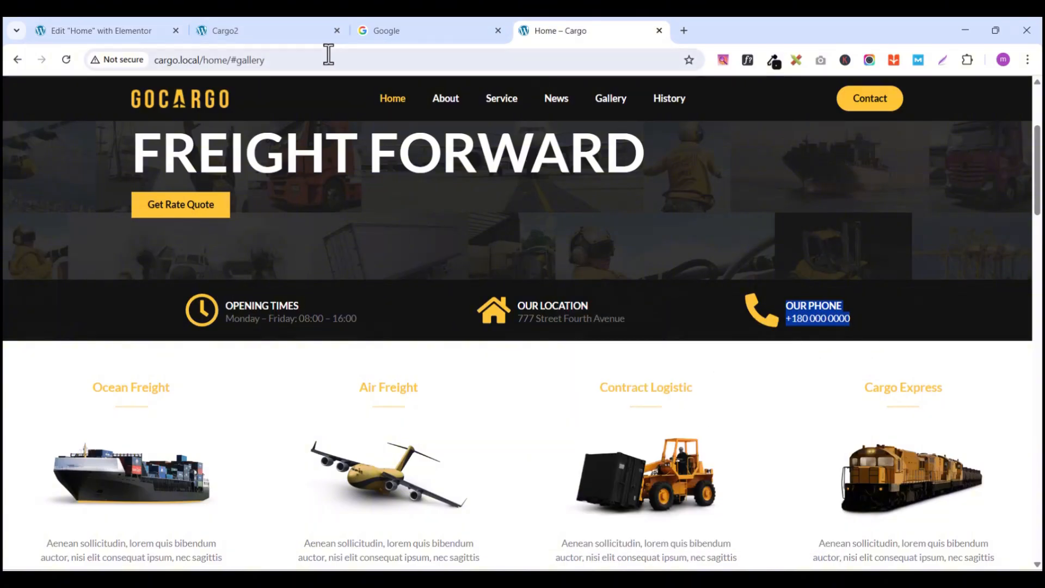
{"action": "left_click", "coordinate": [88, 28]}
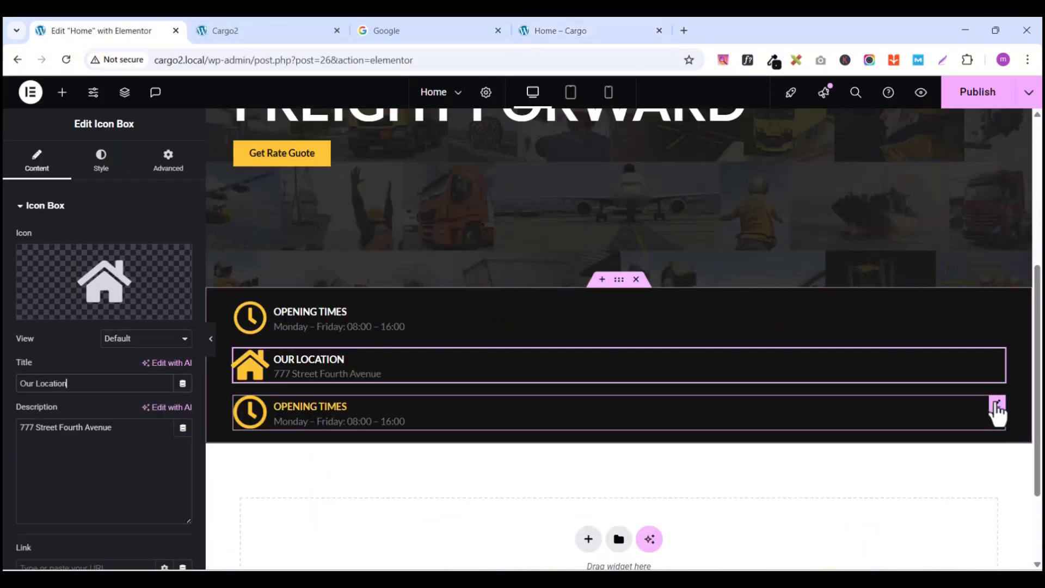
Step: Set the third icon box's description to the copied phone number alone and its title to "Our Phone"
{"action": "left_click", "coordinate": [997, 407]}
{"action": "triple_click", "coordinate": [86, 453]}
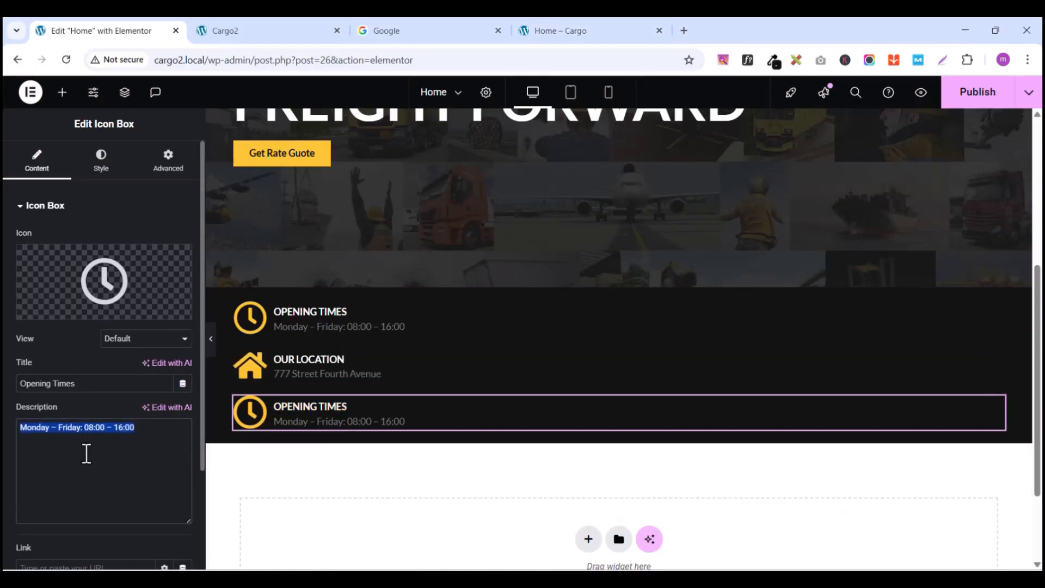
{"action": "key", "text": "ctrl+v"}
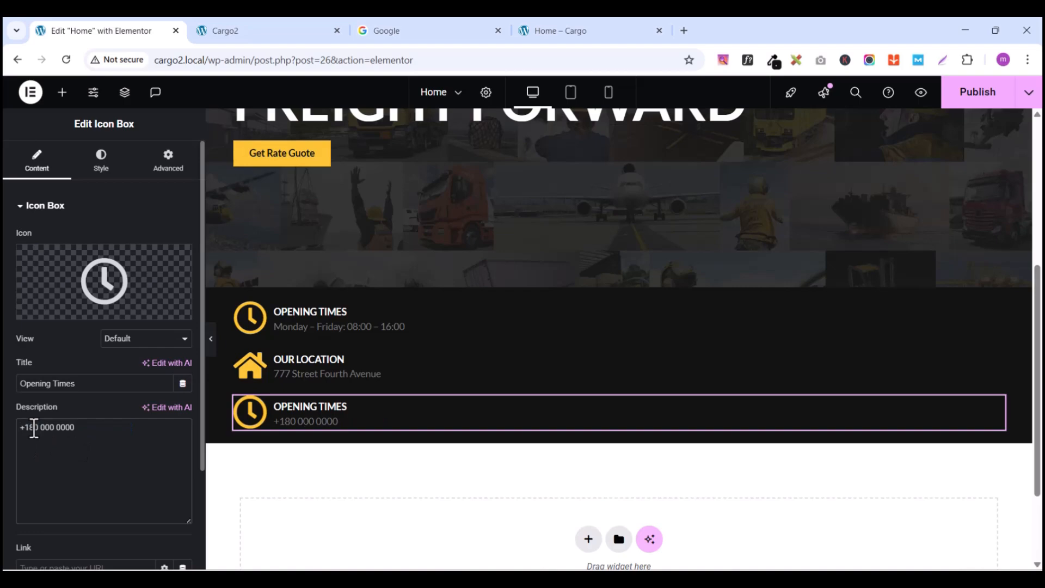
{"action": "type", "text": "Our Phone"}
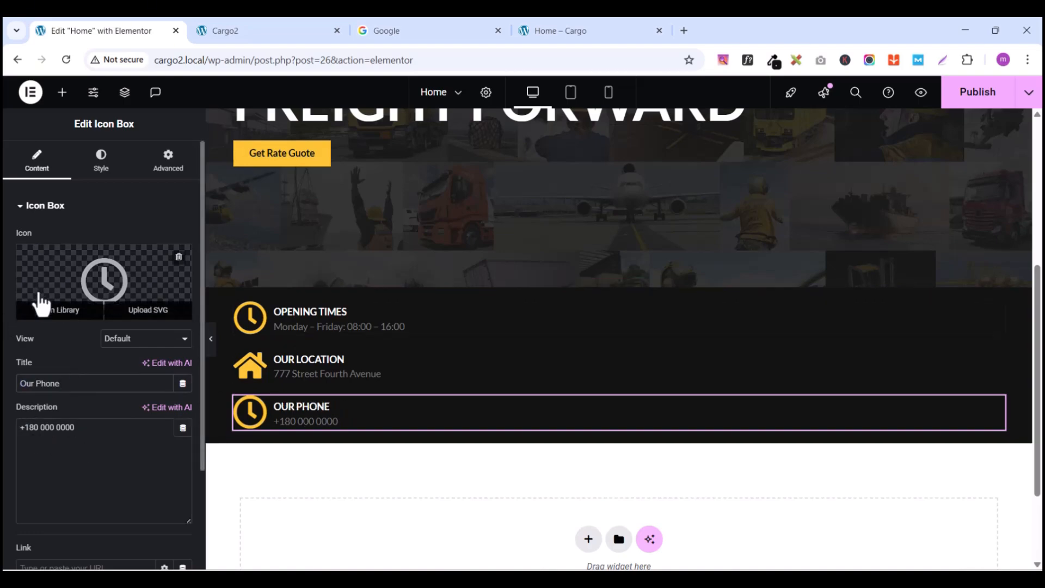
Step: Find phone icons in the icon library and give the Our Phone box the handset icon used on the reference page
{"action": "left_click", "coordinate": [50, 309]}
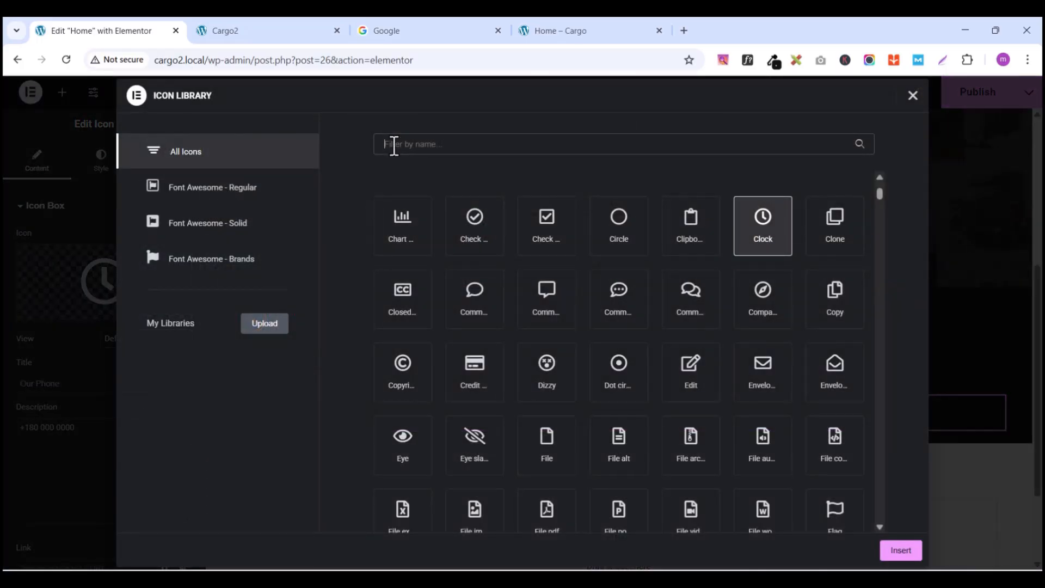
{"action": "type", "text": "phon"}
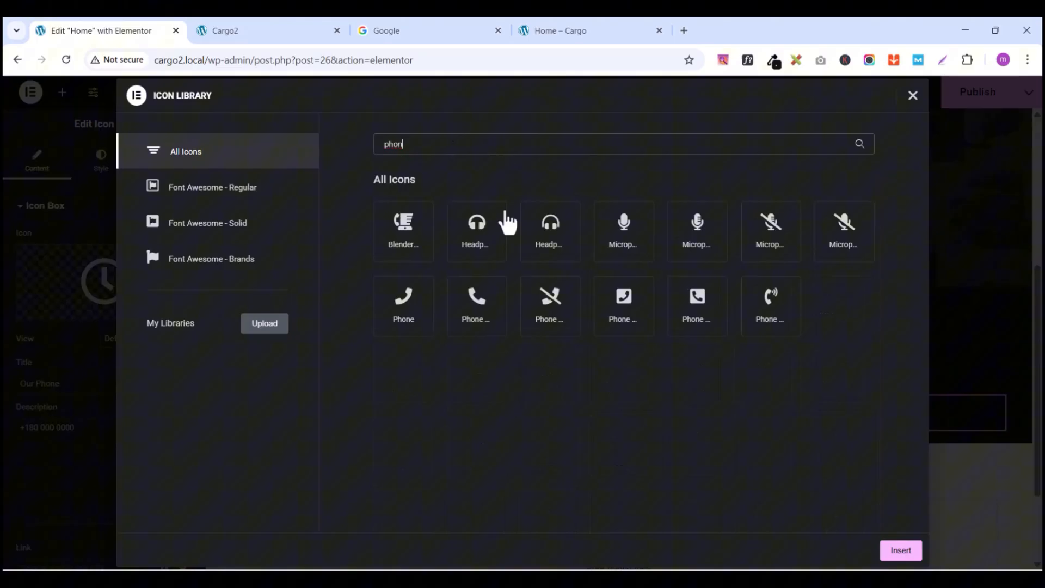
{"action": "left_click", "coordinate": [486, 331]}
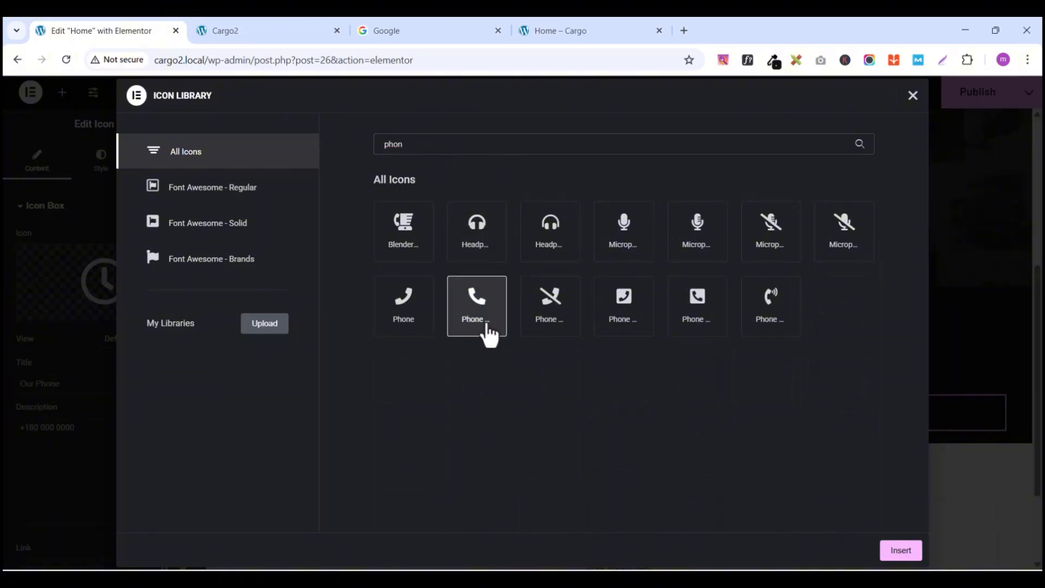
{"action": "left_click", "coordinate": [902, 551]}
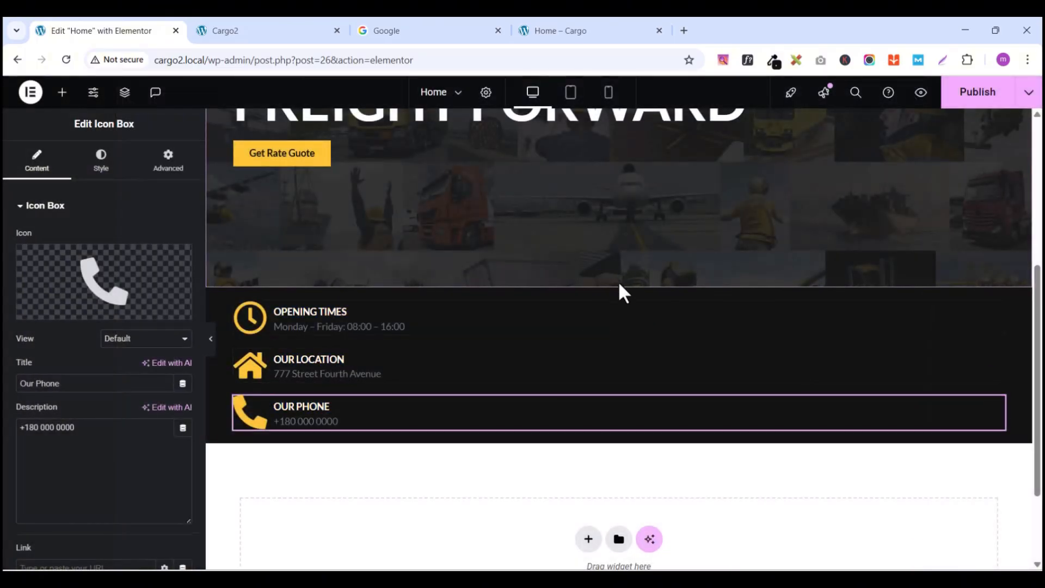
Step: Set the black container's direction to Row - horizontal and its justify content to Space Around
{"action": "left_click", "coordinate": [619, 282]}
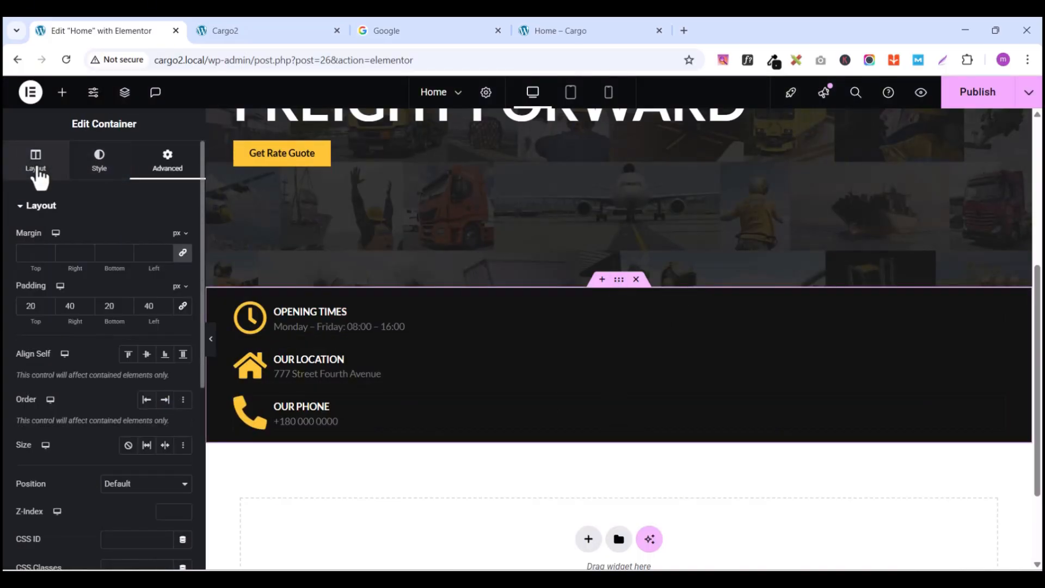
{"action": "left_click", "coordinate": [37, 169]}
{"action": "scroll", "coordinate": [98, 392], "scroll_direction": "down", "scroll_amount": 4}
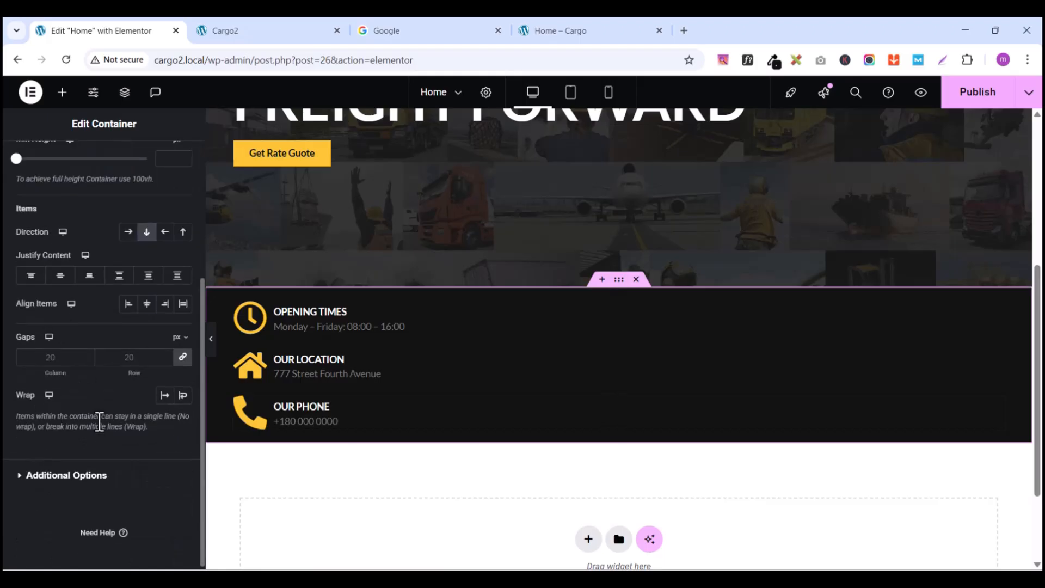
{"action": "scroll", "coordinate": [100, 421], "scroll_direction": "up", "scroll_amount": 3}
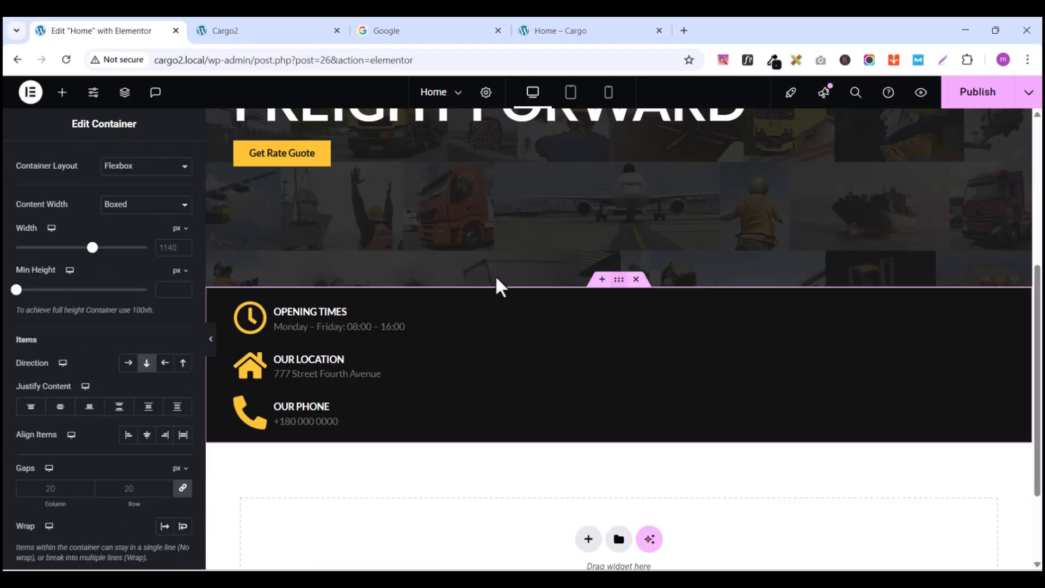
{"action": "scroll", "coordinate": [133, 287], "scroll_direction": "up", "scroll_amount": 2}
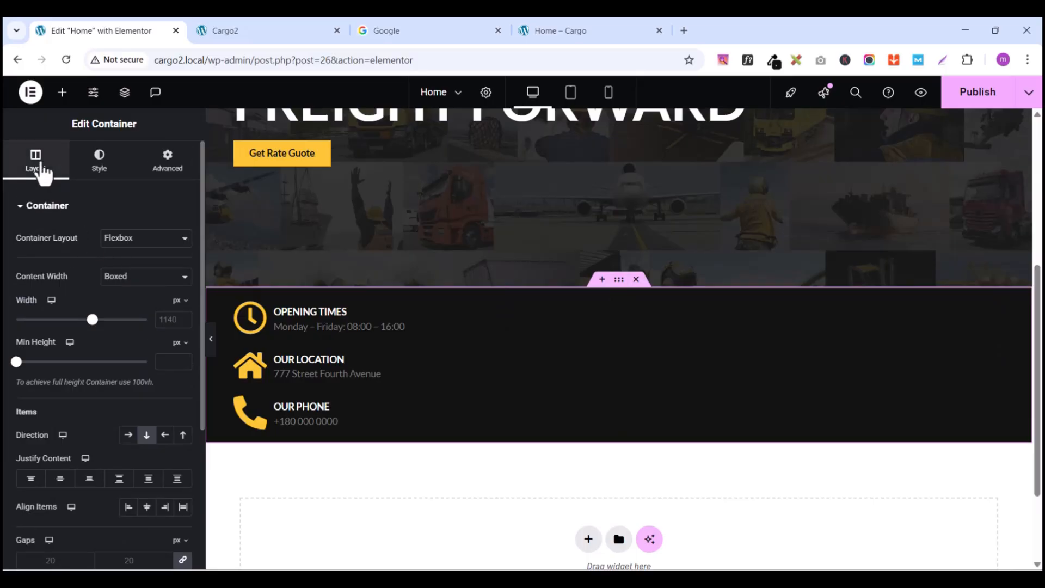
{"action": "scroll", "coordinate": [43, 249], "scroll_direction": "down", "scroll_amount": 1}
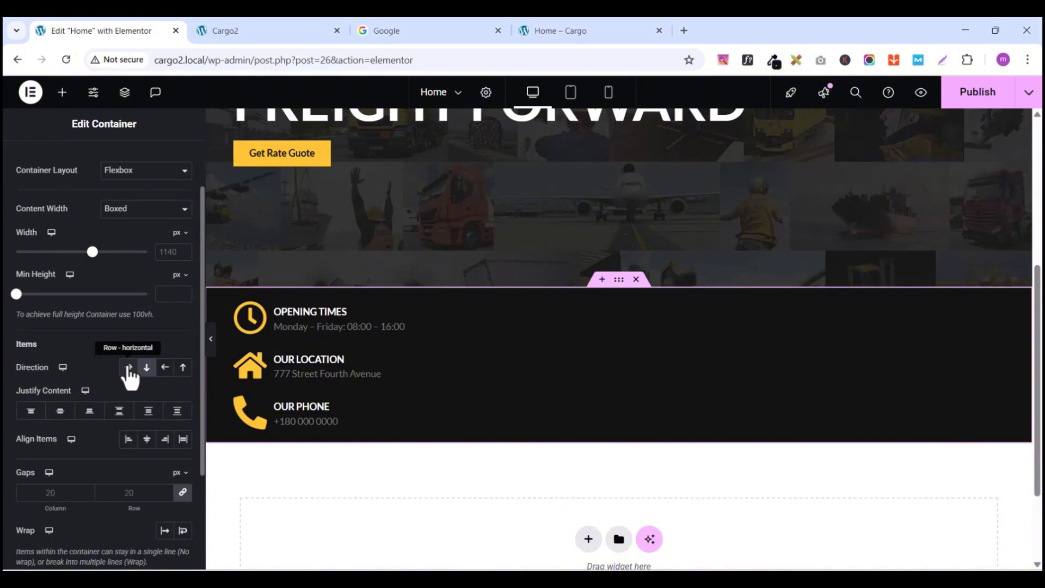
{"action": "left_click", "coordinate": [129, 369]}
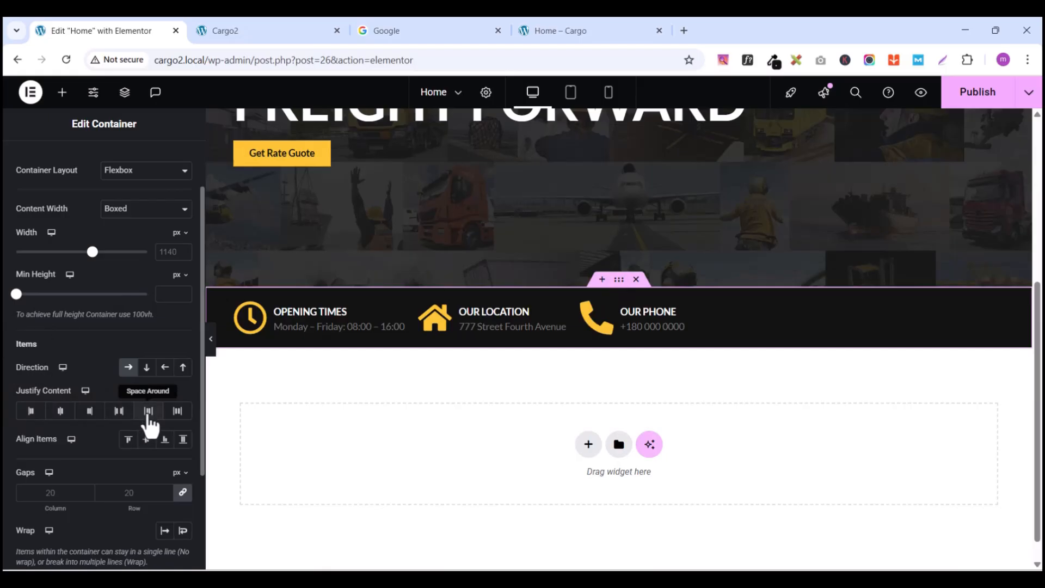
{"action": "left_click", "coordinate": [148, 412]}
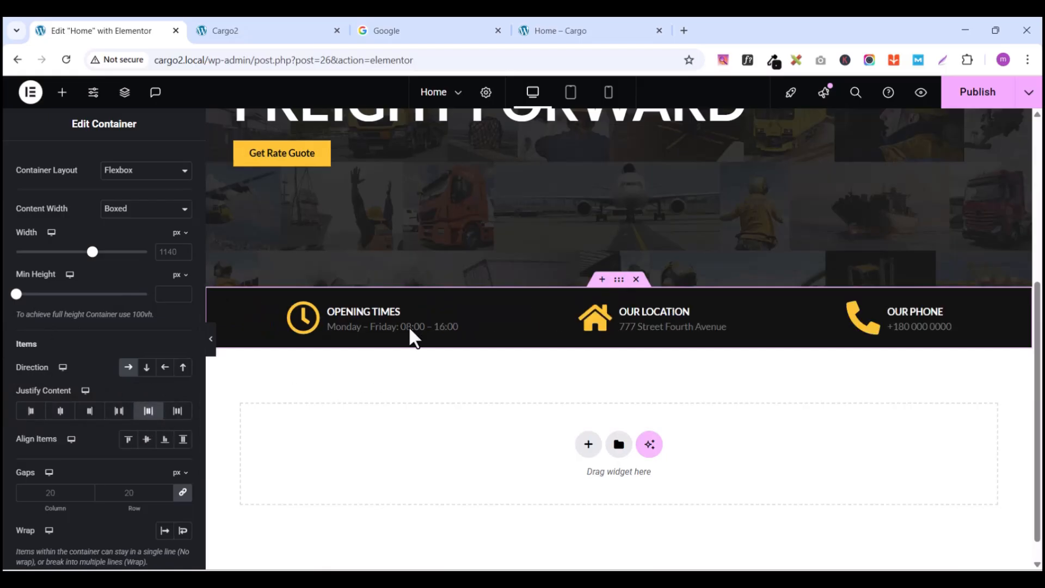
Step: Publish the page with the info bar's row layout and check the bar in the Cargo2 preview
{"action": "scroll", "coordinate": [612, 292], "scroll_direction": "up", "scroll_amount": 3}
{"action": "scroll", "coordinate": [613, 292], "scroll_direction": "down", "scroll_amount": 3}
{"action": "scroll", "coordinate": [612, 291], "scroll_direction": "down", "scroll_amount": 1}
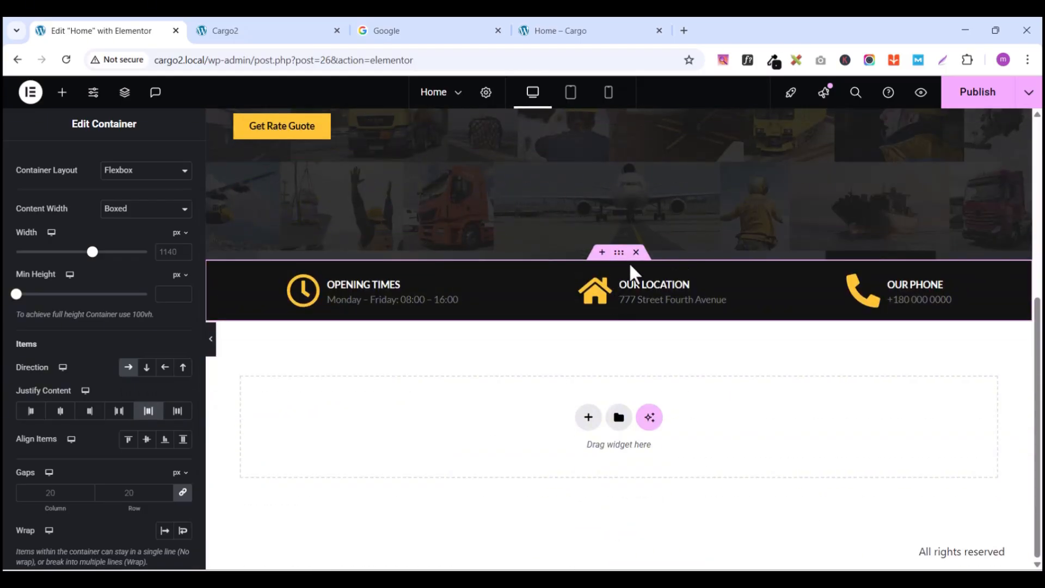
{"action": "left_click", "coordinate": [991, 101]}
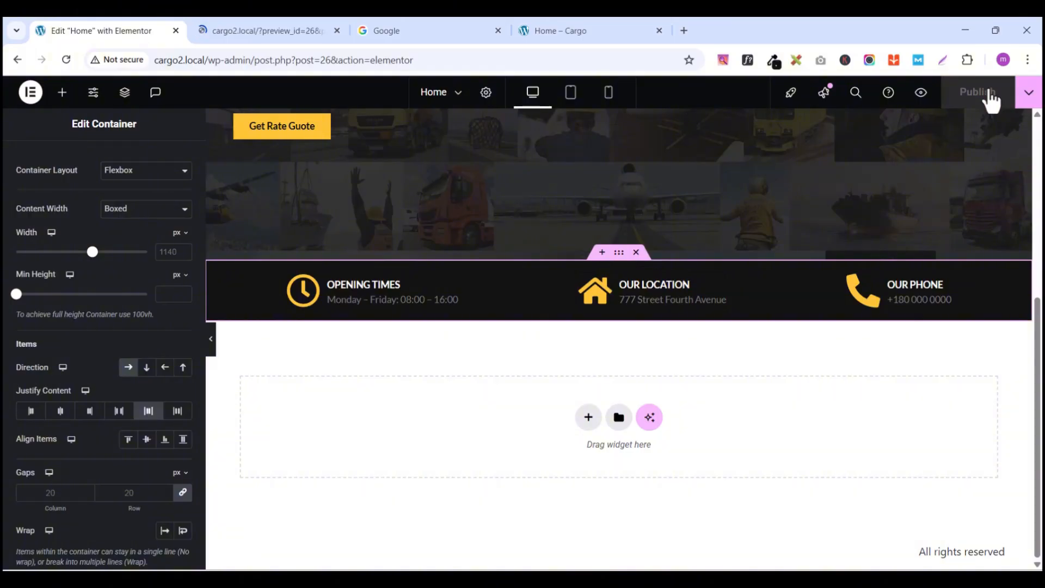
{"action": "left_click", "coordinate": [272, 30]}
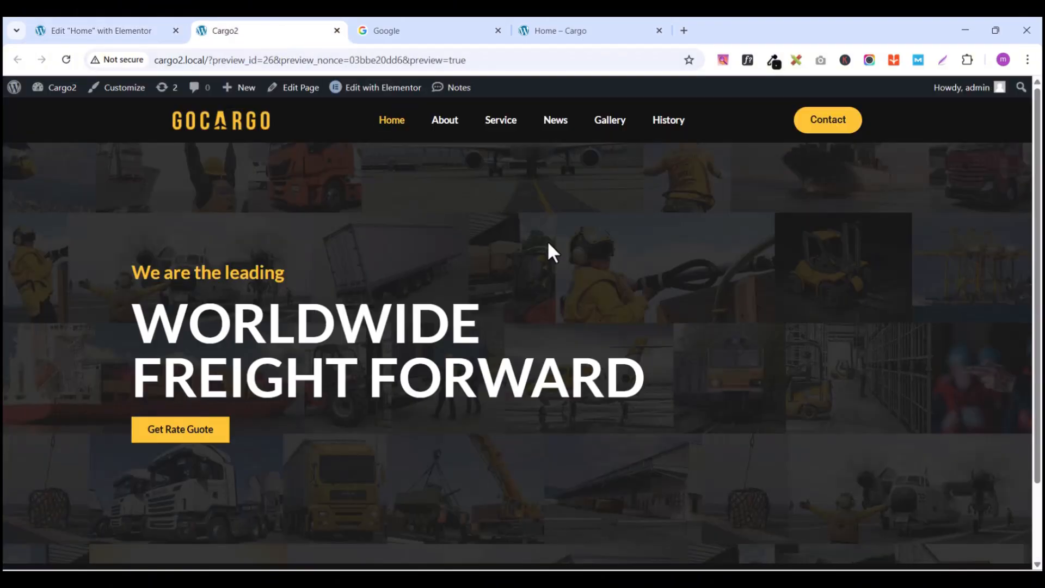
{"action": "scroll", "coordinate": [652, 256], "scroll_direction": "down", "scroll_amount": 3}
{"action": "scroll", "coordinate": [655, 251], "scroll_direction": "up", "scroll_amount": 2}
{"action": "scroll", "coordinate": [655, 251], "scroll_direction": "down", "scroll_amount": 2}
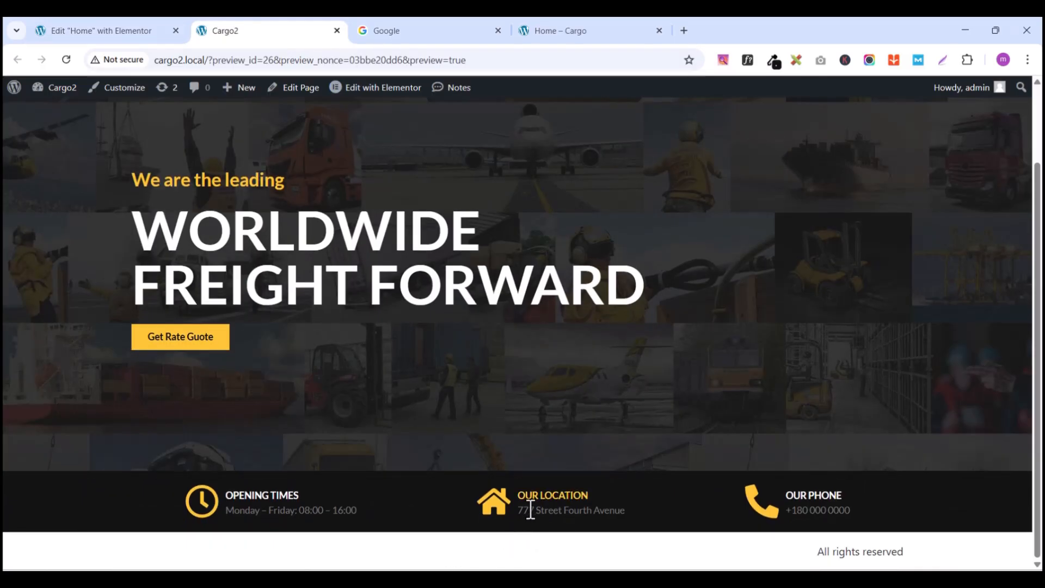
Step: Compare the info bar's placement and background with the reference Cargo page
{"action": "scroll", "coordinate": [530, 511], "scroll_direction": "up", "scroll_amount": 2}
{"action": "left_click", "coordinate": [555, 33]}
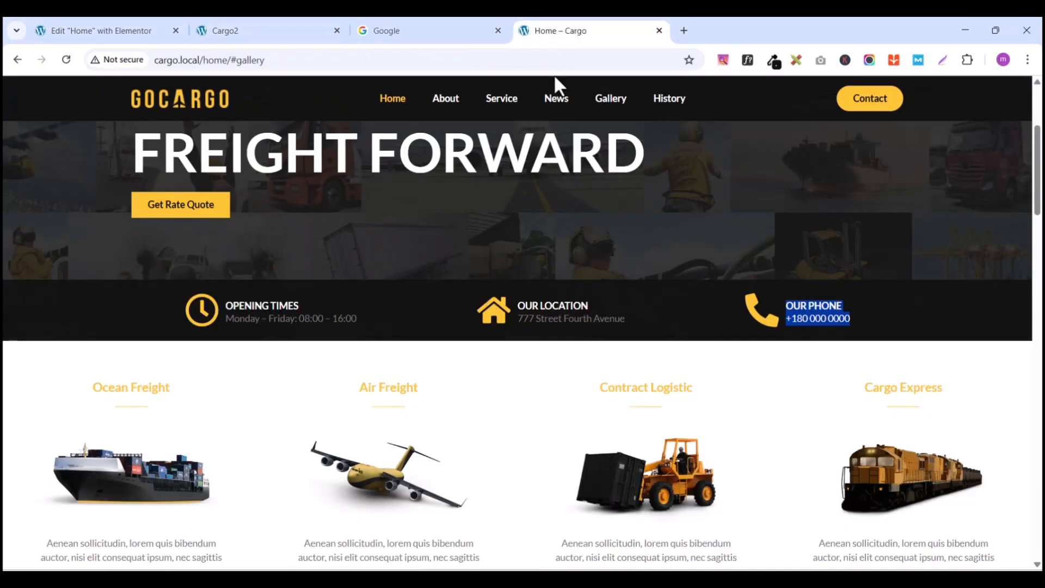
{"action": "scroll", "coordinate": [579, 420], "scroll_direction": "up", "scroll_amount": 4}
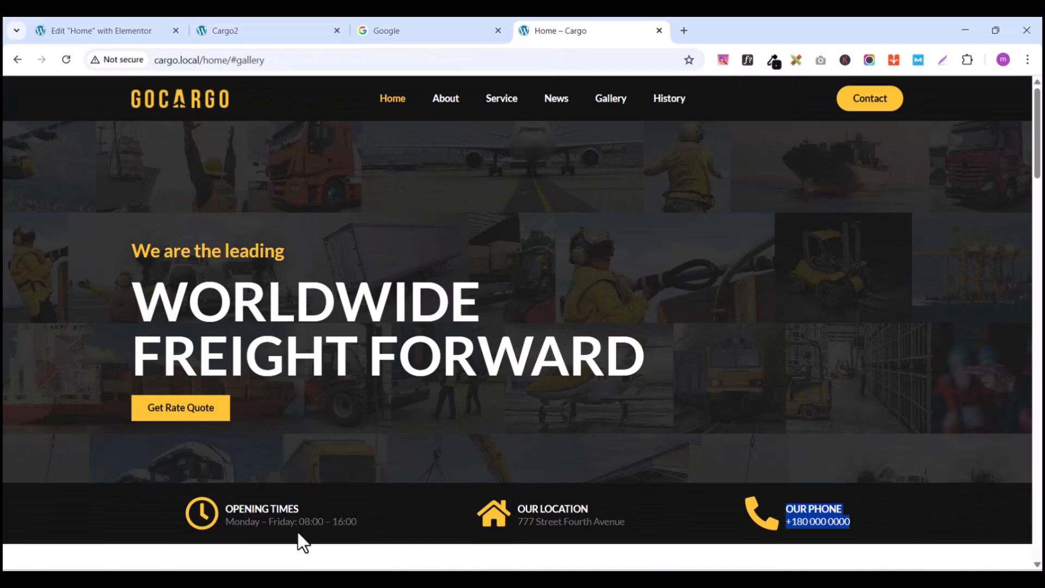
{"action": "key", "text": "ctrl+shift+Tab"}
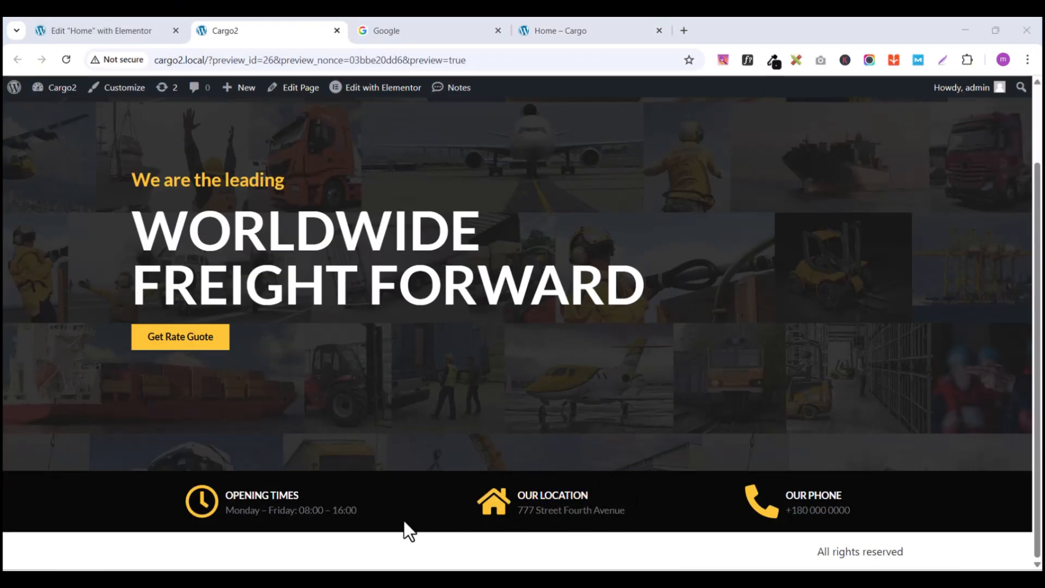
Step: In the Elementor editor, unlink the info bar container's margins and set its top margin to -87 px
{"action": "left_click", "coordinate": [69, 32]}
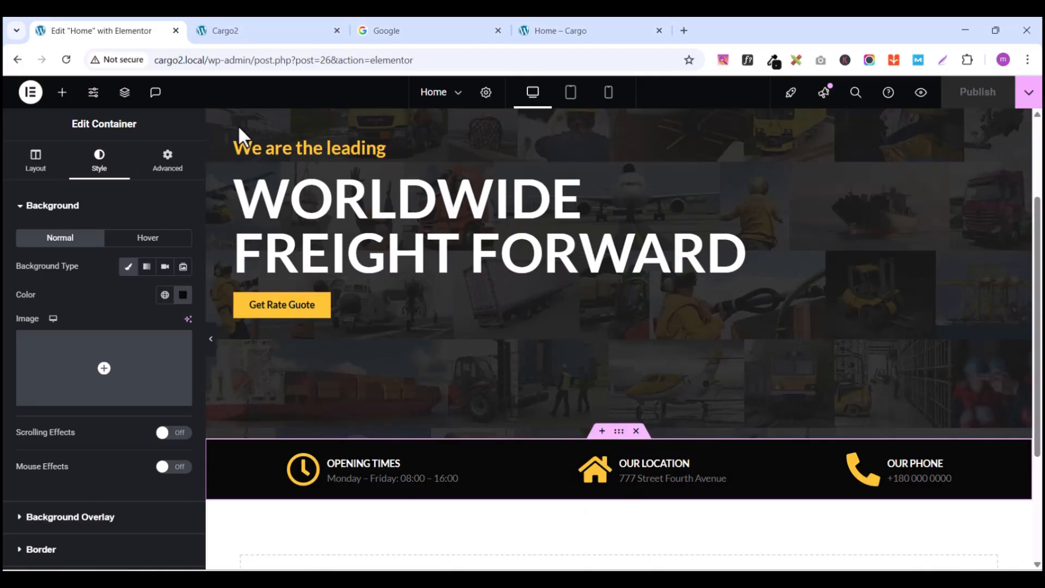
{"action": "left_click", "coordinate": [164, 165]}
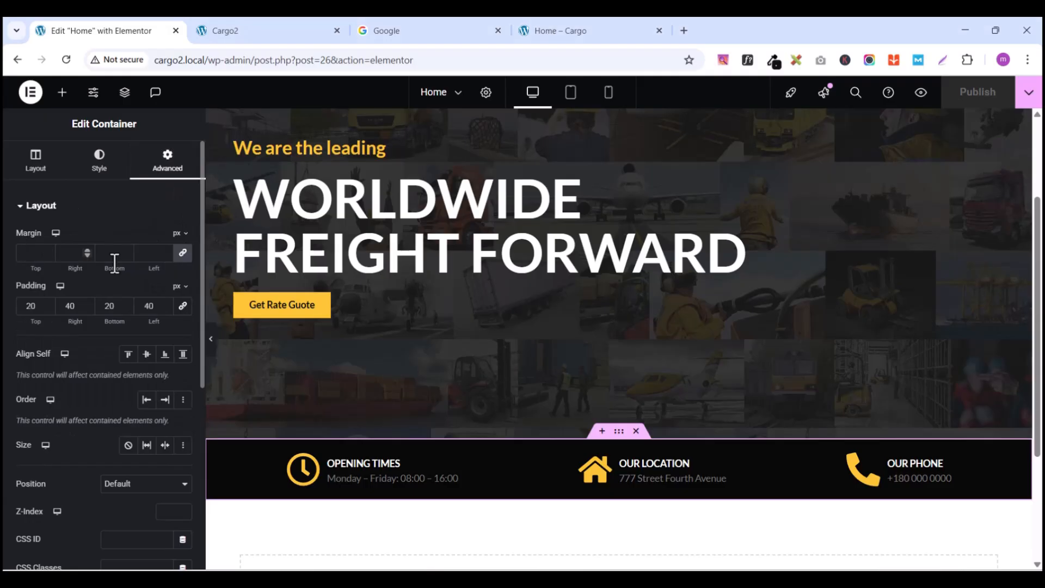
{"action": "left_click", "coordinate": [183, 259]}
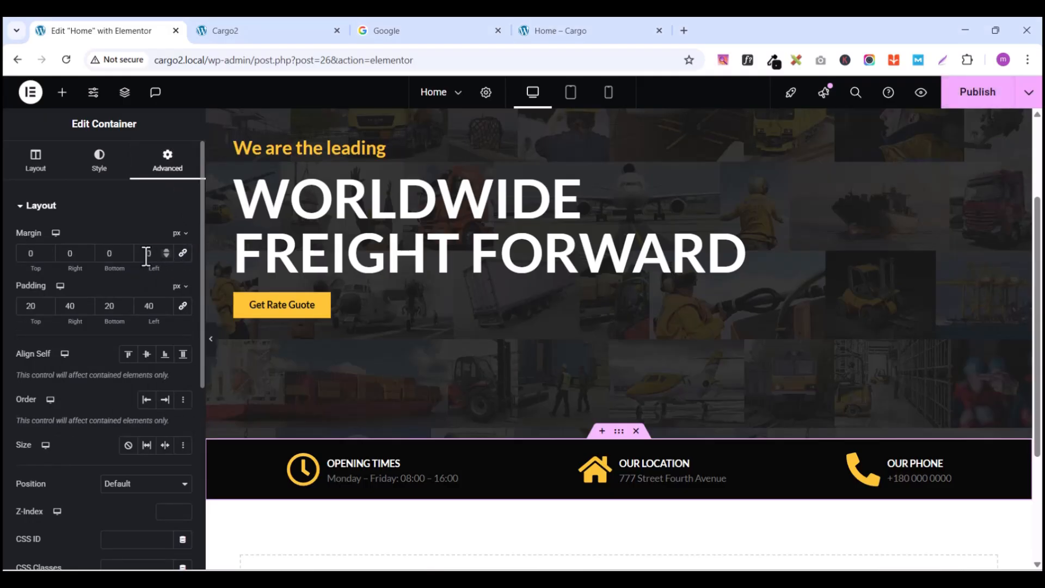
{"action": "left_click", "coordinate": [48, 255]}
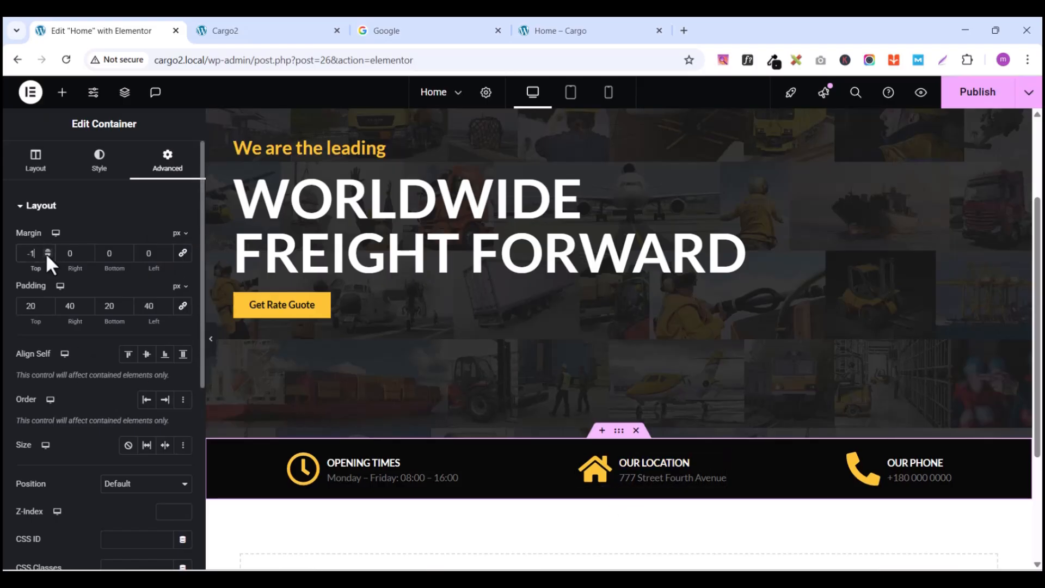
{"action": "left_click", "coordinate": [48, 256]}
{"action": "left_click", "coordinate": [48, 255]}
{"action": "left_click", "coordinate": [48, 255]}
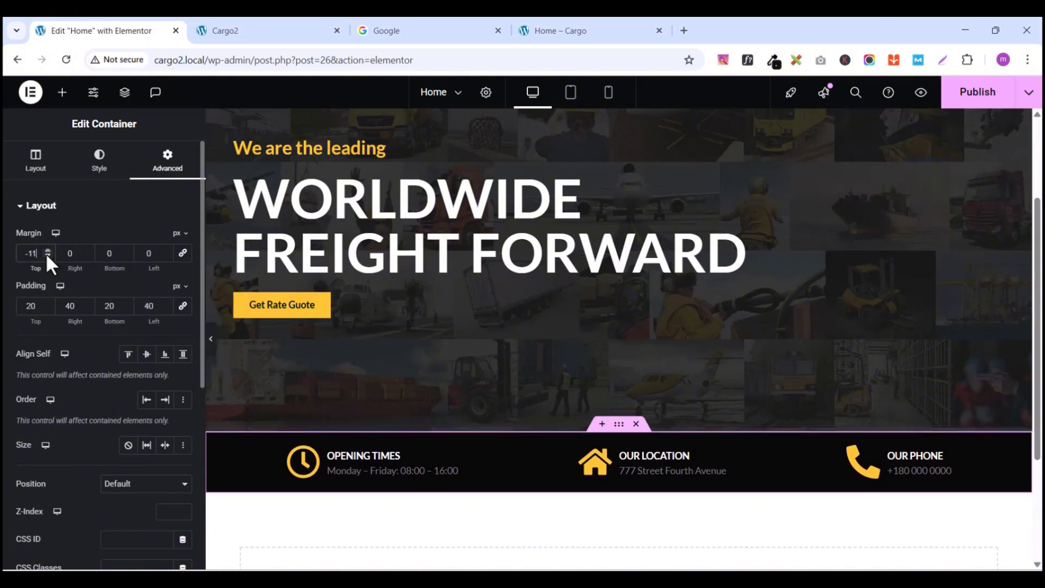
{"action": "left_click_drag", "start_coordinate": [47, 255], "coordinate": [46, 252]}
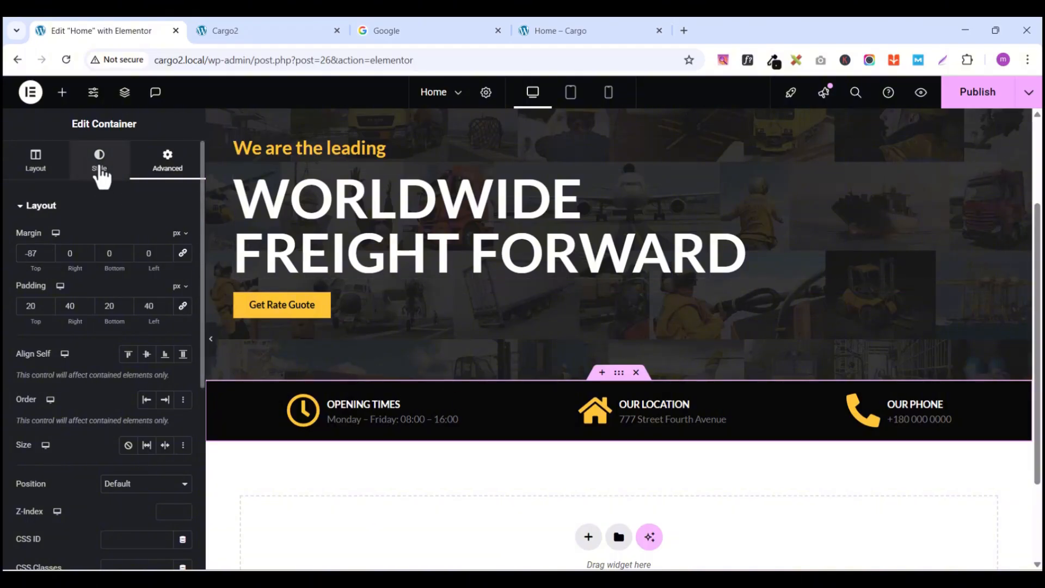
Step: Make the info bar container's background colour semi-transparent, setting it to #080808C4
{"action": "left_click", "coordinate": [99, 163]}
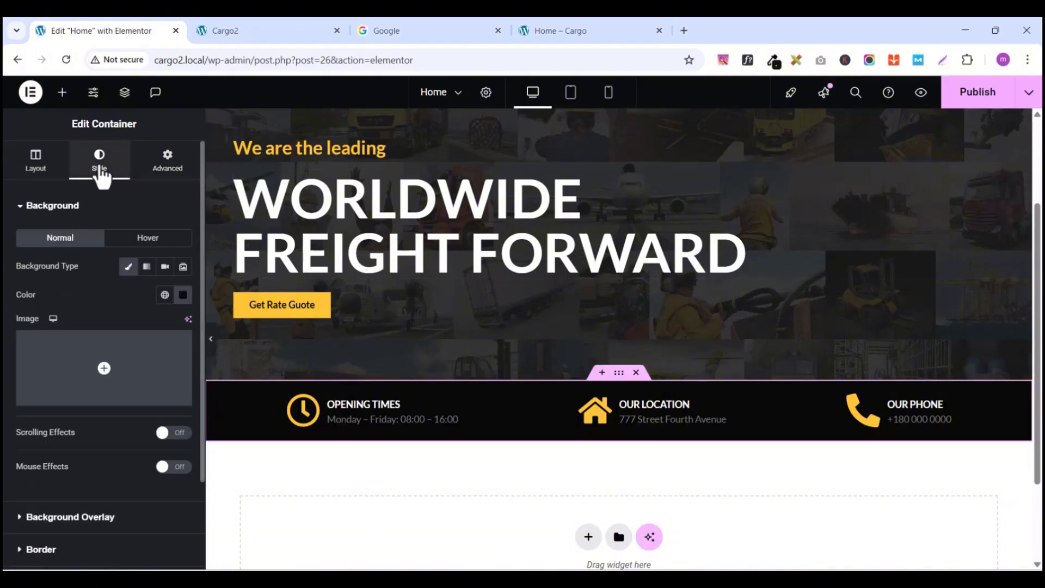
{"action": "left_click", "coordinate": [184, 295]}
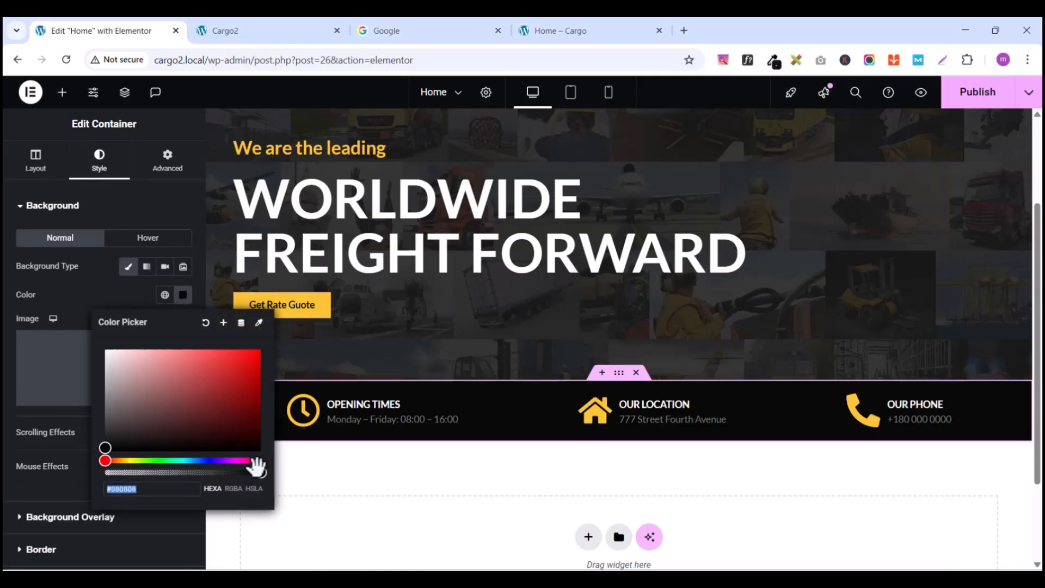
{"action": "left_click_drag", "start_coordinate": [258, 472], "coordinate": [208, 475]}
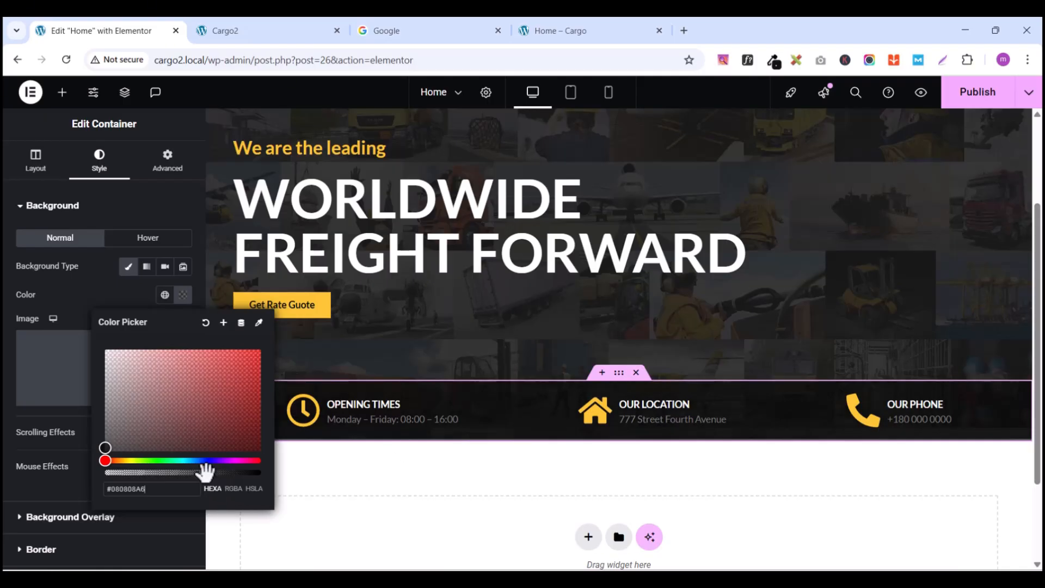
{"action": "left_click_drag", "start_coordinate": [210, 474], "coordinate": [225, 472]}
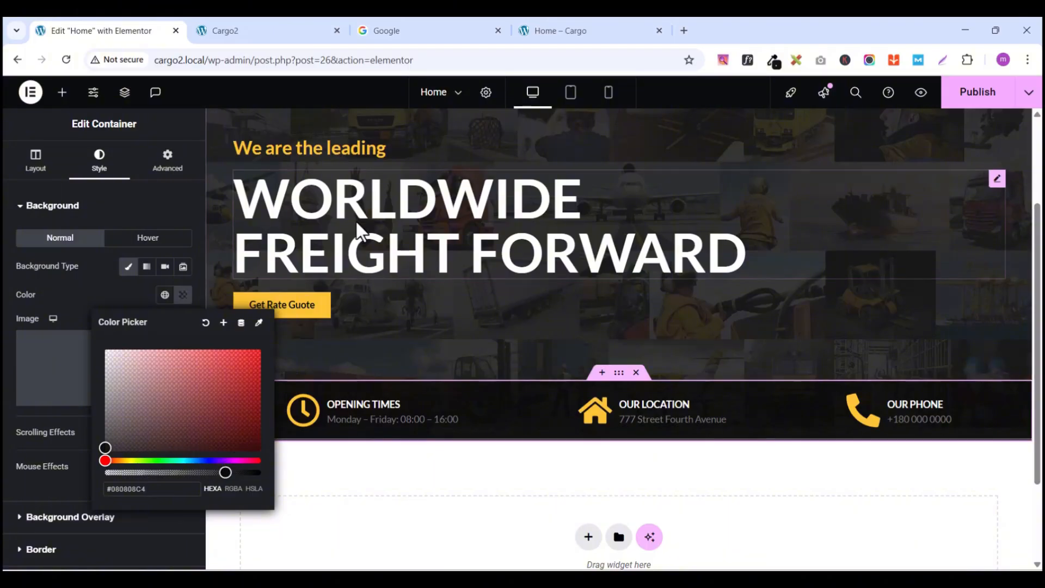
{"action": "left_click", "coordinate": [117, 299]}
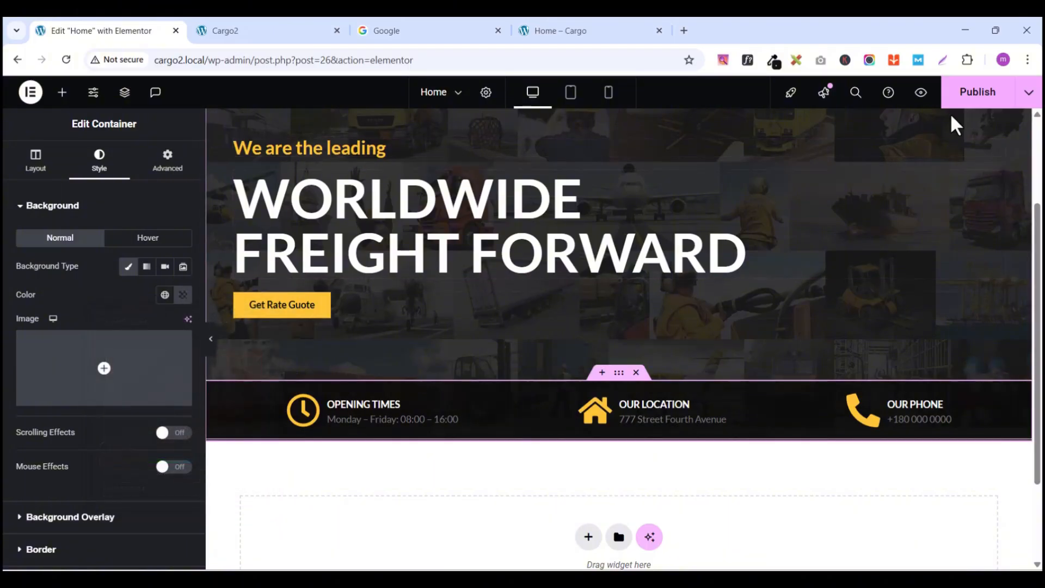
Step: Publish the page, reload the Cargo2 preview, compare its info bar with the reference page and return to the editor
{"action": "left_click", "coordinate": [964, 101]}
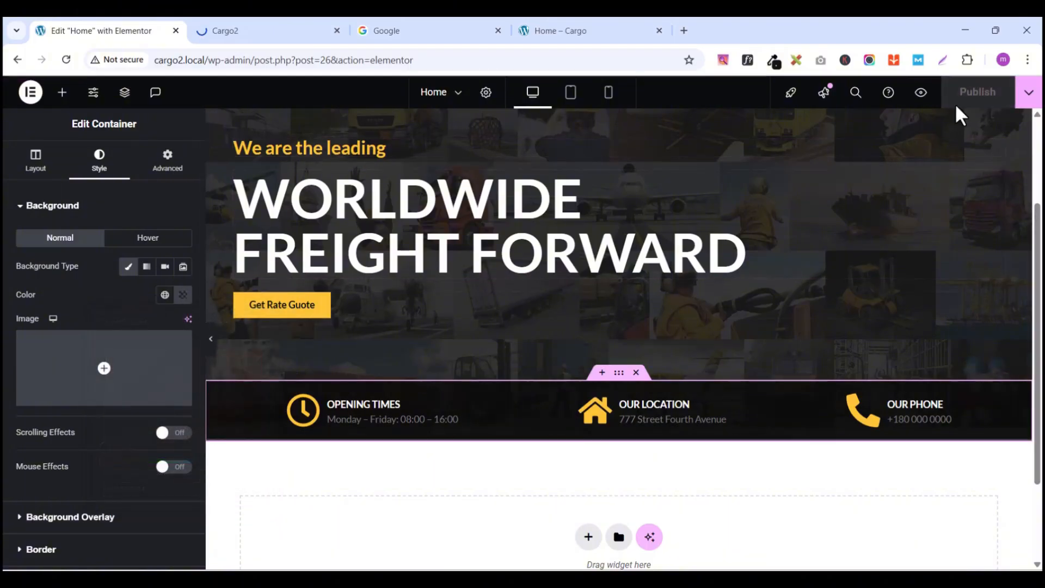
{"action": "left_click", "coordinate": [272, 33]}
{"action": "left_click", "coordinate": [69, 60]}
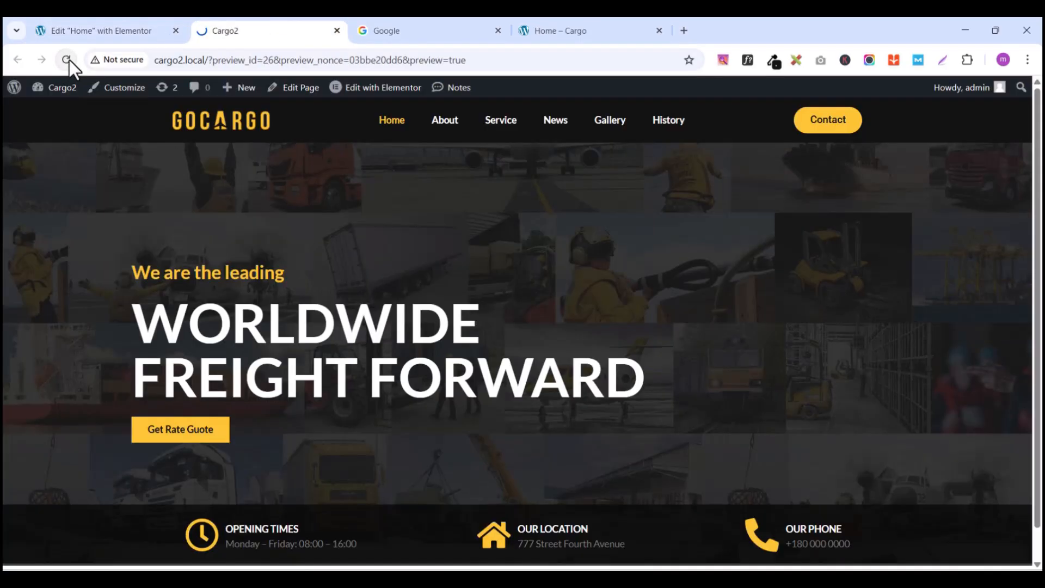
{"action": "scroll", "coordinate": [700, 338], "scroll_direction": "down", "scroll_amount": 1}
{"action": "scroll", "coordinate": [698, 328], "scroll_direction": "up", "scroll_amount": 1}
{"action": "left_click", "coordinate": [576, 34]}
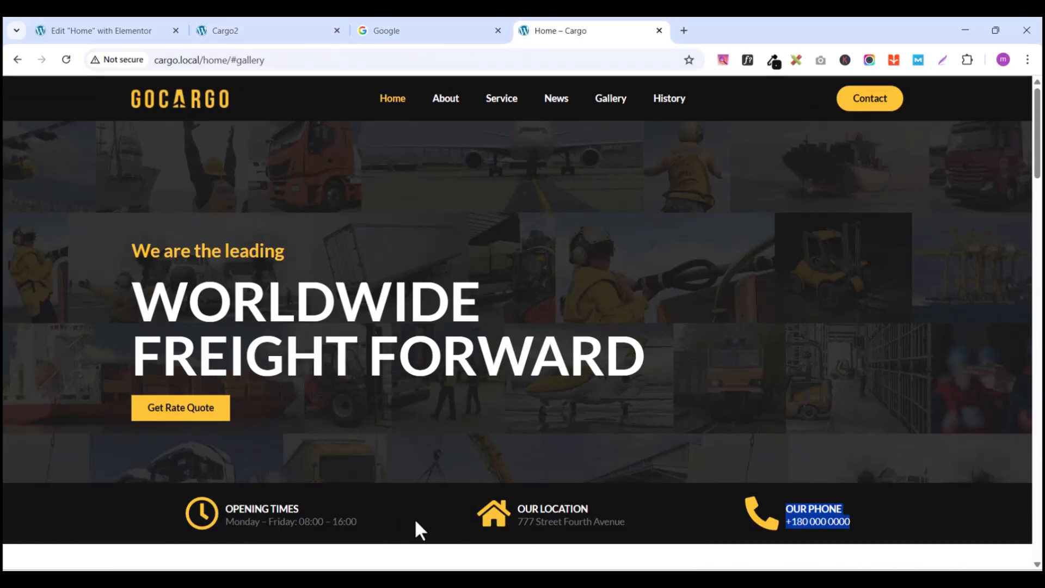
{"action": "left_click", "coordinate": [233, 31]}
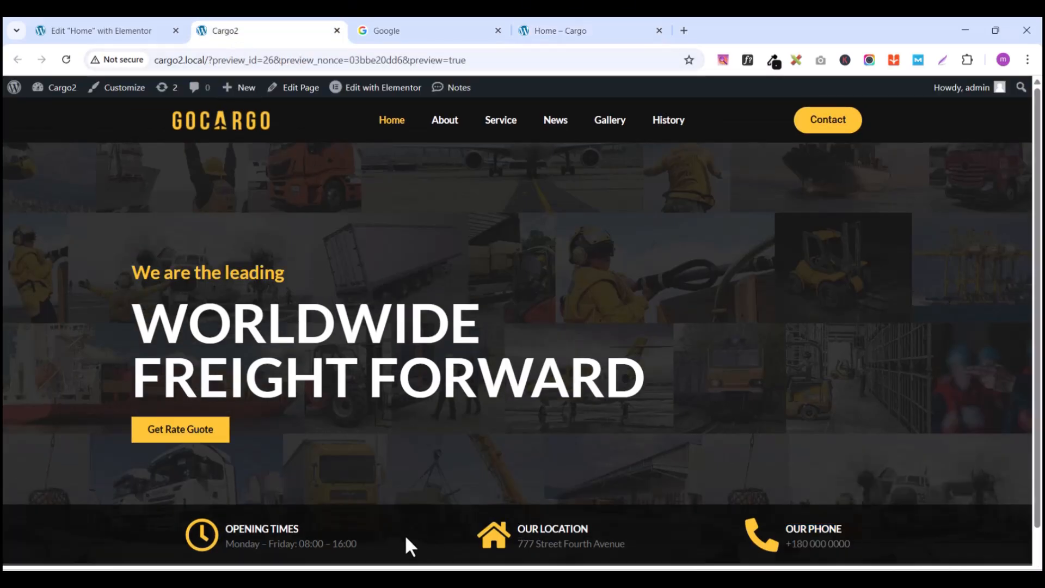
{"action": "left_click", "coordinate": [104, 32]}
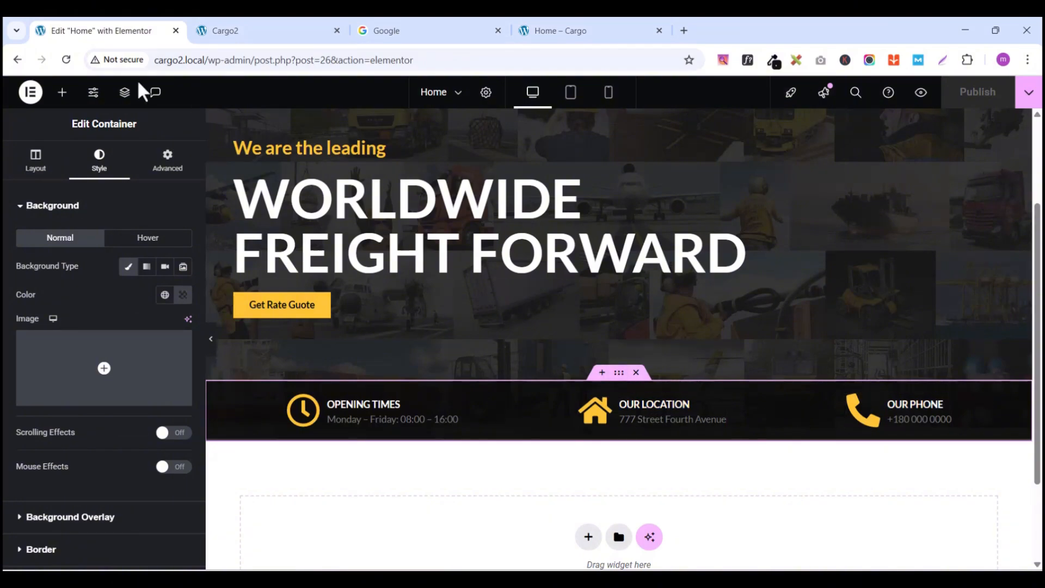
Step: Set the info bar container's background colour to #080808CC and publish the page
{"action": "left_click", "coordinate": [183, 294]}
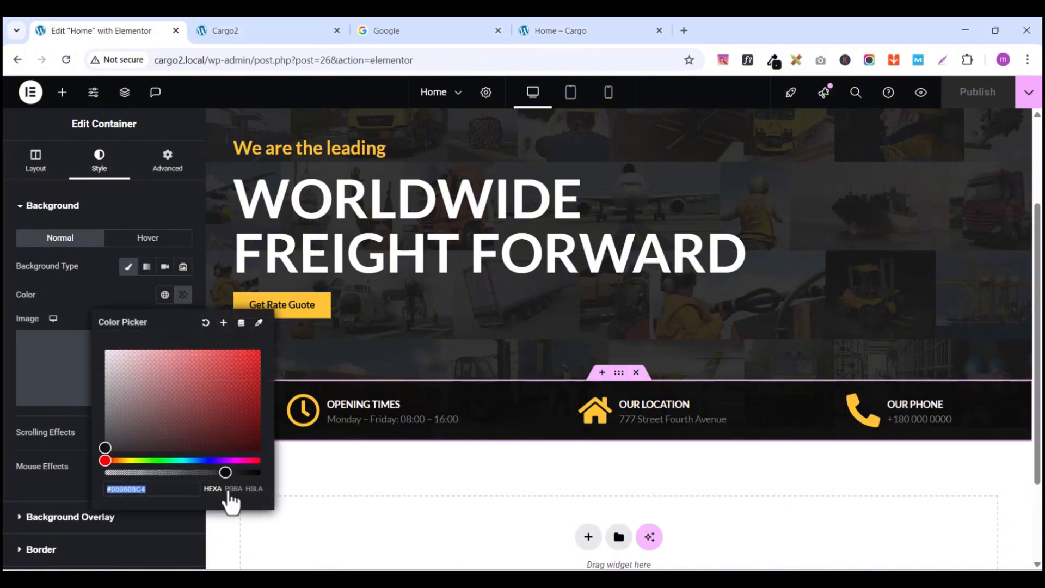
{"action": "left_click", "coordinate": [226, 473]}
{"action": "left_click_drag", "start_coordinate": [226, 473], "coordinate": [230, 473]}
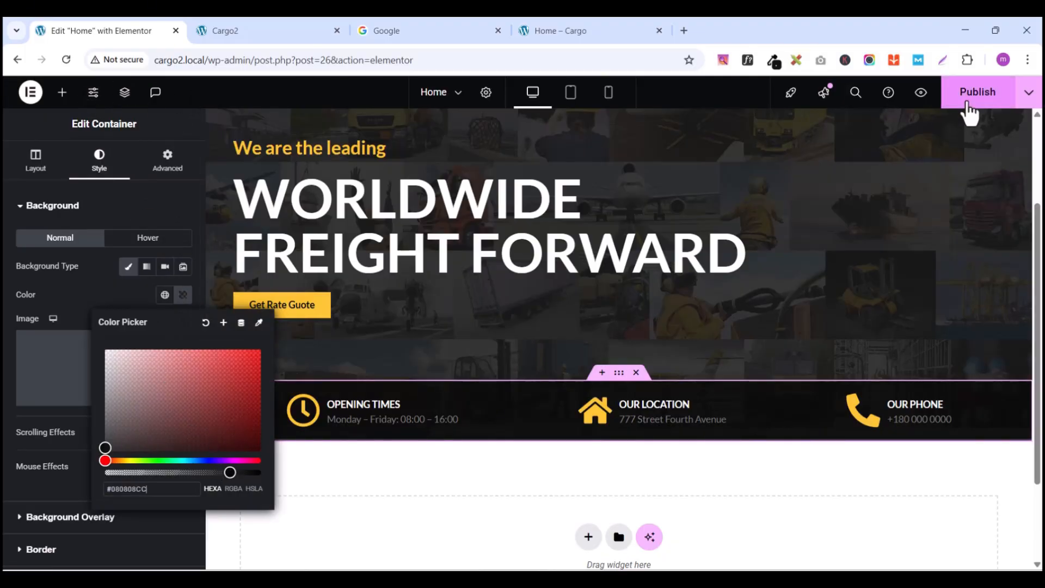
{"action": "left_click", "coordinate": [968, 106]}
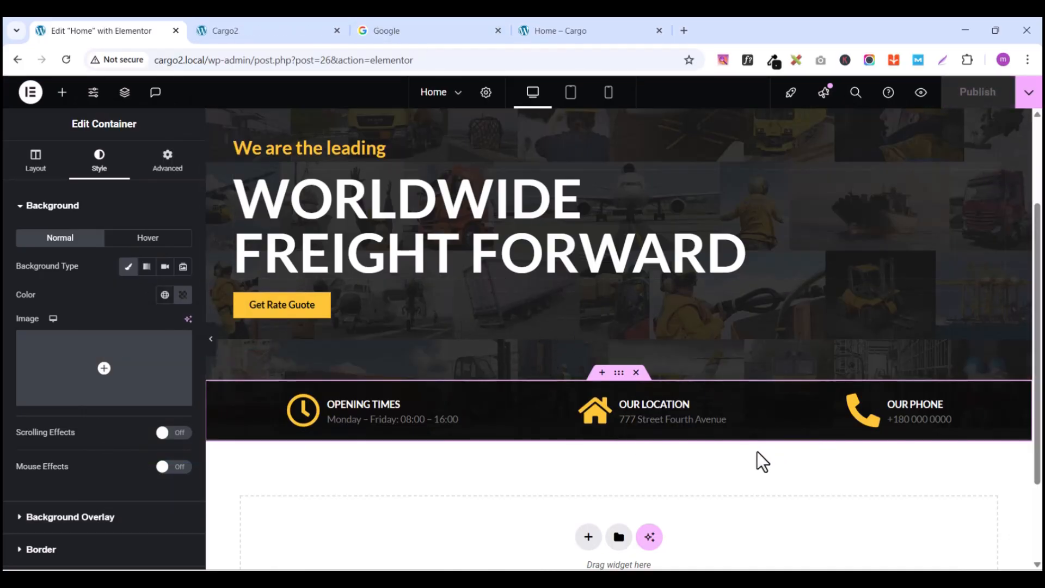
Step: Examine the four-column freight services section on the reference Cargo page and return to the Elementor editor
{"action": "scroll", "coordinate": [763, 461], "scroll_direction": "down", "scroll_amount": 1}
{"action": "left_click", "coordinate": [539, 31]}
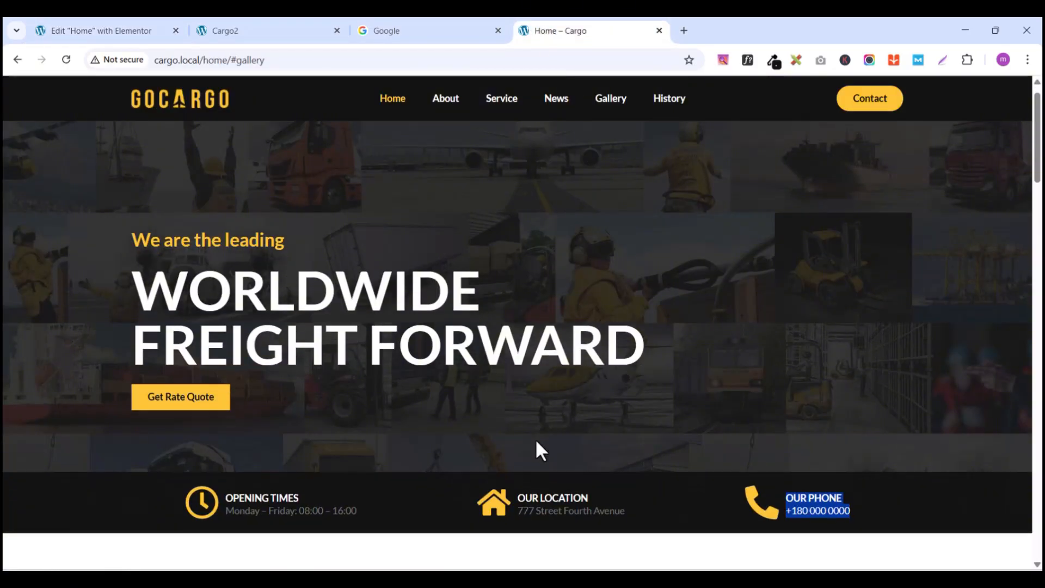
{"action": "scroll", "coordinate": [537, 442], "scroll_direction": "down", "scroll_amount": 6}
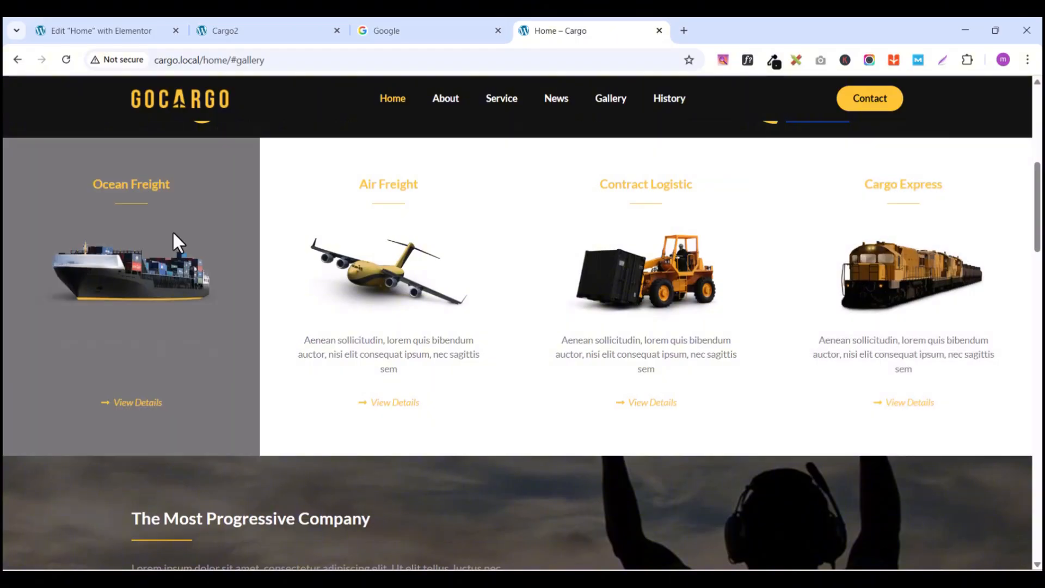
{"action": "left_click", "coordinate": [70, 30]}
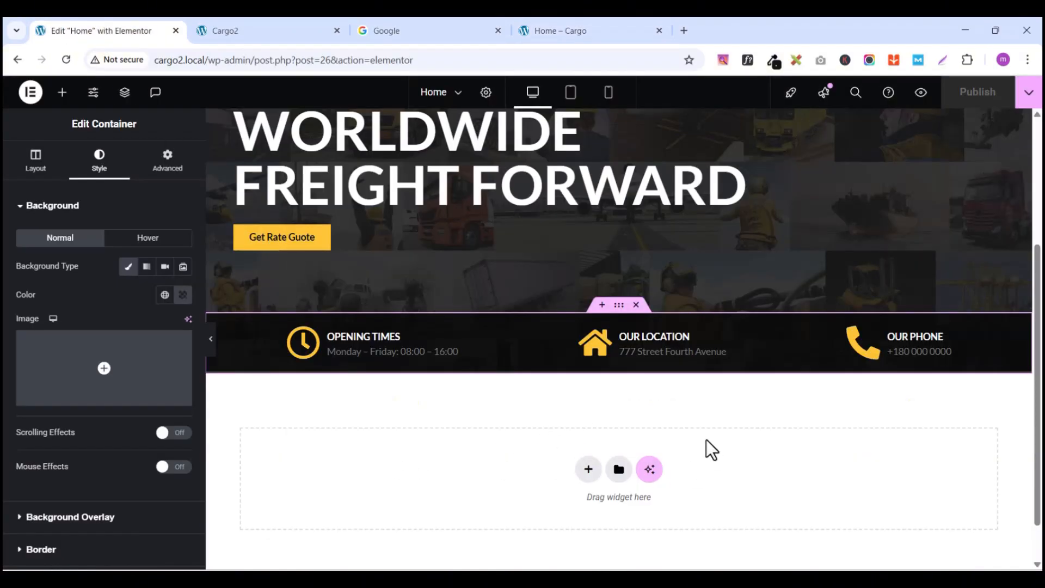
Step: Add a single-column Flexbox container with downward direction below the info bar and open its margin and padding settings
{"action": "scroll", "coordinate": [711, 450], "scroll_direction": "down", "scroll_amount": 1}
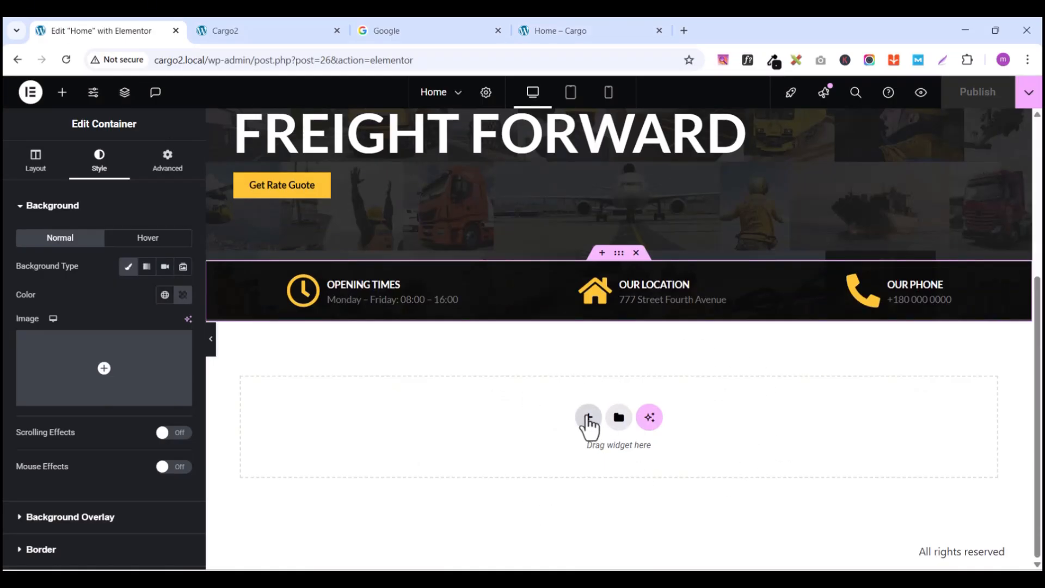
{"action": "left_click", "coordinate": [589, 418]}
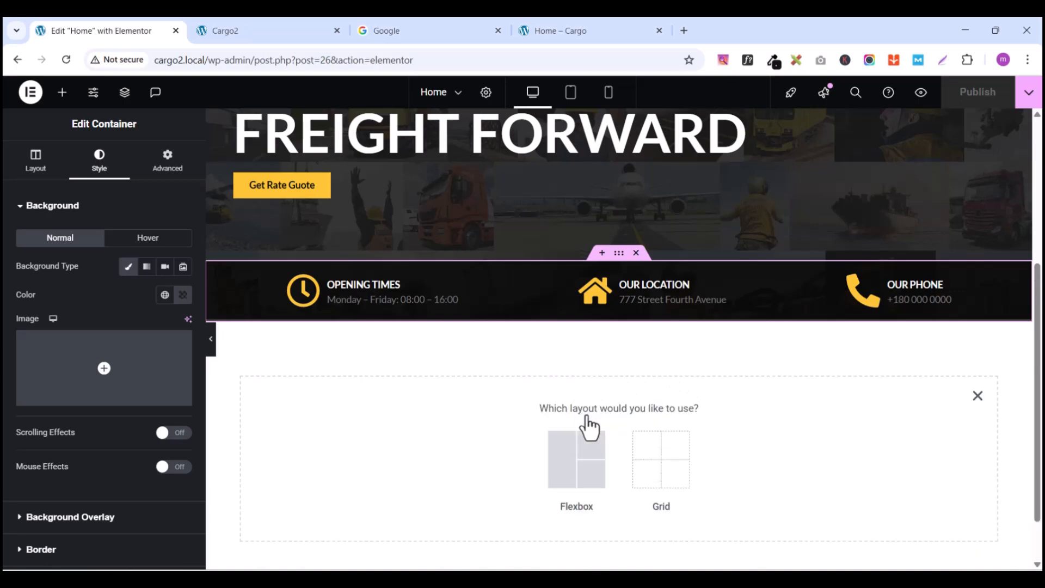
{"action": "scroll", "coordinate": [512, 405], "scroll_direction": "down", "scroll_amount": 1}
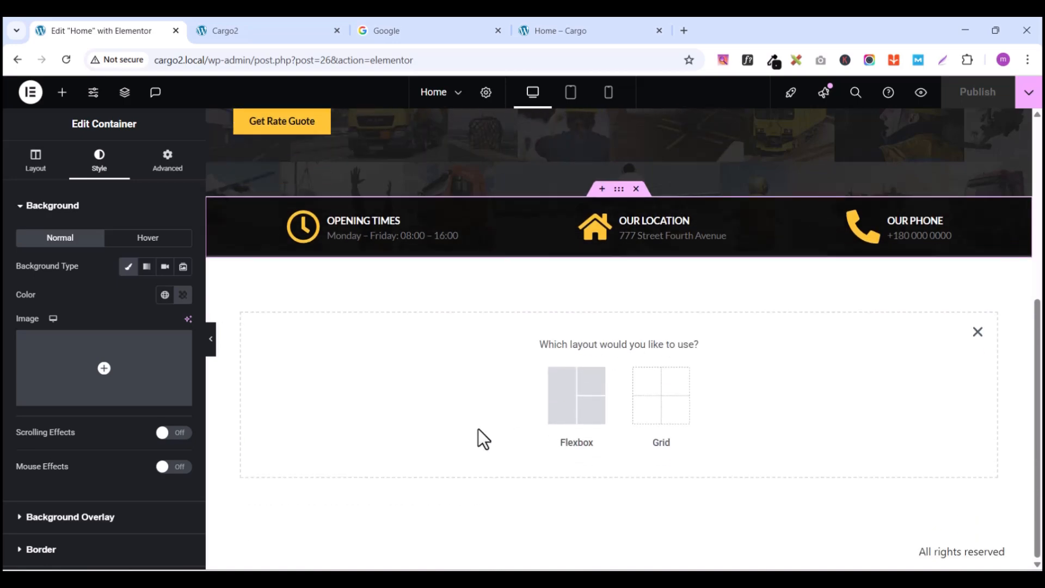
{"action": "left_click", "coordinate": [563, 403]}
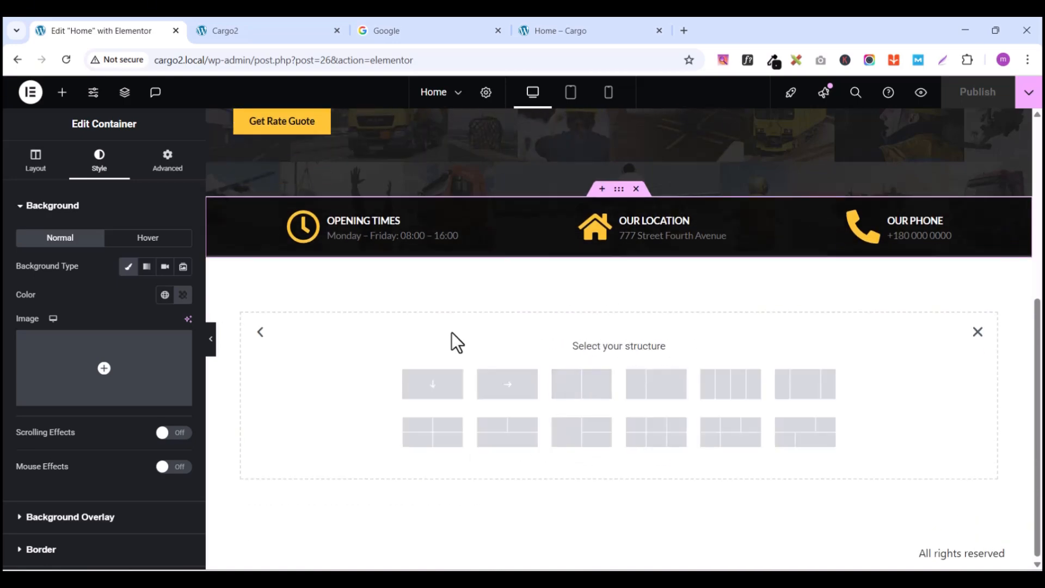
{"action": "left_click", "coordinate": [434, 388]}
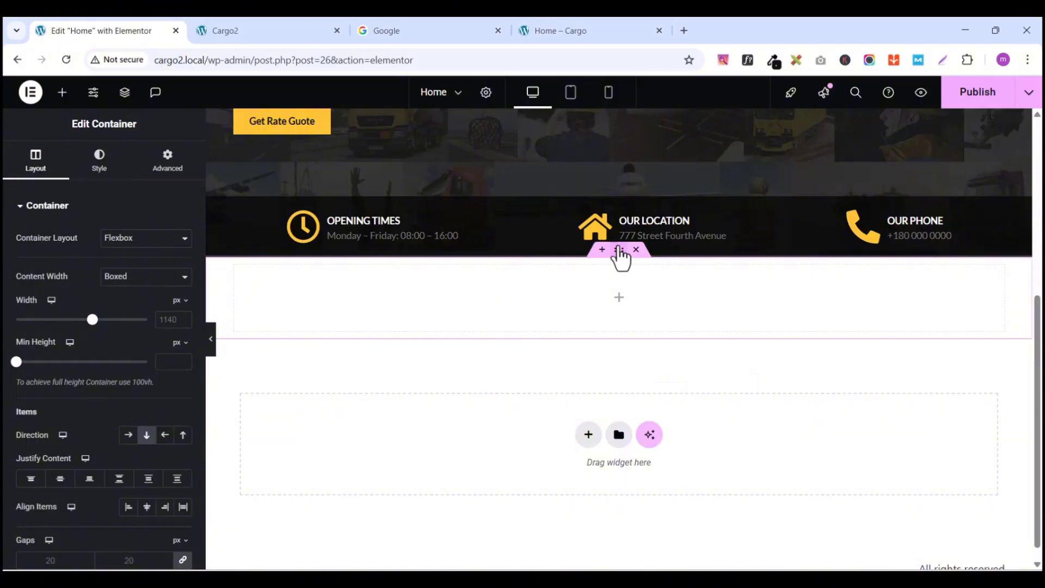
{"action": "left_click", "coordinate": [163, 182]}
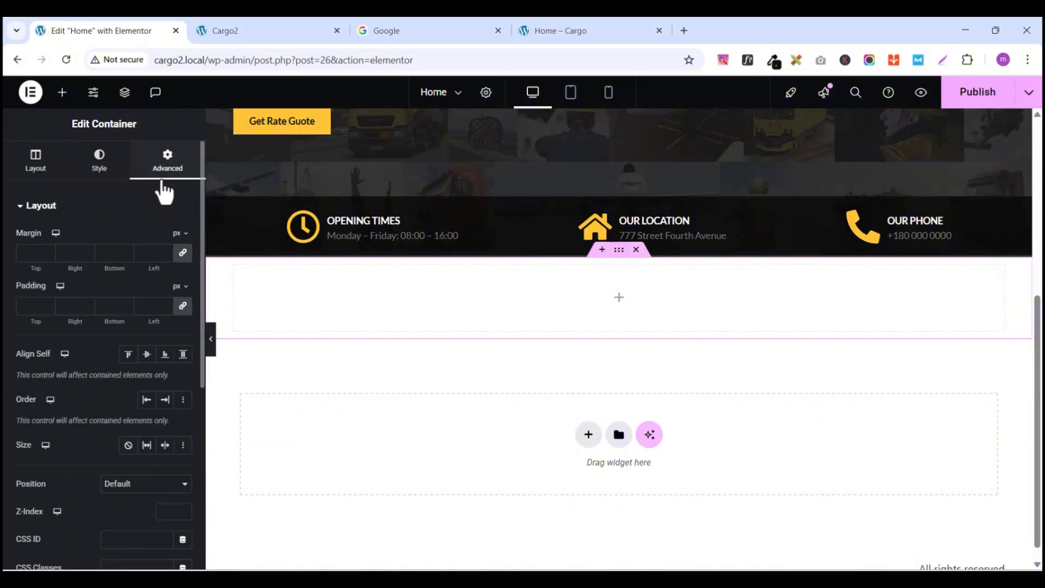
Step: Set the new container's padding to 0 on all sides and add a Grid with 0 padding inside it
{"action": "left_click", "coordinate": [183, 306]}
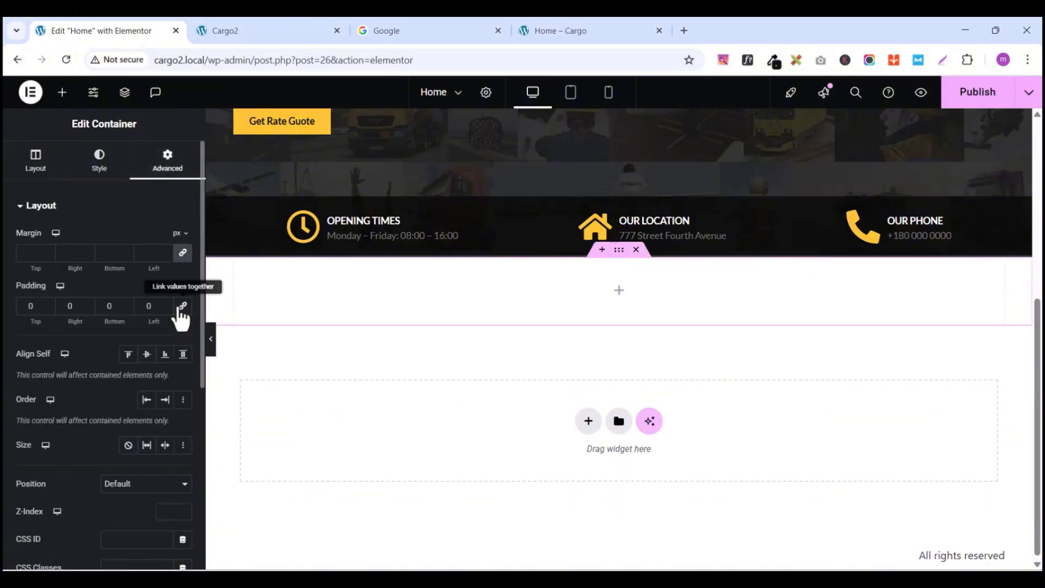
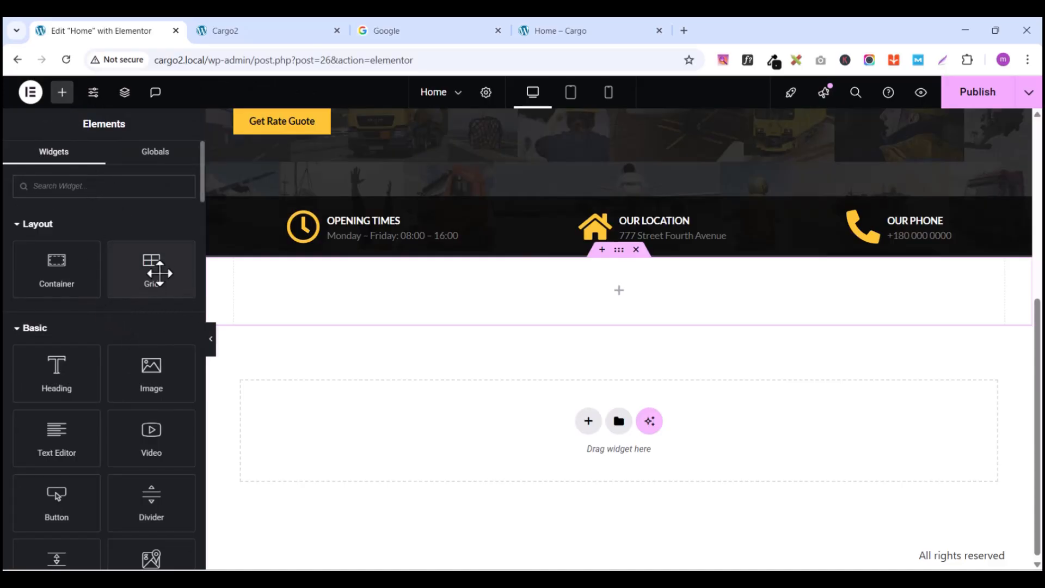
{"action": "left_click_drag", "start_coordinate": [145, 268], "coordinate": [575, 289]}
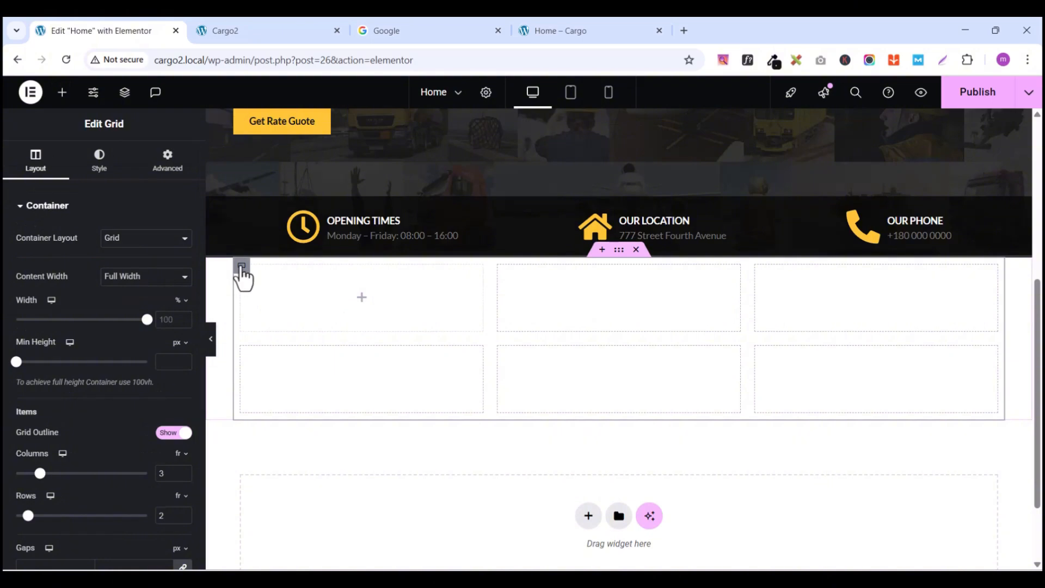
{"action": "left_click", "coordinate": [168, 162]}
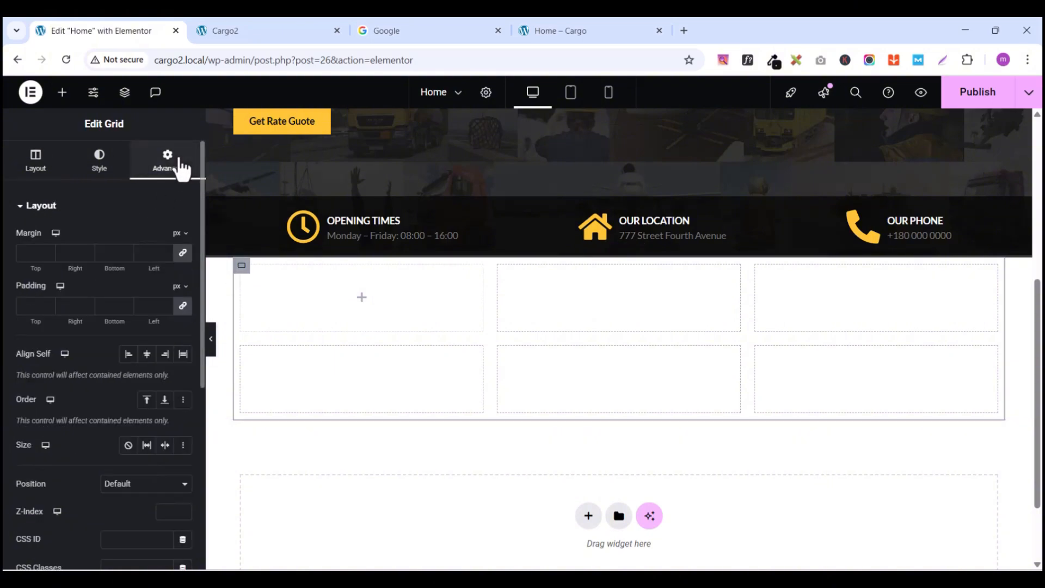
{"action": "left_click", "coordinate": [183, 306]}
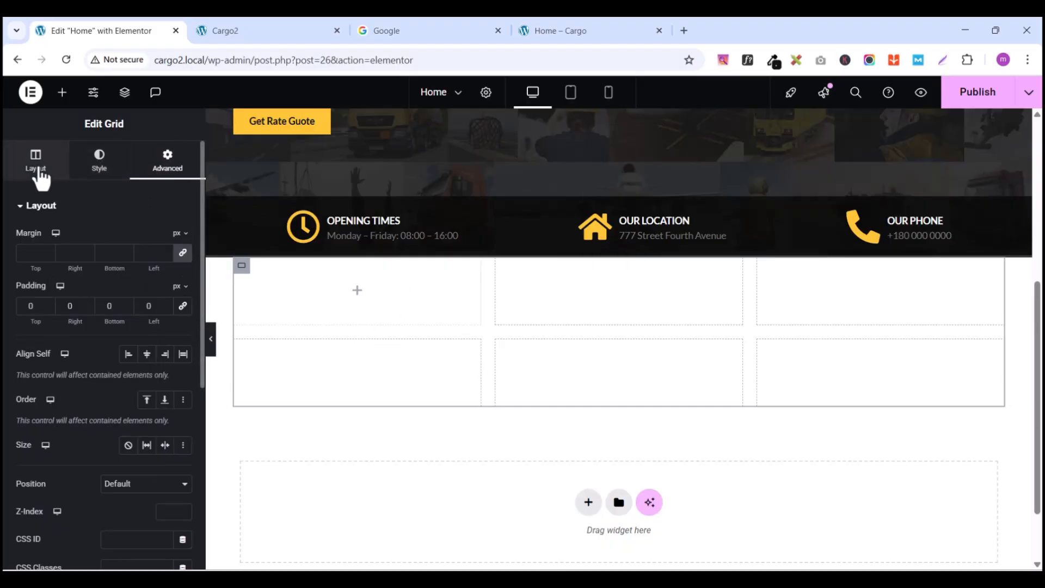
Step: Set the grid below the info bar to 4 columns and 1 row
{"action": "left_click", "coordinate": [39, 172]}
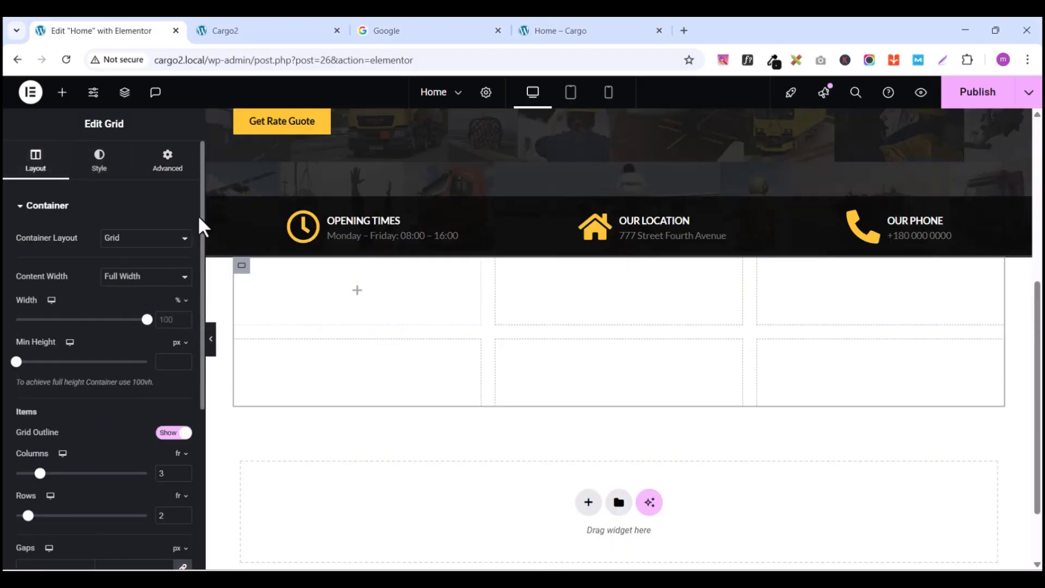
{"action": "left_click_drag", "start_coordinate": [203, 226], "coordinate": [204, 335]}
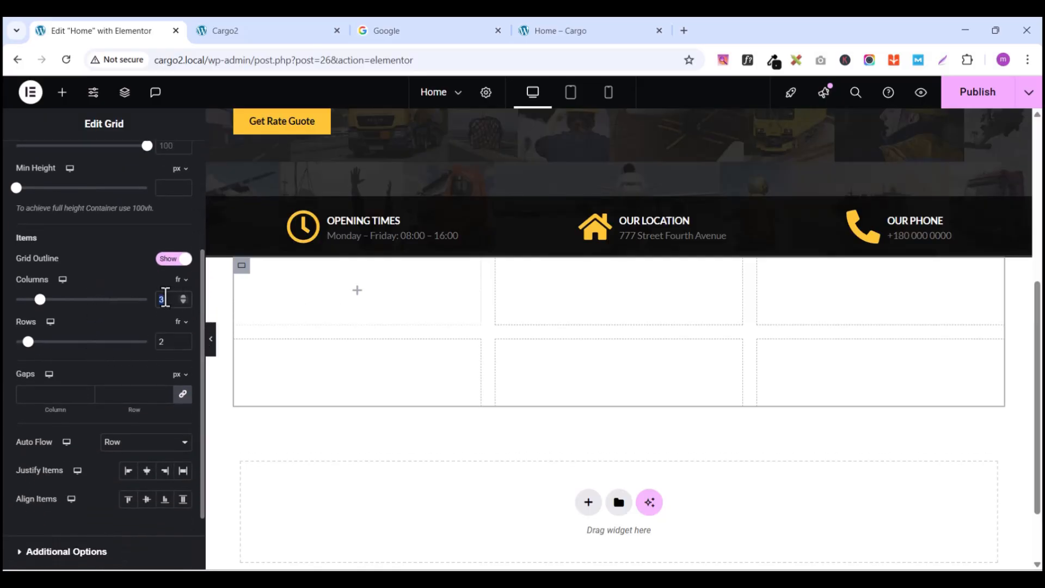
{"action": "type", "text": "4"}
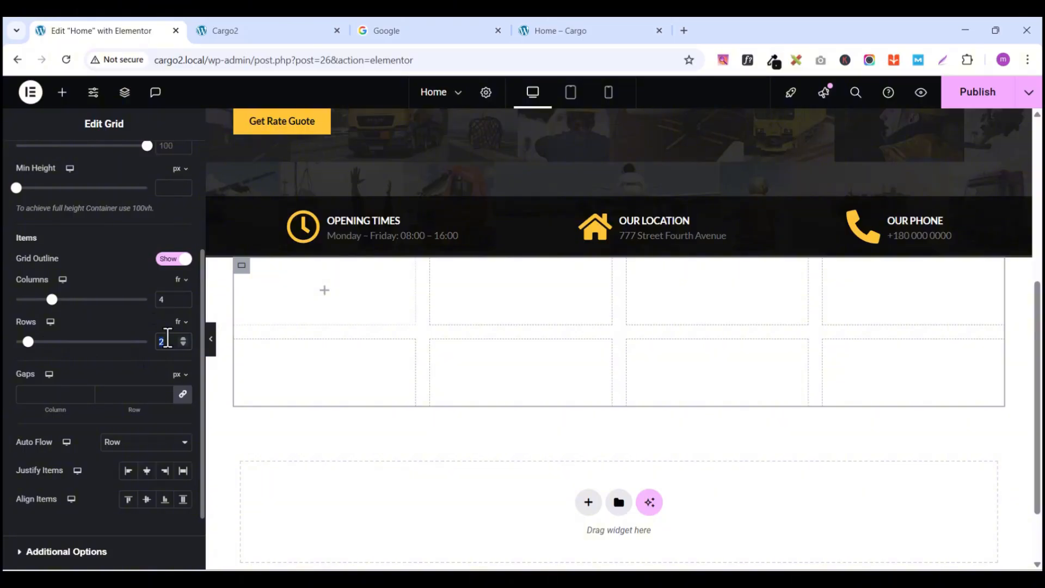
{"action": "type", "text": "0"}
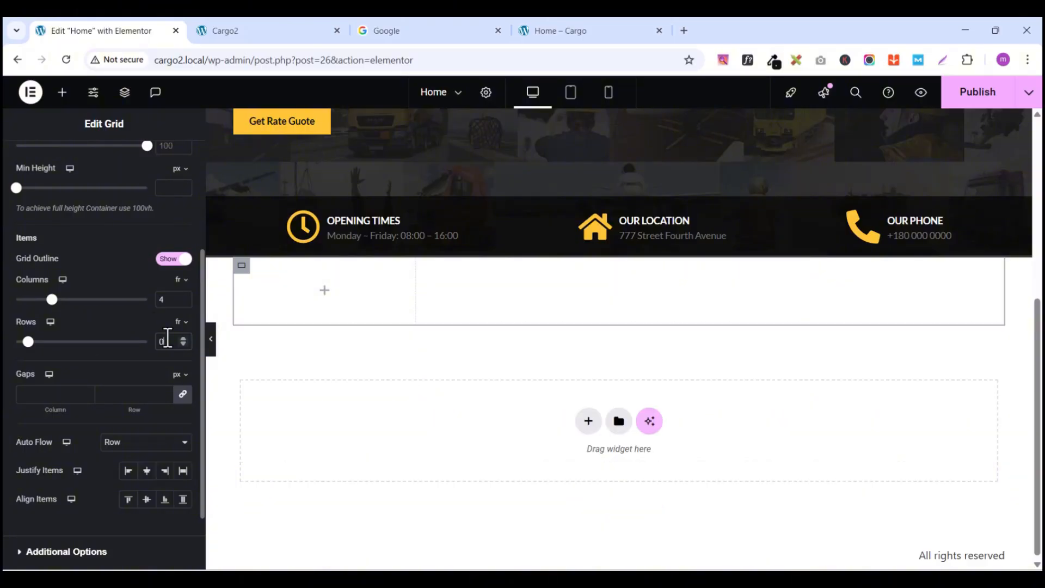
{"action": "type", "text": "1"}
{"action": "key", "text": "BackSpace"}
{"action": "key", "text": "BackSpace"}
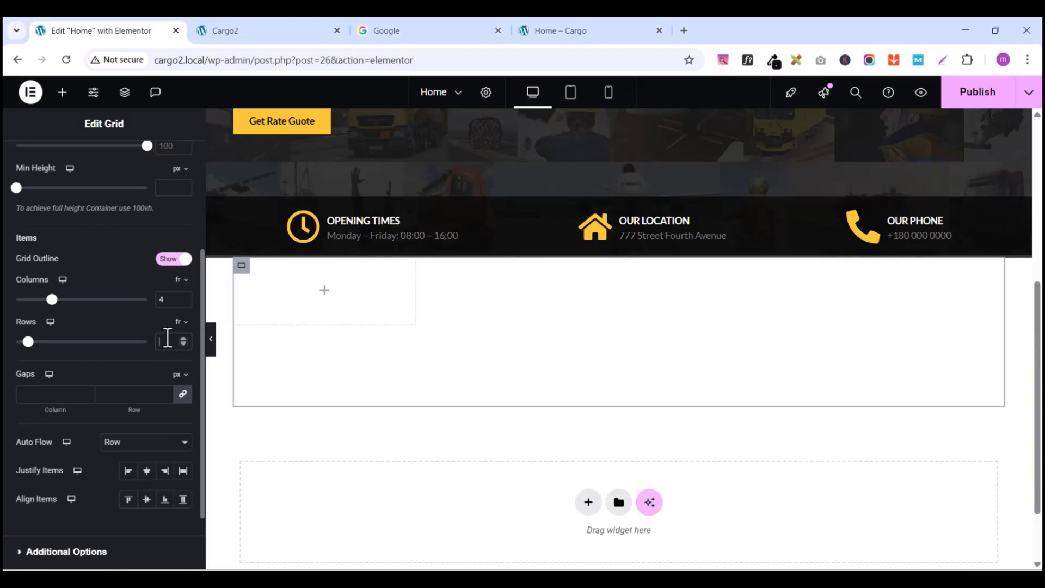
{"action": "type", "text": "1"}
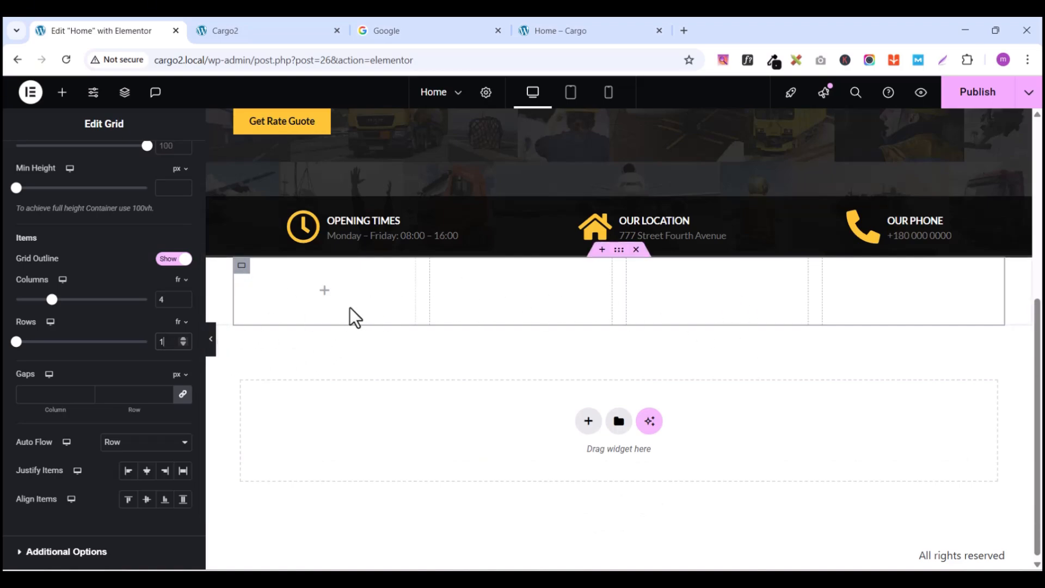
{"action": "scroll", "coordinate": [134, 388], "scroll_direction": "up", "scroll_amount": 3}
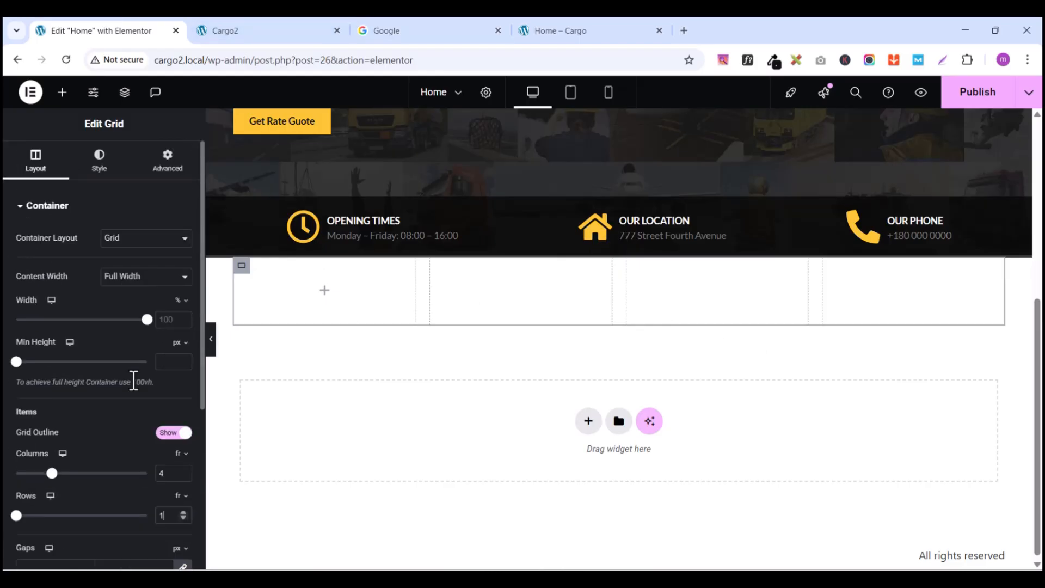
{"action": "scroll", "coordinate": [133, 388], "scroll_direction": "down", "scroll_amount": 1}
{"action": "scroll", "coordinate": [130, 378], "scroll_direction": "up", "scroll_amount": 2}
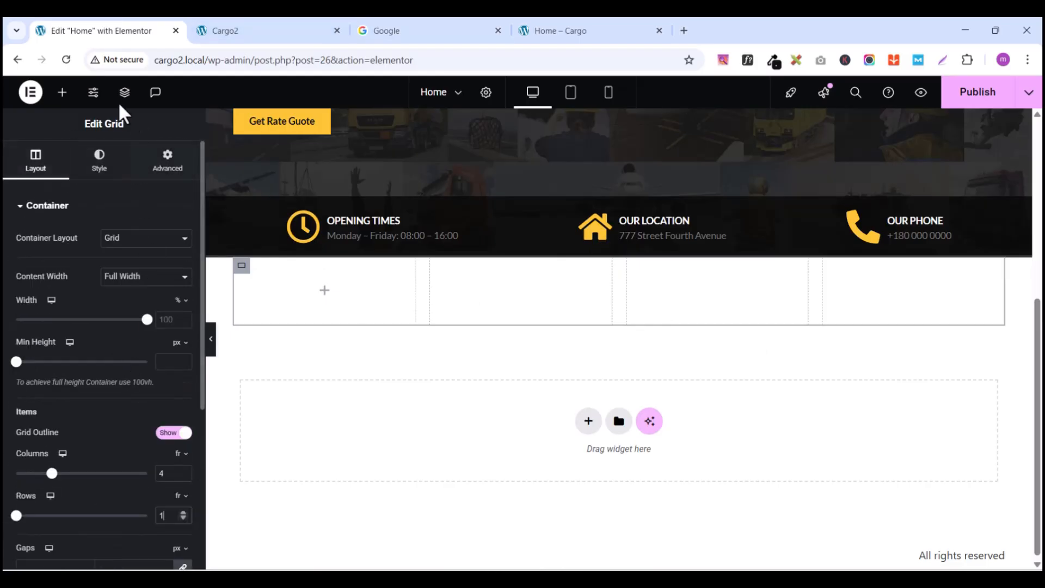
{"action": "left_click", "coordinate": [41, 161]}
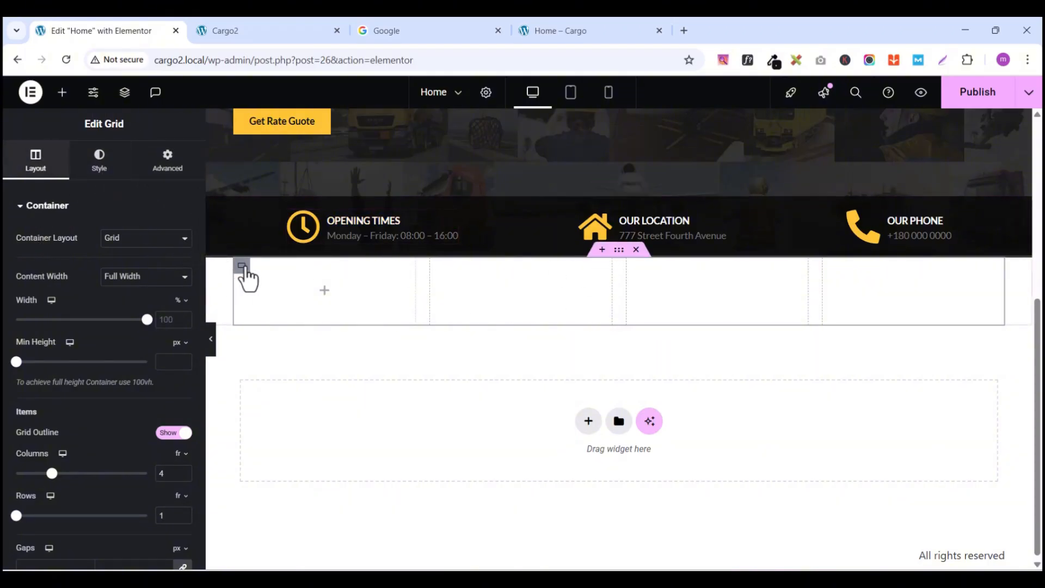
Step: Add a container to the grid's first cell and set its padding to 0 on all sides
{"action": "left_click", "coordinate": [62, 93]}
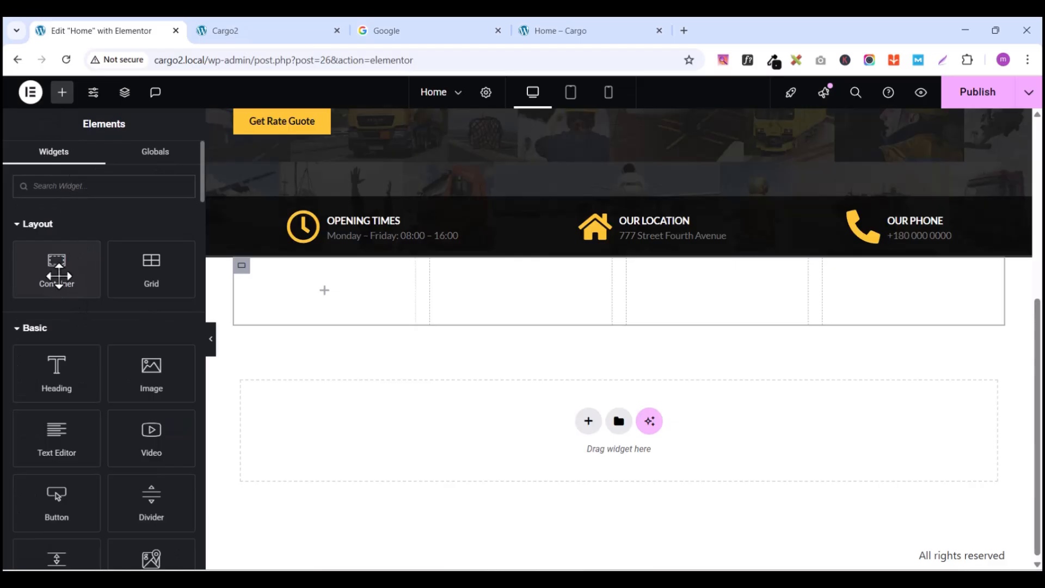
{"action": "left_click_drag", "start_coordinate": [37, 262], "coordinate": [306, 276]}
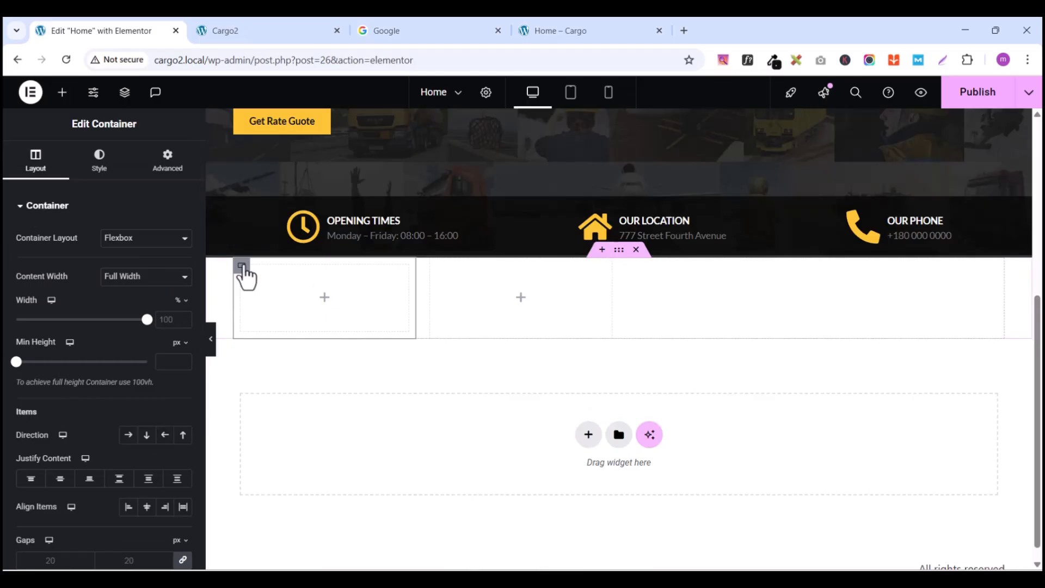
{"action": "left_click", "coordinate": [166, 160]}
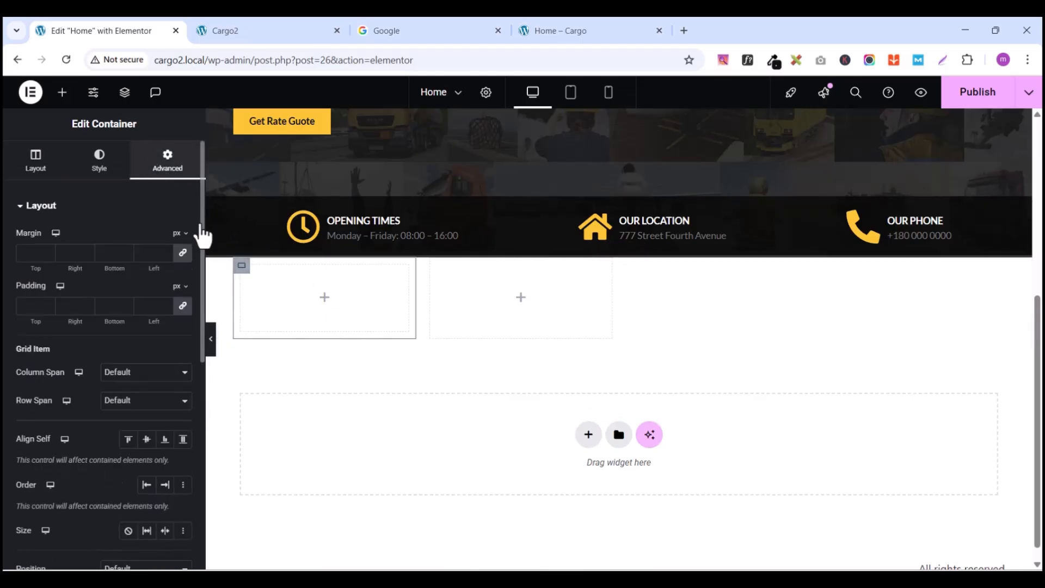
{"action": "left_click", "coordinate": [183, 306]}
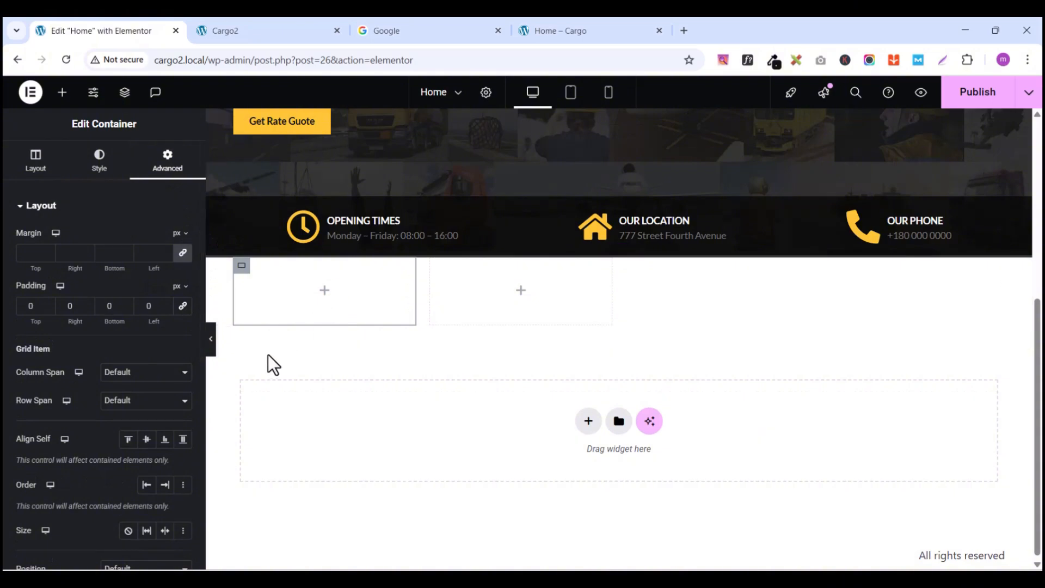
Step: Find the Heading widget and place it inside the first grid cell's container
{"action": "left_click", "coordinate": [63, 94]}
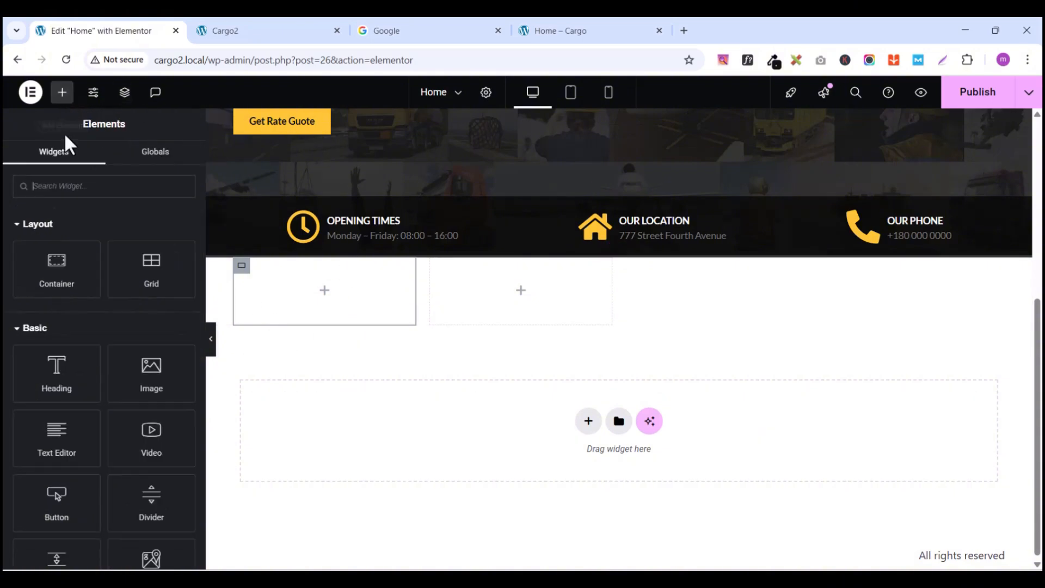
{"action": "left_click", "coordinate": [64, 186]}
{"action": "type", "text": "head"}
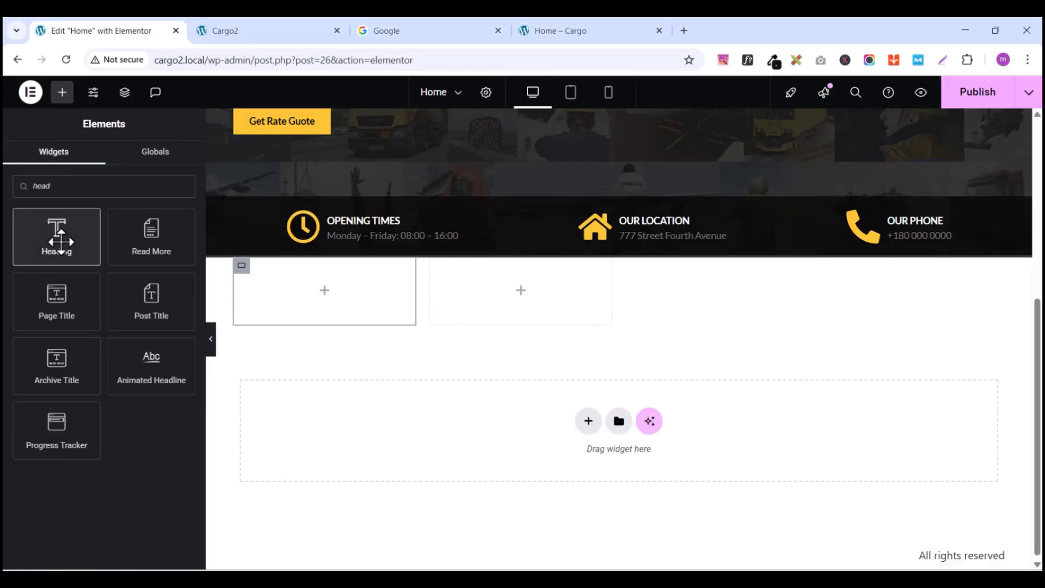
{"action": "left_click_drag", "start_coordinate": [59, 234], "coordinate": [340, 279]}
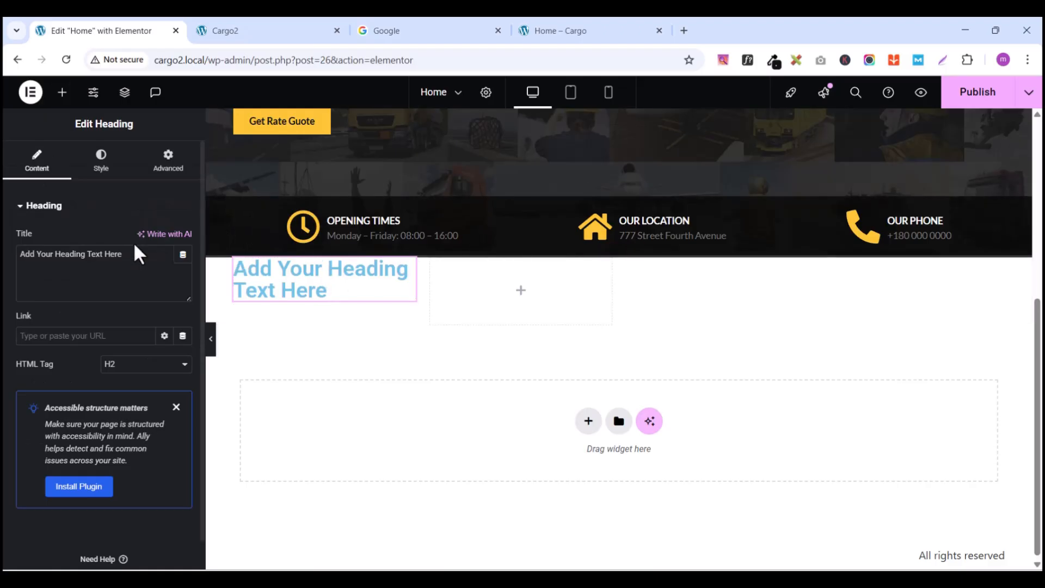
Step: Copy the "Ocean Freight" title from the reference Cargo page and use it as the new heading's text
{"action": "left_click", "coordinate": [582, 31]}
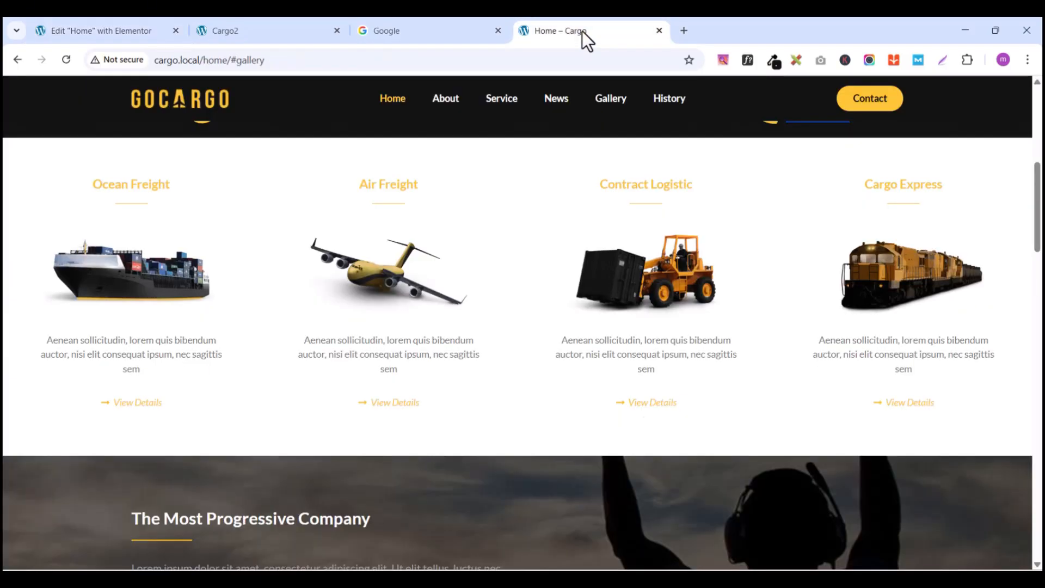
{"action": "left_click_drag", "start_coordinate": [90, 184], "coordinate": [151, 191]}
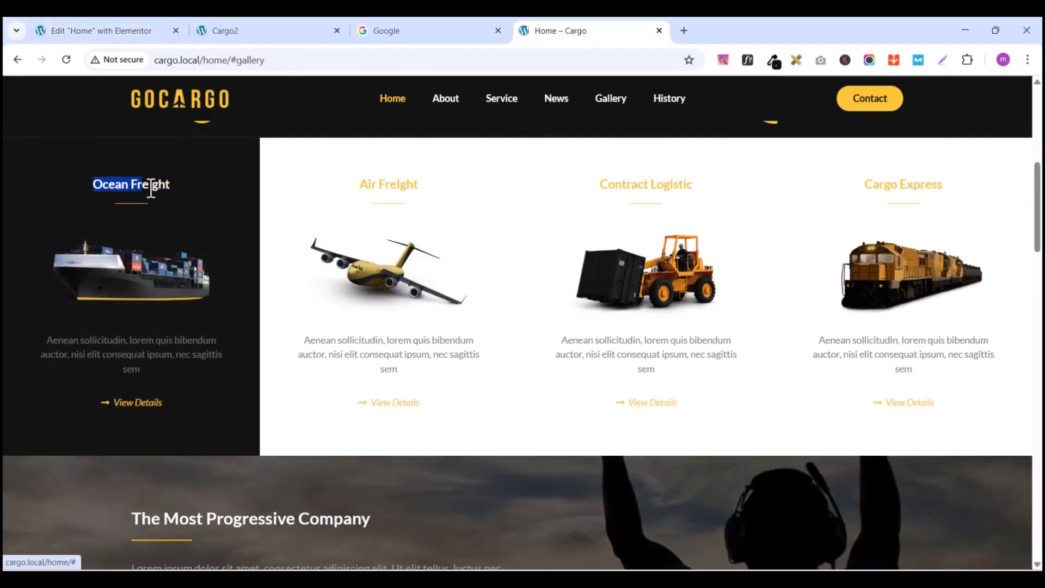
{"action": "right_click", "coordinate": [169, 185]}
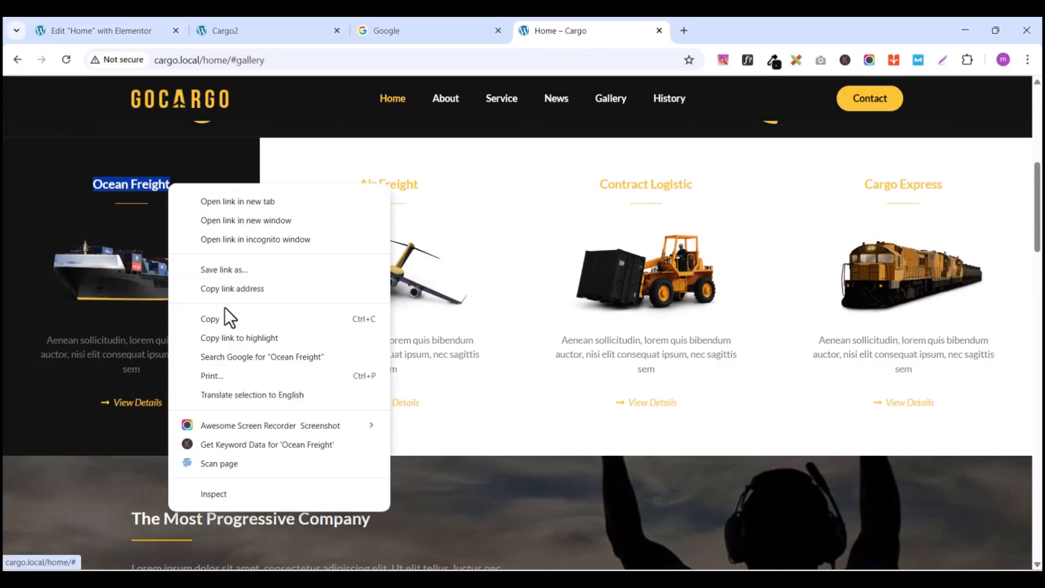
{"action": "left_click", "coordinate": [220, 325]}
{"action": "left_click", "coordinate": [145, 29]}
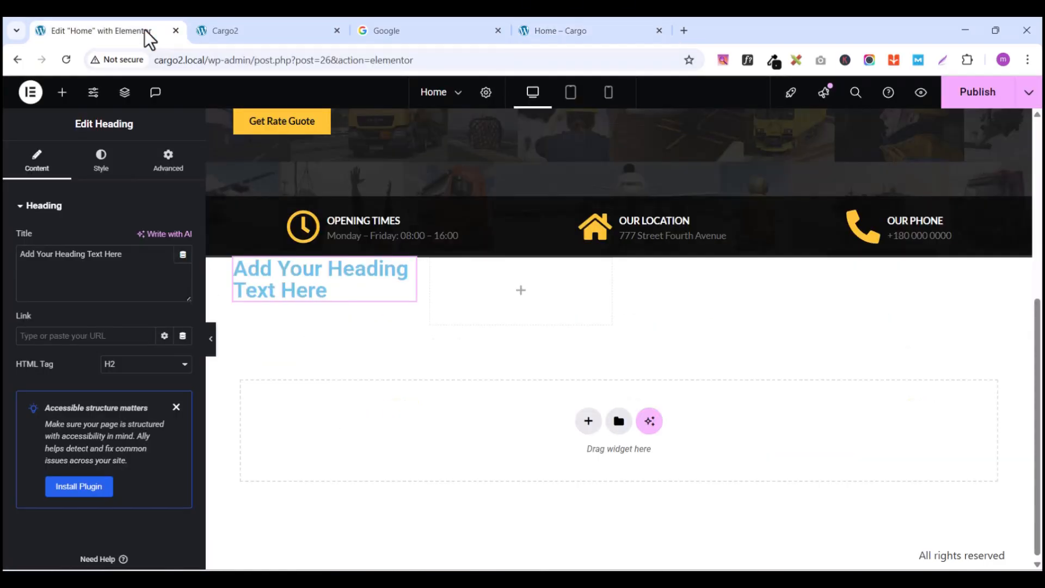
{"action": "triple_click", "coordinate": [84, 265]}
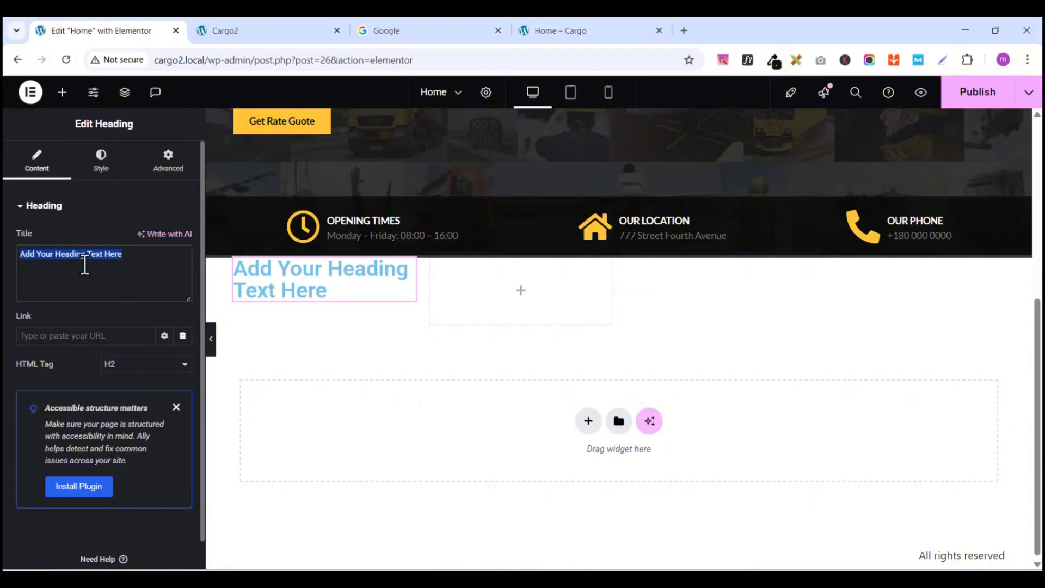
{"action": "key", "text": "ctrl+v"}
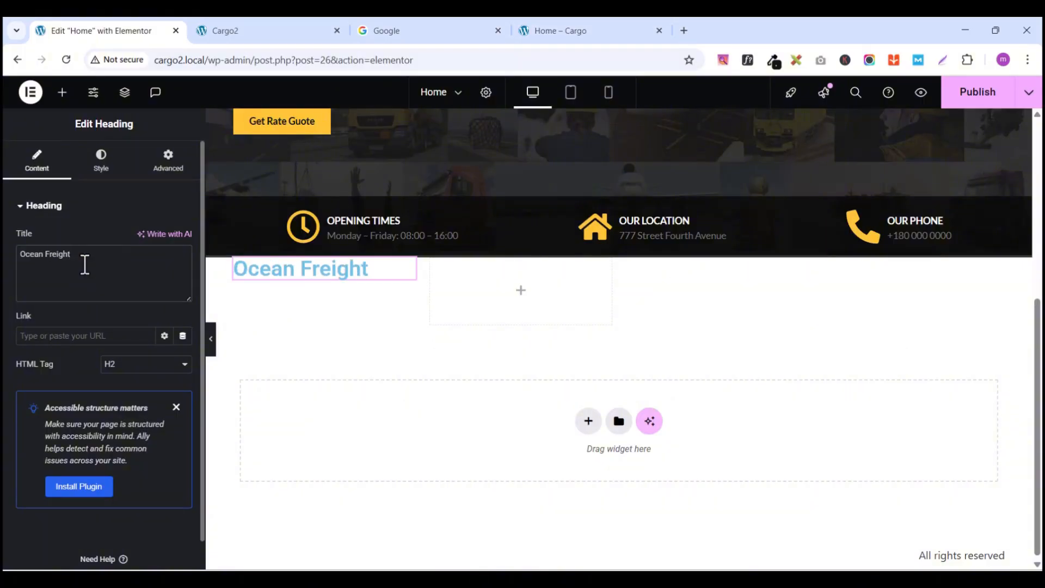
Step: Style the Ocean Freight heading with the Lato font at 18 px and the global yellow text colour
{"action": "left_click", "coordinate": [102, 164]}
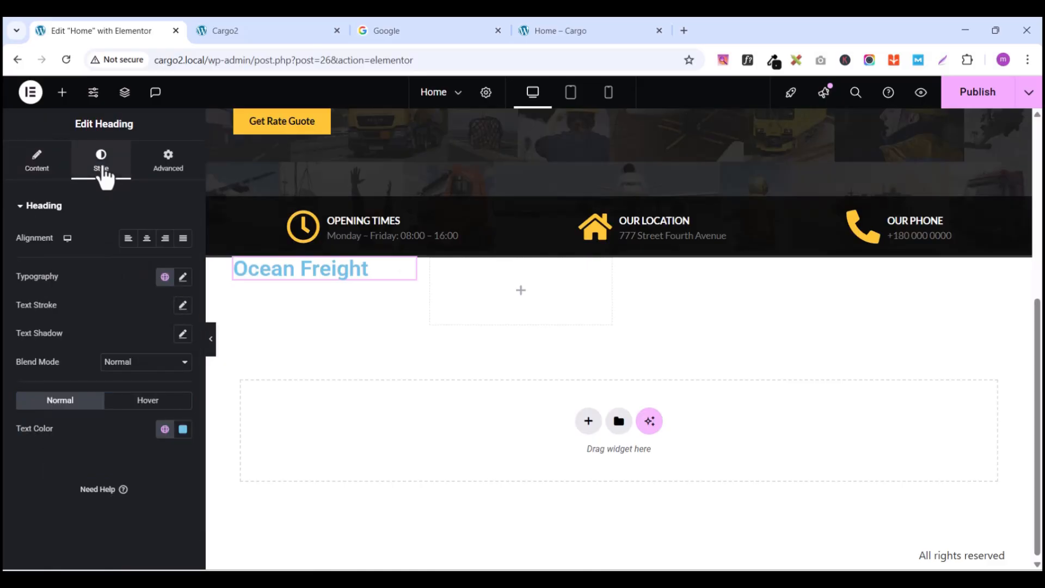
{"action": "left_click", "coordinate": [180, 280]}
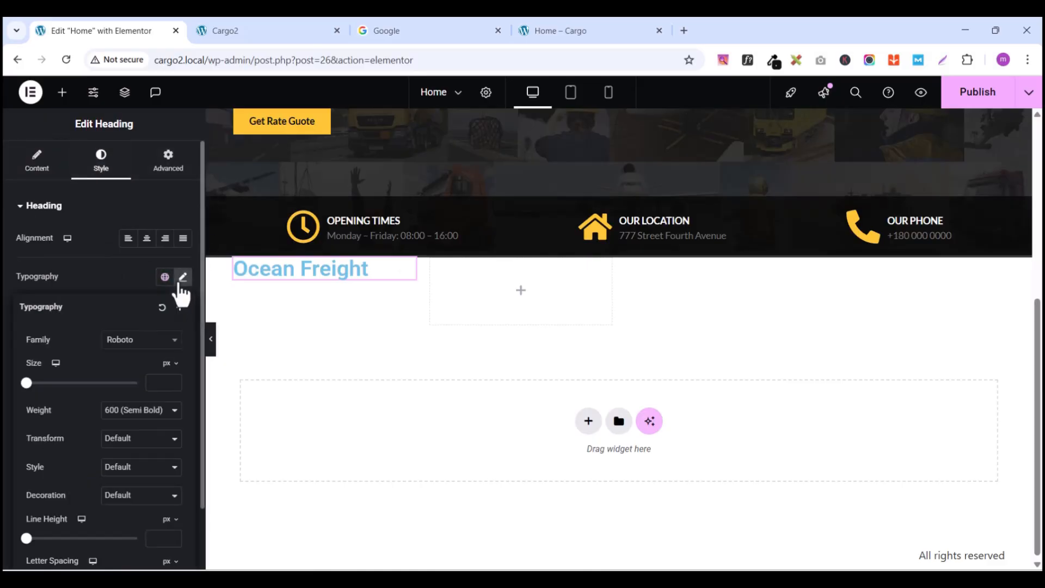
{"action": "left_click", "coordinate": [134, 340]}
{"action": "type", "text": "lato"}
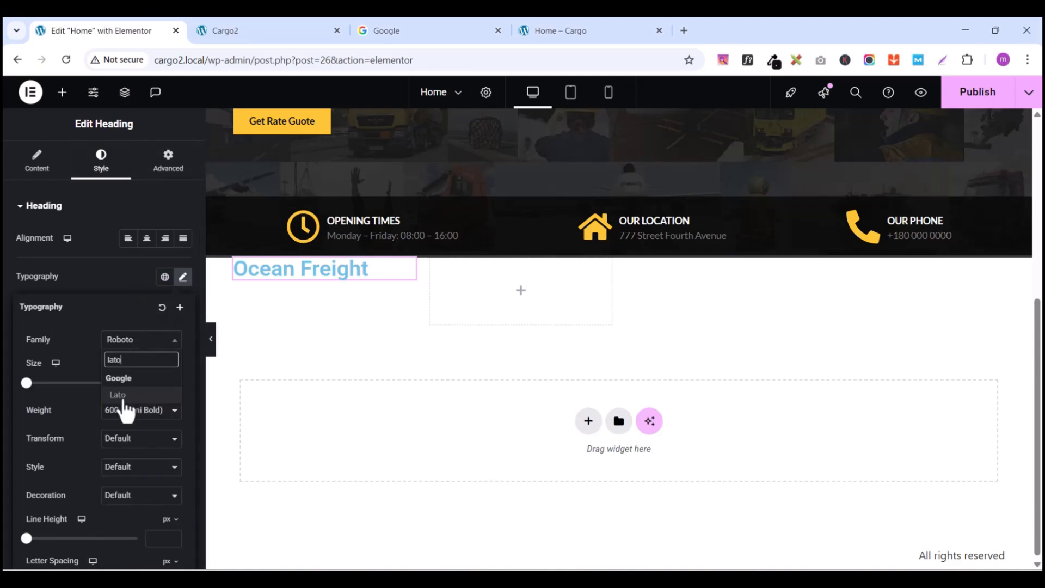
{"action": "left_click", "coordinate": [117, 394]}
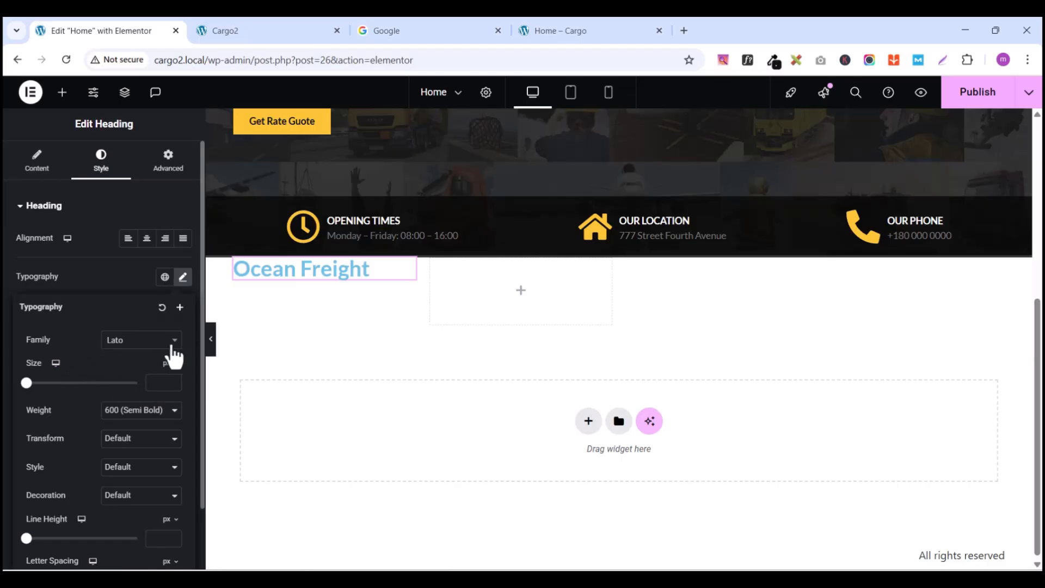
{"action": "left_click", "coordinate": [172, 380]}
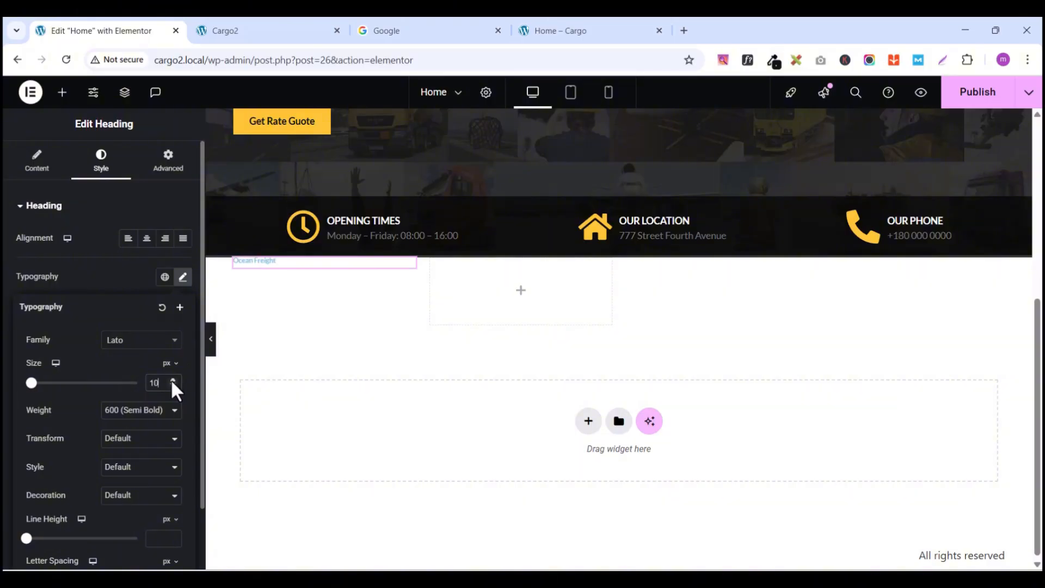
{"action": "left_click_drag", "start_coordinate": [172, 380], "coordinate": [172, 380]}
{"action": "left_click", "coordinate": [172, 380]}
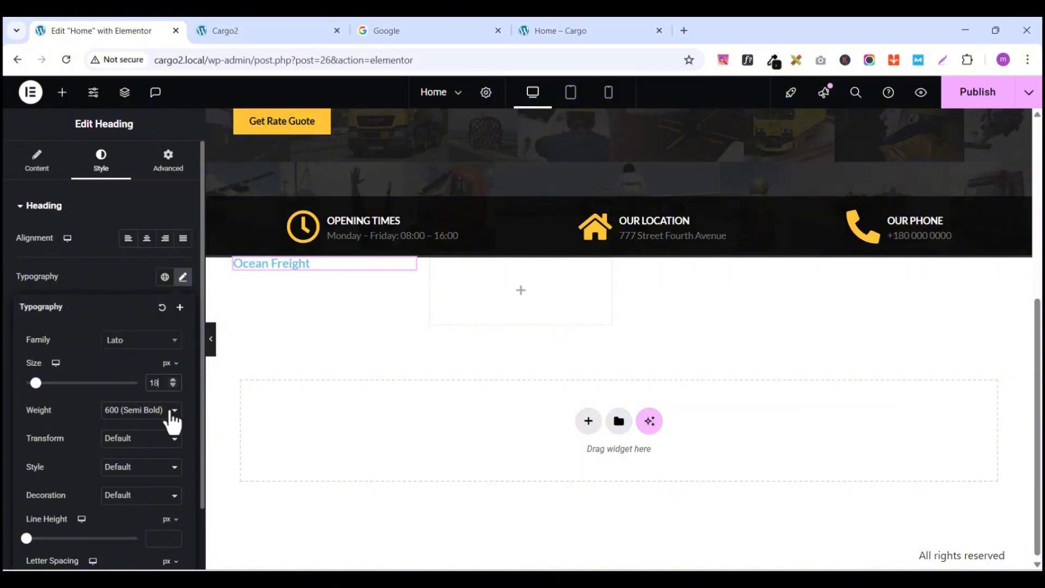
{"action": "left_click", "coordinate": [110, 269]}
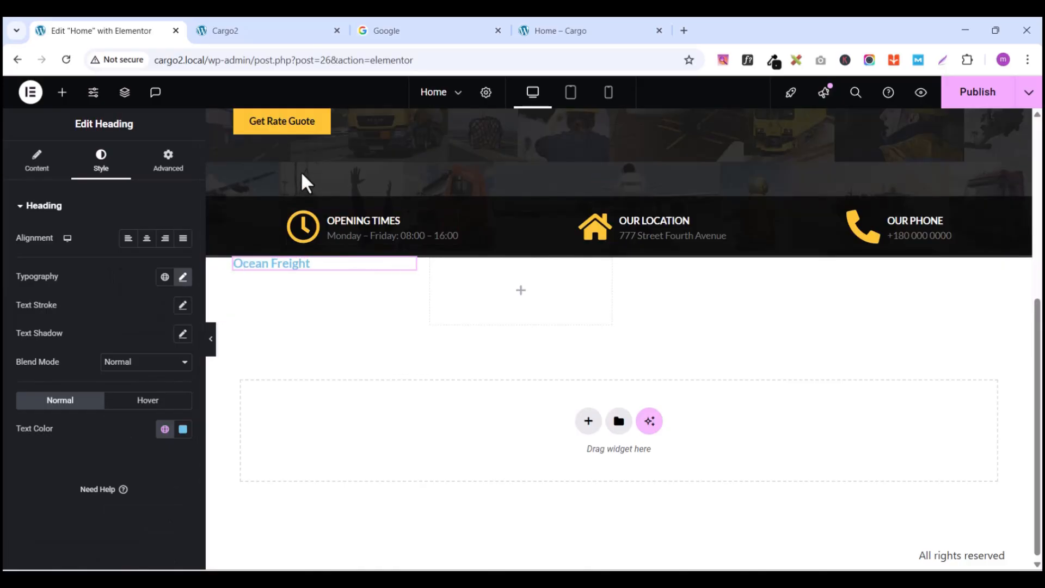
{"action": "left_click", "coordinate": [165, 429]}
{"action": "left_click", "coordinate": [54, 372]}
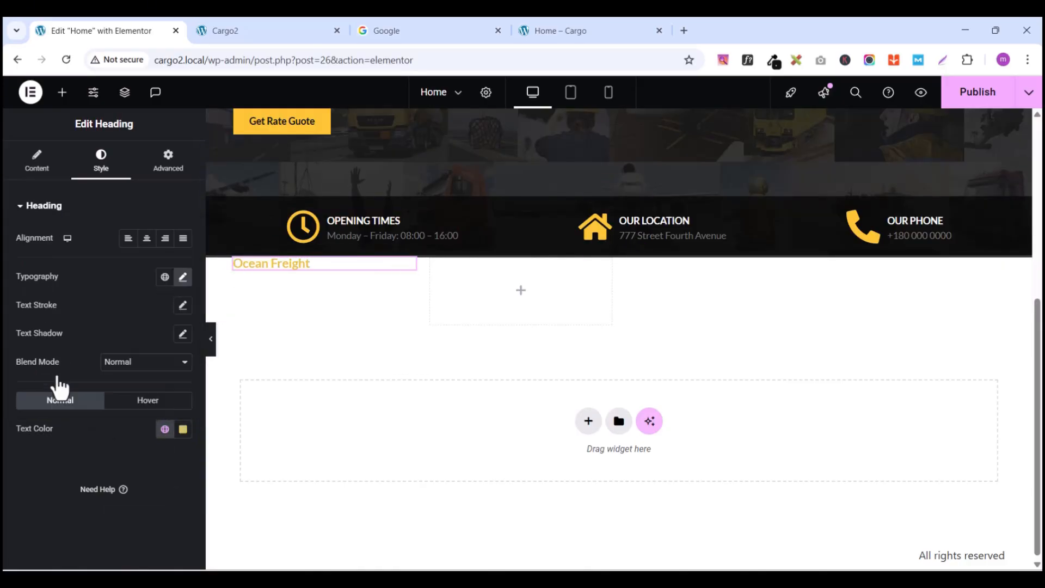
Step: Add a Divider widget below the Ocean Freight heading and set its width to 15%
{"action": "left_click", "coordinate": [61, 92]}
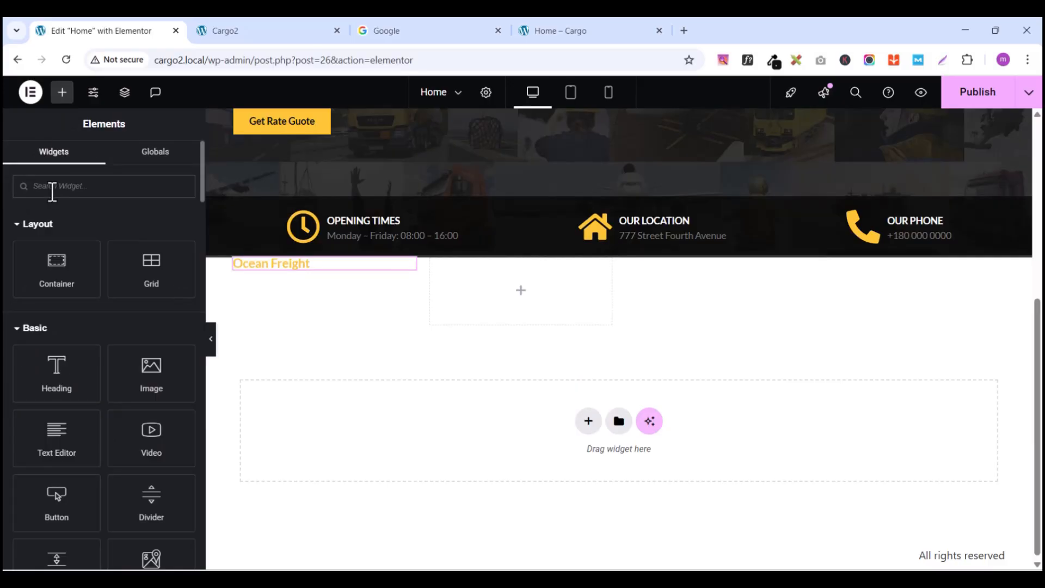
{"action": "type", "text": "div"}
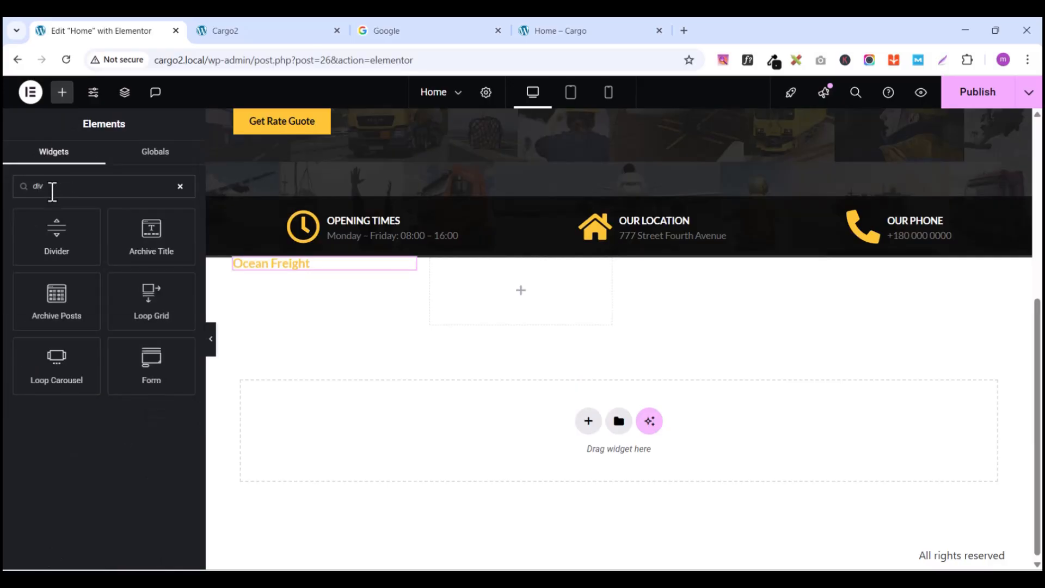
{"action": "left_click_drag", "start_coordinate": [56, 234], "coordinate": [309, 272]}
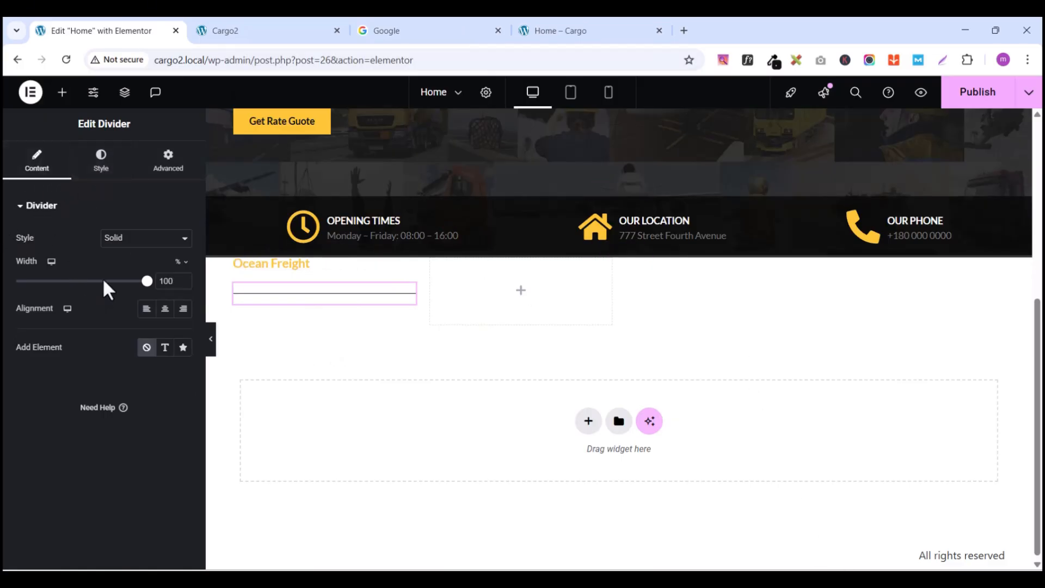
{"action": "left_click_drag", "start_coordinate": [147, 280], "coordinate": [53, 295]}
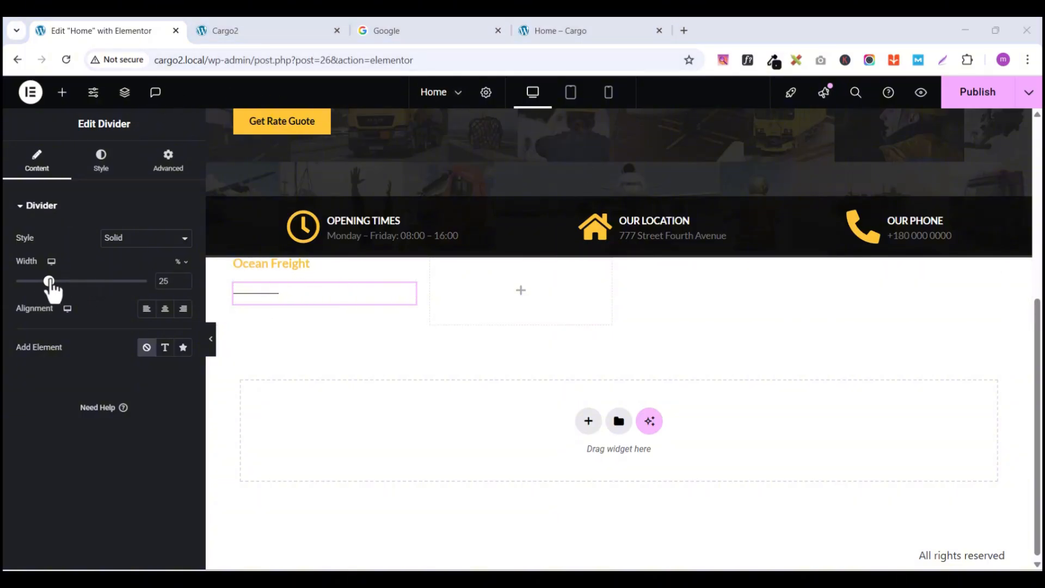
{"action": "left_click_drag", "start_coordinate": [49, 281], "coordinate": [36, 281]}
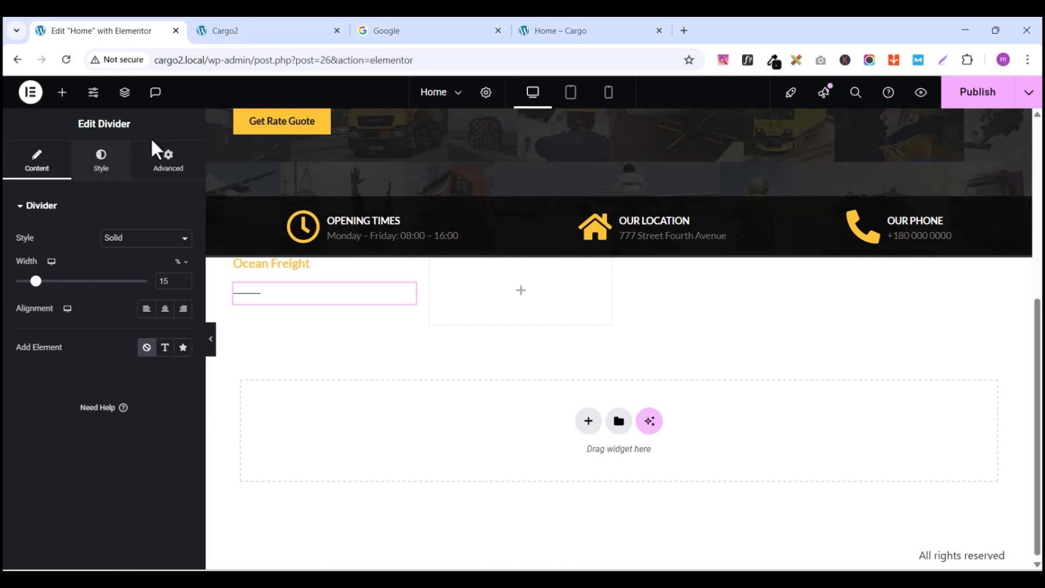
Step: Style the divider with the global Yellow colour and set its gap to 10
{"action": "left_click", "coordinate": [102, 179]}
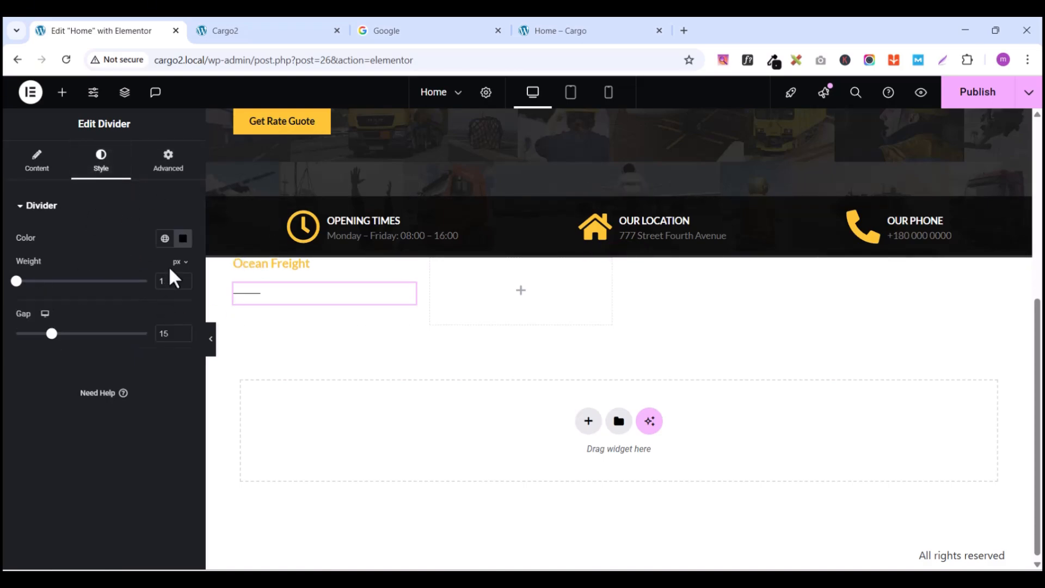
{"action": "left_click", "coordinate": [165, 242]}
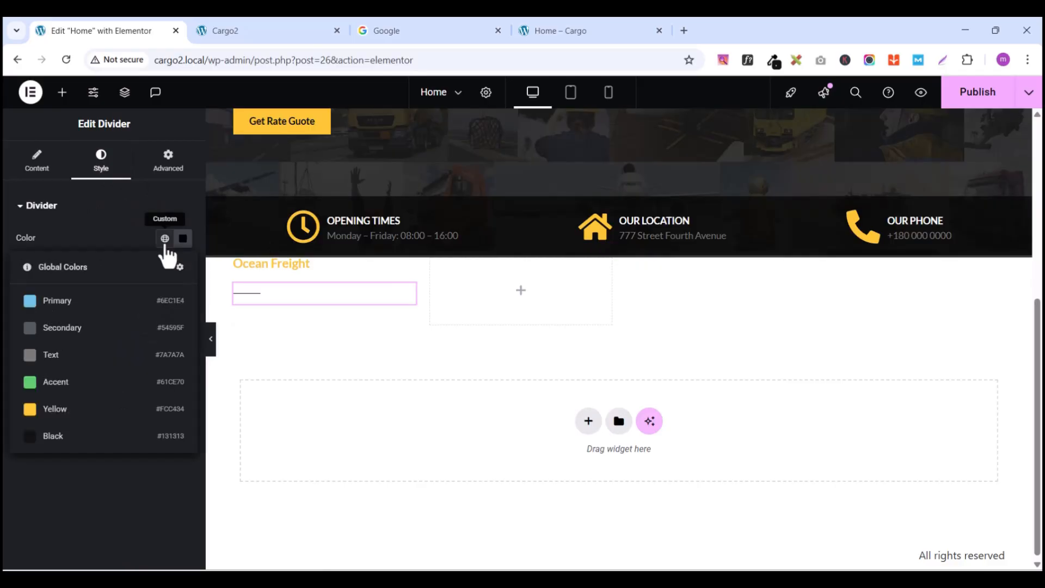
{"action": "left_click", "coordinate": [73, 413]}
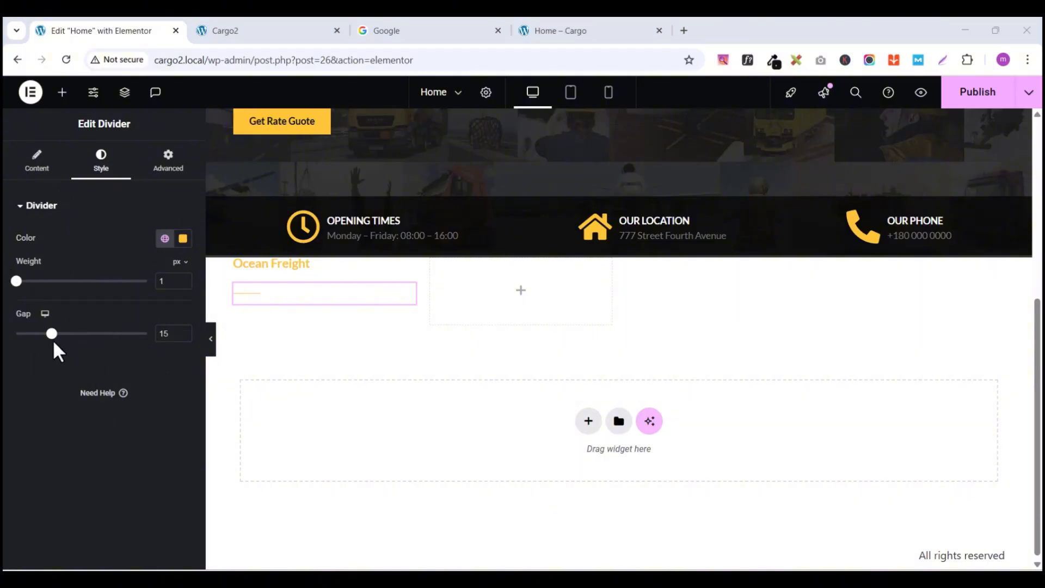
{"action": "left_click_drag", "start_coordinate": [53, 334], "coordinate": [38, 334]}
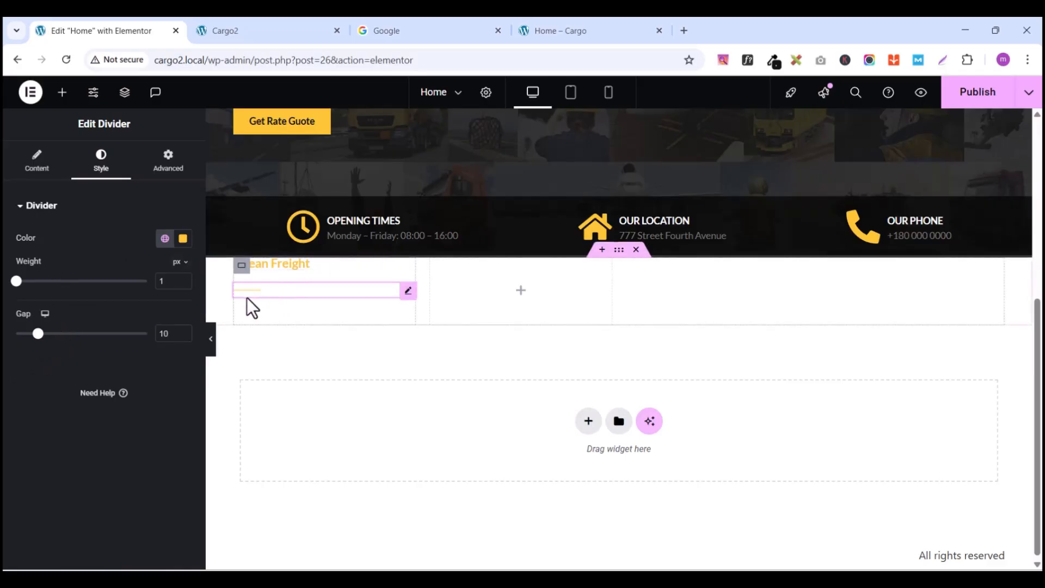
Step: Centre-align both the divider and the Ocean Freight heading above it
{"action": "left_click", "coordinate": [42, 173]}
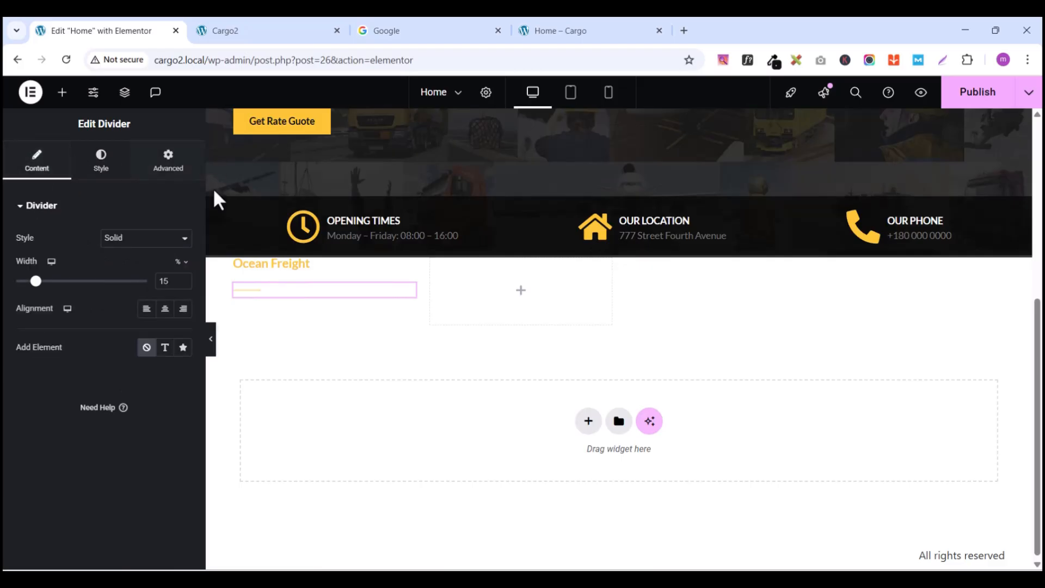
{"action": "left_click", "coordinate": [165, 309]}
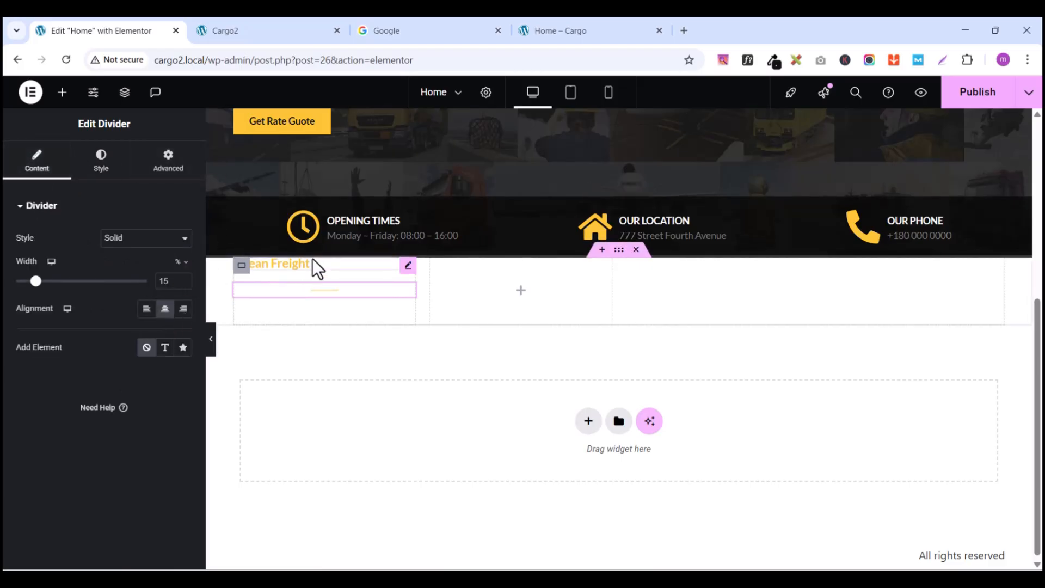
{"action": "left_click", "coordinate": [406, 267]}
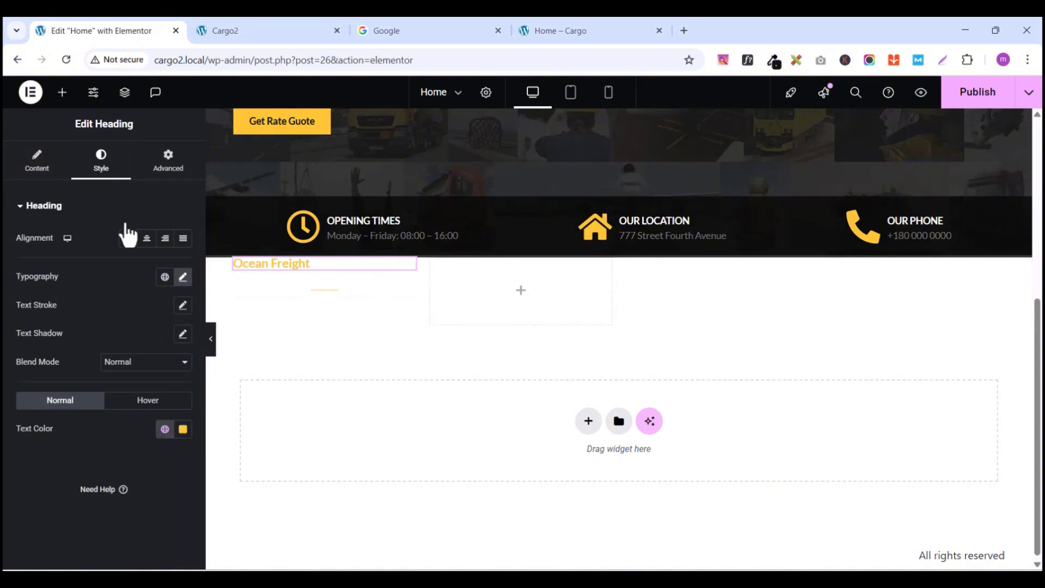
{"action": "left_click", "coordinate": [146, 240]}
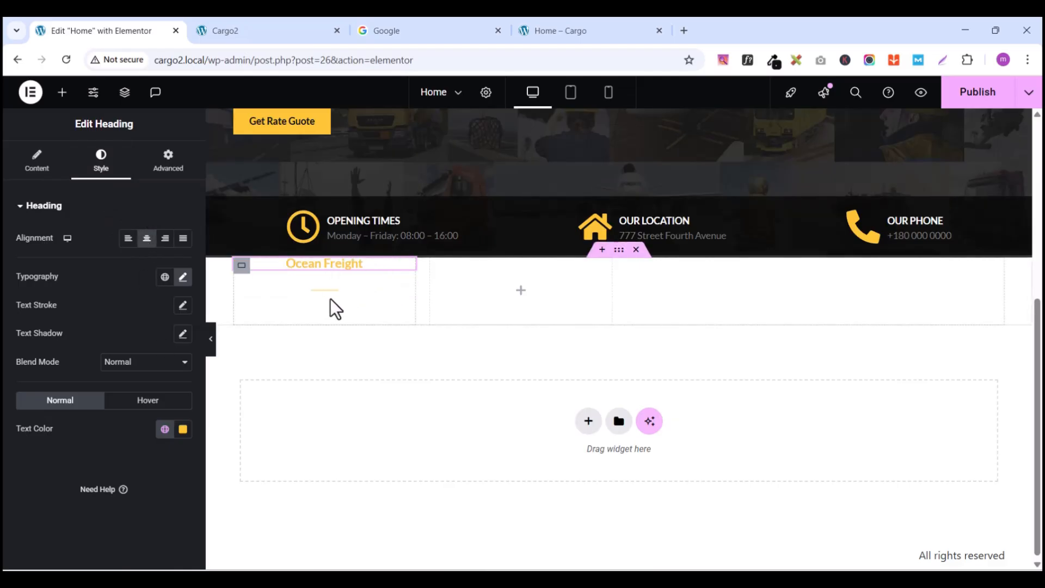
Step: Add an Image widget below the divider and fill it with the cargo ship picture 1-1.png from the media library
{"action": "left_click", "coordinate": [62, 92]}
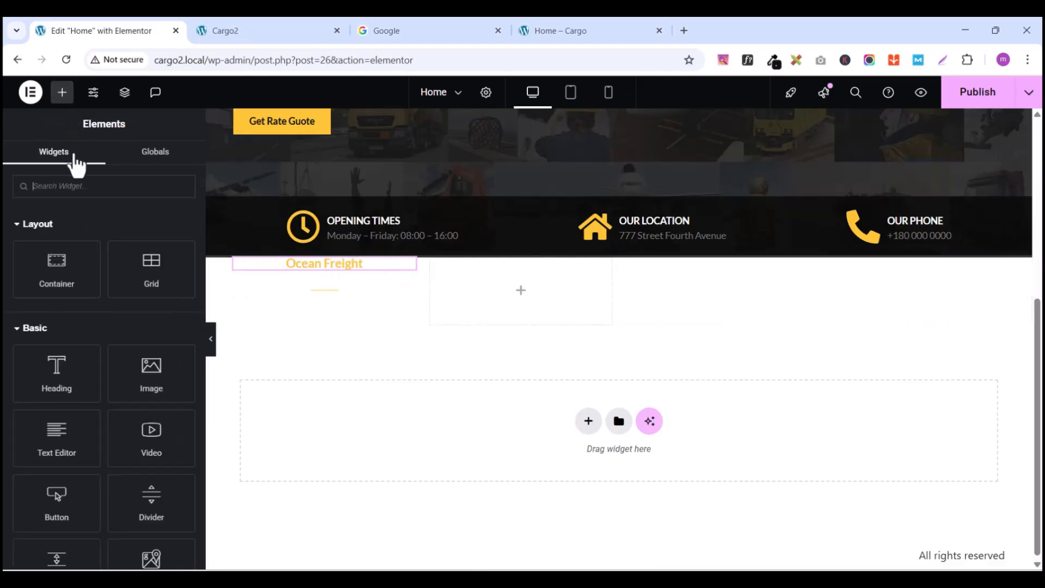
{"action": "type", "text": "ma"}
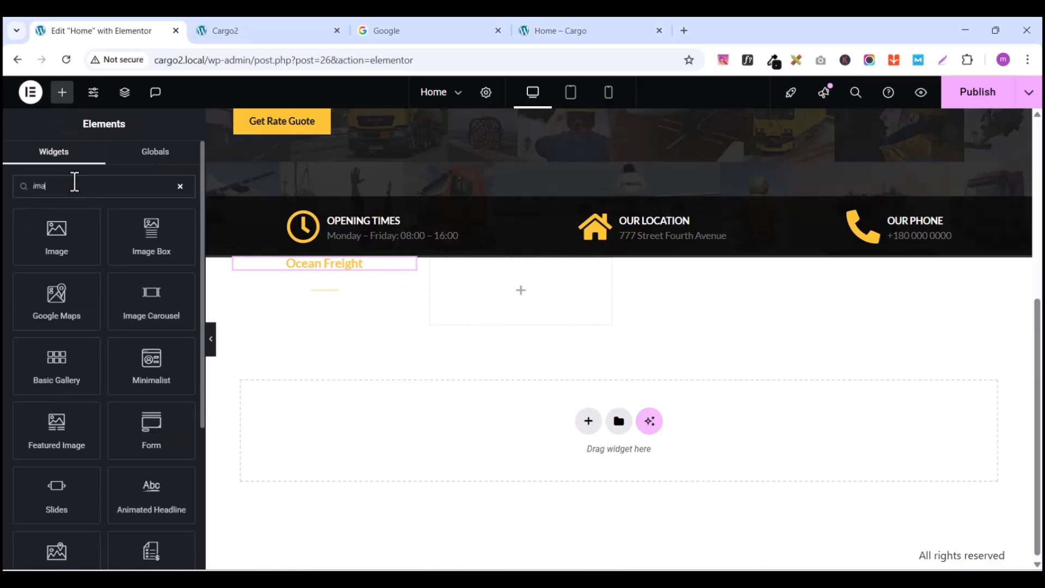
{"action": "left_click_drag", "start_coordinate": [60, 227], "coordinate": [343, 294]}
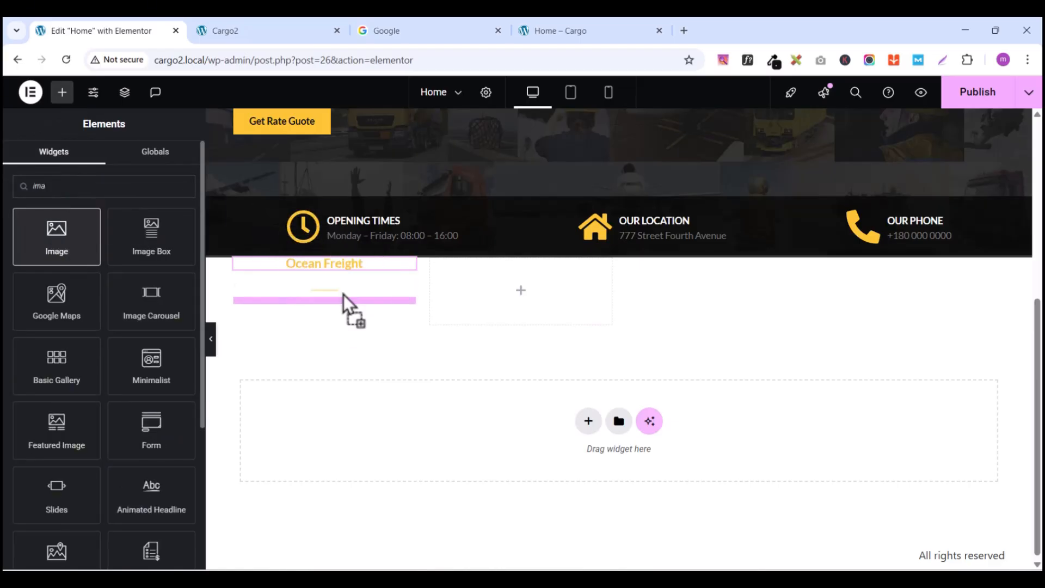
{"action": "left_click", "coordinate": [572, 37]}
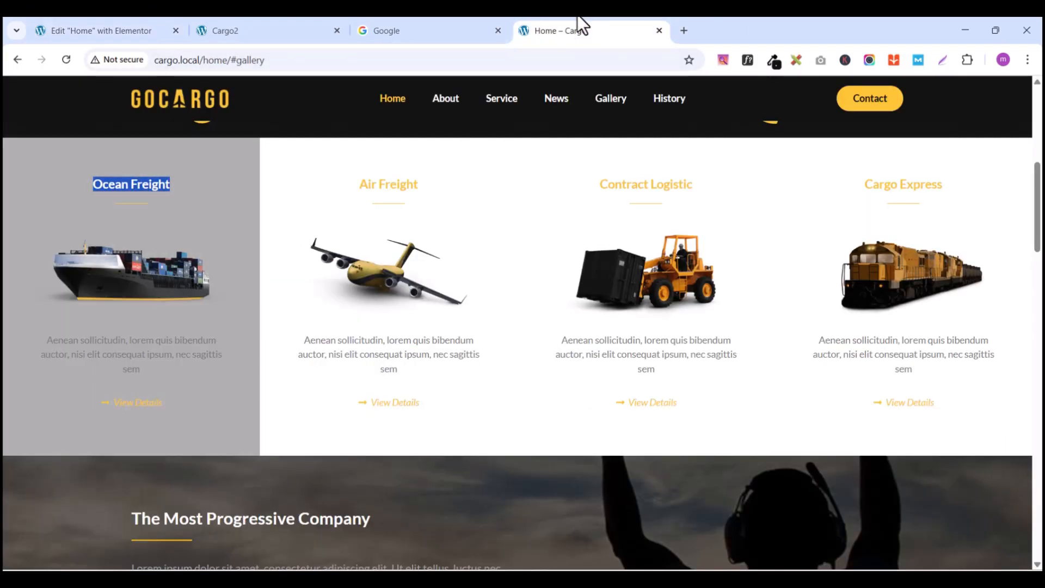
{"action": "left_click", "coordinate": [118, 28]}
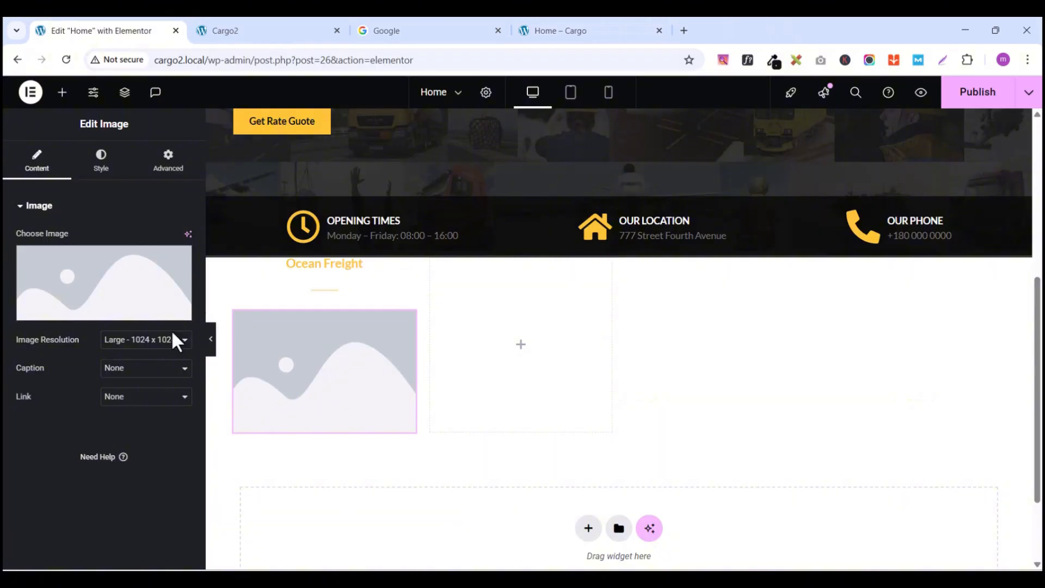
{"action": "left_click", "coordinate": [90, 312]}
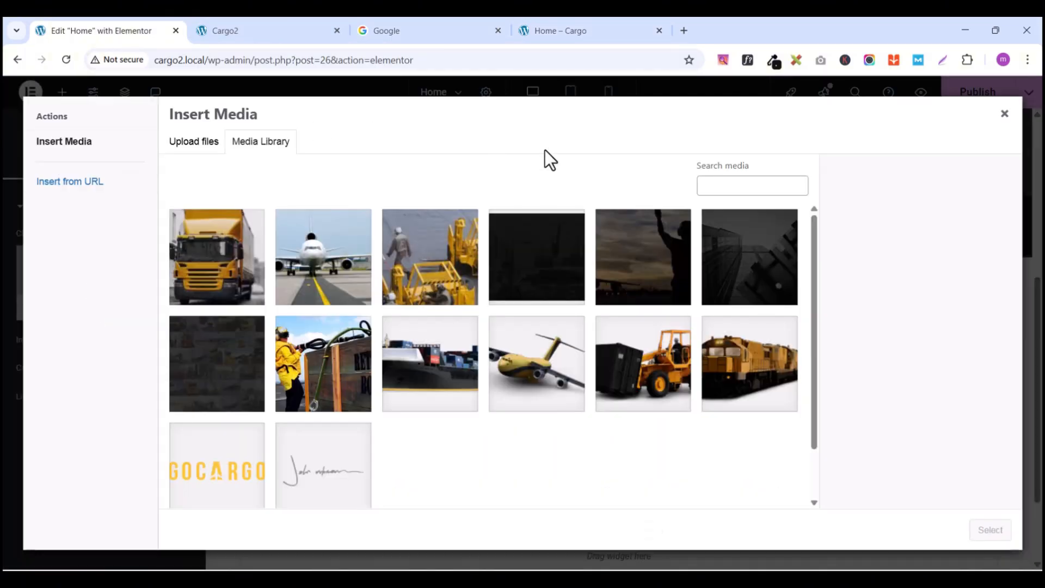
{"action": "left_click", "coordinate": [438, 354]}
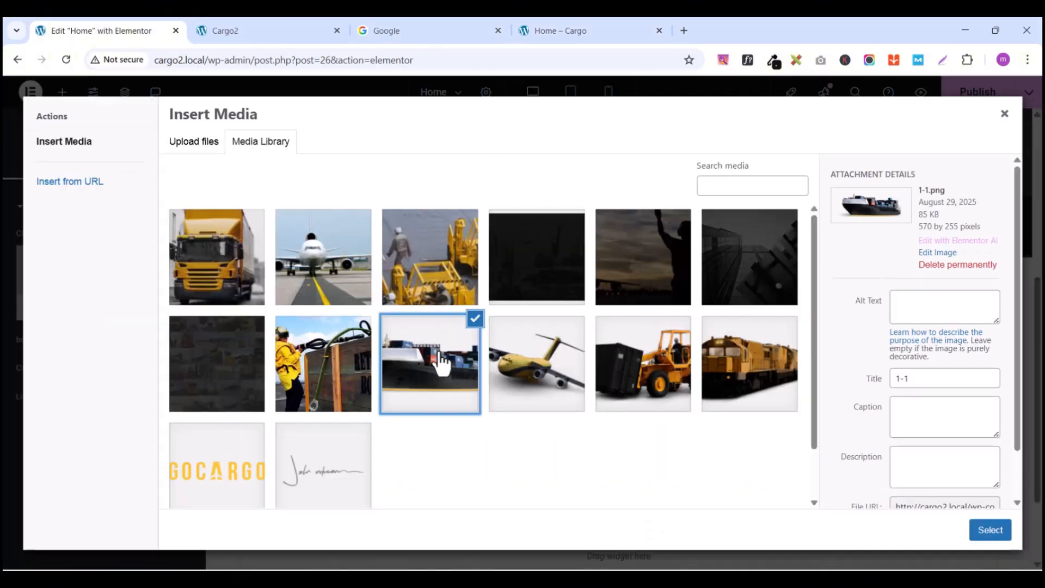
{"action": "left_click", "coordinate": [990, 530]}
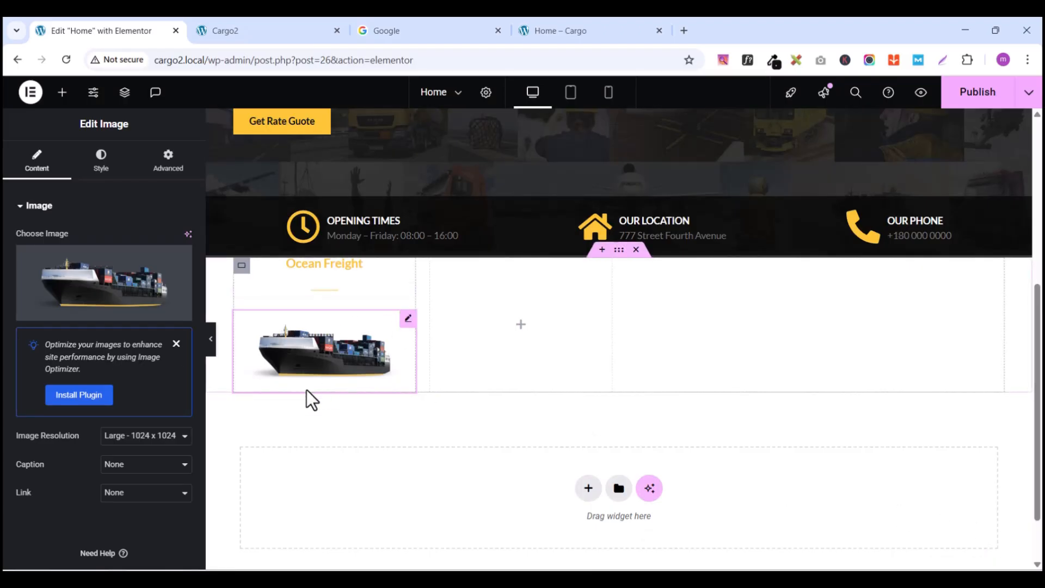
Step: Copy the description paragraph of the Ocean Freight column from the reference Cargo page and return to the Elementor editor
{"action": "left_click", "coordinate": [572, 28]}
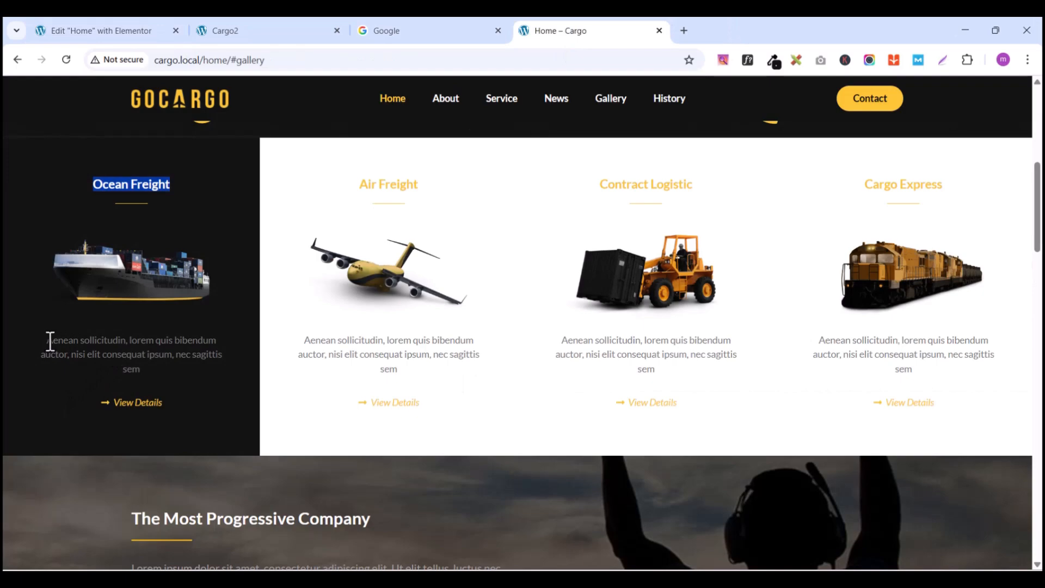
{"action": "left_click_drag", "start_coordinate": [50, 342], "coordinate": [209, 360]}
{"action": "right_click", "coordinate": [210, 364]}
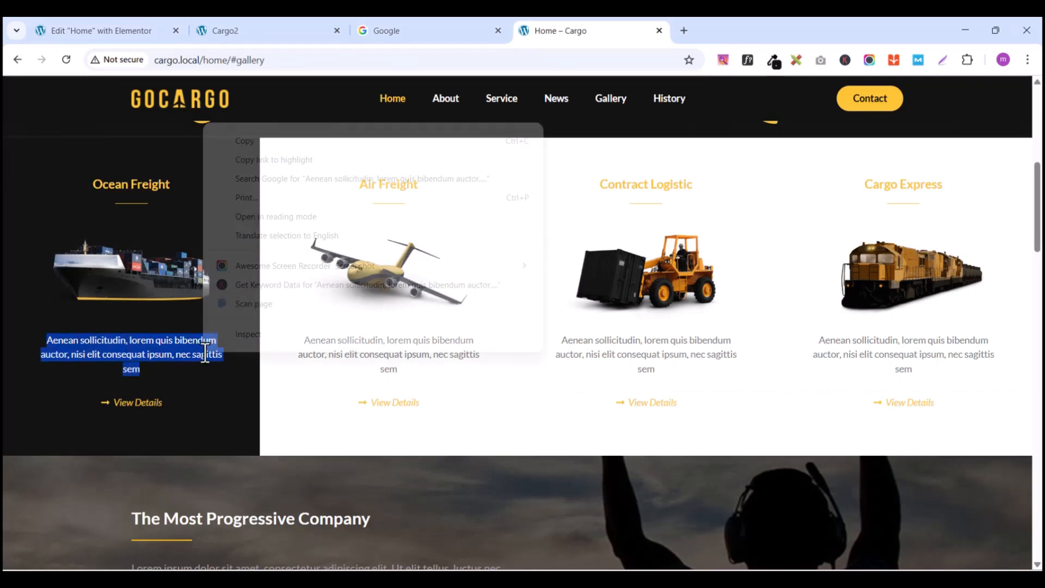
{"action": "left_click", "coordinate": [248, 135]}
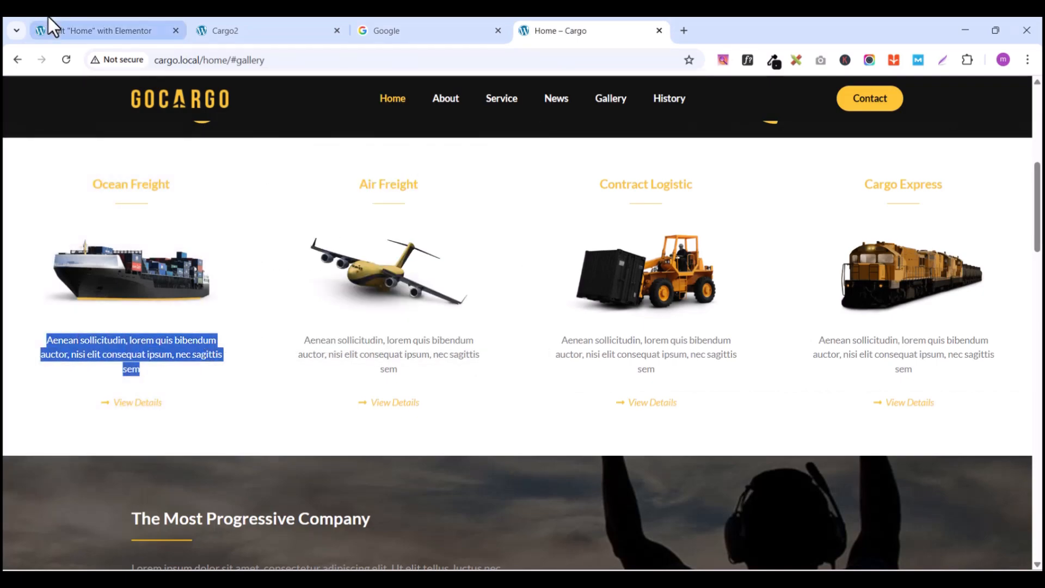
{"action": "left_click", "coordinate": [54, 27]}
{"action": "left_click", "coordinate": [62, 93]}
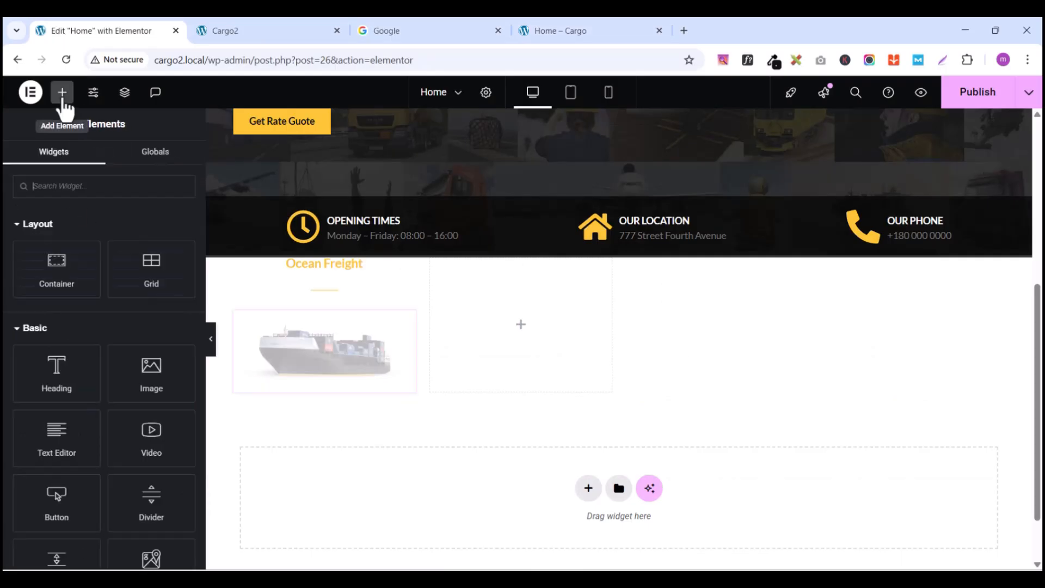
{"action": "left_click", "coordinate": [64, 186]}
{"action": "type", "text": "head"}
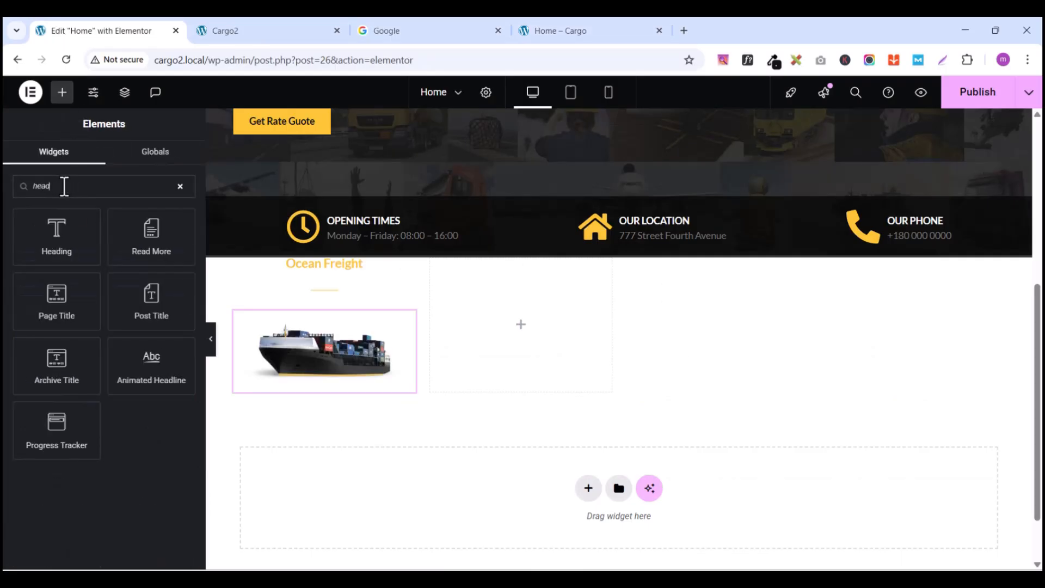
{"action": "left_click_drag", "start_coordinate": [57, 235], "coordinate": [332, 397]}
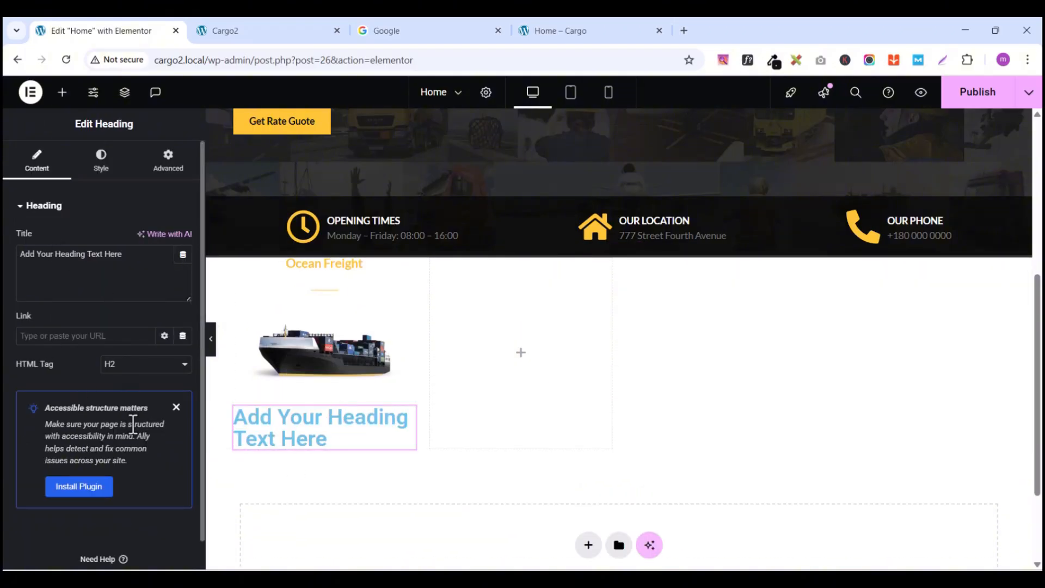
{"action": "right_click", "coordinate": [408, 429]}
{"action": "left_click", "coordinate": [447, 556]}
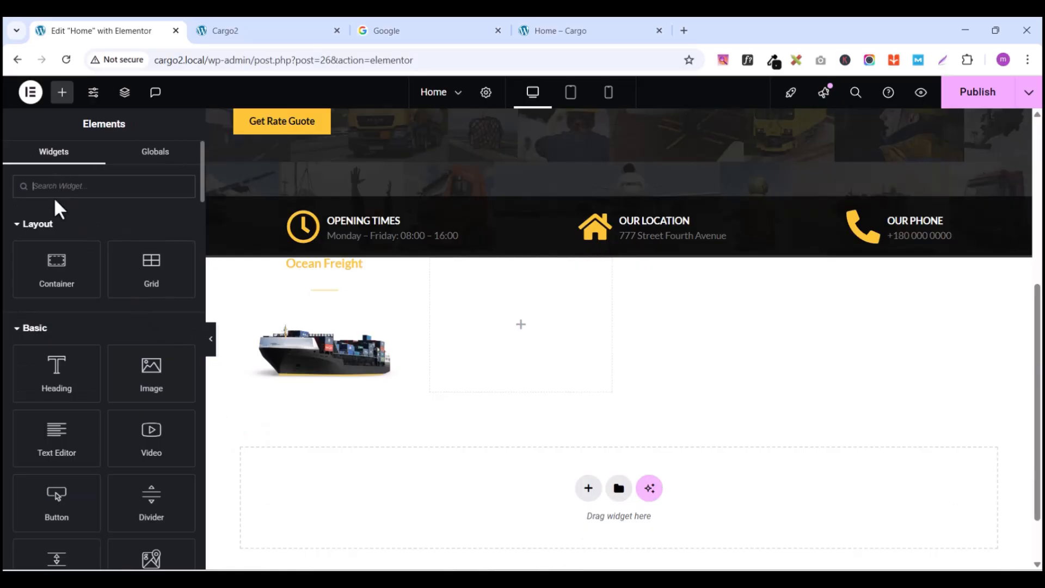
Step: Place a Text Editor widget below the ship image and replace its placeholder text with the copied "Aenean sollicitudin, lorem quis bibendum…" paragraph
{"action": "left_click_drag", "start_coordinate": [56, 436], "coordinate": [345, 389]}
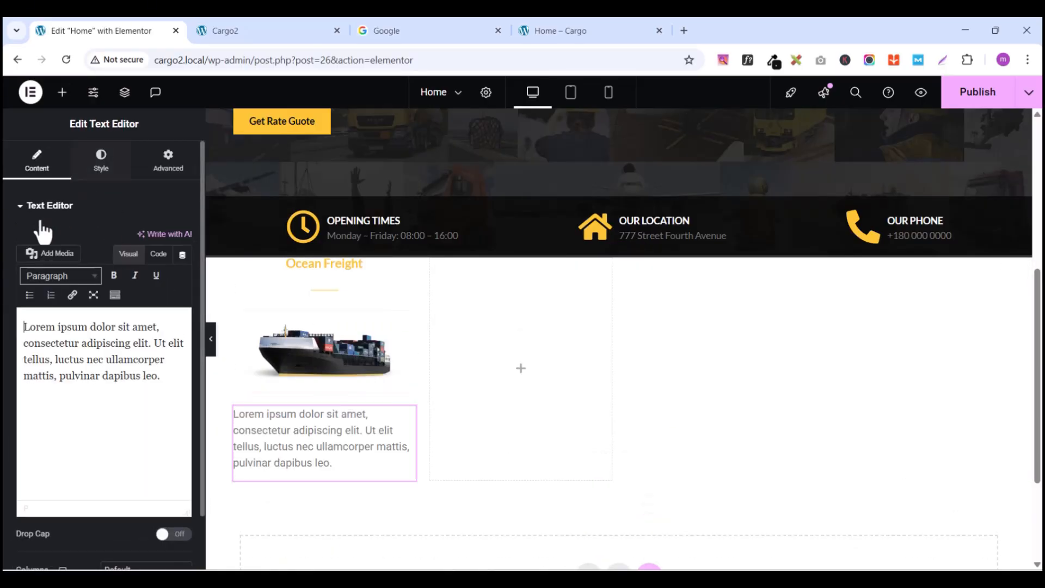
{"action": "left_click", "coordinate": [81, 412]}
{"action": "key", "text": "ctrl+a"}
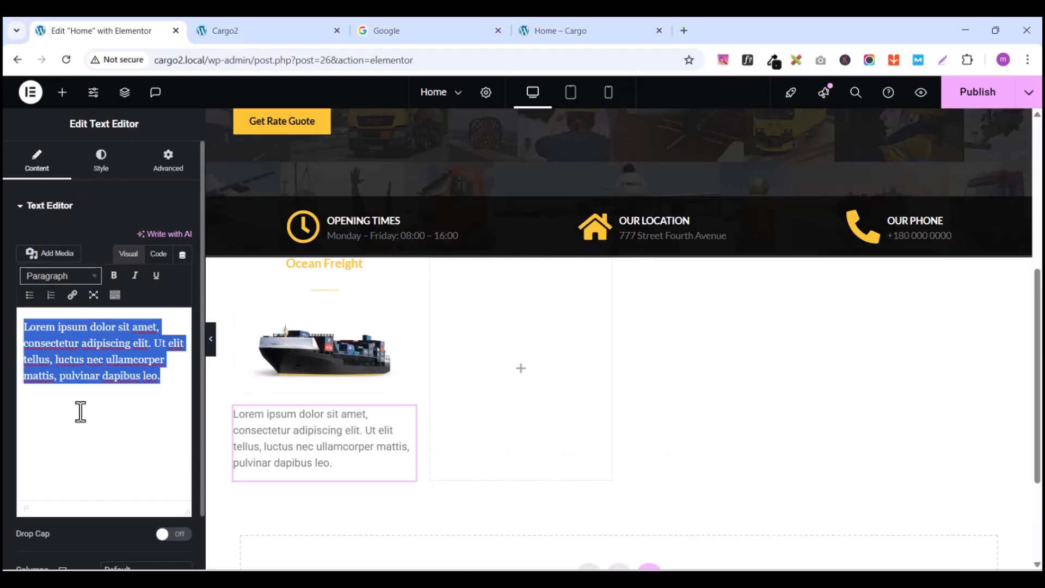
{"action": "type", "text": "Aenean sollicitudin, lorem quis bibendum auctor, nisi elit consequat ipsum, nec sagittis sem"}
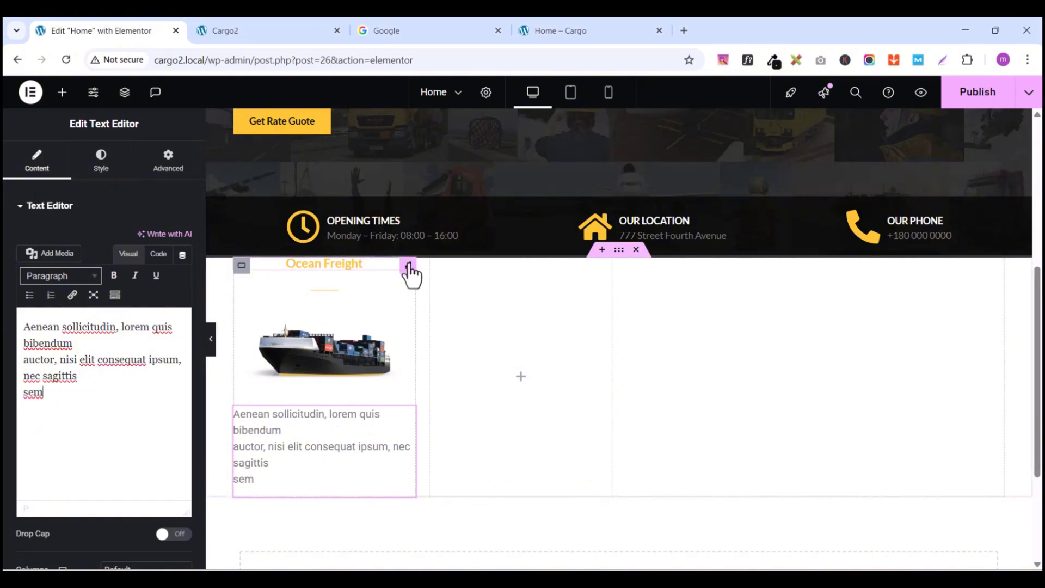
{"action": "left_click", "coordinate": [409, 267]}
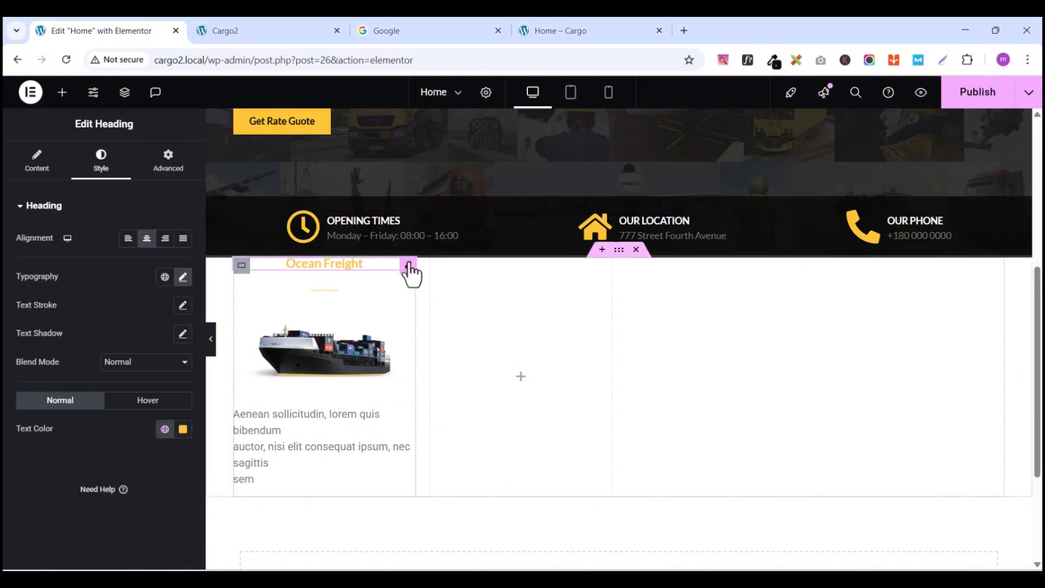
{"action": "left_click", "coordinate": [183, 277]}
{"action": "left_click", "coordinate": [183, 279]}
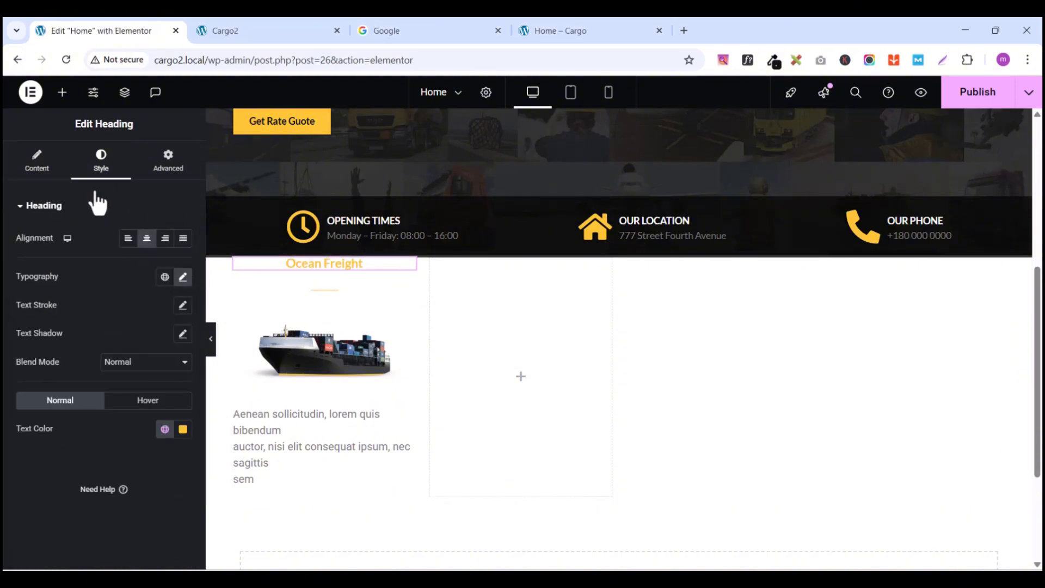
{"action": "left_click", "coordinate": [37, 160]}
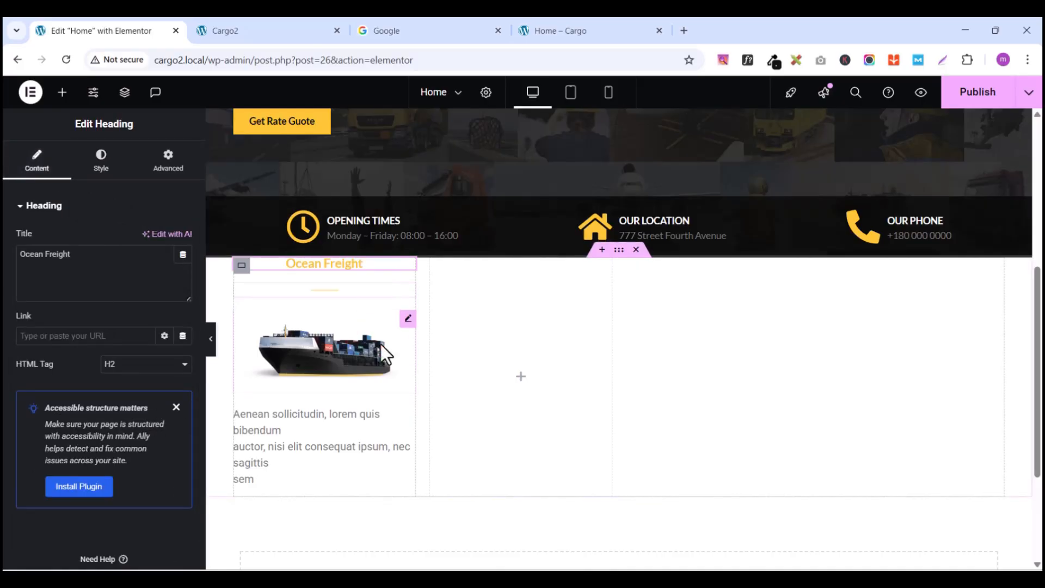
Step: Set the font family of the Ocean Freight description text to Lato
{"action": "left_click", "coordinate": [406, 416]}
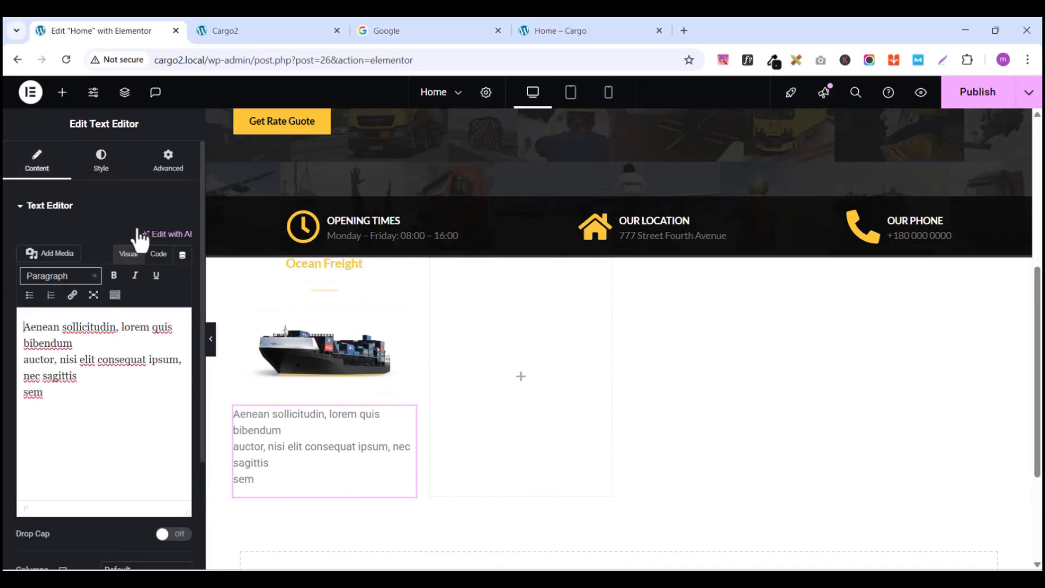
{"action": "left_click", "coordinate": [103, 173]}
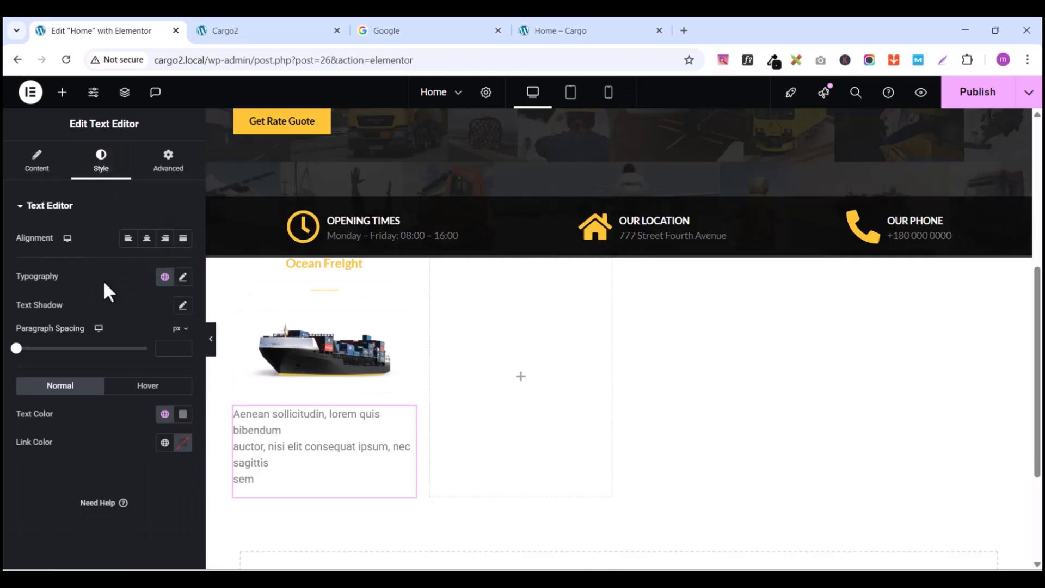
{"action": "left_click", "coordinate": [183, 277]}
{"action": "left_click", "coordinate": [132, 349]}
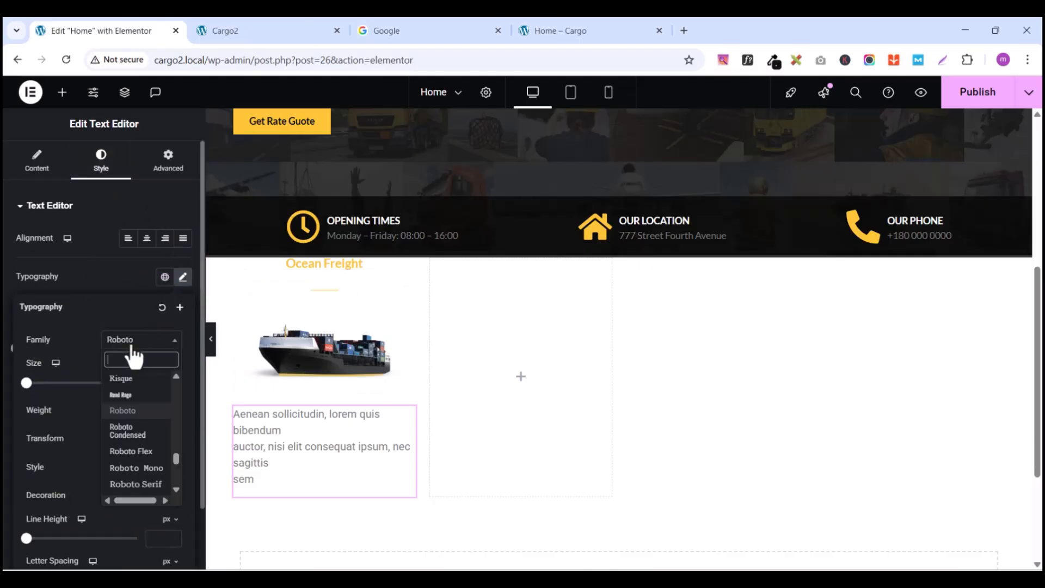
{"action": "type", "text": "lato"}
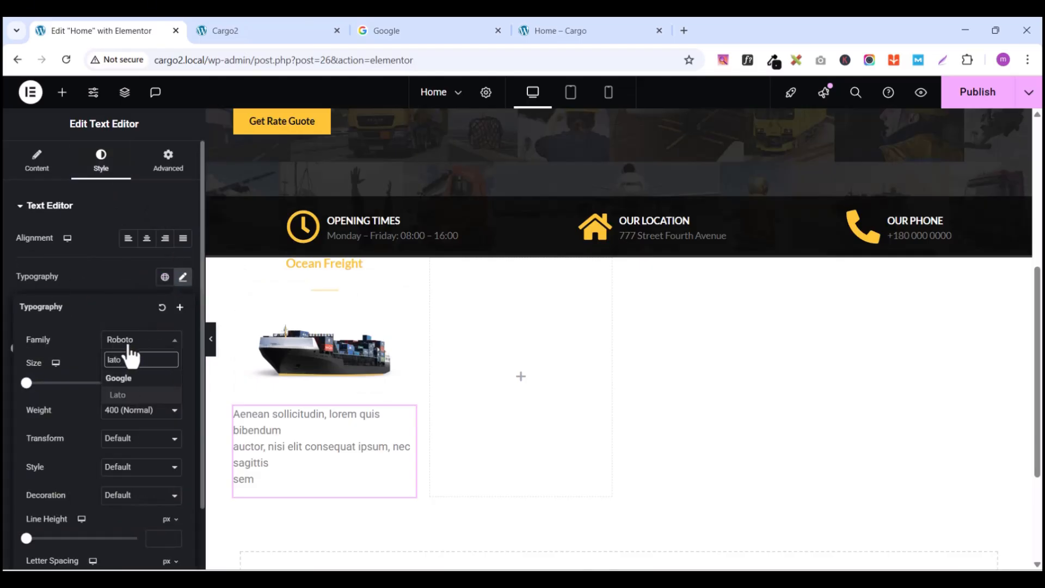
{"action": "left_click", "coordinate": [131, 395]}
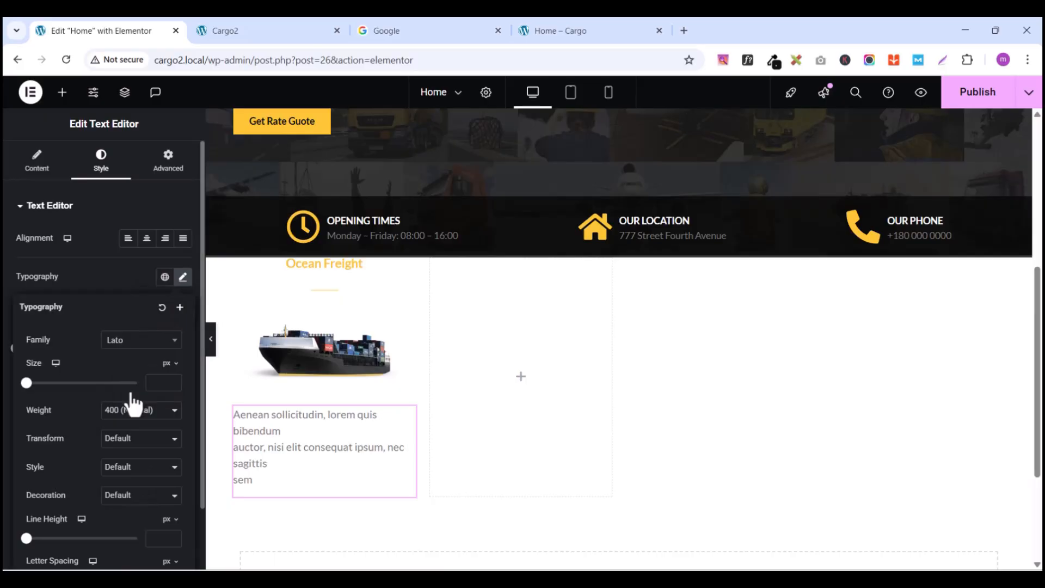
Step: Set the Ocean Freight description's font size to 14 px and centre-align the paragraph
{"action": "left_click", "coordinate": [173, 379]}
{"action": "left_click", "coordinate": [173, 379]}
{"action": "left_click", "coordinate": [173, 379]}
{"action": "left_click", "coordinate": [173, 379]}
{"action": "left_click", "coordinate": [173, 379]}
{"action": "left_click", "coordinate": [173, 379]}
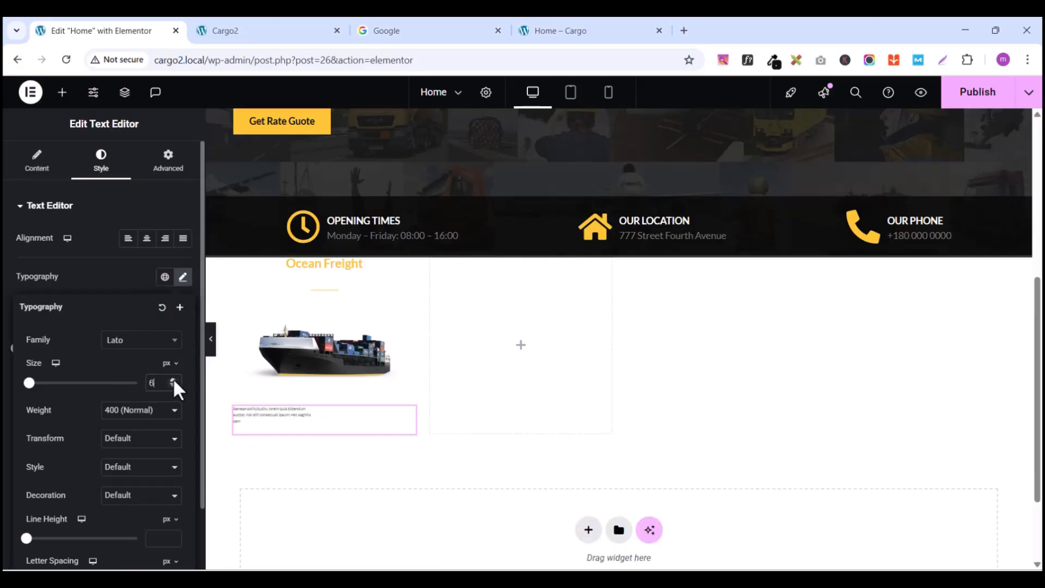
{"action": "left_click", "coordinate": [173, 379]}
{"action": "left_click", "coordinate": [173, 379]}
{"action": "left_click", "coordinate": [173, 379]}
{"action": "left_click", "coordinate": [173, 379]}
{"action": "left_click", "coordinate": [173, 379]}
{"action": "left_click", "coordinate": [173, 379]}
{"action": "left_click", "coordinate": [173, 379]}
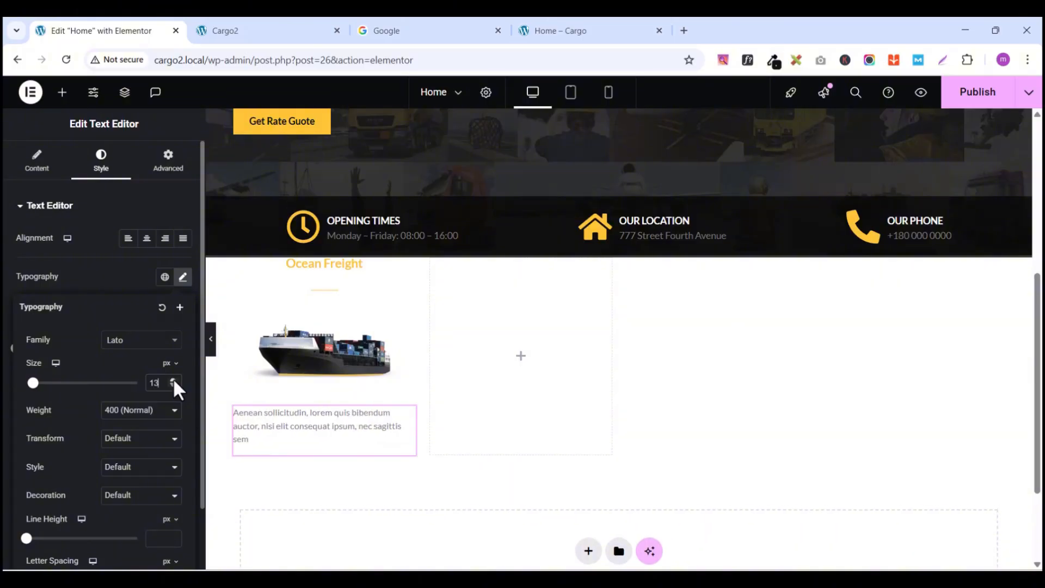
{"action": "left_click", "coordinate": [174, 379]}
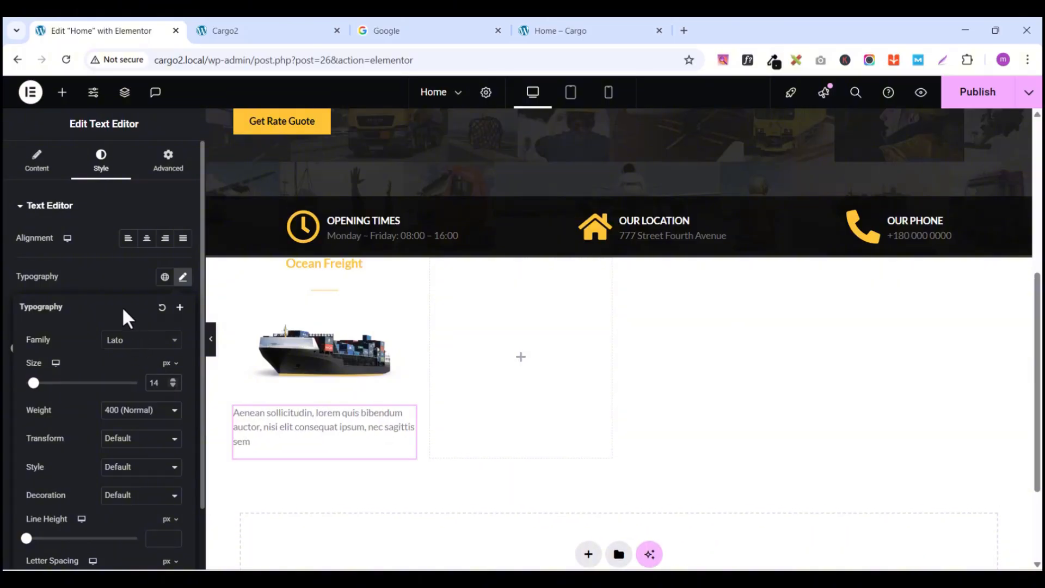
{"action": "left_click", "coordinate": [115, 271]}
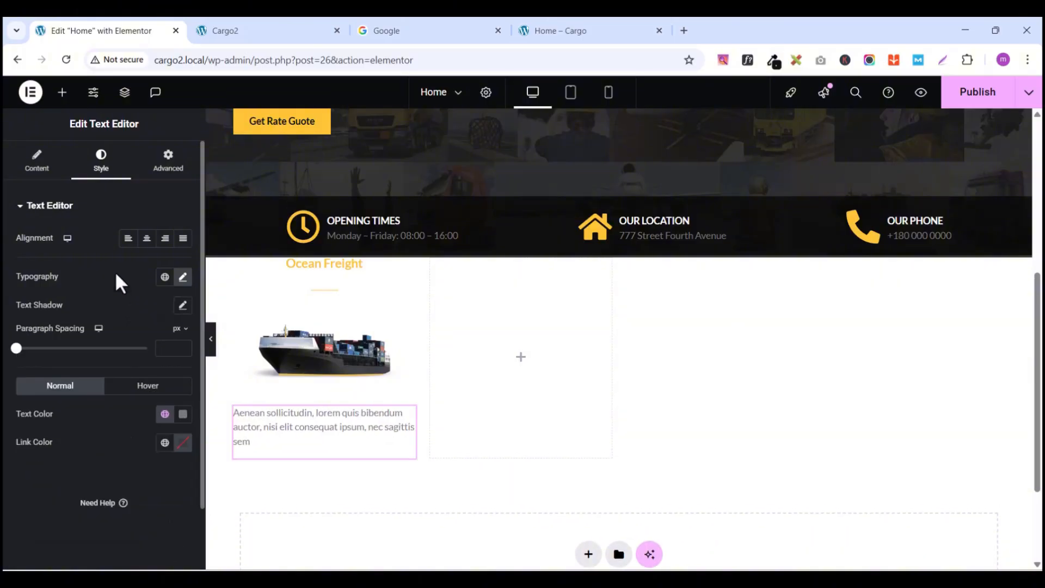
{"action": "left_click", "coordinate": [147, 238]}
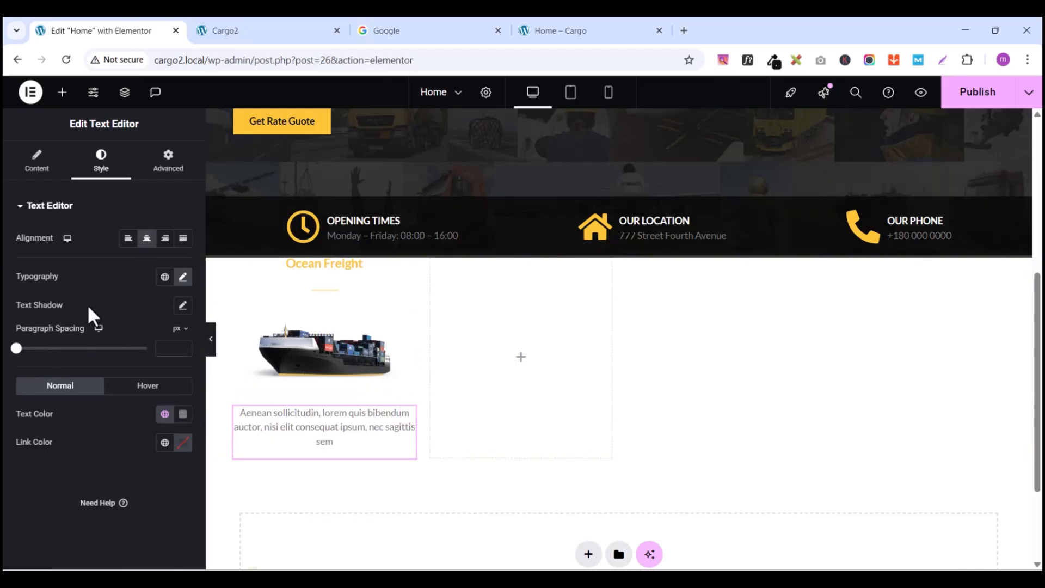
{"action": "left_click", "coordinate": [23, 207]}
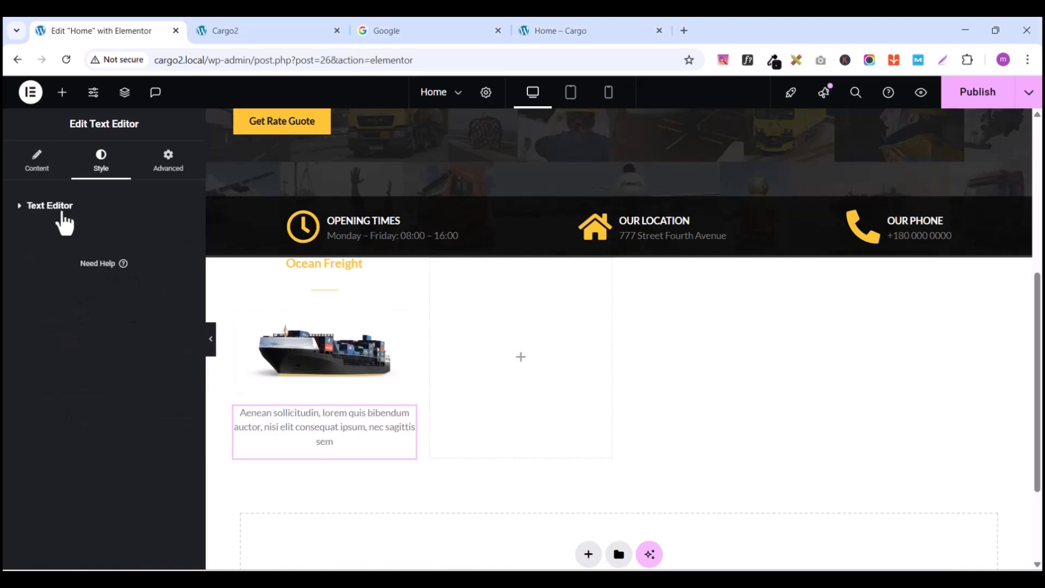
Step: Add a Button widget below the Ocean Freight description and change its text to "View Details", matching the reference Cargo page
{"action": "left_click", "coordinate": [61, 94]}
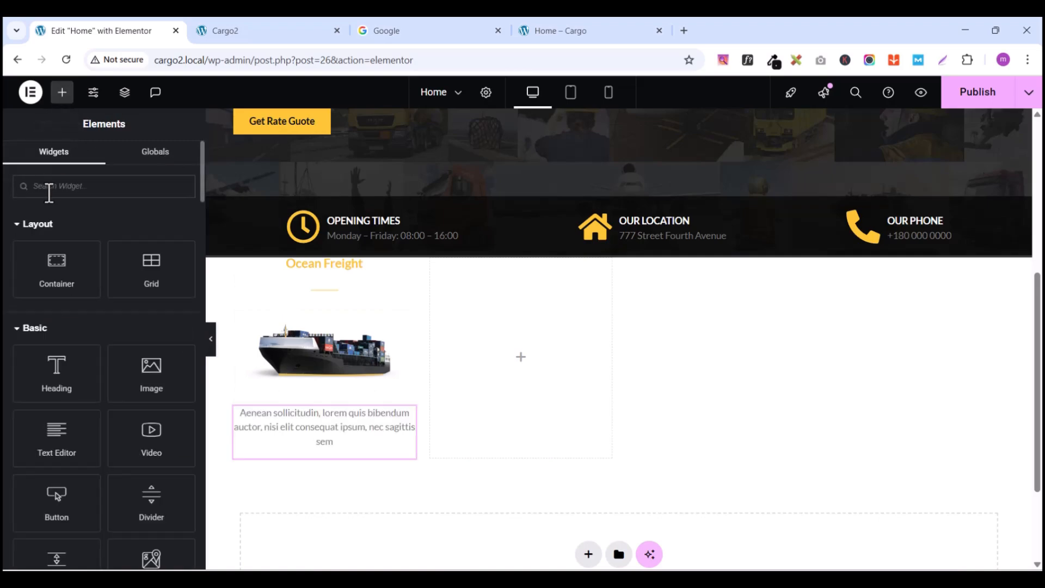
{"action": "type", "text": "but"}
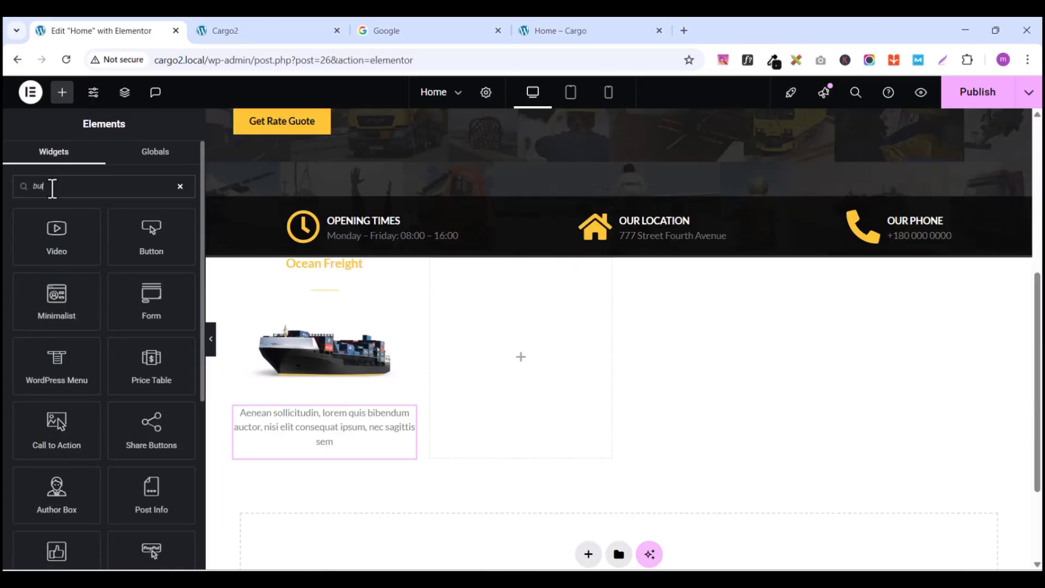
{"action": "type", "text": "t"}
{"action": "left_click_drag", "start_coordinate": [56, 234], "coordinate": [319, 455]}
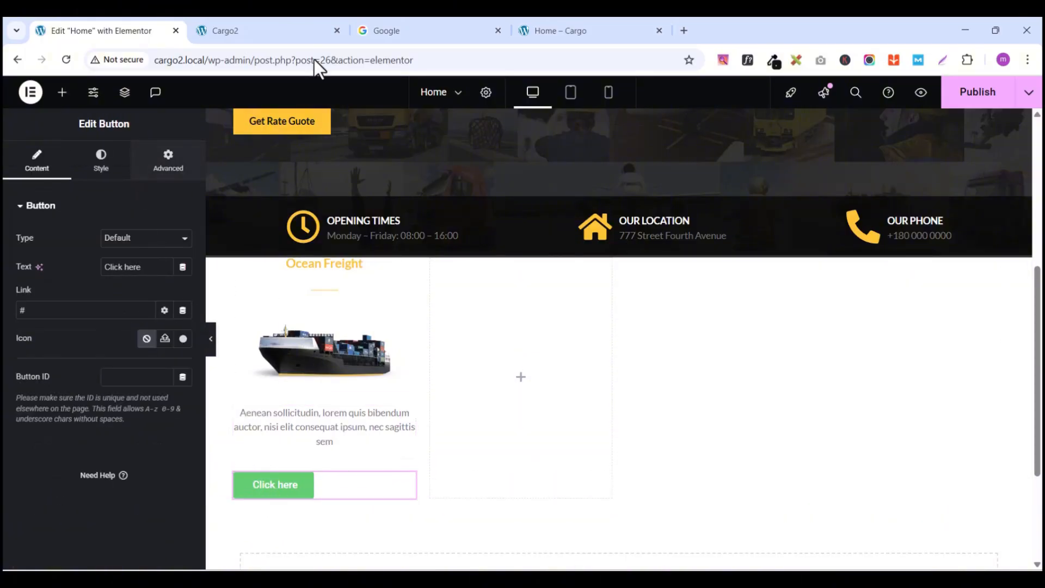
{"action": "left_click", "coordinate": [583, 32]}
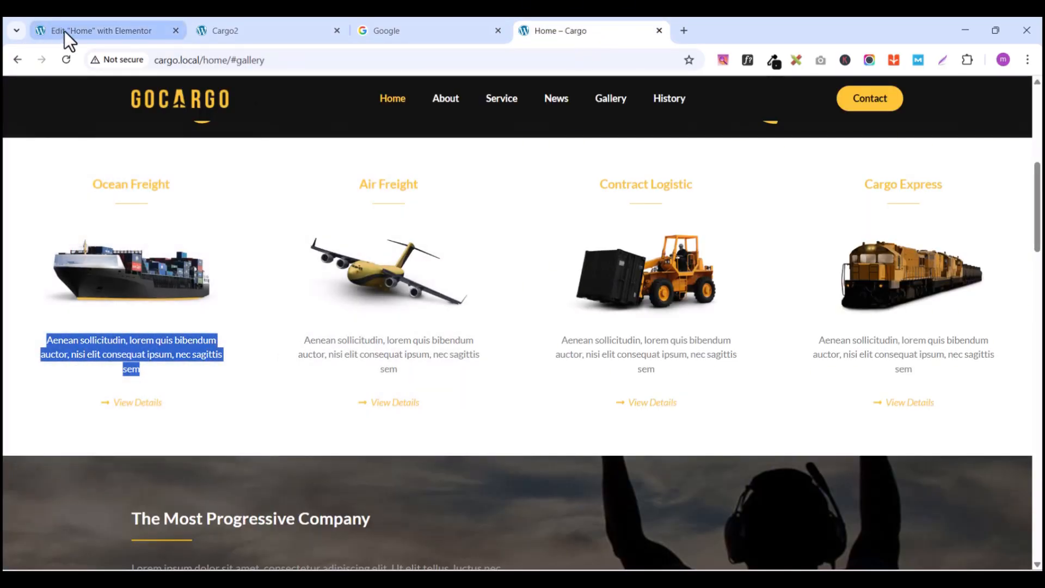
{"action": "left_click", "coordinate": [64, 31]}
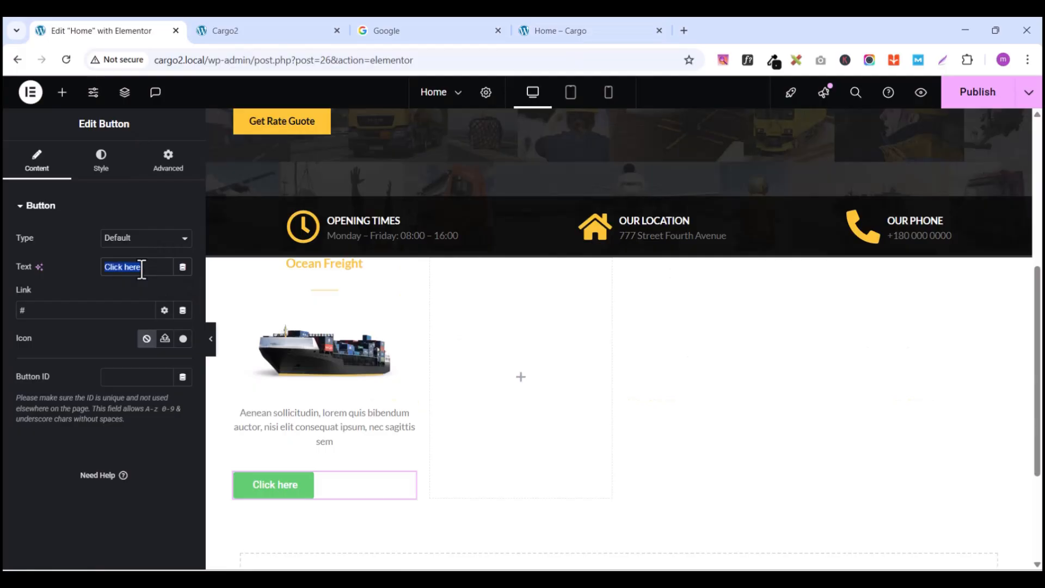
{"action": "type", "text": "View"}
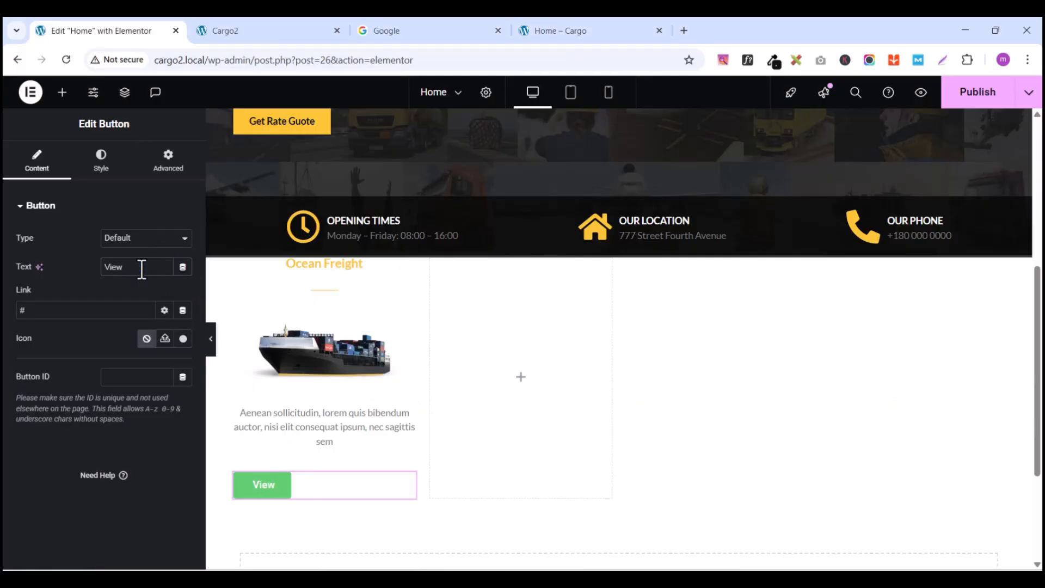
{"action": "type", "text": " Details"}
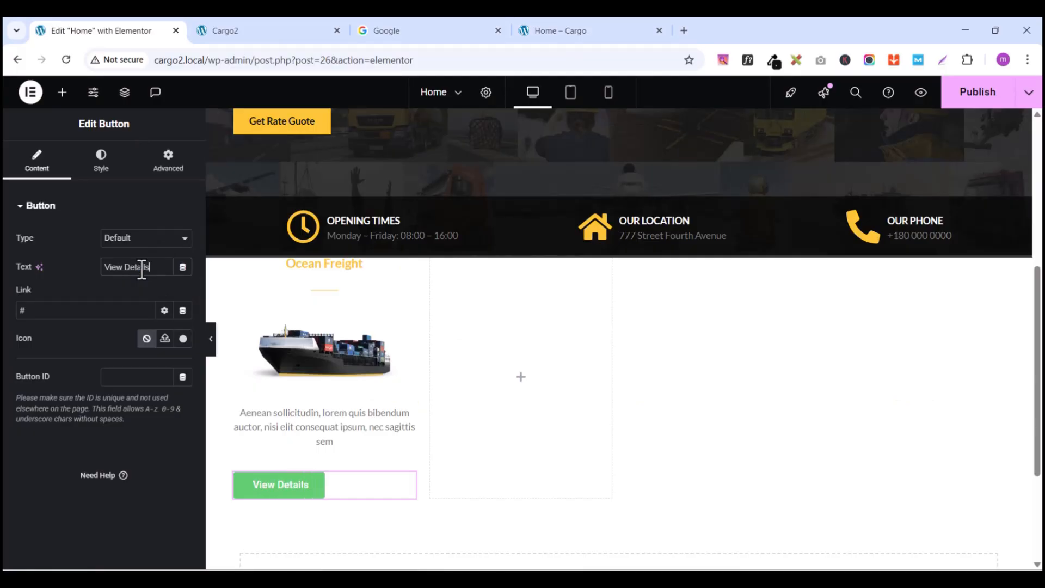
Step: Set the View Details button's font family to Lato
{"action": "left_click", "coordinate": [101, 162]}
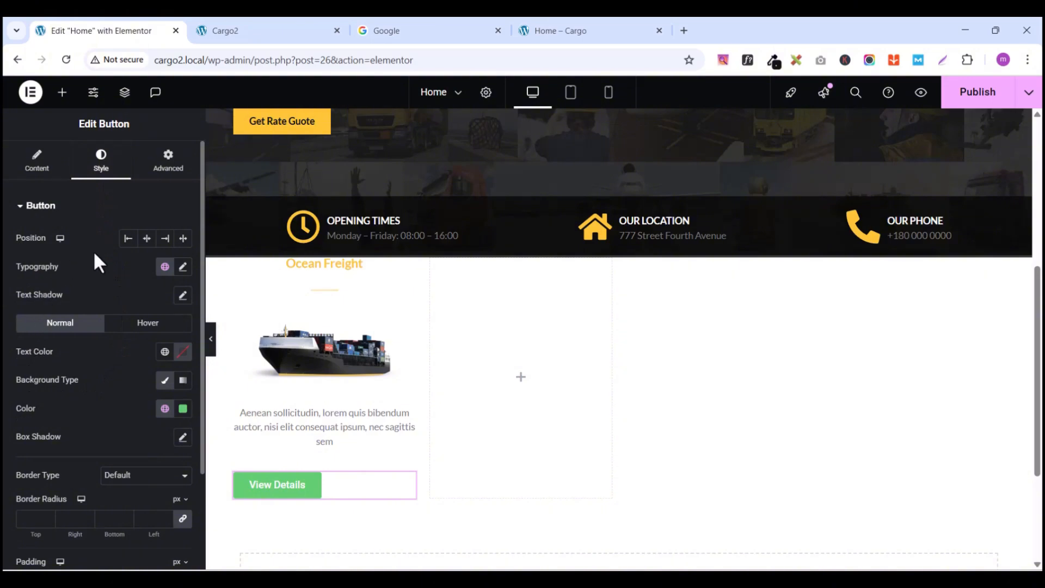
{"action": "left_click", "coordinate": [183, 267]}
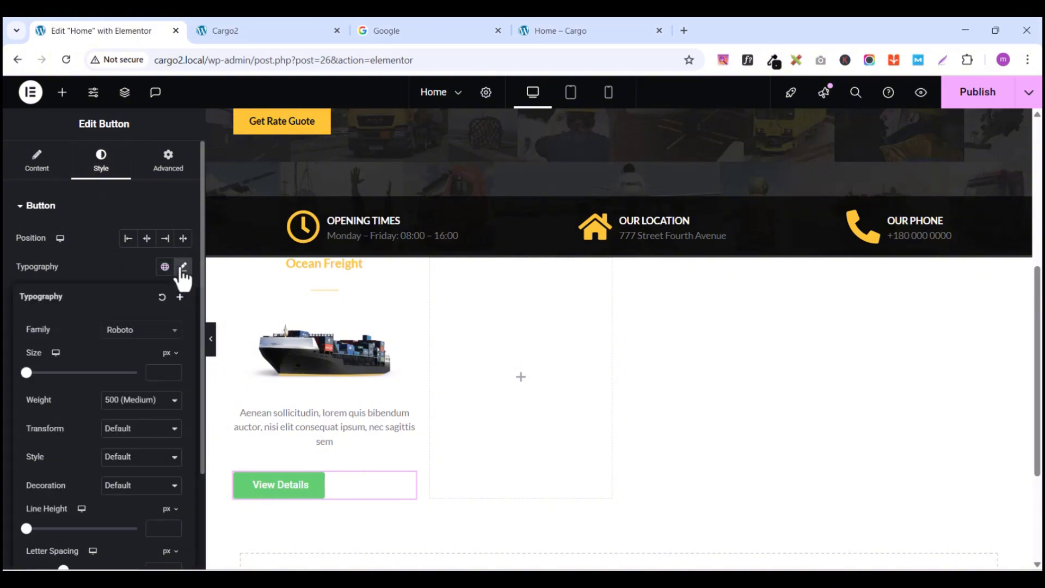
{"action": "left_click", "coordinate": [147, 335]}
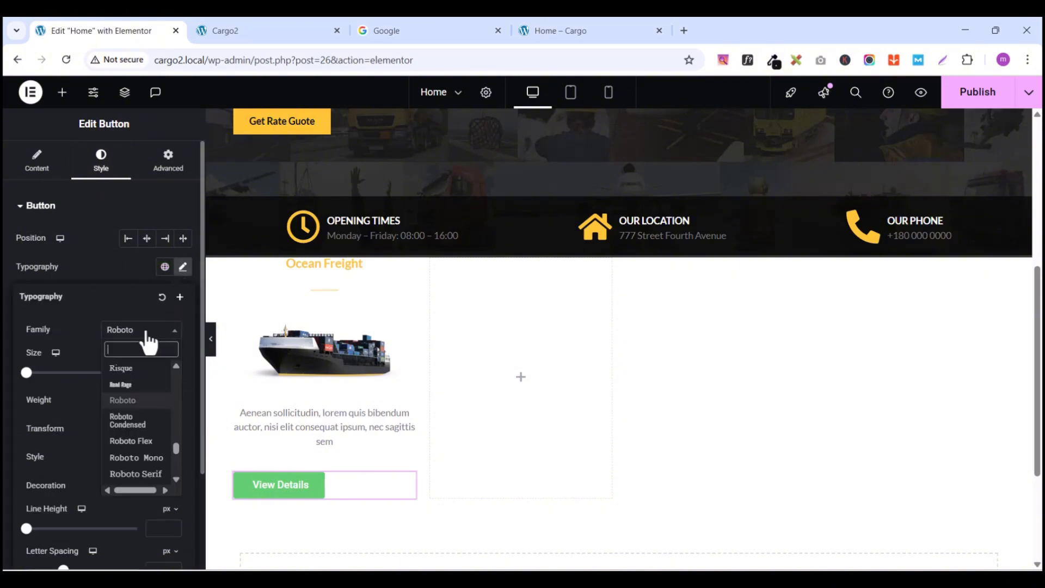
{"action": "type", "text": "lato"}
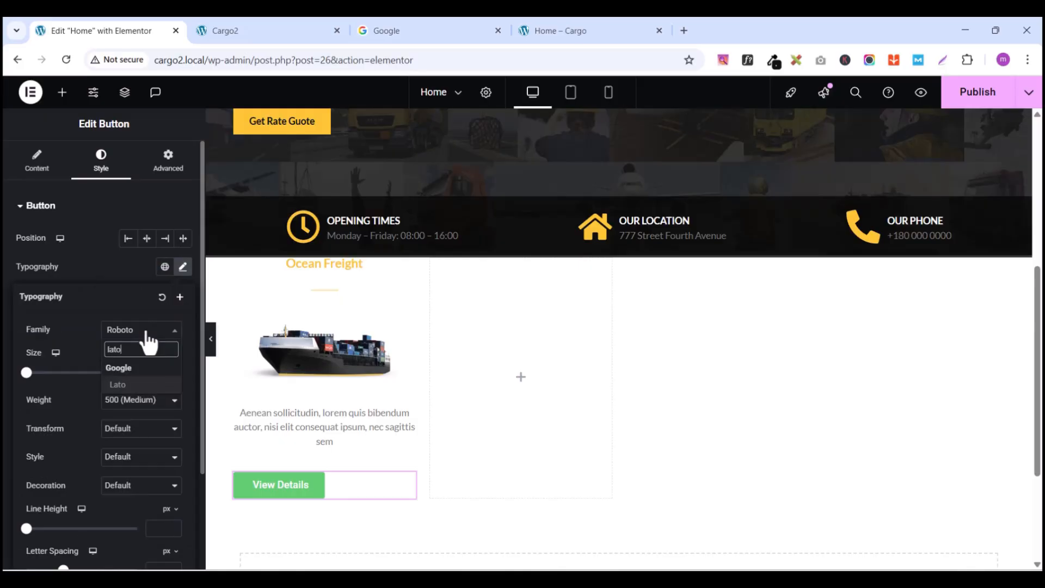
{"action": "left_click", "coordinate": [129, 387]}
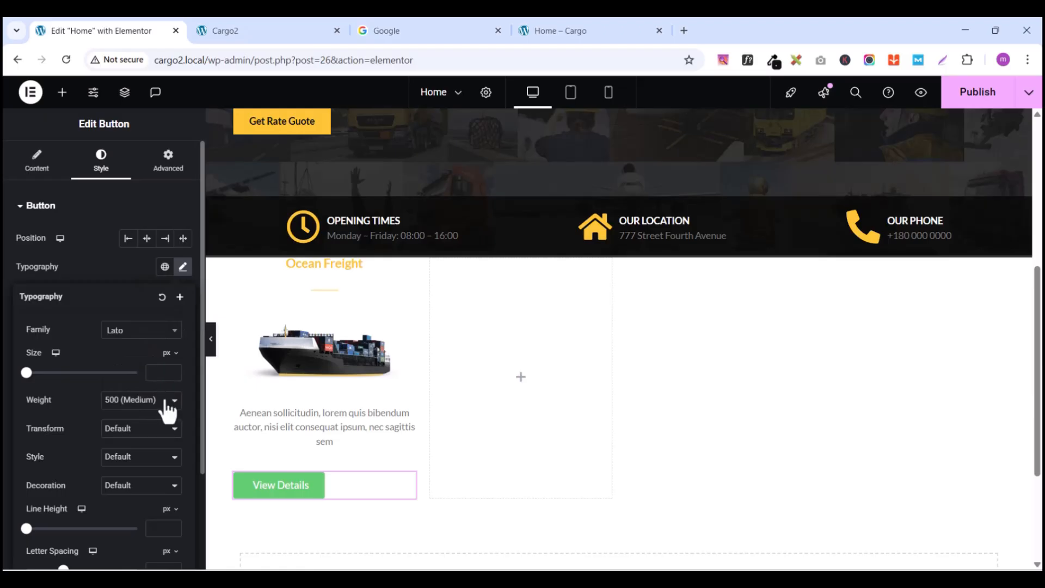
{"action": "left_click", "coordinate": [161, 334]}
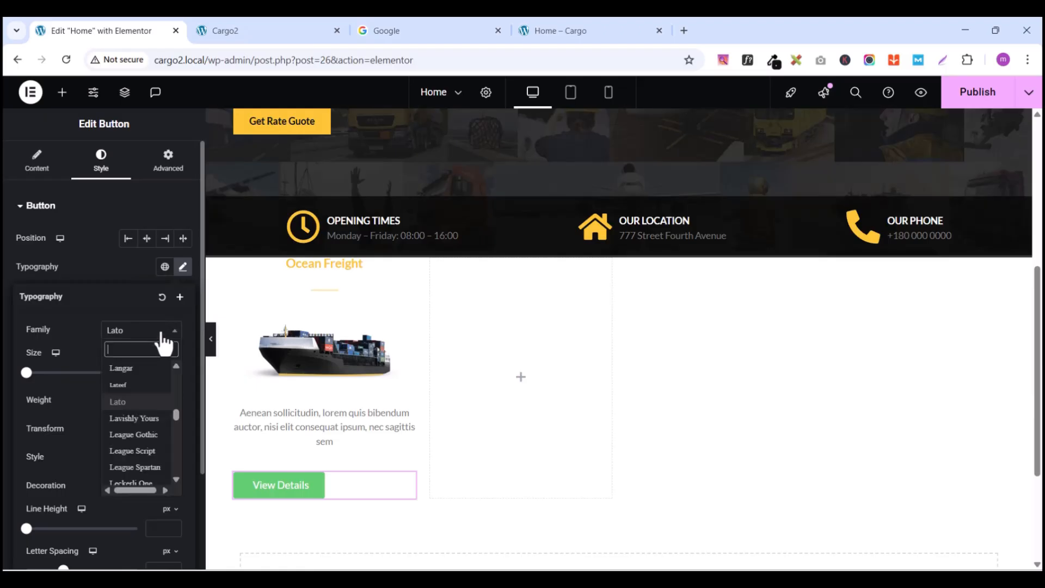
{"action": "left_click", "coordinate": [161, 332]}
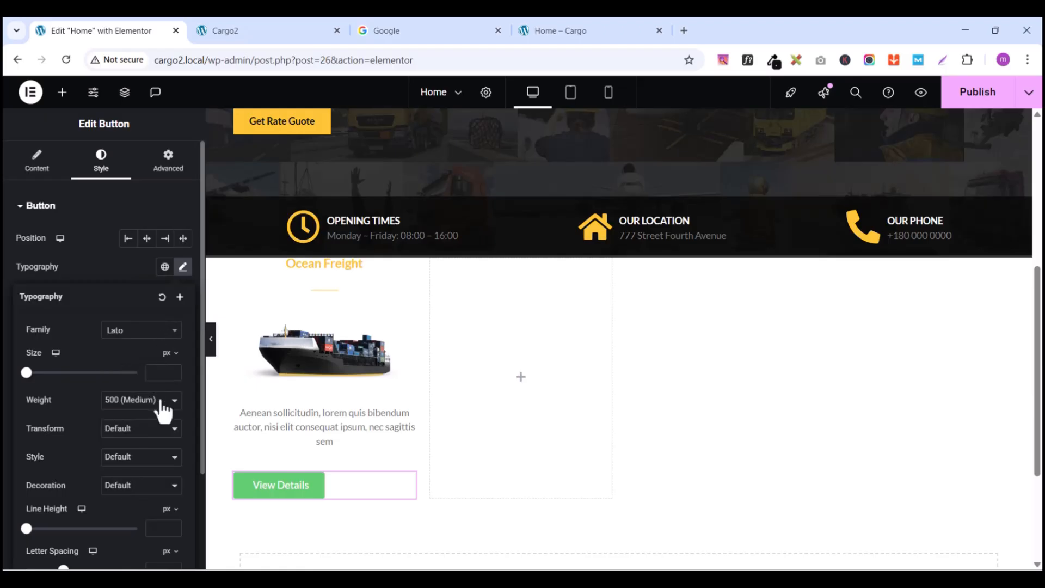
Step: Make the View Details button text italic and set its font size to 14 px
{"action": "left_click", "coordinate": [155, 460]}
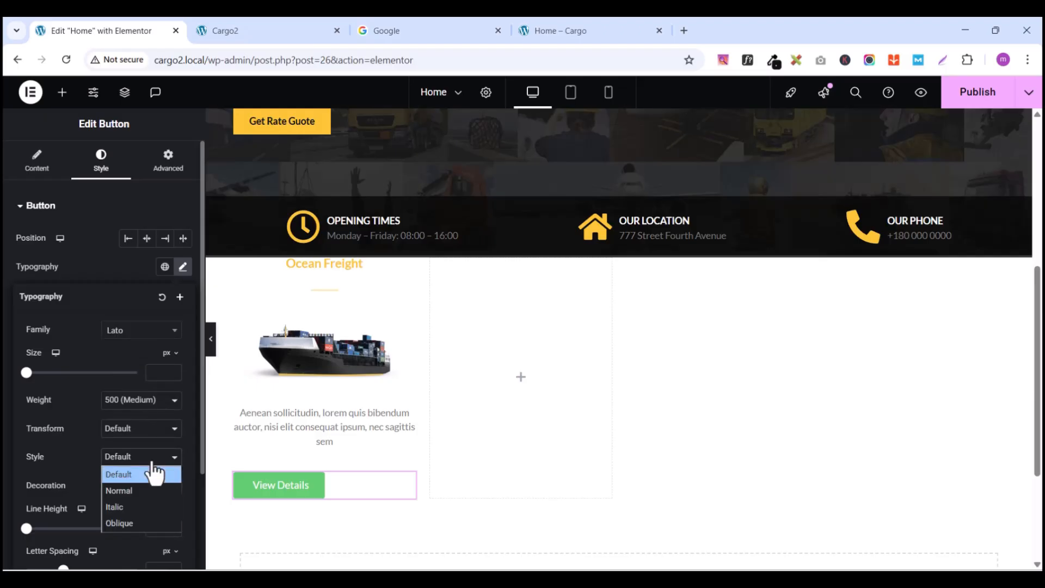
{"action": "left_click", "coordinate": [144, 506]}
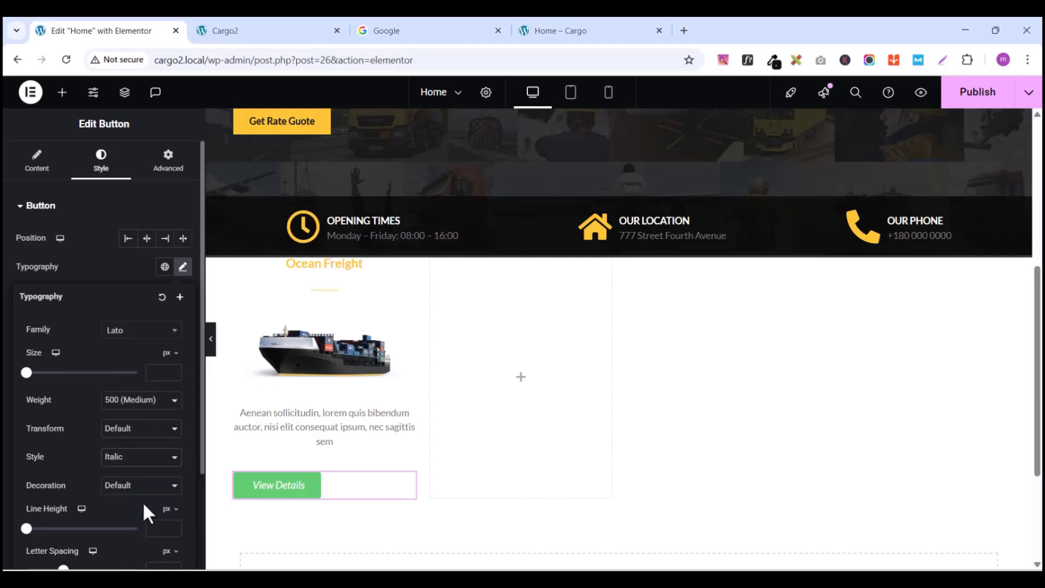
{"action": "left_click", "coordinate": [175, 369]}
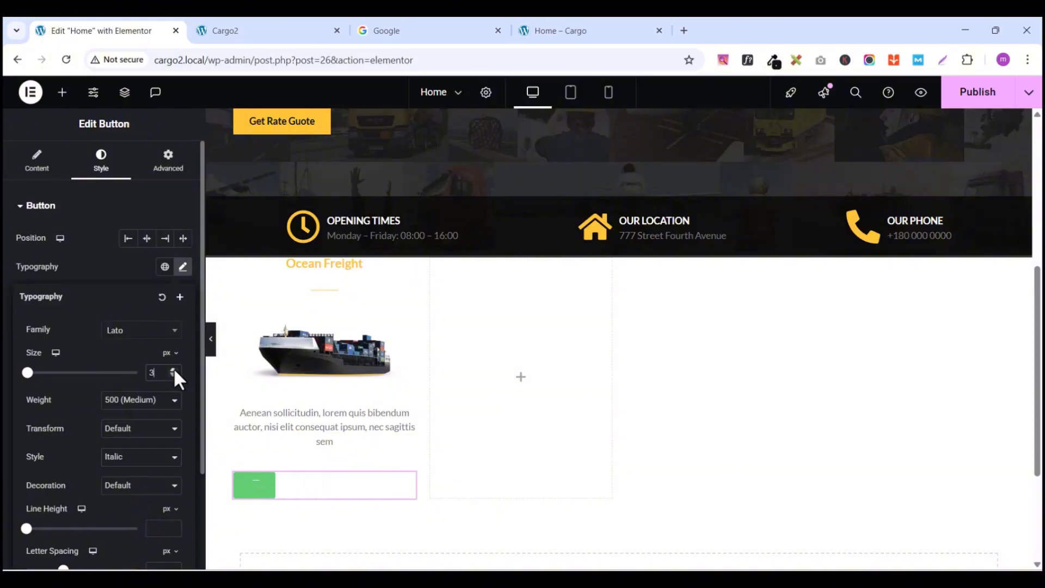
{"action": "double_click", "coordinate": [175, 369]}
{"action": "left_click", "coordinate": [174, 369]}
{"action": "left_click", "coordinate": [174, 369]}
{"action": "left_click", "coordinate": [175, 369]}
{"action": "left_click", "coordinate": [174, 368]}
{"action": "left_click", "coordinate": [175, 368]}
{"action": "left_click", "coordinate": [174, 368]}
{"action": "left_click", "coordinate": [174, 369]}
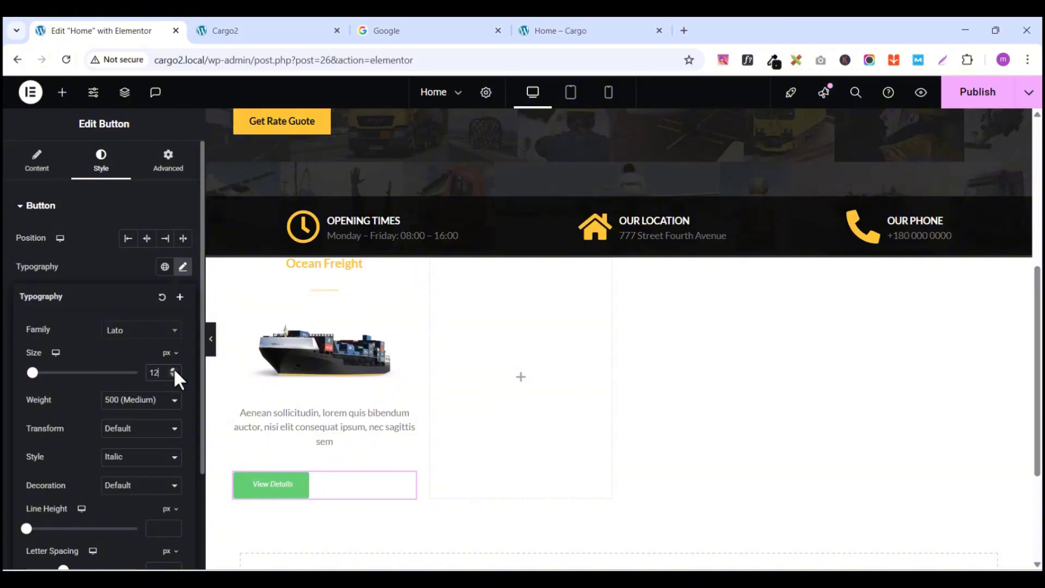
{"action": "left_click", "coordinate": [174, 368]}
{"action": "left_click", "coordinate": [174, 369]}
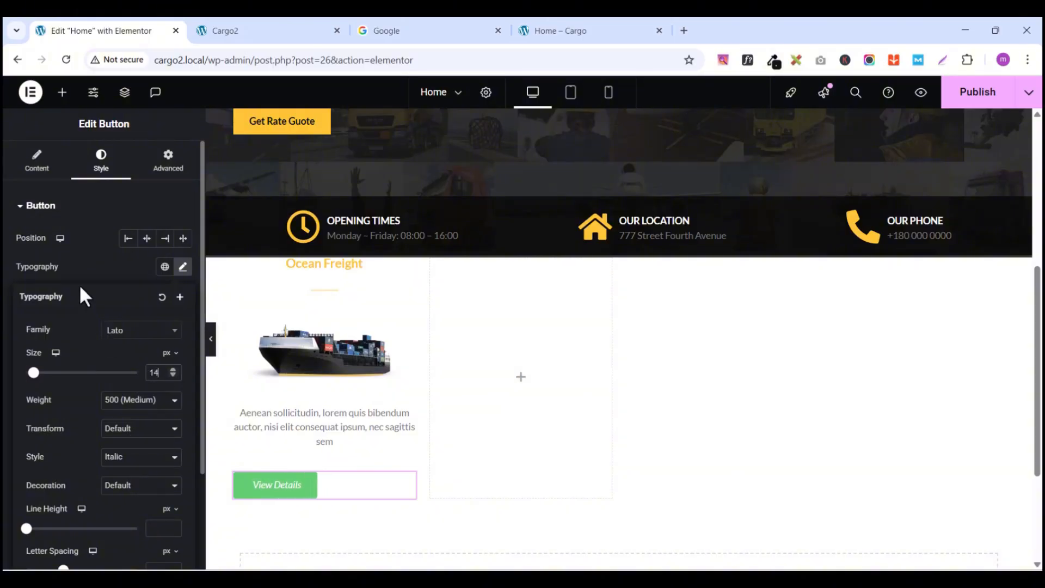
{"action": "left_click", "coordinate": [90, 262]}
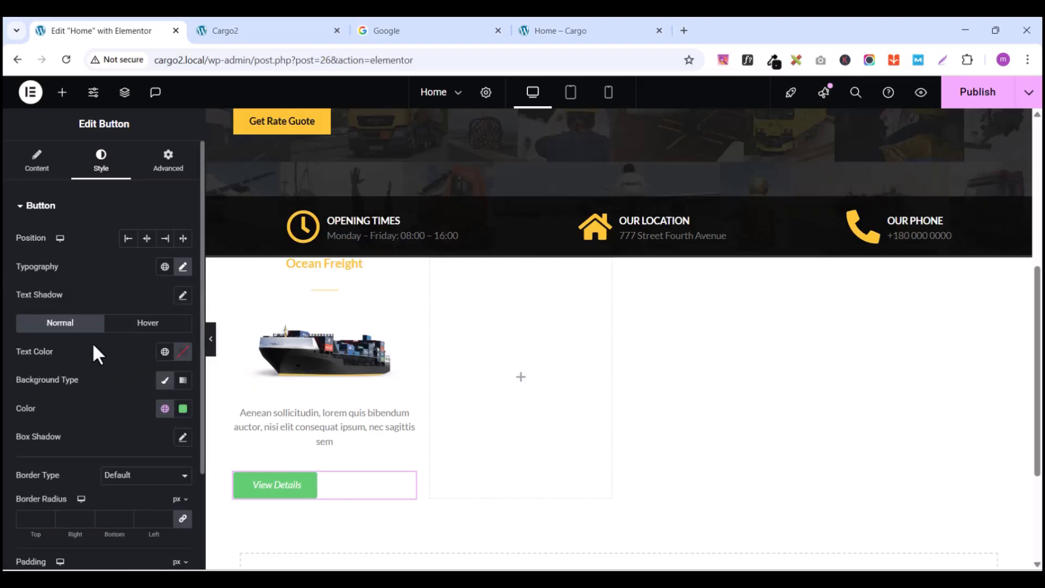
Step: Search the icon library for "long" and add the long right arrow icon to the View Details button
{"action": "scroll", "coordinate": [94, 350], "scroll_direction": "down", "scroll_amount": 1}
{"action": "scroll", "coordinate": [96, 343], "scroll_direction": "up", "scroll_amount": 1}
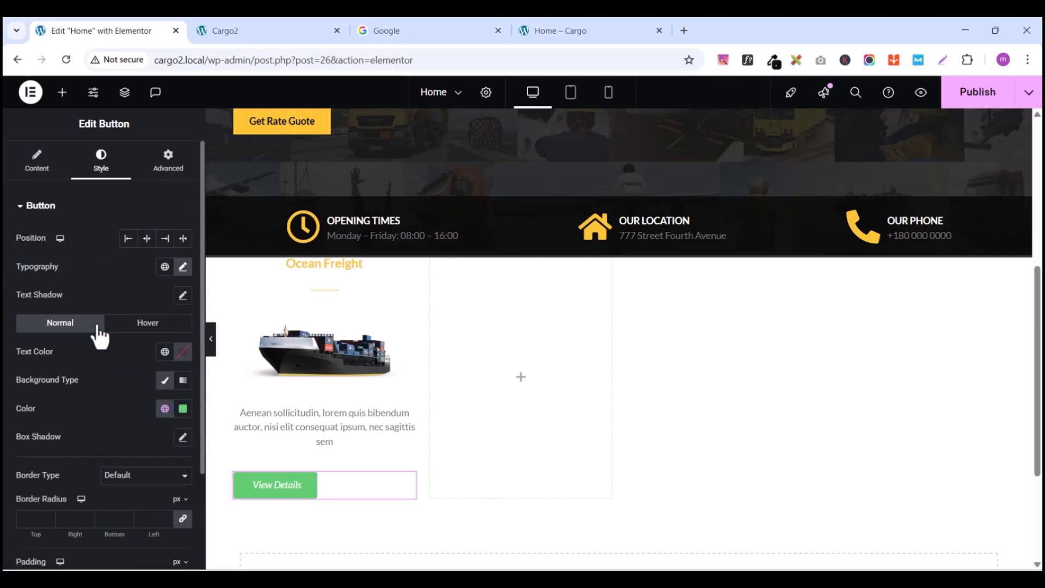
{"action": "left_click", "coordinate": [25, 170]}
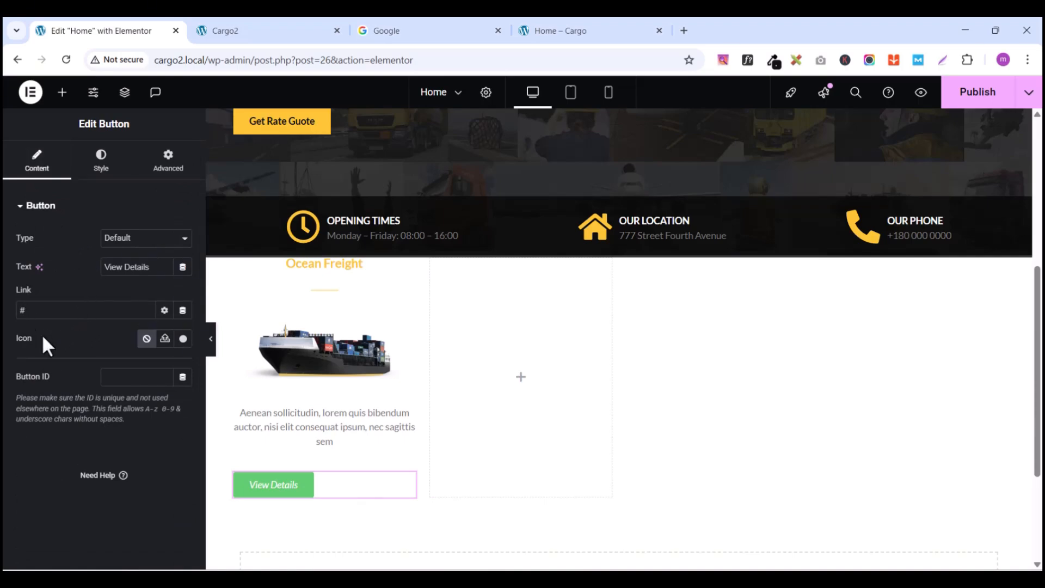
{"action": "left_click", "coordinate": [180, 340]}
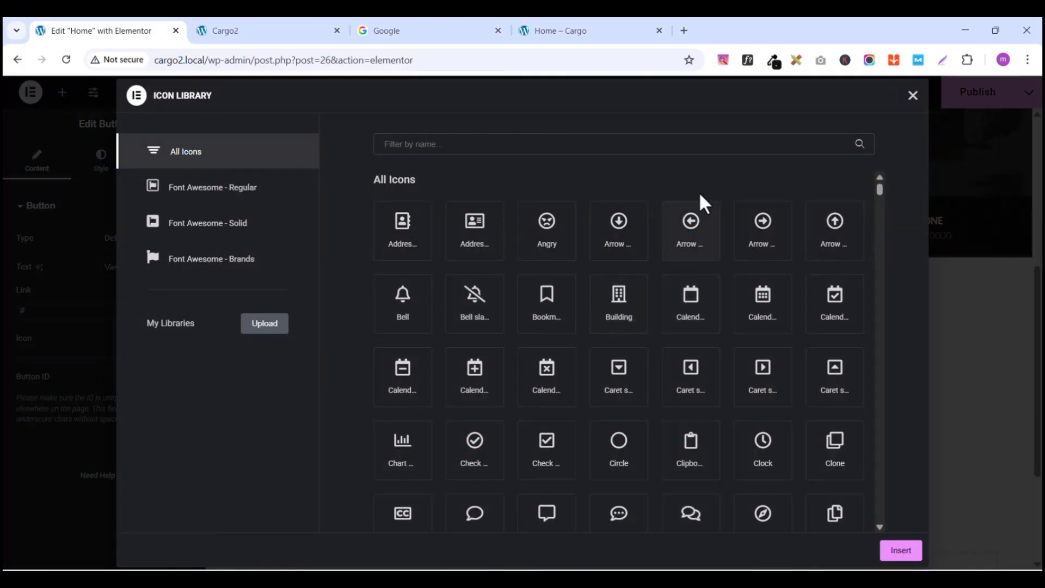
{"action": "scroll", "coordinate": [770, 233], "scroll_direction": "down", "scroll_amount": 5}
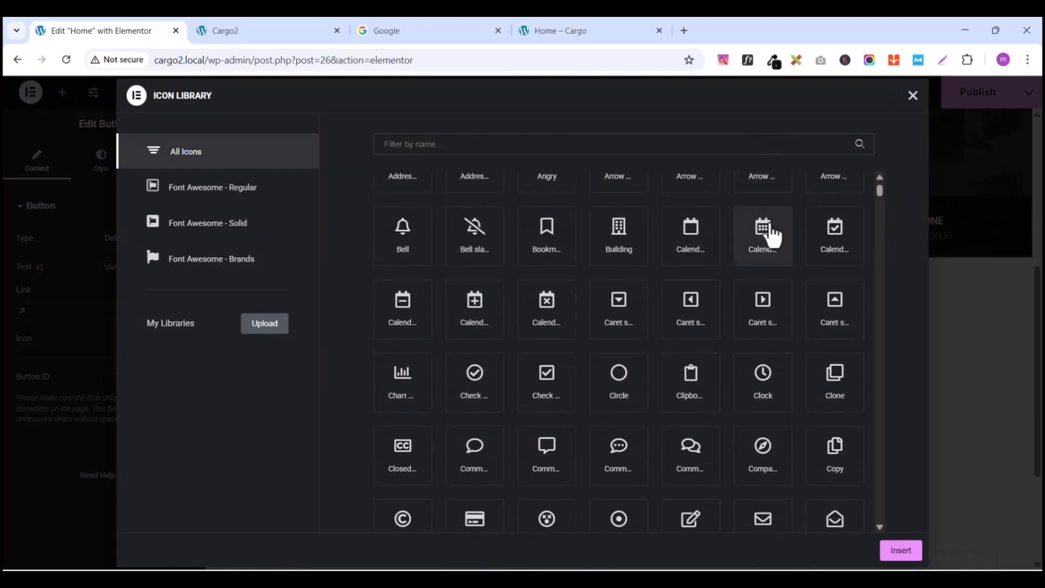
{"action": "scroll", "coordinate": [770, 233], "scroll_direction": "up", "scroll_amount": 5}
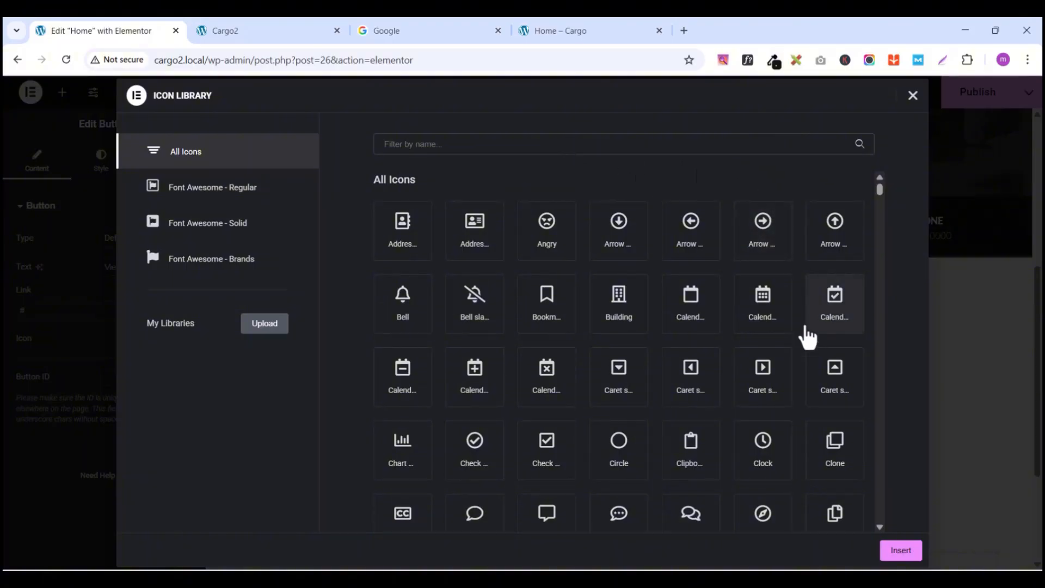
{"action": "scroll", "coordinate": [784, 387], "scroll_direction": "down", "scroll_amount": 3}
{"action": "scroll", "coordinate": [784, 396], "scroll_direction": "down", "scroll_amount": 4}
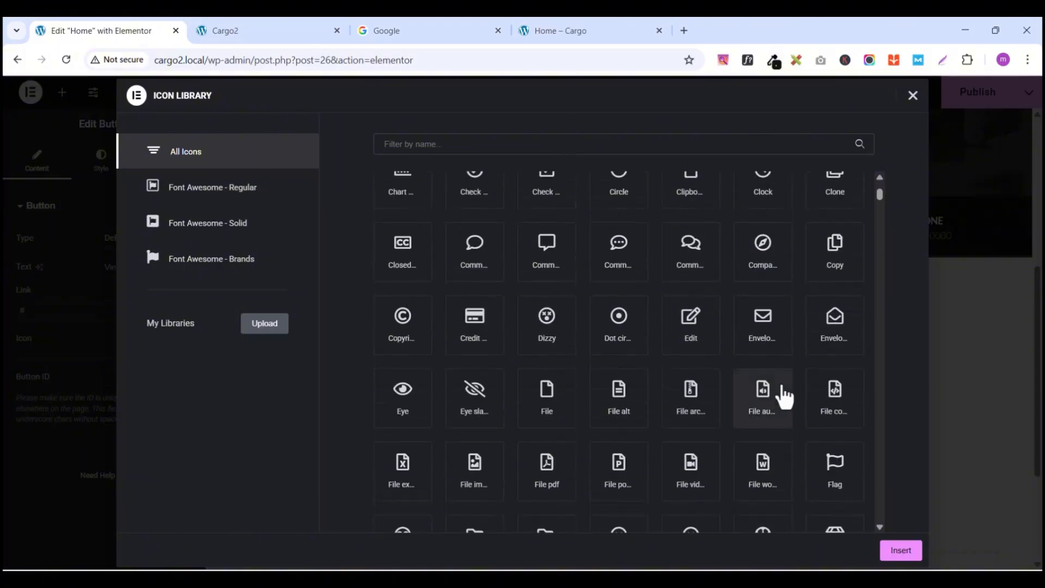
{"action": "scroll", "coordinate": [784, 396], "scroll_direction": "up", "scroll_amount": 7}
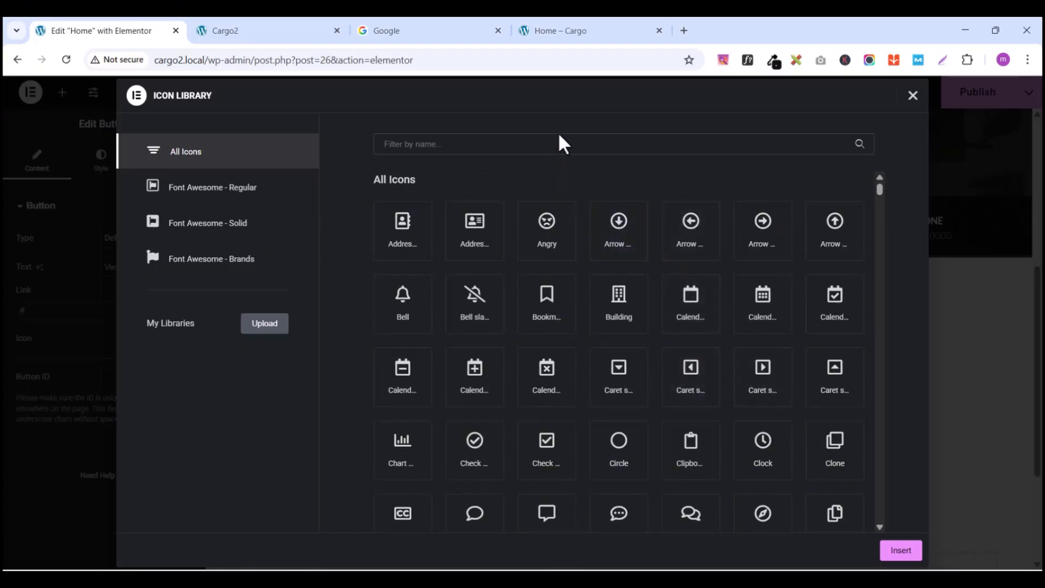
{"action": "left_click", "coordinate": [399, 146]}
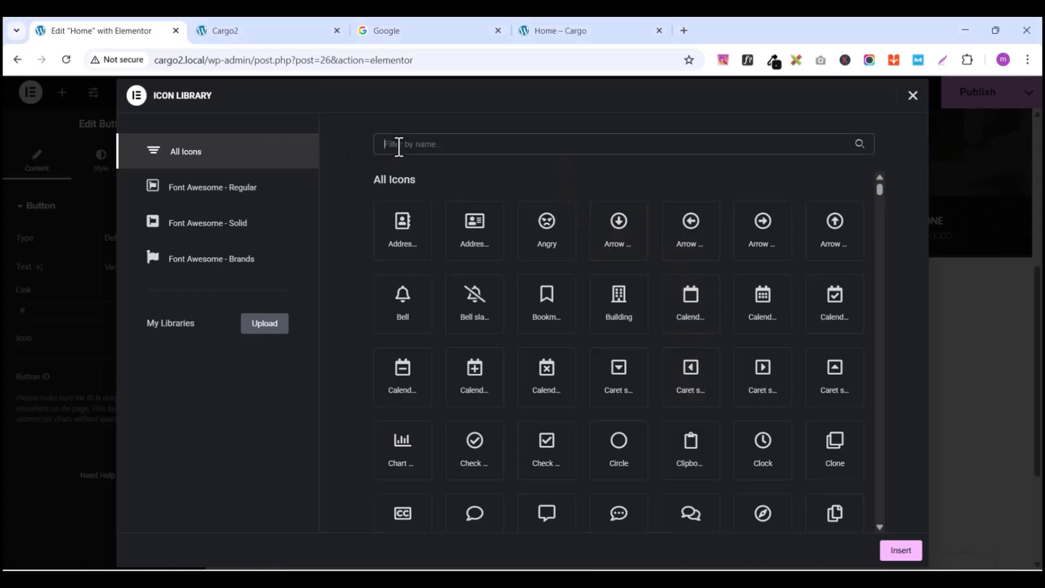
{"action": "type", "text": "long"}
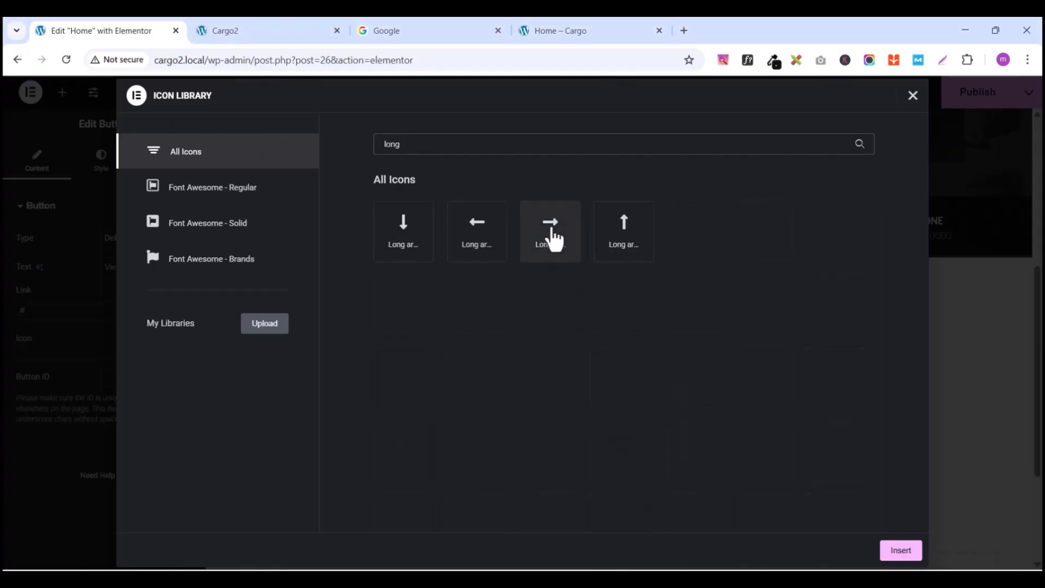
{"action": "left_click", "coordinate": [552, 244]}
{"action": "left_click", "coordinate": [901, 550]}
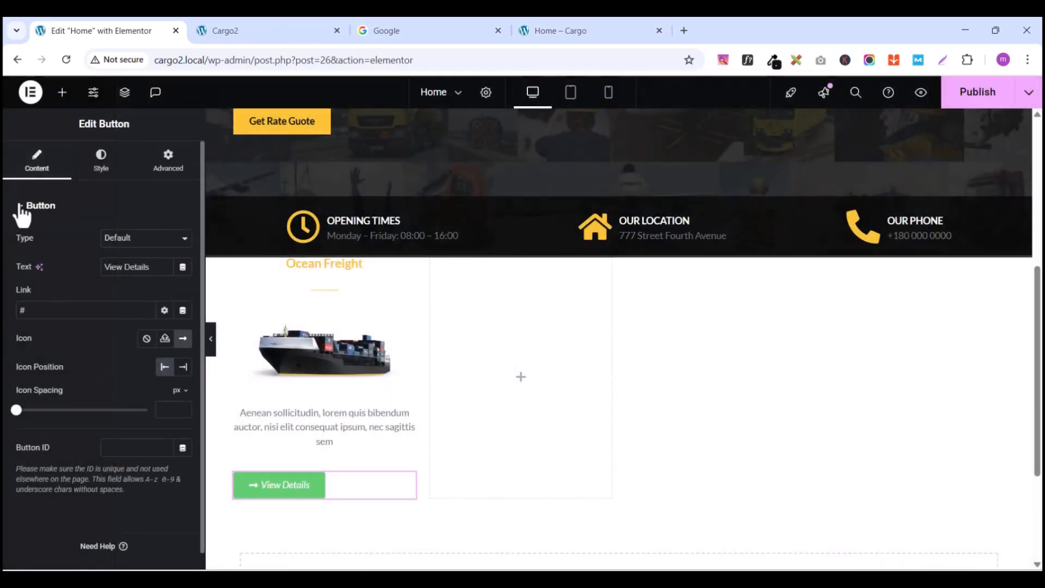
Step: Make the View Details button's background colour fully transparent (#61CE7000)
{"action": "left_click", "coordinate": [21, 207]}
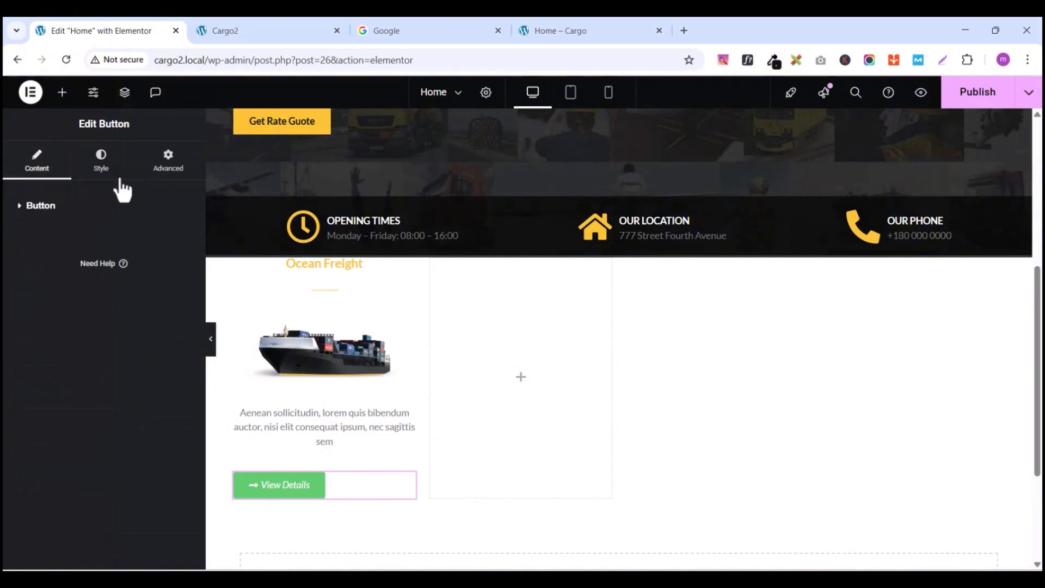
{"action": "left_click", "coordinate": [96, 174]}
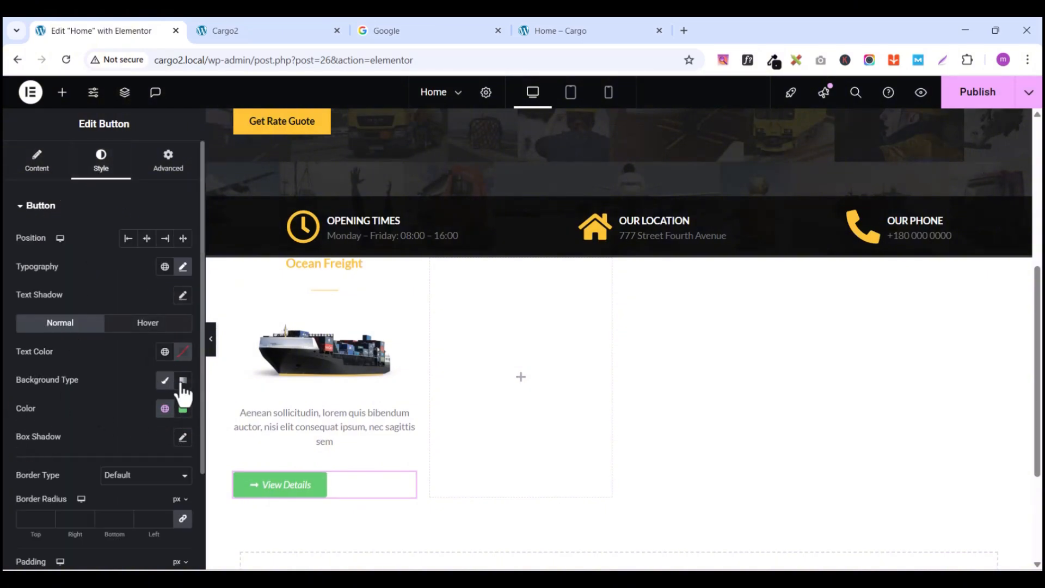
{"action": "left_click", "coordinate": [165, 412]}
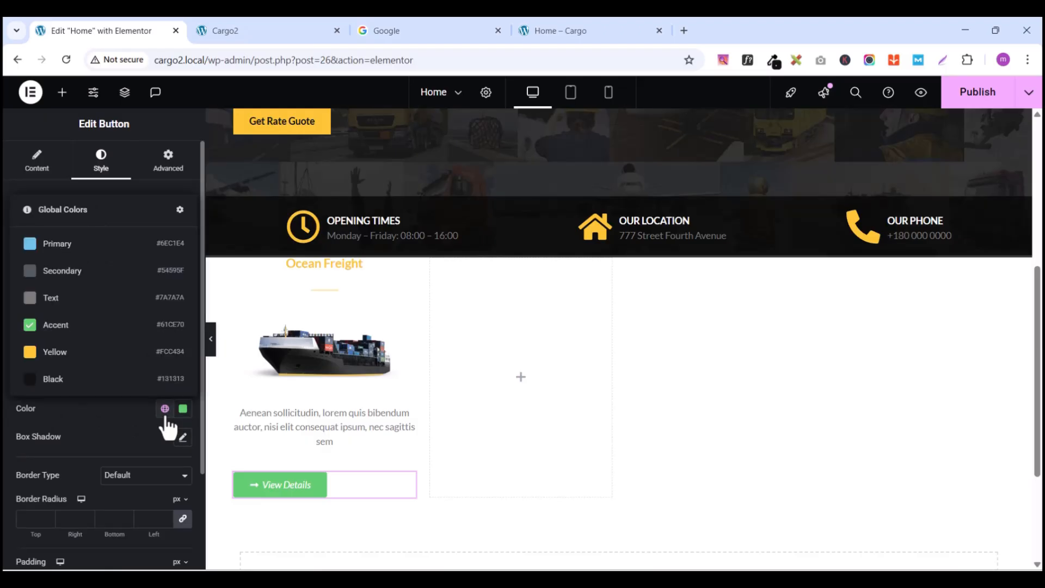
{"action": "left_click", "coordinate": [165, 417]}
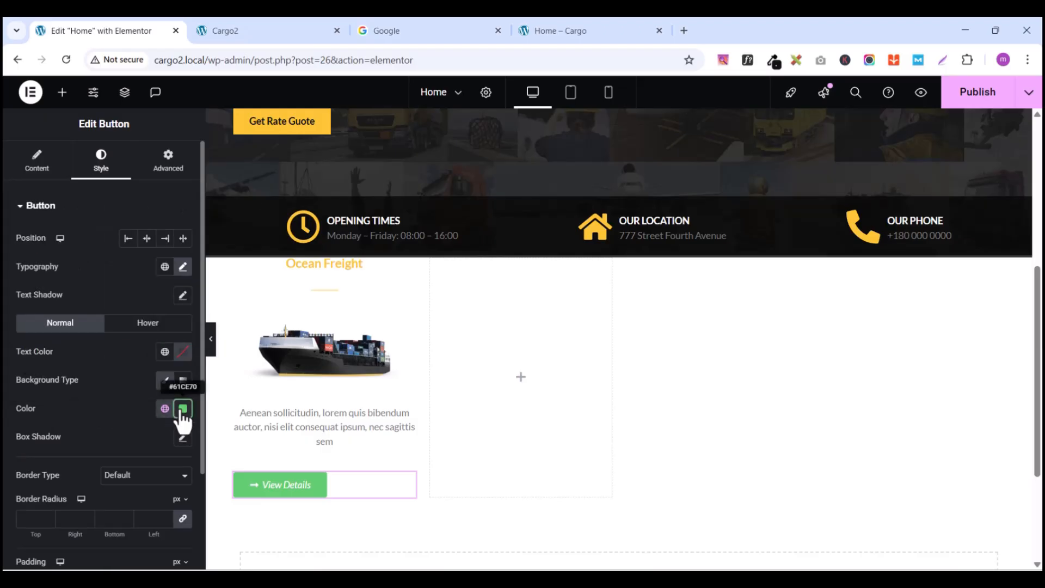
{"action": "left_click", "coordinate": [183, 410]}
{"action": "left_click", "coordinate": [207, 219]}
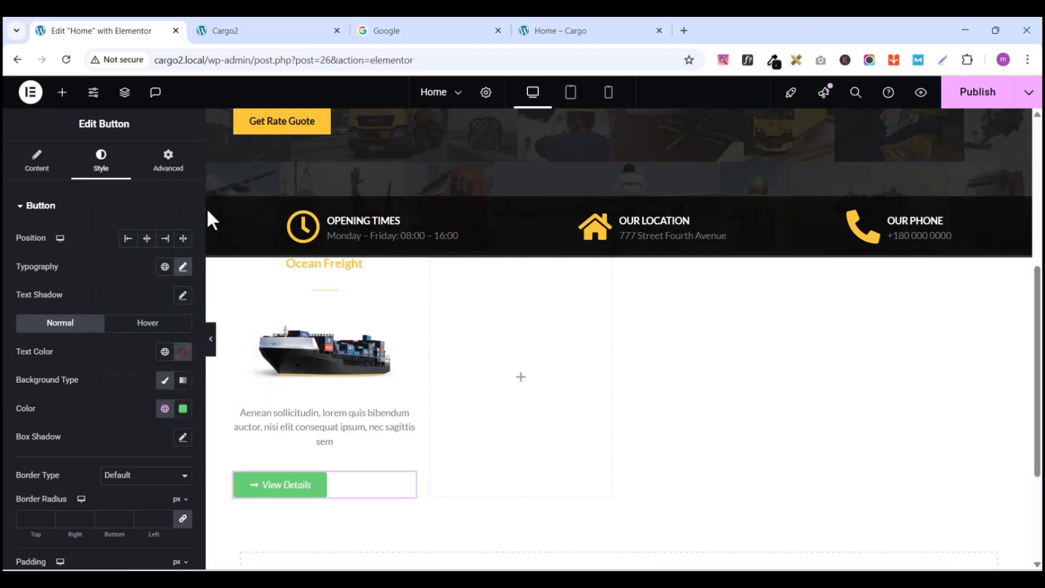
{"action": "left_click", "coordinate": [183, 409]}
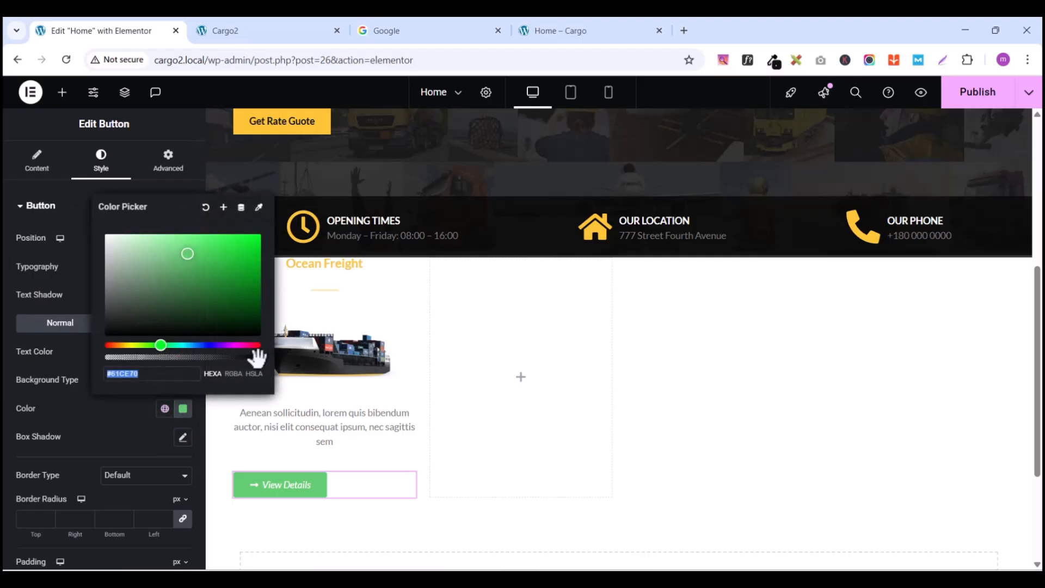
{"action": "left_click_drag", "start_coordinate": [257, 357], "coordinate": [52, 353]}
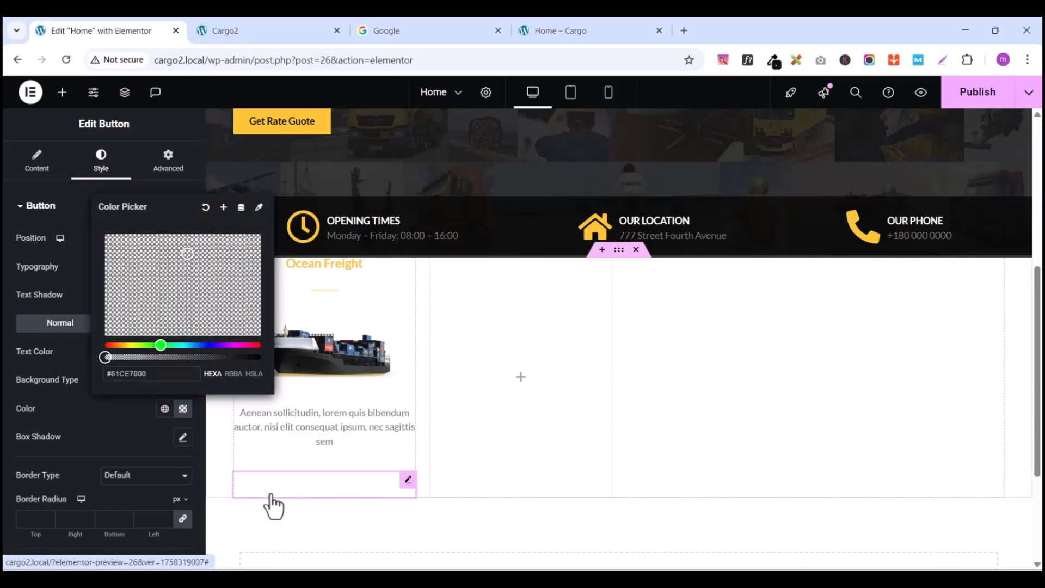
{"action": "left_click", "coordinate": [122, 433]}
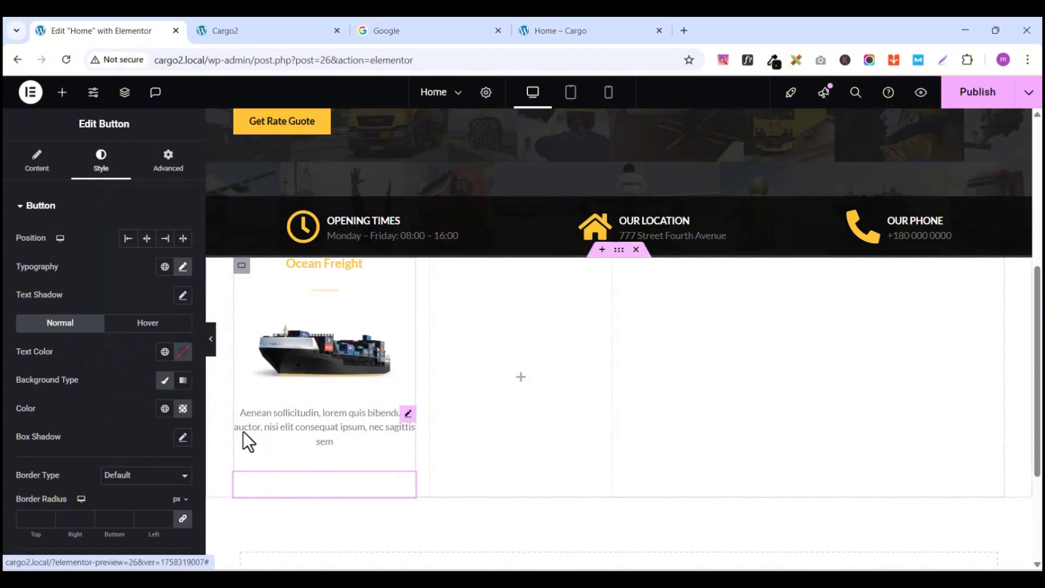
Step: Set the View Details button's text colour to the global Yellow and centre the button, checking the reference Cargo page
{"action": "left_click", "coordinate": [164, 351]}
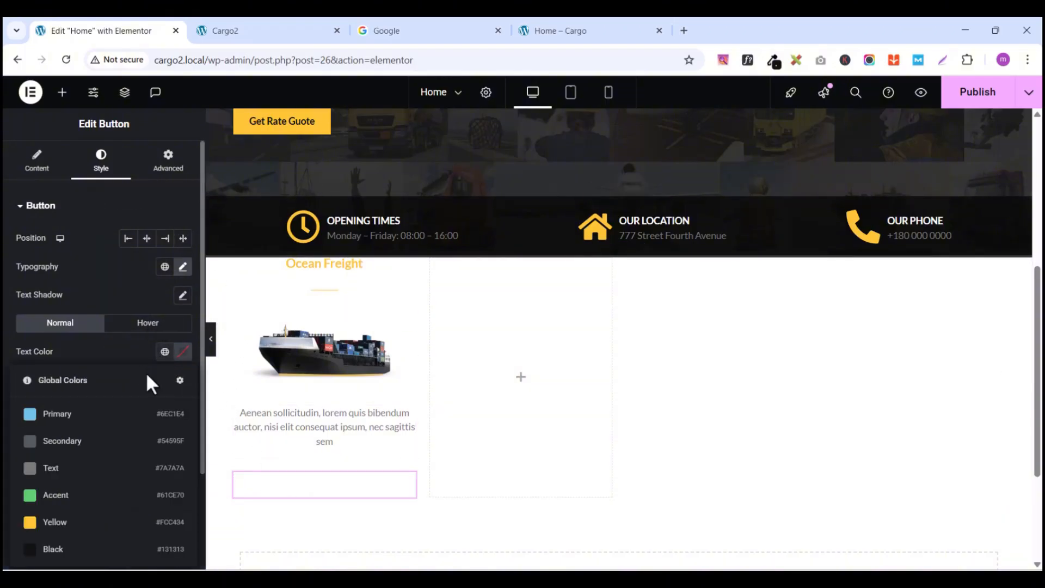
{"action": "left_click", "coordinate": [31, 523]}
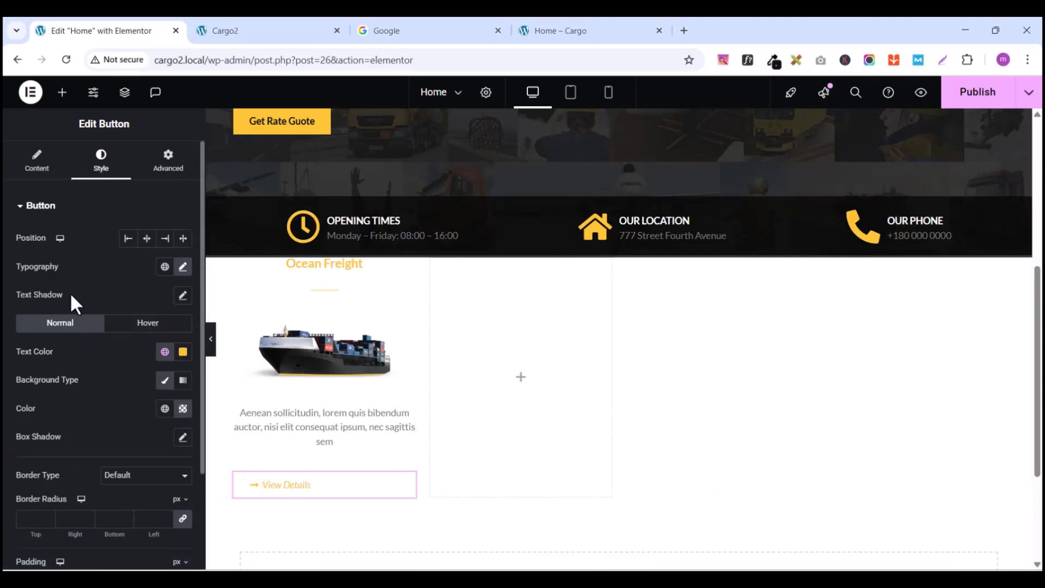
{"action": "left_click", "coordinate": [561, 28]}
{"action": "scroll", "coordinate": [142, 354], "scroll_direction": "down", "scroll_amount": 3}
{"action": "scroll", "coordinate": [142, 387], "scroll_direction": "up", "scroll_amount": 3}
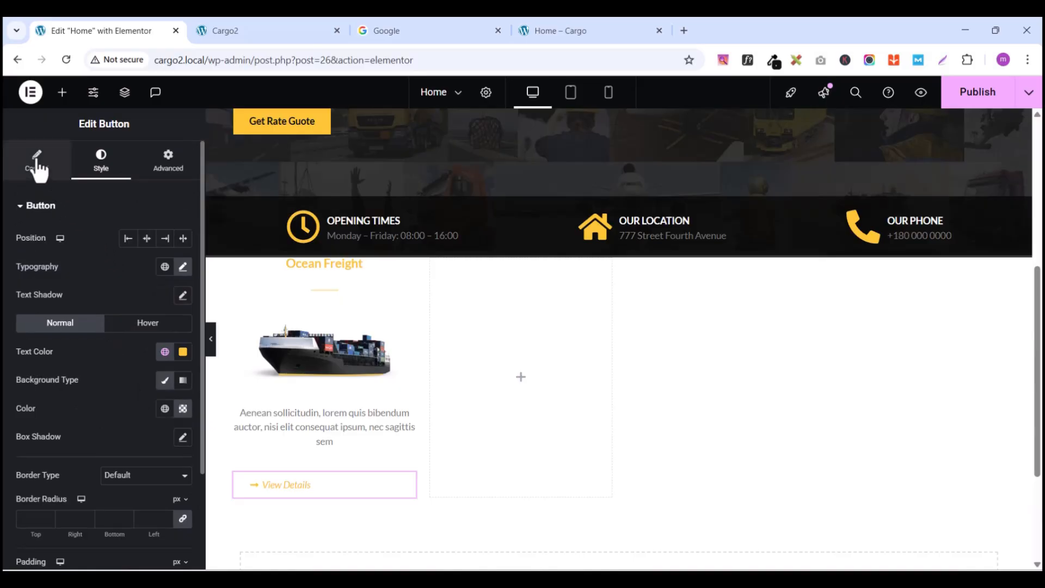
{"action": "left_click", "coordinate": [147, 240]}
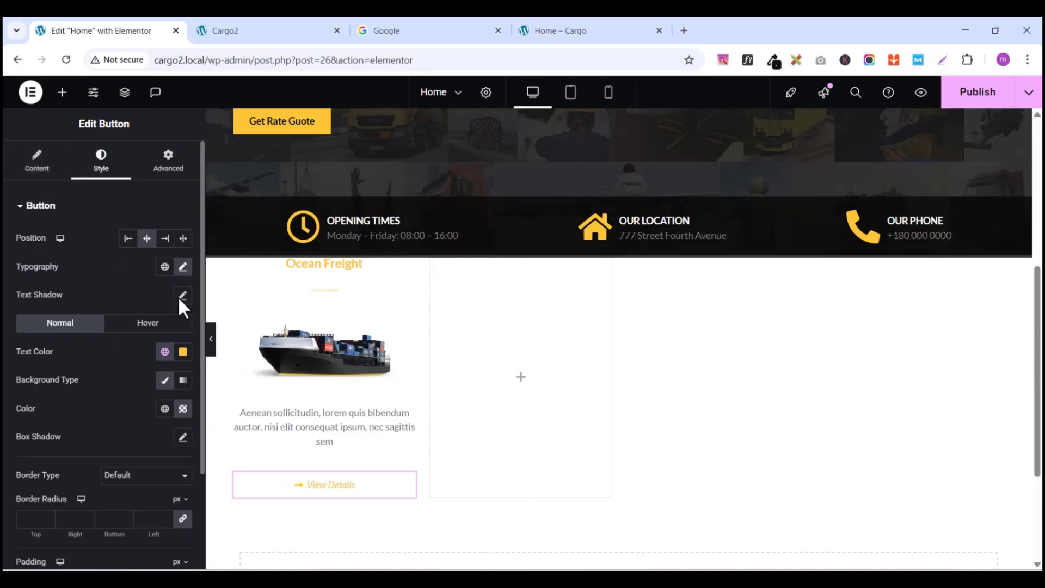
{"action": "left_click", "coordinate": [23, 214]}
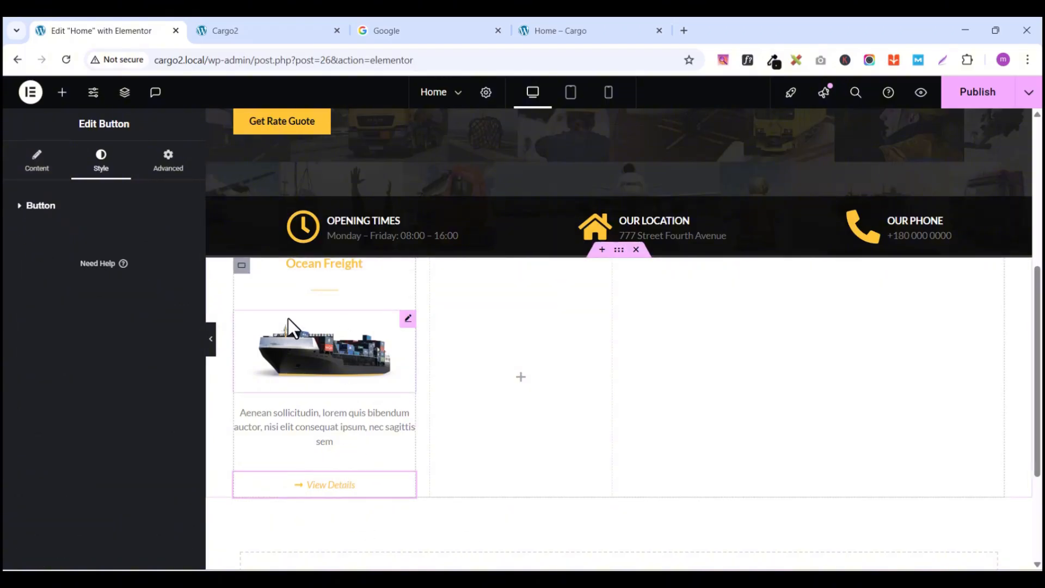
Step: Set the Ocean Freight container's padding to 60 px top and bottom and 30 px right and left
{"action": "left_click", "coordinate": [241, 265]}
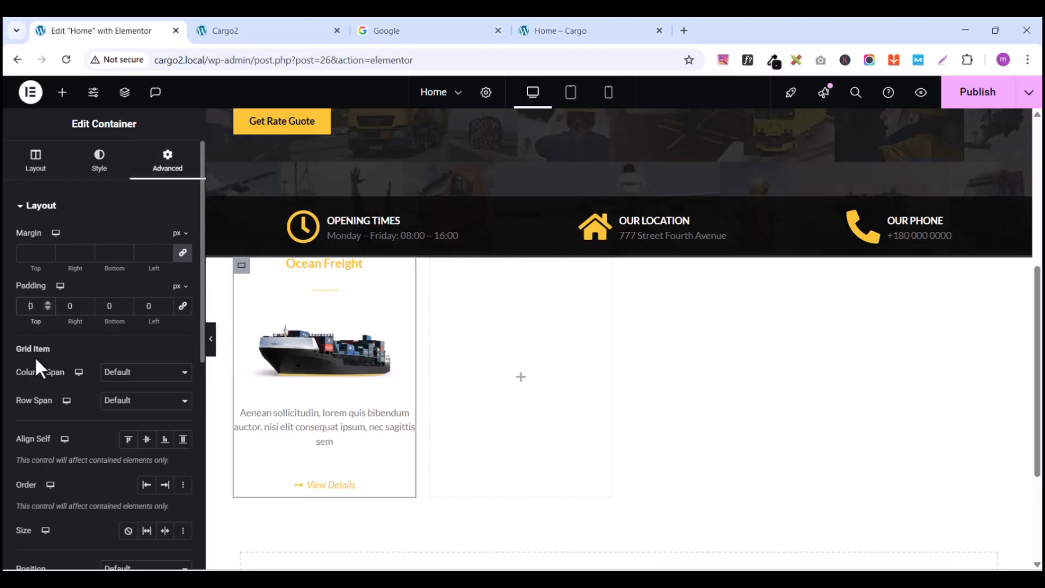
{"action": "type", "text": "6"}
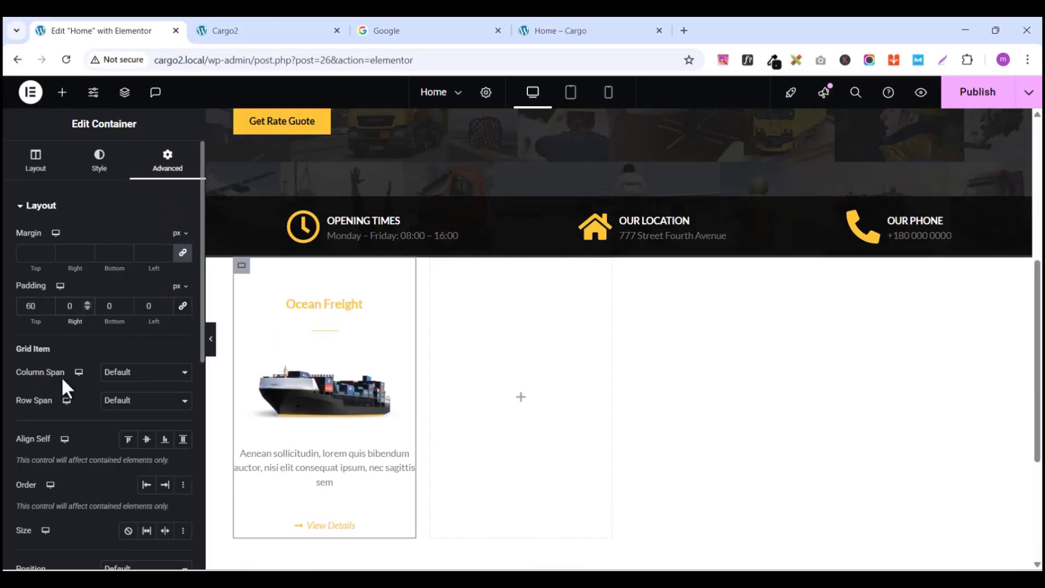
{"action": "type", "text": "3"}
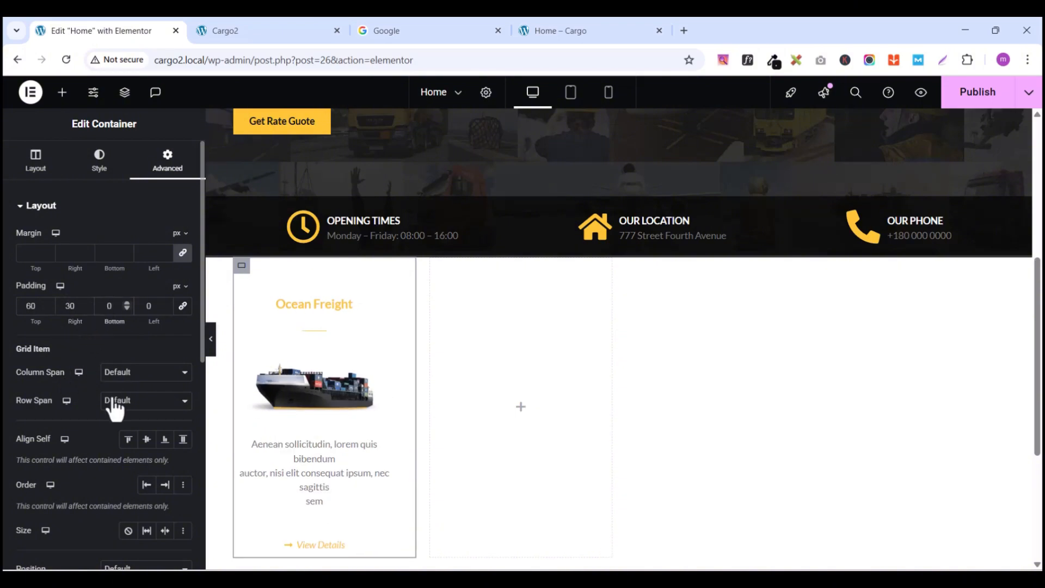
{"action": "type", "text": "6"}
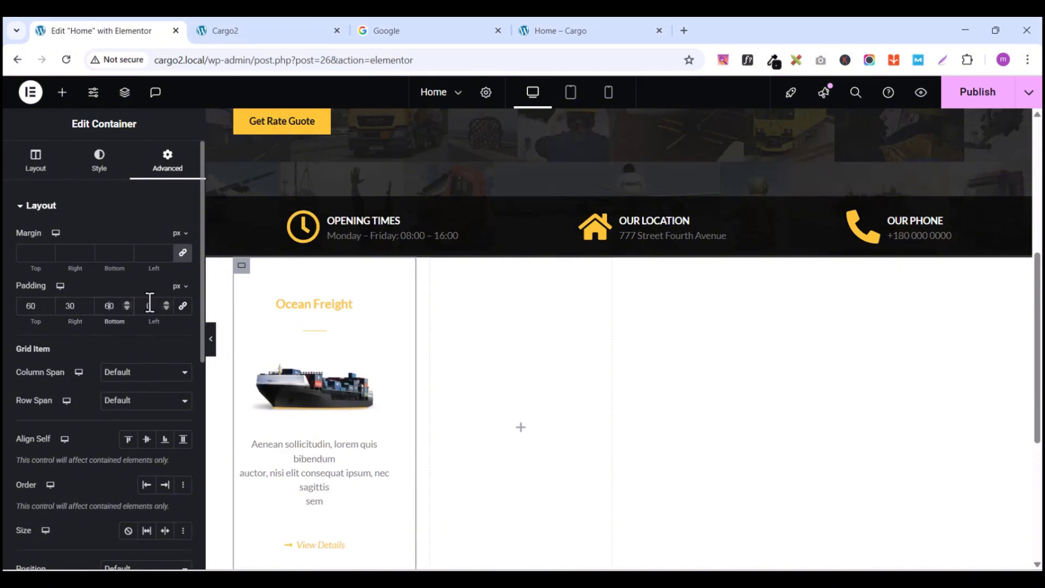
{"action": "type", "text": "30"}
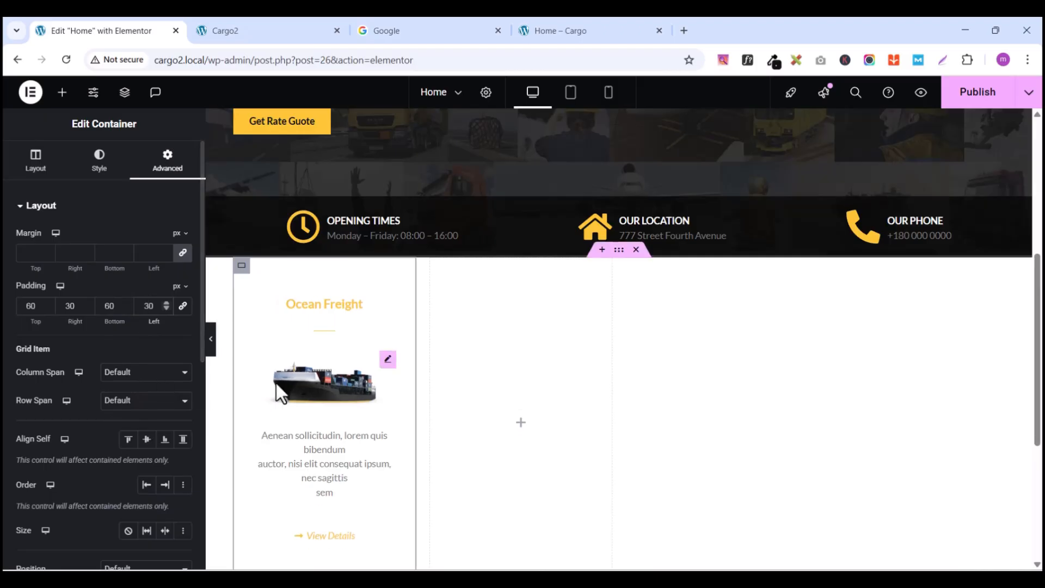
{"action": "scroll", "coordinate": [284, 384], "scroll_direction": "down", "scroll_amount": 5}
{"action": "scroll", "coordinate": [403, 443], "scroll_direction": "up", "scroll_amount": 7}
{"action": "scroll", "coordinate": [403, 443], "scroll_direction": "down", "scroll_amount": 5}
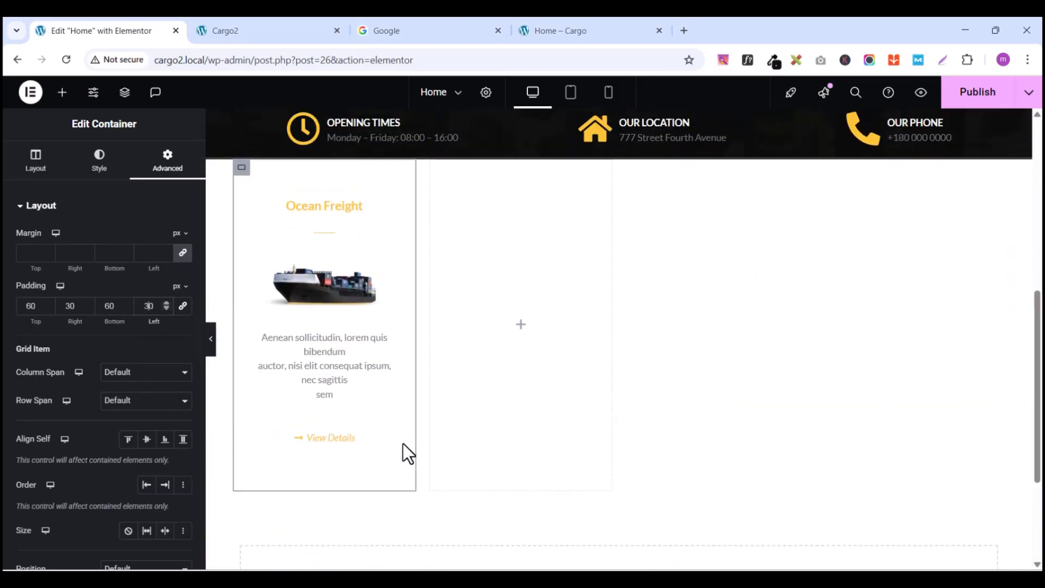
{"action": "scroll", "coordinate": [403, 444], "scroll_direction": "up", "scroll_amount": 1}
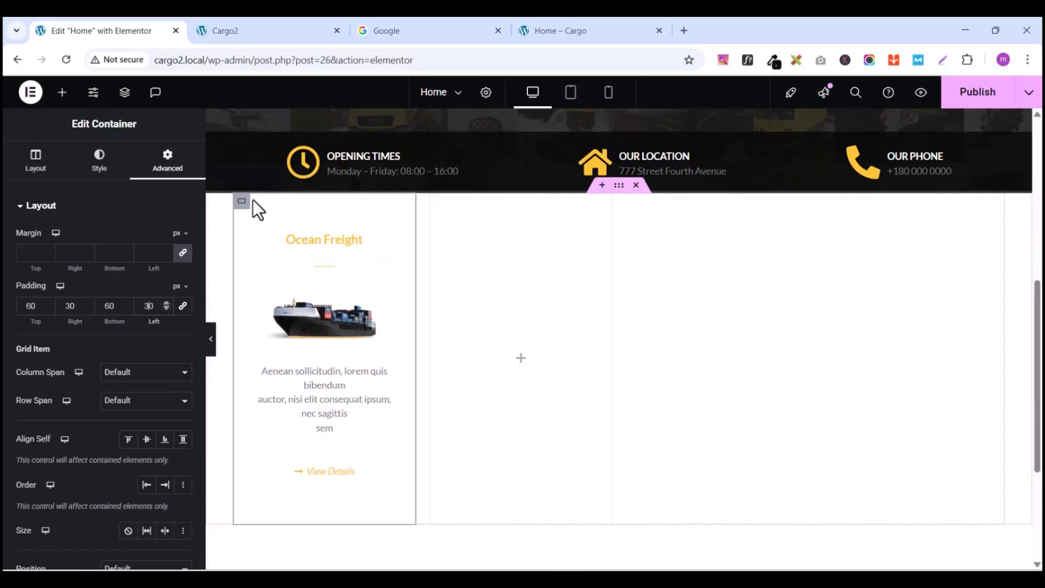
Step: Give the Ocean Freight container a classic hover background in the global Black colour
{"action": "left_click", "coordinate": [99, 168]}
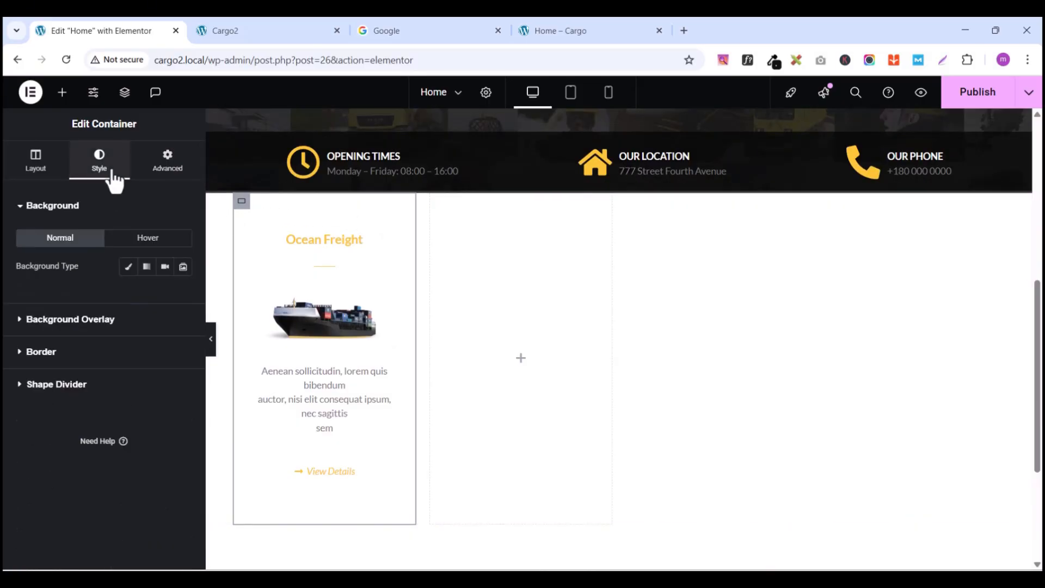
{"action": "left_click", "coordinate": [159, 240]}
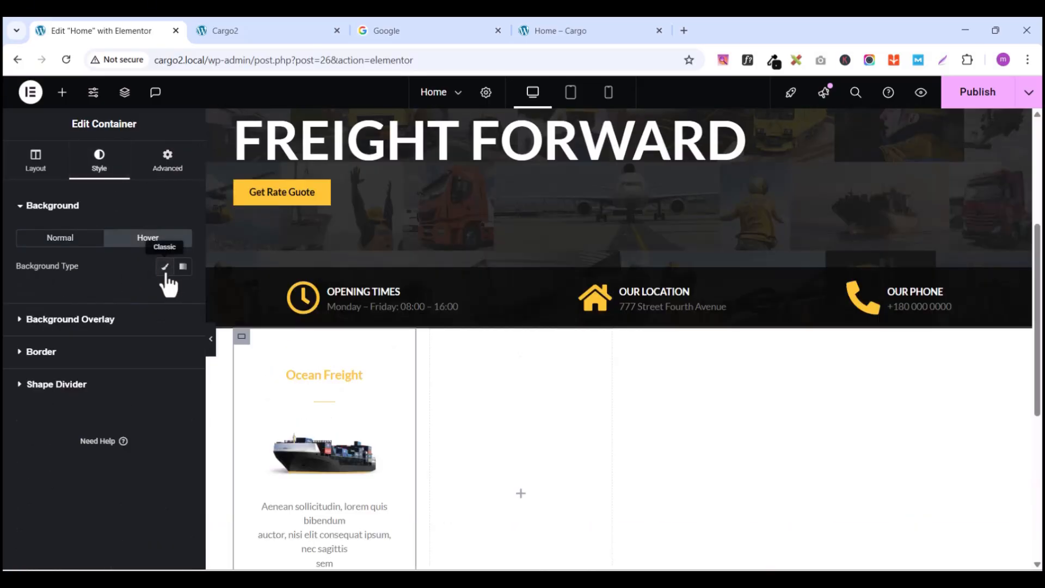
{"action": "left_click", "coordinate": [165, 267]}
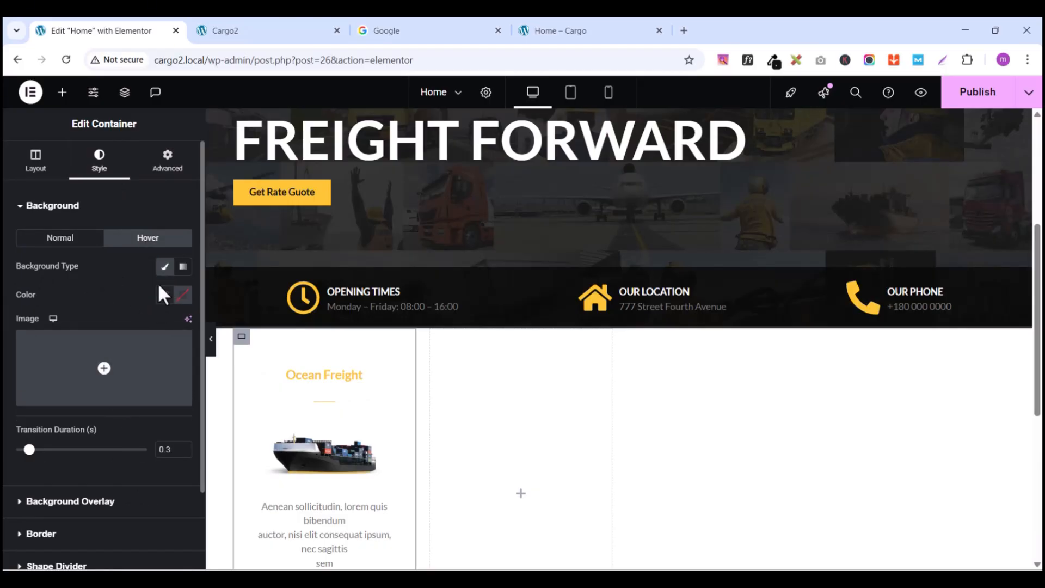
{"action": "left_click", "coordinate": [164, 295]}
{"action": "left_click", "coordinate": [48, 494]}
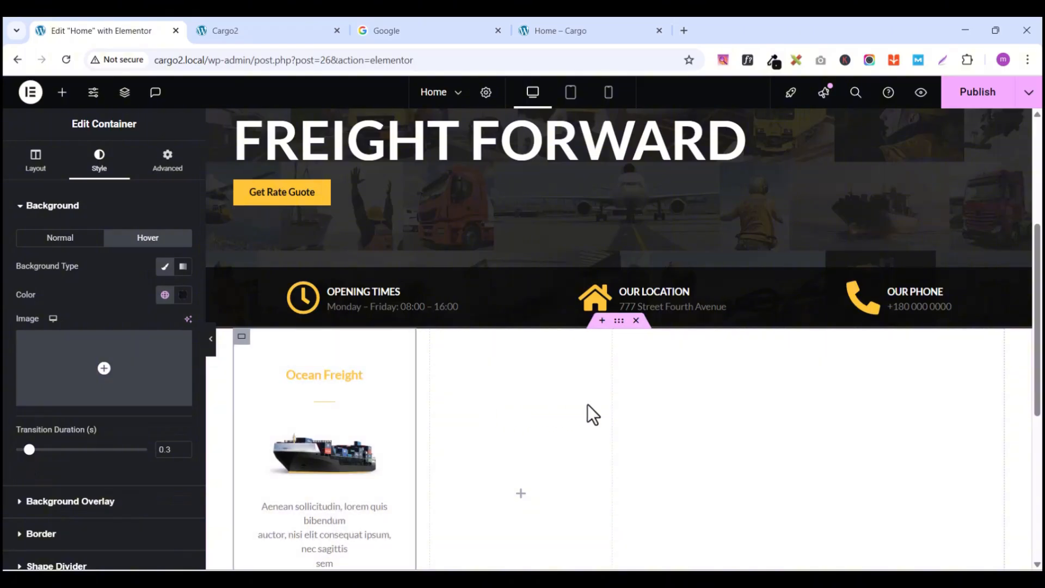
{"action": "left_click", "coordinate": [36, 163]}
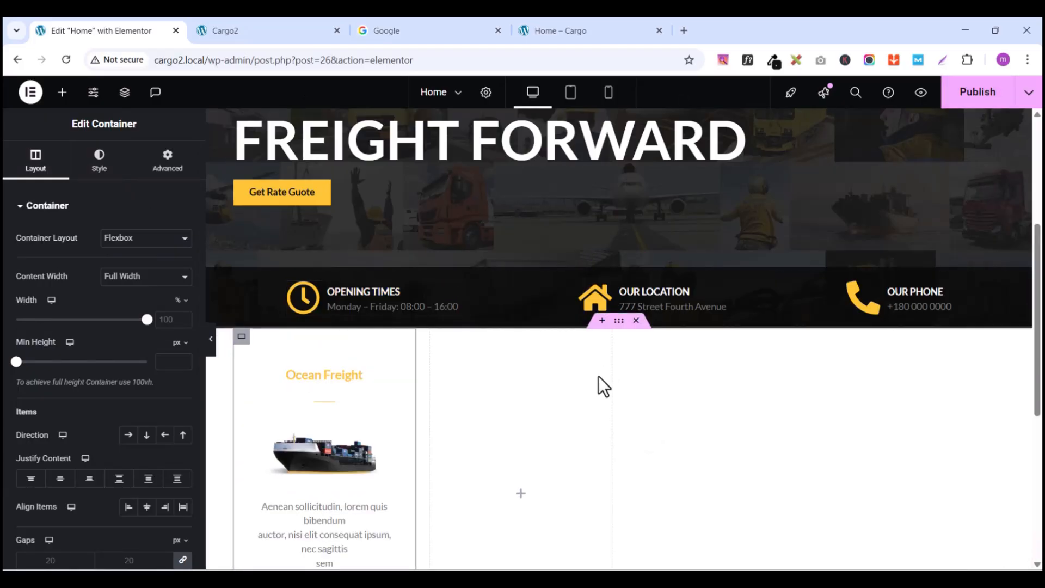
Step: Duplicate the Ocean Freight container three times to fill all four columns of the services grid
{"action": "left_click", "coordinate": [621, 322]}
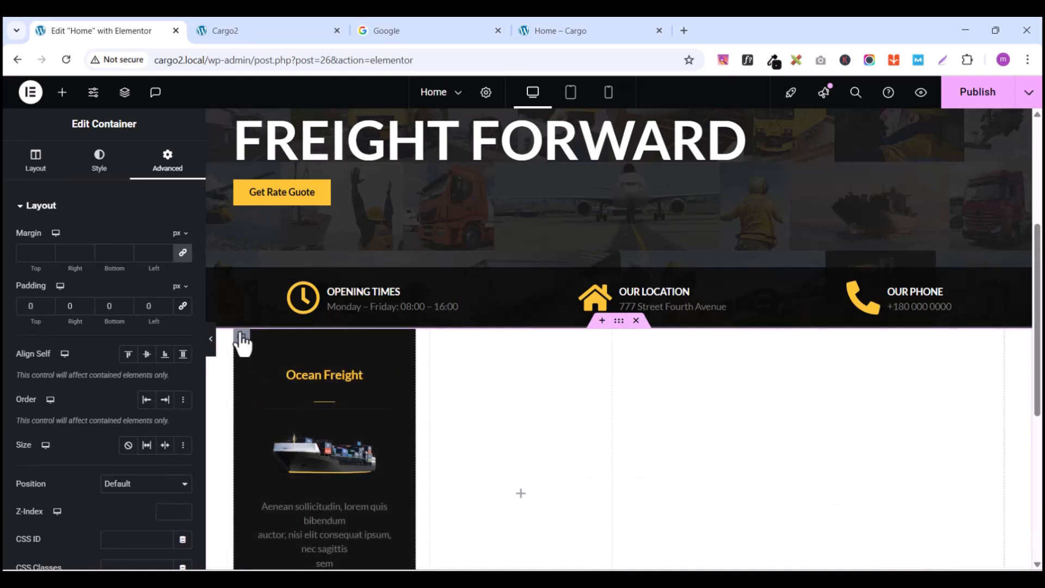
{"action": "right_click", "coordinate": [240, 337]}
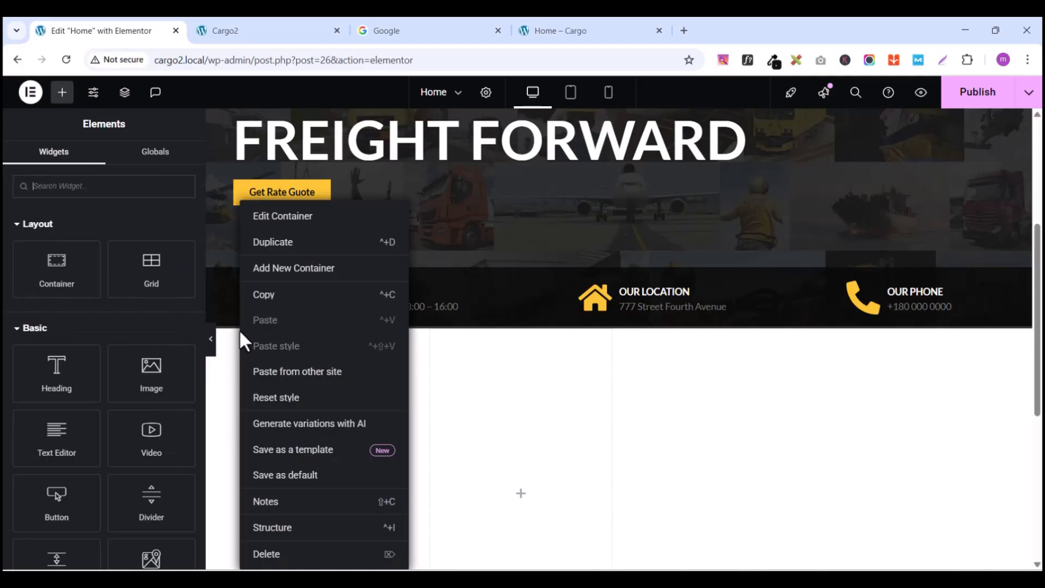
{"action": "left_click", "coordinate": [289, 249]}
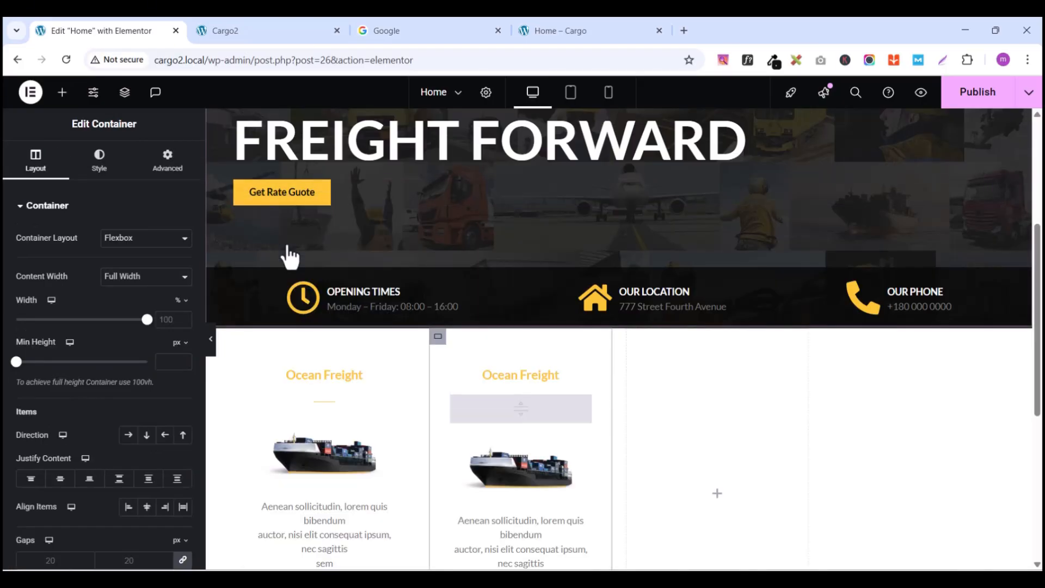
{"action": "right_click", "coordinate": [249, 346]}
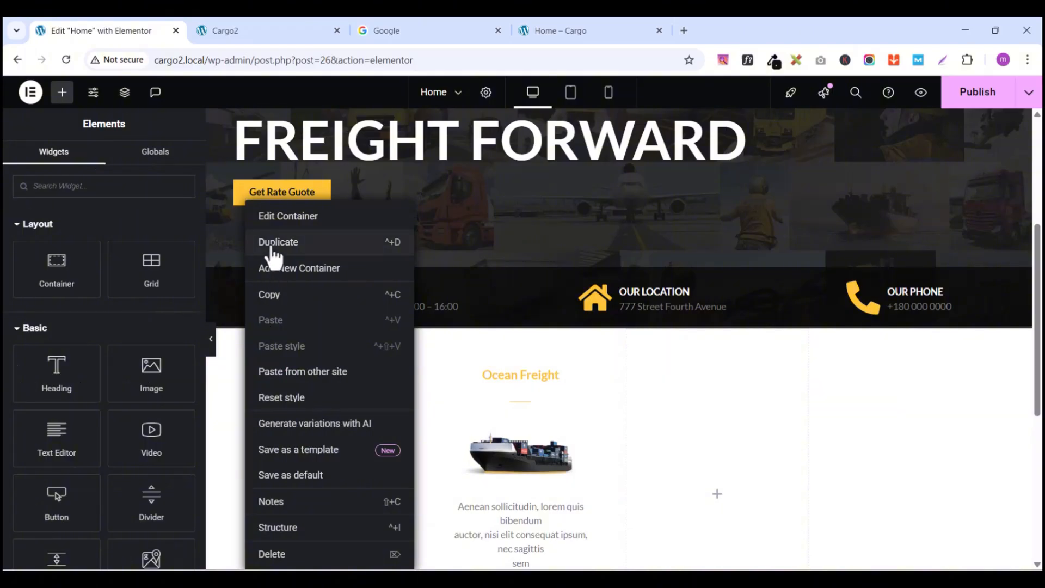
{"action": "left_click", "coordinate": [273, 244]}
{"action": "right_click", "coordinate": [240, 344]}
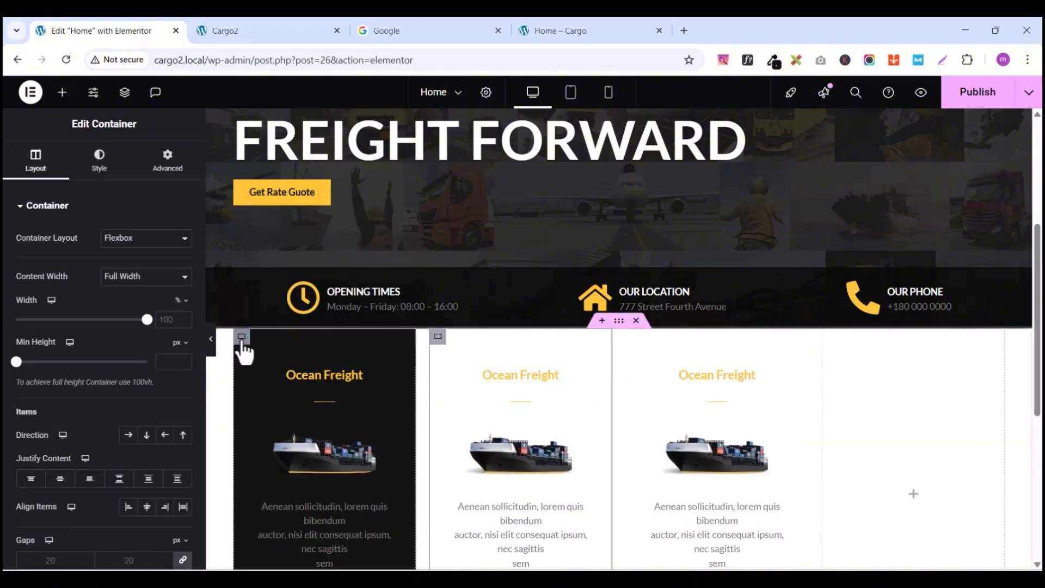
{"action": "left_click", "coordinate": [278, 244]}
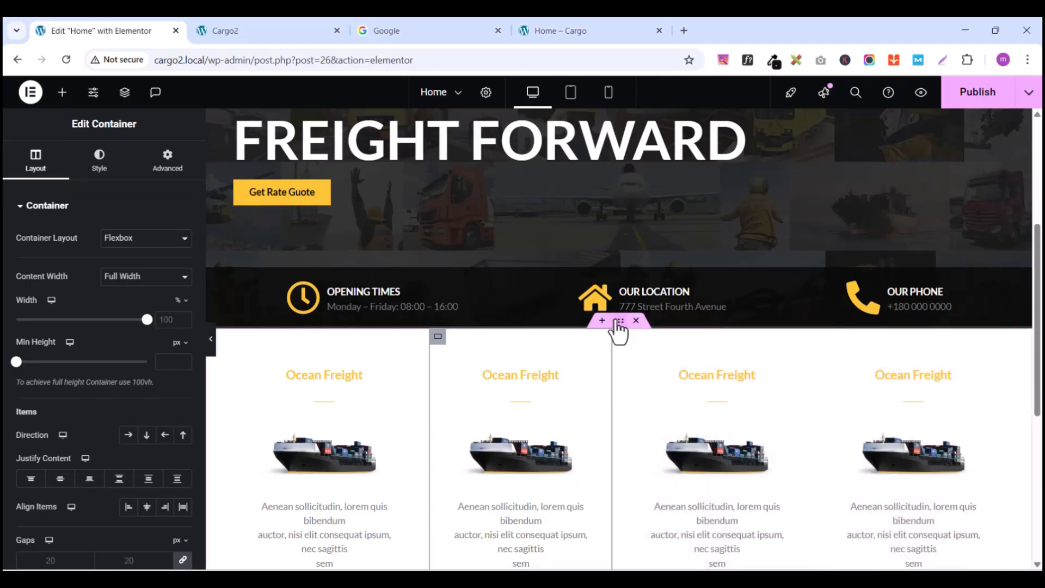
Step: Set the content width of the outer container holding the services grid to Full Width
{"action": "left_click", "coordinate": [618, 322]}
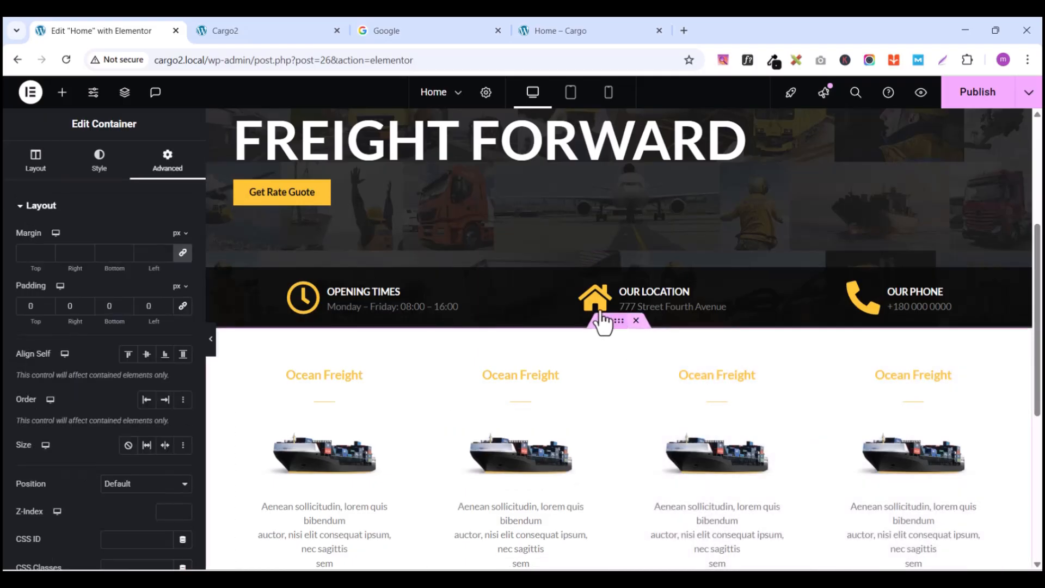
{"action": "left_click", "coordinate": [38, 173]}
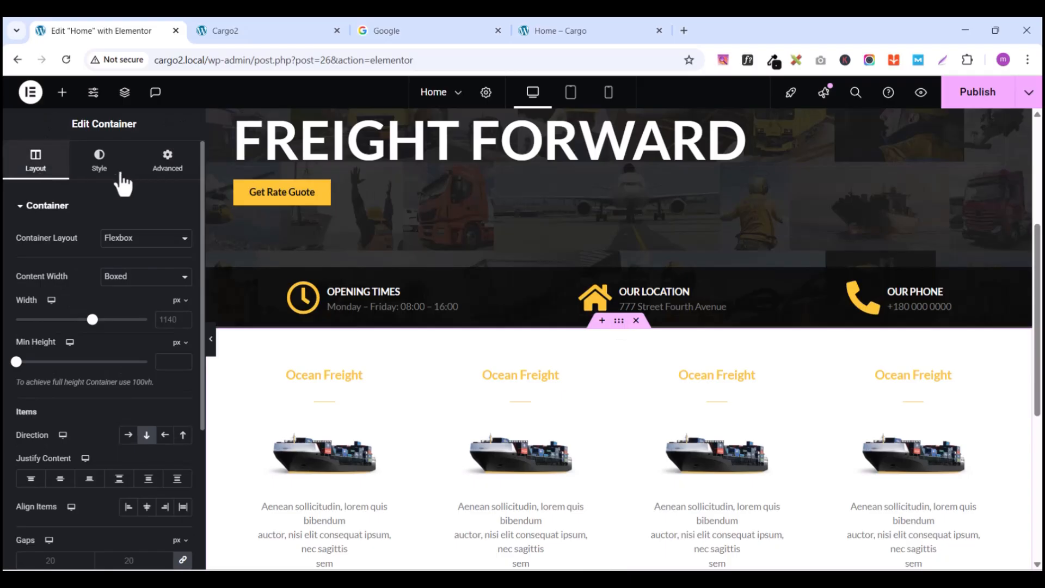
{"action": "left_click", "coordinate": [159, 278]}
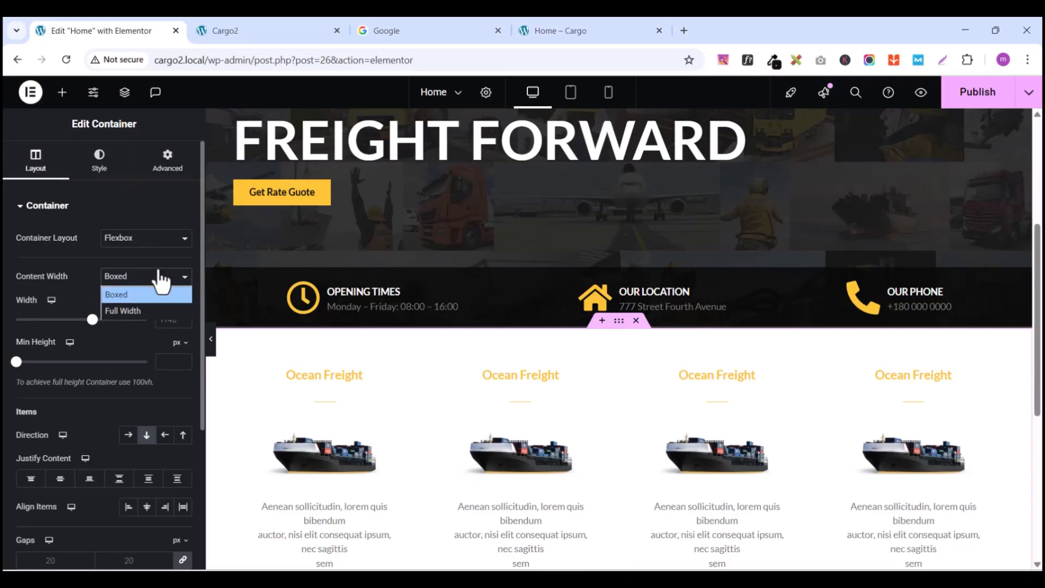
{"action": "left_click", "coordinate": [143, 307]}
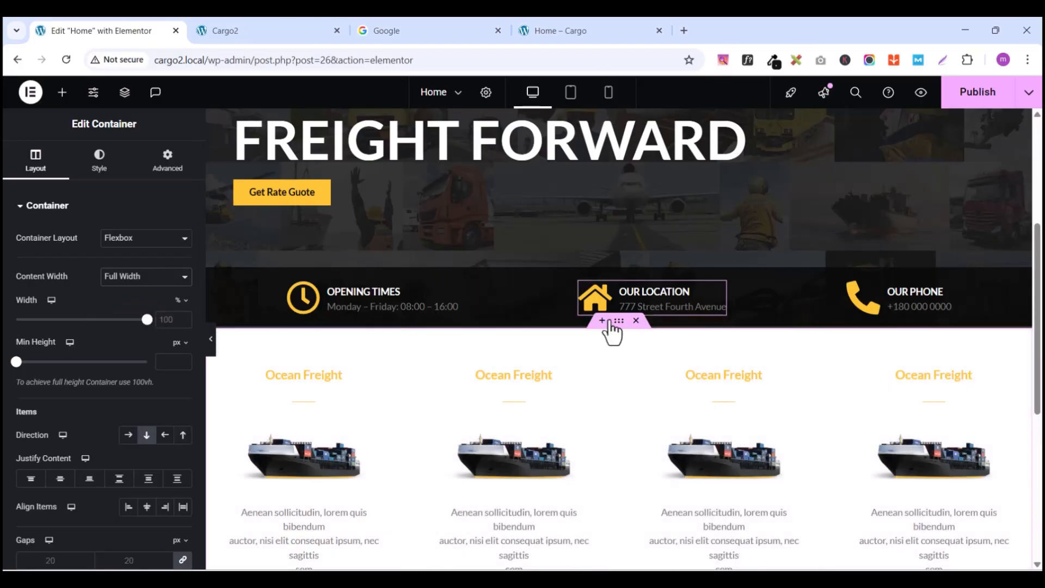
Step: Copy the "Air Freight" title from the reference Cargo page and use it as the second column's heading
{"action": "scroll", "coordinate": [579, 479], "scroll_direction": "down", "scroll_amount": 4}
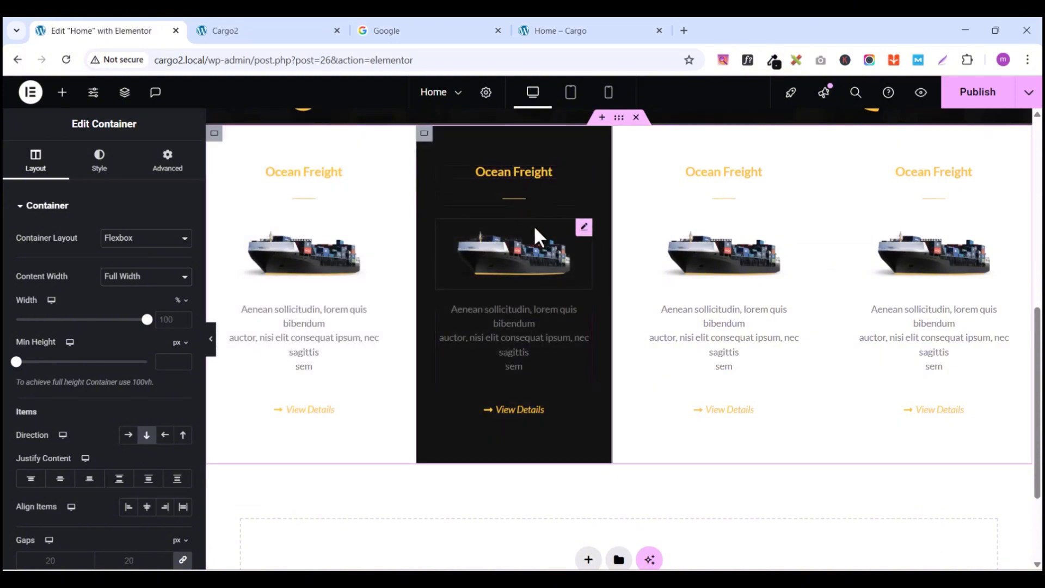
{"action": "left_click", "coordinate": [558, 28]}
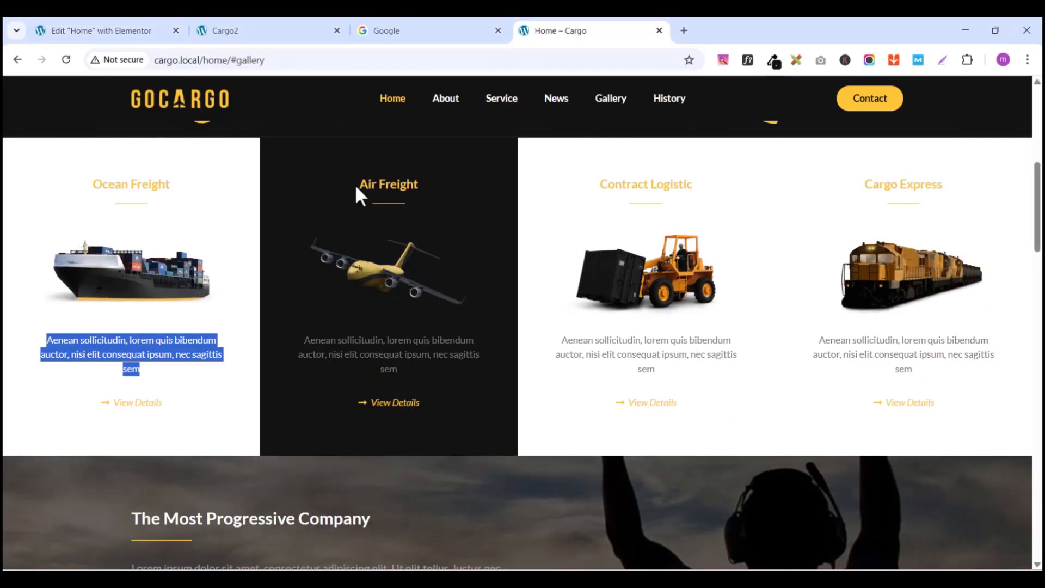
{"action": "left_click_drag", "start_coordinate": [356, 184], "coordinate": [433, 185]}
{"action": "right_click", "coordinate": [406, 186]}
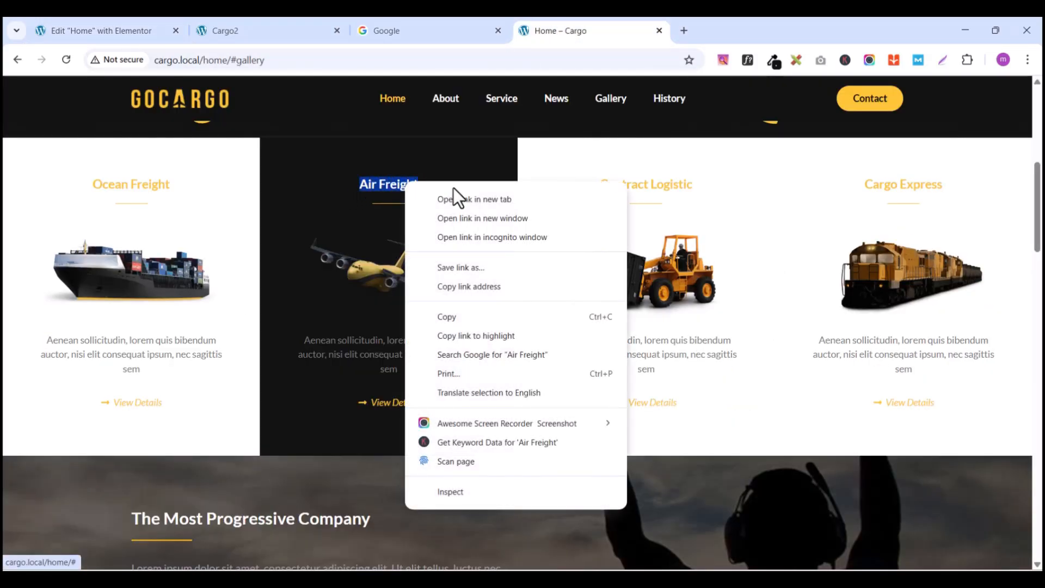
{"action": "left_click", "coordinate": [464, 318]}
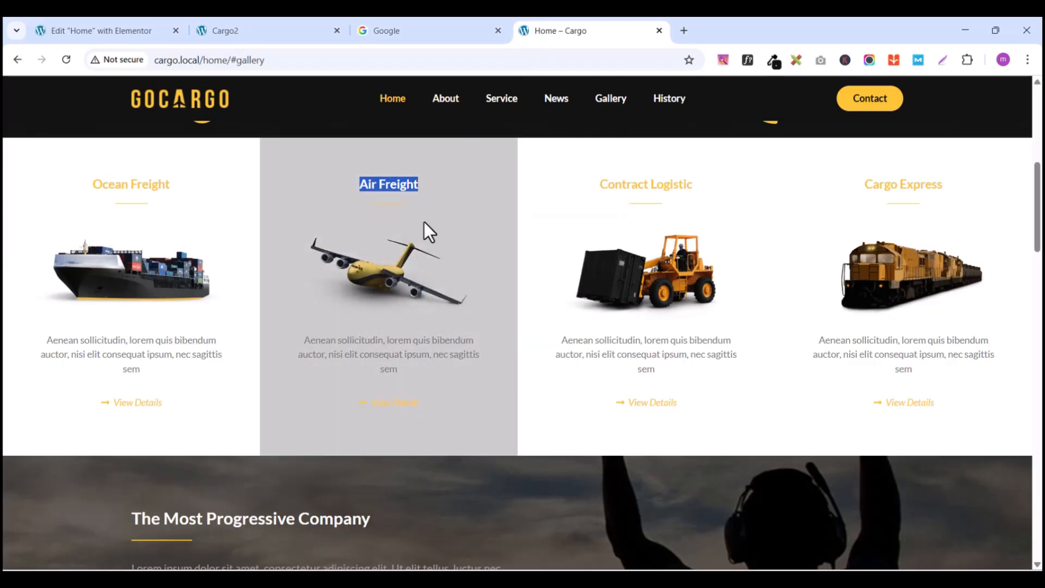
{"action": "left_click", "coordinate": [93, 29]}
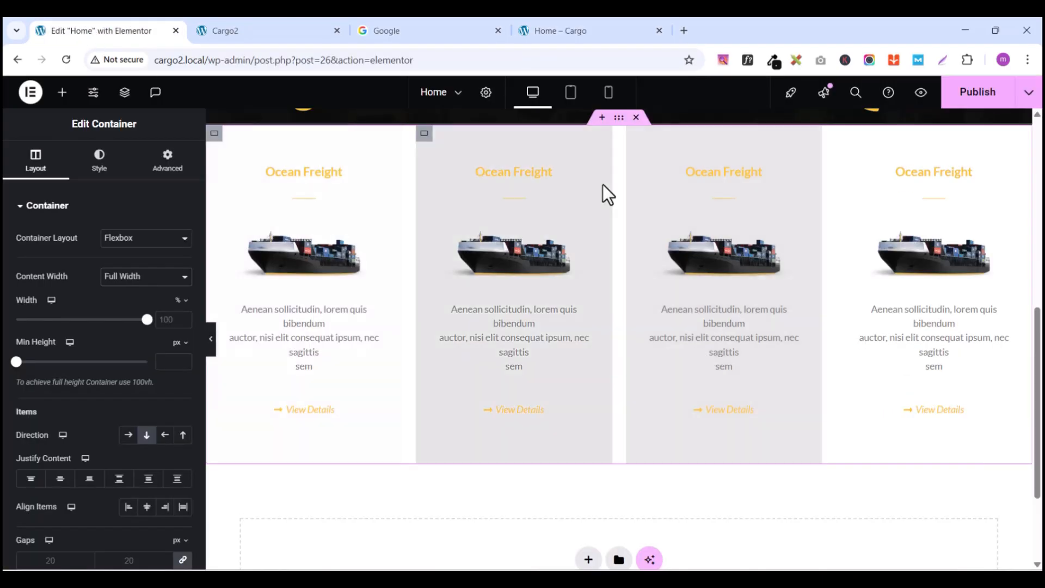
{"action": "left_click", "coordinate": [585, 175]}
{"action": "left_click", "coordinate": [130, 269]}
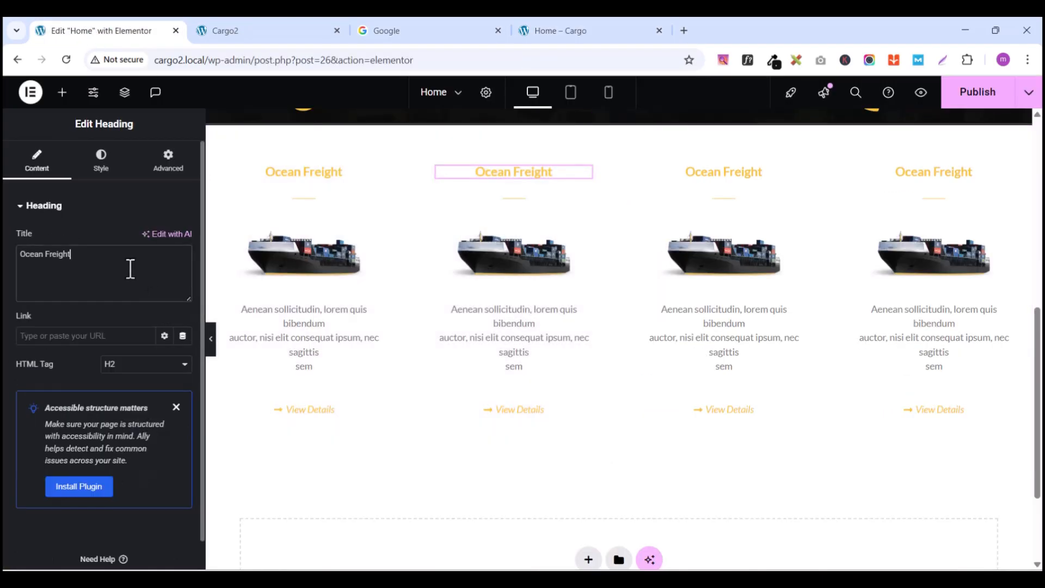
{"action": "type", "text": "Air Freight"}
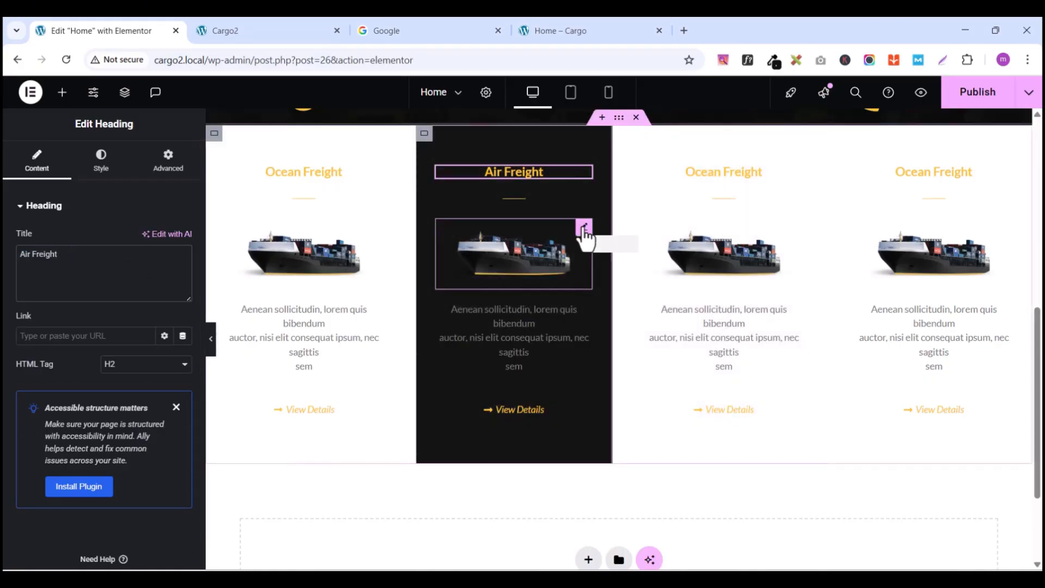
Step: Replace the ship image in the Air Freight column with the yellow cargo plane image from the media library
{"action": "left_click", "coordinate": [584, 227]}
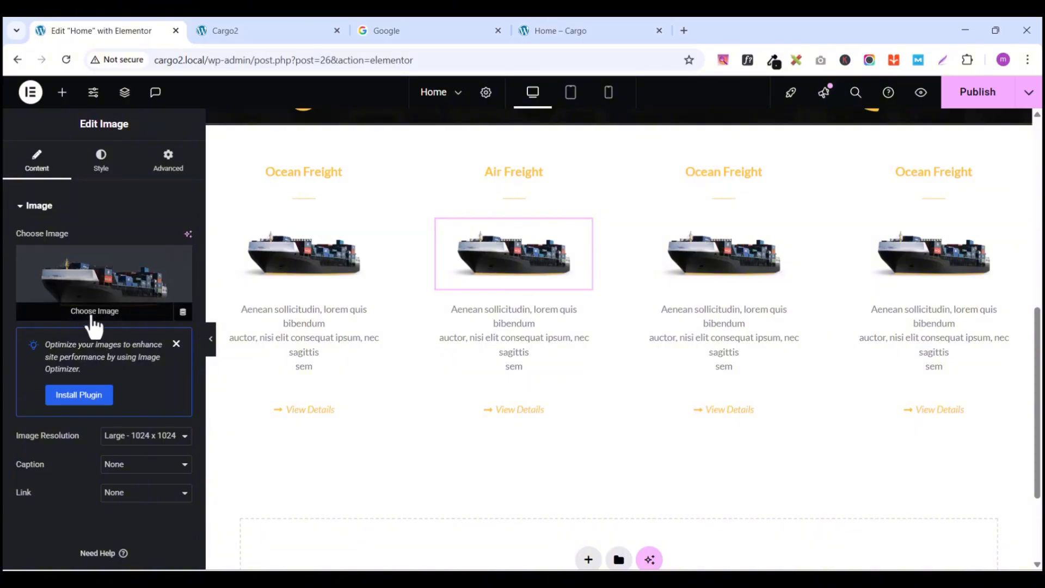
{"action": "left_click", "coordinate": [94, 322]}
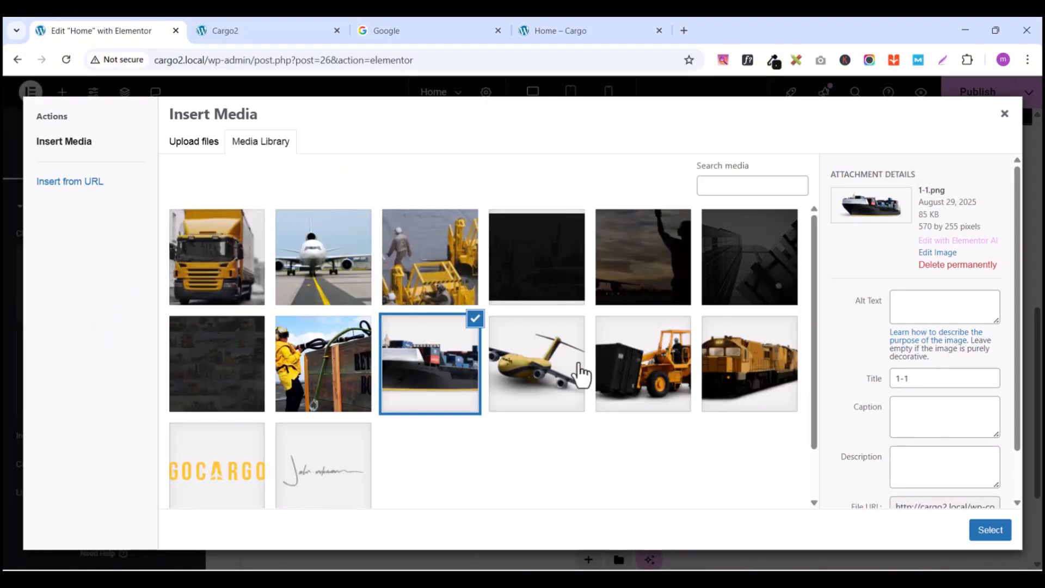
{"action": "left_click", "coordinate": [533, 360]}
{"action": "left_click", "coordinate": [990, 530]}
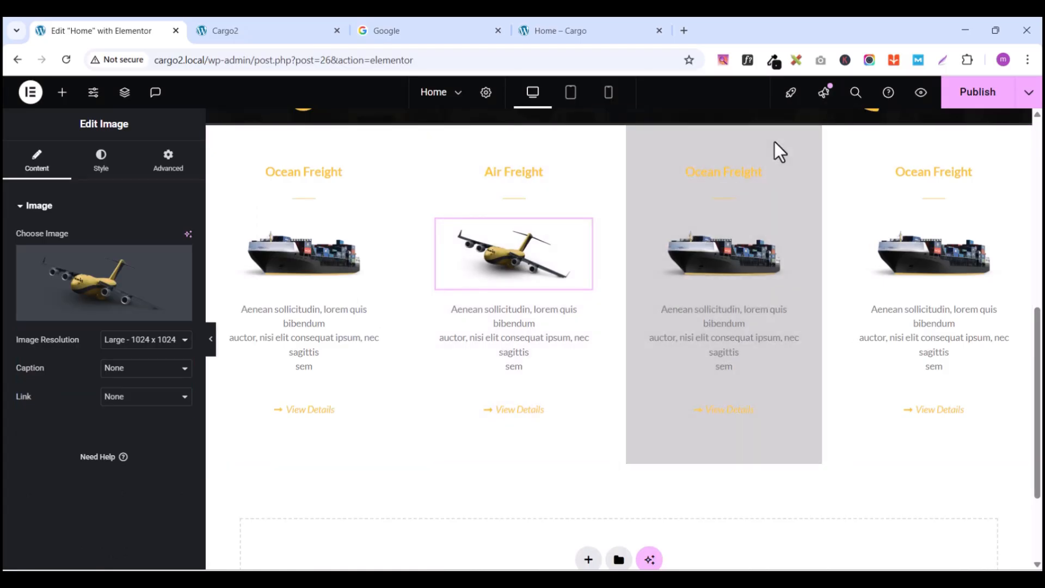
Step: Copy the "Contract Logistic" title from the reference Cargo page and use it as the third column's heading
{"action": "left_click", "coordinate": [551, 27]}
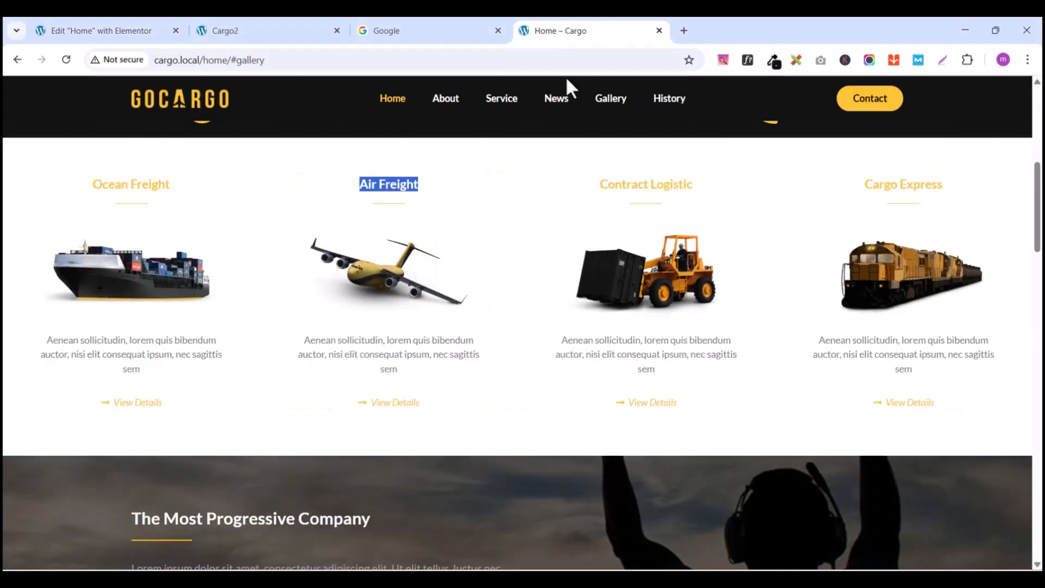
{"action": "left_click", "coordinate": [594, 191]}
{"action": "left_click_drag", "start_coordinate": [592, 186], "coordinate": [692, 191]}
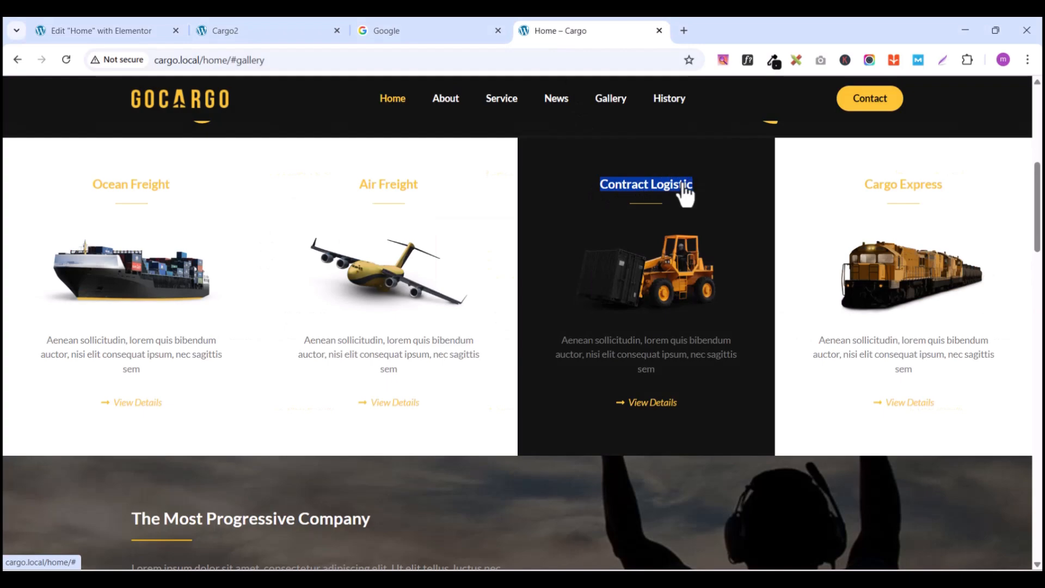
{"action": "right_click", "coordinate": [685, 192]}
{"action": "left_click", "coordinate": [744, 311]}
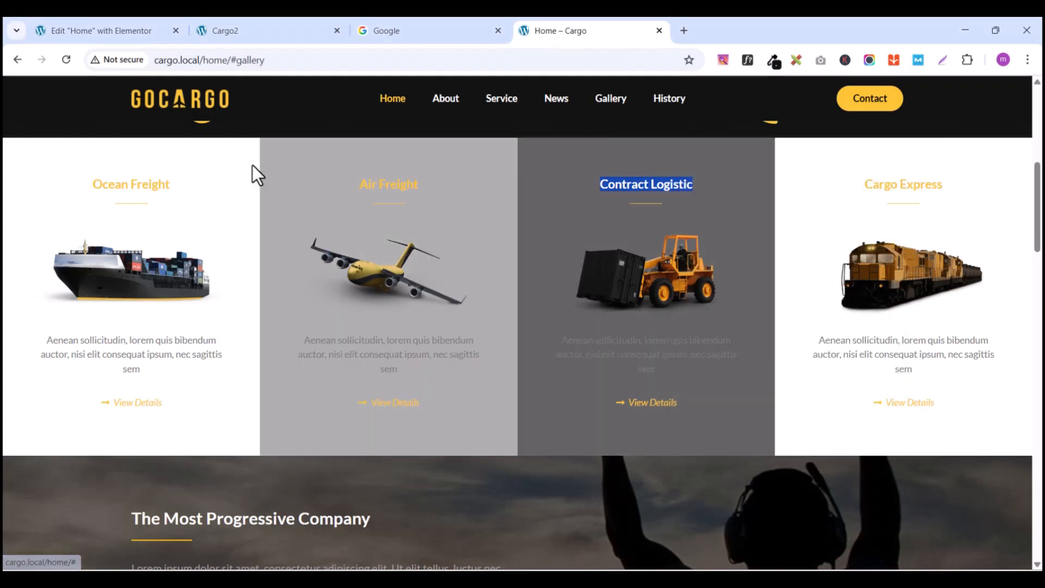
{"action": "left_click", "coordinate": [54, 24]}
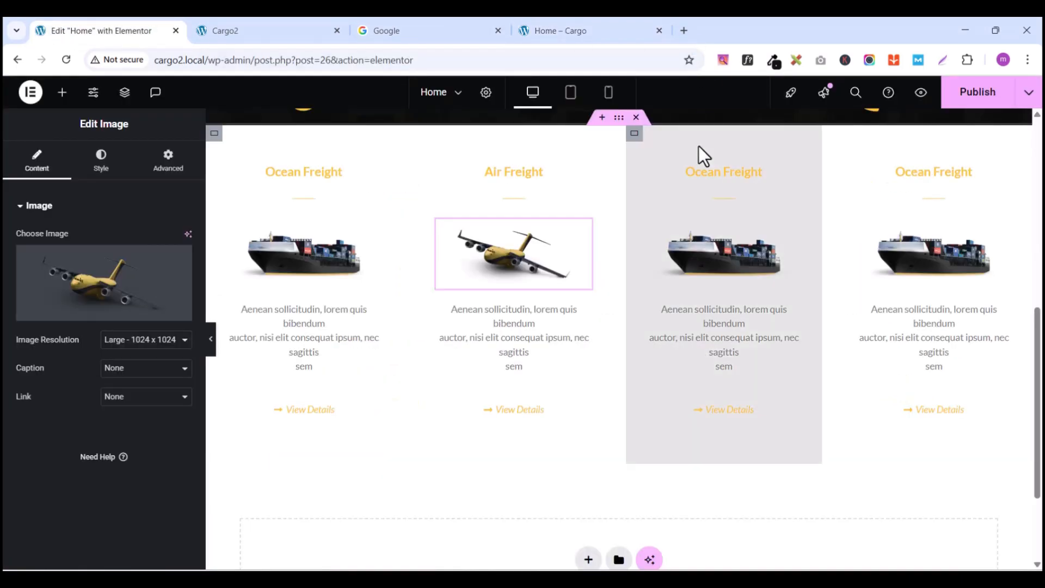
{"action": "left_click", "coordinate": [792, 175]}
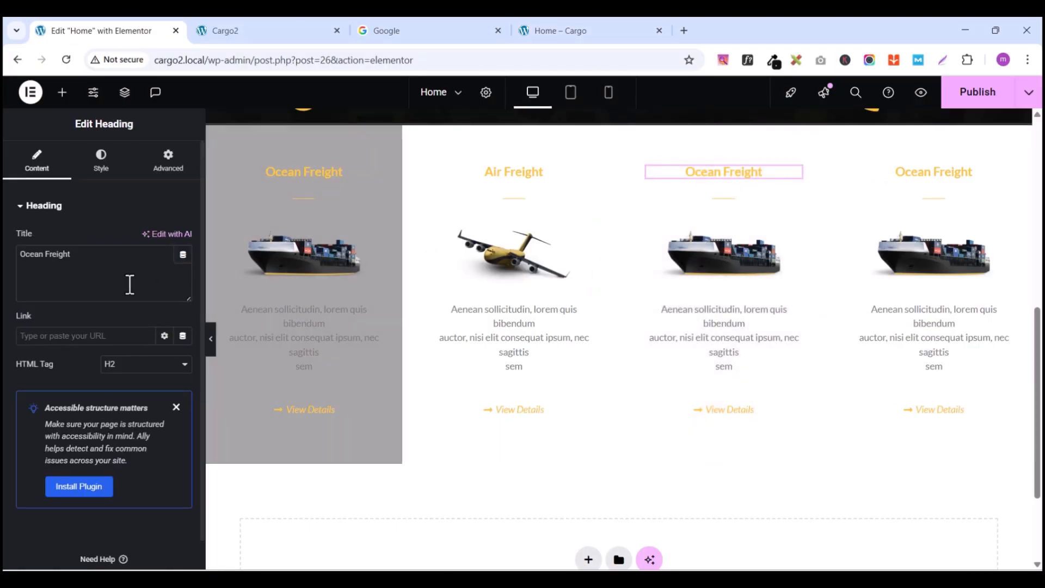
{"action": "double_click", "coordinate": [119, 266]}
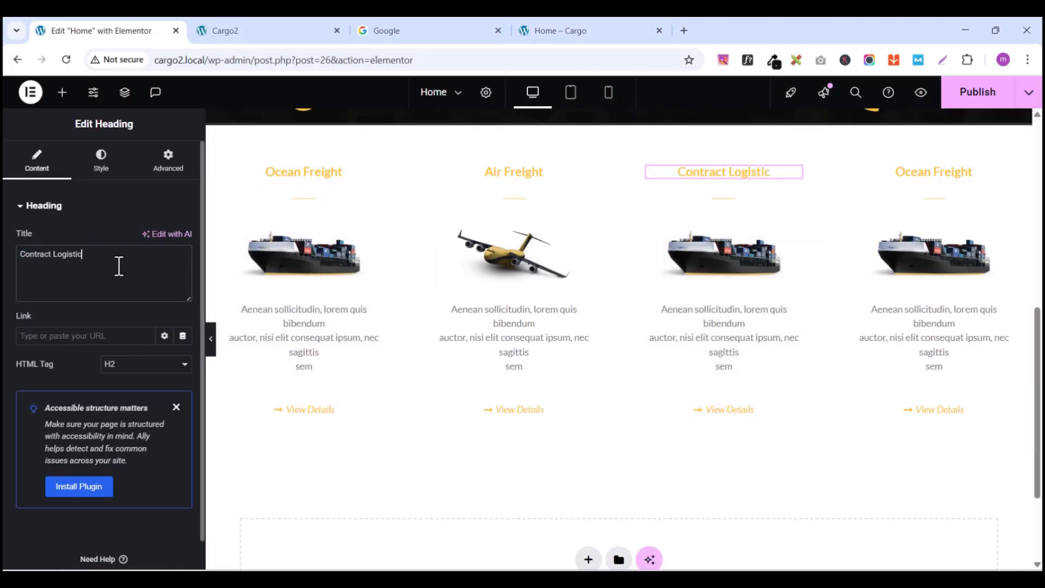
Step: Replace the ship image in the Contract Logistic column with the forklift image 3-1-1.png from the media library
{"action": "left_click", "coordinate": [794, 228]}
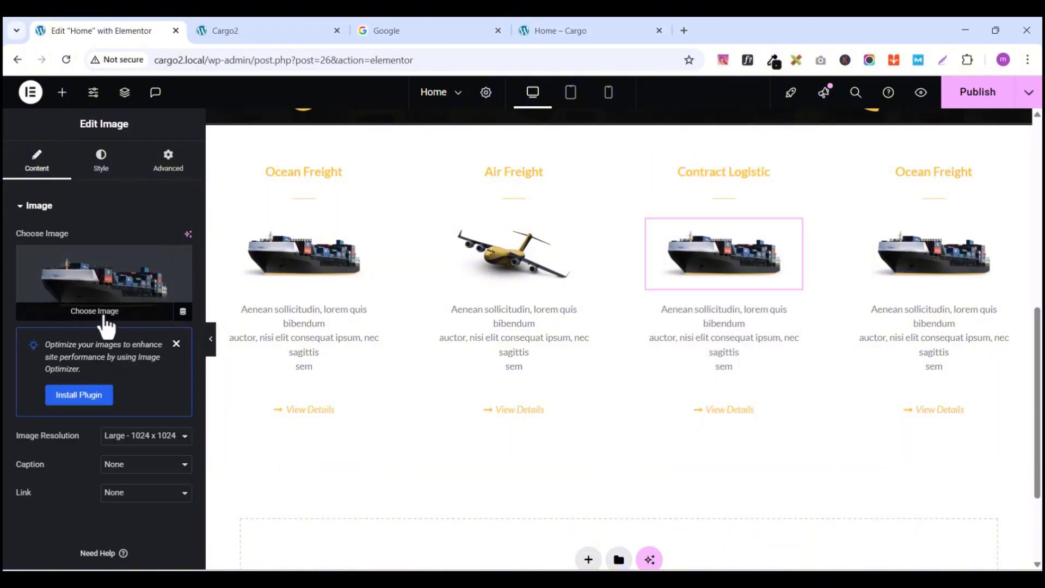
{"action": "left_click", "coordinate": [106, 325]}
{"action": "left_click", "coordinate": [637, 360]}
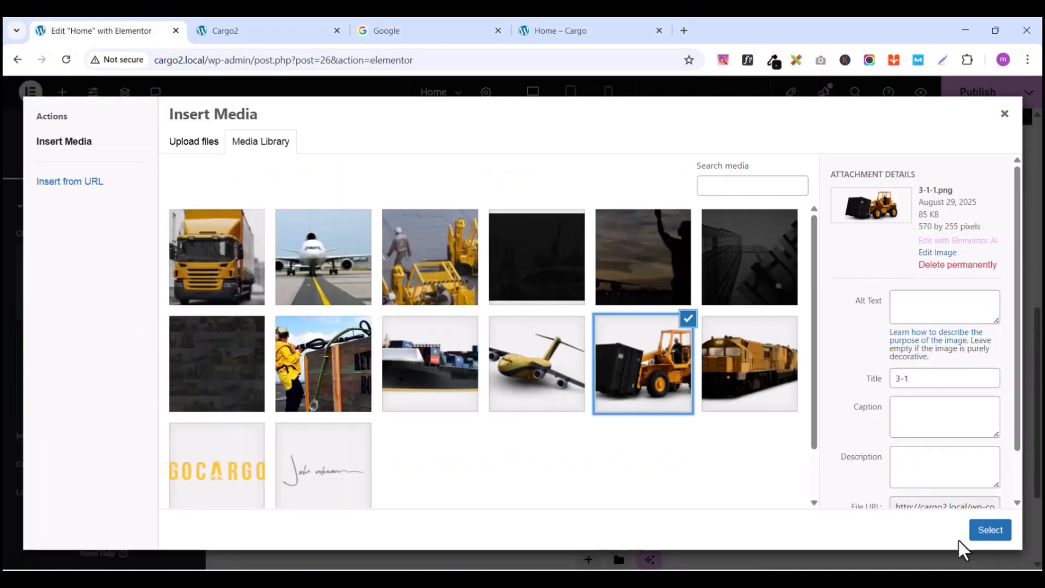
{"action": "left_click", "coordinate": [989, 530]}
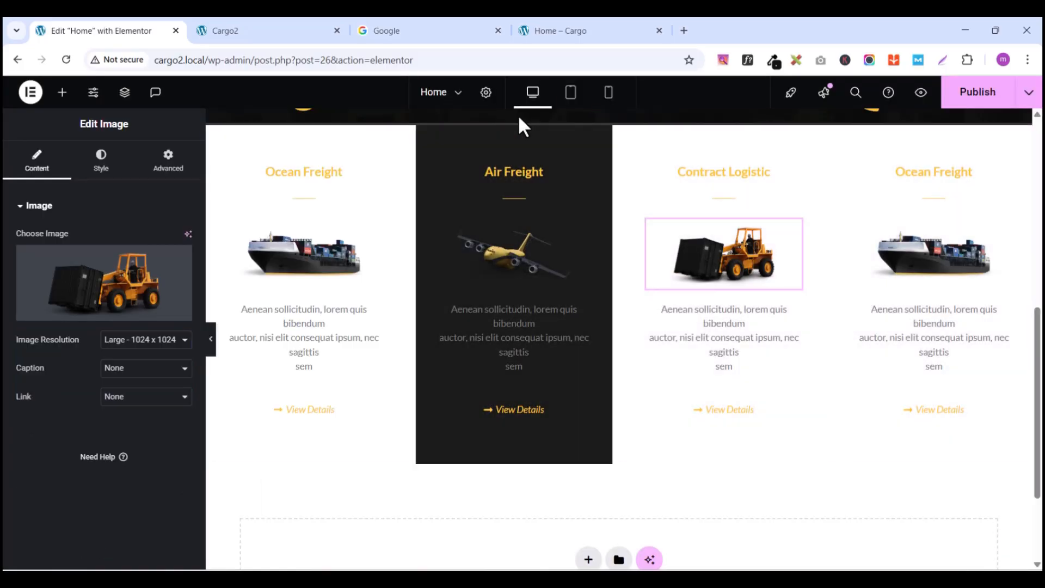
Step: Copy the "Cargo Express" title from the reference Cargo page and use it as the fourth column's heading
{"action": "left_click", "coordinate": [558, 31]}
{"action": "left_click", "coordinate": [959, 188]}
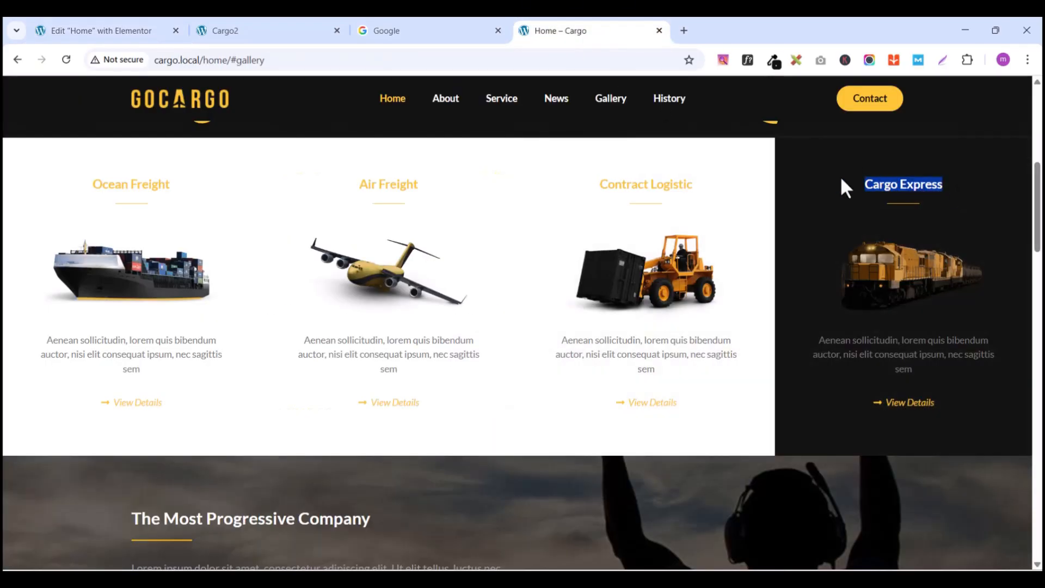
{"action": "right_click", "coordinate": [878, 184]}
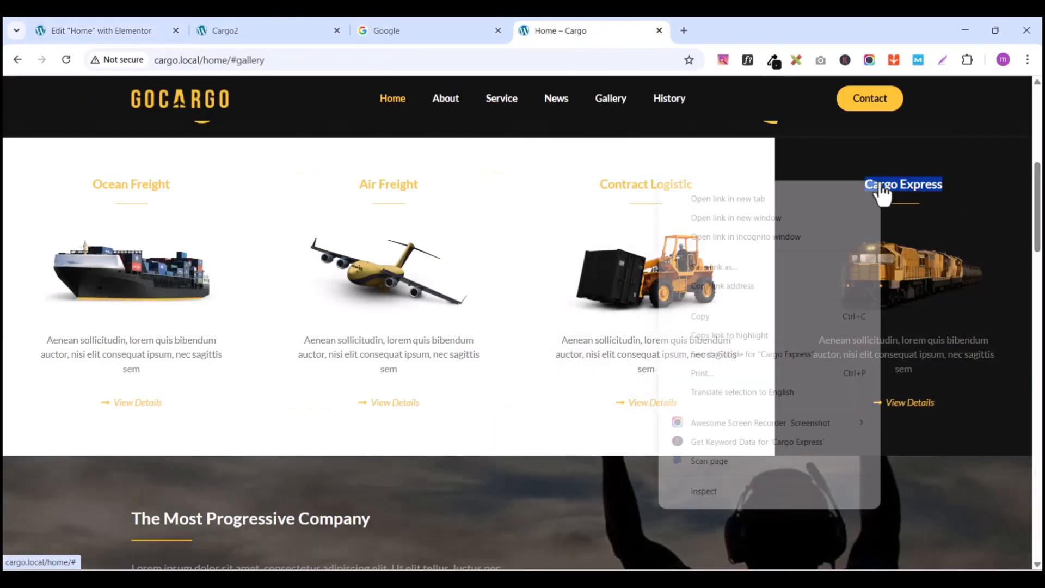
{"action": "left_click", "coordinate": [727, 313]}
{"action": "left_click", "coordinate": [89, 31]}
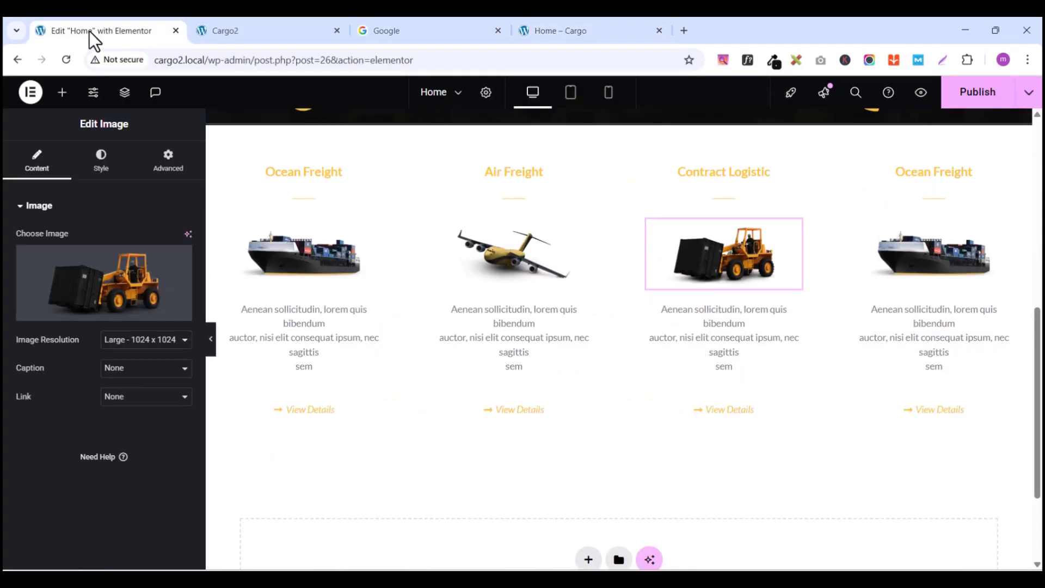
{"action": "left_click", "coordinate": [1005, 177]}
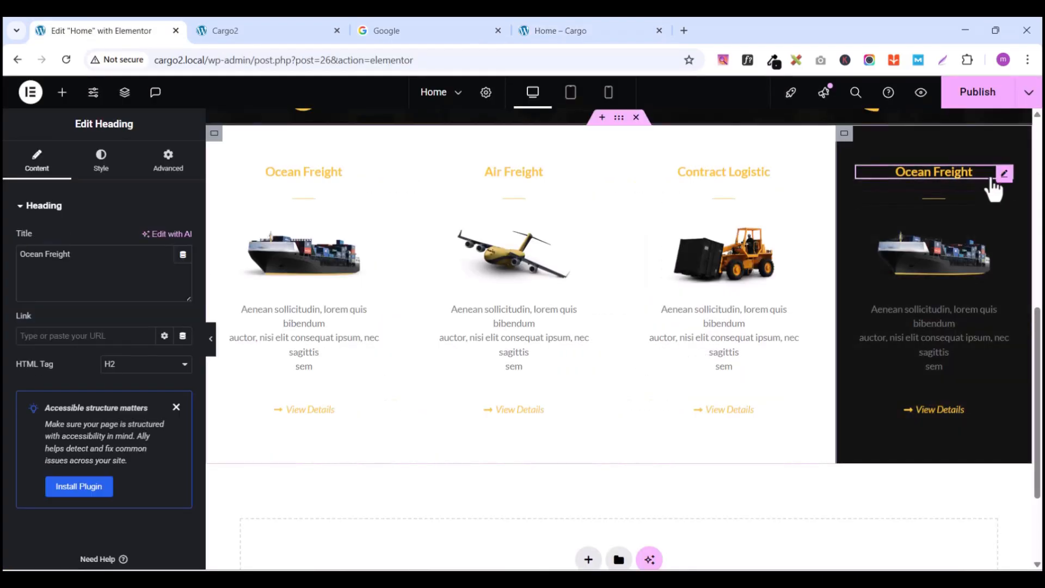
{"action": "double_click", "coordinate": [93, 272]}
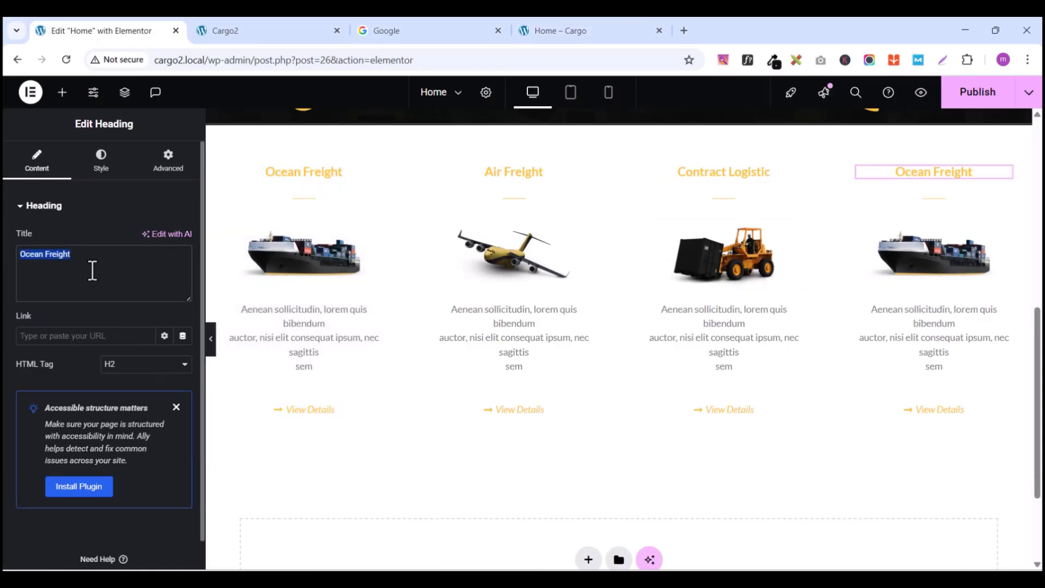
{"action": "key", "text": "ctrl+v"}
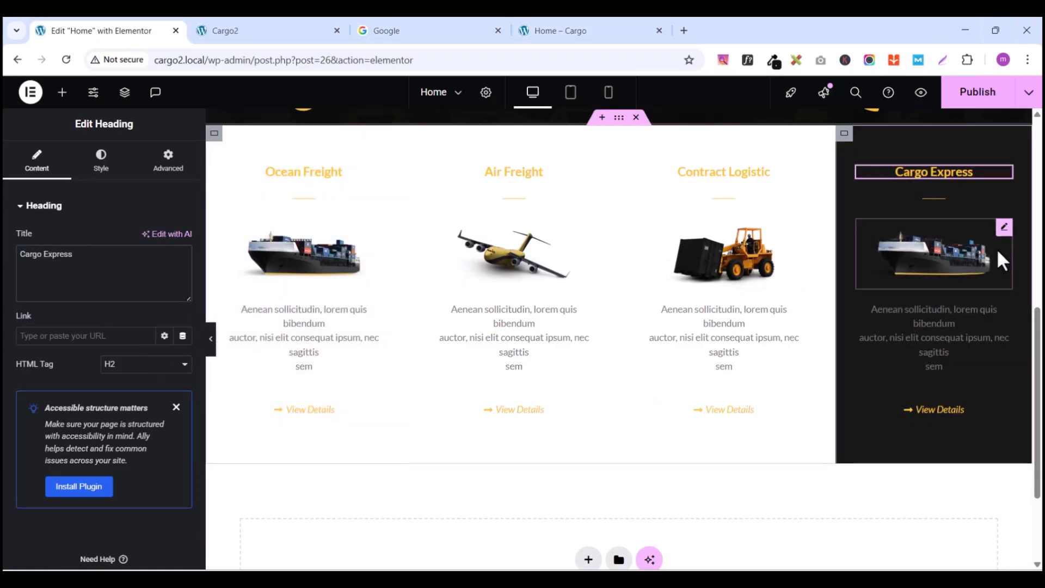
Step: Replace the ship image in the Cargo Express column with the yellow train image from the media library
{"action": "left_click", "coordinate": [1004, 227]}
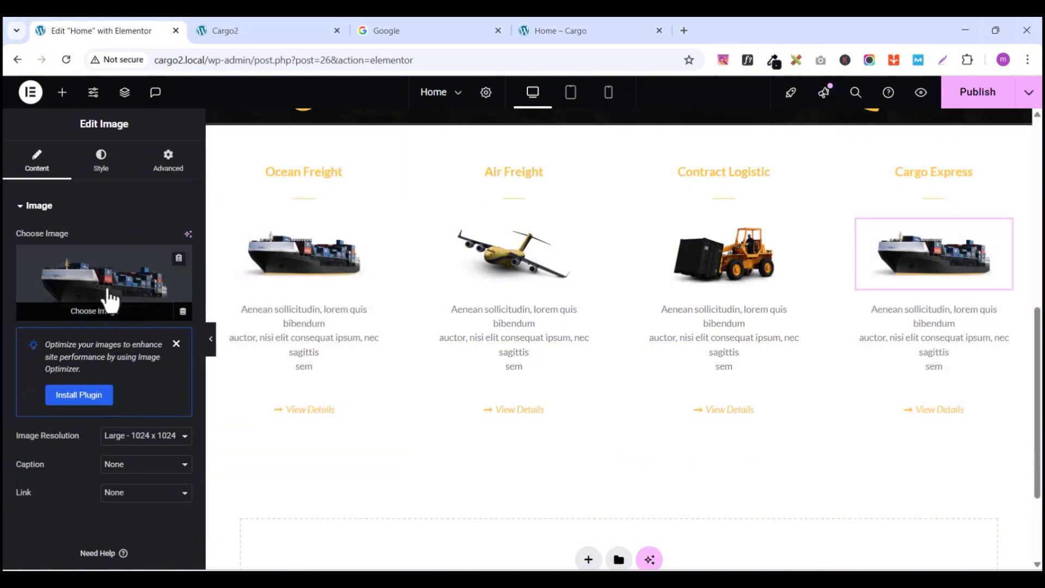
{"action": "left_click", "coordinate": [100, 319]}
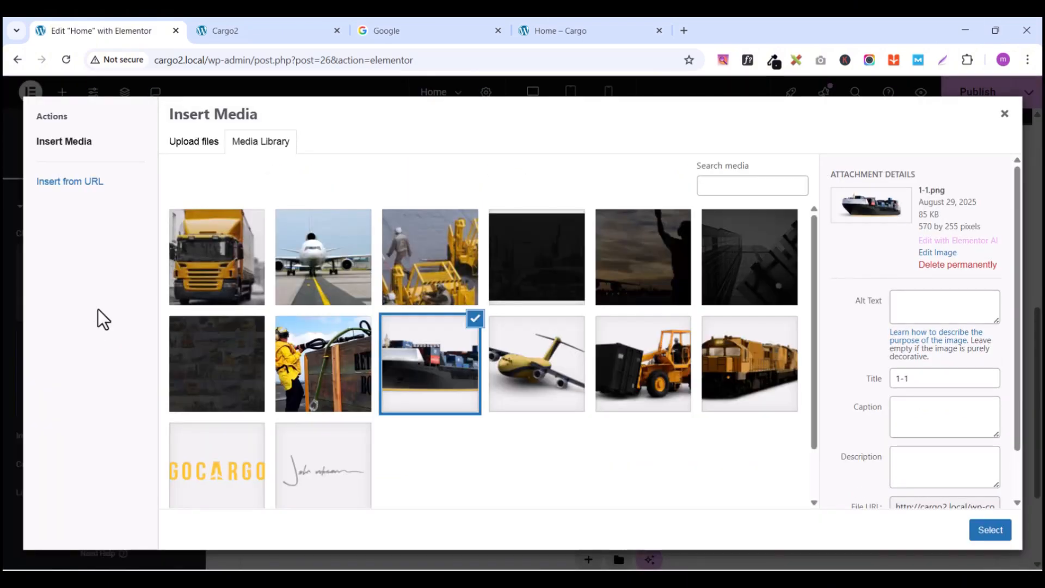
{"action": "left_click", "coordinate": [757, 389]}
{"action": "left_click", "coordinate": [991, 530]}
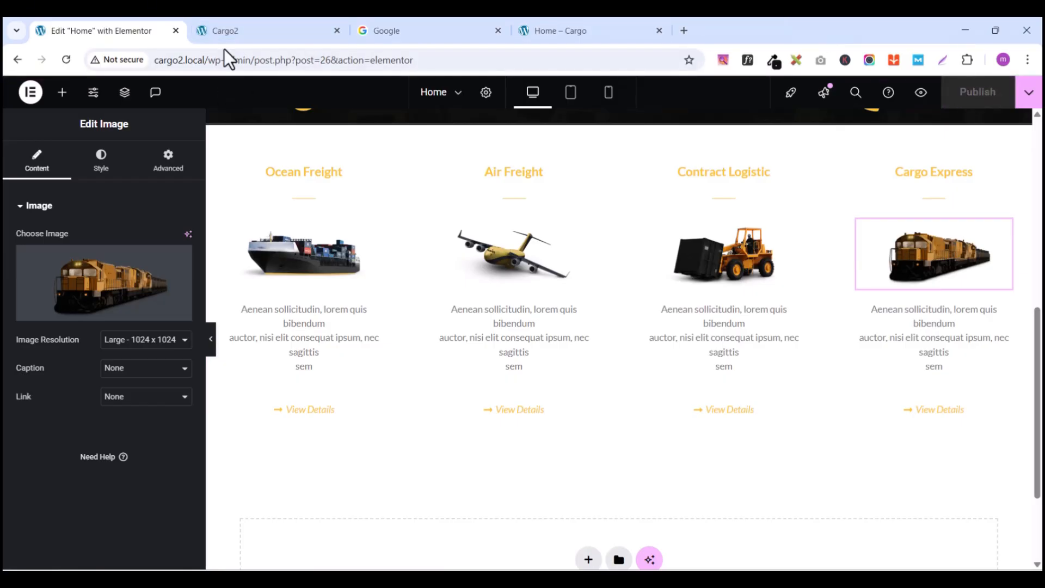
Step: Compare the four freight columns in the Cargo2 preview with the reference Cargo page, and examine the reference's "The Most Progressive Company" section
{"action": "left_click", "coordinate": [228, 33]}
{"action": "scroll", "coordinate": [588, 218], "scroll_direction": "down", "scroll_amount": 3}
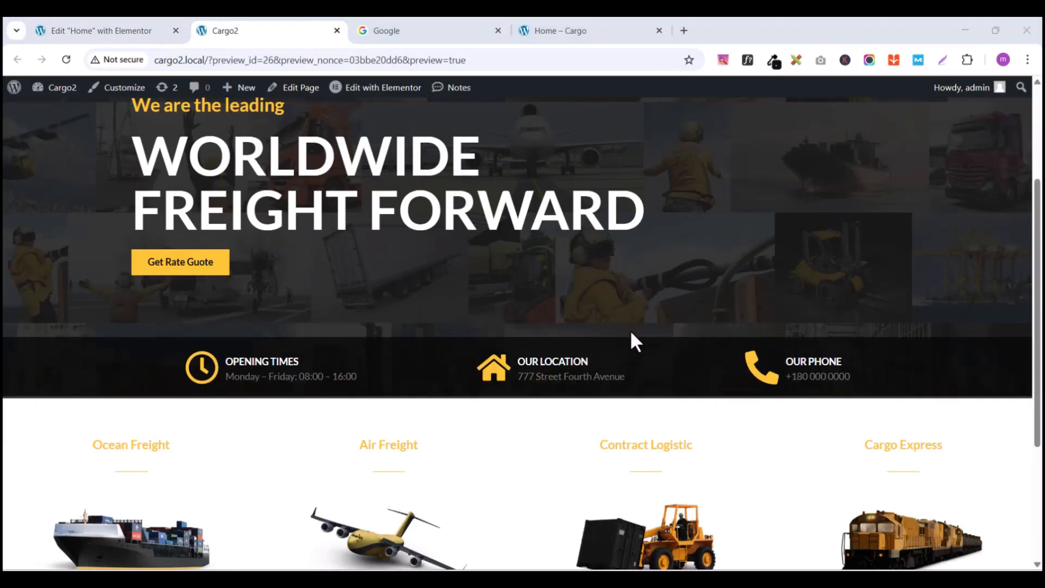
{"action": "scroll", "coordinate": [630, 329], "scroll_direction": "down", "scroll_amount": 4}
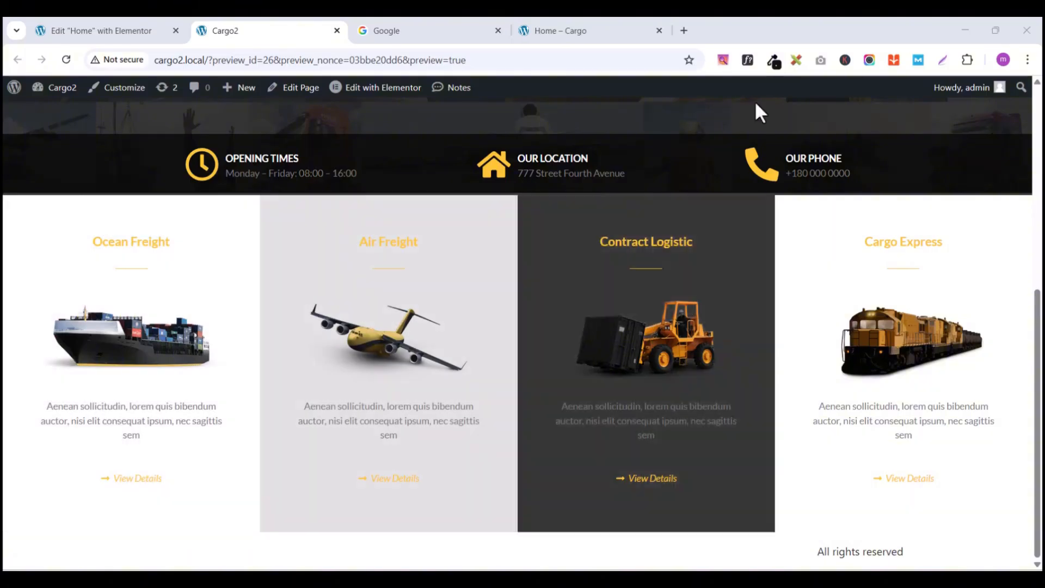
{"action": "left_click", "coordinate": [553, 31]}
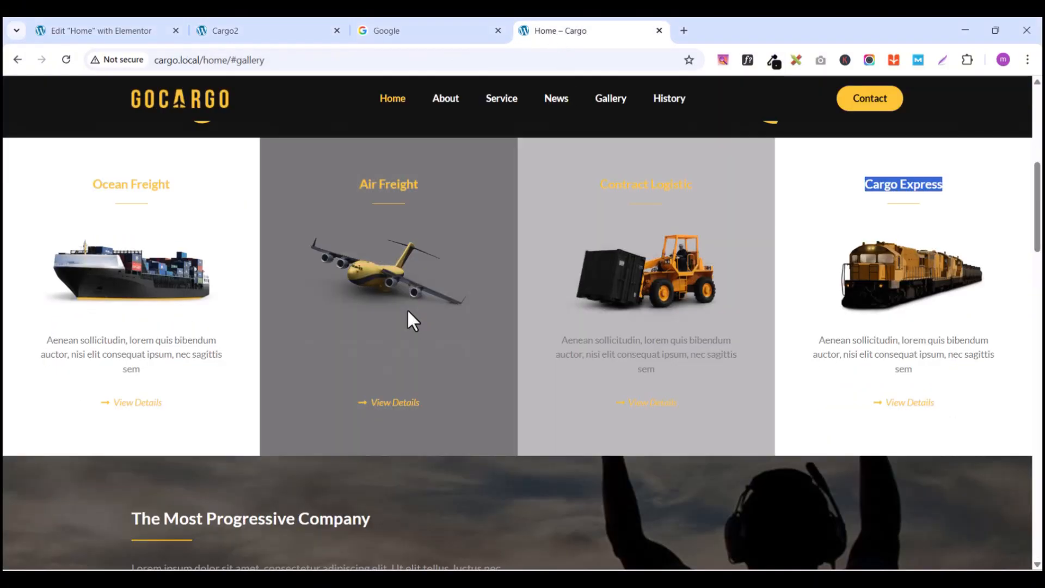
{"action": "scroll", "coordinate": [719, 276], "scroll_direction": "up", "scroll_amount": 3}
{"action": "scroll", "coordinate": [720, 277], "scroll_direction": "down", "scroll_amount": 5}
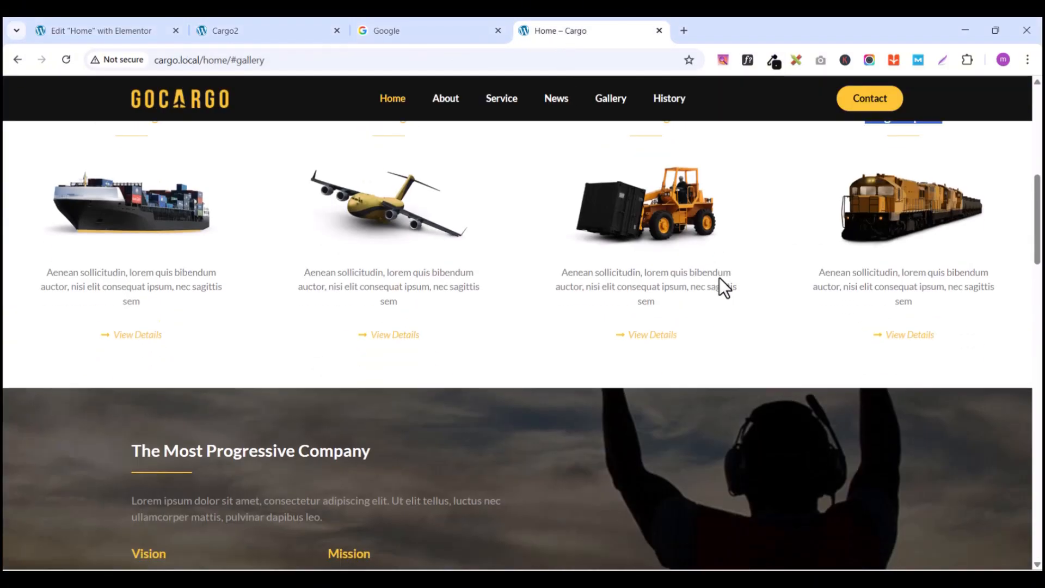
{"action": "scroll", "coordinate": [719, 278], "scroll_direction": "down", "scroll_amount": 2}
{"action": "scroll", "coordinate": [549, 352], "scroll_direction": "down", "scroll_amount": 2}
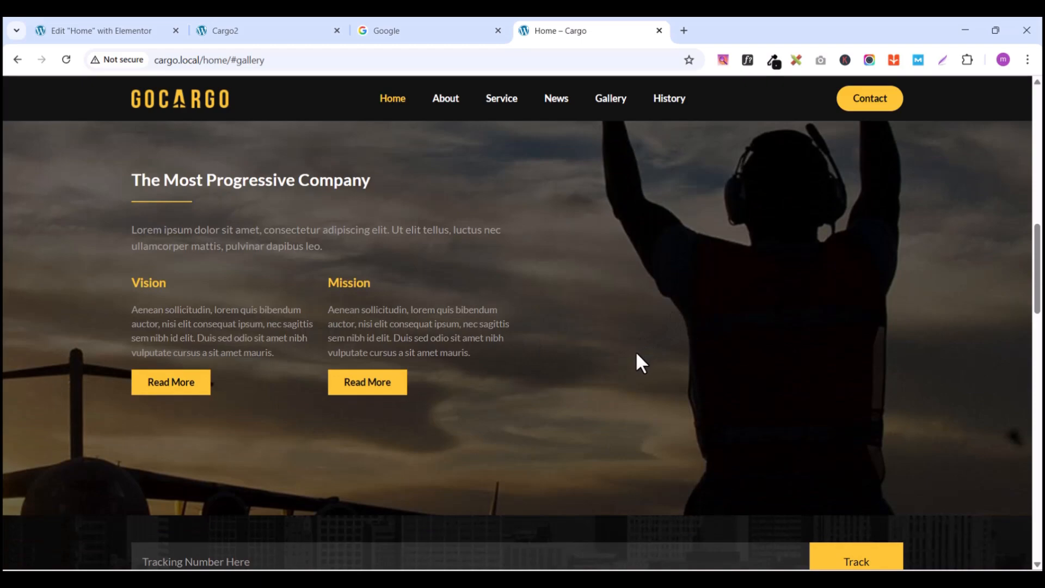
Step: Return to the Elementor editor and add a single-column Flexbox container with vertical direction below the freight columns
{"action": "left_click", "coordinate": [74, 33]}
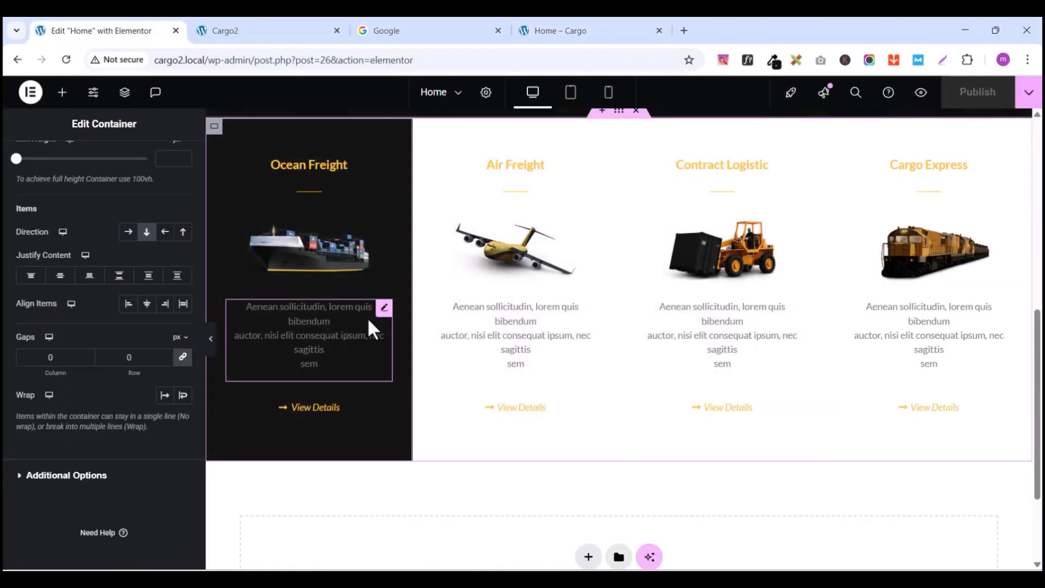
{"action": "scroll", "coordinate": [687, 321], "scroll_direction": "down", "scroll_amount": 3}
{"action": "scroll", "coordinate": [694, 305], "scroll_direction": "up", "scroll_amount": 5}
{"action": "scroll", "coordinate": [694, 297], "scroll_direction": "up", "scroll_amount": 2}
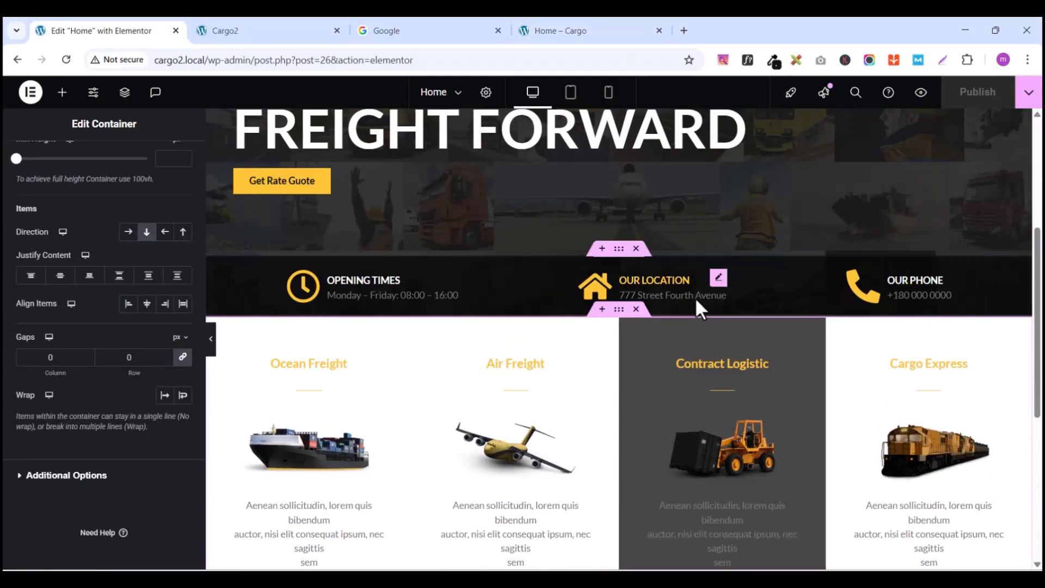
{"action": "scroll", "coordinate": [696, 298], "scroll_direction": "down", "scroll_amount": 5}
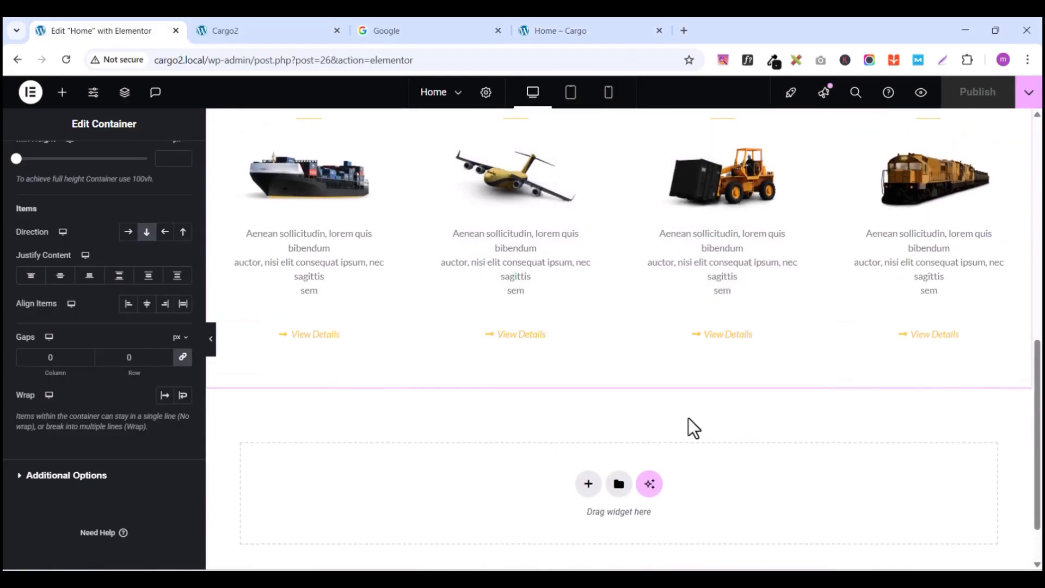
{"action": "scroll", "coordinate": [569, 491], "scroll_direction": "down", "scroll_amount": 1}
{"action": "left_click", "coordinate": [589, 417]}
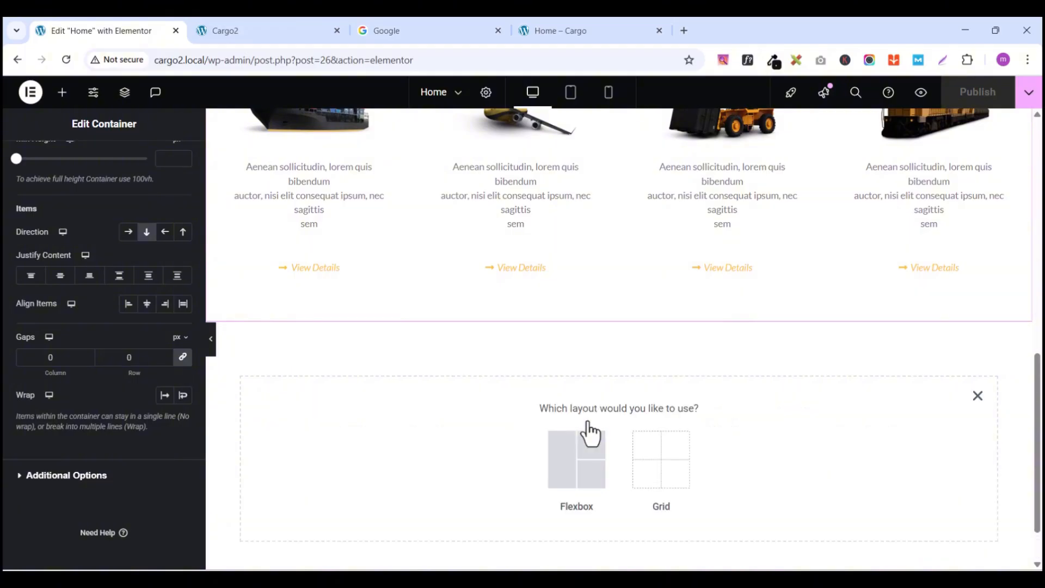
{"action": "scroll", "coordinate": [602, 393], "scroll_direction": "down", "scroll_amount": 1}
{"action": "scroll", "coordinate": [602, 393], "scroll_direction": "up", "scroll_amount": 1}
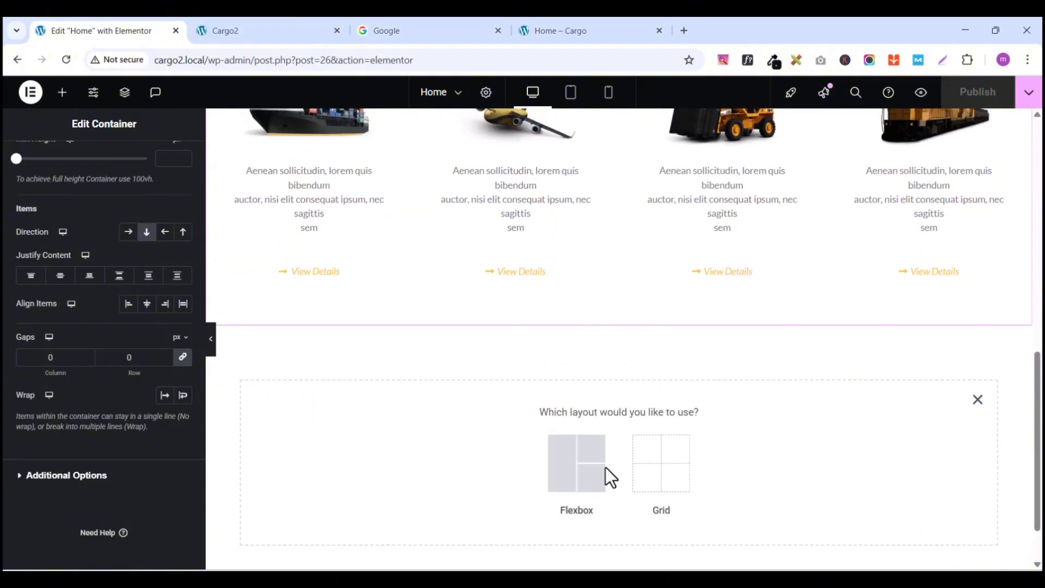
{"action": "left_click", "coordinate": [578, 475]}
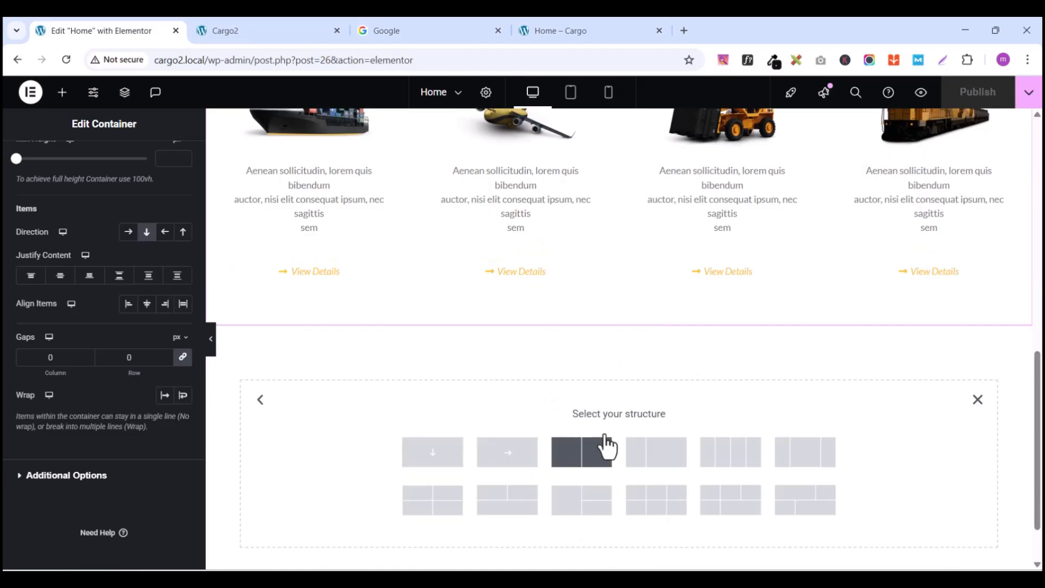
{"action": "left_click", "coordinate": [433, 458]}
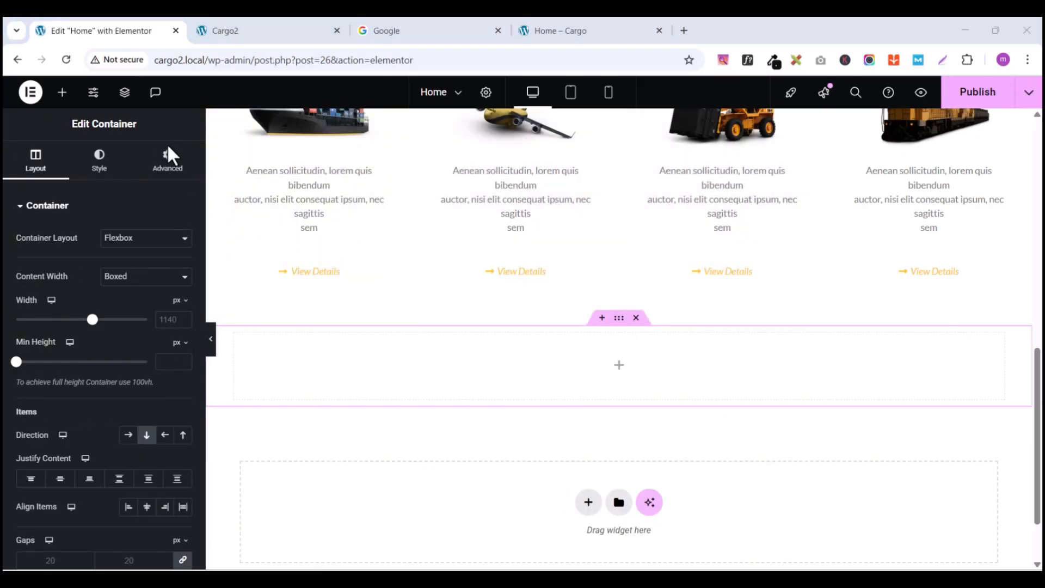
Step: Unlink the new container's padding and set it to 80 px top and bottom and 0 right and left, checking the reference section
{"action": "left_click", "coordinate": [165, 163]}
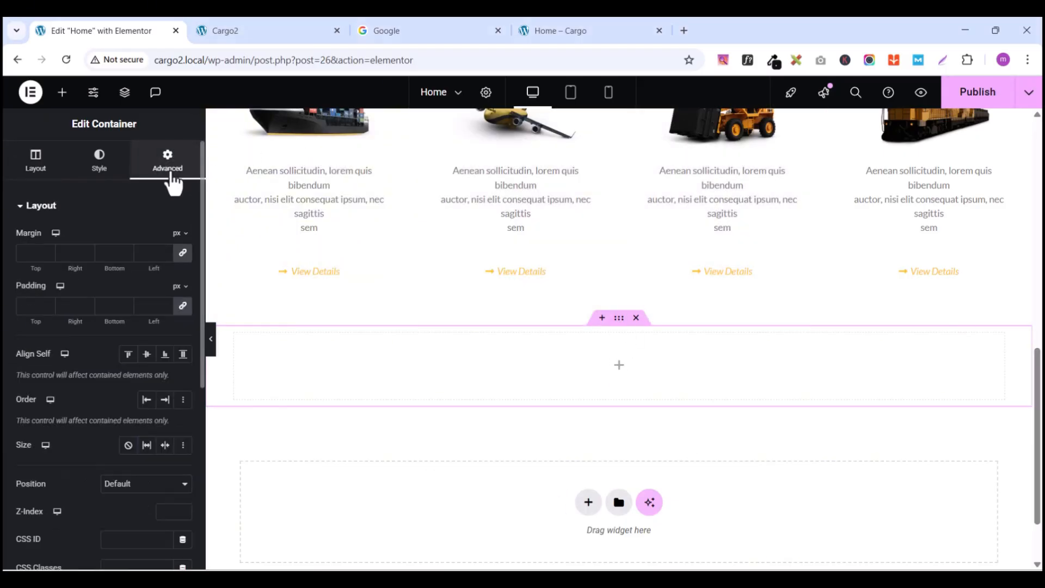
{"action": "left_click", "coordinate": [183, 305]}
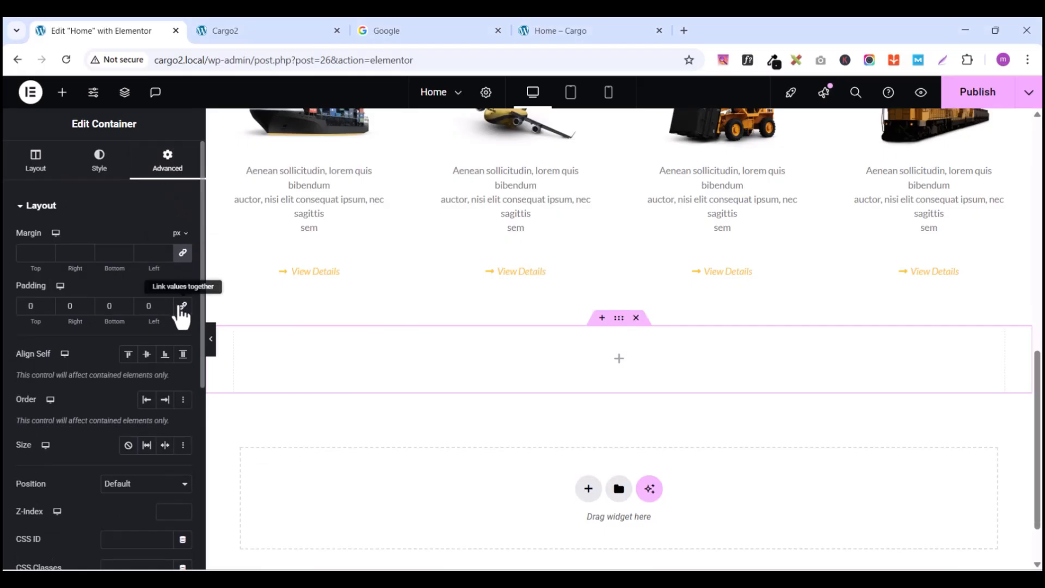
{"action": "scroll", "coordinate": [619, 419], "scroll_direction": "down", "scroll_amount": 1}
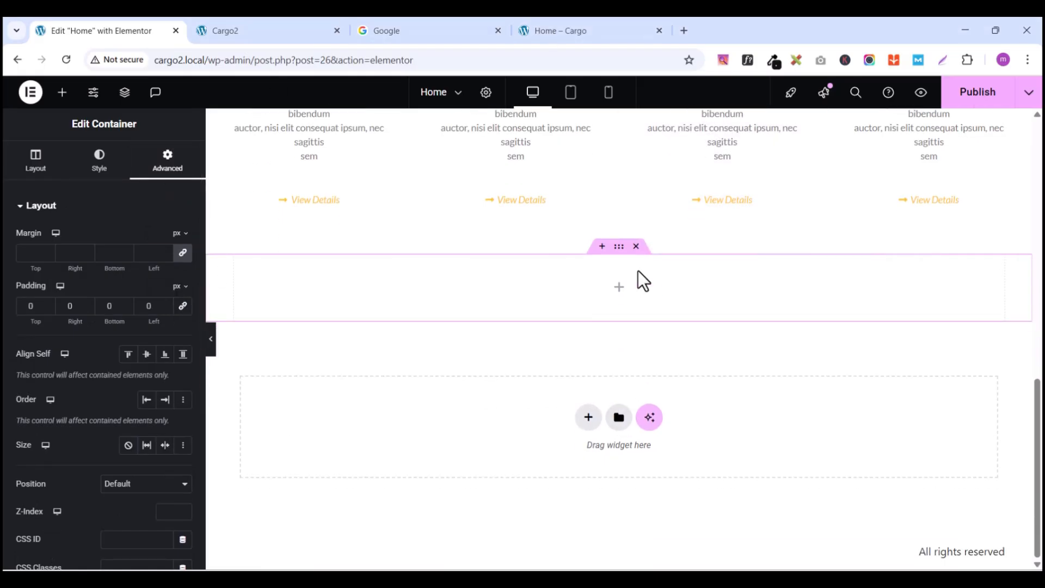
{"action": "left_click", "coordinate": [564, 33]}
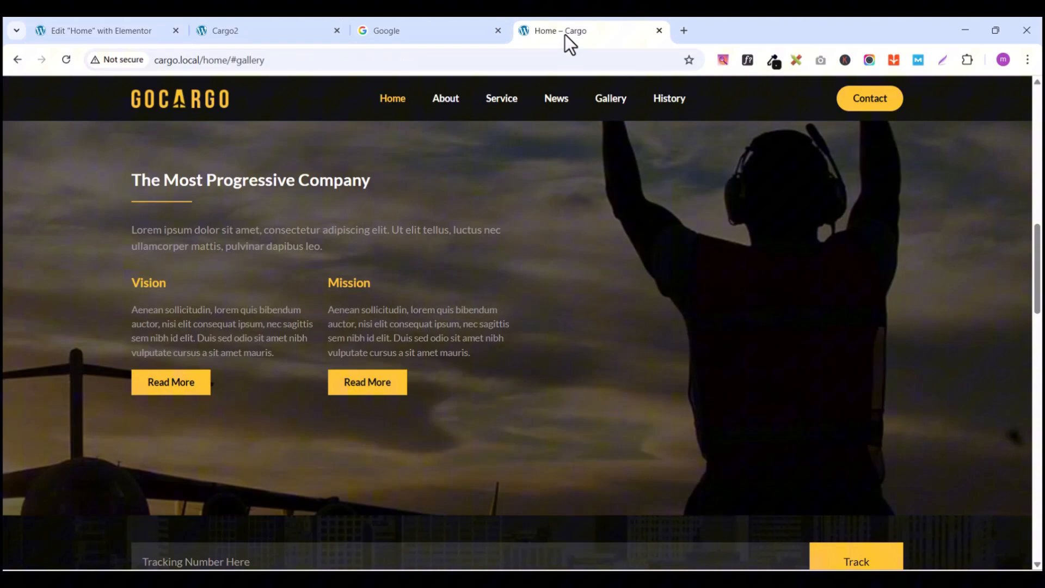
{"action": "left_click", "coordinate": [504, 123]}
{"action": "scroll", "coordinate": [438, 298], "scroll_direction": "down", "scroll_amount": 2}
{"action": "scroll", "coordinate": [698, 459], "scroll_direction": "down", "scroll_amount": 4}
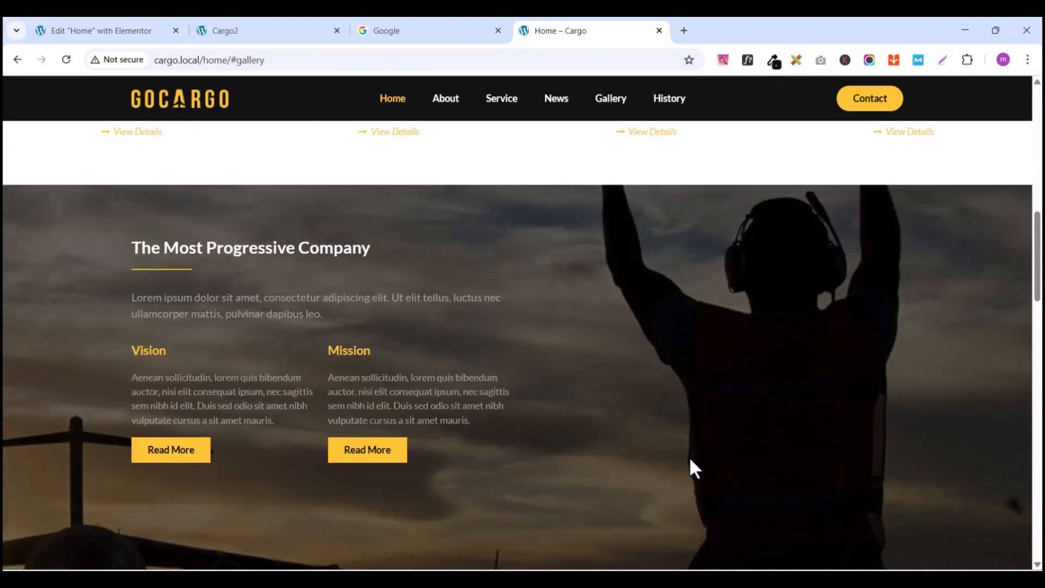
{"action": "left_click", "coordinate": [153, 31]}
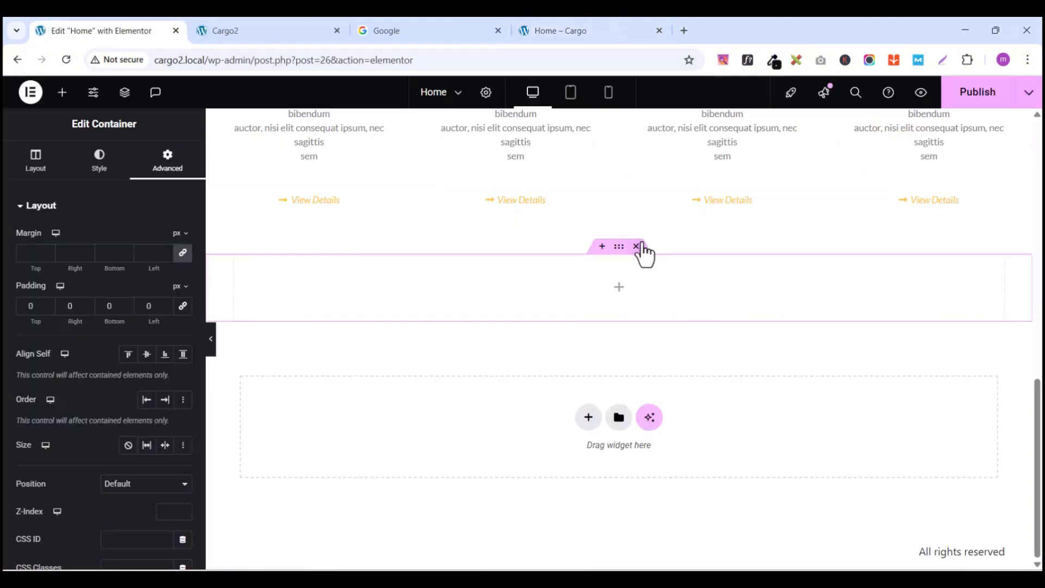
{"action": "left_click", "coordinate": [36, 163]}
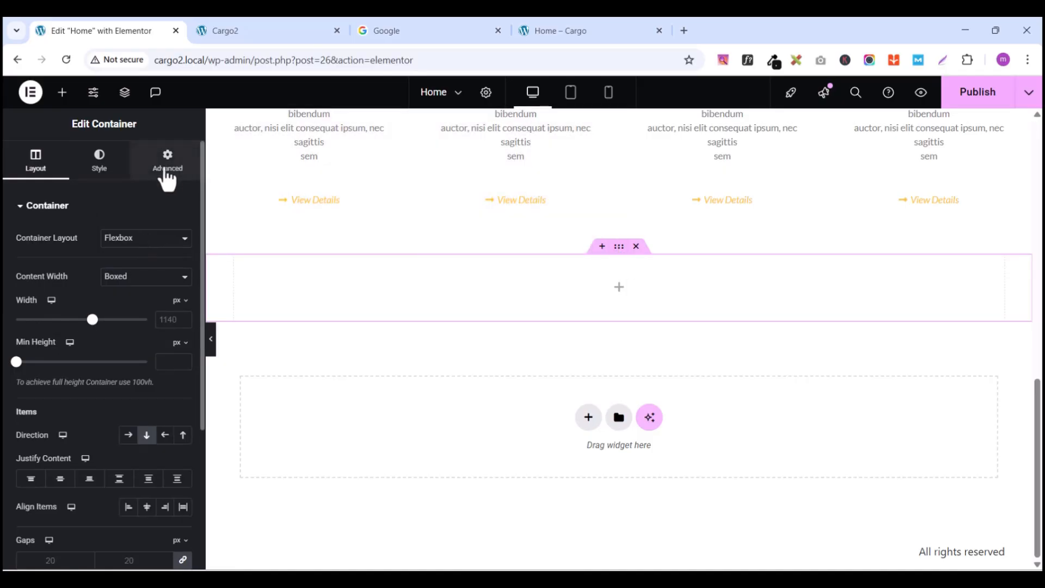
{"action": "left_click", "coordinate": [166, 176]}
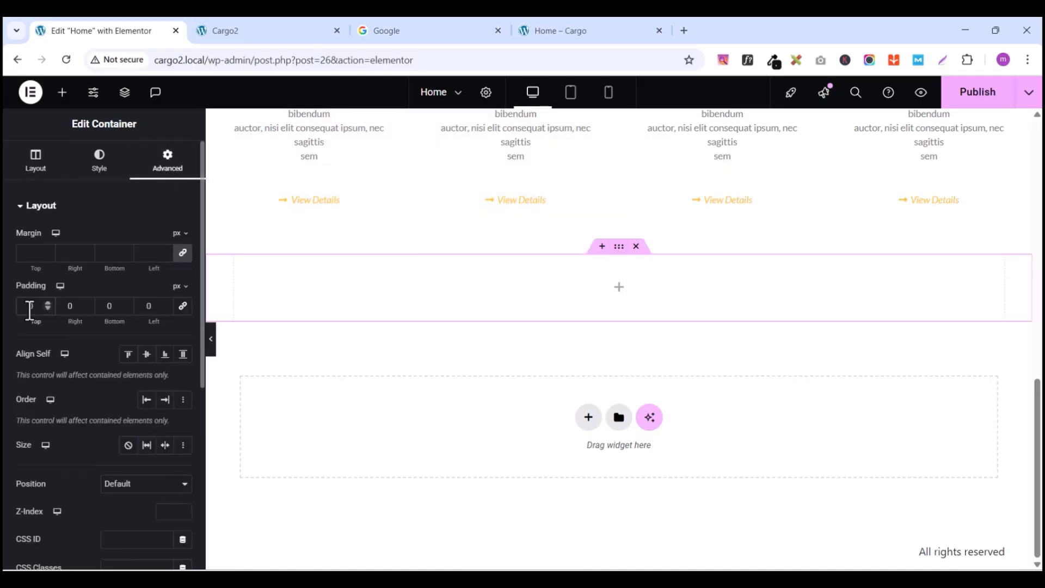
{"action": "type", "text": "80"}
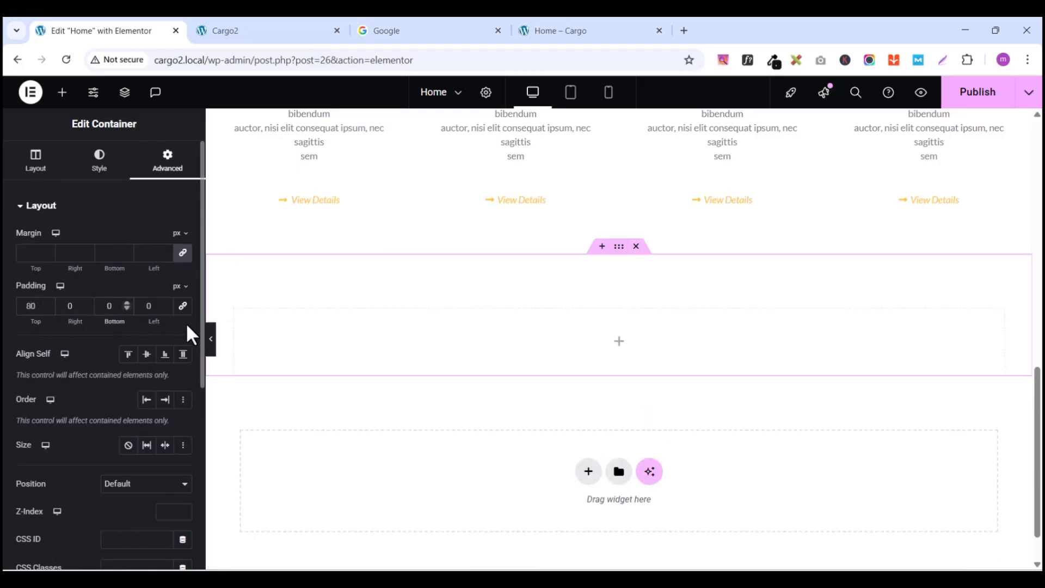
{"action": "type", "text": "80"}
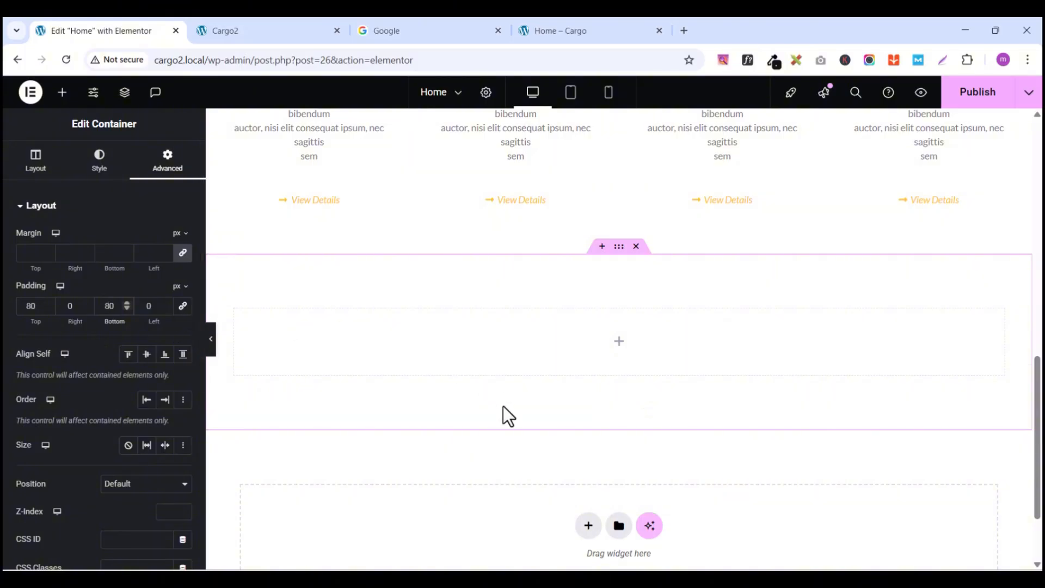
Step: Insert an inner container in the new section, duplicate it, and set the parent's direction to Row so both sit side by side
{"action": "left_click", "coordinate": [36, 163]}
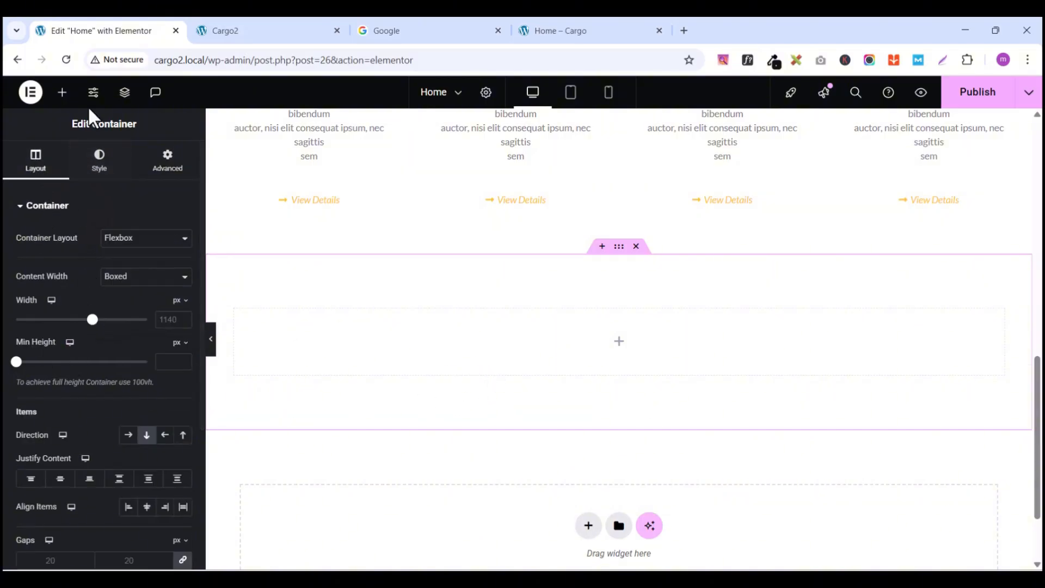
{"action": "left_click", "coordinate": [63, 96]}
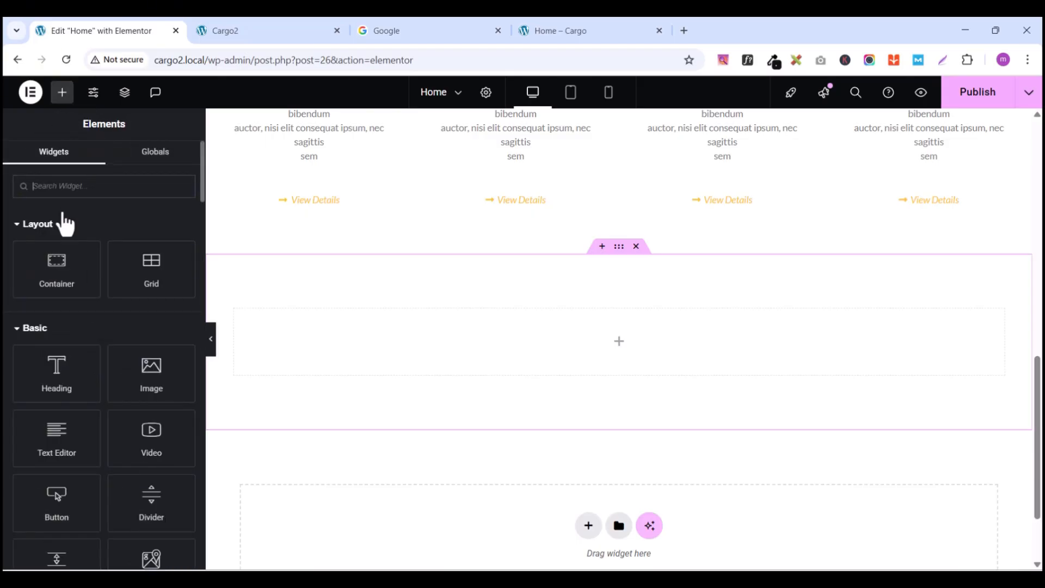
{"action": "left_click_drag", "start_coordinate": [63, 278], "coordinate": [658, 332]}
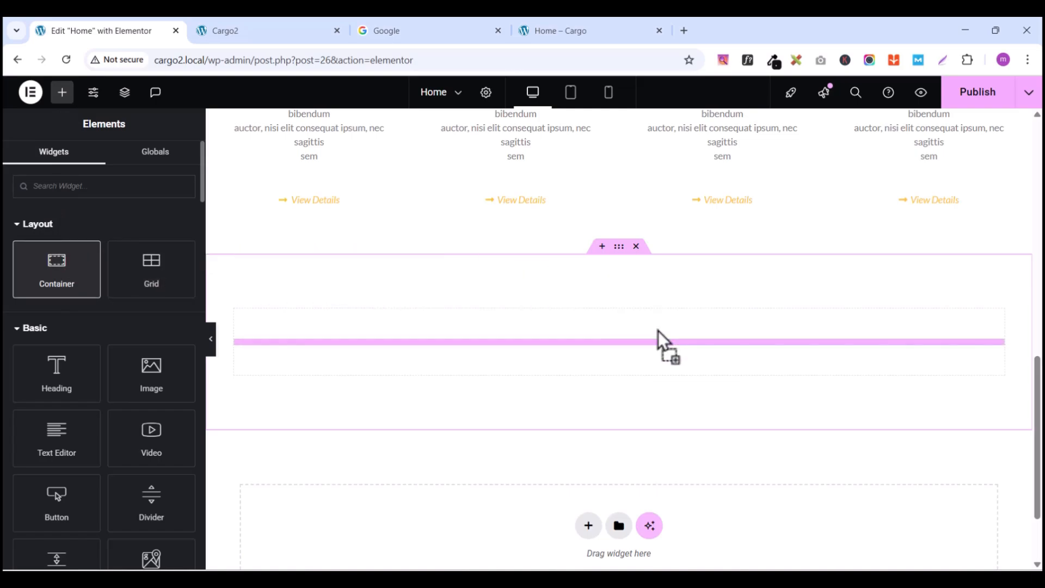
{"action": "right_click", "coordinate": [243, 324]}
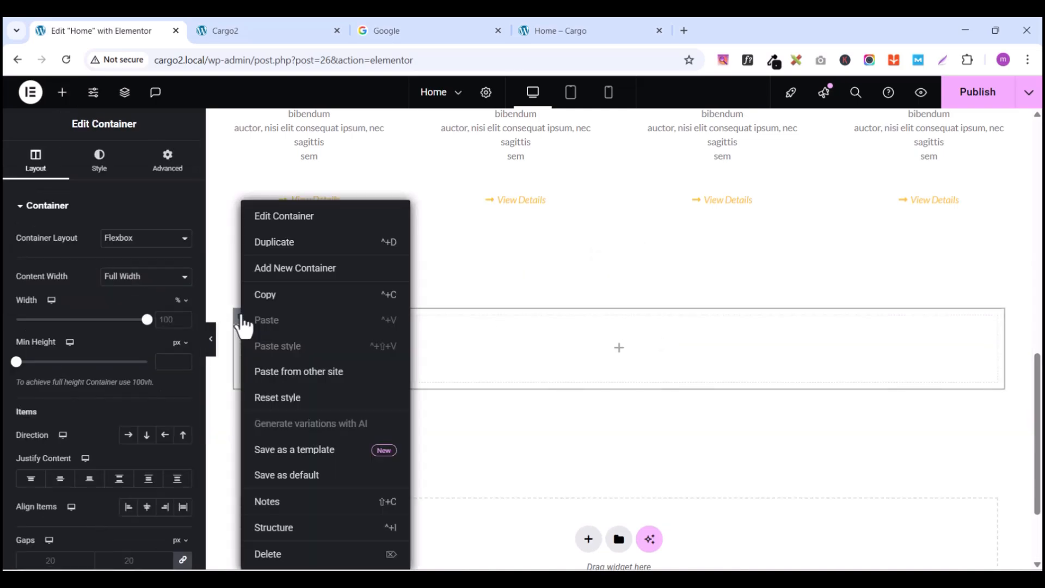
{"action": "left_click", "coordinate": [271, 243]}
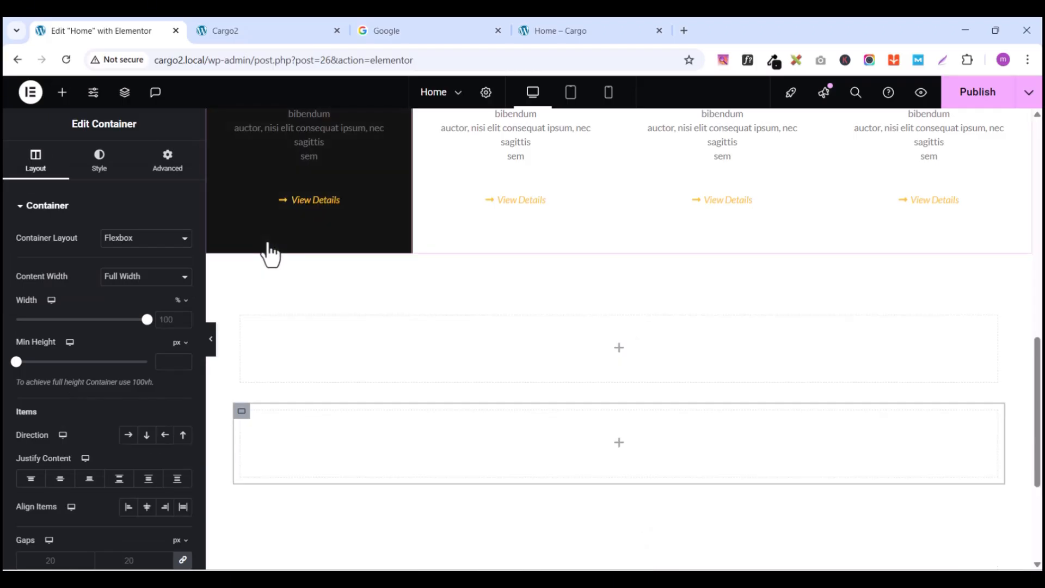
{"action": "left_click", "coordinate": [619, 245]}
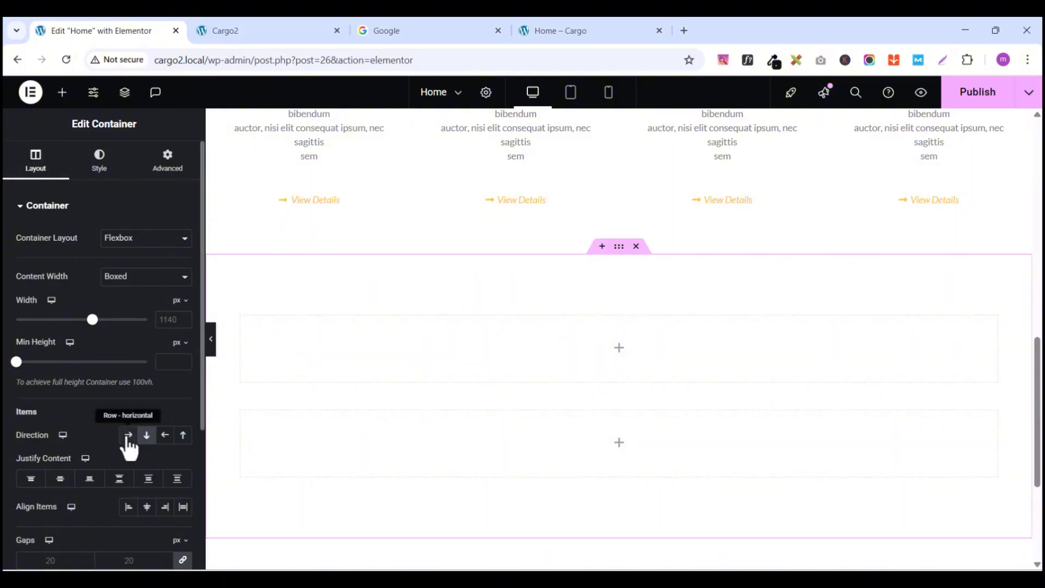
{"action": "left_click", "coordinate": [128, 436]}
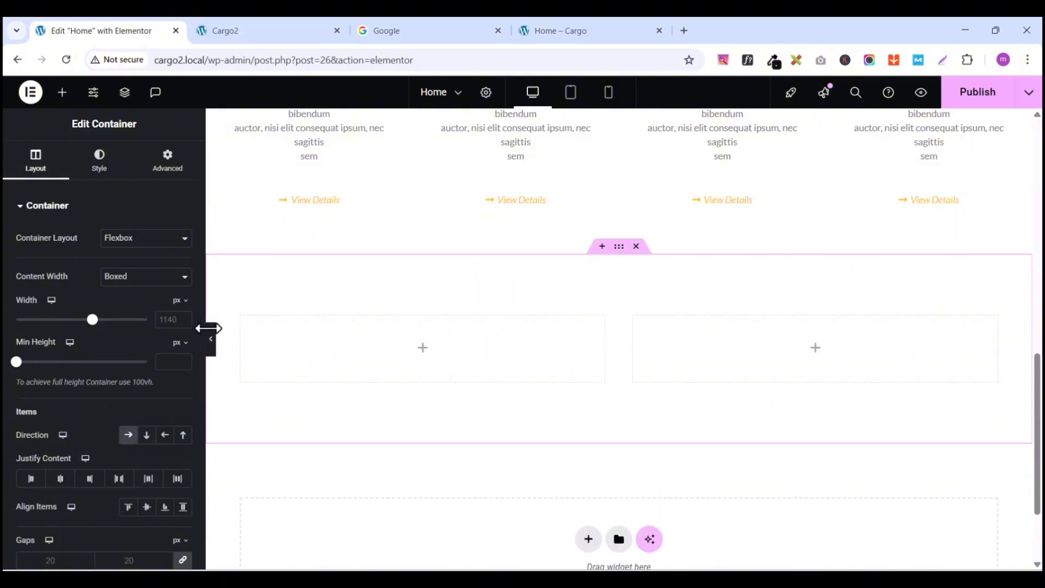
Step: Set the padding of both inner containers in the new section to 0 px on all sides
{"action": "left_click", "coordinate": [242, 317]}
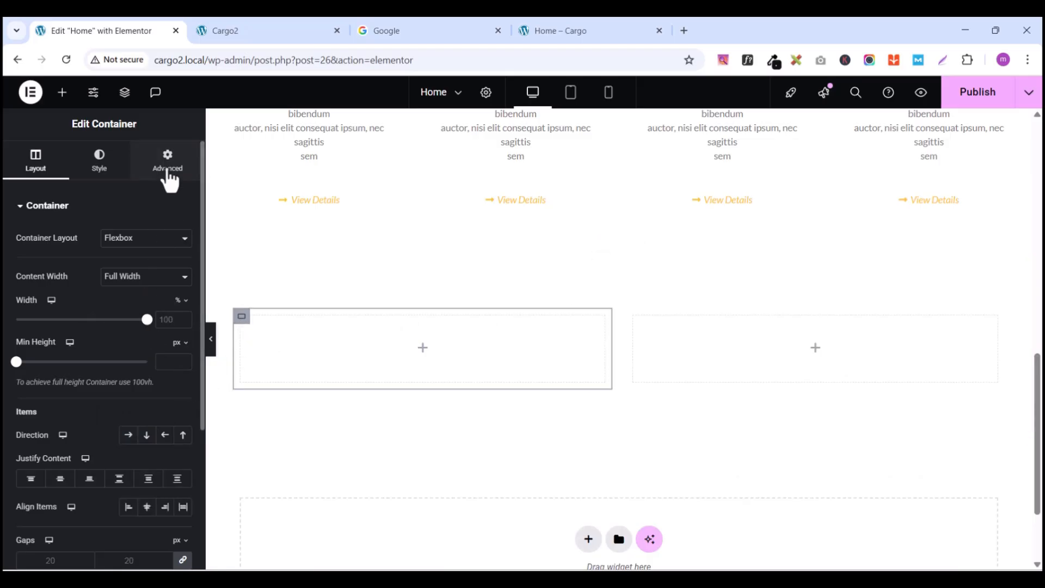
{"action": "left_click", "coordinate": [168, 159]}
{"action": "left_click", "coordinate": [183, 306]}
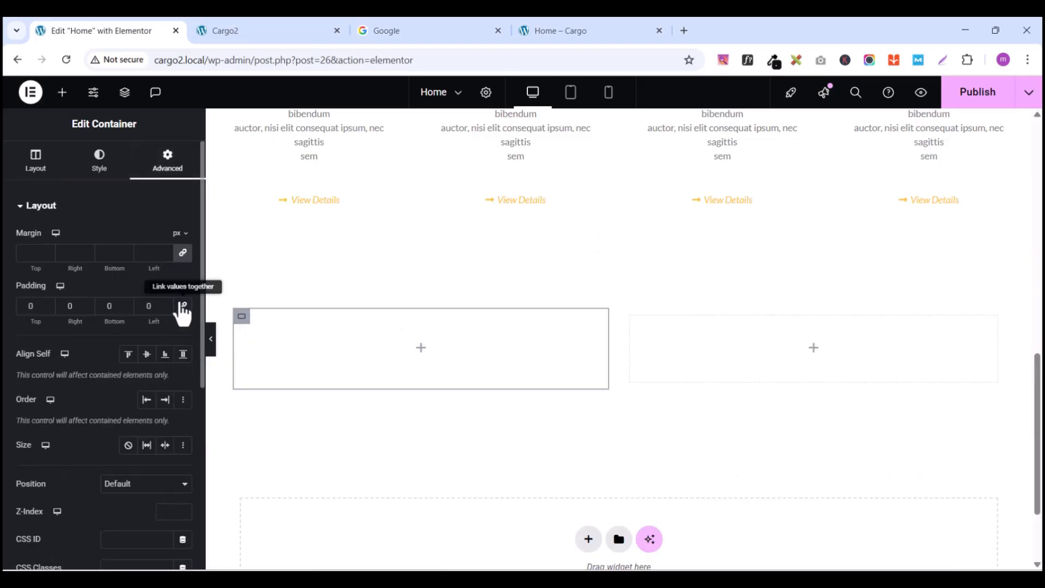
{"action": "left_click", "coordinate": [631, 321]}
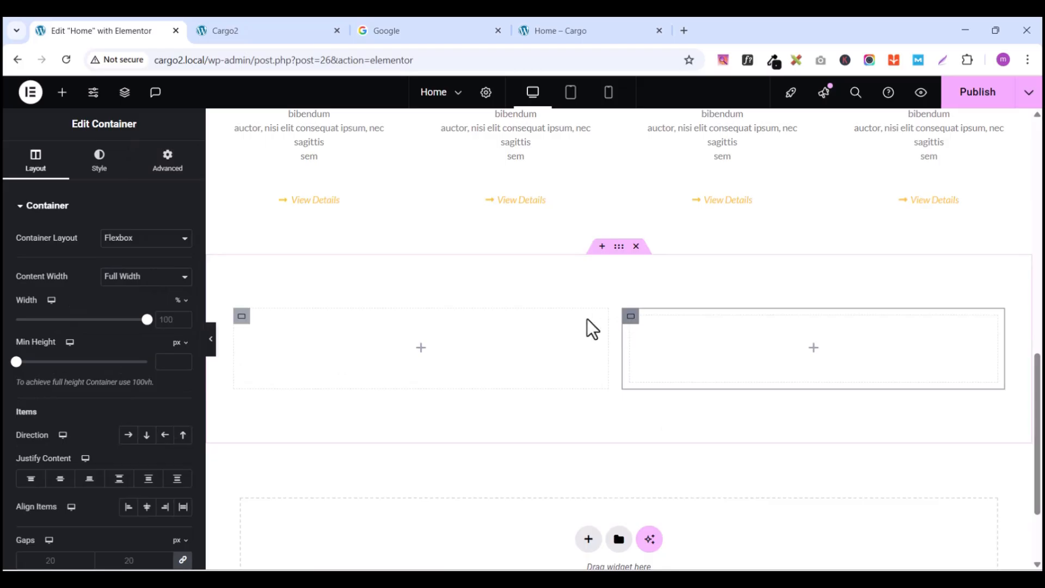
{"action": "left_click", "coordinate": [161, 170]}
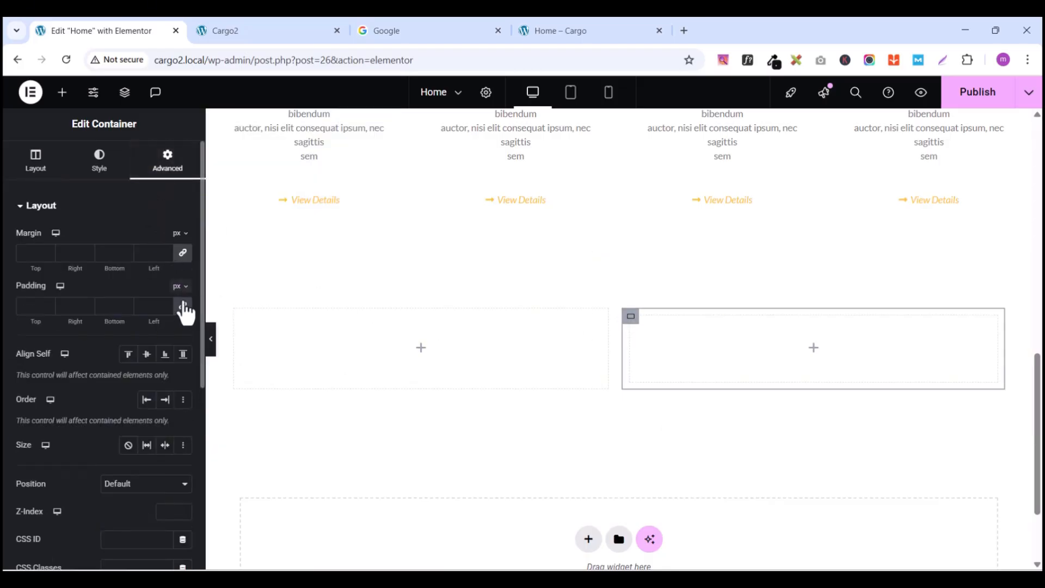
{"action": "left_click", "coordinate": [183, 306]}
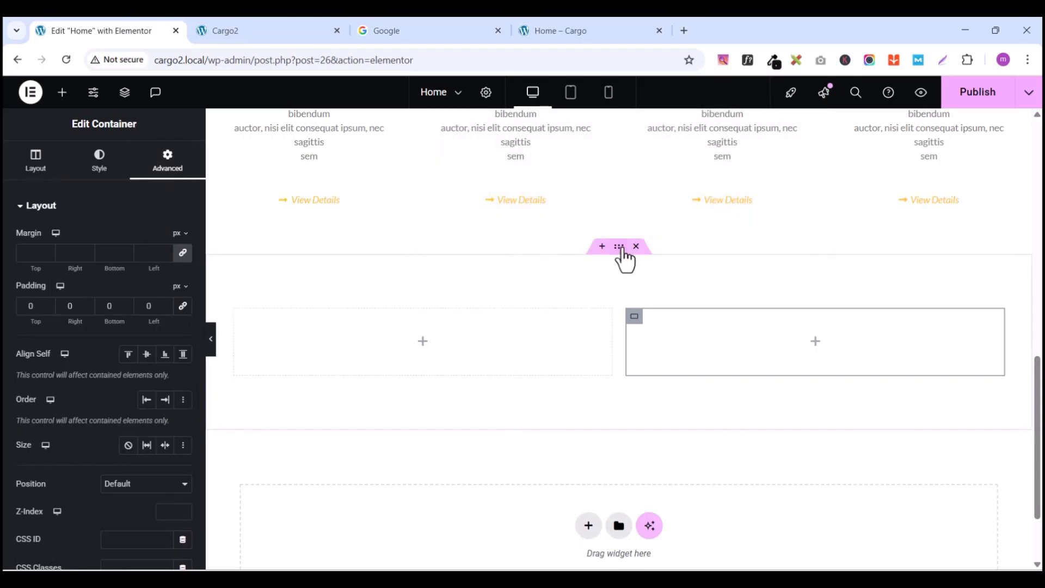
Step: Check the reference section, then give the parent container a classic background with the image bg-4-1.jpg from the media library
{"action": "left_click", "coordinate": [561, 27]}
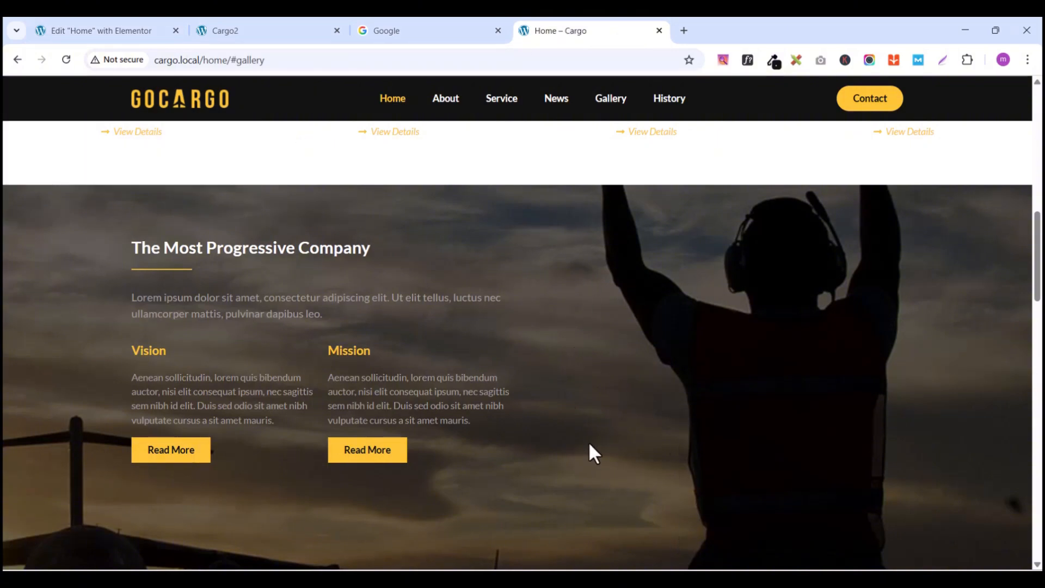
{"action": "left_click", "coordinate": [105, 31]}
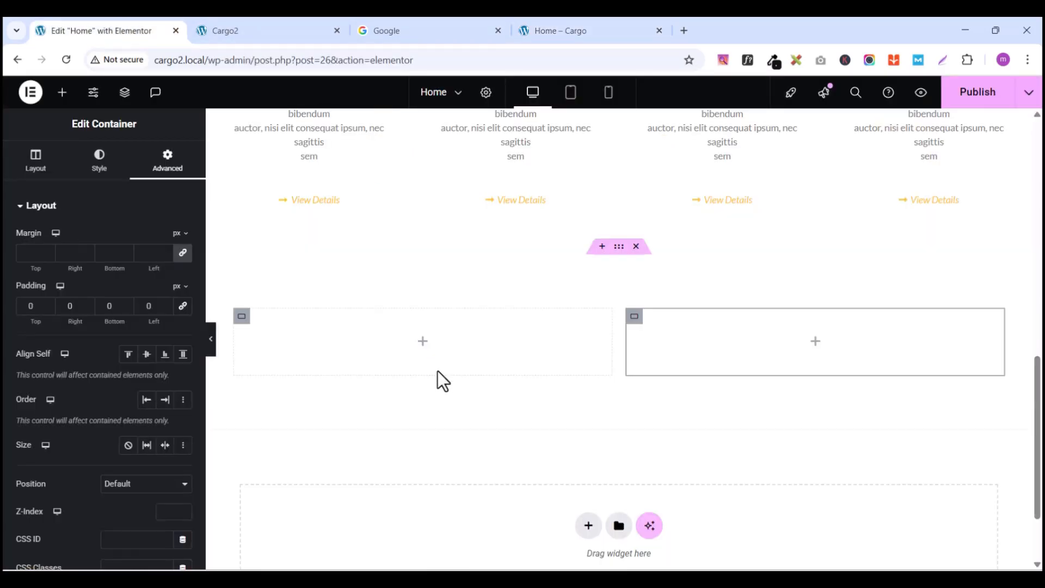
{"action": "left_click", "coordinate": [624, 248]}
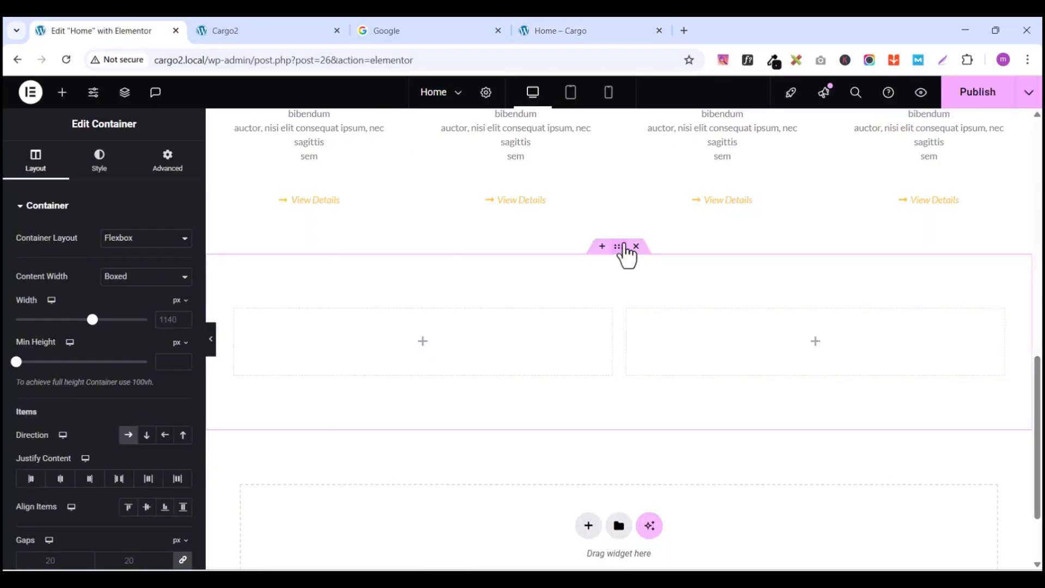
{"action": "left_click", "coordinate": [100, 163]}
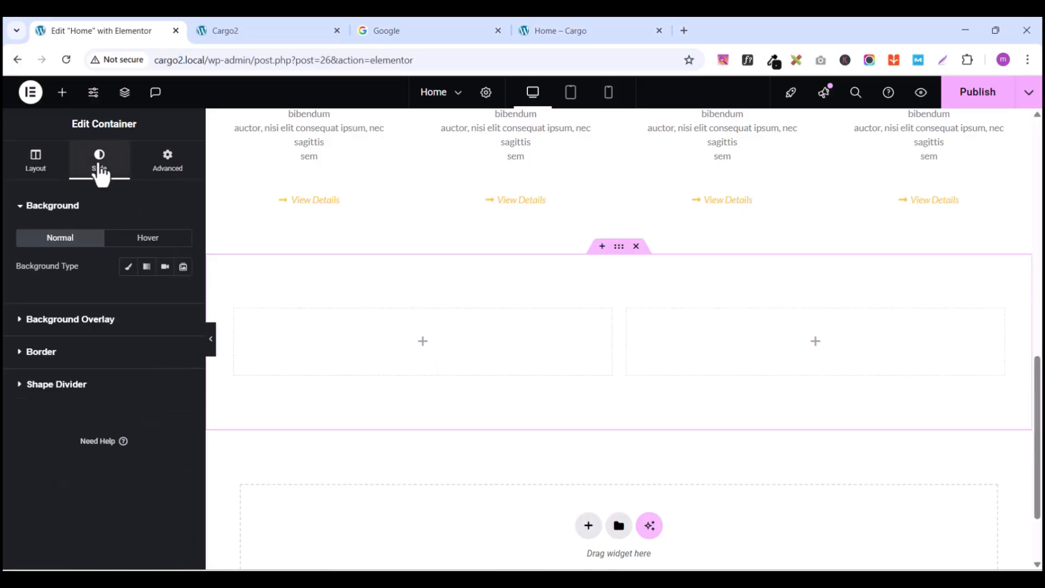
{"action": "left_click", "coordinate": [128, 268]}
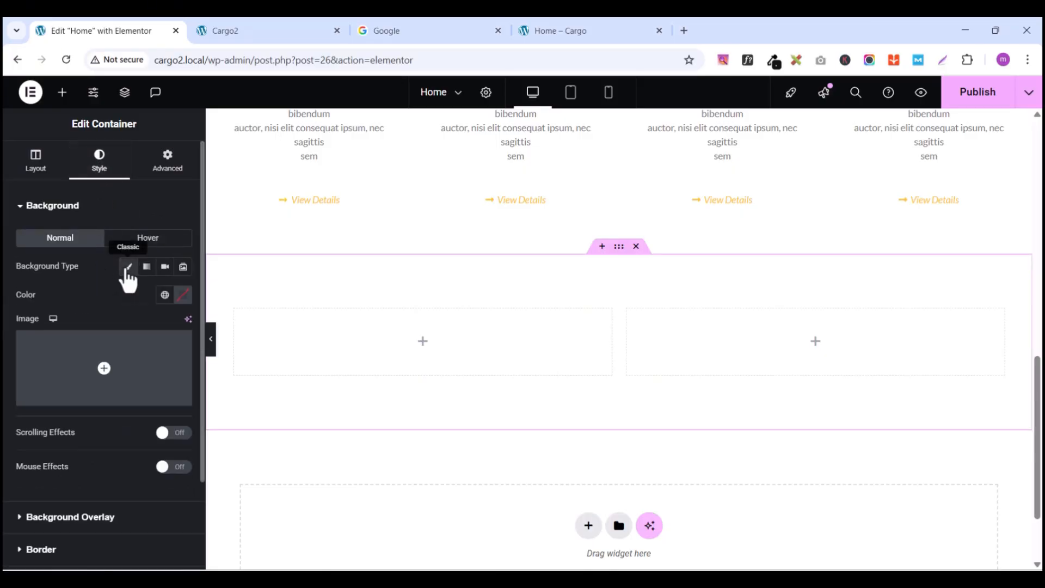
{"action": "left_click", "coordinate": [81, 402]}
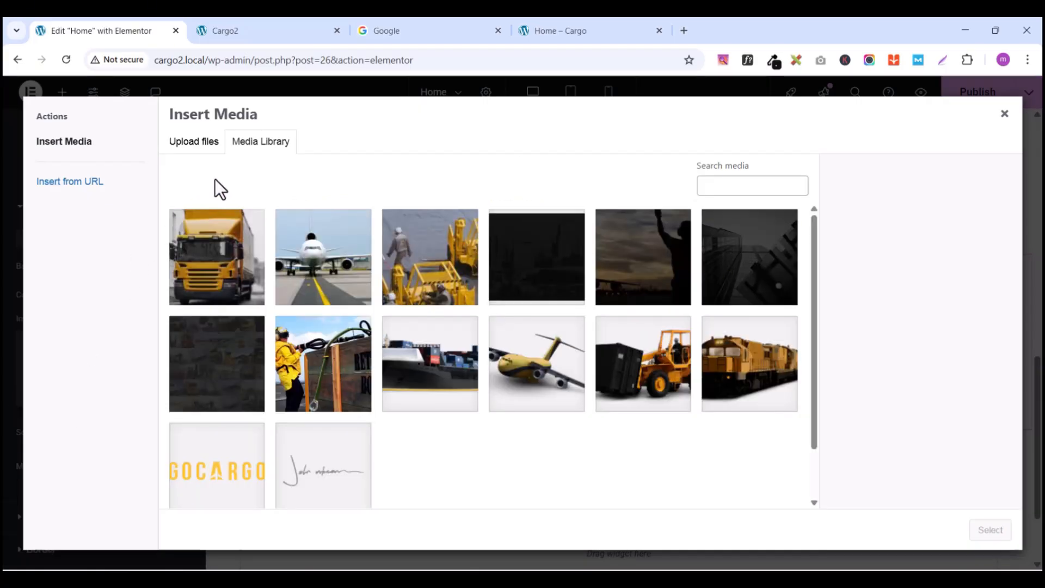
{"action": "left_click", "coordinate": [649, 260]}
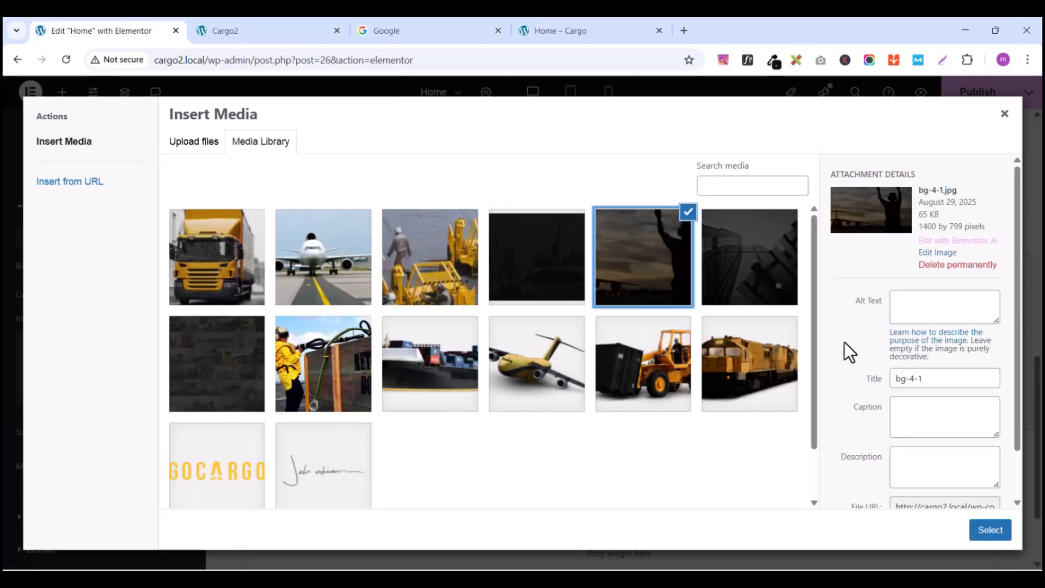
{"action": "left_click", "coordinate": [990, 531]}
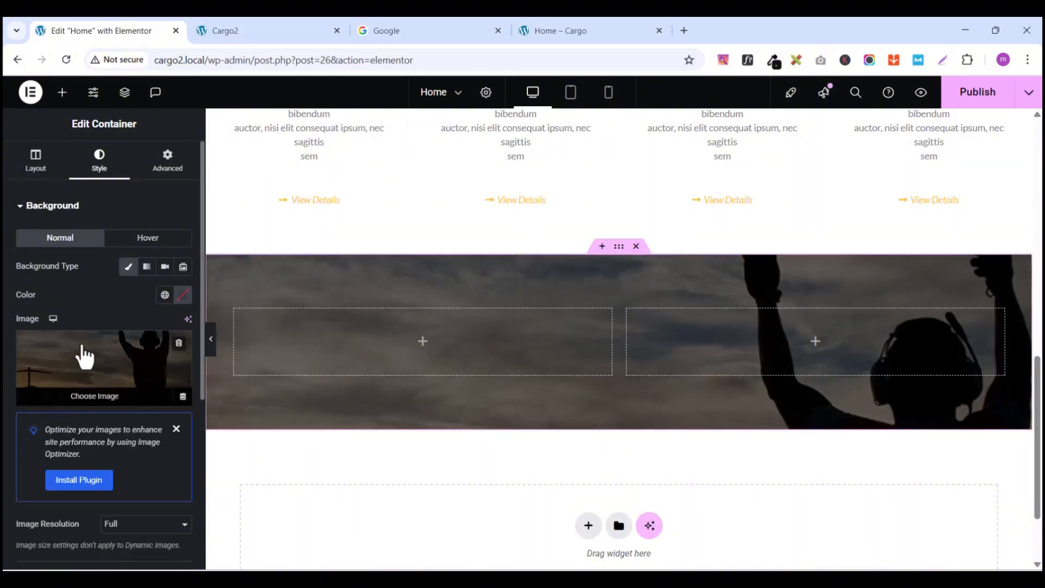
Step: Set the background image's position to Center Center, repeat to No-repeat and display size to Cover, and review the section on the page
{"action": "scroll", "coordinate": [82, 350], "scroll_direction": "down", "scroll_amount": 3}
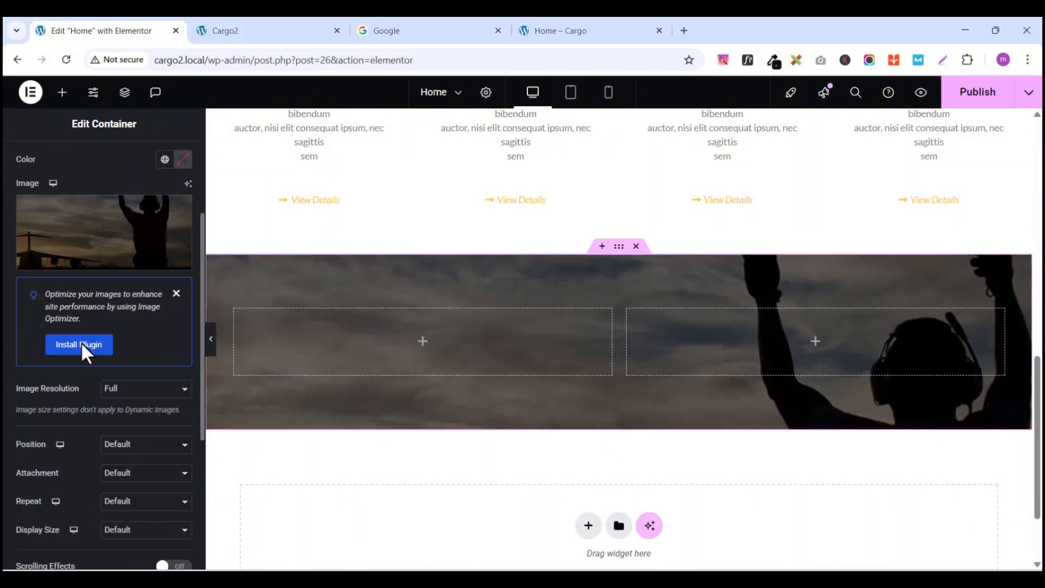
{"action": "scroll", "coordinate": [98, 436], "scroll_direction": "down", "scroll_amount": 1}
{"action": "left_click", "coordinate": [140, 385]}
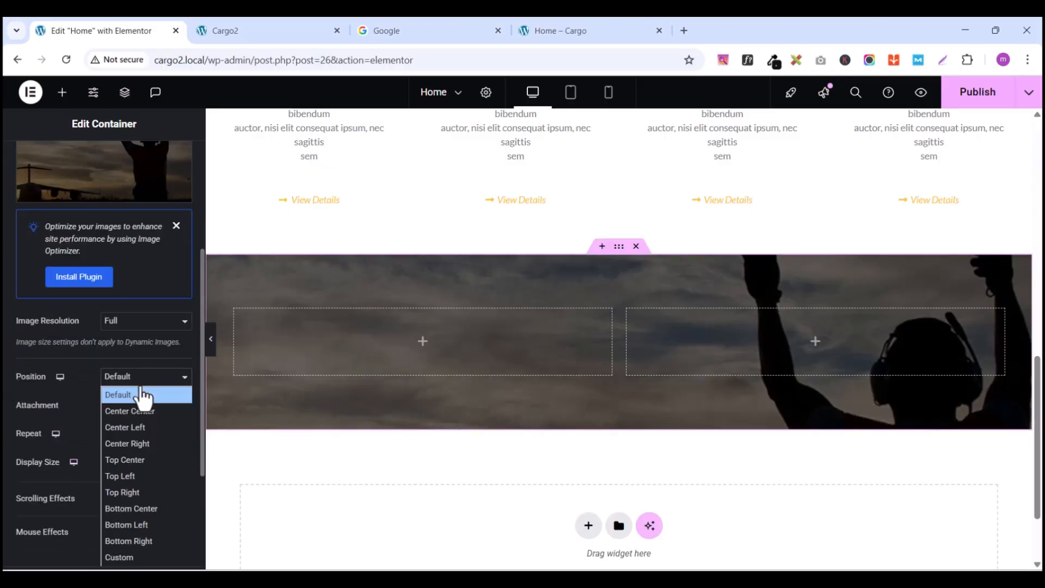
{"action": "left_click", "coordinate": [139, 411]}
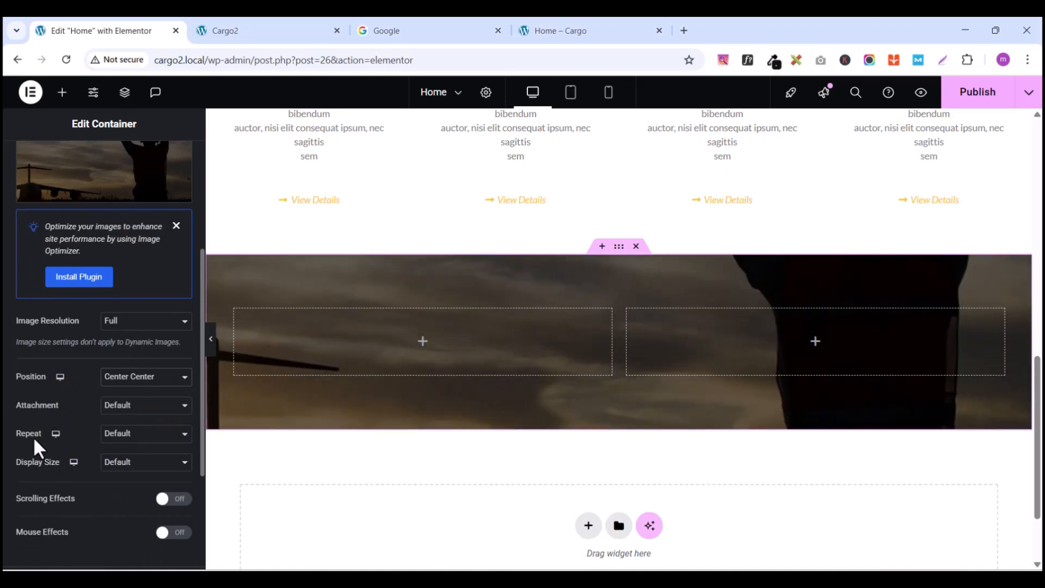
{"action": "left_click", "coordinate": [133, 439]}
{"action": "left_click", "coordinate": [131, 466]}
{"action": "left_click", "coordinate": [129, 467]}
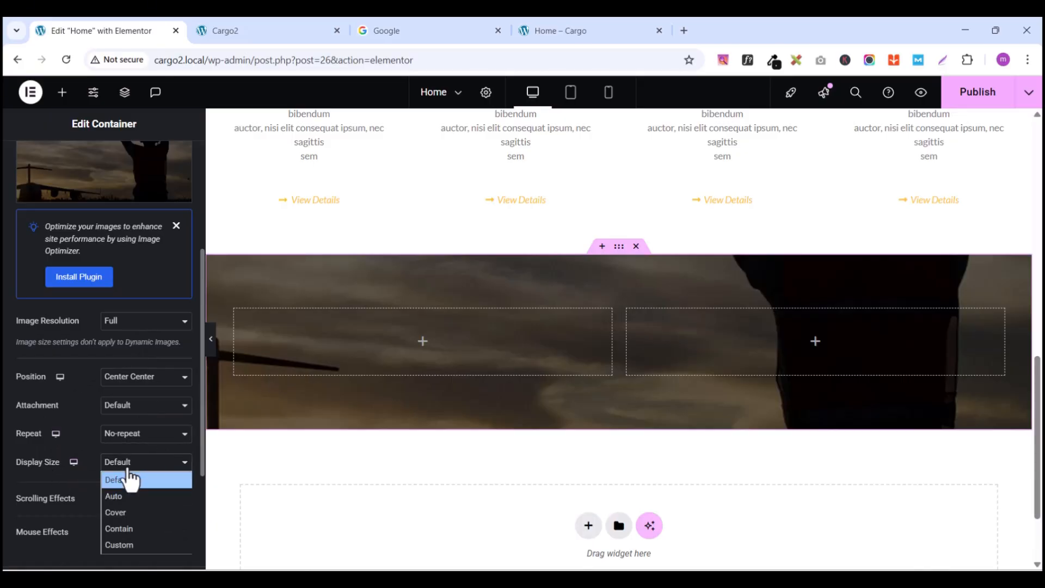
{"action": "left_click", "coordinate": [122, 512]}
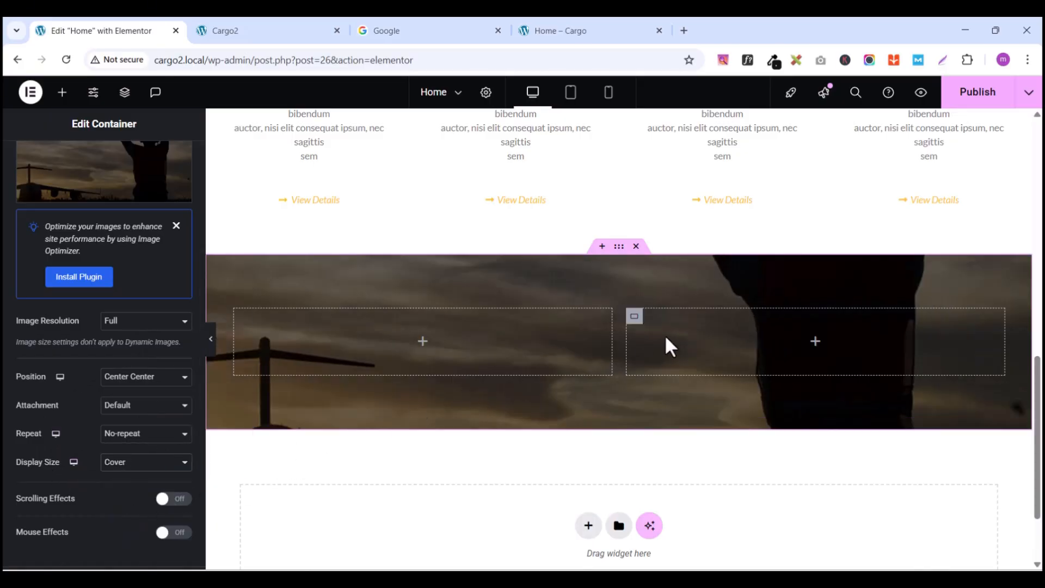
{"action": "scroll", "coordinate": [587, 417], "scroll_direction": "up", "scroll_amount": 7}
{"action": "scroll", "coordinate": [708, 425], "scroll_direction": "down", "scroll_amount": 3}
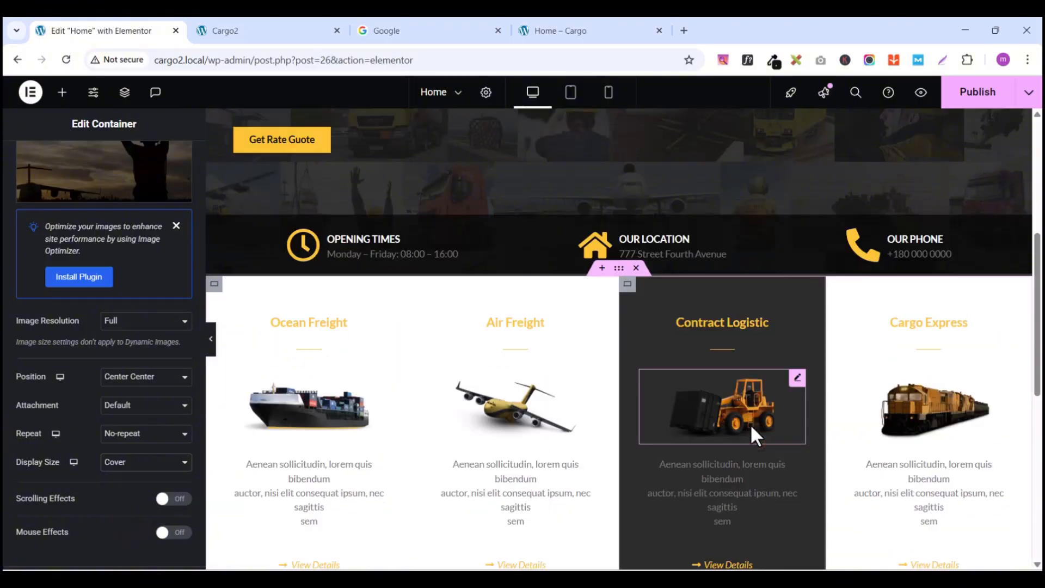
{"action": "scroll", "coordinate": [653, 442], "scroll_direction": "down", "scroll_amount": 3}
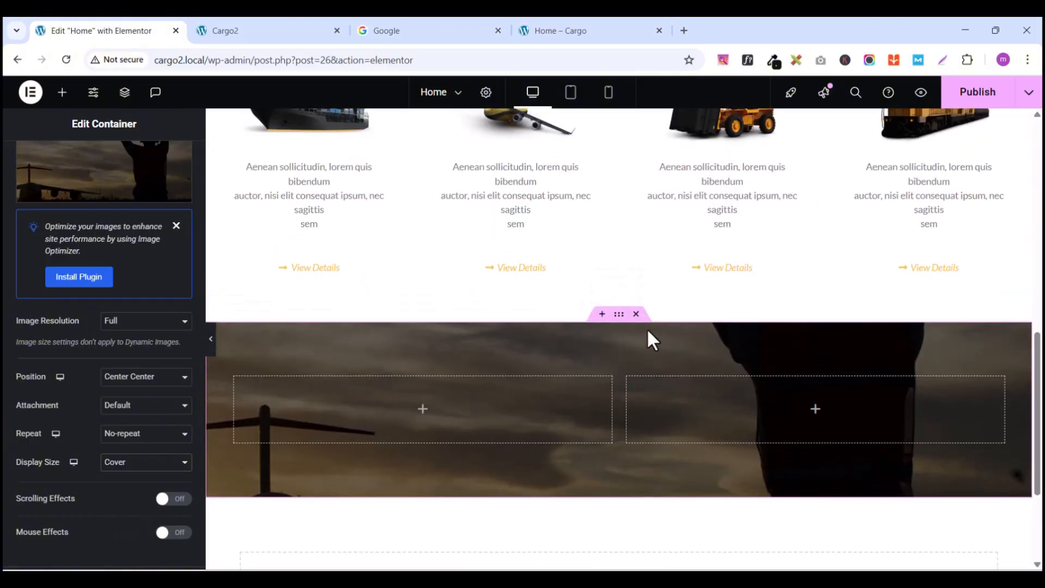
{"action": "scroll", "coordinate": [867, 386], "scroll_direction": "down", "scroll_amount": 2}
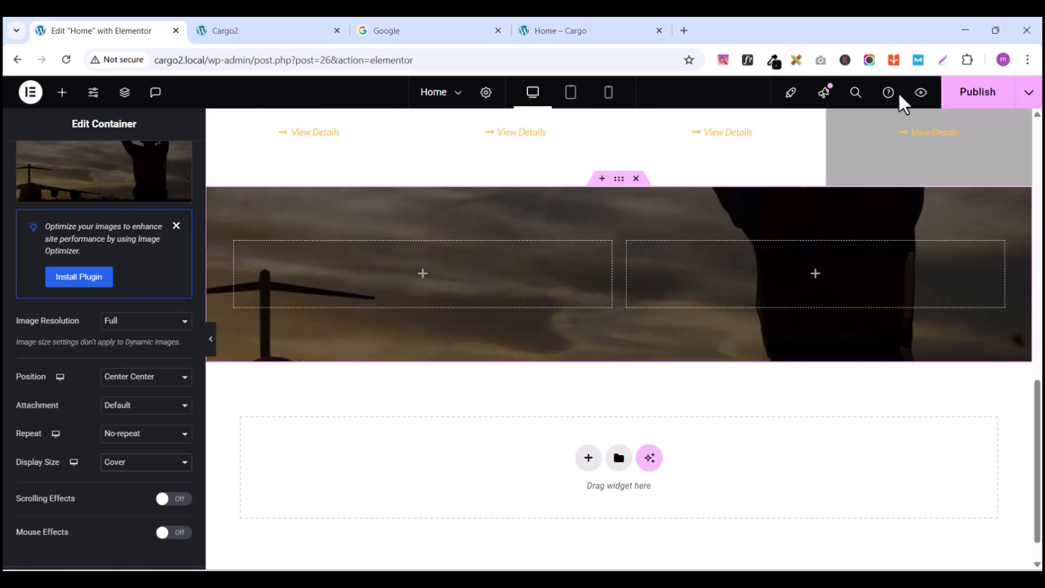
Step: Add a Heading widget to the left inner container of the new section
{"action": "scroll", "coordinate": [120, 185], "scroll_direction": "up", "scroll_amount": 4}
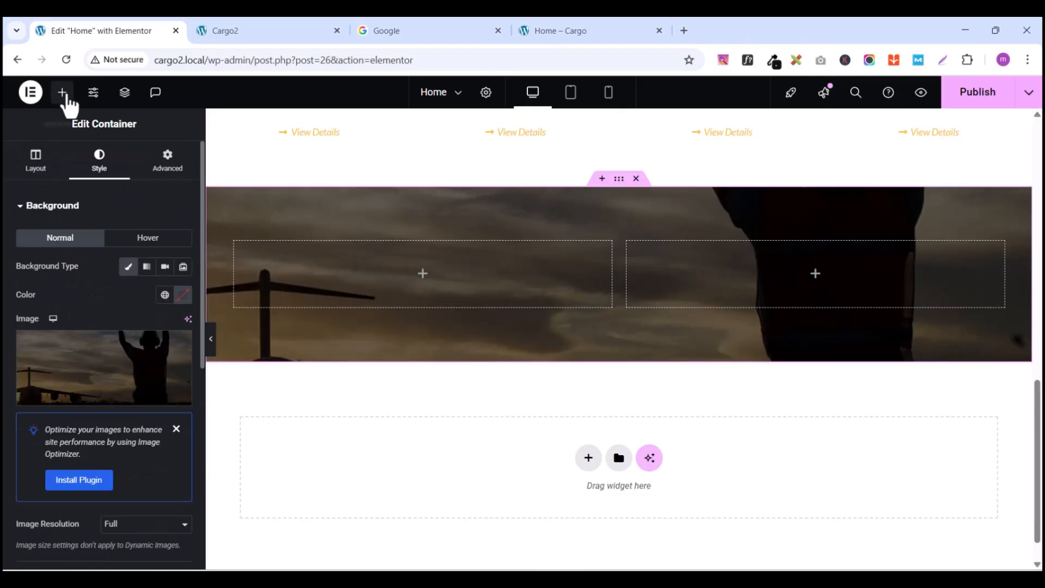
{"action": "left_click", "coordinate": [62, 93]}
{"action": "type", "text": "head"}
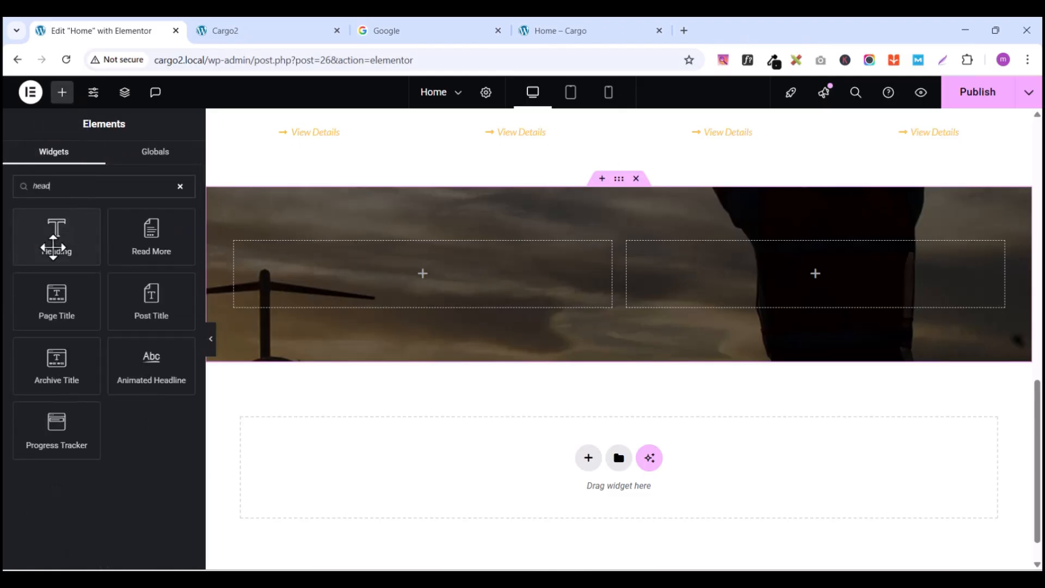
{"action": "left_click_drag", "start_coordinate": [54, 237], "coordinate": [423, 275]}
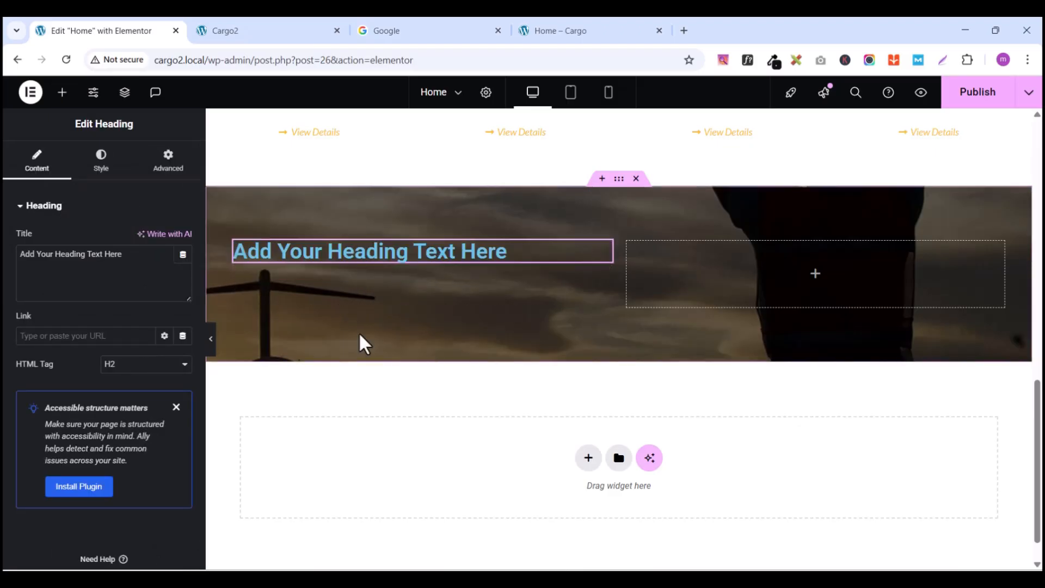
Step: Copy the title "The Most Progressive Company" from the reference Cargo page and use it as the new heading's text
{"action": "left_click", "coordinate": [573, 30]}
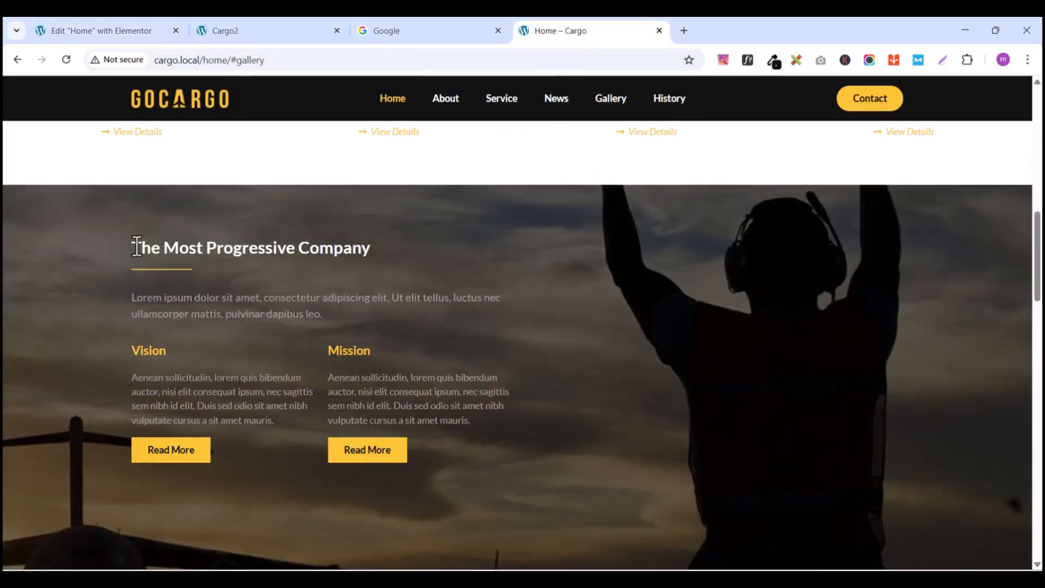
{"action": "left_click_drag", "start_coordinate": [137, 246], "coordinate": [363, 256]}
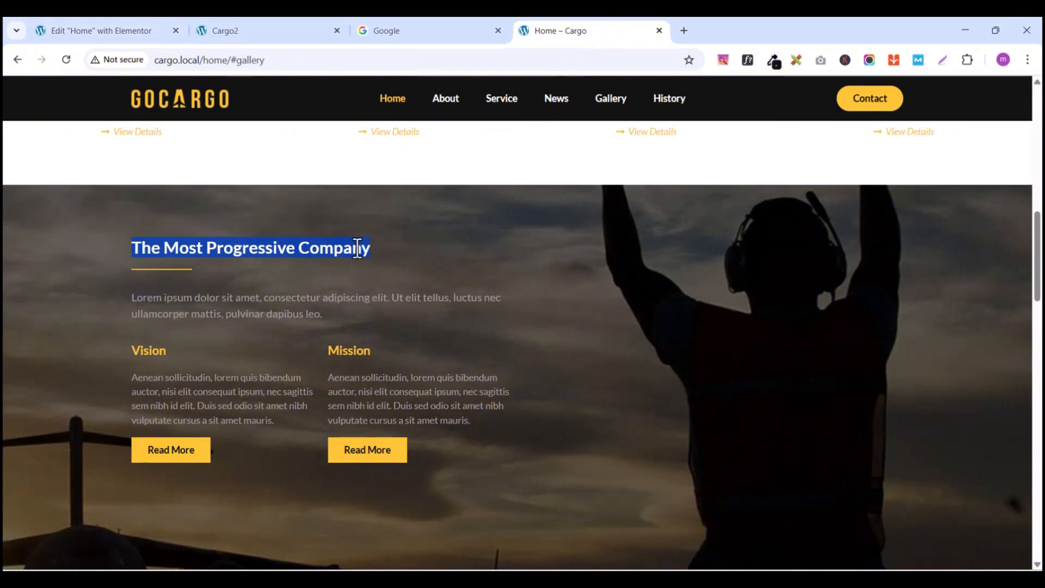
{"action": "right_click", "coordinate": [357, 248]}
{"action": "left_click", "coordinate": [403, 263]}
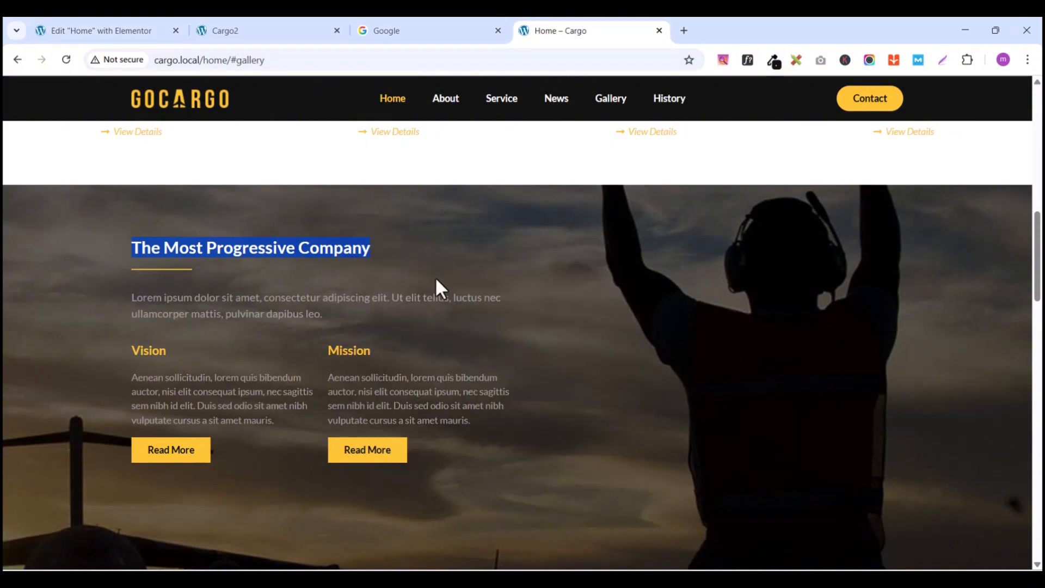
{"action": "left_click", "coordinate": [77, 33]}
{"action": "triple_click", "coordinate": [104, 262]}
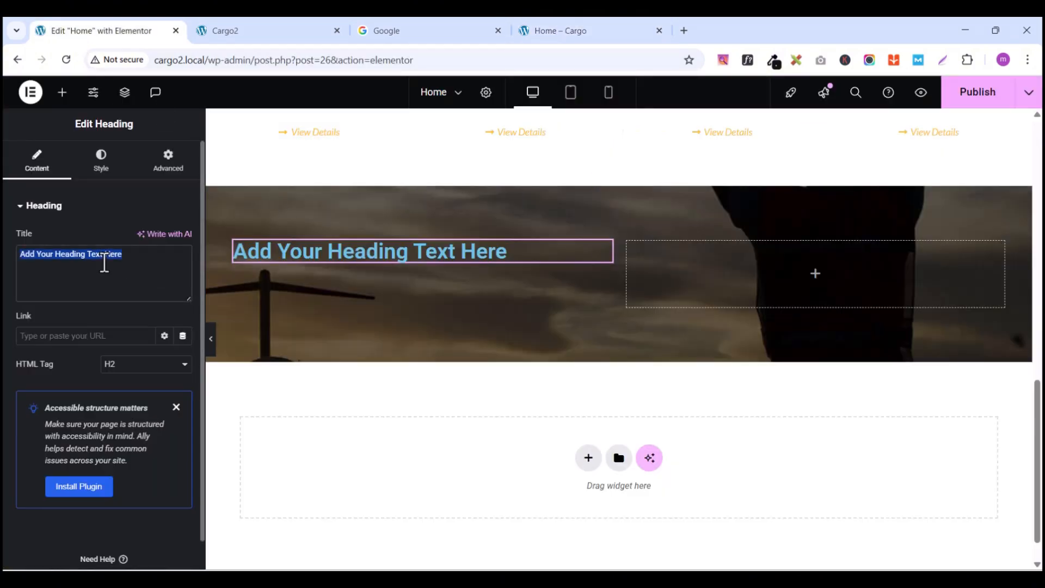
{"action": "key", "text": "ctrl+v"}
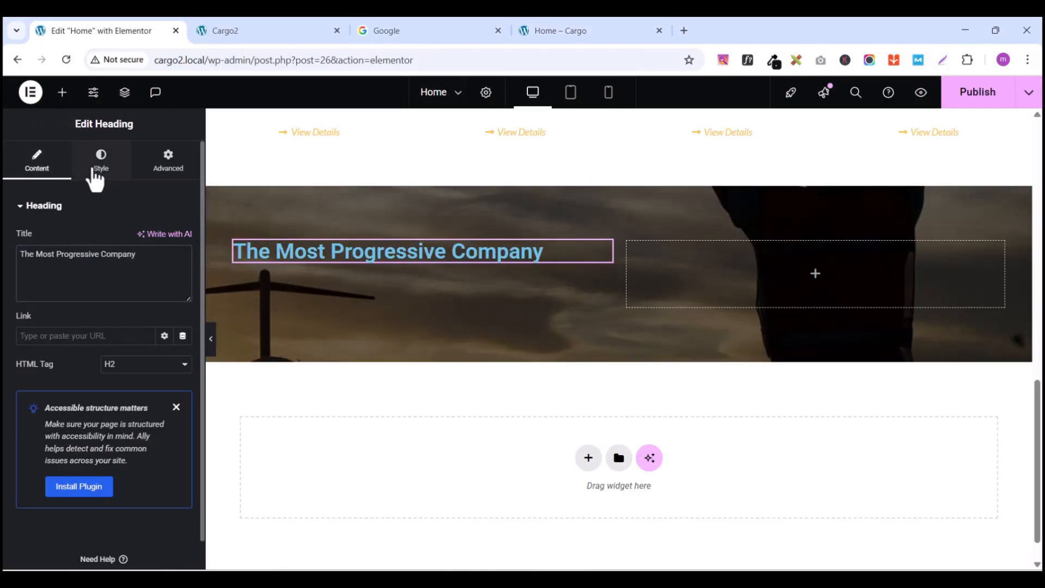
Step: Set the "The Most Progressive Company" heading's font family to Lato and its size to 25 px
{"action": "left_click", "coordinate": [101, 164]}
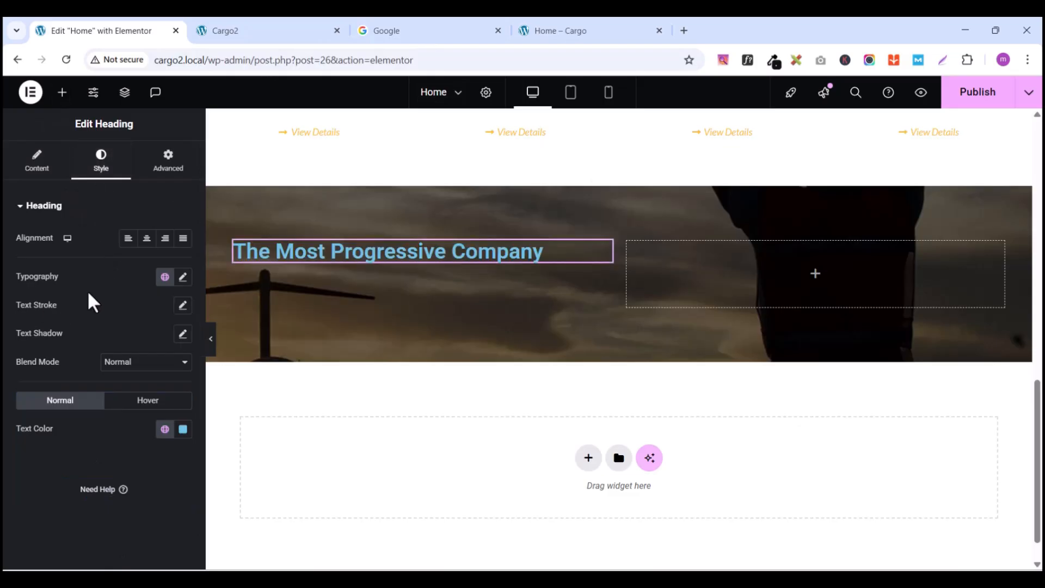
{"action": "left_click", "coordinate": [183, 278]}
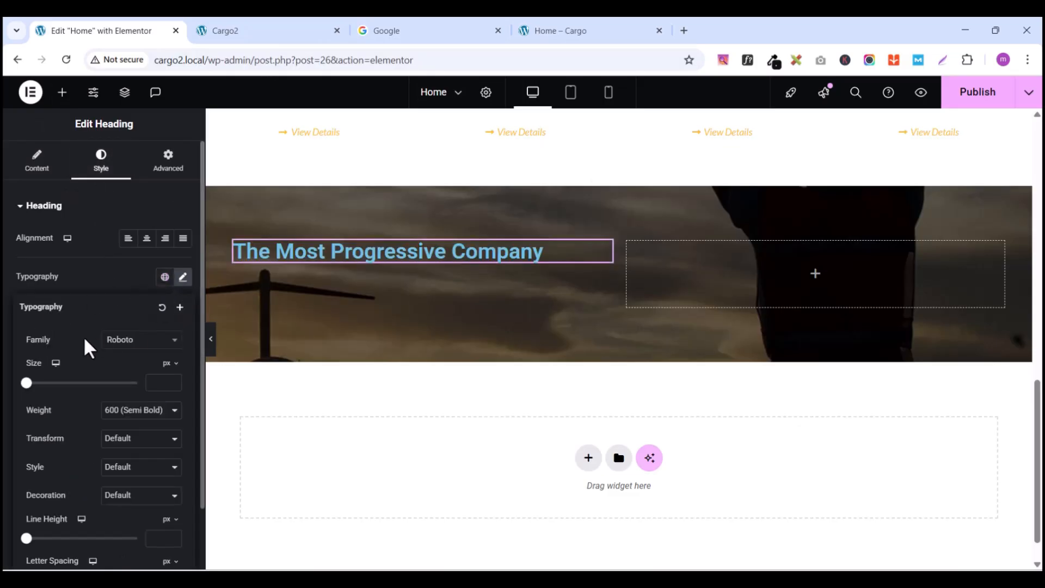
{"action": "left_click", "coordinate": [161, 342]}
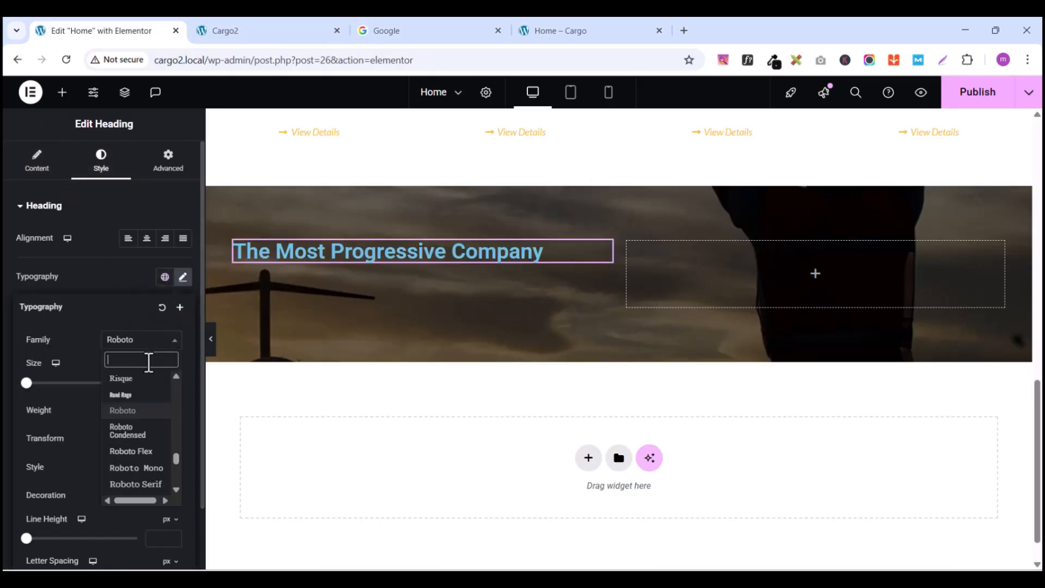
{"action": "type", "text": "lato"}
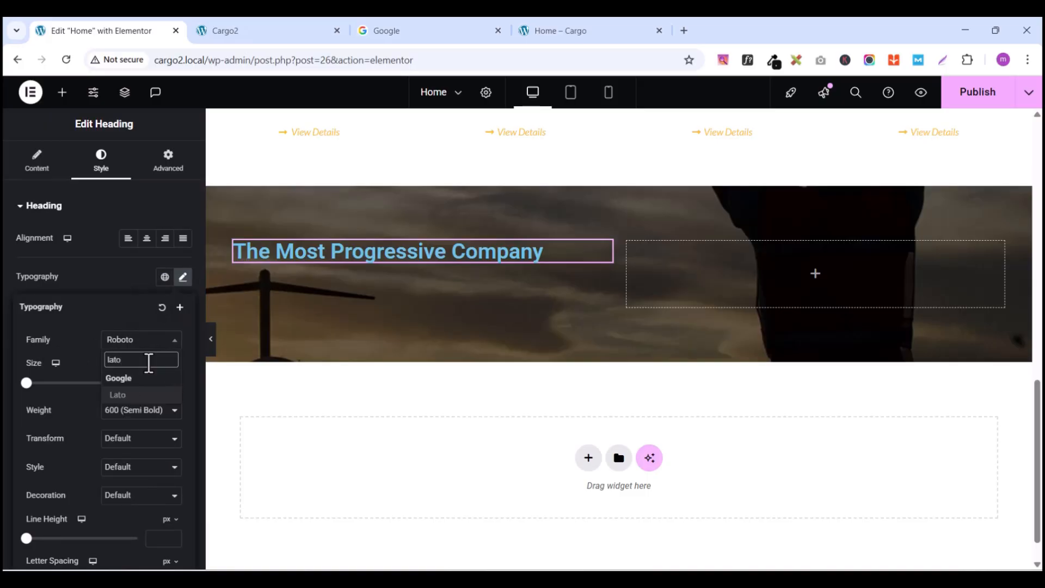
{"action": "left_click", "coordinate": [126, 395]}
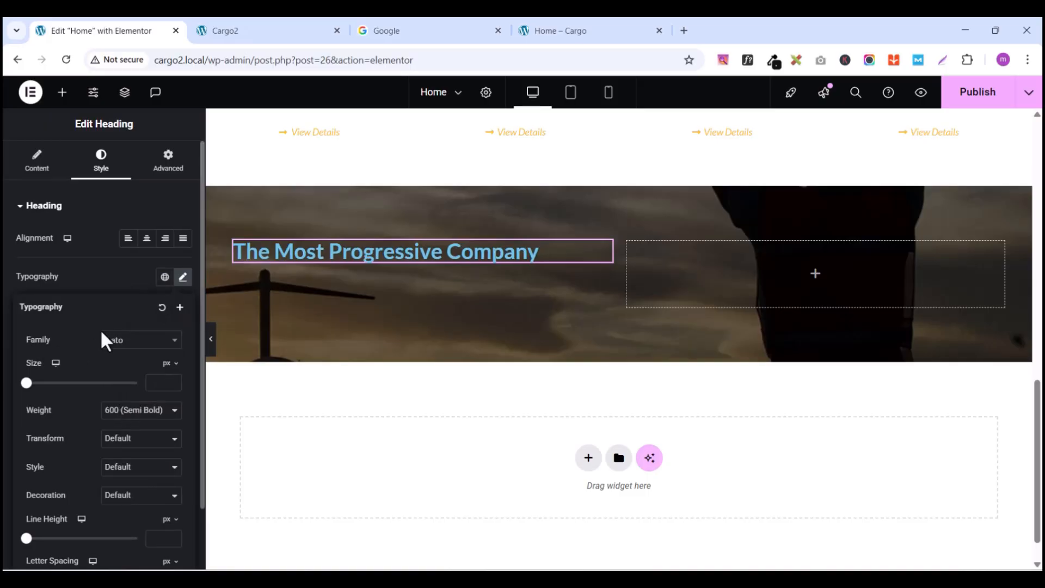
{"action": "left_click", "coordinate": [173, 380]}
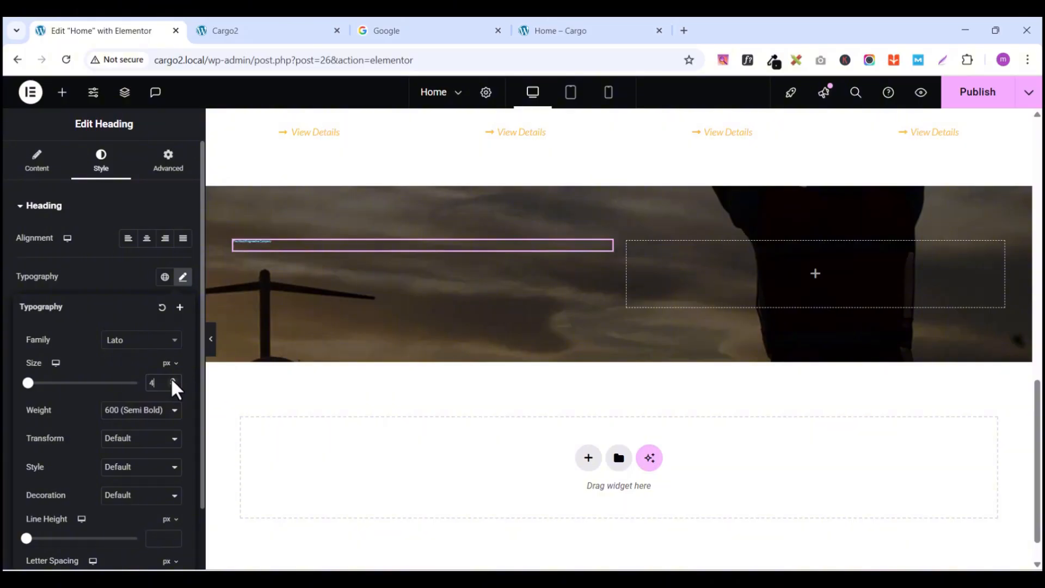
{"action": "left_click_drag", "start_coordinate": [172, 381], "coordinate": [172, 380]}
{"action": "left_click", "coordinate": [173, 380]}
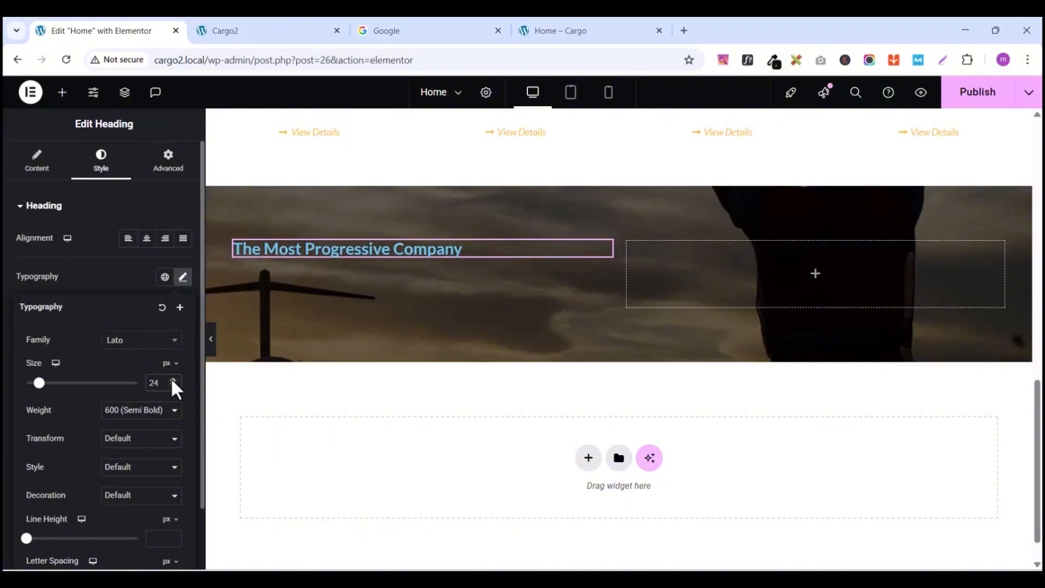
{"action": "left_click", "coordinate": [173, 380]}
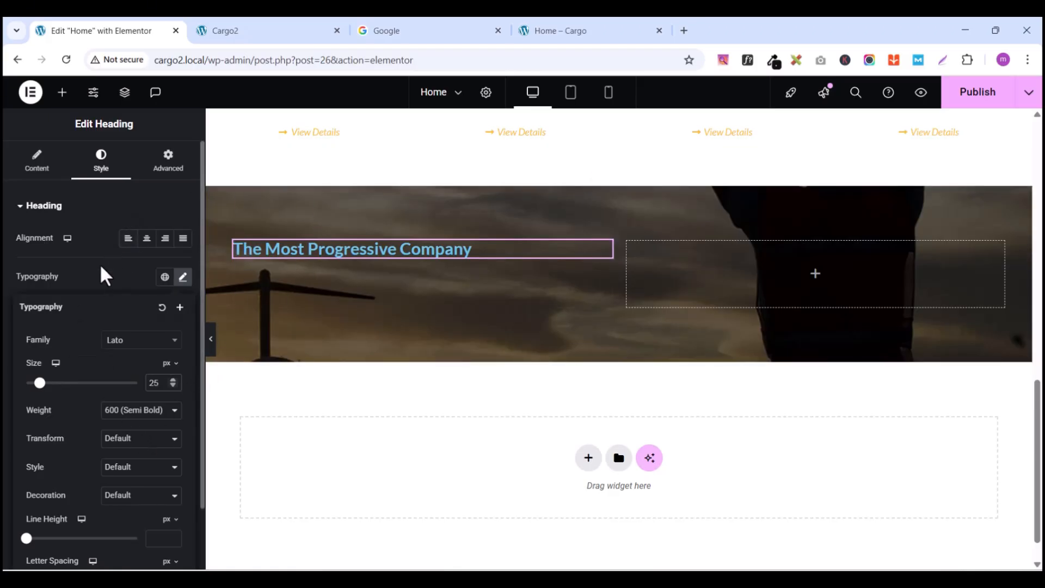
{"action": "left_click", "coordinate": [99, 279]}
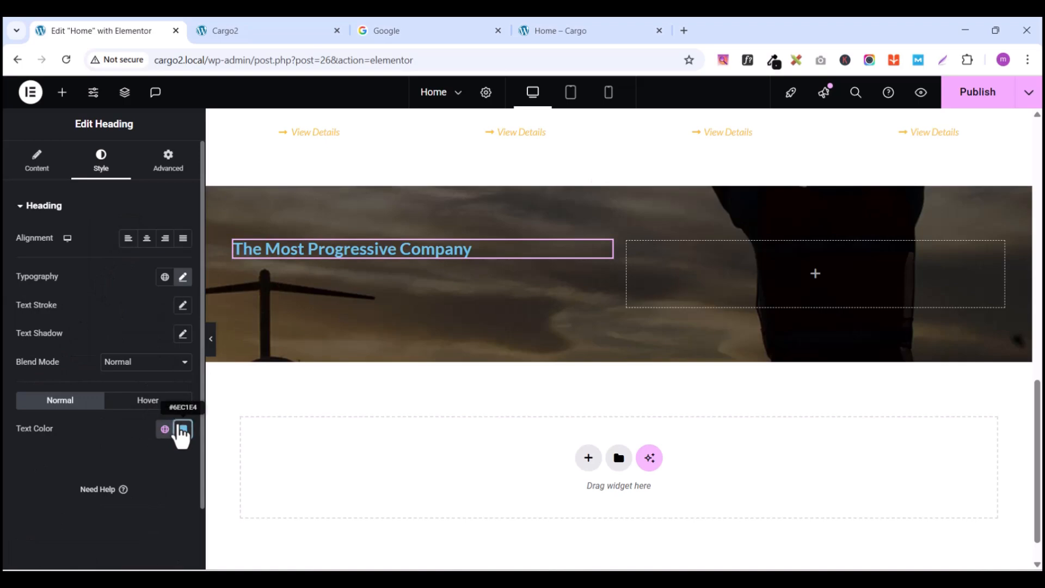
Step: Change the heading's text color to white (#FFFFFF)
{"action": "left_click", "coordinate": [181, 429]}
{"action": "left_click_drag", "start_coordinate": [183, 268], "coordinate": [92, 258]}
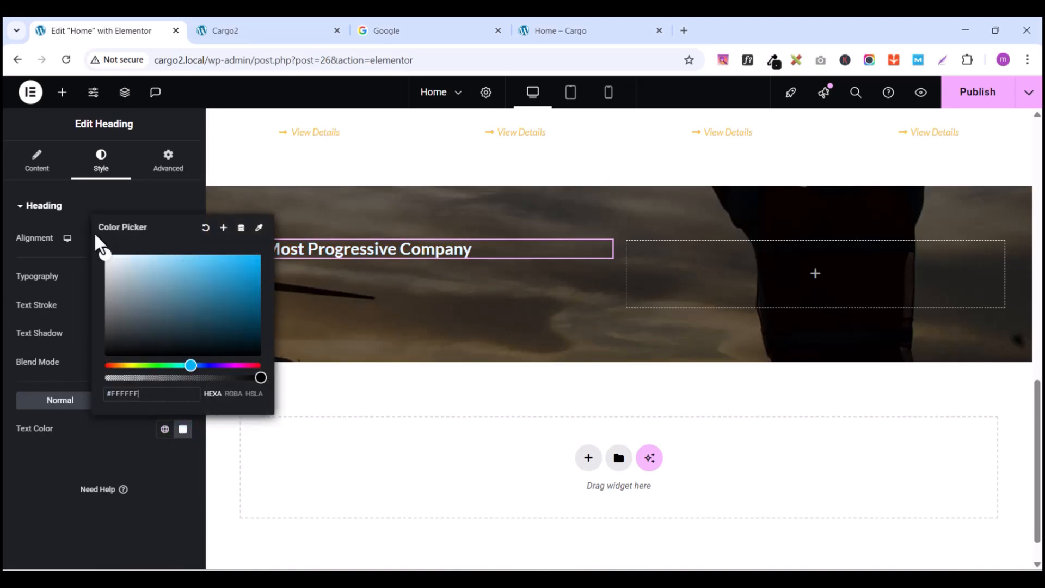
{"action": "left_click", "coordinate": [152, 198]}
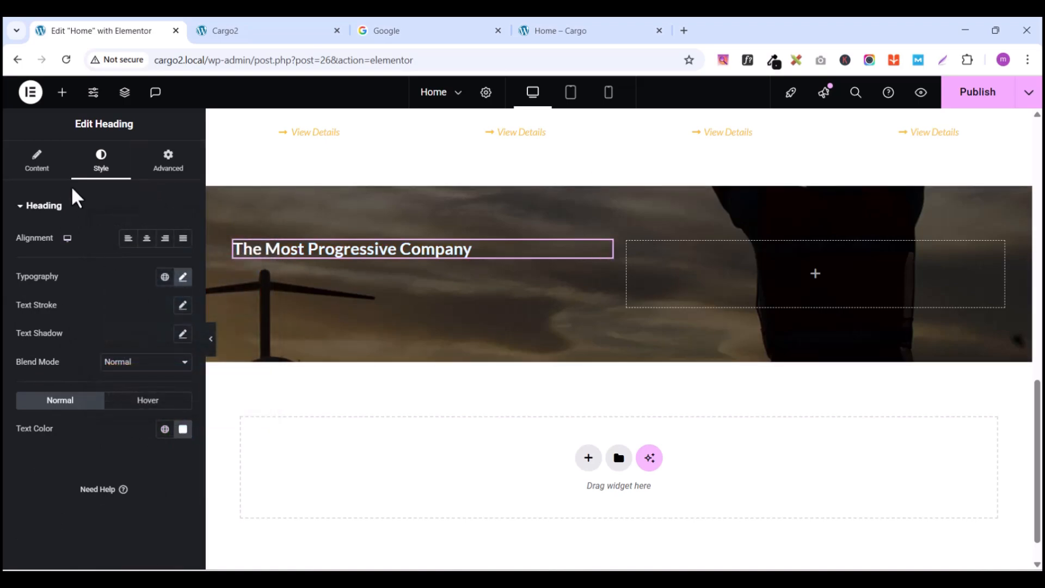
Step: Copy the divider from the Ocean Freight column, paste it below the "The Most Progressive Company" heading and align it left
{"action": "scroll", "coordinate": [443, 311], "scroll_direction": "up", "scroll_amount": 1}
{"action": "scroll", "coordinate": [442, 313], "scroll_direction": "down", "scroll_amount": 2}
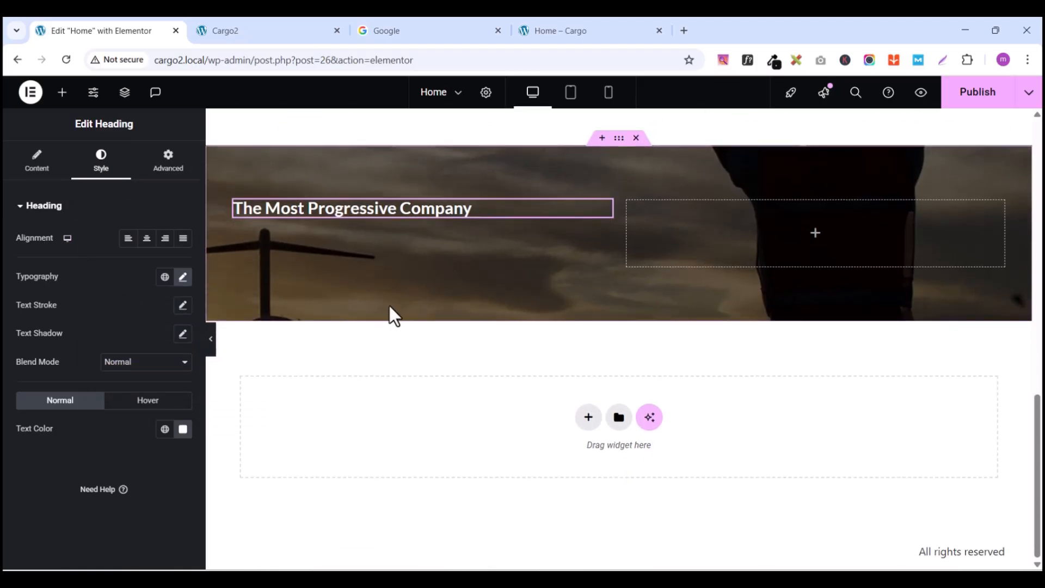
{"action": "scroll", "coordinate": [390, 306], "scroll_direction": "up", "scroll_amount": 10}
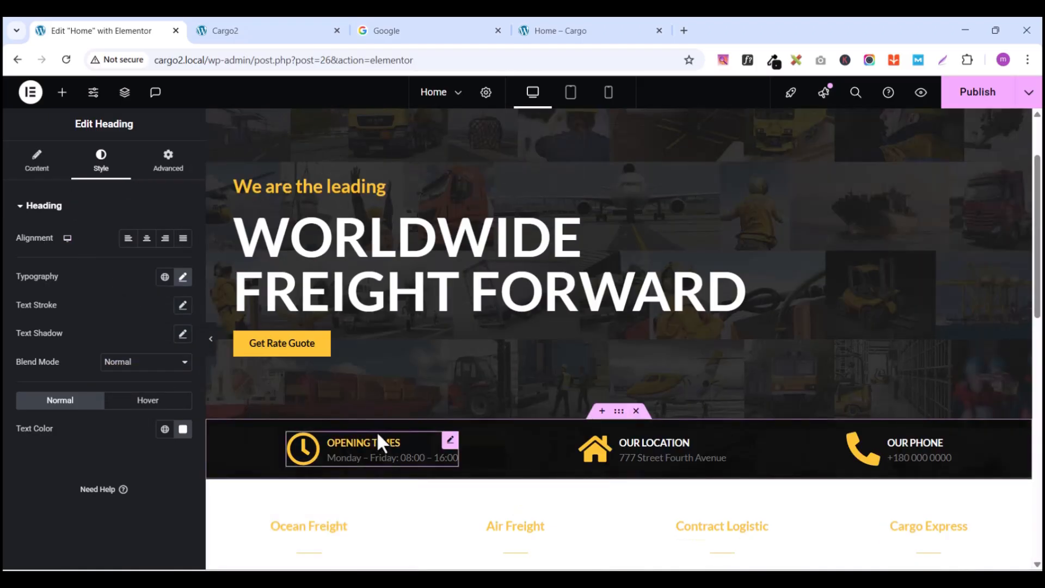
{"action": "scroll", "coordinate": [377, 431], "scroll_direction": "down", "scroll_amount": 5}
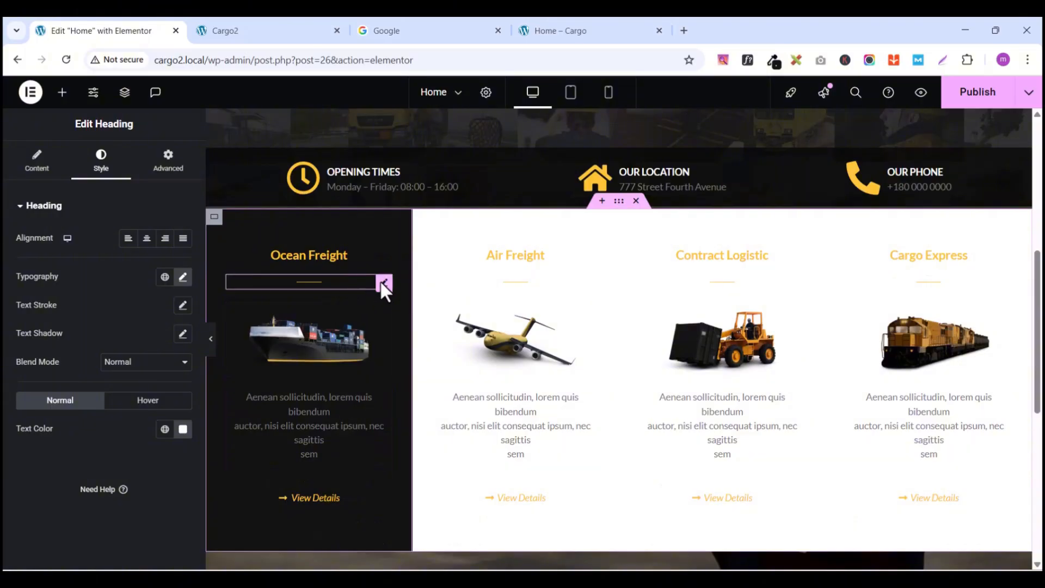
{"action": "left_click", "coordinate": [383, 284]}
{"action": "right_click", "coordinate": [384, 287]}
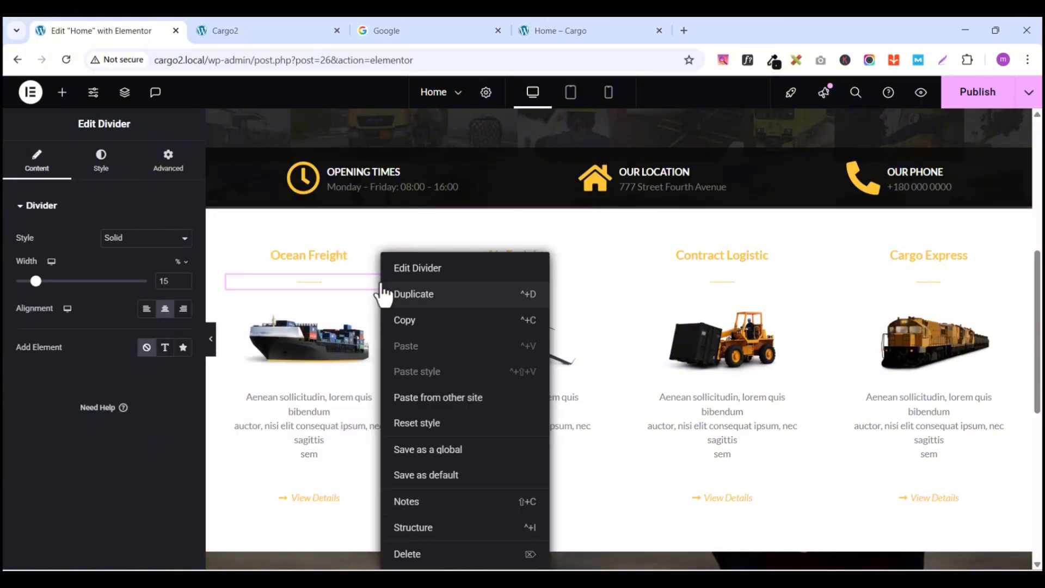
{"action": "left_click", "coordinate": [430, 320]}
{"action": "scroll", "coordinate": [387, 396], "scroll_direction": "down", "scroll_amount": 6}
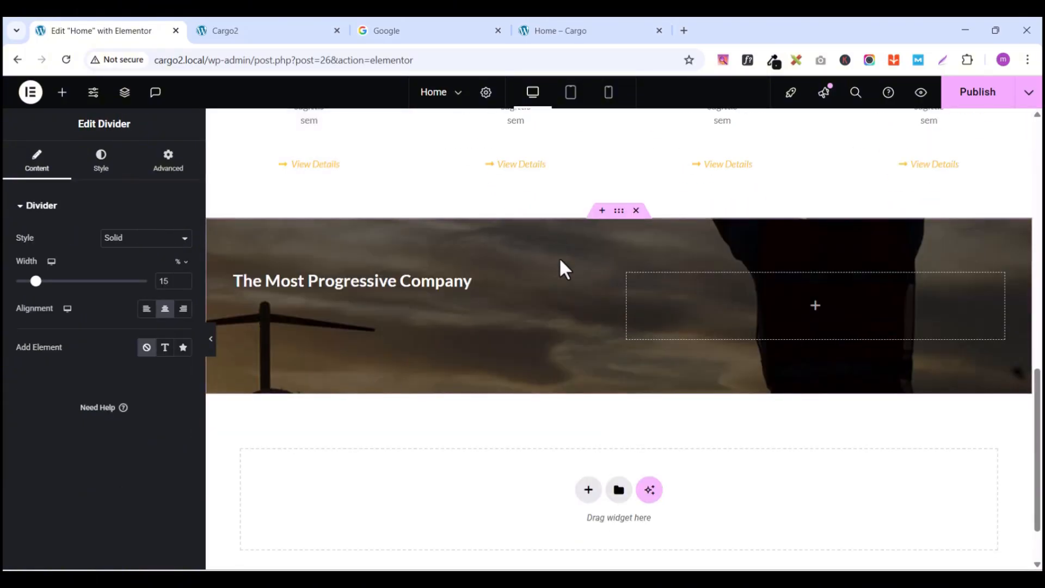
{"action": "left_click", "coordinate": [603, 282]}
{"action": "right_click", "coordinate": [603, 281]}
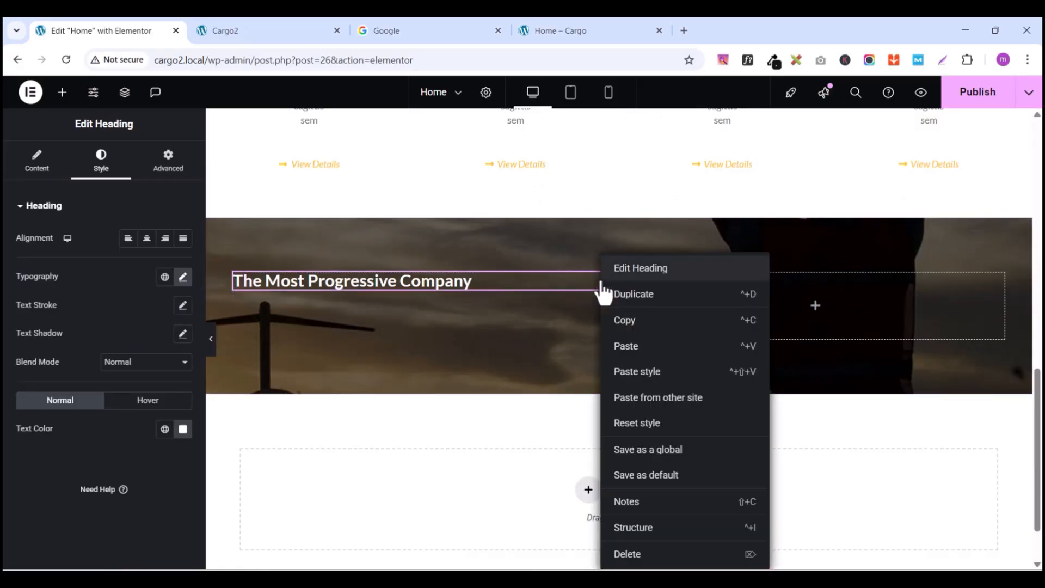
{"action": "left_click", "coordinate": [626, 346]}
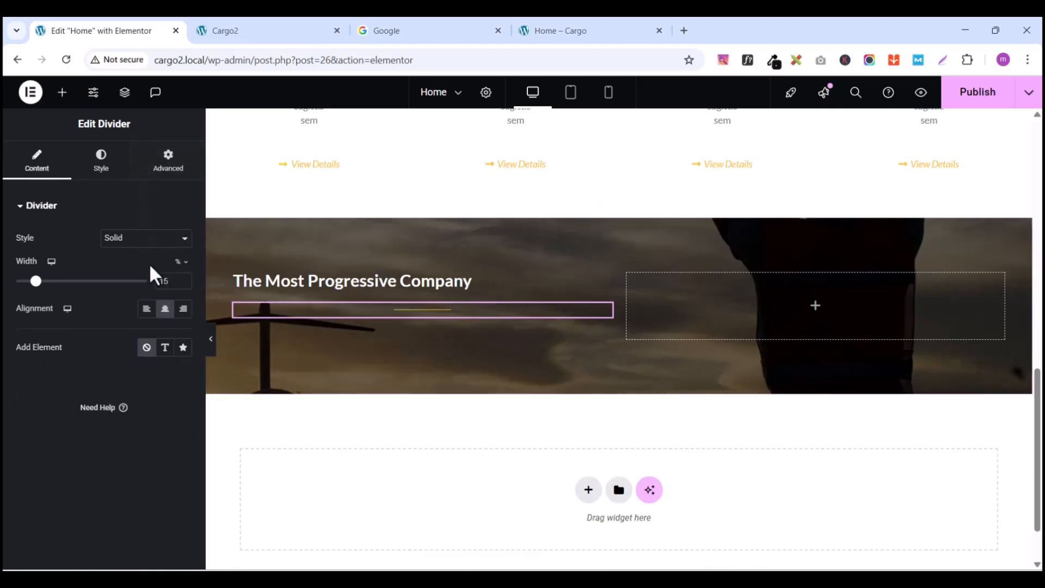
{"action": "left_click", "coordinate": [146, 309]}
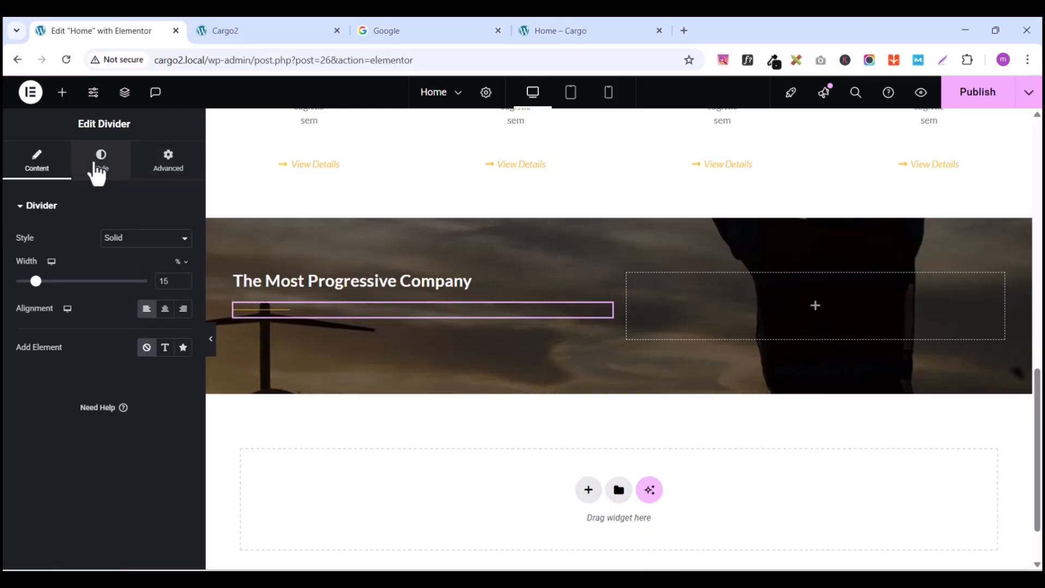
Step: Set the pasted divider's weight to 2.2 px and its width to 16%
{"action": "left_click", "coordinate": [97, 165]}
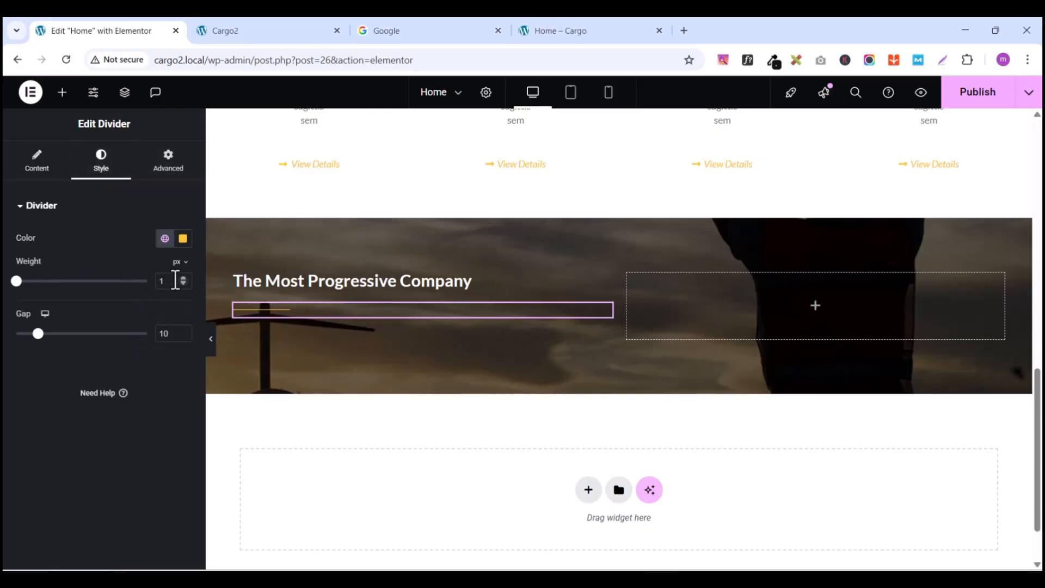
{"action": "left_click", "coordinate": [184, 279]}
{"action": "left_click", "coordinate": [183, 279]}
{"action": "left_click", "coordinate": [183, 278]}
{"action": "left_click", "coordinate": [183, 279]}
{"action": "left_click", "coordinate": [184, 278]}
{"action": "left_click", "coordinate": [183, 279]}
{"action": "left_click", "coordinate": [184, 279]}
{"action": "left_click", "coordinate": [184, 279]}
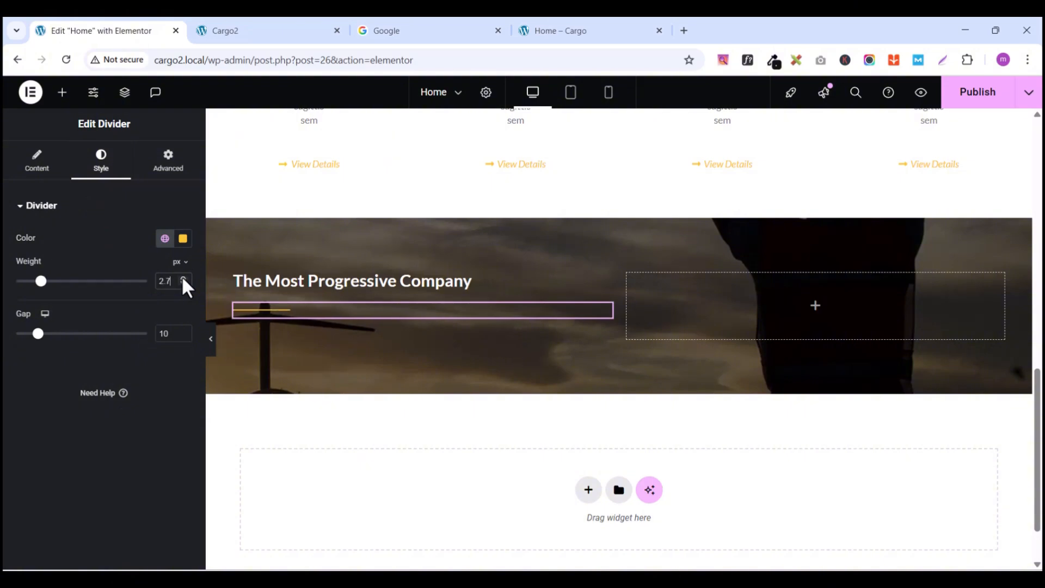
{"action": "left_click", "coordinate": [183, 279]}
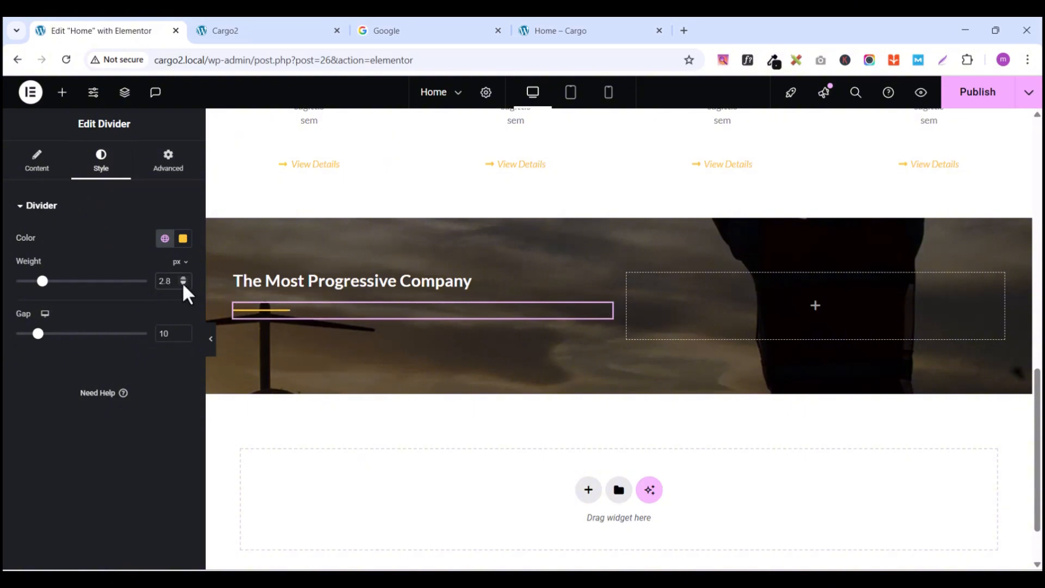
{"action": "left_click", "coordinate": [183, 283]}
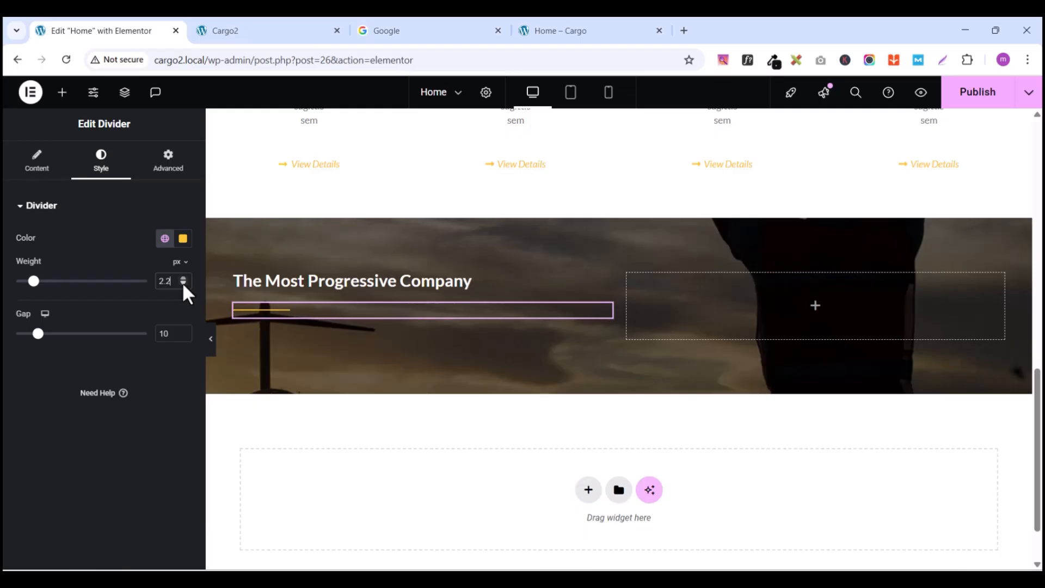
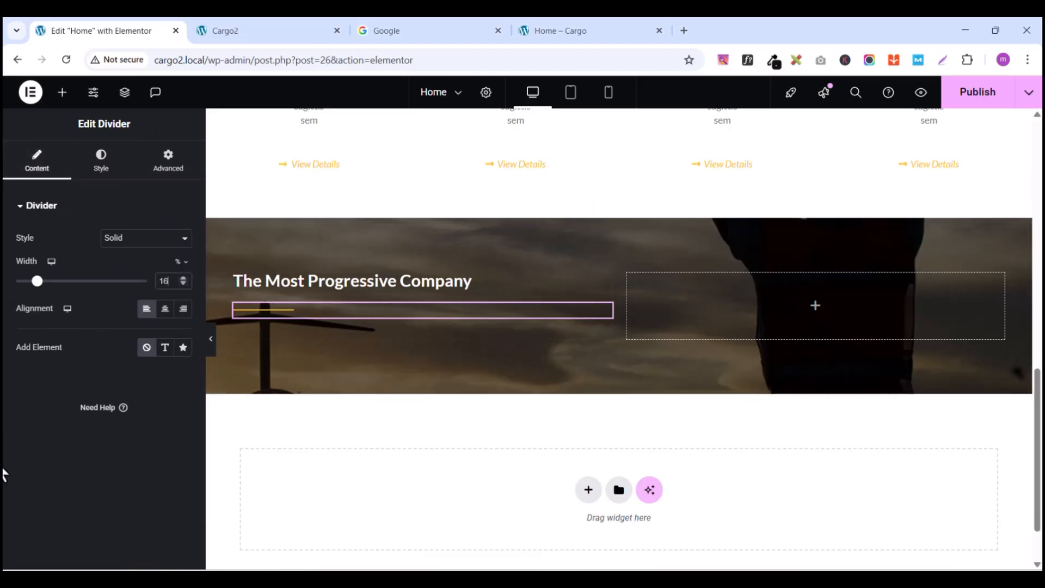
Step: Copy the "Lorem ipsum dolor sit amet" paragraph from the reference Cargo page into a new Text Editor widget below the divider
{"action": "left_click", "coordinate": [610, 31]}
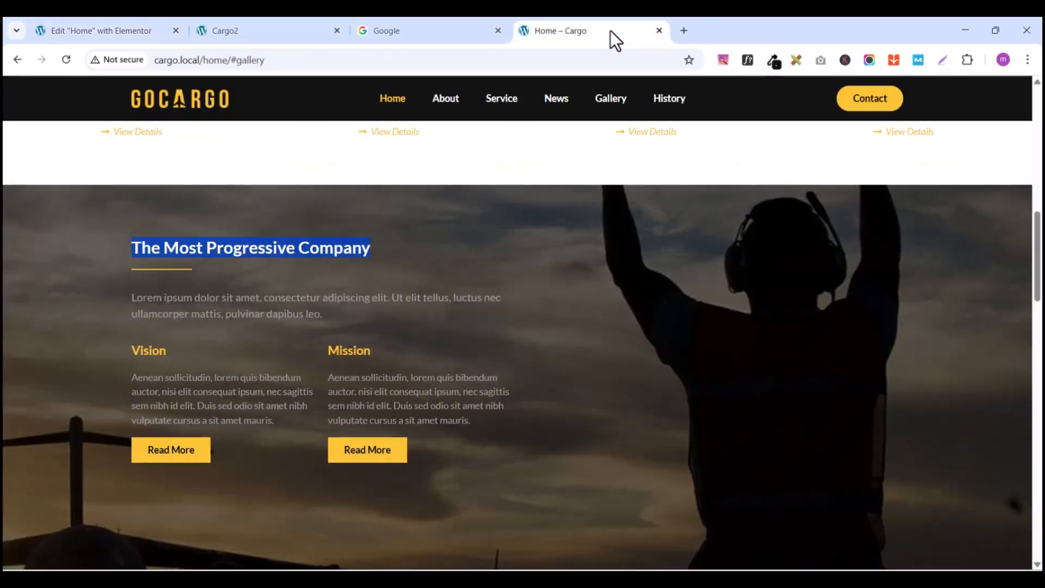
{"action": "left_click_drag", "start_coordinate": [133, 300], "coordinate": [344, 328]}
{"action": "right_click", "coordinate": [265, 300]}
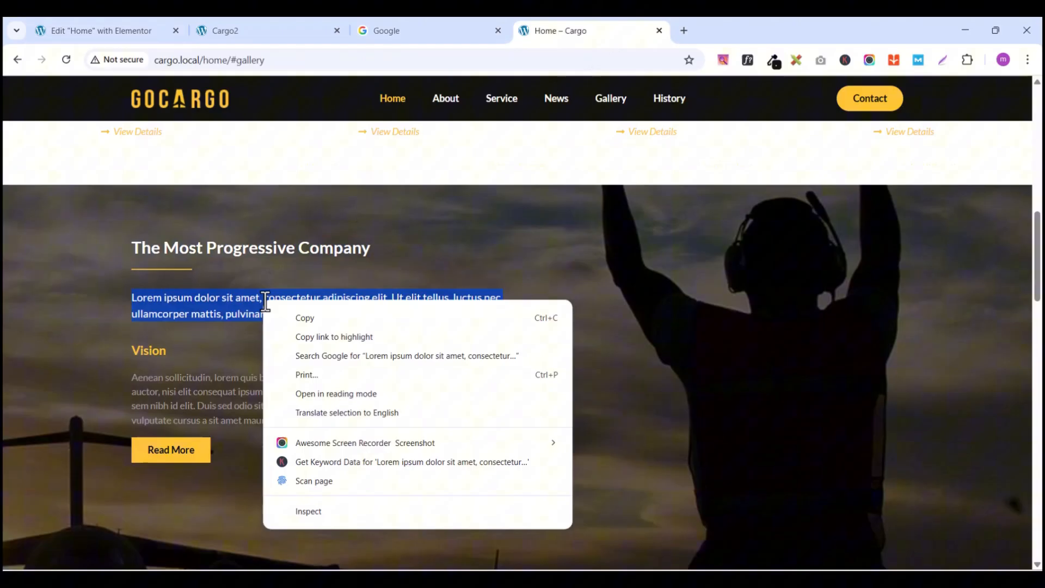
{"action": "left_click", "coordinate": [305, 318]}
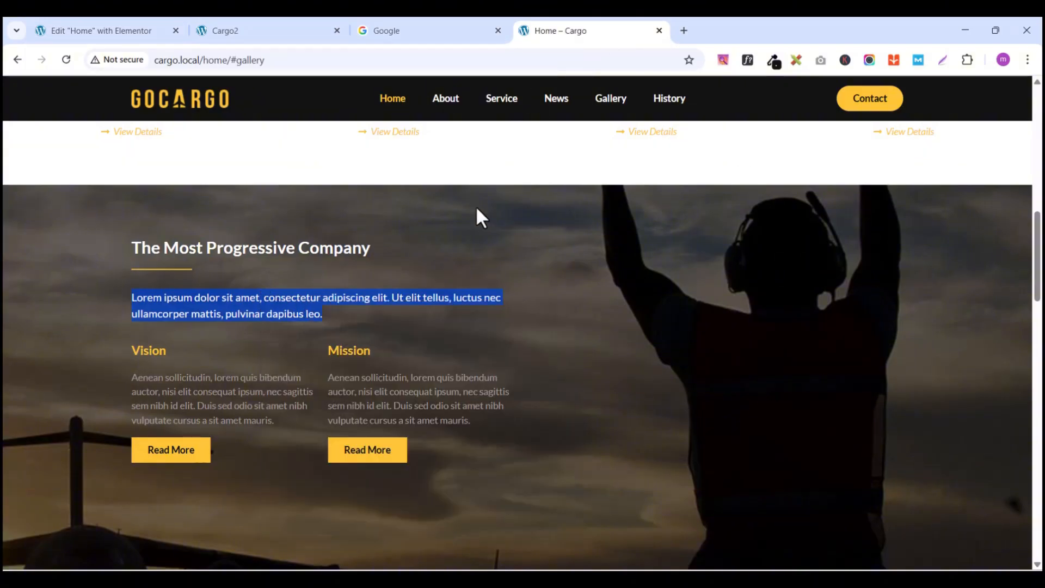
{"action": "left_click", "coordinate": [160, 29]}
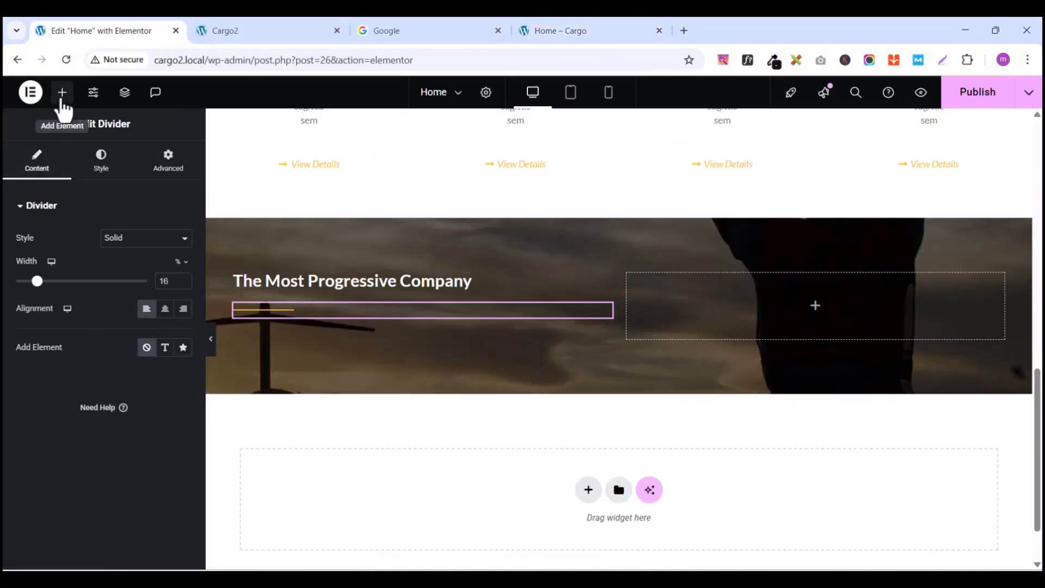
{"action": "left_click", "coordinate": [62, 94]}
{"action": "left_click_drag", "start_coordinate": [60, 427], "coordinate": [306, 328]}
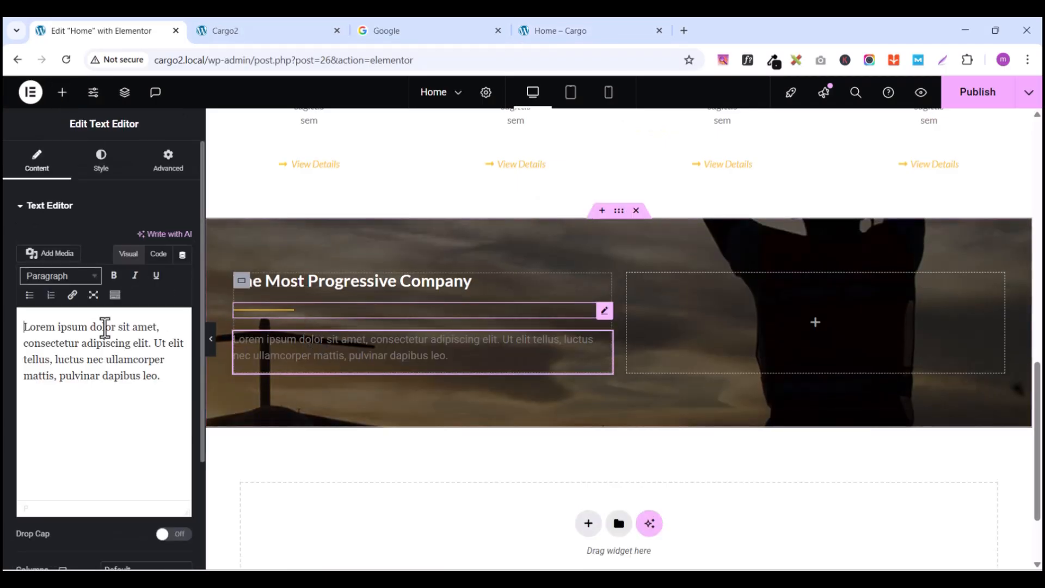
{"action": "triple_click", "coordinate": [55, 359]}
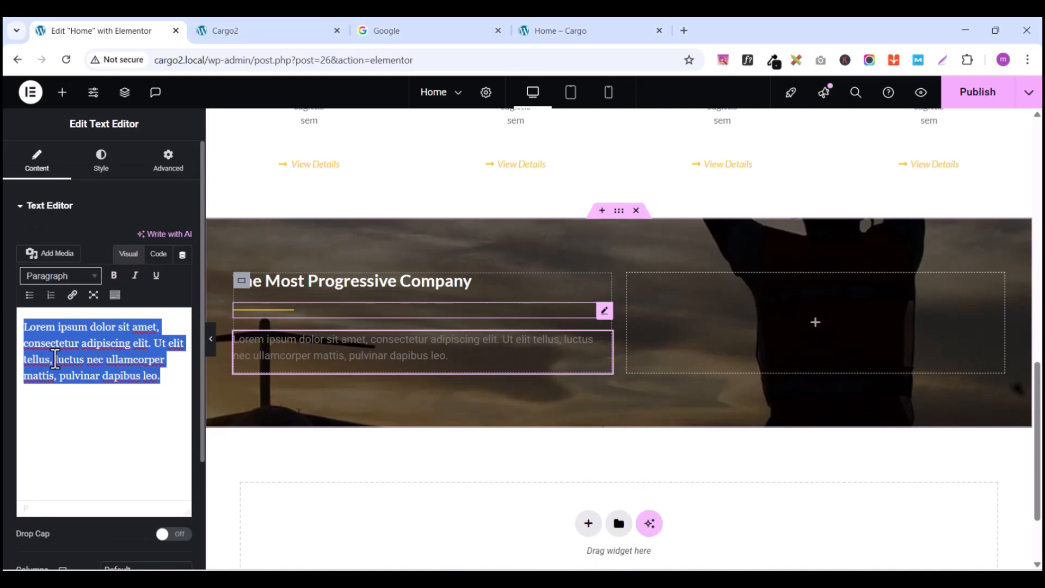
{"action": "key", "text": "ctrl+v"}
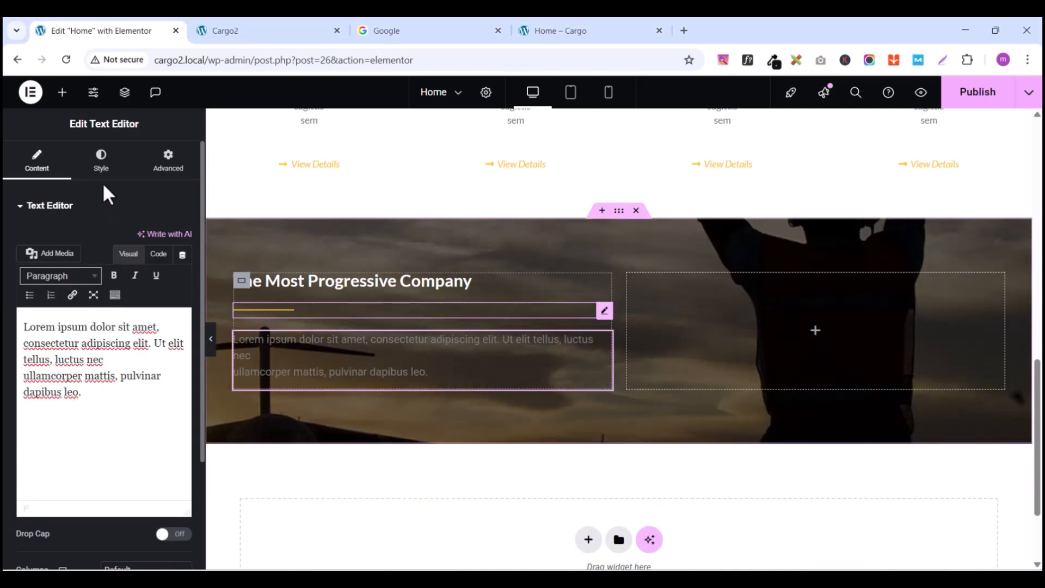
Step: Set the font family of the "Lorem ipsum dolor sit amet" paragraph below the divider to Lato
{"action": "left_click", "coordinate": [101, 162]}
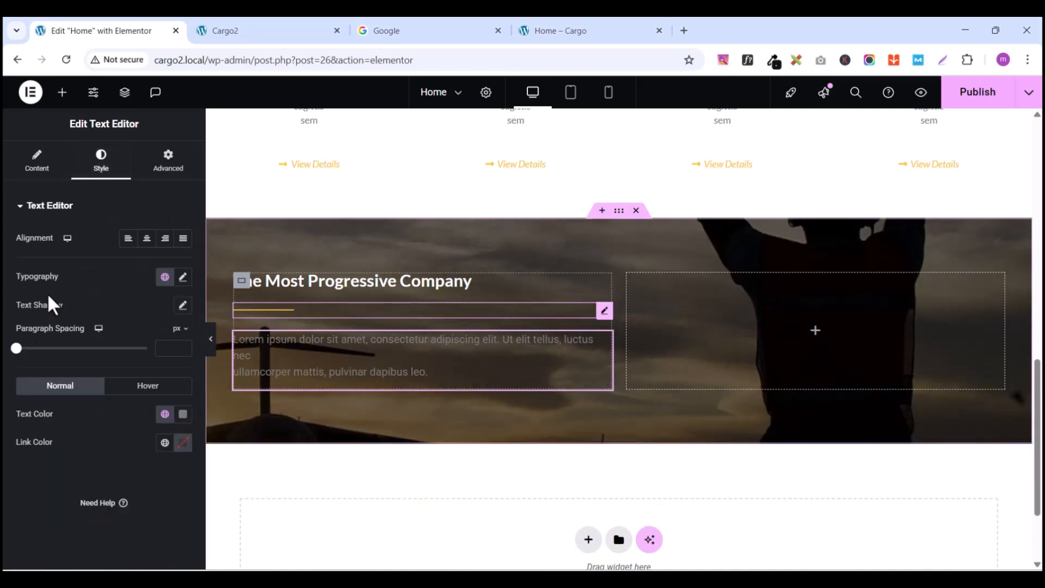
{"action": "left_click", "coordinate": [183, 277]}
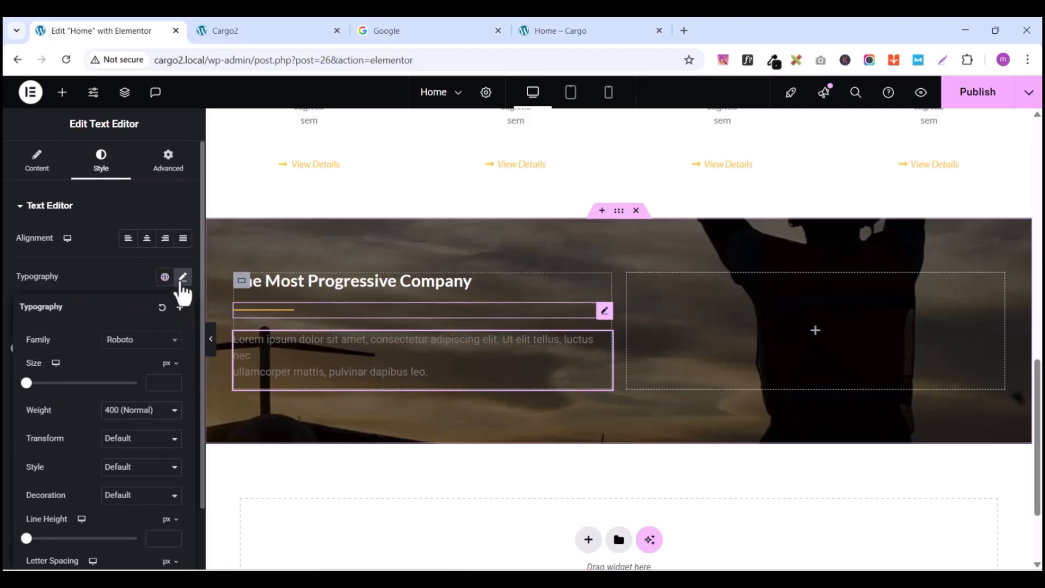
{"action": "left_click", "coordinate": [160, 341]}
{"action": "type", "text": "lato"}
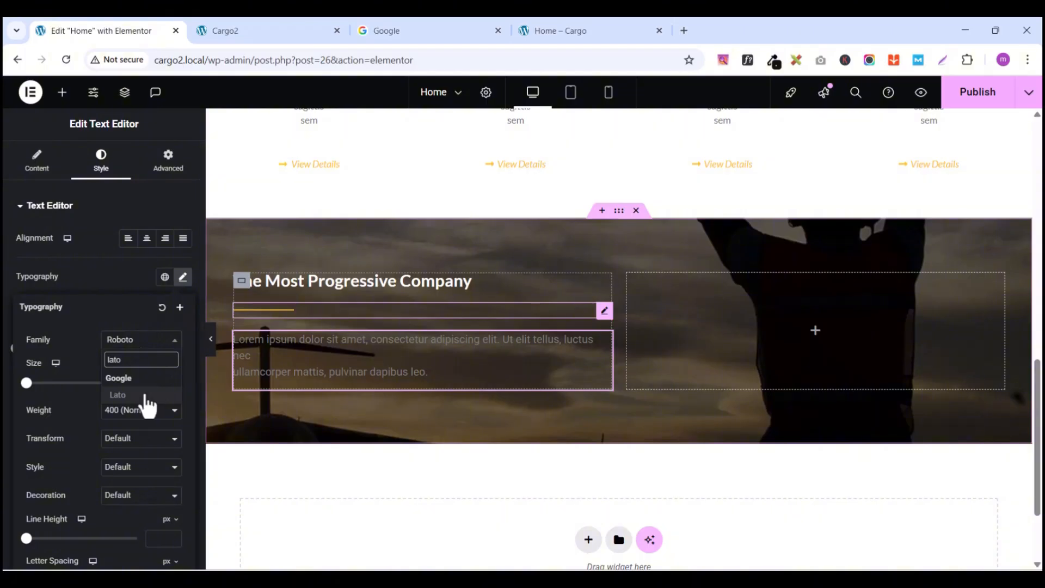
{"action": "left_click", "coordinate": [154, 396]}
Step: Set the paragraph's font size to 16 px and compare it with the paragraph on the reference Cargo page
{"action": "left_click", "coordinate": [171, 382]}
{"action": "type", "text": "2"}
{"action": "left_click", "coordinate": [172, 380]}
{"action": "left_click", "coordinate": [172, 381]}
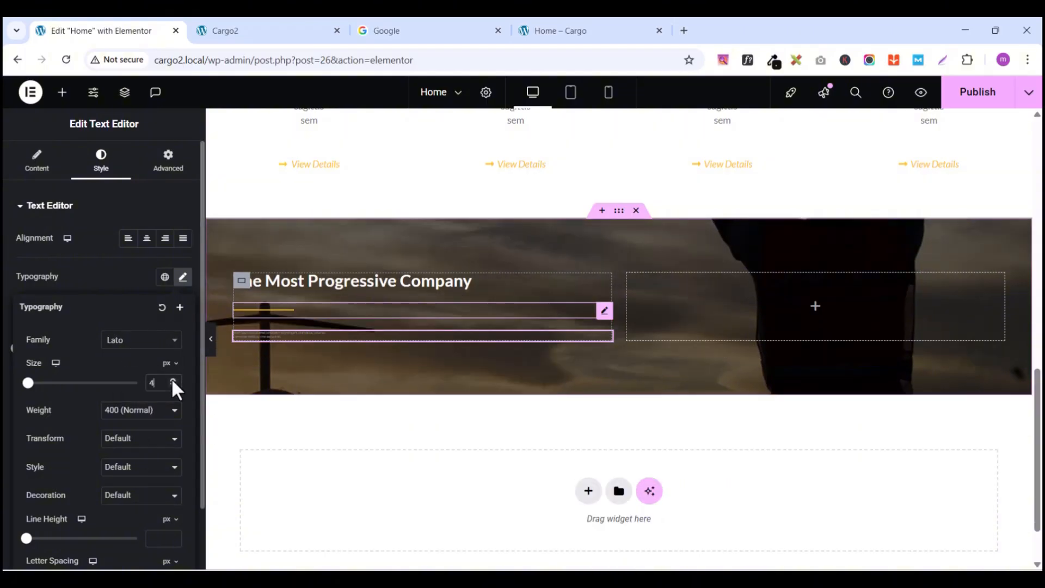
{"action": "left_click", "coordinate": [172, 380]}
{"action": "left_click", "coordinate": [172, 381]}
{"action": "left_click", "coordinate": [172, 380]}
{"action": "left_click", "coordinate": [172, 380]}
{"action": "left_click", "coordinate": [172, 381]}
{"action": "left_click", "coordinate": [172, 381]}
{"action": "left_click", "coordinate": [173, 381]}
{"action": "left_click", "coordinate": [173, 381]}
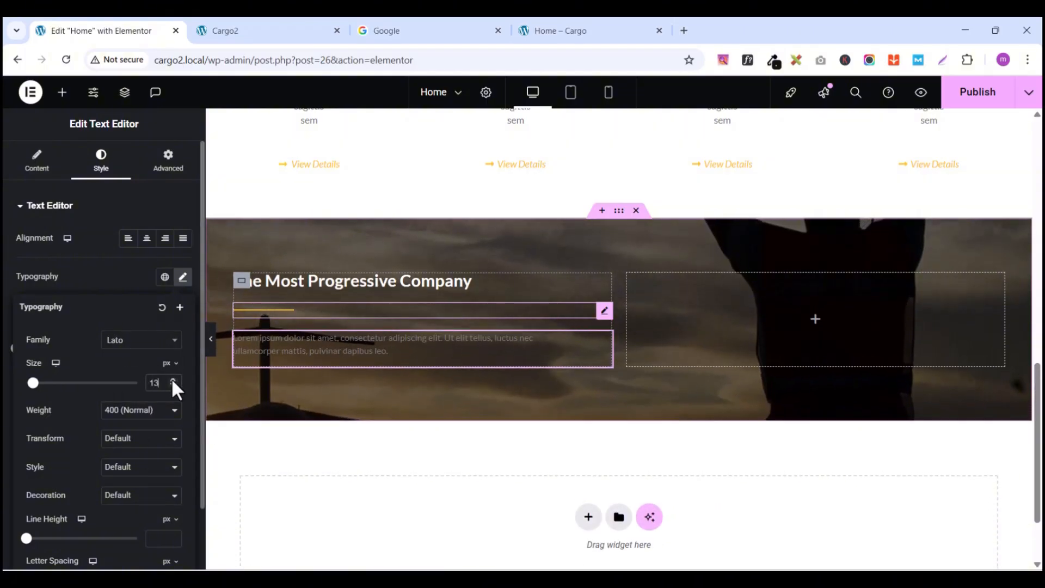
{"action": "left_click", "coordinate": [172, 381]}
{"action": "left_click", "coordinate": [173, 381]}
{"action": "left_click", "coordinate": [172, 381]}
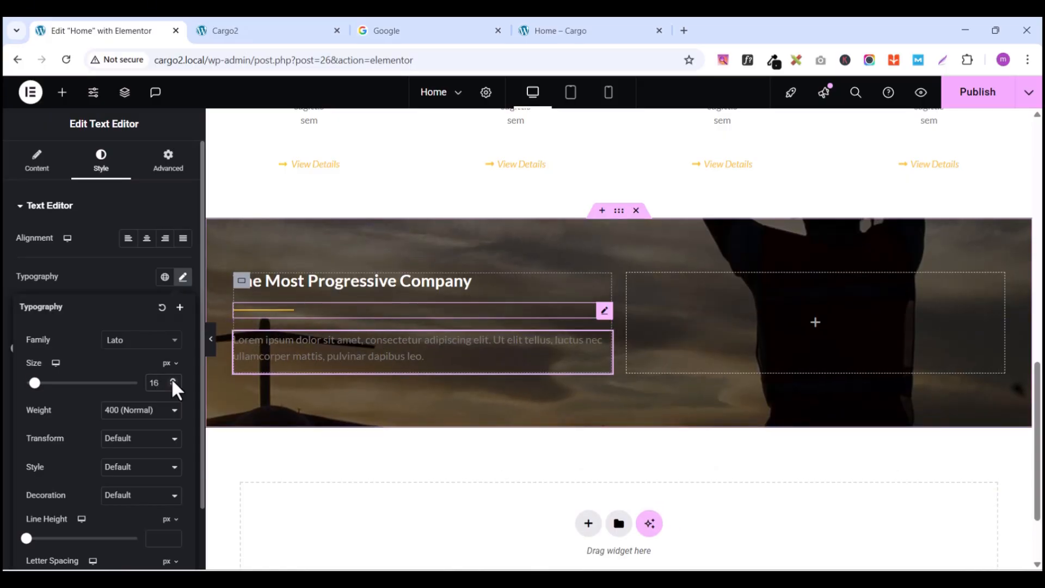
{"action": "left_click", "coordinate": [573, 31]}
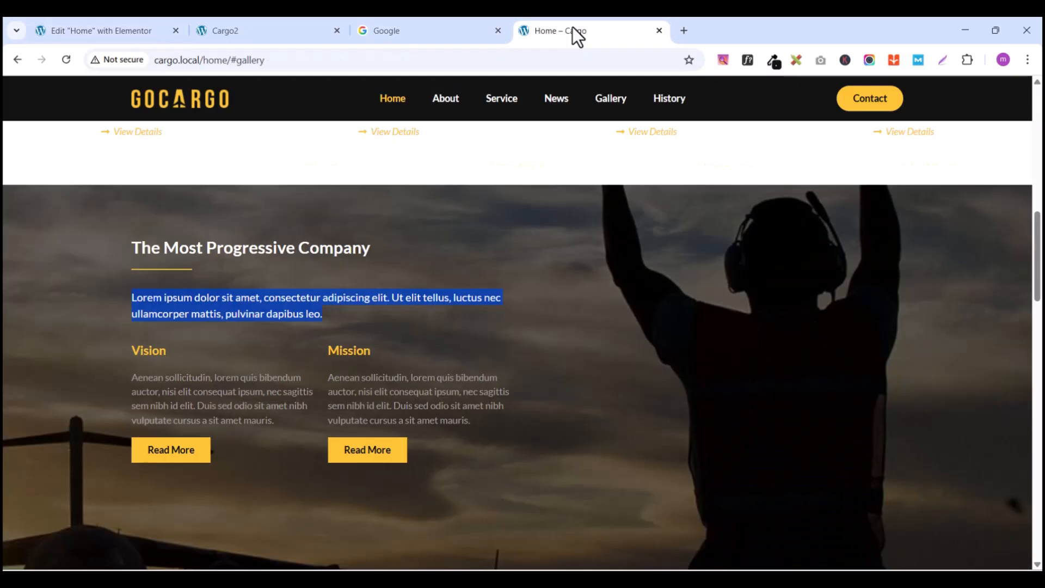
{"action": "left_click", "coordinate": [99, 33]}
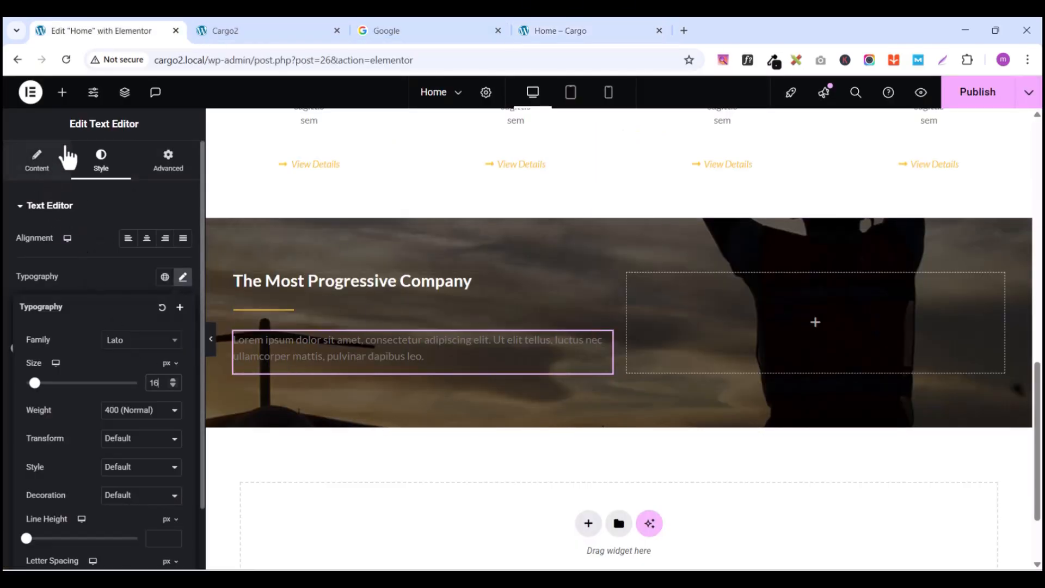
Step: Add a container below the paragraph in "The Most Progressive Company" column and remove its default padding
{"action": "left_click", "coordinate": [63, 94]}
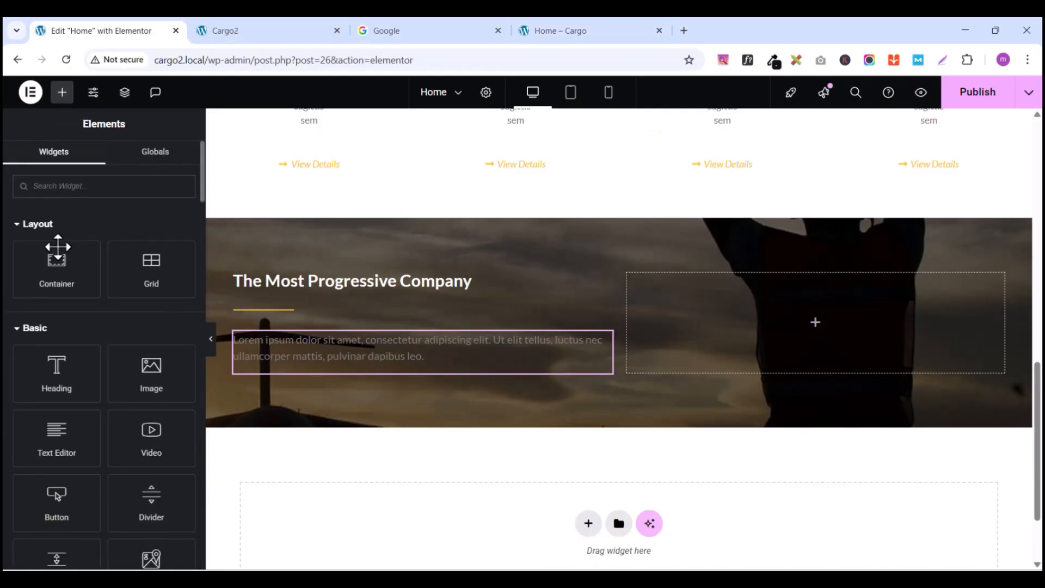
{"action": "left_click_drag", "start_coordinate": [56, 264], "coordinate": [321, 371]}
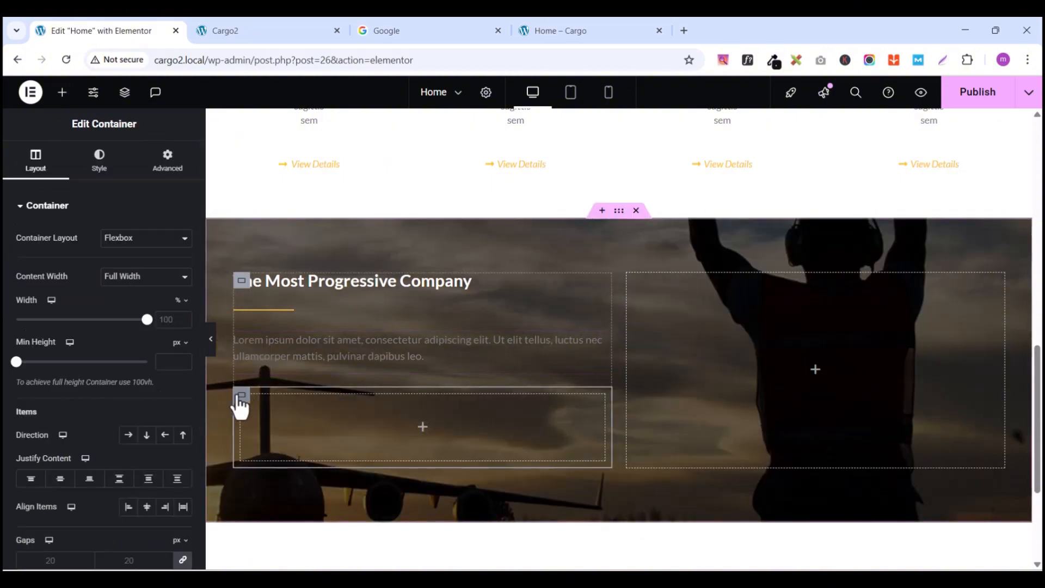
{"action": "left_click", "coordinate": [170, 172]}
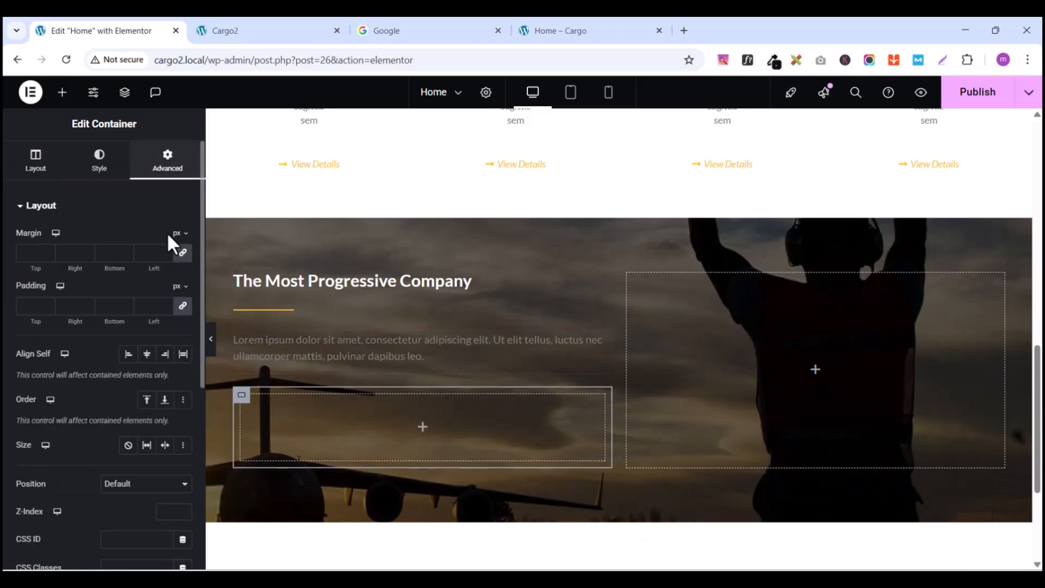
{"action": "left_click", "coordinate": [183, 306]}
{"action": "left_click", "coordinate": [33, 166]}
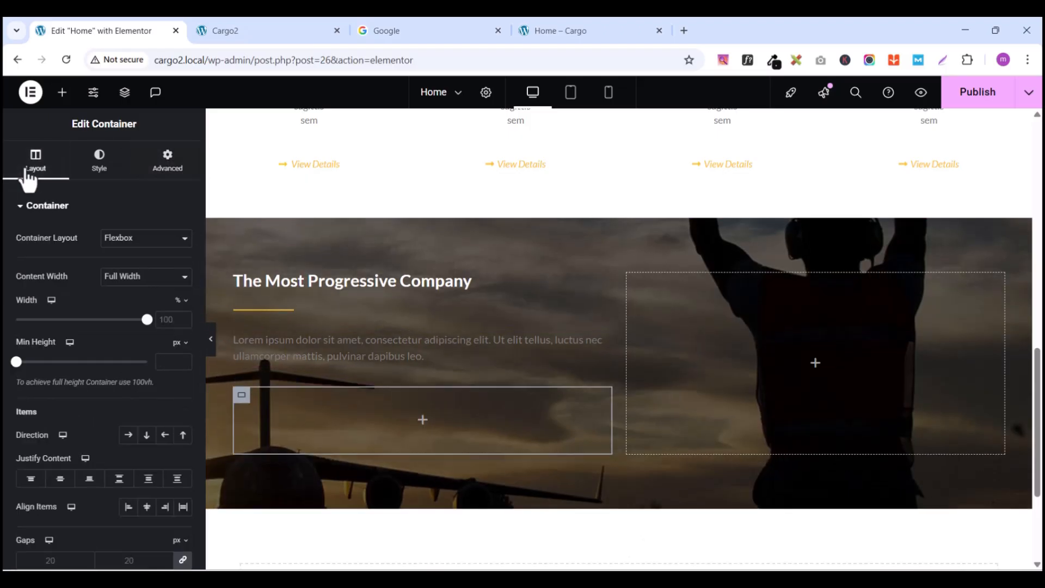
Step: Nest a new container inside the empty container below the paragraph and duplicate it
{"action": "left_click", "coordinate": [64, 96]}
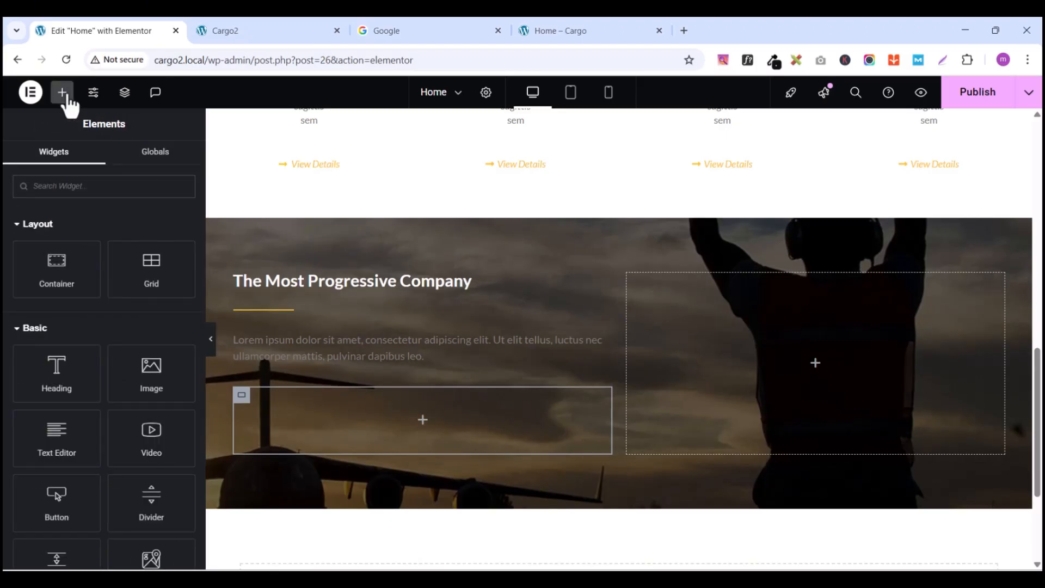
{"action": "left_click_drag", "start_coordinate": [56, 260], "coordinate": [338, 435]}
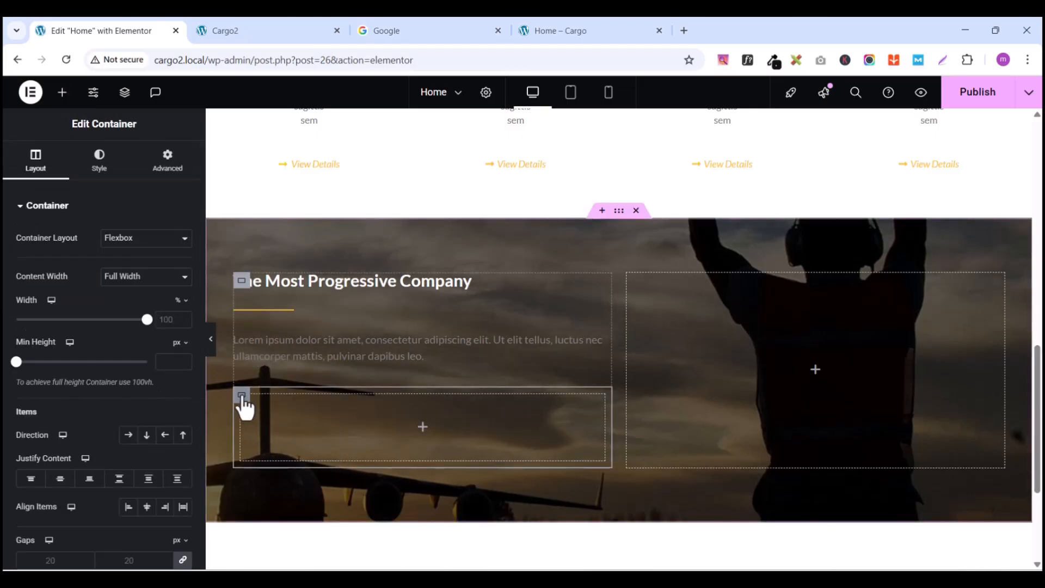
{"action": "right_click", "coordinate": [243, 400]}
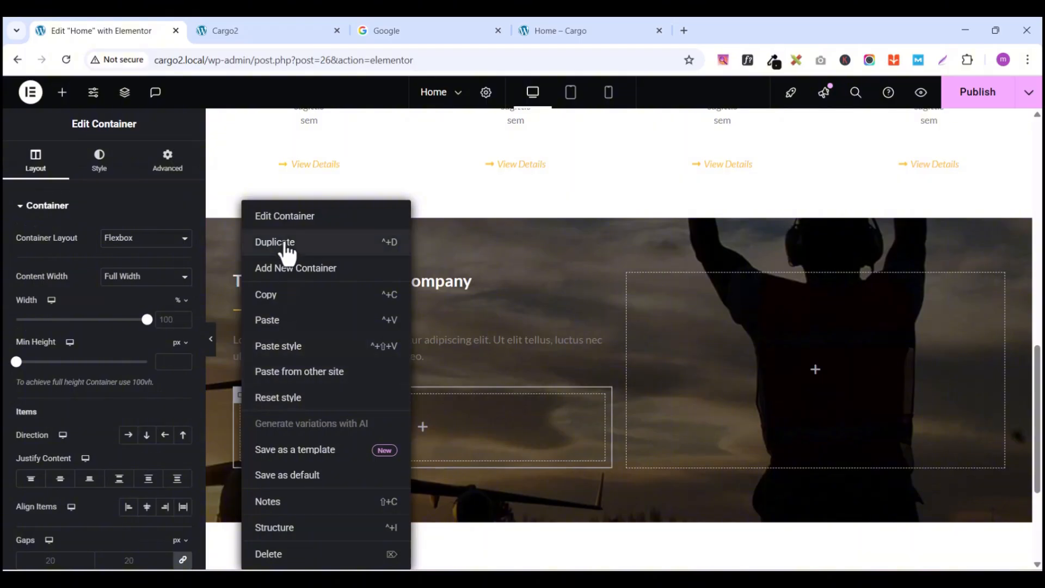
{"action": "left_click", "coordinate": [284, 244]}
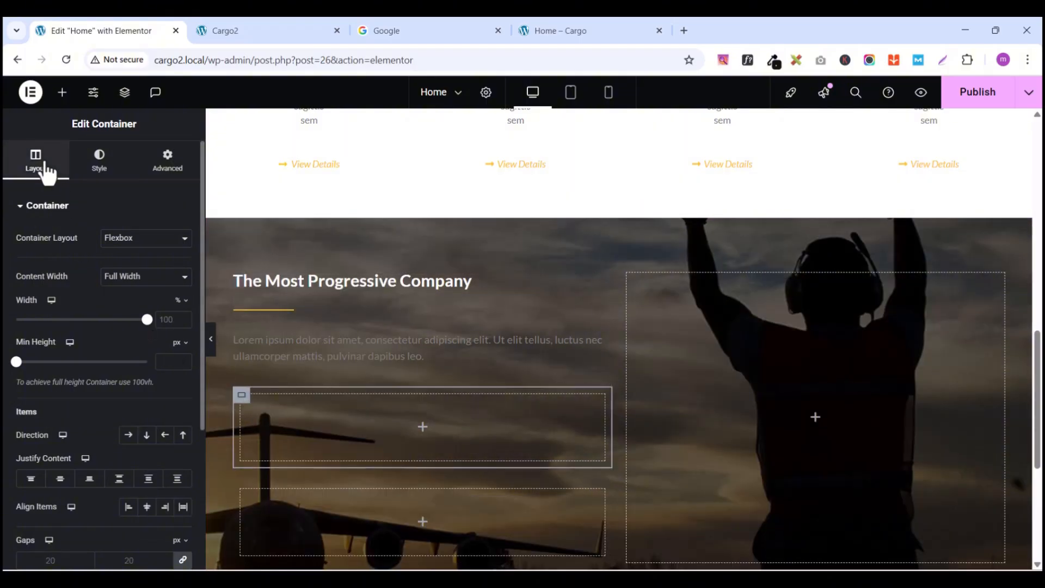
Step: Set the selected container's item direction to a horizontal row
{"action": "left_click", "coordinate": [129, 437]}
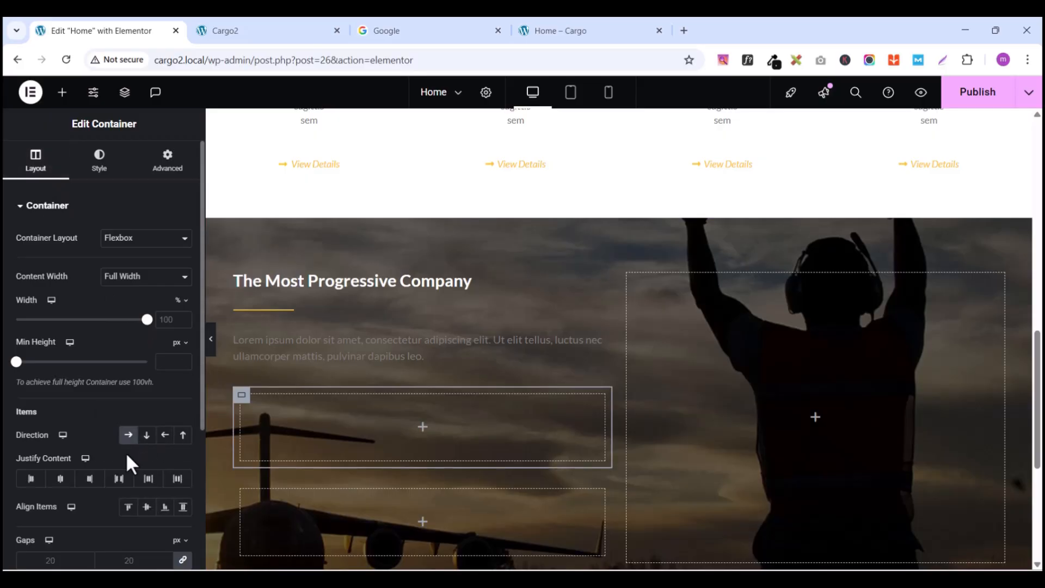
Step: Set the first nested container's direction to column and its parent container's direction to row, so both nested containers sit side by side
{"action": "left_click", "coordinate": [146, 434]}
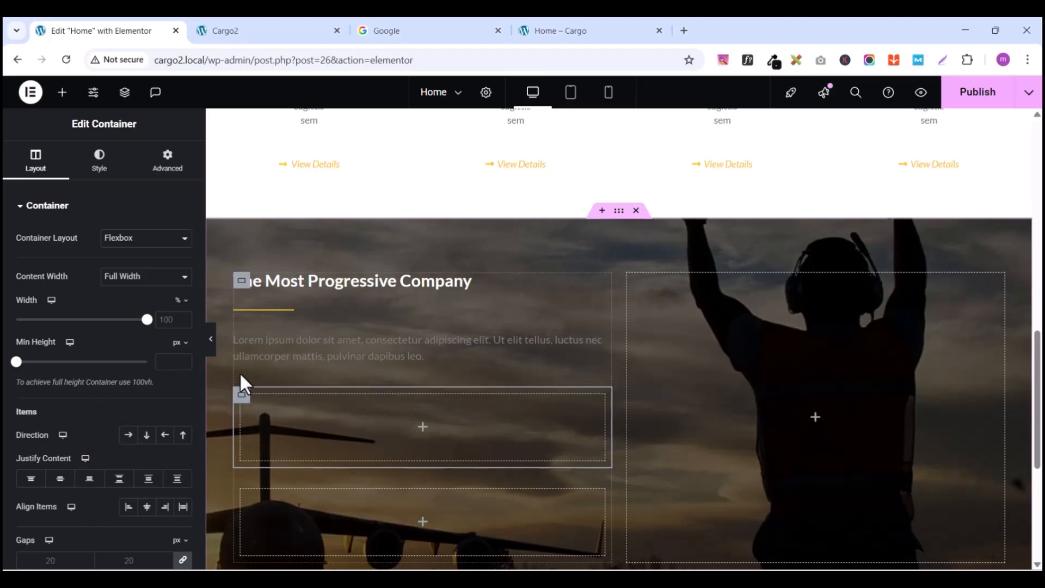
{"action": "left_click", "coordinate": [124, 93]}
{"action": "scroll", "coordinate": [975, 338], "scroll_direction": "down", "scroll_amount": 3}
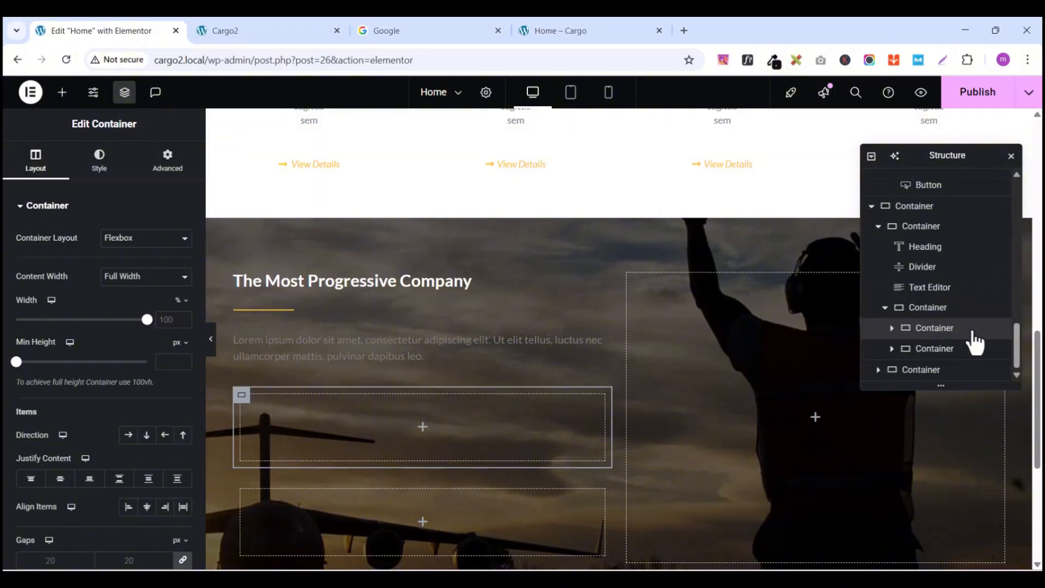
{"action": "left_click", "coordinate": [929, 309]}
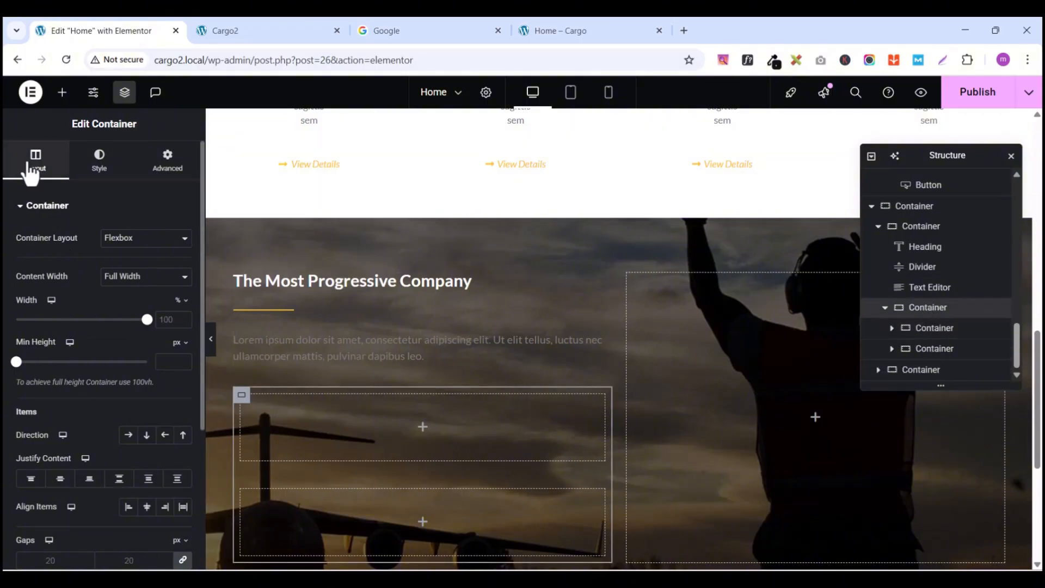
{"action": "left_click", "coordinate": [129, 435]}
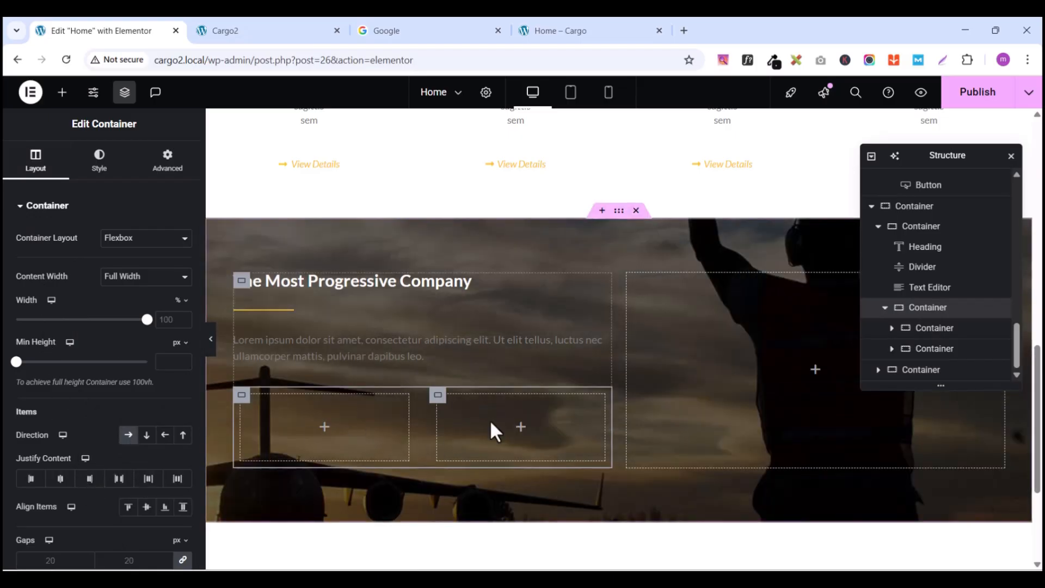
Step: Set the padding of both side-by-side nested containers to 0 and close the page structure overview
{"action": "left_click", "coordinate": [245, 400]}
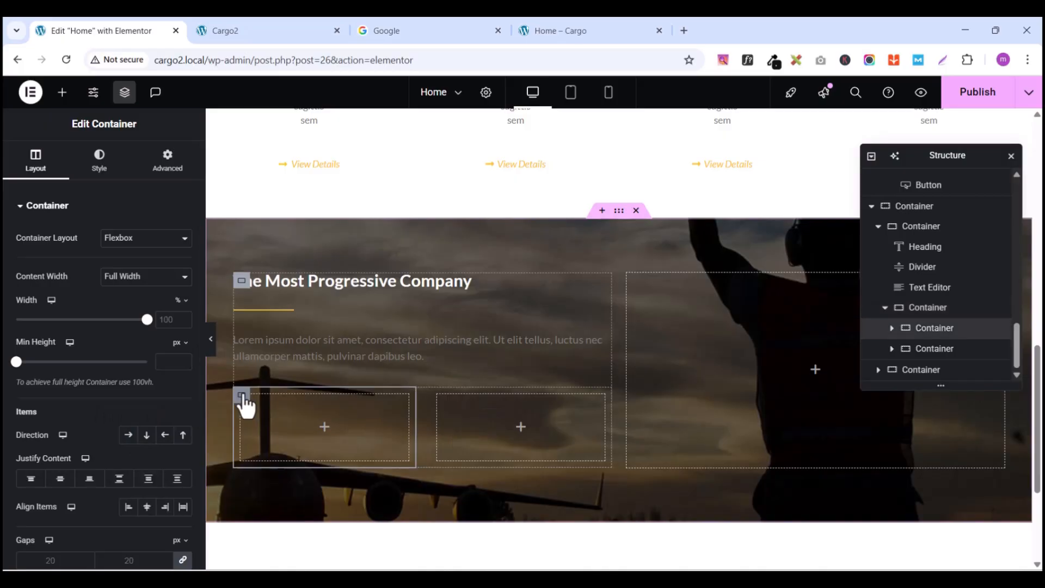
{"action": "left_click", "coordinate": [169, 163]}
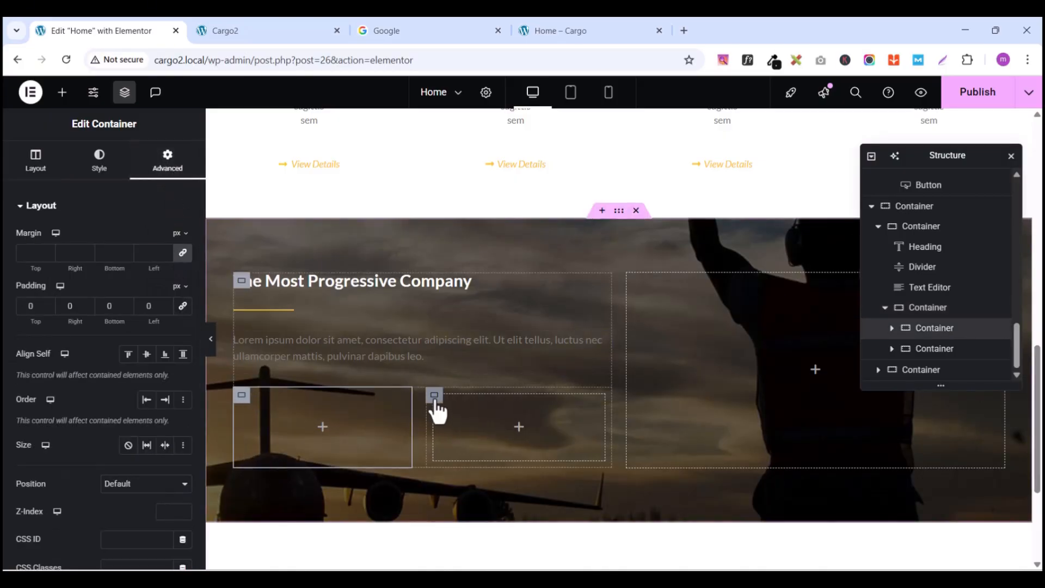
{"action": "left_click", "coordinate": [435, 399]}
{"action": "left_click", "coordinate": [174, 169]}
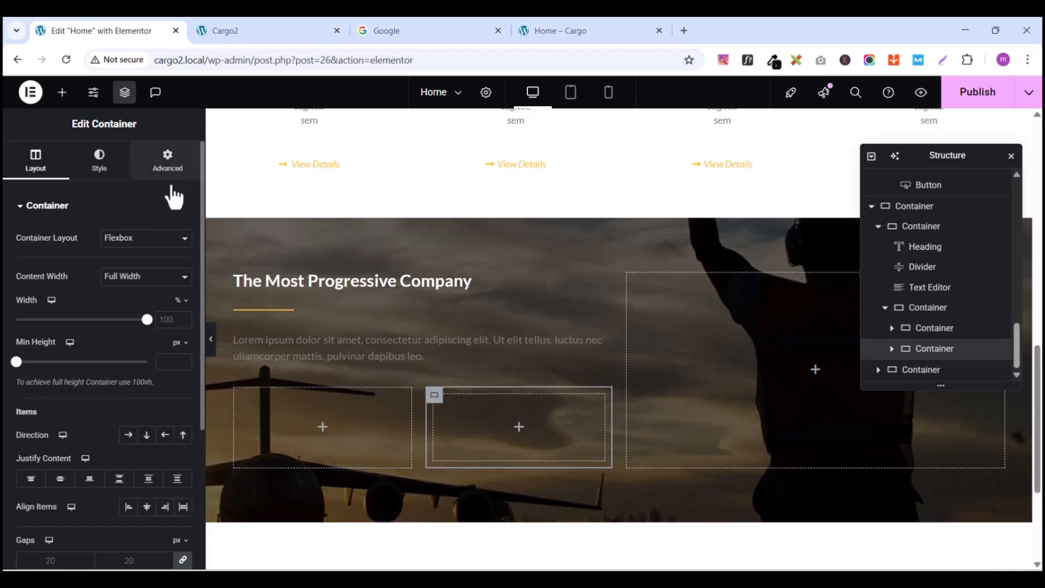
{"action": "left_click", "coordinate": [183, 306]}
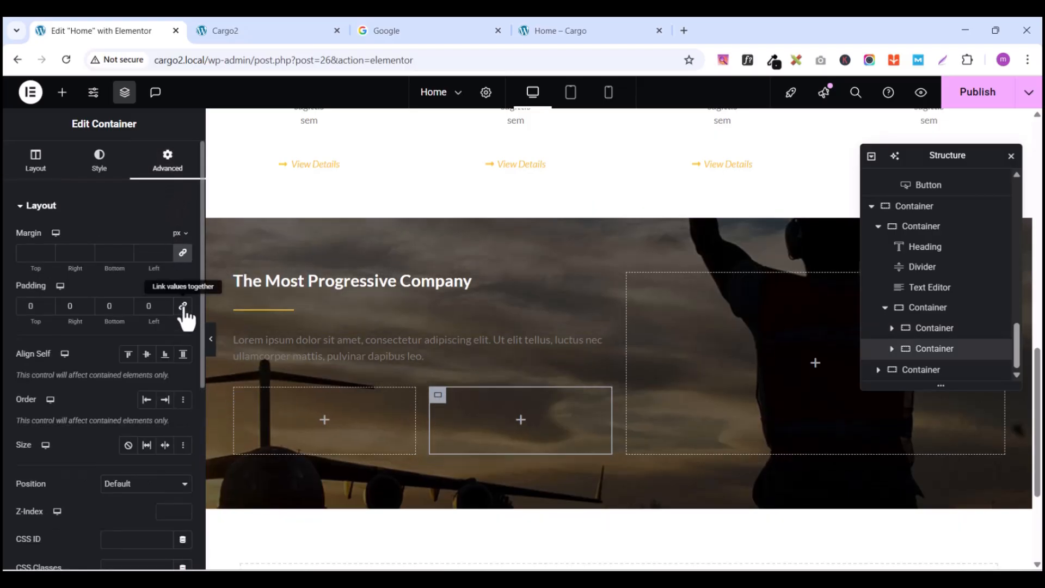
{"action": "left_click", "coordinate": [130, 100]}
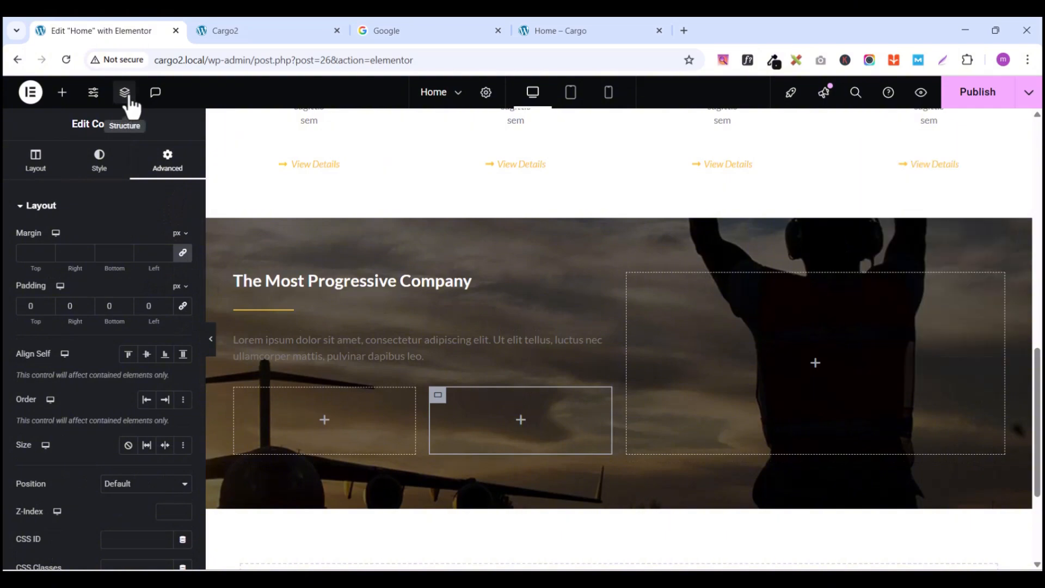
Step: Check the Vision and Mission columns on the Home – Cargo reference page and add a Heading widget to the first nested container
{"action": "left_click", "coordinate": [594, 31]}
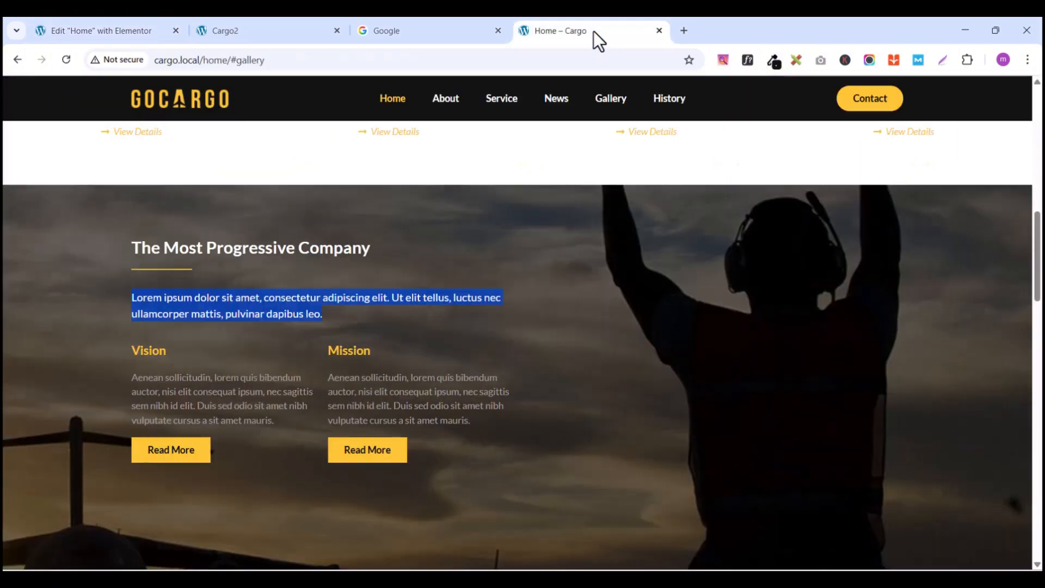
{"action": "left_click", "coordinate": [424, 354]}
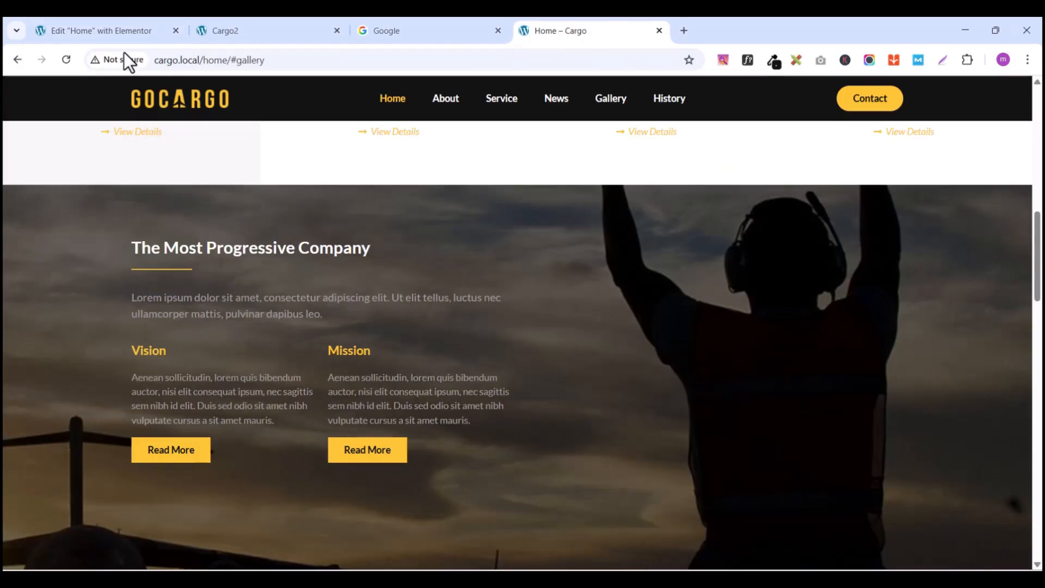
{"action": "left_click", "coordinate": [76, 30]}
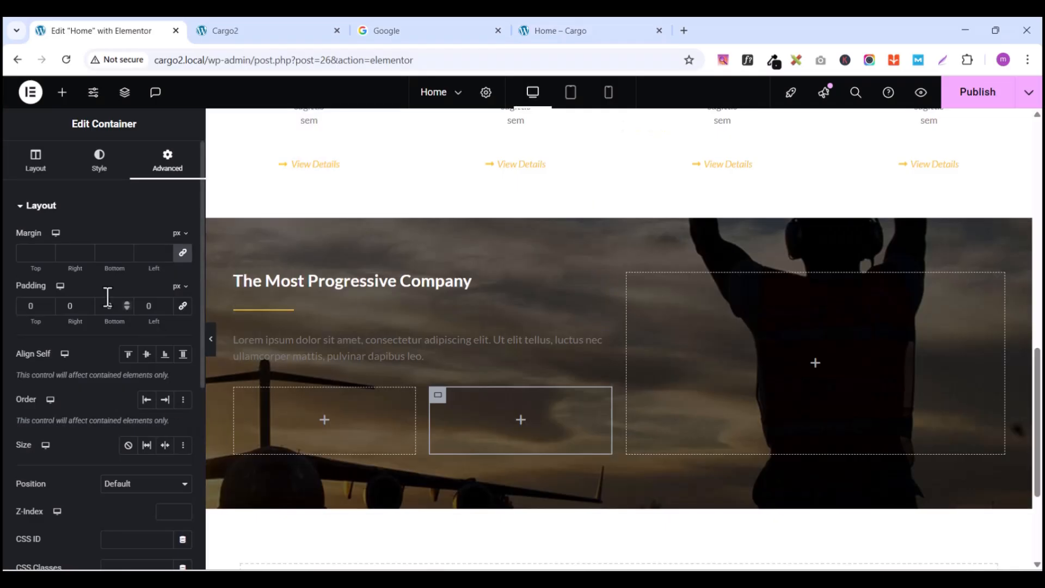
{"action": "left_click", "coordinate": [62, 93]}
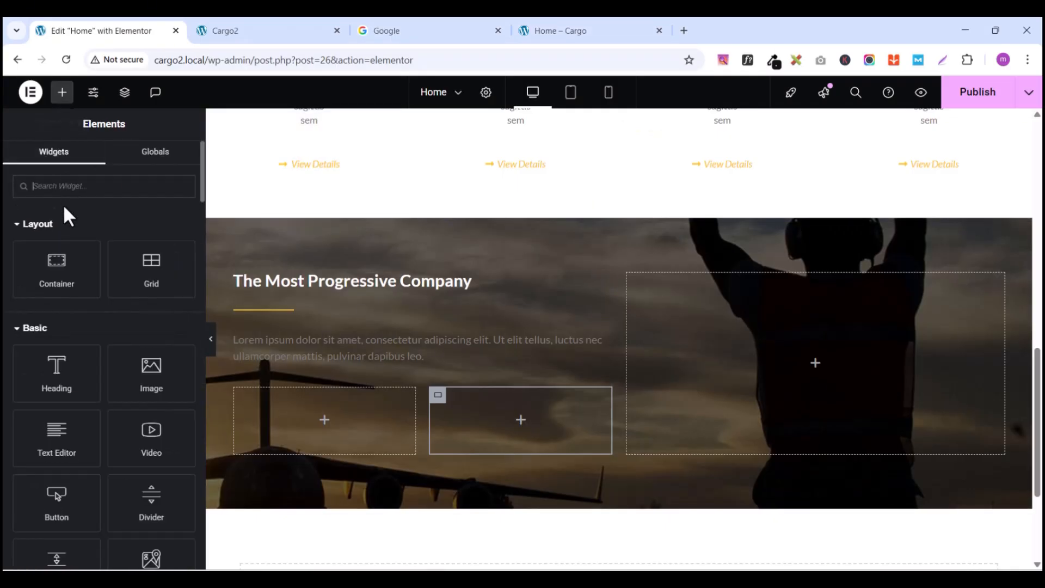
{"action": "type", "text": "hea"}
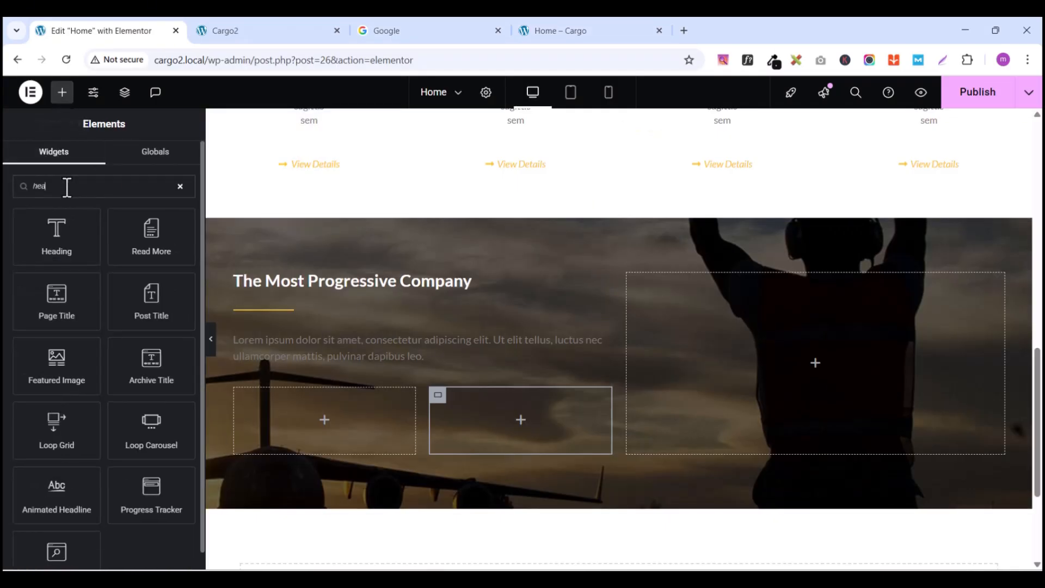
{"action": "left_click_drag", "start_coordinate": [55, 221], "coordinate": [328, 401]}
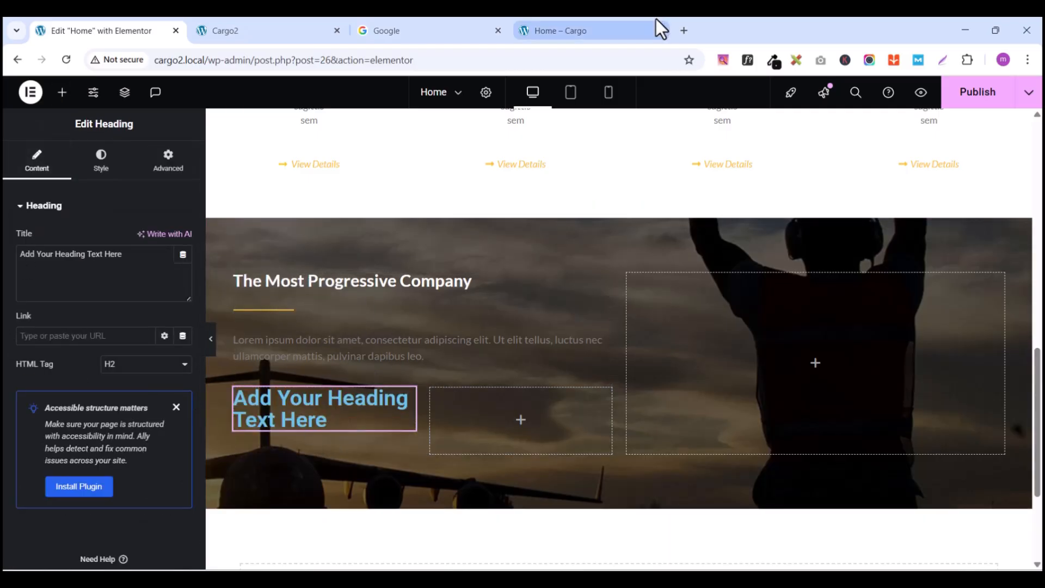
Step: Copy the Vision title from the Home – Cargo reference page and use it as the new heading's text
{"action": "left_click", "coordinate": [551, 31]}
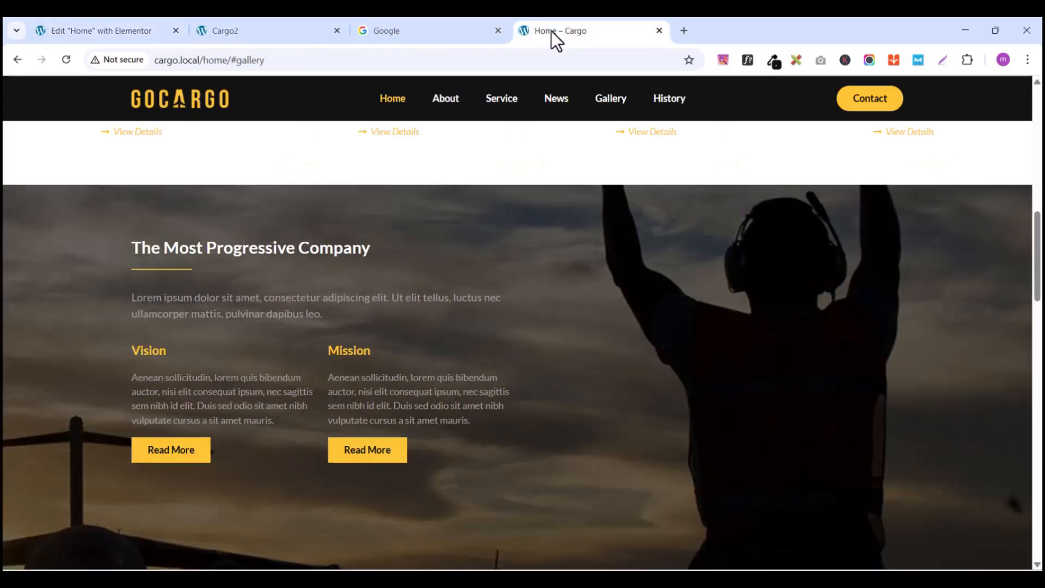
{"action": "right_click", "coordinate": [141, 353]}
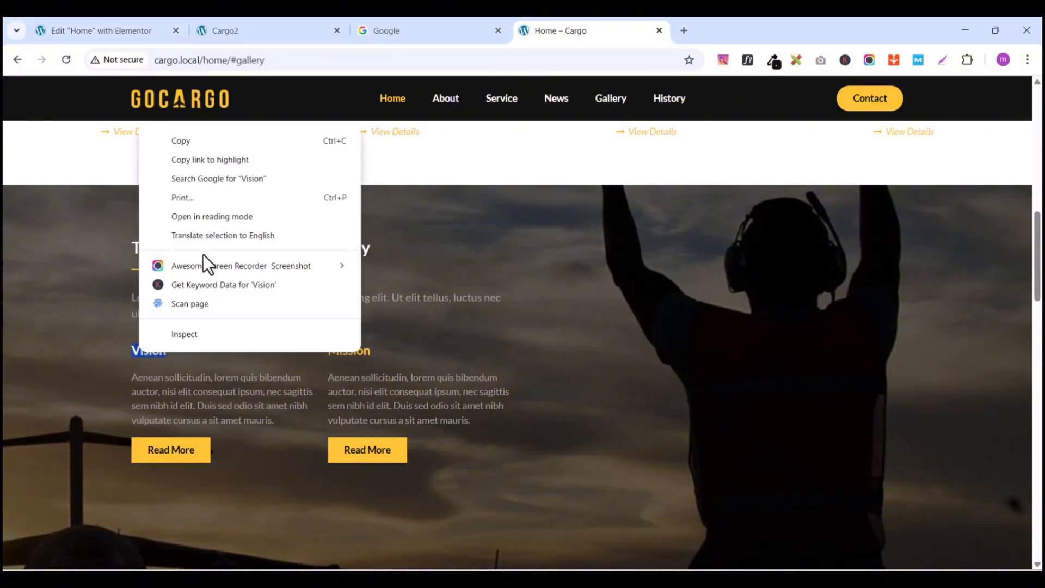
{"action": "left_click", "coordinate": [199, 143]}
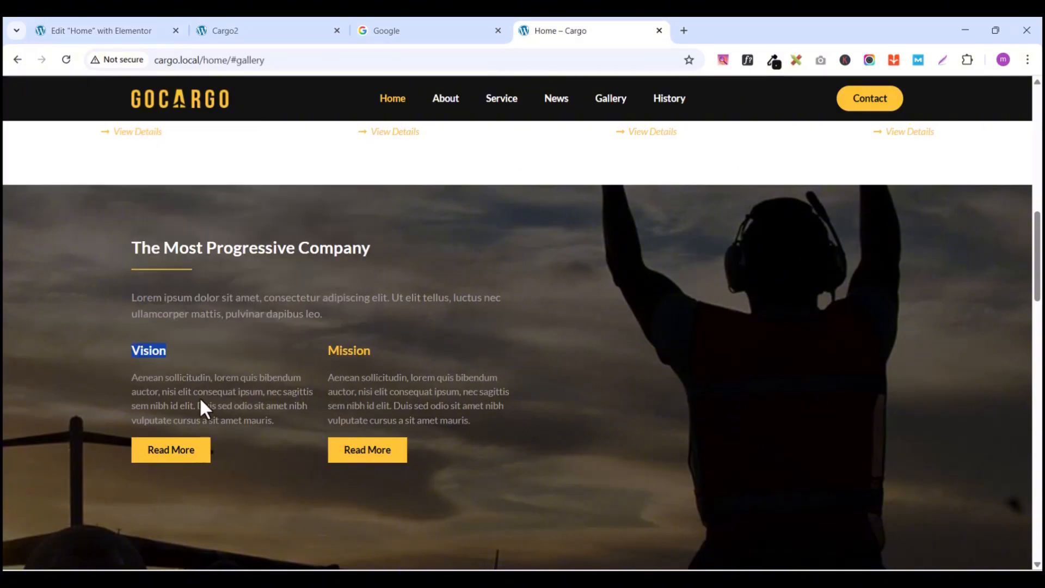
{"action": "left_click", "coordinate": [82, 31]}
{"action": "triple_click", "coordinate": [82, 264]}
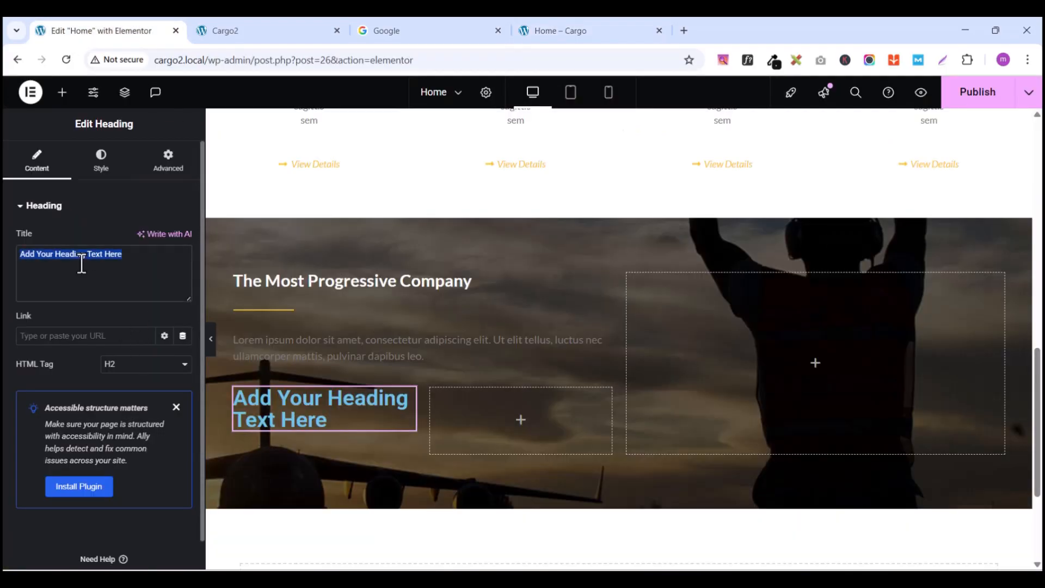
{"action": "type", "text": "Vision"}
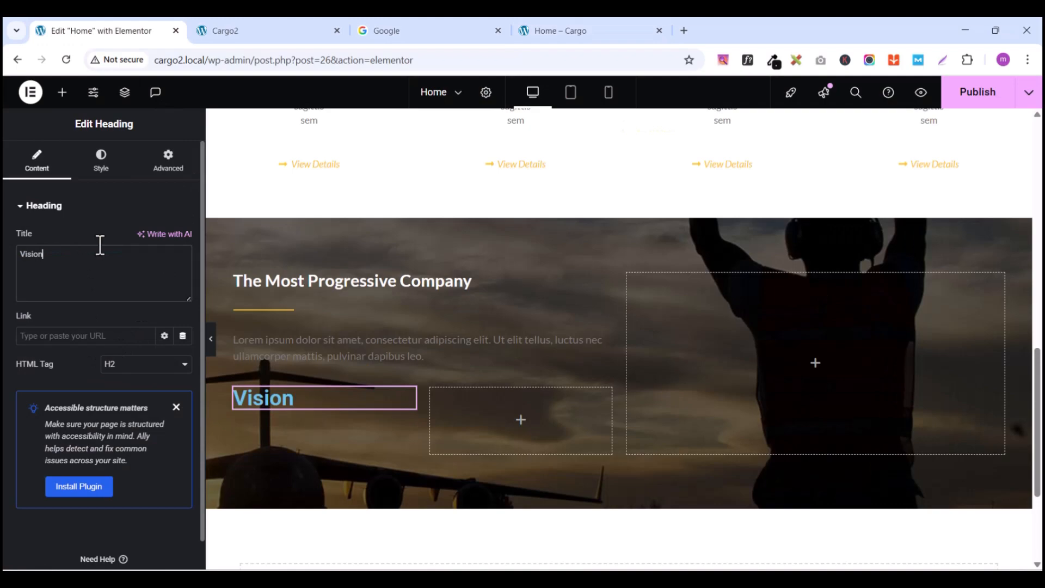
Step: Set the Vision heading's font family to Lato
{"action": "left_click", "coordinate": [103, 159]}
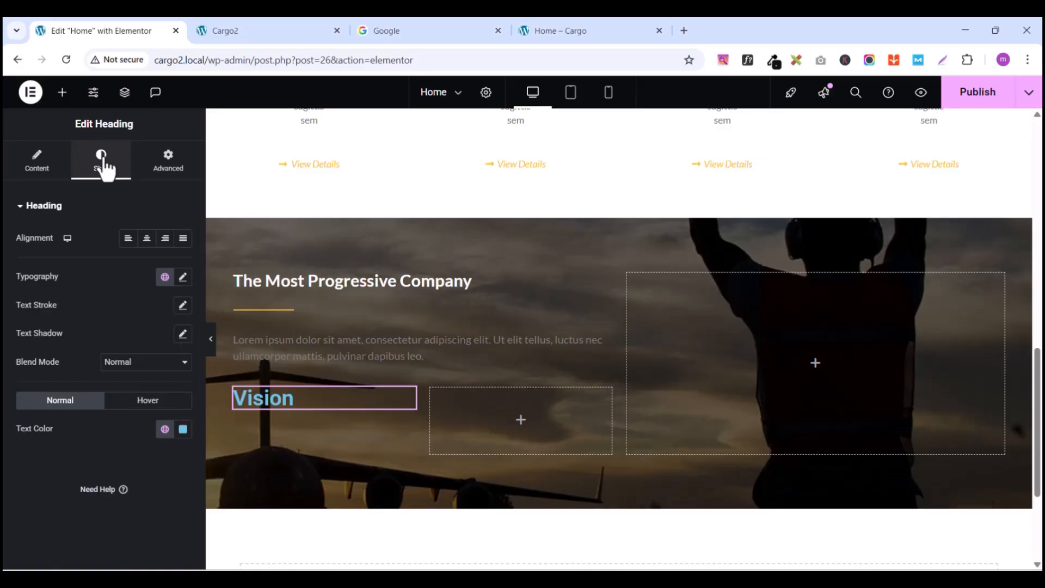
{"action": "left_click", "coordinate": [182, 276]}
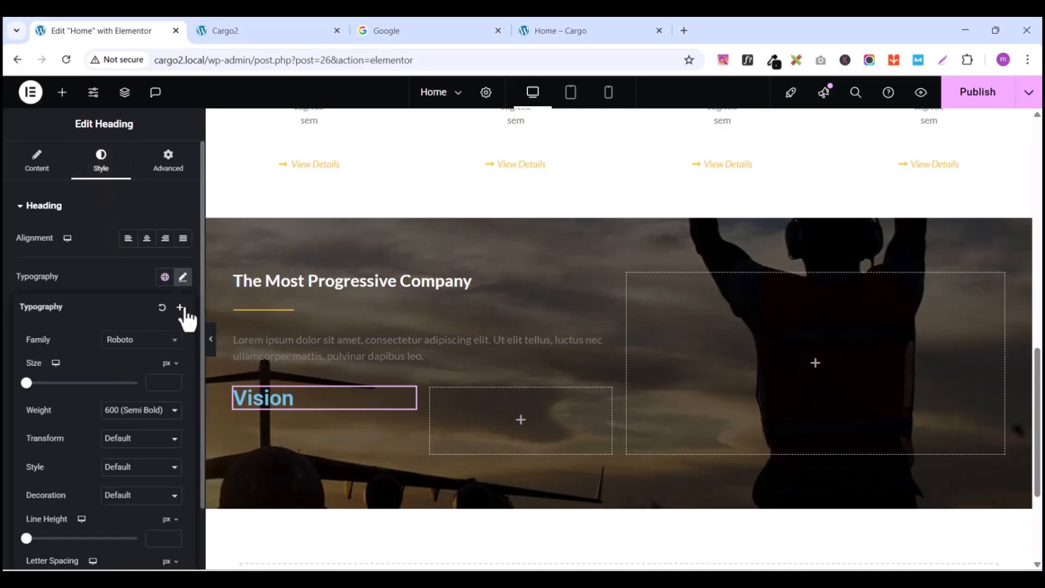
{"action": "left_click", "coordinate": [144, 343]}
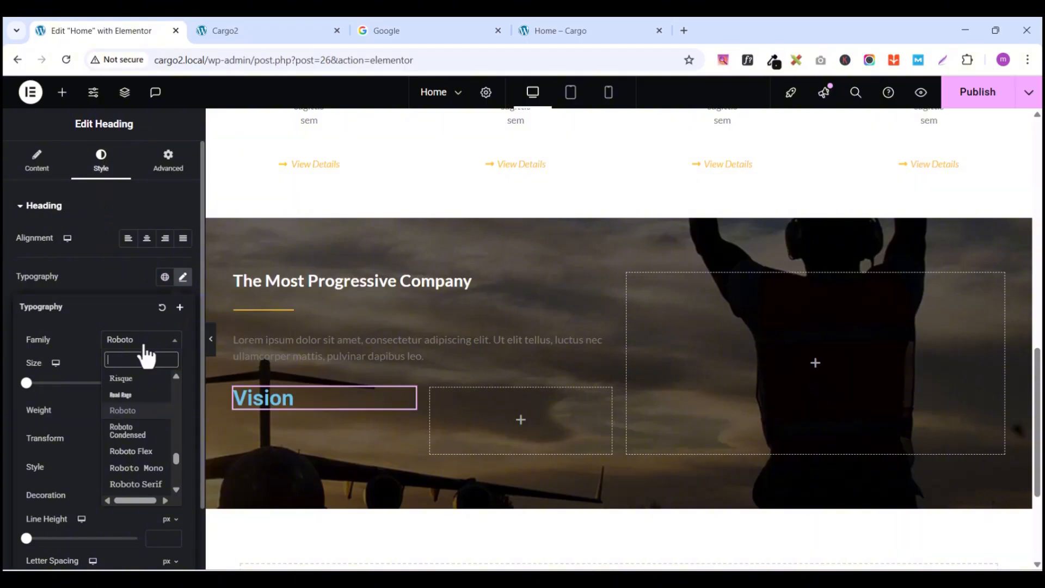
{"action": "type", "text": "lat"}
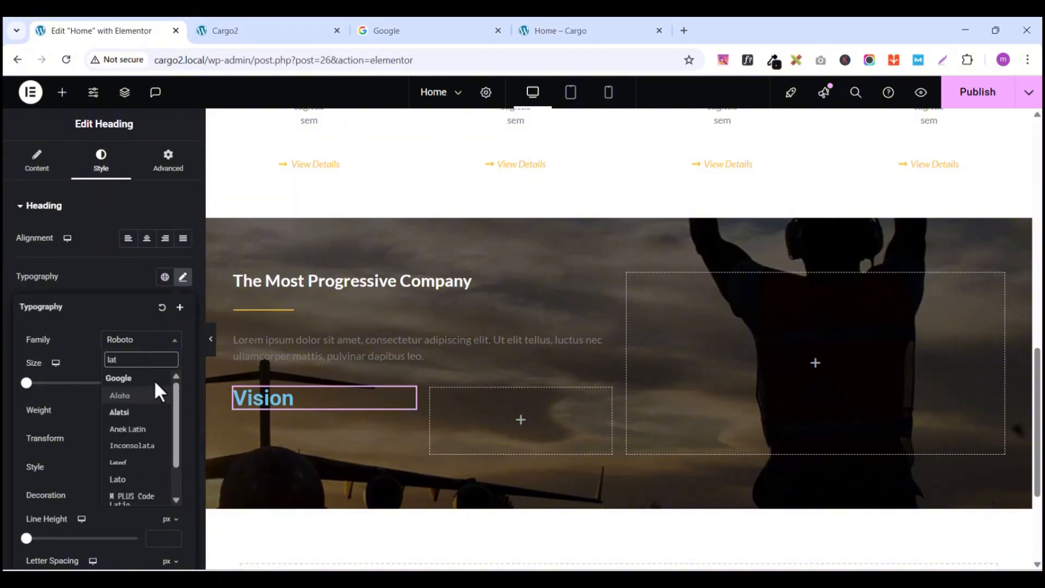
{"action": "type", "text": "o"}
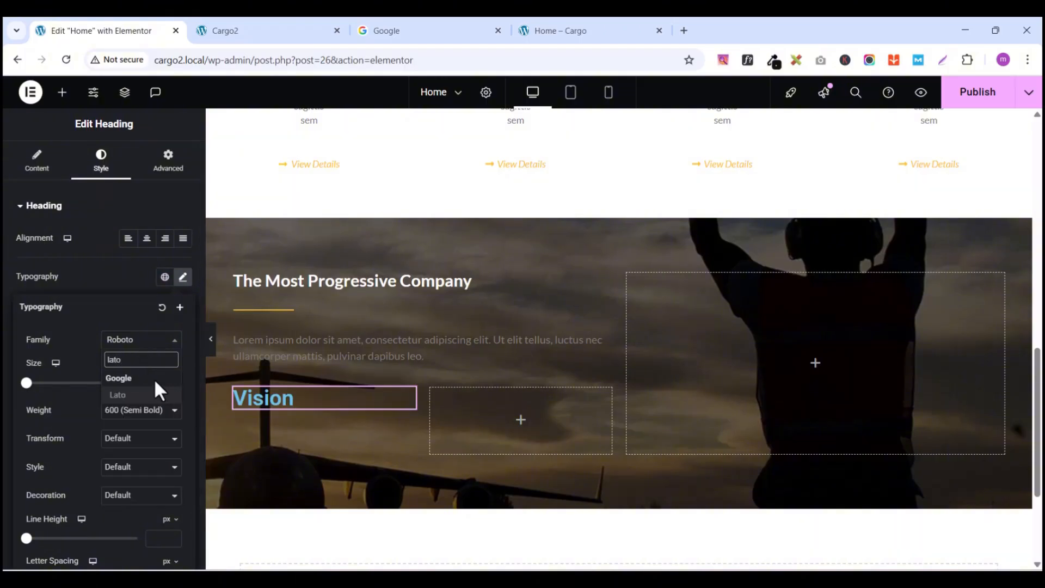
{"action": "left_click", "coordinate": [122, 396]}
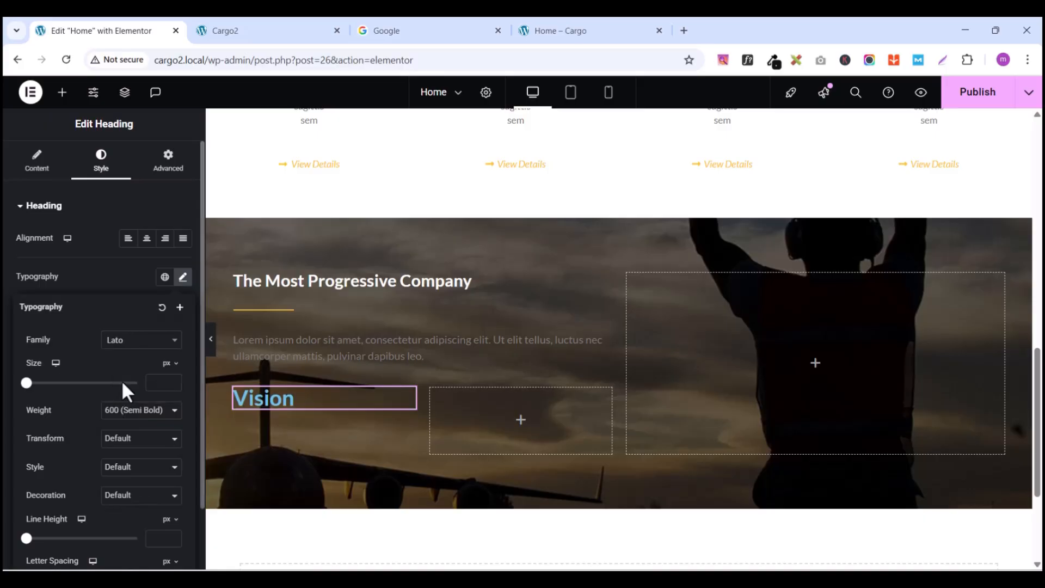
Step: Set the Vision heading's font size to 18 px and its text color to the global yellow
{"action": "left_click", "coordinate": [173, 380]}
{"action": "left_click", "coordinate": [172, 380]}
{"action": "left_click", "coordinate": [172, 380]}
{"action": "left_click", "coordinate": [172, 380]}
{"action": "left_click", "coordinate": [172, 380]}
{"action": "left_click", "coordinate": [173, 380]}
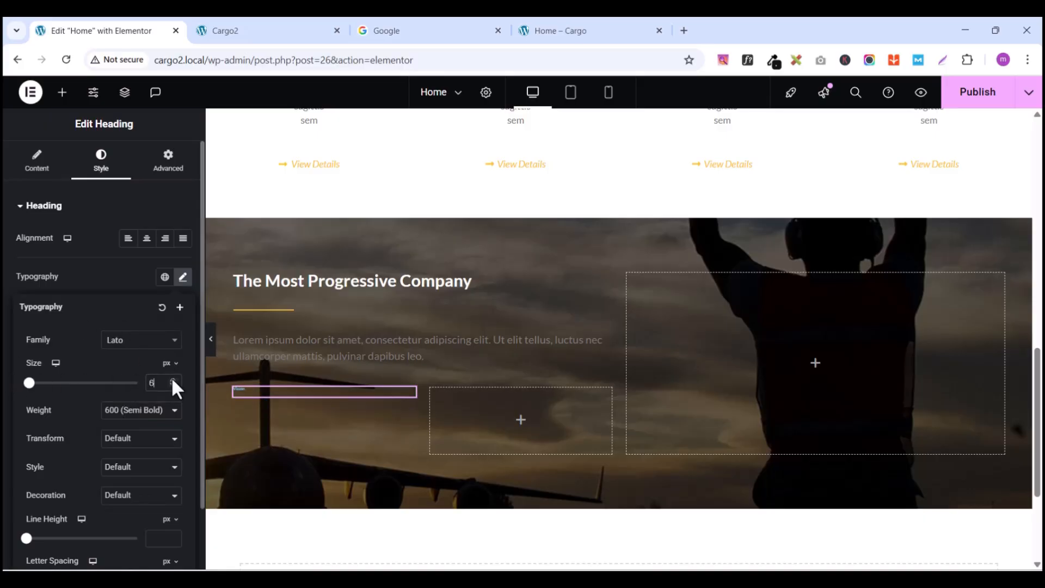
{"action": "left_click", "coordinate": [173, 380]}
{"action": "left_click", "coordinate": [173, 380]}
{"action": "left_click", "coordinate": [173, 380]}
{"action": "left_click", "coordinate": [173, 380]}
{"action": "left_click", "coordinate": [173, 380]}
{"action": "left_click", "coordinate": [173, 380]}
{"action": "left_click", "coordinate": [173, 380]}
{"action": "left_click", "coordinate": [173, 380]}
{"action": "left_click", "coordinate": [172, 380]}
{"action": "left_click", "coordinate": [172, 380]}
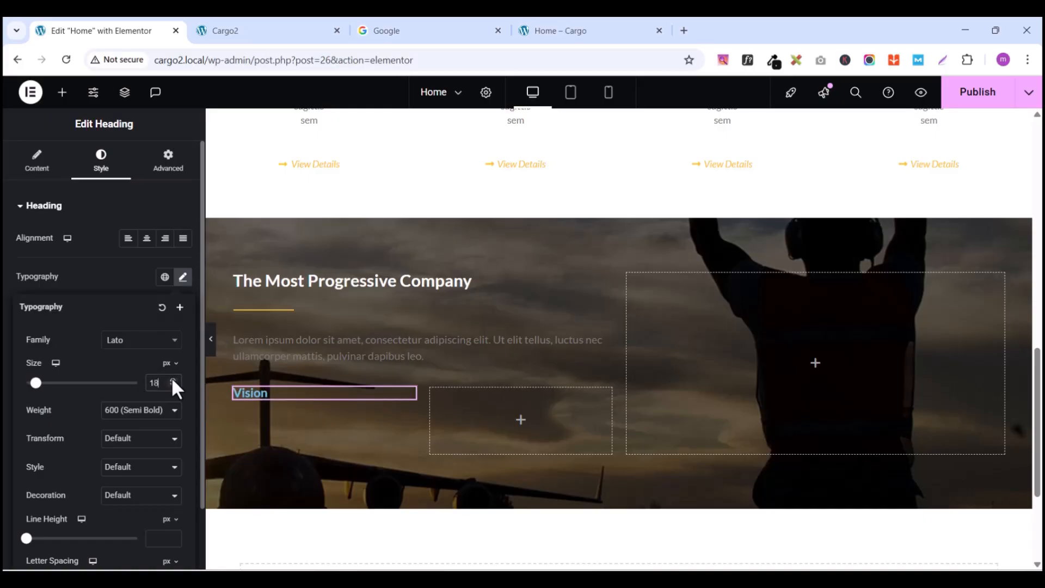
{"action": "left_click", "coordinate": [104, 286]}
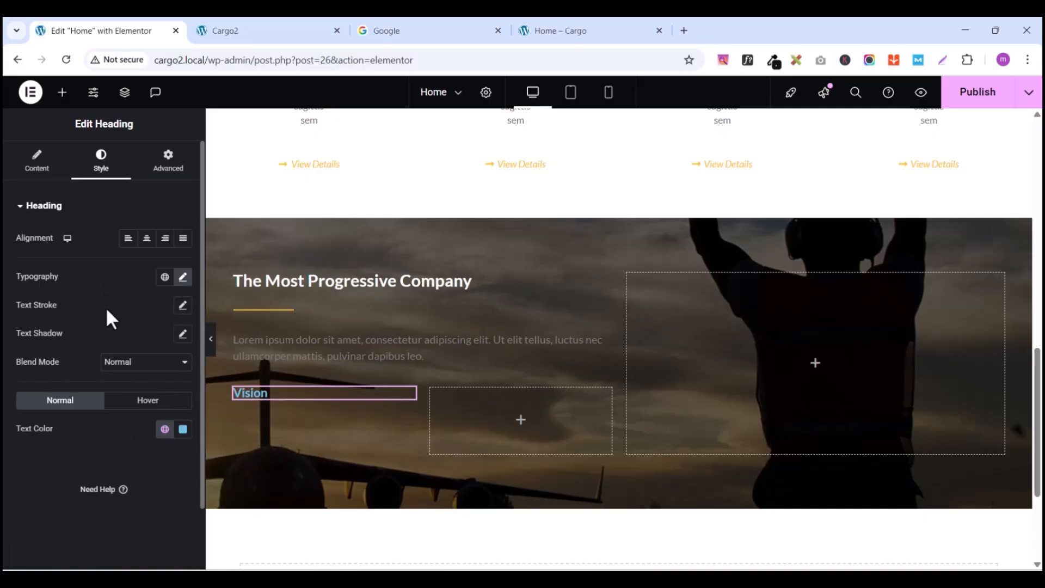
{"action": "left_click", "coordinate": [159, 431]}
{"action": "left_click", "coordinate": [38, 373]}
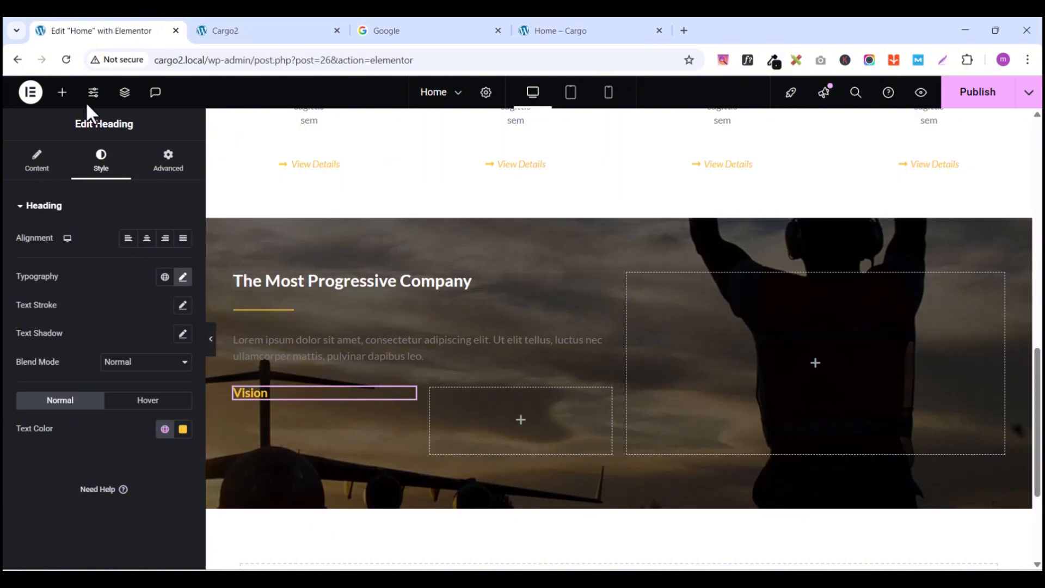
Step: Add a Text Editor widget directly below the Vision heading inside the first nested container
{"action": "left_click", "coordinate": [62, 92]}
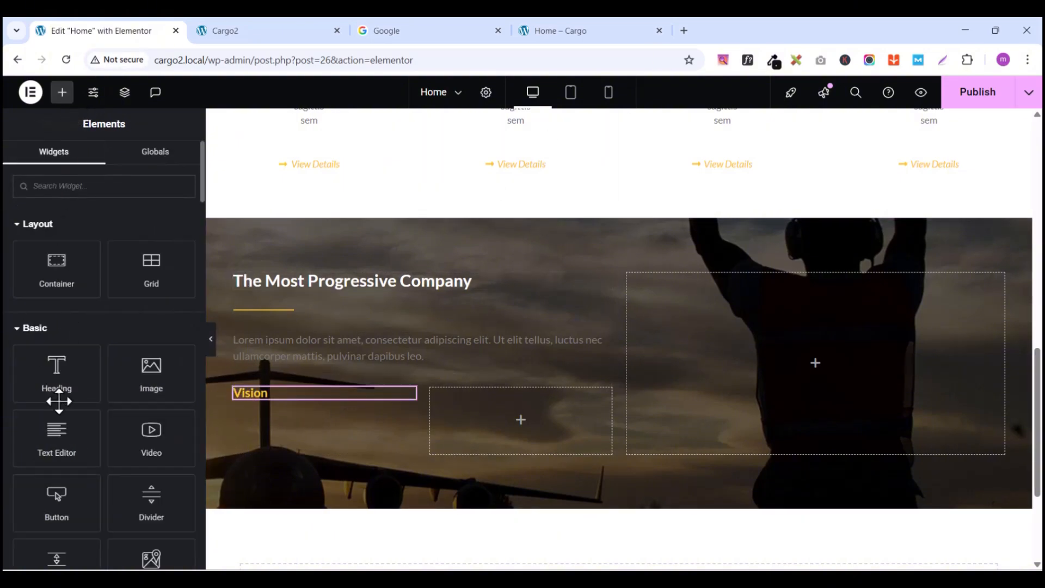
{"action": "left_click_drag", "start_coordinate": [54, 432], "coordinate": [342, 404]}
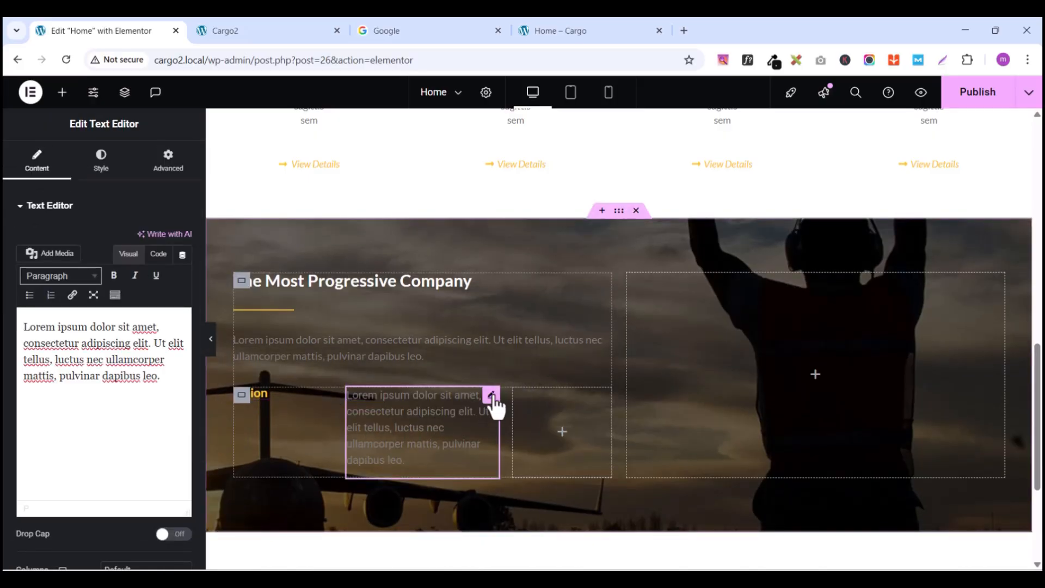
{"action": "mouse_move", "coordinate": [492, 395]}
{"action": "left_mouse_down"}
{"action": "mouse_move", "coordinate": [275, 415]}
{"action": "mouse_move", "coordinate": [278, 405]}
{"action": "mouse_move", "coordinate": [299, 430]}
{"action": "mouse_move", "coordinate": [292, 391]}
{"action": "mouse_move", "coordinate": [293, 403]}
{"action": "left_mouse_up"}
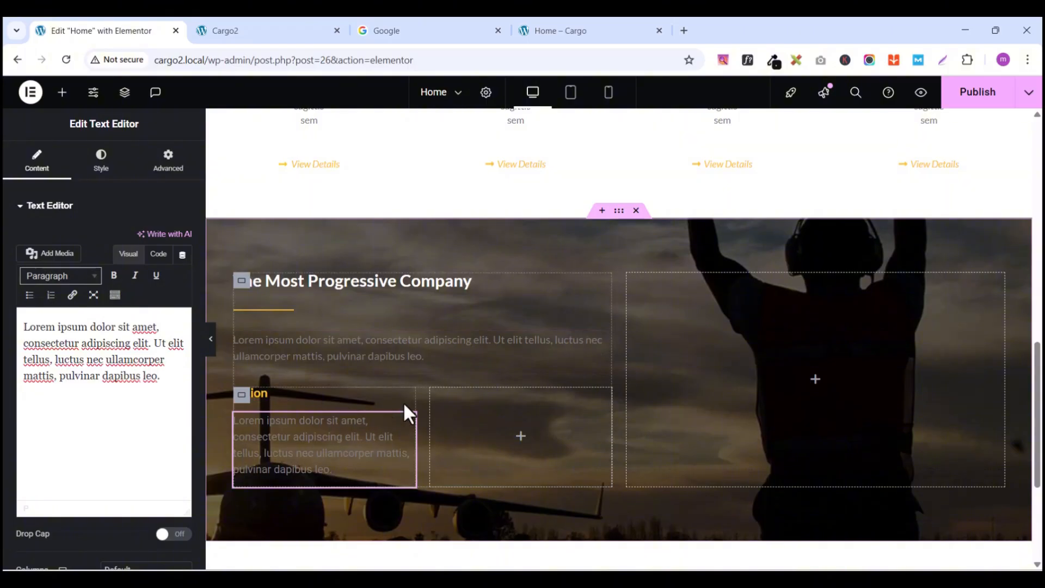
Step: Check the Vision paragraph on the Home – Cargo page and set the new Vision text's font family to Lato
{"action": "left_click", "coordinate": [573, 29]}
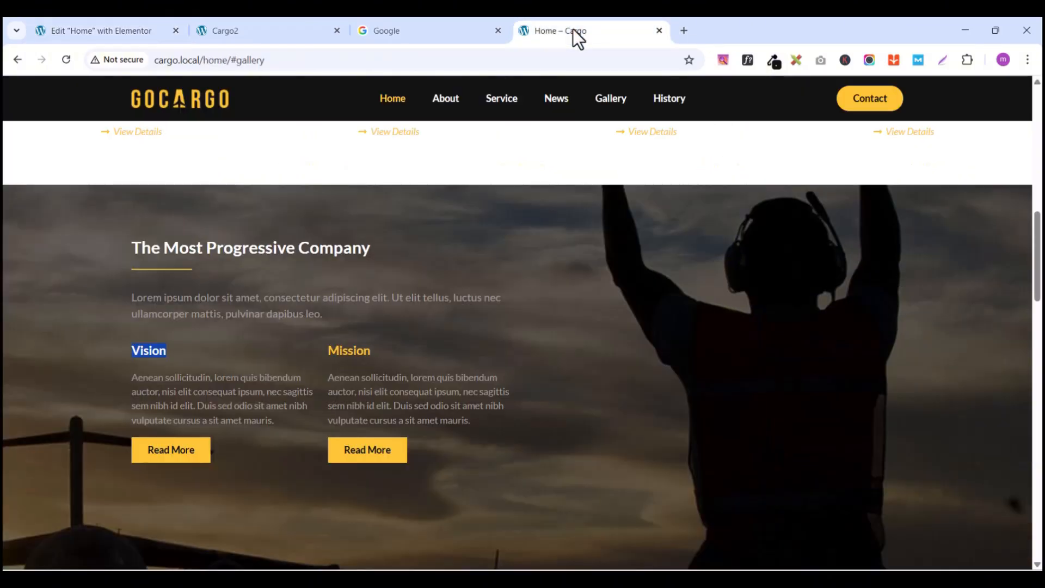
{"action": "left_click", "coordinate": [106, 29]}
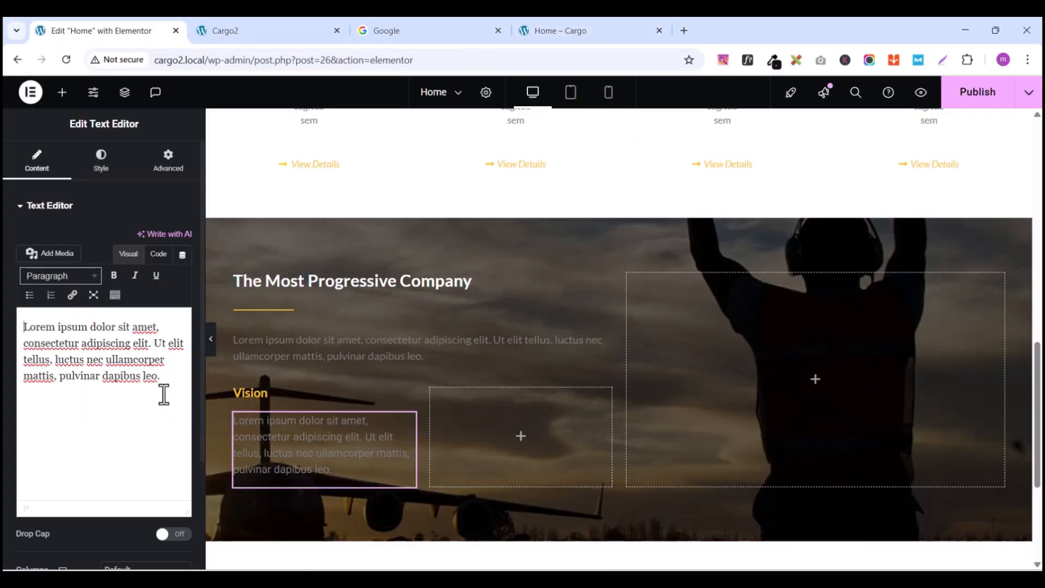
{"action": "left_click", "coordinate": [101, 161]}
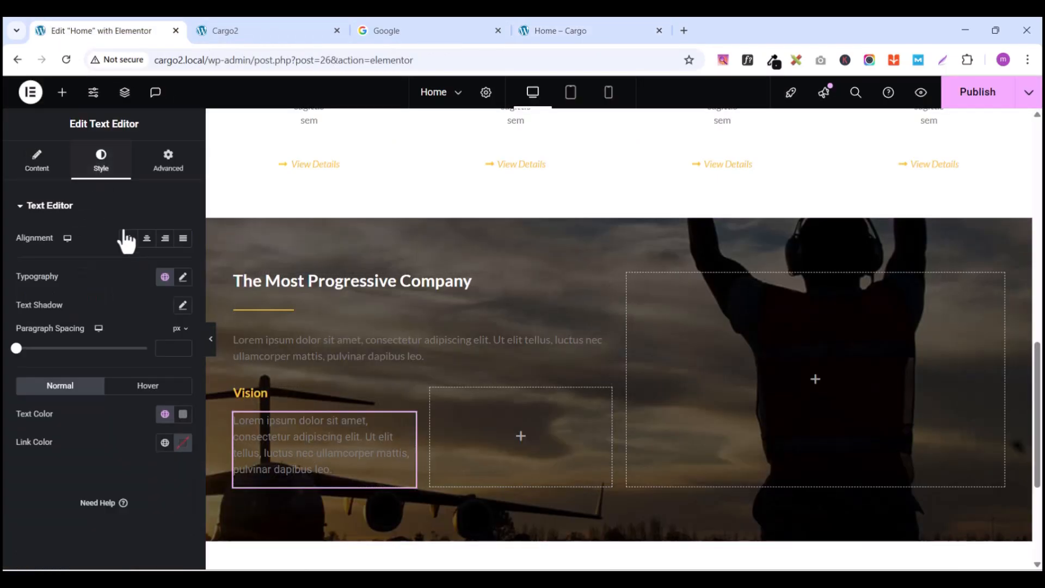
{"action": "left_click", "coordinate": [183, 277]}
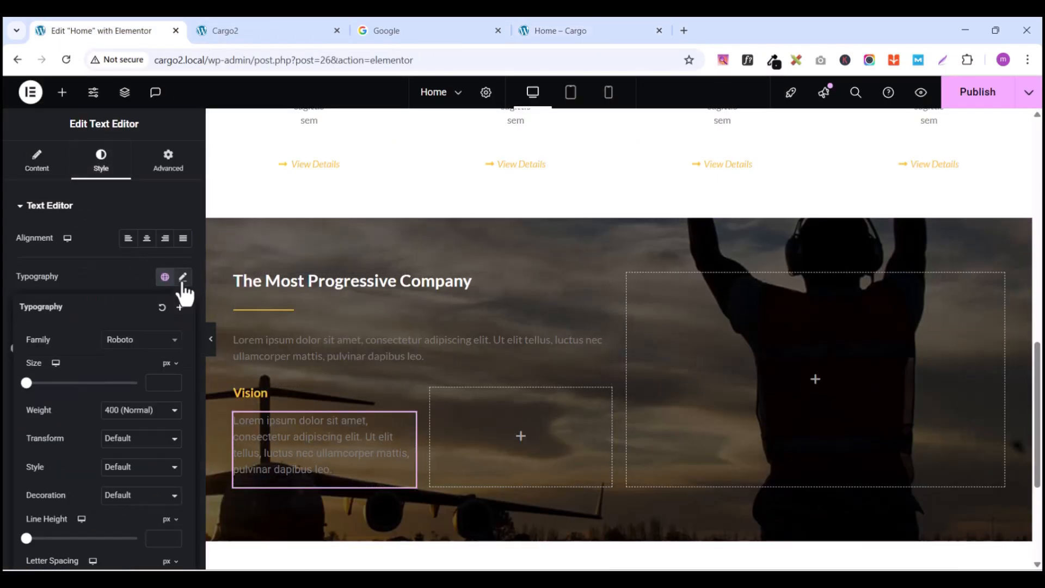
{"action": "left_click", "coordinate": [170, 342]}
{"action": "type", "text": "lato"}
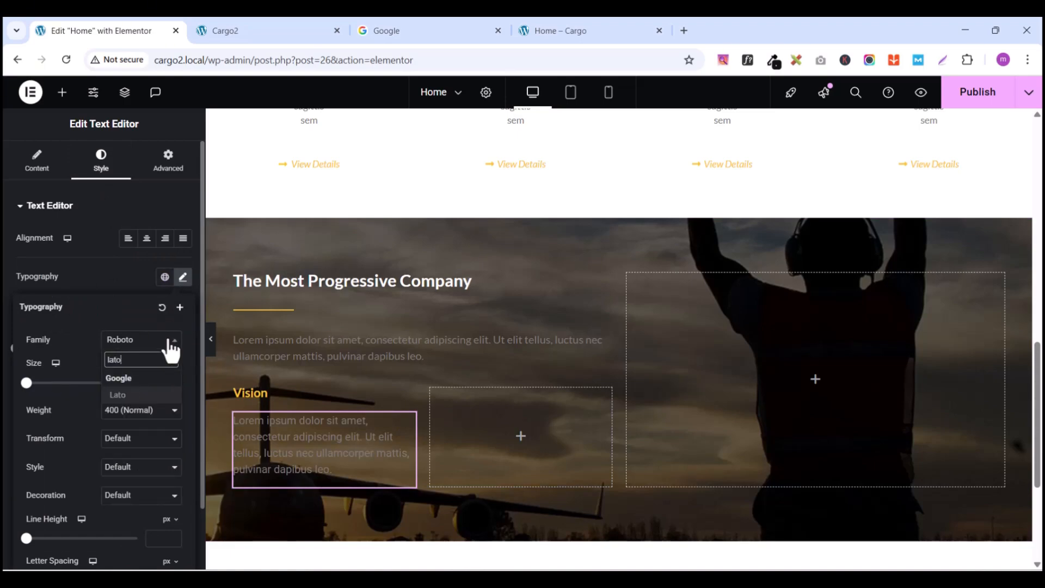
{"action": "left_click", "coordinate": [119, 395]}
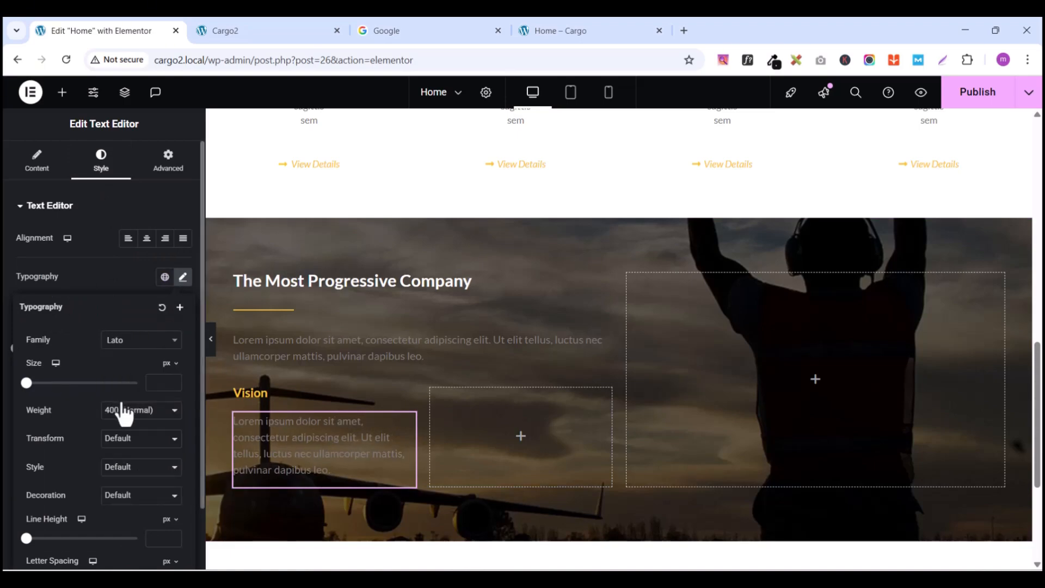
Step: Set the Vision text's font size to 14 px
{"action": "left_click", "coordinate": [173, 379]}
{"action": "left_click", "coordinate": [173, 379]}
{"action": "left_click", "coordinate": [173, 379]}
{"action": "left_click", "coordinate": [173, 379]}
{"action": "left_click", "coordinate": [173, 380]}
{"action": "left_click", "coordinate": [173, 379]}
{"action": "left_click", "coordinate": [173, 380]}
{"action": "left_click", "coordinate": [173, 379]}
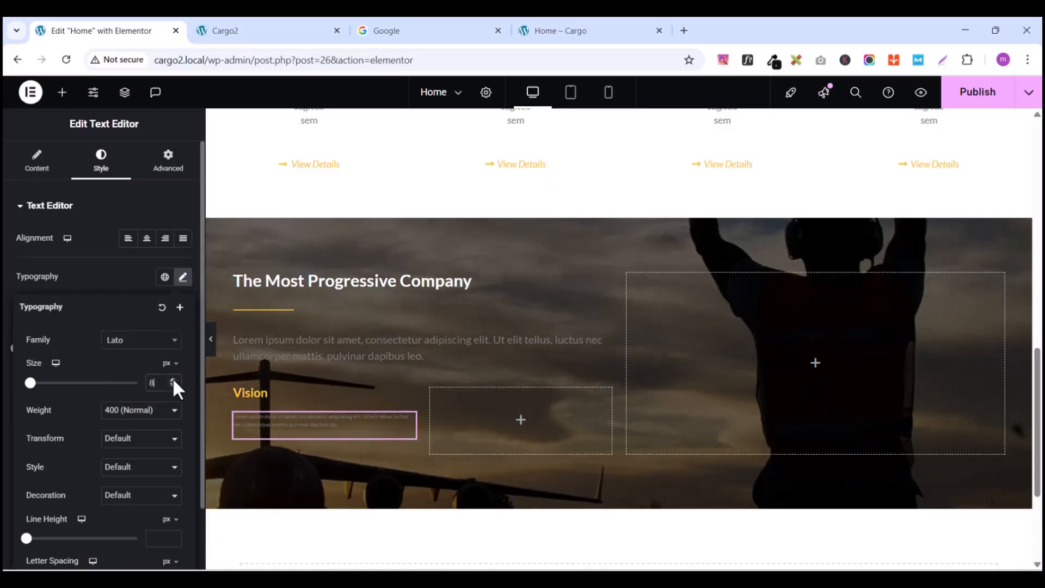
{"action": "left_click", "coordinate": [173, 380]}
{"action": "left_click", "coordinate": [173, 380]}
{"action": "left_click", "coordinate": [173, 379]}
{"action": "left_click", "coordinate": [173, 380]}
{"action": "left_click", "coordinate": [173, 380]}
{"action": "left_click", "coordinate": [173, 380]}
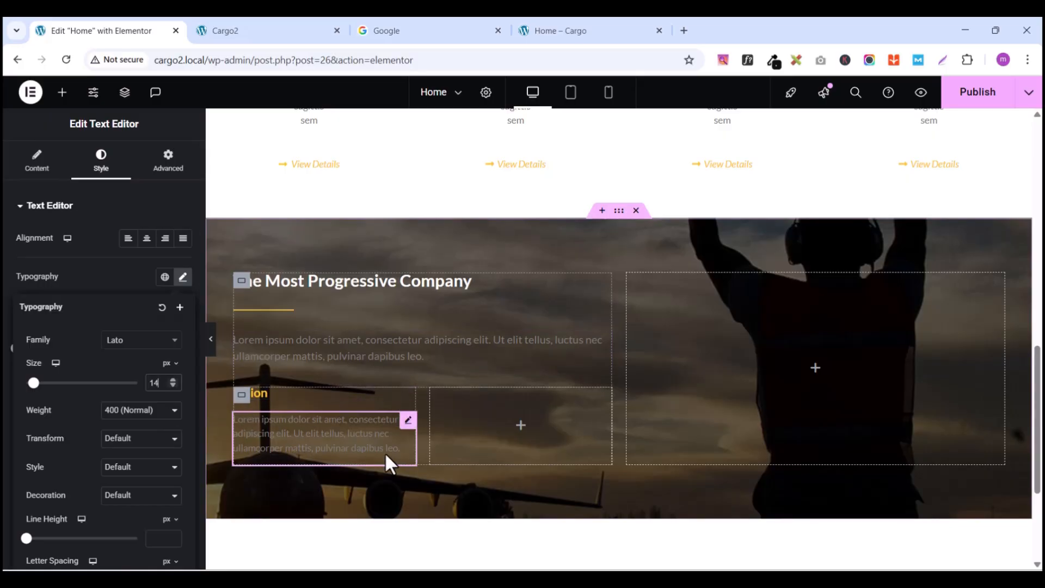
Step: Copy the hero section's Get Rate Guote button and paste it directly below the Vision text
{"action": "scroll", "coordinate": [410, 309], "scroll_direction": "up", "scroll_amount": 15}
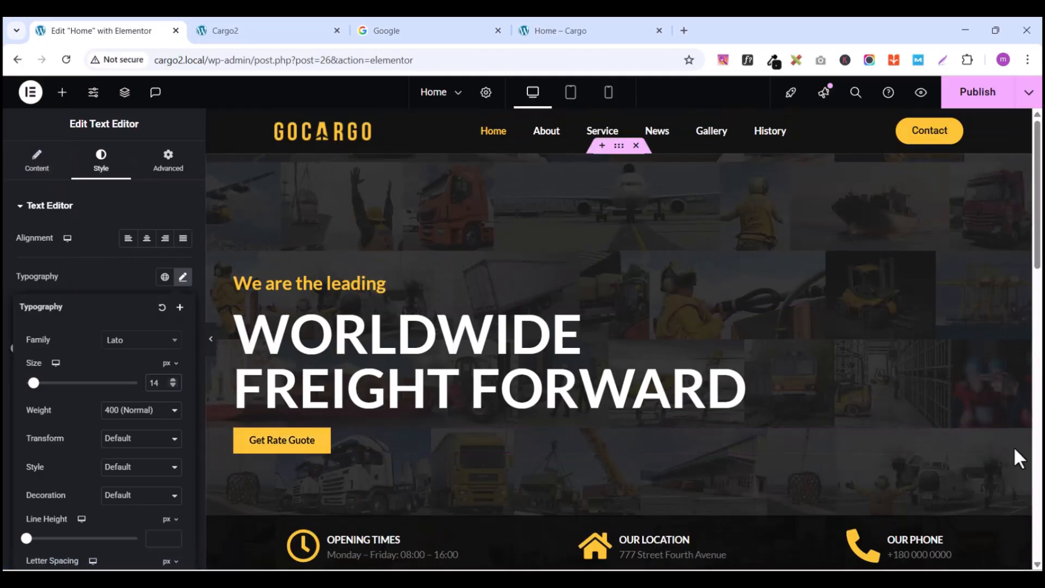
{"action": "left_click", "coordinate": [999, 444]}
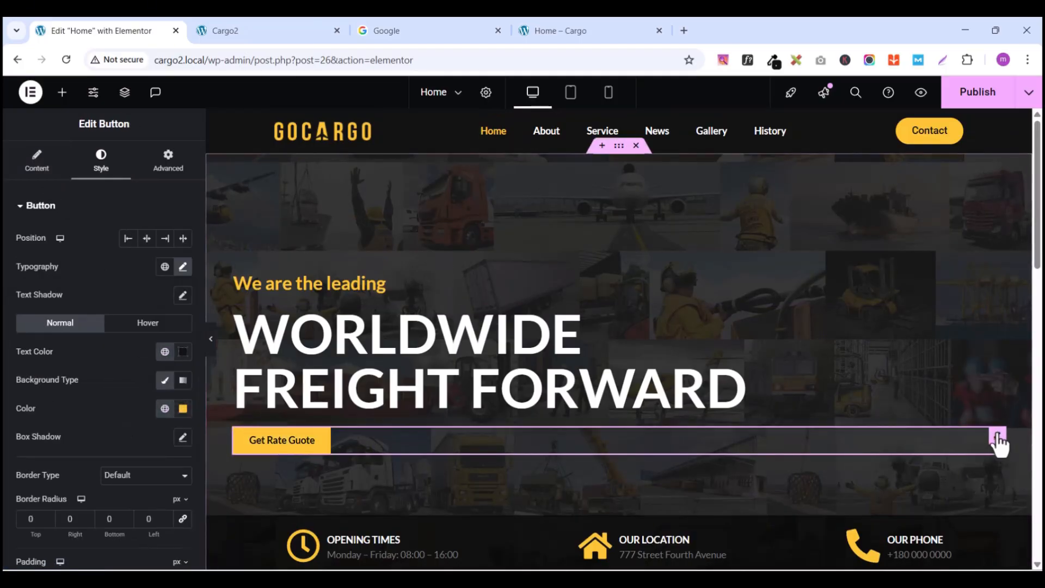
{"action": "right_click", "coordinate": [999, 444]}
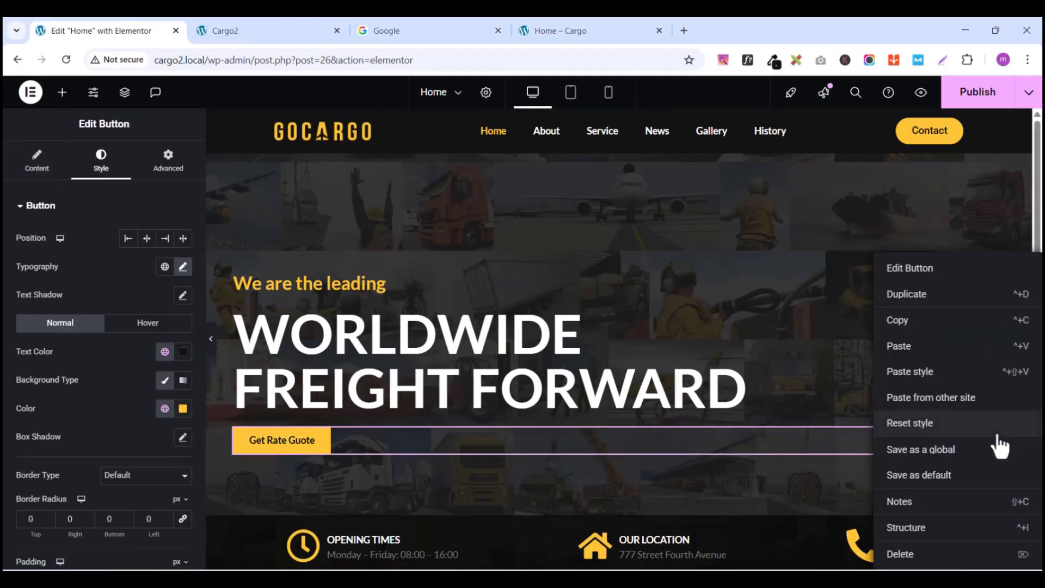
{"action": "left_click", "coordinate": [908, 321]}
{"action": "scroll", "coordinate": [653, 441], "scroll_direction": "down", "scroll_amount": 10}
{"action": "scroll", "coordinate": [524, 434], "scroll_direction": "down", "scroll_amount": 6}
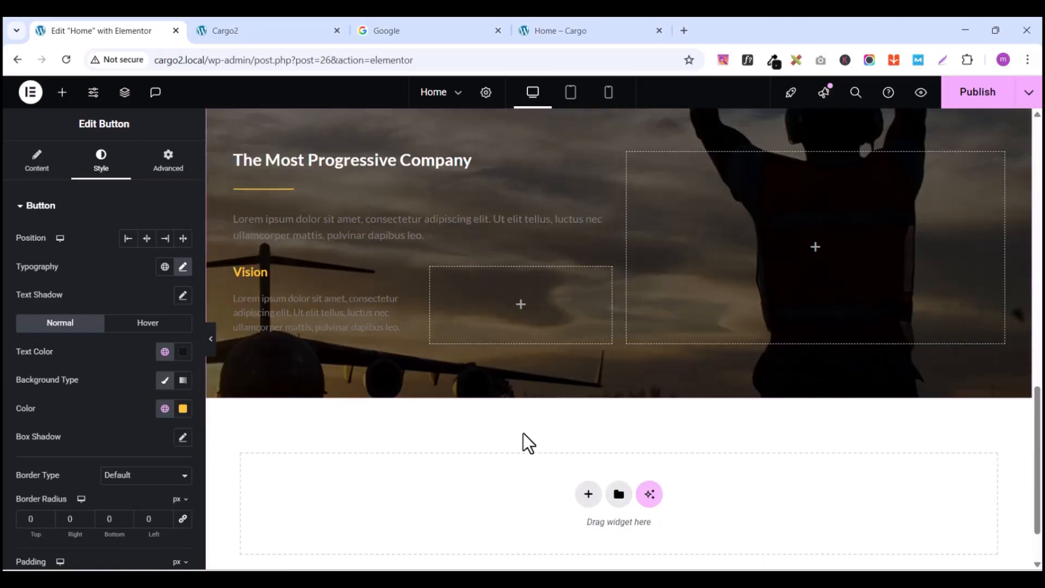
{"action": "scroll", "coordinate": [336, 491], "scroll_direction": "up", "scroll_amount": 5}
{"action": "scroll", "coordinate": [334, 489], "scroll_direction": "down", "scroll_amount": 3}
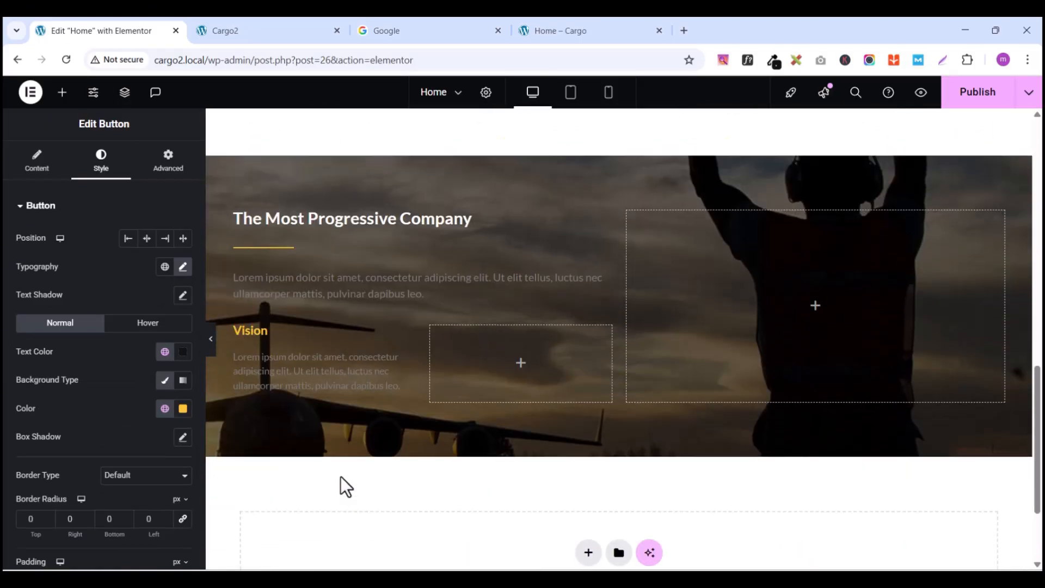
{"action": "left_click", "coordinate": [406, 362]}
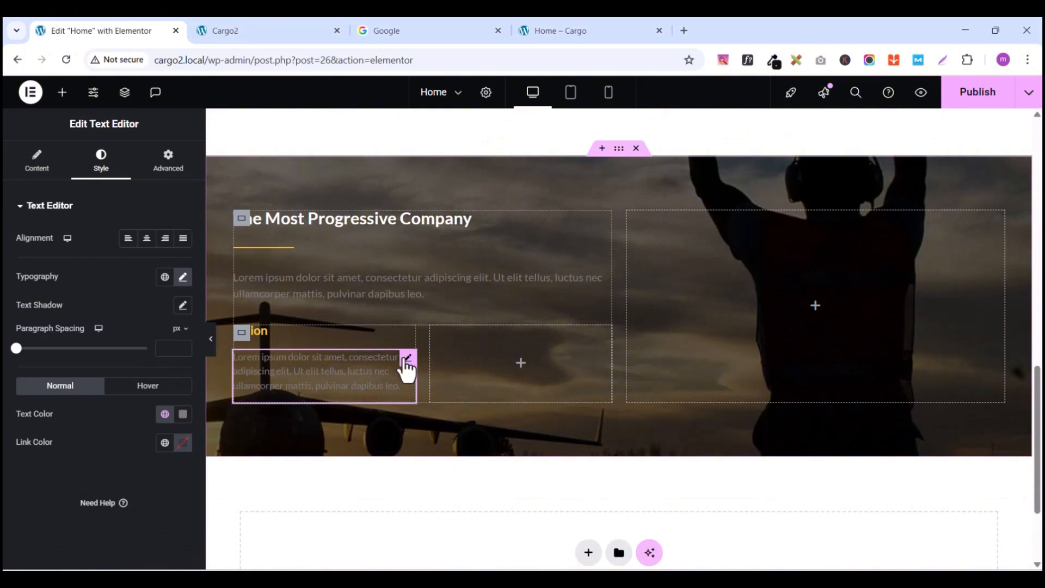
{"action": "right_click", "coordinate": [406, 366]}
{"action": "left_click", "coordinate": [439, 349]}
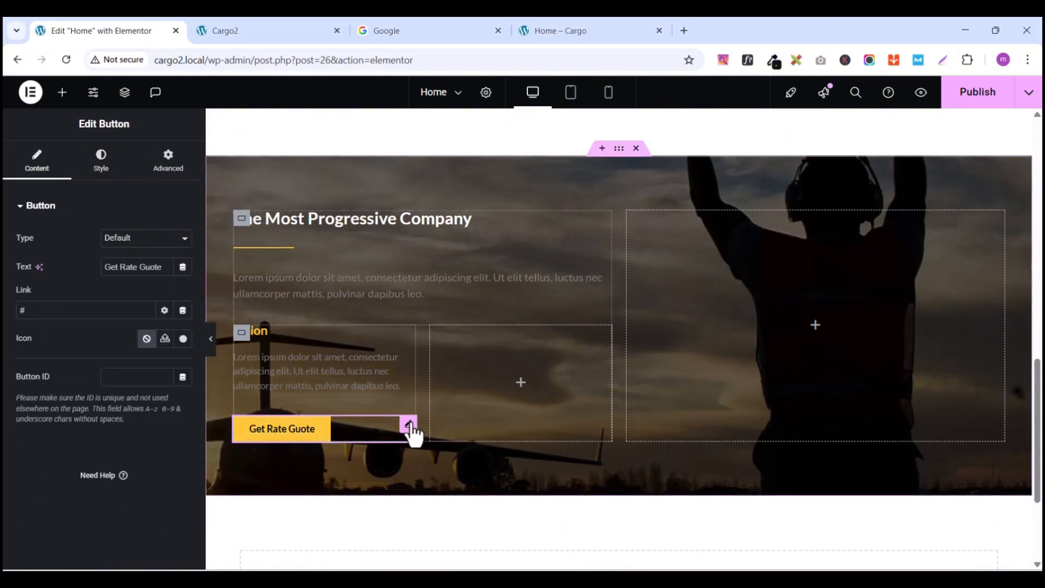
Step: Change the pasted button's text to "Read More", matching the button on the Home – Cargo page
{"action": "left_click", "coordinate": [553, 33]}
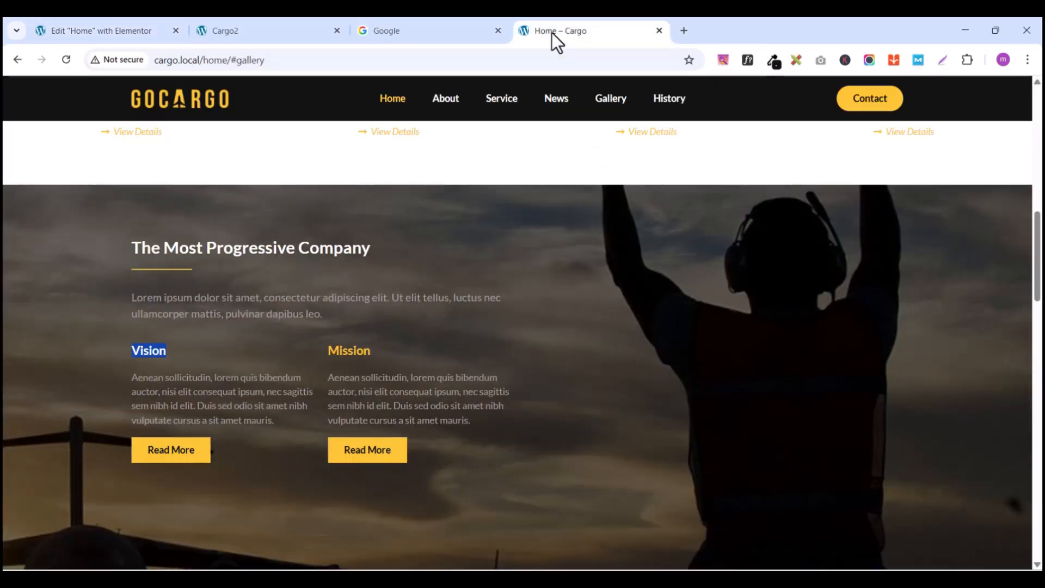
{"action": "left_click", "coordinate": [136, 39]}
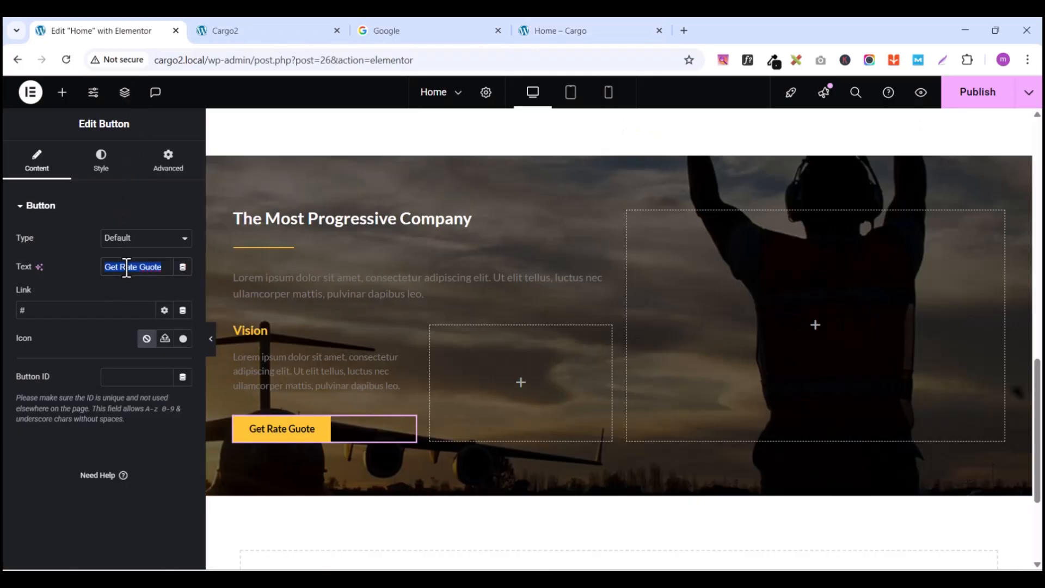
{"action": "type", "text": "Read More"}
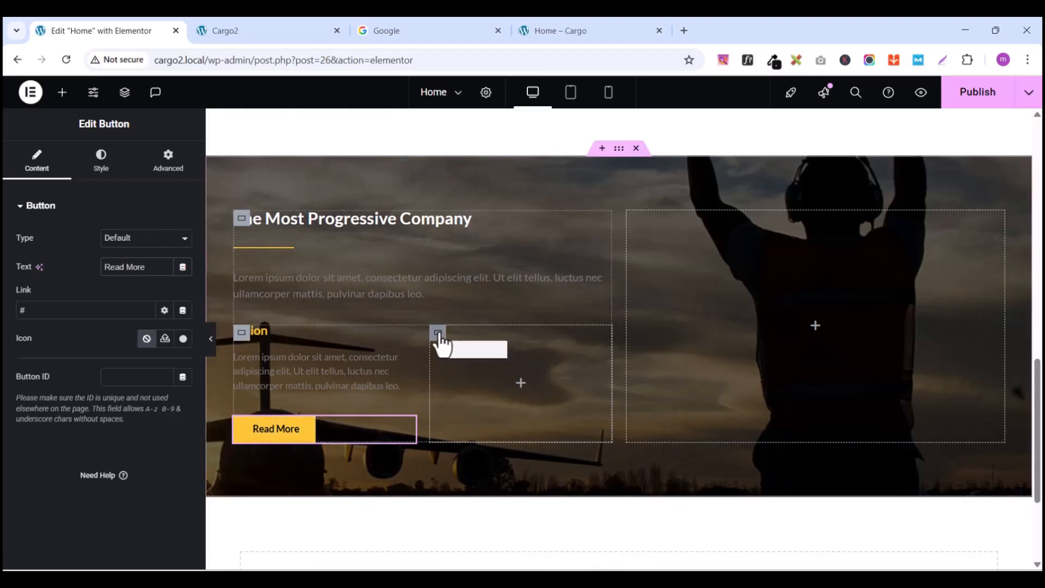
Step: Delete the empty nested container beside the Vision column and duplicate the Vision container in its place
{"action": "right_click", "coordinate": [440, 342]}
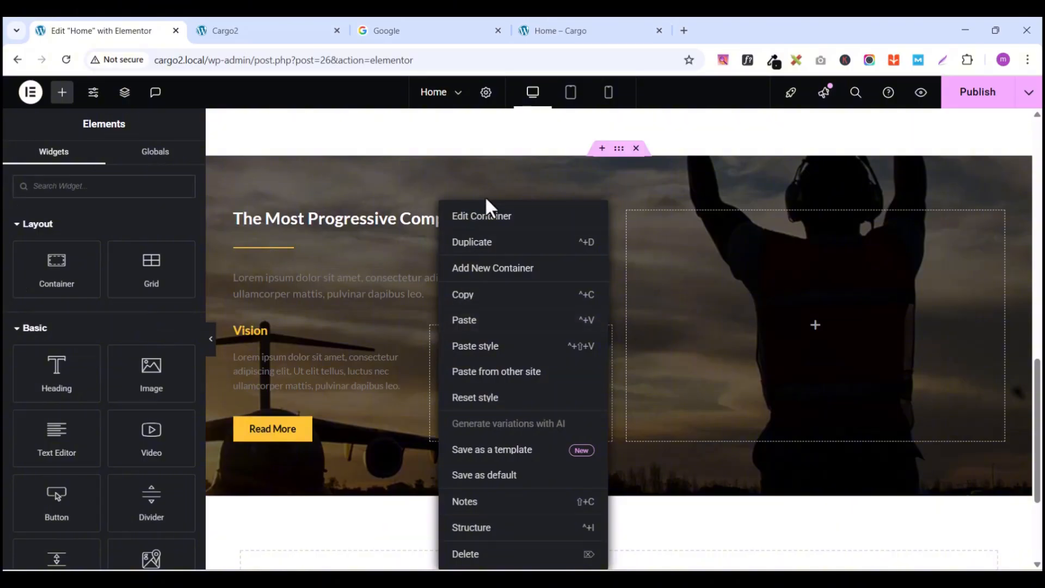
{"action": "left_click", "coordinate": [489, 554]}
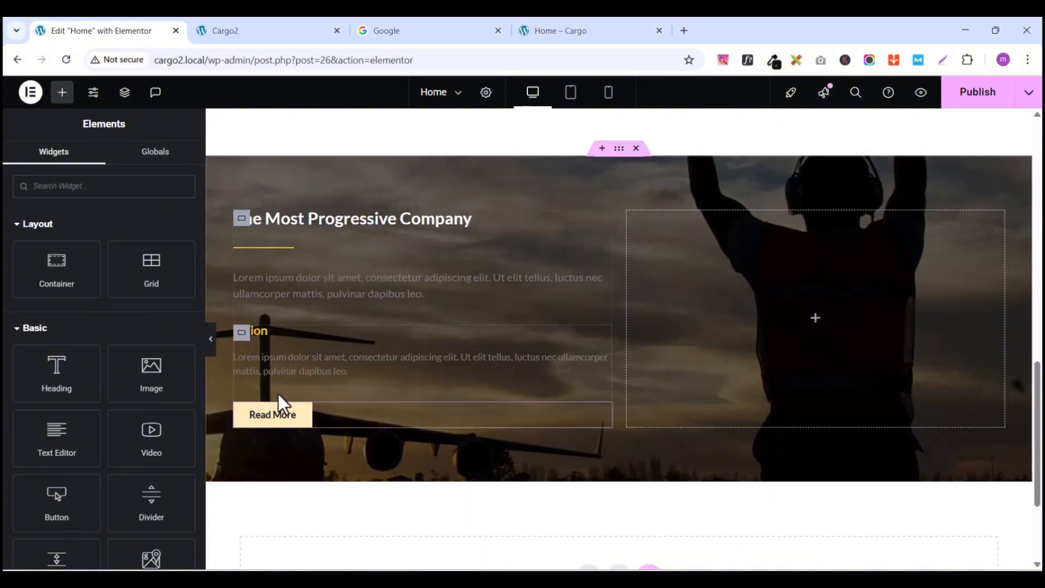
{"action": "right_click", "coordinate": [245, 341]}
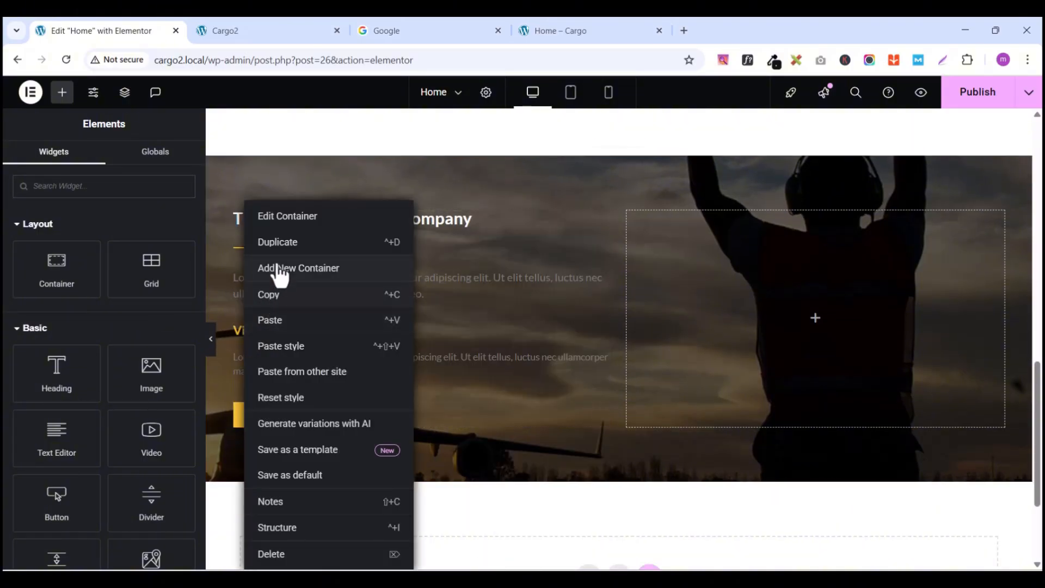
{"action": "left_click", "coordinate": [282, 243]}
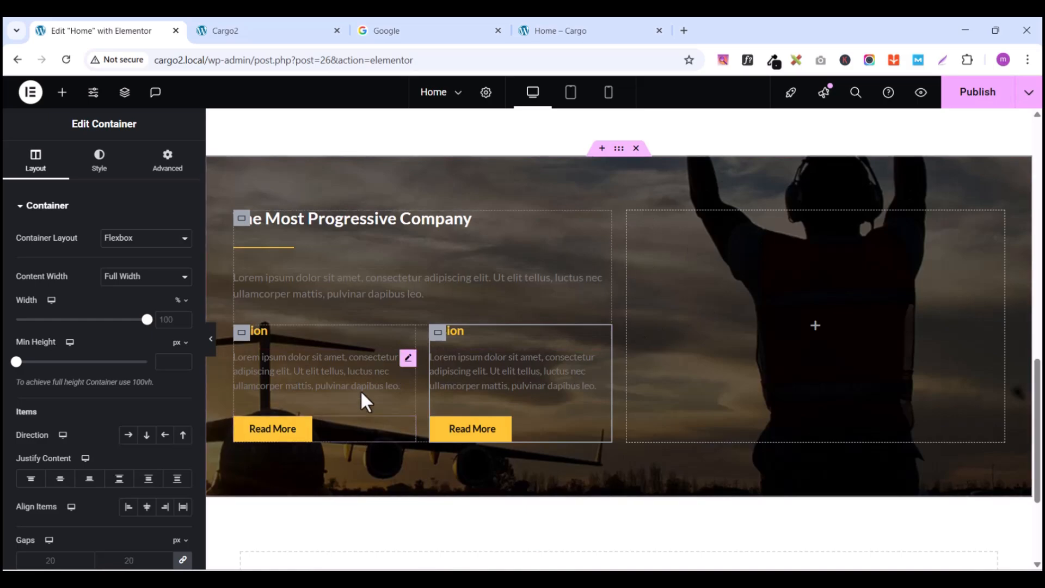
Step: Examine the Vision and Mission columns and the surrounding sections on the Home – Cargo reference page
{"action": "left_click", "coordinate": [551, 32]}
{"action": "scroll", "coordinate": [470, 373], "scroll_direction": "down", "scroll_amount": 5}
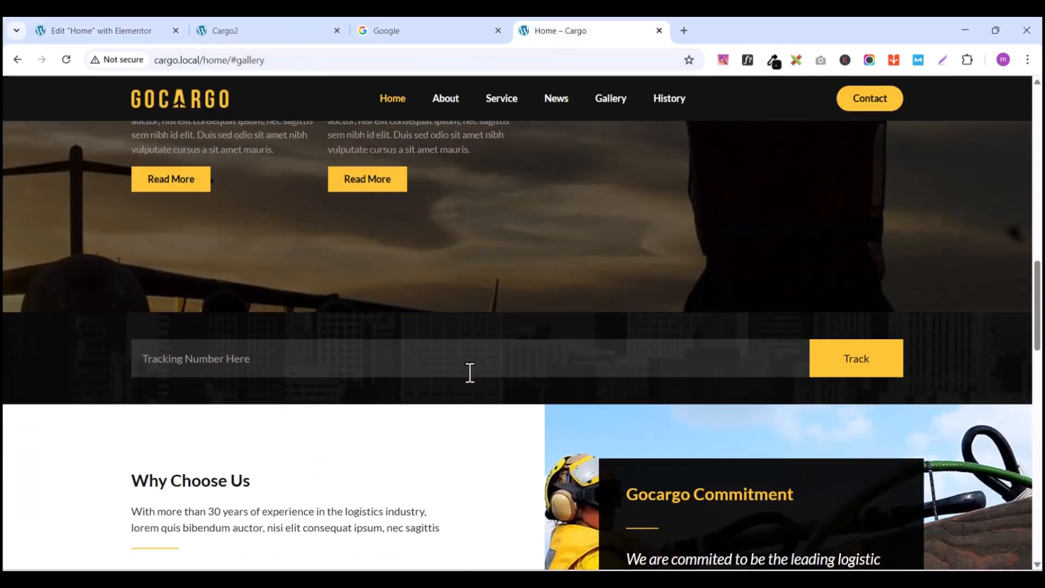
{"action": "scroll", "coordinate": [469, 373], "scroll_direction": "up", "scroll_amount": 10}
{"action": "scroll", "coordinate": [469, 373], "scroll_direction": "down", "scroll_amount": 3}
{"action": "scroll", "coordinate": [468, 374], "scroll_direction": "down", "scroll_amount": 5}
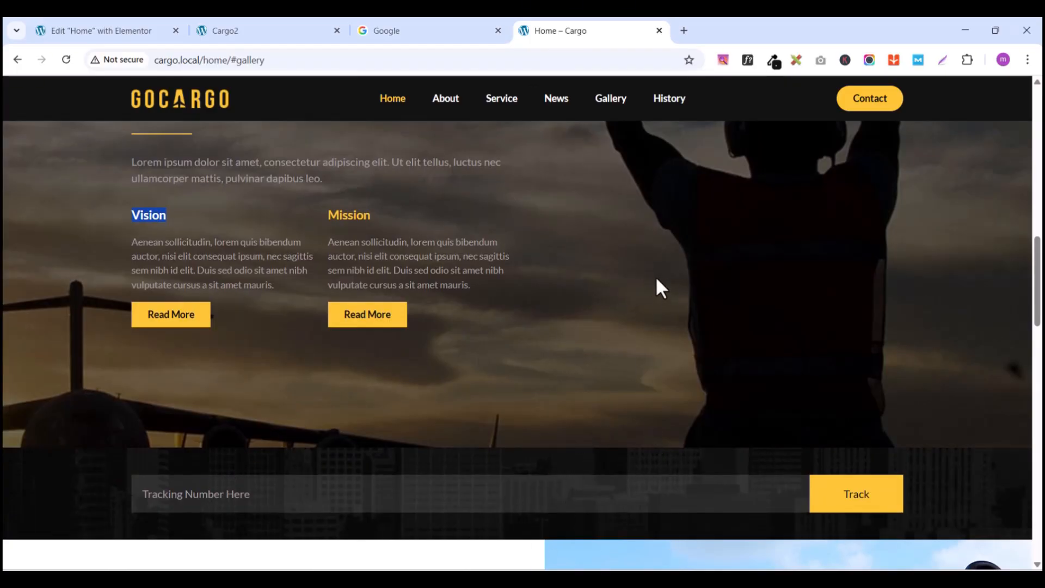
{"action": "scroll", "coordinate": [537, 207], "scroll_direction": "up", "scroll_amount": 5}
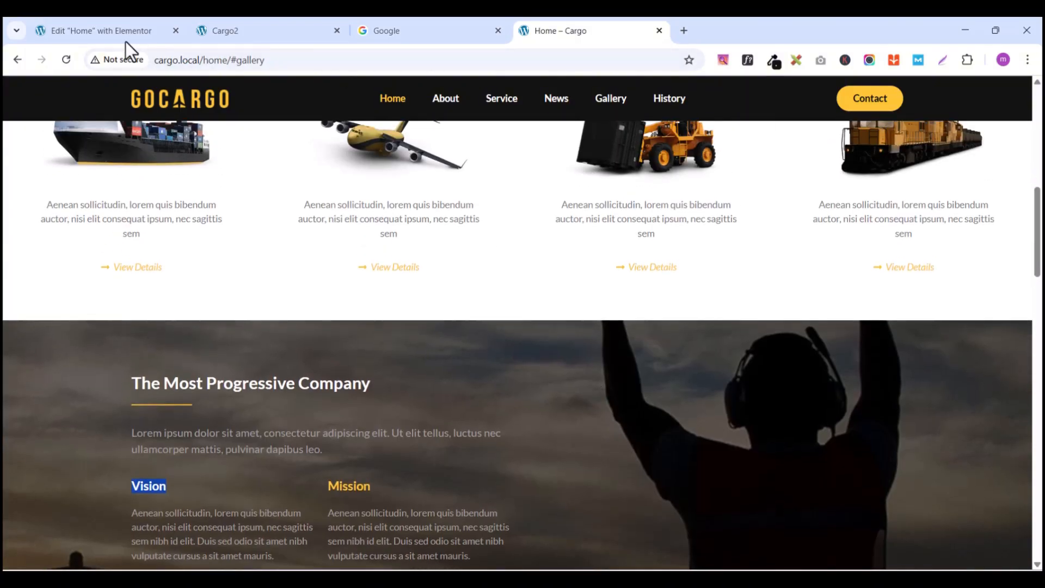
Step: Publish the Home page from Elementor and review The Most Progressive Company section in the Cargo2 preview
{"action": "left_click", "coordinate": [99, 31]}
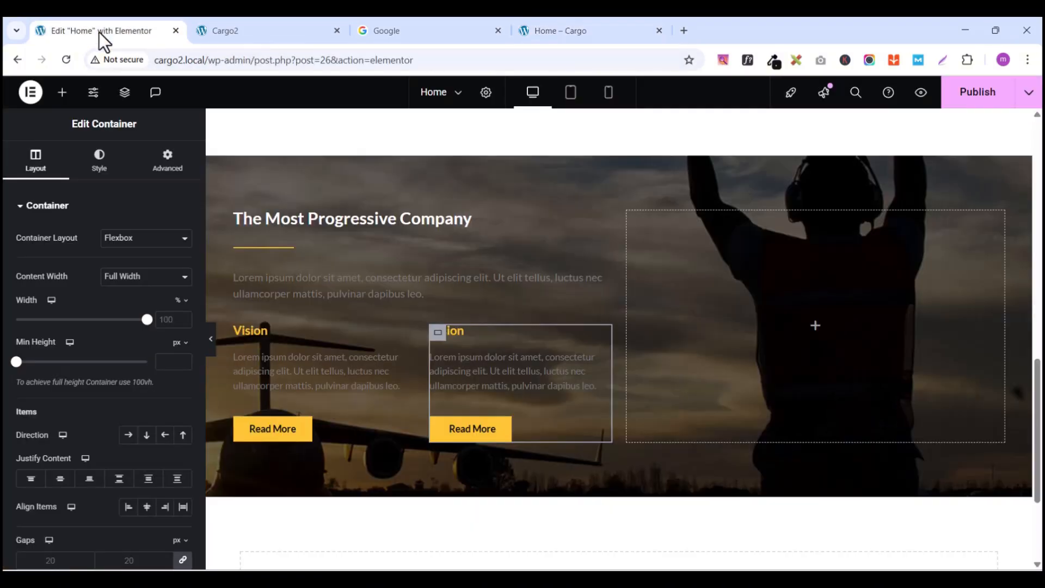
{"action": "left_click", "coordinate": [966, 102]}
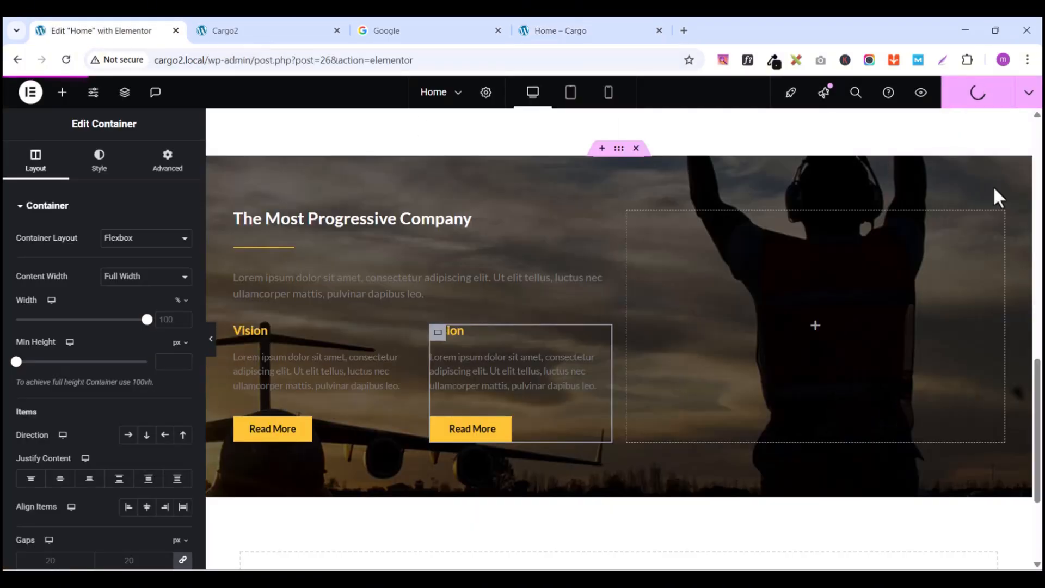
{"action": "left_click", "coordinate": [234, 31]}
{"action": "scroll", "coordinate": [724, 288], "scroll_direction": "down", "scroll_amount": 12}
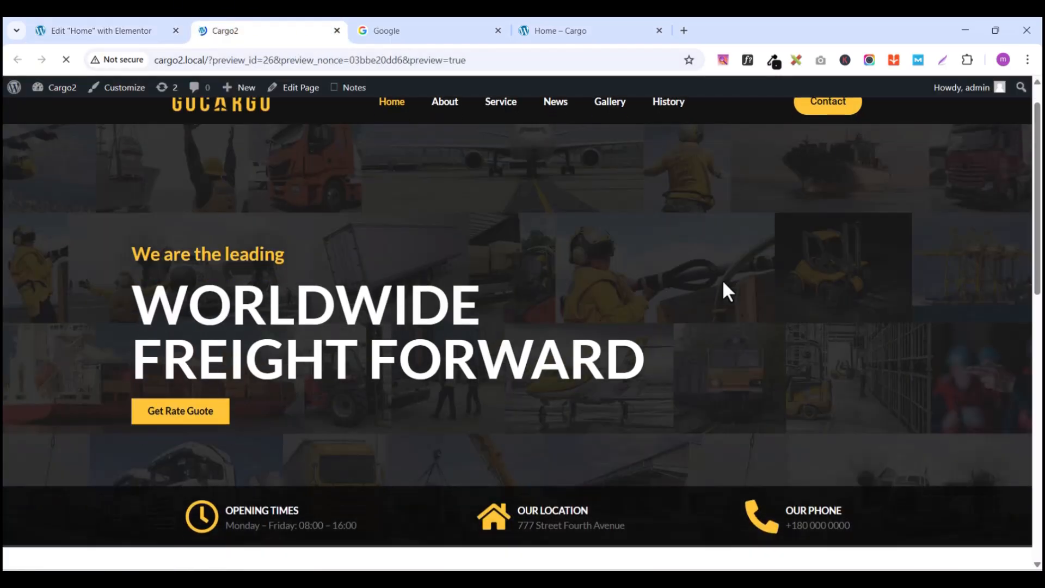
{"action": "scroll", "coordinate": [727, 291], "scroll_direction": "up", "scroll_amount": 3}
{"action": "scroll", "coordinate": [723, 282], "scroll_direction": "down", "scroll_amount": 4}
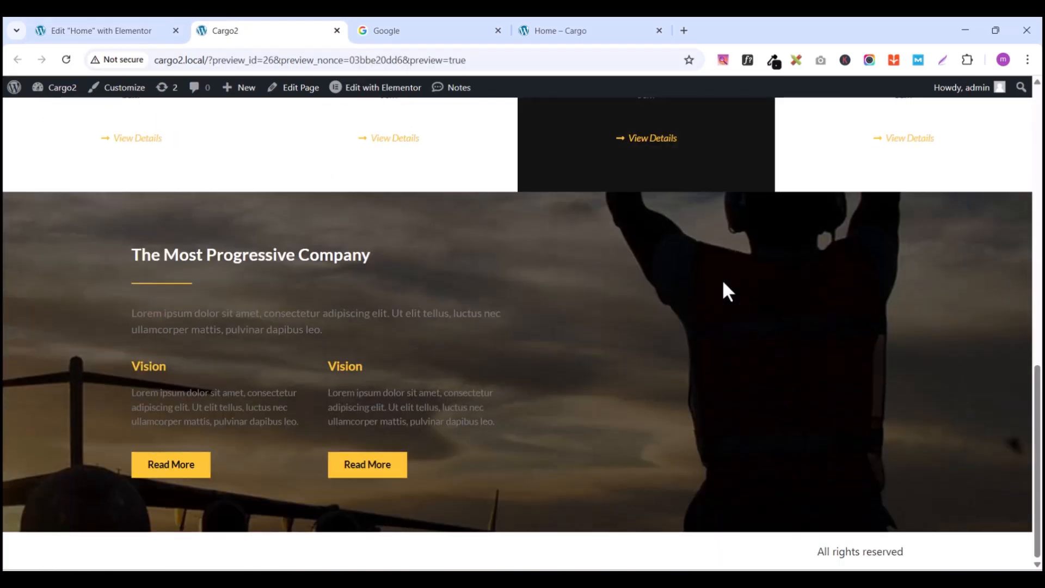
{"action": "scroll", "coordinate": [723, 279], "scroll_direction": "up", "scroll_amount": 9}
{"action": "scroll", "coordinate": [723, 279], "scroll_direction": "down", "scroll_amount": 9}
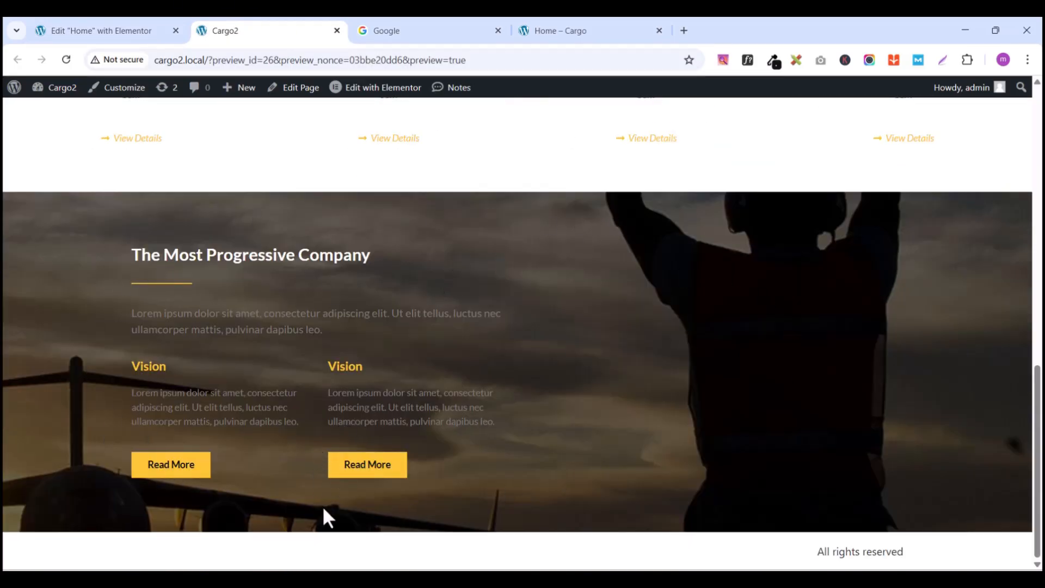
Step: Compare the section's column spacing and the tracking bar below it on the Home – Cargo page, and return to the Elementor editor
{"action": "left_click", "coordinate": [554, 31]}
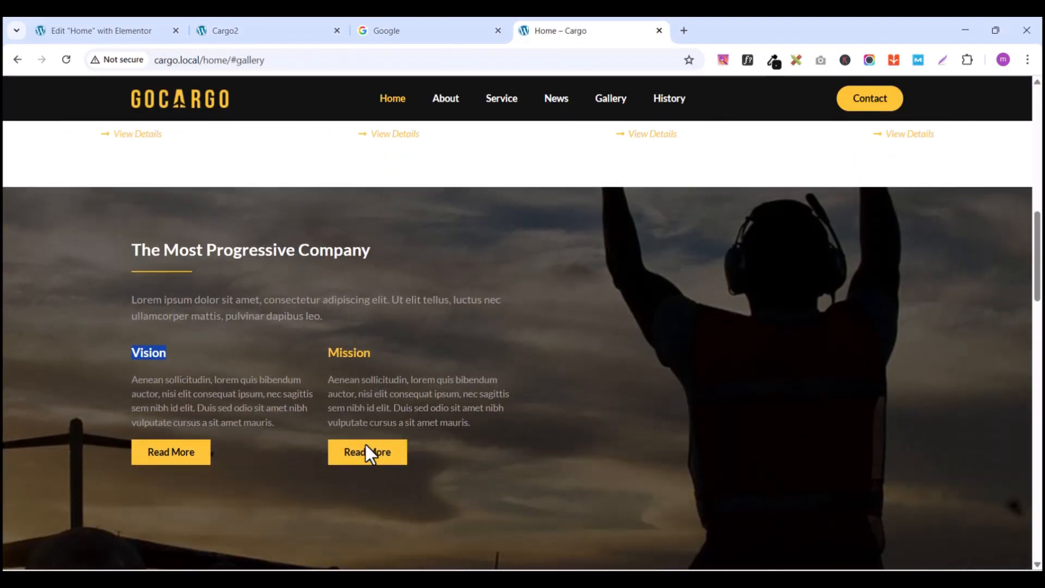
{"action": "scroll", "coordinate": [520, 420], "scroll_direction": "down", "scroll_amount": 7}
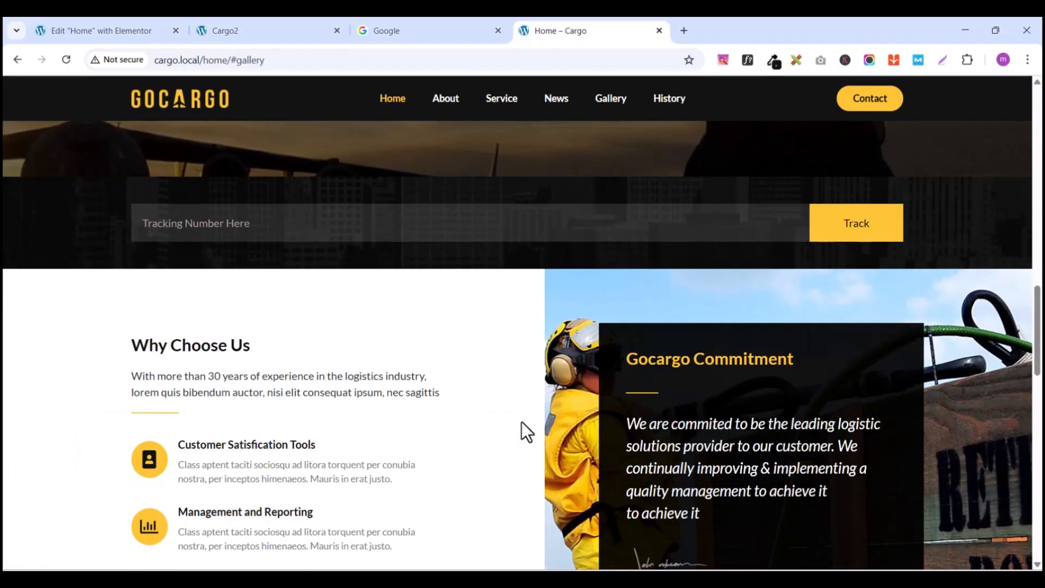
{"action": "scroll", "coordinate": [522, 423], "scroll_direction": "up", "scroll_amount": 9}
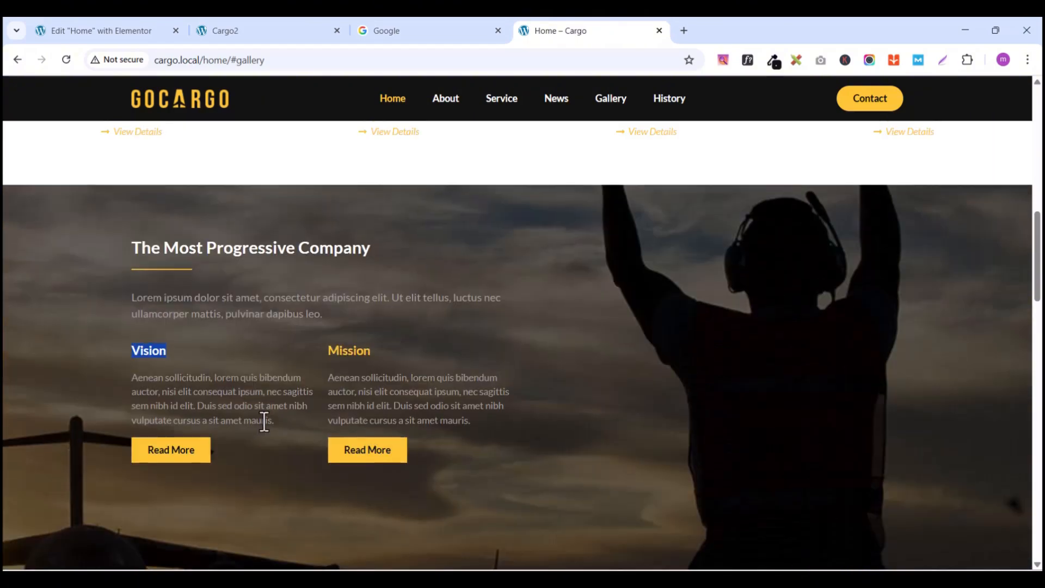
{"action": "scroll", "coordinate": [338, 464], "scroll_direction": "down", "scroll_amount": 3}
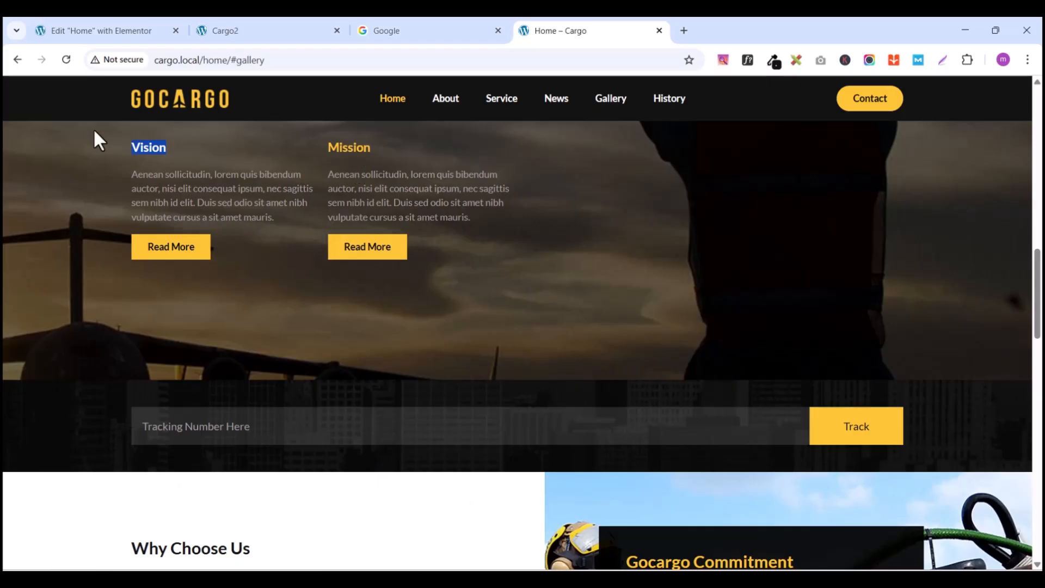
{"action": "left_click", "coordinate": [109, 34]}
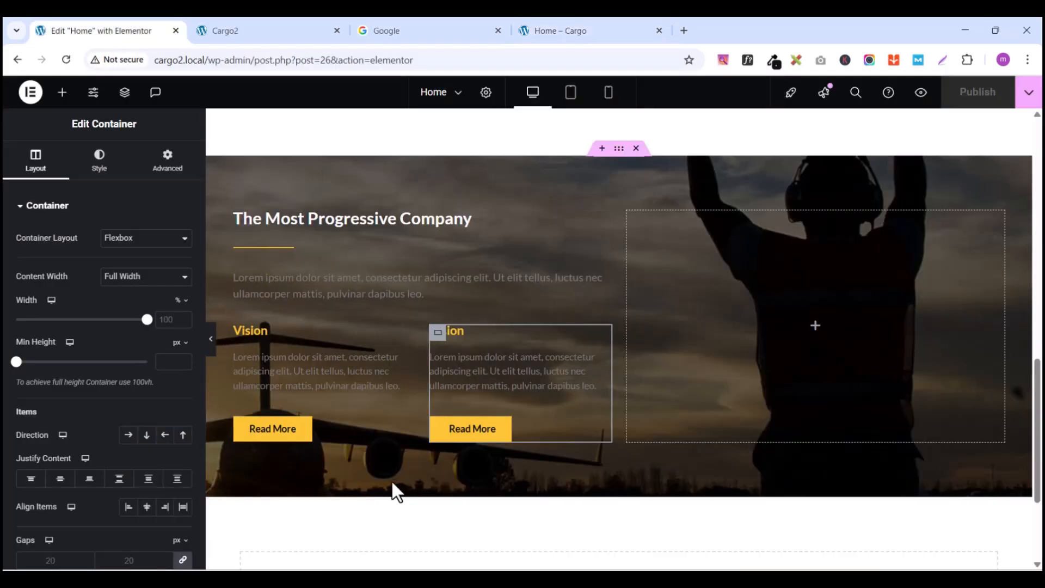
Step: Add a single-column Flexbox container below The Most Progressive Company section and set its padding to 0 px on every side, unlinked
{"action": "scroll", "coordinate": [395, 482], "scroll_direction": "down", "scroll_amount": 3}
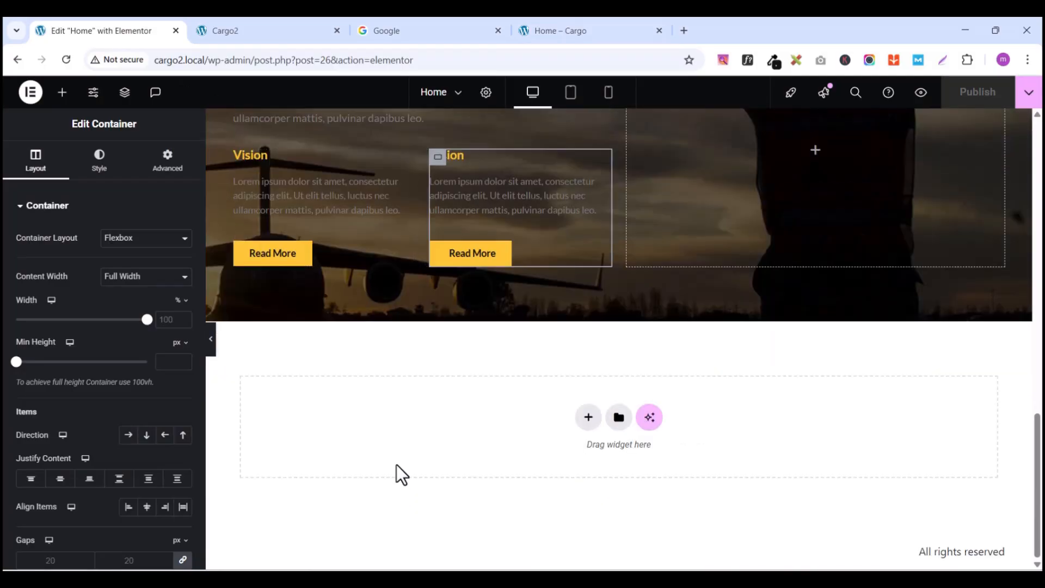
{"action": "left_click", "coordinate": [589, 418]}
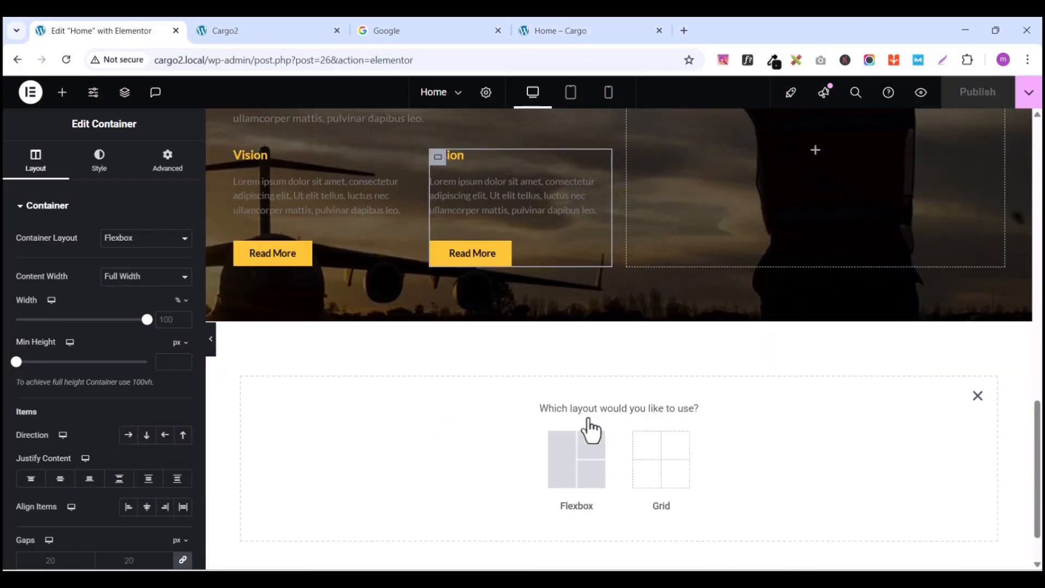
{"action": "left_click", "coordinate": [572, 462]}
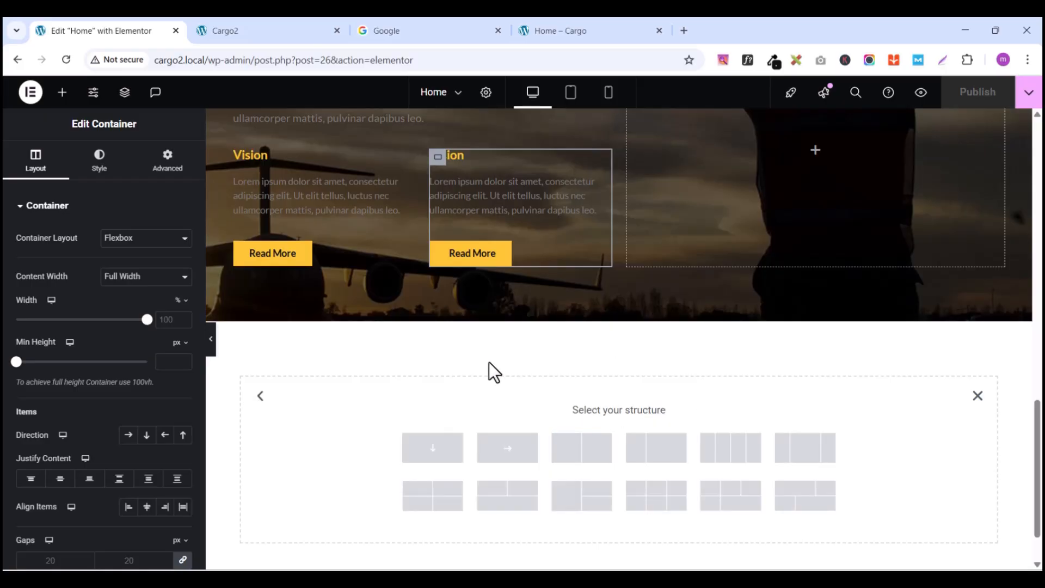
{"action": "left_click", "coordinate": [433, 460]}
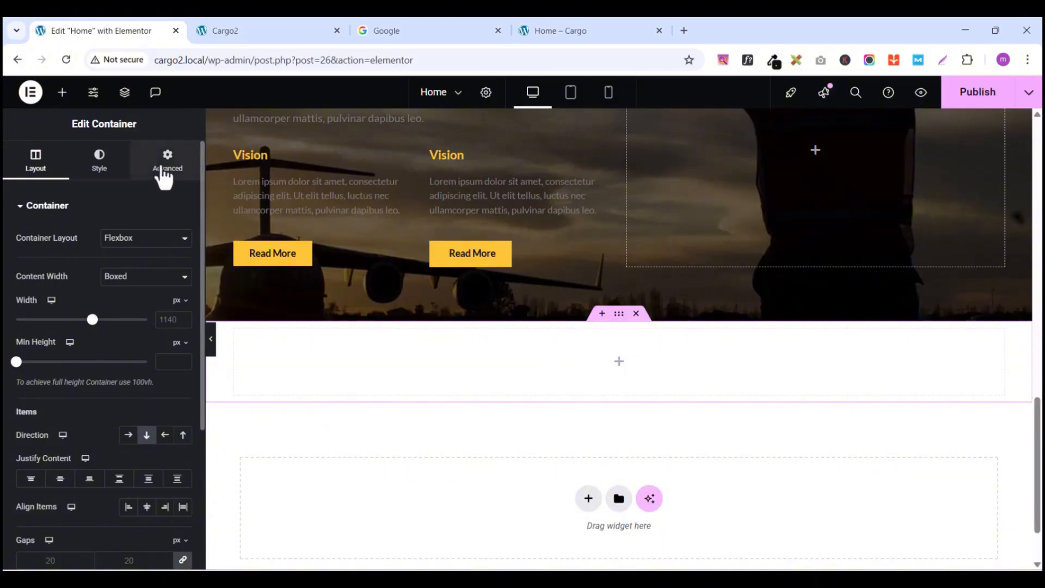
{"action": "left_click", "coordinate": [165, 165]}
{"action": "left_click", "coordinate": [183, 306]}
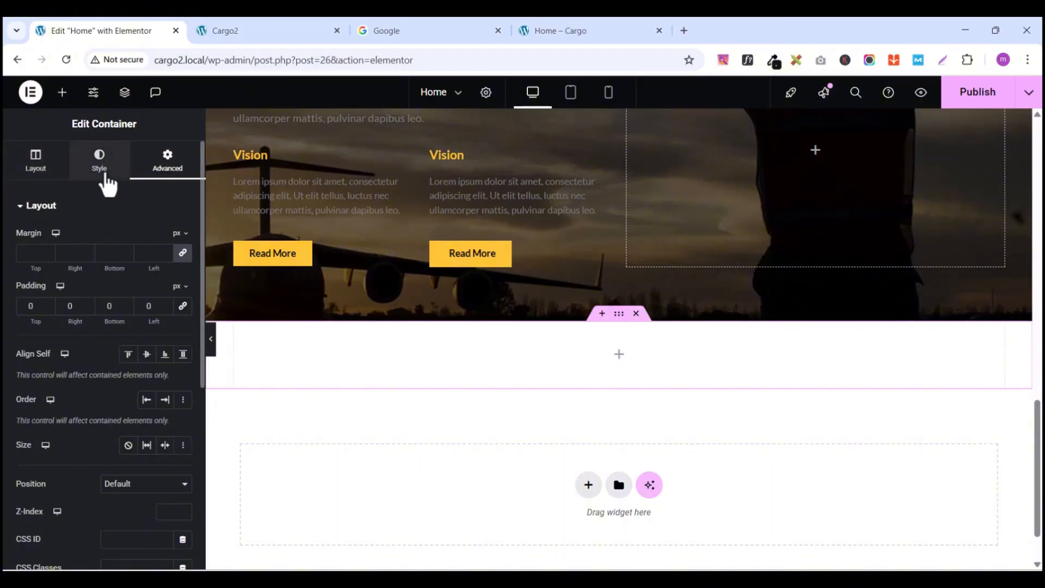
Step: Give the new container a Classic background using the dark image of high-rise buildings from the Media Library
{"action": "left_click", "coordinate": [106, 182]}
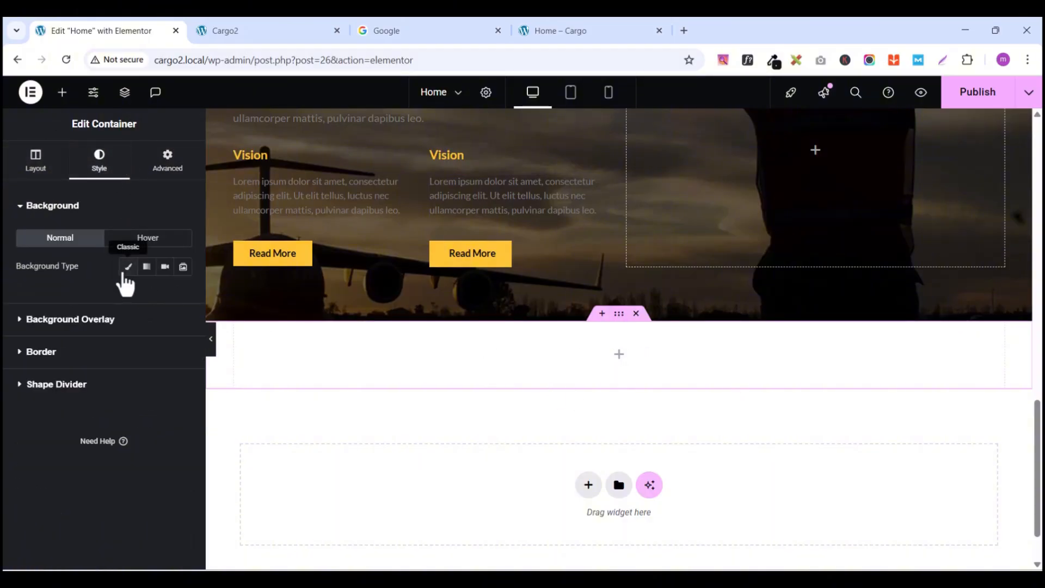
{"action": "left_click", "coordinate": [128, 267]}
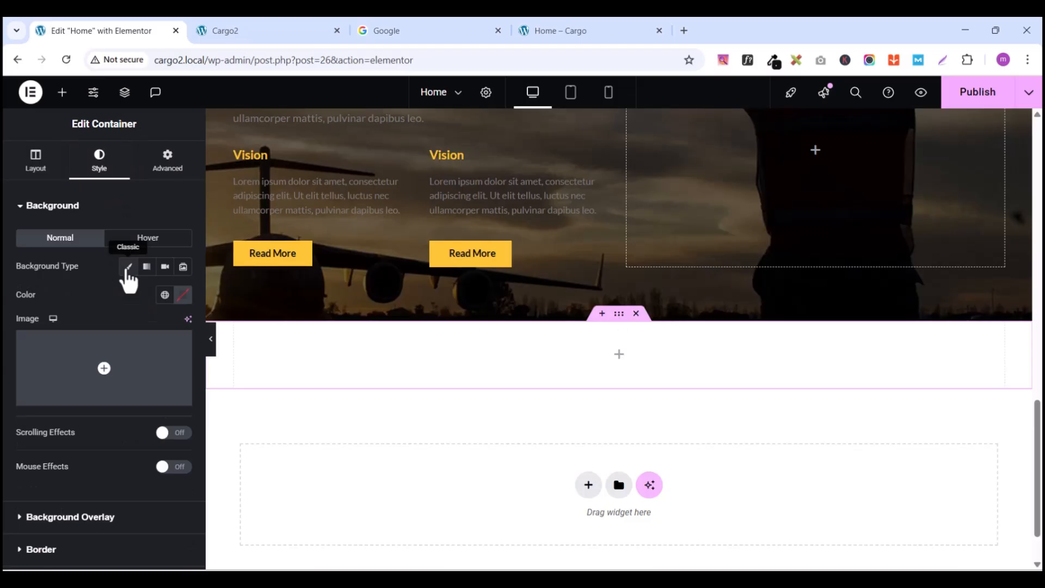
{"action": "left_click", "coordinate": [100, 413]}
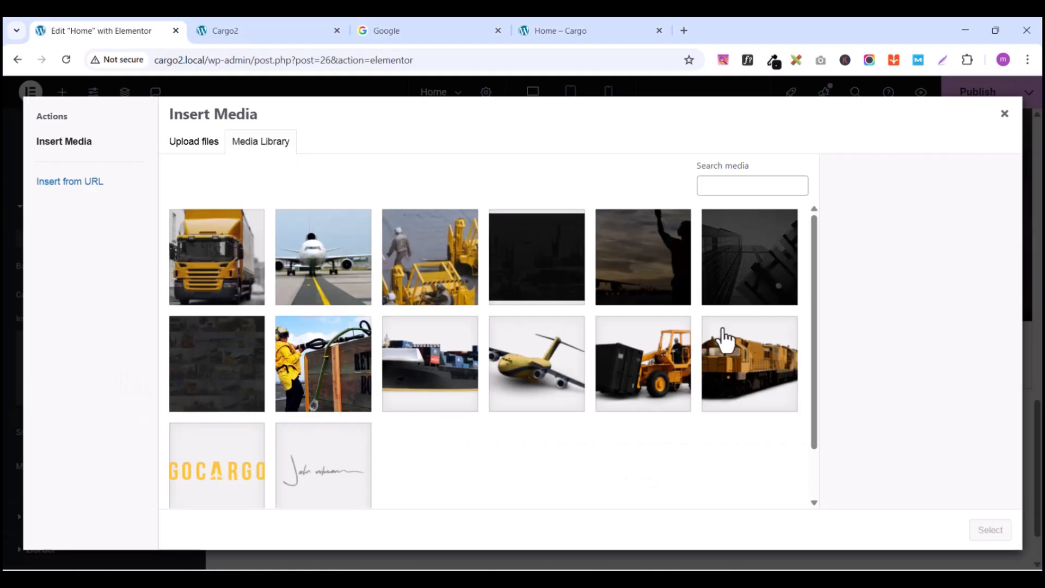
{"action": "left_click", "coordinate": [735, 267]}
{"action": "left_click", "coordinate": [990, 530]}
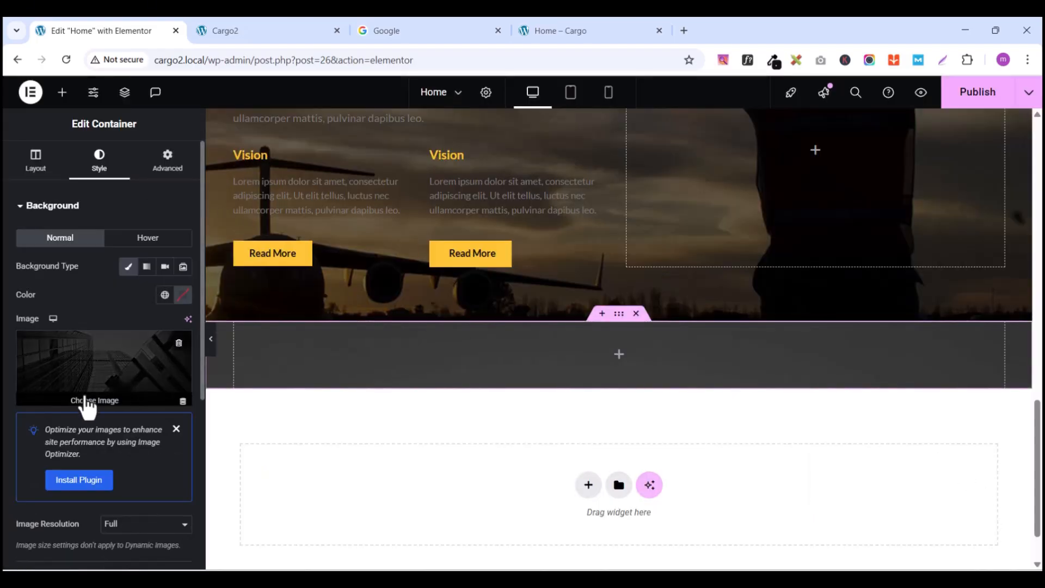
Step: Try the Top Left and Top Right positions for the container's background image
{"action": "scroll", "coordinate": [109, 431], "scroll_direction": "down", "scroll_amount": 3}
{"action": "left_click", "coordinate": [130, 448]}
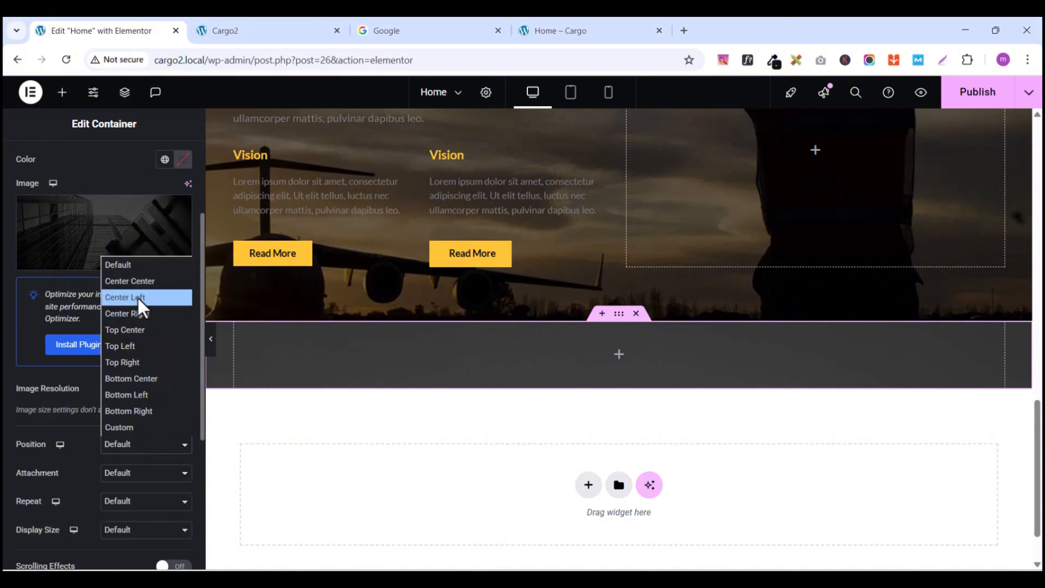
{"action": "left_click", "coordinate": [139, 347]}
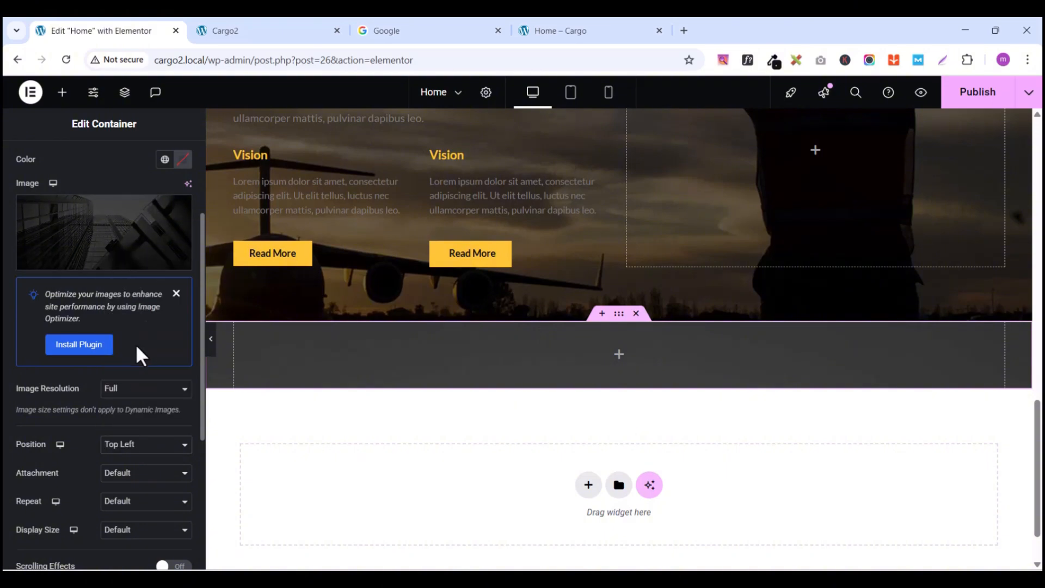
{"action": "left_click", "coordinate": [146, 451]}
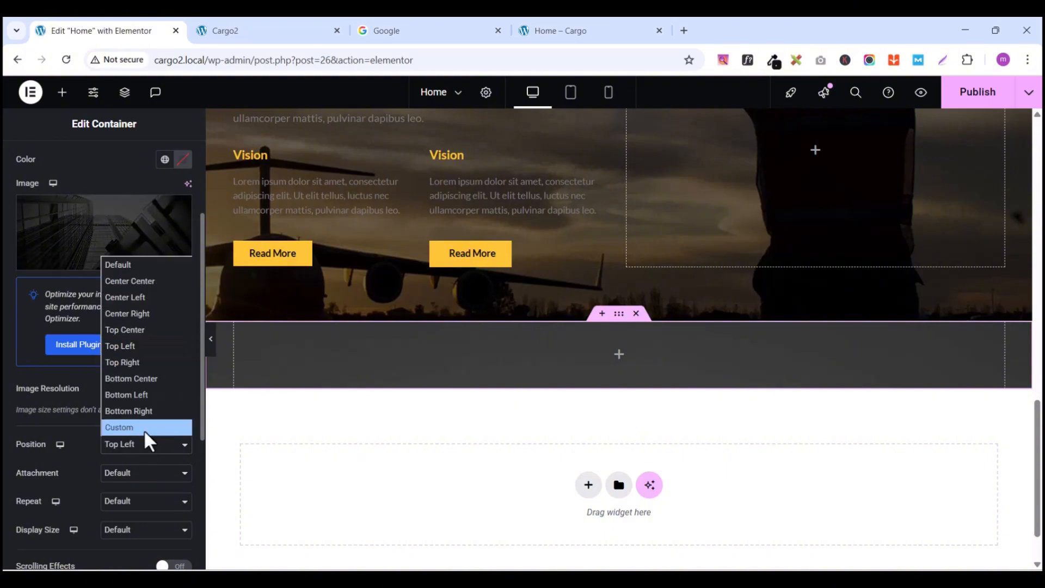
{"action": "left_click", "coordinate": [144, 363]}
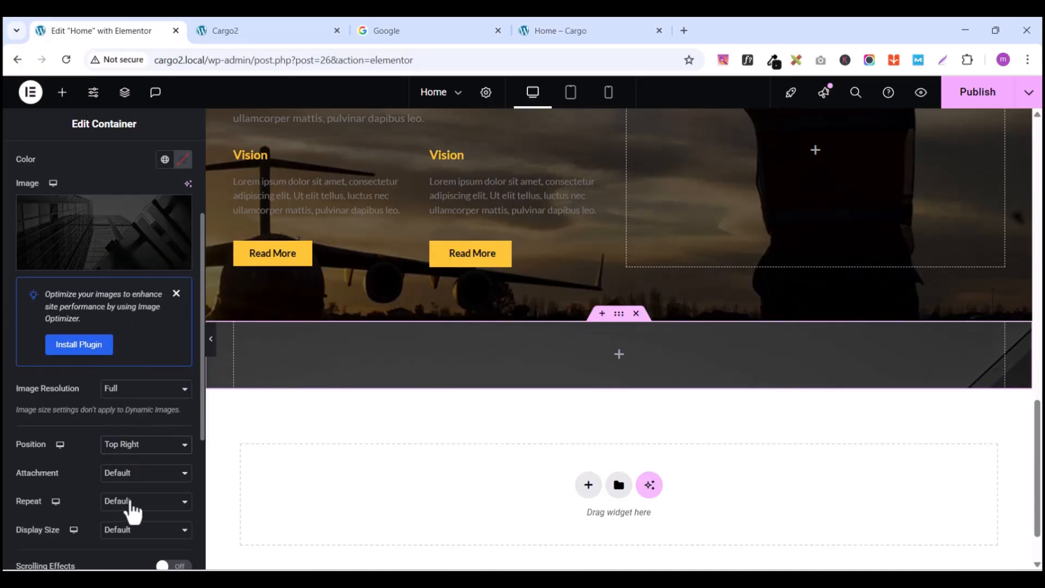
Step: Set the background image to No-repeat with Cover display size and Center Center position
{"action": "left_click", "coordinate": [131, 504]}
{"action": "left_click", "coordinate": [133, 438]}
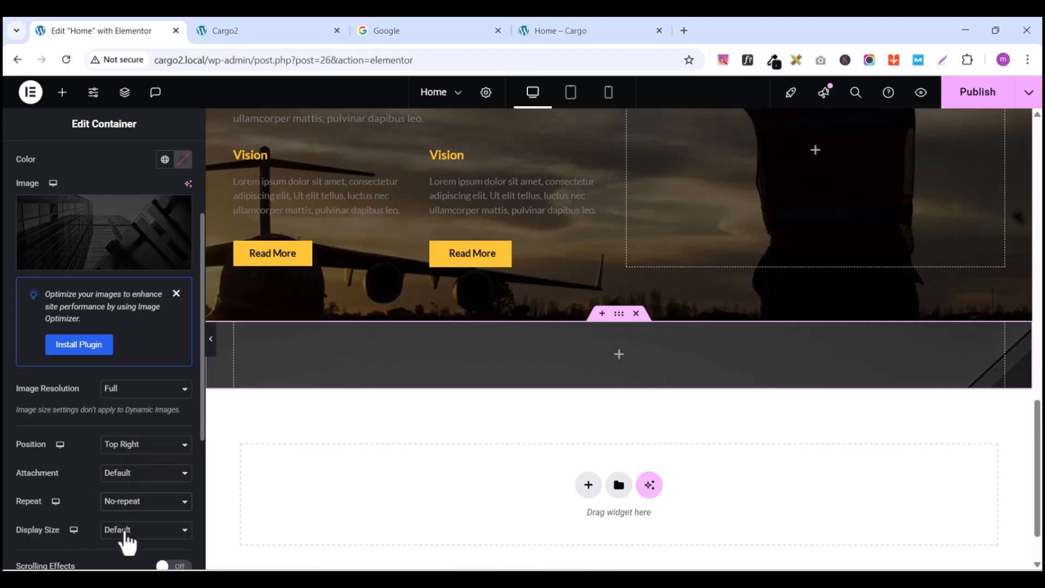
{"action": "left_click", "coordinate": [125, 534]}
{"action": "left_click", "coordinate": [127, 482]}
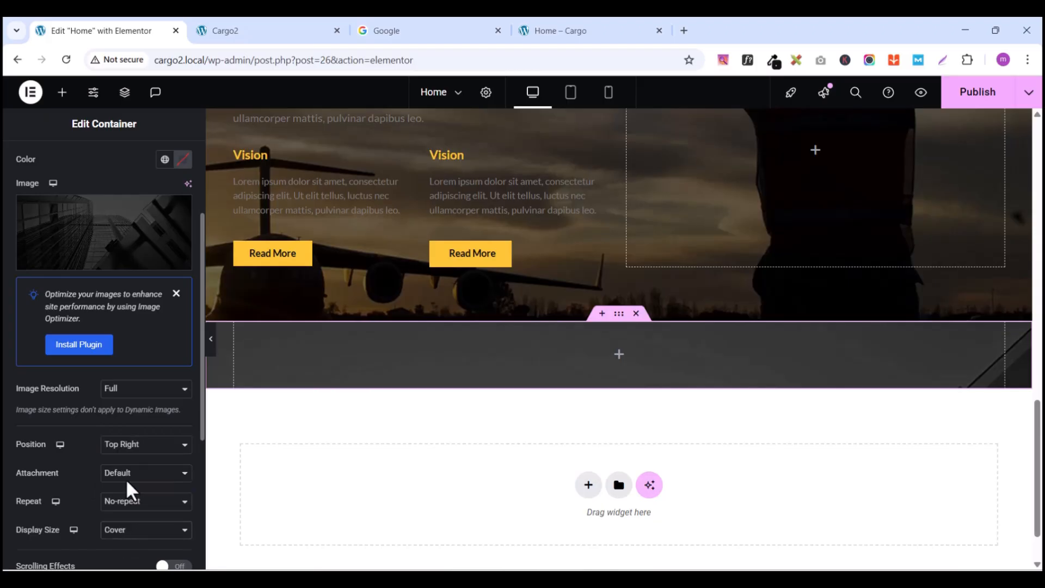
{"action": "left_click", "coordinate": [135, 453]}
{"action": "left_click", "coordinate": [131, 280]}
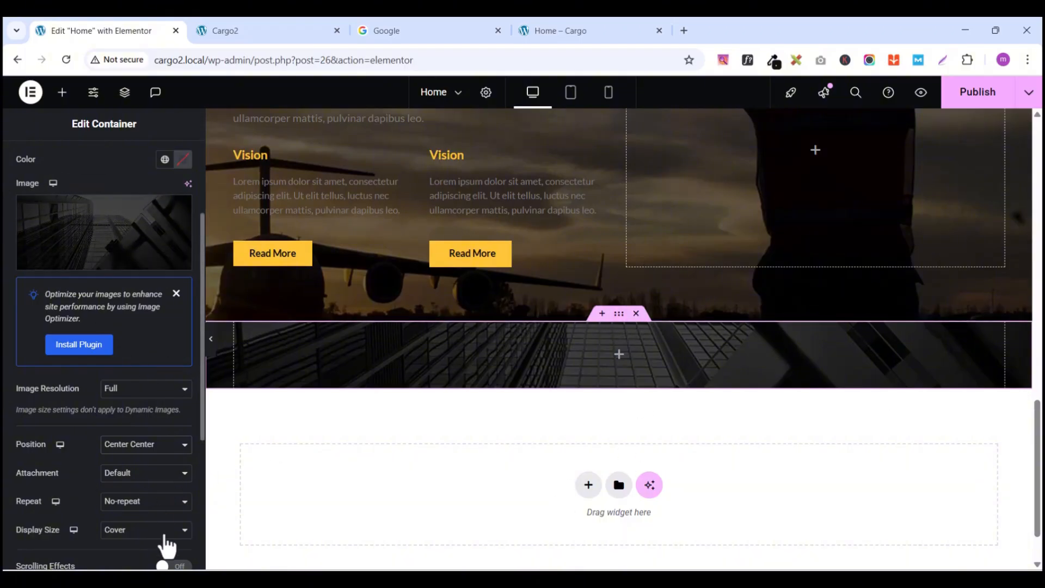
Step: Find the Search widget and place it inside the new container with the building background
{"action": "scroll", "coordinate": [63, 292], "scroll_direction": "up", "scroll_amount": 3}
{"action": "left_click", "coordinate": [62, 92]}
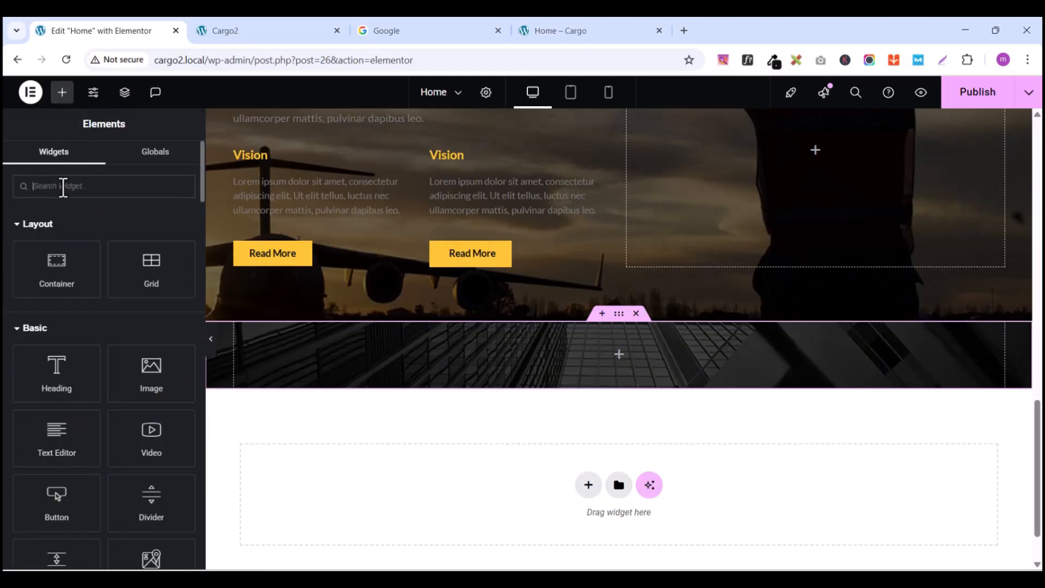
{"action": "type", "text": "sear"}
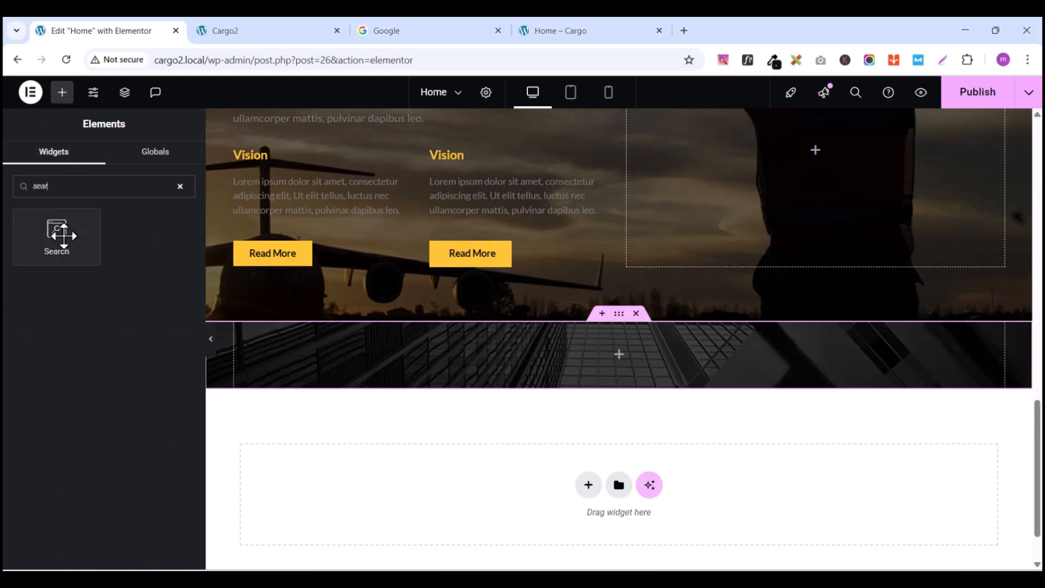
{"action": "left_click_drag", "start_coordinate": [56, 237], "coordinate": [654, 364]}
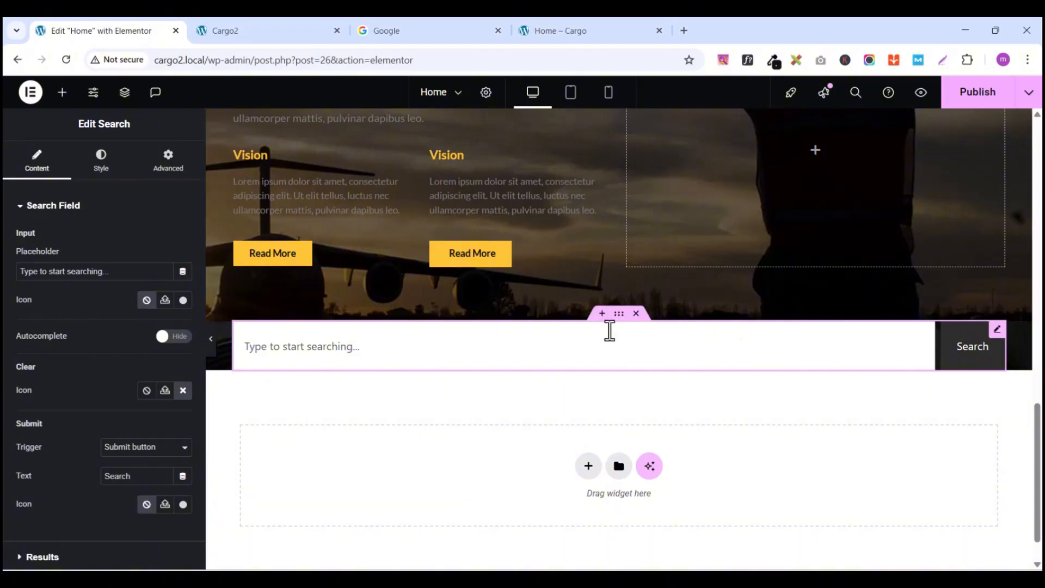
Step: Set the search bar container's padding to 40 px top and bottom and 60 px right and left
{"action": "left_click", "coordinate": [619, 315]}
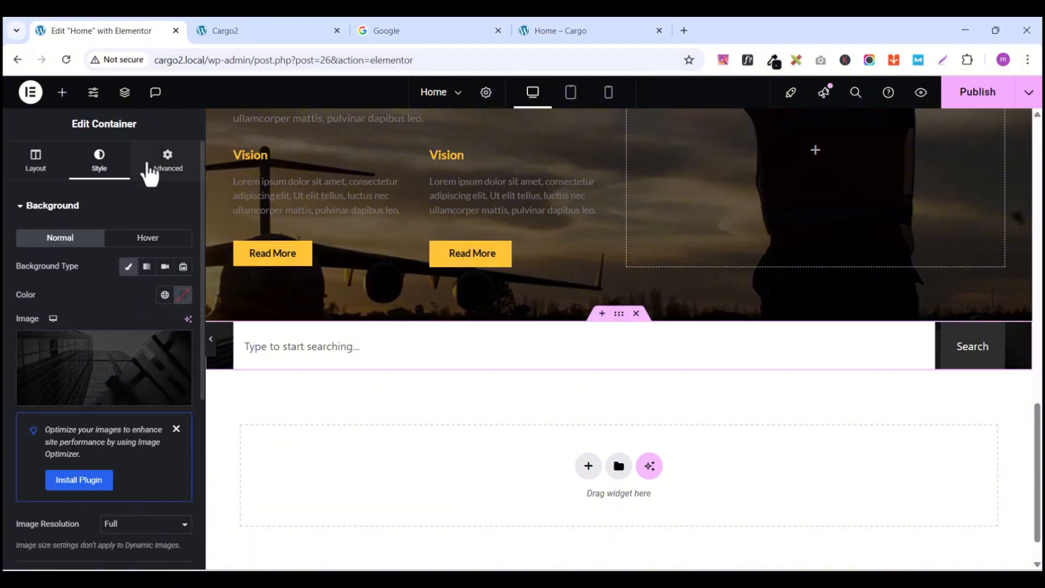
{"action": "left_click", "coordinate": [165, 176]}
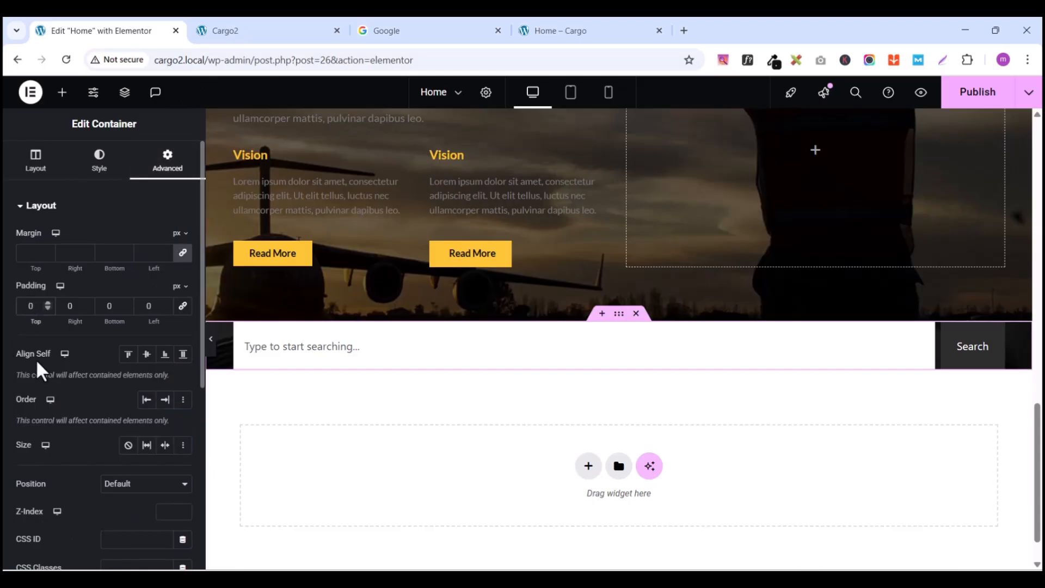
{"action": "type", "text": "40"}
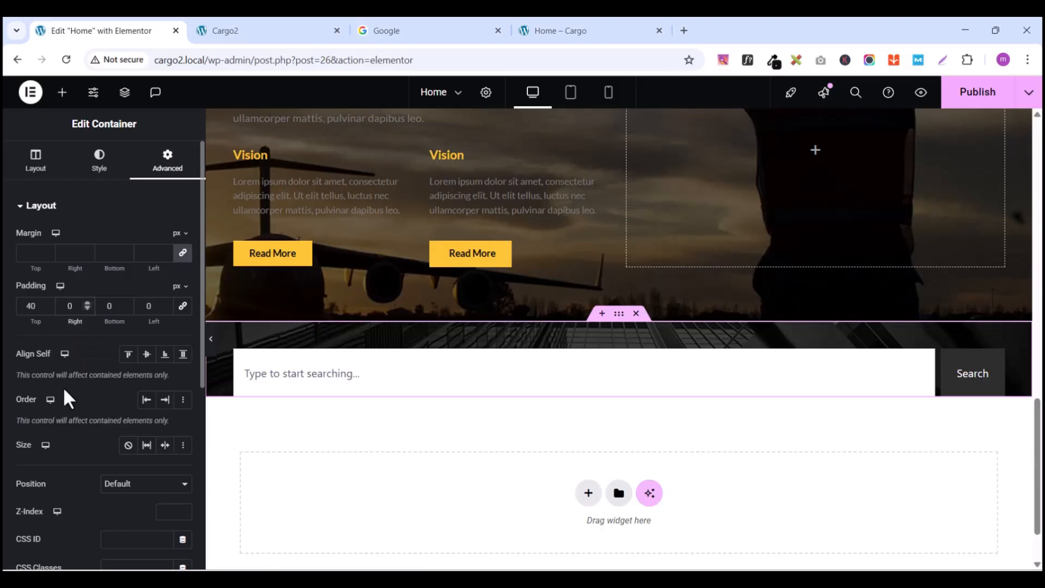
{"action": "type", "text": "60"}
{"action": "left_click", "coordinate": [109, 306]}
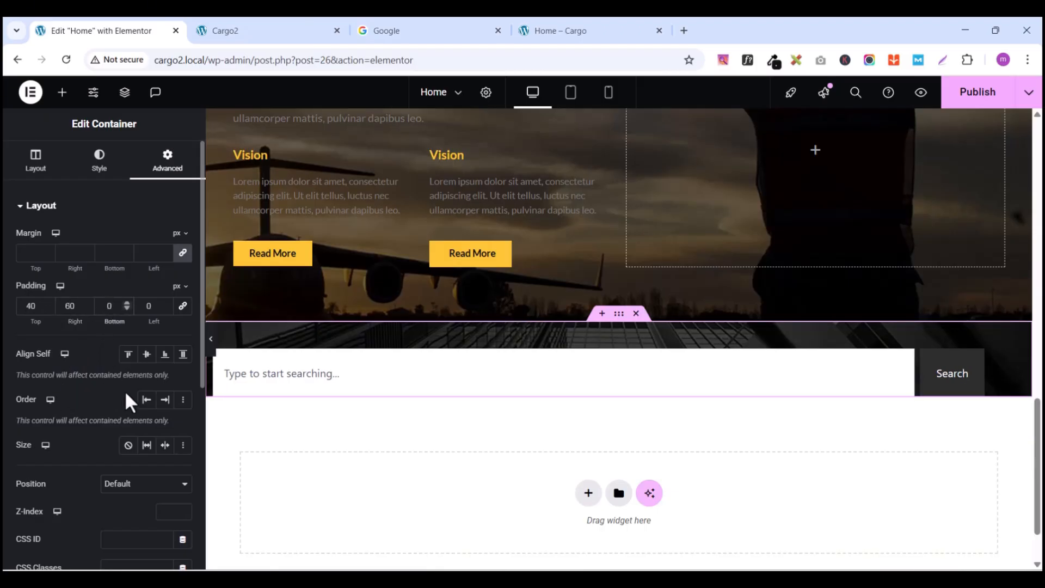
{"action": "type", "text": "40"}
{"action": "left_click", "coordinate": [146, 306]}
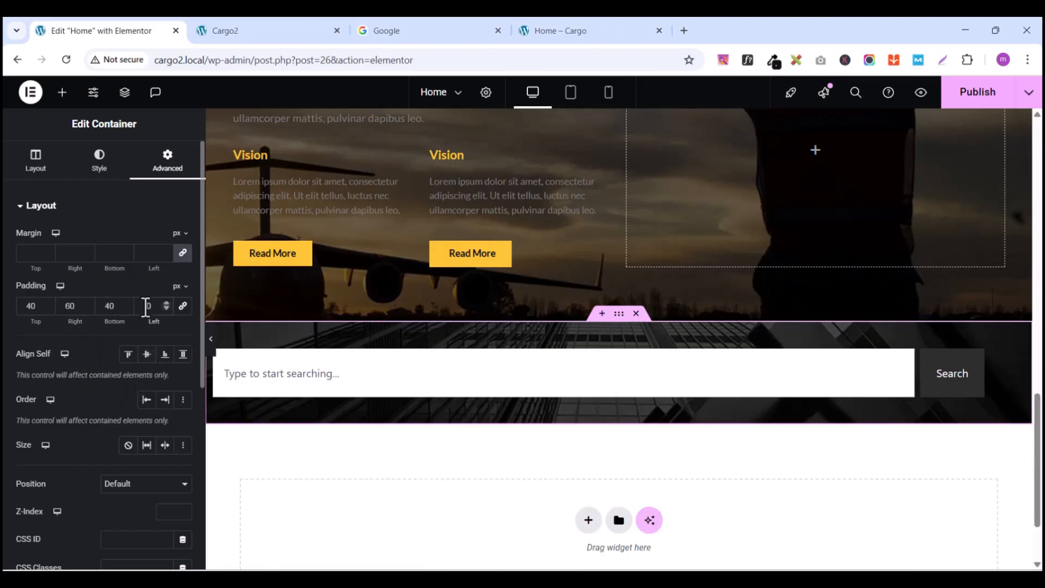
{"action": "type", "text": "60"}
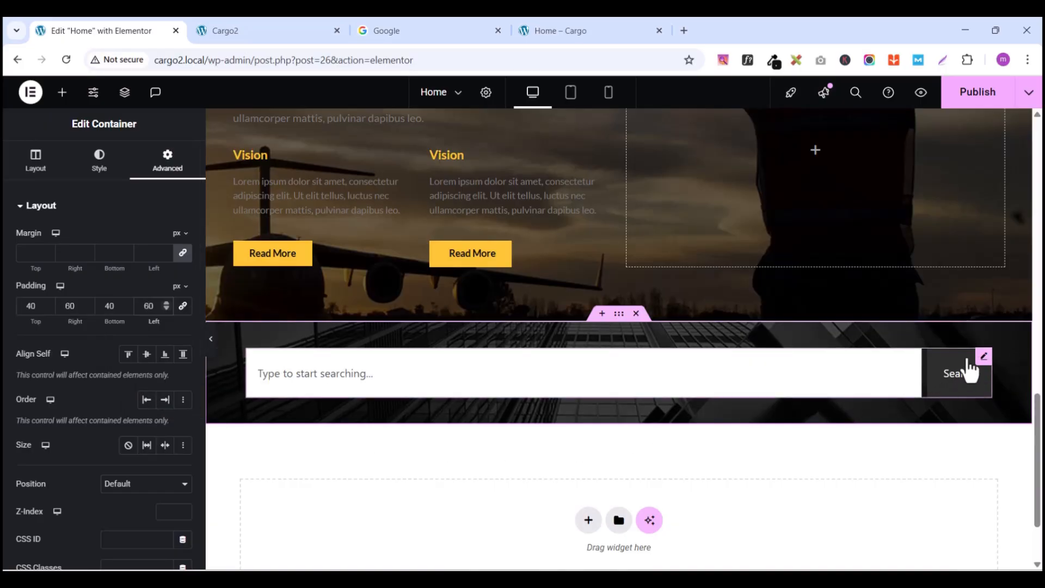
Step: Check the tracking bar wording on the Home – Cargo page and set the Search widget's placeholder to "Tracking Number Here"
{"action": "left_click", "coordinate": [984, 357]}
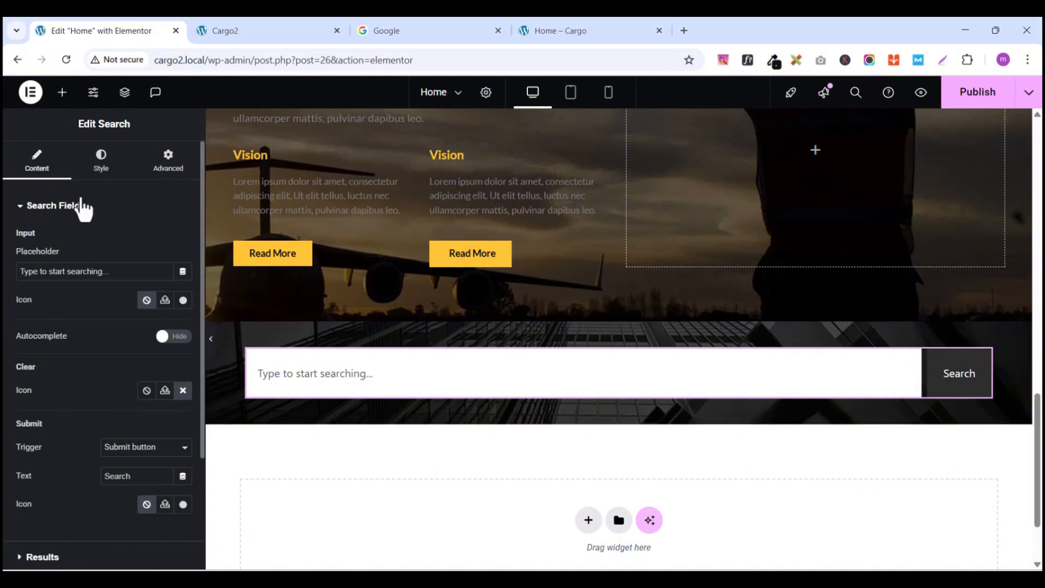
{"action": "triple_click", "coordinate": [59, 271]}
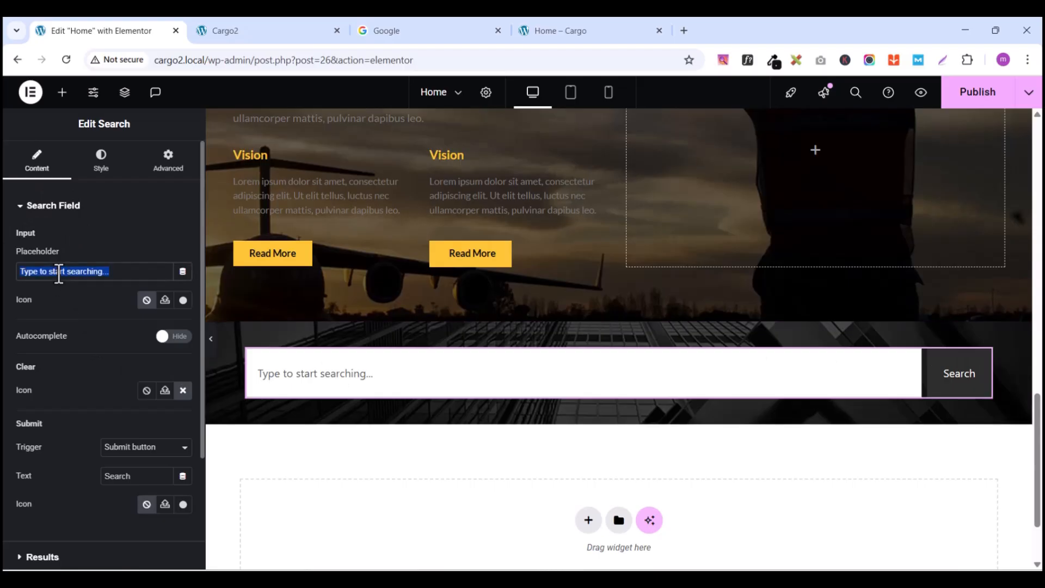
{"action": "left_click", "coordinate": [596, 30]}
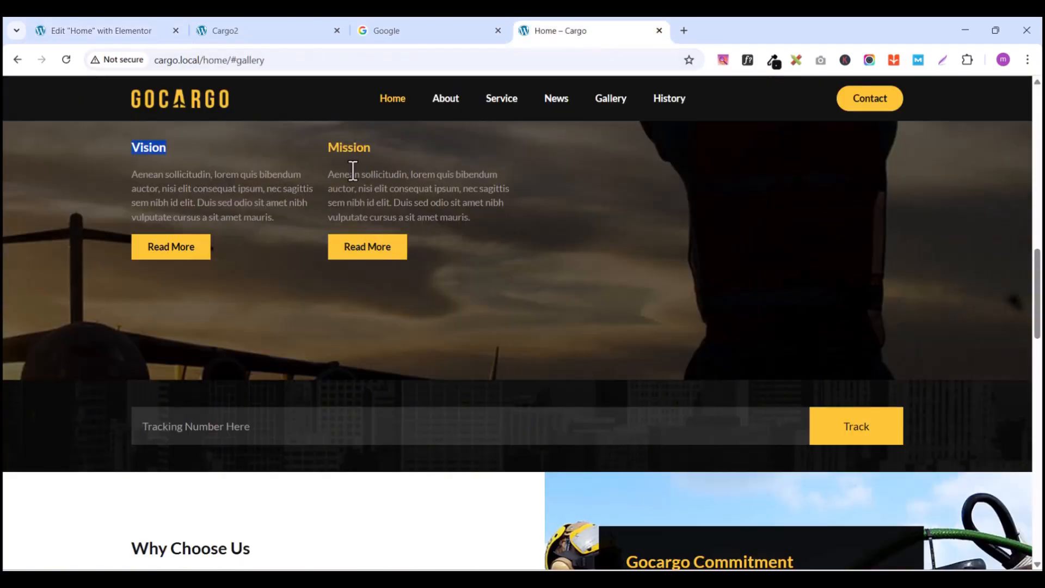
{"action": "left_click", "coordinate": [197, 424]}
{"action": "left_click", "coordinate": [129, 30]}
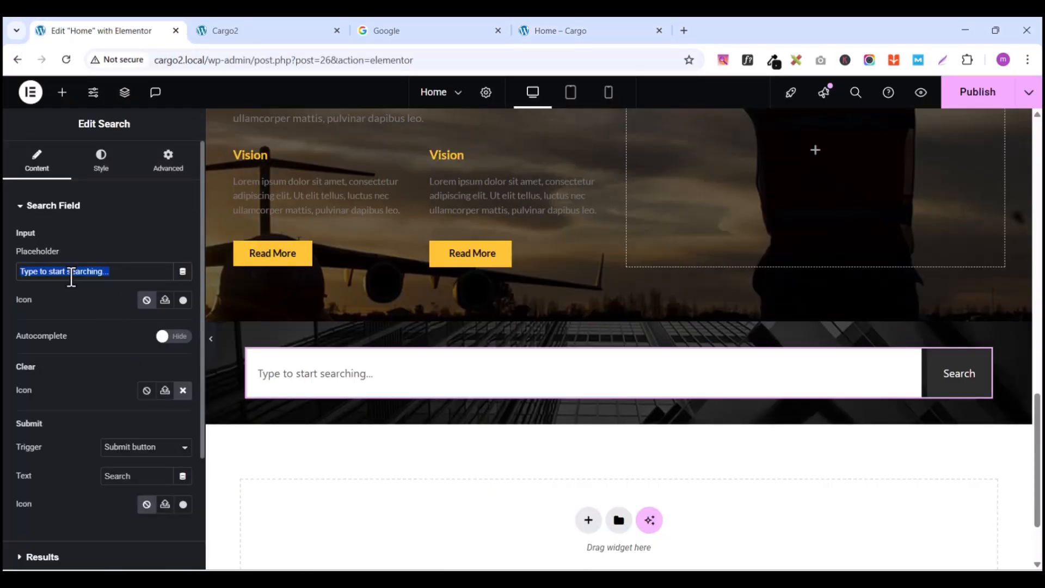
{"action": "type", "text": "Tra"}
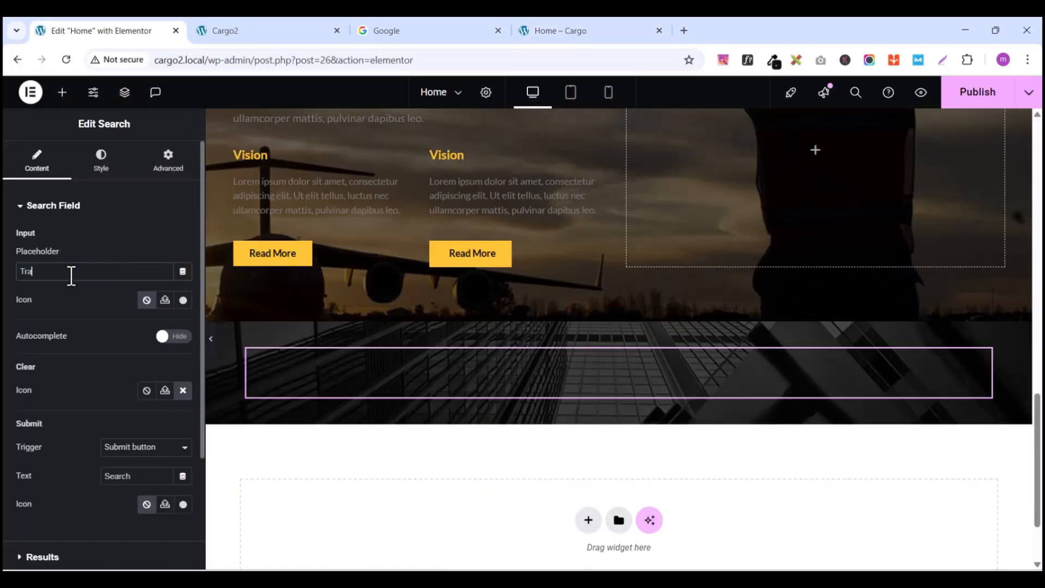
{"action": "type", "text": "cking "}
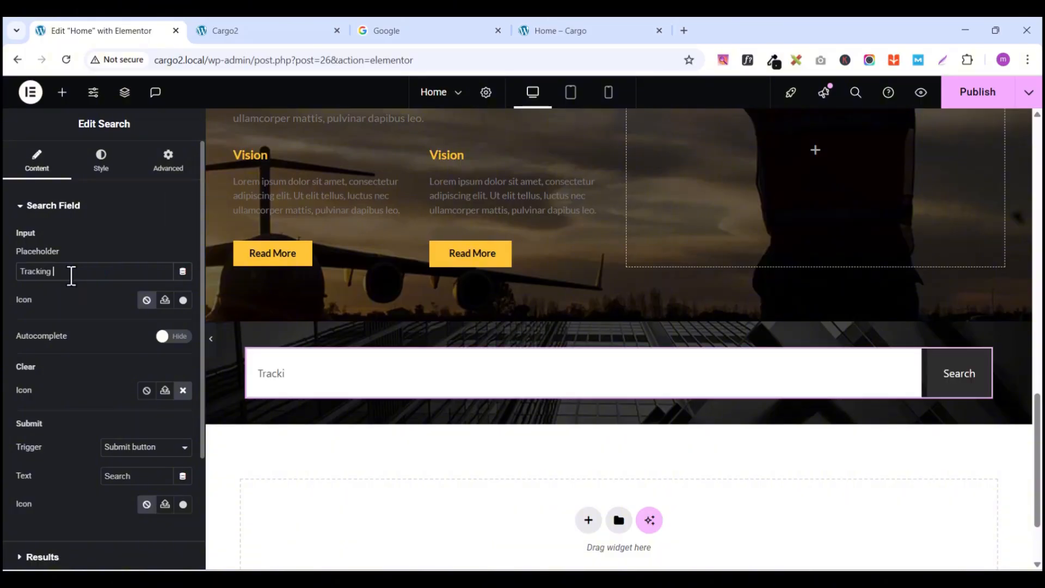
{"action": "type", "text": "Number Here"}
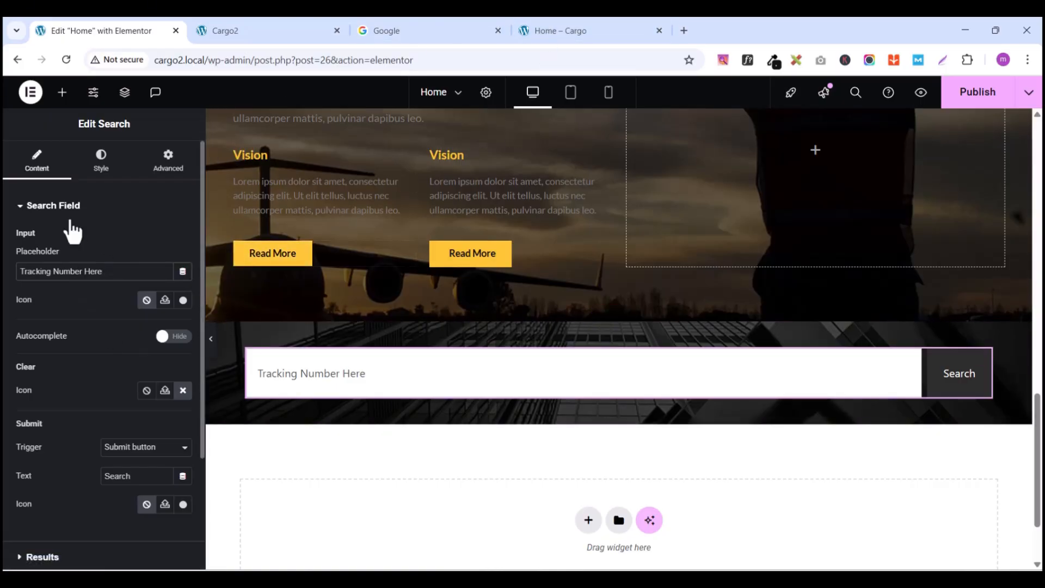
Step: Change the Search widget's submit button text to "Track"
{"action": "scroll", "coordinate": [87, 359], "scroll_direction": "down", "scroll_amount": 1}
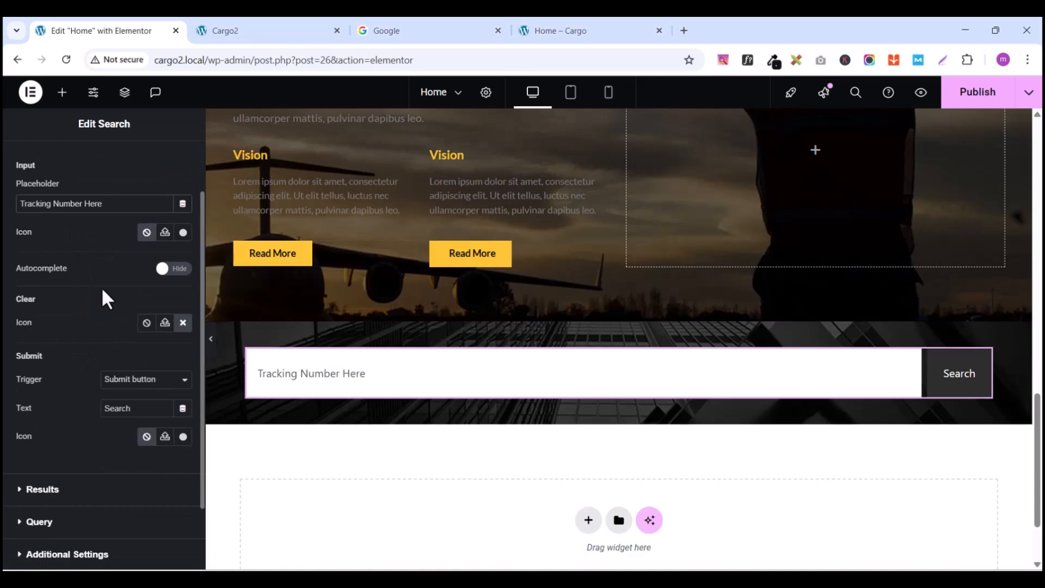
{"action": "double_click", "coordinate": [137, 408]}
{"action": "type", "text": "Track"}
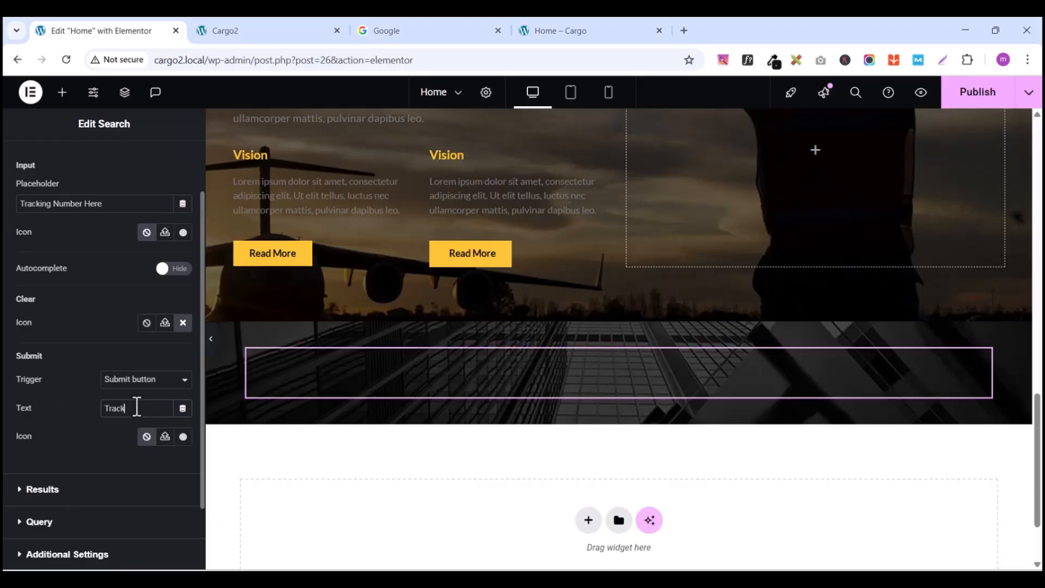
{"action": "scroll", "coordinate": [74, 490], "scroll_direction": "down", "scroll_amount": 1}
{"action": "scroll", "coordinate": [77, 474], "scroll_direction": "up", "scroll_amount": 2}
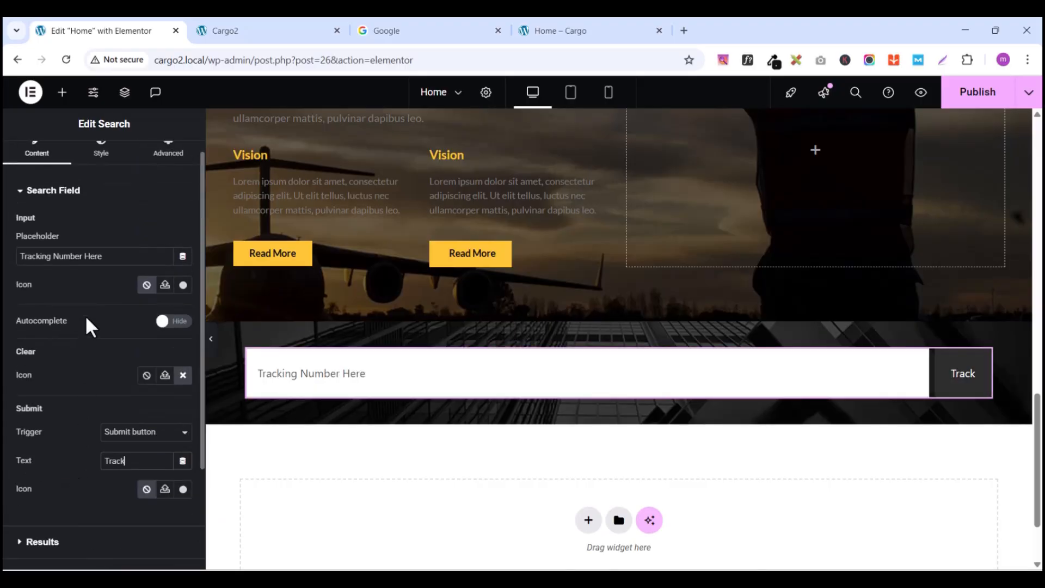
Step: Set the font family of the Search widget's input field to Lato
{"action": "scroll", "coordinate": [86, 321], "scroll_direction": "up", "scroll_amount": 1}
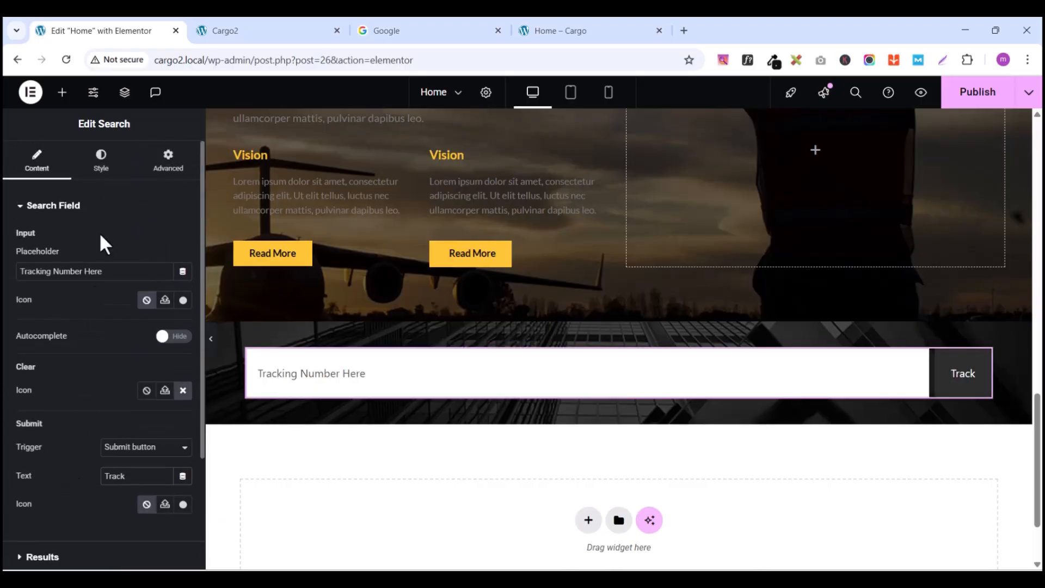
{"action": "left_click", "coordinate": [101, 163]}
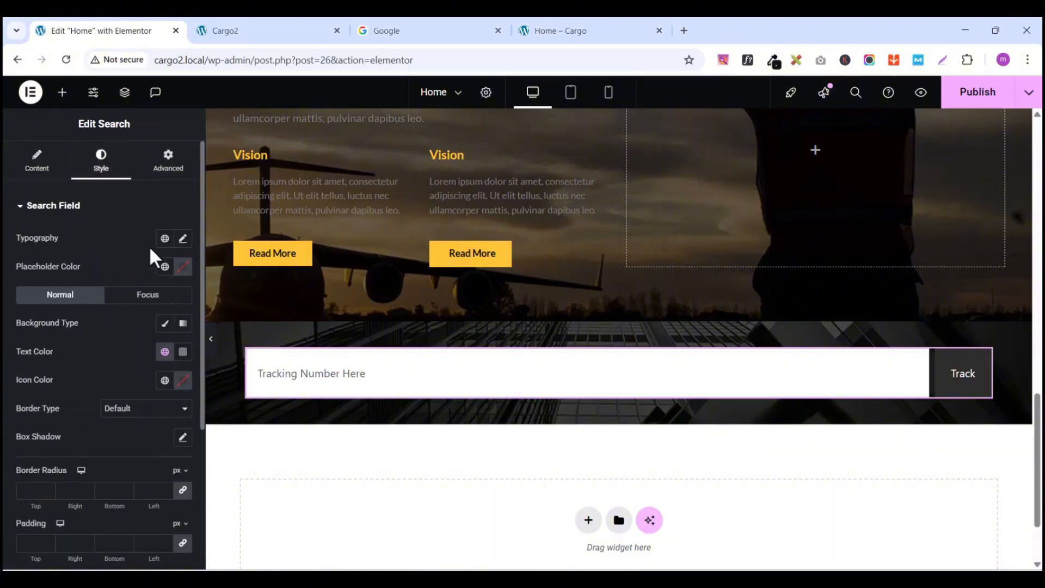
{"action": "left_click", "coordinate": [183, 239]}
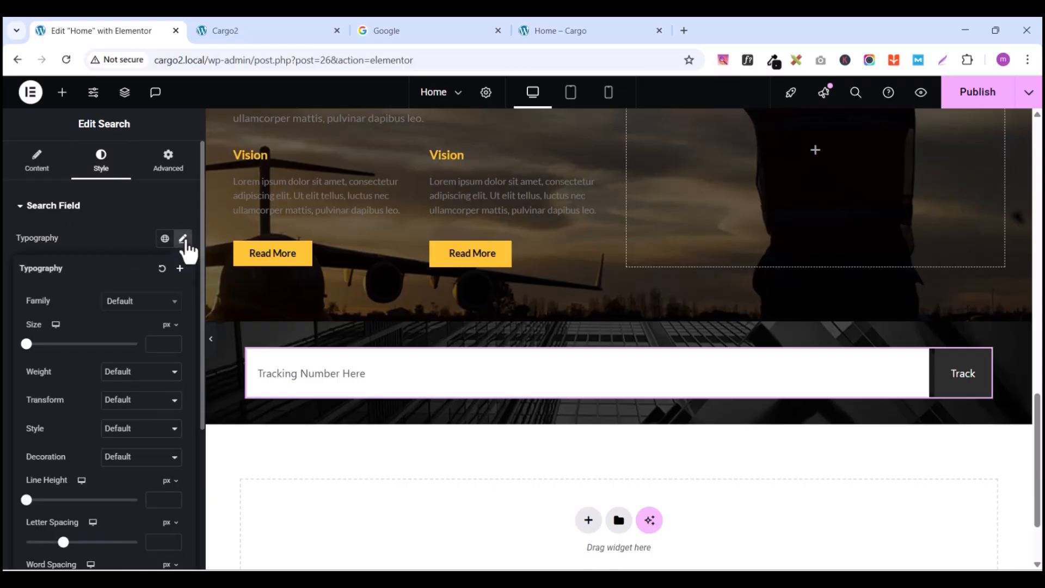
{"action": "left_click", "coordinate": [143, 305]}
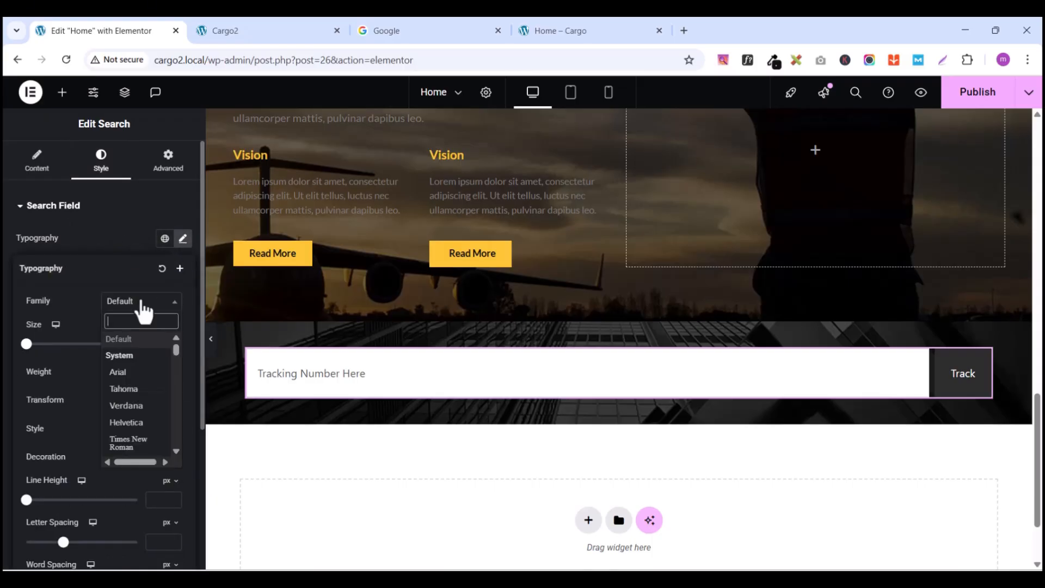
{"action": "type", "text": "lato"}
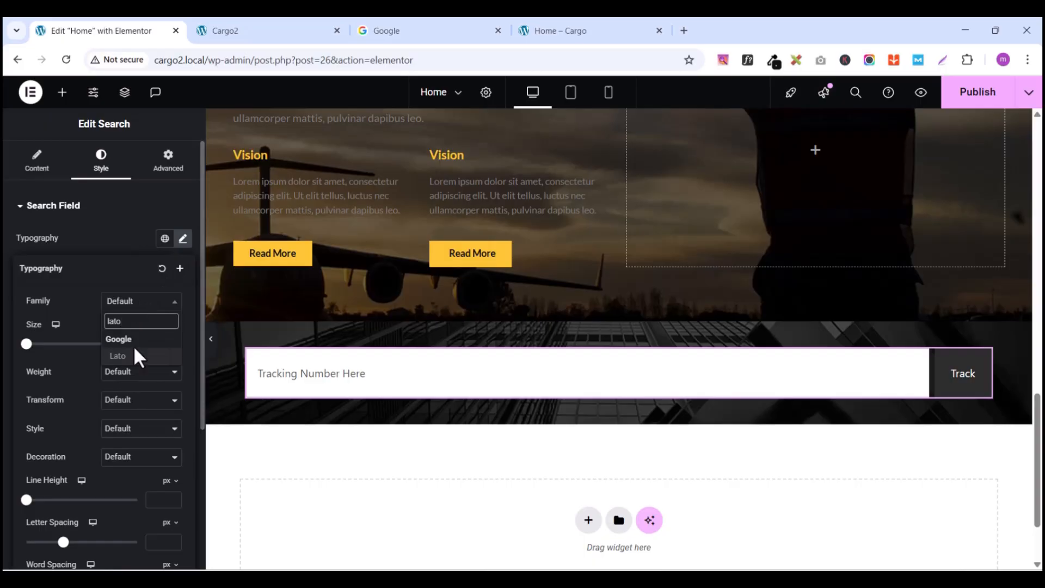
{"action": "left_click", "coordinate": [137, 357]}
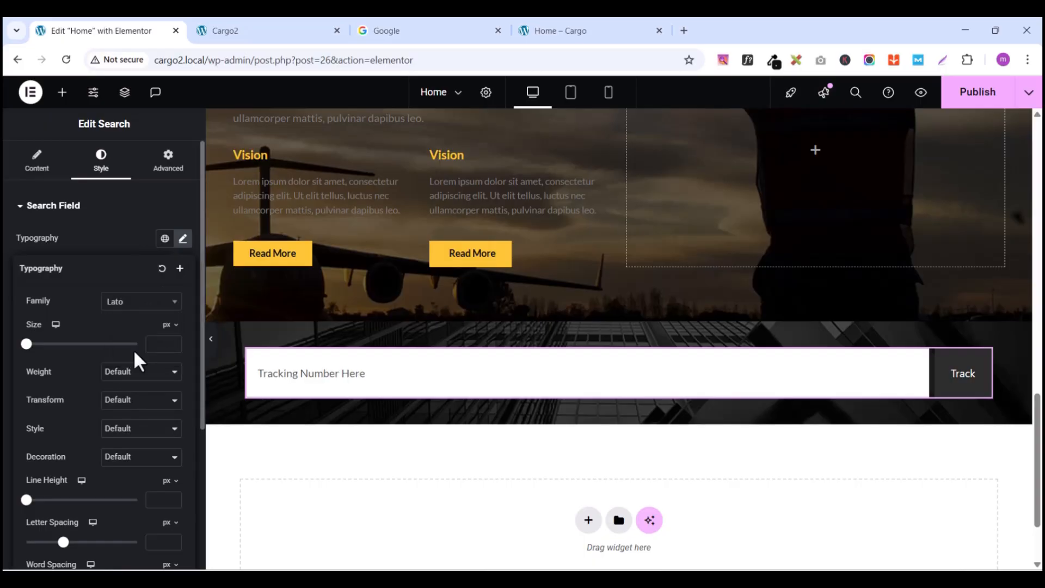
Step: Set the font size of the Search widget's input field to 15 px
{"action": "left_click", "coordinate": [171, 340]}
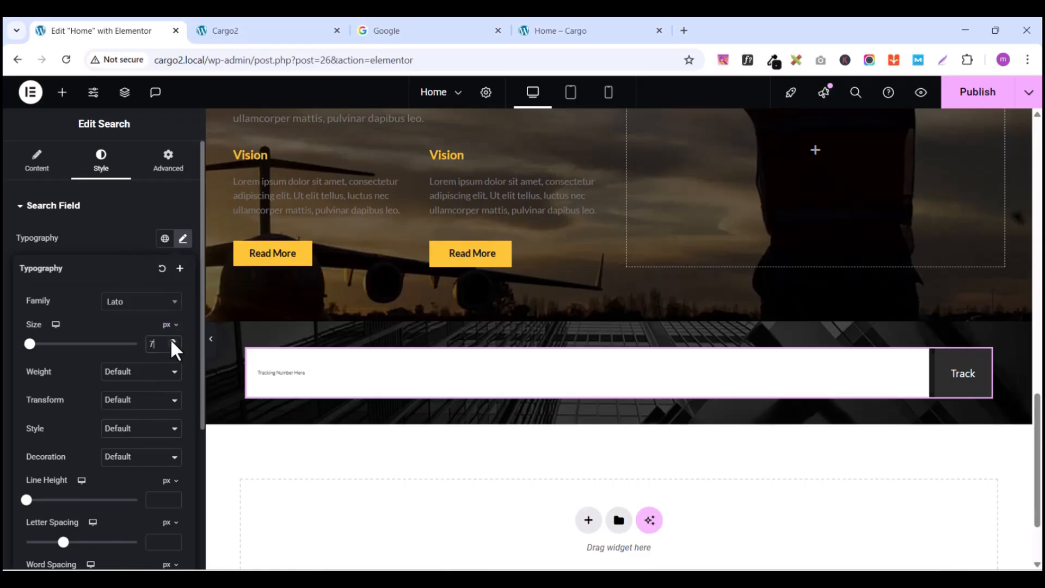
{"action": "left_click", "coordinate": [172, 341]}
{"action": "left_click", "coordinate": [172, 341]}
{"action": "left_click", "coordinate": [172, 341]}
{"action": "left_click", "coordinate": [172, 341]}
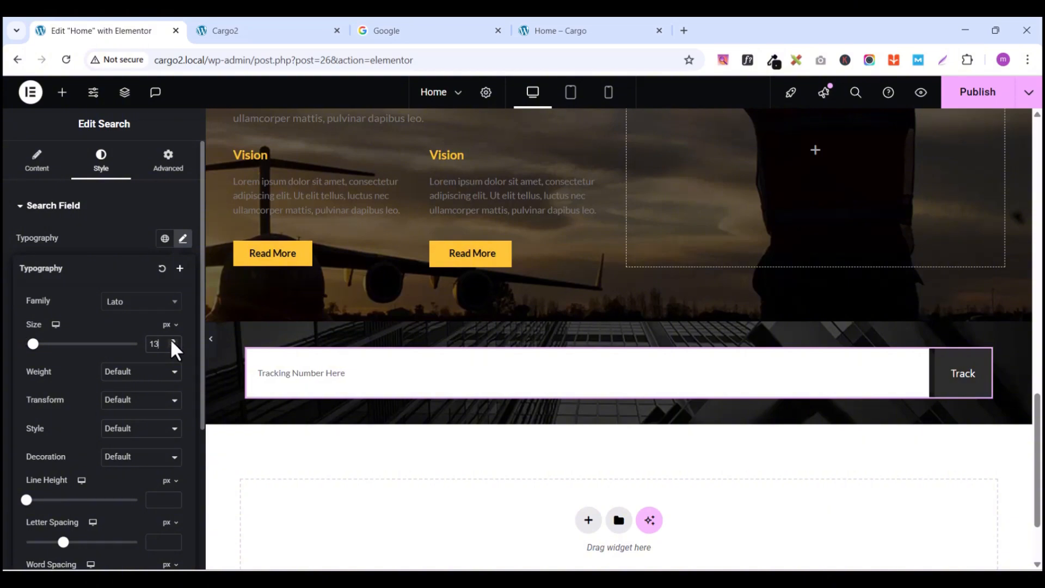
{"action": "left_click", "coordinate": [172, 341]}
{"action": "left_click", "coordinate": [172, 341]}
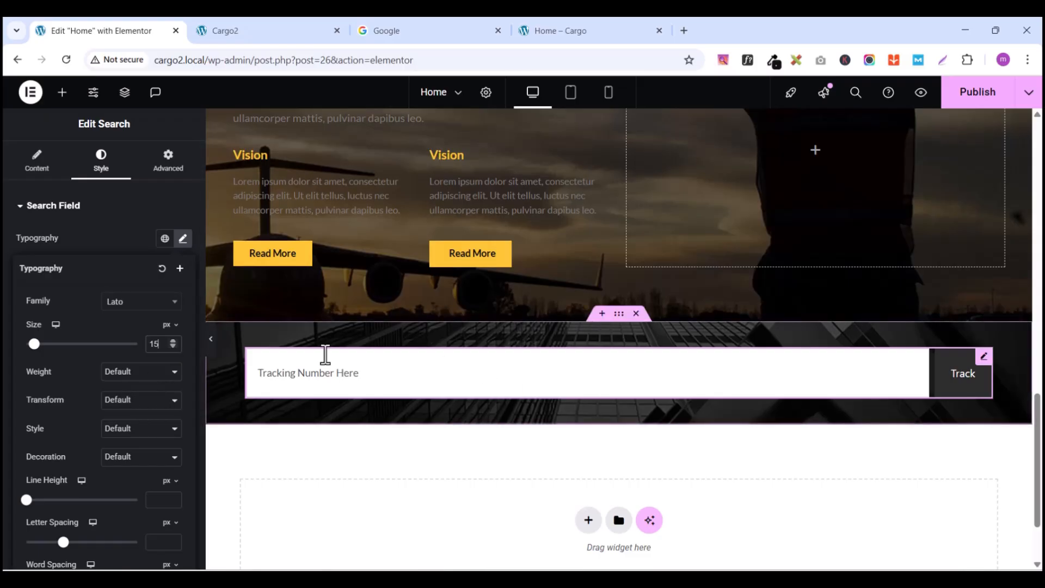
{"action": "scroll", "coordinate": [90, 357], "scroll_direction": "down", "scroll_amount": 1}
{"action": "scroll", "coordinate": [100, 342], "scroll_direction": "down", "scroll_amount": 1}
{"action": "scroll", "coordinate": [103, 333], "scroll_direction": "up", "scroll_amount": 2}
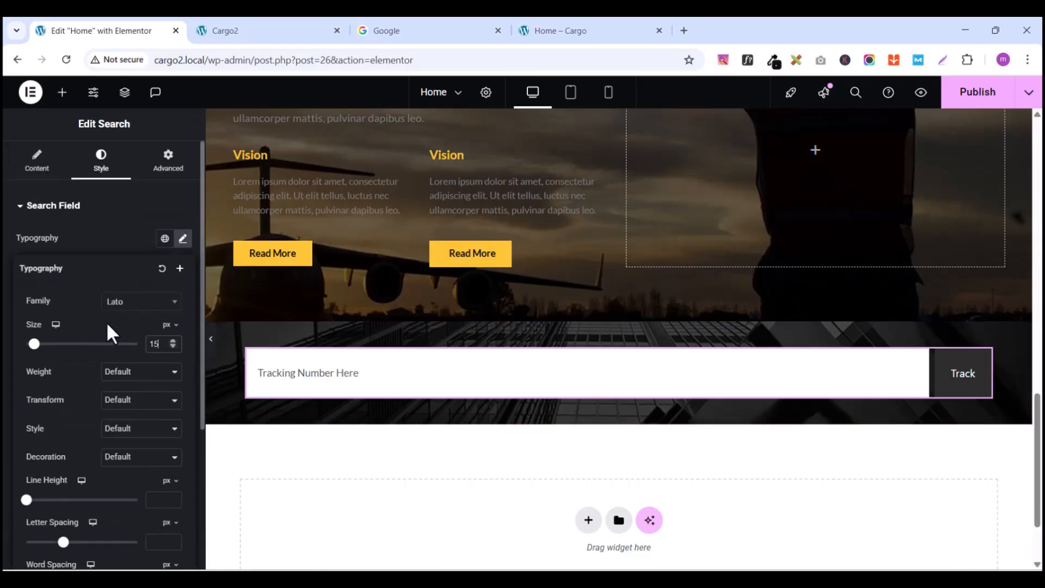
{"action": "left_click", "coordinate": [110, 237]}
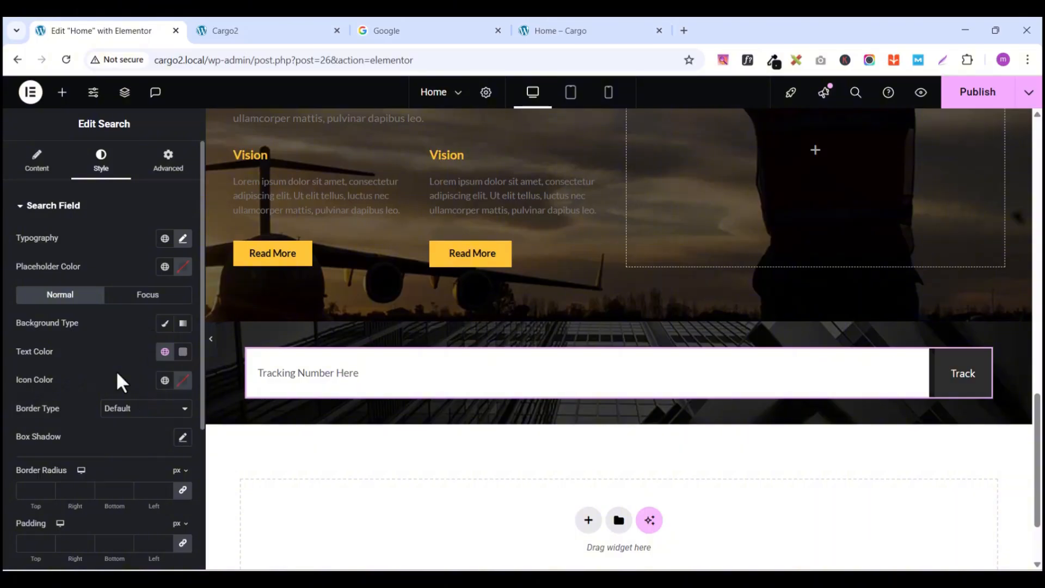
{"action": "left_click", "coordinate": [183, 351]}
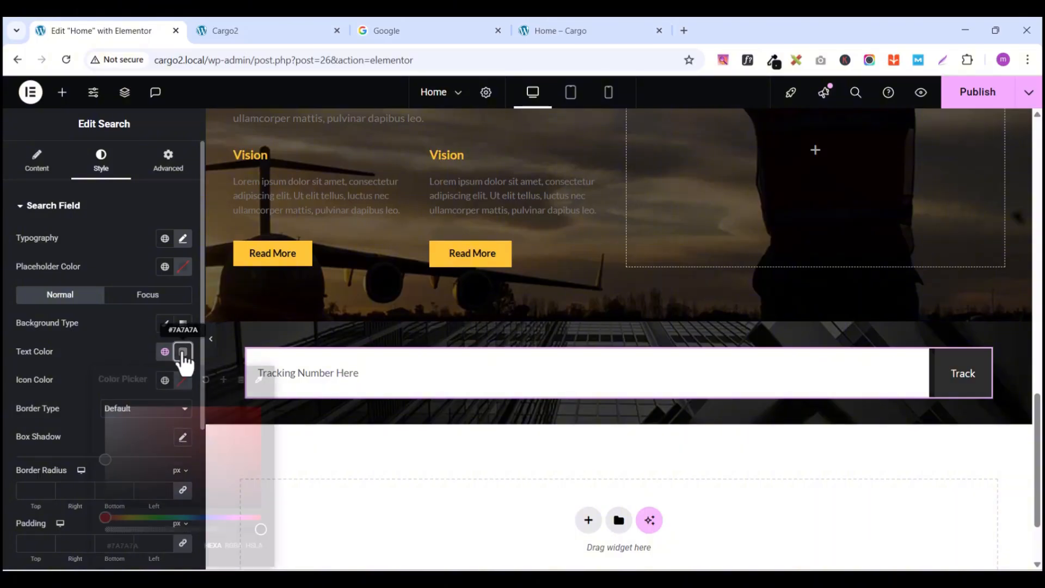
{"action": "left_click", "coordinate": [183, 352]}
{"action": "left_click", "coordinate": [183, 352]}
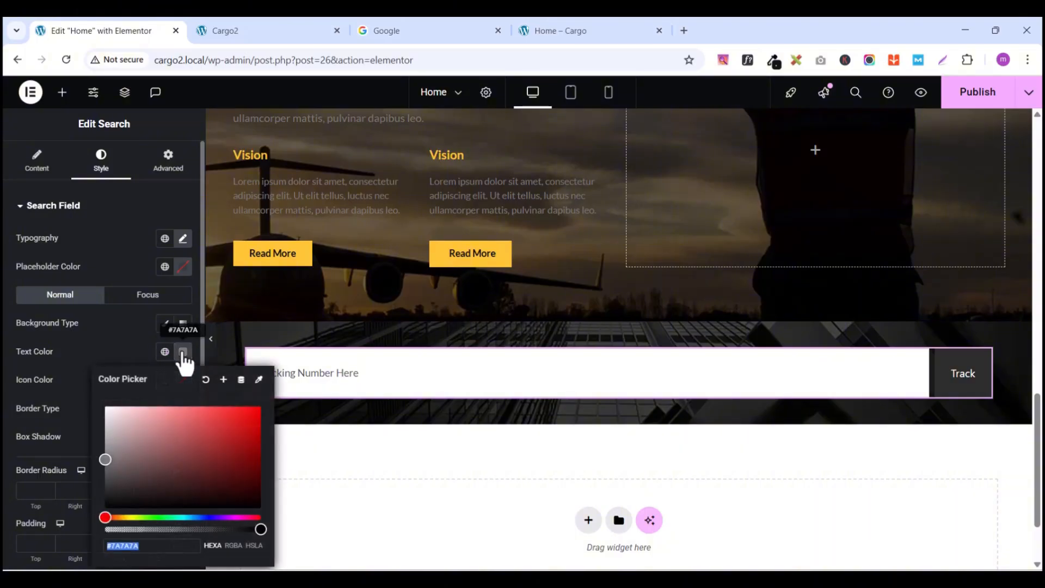
Step: Give the Track submit button a classic background in the global Yellow color
{"action": "scroll", "coordinate": [116, 357], "scroll_direction": "down", "scroll_amount": 4}
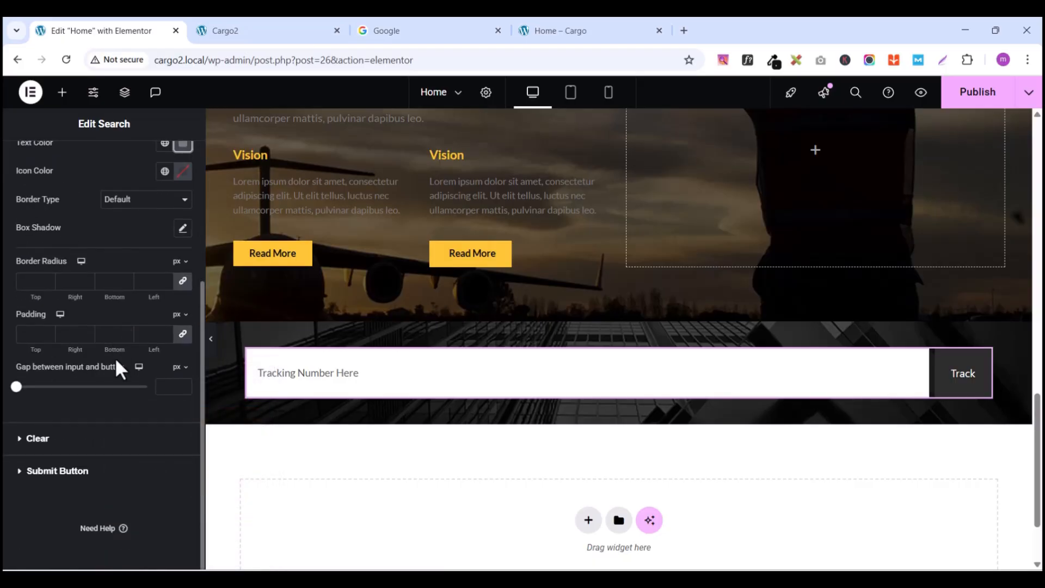
{"action": "left_click", "coordinate": [32, 471]}
{"action": "scroll", "coordinate": [86, 436], "scroll_direction": "down", "scroll_amount": 1}
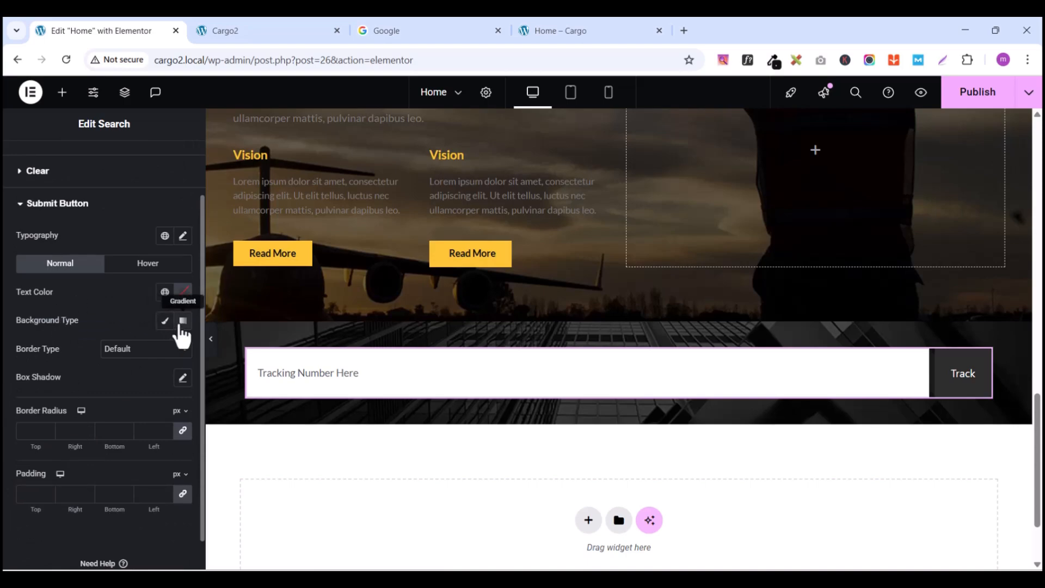
{"action": "left_click", "coordinate": [164, 322]}
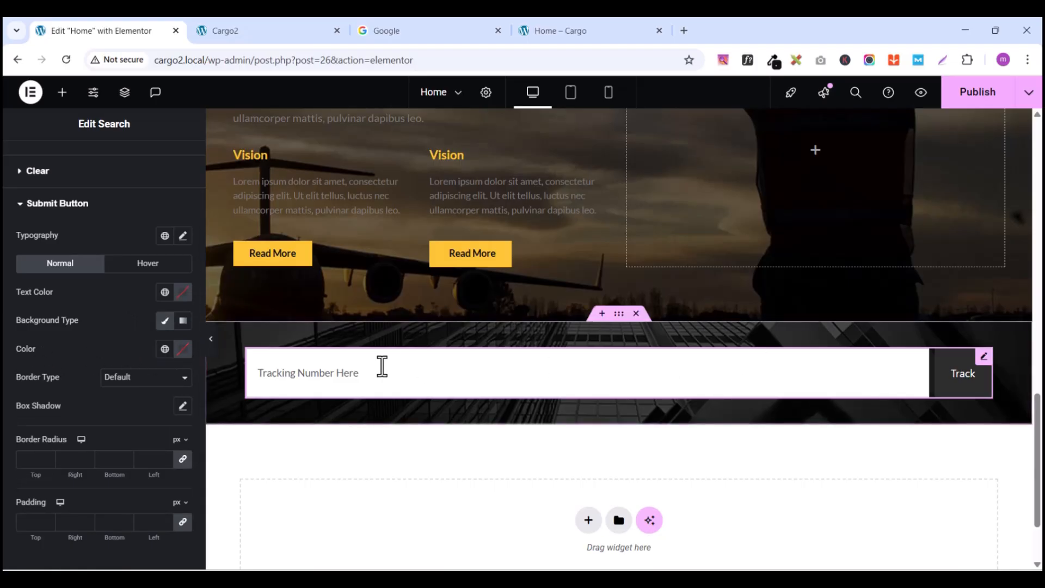
{"action": "left_click", "coordinate": [165, 349]}
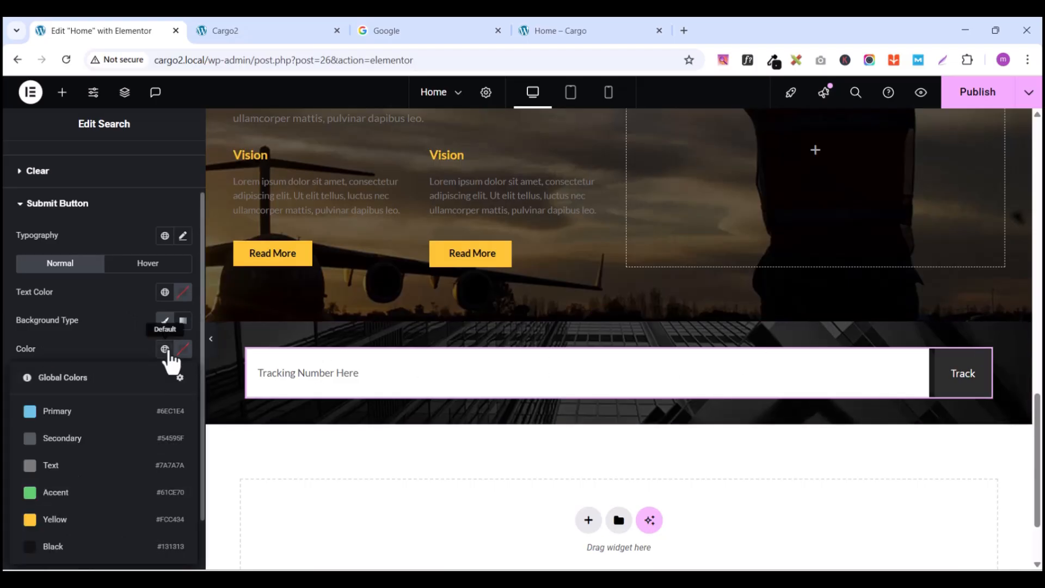
{"action": "left_click", "coordinate": [55, 521]}
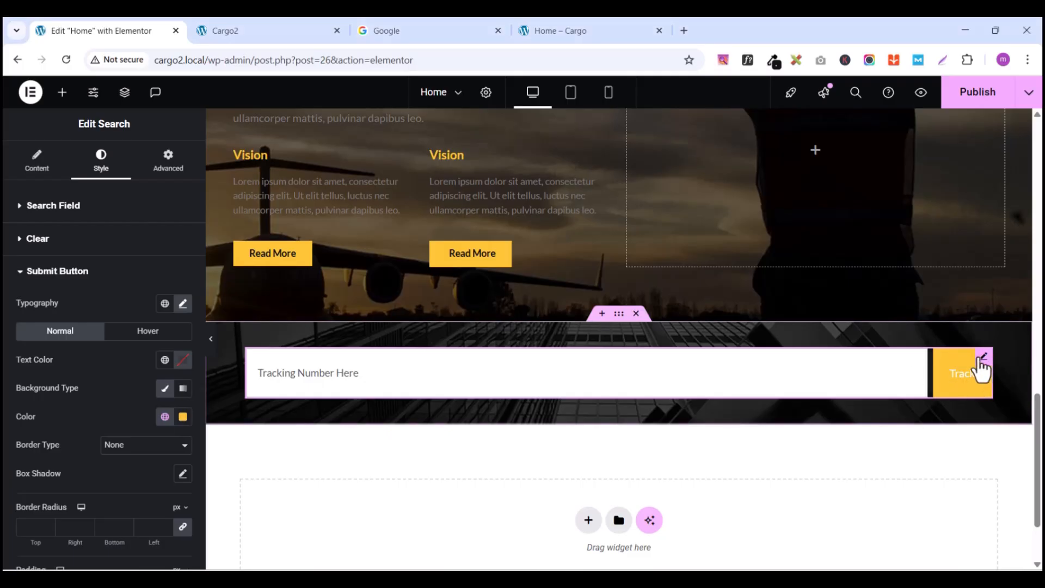
Step: Try white (#FFFFFF) as the Track button's hover text color and compare it with the normal state's settings
{"action": "scroll", "coordinate": [66, 405], "scroll_direction": "down", "scroll_amount": 1}
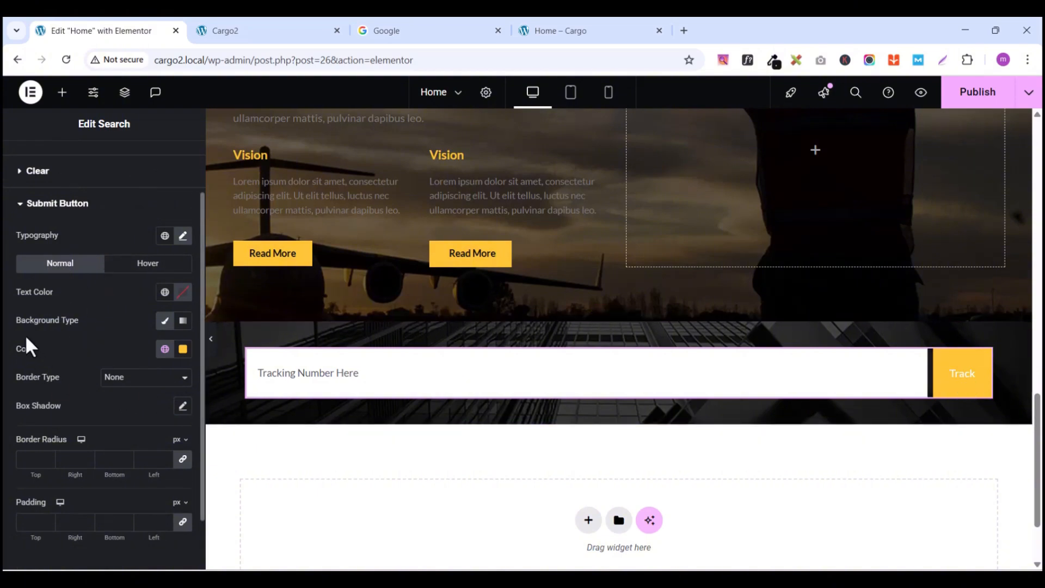
{"action": "left_click", "coordinate": [150, 265]}
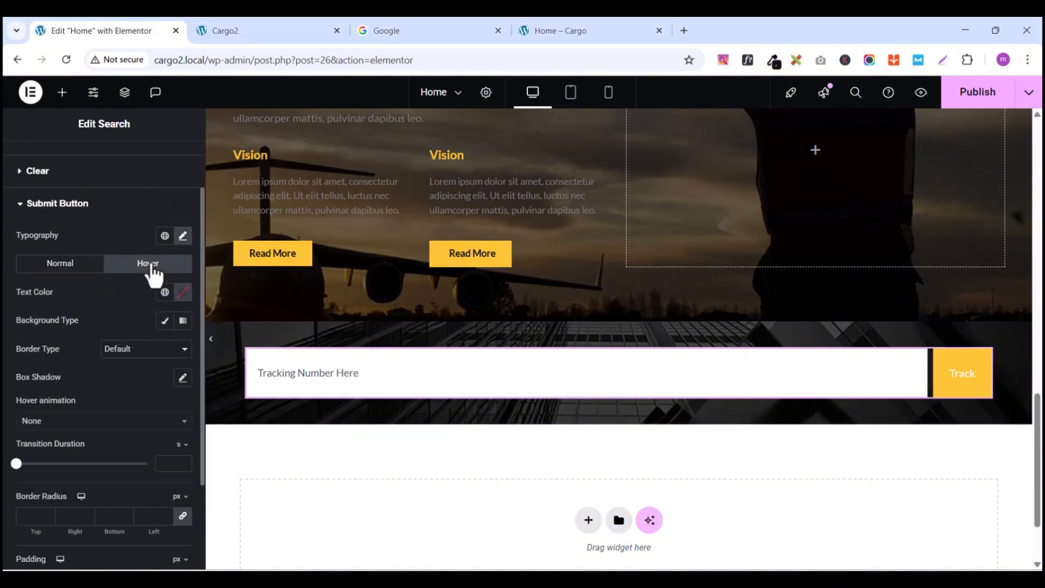
{"action": "left_click", "coordinate": [183, 294]}
{"action": "left_click_drag", "start_coordinate": [183, 448], "coordinate": [78, 321]}
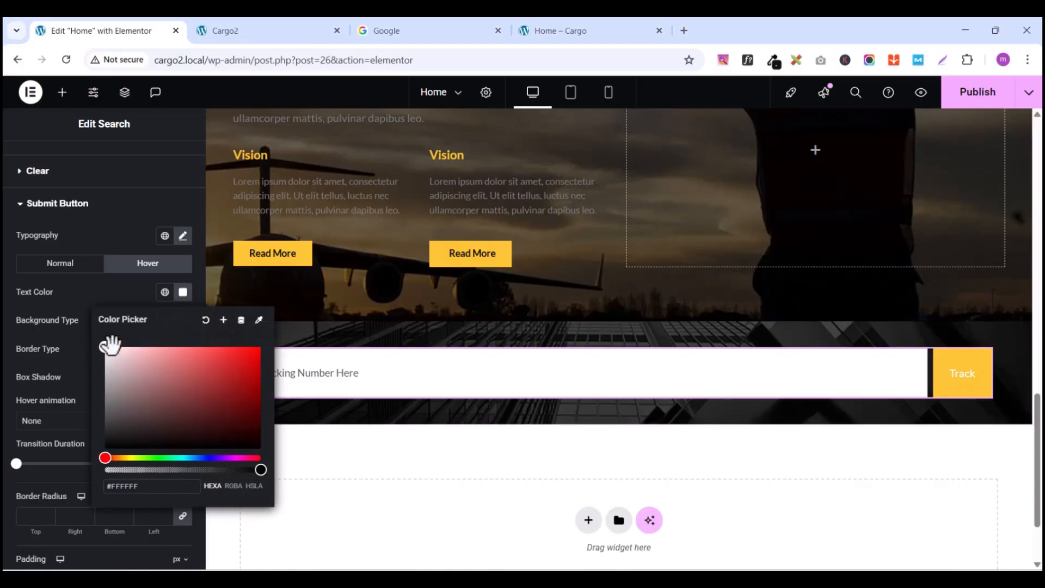
{"action": "left_click", "coordinate": [76, 280]}
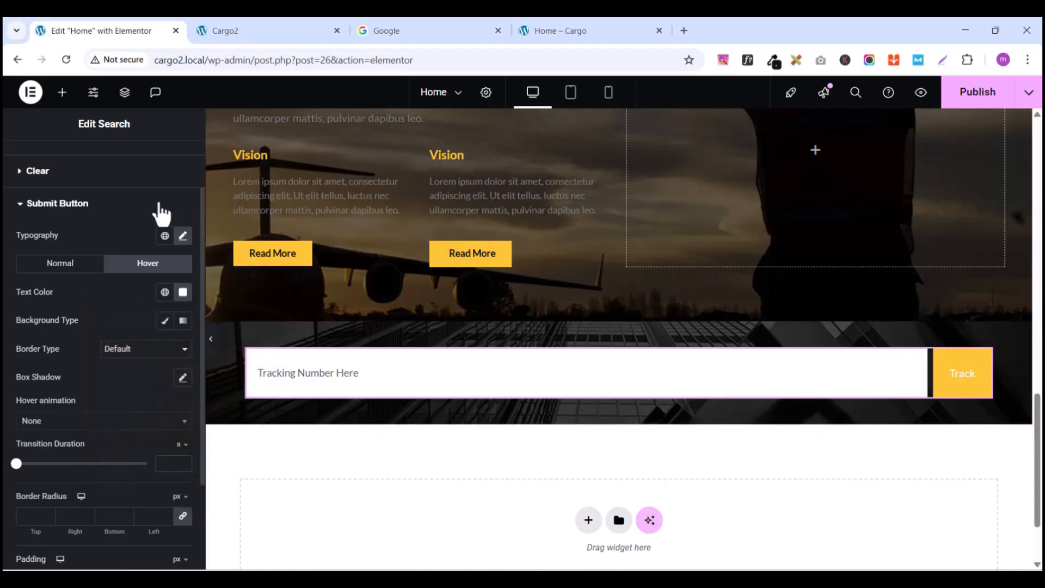
{"action": "left_click", "coordinate": [55, 266]}
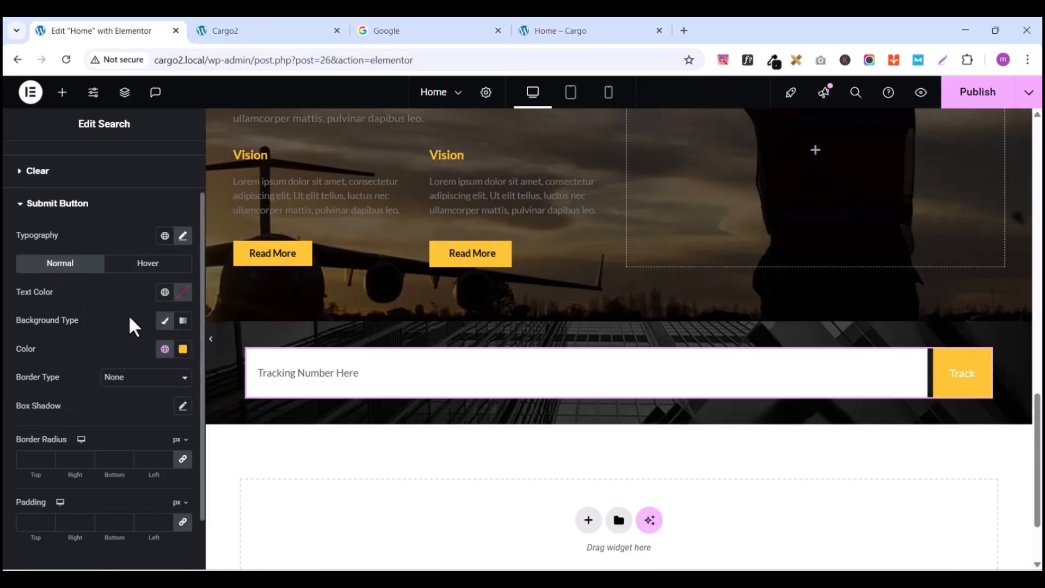
Step: Set the Track button's hover text color to black
{"action": "left_click", "coordinate": [154, 268]}
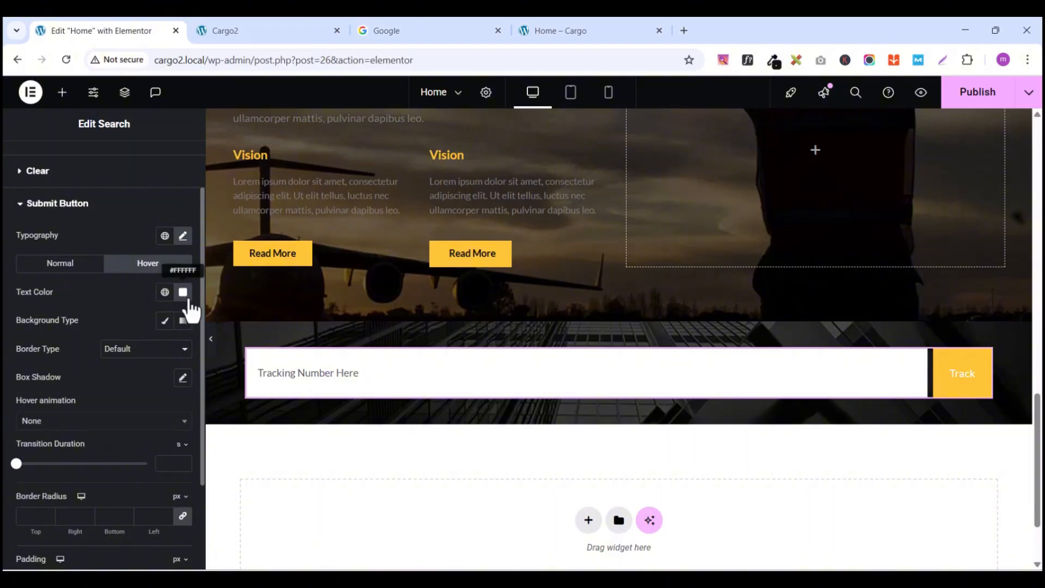
{"action": "left_click", "coordinate": [183, 293]}
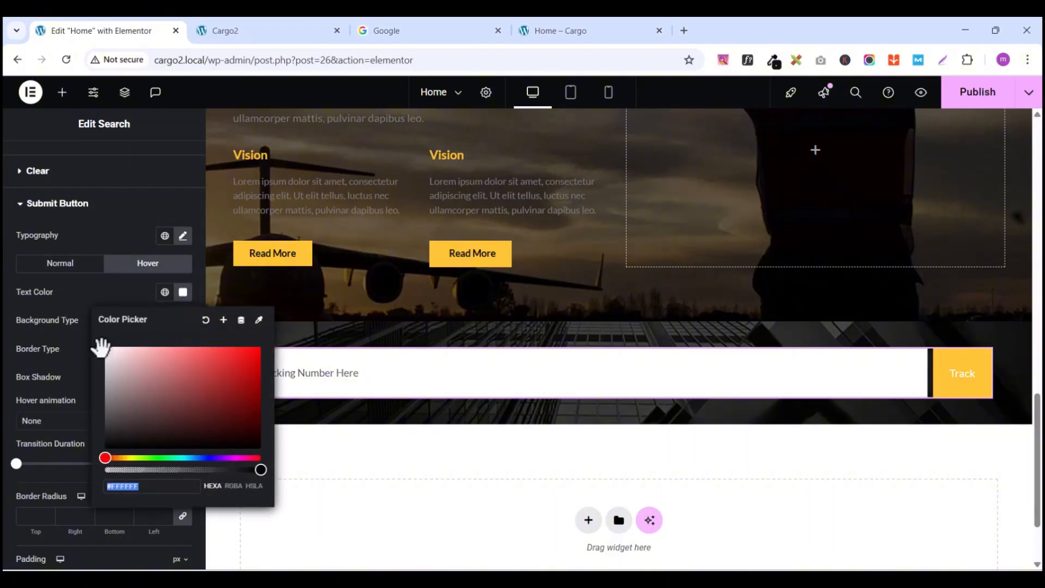
{"action": "left_click_drag", "start_coordinate": [102, 347], "coordinate": [160, 445]}
{"action": "left_click", "coordinate": [160, 445]}
{"action": "left_click", "coordinate": [109, 290]}
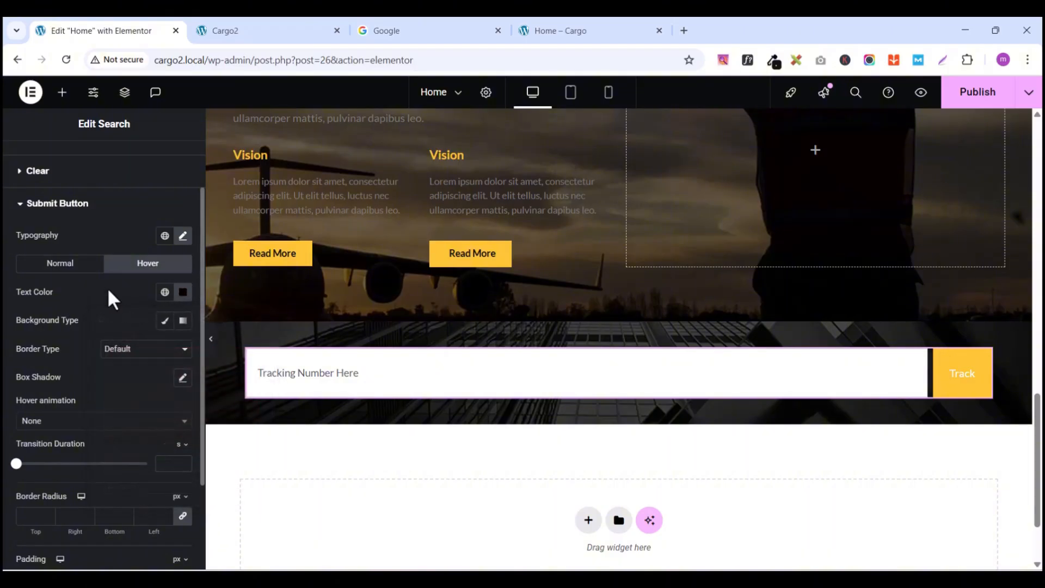
Step: Give the Track button a classic hover background in white (#FFFFFF)
{"action": "left_click", "coordinate": [164, 321]}
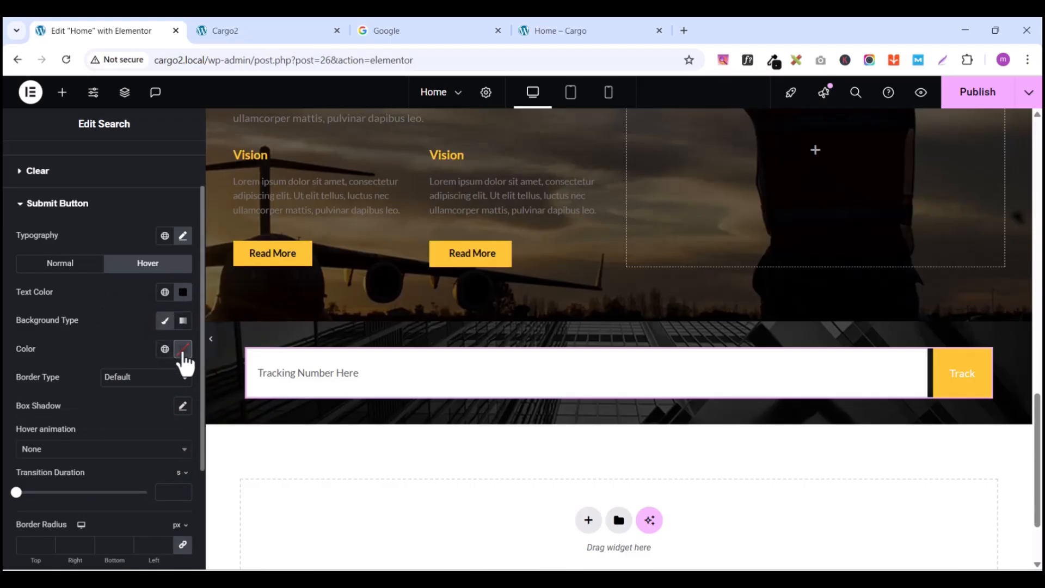
{"action": "left_click", "coordinate": [183, 349]}
{"action": "left_click_drag", "start_coordinate": [189, 502], "coordinate": [86, 390]}
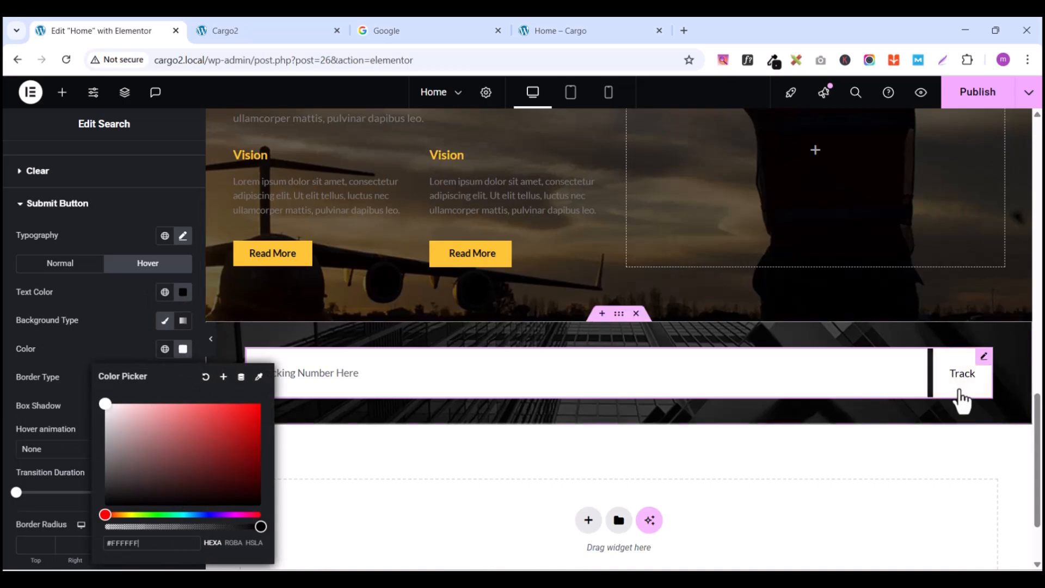
{"action": "left_click", "coordinate": [112, 317]}
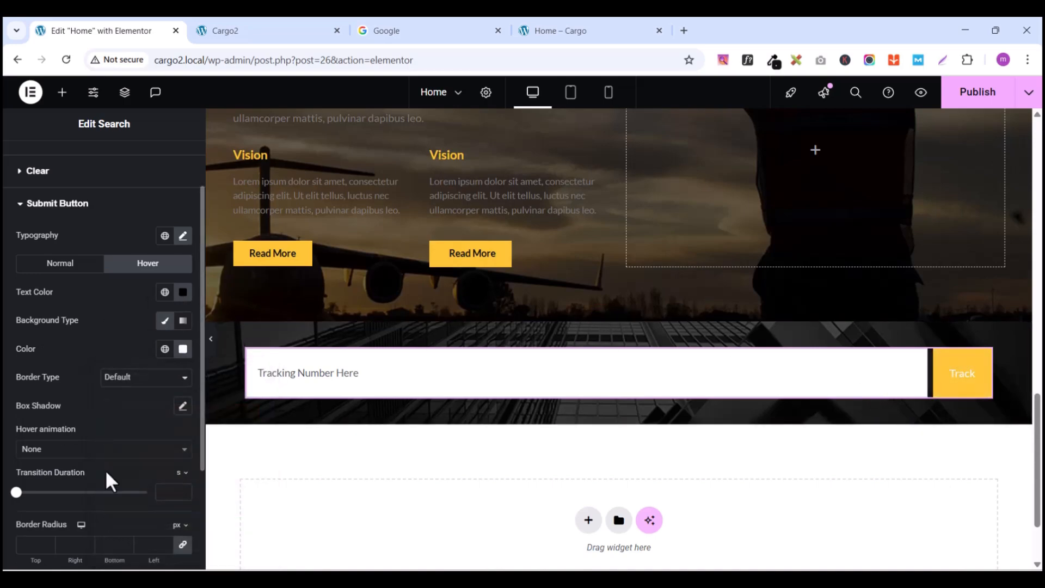
Step: Set the Track button's padding to 50 px on the right and left and 0 px on the top and bottom
{"action": "scroll", "coordinate": [107, 472], "scroll_direction": "down", "scroll_amount": 1}
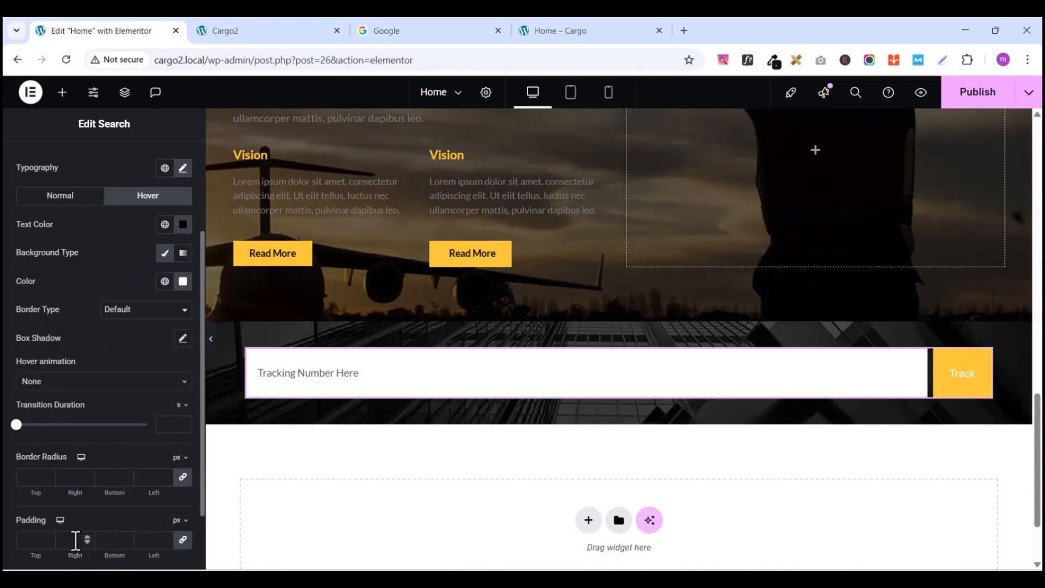
{"action": "left_click_drag", "start_coordinate": [202, 502], "coordinate": [200, 551]}
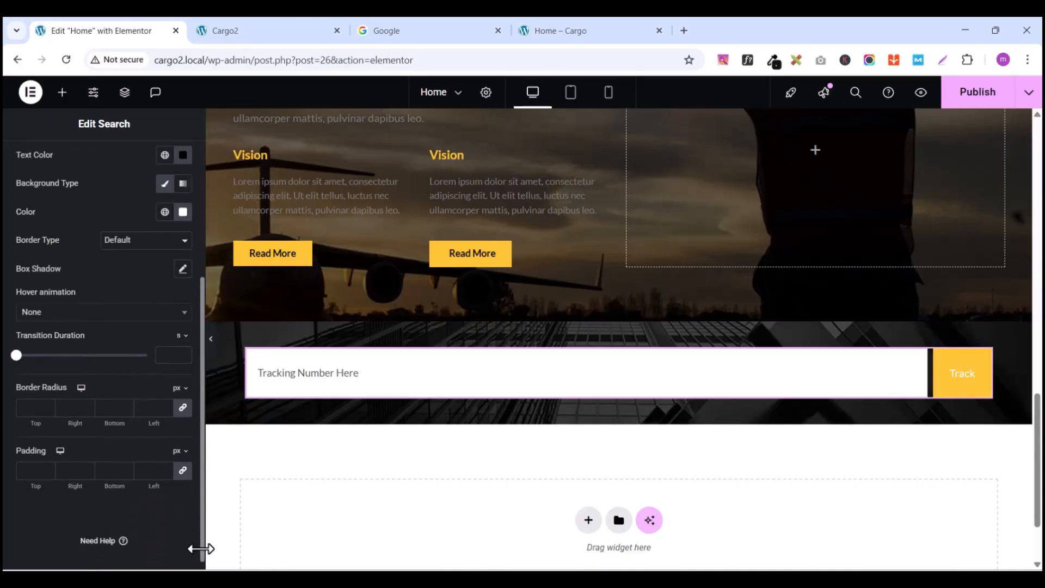
{"action": "left_click", "coordinate": [76, 472]}
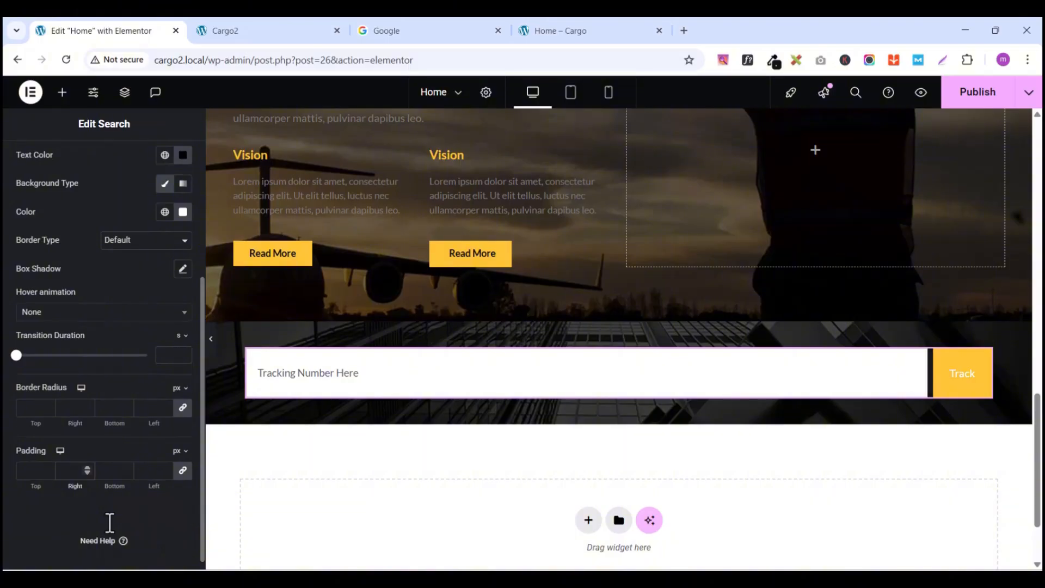
{"action": "type", "text": "50"}
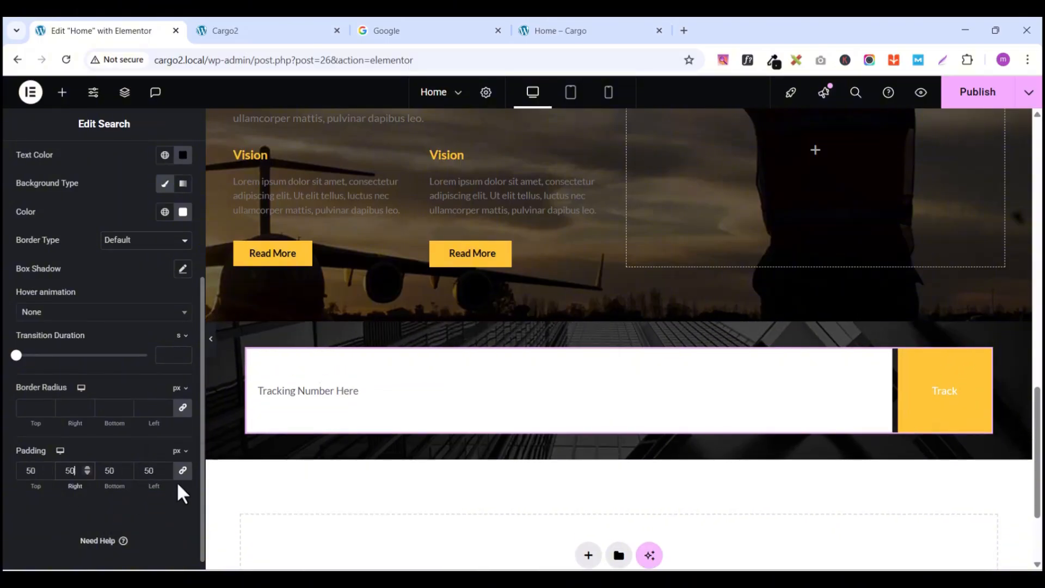
{"action": "key", "text": "BackSpace"}
{"action": "key", "text": "BackSpace"}
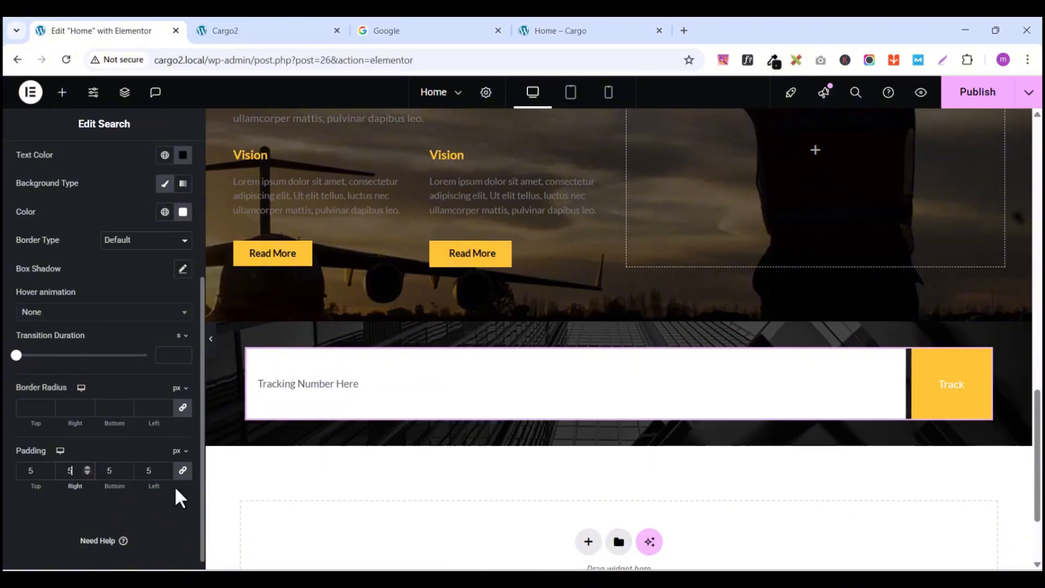
{"action": "type", "text": "0"}
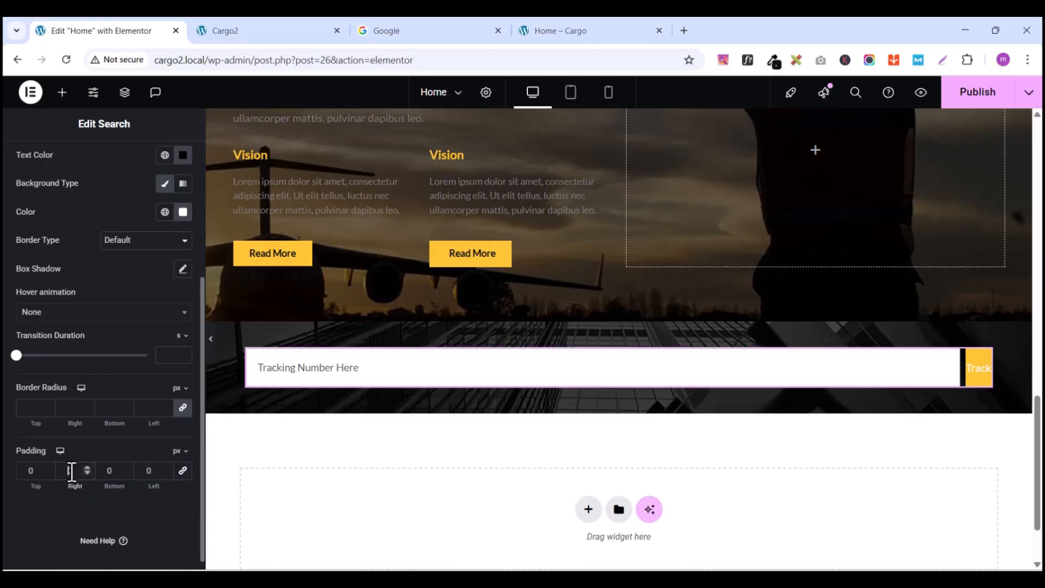
{"action": "type", "text": "5"}
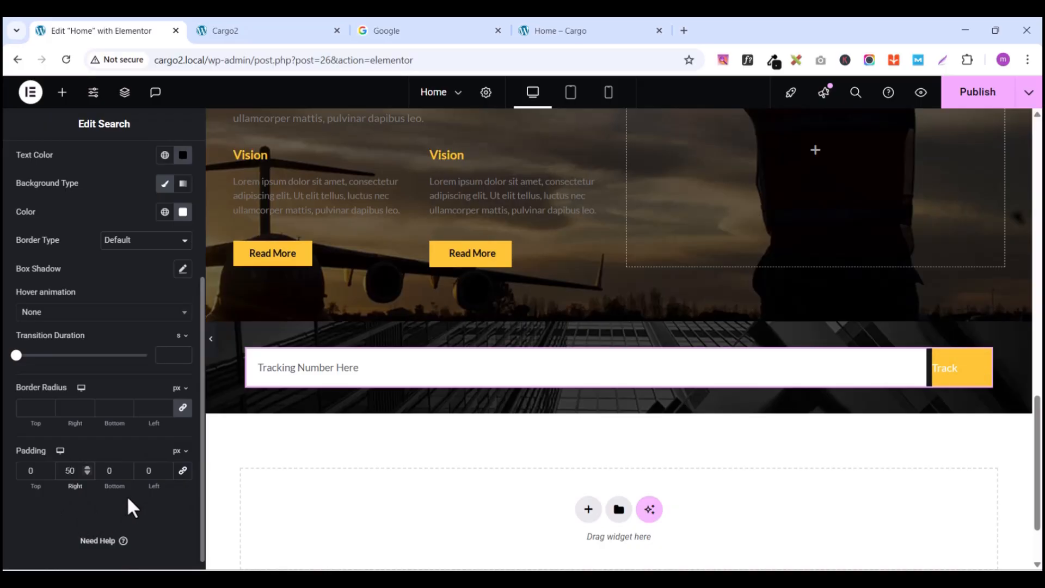
{"action": "left_click", "coordinate": [150, 470]}
{"action": "type", "text": "5"}
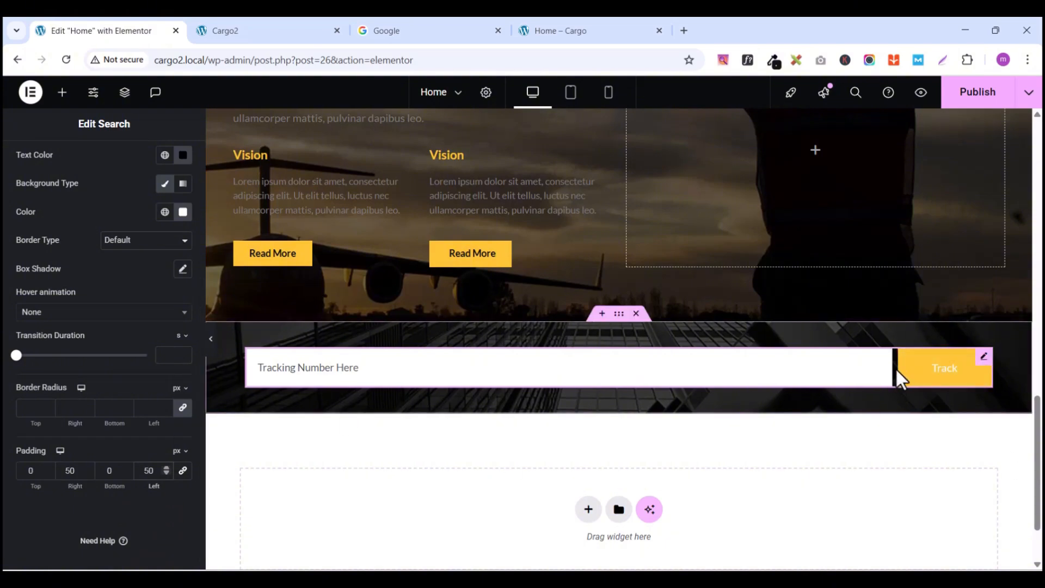
Step: Set the gap between the search input and the Track button to 0 px
{"action": "scroll", "coordinate": [70, 441], "scroll_direction": "up", "scroll_amount": 4}
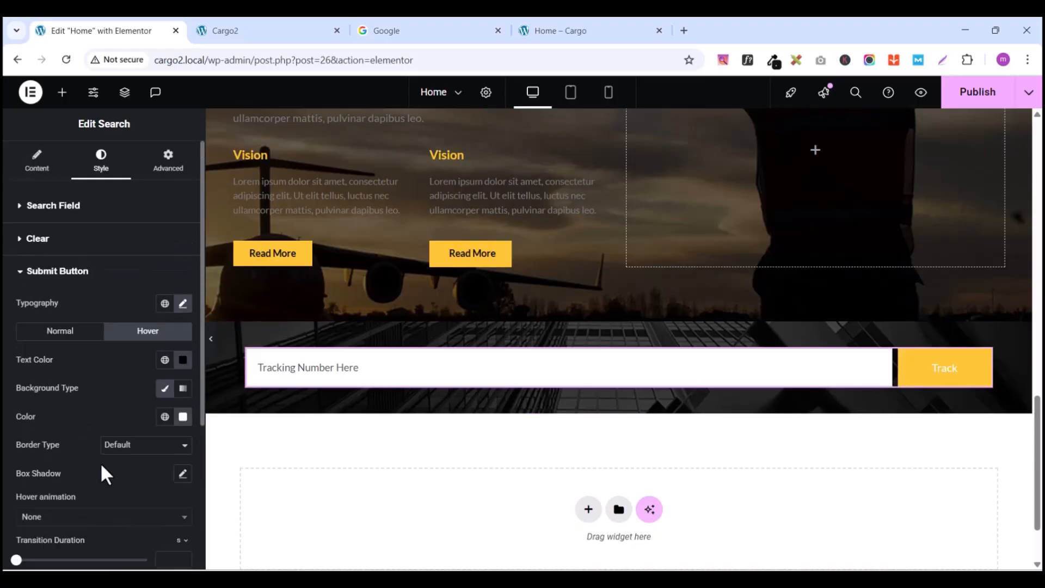
{"action": "scroll", "coordinate": [102, 470], "scroll_direction": "down", "scroll_amount": 2}
{"action": "scroll", "coordinate": [102, 469], "scroll_direction": "up", "scroll_amount": 1}
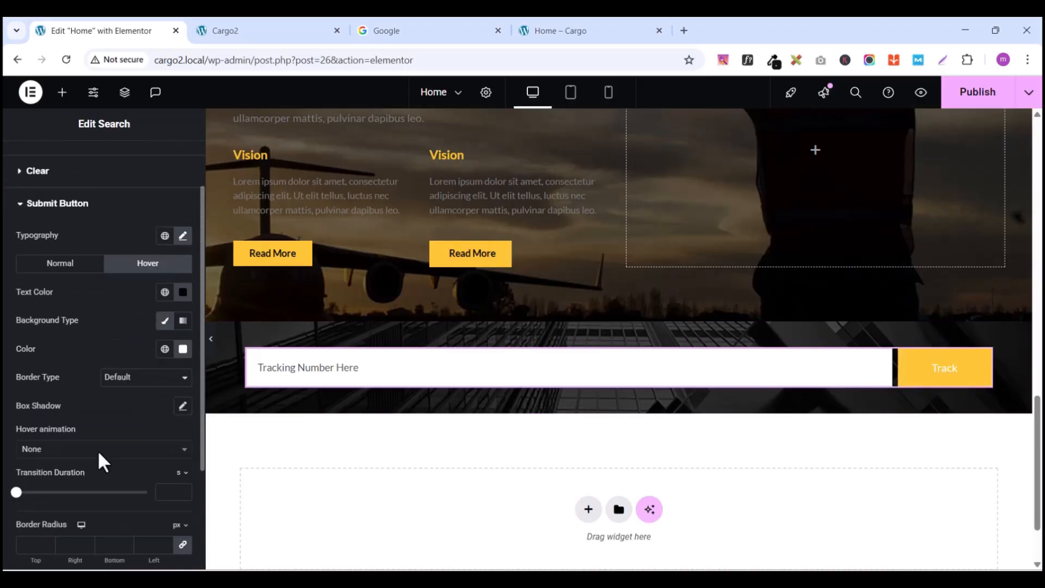
{"action": "scroll", "coordinate": [97, 450], "scroll_direction": "up", "scroll_amount": 2}
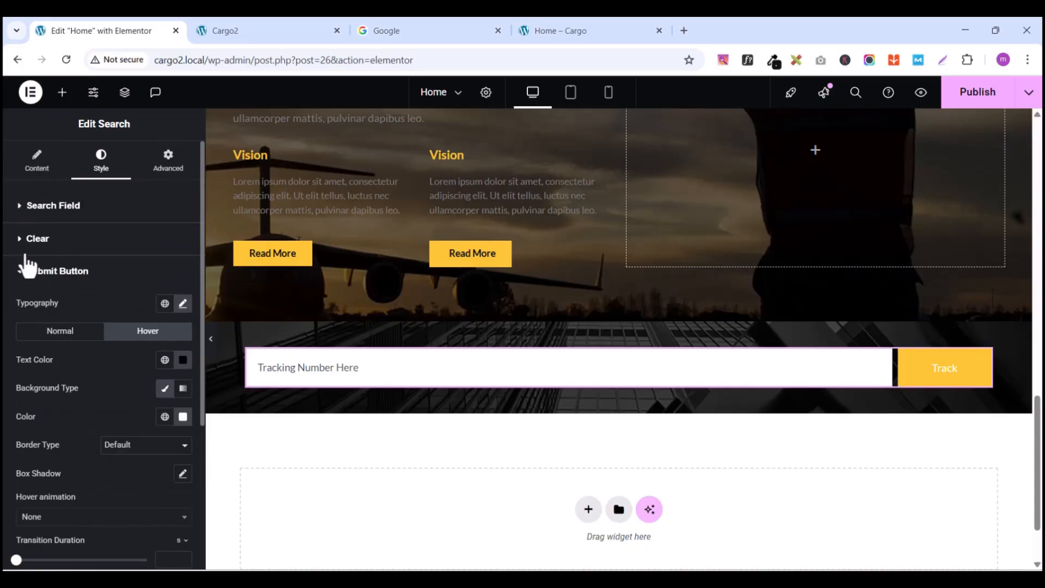
{"action": "left_click", "coordinate": [18, 275]}
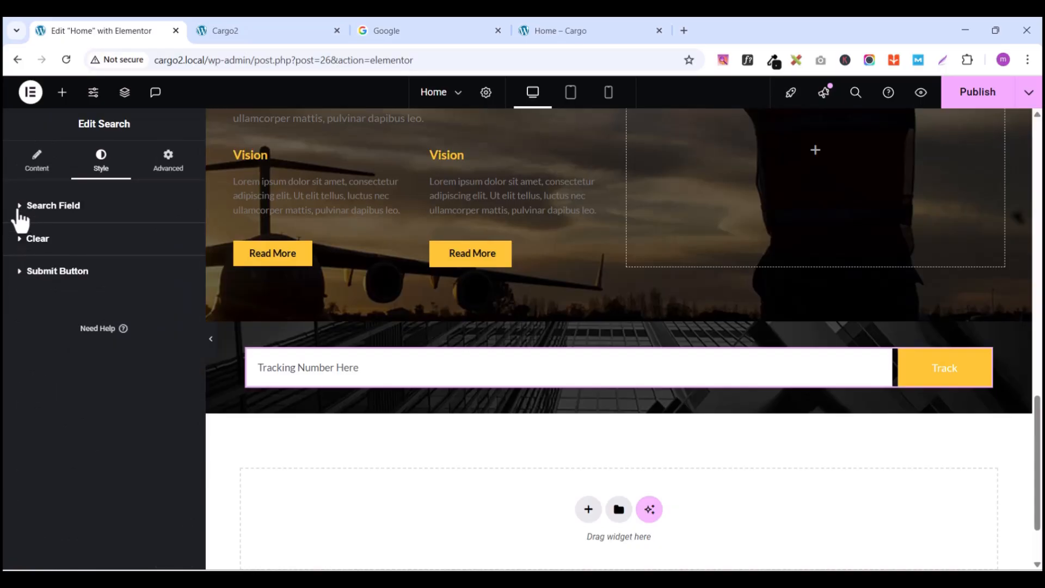
{"action": "left_click", "coordinate": [19, 211]}
{"action": "scroll", "coordinate": [77, 457], "scroll_direction": "down", "scroll_amount": 4}
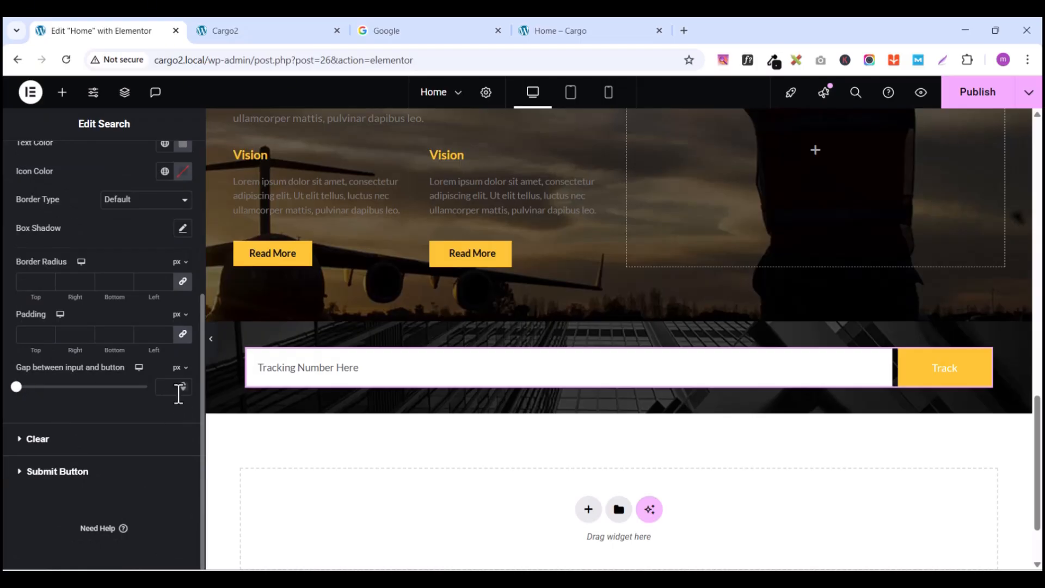
{"action": "left_click_drag", "start_coordinate": [16, 386], "coordinate": [5, 364]}
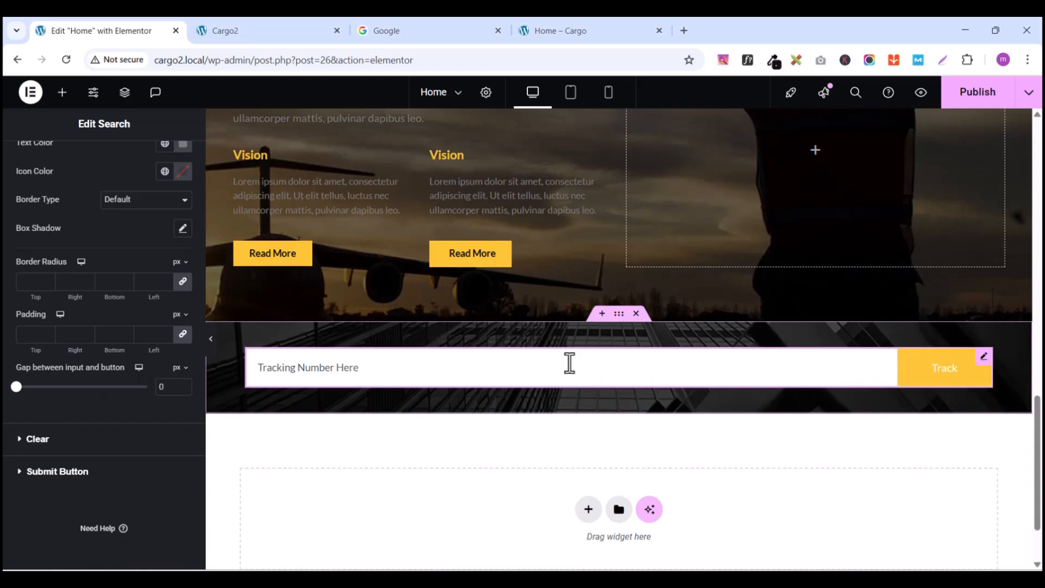
{"action": "scroll", "coordinate": [81, 354], "scroll_direction": "up", "scroll_amount": 3}
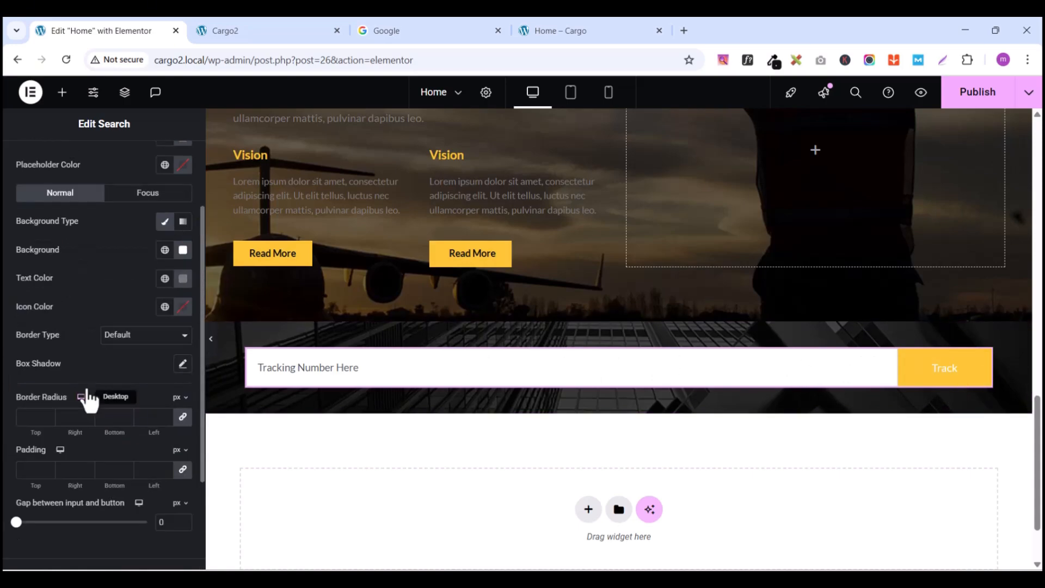
{"action": "scroll", "coordinate": [87, 401], "scroll_direction": "down", "scroll_amount": 3}
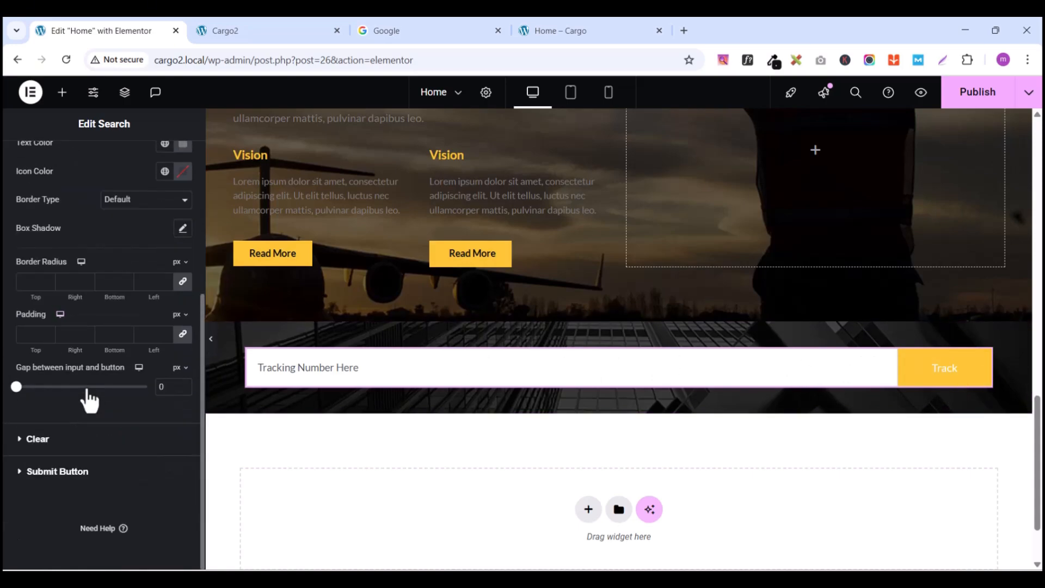
Step: Set the Track button's normal text color to the global Black (#131313)
{"action": "left_click", "coordinate": [16, 478]}
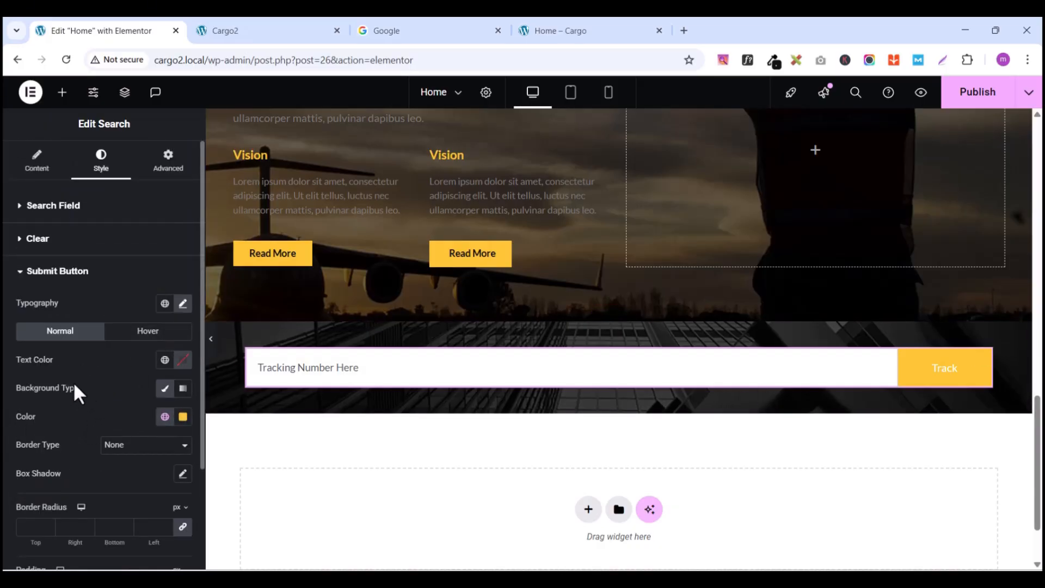
{"action": "left_click", "coordinate": [183, 360]}
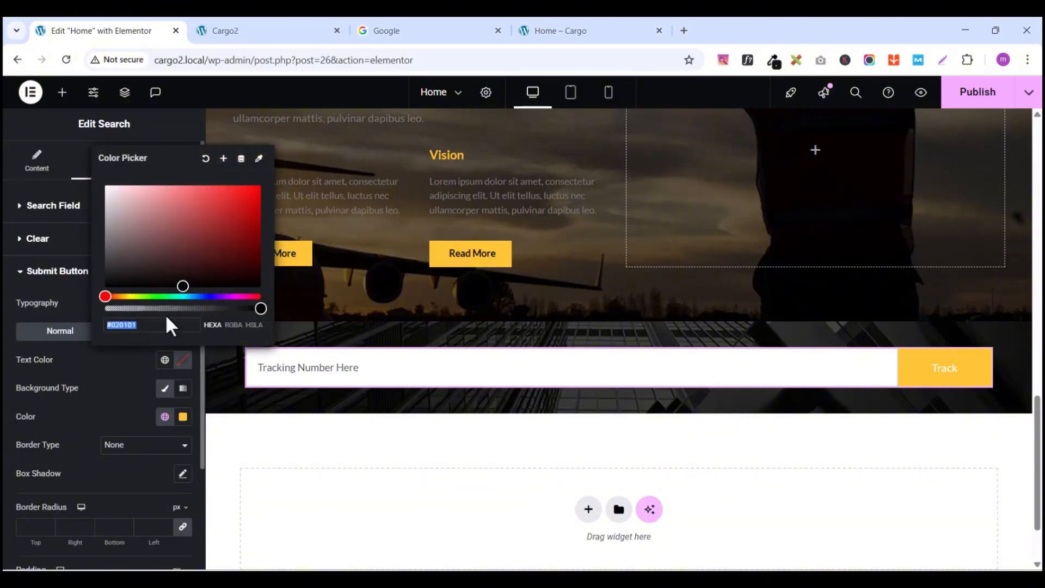
{"action": "left_click", "coordinate": [185, 279]}
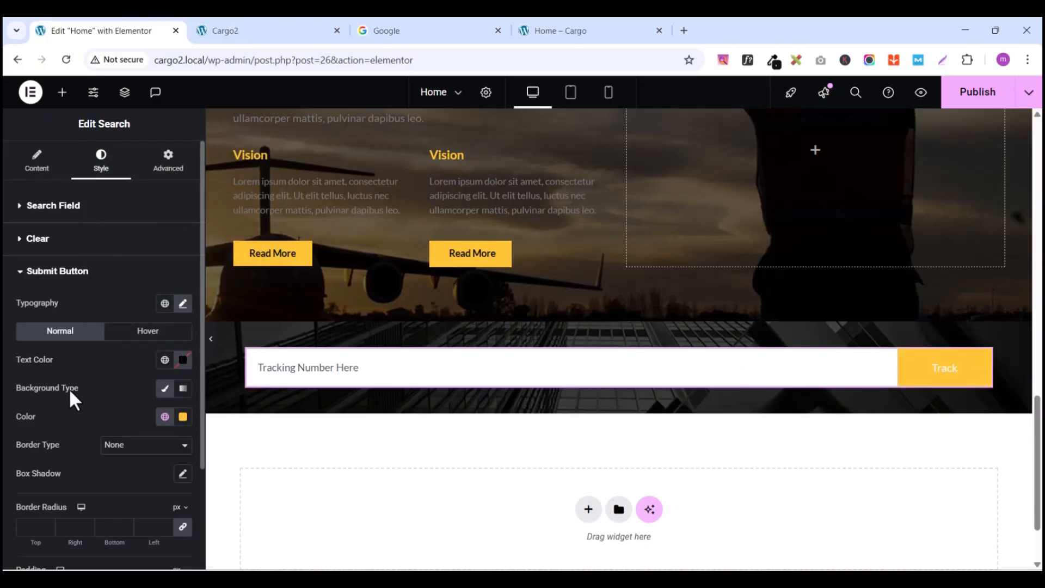
{"action": "left_click", "coordinate": [165, 360]}
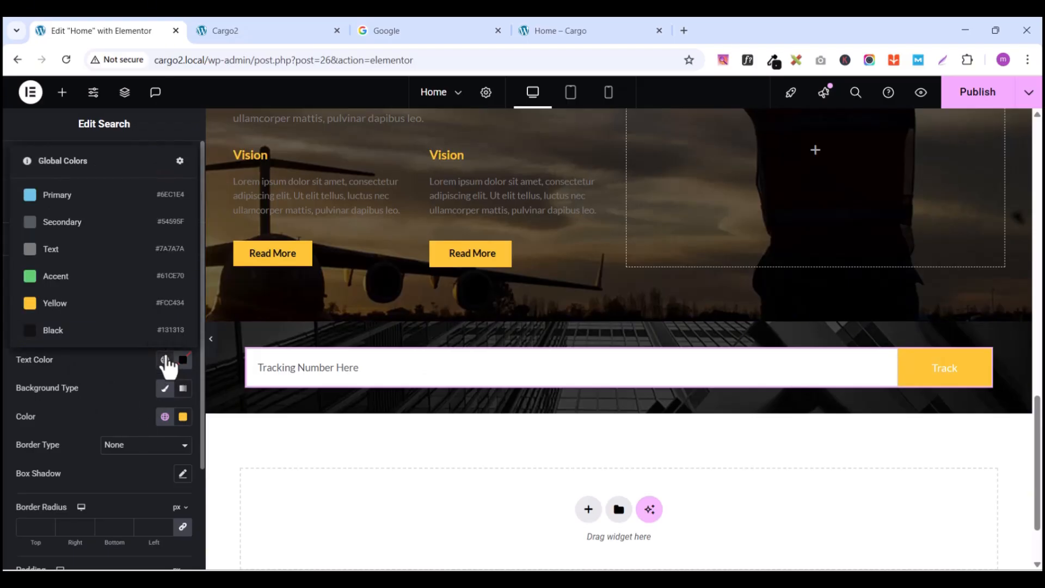
{"action": "left_click", "coordinate": [183, 363]}
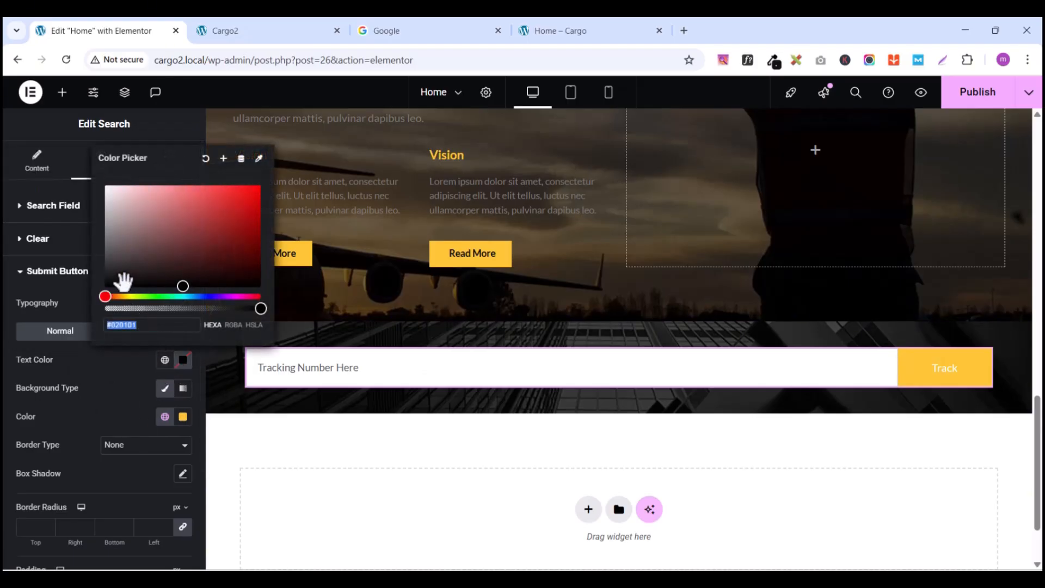
{"action": "left_click", "coordinate": [164, 361]}
{"action": "left_click", "coordinate": [165, 360]}
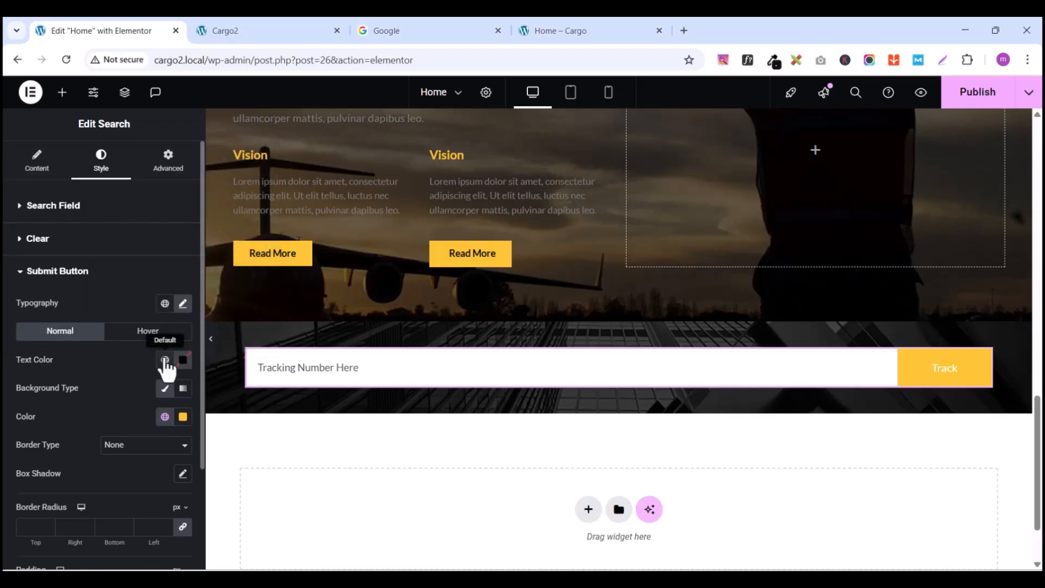
{"action": "left_click", "coordinate": [165, 360]}
{"action": "left_click", "coordinate": [75, 336]}
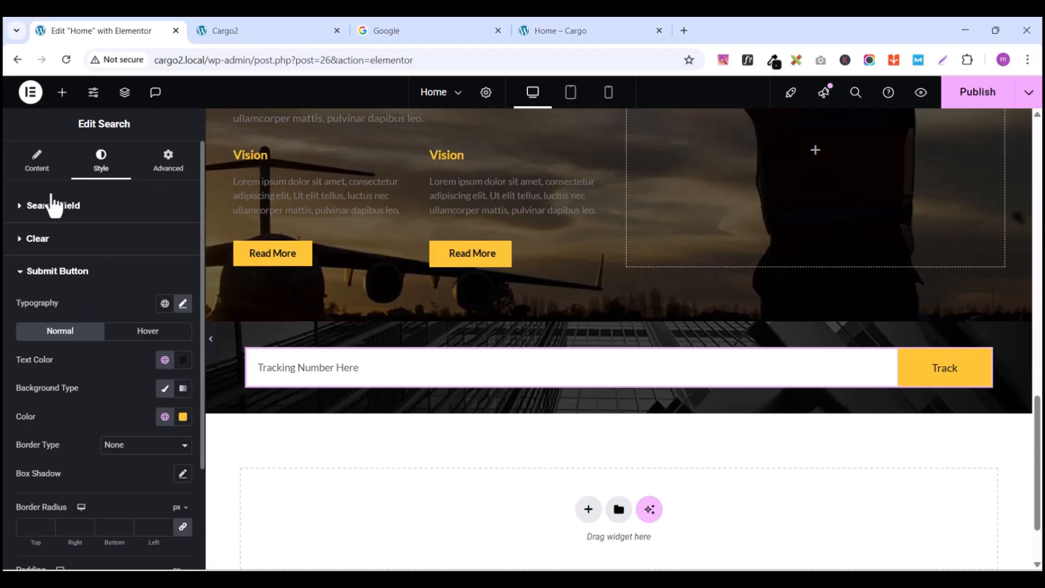
Step: Change the search field's normal background to dark gray (#686868)
{"action": "left_click", "coordinate": [25, 209]}
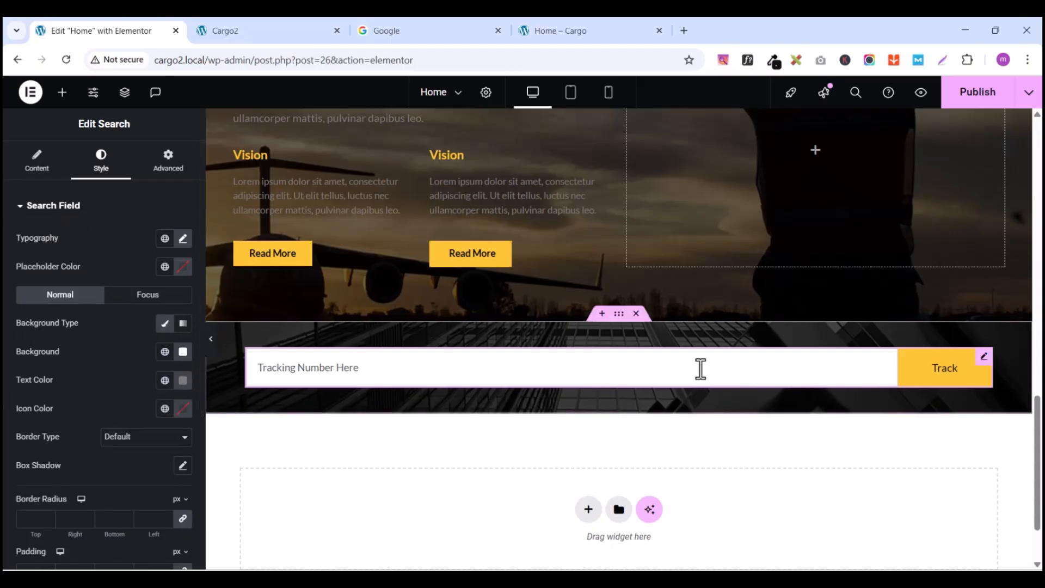
{"action": "left_click", "coordinate": [183, 352]}
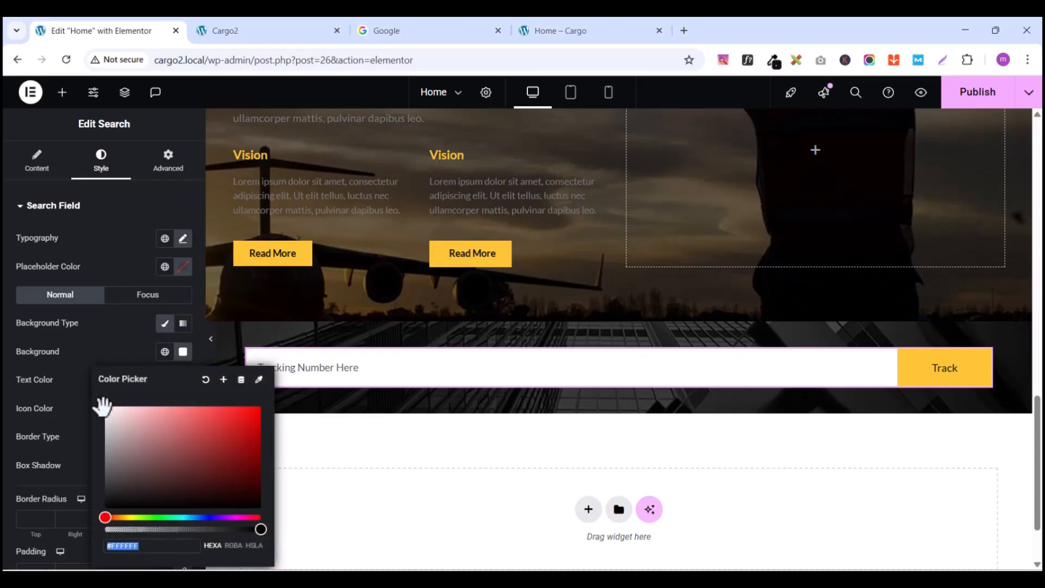
{"action": "left_click_drag", "start_coordinate": [102, 405], "coordinate": [99, 478]}
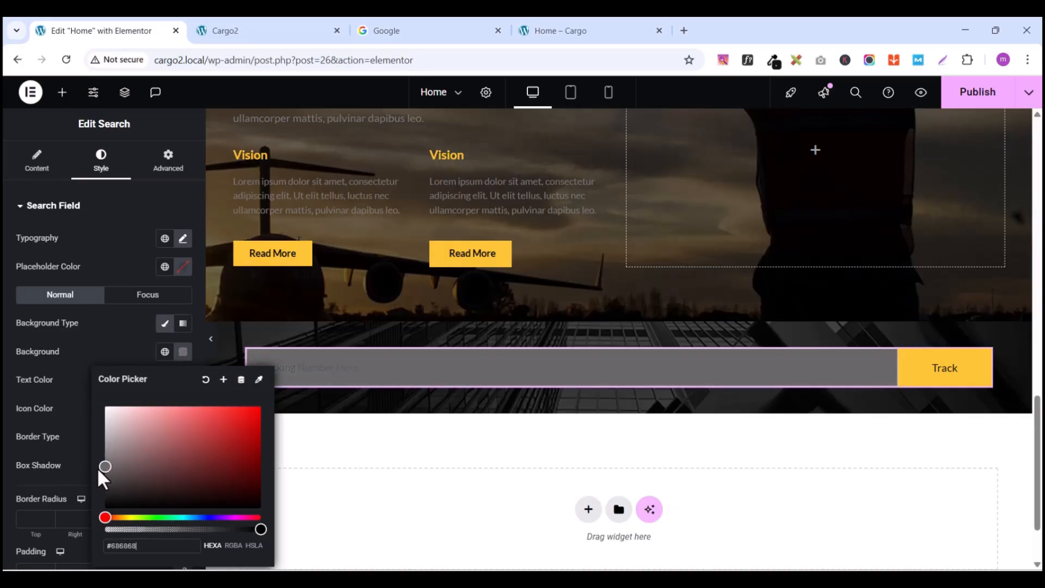
{"action": "left_click", "coordinate": [89, 318]}
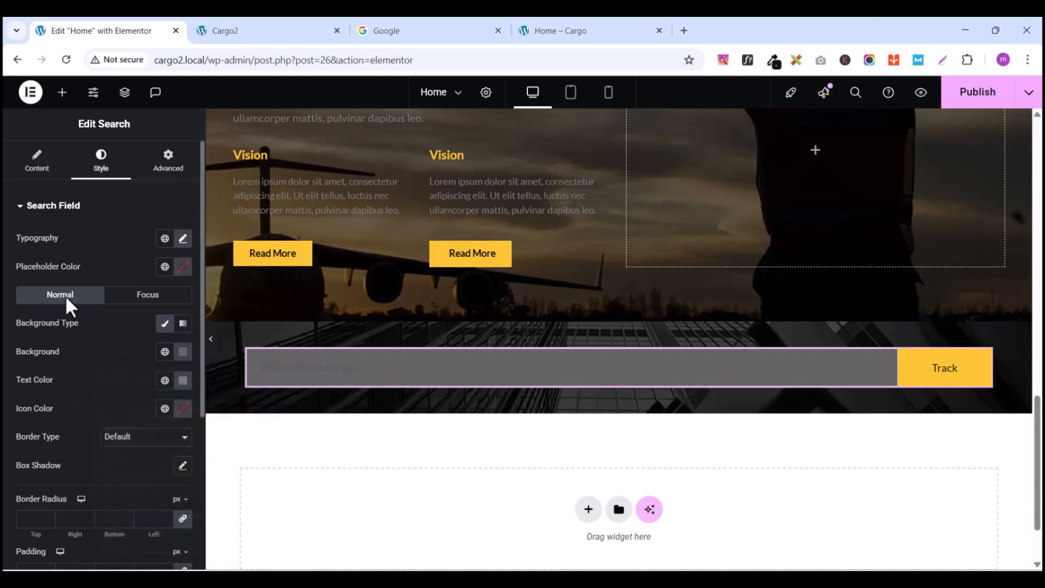
Step: Set the search field's placeholder color to light gray (#A7A7A7)
{"action": "left_click", "coordinate": [164, 268]}
{"action": "left_click", "coordinate": [182, 268]}
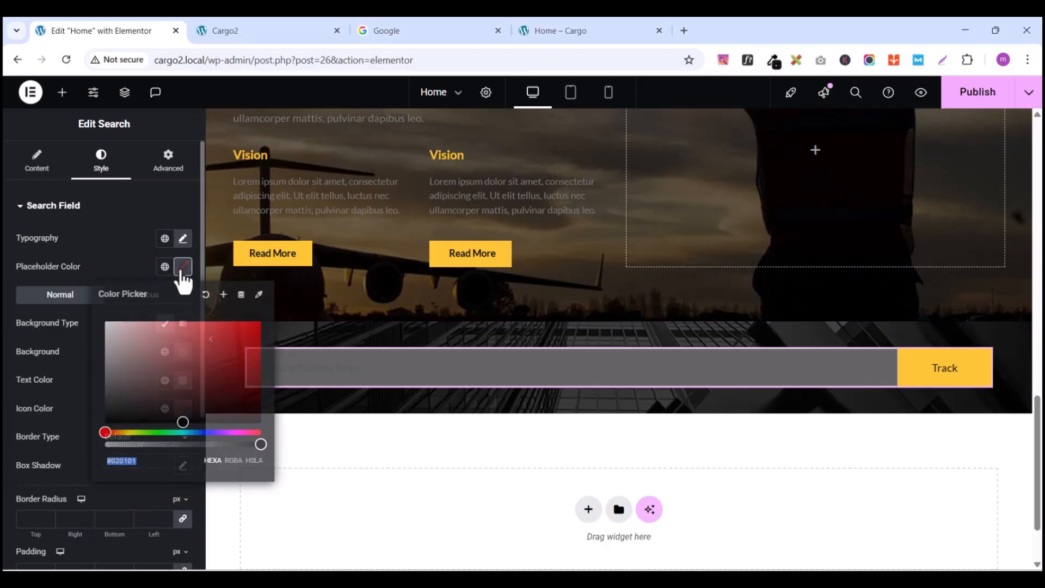
{"action": "left_click_drag", "start_coordinate": [182, 422], "coordinate": [87, 359]}
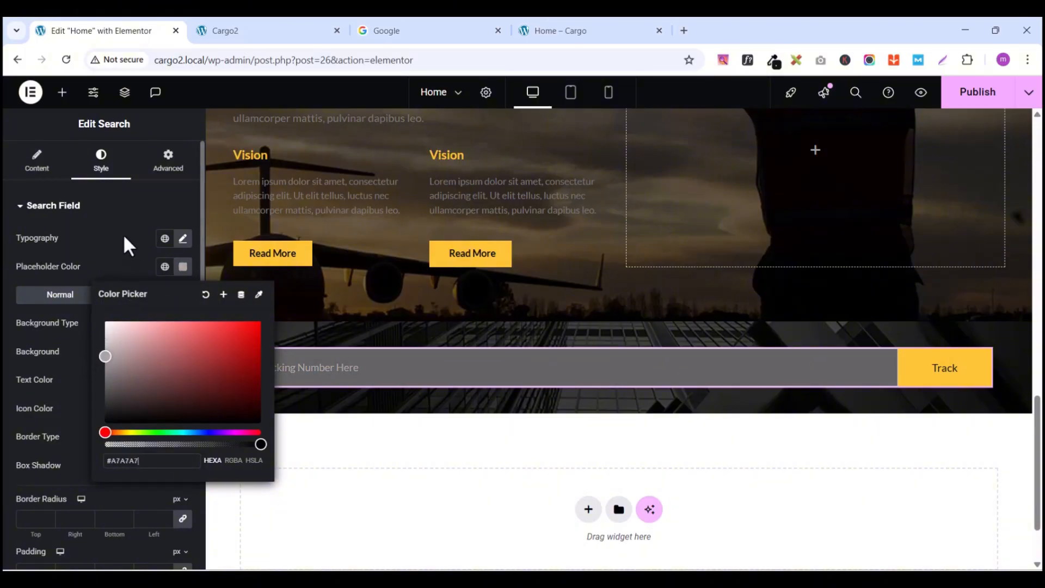
{"action": "left_click", "coordinate": [107, 204]}
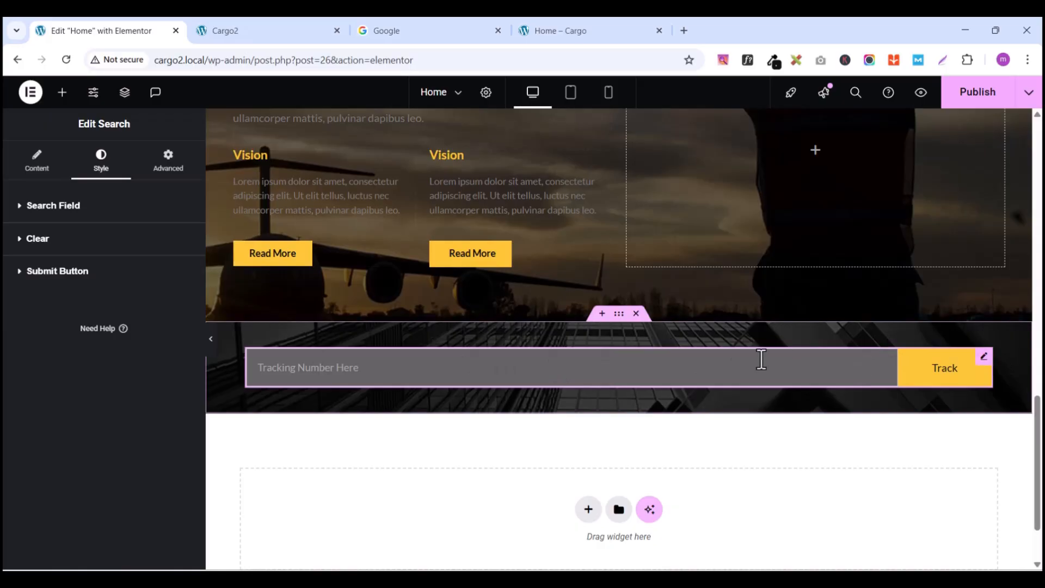
Step: Try a lower opacity for the search field's placeholder color and return it to full opacity
{"action": "left_click", "coordinate": [20, 207]}
{"action": "left_click", "coordinate": [21, 208]}
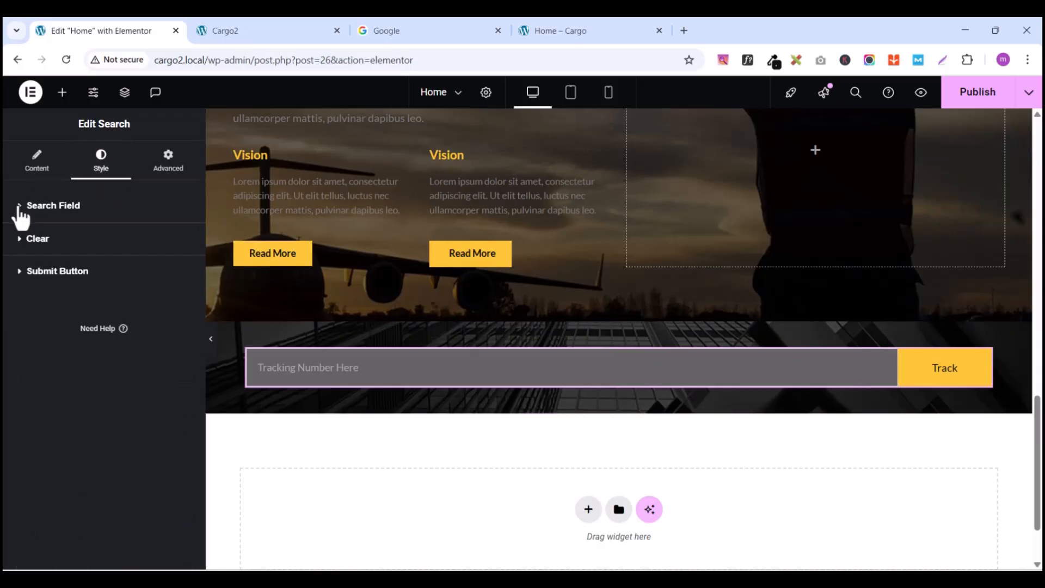
{"action": "left_click", "coordinate": [20, 207]}
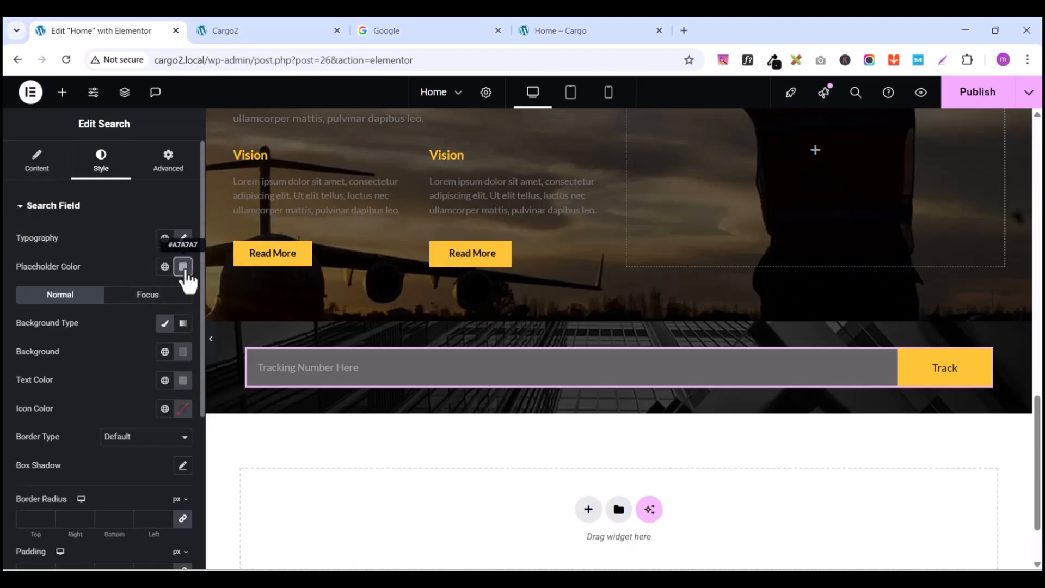
{"action": "left_click", "coordinate": [183, 267]}
{"action": "left_click_drag", "start_coordinate": [258, 443], "coordinate": [144, 445]}
{"action": "left_click", "coordinate": [248, 444]}
{"action": "left_click", "coordinate": [261, 444]}
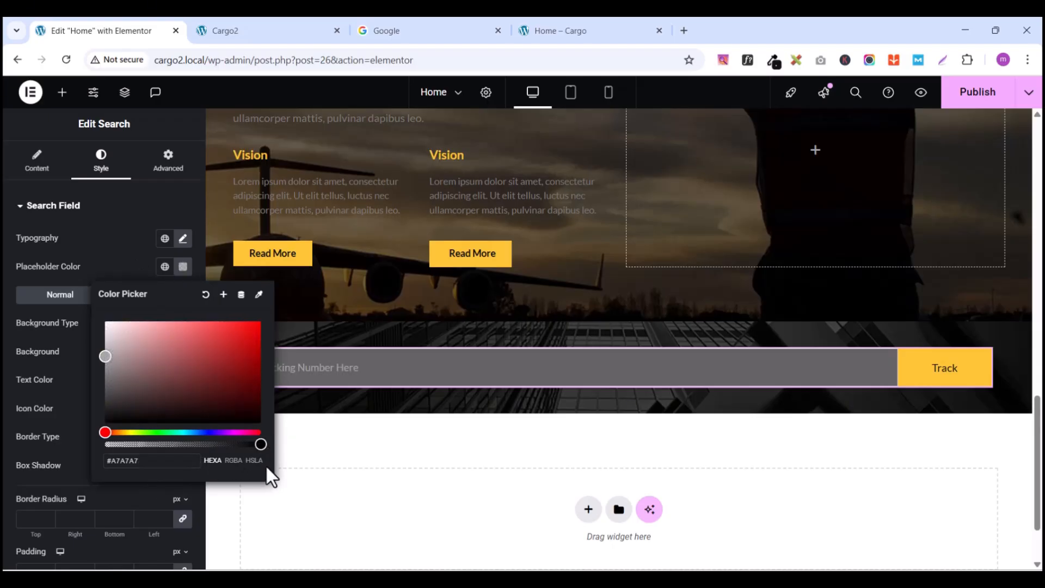
{"action": "left_click", "coordinate": [136, 249]}
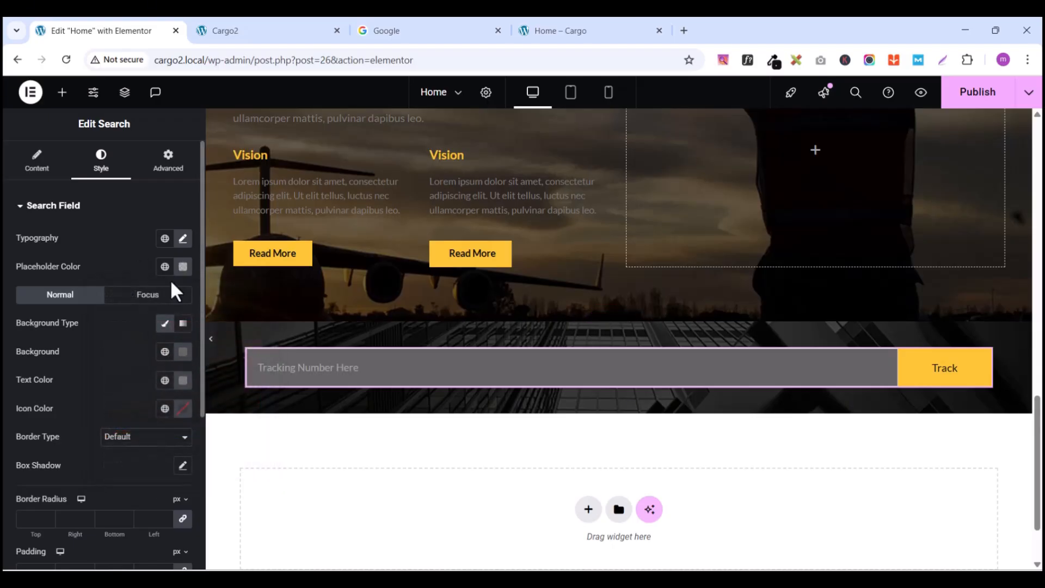
Step: Make the search field's normal background semi-transparent gray (#636363BA)
{"action": "left_click", "coordinate": [182, 380]}
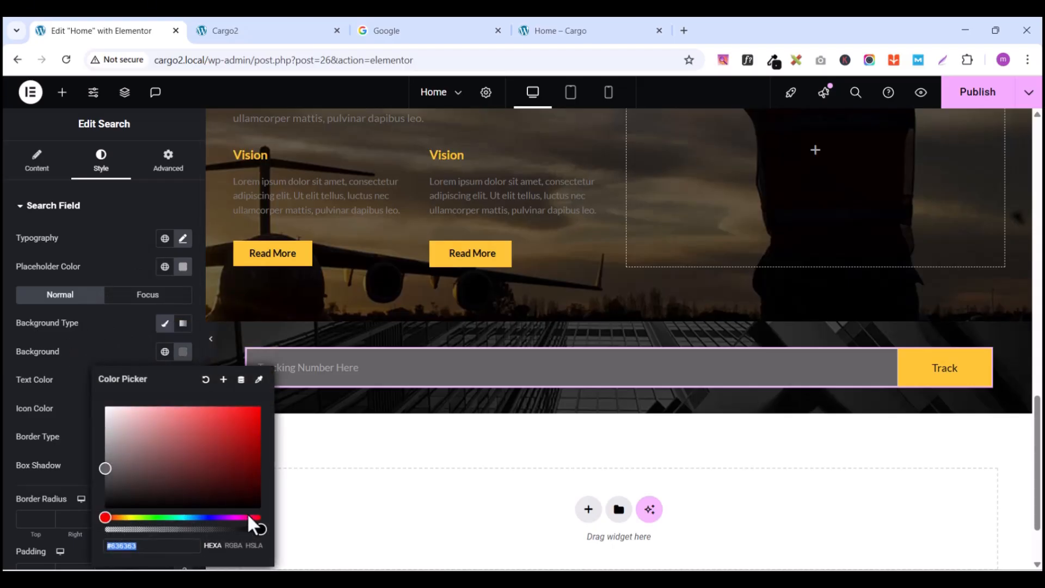
{"action": "left_click_drag", "start_coordinate": [240, 528], "coordinate": [224, 529]}
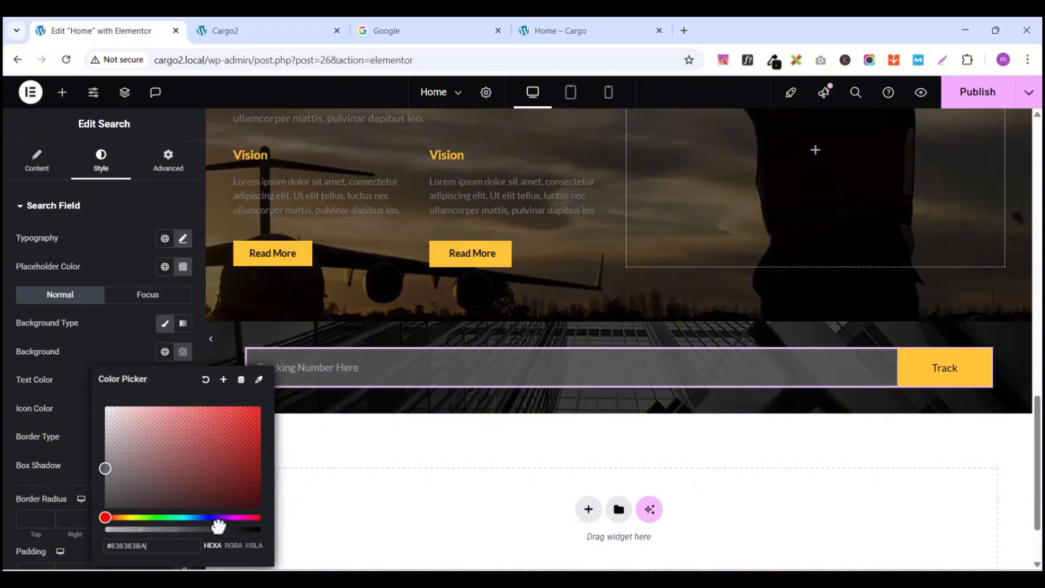
Step: Give the tracking bar's container a Classic background overlay in its normal state
{"action": "left_click", "coordinate": [619, 316]}
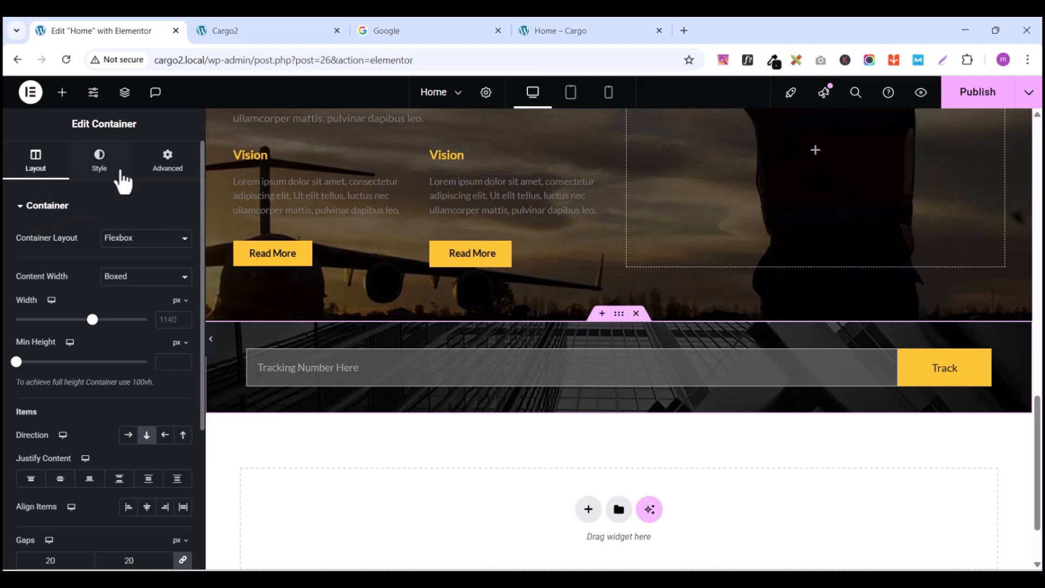
{"action": "left_click", "coordinate": [100, 173]}
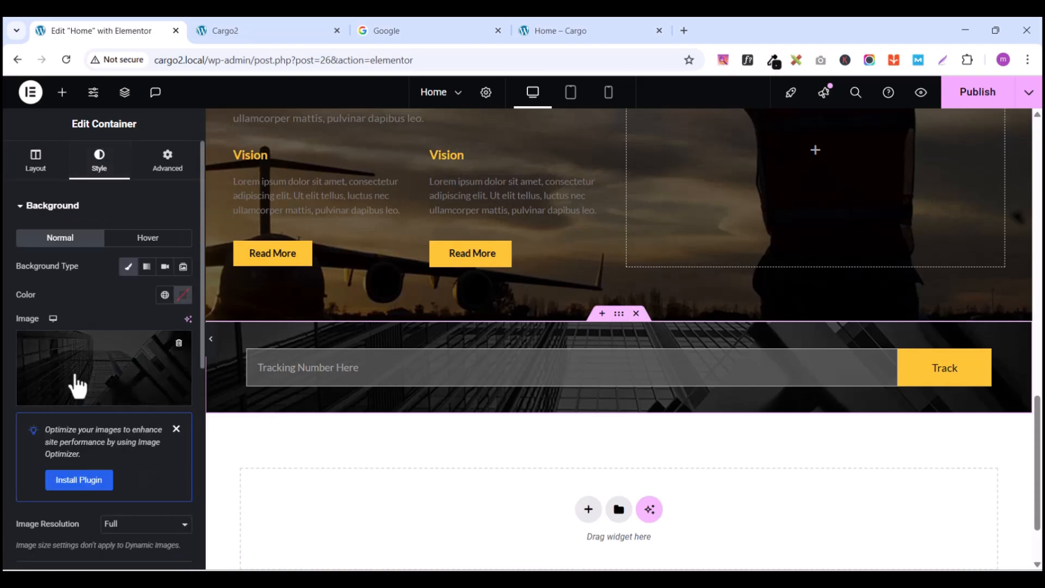
{"action": "scroll", "coordinate": [84, 302], "scroll_direction": "down", "scroll_amount": 1}
{"action": "scroll", "coordinate": [84, 304], "scroll_direction": "down", "scroll_amount": 3}
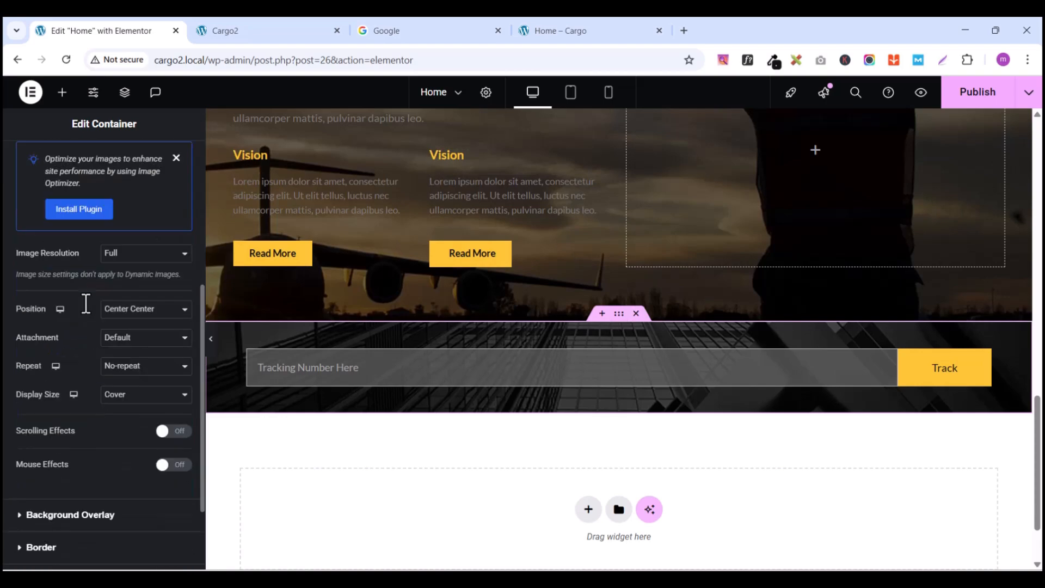
{"action": "scroll", "coordinate": [86, 303], "scroll_direction": "up", "scroll_amount": 3}
{"action": "scroll", "coordinate": [87, 381], "scroll_direction": "down", "scroll_amount": 4}
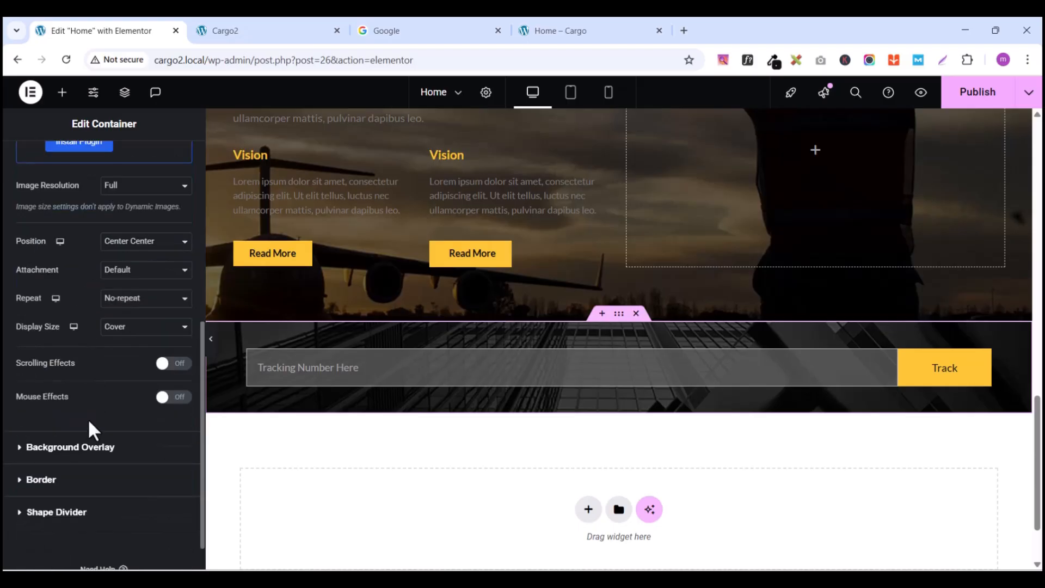
{"action": "left_click", "coordinate": [18, 451]}
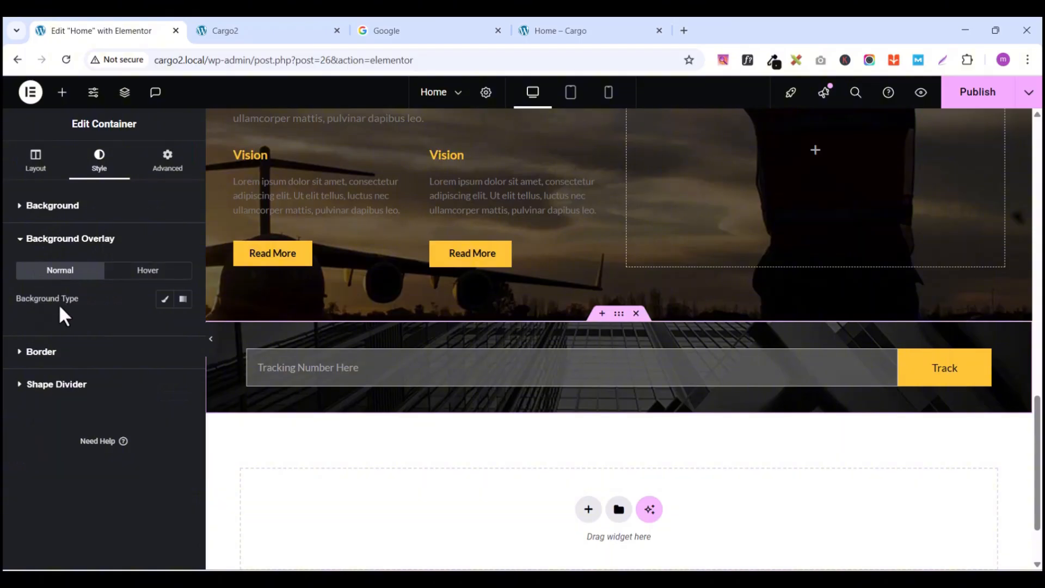
{"action": "left_click", "coordinate": [164, 300]}
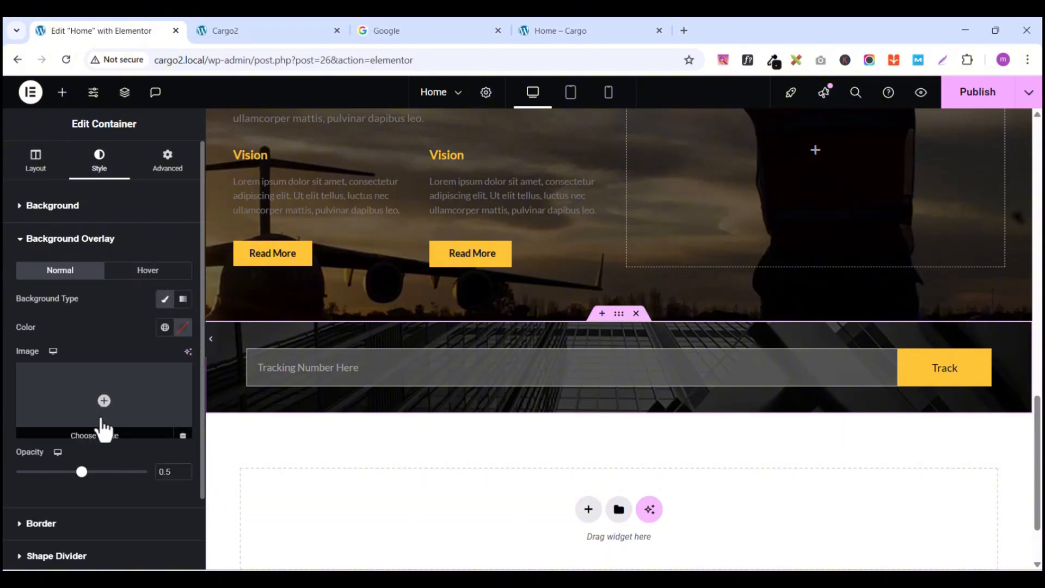
Step: Set the tracking bar container's overlay color to black (#000000) with an opacity of 0.53
{"action": "left_click", "coordinate": [183, 329]}
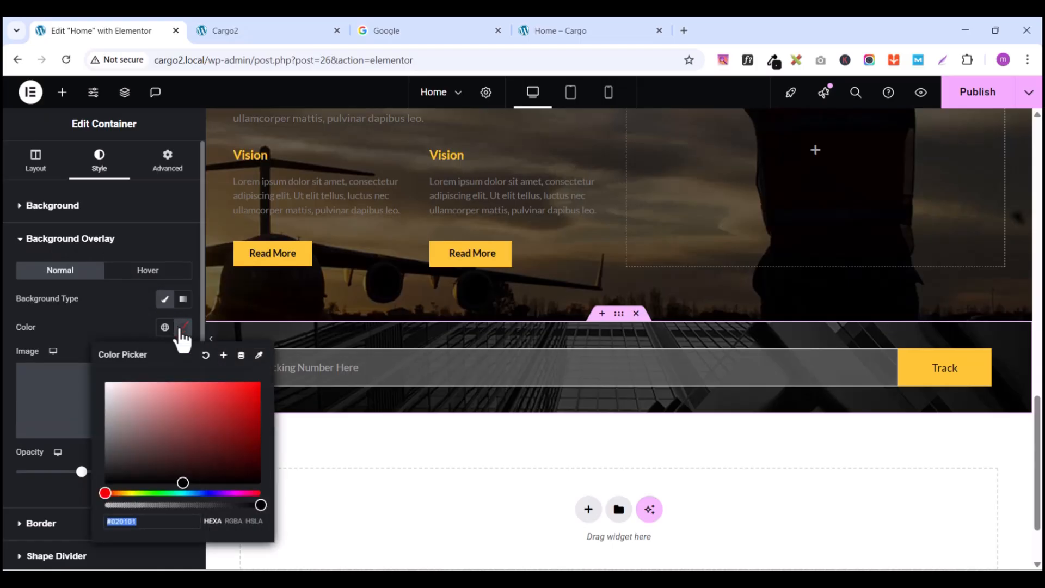
{"action": "left_click", "coordinate": [176, 462]}
{"action": "left_click_drag", "start_coordinate": [176, 463], "coordinate": [152, 488]}
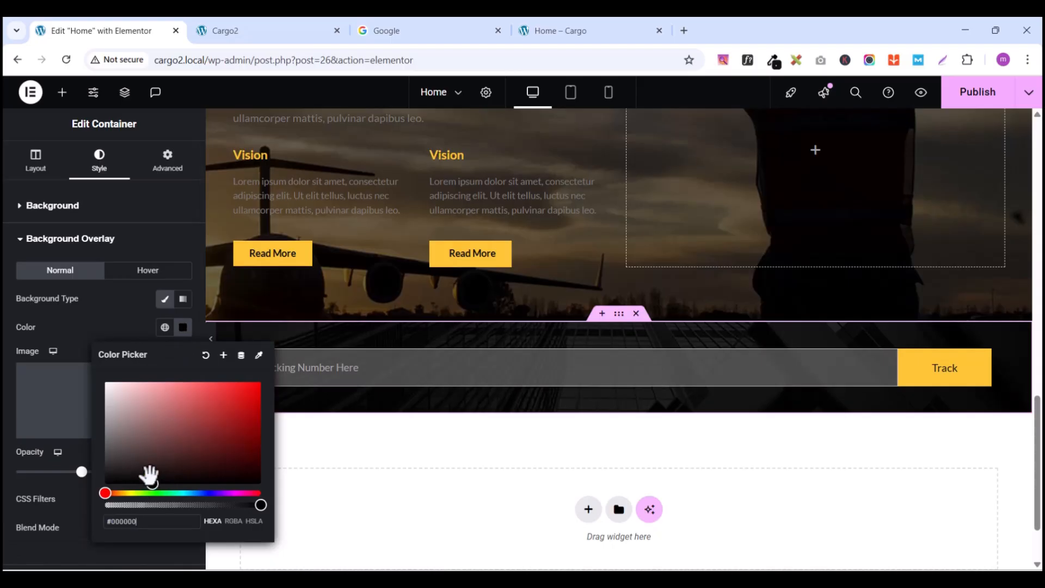
{"action": "left_click", "coordinate": [116, 298]}
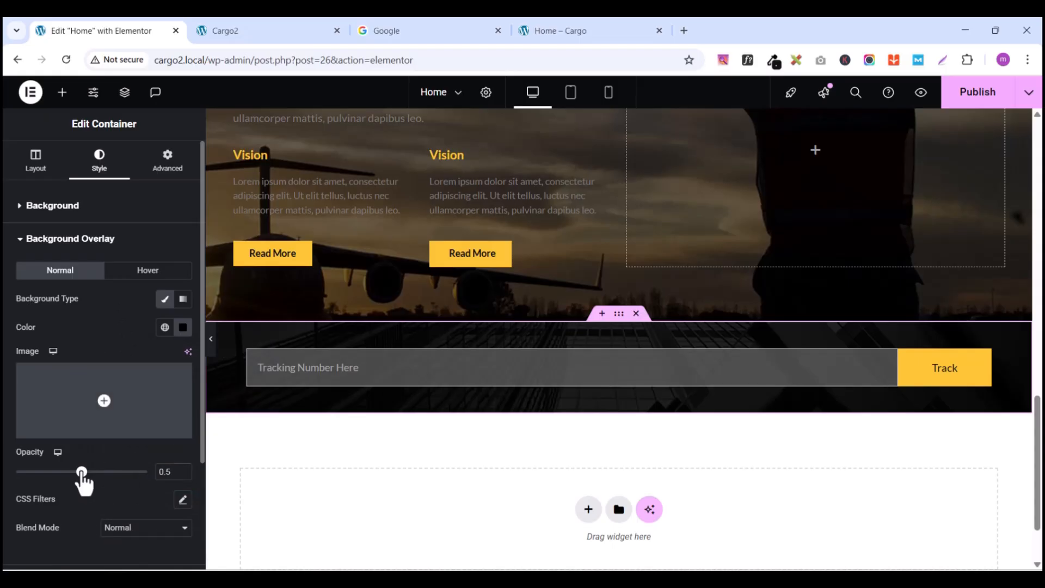
{"action": "mouse_move", "coordinate": [81, 471]}
{"action": "left_mouse_down"}
{"action": "mouse_move", "coordinate": [116, 475]}
{"action": "mouse_move", "coordinate": [86, 472]}
{"action": "left_mouse_up"}
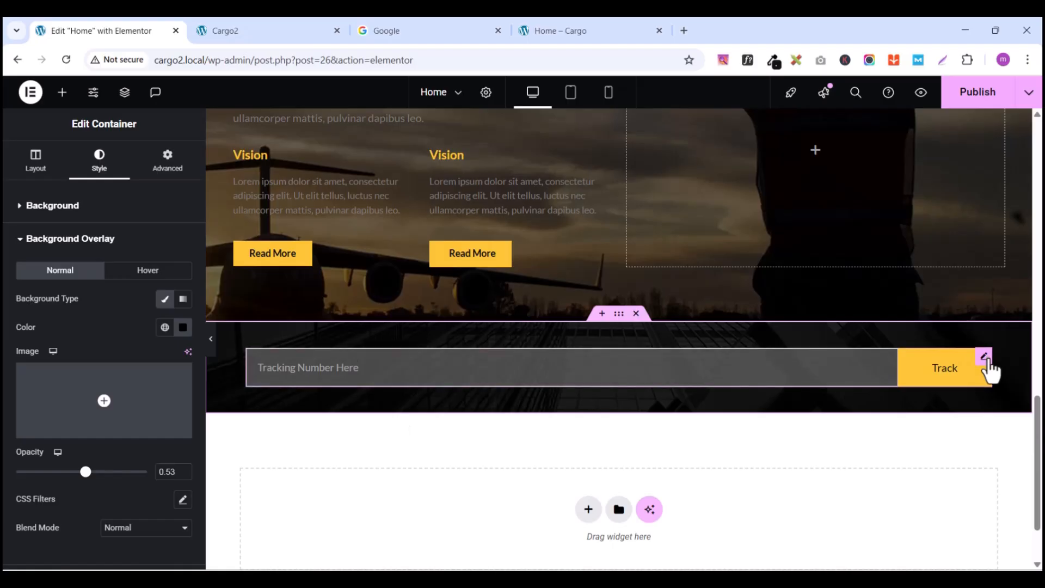
Step: Set the normal border type of the tracking search field to None
{"action": "left_click", "coordinate": [984, 357]}
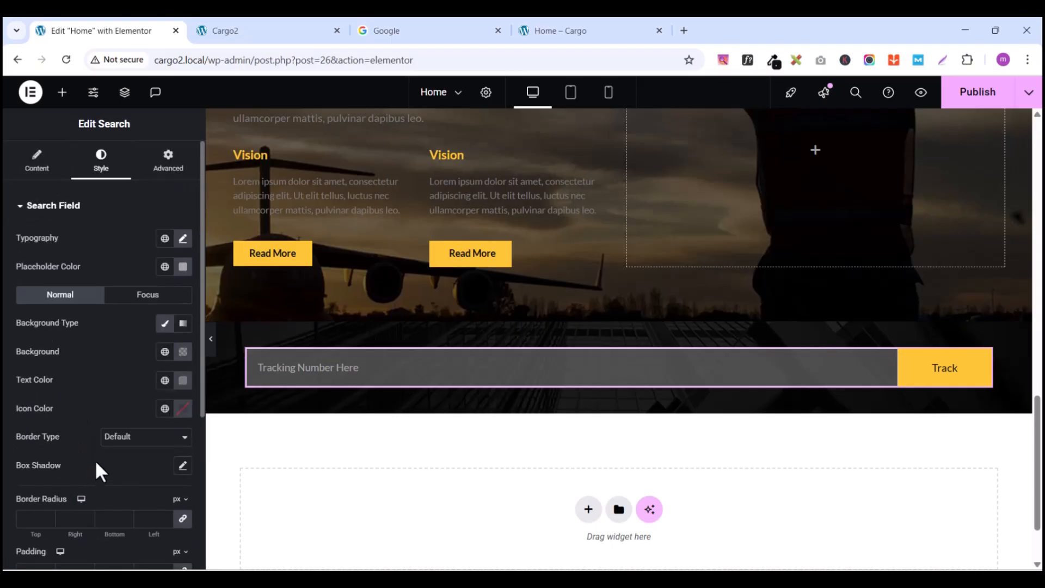
{"action": "scroll", "coordinate": [96, 459], "scroll_direction": "down", "scroll_amount": 1}
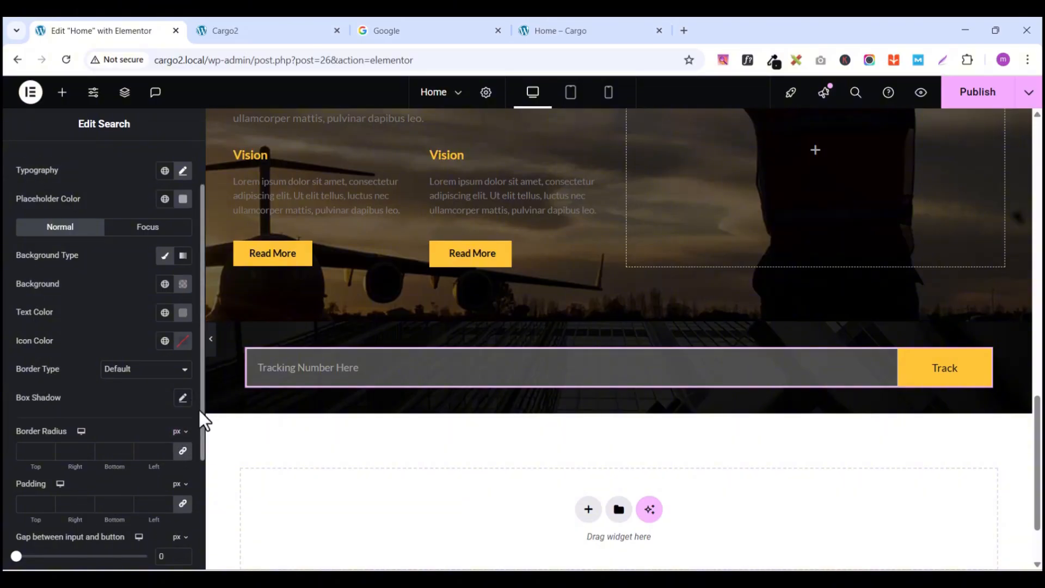
{"action": "left_click", "coordinate": [138, 370]}
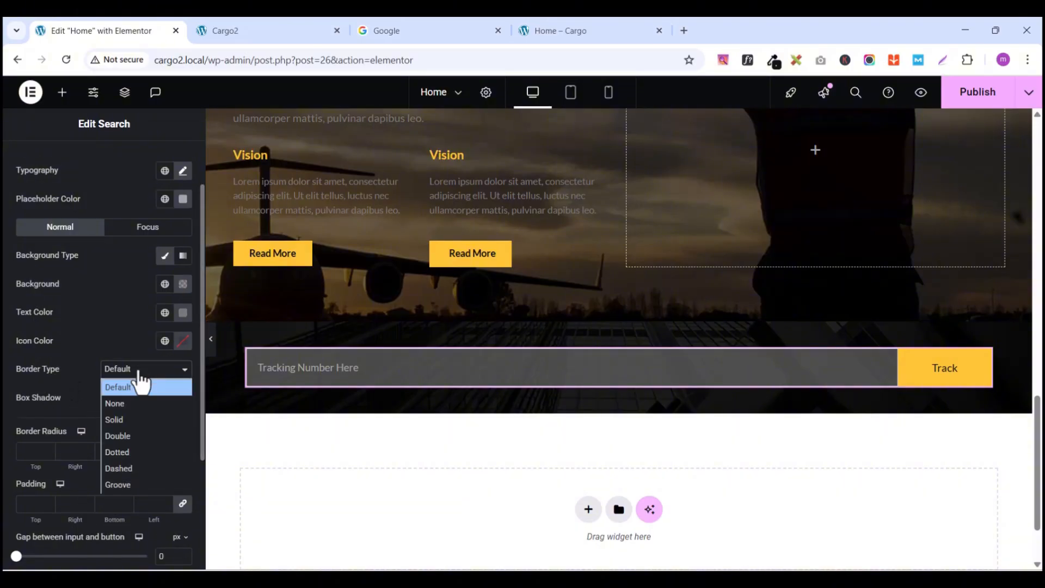
{"action": "left_click", "coordinate": [129, 403]}
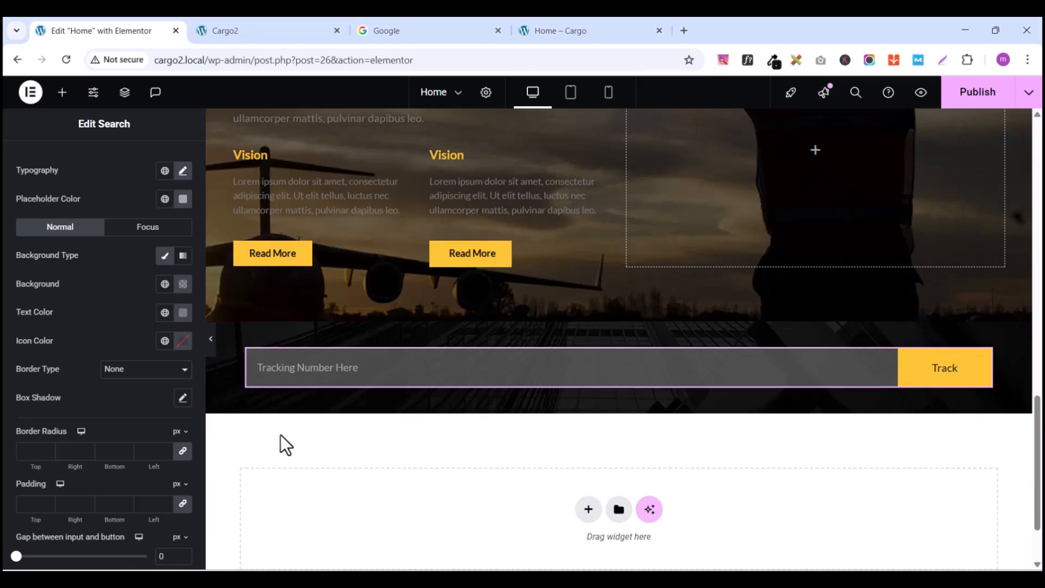
Step: Preview the Home page and review its sections down to the tracking bar
{"action": "left_click", "coordinate": [921, 96]}
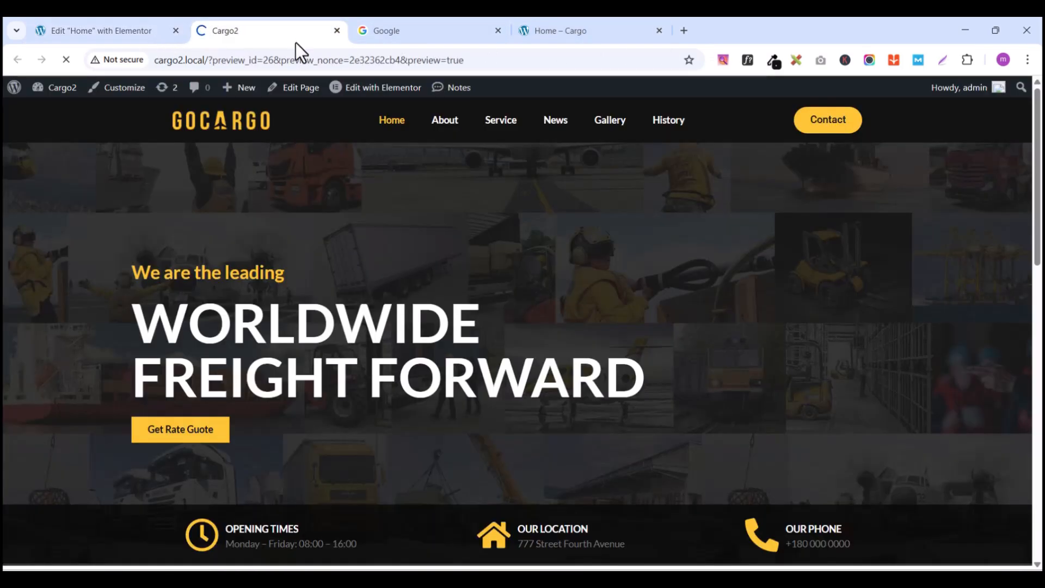
{"action": "scroll", "coordinate": [663, 364], "scroll_direction": "down", "scroll_amount": 8}
{"action": "scroll", "coordinate": [734, 368], "scroll_direction": "up", "scroll_amount": 5}
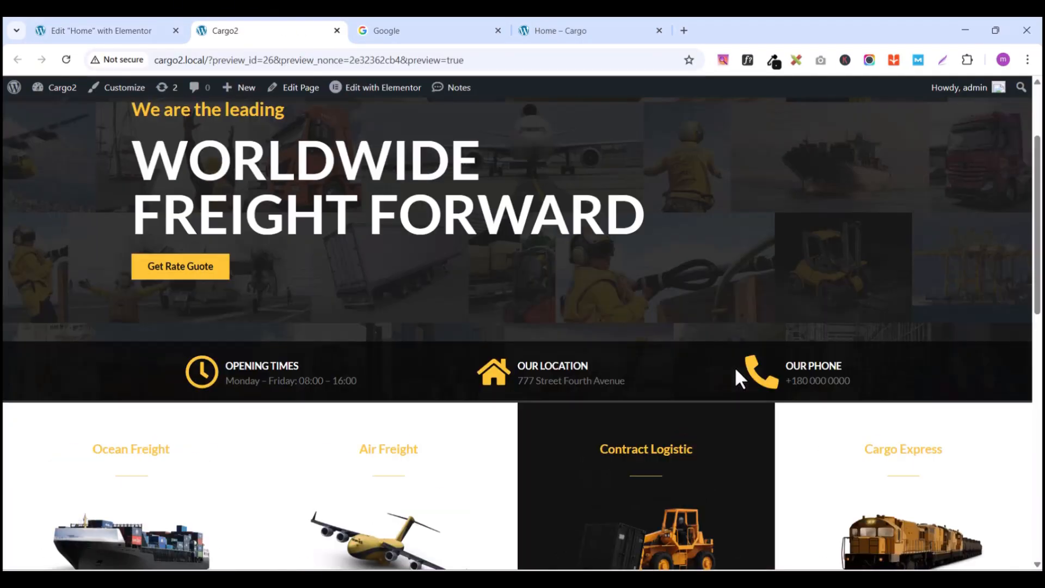
{"action": "scroll", "coordinate": [736, 372], "scroll_direction": "up", "scroll_amount": 3}
{"action": "scroll", "coordinate": [736, 373], "scroll_direction": "down", "scroll_amount": 10}
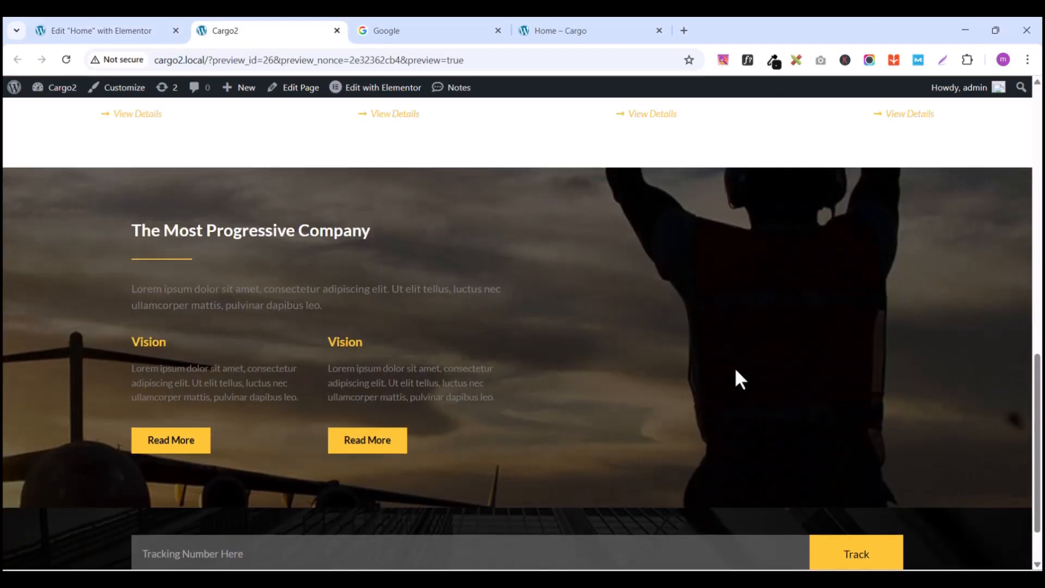
{"action": "scroll", "coordinate": [736, 370], "scroll_direction": "up", "scroll_amount": 4}
{"action": "scroll", "coordinate": [735, 370], "scroll_direction": "down", "scroll_amount": 5}
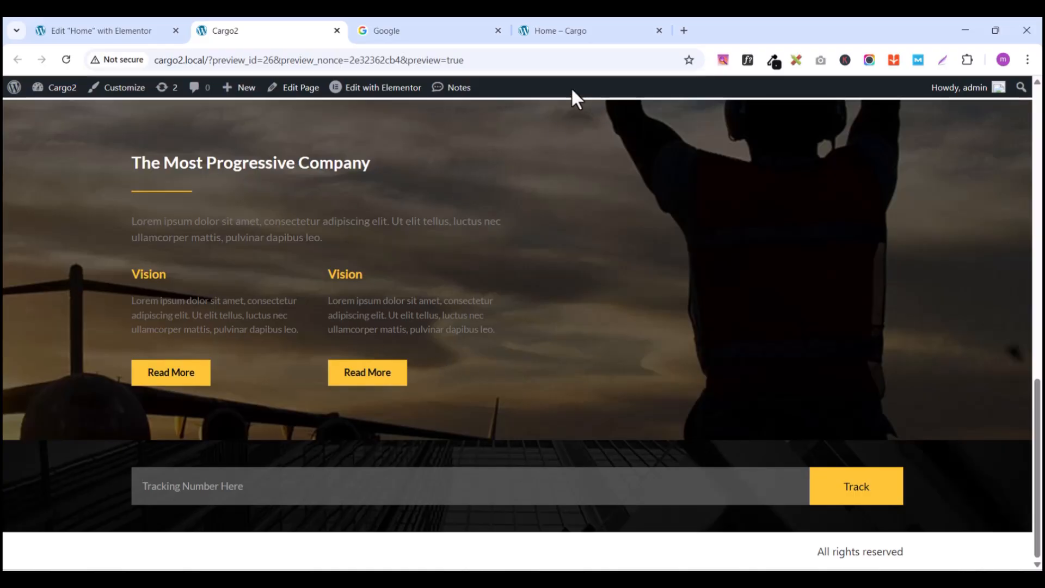
{"action": "scroll", "coordinate": [413, 434], "scroll_direction": "down", "scroll_amount": 1}
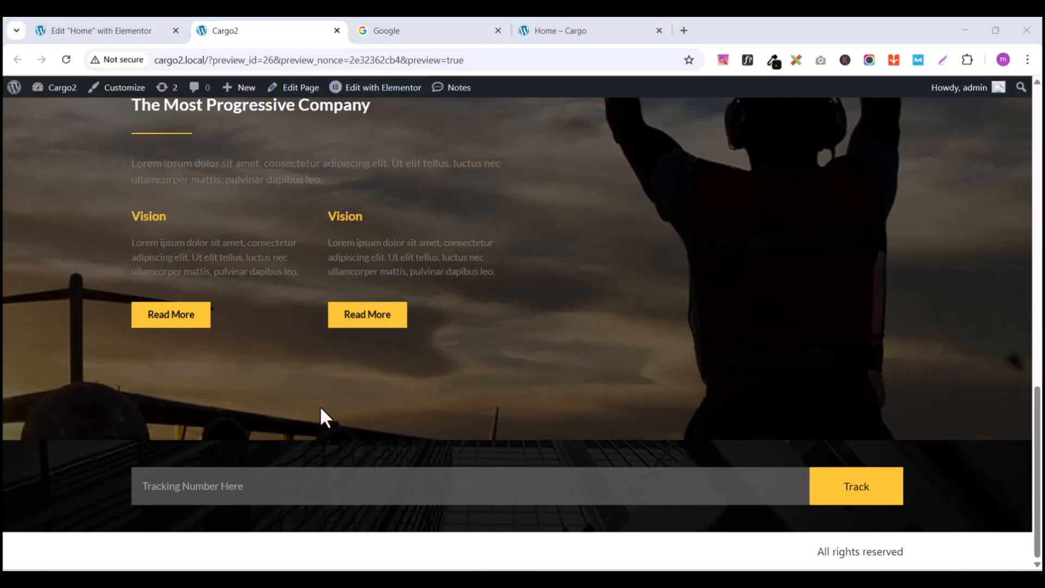
Step: Switch to the reference Home – Cargo page and examine the Why Choose Us and Gocargo Commitment section below the tracking bar
{"action": "left_click", "coordinate": [88, 30]}
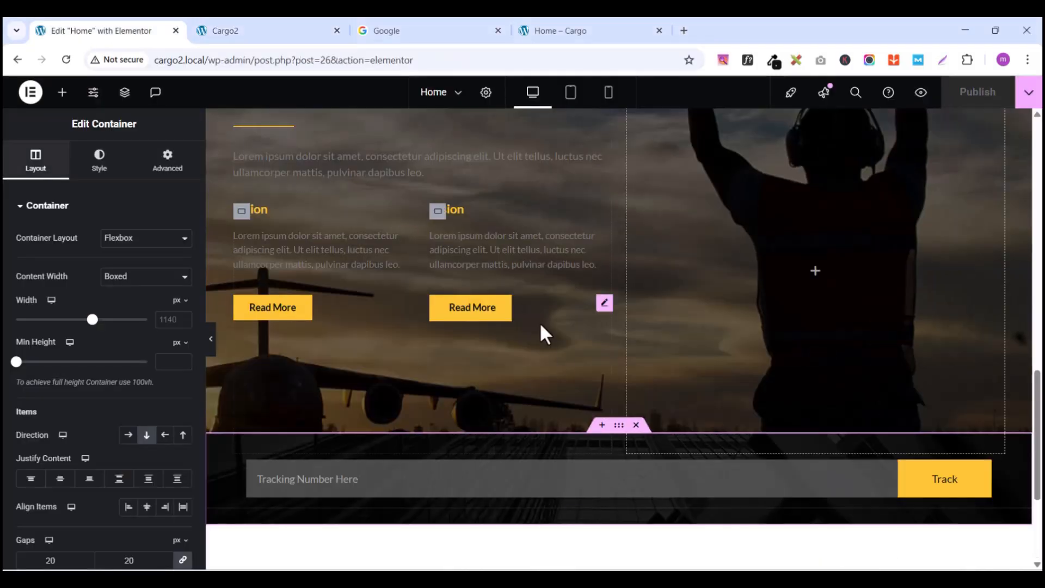
{"action": "scroll", "coordinate": [657, 366], "scroll_direction": "down", "scroll_amount": 4}
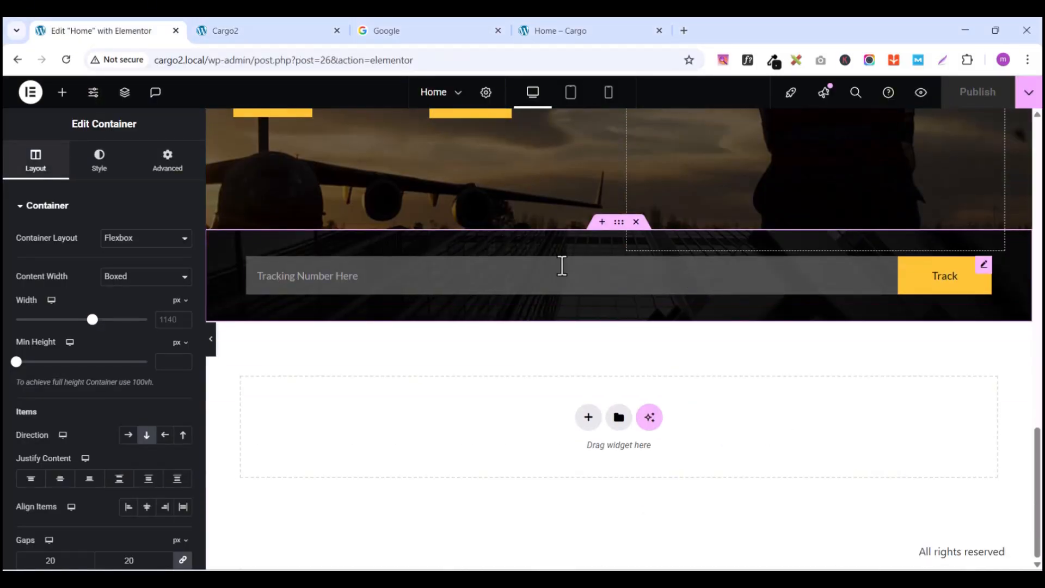
{"action": "left_click", "coordinate": [538, 36]}
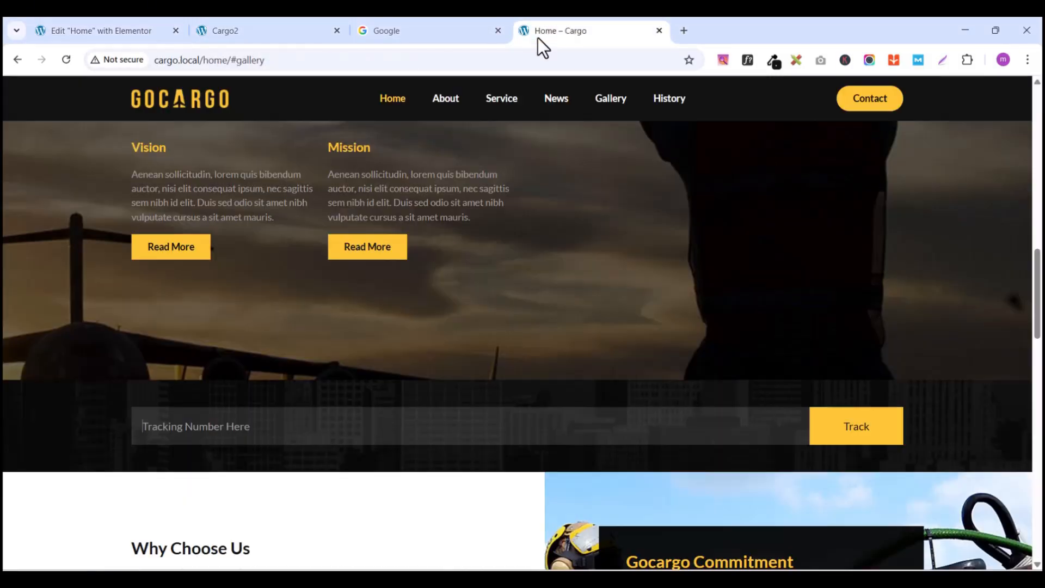
{"action": "scroll", "coordinate": [533, 430], "scroll_direction": "down", "scroll_amount": 5}
{"action": "scroll", "coordinate": [534, 429], "scroll_direction": "up", "scroll_amount": 1}
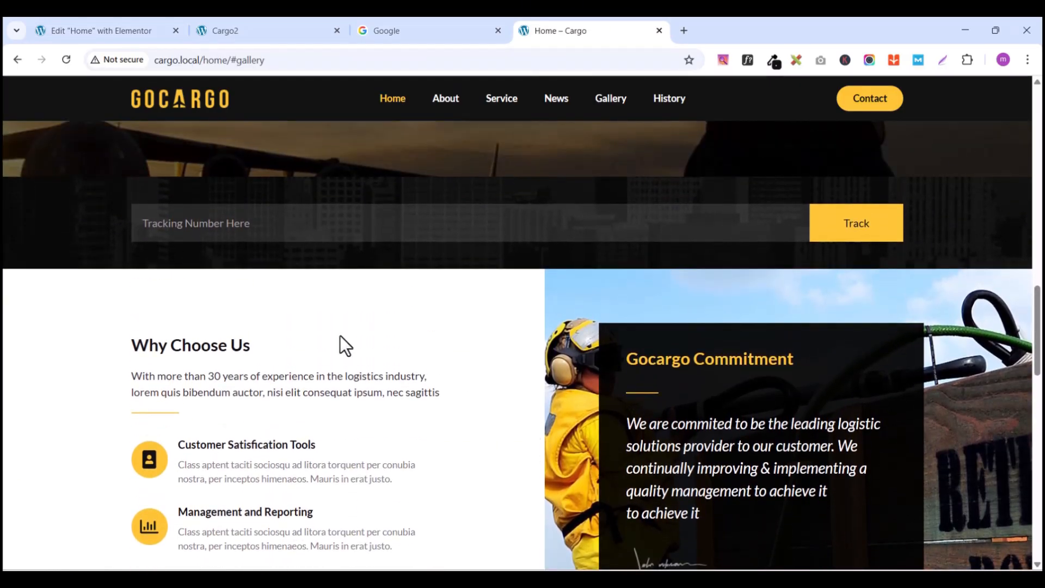
{"action": "left_click_drag", "start_coordinate": [1036, 343], "coordinate": [1037, 373]}
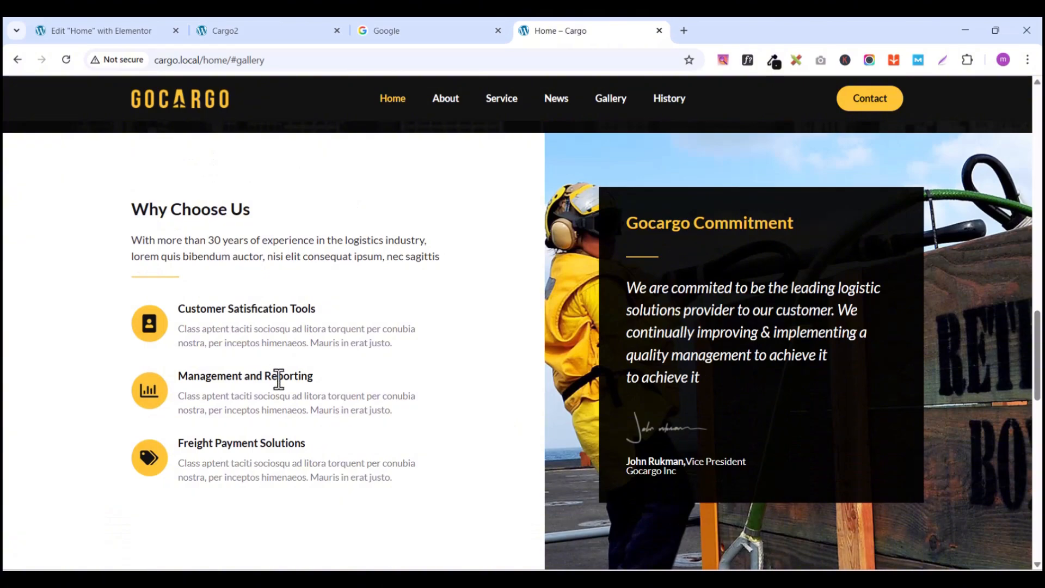
Step: Add a Flexbox container with two equal columns below the tracking bar on the Home page being edited
{"action": "left_click", "coordinate": [122, 34]}
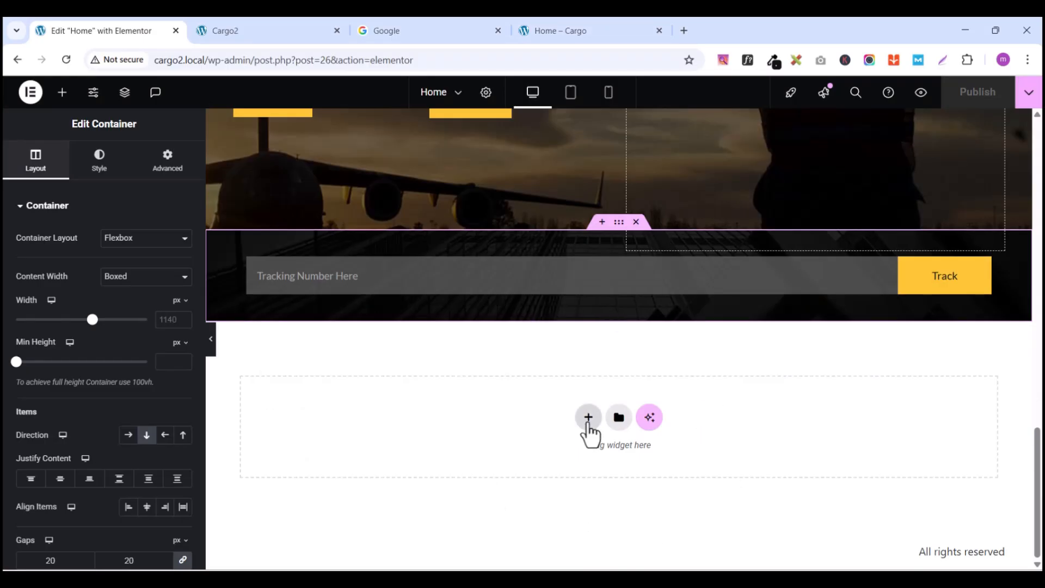
{"action": "left_click", "coordinate": [587, 425]}
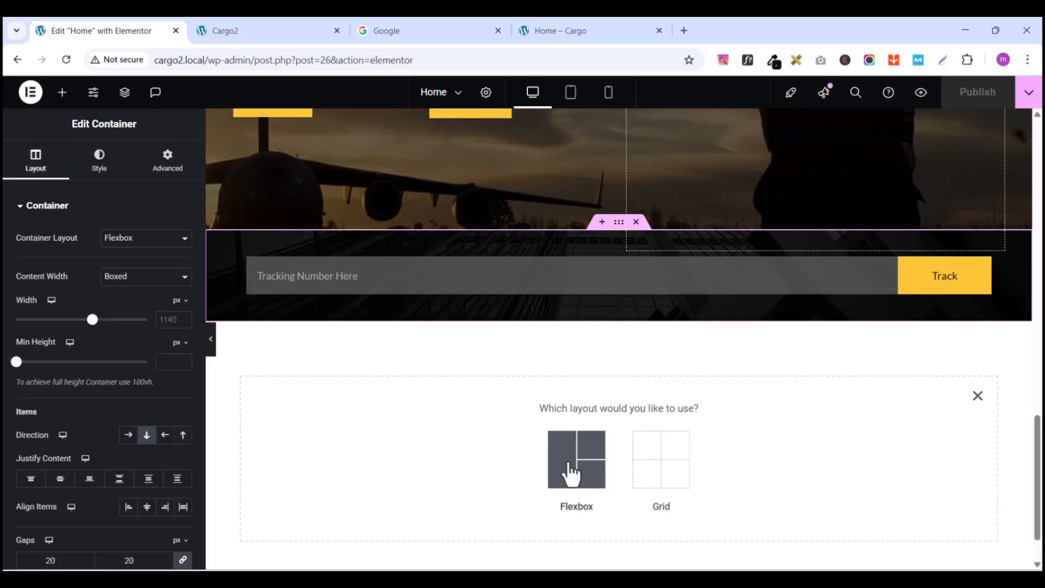
{"action": "left_click", "coordinate": [571, 484]}
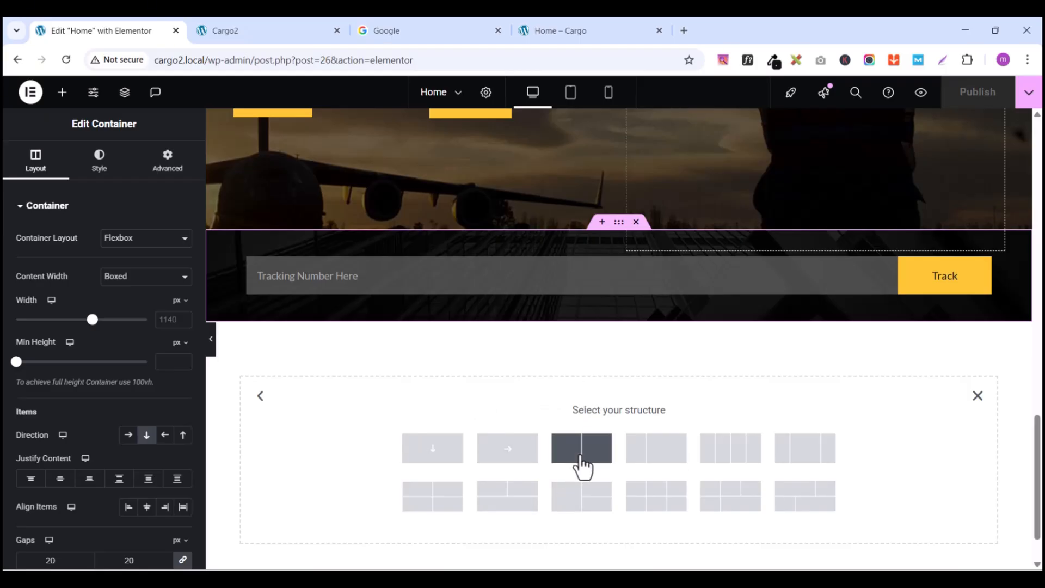
{"action": "left_click", "coordinate": [581, 448]}
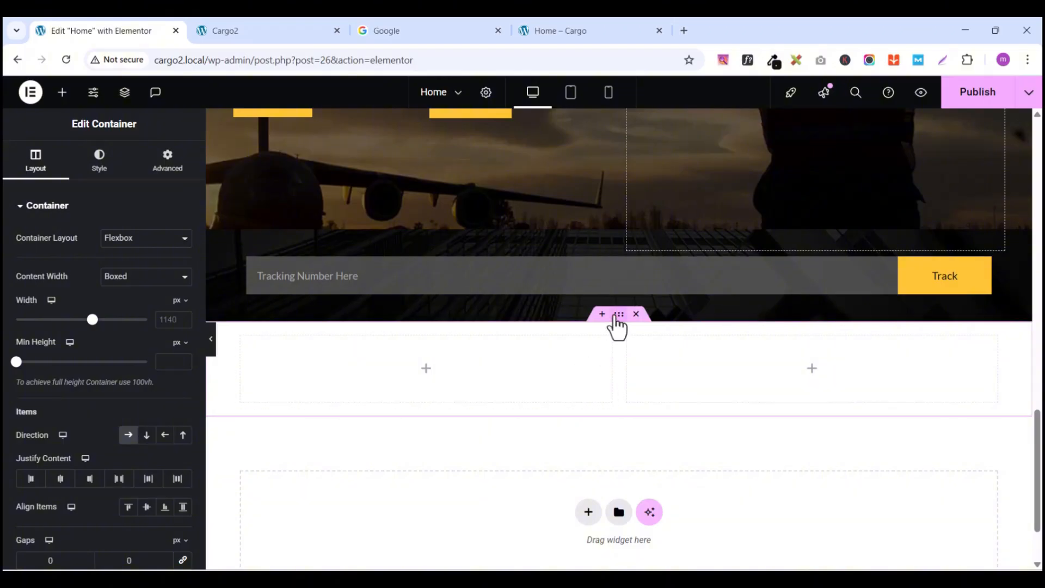
Step: Set the padding of the new two-column container and of both its inner columns to 0 on all sides
{"action": "left_click", "coordinate": [168, 179]}
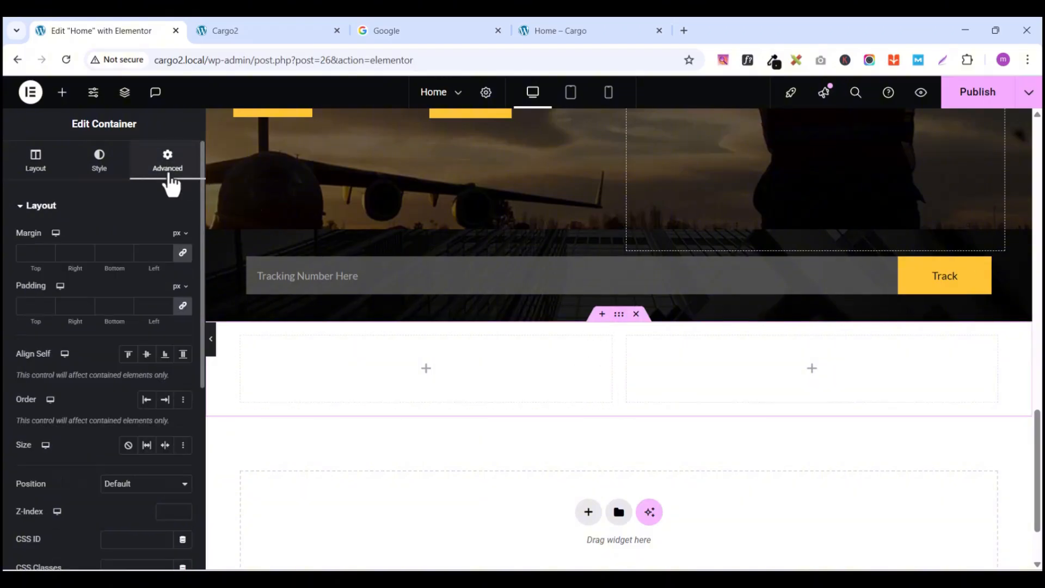
{"action": "left_click", "coordinate": [185, 314]}
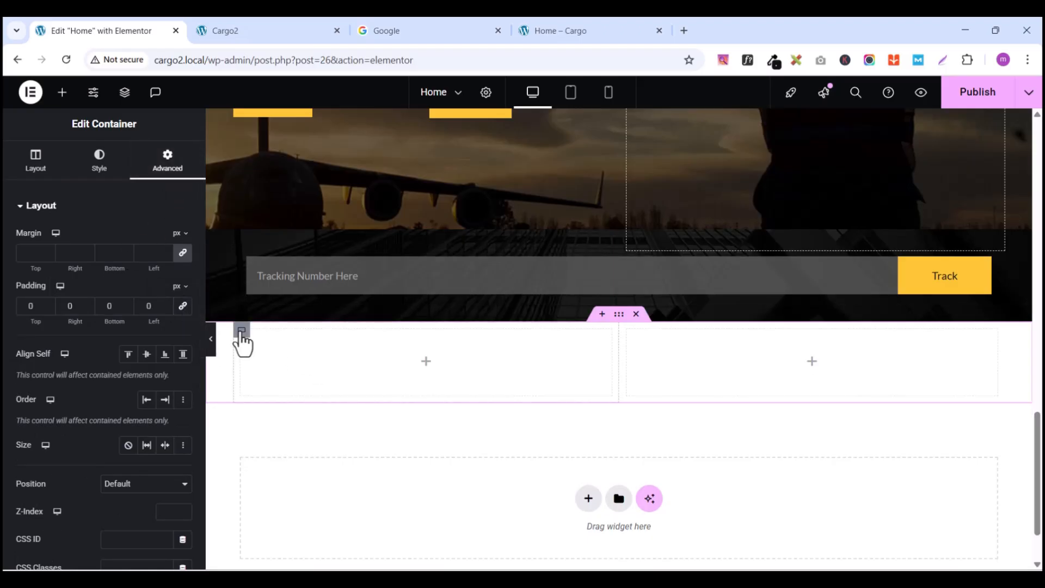
{"action": "left_click", "coordinate": [242, 330]}
{"action": "left_click", "coordinate": [163, 180]}
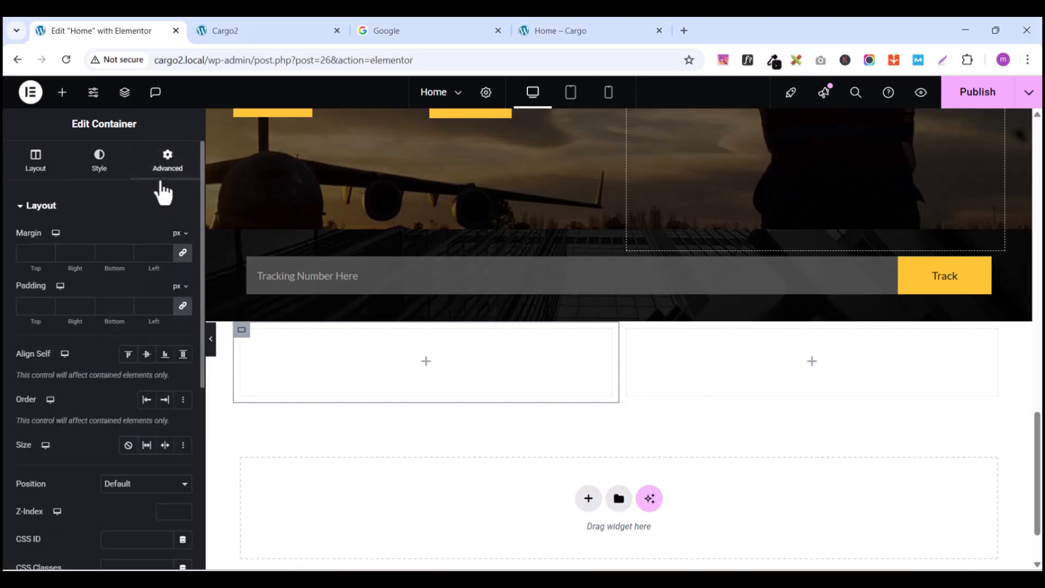
{"action": "left_click", "coordinate": [183, 306]}
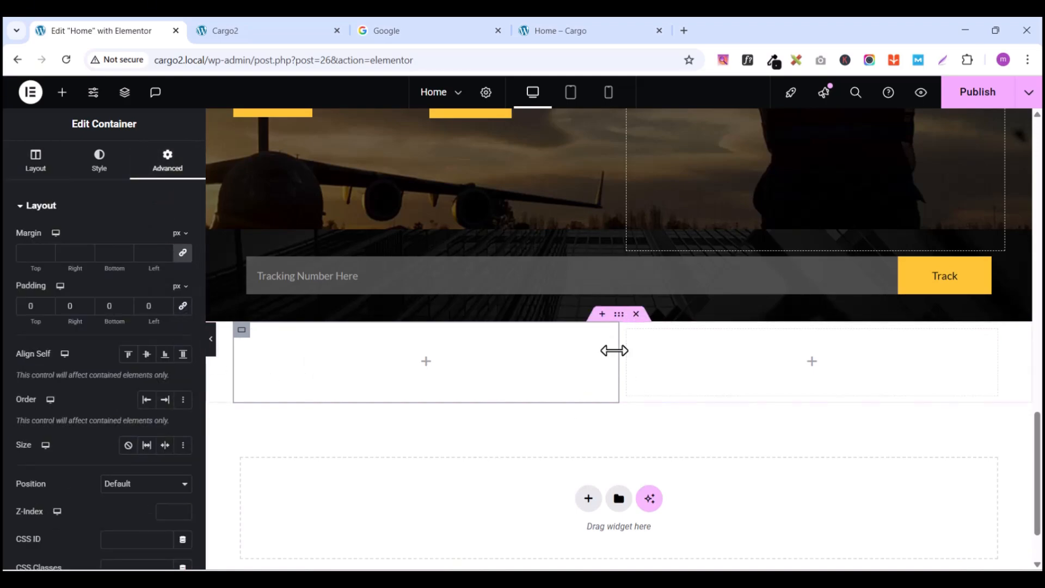
{"action": "left_click", "coordinate": [631, 347]}
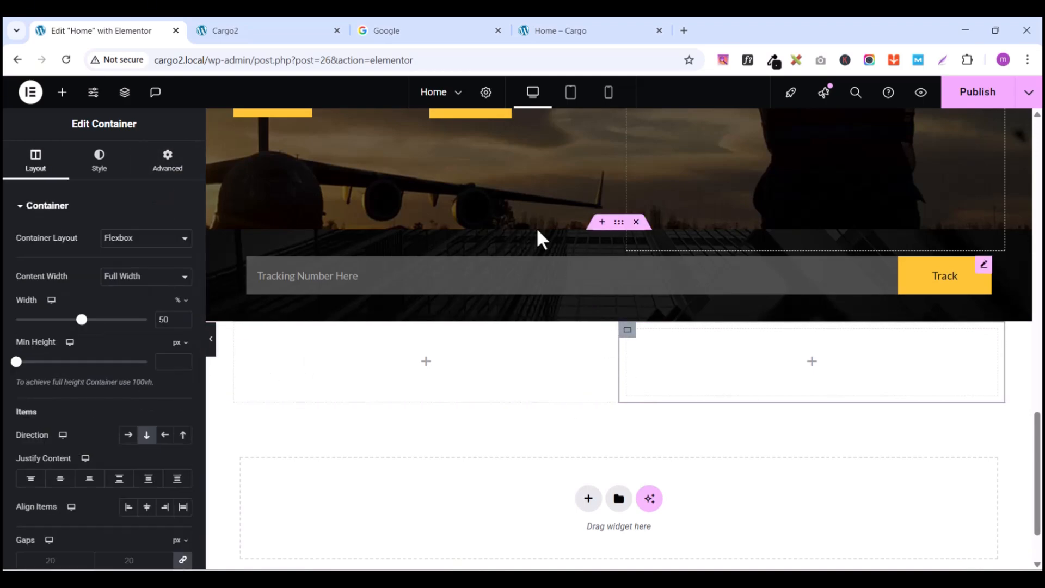
{"action": "left_click", "coordinate": [171, 176]}
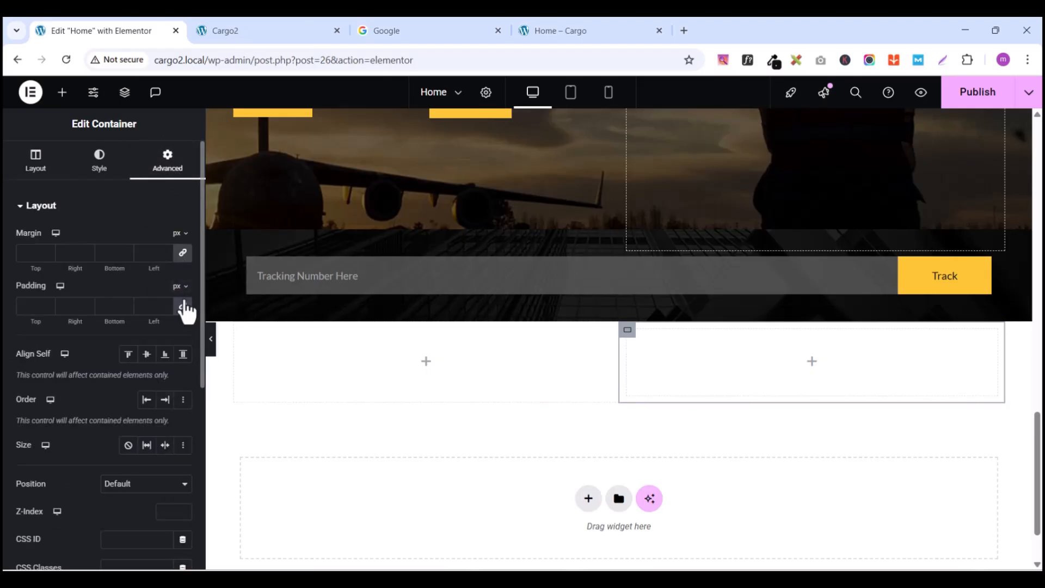
{"action": "left_click", "coordinate": [183, 307]}
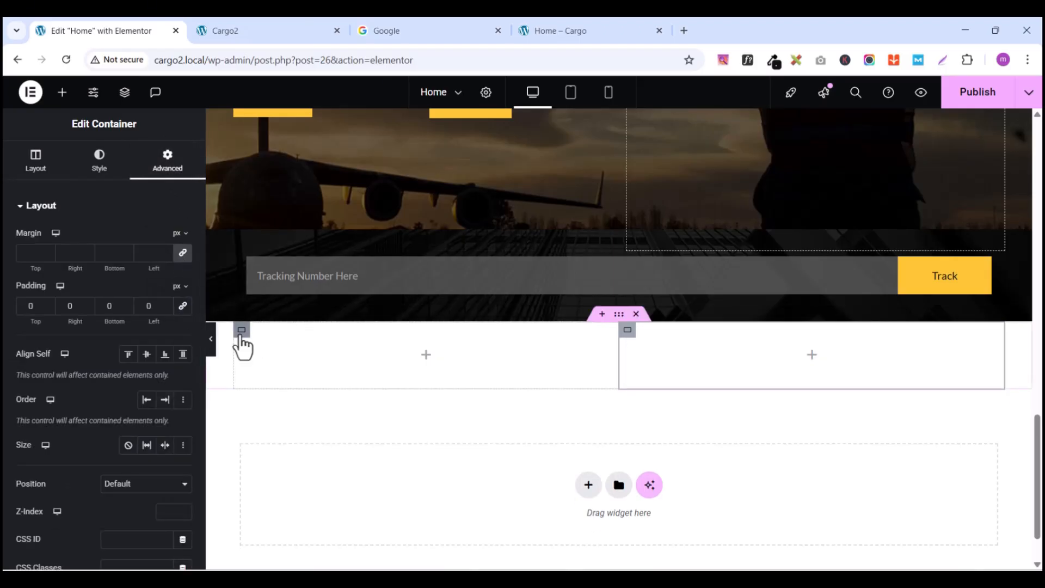
Step: Check the reference section and add a Heading widget to the first column of the new container
{"action": "left_click", "coordinate": [242, 330]}
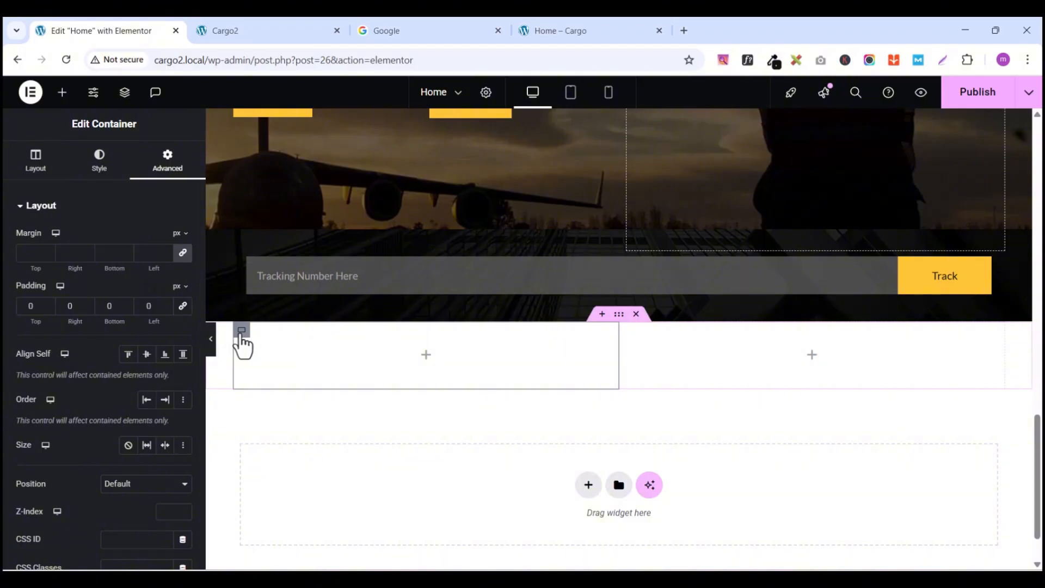
{"action": "left_click", "coordinate": [546, 27]}
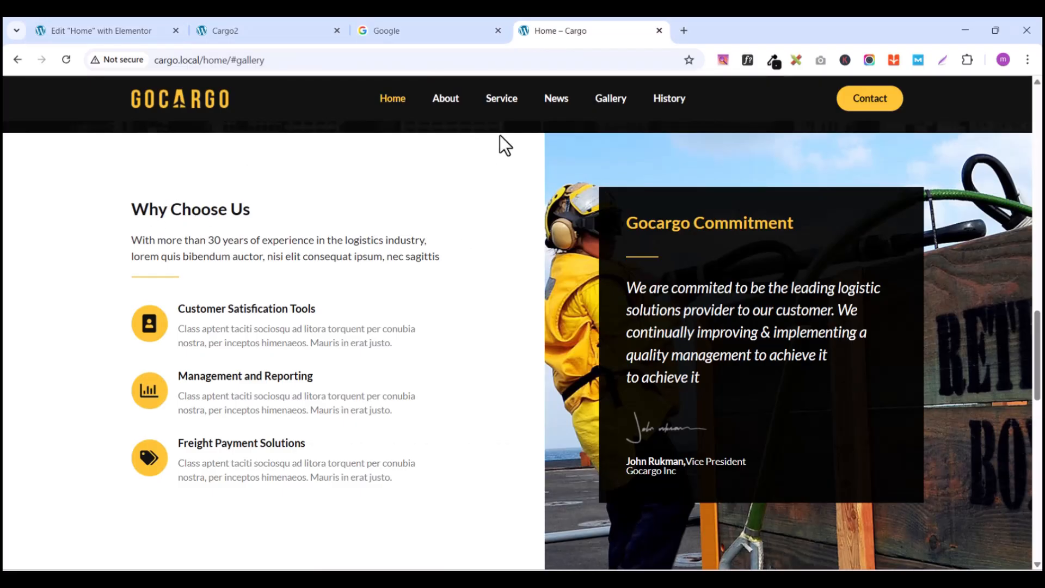
{"action": "left_click", "coordinate": [113, 25]}
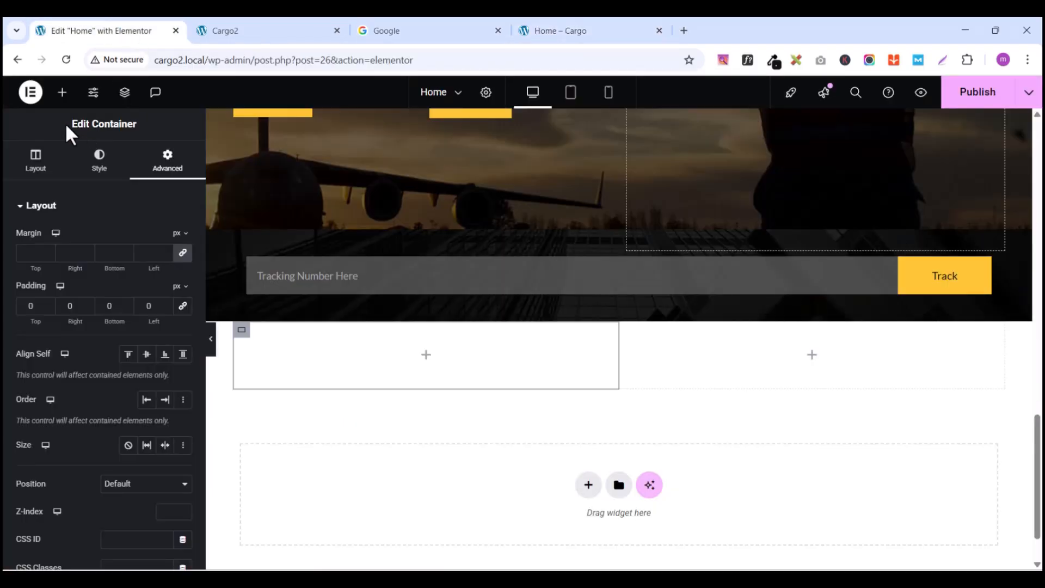
{"action": "left_click", "coordinate": [62, 93]}
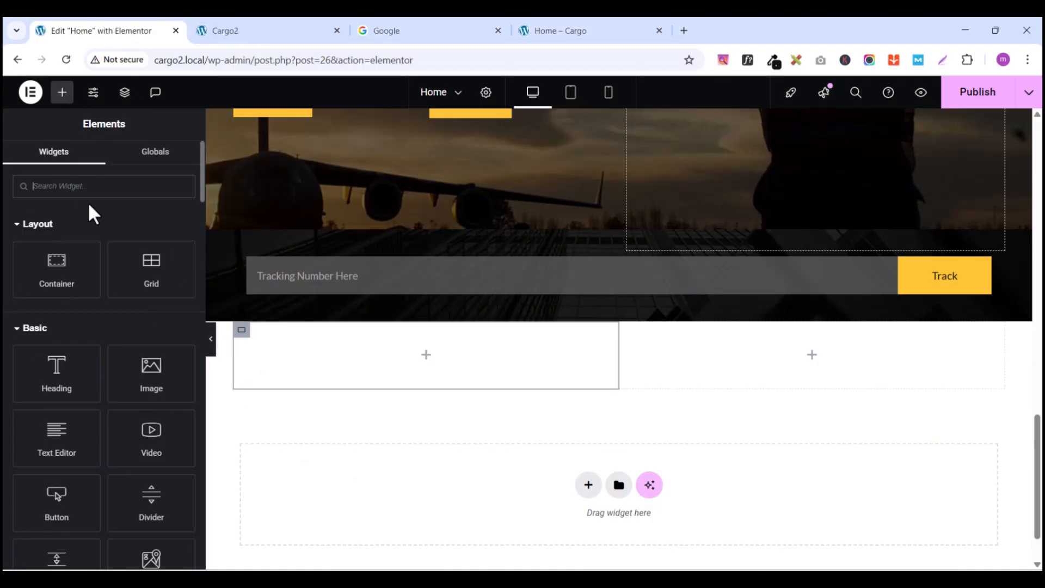
{"action": "type", "text": "heading"}
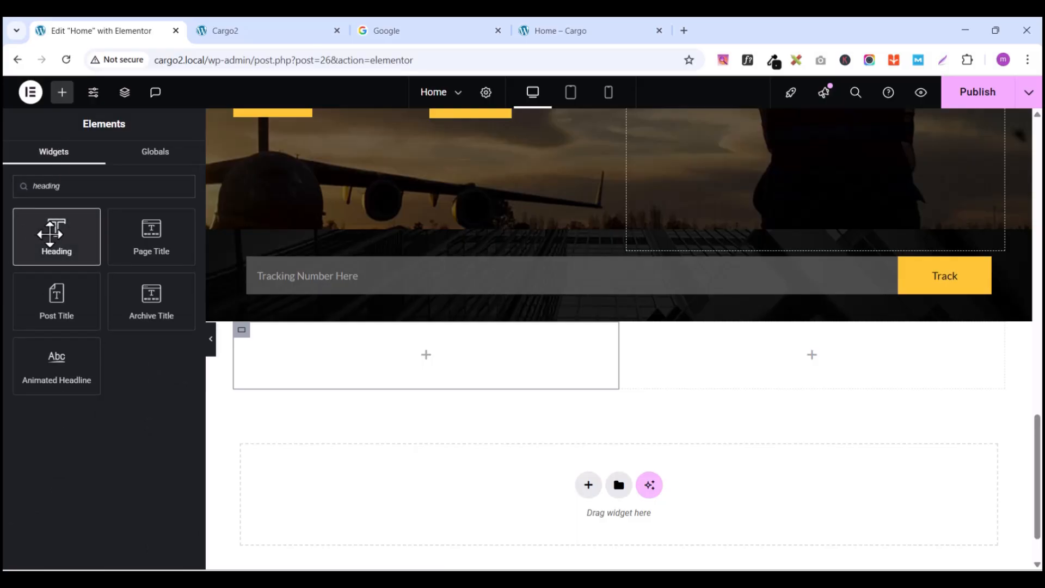
{"action": "left_click_drag", "start_coordinate": [54, 229], "coordinate": [449, 354]}
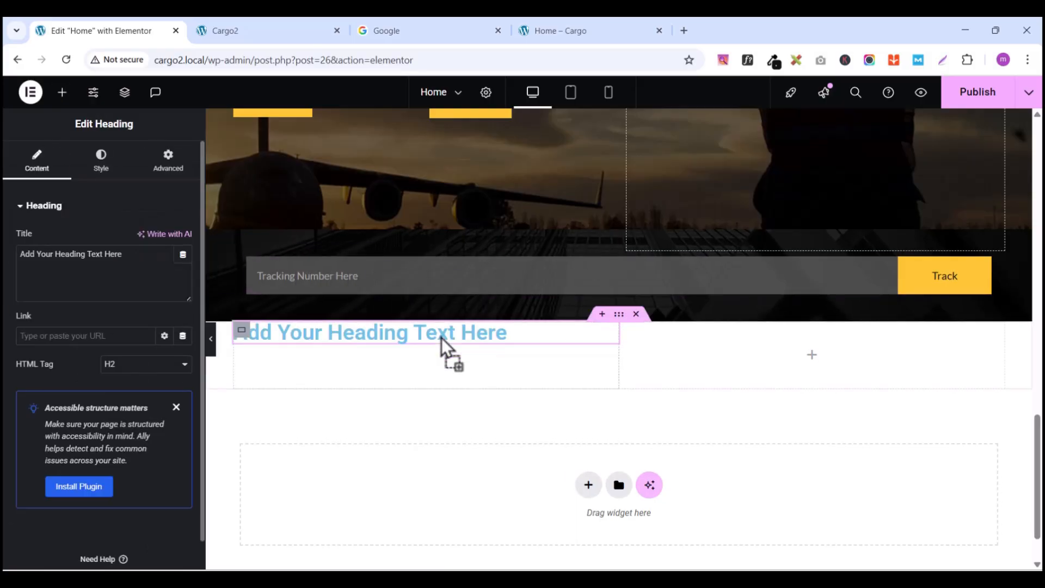
Step: Copy the title "Why Choose Us" from the reference Home – Cargo page and use it as the new heading's text
{"action": "left_click", "coordinate": [549, 24]}
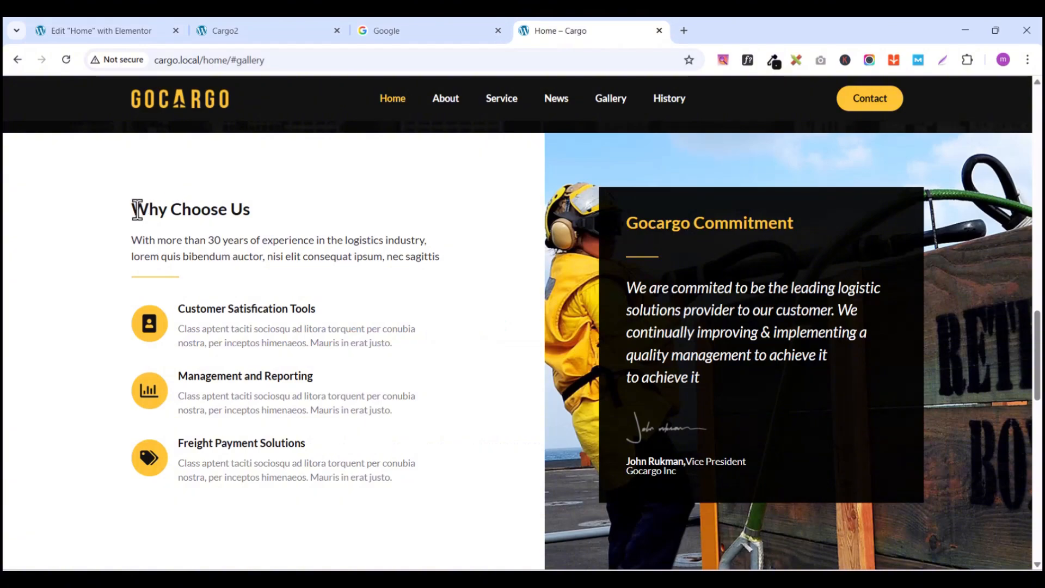
{"action": "left_click_drag", "start_coordinate": [136, 208], "coordinate": [253, 208]}
{"action": "right_click", "coordinate": [271, 215]}
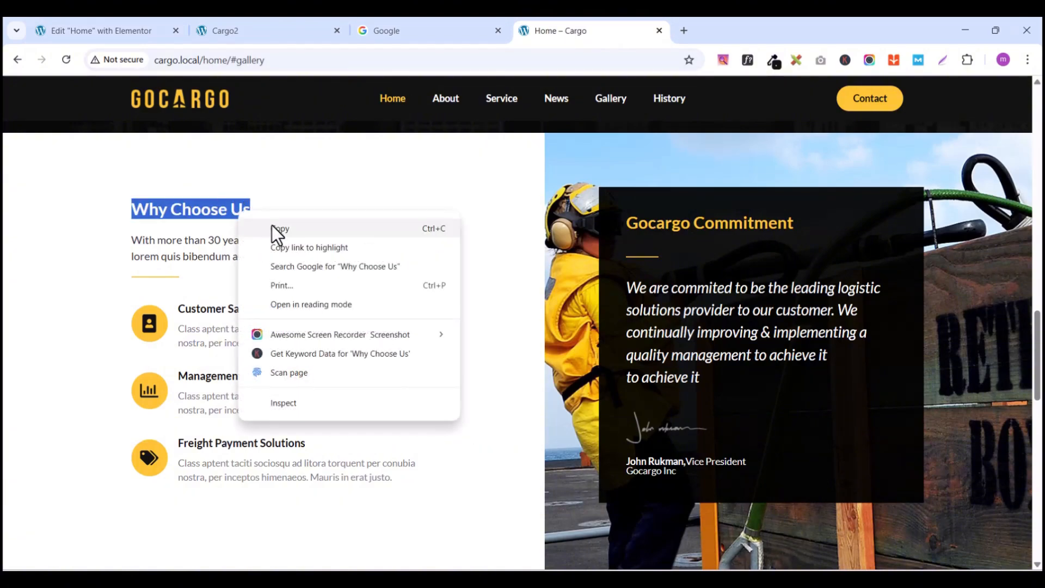
{"action": "left_click", "coordinate": [272, 225]}
{"action": "left_click", "coordinate": [103, 30]}
{"action": "left_click", "coordinate": [77, 272]}
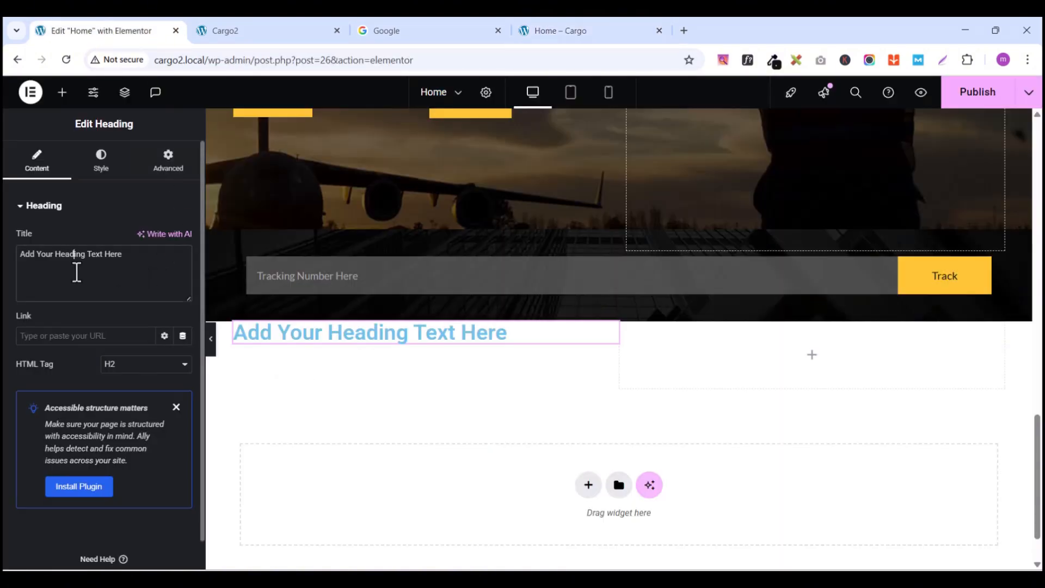
{"action": "key", "text": "ctrl+a"}
{"action": "key", "text": "ctrl+v"}
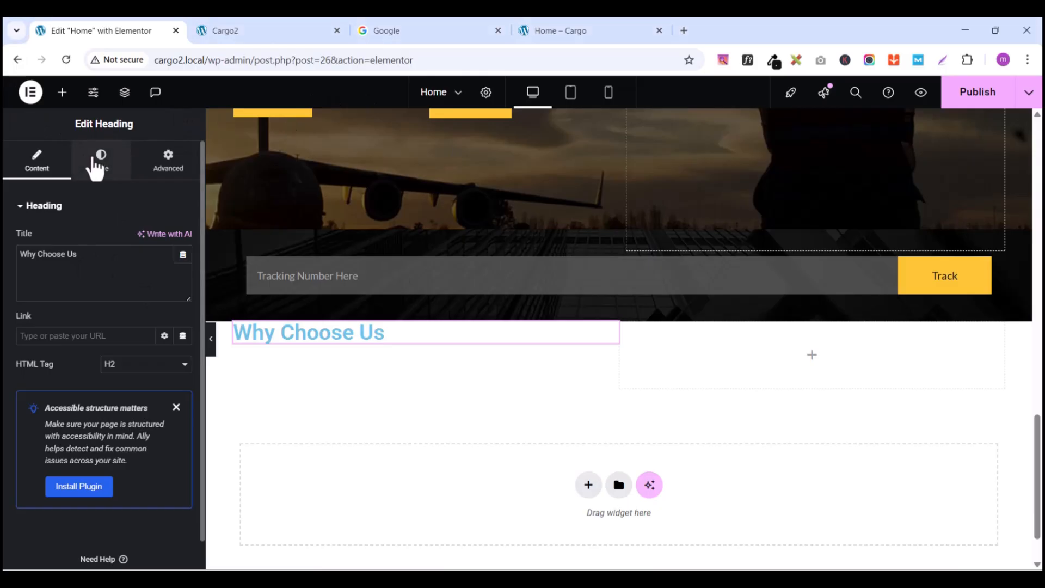
Step: Set the font family of the Why Choose Us heading to Lato
{"action": "left_click", "coordinate": [95, 163]}
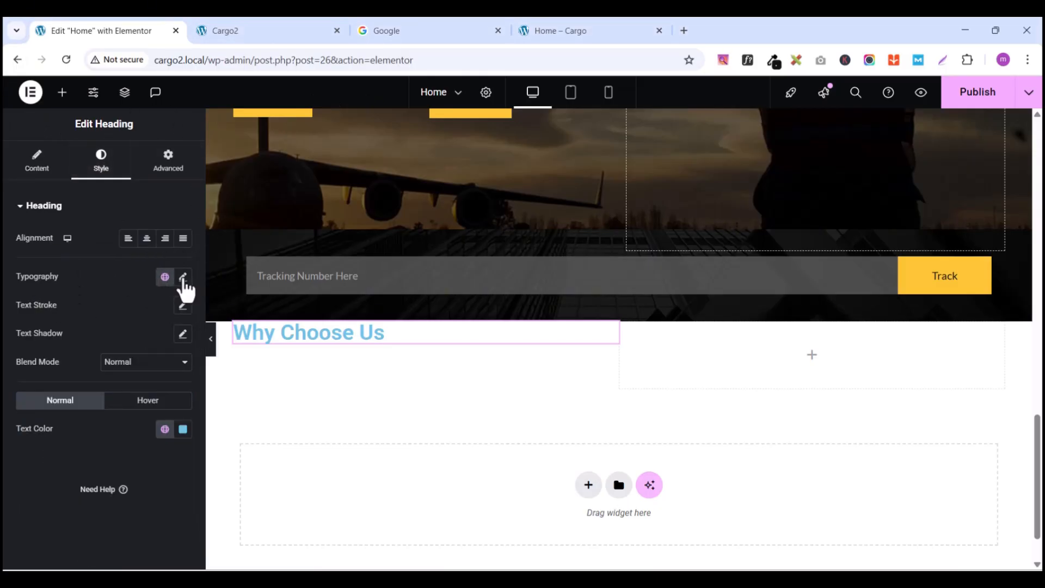
{"action": "left_click", "coordinate": [183, 278]}
{"action": "left_click", "coordinate": [153, 342]}
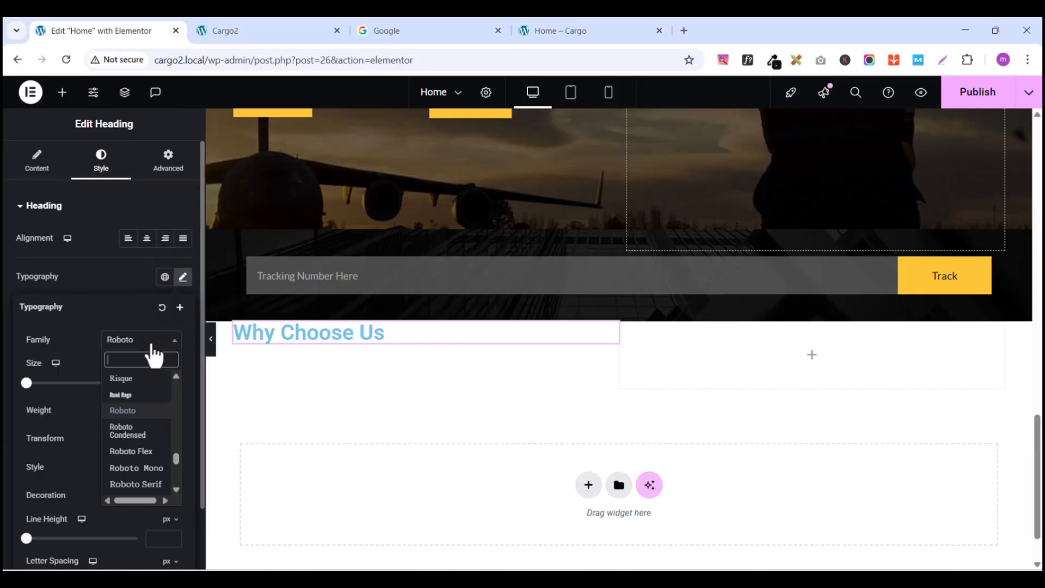
{"action": "type", "text": "la"}
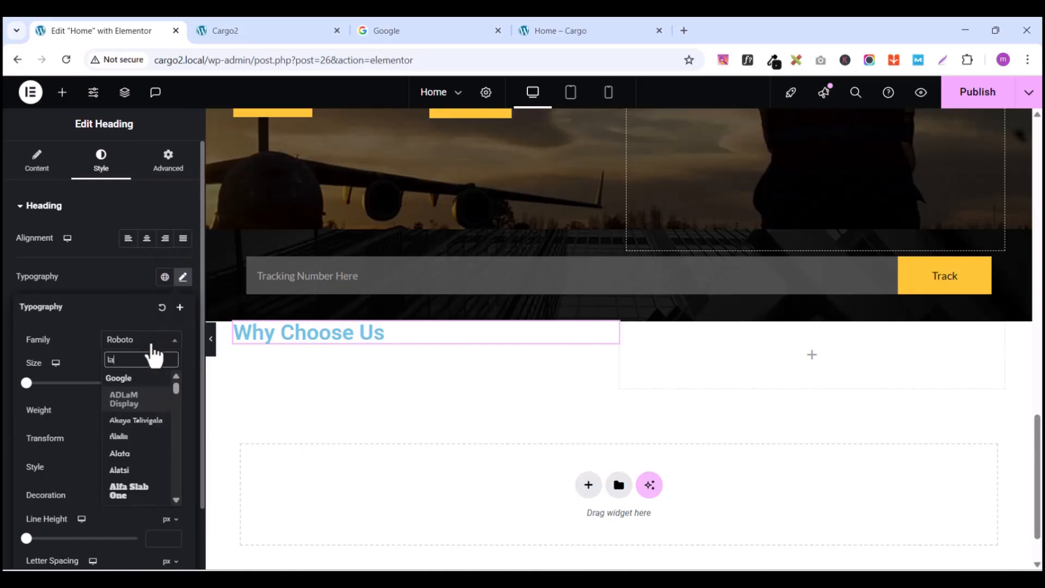
{"action": "type", "text": "to"}
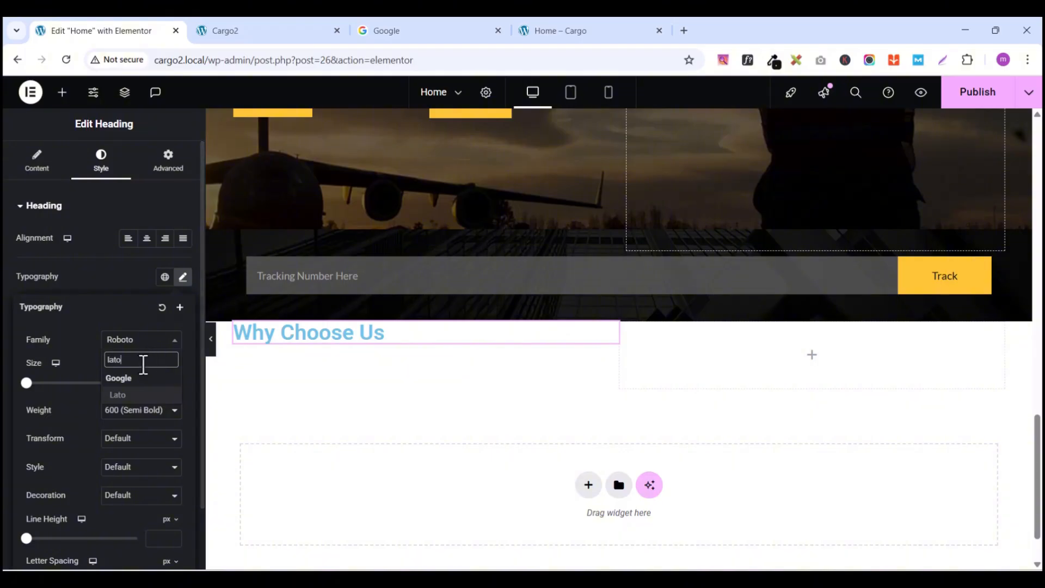
{"action": "left_click", "coordinate": [127, 396]}
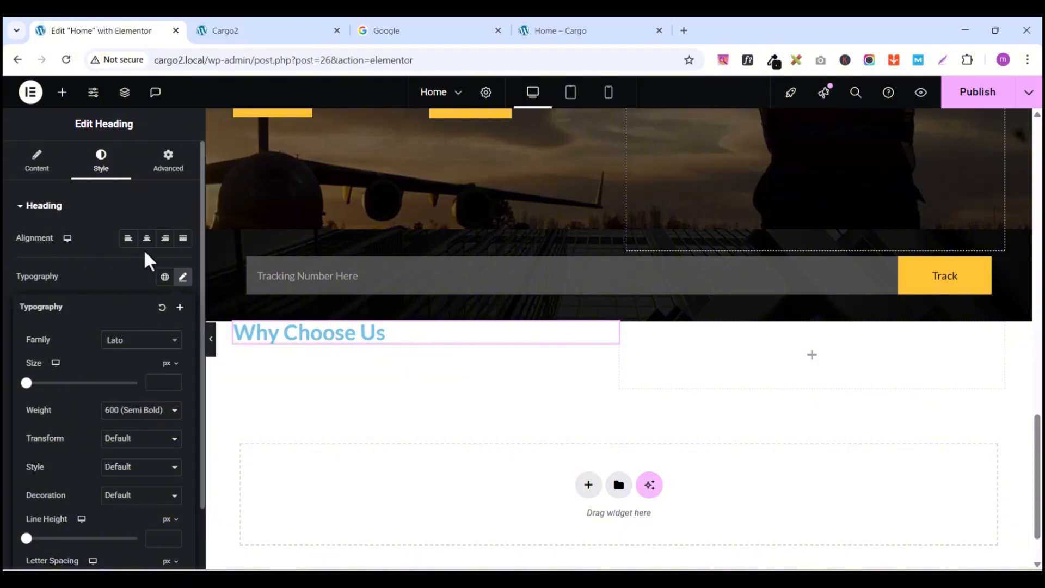
Step: Set the font size of the Why Choose Us heading to 25 px
{"action": "left_click", "coordinate": [163, 382]}
{"action": "type", "text": "2"}
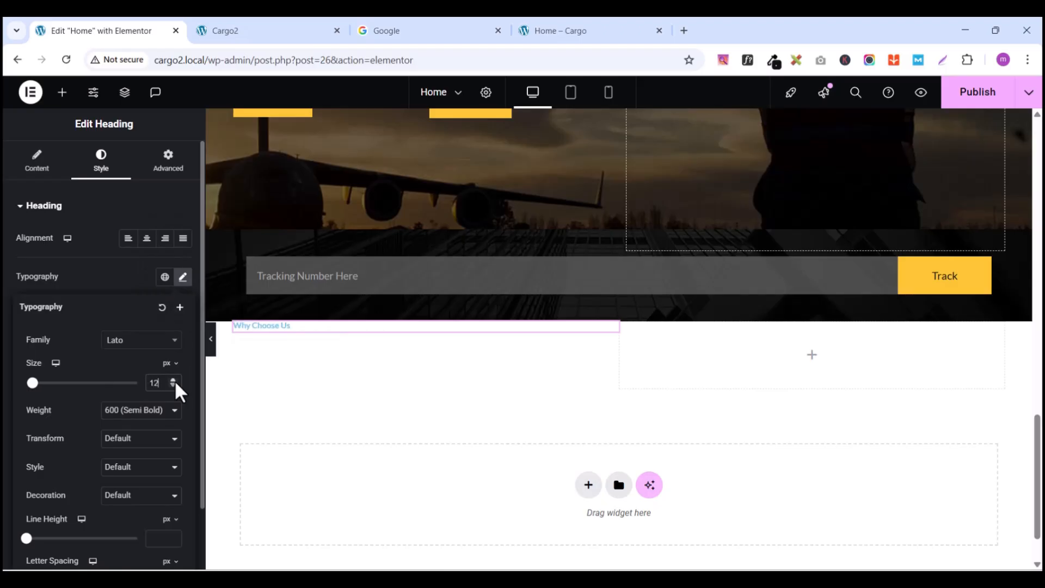
{"action": "double_click", "coordinate": [175, 381]}
{"action": "double_click", "coordinate": [175, 382]}
{"action": "left_click", "coordinate": [175, 381]}
{"action": "left_click", "coordinate": [174, 382]}
{"action": "left_click", "coordinate": [174, 381]}
{"action": "left_click", "coordinate": [175, 381]}
{"action": "left_click", "coordinate": [175, 382]}
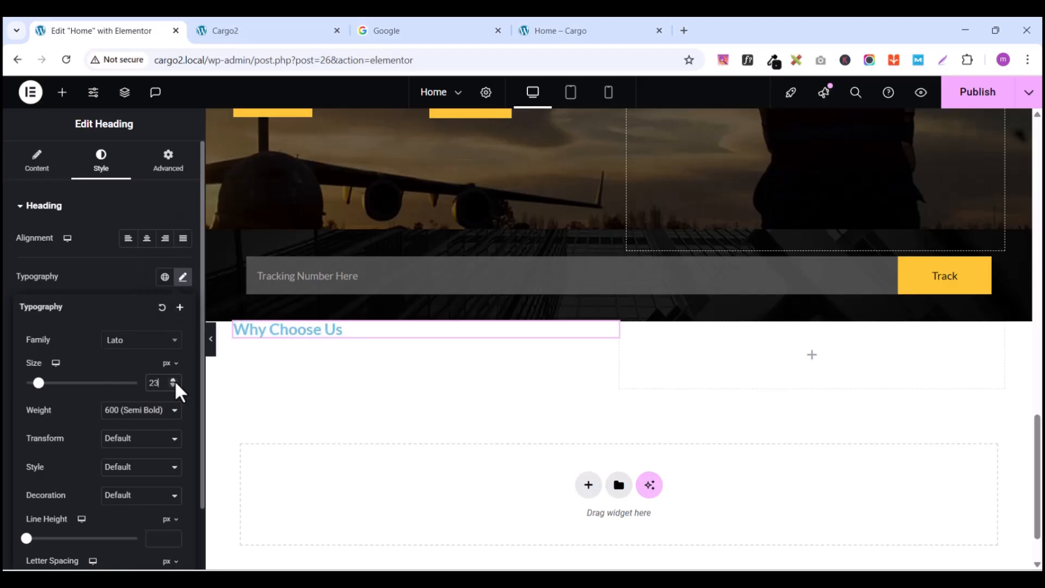
{"action": "left_click", "coordinate": [175, 382]}
{"action": "left_click", "coordinate": [173, 381]}
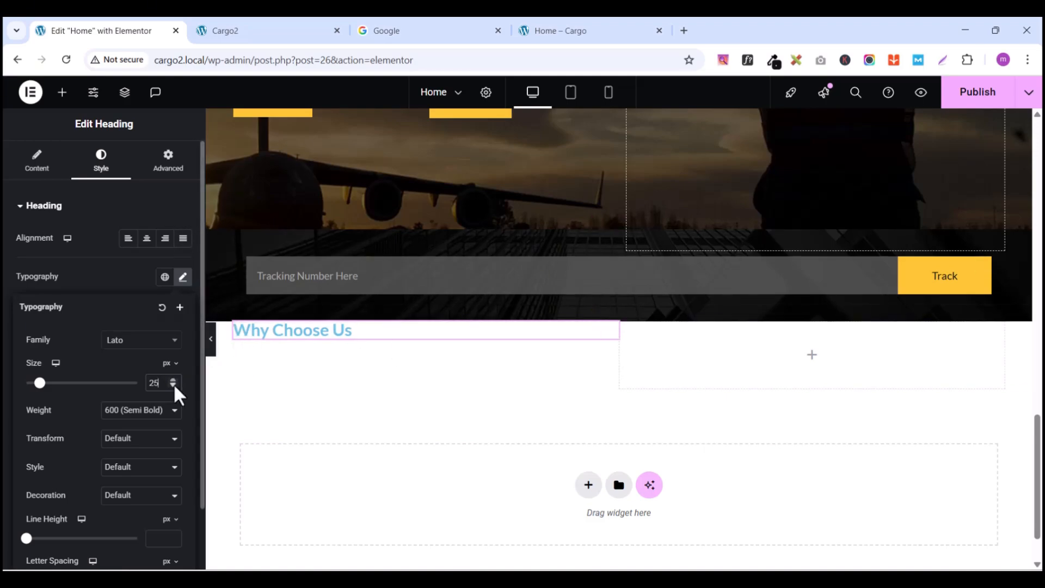
{"action": "left_click", "coordinate": [62, 93]}
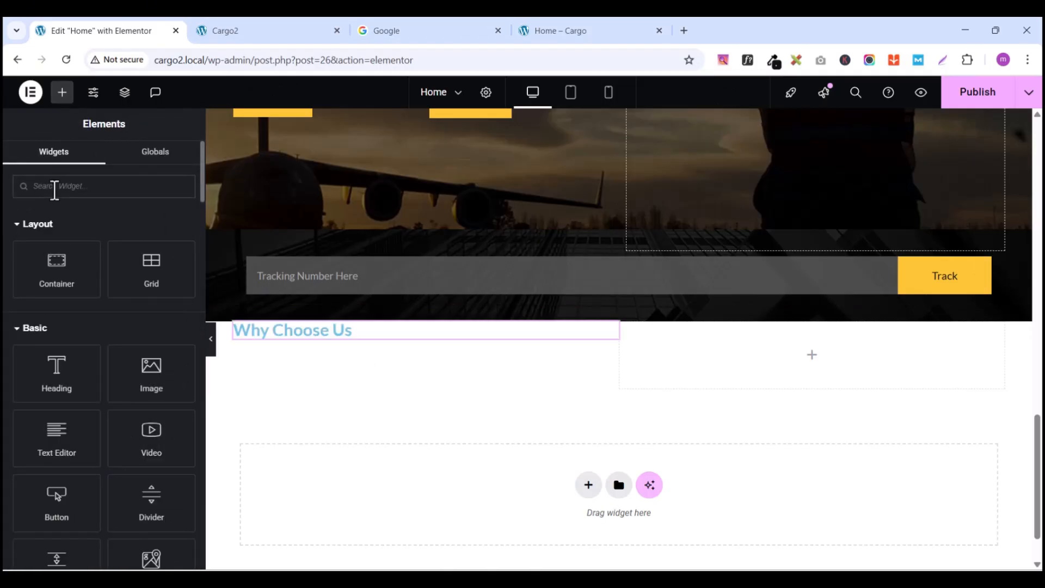
{"action": "type", "text": "head"}
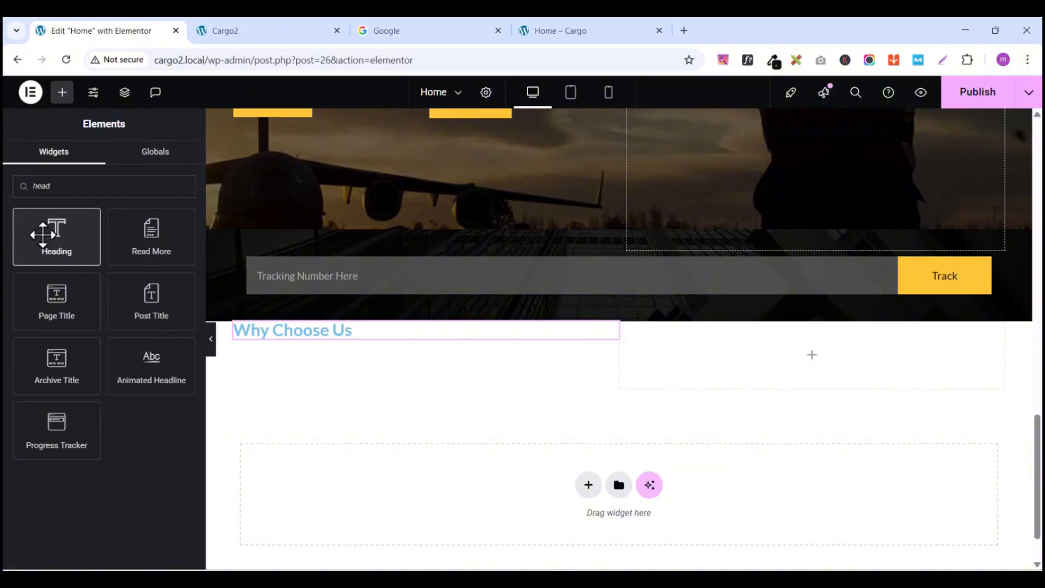
{"action": "left_click", "coordinate": [43, 234]}
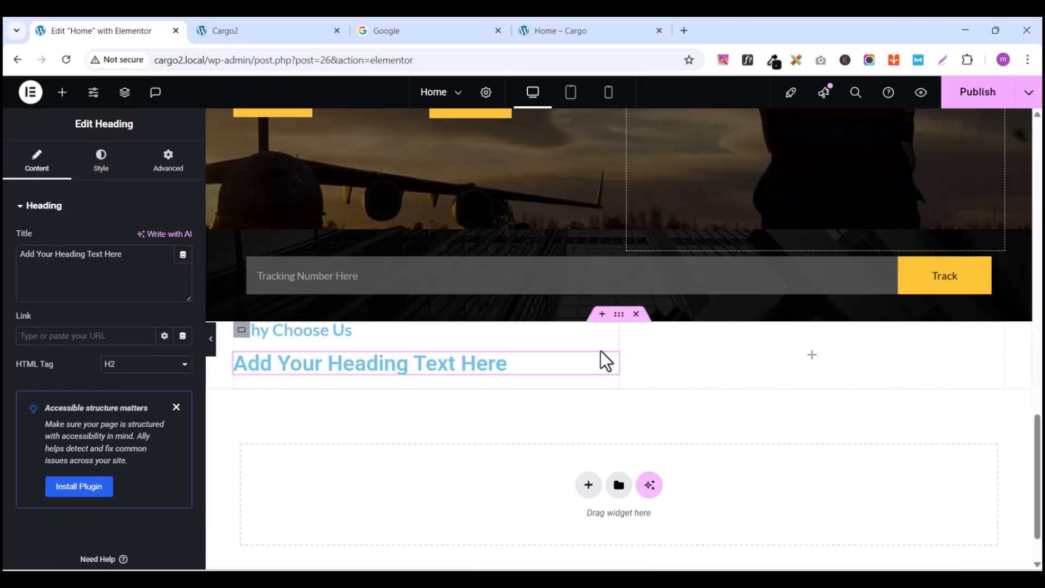
{"action": "right_click", "coordinate": [613, 366]}
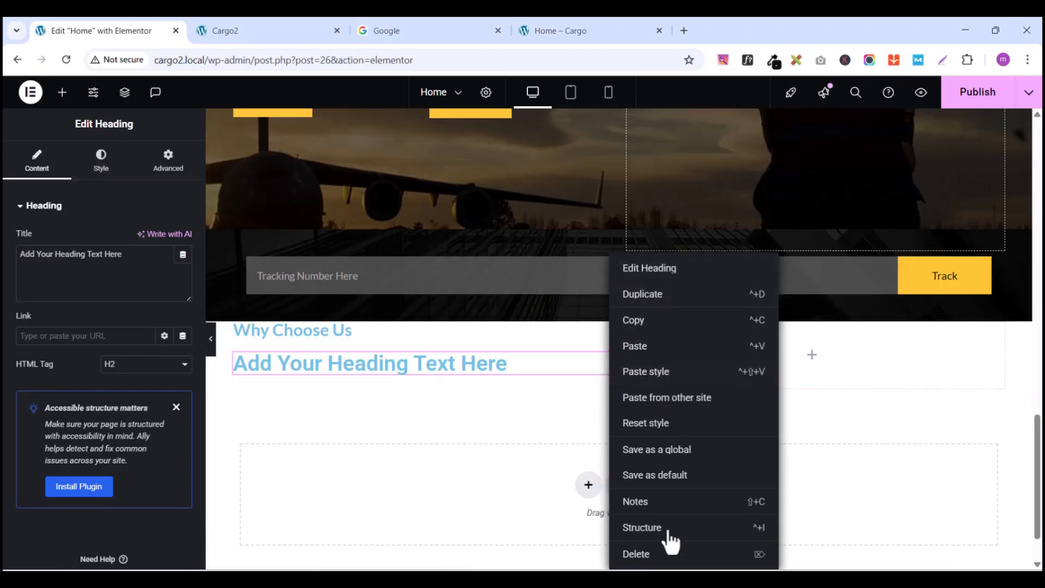
{"action": "left_click", "coordinate": [656, 555]}
Step: Check the reference page and add a Text Editor widget below the Why Choose Us heading
{"action": "left_click", "coordinate": [540, 37]}
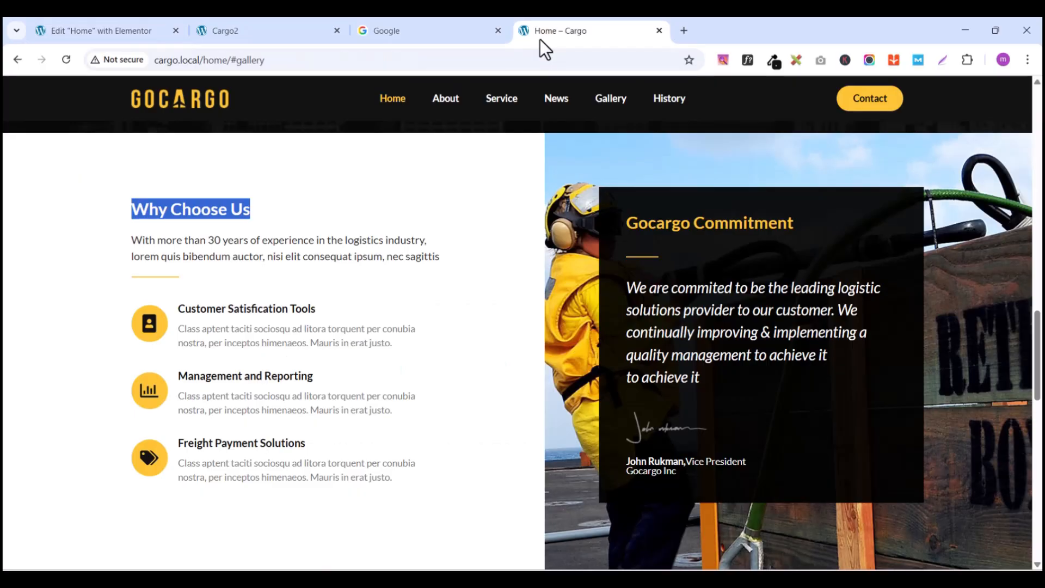
{"action": "left_click", "coordinate": [112, 32]}
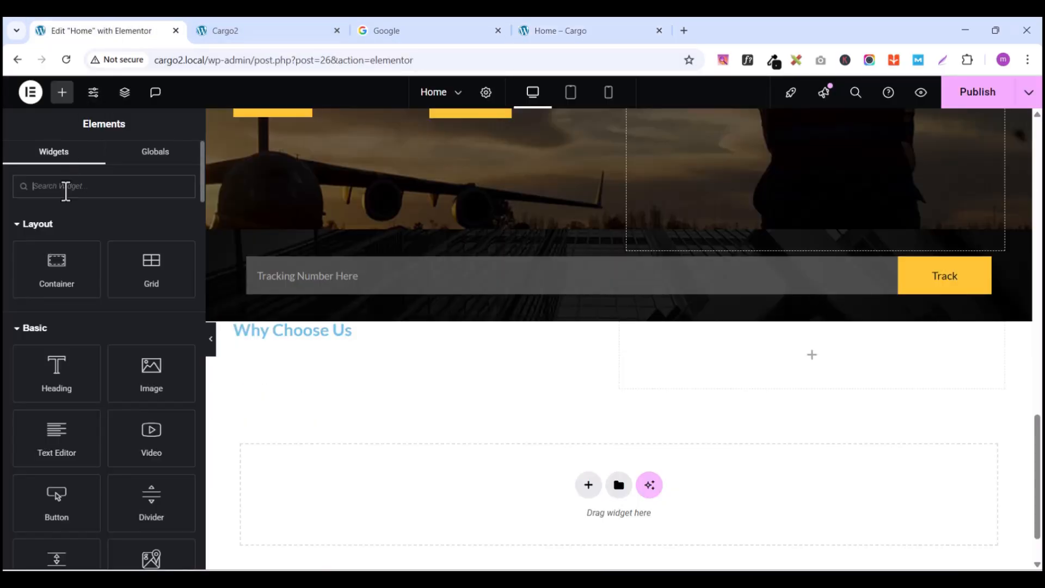
{"action": "left_click", "coordinate": [65, 191]}
{"action": "type", "text": "ed"}
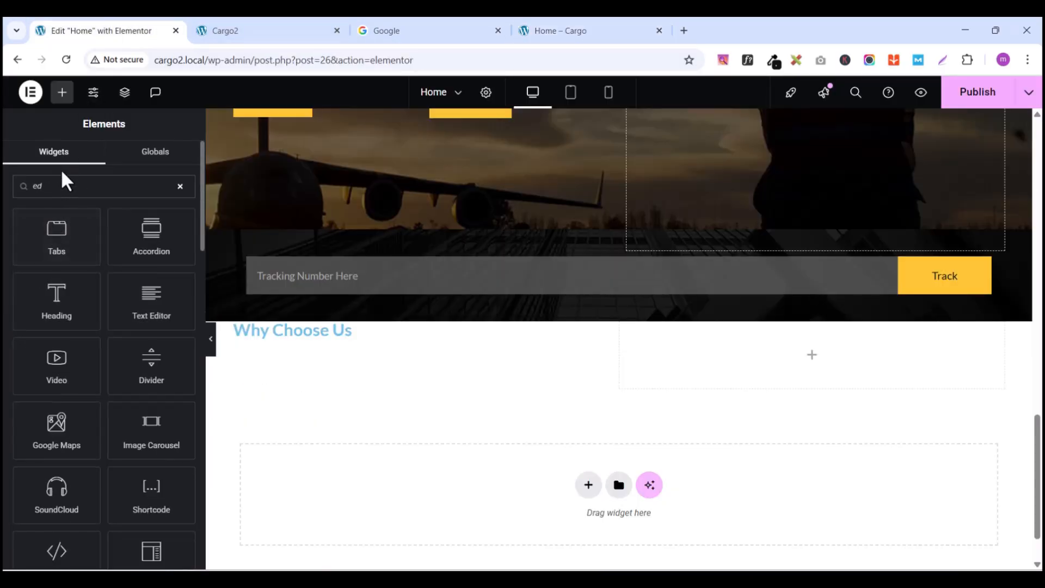
{"action": "left_click_drag", "start_coordinate": [152, 303], "coordinate": [305, 334]}
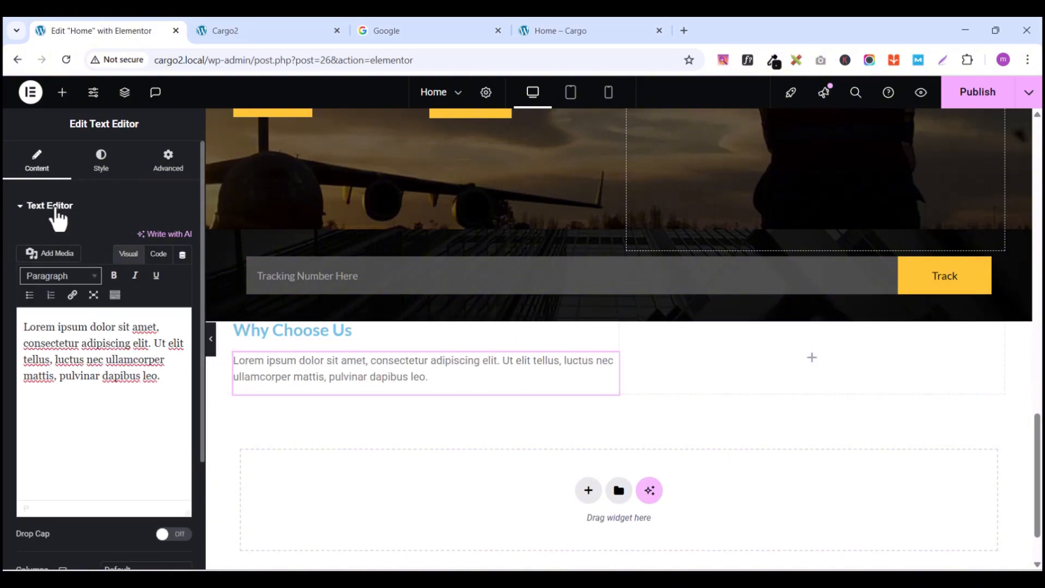
Step: Set the font family of the paragraph below the Why Choose Us heading to Lato
{"action": "left_click", "coordinate": [101, 173]}
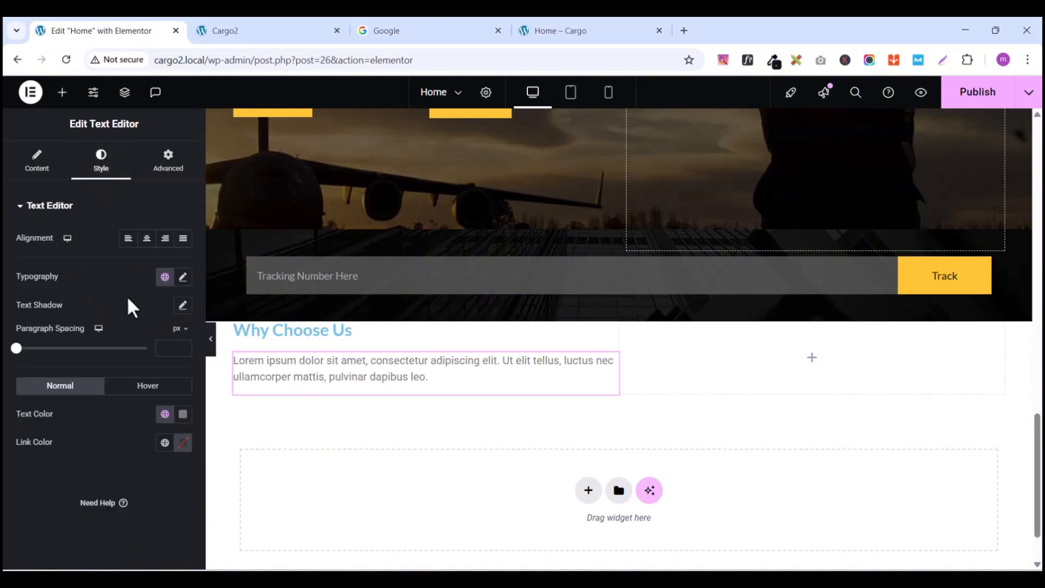
{"action": "left_click", "coordinate": [183, 277]}
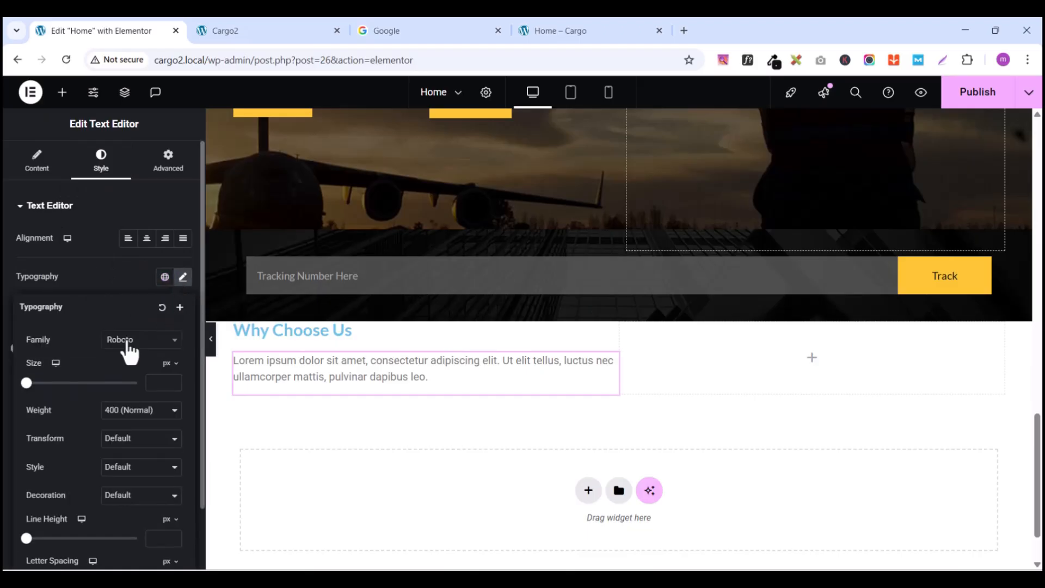
{"action": "left_click", "coordinate": [129, 343]}
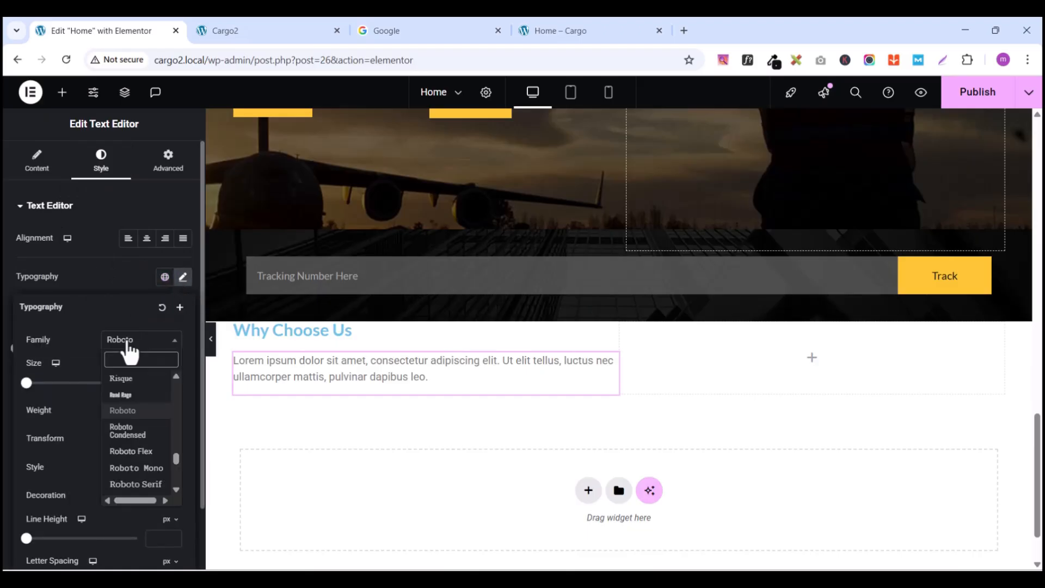
{"action": "type", "text": "lato"}
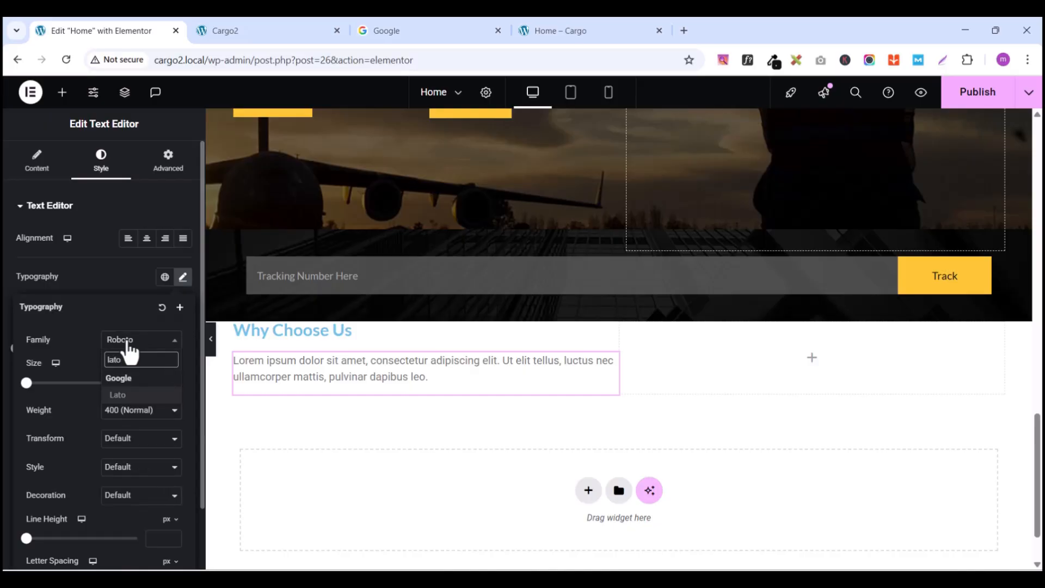
{"action": "left_click", "coordinate": [120, 396]}
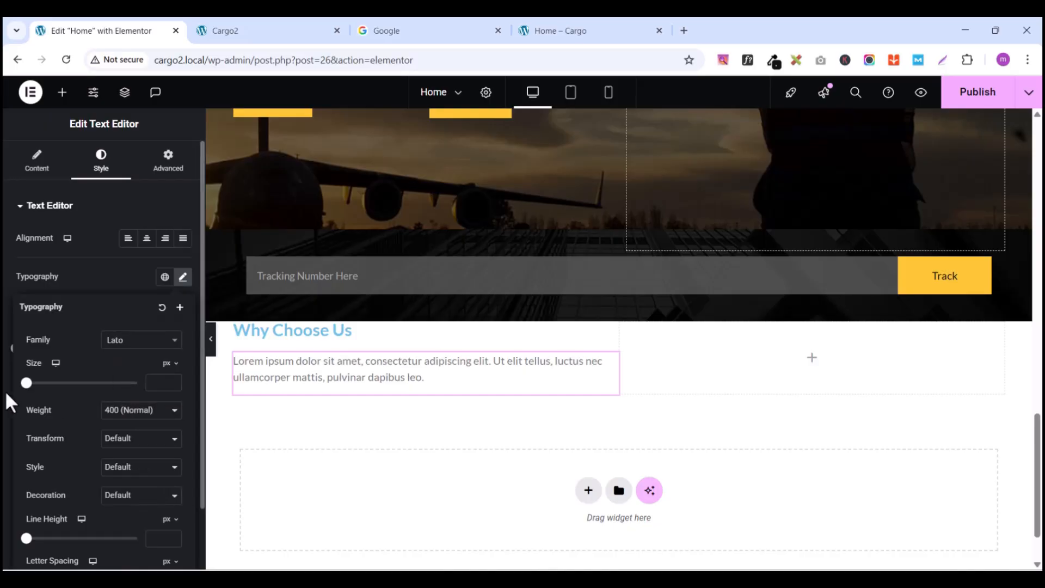
Step: Set the font size of the Why Choose Us paragraph to 16 px
{"action": "left_click", "coordinate": [172, 381]}
{"action": "left_click", "coordinate": [172, 380]}
{"action": "left_click", "coordinate": [173, 381]}
{"action": "left_click", "coordinate": [172, 381]}
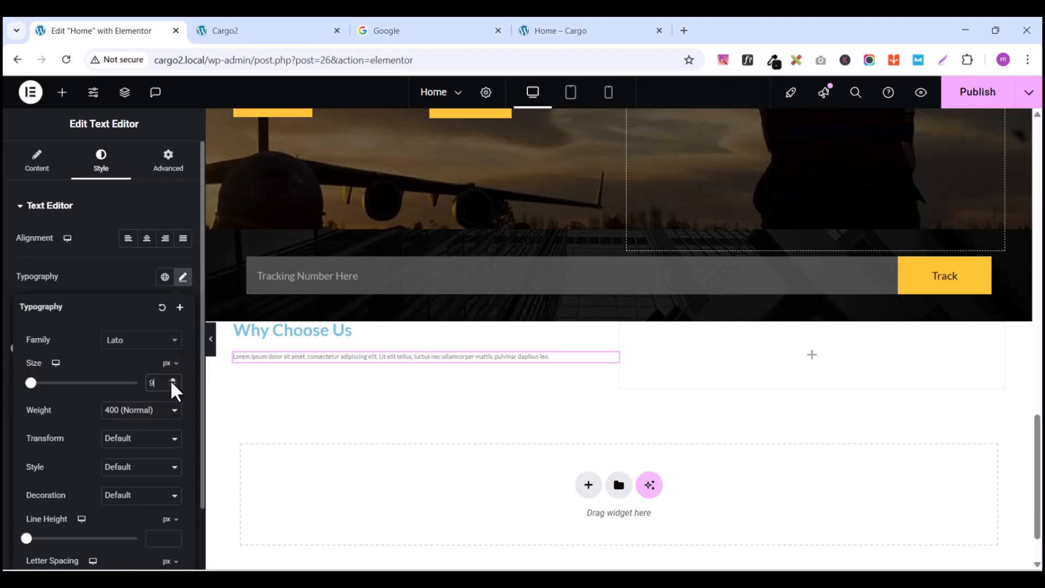
{"action": "left_click", "coordinate": [173, 381]}
{"action": "left_click", "coordinate": [173, 381]}
{"action": "left_click", "coordinate": [173, 381]}
{"action": "left_click", "coordinate": [172, 380]}
{"action": "left_click", "coordinate": [172, 381]}
{"action": "left_click", "coordinate": [173, 381]}
{"action": "left_click", "coordinate": [173, 380]}
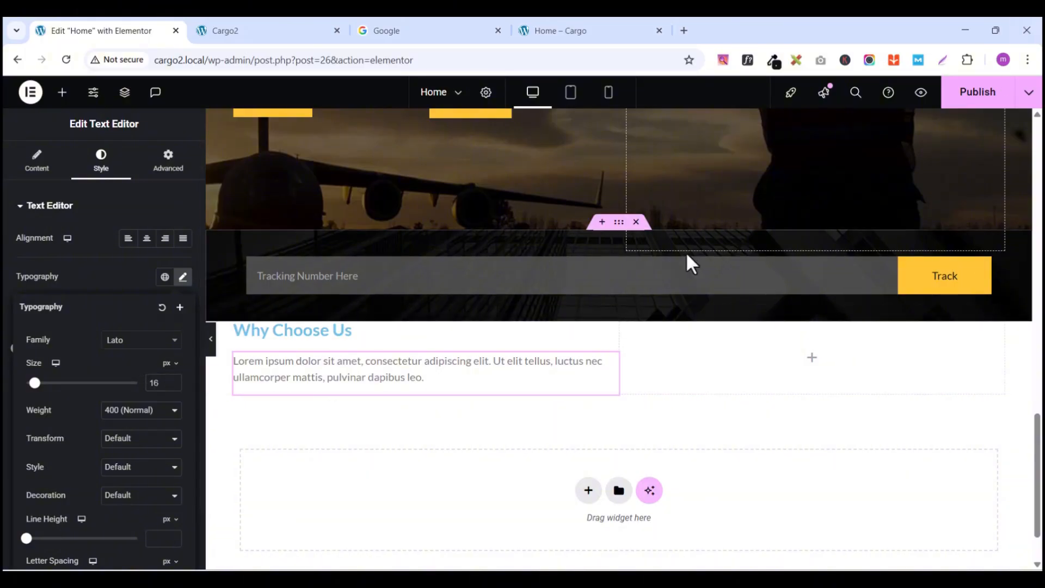
Step: Copy the yellow divider from The Most Progressive Company section and paste it below the Why Choose Us paragraph
{"action": "left_click", "coordinate": [567, 26]}
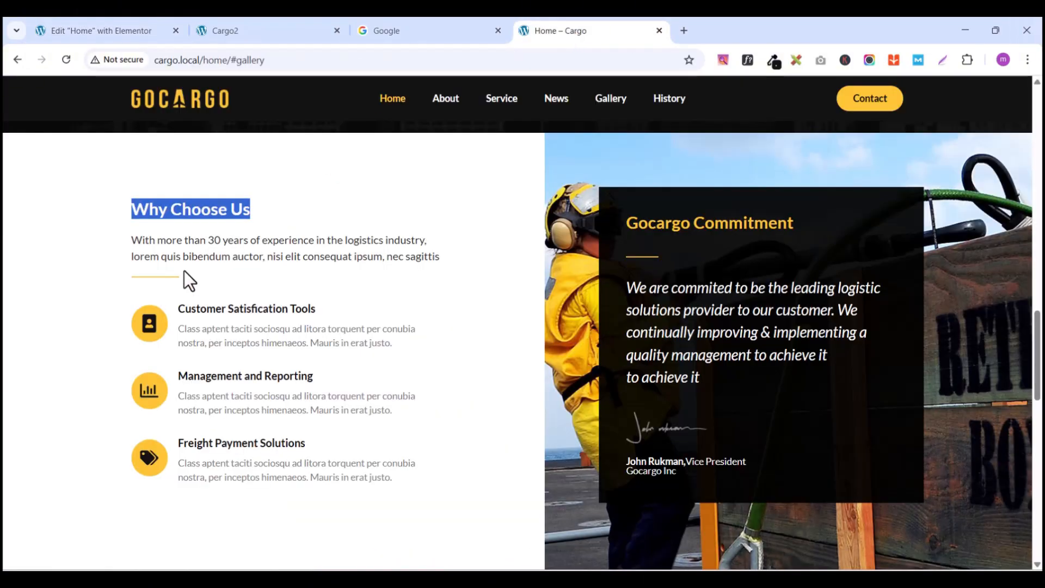
{"action": "left_click", "coordinate": [120, 31]}
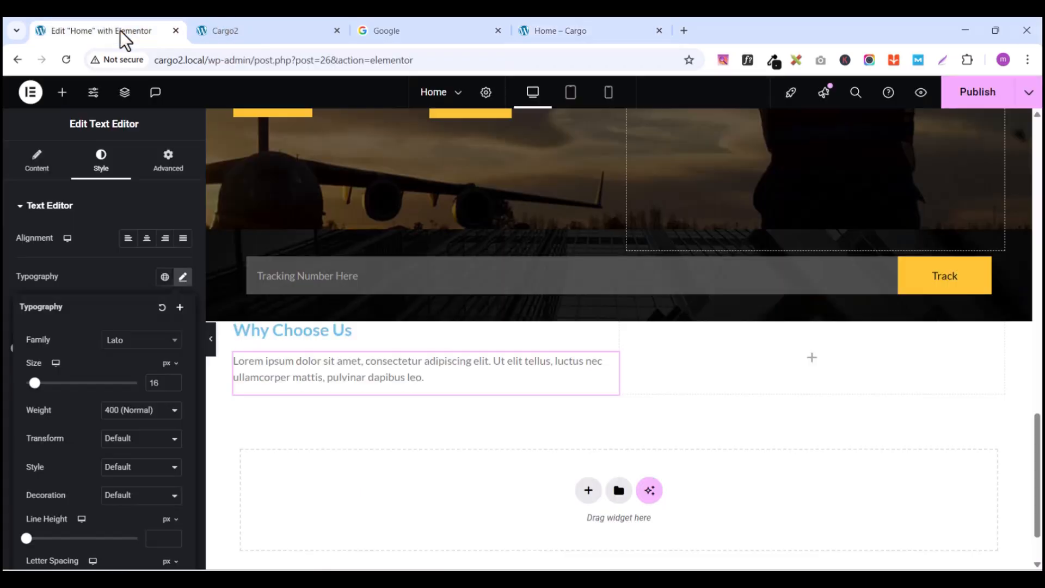
{"action": "scroll", "coordinate": [469, 341], "scroll_direction": "up", "scroll_amount": 5}
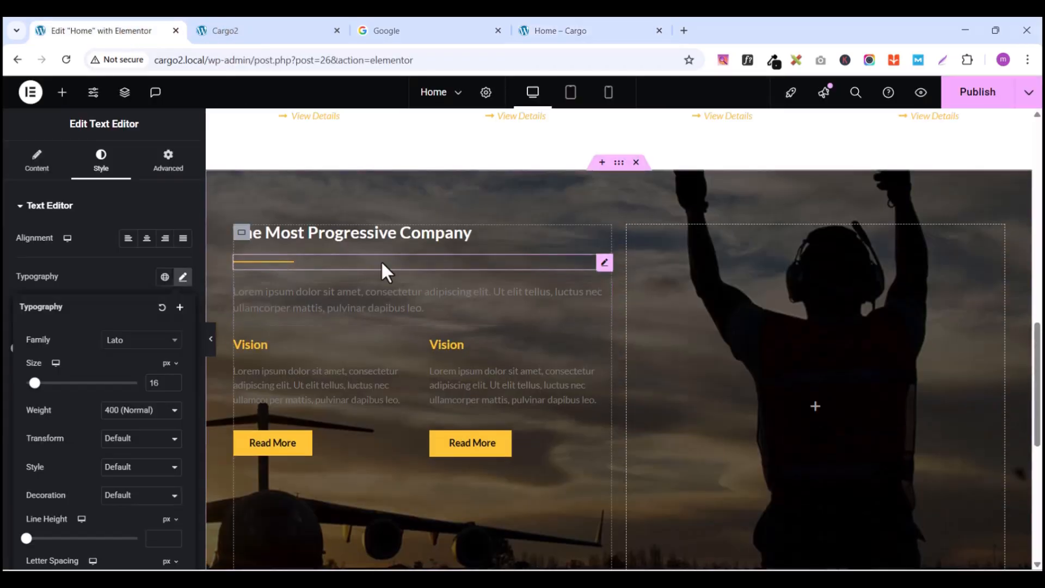
{"action": "left_click", "coordinate": [605, 265]}
{"action": "right_click", "coordinate": [604, 265]}
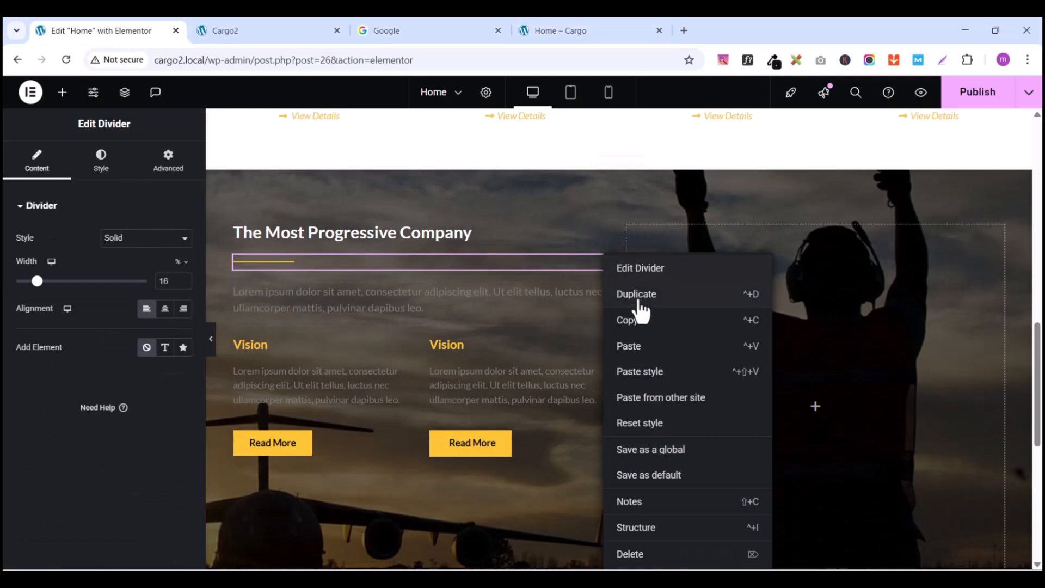
{"action": "left_click", "coordinate": [631, 323]}
{"action": "scroll", "coordinate": [367, 322], "scroll_direction": "down", "scroll_amount": 6}
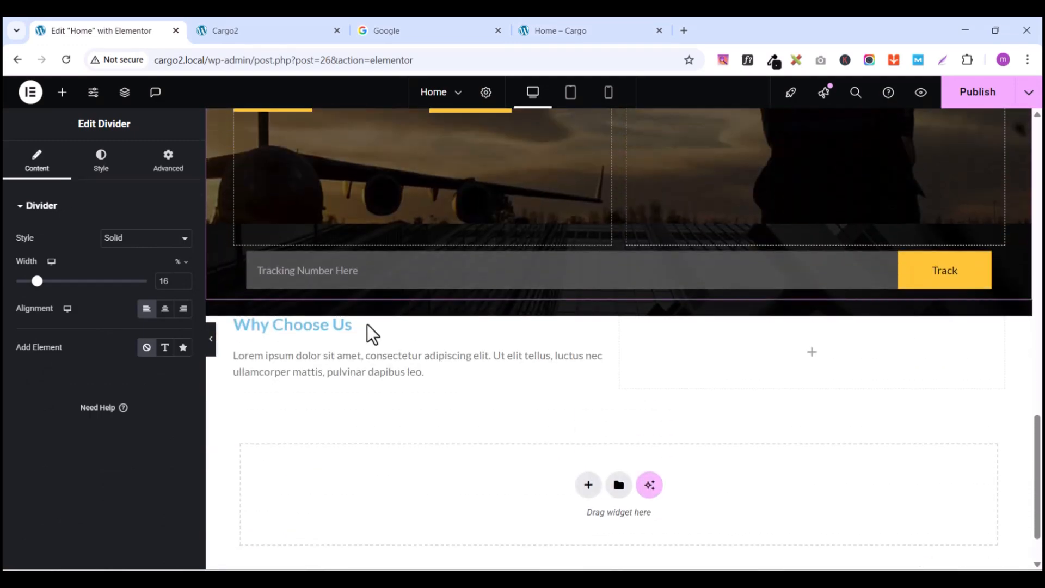
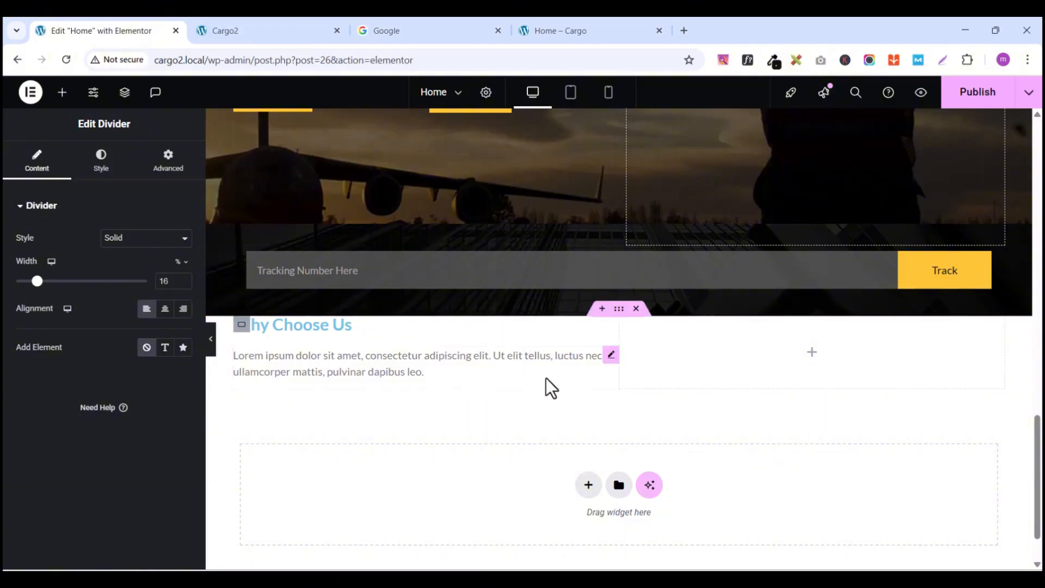
{"action": "left_click", "coordinate": [612, 357]}
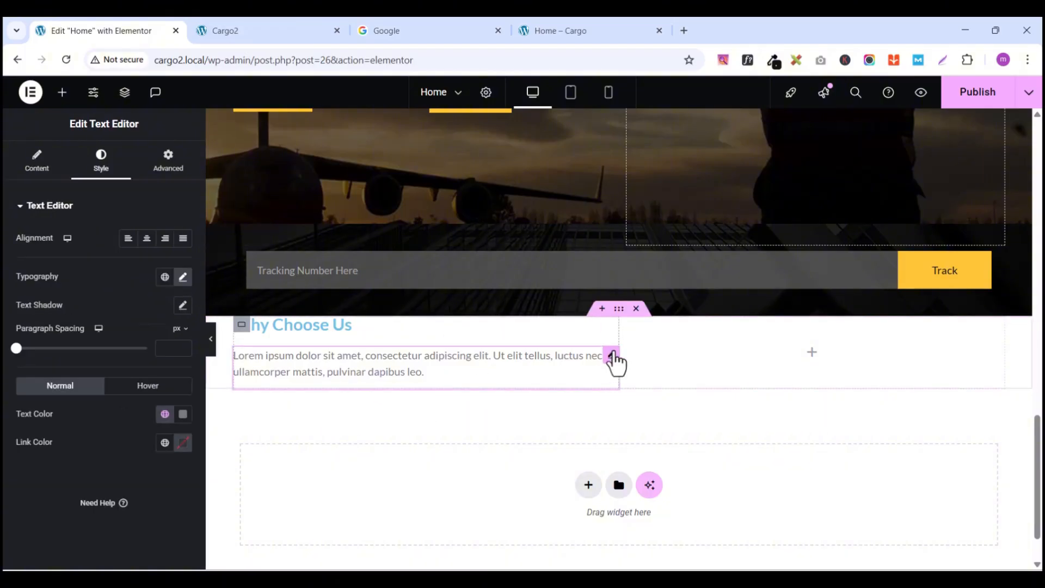
{"action": "right_click", "coordinate": [614, 358]}
{"action": "left_click", "coordinate": [643, 348]}
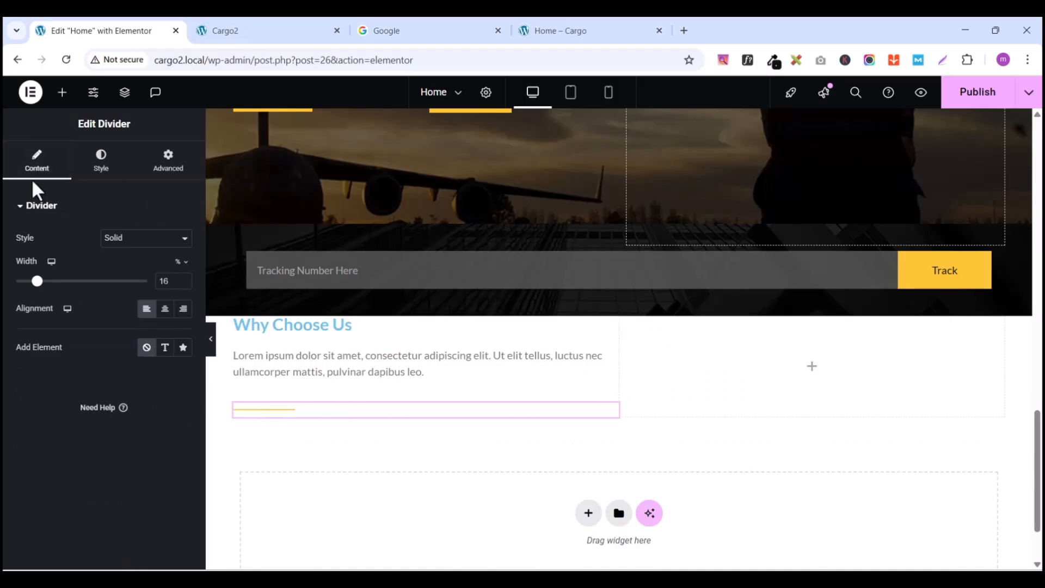
Step: Add an Icon Box widget below the Why Choose Us divider and compare it with the reference page
{"action": "left_click", "coordinate": [63, 96]}
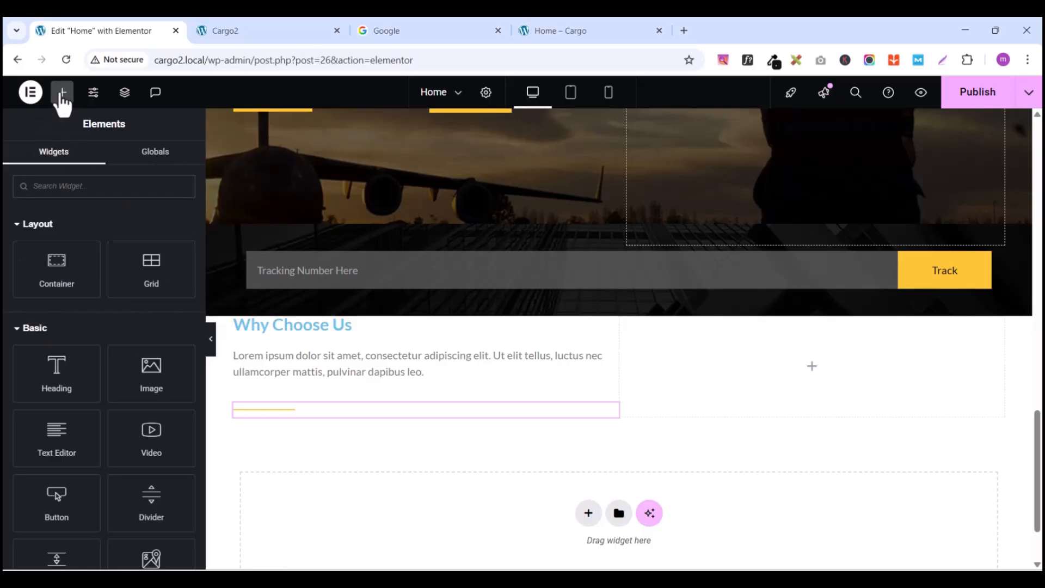
{"action": "type", "text": "ico"}
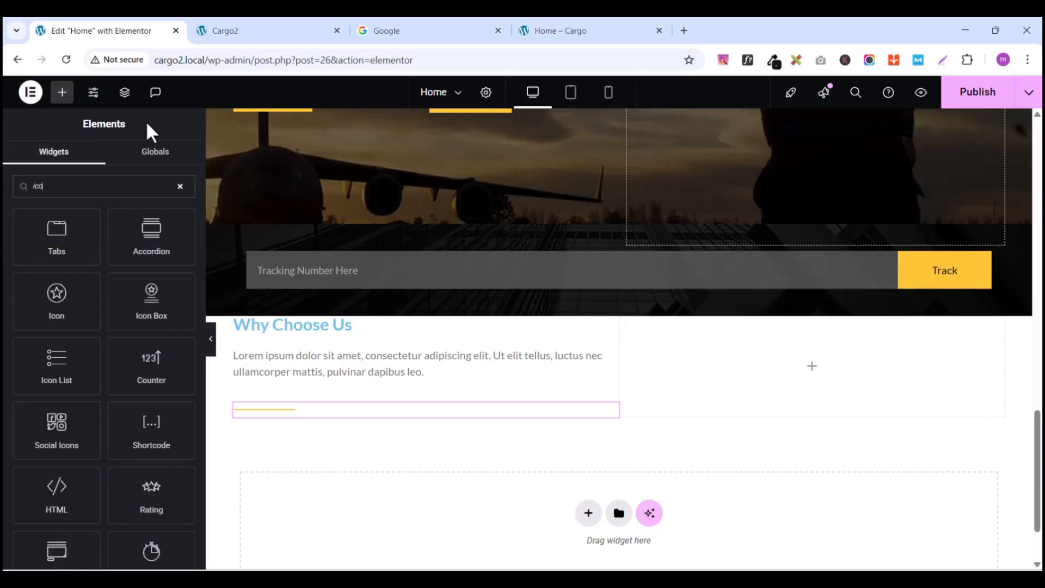
{"action": "left_click_drag", "start_coordinate": [155, 295], "coordinate": [317, 418]}
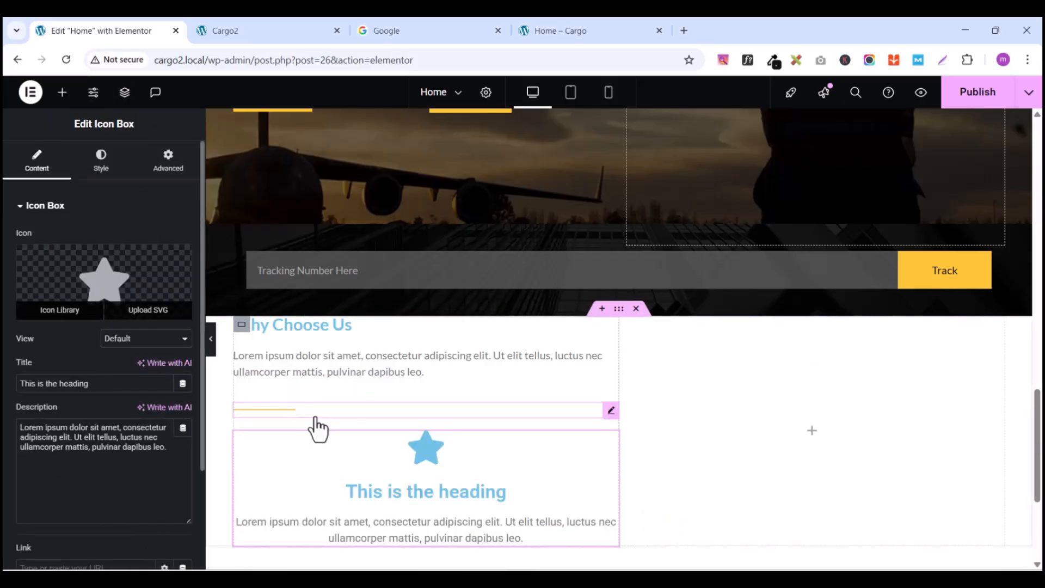
{"action": "left_click", "coordinate": [558, 29]}
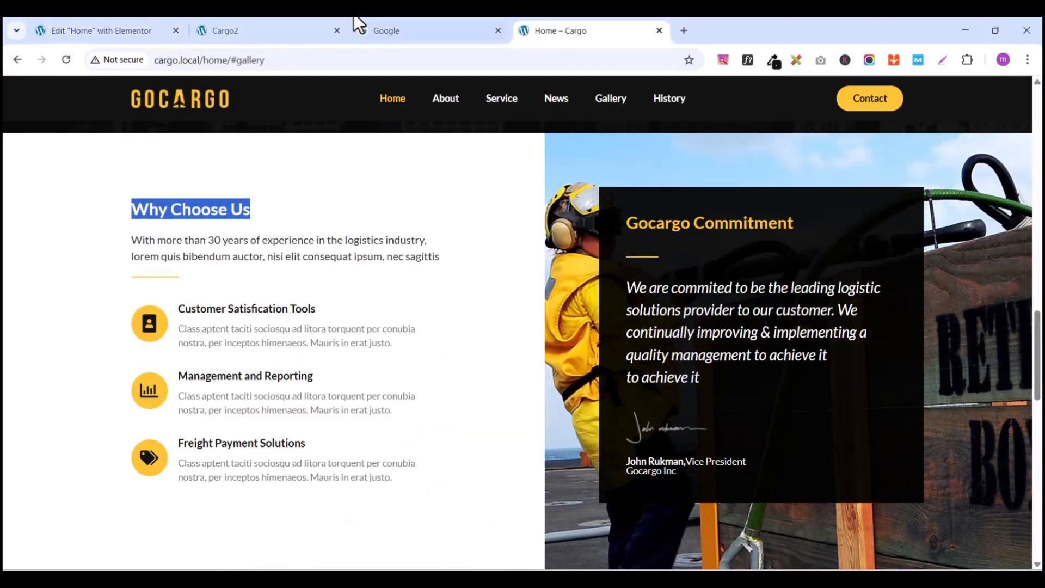
{"action": "left_click", "coordinate": [78, 28]}
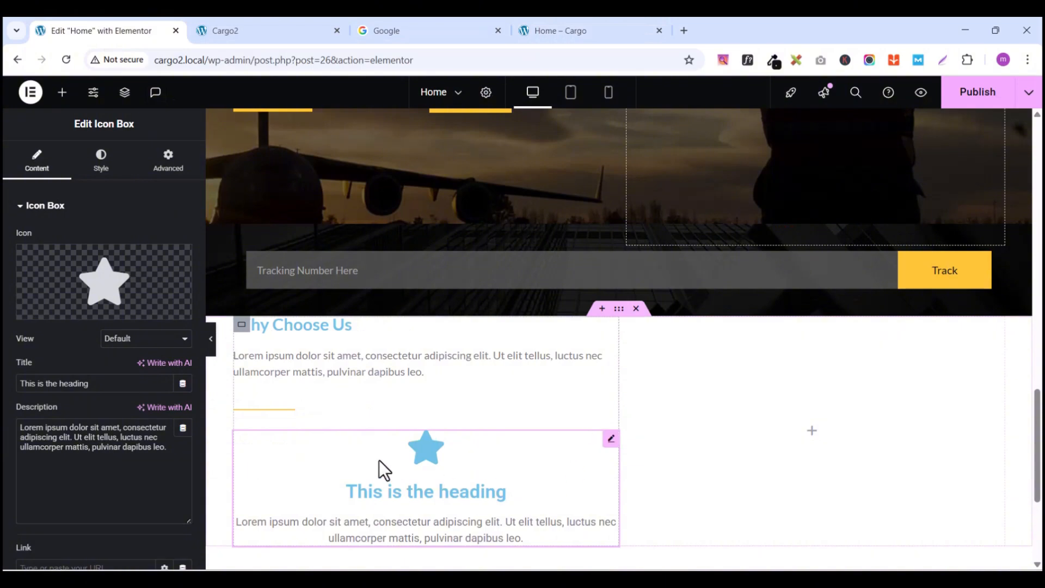
{"action": "left_click", "coordinate": [572, 34]}
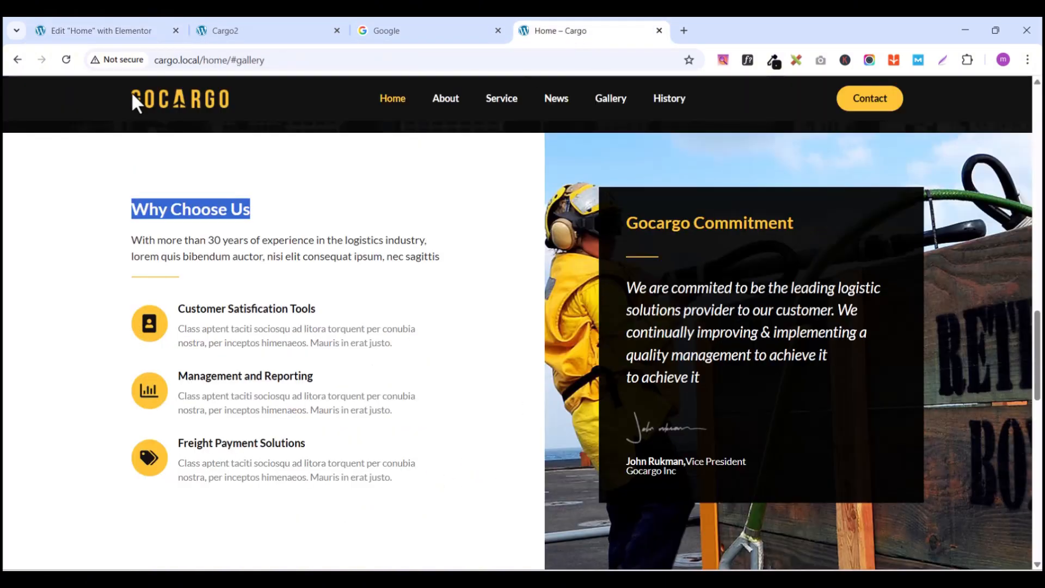
{"action": "left_click", "coordinate": [94, 31]}
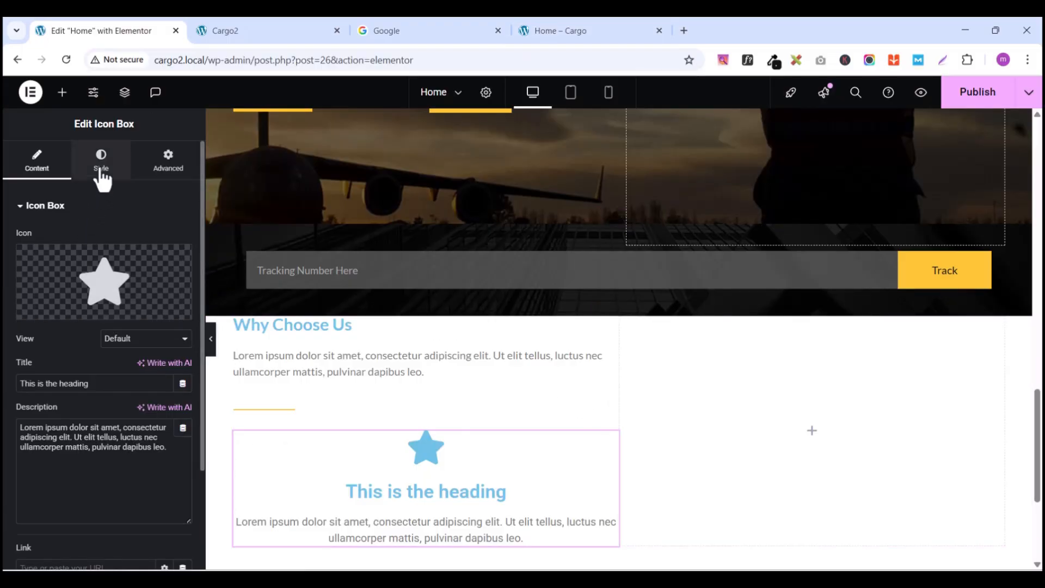
Step: Copy the Customer Satisfication Tools title and text from the reference page and replace the icon box description with them
{"action": "left_click", "coordinate": [574, 31]}
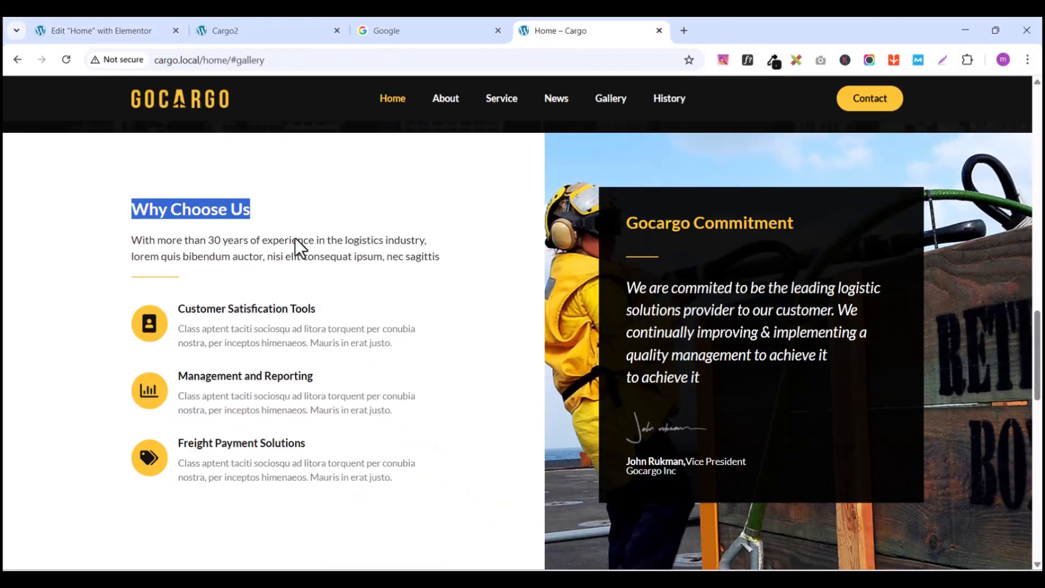
{"action": "left_click_drag", "start_coordinate": [179, 308], "coordinate": [391, 342]}
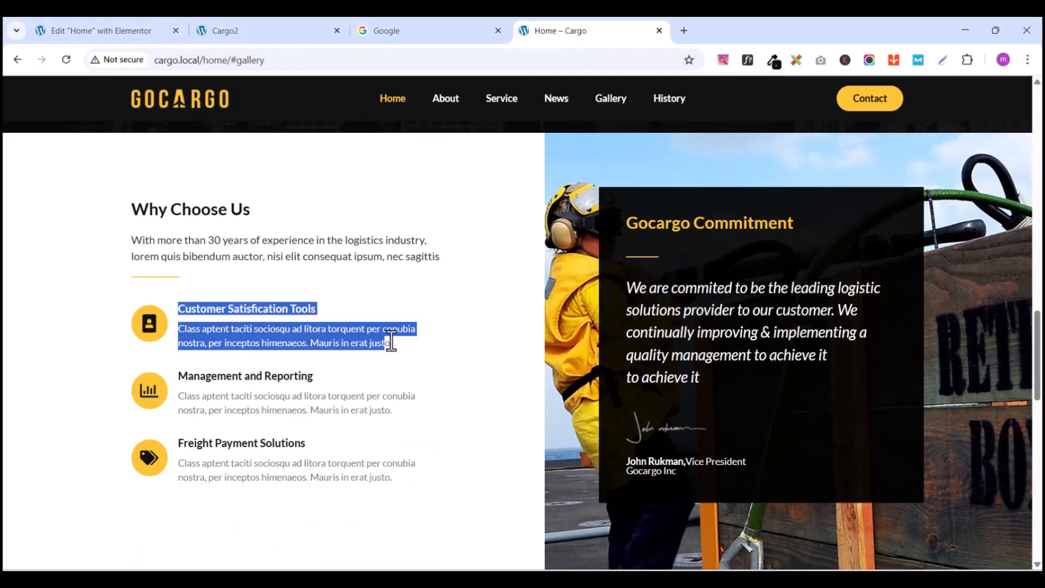
{"action": "right_click", "coordinate": [299, 340]}
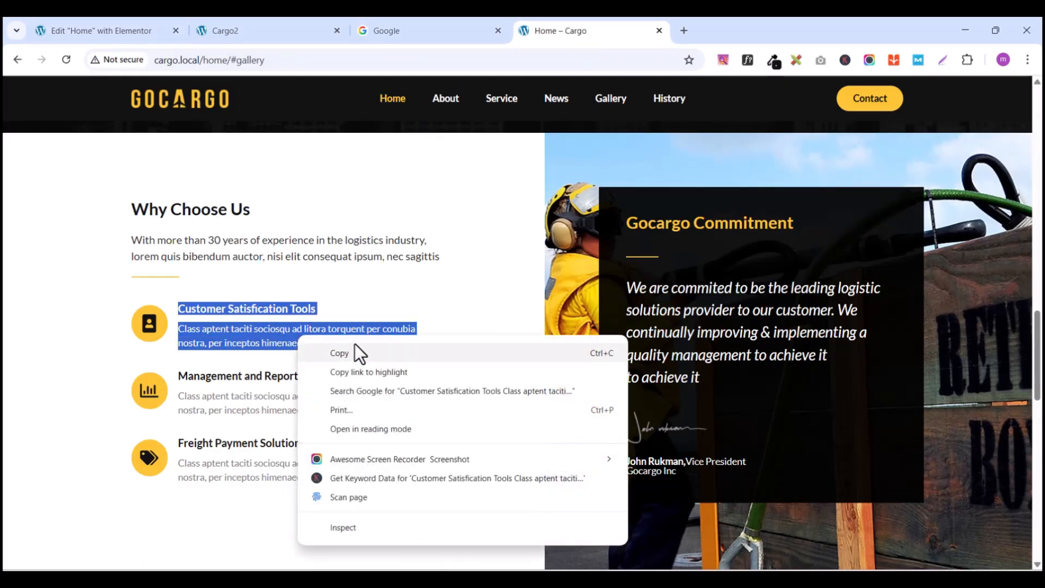
{"action": "left_click", "coordinate": [353, 354]}
{"action": "left_click", "coordinate": [130, 36]}
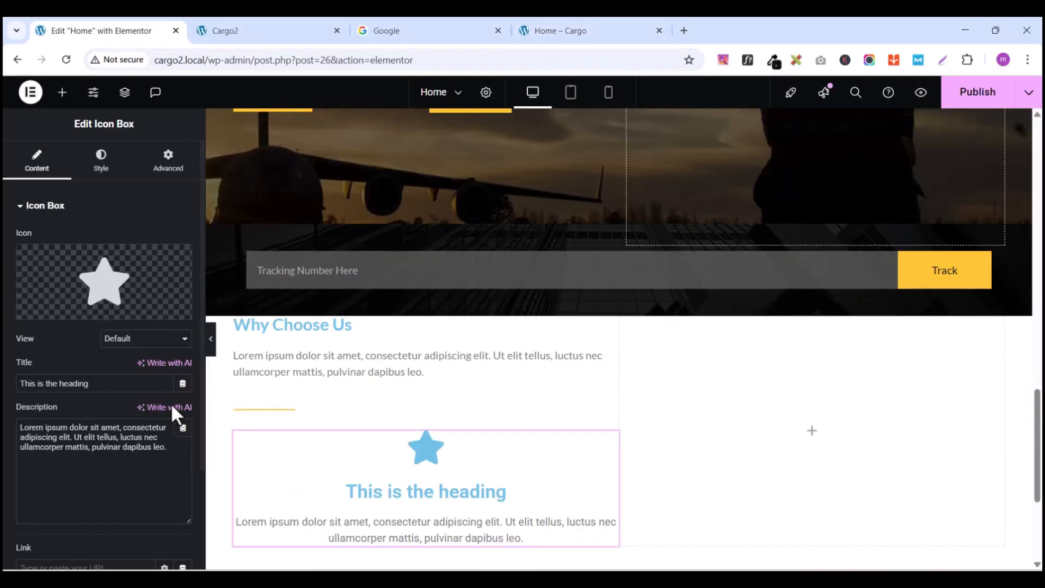
{"action": "triple_click", "coordinate": [82, 431]}
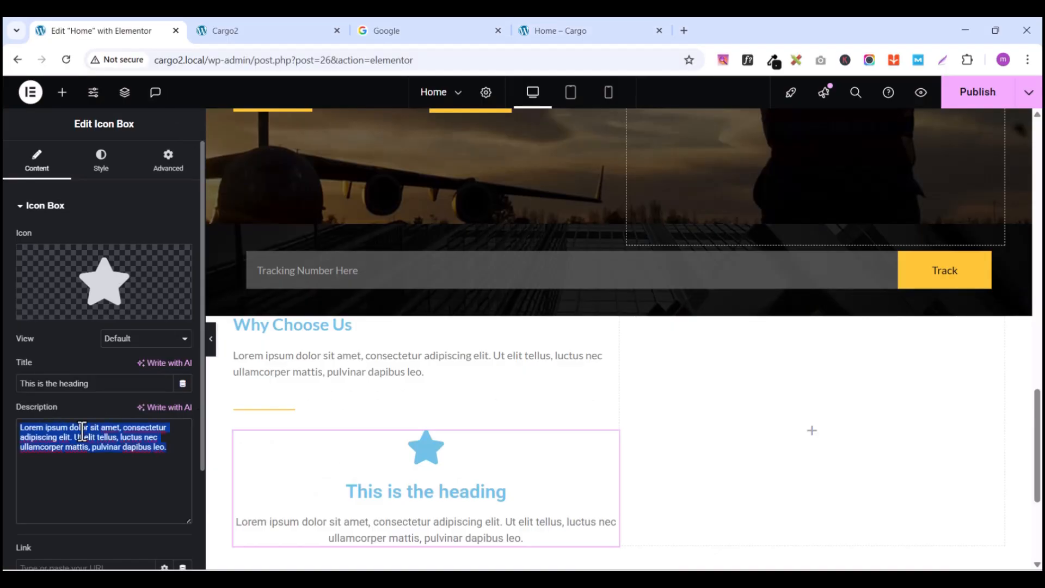
{"action": "key", "text": "ctrl+v"}
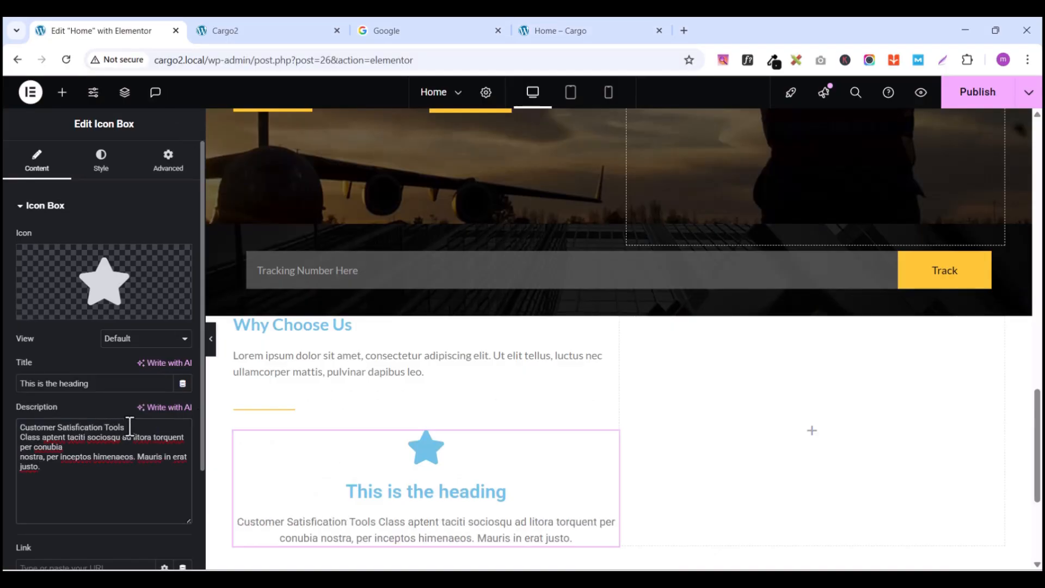
Step: Move the line "Customer Satisfication Tools" out of the description and use it as the icon box title
{"action": "left_click_drag", "start_coordinate": [129, 427], "coordinate": [6, 440]}
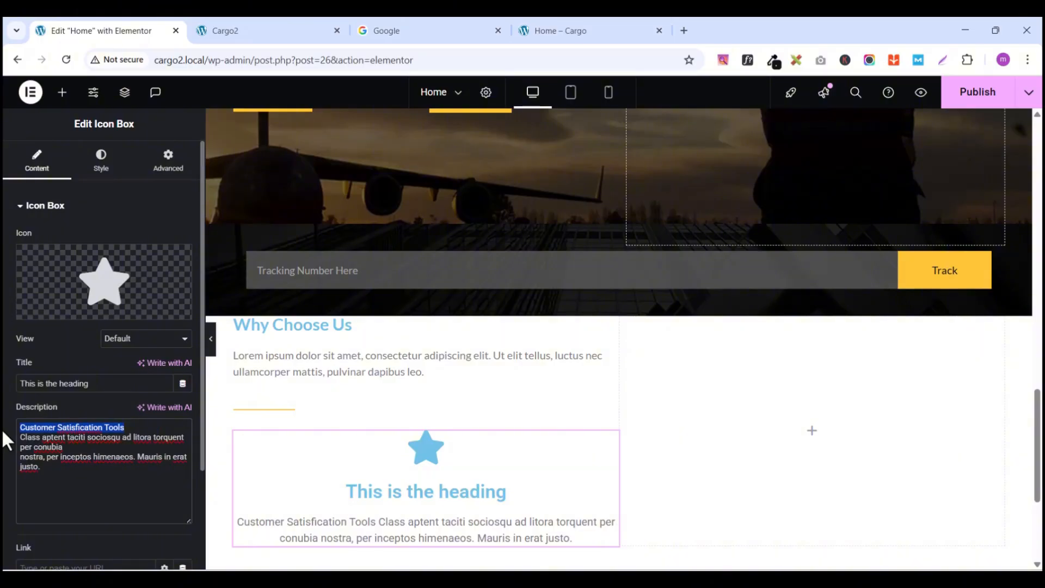
{"action": "key", "text": "BackSpace"}
{"action": "key", "text": "Delete"}
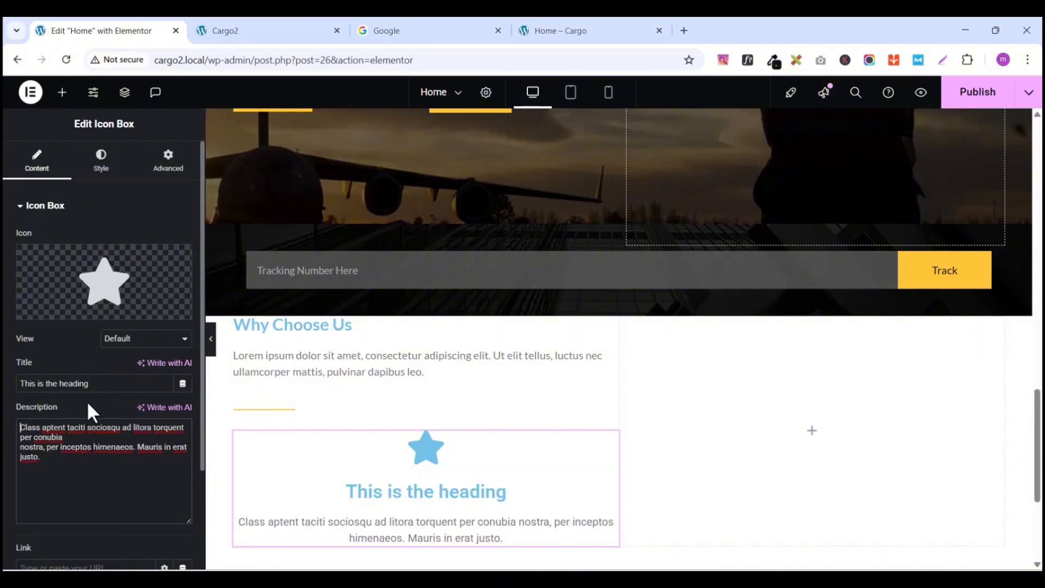
{"action": "left_click_drag", "start_coordinate": [103, 382], "coordinate": [5, 402]}
{"action": "key", "text": "BackSpace"}
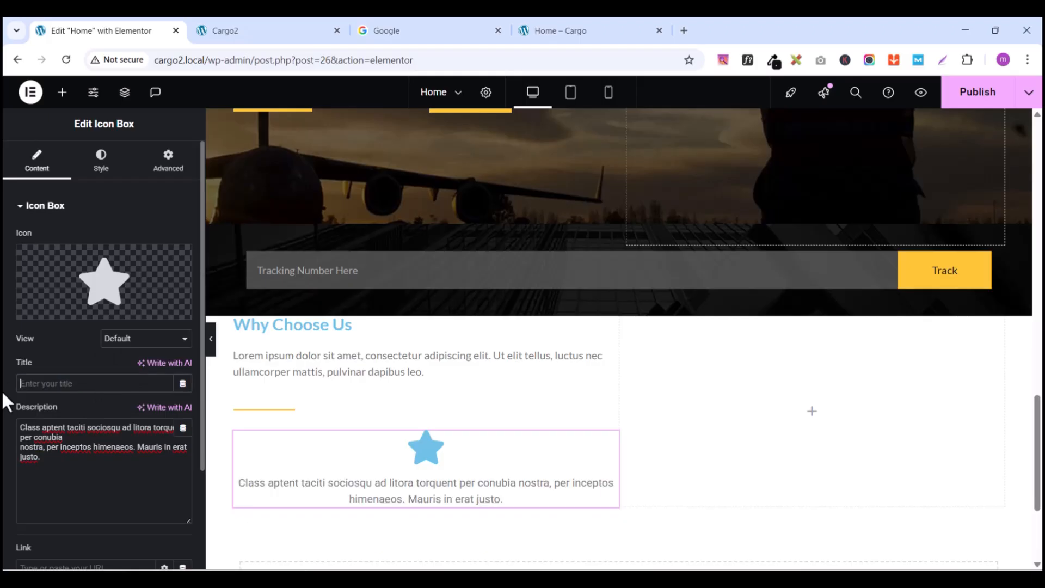
{"action": "key", "text": "ctrl+v"}
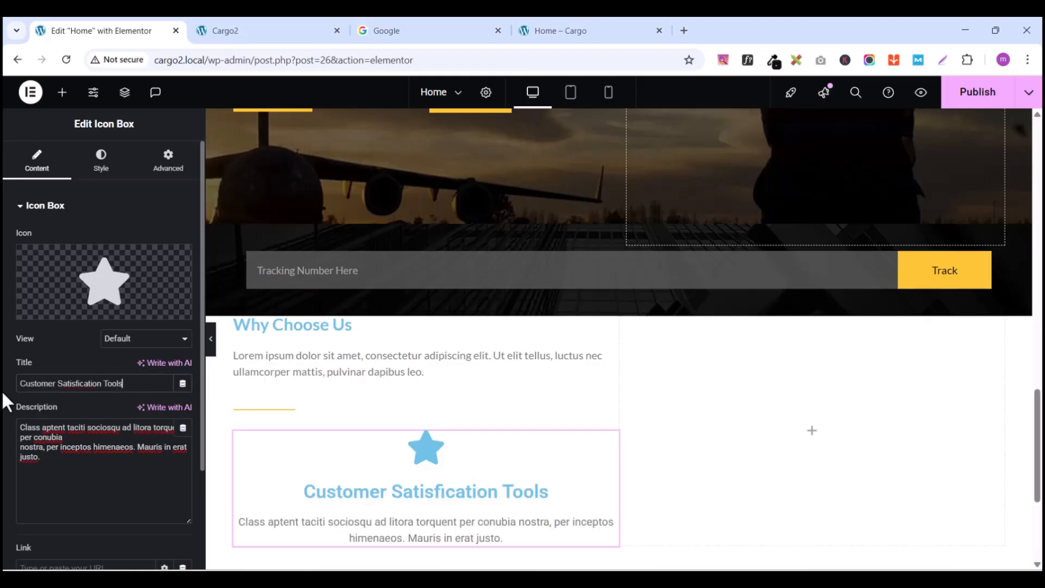
Step: Compare the icon box with the Customer Satisfication Tools entry on the reference page, checking its icon and layout
{"action": "mouse_move", "coordinate": [97, 279]}
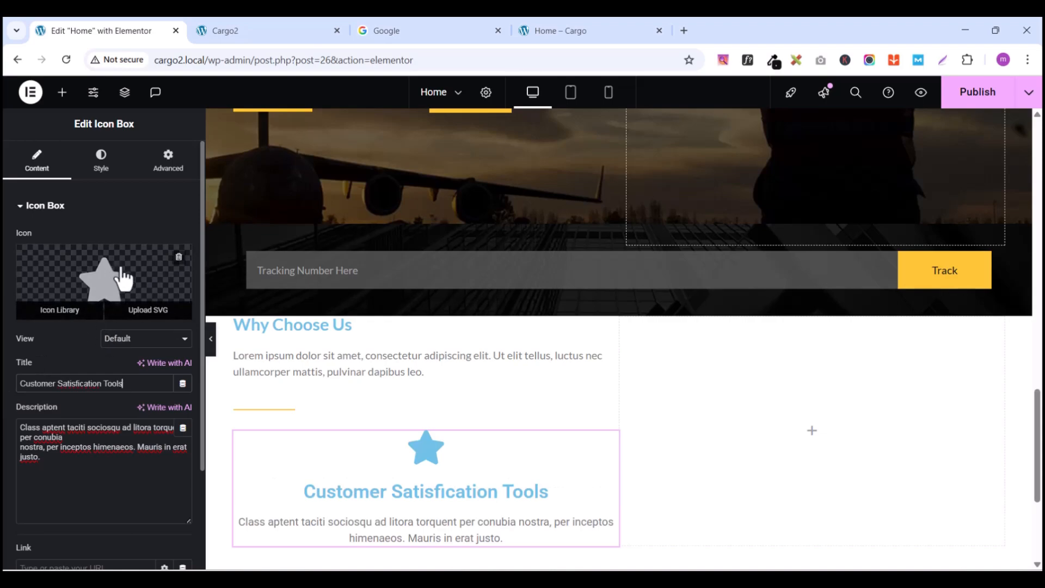
{"action": "left_click", "coordinate": [97, 166]}
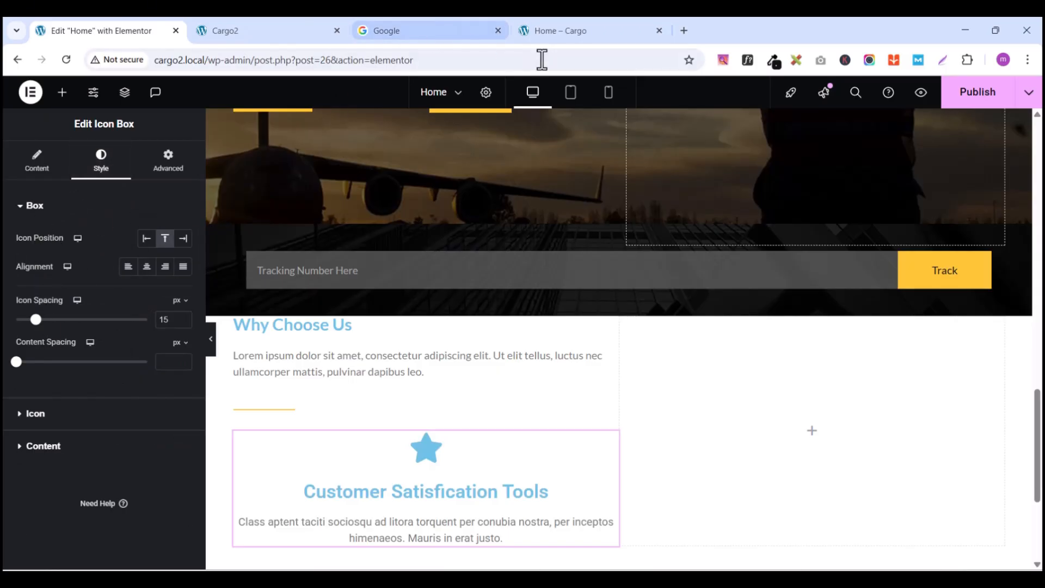
{"action": "left_click", "coordinate": [582, 27]}
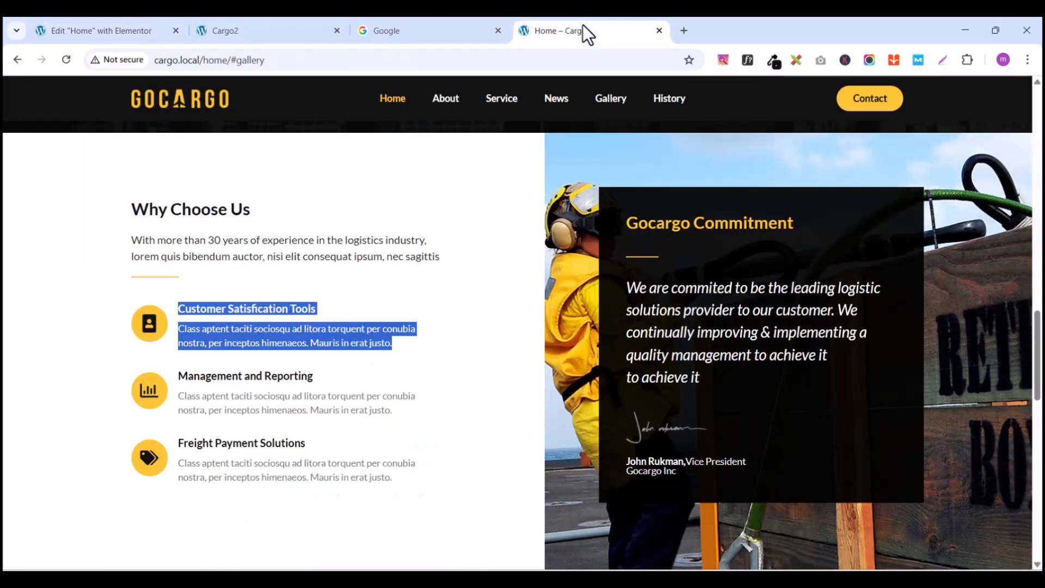
{"action": "left_click", "coordinate": [310, 313]}
{"action": "left_click", "coordinate": [100, 31]}
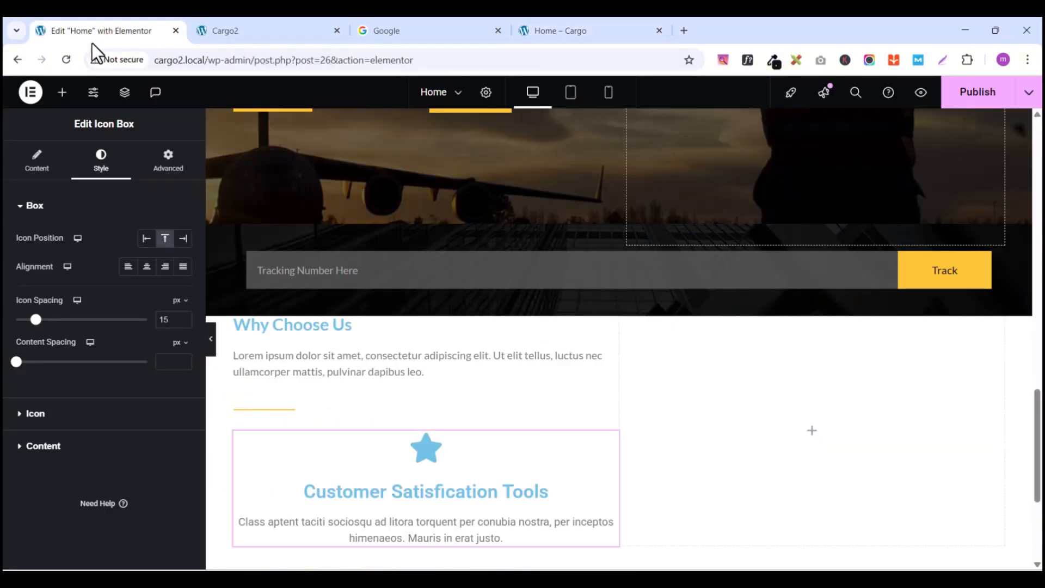
{"action": "left_click", "coordinate": [37, 163]}
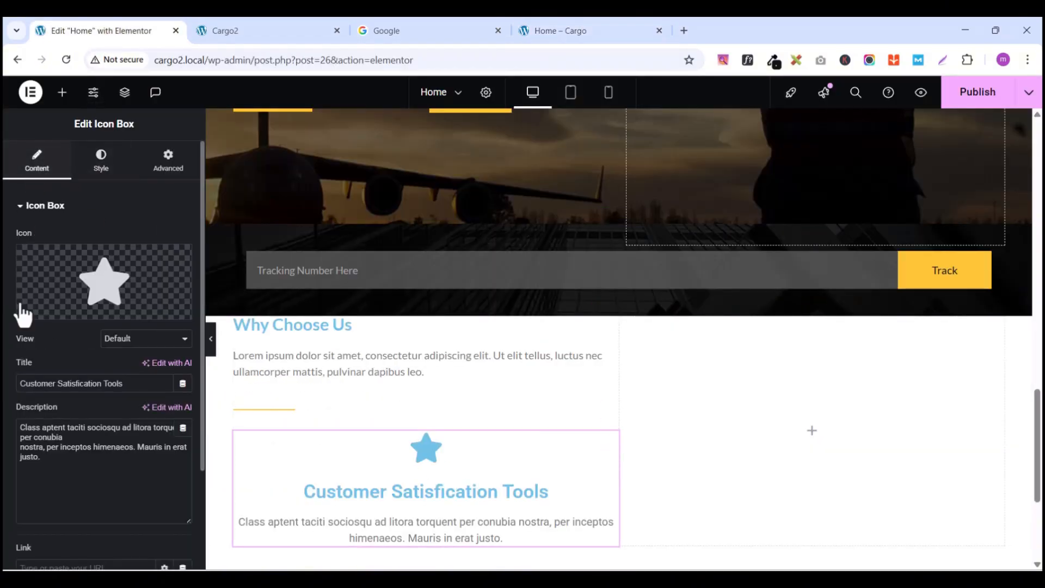
{"action": "mouse_move", "coordinate": [114, 302]}
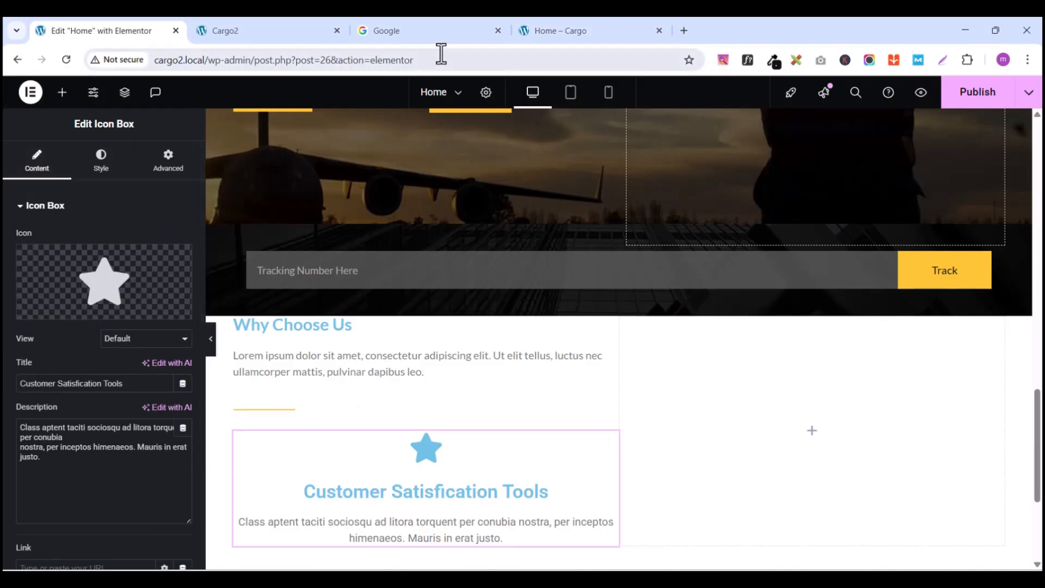
{"action": "left_click", "coordinate": [556, 27]}
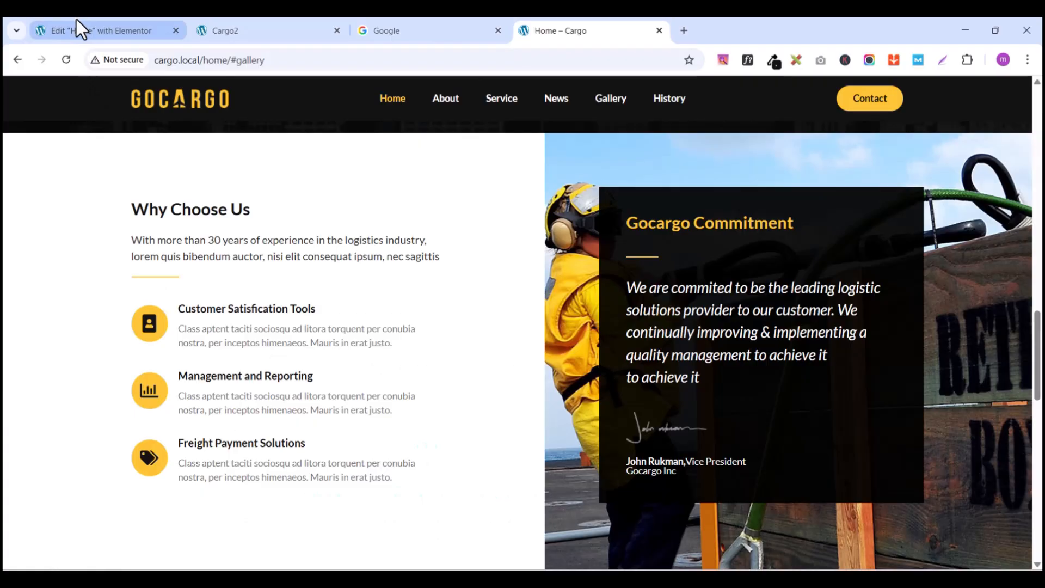
{"action": "left_click", "coordinate": [104, 31]}
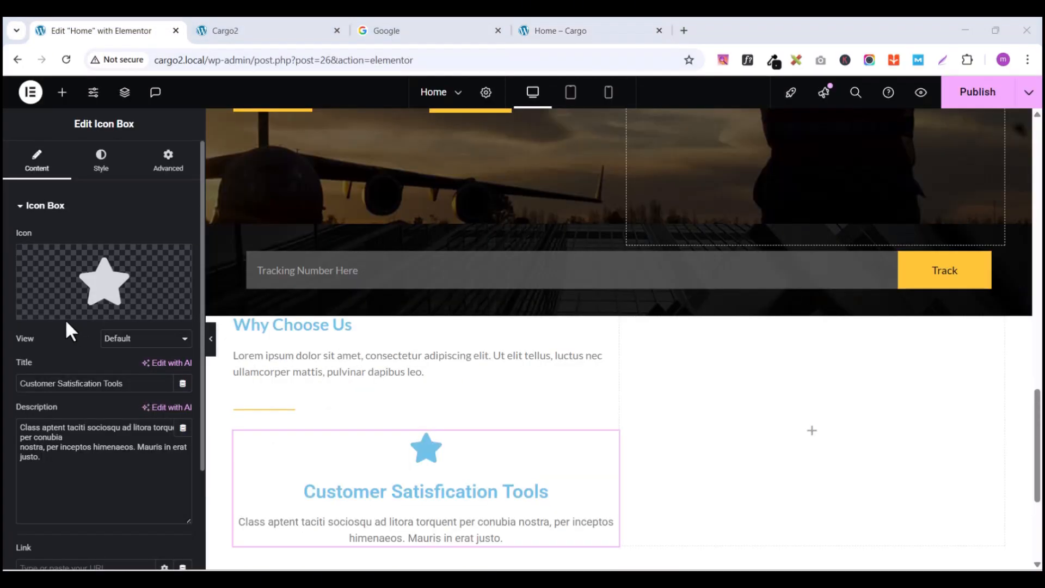
Step: Replace the icon box's star with the Portrait icon from the icon library and set its view to Stacked
{"action": "left_click", "coordinate": [61, 316]}
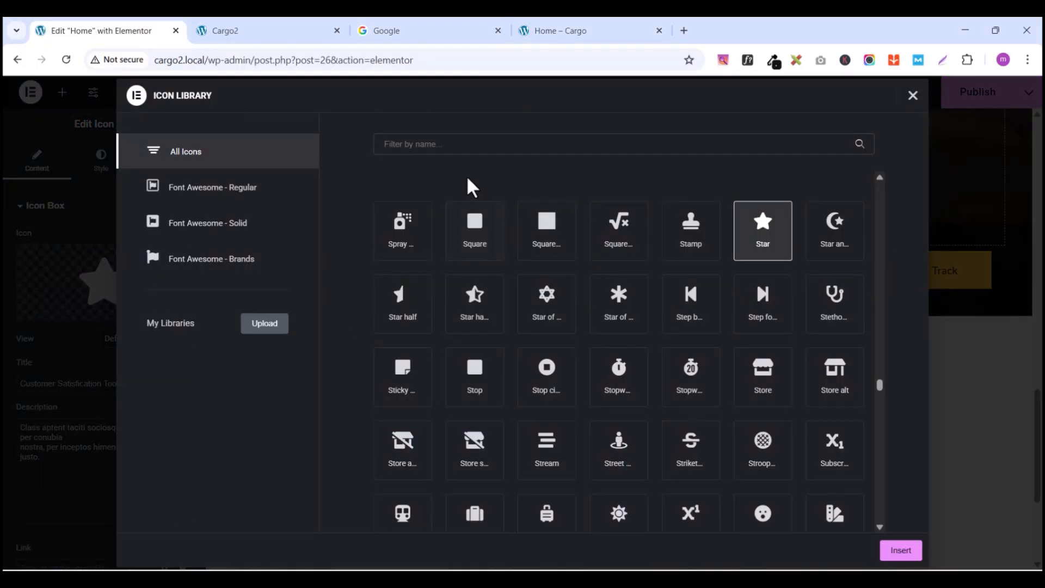
{"action": "left_click", "coordinate": [437, 145]}
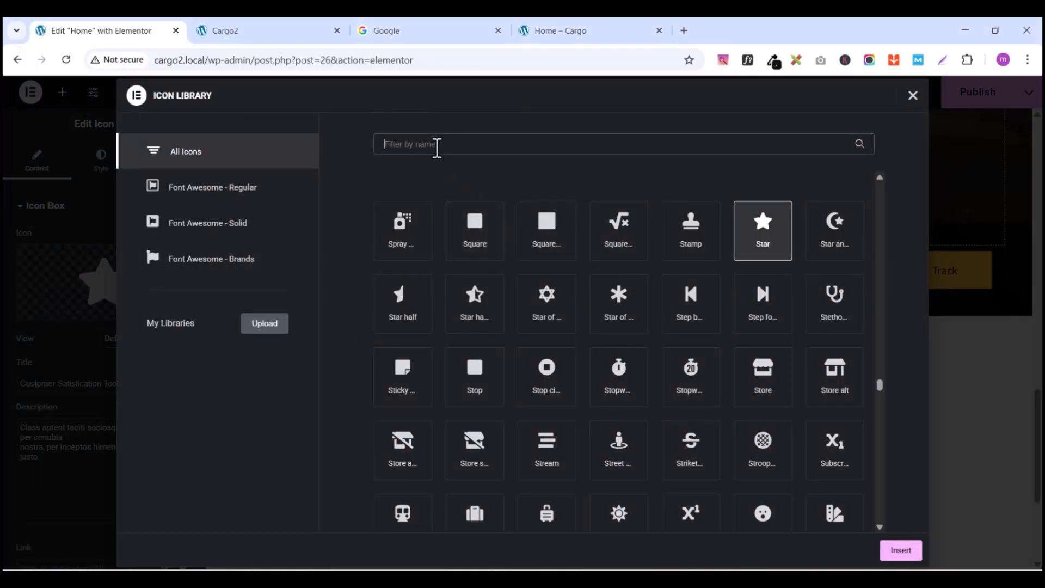
{"action": "type", "text": "ort"}
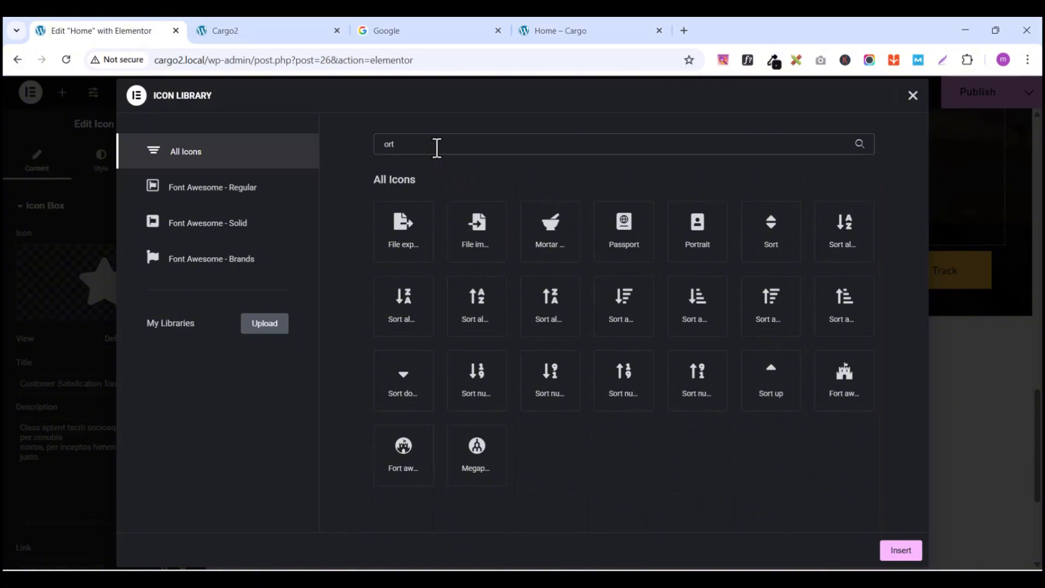
{"action": "left_click", "coordinate": [699, 234]}
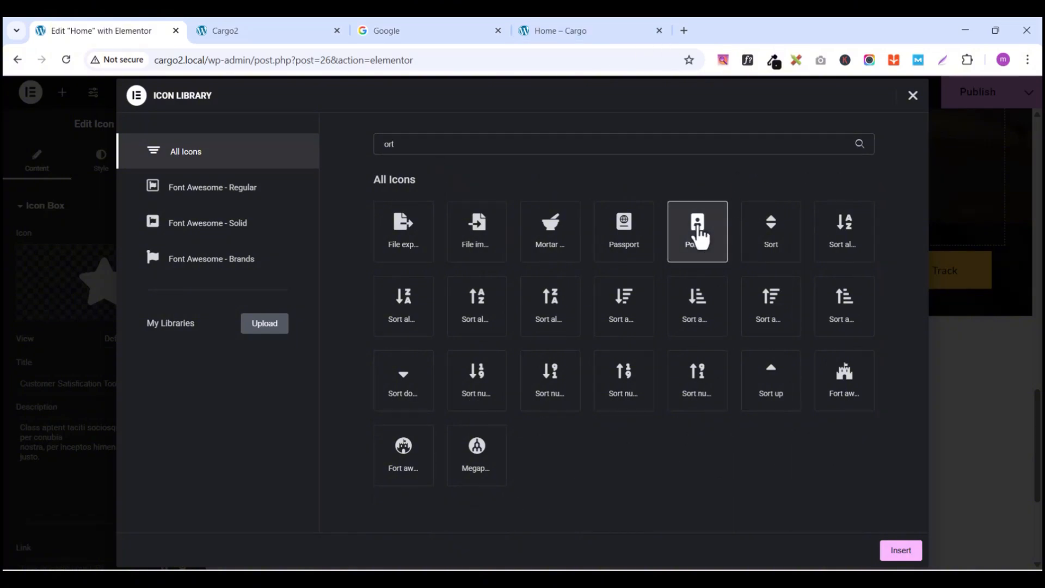
{"action": "left_click", "coordinate": [901, 551]}
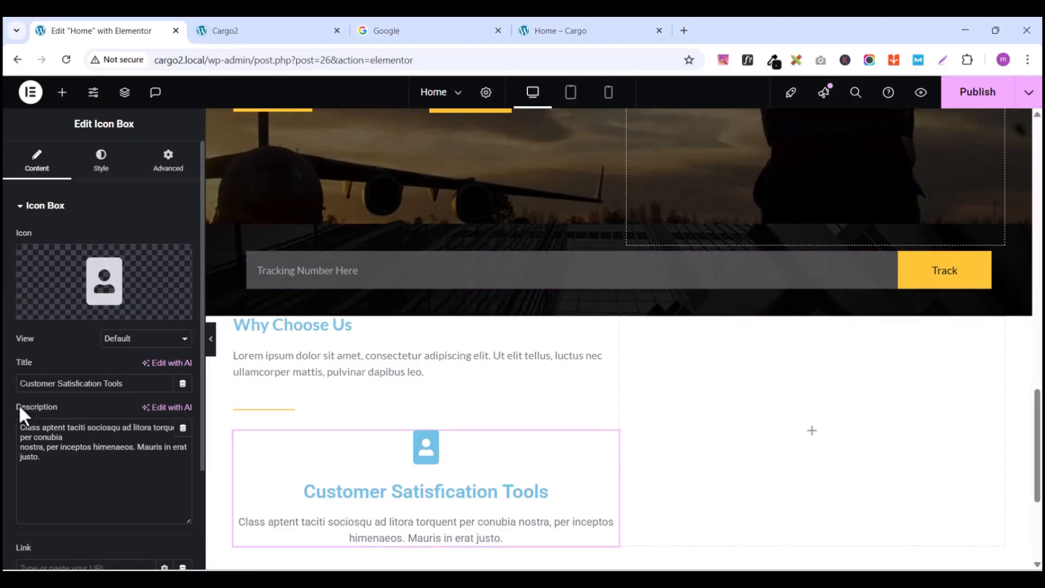
{"action": "left_click", "coordinate": [117, 342]}
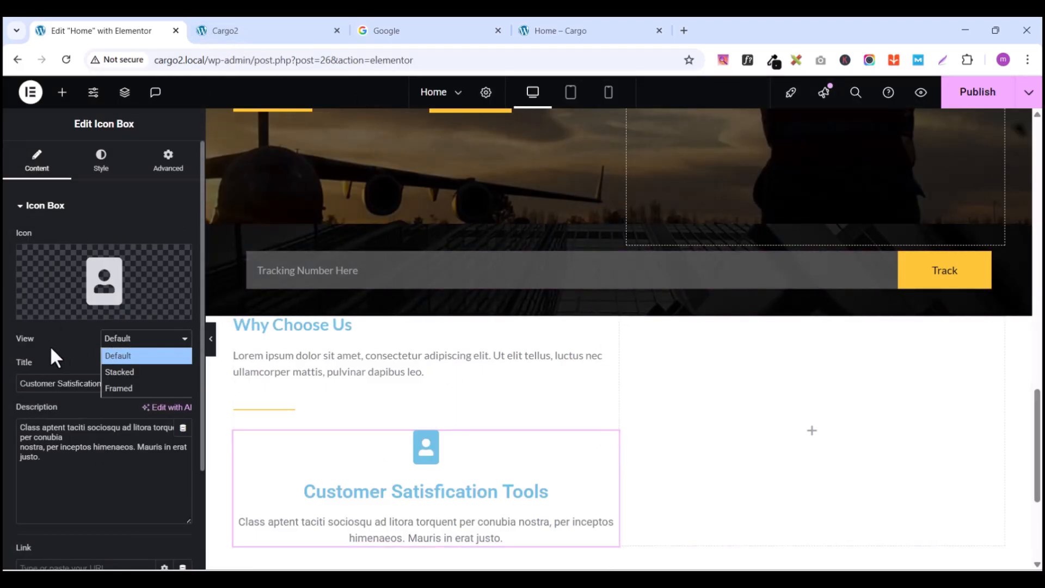
{"action": "left_click", "coordinate": [116, 372]}
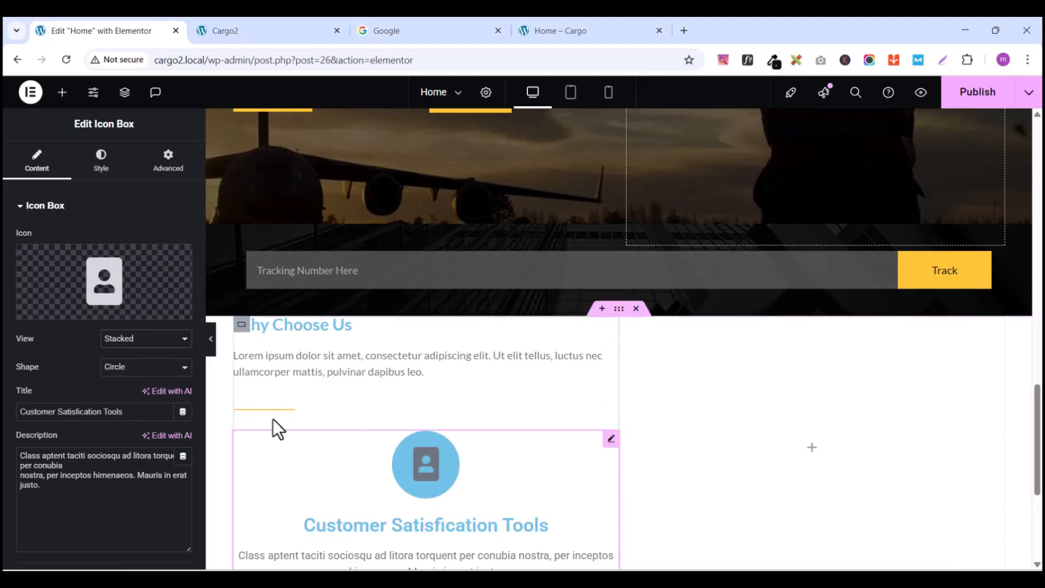
Step: Set the icon box's content spacing to 10 px
{"action": "mouse_move", "coordinate": [99, 272]}
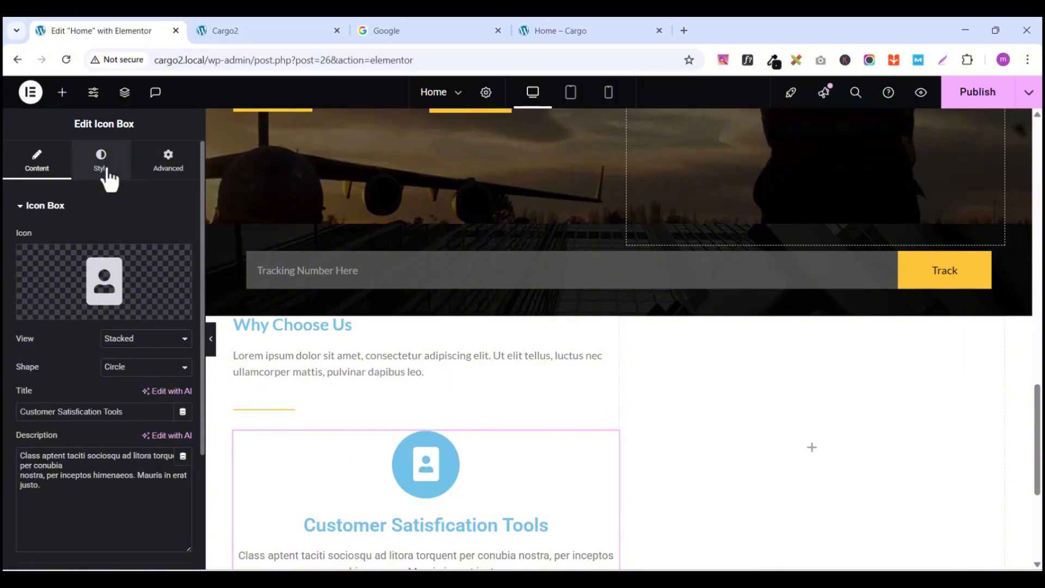
{"action": "left_click", "coordinate": [110, 178]}
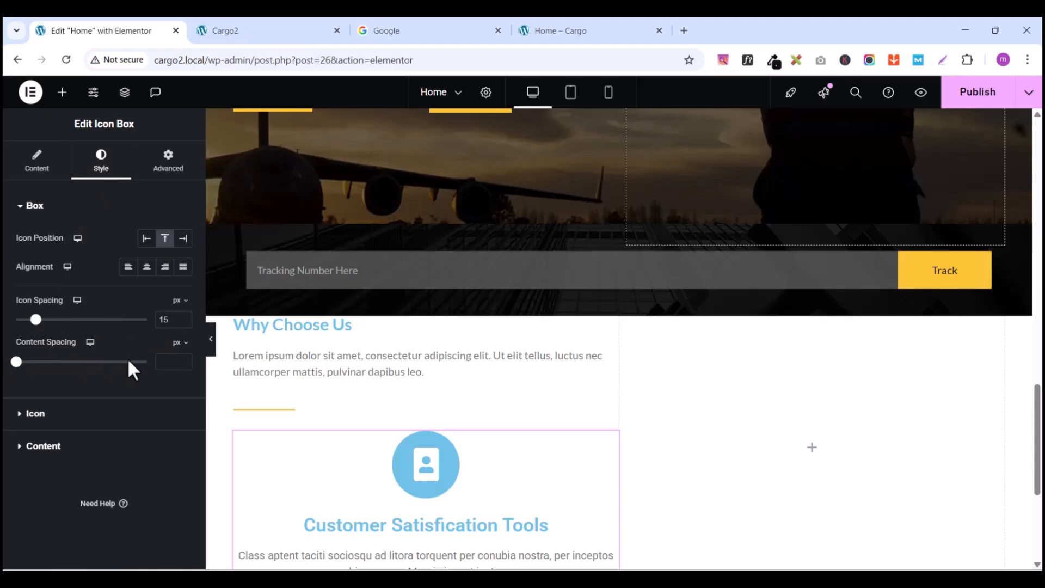
{"action": "double_click", "coordinate": [183, 359]}
{"action": "left_click", "coordinate": [183, 359]}
{"action": "left_click", "coordinate": [182, 359]}
{"action": "left_click", "coordinate": [183, 359]}
{"action": "left_click", "coordinate": [183, 359]}
{"action": "left_click", "coordinate": [183, 360]}
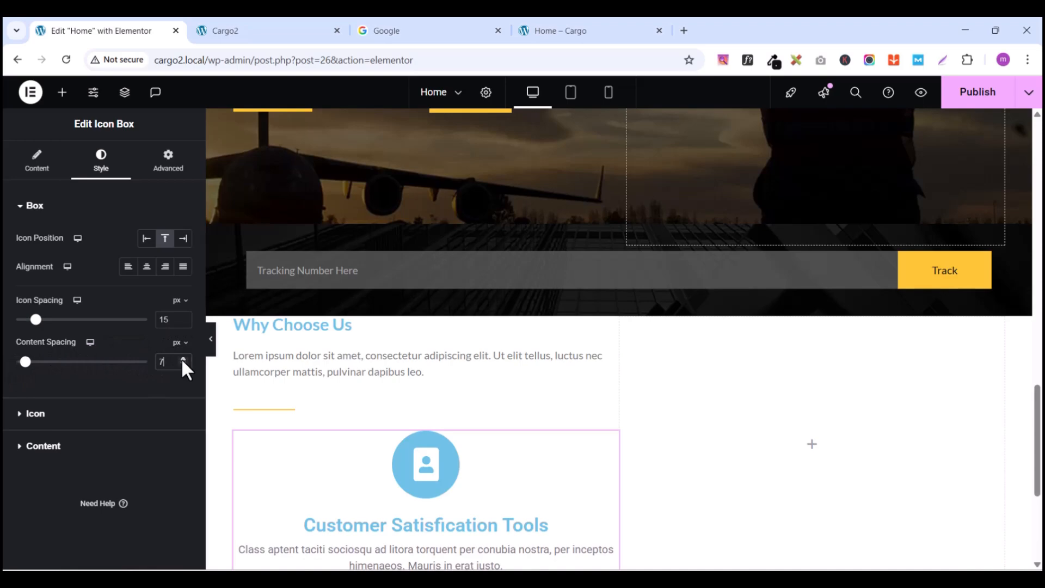
{"action": "left_click", "coordinate": [182, 360]}
{"action": "left_click", "coordinate": [183, 360]}
{"action": "left_click", "coordinate": [182, 360]}
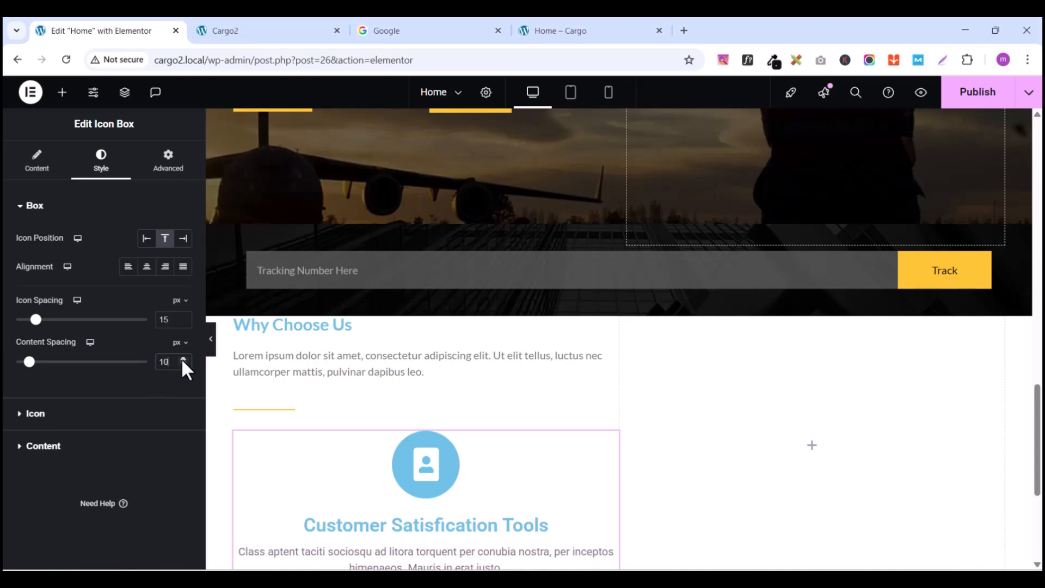
Step: Set the size of the icon box's icon to 27 px
{"action": "scroll", "coordinate": [327, 433], "scroll_direction": "down", "scroll_amount": 1}
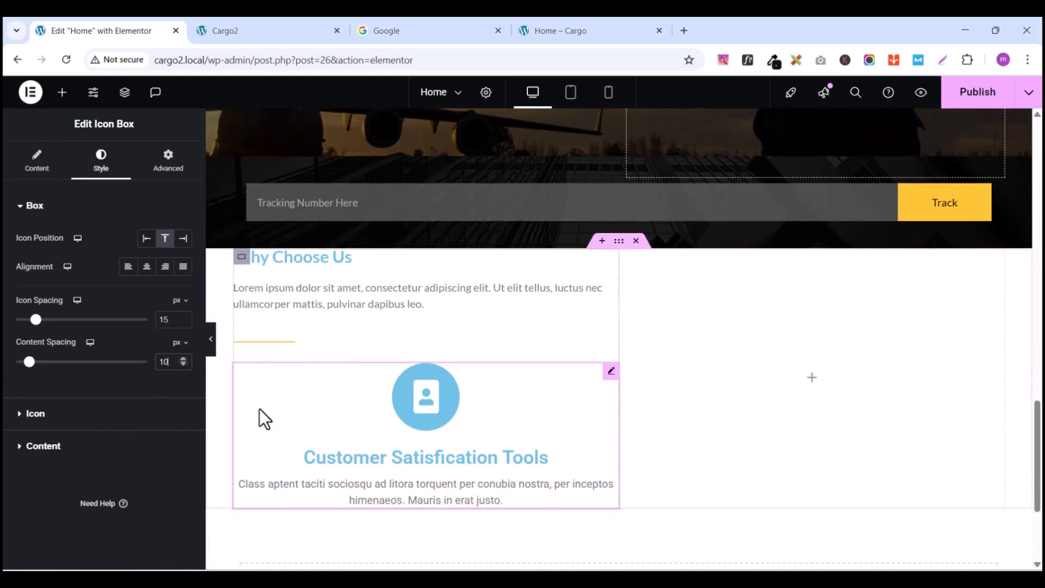
{"action": "left_click", "coordinate": [23, 417]}
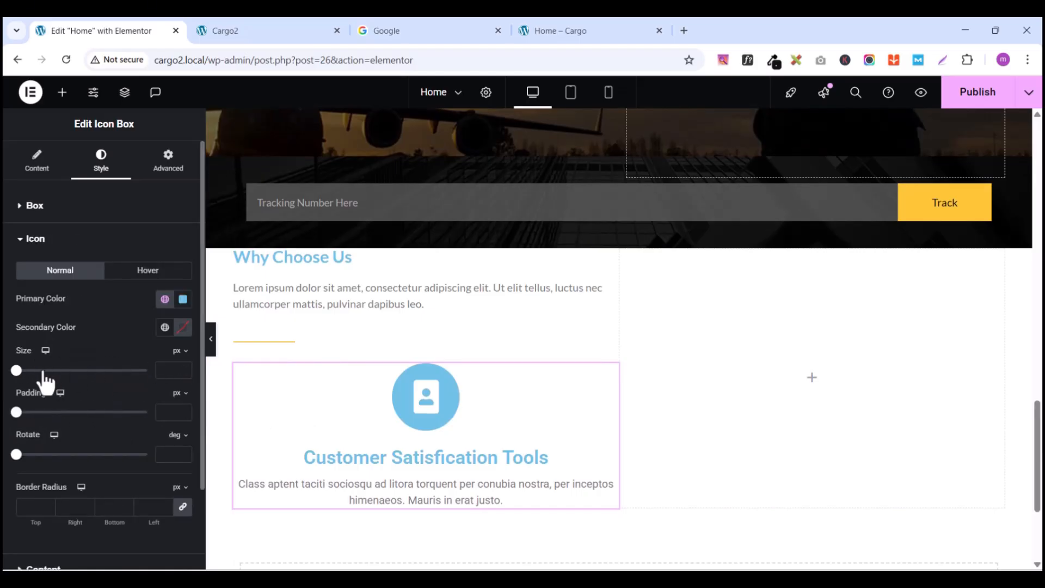
{"action": "left_click", "coordinate": [181, 368]}
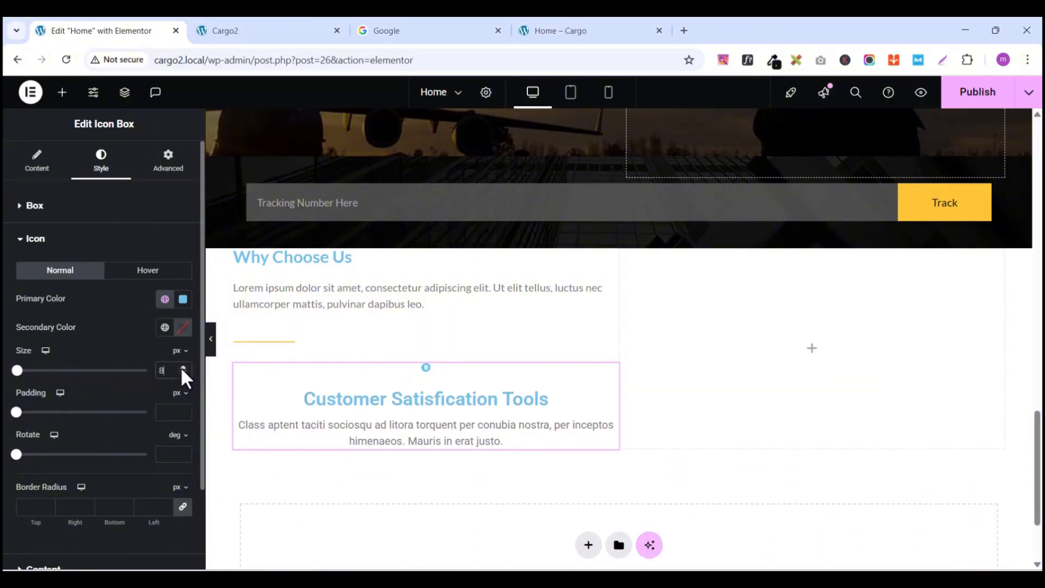
{"action": "left_click", "coordinate": [181, 368]}
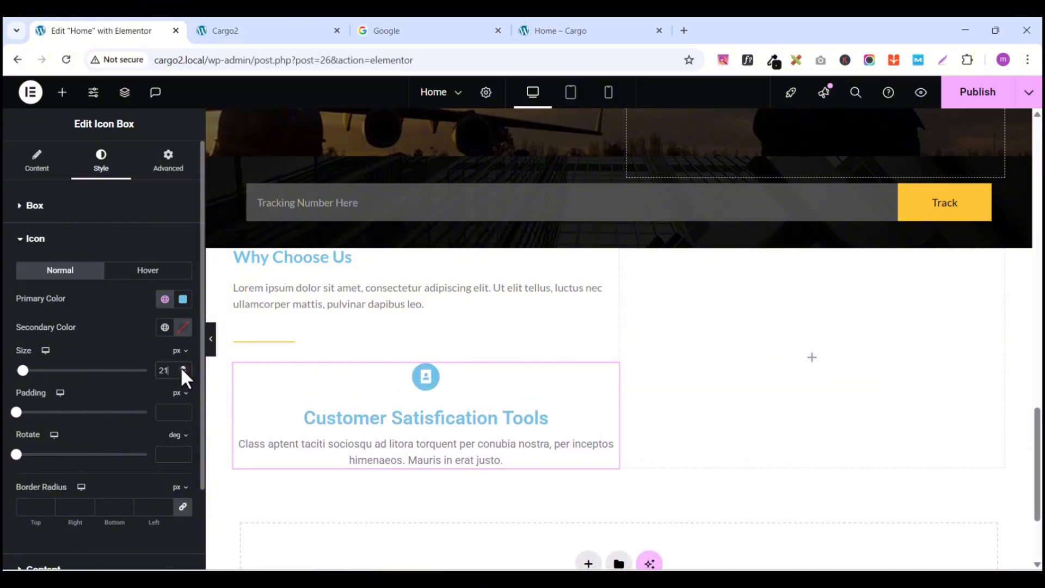
{"action": "left_click", "coordinate": [181, 368]}
{"action": "left_click", "coordinate": [182, 368]}
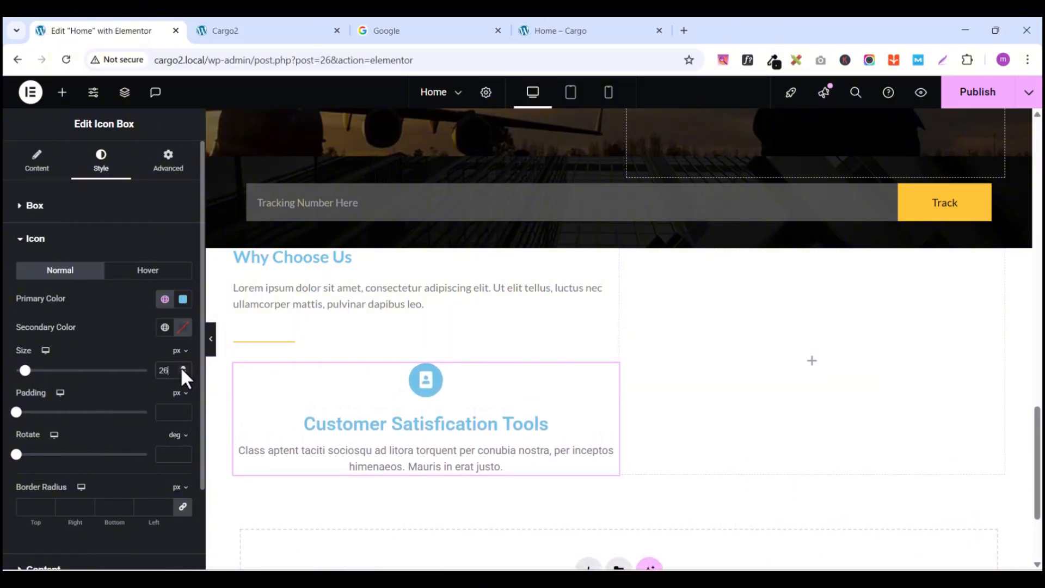
{"action": "left_click", "coordinate": [182, 368]}
{"action": "left_click", "coordinate": [182, 368]}
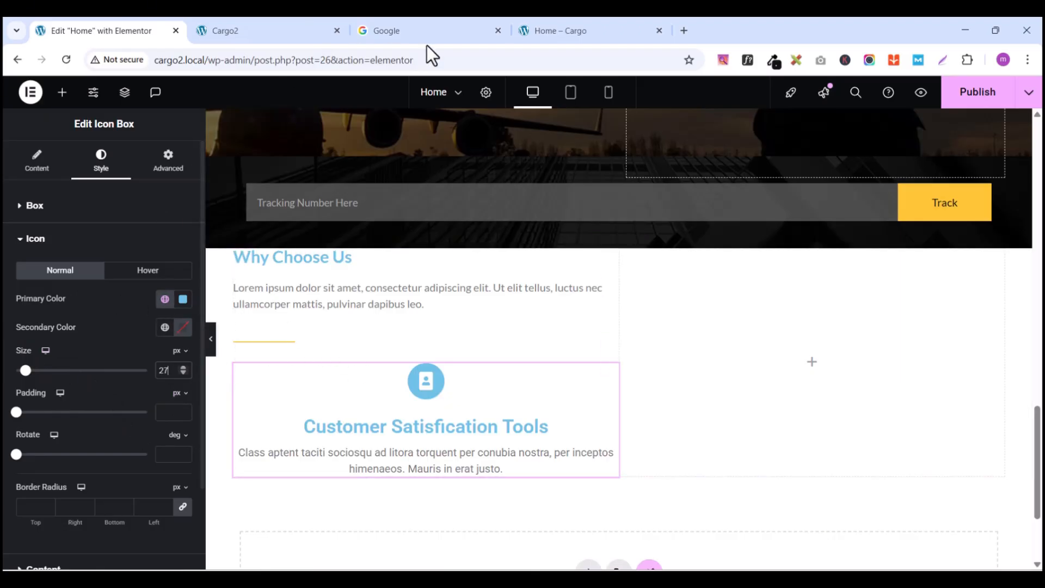
Step: Match the icon colors to the reference page, using global Yellow as primary color and global Black as secondary color
{"action": "left_click", "coordinate": [593, 36]}
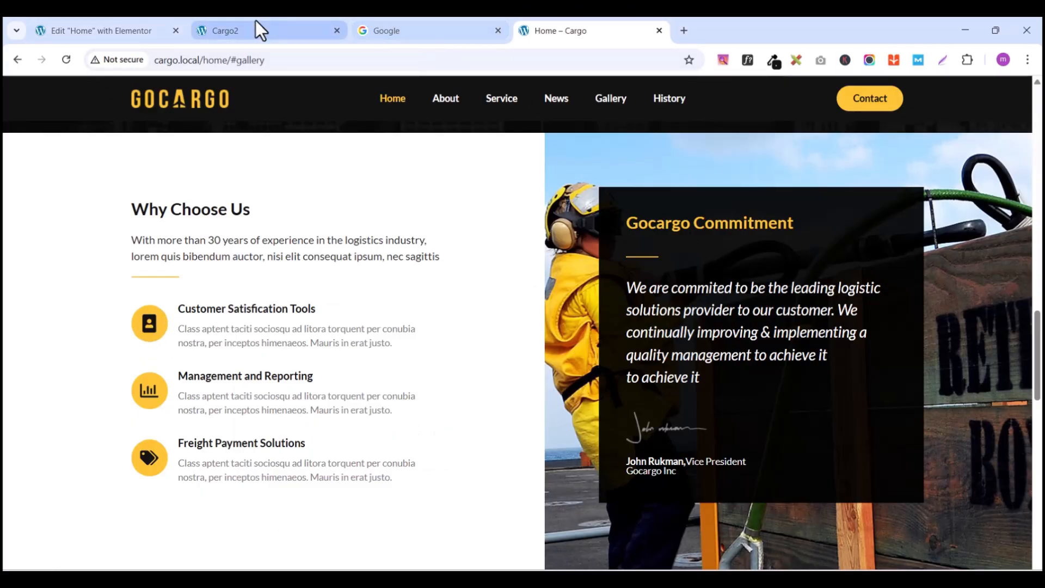
{"action": "left_click", "coordinate": [135, 25]}
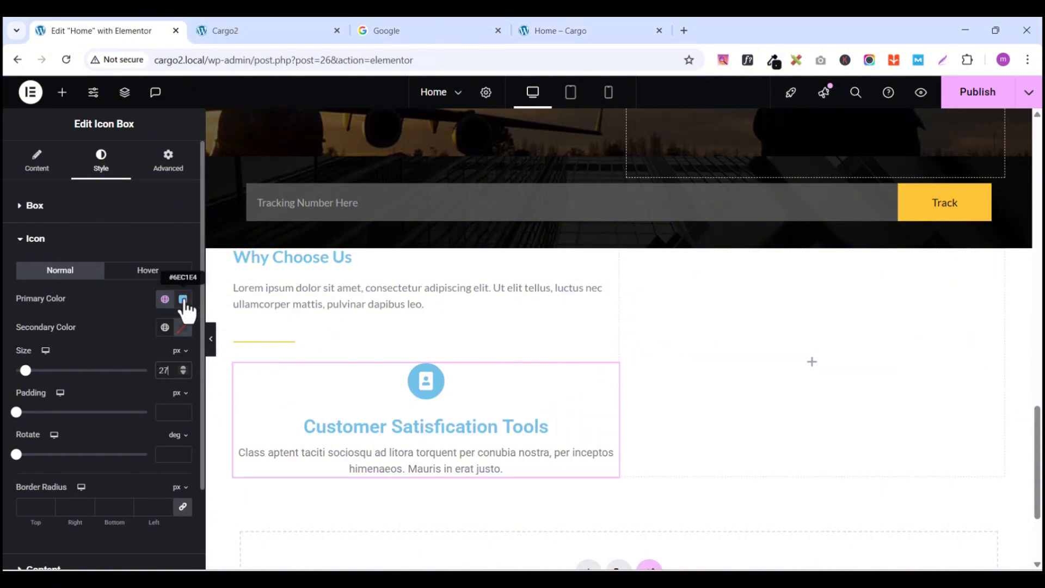
{"action": "left_click", "coordinate": [164, 299]}
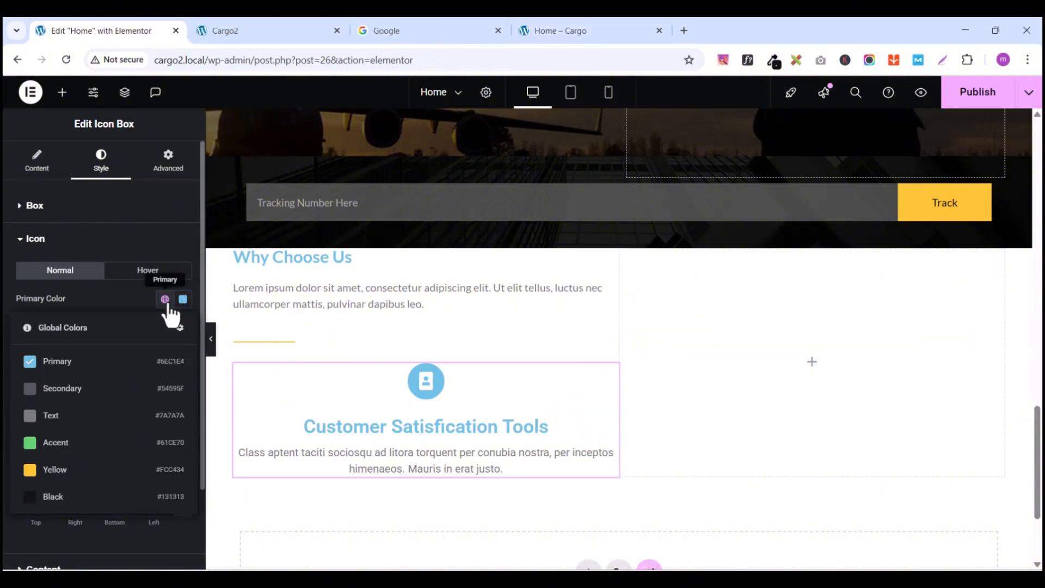
{"action": "left_click", "coordinate": [54, 469]}
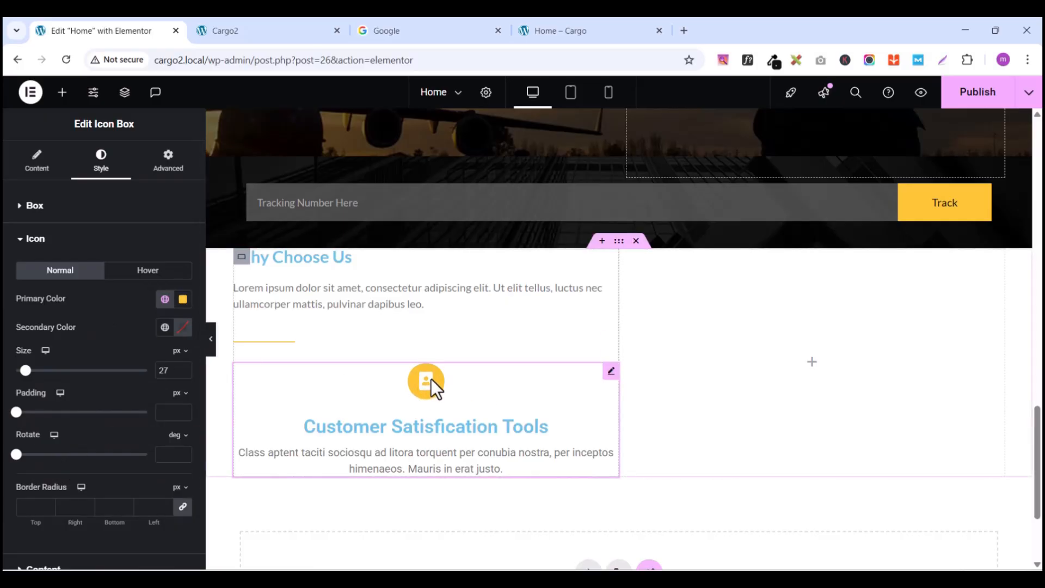
{"action": "left_click", "coordinate": [164, 327]}
{"action": "left_click", "coordinate": [52, 525]}
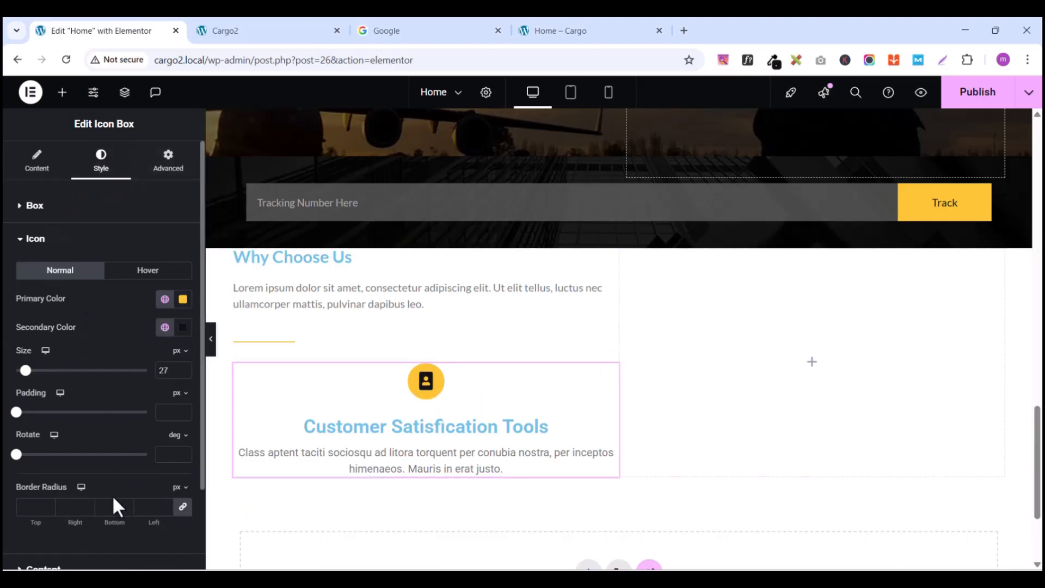
Step: Position the icon to the left of the icon box text and align it vertically to the middle
{"action": "left_click", "coordinate": [21, 238]}
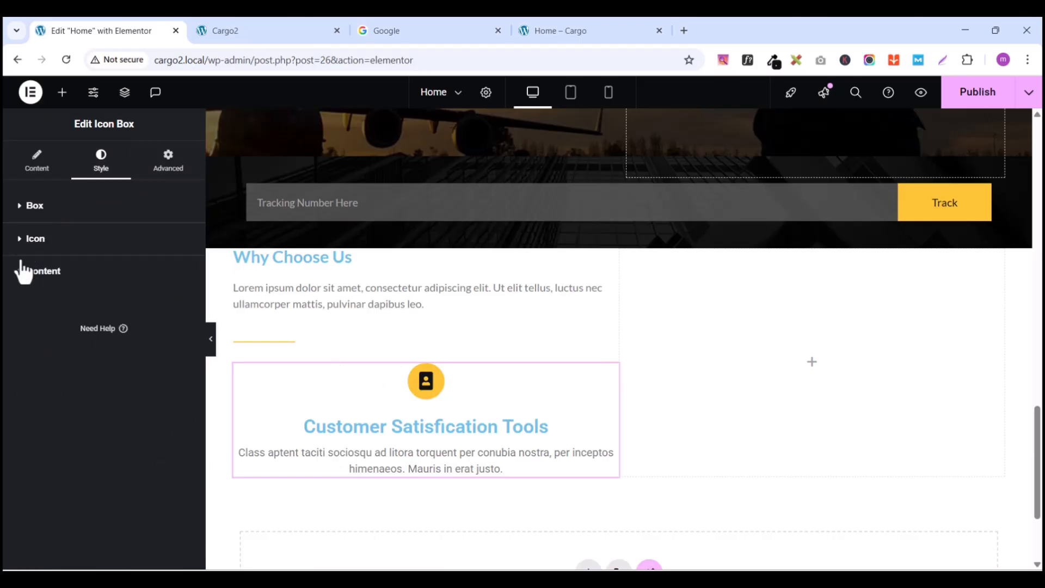
{"action": "left_click", "coordinate": [17, 212]}
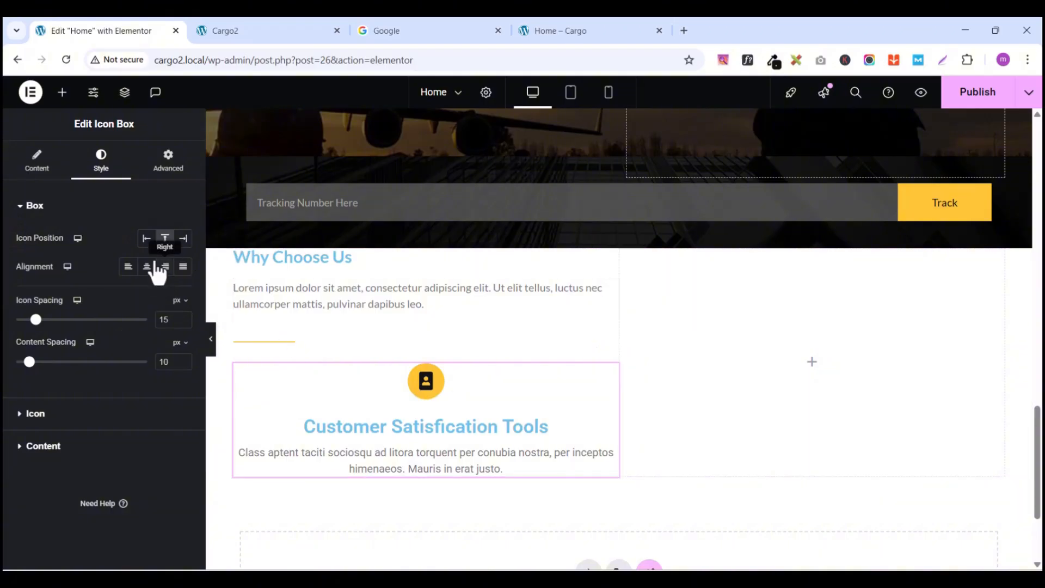
{"action": "left_click", "coordinate": [146, 239]}
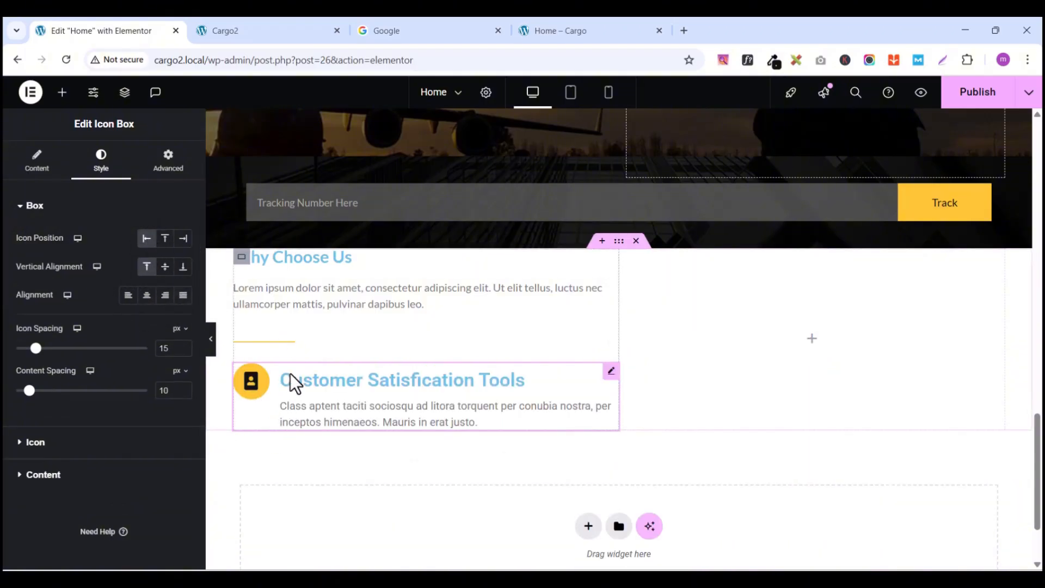
{"action": "left_click", "coordinate": [165, 266]}
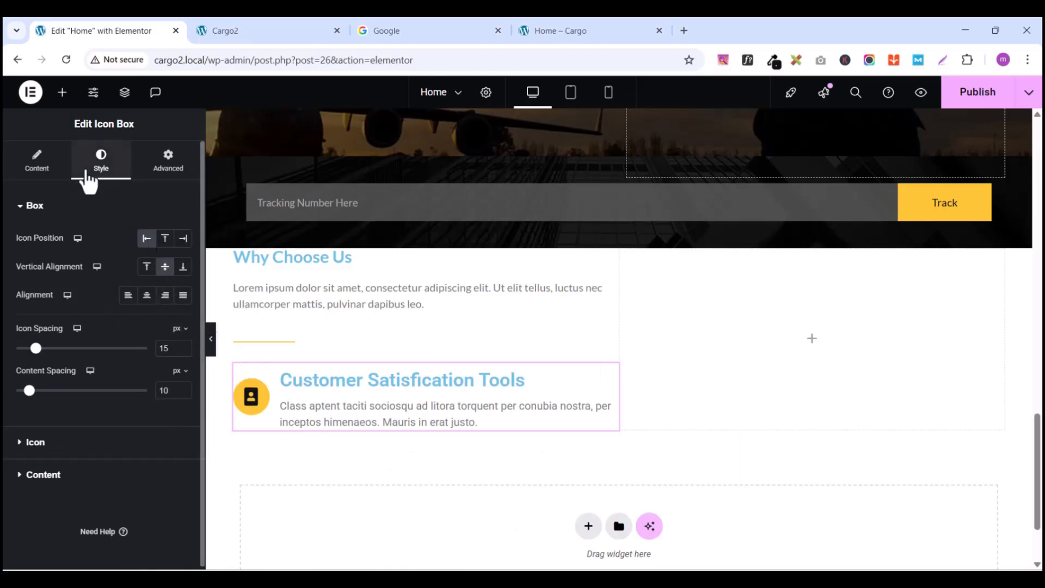
{"action": "left_click", "coordinate": [26, 213]}
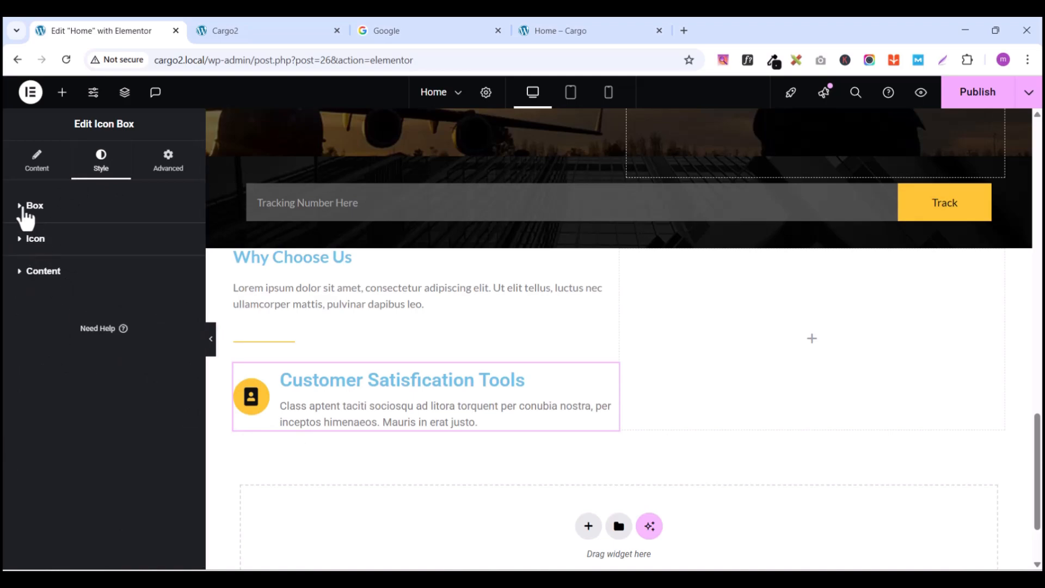
Step: Open the typography settings of the icon box's title
{"action": "left_click", "coordinate": [22, 215]}
{"action": "left_click", "coordinate": [22, 214]}
{"action": "left_click", "coordinate": [24, 275]}
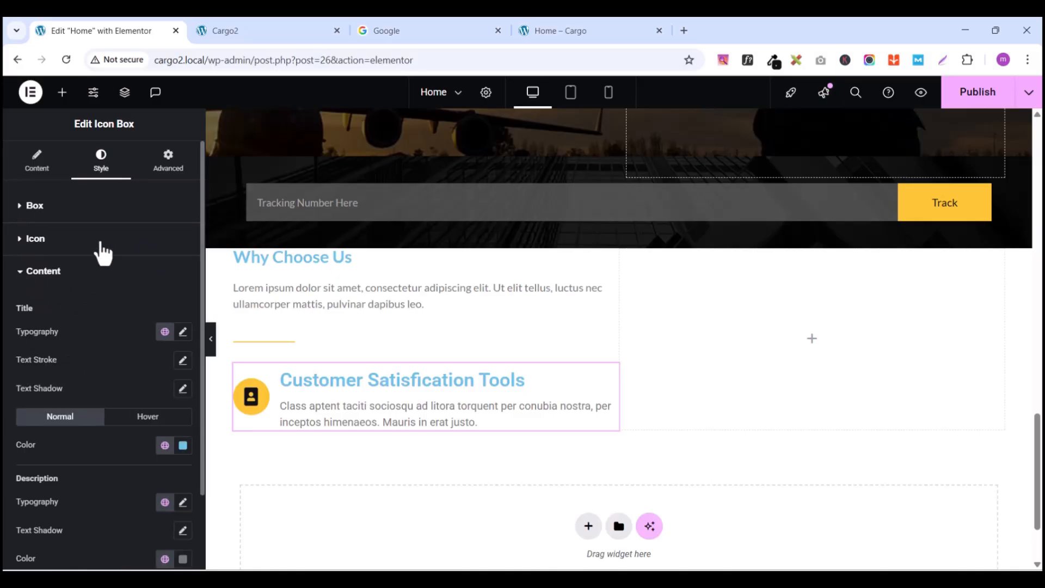
{"action": "left_click", "coordinate": [181, 334]}
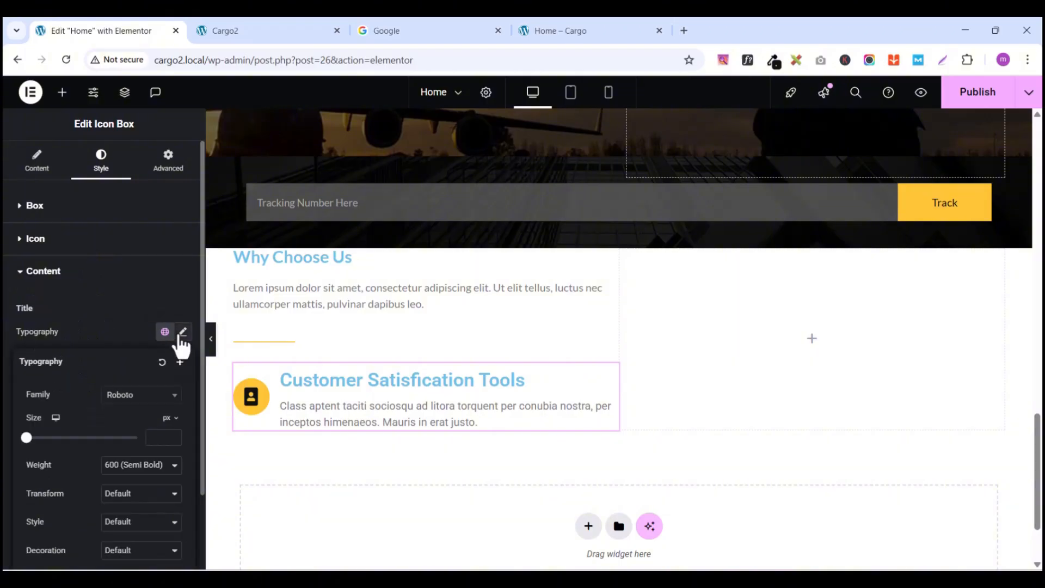
{"action": "left_click", "coordinate": [139, 397]}
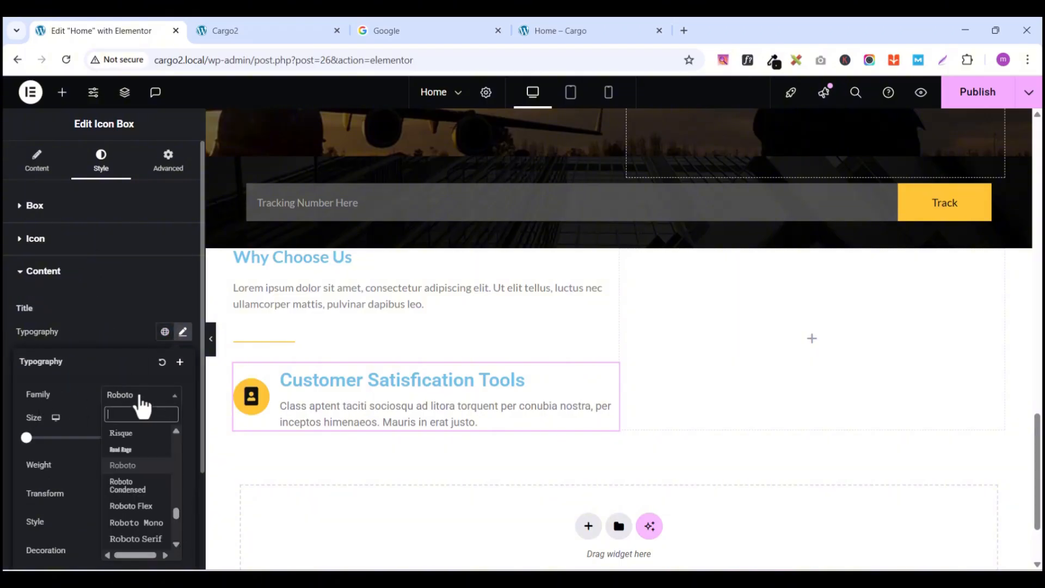
{"action": "type", "text": "lota"}
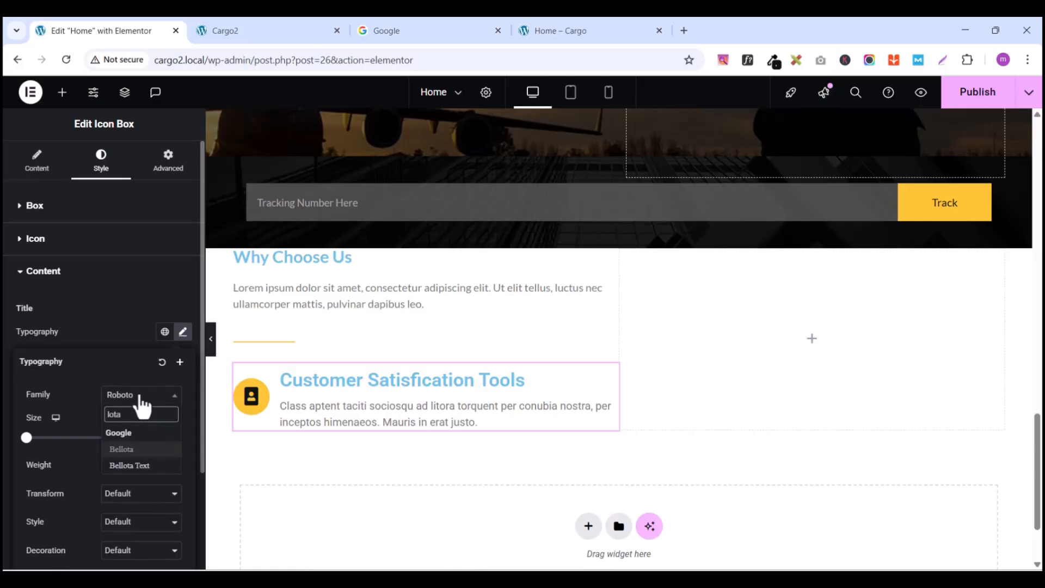
{"action": "key", "text": "BackSpace"}
{"action": "key", "text": "BackSpace"}
{"action": "key", "text": "BackSpace"}
{"action": "type", "text": "lat"}
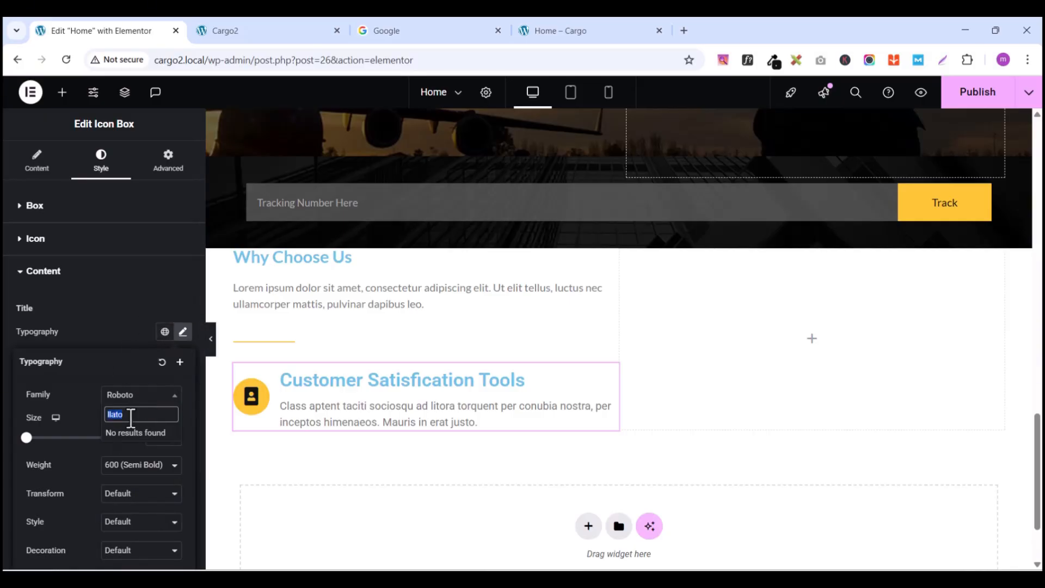
{"action": "key", "text": "BackSpace"}
{"action": "type", "text": "lato"}
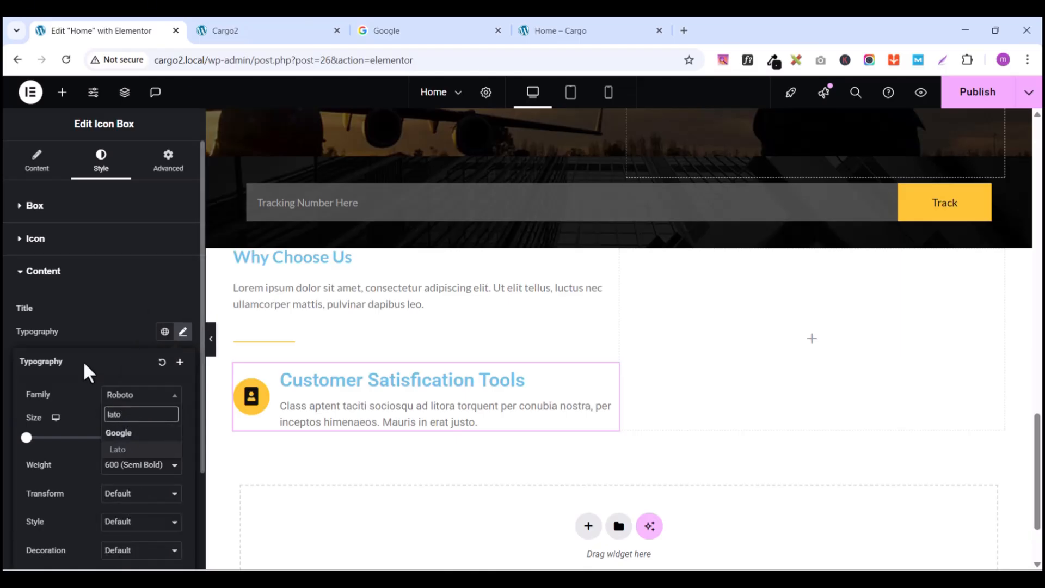
{"action": "left_click", "coordinate": [83, 360]}
Step: Set the font family of the icon box title to Lato
{"action": "left_click", "coordinate": [138, 395]}
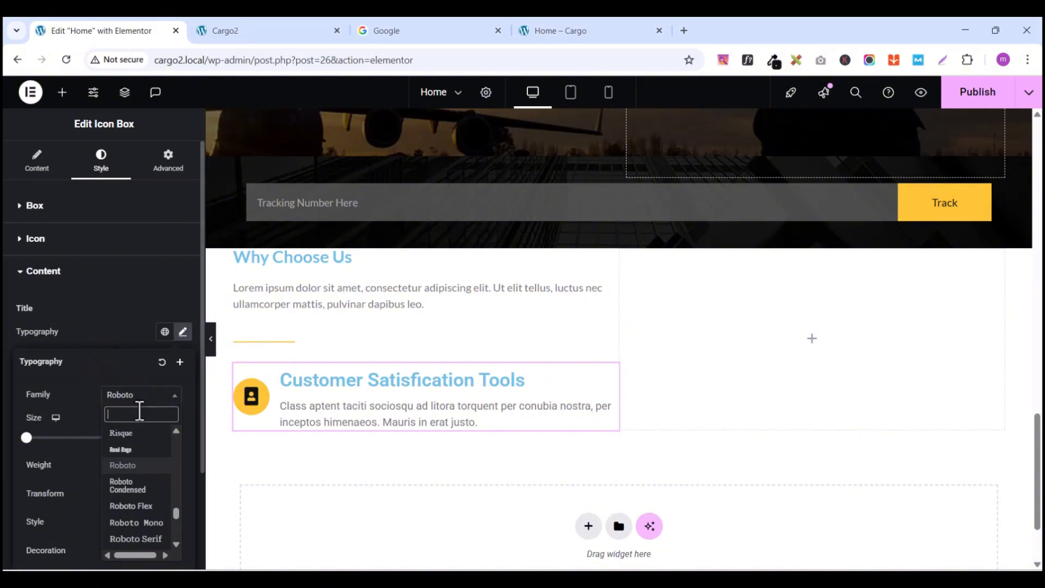
{"action": "type", "text": "lato"}
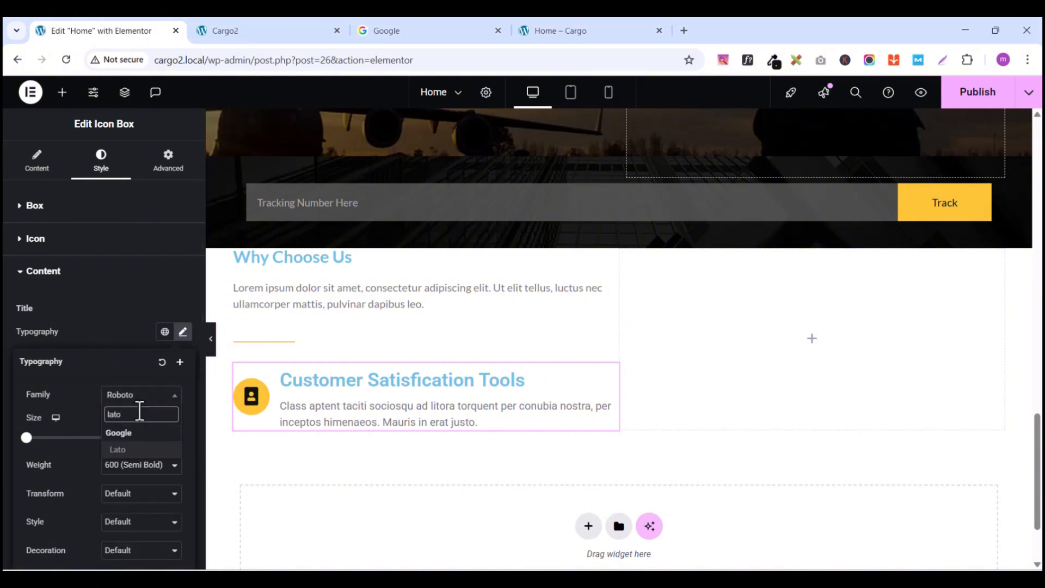
{"action": "key", "text": "Return"}
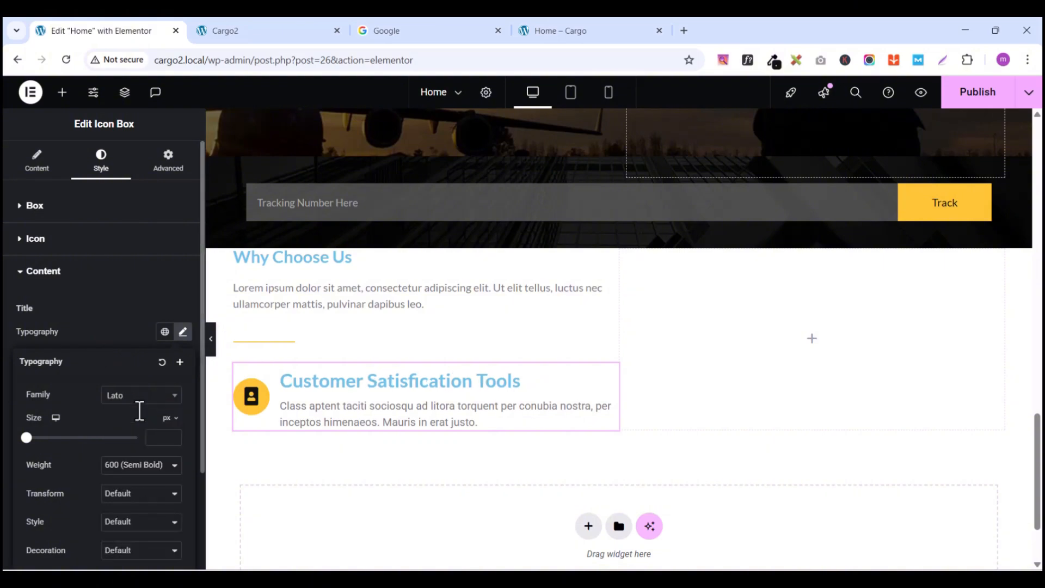
Step: Set the font size of the icon box title to 16 px
{"action": "left_click", "coordinate": [172, 435]}
{"action": "left_click", "coordinate": [172, 435]}
{"action": "left_click", "coordinate": [173, 435]}
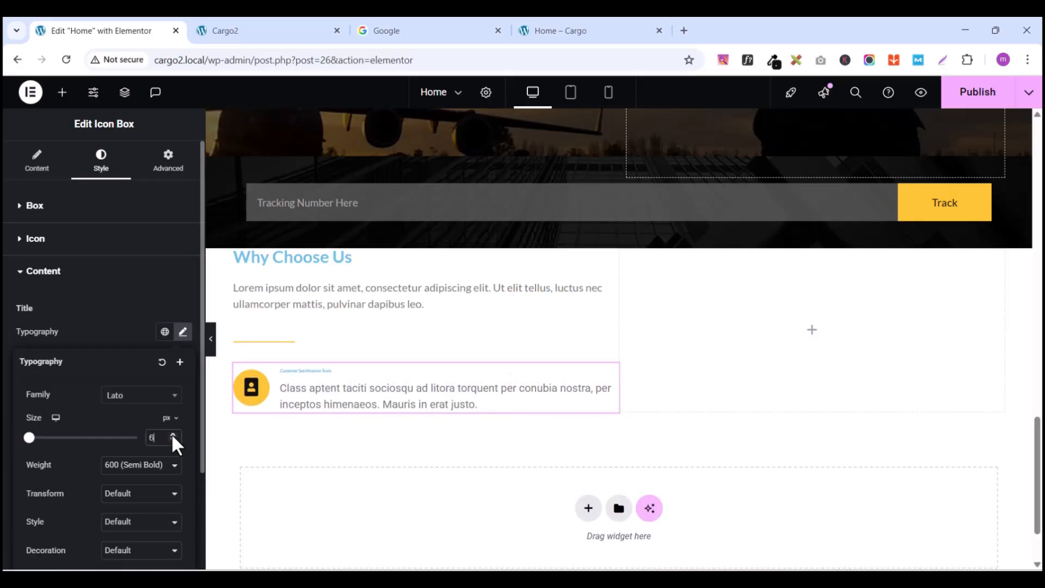
{"action": "left_click", "coordinate": [172, 435]}
{"action": "left_click", "coordinate": [173, 435]}
{"action": "left_click", "coordinate": [172, 435]}
{"action": "left_click", "coordinate": [173, 435]}
{"action": "left_click", "coordinate": [172, 435]}
{"action": "left_click", "coordinate": [172, 435]}
{"action": "left_click", "coordinate": [172, 435]}
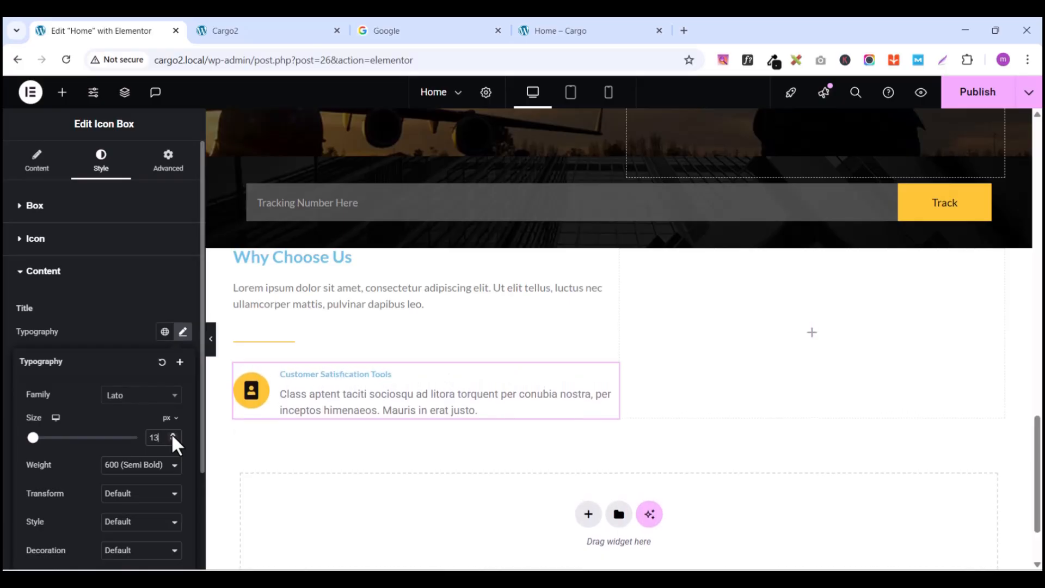
{"action": "left_click", "coordinate": [172, 435]}
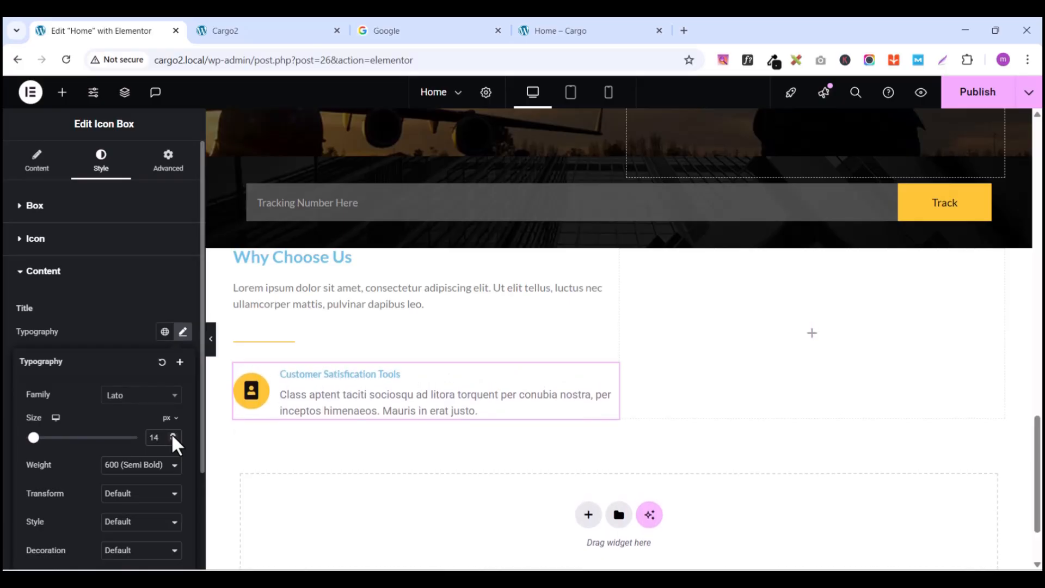
{"action": "left_click", "coordinate": [172, 435]}
{"action": "left_click", "coordinate": [172, 435]}
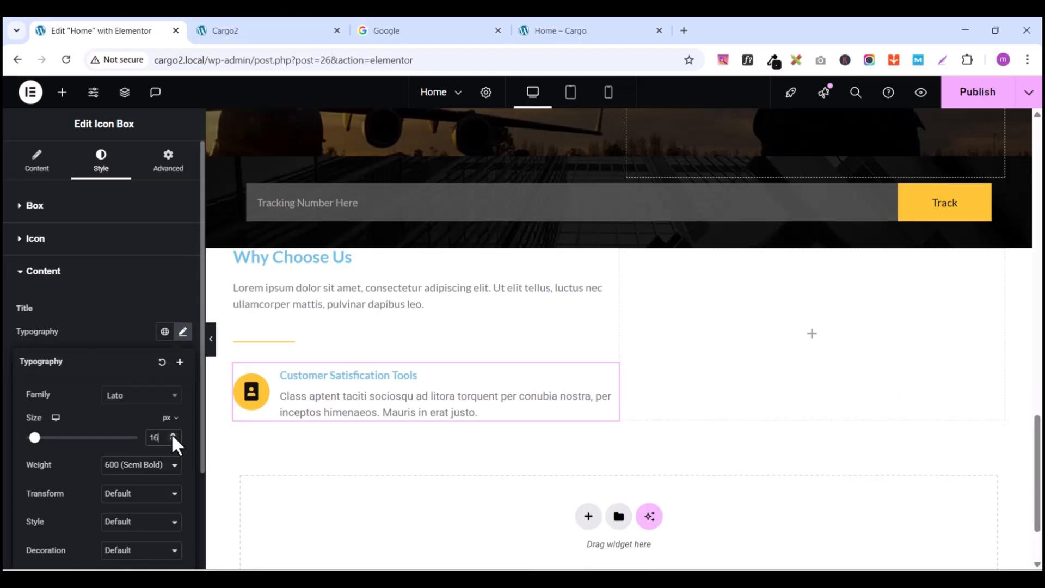
Step: Set the icon box title's font weight to 700 (Bold) and its color to global Black
{"action": "left_click", "coordinate": [169, 467]}
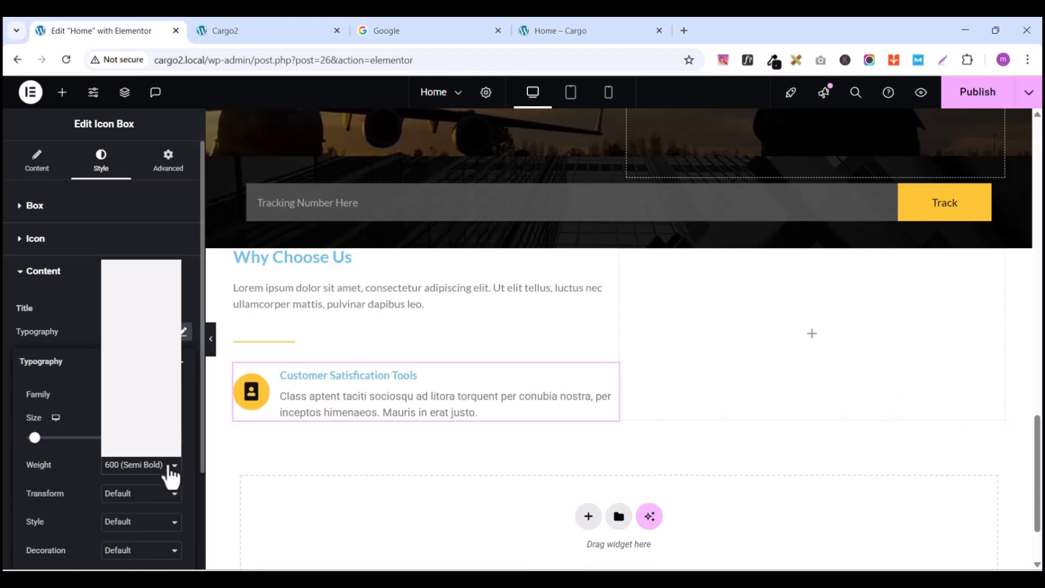
{"action": "left_click", "coordinate": [132, 365]}
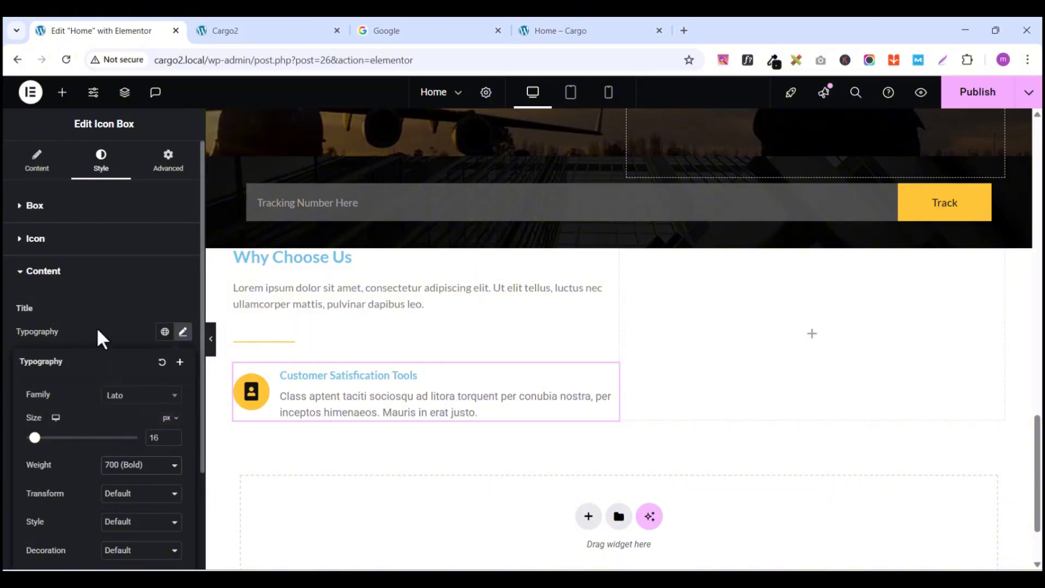
{"action": "left_click", "coordinate": [609, 401]}
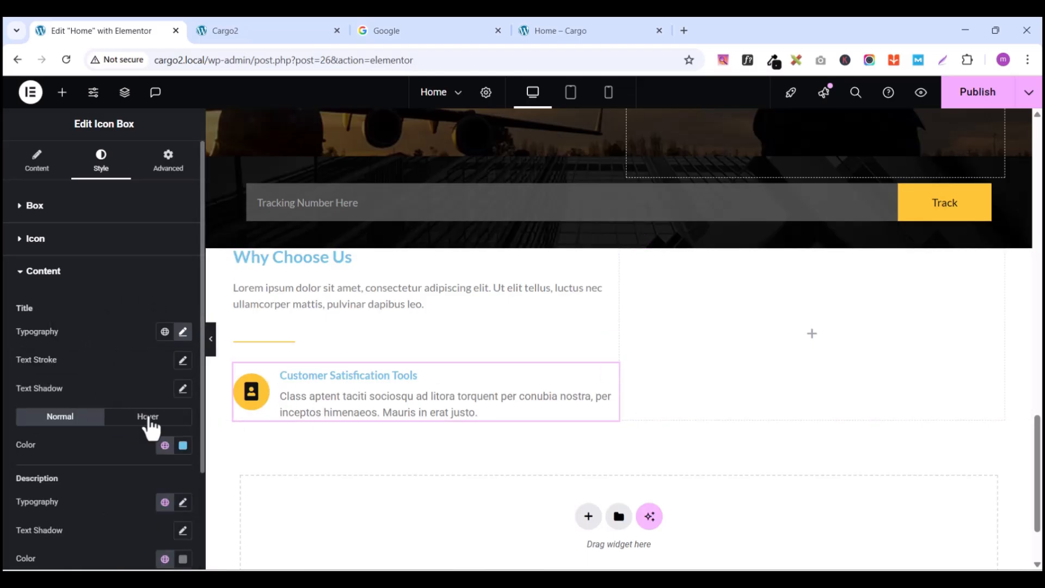
{"action": "left_click", "coordinate": [165, 446]}
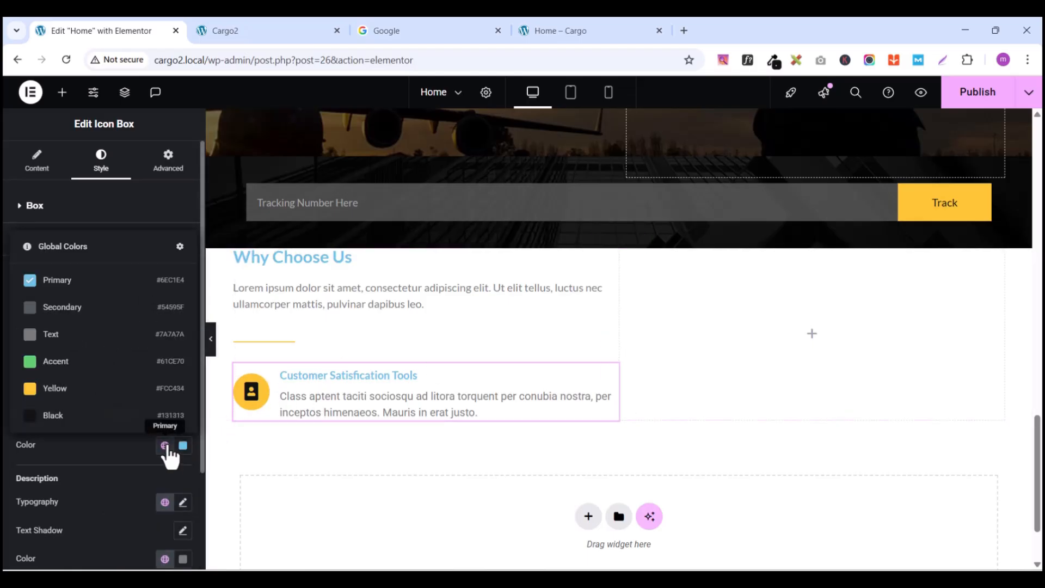
{"action": "left_click", "coordinate": [21, 416]}
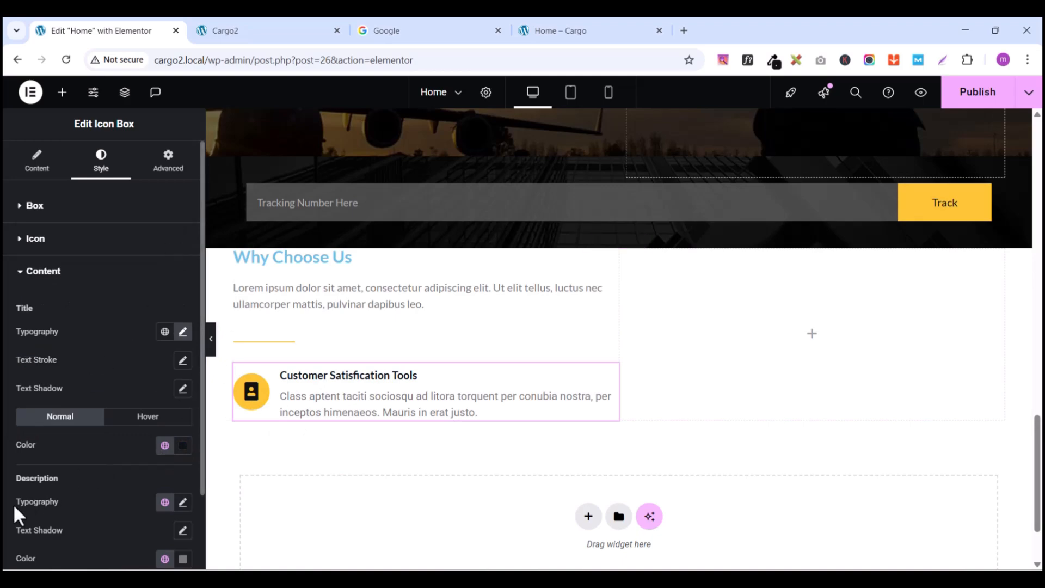
Step: Set the font family of the icon box description to Lato
{"action": "left_click", "coordinate": [183, 502]}
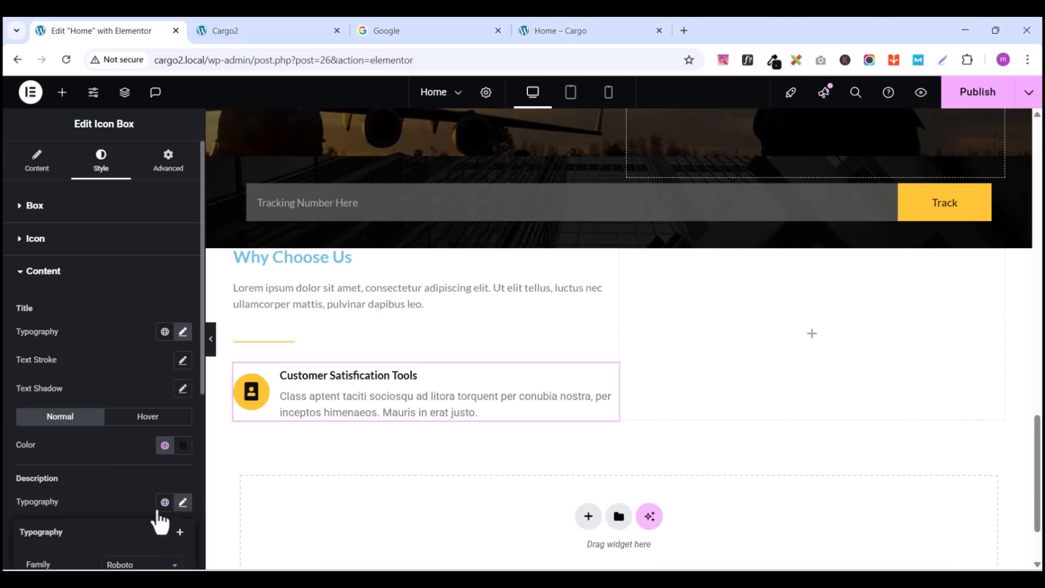
{"action": "scroll", "coordinate": [93, 501], "scroll_direction": "down", "scroll_amount": 4}
{"action": "left_click", "coordinate": [134, 369]}
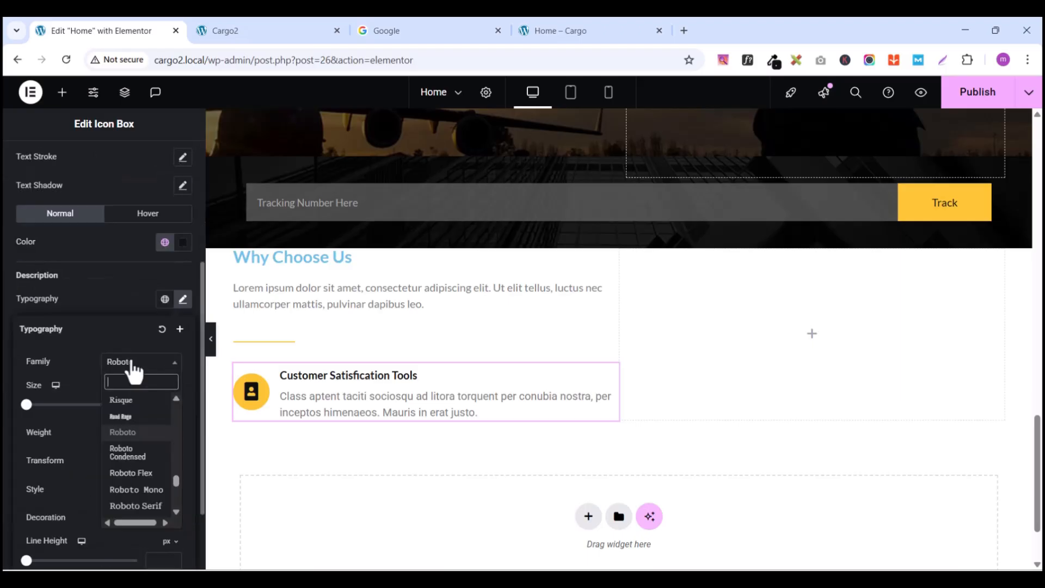
{"action": "type", "text": "lato"}
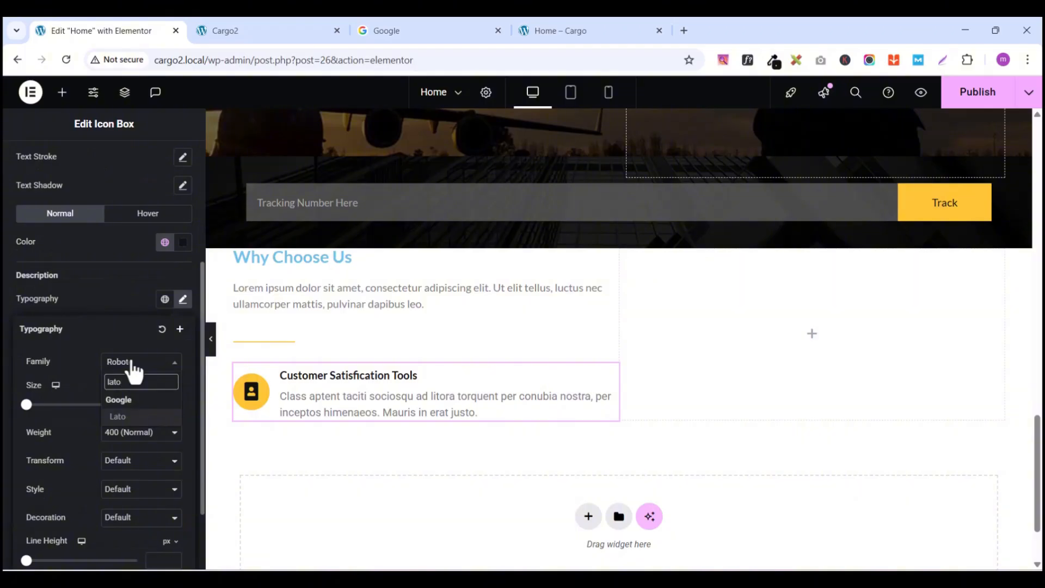
{"action": "left_click", "coordinate": [118, 417]}
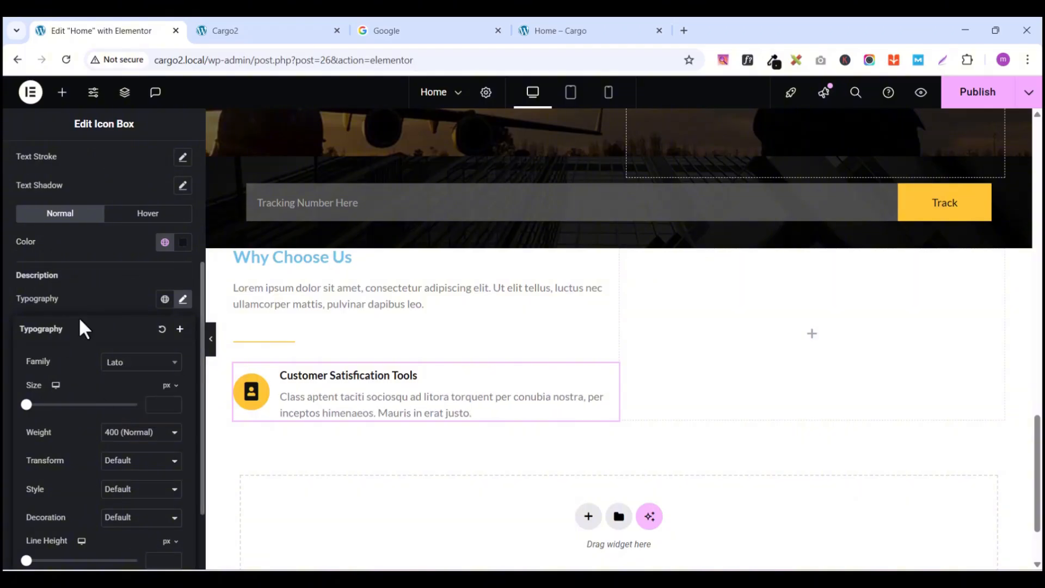
Step: Set the font size of the icon box description to 14 px
{"action": "left_click", "coordinate": [170, 402]}
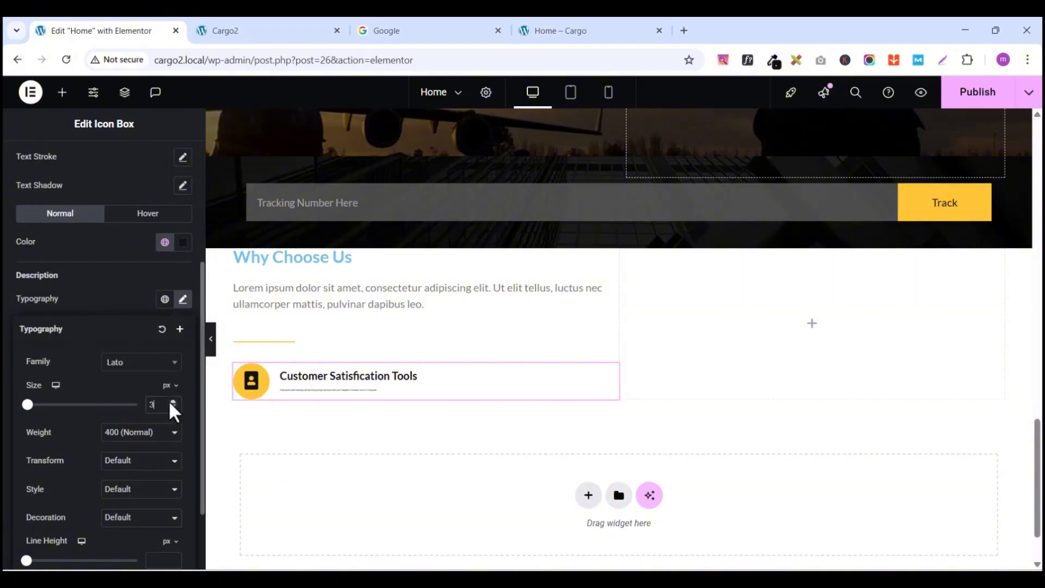
{"action": "left_click", "coordinate": [173, 402]}
{"action": "left_click", "coordinate": [173, 402]}
{"action": "left_click", "coordinate": [173, 402]}
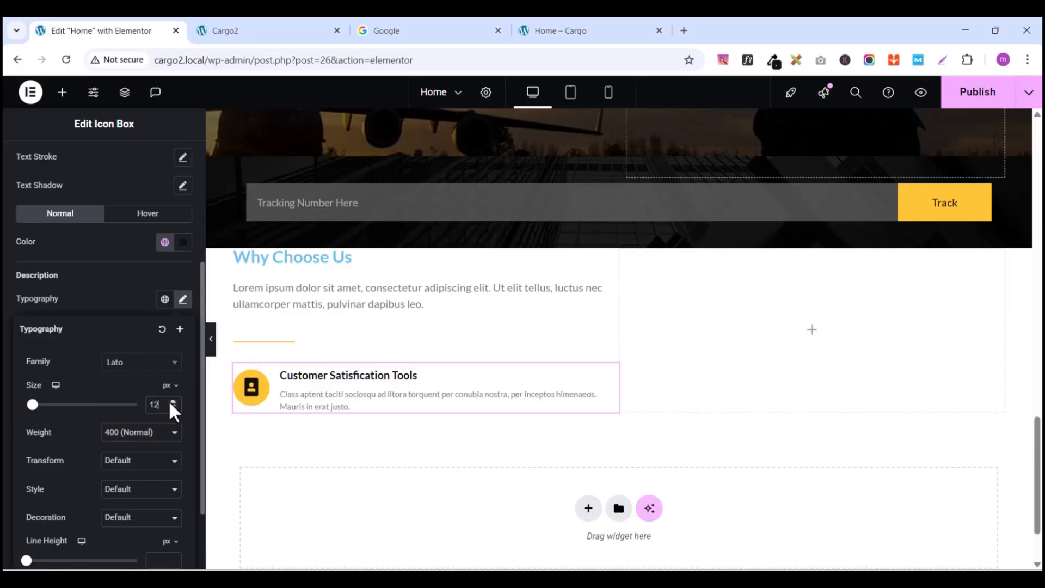
{"action": "left_click", "coordinate": [173, 402]}
{"action": "left_click", "coordinate": [173, 401]}
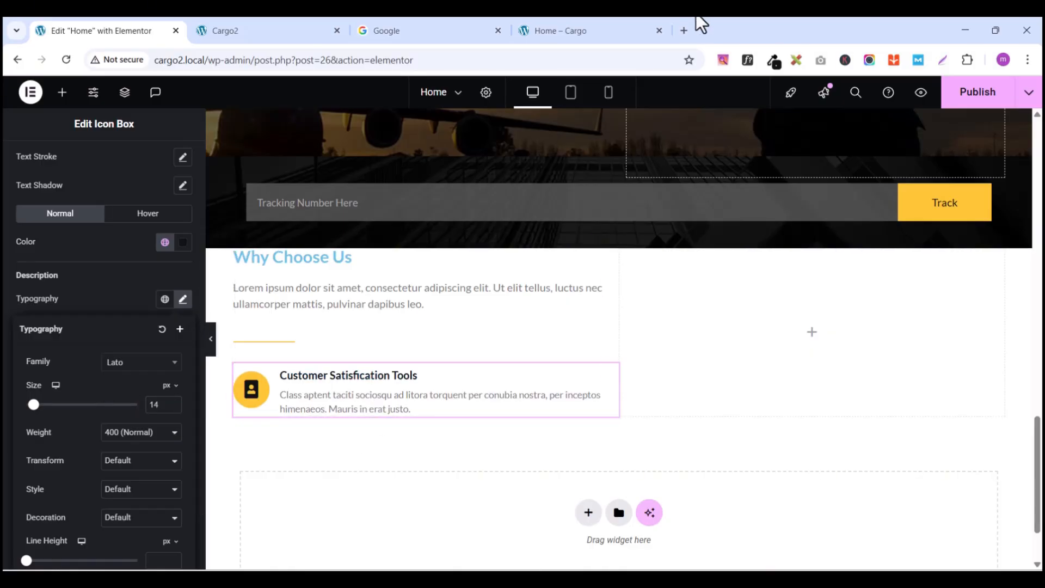
Step: Insert a <br> line break after "per conubia" in the icon box description and compare the text wrapping with the reference page
{"action": "left_click", "coordinate": [586, 30]}
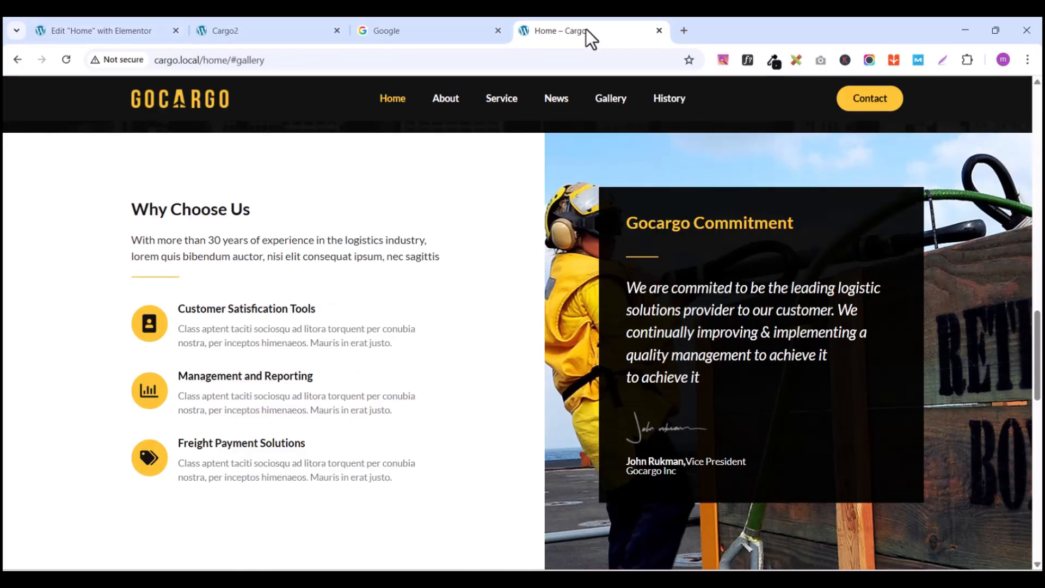
{"action": "left_click", "coordinate": [106, 28]}
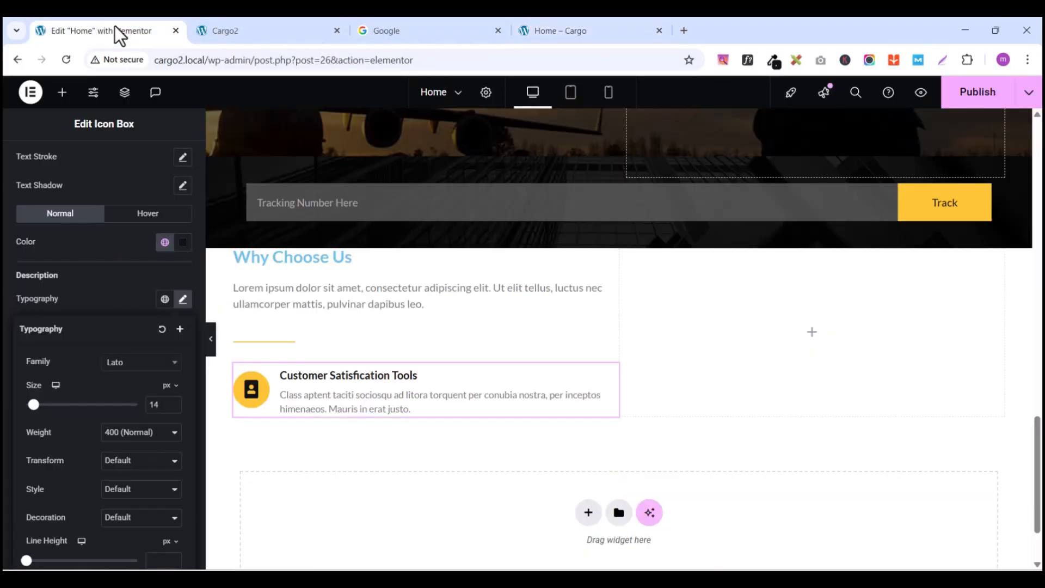
{"action": "left_click", "coordinate": [612, 373]}
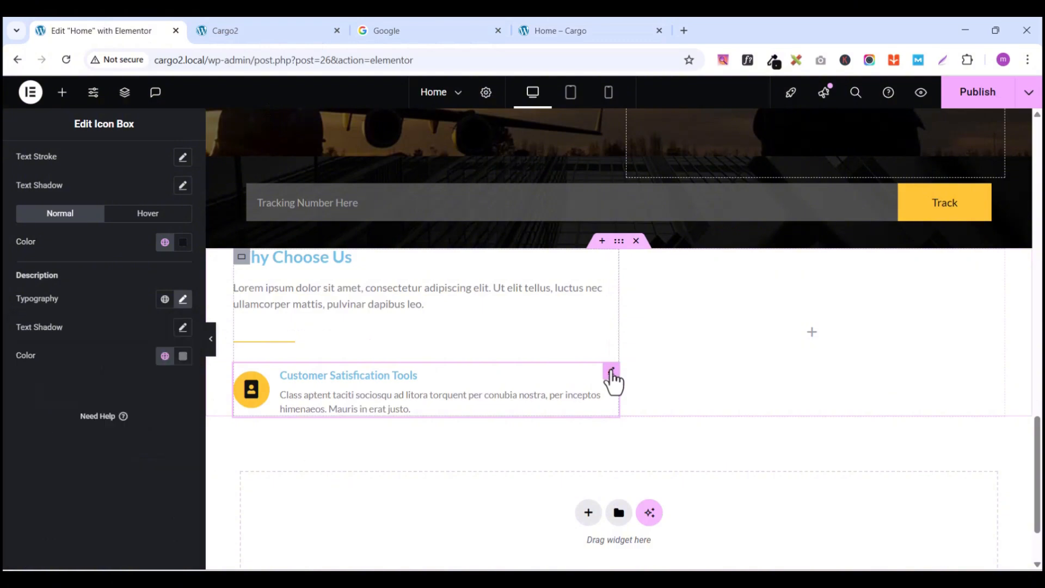
{"action": "scroll", "coordinate": [100, 244], "scroll_direction": "up", "scroll_amount": 5}
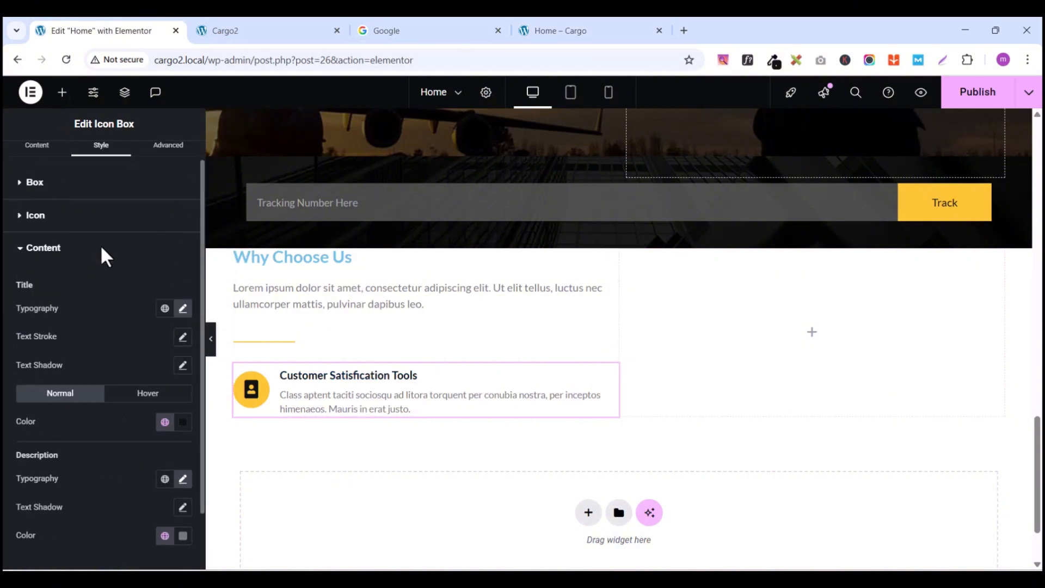
{"action": "scroll", "coordinate": [100, 244], "scroll_direction": "down", "scroll_amount": 2}
{"action": "scroll", "coordinate": [106, 226], "scroll_direction": "down", "scroll_amount": 1}
{"action": "scroll", "coordinate": [81, 212], "scroll_direction": "up", "scroll_amount": 4}
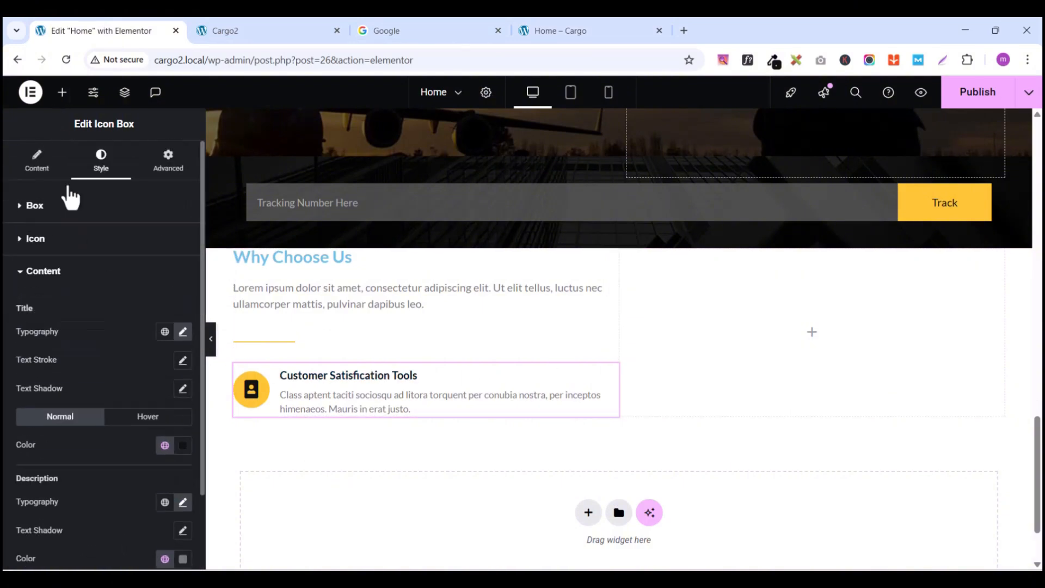
{"action": "scroll", "coordinate": [65, 191], "scroll_direction": "down", "scroll_amount": 1}
{"action": "scroll", "coordinate": [63, 187], "scroll_direction": "up", "scroll_amount": 1}
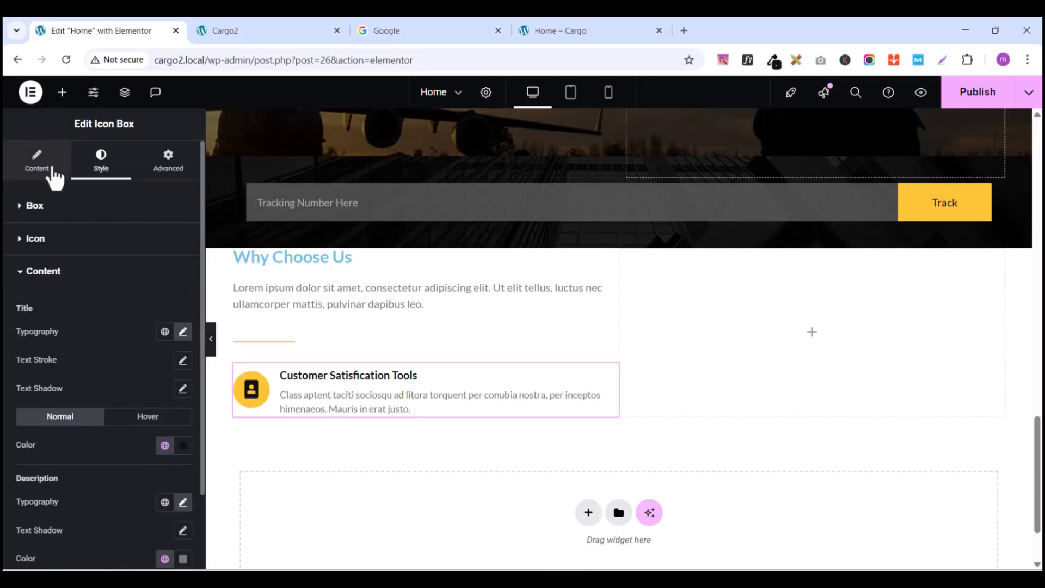
{"action": "left_click", "coordinate": [50, 167]}
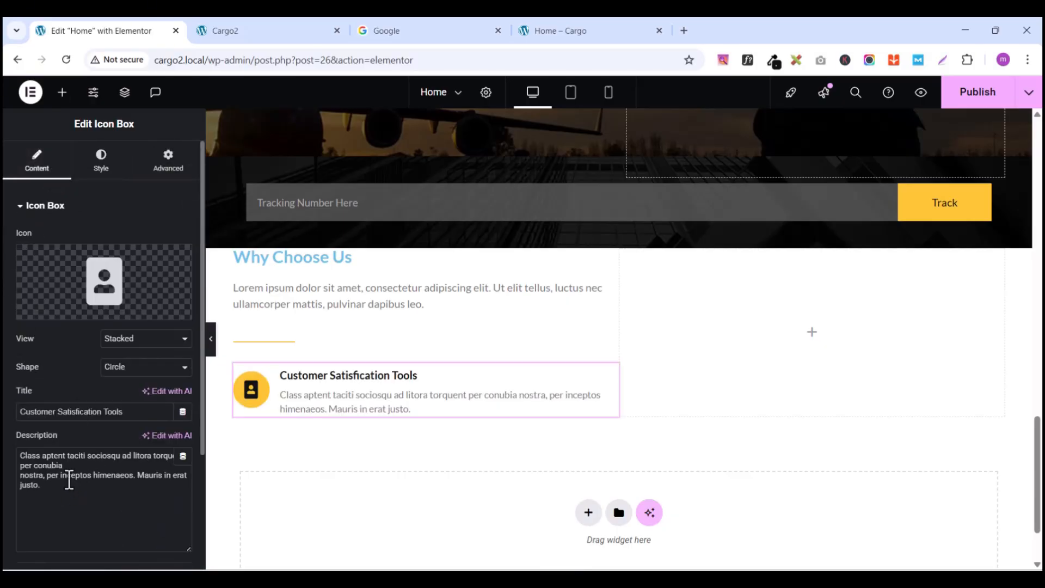
{"action": "left_click", "coordinate": [64, 466]}
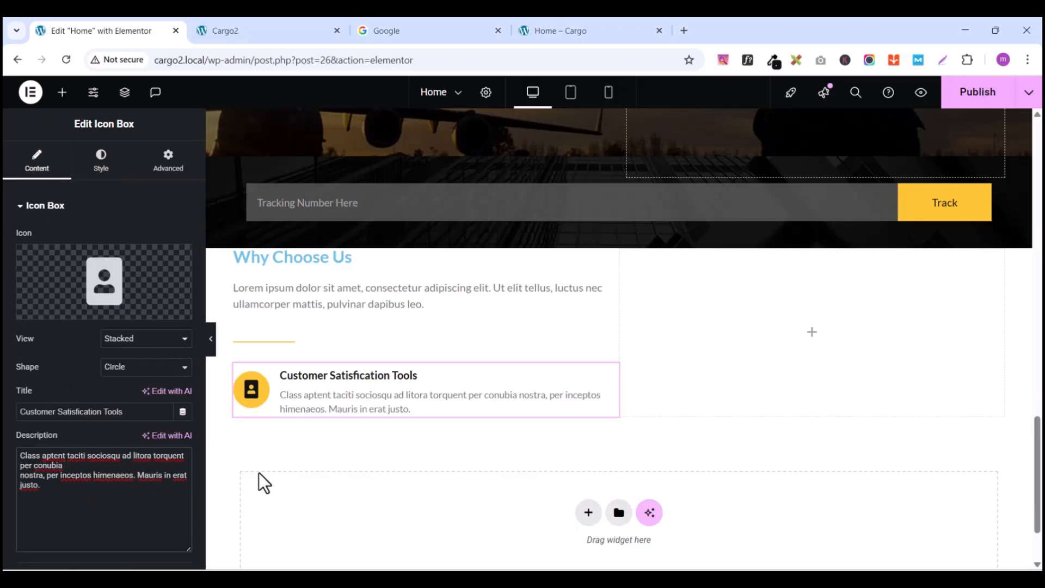
{"action": "type", "text": "<br>"}
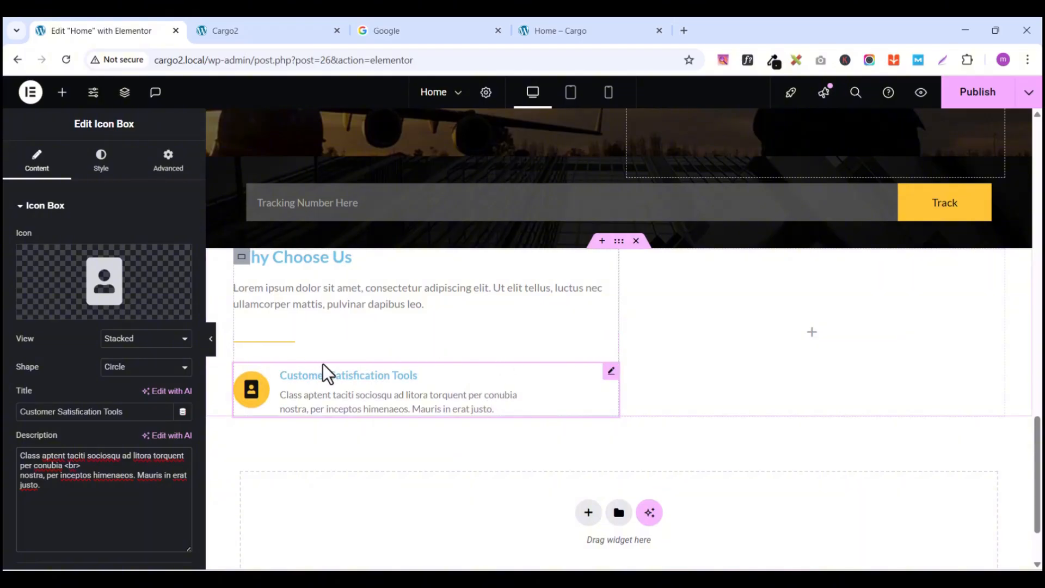
{"action": "left_click", "coordinate": [557, 33]}
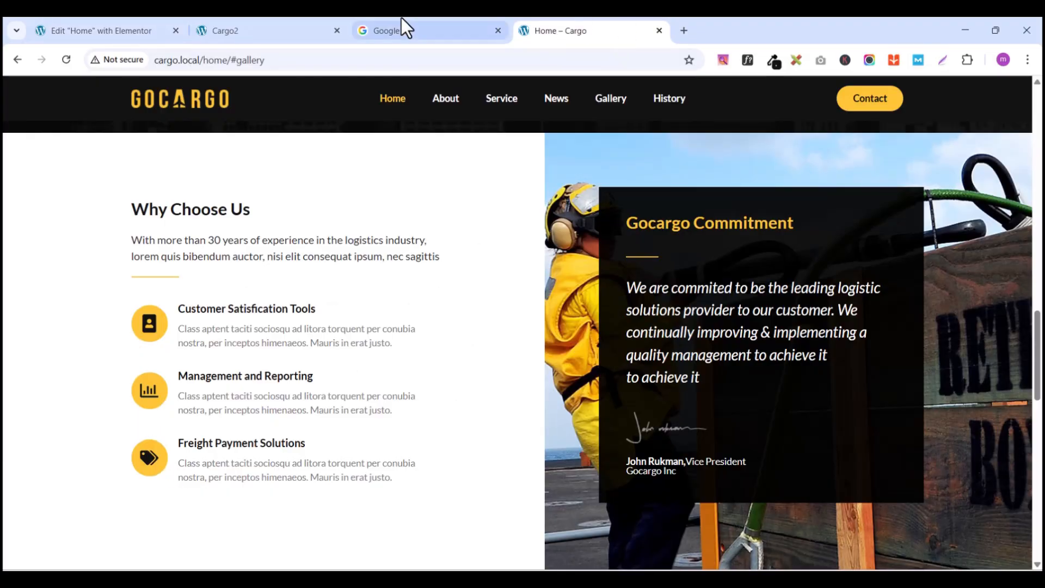
Step: Return to the Elementor editor and duplicate the Customer Satisfication Tools icon box twice in the Why Choose Us section
{"action": "left_click", "coordinate": [115, 31]}
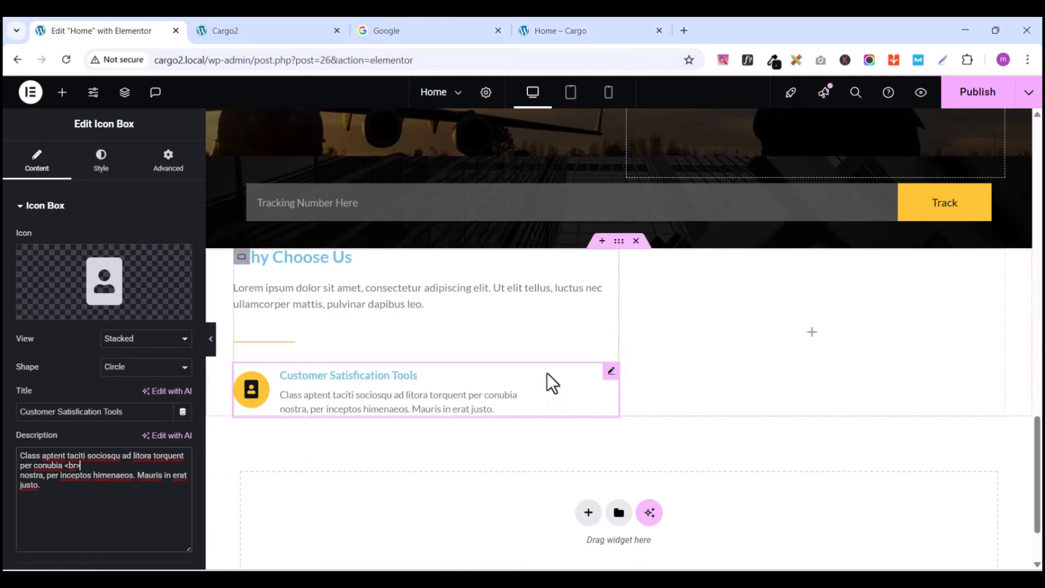
{"action": "right_click", "coordinate": [614, 378]}
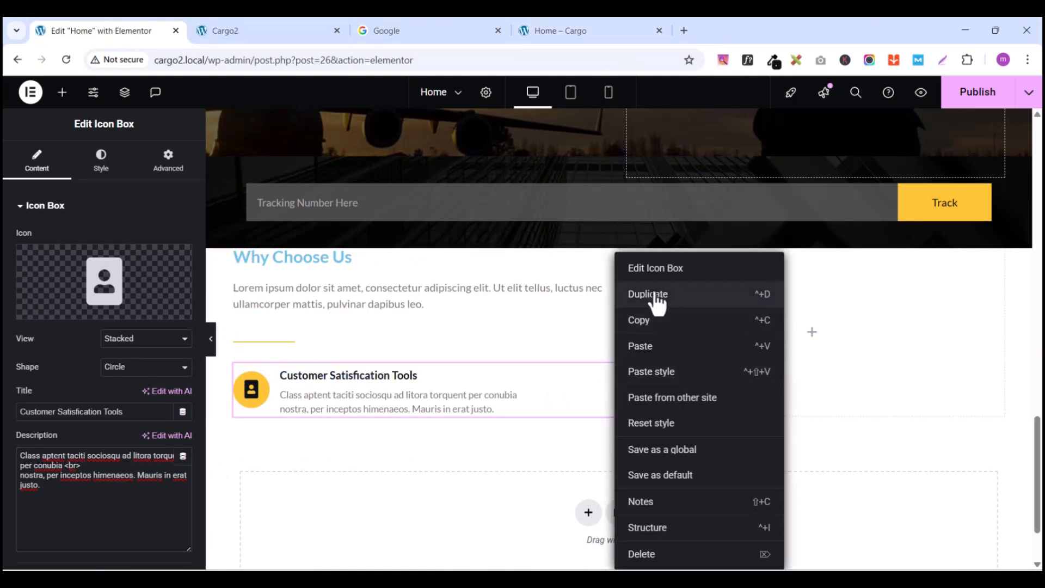
{"action": "left_click", "coordinate": [655, 297]}
{"action": "right_click", "coordinate": [614, 378]}
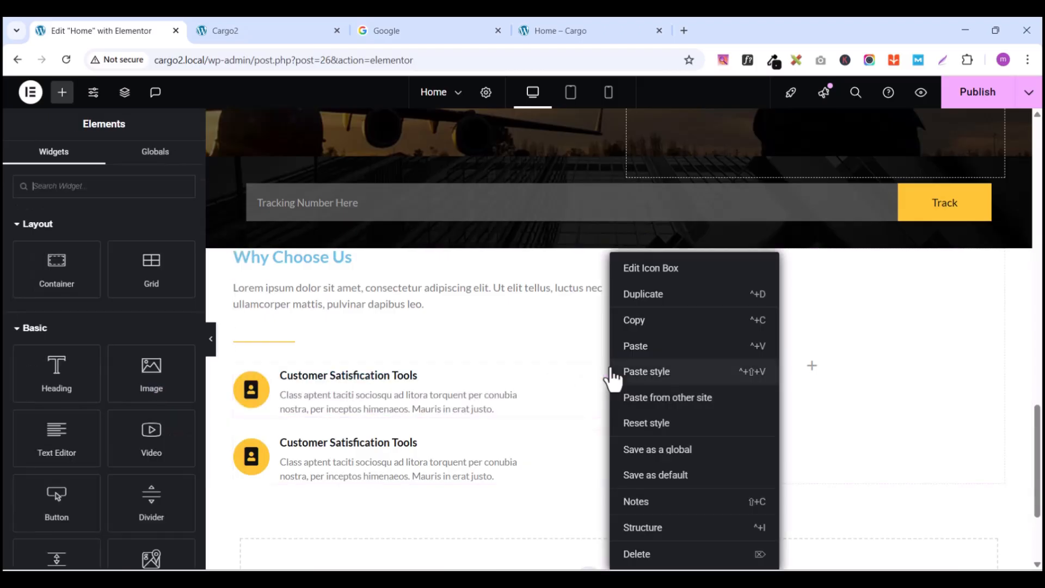
{"action": "left_click", "coordinate": [655, 297]}
Step: Replace the second icon box's icon with the solid bar chart icon found by searching the icon library for "chart"
{"action": "scroll", "coordinate": [560, 412], "scroll_direction": "down", "scroll_amount": 1}
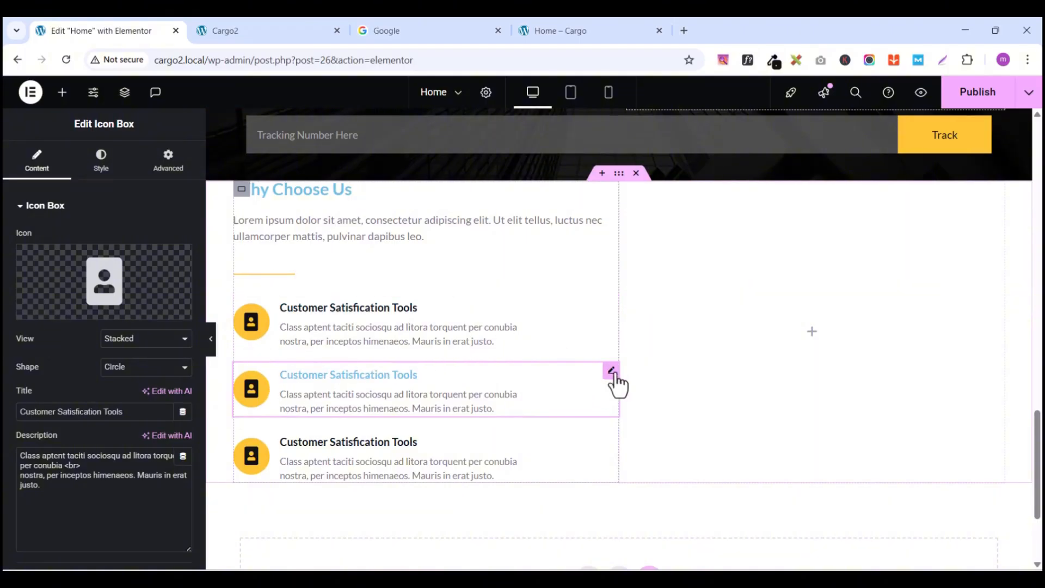
{"action": "mouse_move", "coordinate": [95, 326]}
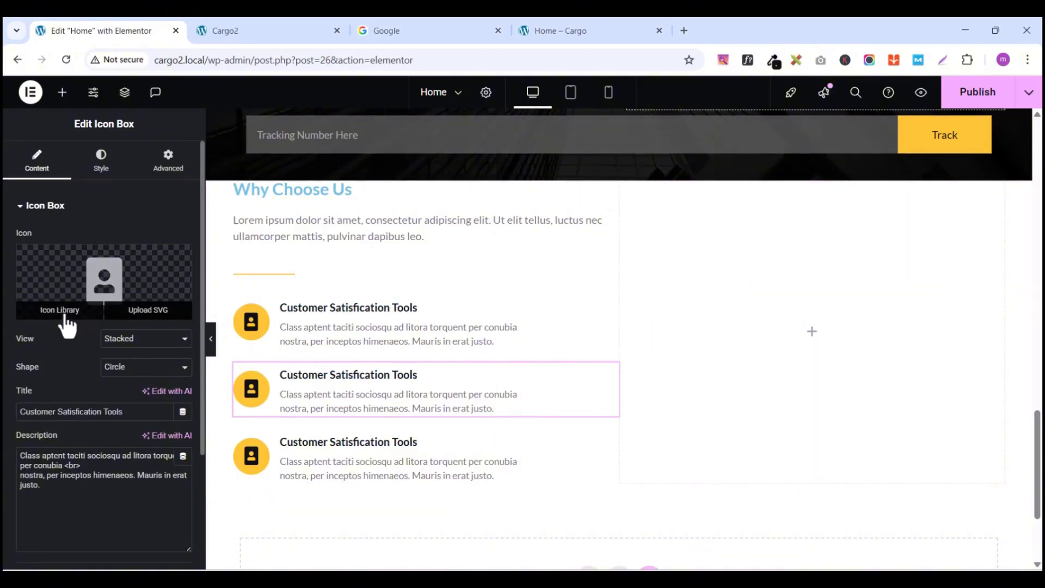
{"action": "left_click", "coordinate": [62, 315]}
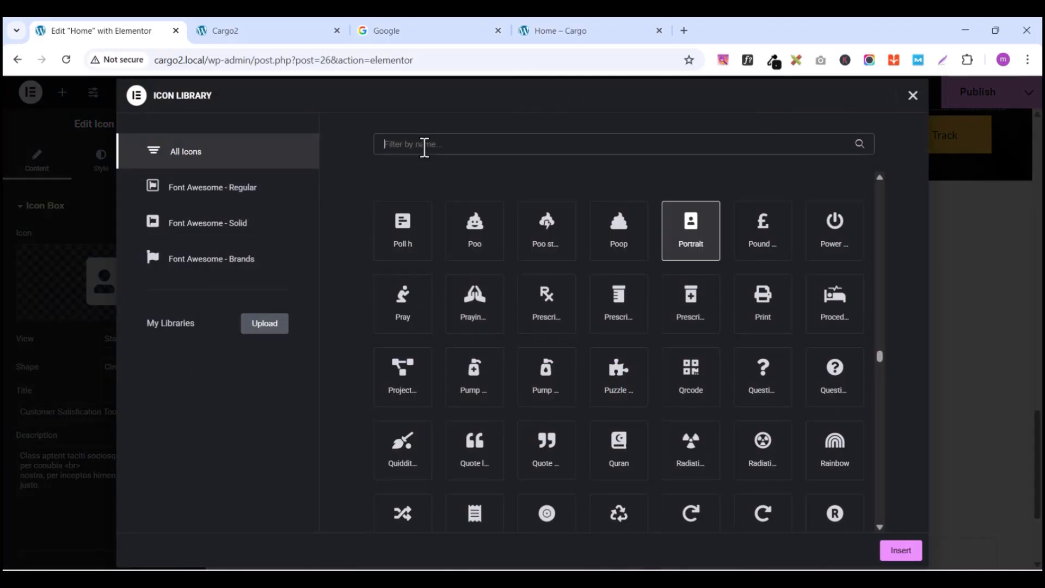
{"action": "type", "text": "chart"}
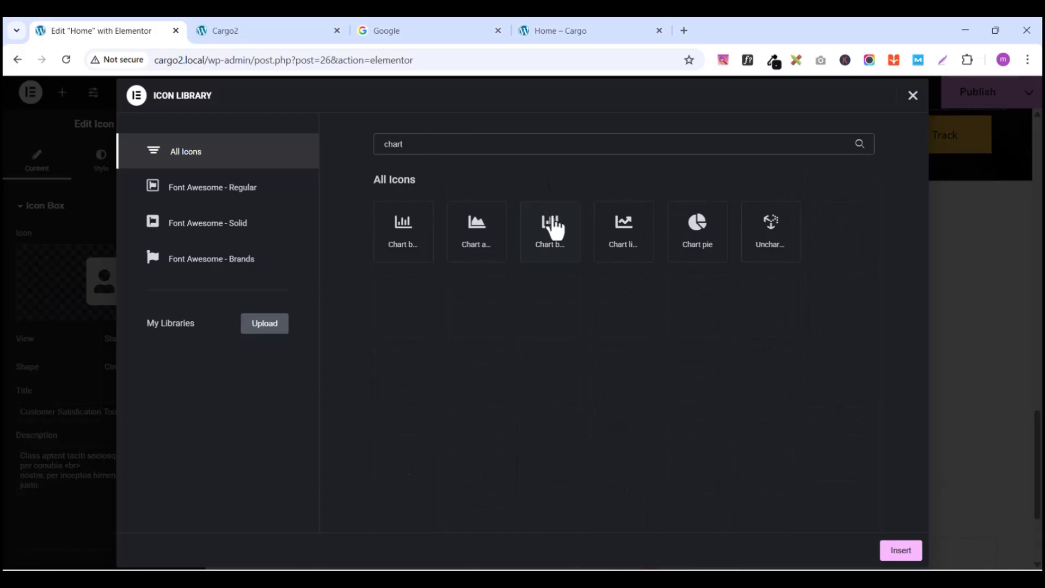
{"action": "left_click", "coordinate": [553, 225]}
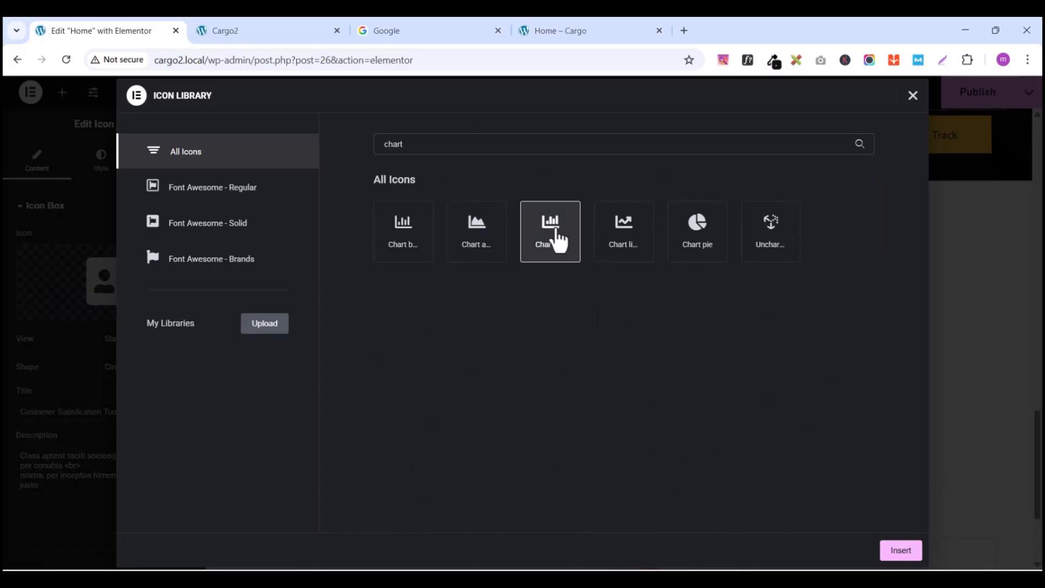
{"action": "left_click", "coordinate": [901, 550]}
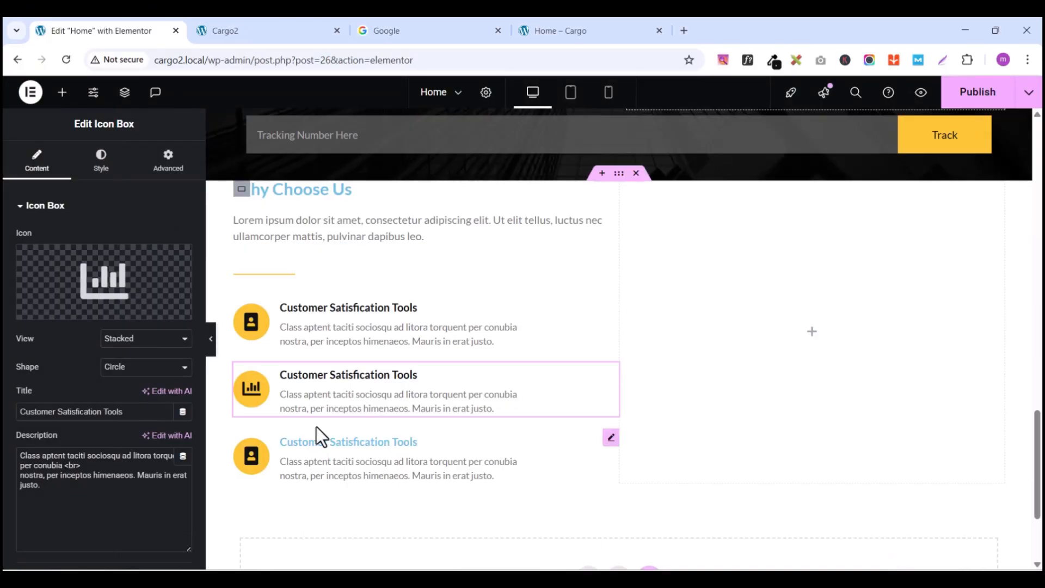
Step: Copy "Management and Reporting" from the reference page and use it as the second icon box's title
{"action": "left_click", "coordinate": [573, 30]}
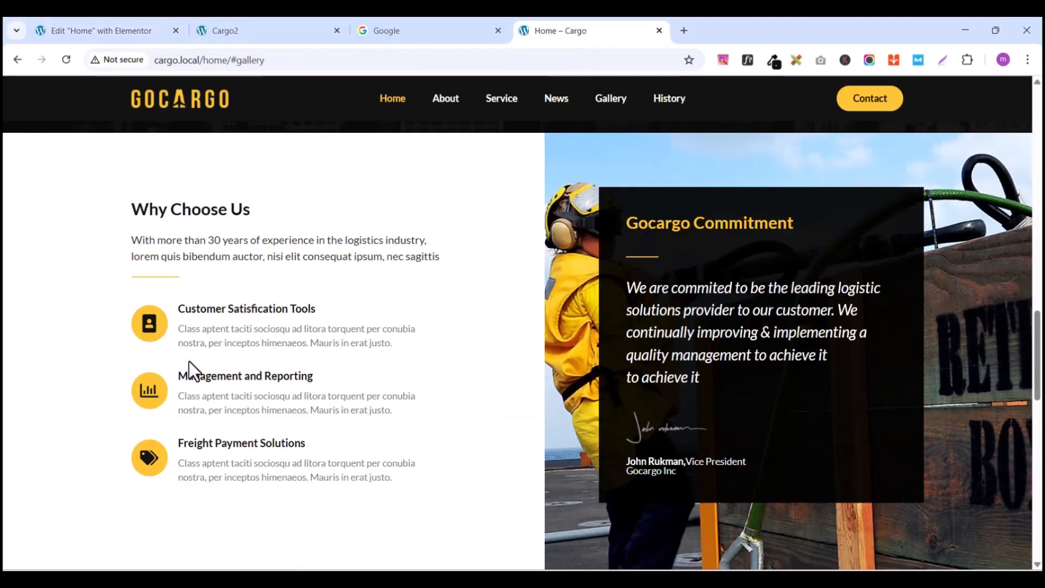
{"action": "left_click_drag", "start_coordinate": [182, 376], "coordinate": [299, 376]}
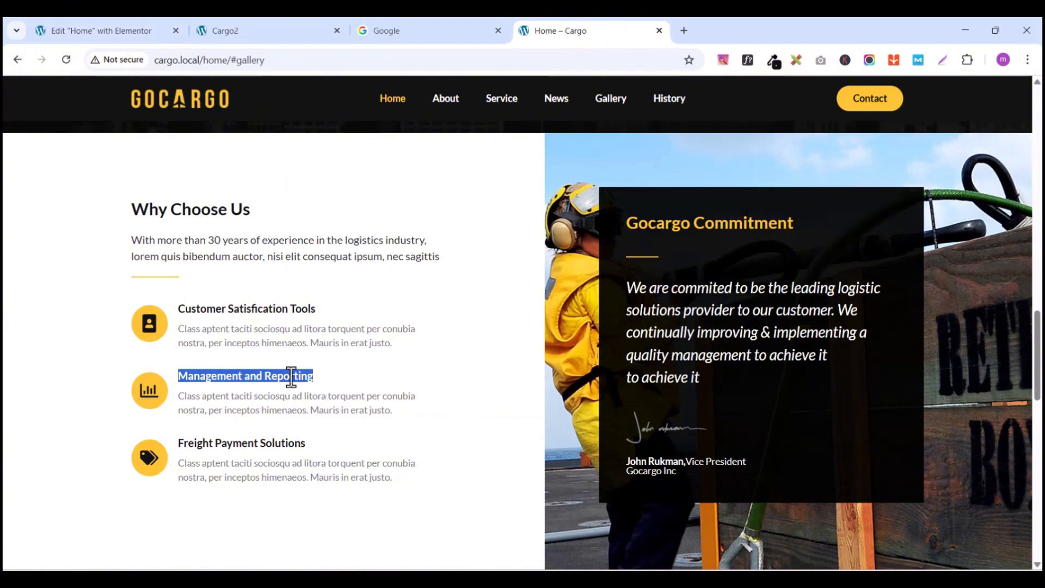
{"action": "right_click", "coordinate": [299, 375]}
{"action": "left_click", "coordinate": [338, 185]}
{"action": "left_click", "coordinate": [77, 24]}
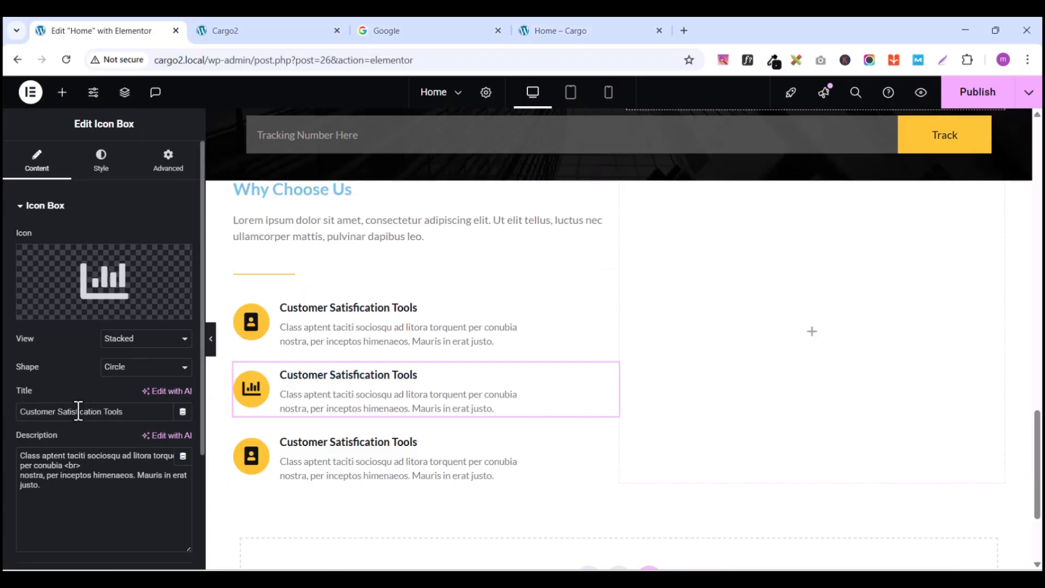
{"action": "triple_click", "coordinate": [57, 412]}
{"action": "key", "text": "BackSpace"}
{"action": "key", "text": "ctrl+v"}
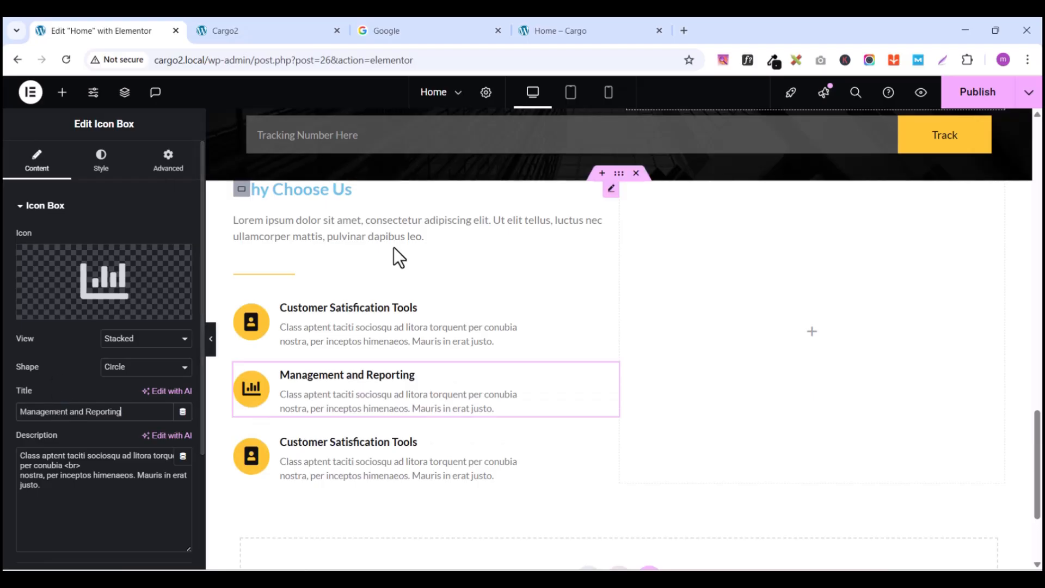
Step: Replace the third icon box's icon with the Tags icon found by searching the icon library for "tag"
{"action": "left_click", "coordinate": [612, 437]}
{"action": "mouse_move", "coordinate": [63, 278]}
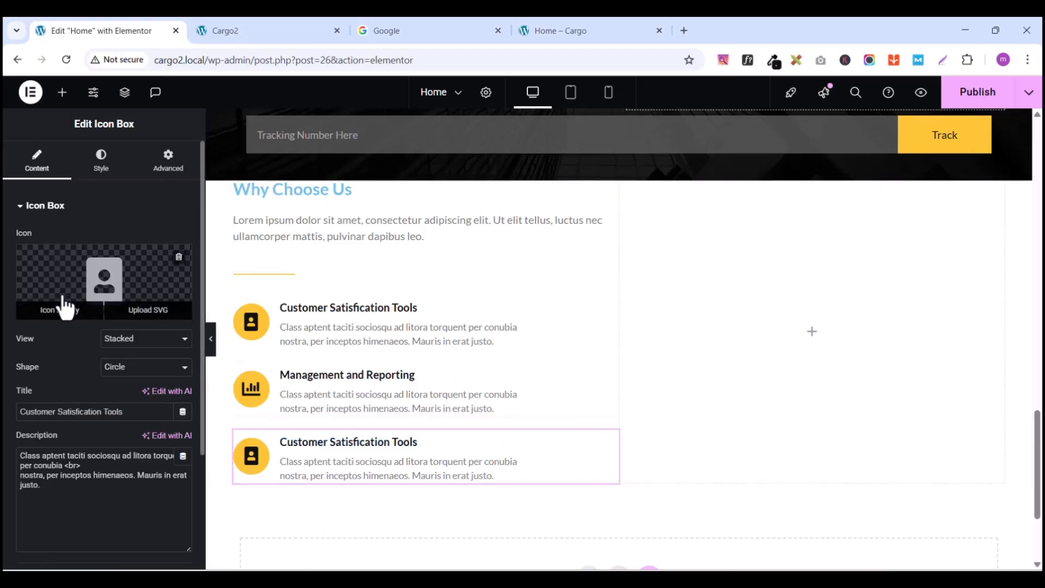
{"action": "left_click", "coordinate": [60, 308]}
{"action": "left_click", "coordinate": [415, 148]}
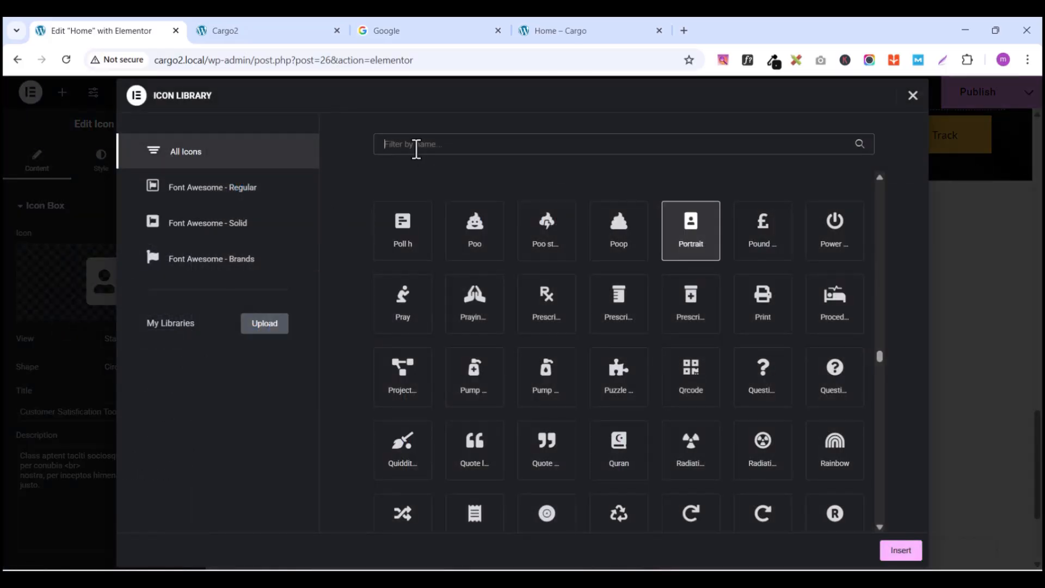
{"action": "type", "text": "tag"}
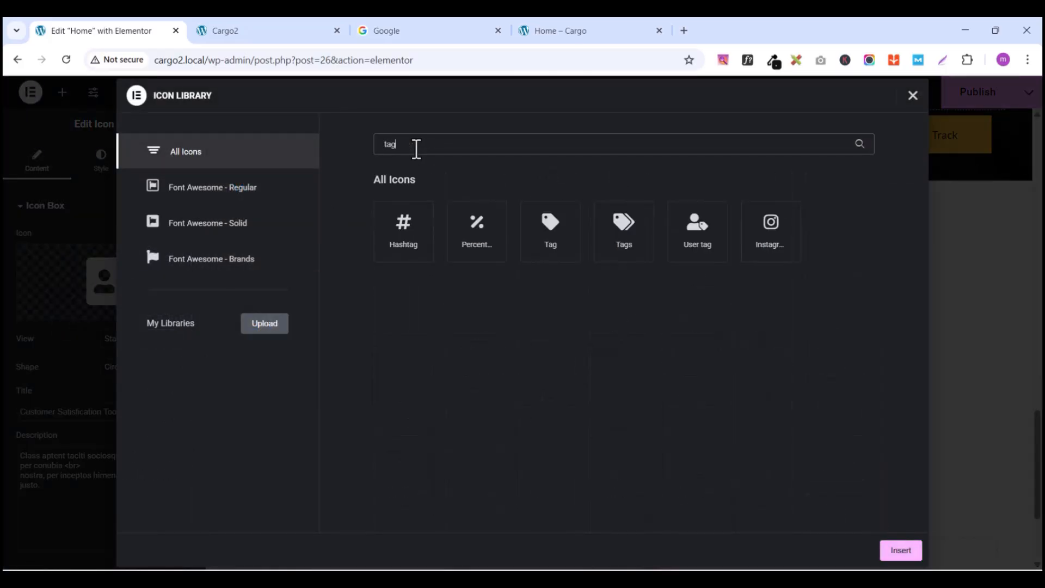
{"action": "left_click", "coordinate": [635, 239]}
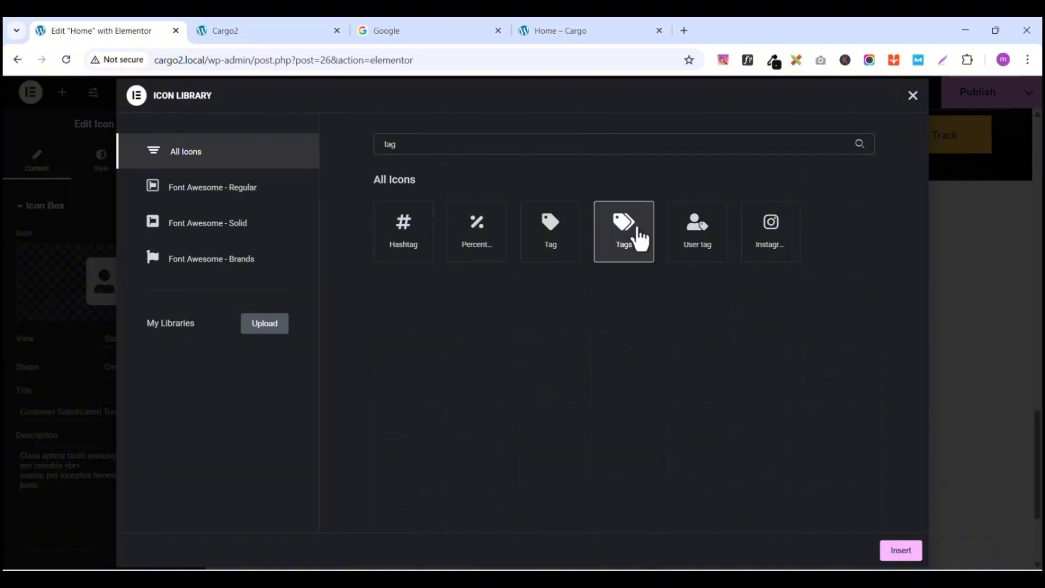
{"action": "left_click", "coordinate": [901, 550]}
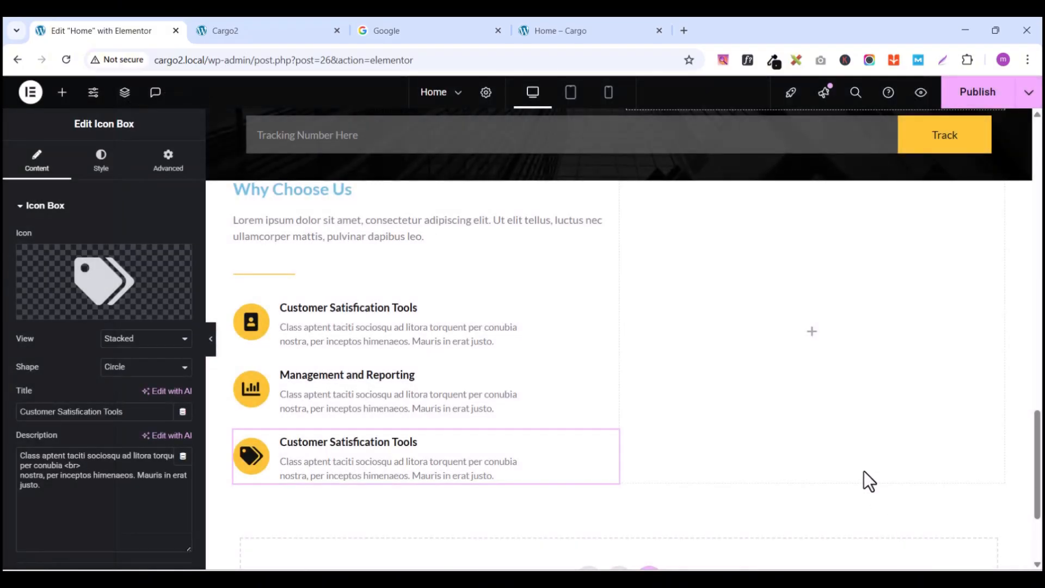
Step: Copy "Freight Payment Solutions" from the reference page and use it as the third icon box's title
{"action": "left_click", "coordinate": [573, 27]}
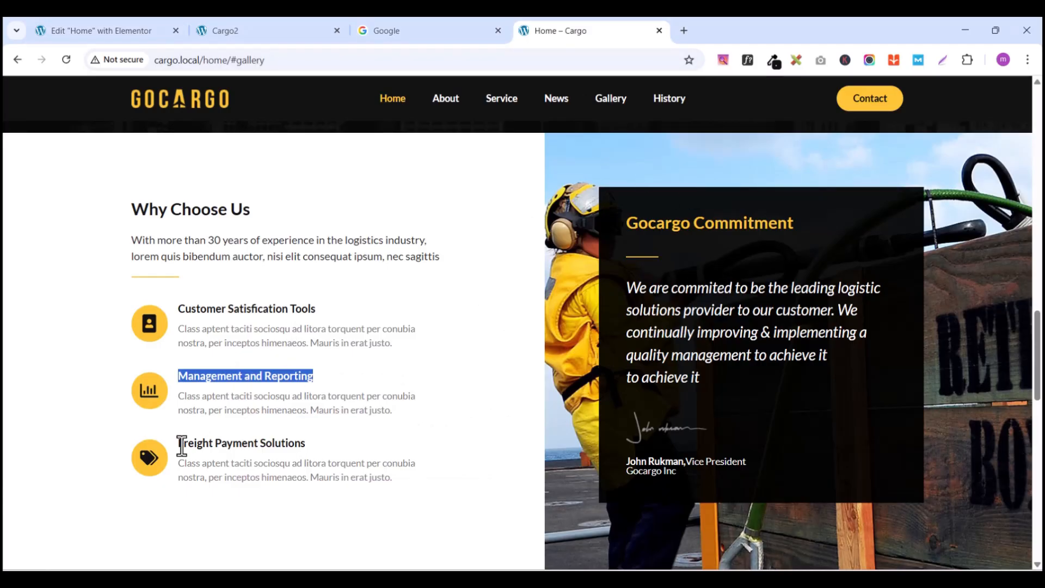
{"action": "left_click_drag", "start_coordinate": [182, 445], "coordinate": [315, 439]}
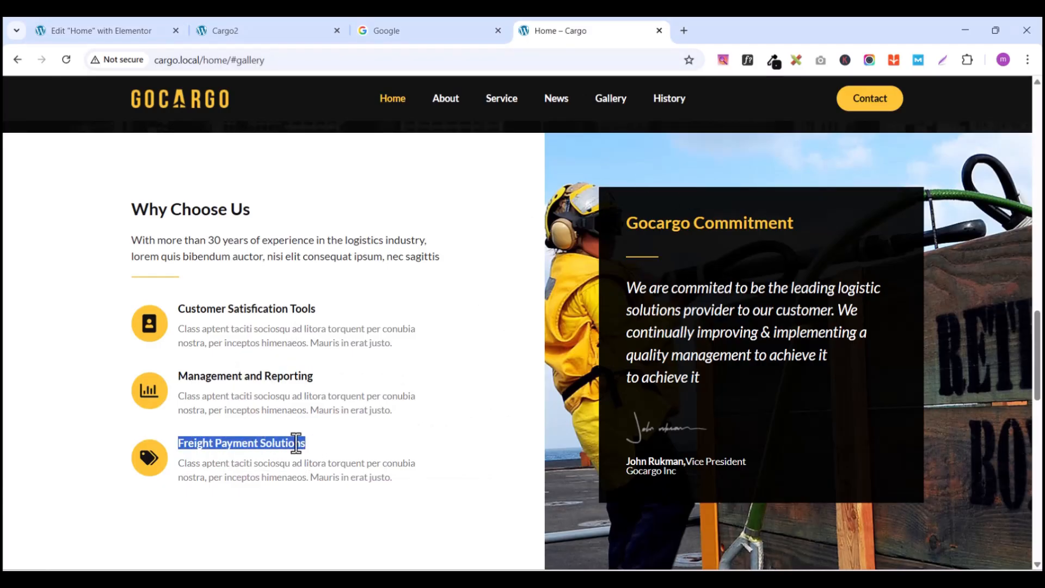
{"action": "right_click", "coordinate": [297, 442]}
{"action": "left_click", "coordinate": [326, 251]}
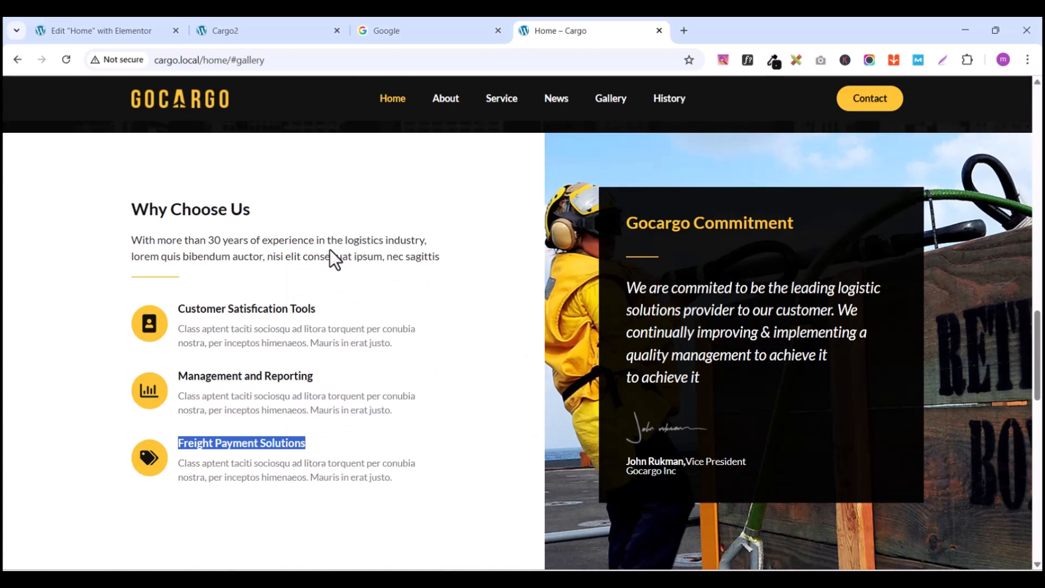
{"action": "left_click", "coordinate": [92, 23]}
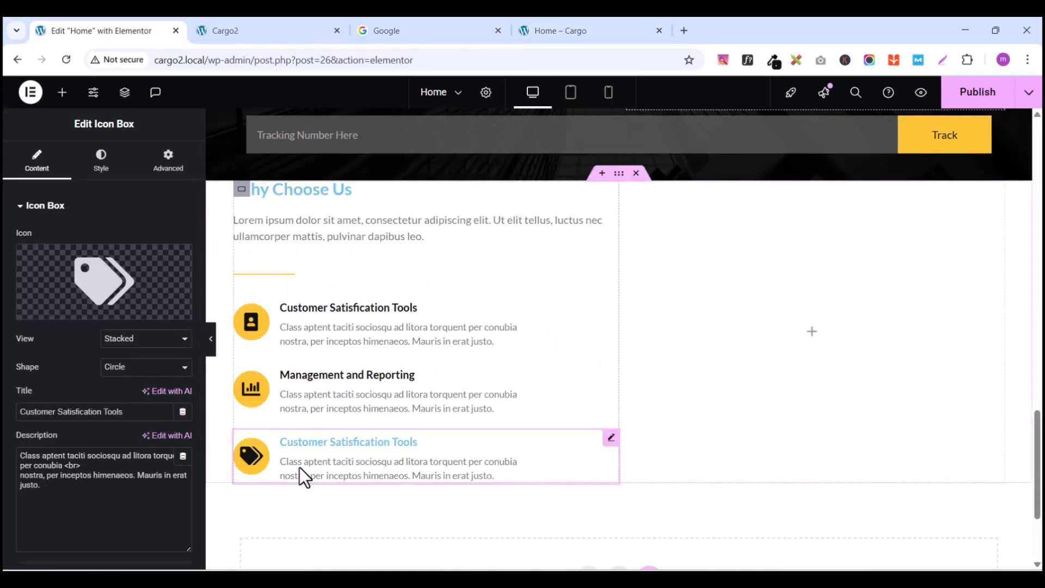
{"action": "triple_click", "coordinate": [102, 412]}
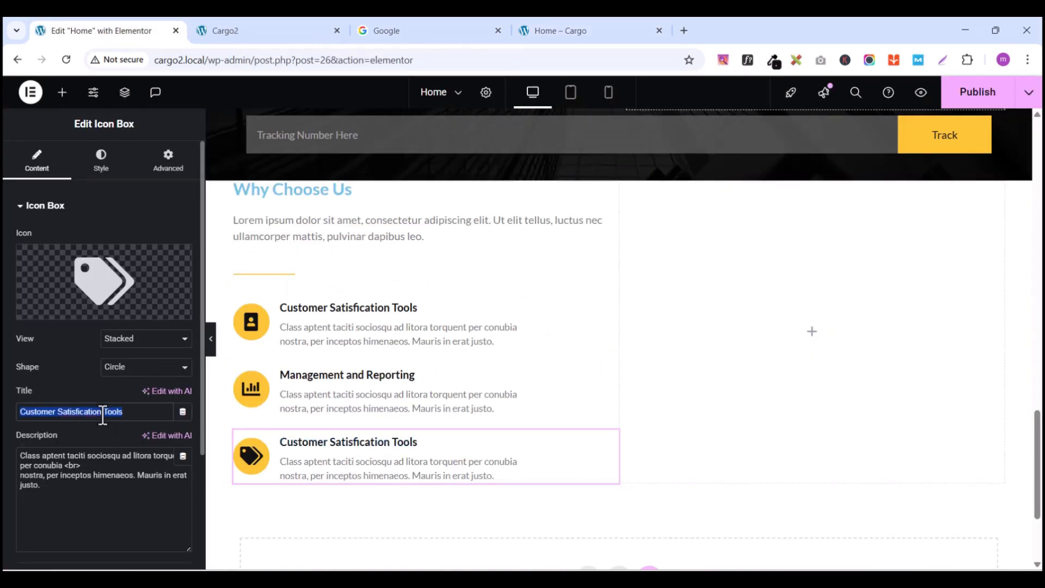
{"action": "key", "text": "ctrl+v"}
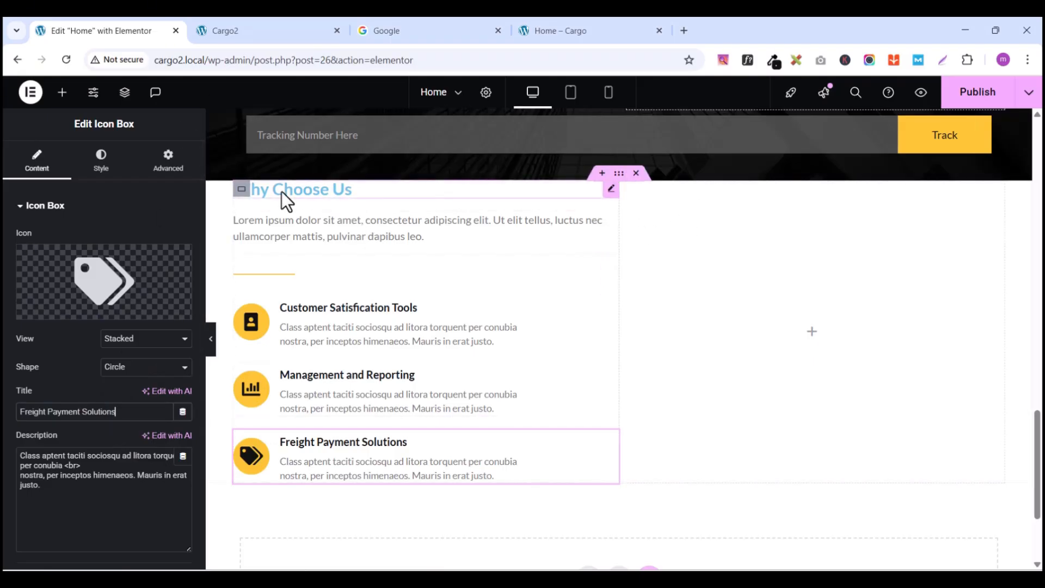
Step: Set the padding of the container holding the Why Choose Us content to 100 px top and 80 px bottom
{"action": "left_click", "coordinate": [241, 191]}
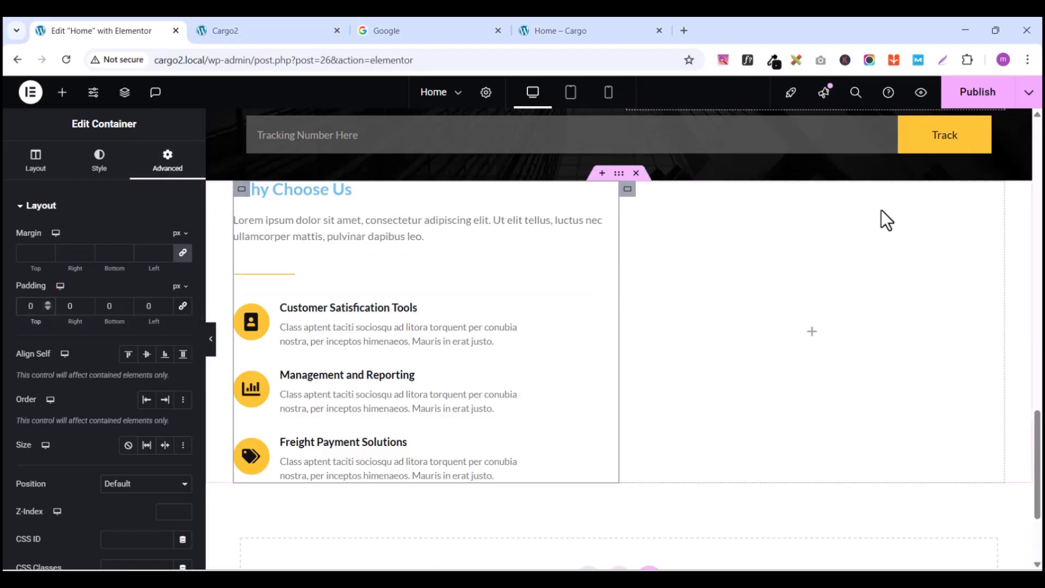
{"action": "type", "text": "1000"}
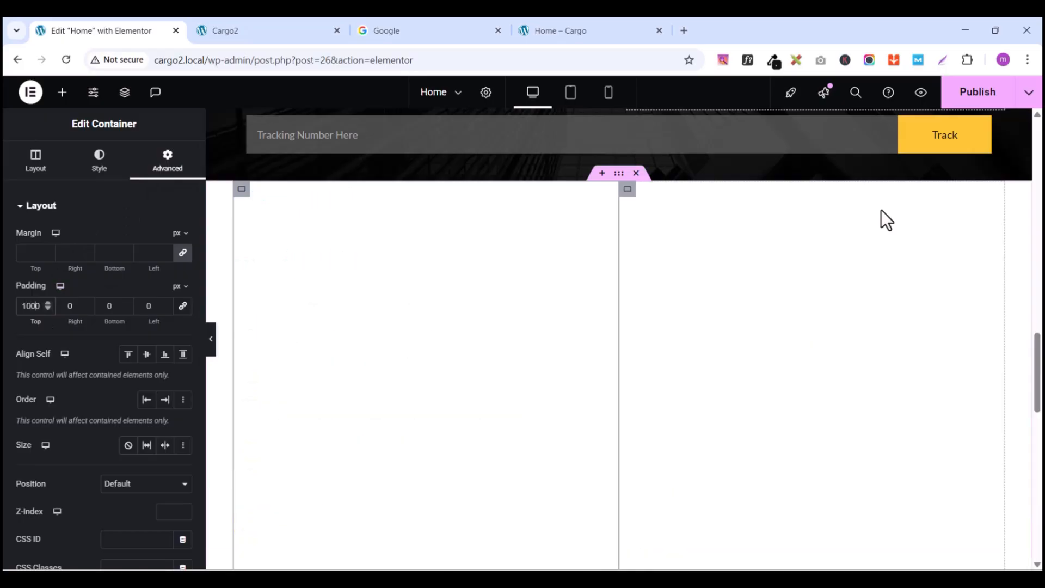
{"action": "key", "text": "Delete"}
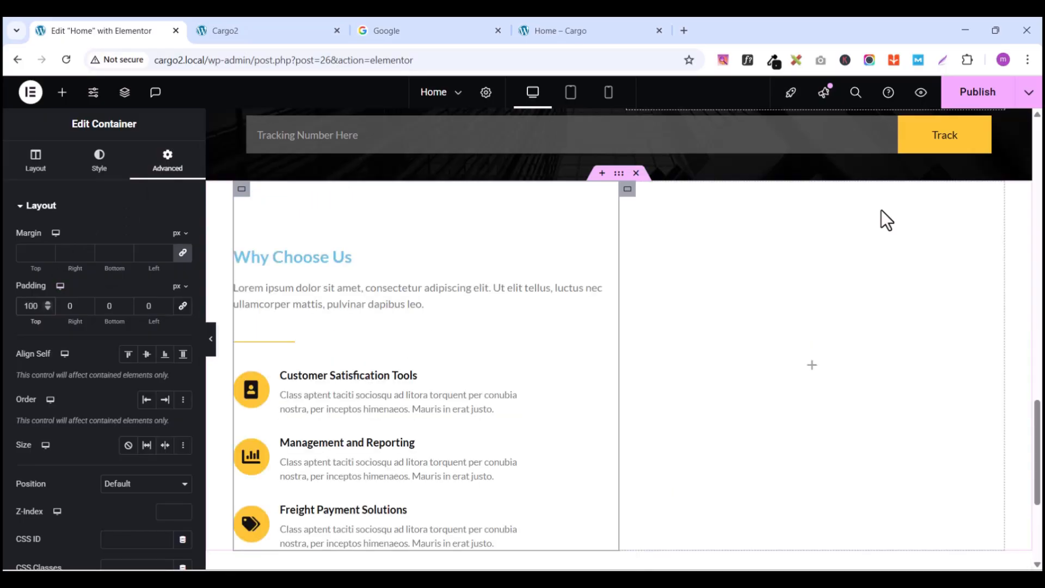
{"action": "left_click", "coordinate": [110, 307]}
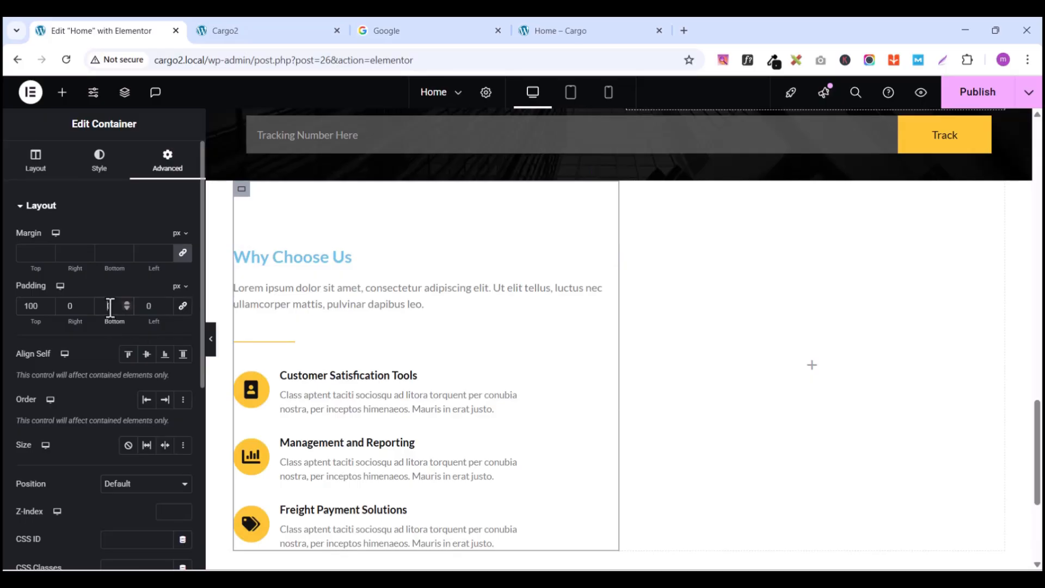
{"action": "type", "text": "80"}
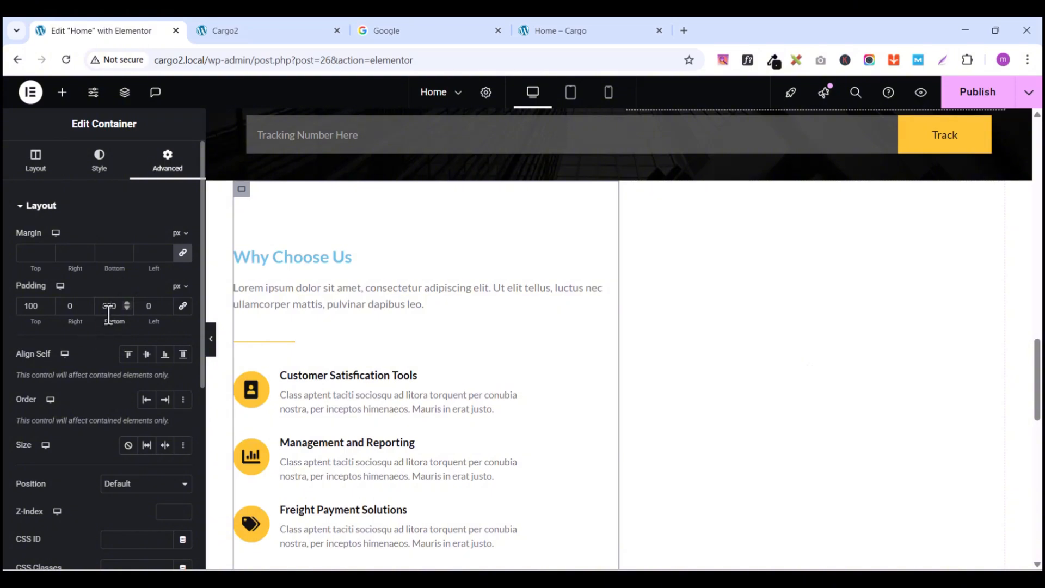
{"action": "key", "text": "BackSpace"}
{"action": "key", "text": "BackSpace"}
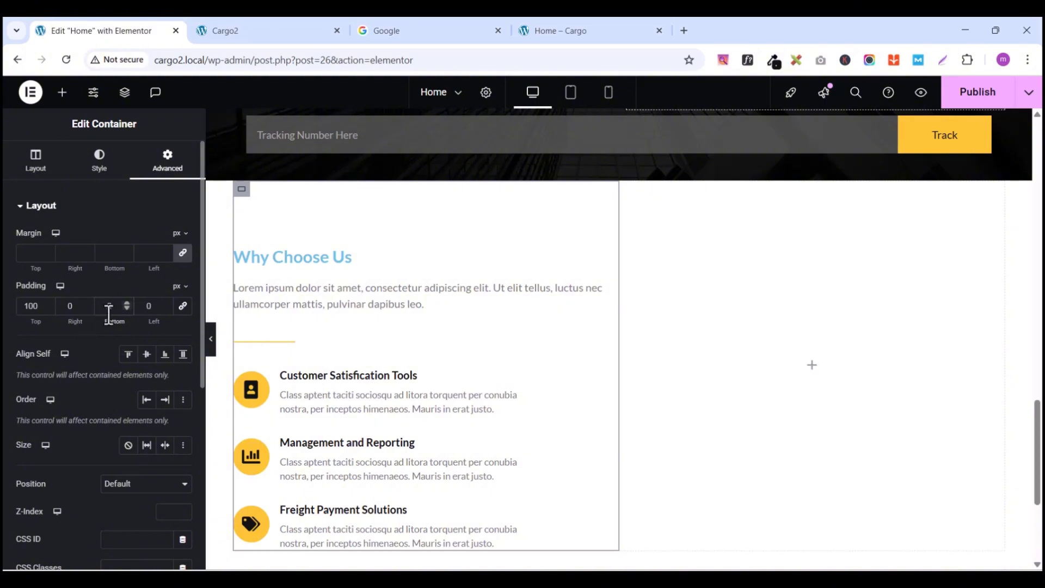
{"action": "type", "text": "0"}
{"action": "type", "text": "8"}
Step: Set the Why Choose Us content container's left padding to 190 px and review how its text wraps
{"action": "left_click", "coordinate": [148, 306]}
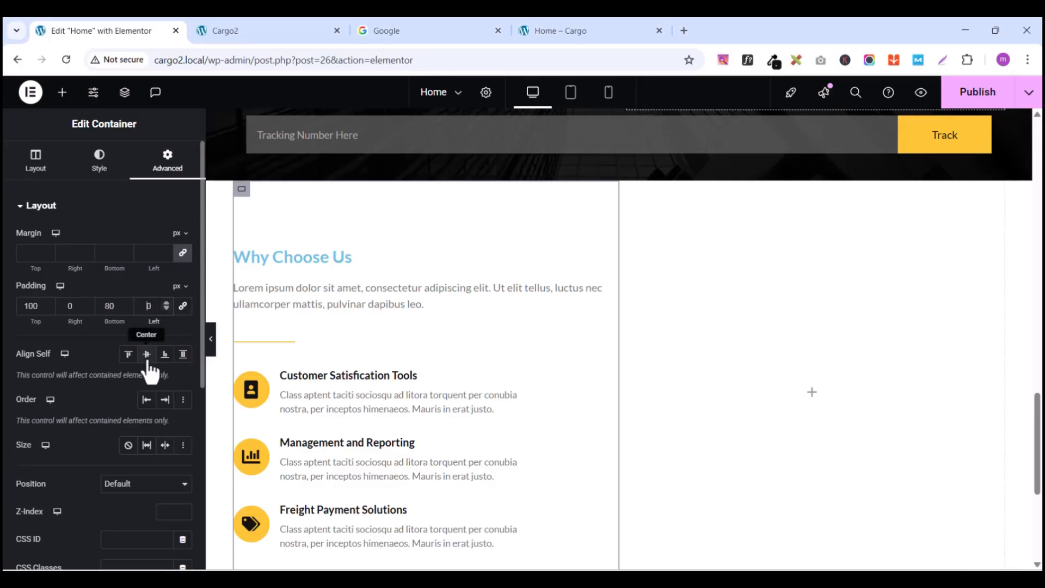
{"action": "type", "text": "1"}
{"action": "type", "text": "0"}
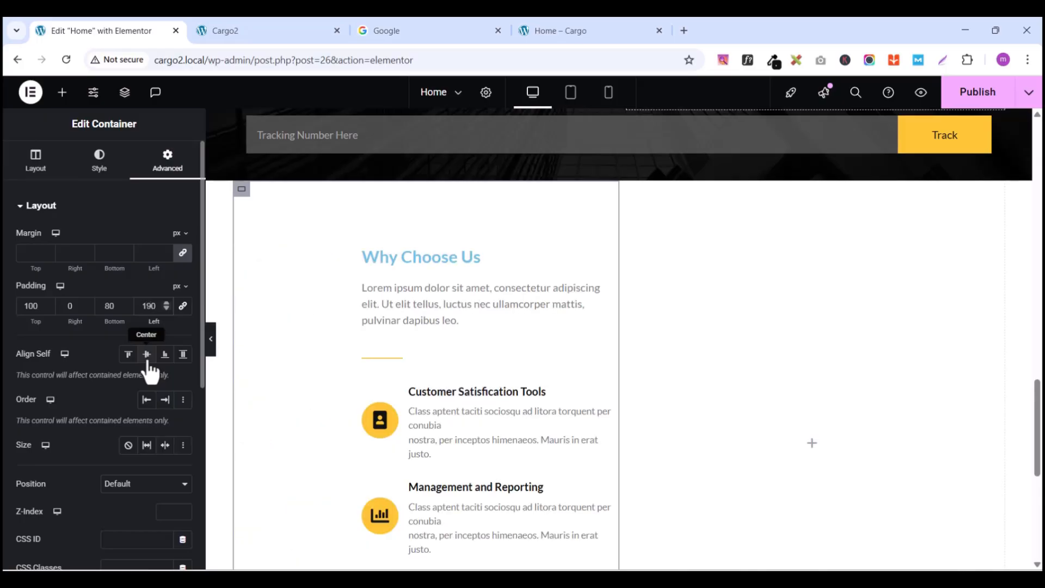
{"action": "scroll", "coordinate": [363, 340], "scroll_direction": "down", "scroll_amount": 4}
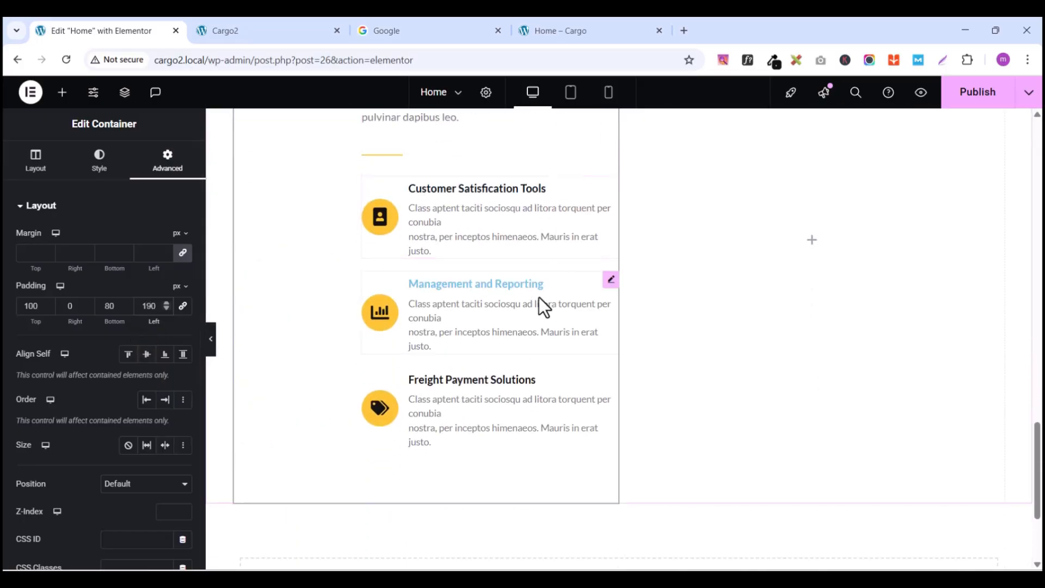
{"action": "scroll", "coordinate": [539, 297], "scroll_direction": "up", "scroll_amount": 3}
{"action": "scroll", "coordinate": [539, 269], "scroll_direction": "up", "scroll_amount": 1}
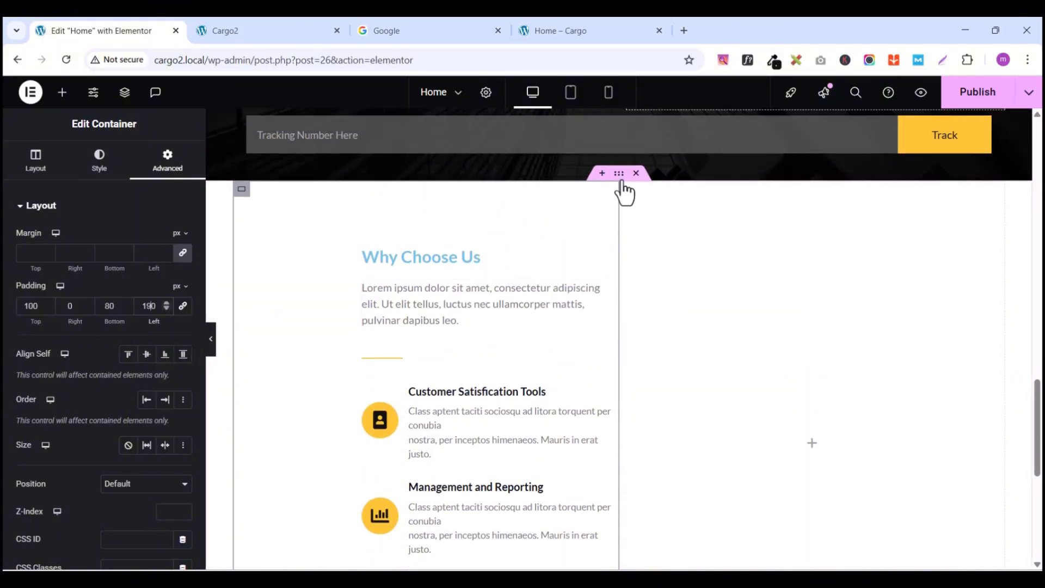
{"action": "scroll", "coordinate": [553, 340], "scroll_direction": "down", "scroll_amount": 1}
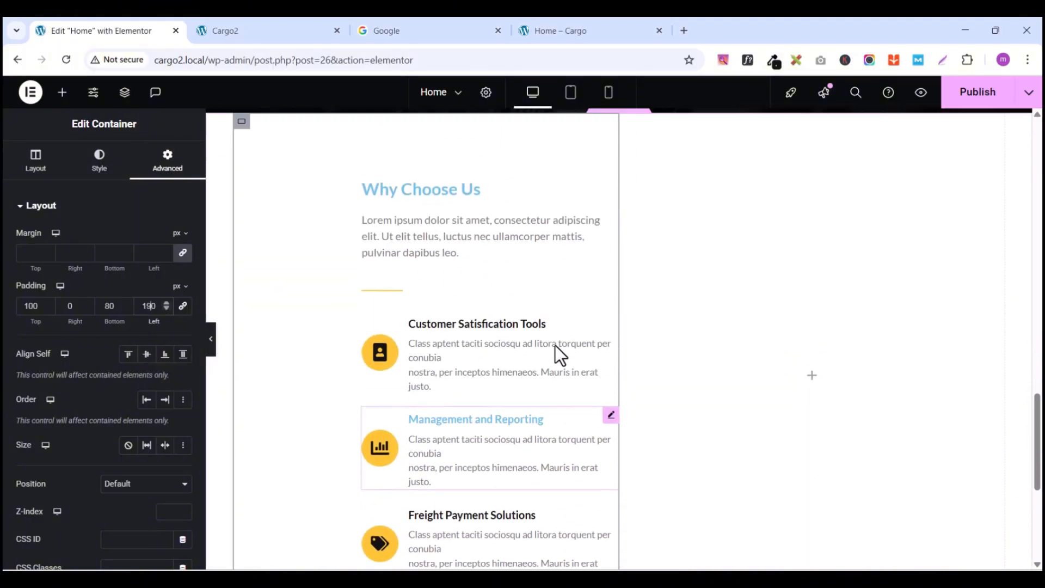
Step: Check the reference page's section, then give the empty container beside the Why Choose Us content a classic background using the image bg_side_4-1.jpg
{"action": "scroll", "coordinate": [555, 346], "scroll_direction": "down", "scroll_amount": 2}
{"action": "left_click", "coordinate": [570, 34]}
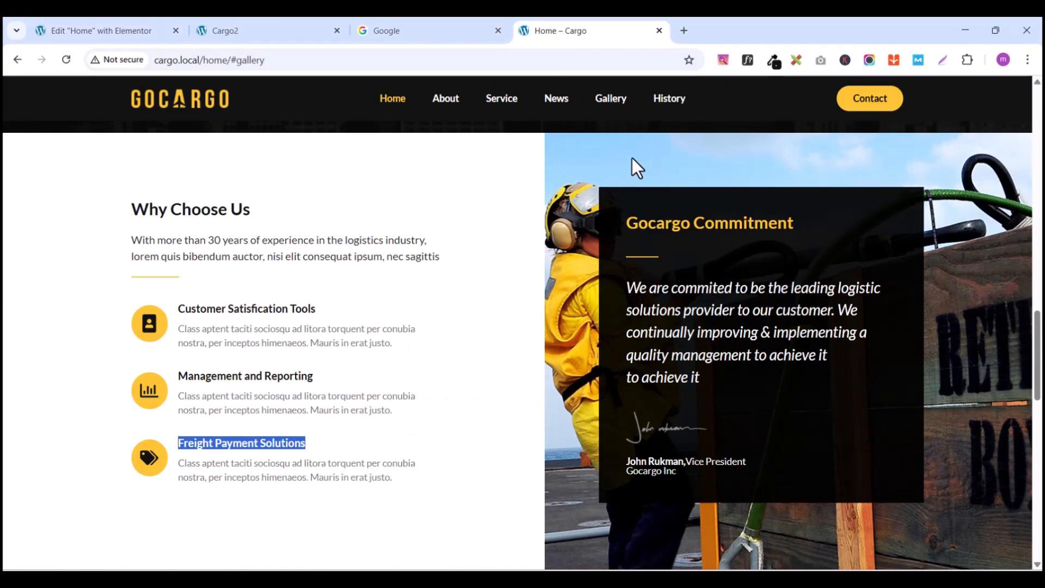
{"action": "left_click", "coordinate": [119, 28]}
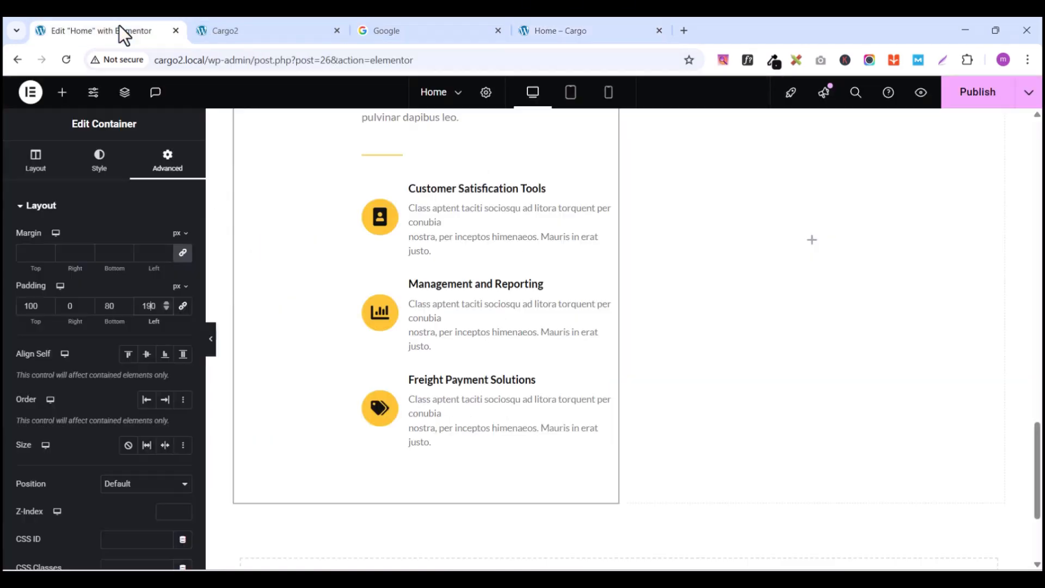
{"action": "scroll", "coordinate": [690, 292], "scroll_direction": "up", "scroll_amount": 2}
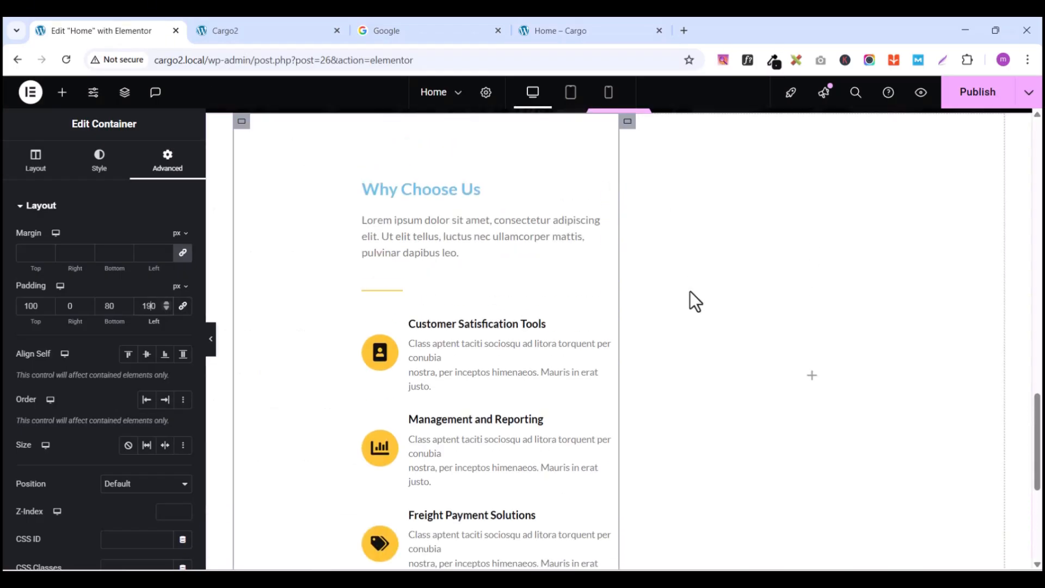
{"action": "left_click", "coordinate": [631, 122]}
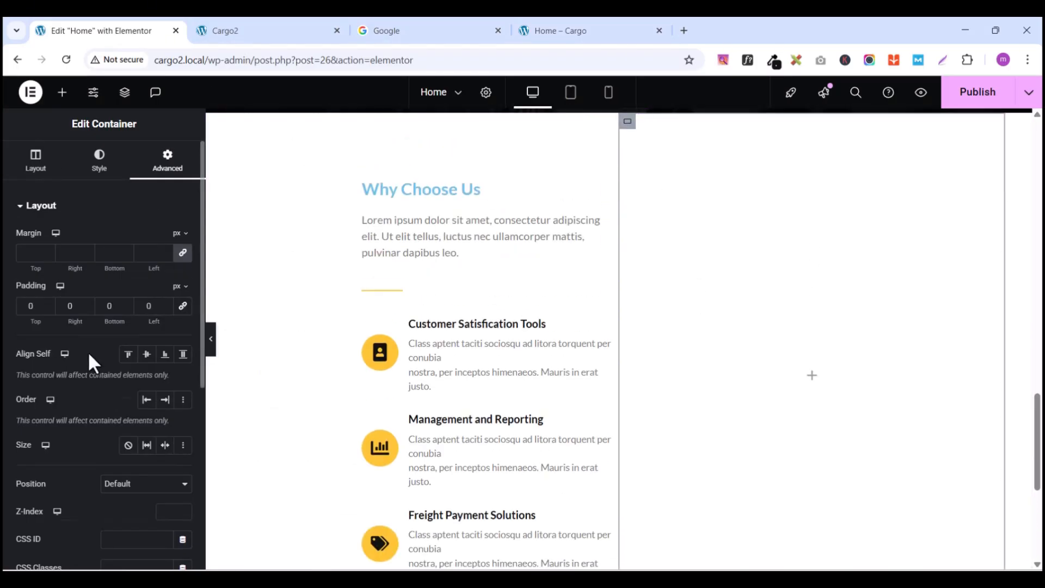
{"action": "left_click", "coordinate": [96, 166]}
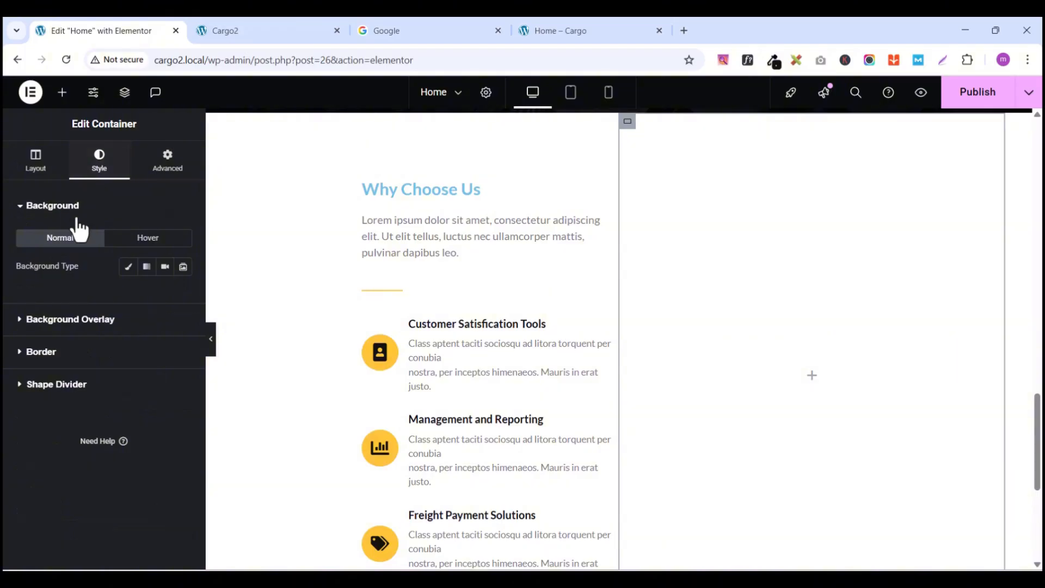
{"action": "left_click", "coordinate": [128, 266]}
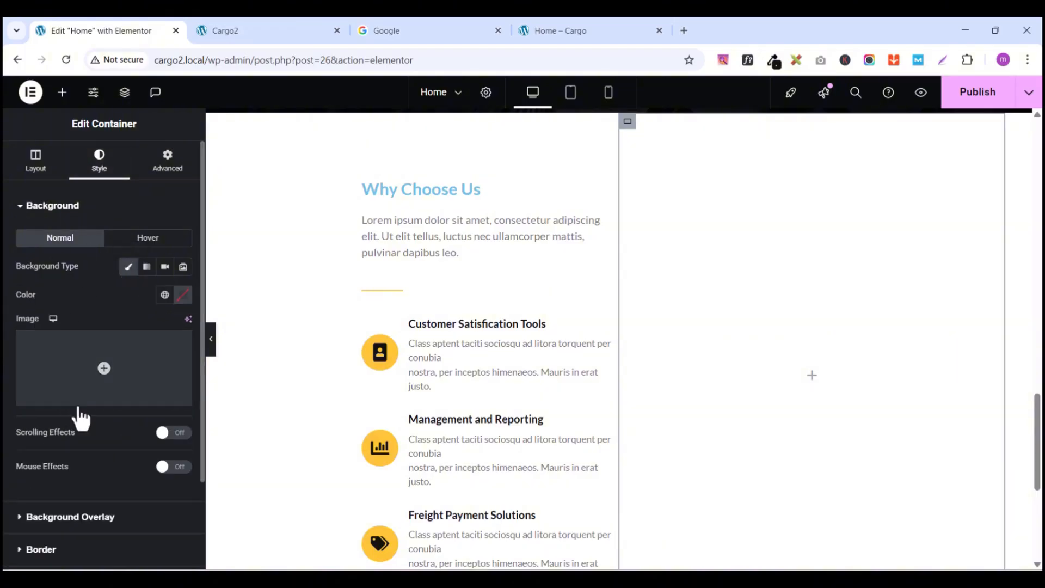
{"action": "left_click", "coordinate": [99, 406]}
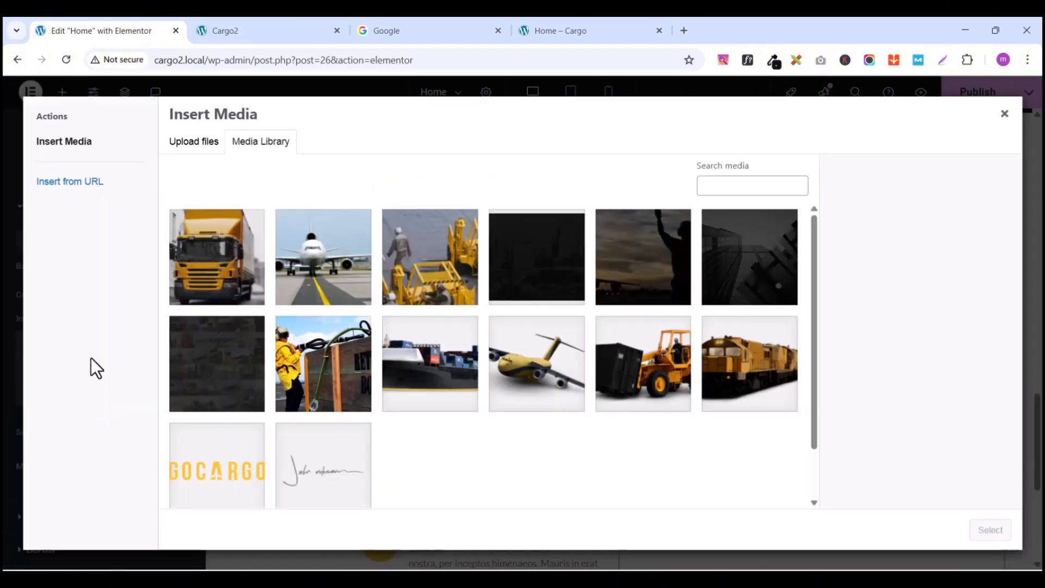
{"action": "left_click", "coordinate": [360, 368]}
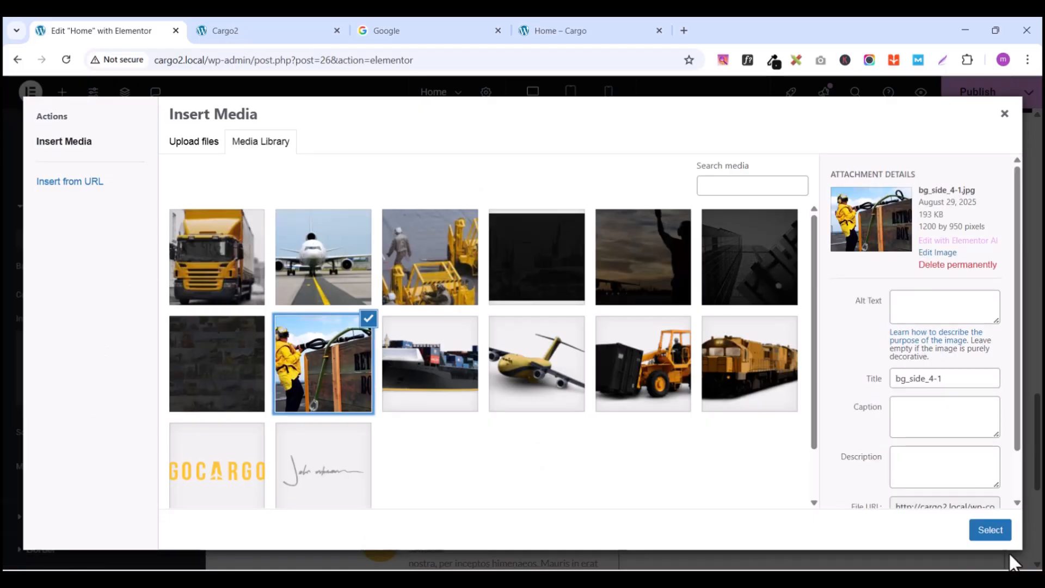
{"action": "left_click", "coordinate": [991, 529]}
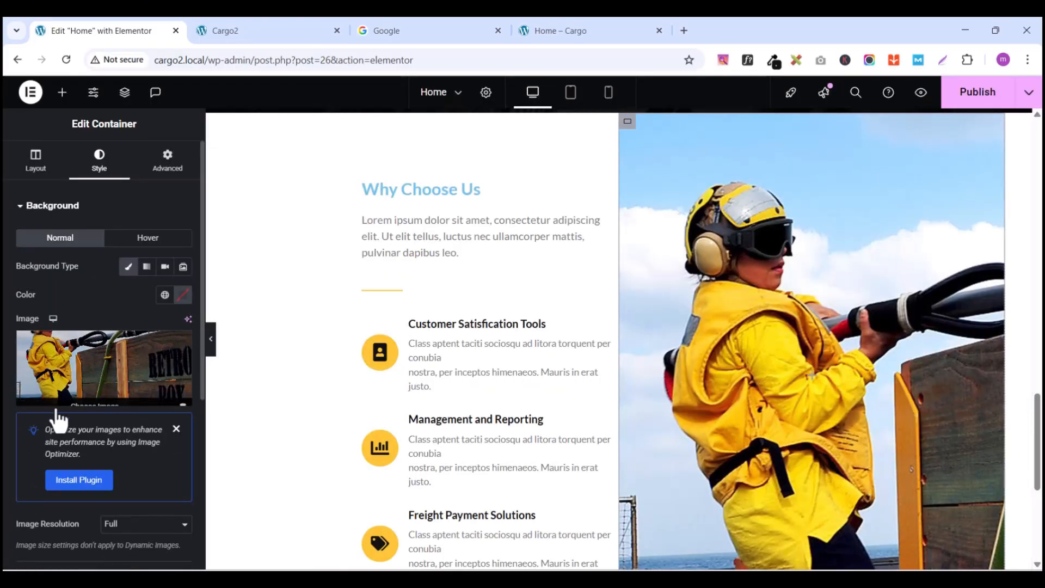
Step: Set the container's background image to Center Center position, No-repeat and Cover display size, and review the result on the page
{"action": "scroll", "coordinate": [125, 468], "scroll_direction": "down", "scroll_amount": 3}
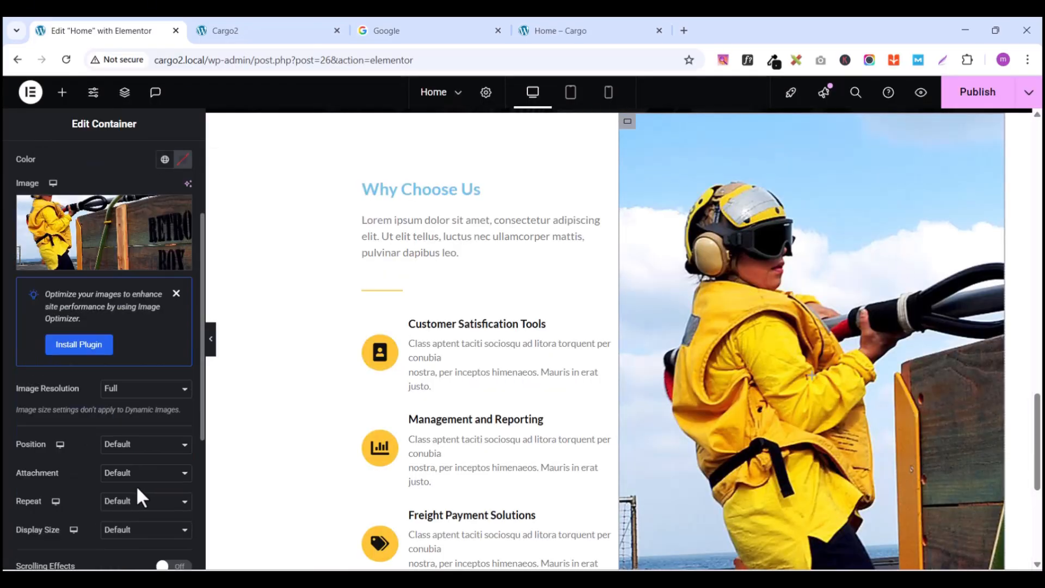
{"action": "left_click", "coordinate": [131, 445]}
{"action": "left_click", "coordinate": [126, 280]}
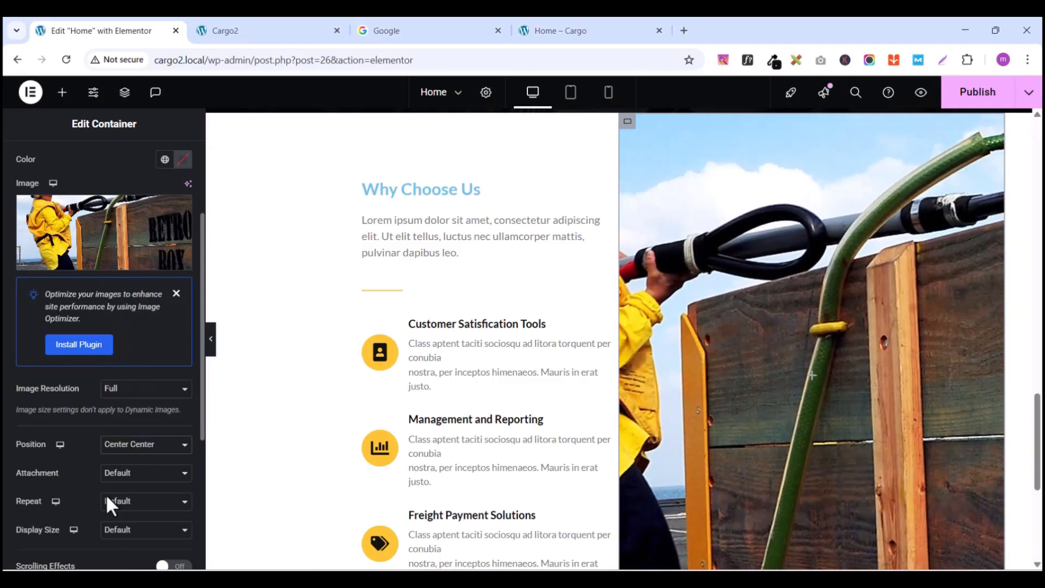
{"action": "left_click", "coordinate": [123, 507]}
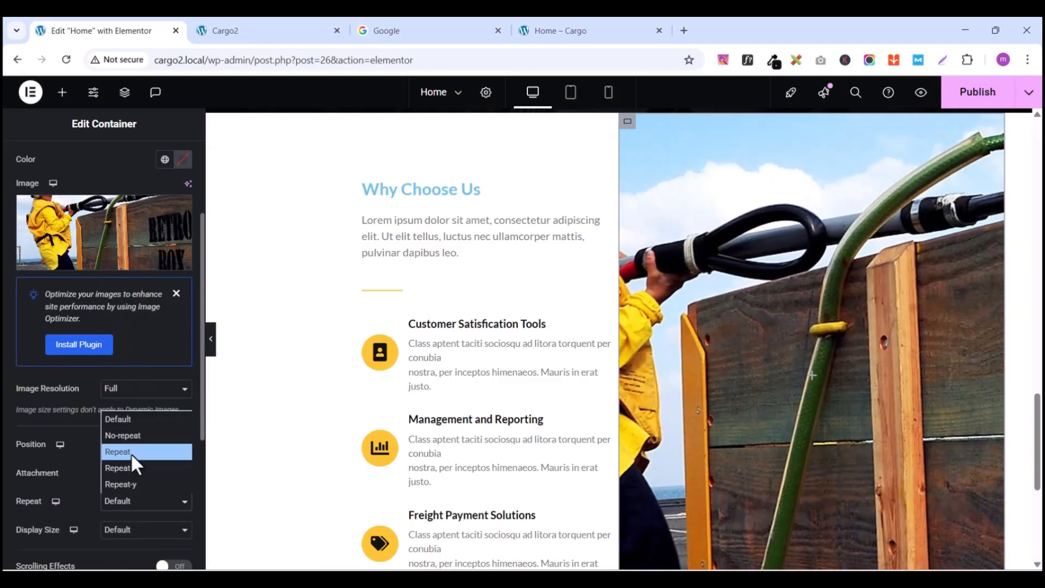
{"action": "left_click", "coordinate": [135, 434]}
{"action": "left_click", "coordinate": [115, 531]}
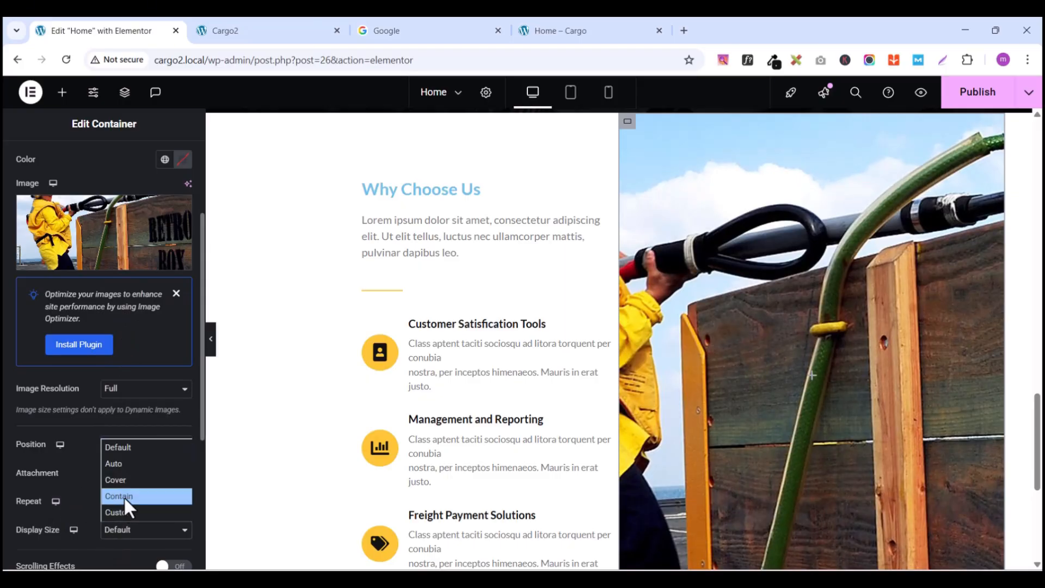
{"action": "left_click", "coordinate": [133, 479]}
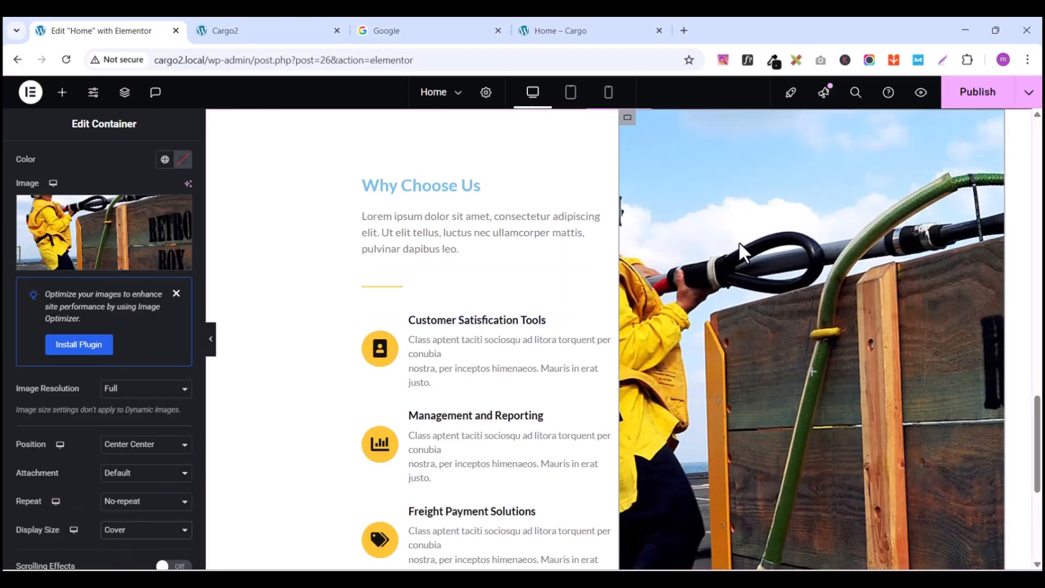
{"action": "scroll", "coordinate": [739, 240], "scroll_direction": "down", "scroll_amount": 1}
{"action": "scroll", "coordinate": [740, 243], "scroll_direction": "up", "scroll_amount": 2}
{"action": "scroll", "coordinate": [741, 243], "scroll_direction": "down", "scroll_amount": 1}
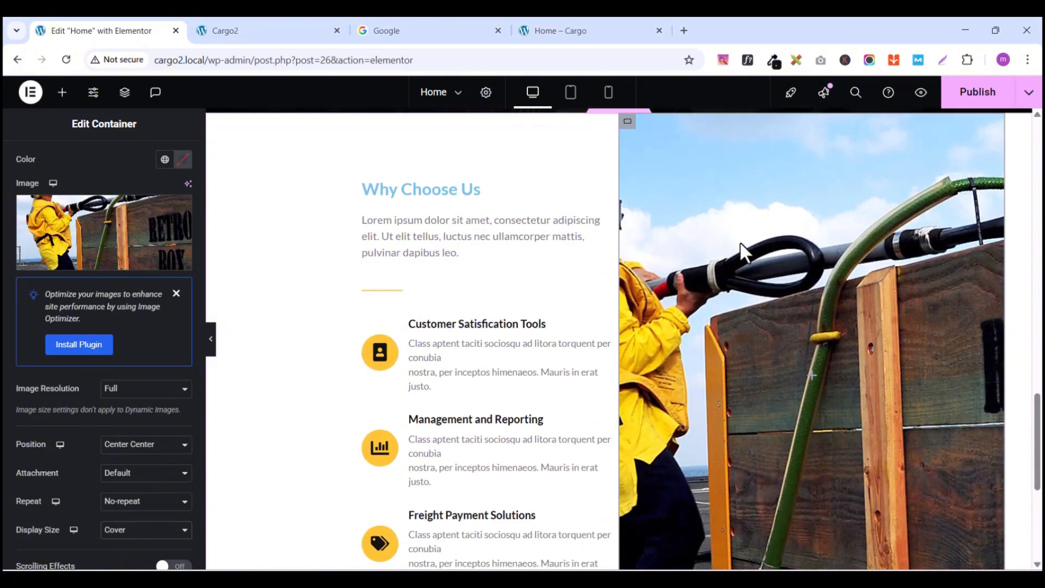
{"action": "scroll", "coordinate": [741, 242], "scroll_direction": "up", "scroll_amount": 1}
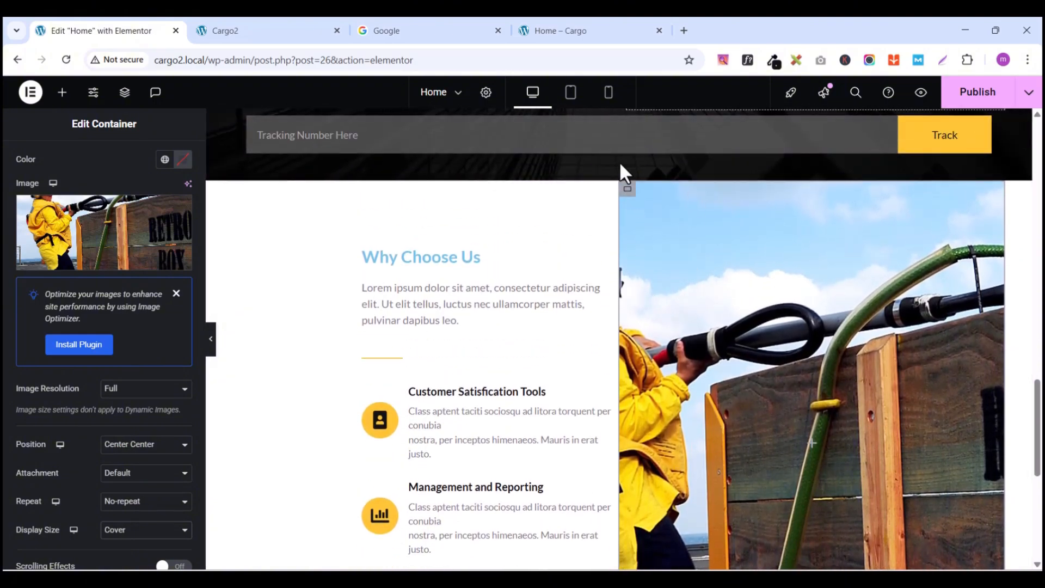
Step: Set the content width of the container holding the Why Choose Us section to Full Width
{"action": "left_click", "coordinate": [620, 175]}
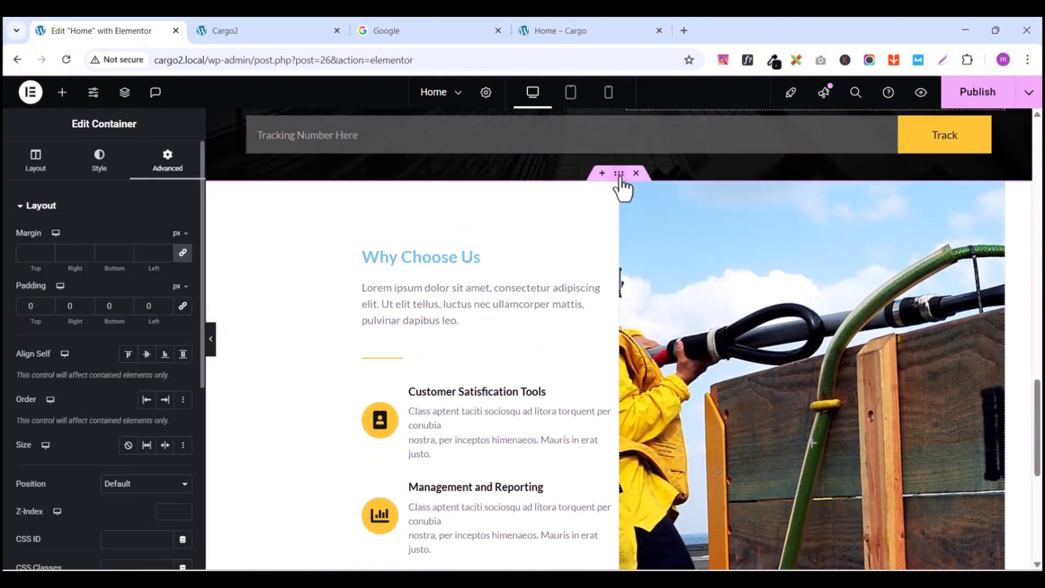
{"action": "left_click", "coordinate": [24, 163]}
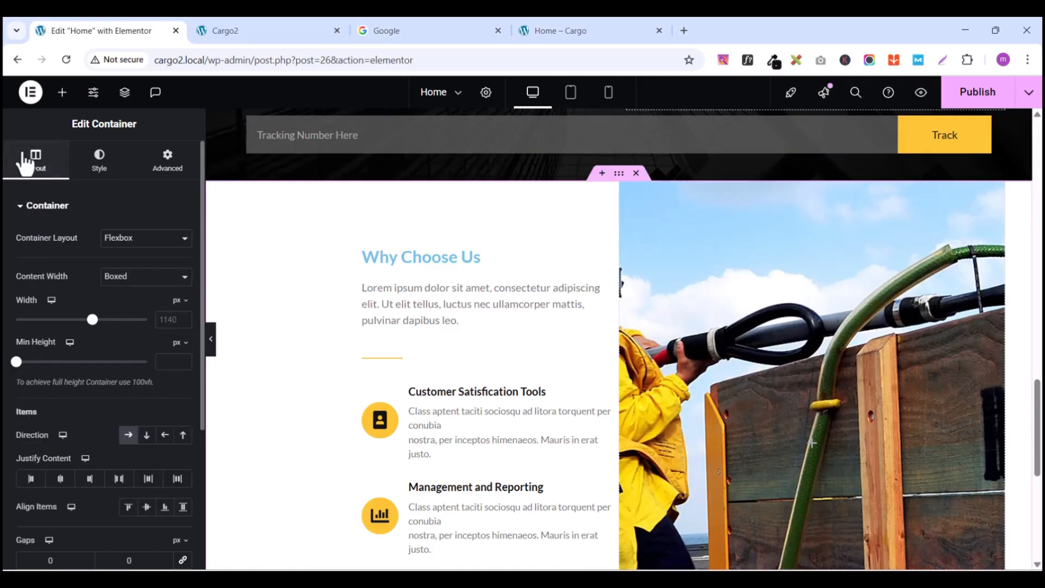
{"action": "left_click", "coordinate": [136, 278]}
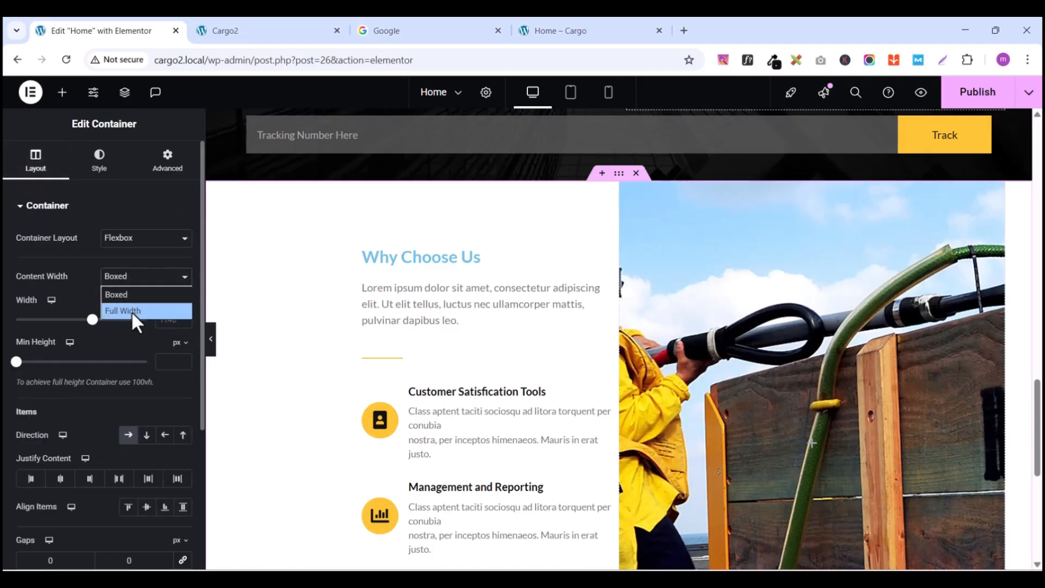
{"action": "left_click", "coordinate": [132, 311]}
{"action": "scroll", "coordinate": [630, 350], "scroll_direction": "up", "scroll_amount": 7}
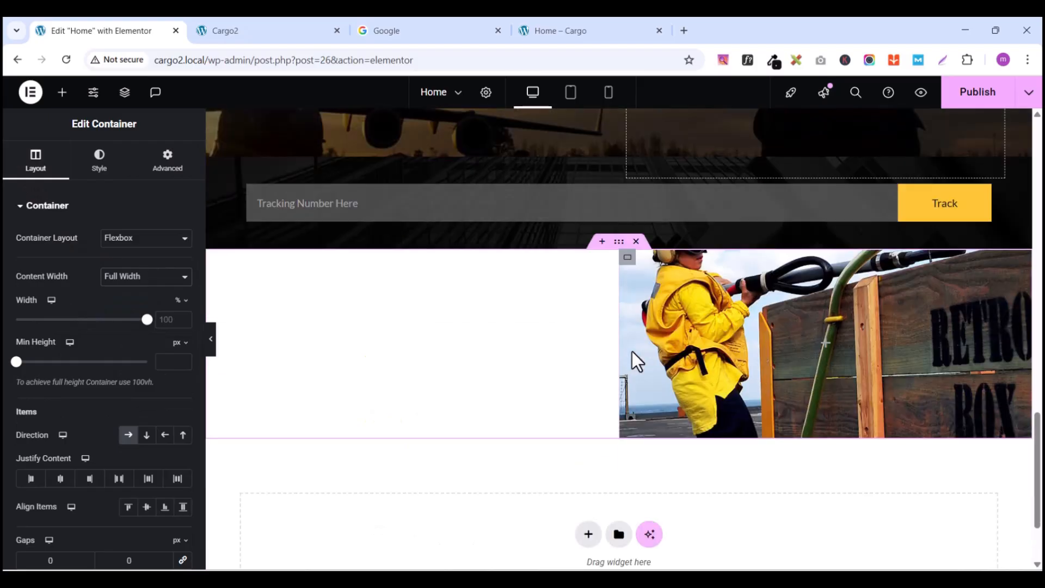
{"action": "scroll", "coordinate": [632, 349], "scroll_direction": "down", "scroll_amount": 11}
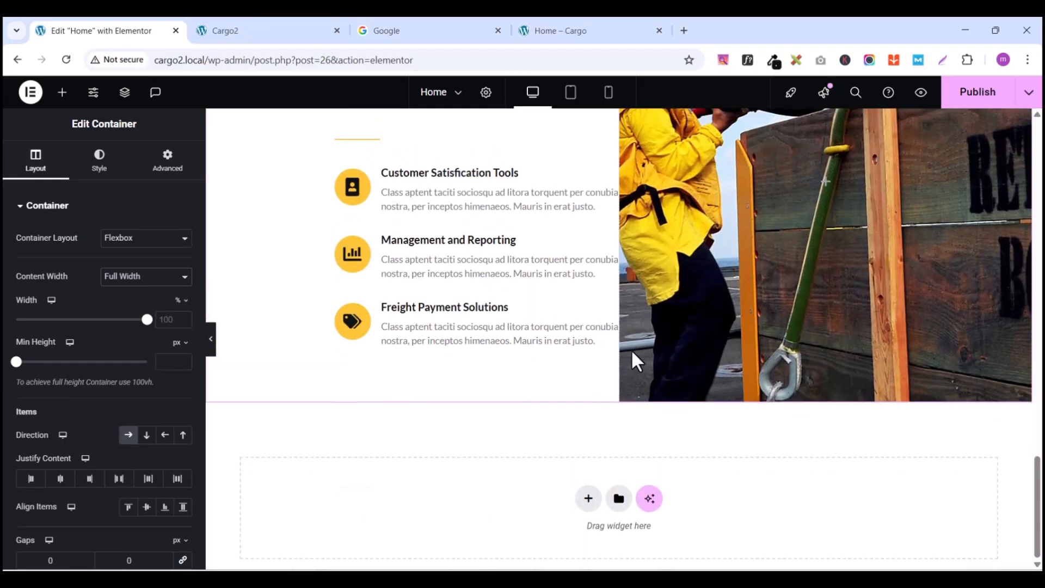
{"action": "scroll", "coordinate": [631, 351], "scroll_direction": "up", "scroll_amount": 3}
{"action": "scroll", "coordinate": [632, 351], "scroll_direction": "up", "scroll_amount": 2}
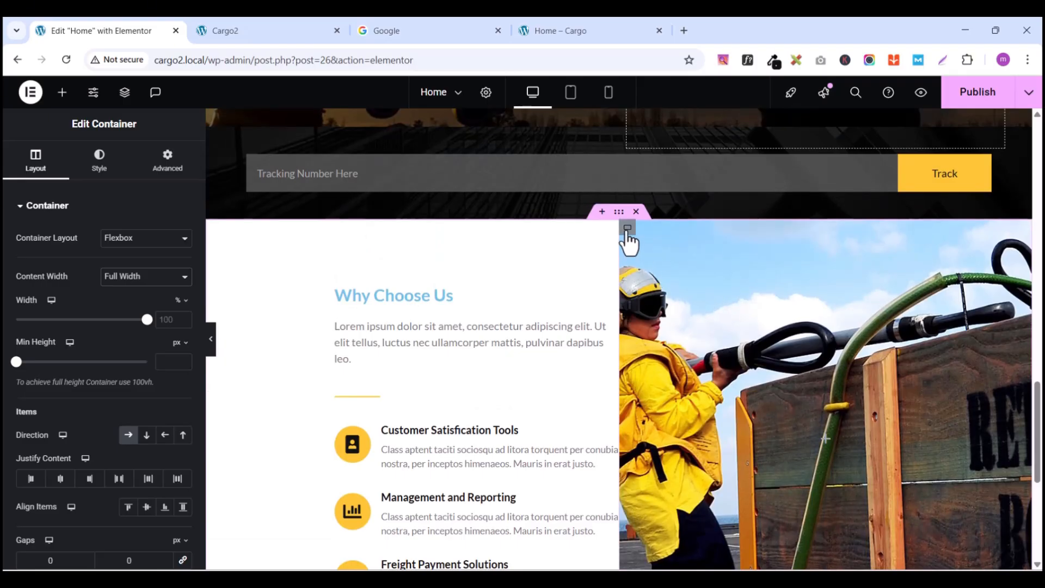
Step: Add a nested container inside the image column beside Why Choose Us and compare it with the reference Cargo page
{"action": "left_click", "coordinate": [62, 94]}
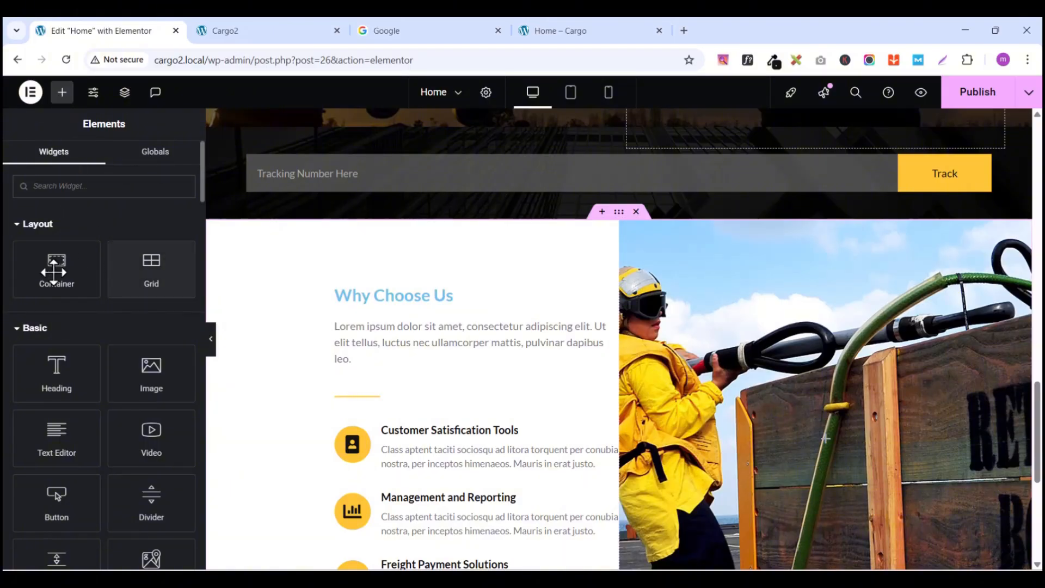
{"action": "left_click_drag", "start_coordinate": [56, 265], "coordinate": [833, 426]}
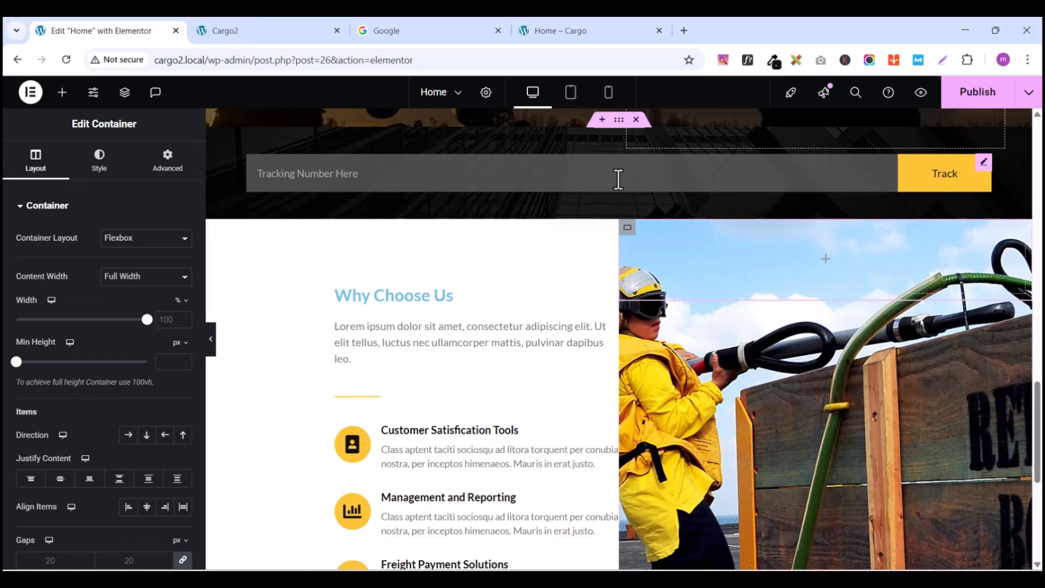
{"action": "left_click", "coordinate": [542, 30]}
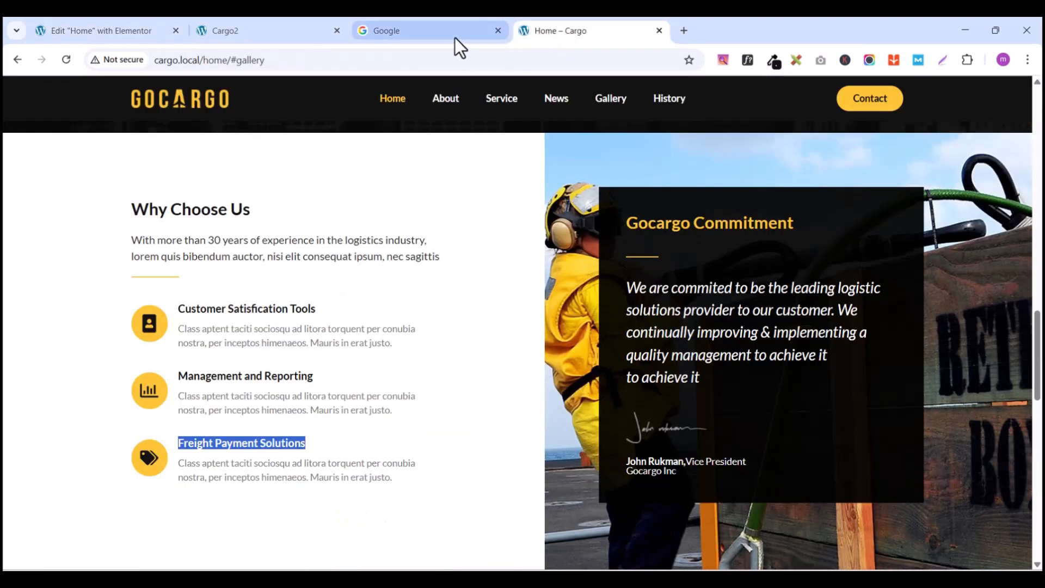
{"action": "left_click", "coordinate": [455, 38]}
{"action": "left_click", "coordinate": [563, 31]}
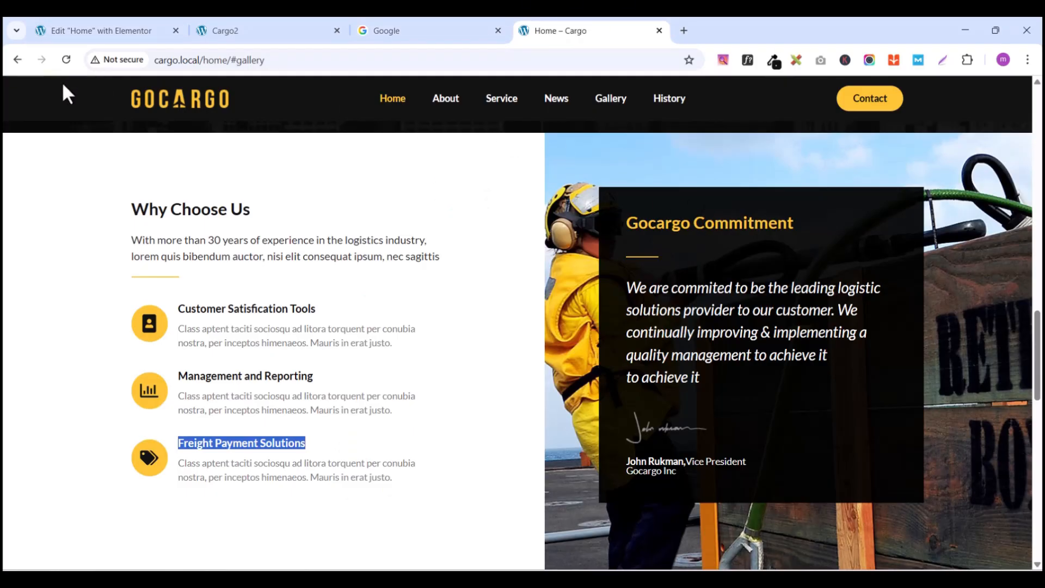
{"action": "left_click", "coordinate": [98, 29]}
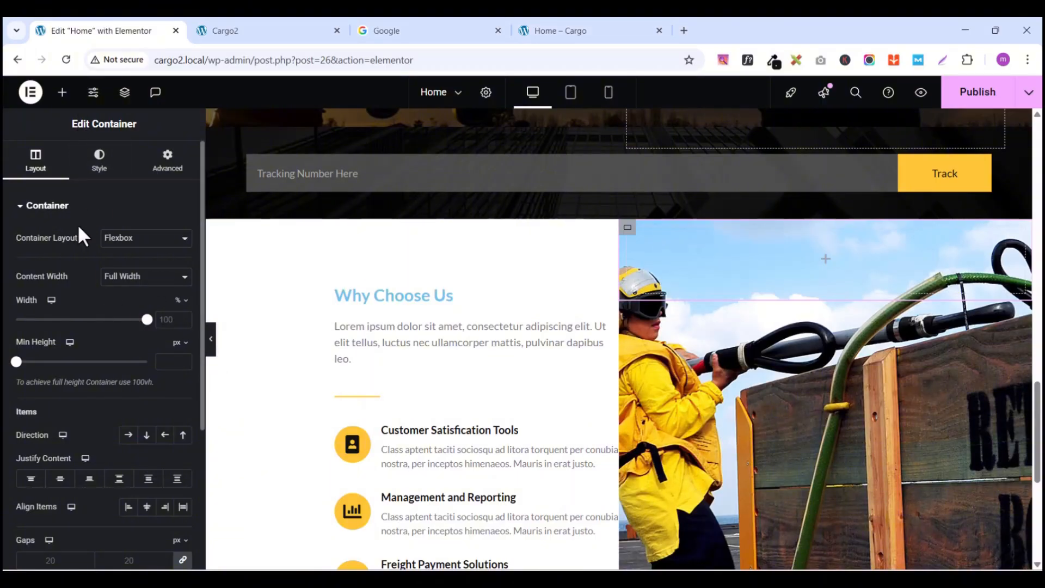
Step: Add a Heading widget to the new container over the background image
{"action": "left_click", "coordinate": [63, 92]}
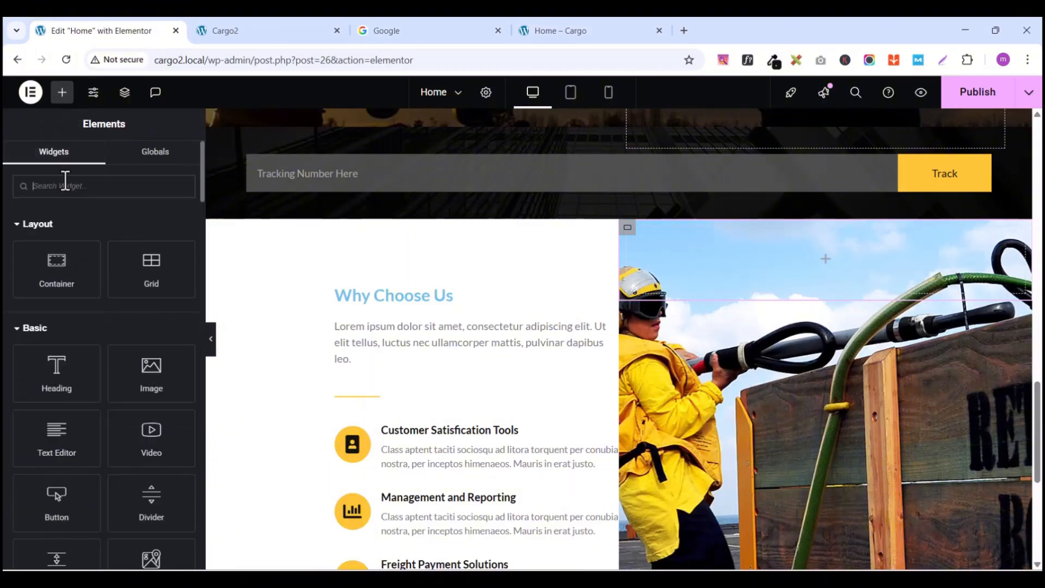
{"action": "left_click", "coordinate": [63, 184]}
{"action": "type", "text": "head"}
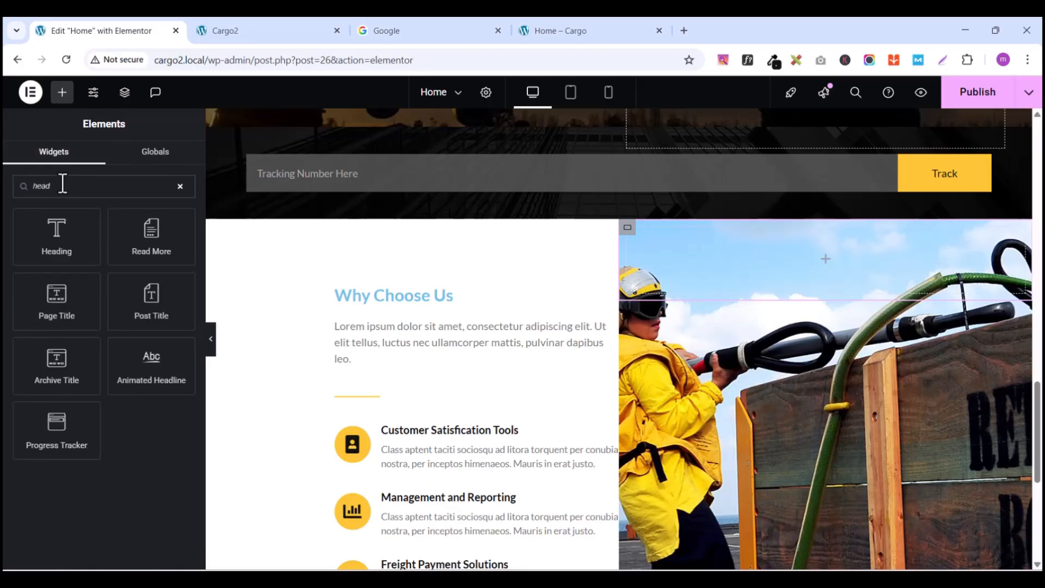
{"action": "left_click_drag", "start_coordinate": [60, 218], "coordinate": [857, 264]}
Step: Copy the title "Gocargo Commitment" from the reference Cargo page and use it to replace the new heading's placeholder text
{"action": "left_click", "coordinate": [533, 32]}
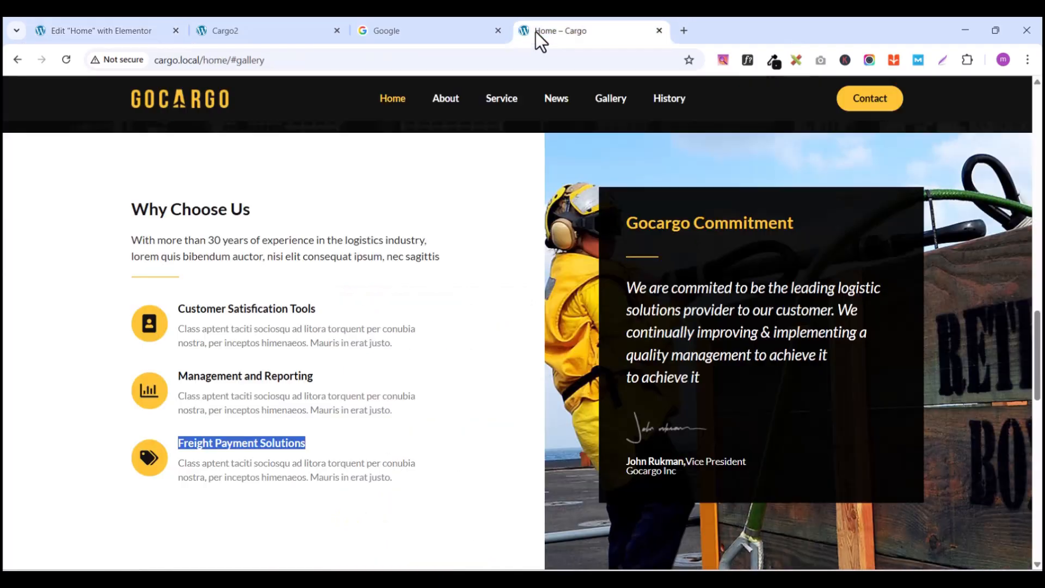
{"action": "left_click_drag", "start_coordinate": [799, 223], "coordinate": [617, 223]}
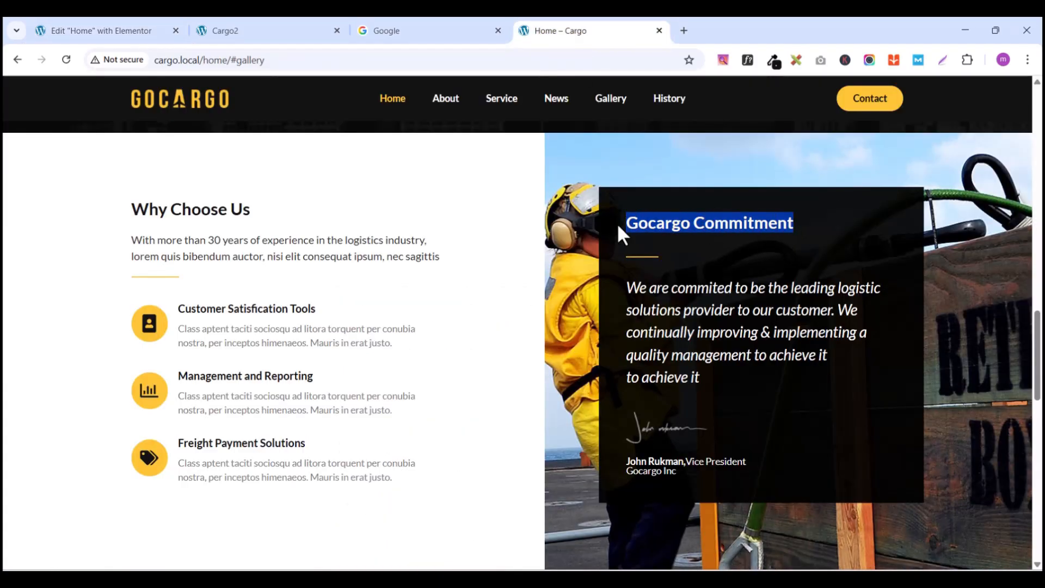
{"action": "right_click", "coordinate": [661, 217]}
{"action": "left_click", "coordinate": [700, 234]}
{"action": "left_click", "coordinate": [129, 30]}
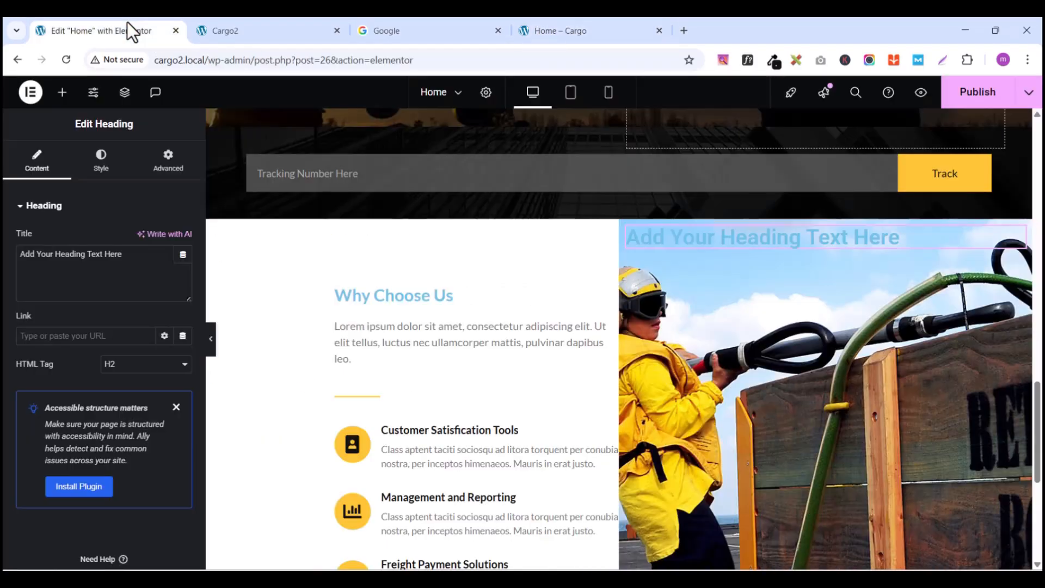
{"action": "left_click", "coordinate": [42, 276]}
{"action": "key", "text": "ctrl+a"}
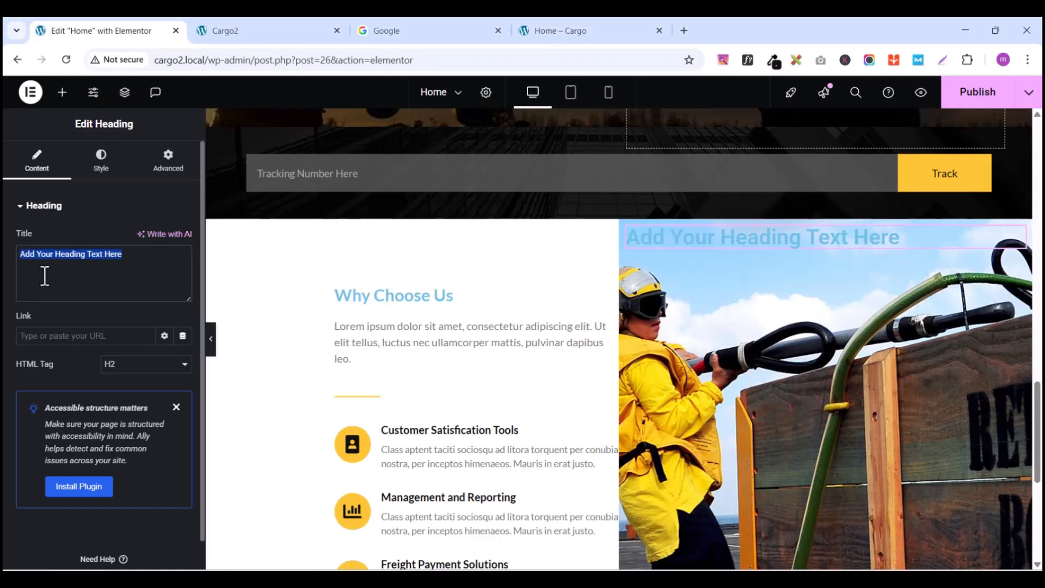
{"action": "key", "text": "ctrl+v"}
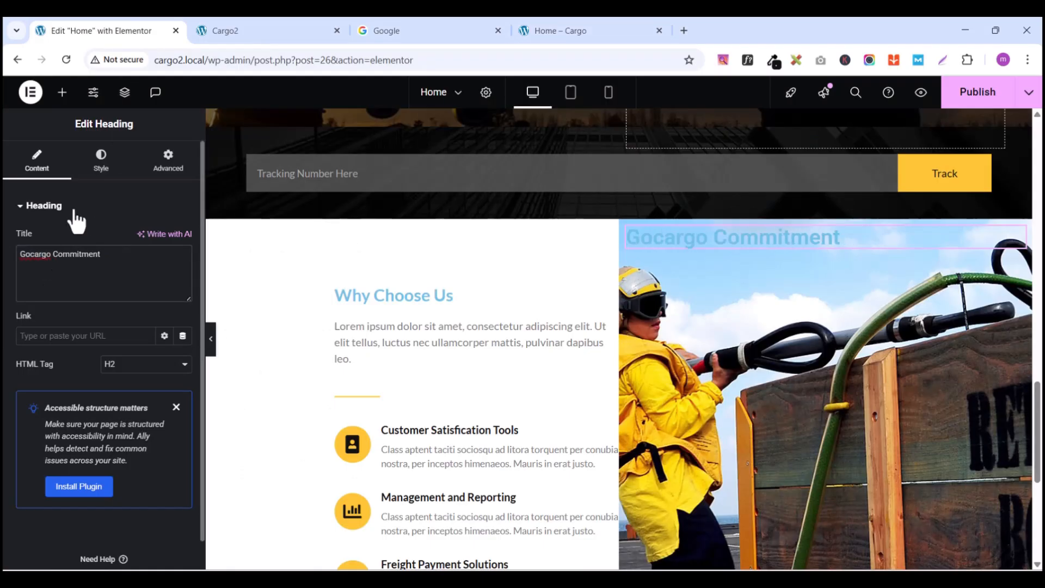
Step: Set the Gocargo Commitment heading's font family to Lato and its size to 25 px
{"action": "left_click", "coordinate": [100, 162]}
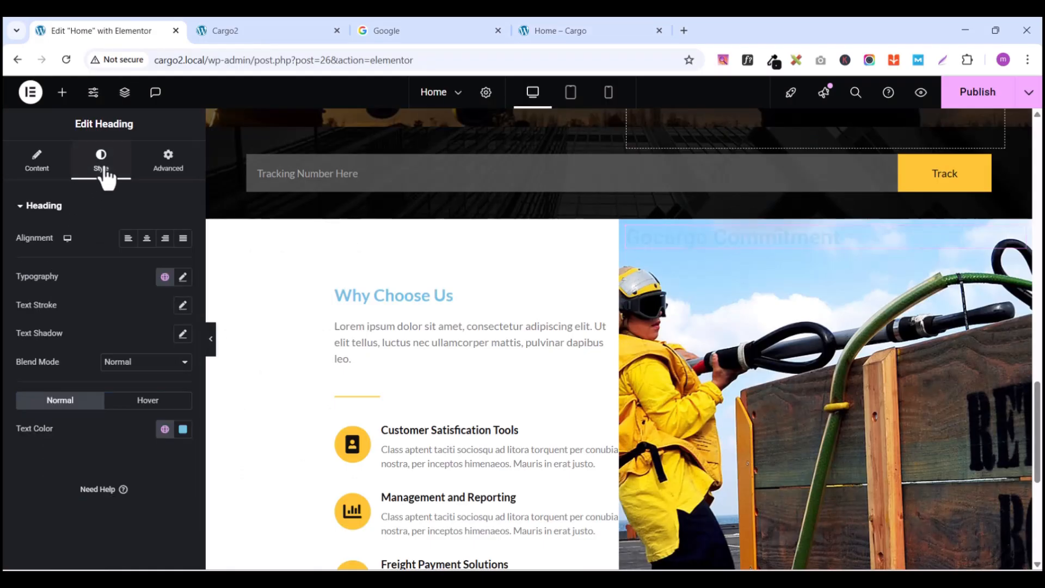
{"action": "left_click", "coordinate": [183, 276]}
{"action": "left_click", "coordinate": [140, 344]}
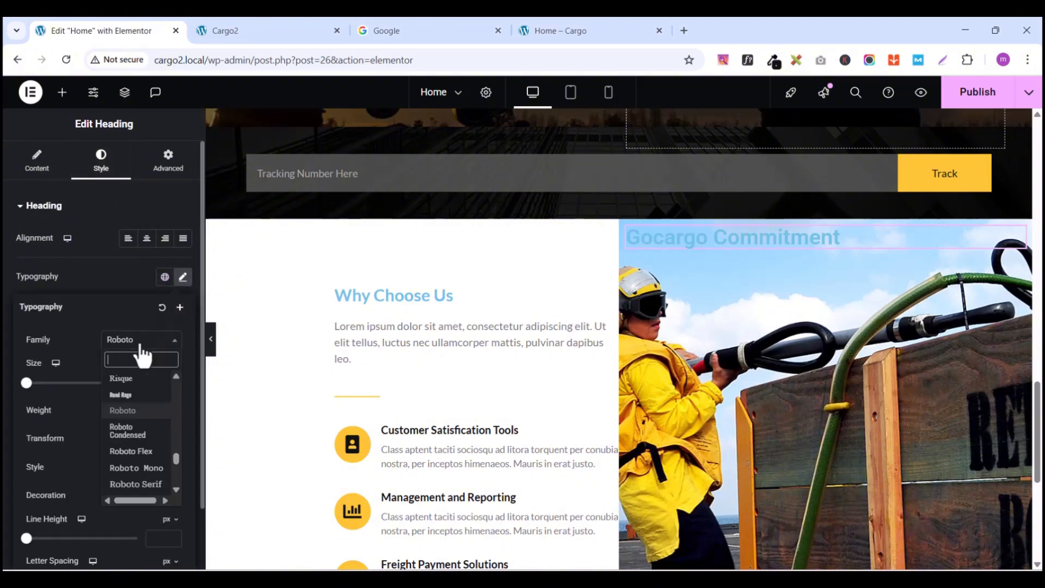
{"action": "type", "text": "lato"}
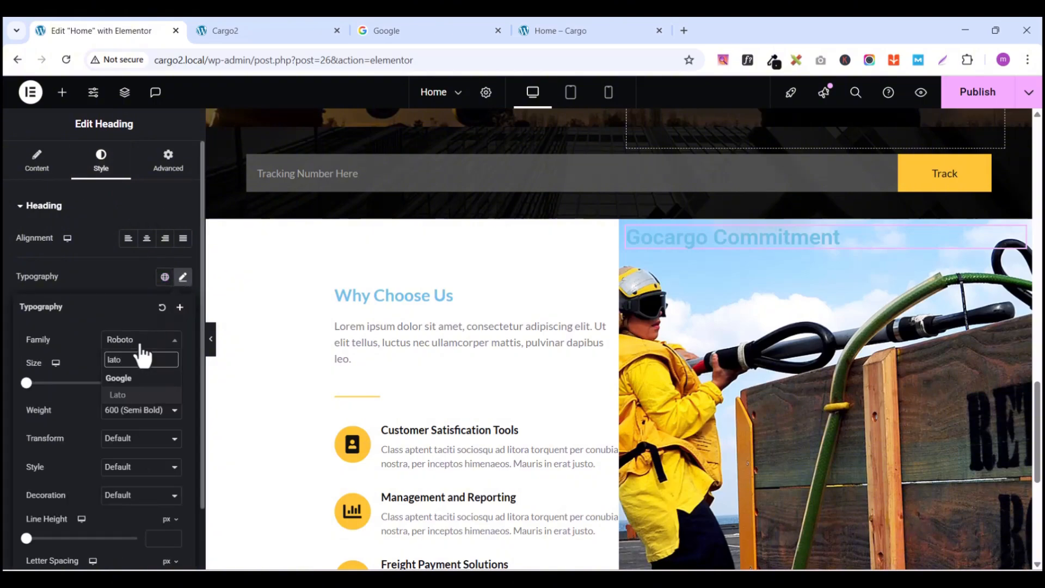
{"action": "key", "text": "Return"}
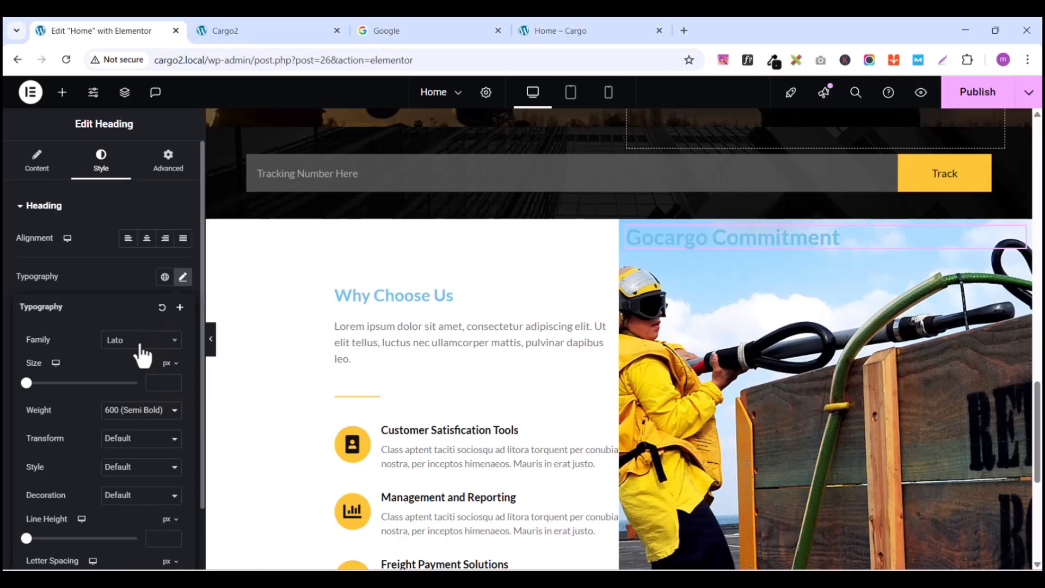
{"action": "left_click", "coordinate": [172, 380]}
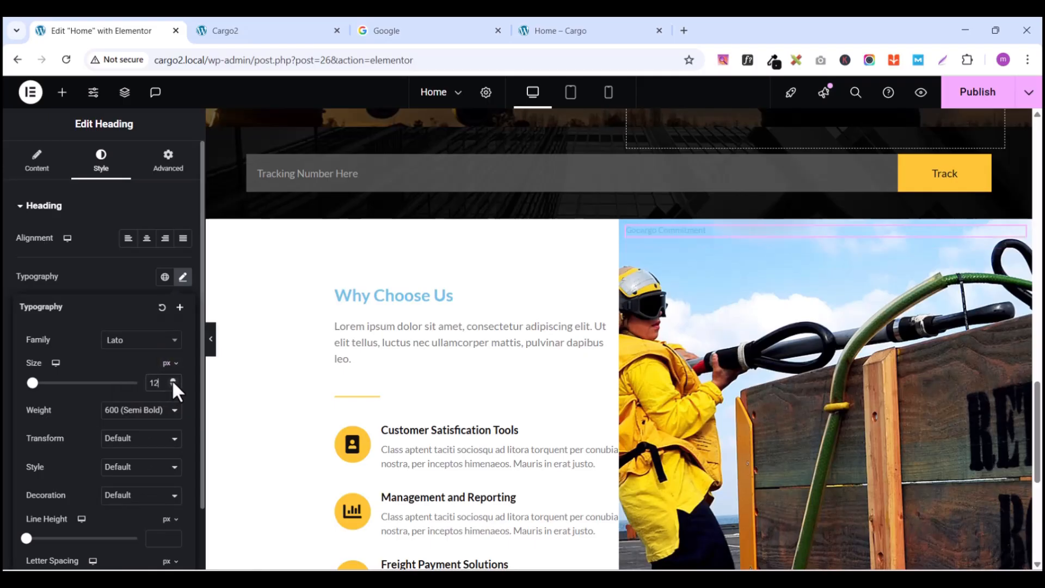
{"action": "left_click", "coordinate": [172, 380]}
{"action": "left_click", "coordinate": [172, 380]}
{"action": "left_click", "coordinate": [172, 380]}
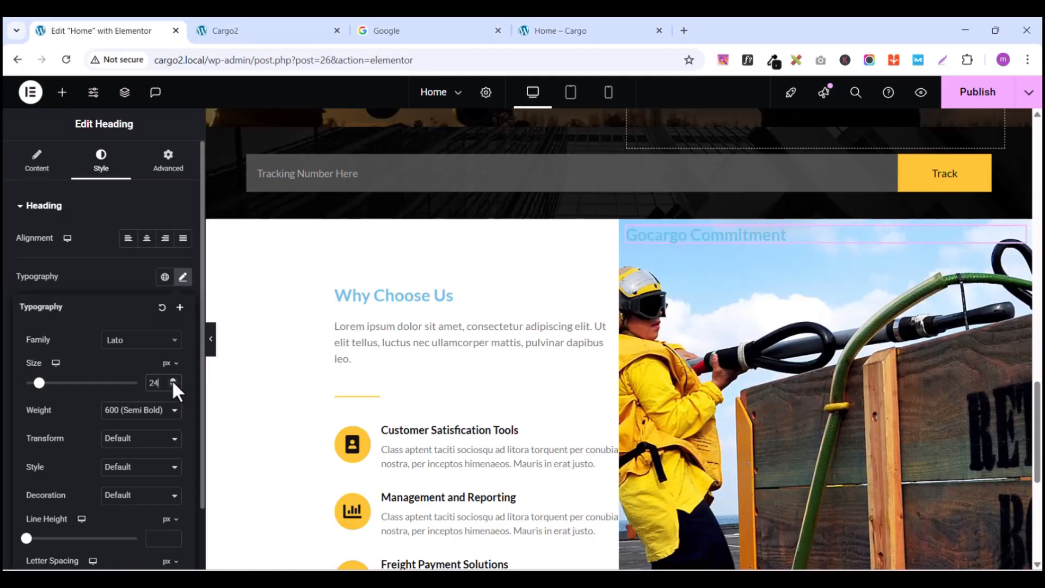
{"action": "left_click", "coordinate": [172, 380]}
Step: Set the Gocargo Commitment heading's text color to the global color Yellow
{"action": "left_click", "coordinate": [90, 276]}
{"action": "left_click", "coordinate": [165, 429]}
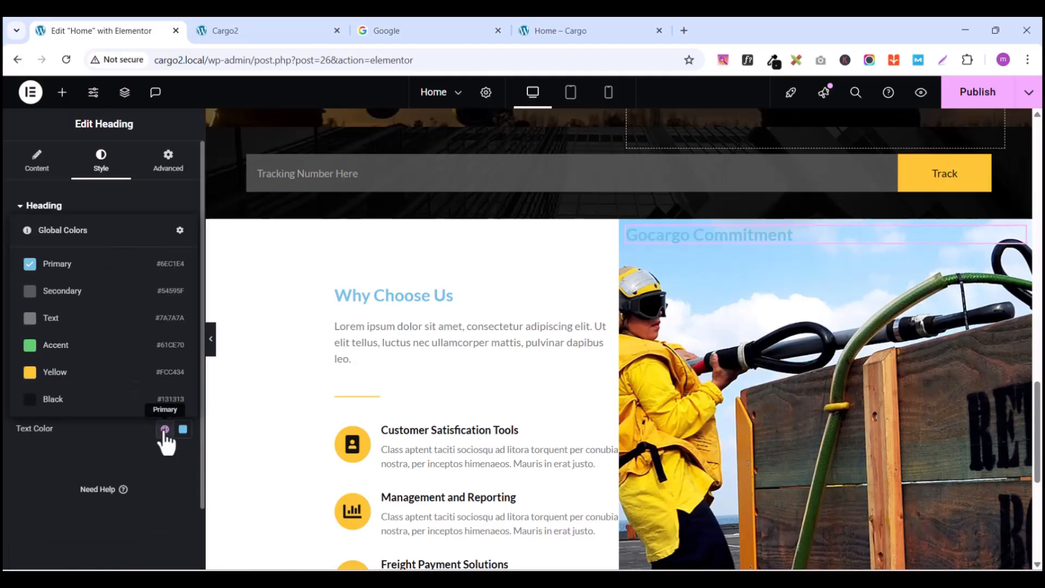
{"action": "left_click", "coordinate": [55, 373]}
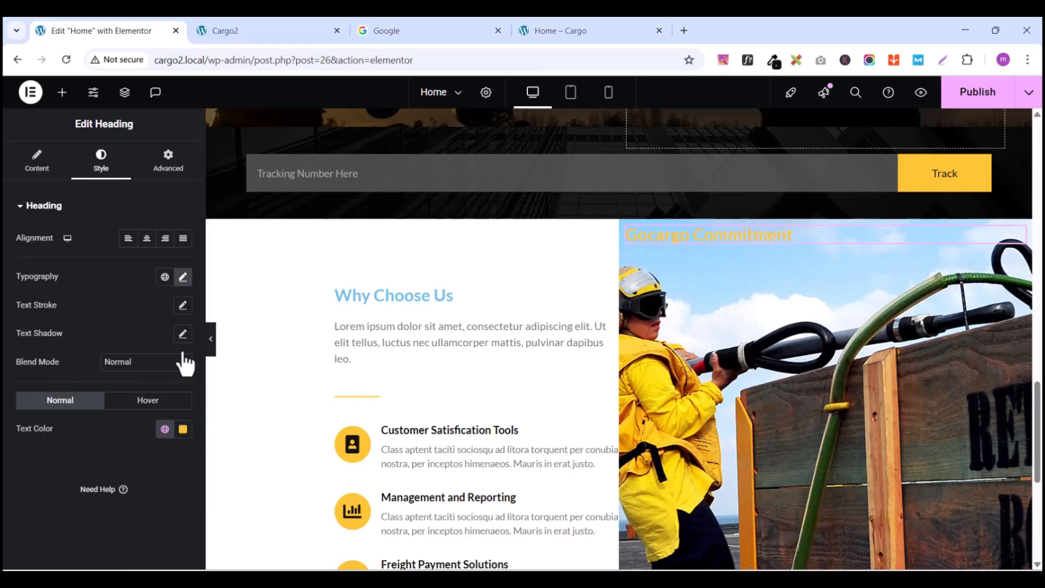
Step: Copy the divider from the Why Choose Us column and paste it below the Gocargo Commitment heading, following the reference page
{"action": "left_click", "coordinate": [568, 23]}
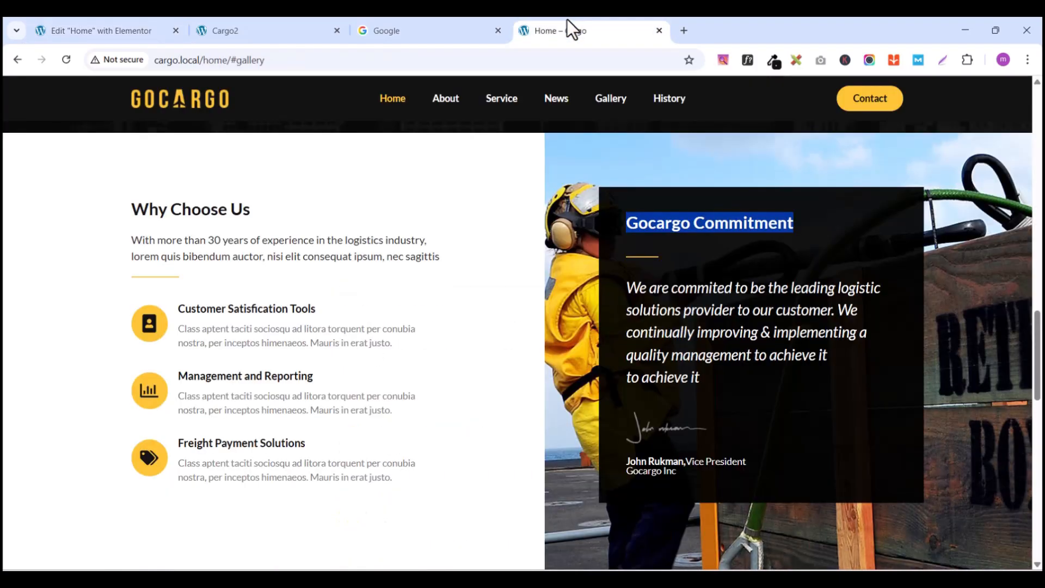
{"action": "left_click", "coordinate": [723, 246]}
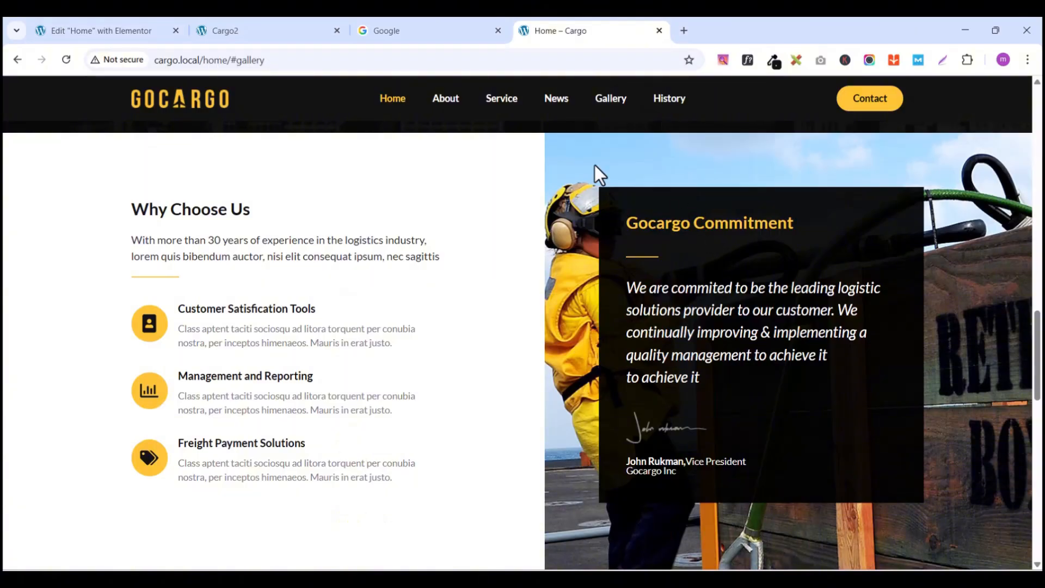
{"action": "left_click", "coordinate": [435, 34]}
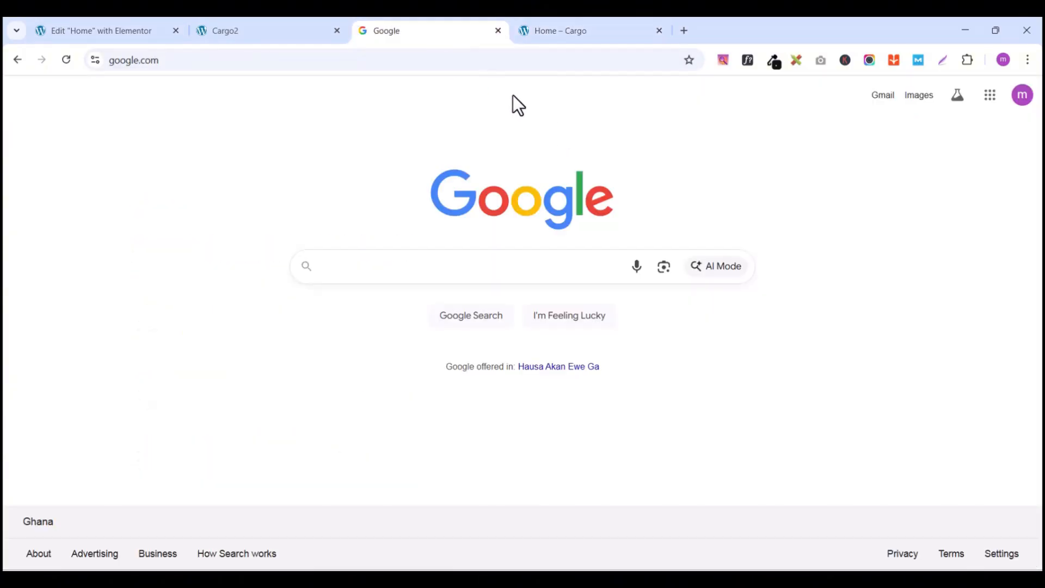
{"action": "left_click", "coordinate": [103, 30]}
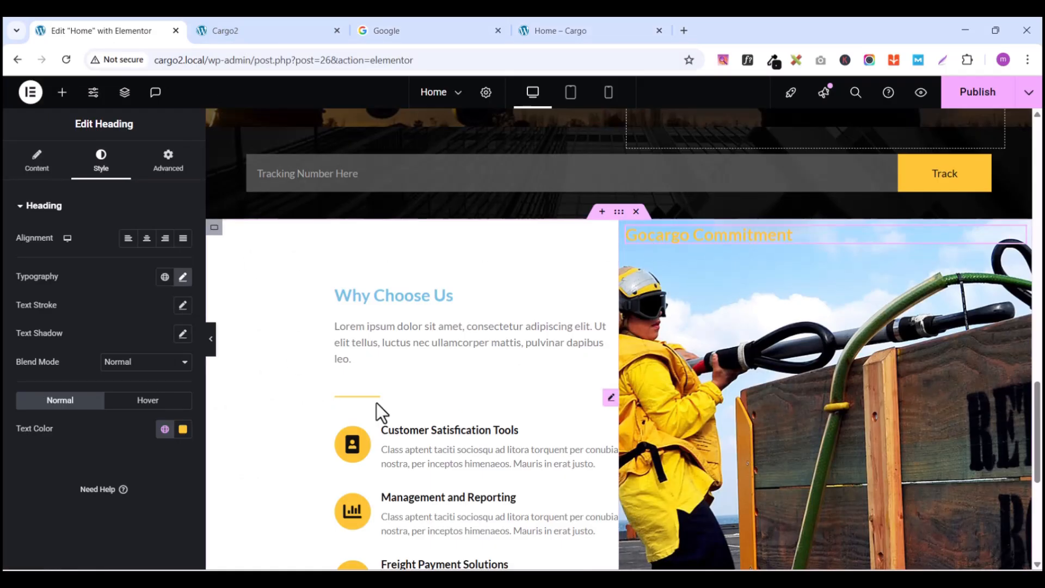
{"action": "left_click", "coordinate": [611, 399]}
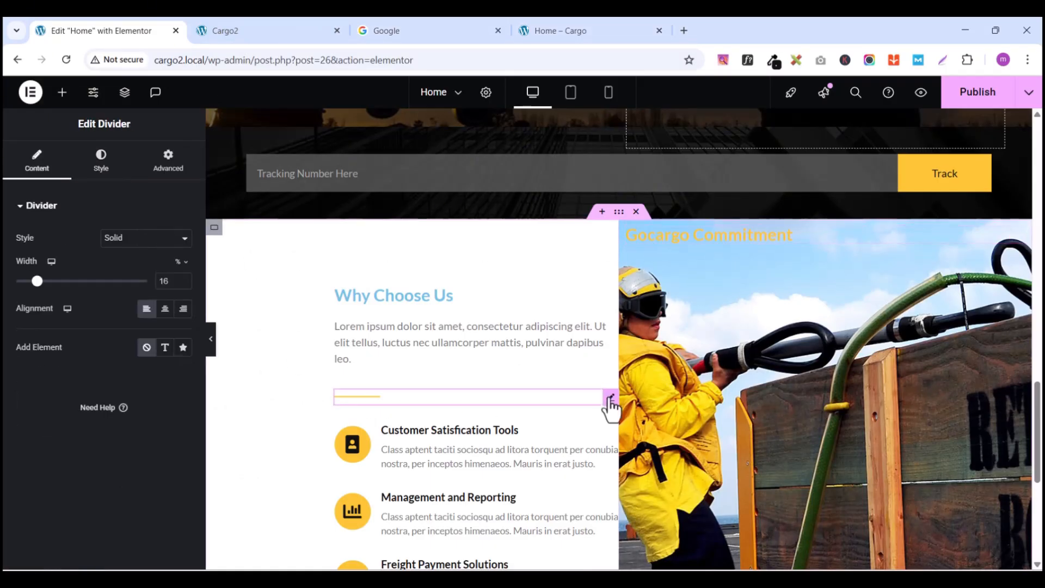
{"action": "right_click", "coordinate": [611, 403]}
{"action": "left_click", "coordinate": [640, 318]}
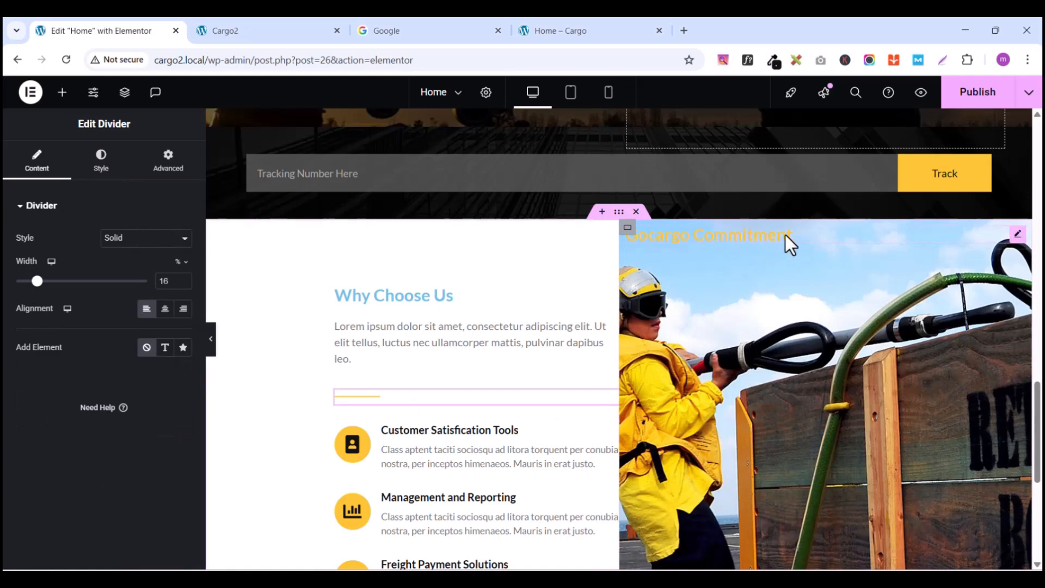
{"action": "left_click", "coordinate": [1018, 235]}
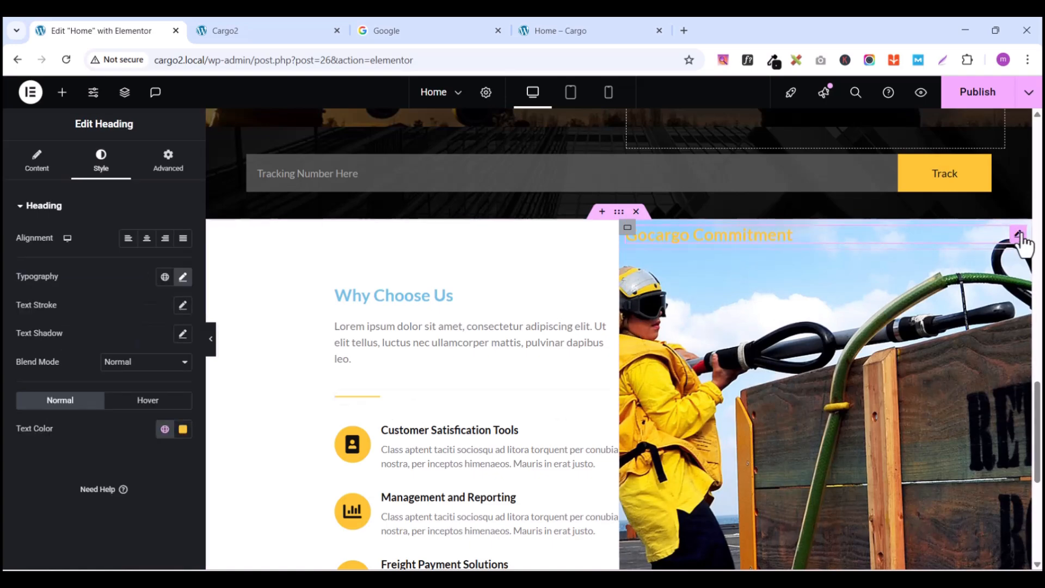
{"action": "right_click", "coordinate": [1022, 239]}
{"action": "left_click", "coordinate": [960, 328]}
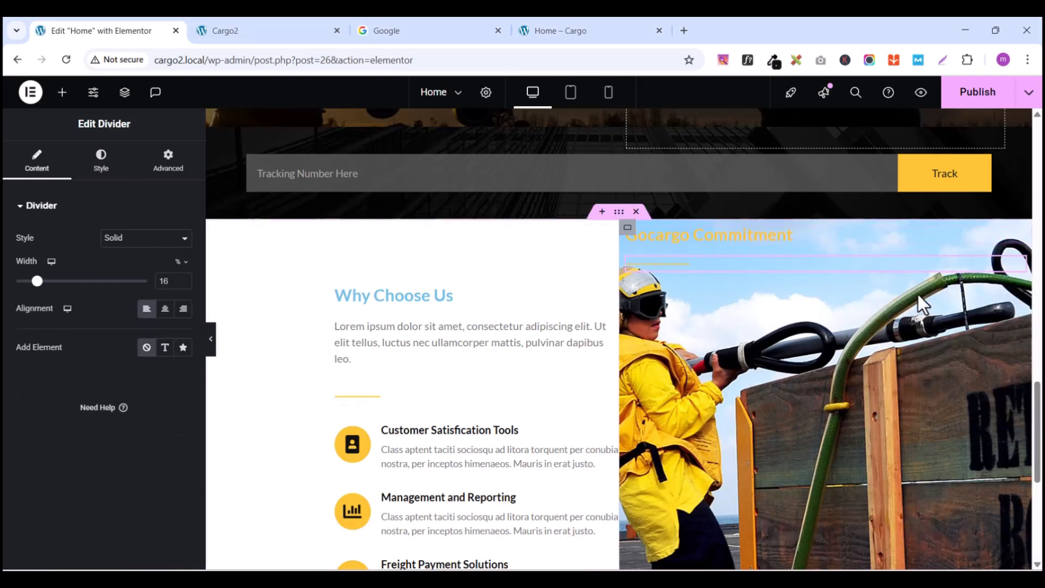
Step: Copy the italic commitment paragraph beginning "We are commited to be the leading logistic" from the reference Cargo page
{"action": "left_click", "coordinate": [582, 31]}
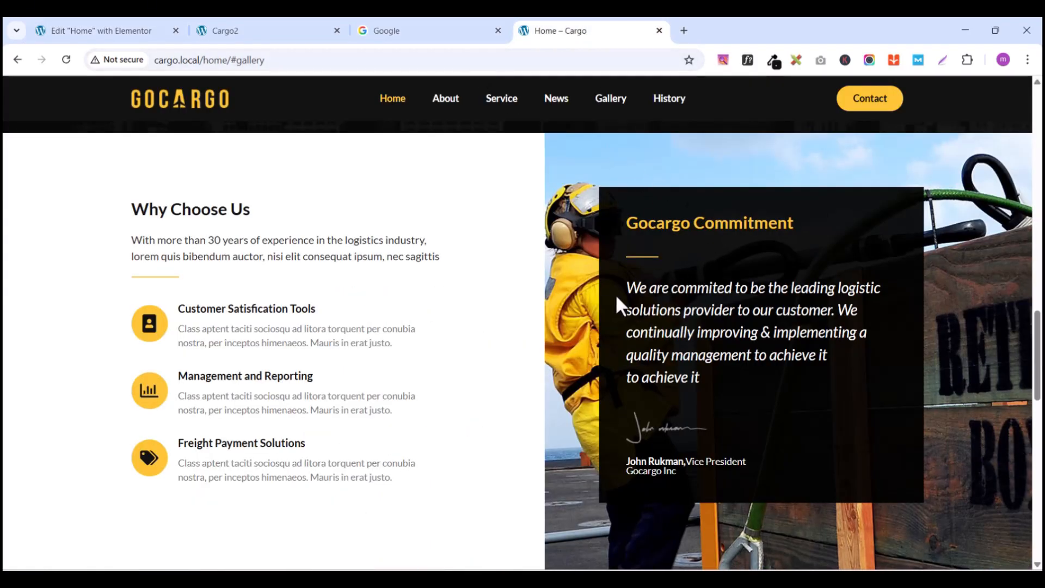
{"action": "left_click_drag", "start_coordinate": [625, 286], "coordinate": [733, 374]}
{"action": "right_click", "coordinate": [696, 296]}
{"action": "left_click", "coordinate": [736, 312]}
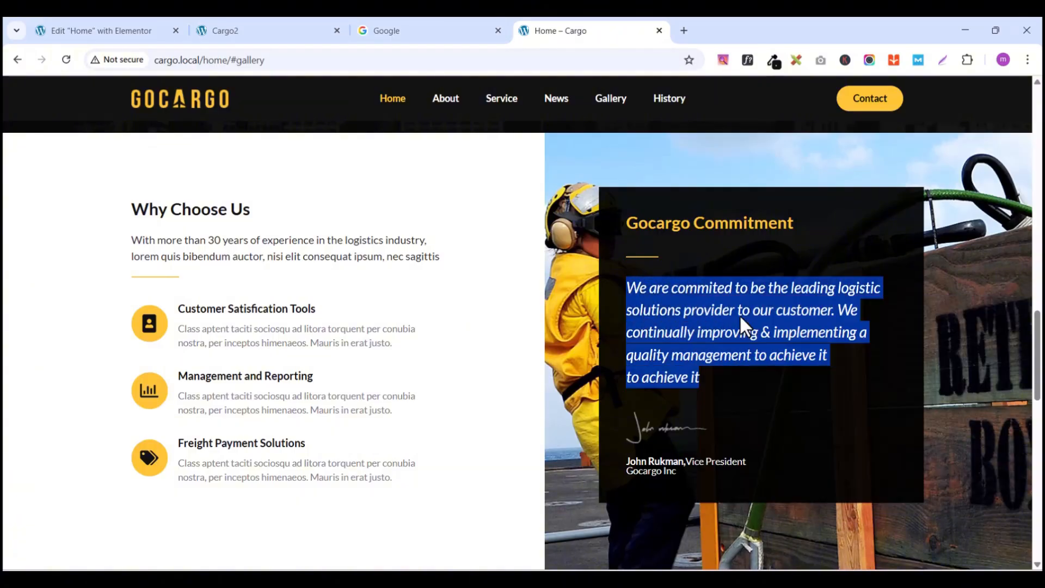
{"action": "left_click", "coordinate": [126, 23]}
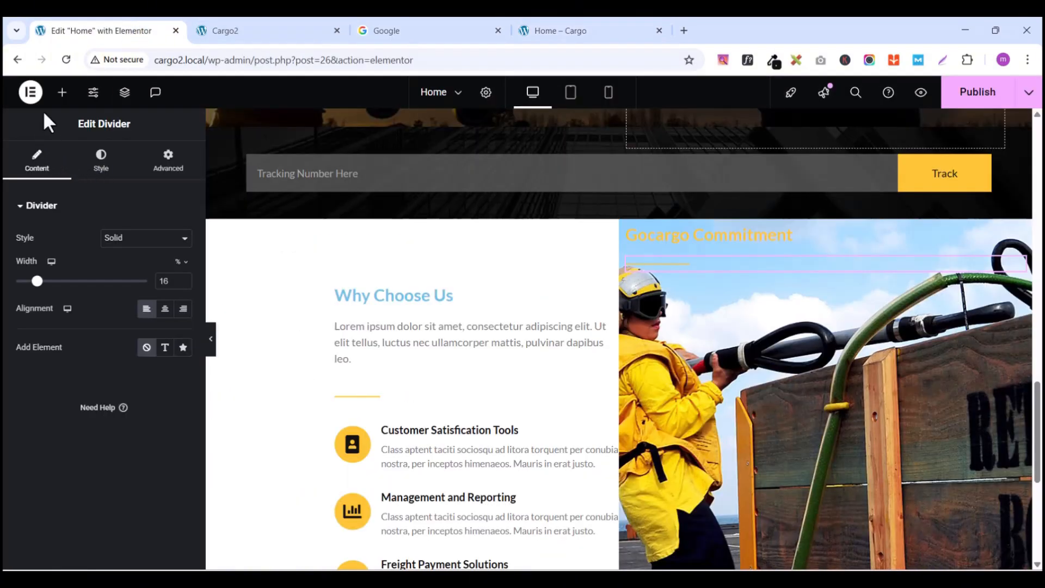
Step: Add a Text Editor widget below the Gocargo Commitment divider and replace its placeholder text with the copied commitment paragraph
{"action": "left_click", "coordinate": [62, 92]}
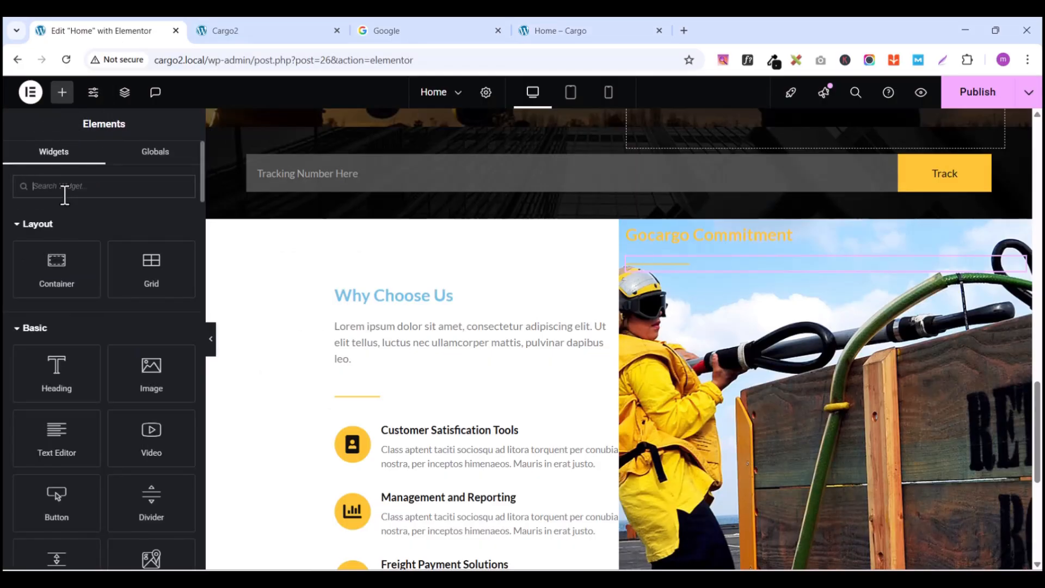
{"action": "type", "text": "ed"}
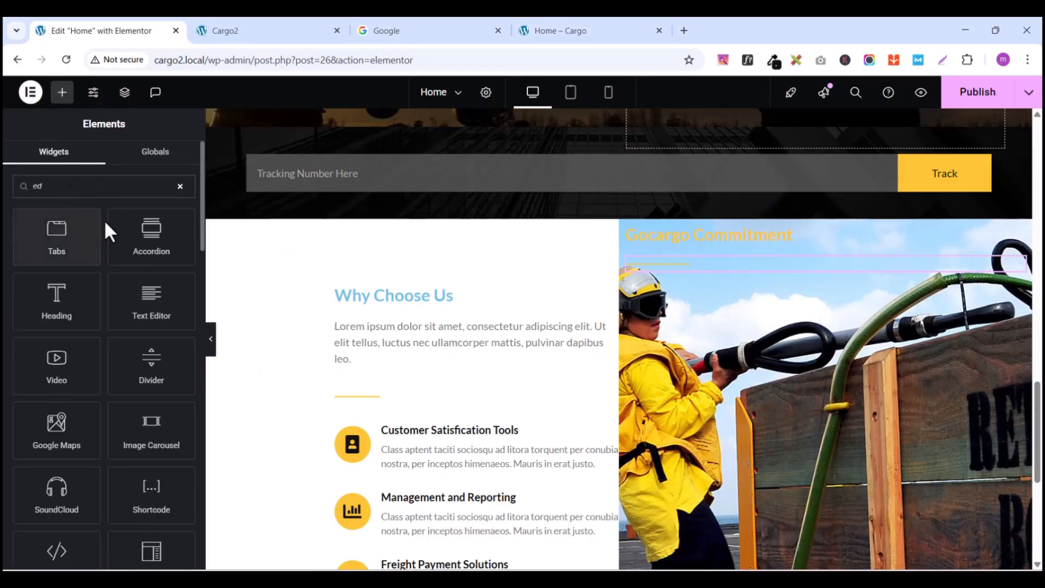
{"action": "left_click_drag", "start_coordinate": [151, 302], "coordinate": [753, 267]}
{"action": "triple_click", "coordinate": [106, 351]}
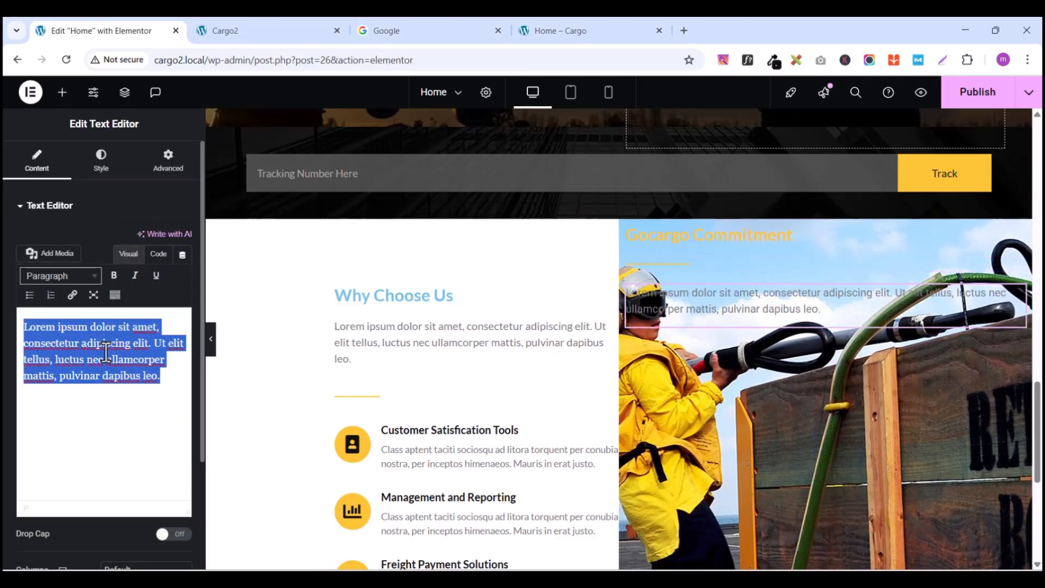
{"action": "key", "text": "ctrl+v"}
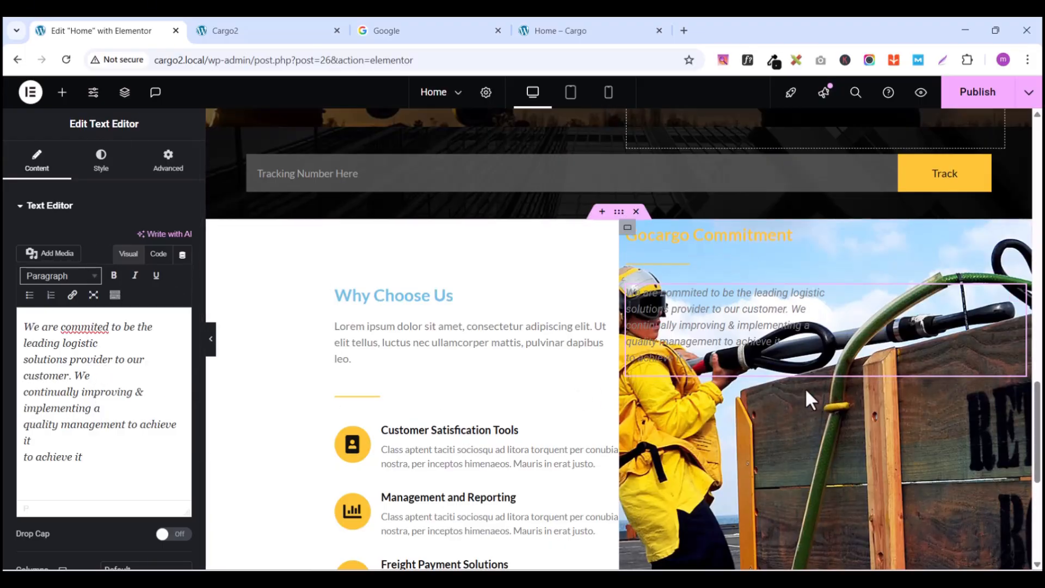
Step: Set the commitment paragraph's font family to Lato
{"action": "left_click", "coordinate": [96, 169]}
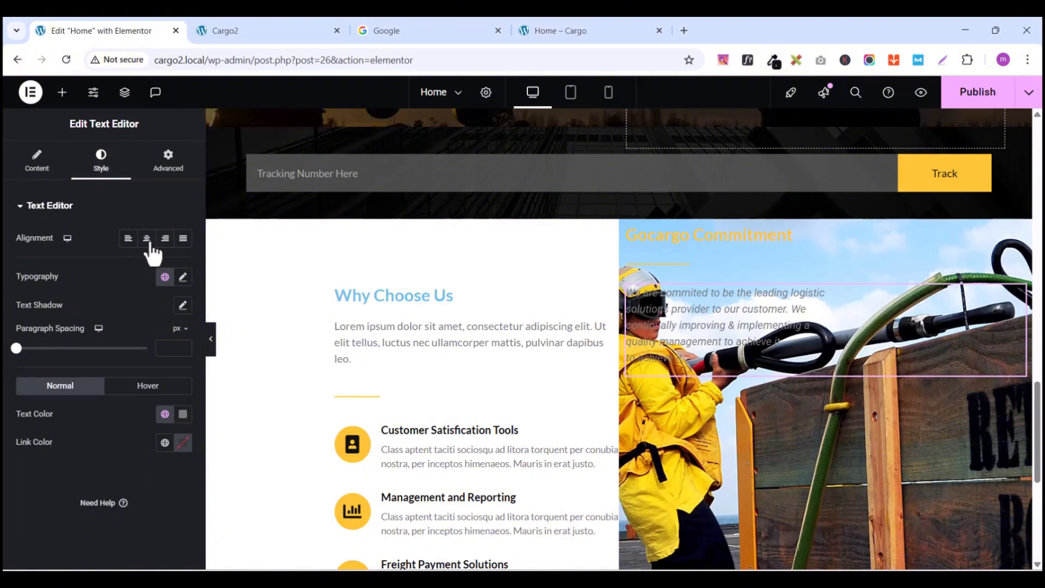
{"action": "left_click", "coordinate": [183, 277]}
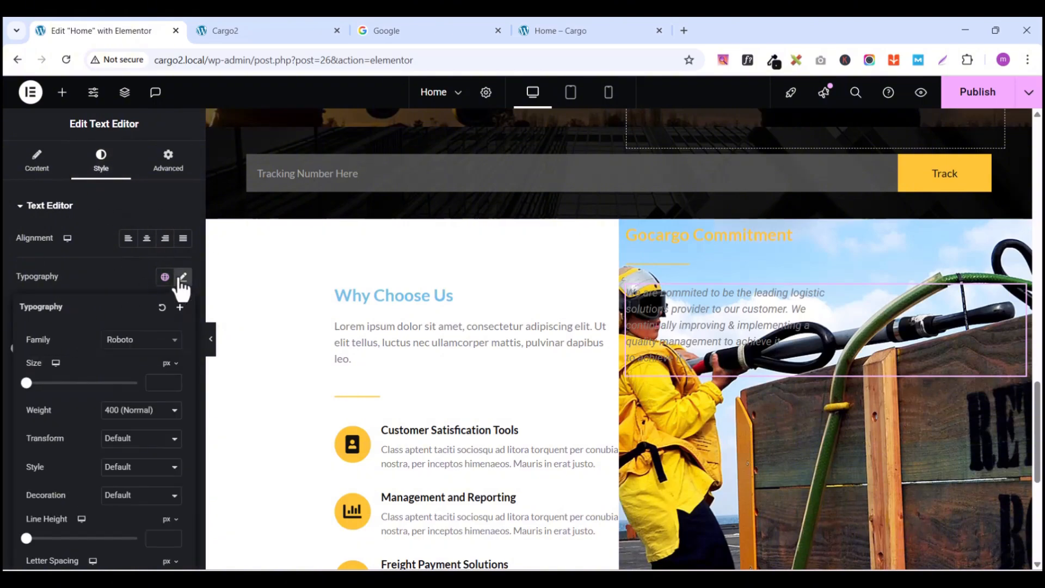
{"action": "left_click", "coordinate": [146, 348]}
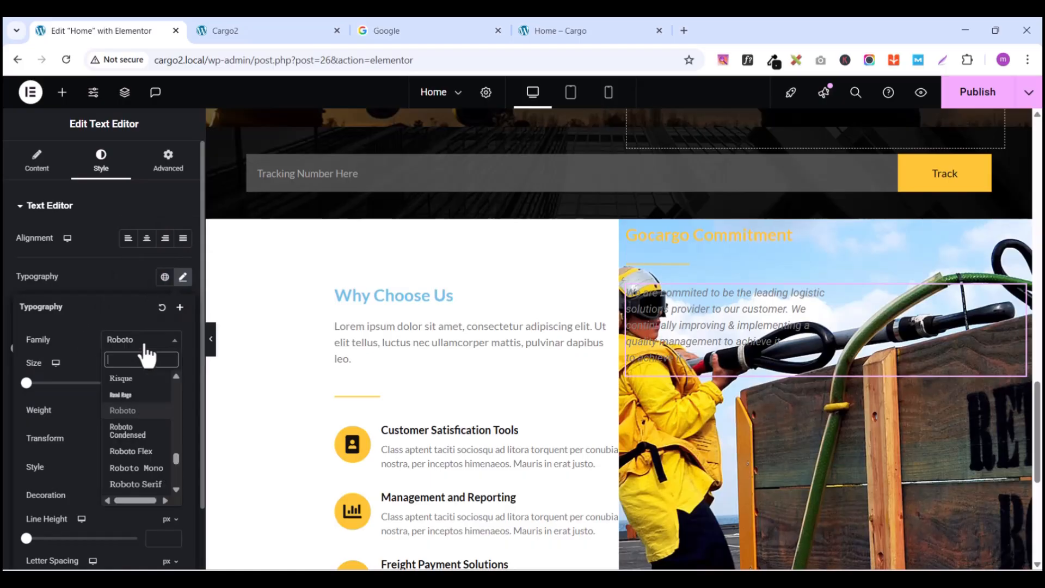
{"action": "type", "text": "lato"}
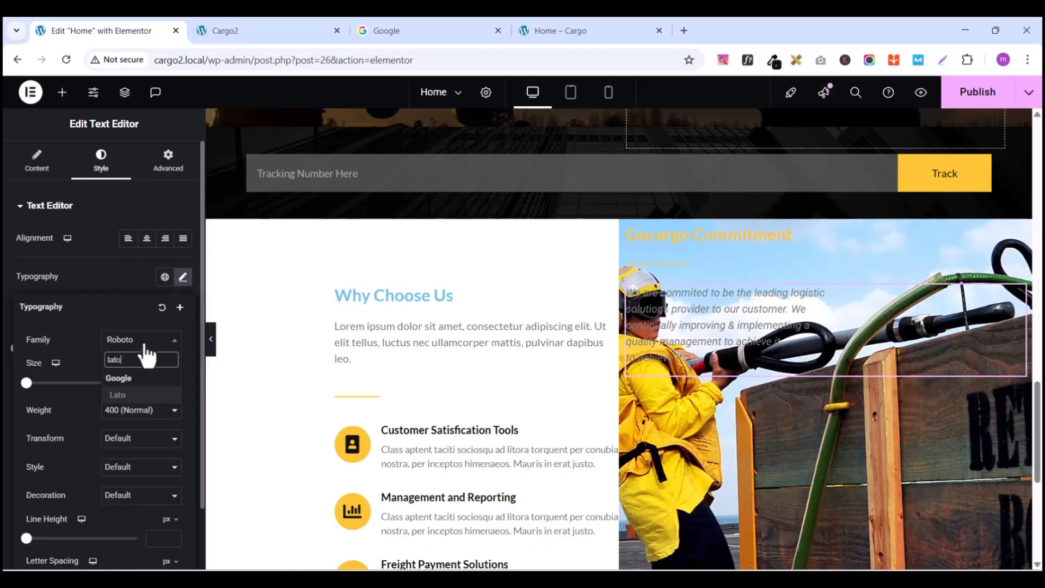
{"action": "left_click", "coordinate": [140, 394]}
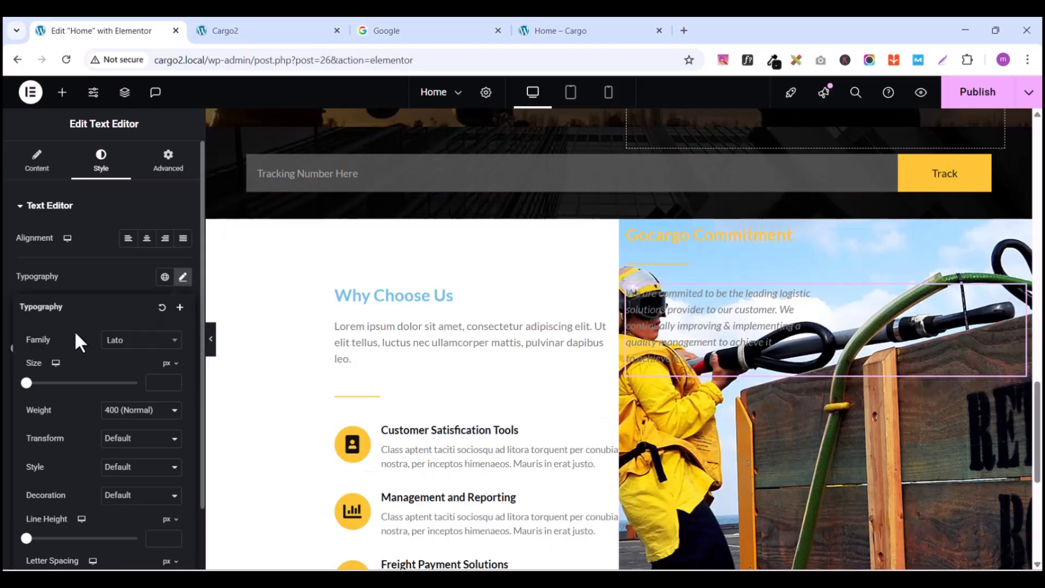
Step: Set the commitment paragraph's font size to 22 px
{"action": "left_click", "coordinate": [172, 381]}
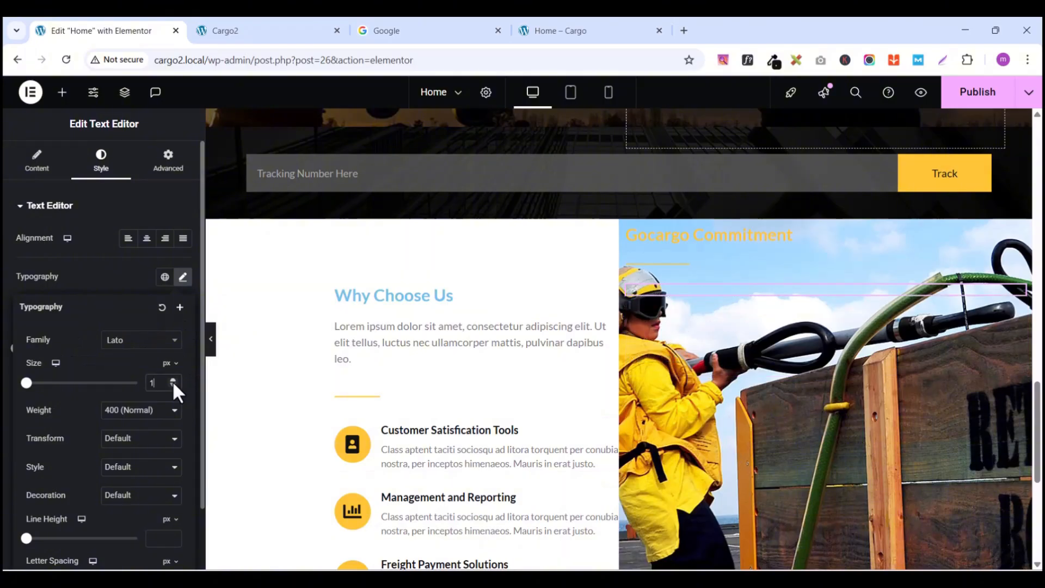
{"action": "left_click", "coordinate": [172, 381]}
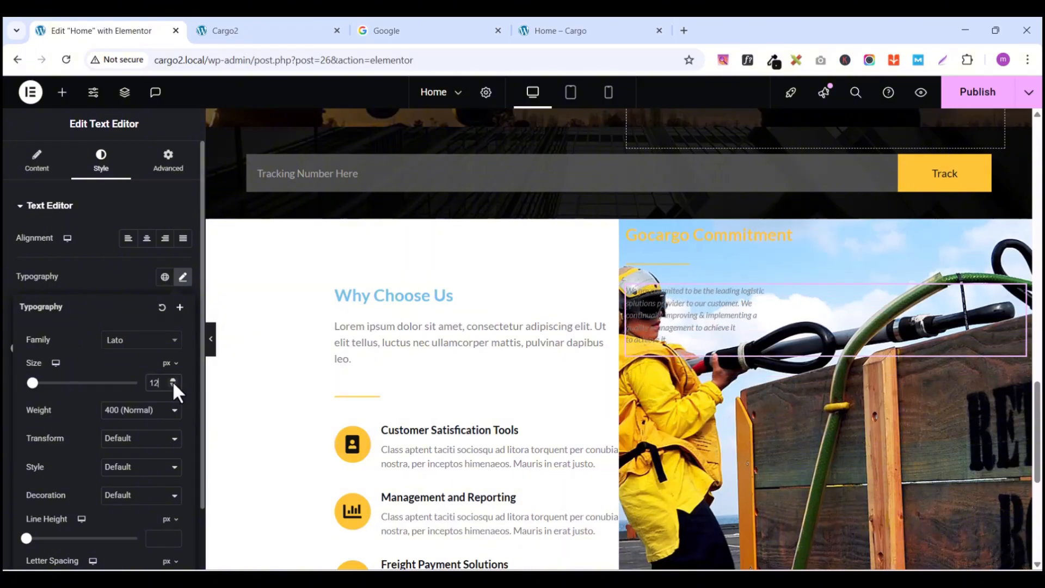
{"action": "left_click", "coordinate": [172, 381]}
{"action": "left_click", "coordinate": [172, 381]}
{"action": "left_click", "coordinate": [172, 381]}
{"action": "left_click", "coordinate": [172, 380]}
{"action": "left_click", "coordinate": [172, 380]}
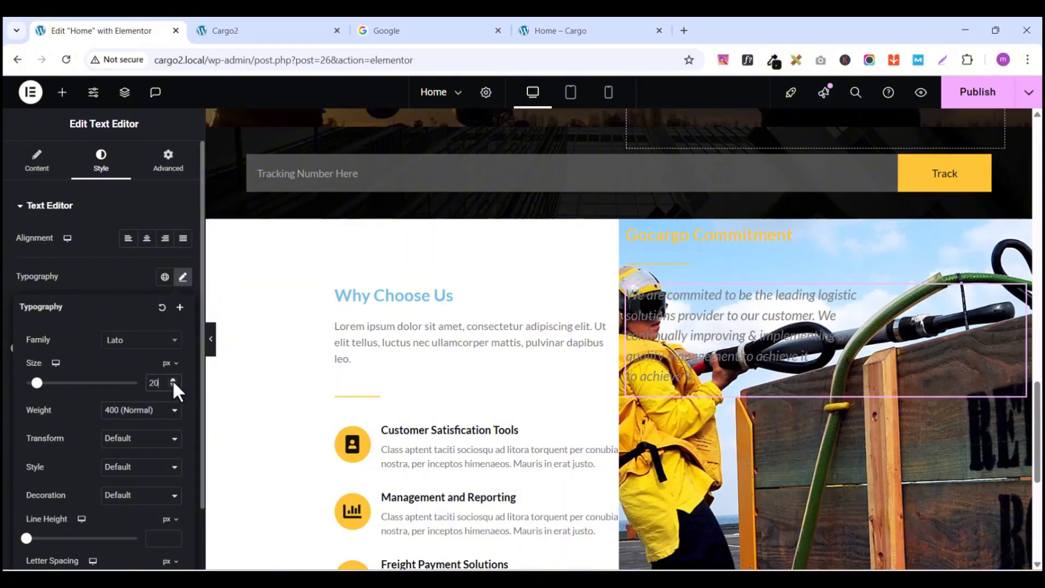
{"action": "left_click", "coordinate": [172, 381]}
{"action": "left_click", "coordinate": [172, 381]}
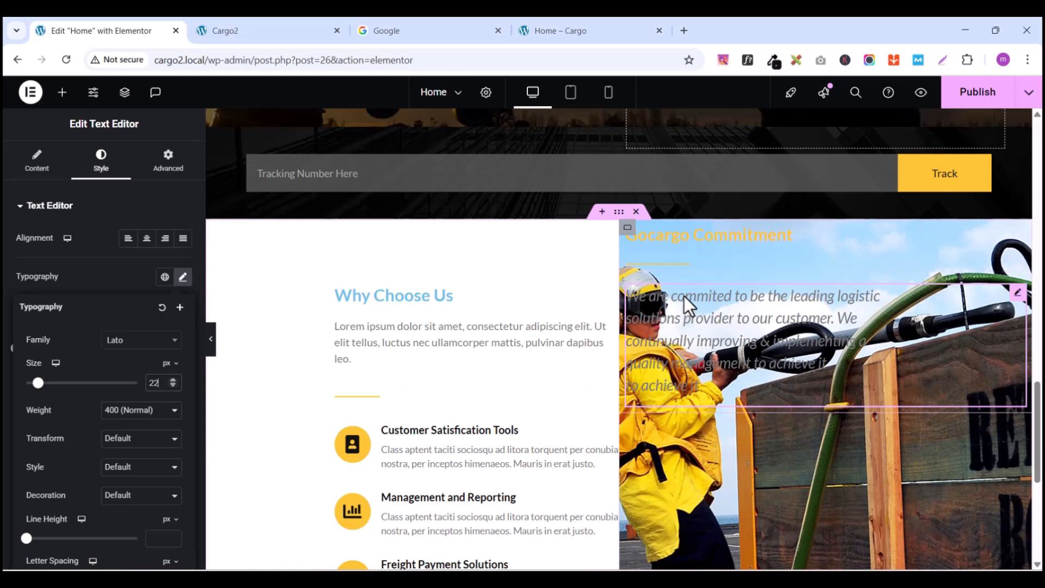
Step: Add an Image widget below the commitment paragraph and fill it with signature.png from the media library
{"action": "left_click", "coordinate": [63, 93]}
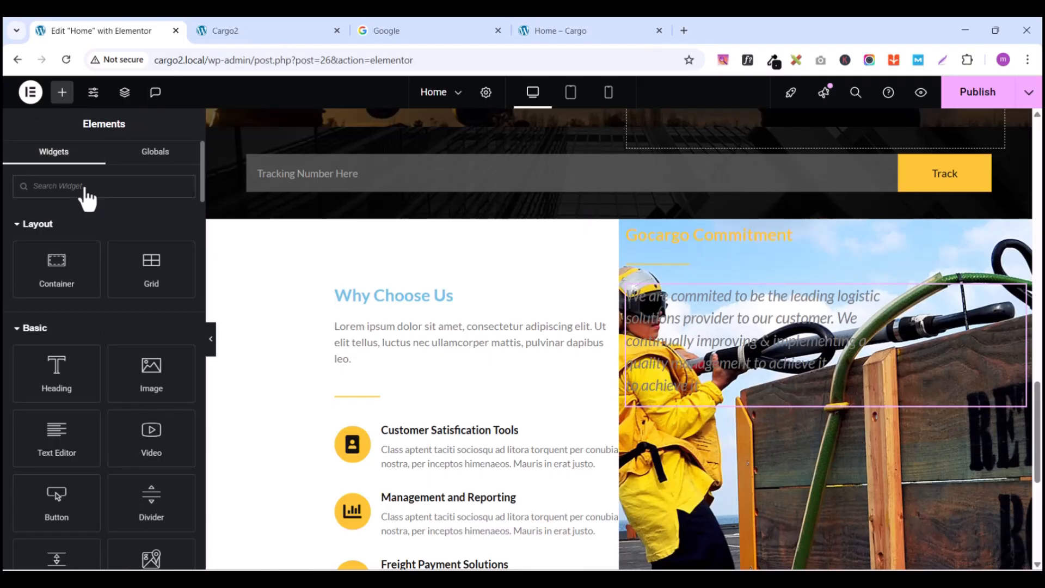
{"action": "type", "text": "imag"}
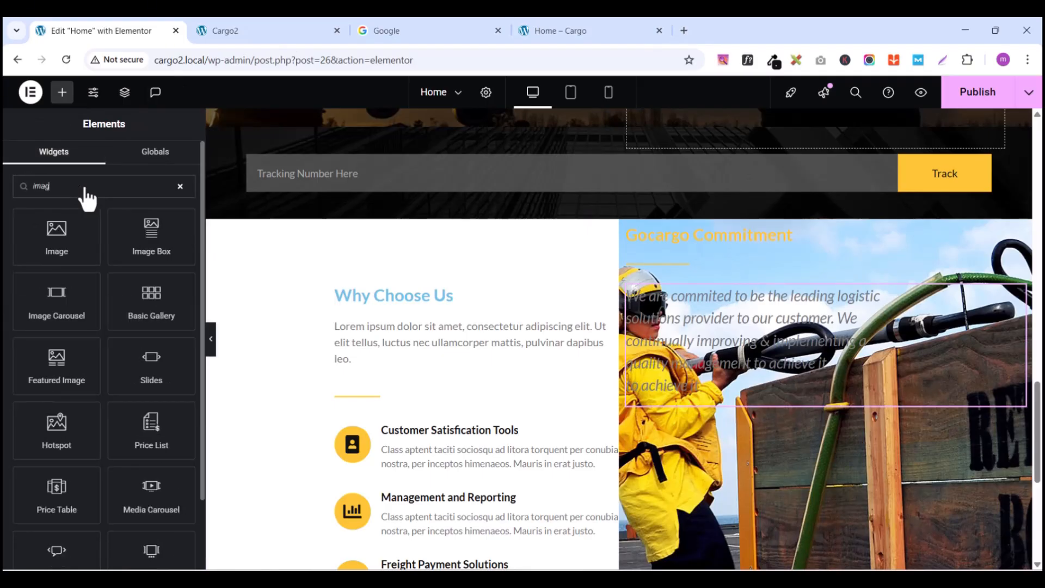
{"action": "left_click_drag", "start_coordinate": [54, 234], "coordinate": [791, 380]}
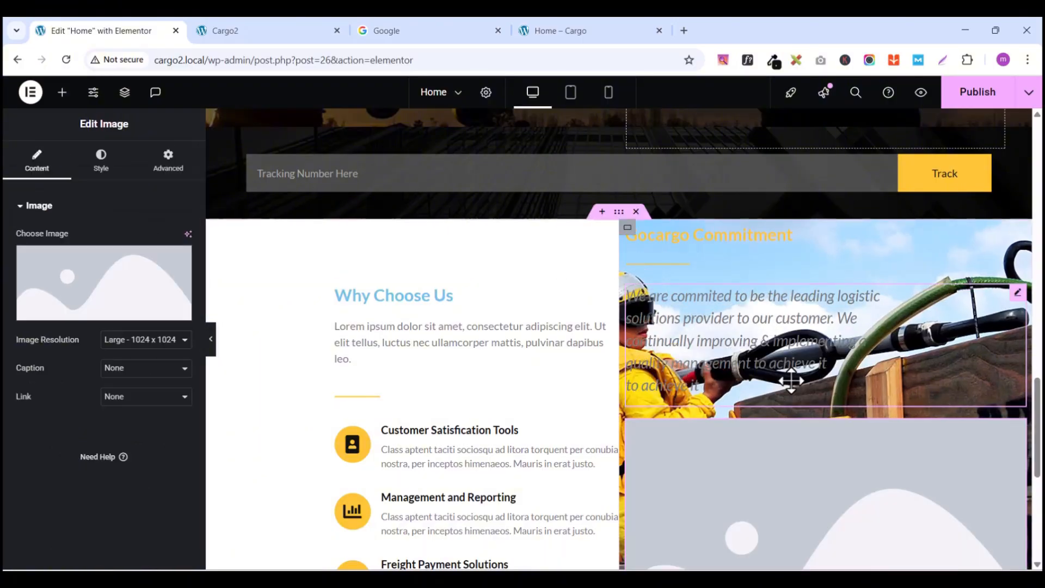
{"action": "left_click", "coordinate": [96, 313]}
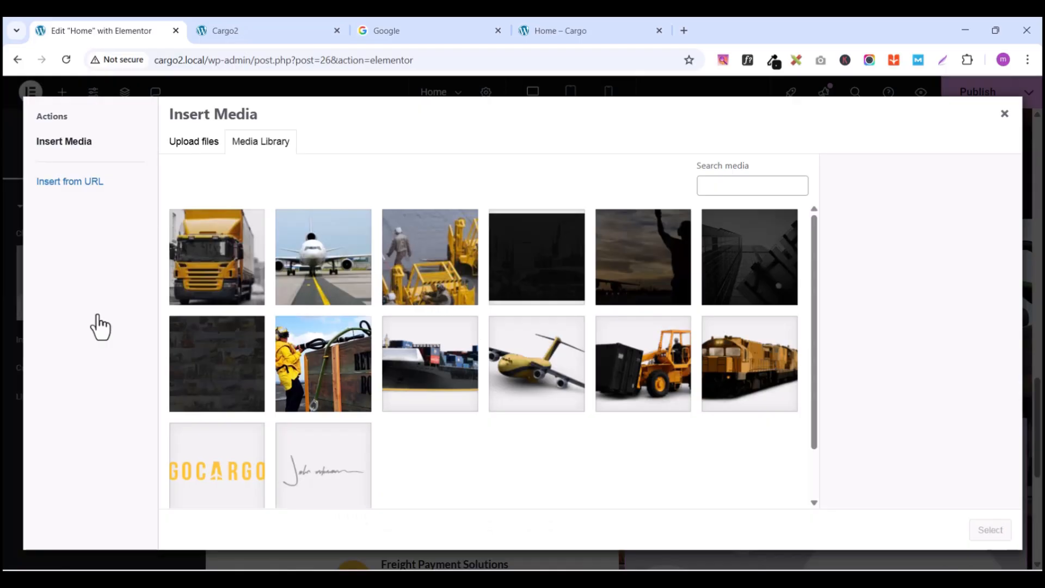
{"action": "left_click", "coordinate": [320, 486]}
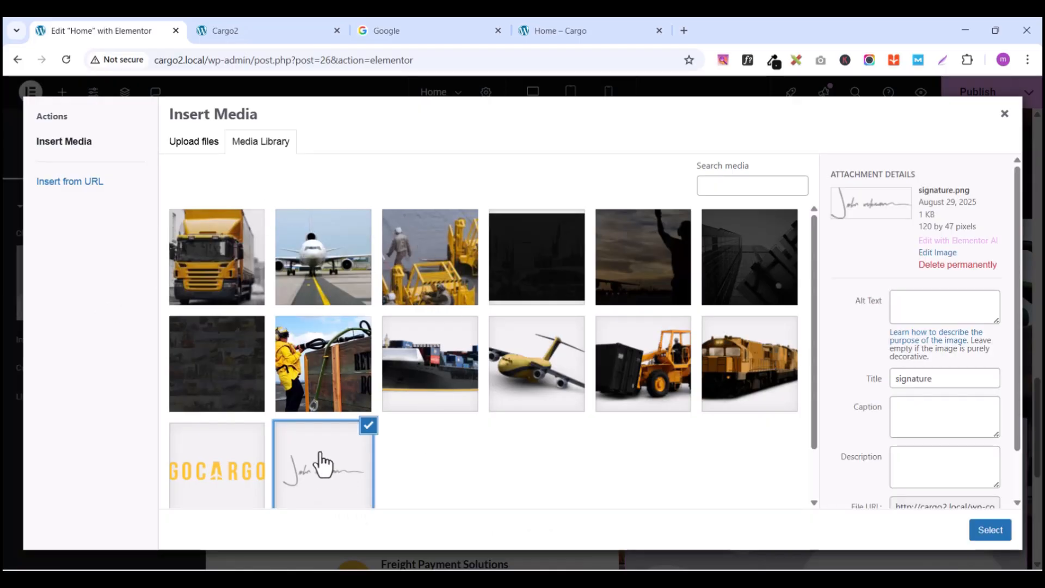
{"action": "left_click", "coordinate": [986, 530]}
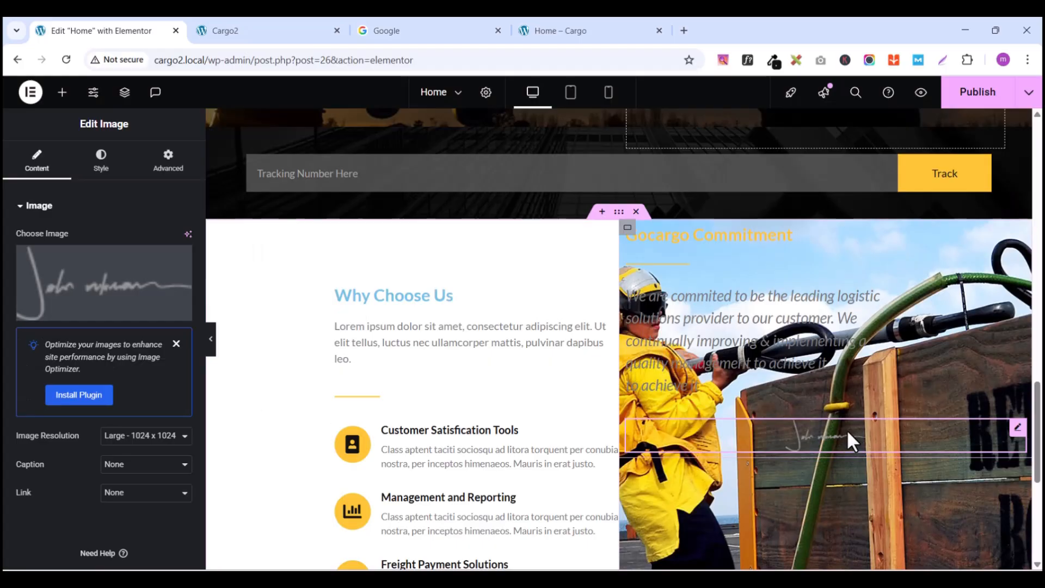
Step: Set the signature image's resolution to Full and align it left
{"action": "left_click", "coordinate": [122, 440]}
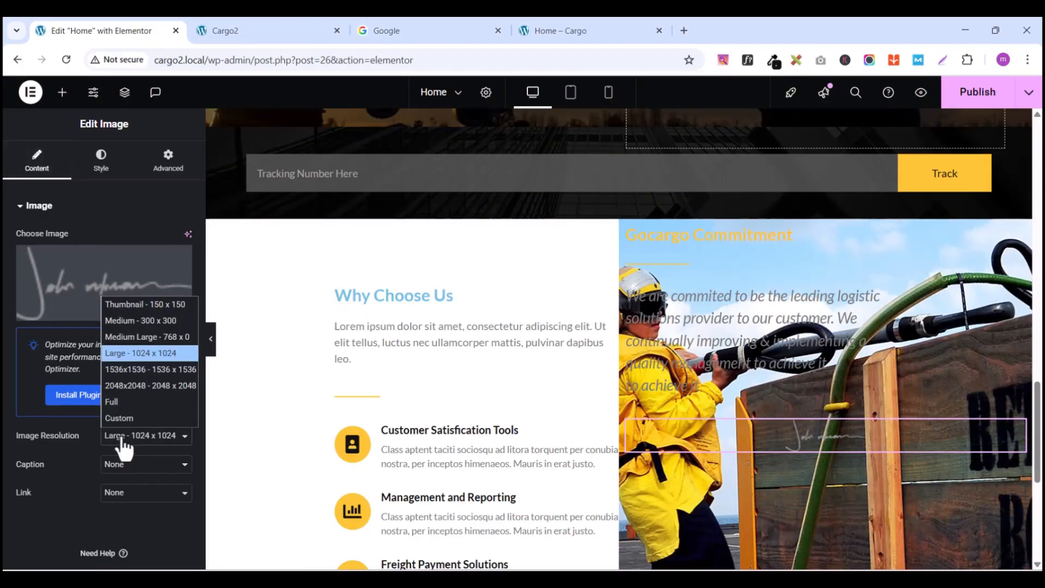
{"action": "left_click", "coordinate": [129, 403]}
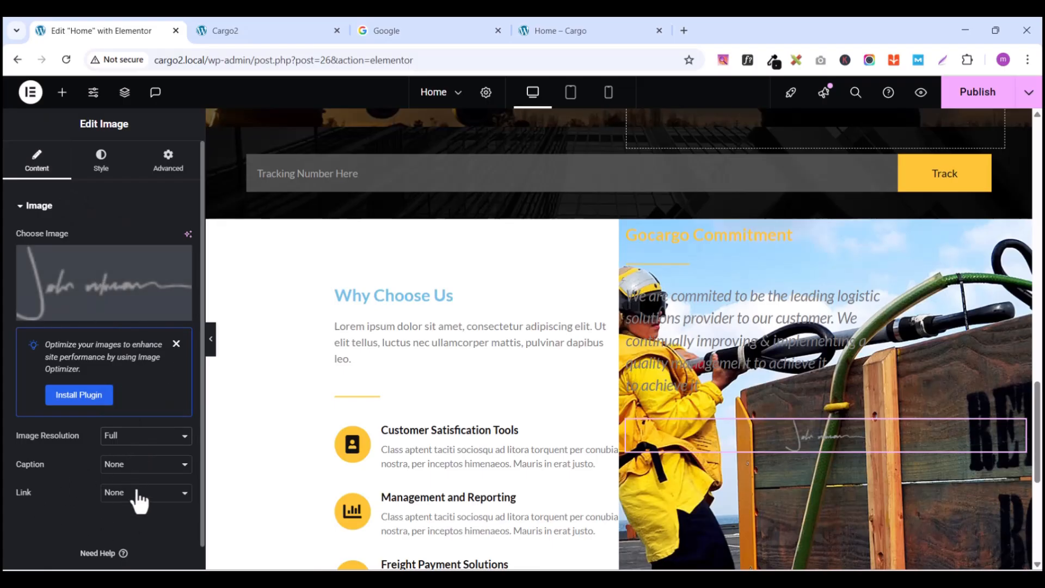
{"action": "left_click", "coordinate": [102, 173]}
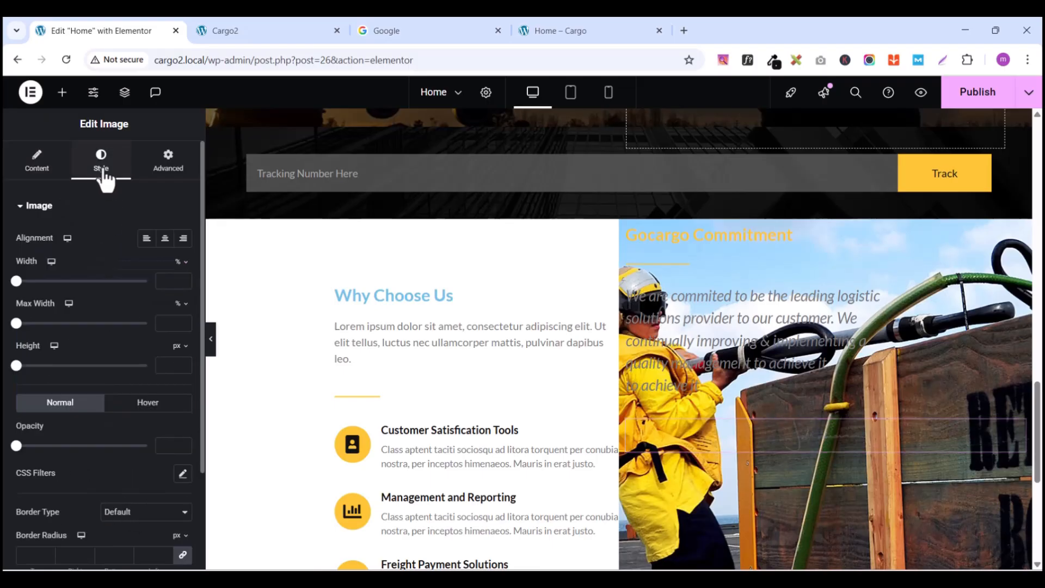
{"action": "left_click", "coordinate": [146, 241]}
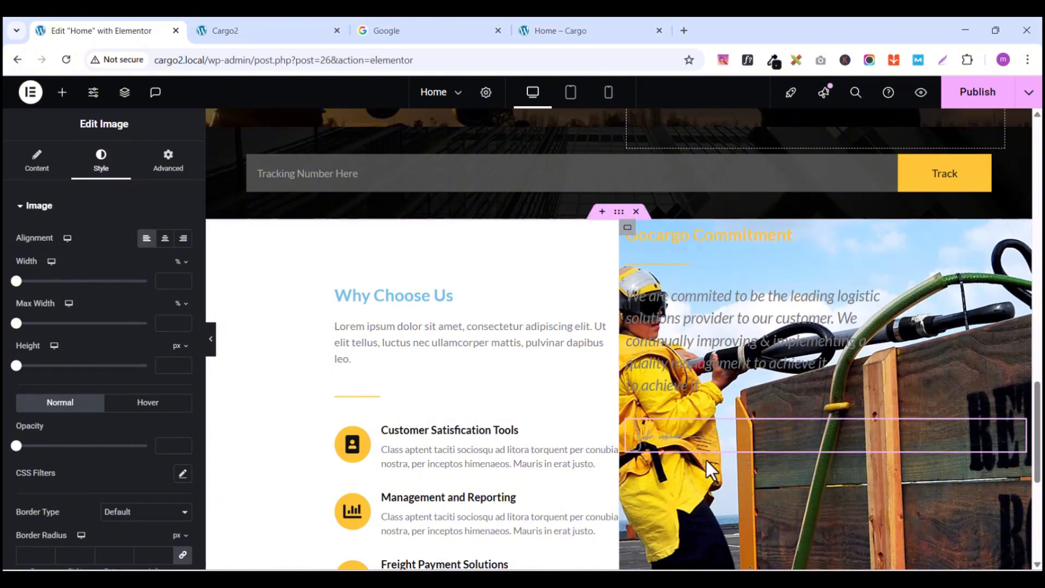
Step: Copy the signatory's name, job title and company text below the signature on the reference Cargo page
{"action": "left_click", "coordinate": [557, 27]}
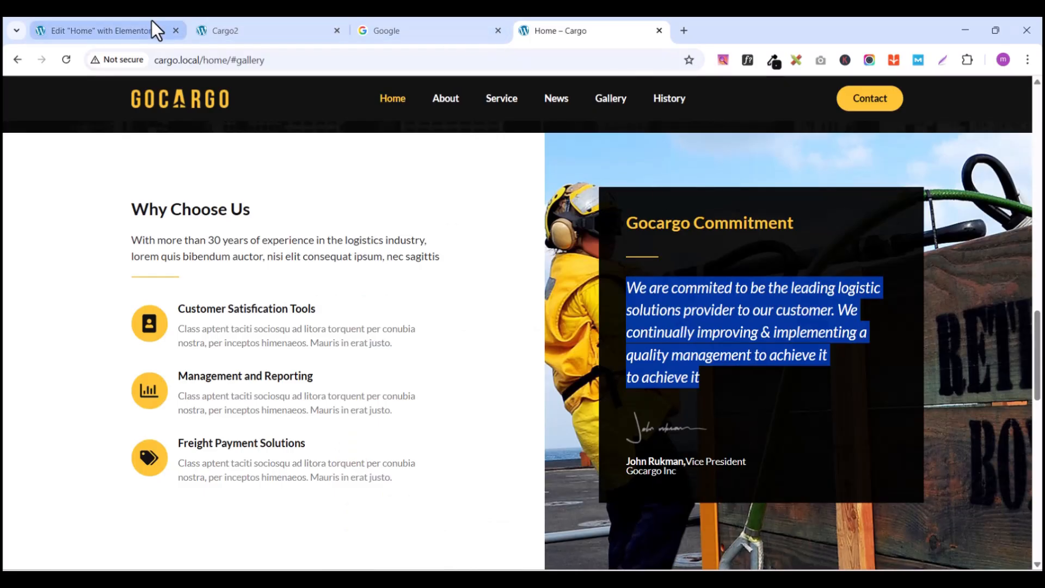
{"action": "left_click", "coordinate": [123, 28]}
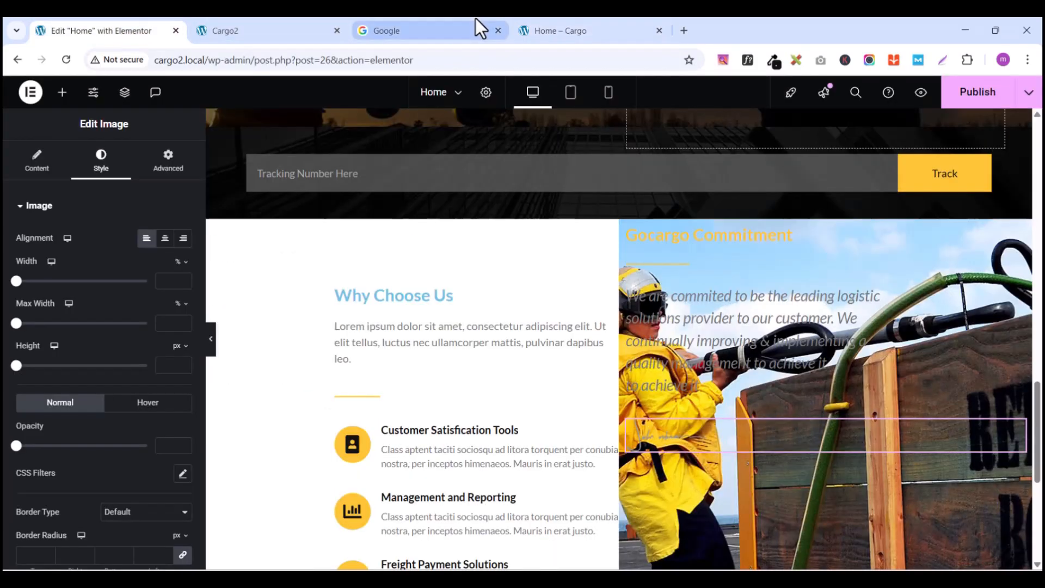
{"action": "left_click", "coordinate": [584, 28]}
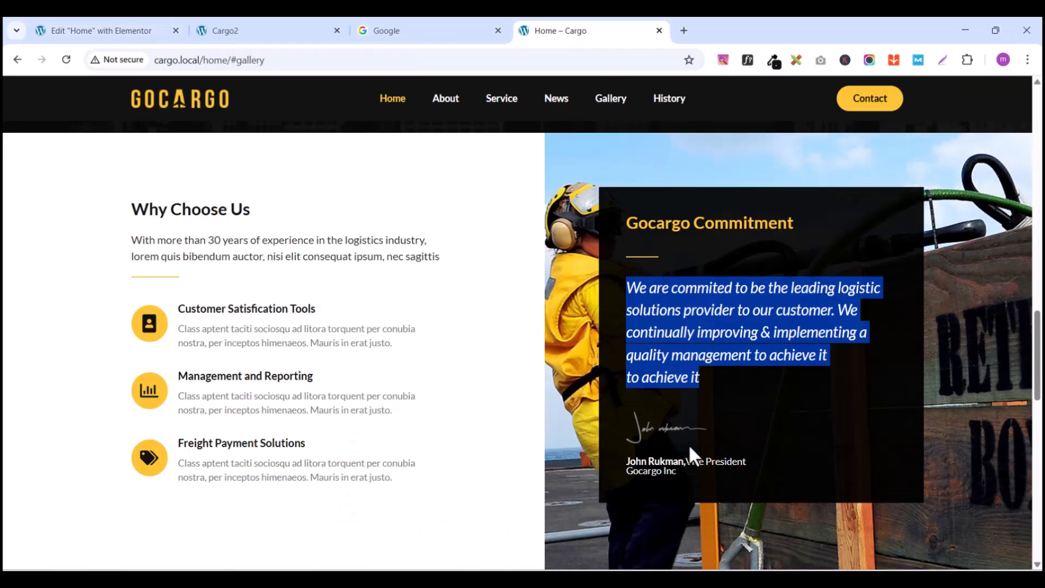
{"action": "left_click_drag", "start_coordinate": [627, 462], "coordinate": [697, 472]}
{"action": "key", "text": "ctrl+c"}
{"action": "right_click", "coordinate": [679, 467]}
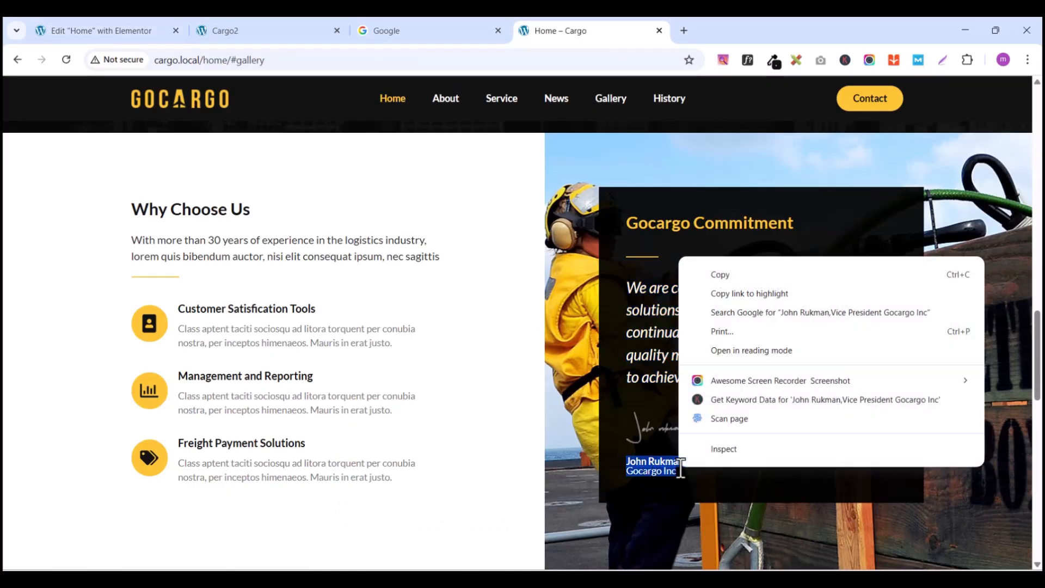
{"action": "left_click", "coordinate": [737, 274]}
{"action": "left_click", "coordinate": [126, 31]}
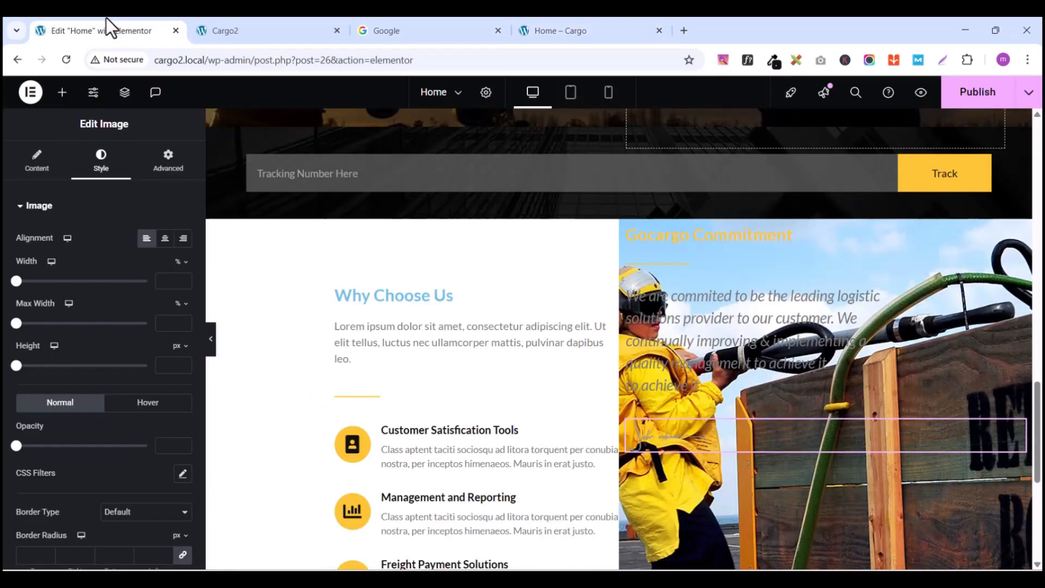
Step: Add a Heading widget below the signature image and replace its title with the copied signatory name, job title and company
{"action": "left_click", "coordinate": [62, 93]}
{"action": "type", "text": "hea"}
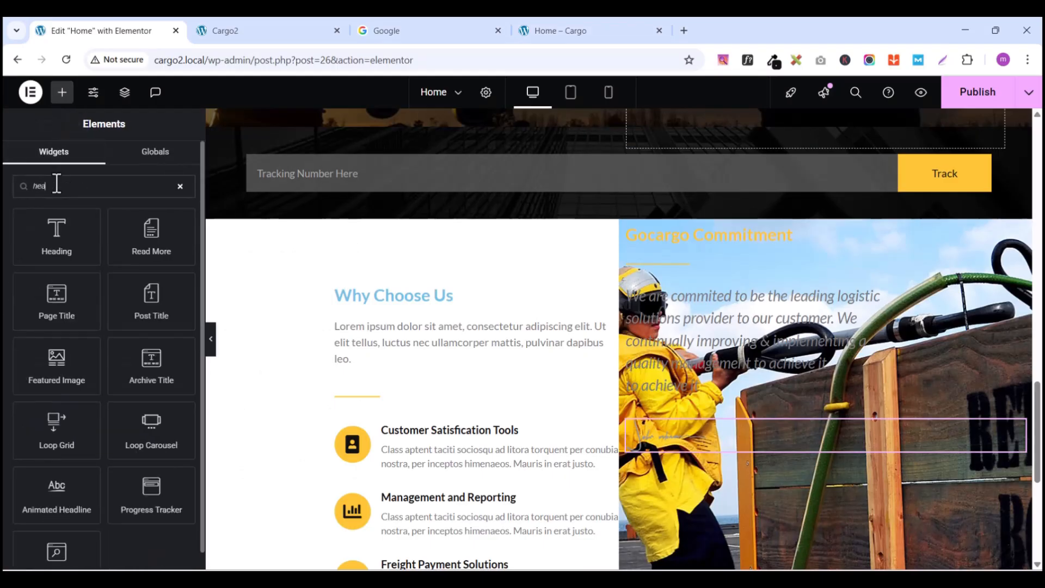
{"action": "type", "text": "din"}
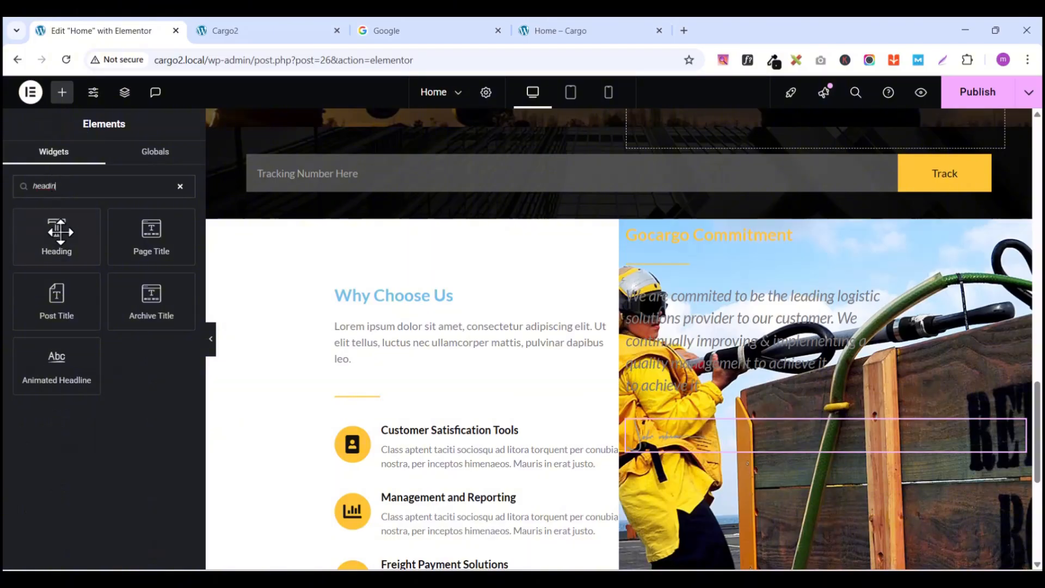
{"action": "left_click_drag", "start_coordinate": [56, 234], "coordinate": [772, 451]}
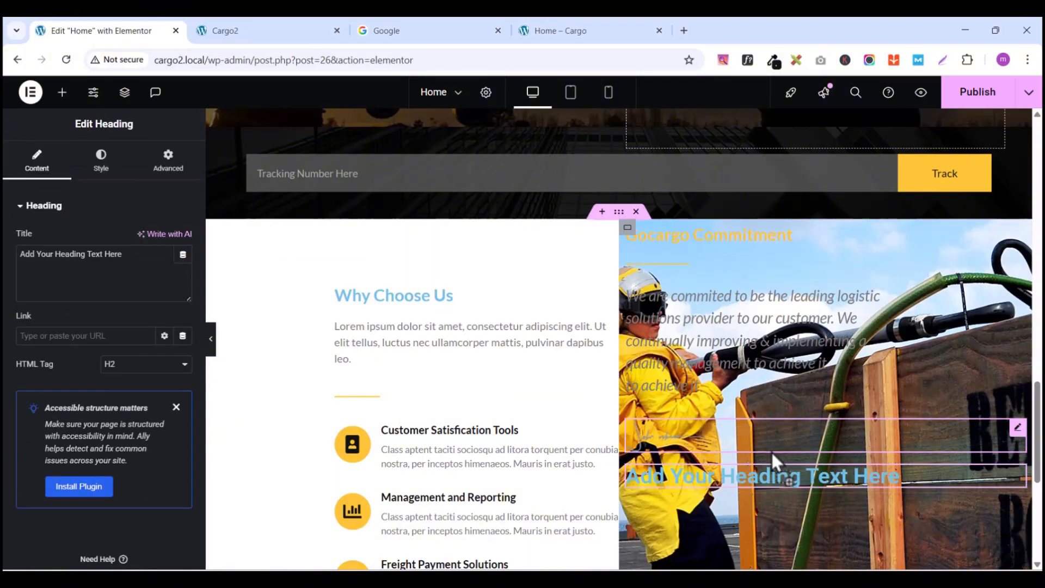
{"action": "left_click", "coordinate": [55, 276]}
{"action": "key", "text": "ctrl+a"}
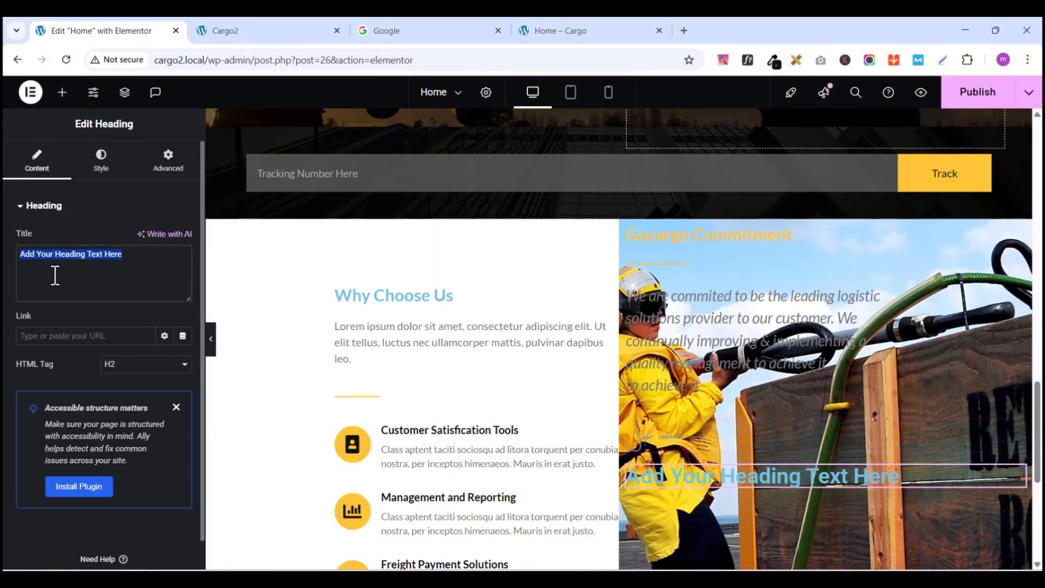
{"action": "key", "text": "ctrl+v"}
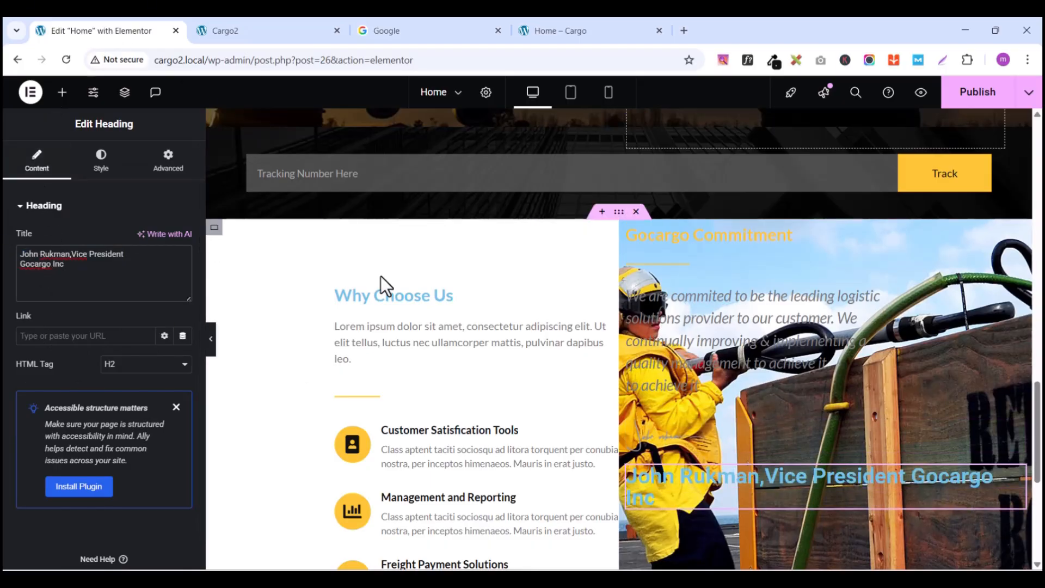
Step: Set the signatory heading's font family to Lato
{"action": "left_click", "coordinate": [101, 164]}
{"action": "left_click", "coordinate": [183, 277]}
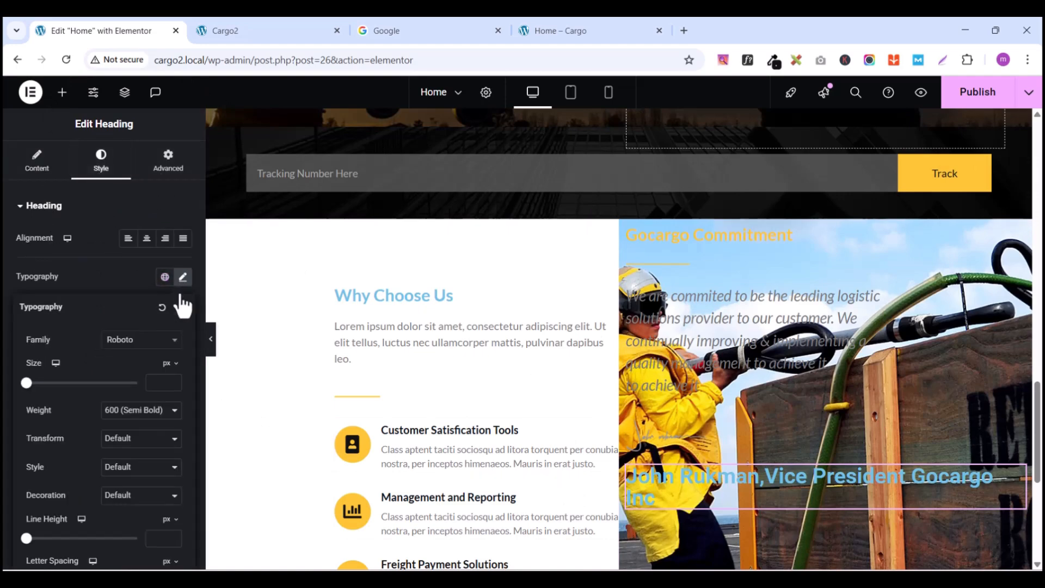
{"action": "left_click", "coordinate": [139, 342]}
{"action": "type", "text": "lato"}
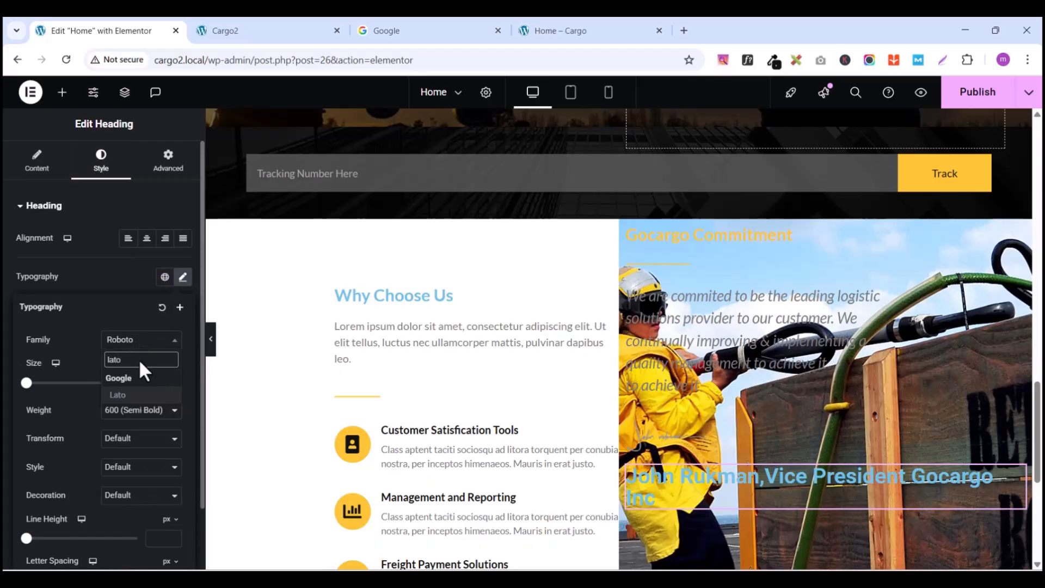
{"action": "left_click", "coordinate": [121, 394]}
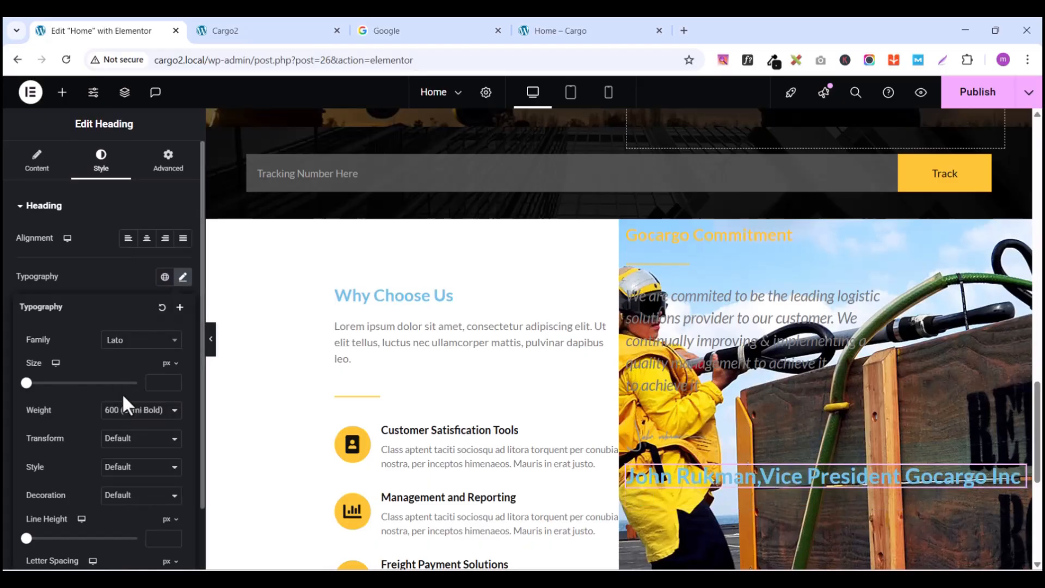
Step: Set the signatory heading's font size to 14 px
{"action": "left_click", "coordinate": [174, 380]}
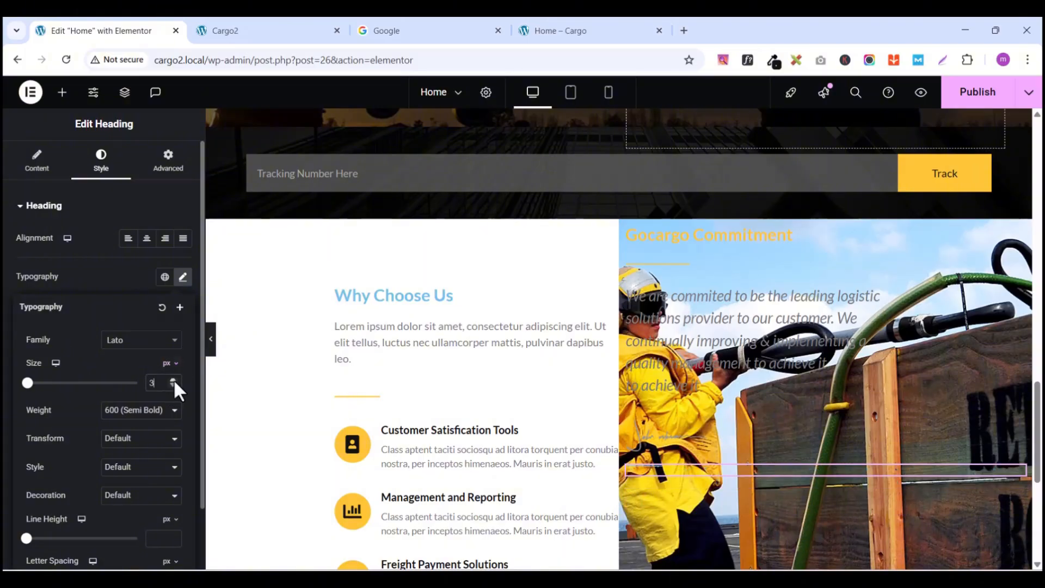
{"action": "left_click", "coordinate": [174, 380]}
{"action": "left_click", "coordinate": [174, 381]}
{"action": "left_click", "coordinate": [174, 380]}
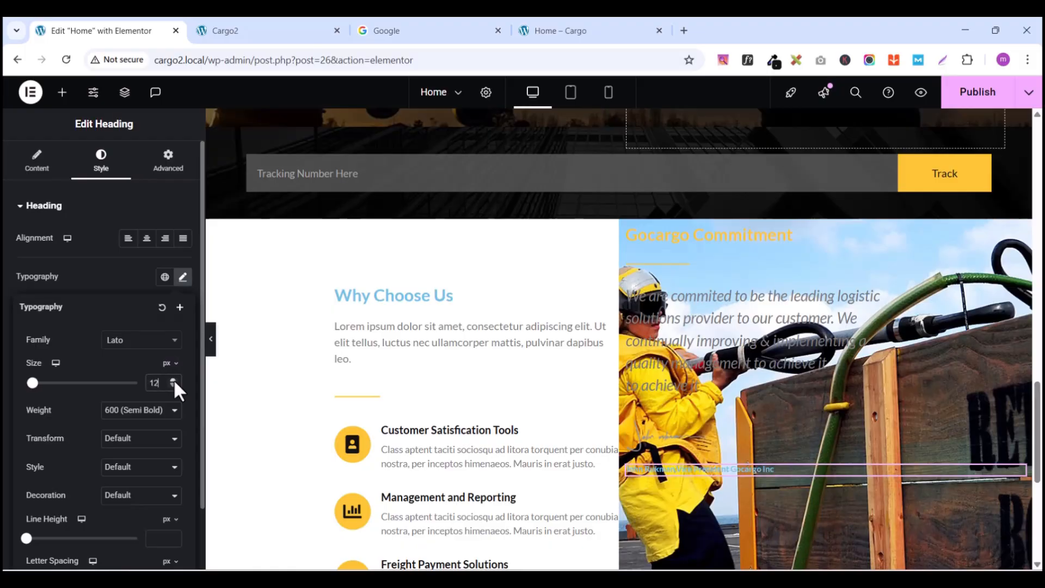
{"action": "left_click", "coordinate": [174, 380]}
{"action": "left_click", "coordinate": [174, 380]}
{"action": "left_click", "coordinate": [174, 380]}
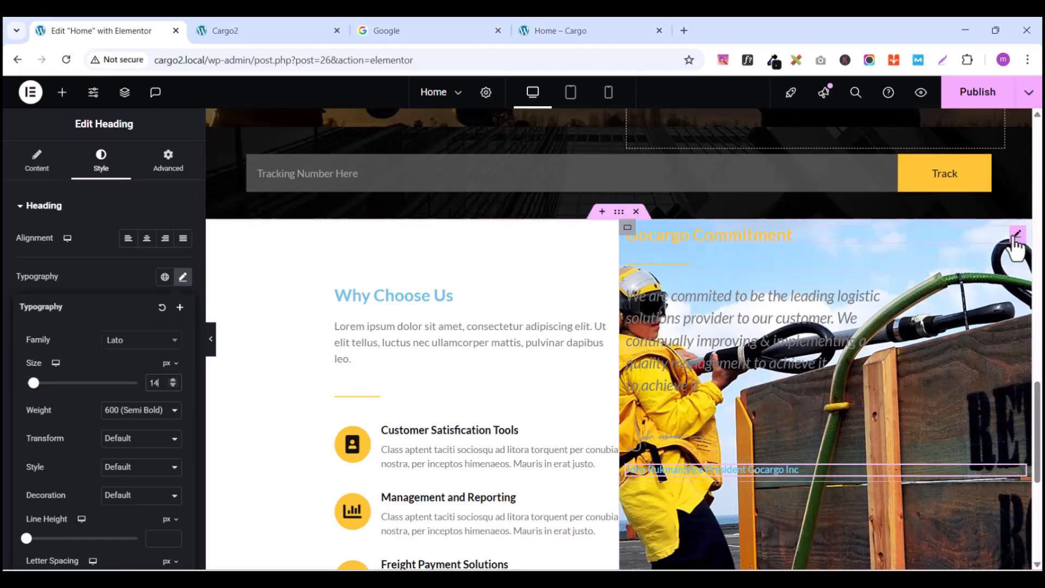
Step: Give the container holding the Gocargo Commitment content a classic background in the global Black color
{"action": "left_click", "coordinate": [627, 231]}
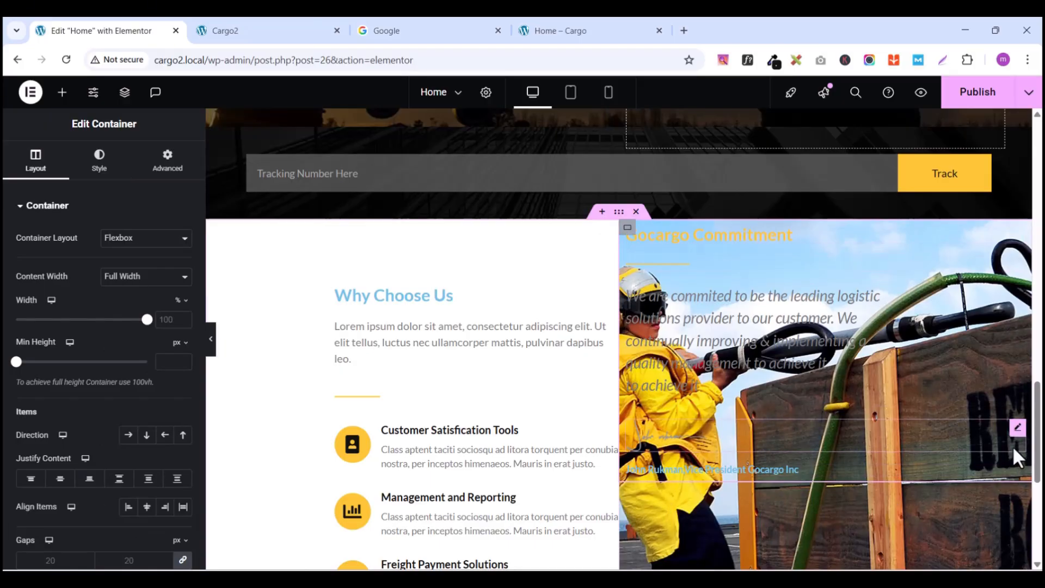
{"action": "scroll", "coordinate": [778, 344], "scroll_direction": "down", "scroll_amount": 1}
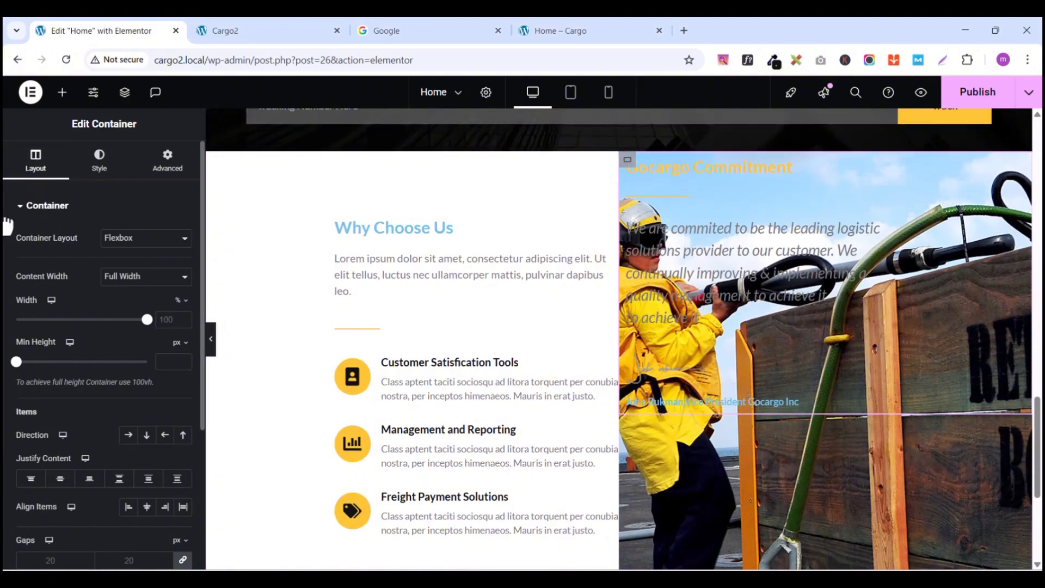
{"action": "left_click", "coordinate": [100, 173]}
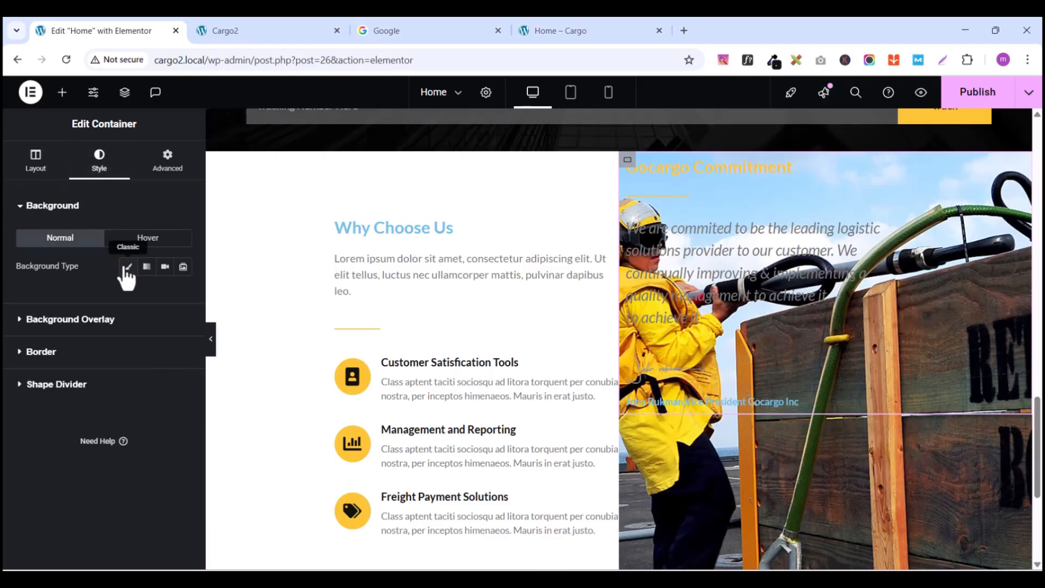
{"action": "left_click", "coordinate": [127, 267]}
{"action": "left_click", "coordinate": [164, 294]}
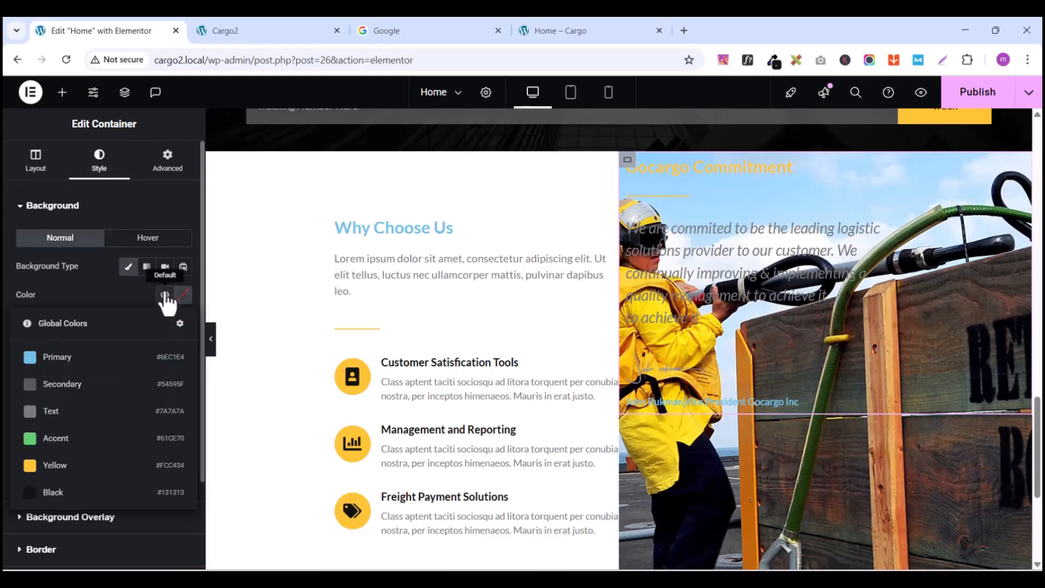
{"action": "left_click", "coordinate": [54, 492]}
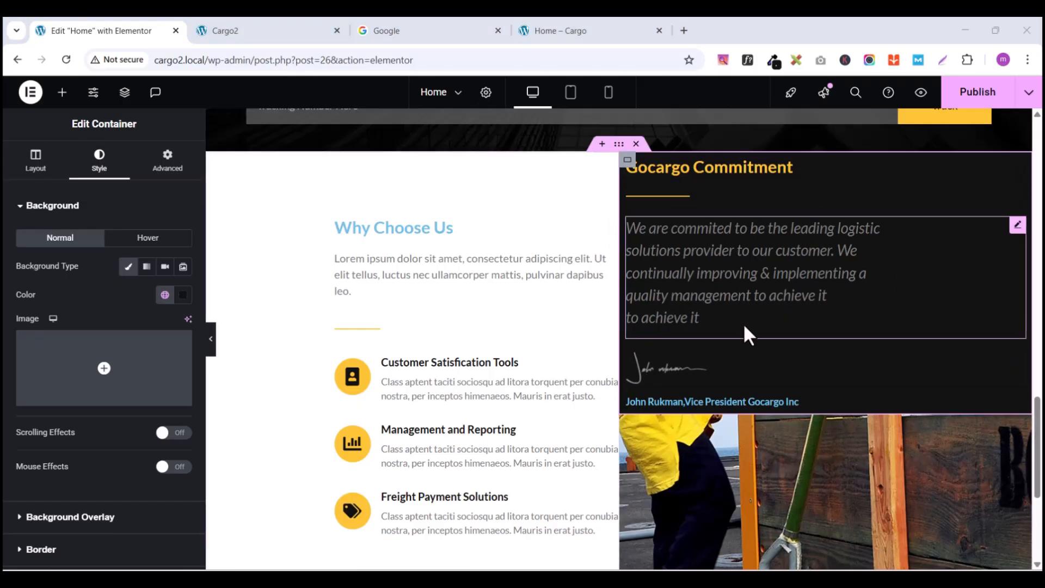
Step: Set the padding of the outer container with the worker photo to 80 px at the top, bottom and left
{"action": "left_click", "coordinate": [125, 95]}
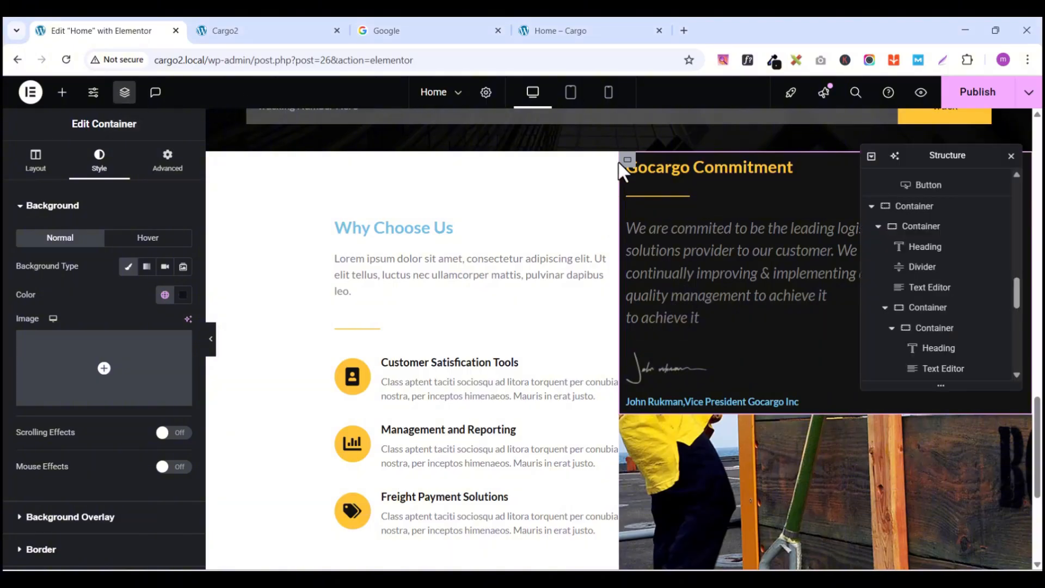
{"action": "scroll", "coordinate": [952, 294], "scroll_direction": "down", "scroll_amount": 4}
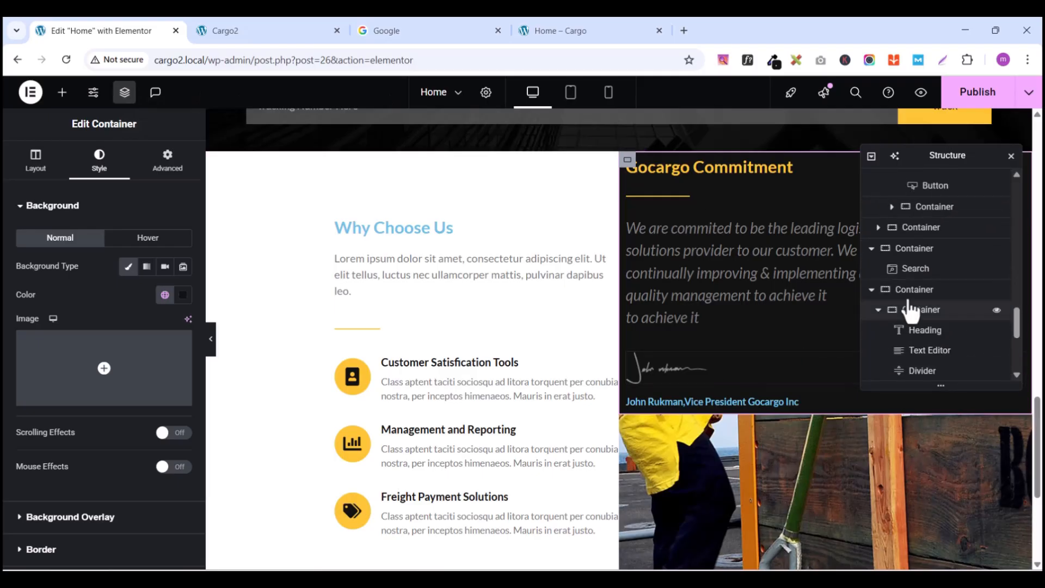
{"action": "scroll", "coordinate": [953, 349], "scroll_direction": "down", "scroll_amount": 3}
{"action": "scroll", "coordinate": [952, 349], "scroll_direction": "up", "scroll_amount": 8}
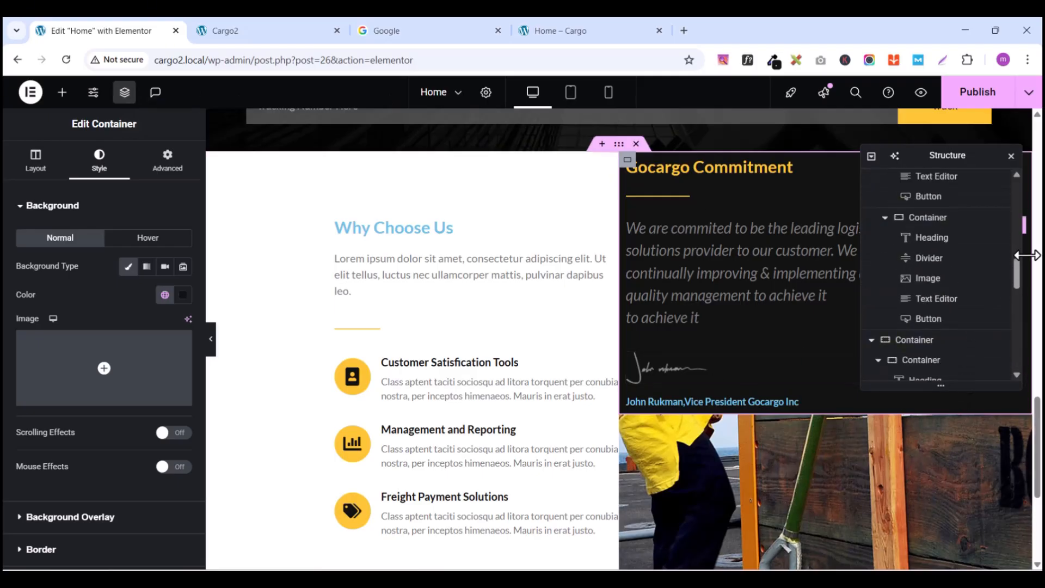
{"action": "left_click_drag", "start_coordinate": [1017, 272], "coordinate": [1020, 361]}
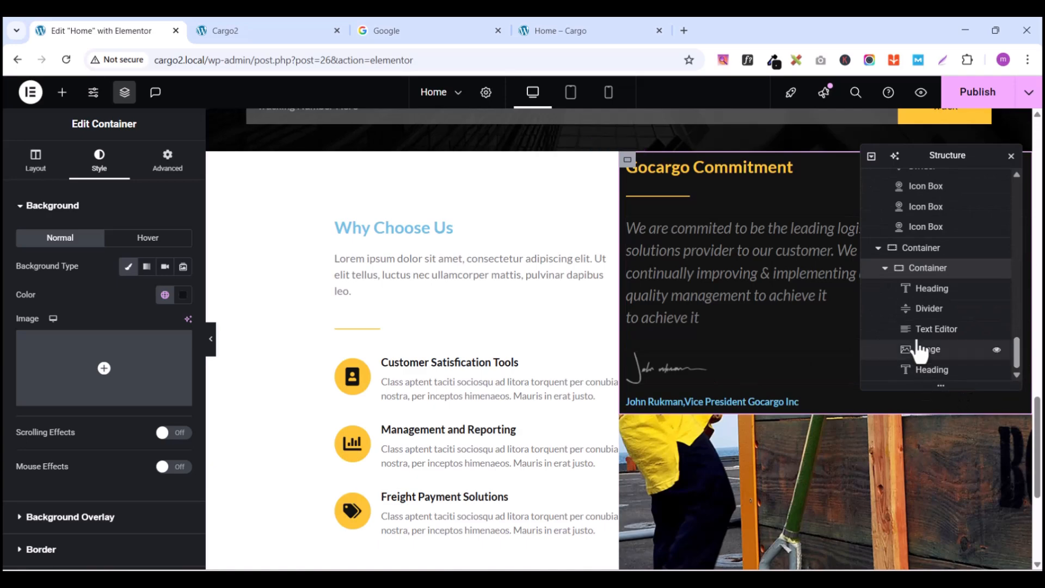
{"action": "left_click", "coordinate": [919, 249]}
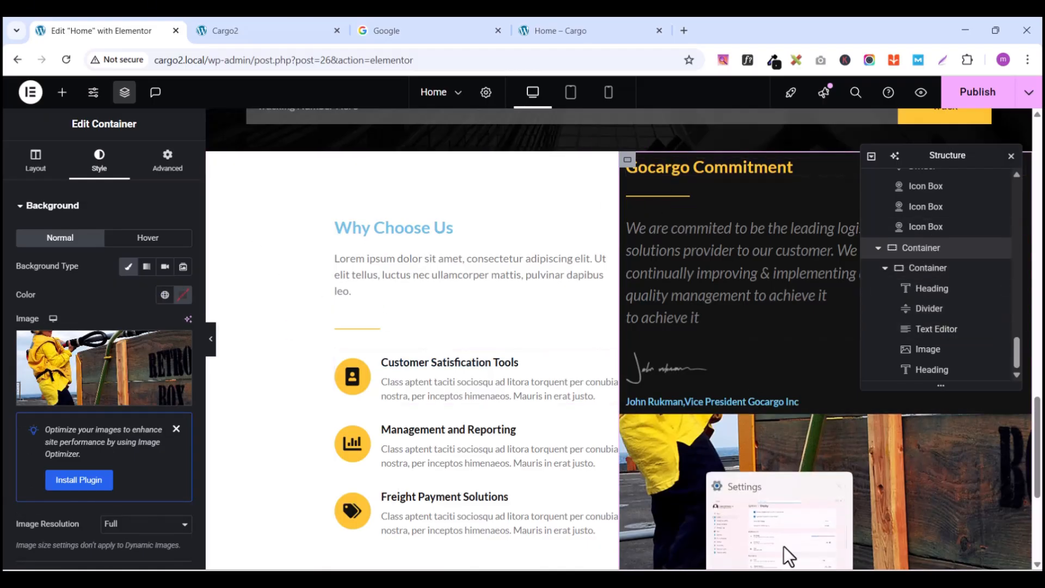
{"action": "left_click", "coordinate": [167, 163]}
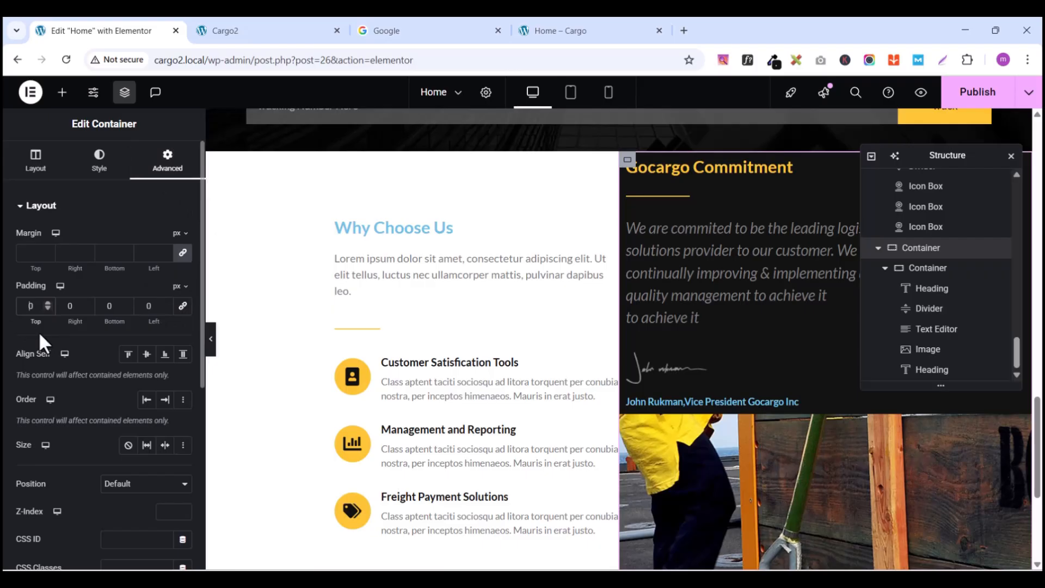
{"action": "type", "text": "8"}
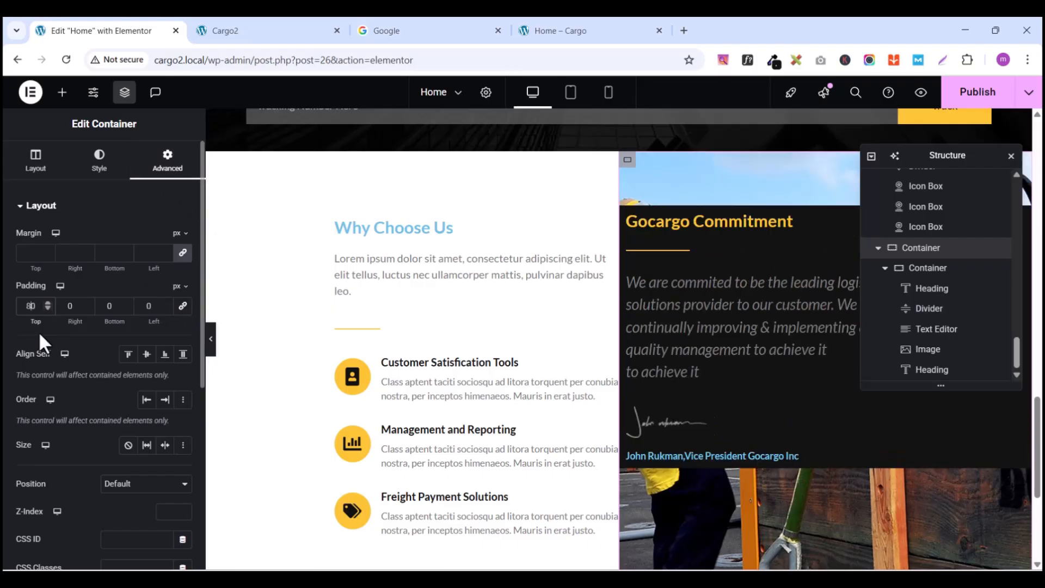
{"action": "key", "text": "Tab"}
{"action": "key", "text": "Tab"}
{"action": "type", "text": "8"}
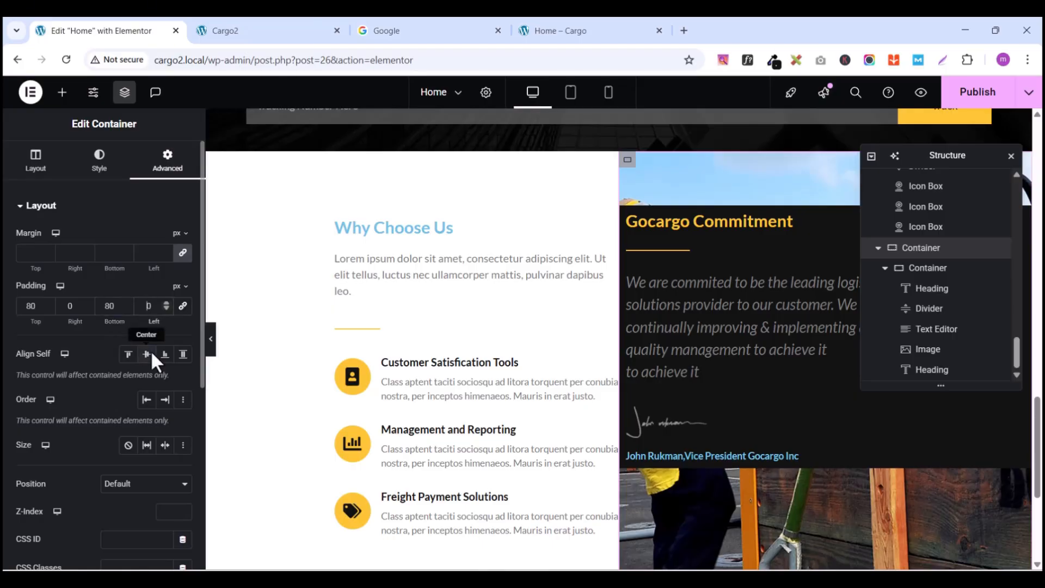
{"action": "type", "text": "8"}
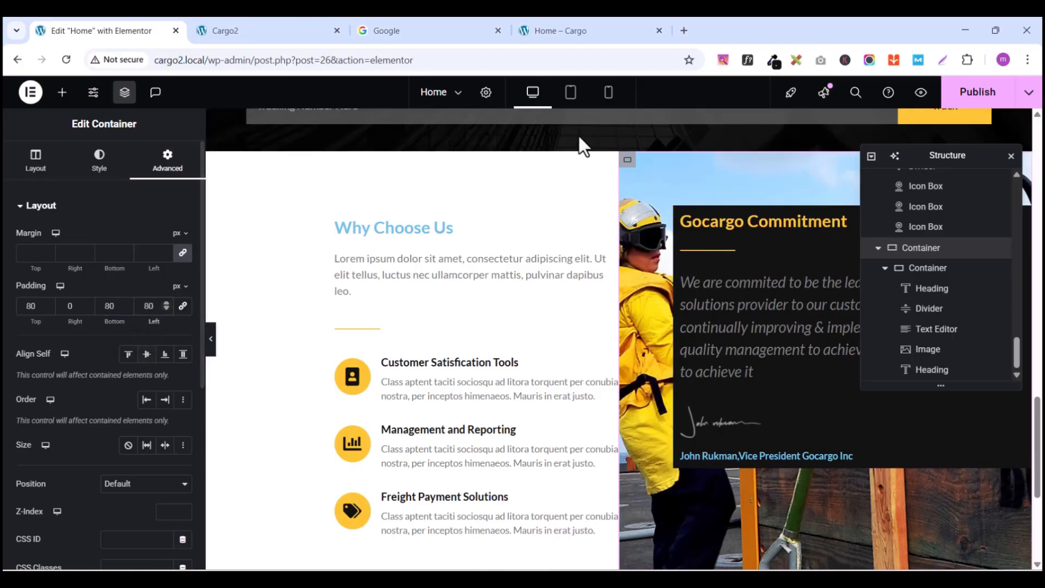
{"action": "left_click", "coordinate": [124, 92]}
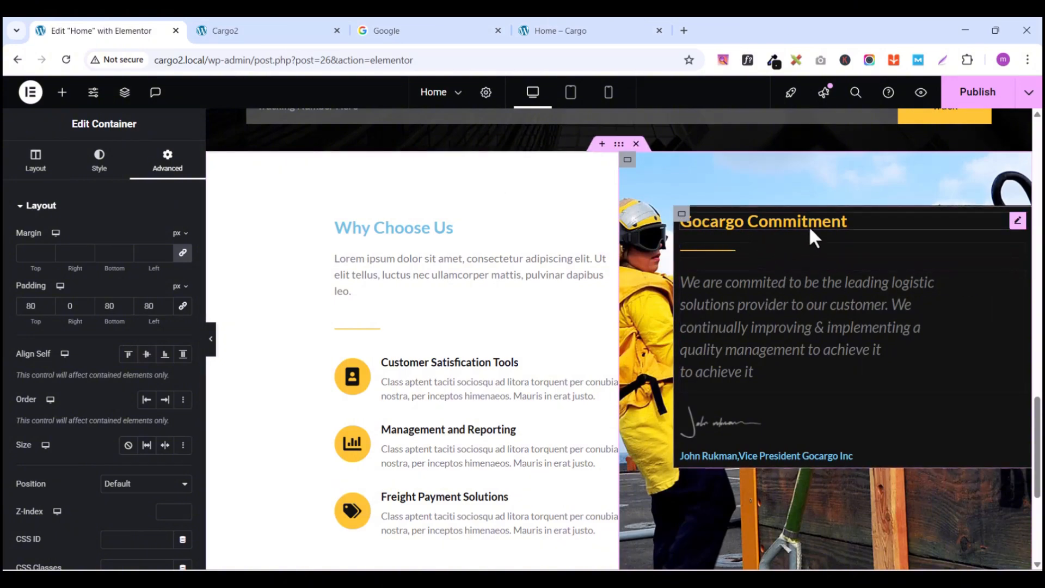
Step: Set the black Gocargo Commitment container's padding to 40 px on all sides and its width to 75%
{"action": "left_click", "coordinate": [683, 217]}
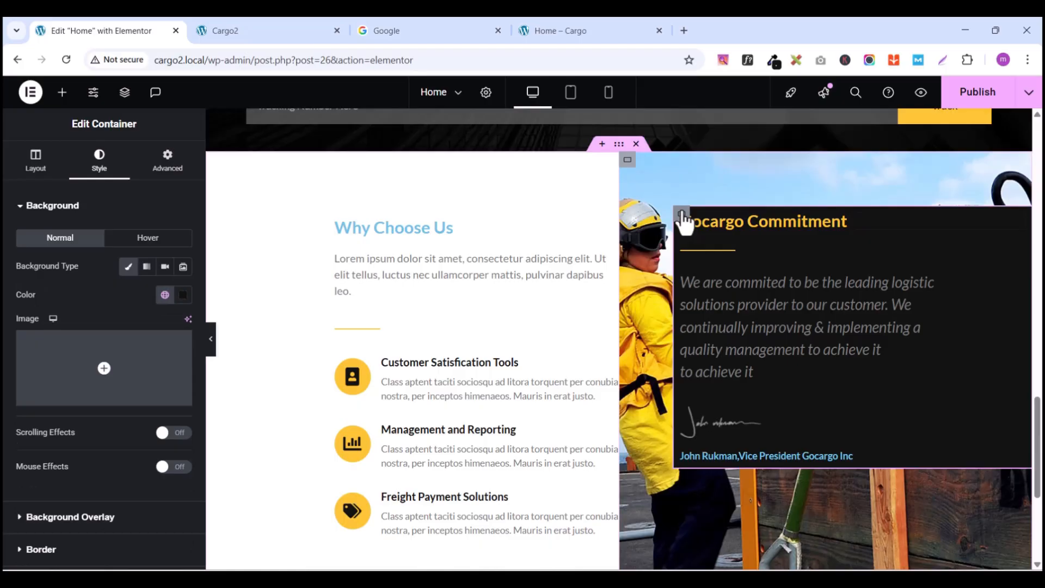
{"action": "left_click", "coordinate": [170, 162]}
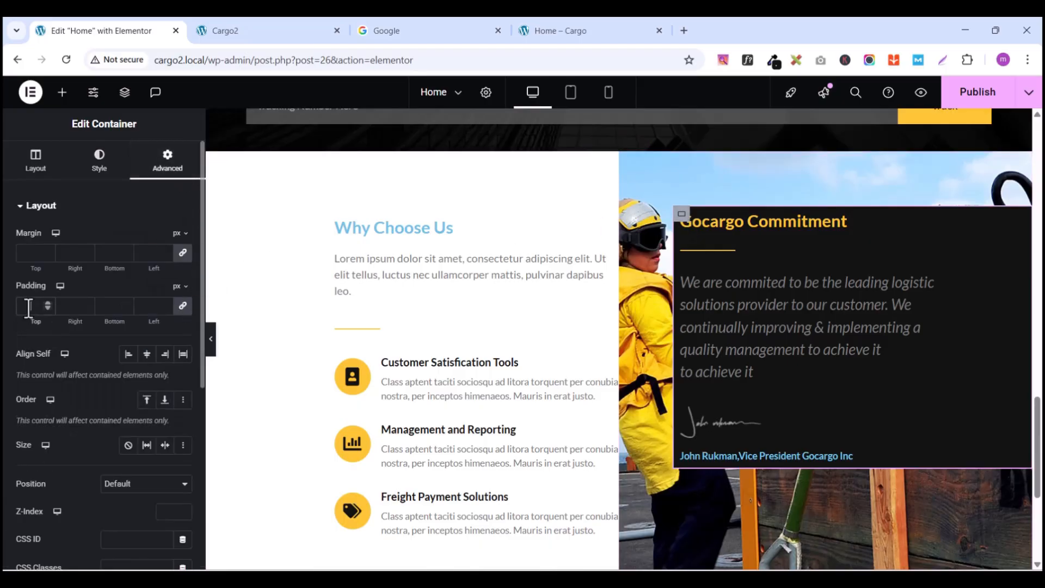
{"action": "type", "text": "4"}
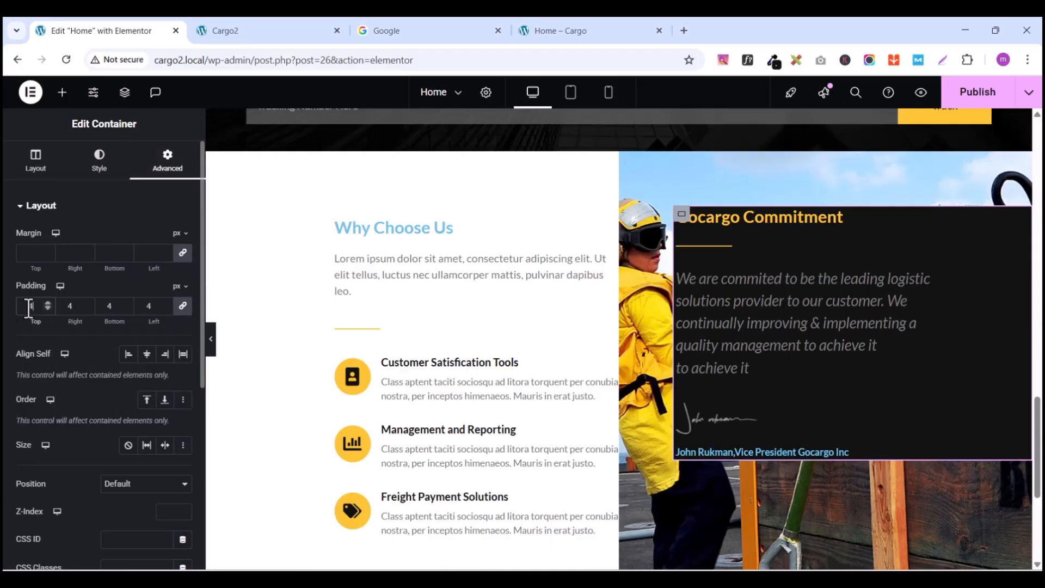
{"action": "type", "text": "0"}
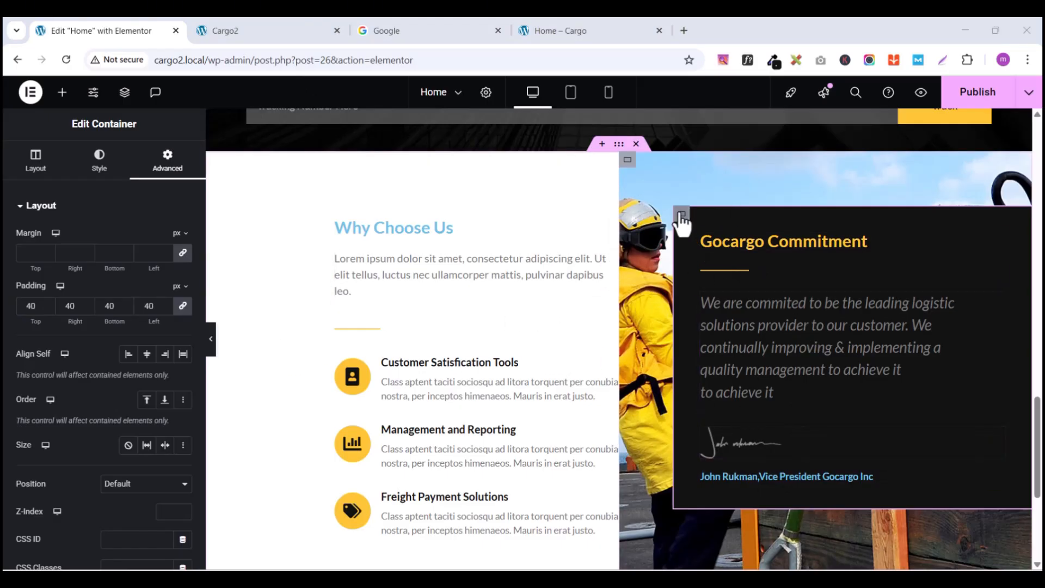
{"action": "left_click", "coordinate": [37, 163]}
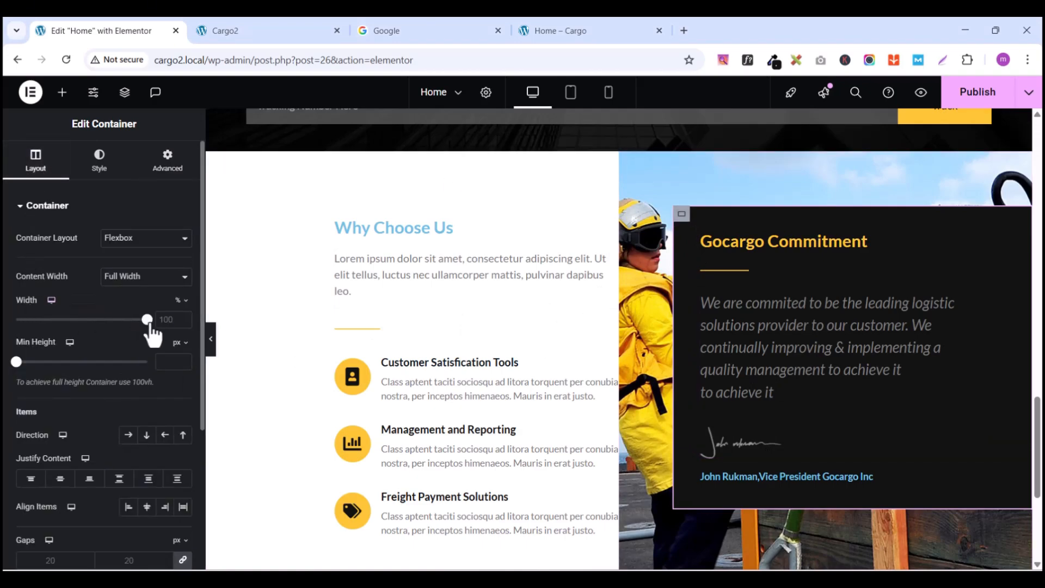
{"action": "left_click_drag", "start_coordinate": [148, 323], "coordinate": [119, 324]}
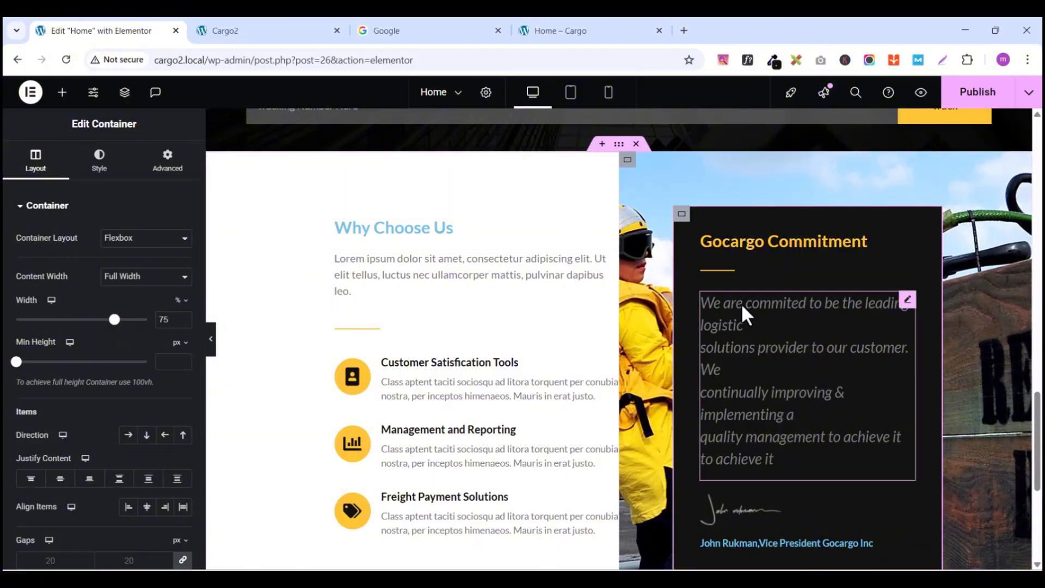
Step: Check the reference Cargo page and review the Why Choose Us section and its surroundings in the editor
{"action": "left_click", "coordinate": [577, 31]}
{"action": "left_click", "coordinate": [434, 33]}
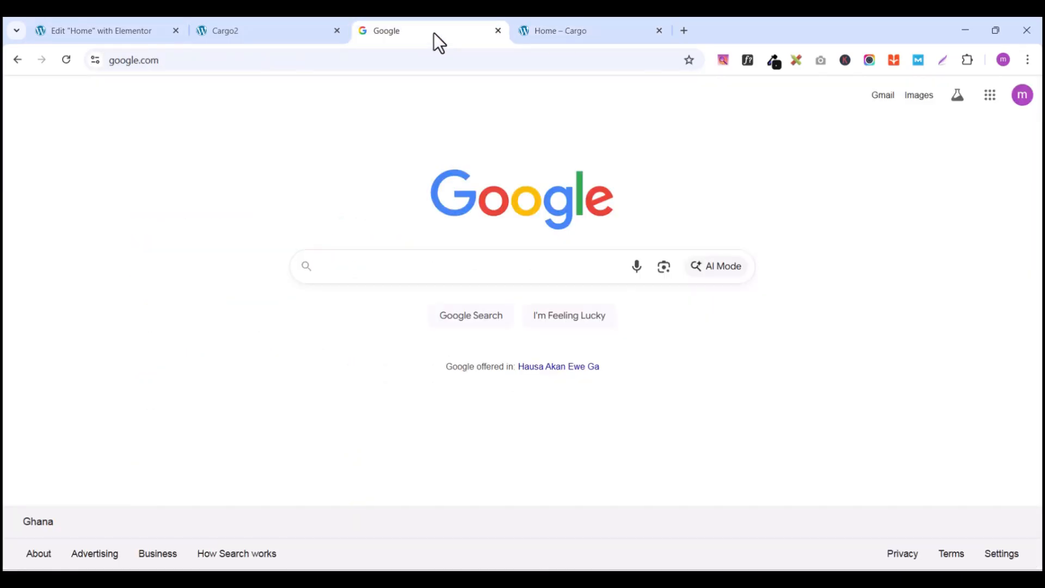
{"action": "left_click", "coordinate": [57, 30]}
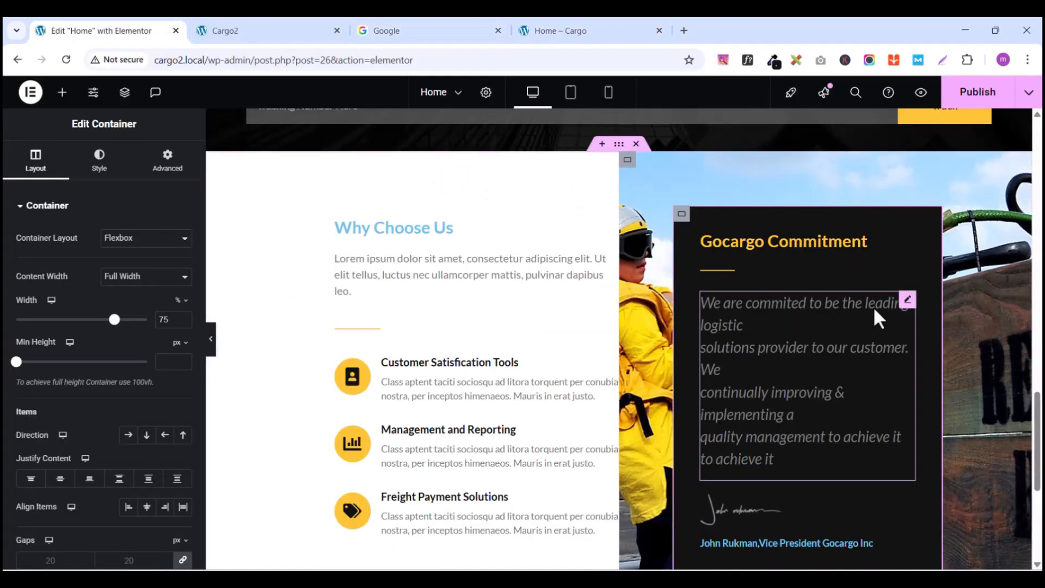
{"action": "scroll", "coordinate": [860, 319], "scroll_direction": "down", "scroll_amount": 5}
{"action": "scroll", "coordinate": [860, 319], "scroll_direction": "up", "scroll_amount": 8}
{"action": "scroll", "coordinate": [860, 319], "scroll_direction": "up", "scroll_amount": 2}
{"action": "scroll", "coordinate": [859, 322], "scroll_direction": "down", "scroll_amount": 2}
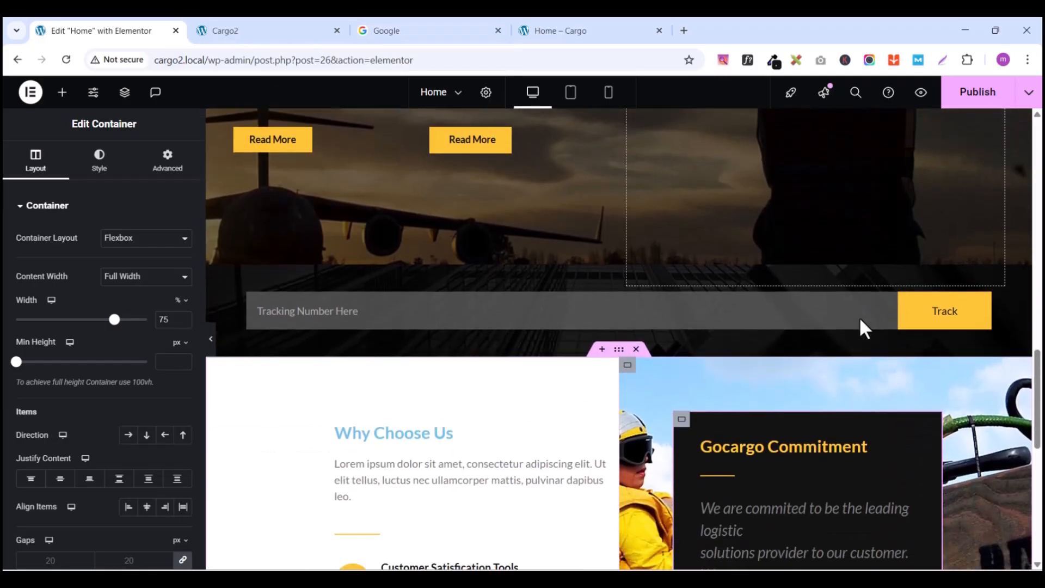
Step: Compare the name-and-title heading below the signature with the reference Cargo page and set its text color to #FFFFFF
{"action": "scroll", "coordinate": [860, 319], "scroll_direction": "up", "scroll_amount": 1}
{"action": "left_click_drag", "start_coordinate": [1039, 363], "coordinate": [1042, 426]}
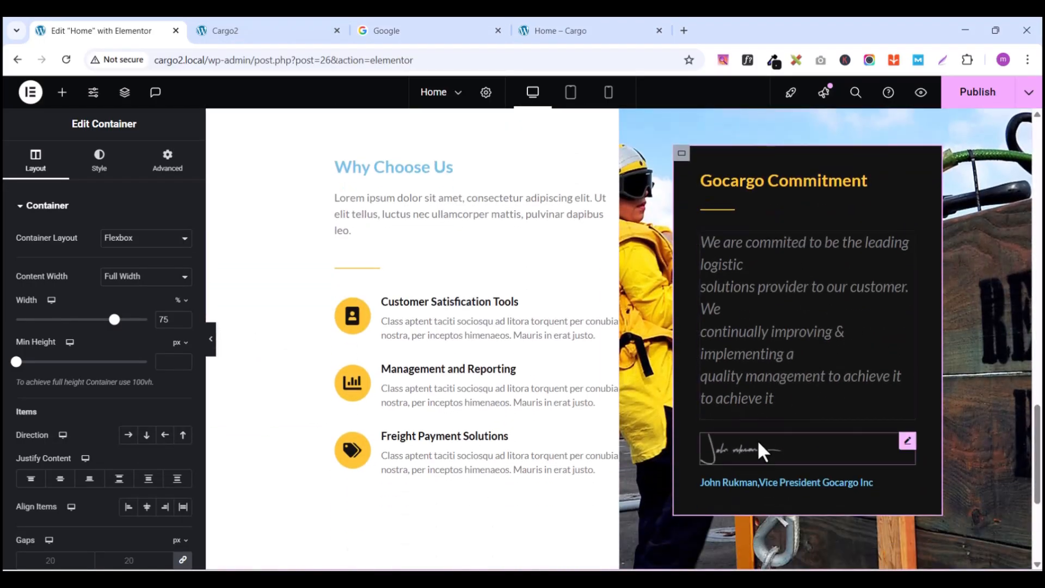
{"action": "left_click", "coordinate": [907, 486]}
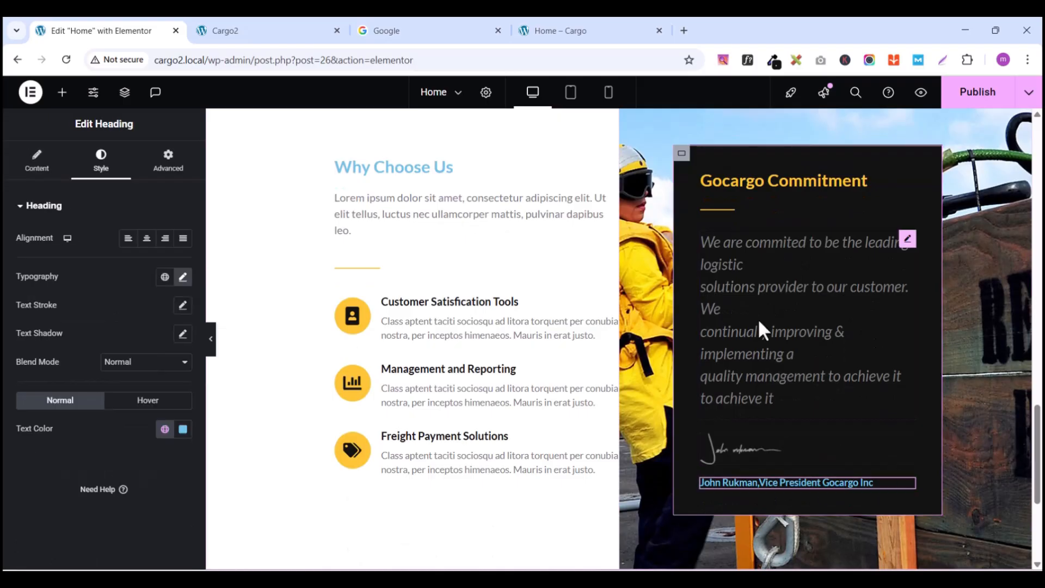
{"action": "left_click", "coordinate": [548, 32]}
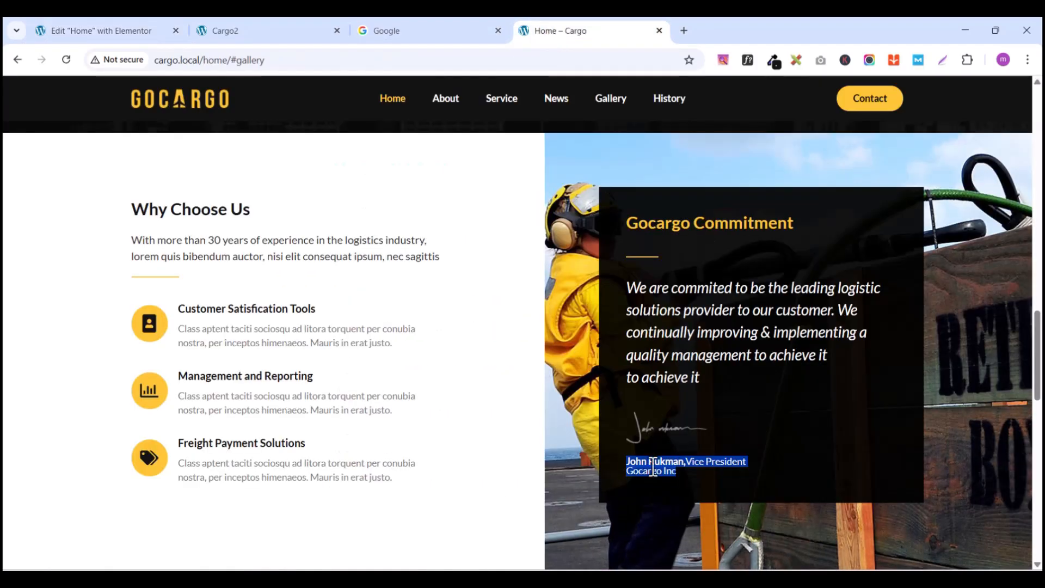
{"action": "left_click", "coordinate": [769, 461]}
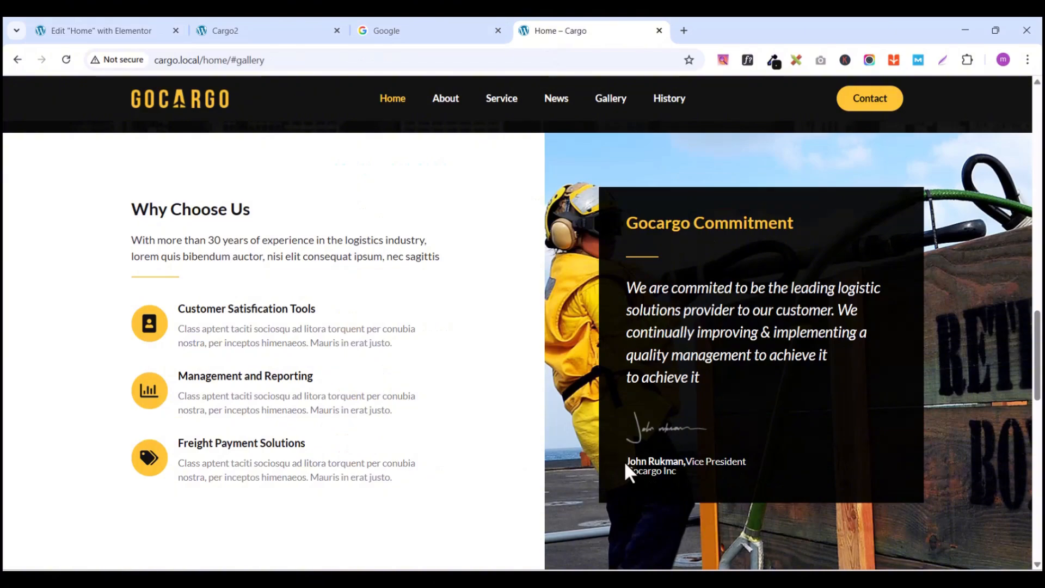
{"action": "mouse_move", "coordinate": [625, 463]}
{"action": "left_mouse_down"}
{"action": "mouse_move", "coordinate": [685, 462]}
{"action": "mouse_move", "coordinate": [698, 478]}
{"action": "left_mouse_up"}
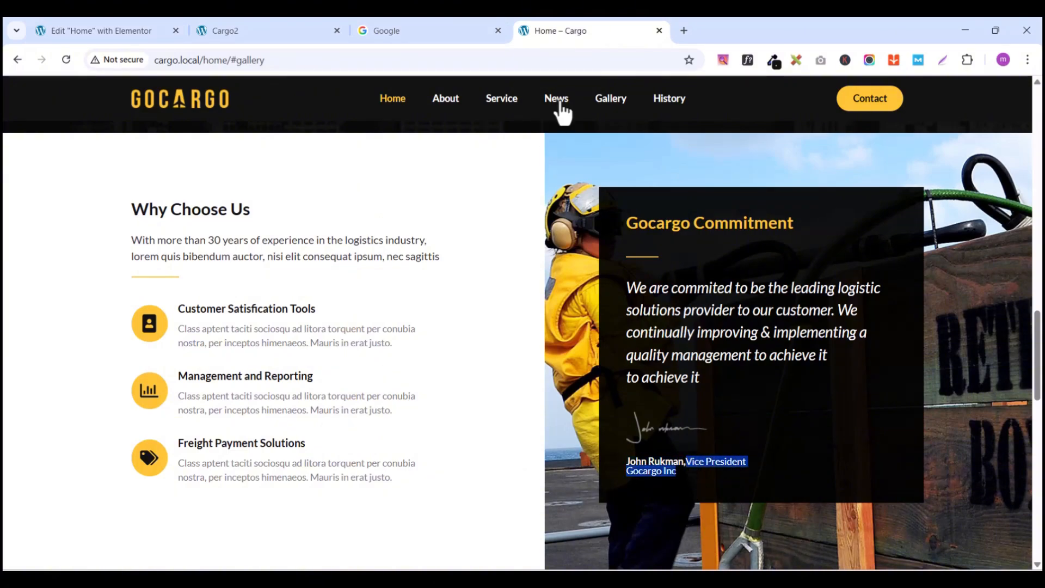
{"action": "left_click", "coordinate": [137, 25]}
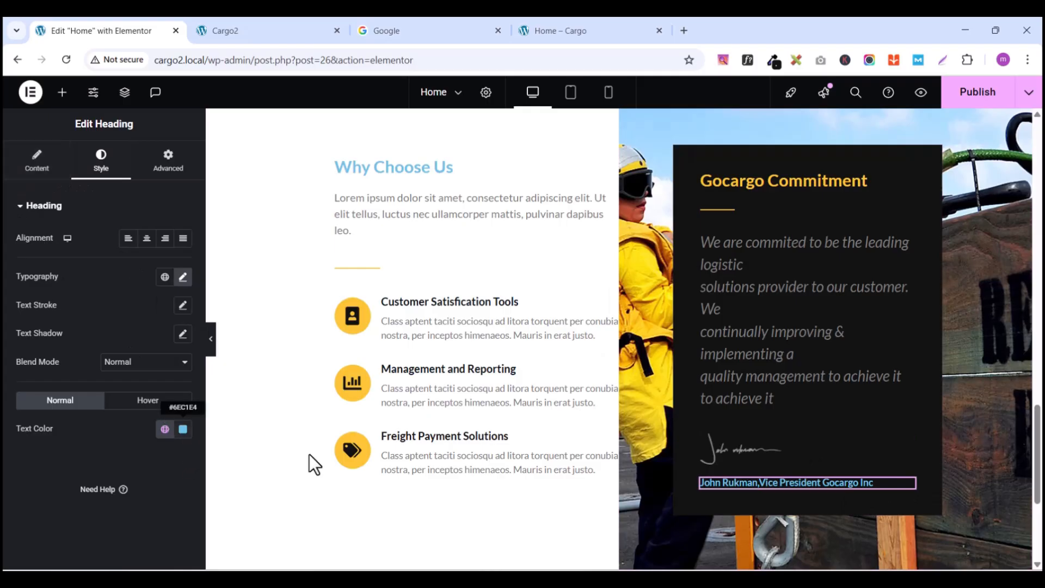
{"action": "left_click", "coordinate": [184, 277]}
{"action": "left_click", "coordinate": [184, 279]}
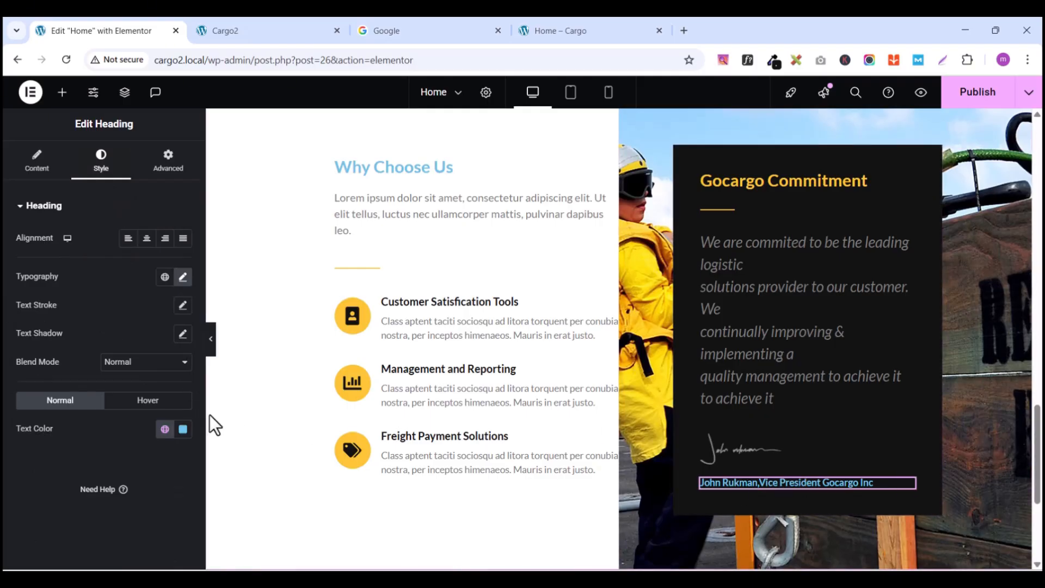
{"action": "left_click", "coordinate": [184, 430]}
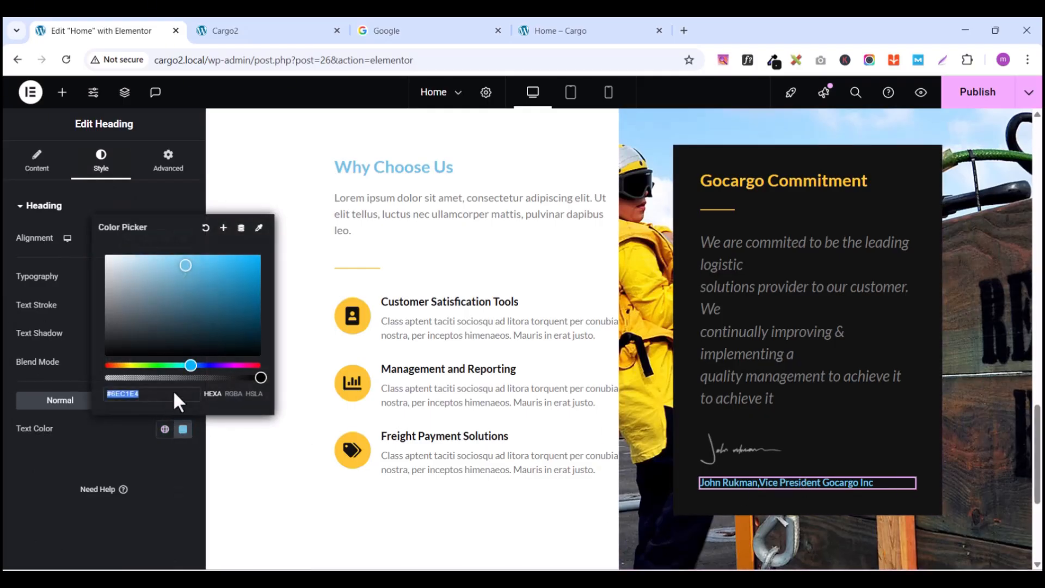
{"action": "mouse_move", "coordinate": [184, 264]}
{"action": "left_mouse_down"}
{"action": "mouse_move", "coordinate": [133, 299]}
{"action": "mouse_move", "coordinate": [70, 233]}
{"action": "left_mouse_up"}
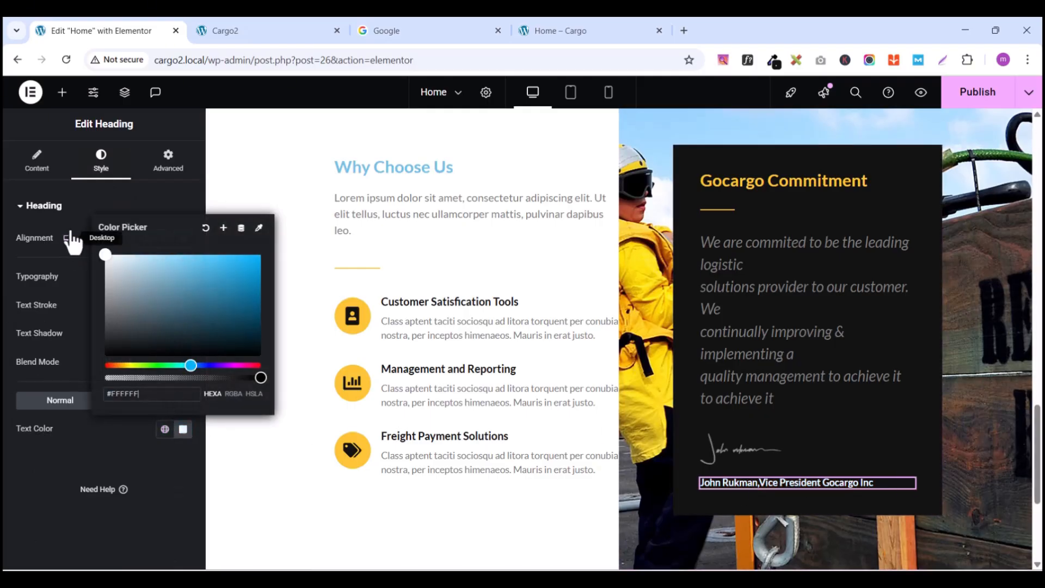
Step: In the name-and-title heading, wrap the person's name in <strong> tags and add a <br> after "Vice President"
{"action": "left_click", "coordinate": [567, 32]}
{"action": "left_click", "coordinate": [99, 29]}
{"action": "left_click", "coordinate": [38, 165]}
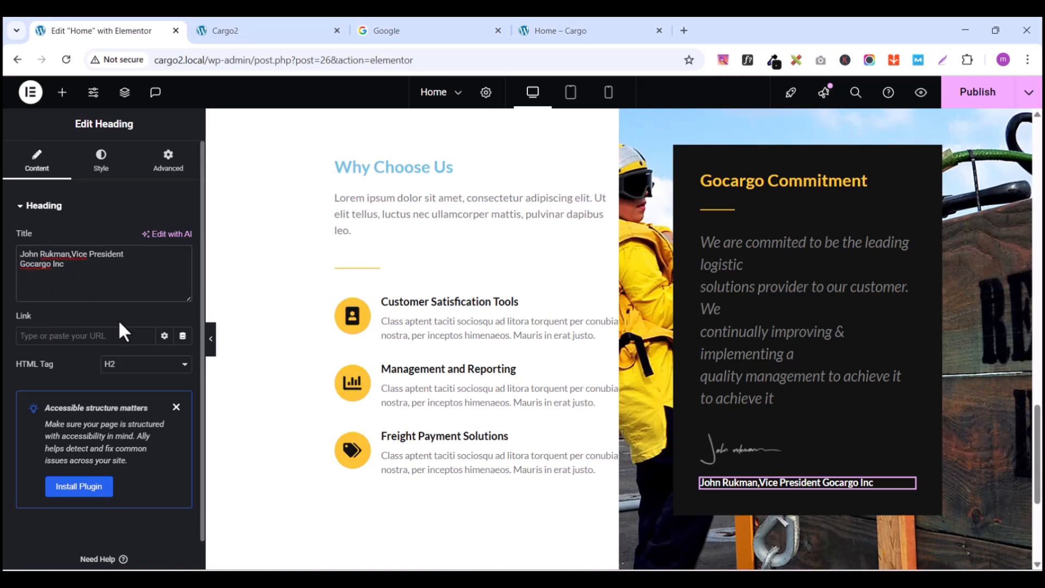
{"action": "type", "text": "<str"}
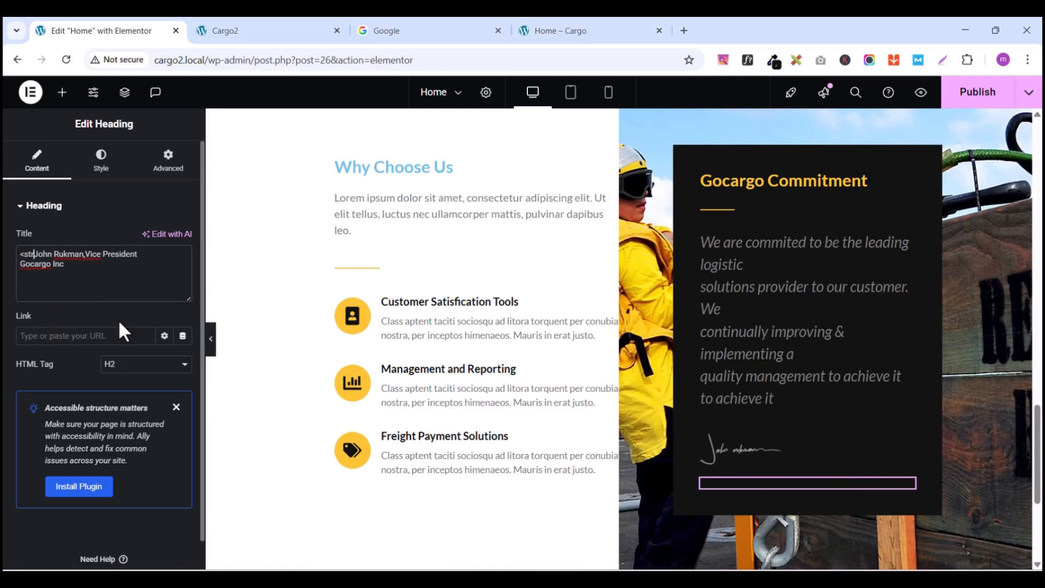
{"action": "type", "text": "ong>"}
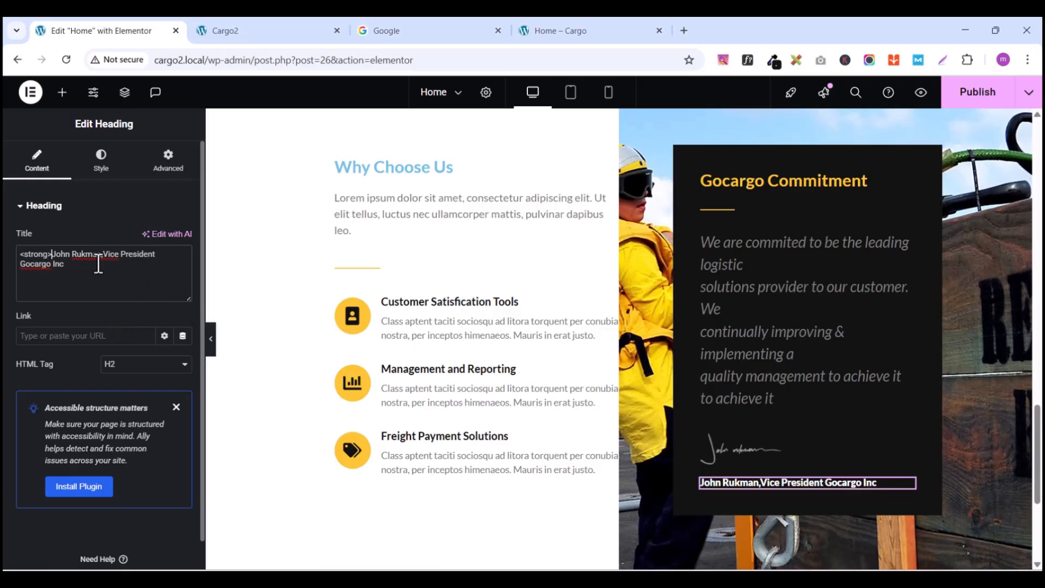
{"action": "type", "text": "<"}
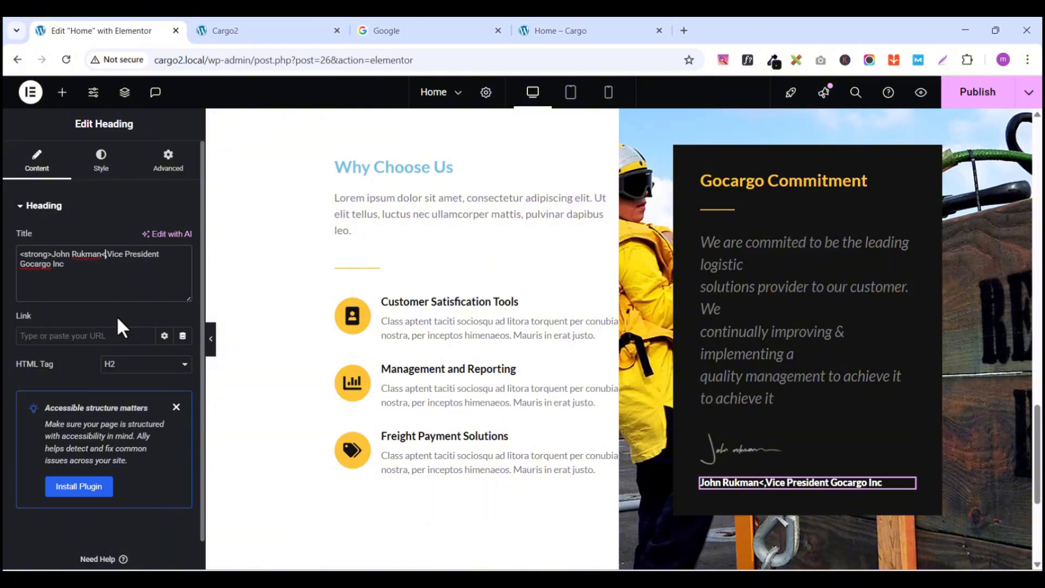
{"action": "type", "text": "/stro"}
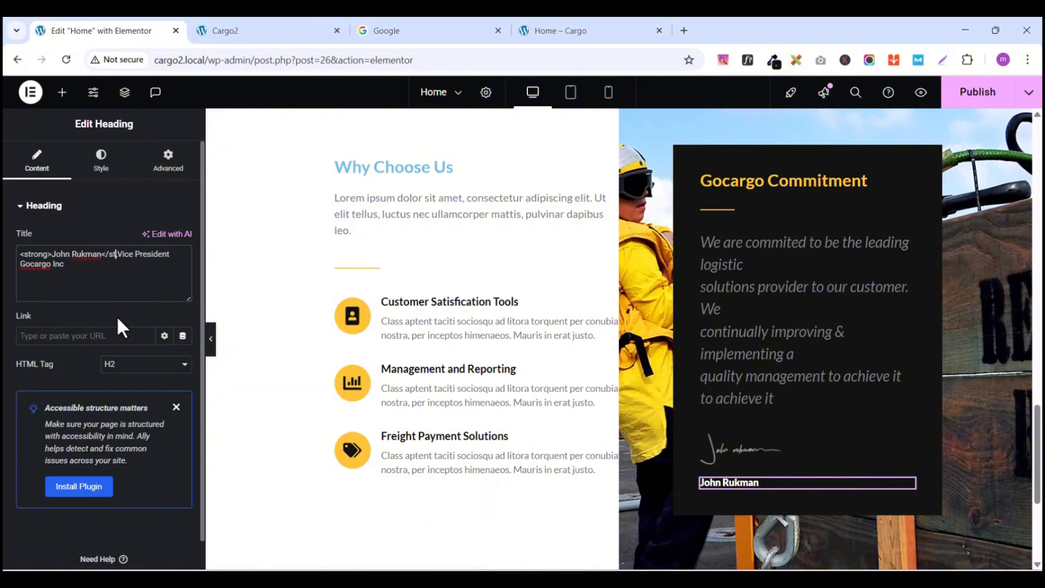
{"action": "type", "text": "ng>,"}
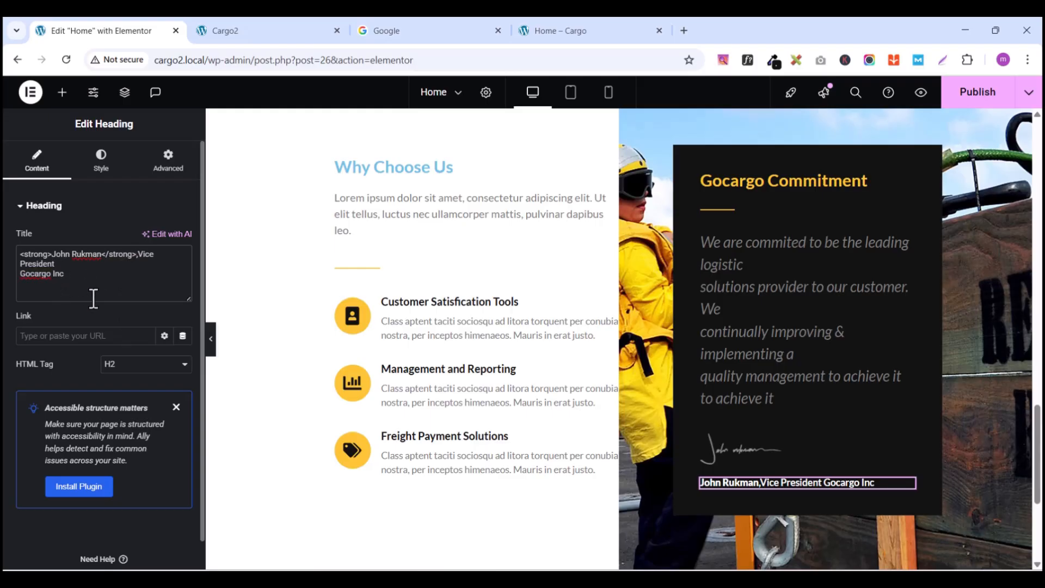
{"action": "type", "text": " <br>"}
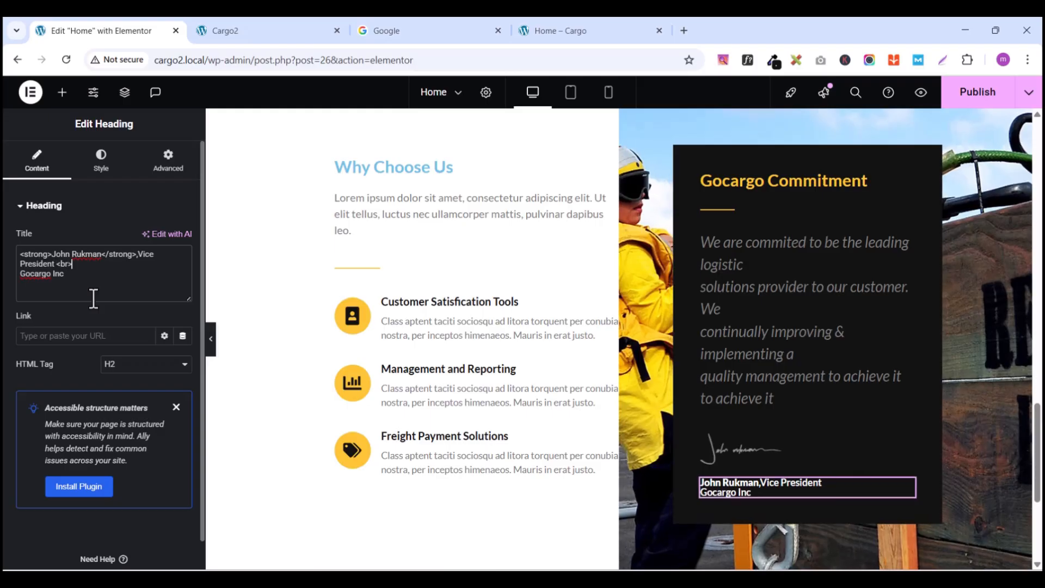
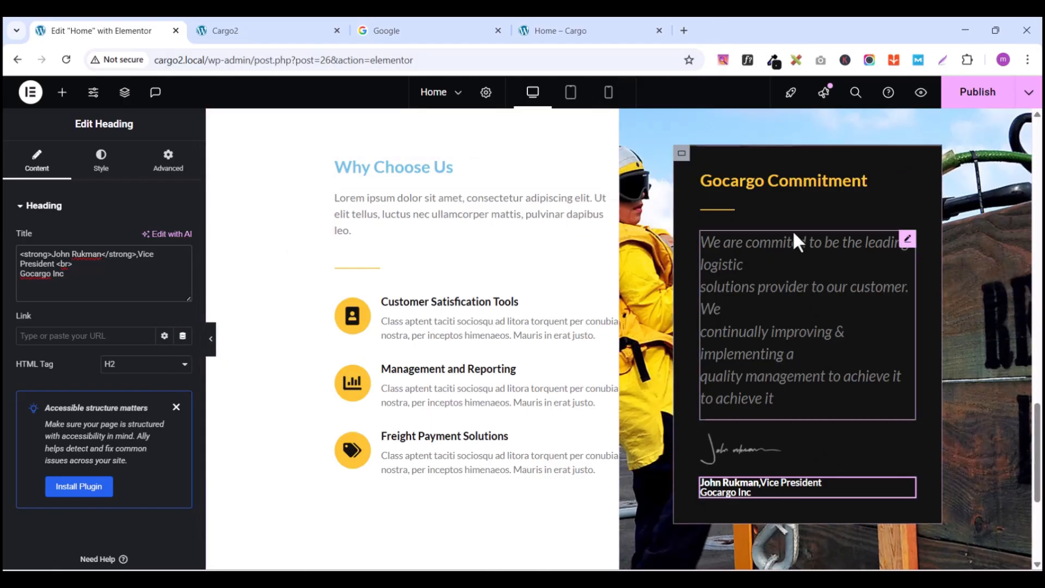
Step: Set the text color of the italic commitment paragraph in the black box to #FFFFFF
{"action": "left_click", "coordinate": [908, 238]}
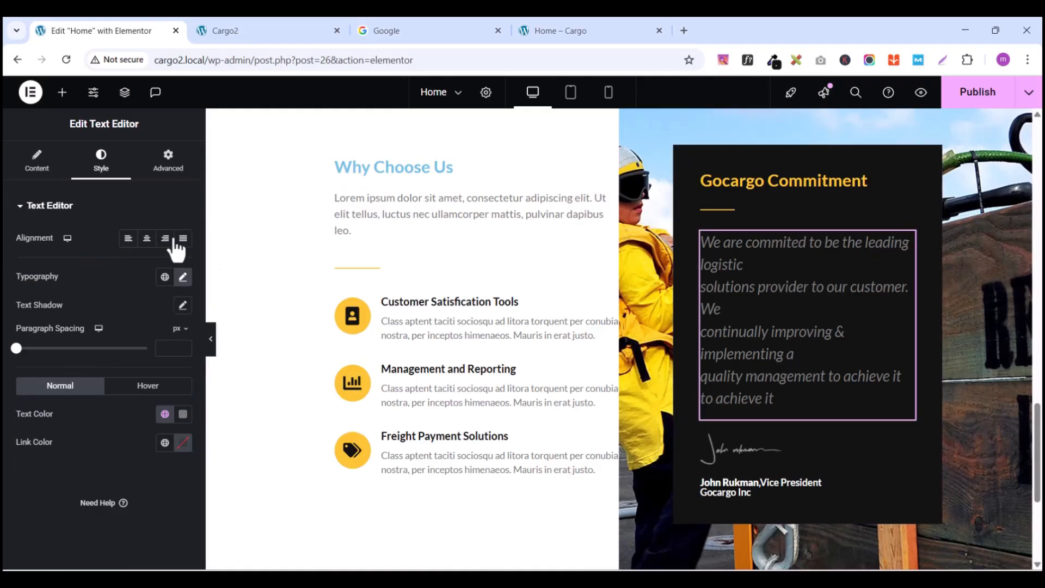
{"action": "left_click", "coordinate": [183, 414]}
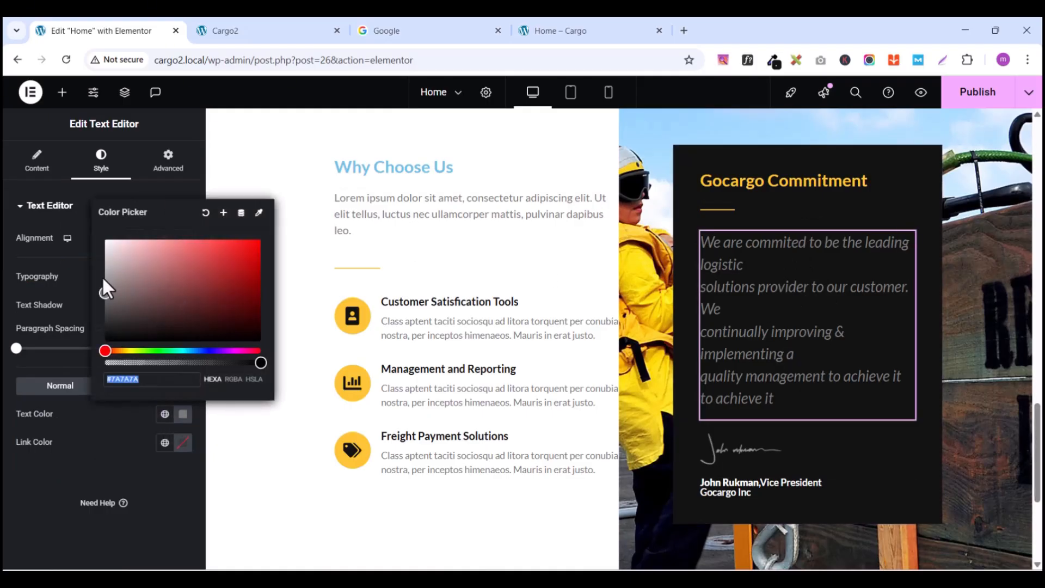
{"action": "left_click_drag", "start_coordinate": [103, 280], "coordinate": [100, 235]}
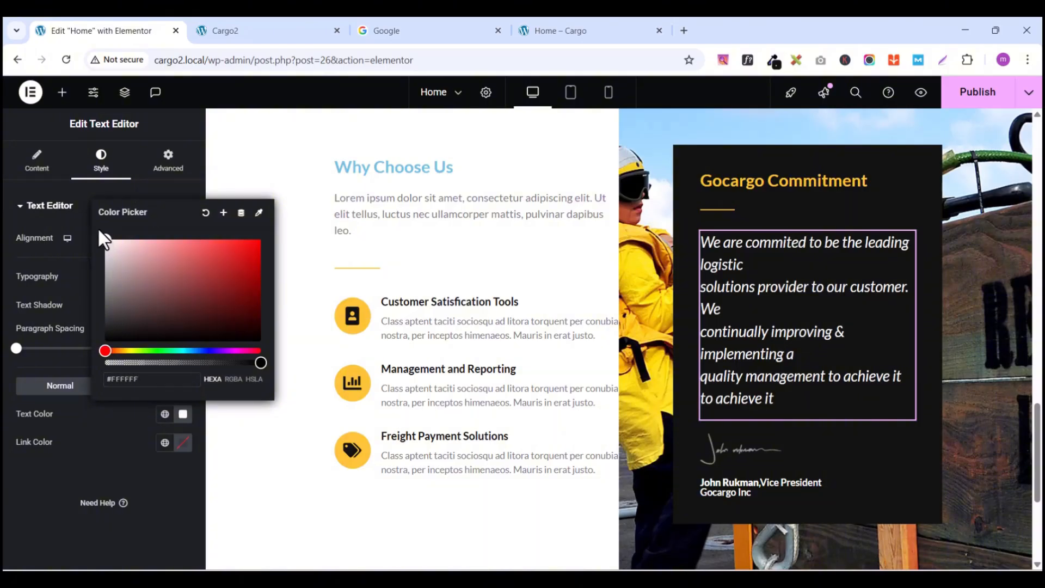
{"action": "left_click", "coordinate": [54, 472]}
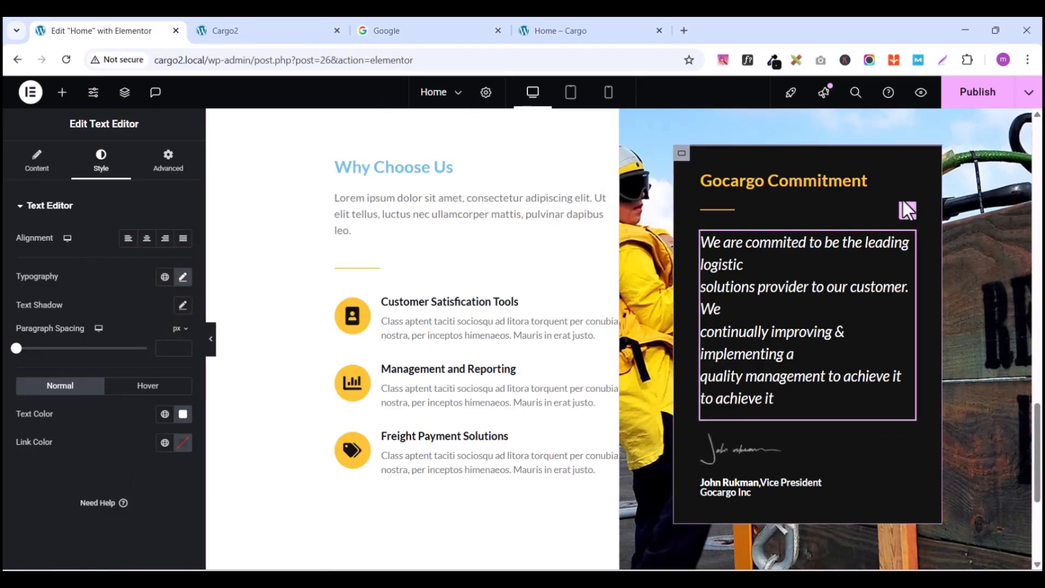
Step: Publish the page and review the Why Choose Us section in the Cargo2 preview
{"action": "scroll", "coordinate": [817, 361], "scroll_direction": "down", "scroll_amount": 4}
{"action": "scroll", "coordinate": [805, 391], "scroll_direction": "up", "scroll_amount": 7}
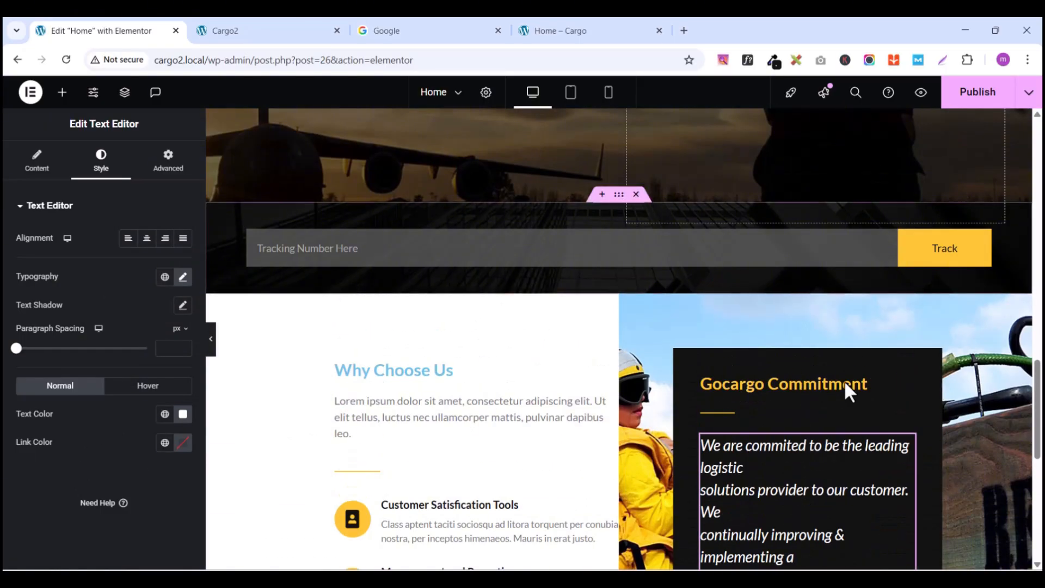
{"action": "scroll", "coordinate": [840, 387], "scroll_direction": "down", "scroll_amount": 5}
{"action": "scroll", "coordinate": [678, 374], "scroll_direction": "up", "scroll_amount": 1}
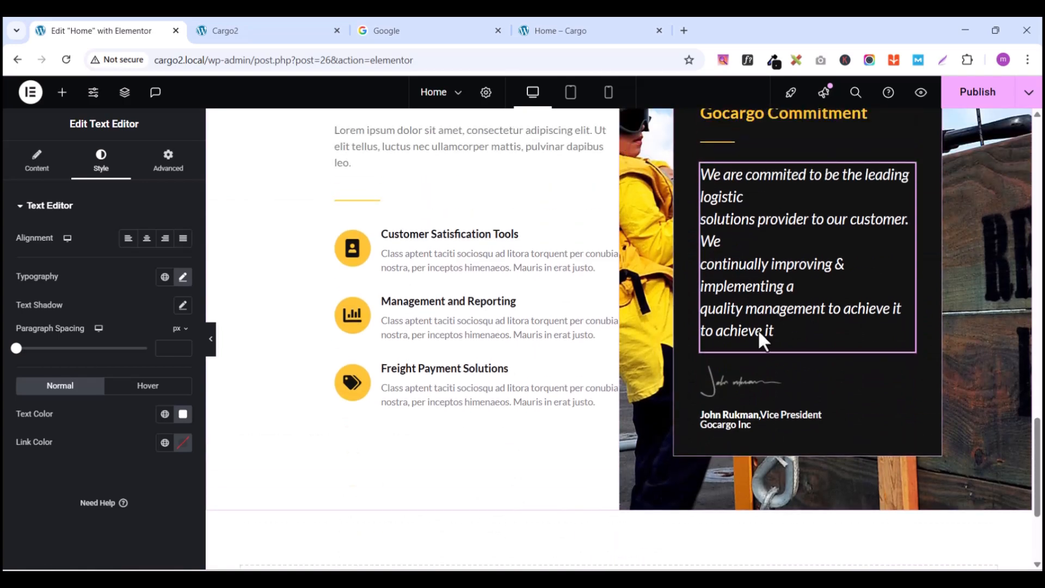
{"action": "left_click", "coordinate": [973, 100]}
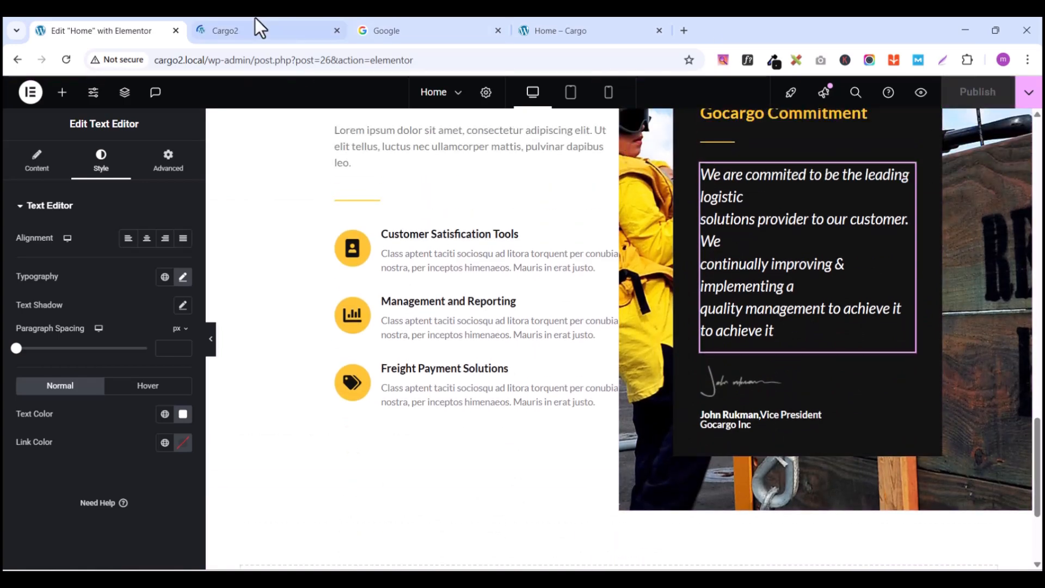
{"action": "left_click", "coordinate": [230, 30]}
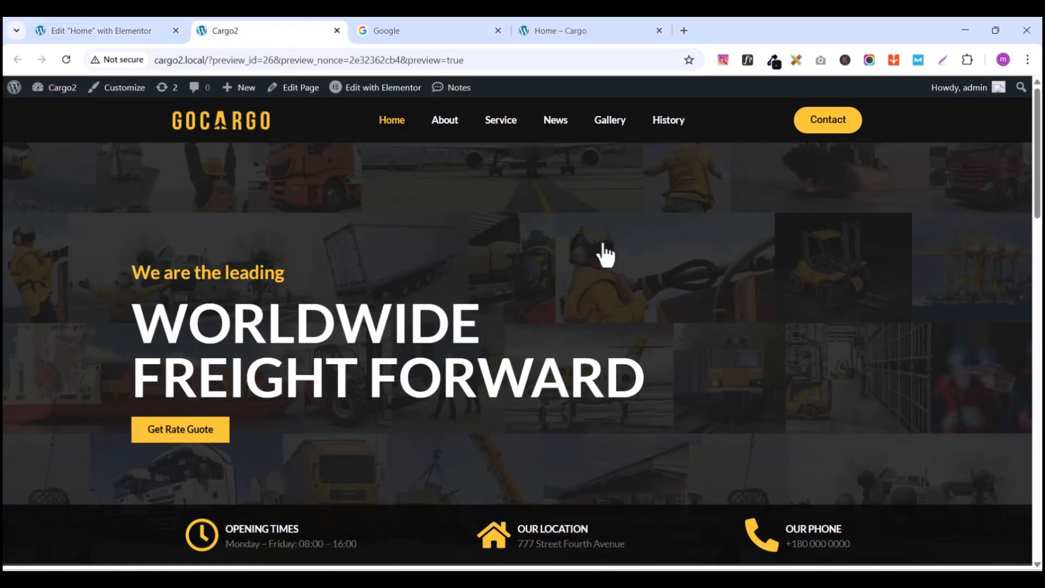
{"action": "left_click_drag", "start_coordinate": [1037, 135], "coordinate": [1040, 468]}
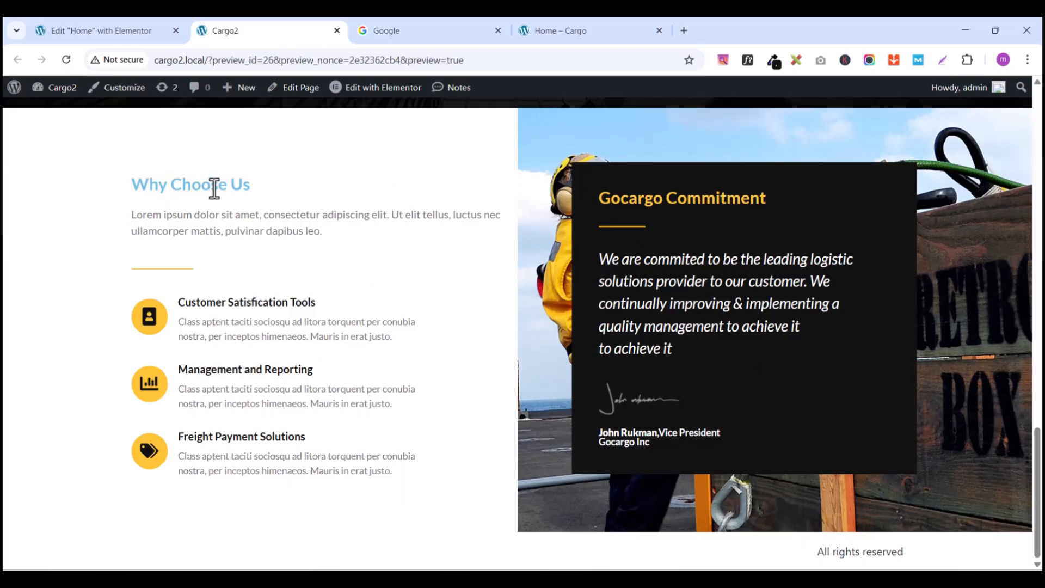
Step: Change the Why Choose Us heading's text color to the global Black color and publish the page
{"action": "left_click", "coordinate": [106, 30]}
{"action": "scroll", "coordinate": [540, 364], "scroll_direction": "up", "scroll_amount": 3}
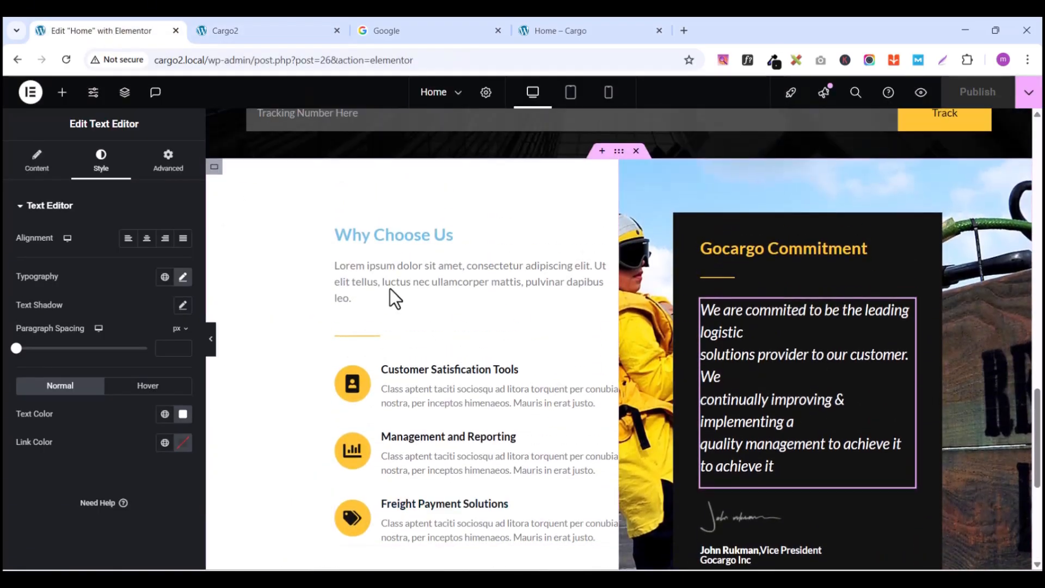
{"action": "left_click", "coordinate": [604, 233]}
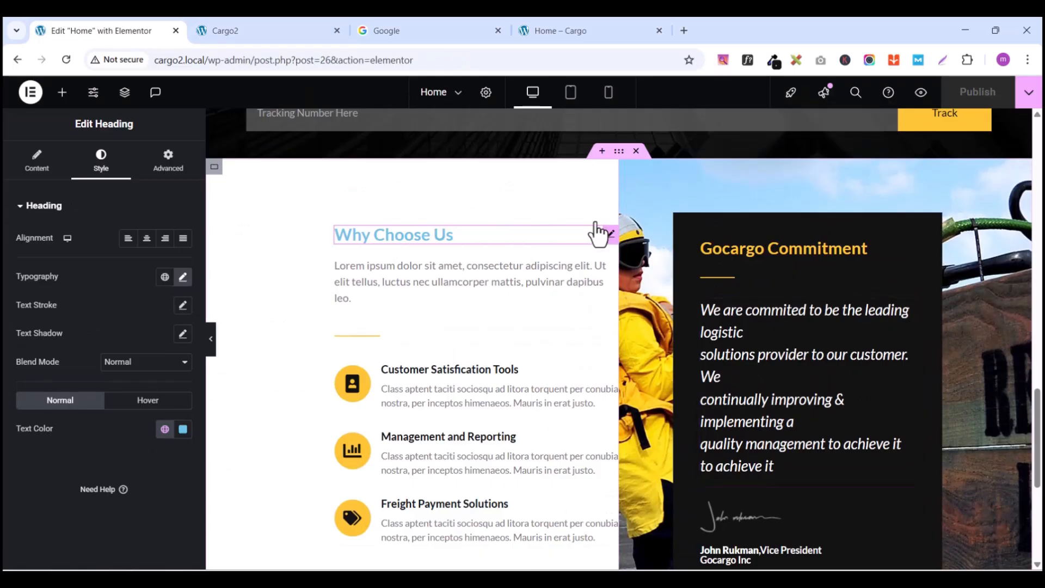
{"action": "left_click", "coordinate": [165, 430]}
{"action": "left_click", "coordinate": [74, 407]}
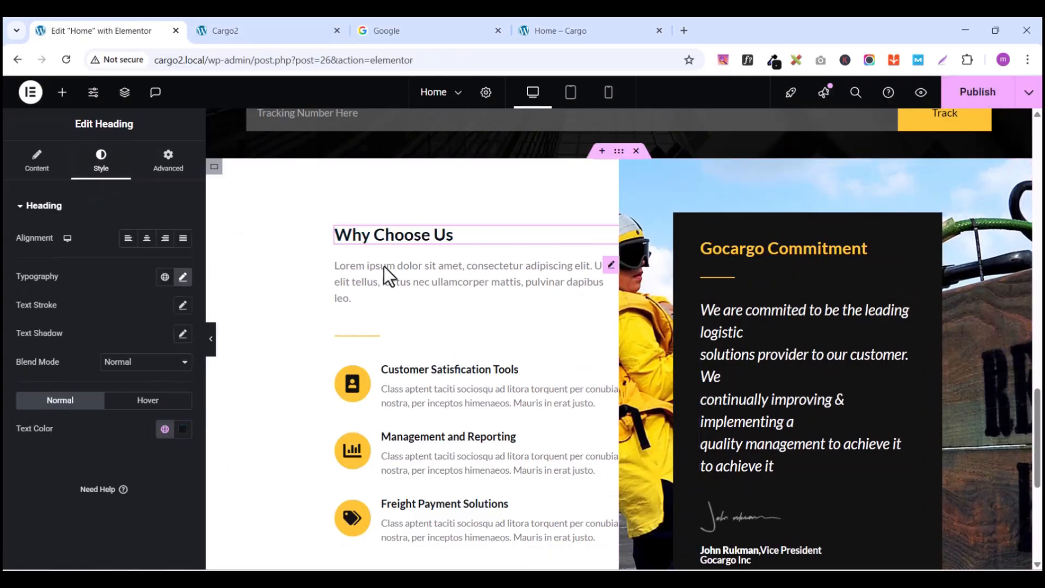
{"action": "left_click", "coordinate": [1001, 94]}
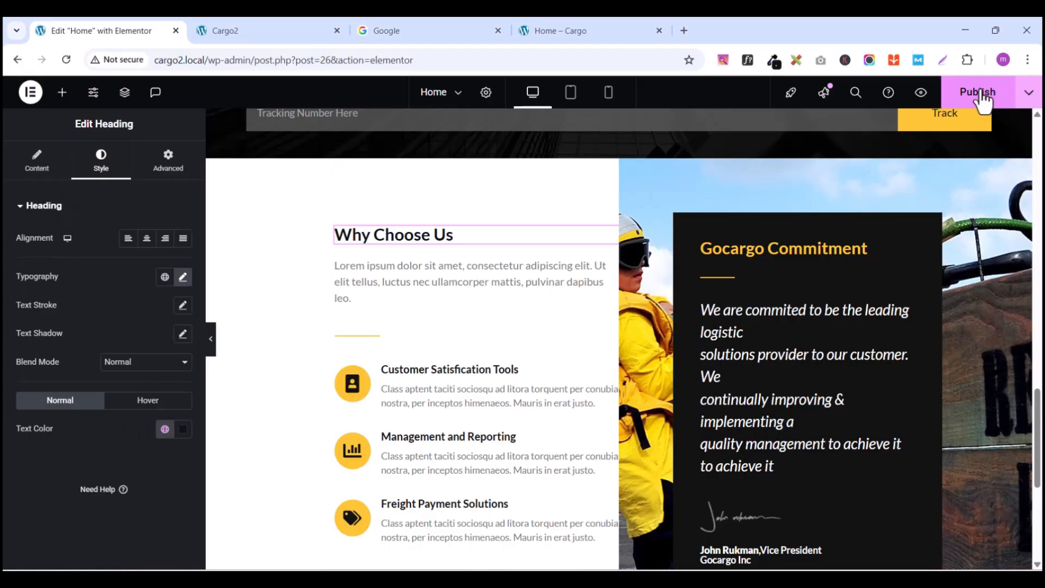
Step: Examine the updated Why Choose Us section in the Cargo2 preview and compare it with the reference Cargo page
{"action": "left_click", "coordinate": [266, 30]}
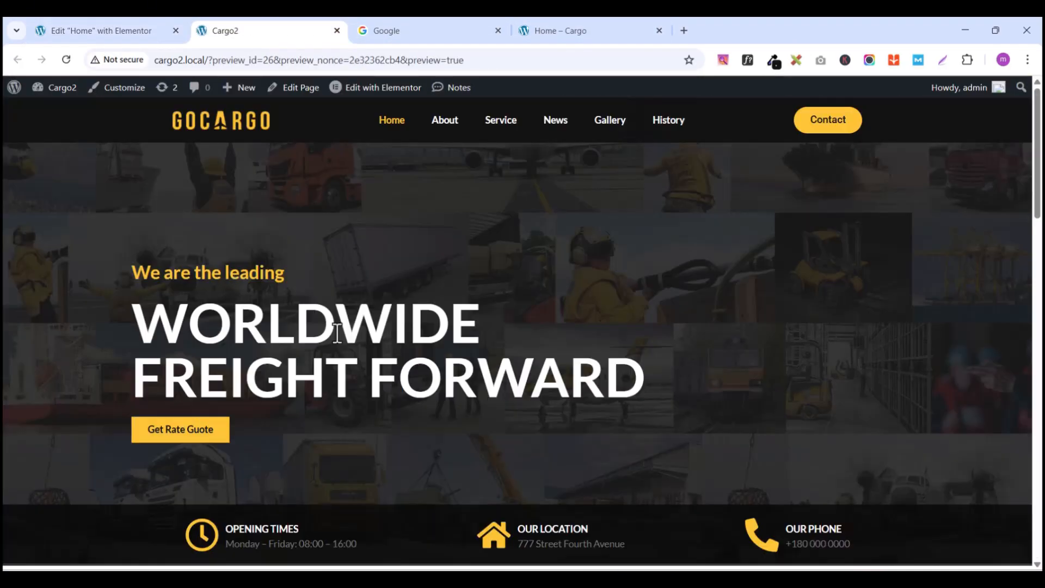
{"action": "scroll", "coordinate": [457, 275], "scroll_direction": "down", "scroll_amount": 15}
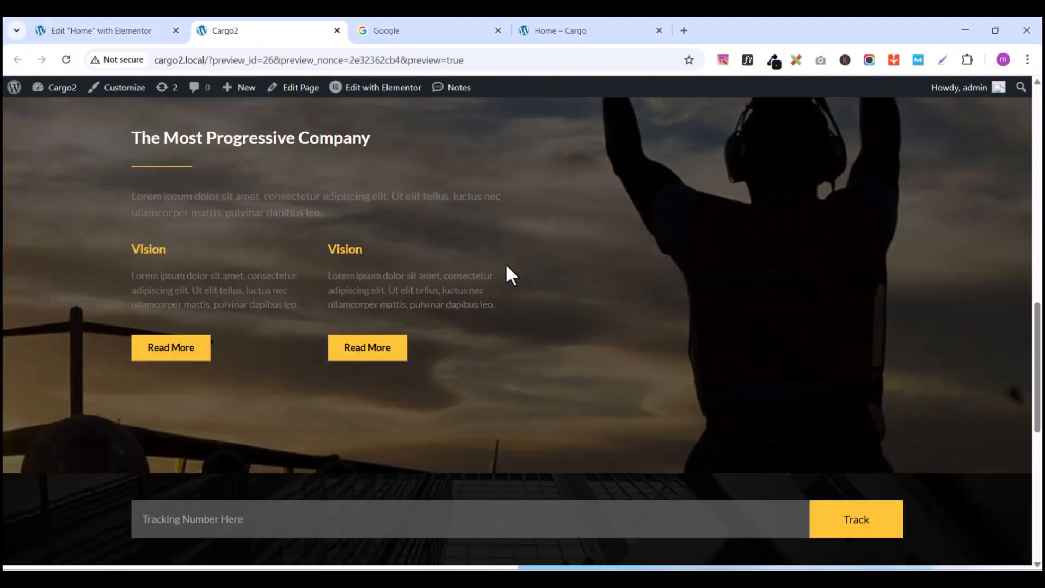
{"action": "scroll", "coordinate": [507, 265], "scroll_direction": "down", "scroll_amount": 8}
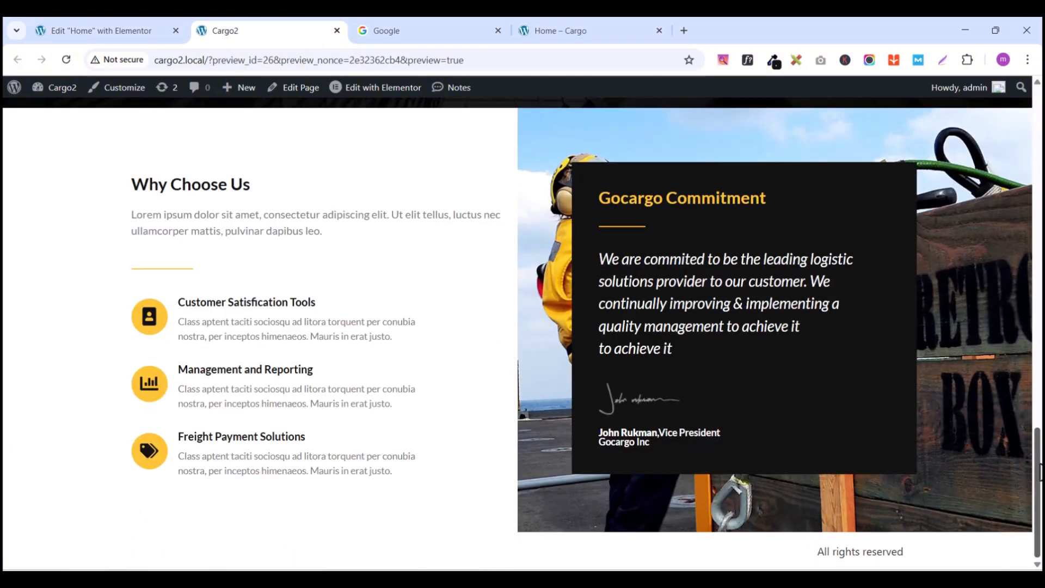
{"action": "mouse_move", "coordinate": [1037, 473]}
{"action": "left_mouse_down"}
{"action": "mouse_move", "coordinate": [1038, 421]}
{"action": "mouse_move", "coordinate": [1036, 474]}
{"action": "left_mouse_up"}
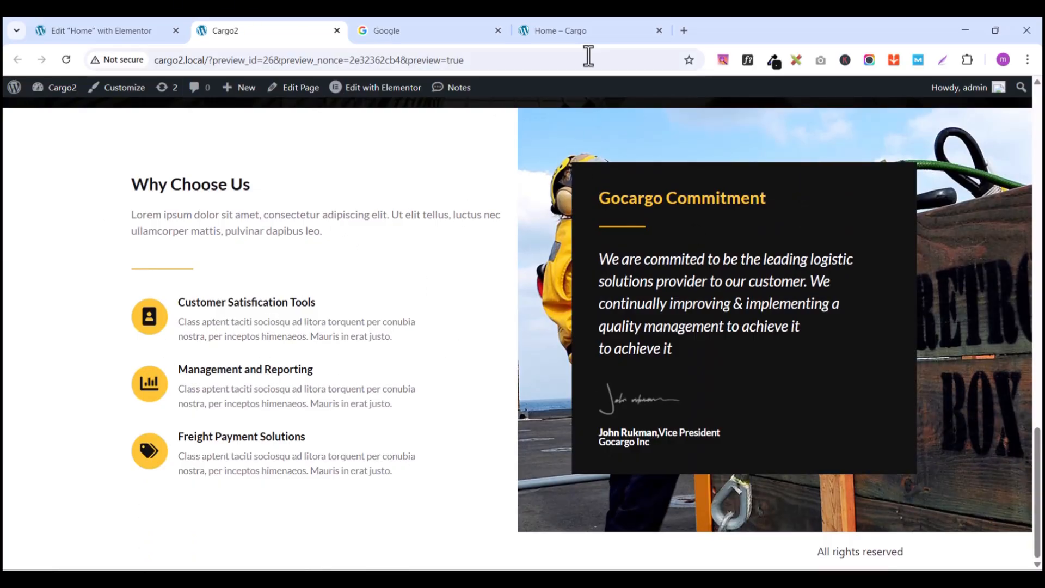
{"action": "left_click", "coordinate": [572, 30]}
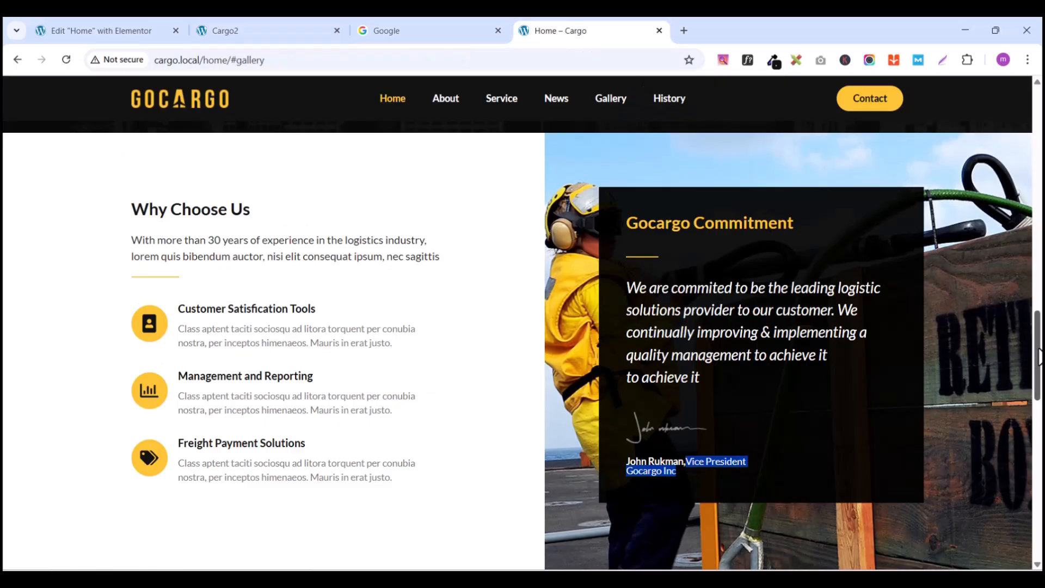
Step: Check the reference page's Company News section, and add a single-column vertical Flexbox container below Why Choose Us in the Elementor editor
{"action": "left_click_drag", "start_coordinate": [1039, 357], "coordinate": [1040, 434]}
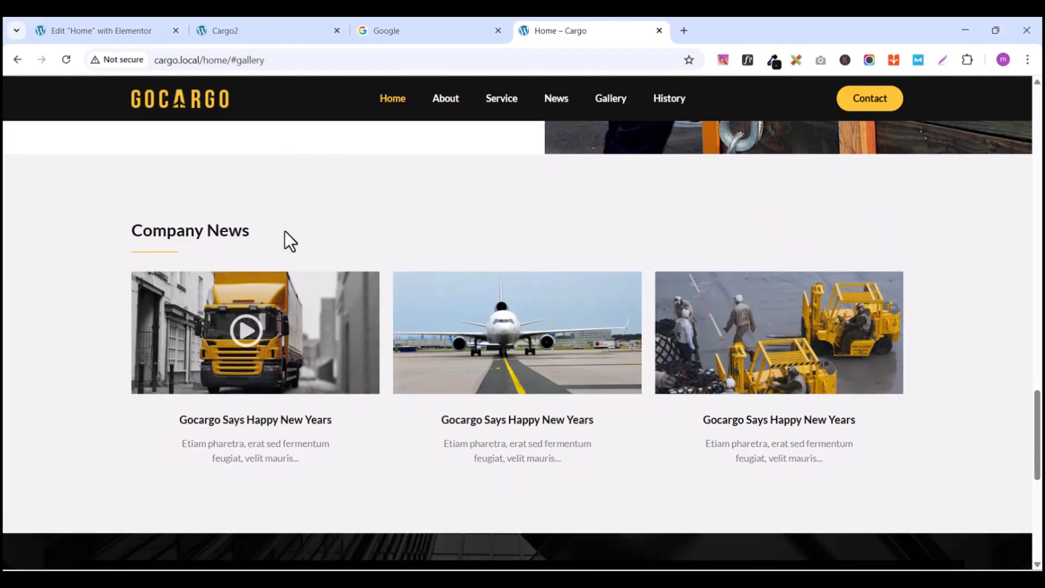
{"action": "scroll", "coordinate": [295, 82], "scroll_direction": "up", "scroll_amount": 2}
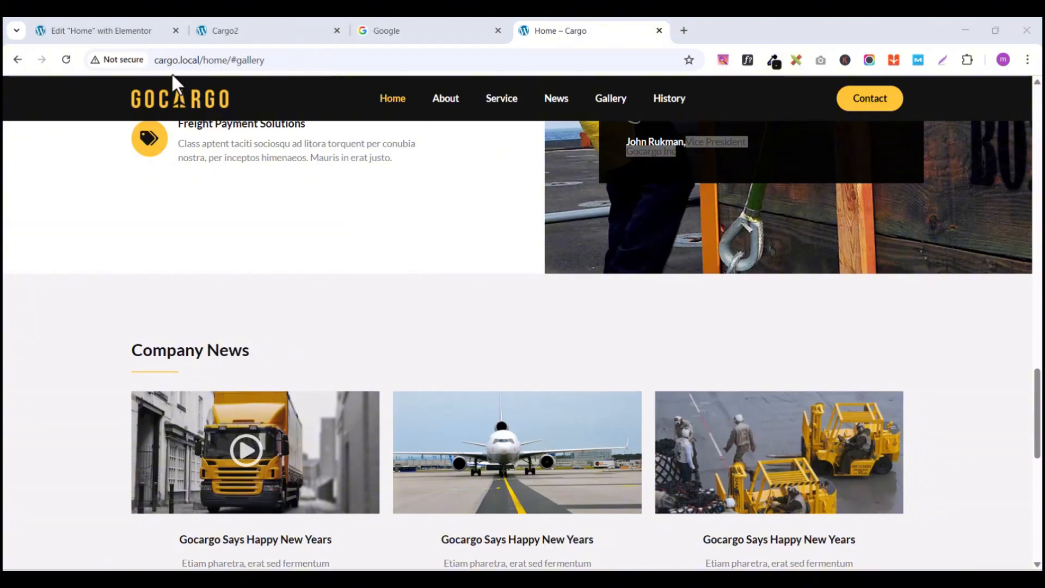
{"action": "left_click", "coordinate": [84, 25]}
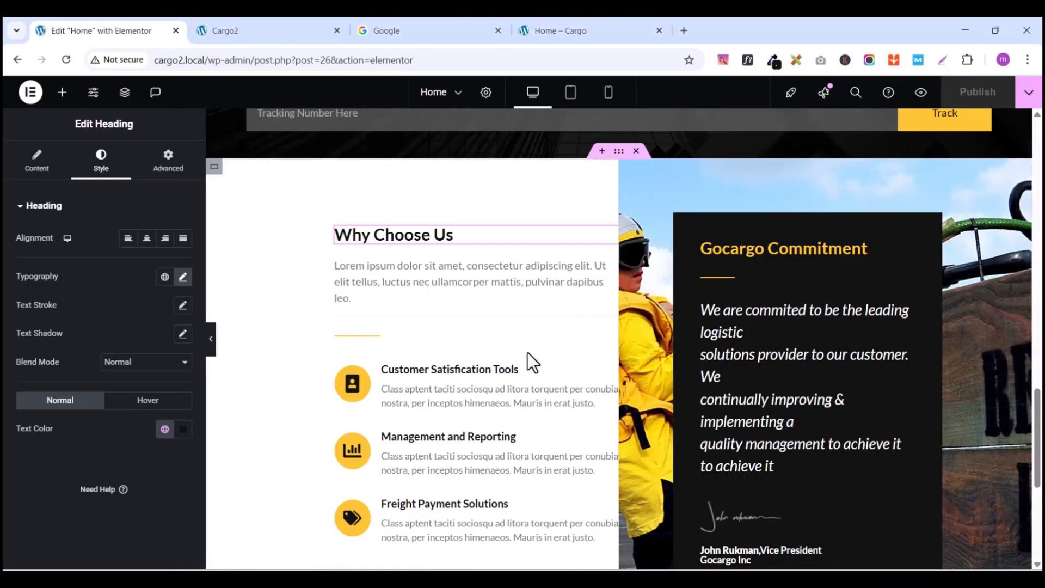
{"action": "scroll", "coordinate": [528, 352], "scroll_direction": "down", "scroll_amount": 5}
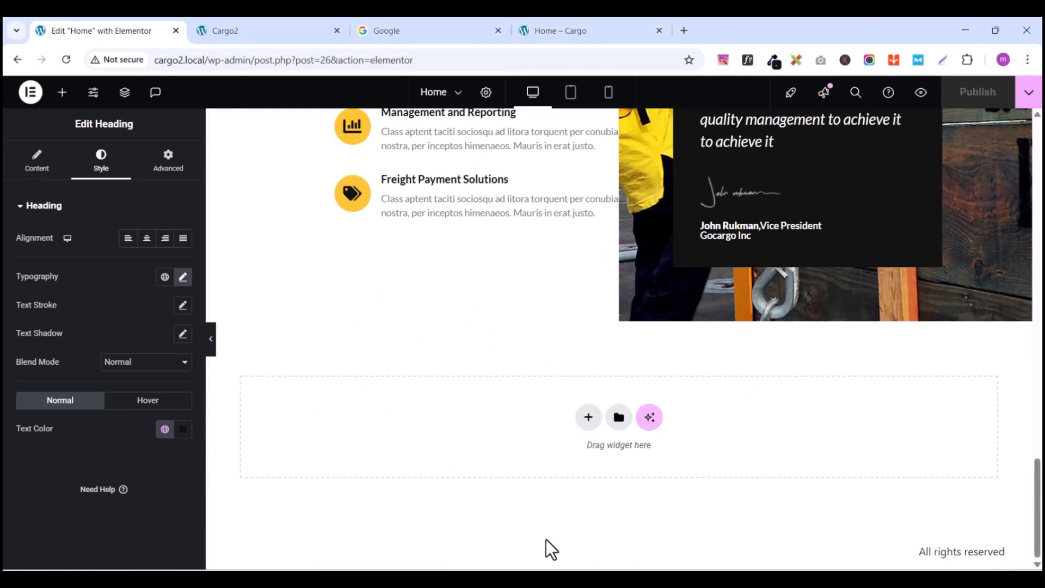
{"action": "left_click", "coordinate": [589, 418]}
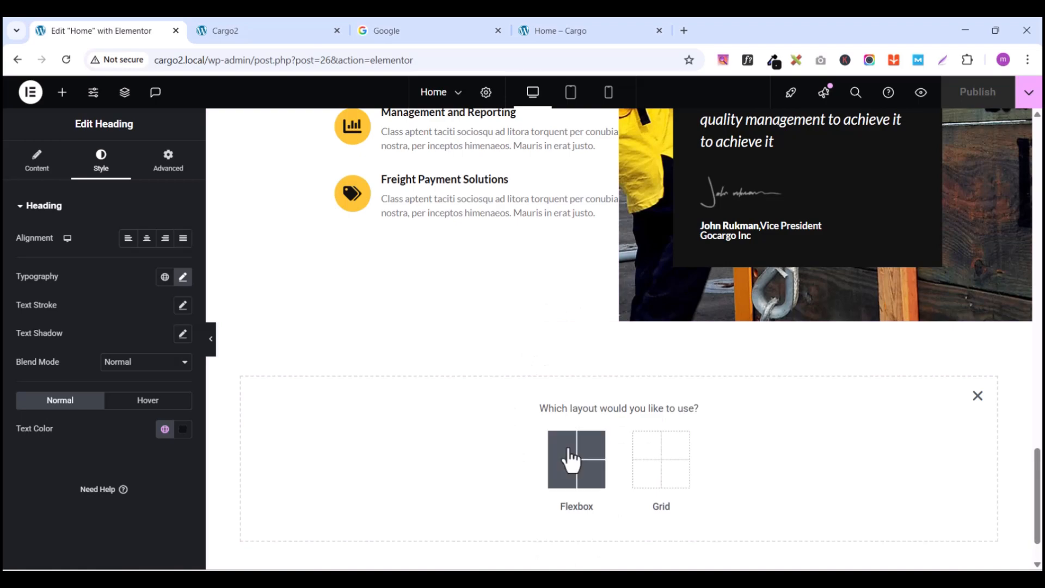
{"action": "left_click", "coordinate": [563, 479]}
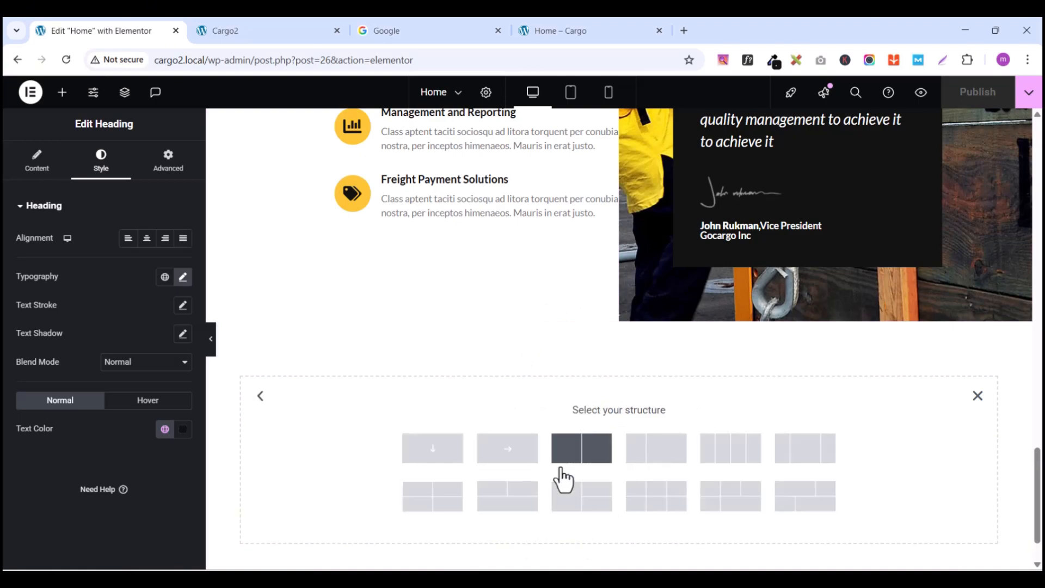
{"action": "left_click", "coordinate": [434, 455]}
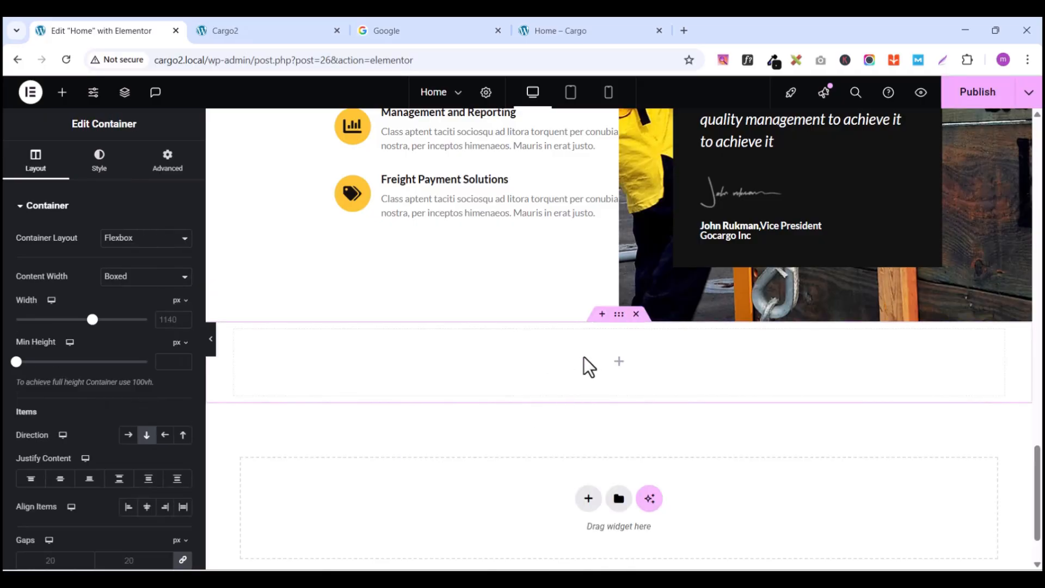
Step: Set the new container's padding to 100 px top and bottom and 0 px right and left
{"action": "left_click_drag", "start_coordinate": [618, 322], "coordinate": [613, 313]}
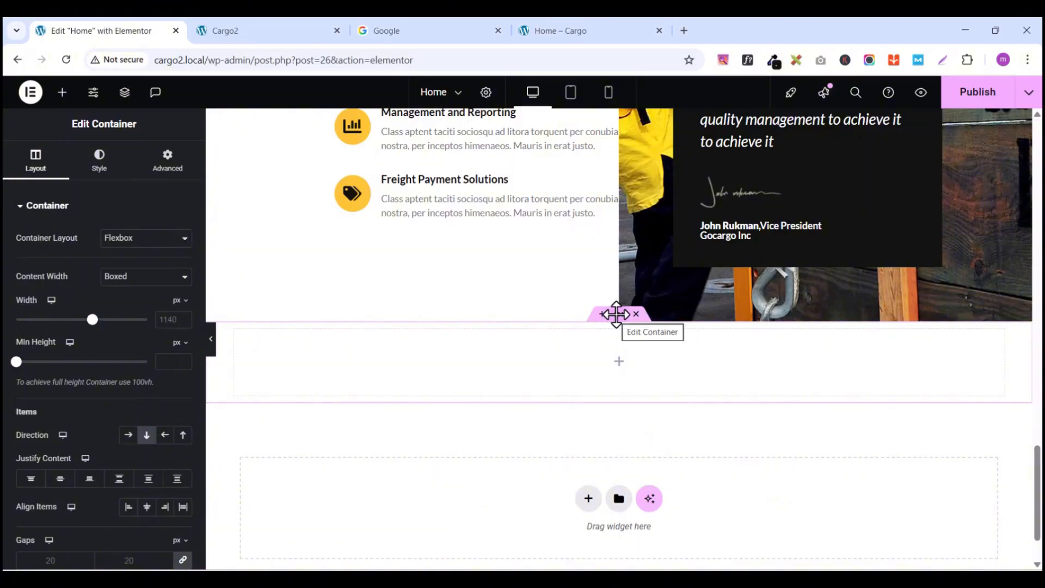
{"action": "left_click", "coordinate": [168, 162]}
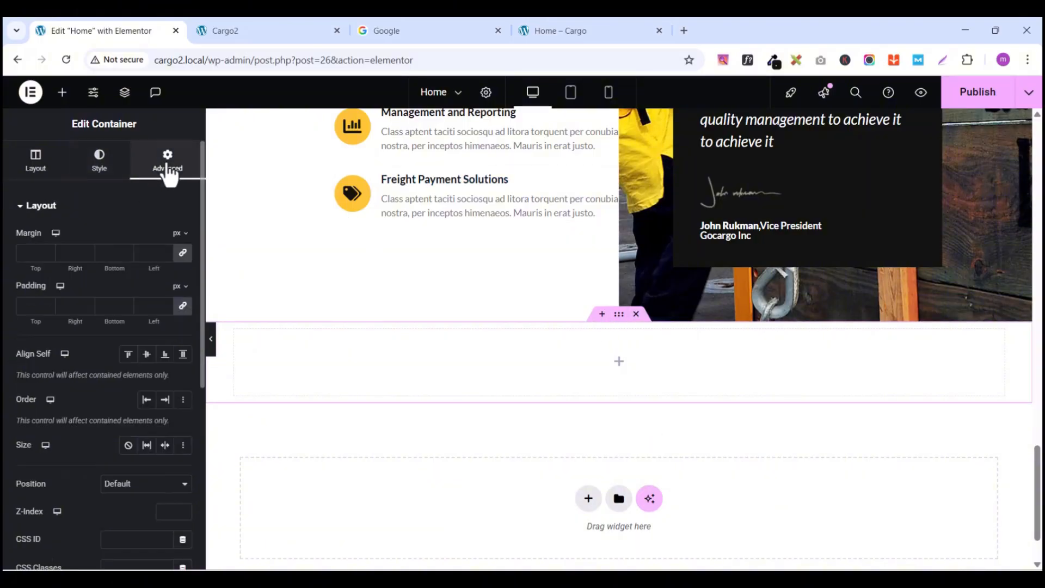
{"action": "left_click", "coordinate": [183, 306]}
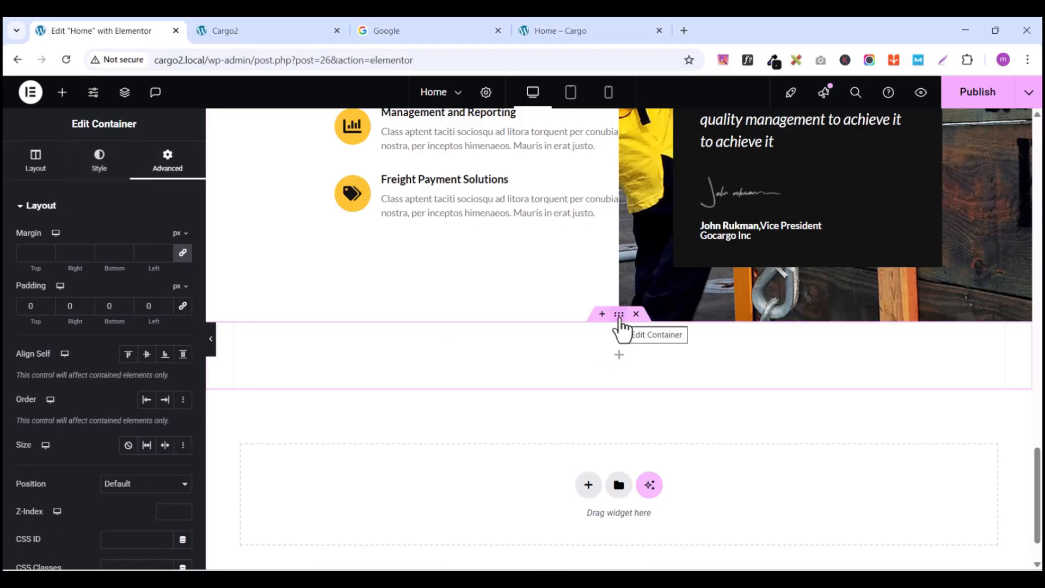
{"action": "scroll", "coordinate": [59, 188], "scroll_direction": "down", "scroll_amount": 3}
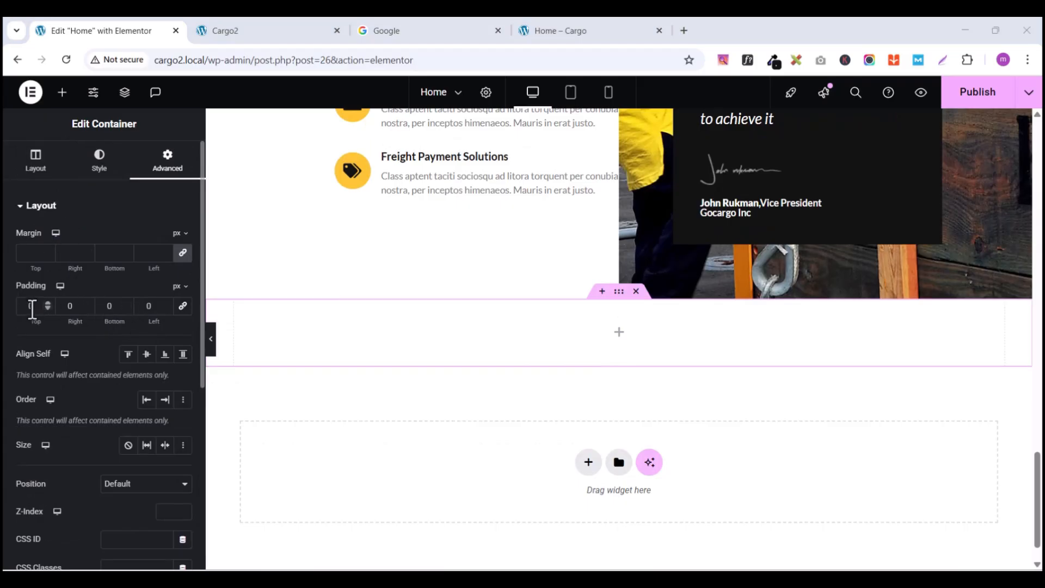
{"action": "left_click", "coordinate": [31, 307]}
{"action": "left_click_drag", "start_coordinate": [33, 315], "coordinate": [56, 319]}
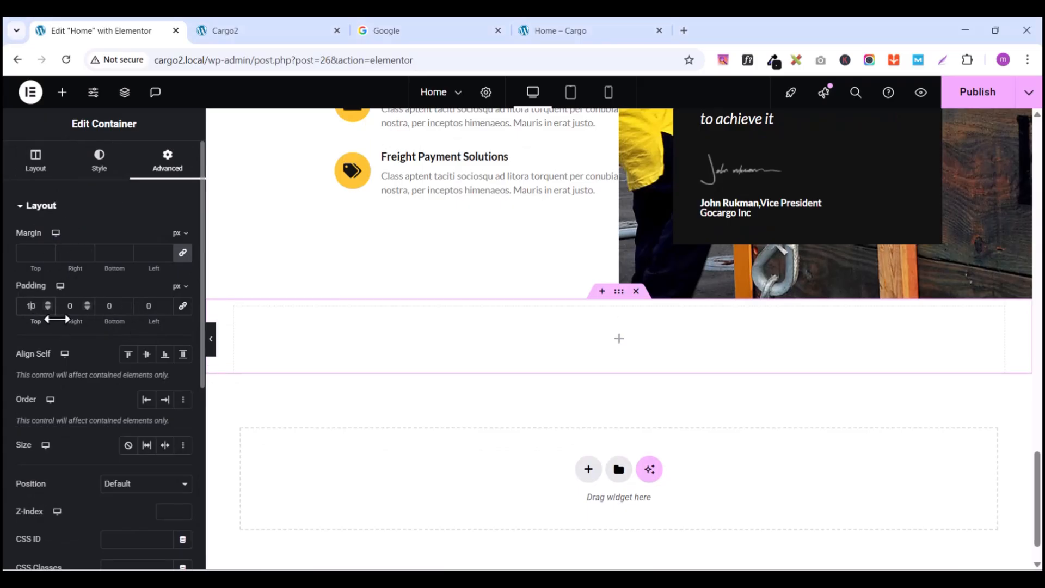
{"action": "type", "text": "0"}
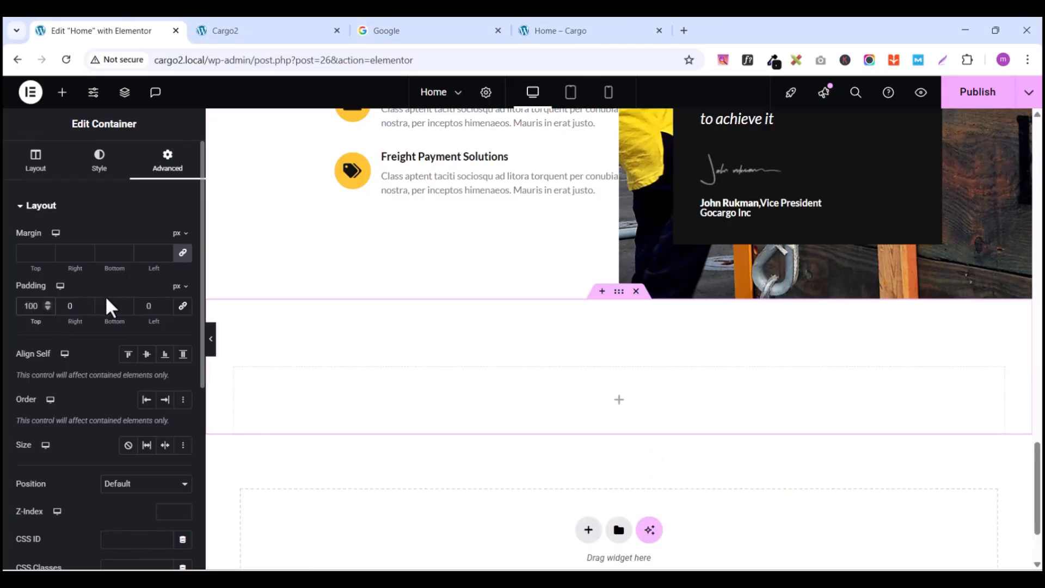
{"action": "type", "text": "1"}
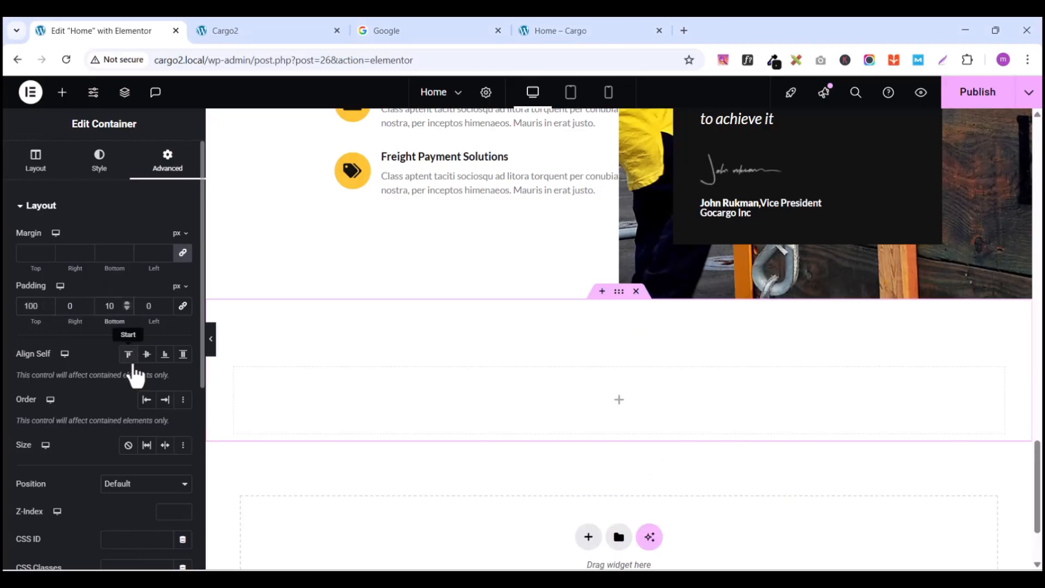
{"action": "type", "text": "0"}
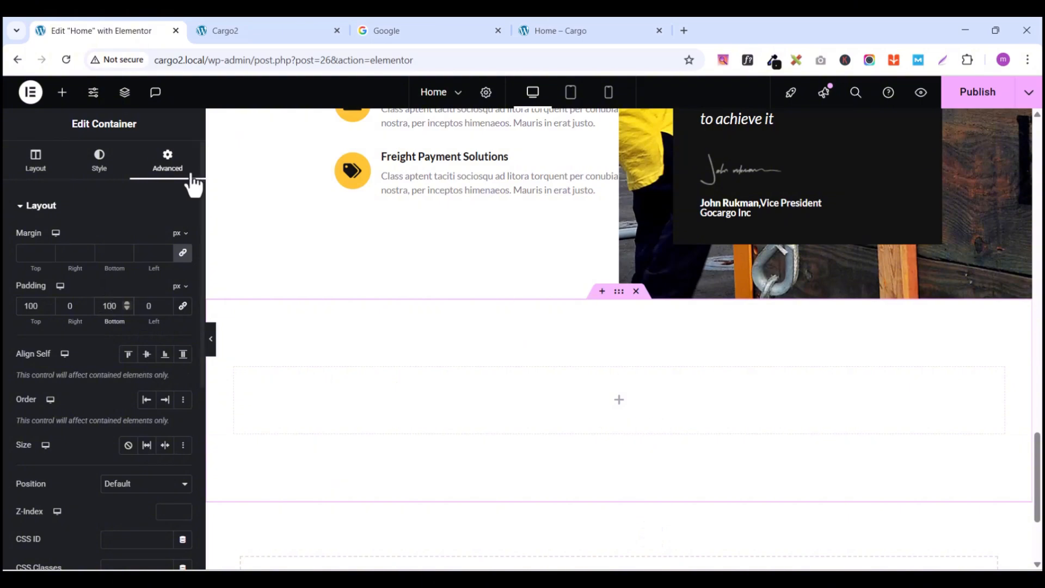
Step: Find the Heading widget and insert it into the new container
{"action": "left_click", "coordinate": [62, 93]}
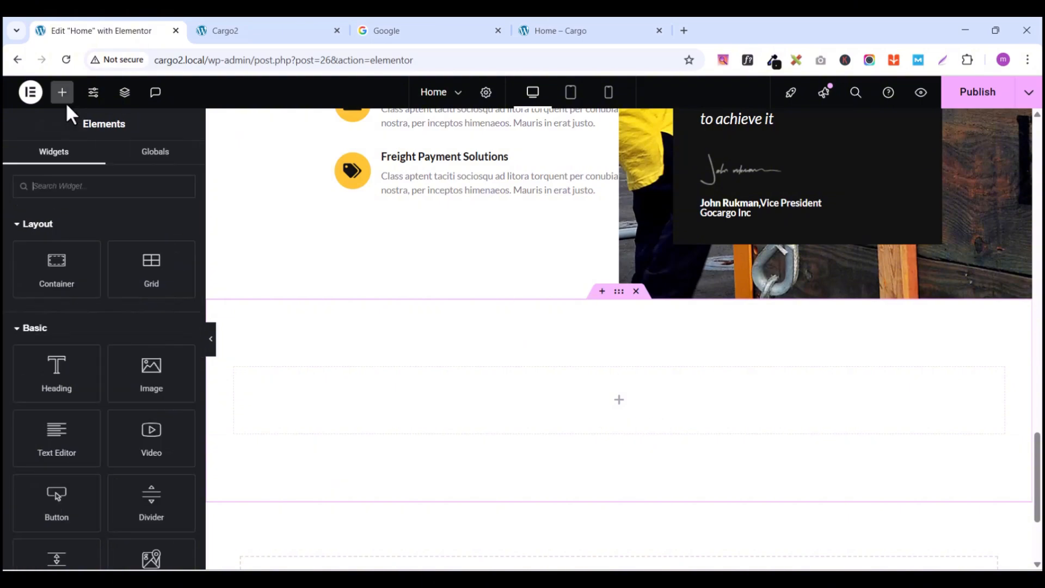
{"action": "left_click", "coordinate": [55, 186]}
{"action": "type", "text": "heading"}
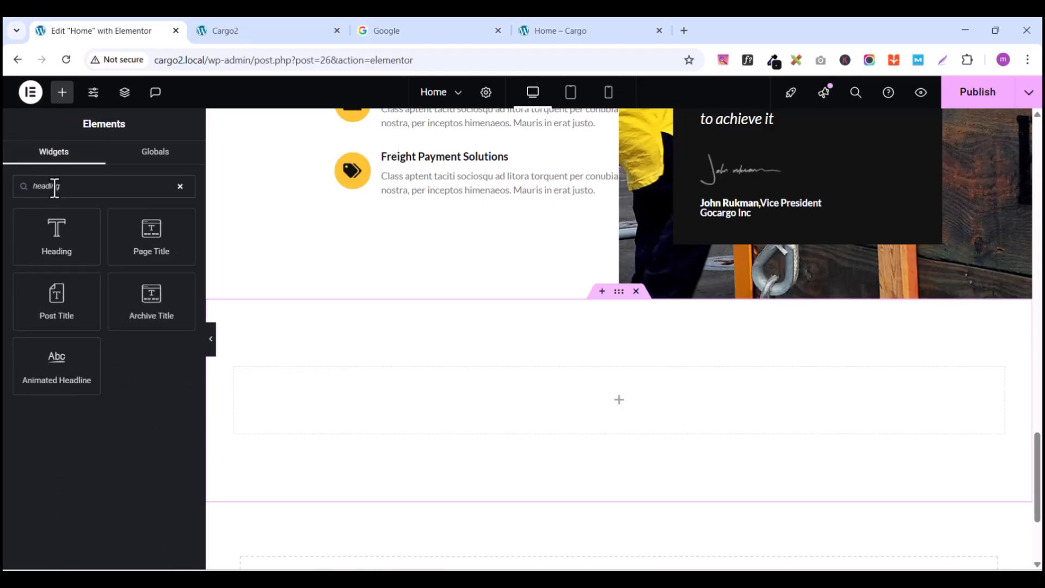
{"action": "left_click_drag", "start_coordinate": [57, 234], "coordinate": [629, 394]}
Step: Copy the "Company News" title from the reference Cargo page and use it as the new heading's text
{"action": "left_click", "coordinate": [598, 29]}
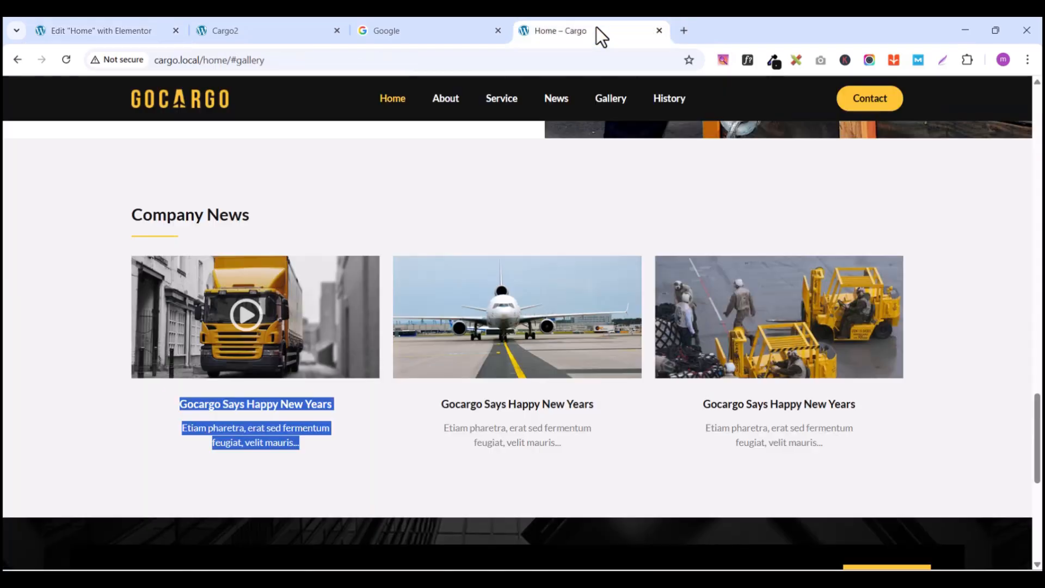
{"action": "left_click", "coordinate": [135, 215]}
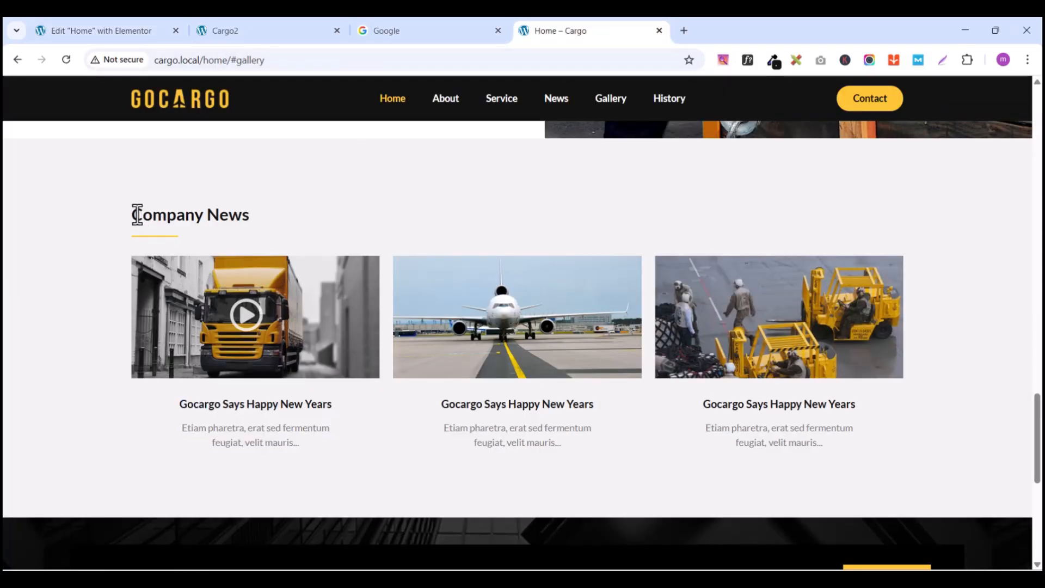
{"action": "left_click_drag", "start_coordinate": [132, 214], "coordinate": [265, 213]}
{"action": "right_click", "coordinate": [196, 214]}
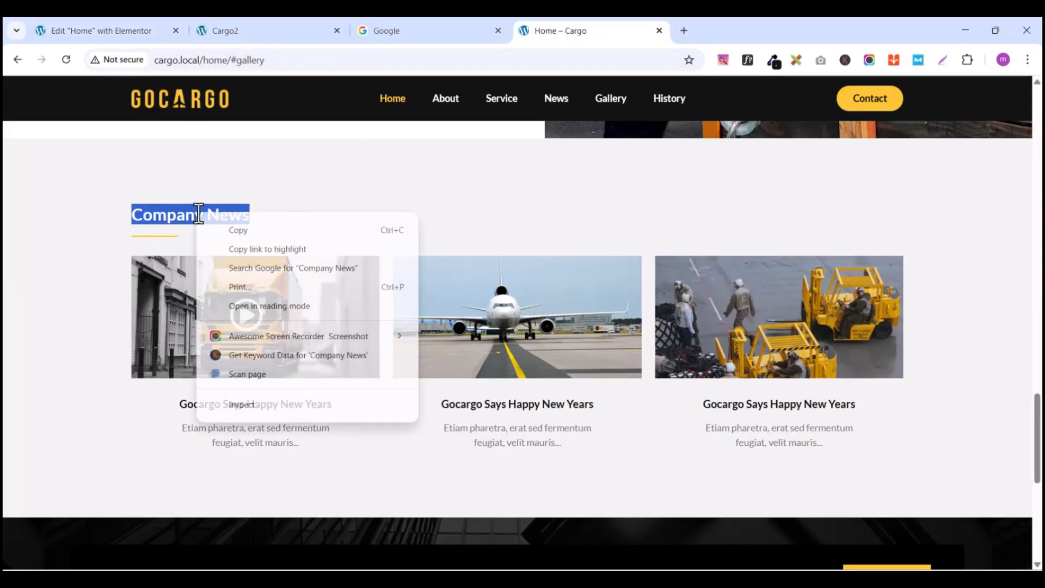
{"action": "left_click", "coordinate": [256, 232]}
{"action": "left_click", "coordinate": [90, 20]}
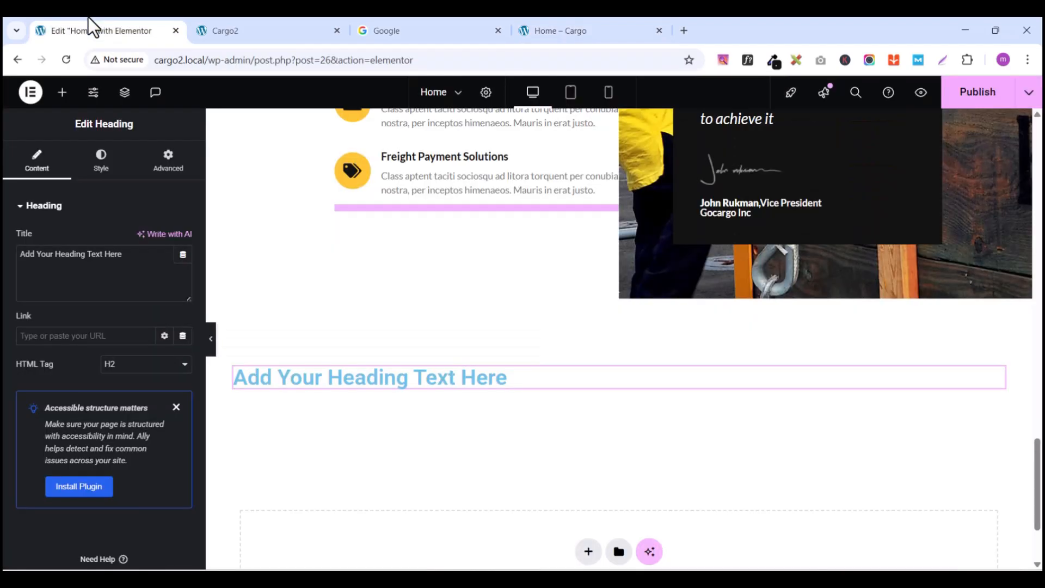
{"action": "triple_click", "coordinate": [87, 282]}
{"action": "key", "text": "ctrl+v"}
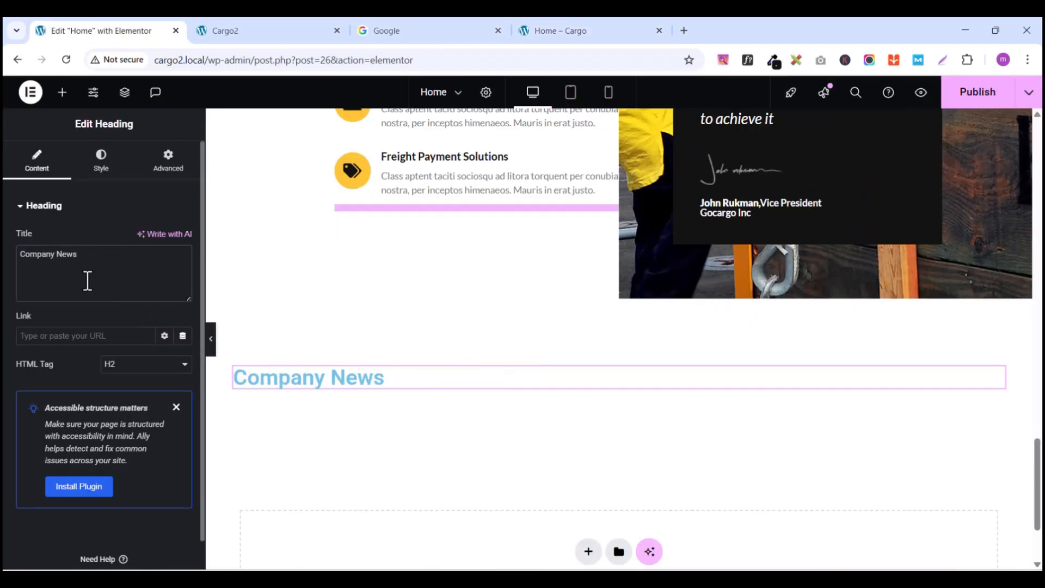
Step: Set the Company News heading's typography to Lato at 25 px and its text color to the global Black color
{"action": "left_click", "coordinate": [101, 163]}
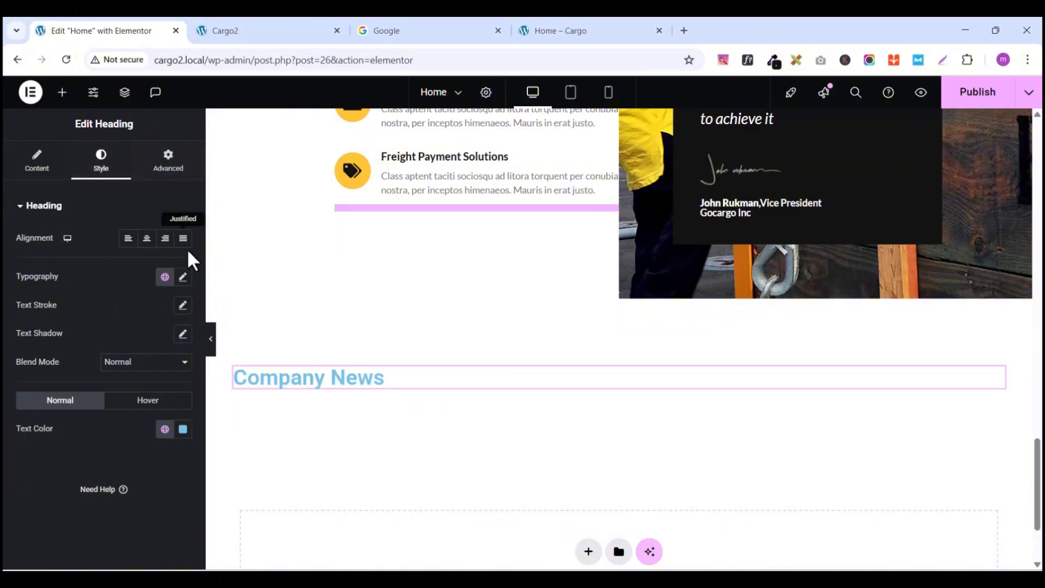
{"action": "left_click", "coordinate": [184, 278]}
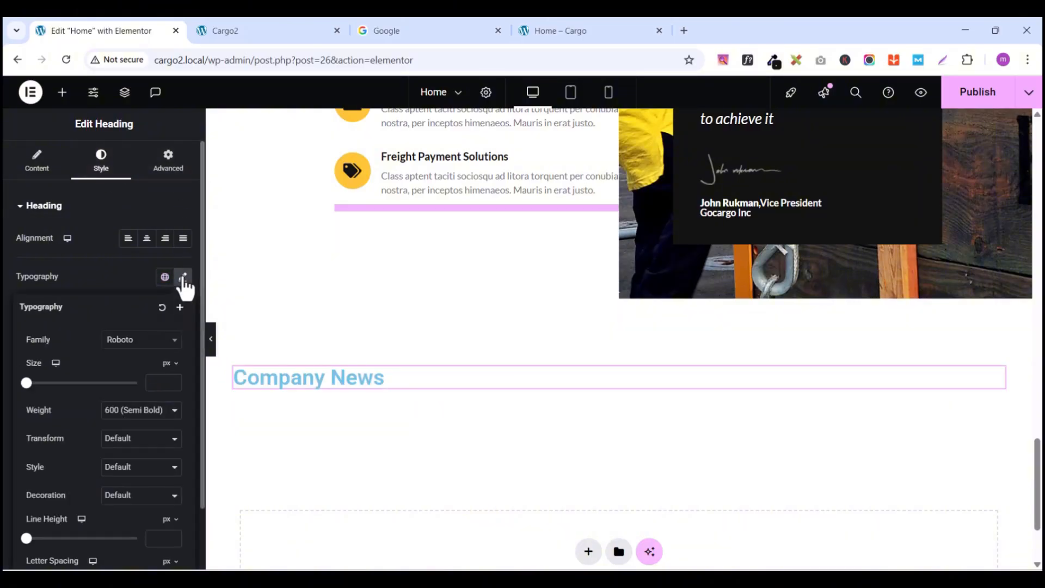
{"action": "left_click", "coordinate": [133, 342]}
{"action": "type", "text": "lat"}
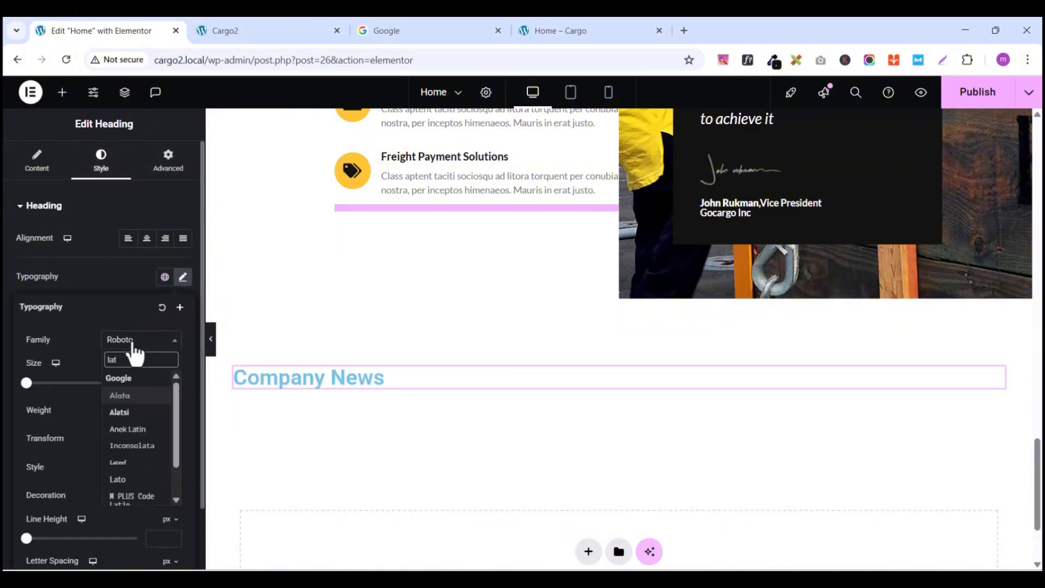
{"action": "type", "text": "o"}
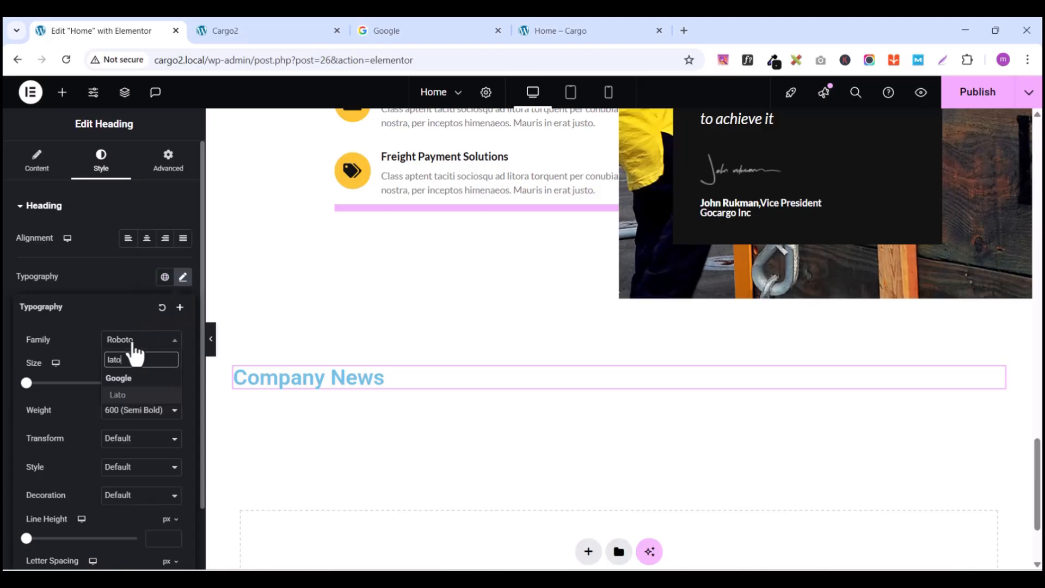
{"action": "left_click", "coordinate": [122, 396]}
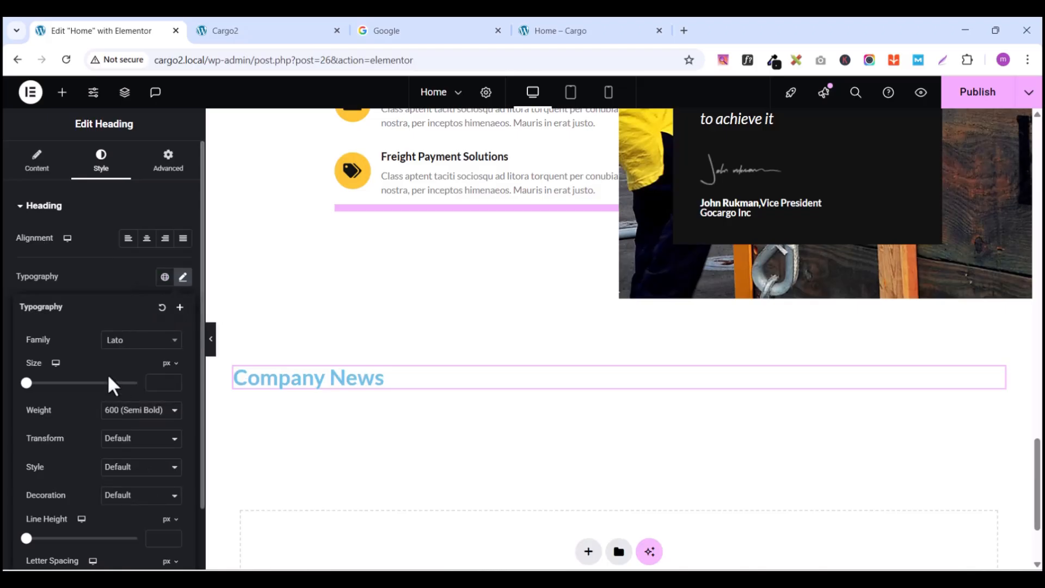
{"action": "left_click", "coordinate": [173, 379]}
{"action": "left_click", "coordinate": [172, 380]}
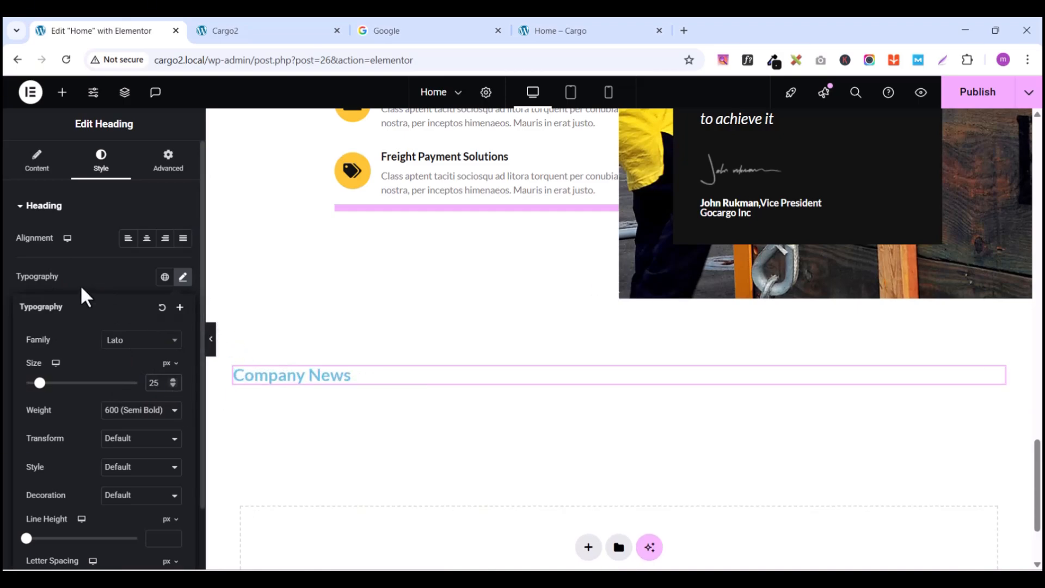
{"action": "left_click", "coordinate": [110, 276]}
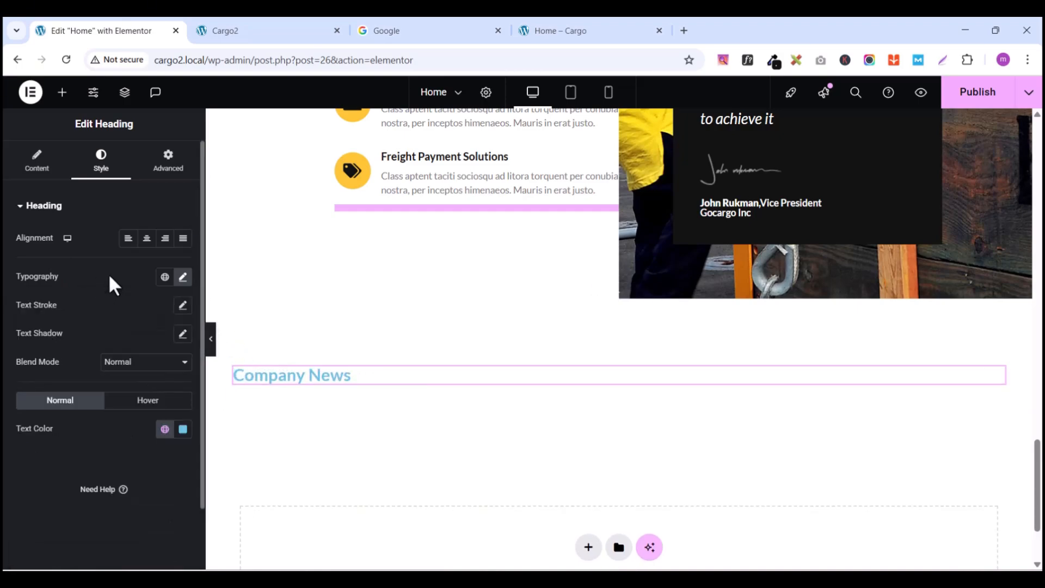
{"action": "left_click", "coordinate": [165, 429]}
{"action": "left_click", "coordinate": [78, 400]}
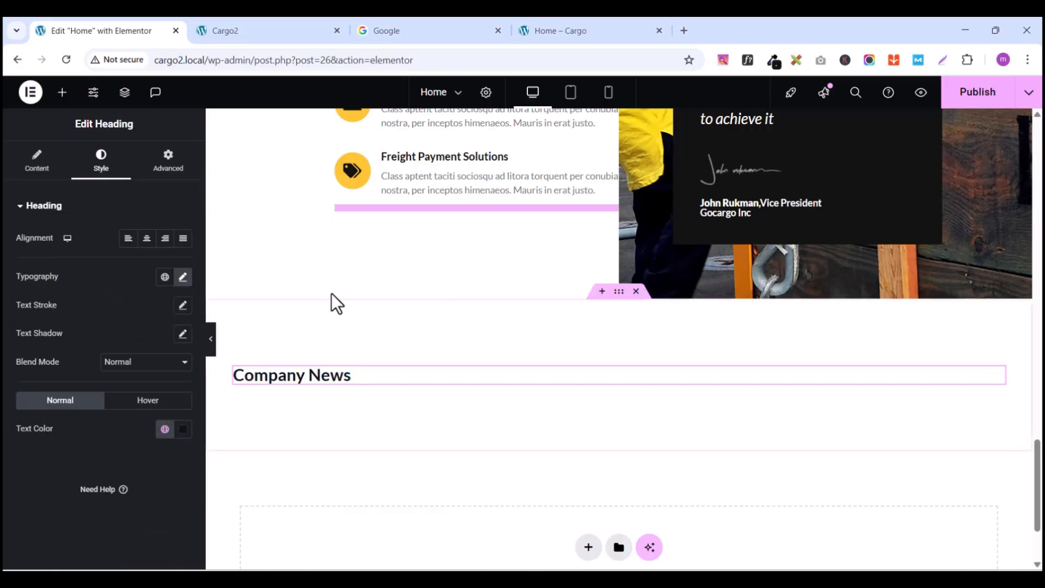
Step: Copy the yellow divider from the Why Choose Us section and paste it below the Company News heading
{"action": "scroll", "coordinate": [373, 322], "scroll_direction": "up", "scroll_amount": 5}
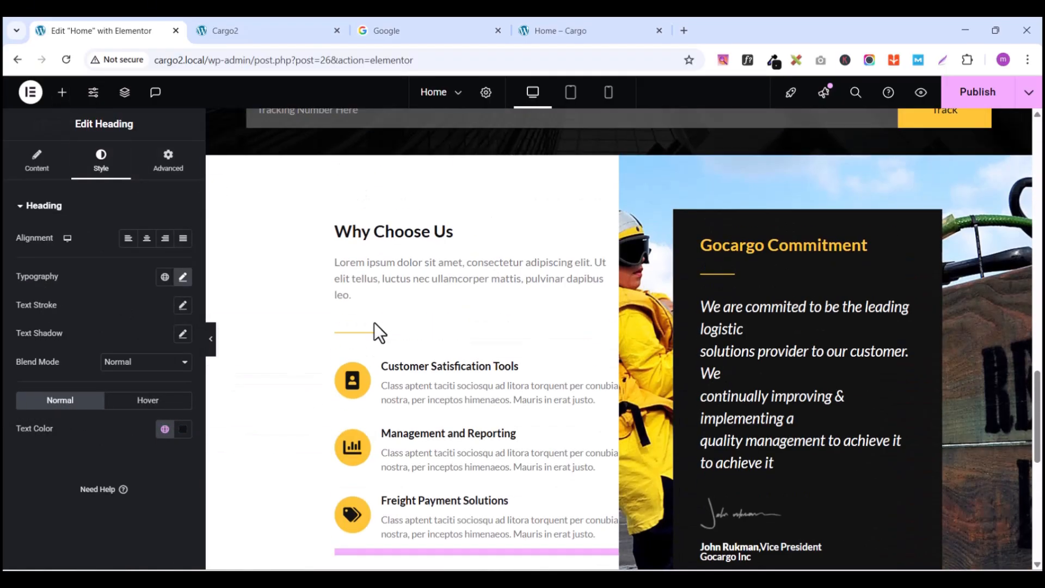
{"action": "right_click", "coordinate": [611, 340]}
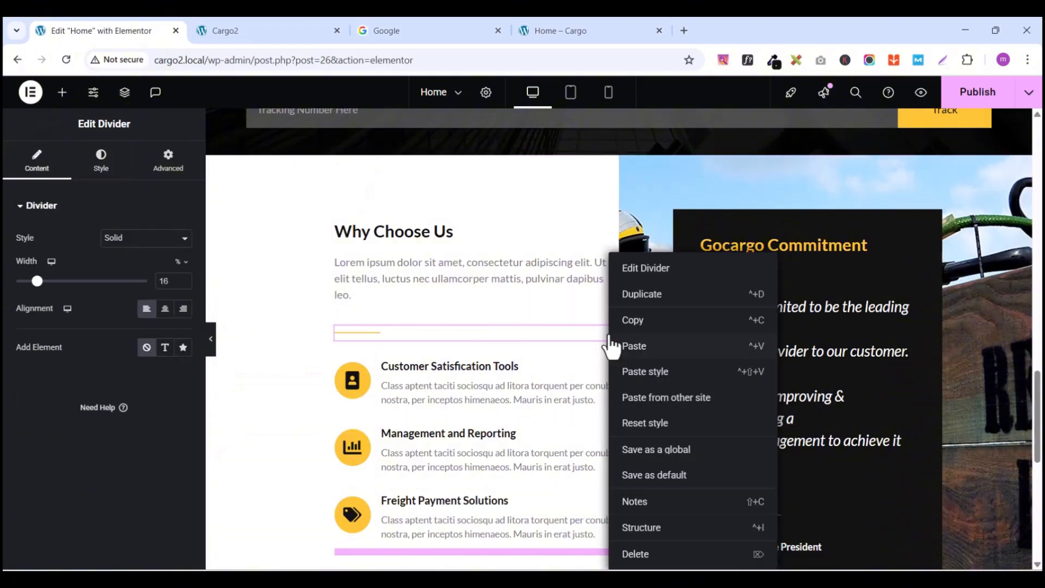
{"action": "left_click", "coordinate": [644, 326]}
{"action": "scroll", "coordinate": [390, 403], "scroll_direction": "up", "scroll_amount": 1}
{"action": "scroll", "coordinate": [401, 422], "scroll_direction": "down", "scroll_amount": 5}
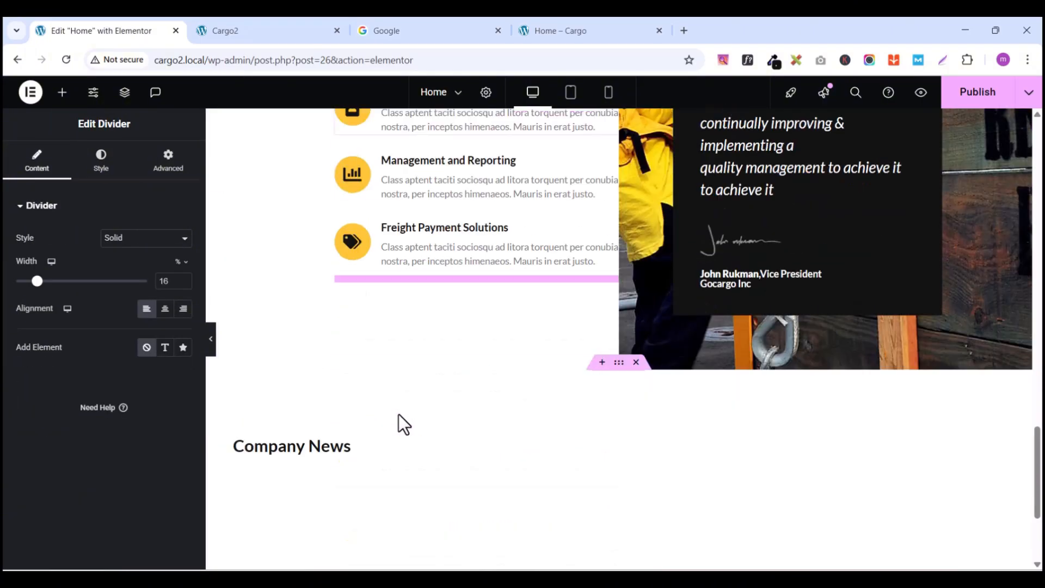
{"action": "scroll", "coordinate": [432, 436], "scroll_direction": "up", "scroll_amount": 1}
{"action": "scroll", "coordinate": [350, 541], "scroll_direction": "down", "scroll_amount": 2}
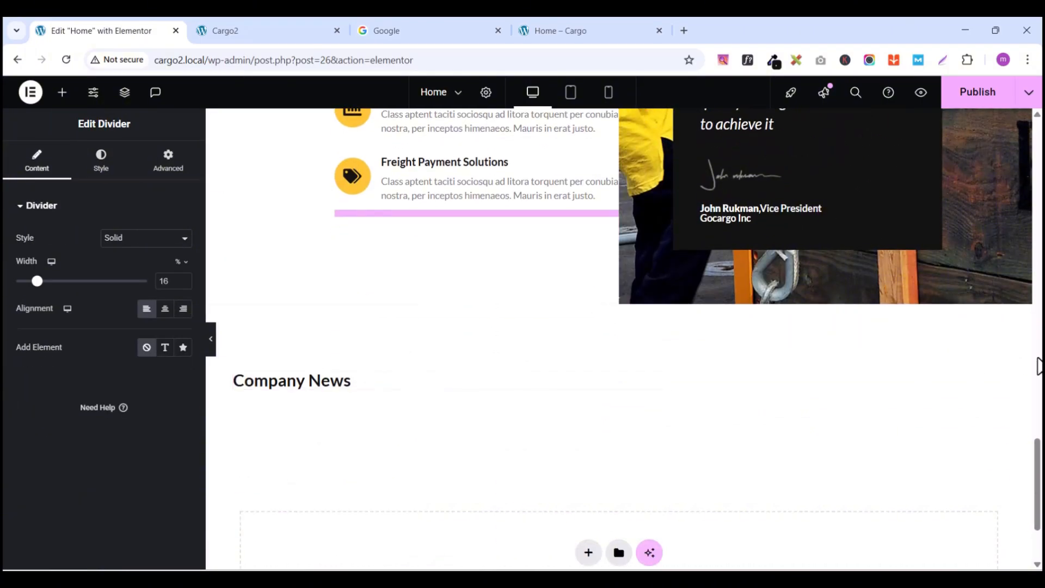
{"action": "left_click", "coordinate": [998, 380]}
{"action": "right_click", "coordinate": [999, 382]}
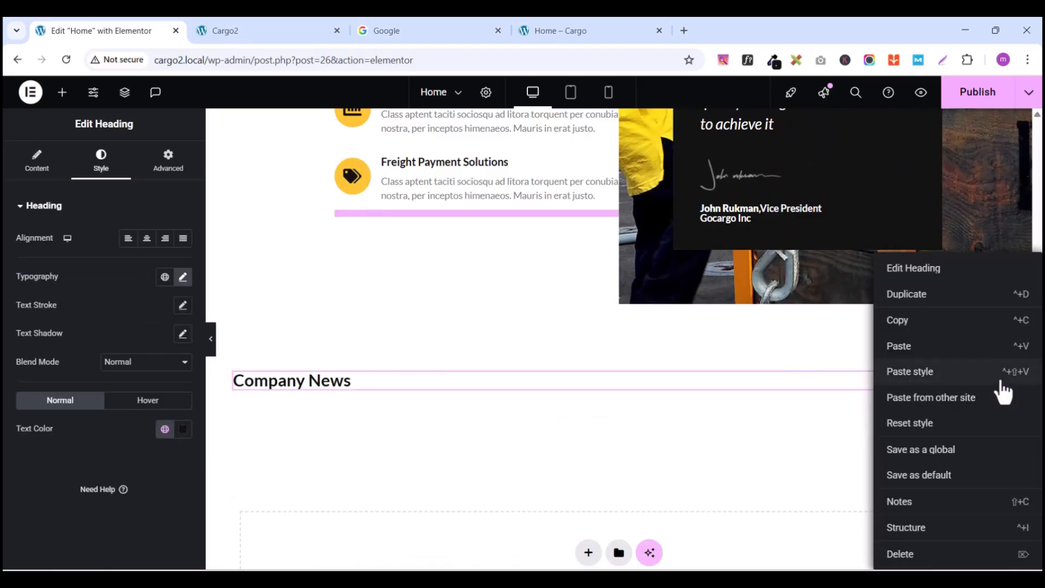
{"action": "left_click", "coordinate": [899, 348]}
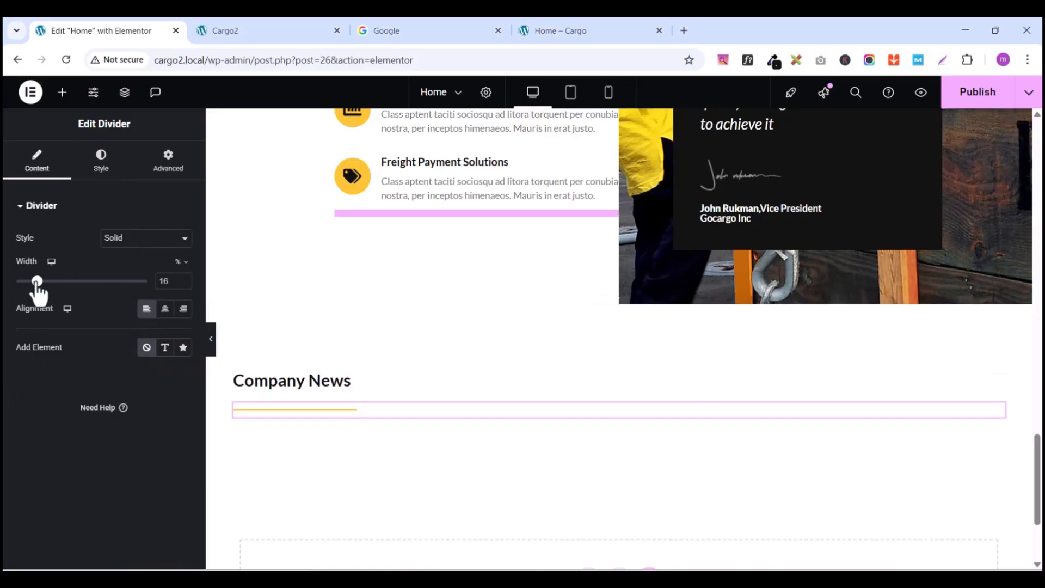
Step: Shorten the Company News divider to a width of 6% and compare it with the divider on the reference Cargo page
{"action": "left_click_drag", "start_coordinate": [36, 283], "coordinate": [31, 283]}
{"action": "left_click", "coordinate": [273, 381]}
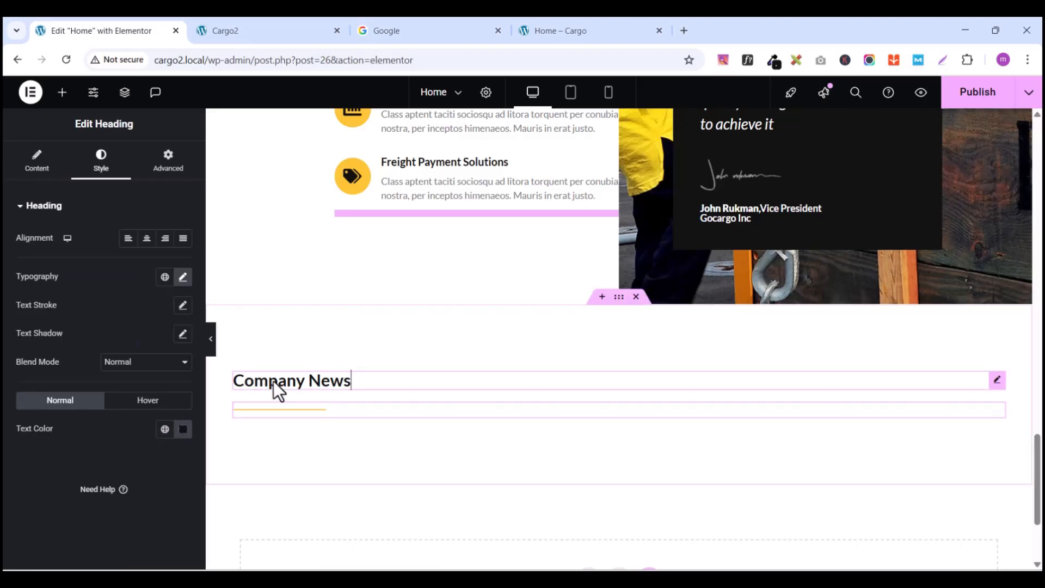
{"action": "left_click", "coordinate": [182, 278]}
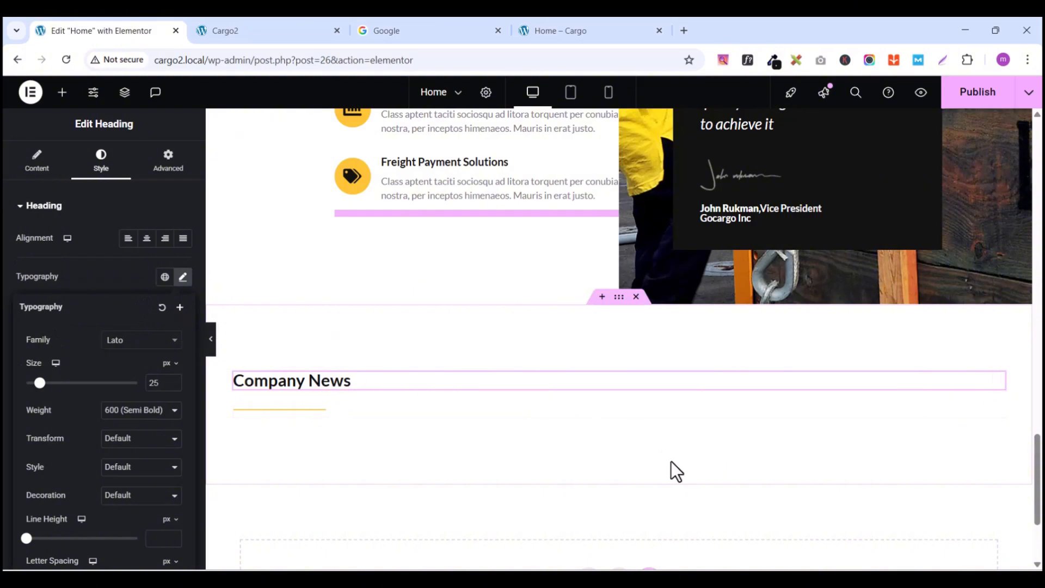
{"action": "left_click", "coordinate": [325, 409]}
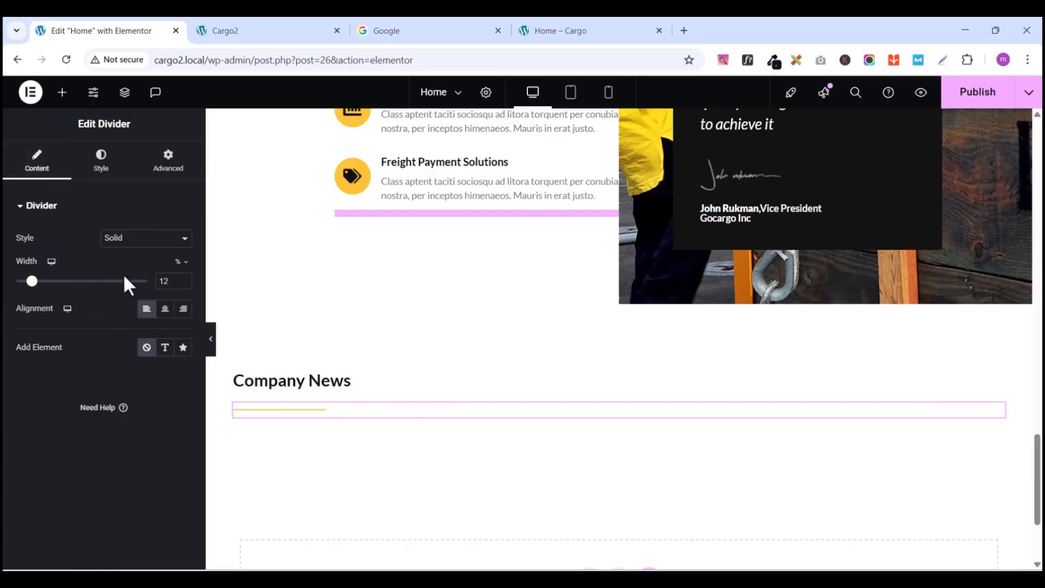
{"action": "left_click_drag", "start_coordinate": [34, 289], "coordinate": [25, 291]}
{"action": "left_click", "coordinate": [570, 27]}
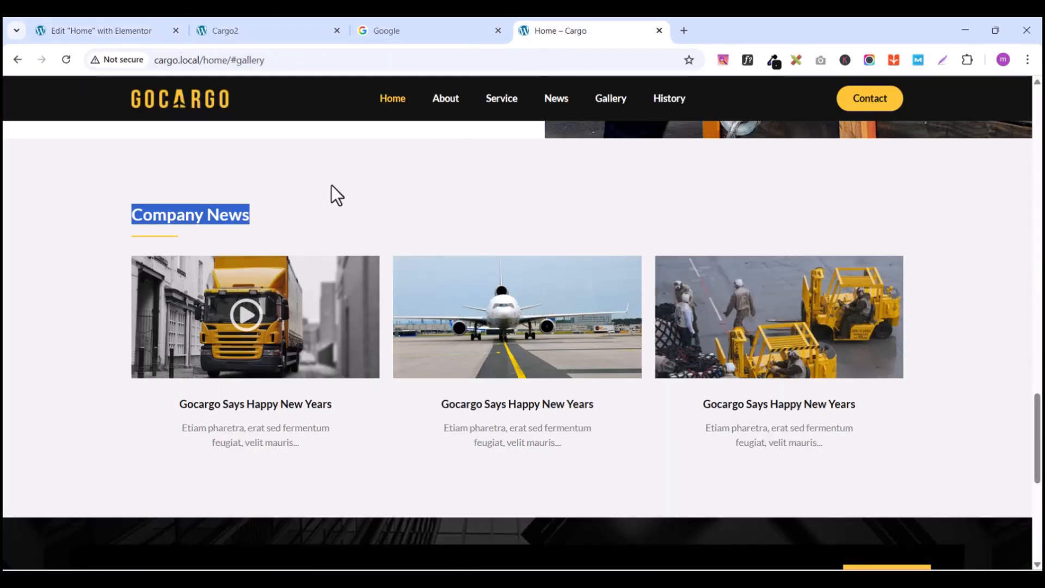
{"action": "left_click", "coordinate": [70, 30]}
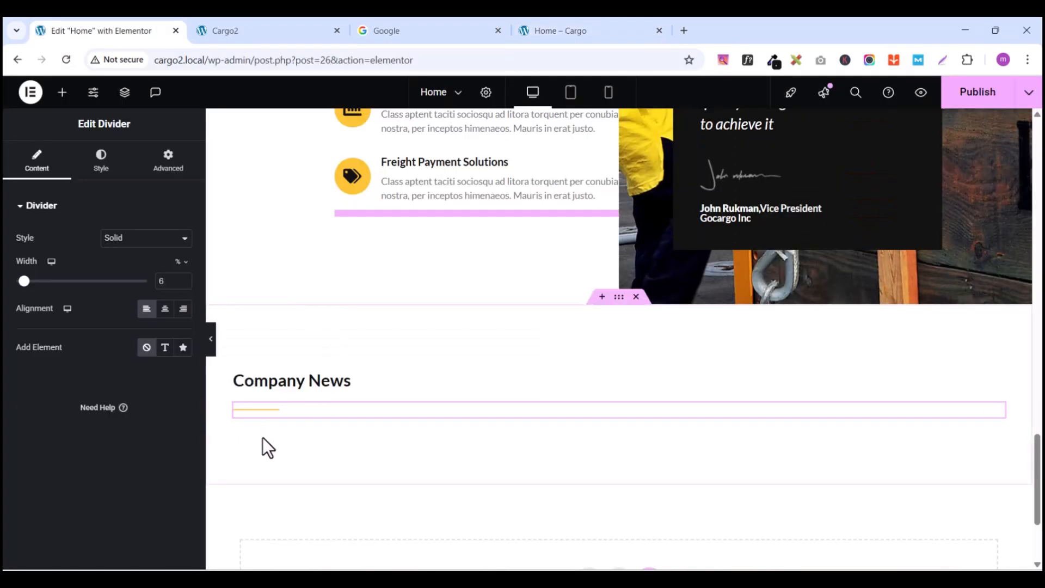
Step: Insert a Grid below the Company News divider, with 0 px padding on all sides and a single row
{"action": "left_click", "coordinate": [62, 94]}
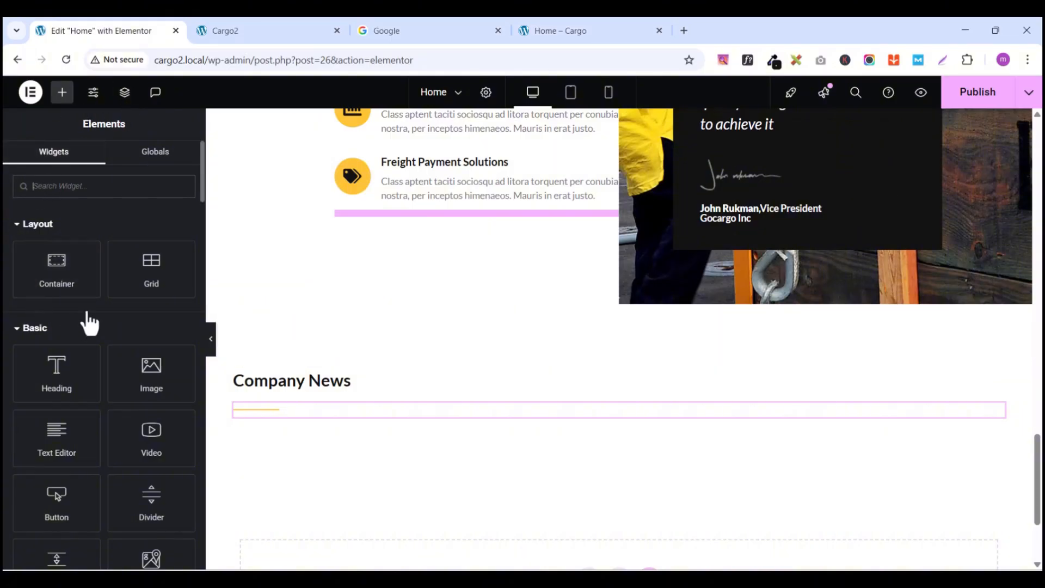
{"action": "left_click_drag", "start_coordinate": [145, 268], "coordinate": [311, 417]}
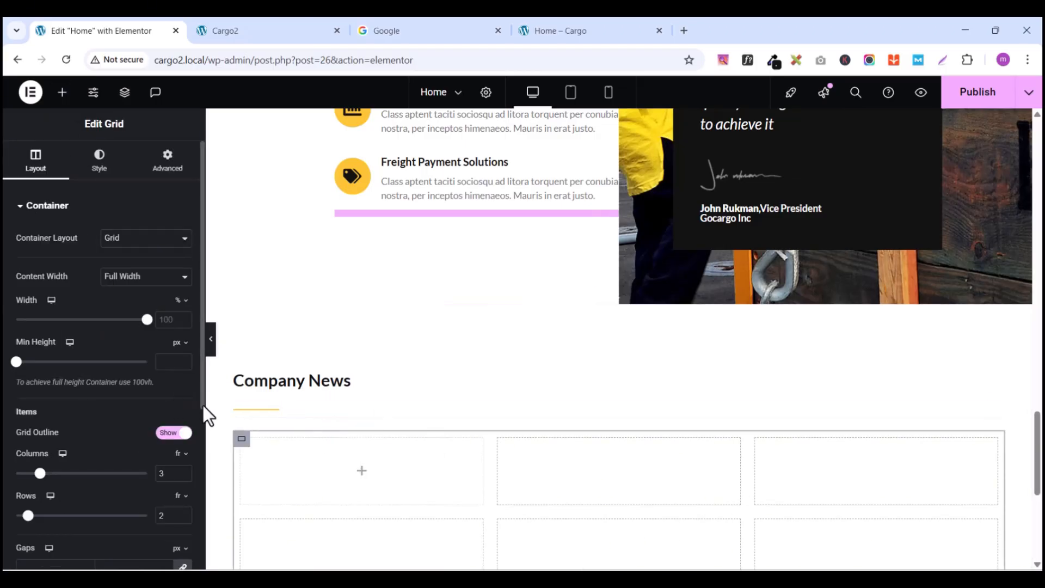
{"action": "left_click", "coordinate": [168, 164]}
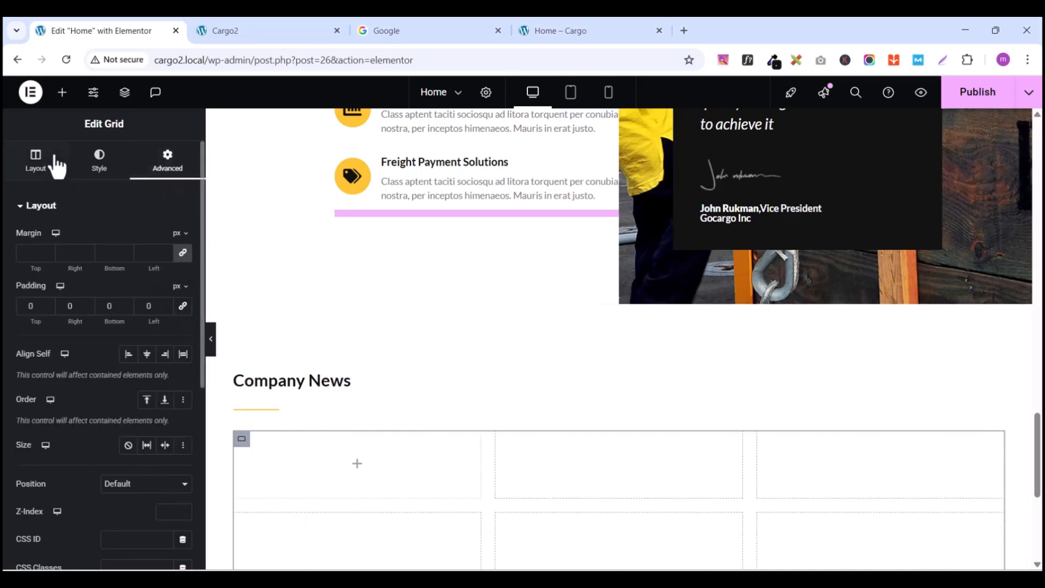
{"action": "left_click", "coordinate": [36, 169]}
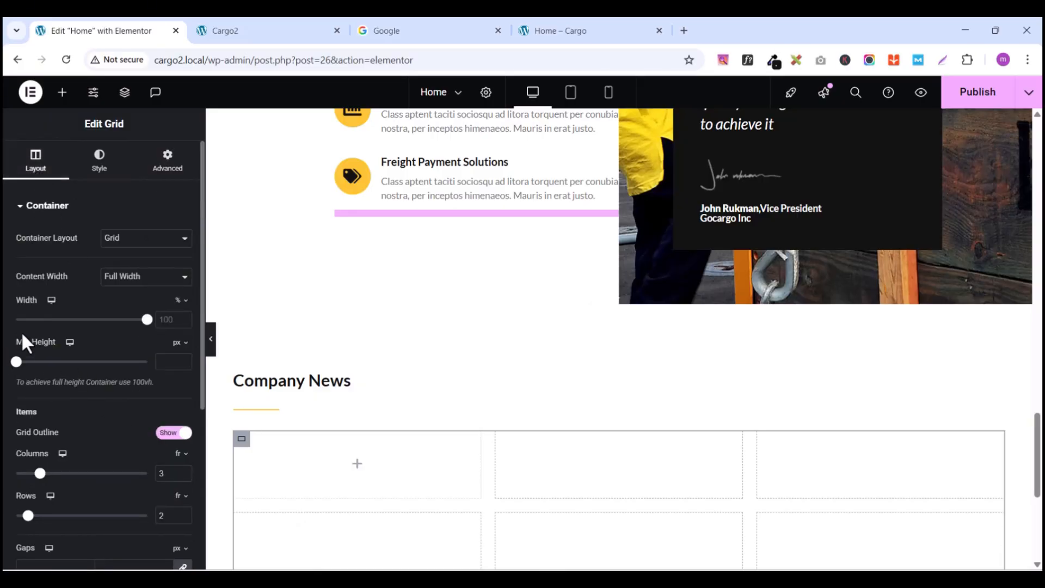
{"action": "scroll", "coordinate": [80, 420], "scroll_direction": "down", "scroll_amount": 2}
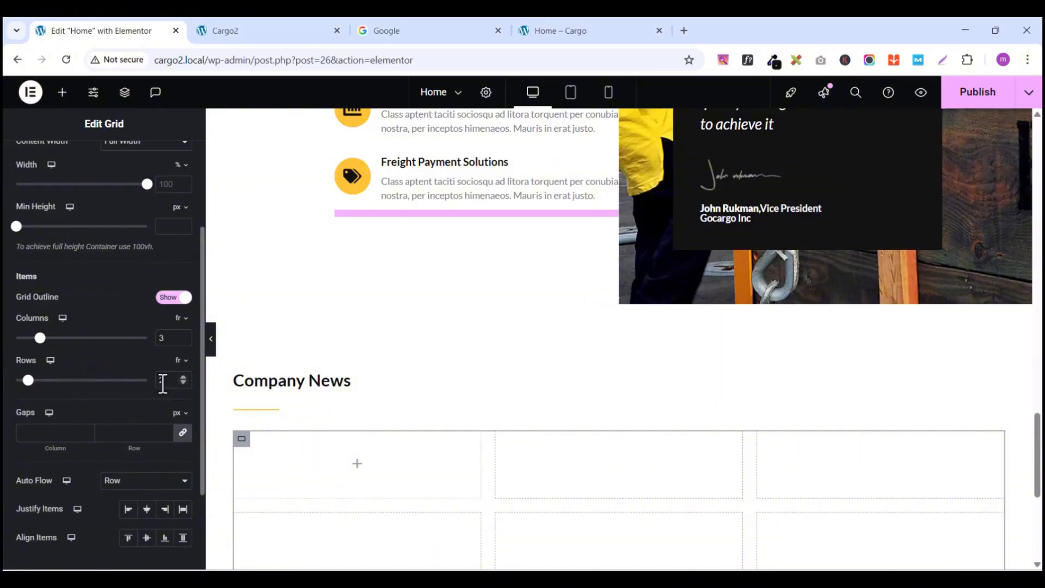
{"action": "type", "text": "1"}
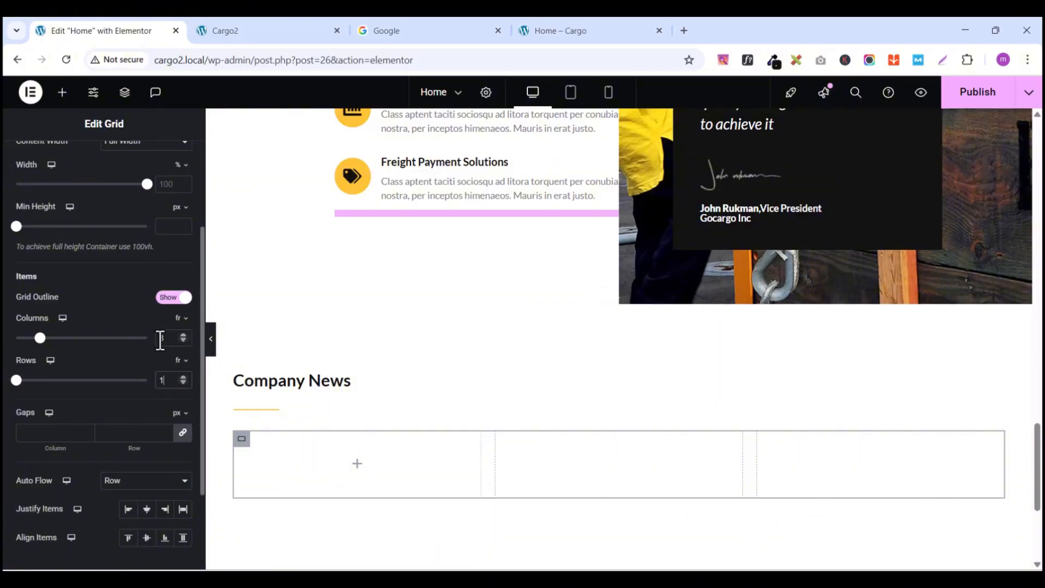
Step: Add a container to the grid's first cell and set its padding to 0 px on all sides
{"action": "left_click", "coordinate": [62, 93]}
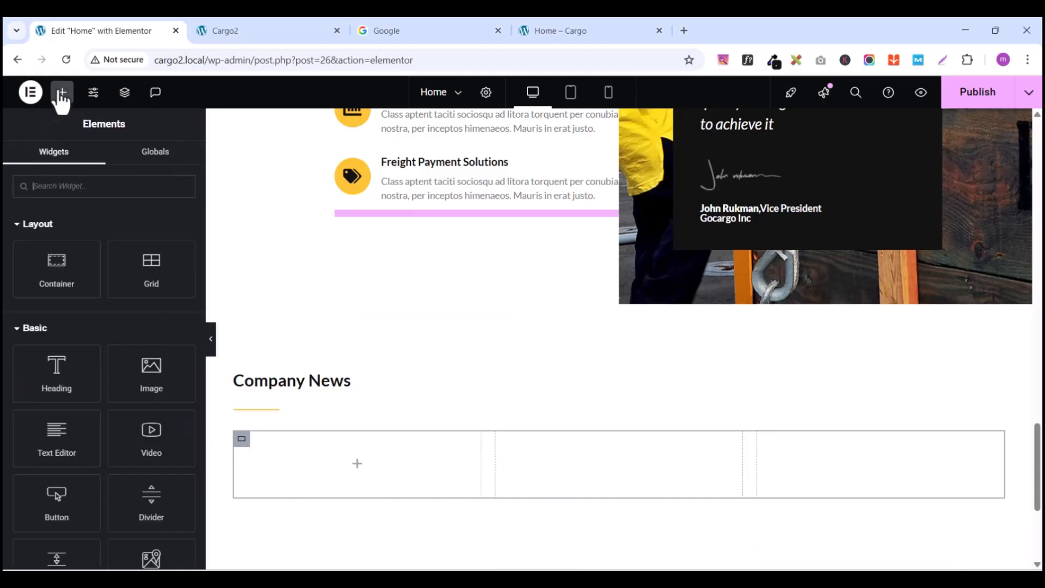
{"action": "left_click_drag", "start_coordinate": [53, 264], "coordinate": [354, 448]}
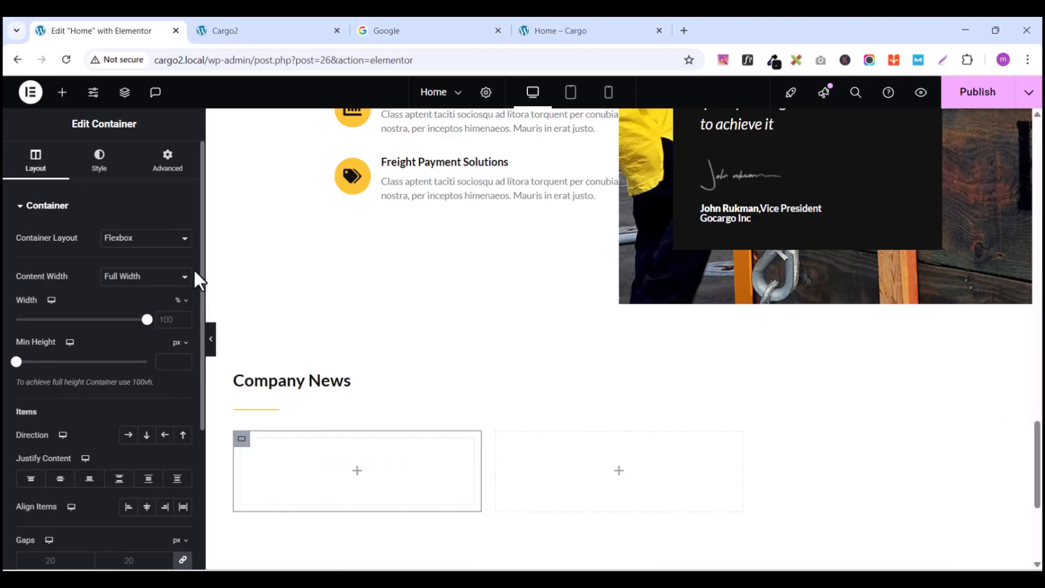
{"action": "left_click", "coordinate": [167, 160]}
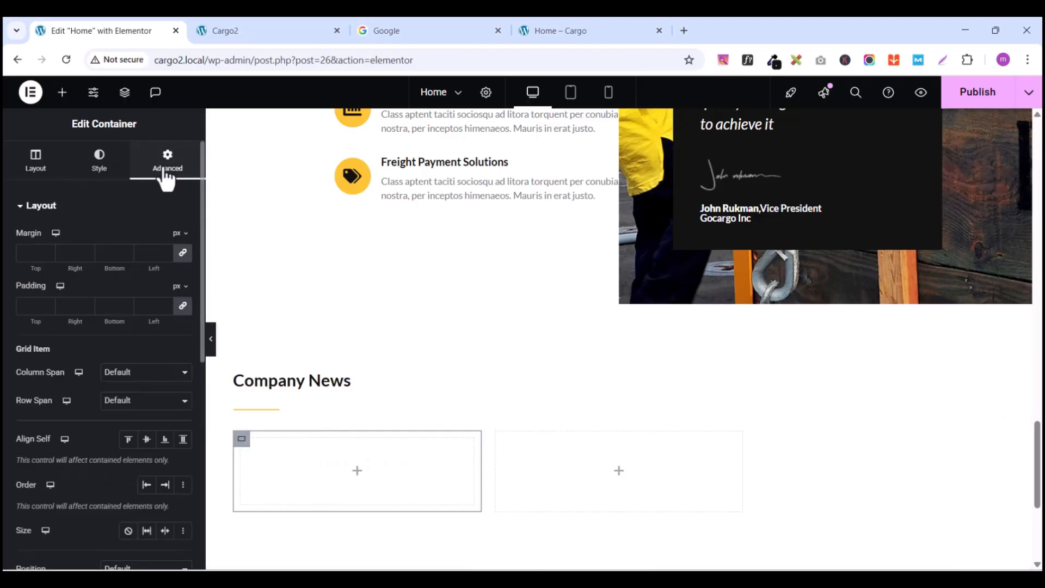
{"action": "left_click", "coordinate": [182, 306]}
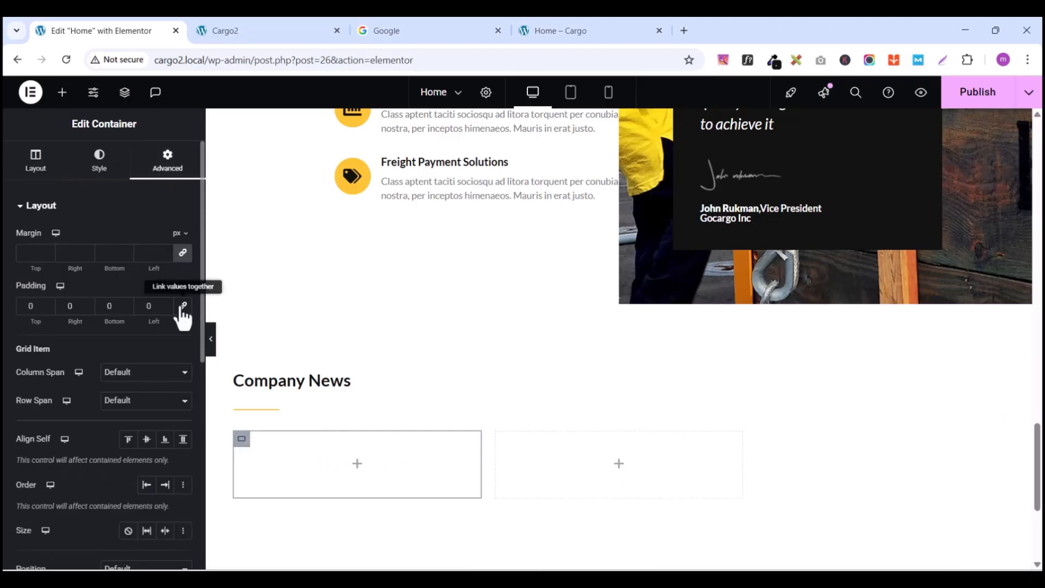
Step: Insert an Image widget into the first cell's container and choose the yellow truck picture news_1-1.jpg from the media library
{"action": "left_click", "coordinate": [62, 92]}
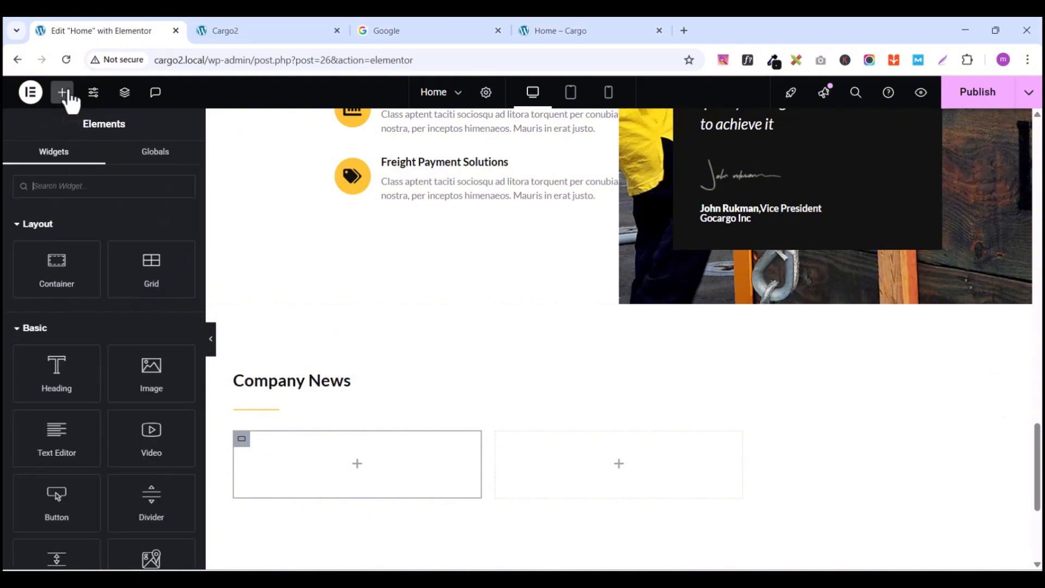
{"action": "left_click", "coordinate": [63, 186]}
{"action": "type", "text": "imag"}
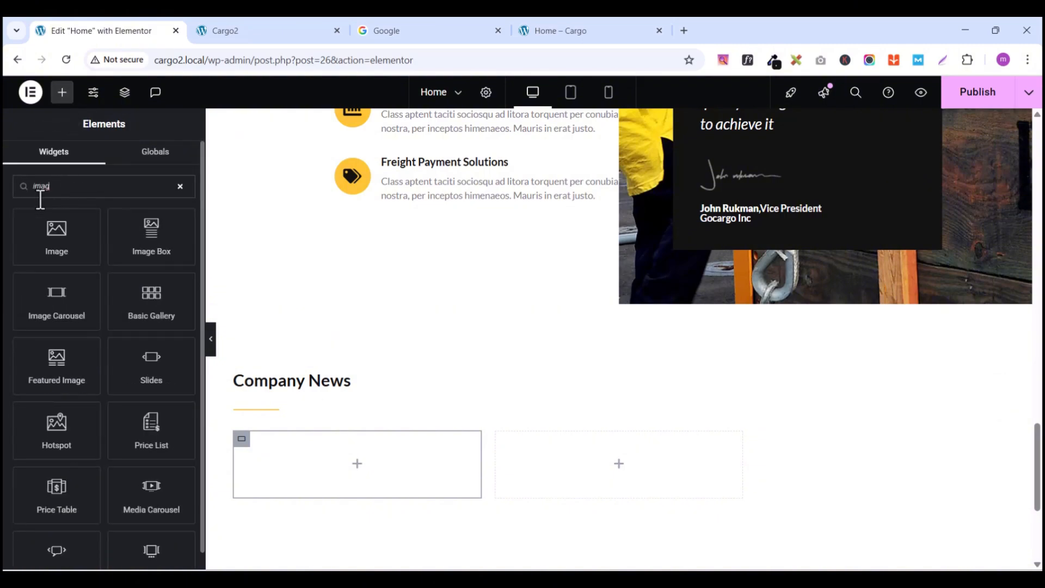
{"action": "left_click_drag", "start_coordinate": [56, 234], "coordinate": [359, 463]}
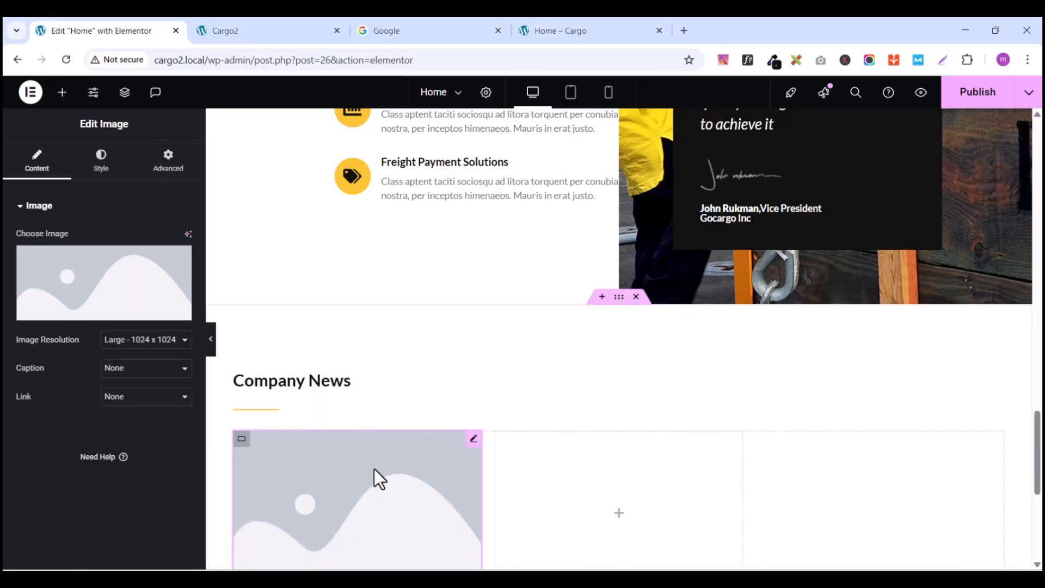
{"action": "left_click", "coordinate": [74, 324]}
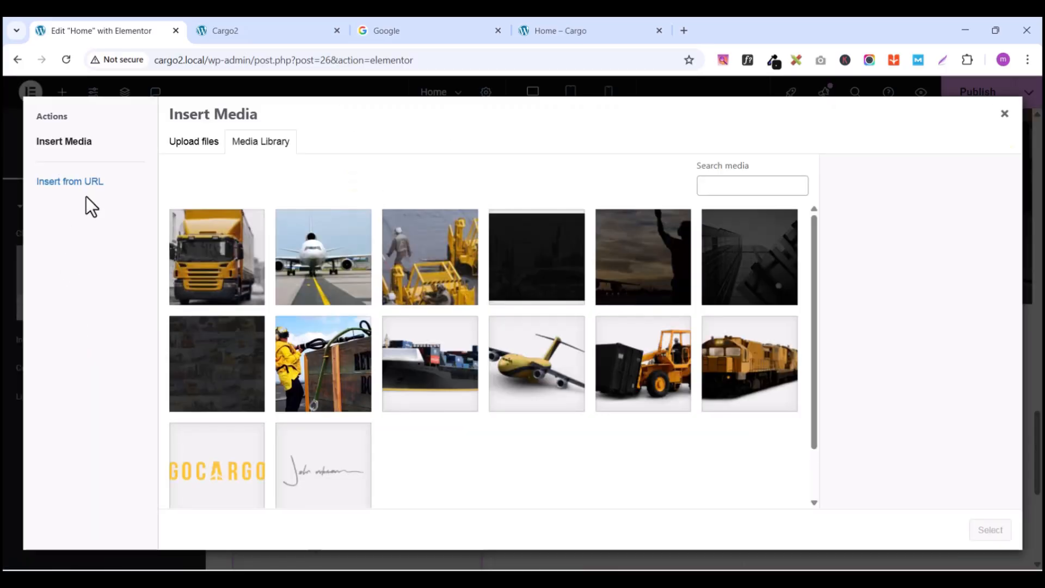
{"action": "left_click", "coordinate": [213, 262]}
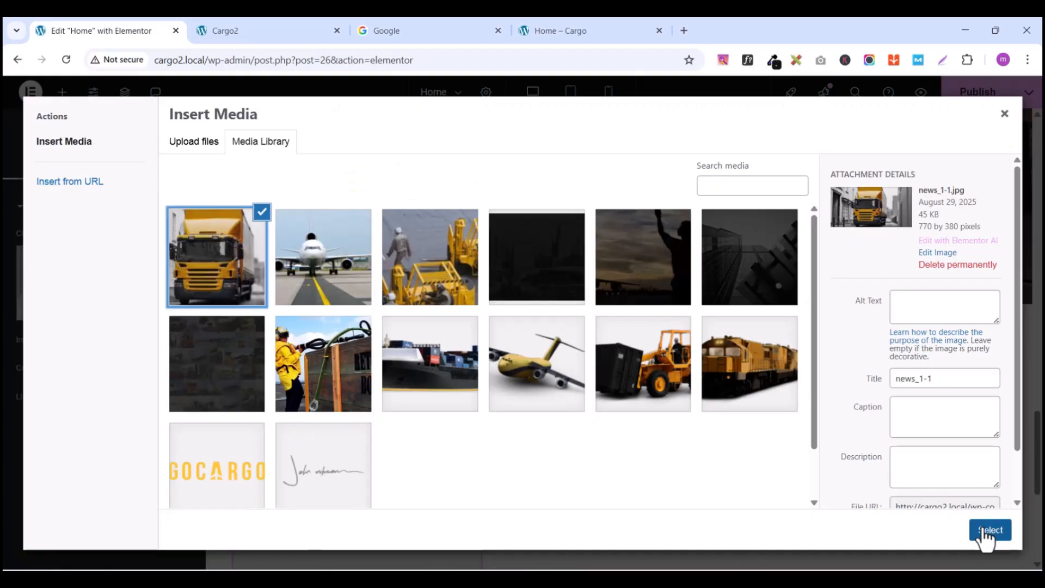
{"action": "left_click", "coordinate": [987, 531]}
{"action": "scroll", "coordinate": [436, 421], "scroll_direction": "down", "scroll_amount": 2}
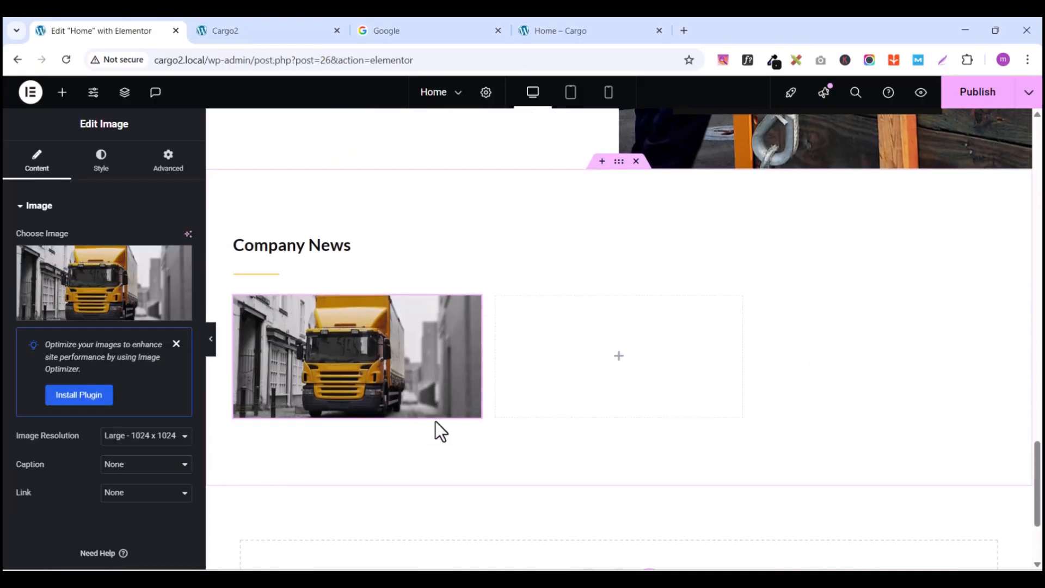
{"action": "scroll", "coordinate": [384, 336], "scroll_direction": "up", "scroll_amount": 1}
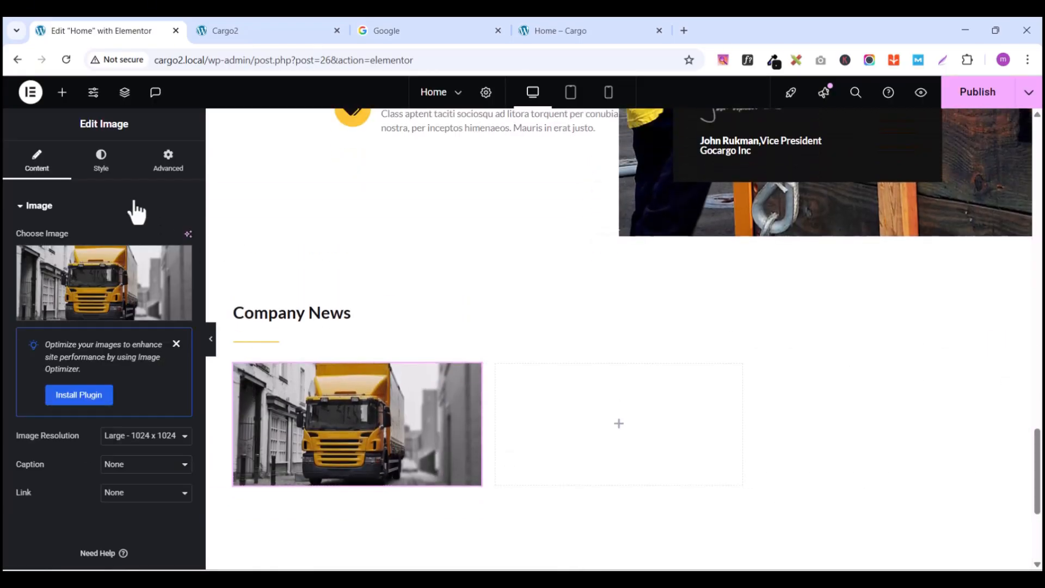
Step: Find the Image Box widget, insert it below the truck image and remove its placeholder picture
{"action": "left_click", "coordinate": [62, 94]}
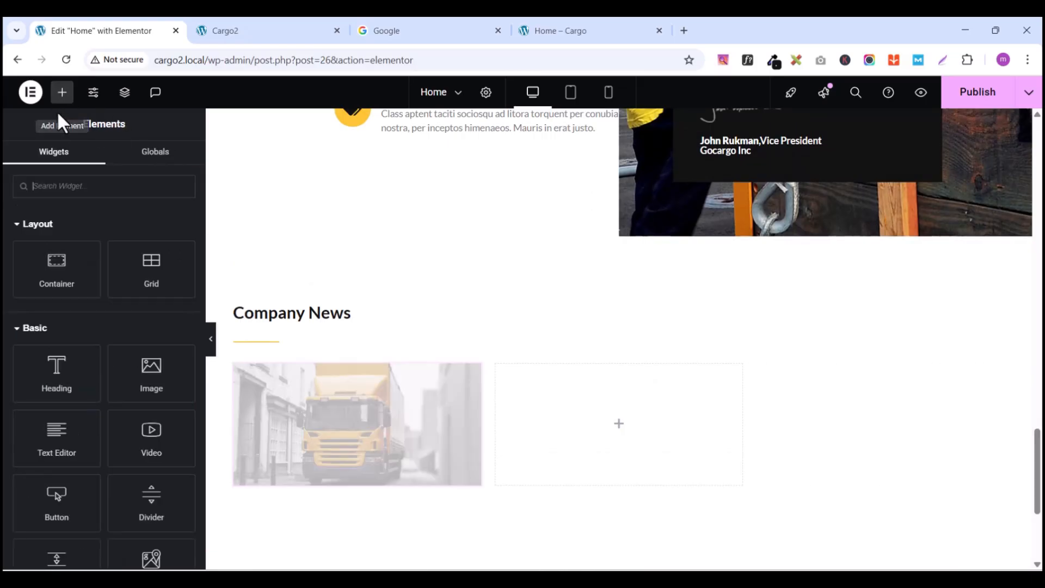
{"action": "left_click", "coordinate": [55, 188]}
{"action": "type", "text": "imat"}
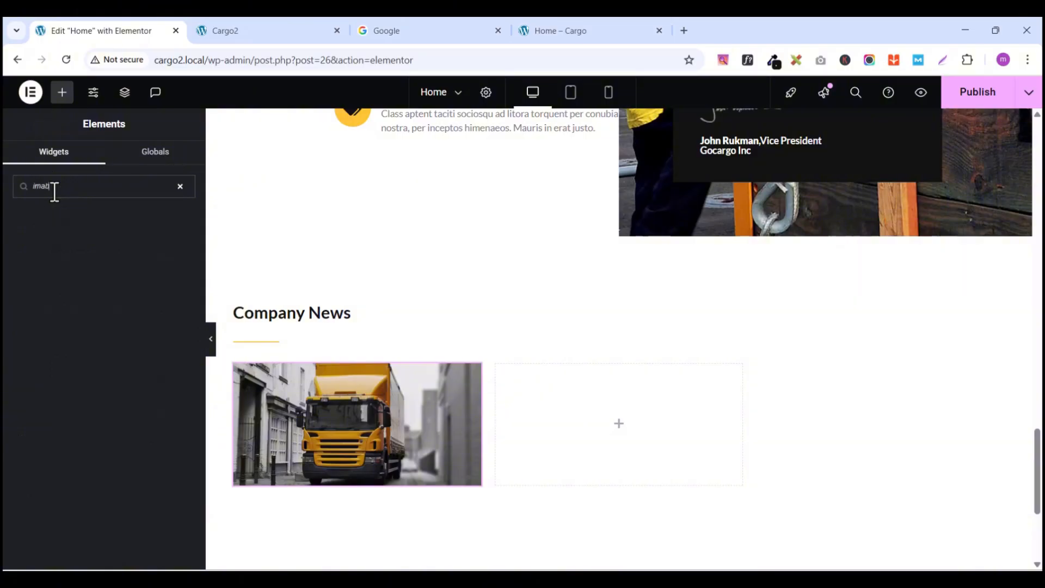
{"action": "key", "text": "BackSpace"}
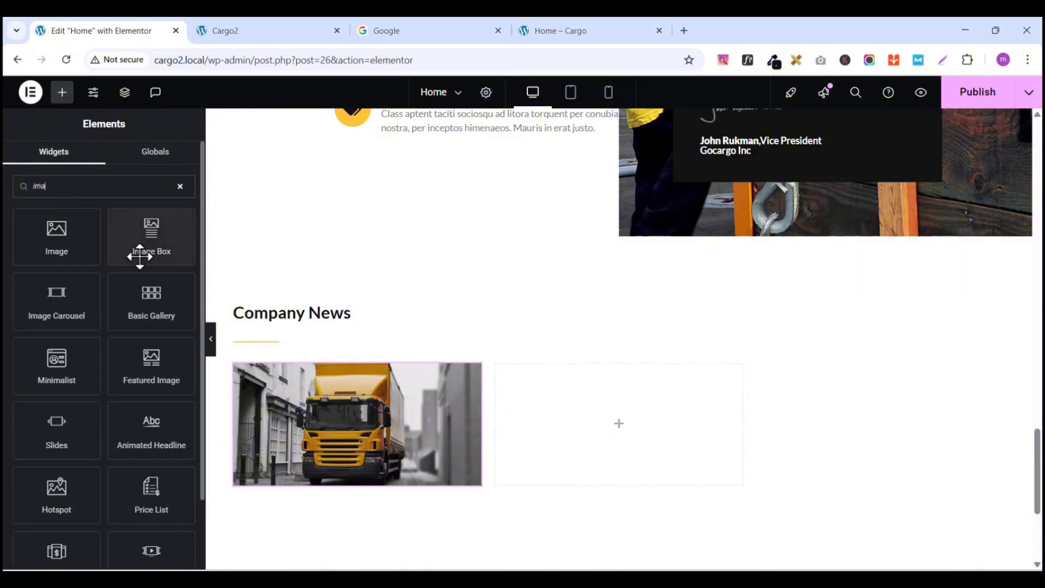
{"action": "left_click_drag", "start_coordinate": [152, 245], "coordinate": [386, 478]}
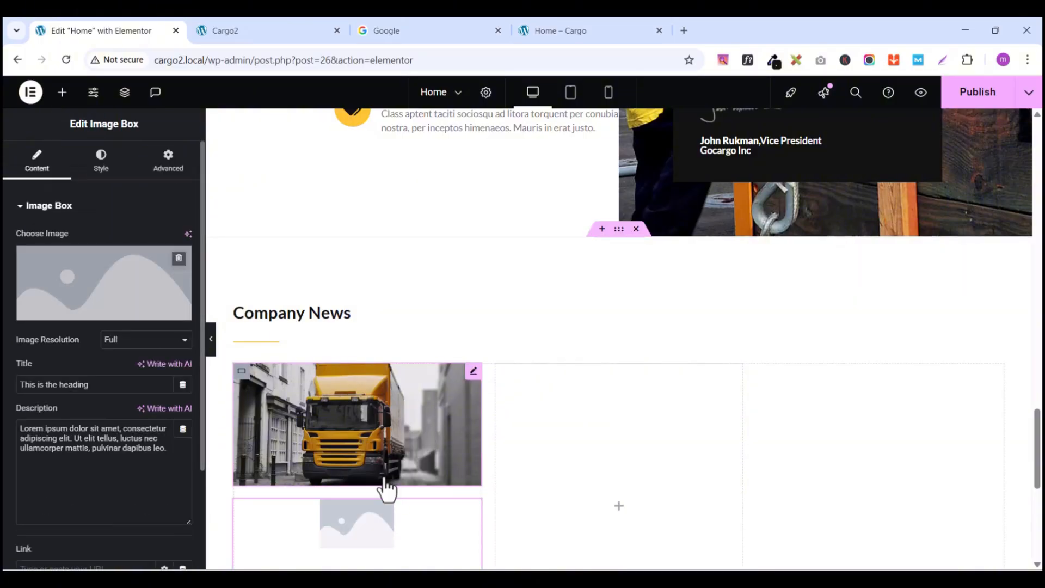
{"action": "scroll", "coordinate": [473, 417], "scroll_direction": "down", "scroll_amount": 2}
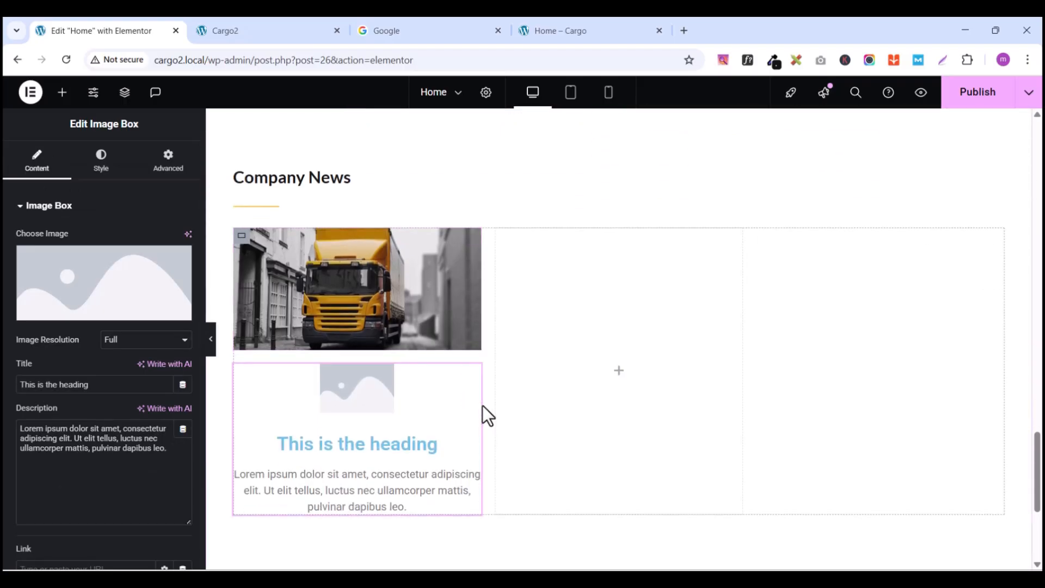
{"action": "mouse_move", "coordinate": [113, 305]}
{"action": "left_click", "coordinate": [178, 259]}
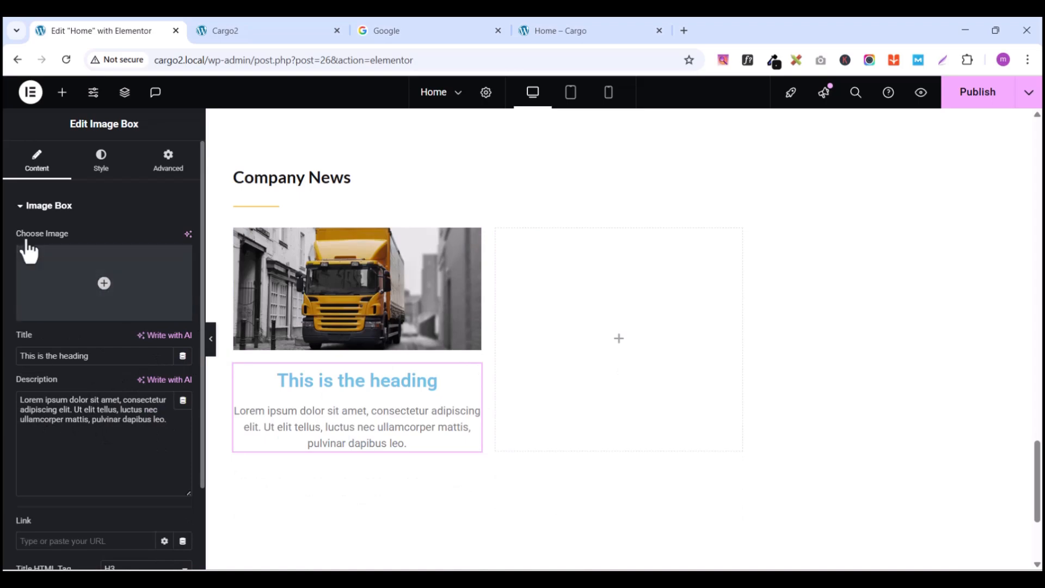
Step: Copy the first Company News card's heading and description from the reference Cargo home page and return to the Elementor editor
{"action": "left_click", "coordinate": [567, 32]}
{"action": "left_click_drag", "start_coordinate": [172, 393], "coordinate": [315, 441]}
{"action": "right_click", "coordinate": [302, 395]}
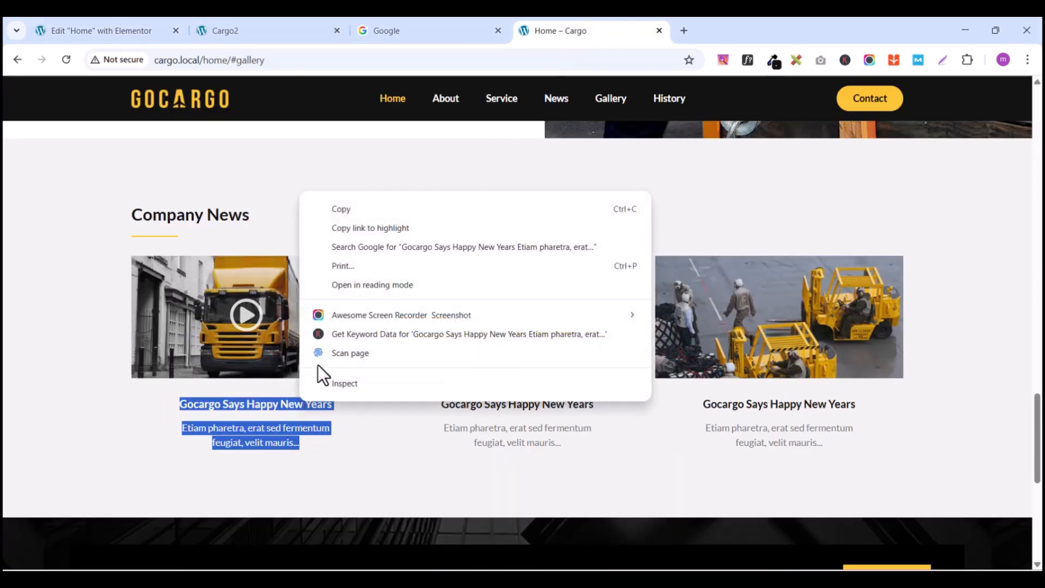
{"action": "left_click", "coordinate": [344, 214]}
{"action": "left_click", "coordinate": [98, 22]}
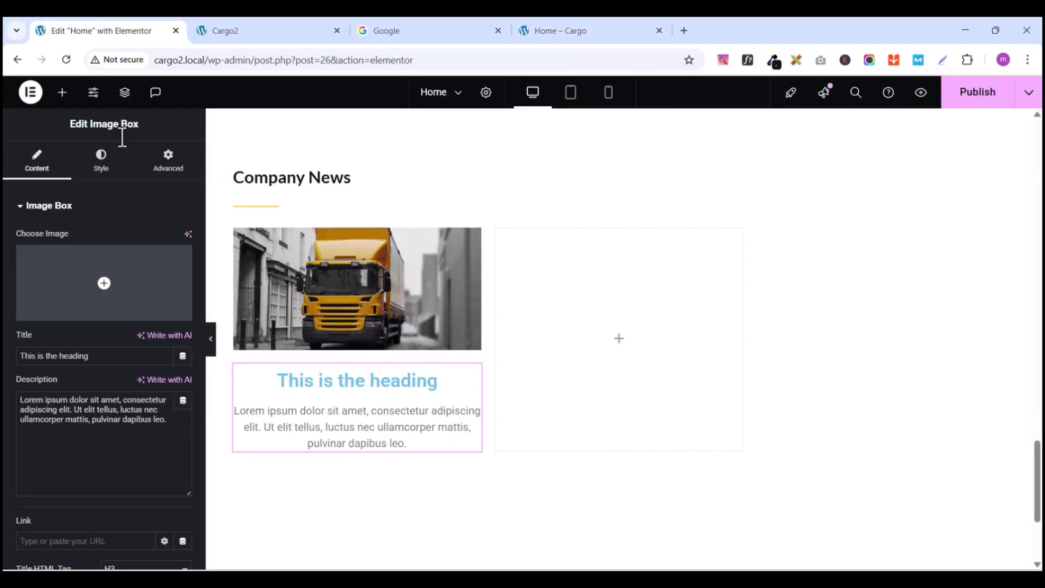
Step: Replace the image box description with the copied "Etiam pharetra, erat sed fermentum feugiat, velit mauris...", leaving out the heading and blank line
{"action": "triple_click", "coordinate": [45, 410]}
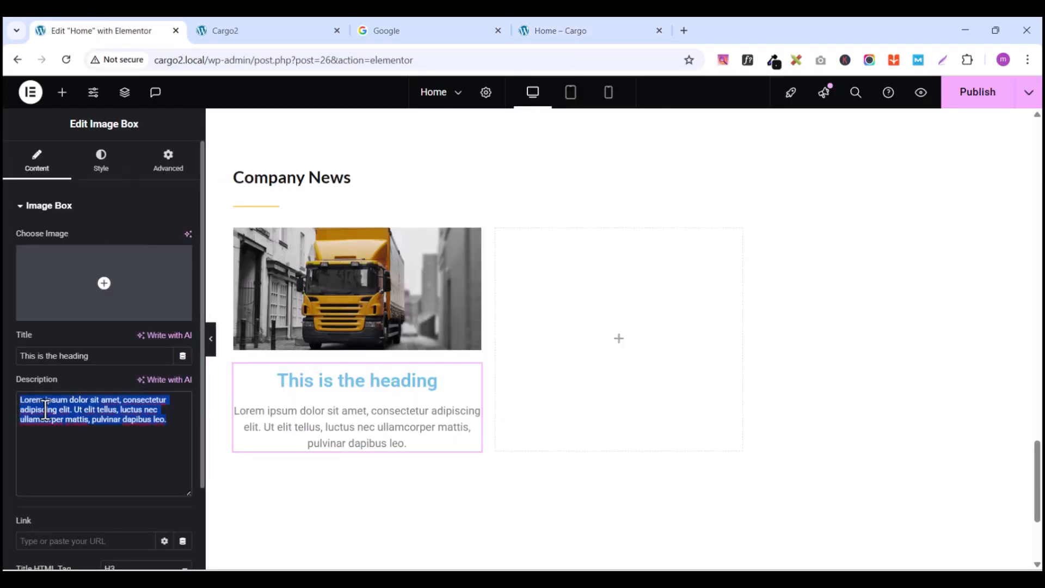
{"action": "key", "text": "ctrl+v"}
{"action": "left_click_drag", "start_coordinate": [143, 401], "coordinate": [6, 415]}
{"action": "key", "text": "BackSpace"}
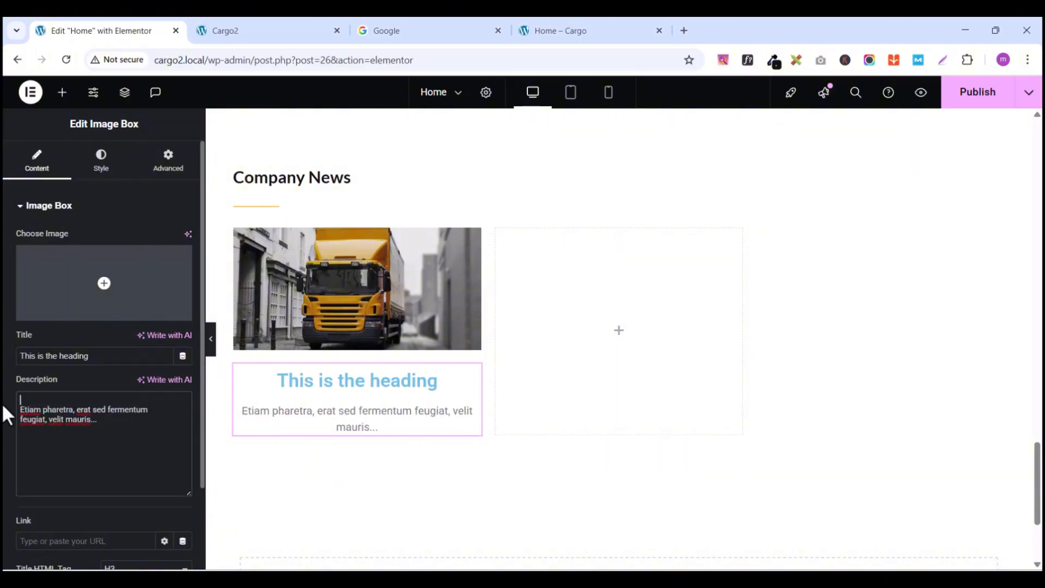
{"action": "key", "text": "BackSpace"}
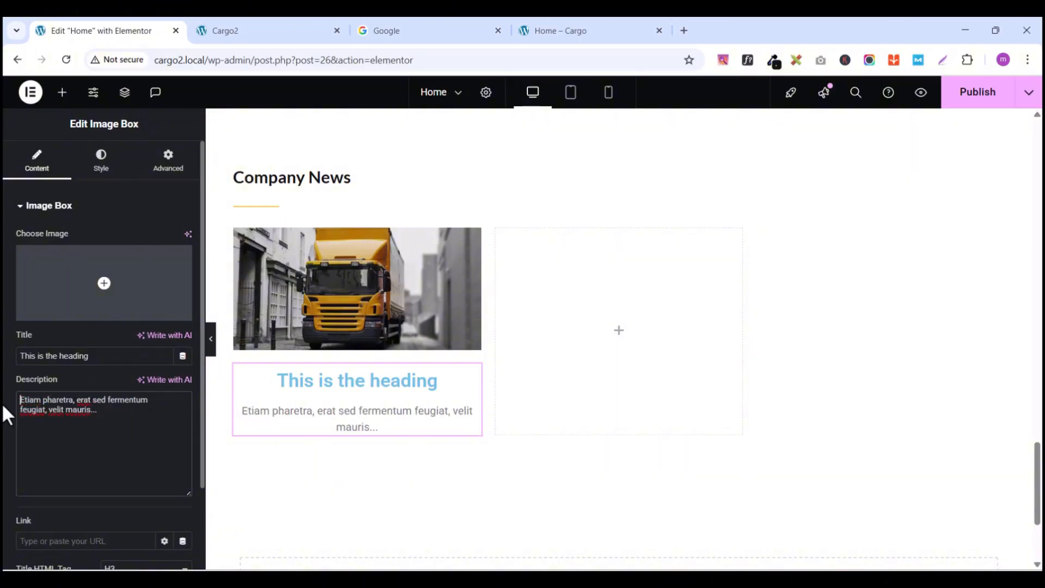
Step: Replace the image box title with "Gocargo Says Happy New Years"
{"action": "left_click", "coordinate": [107, 362]}
{"action": "left_click_drag", "start_coordinate": [107, 363], "coordinate": [5, 368]}
{"action": "key", "text": "BackSpace"}
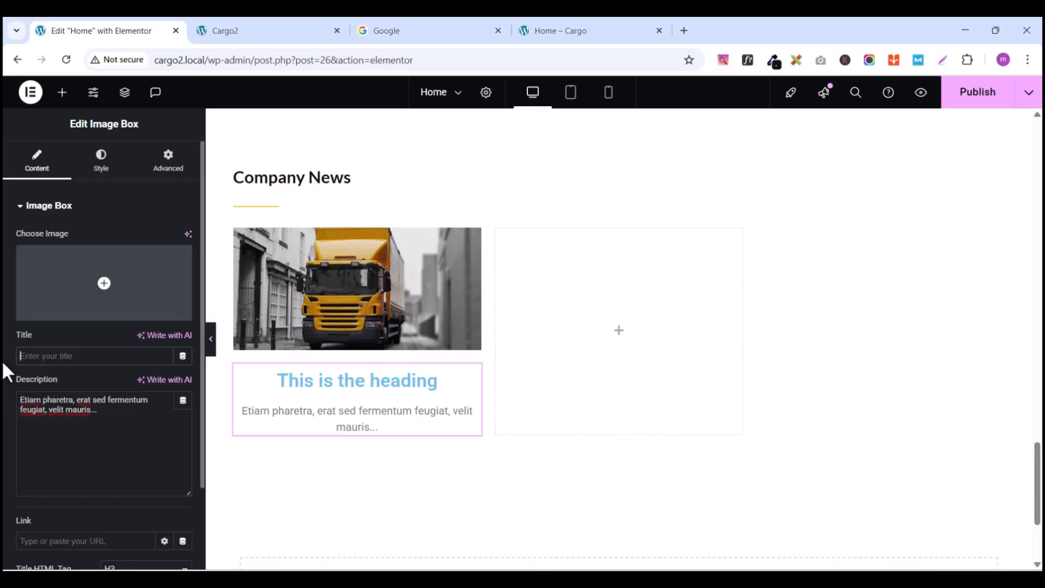
{"action": "key", "text": "ctrl+v"}
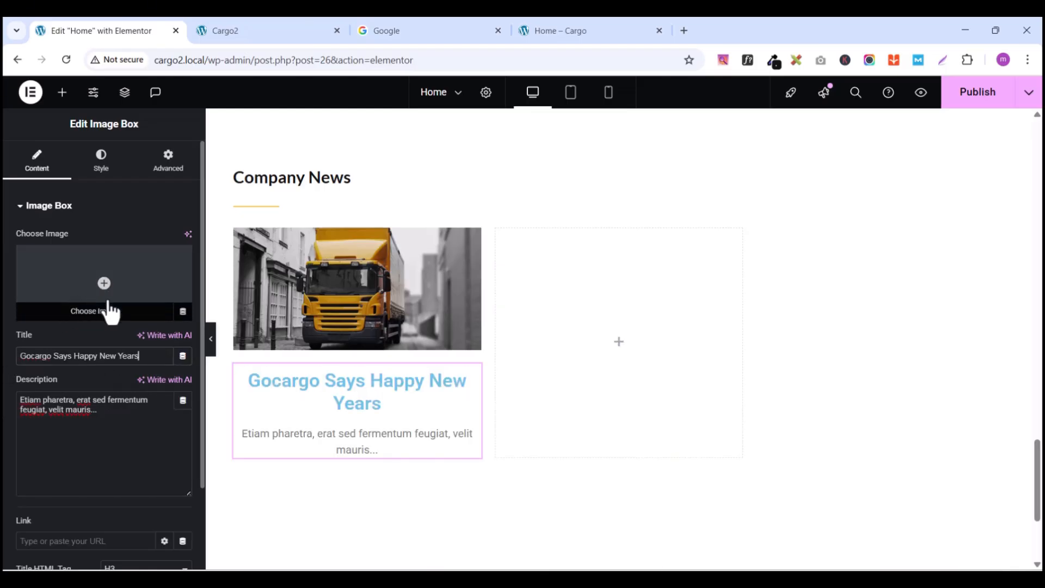
Step: Set the image box title's typography to the Lato font at 16 px
{"action": "left_click", "coordinate": [110, 171]}
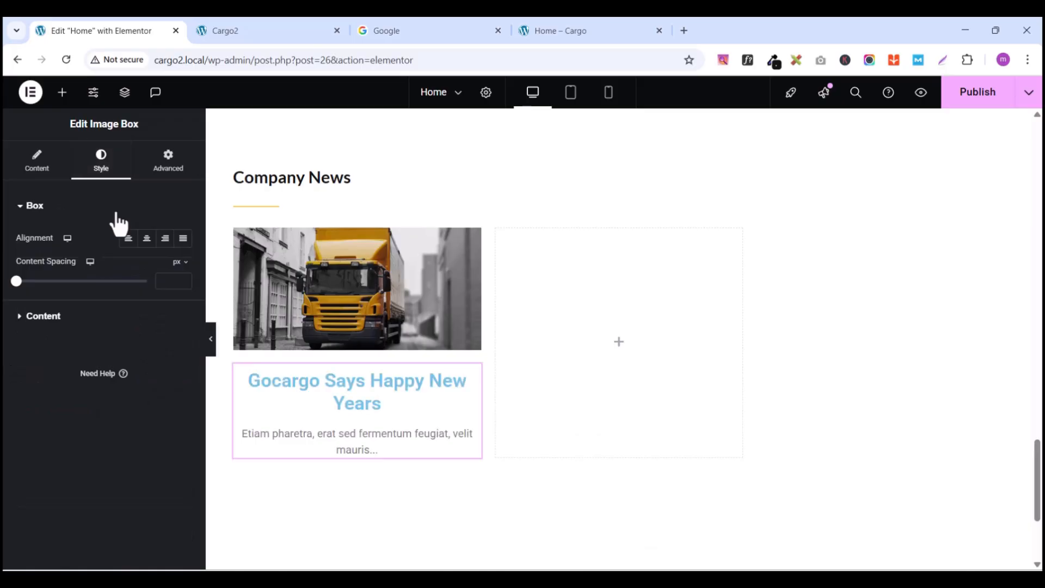
{"action": "left_click", "coordinate": [18, 321]}
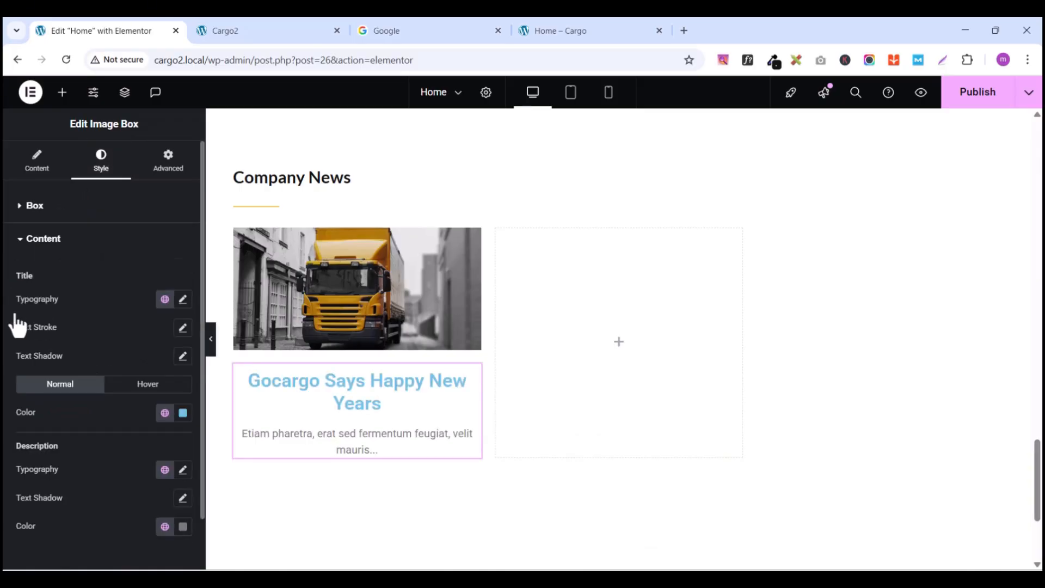
{"action": "left_click", "coordinate": [184, 304]}
{"action": "left_click", "coordinate": [138, 366]}
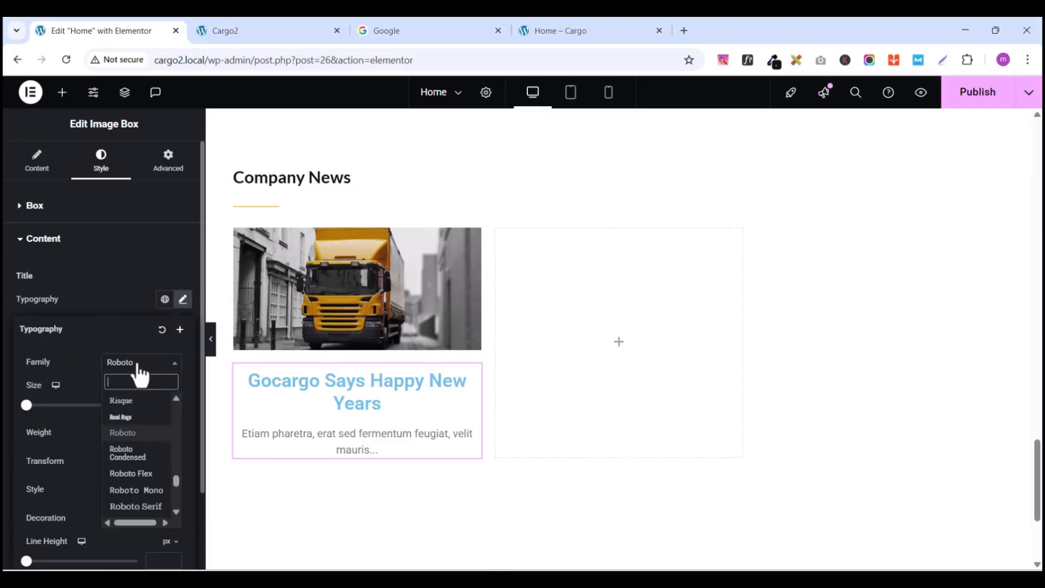
{"action": "type", "text": "lat"}
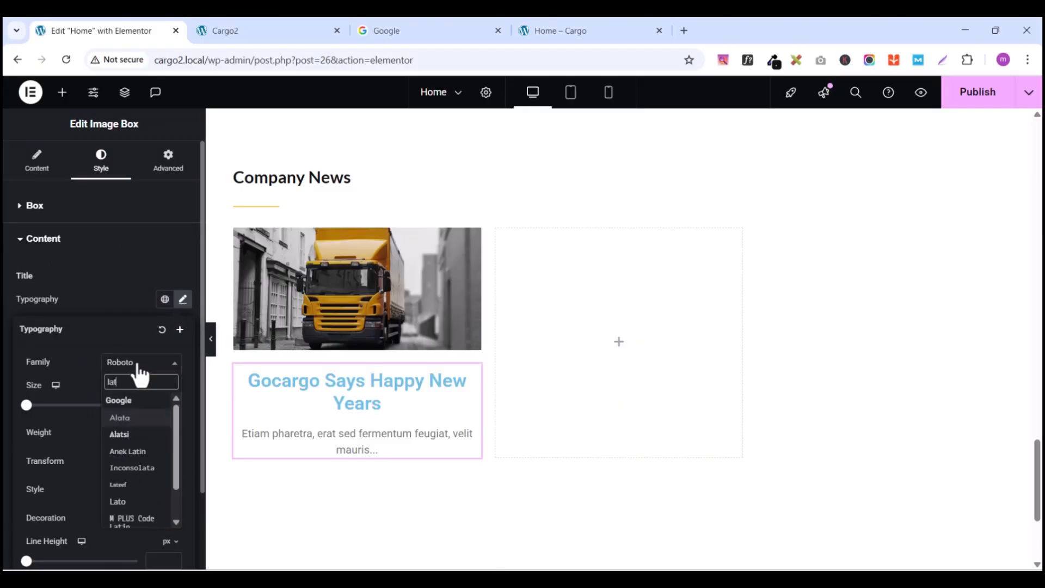
{"action": "type", "text": "o"}
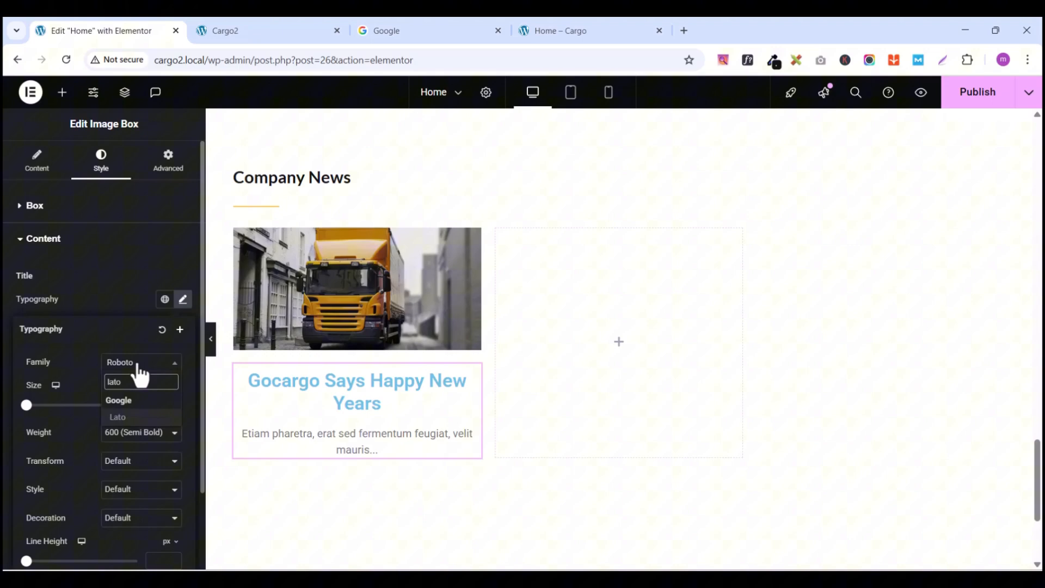
{"action": "left_click", "coordinate": [131, 418]}
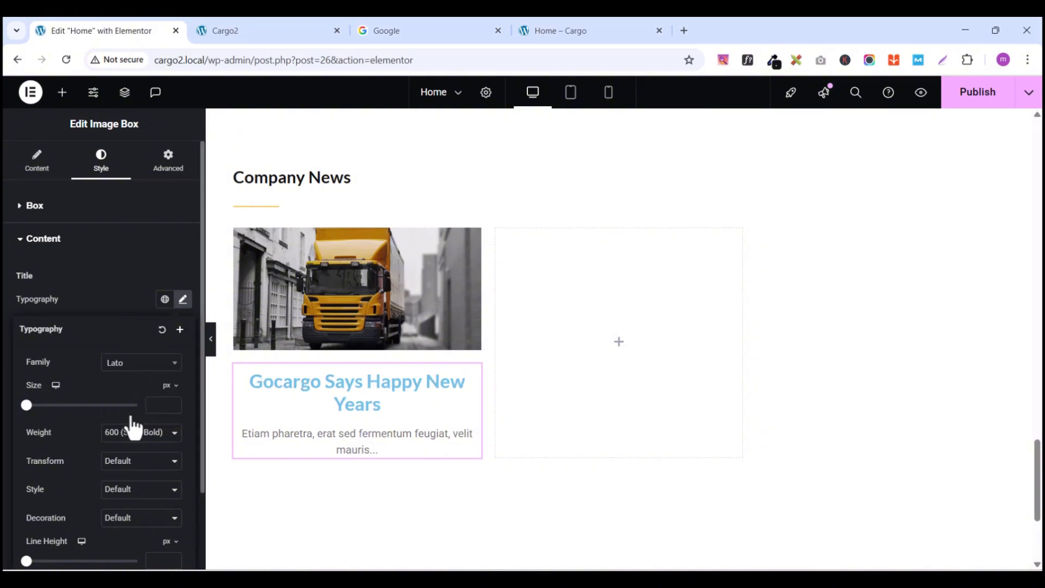
{"action": "left_click", "coordinate": [174, 401]}
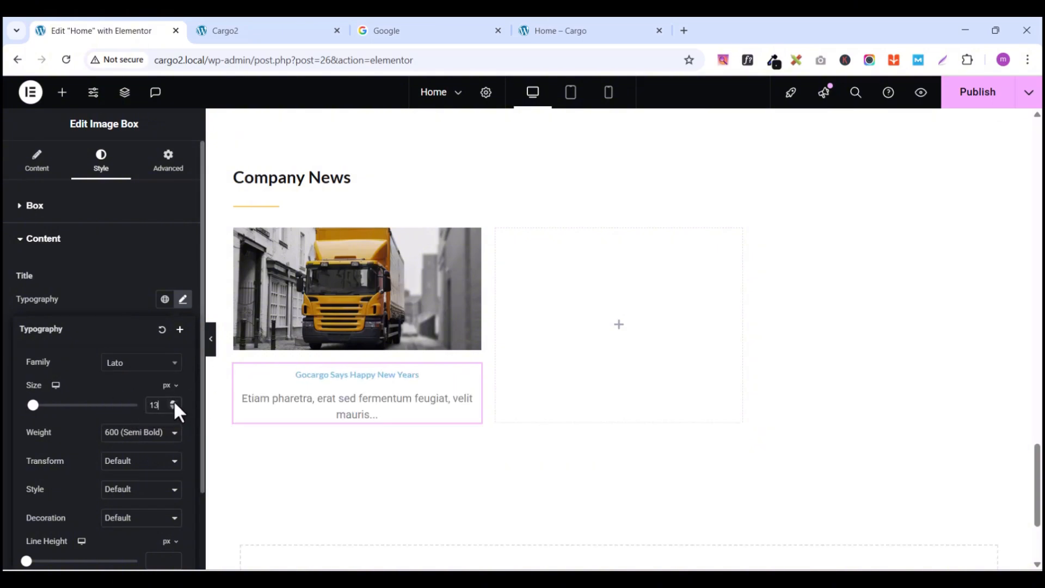
{"action": "left_click", "coordinate": [175, 403]}
{"action": "left_click", "coordinate": [174, 403]}
{"action": "left_click", "coordinate": [174, 403]}
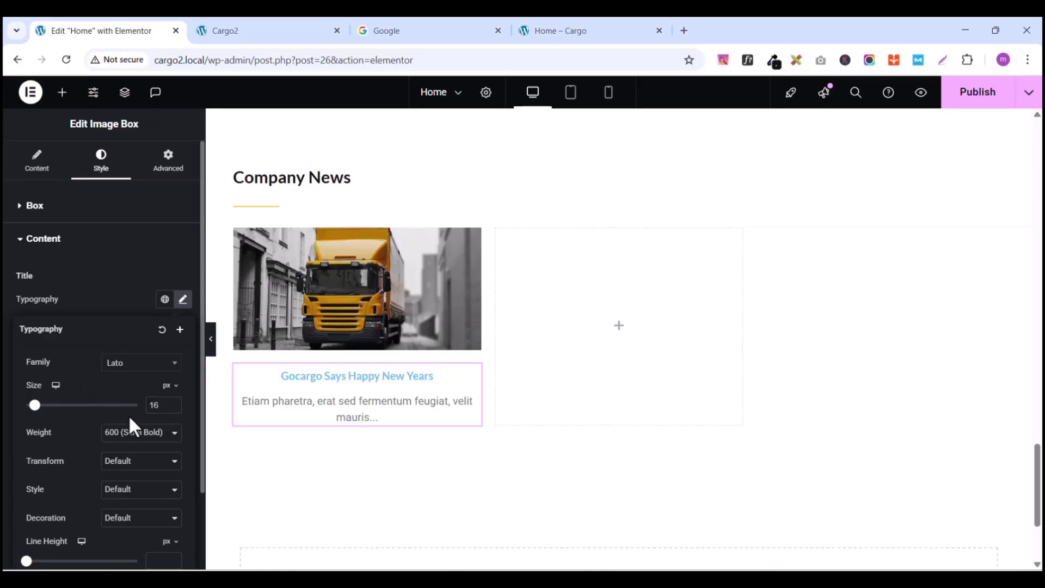
{"action": "left_click", "coordinate": [101, 292]}
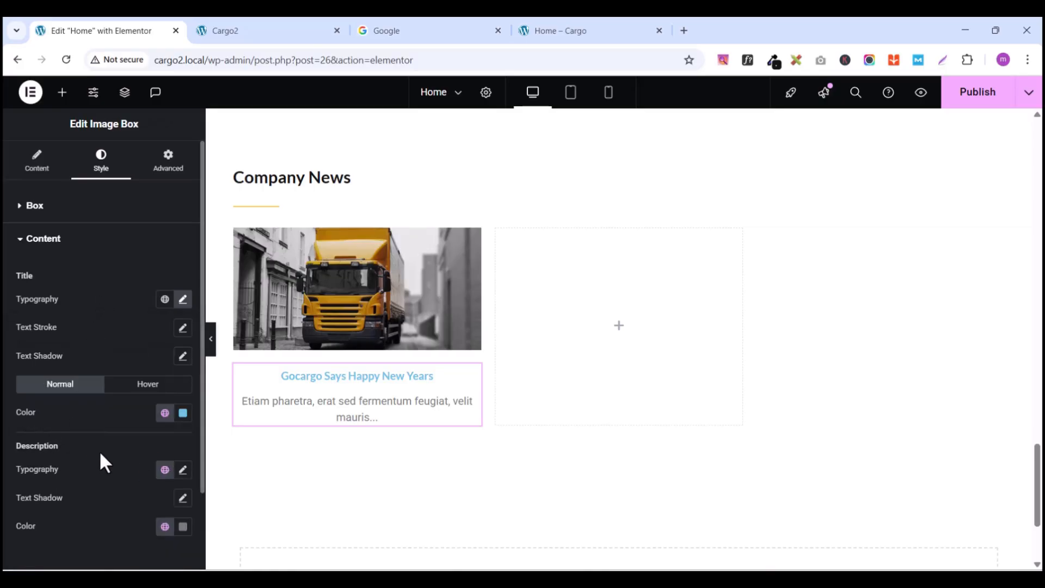
Step: Set the image box description's typography to the Lato font at 14 px
{"action": "left_click", "coordinate": [183, 470]}
{"action": "scroll", "coordinate": [108, 504], "scroll_direction": "down", "scroll_amount": 3}
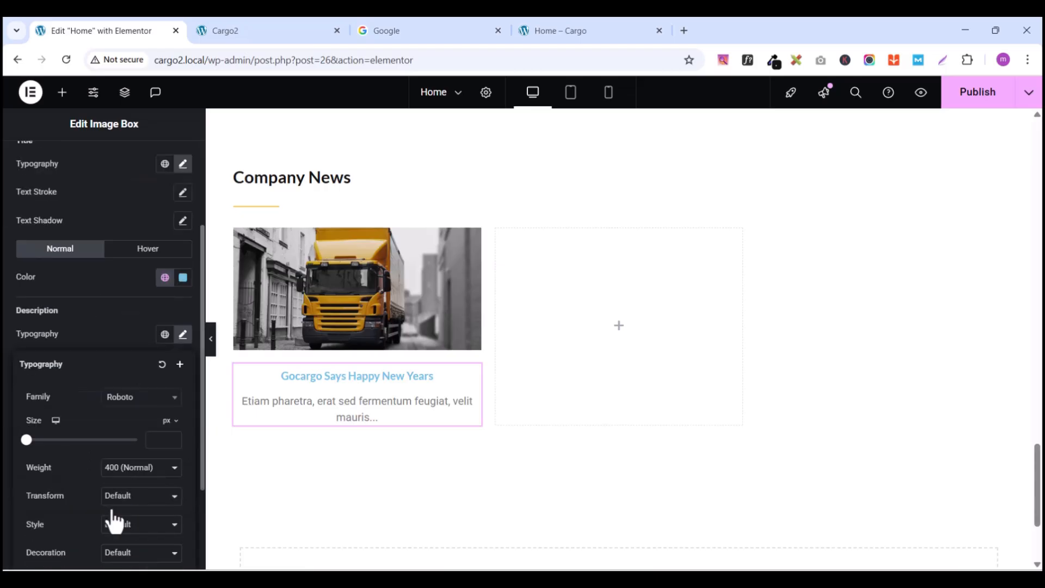
{"action": "left_click", "coordinate": [123, 398]}
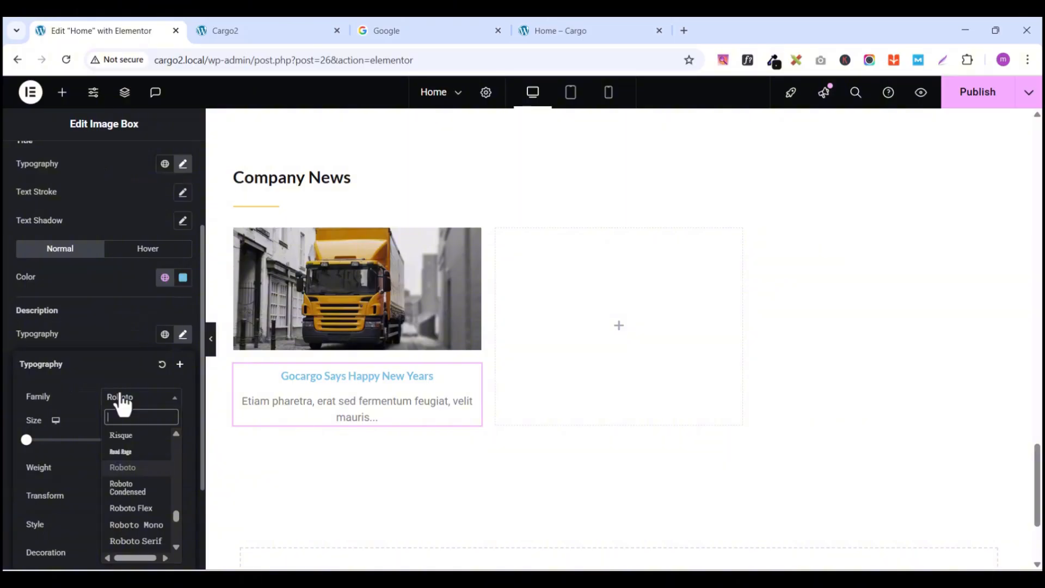
{"action": "type", "text": "lato"}
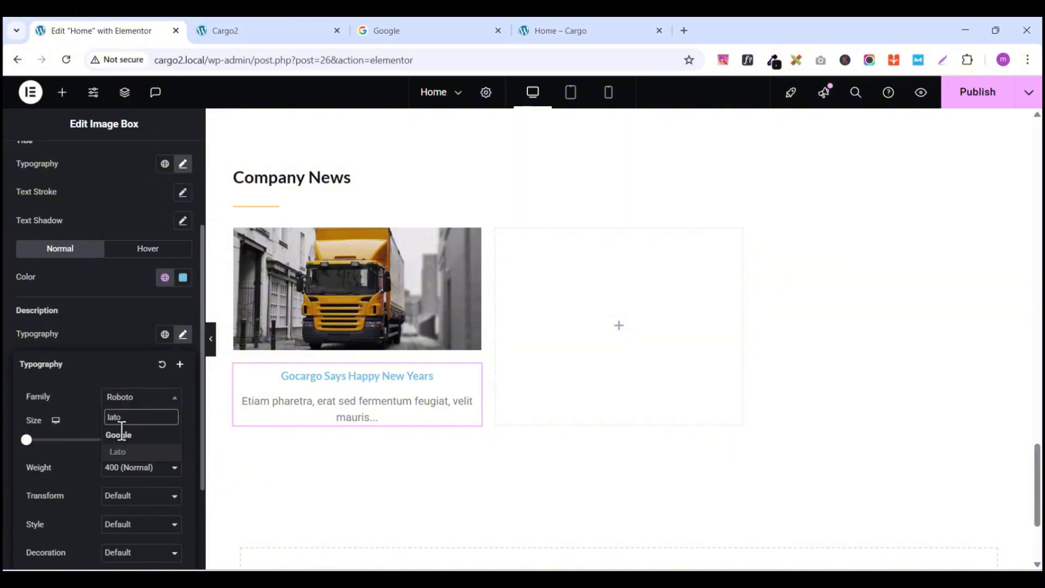
{"action": "left_click", "coordinate": [119, 452]}
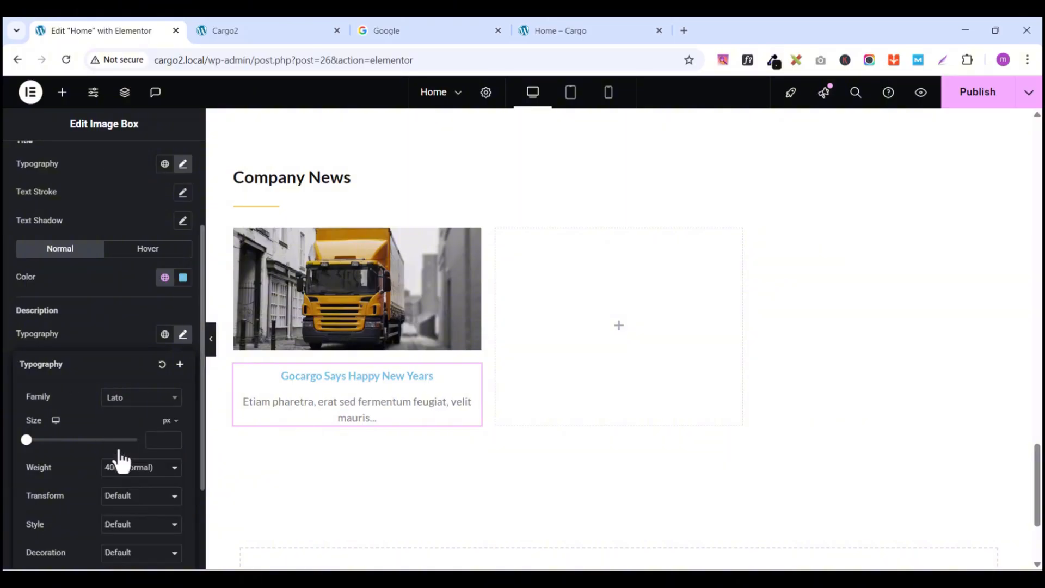
{"action": "left_click", "coordinate": [172, 437]}
{"action": "left_click", "coordinate": [173, 437]}
{"action": "left_click", "coordinate": [173, 437]}
{"action": "left_click", "coordinate": [173, 437]}
{"action": "left_click", "coordinate": [172, 437]}
{"action": "left_click", "coordinate": [173, 437]}
{"action": "left_click", "coordinate": [173, 437]}
{"action": "left_click", "coordinate": [172, 437]}
{"action": "left_click", "coordinate": [172, 437]}
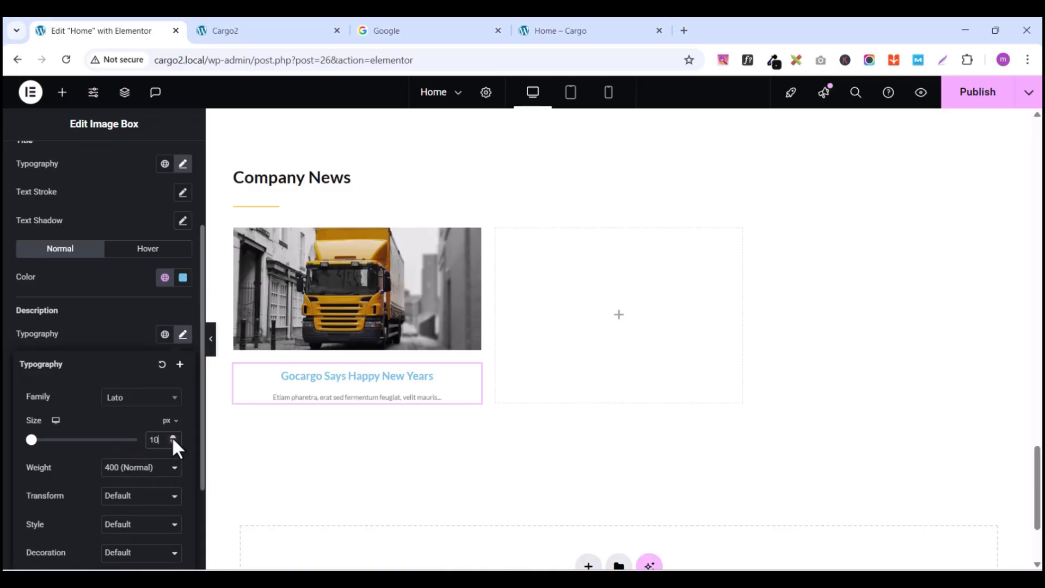
{"action": "left_click", "coordinate": [173, 437]}
{"action": "left_click", "coordinate": [172, 437]}
{"action": "left_click", "coordinate": [173, 437]}
{"action": "left_click", "coordinate": [173, 438]}
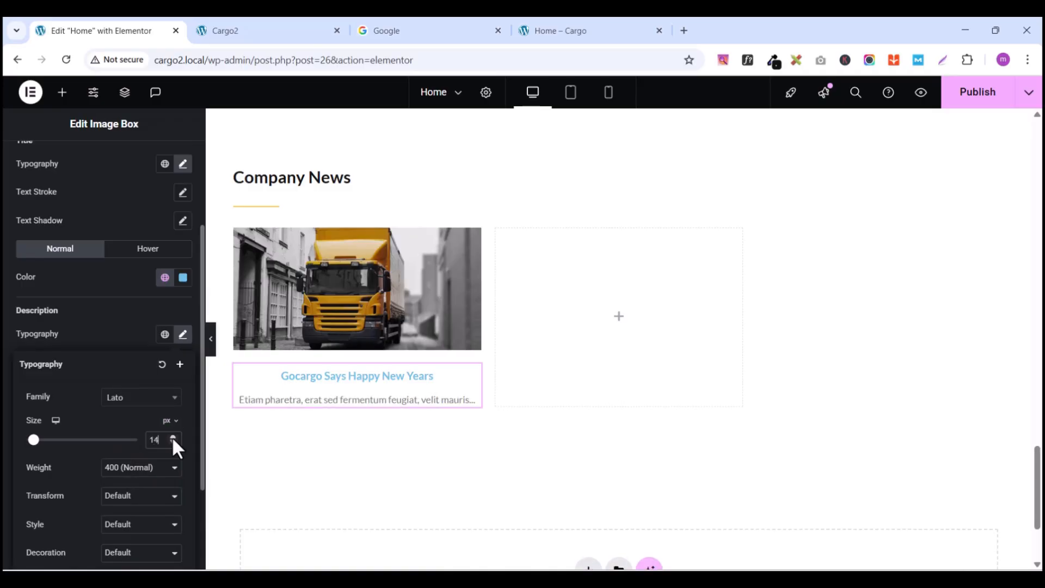
{"action": "left_click", "coordinate": [108, 322]}
Step: Apply the global Black color to the image box title and insert a <br> after "fermentum" in the description
{"action": "left_click", "coordinate": [162, 279]}
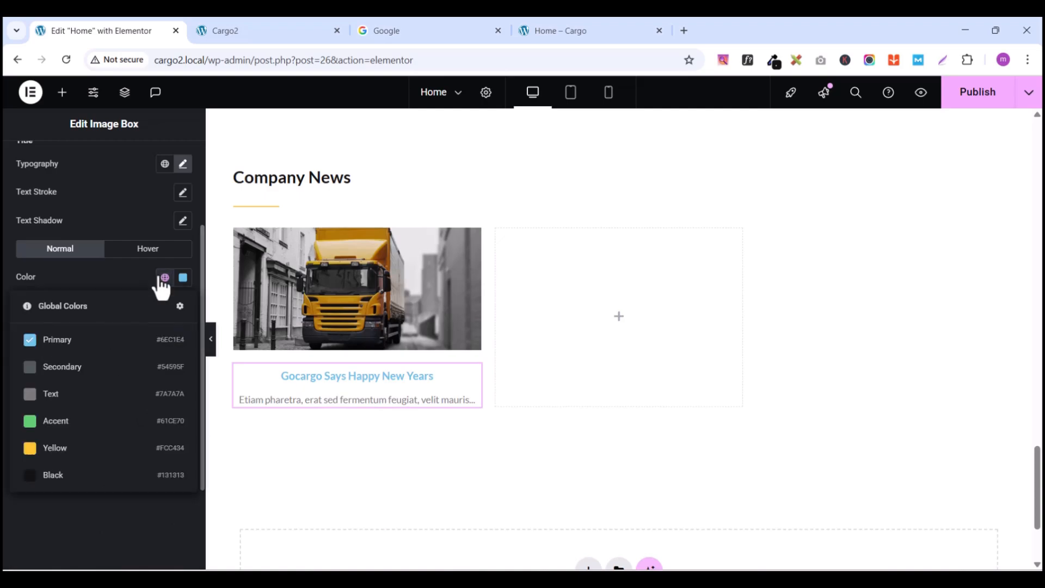
{"action": "left_click", "coordinate": [52, 479]}
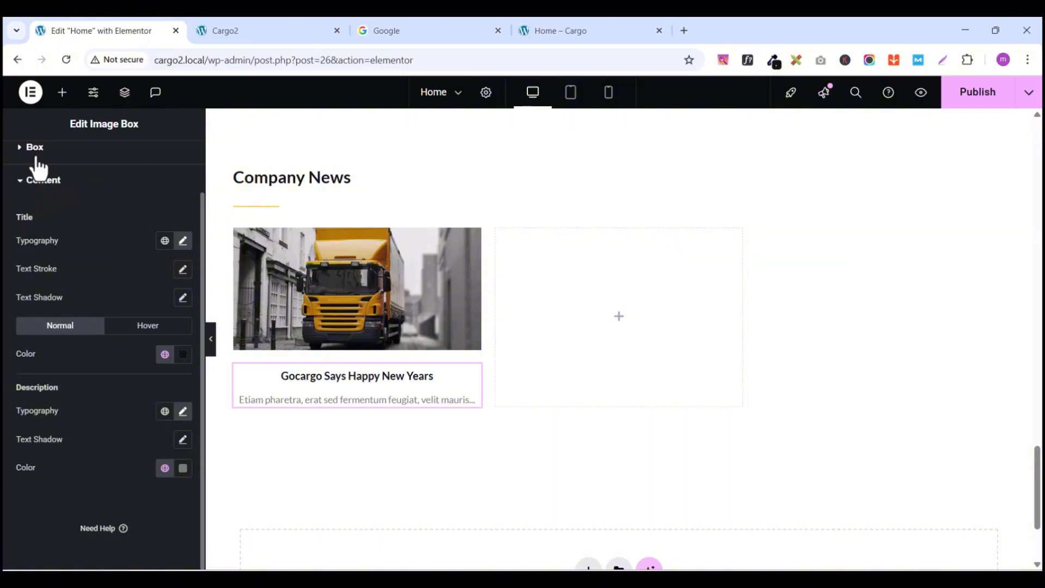
{"action": "scroll", "coordinate": [88, 215], "scroll_direction": "up", "scroll_amount": 2}
{"action": "left_click", "coordinate": [19, 169]}
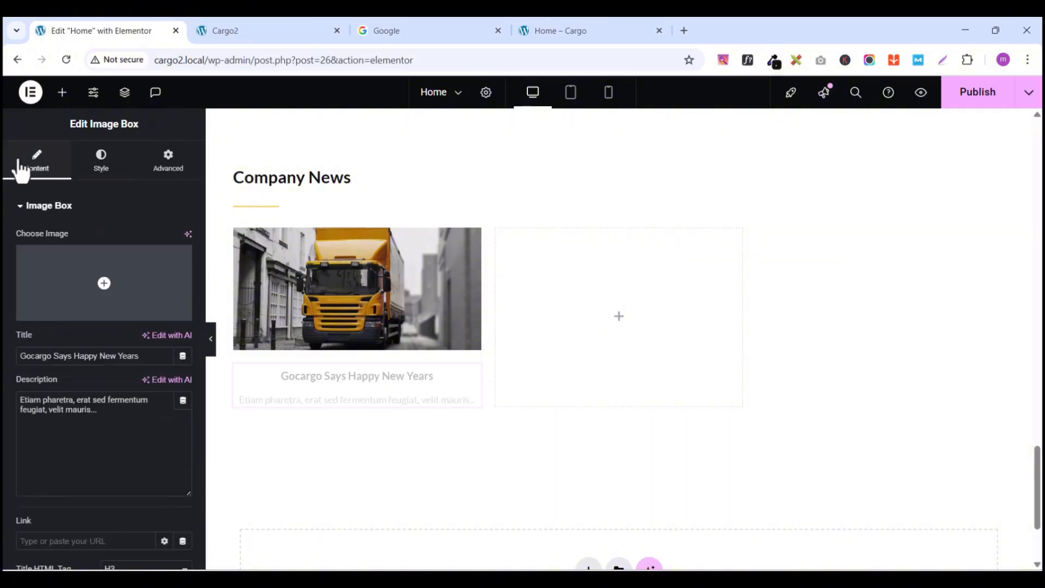
{"action": "left_click", "coordinate": [155, 404]}
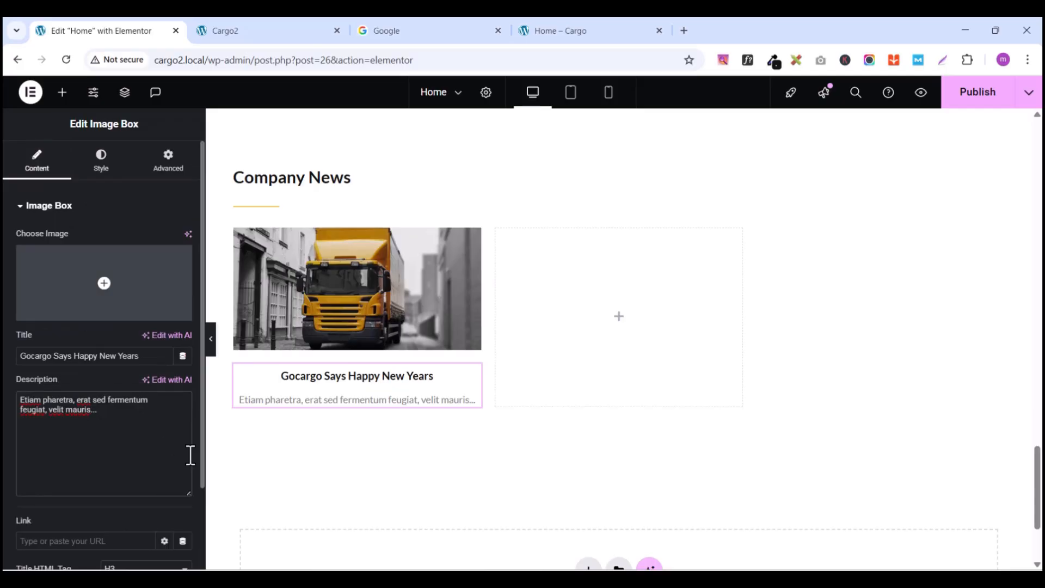
{"action": "type", "text": "<br>"}
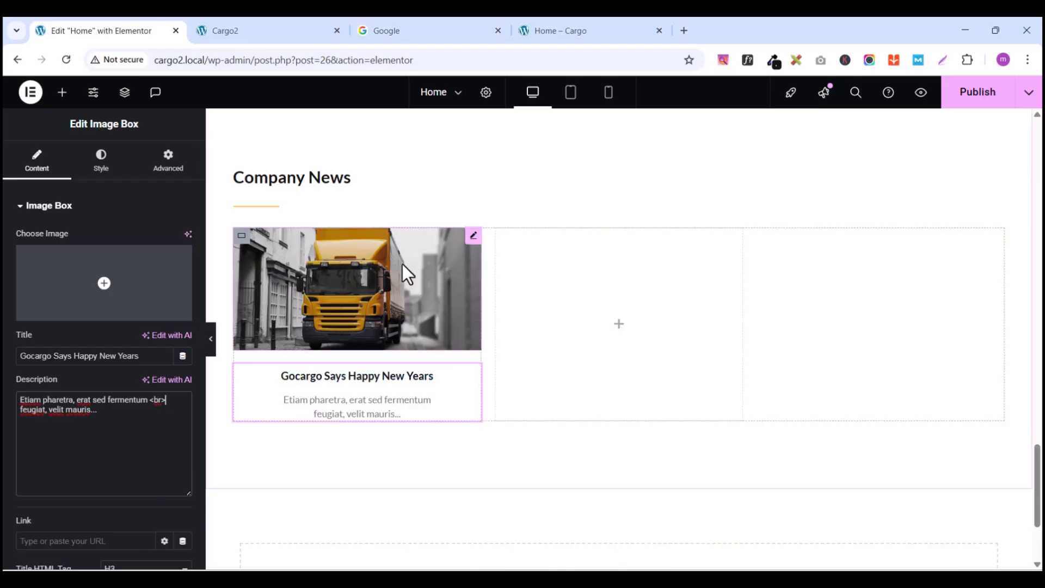
Step: Give the yellow truck image a hover CSS filter with brightness 78
{"action": "left_click", "coordinate": [474, 236]}
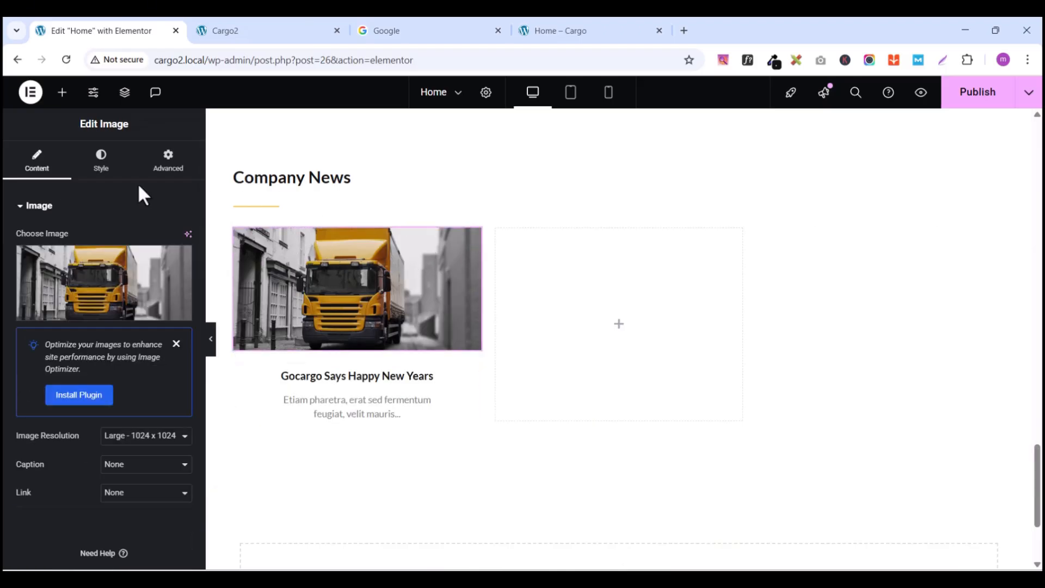
{"action": "left_click", "coordinate": [98, 166]}
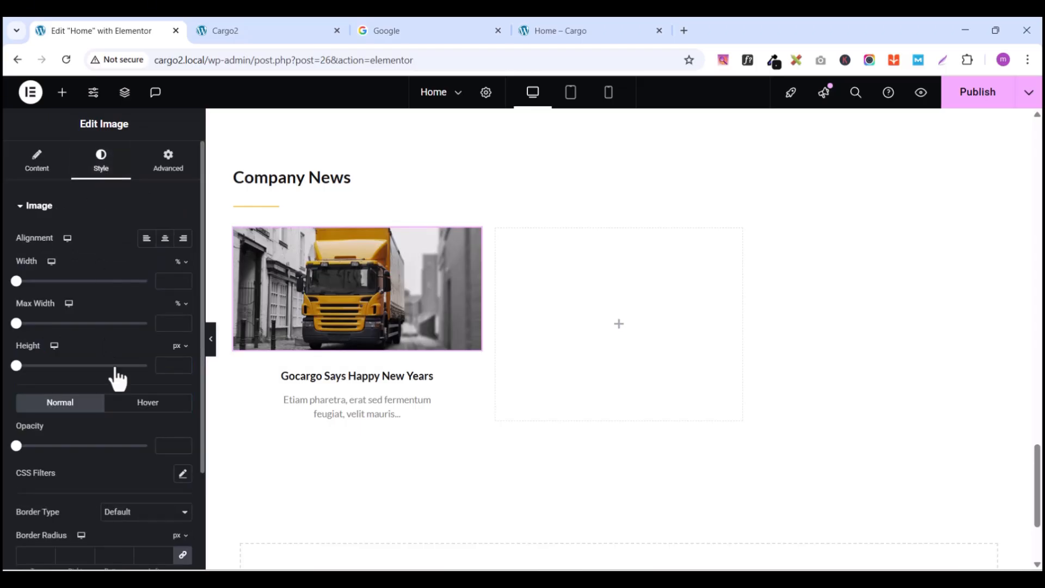
{"action": "scroll", "coordinate": [117, 373], "scroll_direction": "down", "scroll_amount": 3}
{"action": "scroll", "coordinate": [117, 374], "scroll_direction": "up", "scroll_amount": 2}
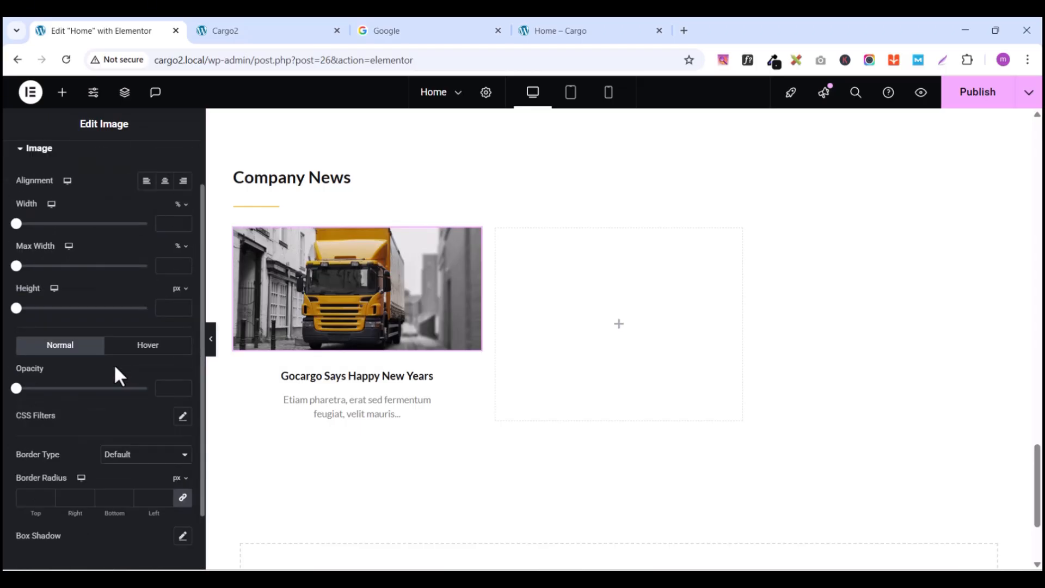
{"action": "left_click", "coordinate": [142, 351]}
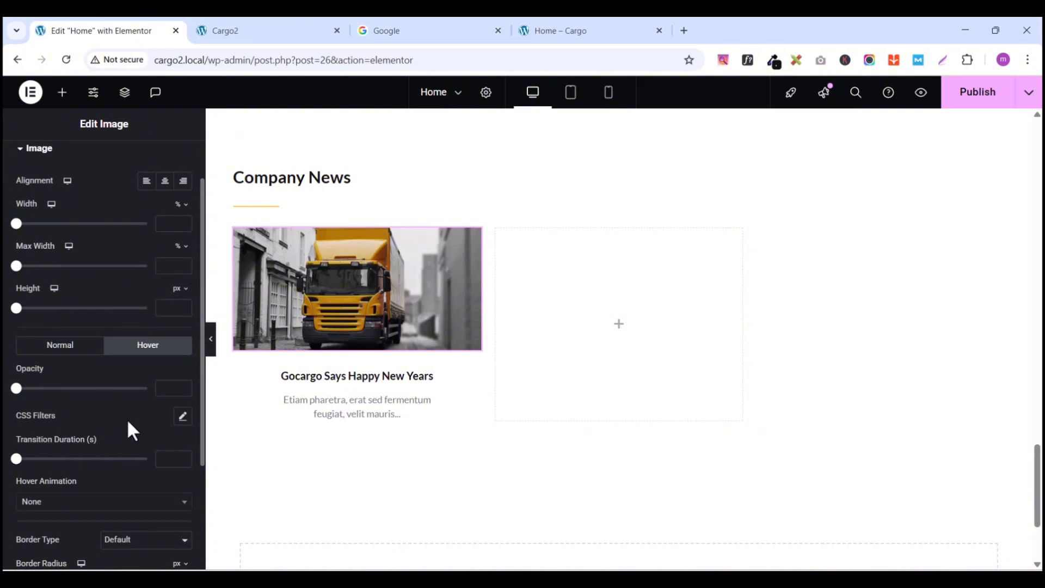
{"action": "left_click", "coordinate": [182, 417]}
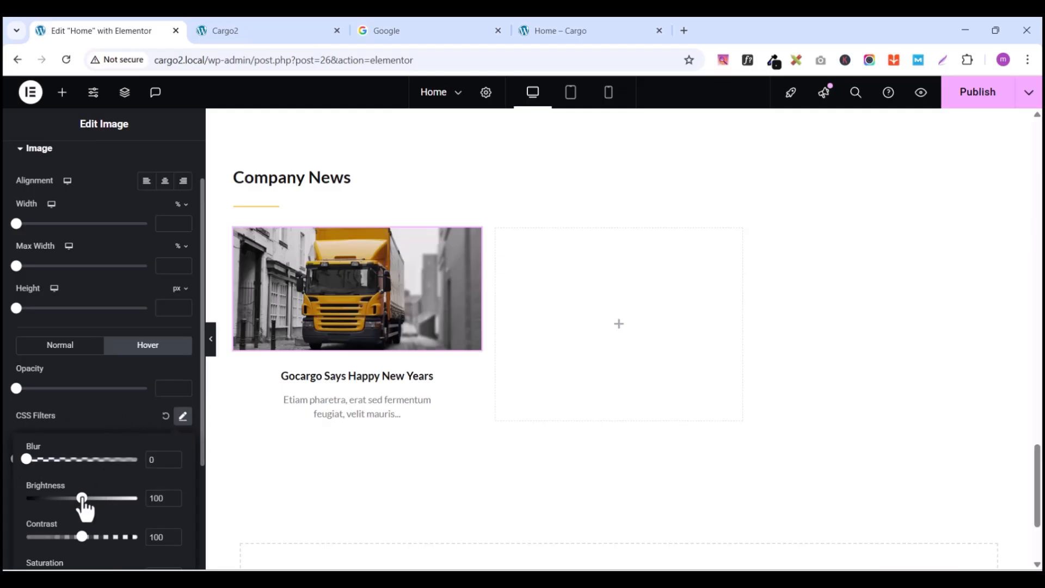
{"action": "left_click_drag", "start_coordinate": [84, 509], "coordinate": [80, 509]}
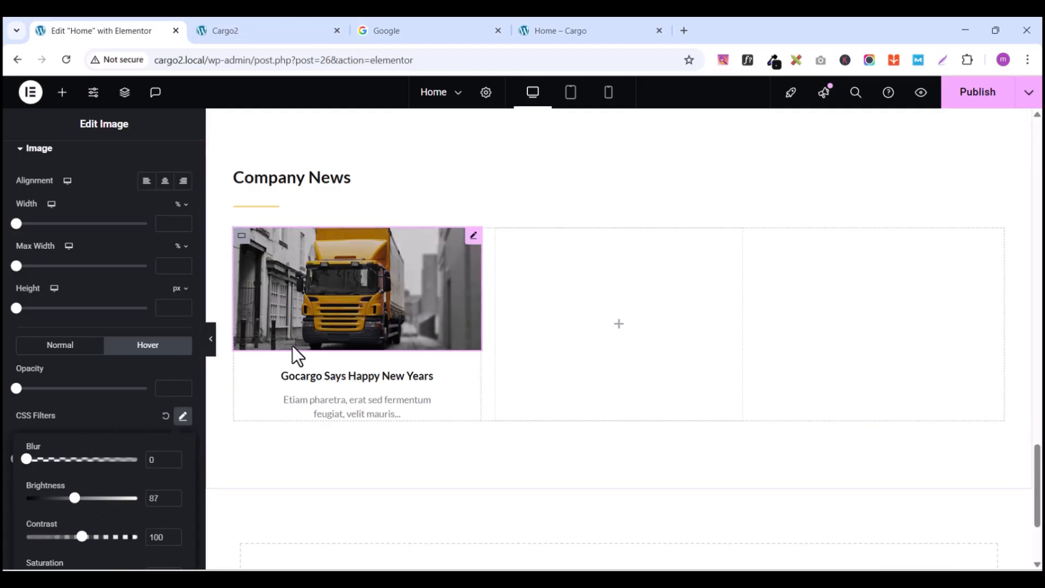
{"action": "left_click_drag", "start_coordinate": [75, 498], "coordinate": [69, 498]}
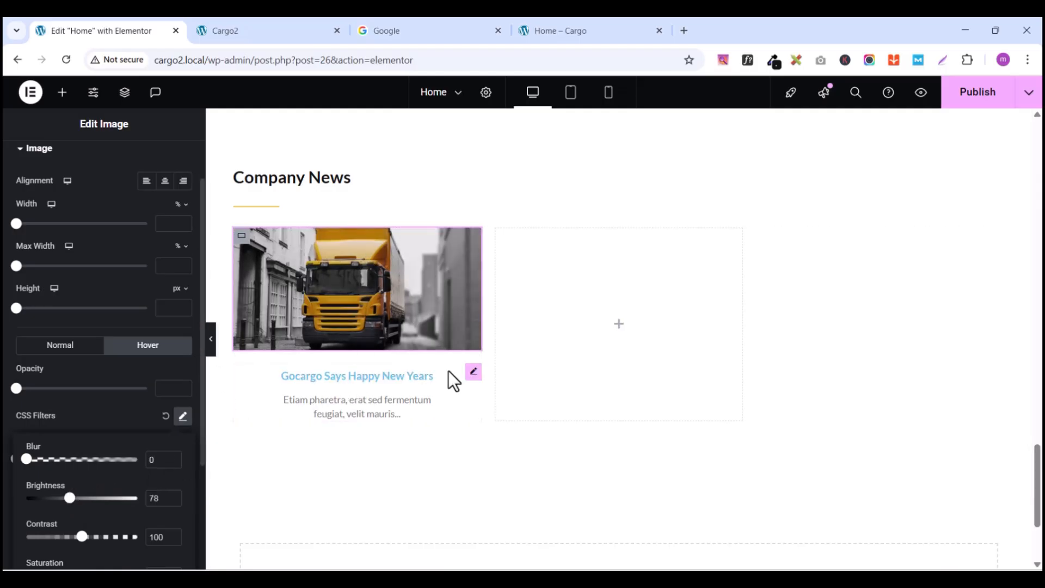
Step: Set the hover color of the first card's image box title to the global yellow color
{"action": "left_click", "coordinate": [473, 372]}
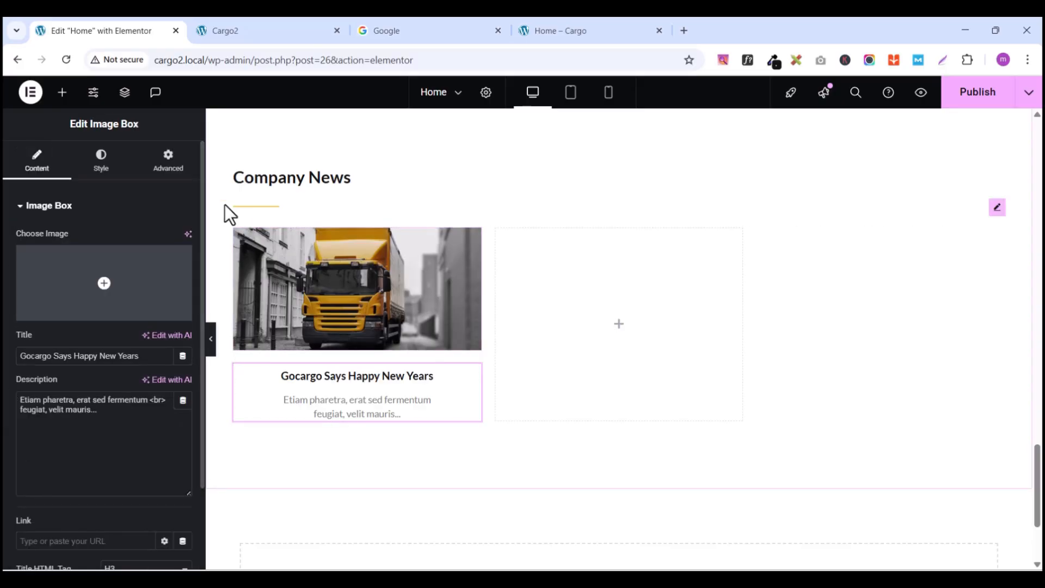
{"action": "left_click", "coordinate": [104, 164]}
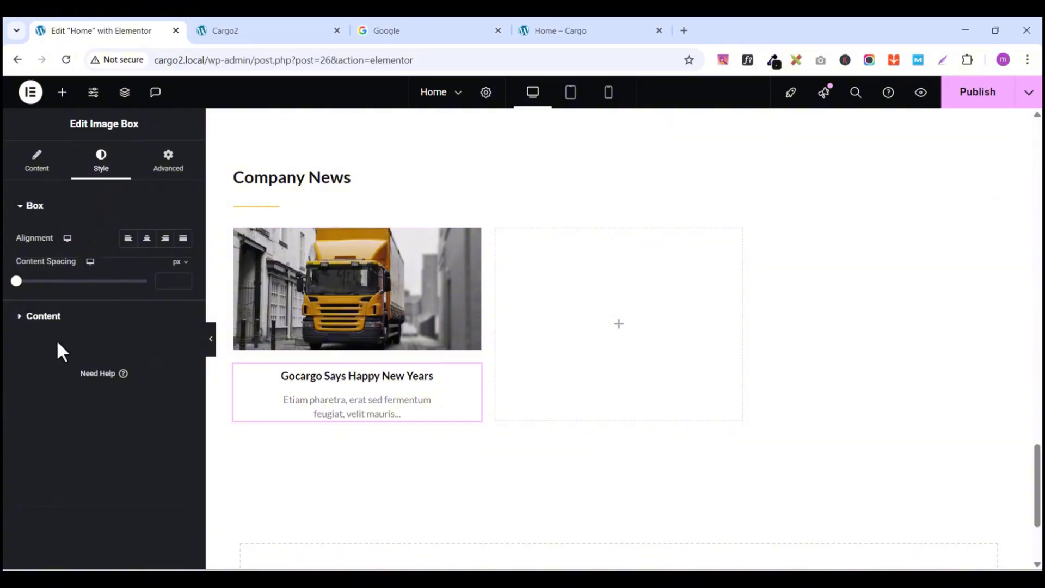
{"action": "left_click", "coordinate": [23, 326]}
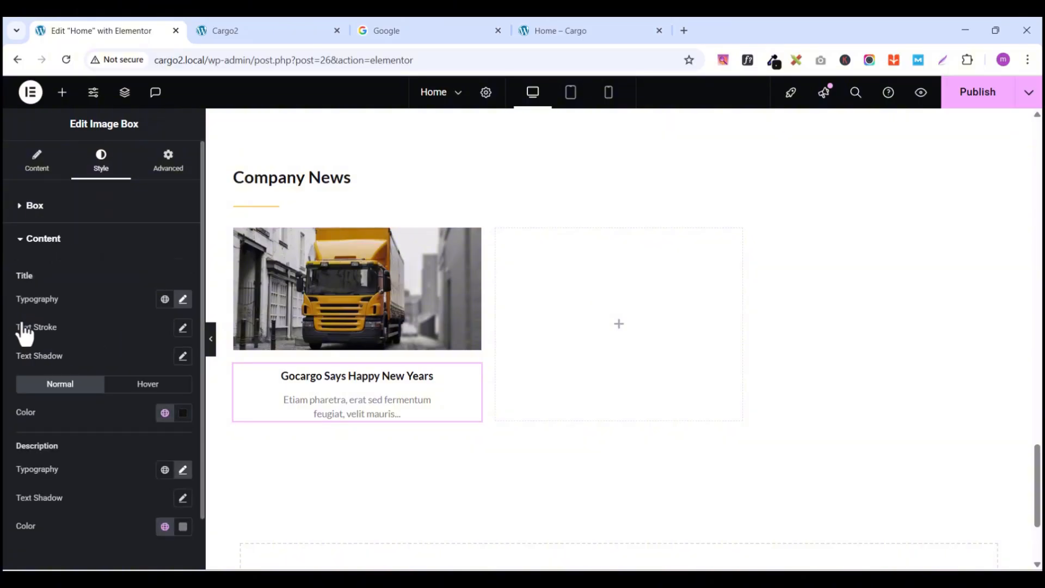
{"action": "left_click", "coordinate": [133, 385]}
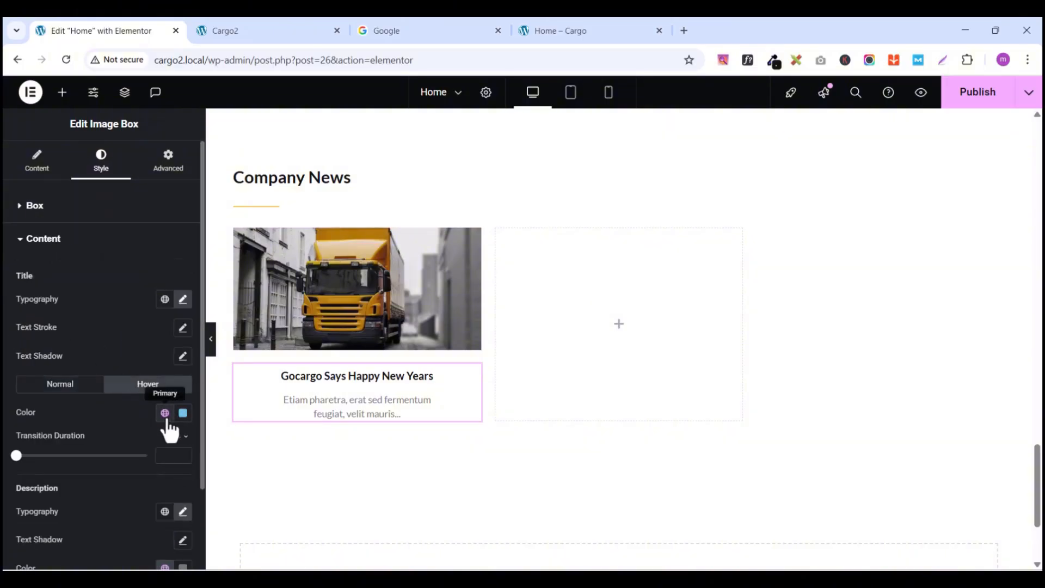
{"action": "left_click", "coordinate": [165, 413]}
{"action": "left_click", "coordinate": [61, 358]}
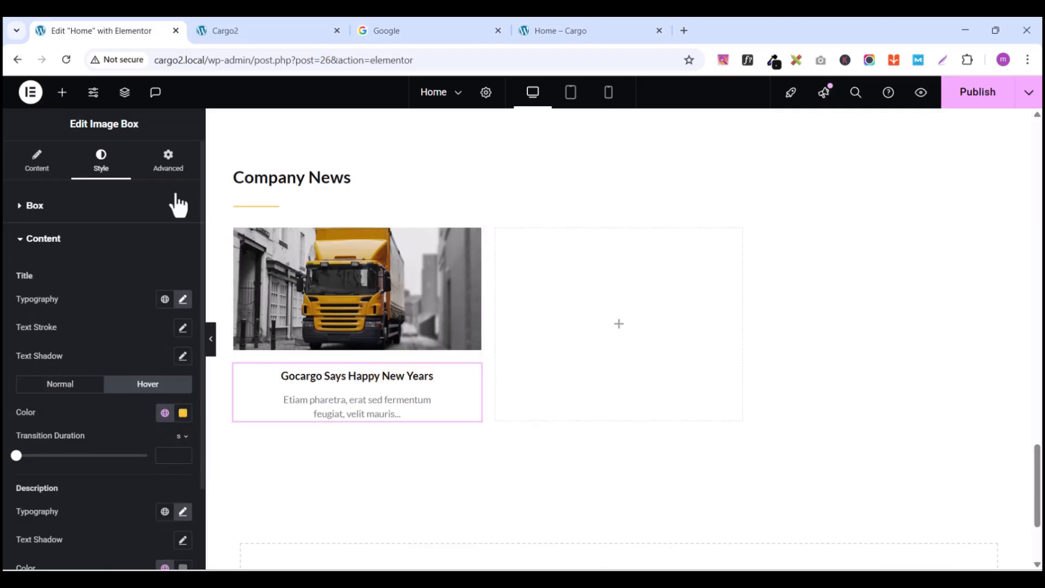
{"action": "left_click", "coordinate": [36, 162]}
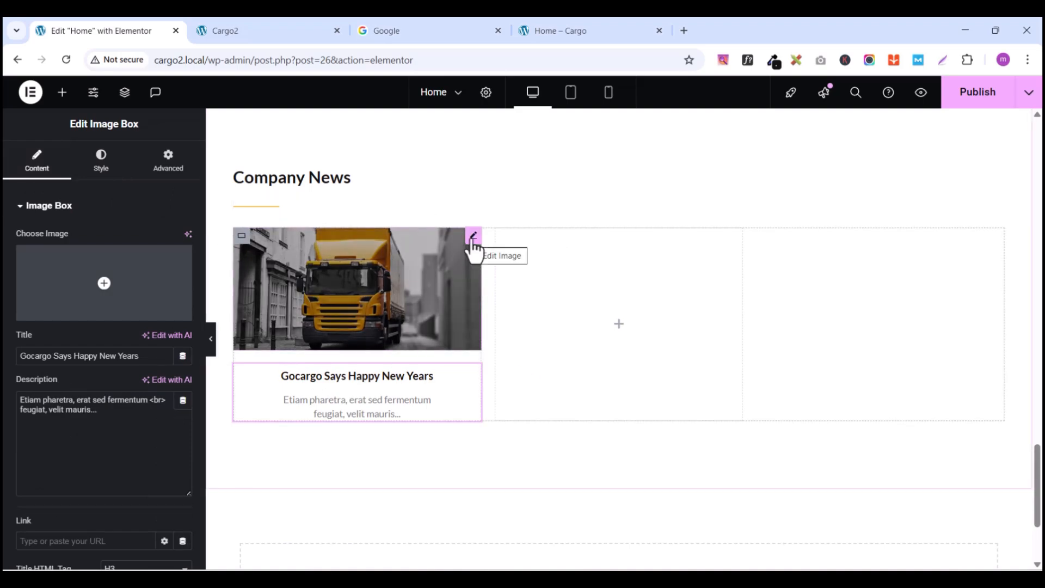
Step: Duplicate the first news card's container twice to fill the remaining two columns of the Company News grid
{"action": "left_click", "coordinate": [244, 238]}
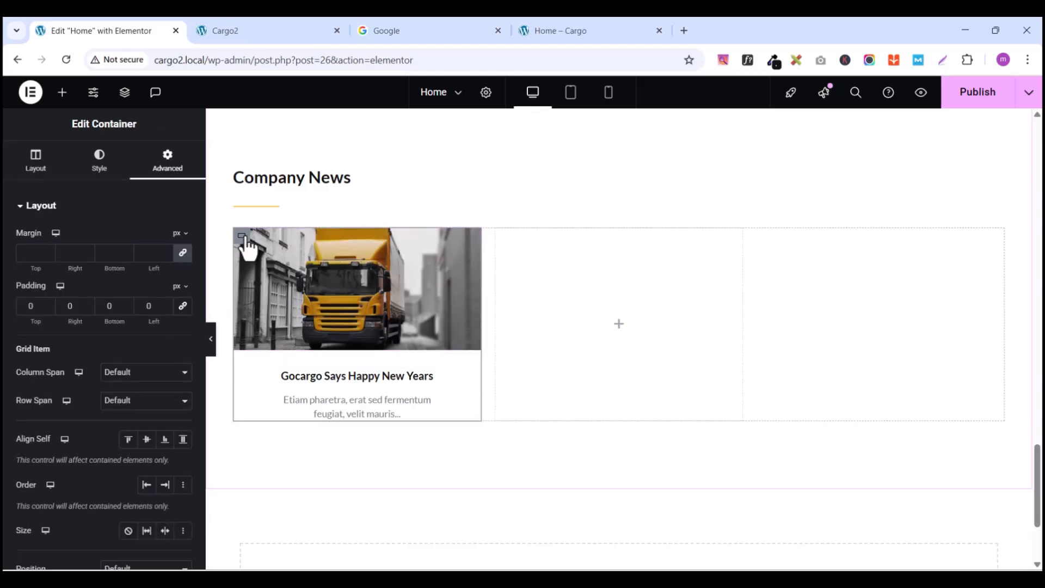
{"action": "right_click", "coordinate": [244, 239]}
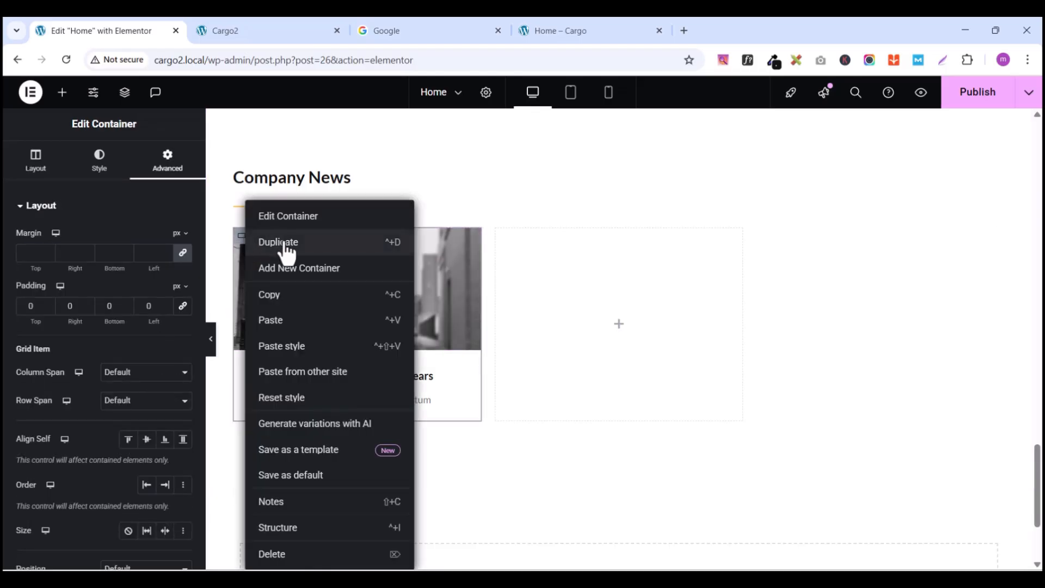
{"action": "left_click", "coordinate": [283, 243]}
{"action": "right_click", "coordinate": [244, 240]}
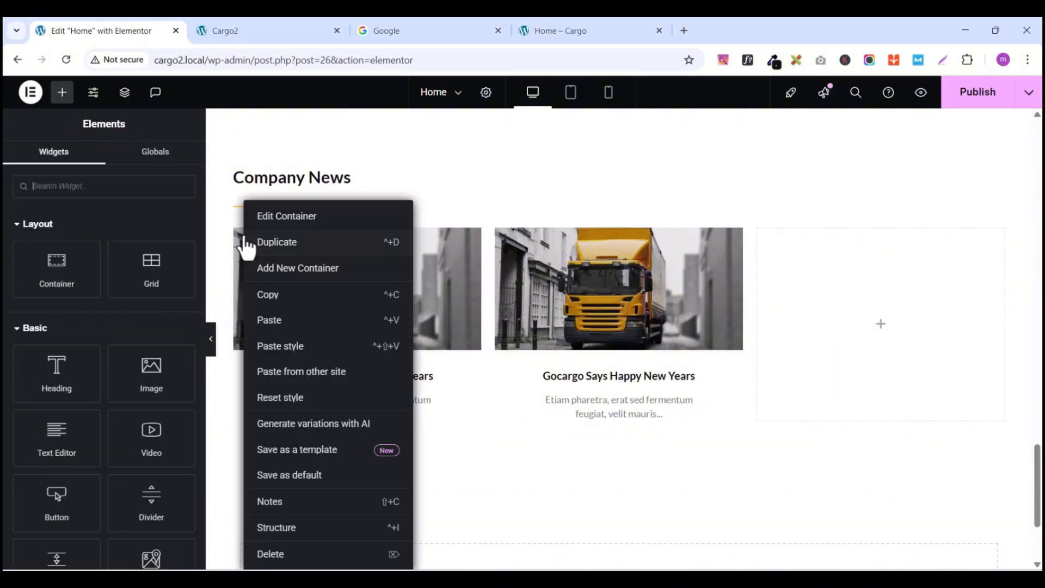
{"action": "left_click", "coordinate": [277, 245]}
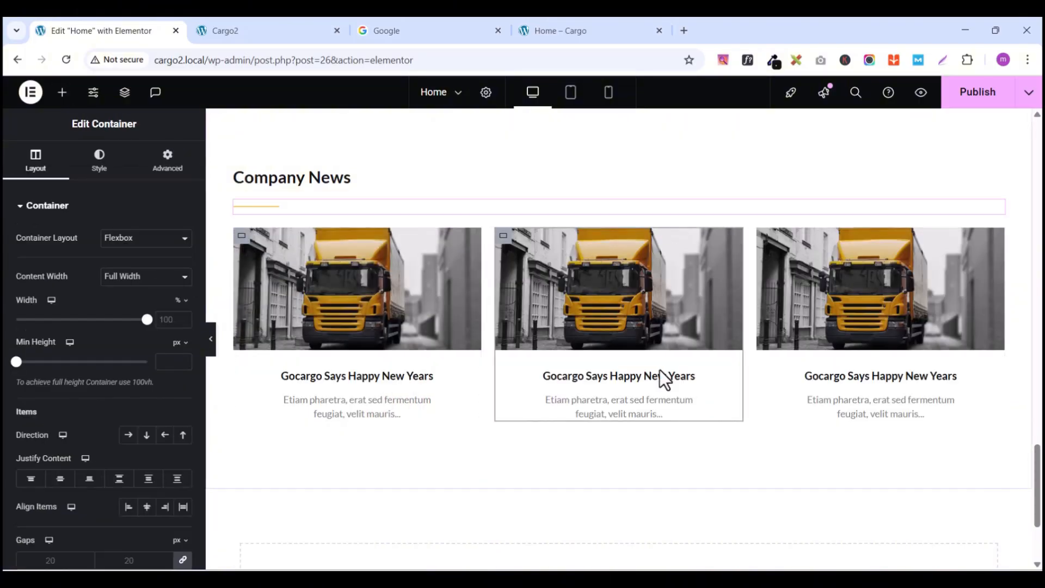
Step: Replace the second news card's image with the airplane picture news_2-1.jpg from the media library
{"action": "left_click", "coordinate": [735, 240]}
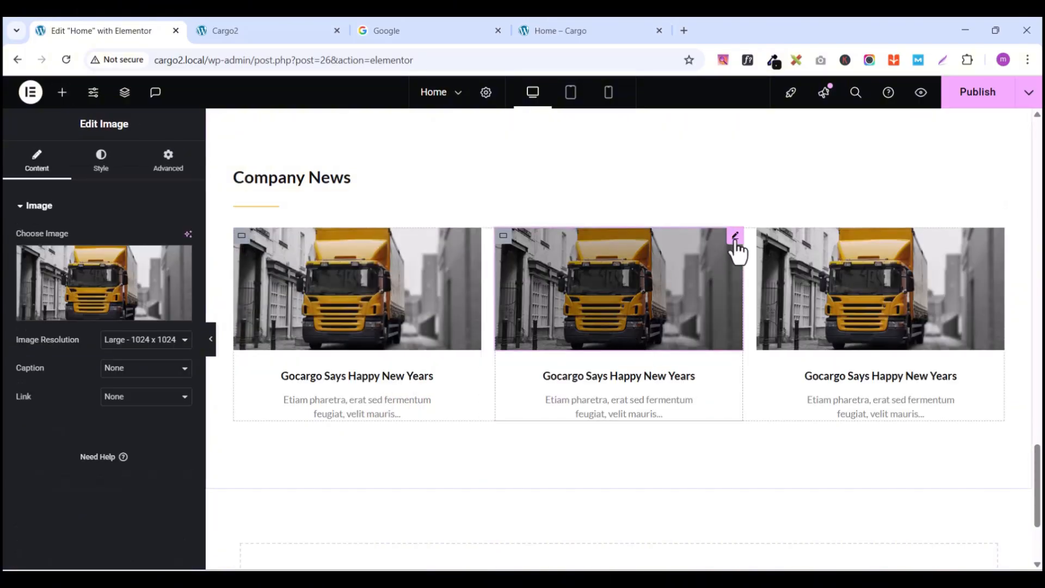
{"action": "left_click", "coordinate": [118, 321]}
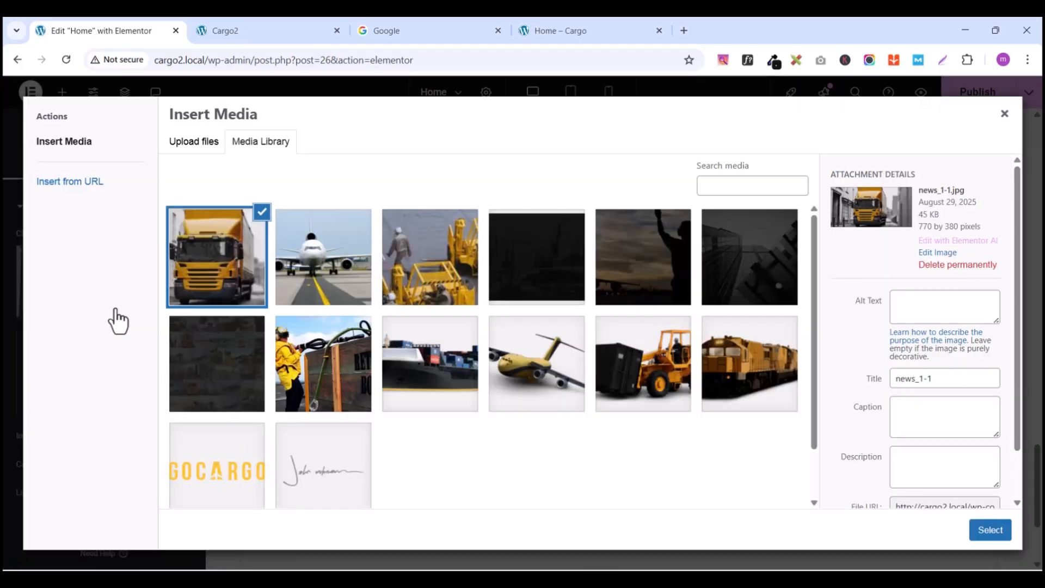
{"action": "left_click", "coordinate": [345, 265]}
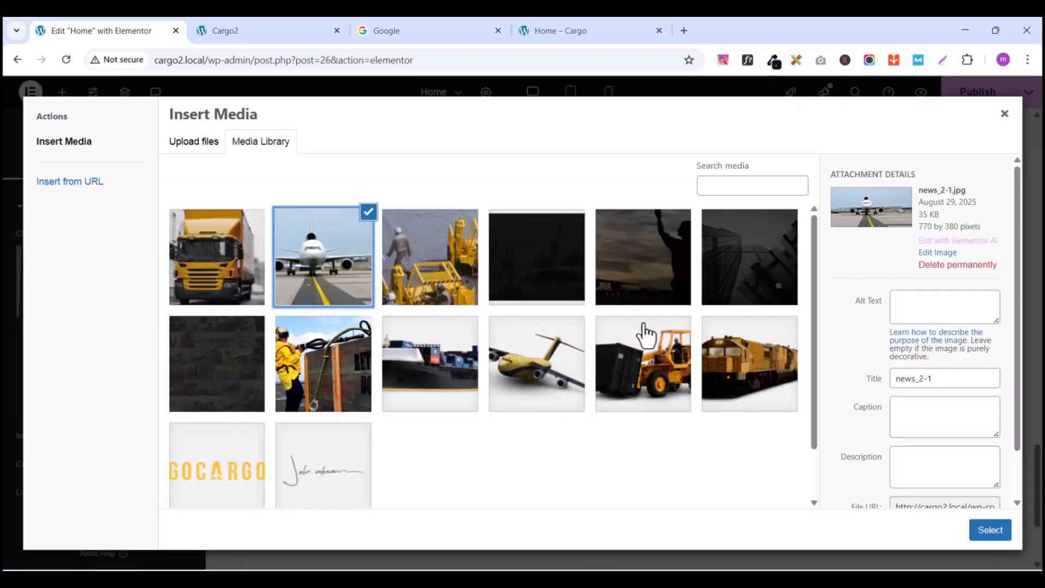
{"action": "left_click", "coordinate": [991, 531]}
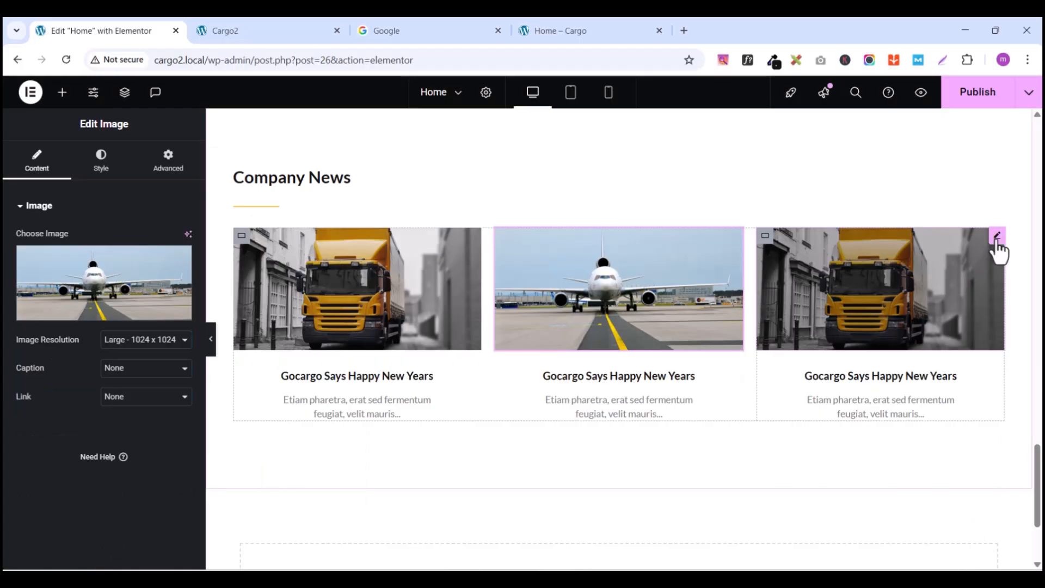
Step: Replace the third news card's image with news_3-1-768x379-1.jpg from the media library
{"action": "left_click", "coordinate": [997, 240]}
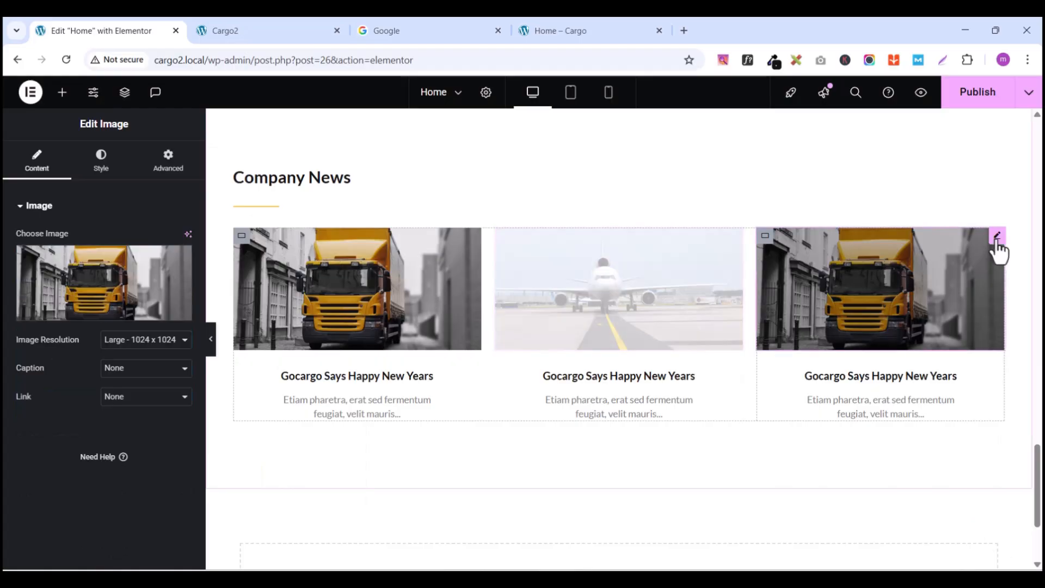
{"action": "left_click", "coordinate": [96, 318]}
{"action": "left_click", "coordinate": [433, 265]}
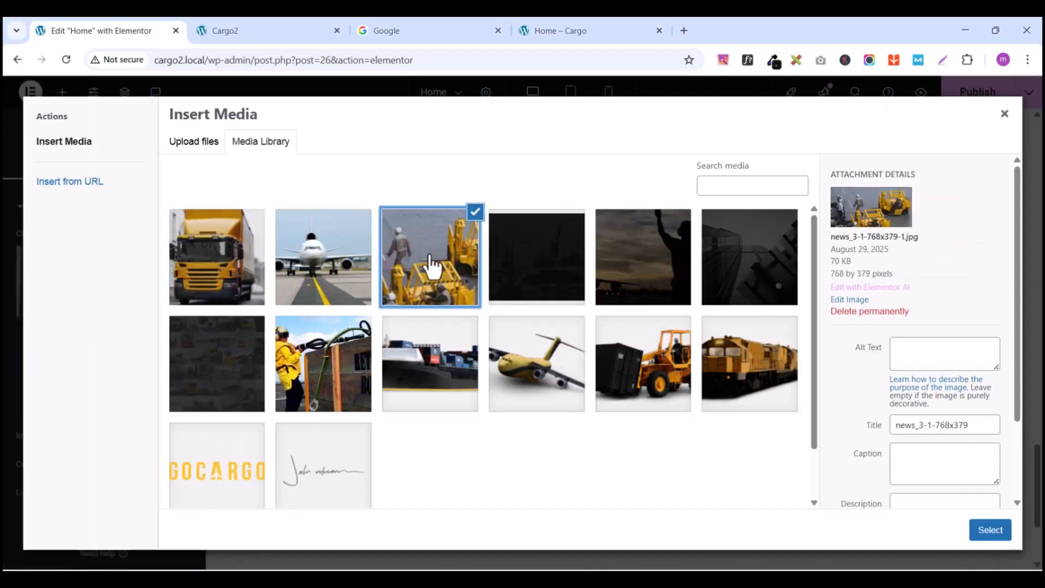
{"action": "left_click", "coordinate": [987, 531]}
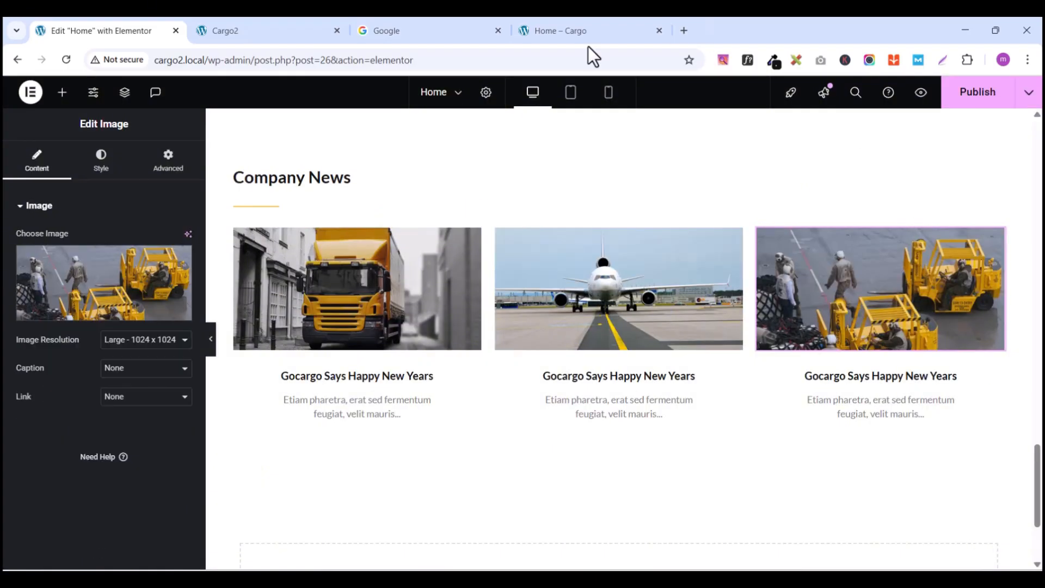
Step: Publish the Home page with the completed Company News cards
{"action": "scroll", "coordinate": [426, 260], "scroll_direction": "up", "scroll_amount": 4}
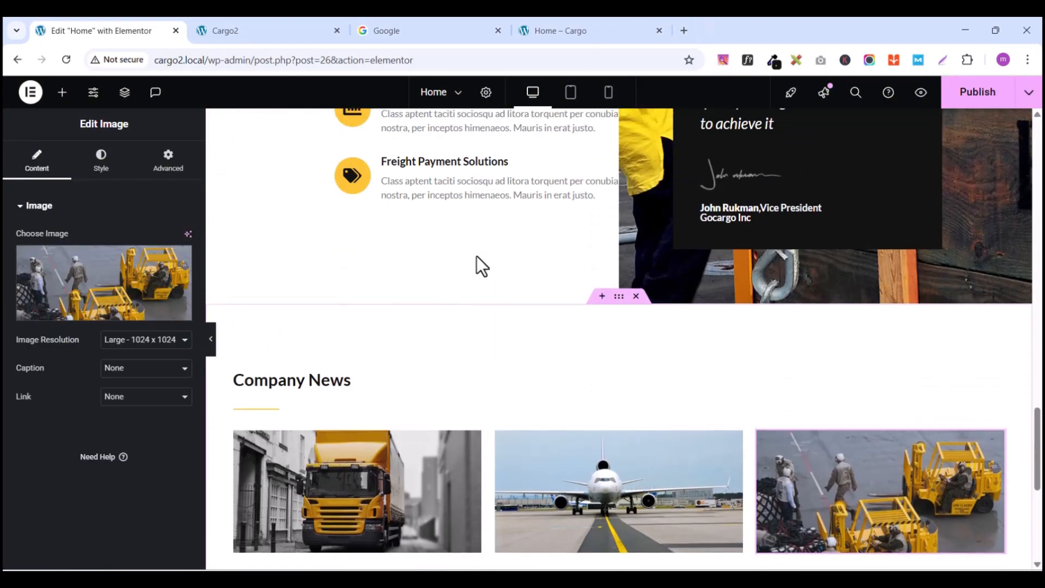
{"action": "scroll", "coordinate": [476, 260], "scroll_direction": "down", "scroll_amount": 1}
{"action": "left_click", "coordinate": [971, 98]}
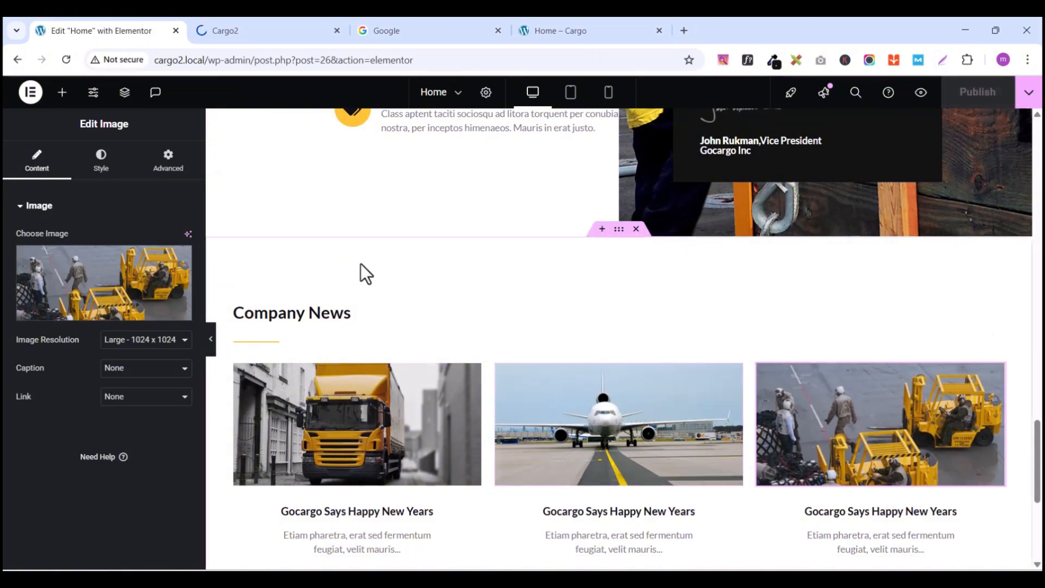
Step: Compare the Company News section in the Cargo2 preview with the same section on the reference Cargo home page
{"action": "left_click", "coordinate": [234, 30]}
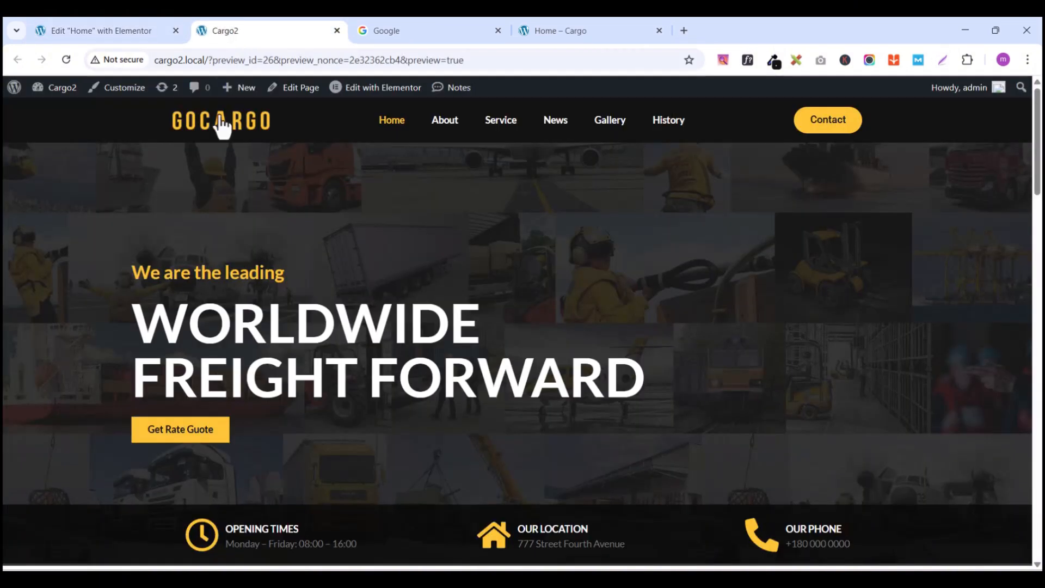
{"action": "scroll", "coordinate": [625, 348], "scroll_direction": "down", "scroll_amount": 20}
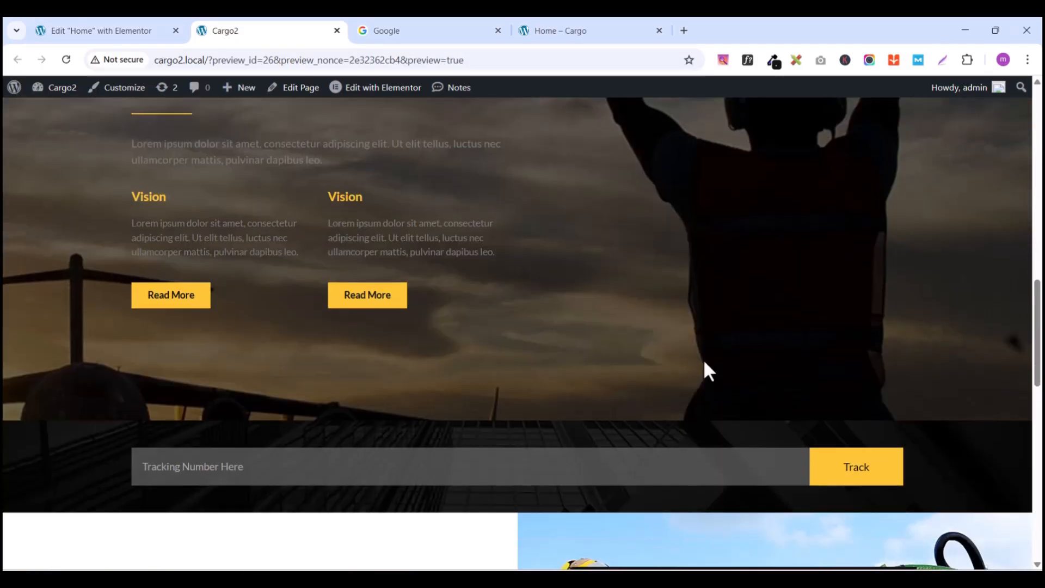
{"action": "scroll", "coordinate": [713, 361], "scroll_direction": "down", "scroll_amount": 10}
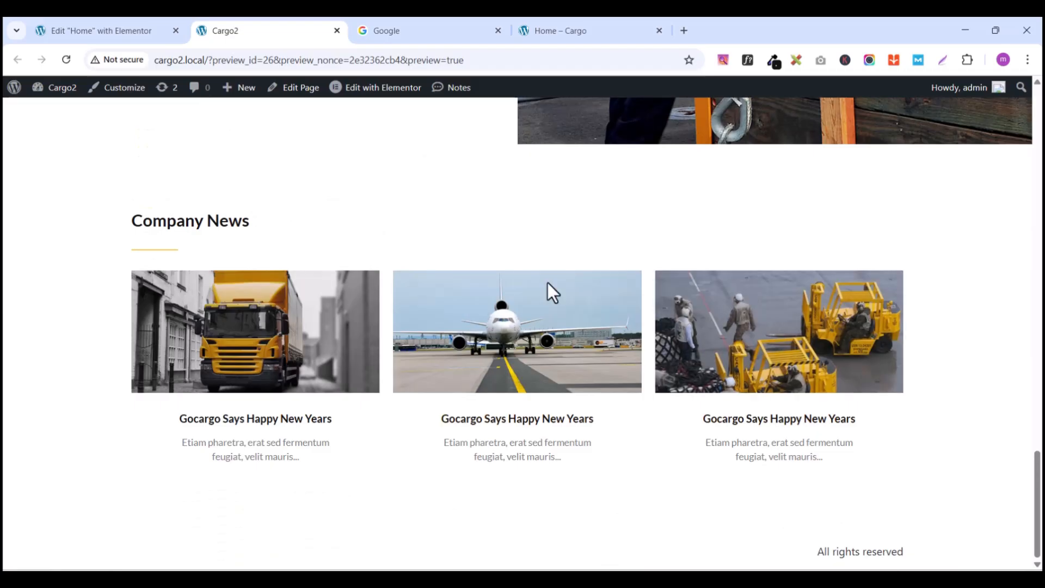
{"action": "left_click", "coordinate": [580, 31]}
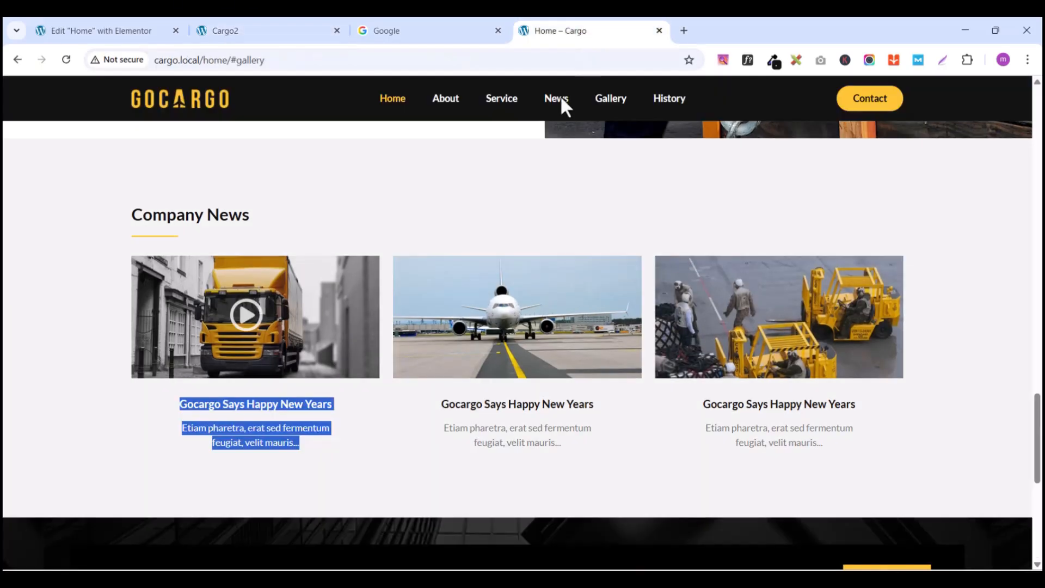
{"action": "left_click", "coordinate": [947, 325]}
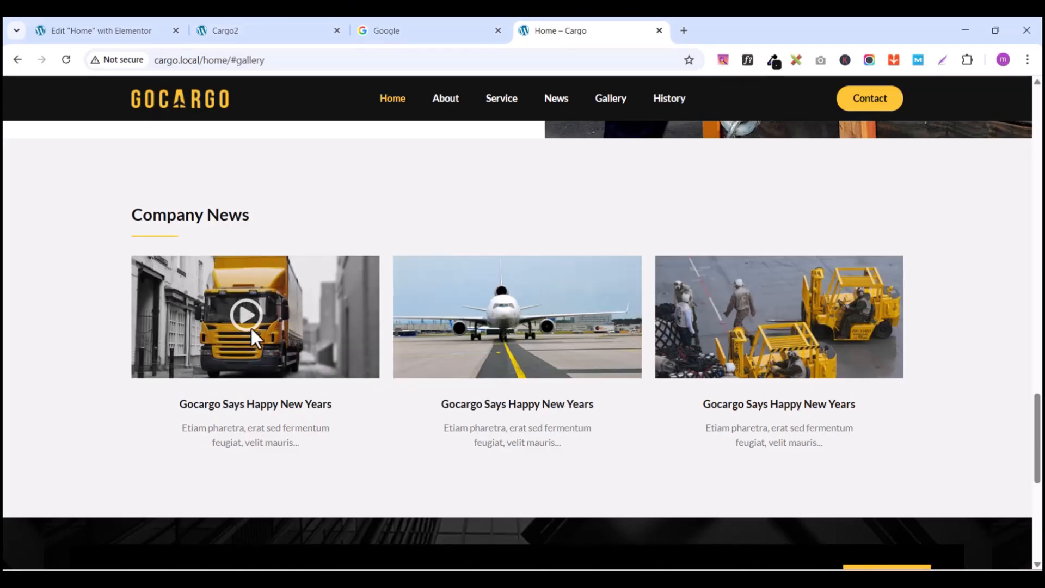
Step: Return to the Elementor editor and add an Icon widget between the truck image and text of the first news card
{"action": "left_click", "coordinate": [96, 32]}
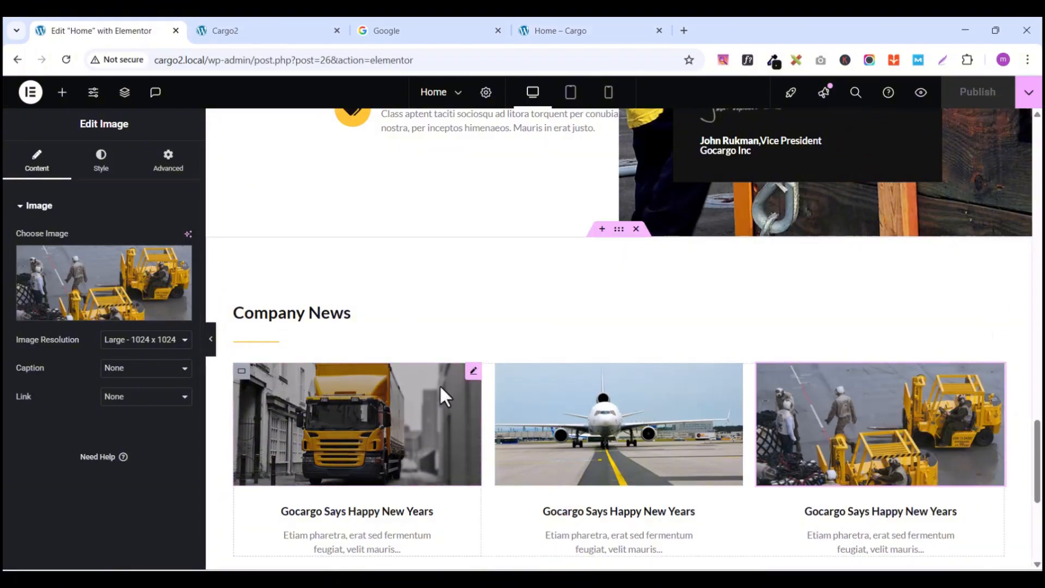
{"action": "left_click", "coordinate": [473, 376]}
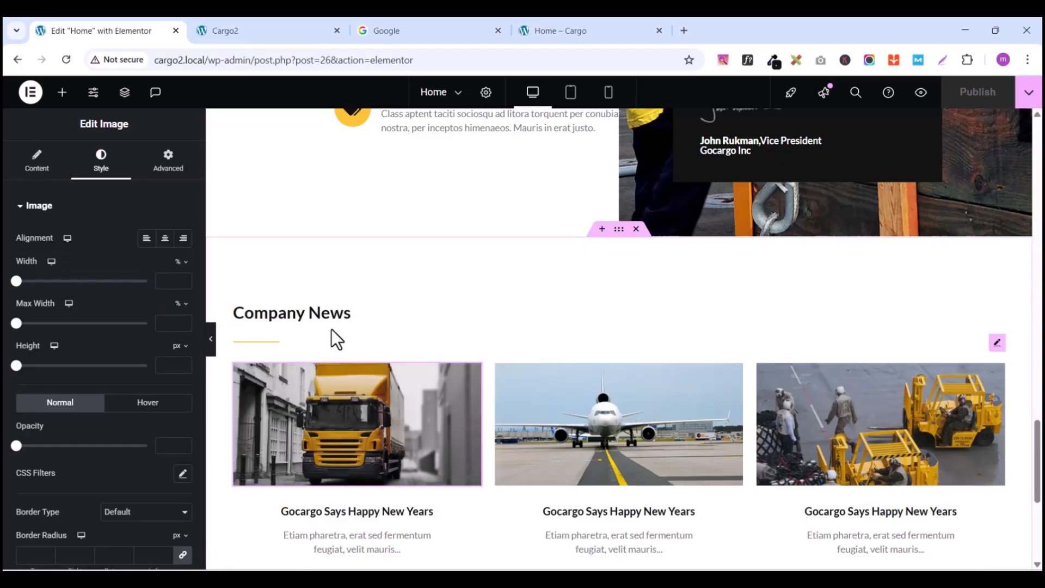
{"action": "left_click", "coordinate": [38, 173]}
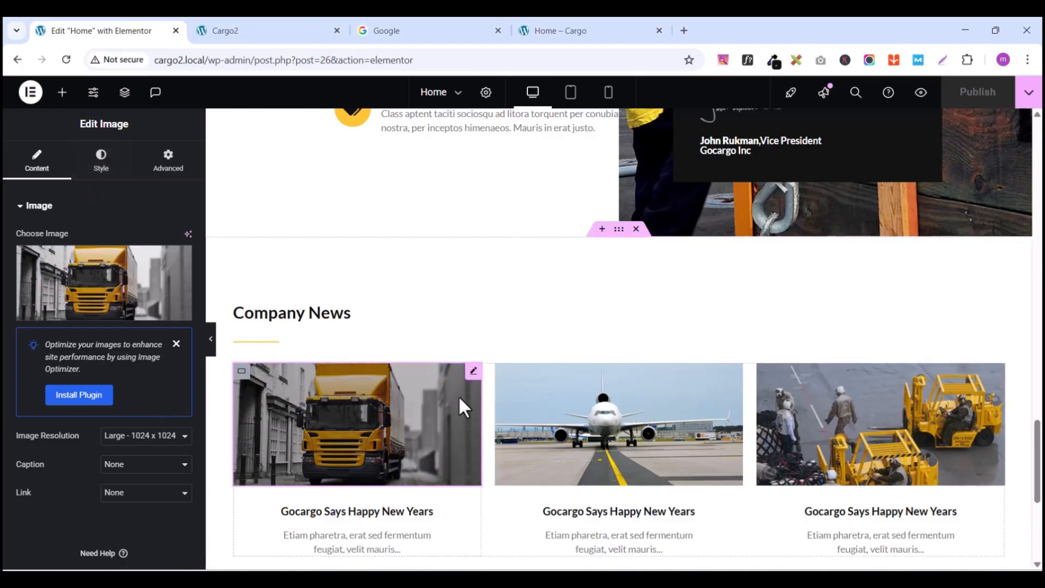
{"action": "left_click", "coordinate": [62, 92]}
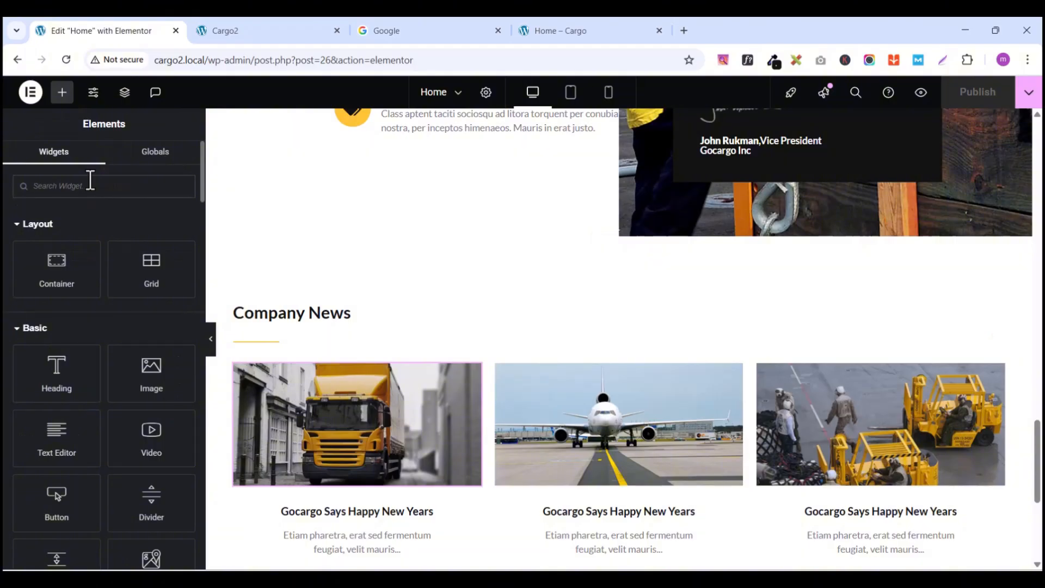
{"action": "left_click", "coordinate": [90, 185]}
{"action": "type", "text": "ico"}
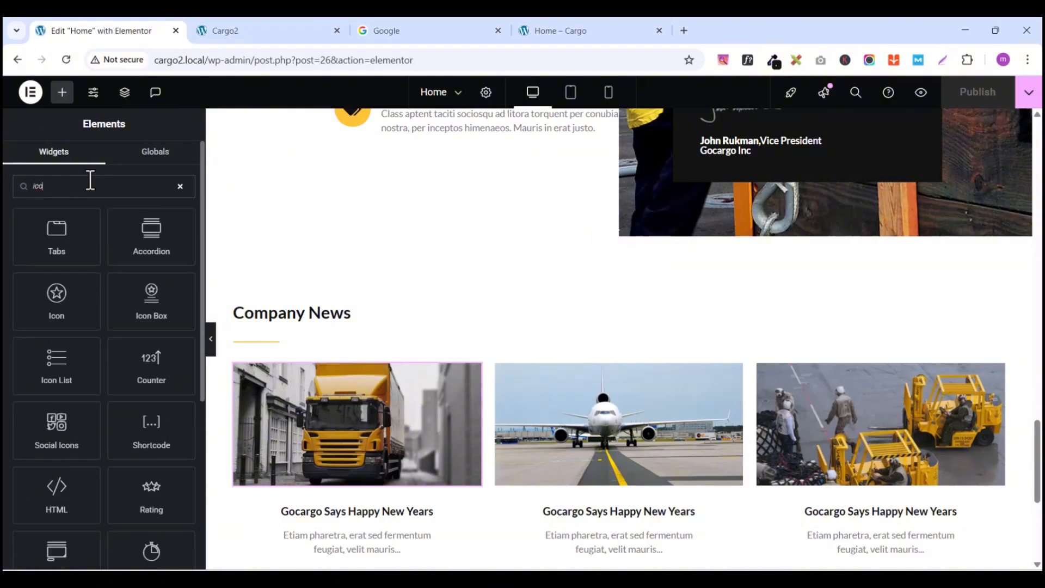
{"action": "left_click_drag", "start_coordinate": [56, 304], "coordinate": [356, 408]}
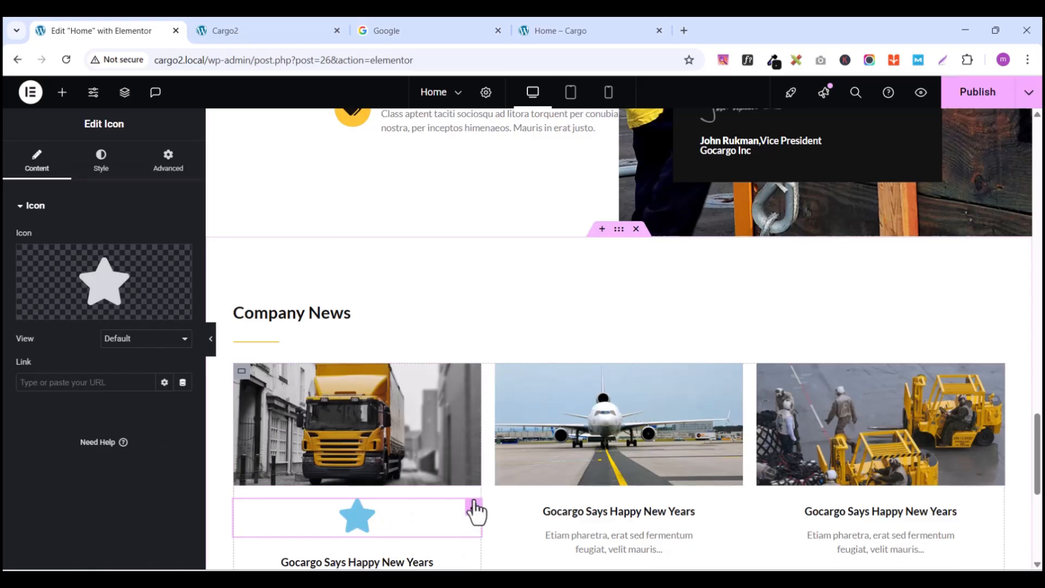
Step: Set the star icon's position to Absolute and place it over the truck at about 145 px horizontal and 62 px vertical offset
{"action": "left_click", "coordinate": [169, 166]}
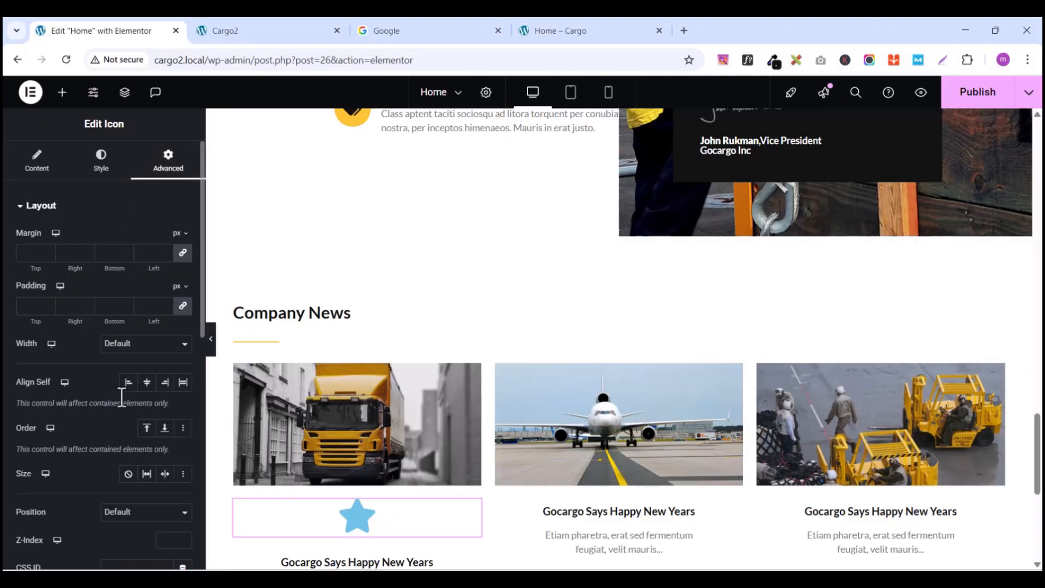
{"action": "scroll", "coordinate": [121, 403], "scroll_direction": "down", "scroll_amount": 3}
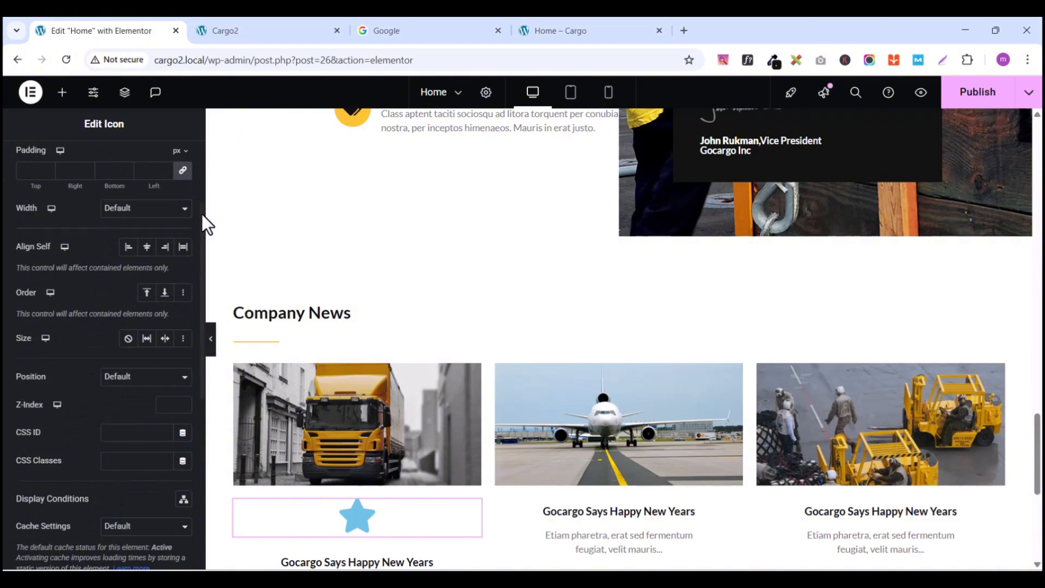
{"action": "scroll", "coordinate": [202, 210], "scroll_direction": "up", "scroll_amount": 2}
{"action": "left_click_drag", "start_coordinate": [202, 176], "coordinate": [201, 265]}
{"action": "left_click", "coordinate": [182, 302]}
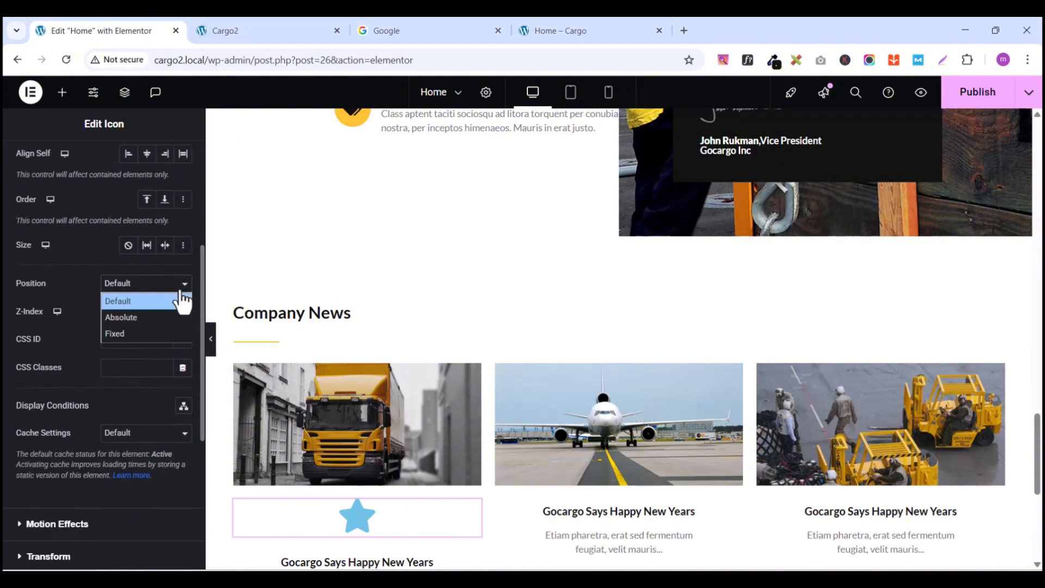
{"action": "left_click", "coordinate": [138, 316]}
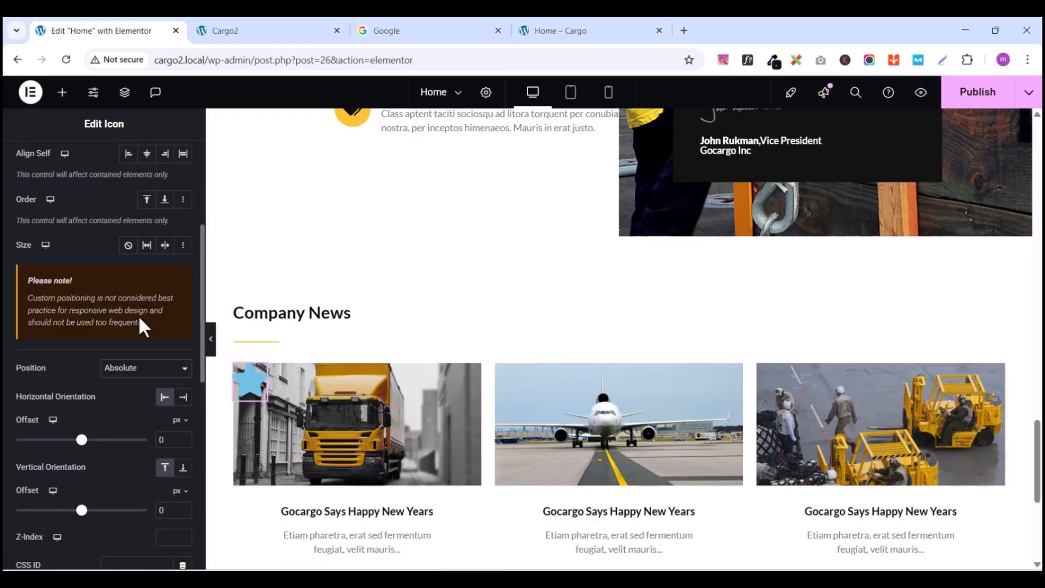
{"action": "left_click_drag", "start_coordinate": [259, 393], "coordinate": [348, 431]}
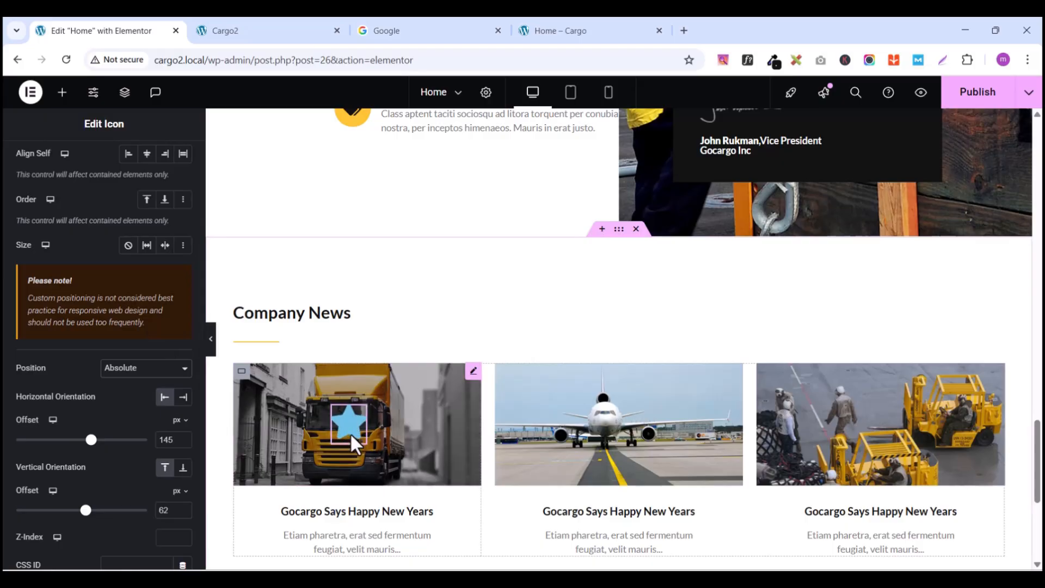
Step: Reposition the star icon over the truck image at about 148 px horizontal and 67 px vertical offset
{"action": "left_click_drag", "start_coordinate": [351, 433], "coordinate": [351, 433]}
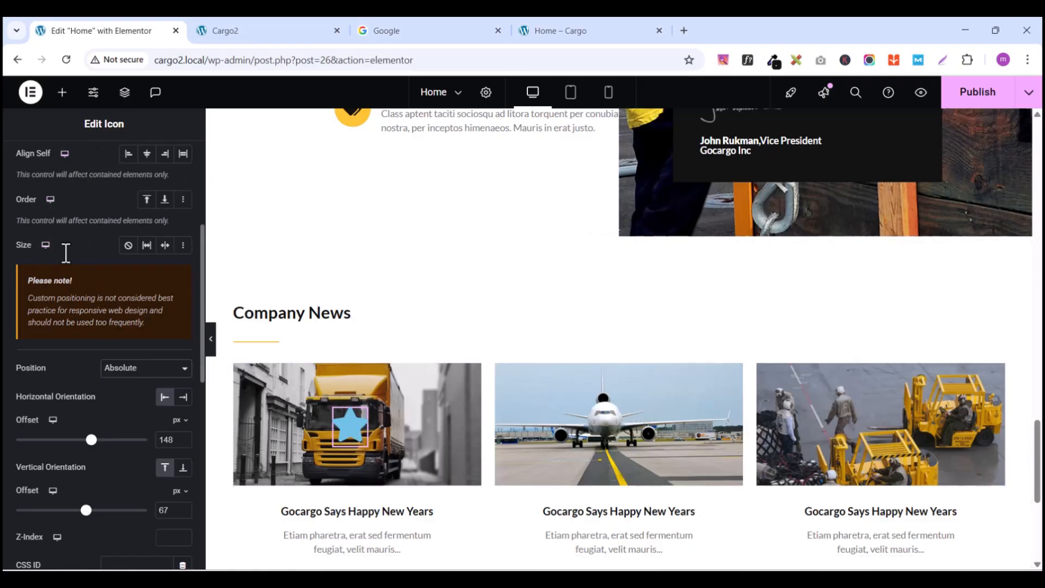
{"action": "scroll", "coordinate": [64, 256], "scroll_direction": "up", "scroll_amount": 5}
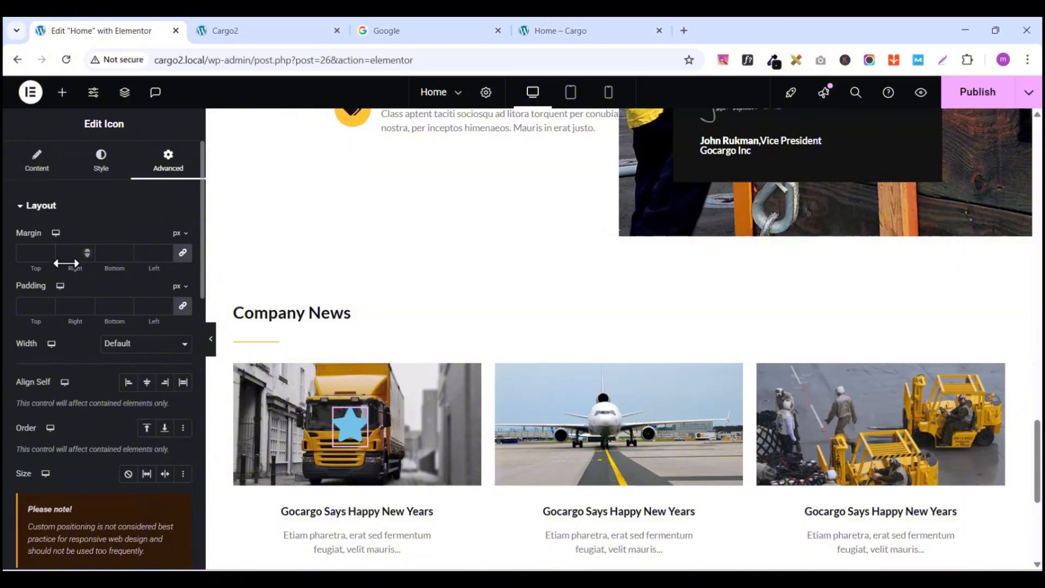
{"action": "scroll", "coordinate": [87, 349], "scroll_direction": "down", "scroll_amount": 4}
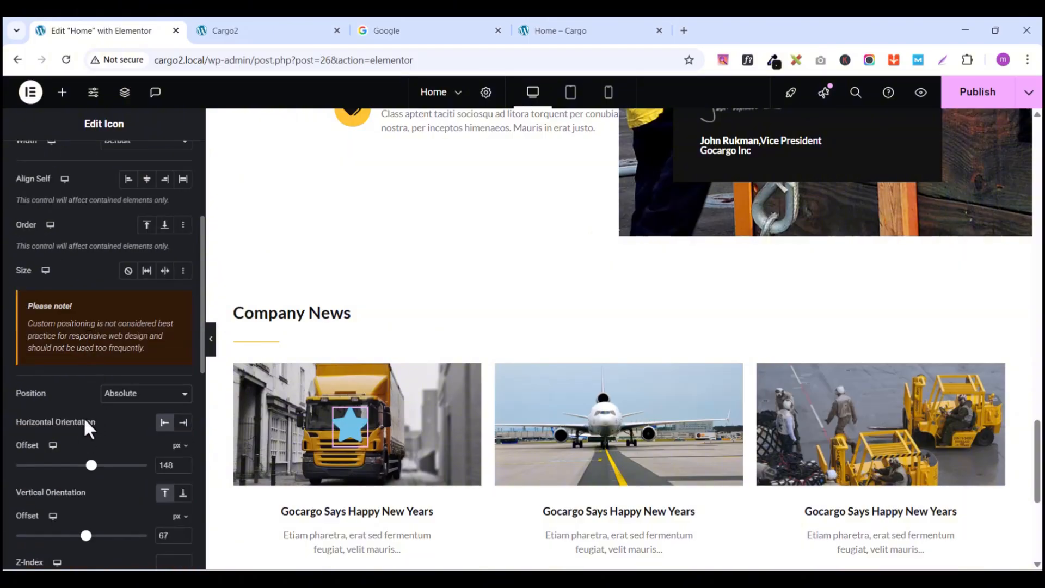
Step: Replace the star with the outlined Play circle icon from the icon library, matching the reference Cargo page
{"action": "scroll", "coordinate": [84, 419], "scroll_direction": "up", "scroll_amount": 5}
{"action": "left_click", "coordinate": [41, 166]}
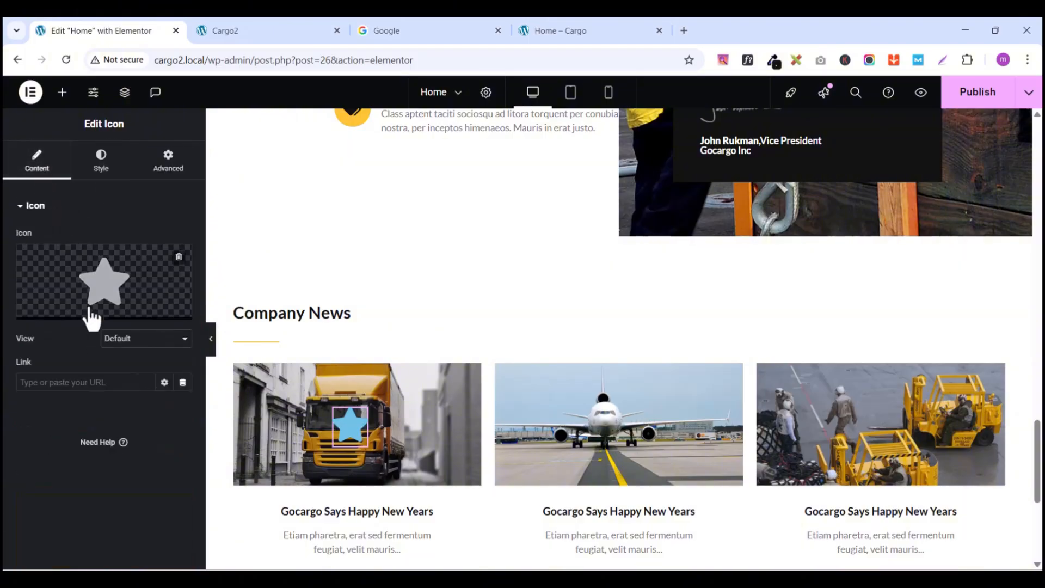
{"action": "left_click", "coordinate": [76, 322]}
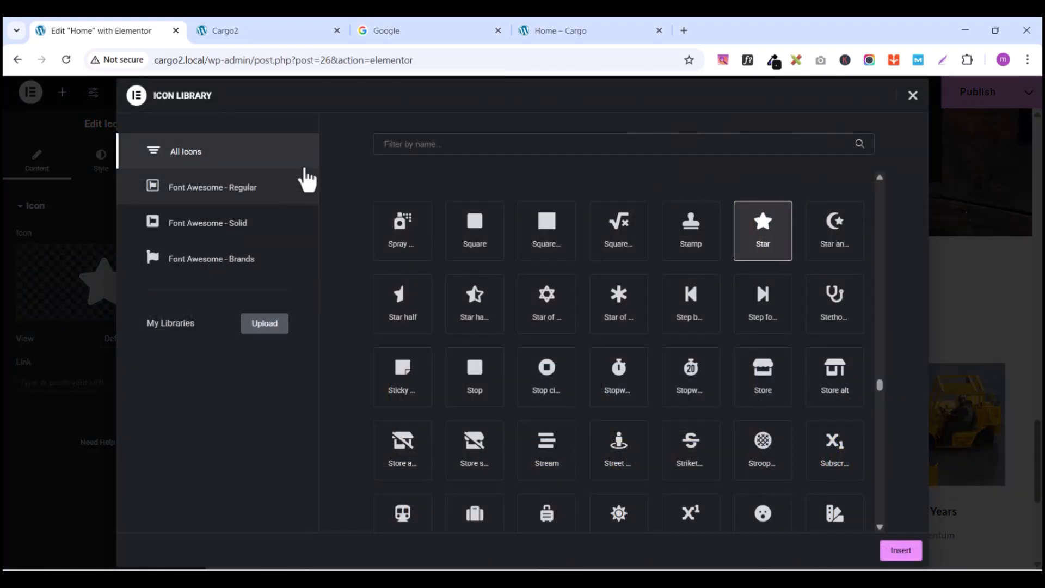
{"action": "type", "text": "play"}
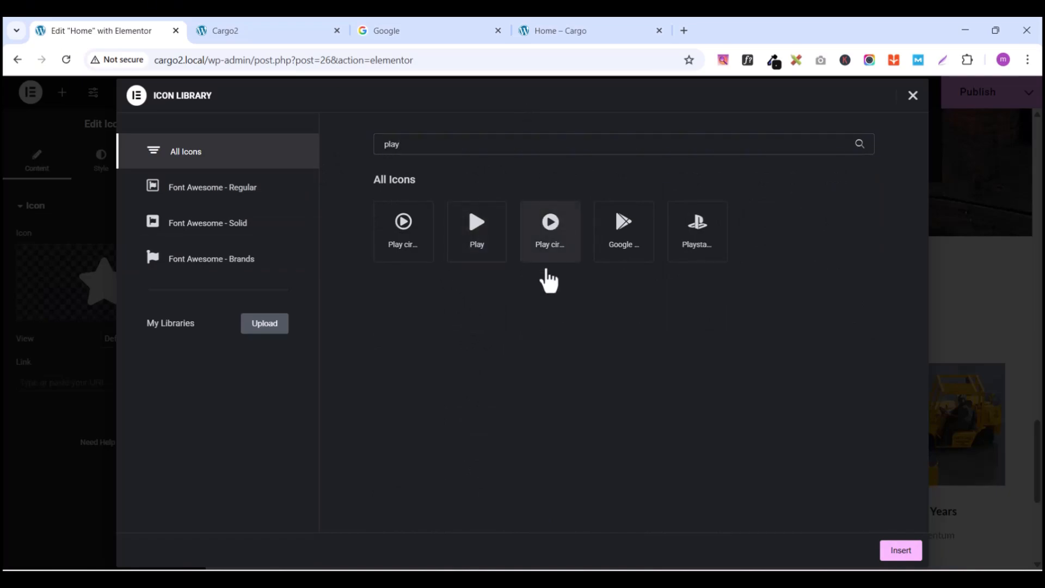
{"action": "left_click", "coordinate": [551, 228]}
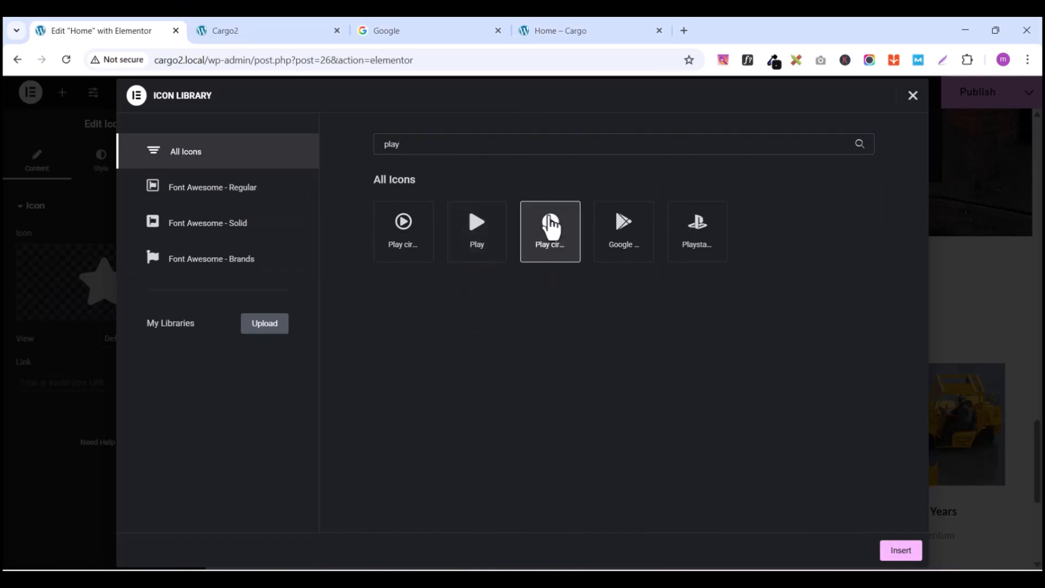
{"action": "left_click", "coordinate": [558, 31]}
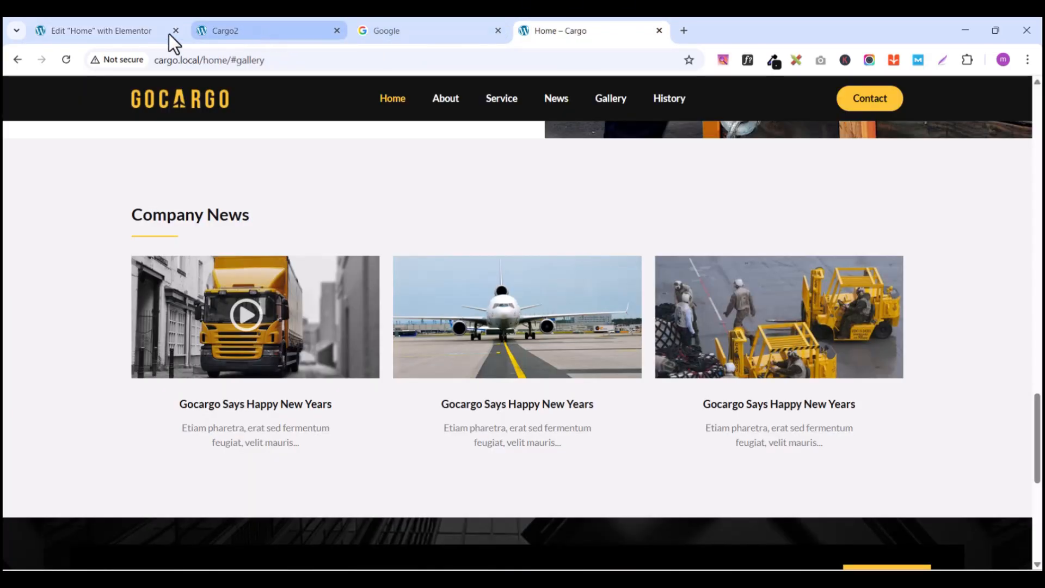
{"action": "left_click", "coordinate": [122, 32]}
{"action": "left_click", "coordinate": [405, 226]}
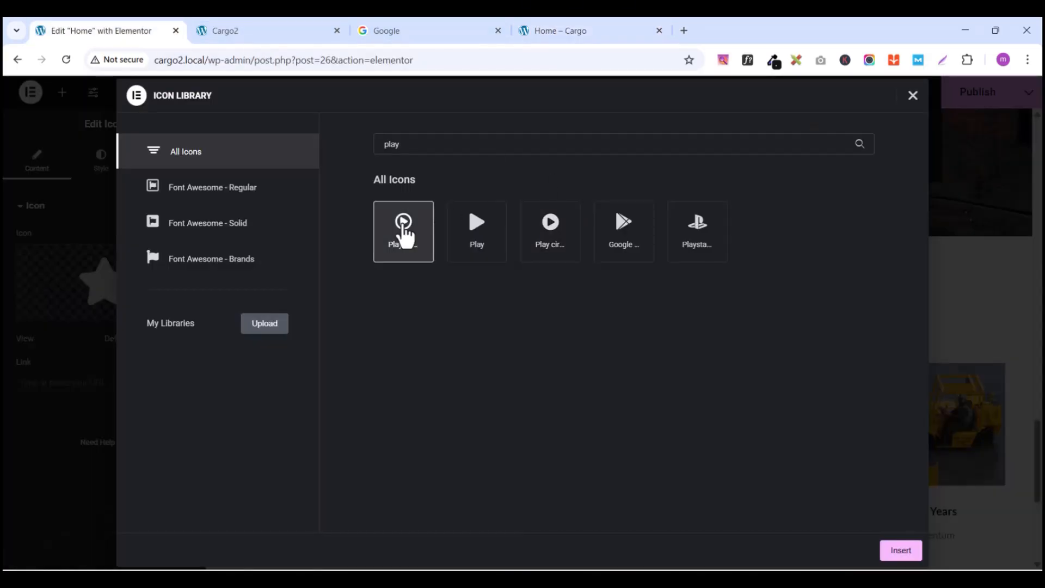
{"action": "left_click", "coordinate": [902, 551]}
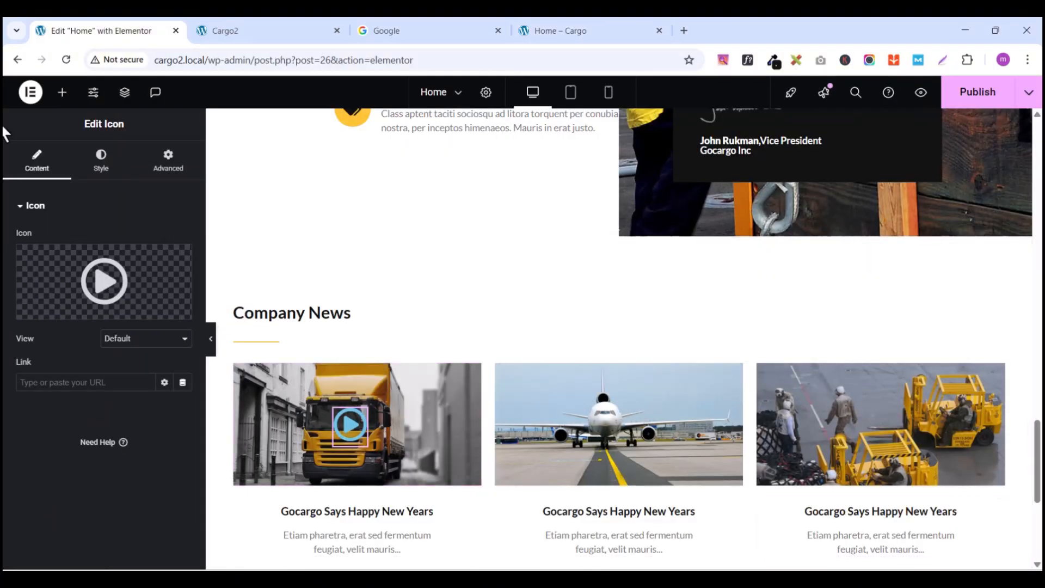
Step: Set the play icon's primary color to slightly transparent white, #FFFFFFF0
{"action": "left_click", "coordinate": [109, 167]}
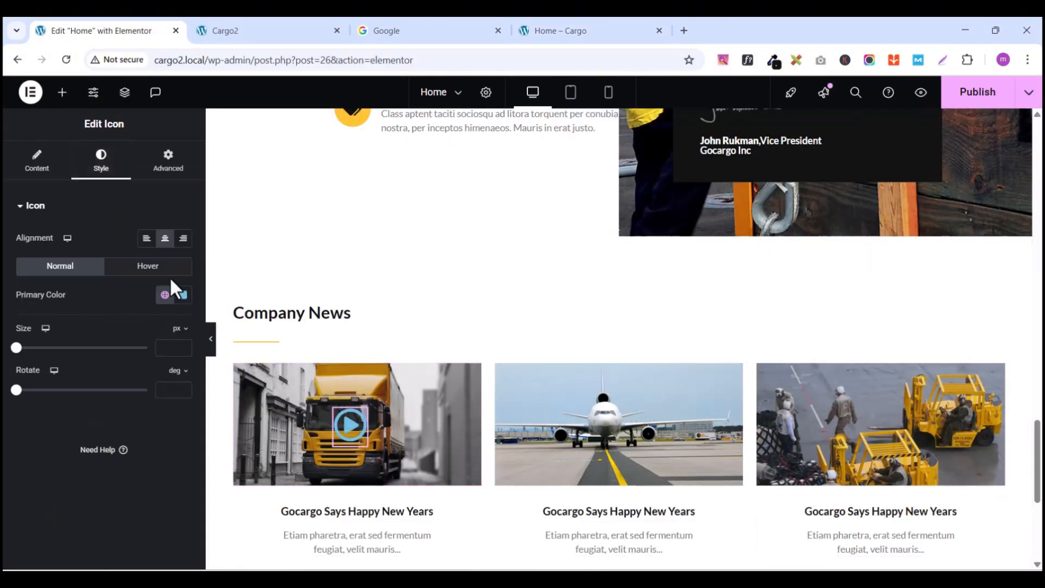
{"action": "left_click", "coordinate": [182, 294]}
{"action": "mouse_move", "coordinate": [181, 361]}
{"action": "left_mouse_down"}
{"action": "mouse_move", "coordinate": [121, 359]}
{"action": "mouse_move", "coordinate": [87, 336]}
{"action": "left_mouse_up"}
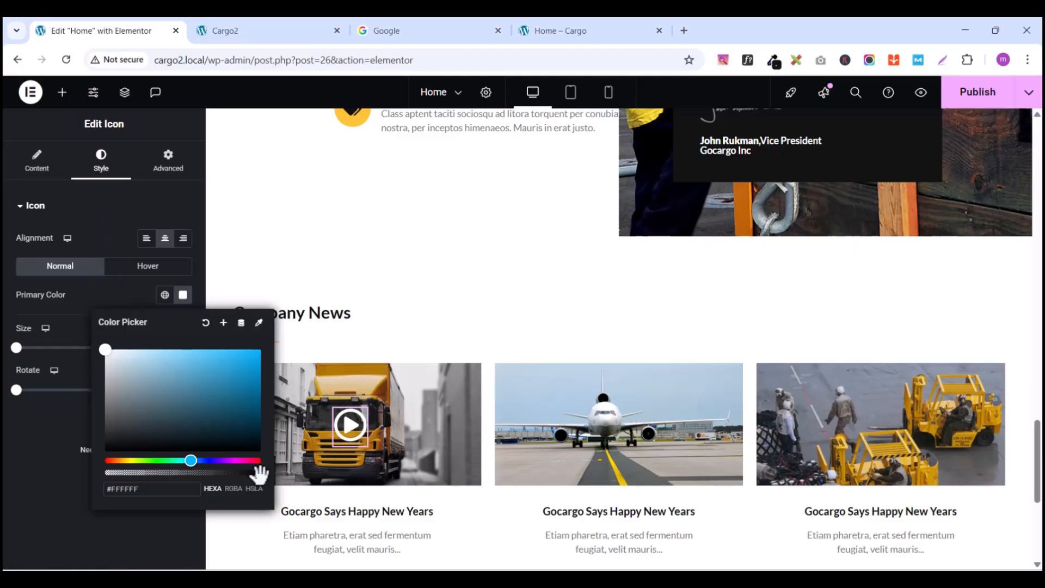
{"action": "left_click_drag", "start_coordinate": [259, 473], "coordinate": [234, 474]}
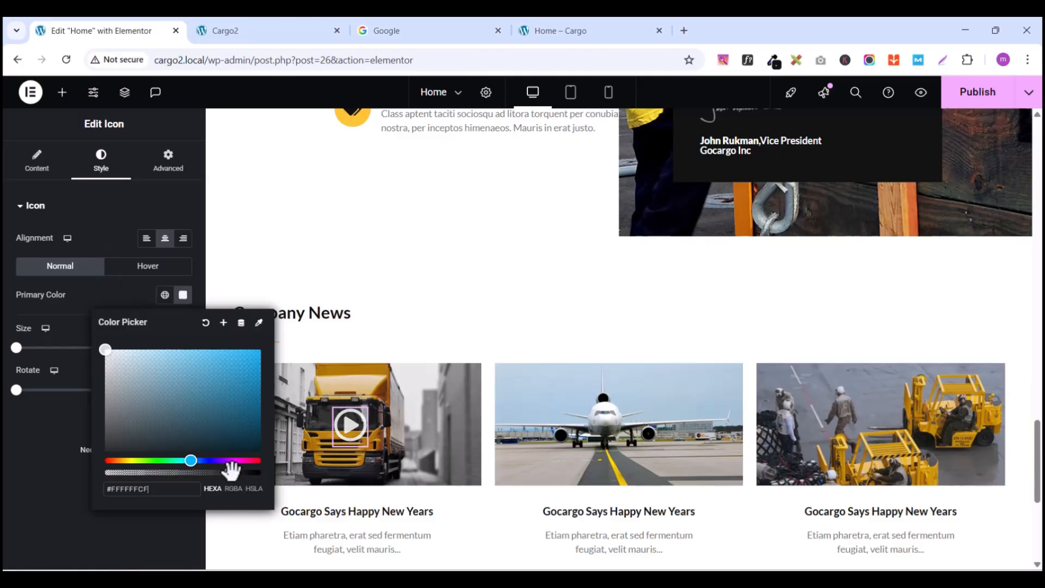
{"action": "left_click_drag", "start_coordinate": [231, 472], "coordinate": [256, 475]}
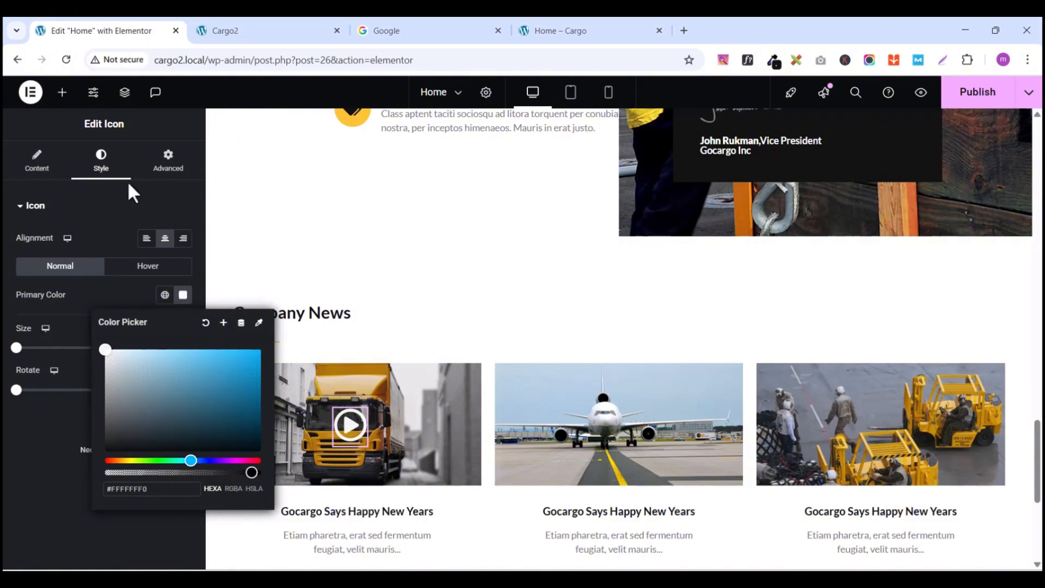
{"action": "left_click", "coordinate": [129, 208]}
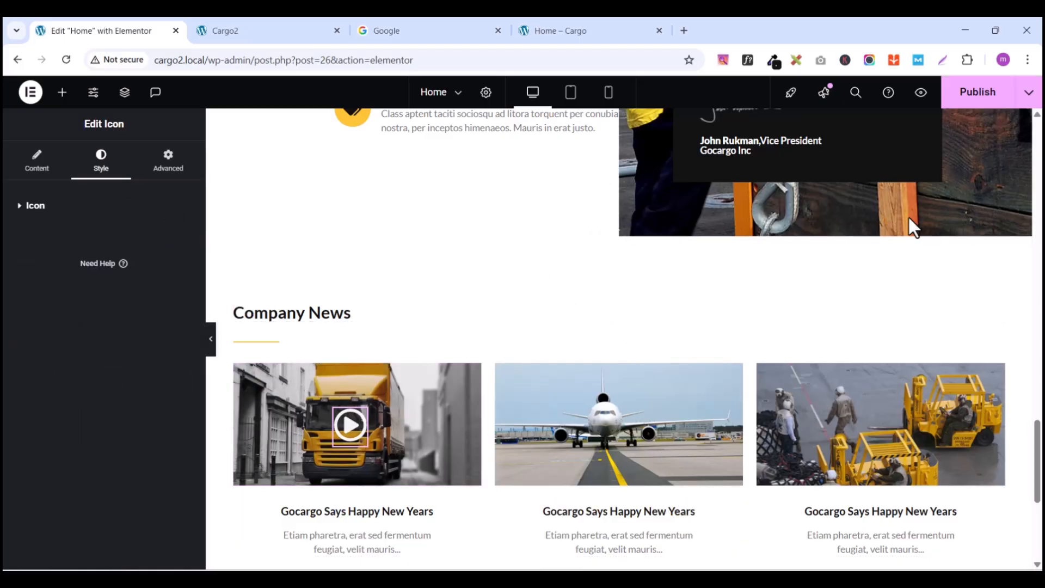
Step: Publish the Home page and check the play icon in the Company News section of the Cargo2 preview
{"action": "left_click", "coordinate": [985, 105]}
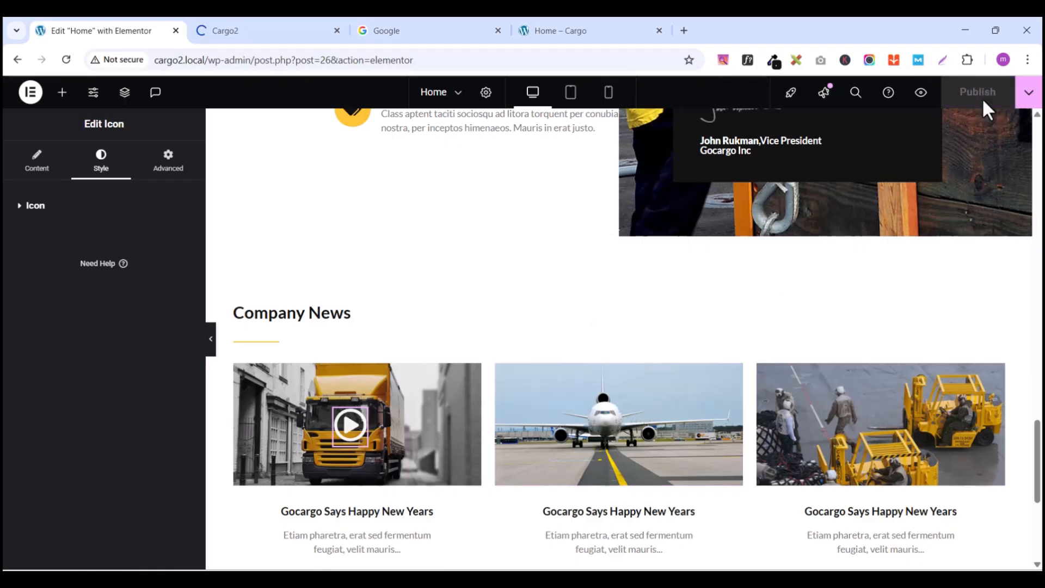
{"action": "left_click", "coordinate": [238, 34]}
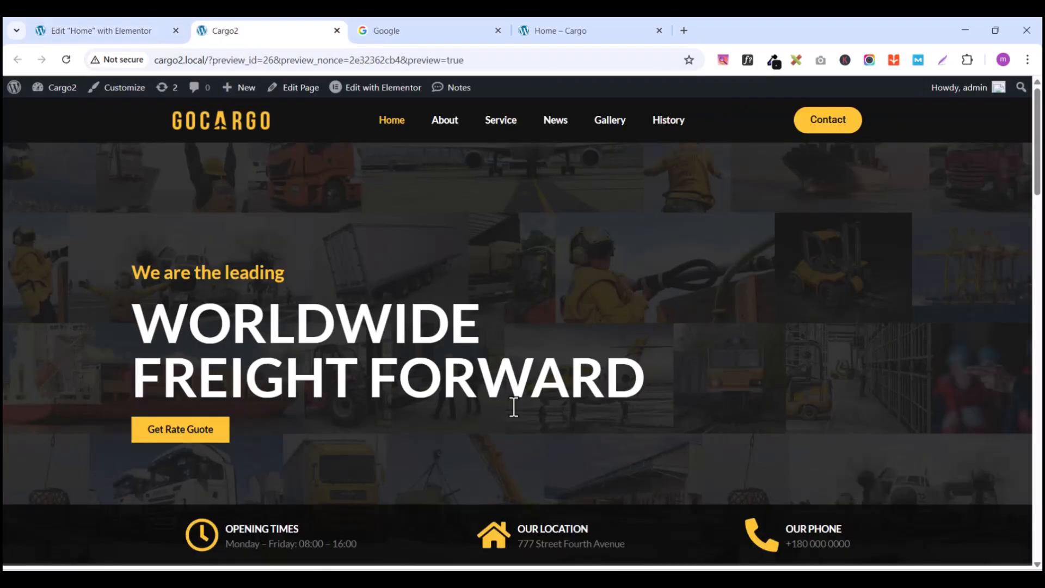
{"action": "scroll", "coordinate": [727, 398], "scroll_direction": "down", "scroll_amount": 20}
{"action": "scroll", "coordinate": [726, 388], "scroll_direction": "down", "scroll_amount": 7}
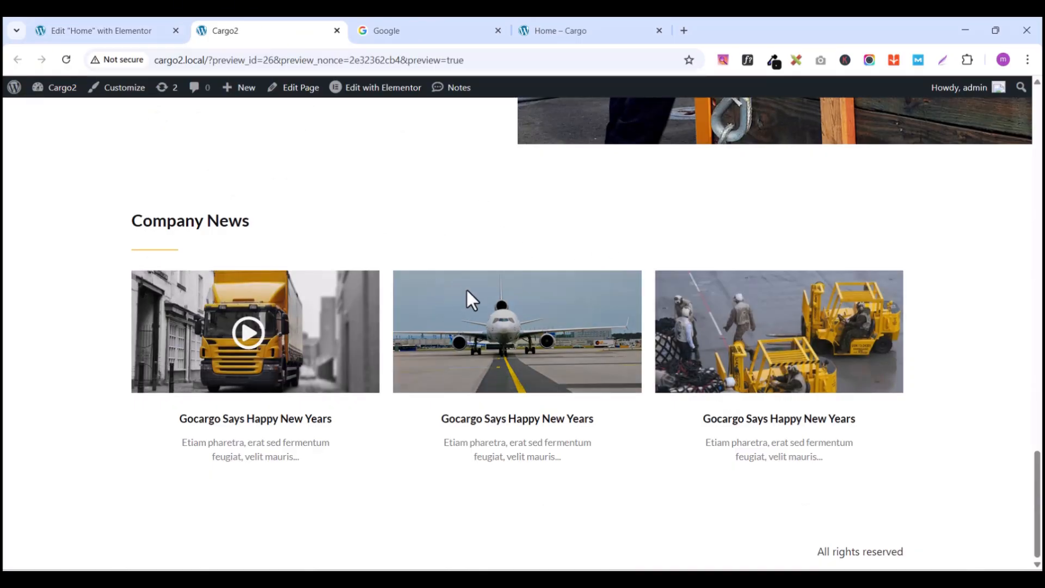
Step: Examine the contact banner and footer below Company News on the reference Cargo home page
{"action": "left_click", "coordinate": [560, 43]}
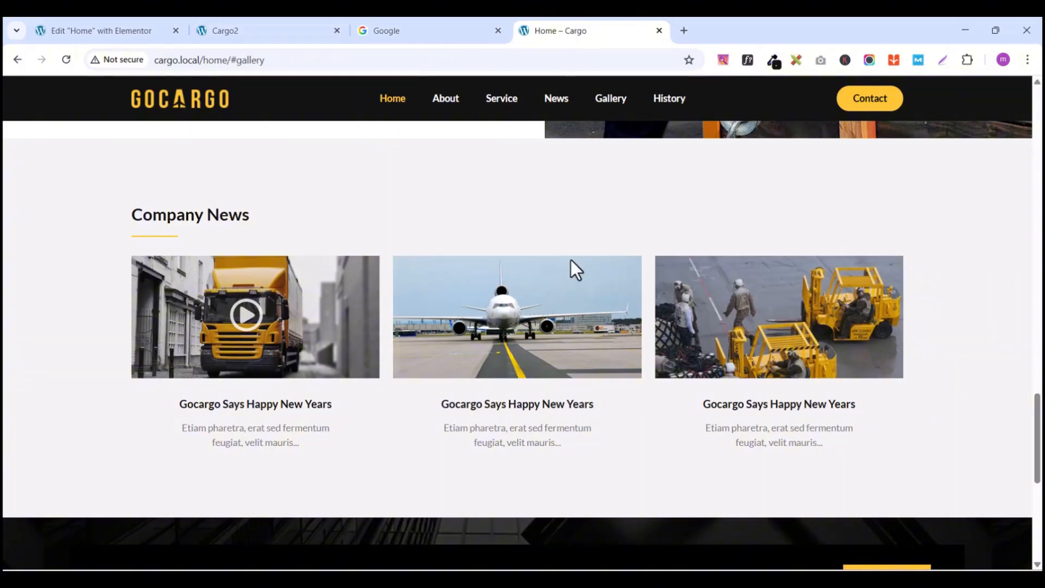
{"action": "scroll", "coordinate": [805, 361], "scroll_direction": "up", "scroll_amount": 5}
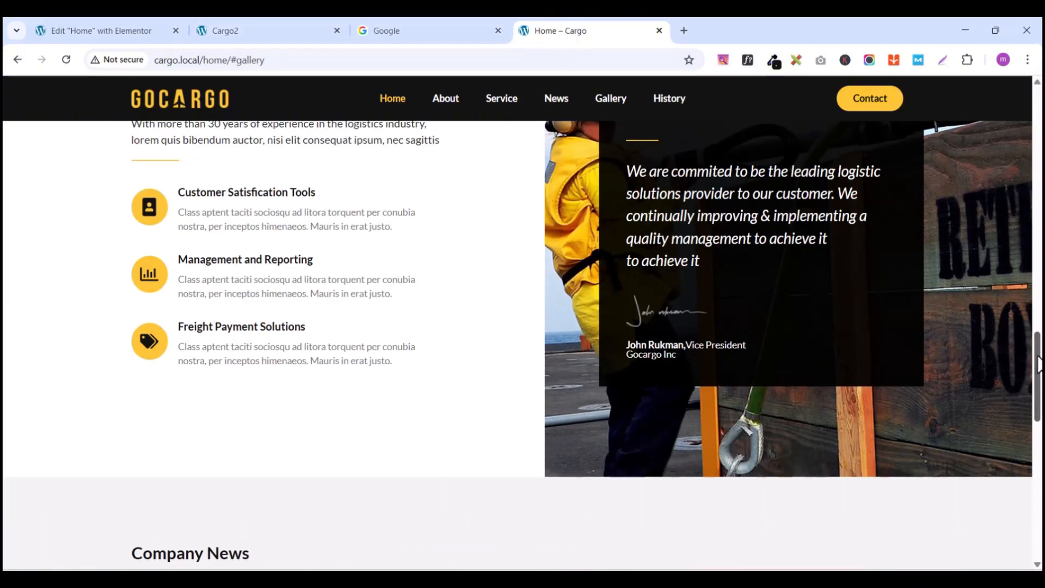
{"action": "left_click_drag", "start_coordinate": [1037, 363], "coordinate": [1018, 469]}
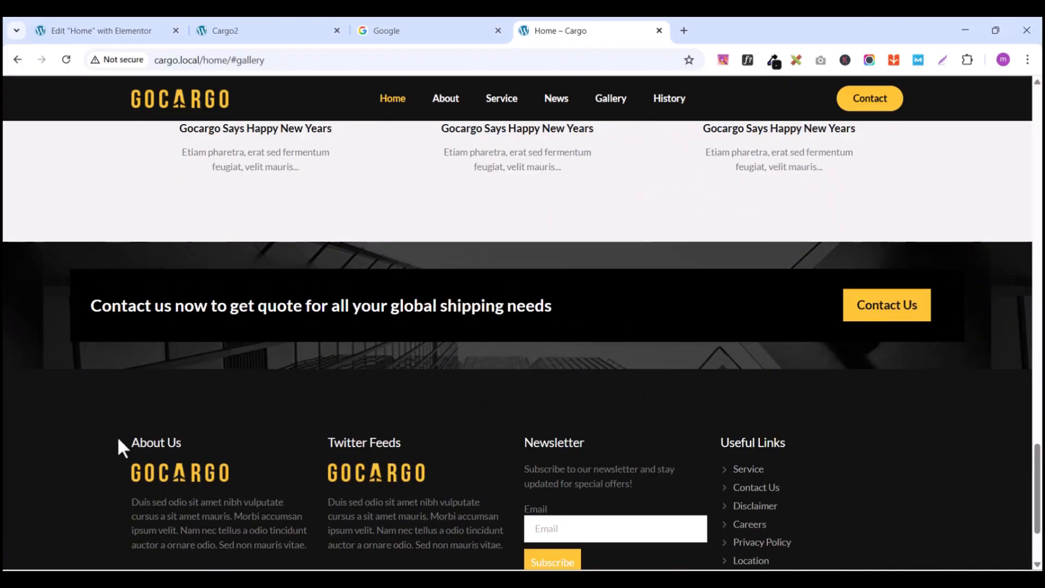
{"action": "left_click_drag", "start_coordinate": [1038, 473], "coordinate": [1038, 491]}
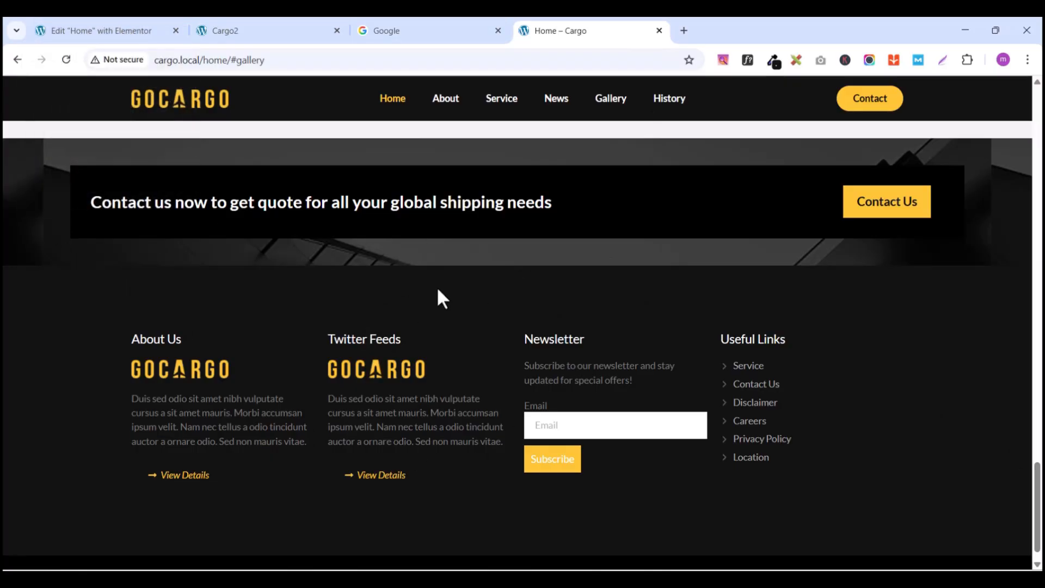
Step: Return to the Elementor editor and add a single-column Flexbox container below the Company News section
{"action": "key", "text": "ctrl+1"}
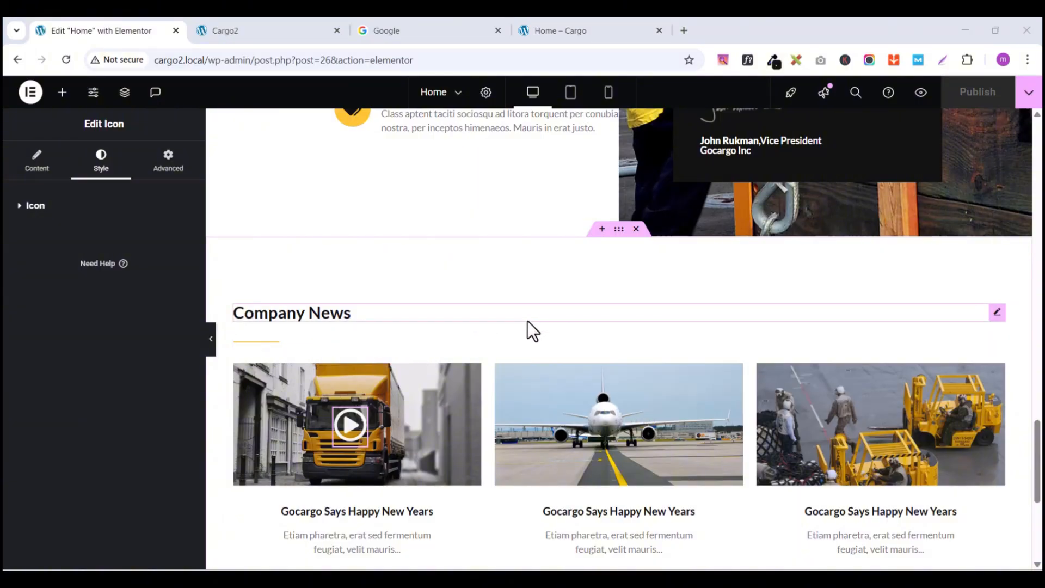
{"action": "scroll", "coordinate": [684, 350], "scroll_direction": "down", "scroll_amount": 4}
{"action": "scroll", "coordinate": [684, 348], "scroll_direction": "down", "scroll_amount": 1}
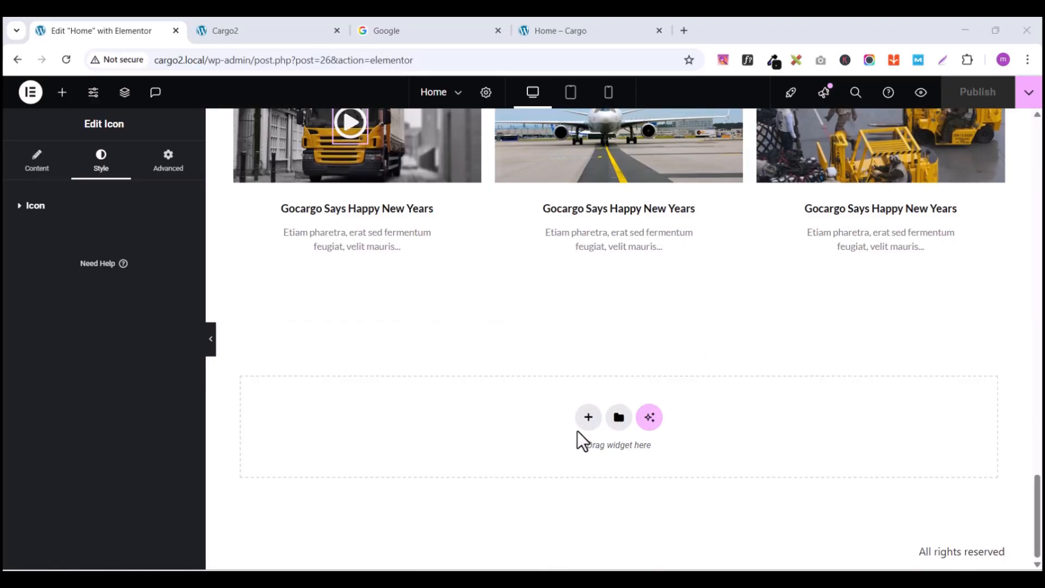
{"action": "left_click", "coordinate": [588, 422]}
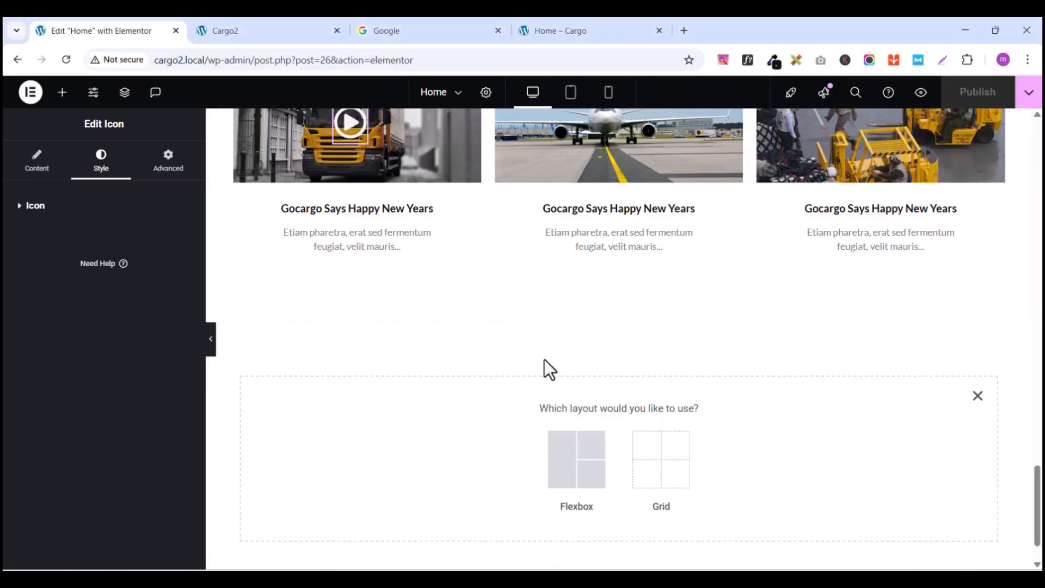
{"action": "left_click", "coordinate": [565, 463]}
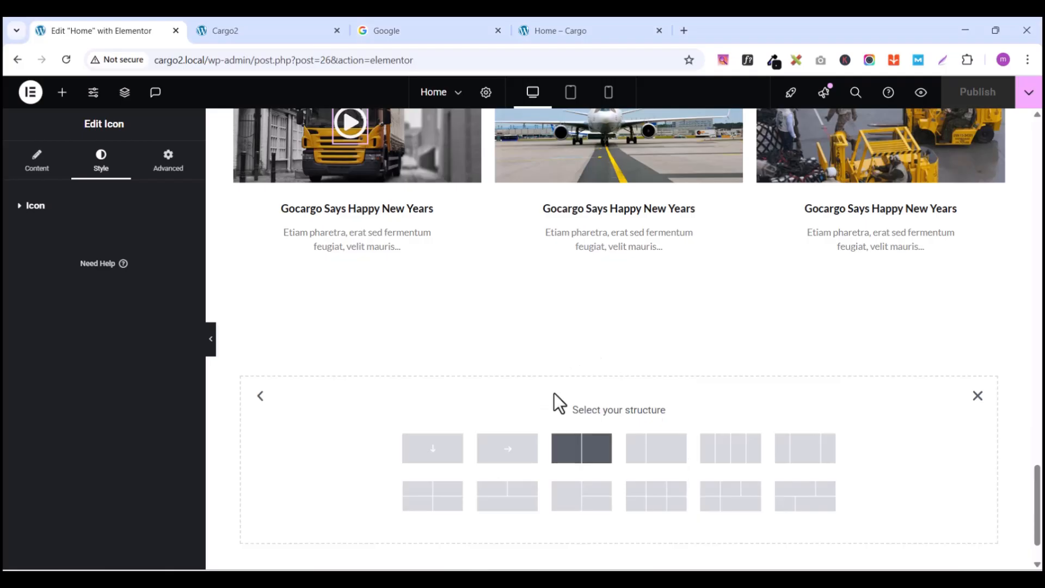
{"action": "left_click", "coordinate": [440, 458]}
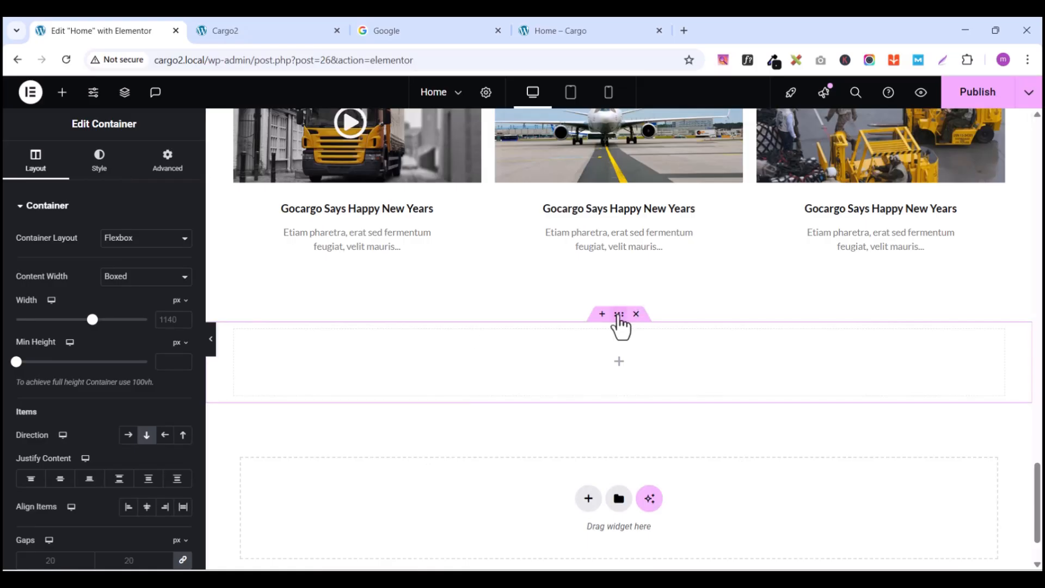
Step: Set the new container's unlinked padding to 40 px top, 100 px right, 40 px bottom and 100 px left
{"action": "left_click", "coordinate": [167, 159]}
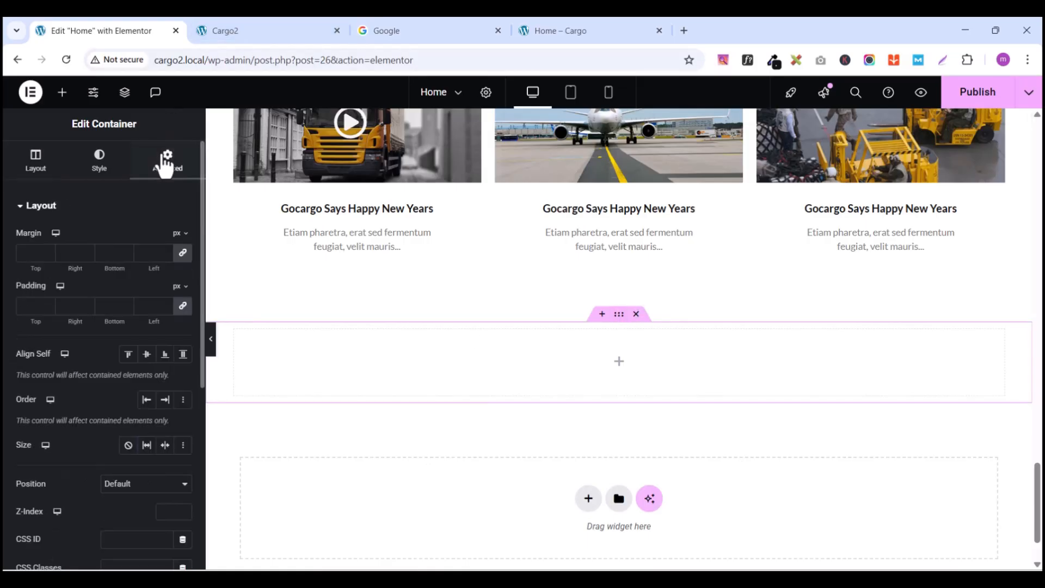
{"action": "left_click", "coordinate": [183, 306]}
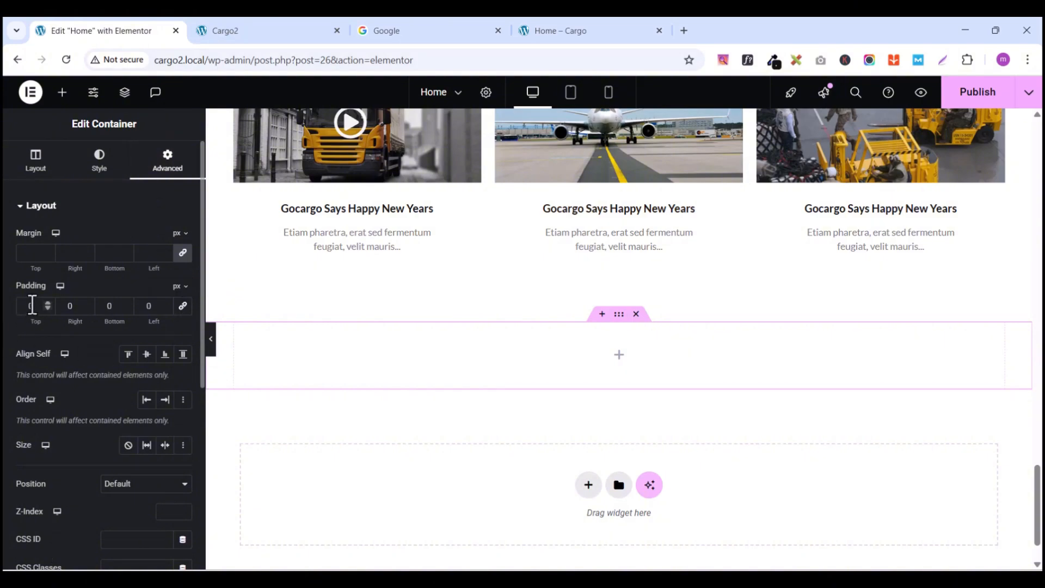
{"action": "type", "text": "4"}
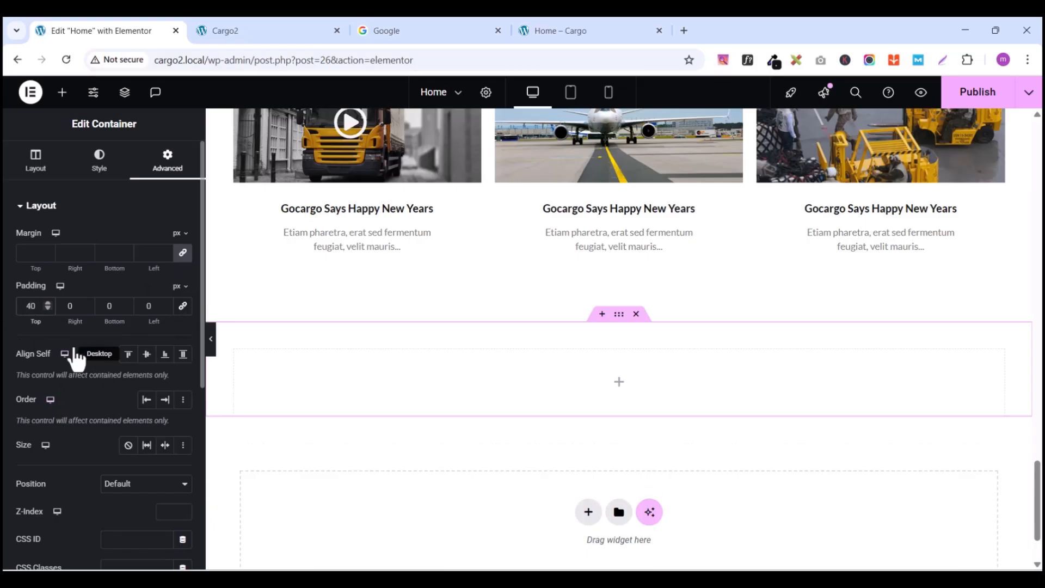
{"action": "left_click", "coordinate": [62, 288]}
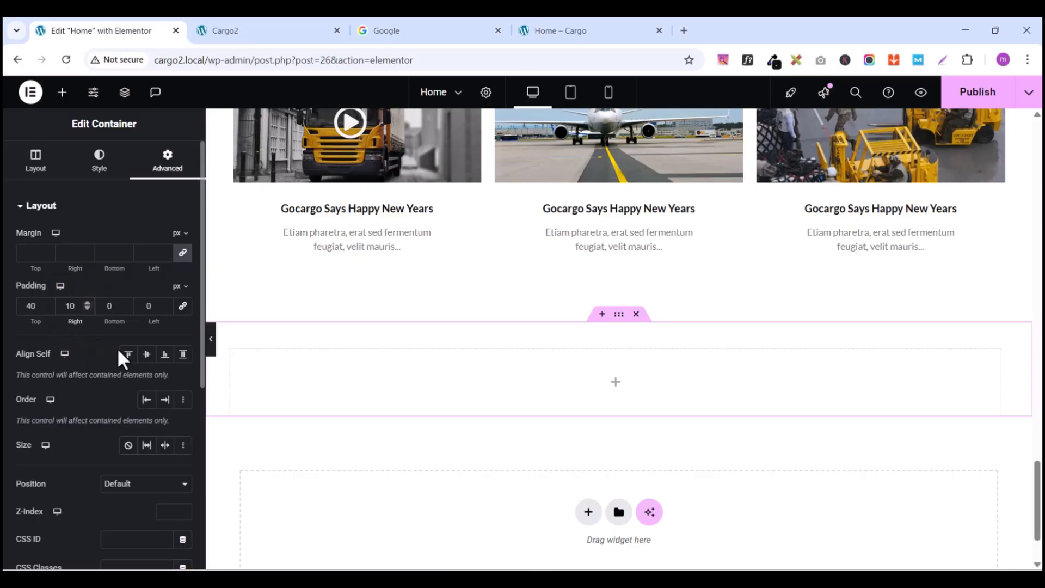
{"action": "left_click", "coordinate": [108, 306]}
{"action": "type", "text": "40"}
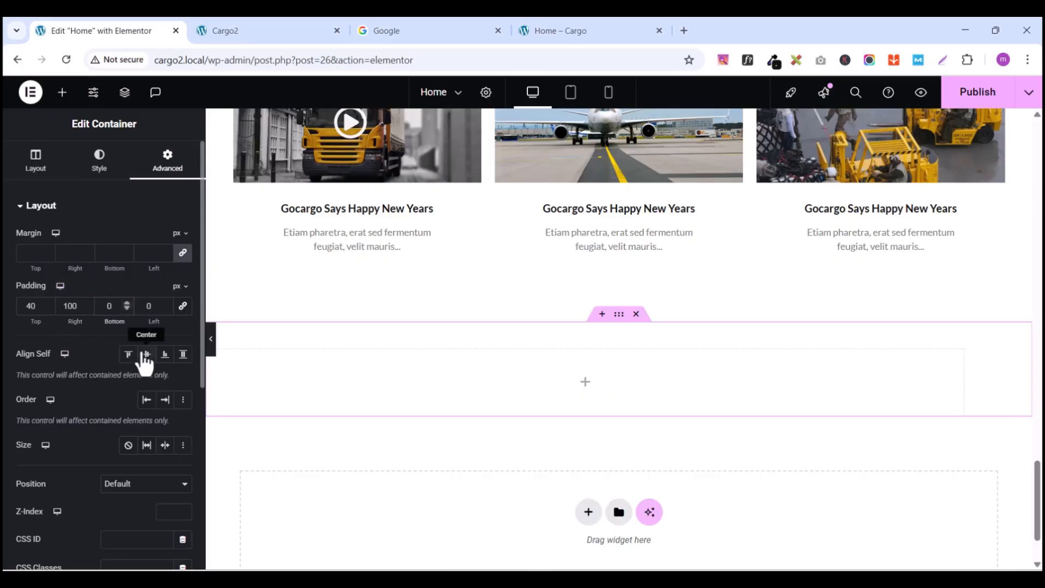
{"action": "left_click", "coordinate": [146, 305]}
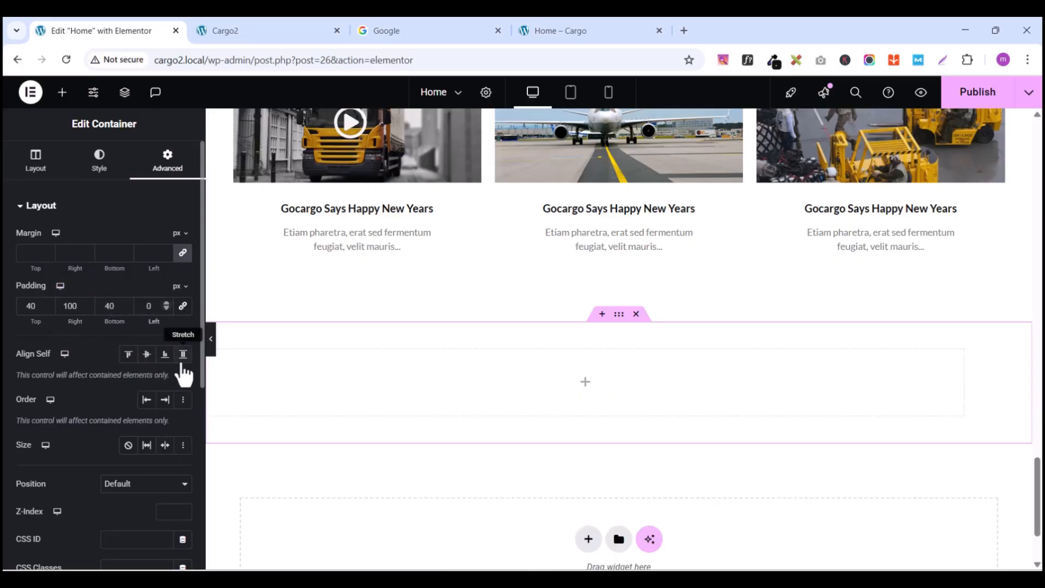
{"action": "type", "text": "100"}
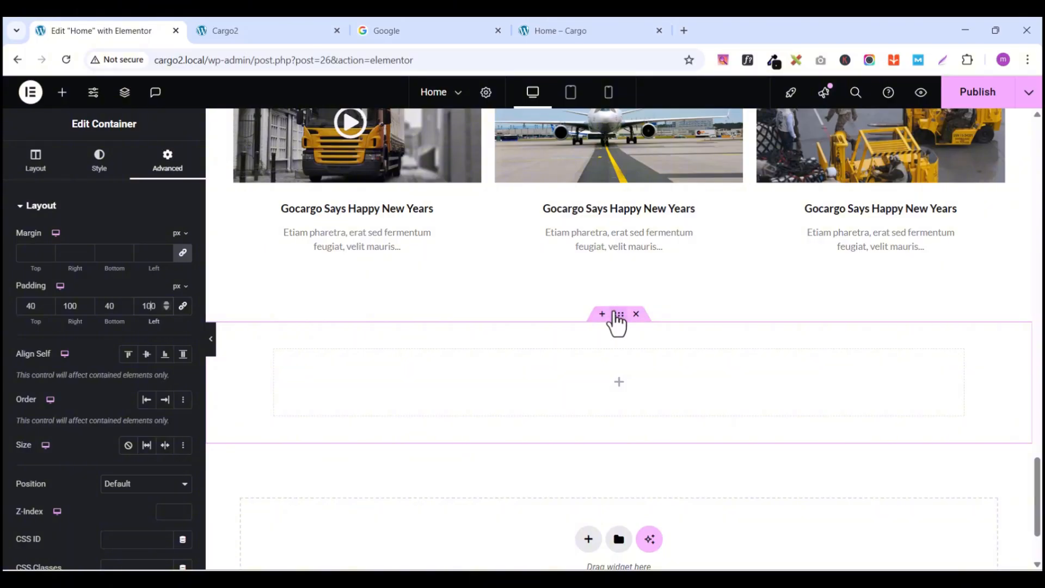
Step: Give the new container a classic background with the image bg-5-1.jpg from the media library
{"action": "left_click", "coordinate": [100, 163]}
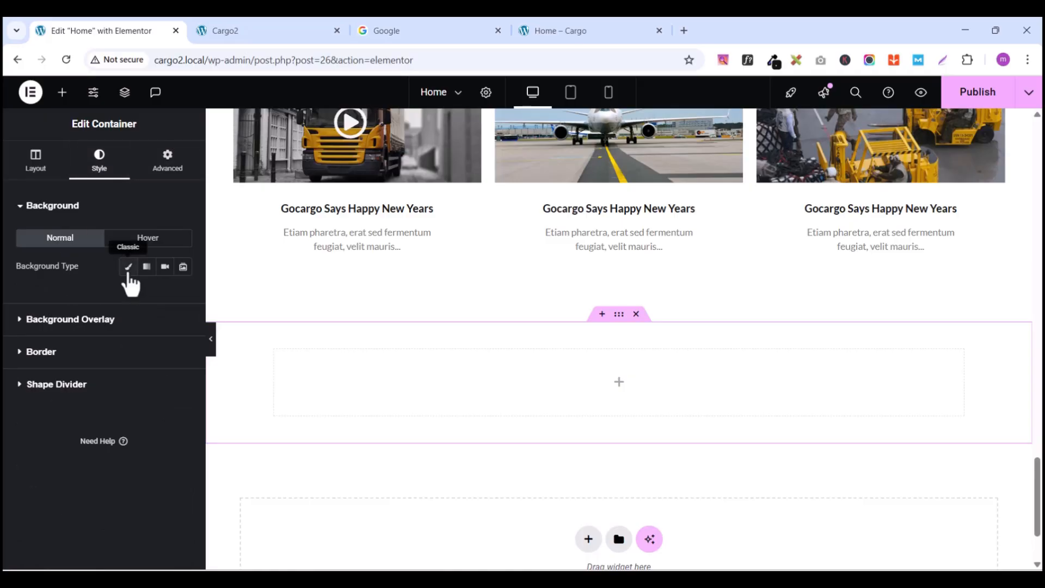
{"action": "left_click", "coordinate": [129, 268]}
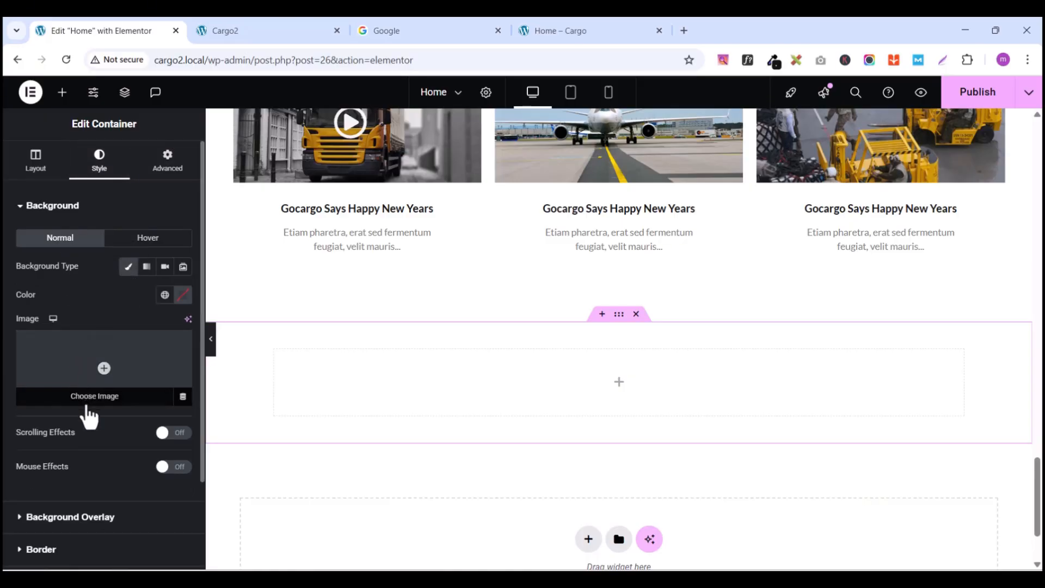
{"action": "left_click", "coordinate": [86, 403]}
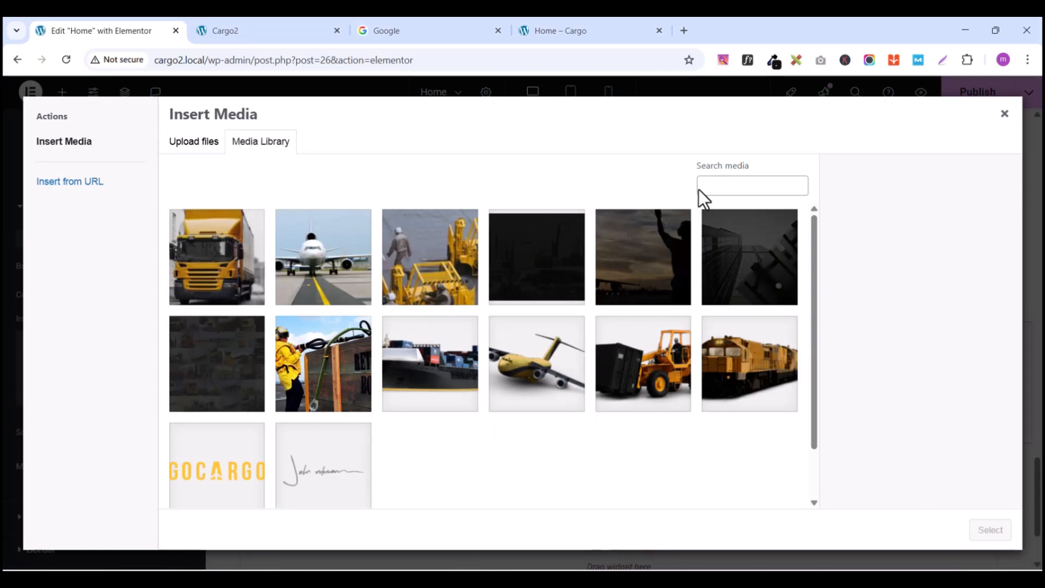
{"action": "left_click", "coordinate": [724, 238]}
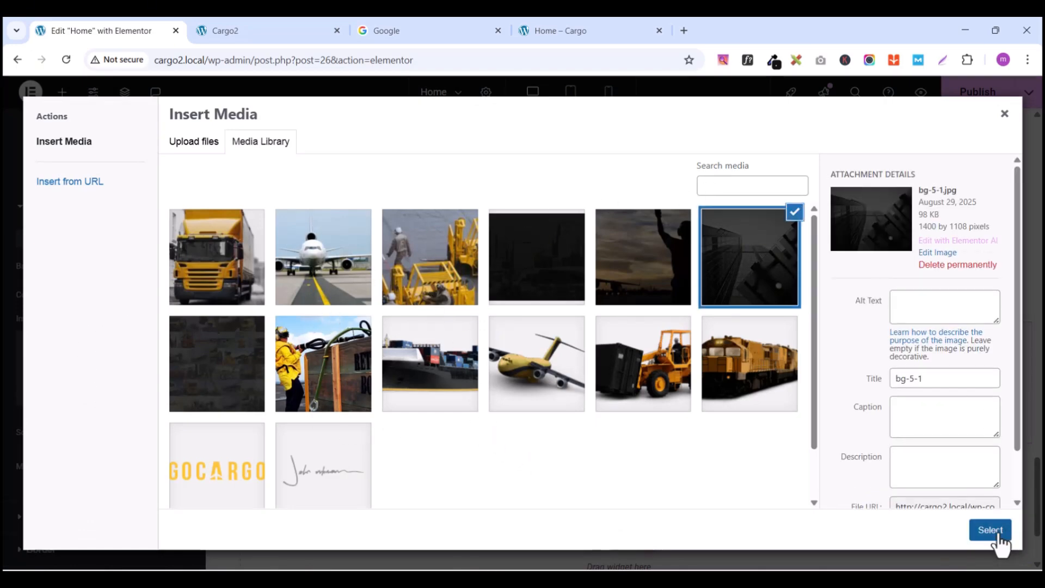
{"action": "left_click", "coordinate": [999, 536]}
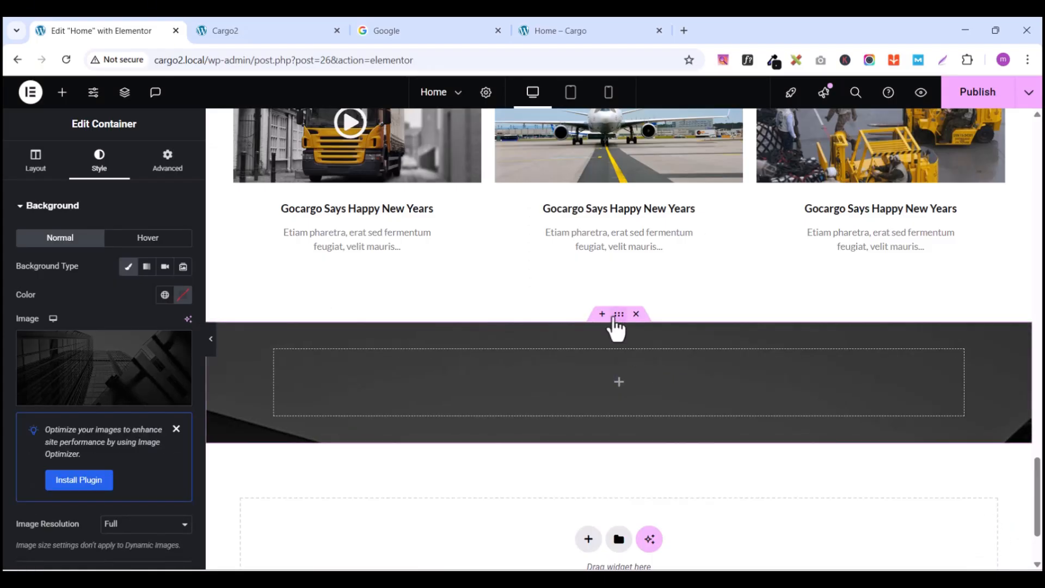
Step: Set the container's background image position to Top Center and its attachment to Fixed
{"action": "scroll", "coordinate": [84, 471], "scroll_direction": "down", "scroll_amount": 3}
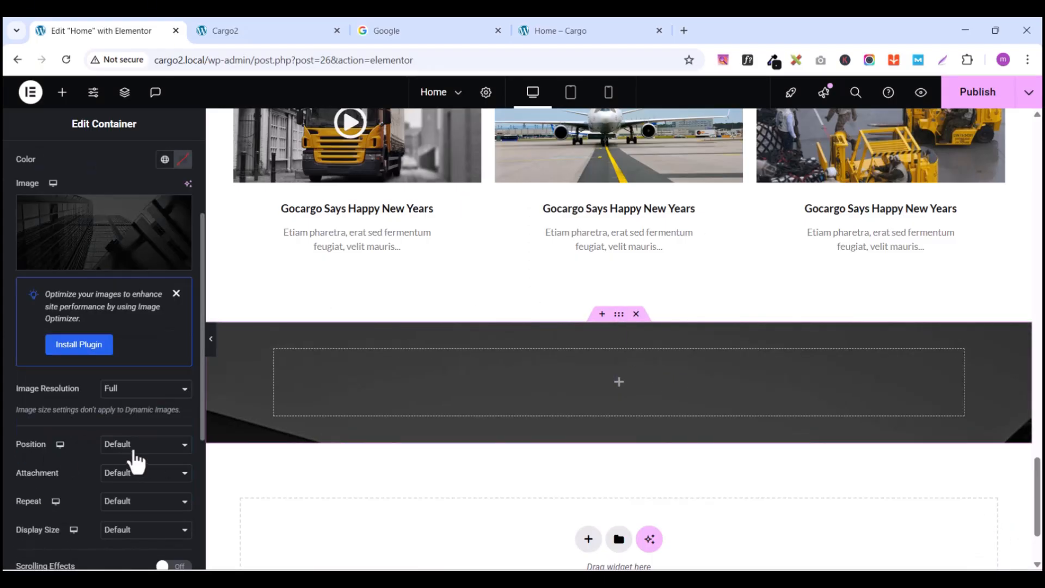
{"action": "left_click", "coordinate": [133, 452]}
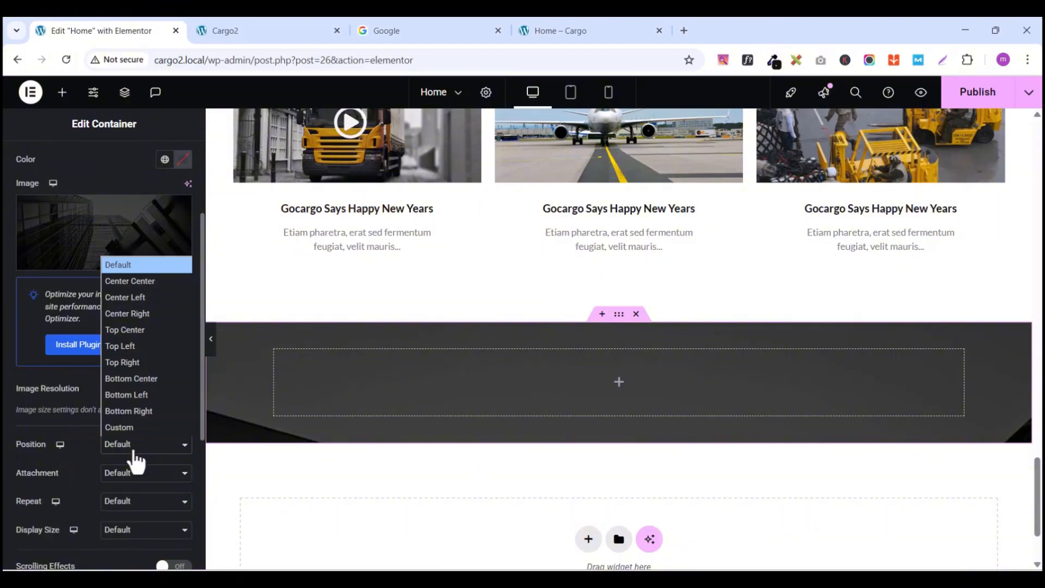
{"action": "left_click", "coordinate": [155, 331]}
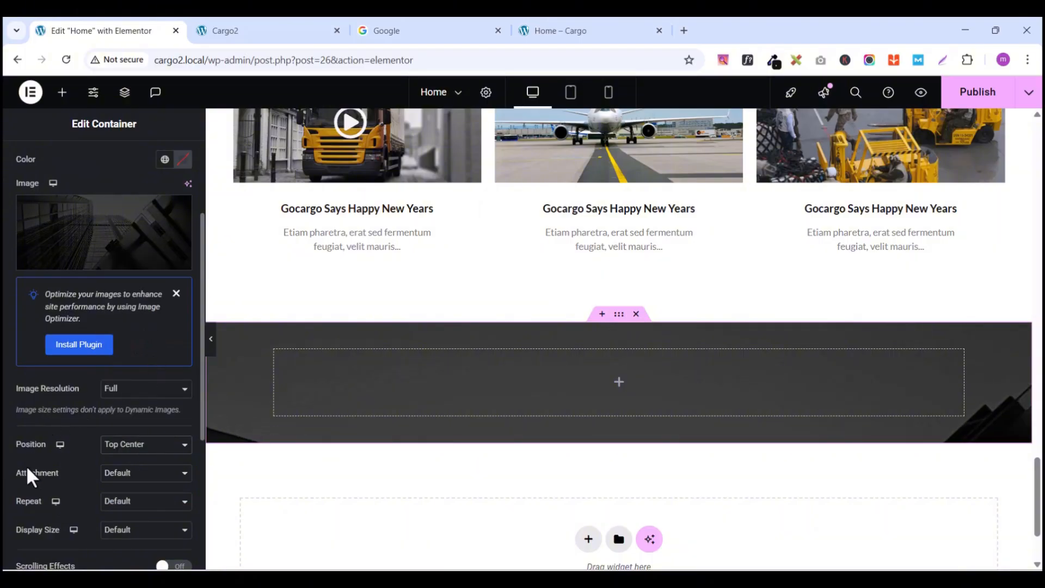
{"action": "left_click", "coordinate": [126, 474]}
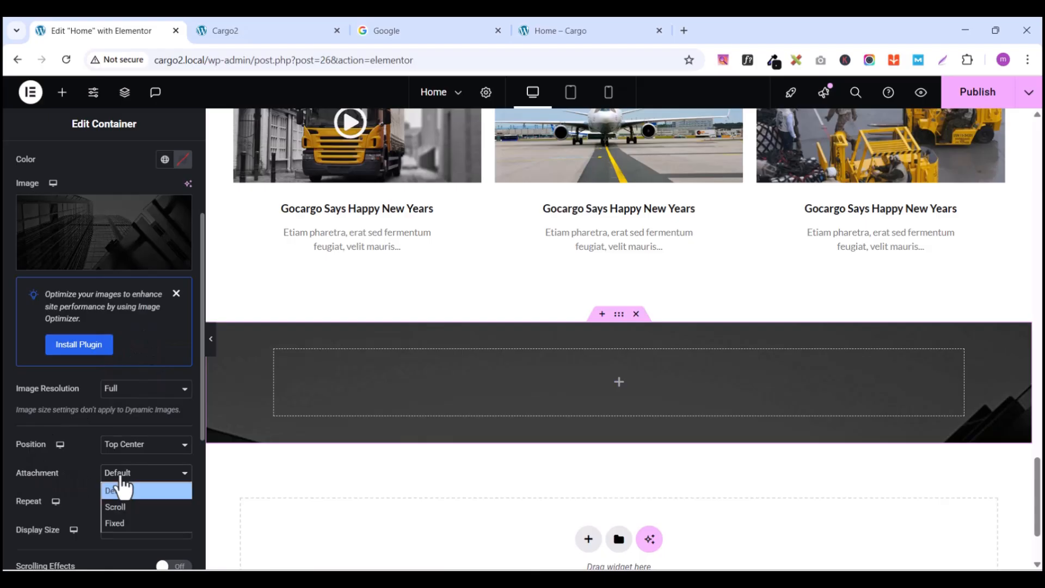
{"action": "left_click", "coordinate": [126, 524]}
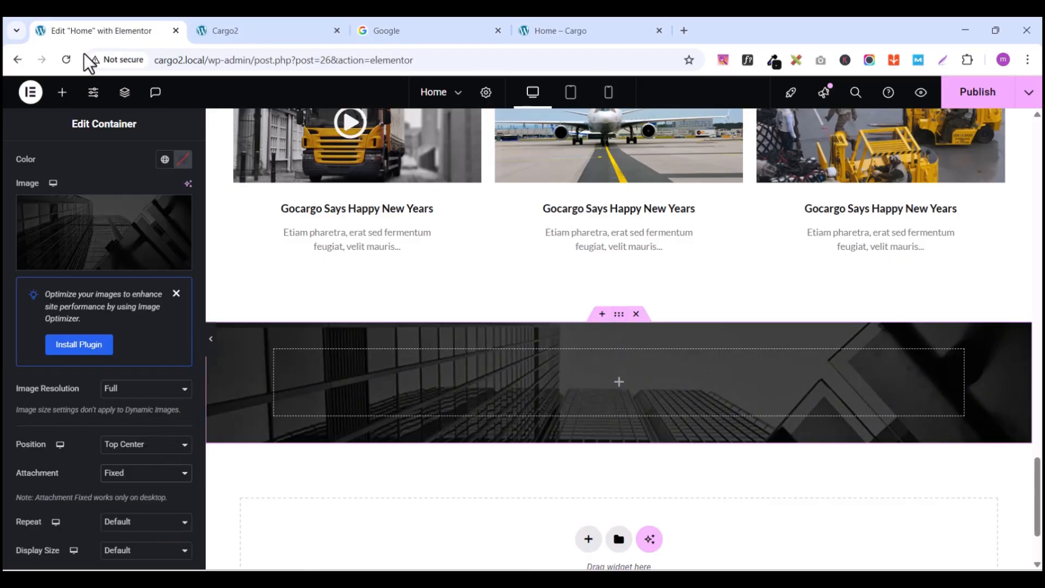
Step: Nest a container inside the banner container and unlink its padding values, leaving all four sides at 0
{"action": "left_click", "coordinate": [64, 94]}
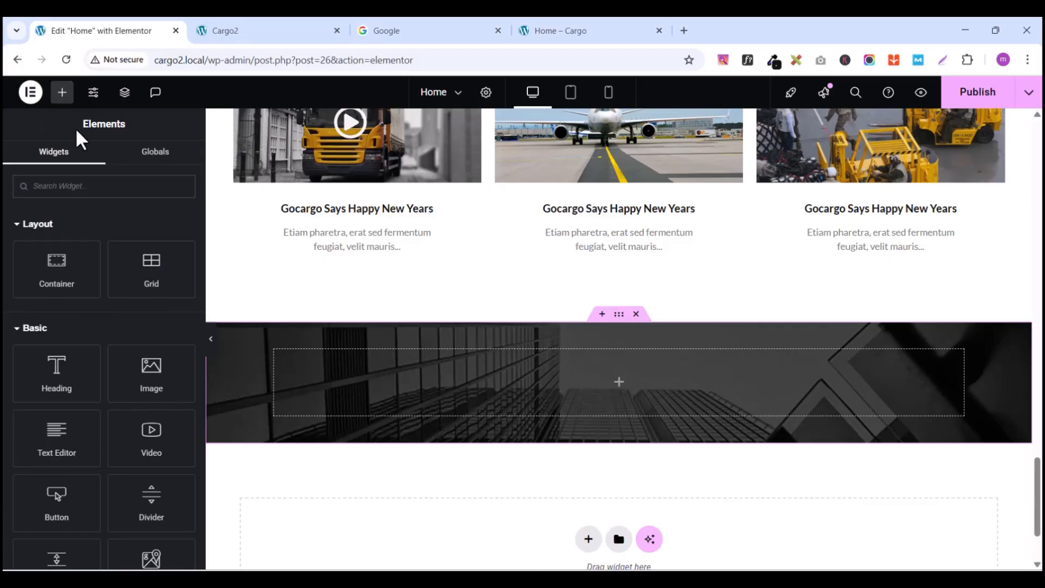
{"action": "left_click_drag", "start_coordinate": [53, 264], "coordinate": [600, 369]}
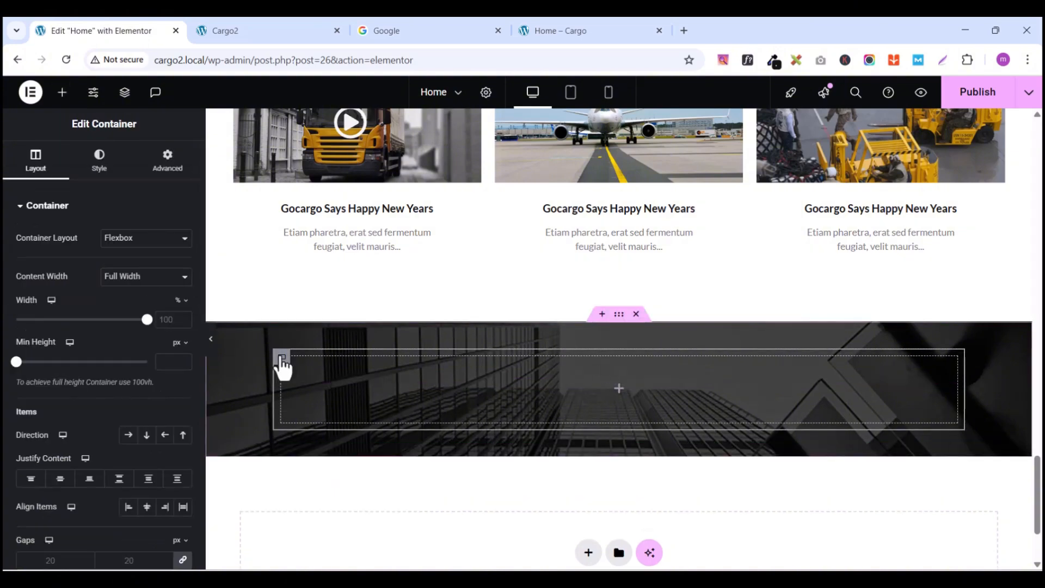
{"action": "left_click", "coordinate": [156, 167]}
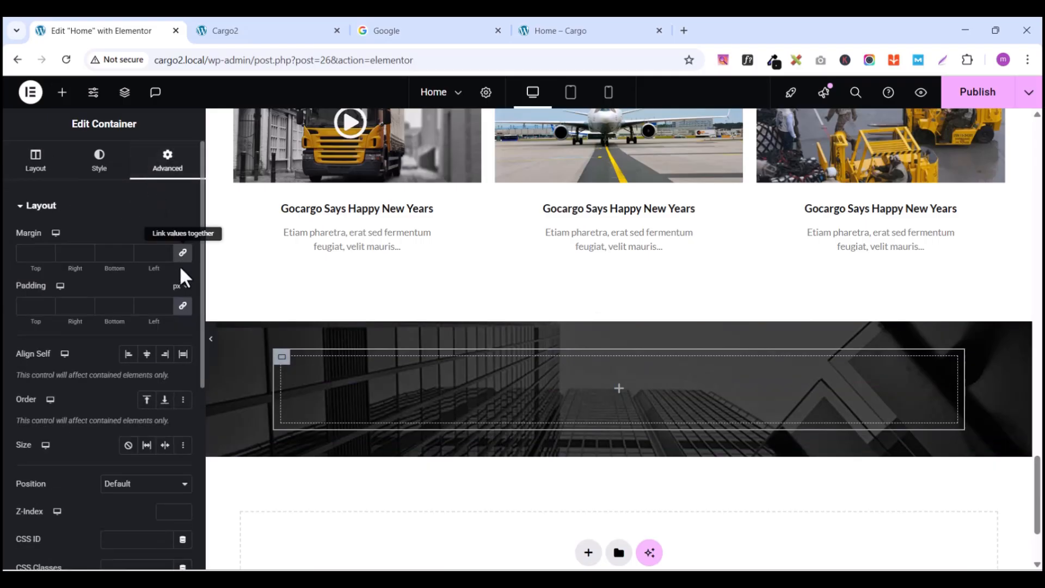
{"action": "left_click", "coordinate": [183, 306]}
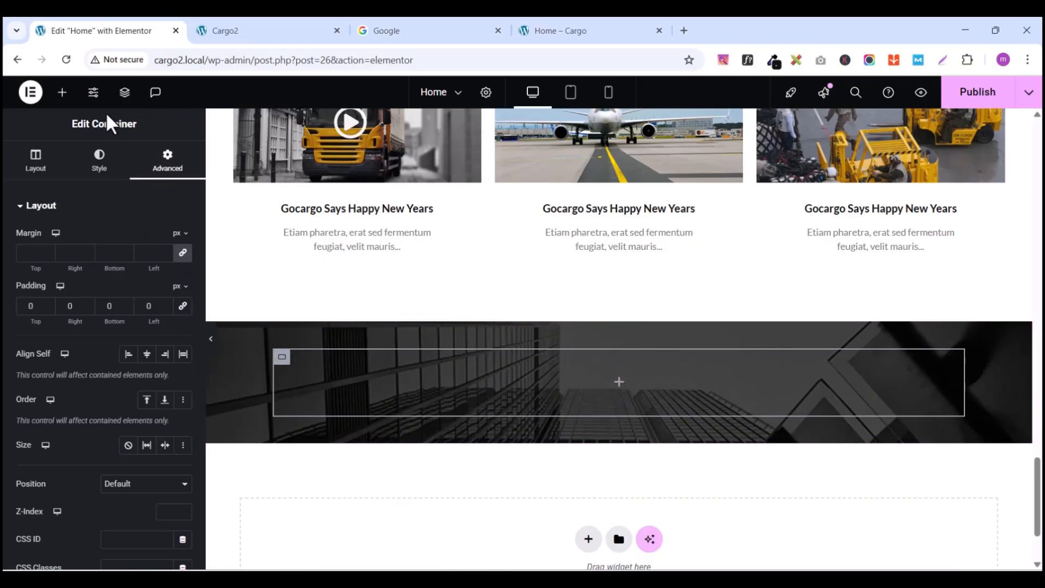
Step: Add a Heading widget inside the nested banner container
{"action": "left_click", "coordinate": [62, 97]}
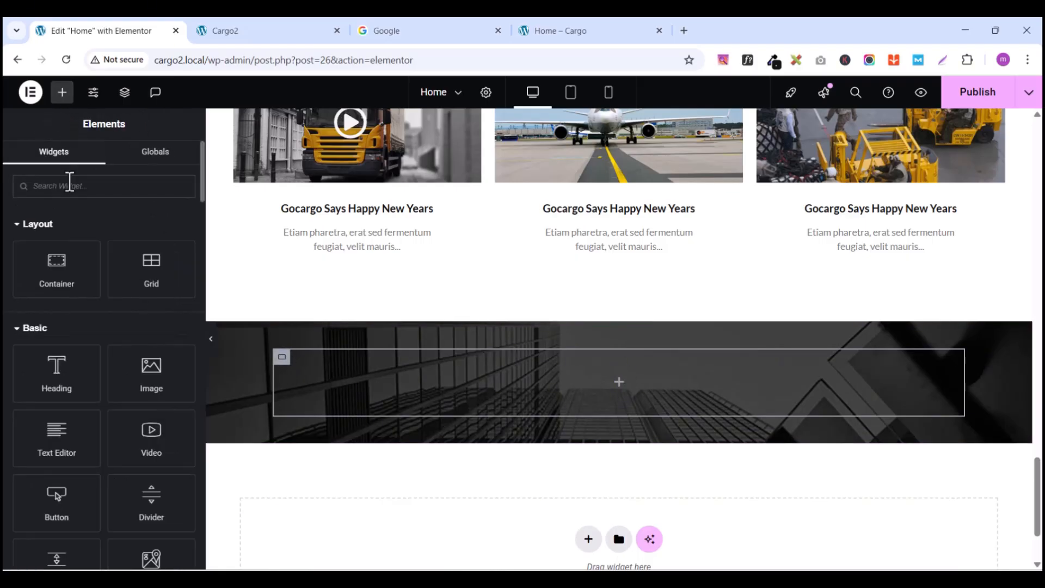
{"action": "left_click", "coordinate": [67, 185]}
{"action": "type", "text": "head"}
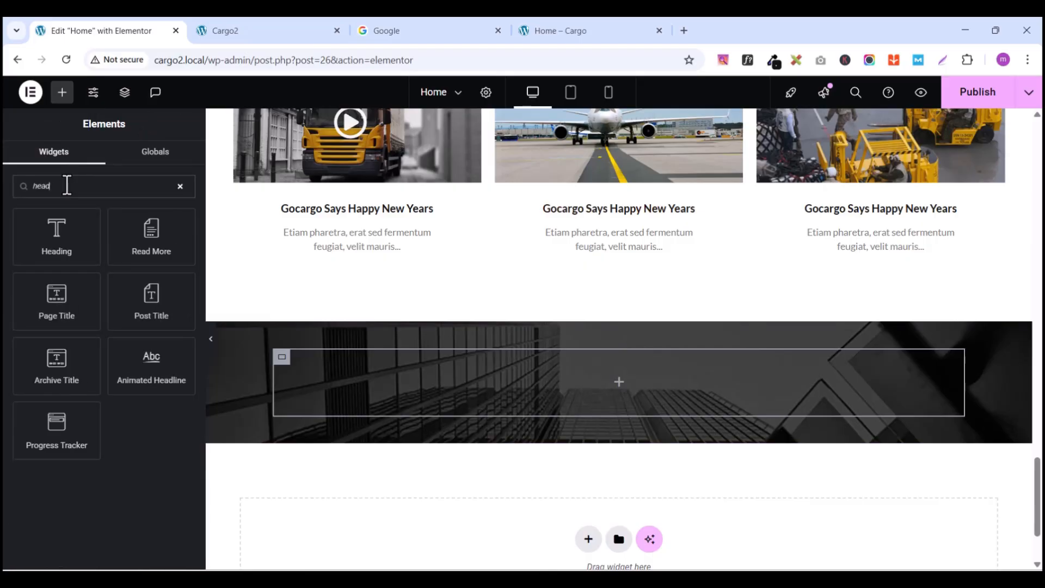
{"action": "left_click_drag", "start_coordinate": [55, 232], "coordinate": [614, 377]}
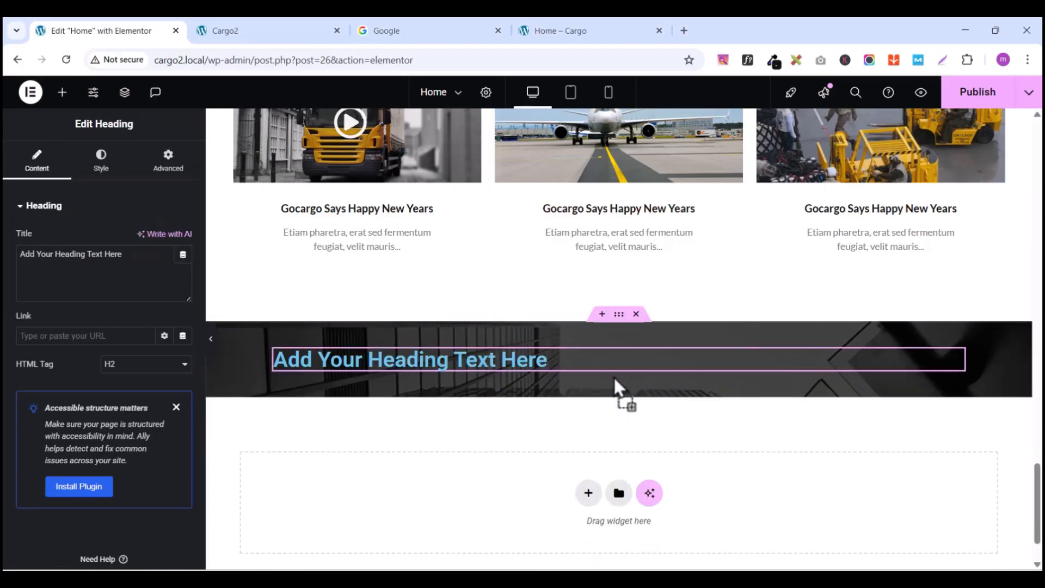
Step: Replace the heading's title with "Contact us now to get quote for all your global shipping needs", copied from the reference Cargo home page
{"action": "left_click", "coordinate": [563, 30]}
{"action": "left_click_drag", "start_coordinate": [558, 482], "coordinate": [88, 479]}
{"action": "key", "text": "ctrl+c"}
{"action": "right_click", "coordinate": [112, 478]}
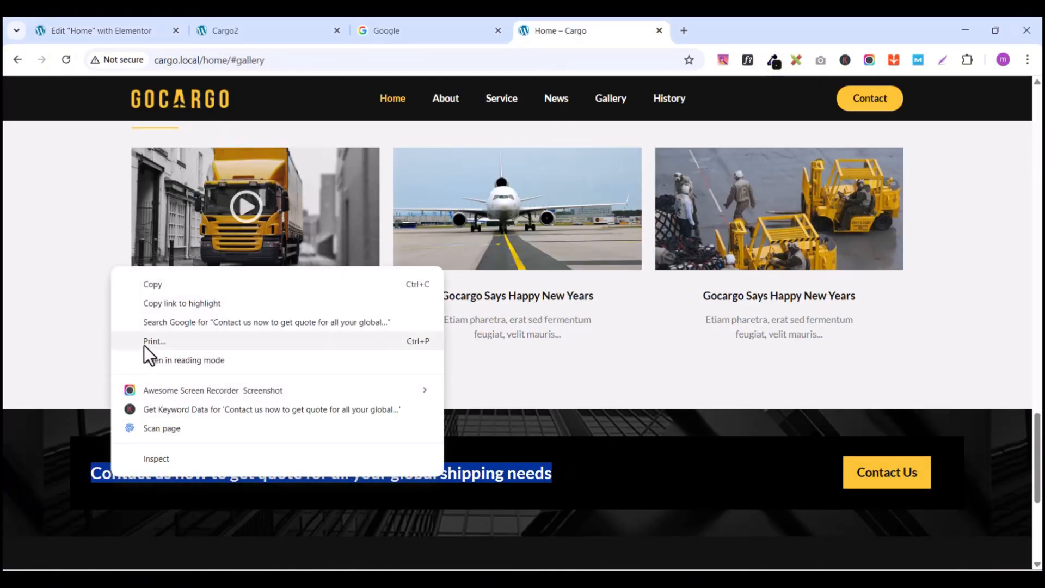
{"action": "left_click", "coordinate": [155, 283]}
{"action": "left_click", "coordinate": [87, 25]}
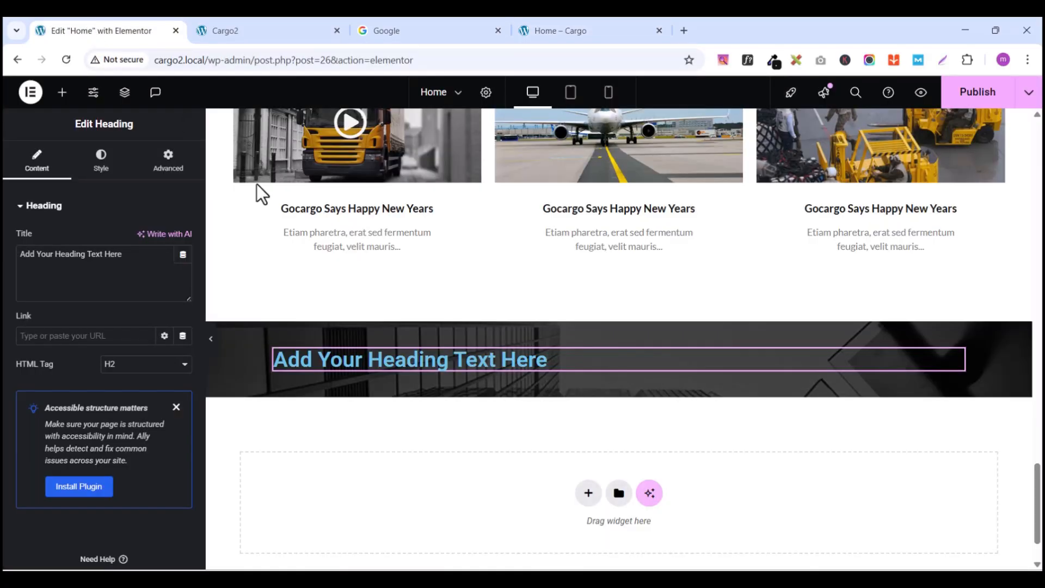
{"action": "triple_click", "coordinate": [72, 271]}
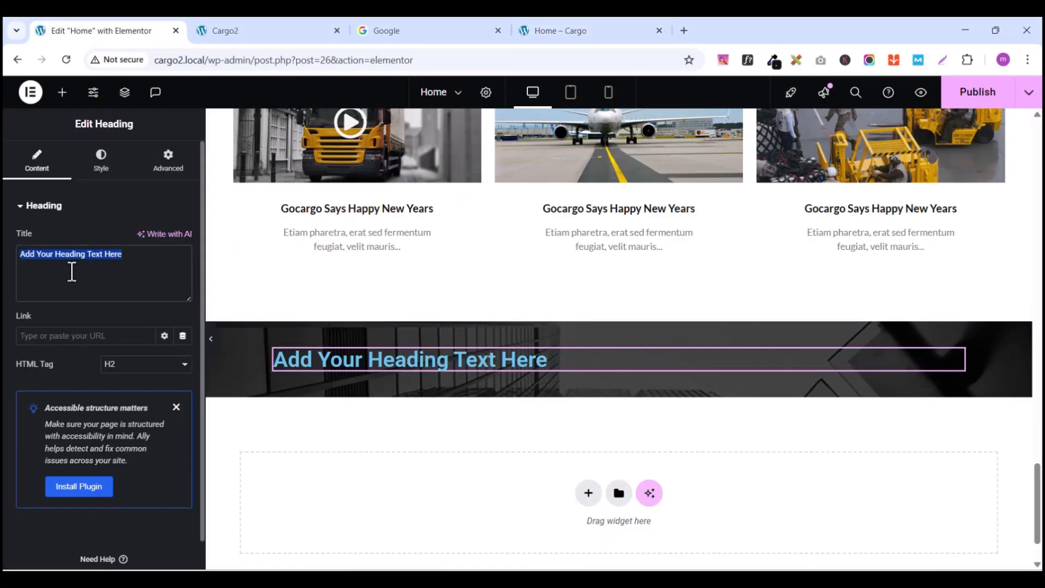
{"action": "key", "text": "ctrl+v"}
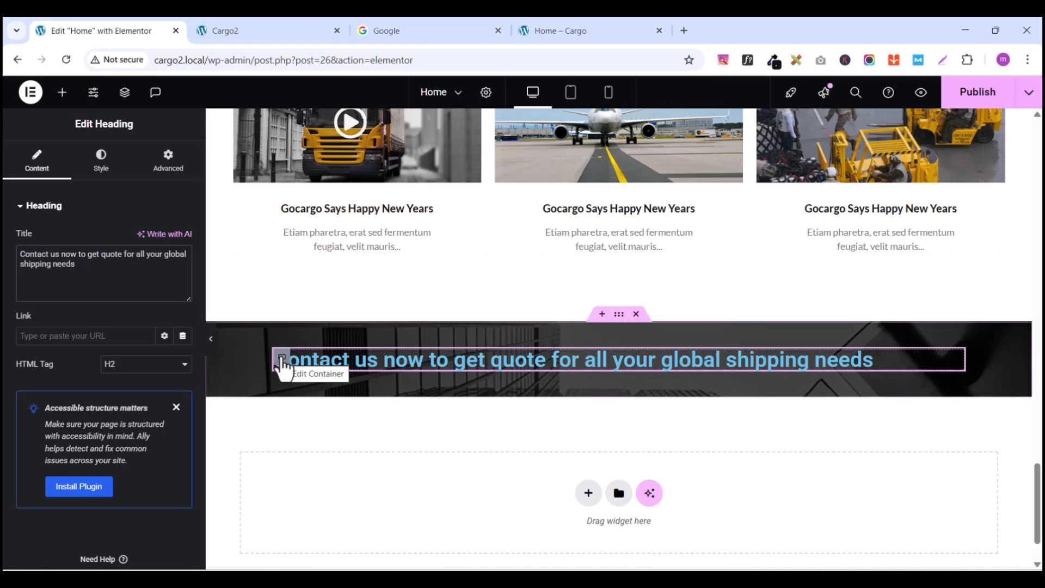
Step: Set the nested container's padding to 30 px top, 50 px right, 30 px bottom and 30 px left
{"action": "left_click", "coordinate": [281, 359]}
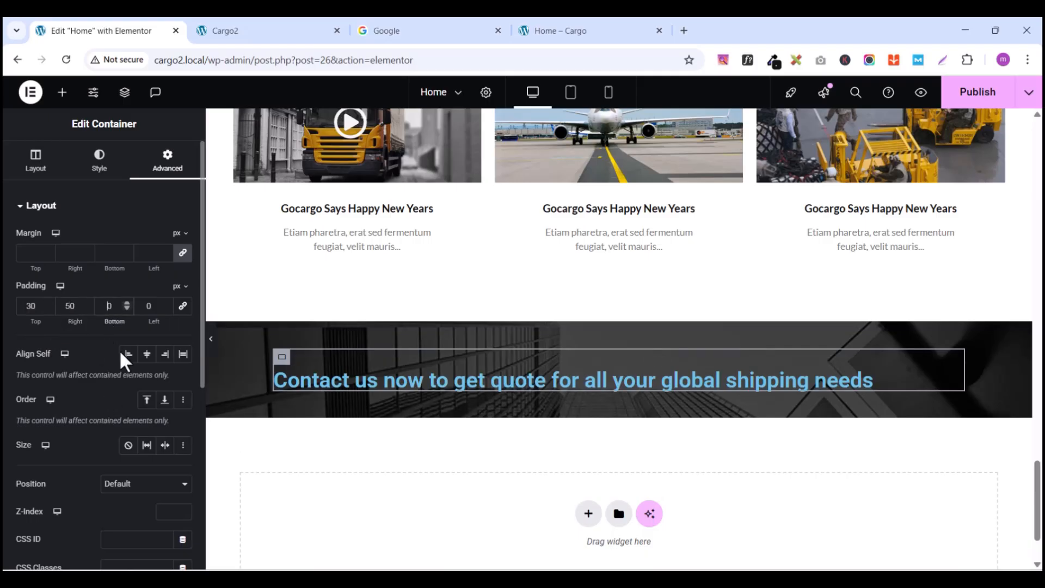
{"action": "type", "text": "30"}
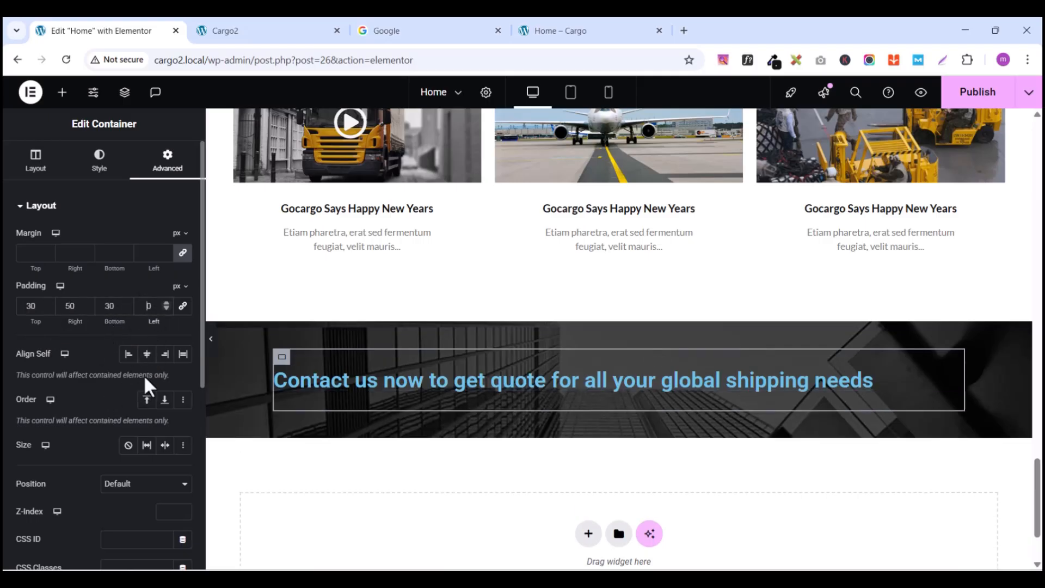
{"action": "type", "text": "3"}
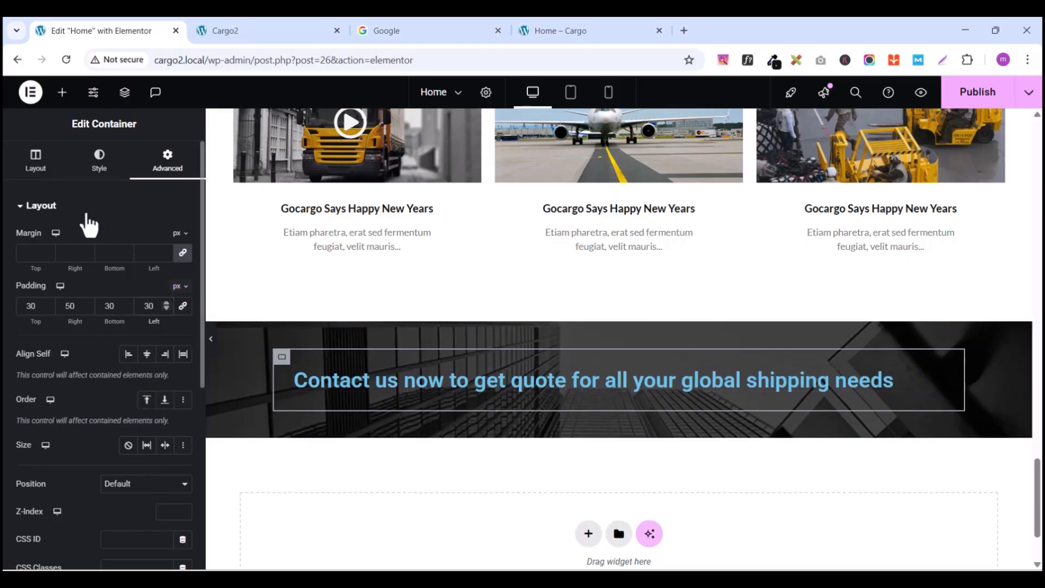
Step: Copy the "Get Rate Guote" button from the hero section of the Home page
{"action": "left_click", "coordinate": [61, 94]}
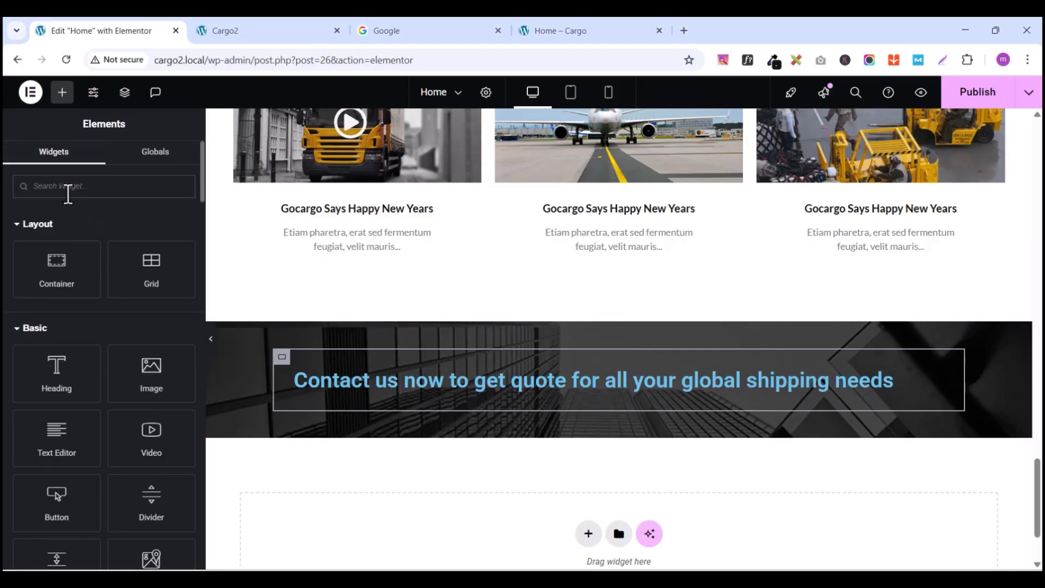
{"action": "type", "text": "but"}
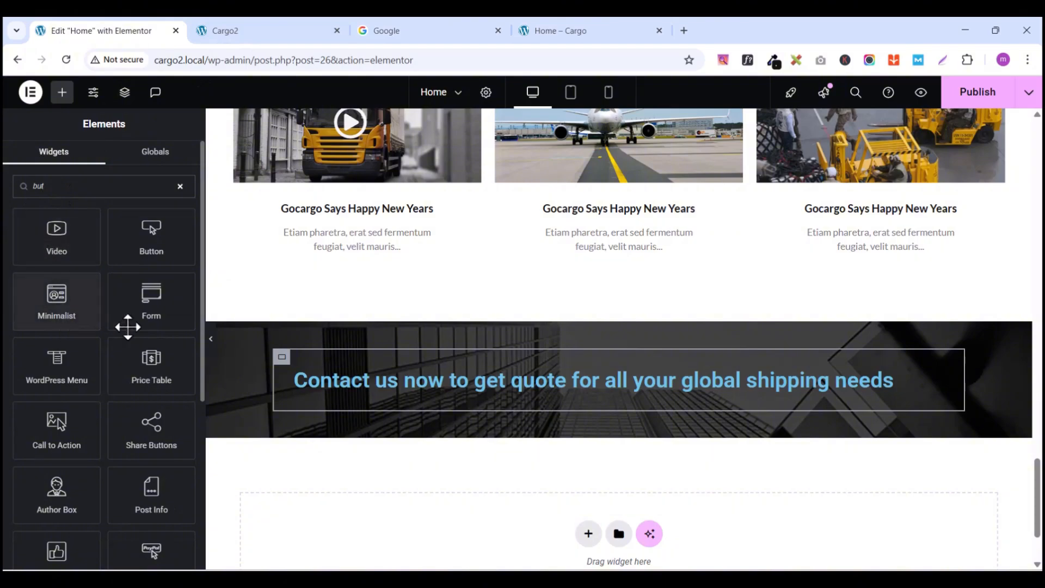
{"action": "scroll", "coordinate": [401, 325], "scroll_direction": "down", "scroll_amount": 2}
{"action": "scroll", "coordinate": [397, 311], "scroll_direction": "up", "scroll_amount": 6}
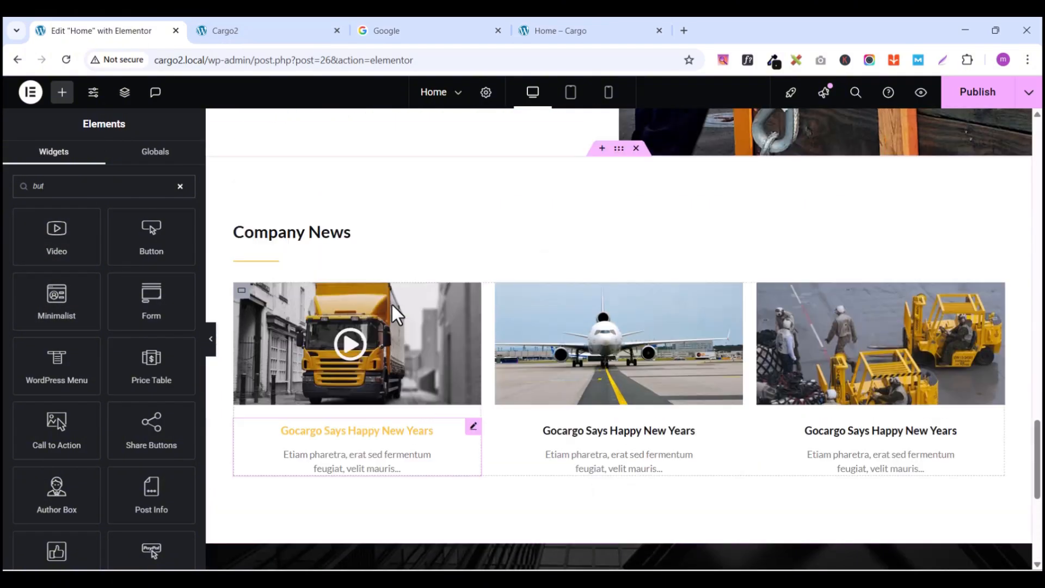
{"action": "scroll", "coordinate": [397, 314], "scroll_direction": "up", "scroll_amount": 10}
{"action": "scroll", "coordinate": [397, 314], "scroll_direction": "down", "scroll_amount": 6}
{"action": "scroll", "coordinate": [396, 315], "scroll_direction": "up", "scroll_amount": 1}
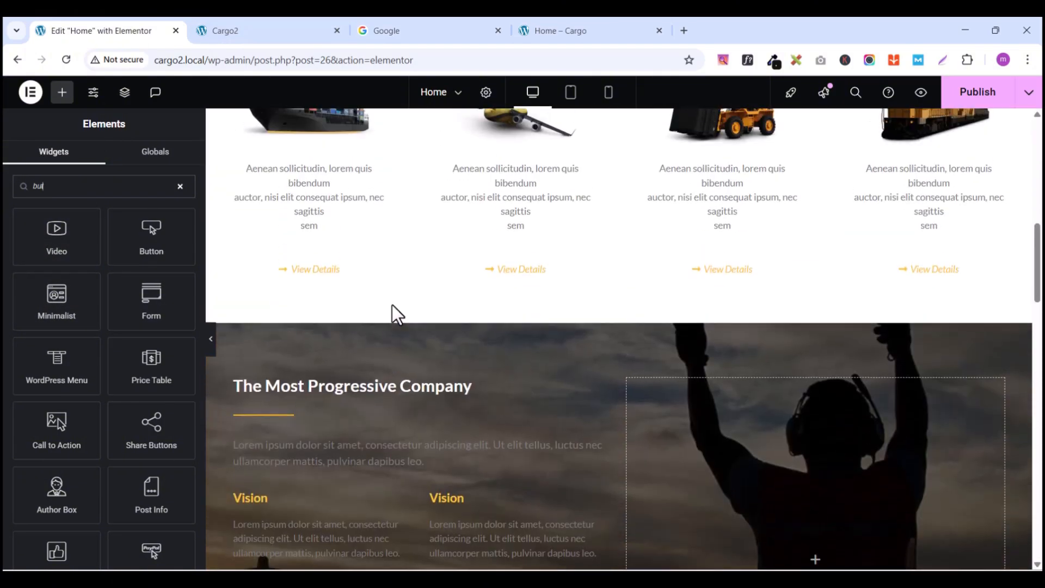
{"action": "scroll", "coordinate": [397, 314], "scroll_direction": "down", "scroll_amount": 3}
{"action": "scroll", "coordinate": [392, 316], "scroll_direction": "up", "scroll_amount": 12}
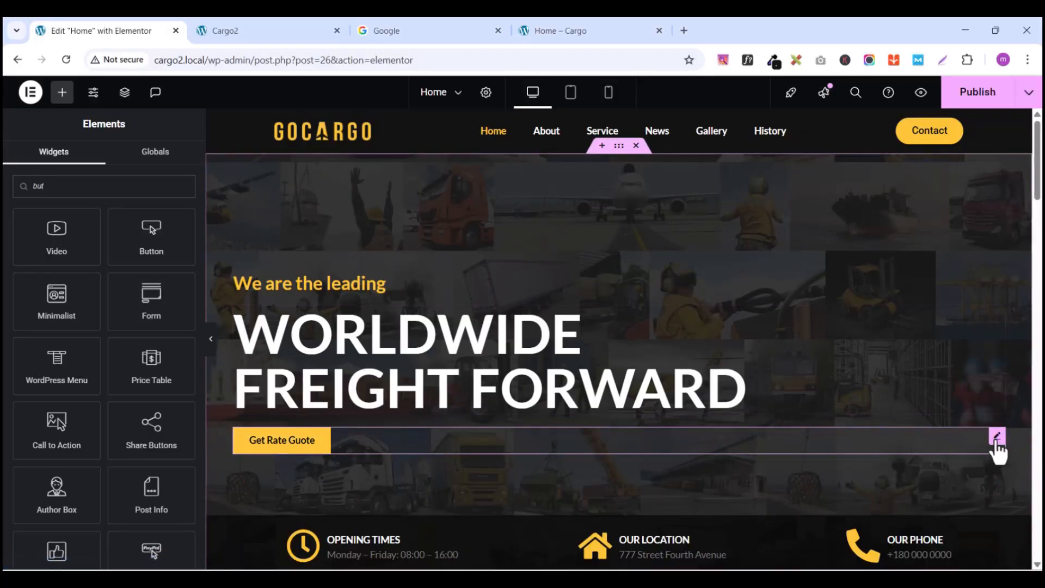
{"action": "left_click", "coordinate": [997, 437]}
{"action": "right_click", "coordinate": [997, 438]}
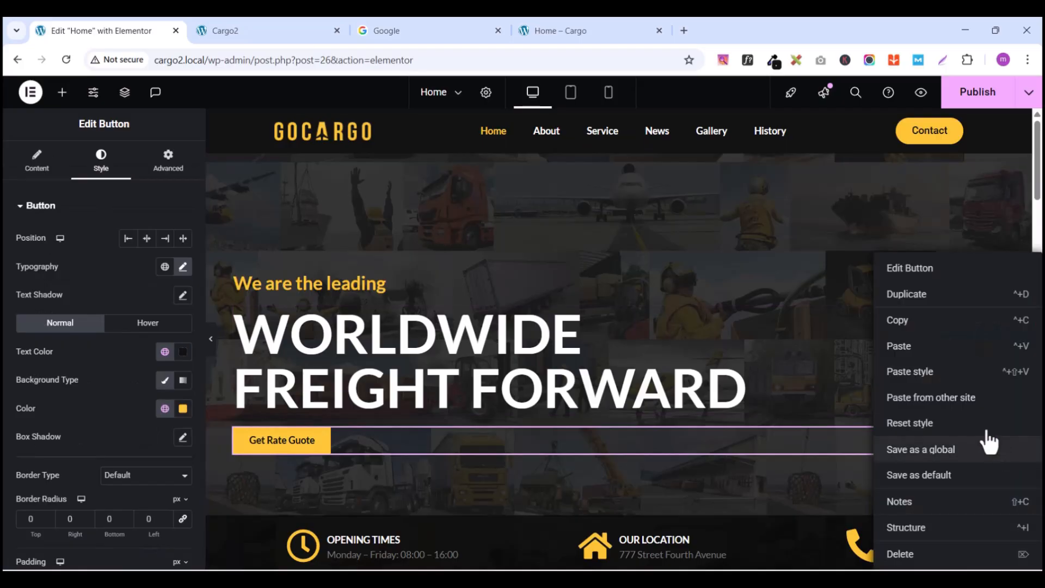
{"action": "left_click", "coordinate": [921, 321]}
Step: Paste the copied button below the heading in the contact banner
{"action": "scroll", "coordinate": [747, 387], "scroll_direction": "down", "scroll_amount": 10}
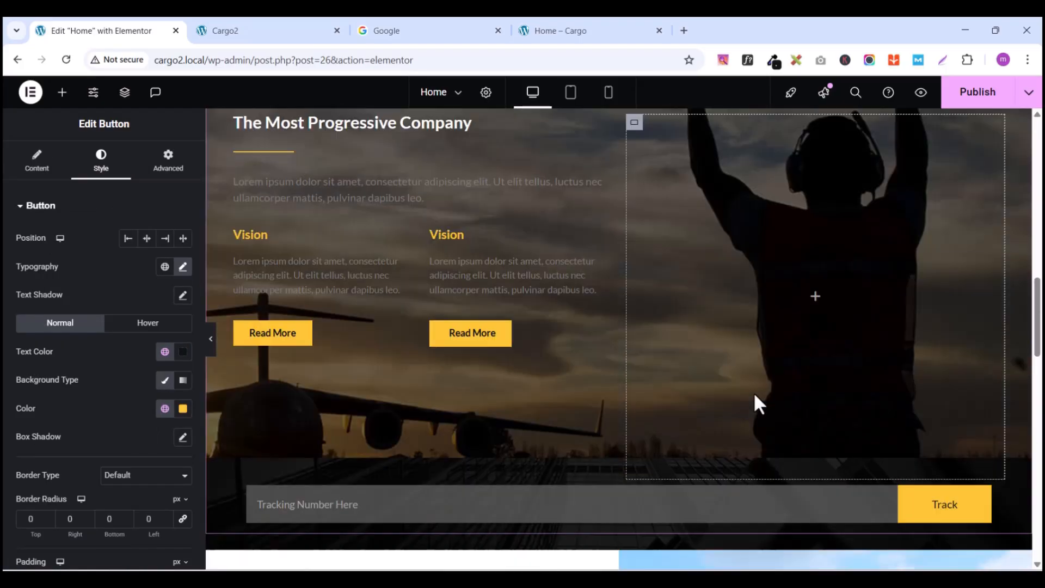
{"action": "scroll", "coordinate": [755, 394], "scroll_direction": "down", "scroll_amount": 15}
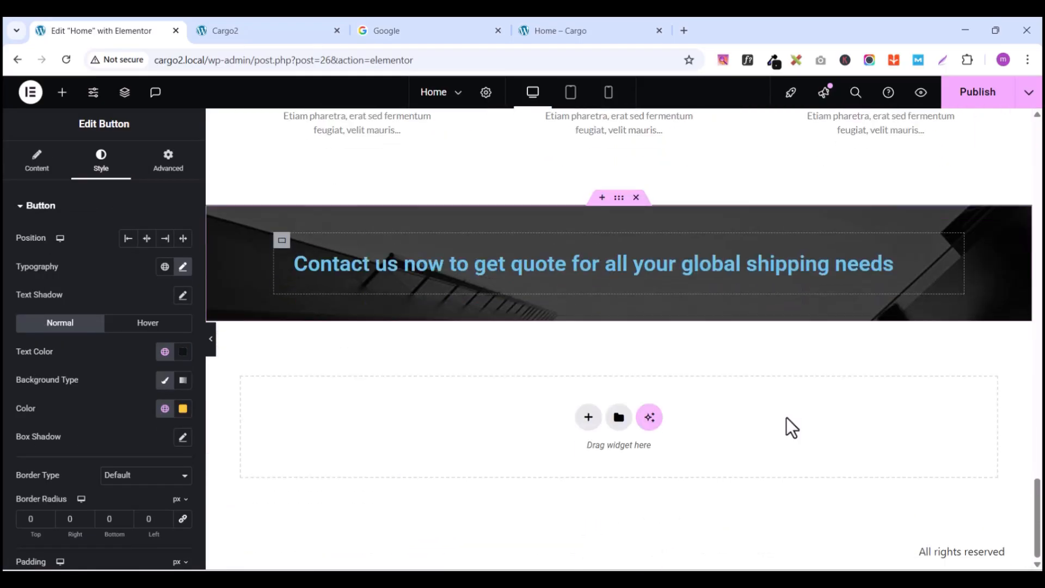
{"action": "left_click", "coordinate": [924, 261]}
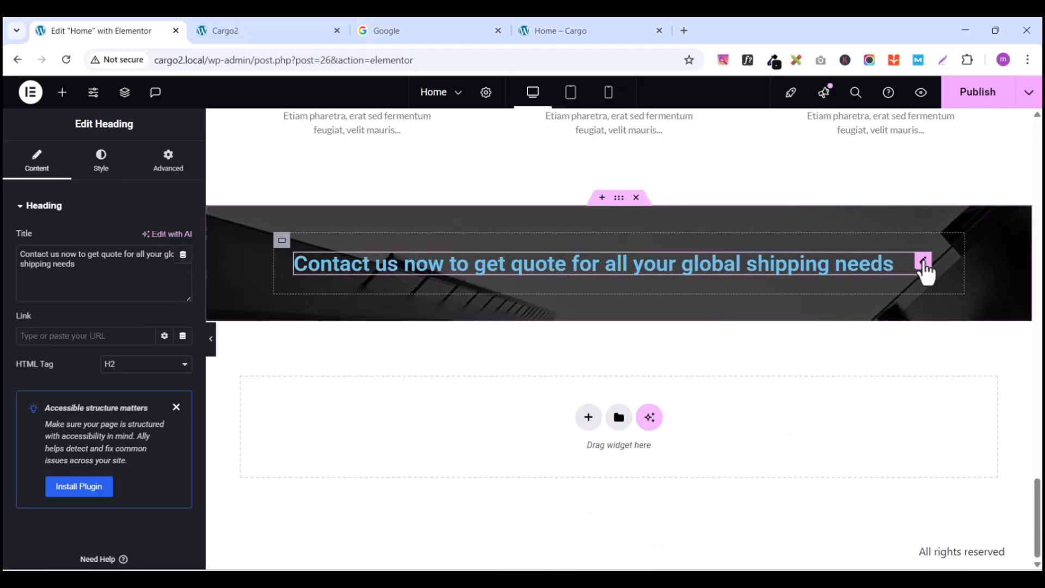
{"action": "right_click", "coordinate": [924, 268]}
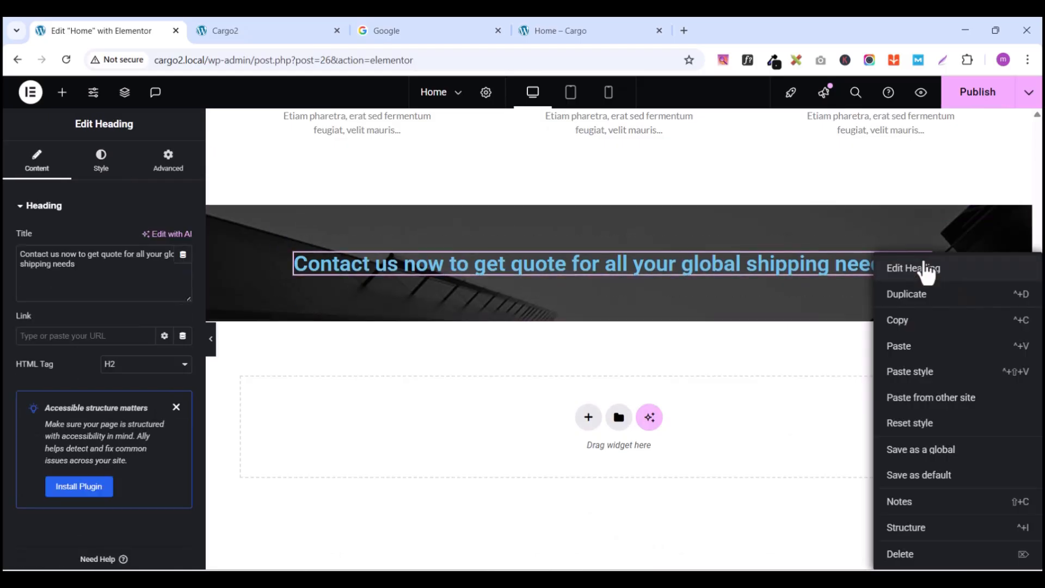
{"action": "left_click", "coordinate": [921, 346]}
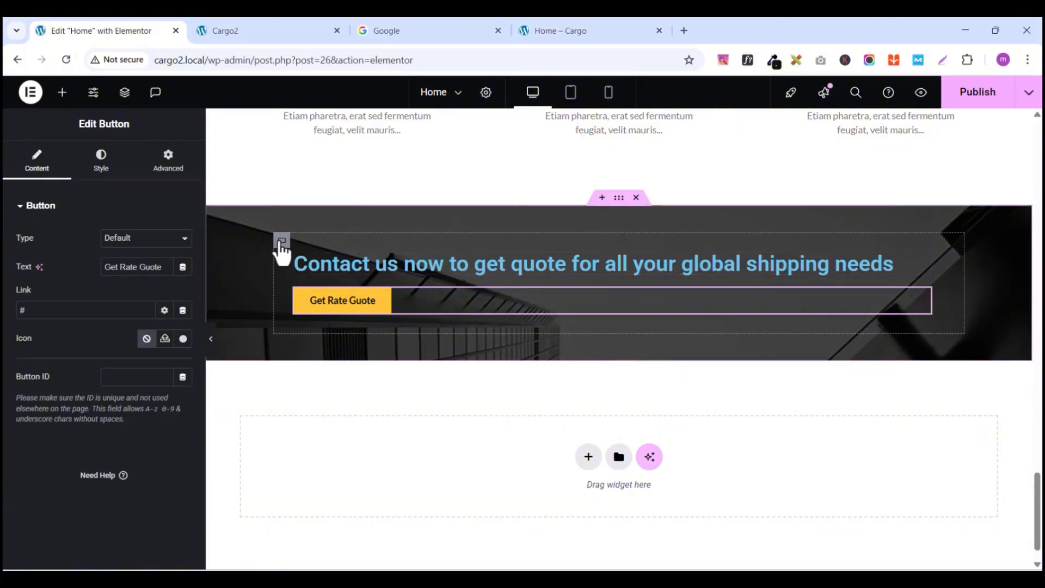
Step: Set the contact banner's nested container to a horizontal row direction so the heading and button sit side by side
{"action": "left_click", "coordinate": [281, 241]}
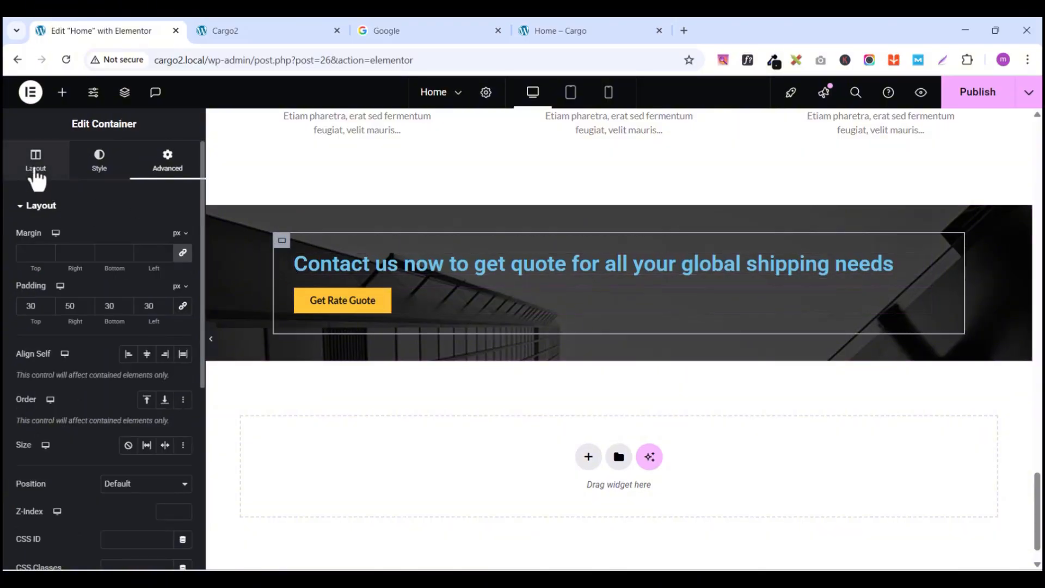
{"action": "left_click", "coordinate": [35, 170]}
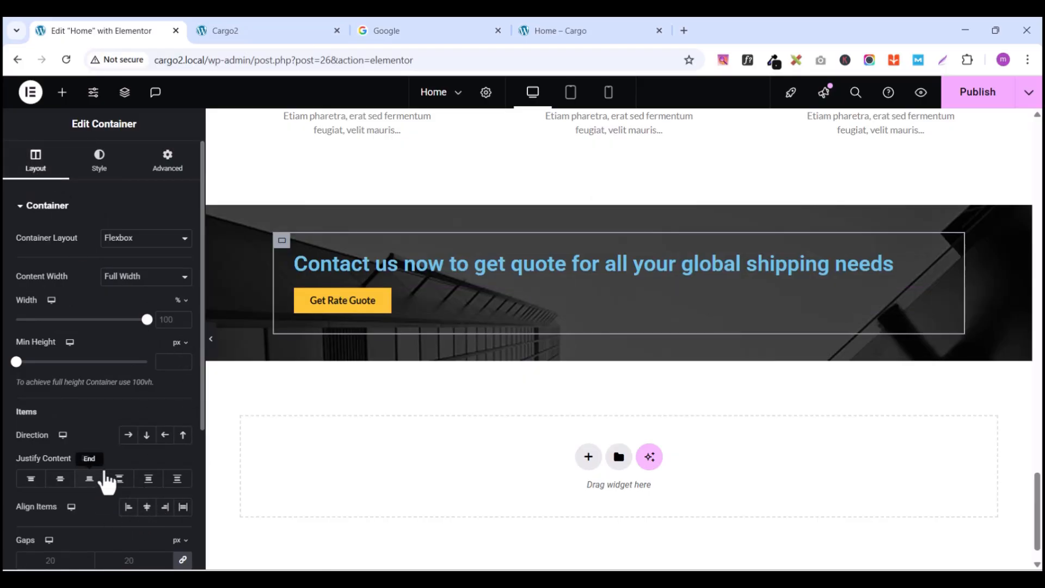
{"action": "left_click", "coordinate": [128, 436]}
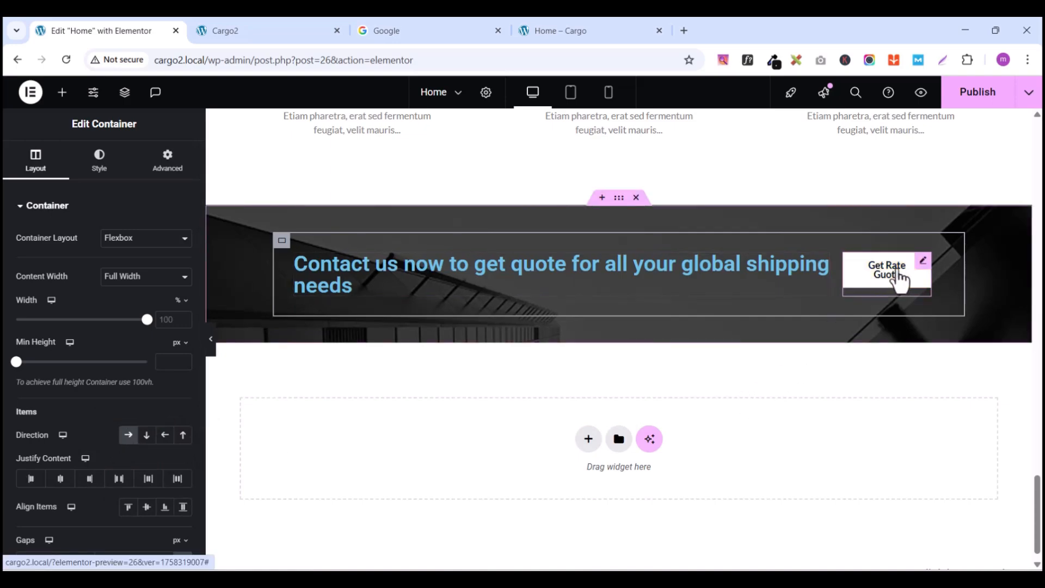
Step: Change the text of the contact banner's button to "Contact Us"
{"action": "left_click", "coordinate": [924, 262]}
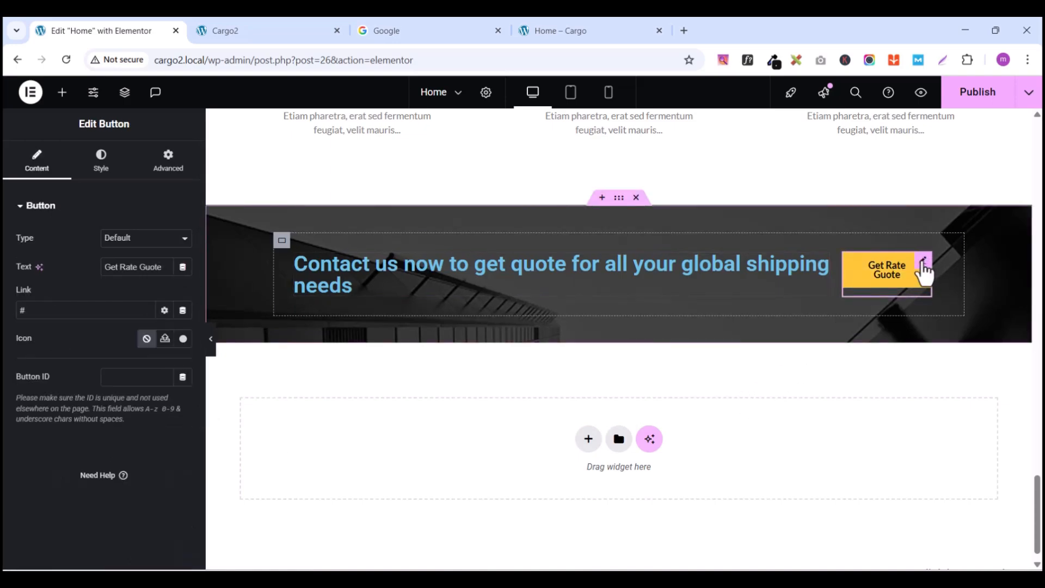
{"action": "triple_click", "coordinate": [125, 266]}
{"action": "type", "text": "C"}
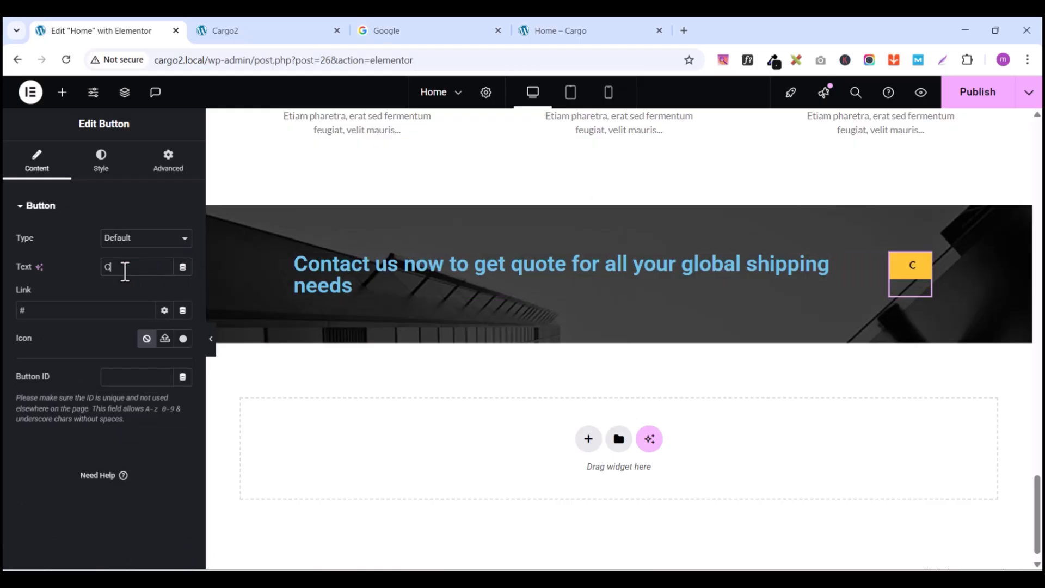
{"action": "type", "text": "ontact"}
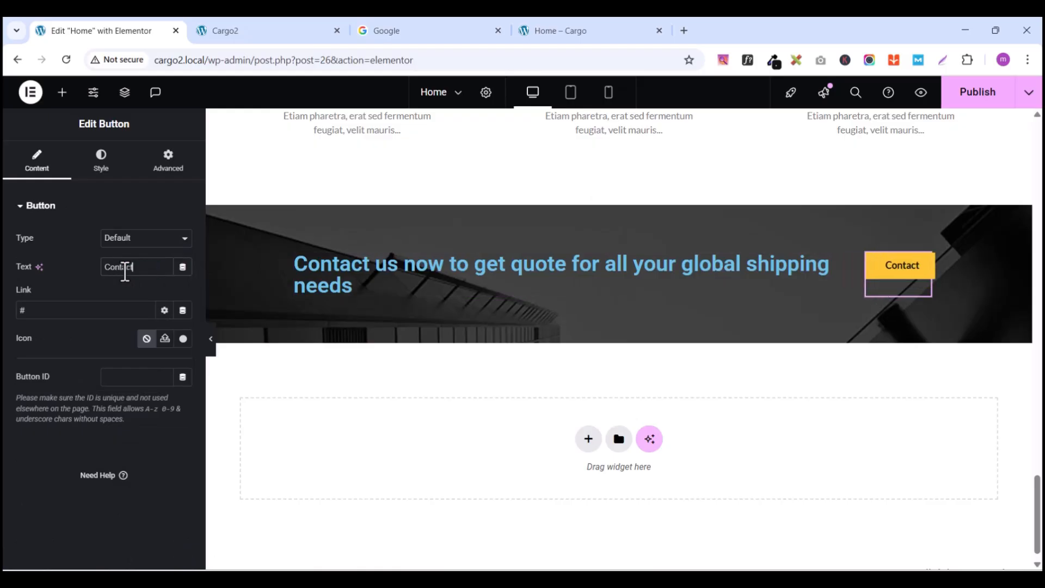
{"action": "type", "text": " Us"}
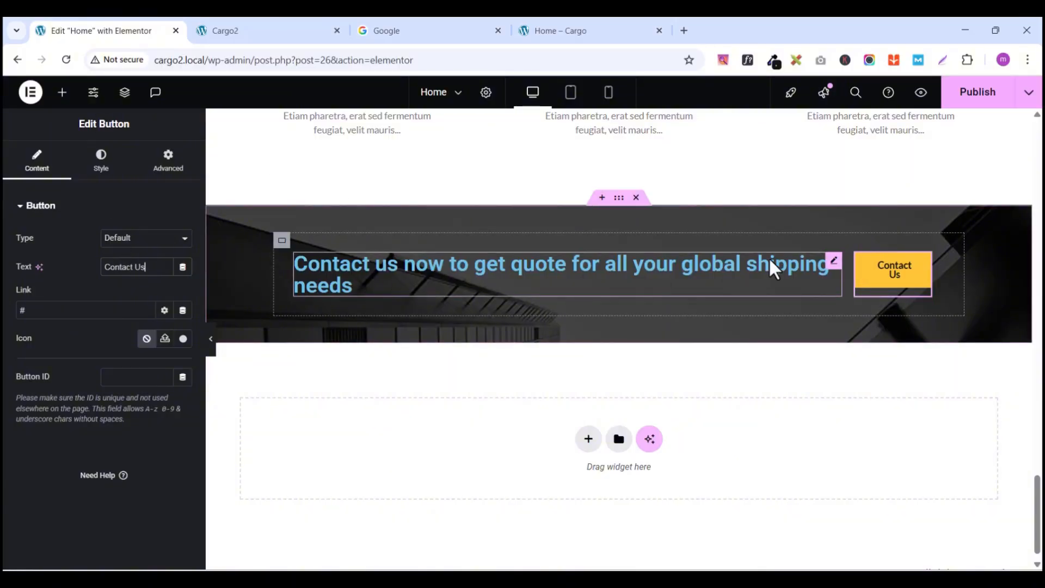
Step: Set the font family of the contact banner's heading to Lato
{"action": "left_click", "coordinate": [835, 266]}
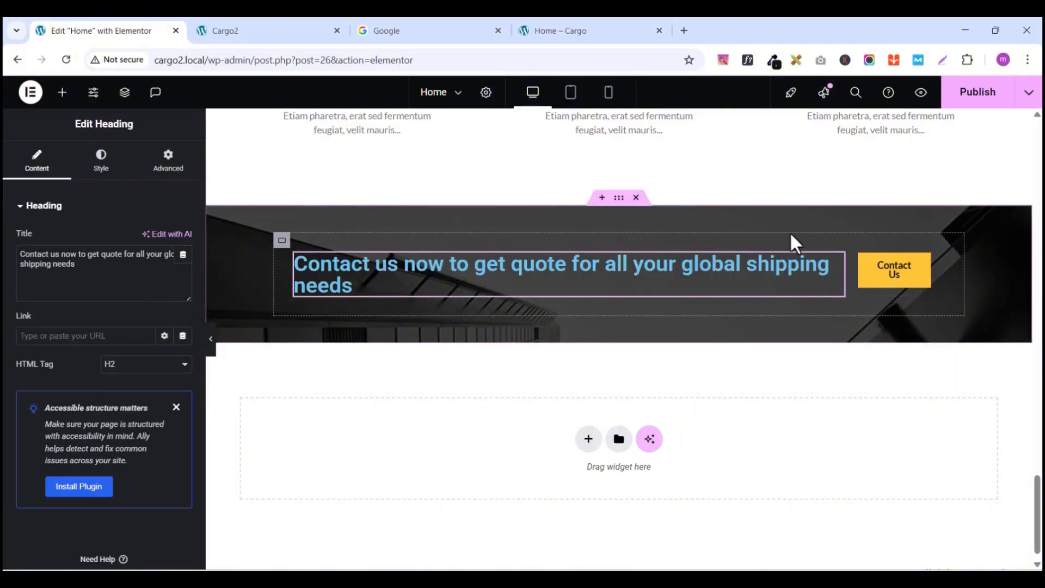
{"action": "left_click", "coordinate": [101, 165]}
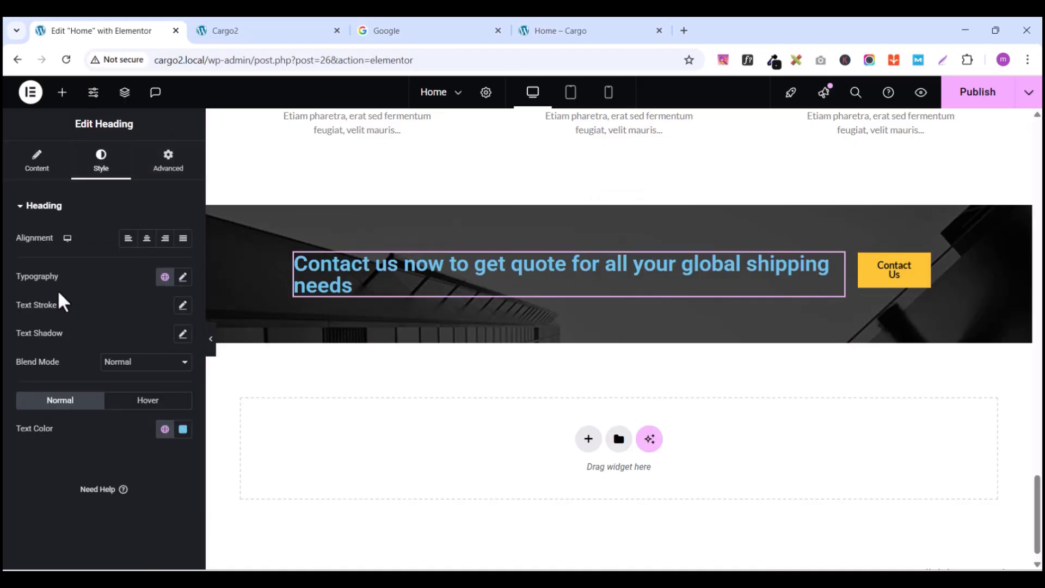
{"action": "left_click", "coordinate": [182, 278]}
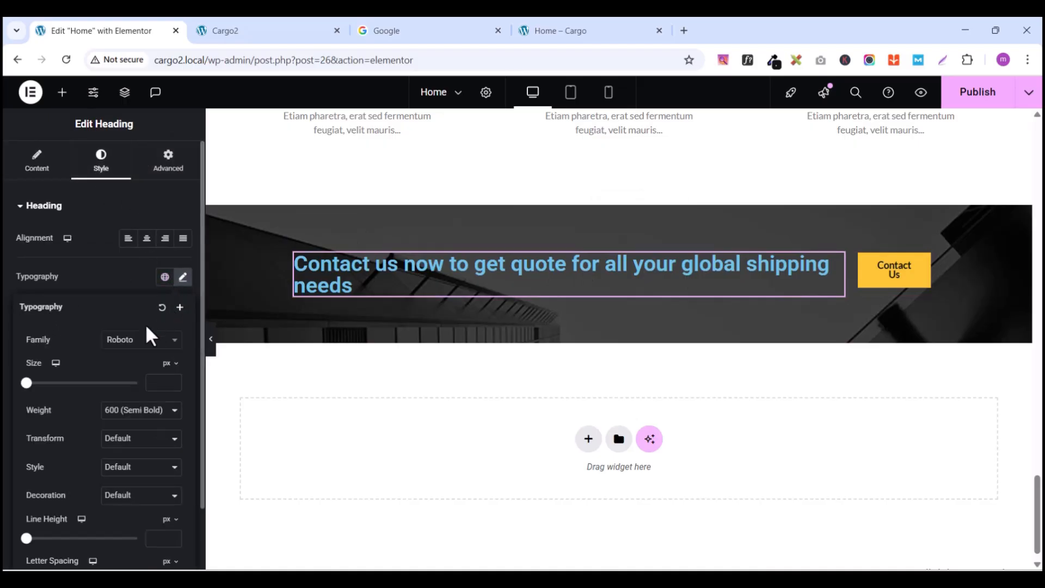
{"action": "left_click", "coordinate": [141, 341]}
{"action": "type", "text": "lato"}
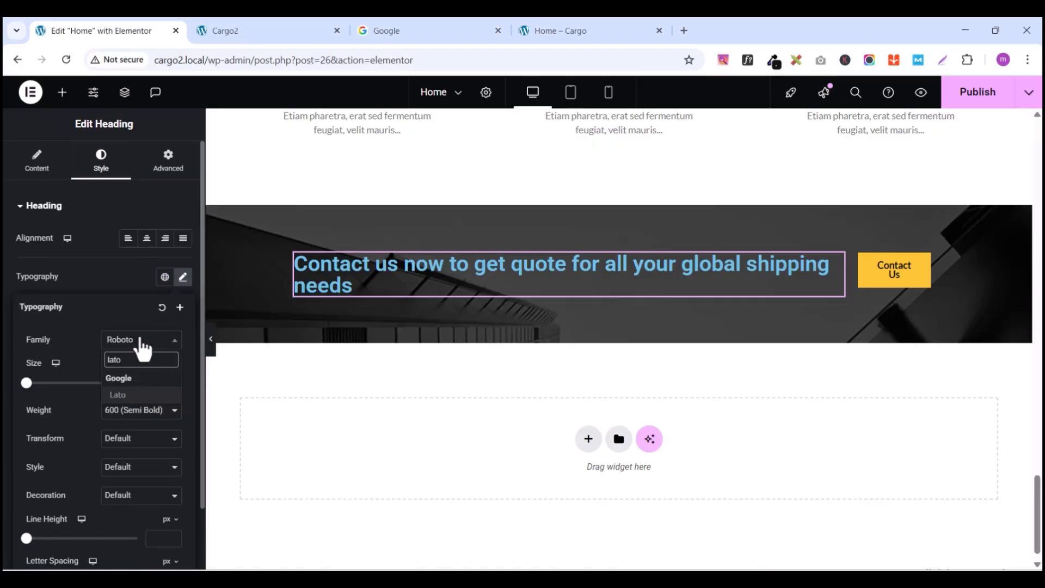
{"action": "left_click", "coordinate": [124, 397]}
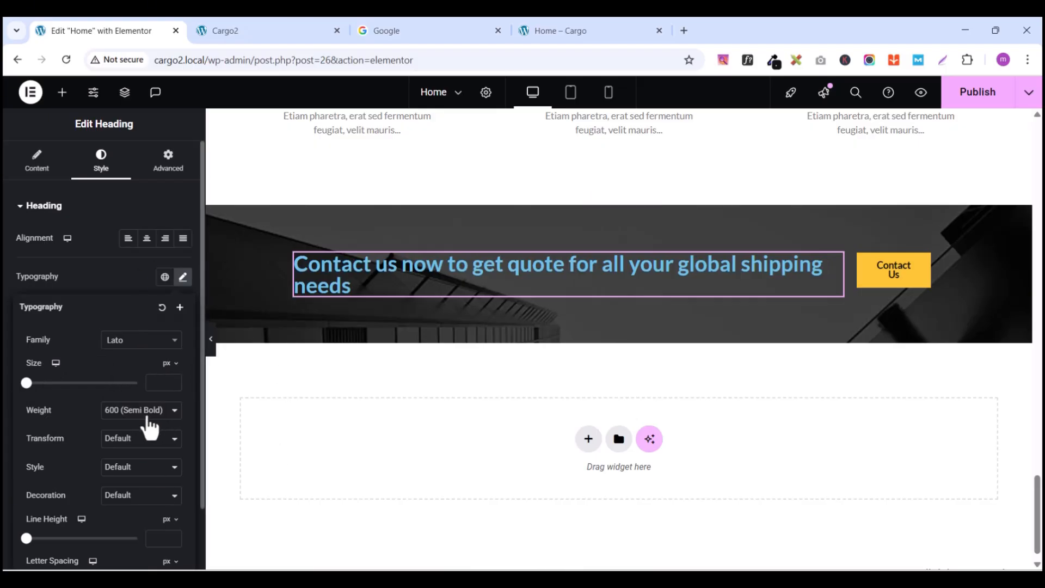
Step: Set the contact banner heading's font size to 25 px
{"action": "left_click", "coordinate": [163, 383]}
{"action": "type", "text": "2"}
{"action": "left_click", "coordinate": [172, 380]}
{"action": "left_click", "coordinate": [172, 380]}
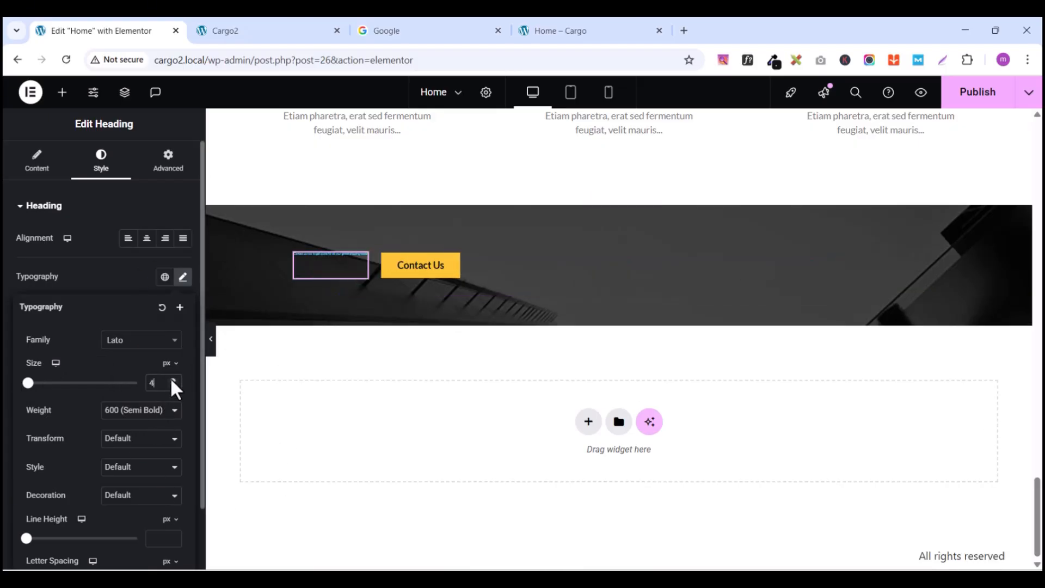
{"action": "left_click", "coordinate": [172, 380]}
{"action": "left_click", "coordinate": [172, 380]}
{"action": "left_click", "coordinate": [172, 380]}
{"action": "left_click", "coordinate": [172, 380]}
{"action": "left_click", "coordinate": [172, 380]}
{"action": "left_click", "coordinate": [172, 380]}
{"action": "left_click", "coordinate": [172, 380]}
{"action": "left_click", "coordinate": [172, 380]}
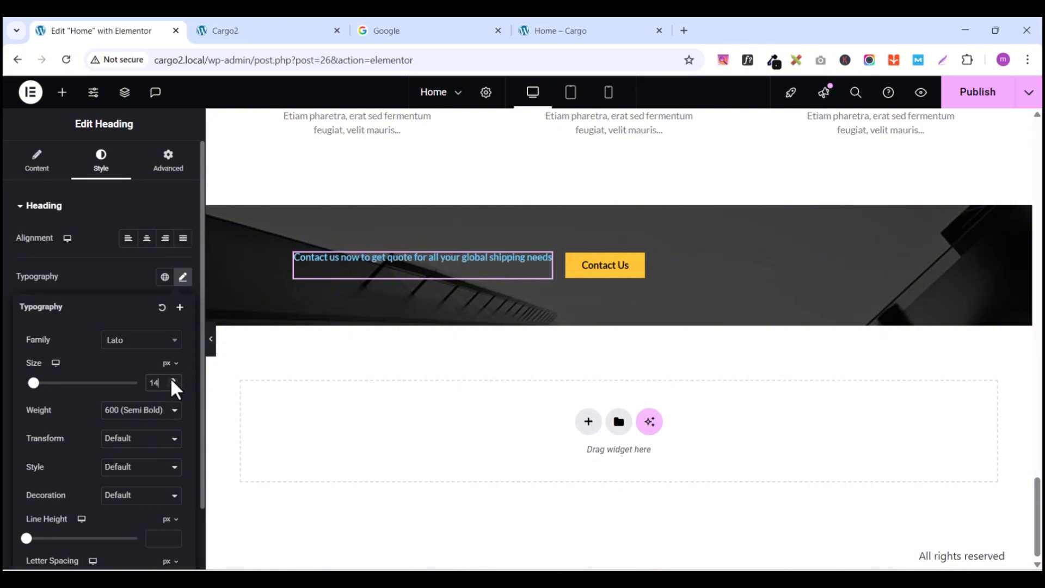
{"action": "left_click", "coordinate": [172, 380]}
{"action": "left_click", "coordinate": [172, 380]}
{"action": "left_click", "coordinate": [172, 380]}
{"action": "left_click", "coordinate": [172, 380]}
{"action": "left_click", "coordinate": [172, 380]}
{"action": "left_click", "coordinate": [172, 380]}
{"action": "left_click", "coordinate": [172, 380]}
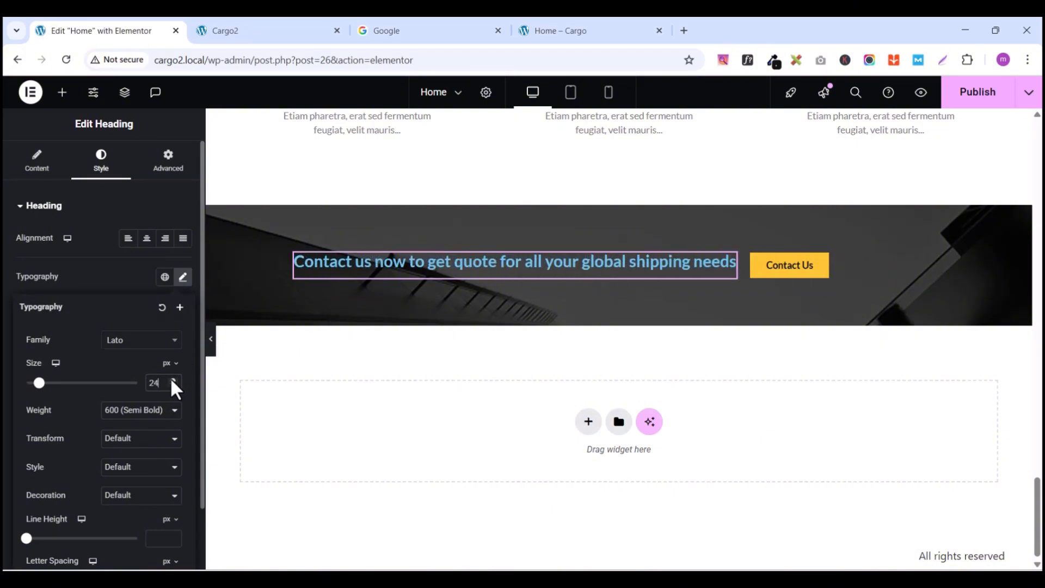
{"action": "left_click", "coordinate": [172, 380]}
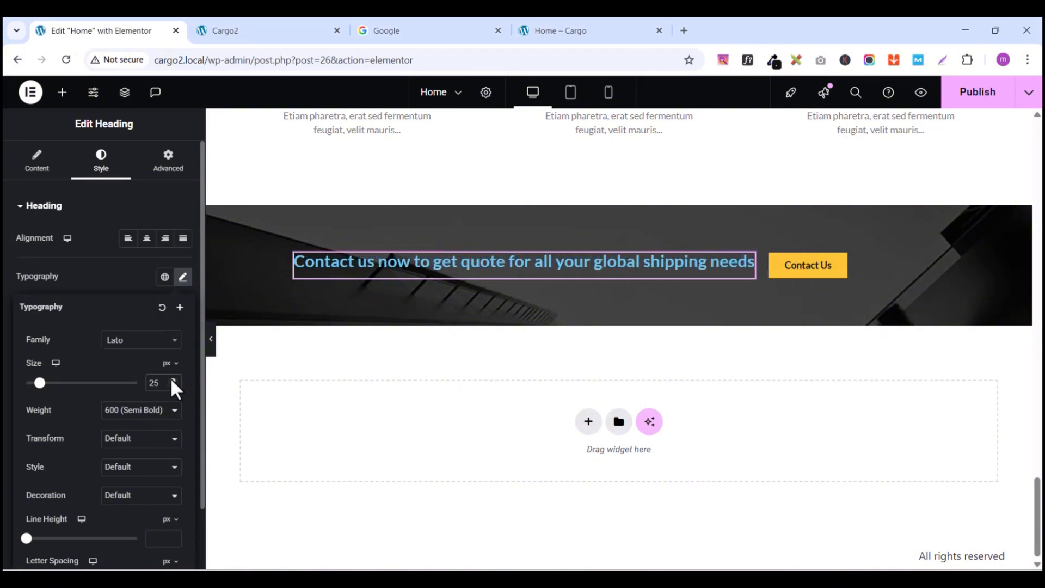
{"action": "left_click", "coordinate": [115, 282]}
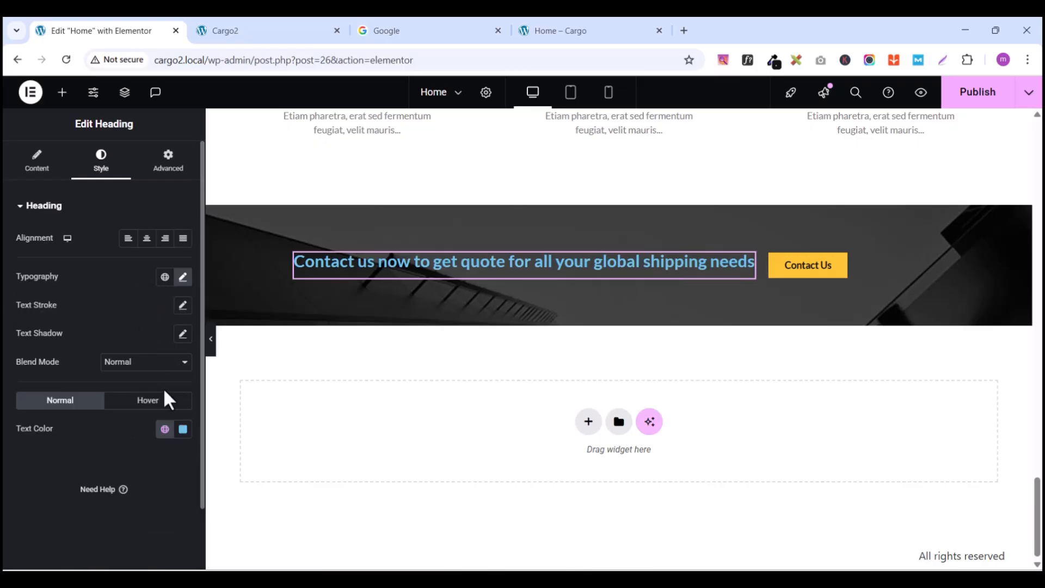
Step: Set the contact banner heading's text color to near-white #FEFFFF
{"action": "left_click", "coordinate": [184, 431]}
{"action": "left_click_drag", "start_coordinate": [182, 264], "coordinate": [82, 244]}
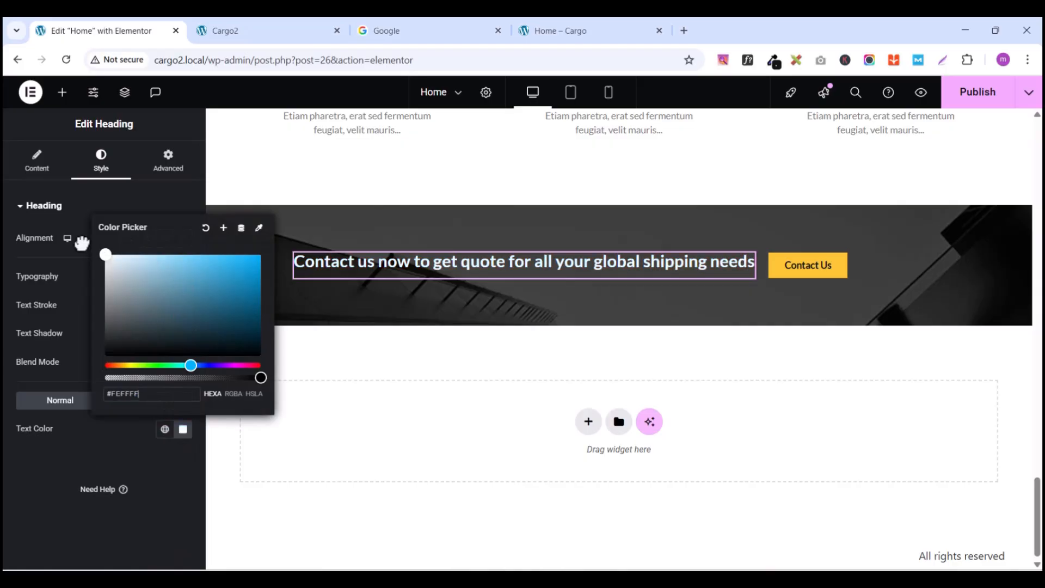
{"action": "left_click", "coordinate": [119, 450]}
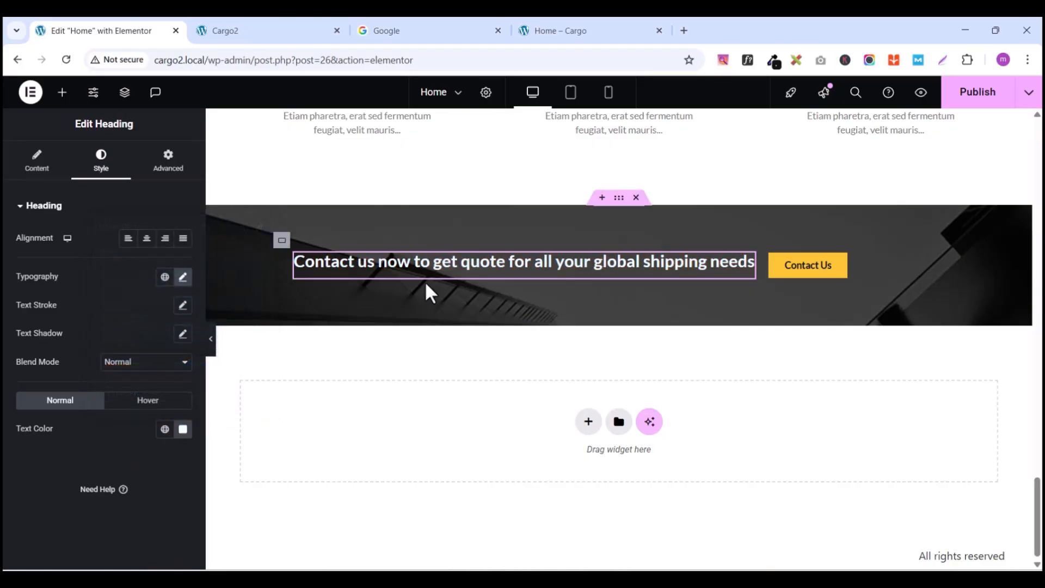
Step: Give the contact banner's nested container a classic background in the global color Black
{"action": "left_click", "coordinate": [282, 242]}
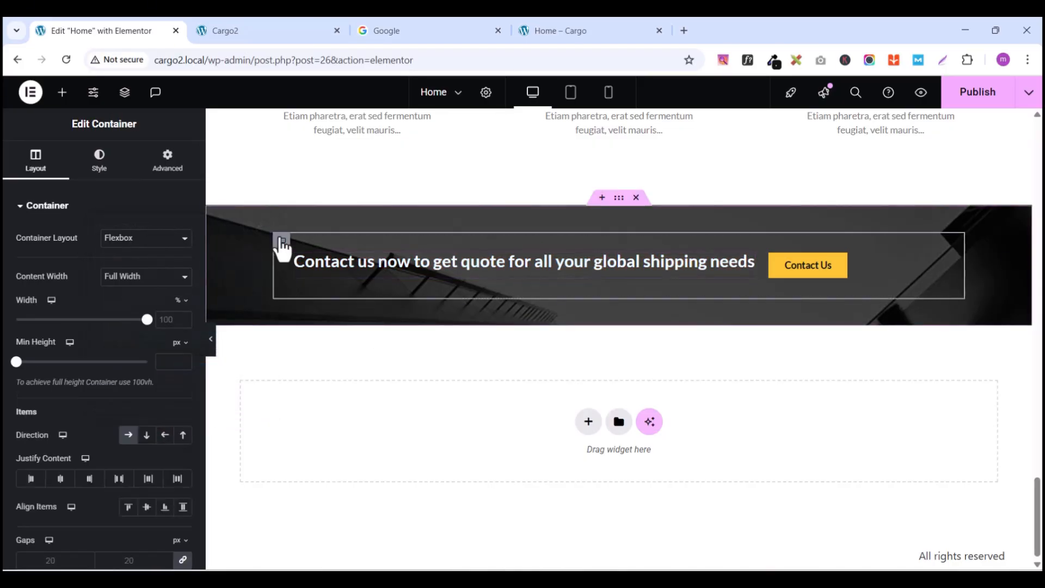
{"action": "left_click", "coordinate": [101, 168]}
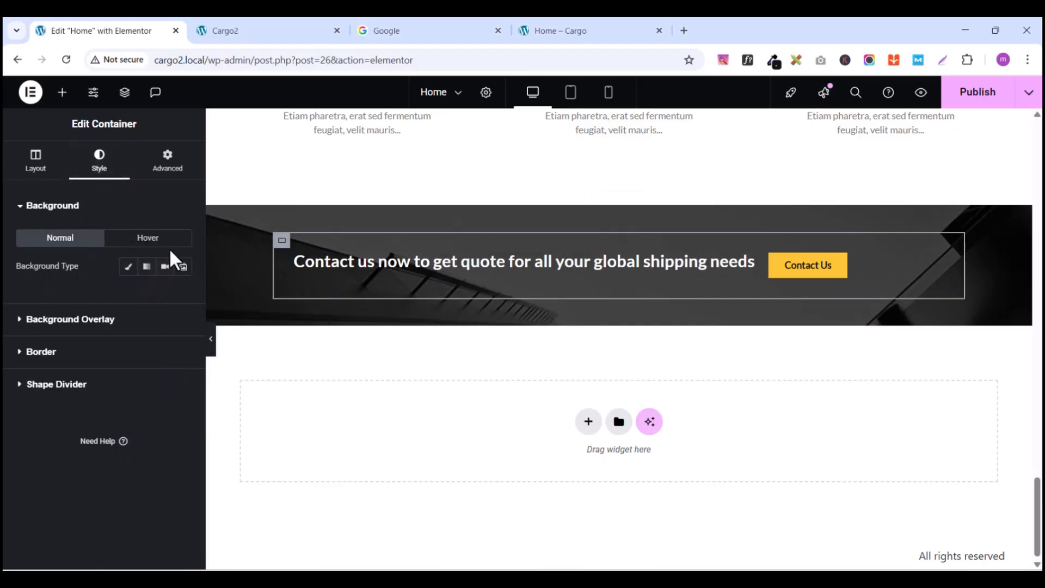
{"action": "left_click", "coordinate": [128, 271]}
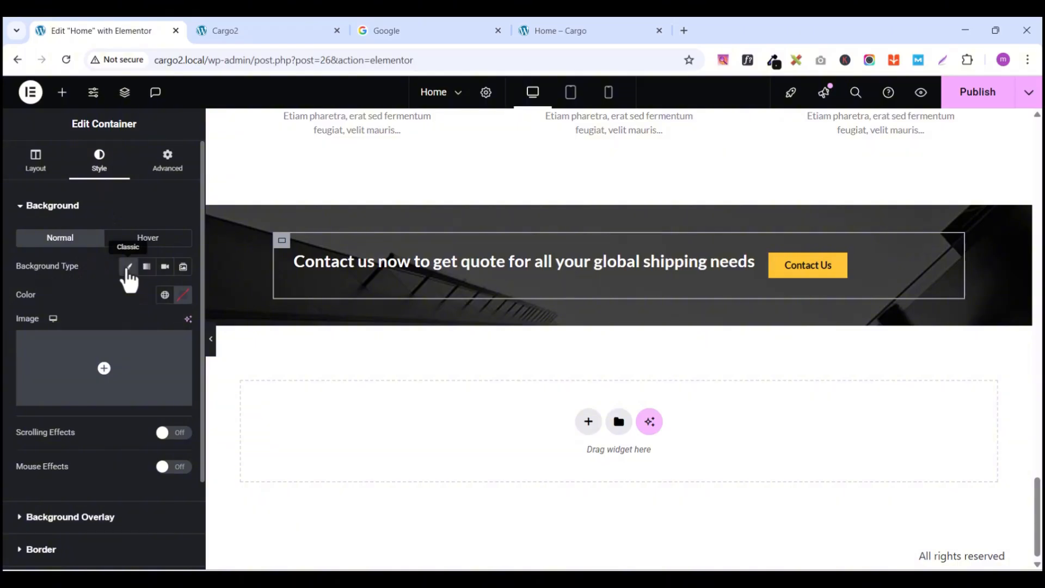
{"action": "left_click", "coordinate": [164, 295]}
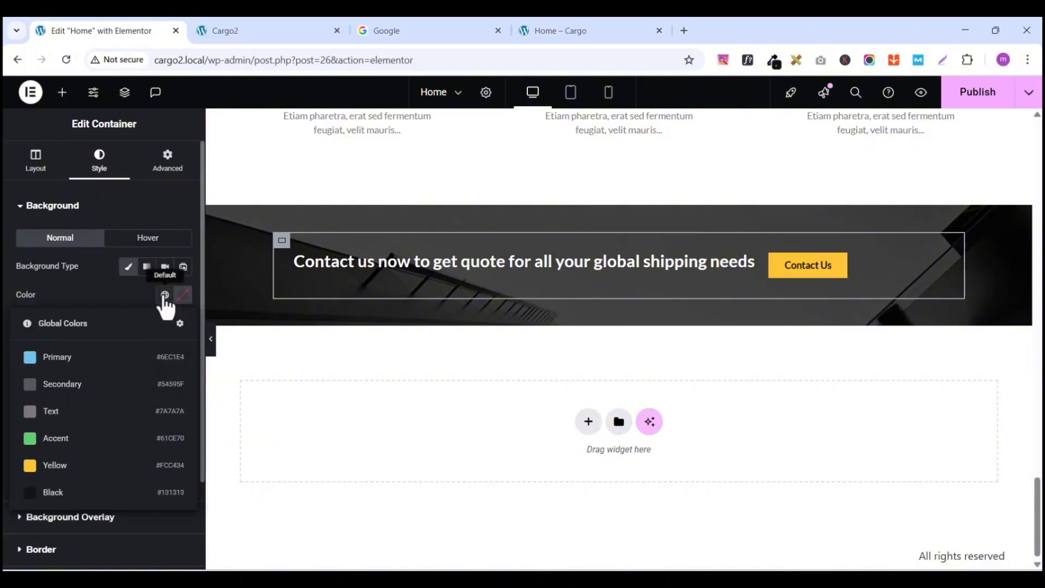
{"action": "left_click", "coordinate": [53, 492]}
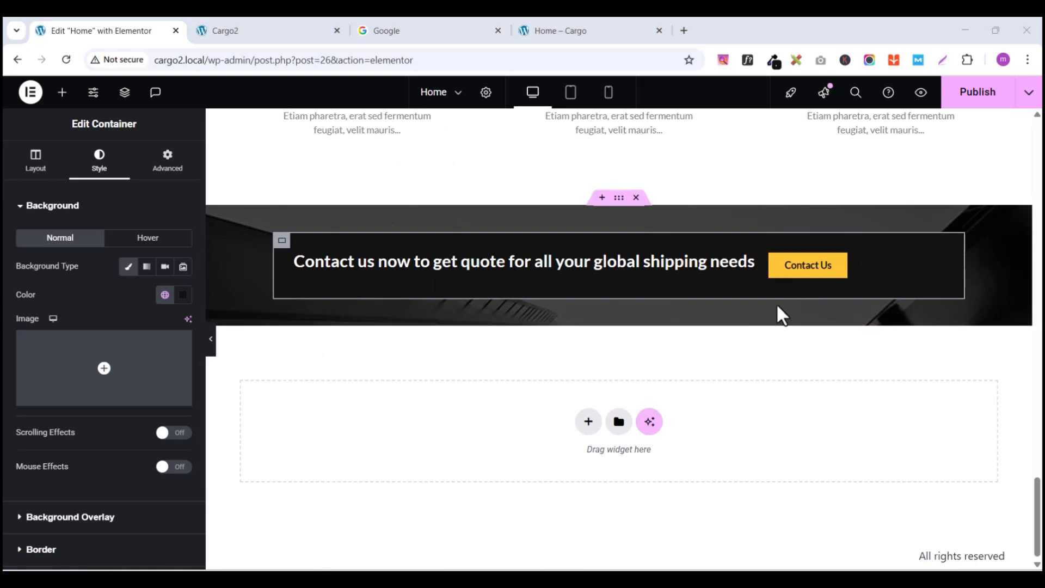
{"action": "mouse_move", "coordinate": [845, 260]}
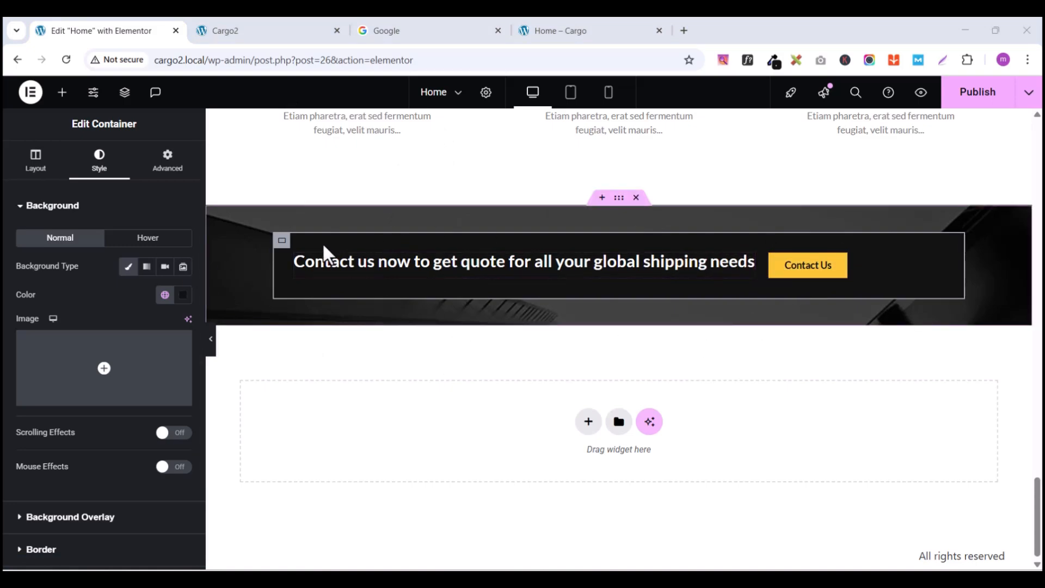
Step: Justify the nested container's items with space between and align them to the center
{"action": "left_click", "coordinate": [37, 164]}
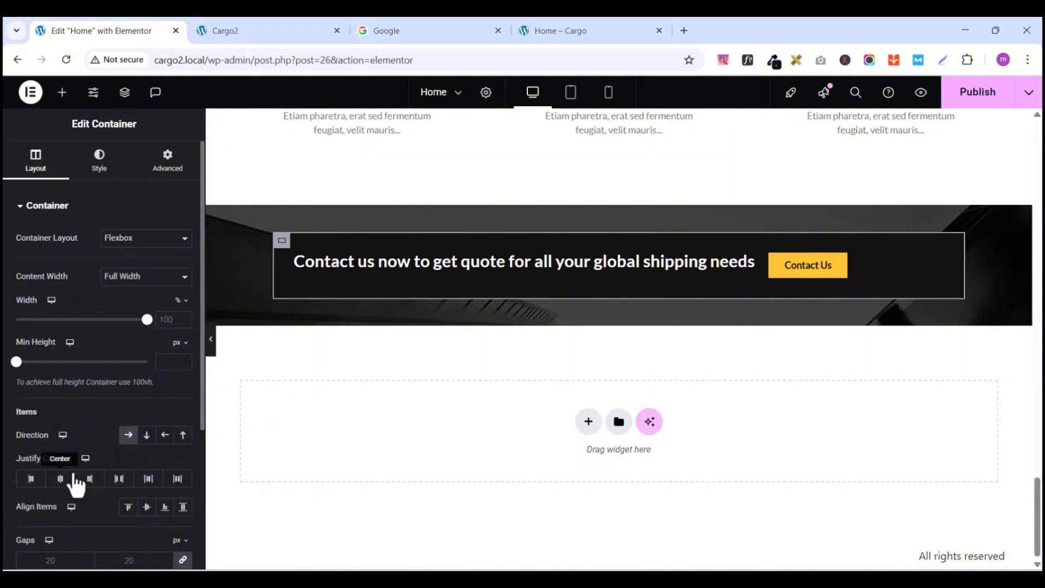
{"action": "left_click", "coordinate": [119, 479]}
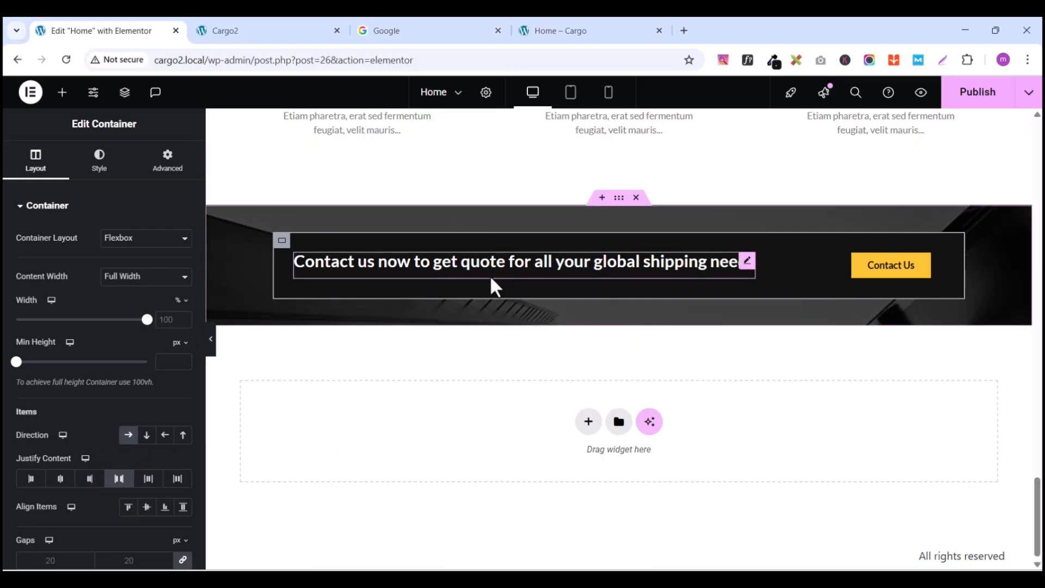
{"action": "left_click", "coordinate": [147, 508]}
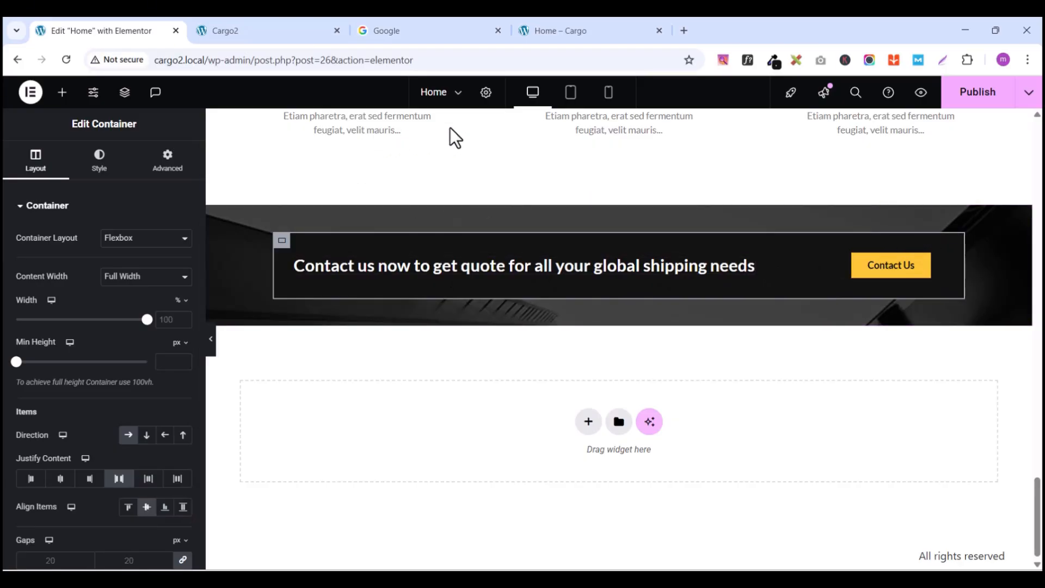
Step: Publish the Home page, review it down to the contact banner in the page preview, and return to the editor
{"action": "scroll", "coordinate": [453, 131], "scroll_direction": "up", "scroll_amount": 2}
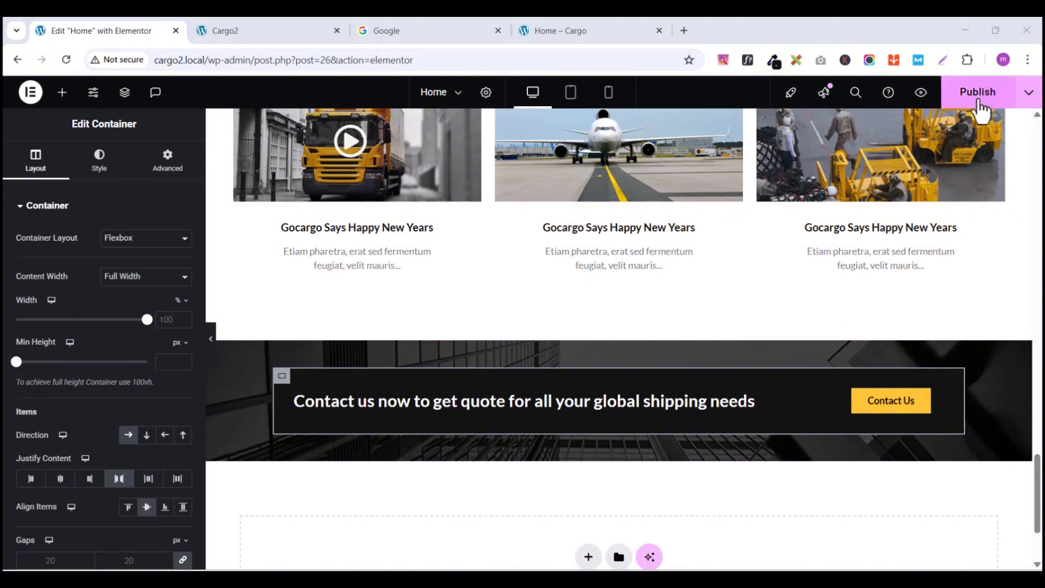
{"action": "left_click", "coordinate": [979, 98]}
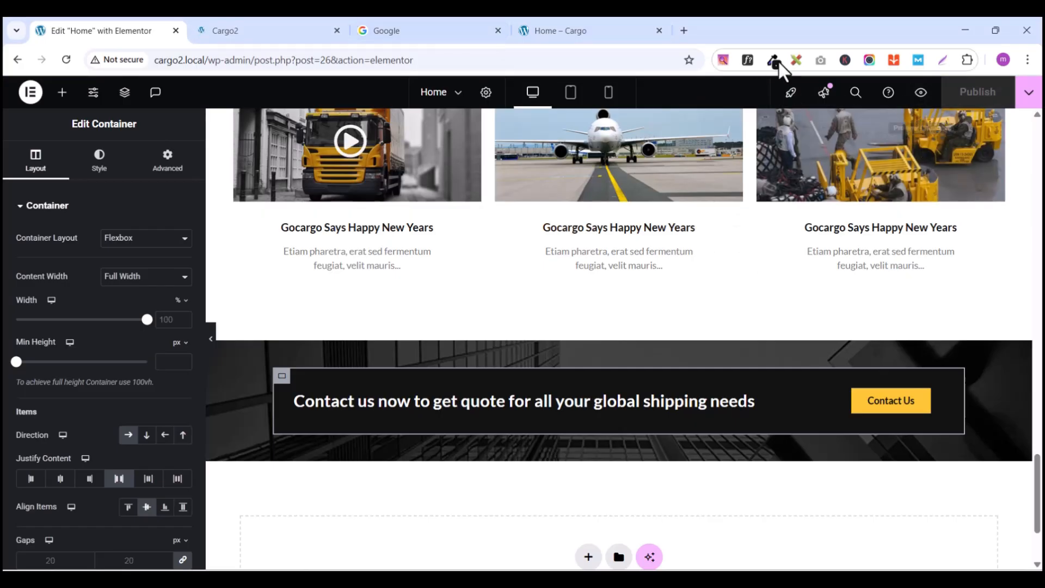
{"action": "left_click", "coordinate": [921, 92]}
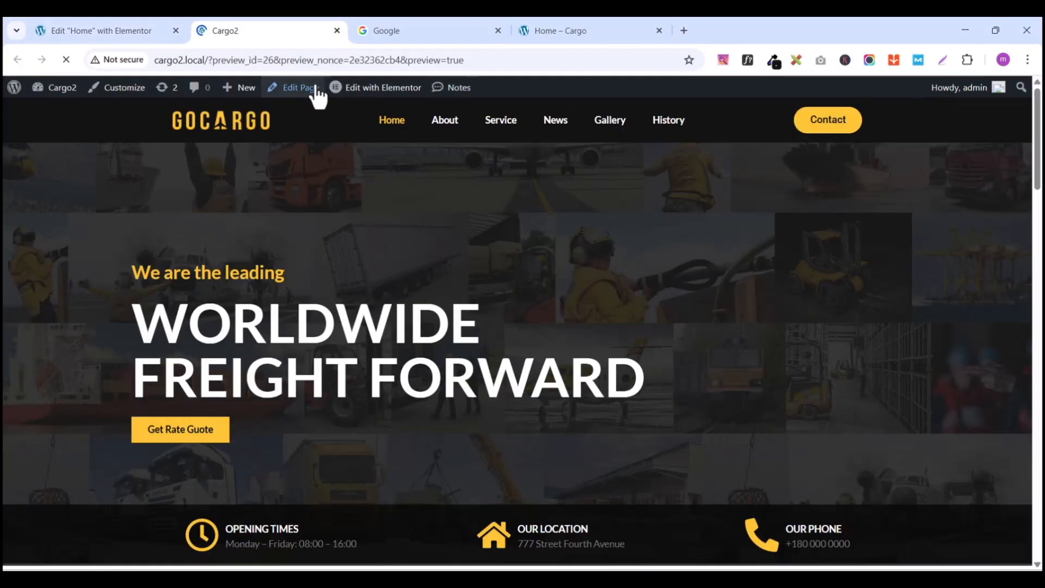
{"action": "scroll", "coordinate": [351, 306], "scroll_direction": "down", "scroll_amount": 5}
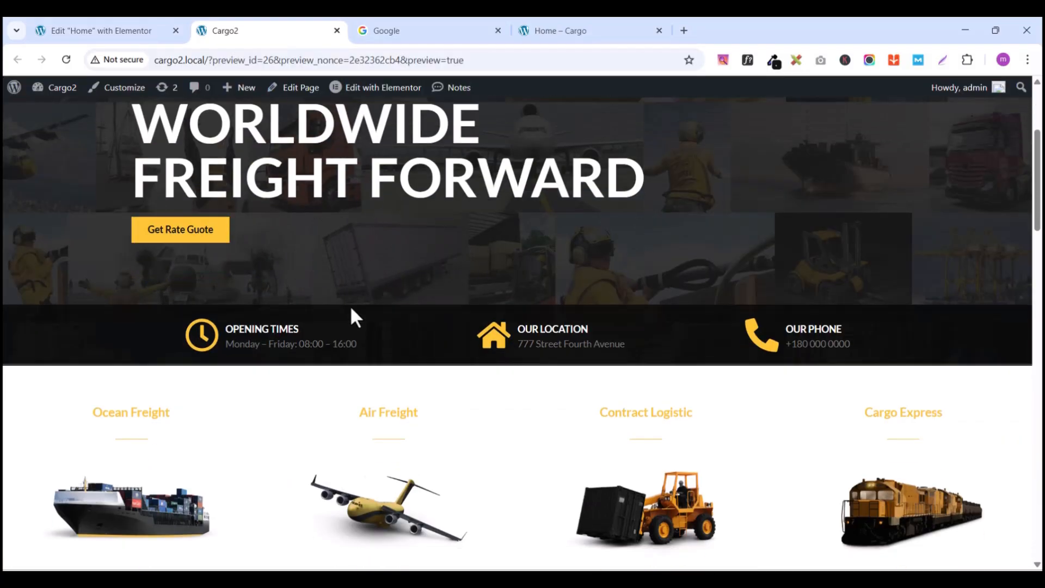
{"action": "scroll", "coordinate": [616, 305], "scroll_direction": "down", "scroll_amount": 15}
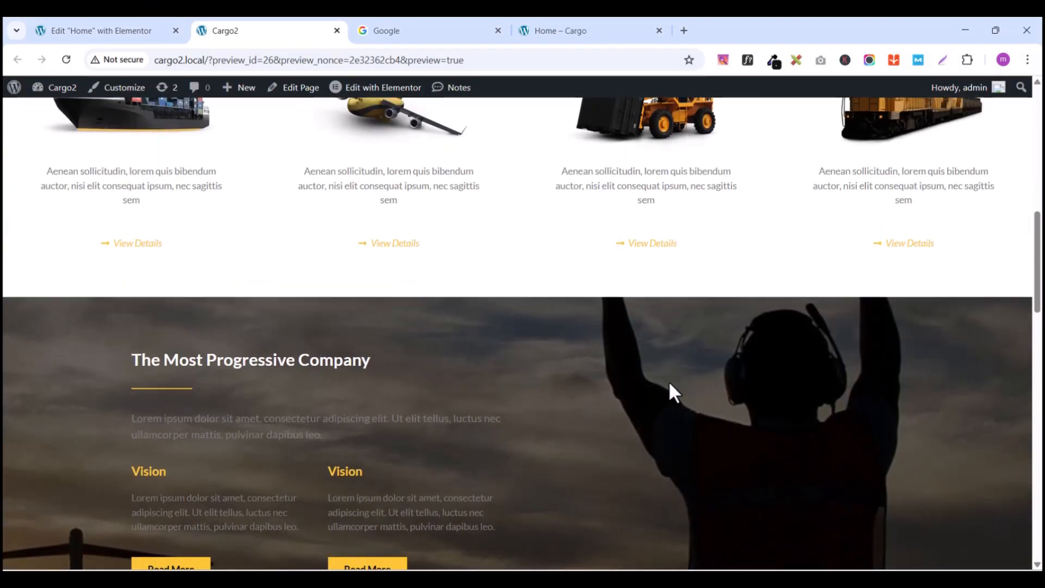
{"action": "scroll", "coordinate": [675, 390], "scroll_direction": "up", "scroll_amount": 2}
{"action": "scroll", "coordinate": [678, 396], "scroll_direction": "down", "scroll_amount": 4}
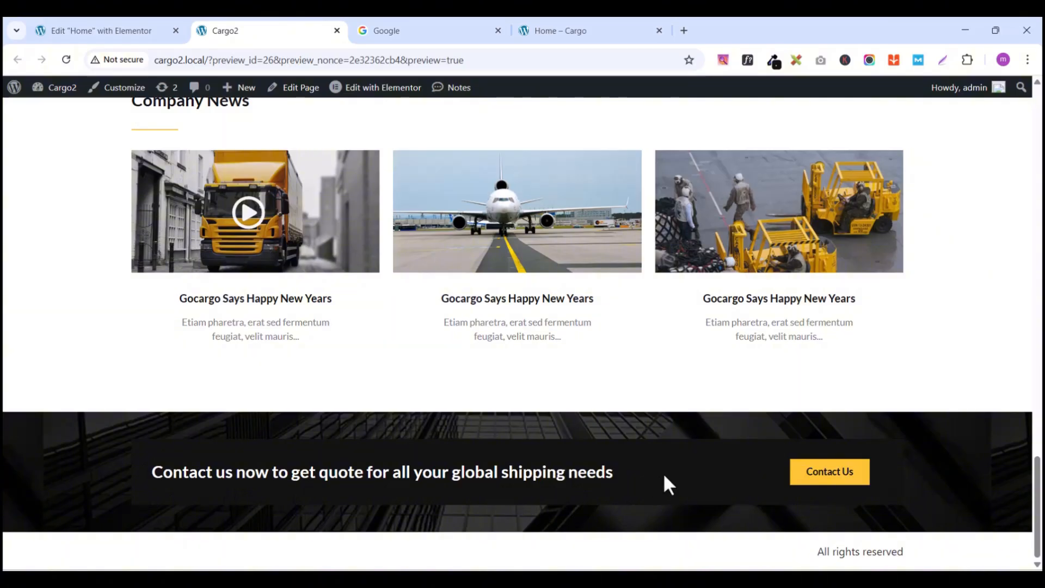
{"action": "left_click", "coordinate": [103, 31]}
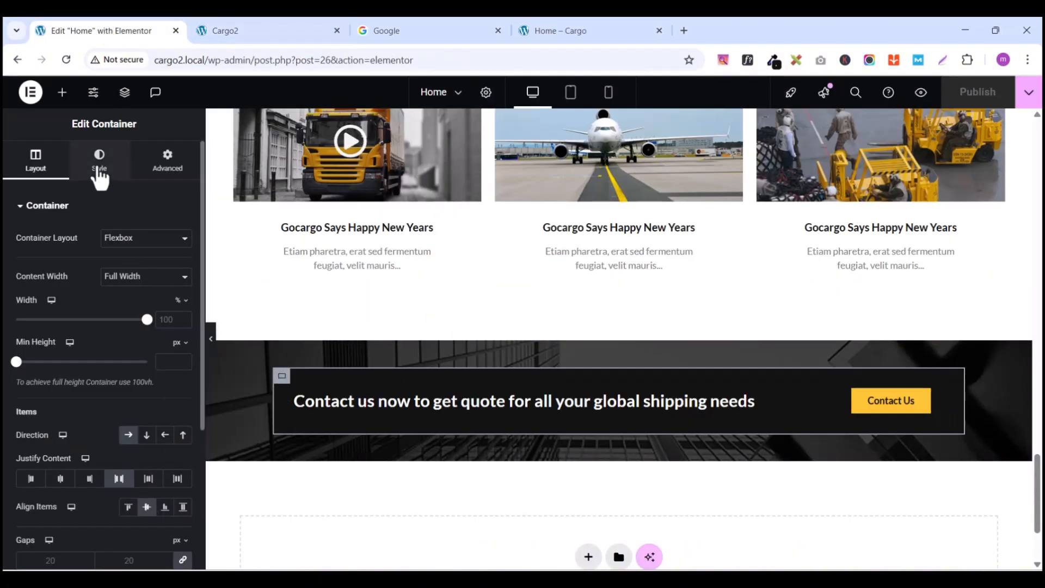
Step: Change the background color of the contact banner's nested container to pure black #000000
{"action": "left_click", "coordinate": [98, 168]}
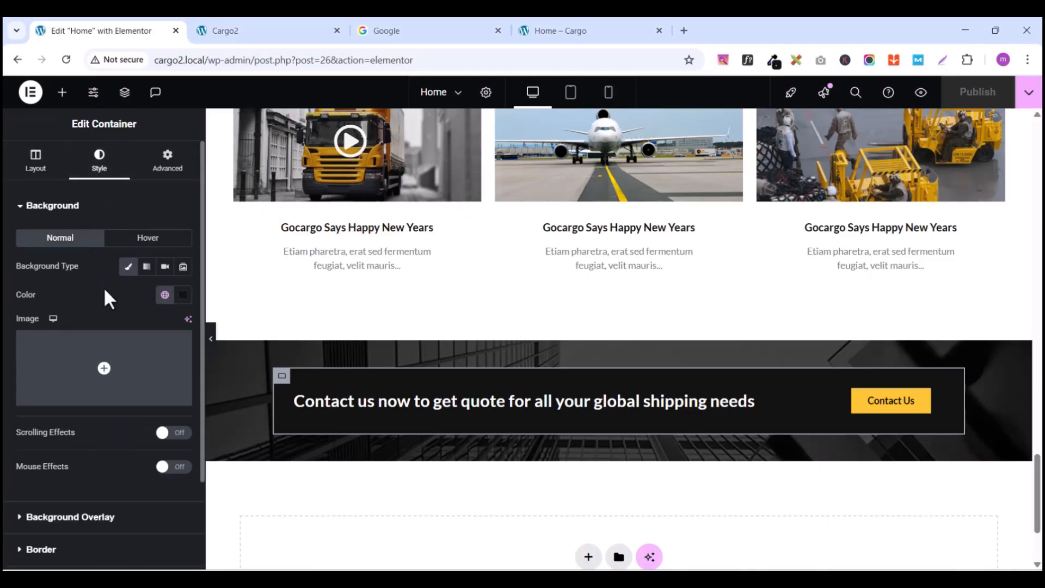
{"action": "left_click", "coordinate": [181, 297]}
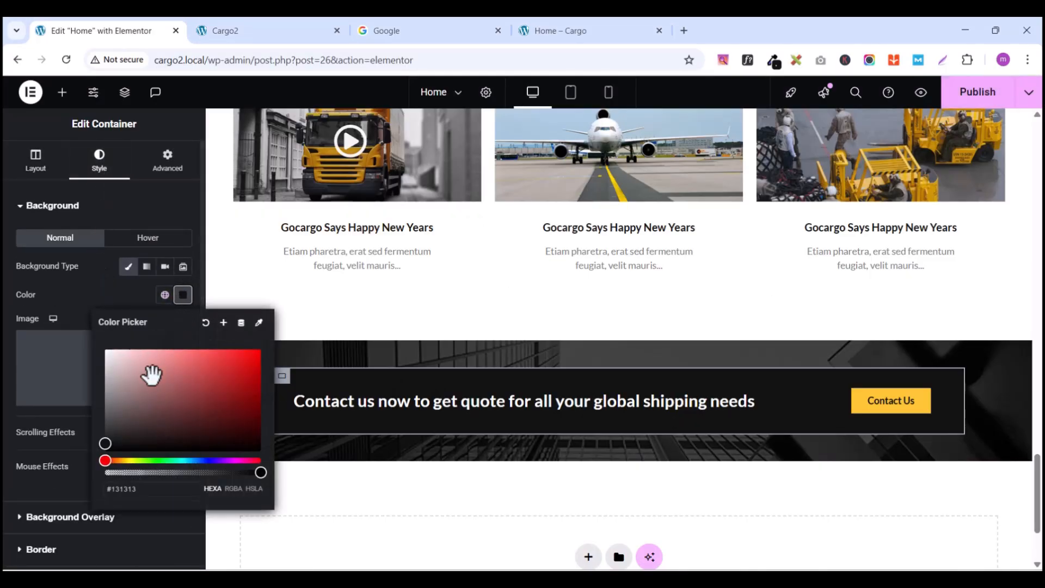
{"action": "left_click", "coordinate": [105, 452]}
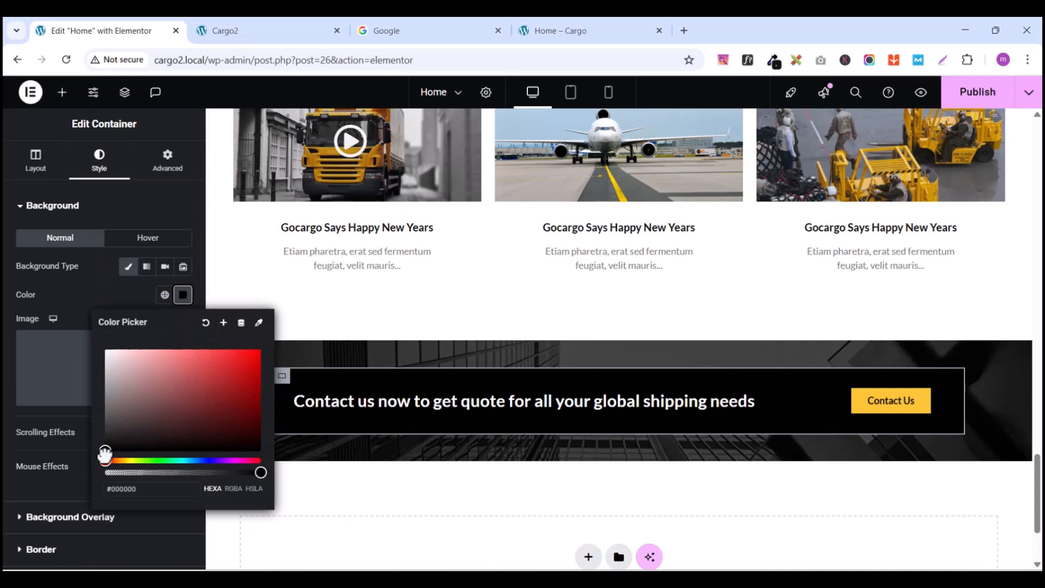
{"action": "left_click", "coordinate": [105, 301]}
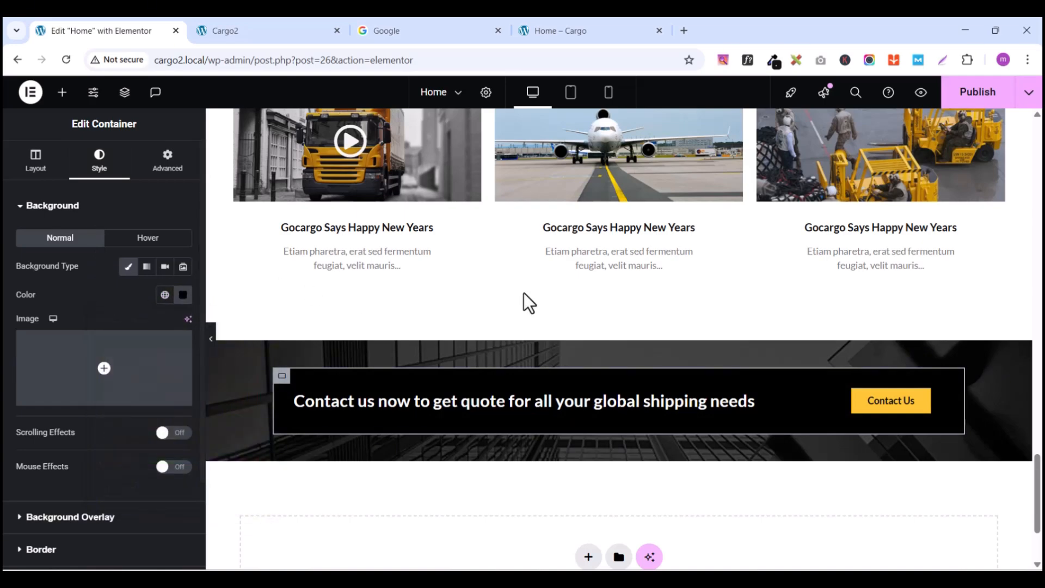
Step: Publish the Home page and compare its contact banner in the page preview with the banner on the reference Cargo home page
{"action": "left_click", "coordinate": [996, 101]}
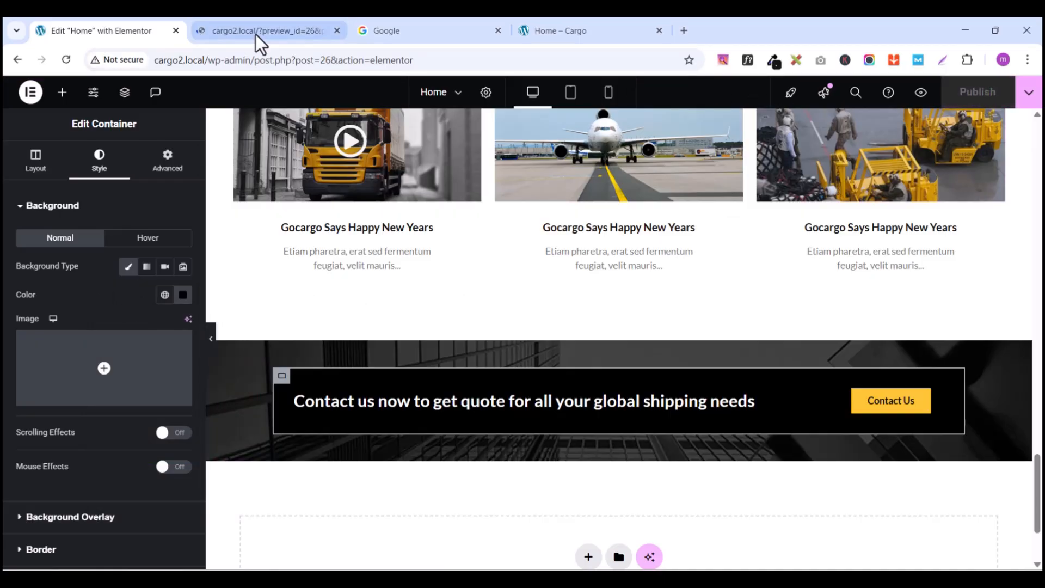
{"action": "left_click", "coordinate": [254, 32]}
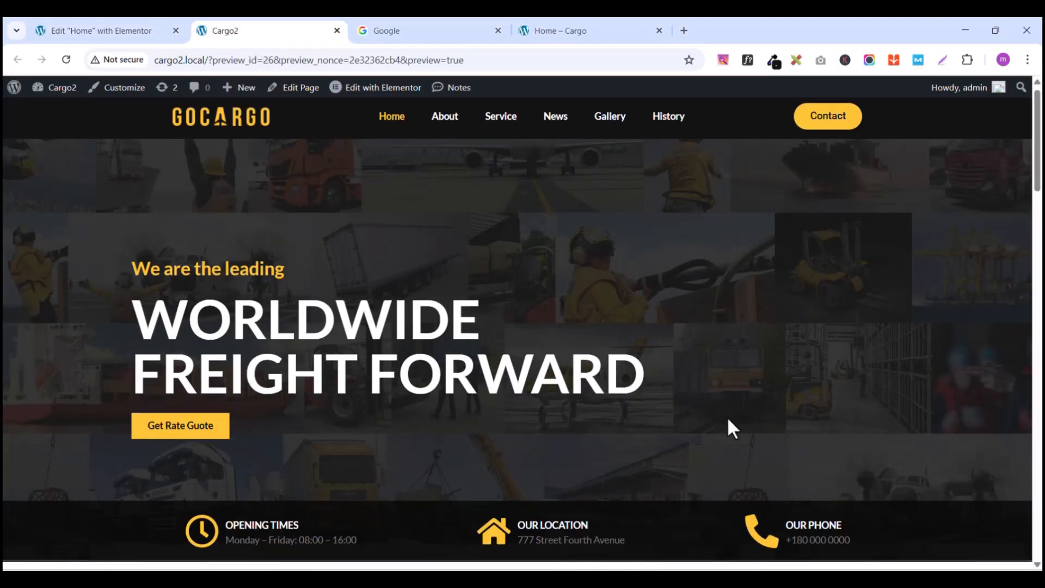
{"action": "scroll", "coordinate": [727, 416], "scroll_direction": "down", "scroll_amount": 5}
{"action": "scroll", "coordinate": [729, 419], "scroll_direction": "down", "scroll_amount": 15}
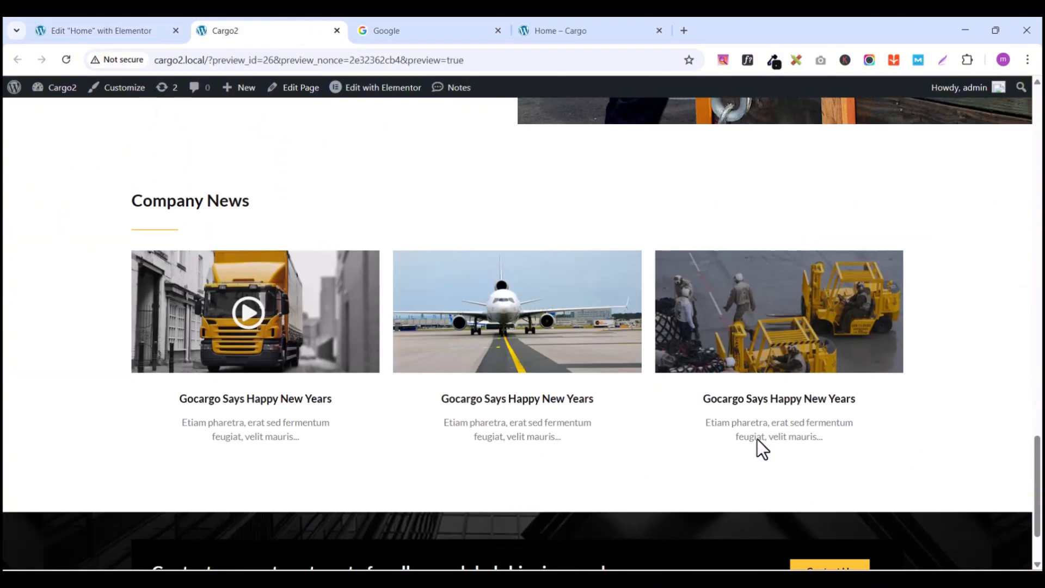
{"action": "scroll", "coordinate": [756, 448], "scroll_direction": "up", "scroll_amount": 1}
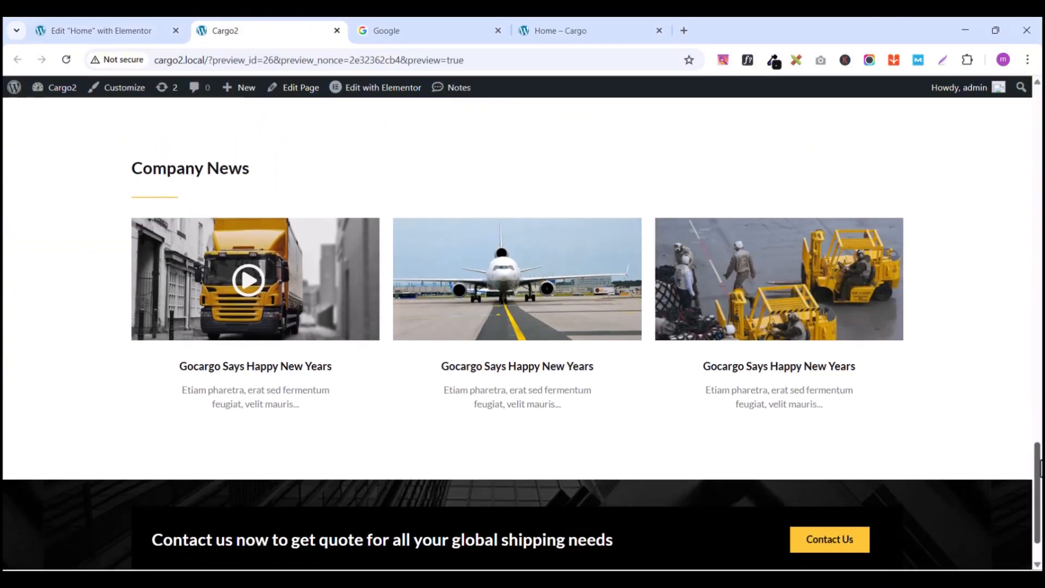
{"action": "mouse_move", "coordinate": [1040, 473]}
{"action": "left_mouse_down"}
{"action": "mouse_move", "coordinate": [1040, 100]}
{"action": "mouse_move", "coordinate": [1041, 489]}
{"action": "left_mouse_up"}
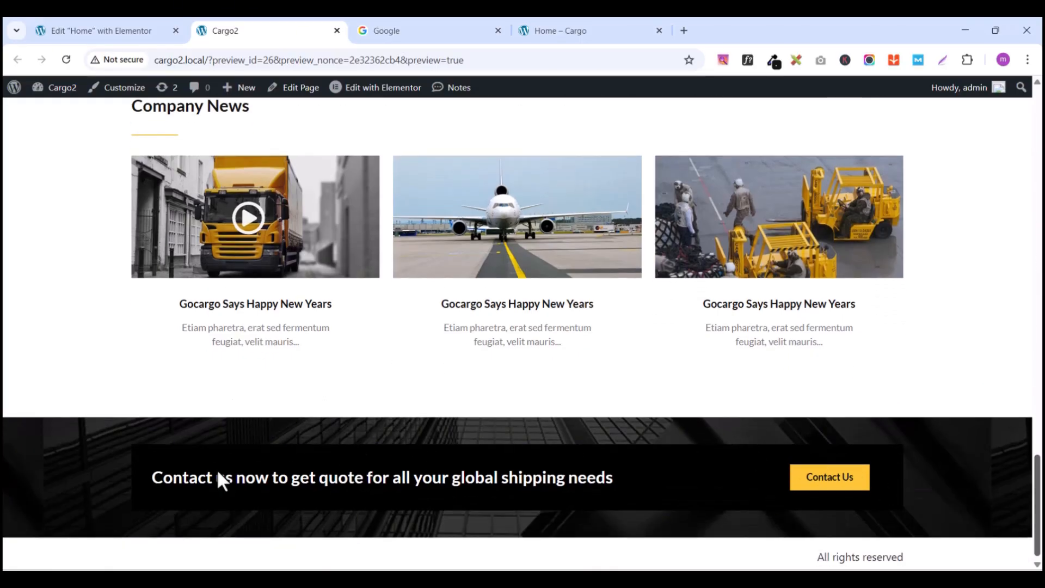
{"action": "left_click", "coordinate": [550, 28]}
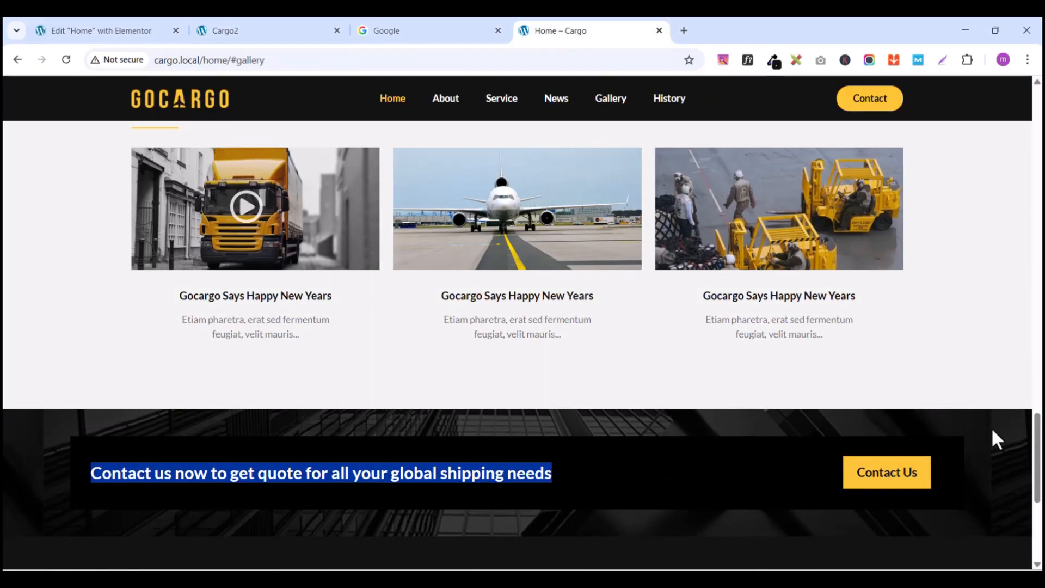
{"action": "left_click", "coordinate": [327, 430]}
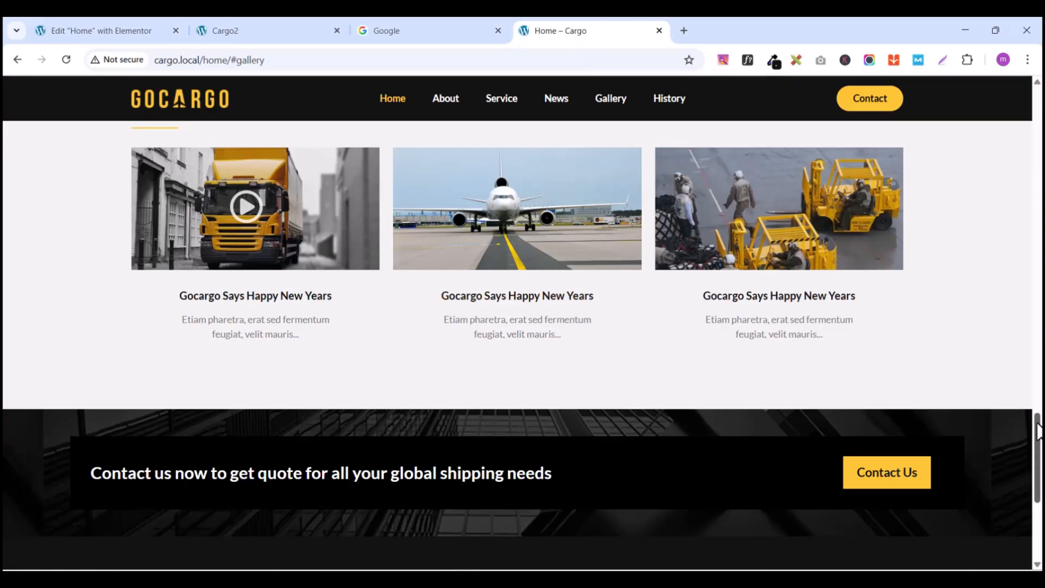
Step: Review the footer of the reference Cargo page, and open the WordPress admin dashboard of the Cargo2 site
{"action": "scroll", "coordinate": [1038, 436], "scroll_direction": "down", "scroll_amount": 5}
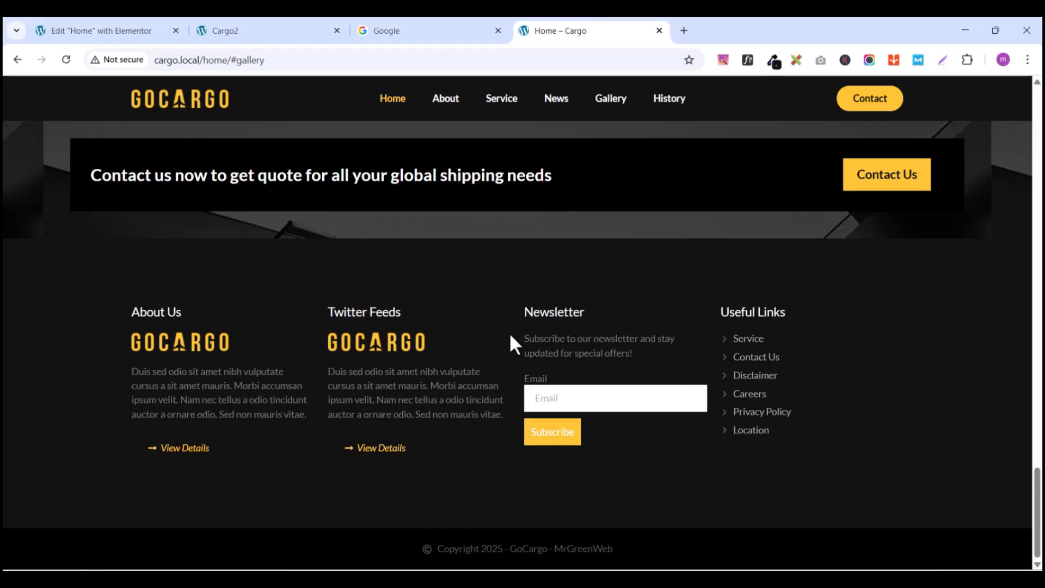
{"action": "key", "text": "ctrl+1"}
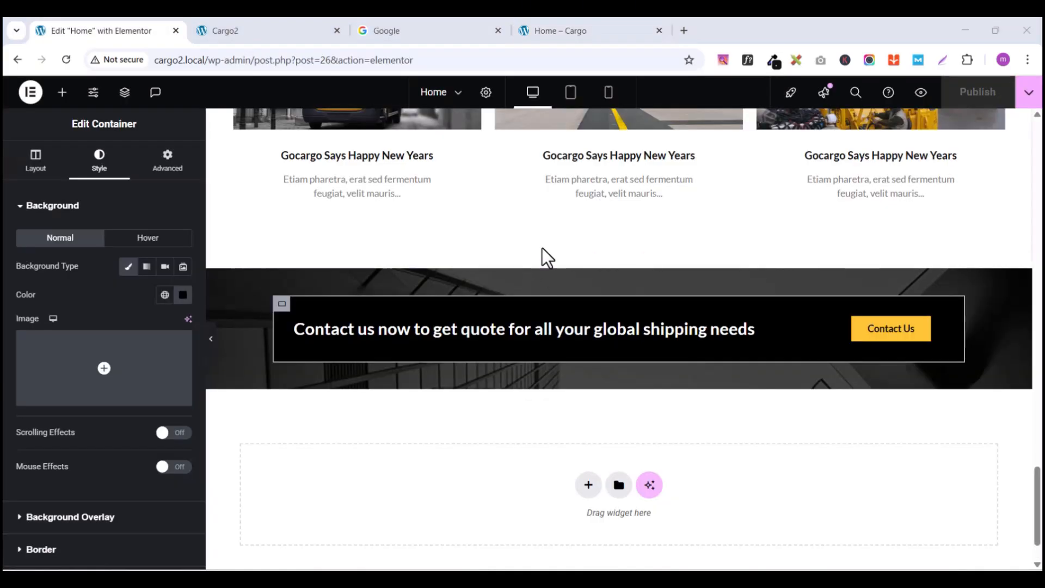
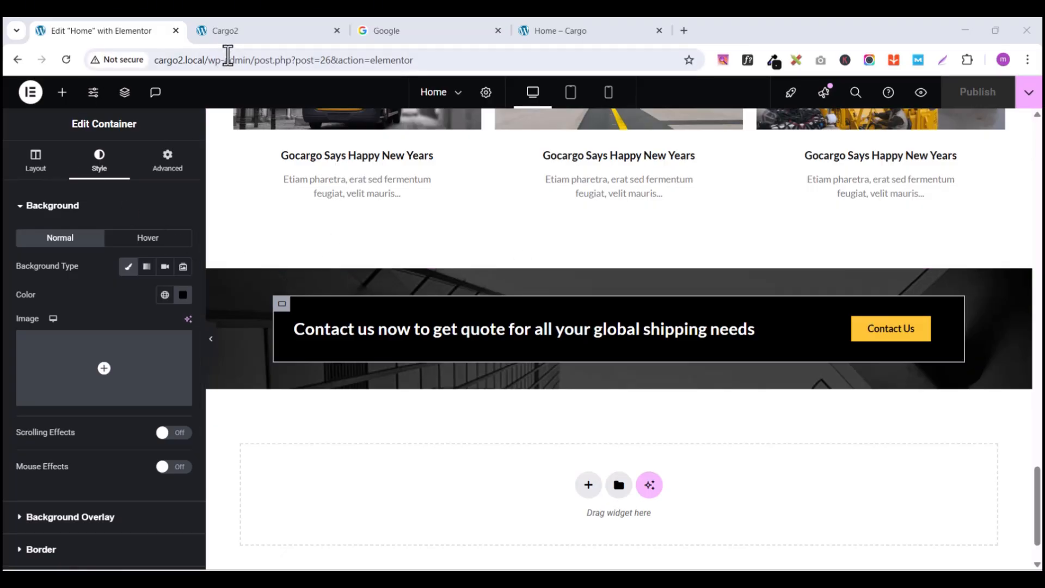
{"action": "left_click", "coordinate": [243, 32]}
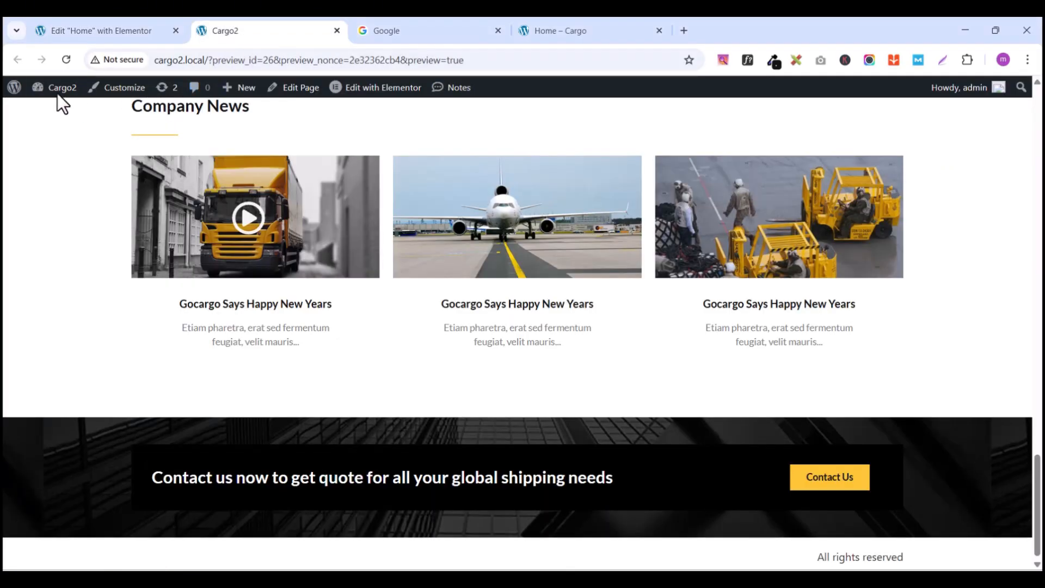
{"action": "mouse_move", "coordinate": [14, 90]}
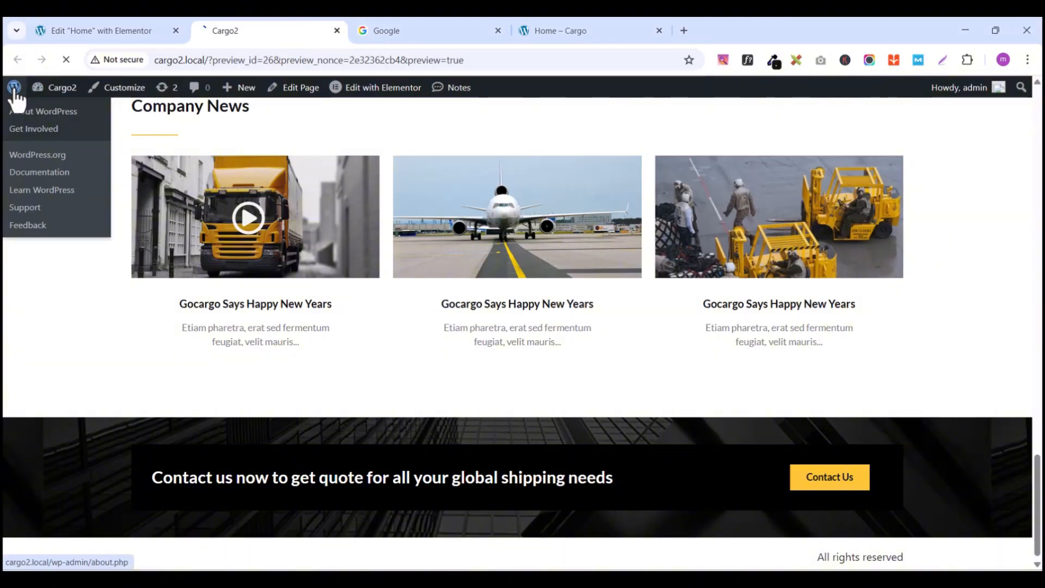
{"action": "left_click", "coordinate": [15, 92]}
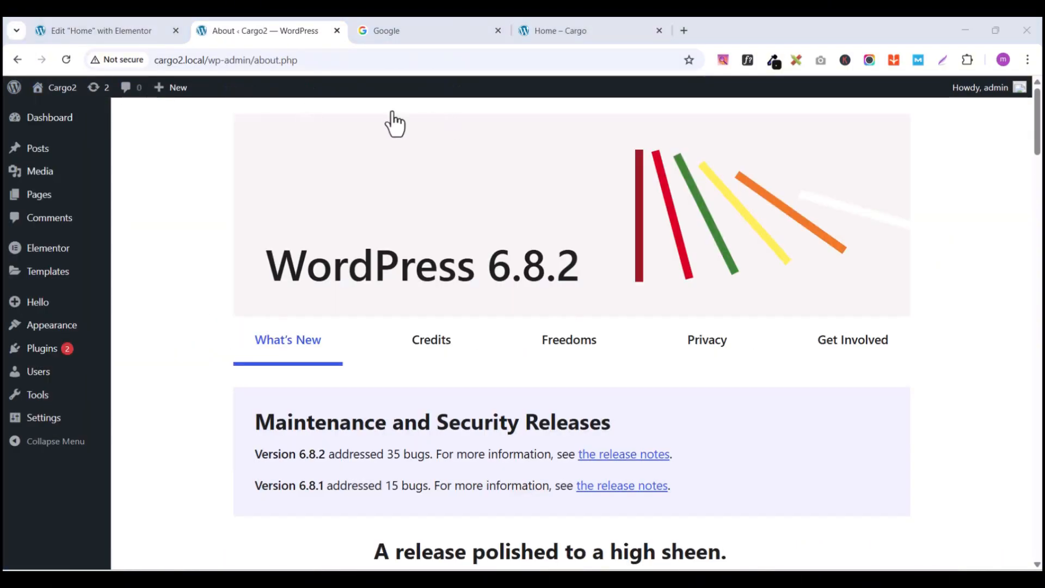
{"action": "left_click", "coordinate": [43, 121]}
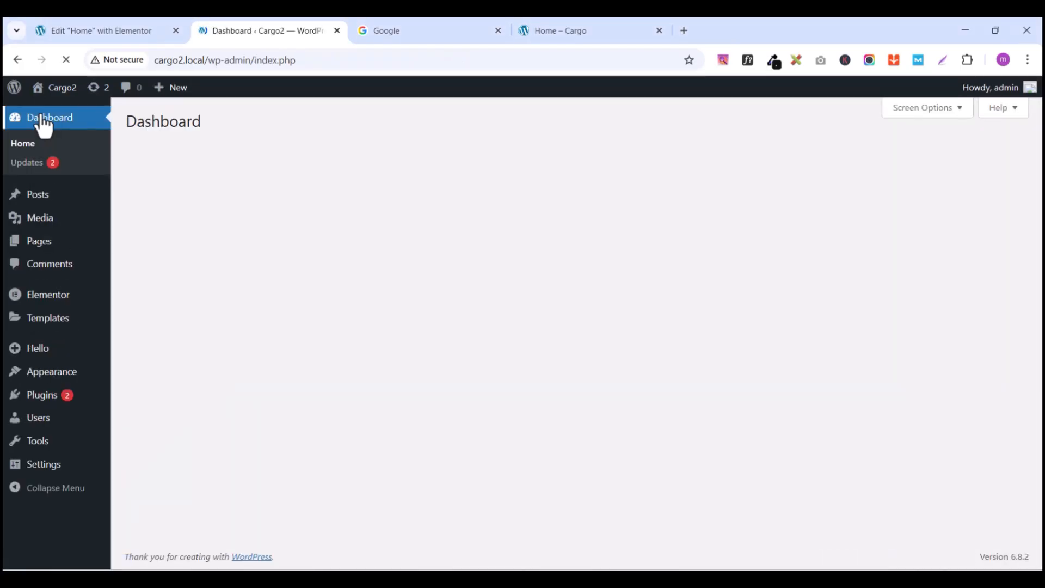
Step: Create a new Footer template in Elementor's Theme Builder and dismiss the block library to start from blank
{"action": "mouse_move", "coordinate": [58, 99]}
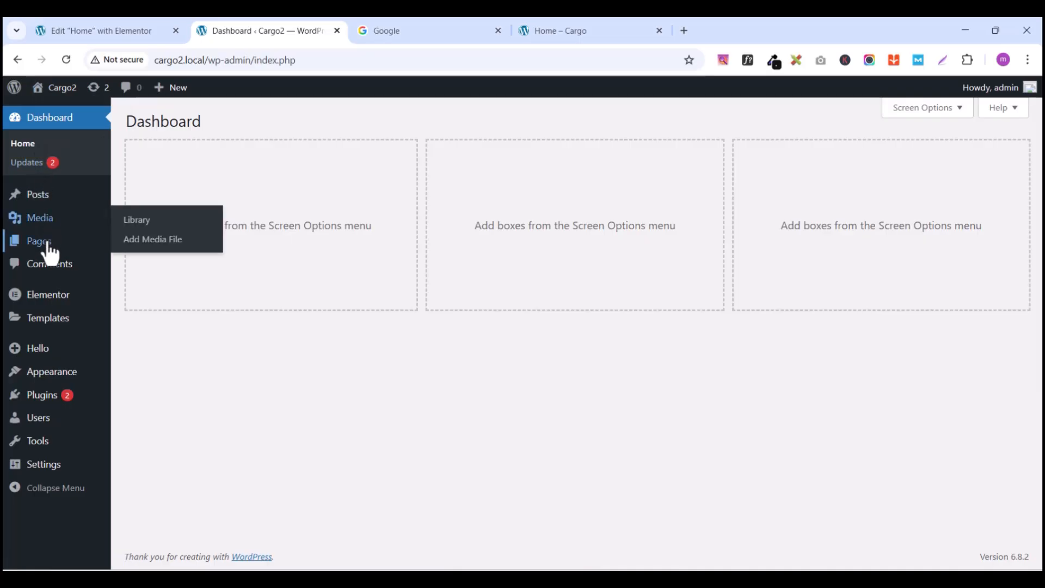
{"action": "mouse_move", "coordinate": [39, 325]}
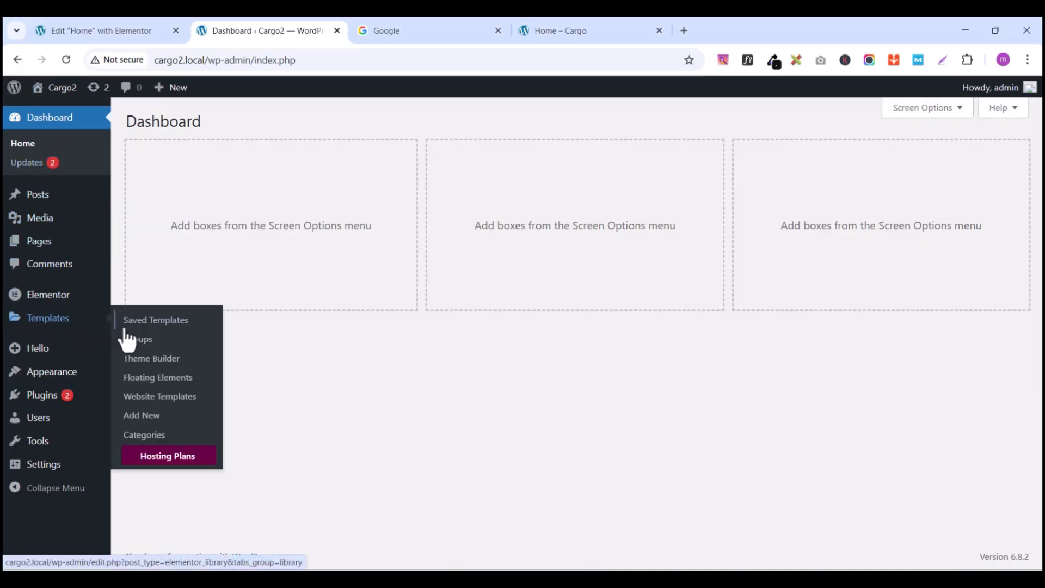
{"action": "left_click", "coordinate": [150, 360]}
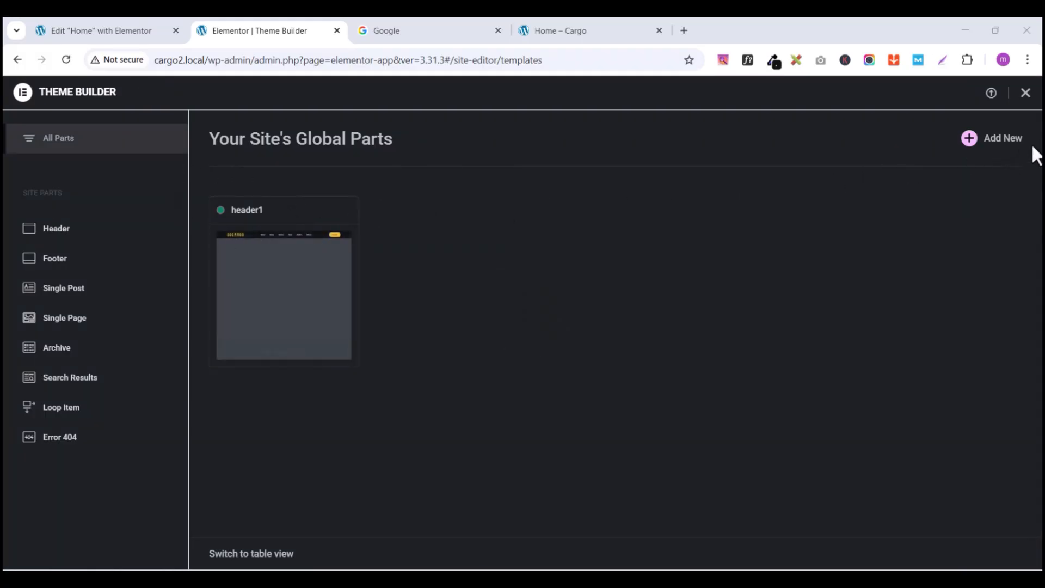
{"action": "left_click", "coordinate": [1005, 142]}
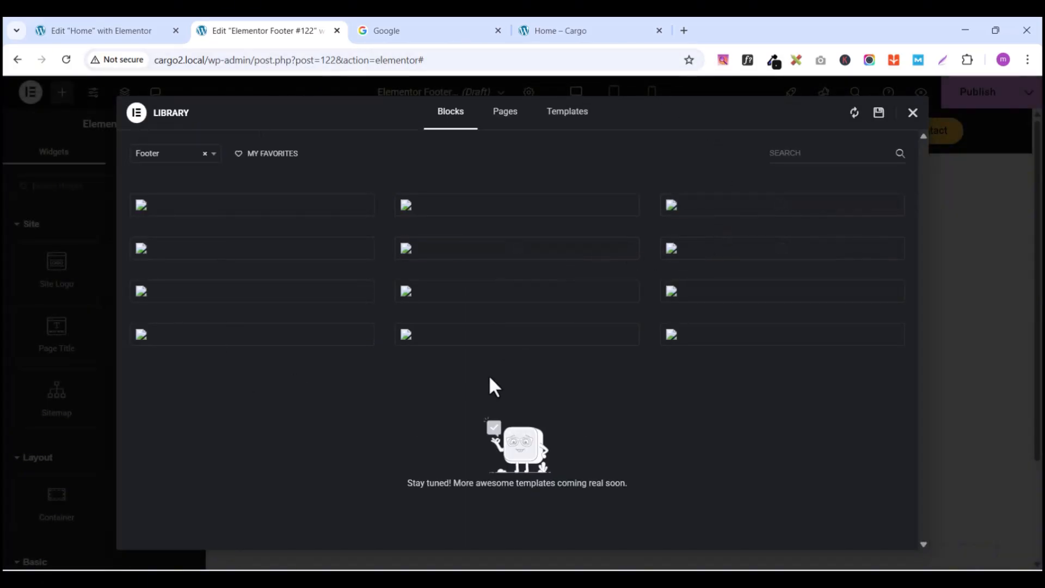
{"action": "left_click", "coordinate": [913, 113]}
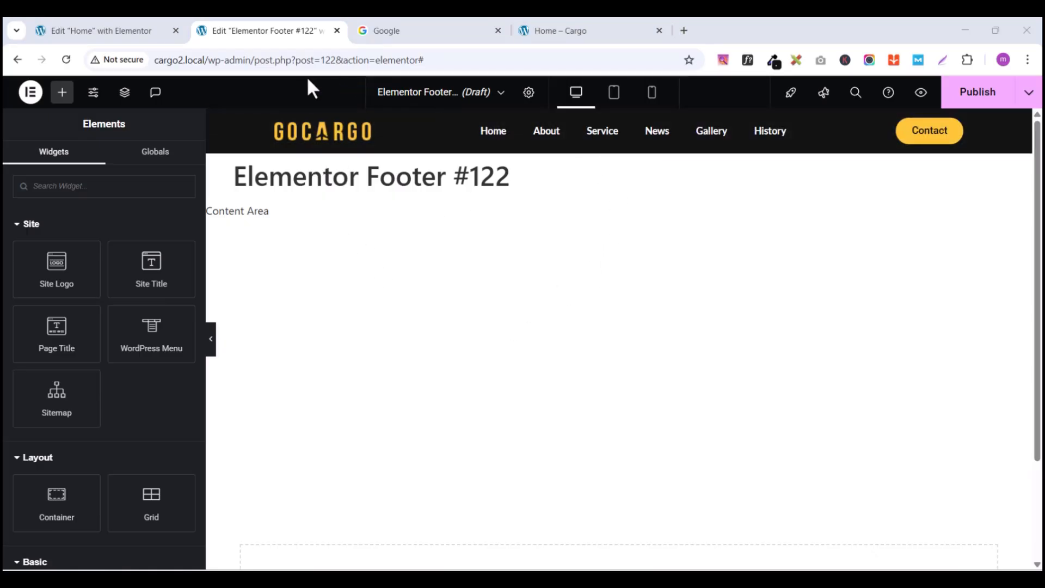
Step: Title the new footer template "footer1" in its general settings
{"action": "left_click", "coordinate": [529, 93]}
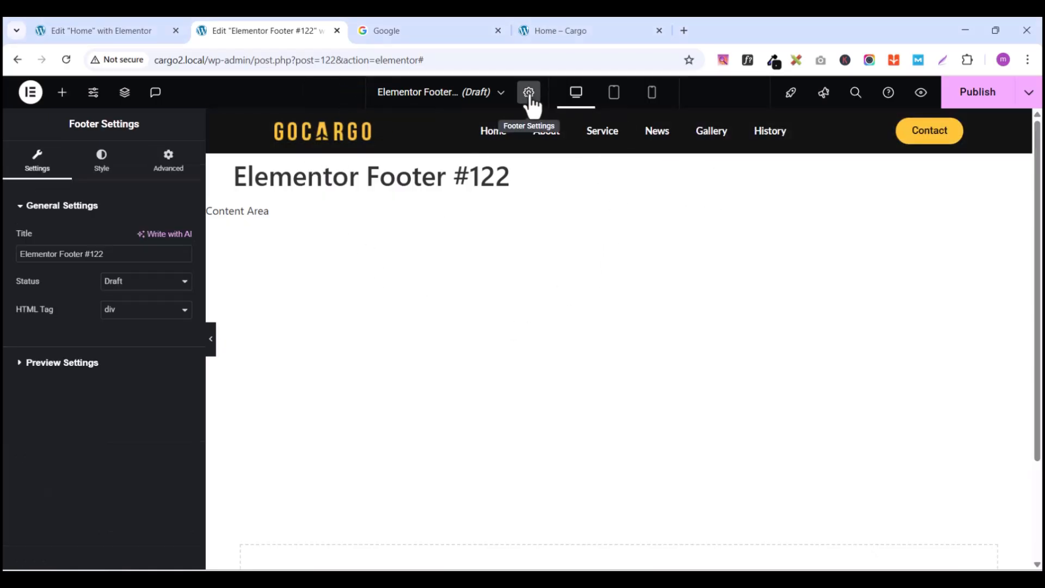
{"action": "triple_click", "coordinate": [90, 259]}
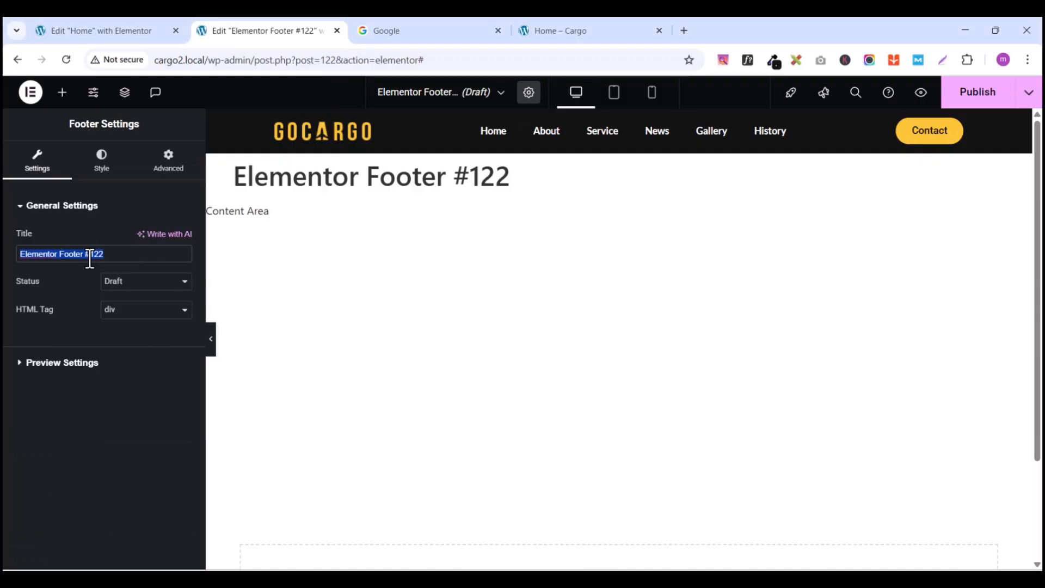
{"action": "type", "text": "footer"}
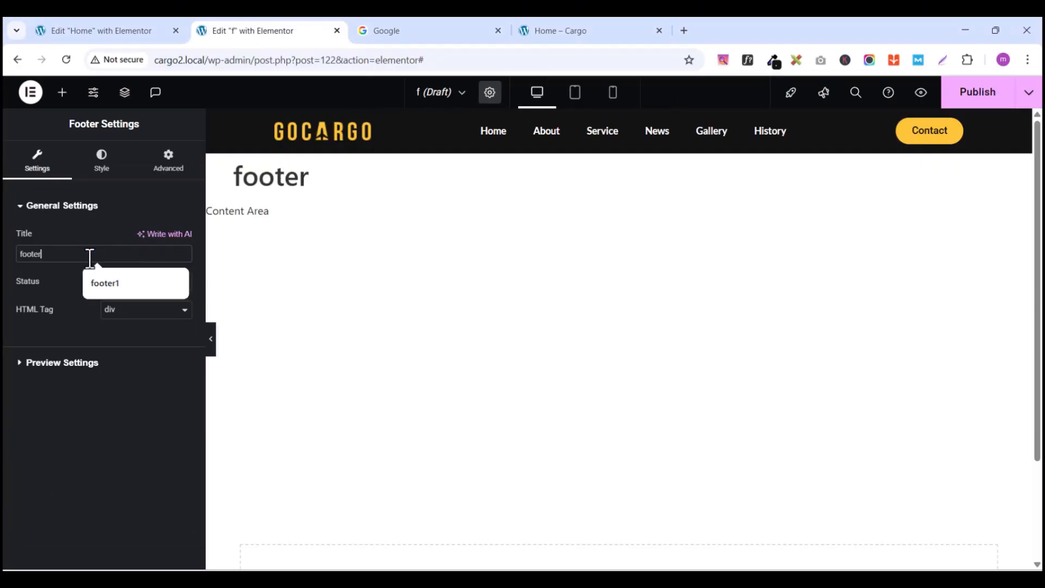
{"action": "type", "text": "1"}
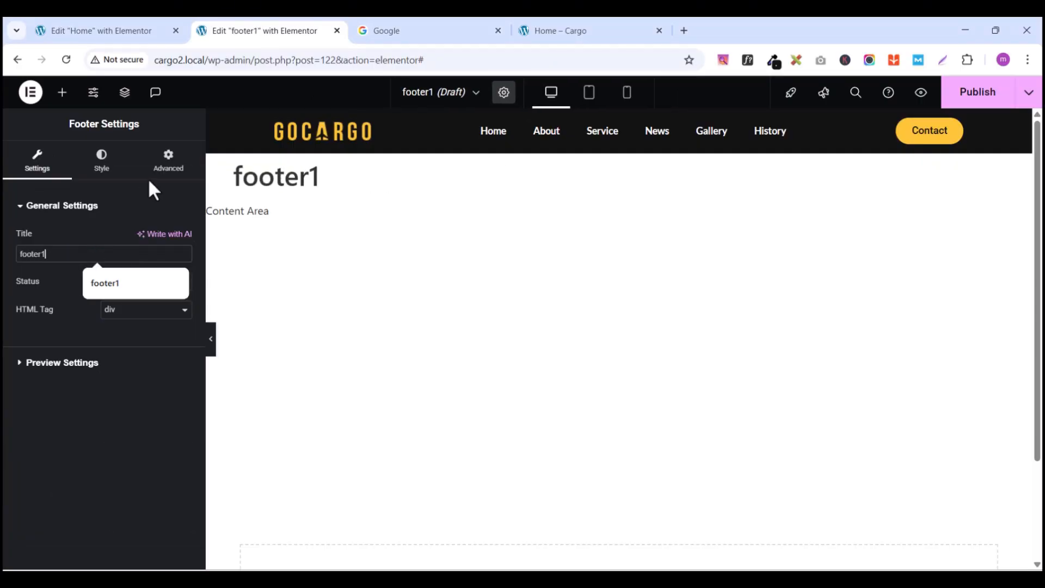
Step: Publish the footer template with a display condition that includes the Entire Site
{"action": "left_click", "coordinate": [984, 100]}
{"action": "left_click", "coordinate": [505, 400]}
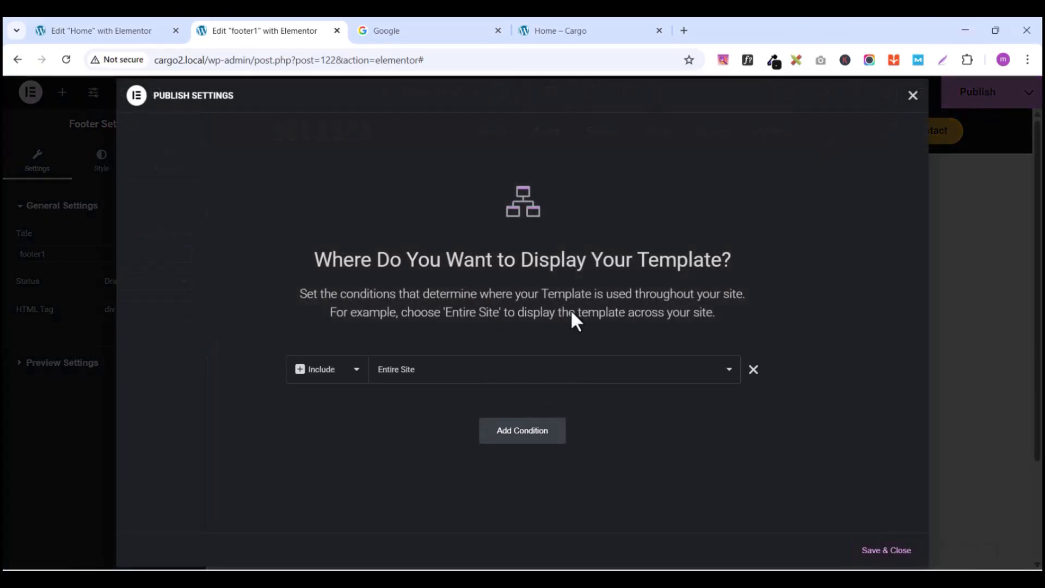
{"action": "left_click", "coordinate": [885, 552]}
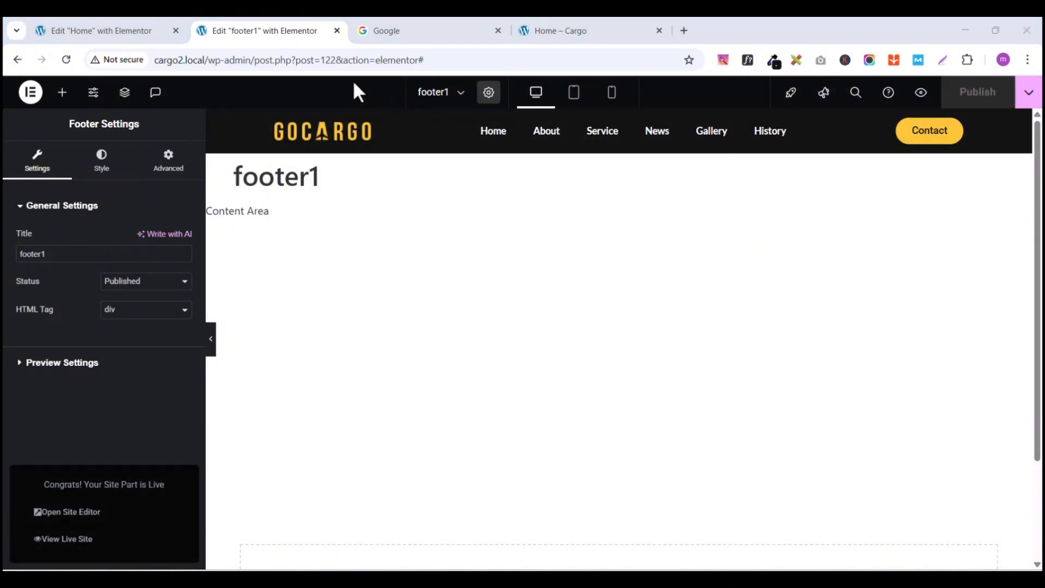
Step: Add a single Flexbox container with column direction to the empty area of the footer template
{"action": "scroll", "coordinate": [857, 357], "scroll_direction": "down", "scroll_amount": 2}
{"action": "scroll", "coordinate": [857, 358], "scroll_direction": "up", "scroll_amount": 2}
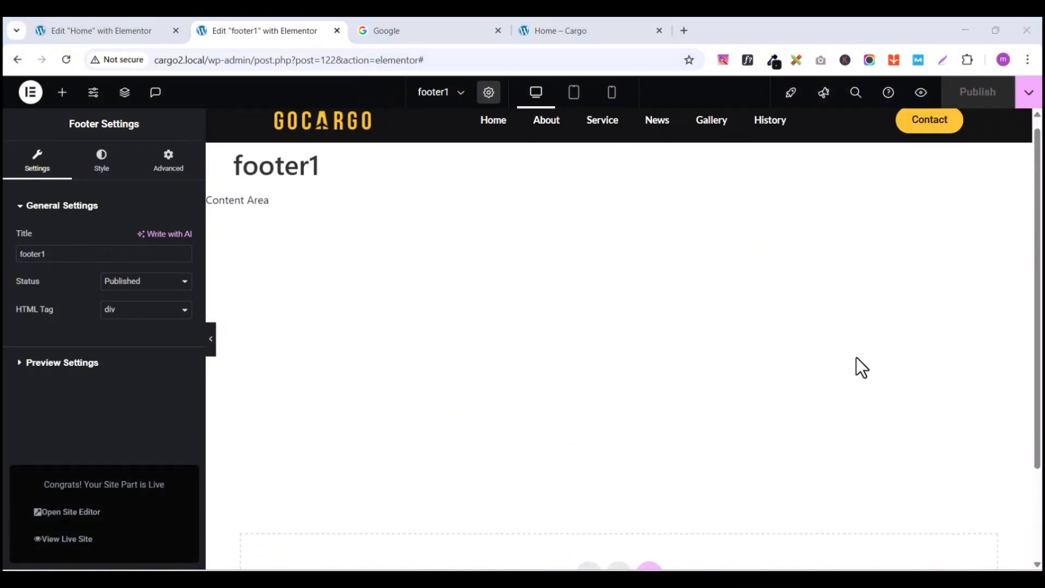
{"action": "scroll", "coordinate": [857, 358], "scroll_direction": "down", "scroll_amount": 1}
{"action": "scroll", "coordinate": [856, 357], "scroll_direction": "down", "scroll_amount": 1}
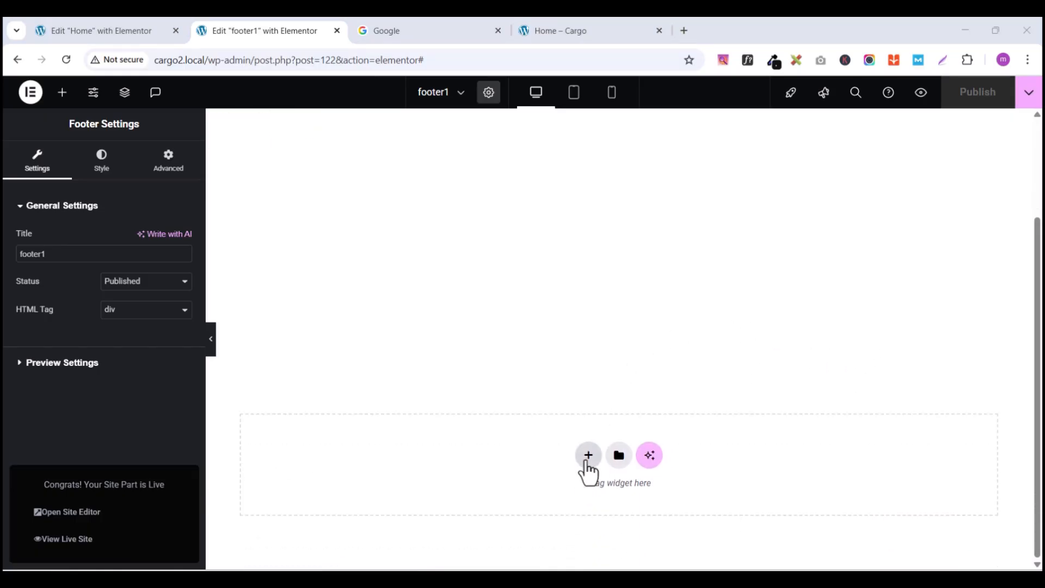
{"action": "left_click", "coordinate": [588, 462]}
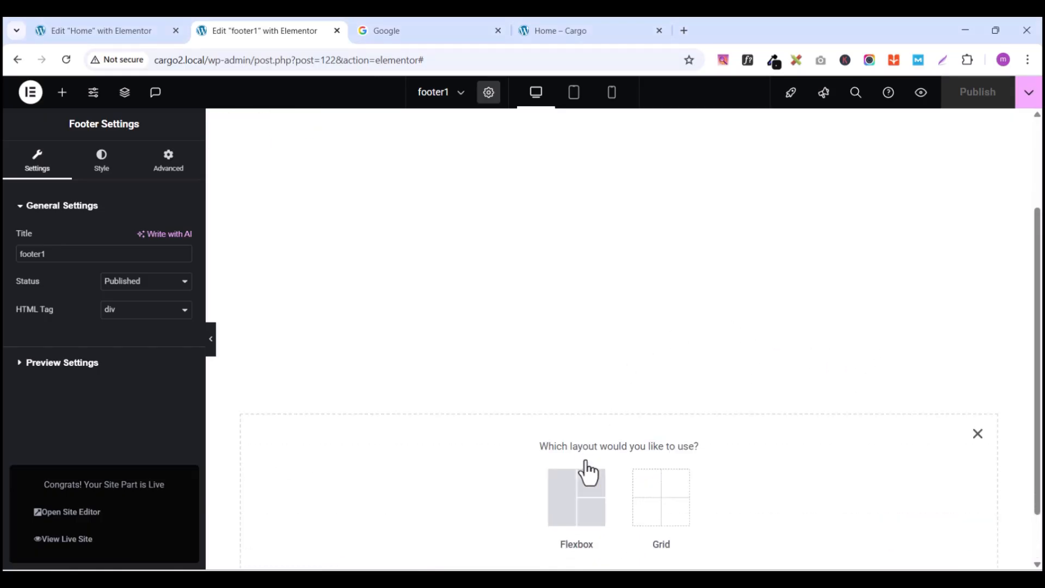
{"action": "left_click", "coordinate": [564, 500]}
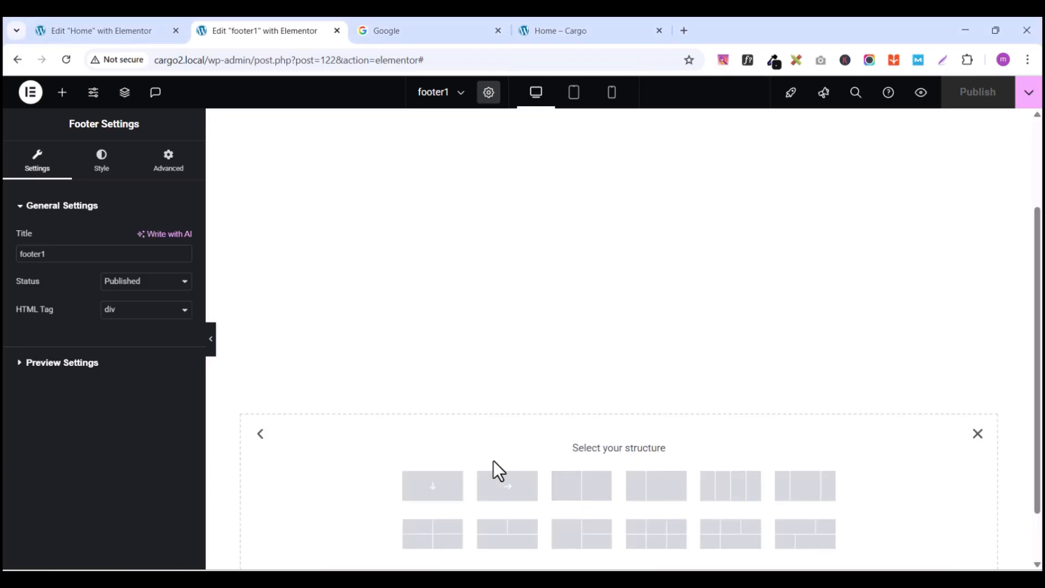
{"action": "left_click", "coordinate": [432, 486]}
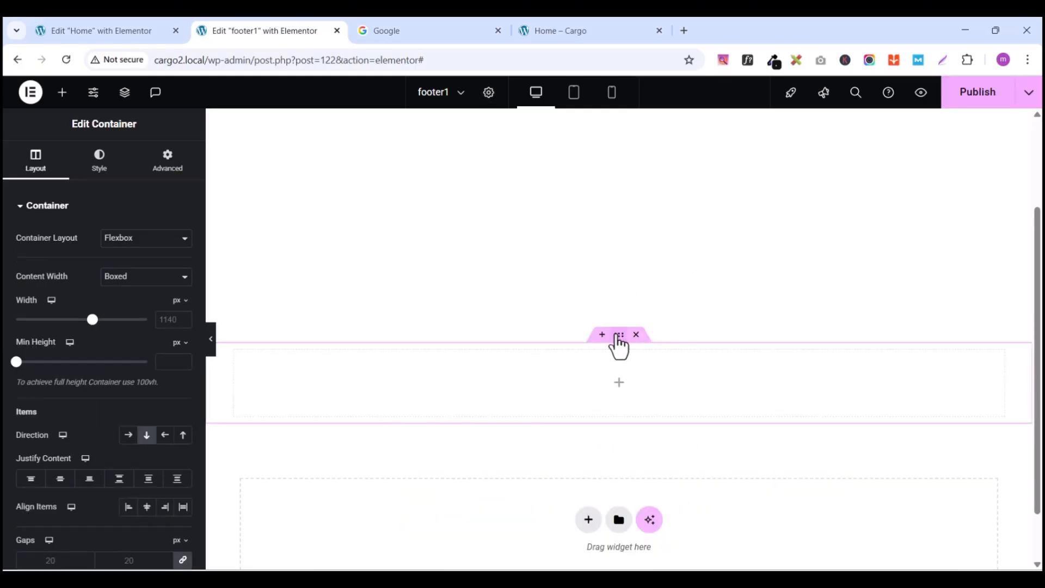
Step: Unlink the footer container's padding and set it to 100 px top and bottom, with 0 on the sides
{"action": "left_click", "coordinate": [168, 160]}
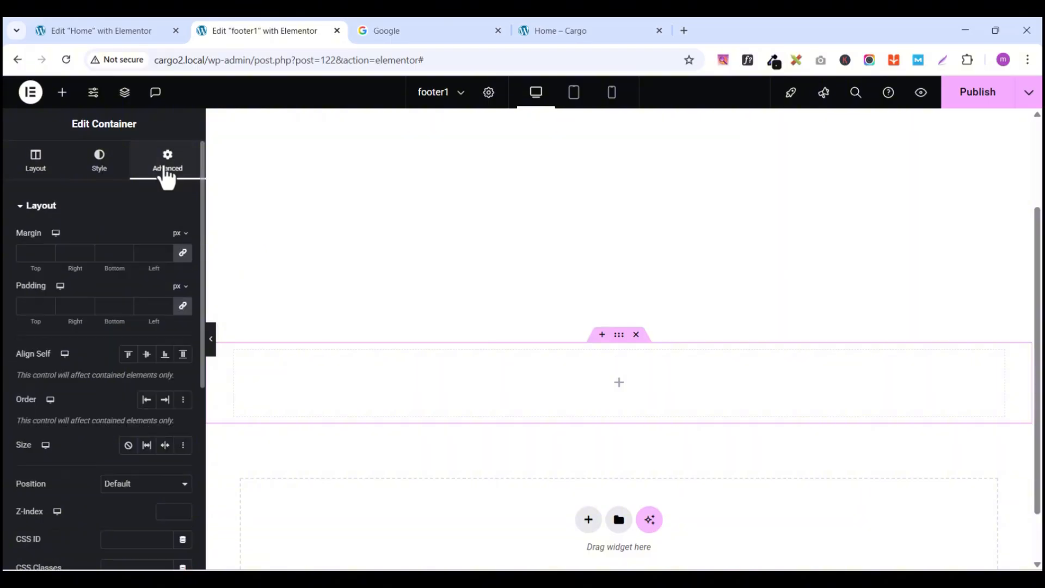
{"action": "left_click", "coordinate": [183, 306]}
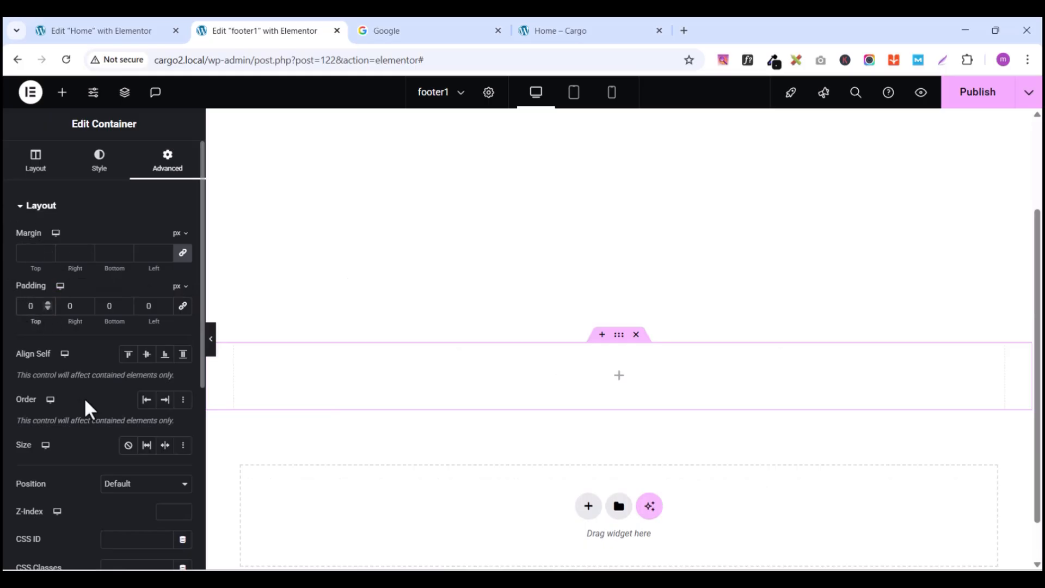
{"action": "type", "text": "100"}
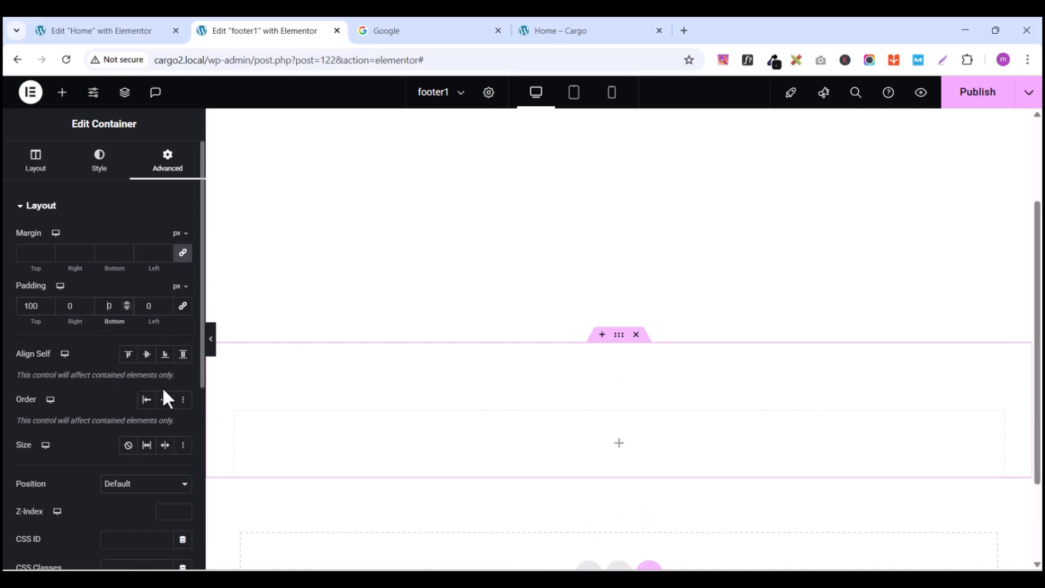
{"action": "type", "text": "1"}
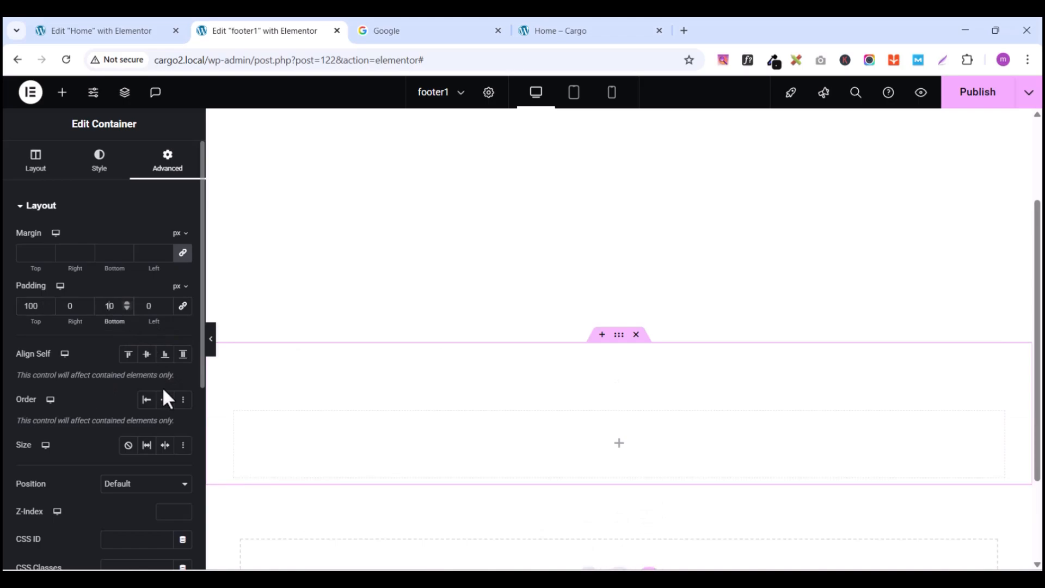
{"action": "type", "text": "0"}
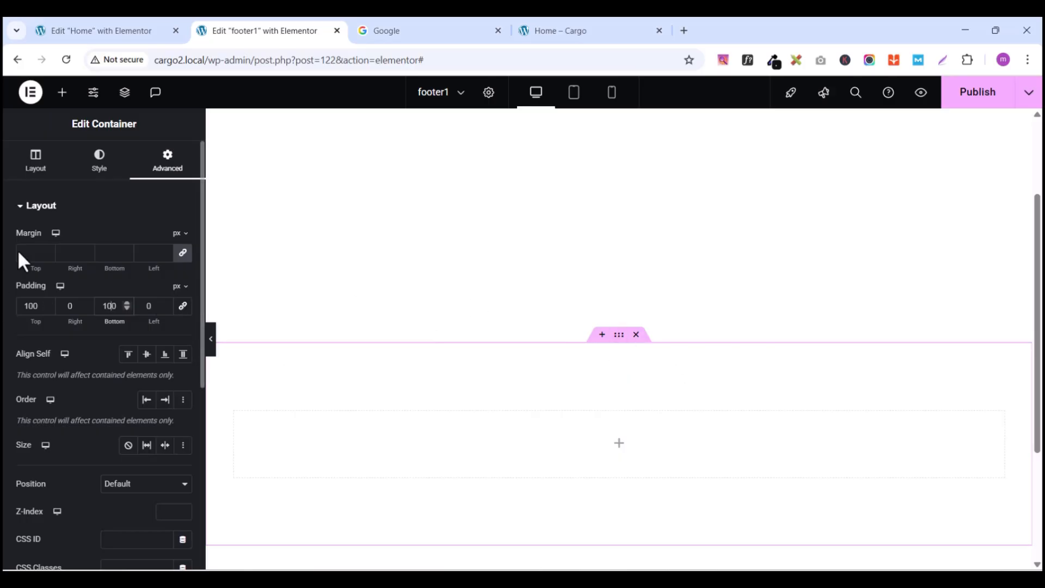
Step: Give the footer container a classic background in the global colour Black, and compare it with the reference page's footer
{"action": "left_click", "coordinate": [99, 162]}
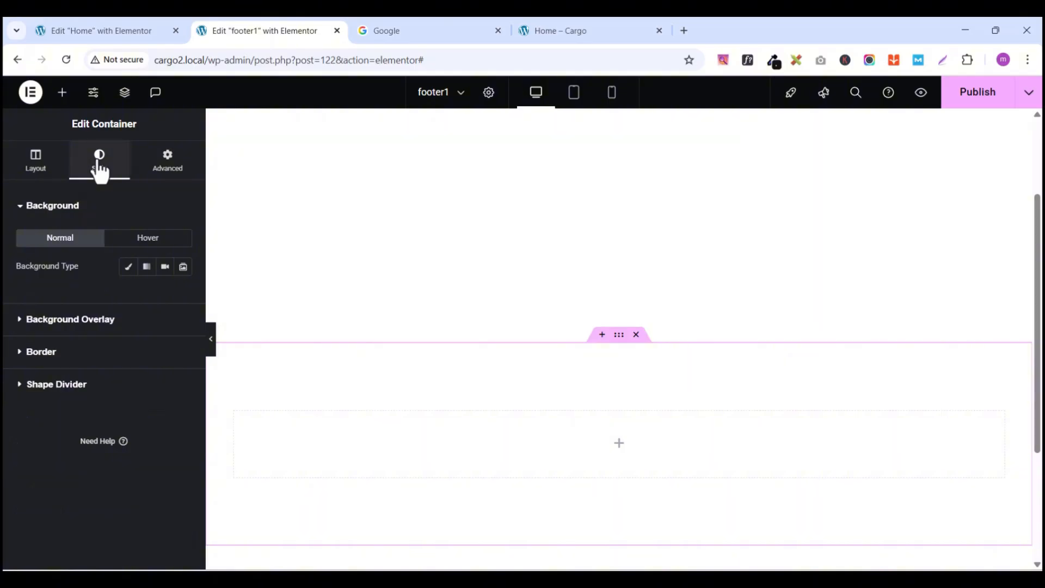
{"action": "left_click", "coordinate": [127, 268]}
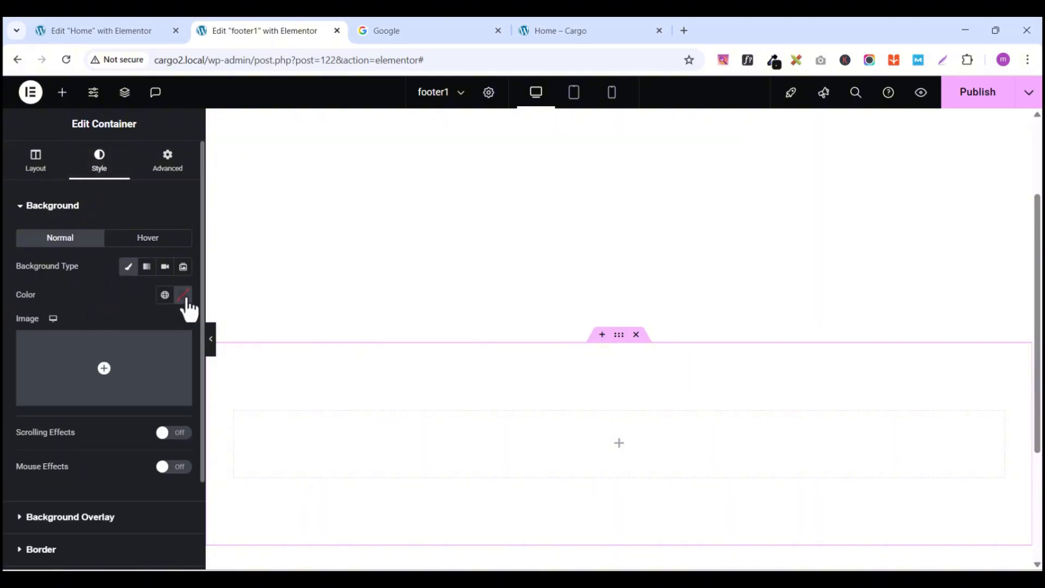
{"action": "left_click", "coordinate": [164, 298]}
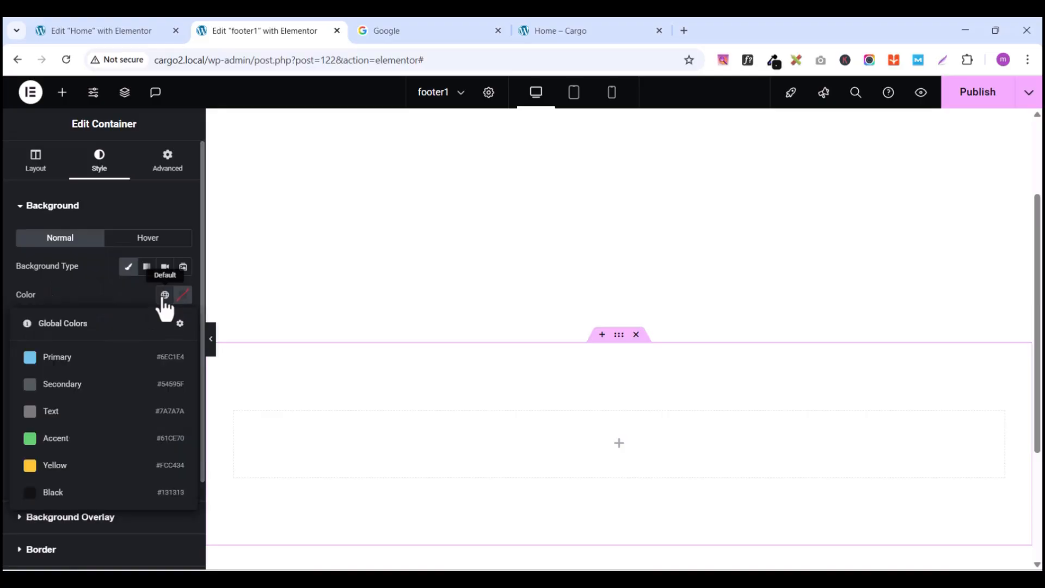
{"action": "left_click", "coordinate": [49, 493]}
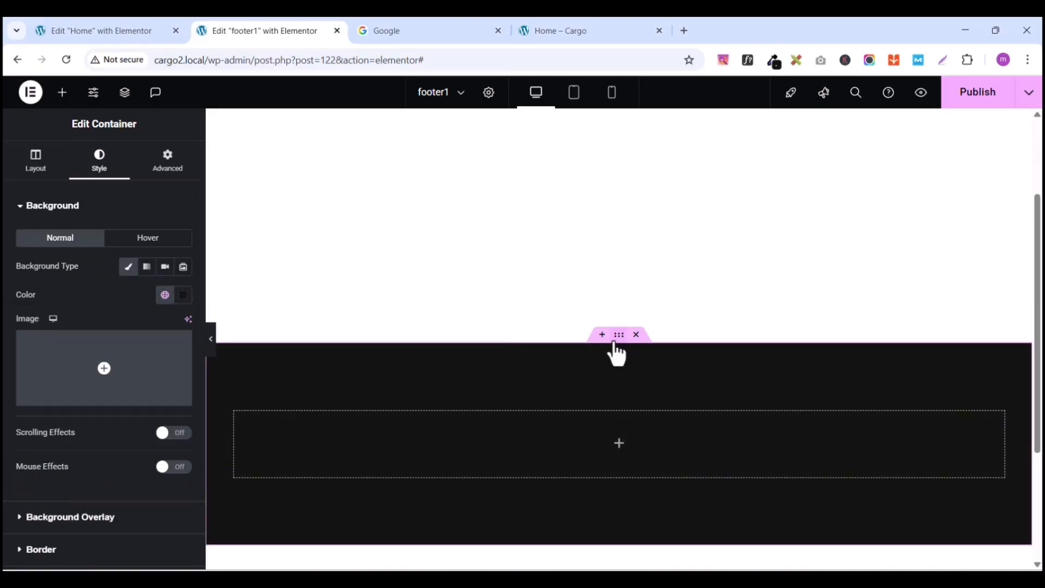
{"action": "left_click", "coordinate": [571, 31]}
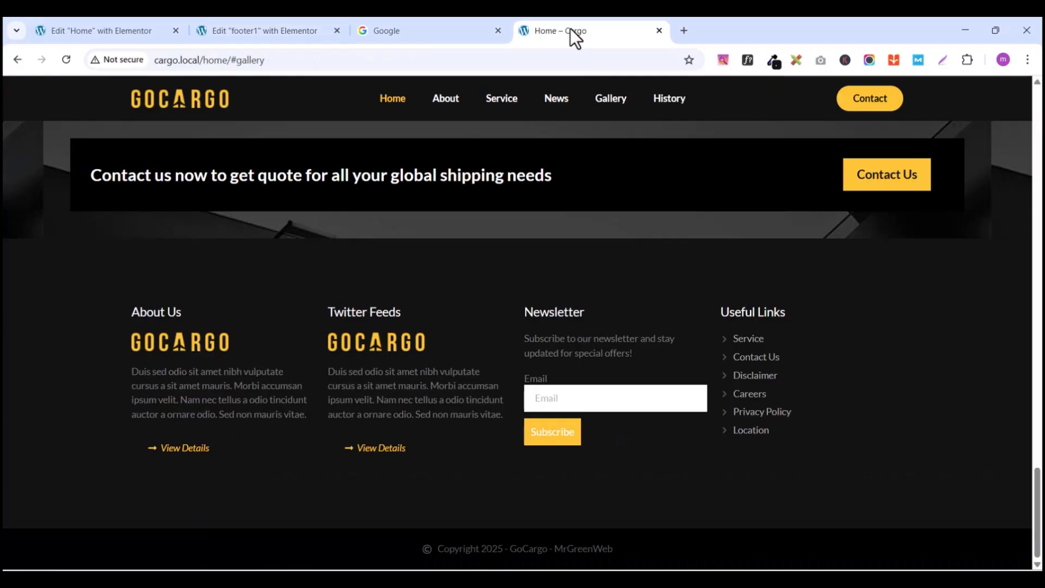
{"action": "left_click", "coordinate": [129, 30]}
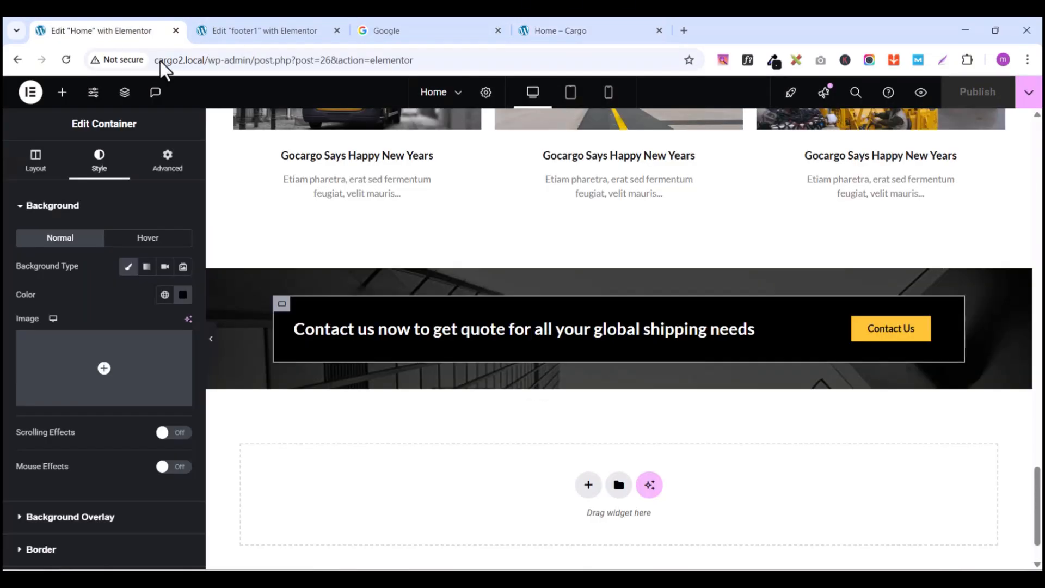
{"action": "left_click", "coordinate": [280, 33]}
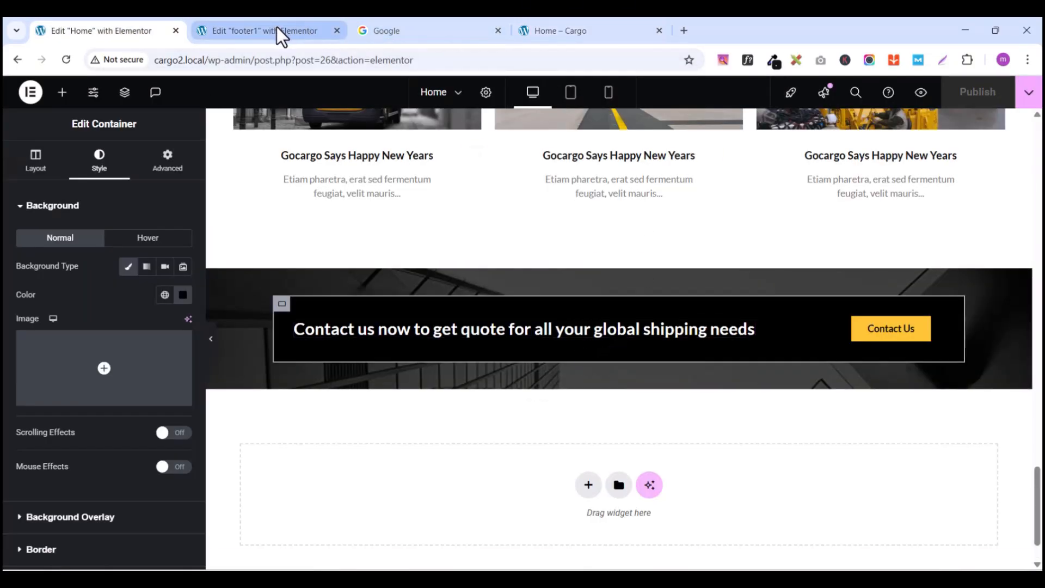
Step: Add a Grid container inside the footer template's black container
{"action": "left_click", "coordinate": [149, 32]}
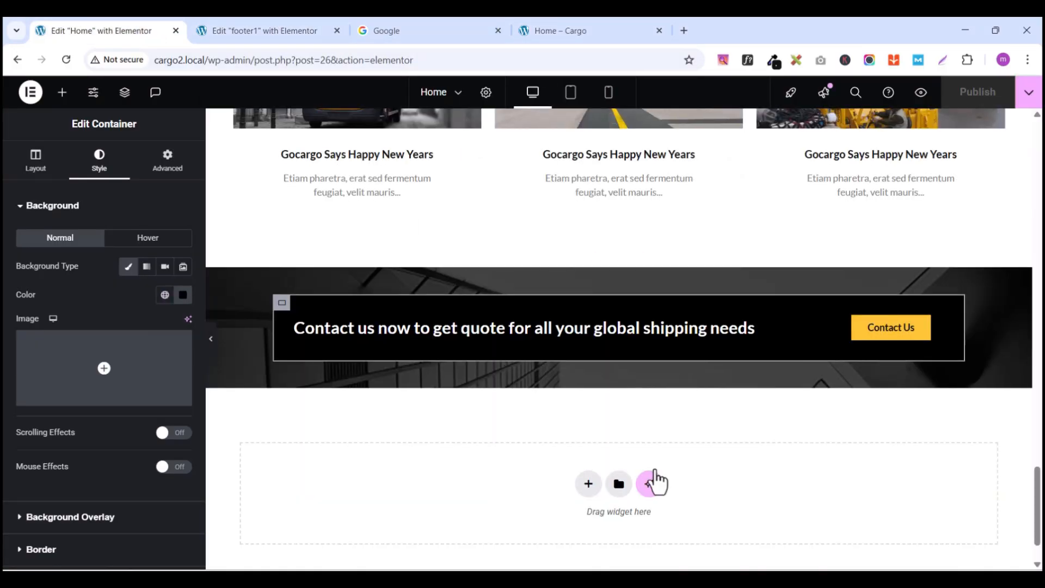
{"action": "scroll", "coordinate": [658, 482], "scroll_direction": "down", "scroll_amount": 2}
{"action": "left_click", "coordinate": [276, 34]}
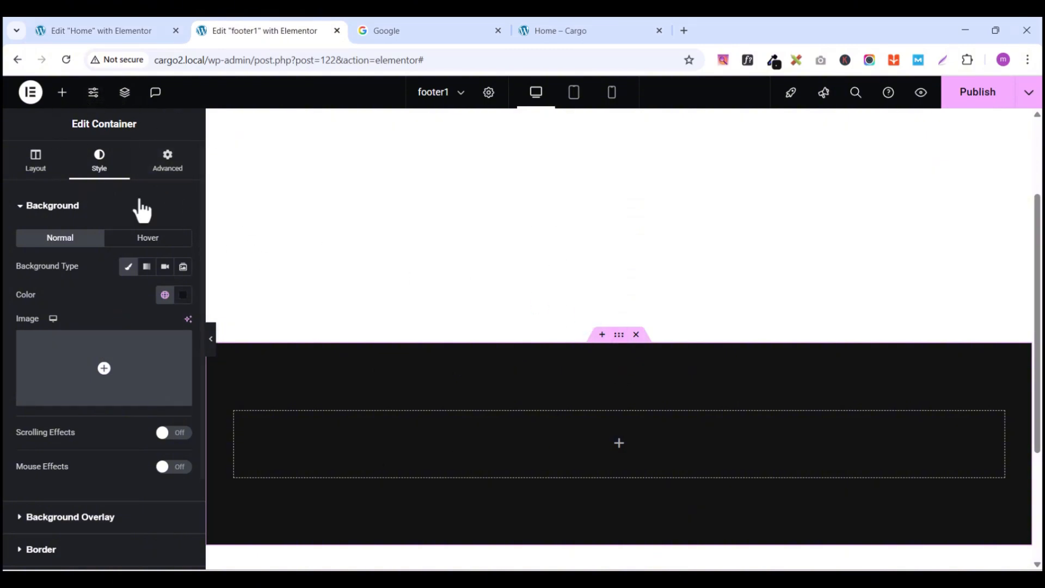
{"action": "left_click", "coordinate": [62, 94]}
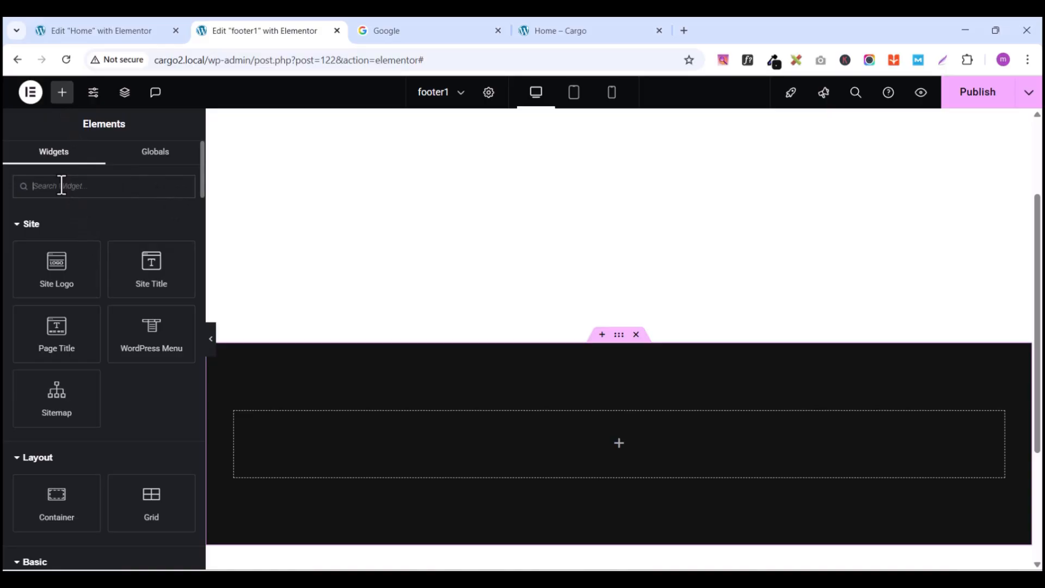
{"action": "type", "text": "grid"}
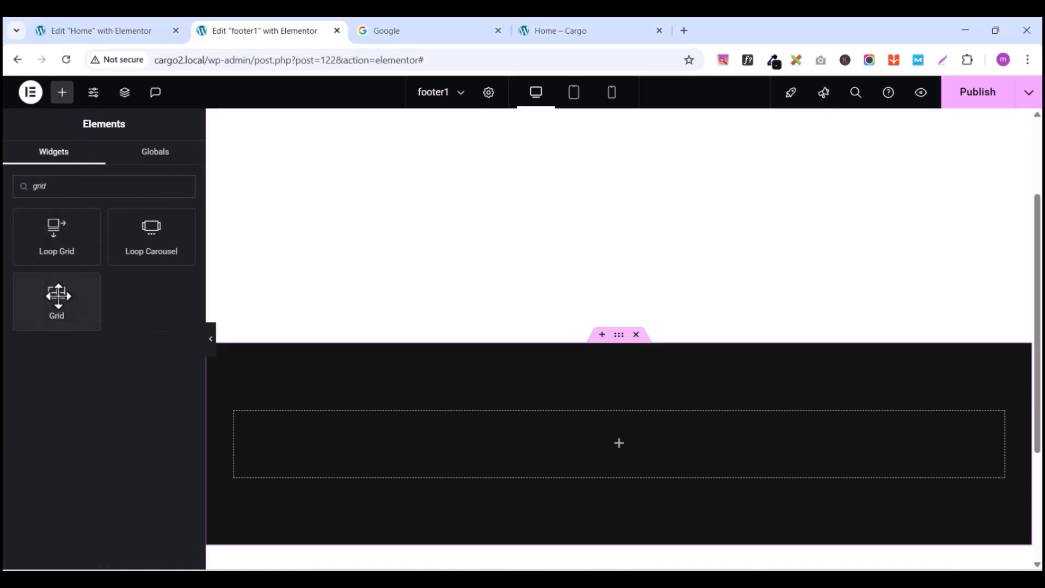
{"action": "left_click_drag", "start_coordinate": [56, 296], "coordinate": [652, 427]}
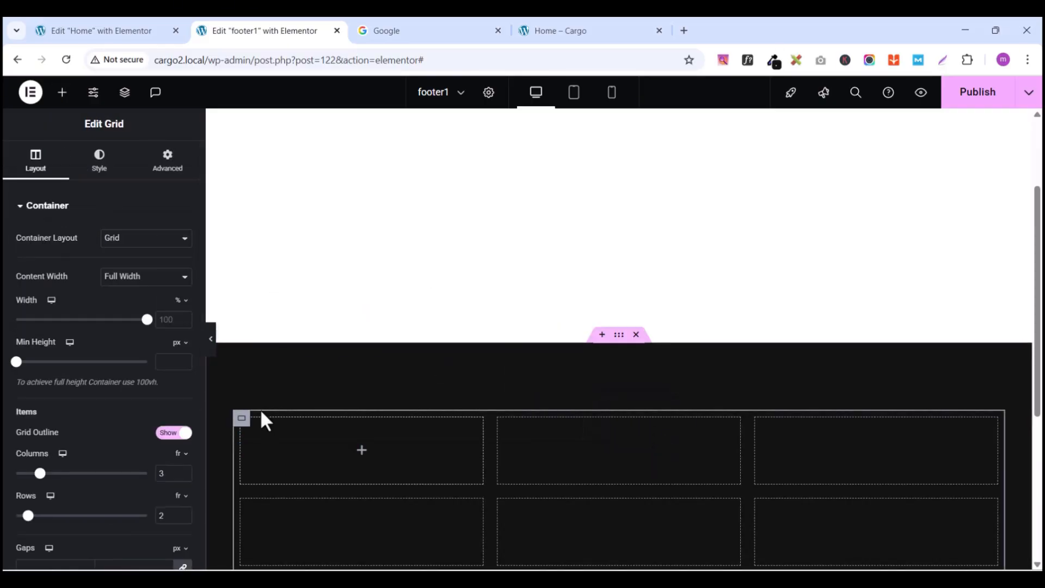
Step: Set the grid's padding to 0 on all sides and its layout to 4 columns and 1 row
{"action": "left_click", "coordinate": [168, 163]}
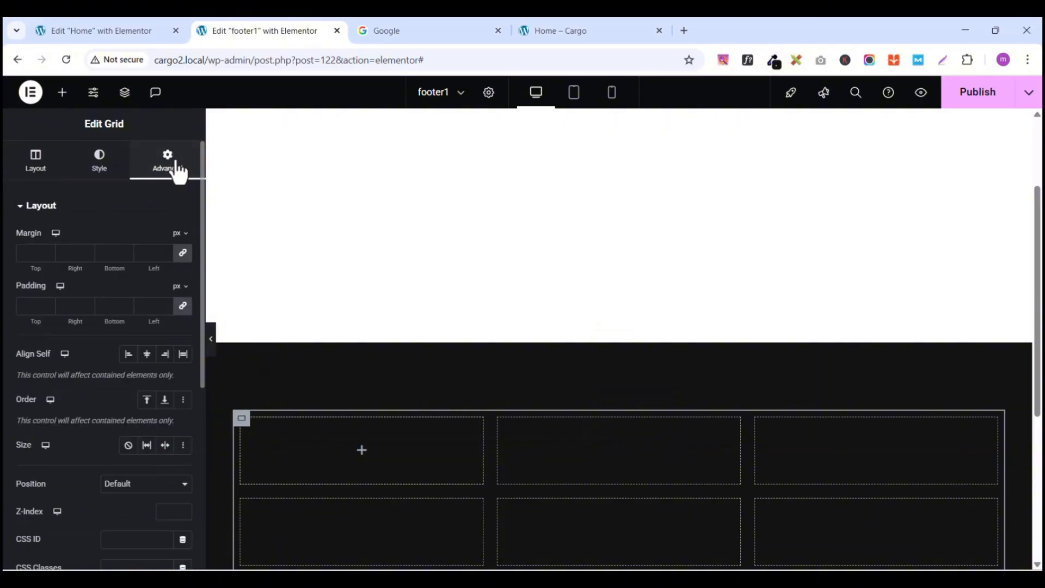
{"action": "left_click", "coordinate": [183, 306]}
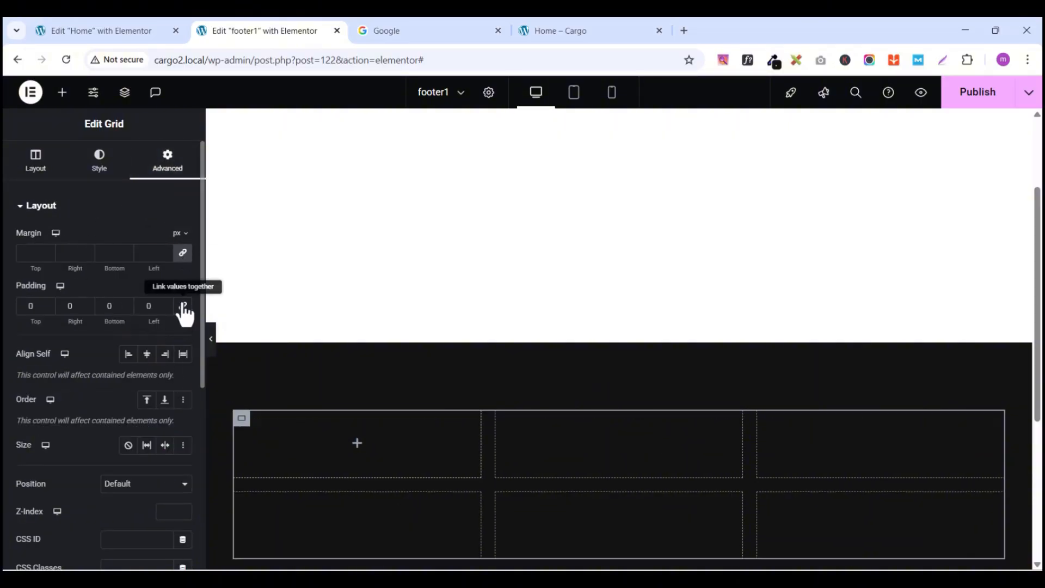
{"action": "left_click", "coordinate": [36, 163]}
{"action": "scroll", "coordinate": [123, 392], "scroll_direction": "down", "scroll_amount": 1}
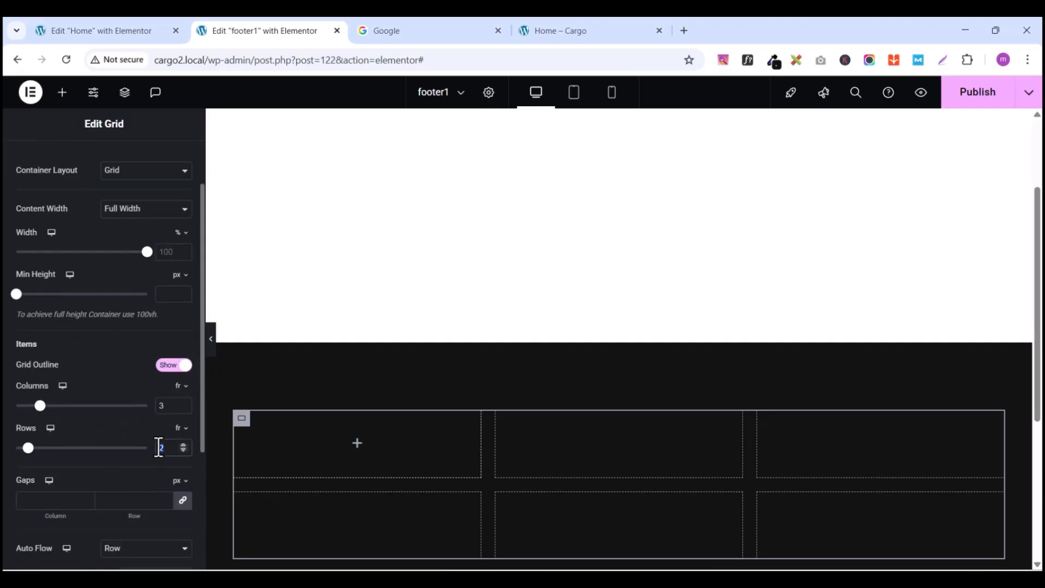
{"action": "type", "text": "1"}
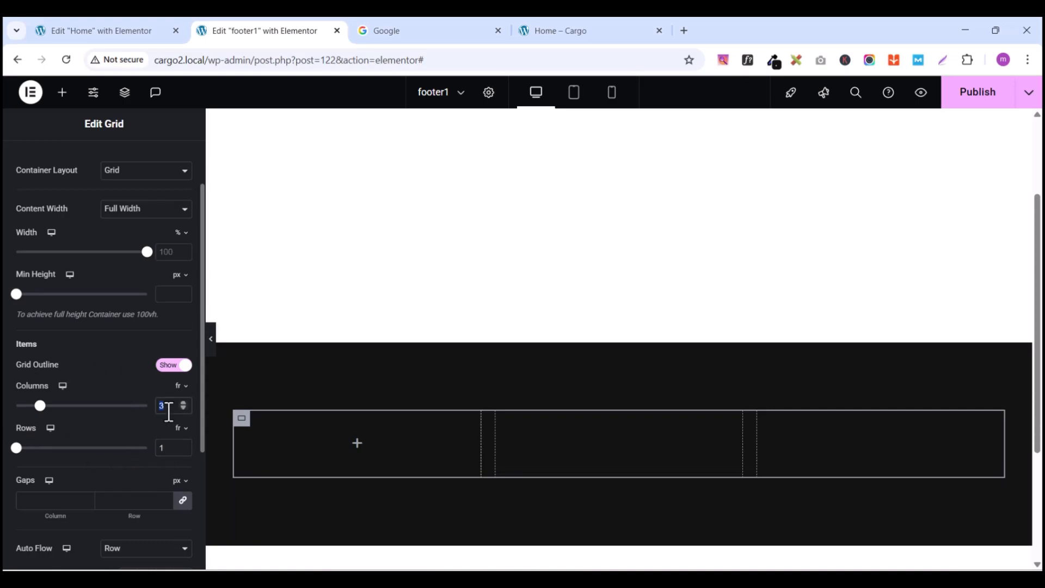
{"action": "type", "text": "4"}
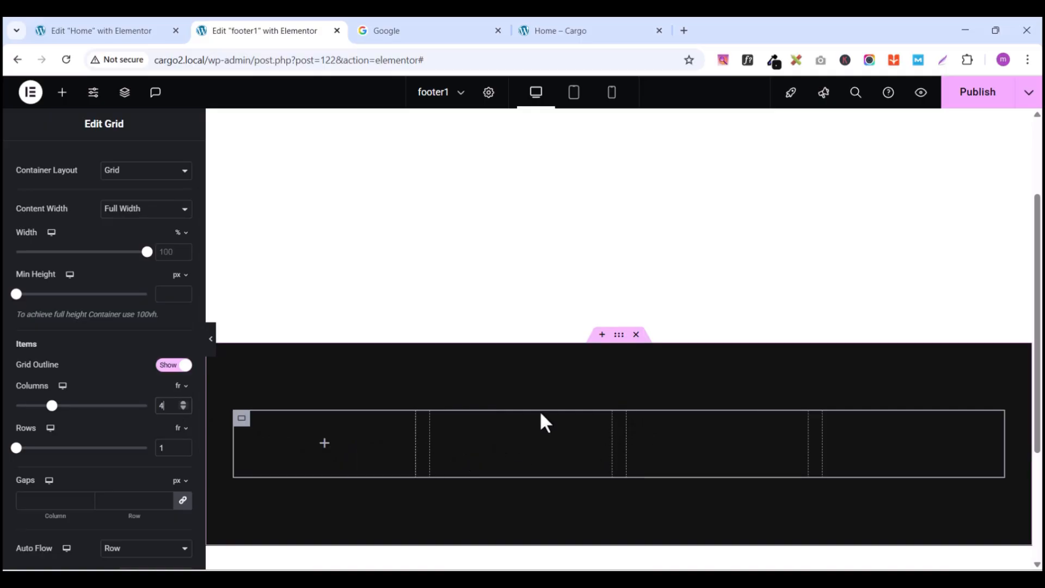
Step: Check the reference page's footer columns, and add a heading titled "About" to the first cell of the footer grid
{"action": "left_click", "coordinate": [584, 32]}
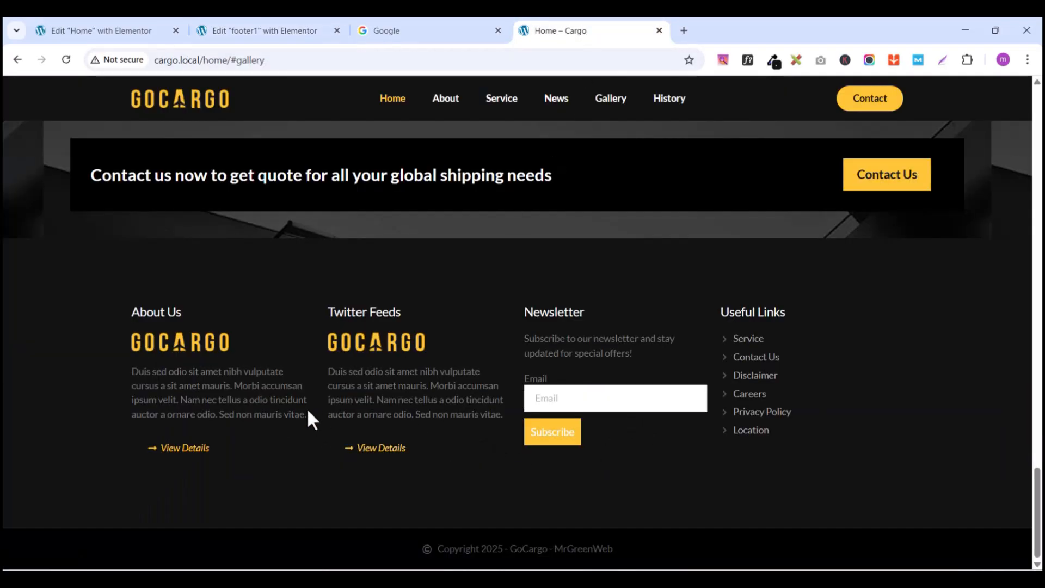
{"action": "left_click", "coordinate": [84, 32]}
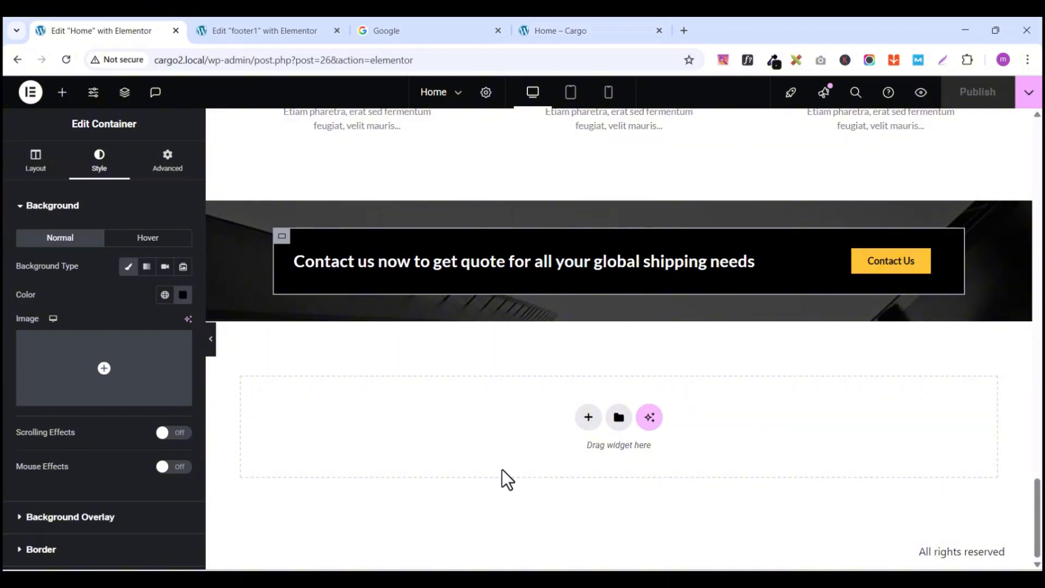
{"action": "left_click", "coordinate": [304, 31]}
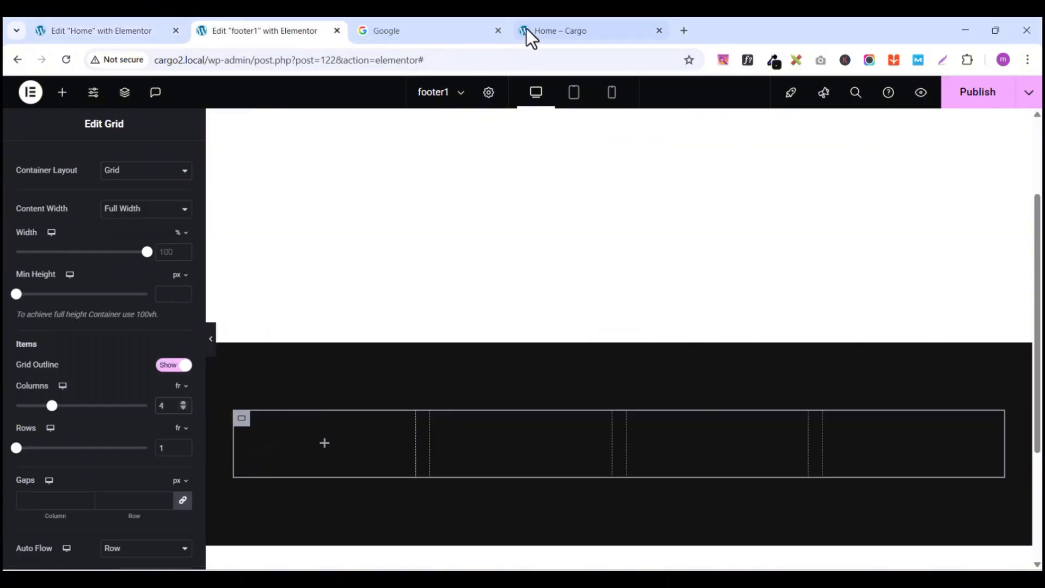
{"action": "left_click", "coordinate": [551, 31]}
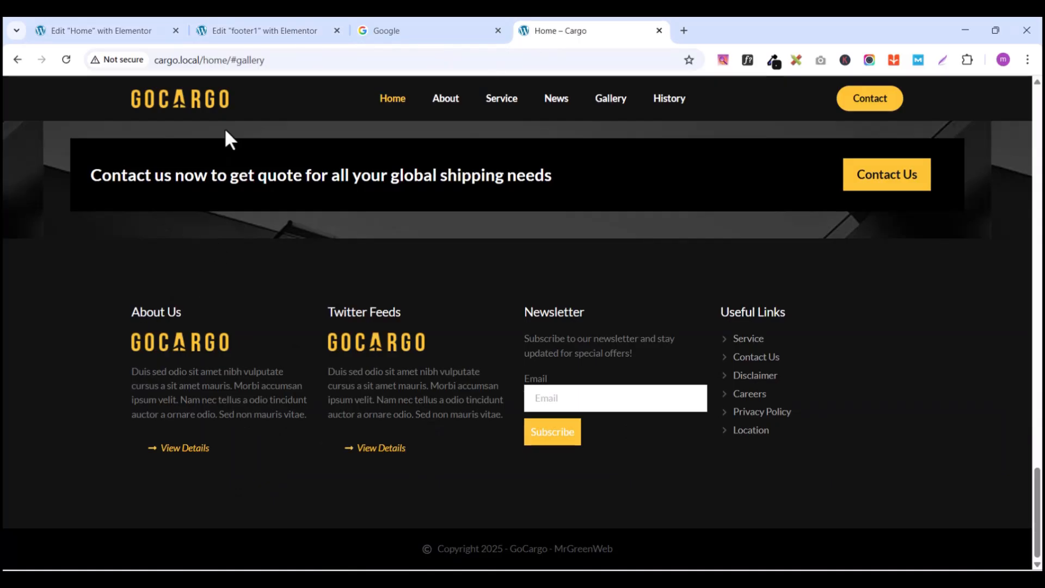
{"action": "left_click", "coordinate": [243, 35]}
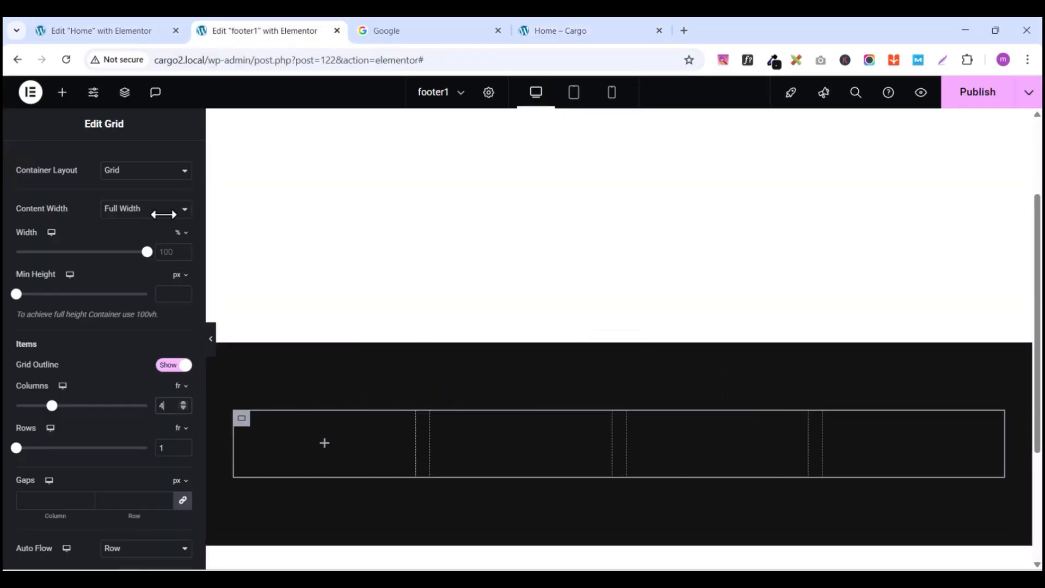
{"action": "scroll", "coordinate": [91, 322], "scroll_direction": "down", "scroll_amount": 3}
{"action": "left_click", "coordinate": [60, 97]}
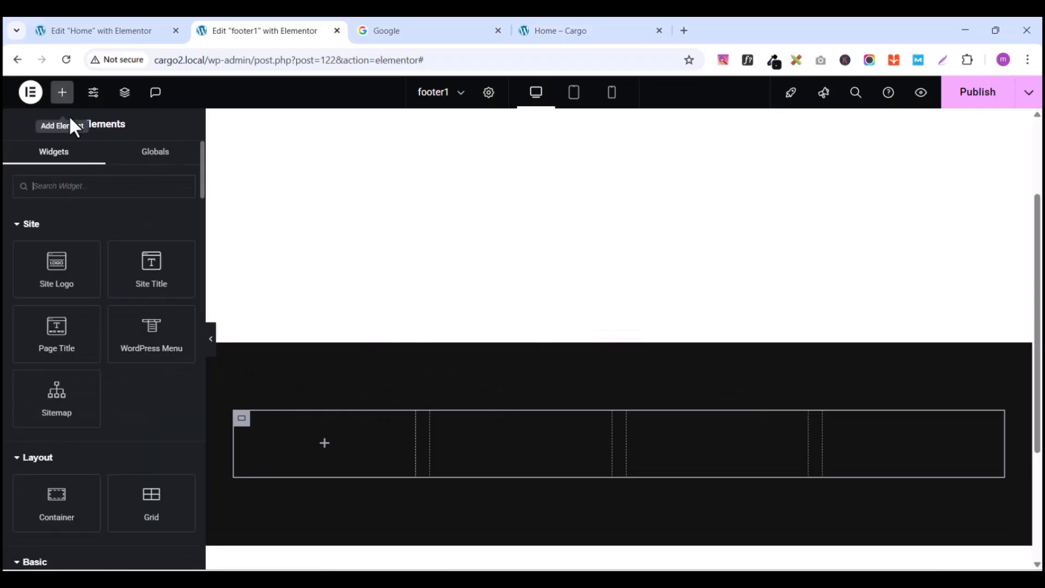
{"action": "type", "text": "headin"}
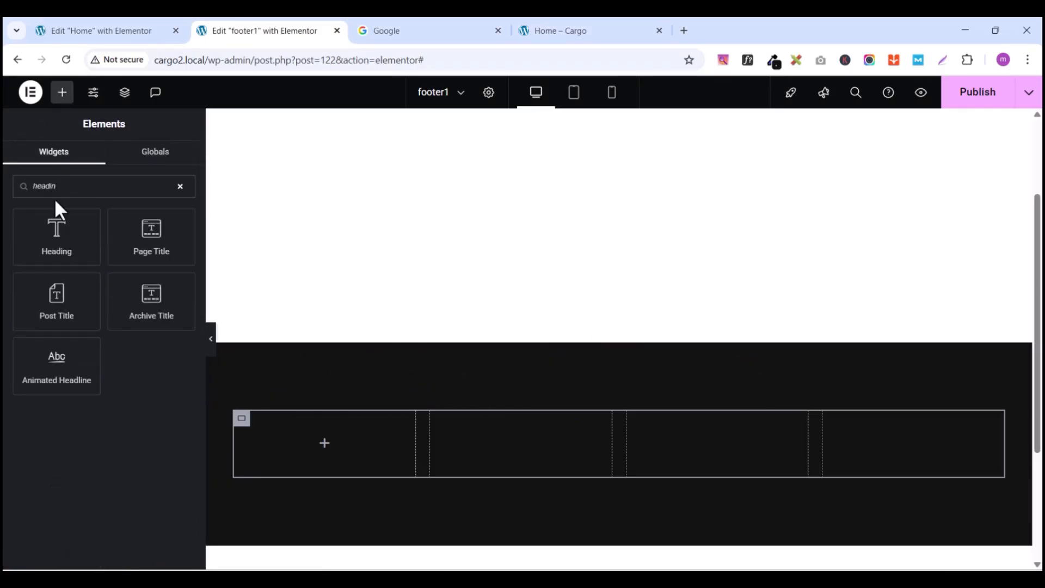
{"action": "left_click_drag", "start_coordinate": [56, 220], "coordinate": [349, 433]}
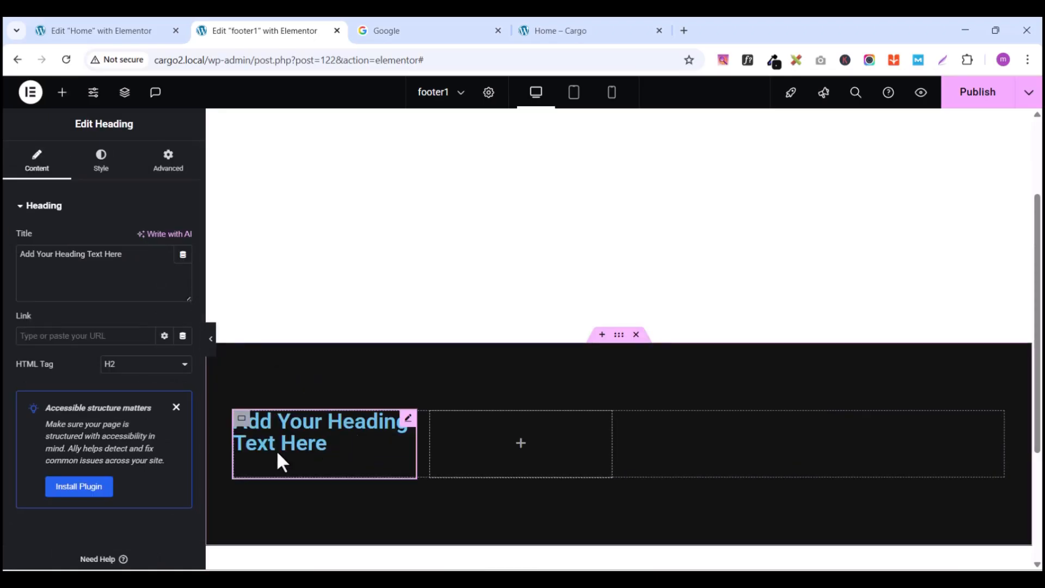
{"action": "triple_click", "coordinate": [63, 262]}
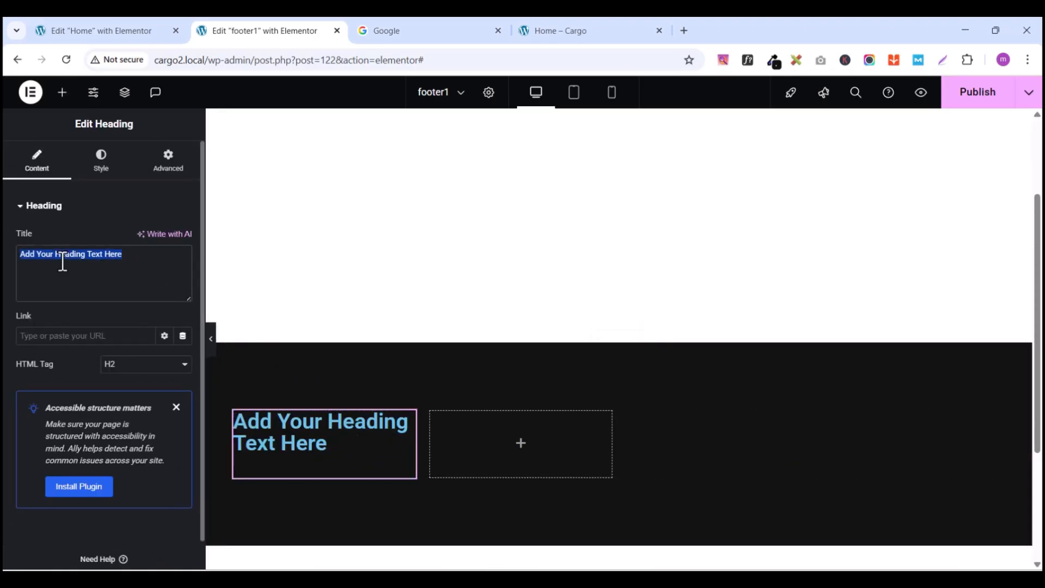
{"action": "type", "text": "About"}
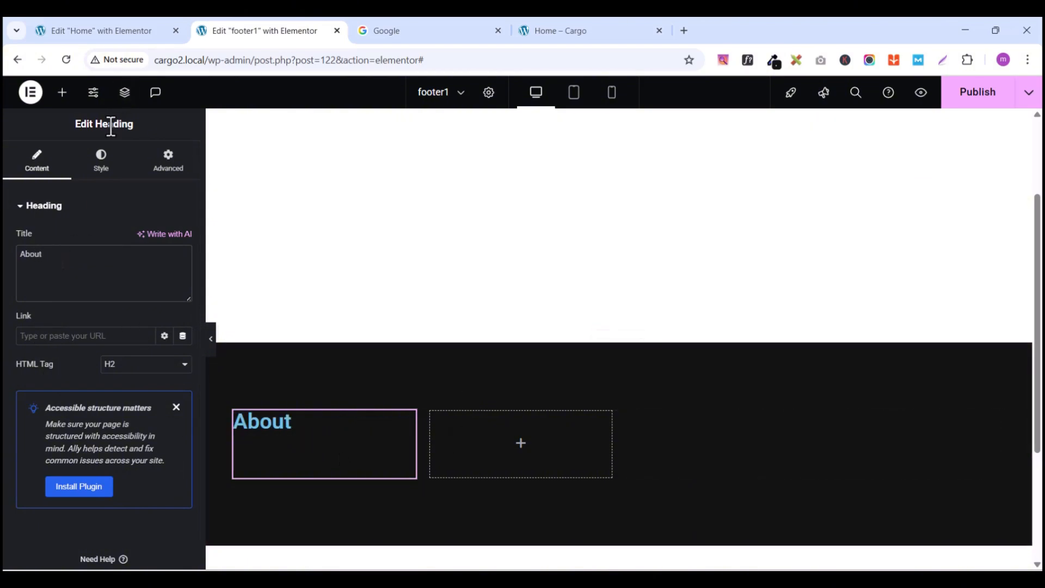
Step: Set the footer heading's typography to the Lato font family at 18 px
{"action": "left_click", "coordinate": [102, 178]}
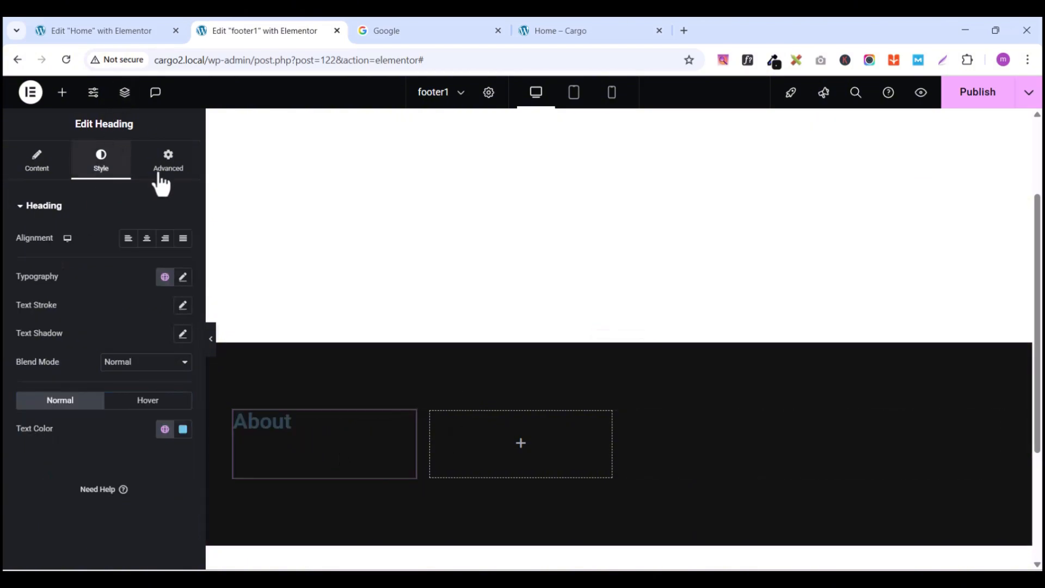
{"action": "left_click", "coordinate": [183, 277]}
{"action": "left_click", "coordinate": [130, 342]}
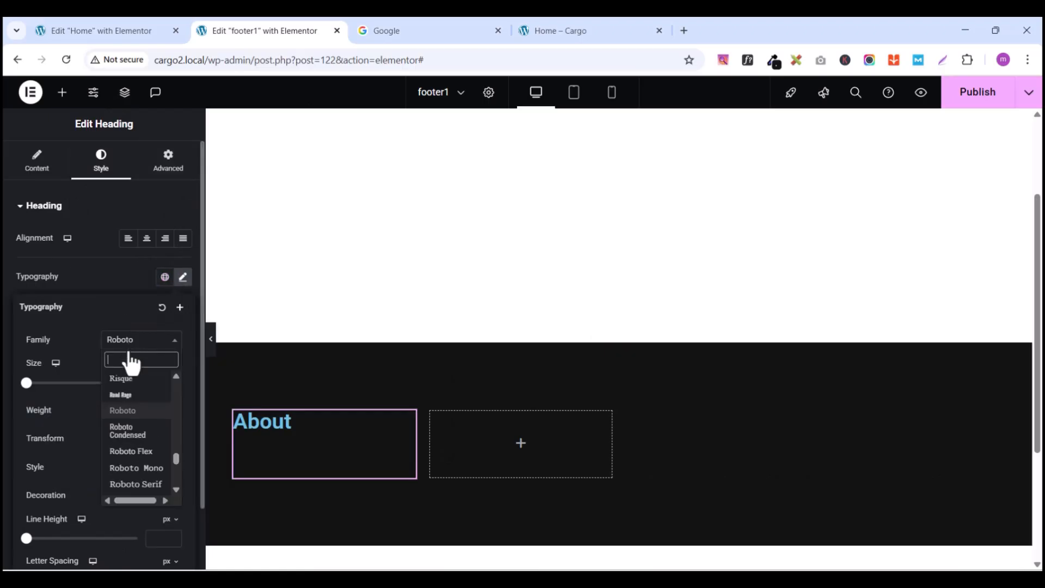
{"action": "type", "text": "lato"}
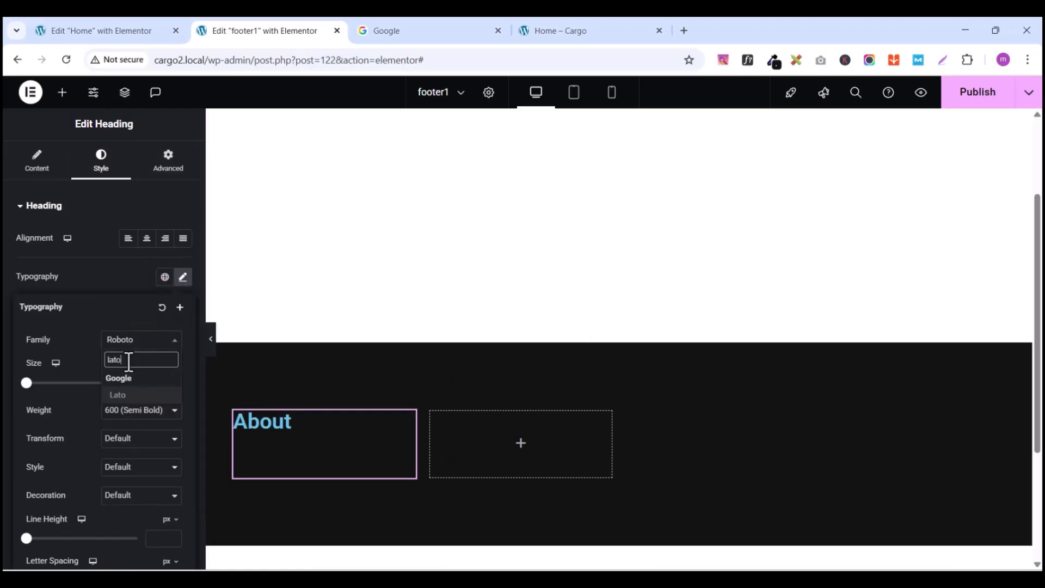
{"action": "left_click", "coordinate": [121, 394]}
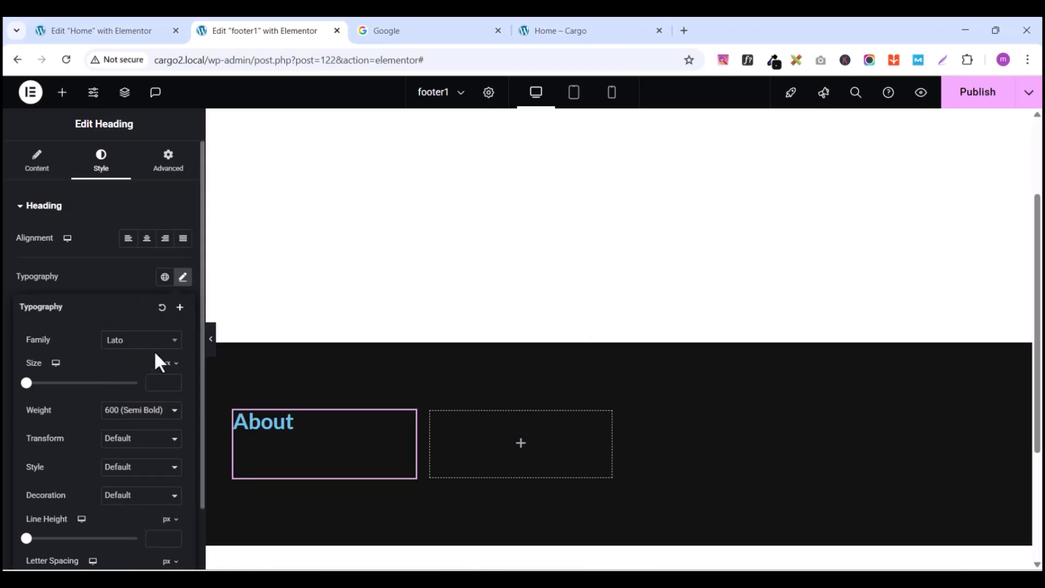
{"action": "left_click", "coordinate": [172, 379]}
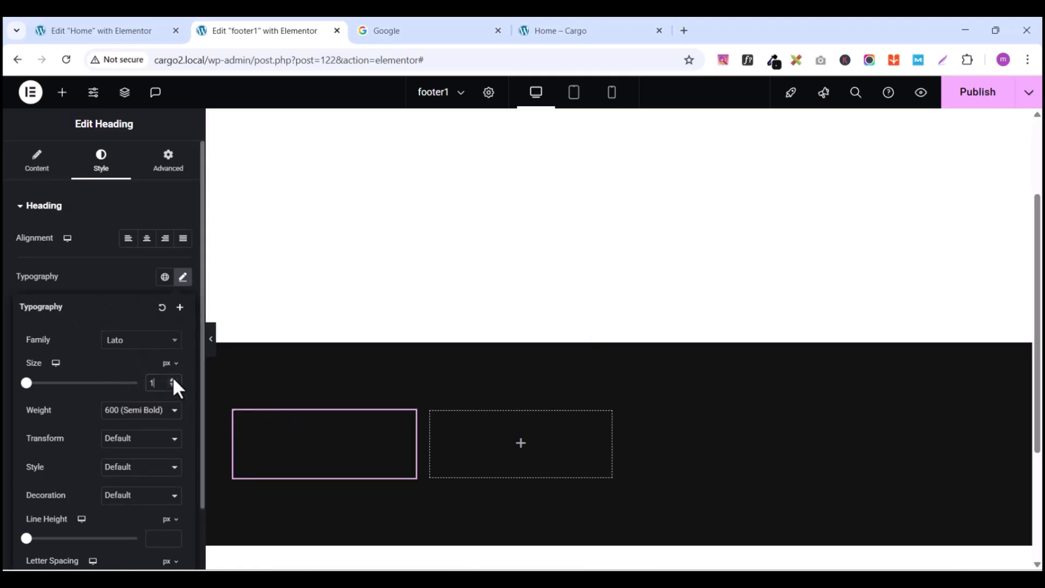
{"action": "left_click", "coordinate": [172, 380]}
{"action": "left_click", "coordinate": [172, 380]}
{"action": "left_click", "coordinate": [173, 379]}
{"action": "left_click", "coordinate": [172, 379]}
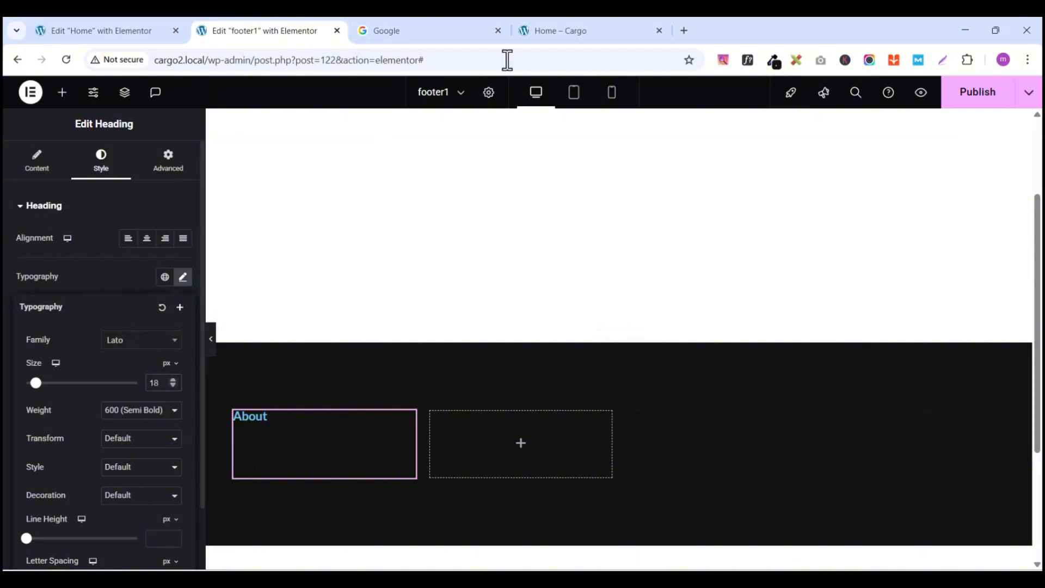
Step: Compare the heading with the reference footer and change its title to "About Us"
{"action": "left_click", "coordinate": [582, 33]}
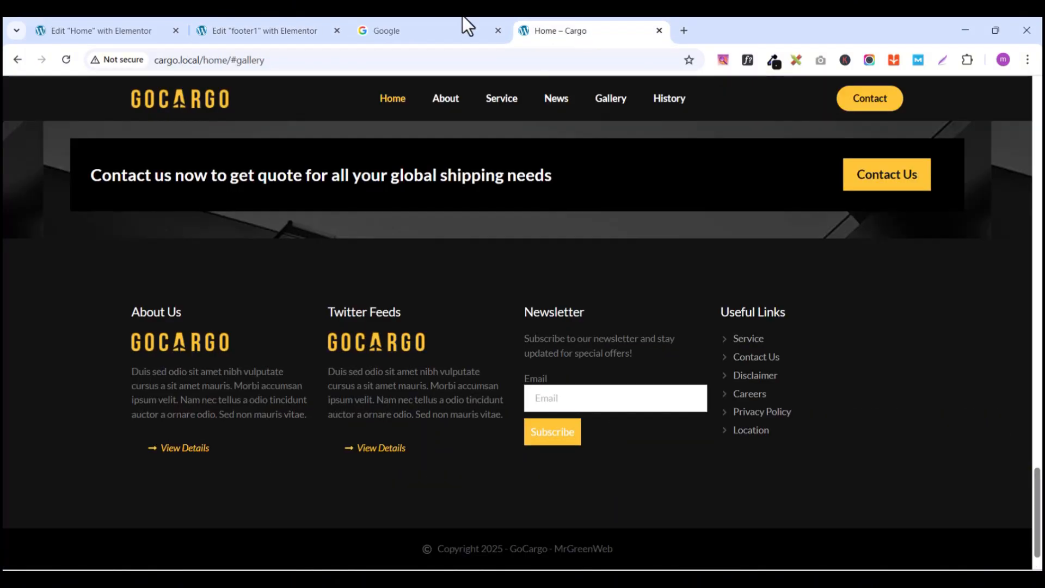
{"action": "left_click", "coordinate": [114, 31]}
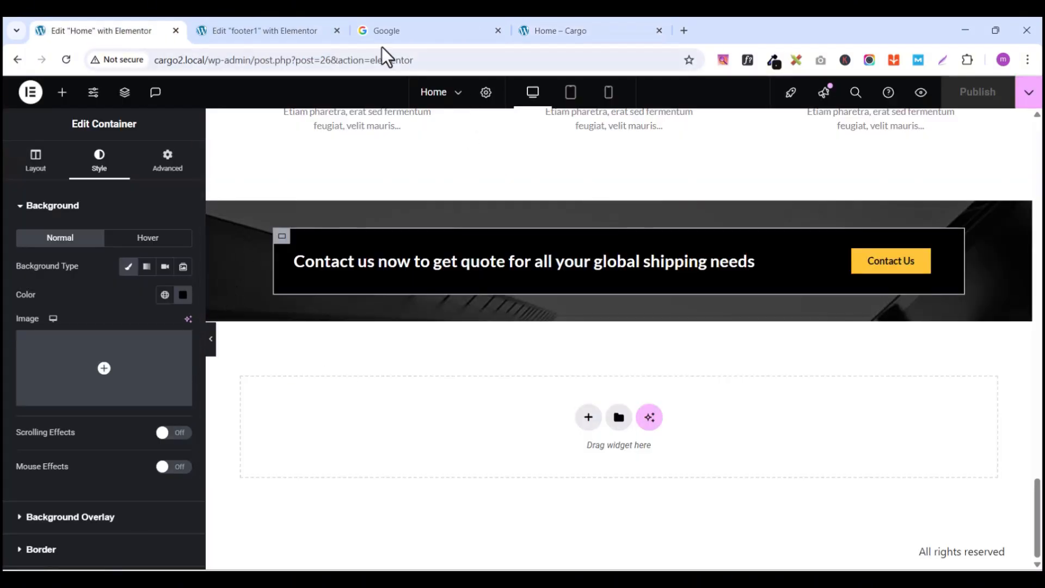
{"action": "left_click", "coordinate": [263, 30]}
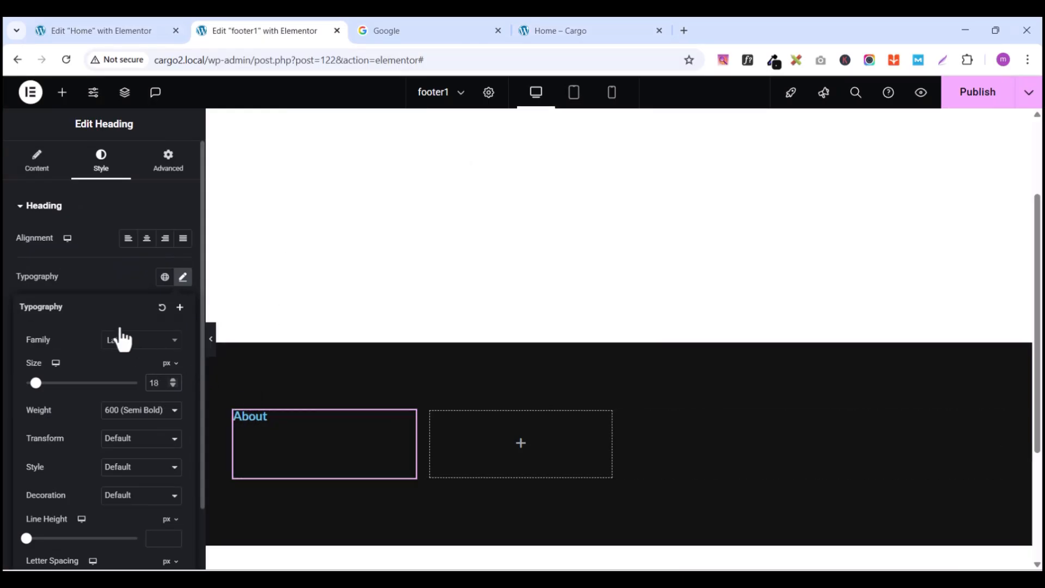
{"action": "left_click", "coordinate": [43, 171]}
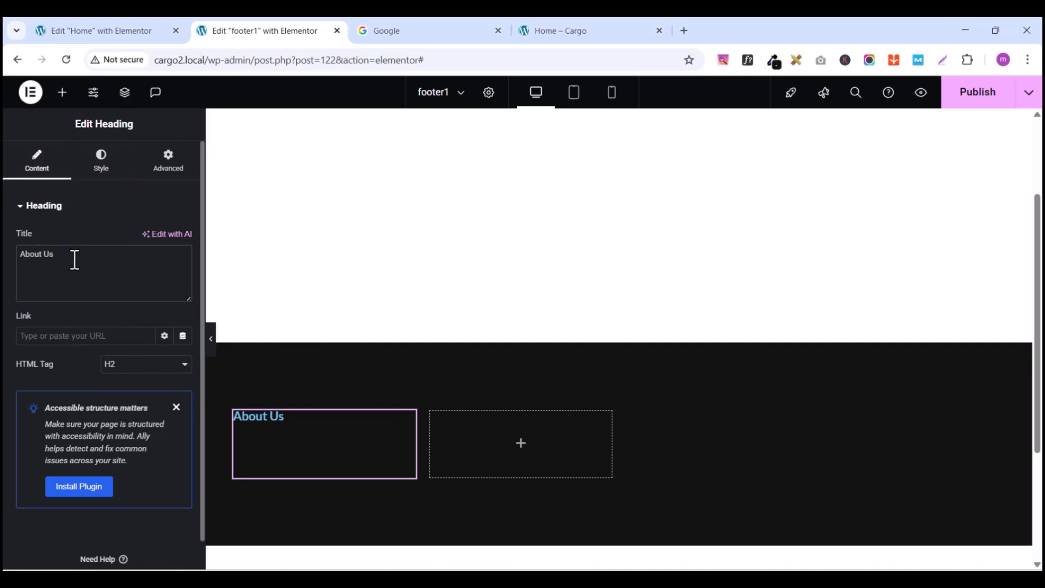
Step: Set the About Us heading's text colour to white, #FFFFFF
{"action": "left_click", "coordinate": [117, 172]}
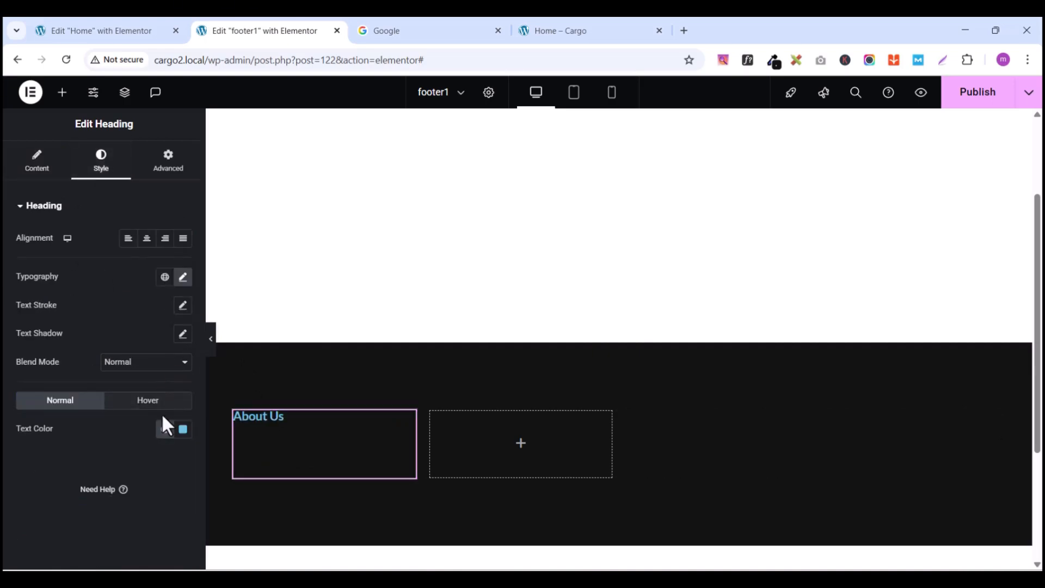
{"action": "left_click", "coordinate": [182, 430]}
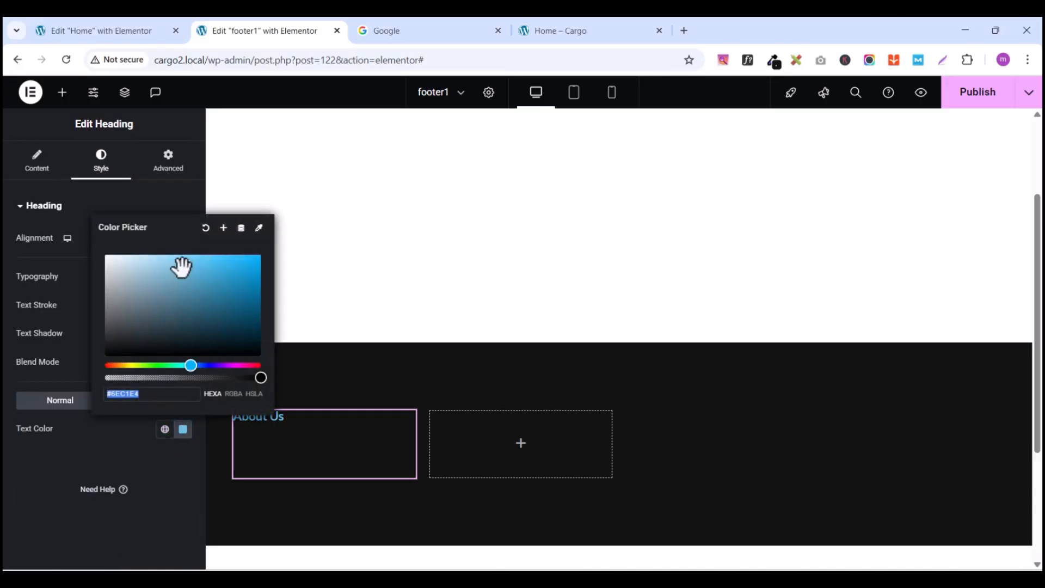
{"action": "left_click_drag", "start_coordinate": [182, 265], "coordinate": [82, 262]}
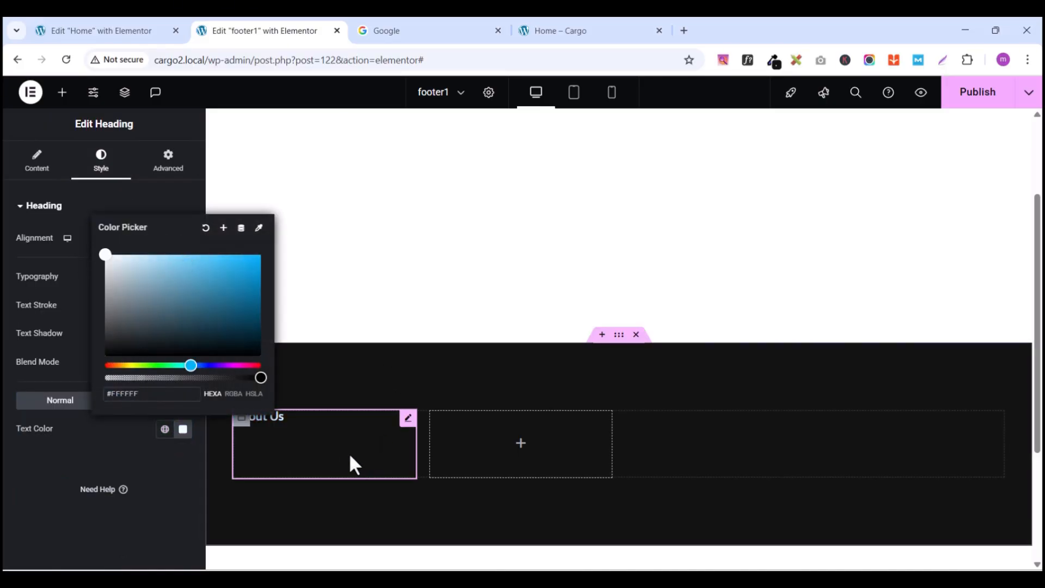
{"action": "left_click", "coordinate": [341, 437]}
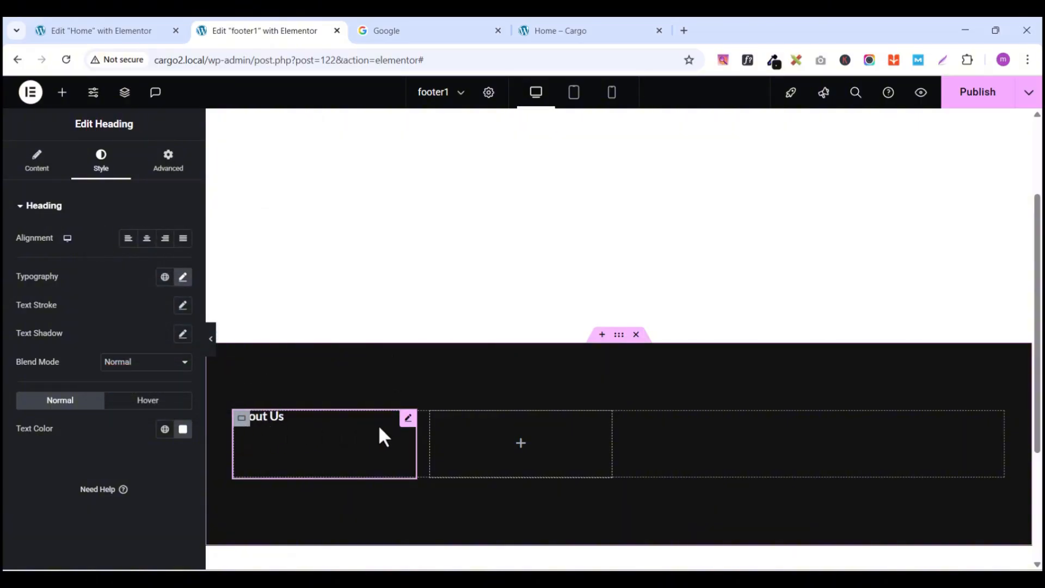
Step: Copy the About Us heading and delete it from the first cell of the footer grid
{"action": "right_click", "coordinate": [408, 423]}
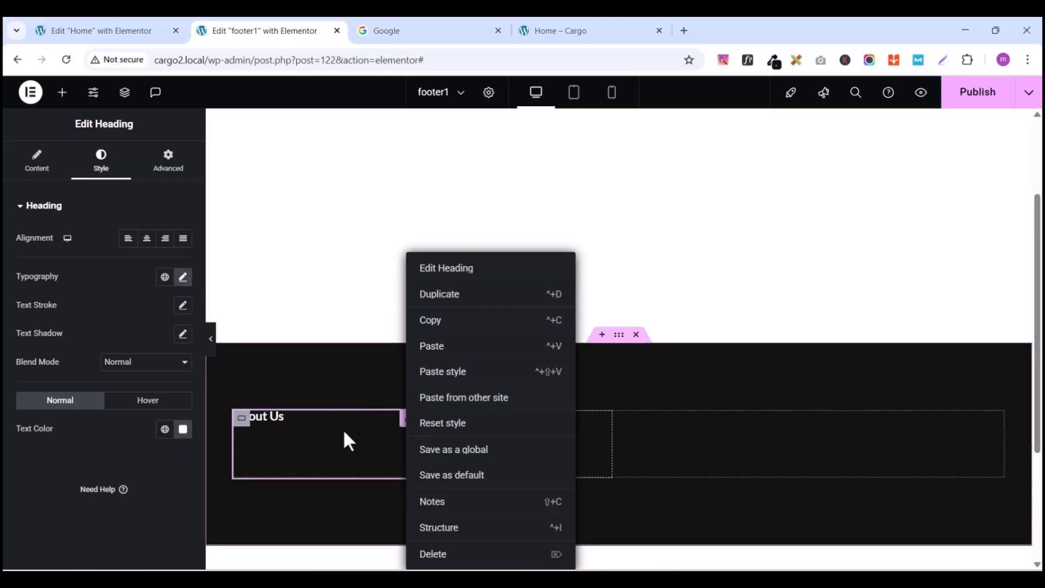
{"action": "left_click", "coordinate": [424, 321]}
{"action": "right_click", "coordinate": [409, 428]}
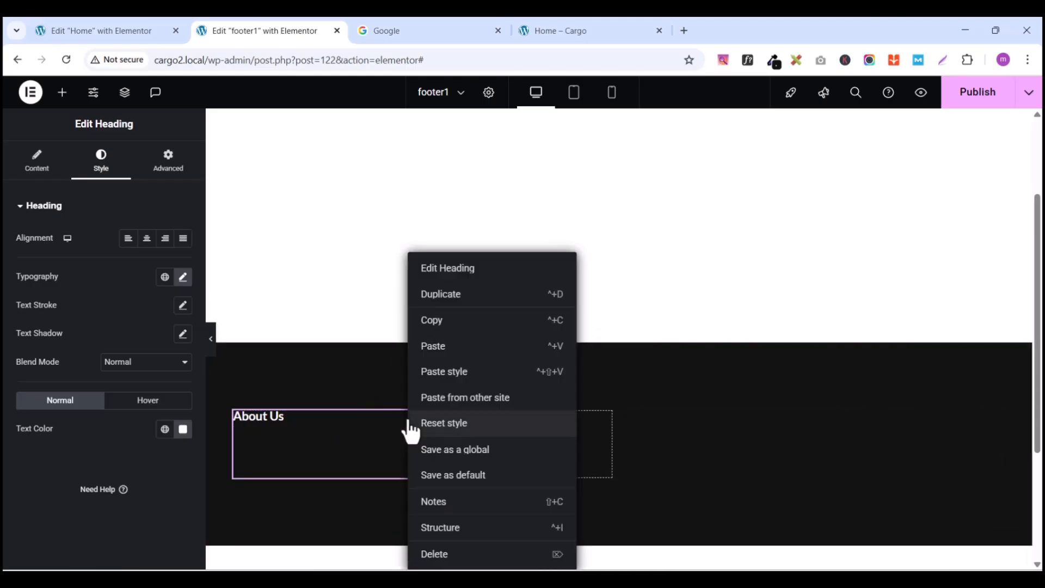
{"action": "left_click", "coordinate": [435, 557]}
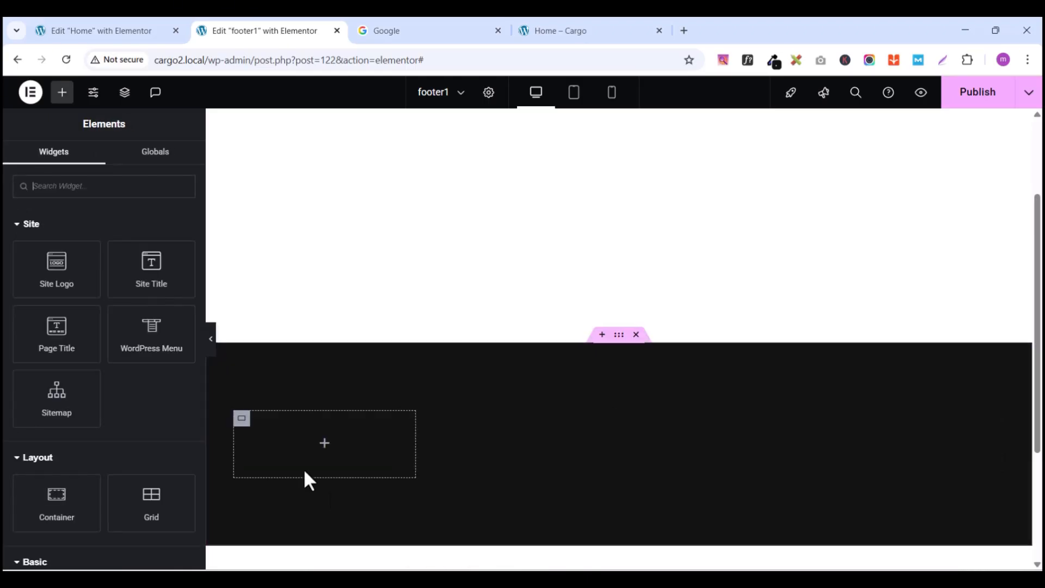
Step: Add a container to the grid's first cell with zero padding kept, and paste the copied About Us heading into it
{"action": "left_click", "coordinate": [243, 421]}
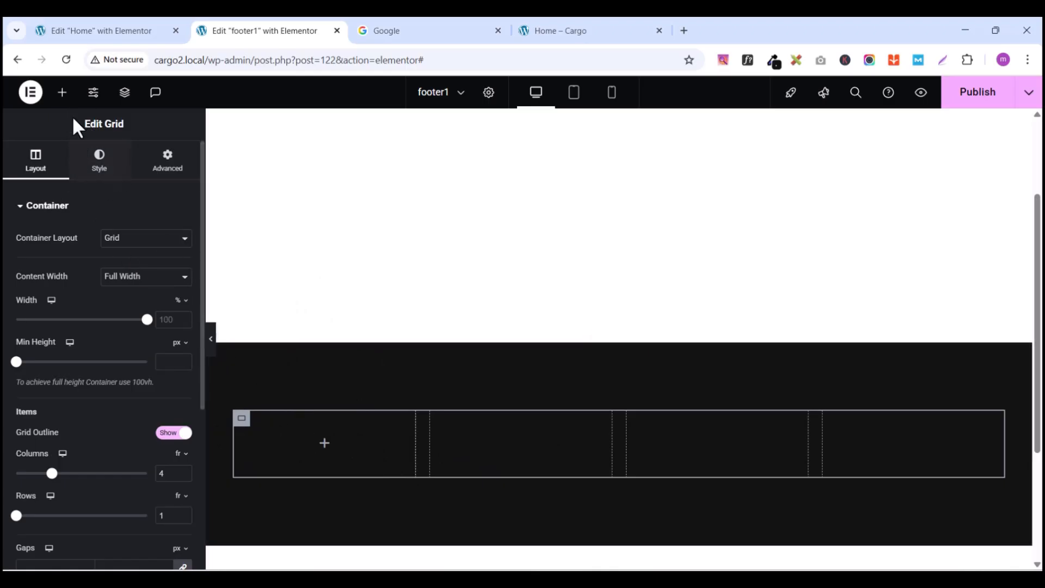
{"action": "left_click", "coordinate": [62, 92]}
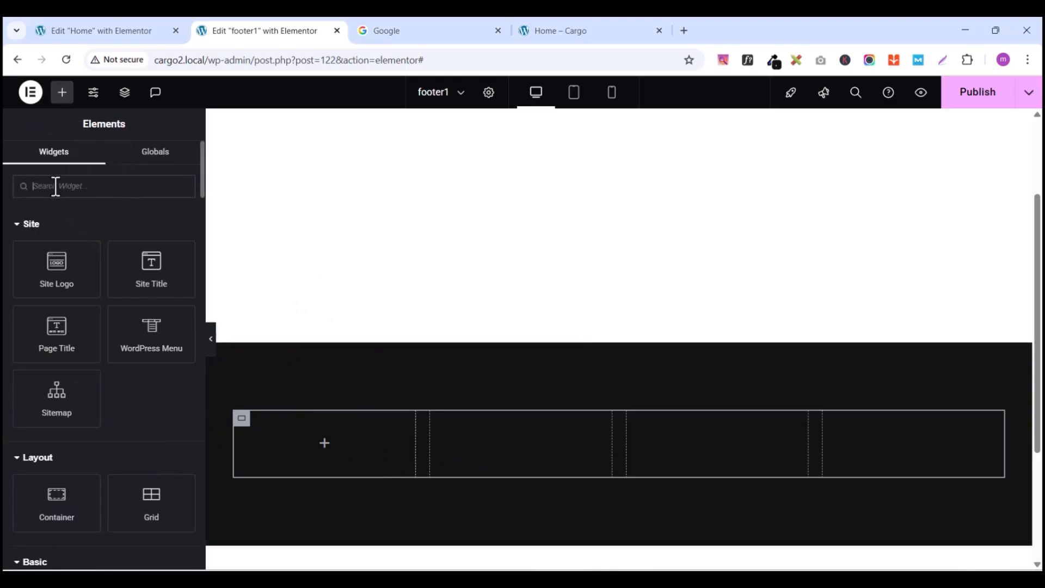
{"action": "type", "text": "con"}
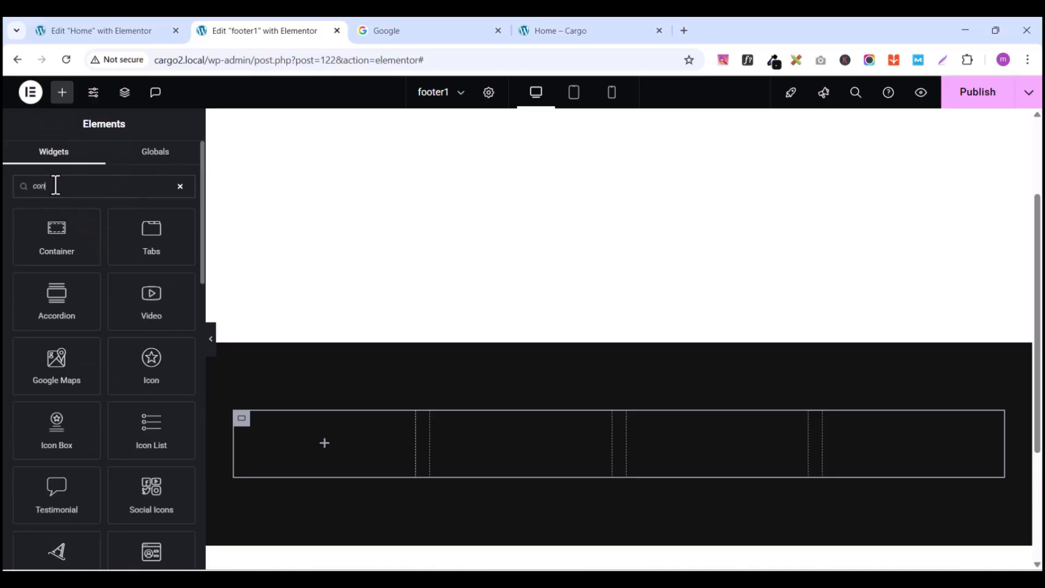
{"action": "left_click_drag", "start_coordinate": [63, 212], "coordinate": [313, 441]}
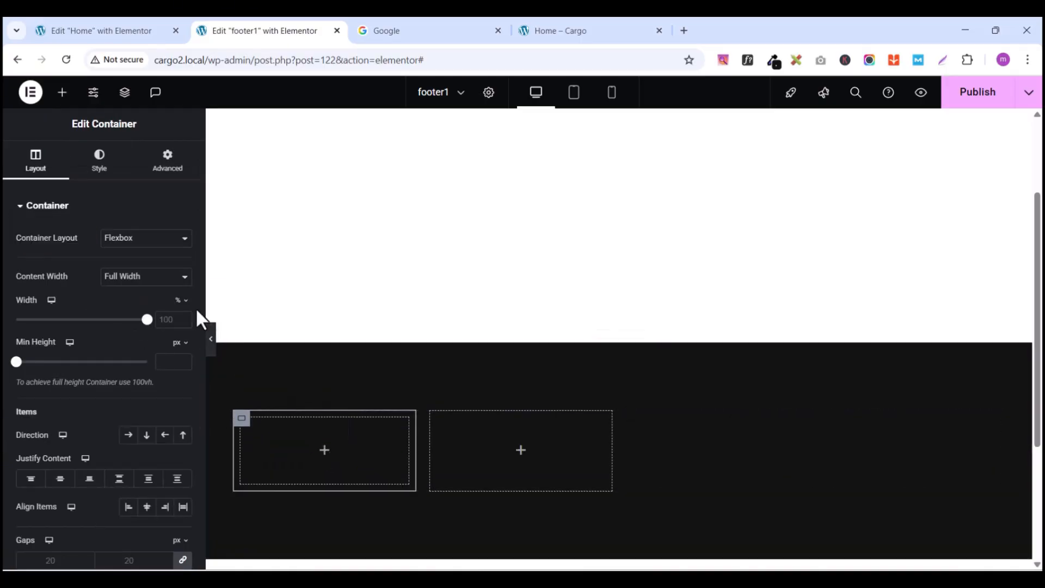
{"action": "left_click", "coordinate": [168, 158]}
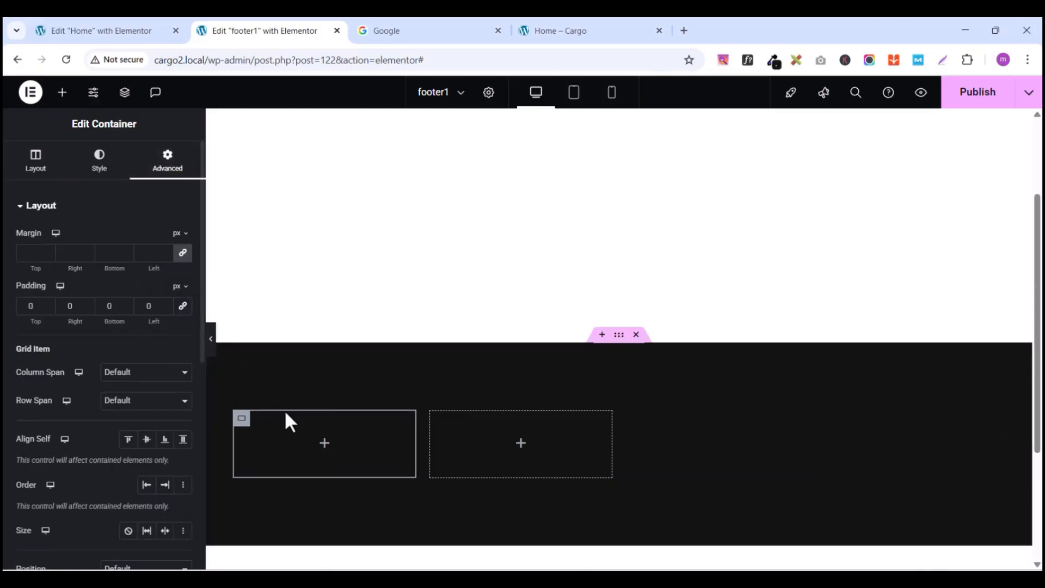
{"action": "right_click", "coordinate": [276, 438]}
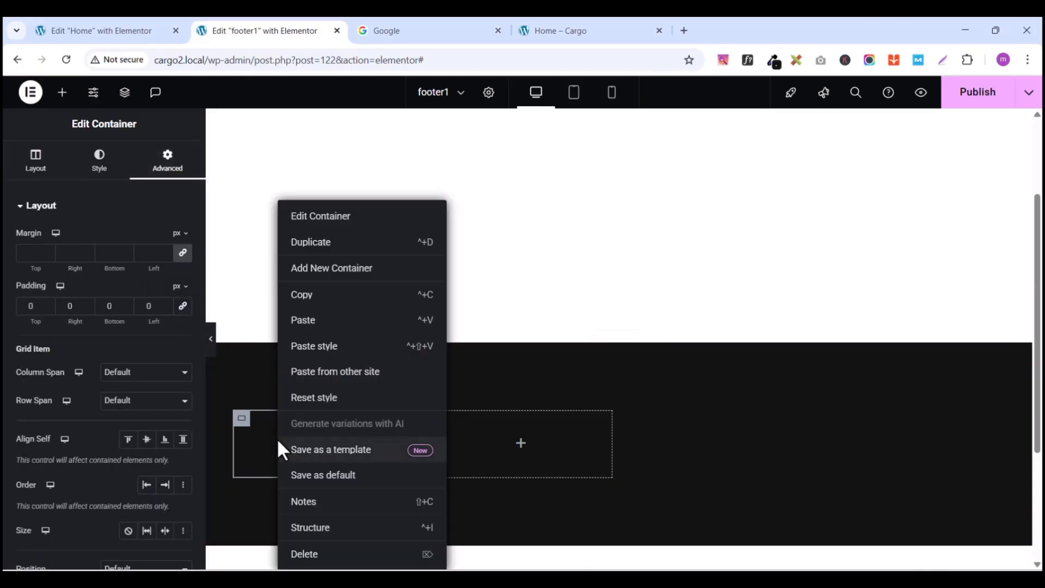
{"action": "left_click", "coordinate": [311, 332]}
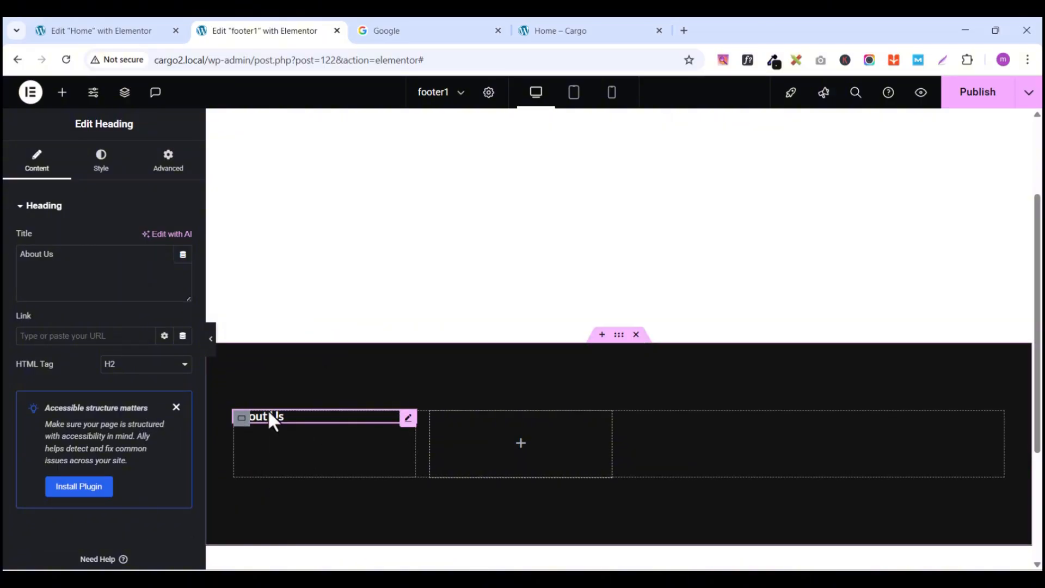
Step: Add an image below the About Us heading using the GOCARGO logo from the media library, and align it left
{"action": "left_click", "coordinate": [64, 101]}
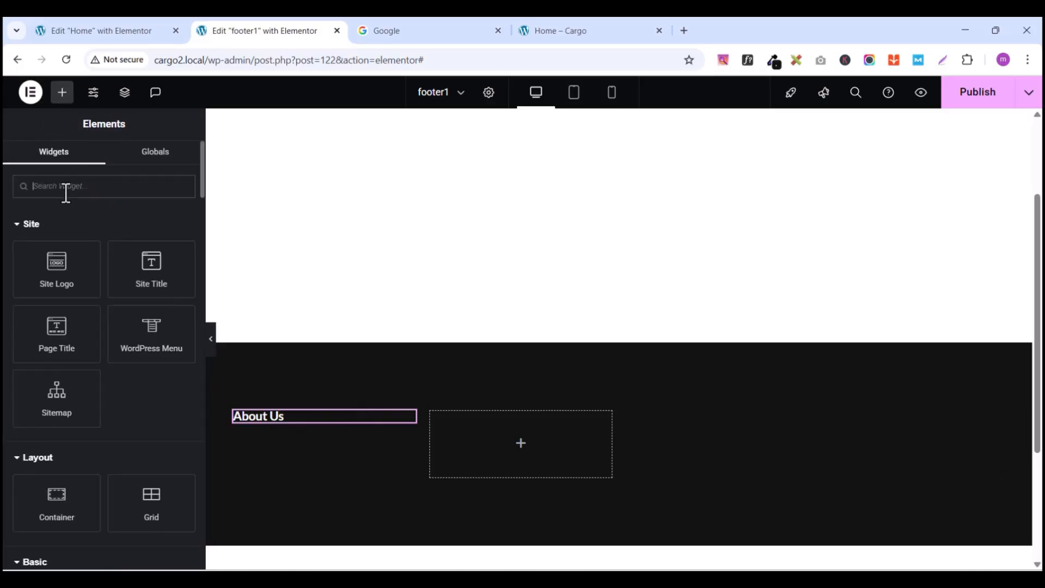
{"action": "type", "text": "ima"}
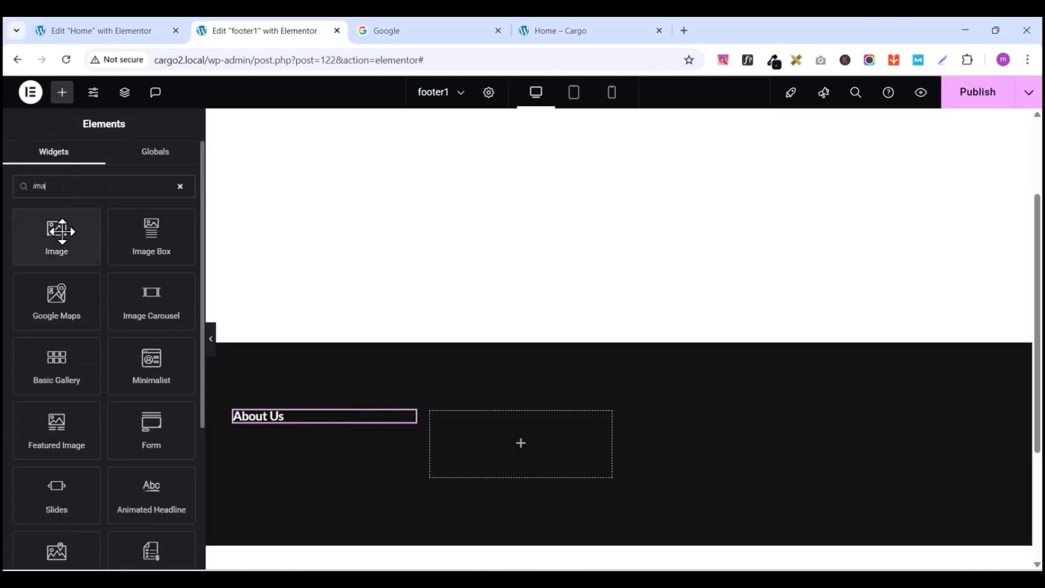
{"action": "left_click_drag", "start_coordinate": [60, 233], "coordinate": [338, 420]}
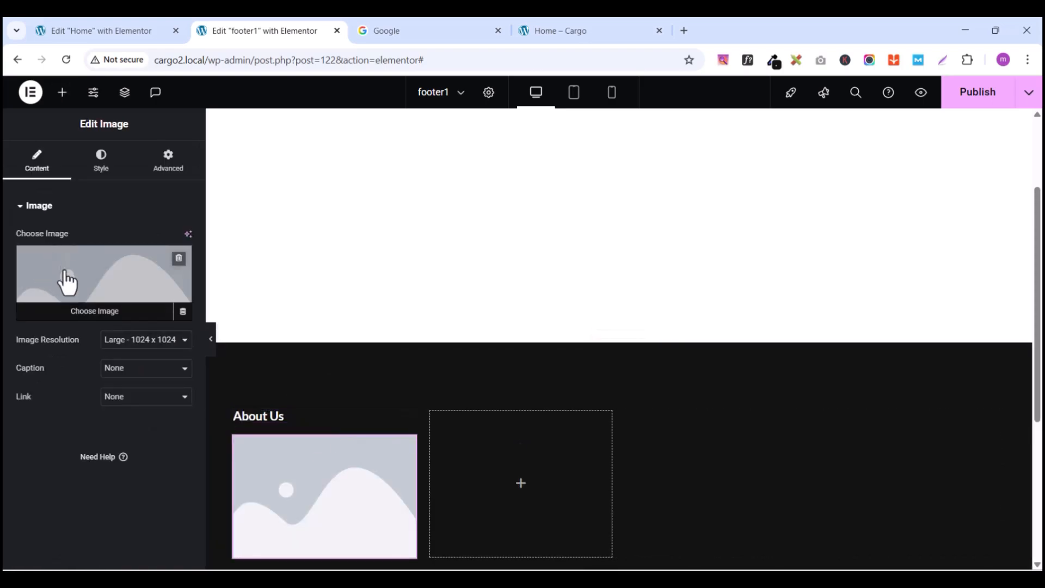
{"action": "left_click", "coordinate": [70, 318]}
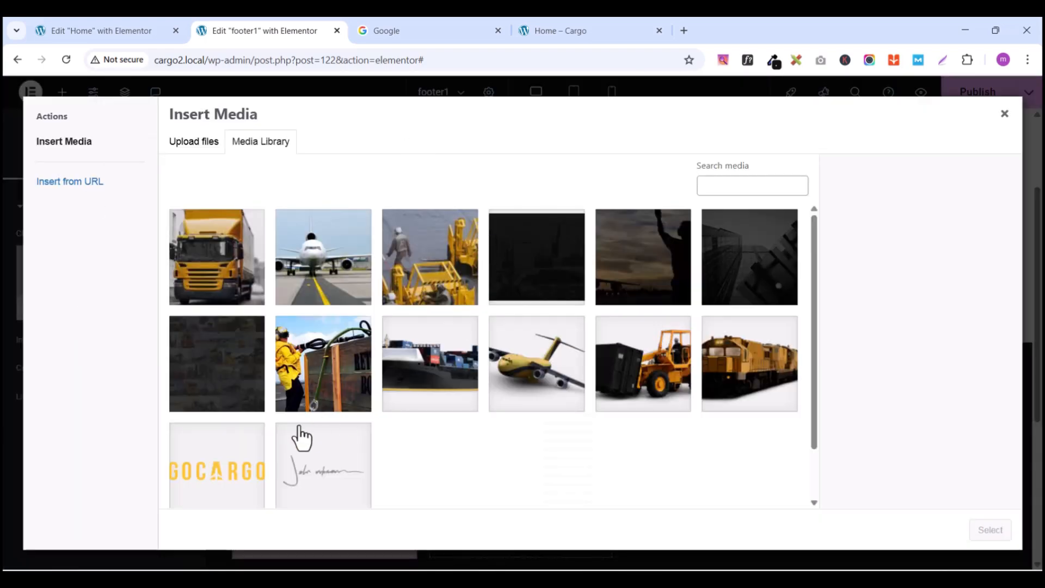
{"action": "left_click", "coordinate": [217, 467]}
{"action": "left_click", "coordinate": [992, 536]}
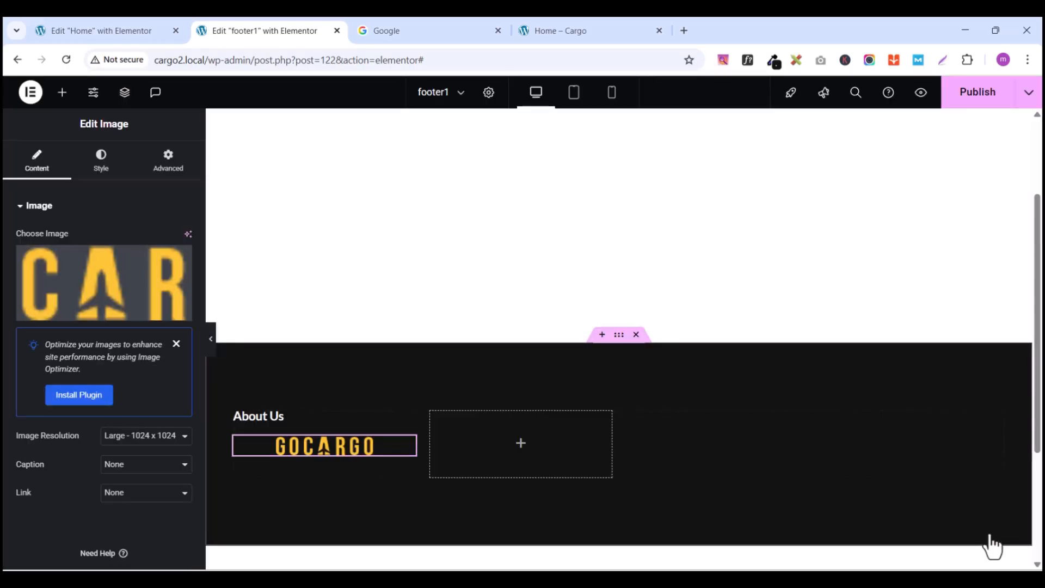
{"action": "left_click", "coordinate": [102, 175]}
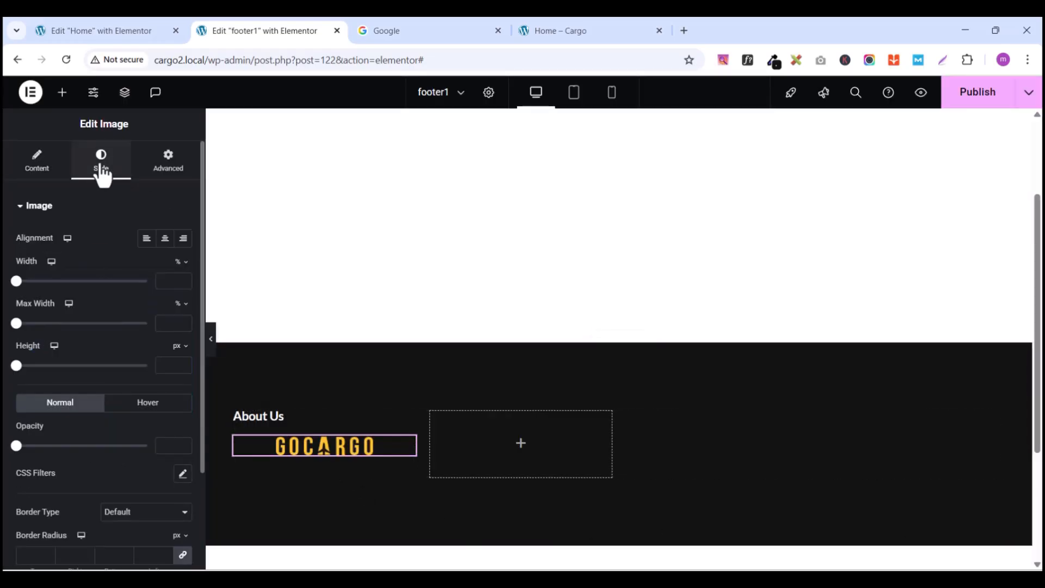
{"action": "left_click", "coordinate": [146, 240]}
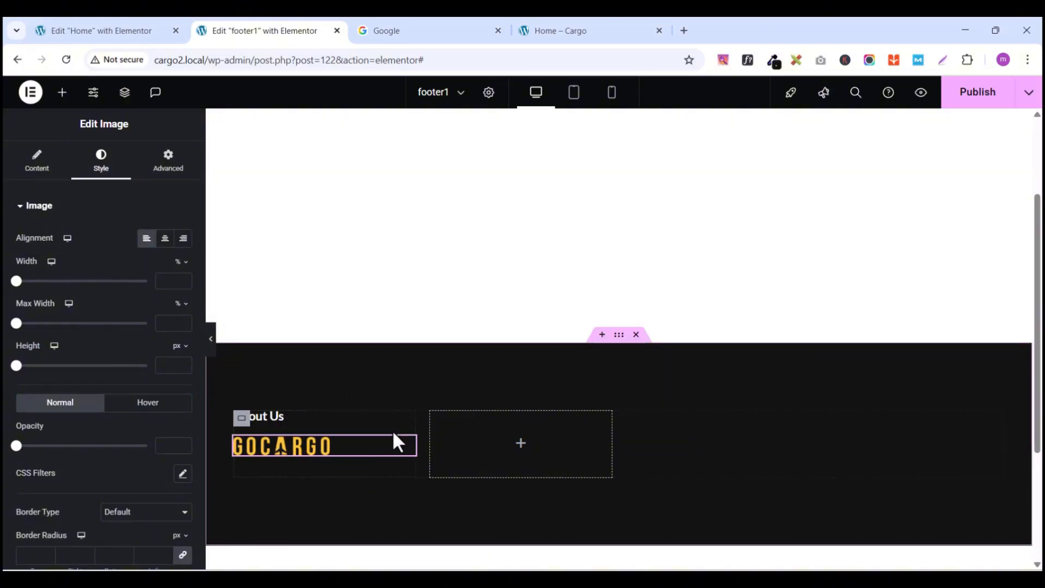
Step: Copy the "Duis sed odio" paragraph from the reference page's About Us column and return to the footer1 template
{"action": "left_click", "coordinate": [595, 39]}
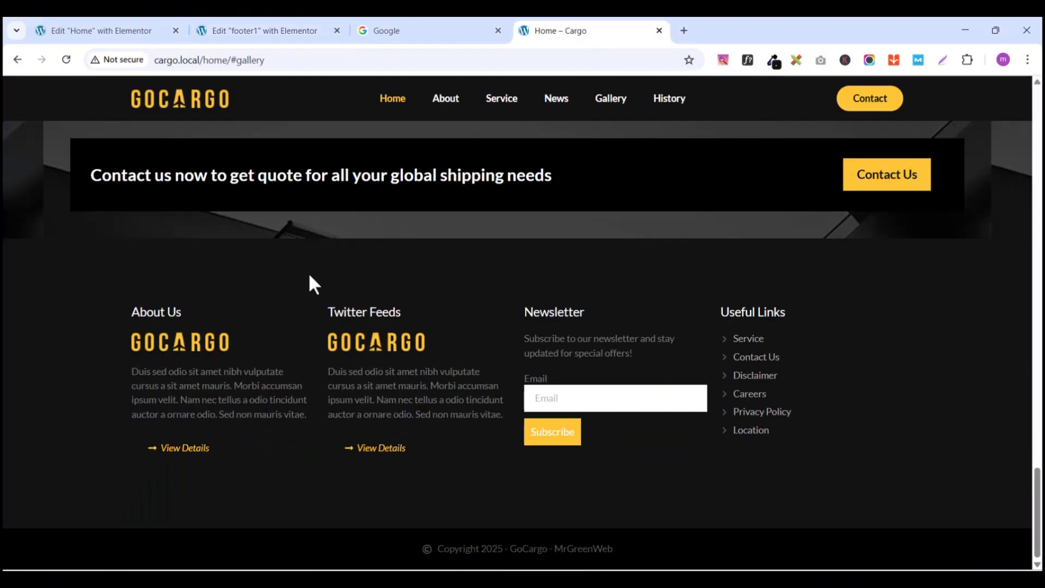
{"action": "left_click_drag", "start_coordinate": [170, 377], "coordinate": [307, 419]}
{"action": "right_click", "coordinate": [260, 394]}
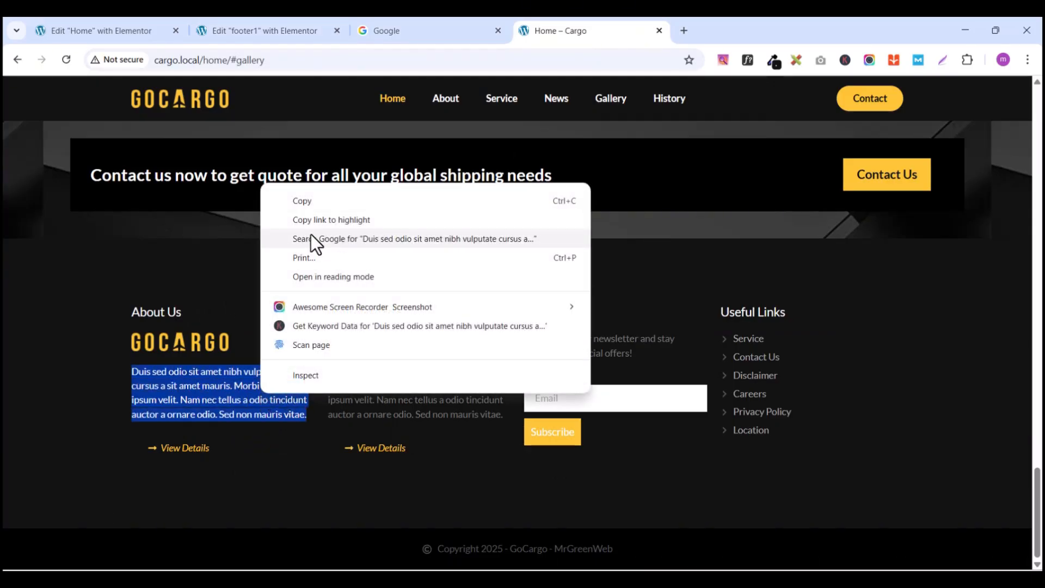
{"action": "left_click", "coordinate": [305, 203]}
{"action": "left_click", "coordinate": [71, 27]}
{"action": "left_click", "coordinate": [256, 31]}
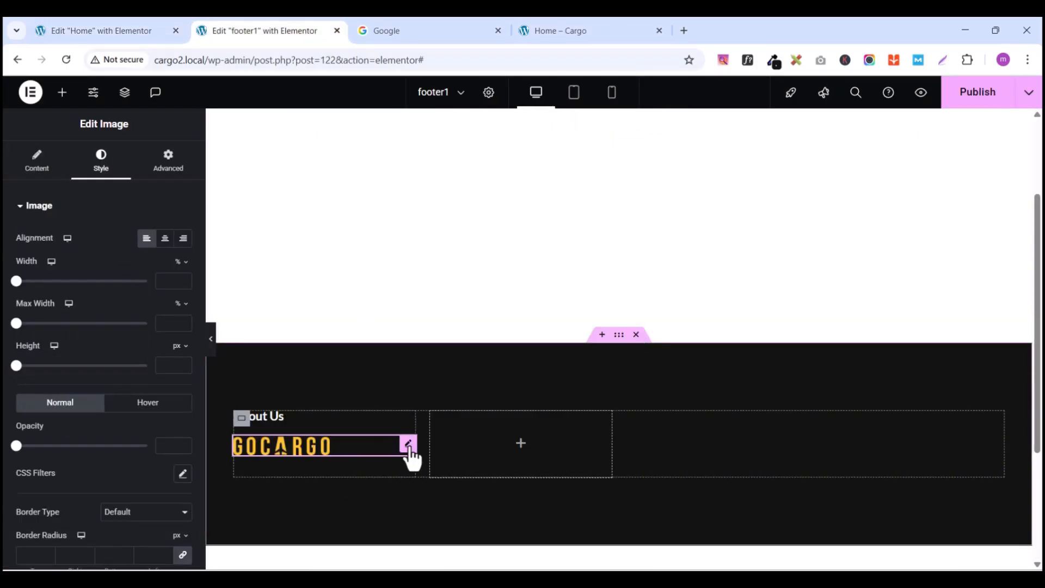
Step: Add a text editor widget below the logo and replace its placeholder text with the copied paragraph
{"action": "left_click", "coordinate": [62, 101]}
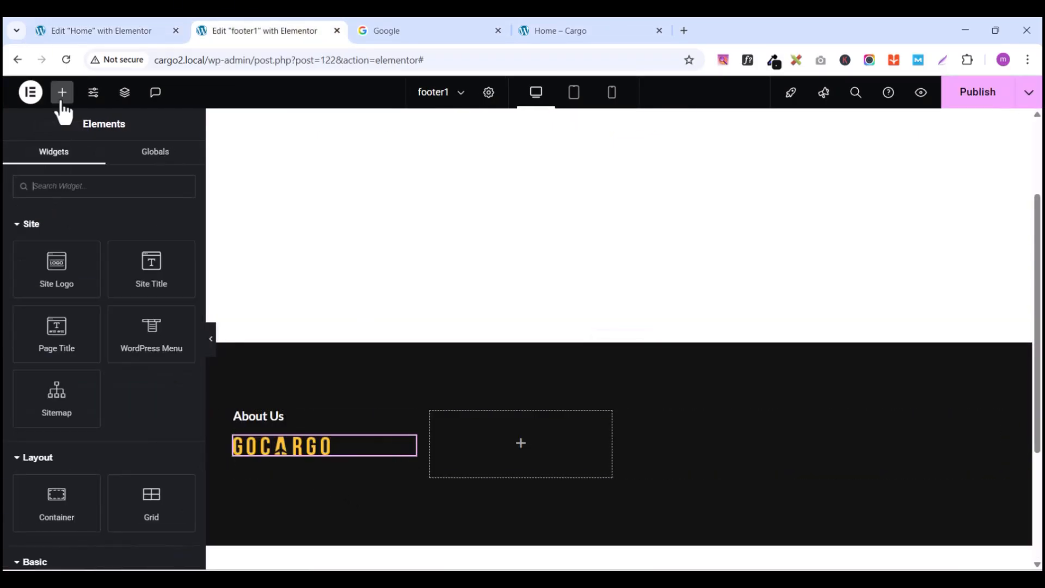
{"action": "left_click", "coordinate": [41, 186]}
{"action": "type", "text": "edit"}
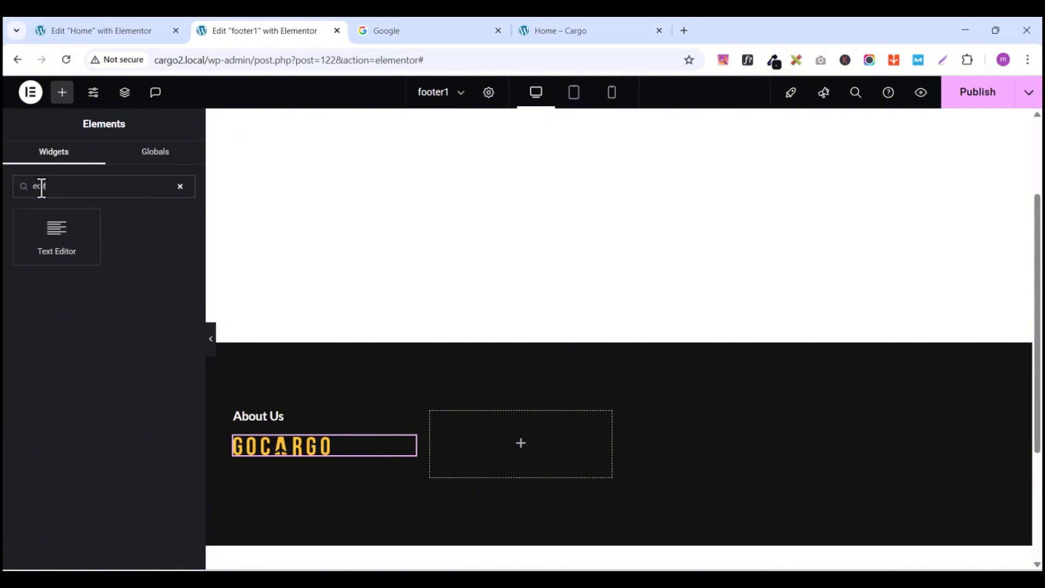
{"action": "left_click_drag", "start_coordinate": [24, 236], "coordinate": [343, 460]}
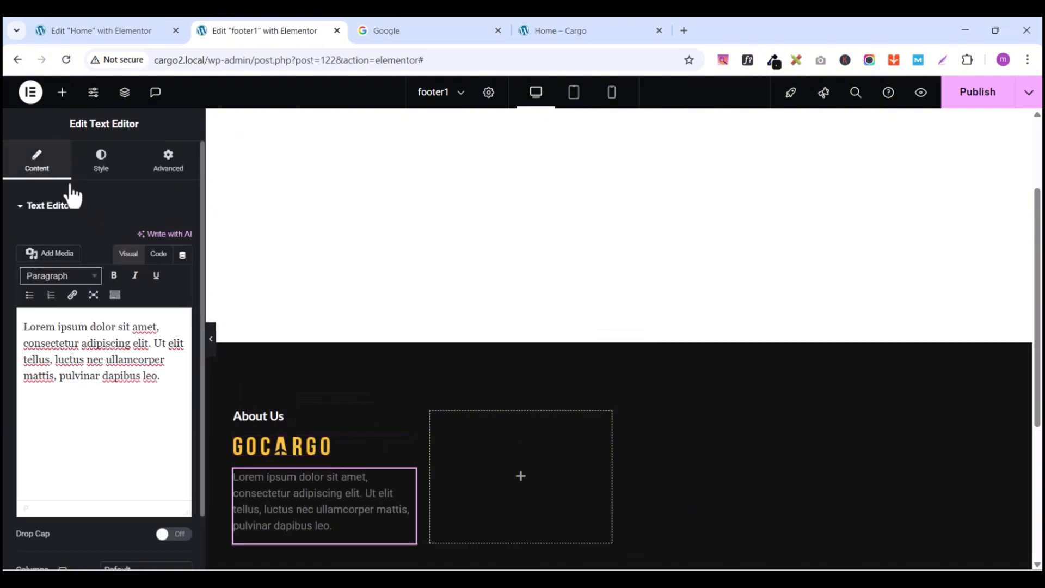
{"action": "triple_click", "coordinate": [99, 366]}
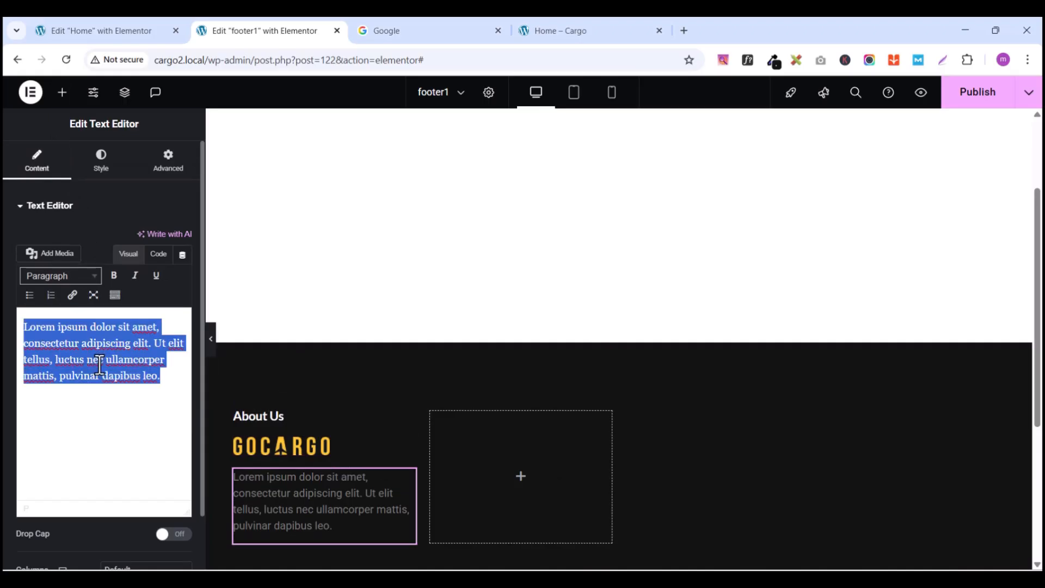
{"action": "key", "text": "ctrl+v"}
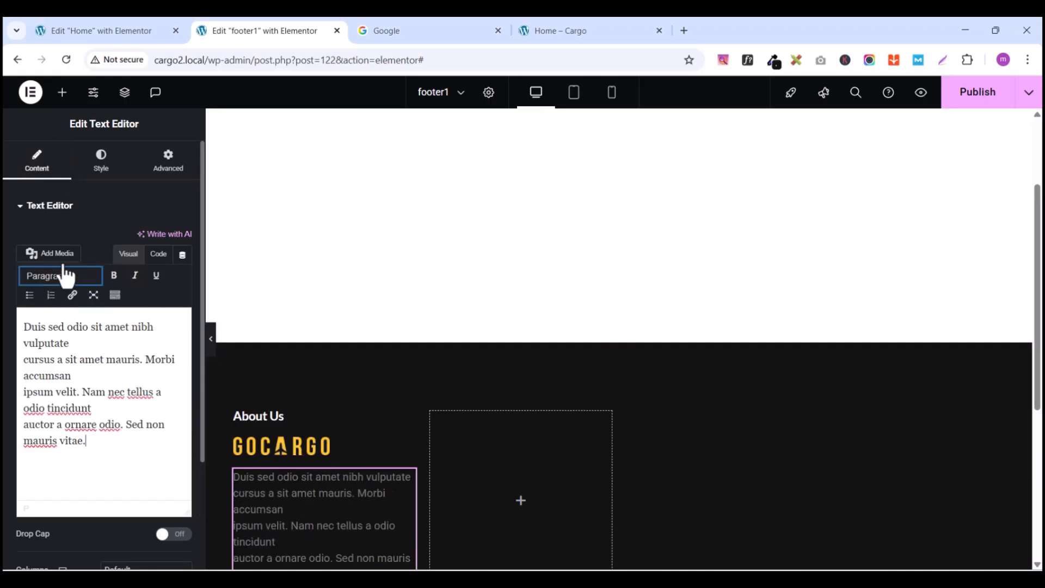
Step: Set the About Us paragraph's typography to the Lato font family at 14 px
{"action": "left_click", "coordinate": [102, 182]}
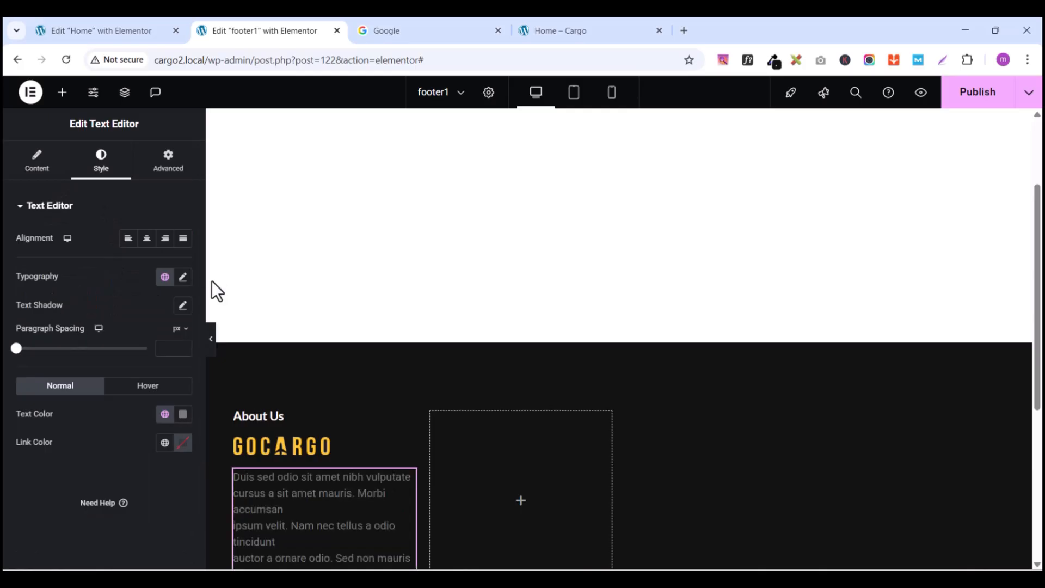
{"action": "left_click", "coordinate": [184, 279]}
{"action": "left_click", "coordinate": [153, 350]}
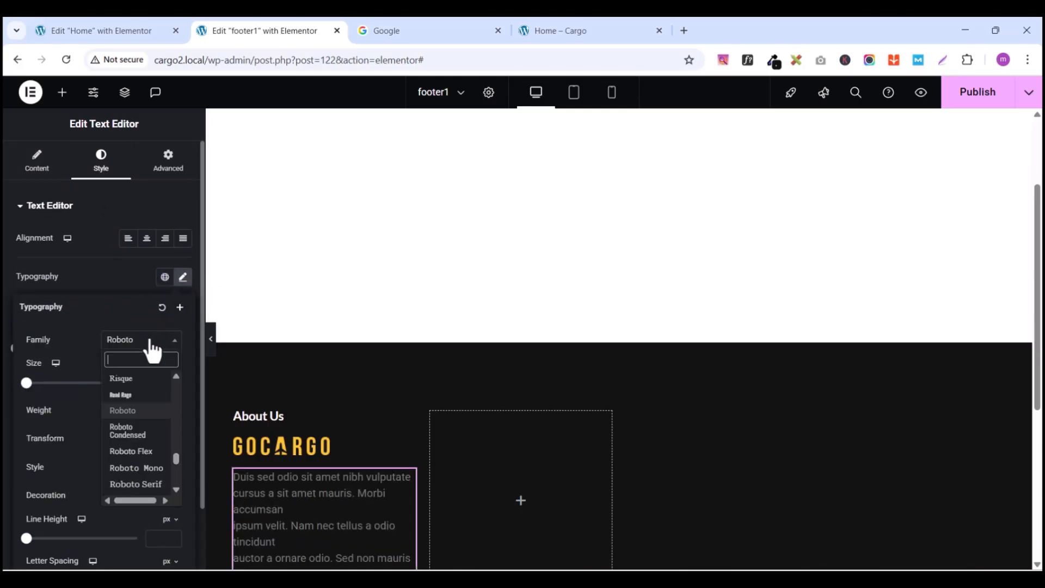
{"action": "type", "text": "lato"}
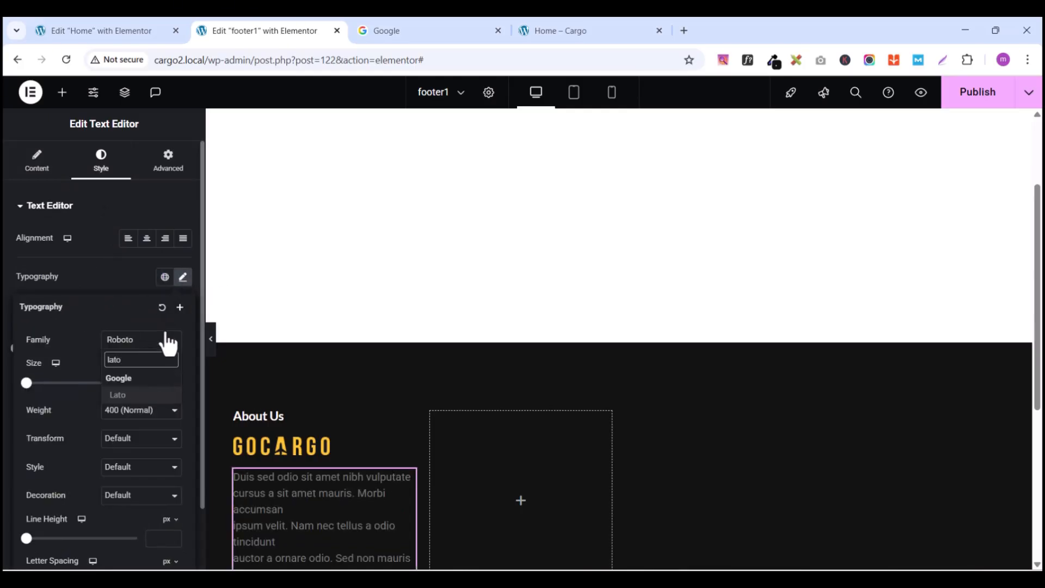
{"action": "left_click", "coordinate": [148, 397]}
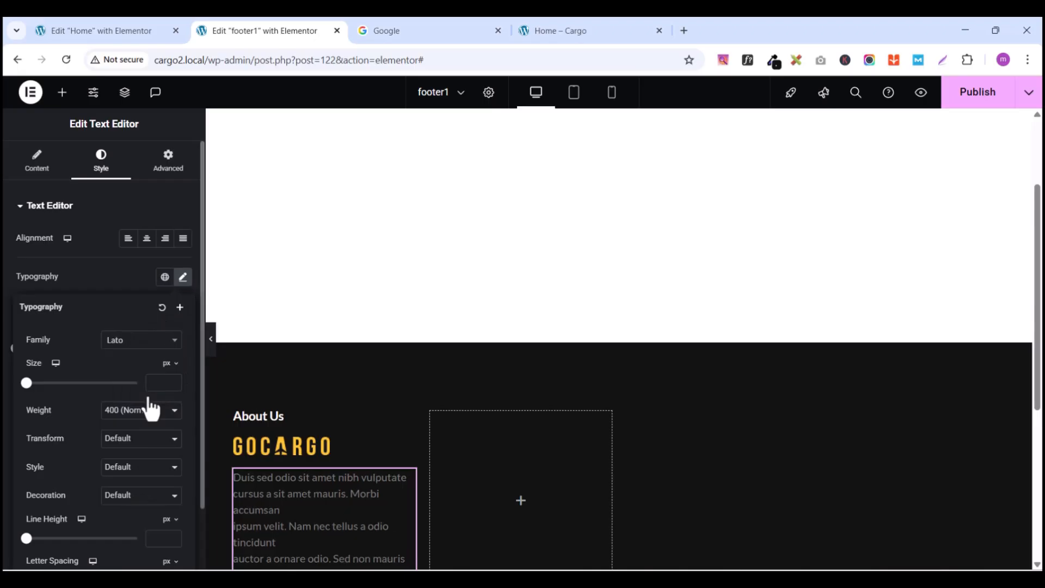
{"action": "left_click", "coordinate": [171, 377]}
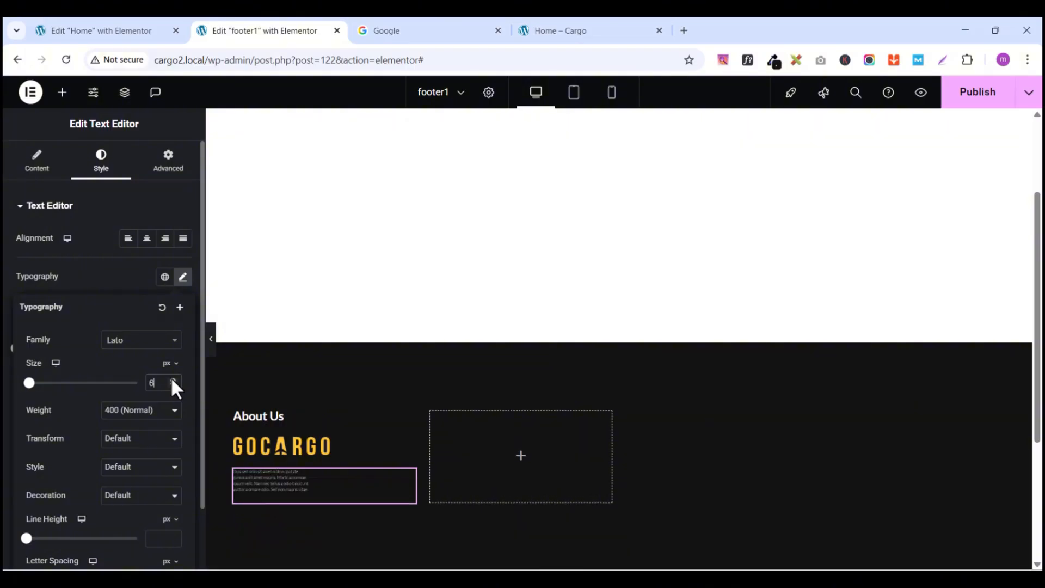
{"action": "left_click", "coordinate": [171, 378]}
{"action": "left_click", "coordinate": [172, 378]}
{"action": "left_click", "coordinate": [172, 378]}
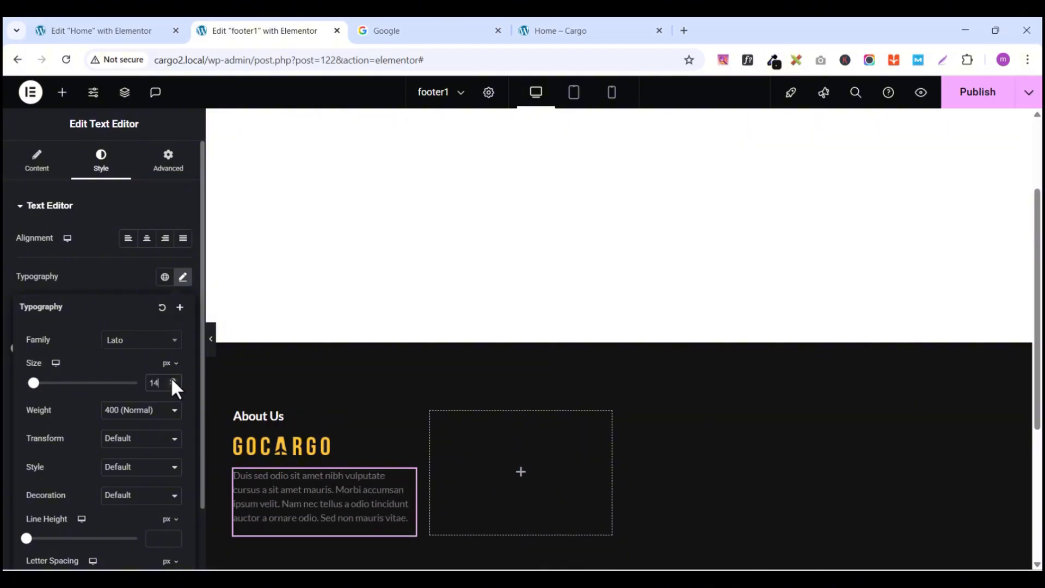
Step: Compare the reference page's footer with the Home page in the editor and look for a matching View Details button to reuse
{"action": "left_click", "coordinate": [606, 32]}
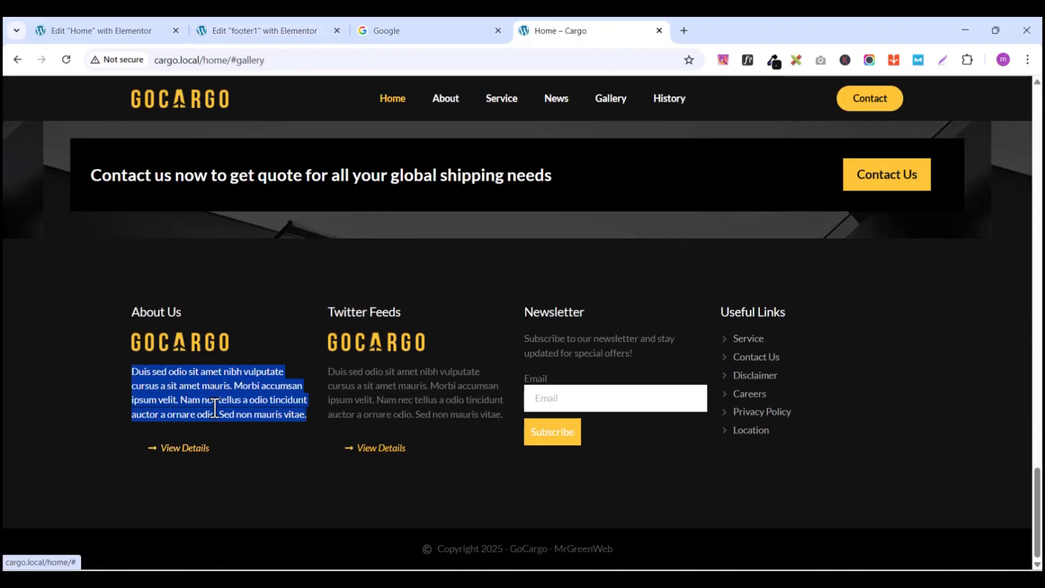
{"action": "left_click", "coordinate": [256, 28]}
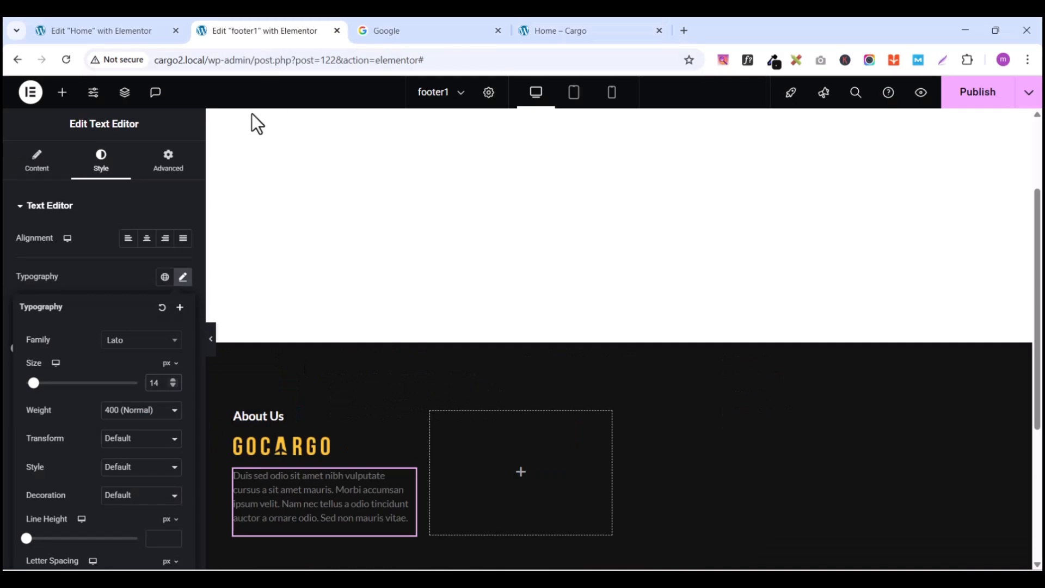
{"action": "left_click", "coordinate": [136, 27]}
{"action": "scroll", "coordinate": [535, 469], "scroll_direction": "up", "scroll_amount": 5}
{"action": "scroll", "coordinate": [535, 469], "scroll_direction": "up", "scroll_amount": 1}
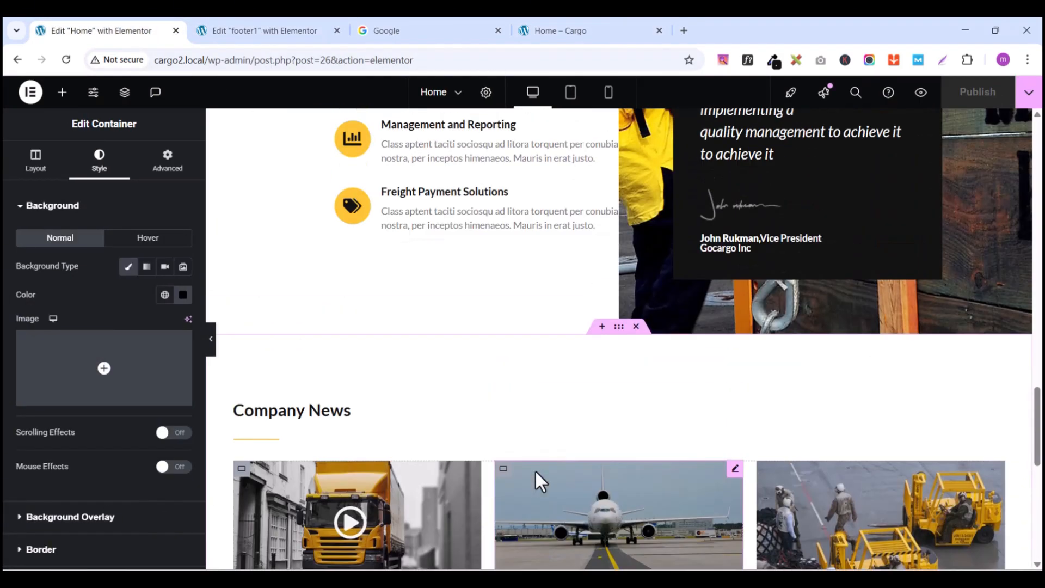
{"action": "scroll", "coordinate": [535, 471], "scroll_direction": "down", "scroll_amount": 6}
{"action": "scroll", "coordinate": [457, 417], "scroll_direction": "up", "scroll_amount": 5}
{"action": "scroll", "coordinate": [456, 416], "scroll_direction": "up", "scroll_amount": 3}
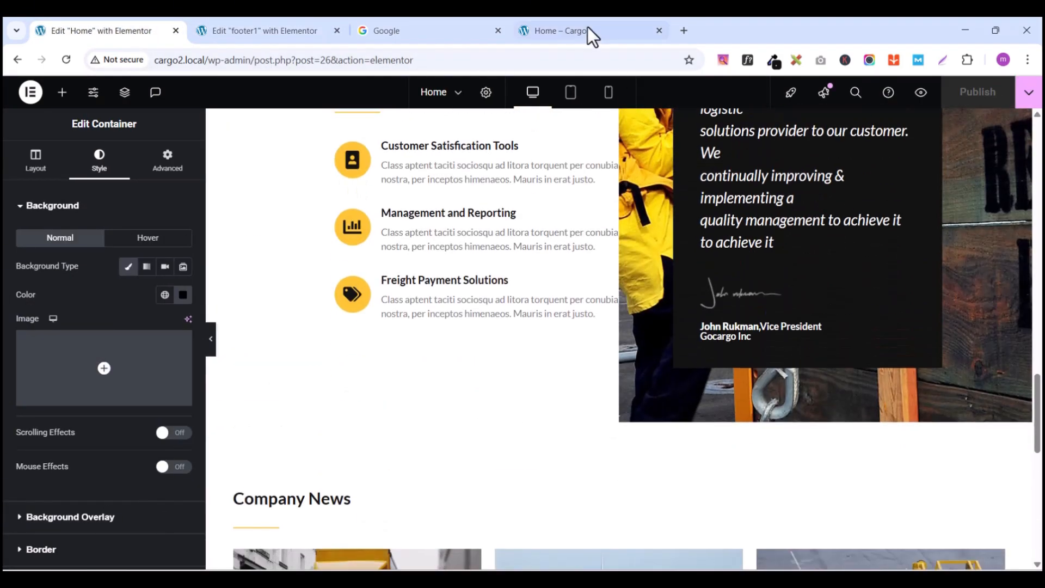
{"action": "left_click", "coordinate": [526, 30]}
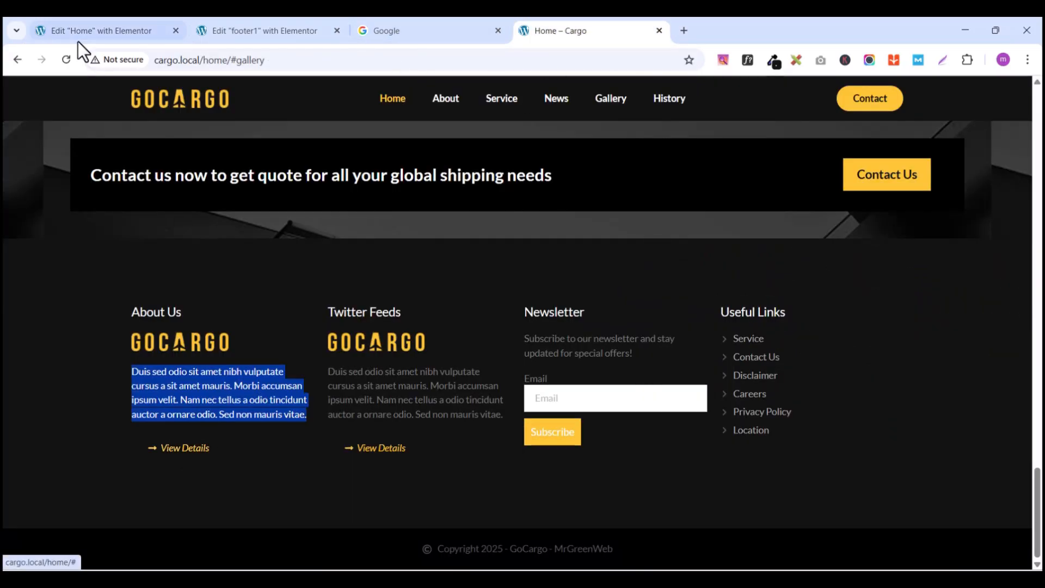
{"action": "left_click", "coordinate": [87, 29]}
{"action": "scroll", "coordinate": [466, 442], "scroll_direction": "up", "scroll_amount": 5}
{"action": "scroll", "coordinate": [466, 442], "scroll_direction": "up", "scroll_amount": 8}
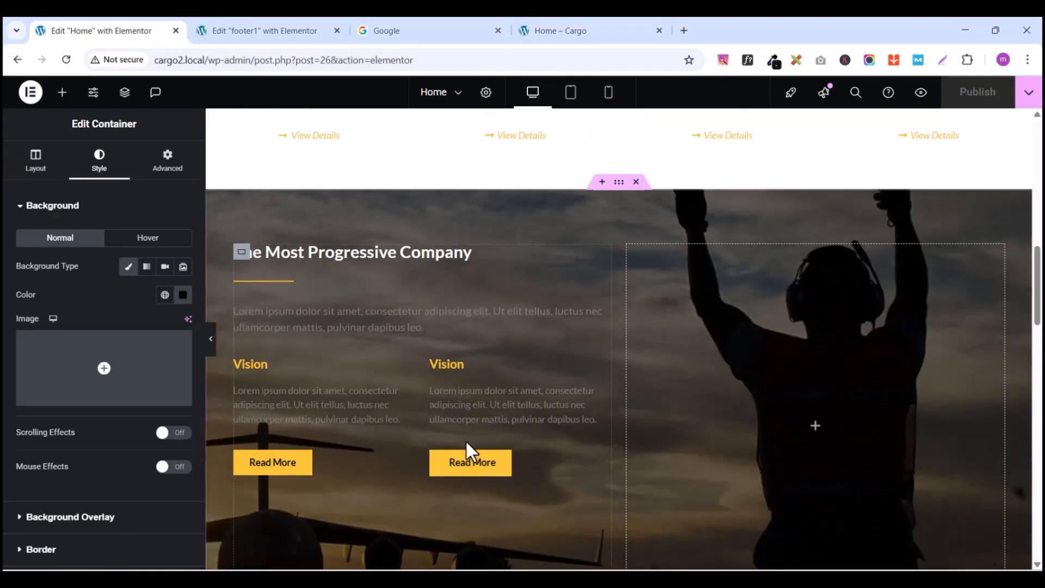
{"action": "scroll", "coordinate": [467, 441], "scroll_direction": "down", "scroll_amount": 8}
{"action": "scroll", "coordinate": [467, 441], "scroll_direction": "down", "scroll_amount": 15}
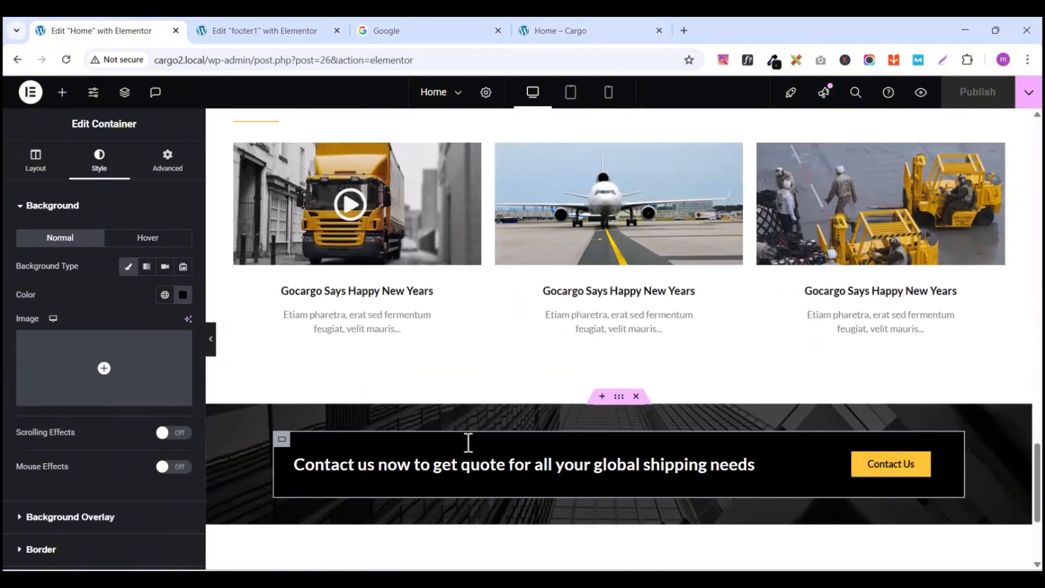
{"action": "scroll", "coordinate": [466, 440], "scroll_direction": "up", "scroll_amount": 4}
{"action": "scroll", "coordinate": [466, 442], "scroll_direction": "down", "scroll_amount": 6}
{"action": "scroll", "coordinate": [466, 442], "scroll_direction": "up", "scroll_amount": 10}
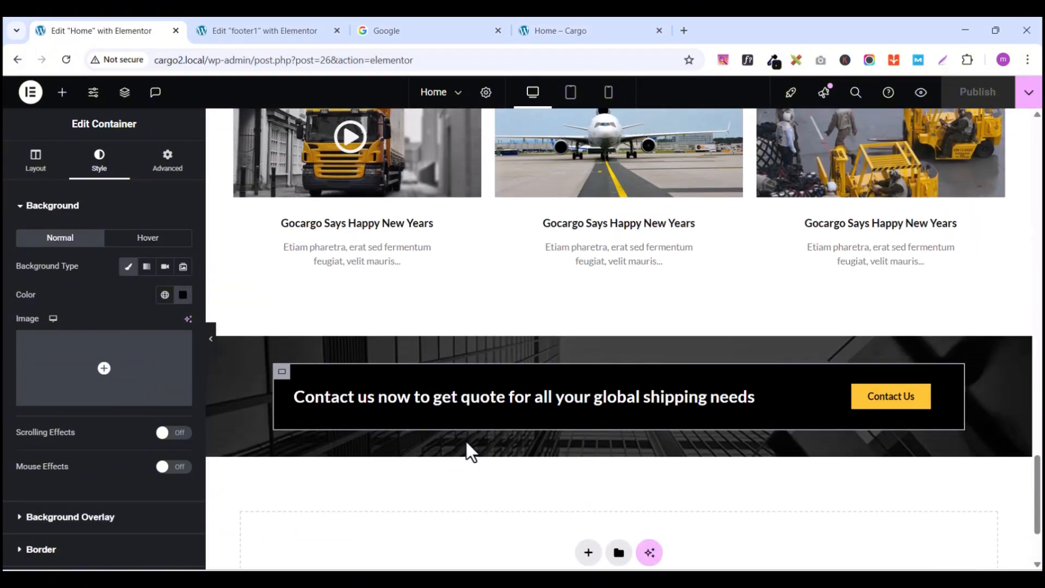
{"action": "scroll", "coordinate": [442, 446], "scroll_direction": "up", "scroll_amount": 8}
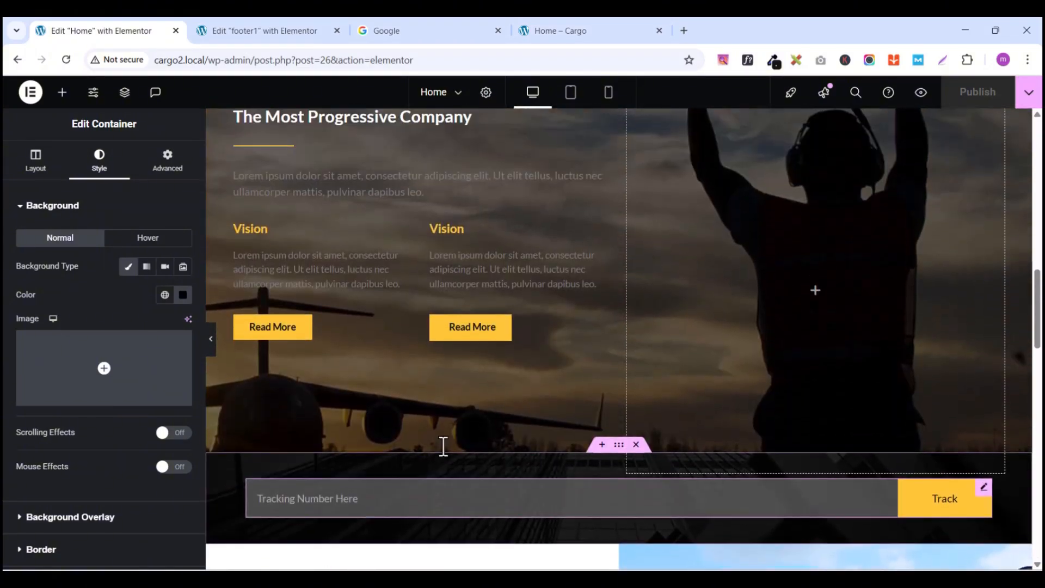
{"action": "scroll", "coordinate": [449, 443], "scroll_direction": "down", "scroll_amount": 1}
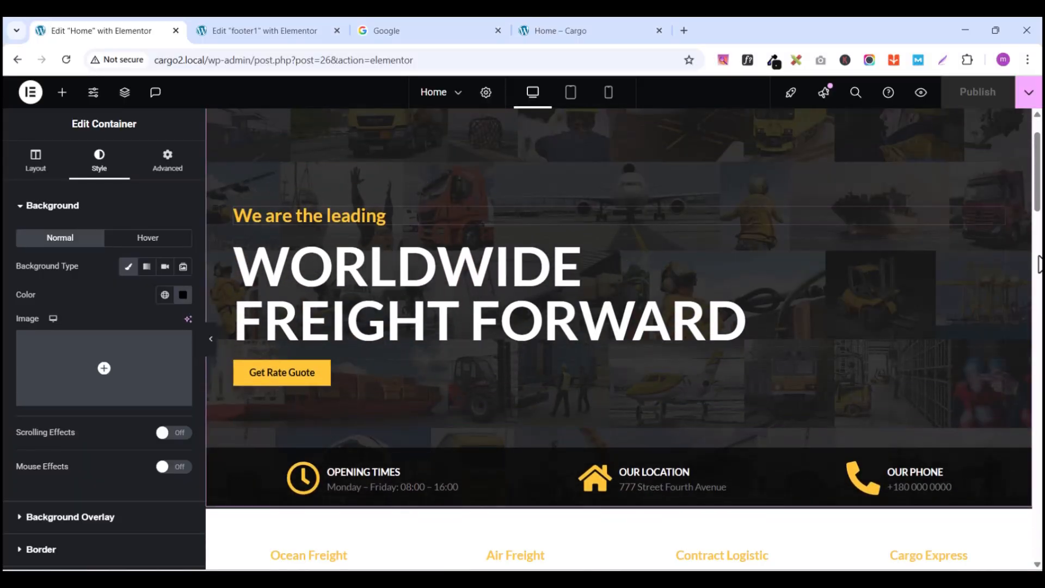
{"action": "left_click_drag", "start_coordinate": [1039, 188], "coordinate": [1037, 561]}
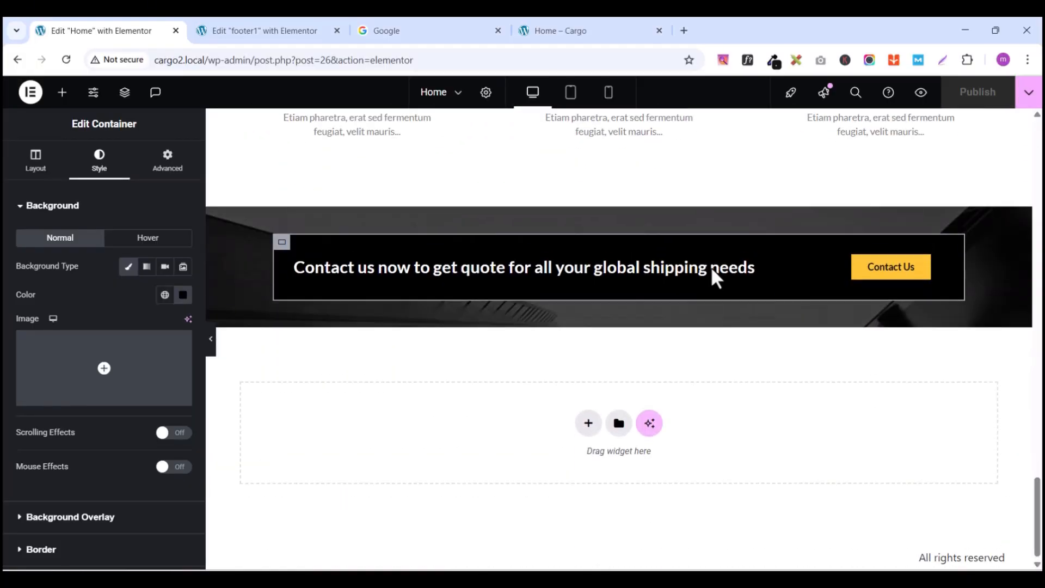
{"action": "left_click", "coordinate": [569, 33]}
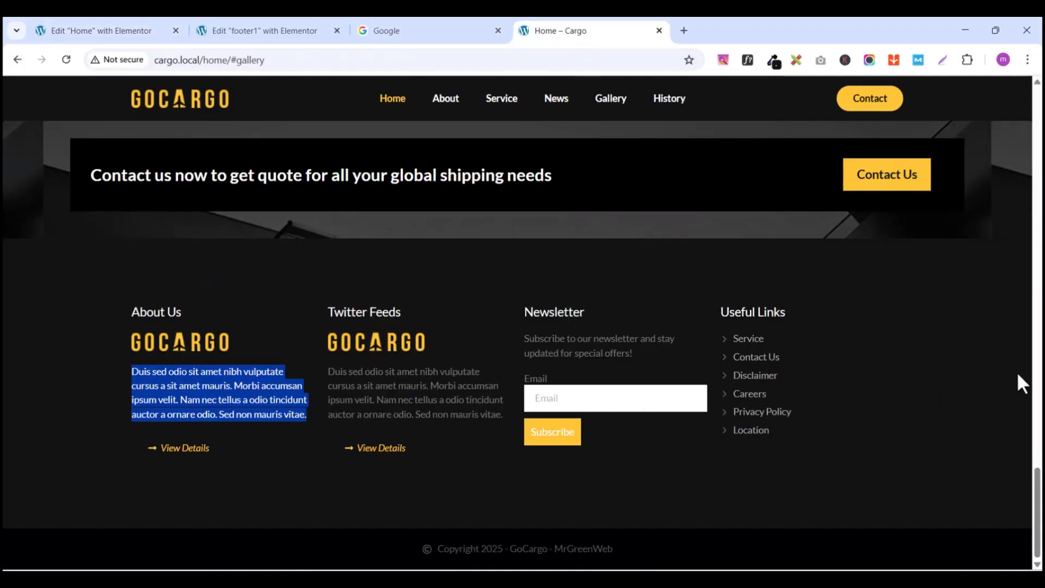
{"action": "left_click_drag", "start_coordinate": [1037, 489], "coordinate": [1037, 152]}
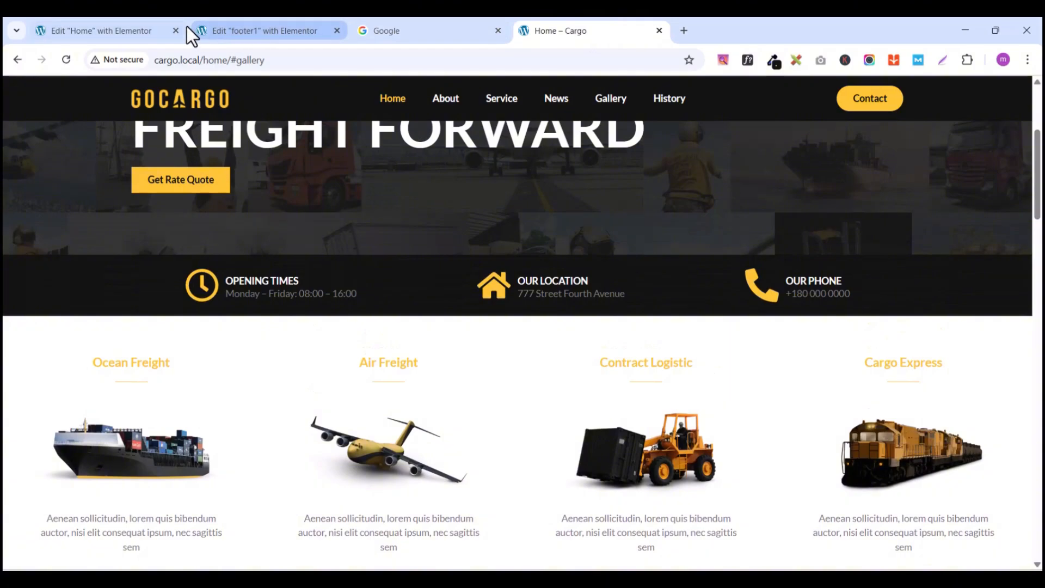
Step: Copy the View Details button from the Ocean Freight card on the Home page in the editor
{"action": "left_click", "coordinate": [137, 30]}
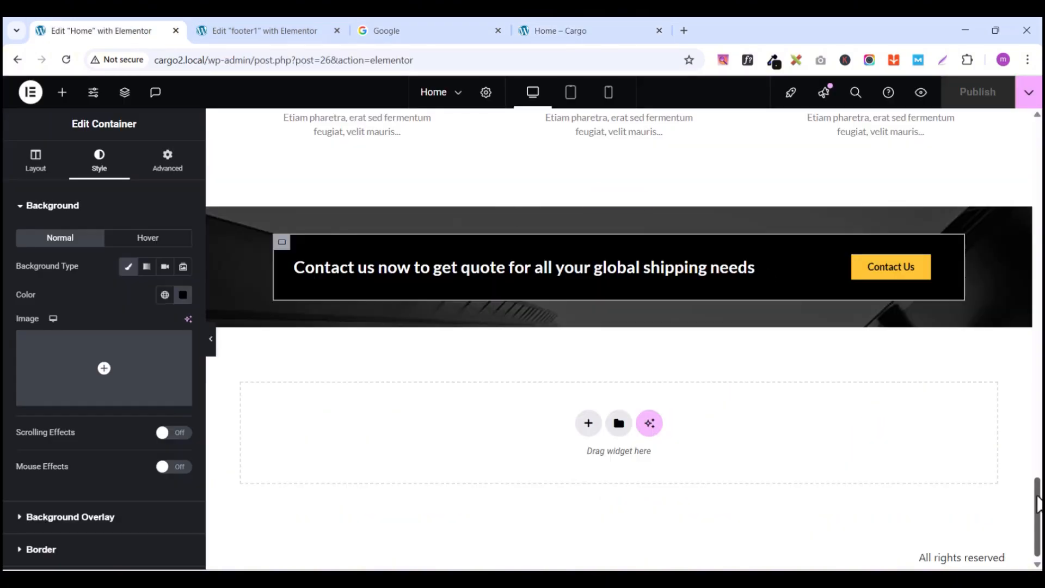
{"action": "left_click_drag", "start_coordinate": [1037, 504], "coordinate": [1015, 230]}
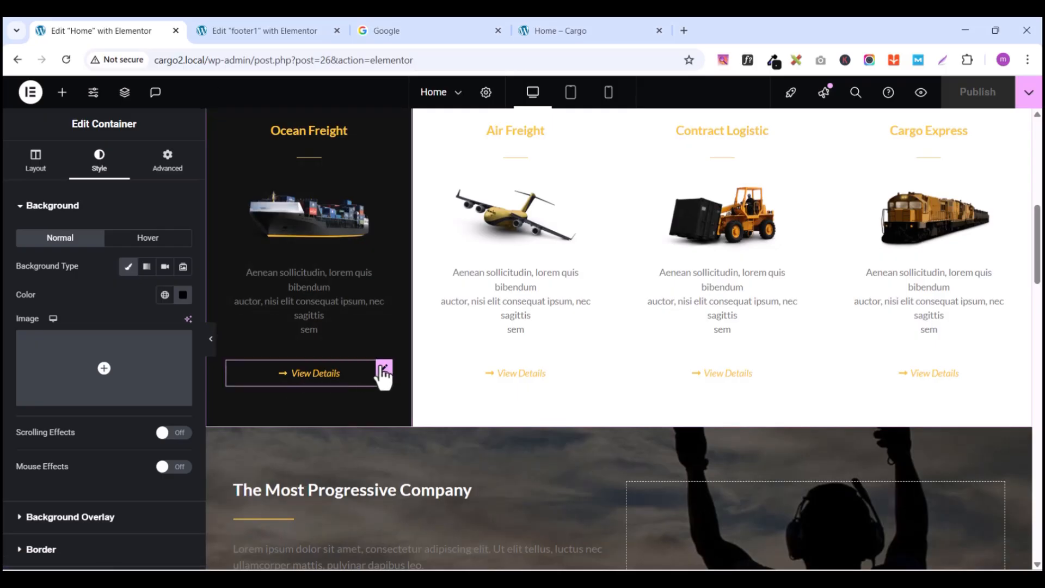
{"action": "left_click", "coordinate": [384, 370]}
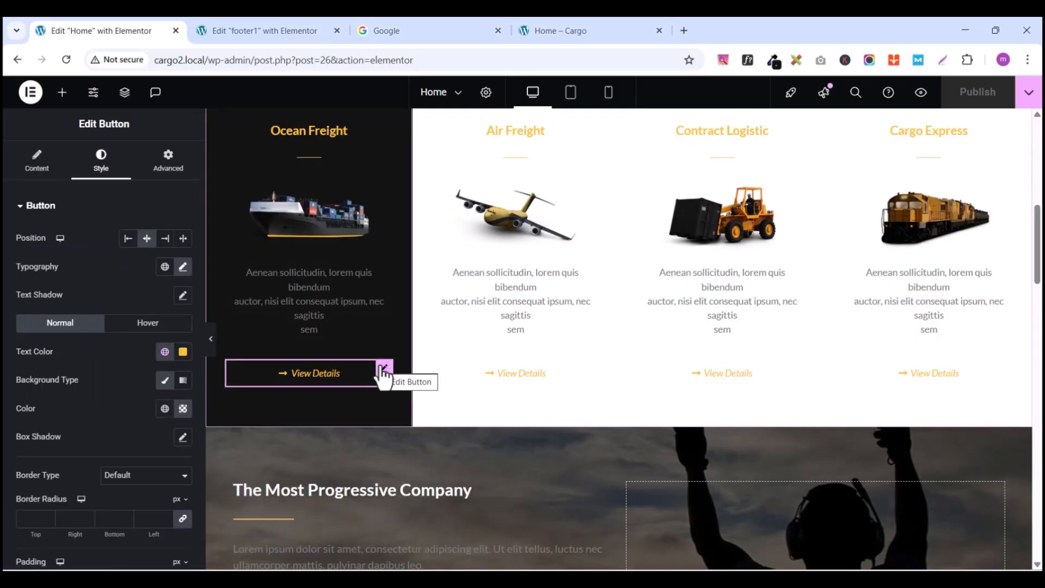
{"action": "right_click", "coordinate": [384, 370]}
{"action": "left_click", "coordinate": [404, 320]}
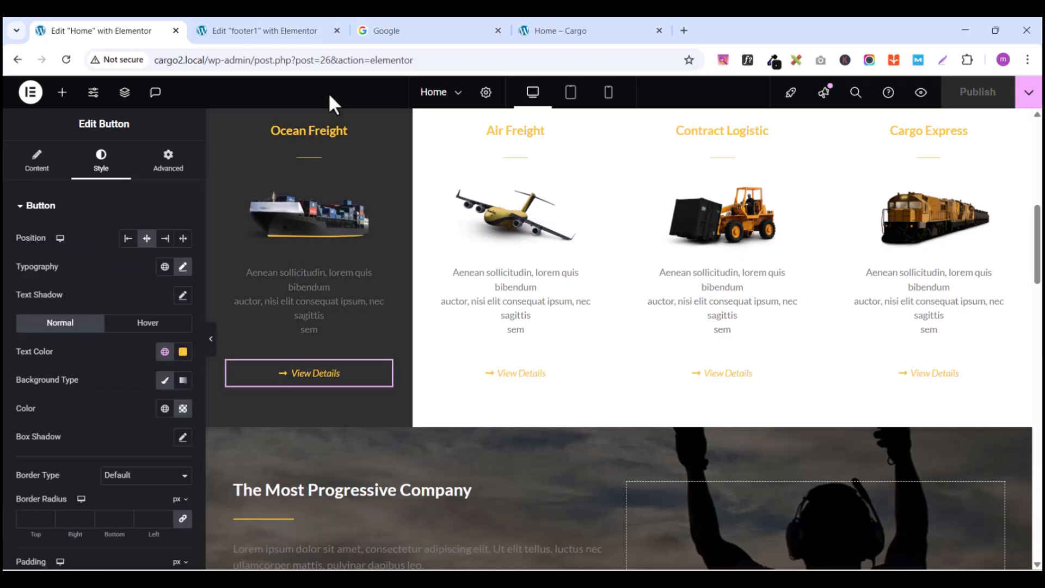
Step: Switch to the footer1 template and paste the copied View Details button below the About Us paragraph
{"action": "left_click", "coordinate": [263, 32]}
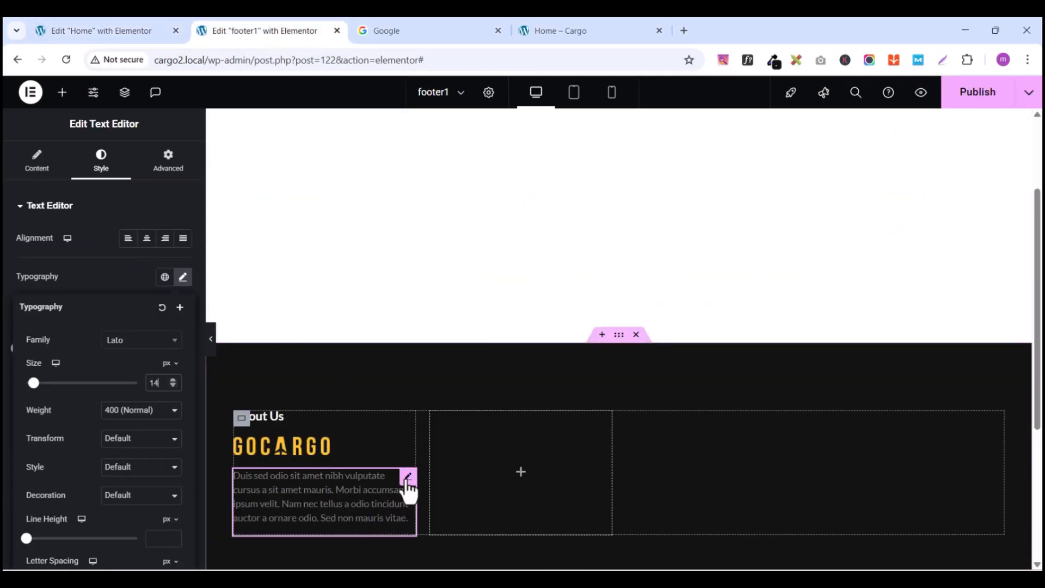
{"action": "right_click", "coordinate": [408, 488]}
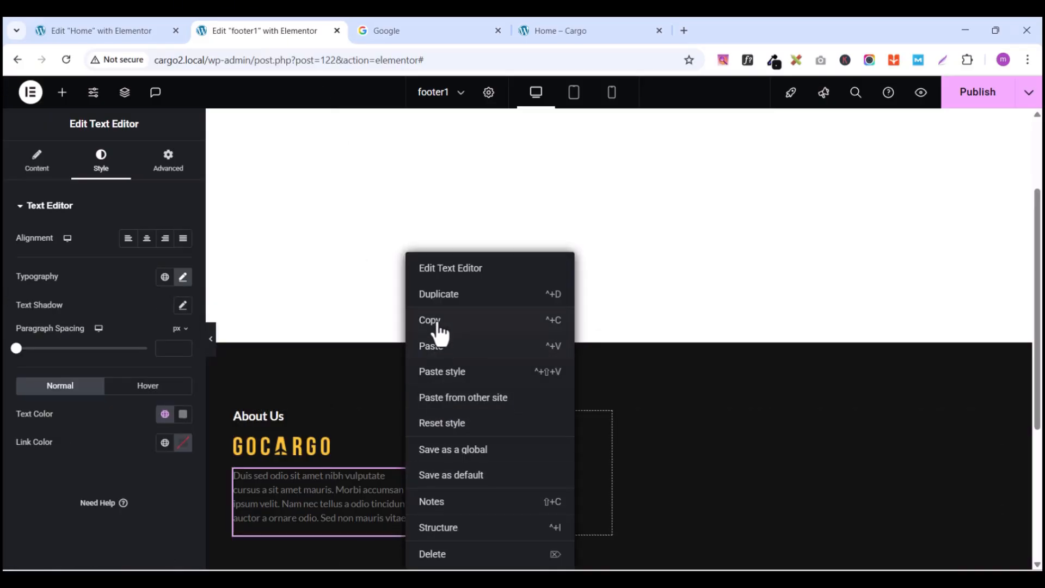
{"action": "left_click", "coordinate": [435, 359]}
{"action": "scroll", "coordinate": [384, 430], "scroll_direction": "down", "scroll_amount": 3}
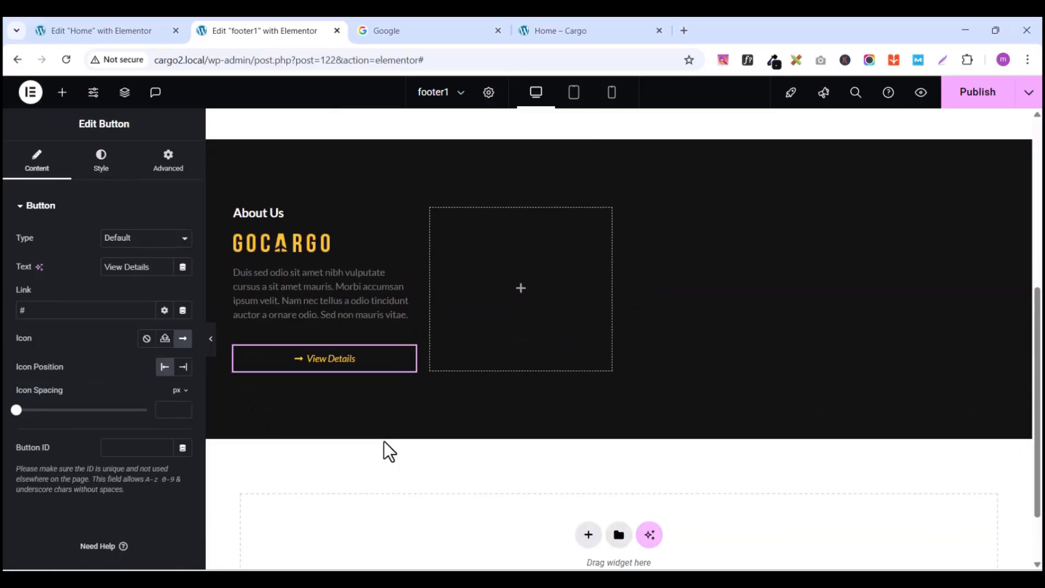
Step: Check the View Details placement in the reference footer and set the pasted button's position to left
{"action": "left_click", "coordinate": [599, 31]}
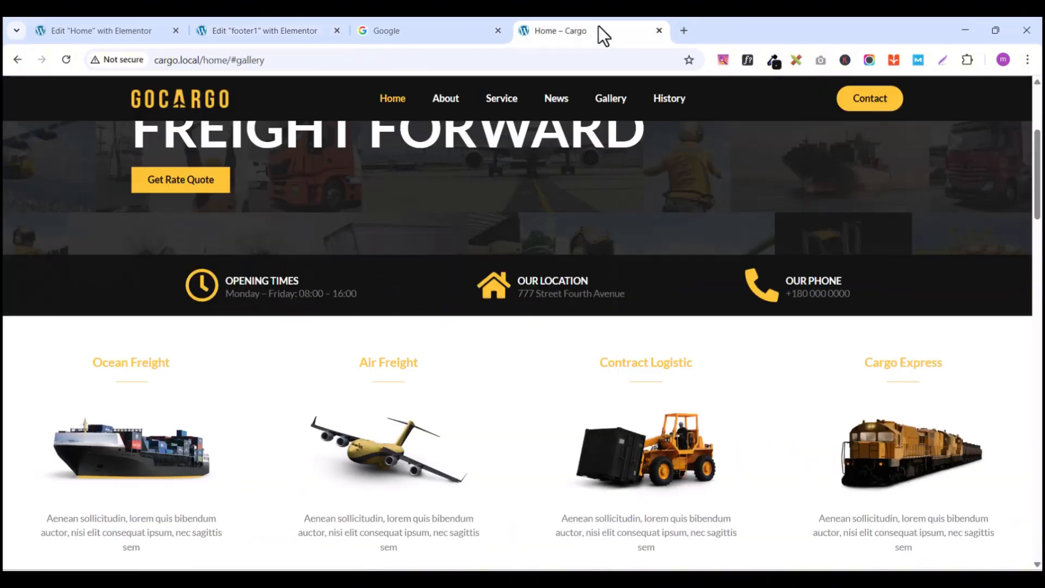
{"action": "scroll", "coordinate": [360, 414], "scroll_direction": "down", "scroll_amount": 4}
{"action": "scroll", "coordinate": [1003, 187], "scroll_direction": "down", "scroll_amount": 4}
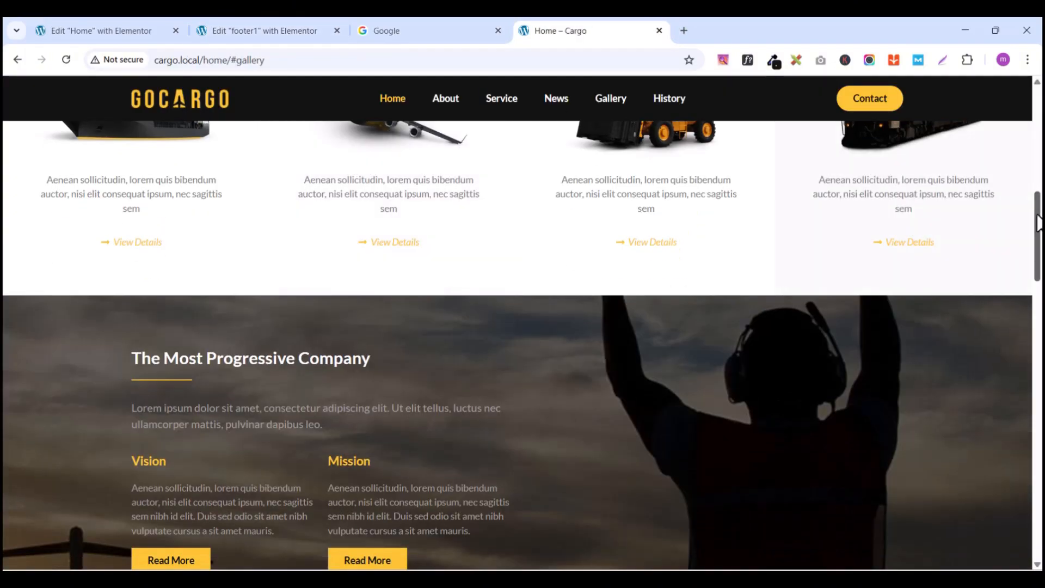
{"action": "scroll", "coordinate": [1004, 187], "scroll_direction": "down", "scroll_amount": 10}
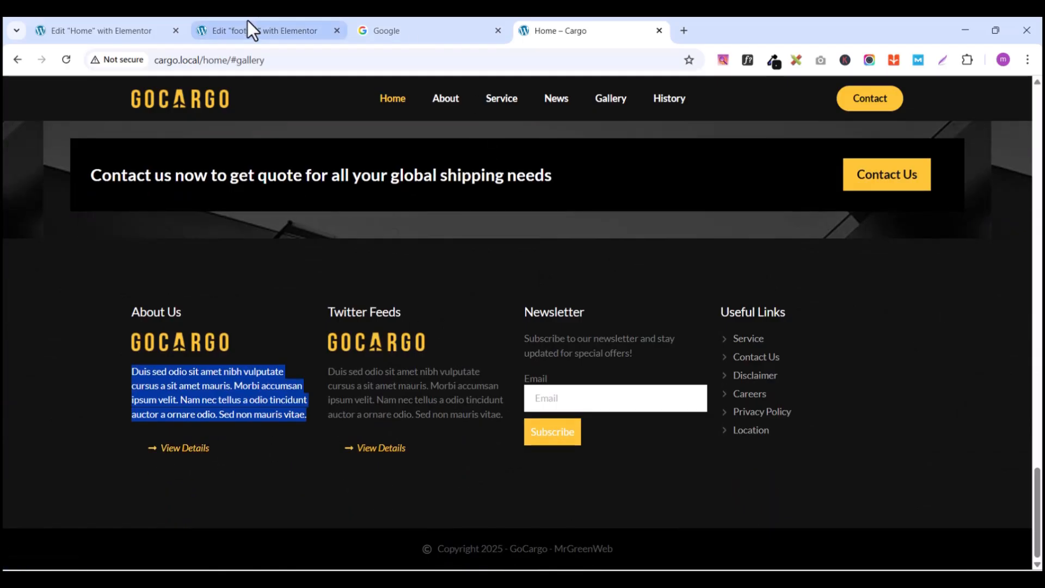
{"action": "left_click", "coordinate": [238, 35]}
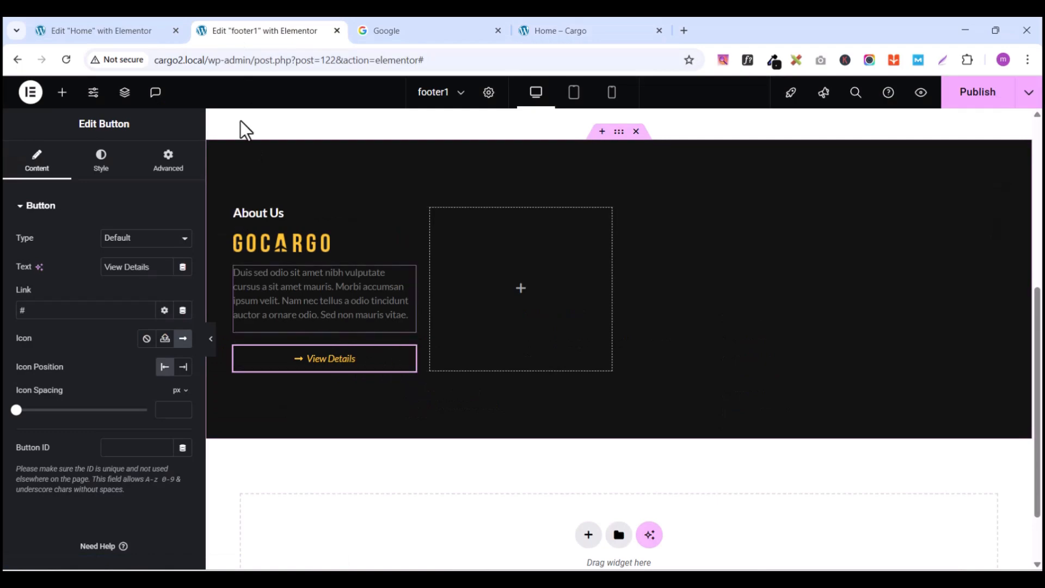
{"action": "left_click", "coordinate": [101, 163]}
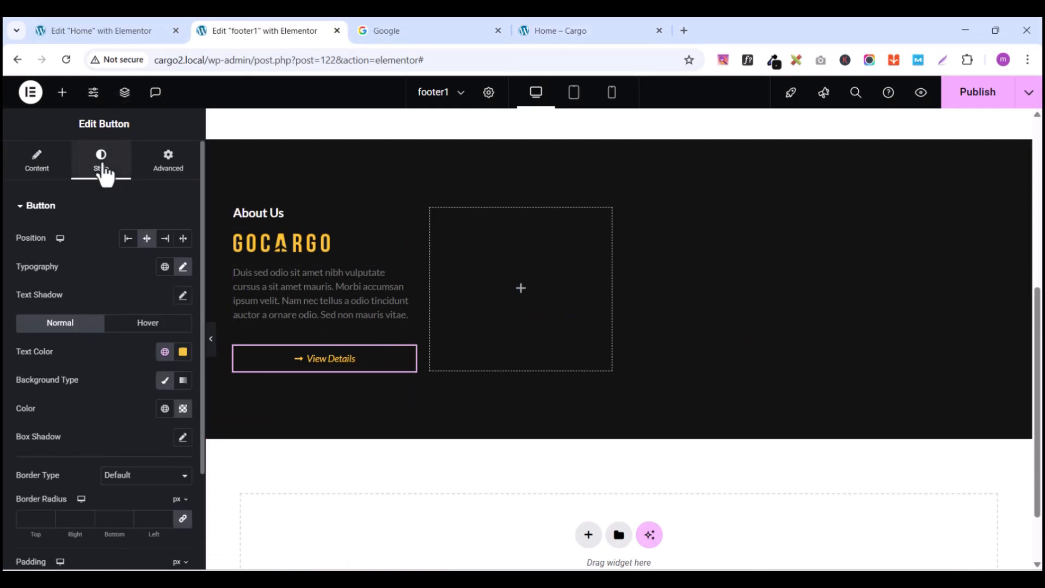
{"action": "left_click", "coordinate": [128, 239]}
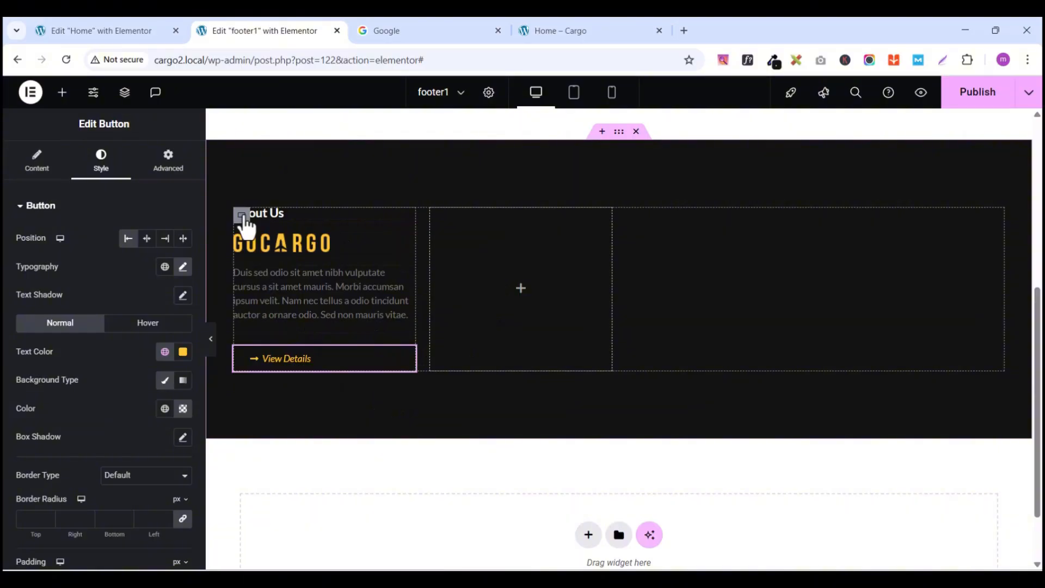
Step: Duplicate the About Us column container to fill the second grid column, and check the reference footer's columns
{"action": "right_click", "coordinate": [242, 217]}
{"action": "left_click", "coordinate": [283, 243]}
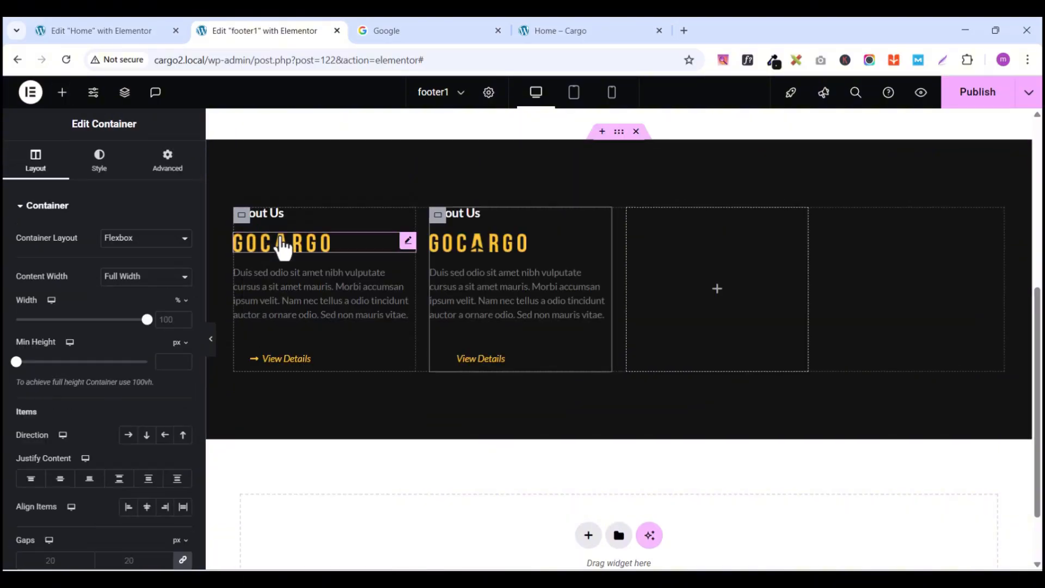
{"action": "left_click", "coordinate": [564, 32]}
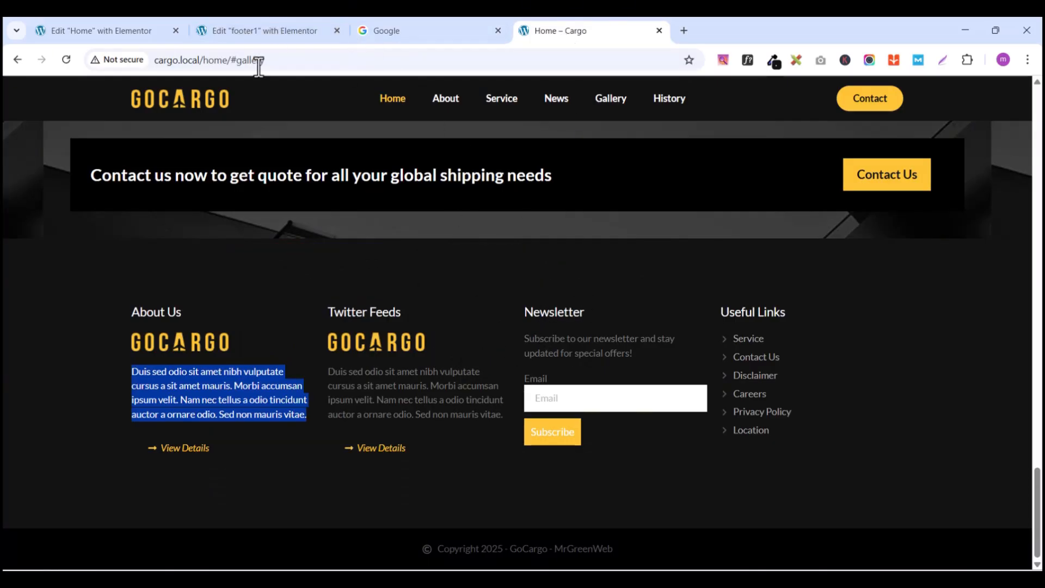
{"action": "left_click", "coordinate": [227, 31]}
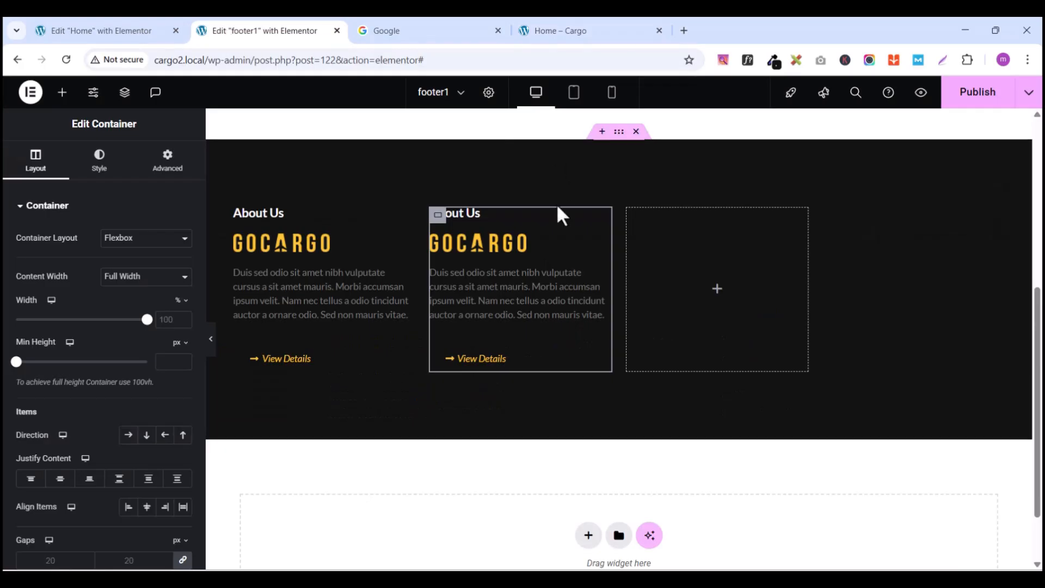
Step: Copy the second column's About Us heading and paste it into the empty third grid column
{"action": "right_click", "coordinate": [605, 217]}
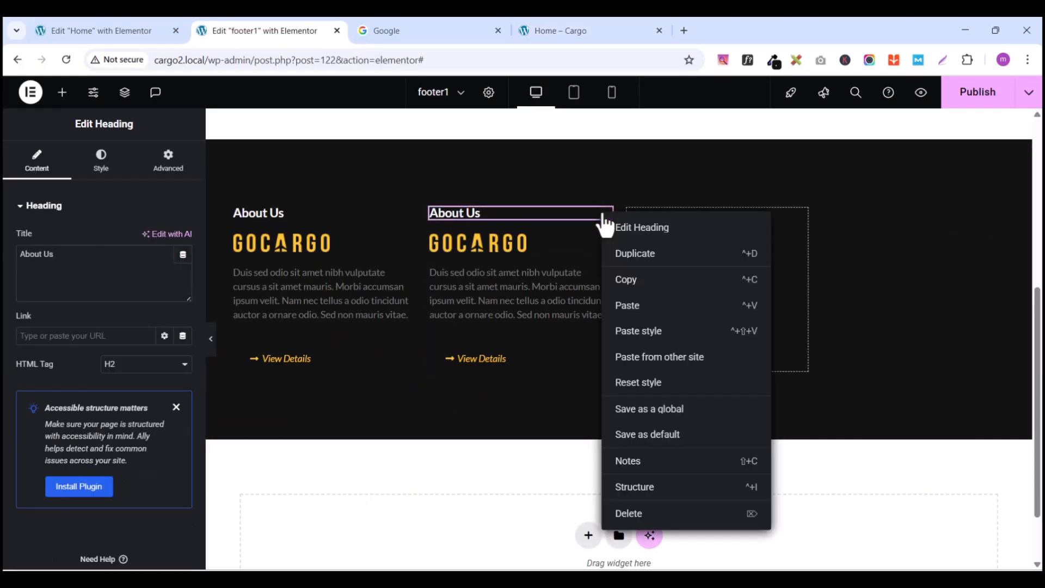
{"action": "left_click", "coordinate": [637, 280]}
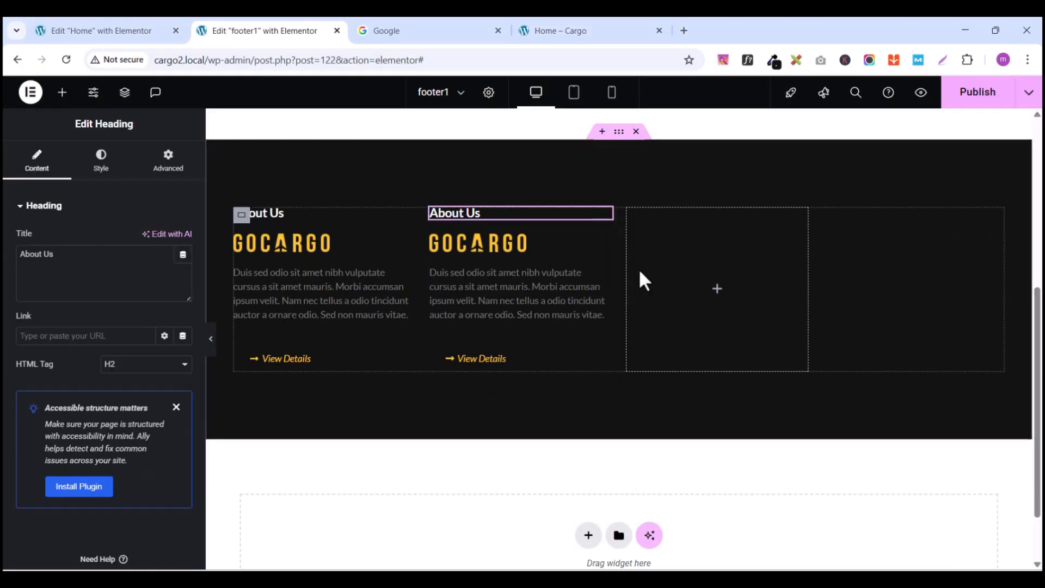
{"action": "right_click", "coordinate": [709, 254]}
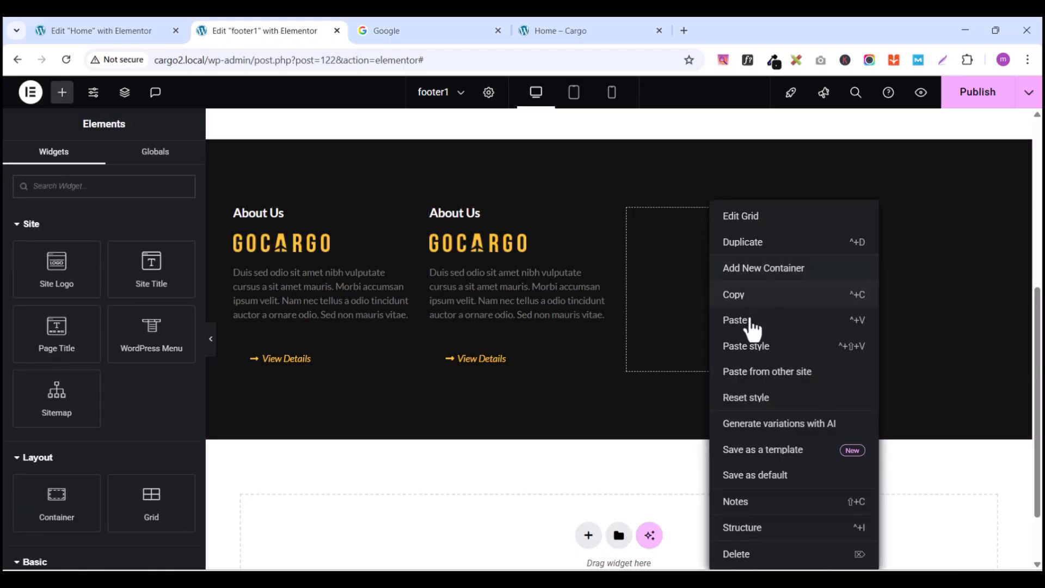
{"action": "left_click", "coordinate": [749, 322]}
Step: Copy the "Newsletter" heading text from the reference page's footer and return to the footer1 template
{"action": "left_click", "coordinate": [566, 33]}
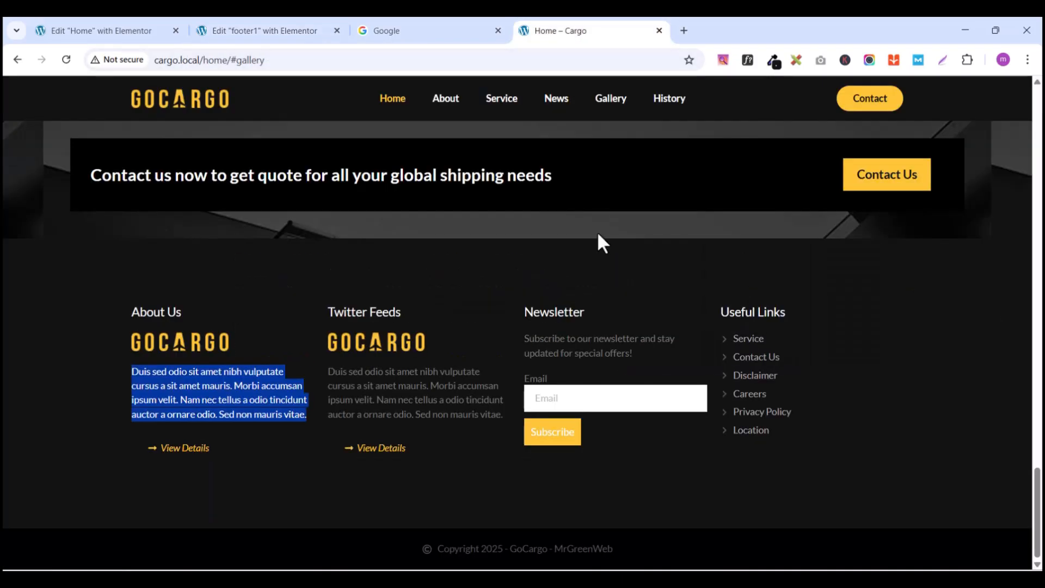
{"action": "double_click", "coordinate": [531, 313]}
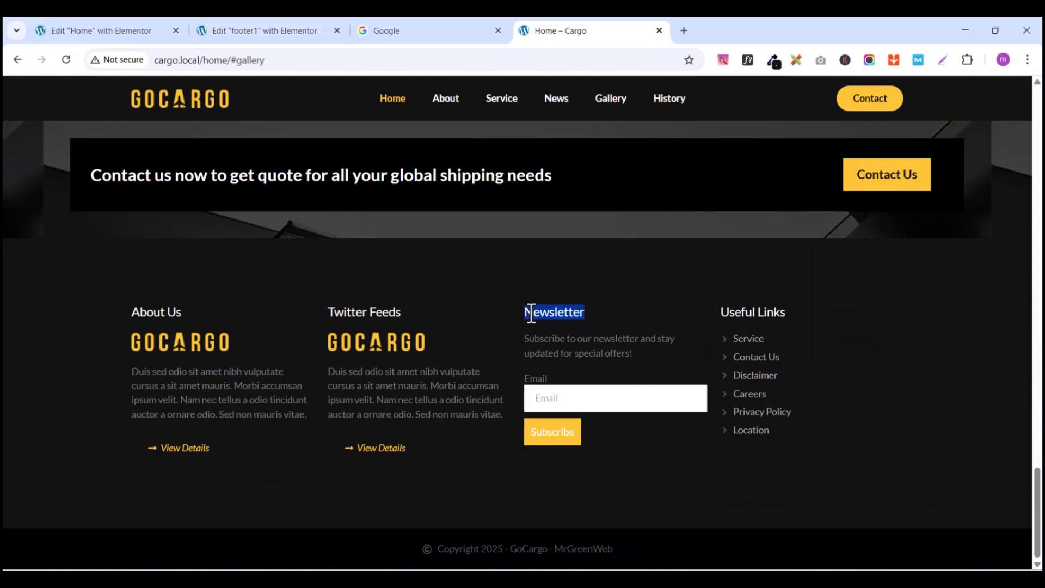
{"action": "right_click", "coordinate": [528, 312]}
{"action": "left_click", "coordinate": [583, 328]}
{"action": "left_click", "coordinate": [246, 37]}
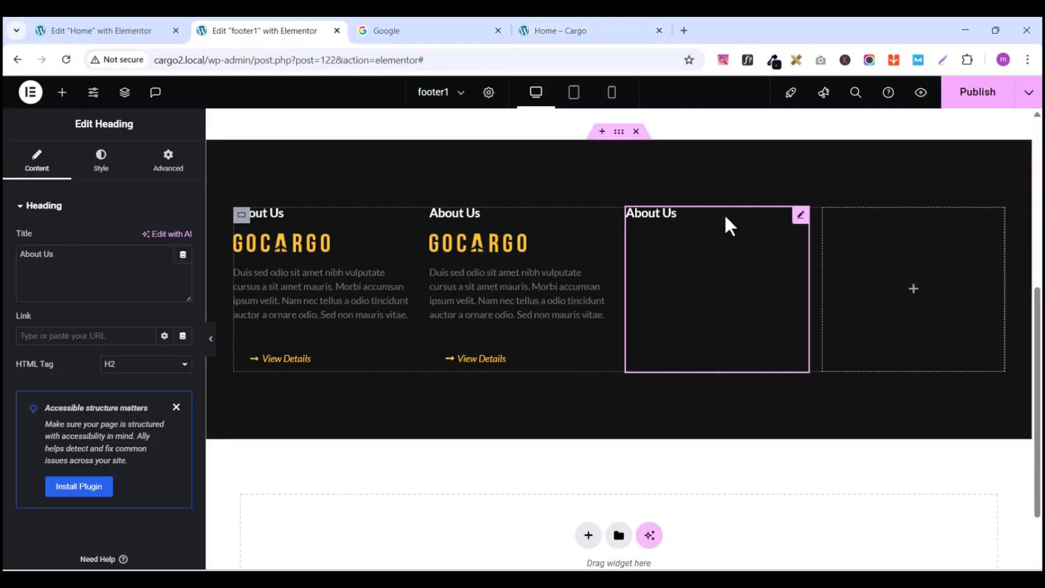
Step: Replace the third column's About Us heading text with the copied "Newsletter"
{"action": "left_click", "coordinate": [106, 270]}
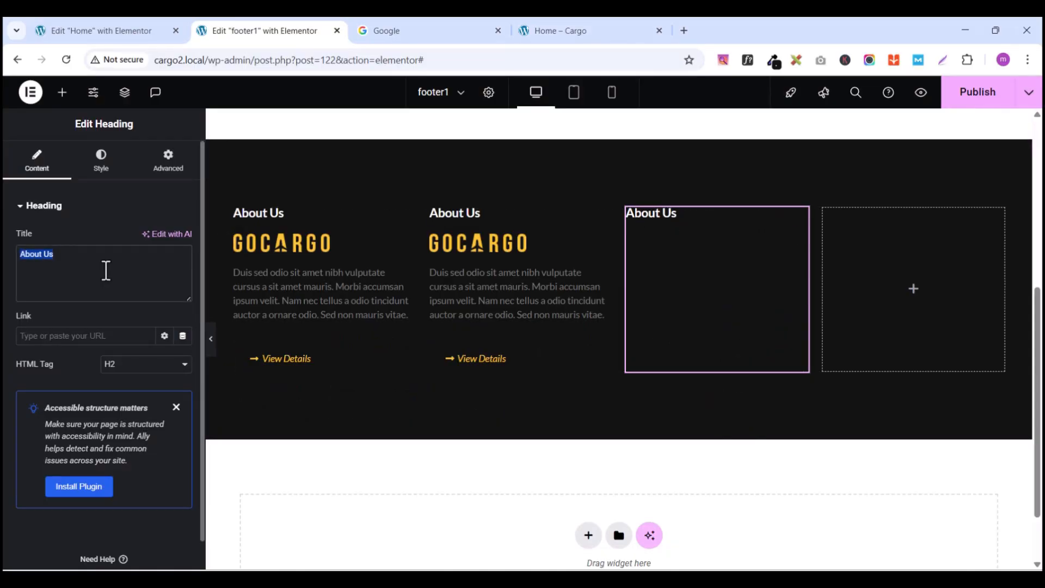
{"action": "key", "text": "ctrl+v"}
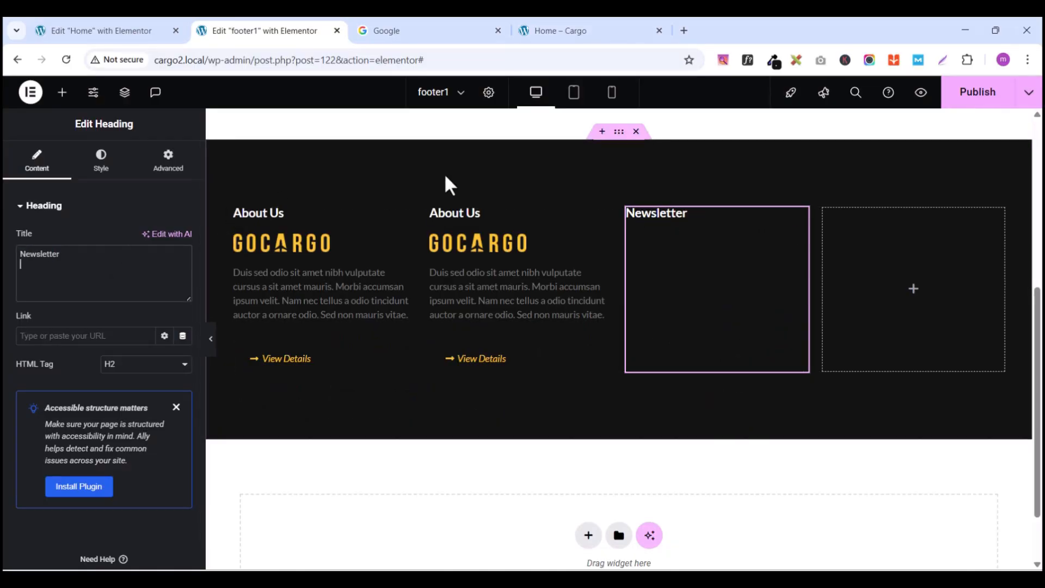
Step: Copy the "Twitter Feeds" heading text from the reference footer and use it as the second column's heading in footer1
{"action": "left_click", "coordinate": [589, 31]}
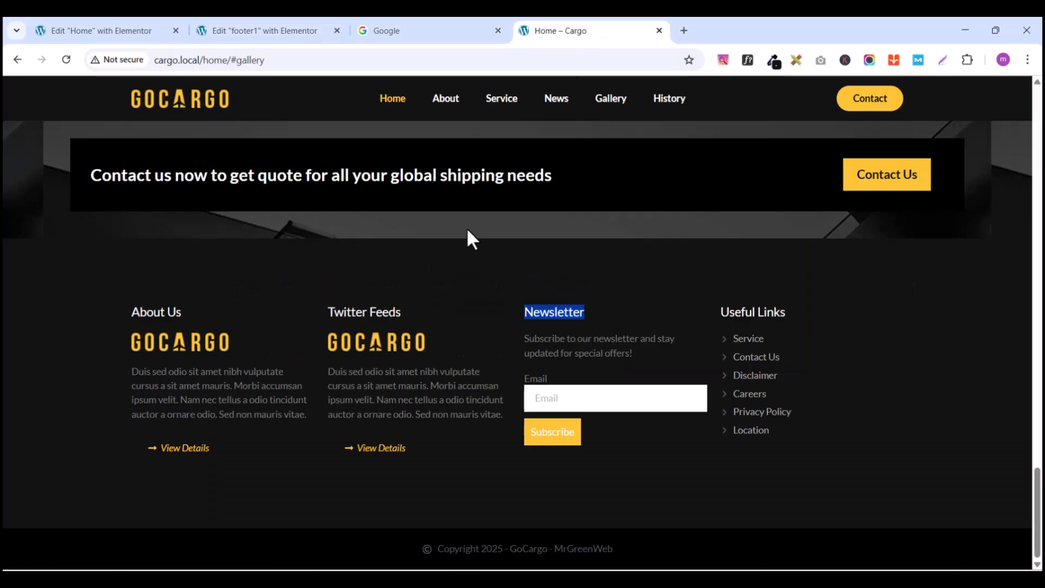
{"action": "triple_click", "coordinate": [347, 310]}
{"action": "right_click", "coordinate": [345, 310]}
{"action": "left_click", "coordinate": [386, 325]}
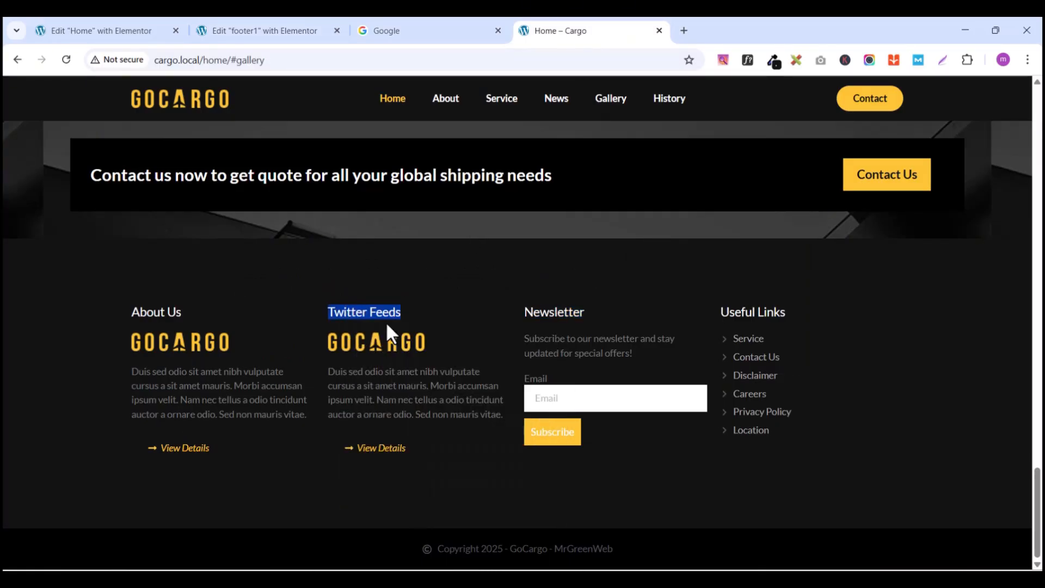
{"action": "left_click", "coordinate": [230, 31]}
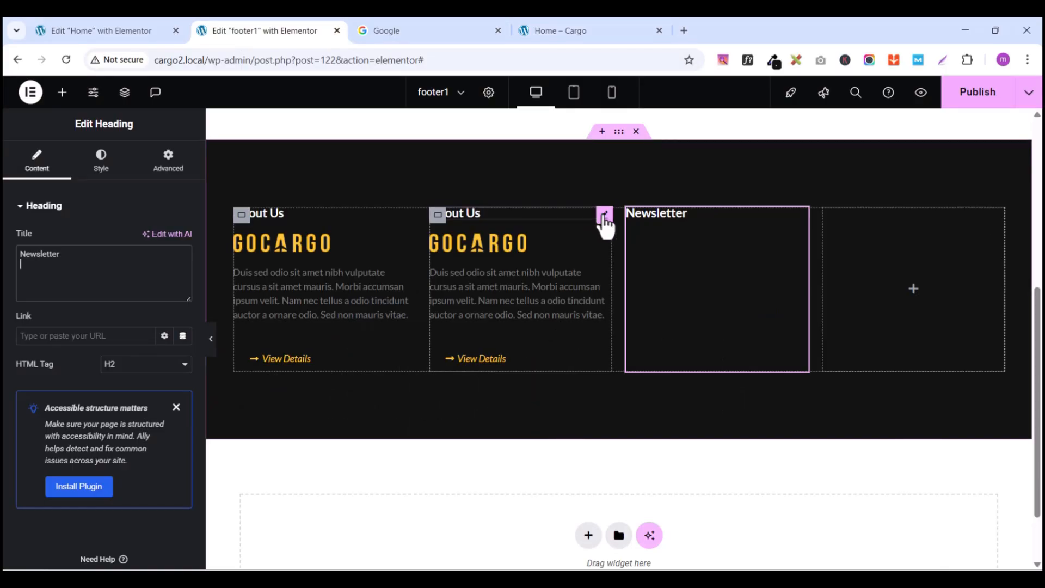
{"action": "left_click", "coordinate": [604, 215]}
{"action": "left_click", "coordinate": [116, 250]}
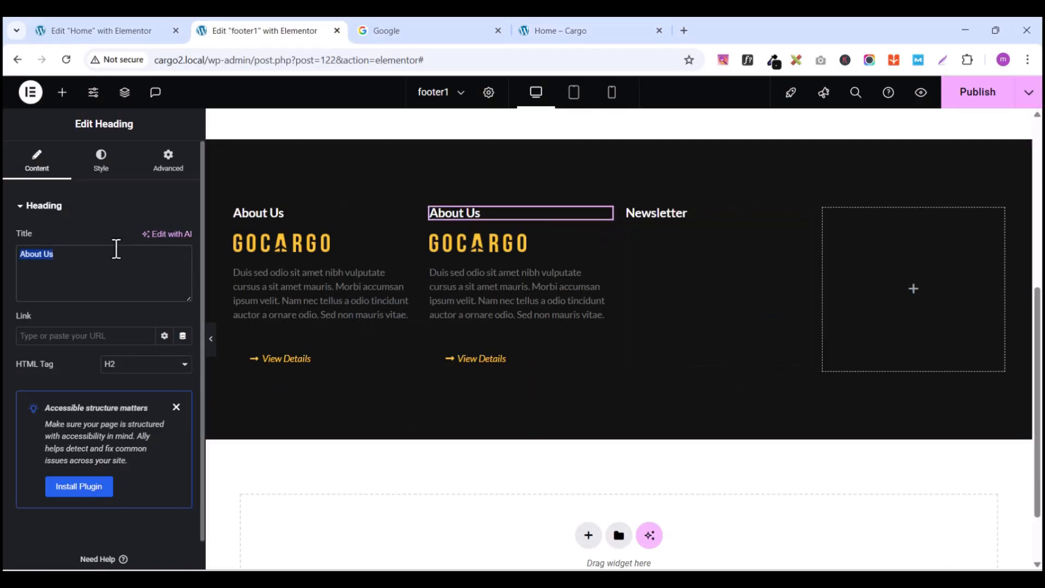
{"action": "key", "text": "ctrl+v"}
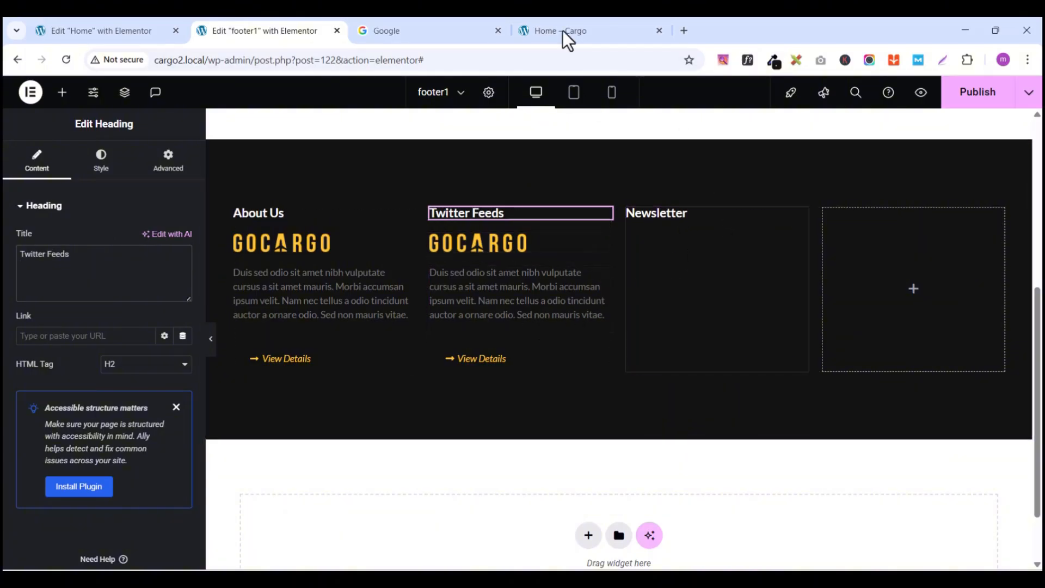
Step: Try to paste a copy of the Twitter Feeds column's paragraph below the Newsletter heading, and delete the pasted copy
{"action": "left_click", "coordinate": [535, 21]}
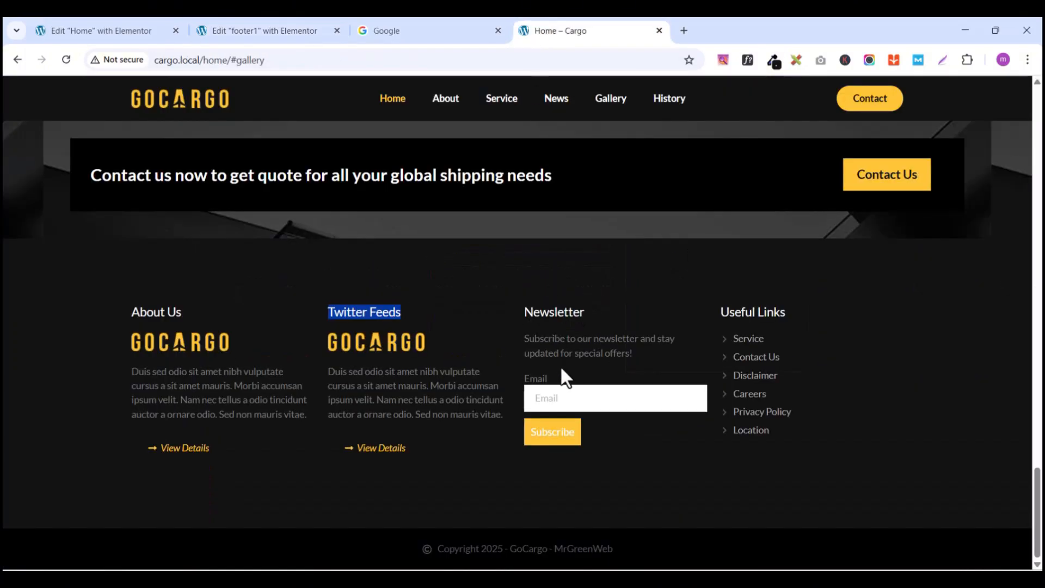
{"action": "left_click", "coordinate": [420, 40]}
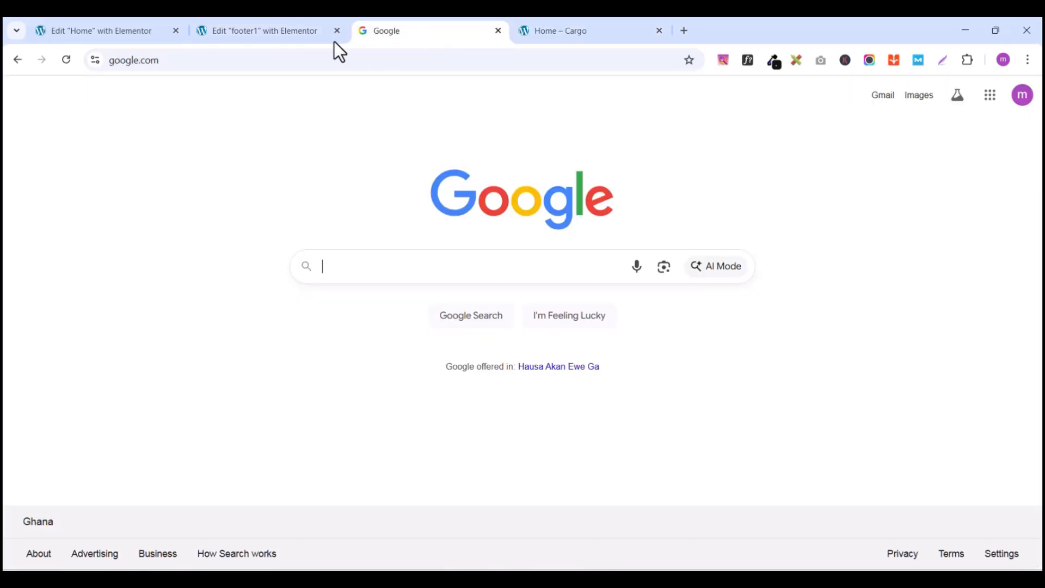
{"action": "left_click", "coordinate": [237, 41]}
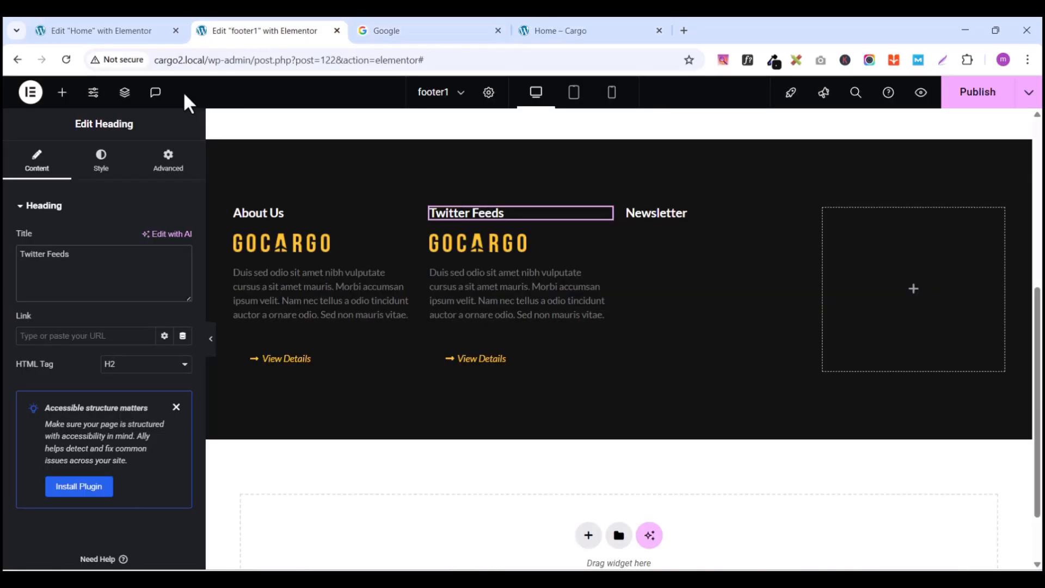
{"action": "left_click", "coordinate": [603, 275]}
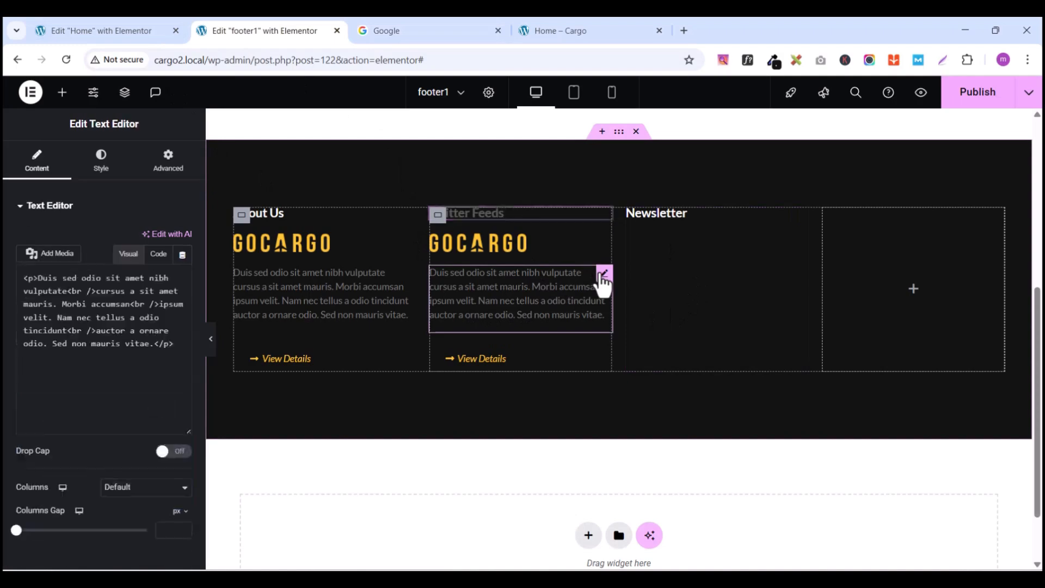
{"action": "right_click", "coordinate": [602, 281]}
{"action": "left_click", "coordinate": [633, 325]}
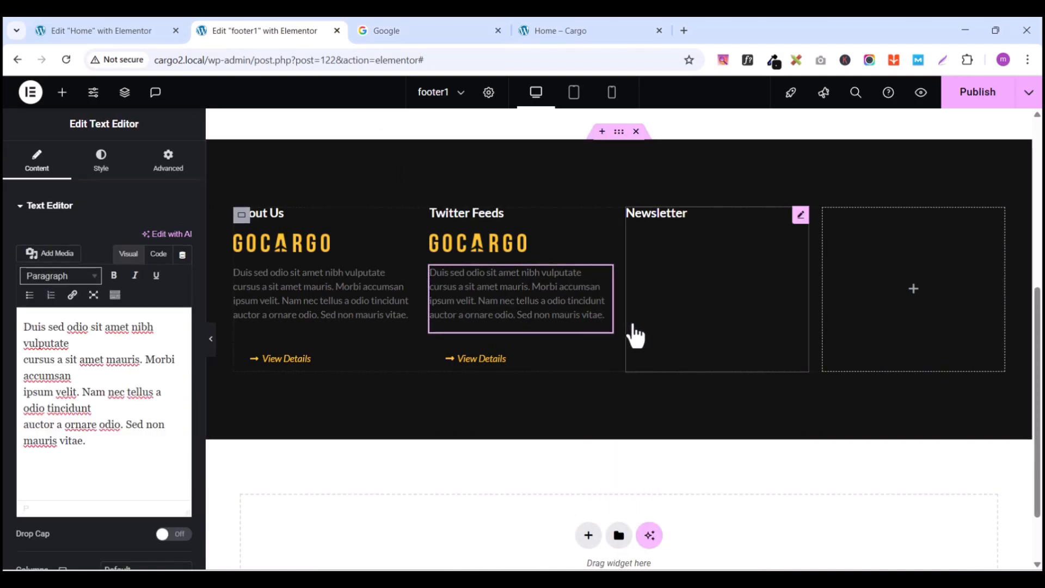
{"action": "left_click", "coordinate": [801, 217]}
{"action": "right_click", "coordinate": [804, 219]}
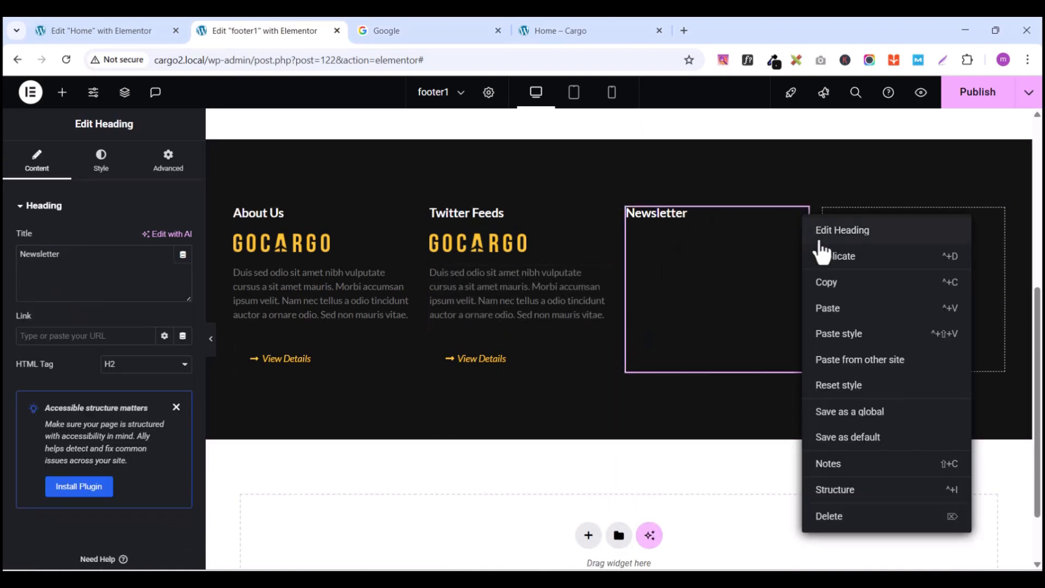
{"action": "left_click", "coordinate": [828, 308]}
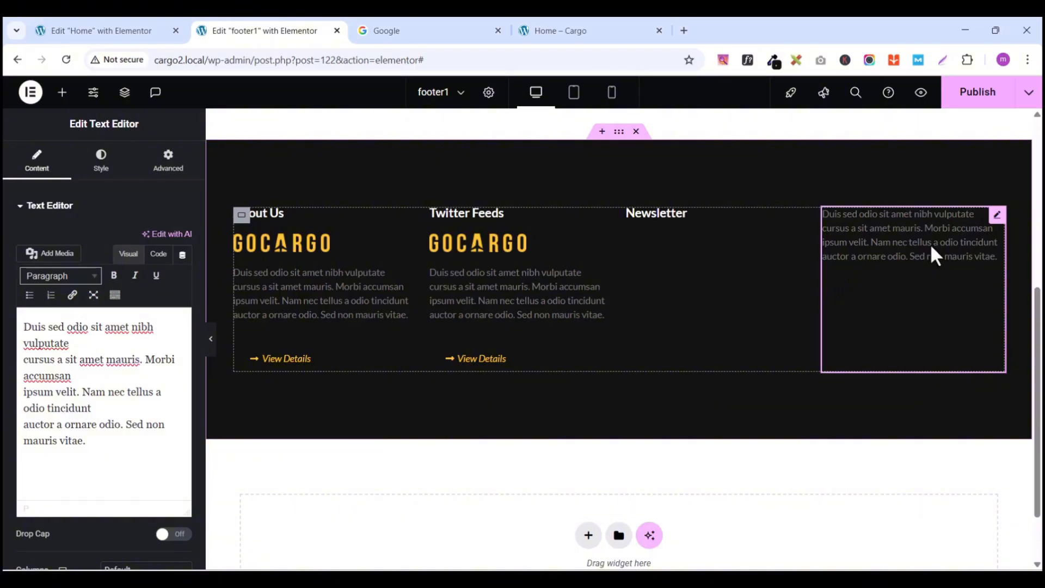
{"action": "right_click", "coordinate": [997, 215]}
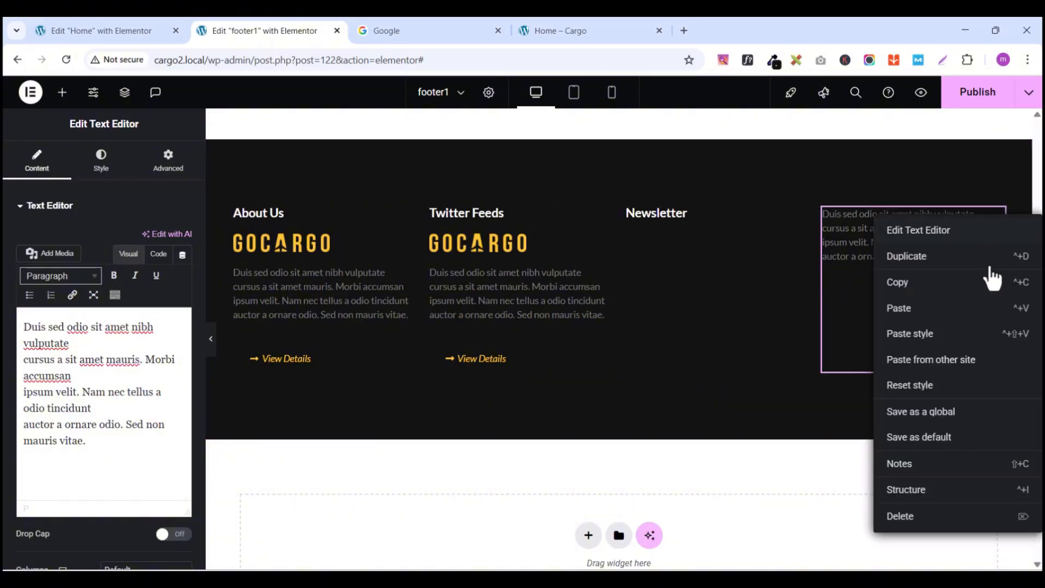
{"action": "left_click", "coordinate": [928, 518]}
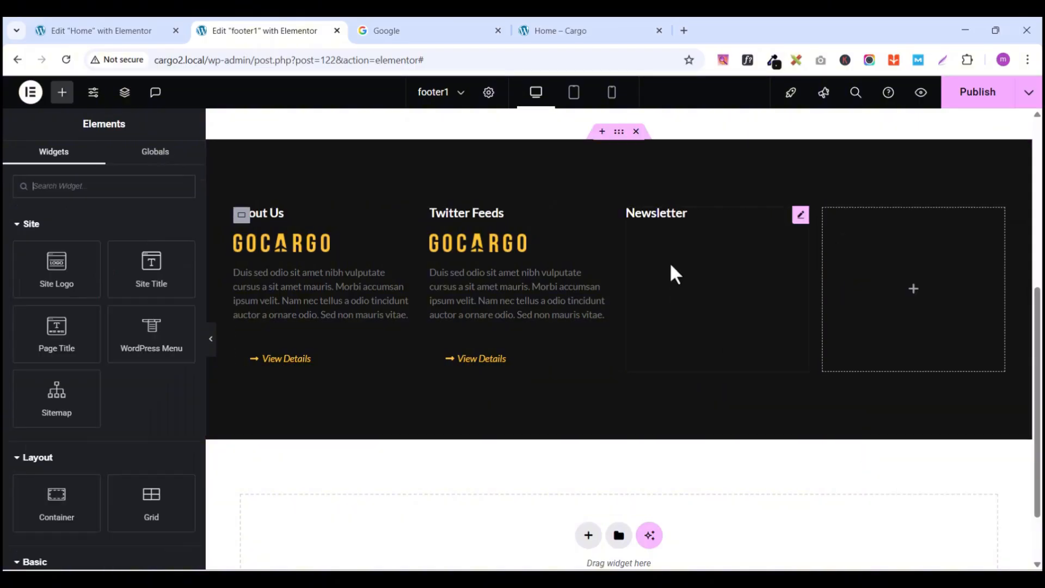
Step: Retry pasting the copied paragraph from the Newsletter heading, and remove the text from the fourth grid cell
{"action": "left_click", "coordinate": [801, 216]}
{"action": "right_click", "coordinate": [801, 218]}
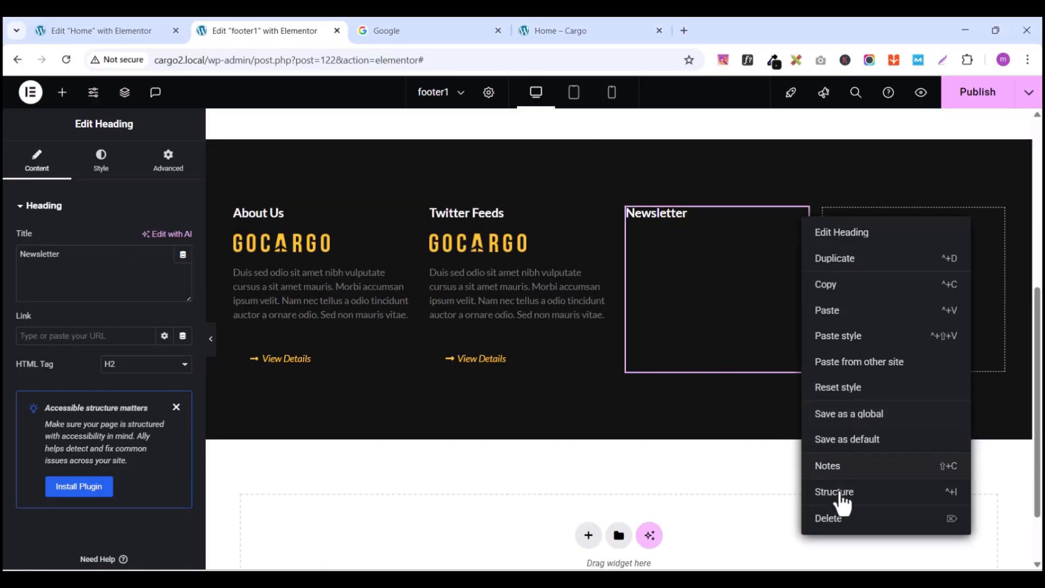
{"action": "left_click", "coordinate": [828, 311]}
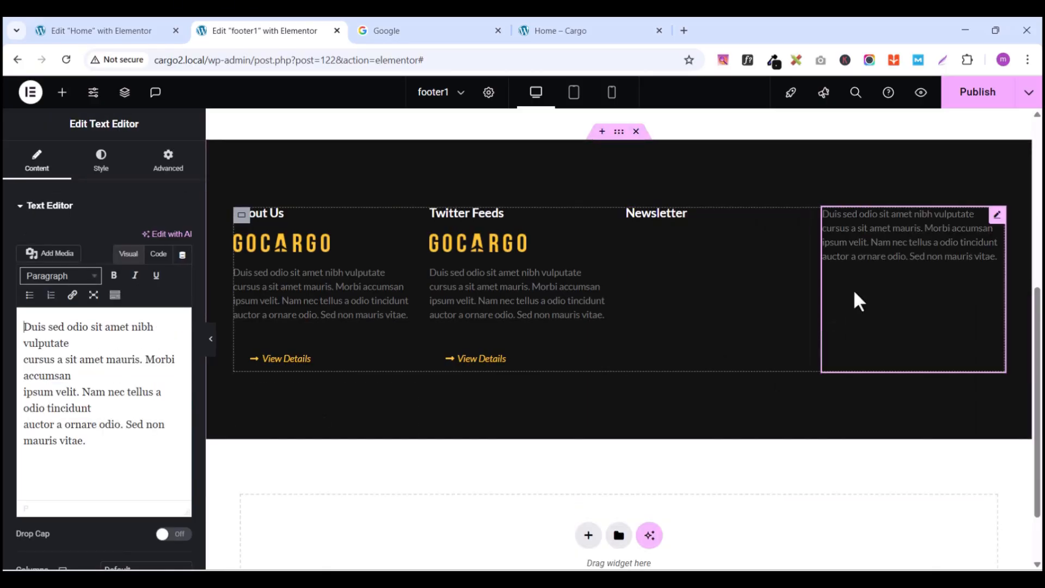
{"action": "right_click", "coordinate": [997, 215]}
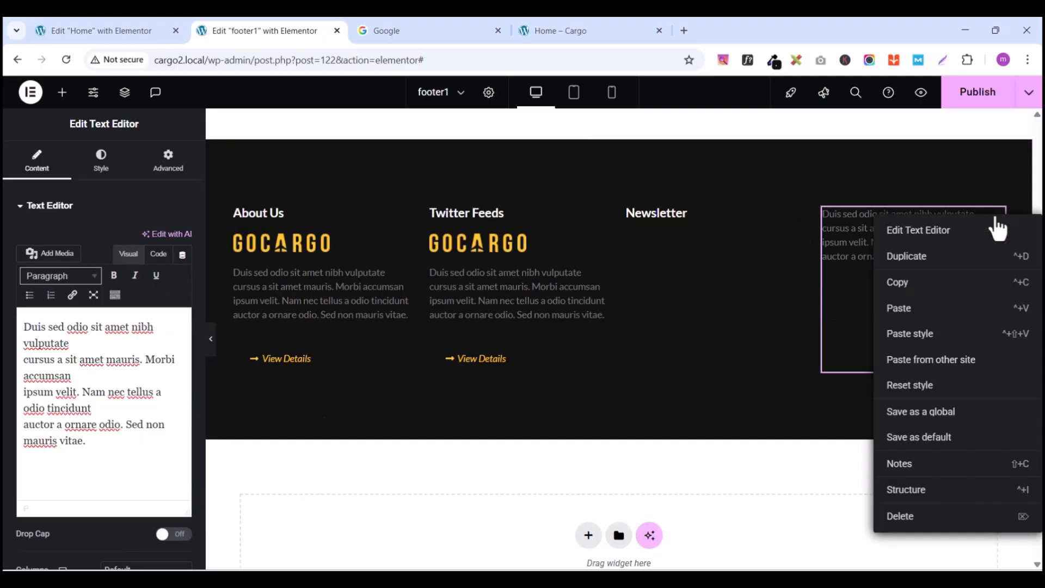
{"action": "left_click", "coordinate": [918, 520]}
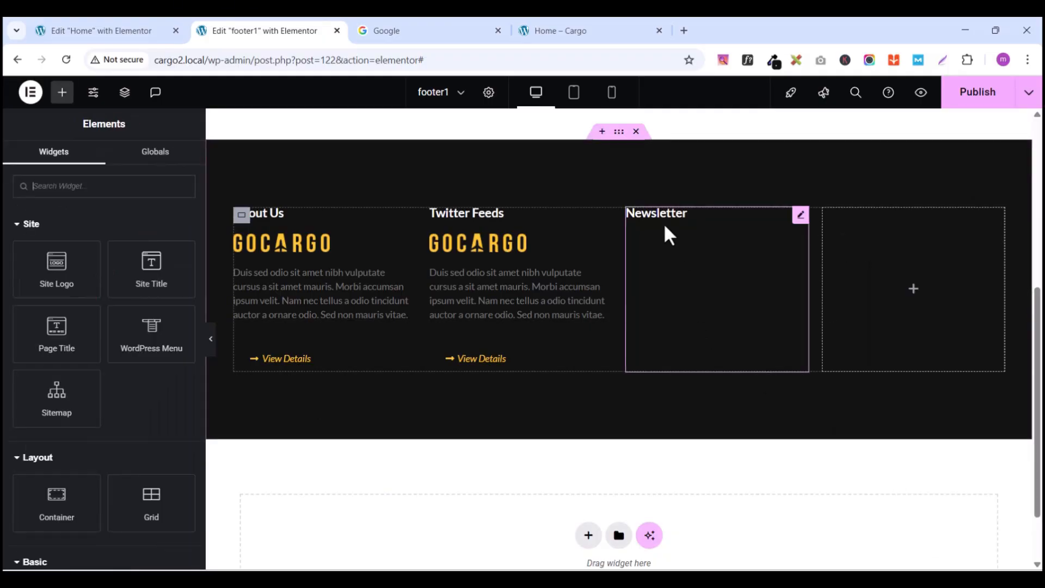
Step: Undo the last paragraph deletion and delete the restored paragraph from the fourth grid cell again
{"action": "left_click", "coordinate": [649, 218]}
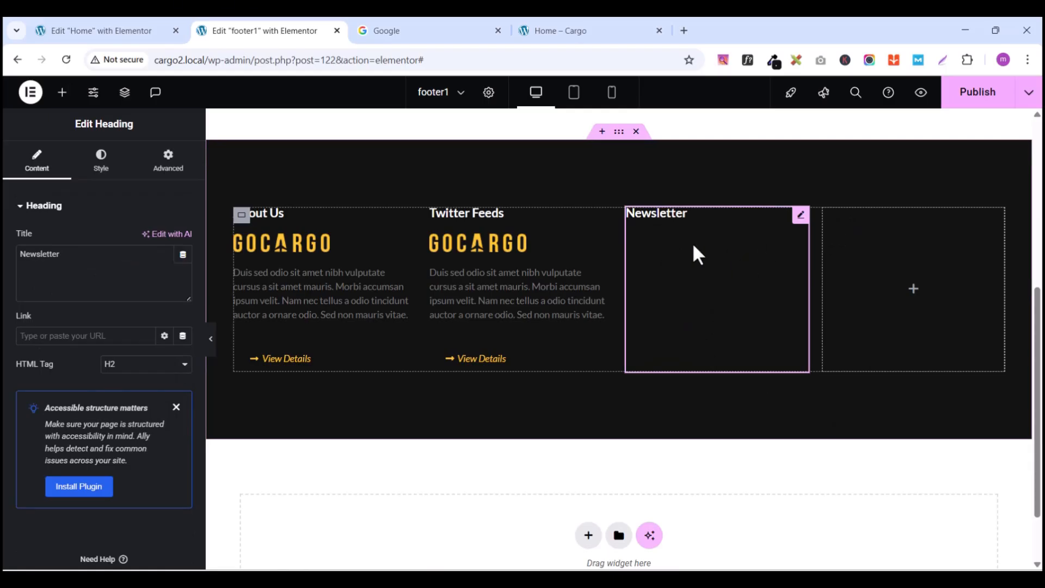
{"action": "key", "text": "ctrl+z"}
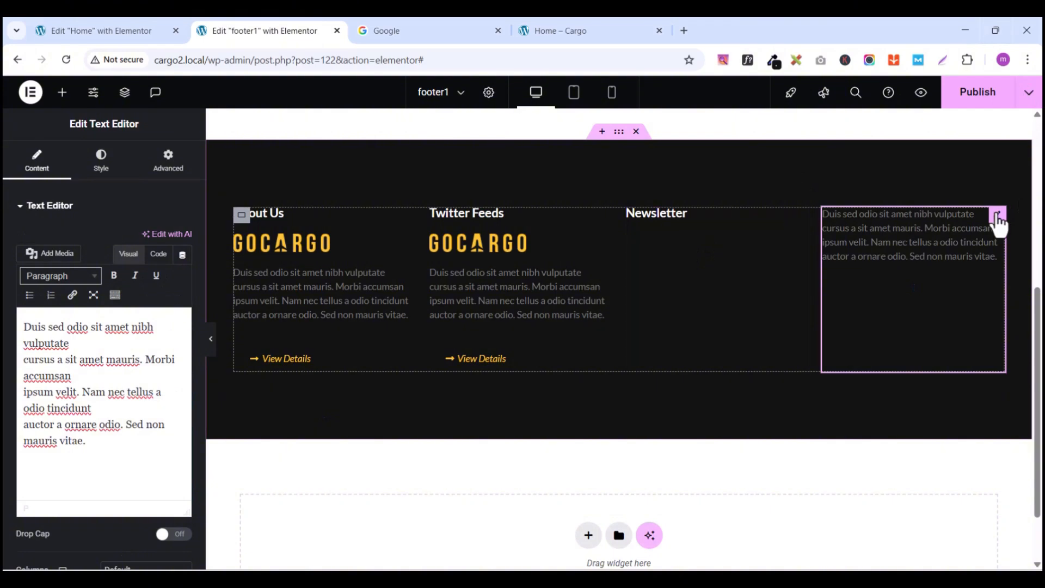
{"action": "right_click", "coordinate": [998, 223]}
{"action": "left_click", "coordinate": [910, 513]}
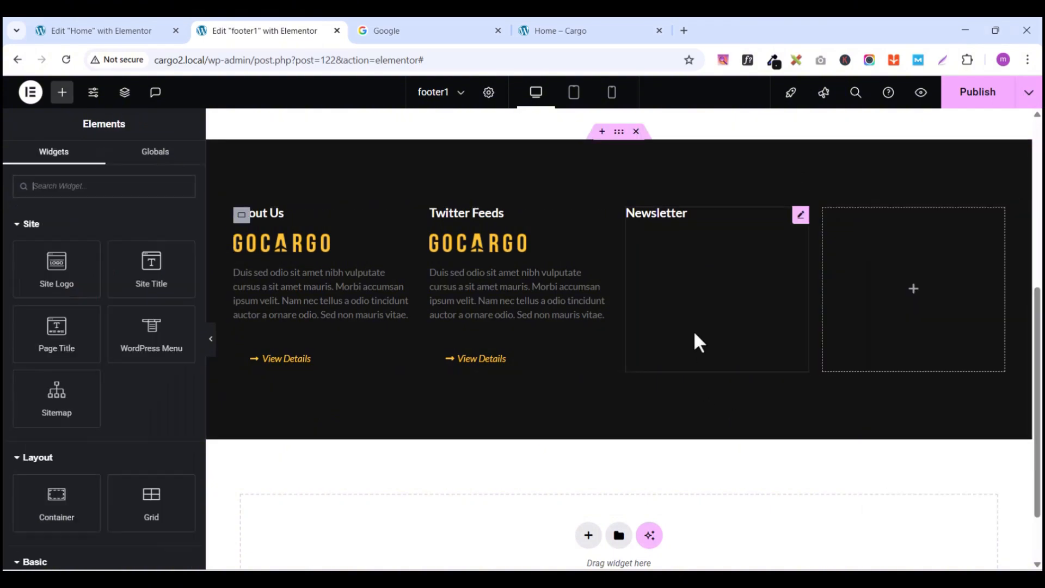
Step: Delete the Newsletter heading from the third cell and duplicate the Twitter Feeds column container to fill it
{"action": "right_click", "coordinate": [798, 216]}
{"action": "left_click", "coordinate": [825, 517]}
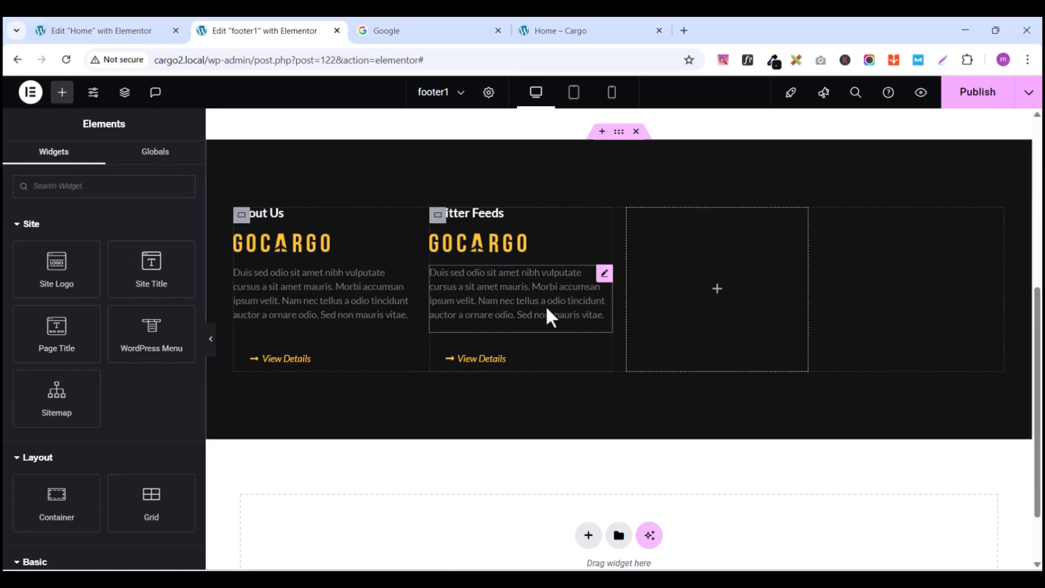
{"action": "right_click", "coordinate": [438, 216]}
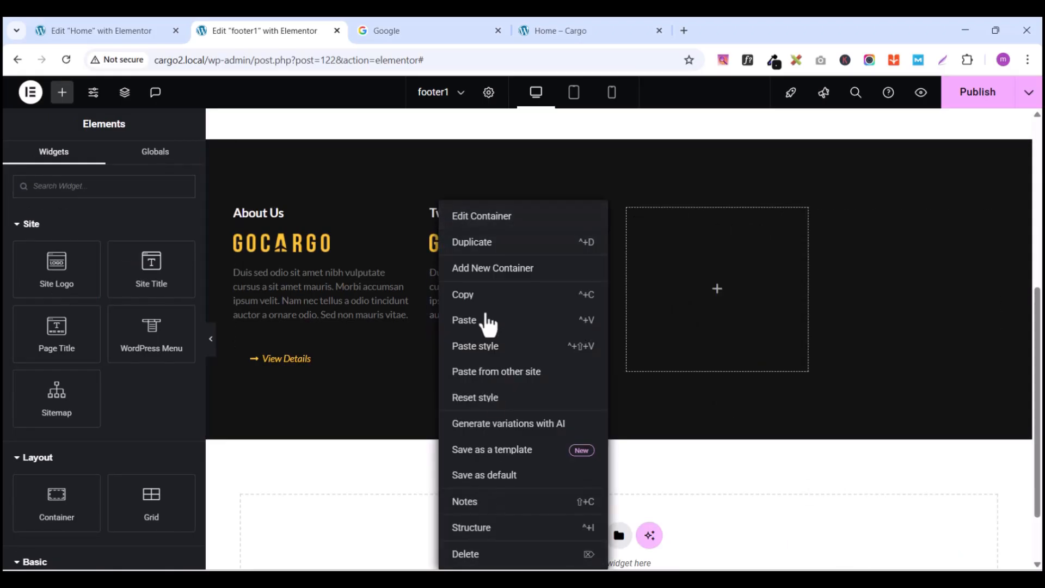
{"action": "left_click", "coordinate": [481, 249]}
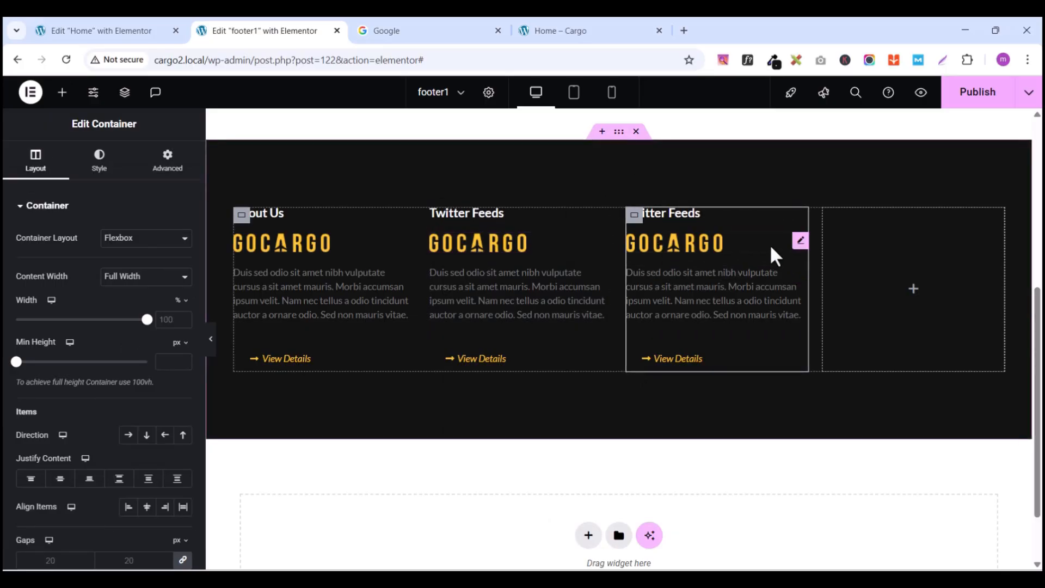
Step: Delete the GOCARGO logo image from the duplicated third column
{"action": "left_click", "coordinate": [799, 244]}
{"action": "right_click", "coordinate": [799, 246]}
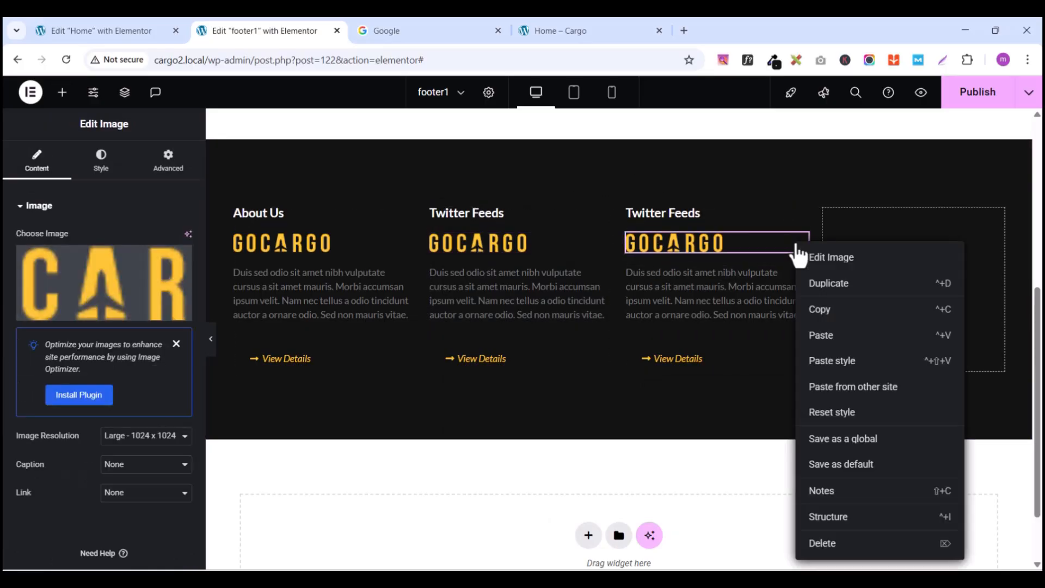
{"action": "left_click", "coordinate": [841, 542]}
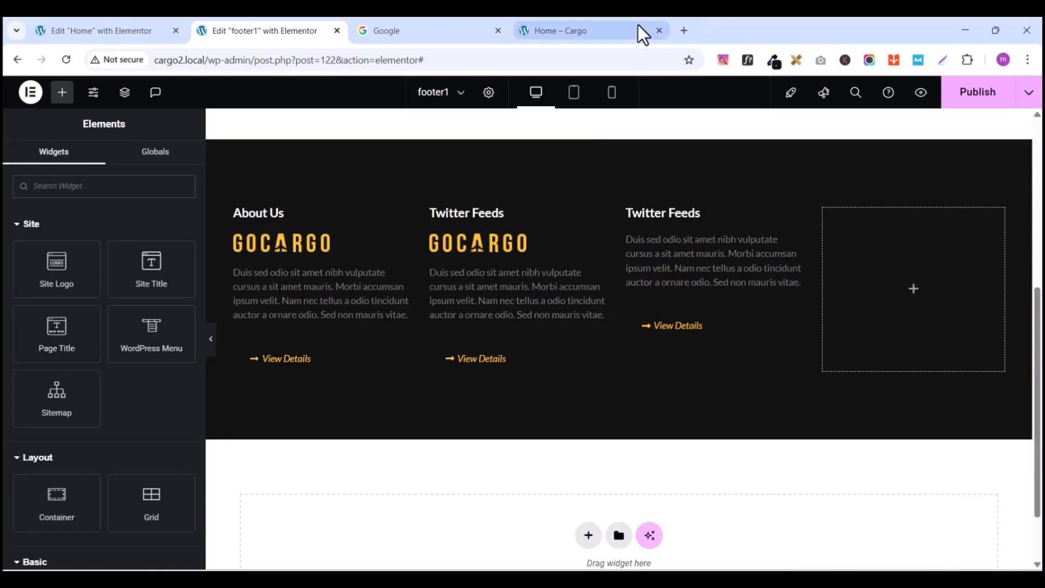
Step: Replace the third column's paragraph with "Subscribe to our newsletter and stay updated for special offers!" copied from the reference footer
{"action": "left_click", "coordinate": [548, 30]}
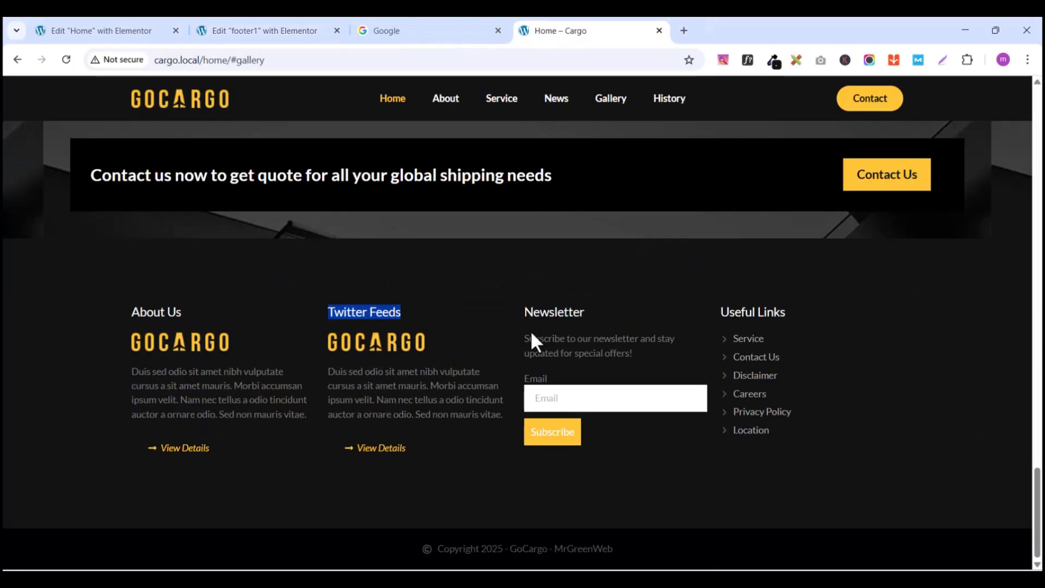
{"action": "left_click_drag", "start_coordinate": [521, 338], "coordinate": [640, 364]}
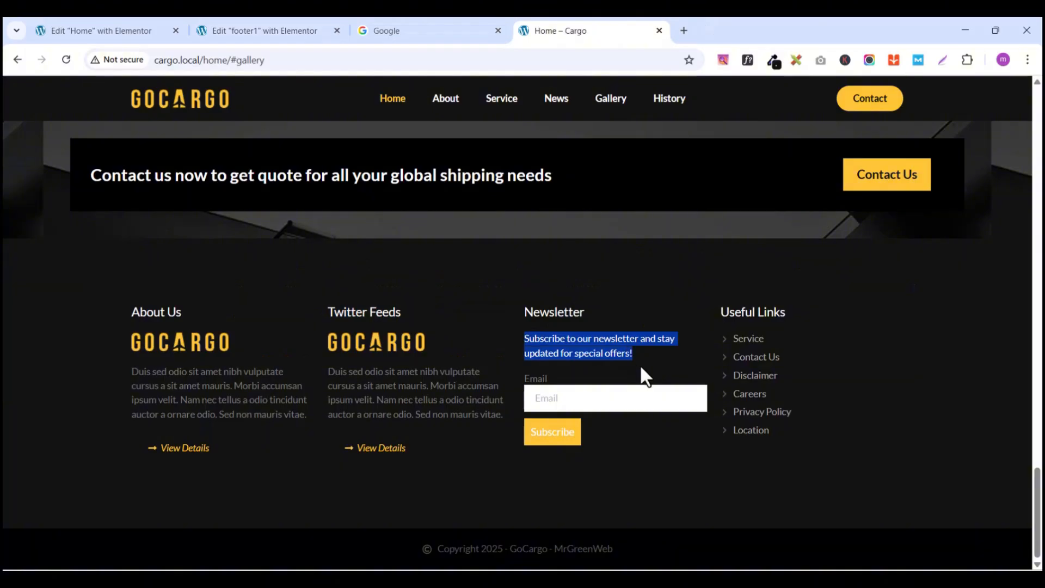
{"action": "right_click", "coordinate": [624, 343]}
{"action": "left_click", "coordinate": [658, 359]}
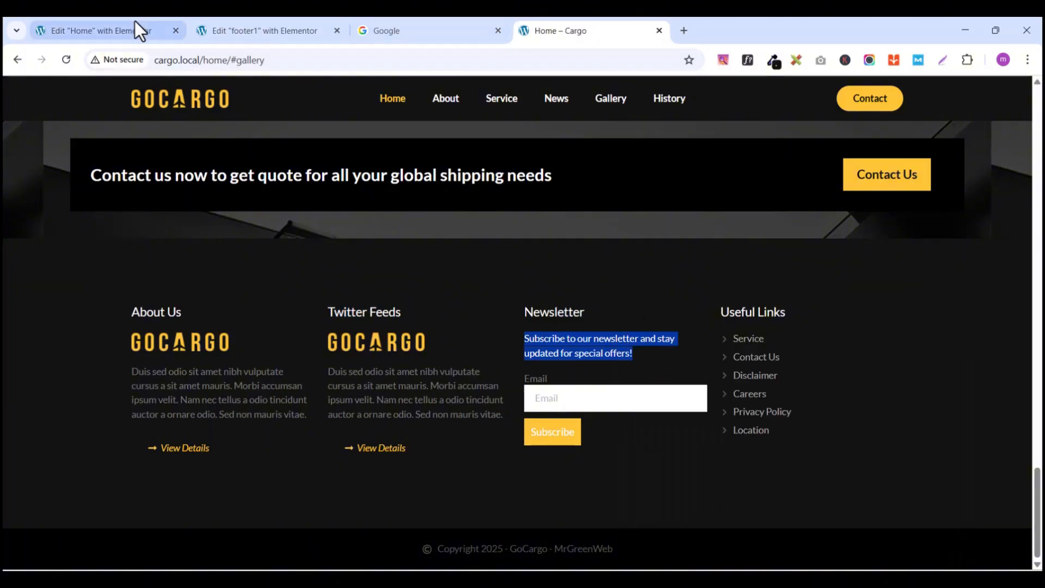
{"action": "left_click", "coordinate": [237, 35]}
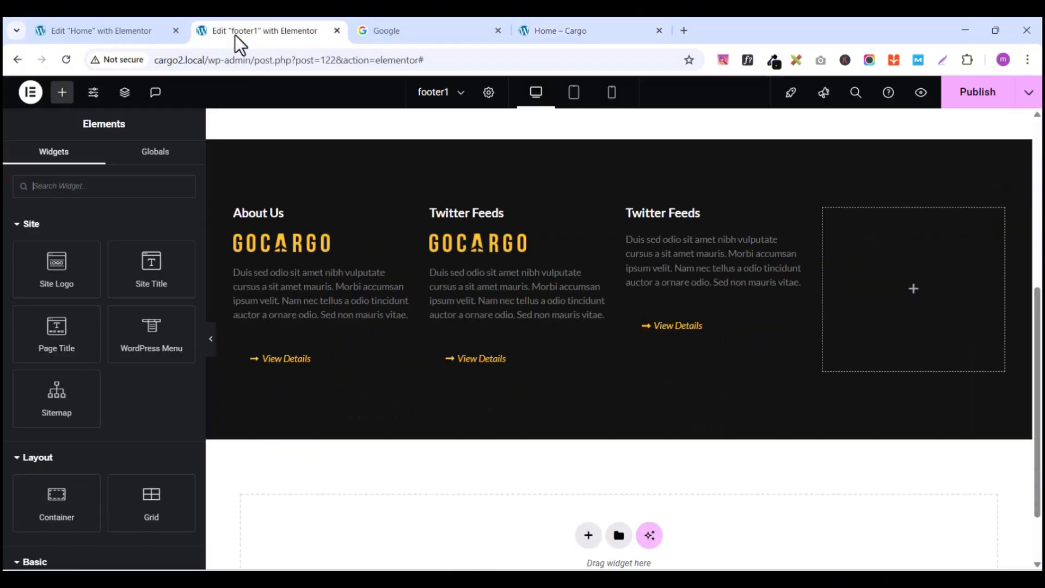
{"action": "left_click", "coordinate": [800, 241]}
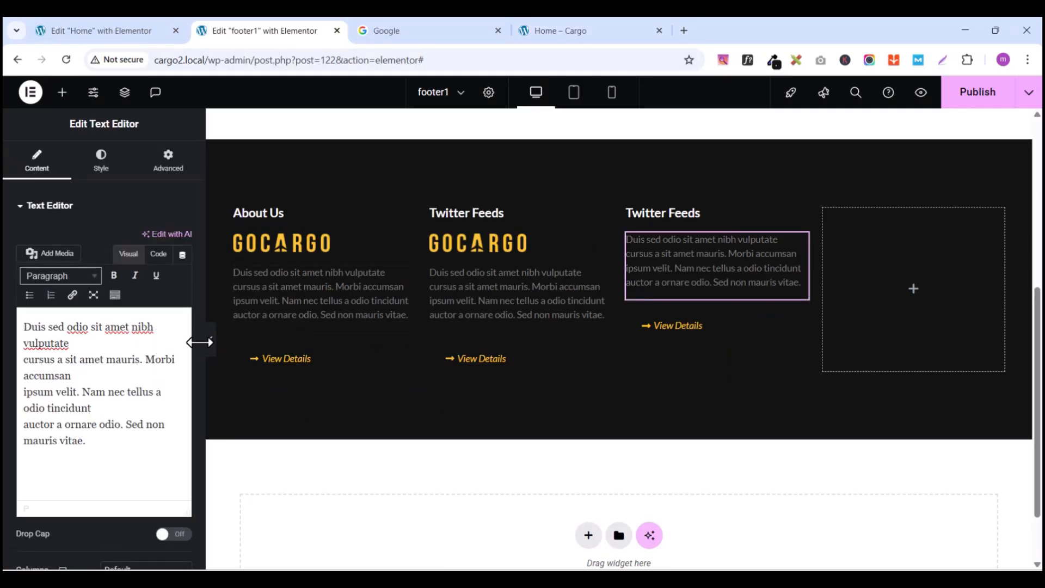
{"action": "left_click", "coordinate": [97, 344]}
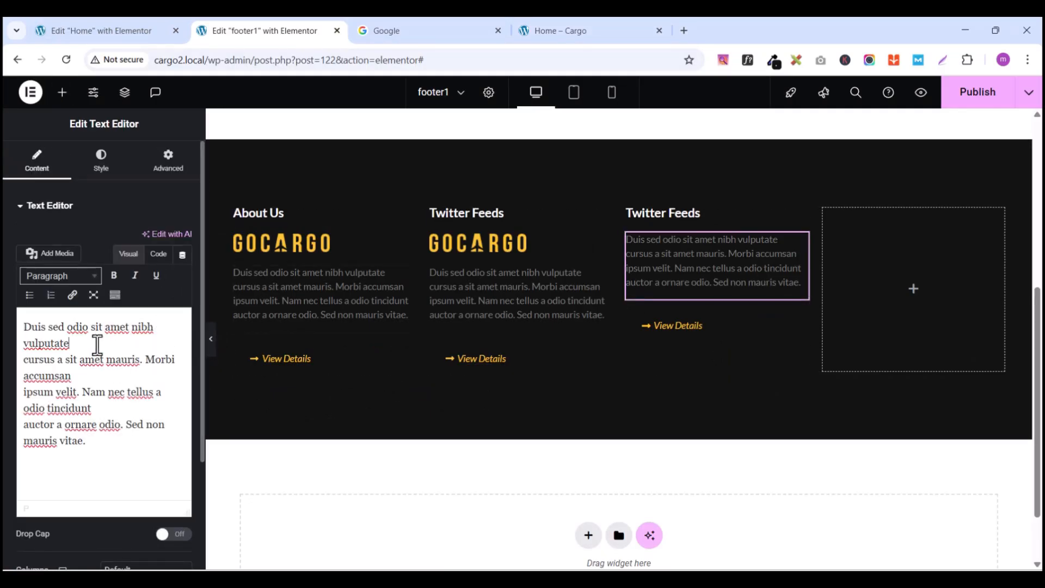
{"action": "key", "text": "ctrl+a"}
{"action": "key", "text": "ctrl+v"}
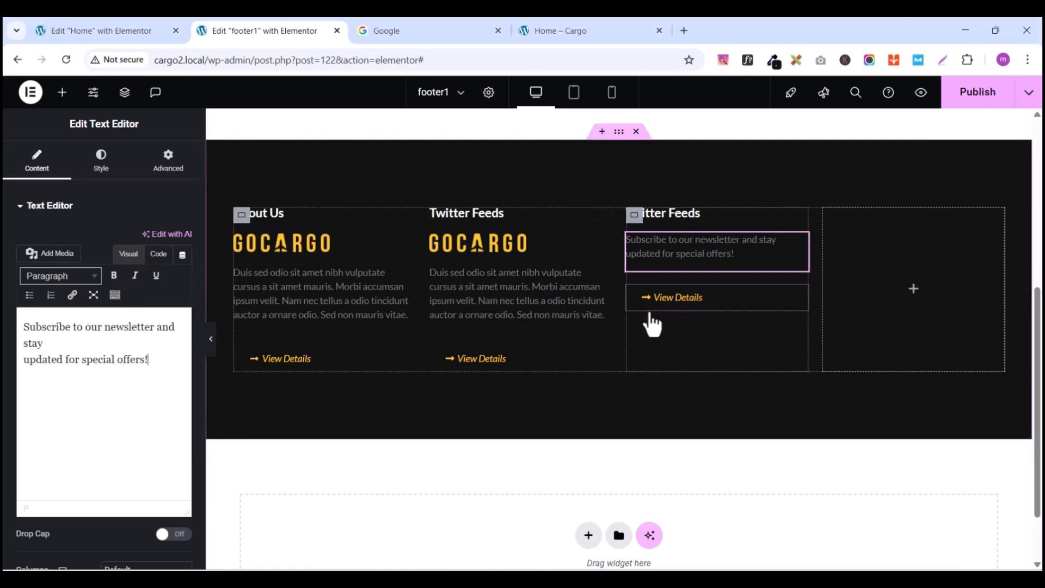
Step: Delete the View Details button from the third footer column
{"action": "left_click", "coordinate": [798, 297]}
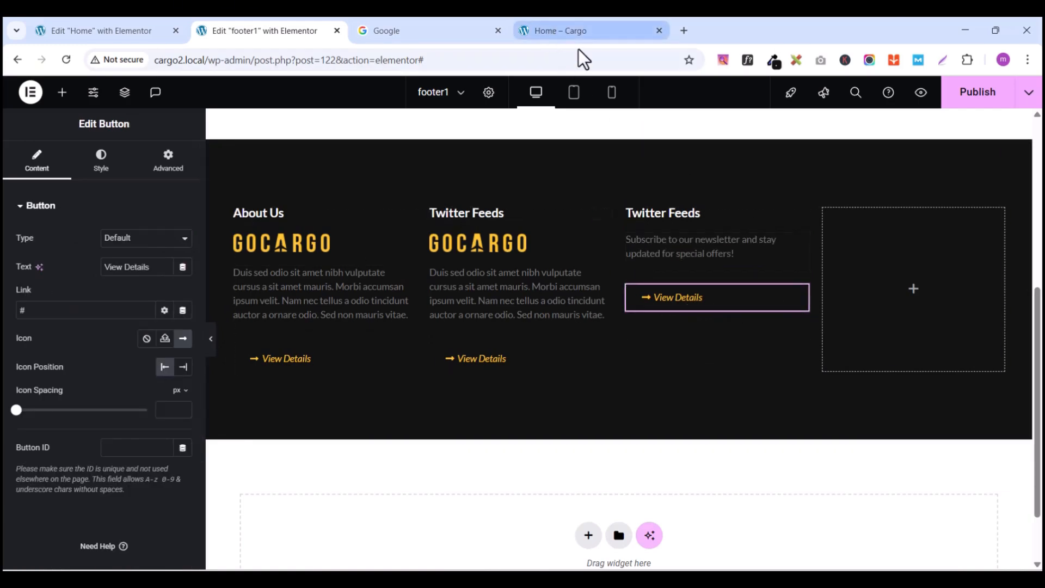
{"action": "right_click", "coordinate": [803, 298]}
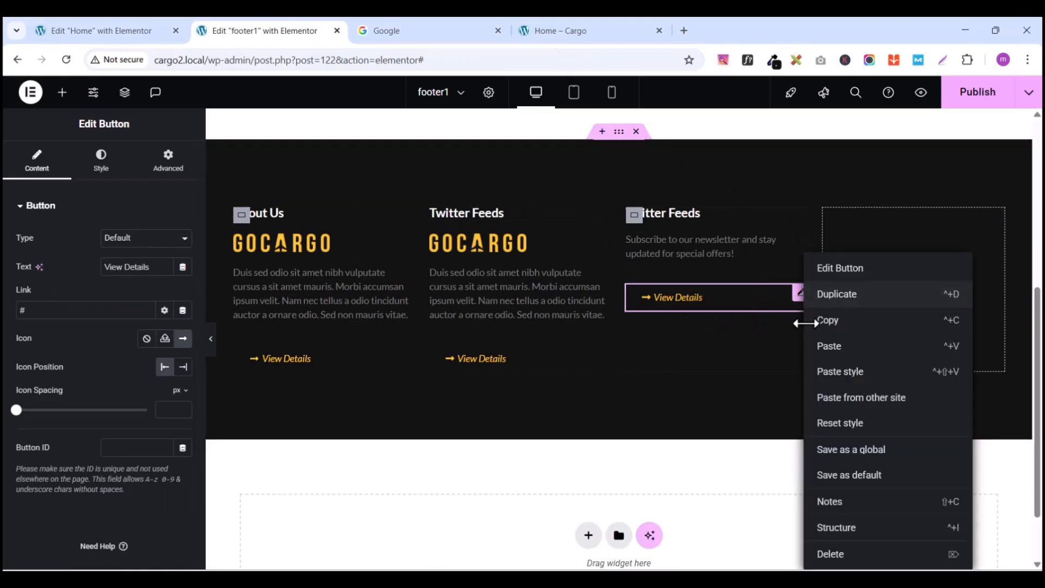
{"action": "left_click", "coordinate": [843, 555]}
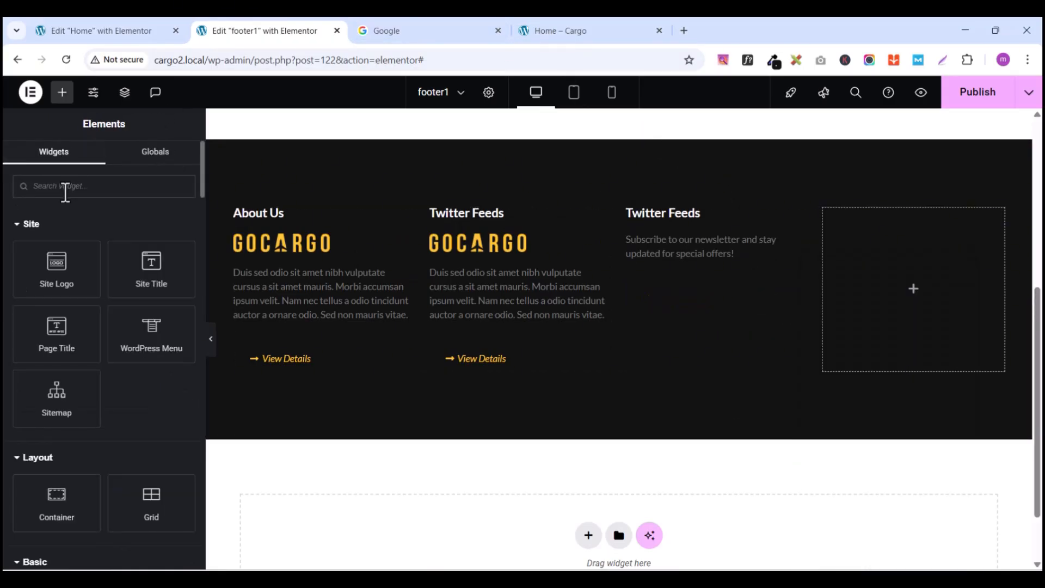
Step: Add a Form widget below the newsletter paragraph in the third column
{"action": "type", "text": "fo"}
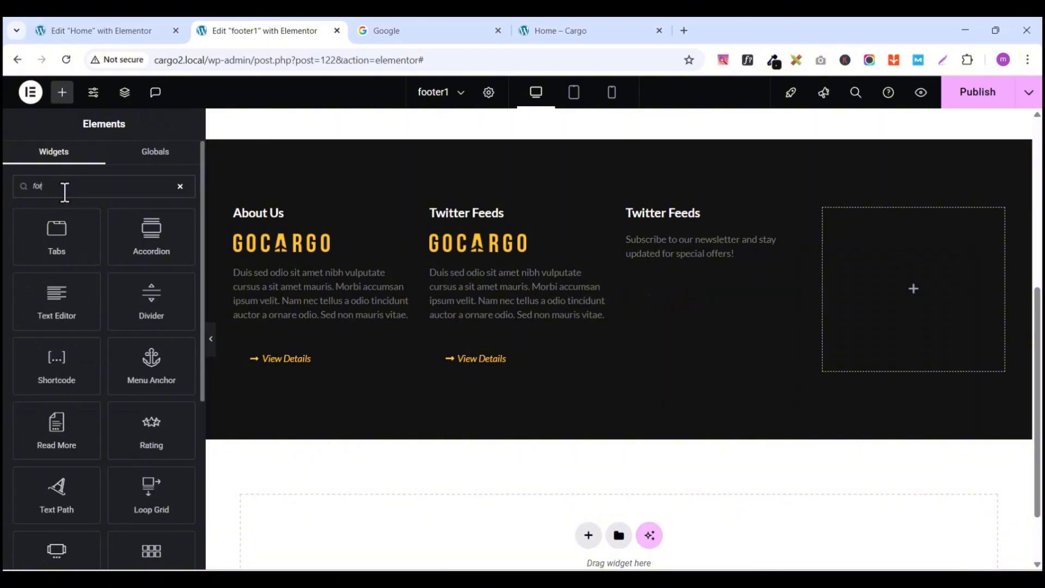
{"action": "type", "text": "rm"}
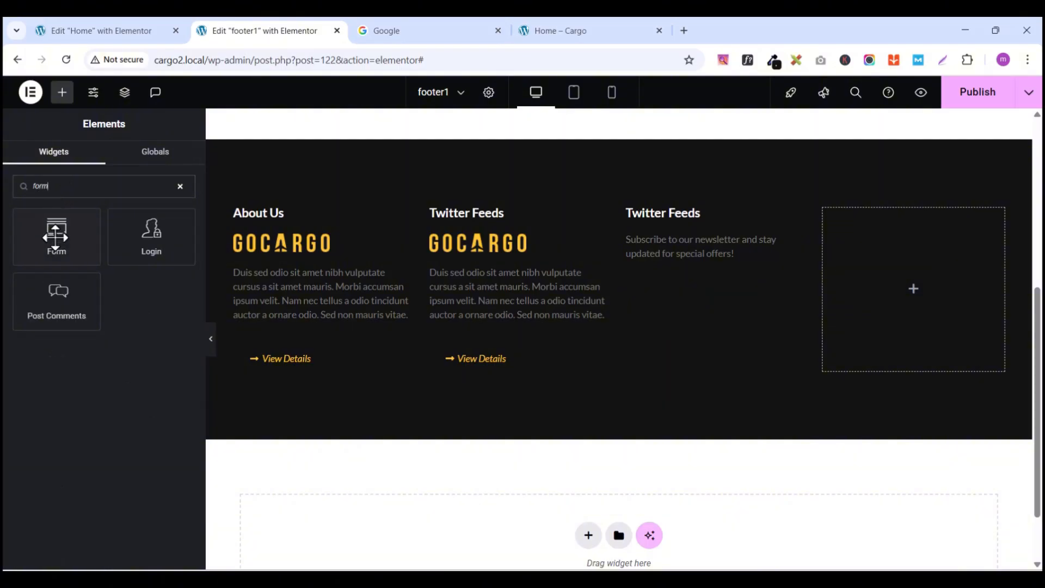
{"action": "left_click_drag", "start_coordinate": [57, 234], "coordinate": [690, 263]}
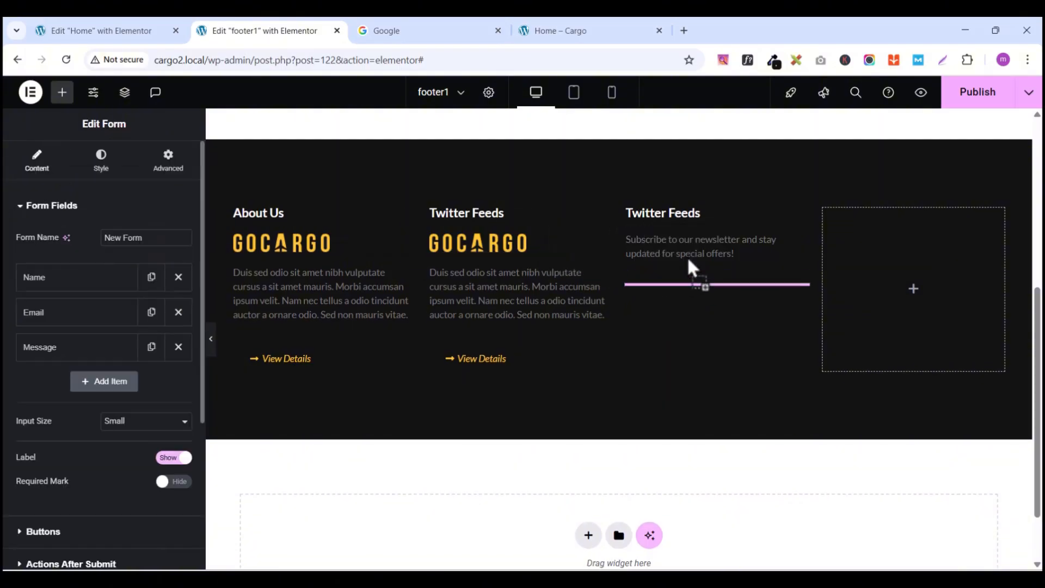
Step: Remove the Message and Name fields from the newsletter form, keeping only the Email field
{"action": "left_click", "coordinate": [178, 347]}
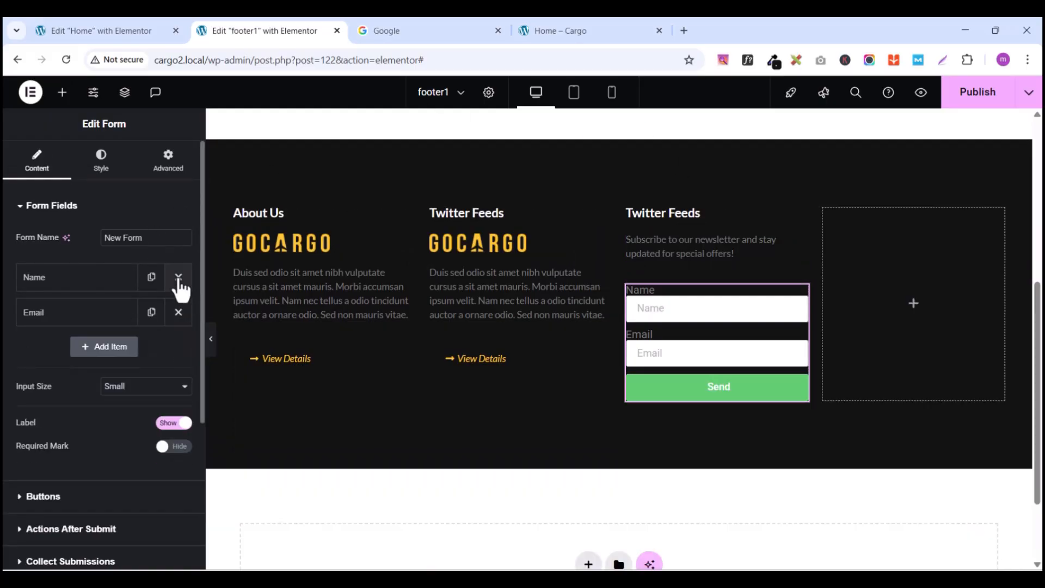
{"action": "left_click", "coordinate": [178, 276]}
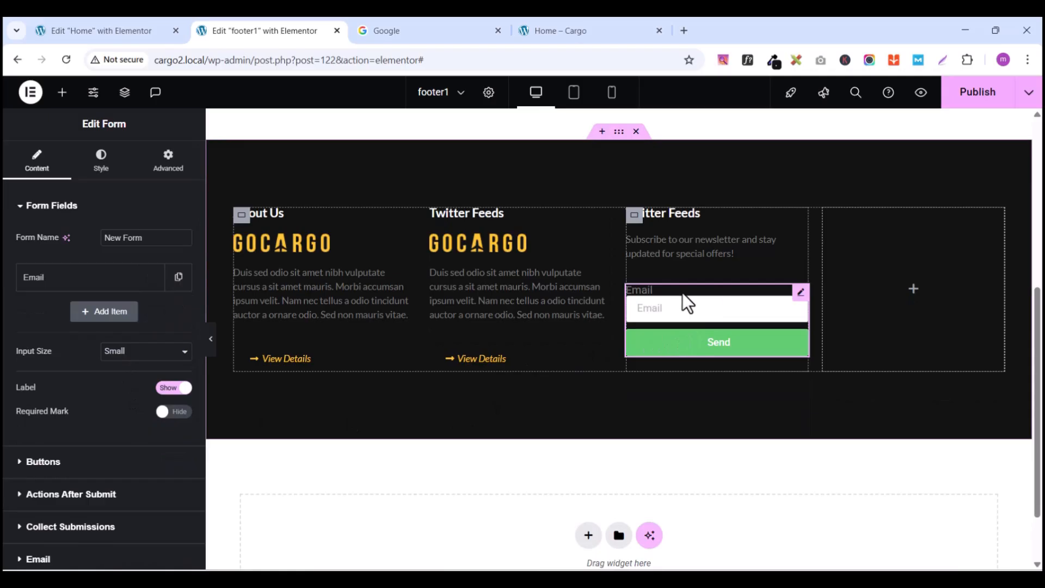
{"action": "left_click", "coordinate": [84, 280]}
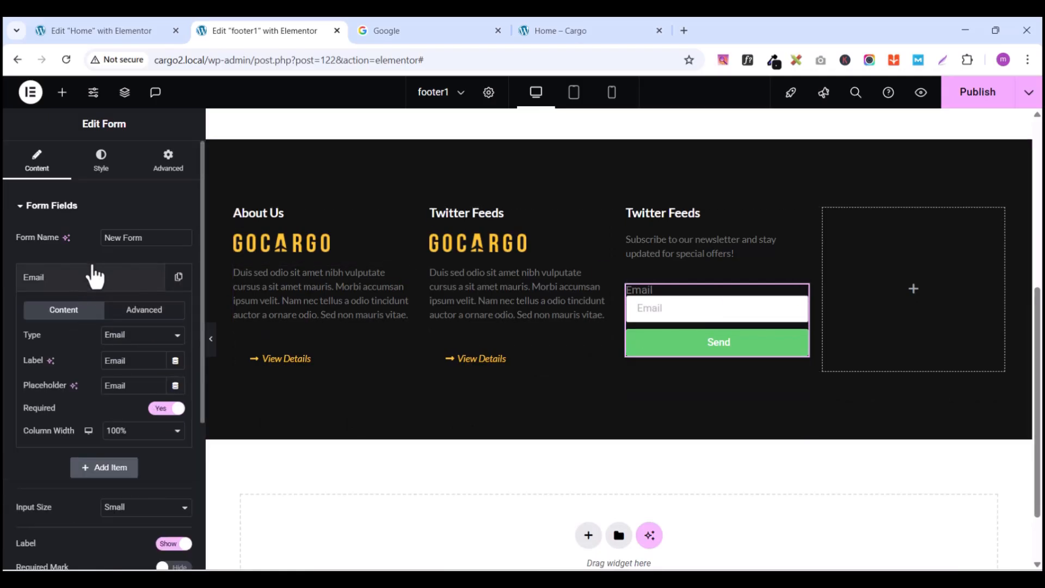
{"action": "left_click", "coordinate": [676, 321]}
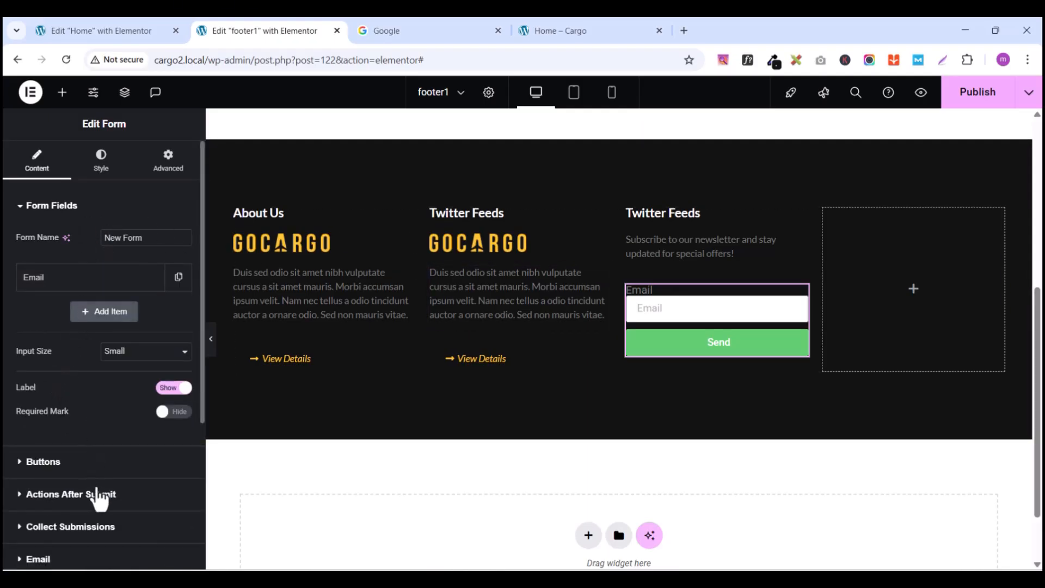
Step: Set the column width of the form's buttons to 30%
{"action": "left_click", "coordinate": [20, 469]}
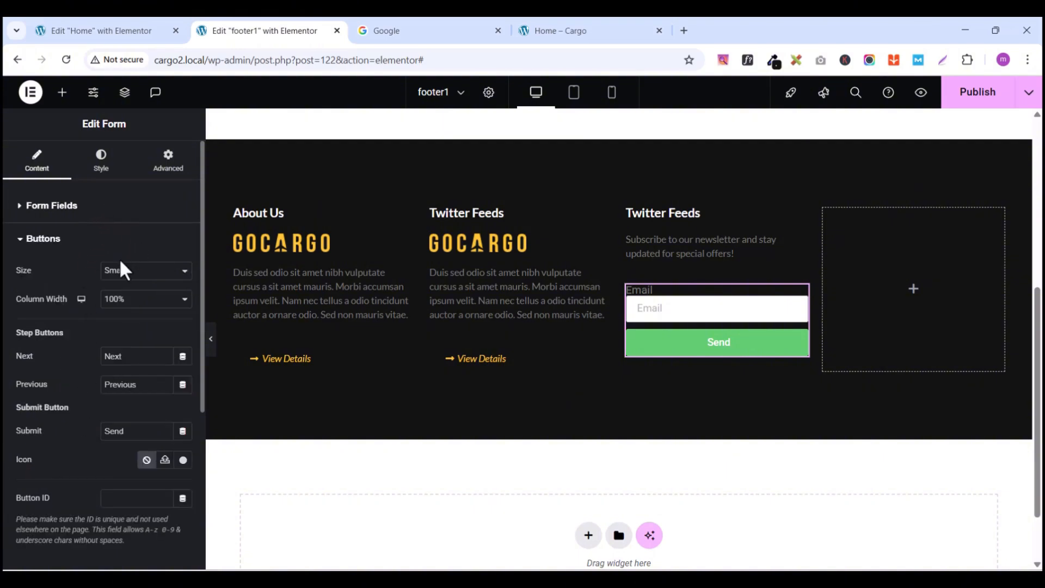
{"action": "left_click", "coordinate": [121, 299]}
{"action": "left_click", "coordinate": [114, 351]}
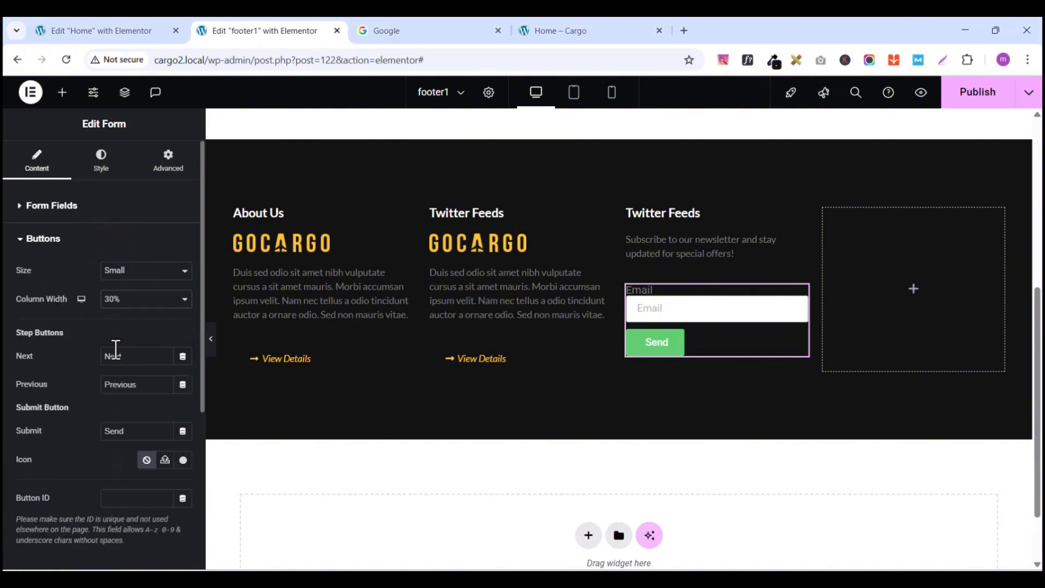
Step: Check the submit button's wording in the reference footer and change the form's submit text to "Subscribe"
{"action": "scroll", "coordinate": [108, 492], "scroll_direction": "down", "scroll_amount": 1}
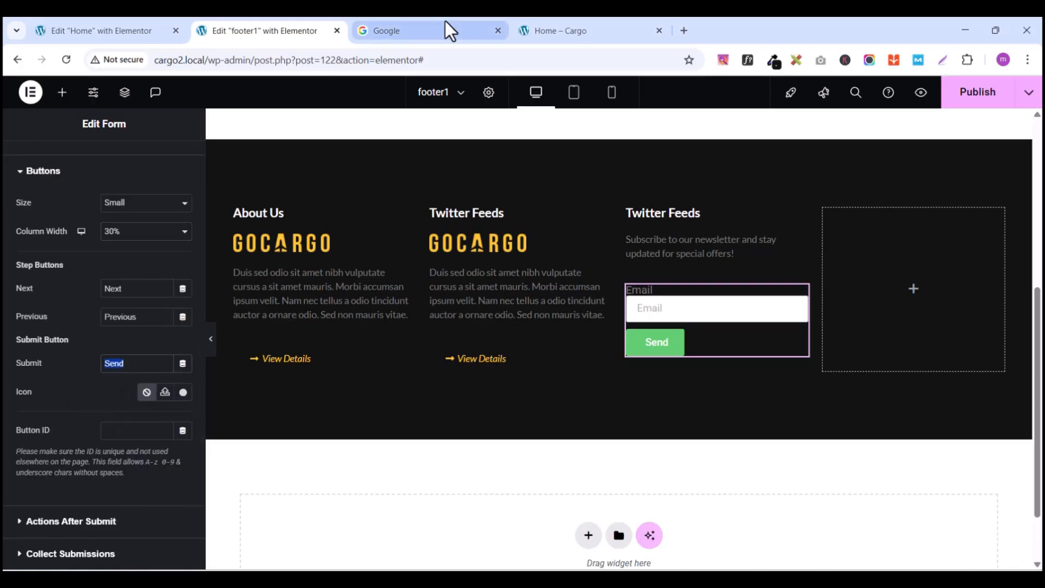
{"action": "left_click", "coordinate": [569, 31]}
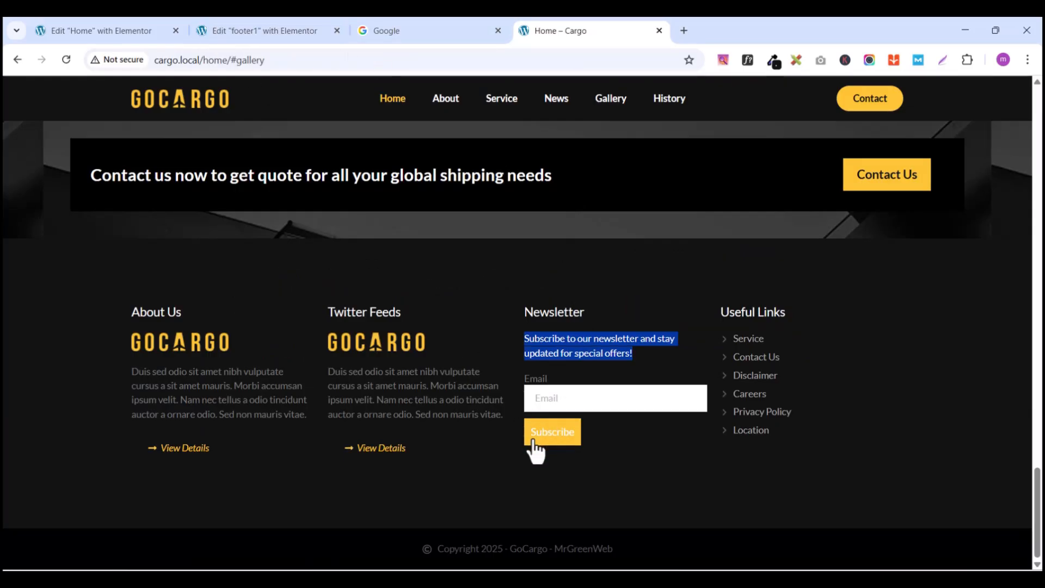
{"action": "left_click", "coordinate": [559, 439]}
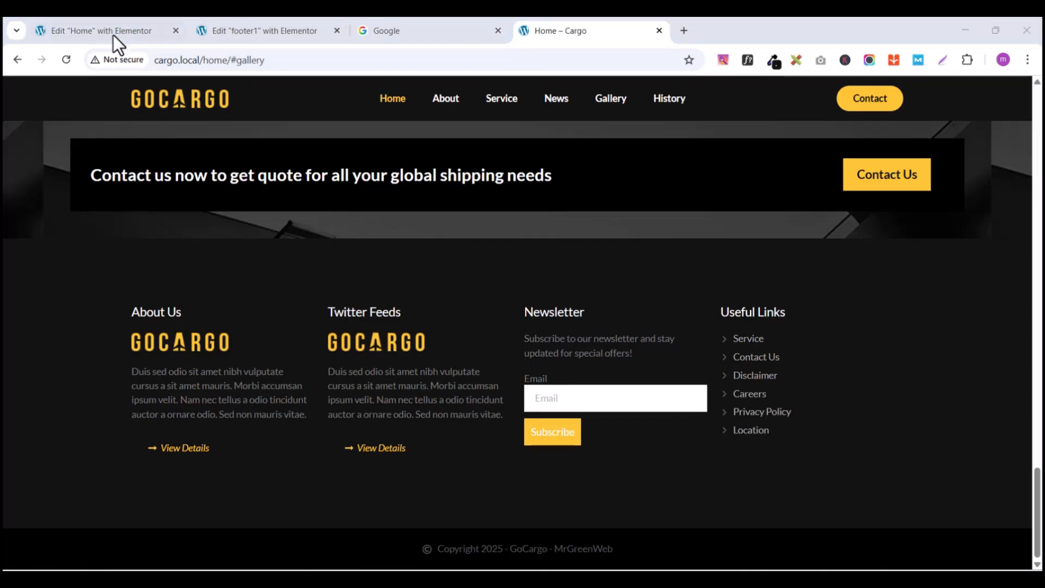
{"action": "left_click", "coordinate": [218, 30]}
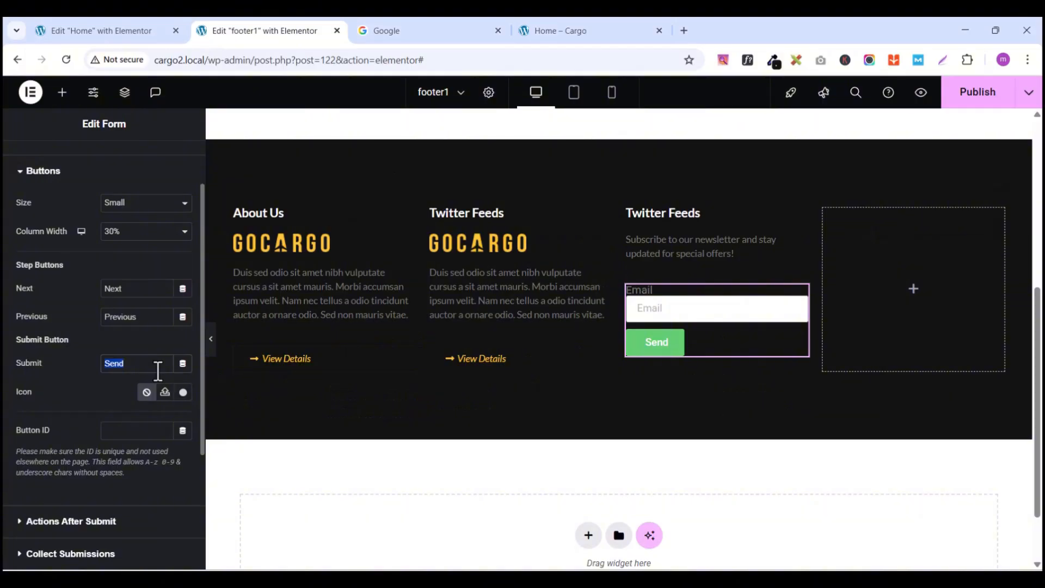
{"action": "type", "text": "subsc"}
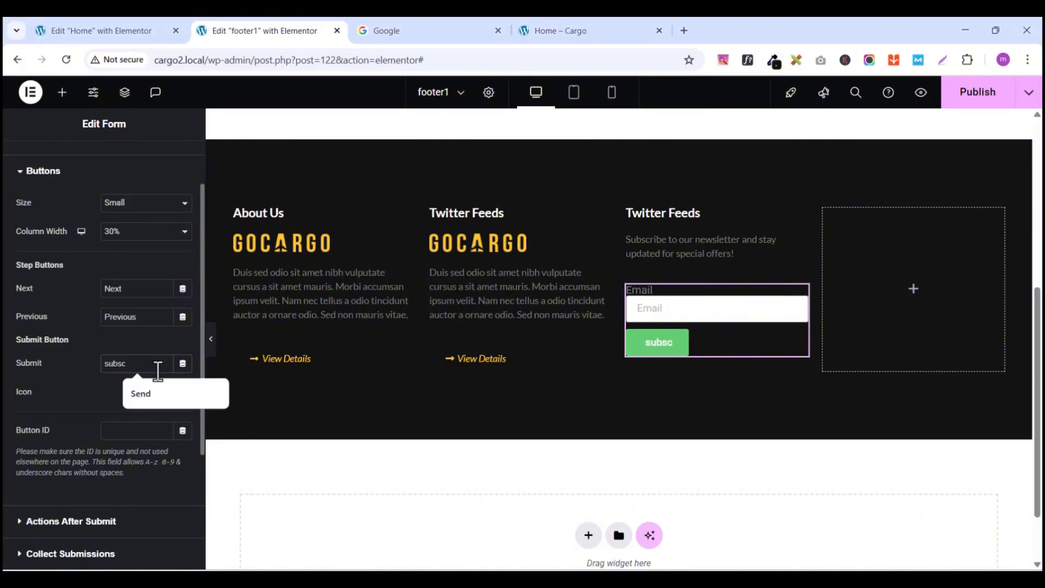
{"action": "type", "text": "ribe"}
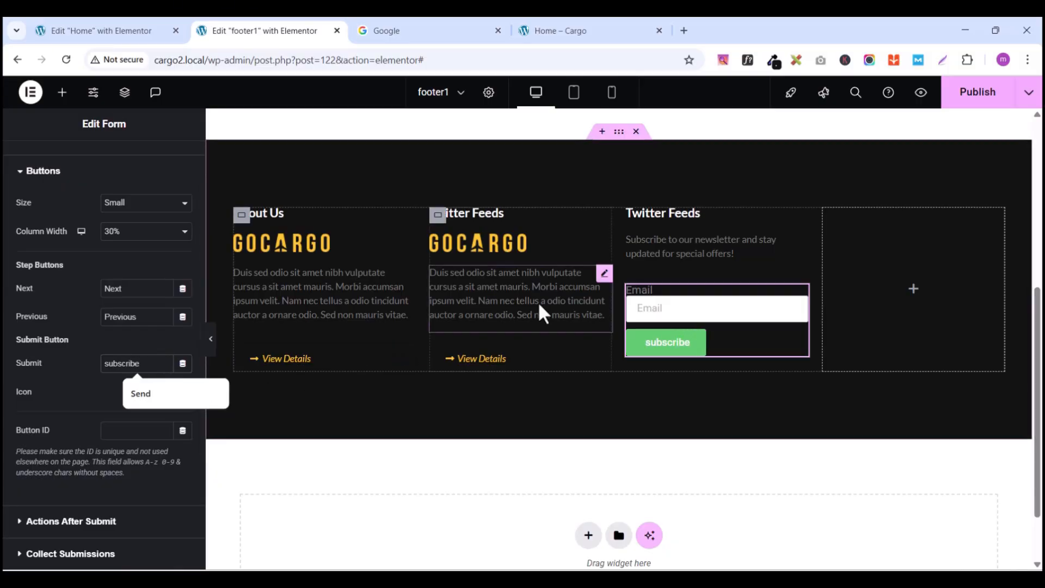
{"action": "left_click", "coordinate": [109, 365]}
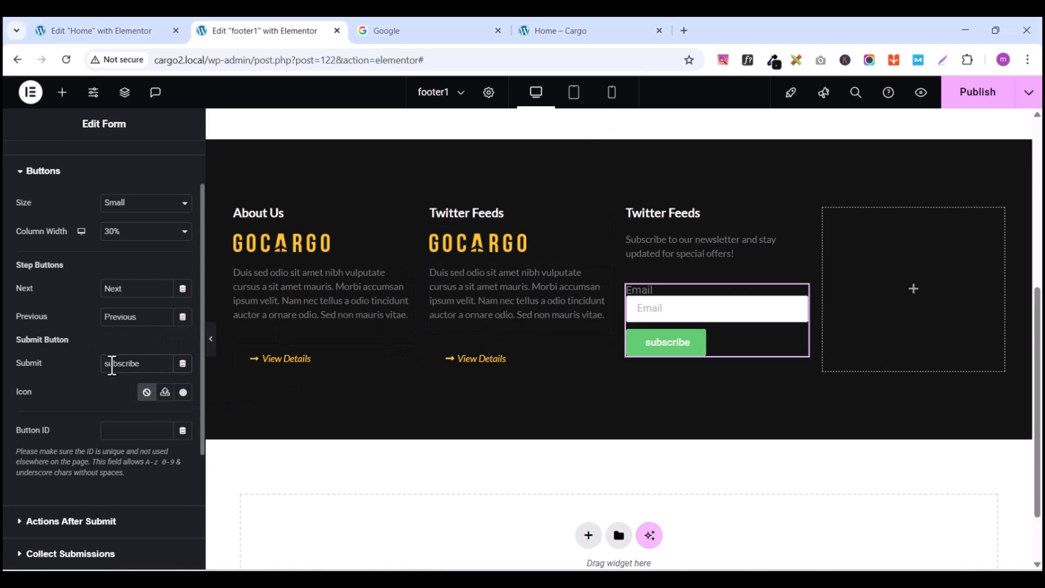
{"action": "key", "text": "BackSpace"}
{"action": "type", "text": "S"}
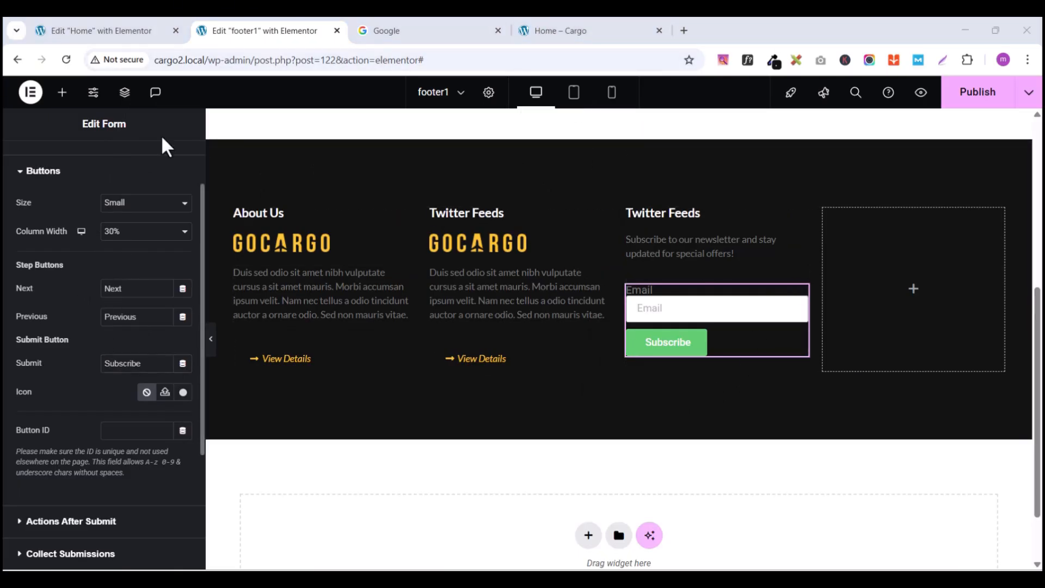
Step: Set the font family of the newsletter form's label to Lato
{"action": "scroll", "coordinate": [94, 289], "scroll_direction": "up", "scroll_amount": 3}
{"action": "left_click", "coordinate": [112, 171]}
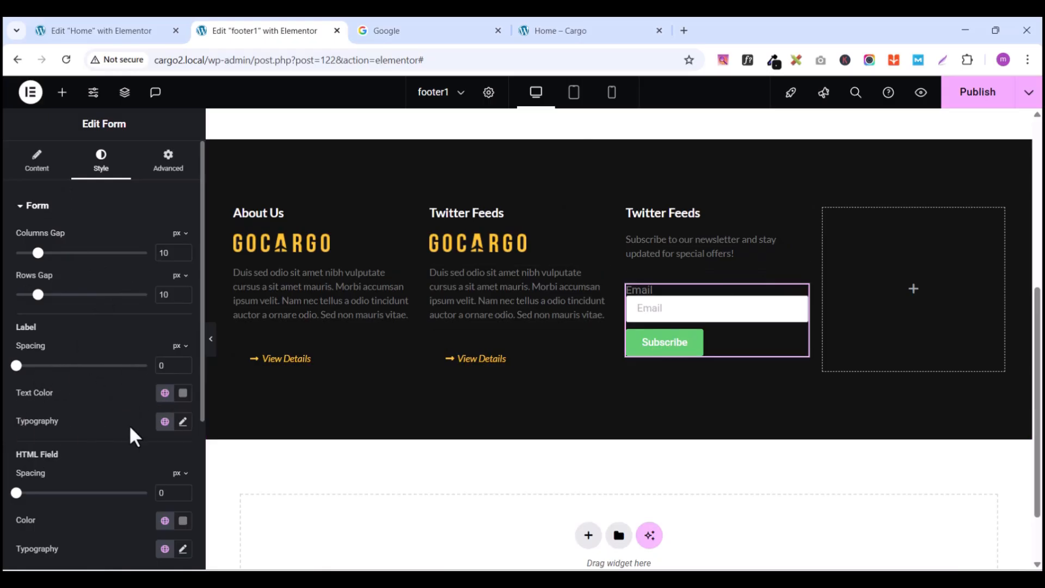
{"action": "left_click", "coordinate": [183, 423]}
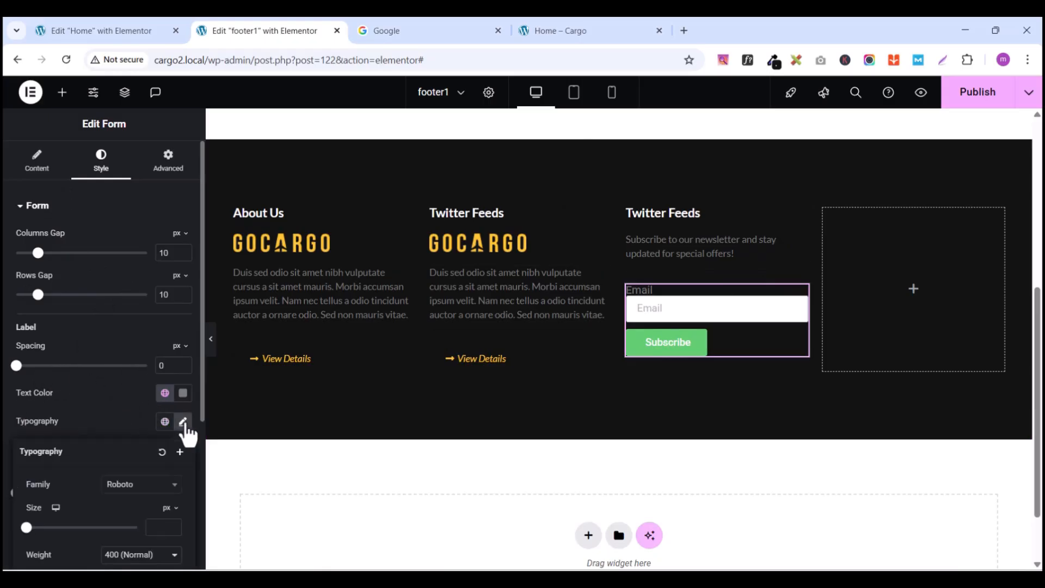
{"action": "left_click", "coordinate": [128, 486]}
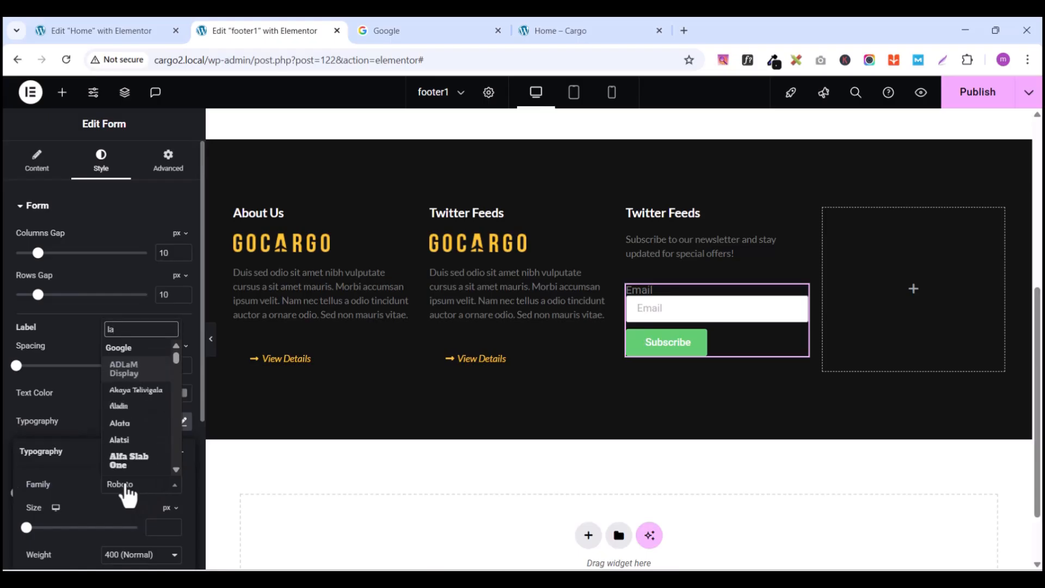
{"action": "type", "text": "to"}
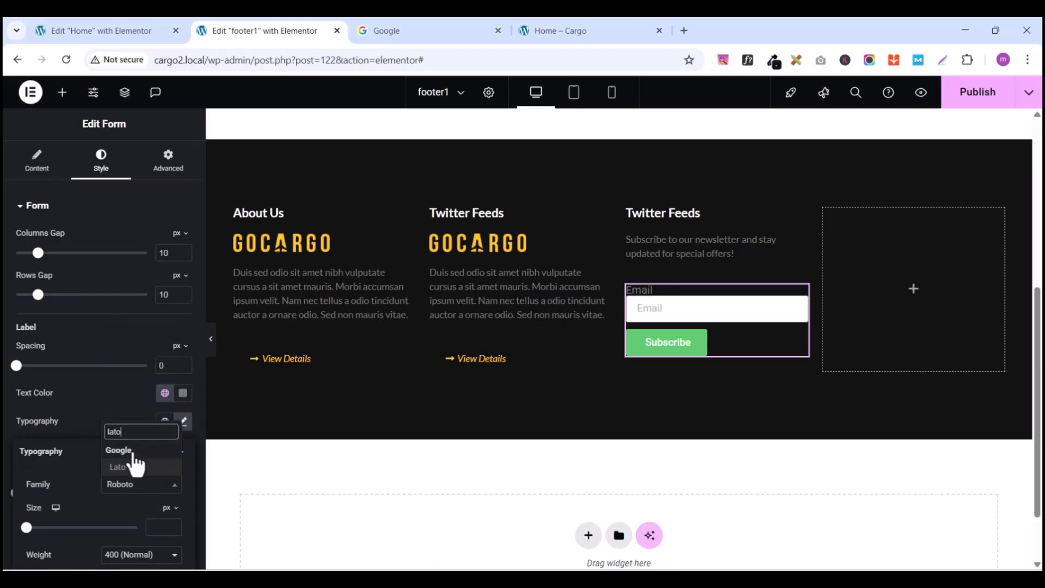
{"action": "left_click", "coordinate": [118, 467]}
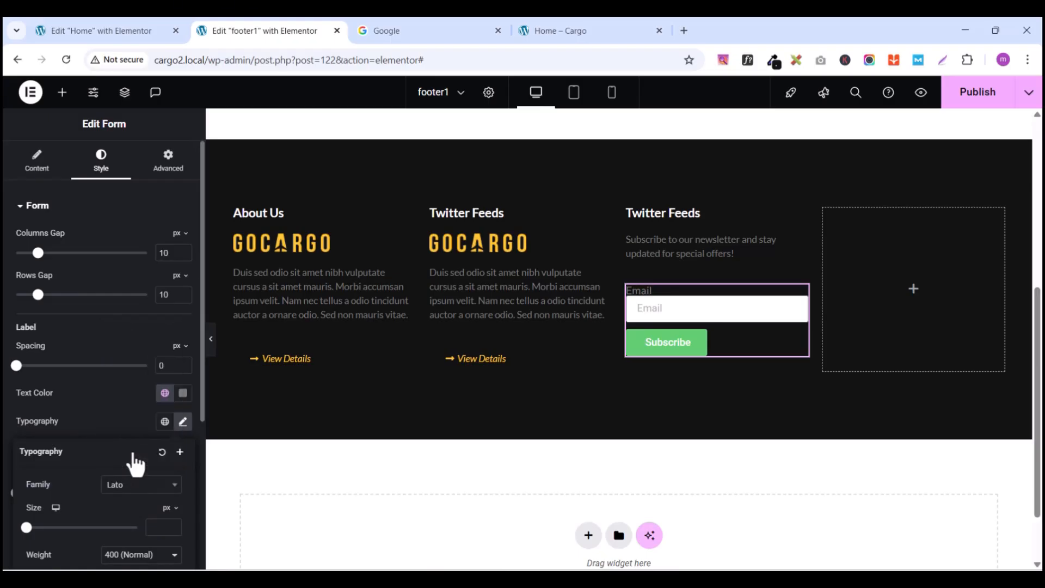
{"action": "left_click", "coordinate": [116, 383]}
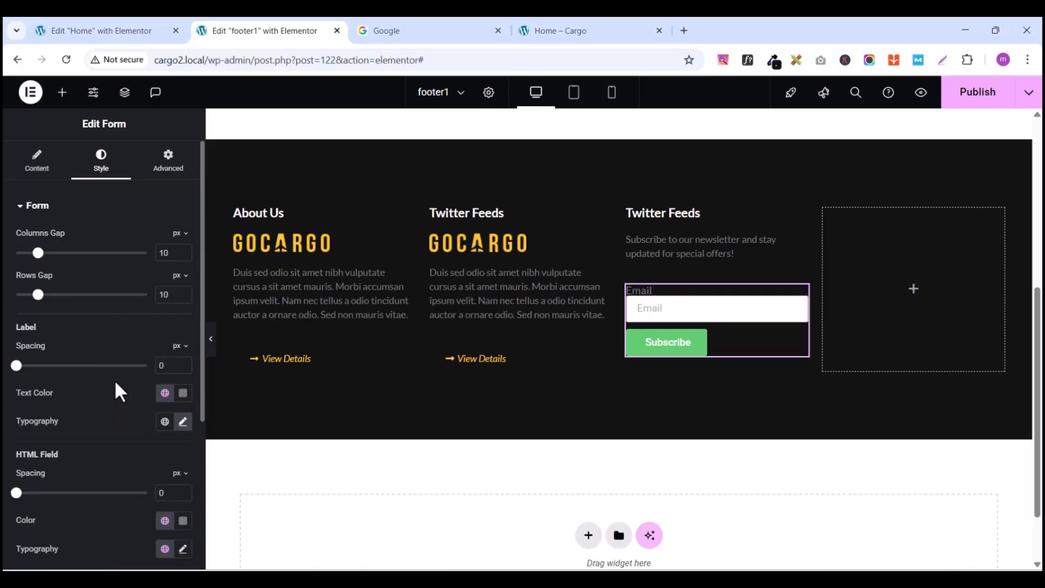
{"action": "scroll", "coordinate": [117, 397], "scroll_direction": "down", "scroll_amount": 3}
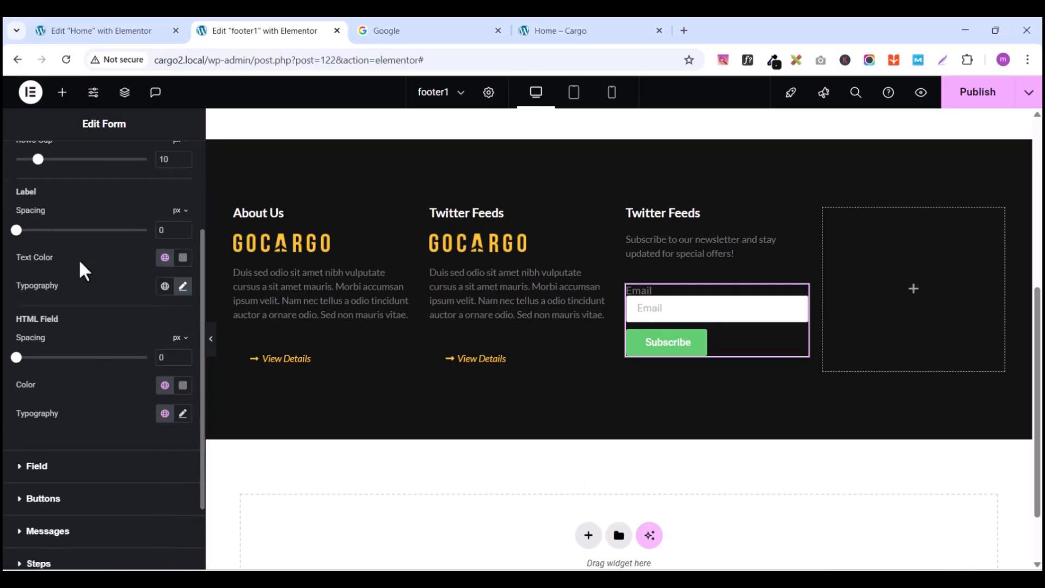
{"action": "scroll", "coordinate": [83, 294], "scroll_direction": "up", "scroll_amount": 3}
{"action": "left_click", "coordinate": [25, 212]}
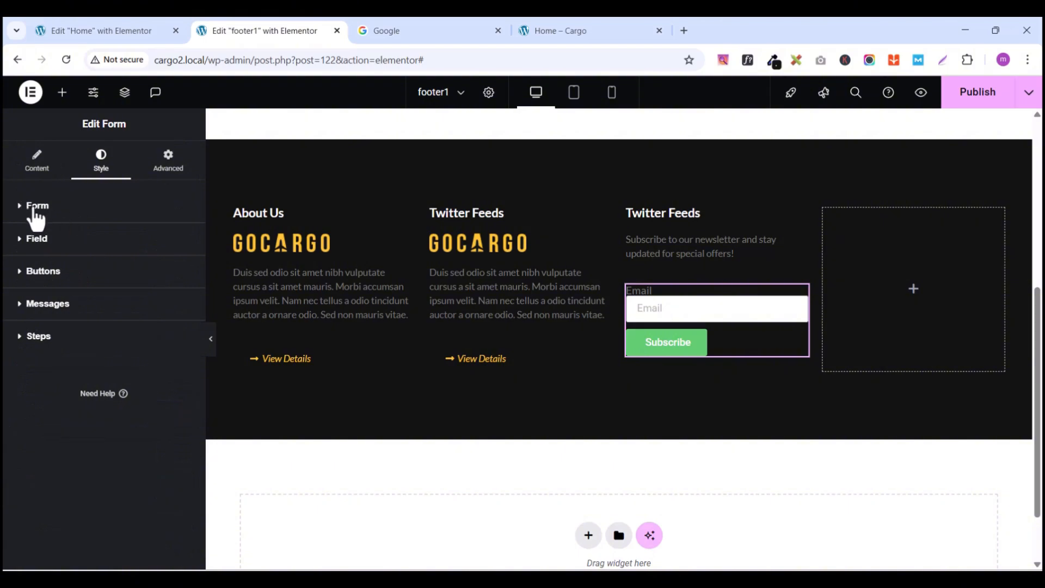
{"action": "left_click", "coordinate": [20, 216]}
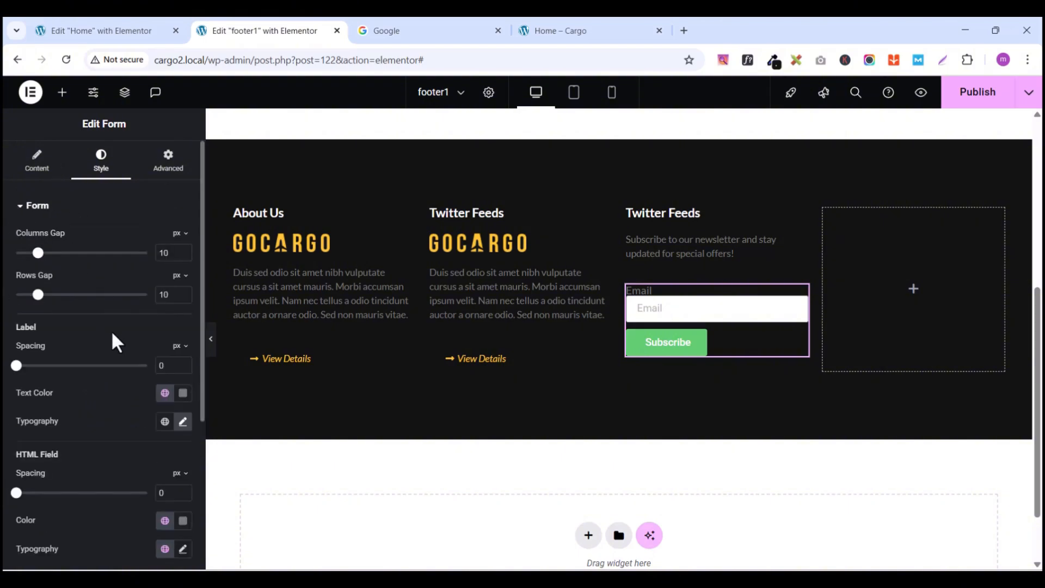
{"action": "scroll", "coordinate": [112, 334], "scroll_direction": "down", "scroll_amount": 4}
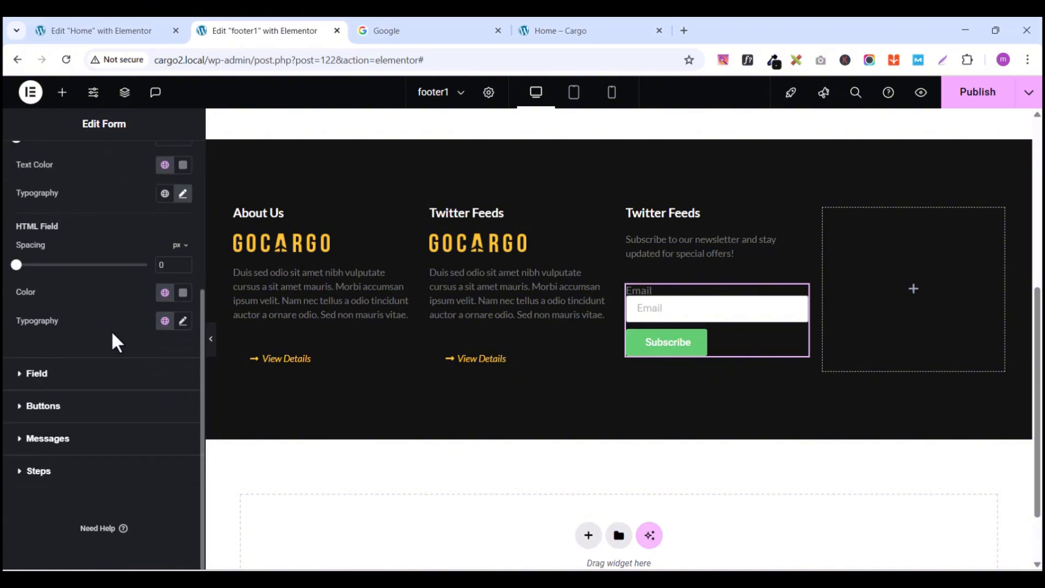
{"action": "scroll", "coordinate": [112, 334], "scroll_direction": "up", "scroll_amount": 1}
{"action": "scroll", "coordinate": [71, 322], "scroll_direction": "up", "scroll_amount": 3}
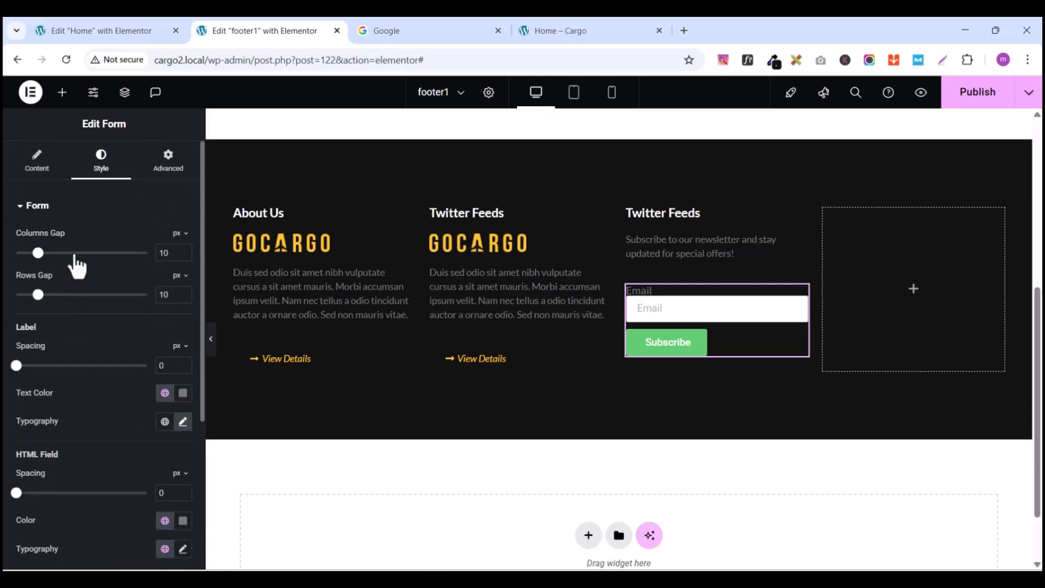
Step: Set the font family of the newsletter form's input field to Lato
{"action": "left_click", "coordinate": [19, 207]}
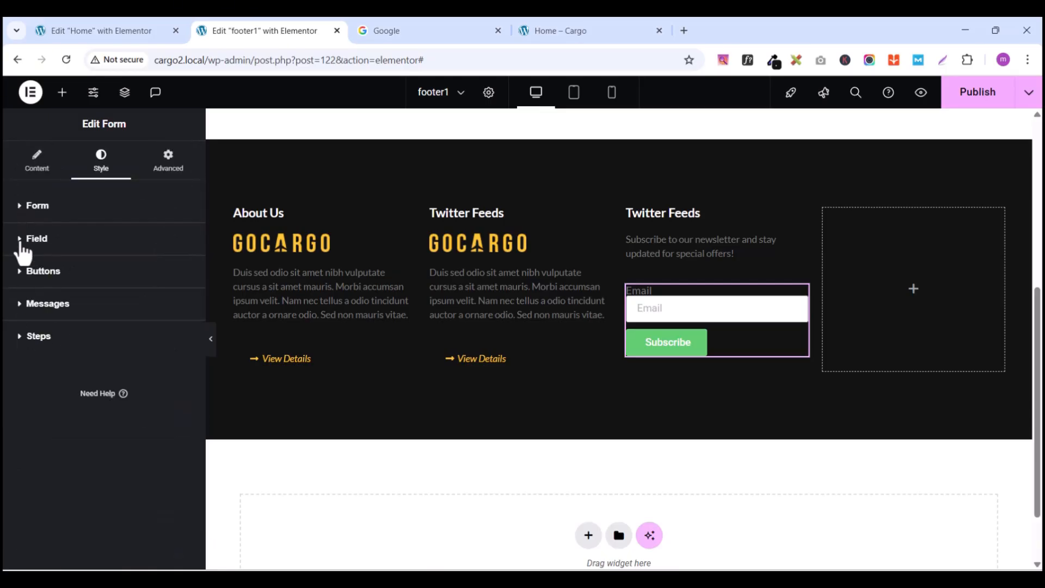
{"action": "left_click", "coordinate": [23, 240]}
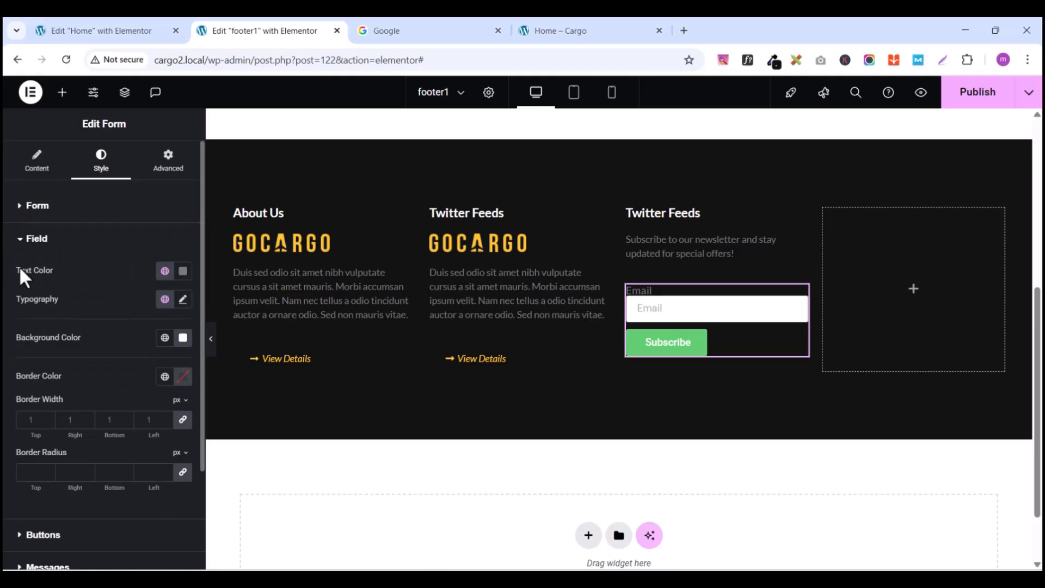
{"action": "left_click", "coordinate": [182, 300]}
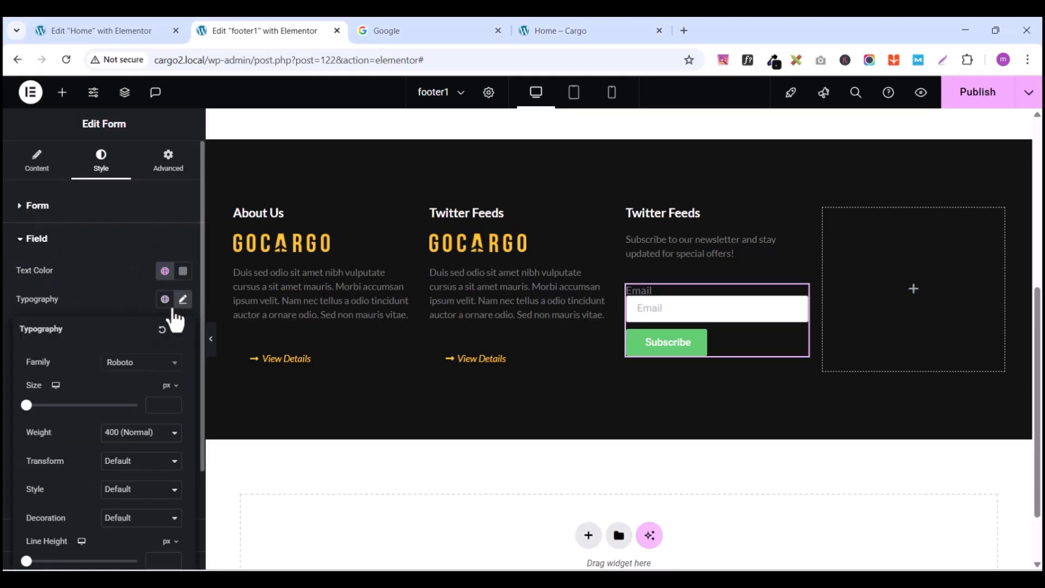
{"action": "left_click", "coordinate": [143, 363]}
{"action": "type", "text": "lato"}
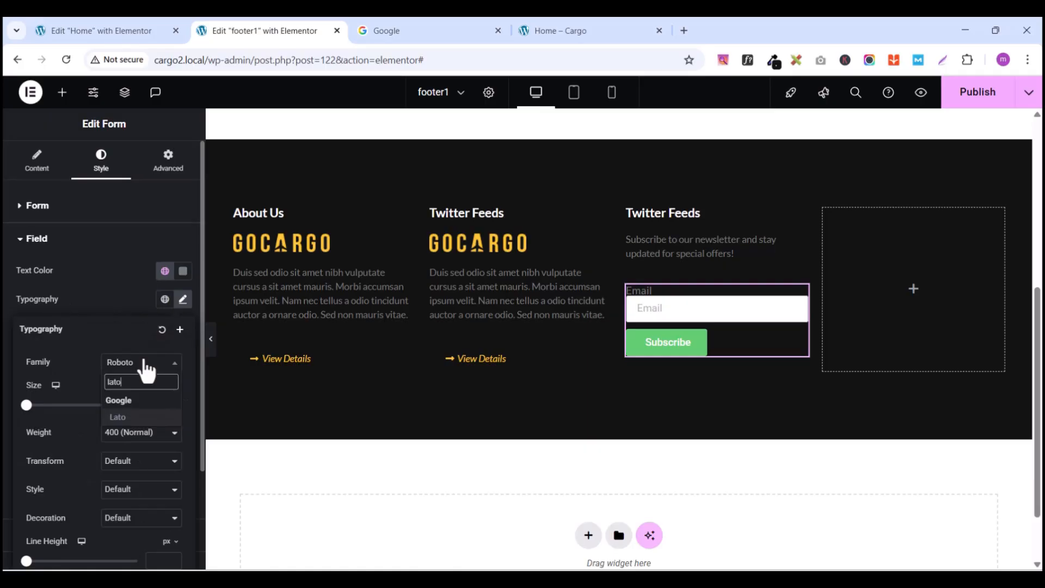
{"action": "left_click", "coordinate": [126, 421]}
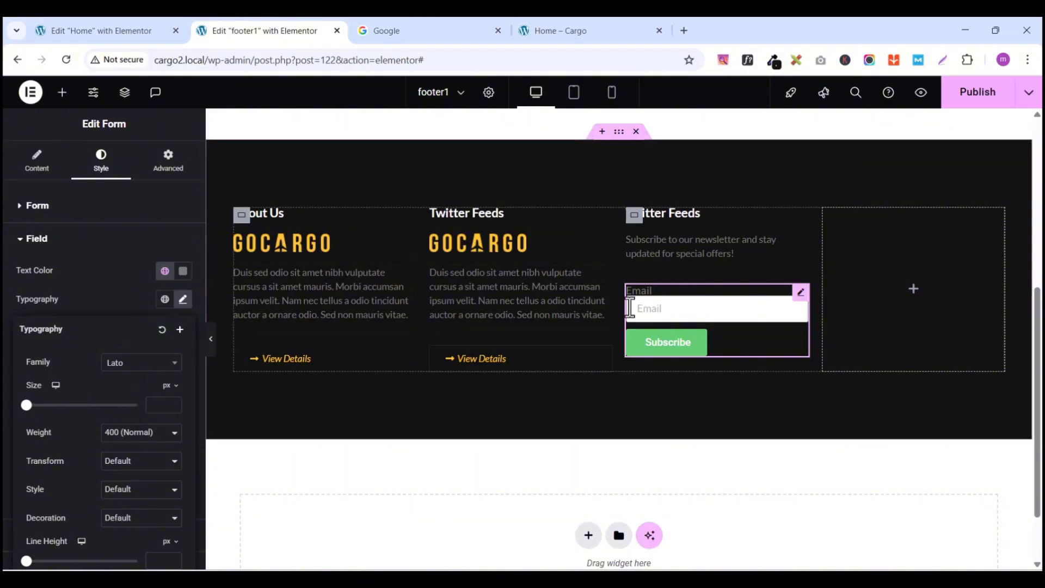
{"action": "left_click", "coordinate": [112, 272]}
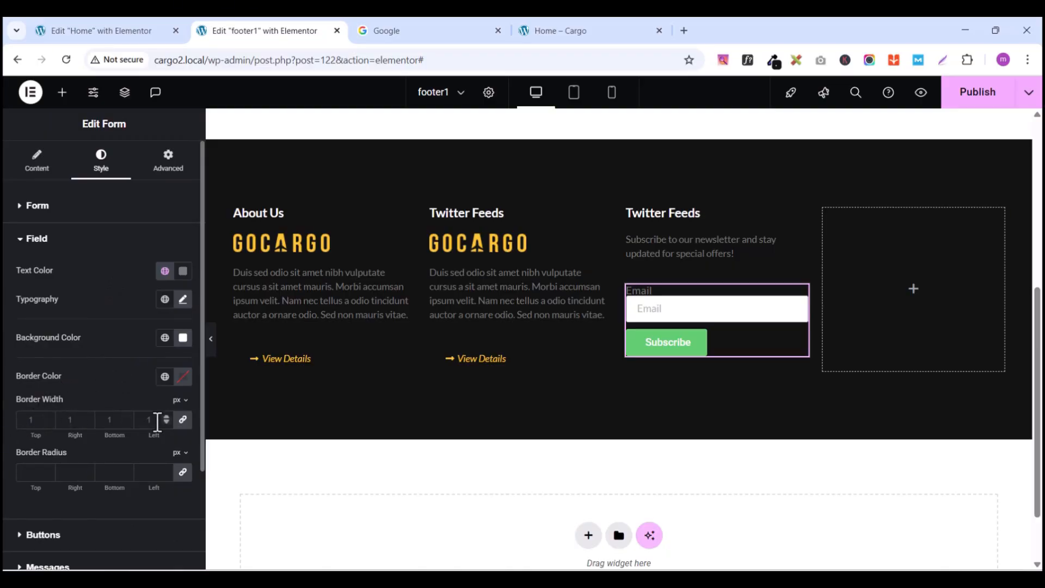
Step: Set the form field's border width and border radius to 0 px on all sides
{"action": "left_click", "coordinate": [184, 423]}
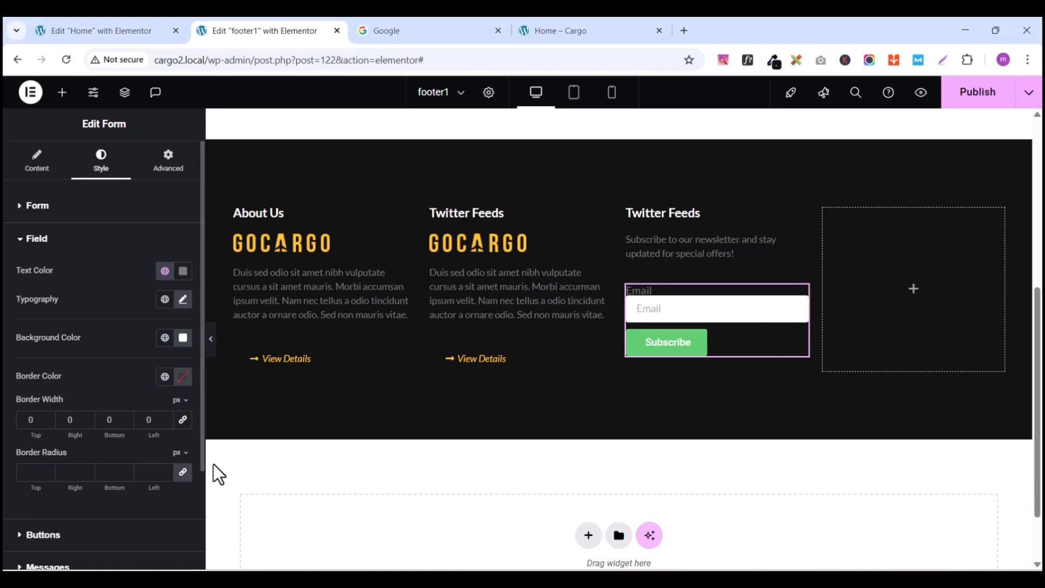
{"action": "left_click", "coordinate": [184, 473]}
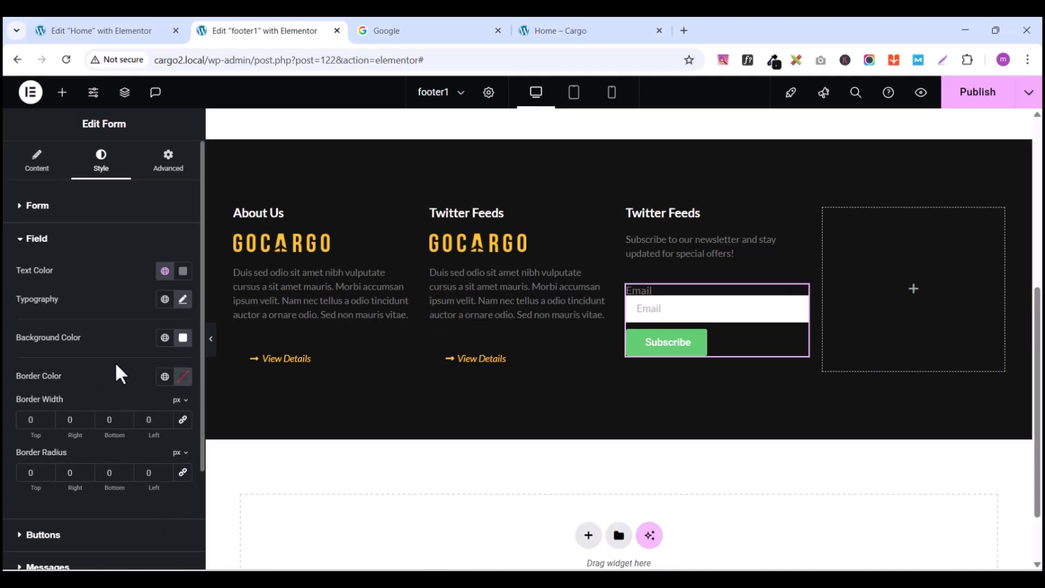
{"action": "left_click", "coordinate": [24, 242]}
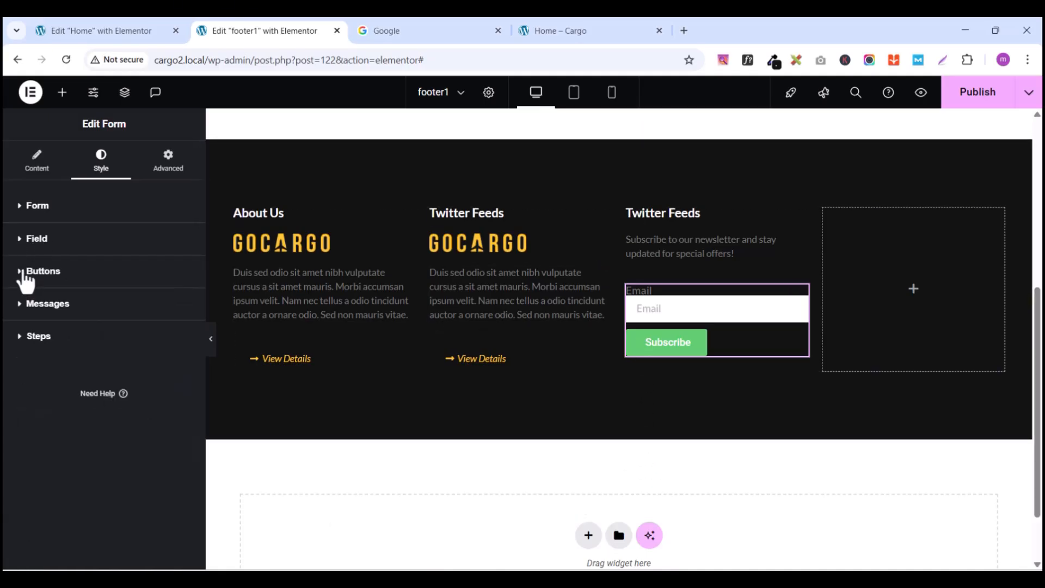
Step: Check the Subscribe button in the reference footer and set the form's submit button background to the global Yellow color
{"action": "left_click", "coordinate": [24, 272]}
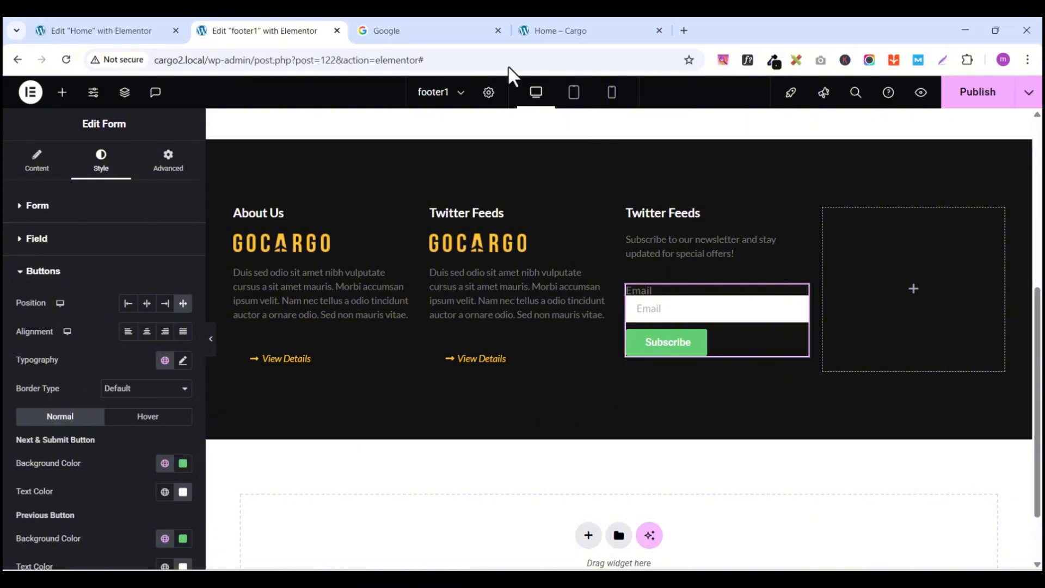
{"action": "left_click", "coordinate": [579, 33]}
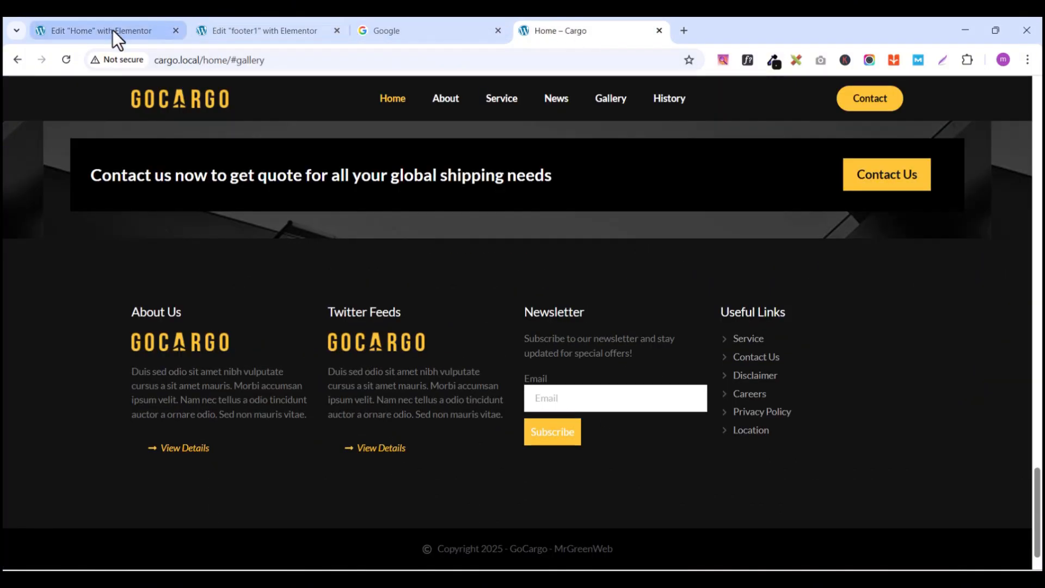
{"action": "left_click", "coordinate": [266, 30]}
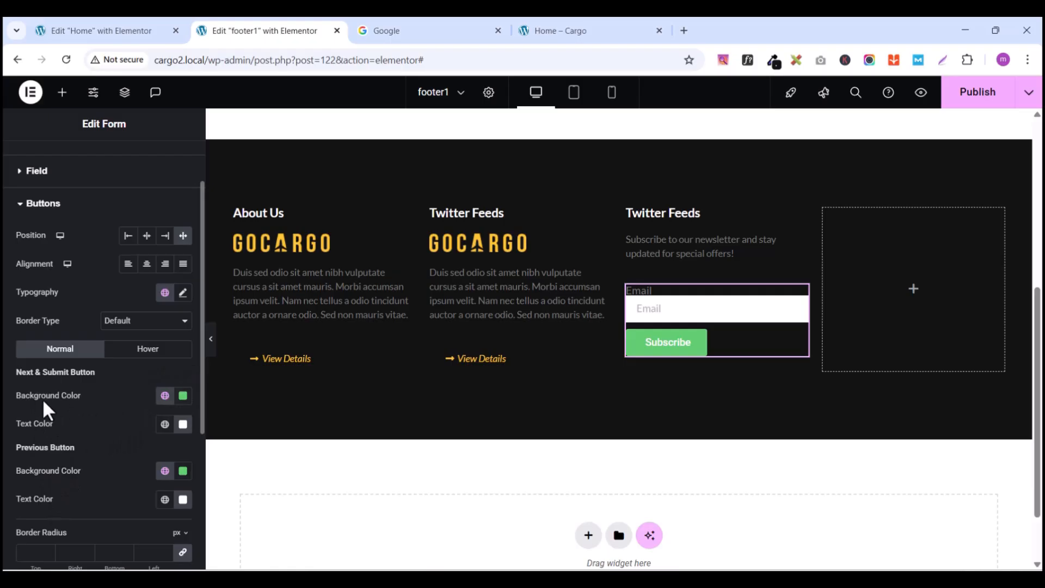
{"action": "left_click", "coordinate": [165, 396]}
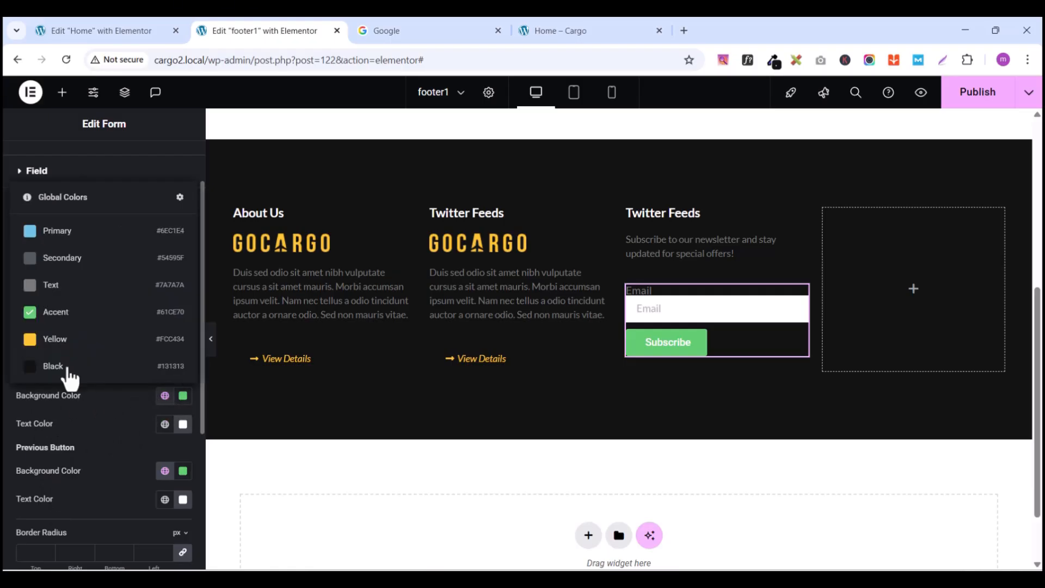
{"action": "left_click", "coordinate": [54, 339]}
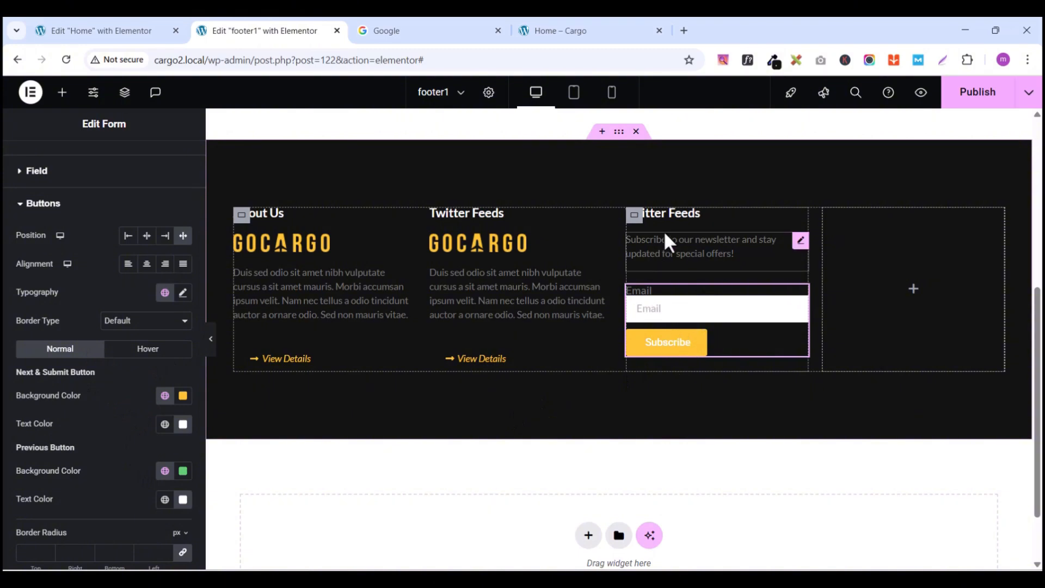
{"action": "left_click", "coordinate": [580, 32]}
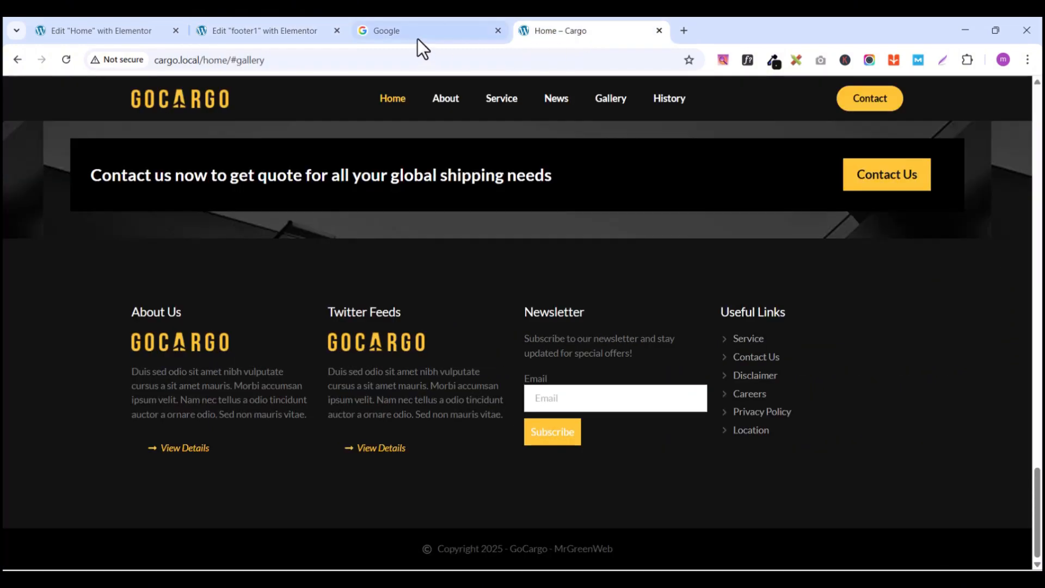
{"action": "left_click", "coordinate": [130, 34]}
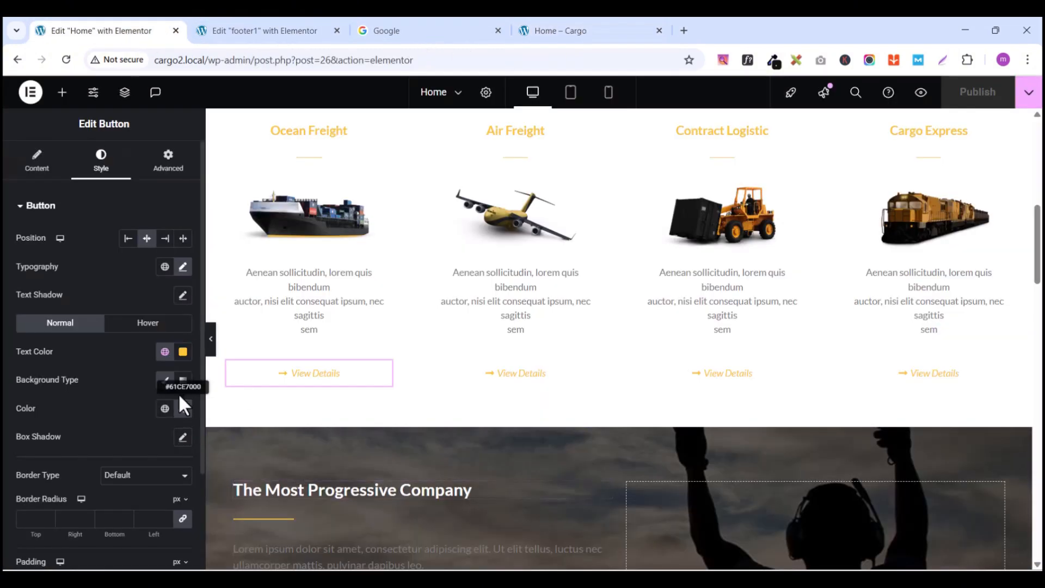
{"action": "scroll", "coordinate": [142, 457], "scroll_direction": "down", "scroll_amount": 2}
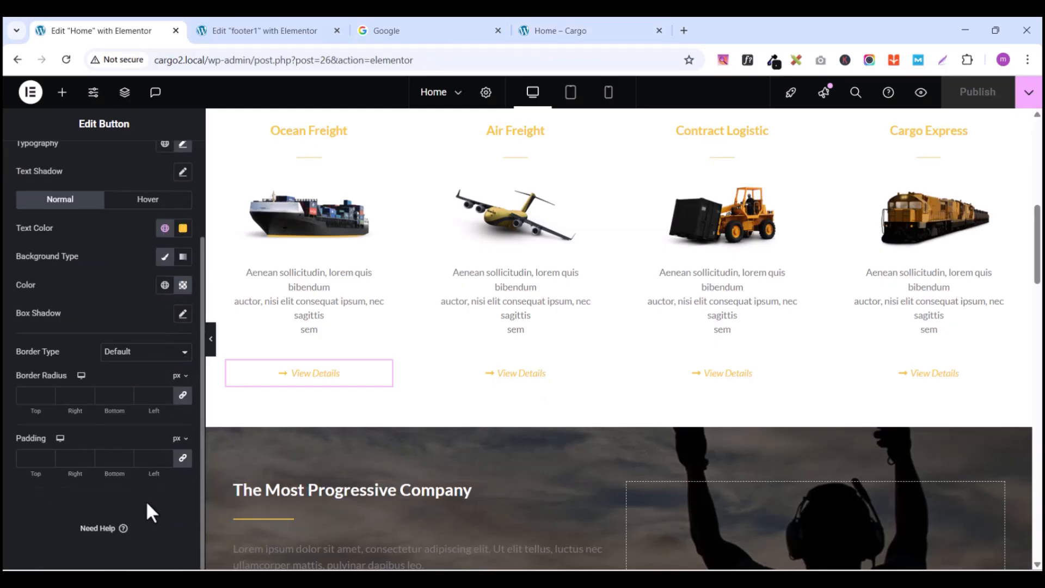
{"action": "left_click", "coordinate": [183, 395]}
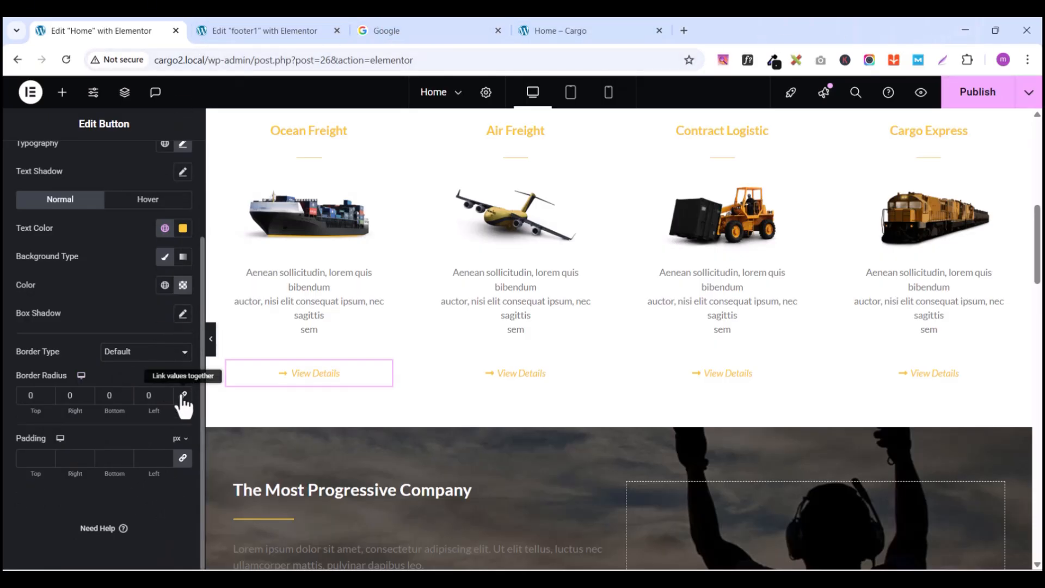
{"action": "left_click", "coordinate": [267, 28]}
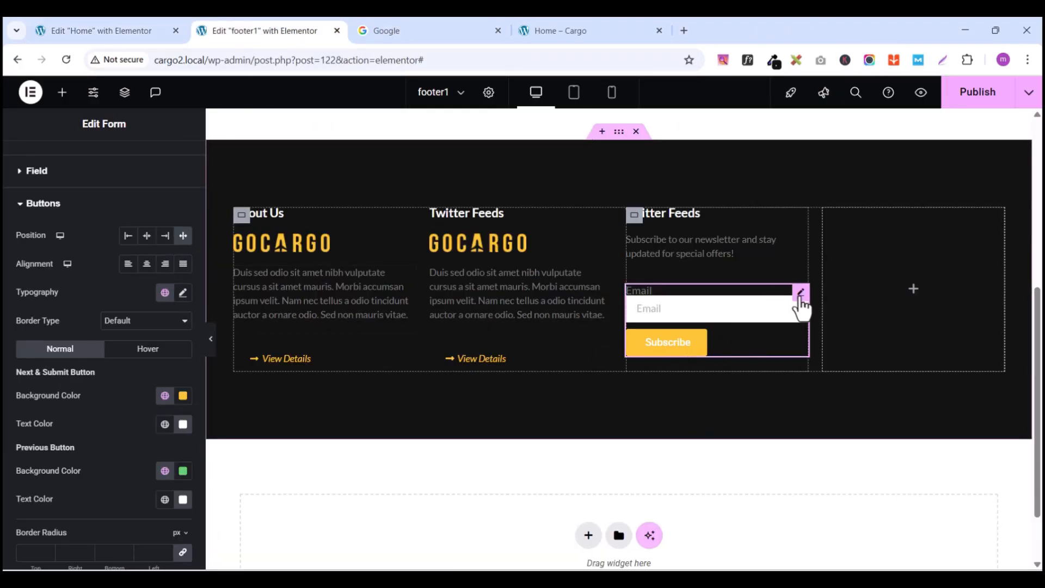
Step: Close the Home page editor, discarding its unsaved changes, and return to the footer1 template
{"action": "left_click", "coordinate": [176, 30]}
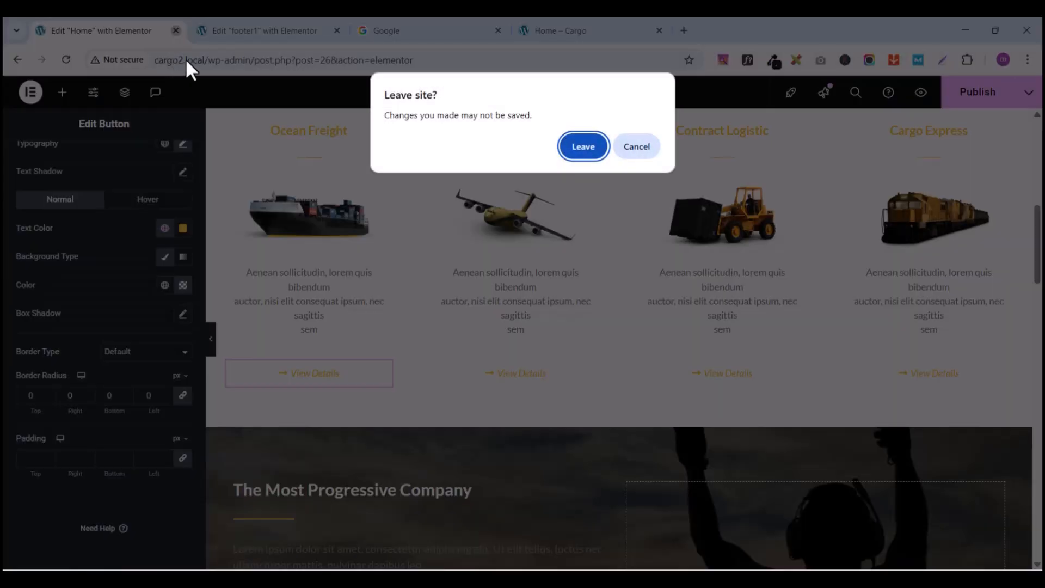
{"action": "left_click", "coordinate": [637, 146]}
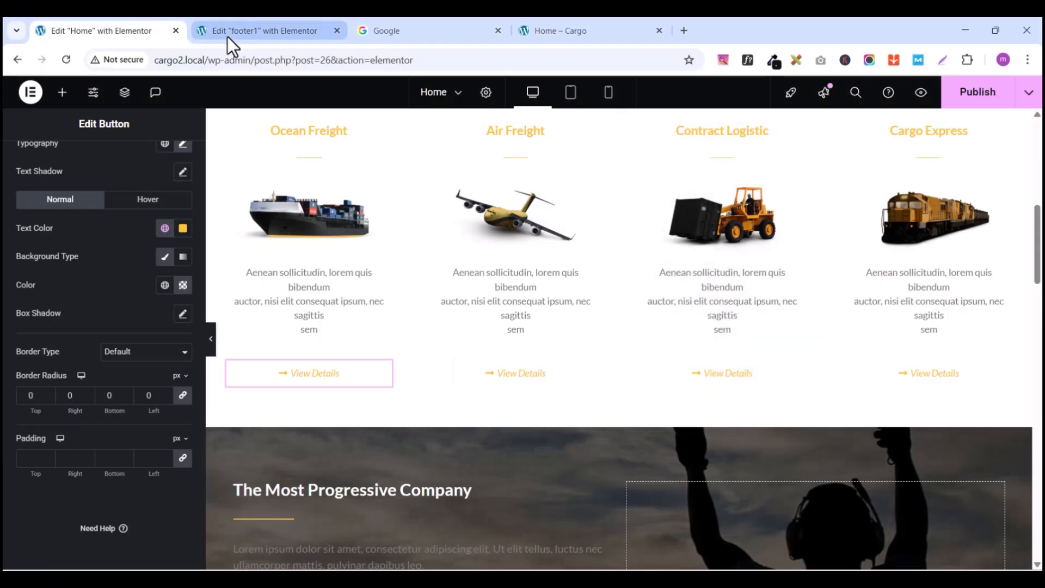
{"action": "left_click", "coordinate": [229, 33]}
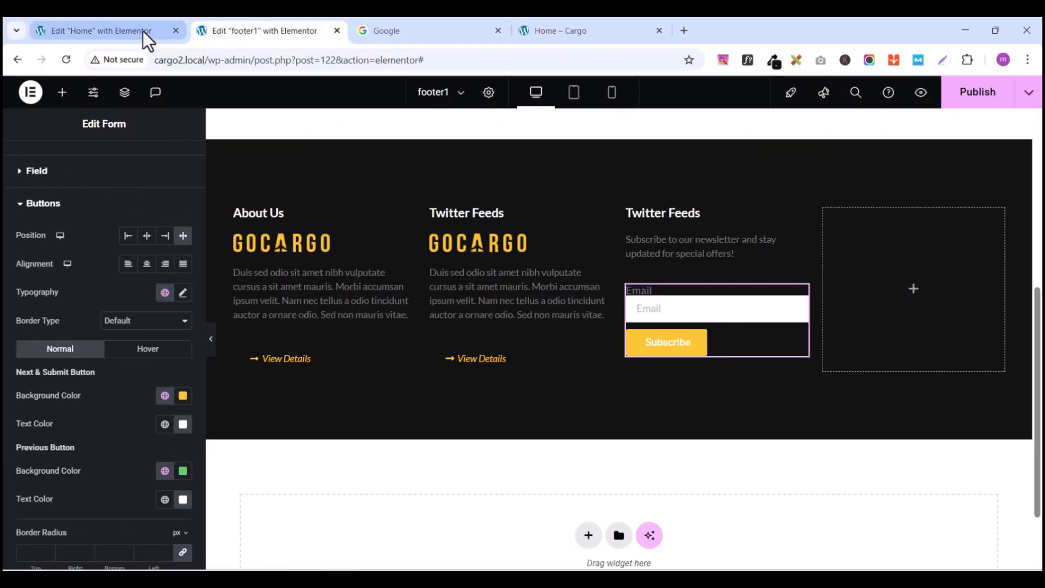
{"action": "mouse_move", "coordinate": [143, 31]}
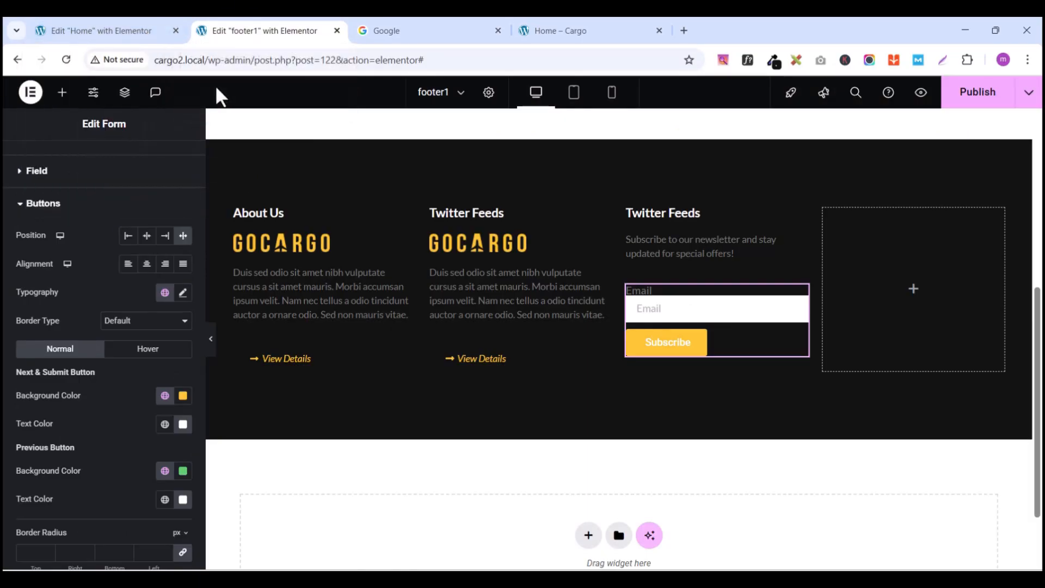
{"action": "left_click", "coordinate": [127, 30]}
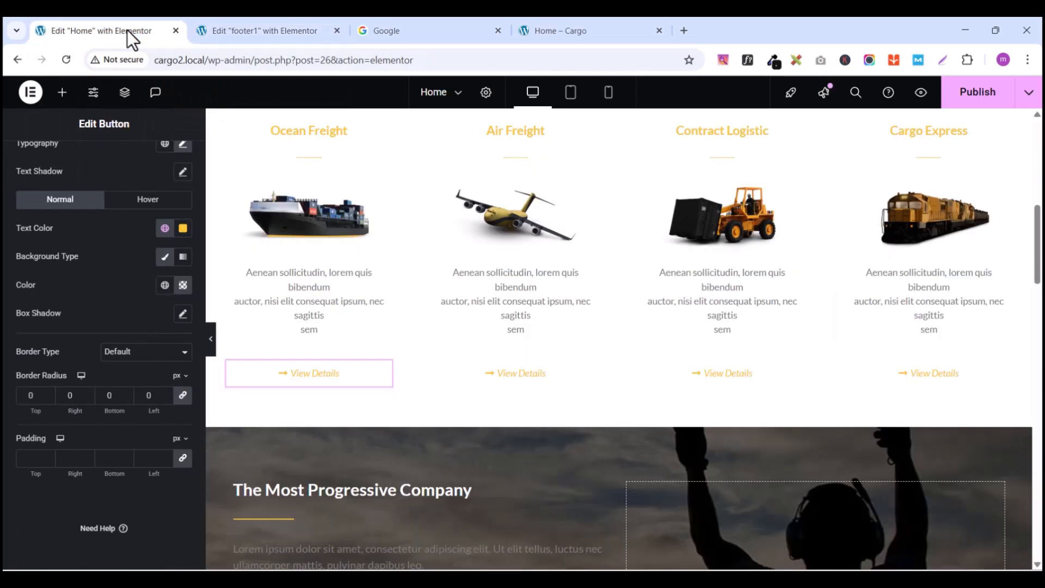
{"action": "left_click", "coordinate": [176, 30]}
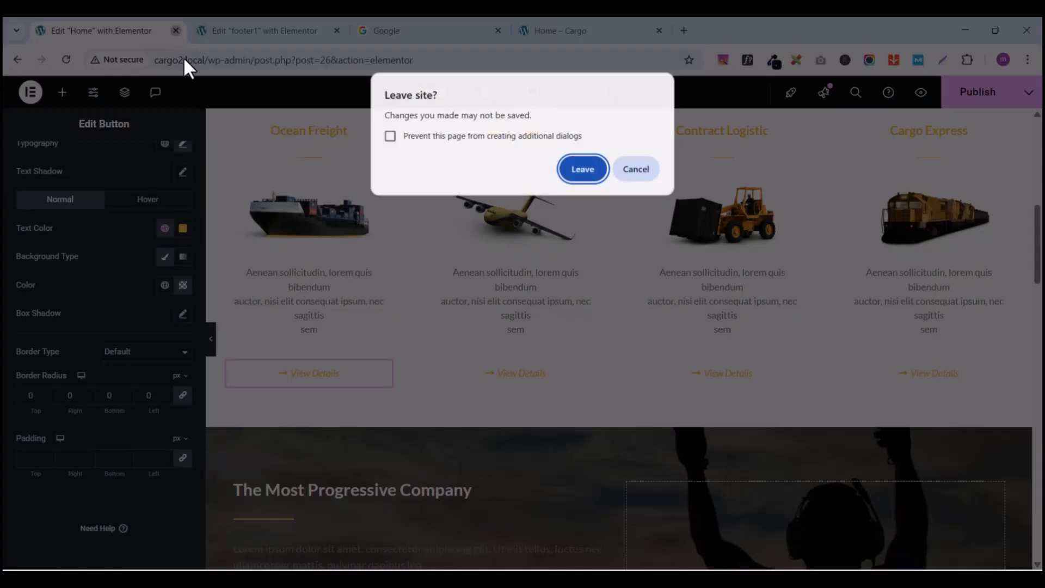
{"action": "left_click", "coordinate": [571, 168]}
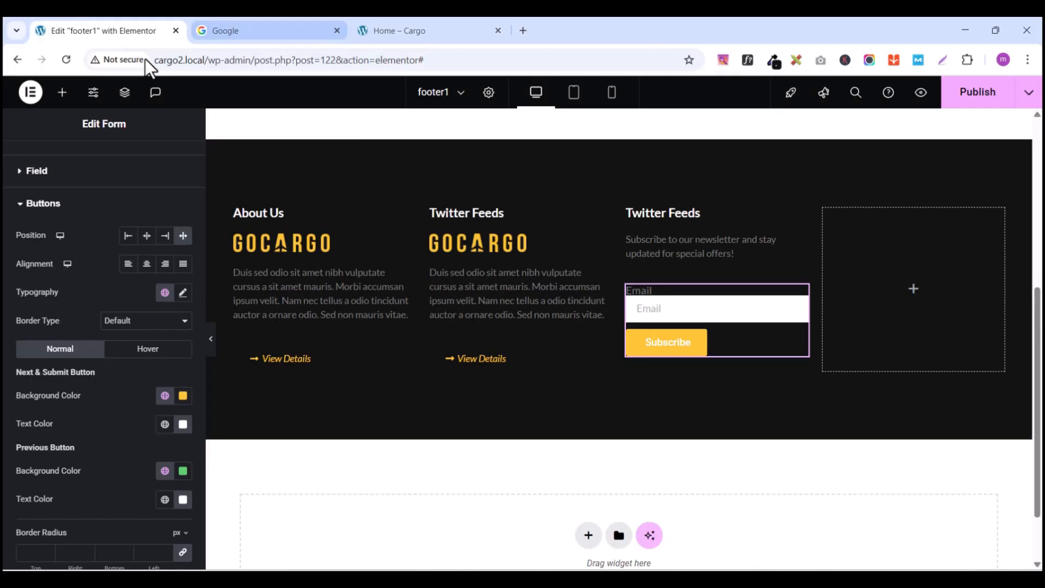
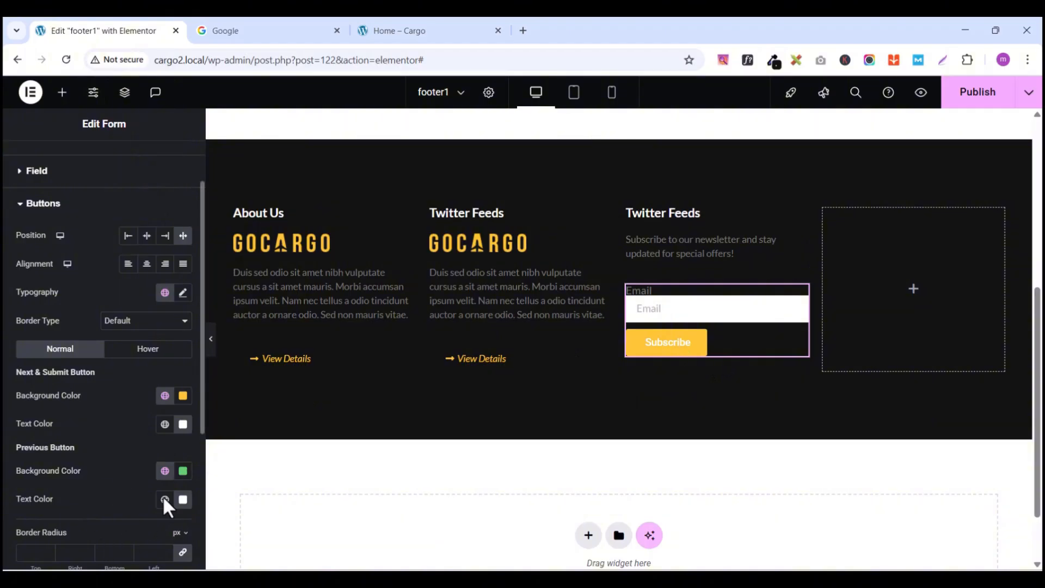
Step: Set the form button's text padding and border radius to 0 px on all sides
{"action": "scroll", "coordinate": [145, 415], "scroll_direction": "down", "scroll_amount": 4}
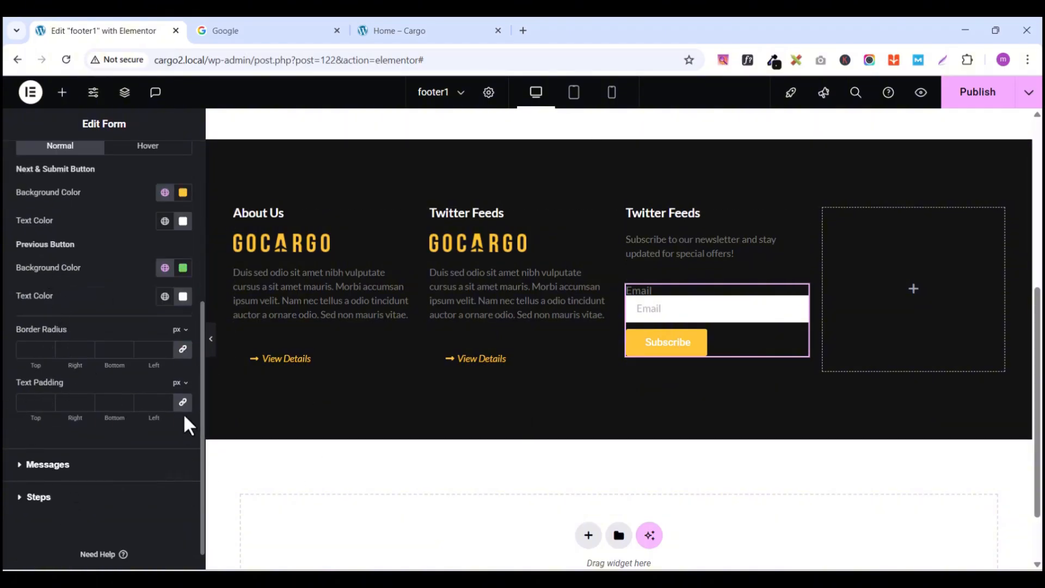
{"action": "left_click", "coordinate": [182, 403]}
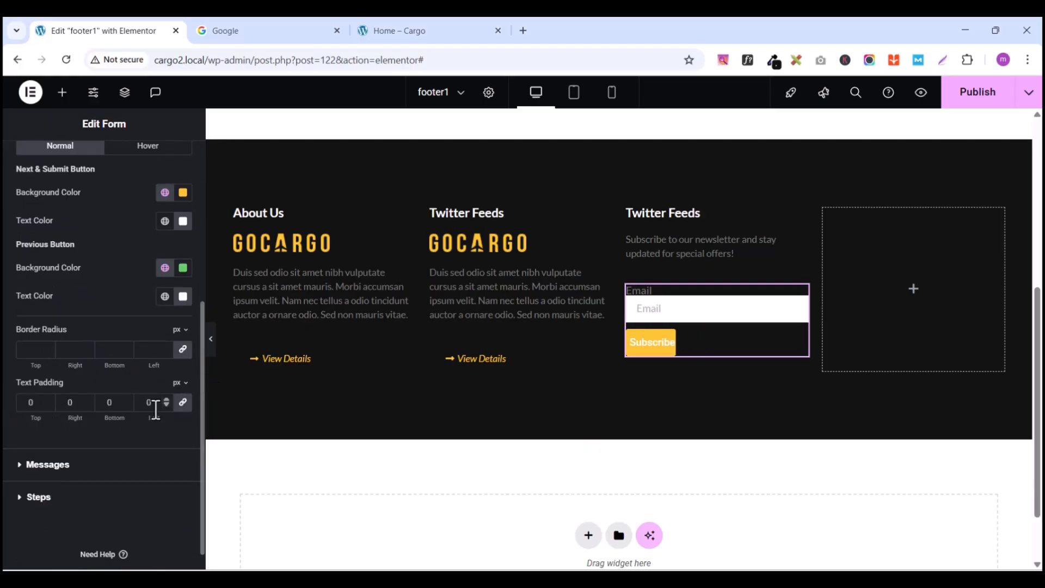
{"action": "left_click", "coordinate": [182, 351]}
Step: Unlink the button's text padding sides and set 30 px on the right and left with 0 on the top and bottom
{"action": "type", "text": "30"}
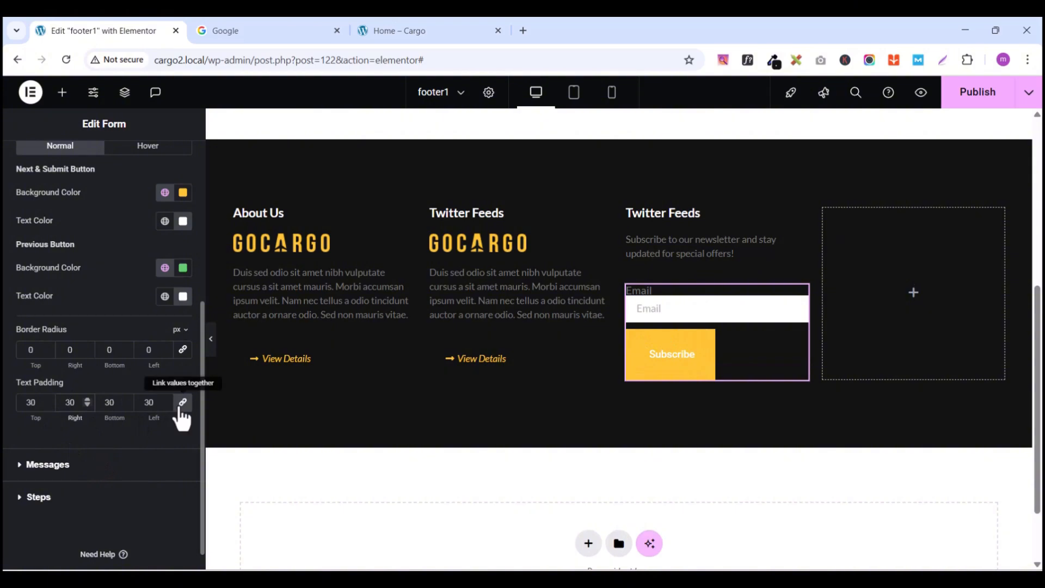
{"action": "type", "text": "0"}
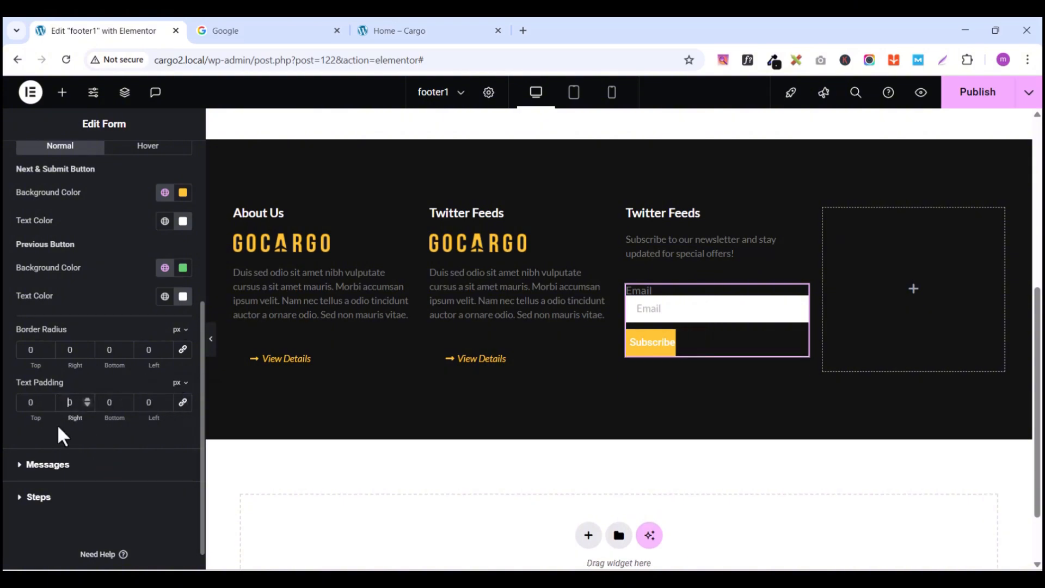
{"action": "type", "text": "3"}
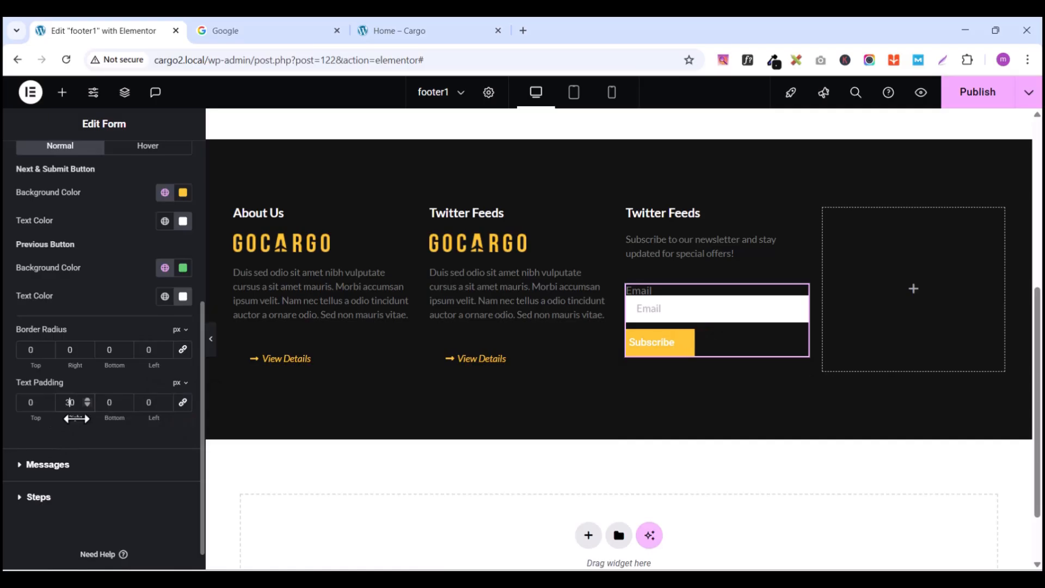
{"action": "left_click", "coordinate": [147, 403]}
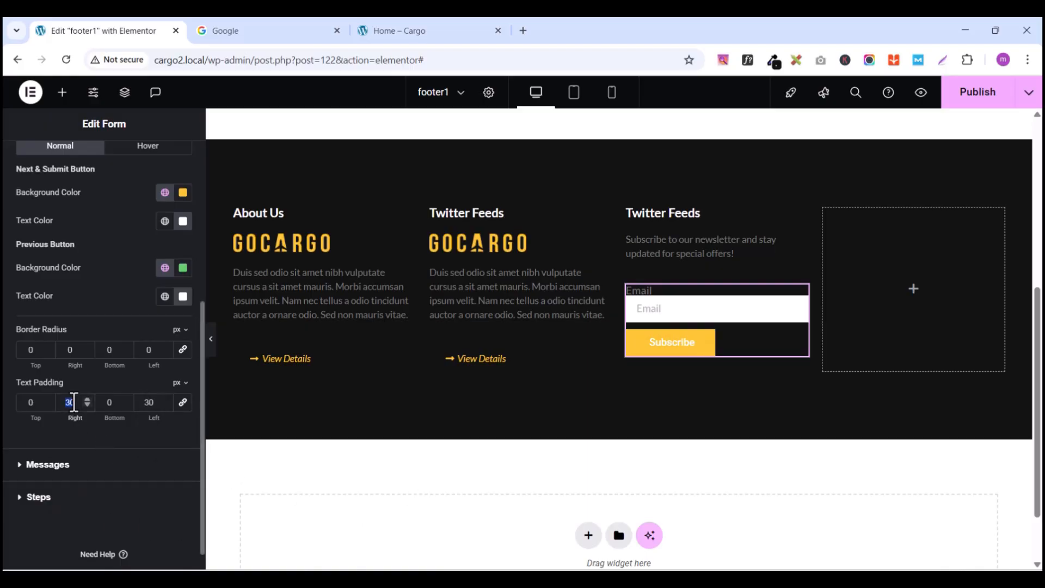
Step: Set the Subscribe button's right and left text padding to 20 px each
{"action": "type", "text": "20"}
{"action": "left_click", "coordinate": [146, 405]}
{"action": "type", "text": "20"}
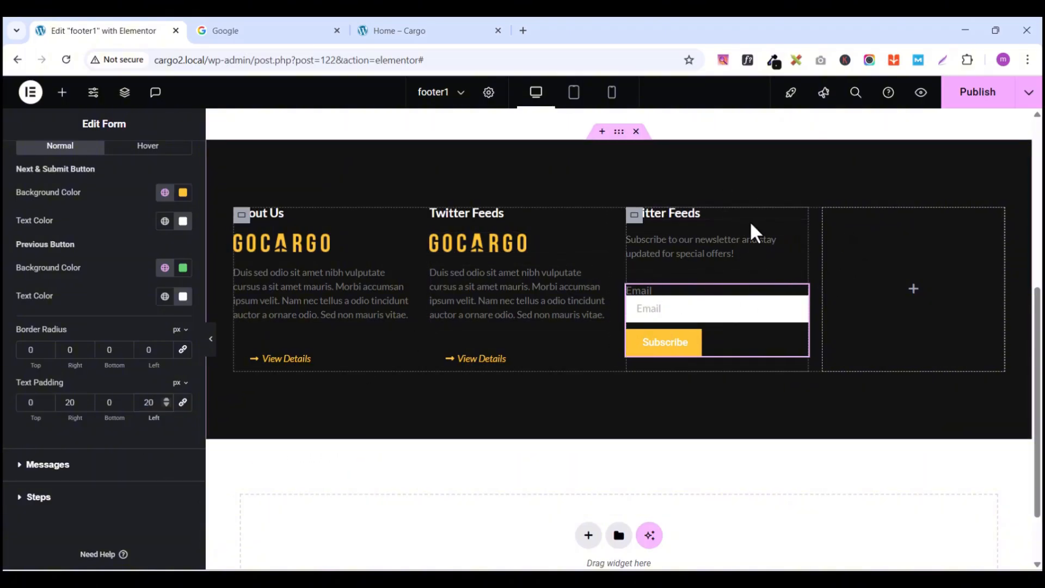
Step: Duplicate the newsletter column's container to fill the empty fourth grid column
{"action": "right_click", "coordinate": [634, 219]}
{"action": "left_click", "coordinate": [661, 246]}
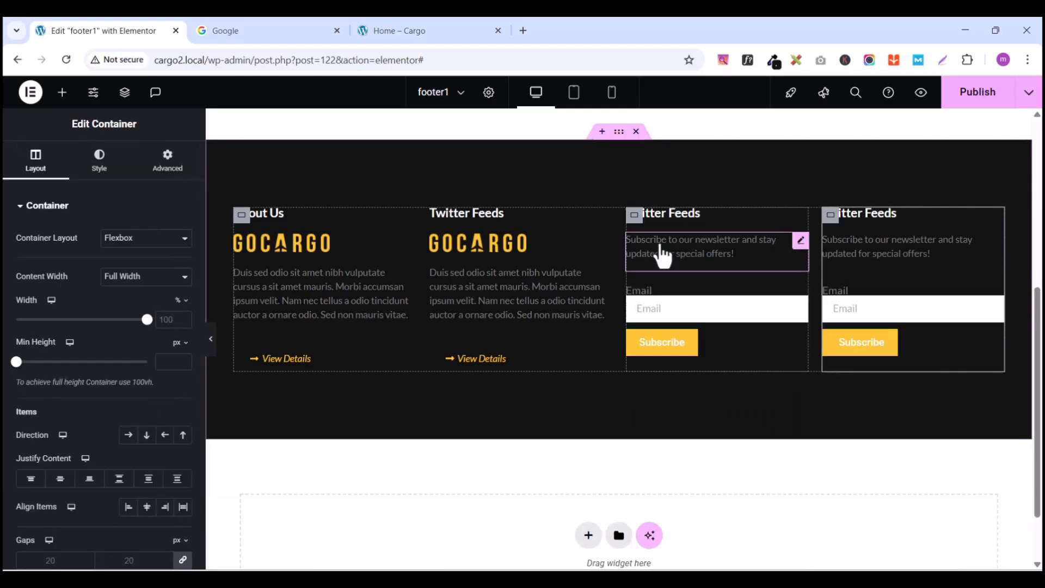
Step: Copy the "Useful Links" heading from the reference Cargo footer and use it as the fourth column's heading title
{"action": "left_click", "coordinate": [426, 31]}
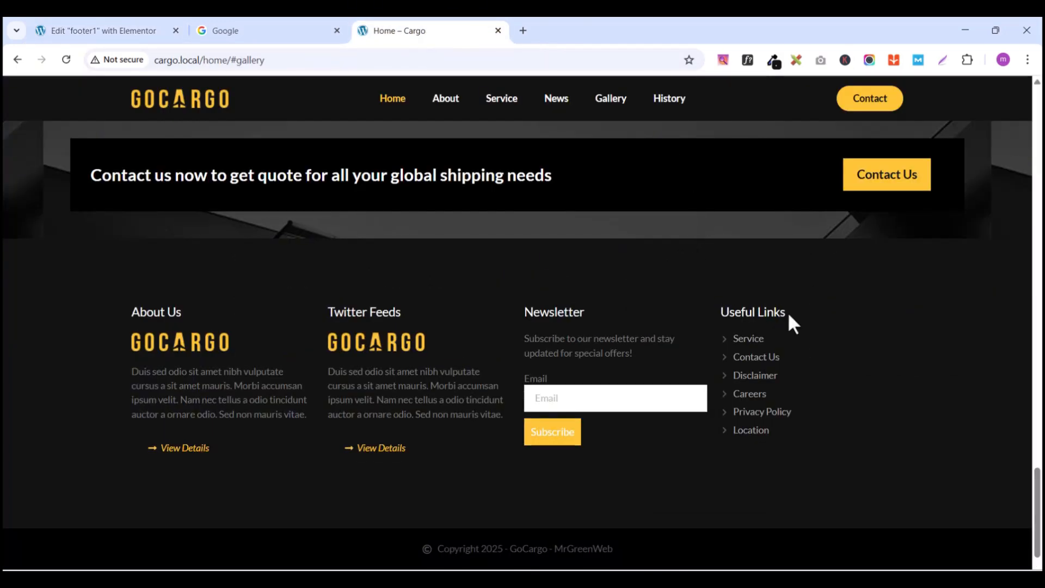
{"action": "left_click_drag", "start_coordinate": [788, 312], "coordinate": [723, 307]}
{"action": "right_click", "coordinate": [729, 309]}
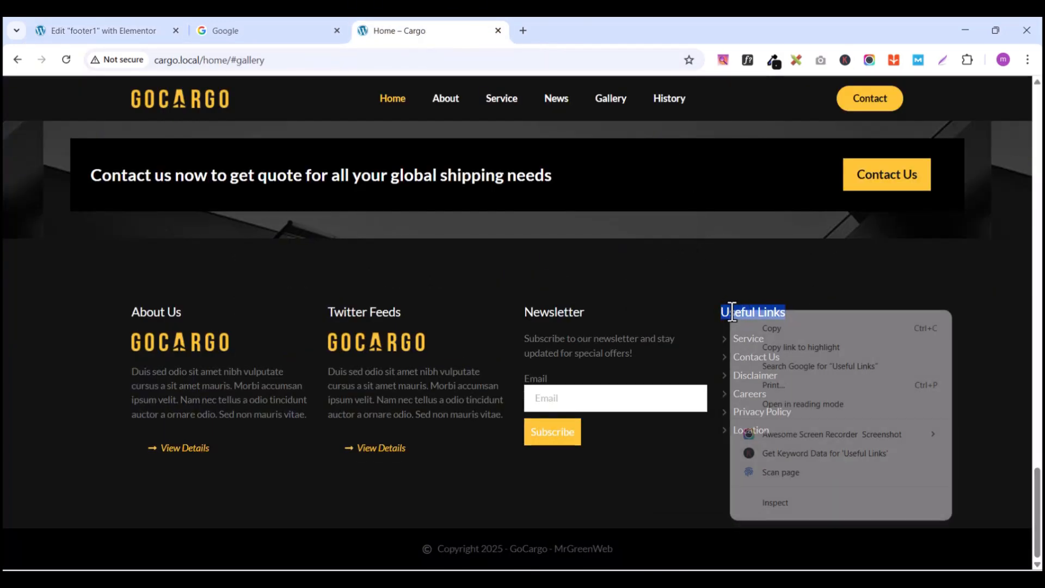
{"action": "left_click", "coordinate": [769, 329]}
{"action": "left_click", "coordinate": [77, 30]}
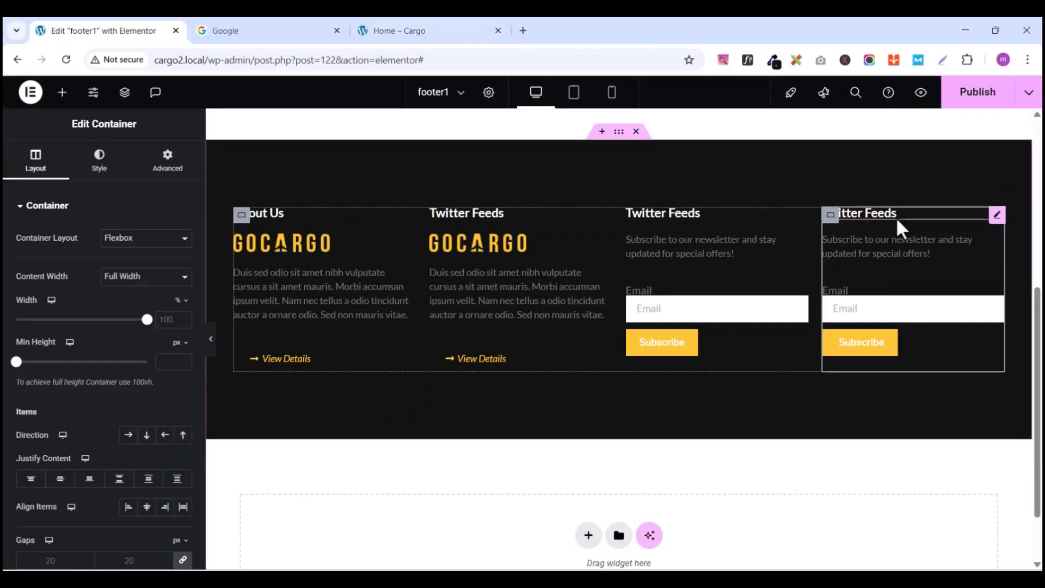
{"action": "left_click", "coordinate": [999, 217]}
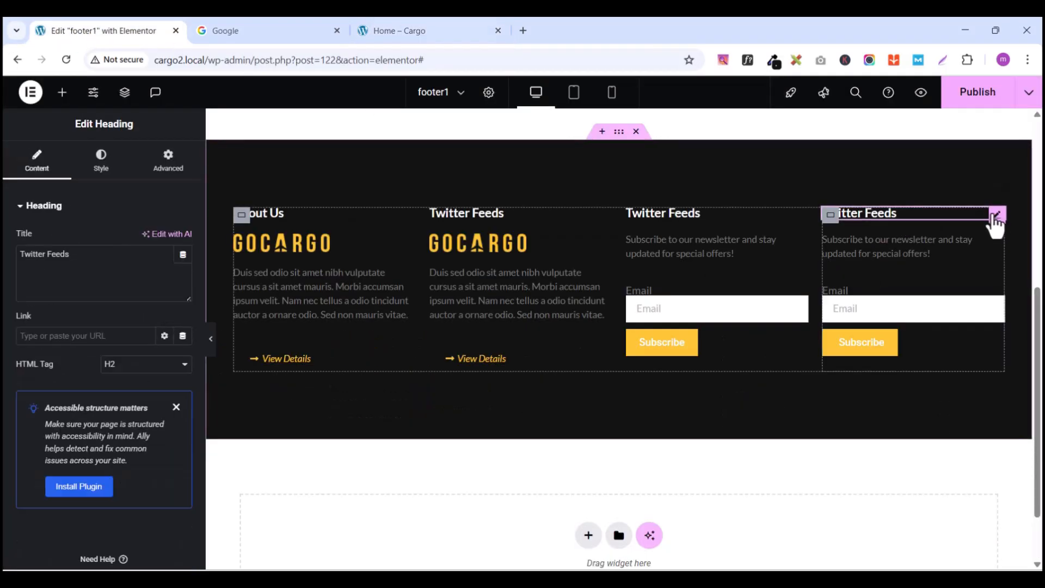
{"action": "left_click", "coordinate": [82, 254]}
{"action": "key", "text": "ctrl+a"}
{"action": "type", "text": "Useful Links"}
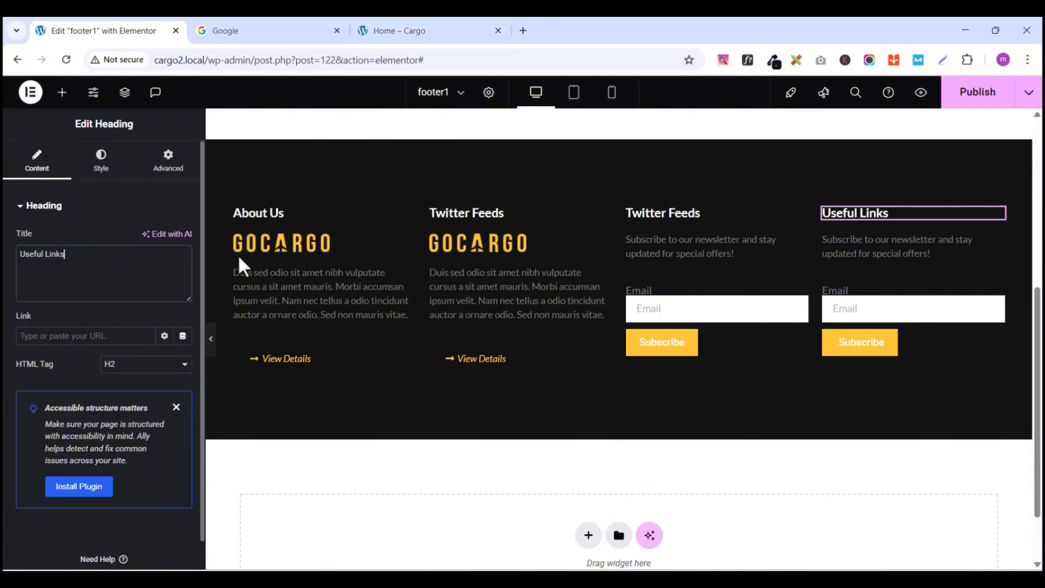
Step: Delete the newsletter text and the subscribe form from the Useful Links column
{"action": "right_click", "coordinate": [994, 246]}
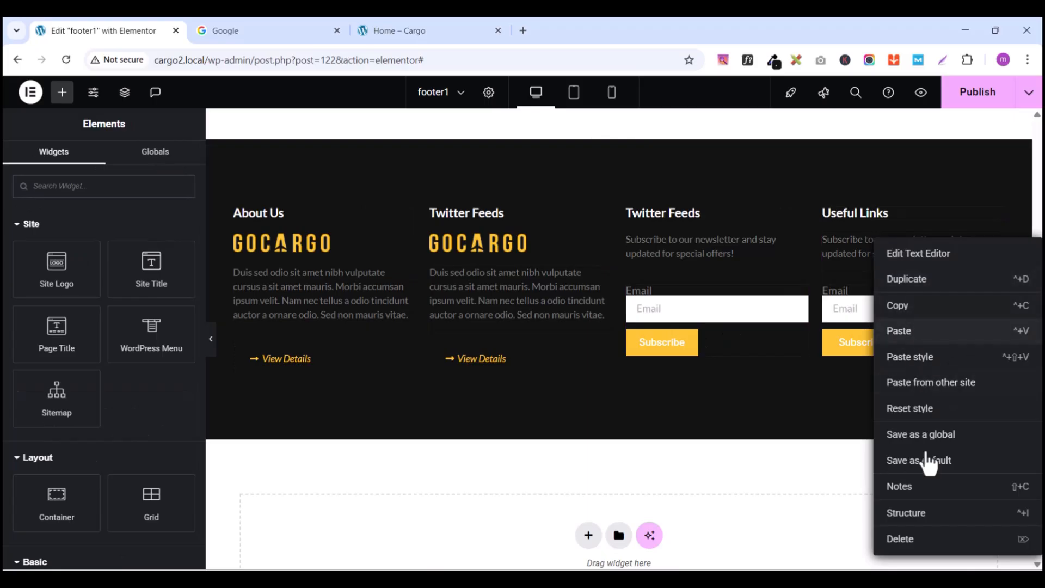
{"action": "left_click", "coordinate": [926, 542]}
{"action": "right_click", "coordinate": [997, 249]}
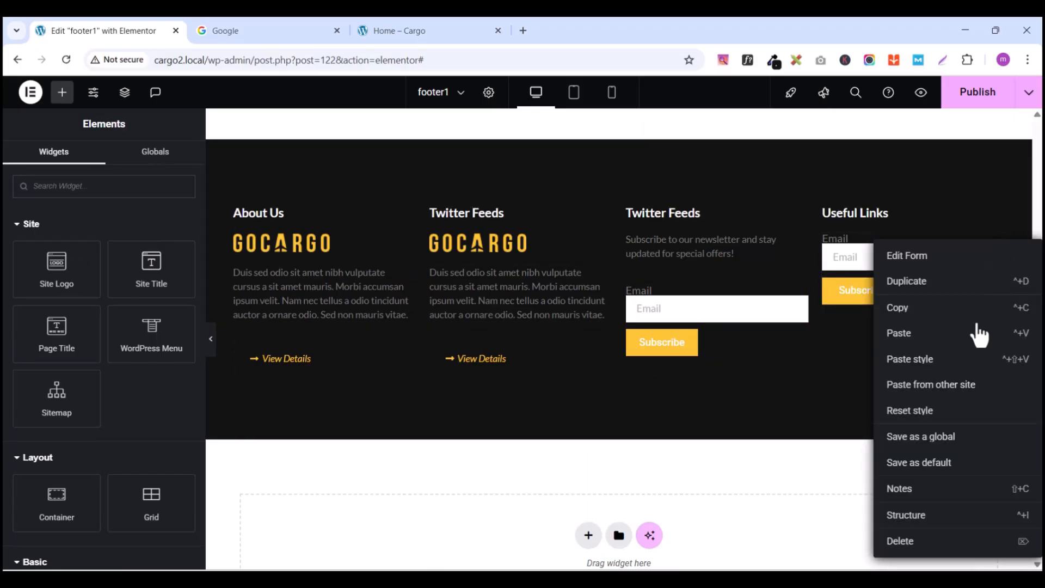
{"action": "left_click", "coordinate": [919, 542]}
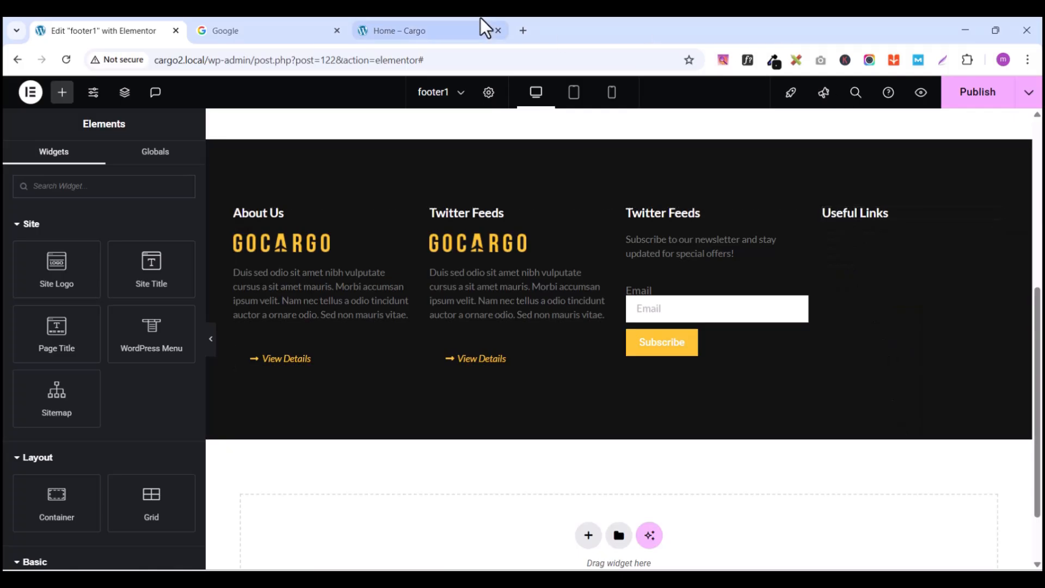
Step: Copy the whole list of links, Service through Location, from the reference Cargo footer
{"action": "left_click", "coordinate": [428, 31]}
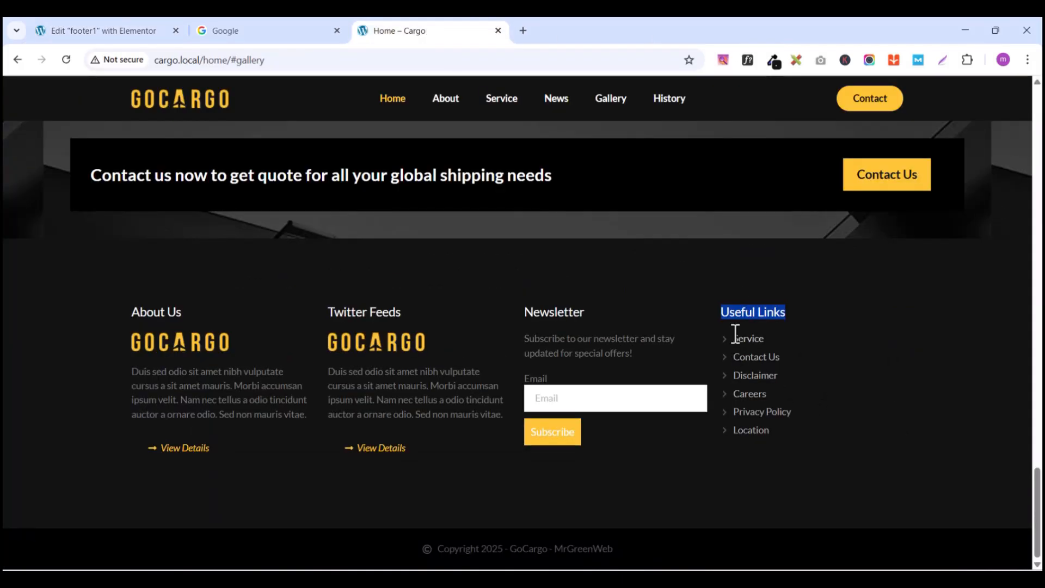
{"action": "left_click_drag", "start_coordinate": [735, 334], "coordinate": [776, 433]}
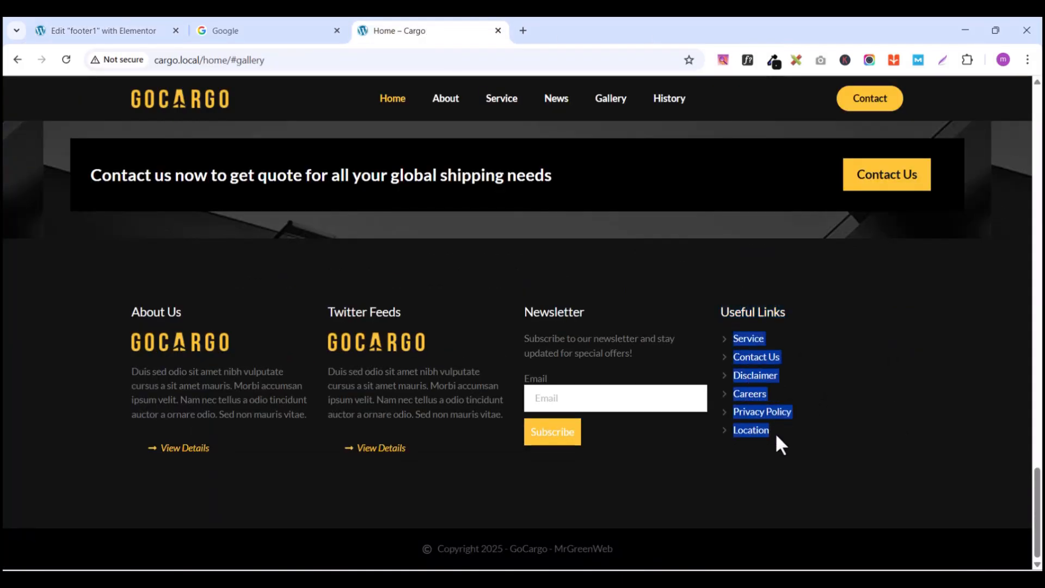
{"action": "right_click", "coordinate": [747, 344]}
{"action": "left_click", "coordinate": [493, 363]}
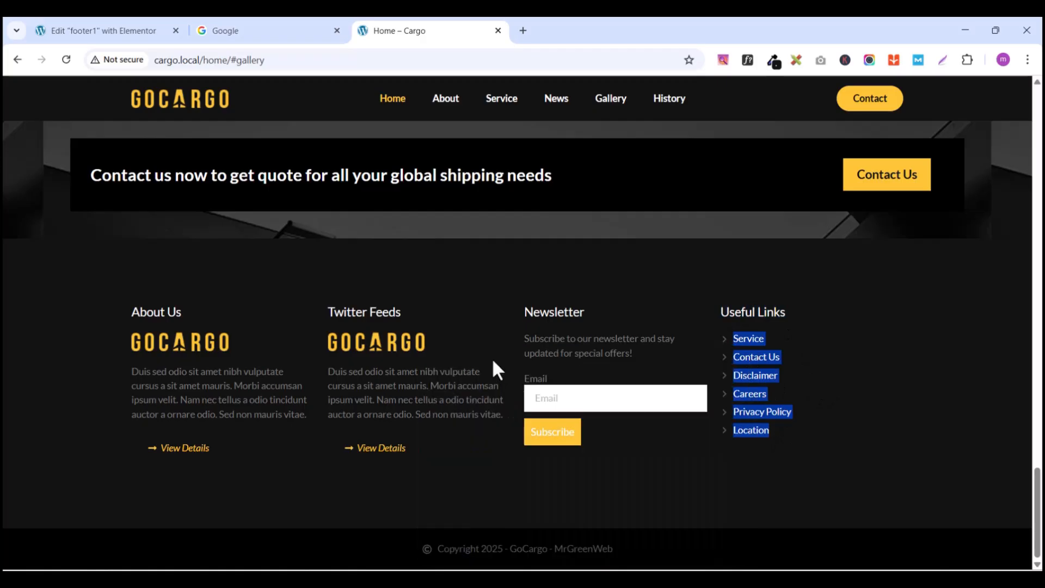
Step: Find and add an Icon List widget to the footer template and remove its second and third items
{"action": "left_click", "coordinate": [102, 37]}
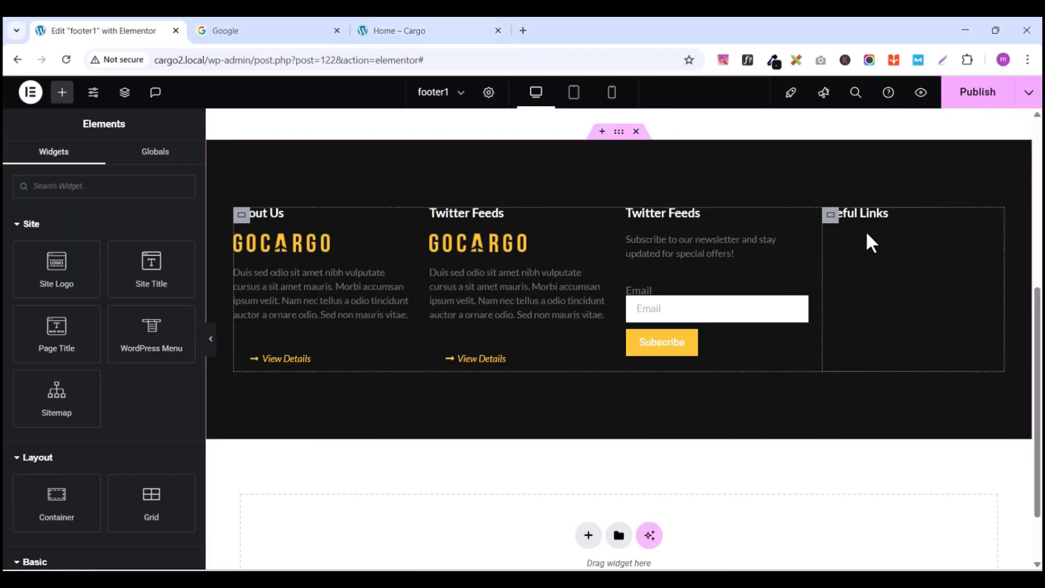
{"action": "left_click", "coordinate": [50, 187]}
{"action": "type", "text": "icon"}
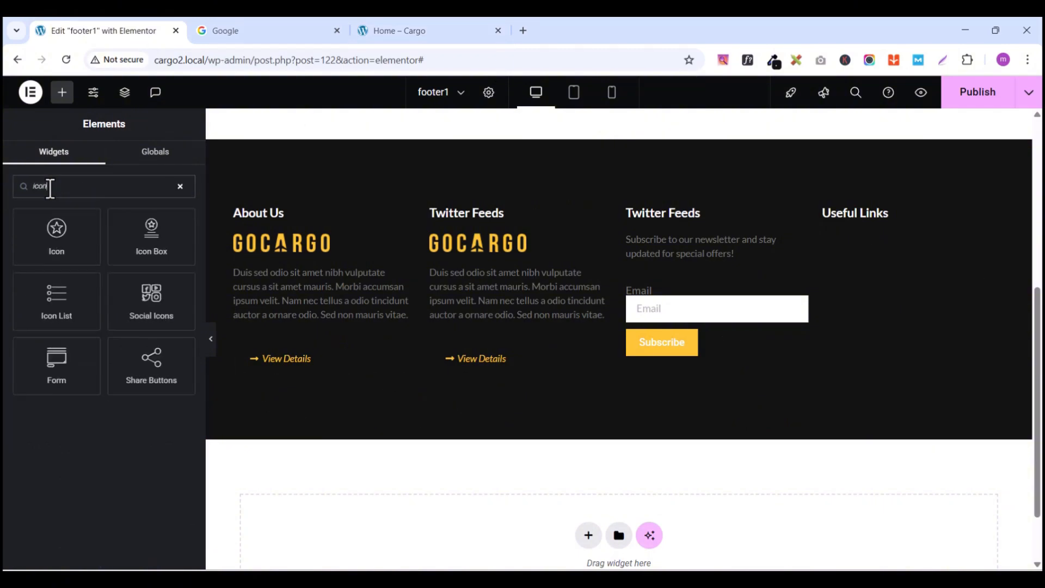
{"action": "left_click", "coordinate": [54, 304]}
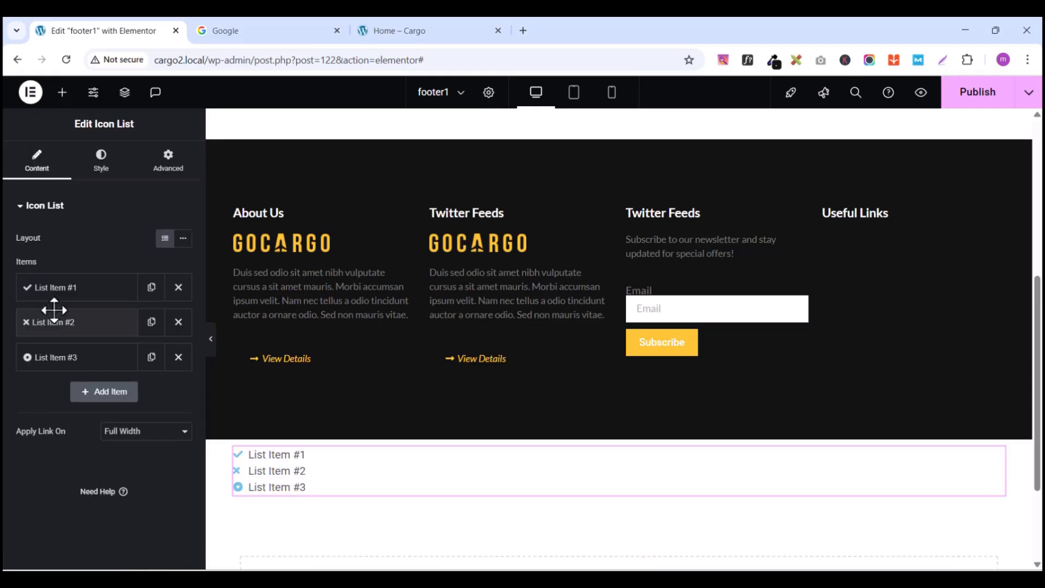
{"action": "left_click", "coordinate": [177, 358]}
{"action": "left_click", "coordinate": [179, 324]}
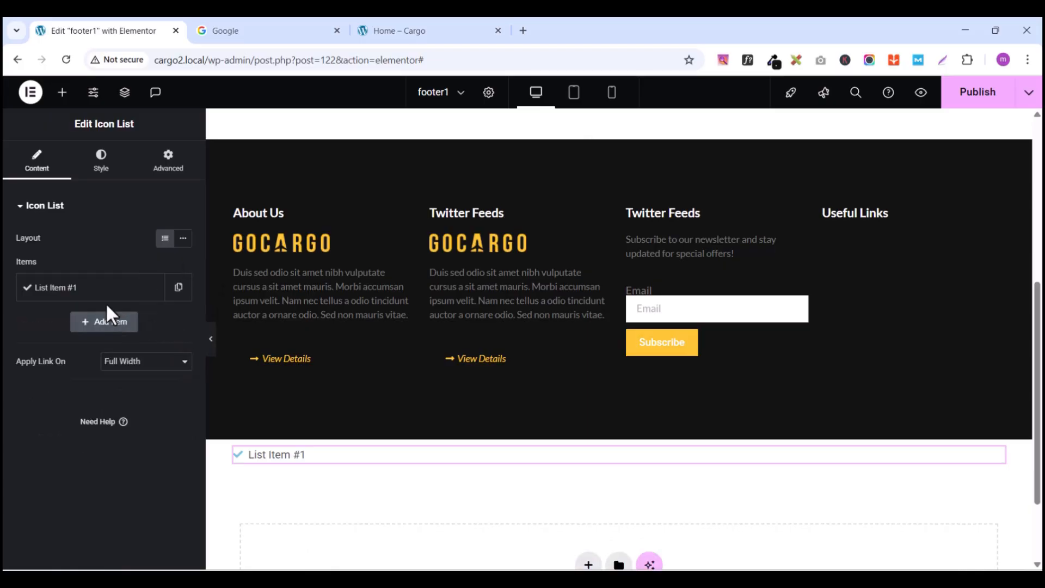
Step: Set the remaining list item's icon to the plain right-pointing chevron from the icon library
{"action": "left_click", "coordinate": [76, 290]}
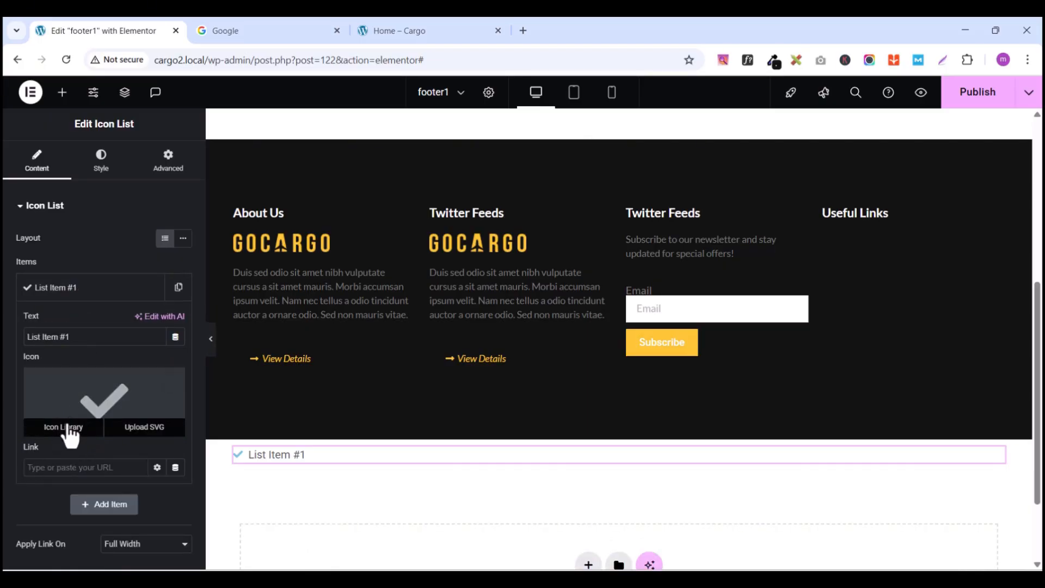
{"action": "left_click", "coordinate": [65, 433]}
{"action": "left_click", "coordinate": [481, 139]}
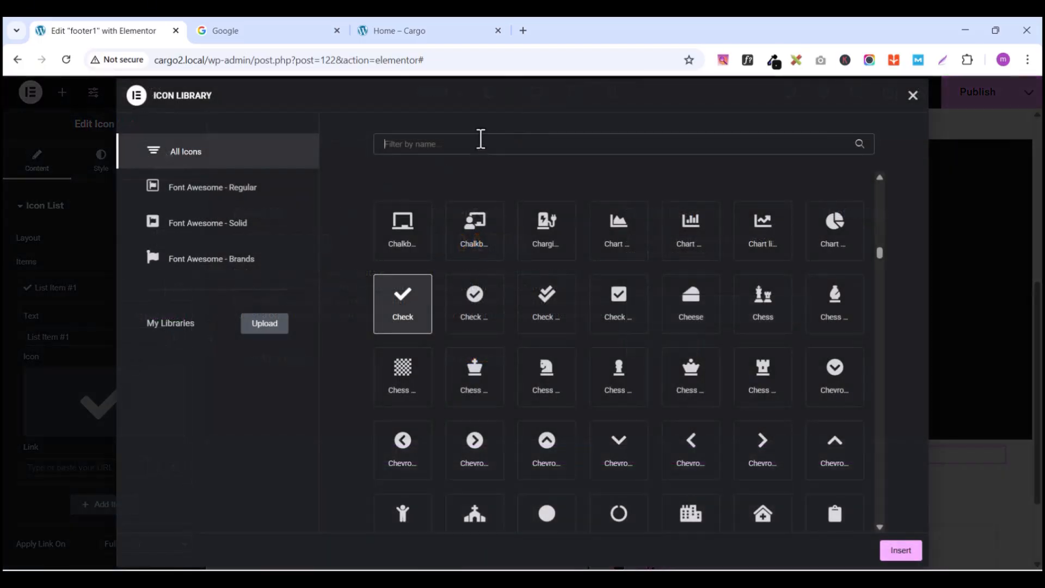
{"action": "type", "text": "ch"}
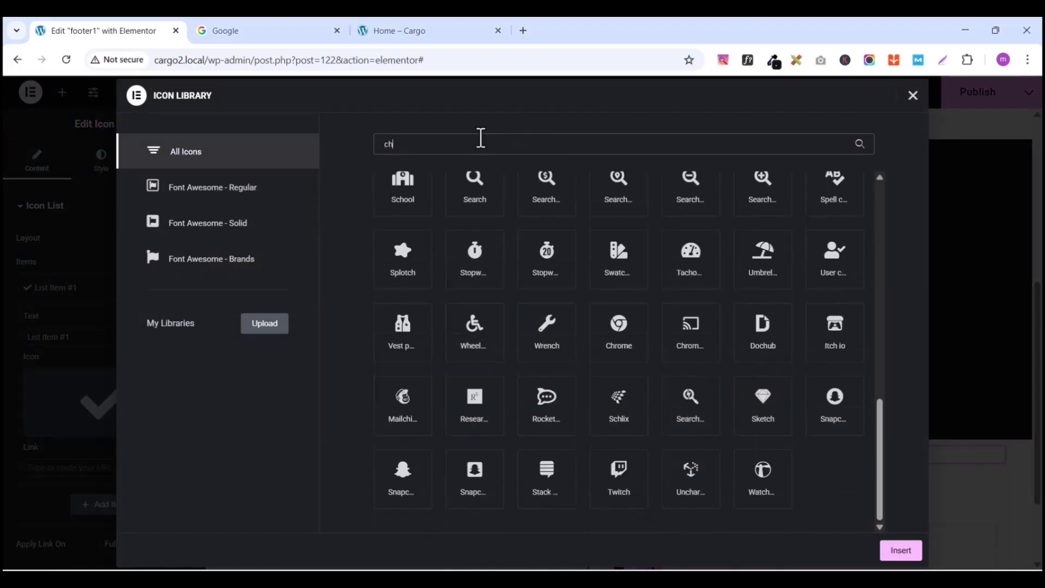
{"action": "type", "text": "ev"}
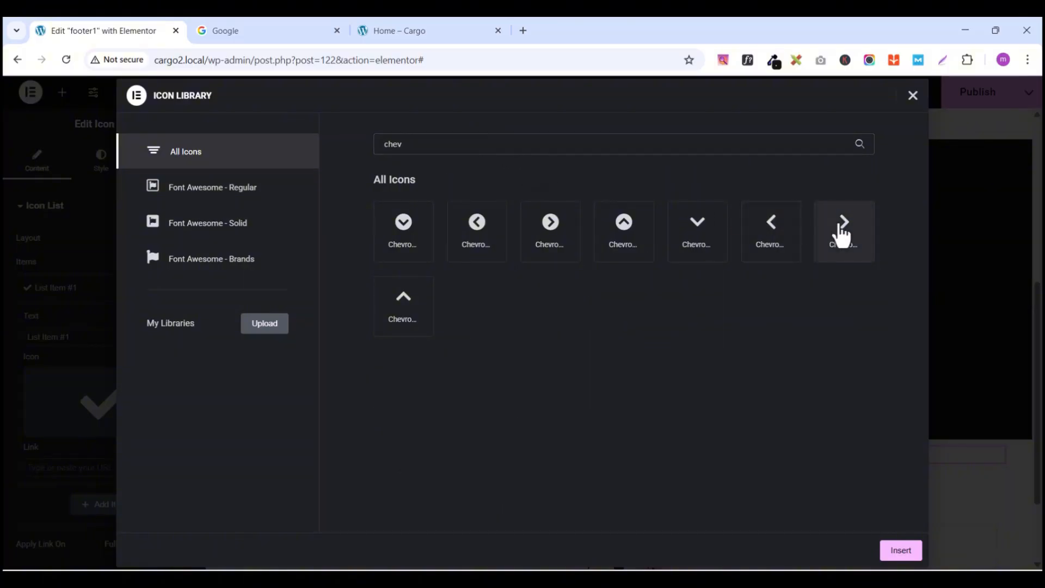
{"action": "left_click", "coordinate": [842, 234]}
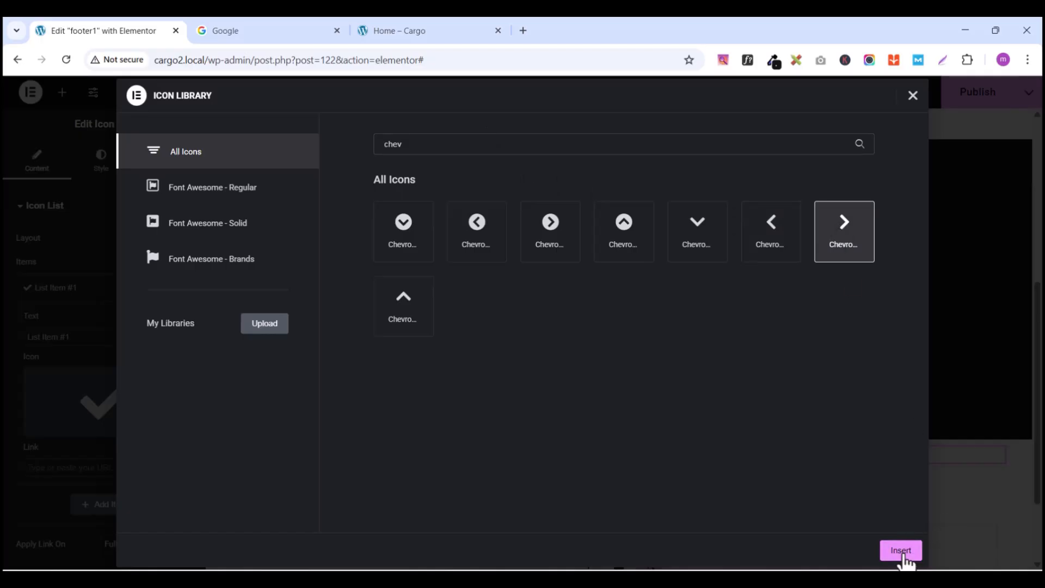
{"action": "left_click", "coordinate": [902, 554]}
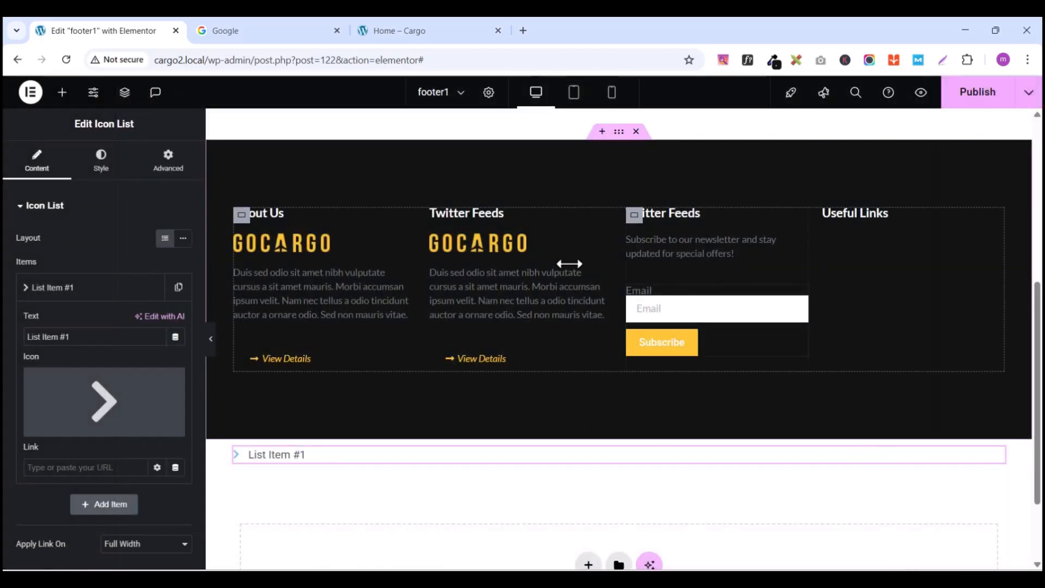
Step: Set the list item's text to "Service", copied from the reference footer's links
{"action": "triple_click", "coordinate": [87, 339]}
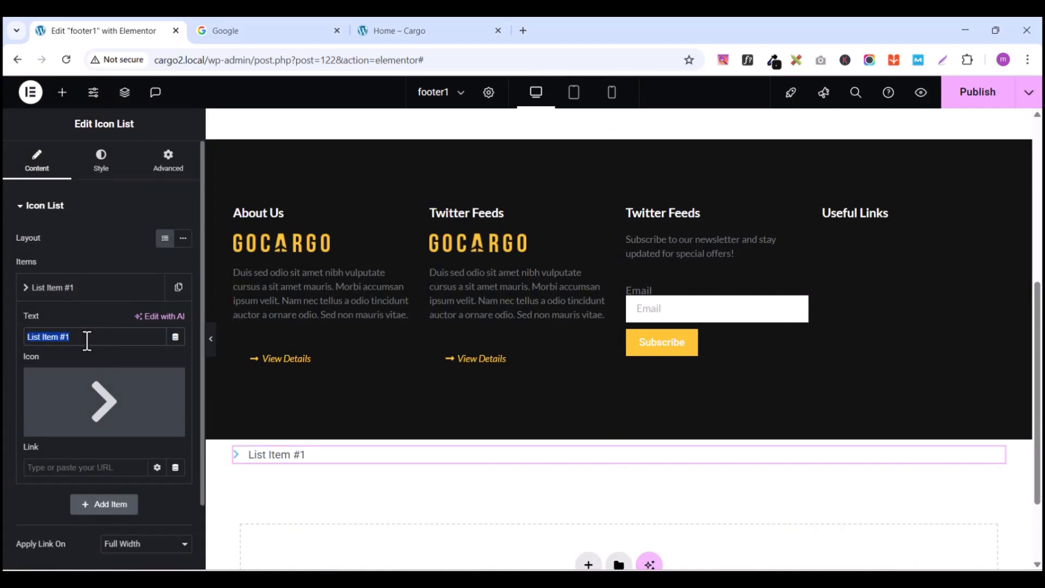
{"action": "type", "text": "Service Contact Us Disclaimer Careers Privacy Policy Location"}
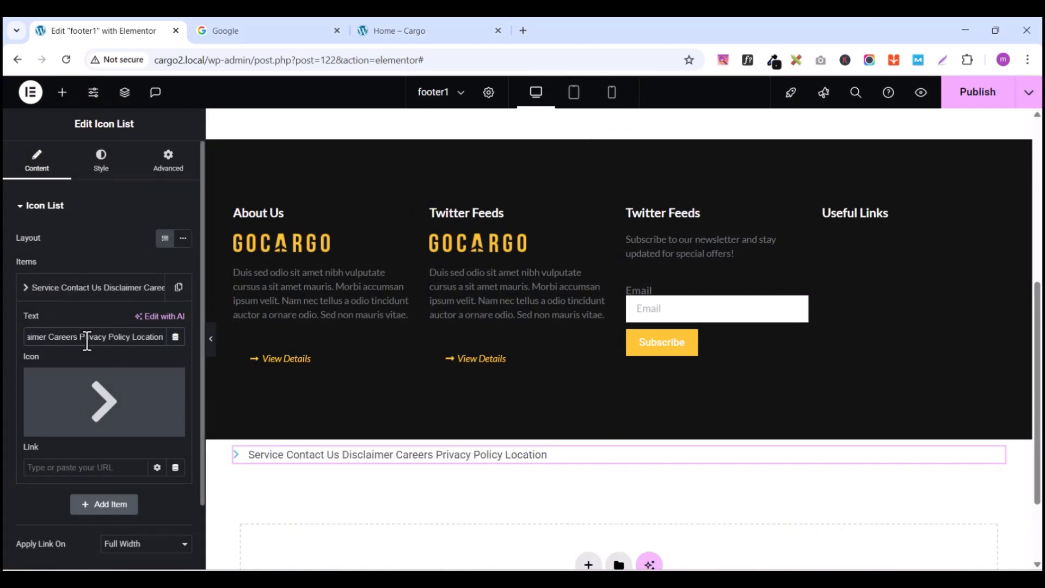
{"action": "left_click", "coordinate": [434, 29]}
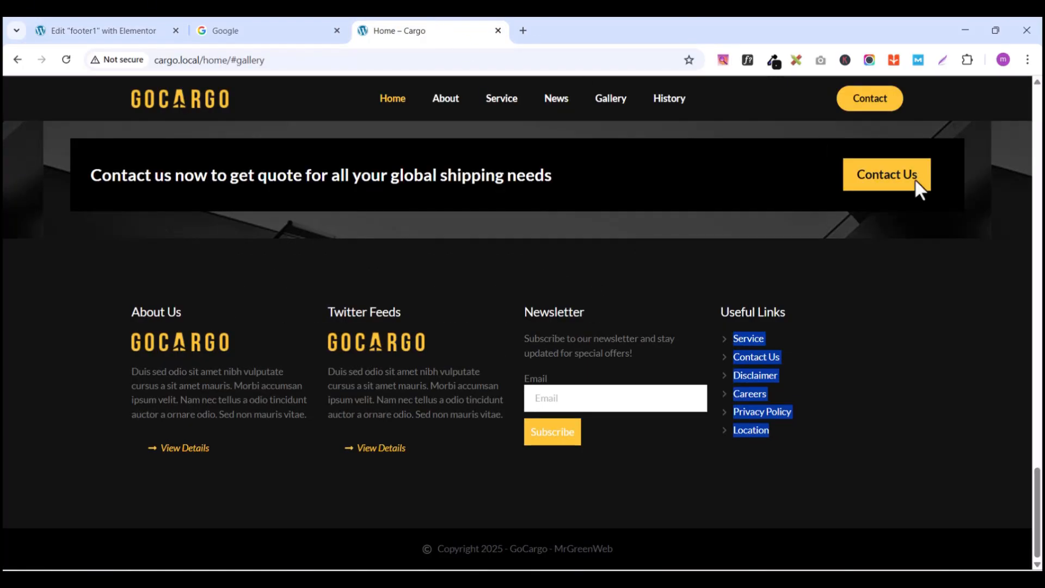
{"action": "left_click_drag", "start_coordinate": [796, 347], "coordinate": [733, 339]}
{"action": "right_click", "coordinate": [735, 338]}
{"action": "left_click", "coordinate": [810, 358]}
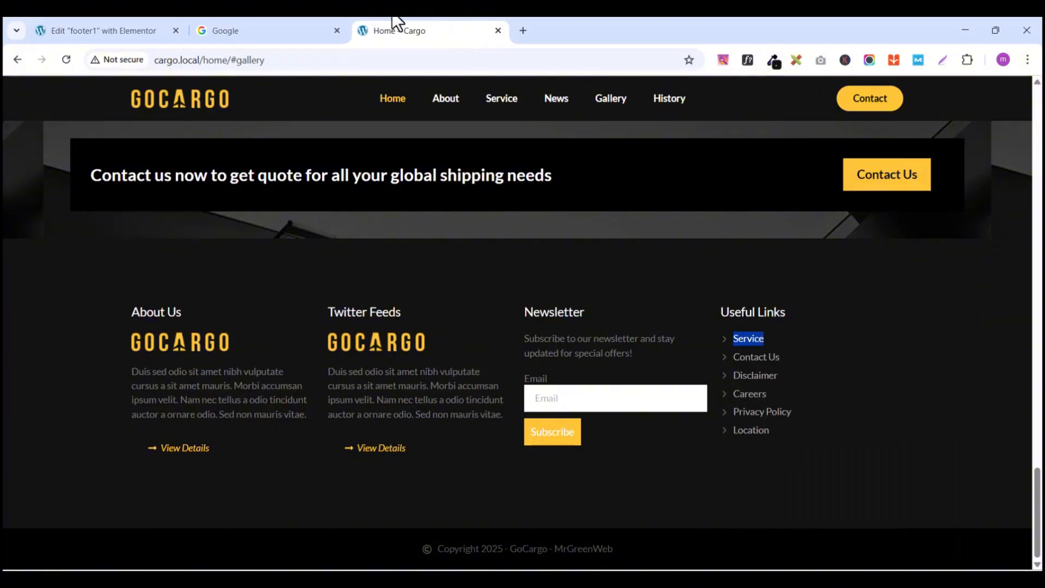
{"action": "left_click", "coordinate": [149, 29]}
{"action": "left_click", "coordinate": [77, 289]}
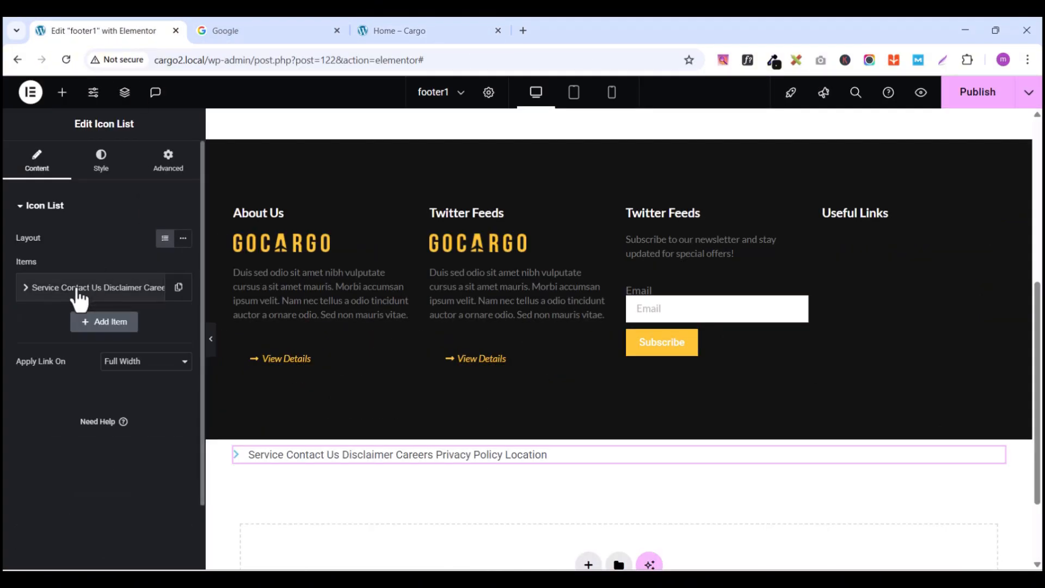
{"action": "left_click", "coordinate": [78, 288]}
{"action": "triple_click", "coordinate": [66, 336]}
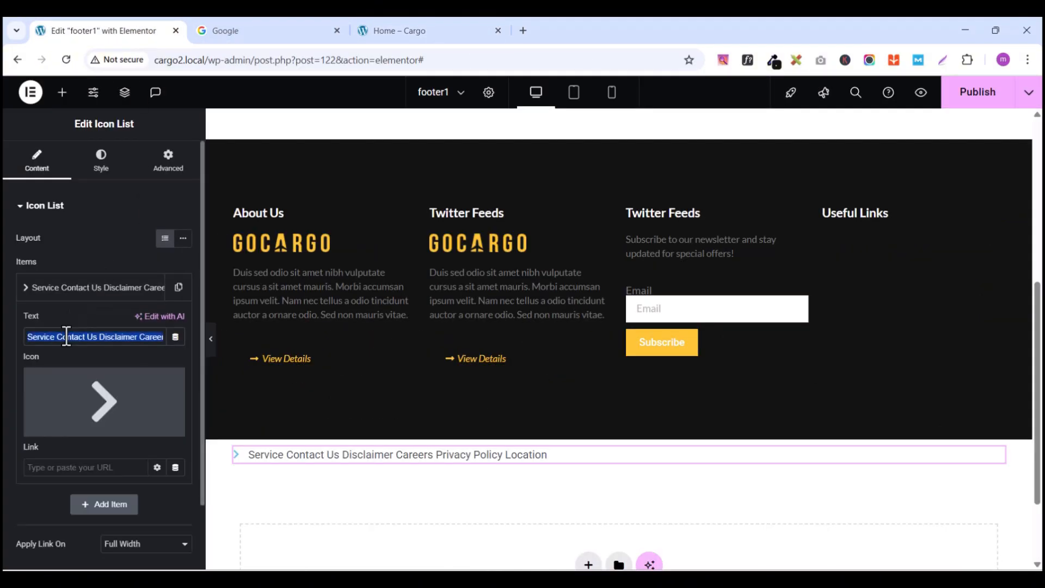
{"action": "type", "text": "Service"}
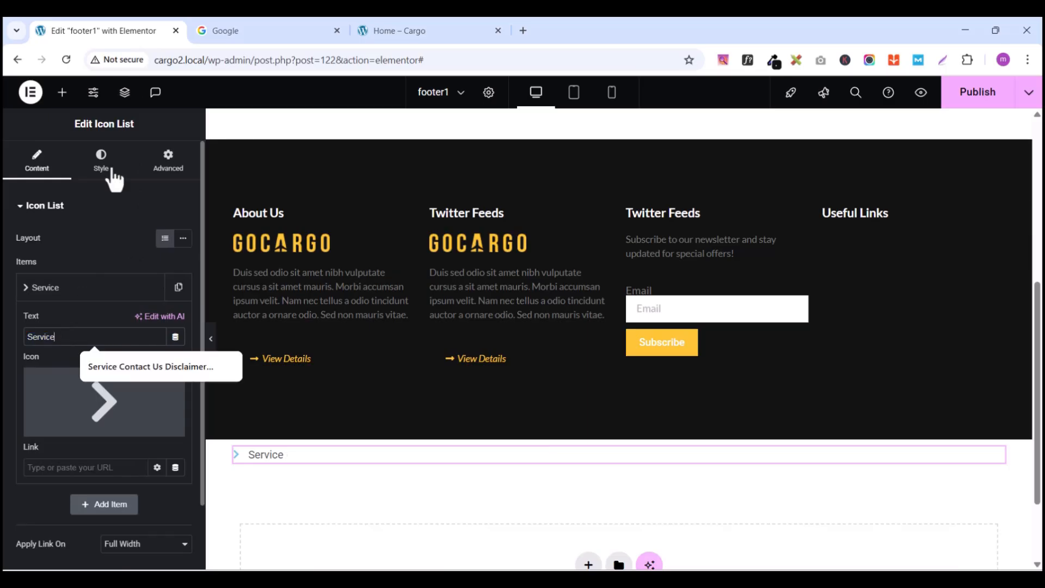
Step: Duplicate the Service list item and set the copy's text to "Contact Us", copied from the reference footer
{"action": "left_click", "coordinate": [71, 286]}
{"action": "left_click", "coordinate": [180, 287]}
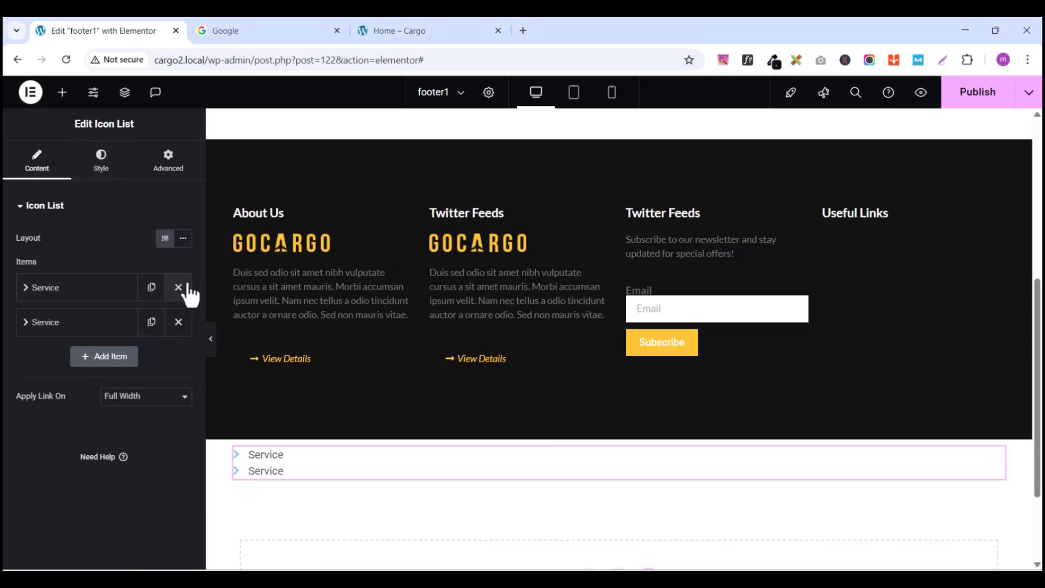
{"action": "left_click", "coordinate": [443, 29]}
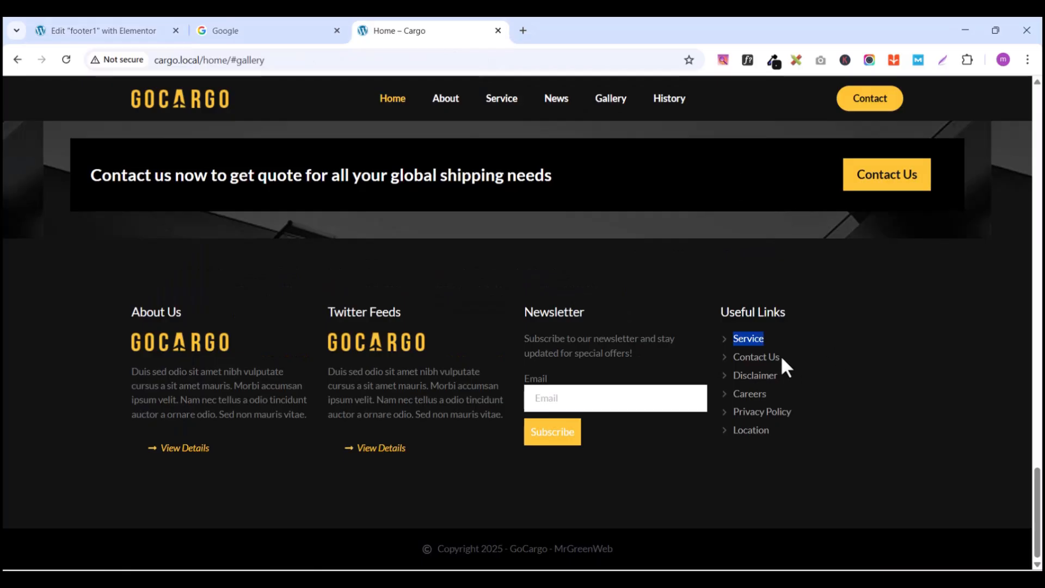
{"action": "left_click_drag", "start_coordinate": [781, 355], "coordinate": [736, 356]}
{"action": "right_click", "coordinate": [736, 357]}
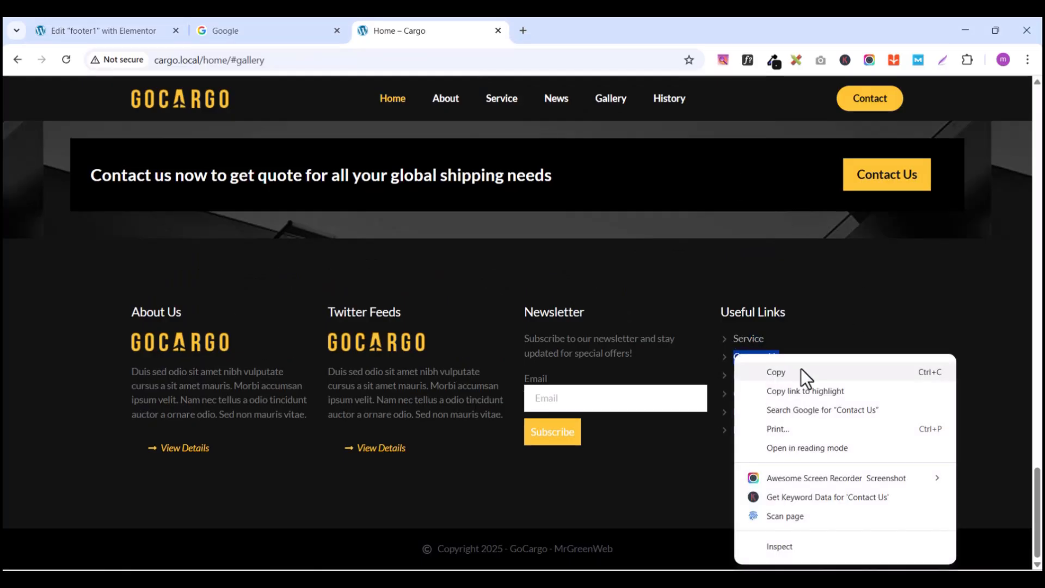
{"action": "left_click", "coordinate": [801, 368]}
{"action": "left_click", "coordinate": [116, 29]}
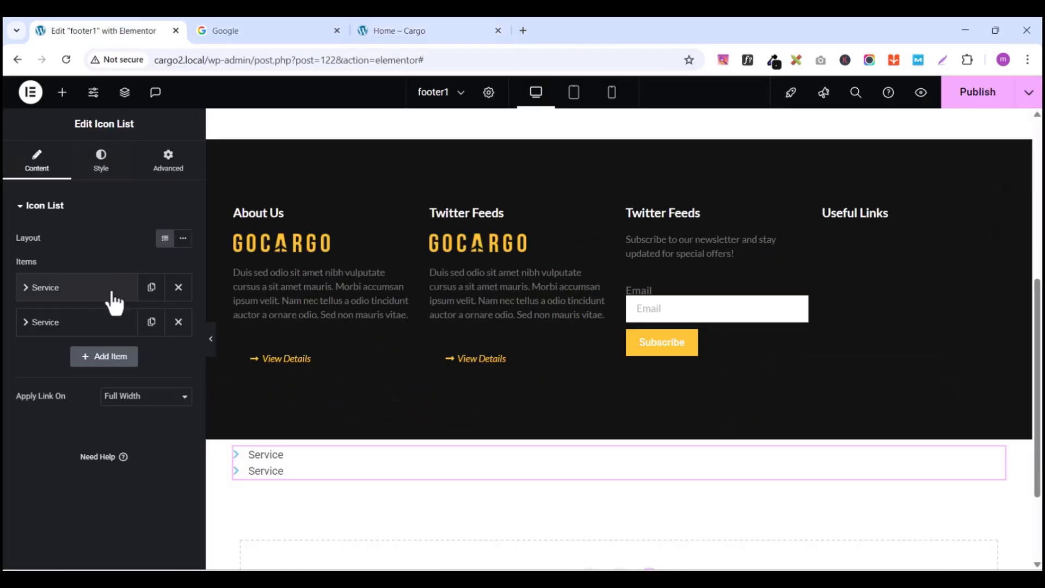
{"action": "left_click", "coordinate": [103, 325]}
{"action": "left_click", "coordinate": [91, 372]}
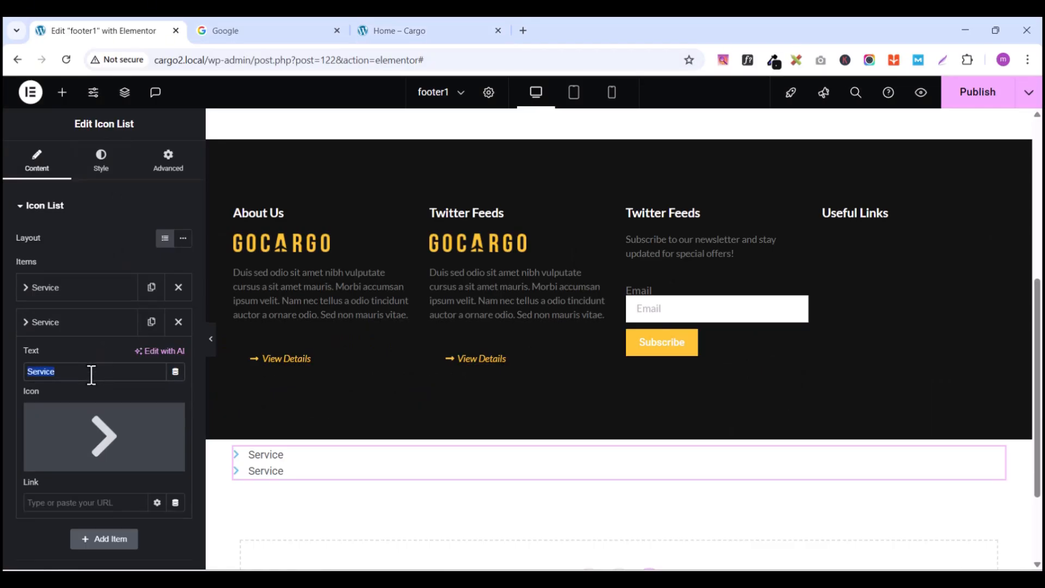
{"action": "key", "text": "ctrl+v"}
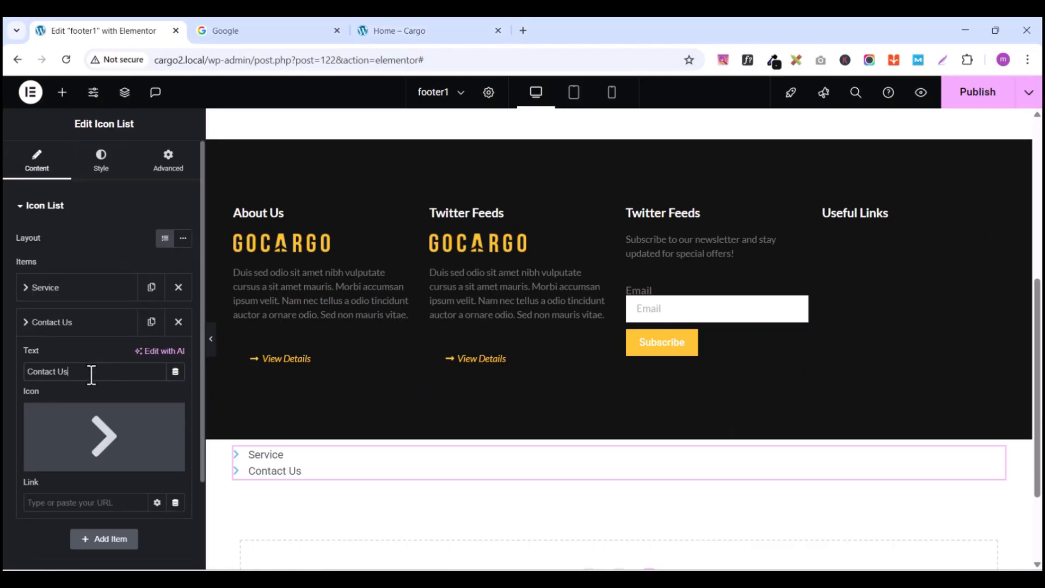
Step: Duplicate the Contact Us list item and set the copy's text to "Disclaimer", copied from the reference footer
{"action": "left_click", "coordinate": [105, 326]}
{"action": "left_click", "coordinate": [151, 322]}
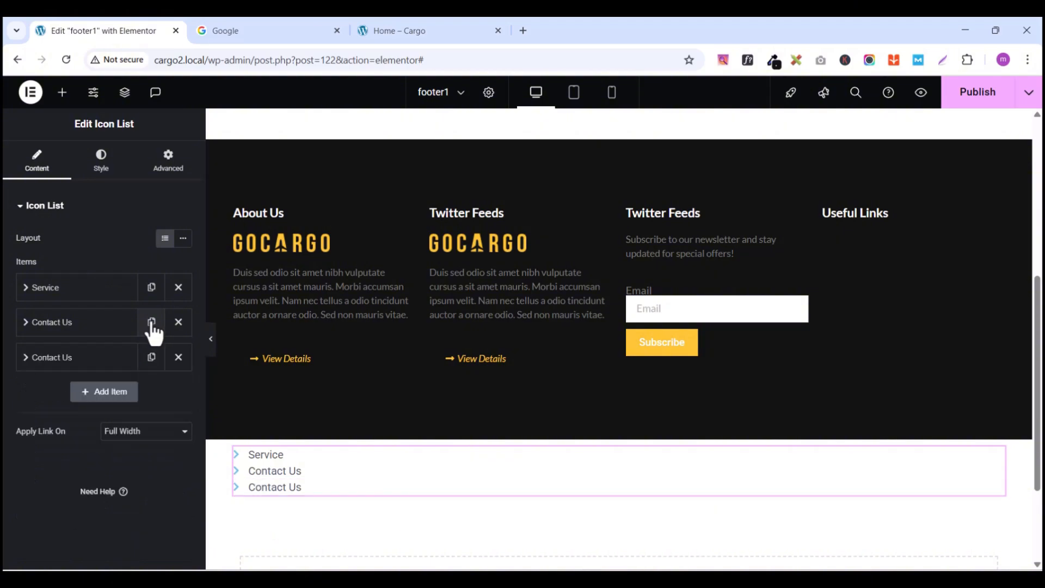
{"action": "left_click", "coordinate": [105, 358]}
{"action": "left_click", "coordinate": [391, 33]}
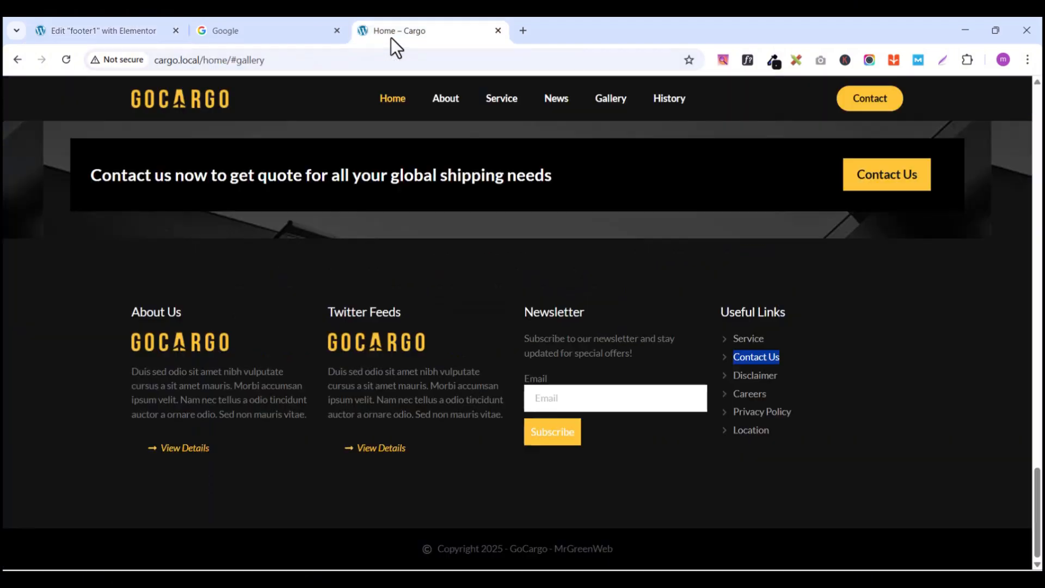
{"action": "double_click", "coordinate": [751, 379]}
{"action": "right_click", "coordinate": [750, 378]}
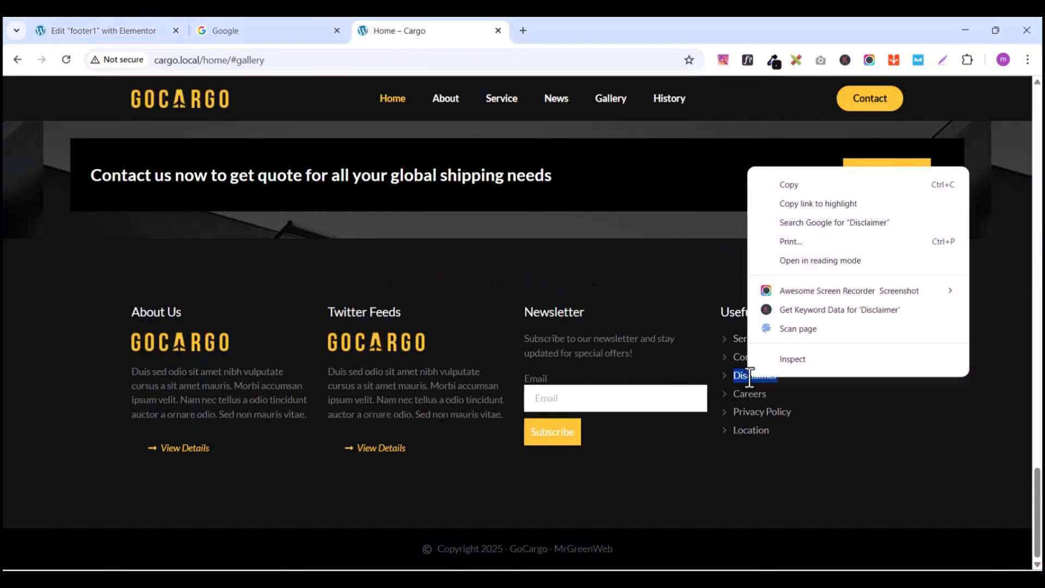
{"action": "left_click", "coordinate": [790, 188]}
{"action": "left_click", "coordinate": [133, 32]}
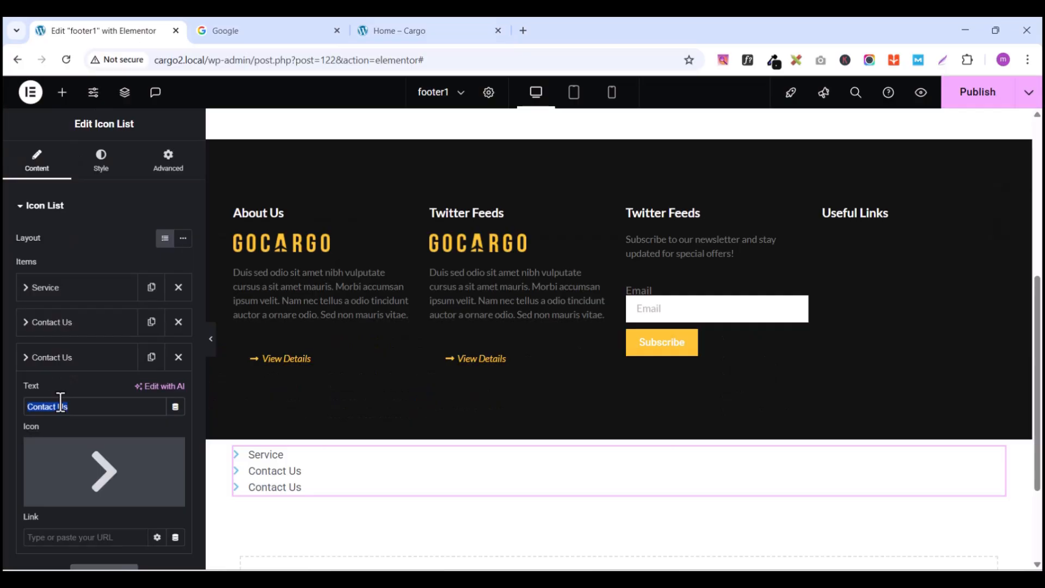
{"action": "key", "text": "ctrl+v"}
{"action": "left_click", "coordinate": [51, 364]}
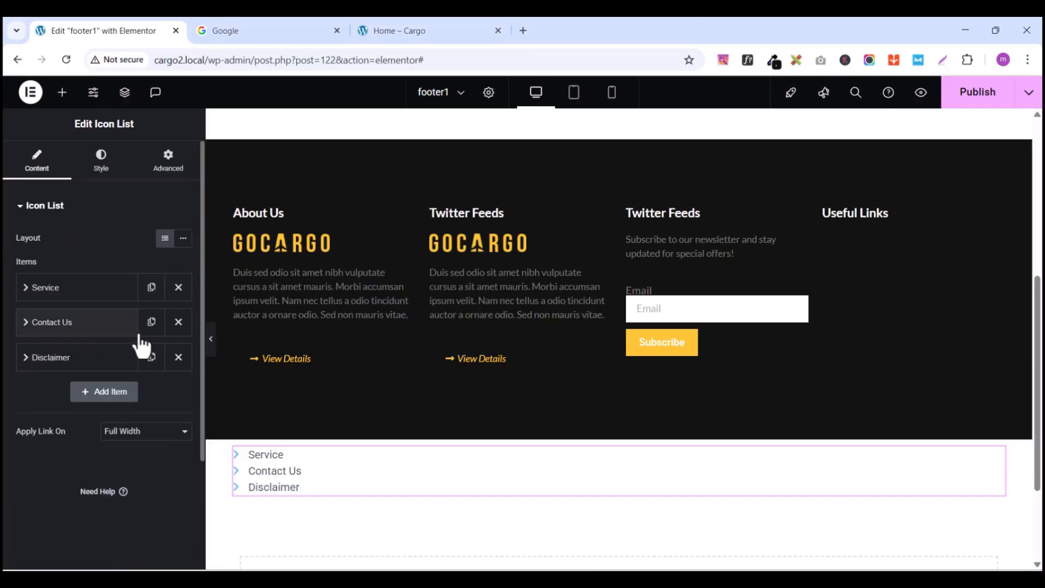
Step: Duplicate the Disclaimer list item and set the copy's text to "Careers", copied from the reference footer
{"action": "left_click", "coordinate": [151, 357]}
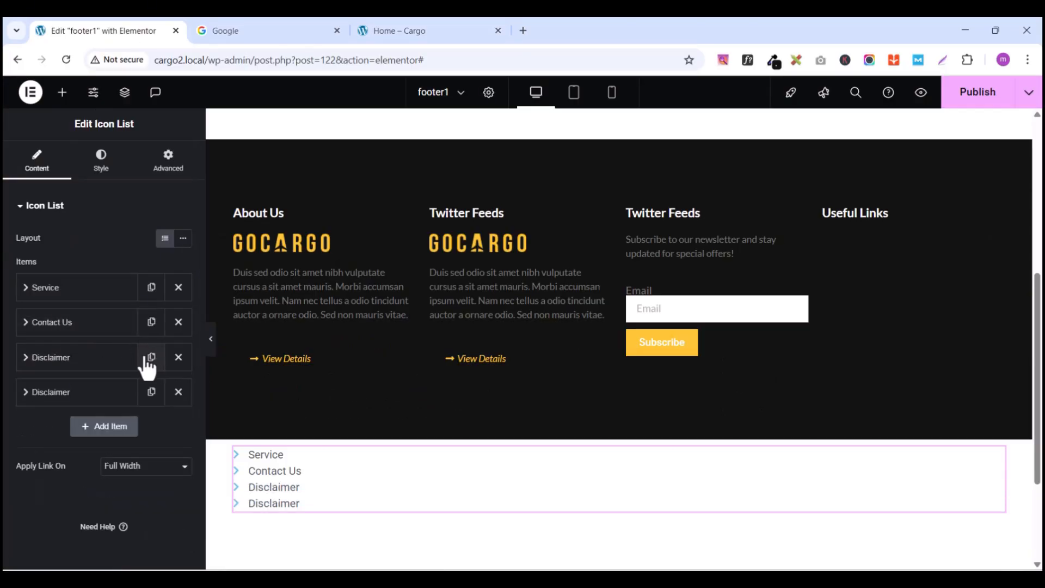
{"action": "left_click", "coordinate": [82, 393]}
{"action": "left_click", "coordinate": [455, 32]}
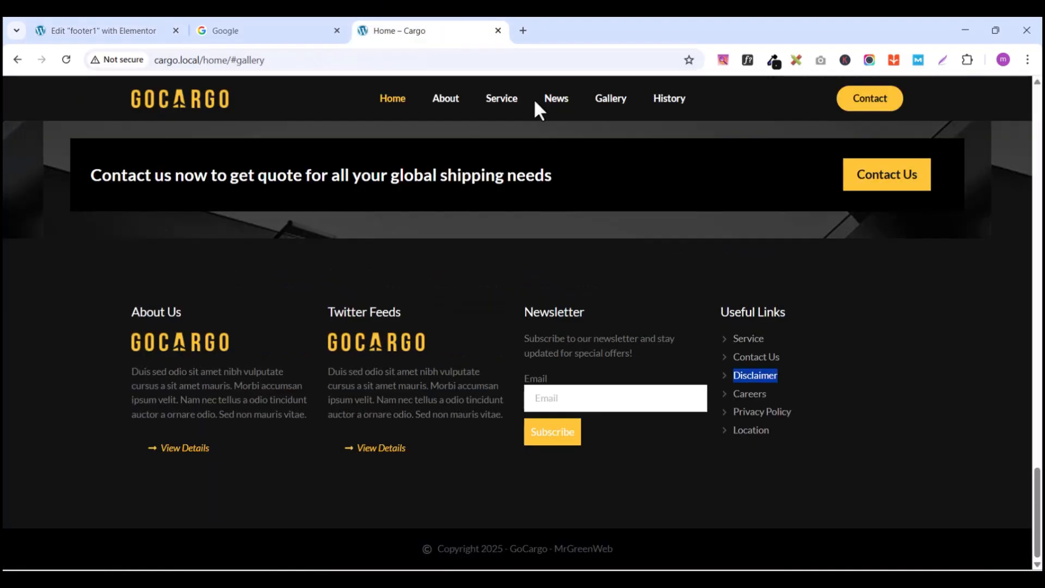
{"action": "double_click", "coordinate": [744, 395]}
{"action": "right_click", "coordinate": [745, 397]}
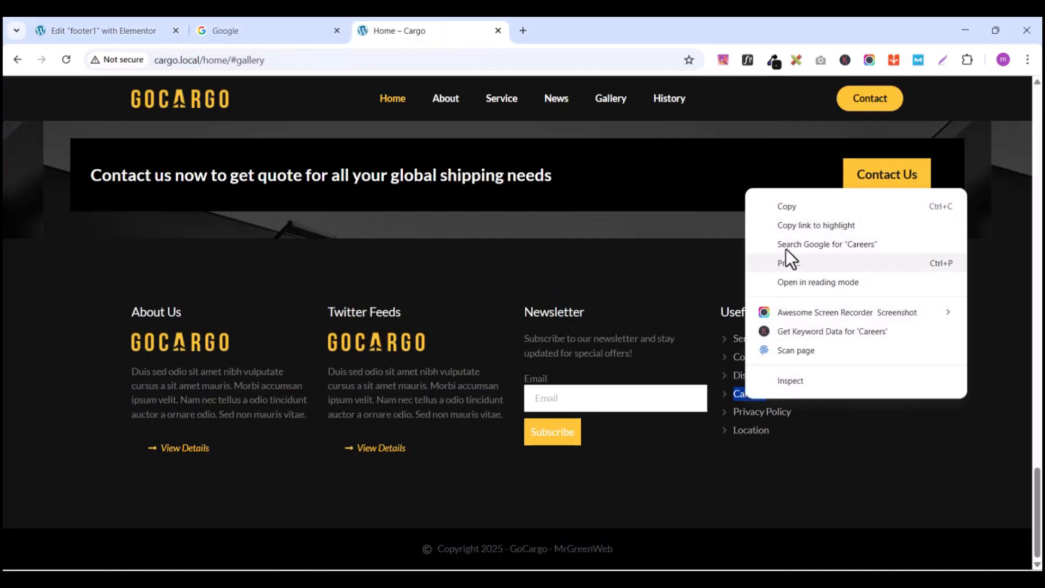
{"action": "left_click", "coordinate": [788, 205]}
{"action": "left_click", "coordinate": [105, 30]}
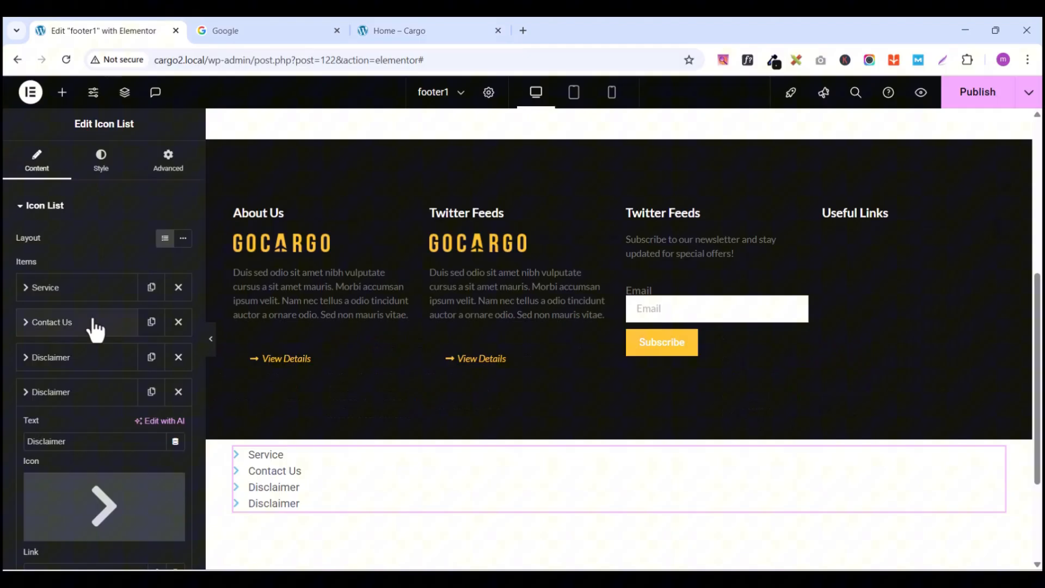
{"action": "double_click", "coordinate": [72, 442]}
{"action": "key", "text": "ctrl+v"}
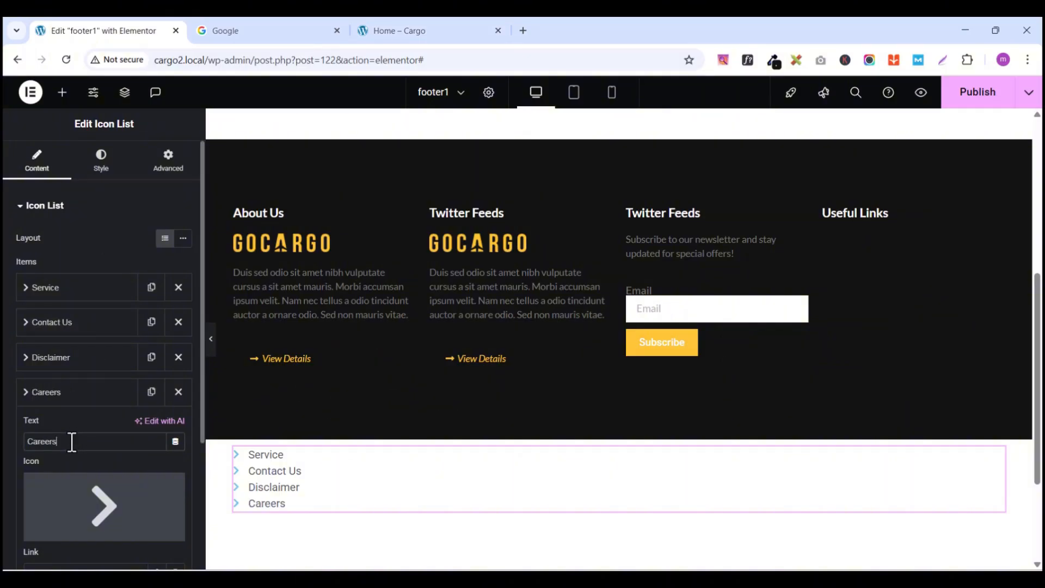
{"action": "left_click", "coordinate": [80, 399]}
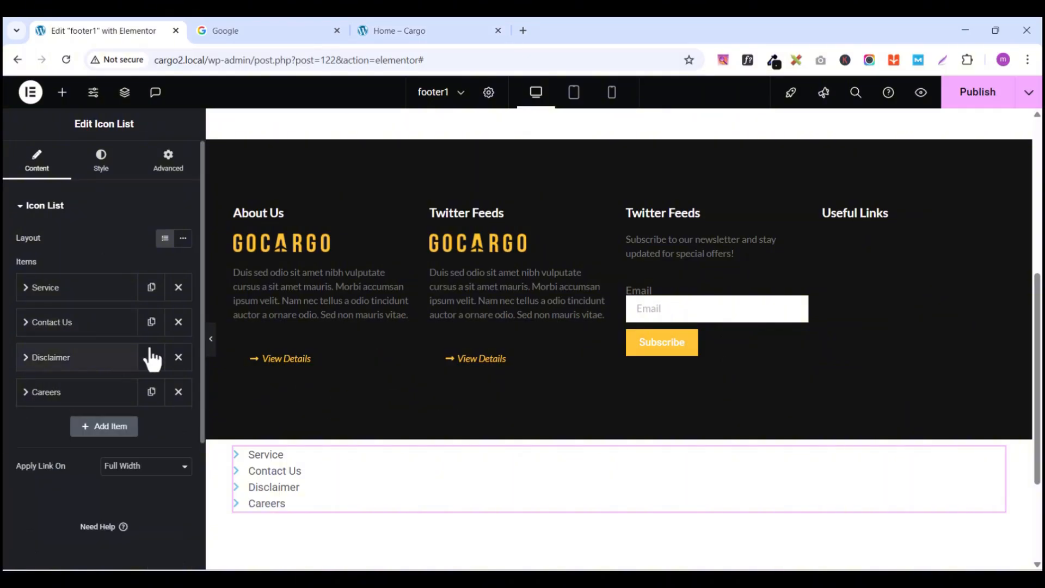
Step: Duplicate the Careers list item and set the copy's text to "Privacy Policy", copied from the reference footer
{"action": "left_click", "coordinate": [151, 392]}
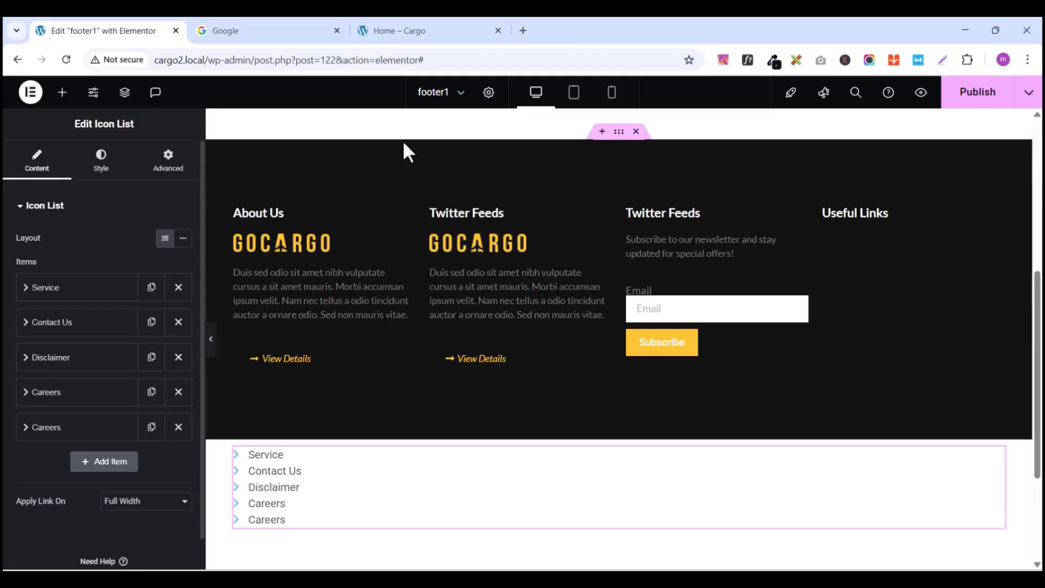
{"action": "left_click", "coordinate": [400, 37]}
{"action": "left_click_drag", "start_coordinate": [734, 412], "coordinate": [793, 412]}
{"action": "right_click", "coordinate": [751, 414]}
{"action": "left_click", "coordinate": [812, 224]}
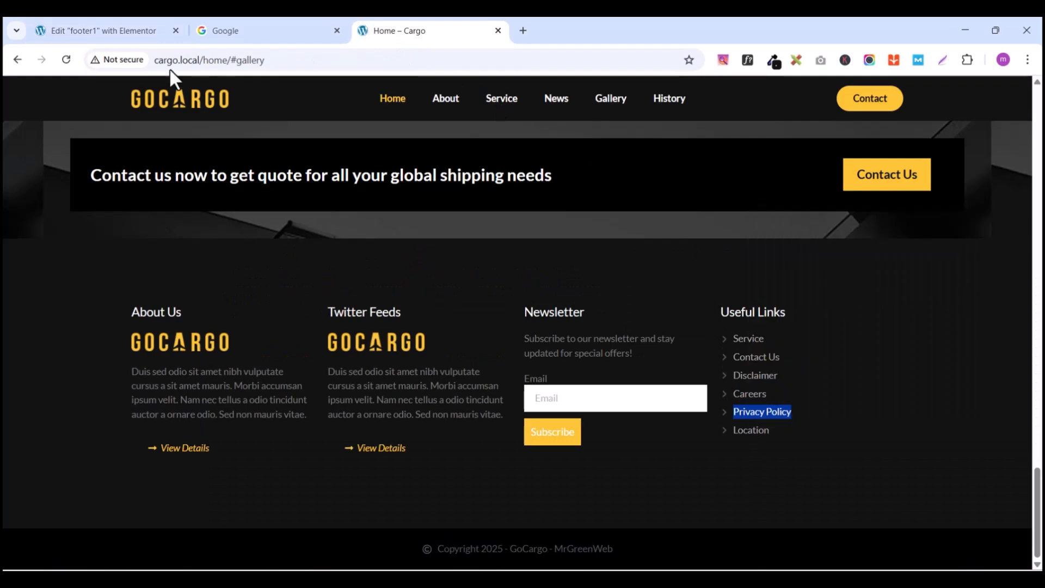
{"action": "left_click", "coordinate": [103, 33]}
{"action": "left_click", "coordinate": [81, 401]}
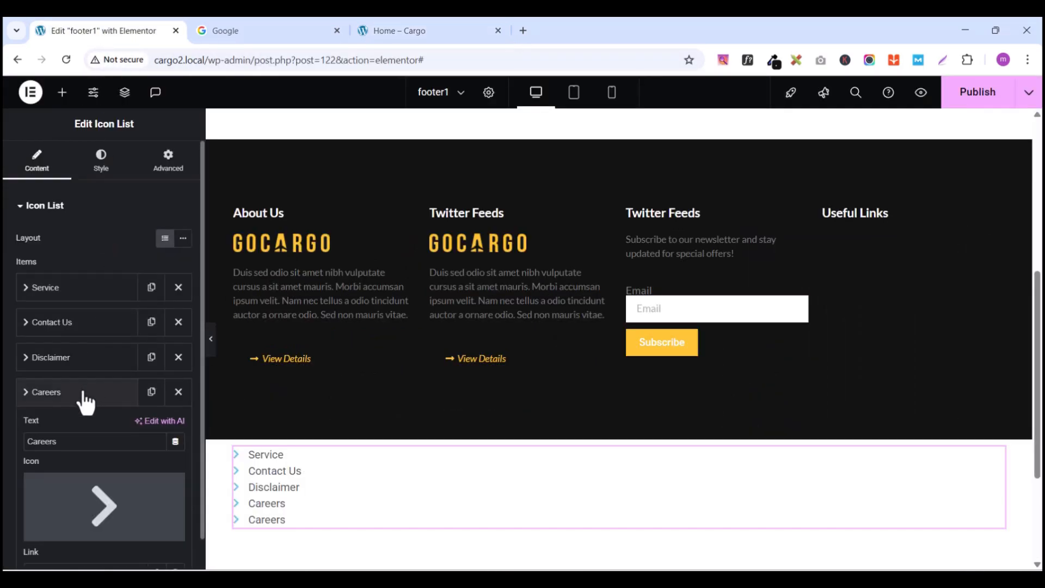
{"action": "left_click", "coordinate": [83, 404]}
{"action": "left_click", "coordinate": [76, 426]}
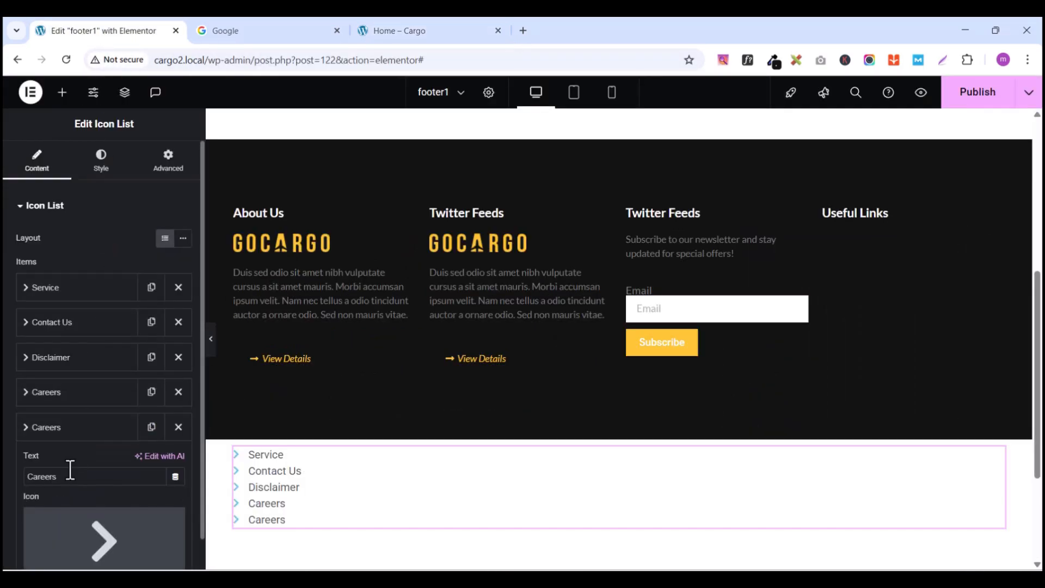
{"action": "key", "text": "ctrl+v"}
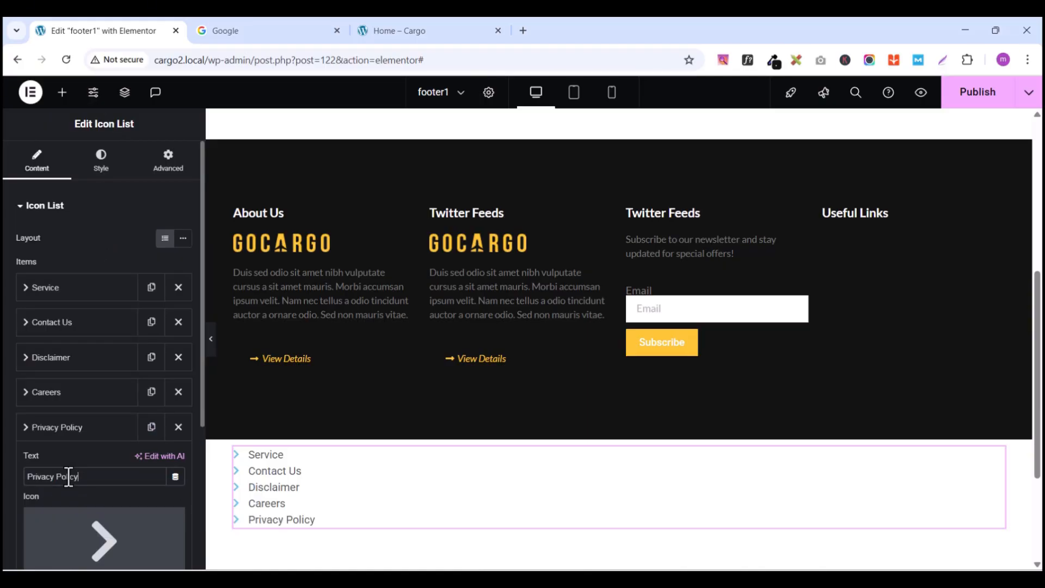
{"action": "left_click", "coordinate": [71, 429]}
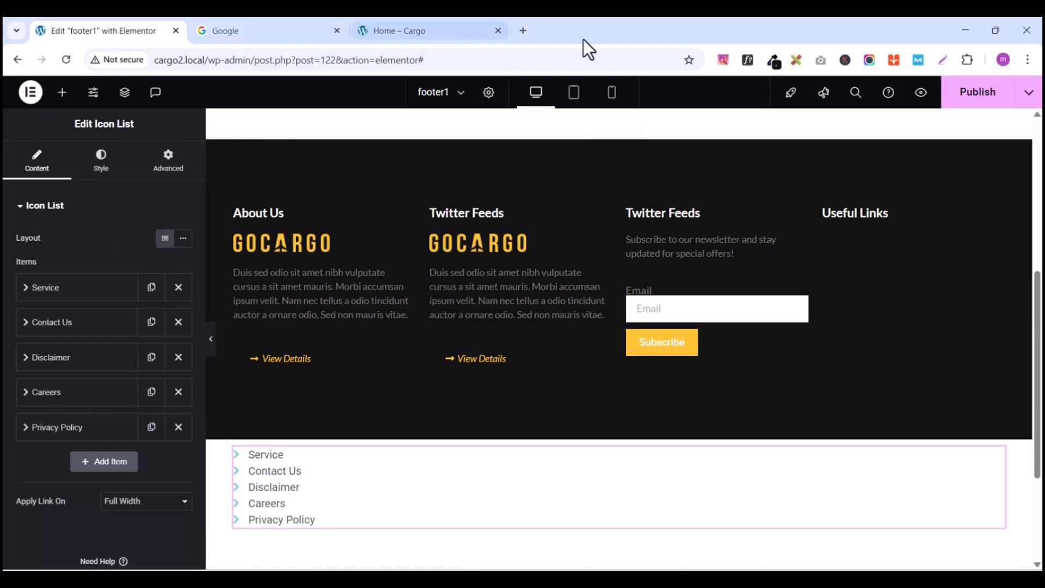
Step: Duplicate the Privacy Policy list item and set the copy's text to "Location", copied from the reference footer
{"action": "left_click", "coordinate": [430, 33]}
{"action": "double_click", "coordinate": [755, 430]}
{"action": "key", "text": "ctrl+c"}
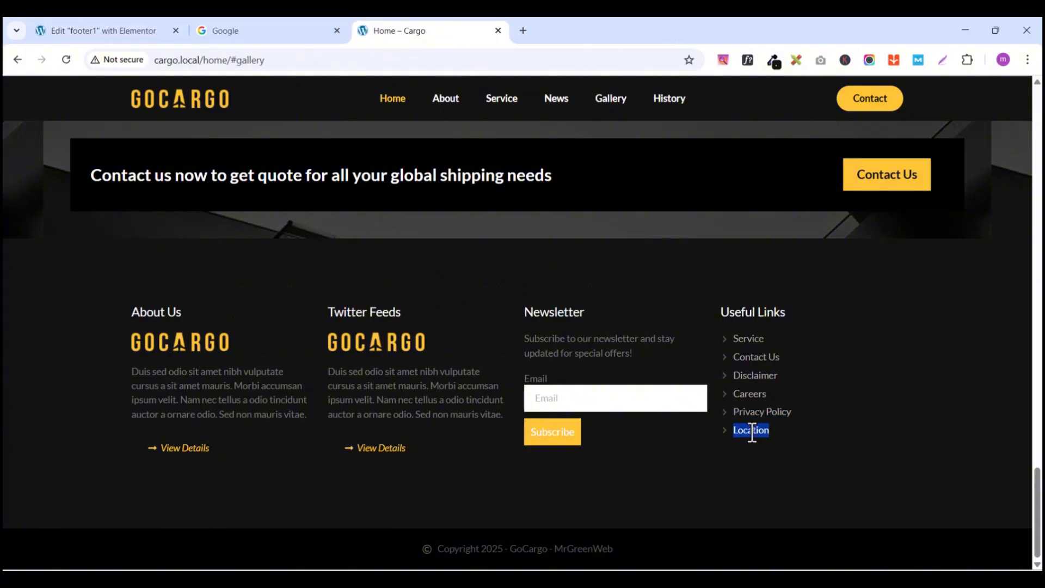
{"action": "right_click", "coordinate": [755, 430]}
{"action": "left_click", "coordinate": [792, 240]}
{"action": "left_click", "coordinate": [64, 33]}
{"action": "left_click", "coordinate": [154, 428]}
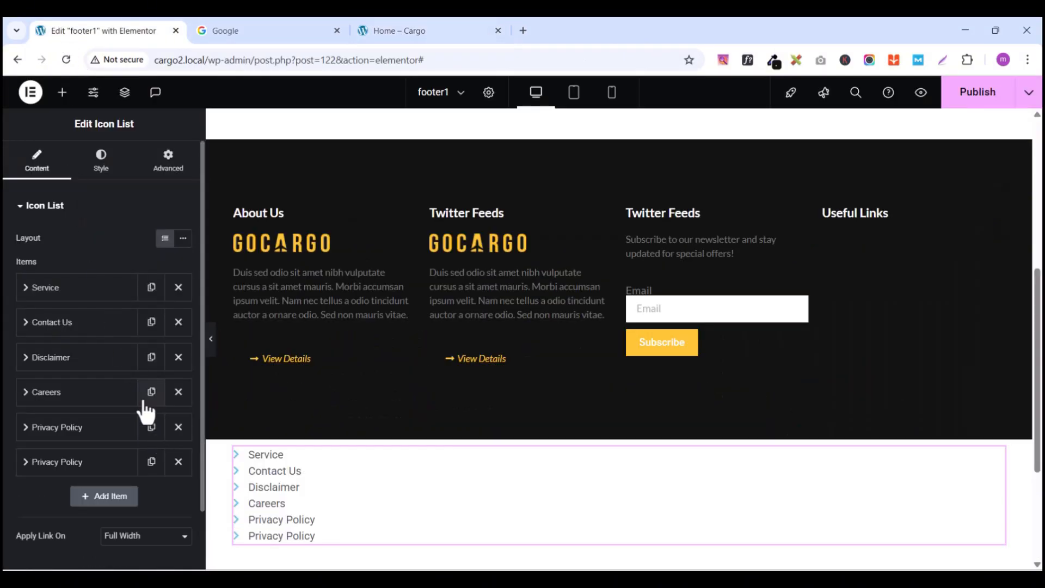
{"action": "left_click", "coordinate": [100, 463]}
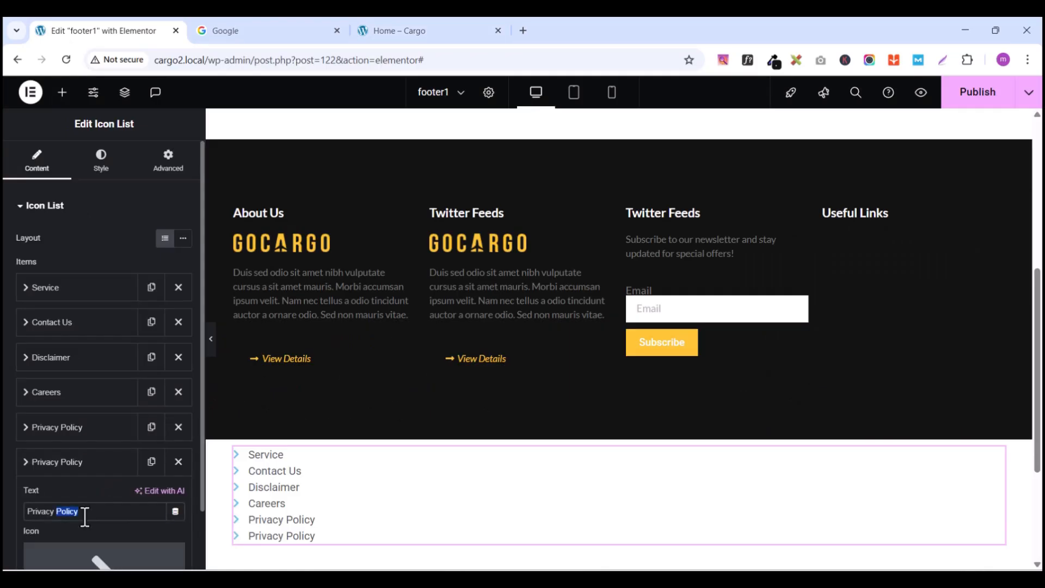
{"action": "key", "text": "ctrl+v"}
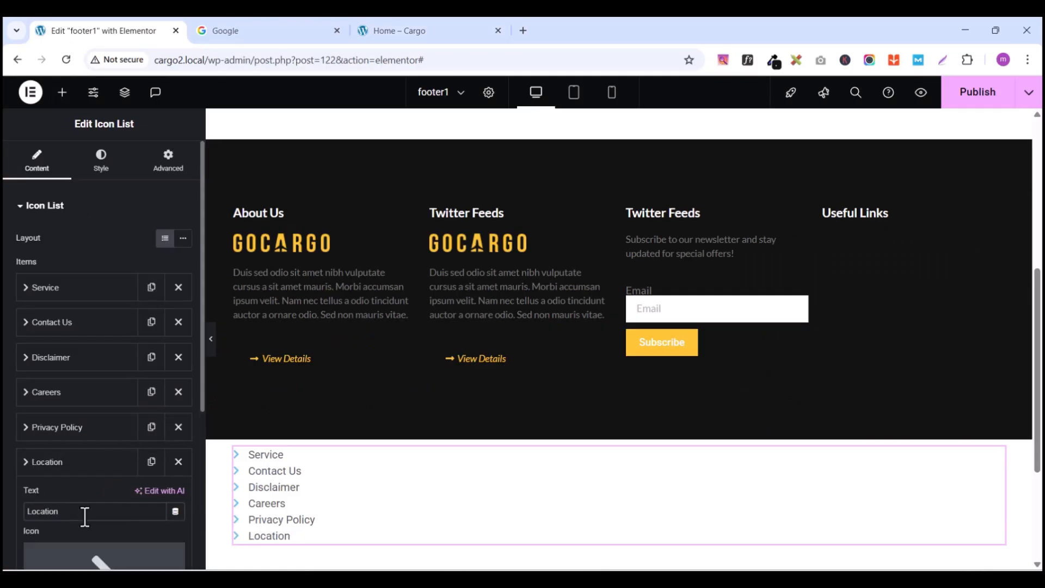
{"action": "left_click", "coordinate": [86, 466]}
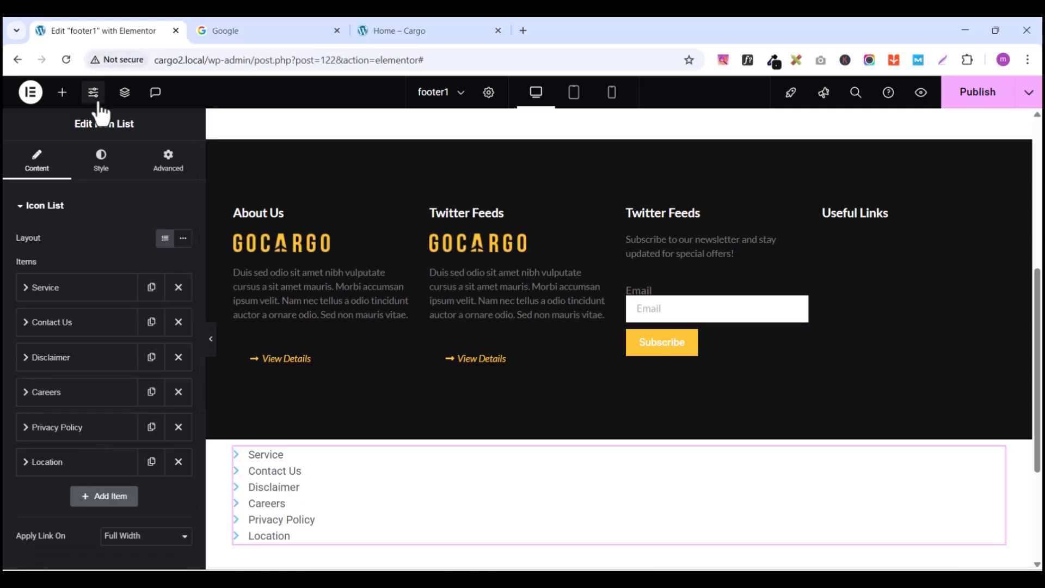
Step: Set the font family of the icon list's text to Lato
{"action": "left_click", "coordinate": [101, 172]}
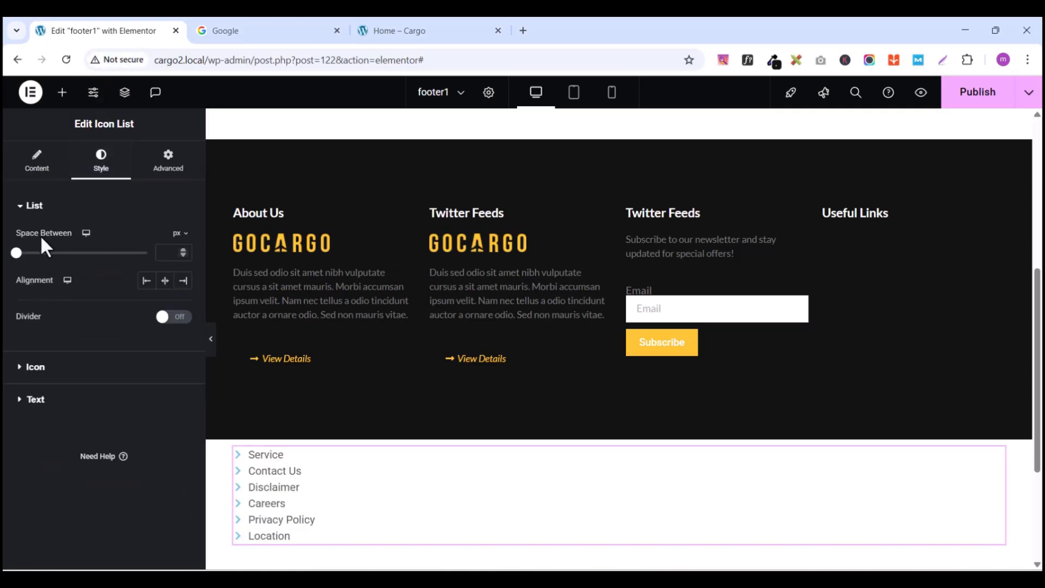
{"action": "left_click", "coordinate": [23, 400]}
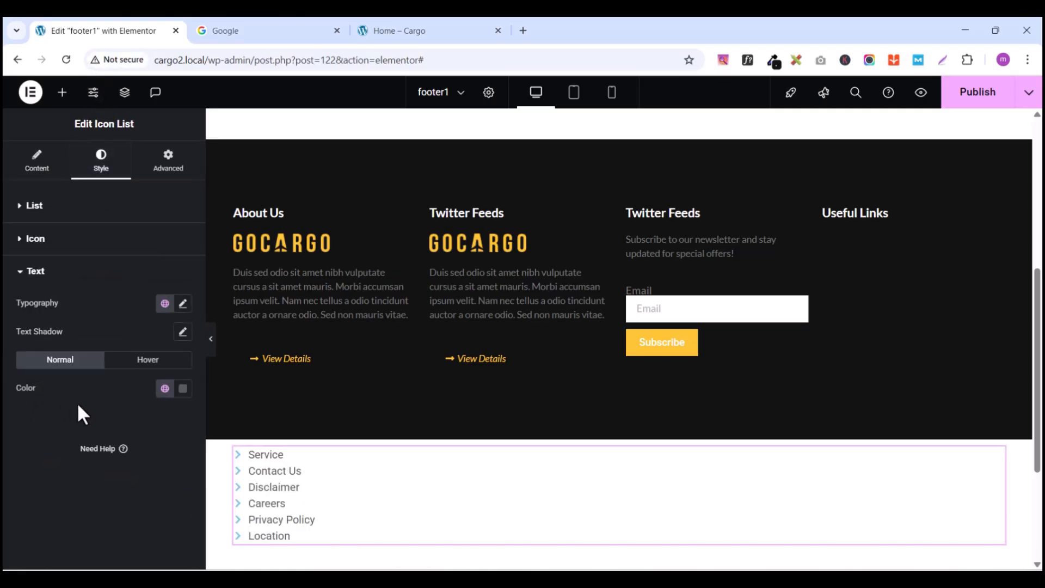
{"action": "left_click", "coordinate": [183, 303]}
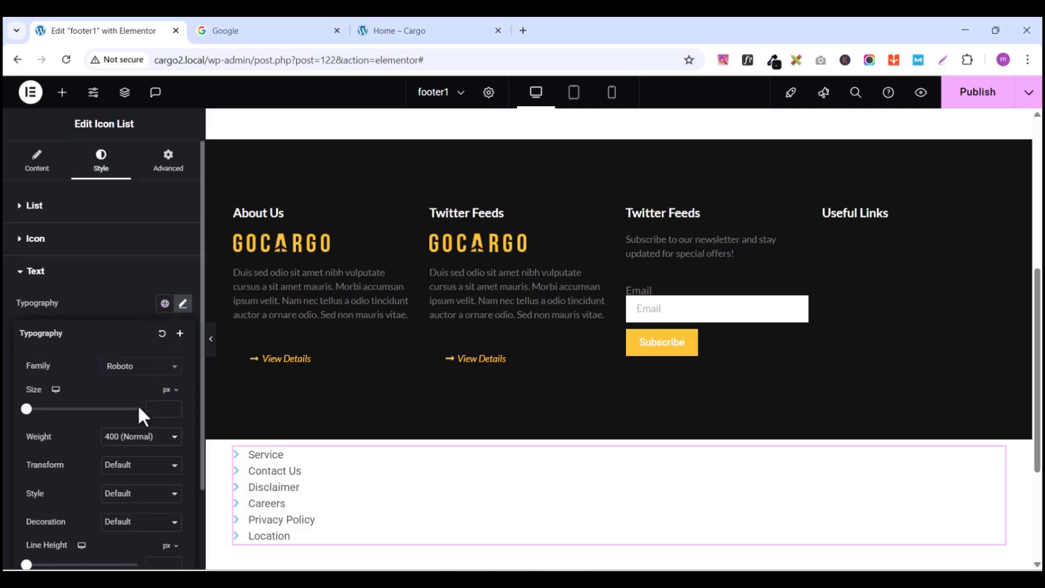
{"action": "left_click", "coordinate": [136, 370]}
{"action": "type", "text": "lato"}
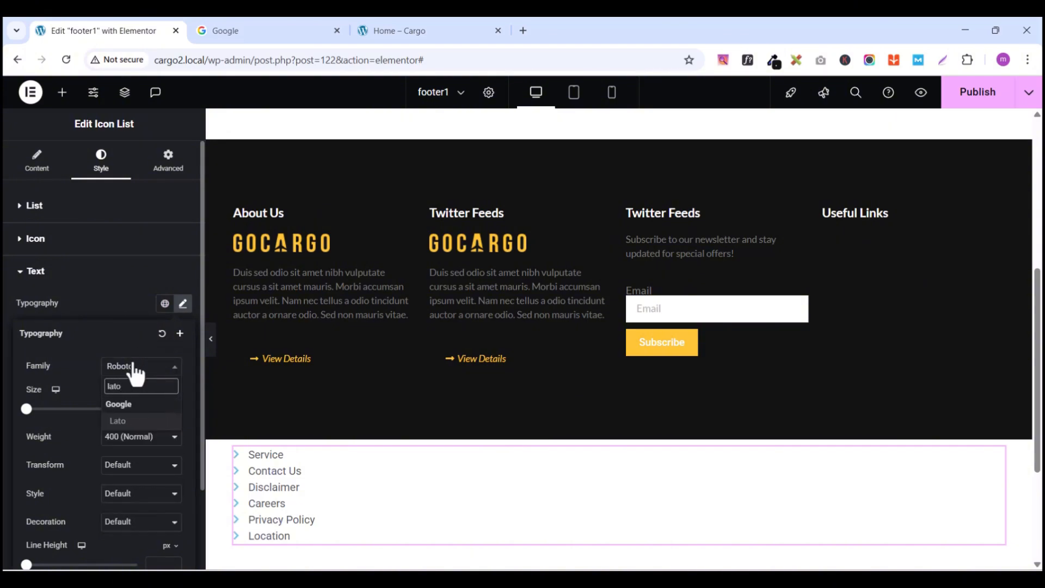
{"action": "left_click", "coordinate": [123, 422]}
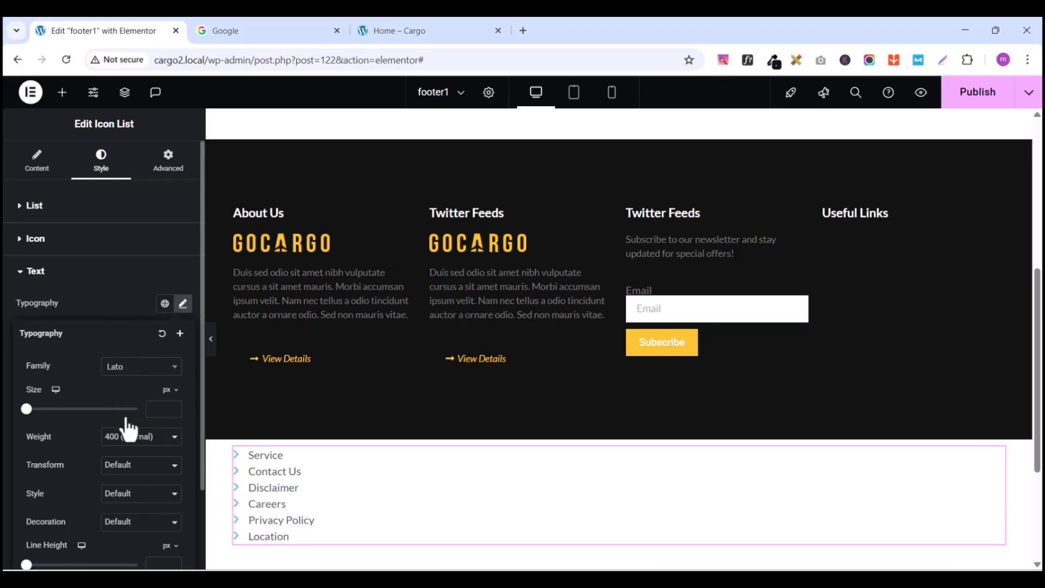
Step: Set the font size of the icon list's text to 14 px
{"action": "left_click", "coordinate": [173, 405]}
{"action": "left_click", "coordinate": [173, 405]}
{"action": "left_click", "coordinate": [173, 405]}
{"action": "double_click", "coordinate": [174, 405]}
{"action": "left_click", "coordinate": [173, 405]}
{"action": "left_click", "coordinate": [173, 405]}
{"action": "left_click", "coordinate": [173, 405]}
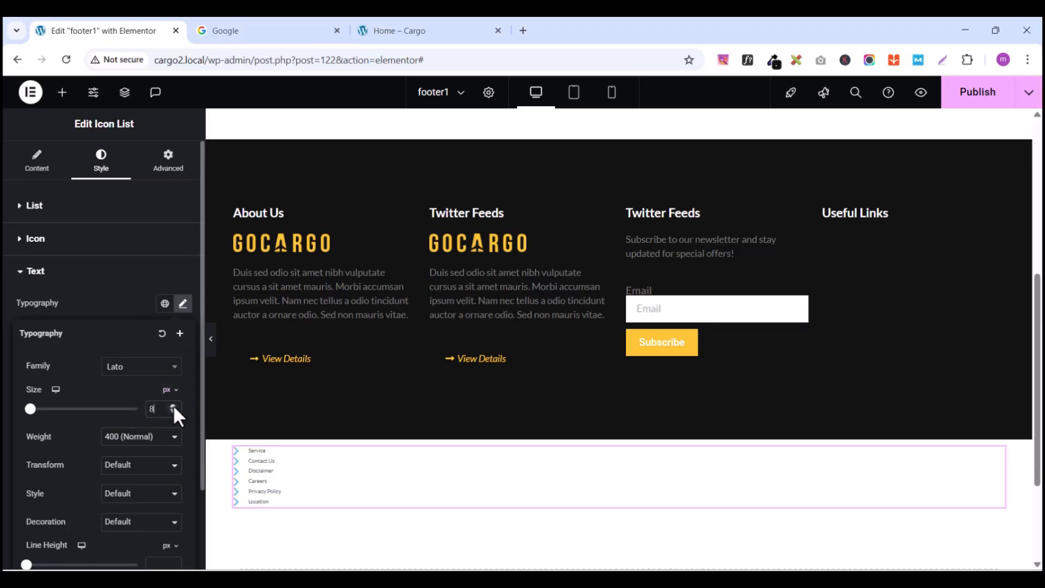
{"action": "left_click", "coordinate": [173, 405]}
{"action": "left_click", "coordinate": [174, 405]}
{"action": "left_click", "coordinate": [174, 405]}
{"action": "left_click", "coordinate": [173, 405]}
{"action": "left_click", "coordinate": [173, 405]}
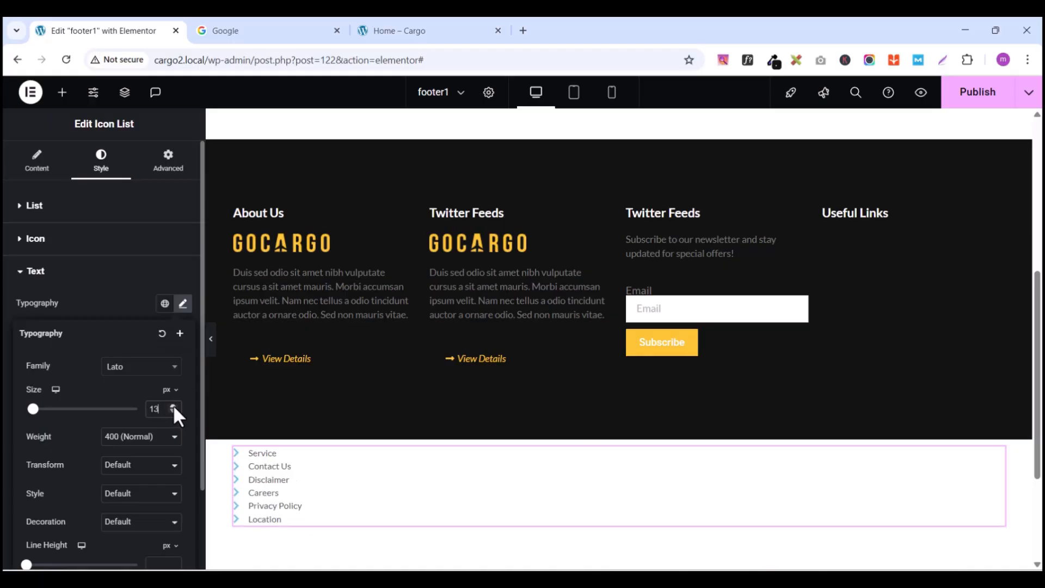
{"action": "left_click", "coordinate": [173, 405]}
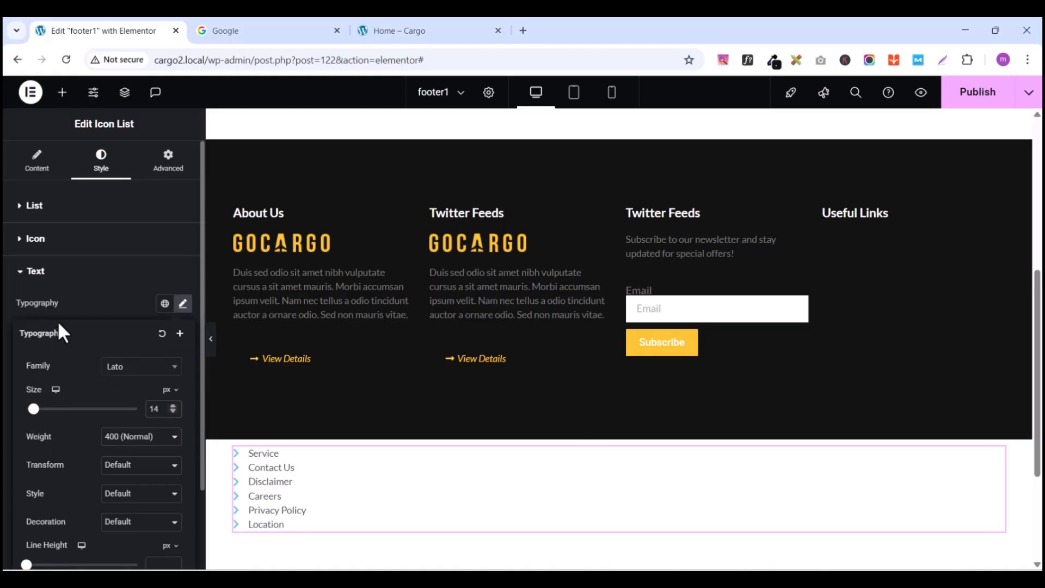
{"action": "left_click", "coordinate": [21, 272]}
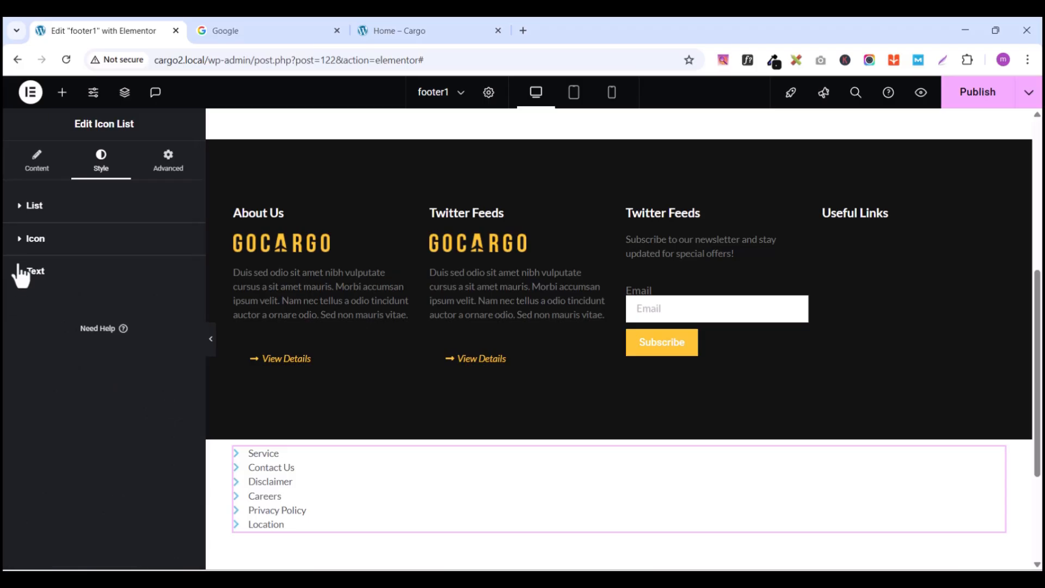
Step: Set the space between the icon list's items to 5 px
{"action": "left_click", "coordinate": [21, 252]}
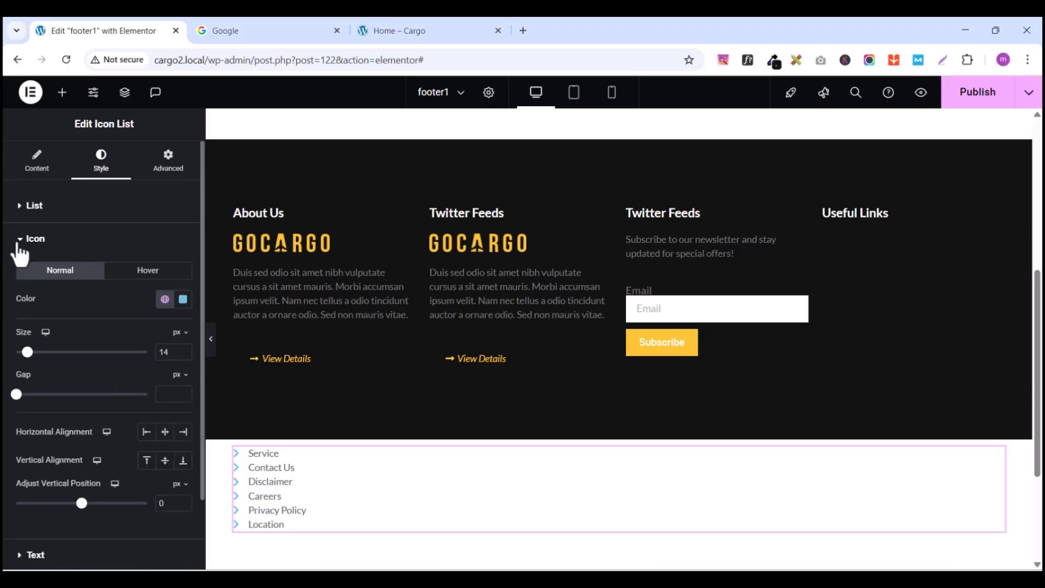
{"action": "left_click", "coordinate": [19, 239]}
{"action": "left_click", "coordinate": [19, 207]}
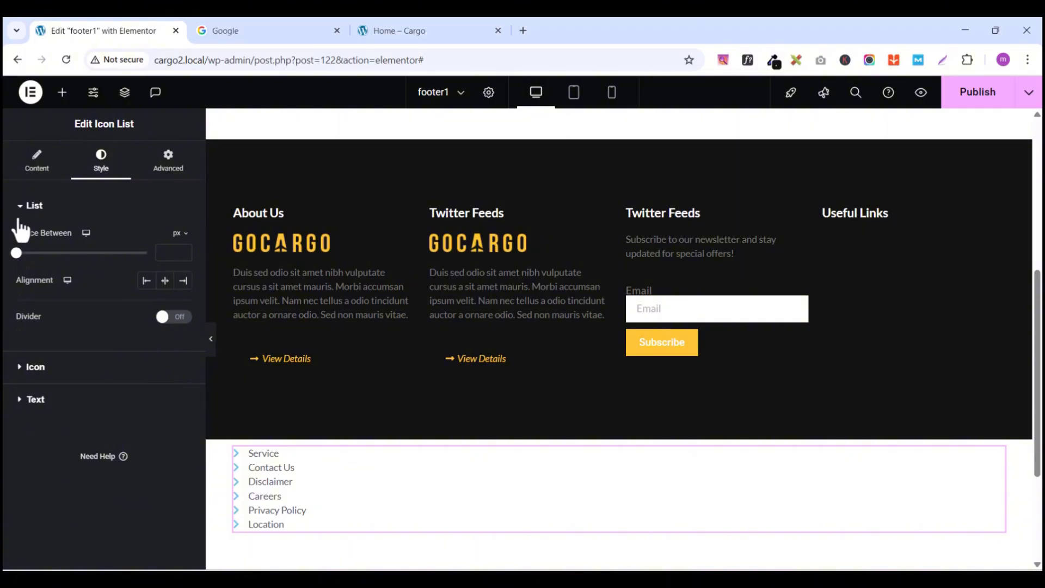
{"action": "left_click_drag", "start_coordinate": [18, 257], "coordinate": [30, 259]}
{"action": "scroll", "coordinate": [549, 514], "scroll_direction": "down", "scroll_amount": 3}
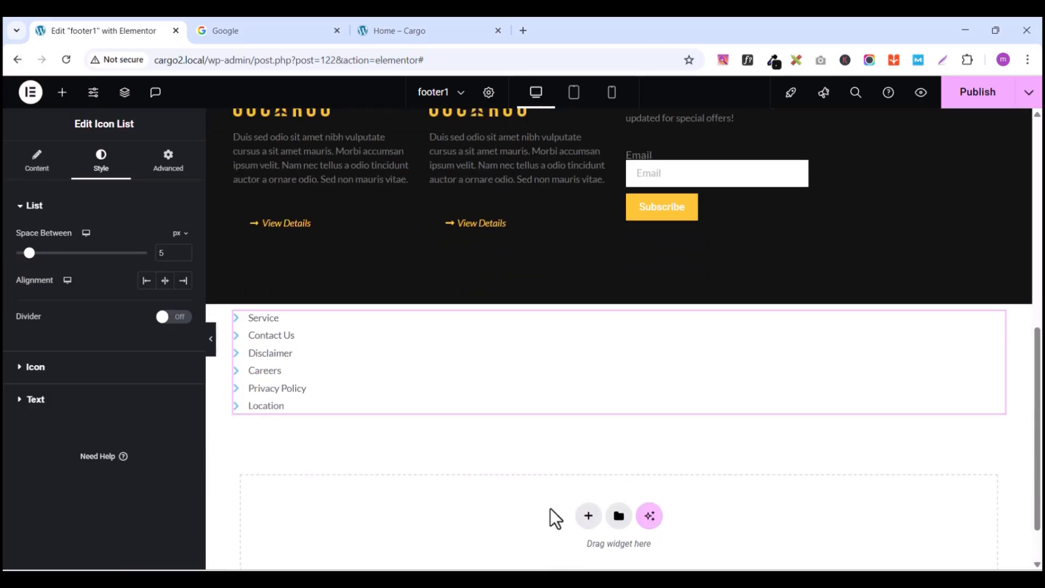
{"action": "scroll", "coordinate": [551, 510], "scroll_direction": "up", "scroll_amount": 1}
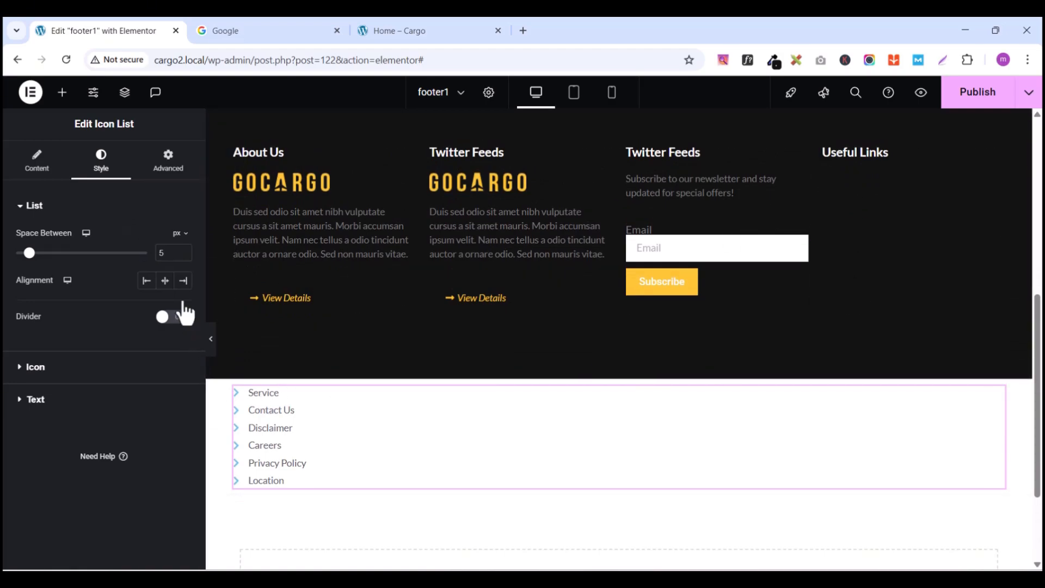
Step: Move the icon list under the Useful Links heading in the fourth column and set the space between its items to 9 px
{"action": "left_click_drag", "start_coordinate": [29, 254], "coordinate": [7, 252]}
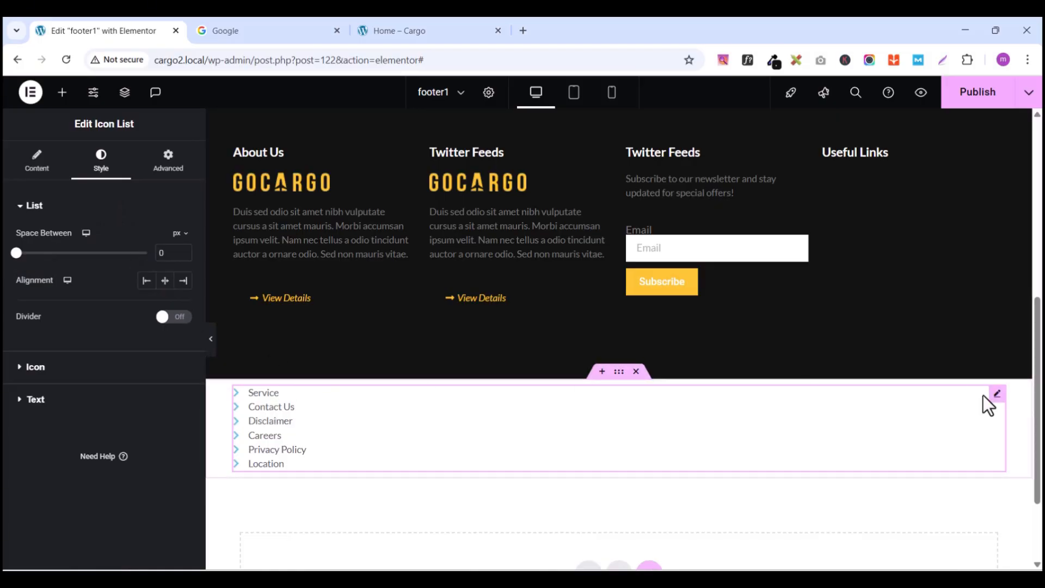
{"action": "left_click", "coordinate": [991, 399]}
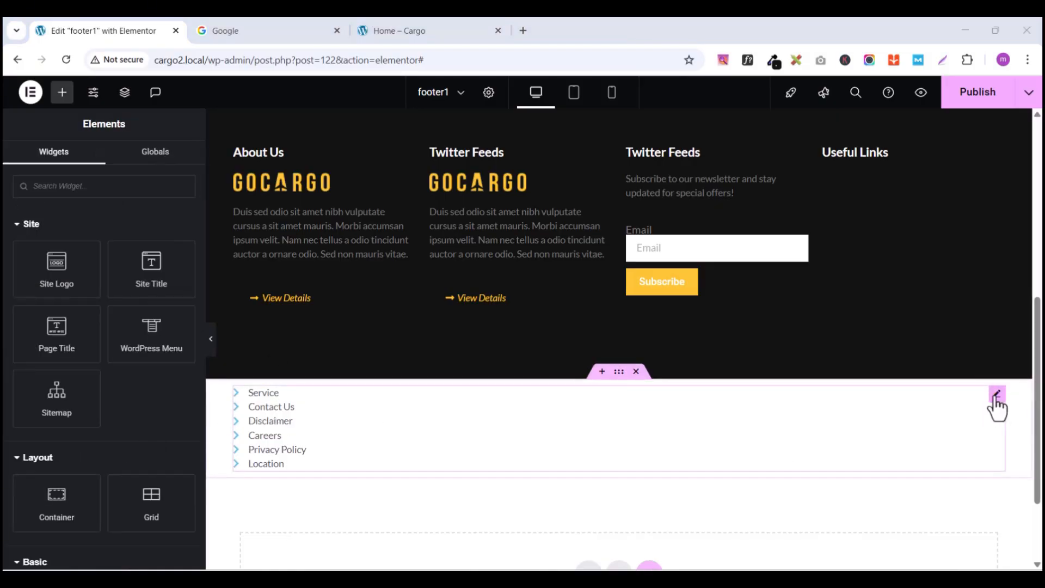
{"action": "left_click", "coordinate": [997, 398]}
{"action": "left_click_drag", "start_coordinate": [997, 401], "coordinate": [870, 159]}
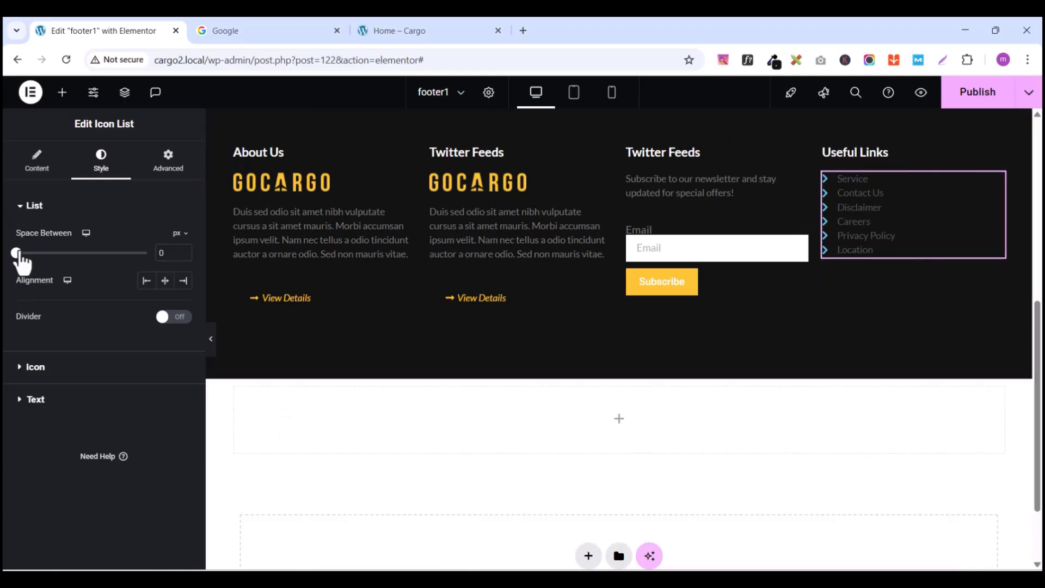
{"action": "left_click_drag", "start_coordinate": [19, 254], "coordinate": [42, 262]}
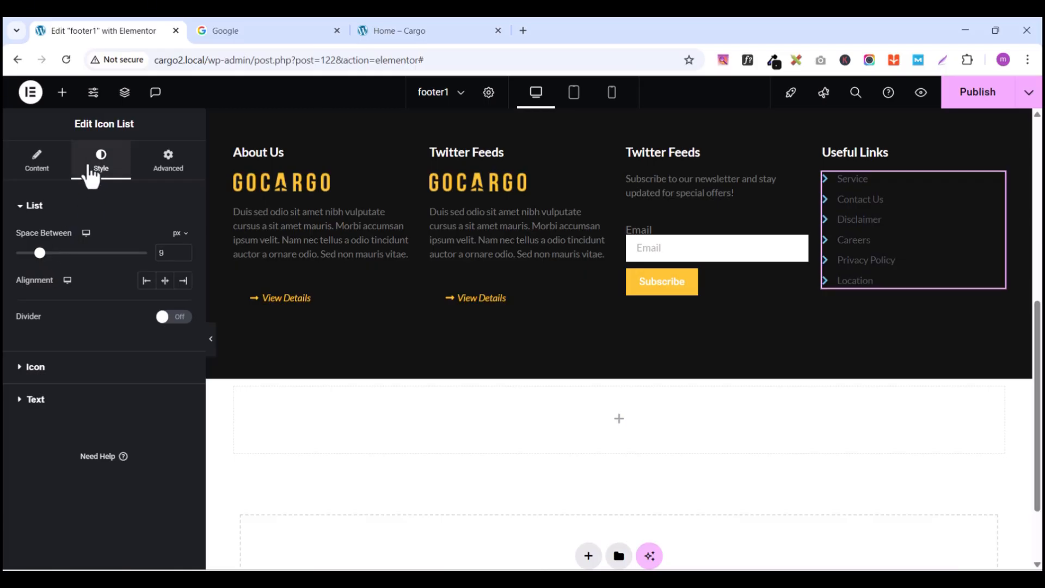
Step: Change the color of the icon list's arrow icons to grey #707172, judging it against the reference footer
{"action": "left_click", "coordinate": [20, 206]}
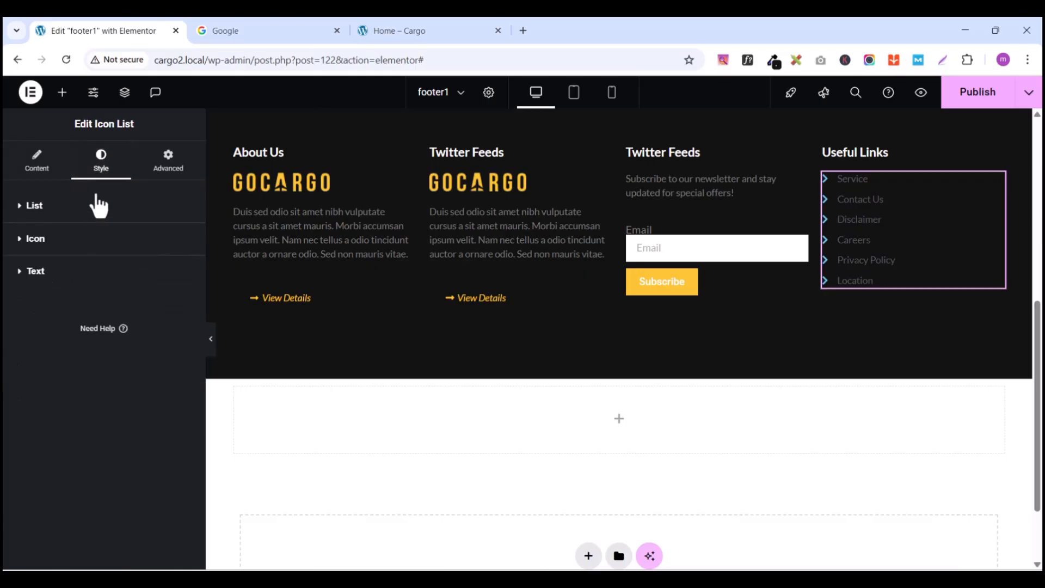
{"action": "left_click", "coordinate": [18, 243]}
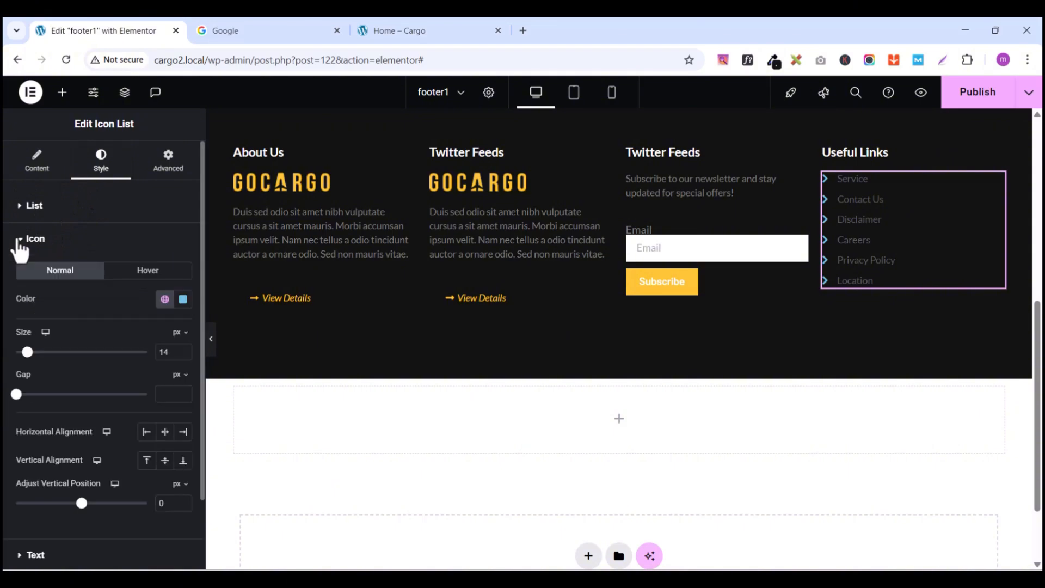
{"action": "left_click", "coordinate": [183, 299]}
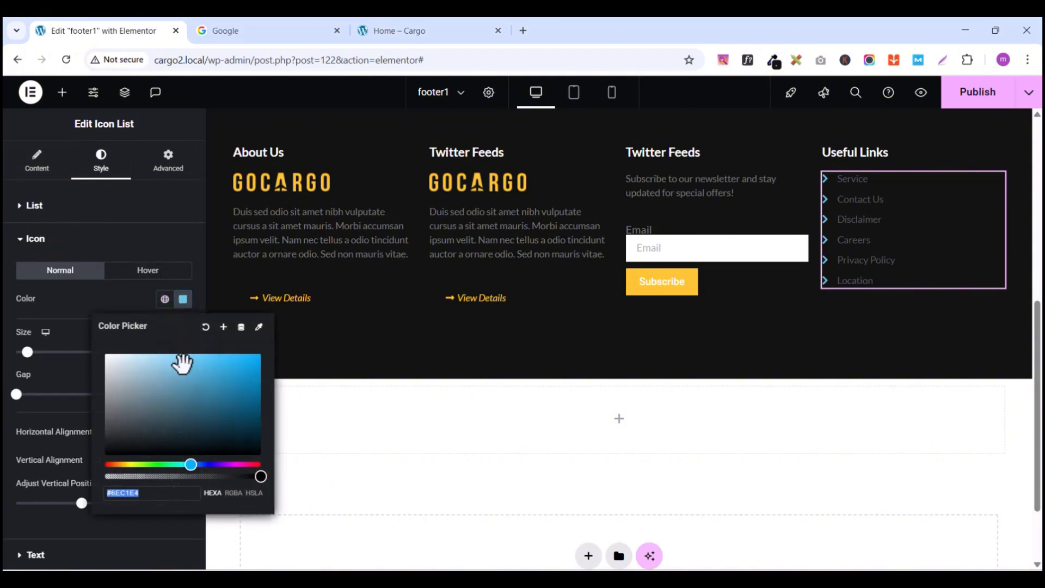
{"action": "left_click_drag", "start_coordinate": [182, 362], "coordinate": [103, 371]}
{"action": "left_click", "coordinate": [429, 33]}
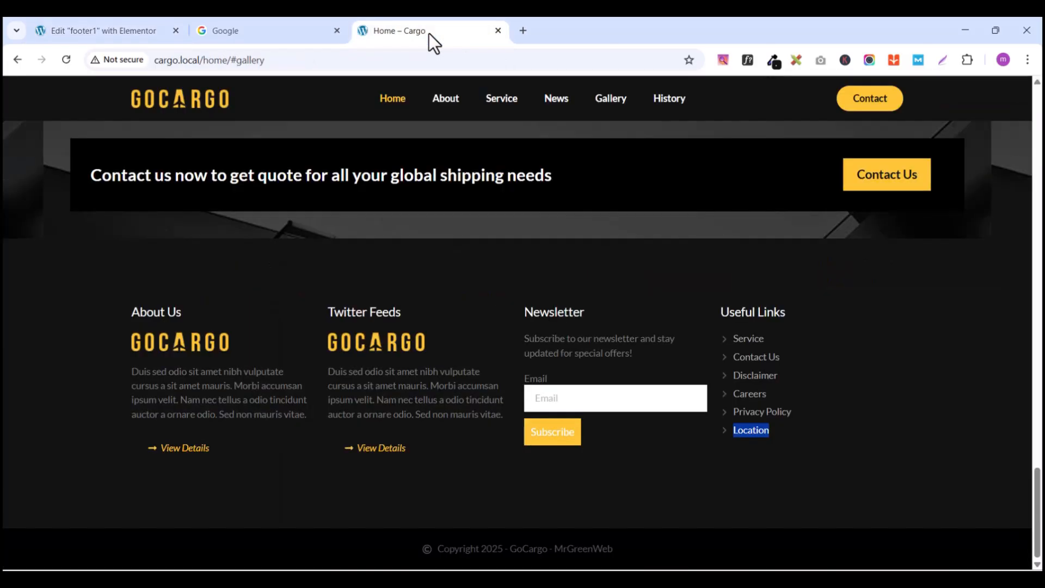
{"action": "left_click", "coordinate": [65, 28]}
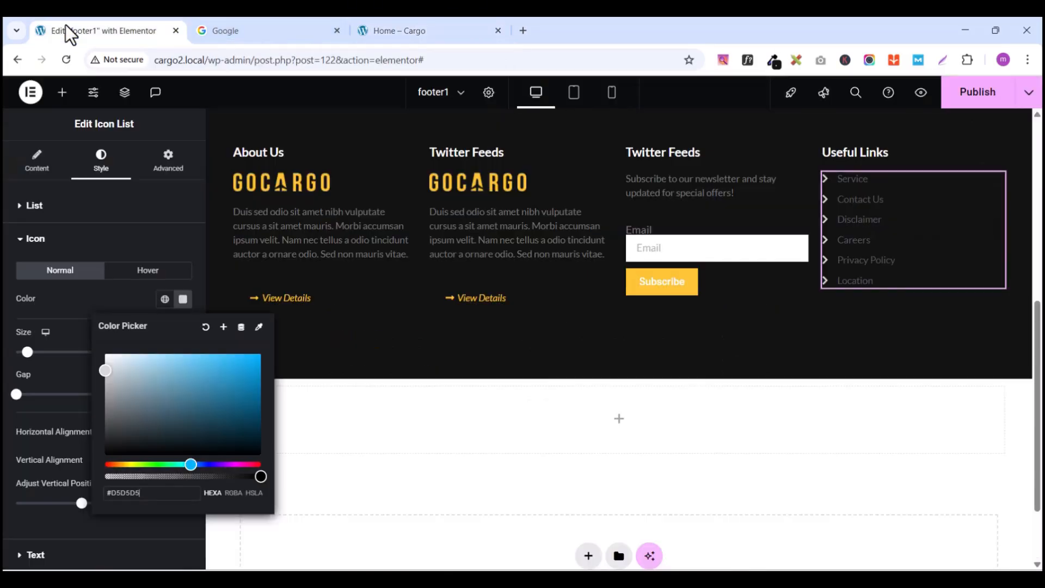
{"action": "left_click_drag", "start_coordinate": [104, 369], "coordinate": [108, 410]}
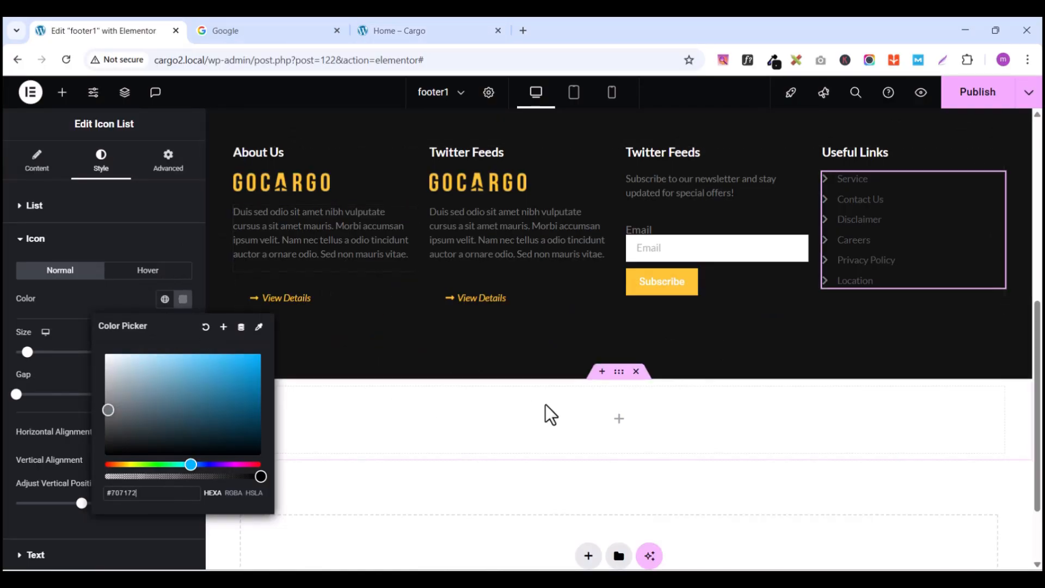
{"action": "left_click", "coordinate": [334, 395]}
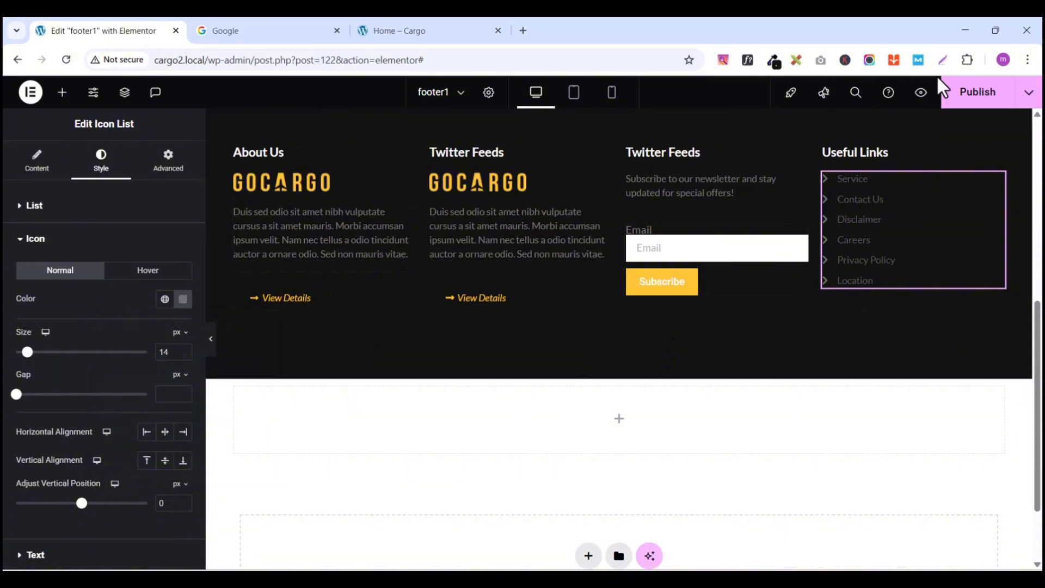
Step: Publish the footer1 template and open its preview to check the four footer columns
{"action": "left_click", "coordinate": [978, 93]}
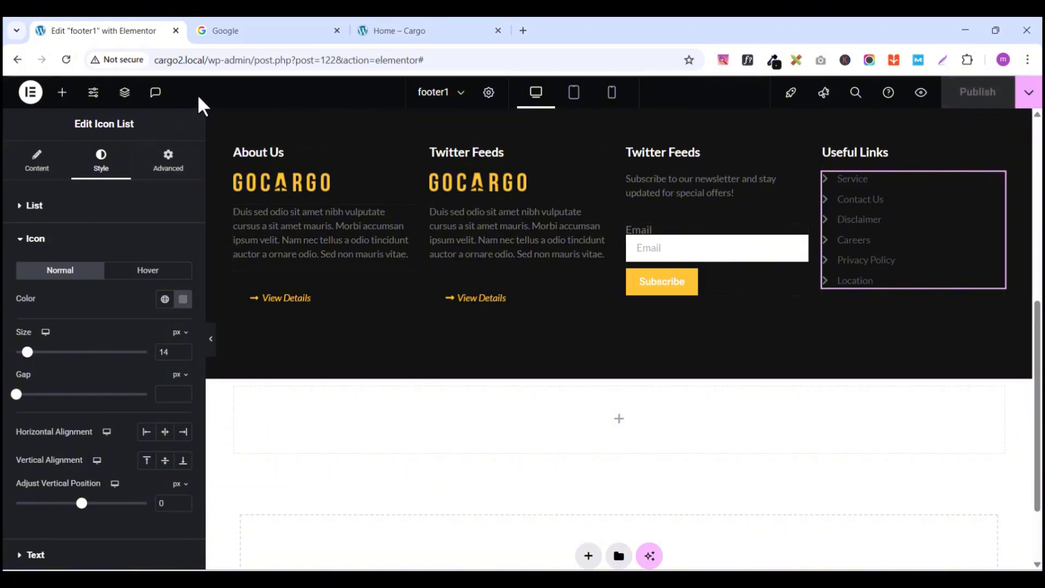
{"action": "left_click", "coordinate": [922, 94]}
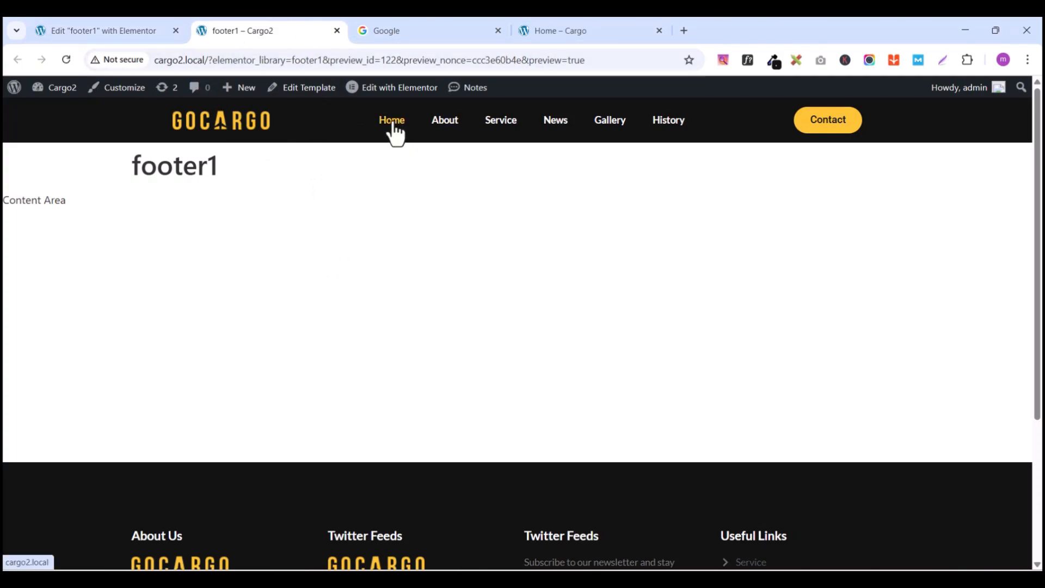
{"action": "scroll", "coordinate": [642, 389], "scroll_direction": "down", "scroll_amount": 1}
{"action": "scroll", "coordinate": [646, 390], "scroll_direction": "up", "scroll_amount": 1}
{"action": "scroll", "coordinate": [681, 395], "scroll_direction": "down", "scroll_amount": 3}
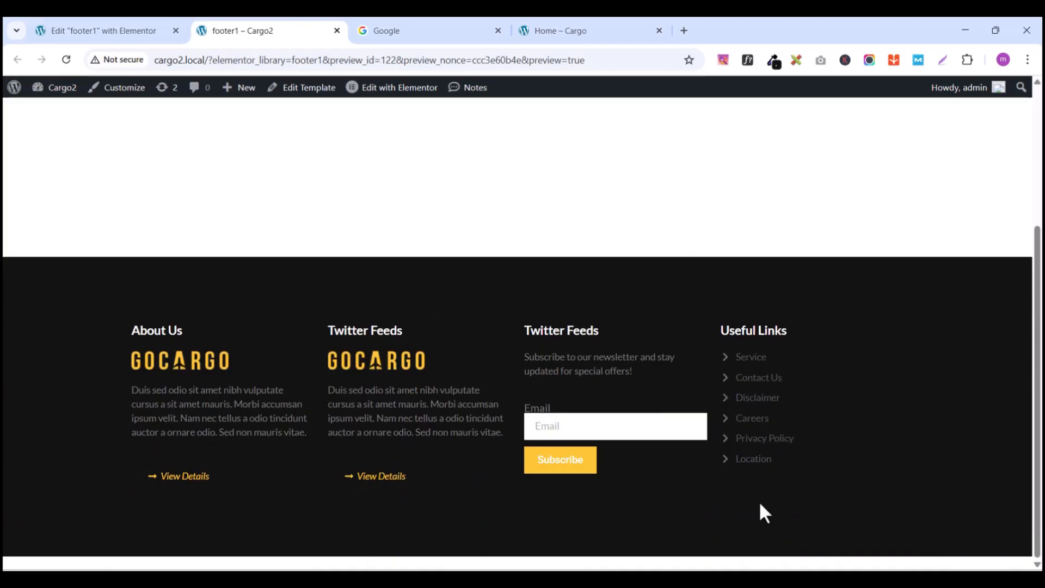
Step: Compare the reference Cargo site's footer and copyright bar with the footer1 preview, and return to the template editor
{"action": "left_click", "coordinate": [555, 31]}
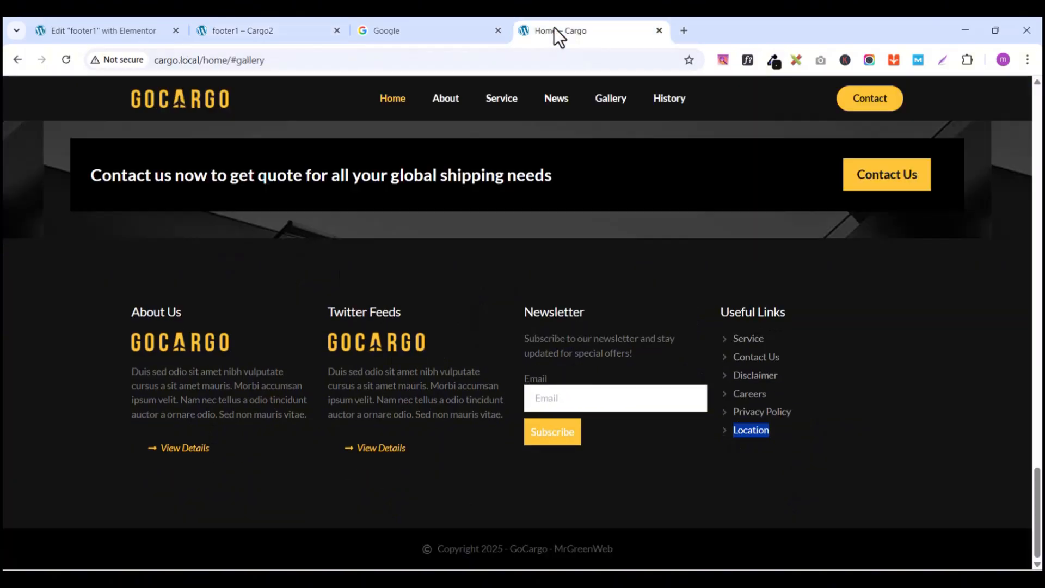
{"action": "scroll", "coordinate": [821, 423], "scroll_direction": "up", "scroll_amount": 7}
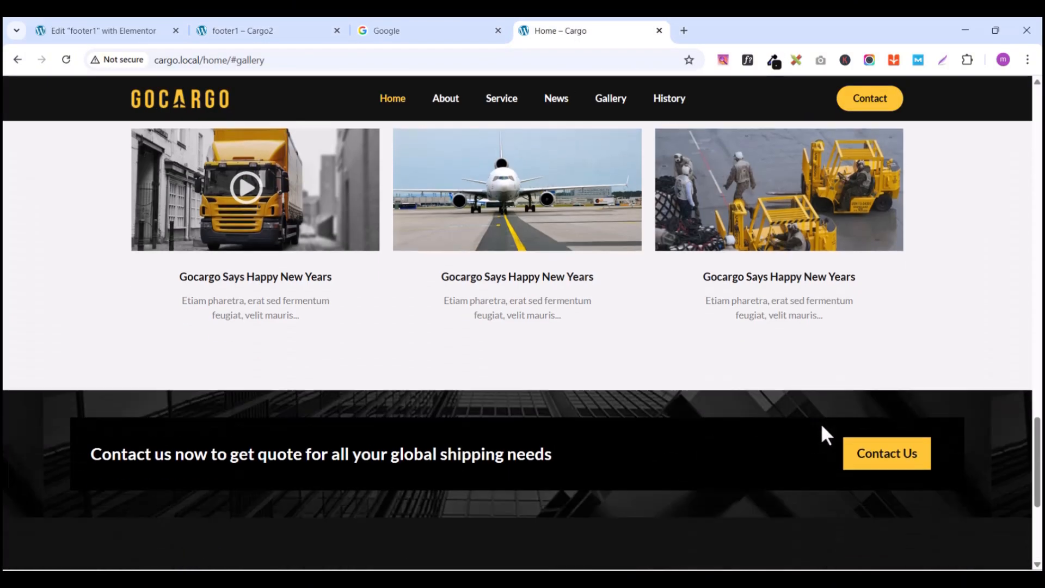
{"action": "scroll", "coordinate": [859, 492], "scroll_direction": "down", "scroll_amount": 5}
{"action": "scroll", "coordinate": [846, 563], "scroll_direction": "down", "scroll_amount": 2}
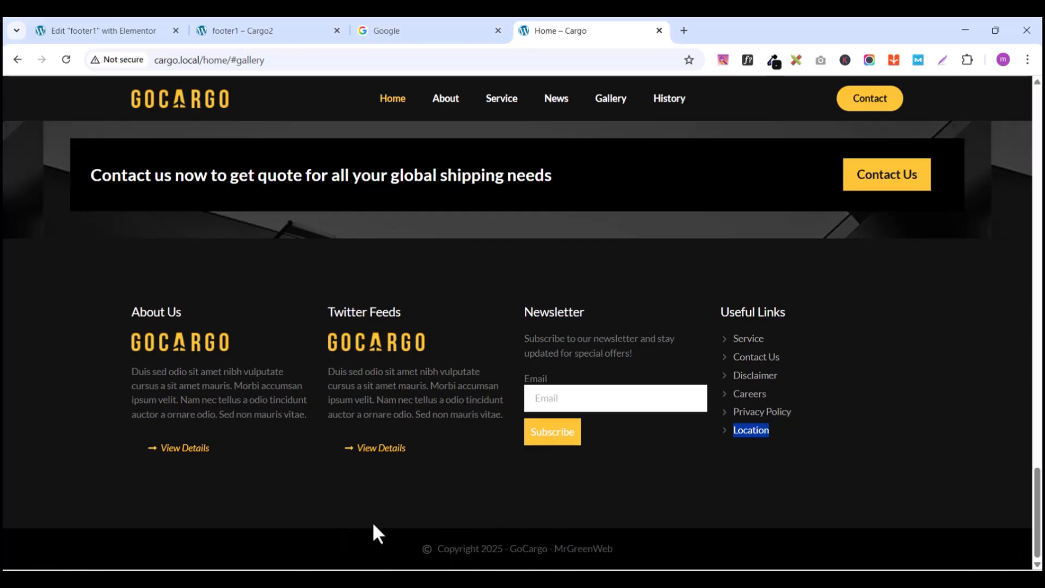
{"action": "left_click", "coordinate": [259, 31]}
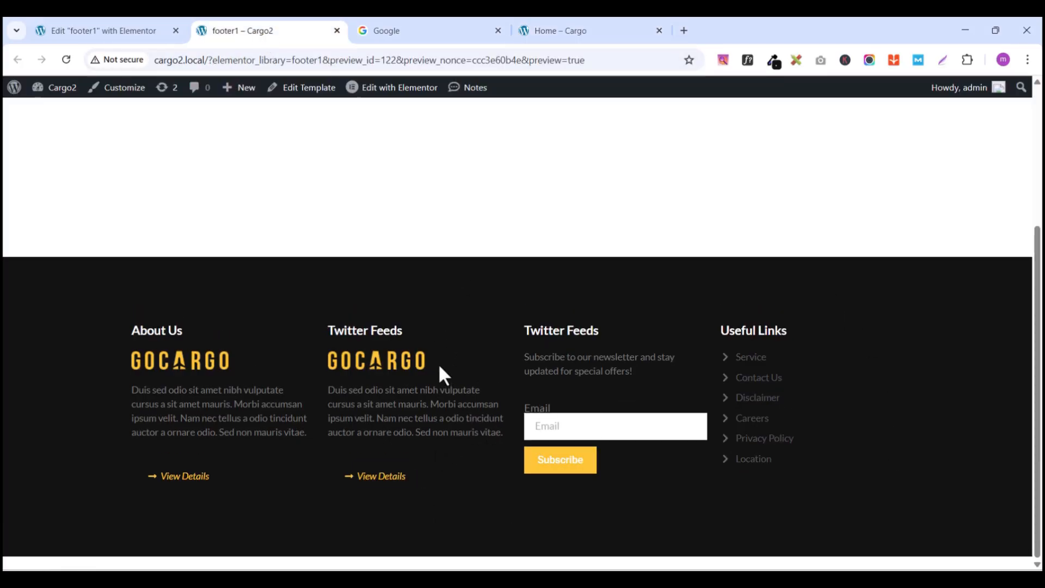
{"action": "left_click", "coordinate": [118, 31]}
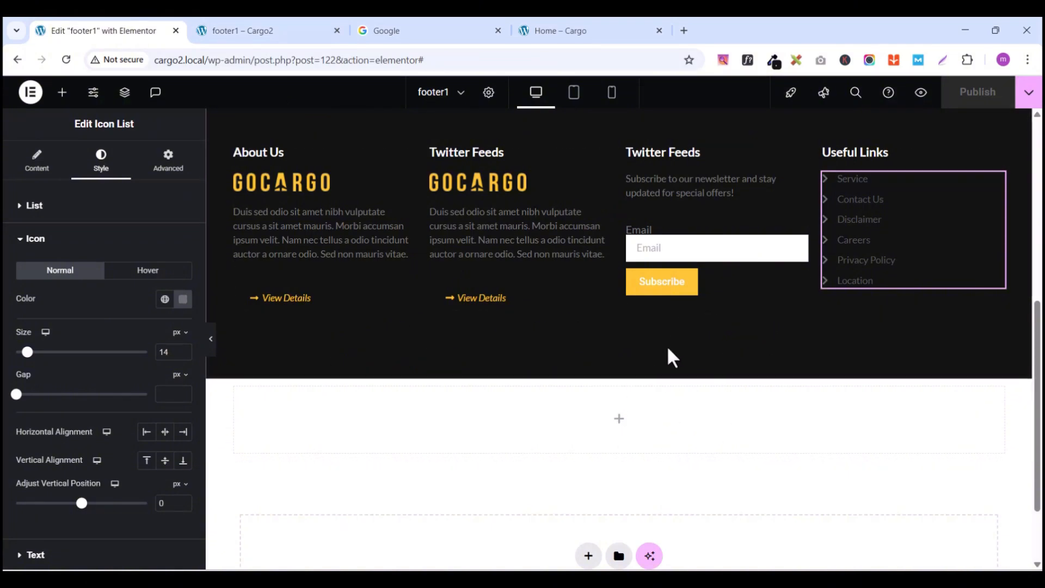
Step: Delete the empty container below the four-column footer section
{"action": "left_click", "coordinate": [619, 377]}
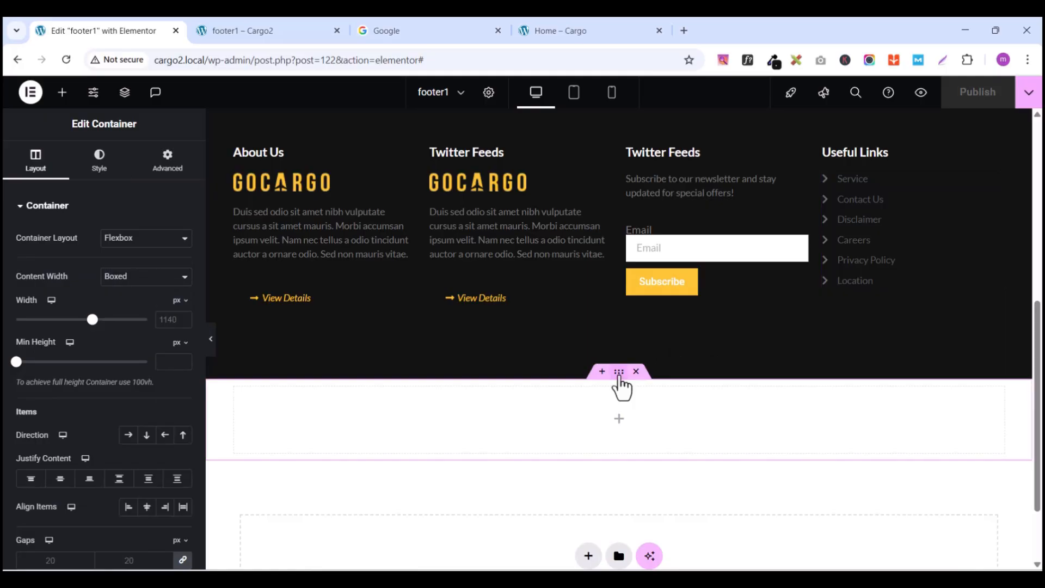
{"action": "right_click", "coordinate": [619, 376]}
{"action": "left_click", "coordinate": [654, 556]}
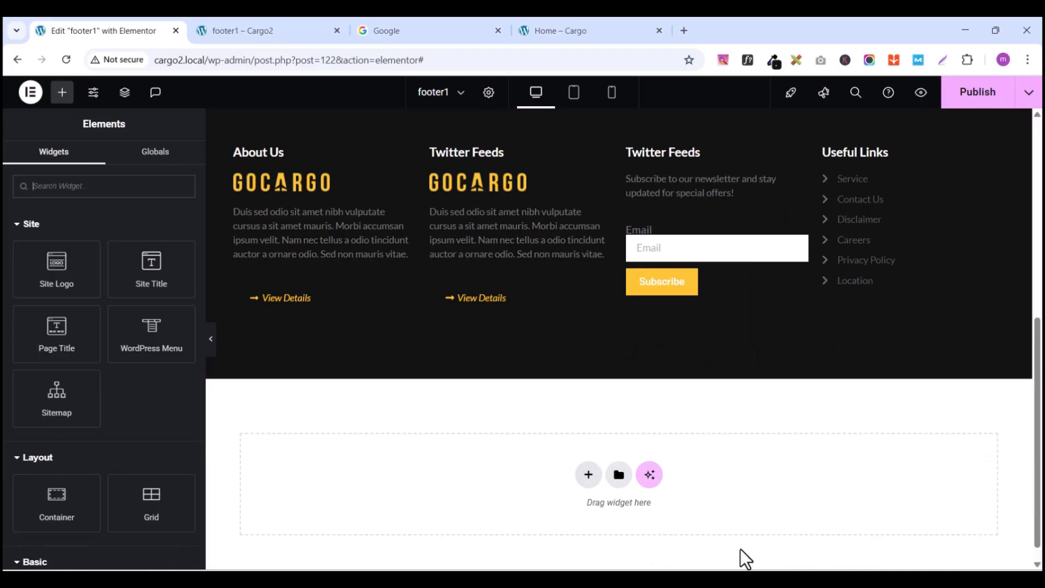
Step: Add a new single-column Flexbox container with vertical direction below the four-column footer section
{"action": "left_click", "coordinate": [589, 476]}
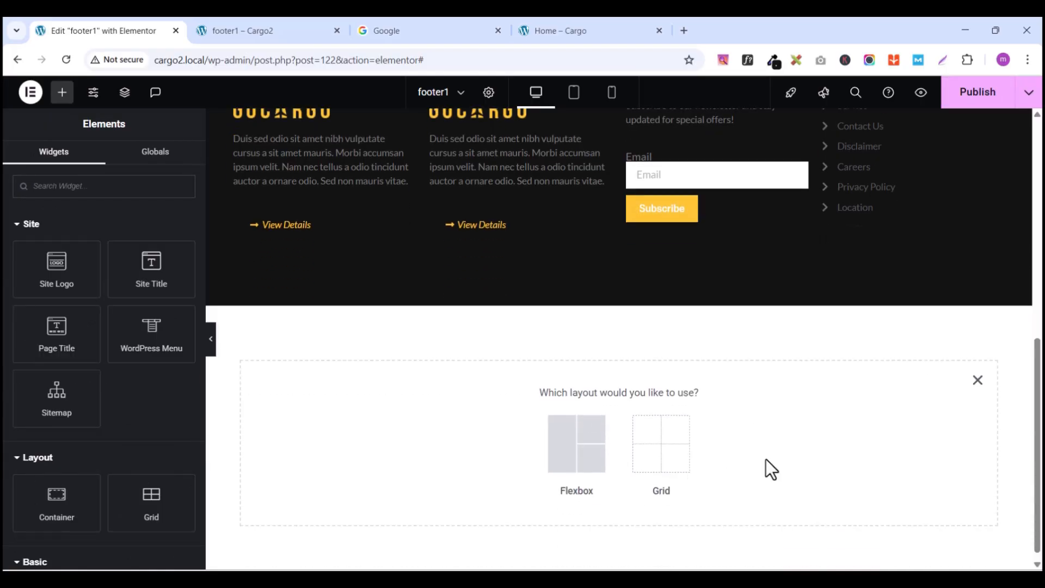
{"action": "left_click", "coordinate": [566, 430]}
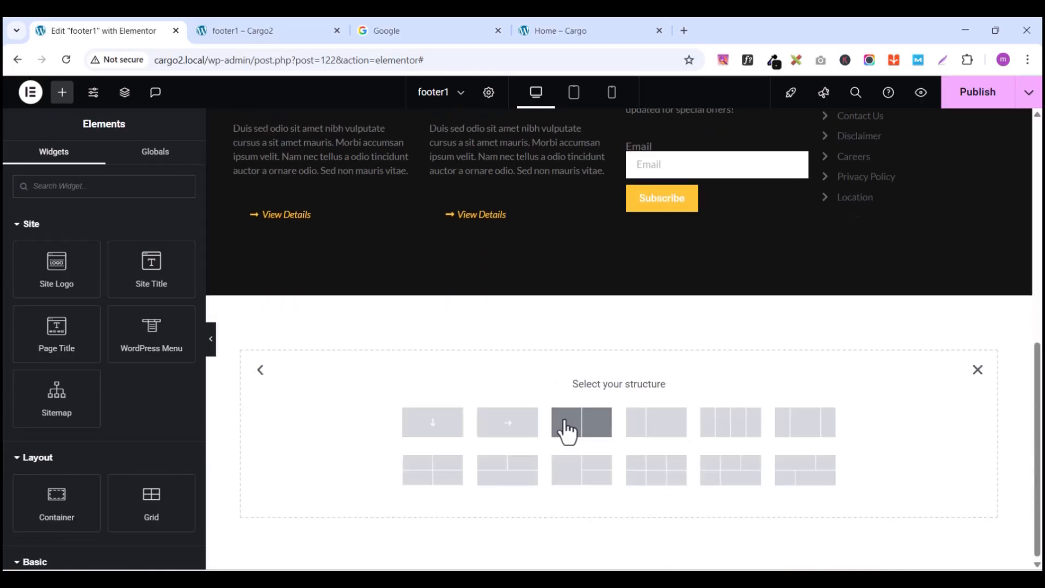
{"action": "left_click", "coordinate": [430, 425]}
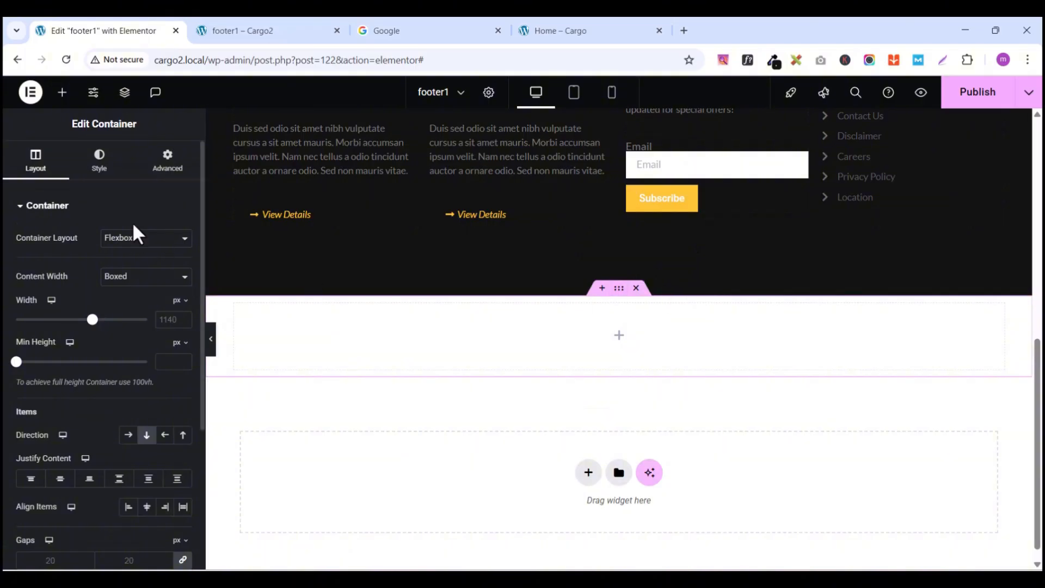
Step: Unlink the new container's padding values and set 20 px top, 0 right, 20 px bottom and 0 left
{"action": "left_click", "coordinate": [163, 175]}
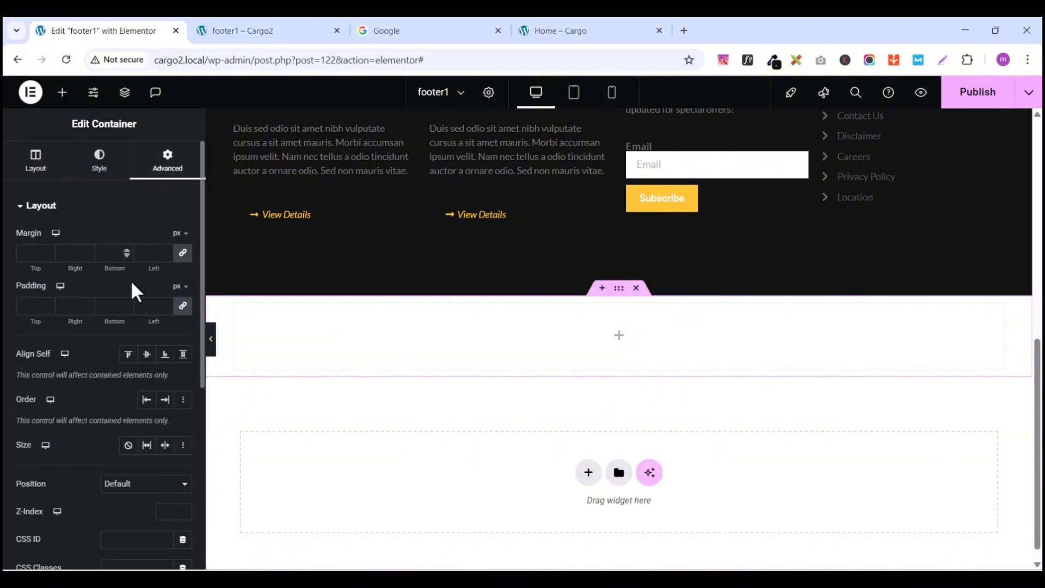
{"action": "left_click", "coordinate": [183, 305]}
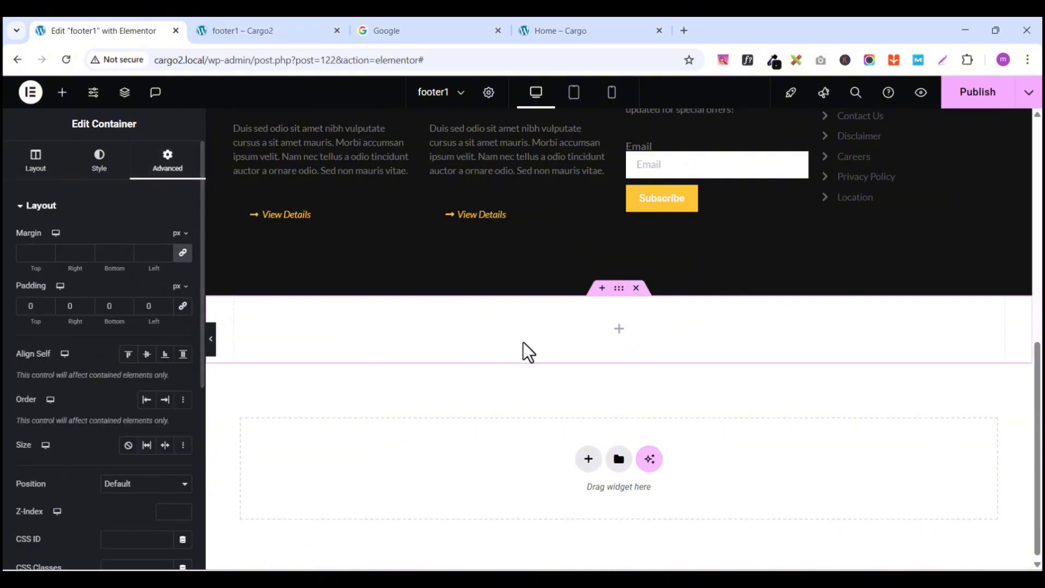
{"action": "left_click", "coordinate": [31, 307]}
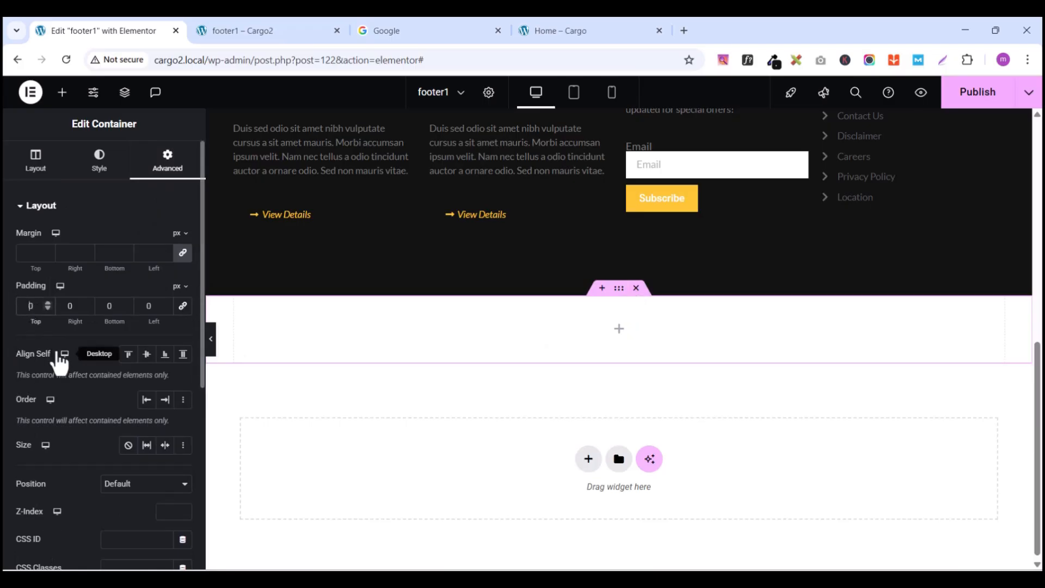
{"action": "type", "text": "2"}
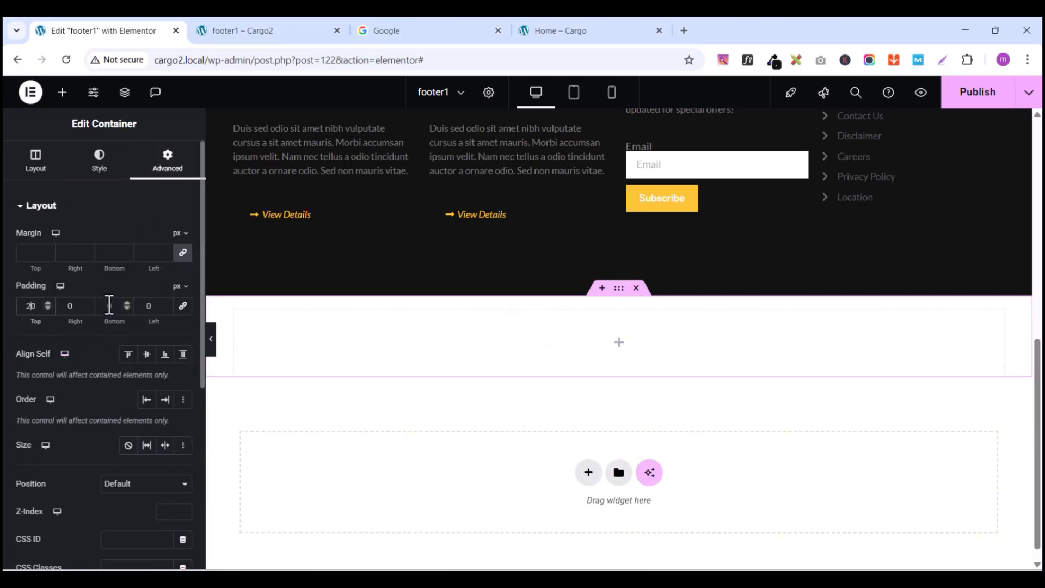
{"action": "left_click", "coordinate": [110, 306]}
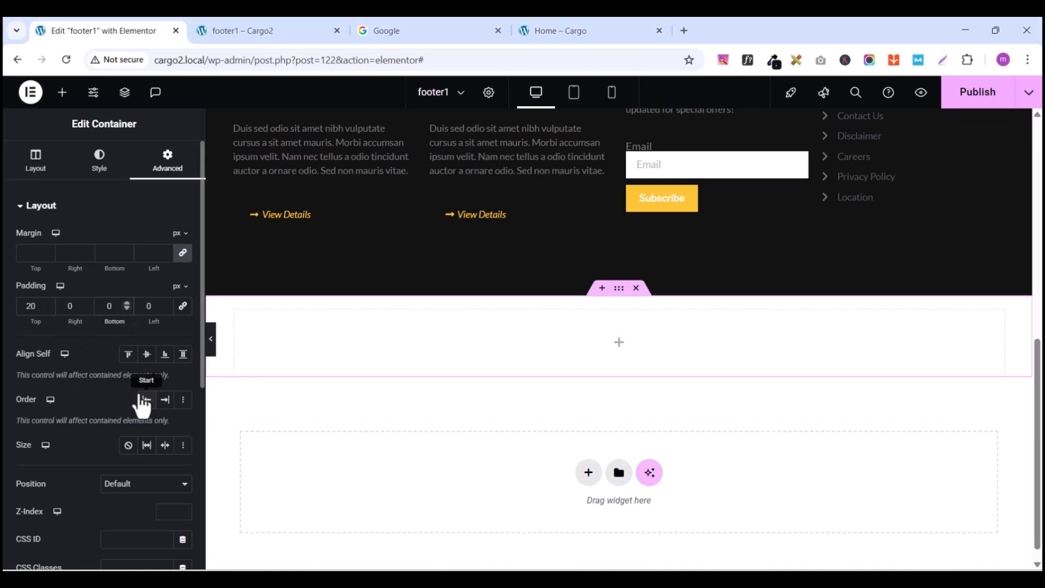
{"action": "type", "text": "2"}
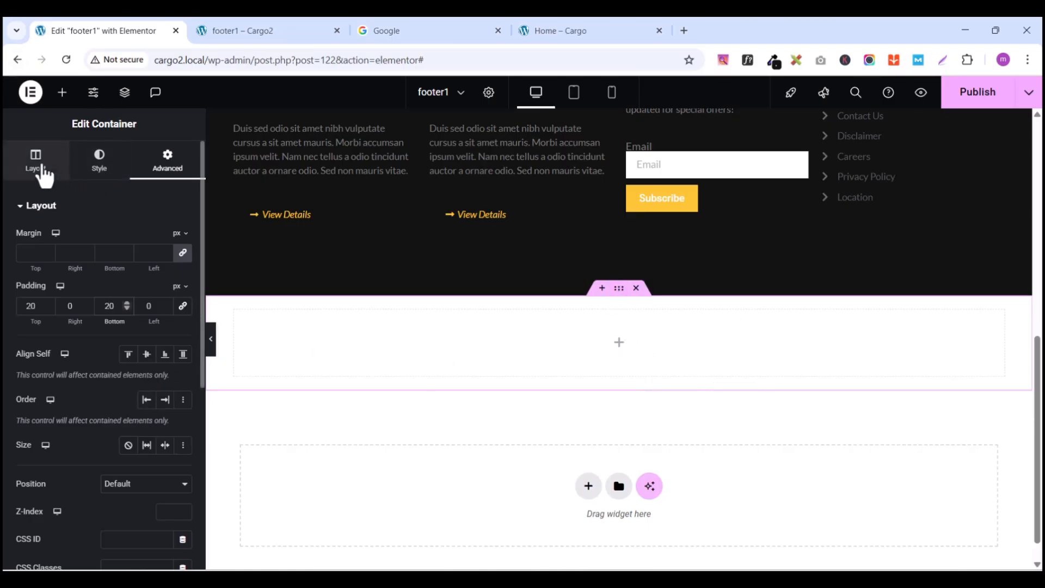
{"action": "scroll", "coordinate": [93, 272], "scroll_direction": "down", "scroll_amount": 5}
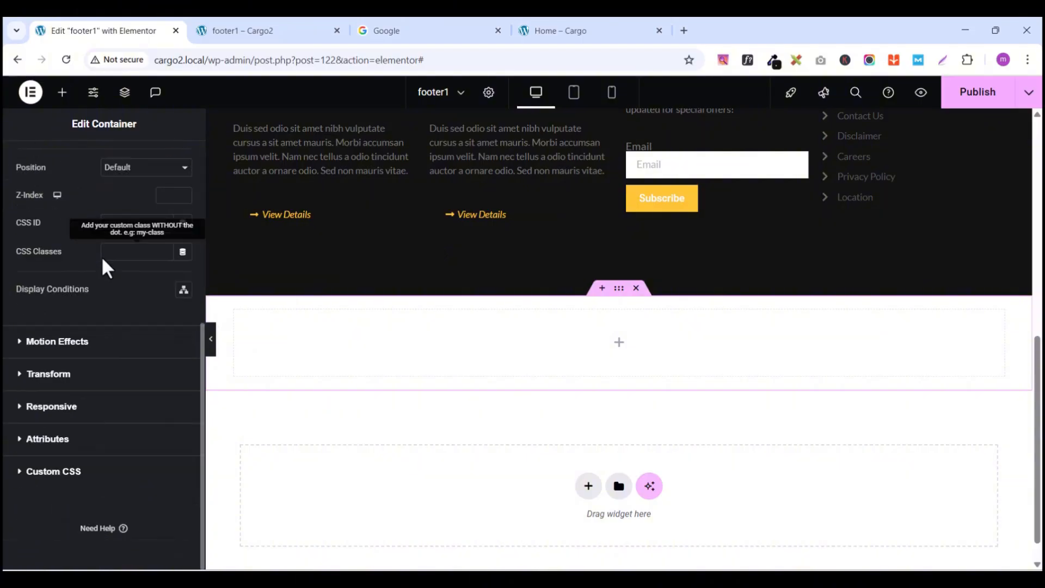
{"action": "scroll", "coordinate": [102, 256], "scroll_direction": "up", "scroll_amount": 2}
{"action": "scroll", "coordinate": [116, 273], "scroll_direction": "up", "scroll_amount": 1}
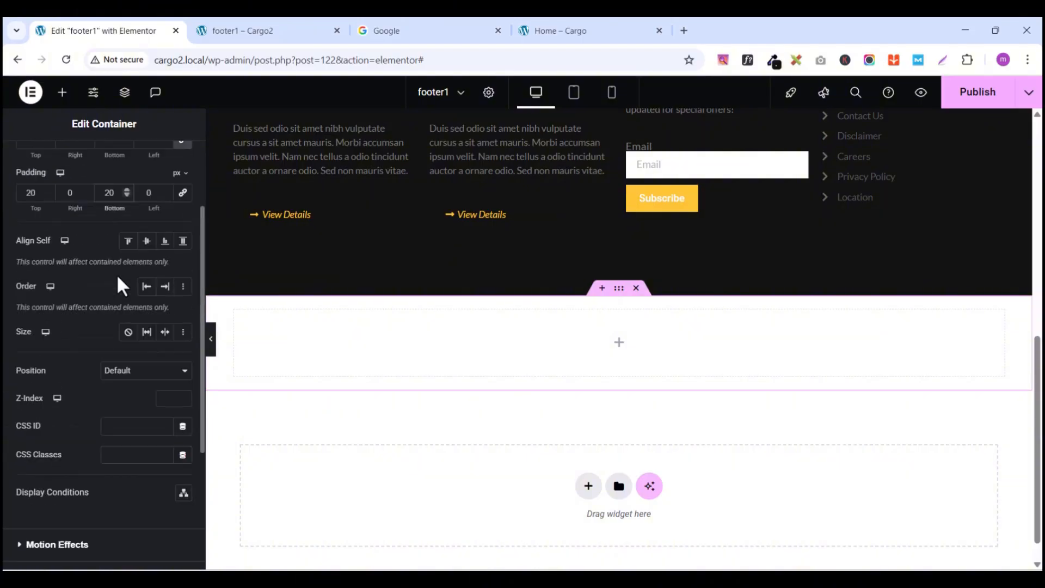
{"action": "scroll", "coordinate": [117, 273], "scroll_direction": "down", "scroll_amount": 1}
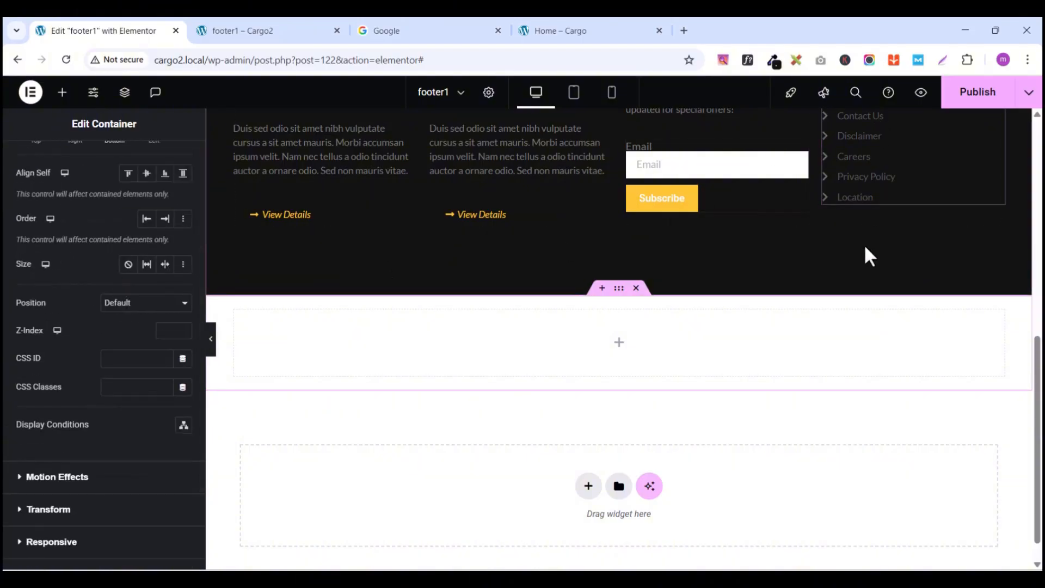
{"action": "scroll", "coordinate": [864, 244], "scroll_direction": "up", "scroll_amount": 2}
{"action": "scroll", "coordinate": [864, 246], "scroll_direction": "up", "scroll_amount": 5}
{"action": "scroll", "coordinate": [865, 246], "scroll_direction": "down", "scroll_amount": 7}
{"action": "scroll", "coordinate": [66, 196], "scroll_direction": "up", "scroll_amount": 2}
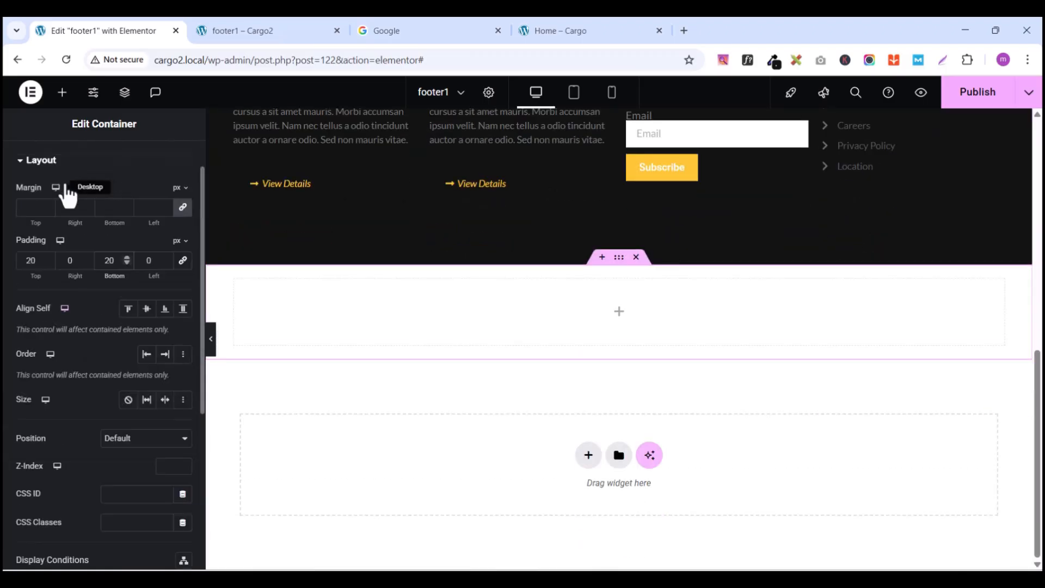
{"action": "scroll", "coordinate": [98, 203], "scroll_direction": "down", "scroll_amount": 1}
{"action": "scroll", "coordinate": [98, 204], "scroll_direction": "up", "scroll_amount": 2}
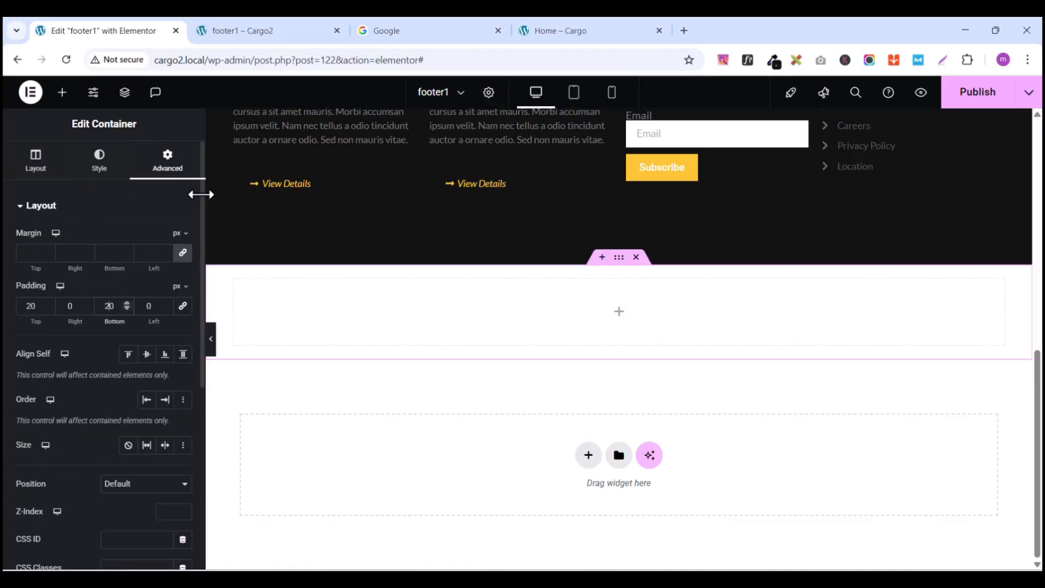
Step: Add an Icon List widget to the new container and remove its second and third items
{"action": "scroll", "coordinate": [205, 172], "scroll_direction": "down", "scroll_amount": 5}
{"action": "scroll", "coordinate": [140, 259], "scroll_direction": "up", "scroll_amount": 5}
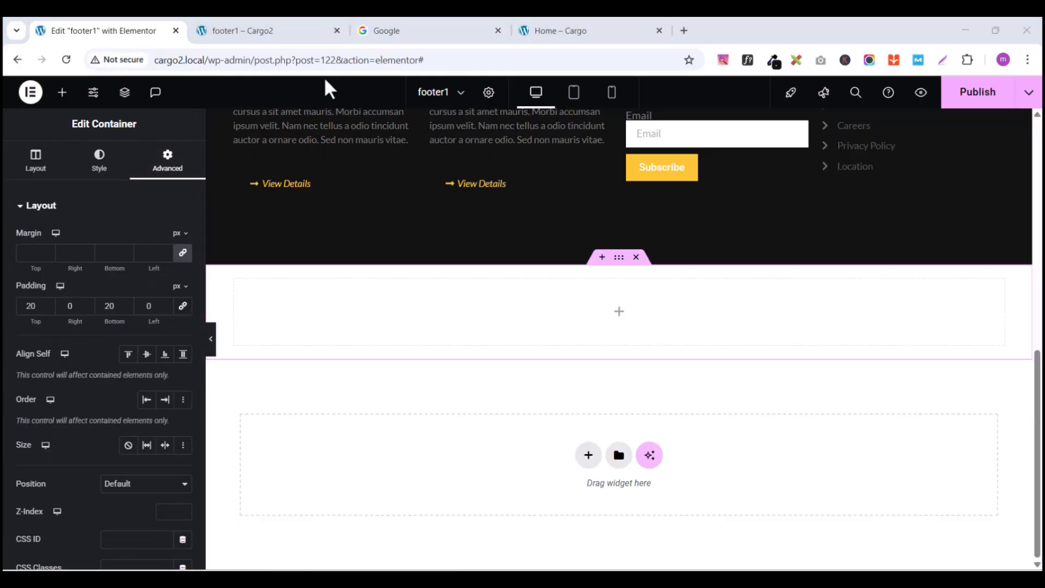
{"action": "left_click", "coordinate": [62, 93]}
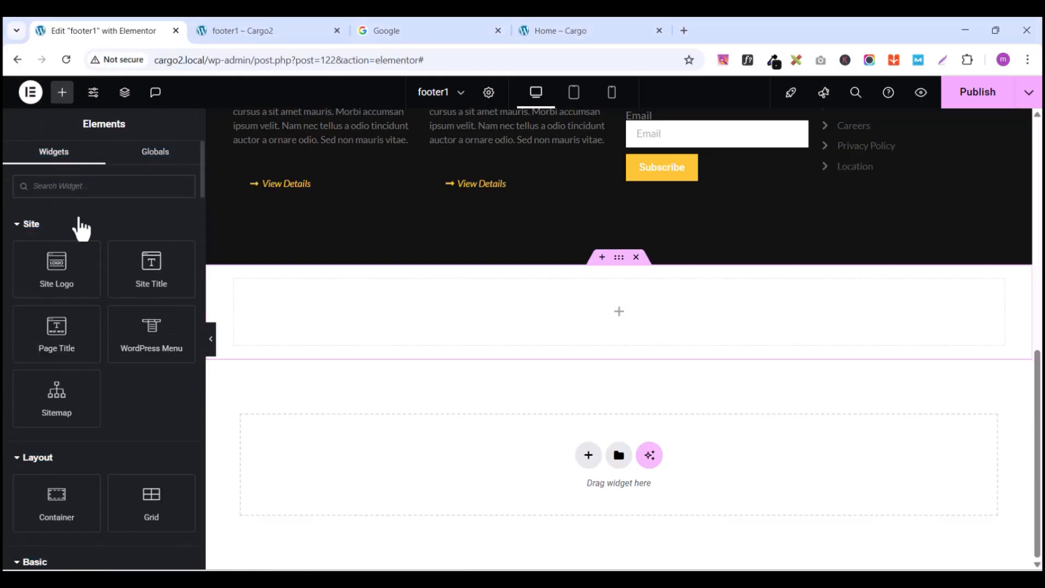
{"action": "left_click", "coordinate": [70, 186]}
{"action": "type", "text": "ico"}
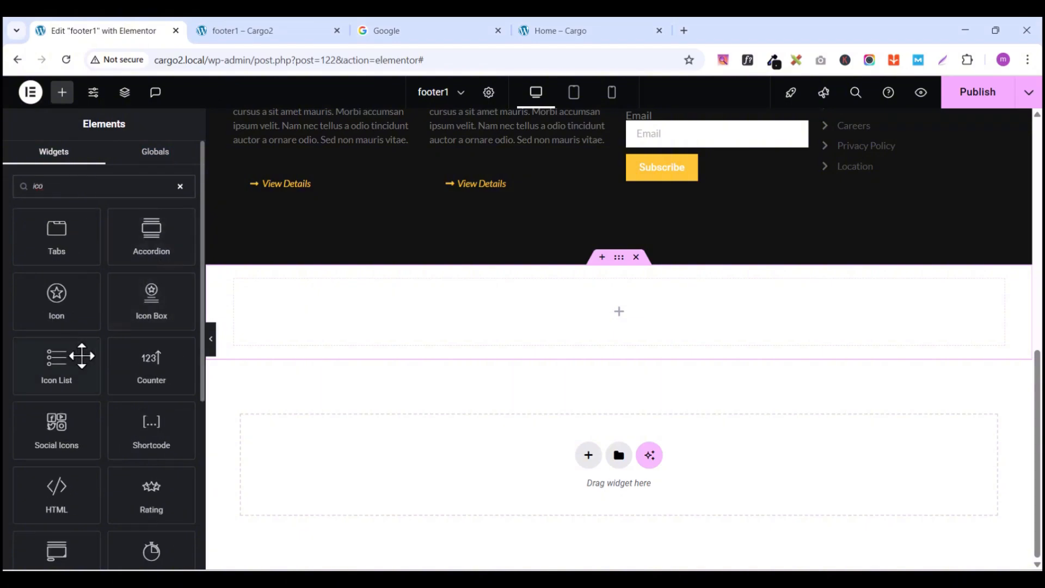
{"action": "left_click_drag", "start_coordinate": [56, 363], "coordinate": [555, 327]}
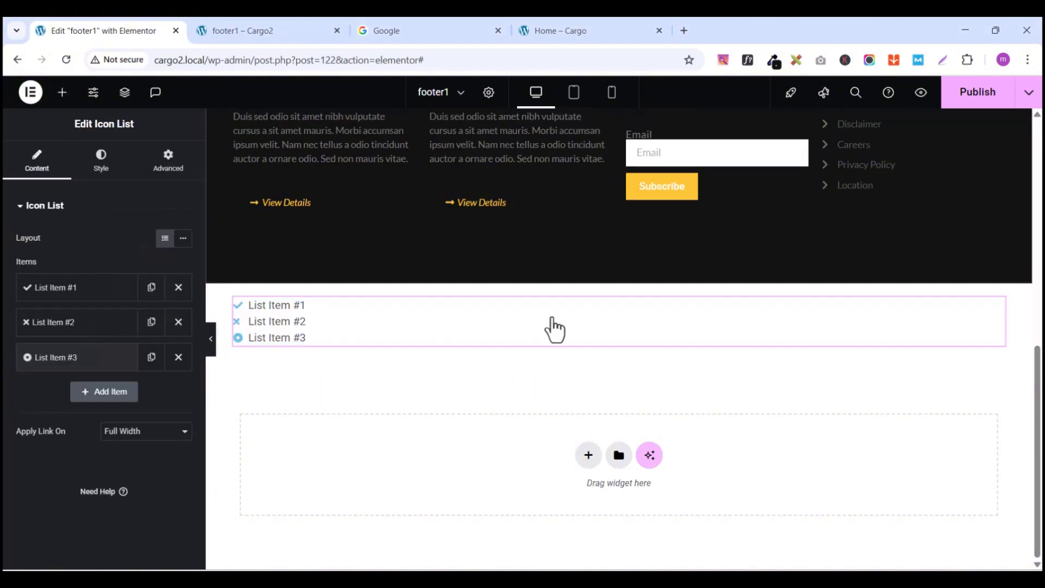
{"action": "left_click", "coordinate": [178, 357]}
{"action": "left_click", "coordinate": [179, 322]}
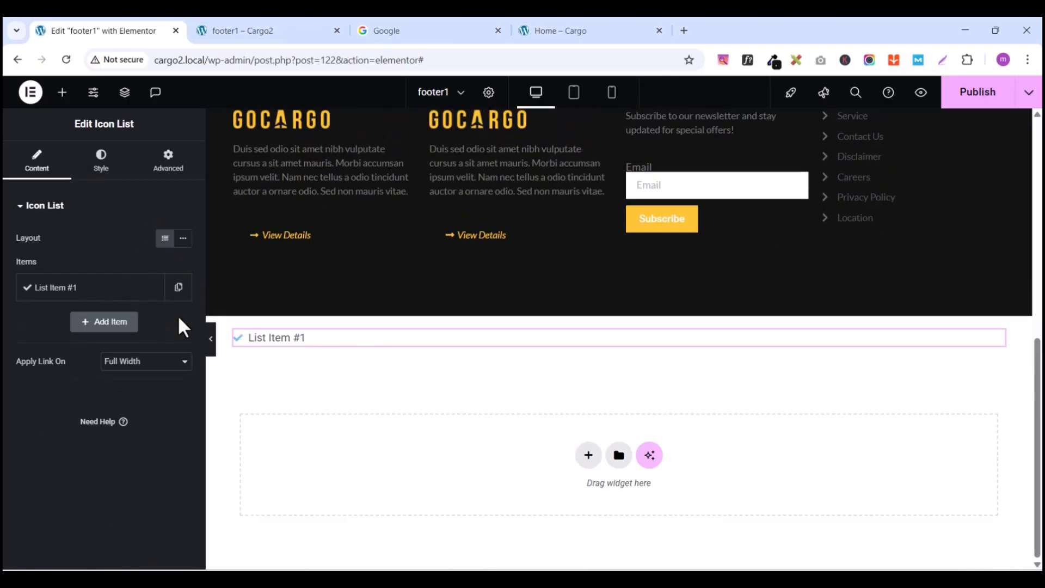
Step: Copy the text "Copyright 2025 - GoCargo - MrGreenWeb" from the reference Cargo site's footer and return to the template editor's remaining list item
{"action": "left_click", "coordinate": [117, 287]}
{"action": "left_click", "coordinate": [558, 29]}
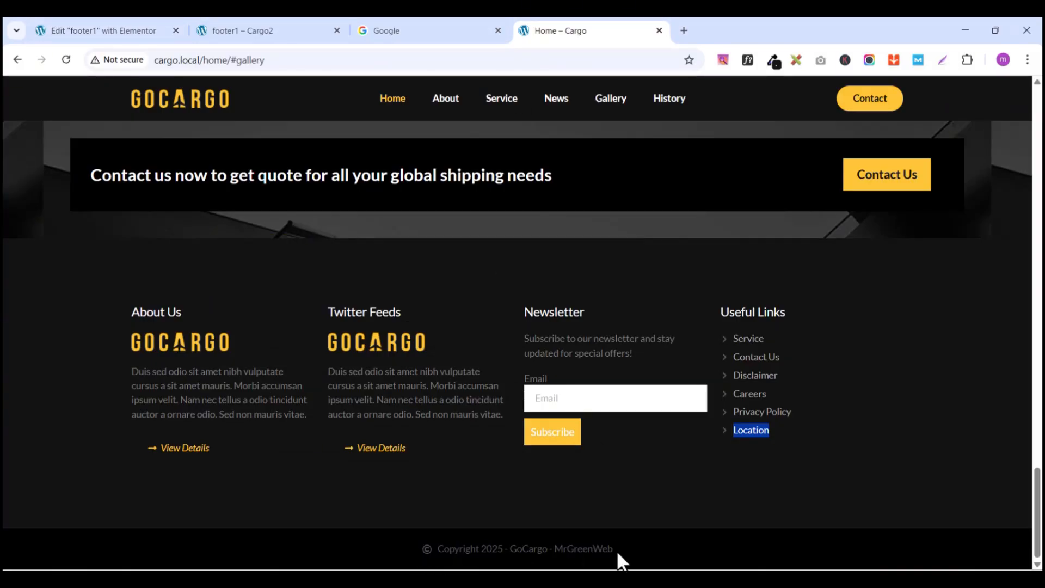
{"action": "left_click_drag", "start_coordinate": [616, 550], "coordinate": [441, 551]}
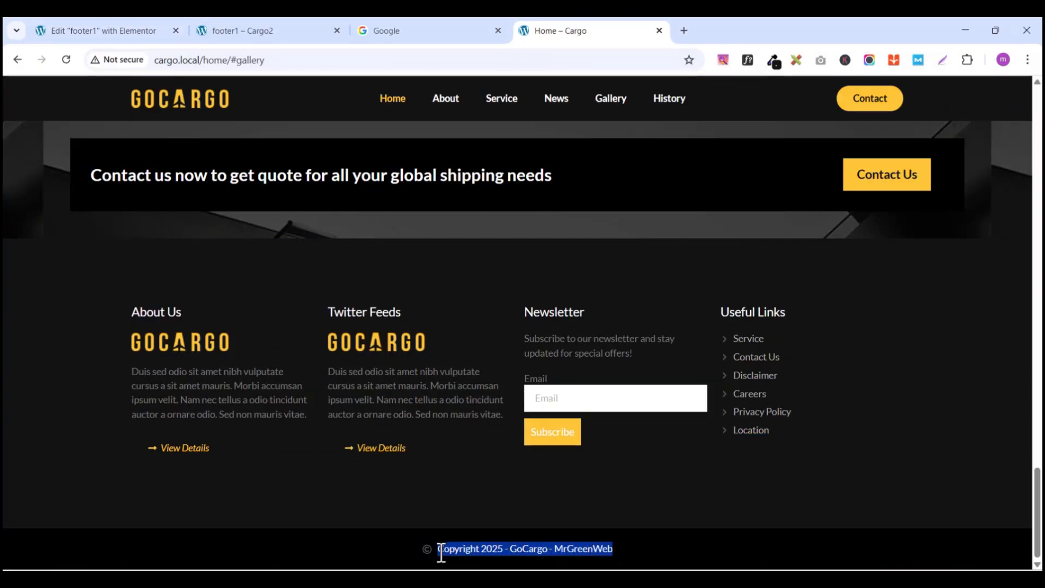
{"action": "right_click", "coordinate": [441, 553]}
{"action": "left_click", "coordinate": [488, 357]}
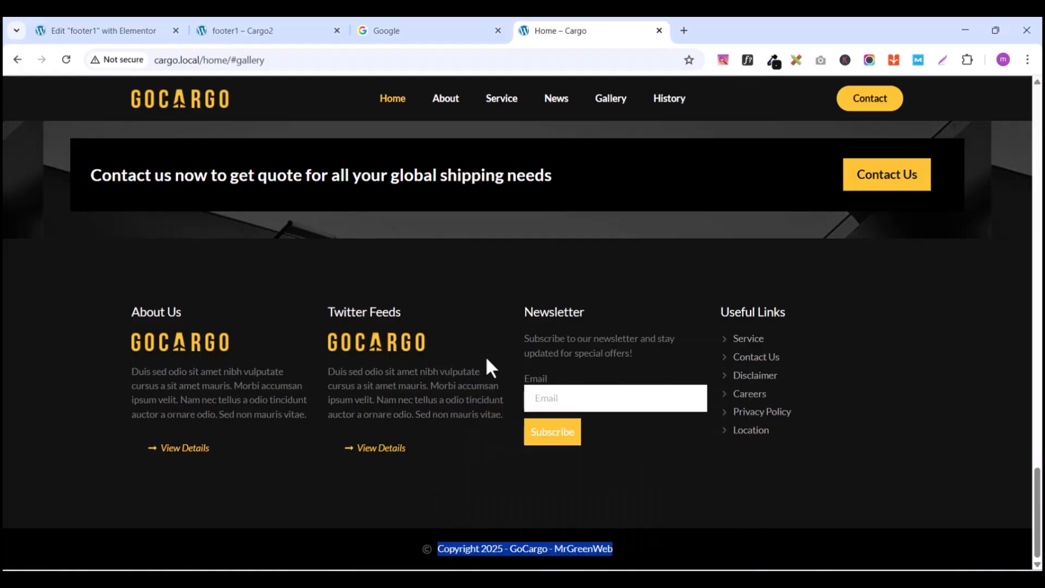
{"action": "left_click", "coordinate": [103, 29]}
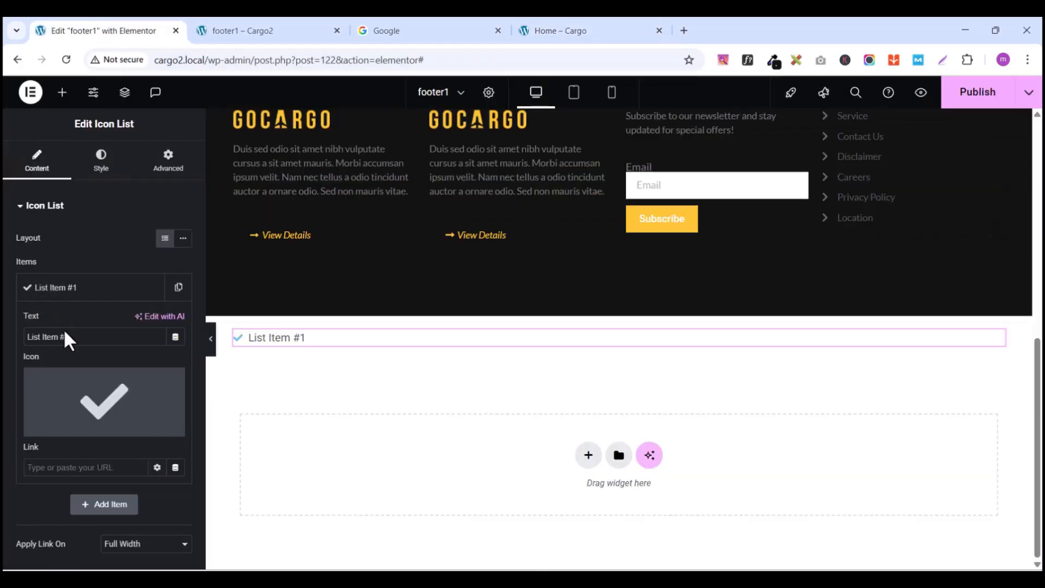
Step: Change the list item's icon to the outlined Copyright icon and replace its text with the copied "Copyright 2025 - GoCargo - MrGreenWeb"
{"action": "left_click", "coordinate": [61, 436]}
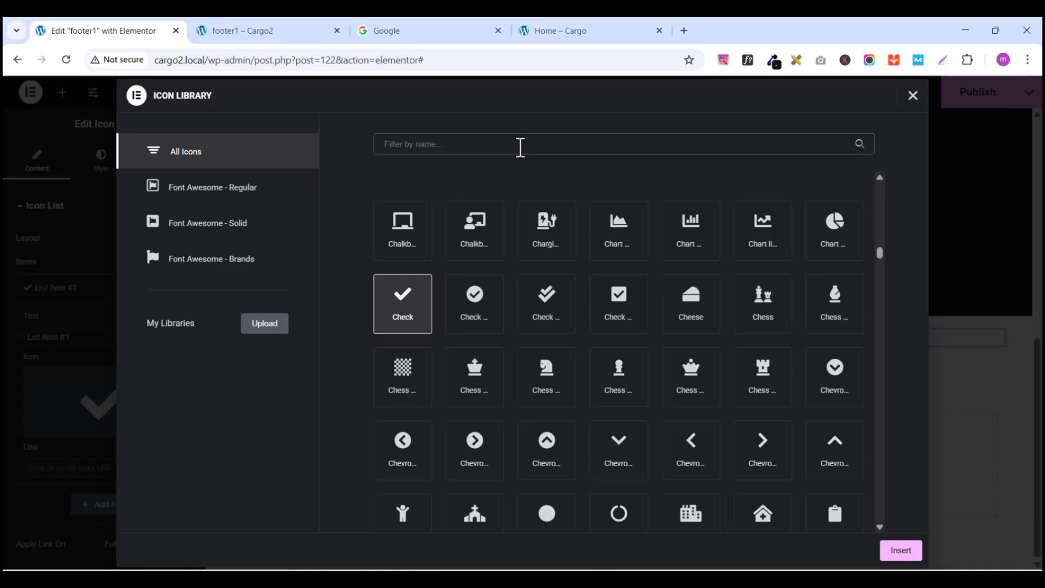
{"action": "left_click", "coordinate": [520, 148]}
{"action": "type", "text": "@"}
{"action": "key", "text": "BackSpace"}
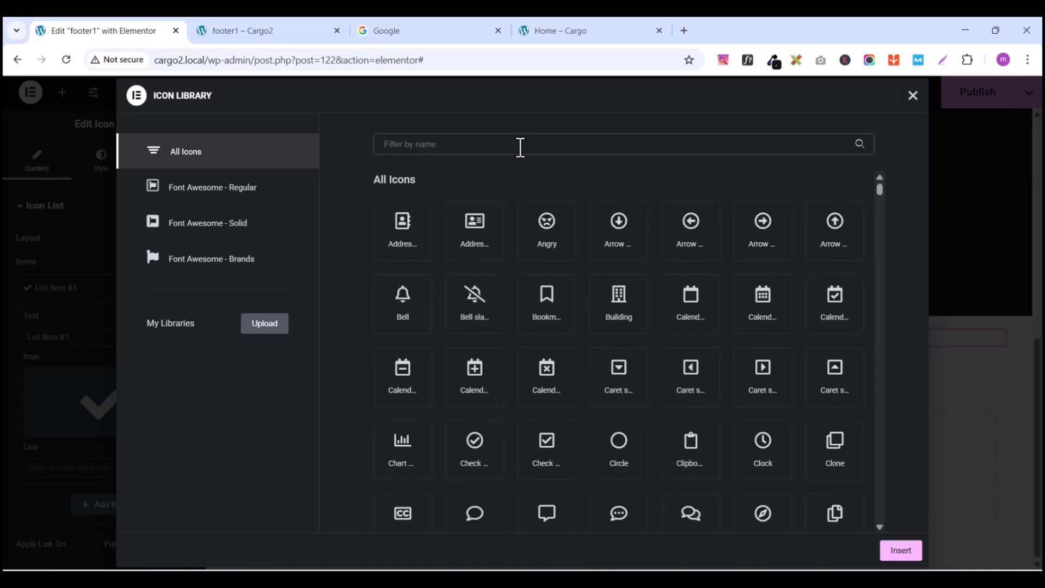
{"action": "type", "text": "cop"}
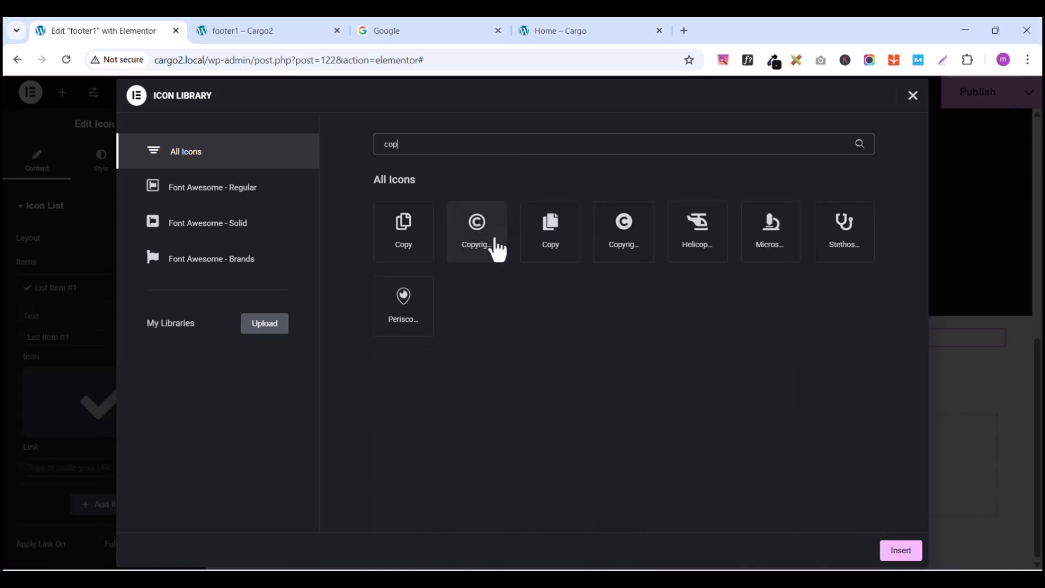
{"action": "left_click", "coordinate": [491, 234]}
{"action": "left_click", "coordinate": [901, 550]}
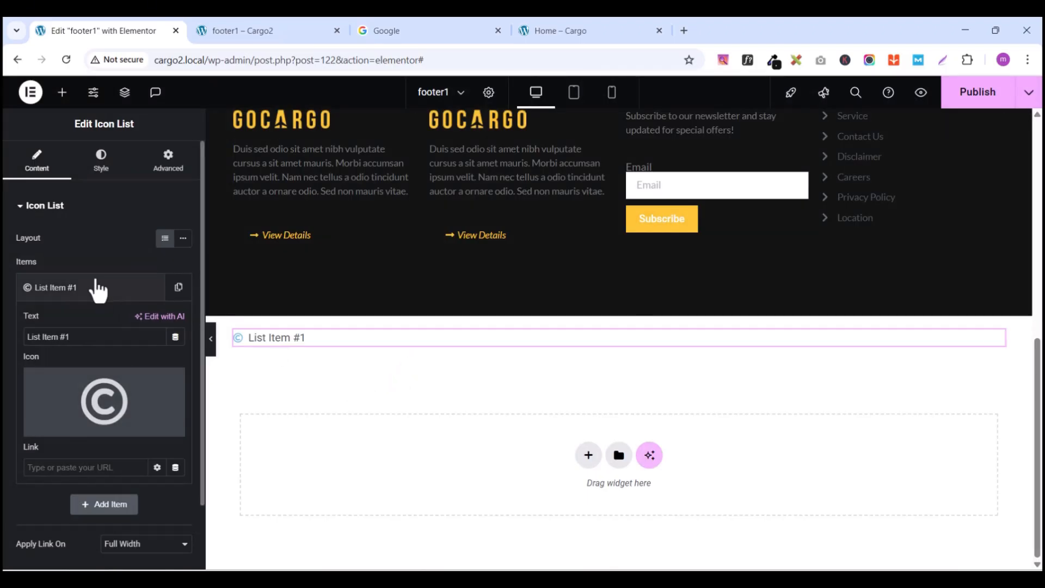
{"action": "triple_click", "coordinate": [66, 336]}
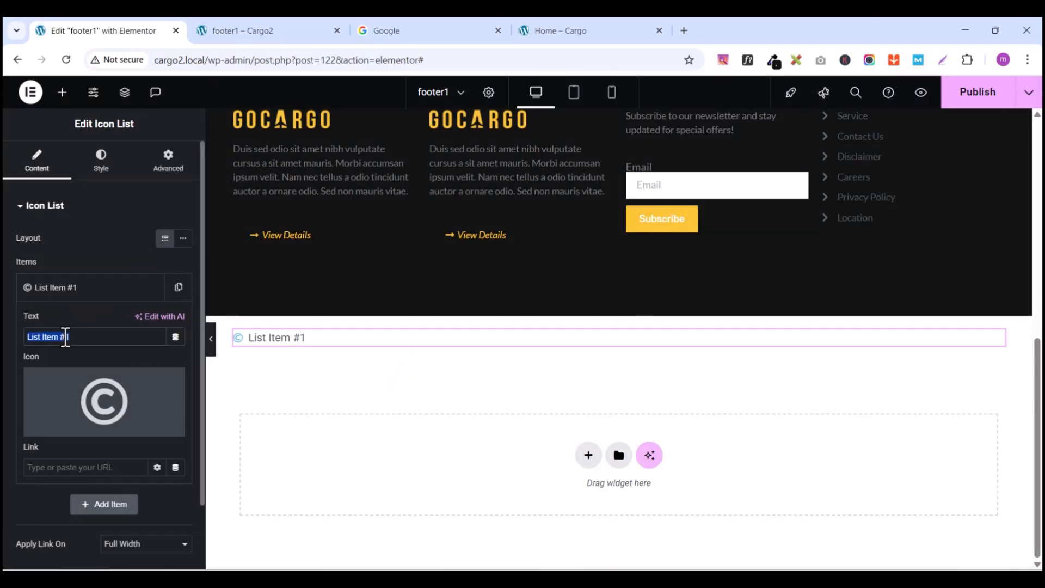
{"action": "key", "text": "ctrl+v"}
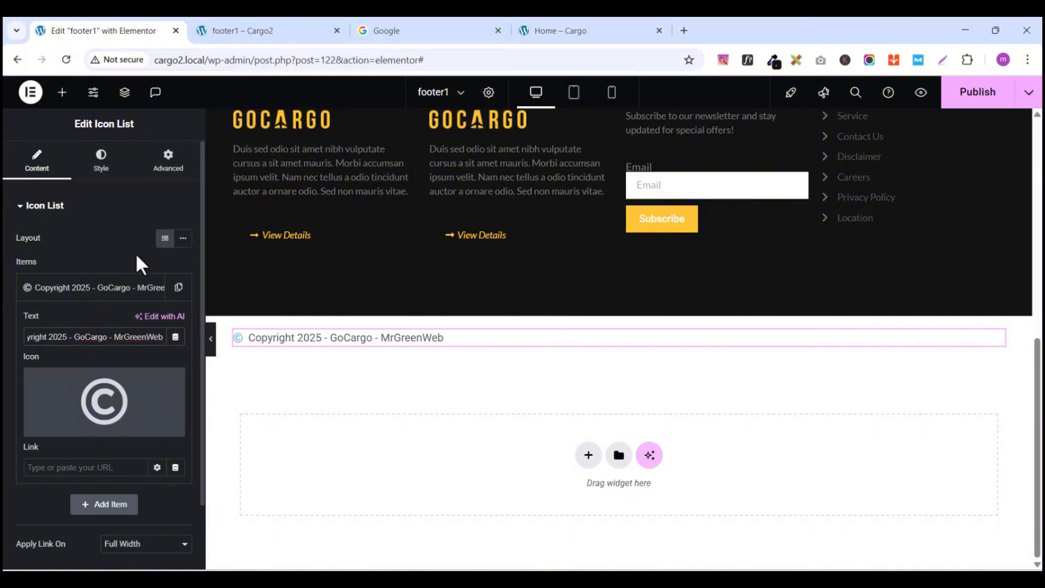
Step: Set the copyright icon's normal color to the dark gray global color
{"action": "left_click", "coordinate": [110, 170]}
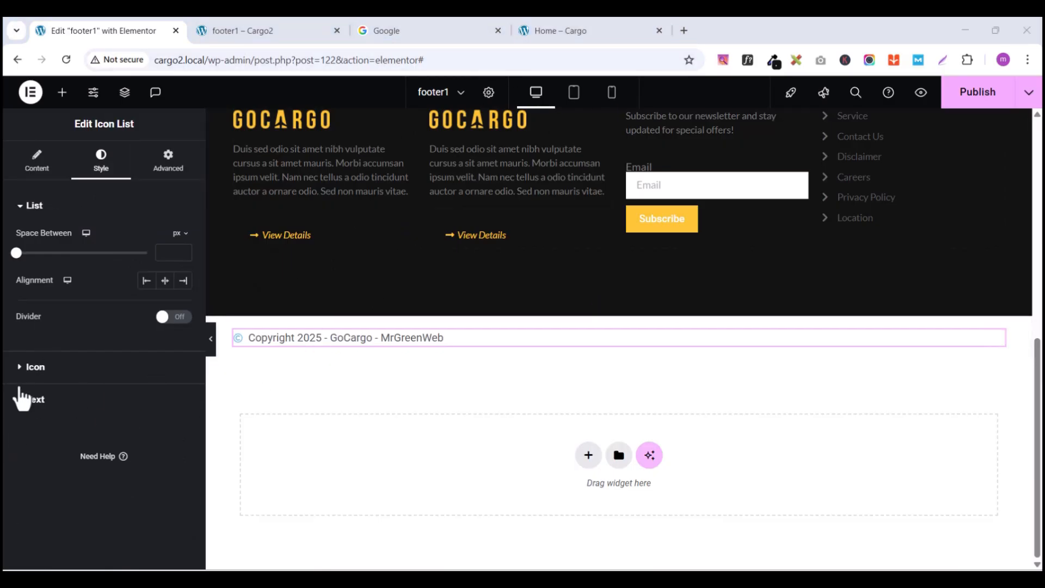
{"action": "left_click", "coordinate": [33, 367]}
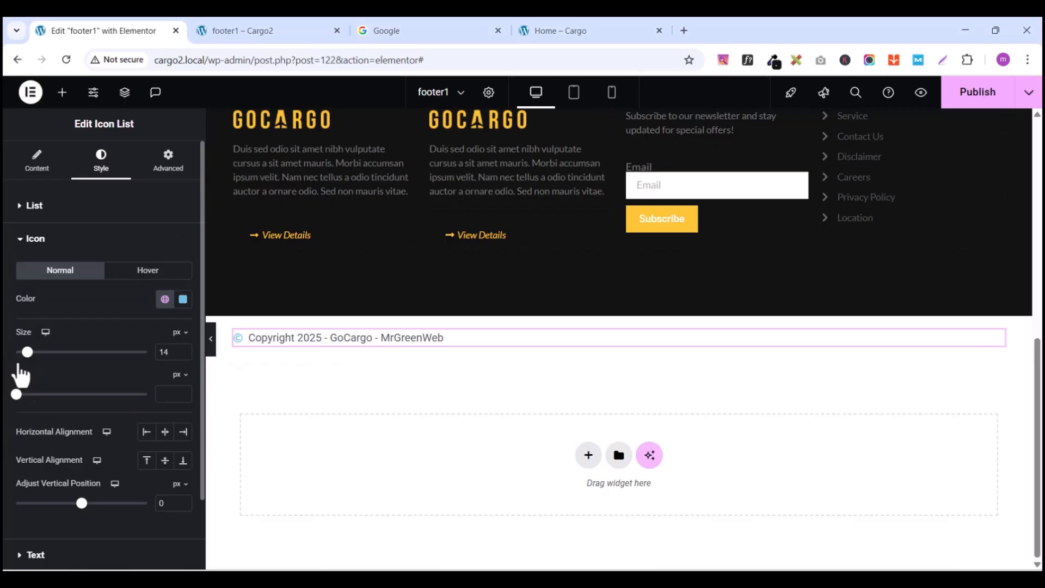
{"action": "left_click", "coordinate": [164, 299]}
{"action": "left_click", "coordinate": [20, 242]}
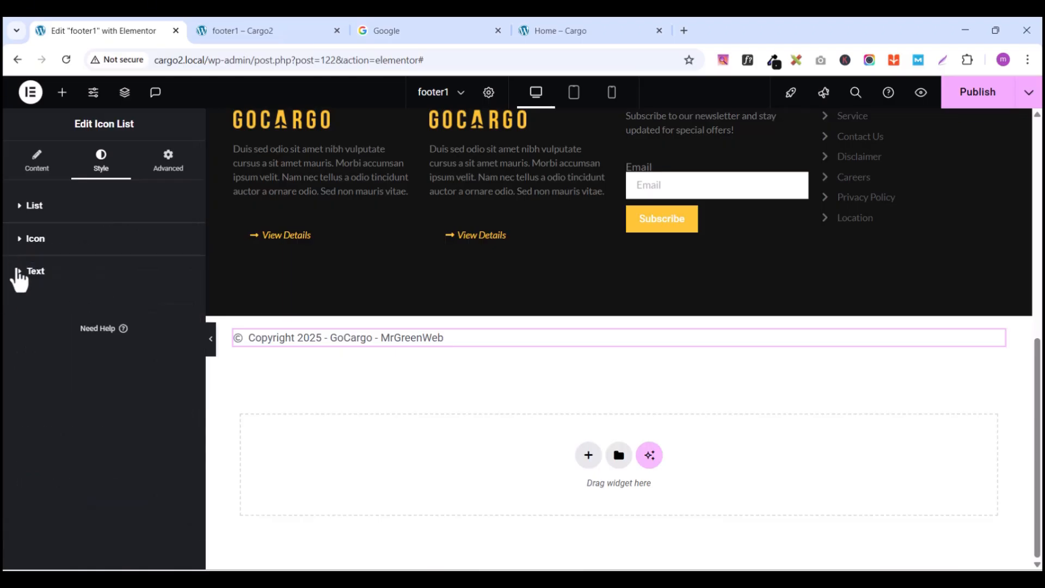
Step: Set the copyright text's font family to Lato
{"action": "left_click", "coordinate": [19, 272]}
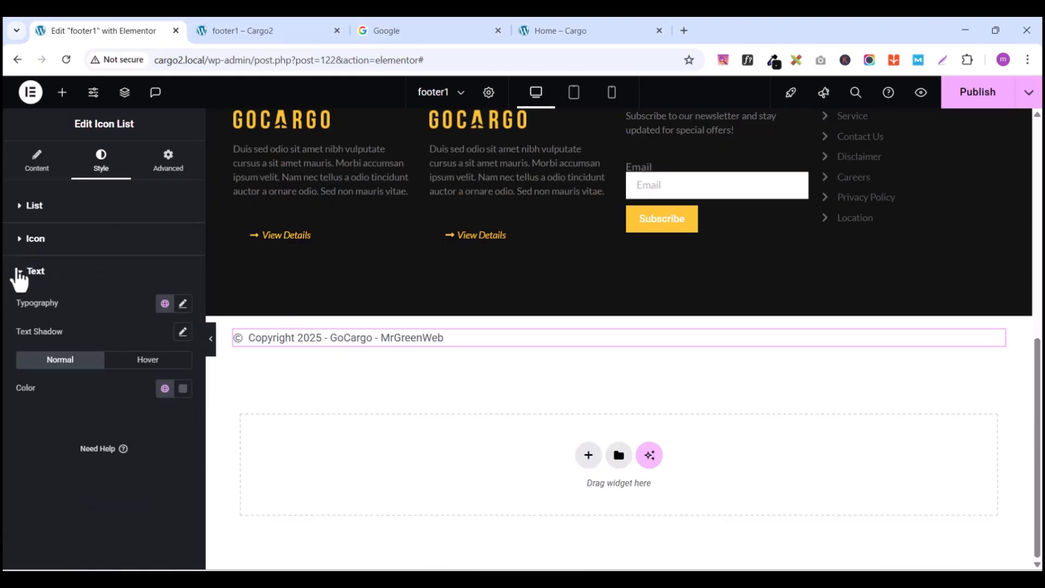
{"action": "left_click", "coordinate": [183, 304]}
{"action": "left_click", "coordinate": [133, 371]}
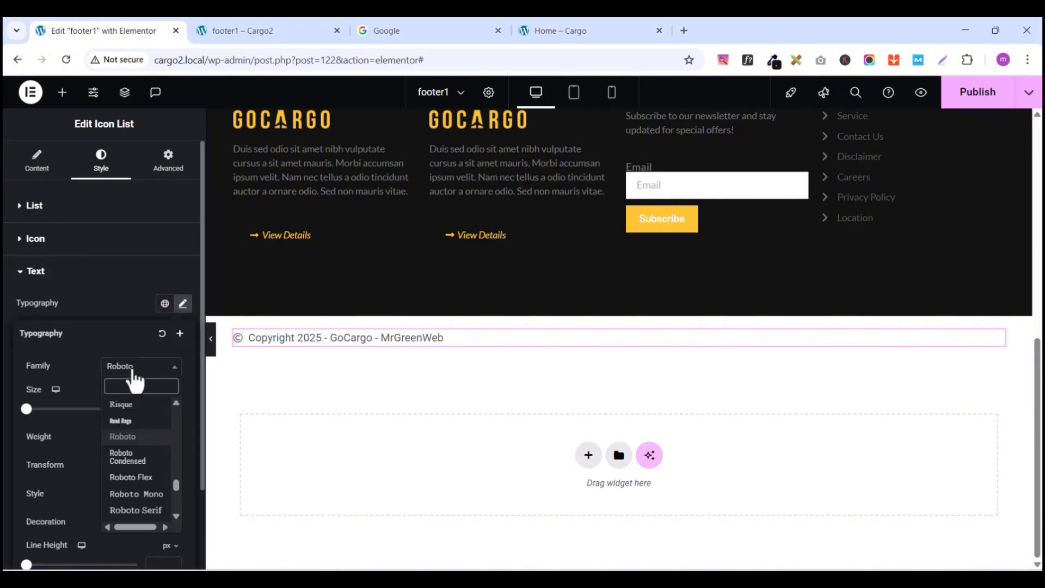
{"action": "type", "text": "lato"}
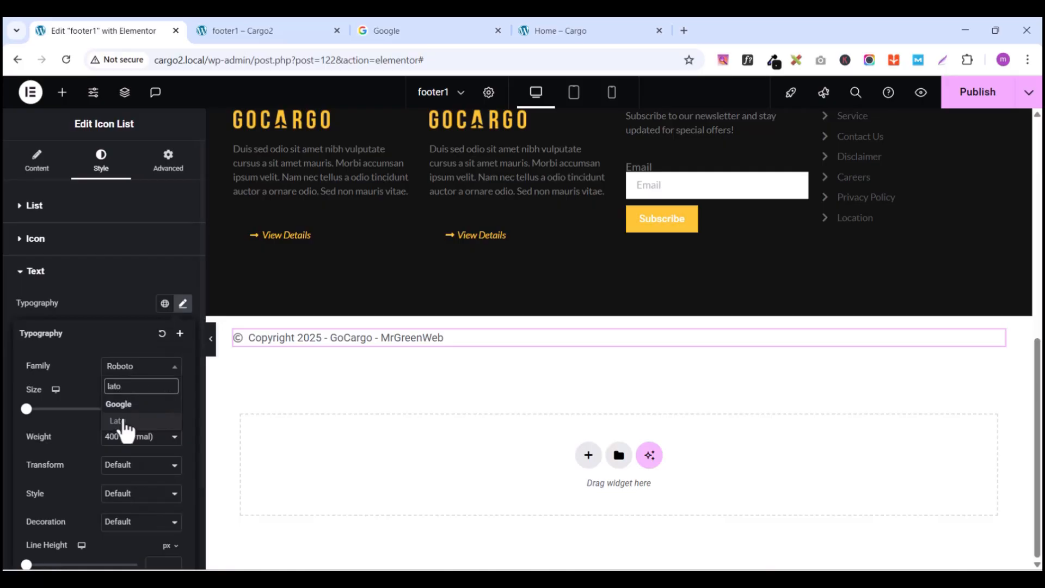
{"action": "left_click", "coordinate": [122, 425]}
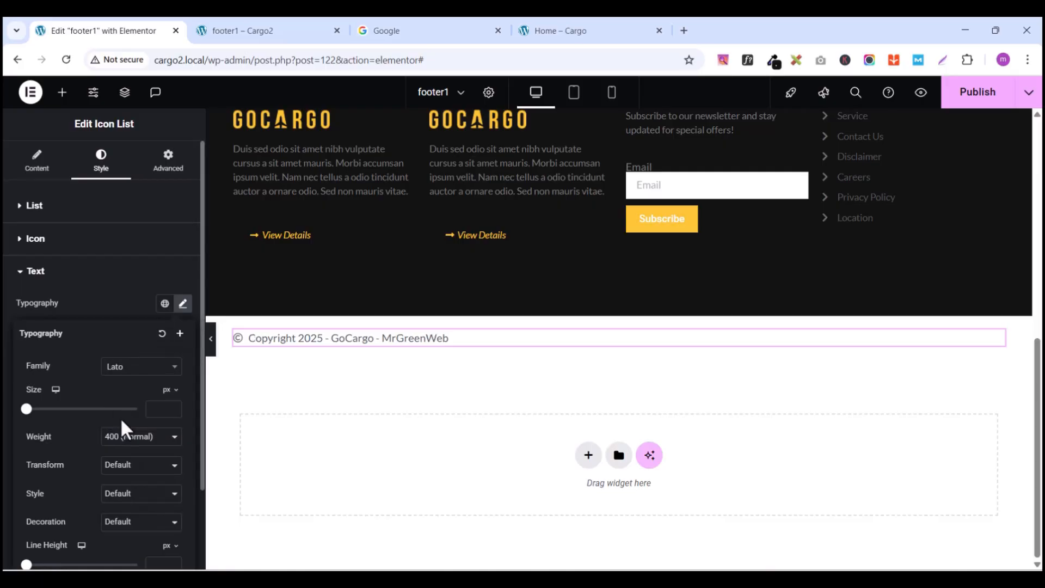
Step: Set the copyright text's font size to 14 px
{"action": "left_click", "coordinate": [172, 406]}
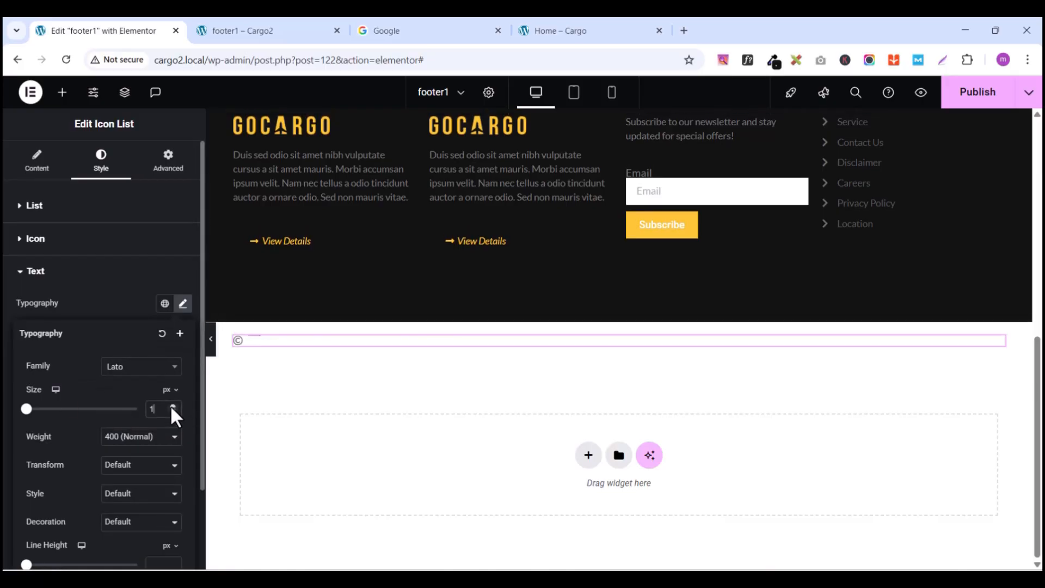
{"action": "left_click", "coordinate": [172, 406]}
{"action": "left_click", "coordinate": [172, 406]}
{"action": "left_click", "coordinate": [172, 407]}
{"action": "left_click", "coordinate": [172, 406]}
{"action": "left_click", "coordinate": [172, 406]}
{"action": "left_click", "coordinate": [172, 407]}
{"action": "double_click", "coordinate": [172, 406]}
{"action": "left_click", "coordinate": [172, 406]}
{"action": "left_click", "coordinate": [172, 406]}
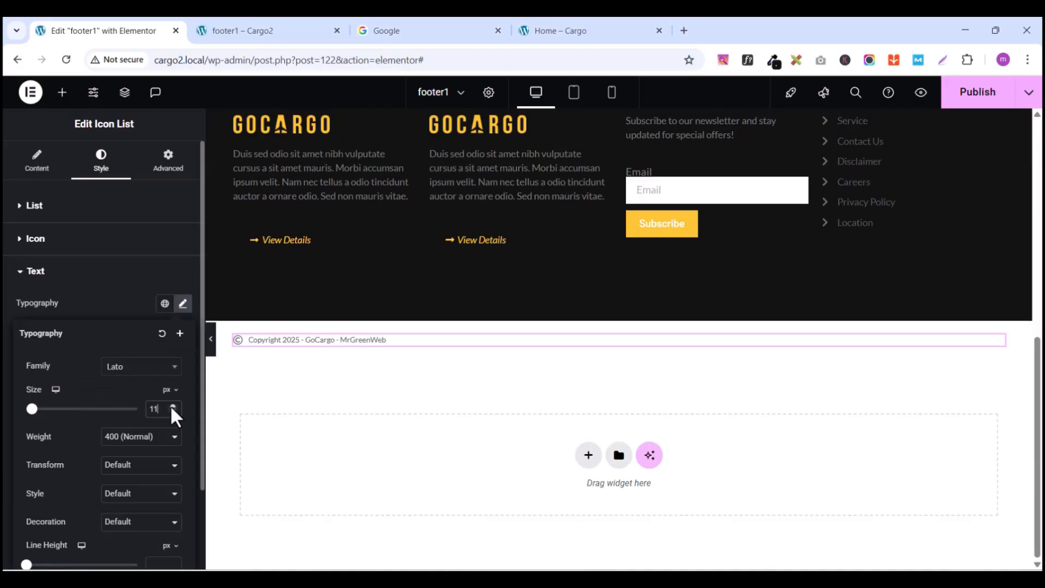
{"action": "left_click", "coordinate": [172, 406]}
{"action": "left_click", "coordinate": [172, 407]}
{"action": "left_click", "coordinate": [172, 406]}
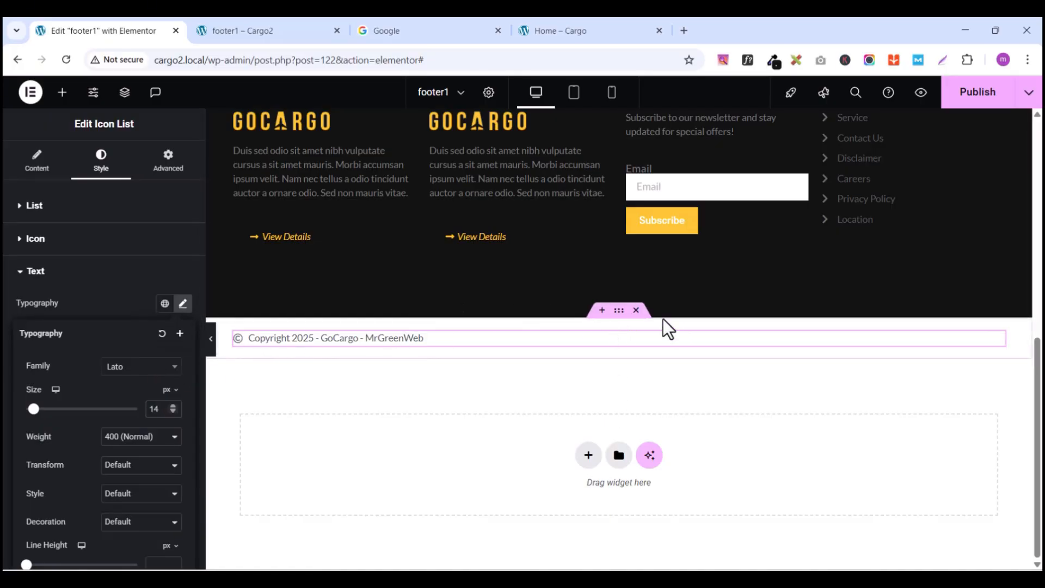
Step: Center the items horizontally in the container holding the copyright line
{"action": "left_click", "coordinate": [621, 313]}
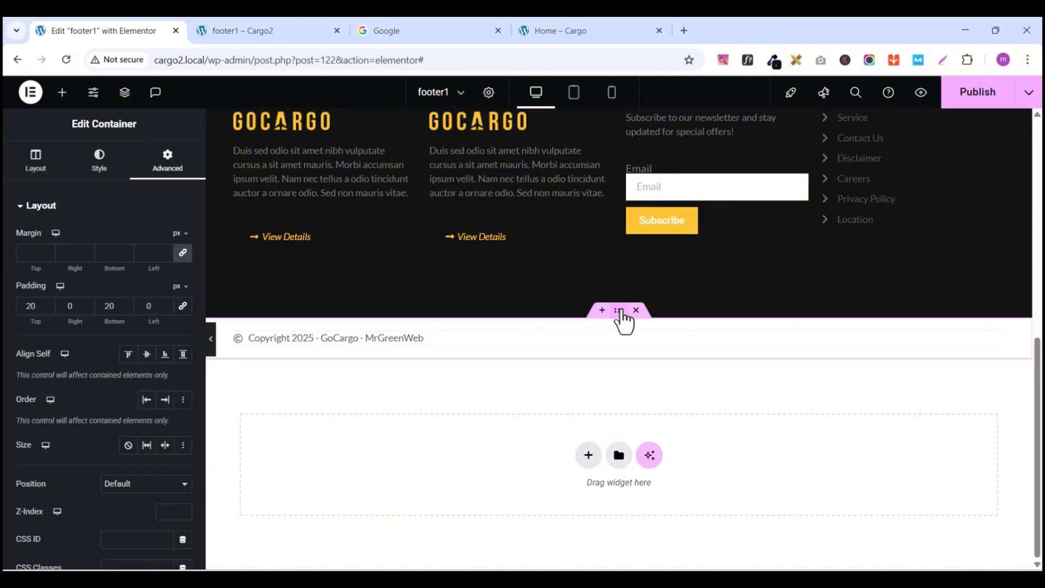
{"action": "left_click", "coordinate": [45, 165]}
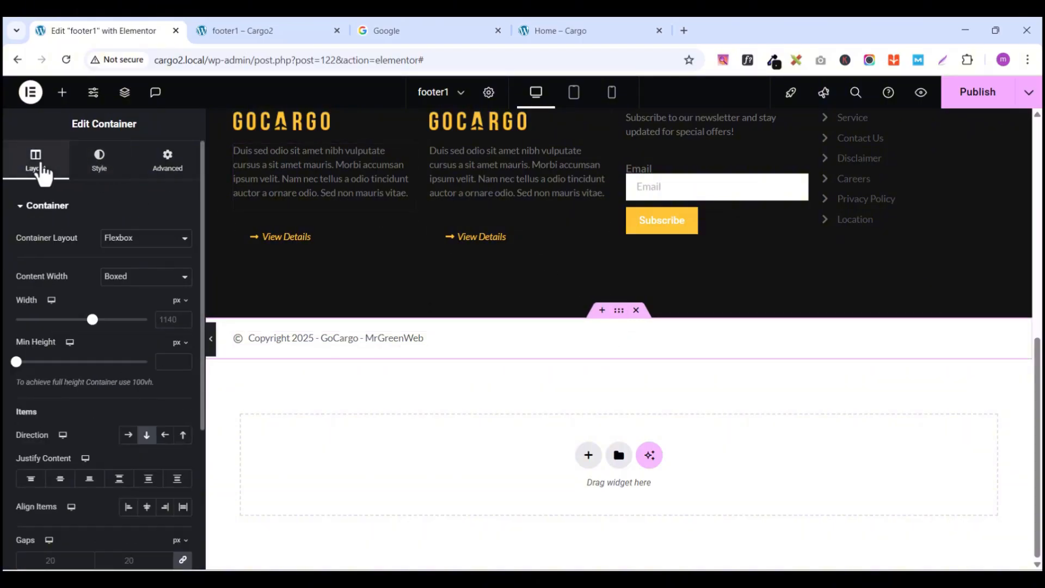
{"action": "left_click", "coordinate": [147, 507]}
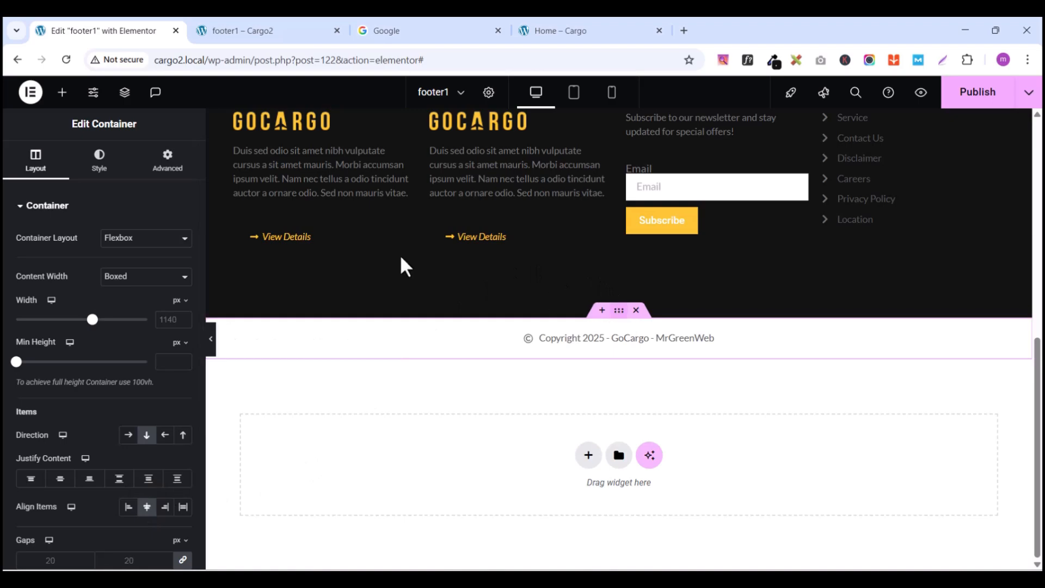
Step: Give the copyright container a classic background with the color #000000
{"action": "left_click", "coordinate": [99, 164]}
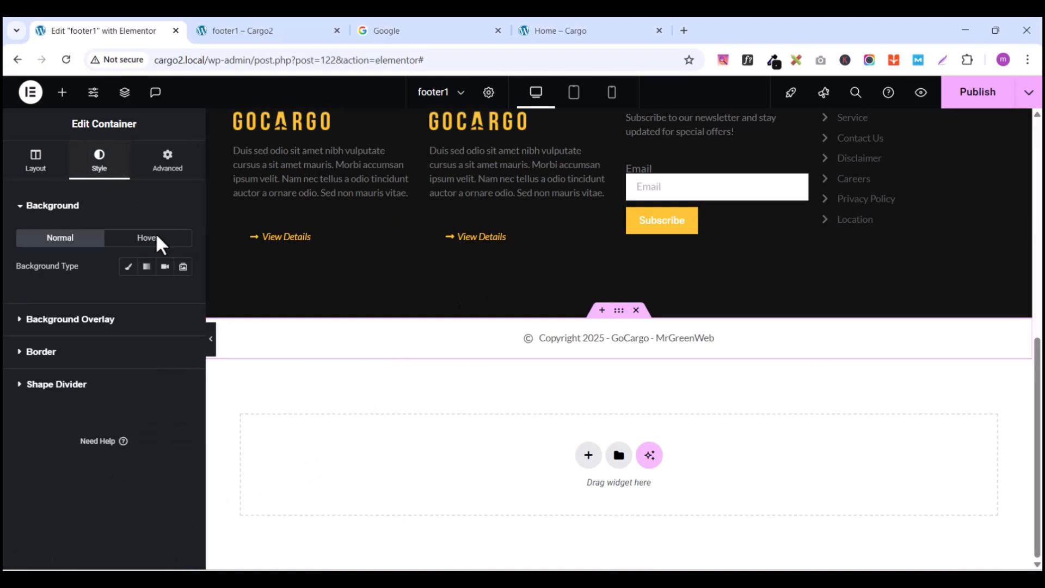
{"action": "left_click", "coordinate": [129, 270]}
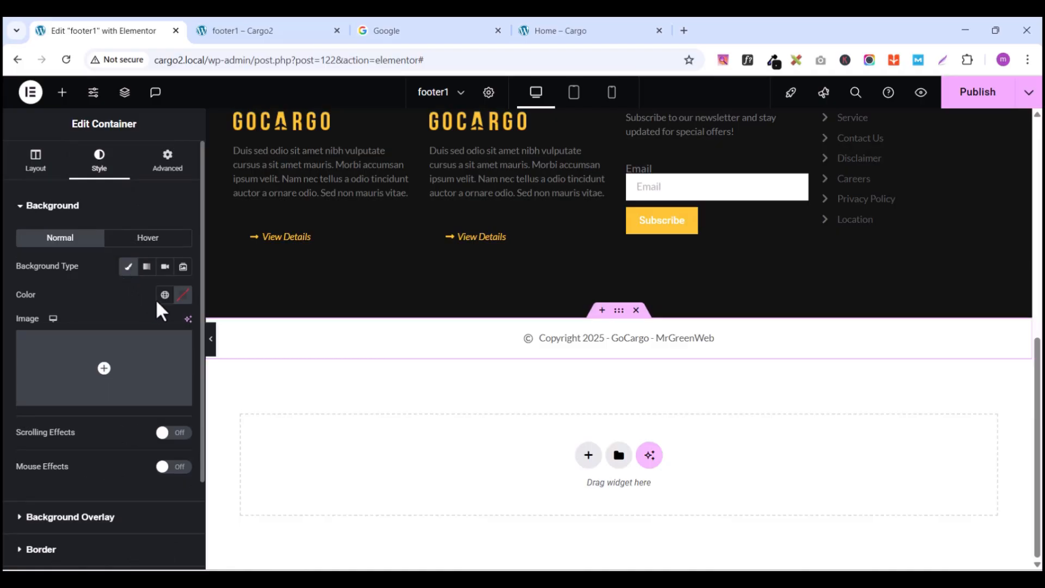
{"action": "left_click", "coordinate": [183, 295]}
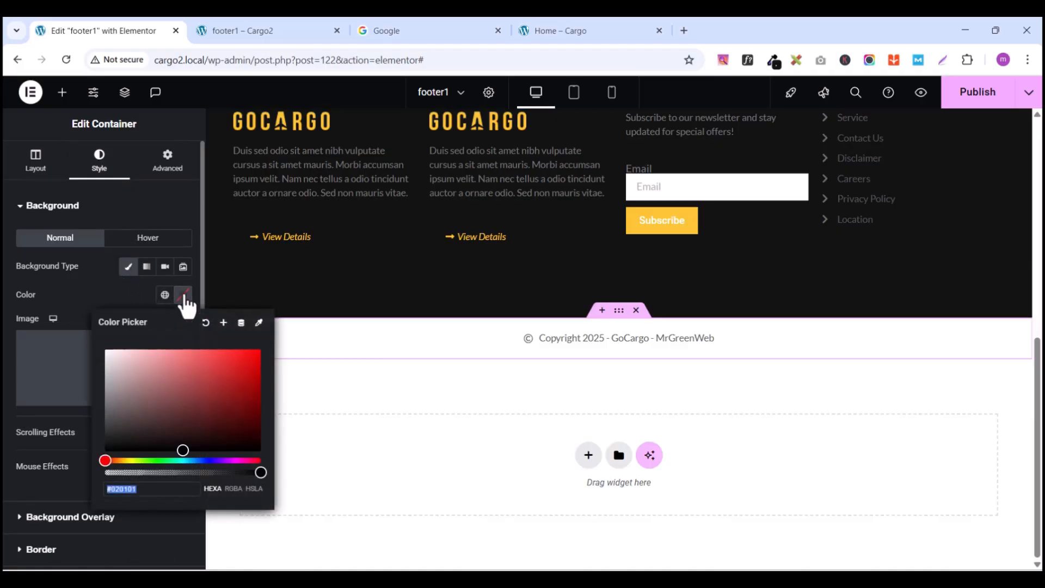
{"action": "left_click_drag", "start_coordinate": [183, 447], "coordinate": [121, 471]}
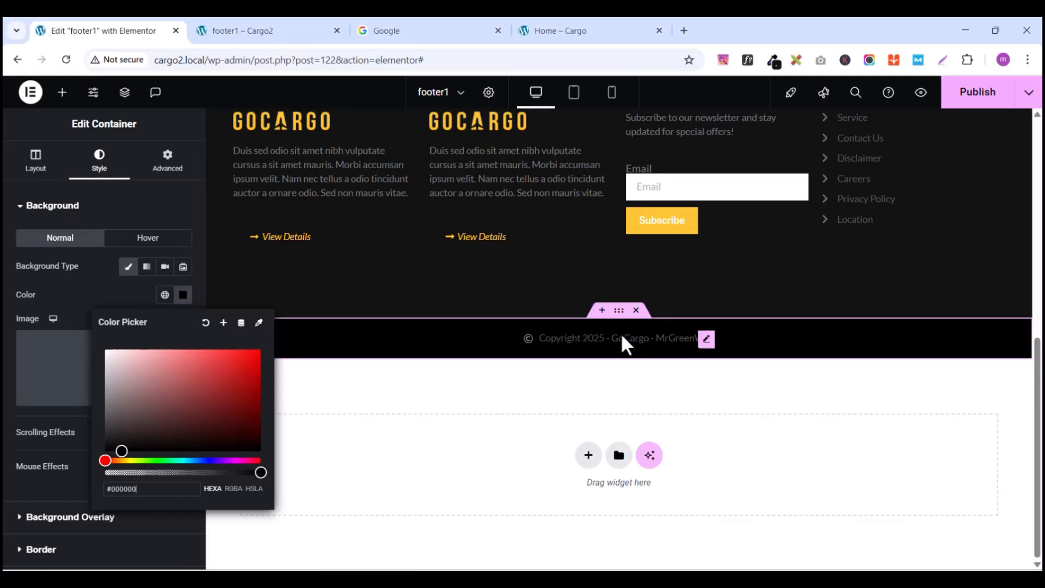
{"action": "left_click", "coordinate": [99, 289]}
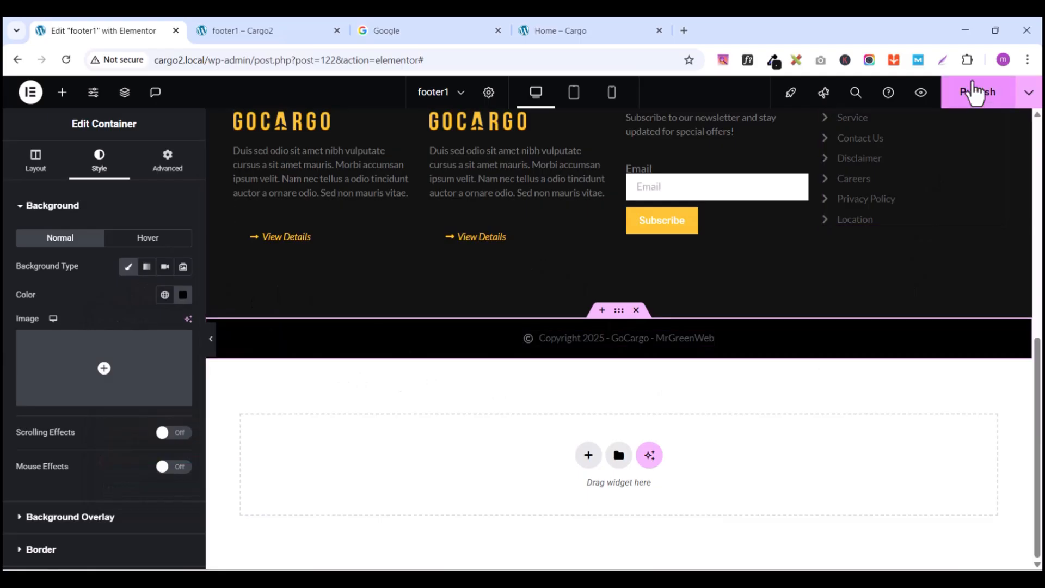
Step: Publish the updated footer template and switch to the footer1 preview page
{"action": "left_click", "coordinate": [974, 91]}
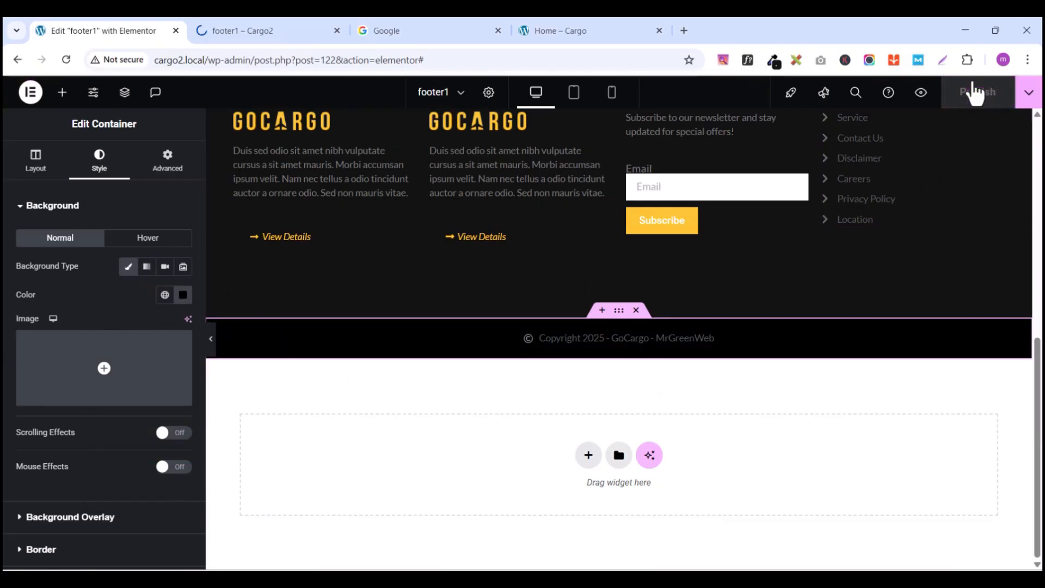
{"action": "left_click", "coordinate": [254, 34]}
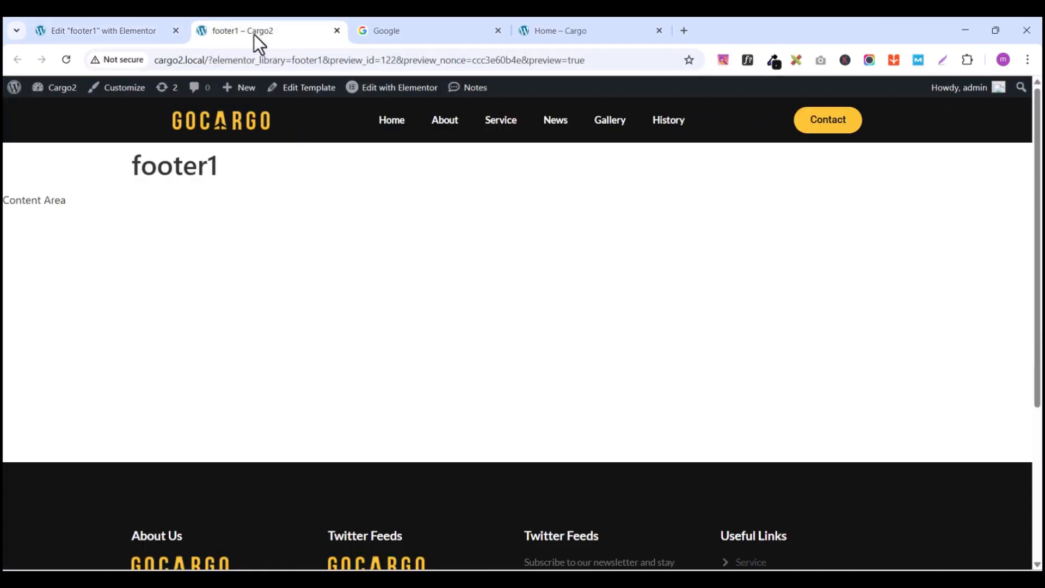
Step: Open a fresh preview of the footer1 template and examine the four footer columns and the copyright bar
{"action": "left_click_drag", "start_coordinate": [1039, 294], "coordinate": [1039, 458]}
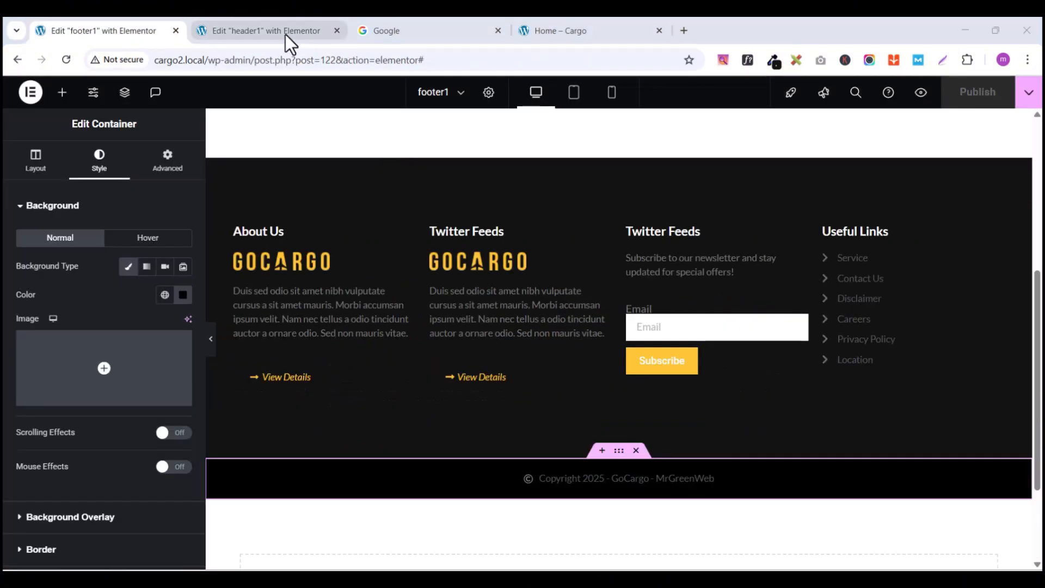
{"action": "left_click", "coordinate": [920, 95]}
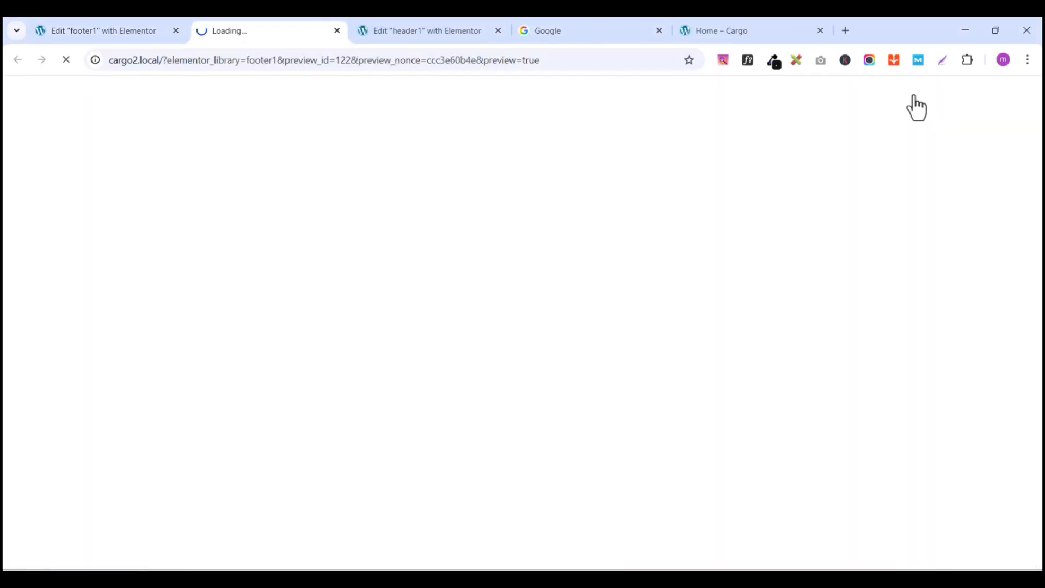
{"action": "scroll", "coordinate": [583, 462], "scroll_direction": "down", "scroll_amount": 5}
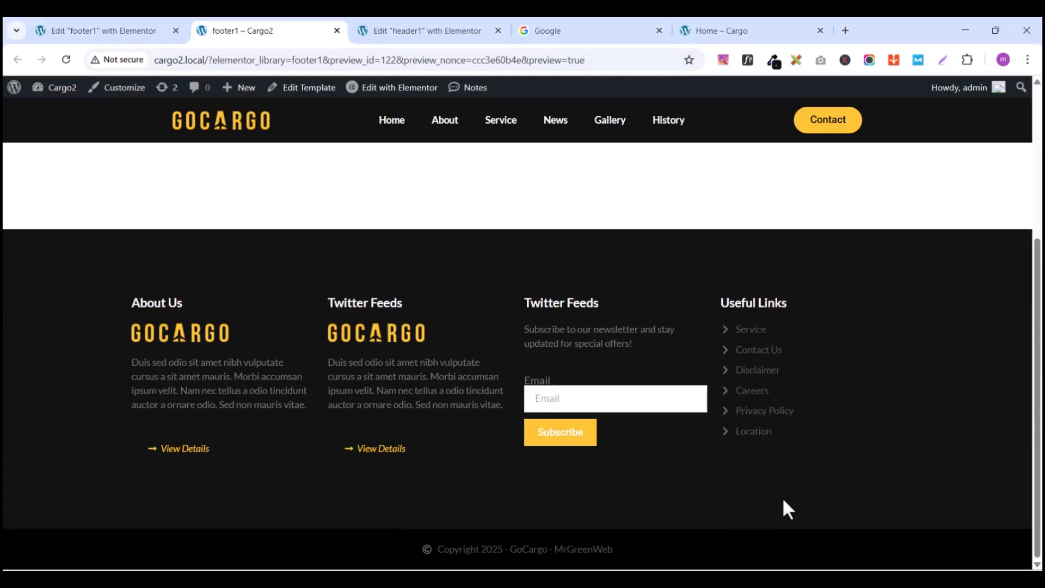
{"action": "scroll", "coordinate": [782, 498], "scroll_direction": "up", "scroll_amount": 2}
{"action": "scroll", "coordinate": [782, 497], "scroll_direction": "down", "scroll_amount": 1}
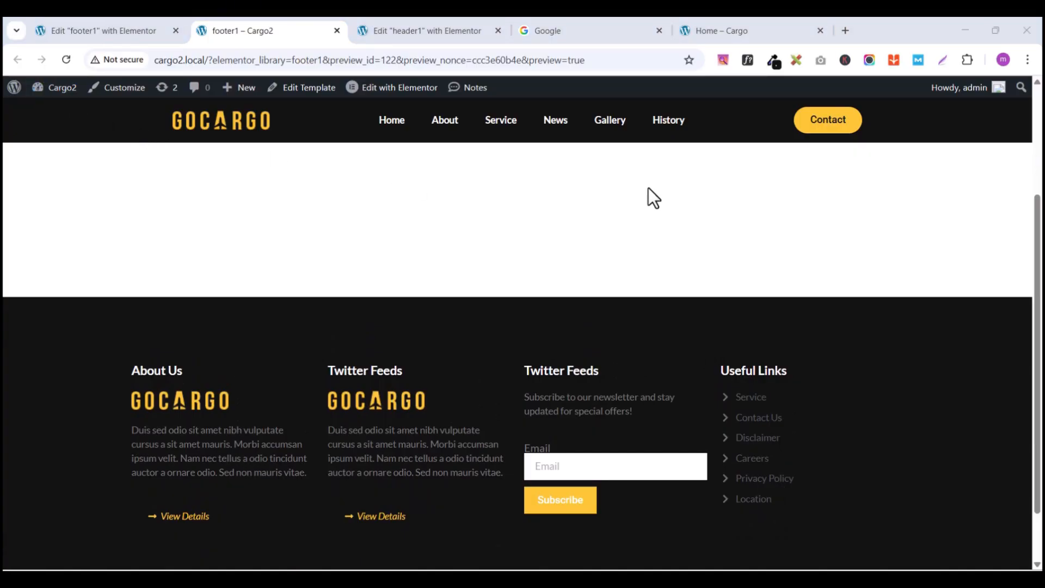
Step: Open the site's Home page and review its sections from the hero banner down to Company News
{"action": "left_click", "coordinate": [392, 127]}
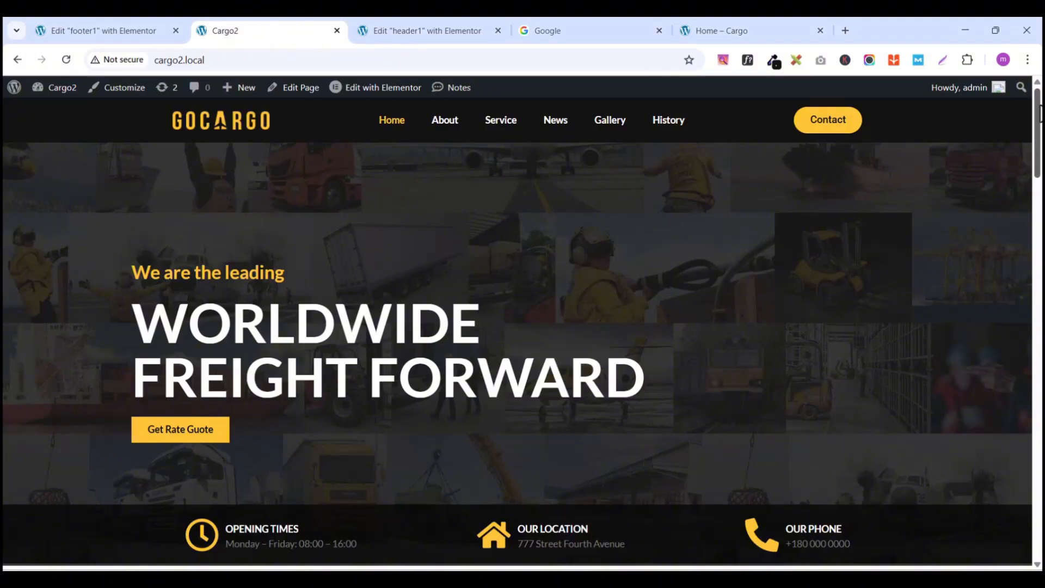
{"action": "left_click_drag", "start_coordinate": [1037, 106], "coordinate": [1035, 149]}
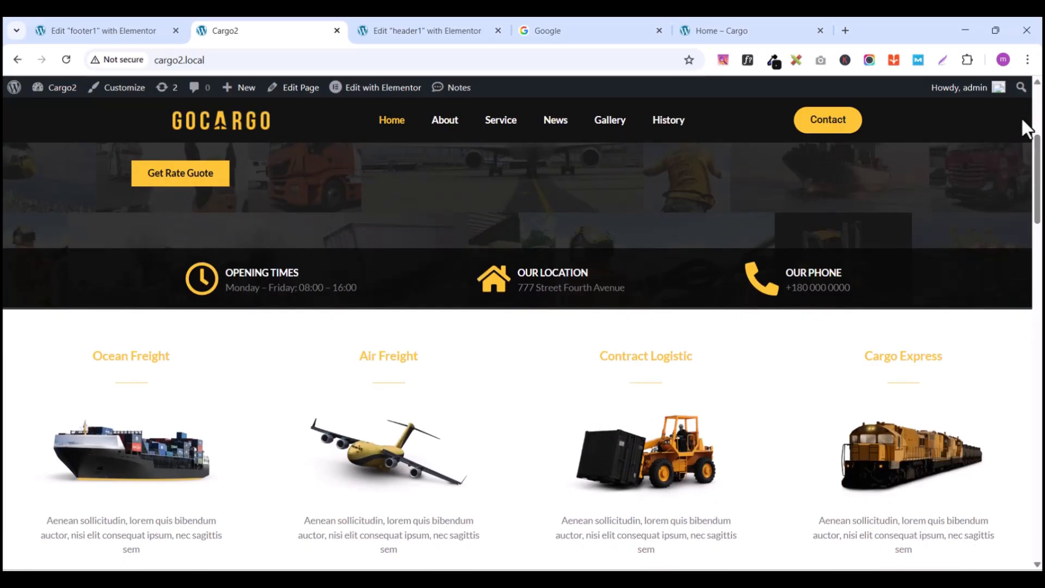
{"action": "left_click_drag", "start_coordinate": [1038, 161], "coordinate": [1027, 187]}
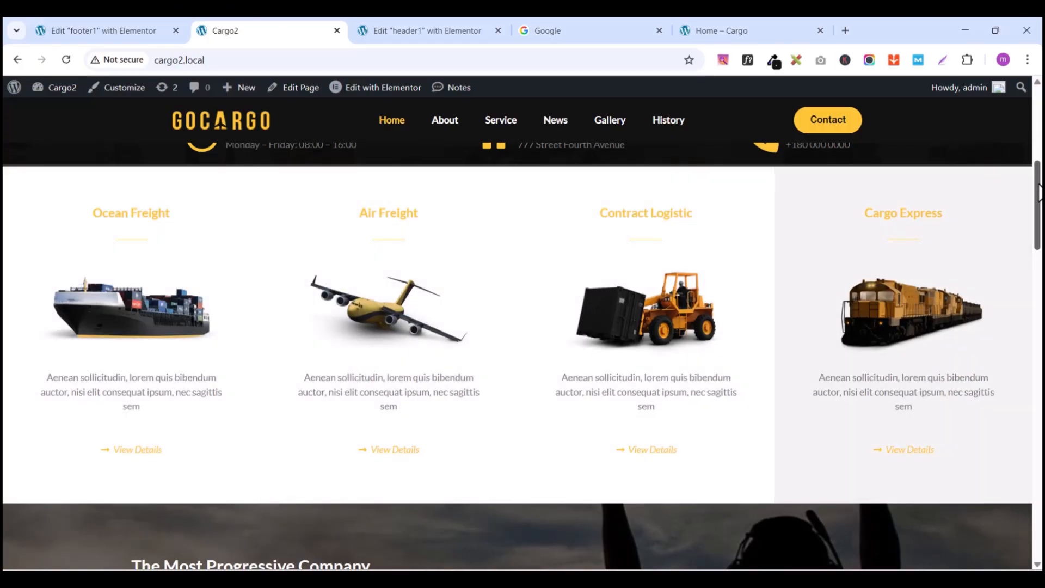
{"action": "left_click_drag", "start_coordinate": [1039, 192], "coordinate": [1027, 362]}
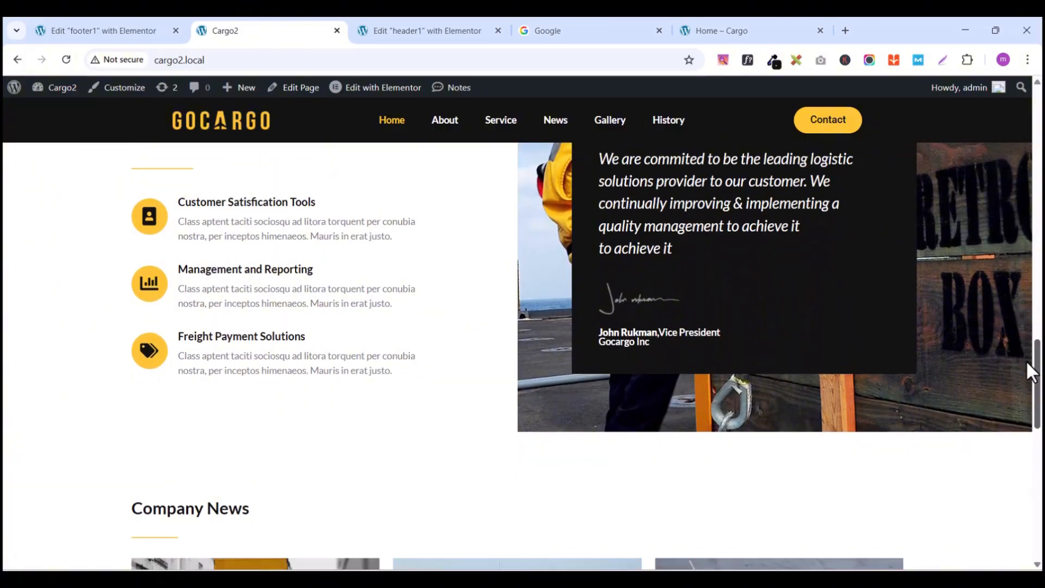